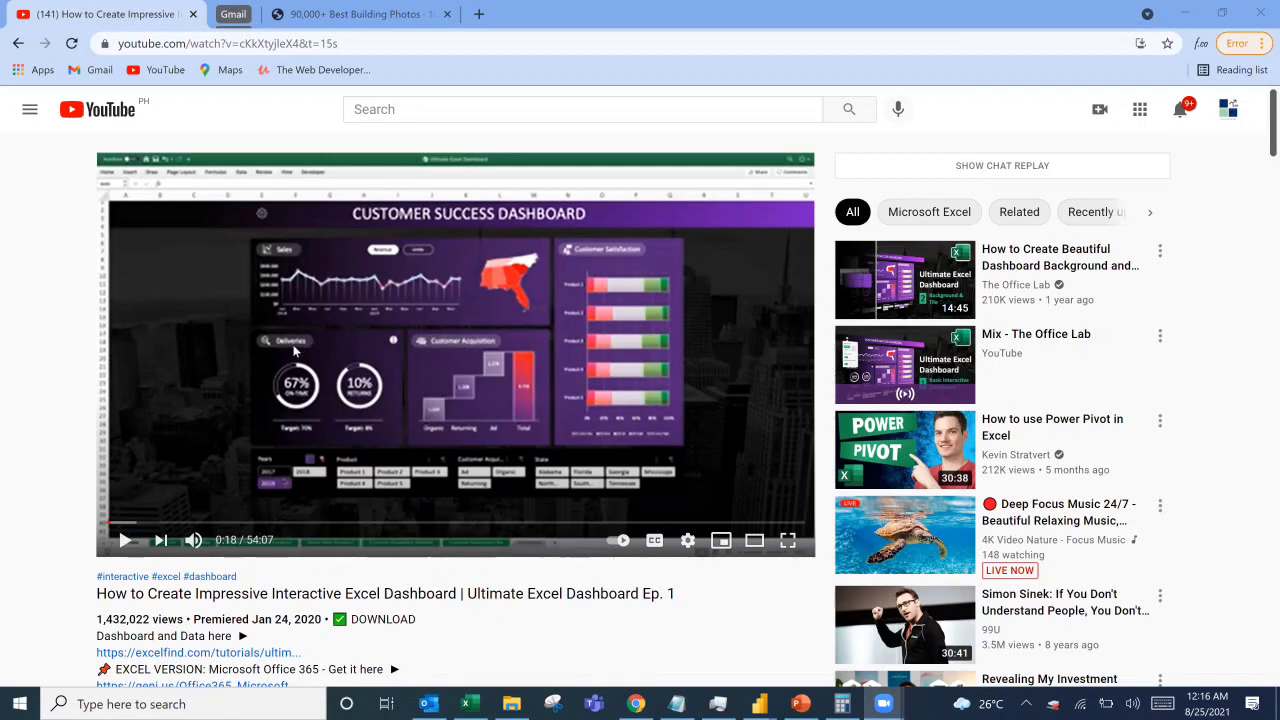
Look over the Customer Success Dashboard video page and read through its description and links.
scroll(300, 340, "down", 1)
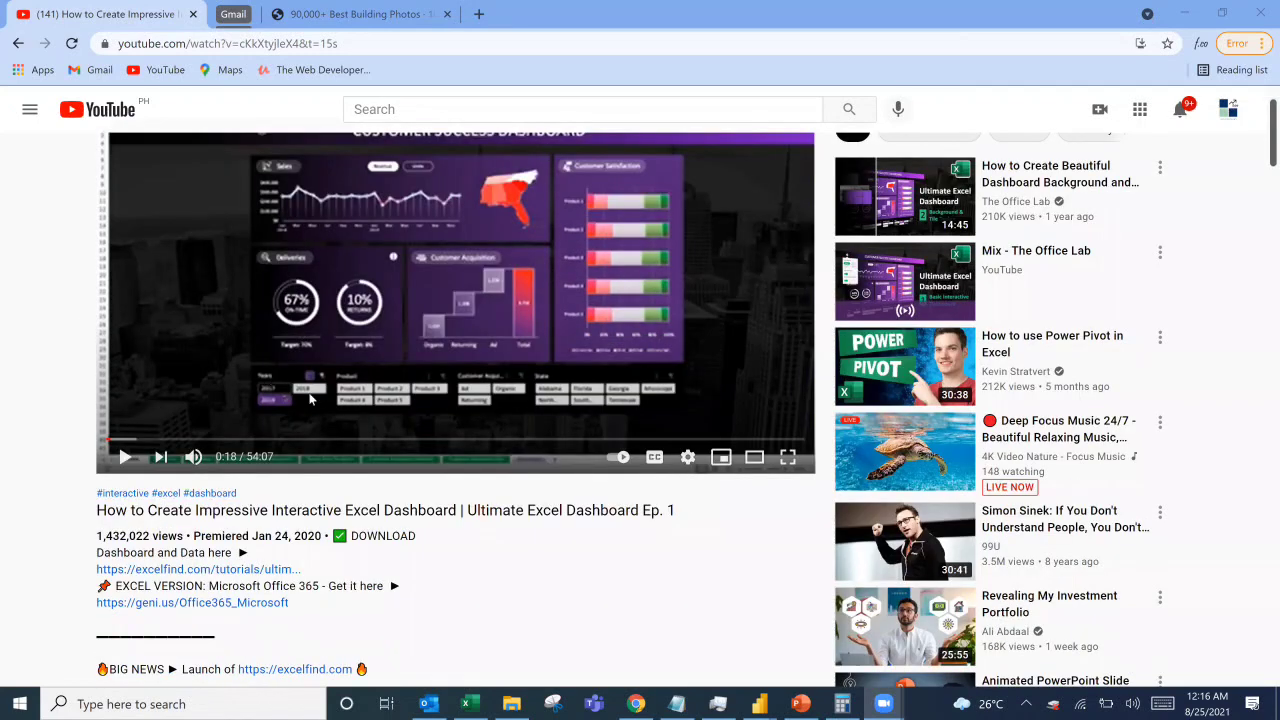
scroll(380, 370, "up", 1)
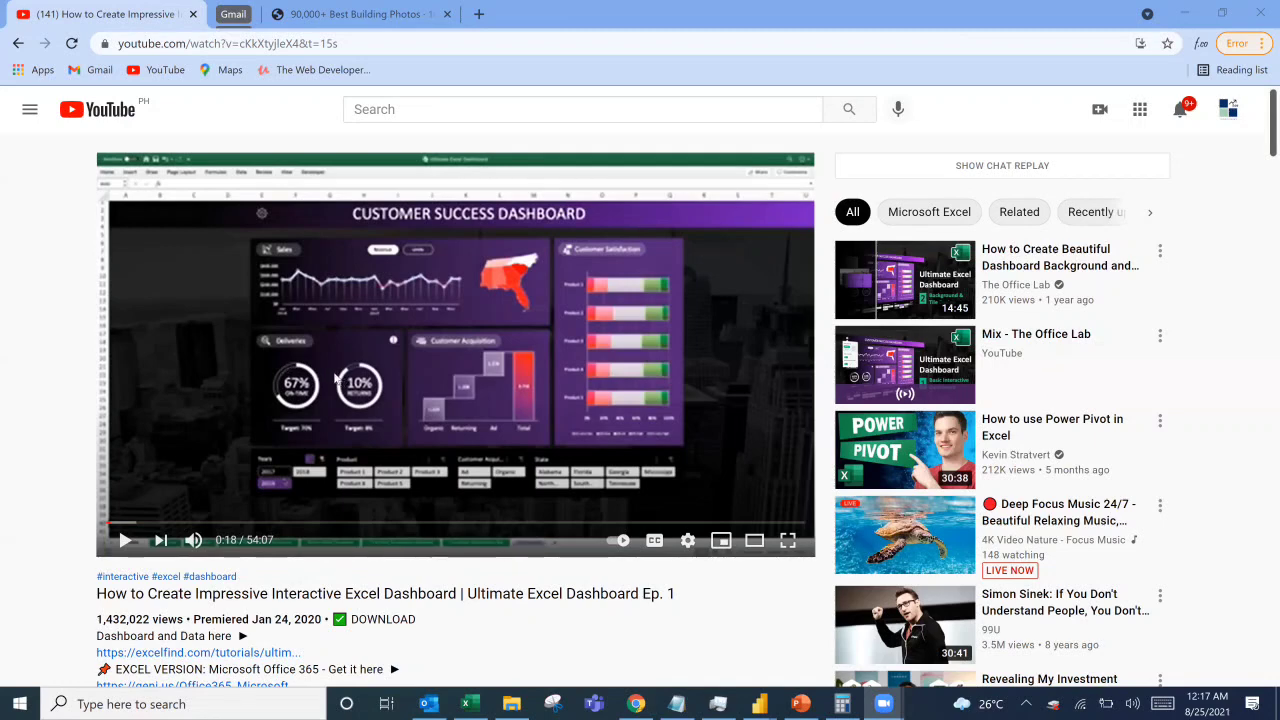
scroll(117, 402, "down", 3)
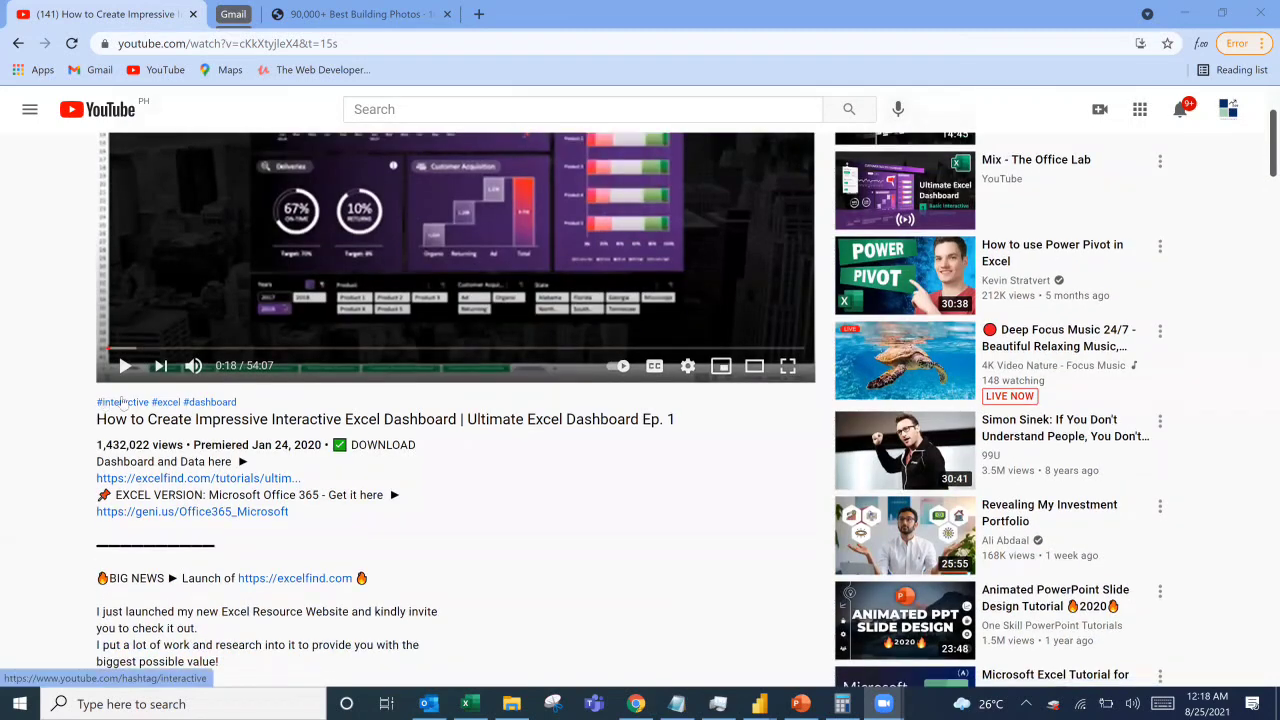
scroll(117, 402, "down", 1)
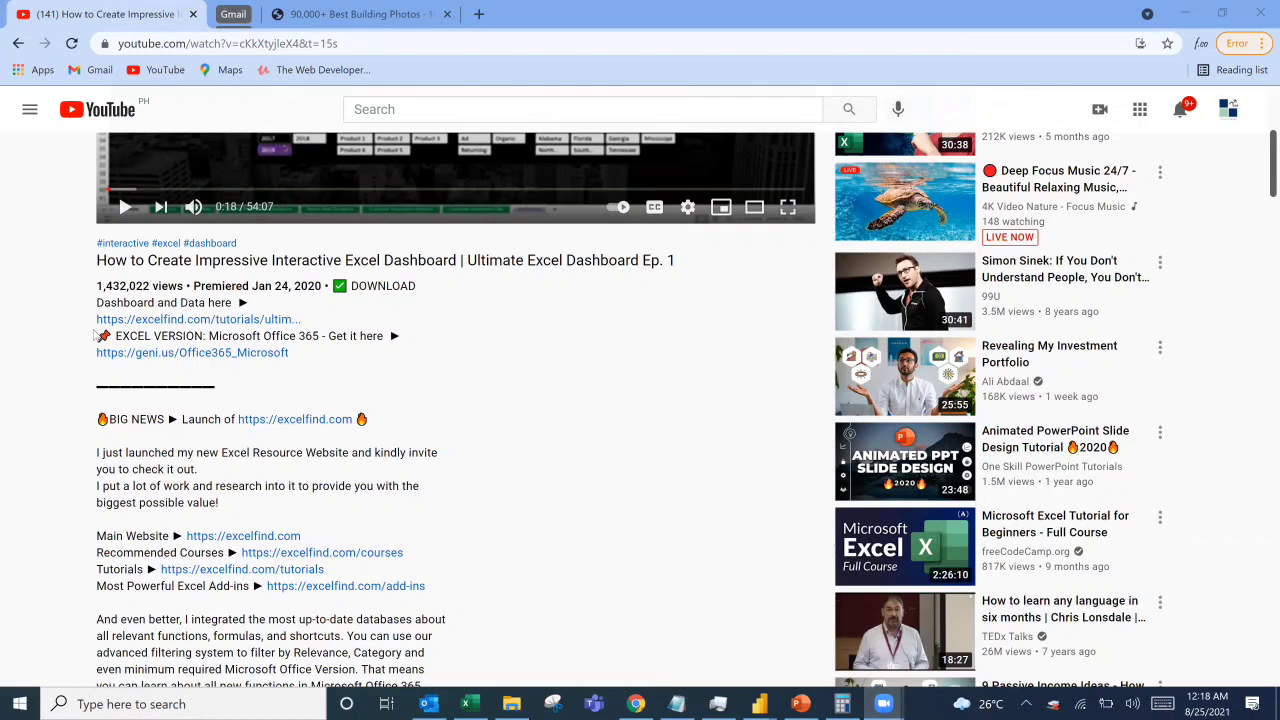
scroll(94, 336, "down", 1)
scroll(94, 336, "down", 1)
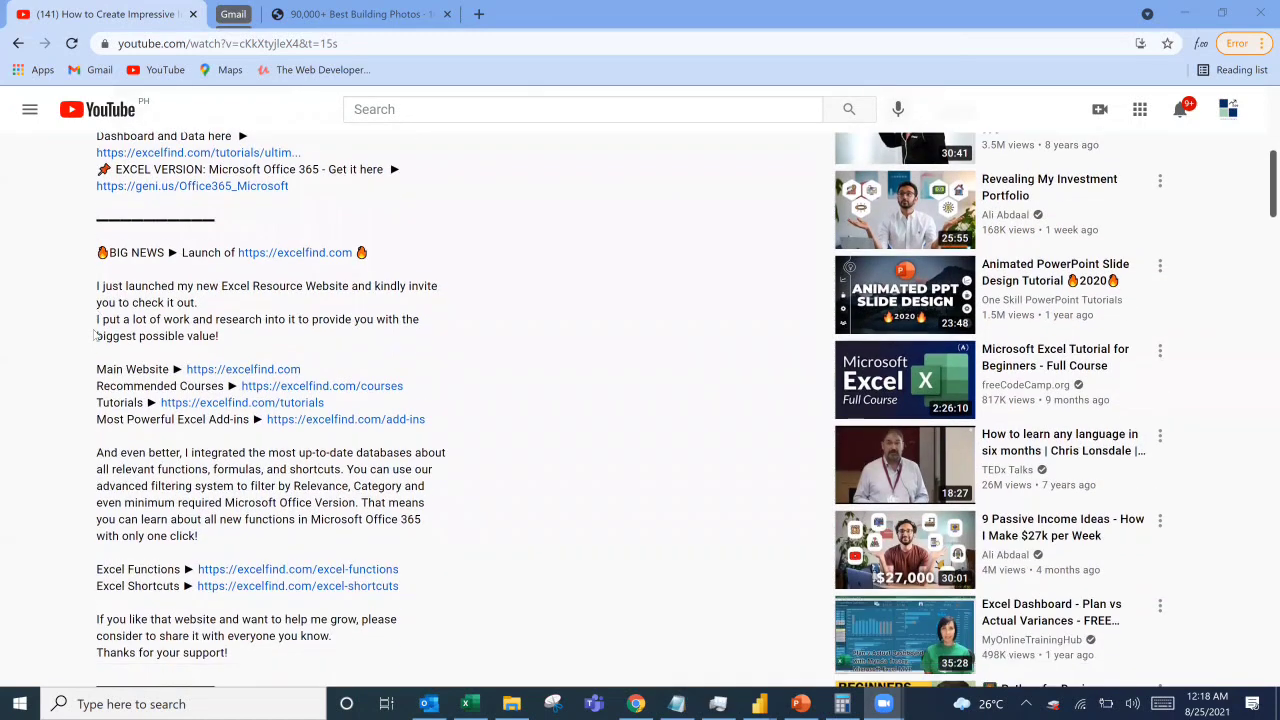
scroll(94, 336, "down", 2)
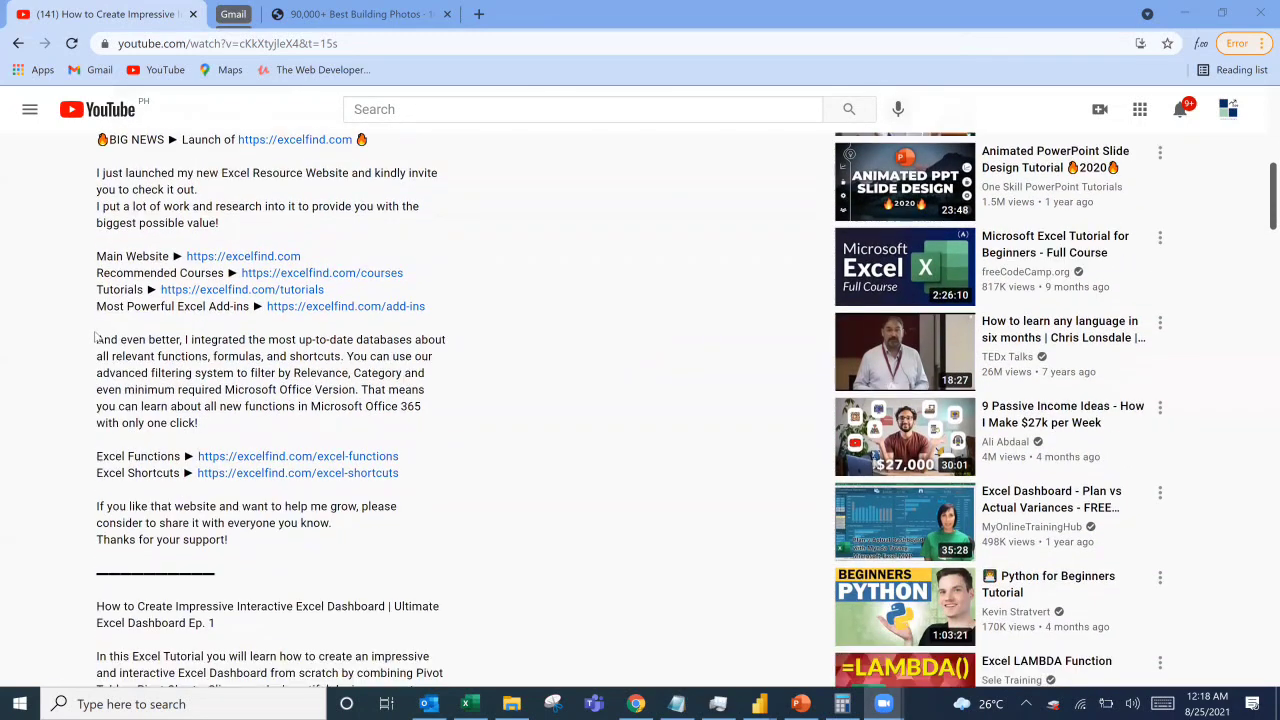
scroll(96, 336, "down", 10)
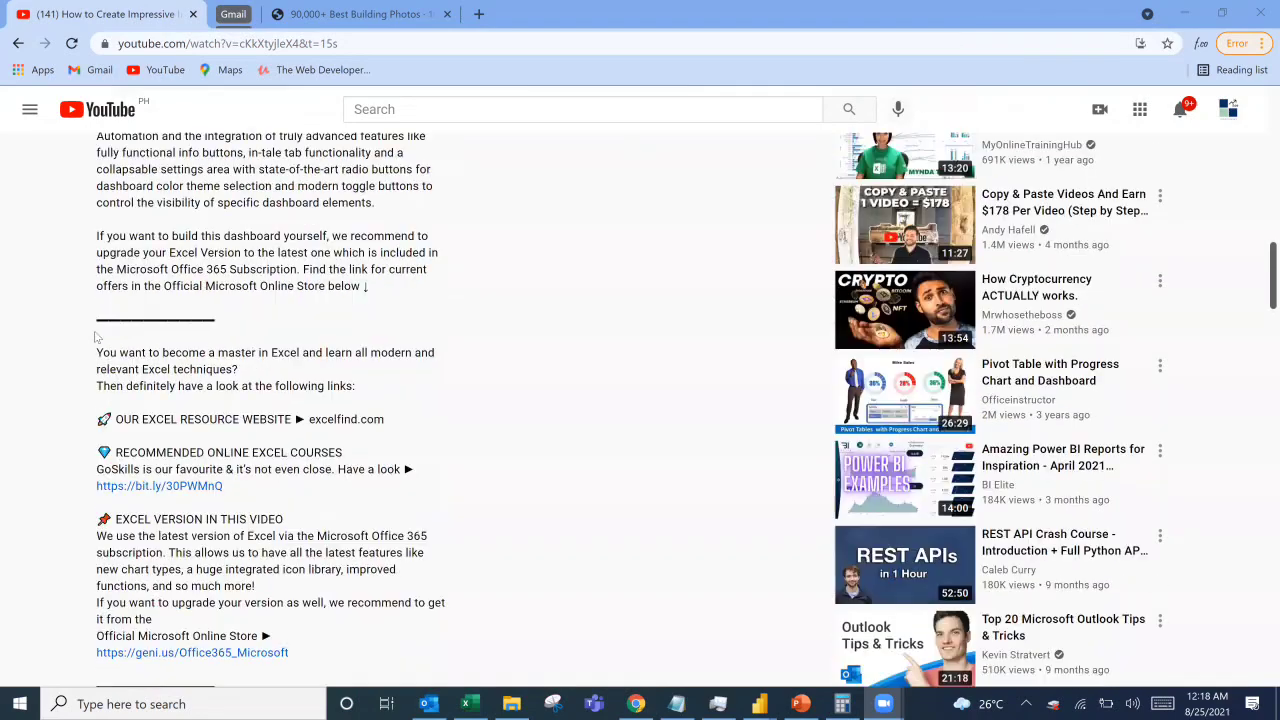
scroll(97, 338, "down", 4)
scroll(97, 338, "up", 7)
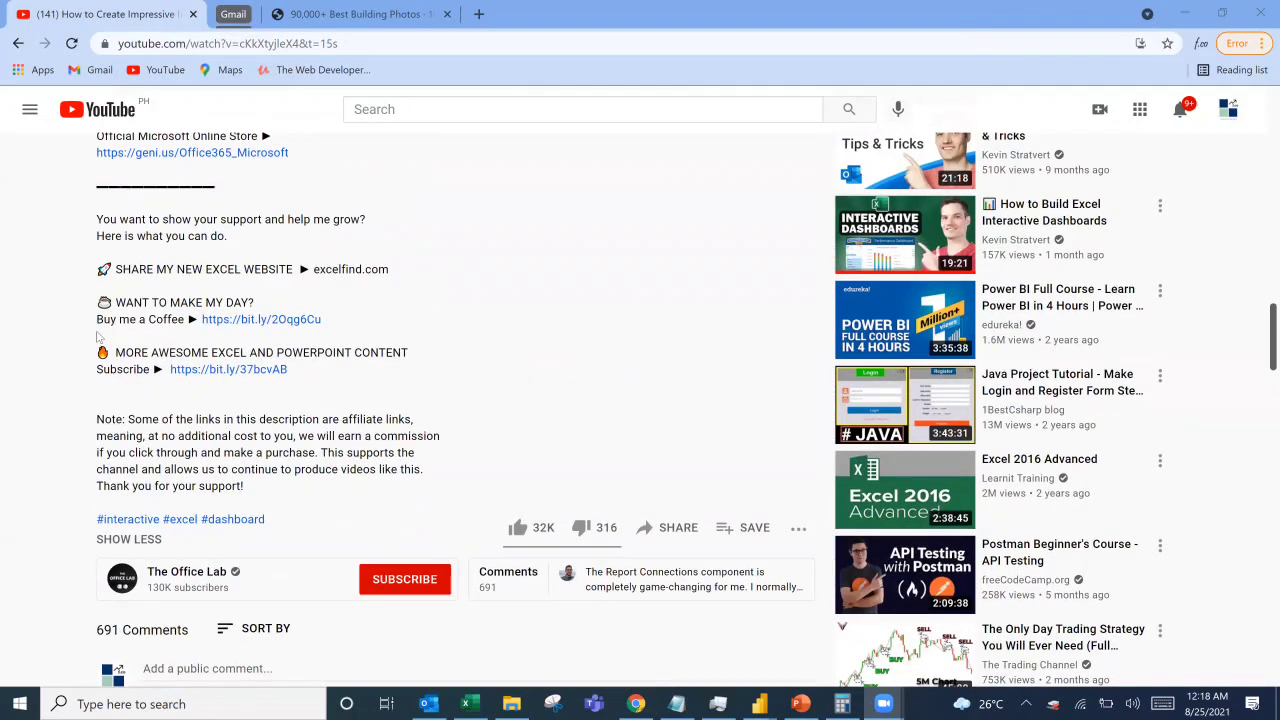
scroll(97, 338, "down", 2)
scroll(97, 338, "down", 2)
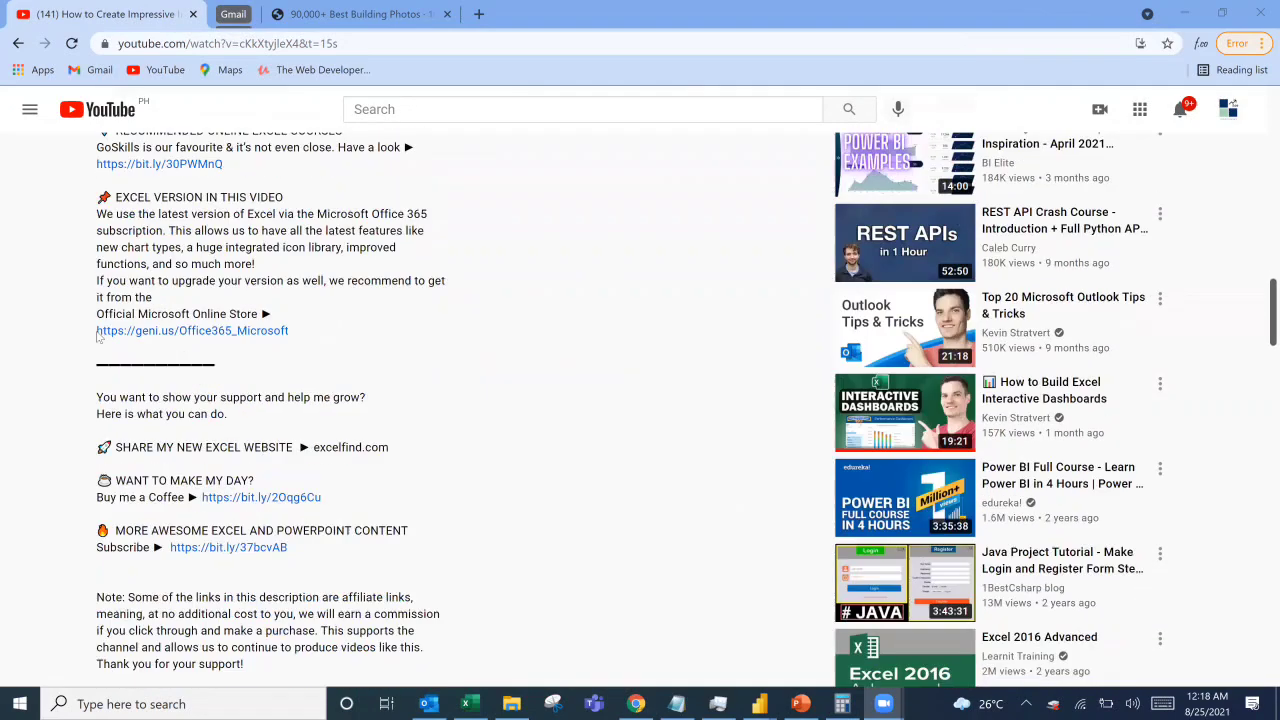
scroll(97, 338, "up", 10)
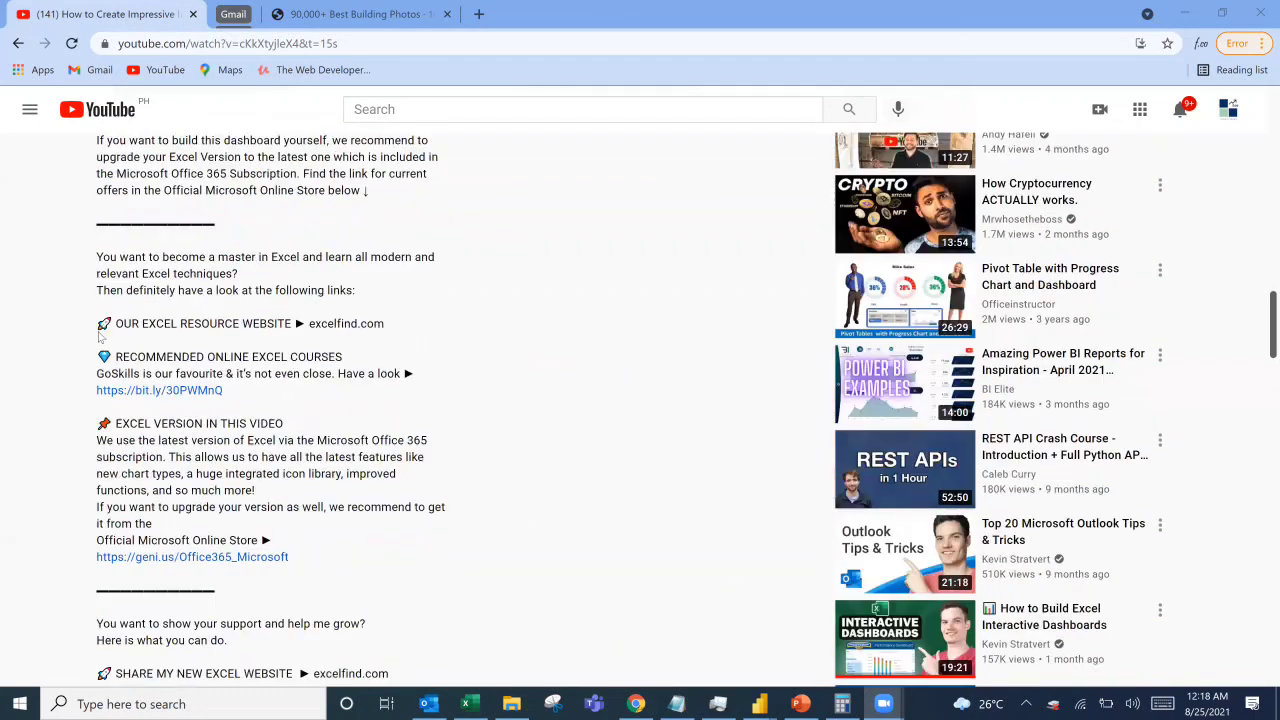
scroll(99, 338, "up", 1)
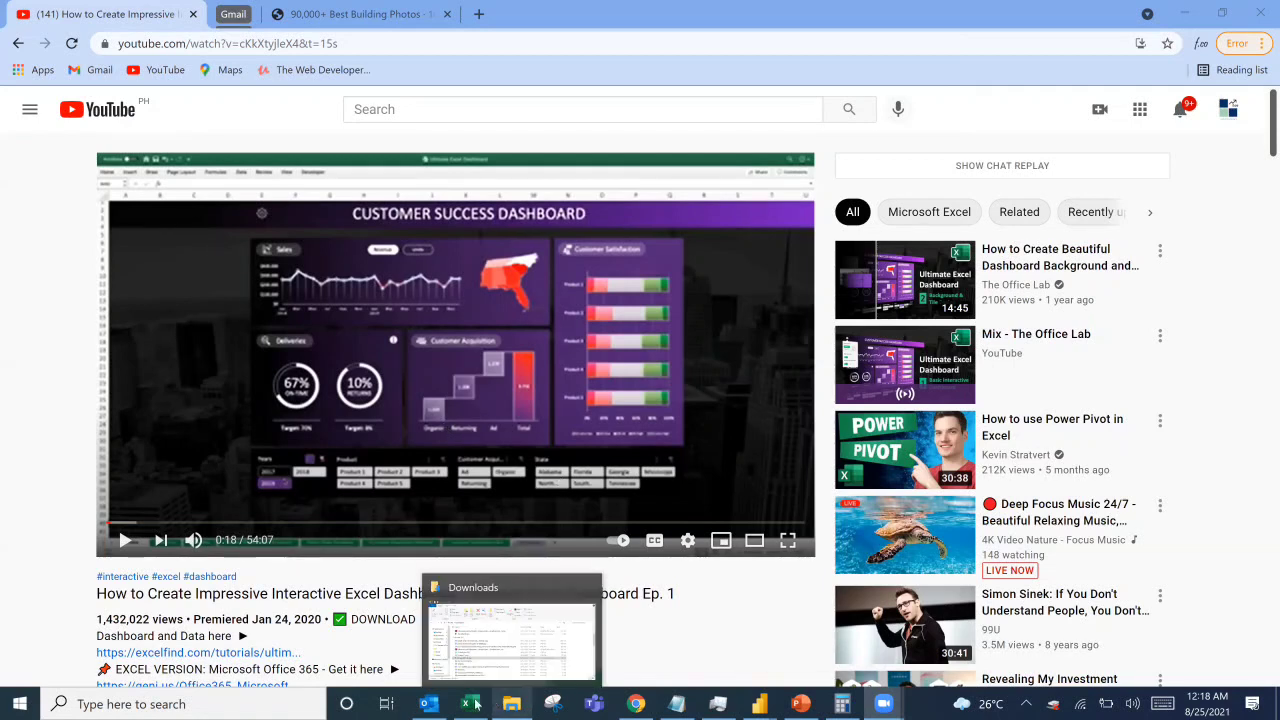
Switch to the Excel Dashboard Data Source workbook in Excel and review its columns, including Date, Customer Acquisition Type, Delivery Performance and Revenue.
mouse_move(473, 705)
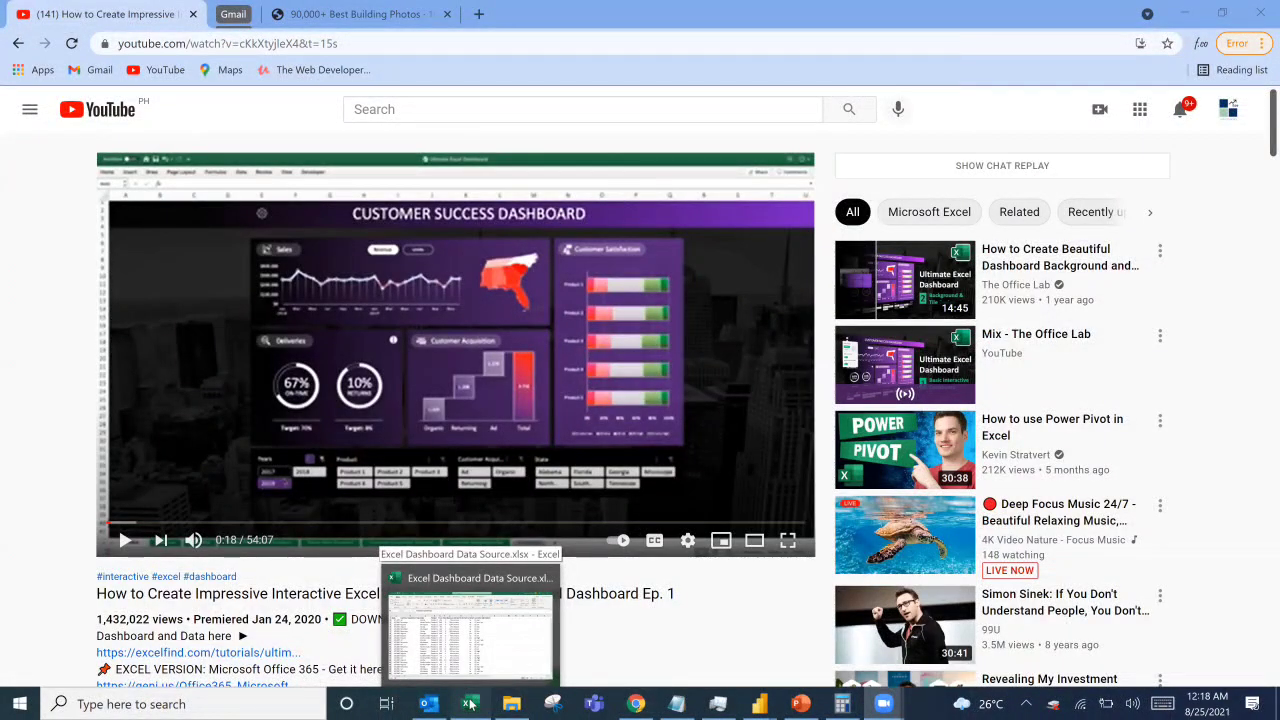
left_click(470, 704)
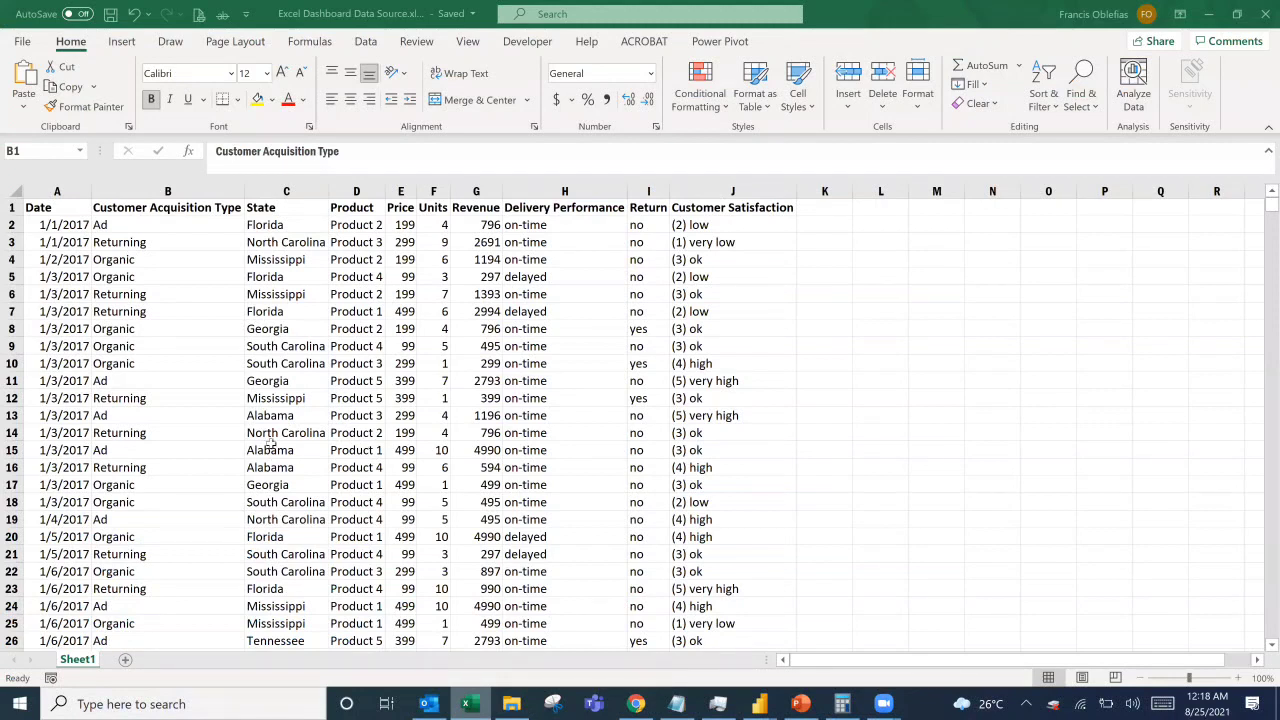
left_click(50, 210)
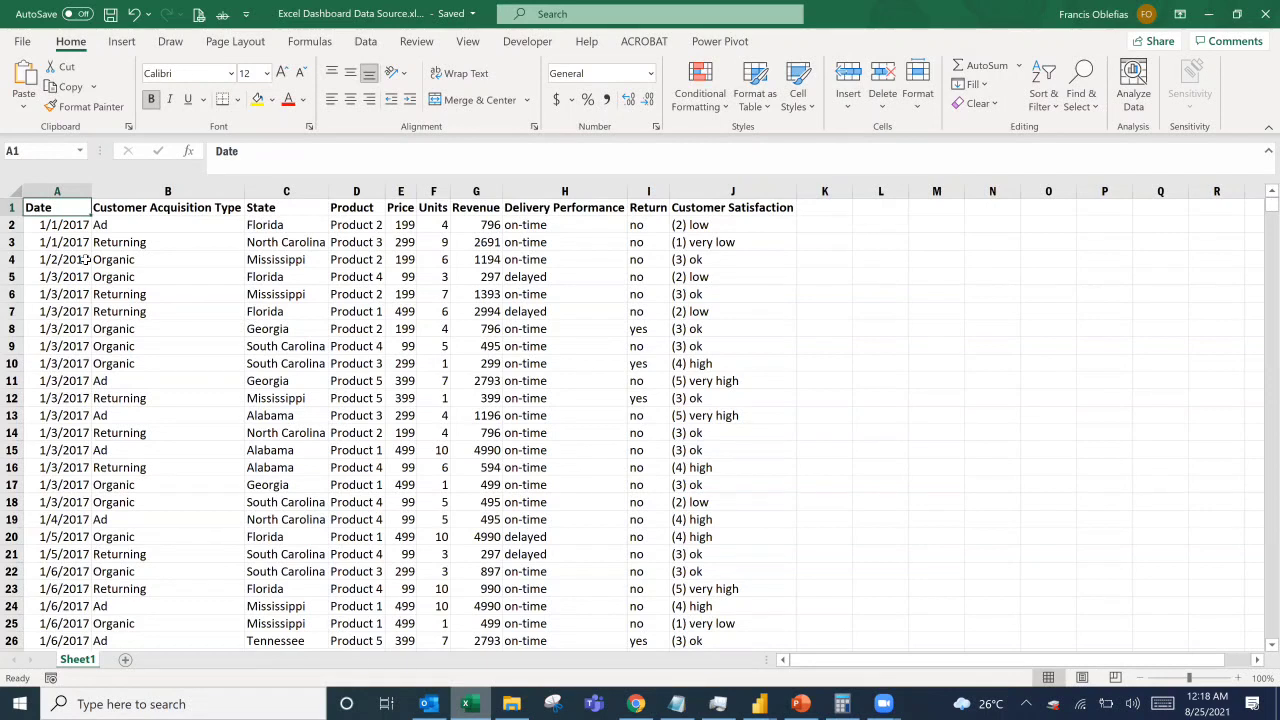
left_click(164, 209)
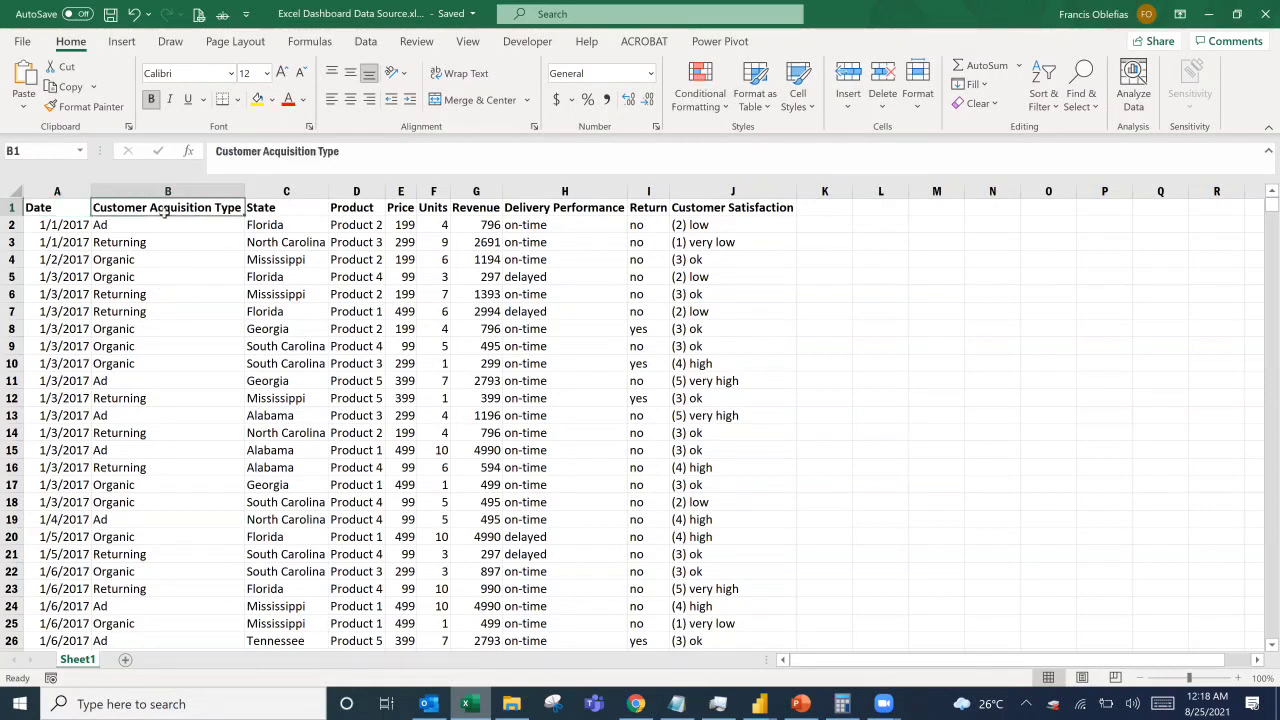
left_click(190, 275)
left_click(560, 277)
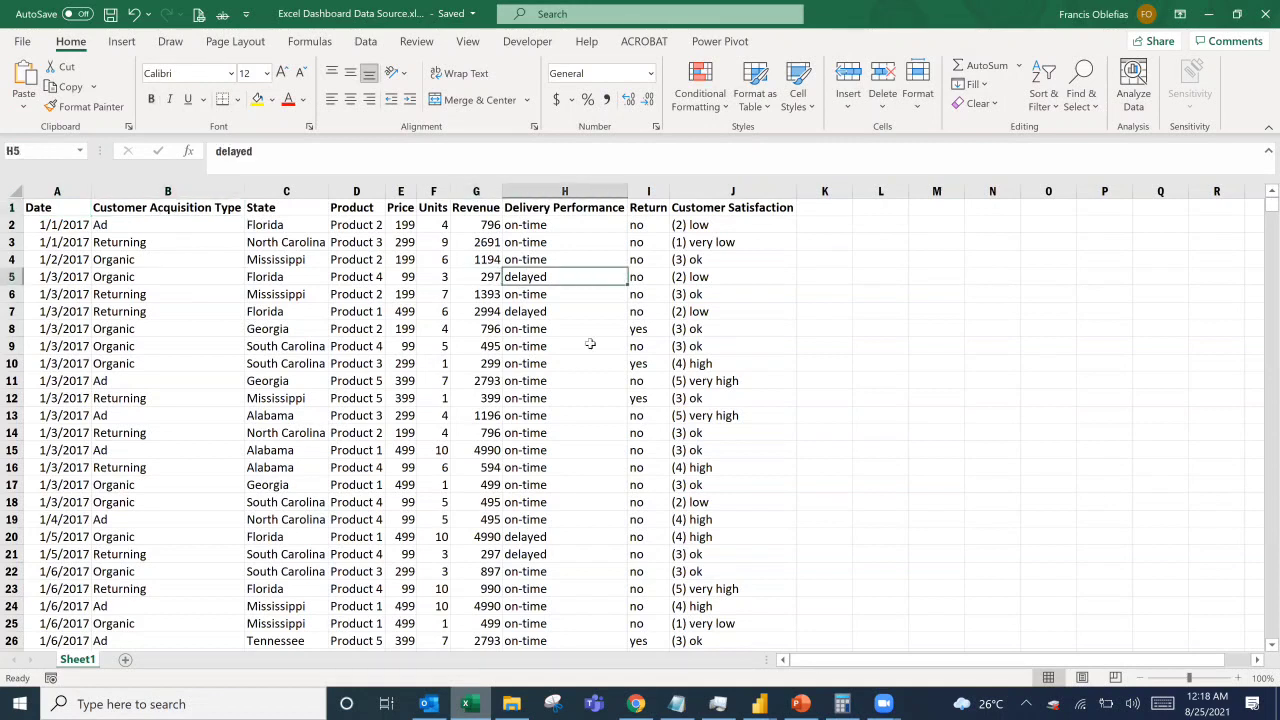
left_click(590, 344)
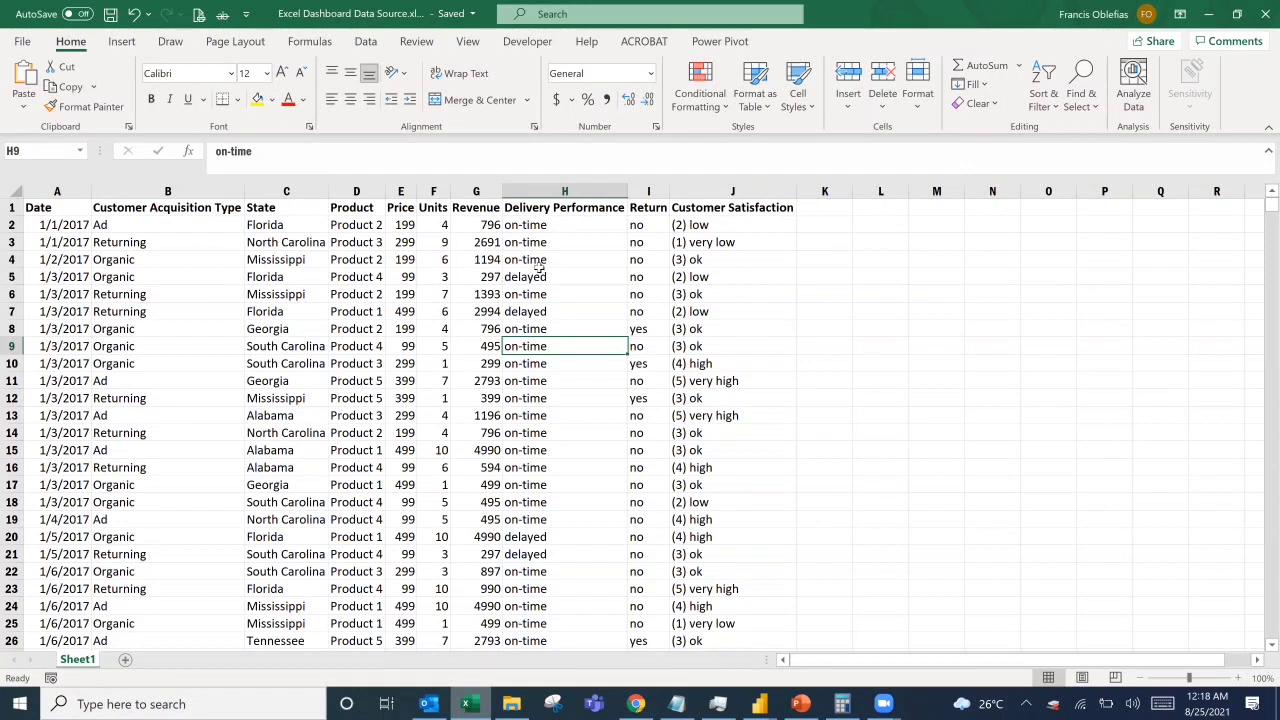
left_click(540, 270)
left_click(567, 210)
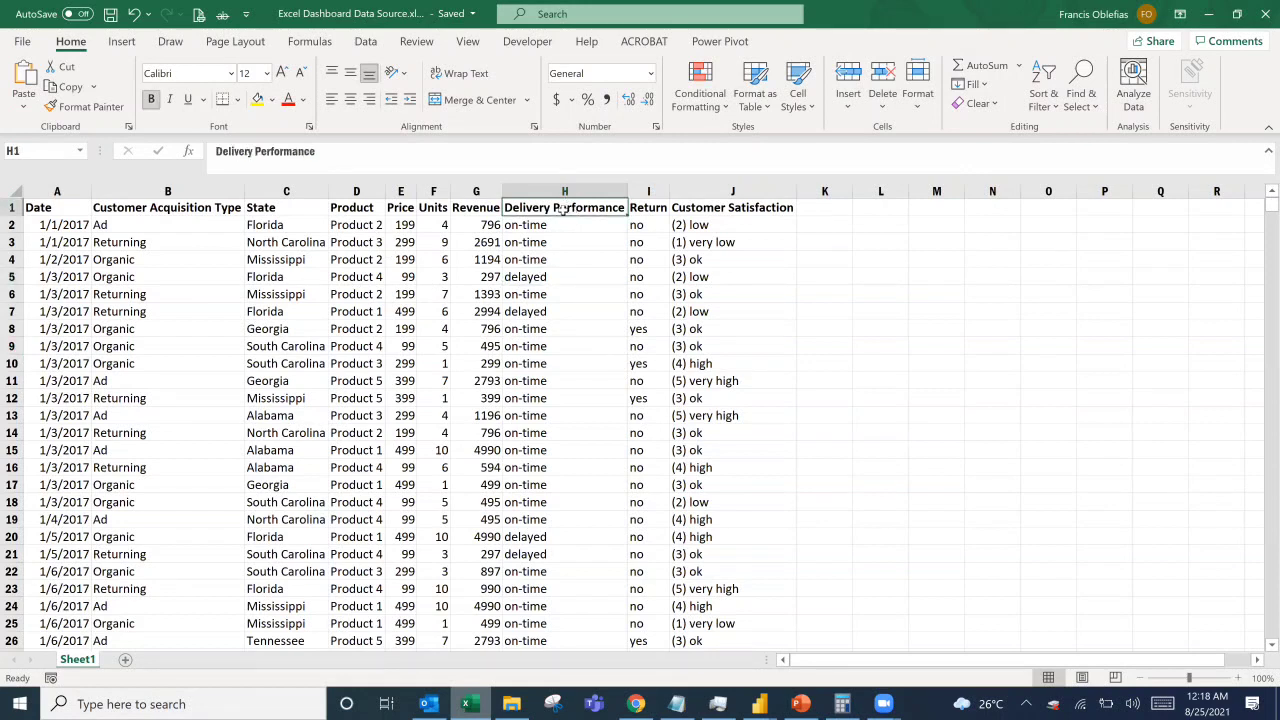
left_click(472, 208)
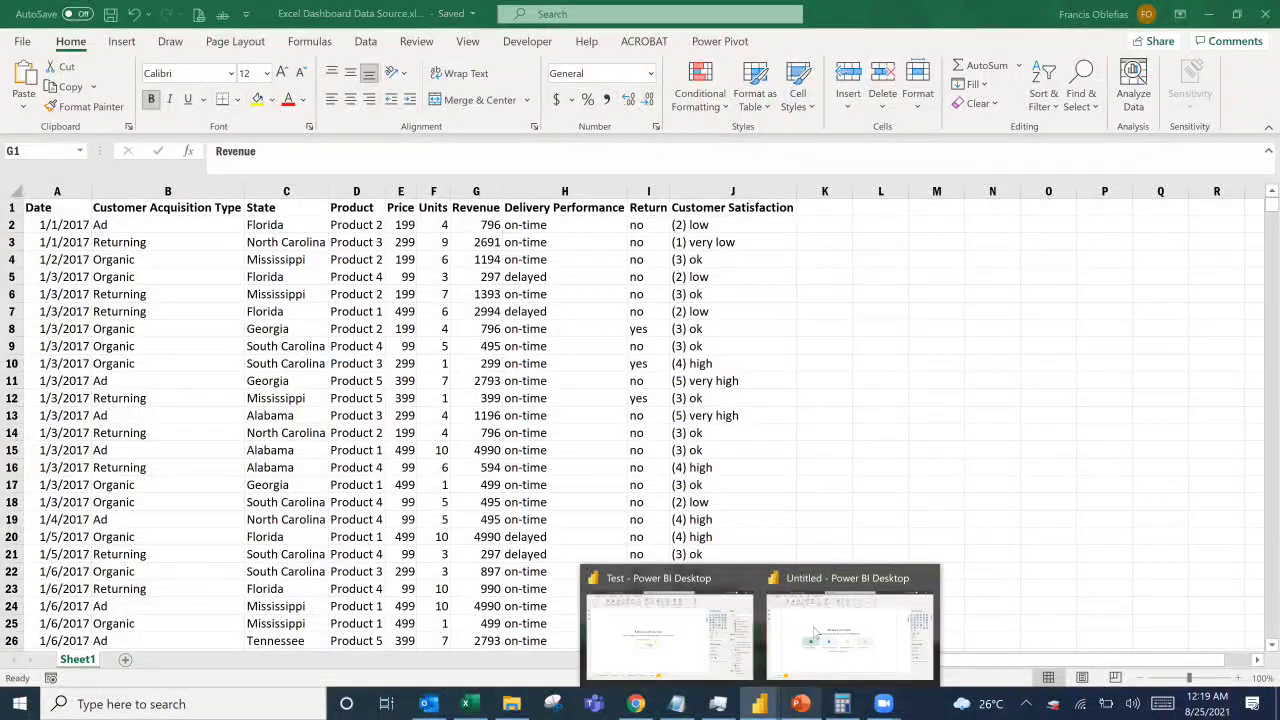
Switch to the untitled Power BI Desktop report and bring Sheet1 of Excel Dashboard Data Source.xlsx from folder 6 into Power Query for transformation.
left_click(849, 630)
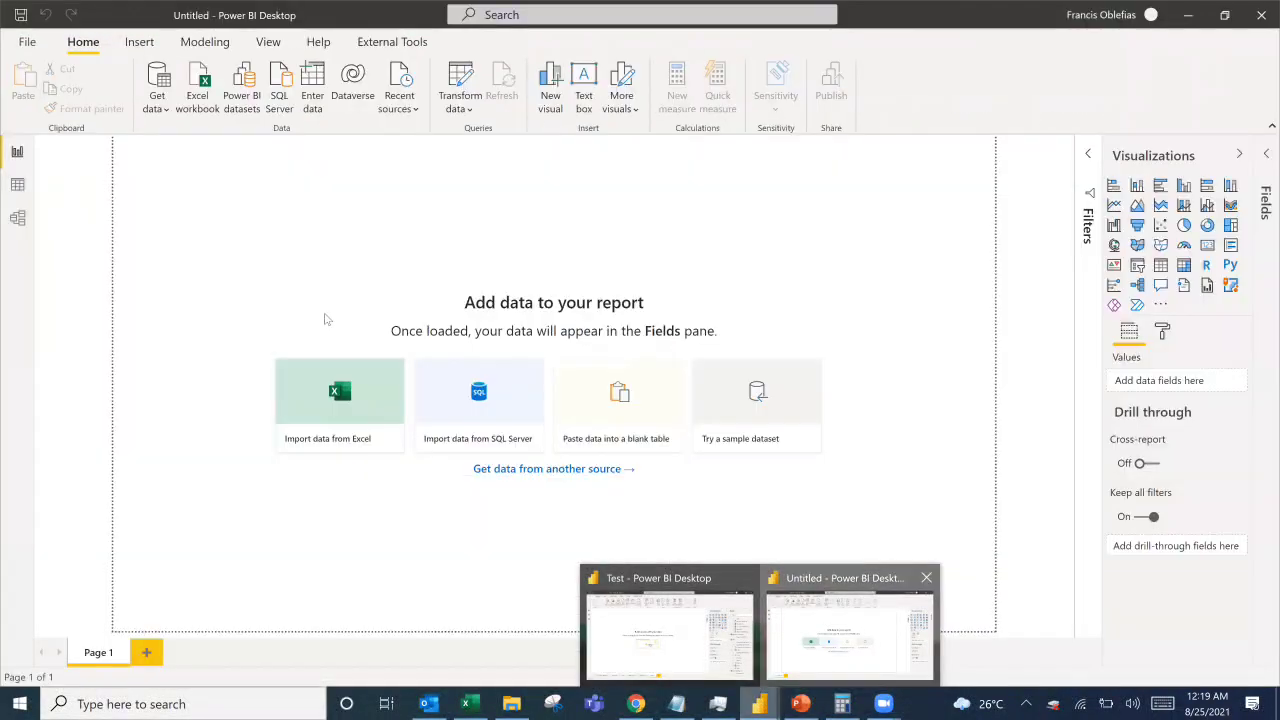
left_click(331, 396)
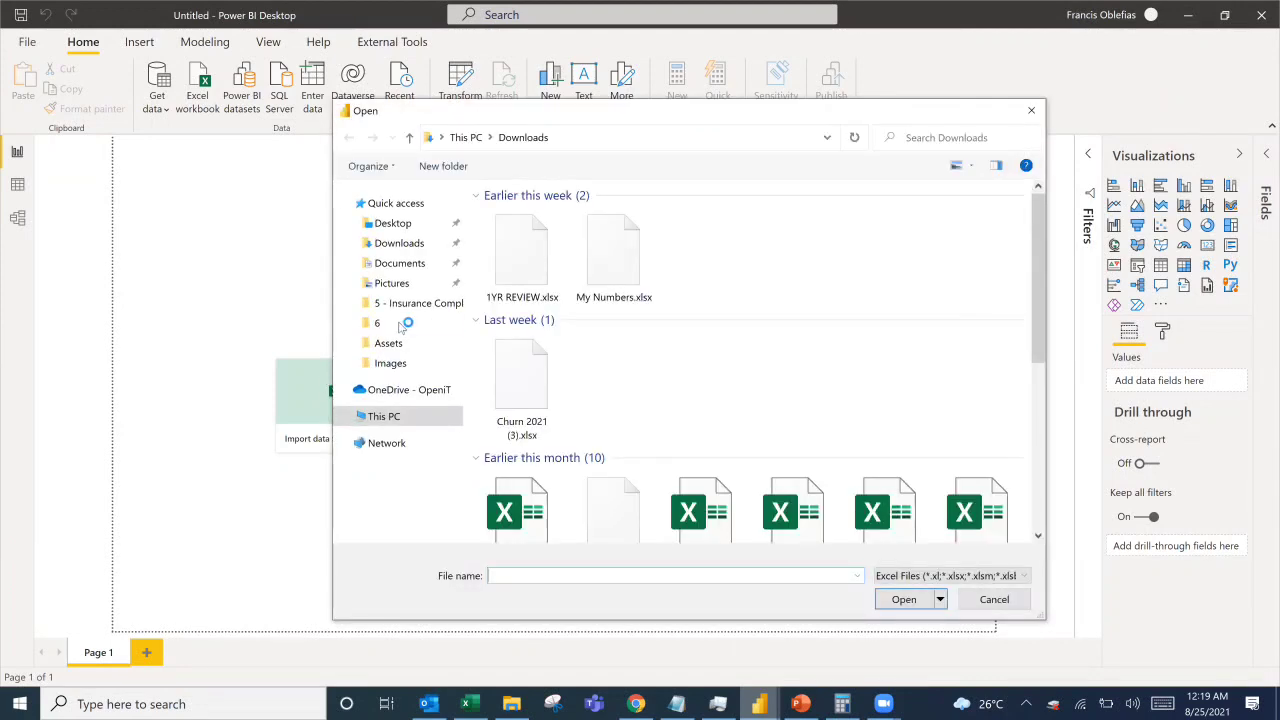
left_click(398, 325)
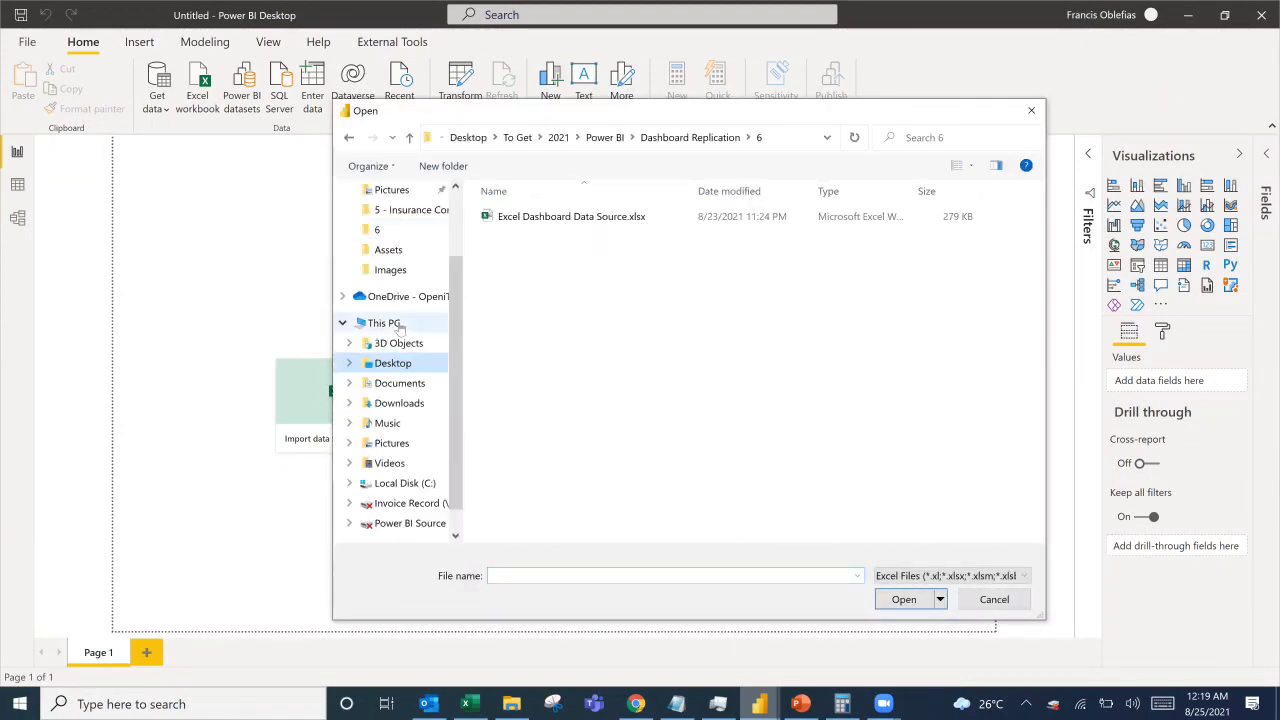
double_click(546, 217)
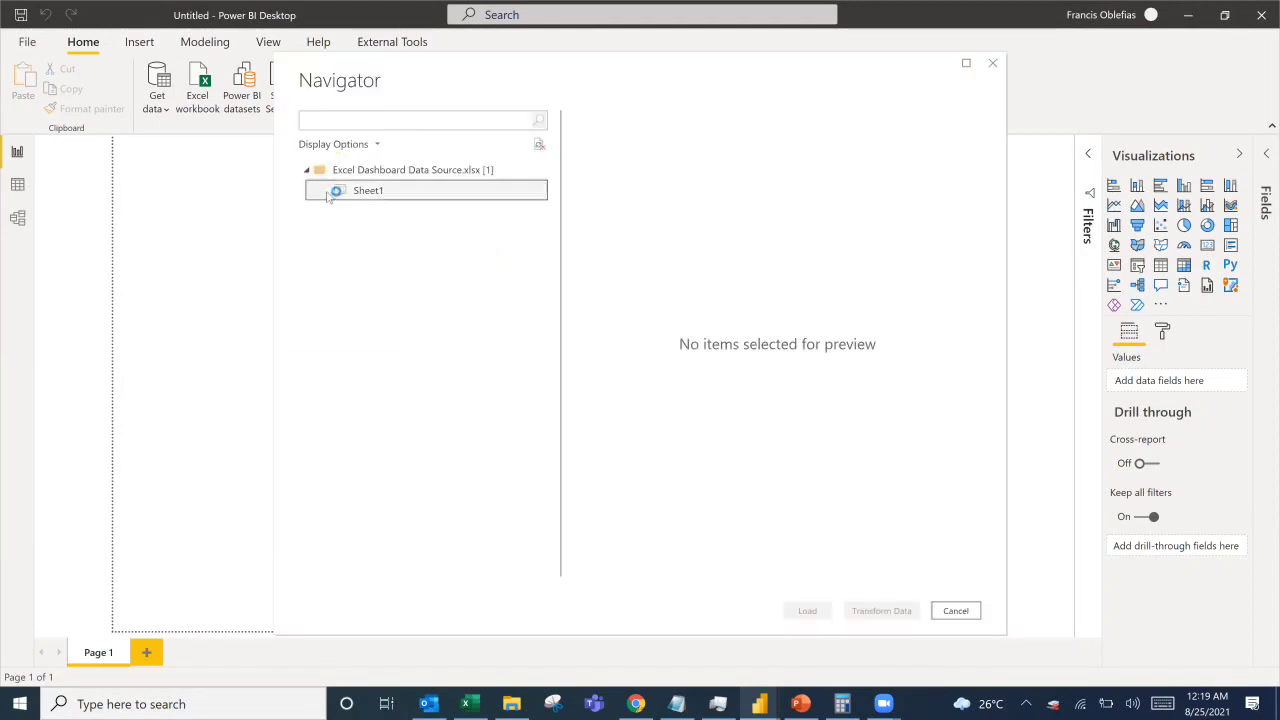
left_click(324, 191)
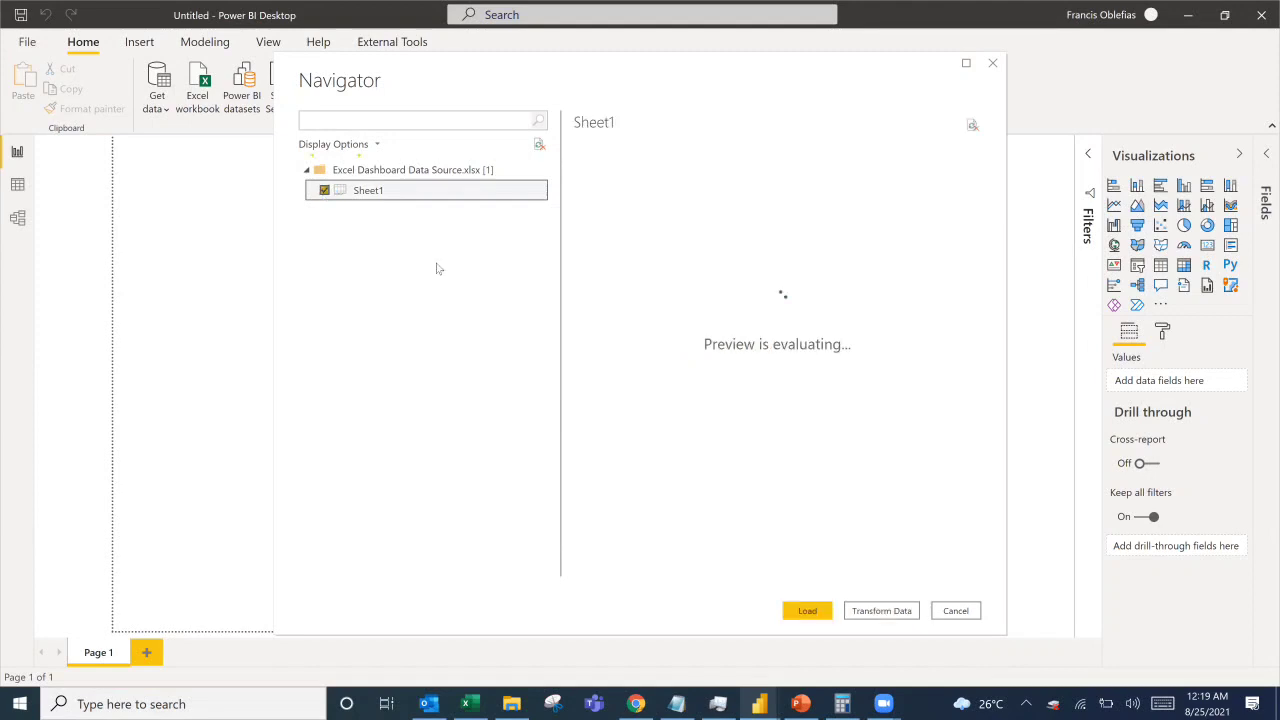
left_click(895, 611)
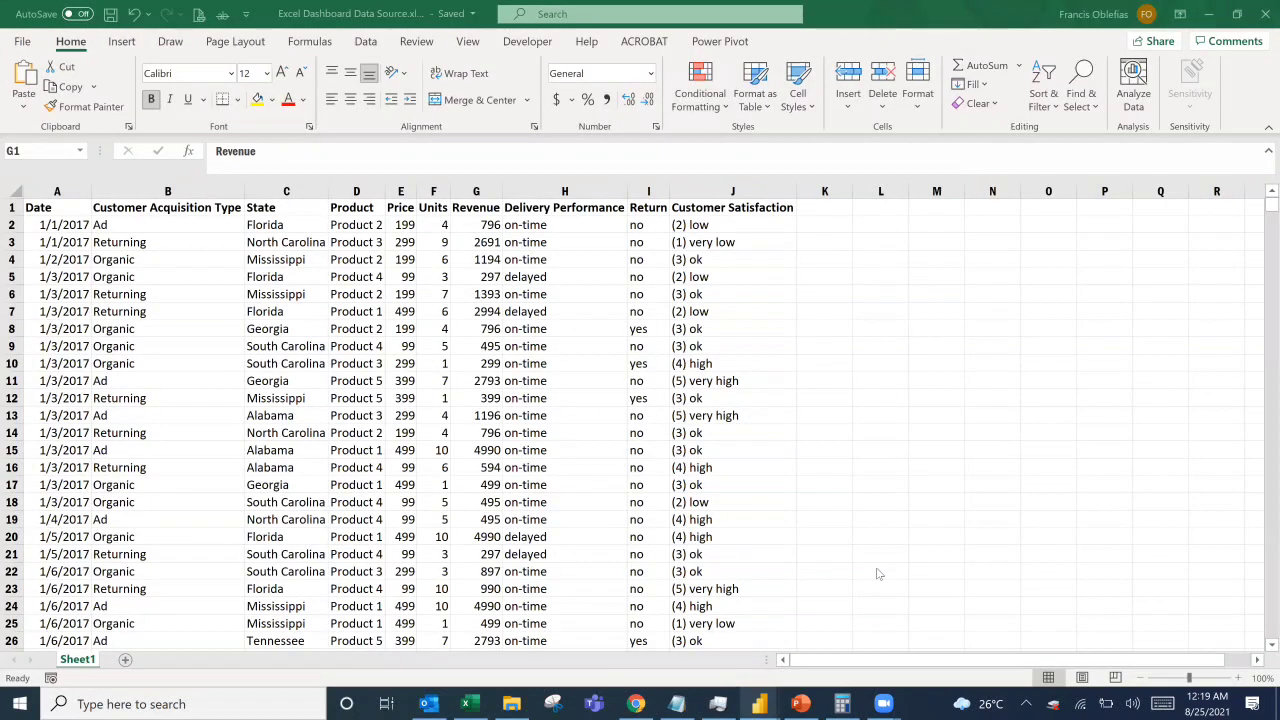
left_click(776, 704)
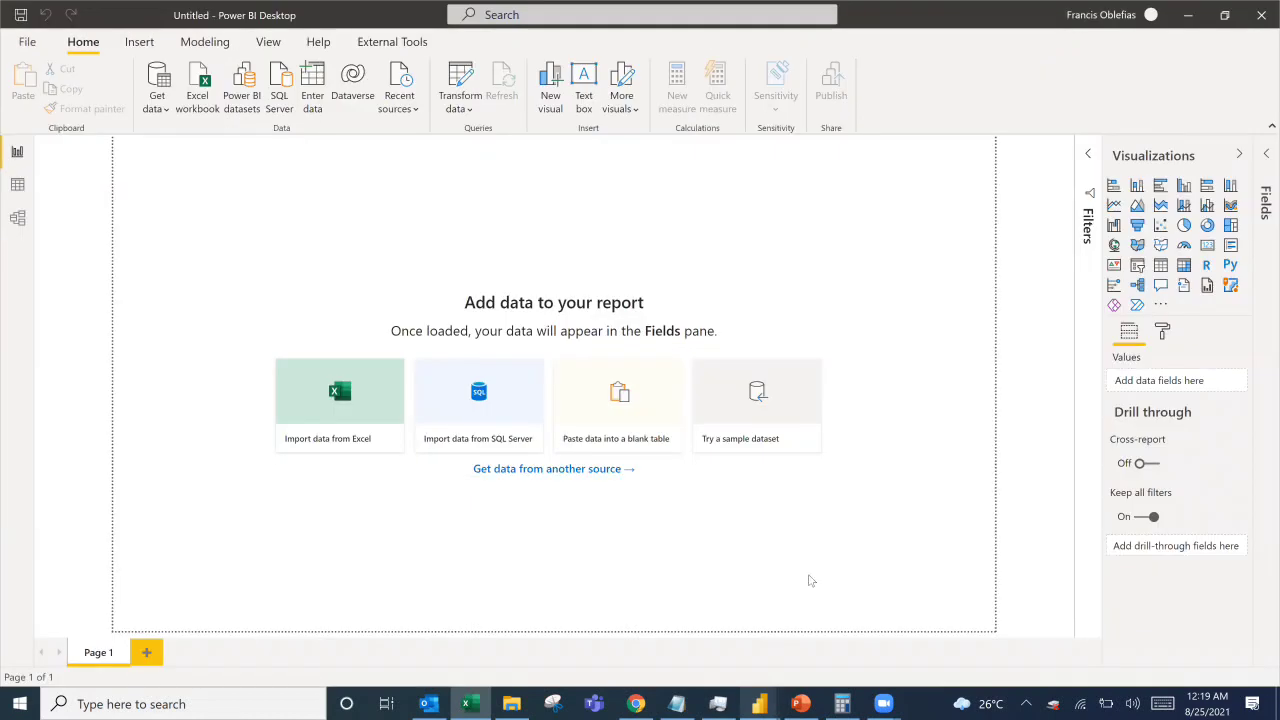
mouse_move(808, 578)
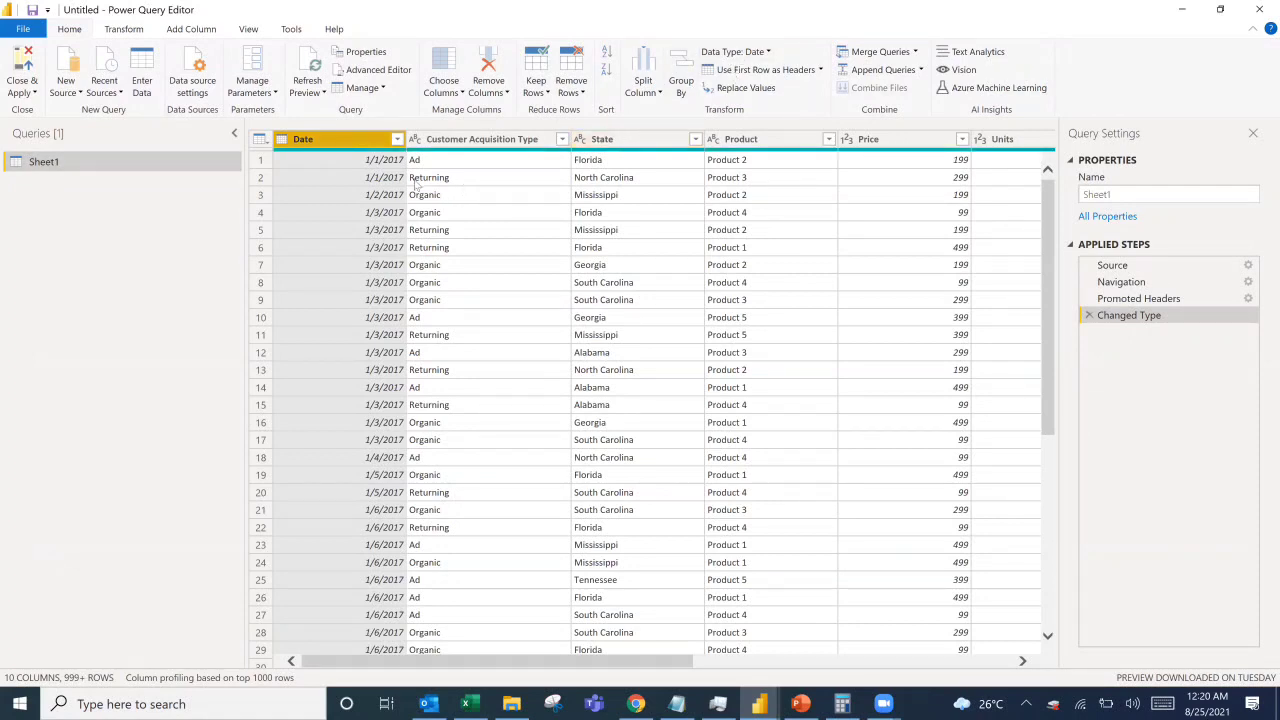
Examine the imported columns of Sheet1 from Customer Acquisition Type through Customer Satisfaction in the query preview.
left_click(455, 201)
left_click(605, 200)
left_click(790, 212)
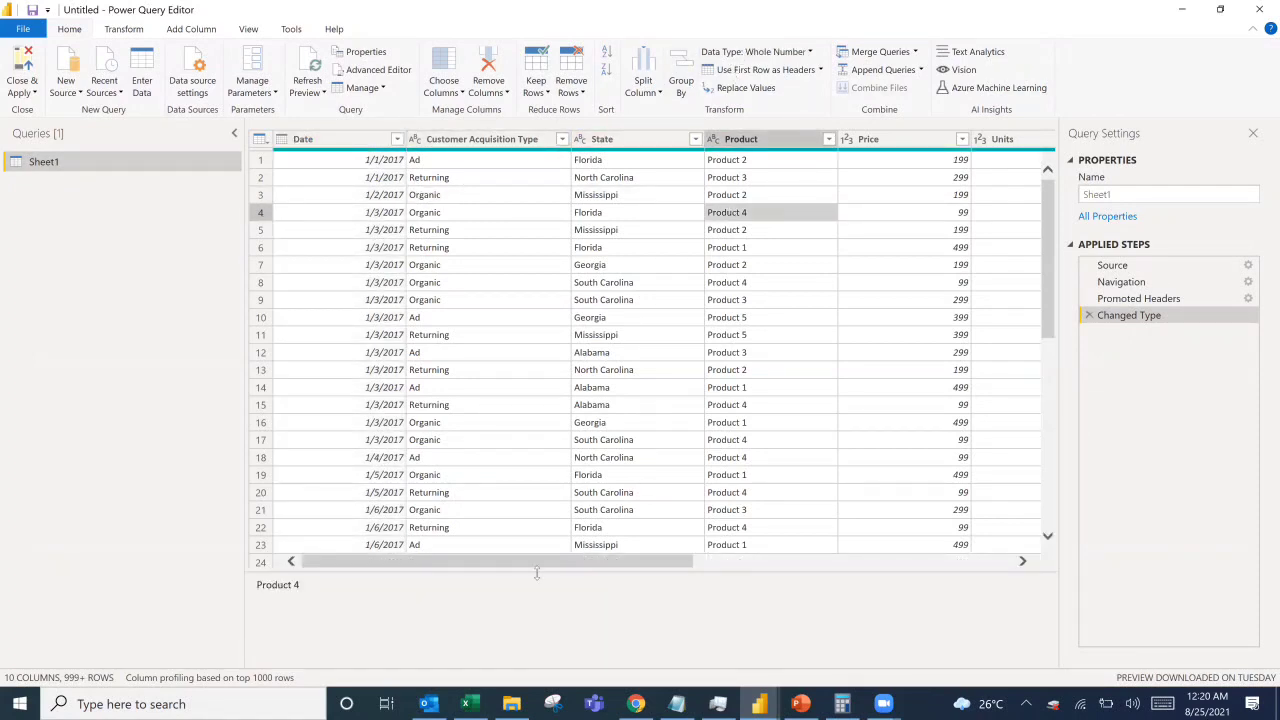
left_click(880, 212)
left_click_drag(561, 567, 740, 565)
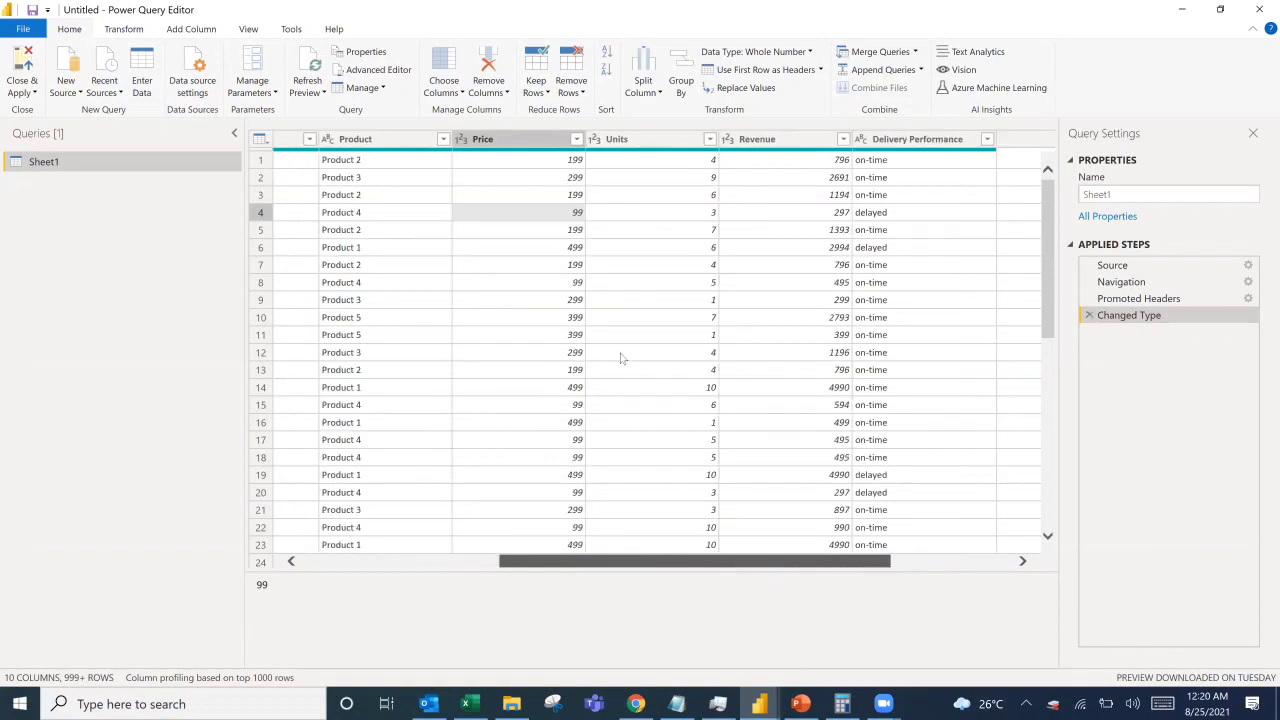
left_click(754, 248)
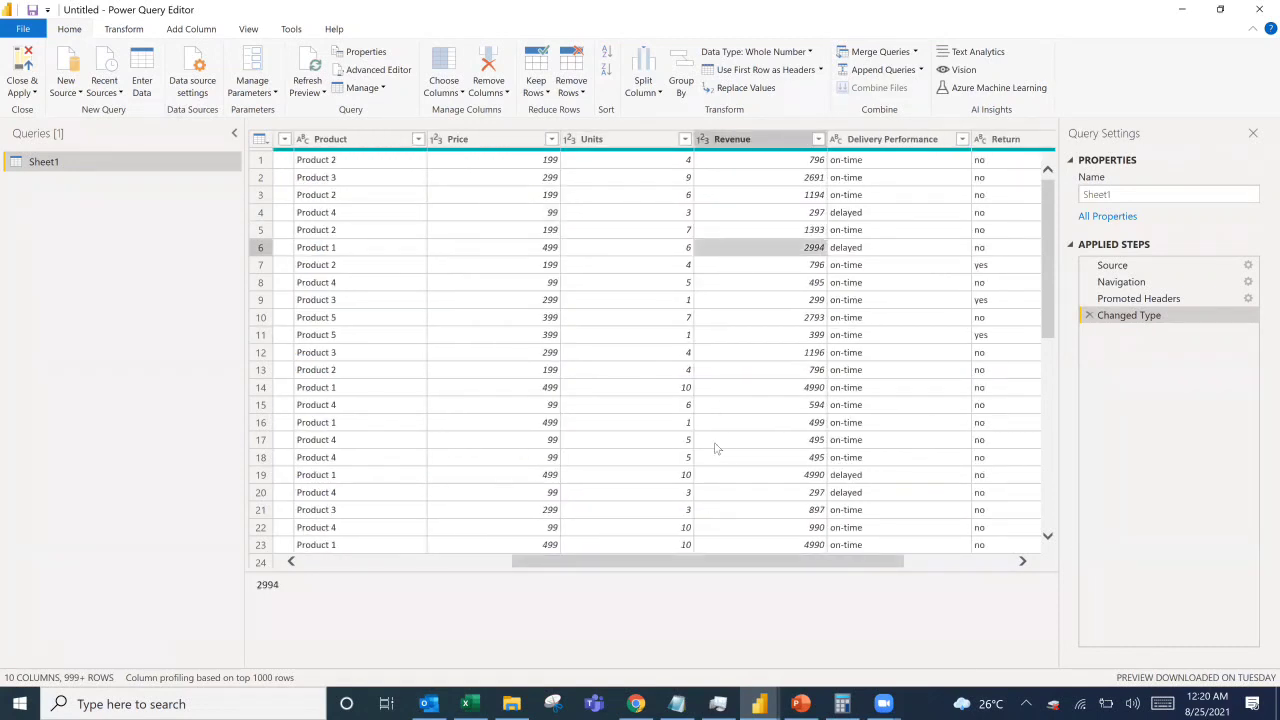
left_click_drag(688, 562, 853, 569)
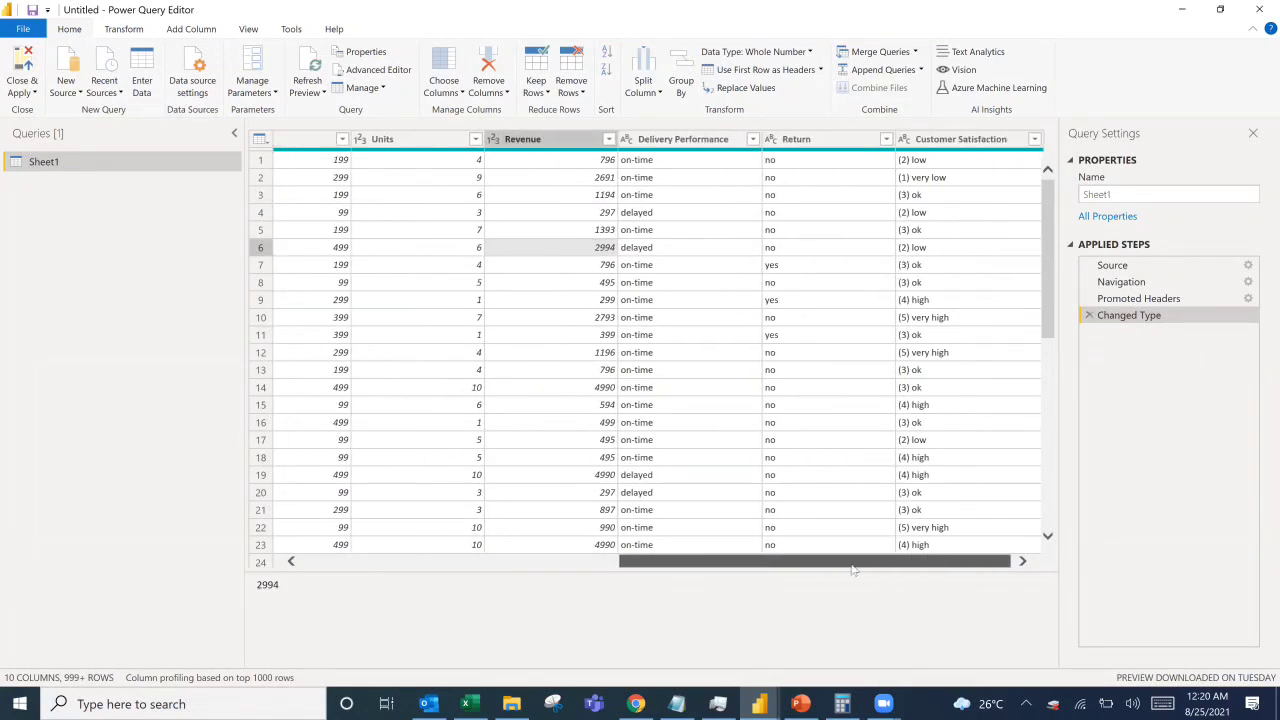
left_click(700, 194)
left_click(820, 199)
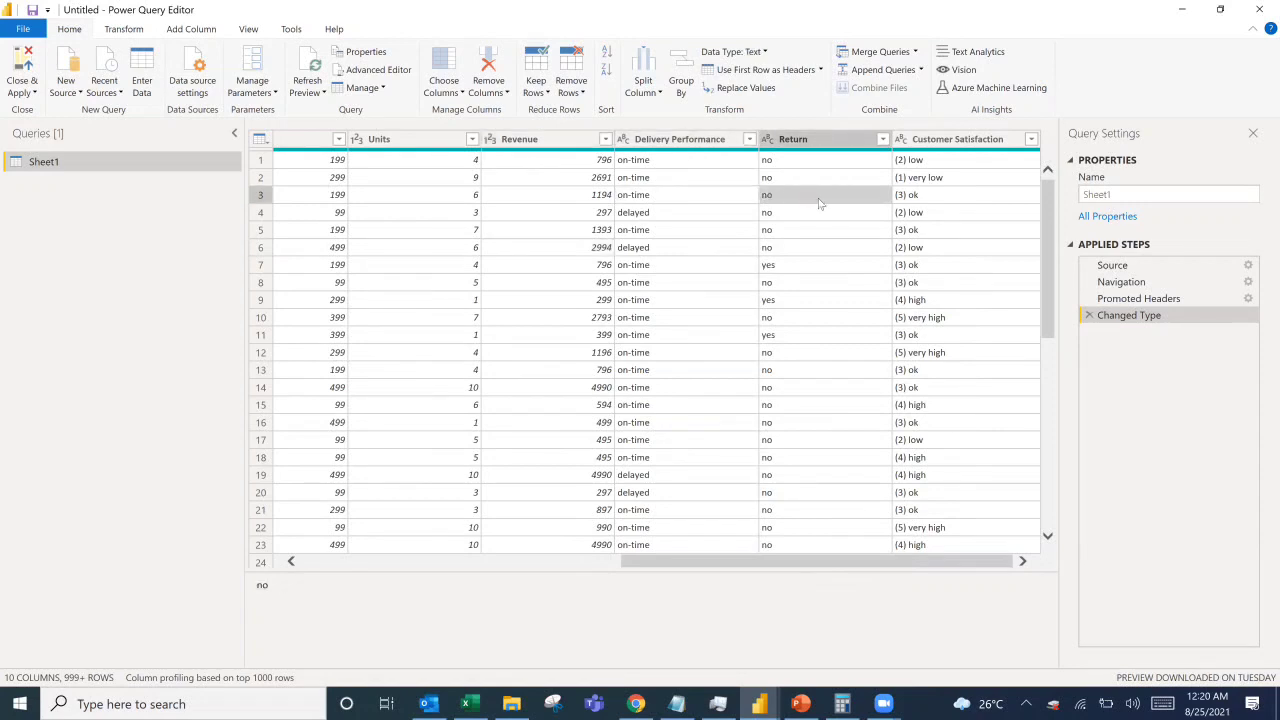
left_click(970, 195)
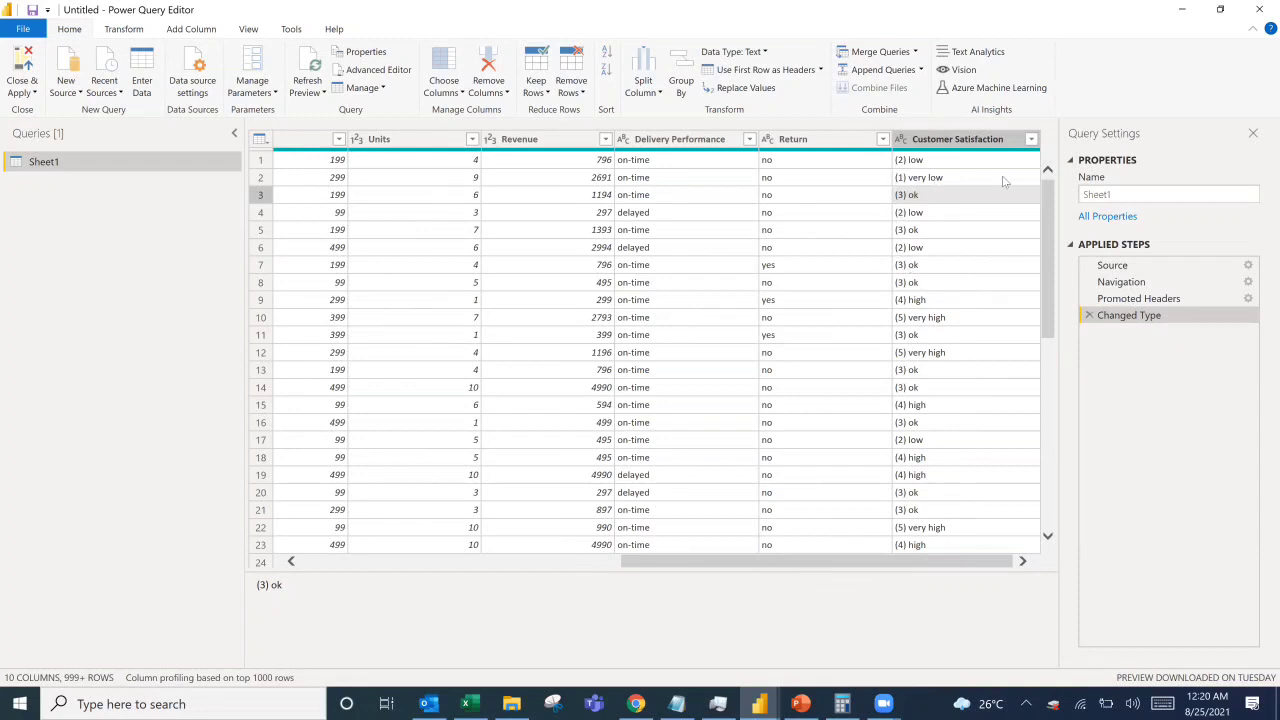
Split the Customer Satisfaction column at each occurrence of the custom delimiter "(" and remove the empty first column.
left_click(982, 145)
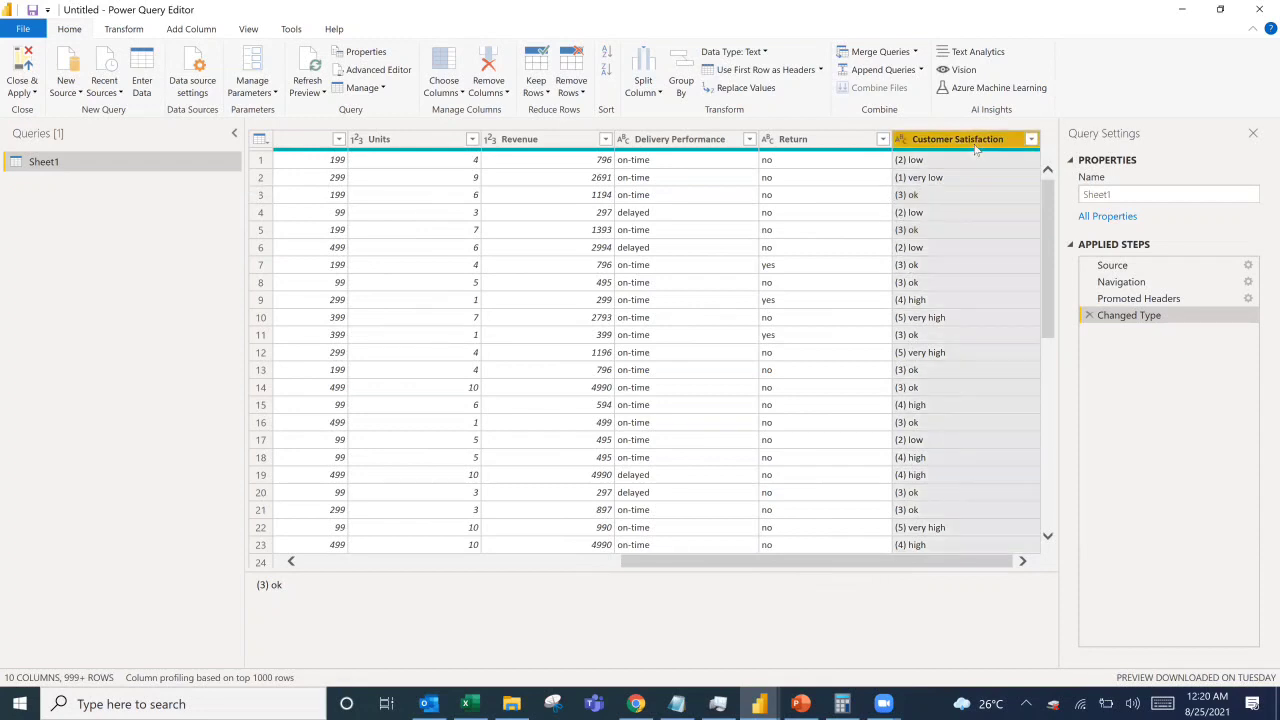
left_click(645, 90)
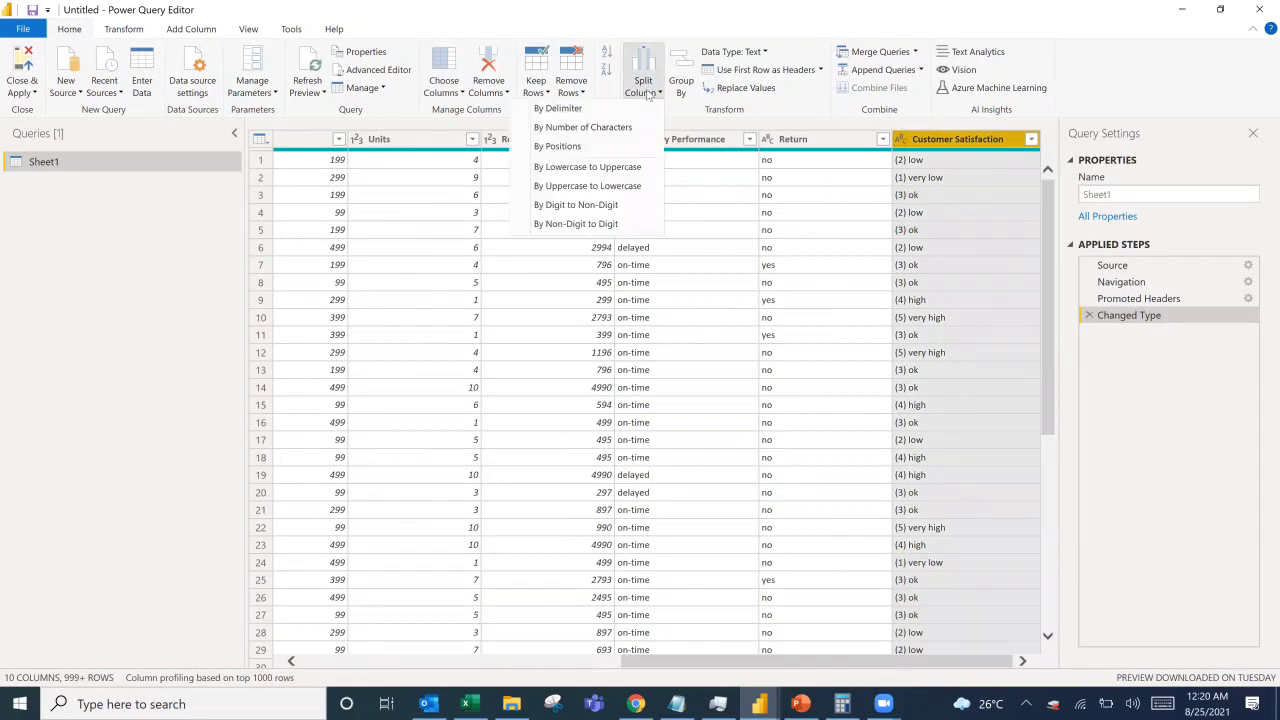
left_click(577, 112)
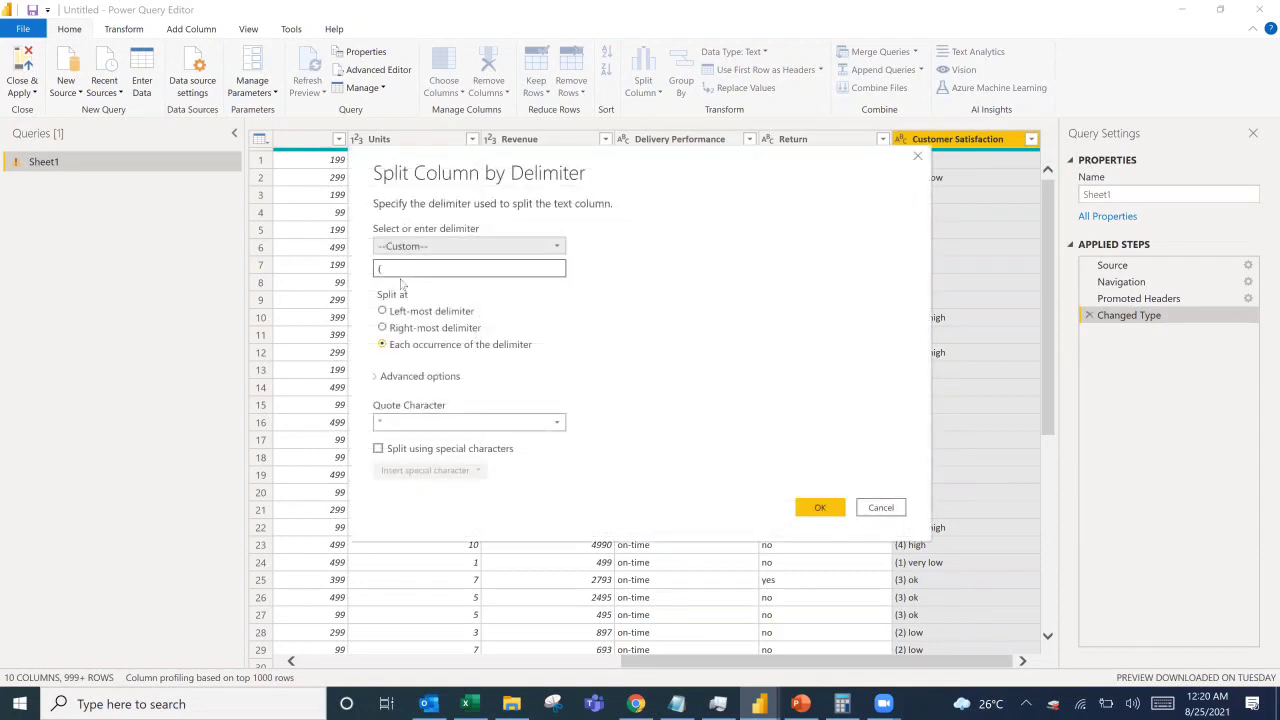
left_click(412, 268)
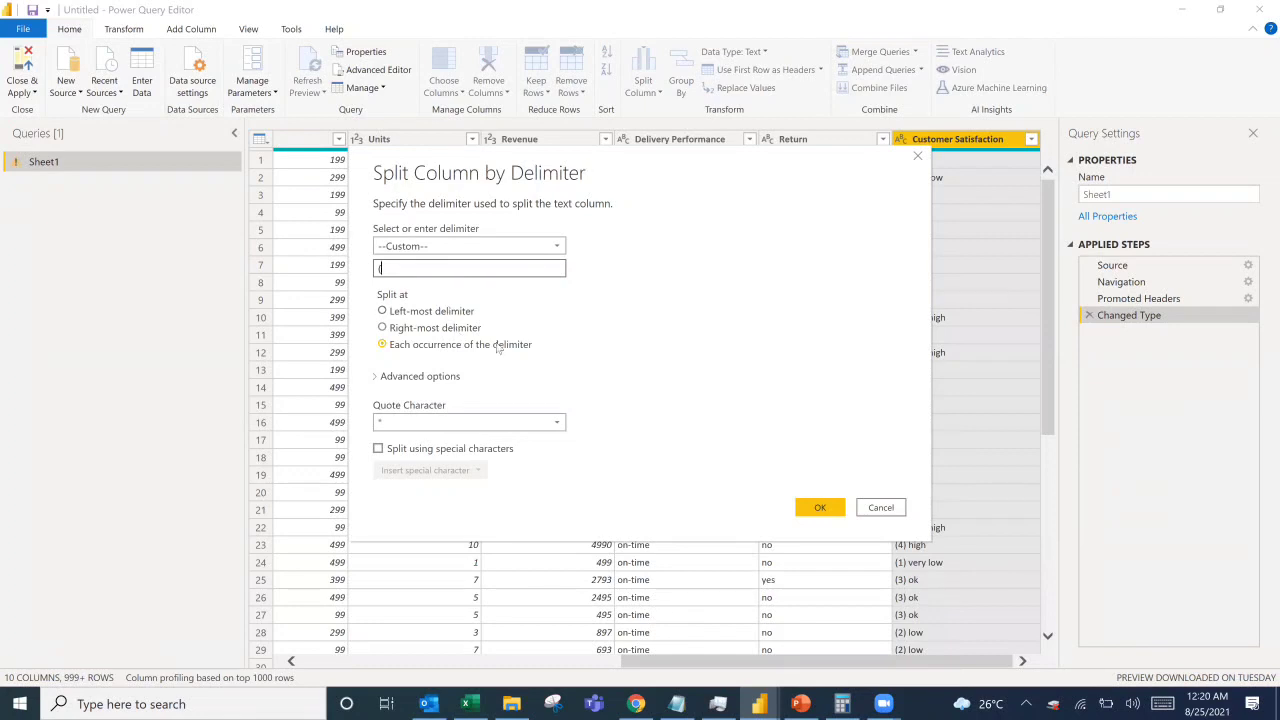
left_click(826, 516)
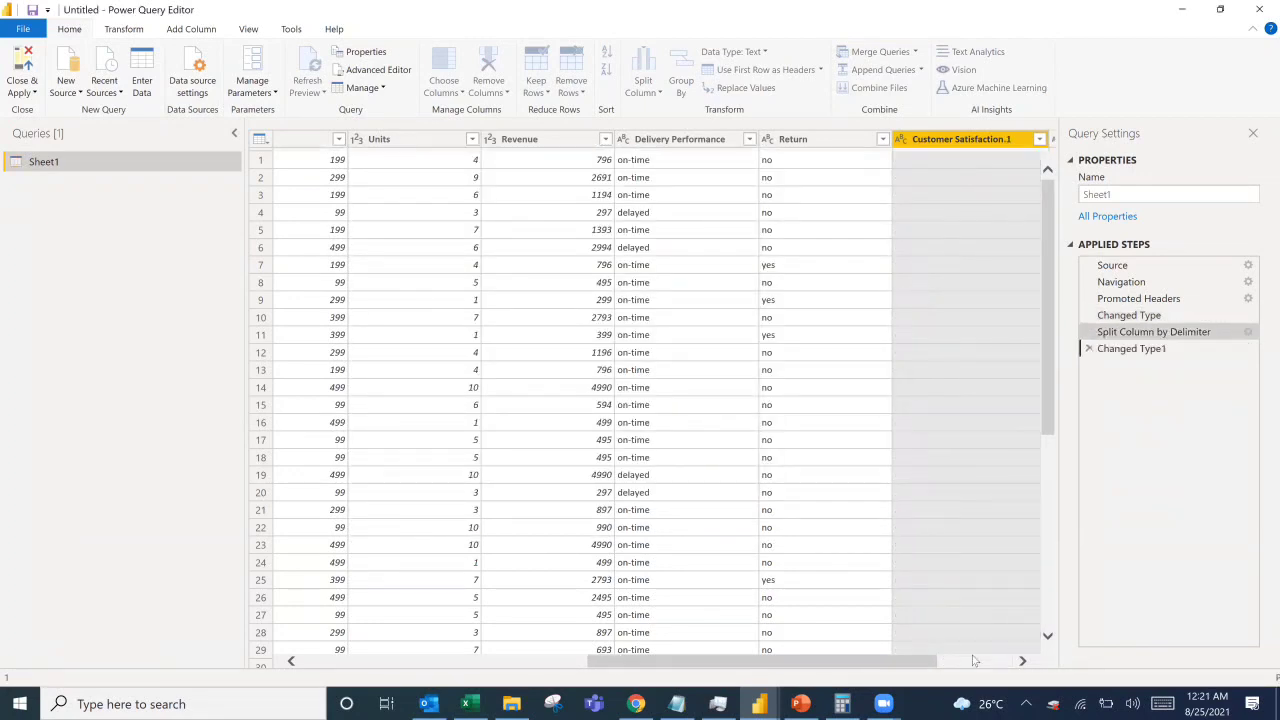
left_click(1022, 661)
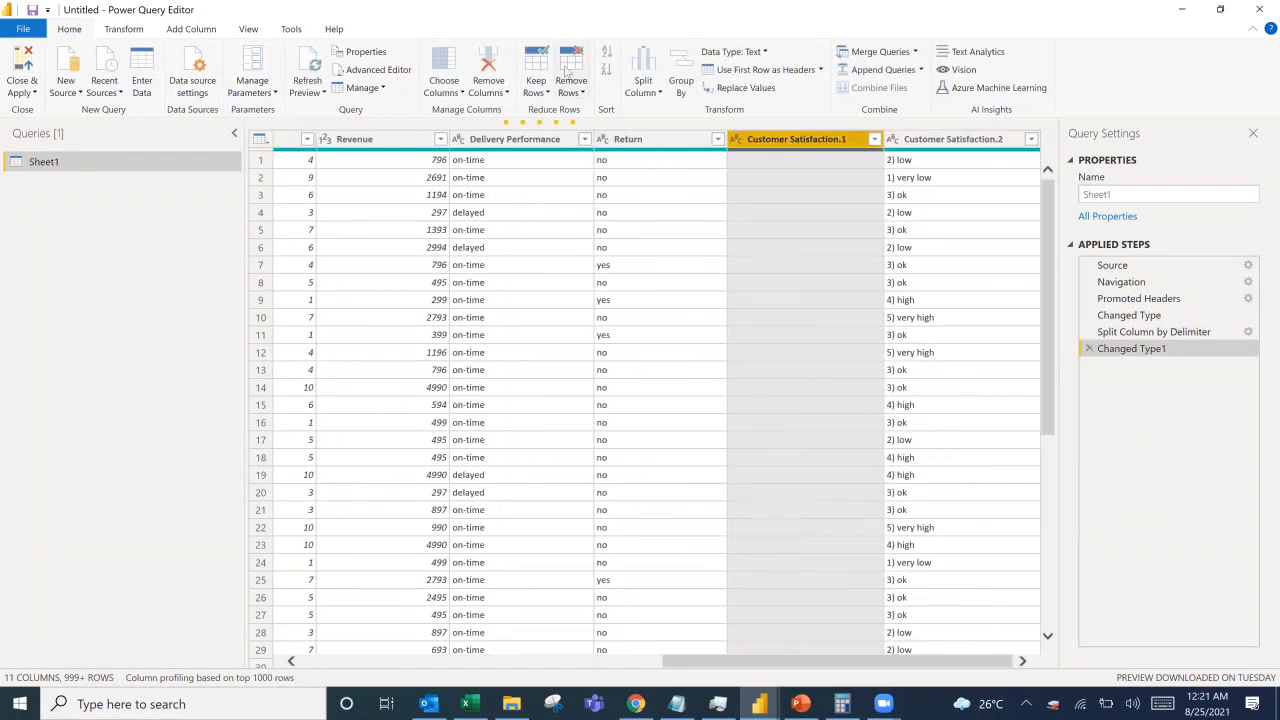
left_click(494, 65)
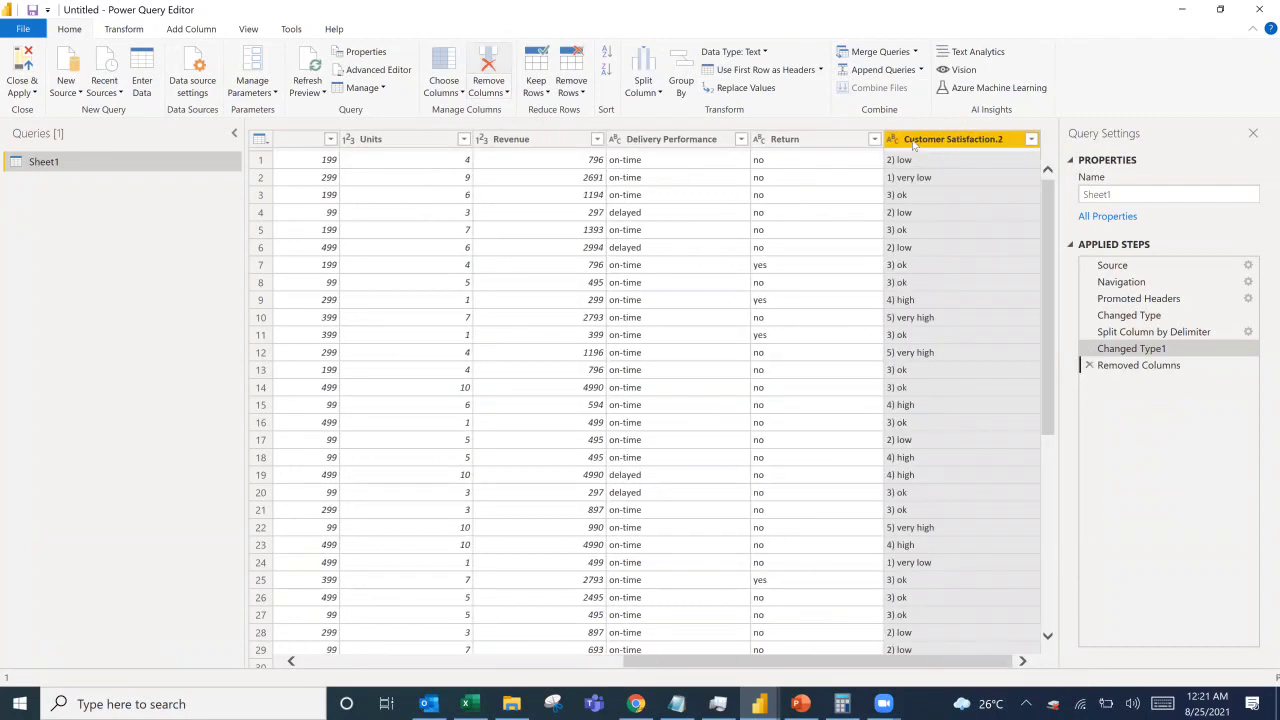
Split the Customer Satisfaction.2 column by digit to non-digit.
left_click(645, 86)
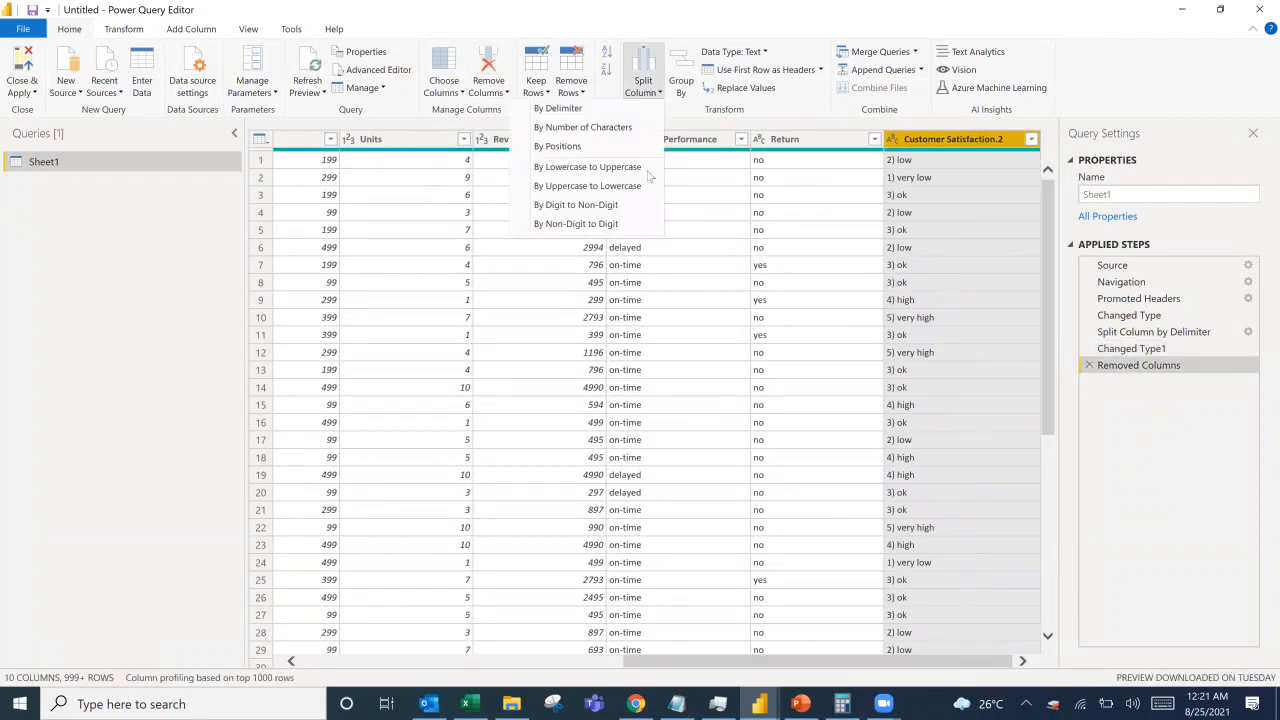
left_click(575, 205)
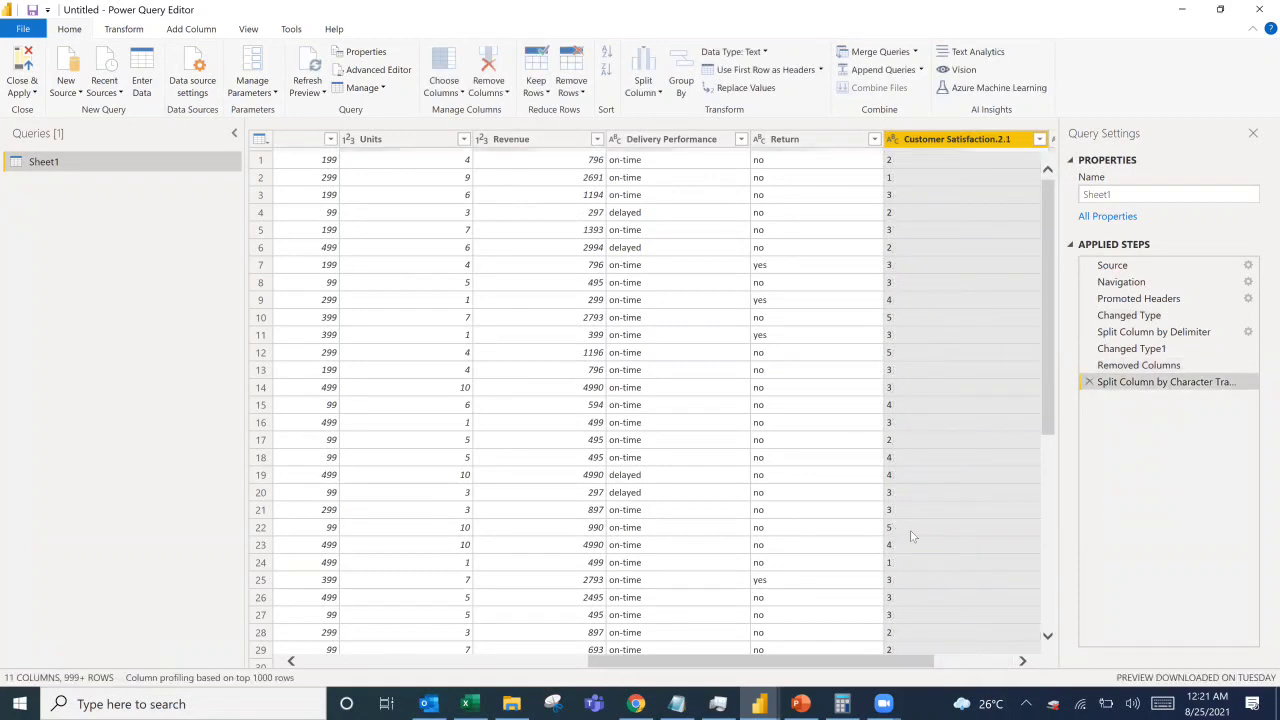
left_click(1024, 661)
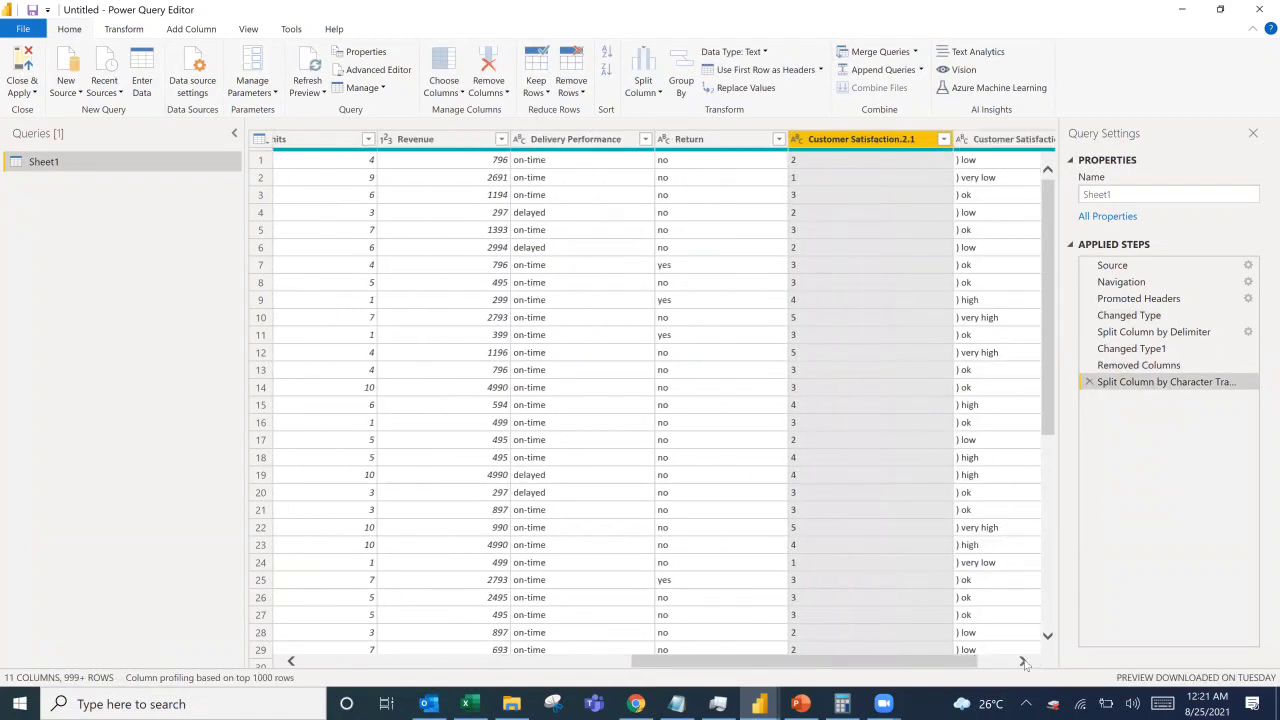
left_click(1024, 661)
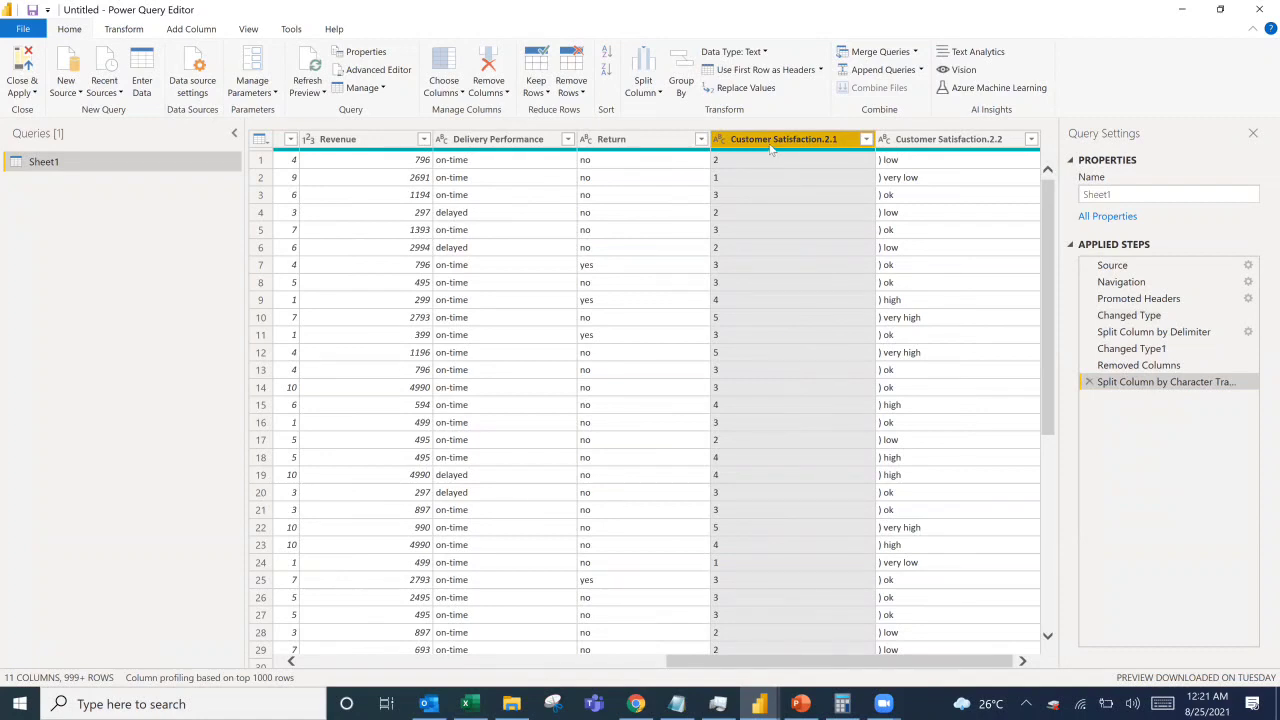
Rename the column holding the satisfaction digits as CSAT Rate.
double_click(768, 141)
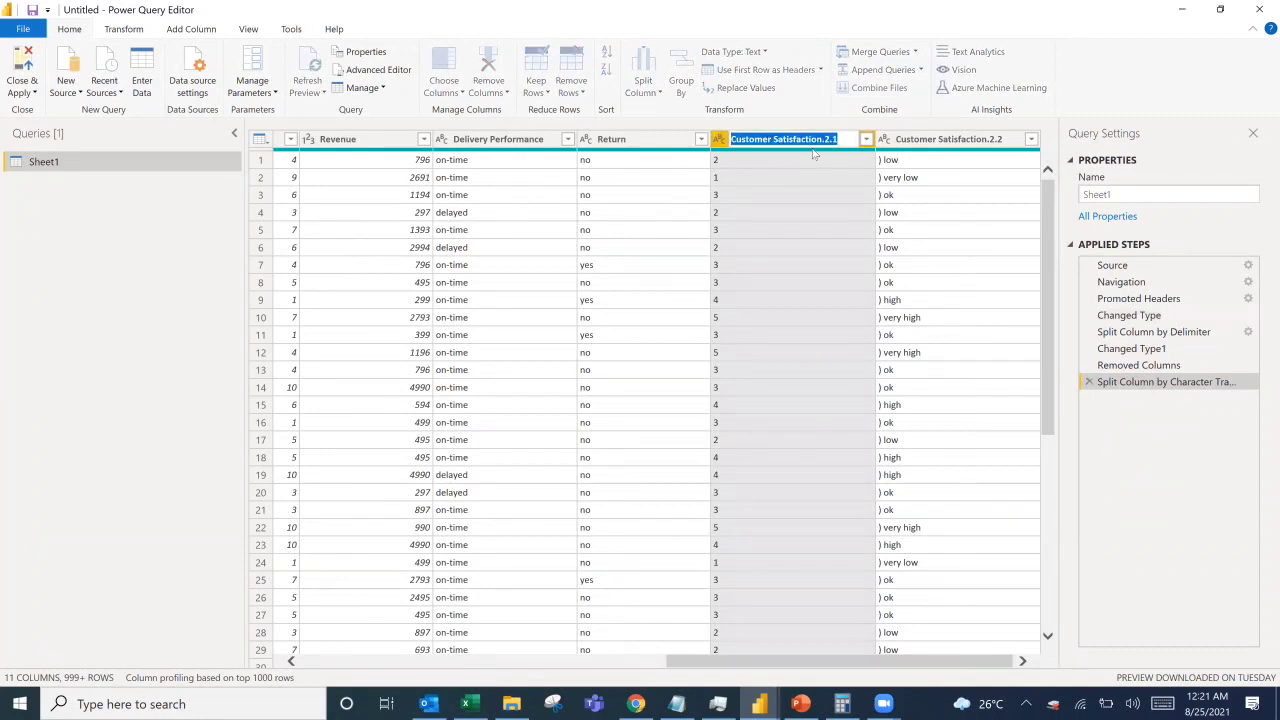
type("CSAT Rate")
key("Return")
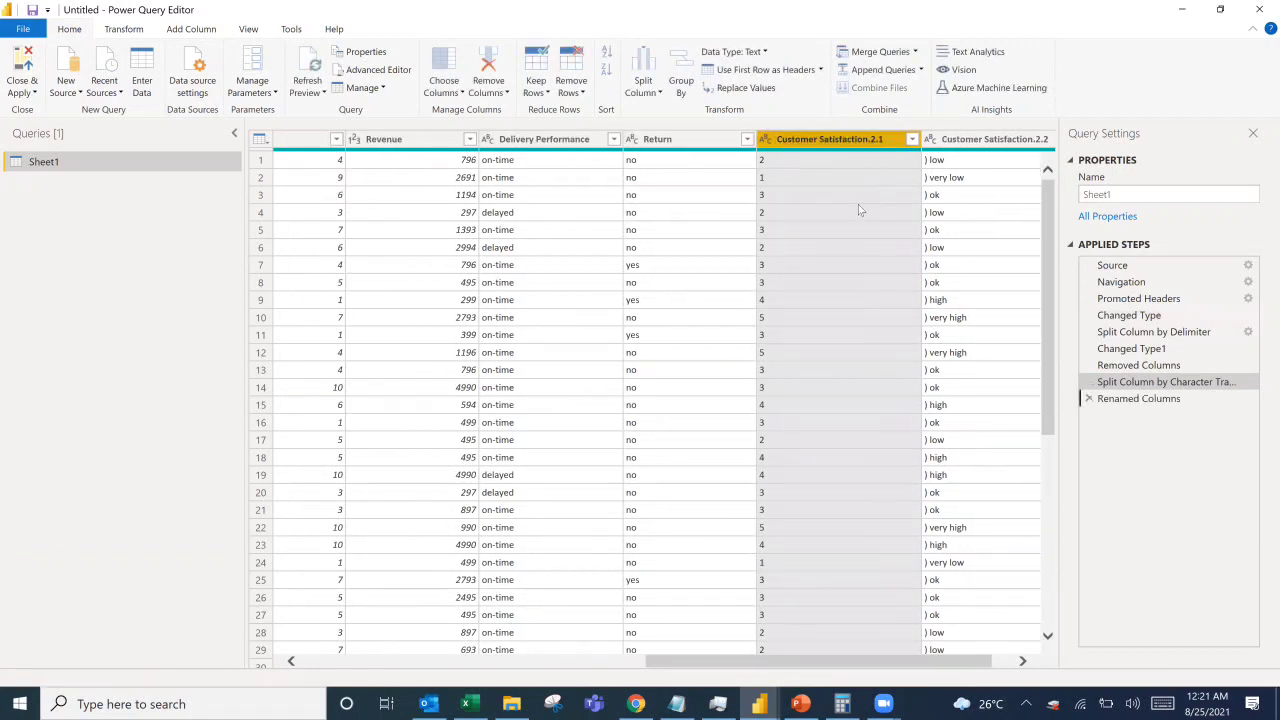
Split the Customer Satisfaction.2.2 column at the left-most custom delimiter ")" and remove the empty first column.
left_click(945, 148)
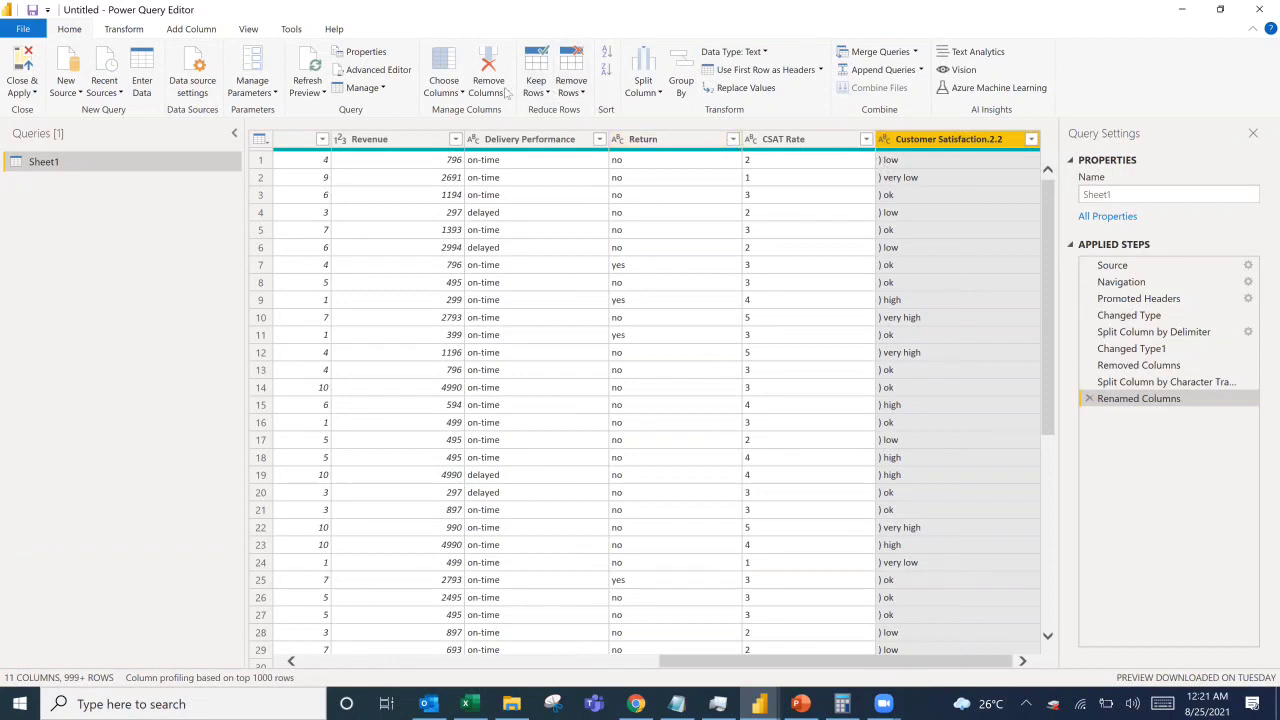
left_click(650, 92)
left_click(607, 112)
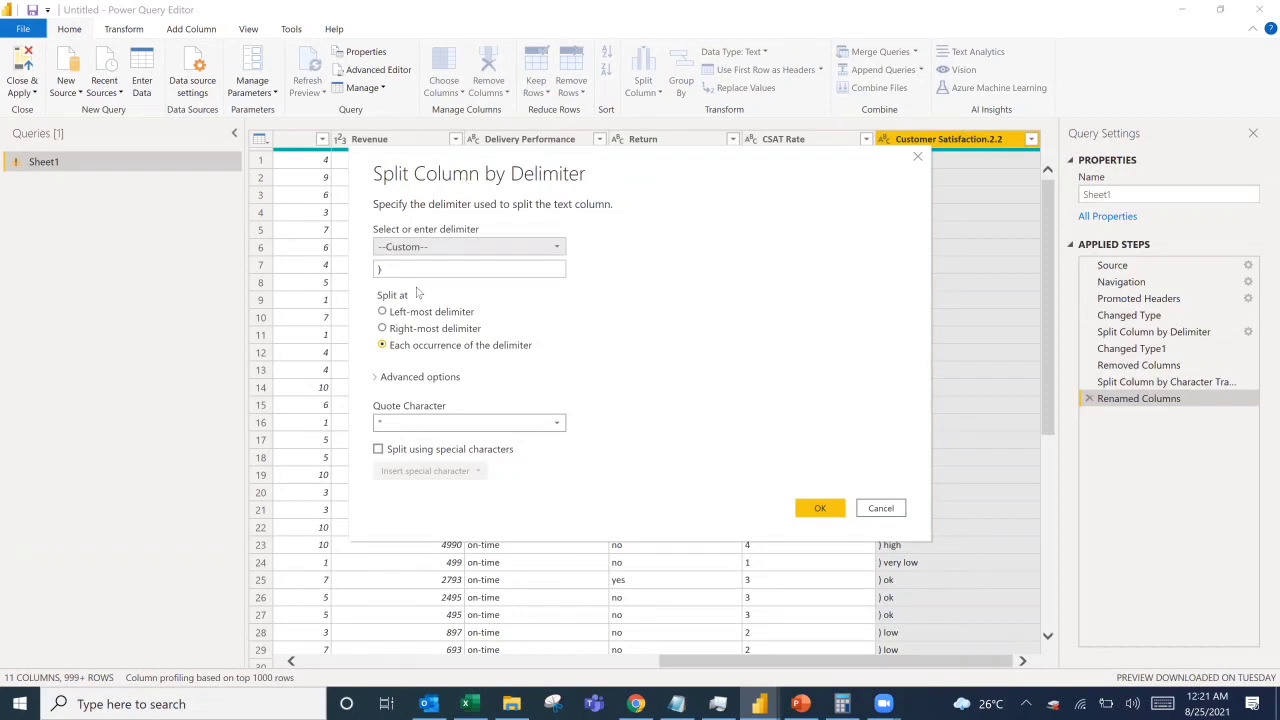
left_click(438, 247)
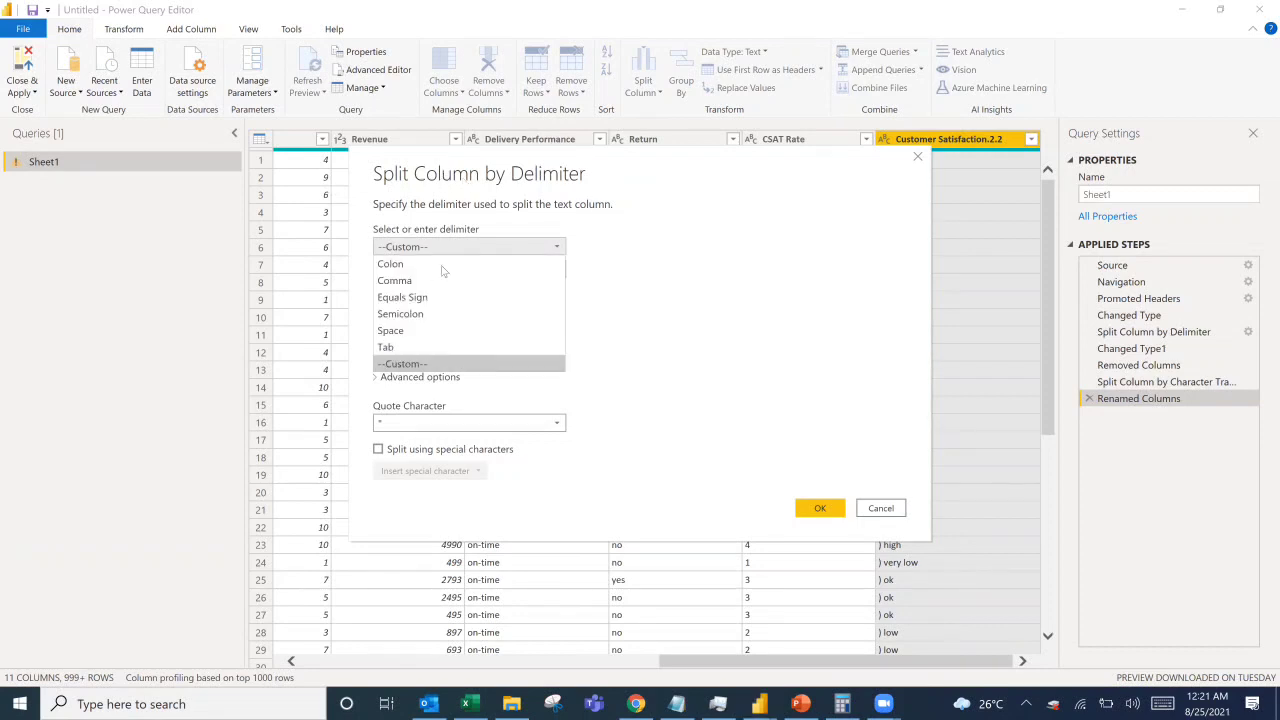
left_click(434, 331)
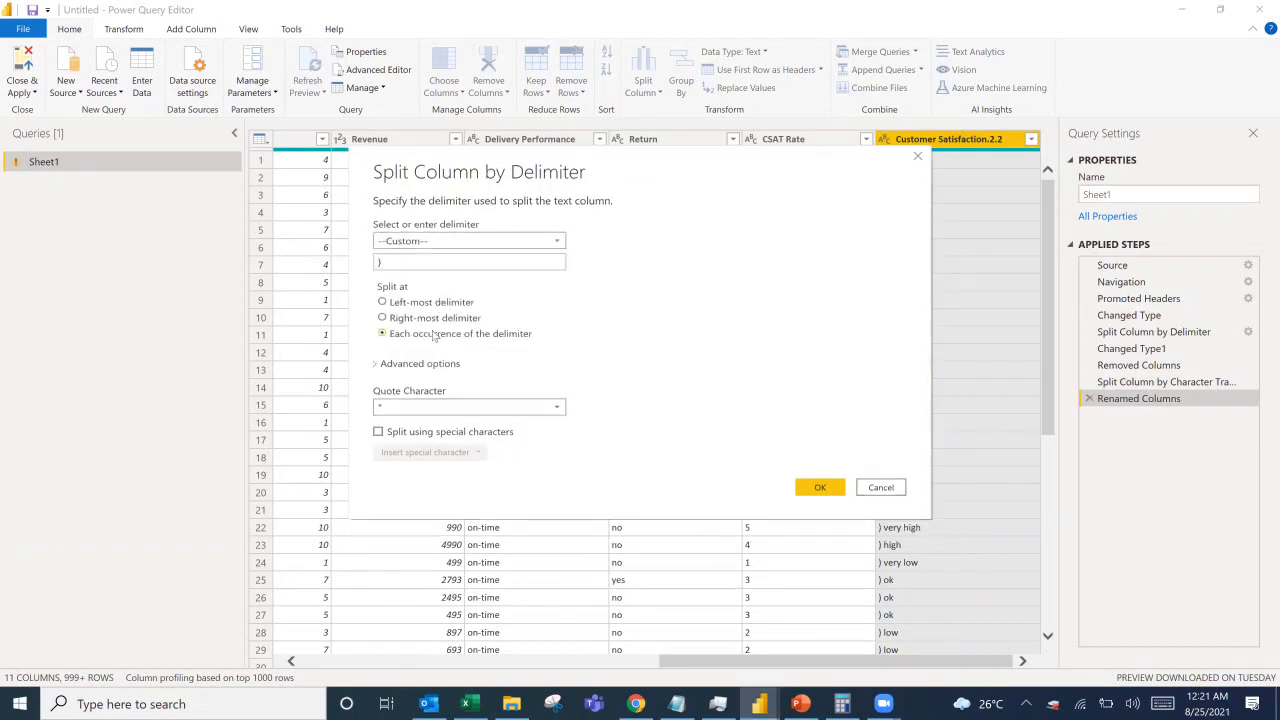
left_click(423, 250)
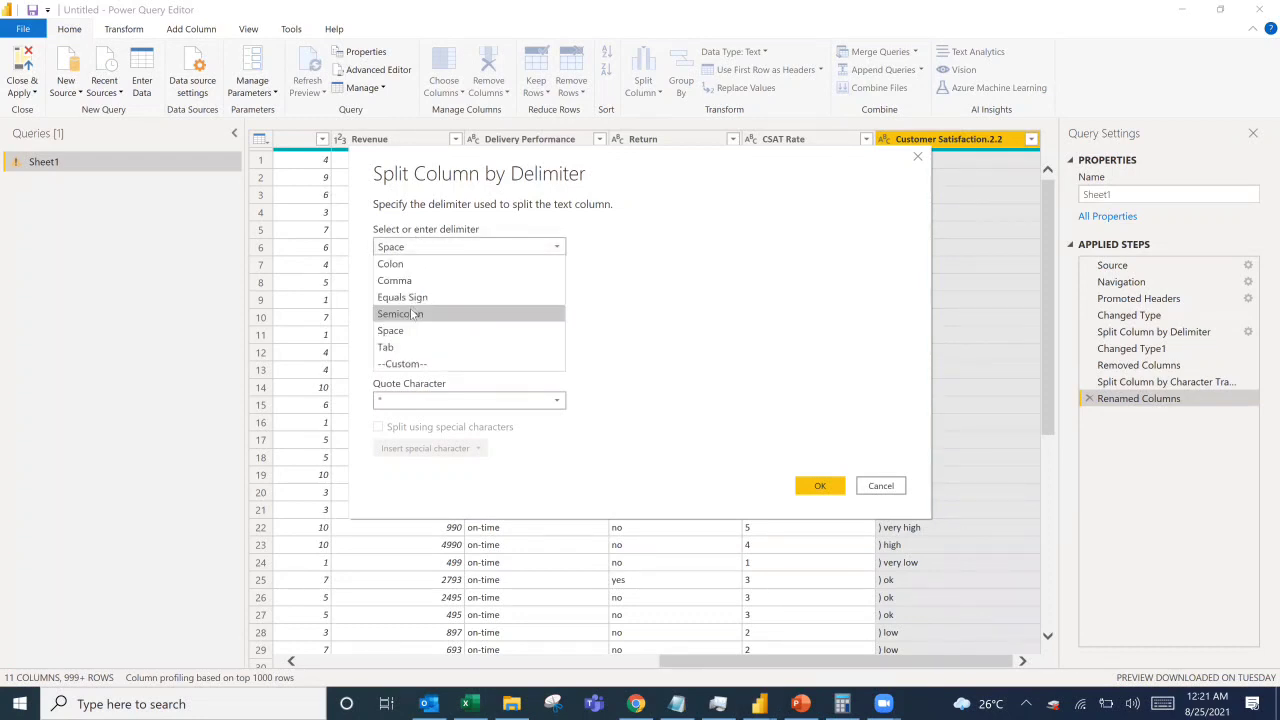
left_click(410, 364)
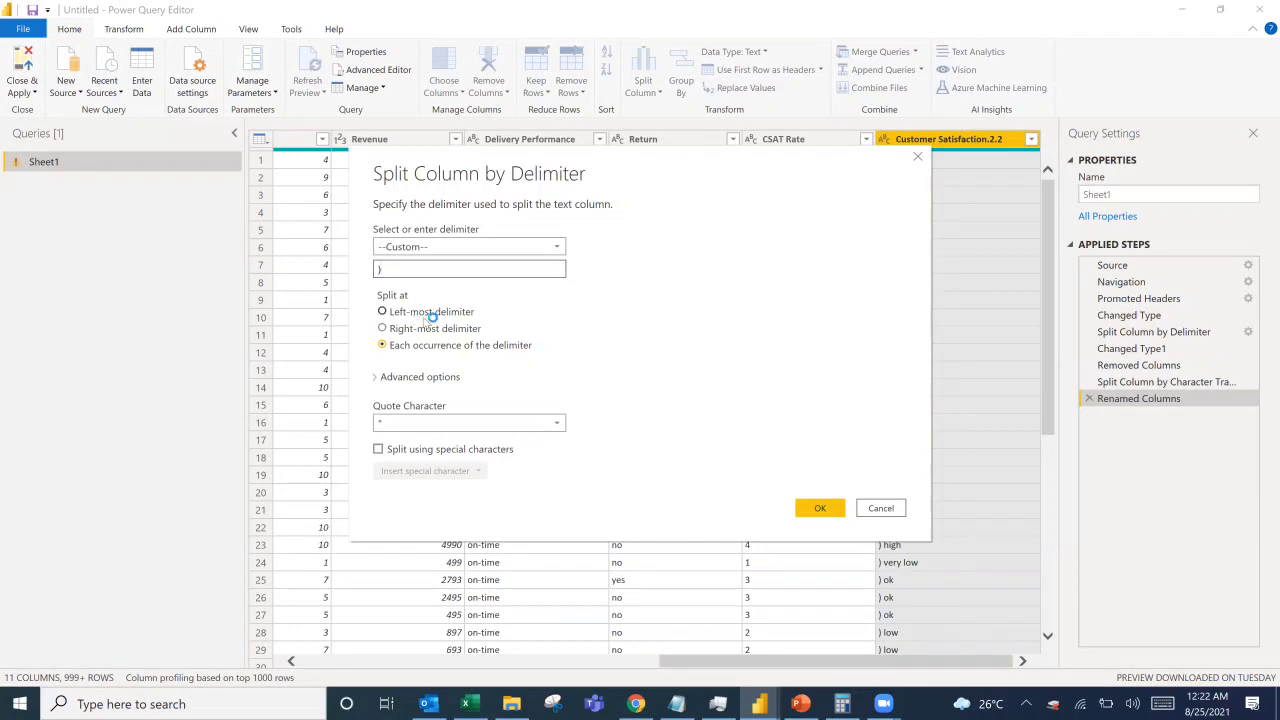
left_click(386, 312)
left_click(819, 508)
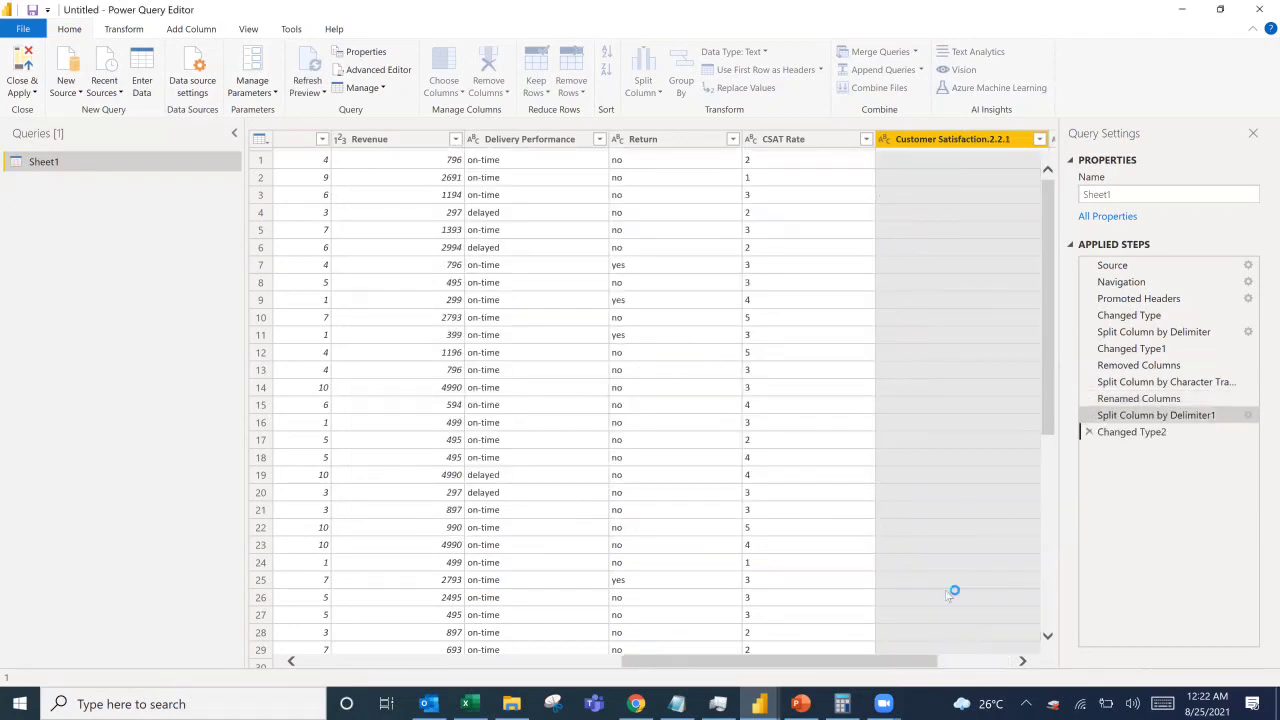
left_click(1023, 661)
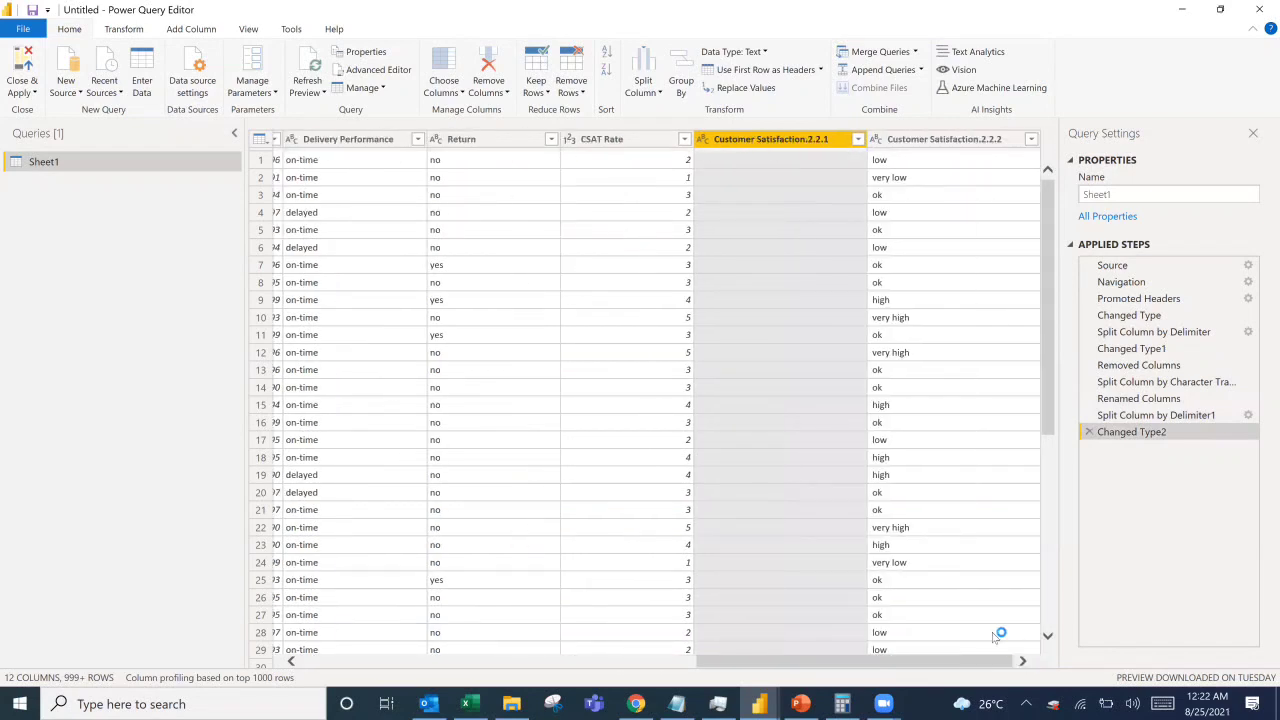
left_click(488, 62)
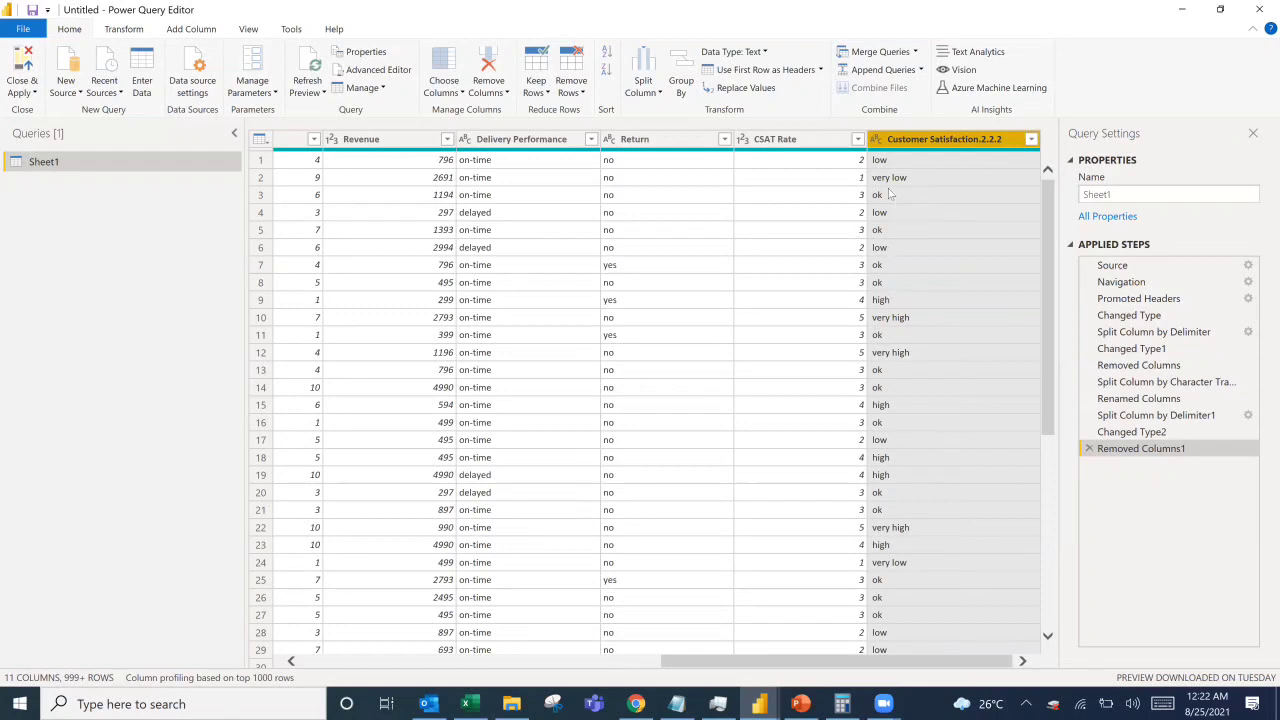
Split the remaining satisfaction text column at the left-most space and remove the empty first column.
left_click(632, 93)
left_click(605, 116)
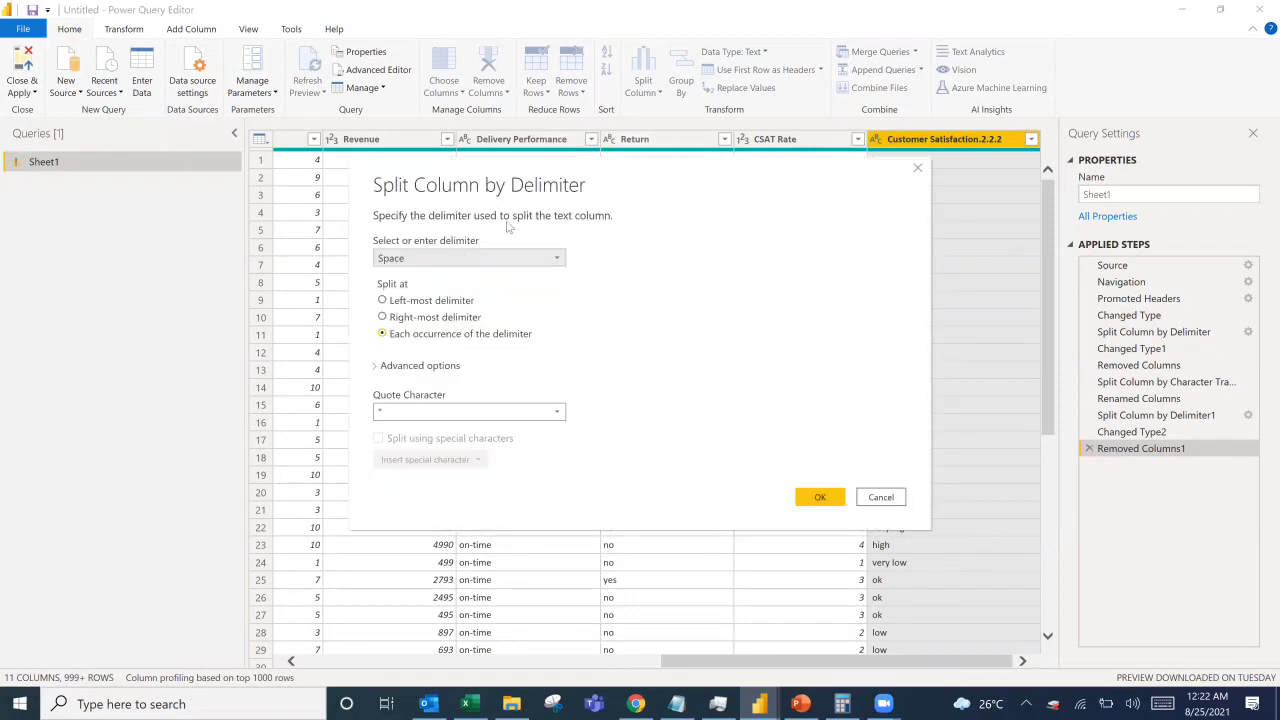
left_click(424, 306)
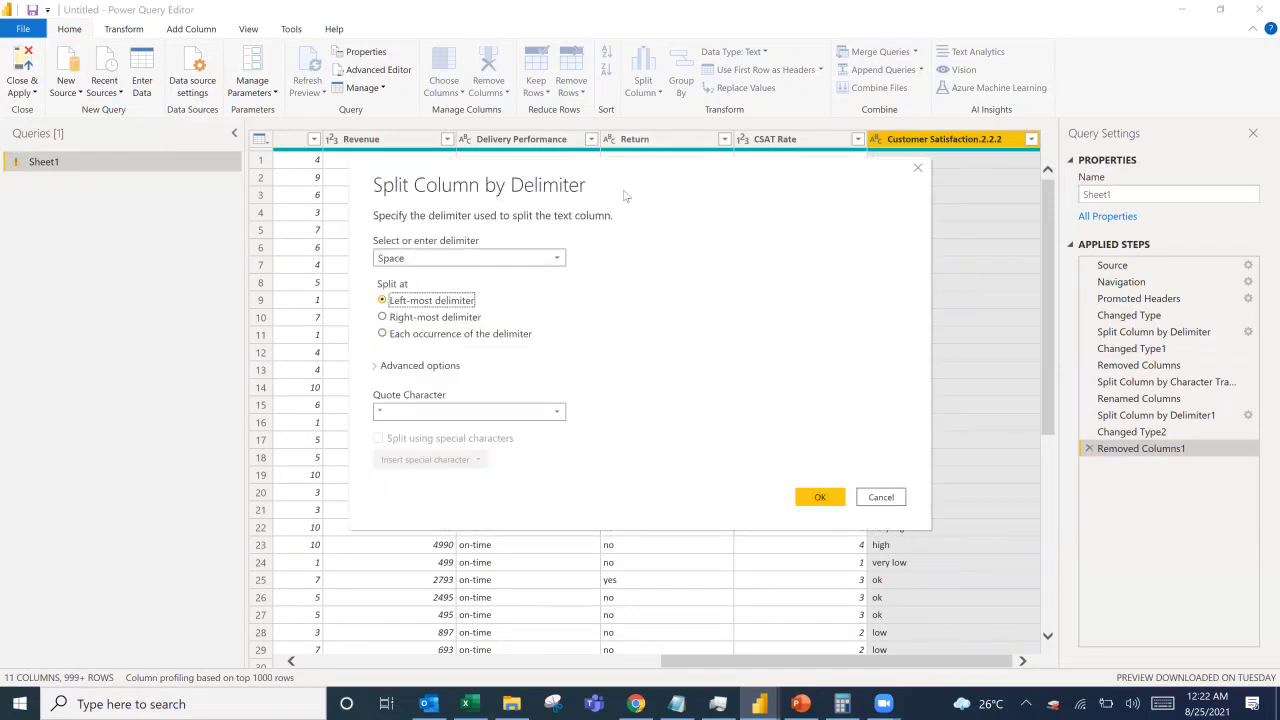
left_click_drag(625, 193, 462, 191)
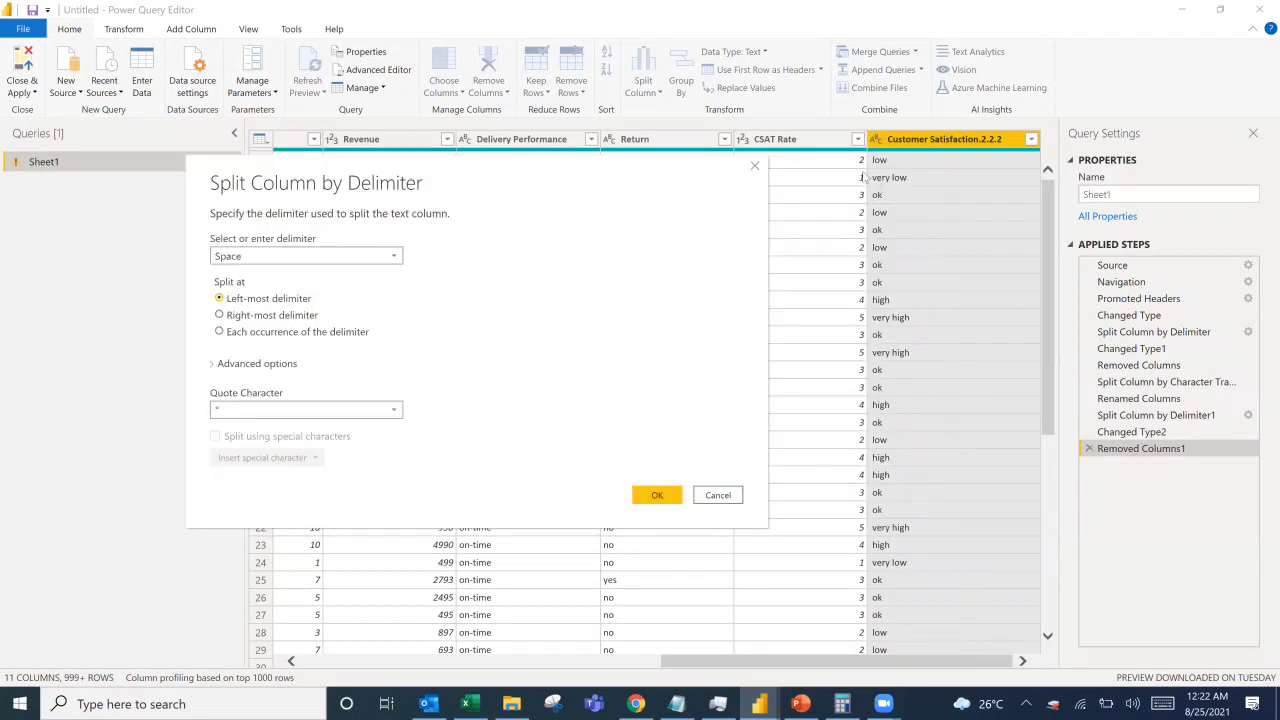
left_click(662, 497)
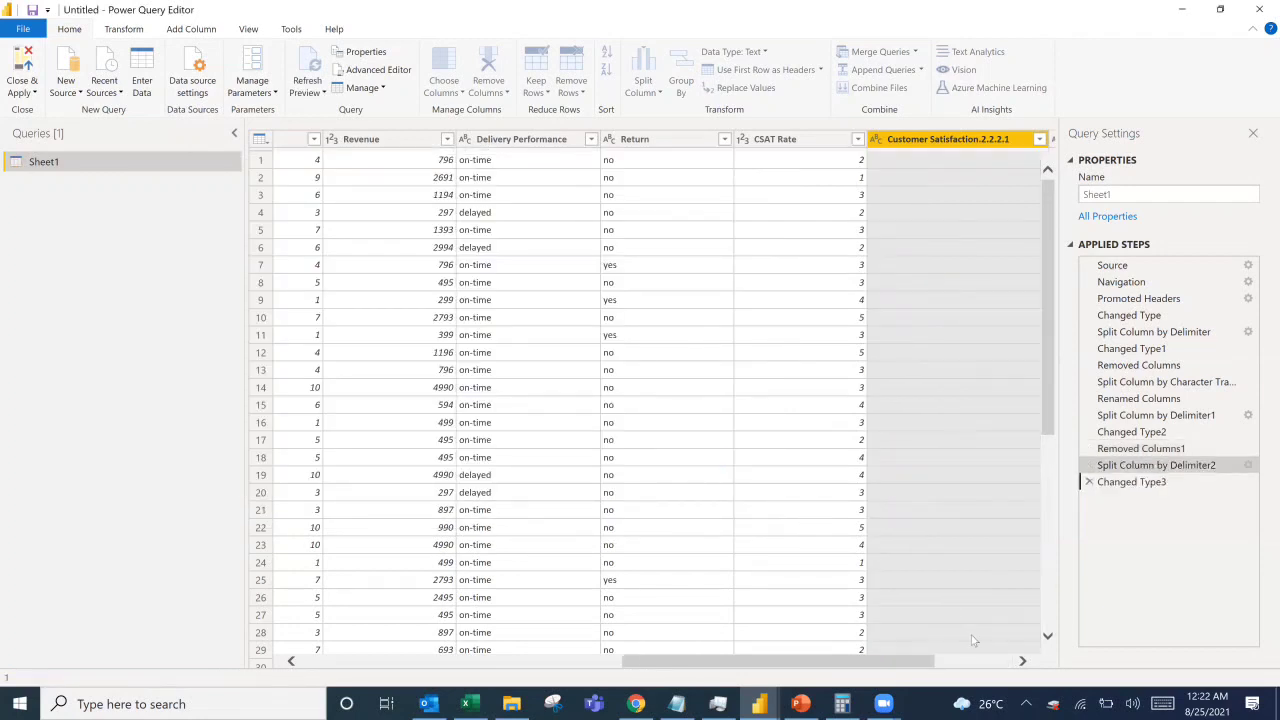
left_click(1022, 661)
left_click(1022, 661)
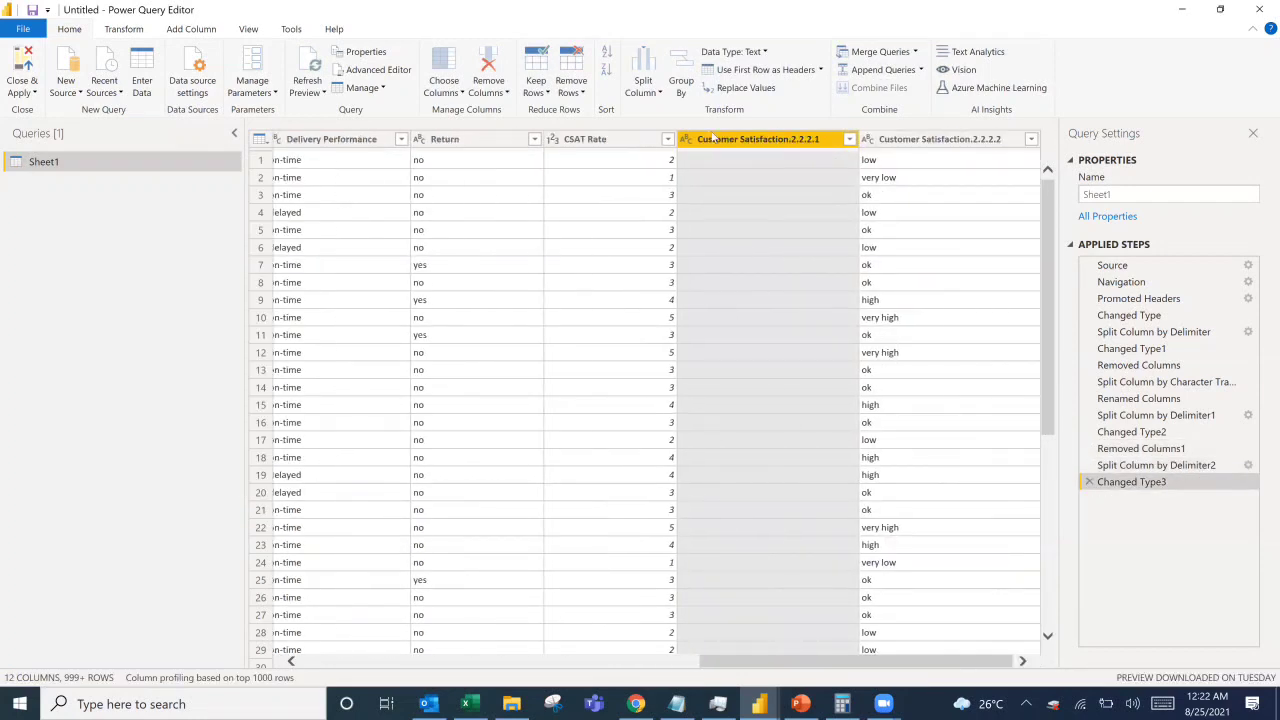
key("Delete")
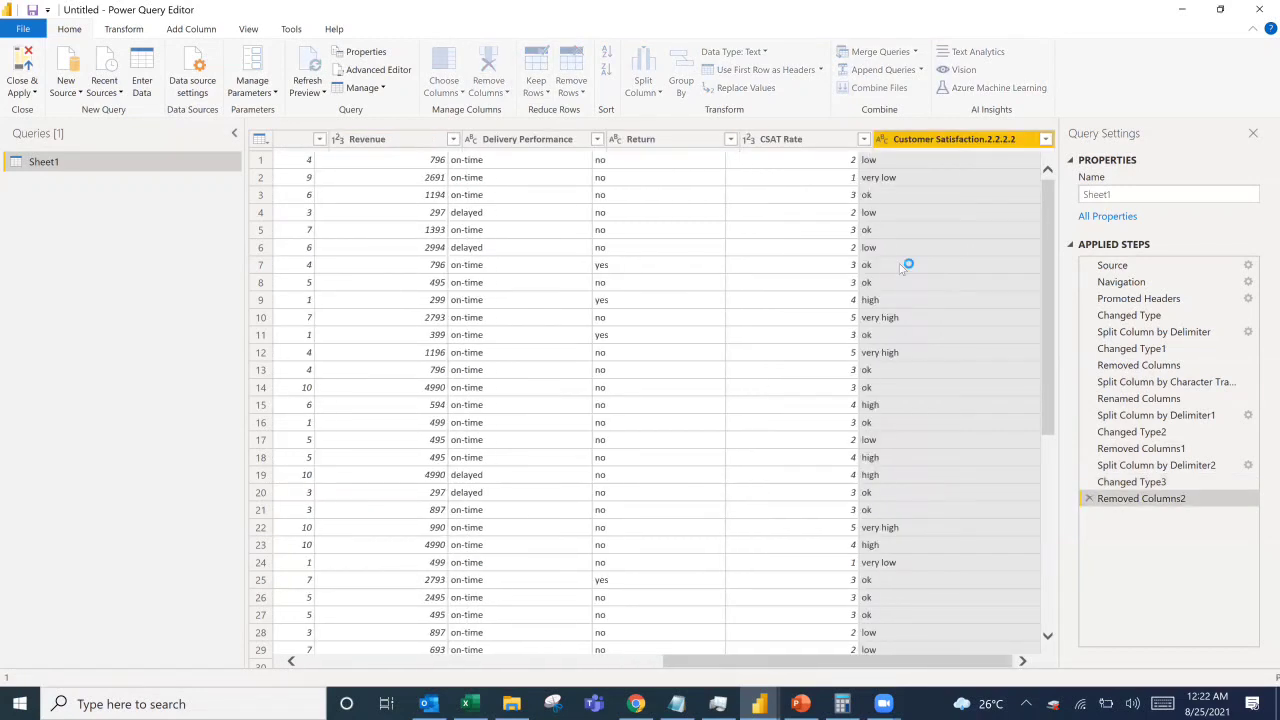
Rename the remaining satisfaction text column as CSAT Class.
double_click(893, 143)
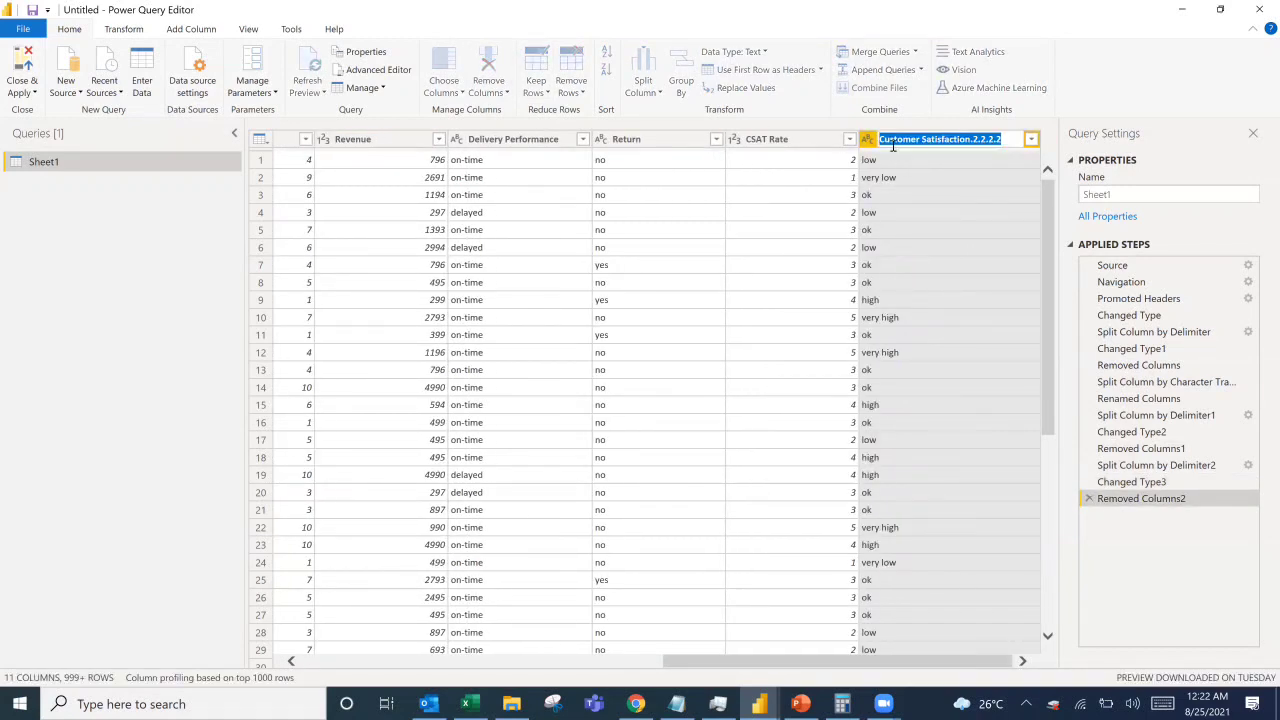
type("CSAT C")
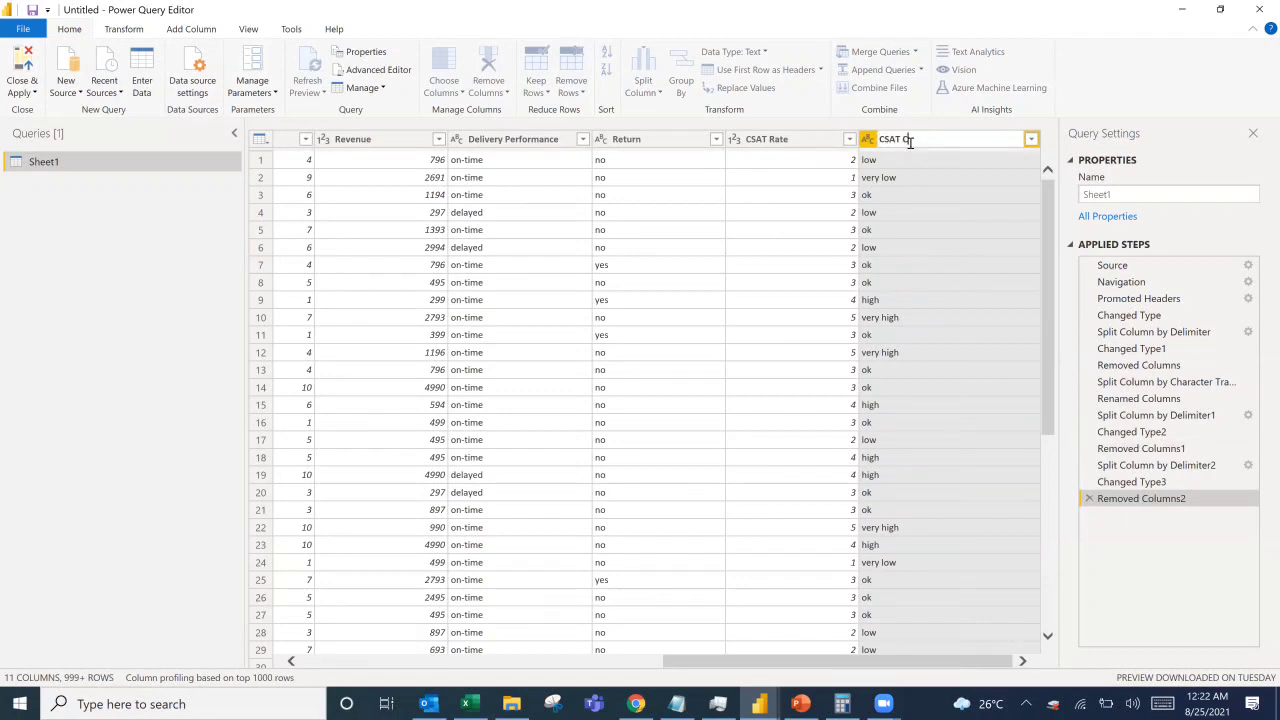
type("lass")
key("Return")
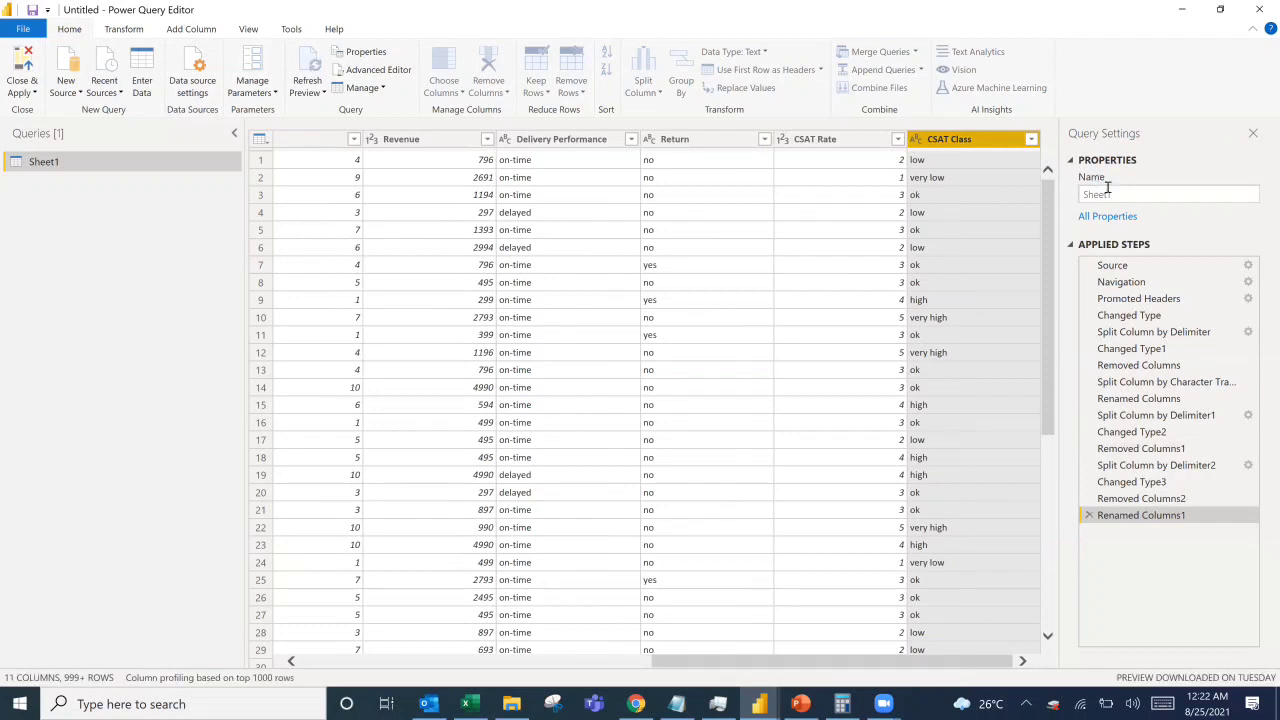
Rename the Sheet1 query as Raw.
left_click_drag(1110, 194, 1070, 195)
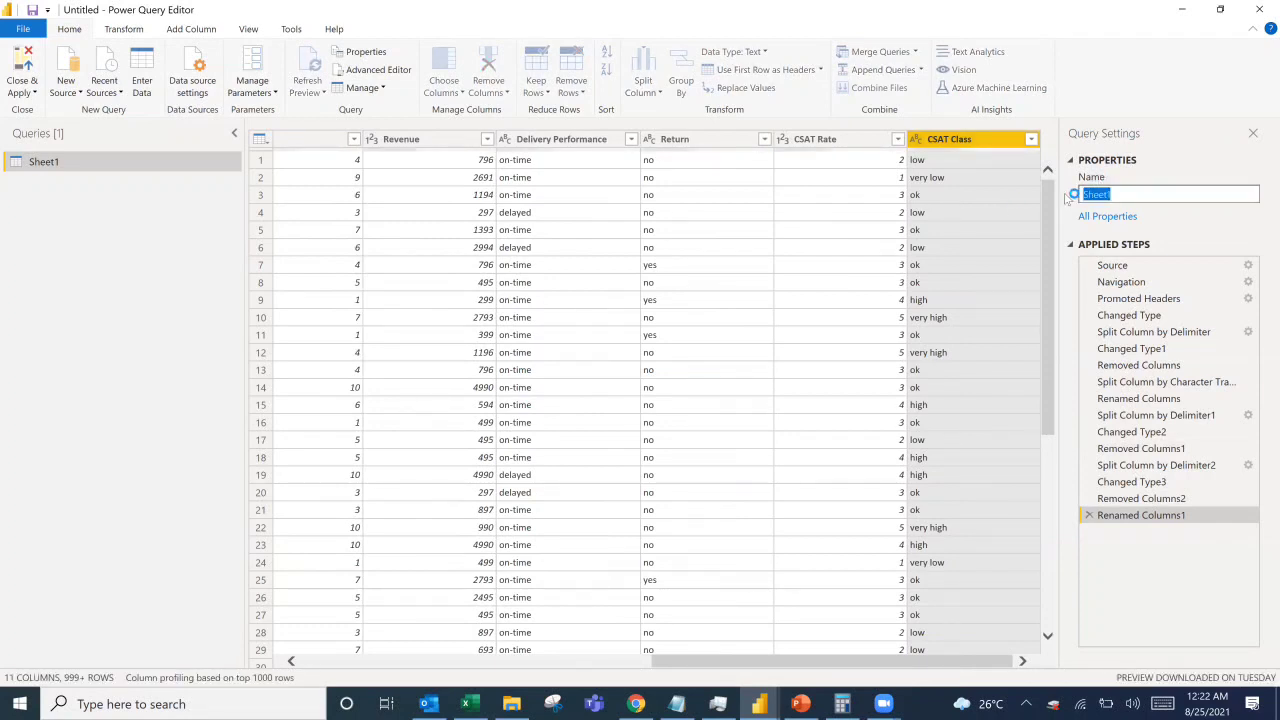
type("Raw")
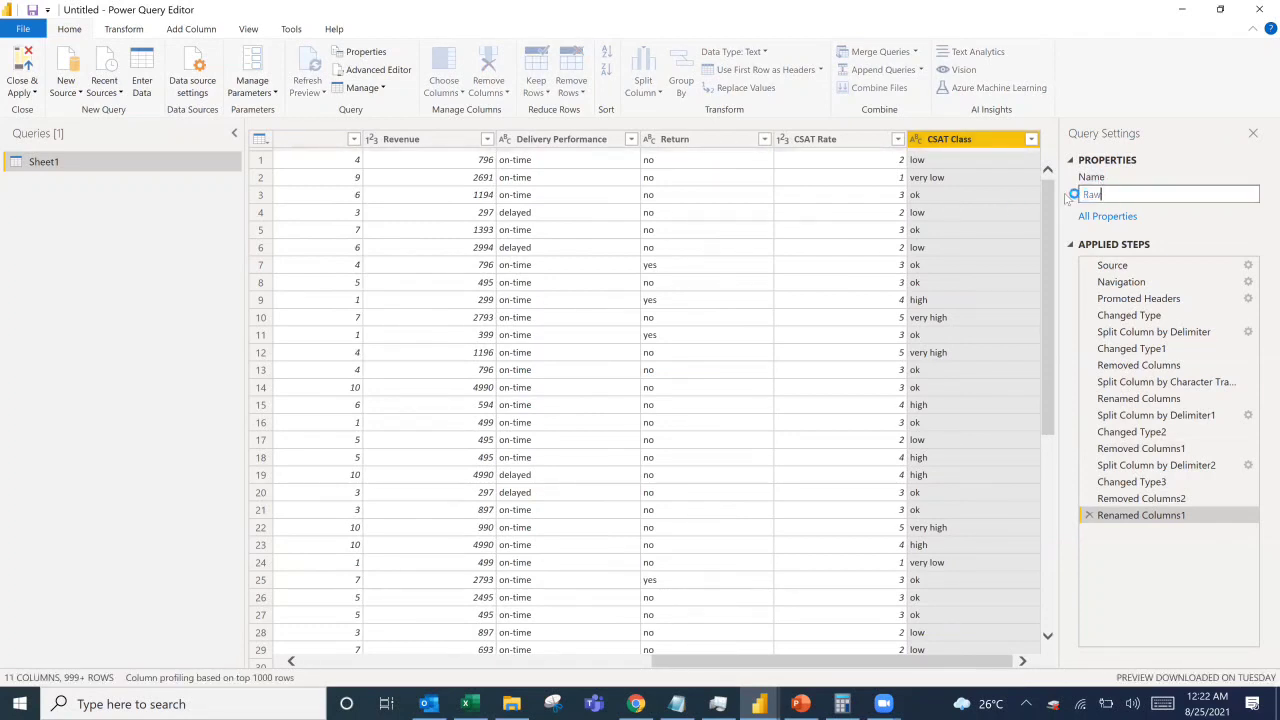
key("Return")
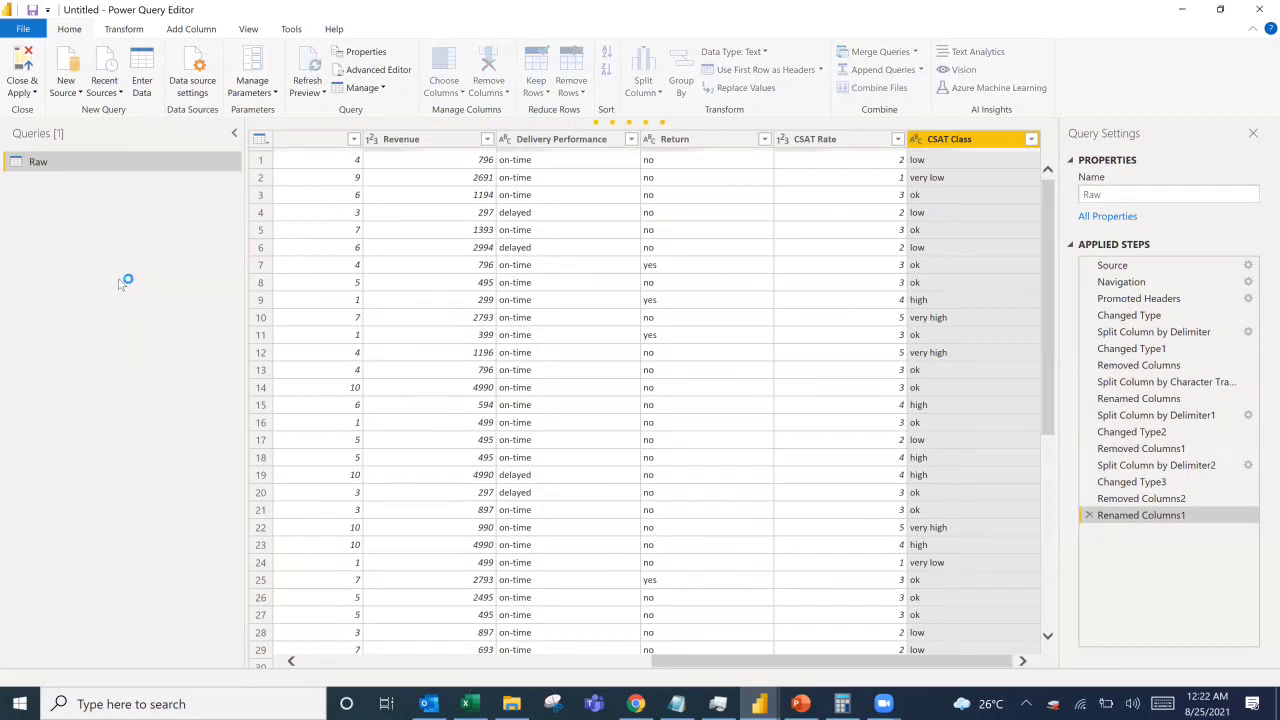
Apply the query changes and close the Power Query Editor.
left_click(22, 92)
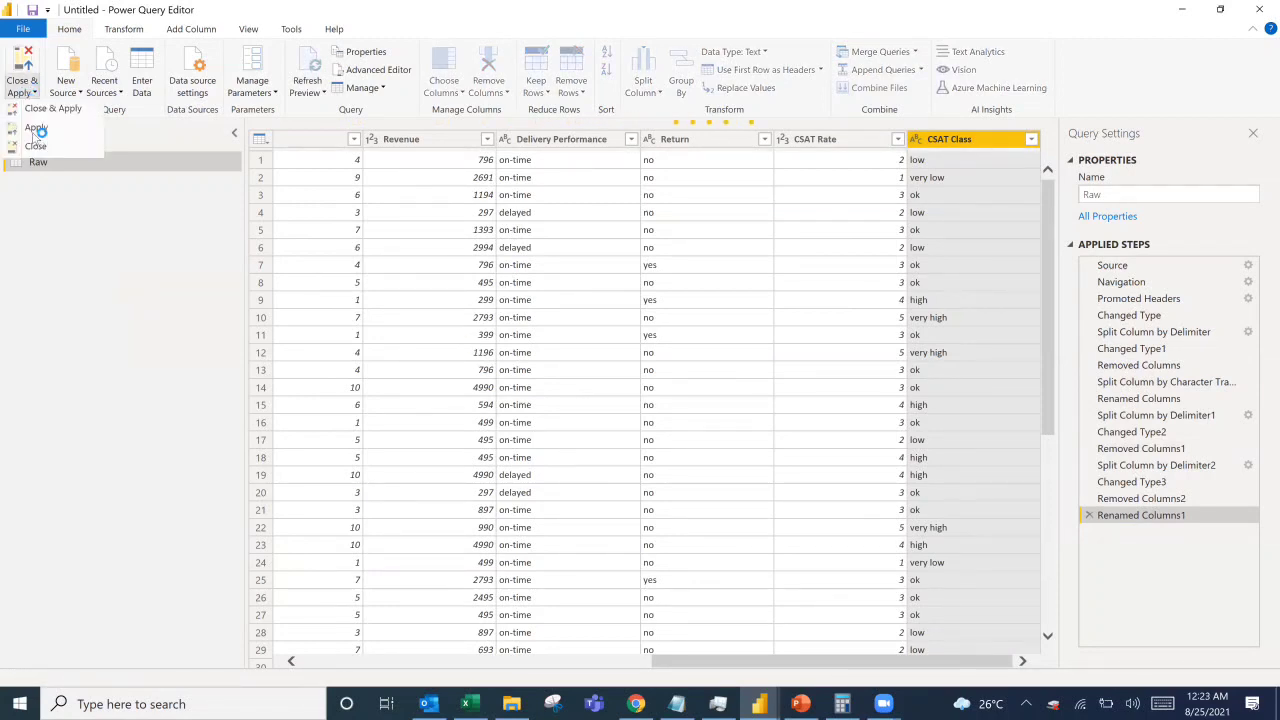
left_click(40, 108)
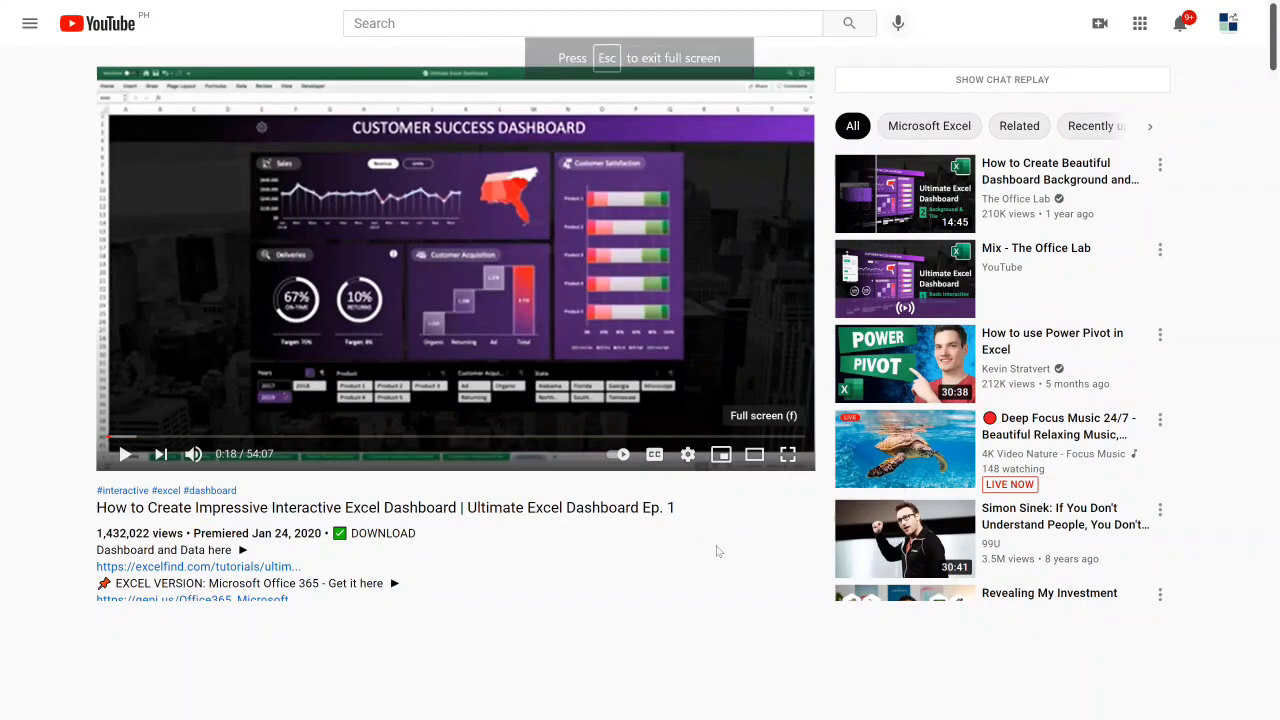
Capture the Customer Success Dashboard from the paused YouTube video as a rectangular snip with Snipping Tool.
key("Escape")
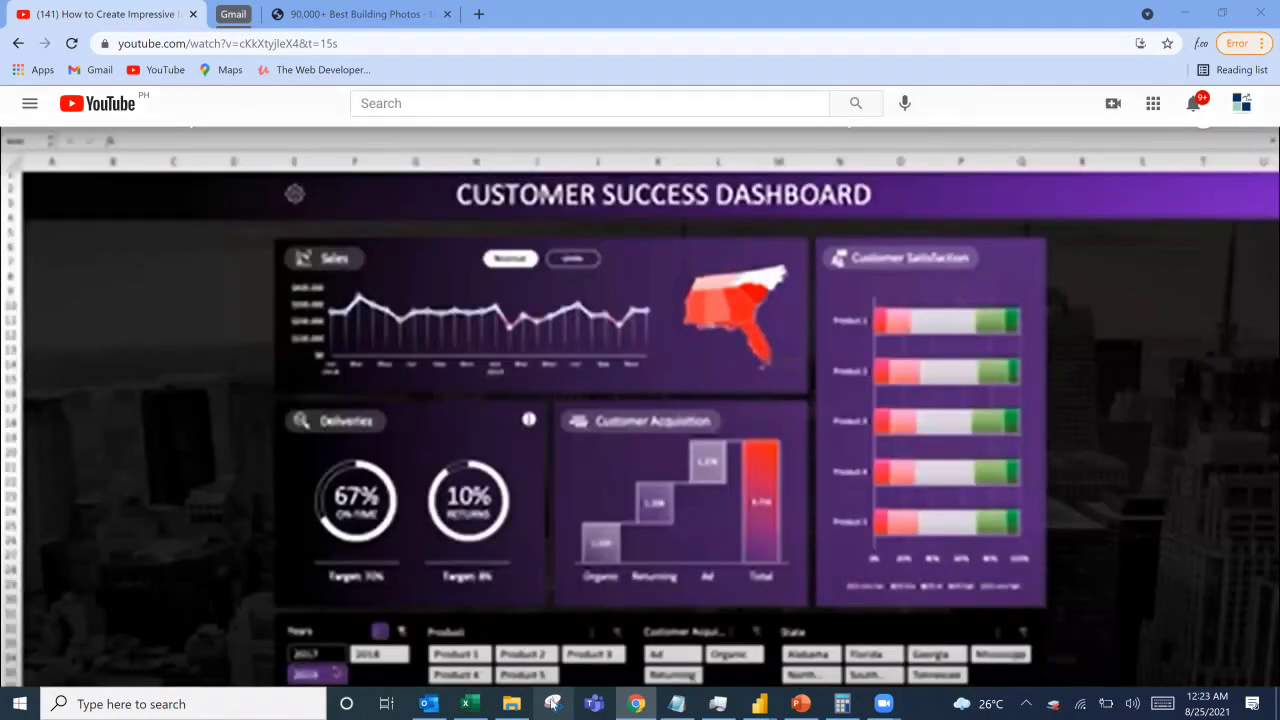
left_click(552, 706)
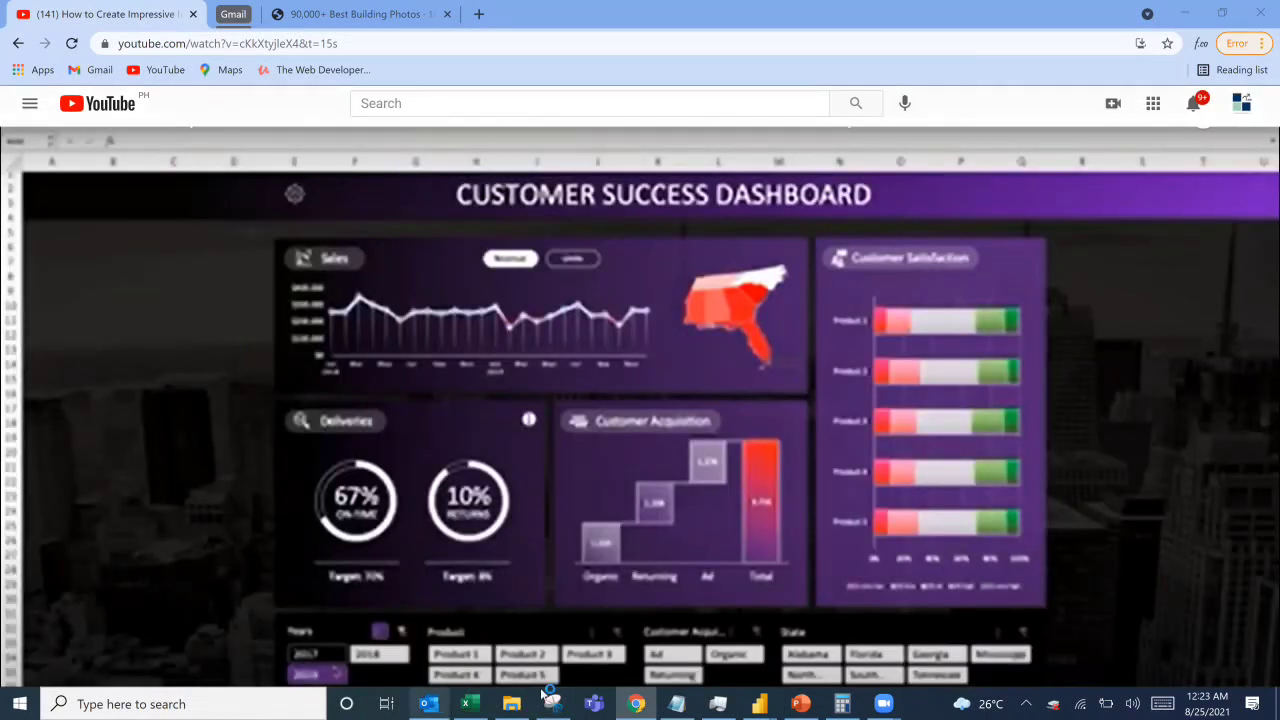
left_click(1006, 506)
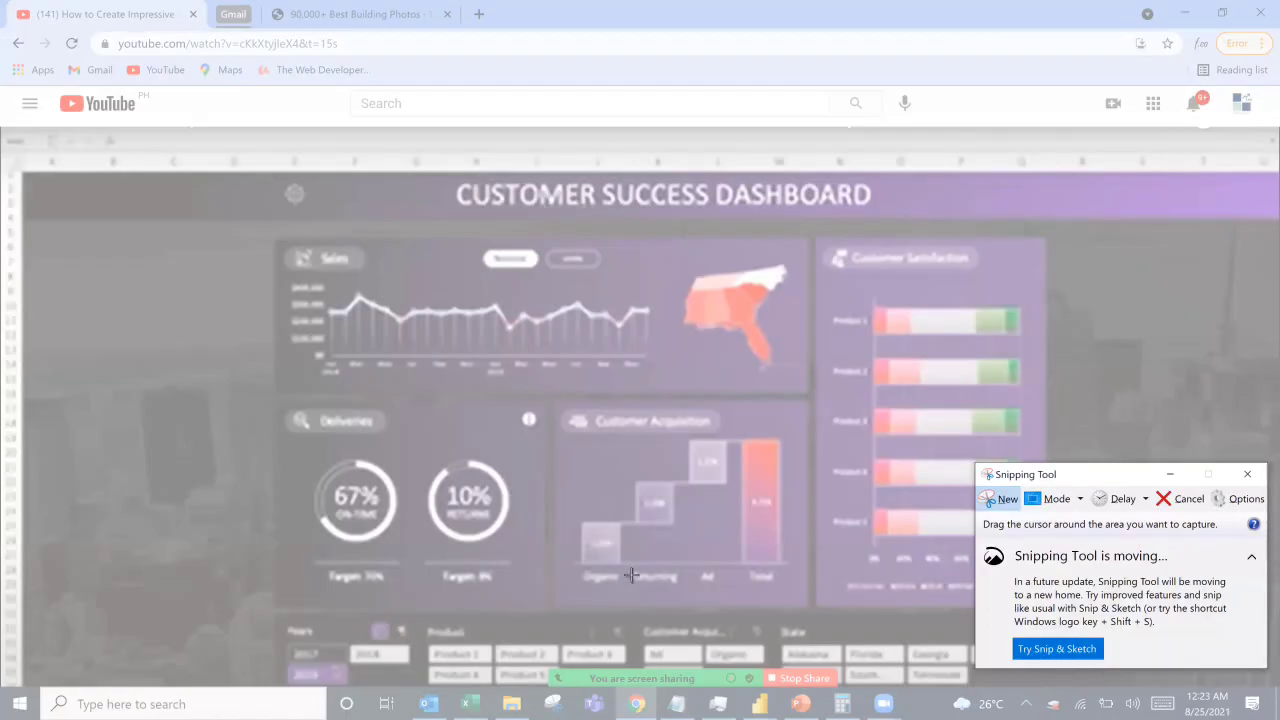
left_click_drag(266, 170, 1053, 684)
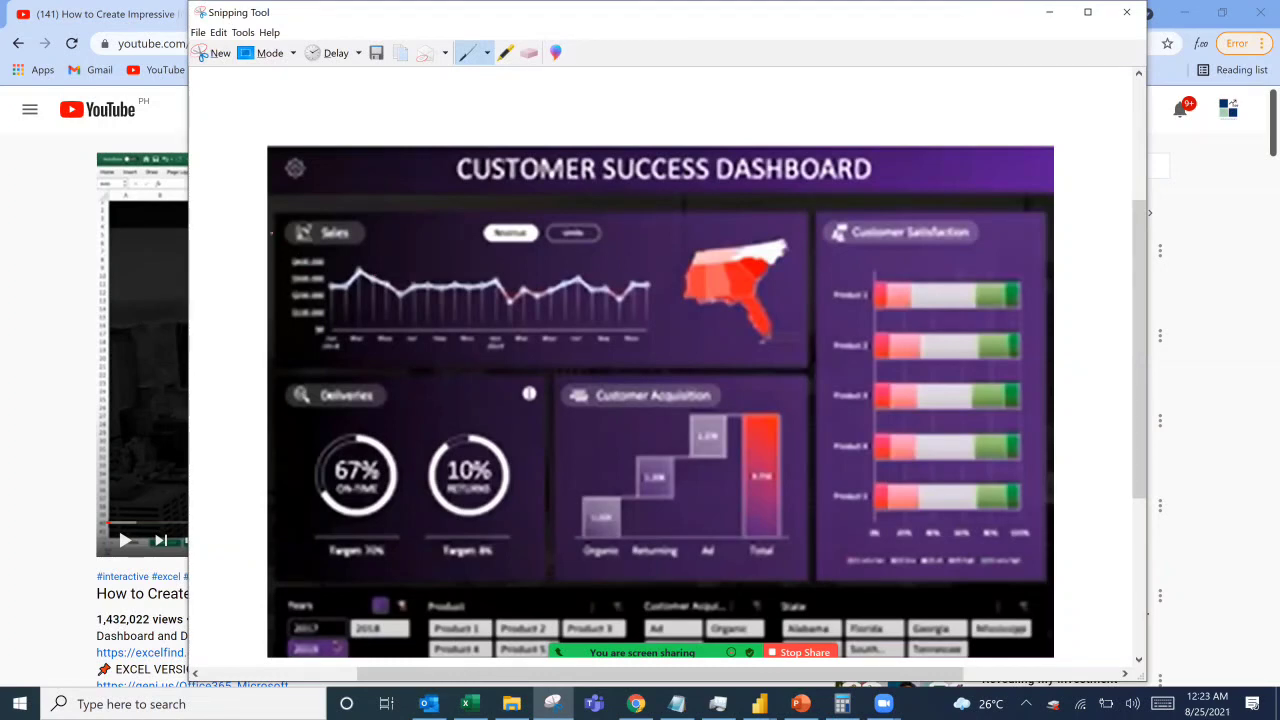
Annotate the snip with an arrow at Sales, numbers 1 to 3 for Sales, map and Deliveries, and underlines for ON-TIME and RETURNS.
mouse_move(247, 259)
left_mouse_down()
mouse_move(262, 273)
mouse_move(234, 291)
left_mouse_up()
left_click_drag(385, 242, 400, 243)
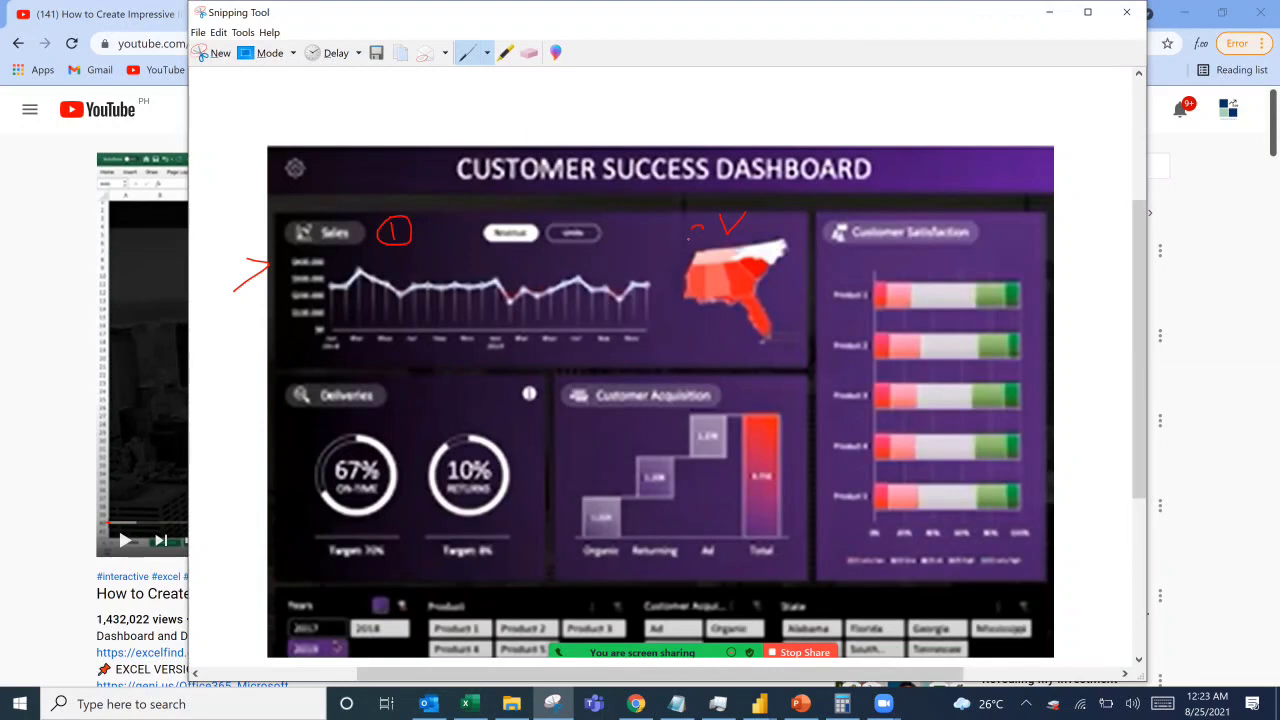
left_click_drag(689, 229, 704, 240)
left_click_drag(345, 496, 371, 495)
left_click_drag(450, 497, 495, 496)
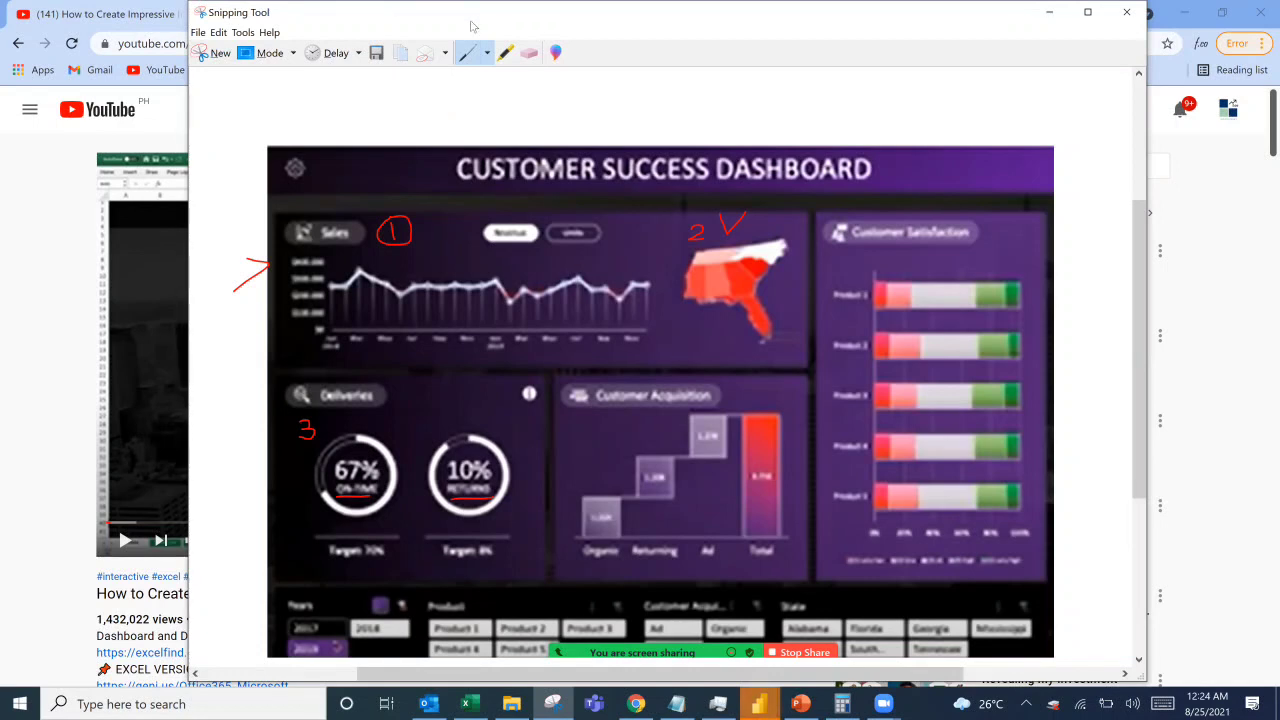
Move the snip window aside, mark both delivery targets, and number the Customer Acquisition chart with a circled 4.
left_click_drag(473, 26, 593, 28)
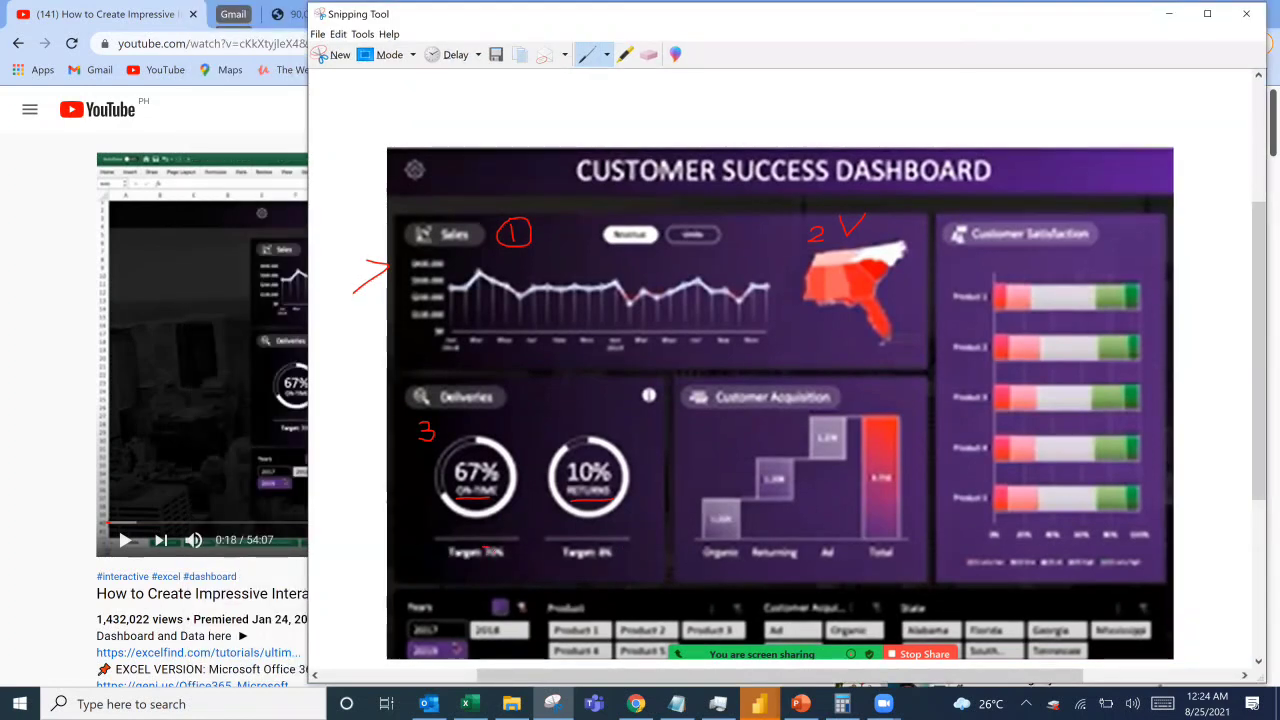
left_click_drag(504, 549, 511, 552)
left_click_drag(601, 549, 603, 566)
mouse_move(727, 422)
left_mouse_down()
mouse_move(742, 438)
mouse_move(733, 447)
mouse_move(741, 426)
left_mouse_up()
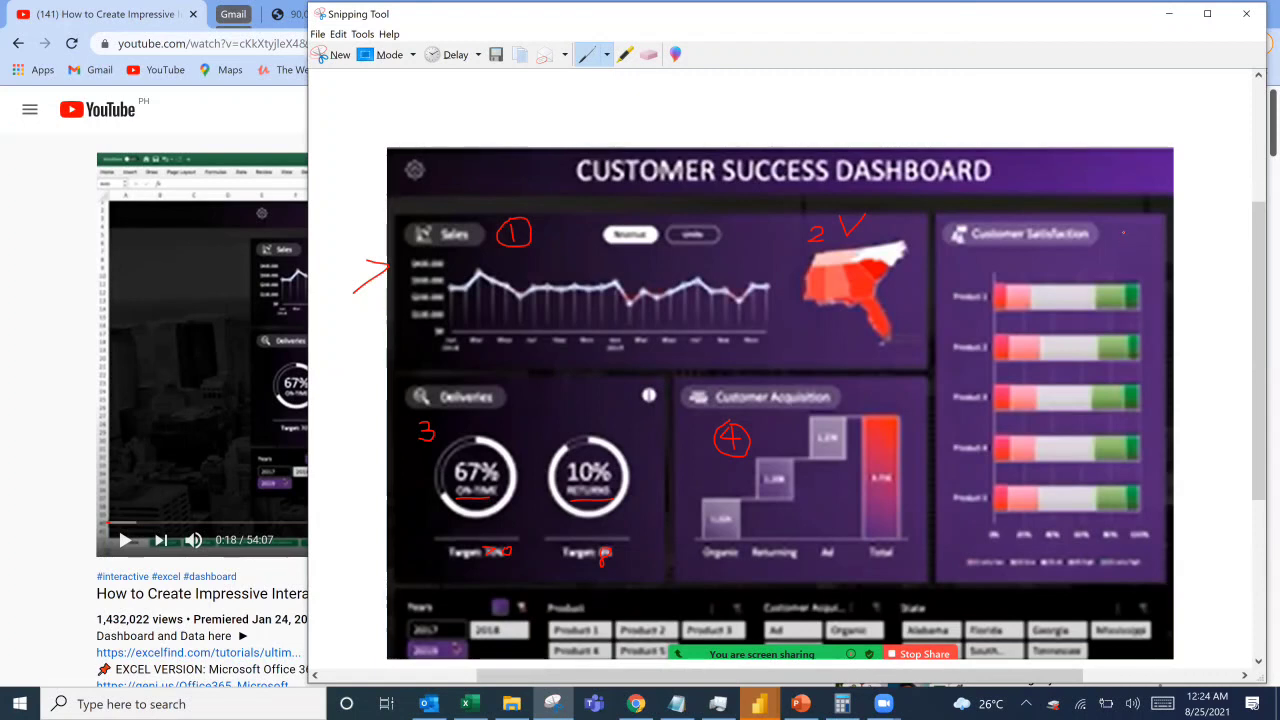
Number the Customer Satisfaction chart 5, erasing the first attempt, and mark the slicer row with an arrow.
mouse_move(1123, 233)
left_mouse_down()
mouse_move(1102, 248)
mouse_move(1110, 259)
left_mouse_up()
left_click(649, 55)
left_click(1115, 256)
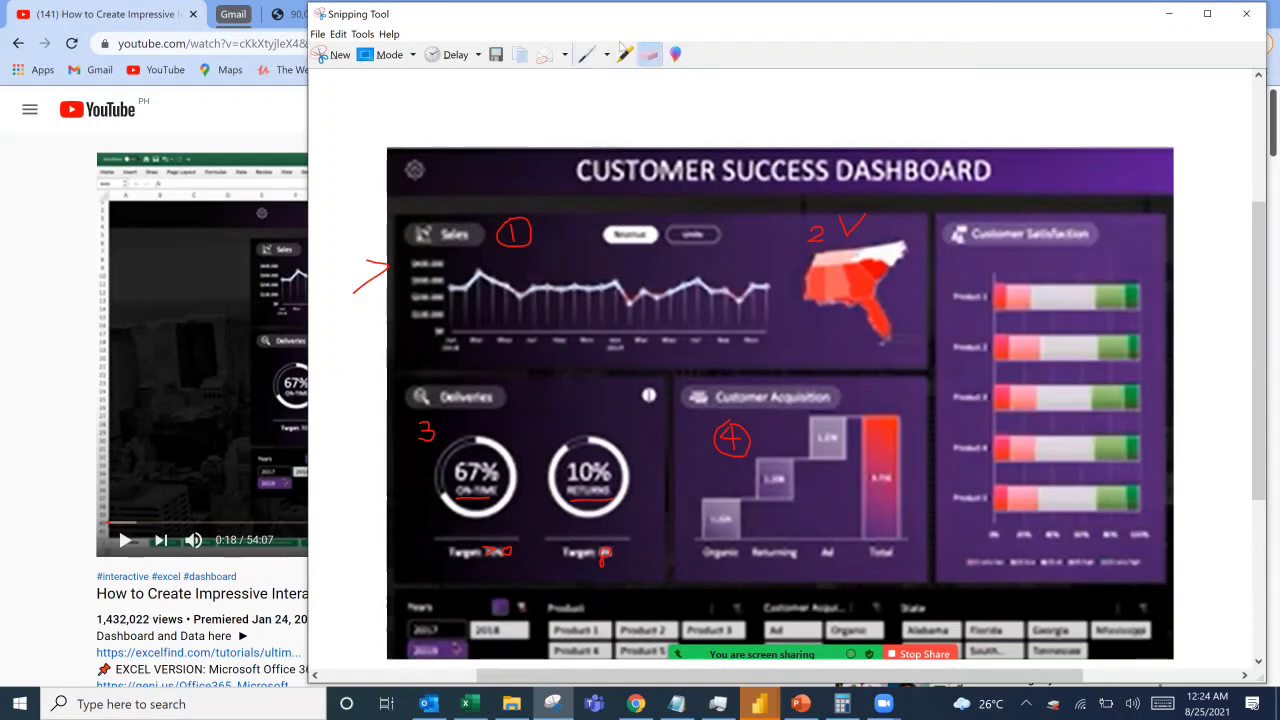
left_click(587, 55)
left_click_drag(1126, 232, 1132, 237)
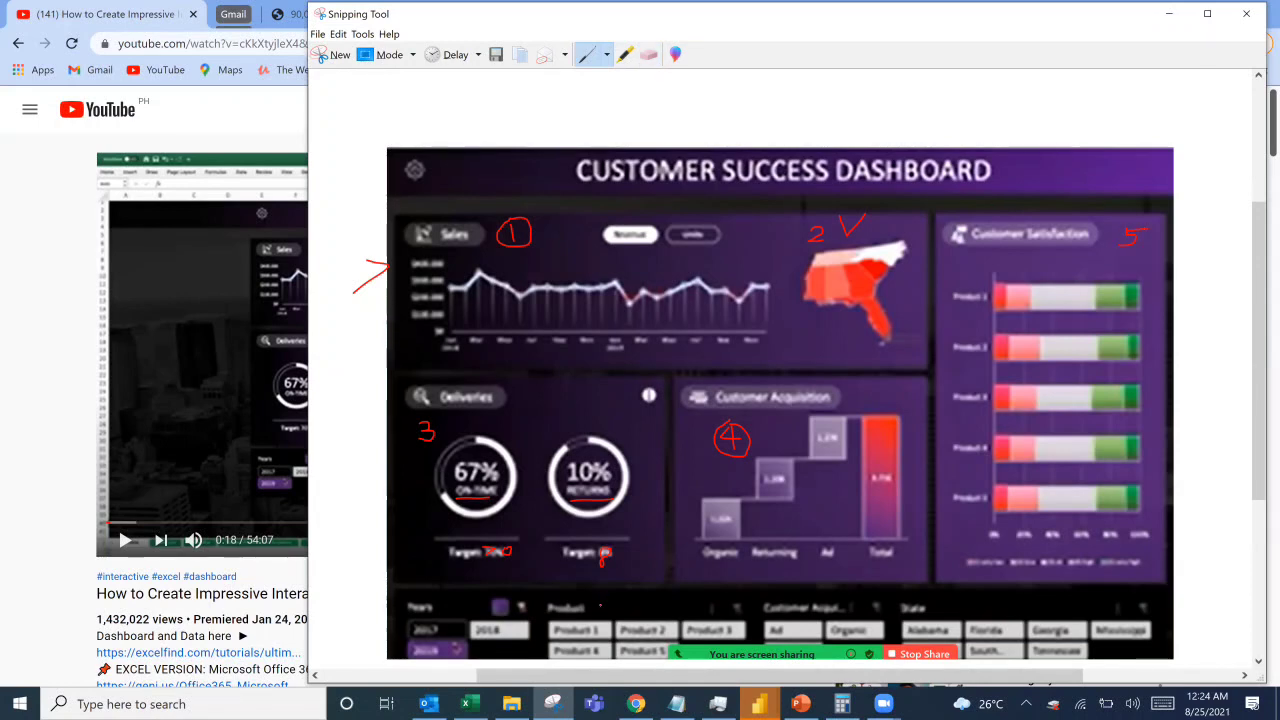
scroll(780, 400, "down", 1)
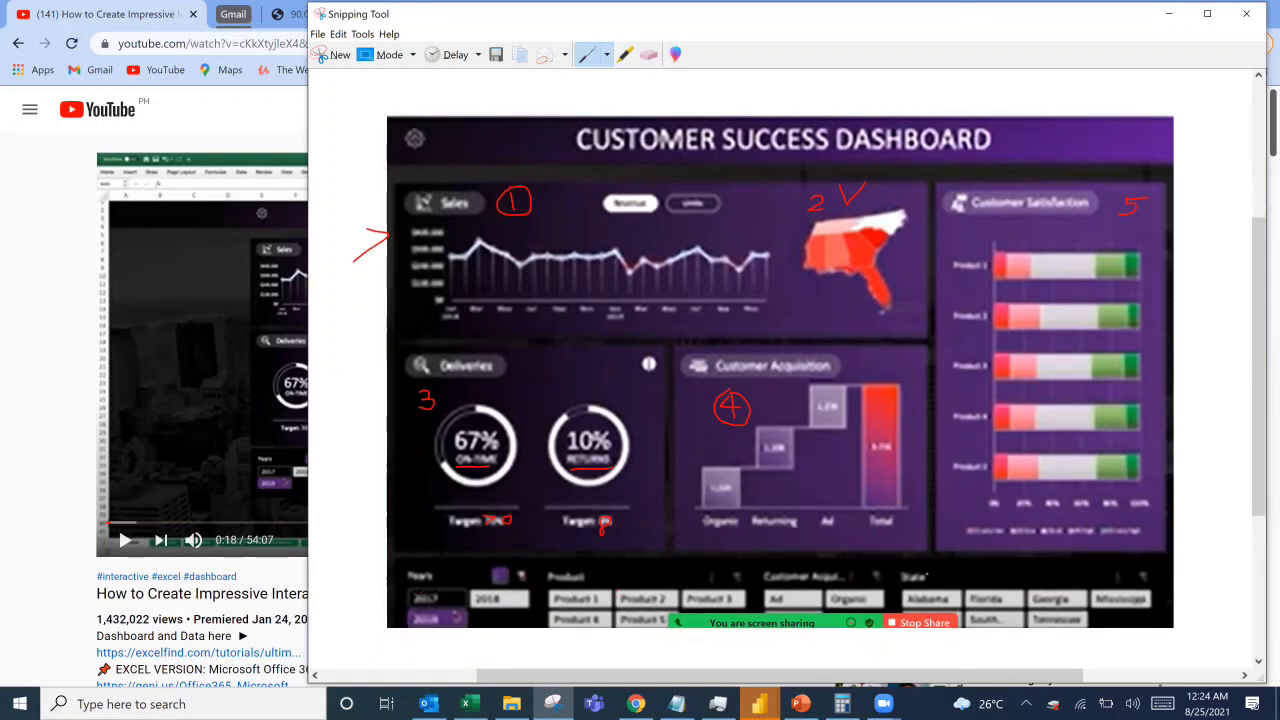
left_click_drag(365, 579, 384, 587)
scroll(426, 490, "up", 2)
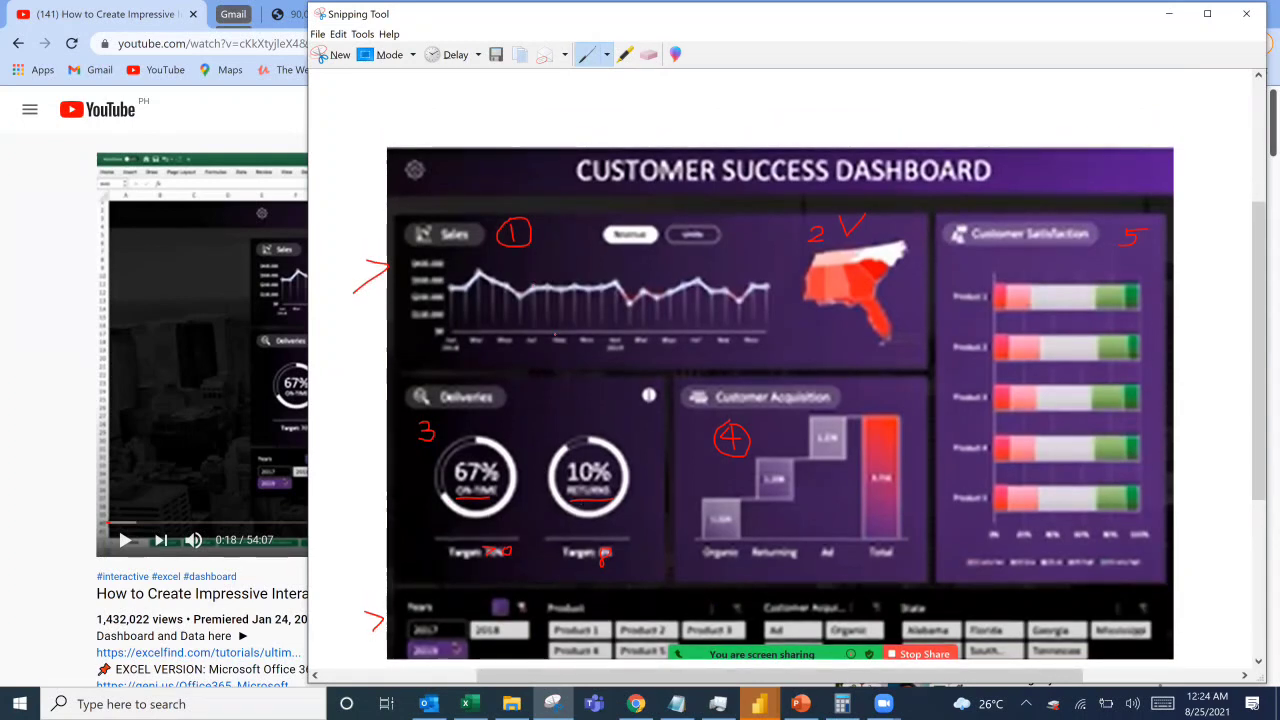
Switch to the untitled Power BI report, add an empty line chart at the page's upper left, and widen it to about half the page.
left_click(780, 693)
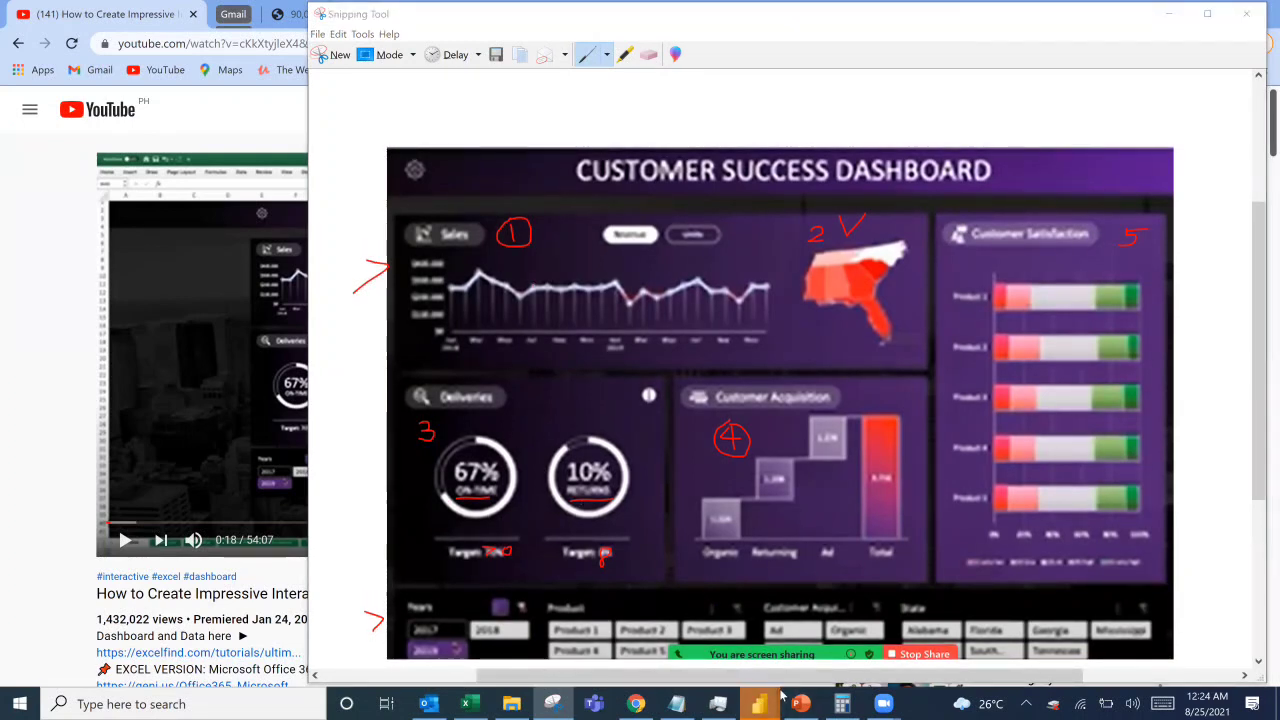
left_click(850, 634)
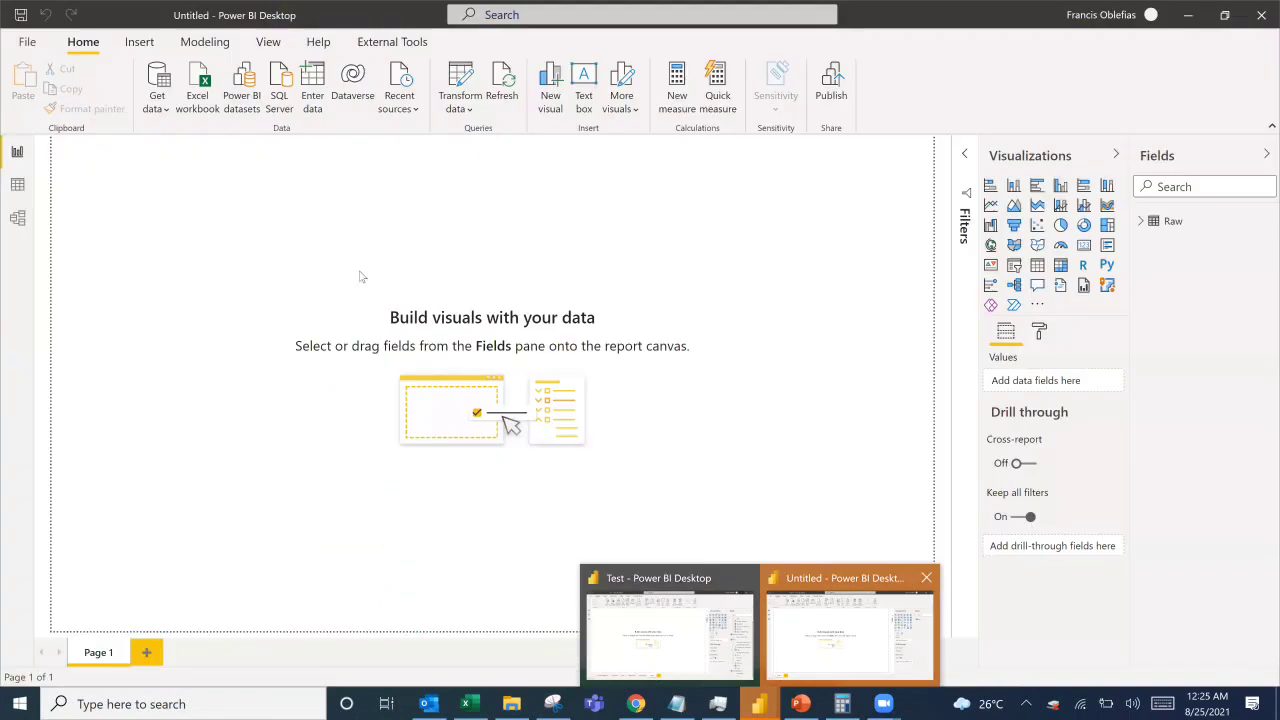
left_click(1141, 221)
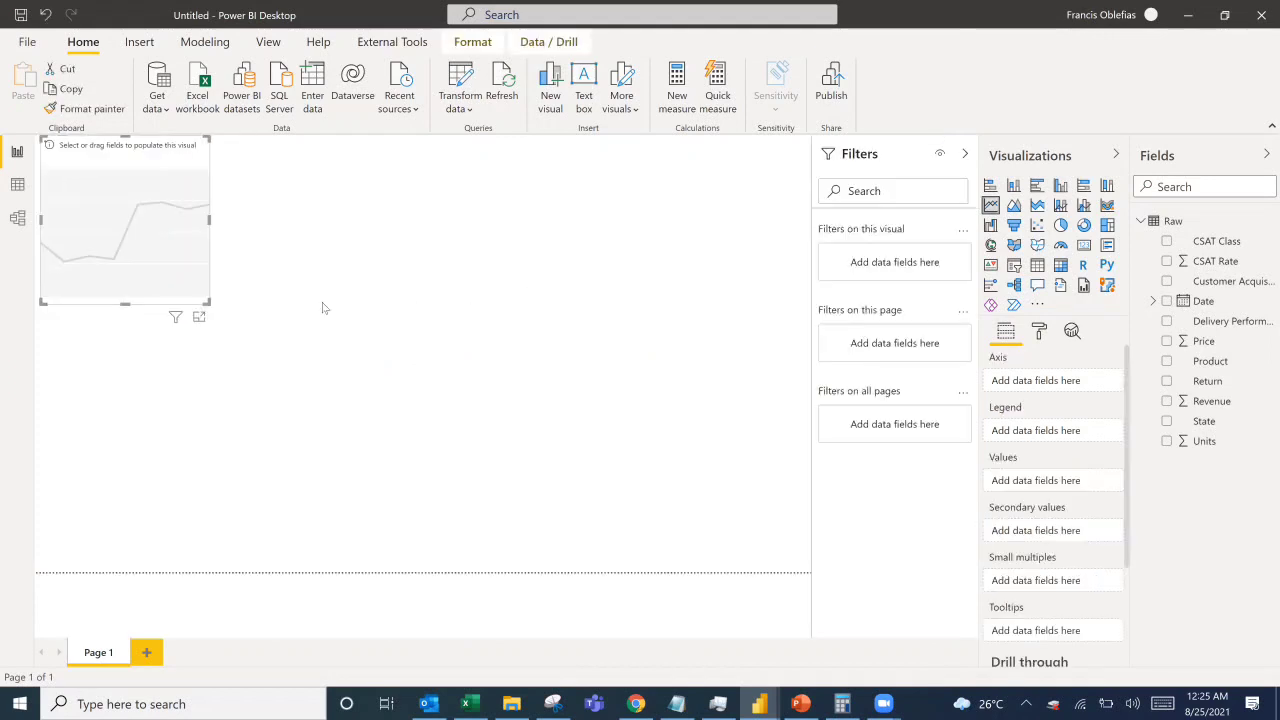
left_click_drag(120, 240, 130, 290)
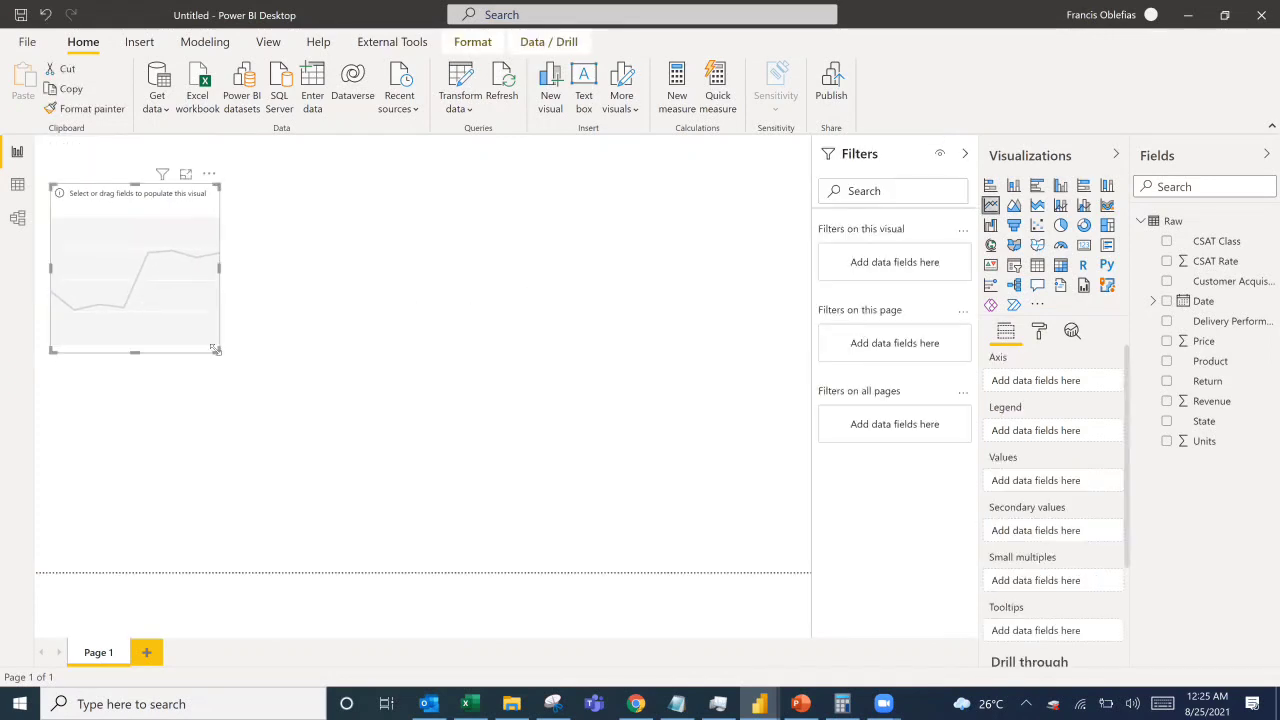
left_click_drag(220, 351, 450, 340)
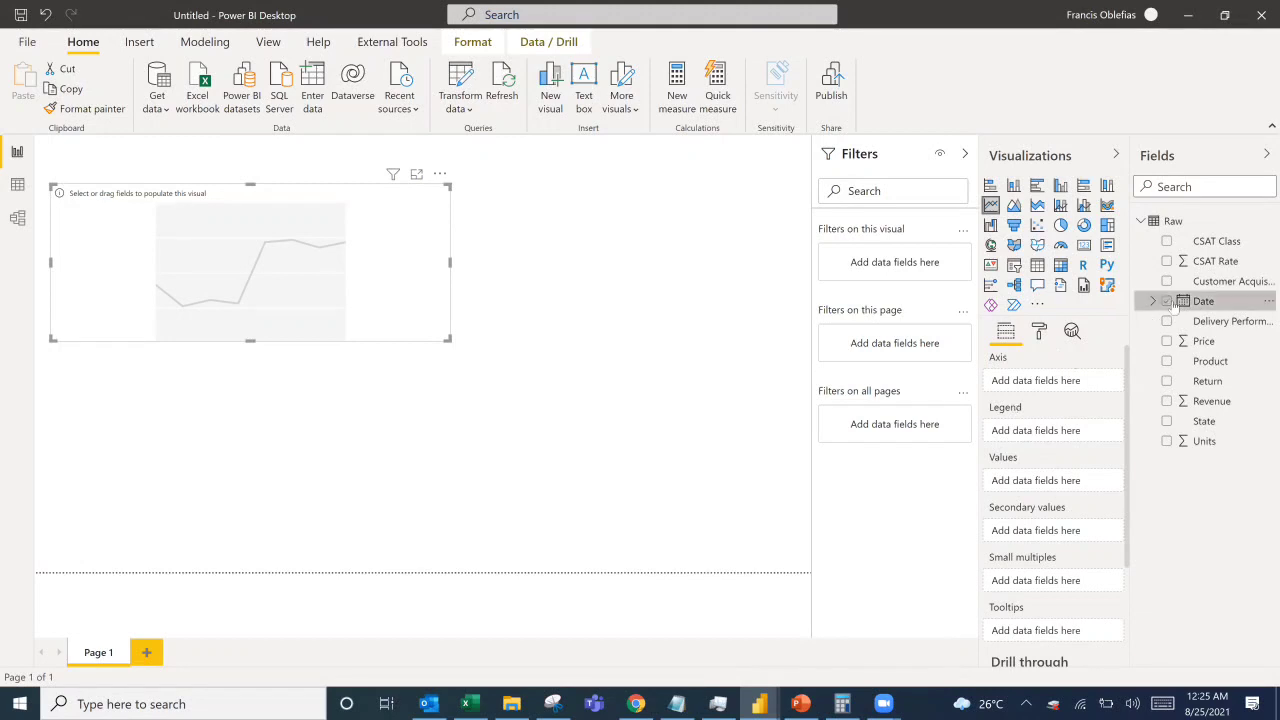
Plot Revenue against Date in the line chart, keeping only Year and Month in the hierarchy and expanding to month level.
left_click_drag(1168, 306, 1036, 412)
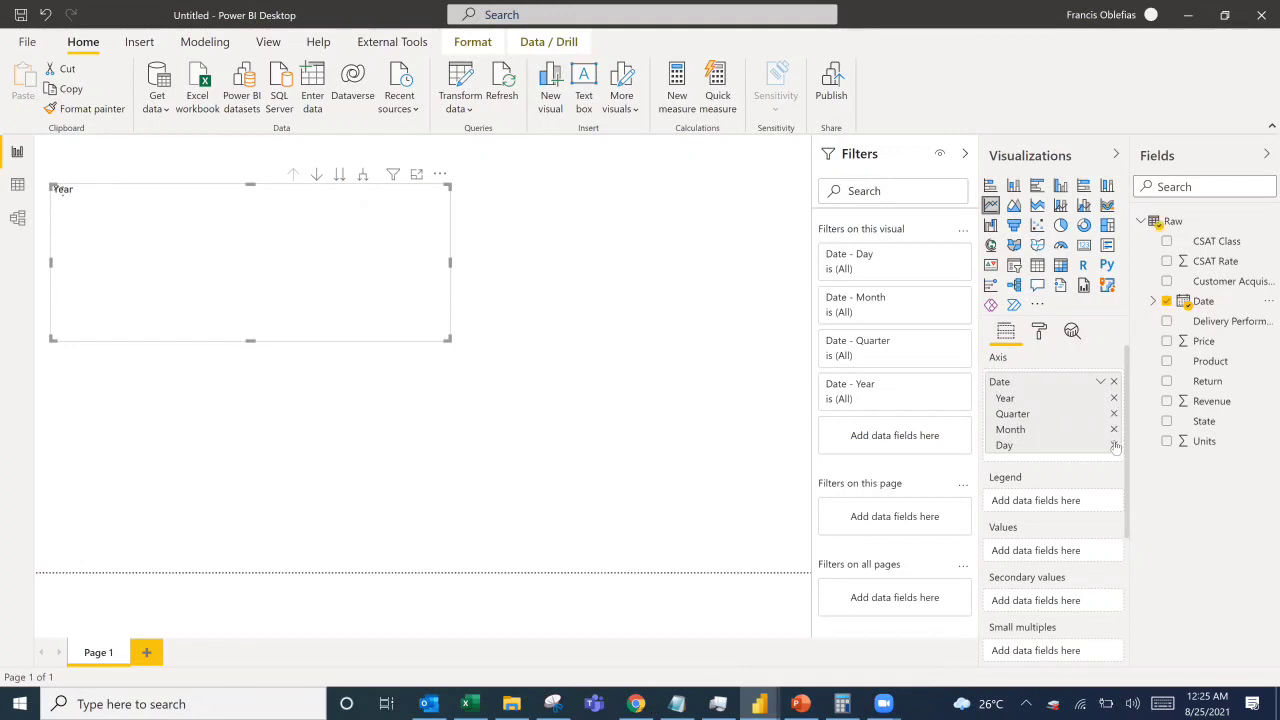
left_click(1113, 413)
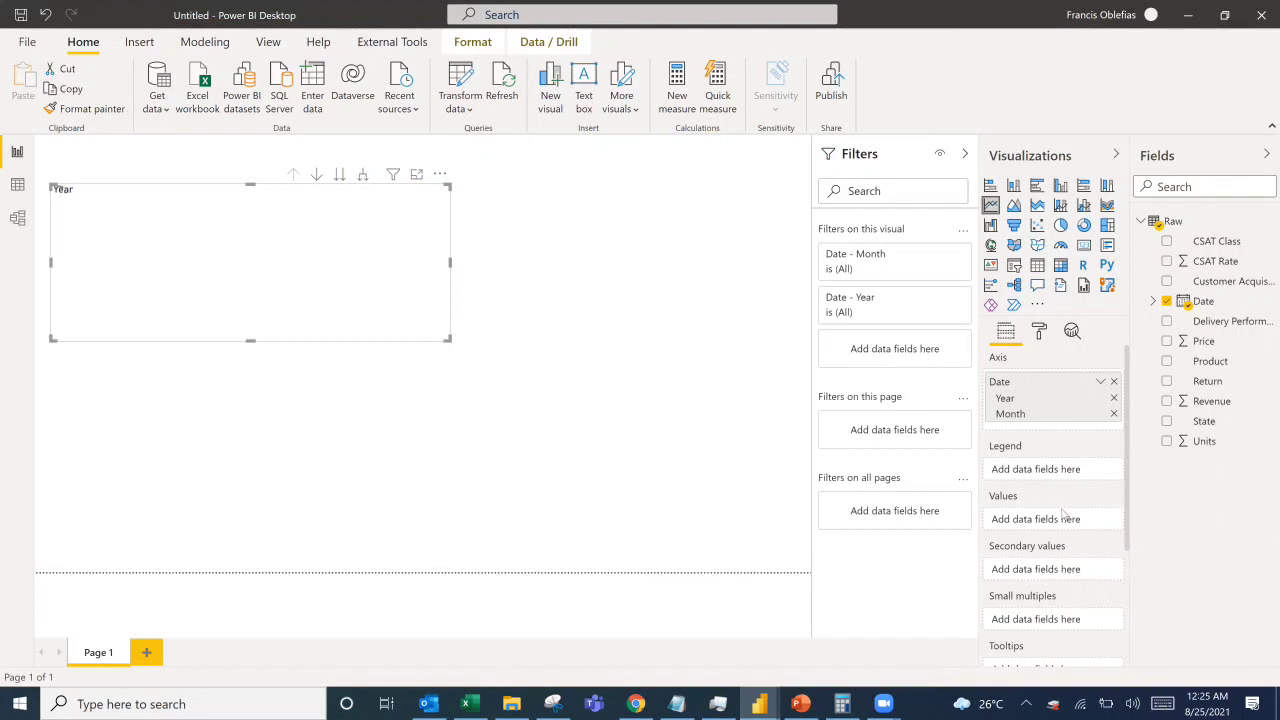
left_click(1167, 401)
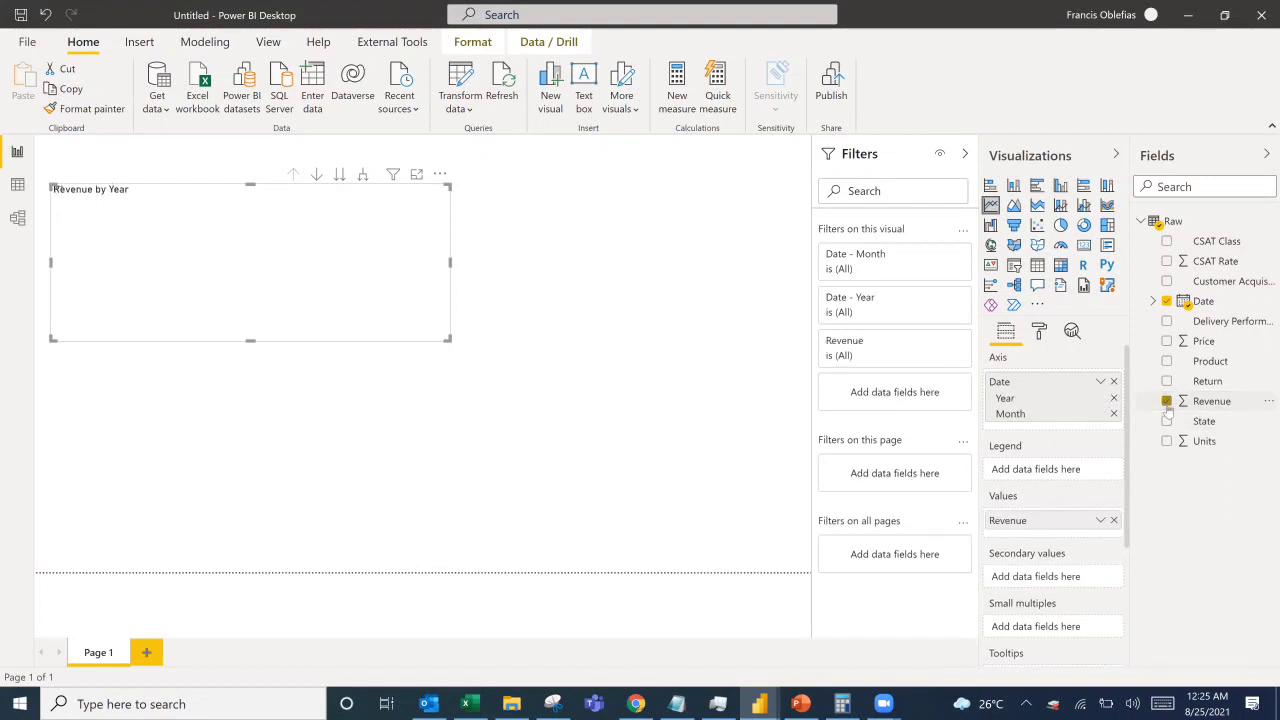
left_click(363, 174)
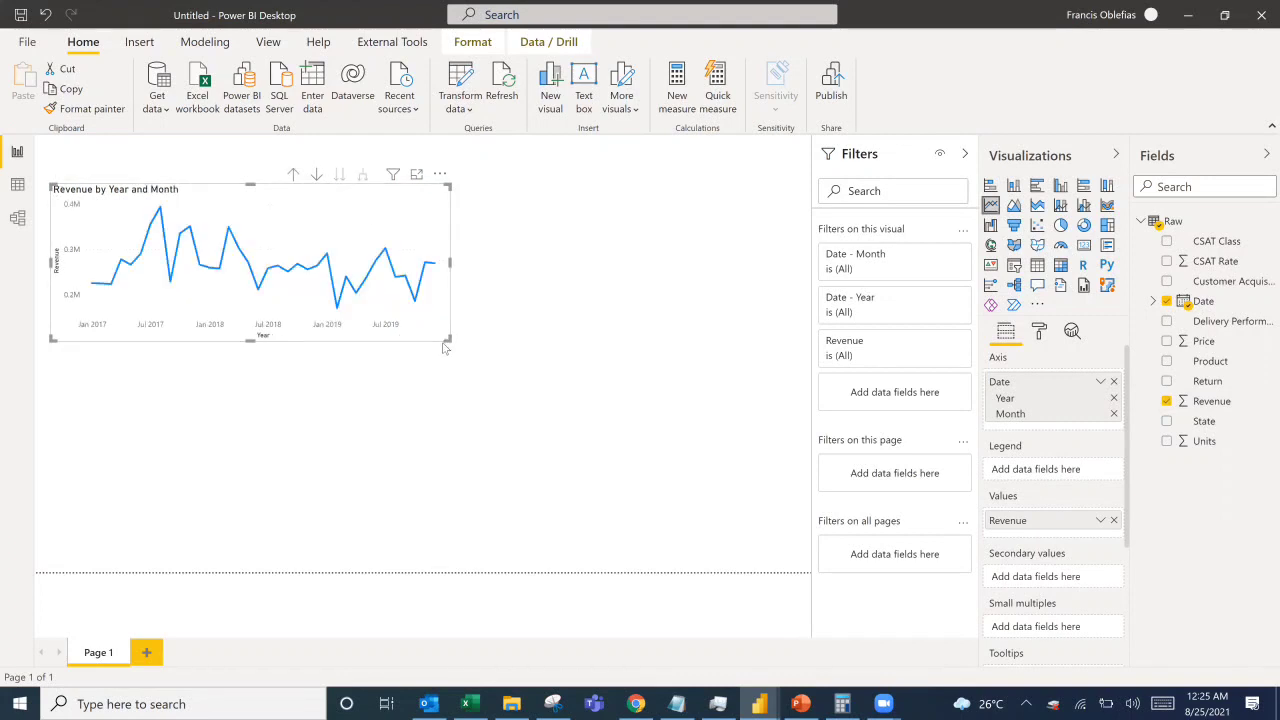
Shrink the revenue line chart slightly in width and height, and deselect it.
left_click_drag(448, 339, 438, 334)
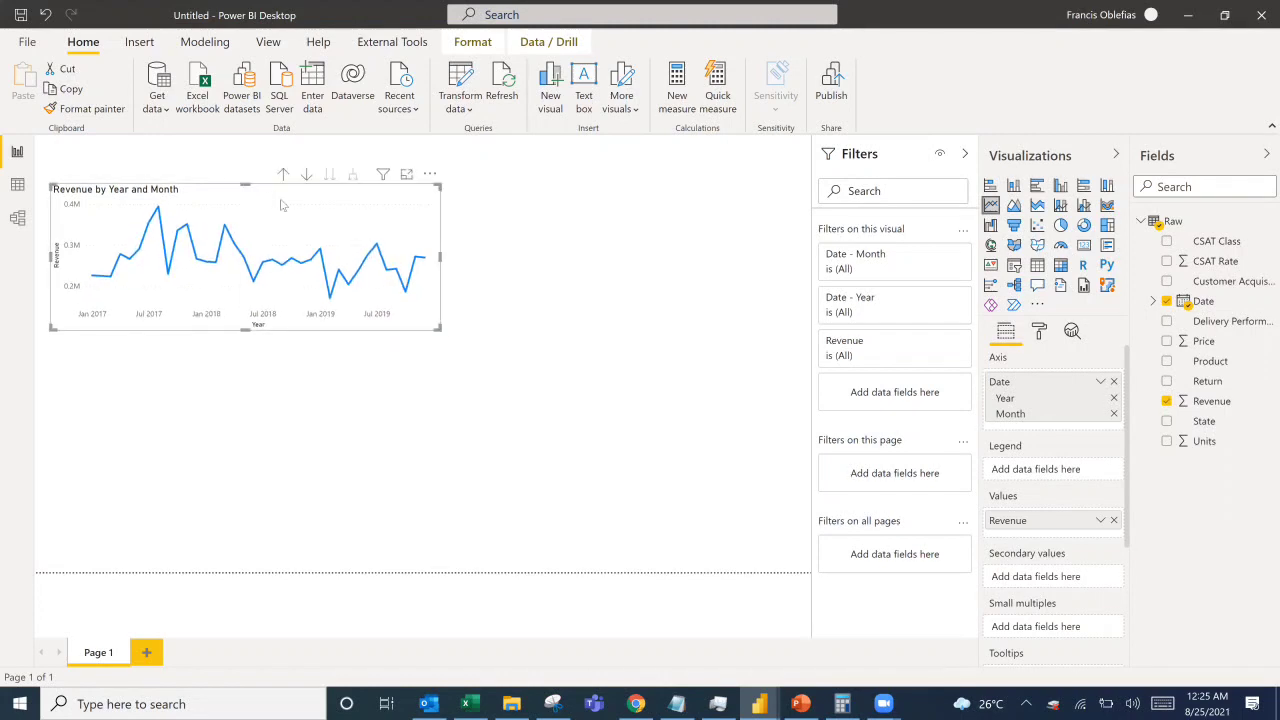
left_click_drag(435, 333, 428, 328)
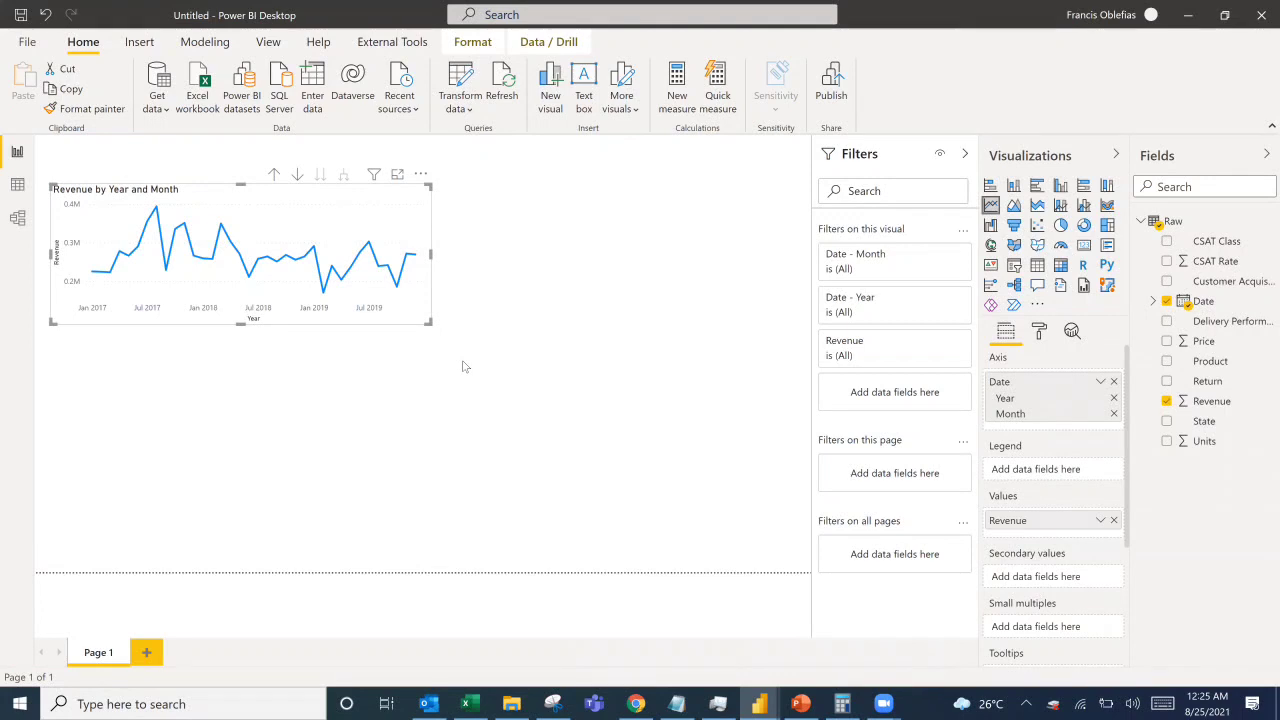
left_click(462, 366)
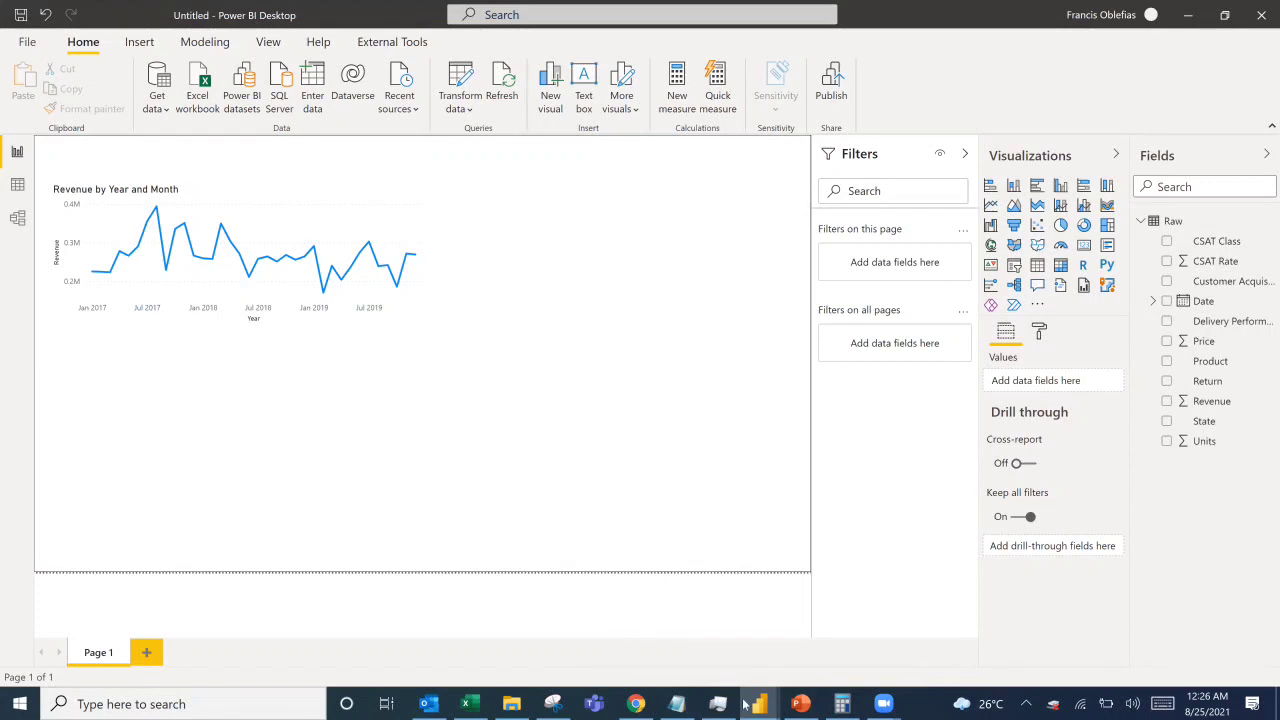
Check the annotated dashboard snip, and set the State column's data category to State or Province.
left_click(553, 704)
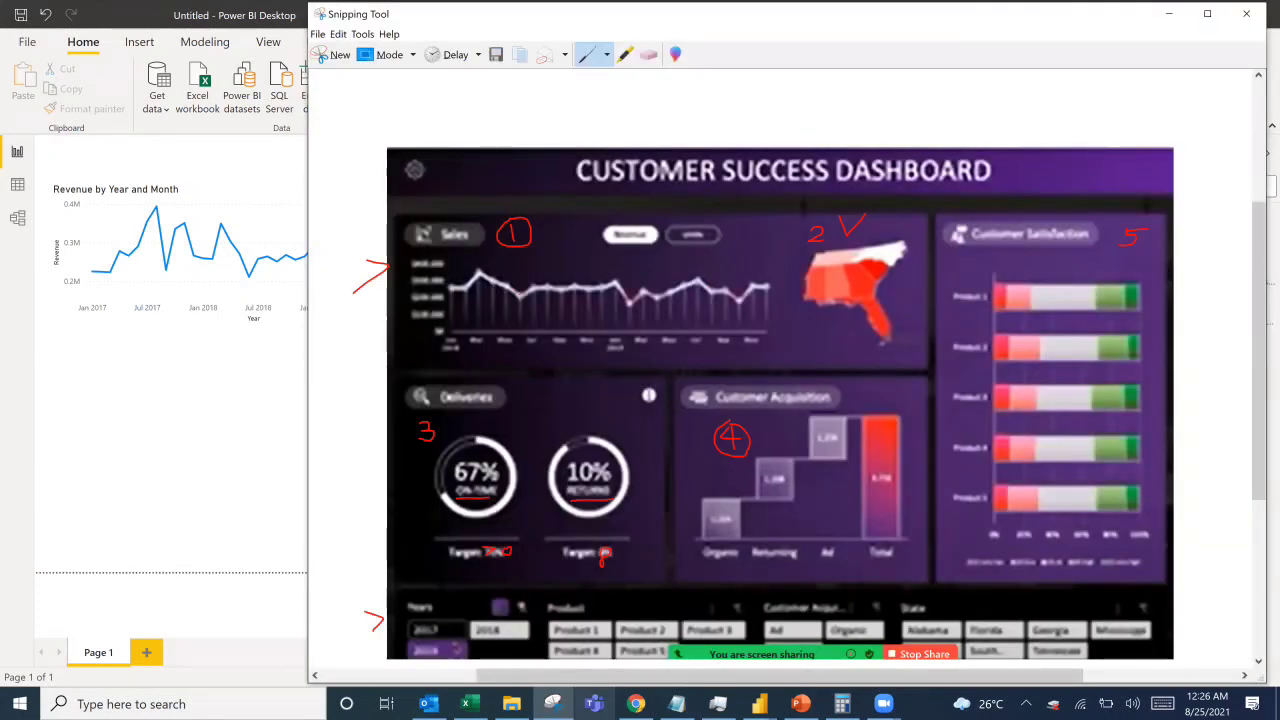
left_click(1169, 14)
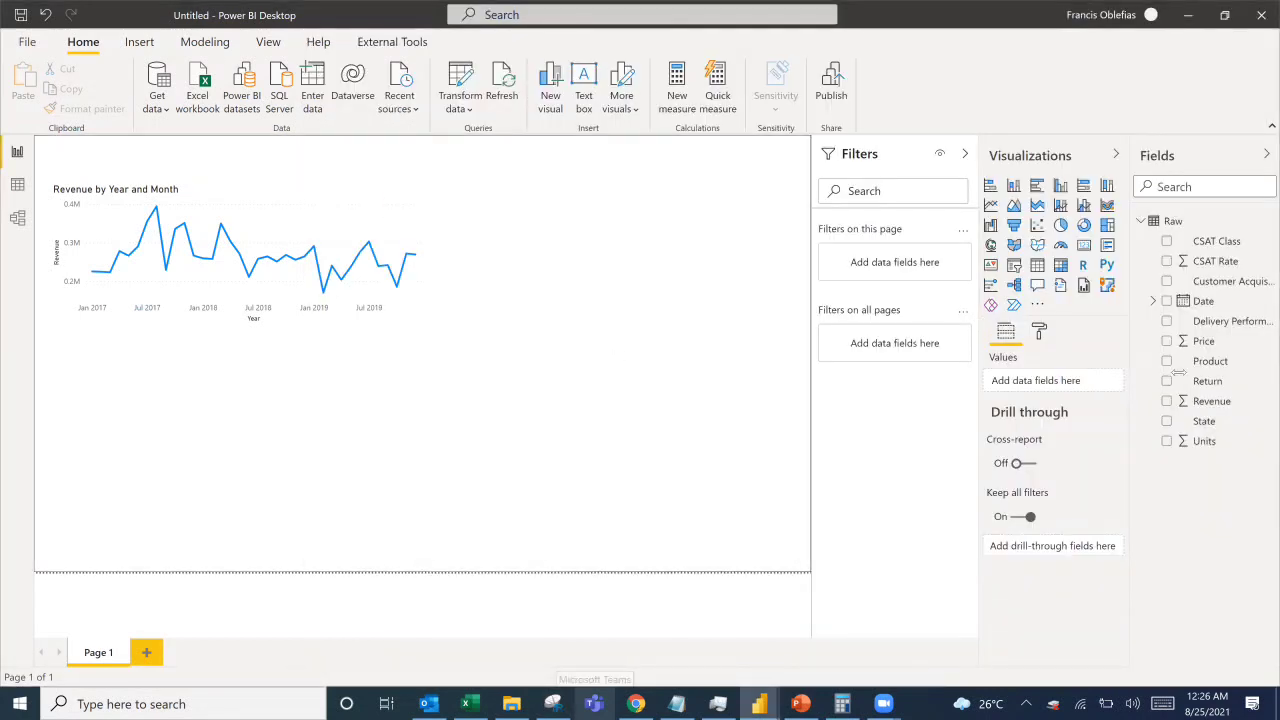
left_click(1206, 424)
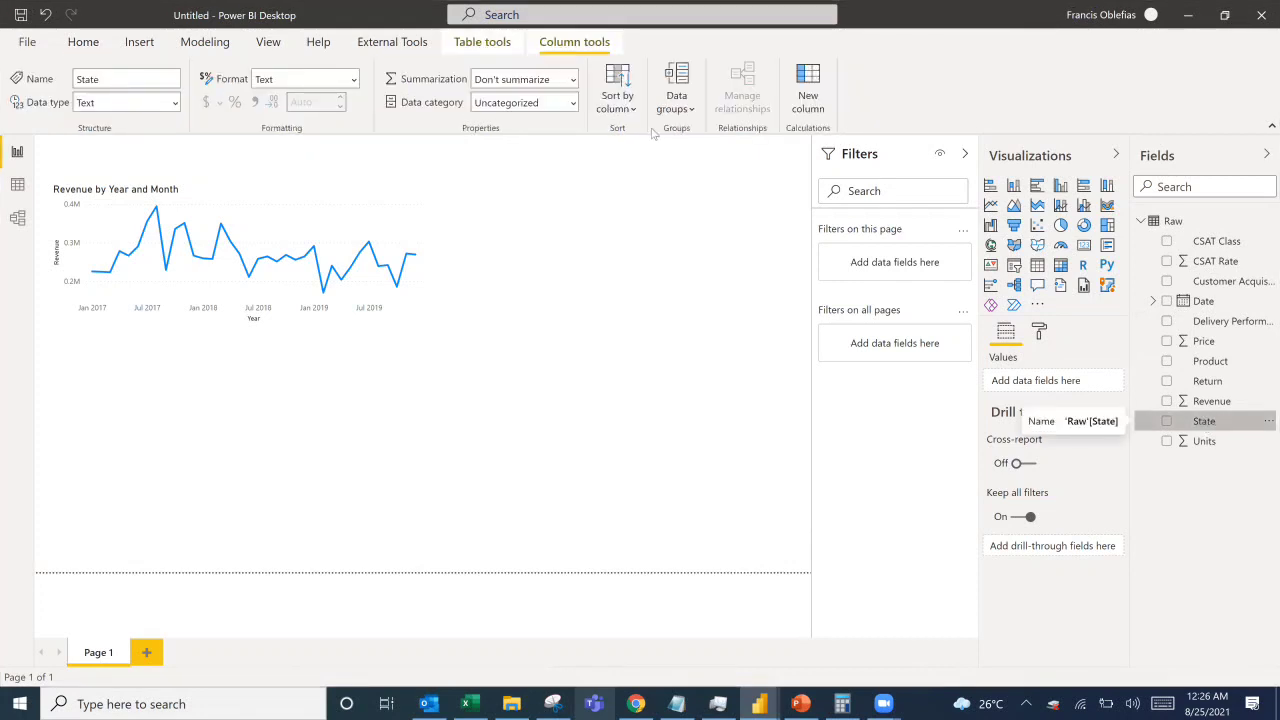
left_click(573, 102)
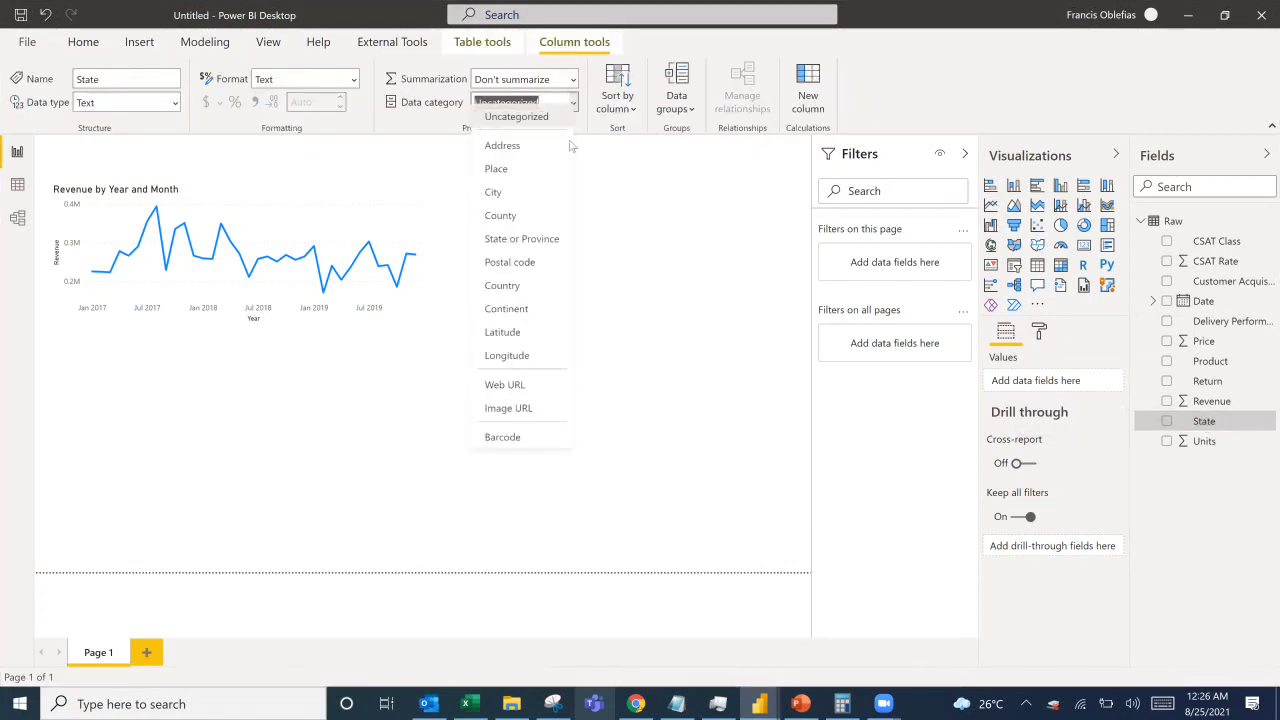
left_click(508, 252)
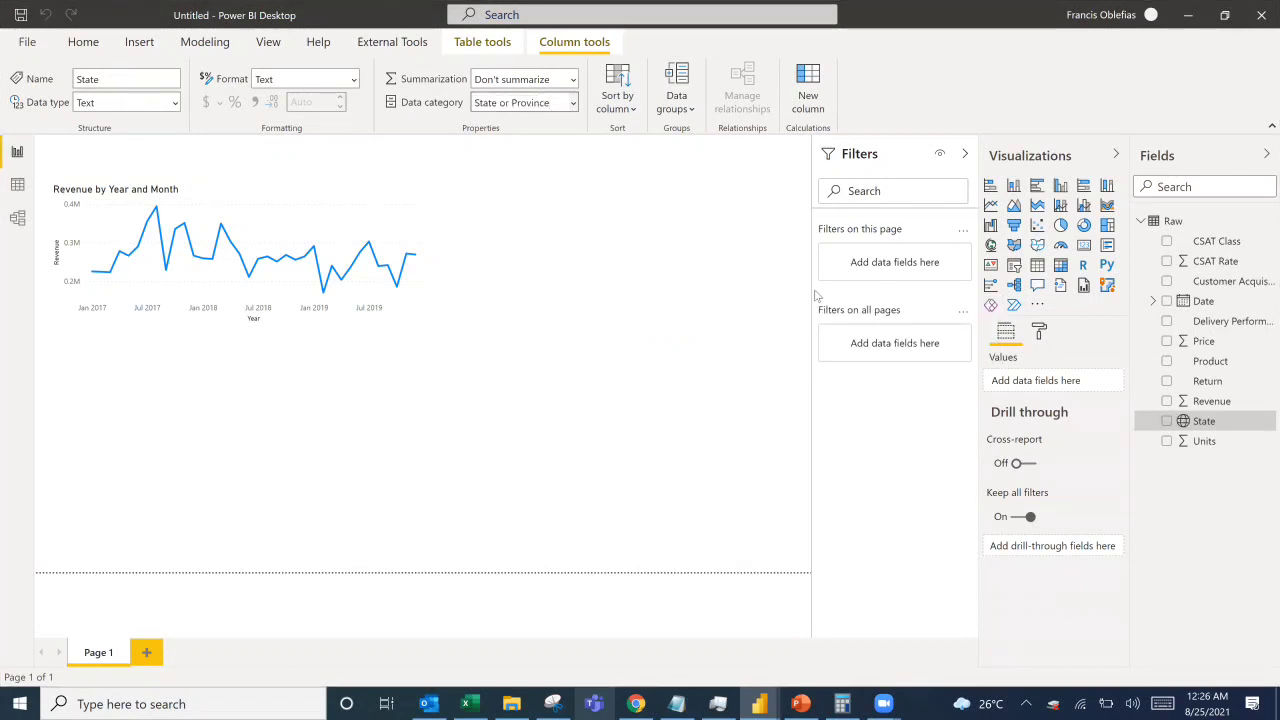
Add a filled map with State as location and Revenue as color saturation, and place it beside the line chart.
left_click(728, 301)
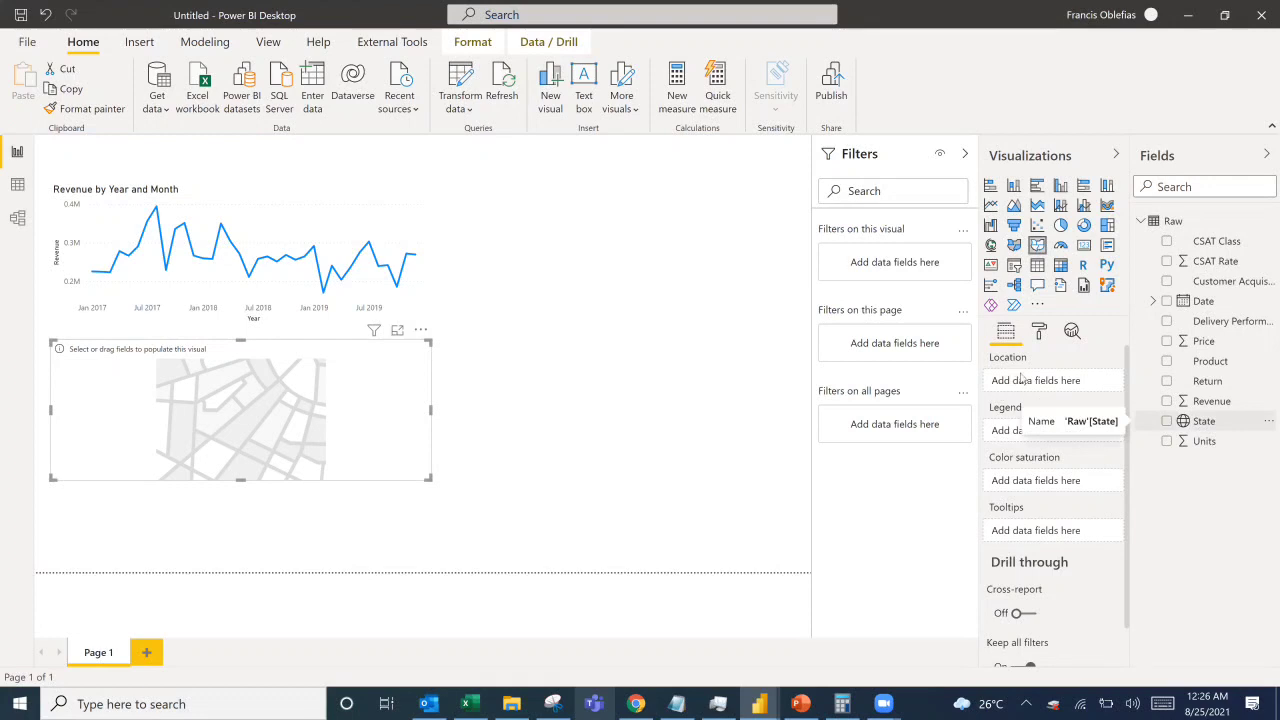
left_click_drag(1000, 378, 1014, 390)
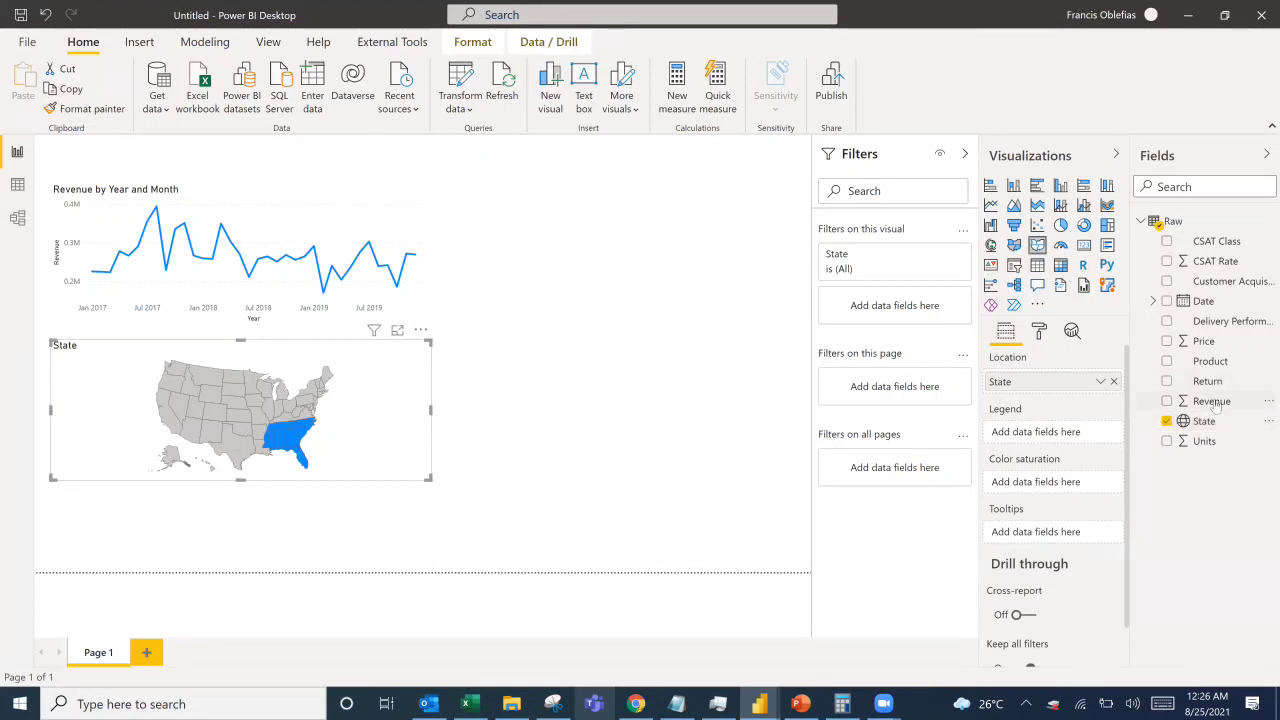
left_click_drag(1215, 403, 1015, 477)
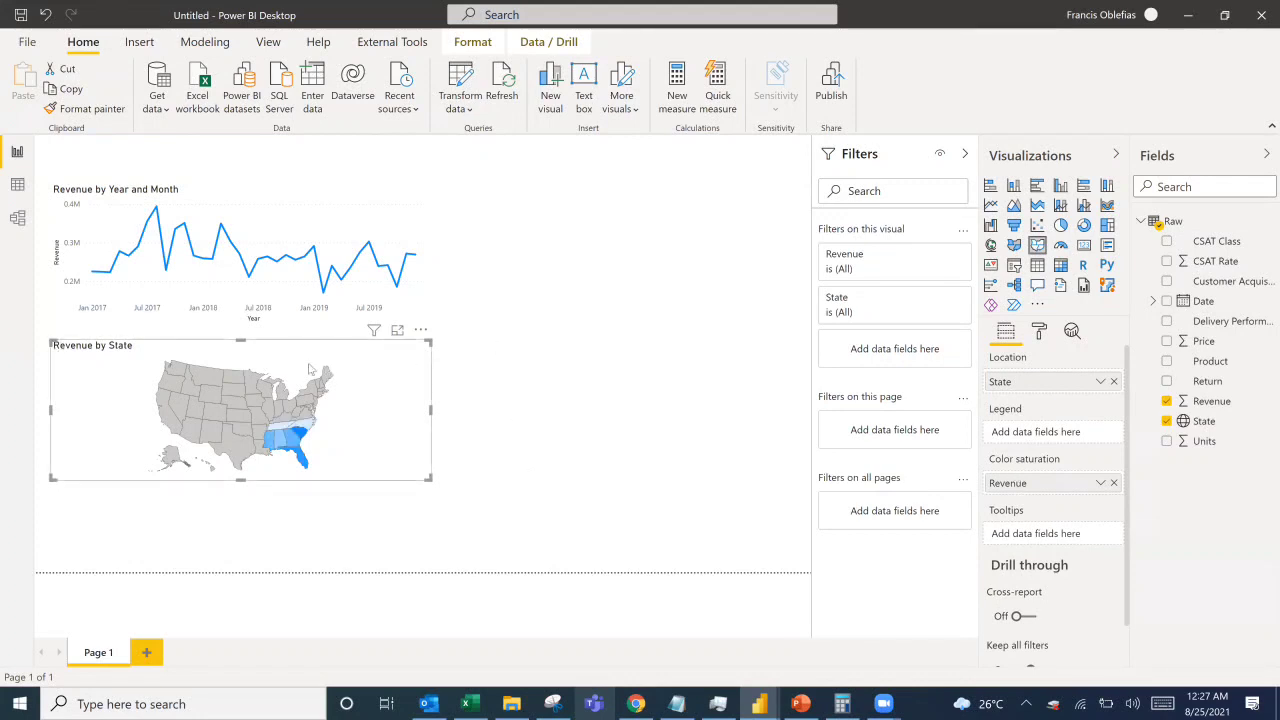
left_click_drag(285, 332, 517, 196)
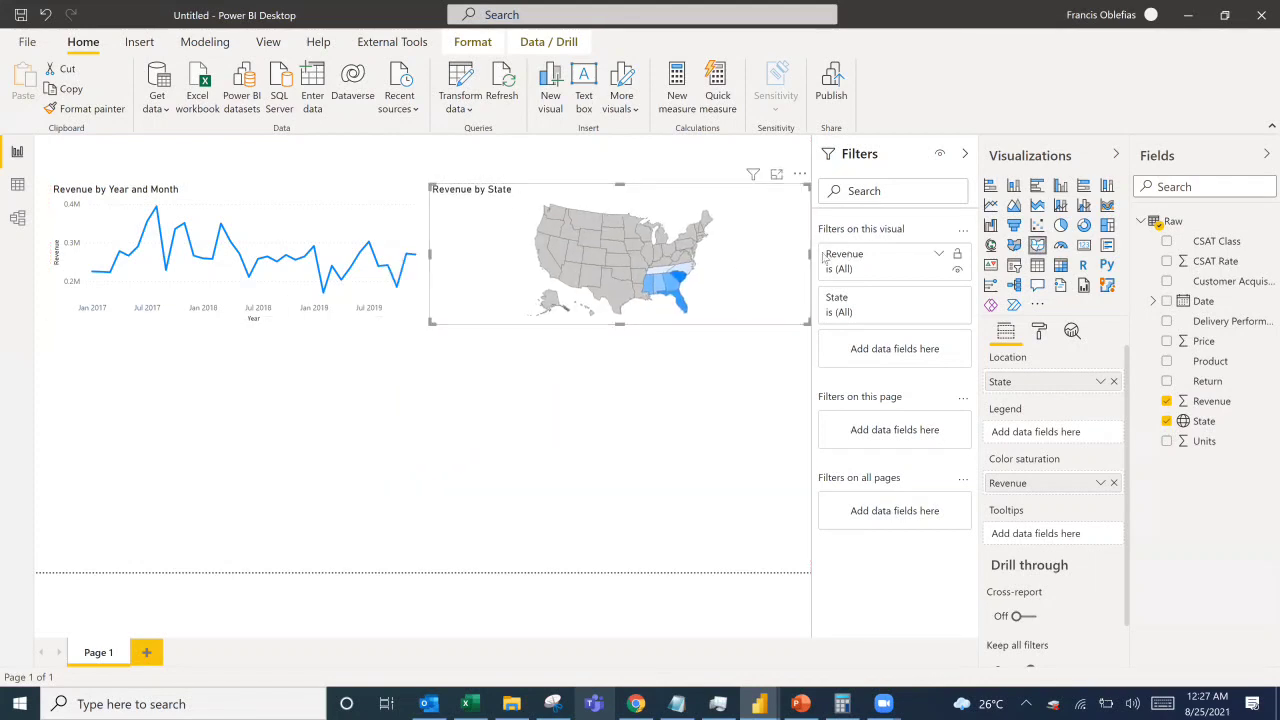
Narrow the state map to roughly a third of its width, check the annotated dashboard snip, and deselect the map.
left_click_drag(808, 254, 575, 262)
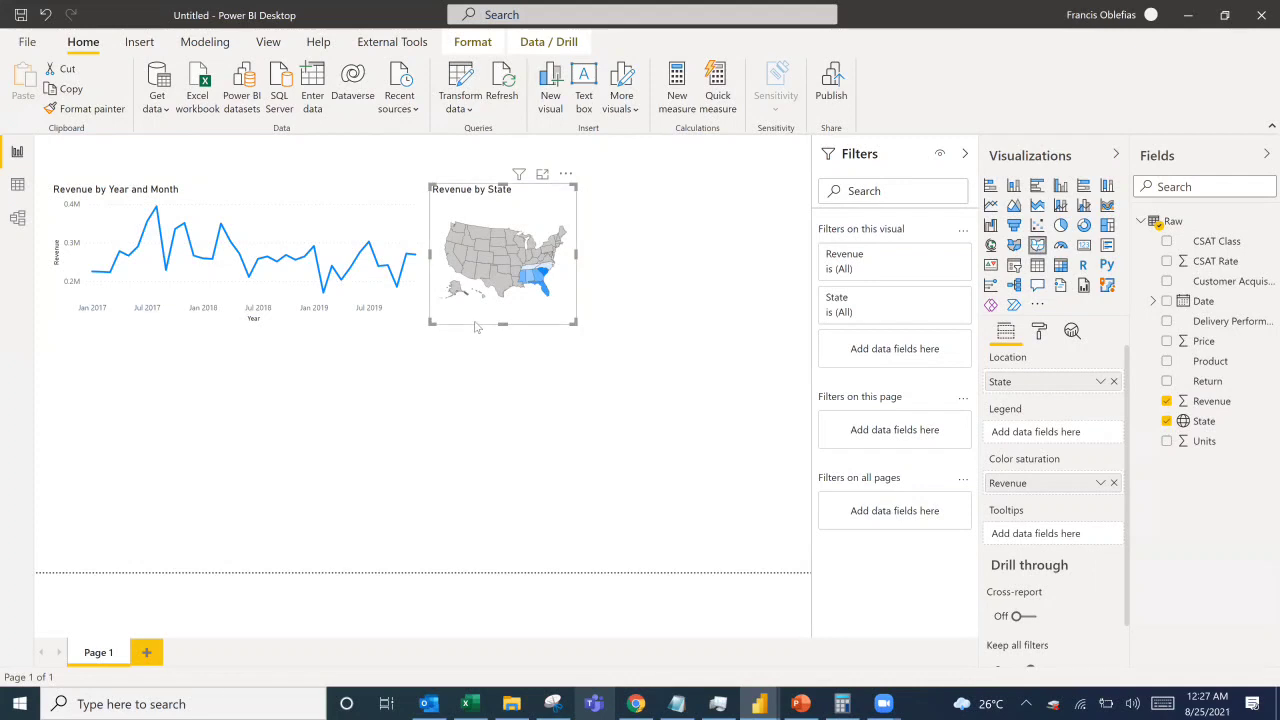
left_click(551, 703)
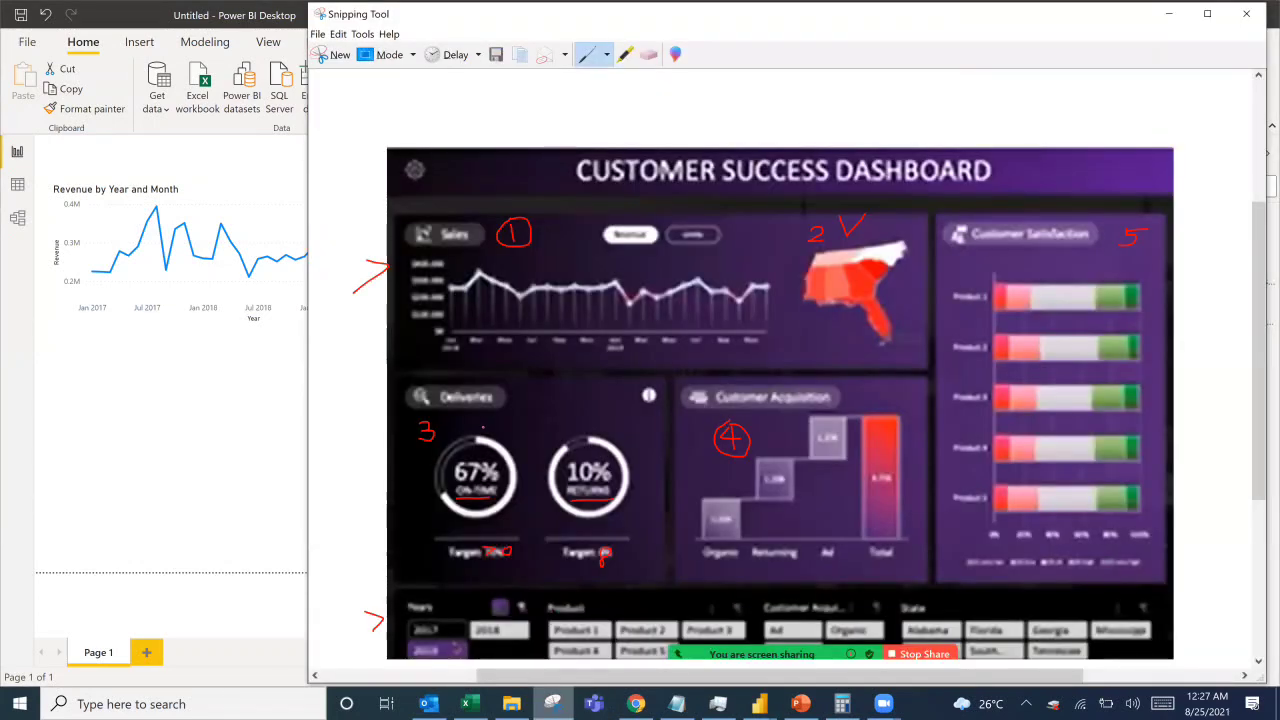
scroll(780, 400, "down", 2)
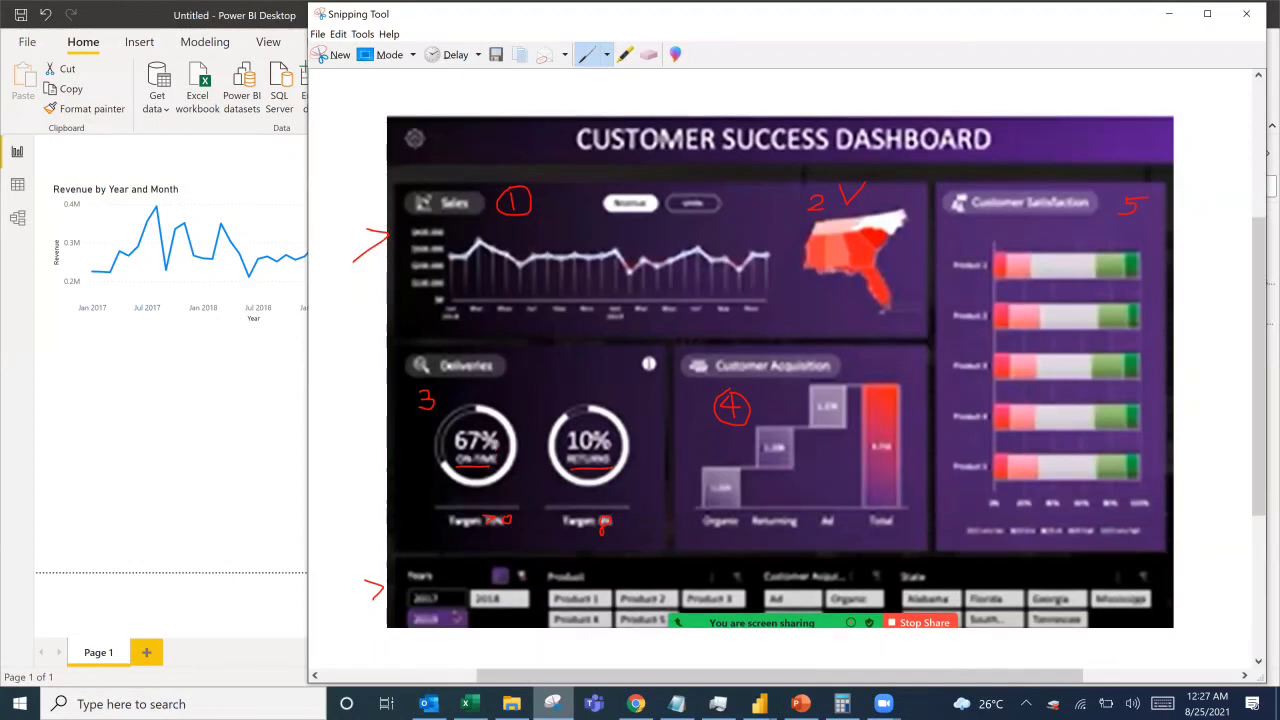
left_click(239, 400)
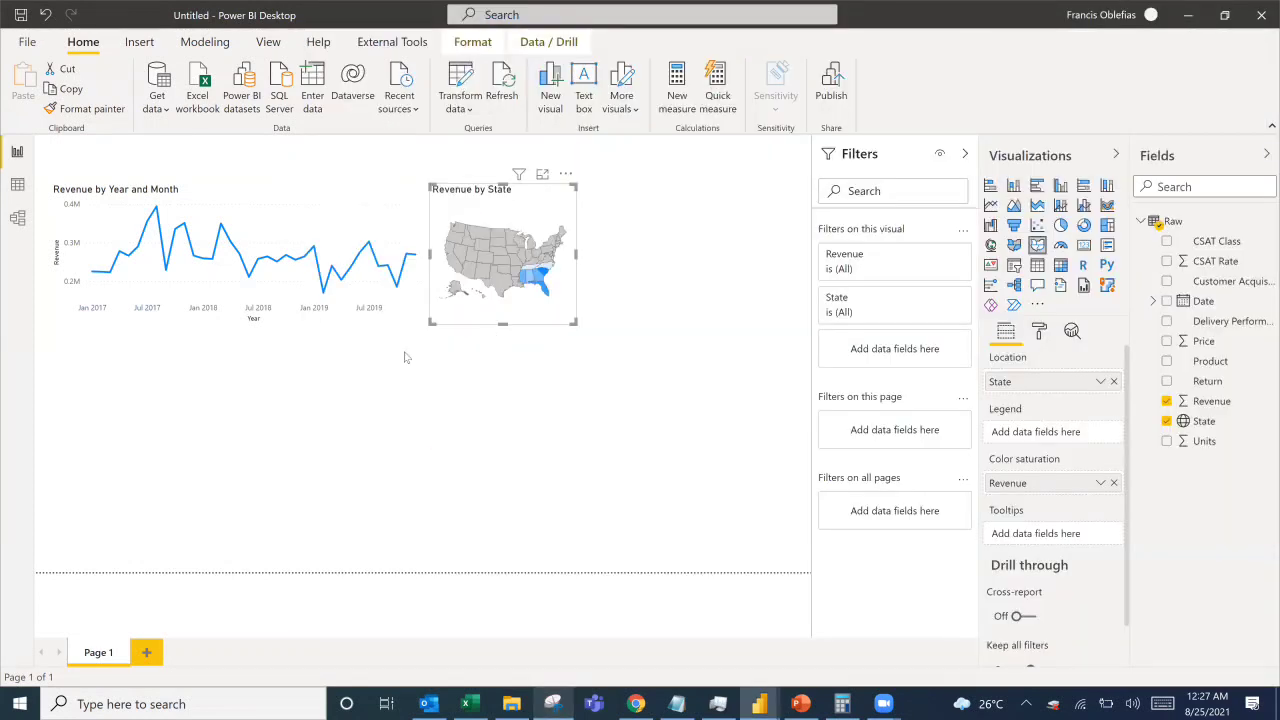
left_click(522, 356)
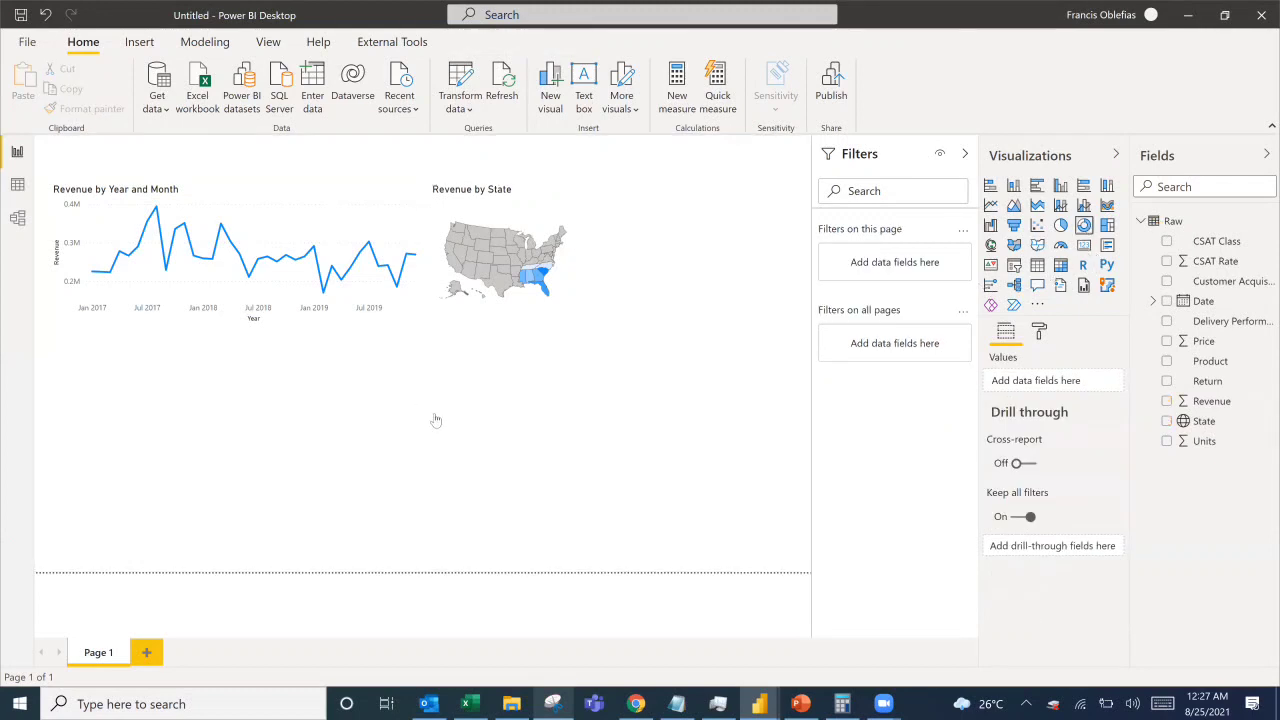
Add a compact donut chart below the line chart with Revenue as values and Delivery Performance as legend.
left_click_drag(344, 433, 313, 433)
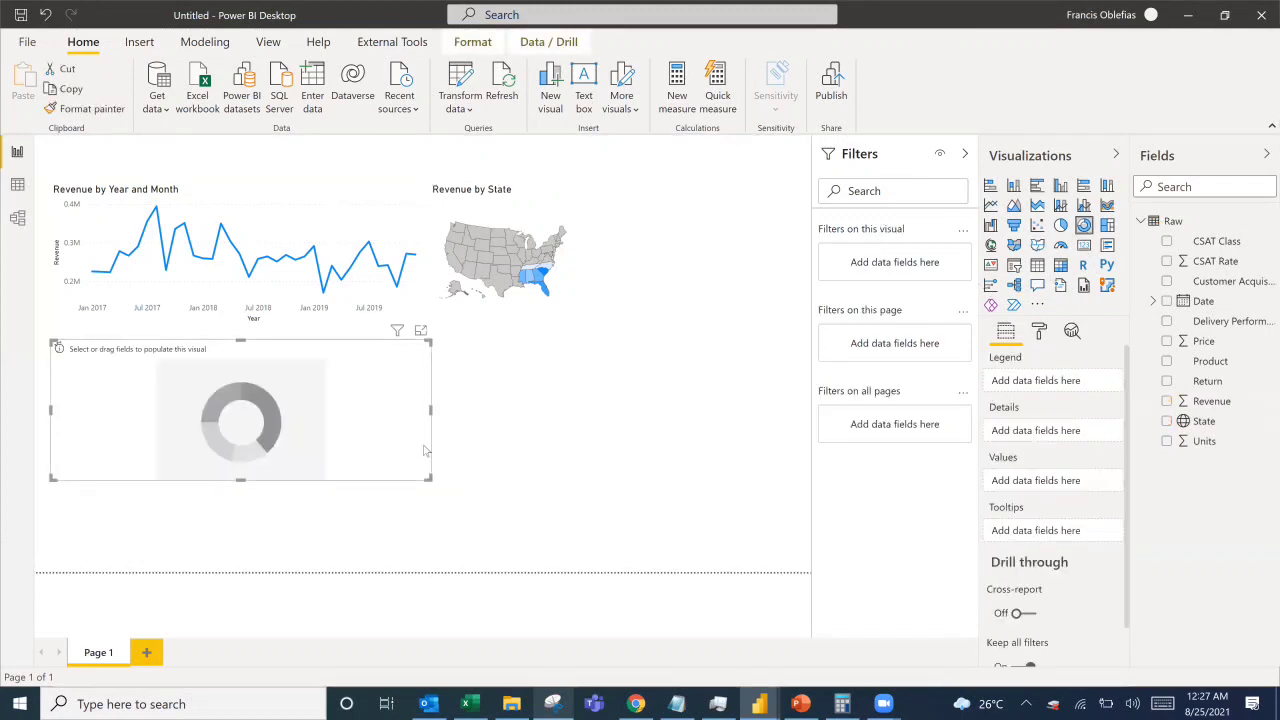
left_click_drag(430, 420, 155, 434)
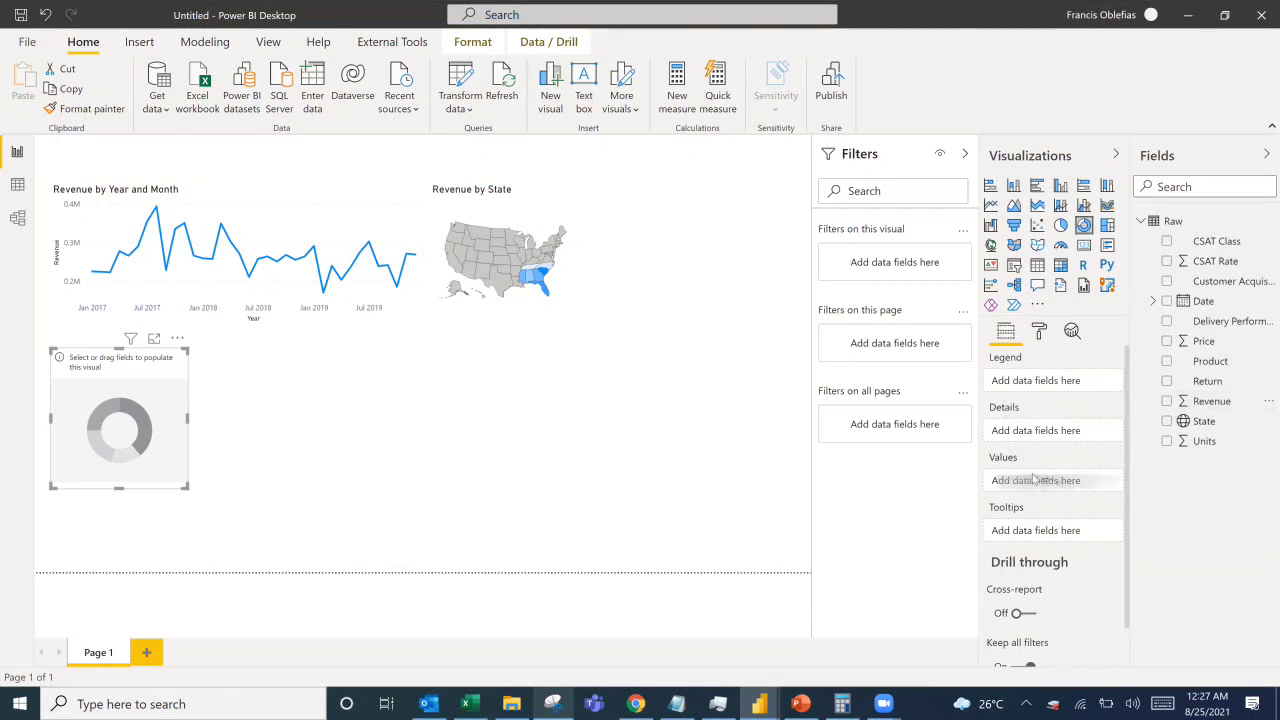
left_click_drag(1045, 470, 1045, 472)
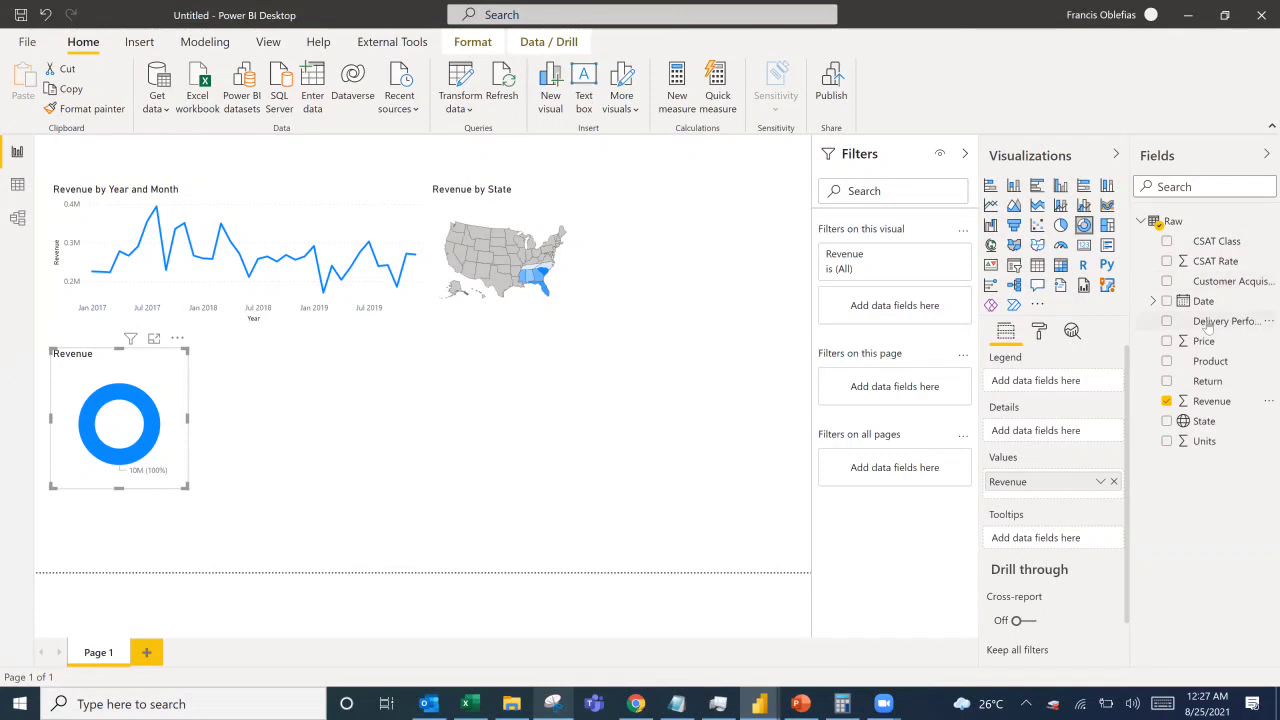
left_click_drag(1212, 321, 1020, 393)
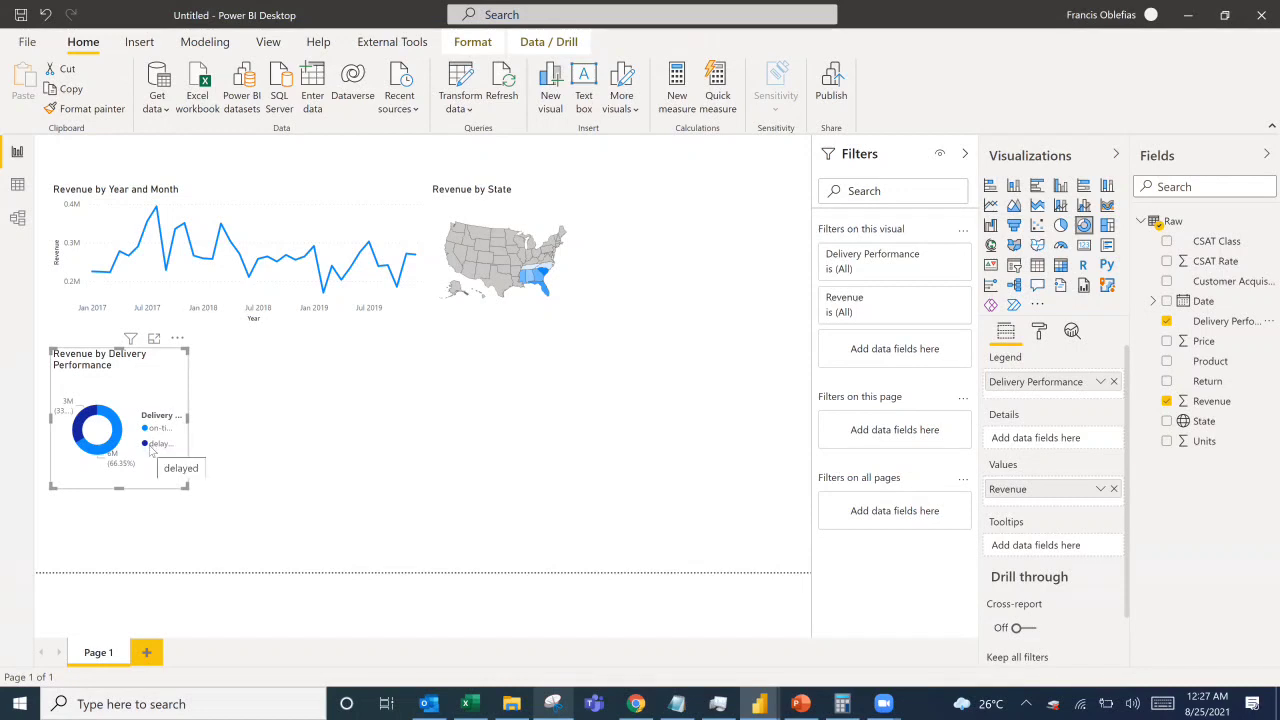
left_click_drag(198, 422, 210, 422)
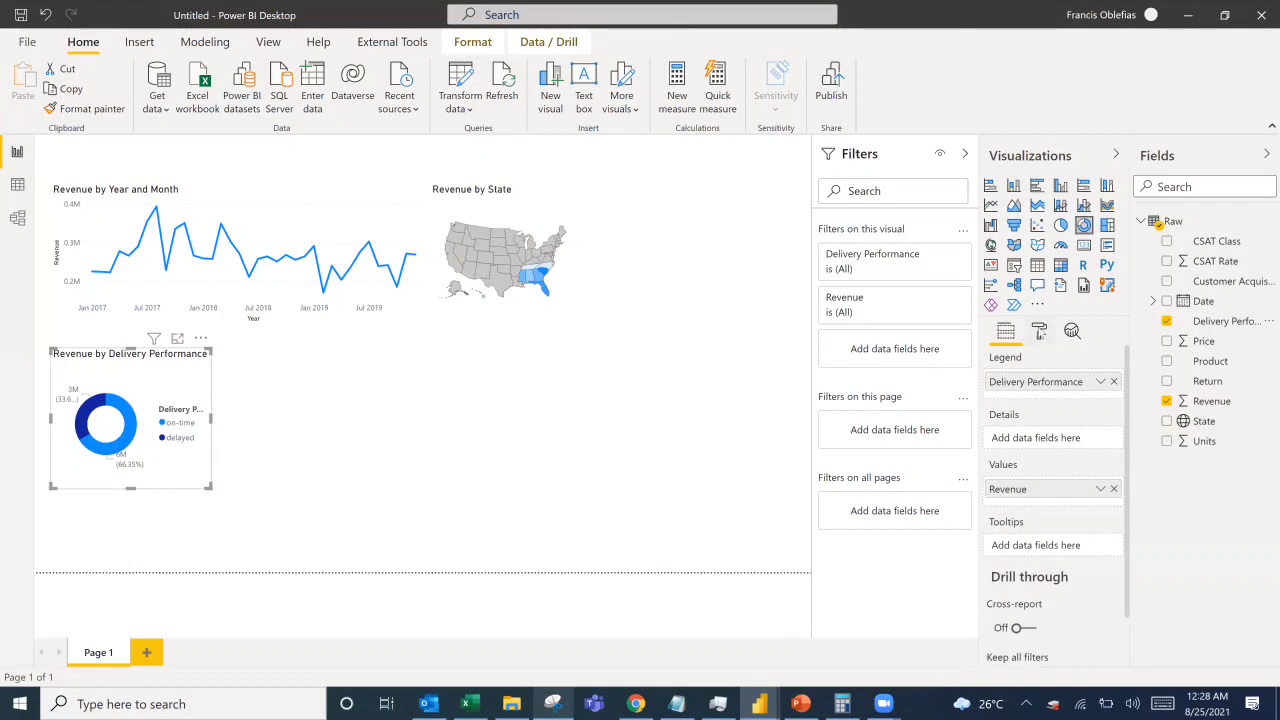
Set the donut chart's detail label style to Category, percent of total.
left_click(1038, 330)
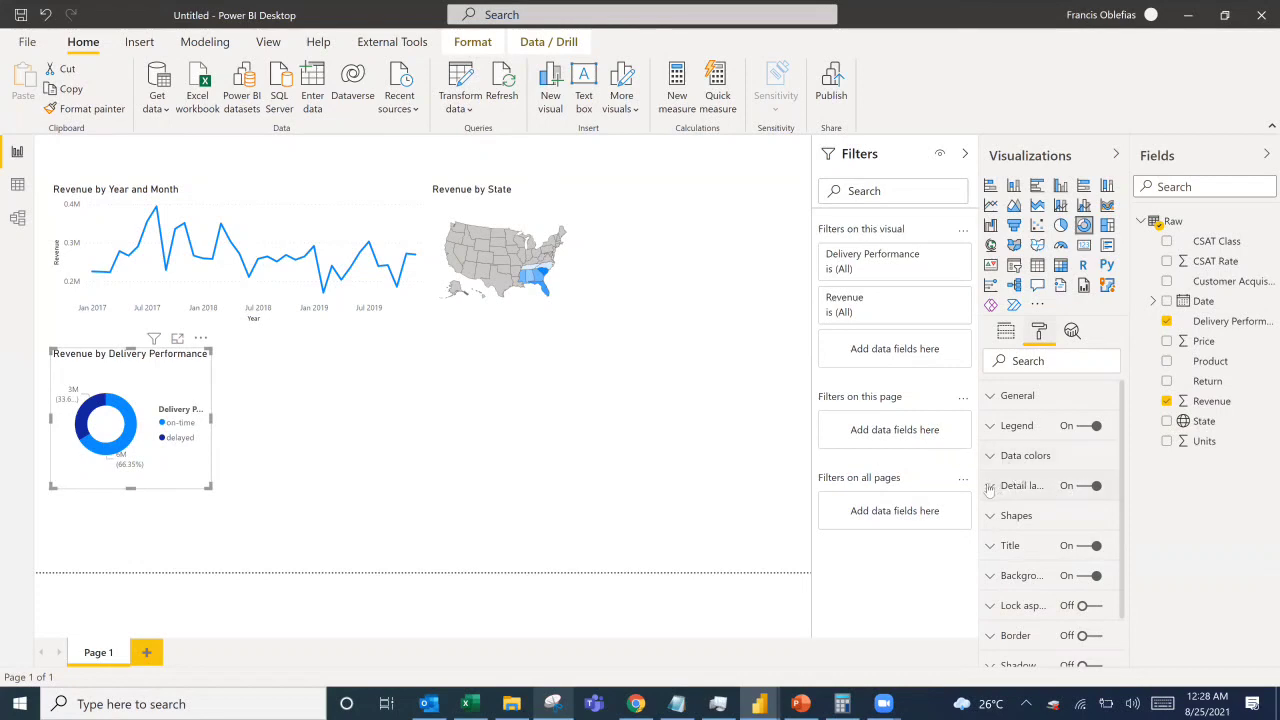
left_click(988, 488)
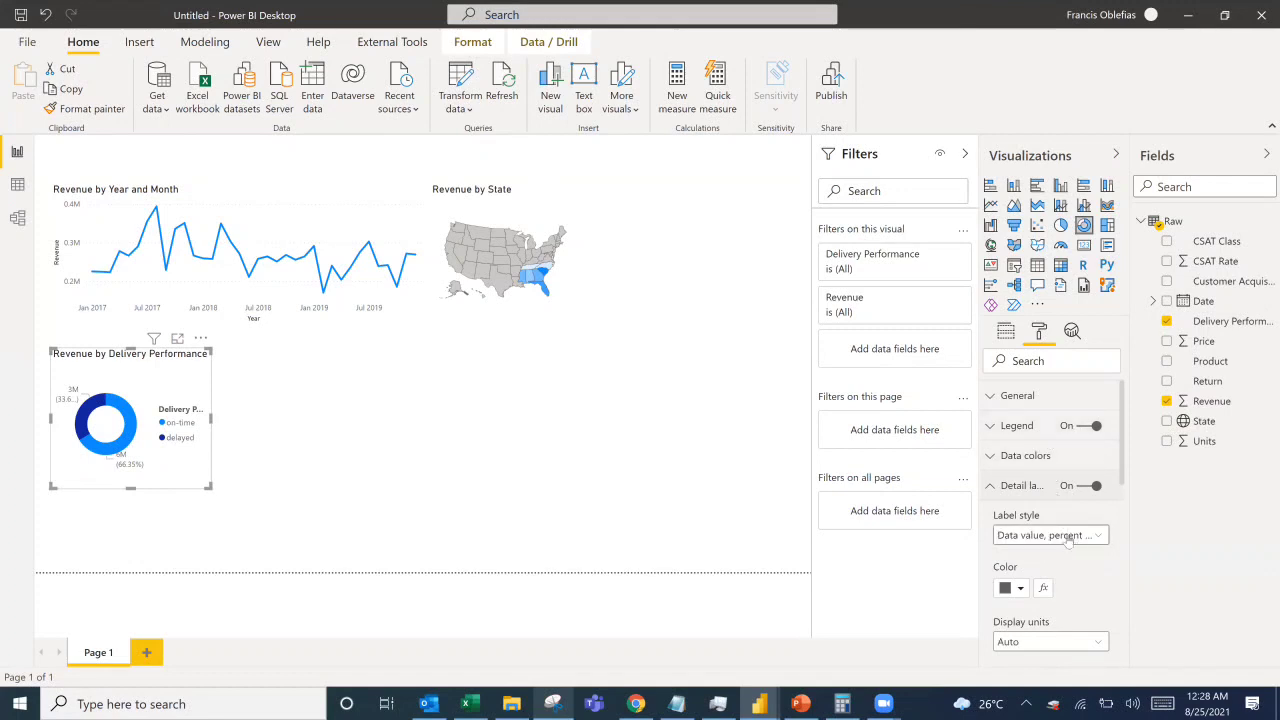
left_click(1068, 540)
scroll(1055, 555, "down", 2)
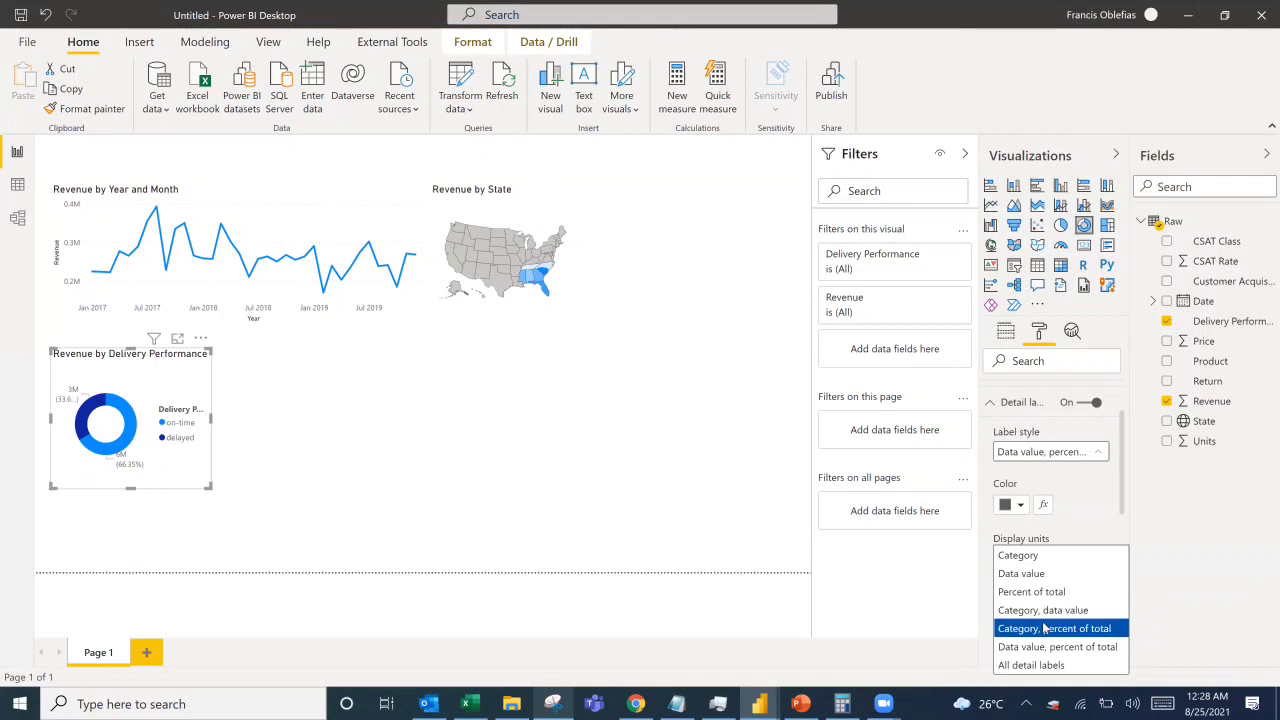
left_click(1044, 628)
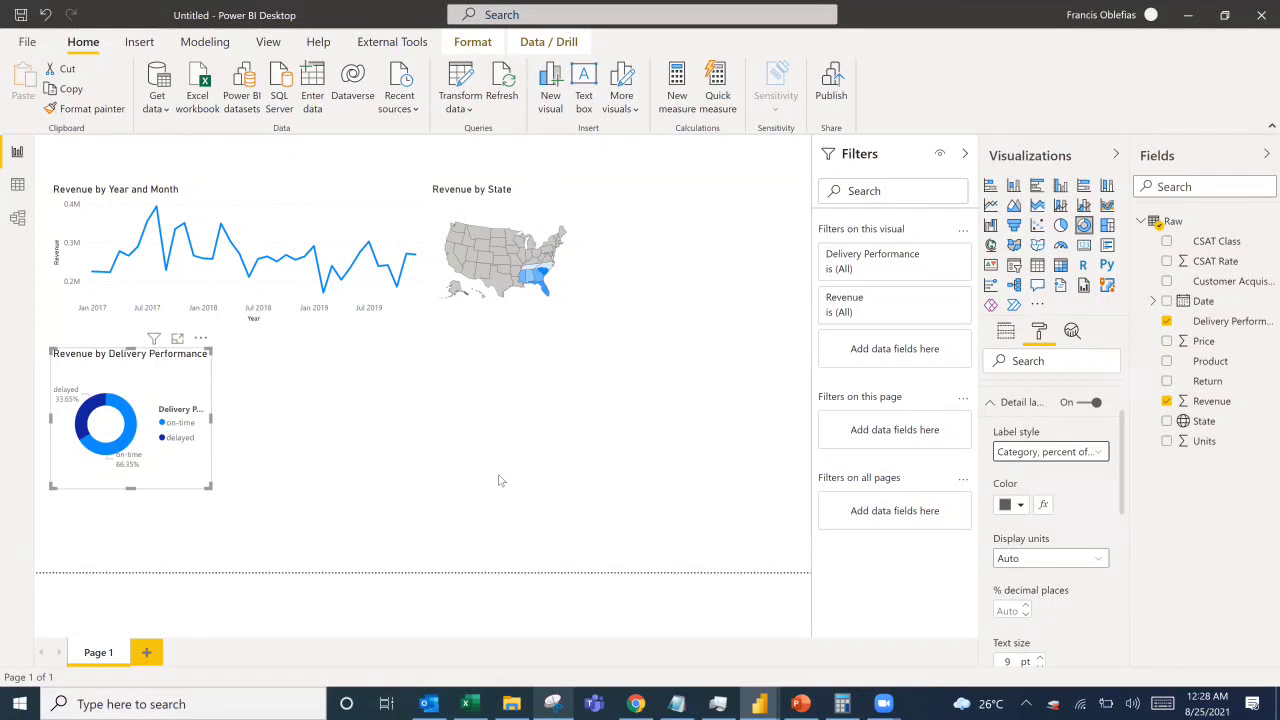
scroll(1070, 440, "up", 2)
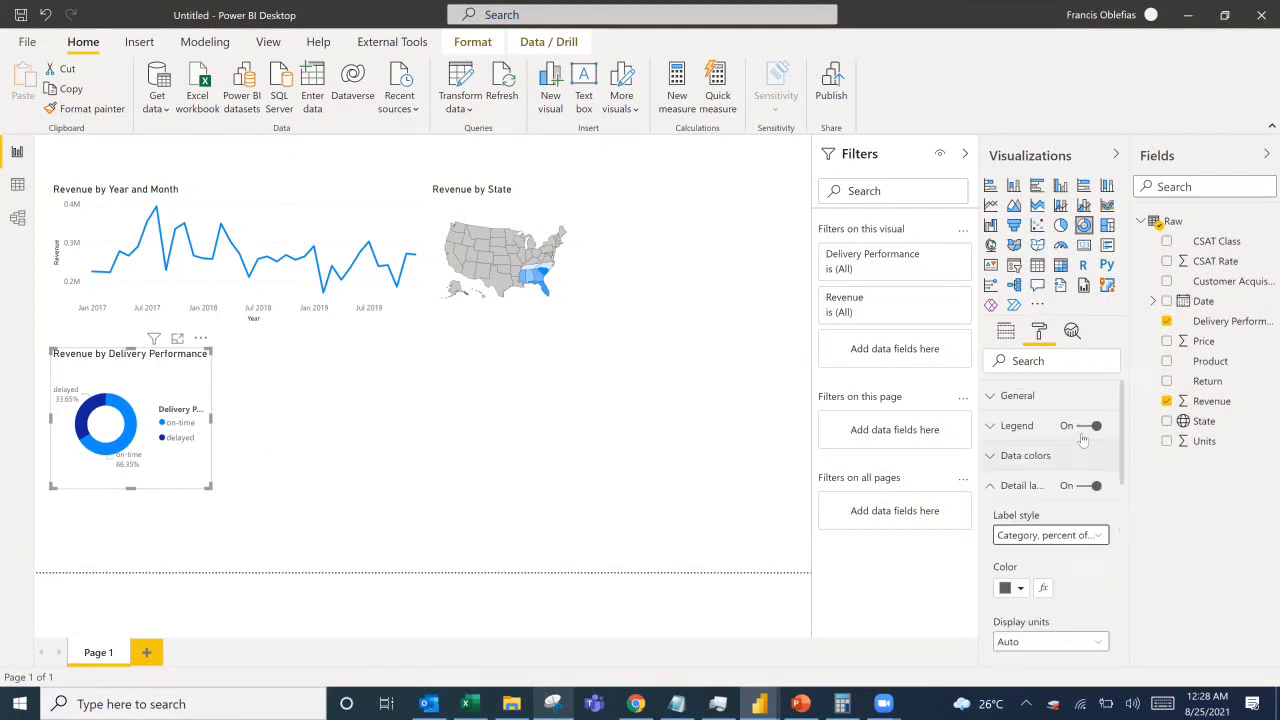
Turn off the donut chart's legend and detail labels.
left_click(1080, 426)
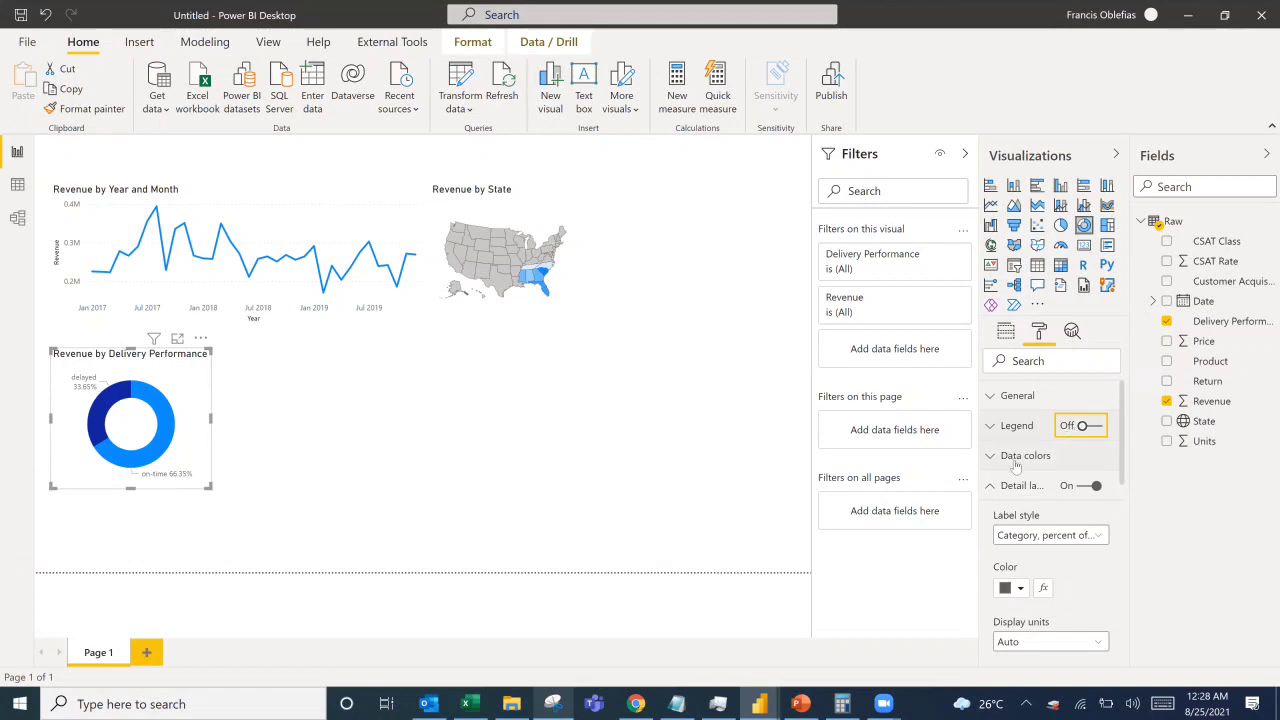
left_click(1072, 486)
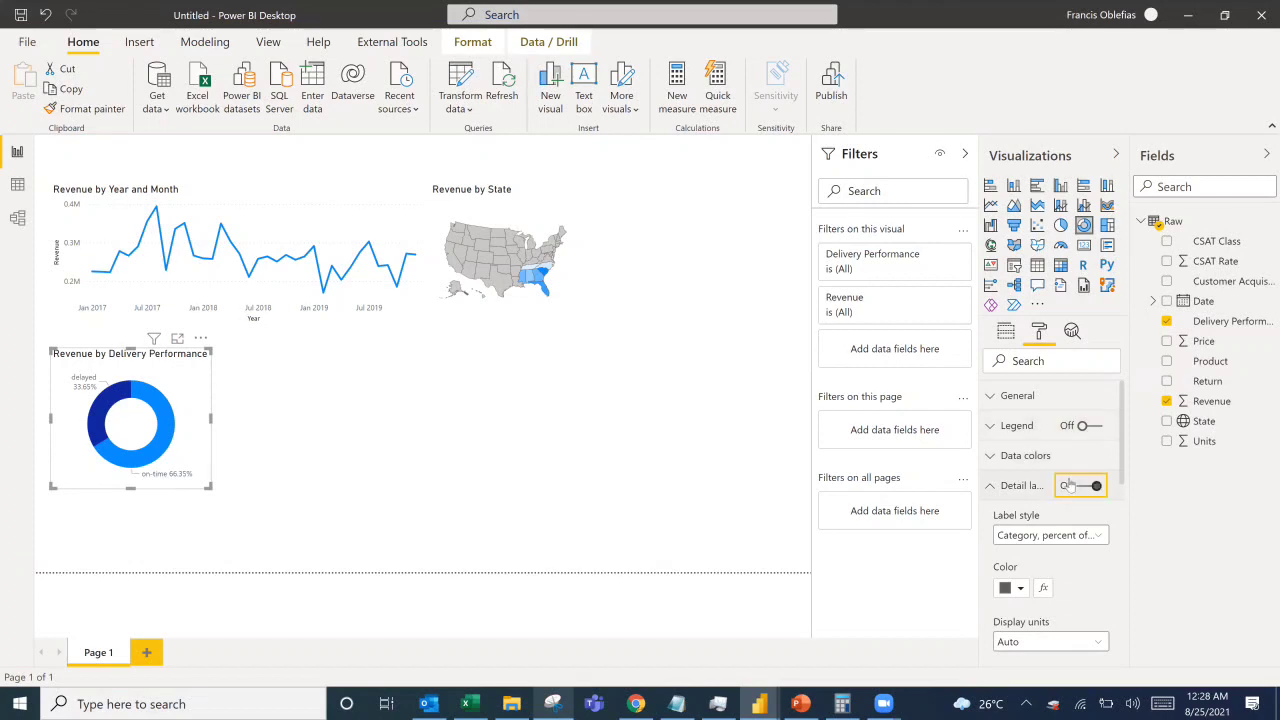
left_click(1068, 485)
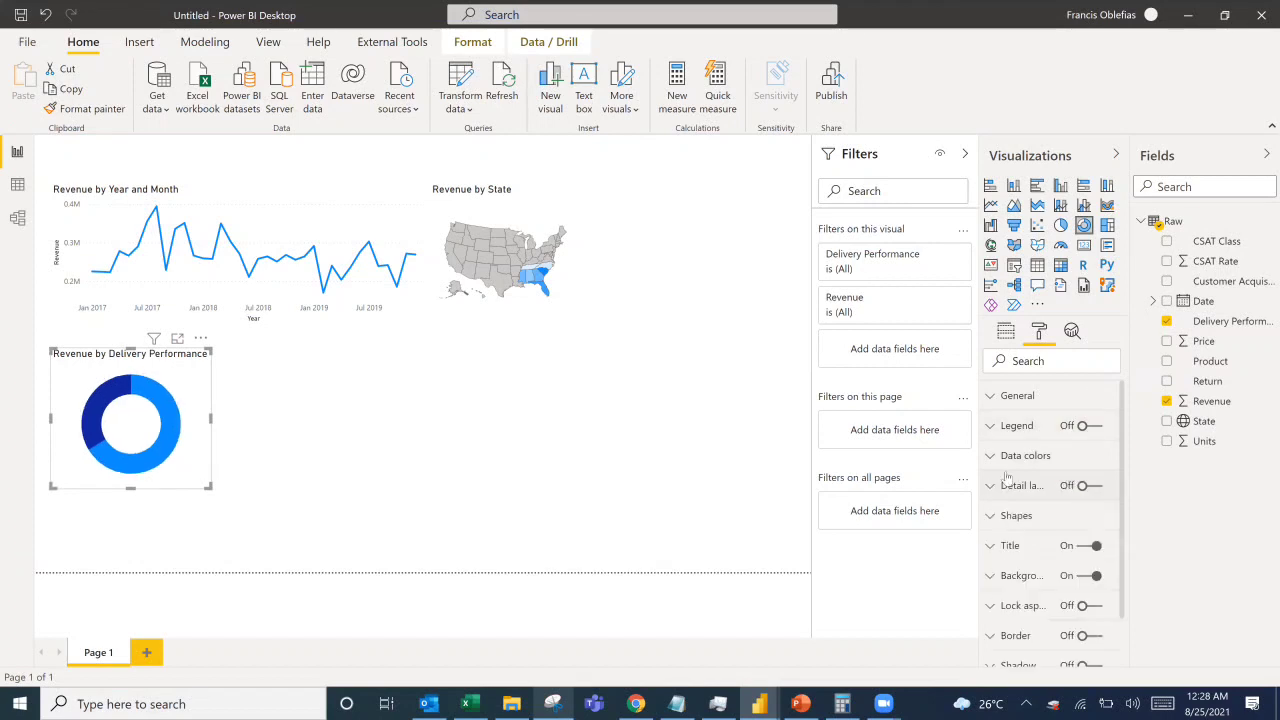
Color the donut's delayed slice light gray, keep on-time blue, and narrow the chart slightly.
left_click(995, 458)
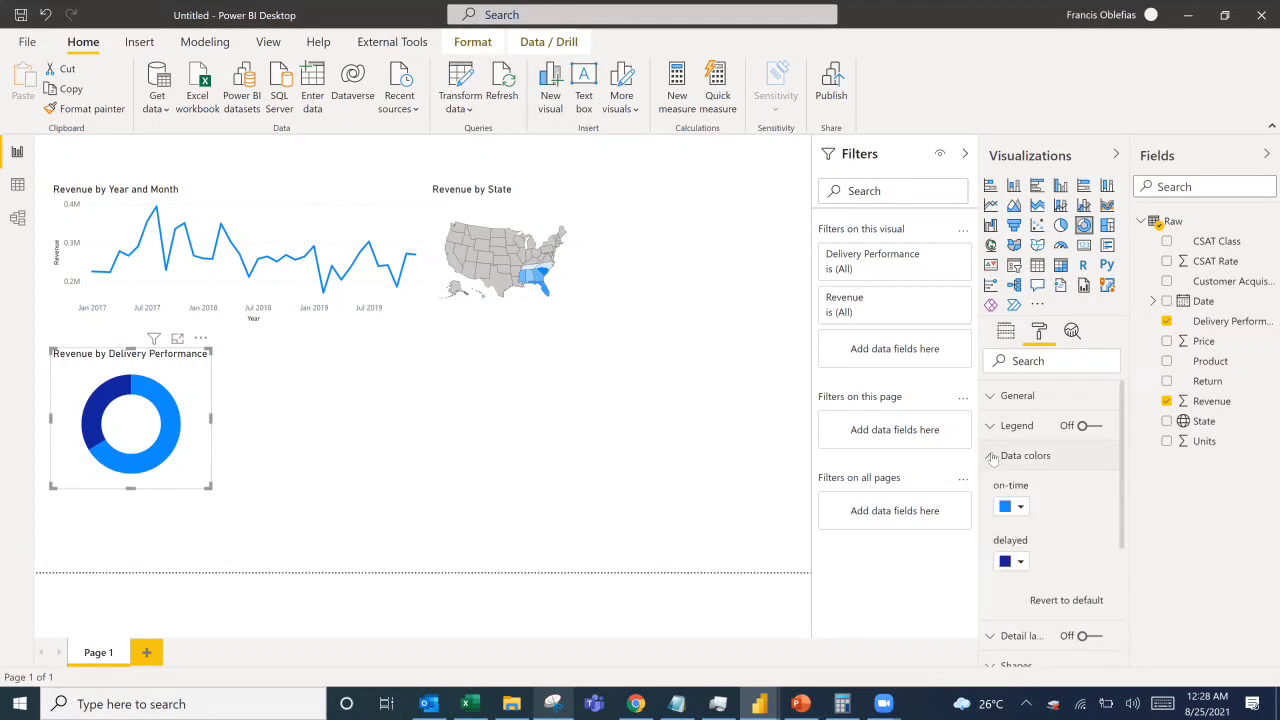
left_click(1020, 508)
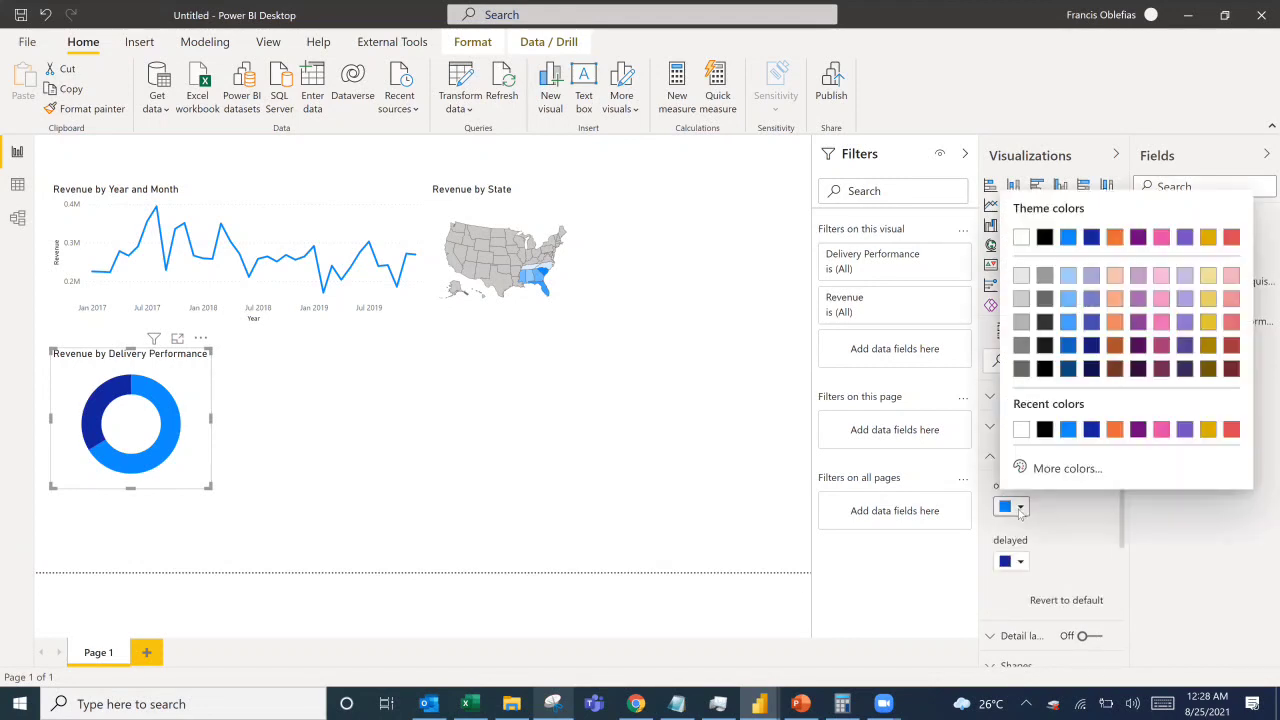
left_click(1020, 566)
left_click(1019, 564)
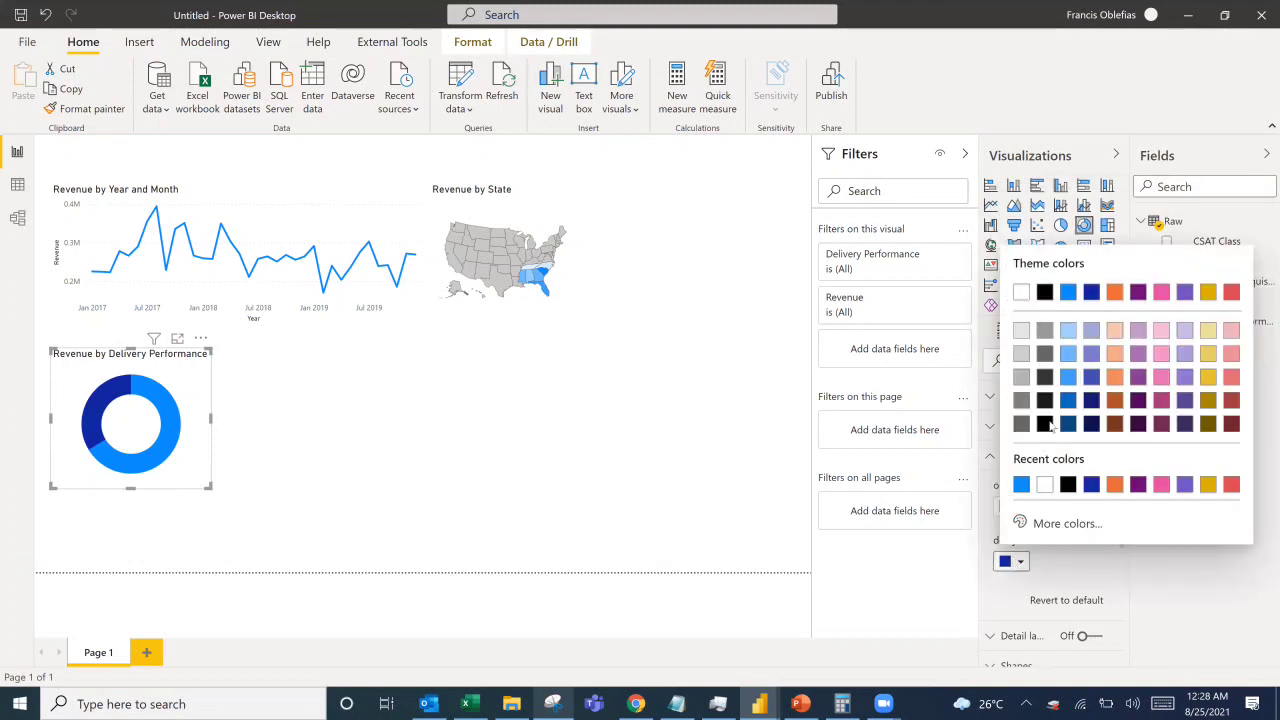
left_click(1021, 333)
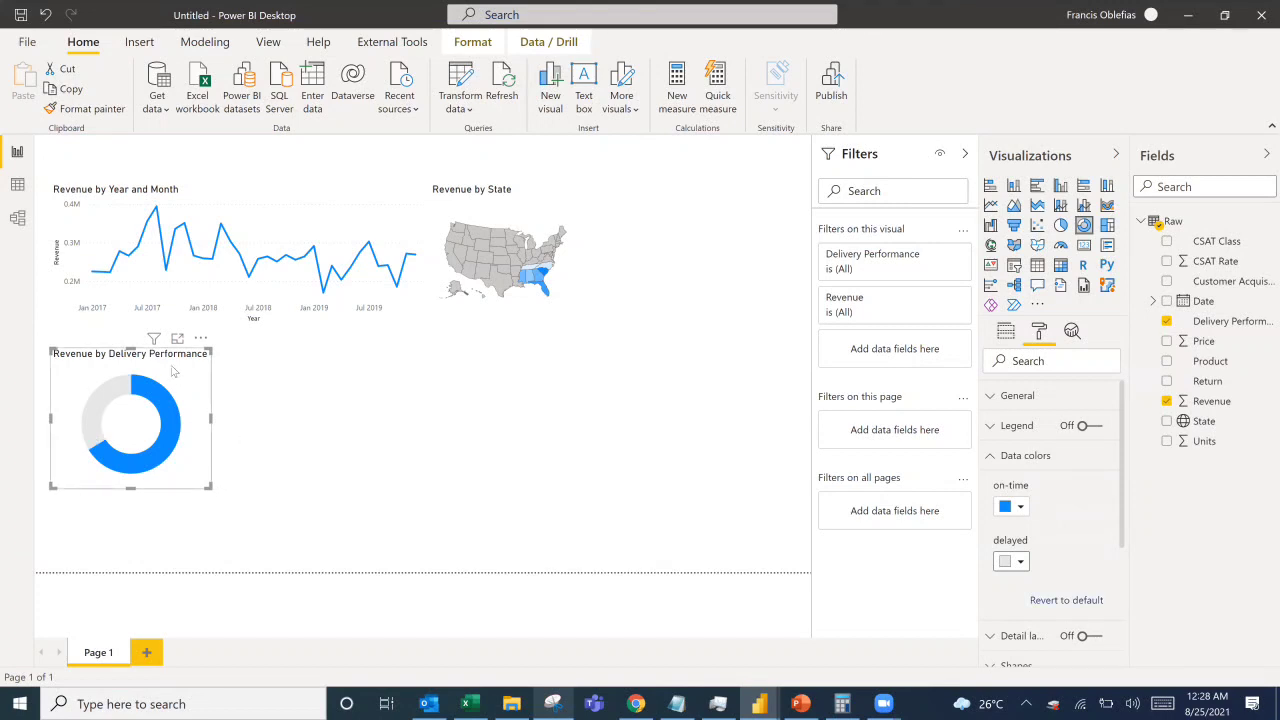
mouse_move(209, 418)
left_mouse_down()
mouse_move(195, 420)
mouse_move(218, 425)
mouse_move(195, 423)
left_mouse_up()
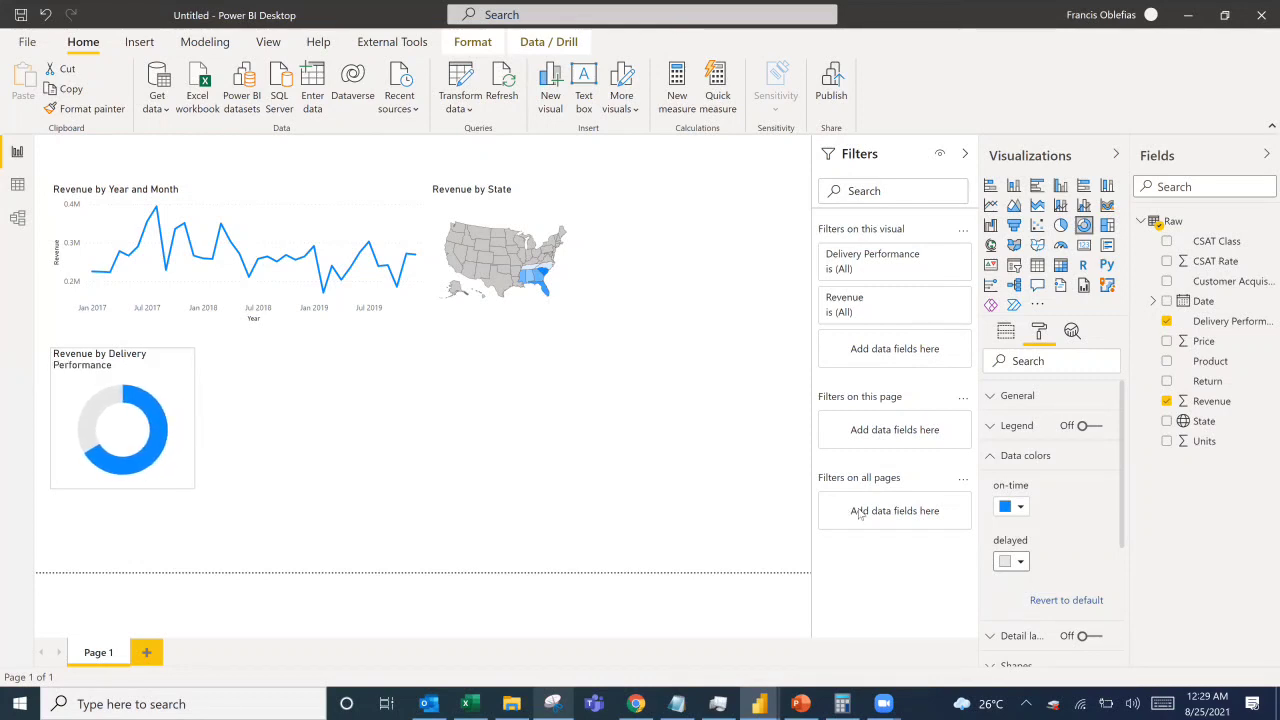
Change the donut chart's title text to On-Time% and deselect the chart.
left_click(1016, 455)
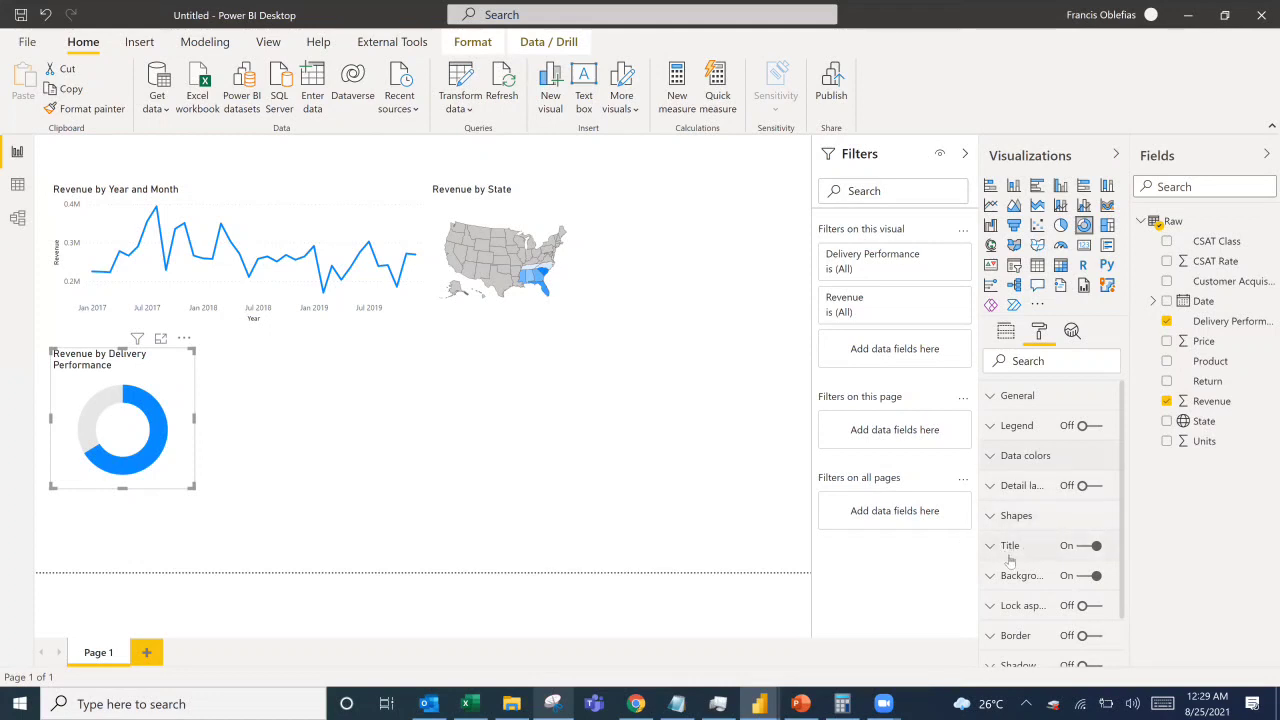
scroll(1008, 558, "down", 2)
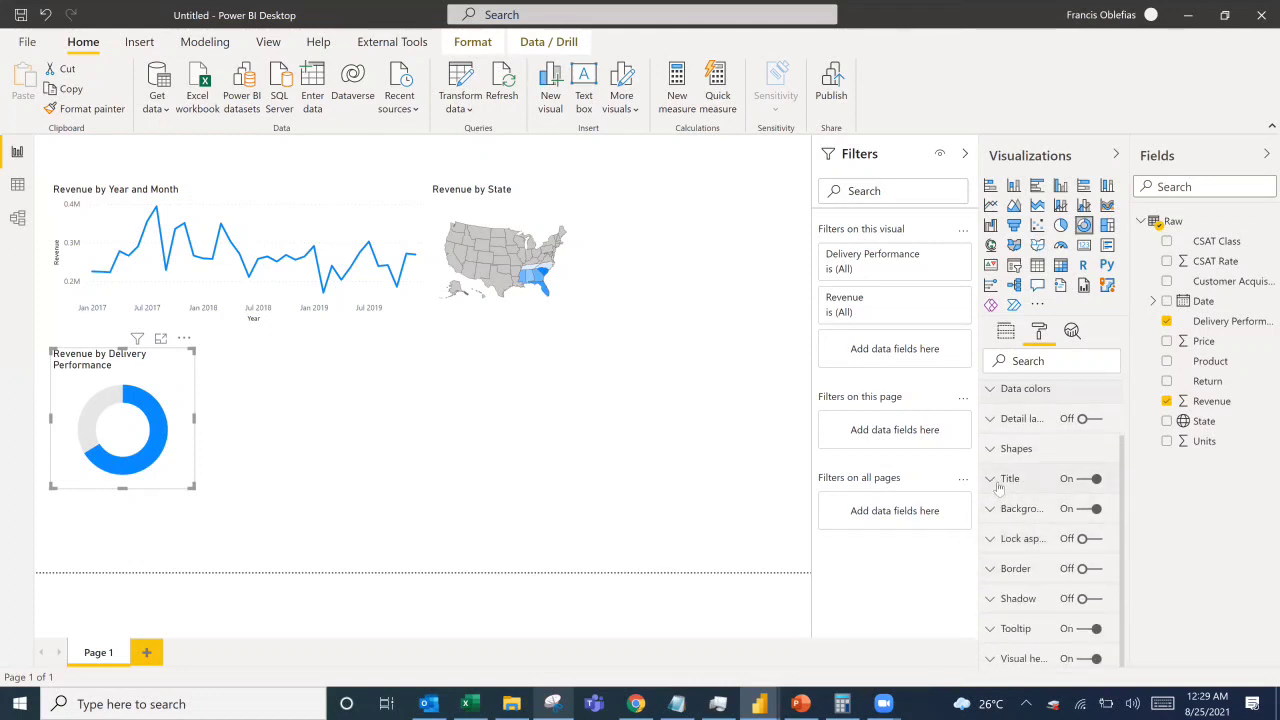
left_click(998, 485)
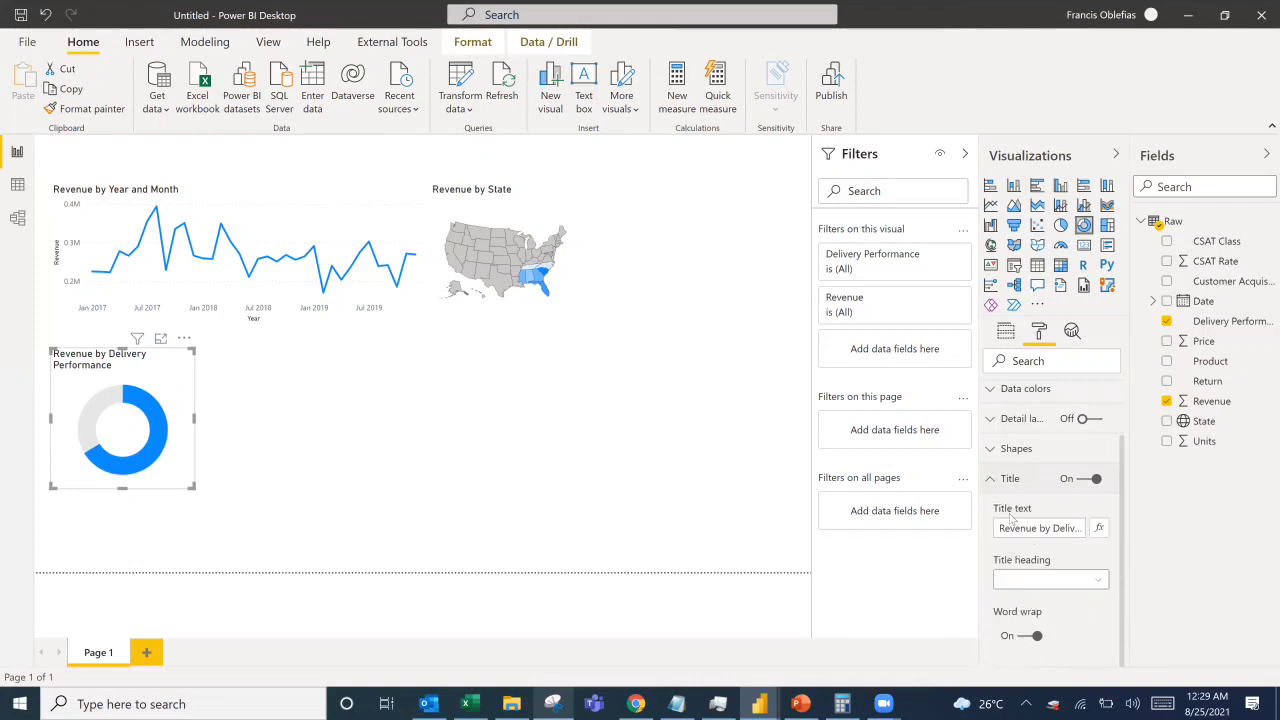
triple_click(1032, 527)
type("O")
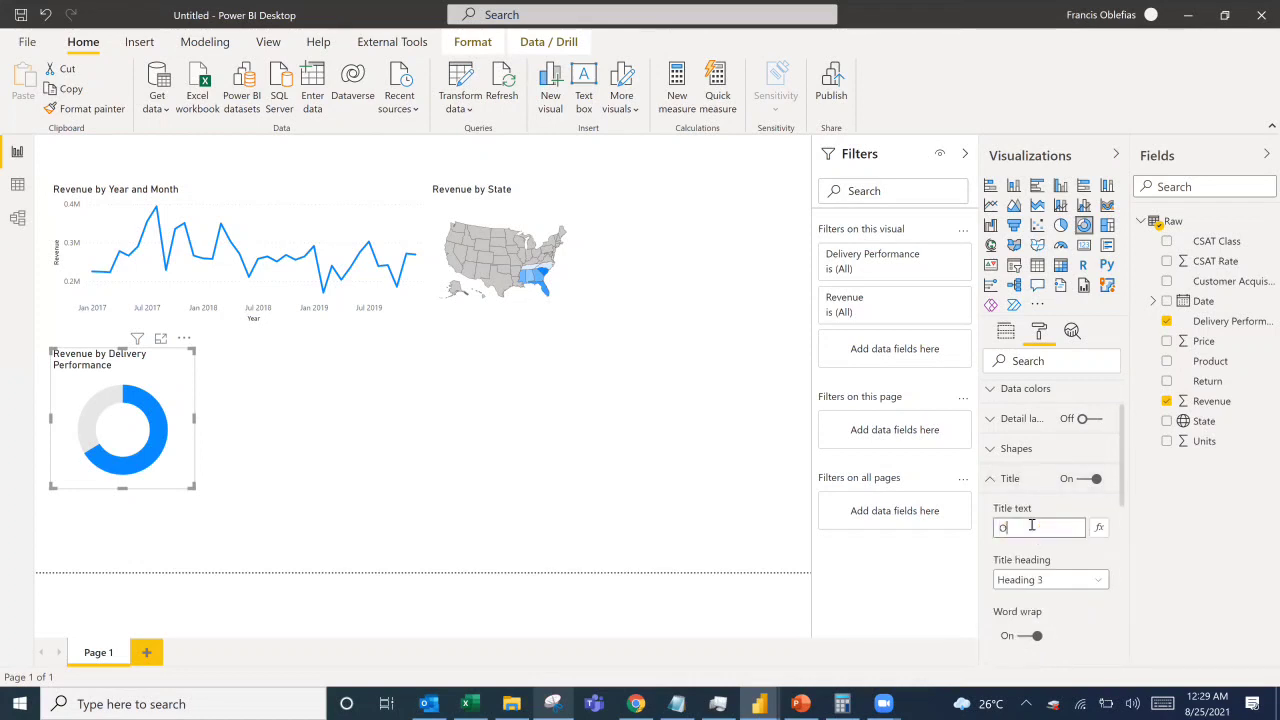
type("n-Tim")
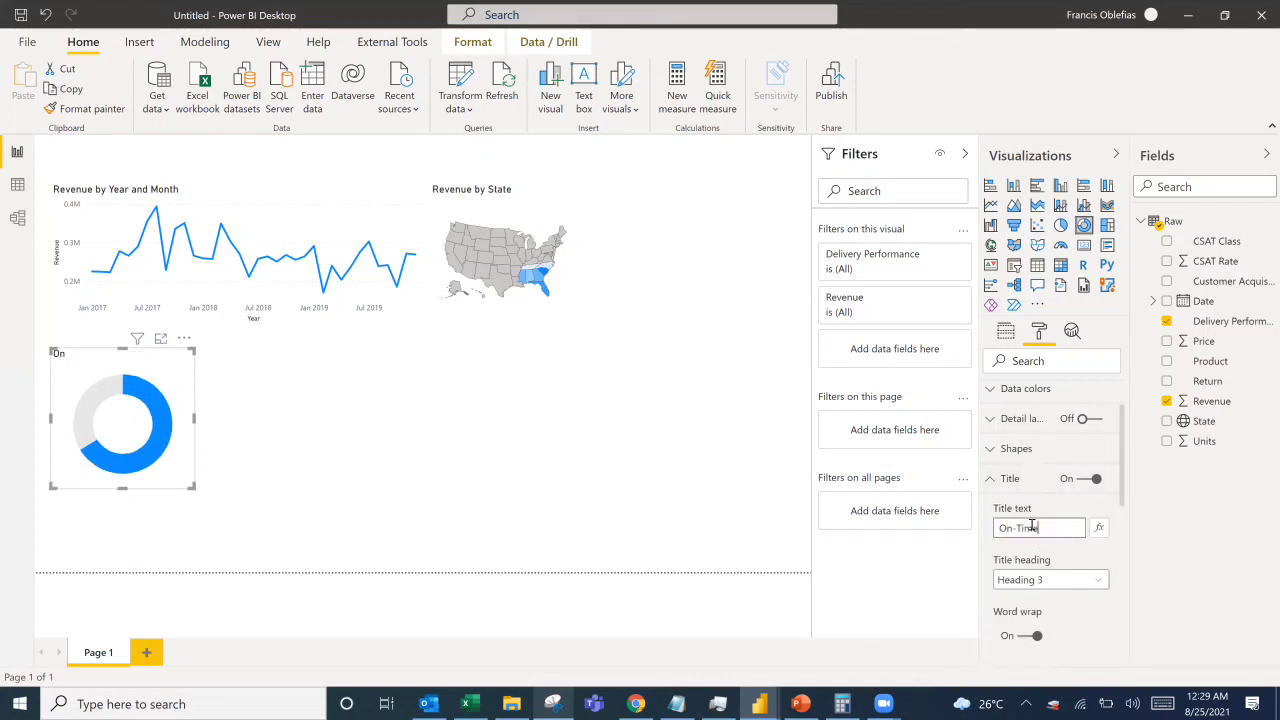
type("e%")
left_click(274, 459)
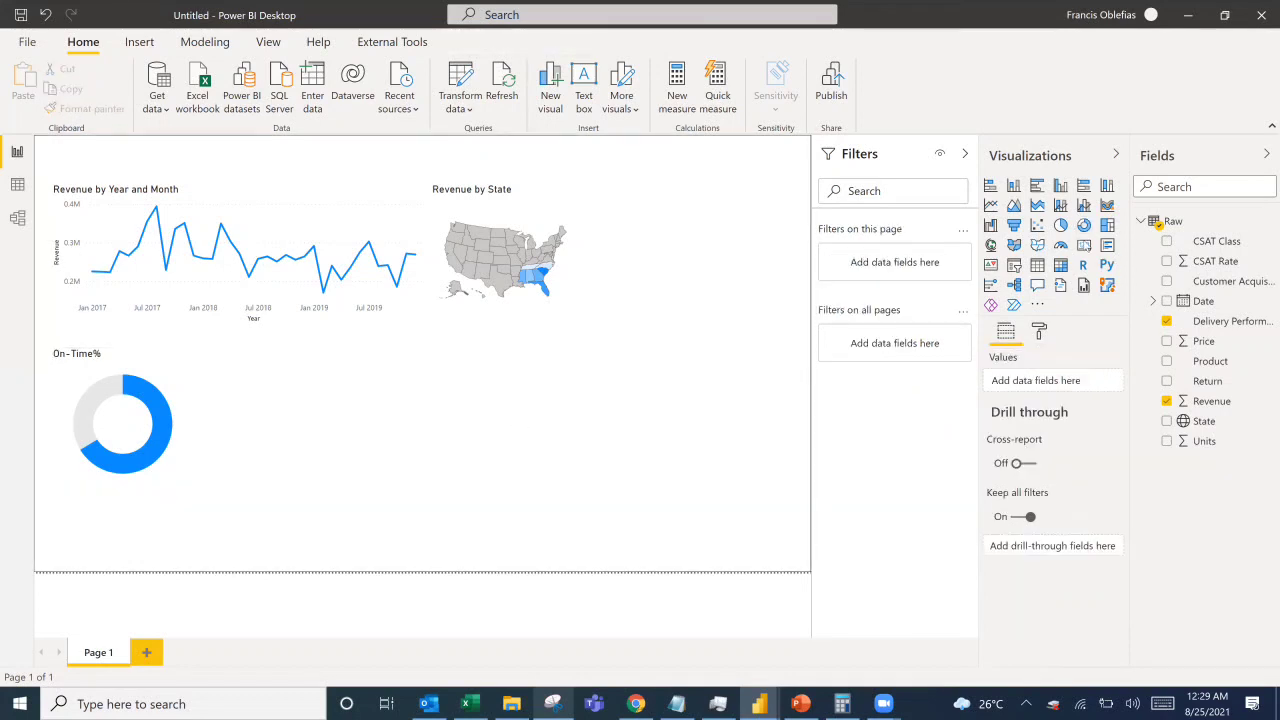
Add a card visual beside the donut chart, try Revenue as its field, and remove that field again.
left_click(1087, 267)
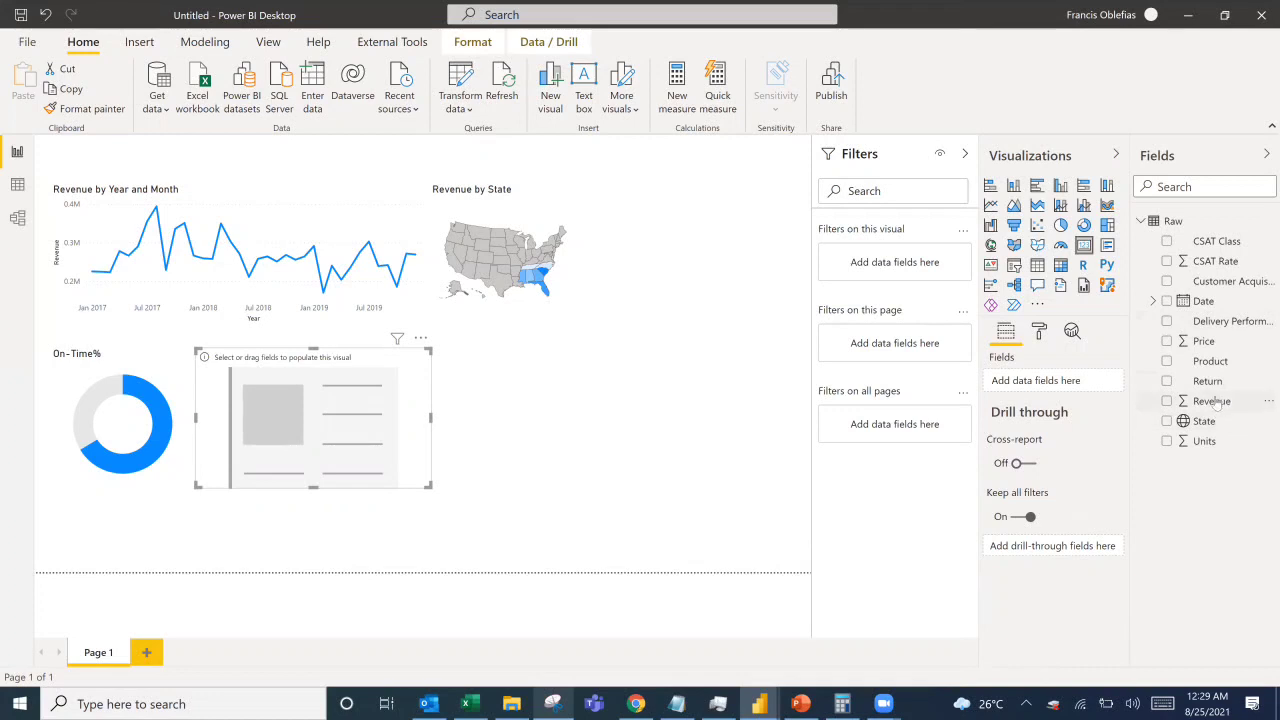
left_click_drag(1217, 402, 1050, 377)
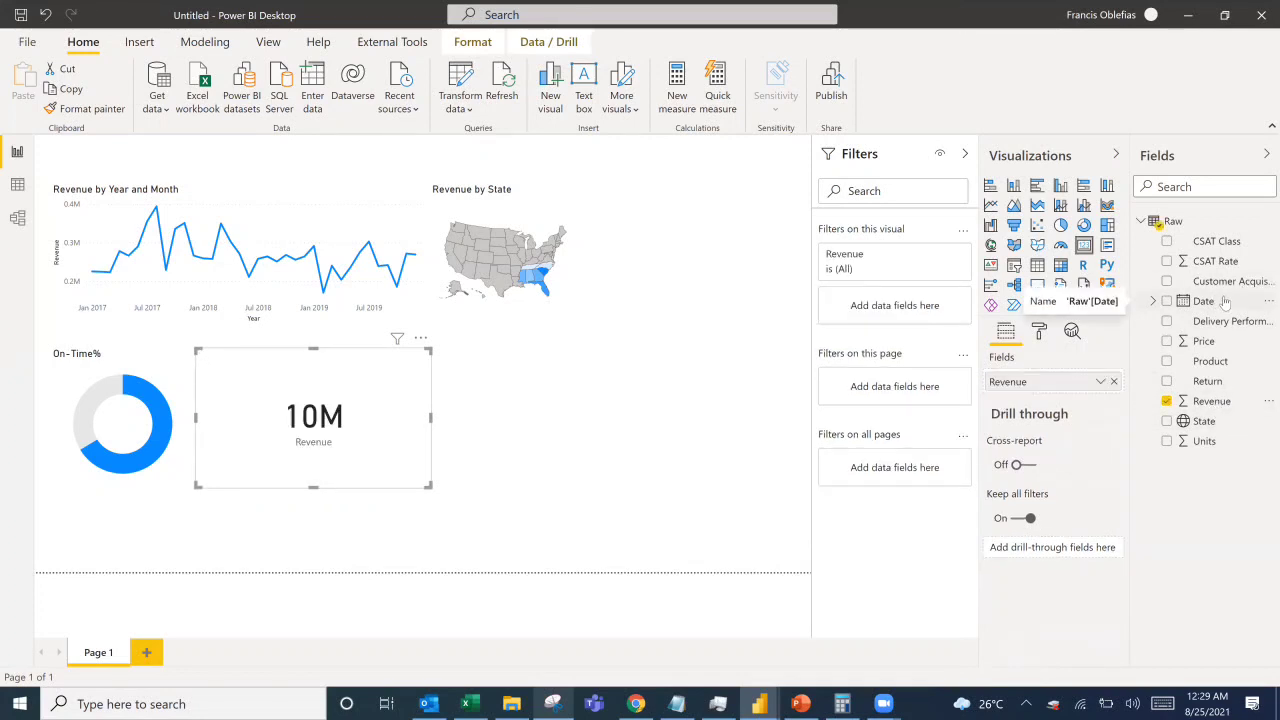
left_click(1116, 382)
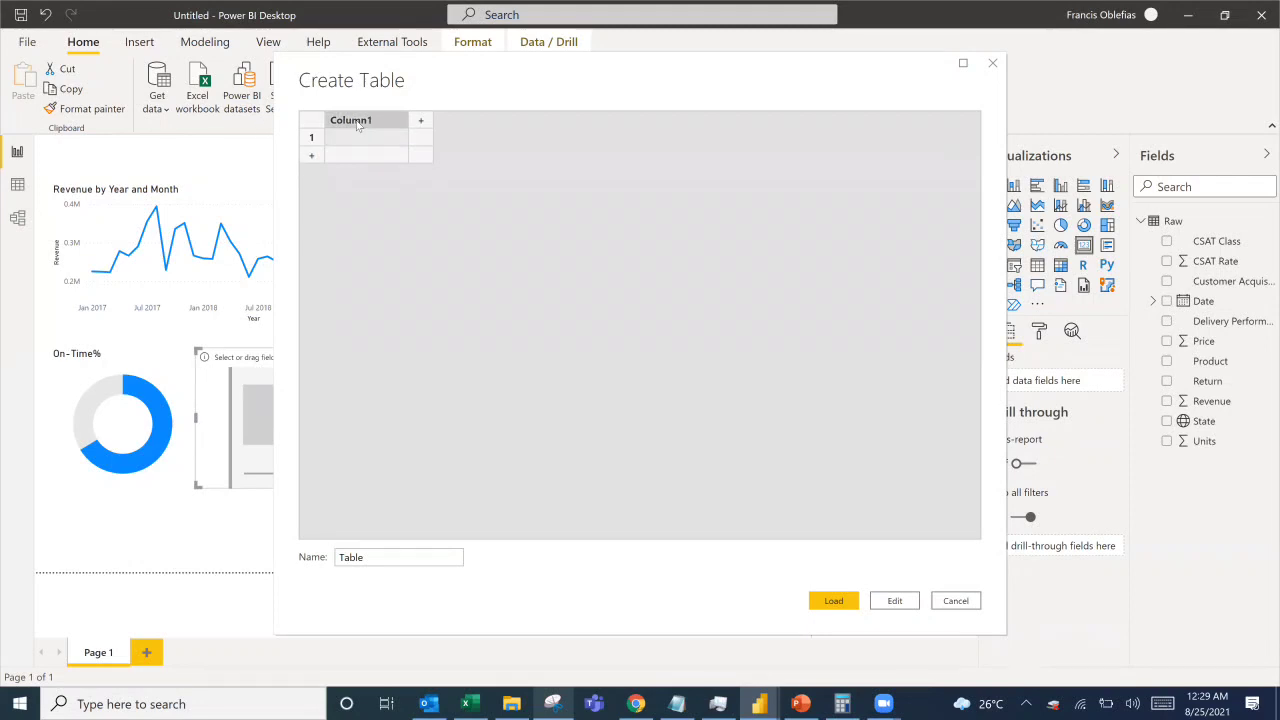
Create and load a manually entered table named 1_Measure with a single empty column called DAX.
double_click(356, 122)
type("DAX")
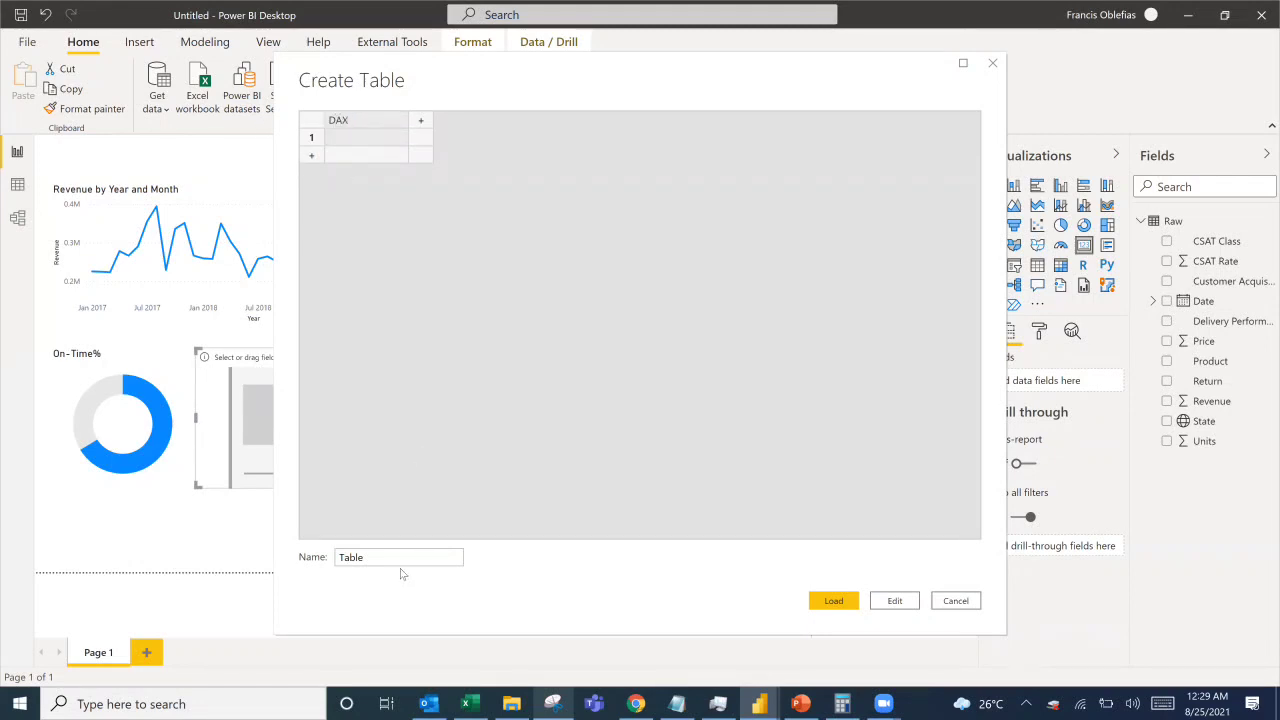
left_click_drag(395, 558, 231, 562)
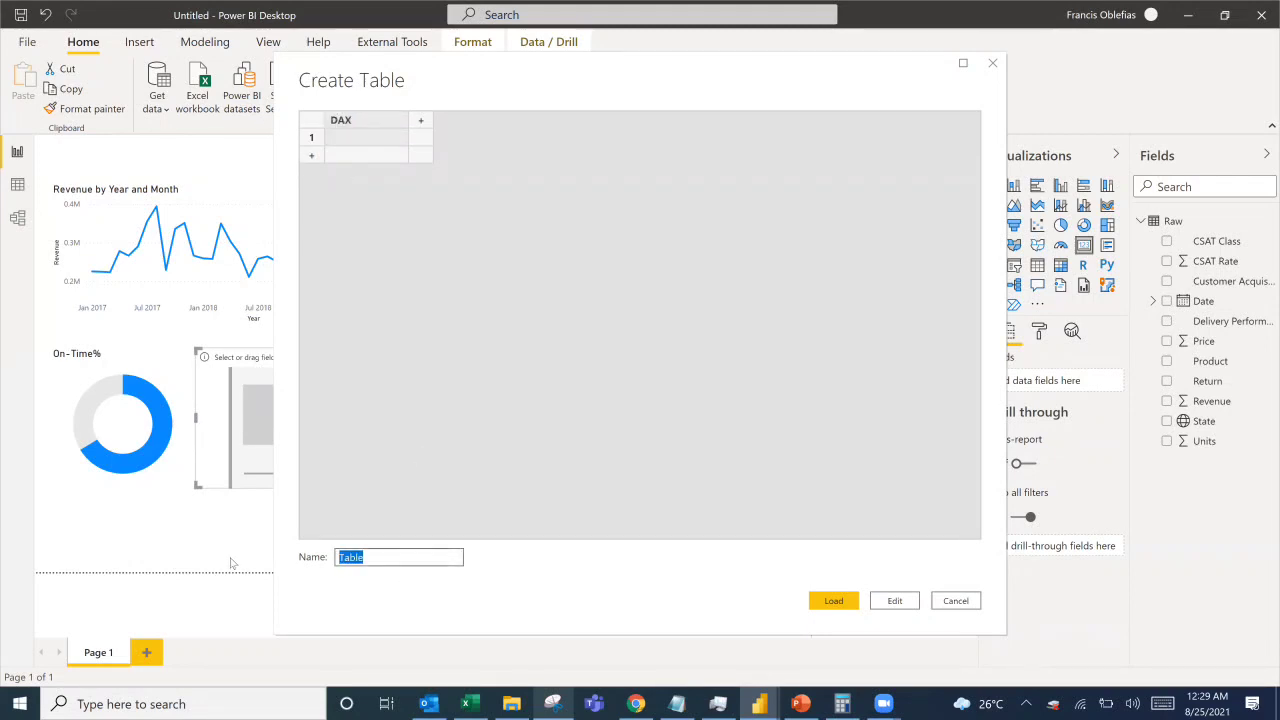
type("1_Measure")
left_click(838, 603)
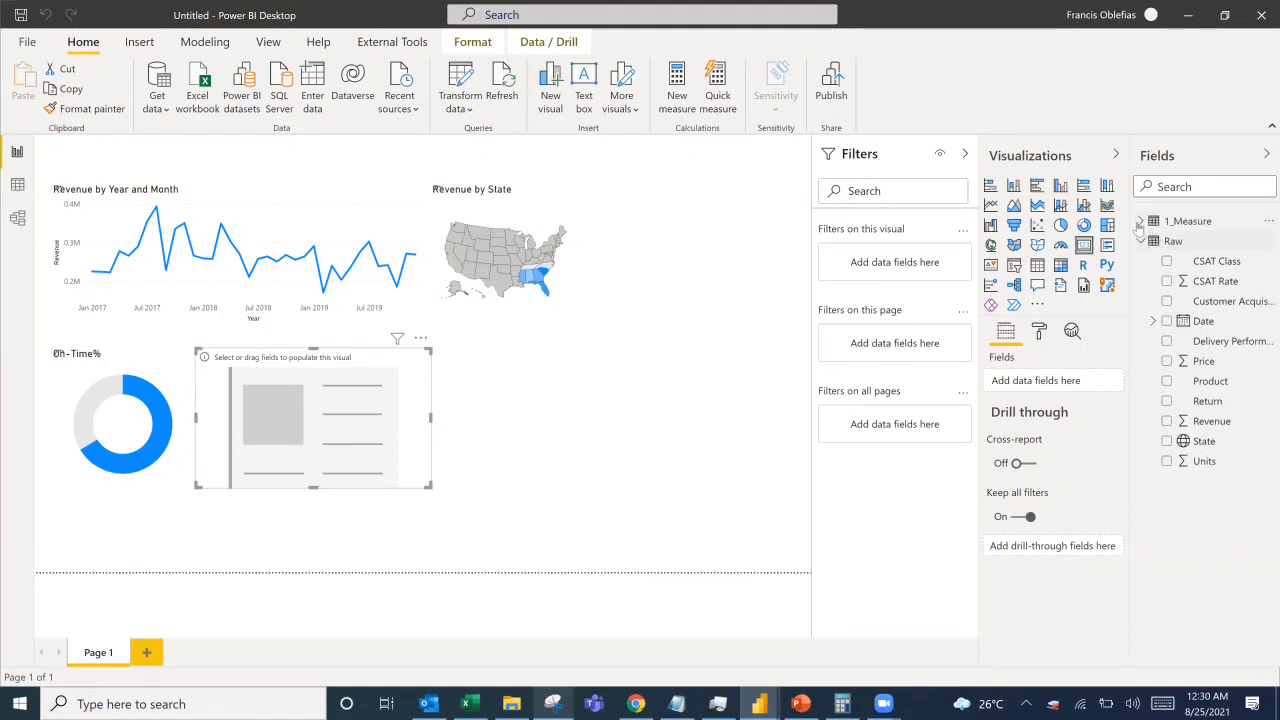
Start a new measure named On-Time in the 1_Measure table, opening its formula with the CALCULATE function.
left_click(1138, 222)
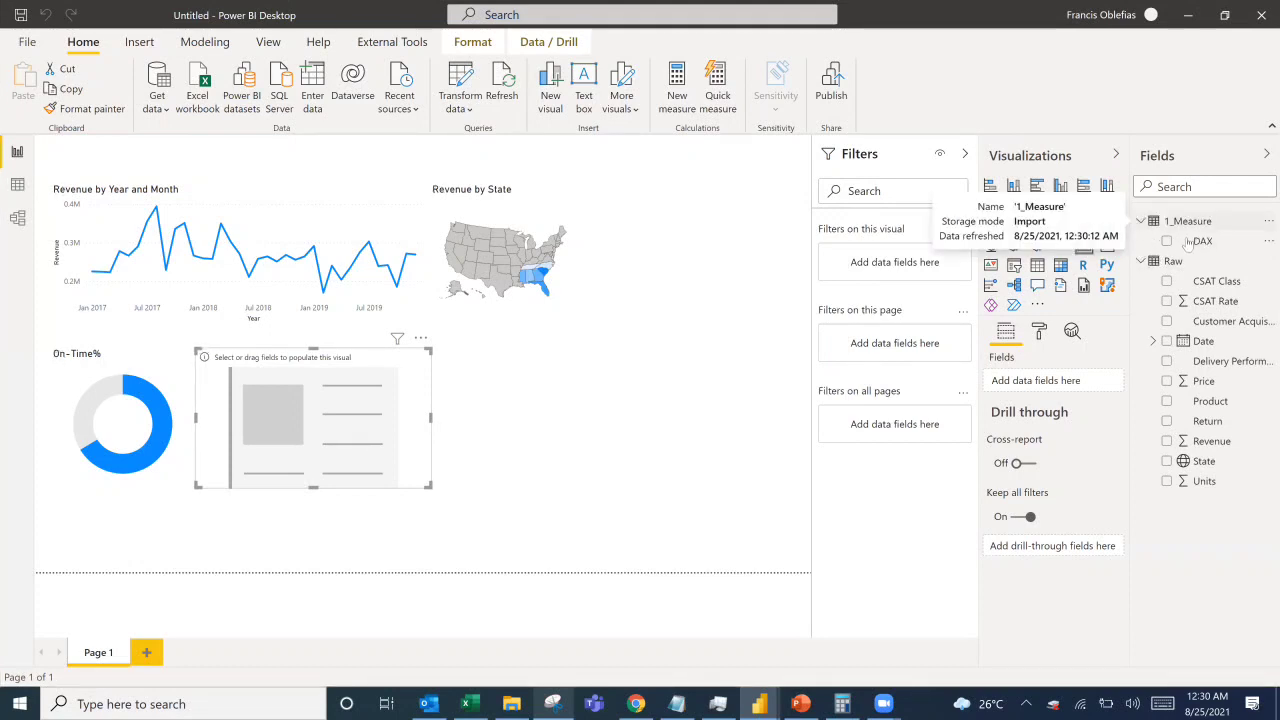
left_click(1190, 242)
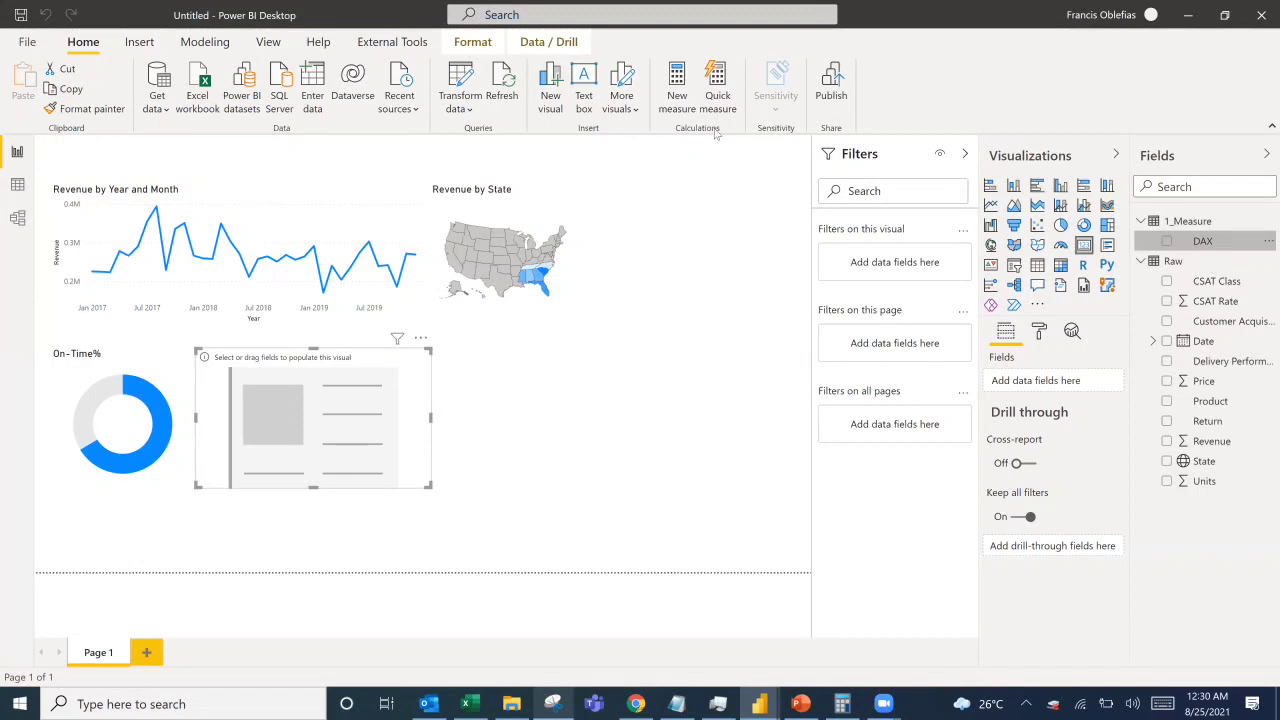
left_click(84, 44)
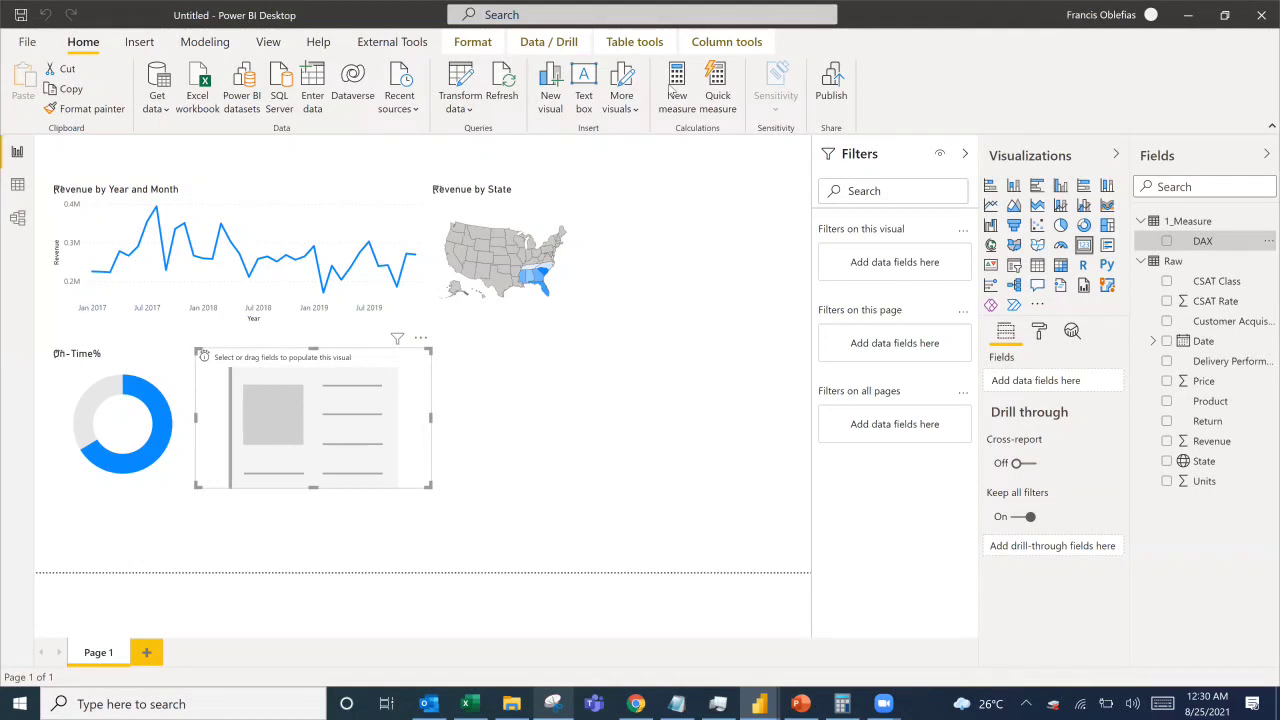
left_click(670, 93)
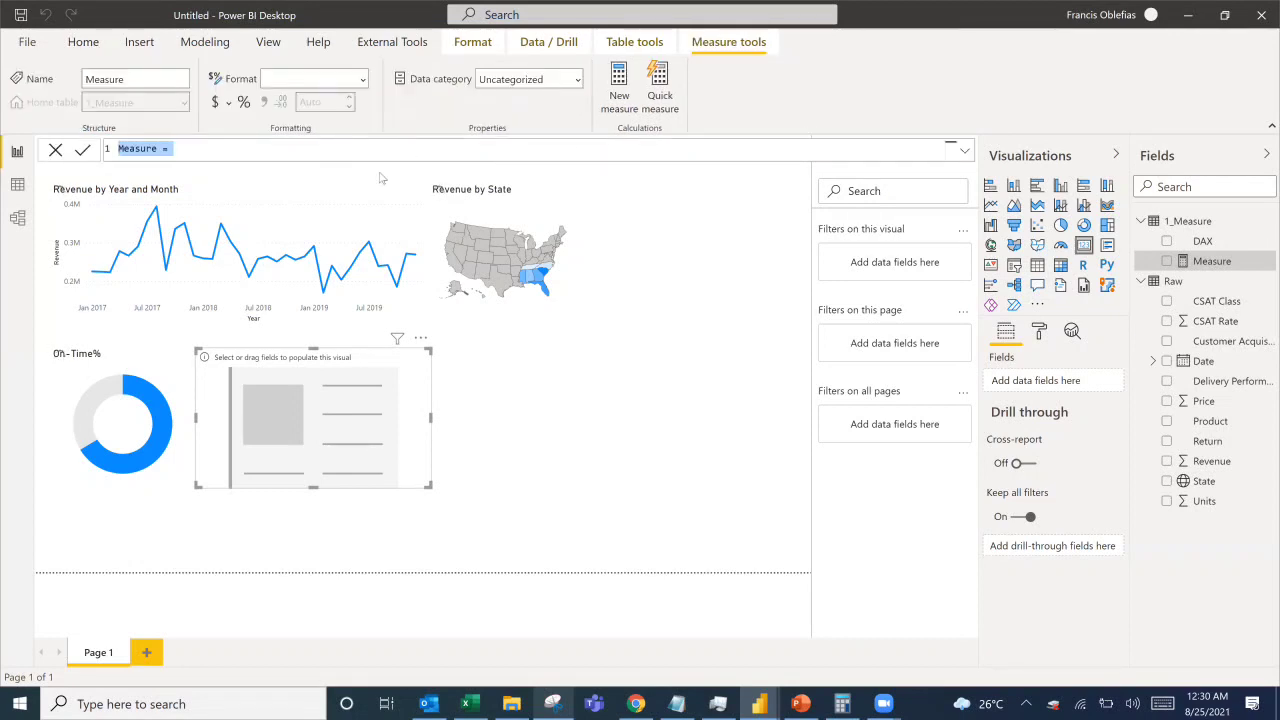
left_click(192, 148)
triple_click(127, 148)
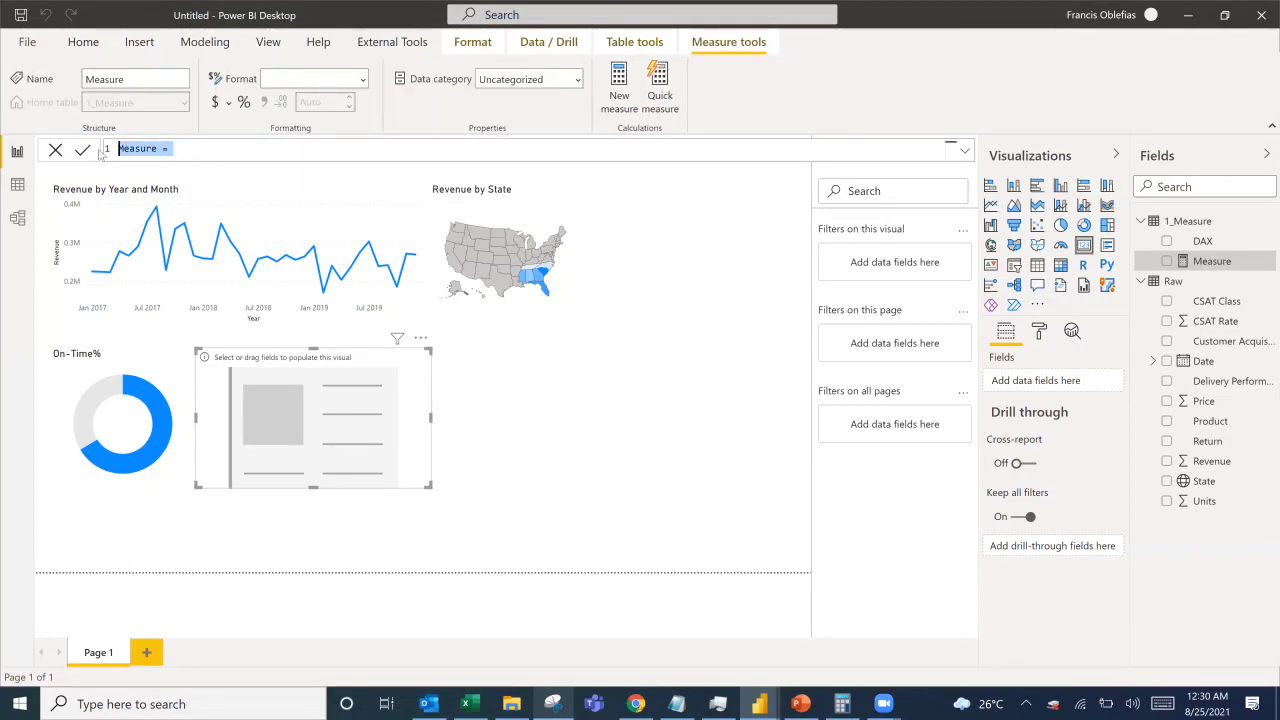
type("On")
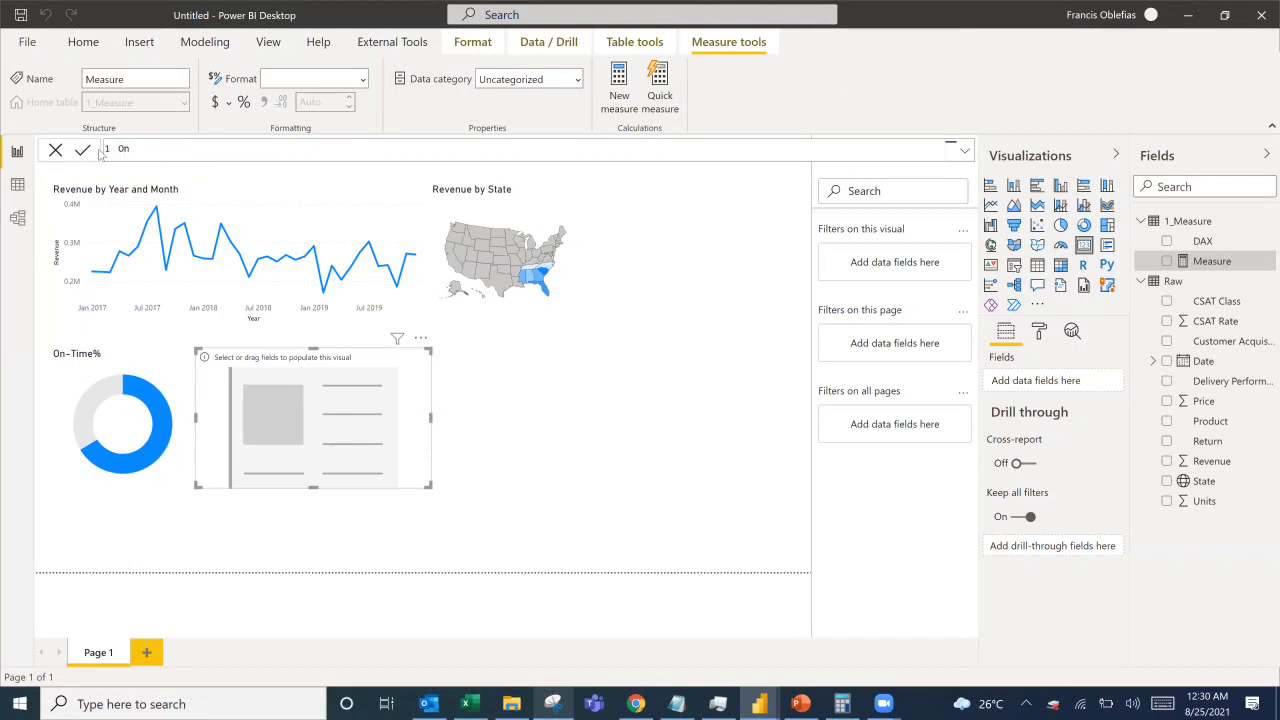
type("-Time")
type("=calc")
key("Tab")
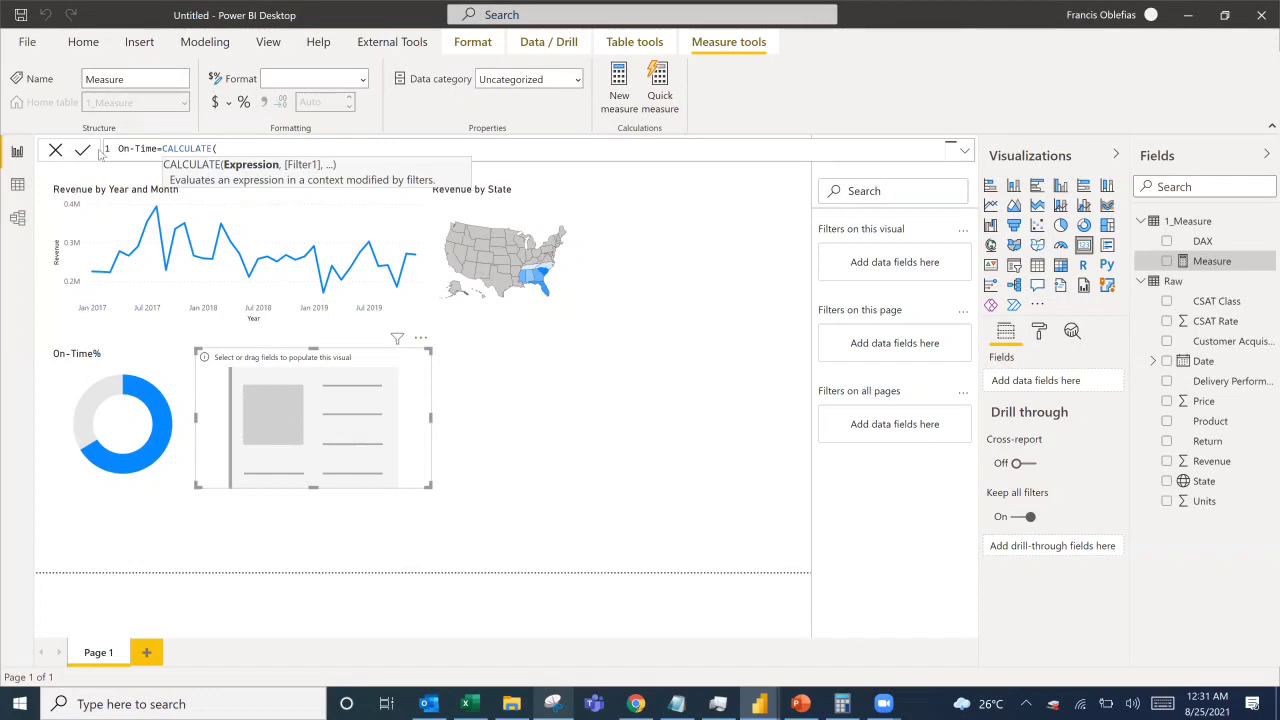
Use COUNT(Raw[Customer Acquisition Type]) as the expression inside the On-Time measure's CALCULATE function.
type("us")
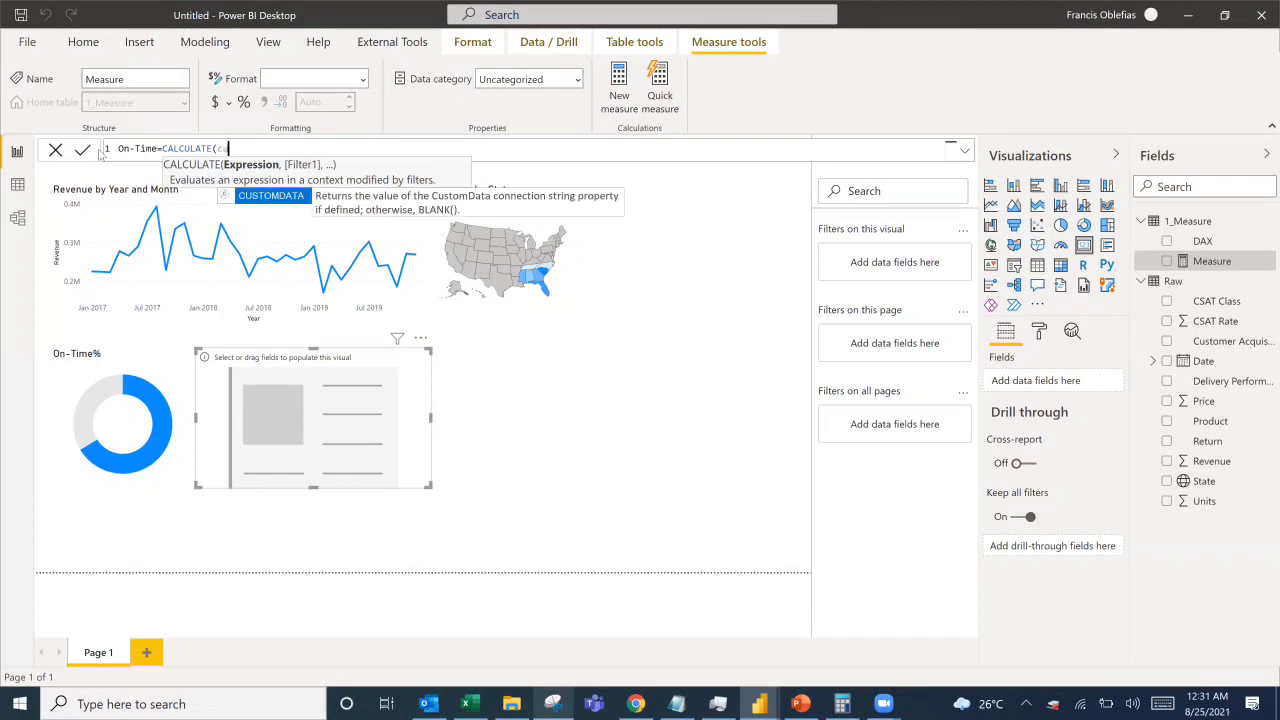
key("BackSpace")
type("ount")
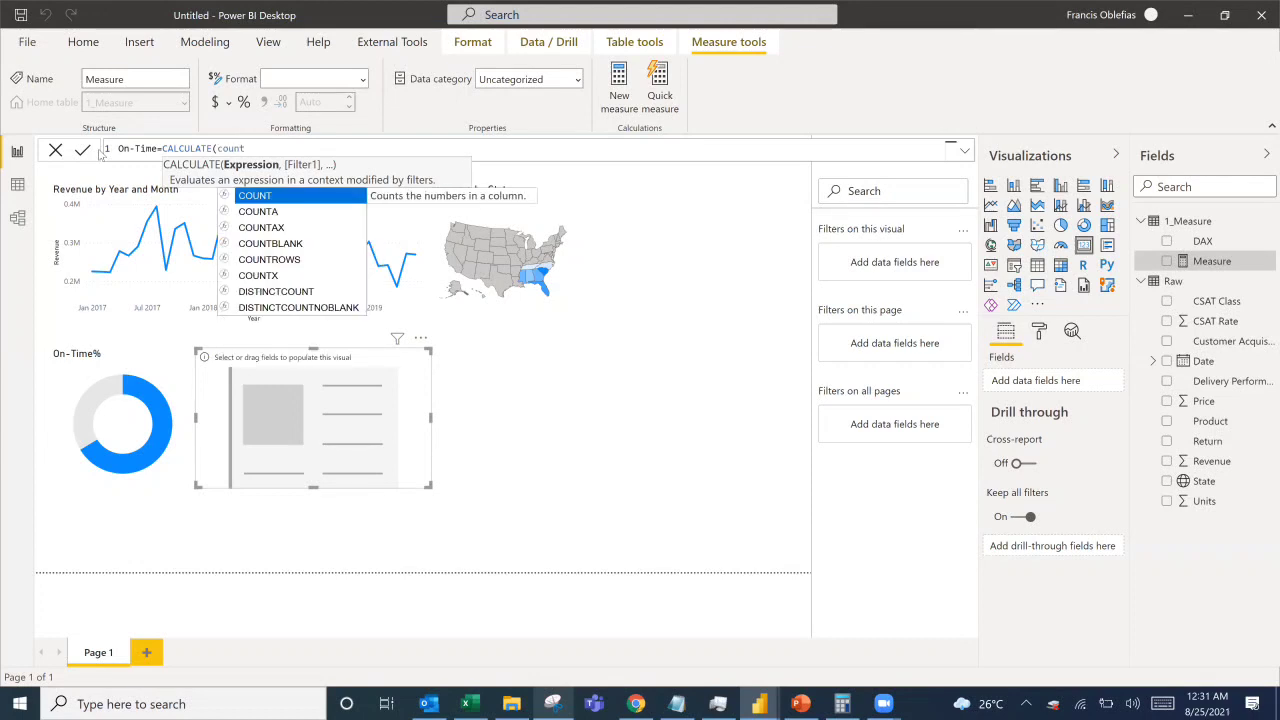
key("Tab")
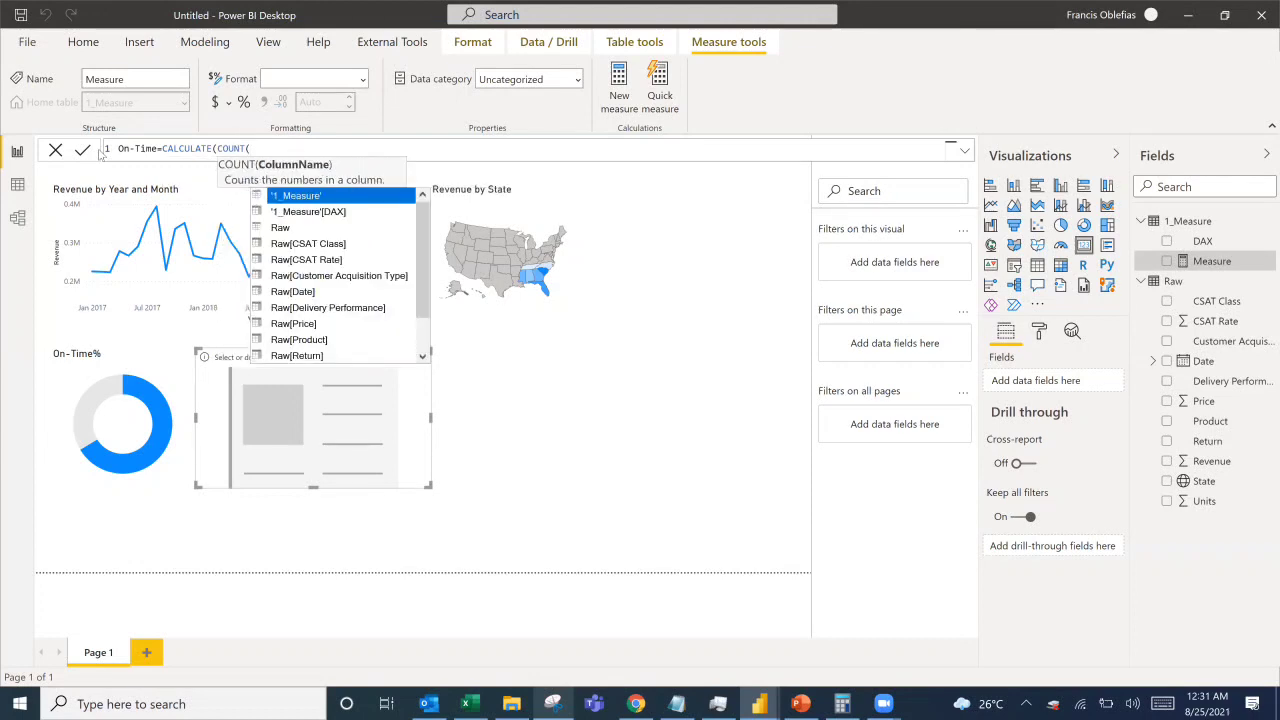
key("Down")
key("Down")
key("Down")
key("Down")
key("Down")
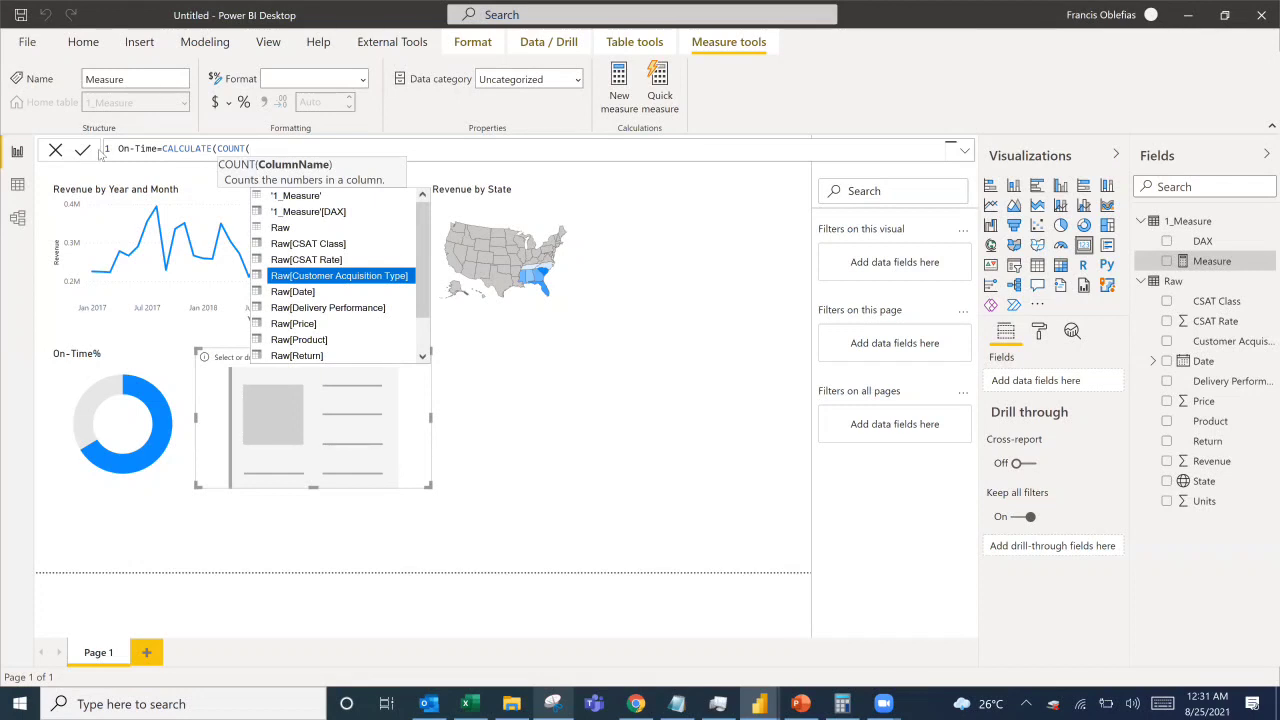
key("Tab")
type("),")
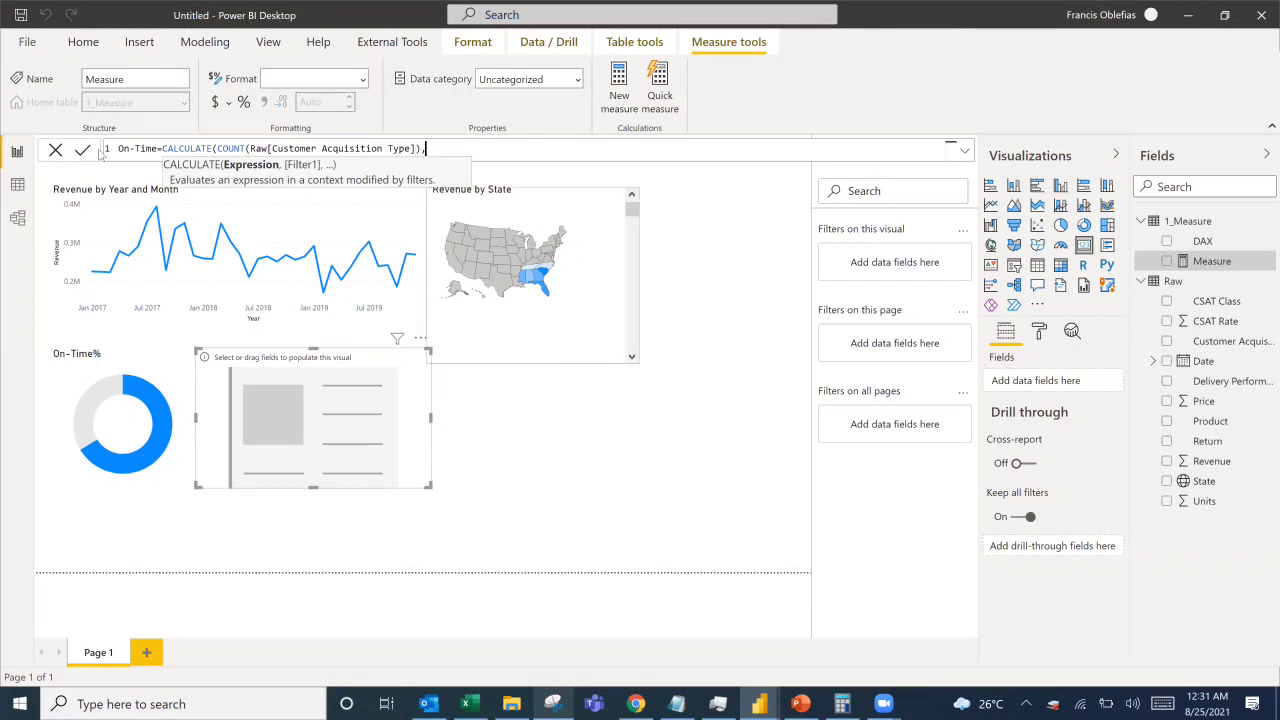
Add the filter Raw[Delivery Performance]="on-time" to the On-Time measure and commit the formula.
type("delive")
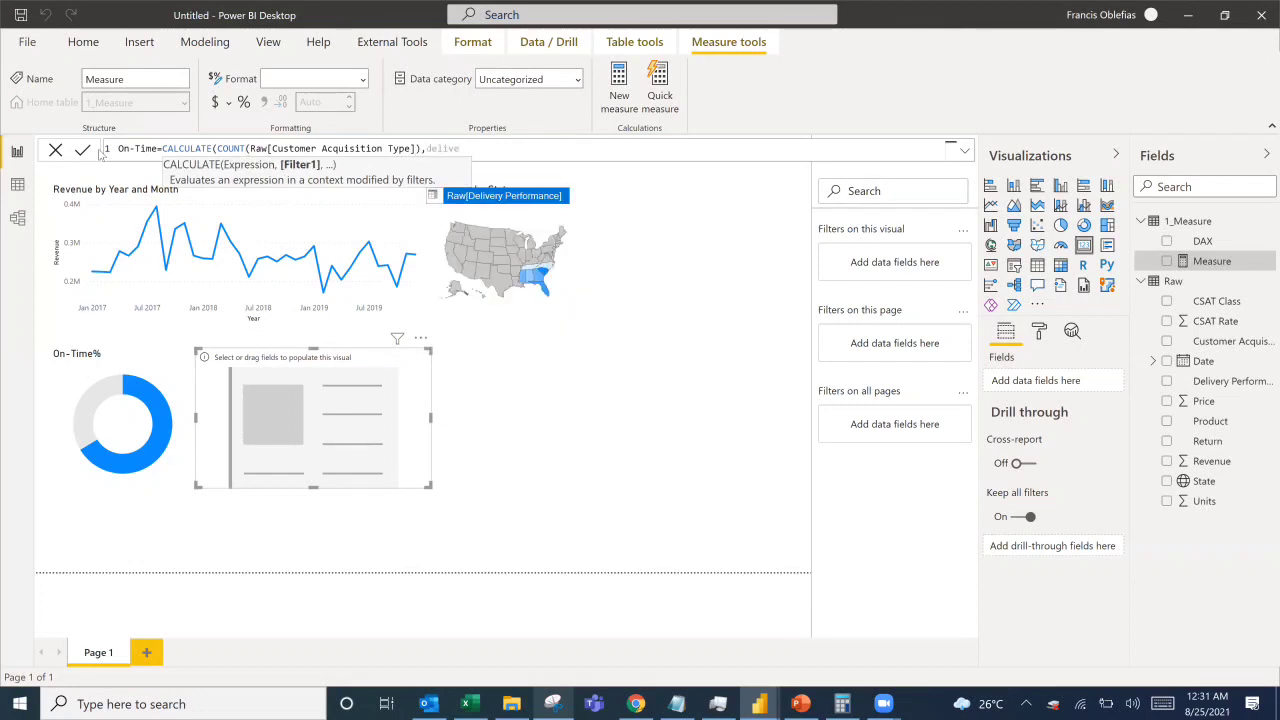
key("Tab")
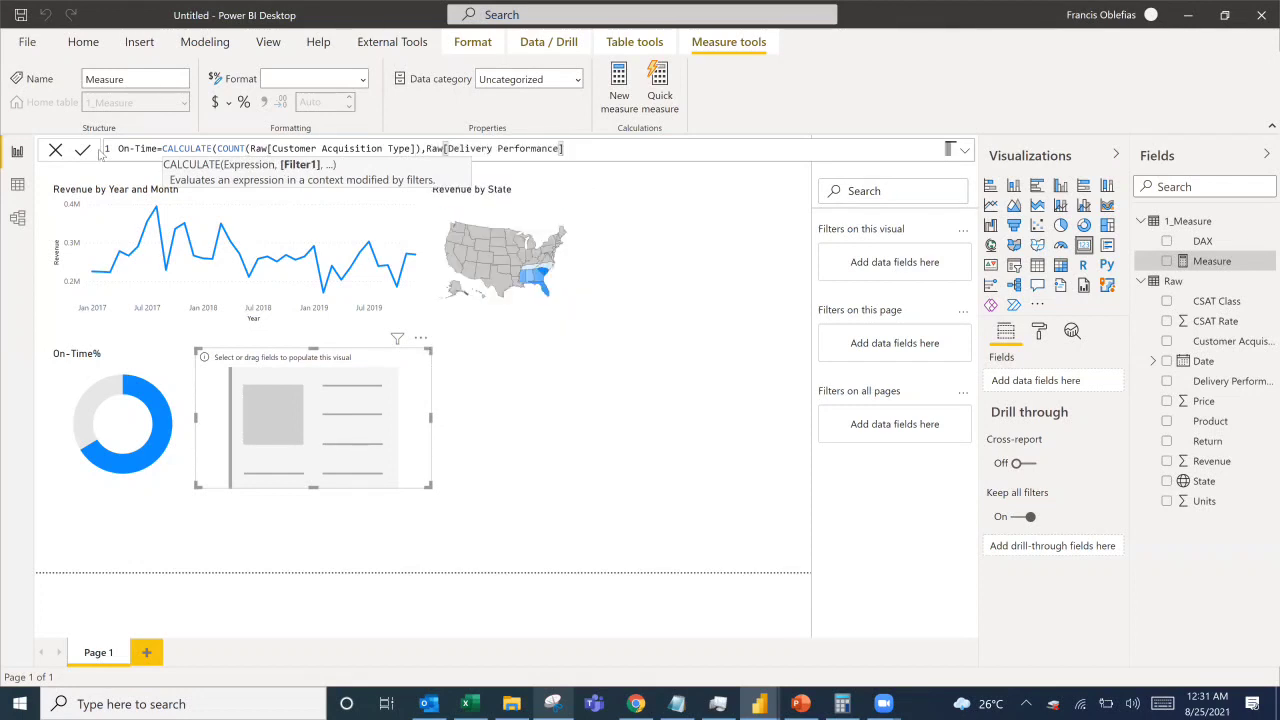
type("=\"on-time\")")
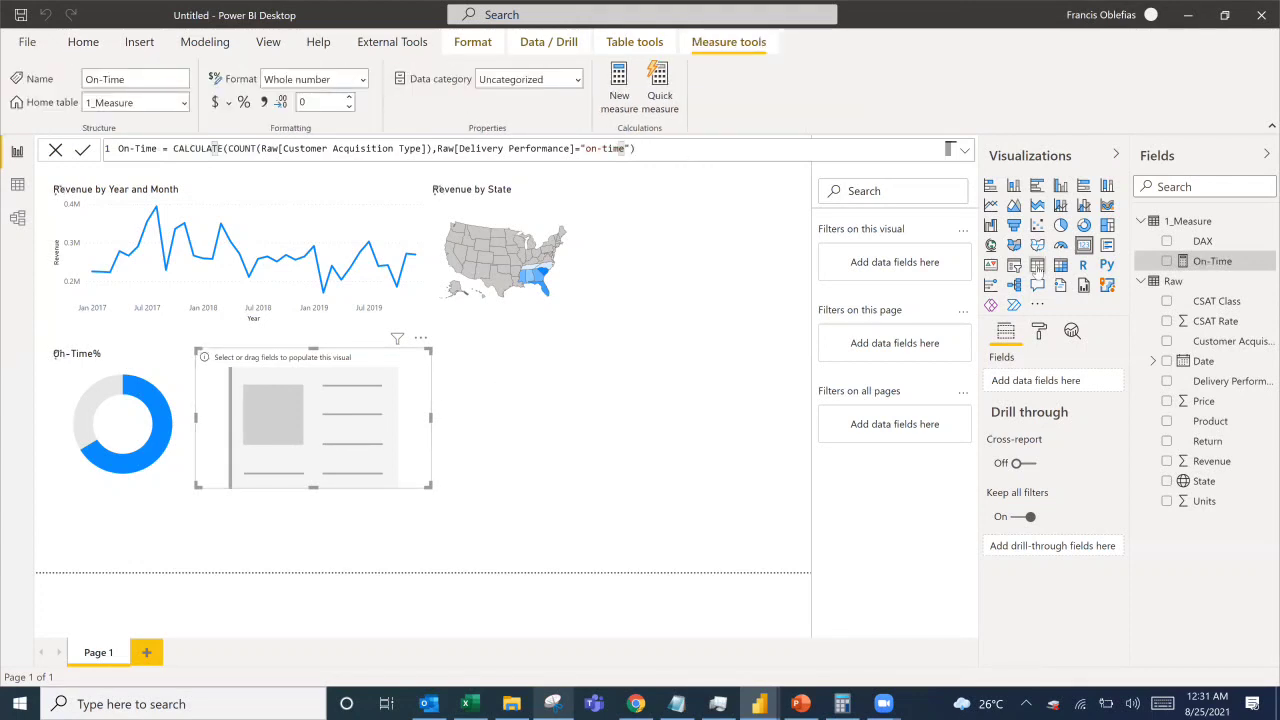
Convert the empty card beside the donut into a table showing Delivery Performance with the count of Customer Acquisition Type.
left_click(1037, 266)
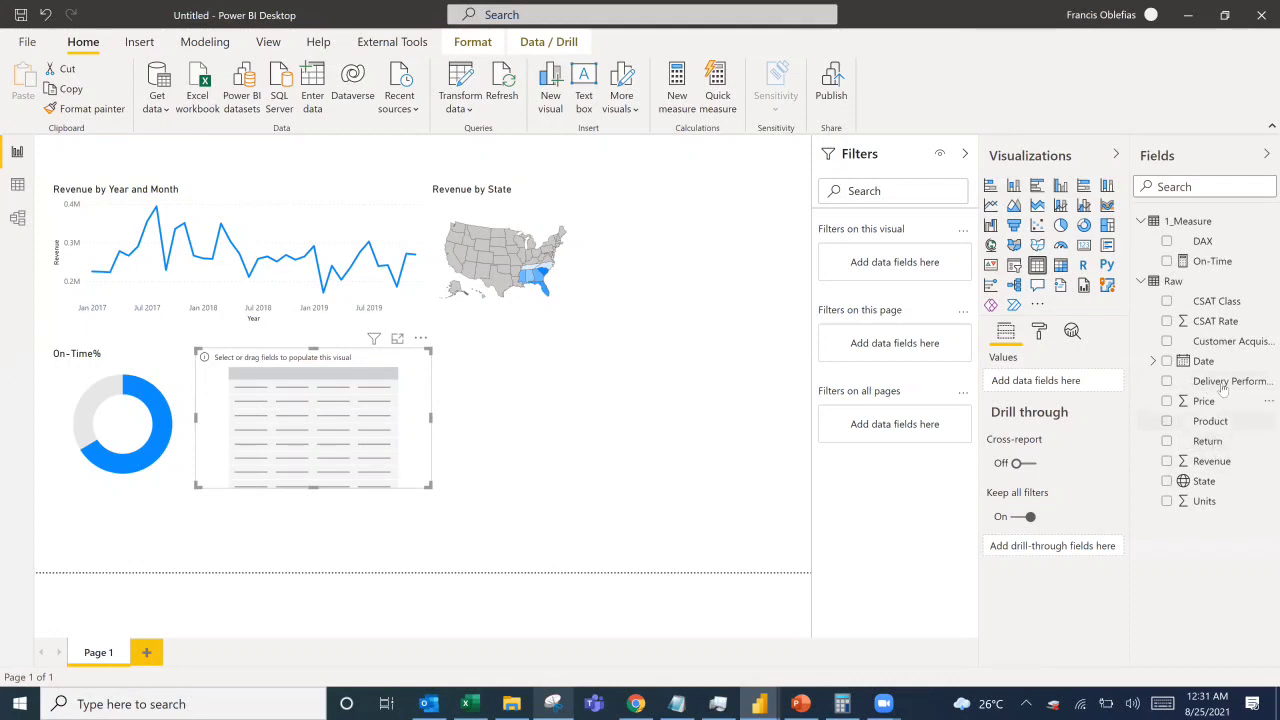
left_click_drag(1223, 389, 1043, 391)
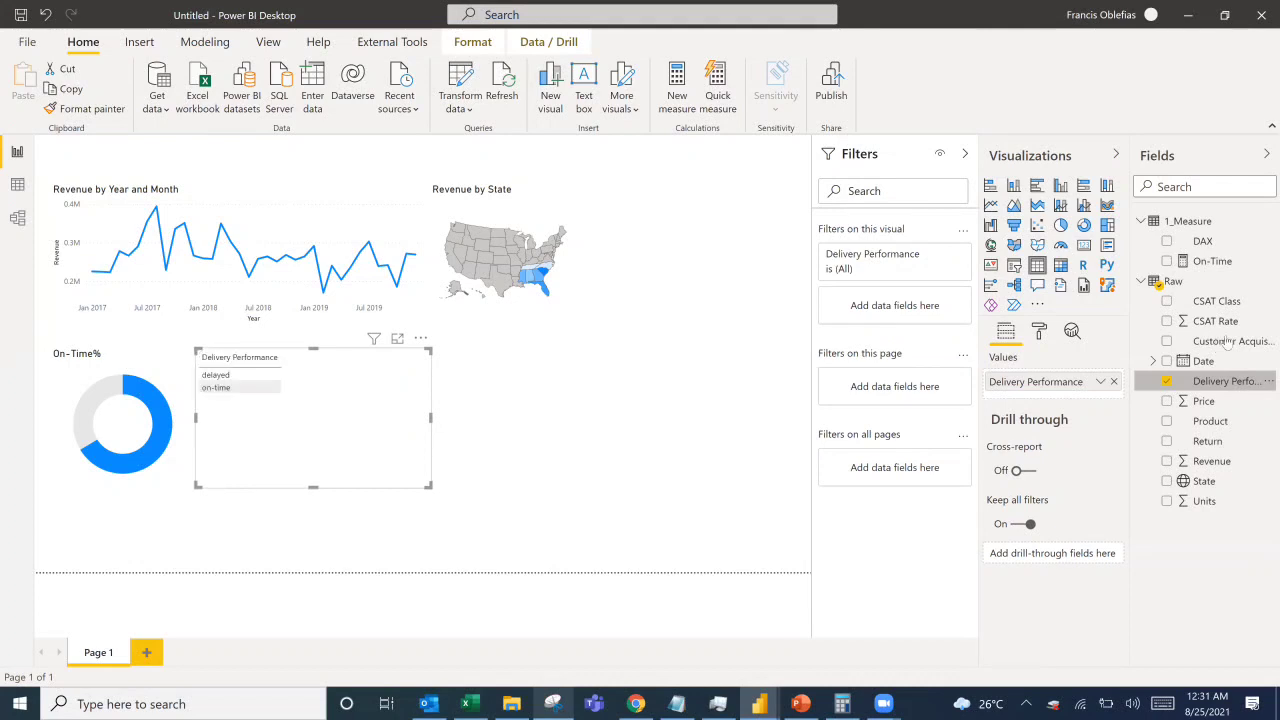
left_click_drag(1220, 342, 1026, 421)
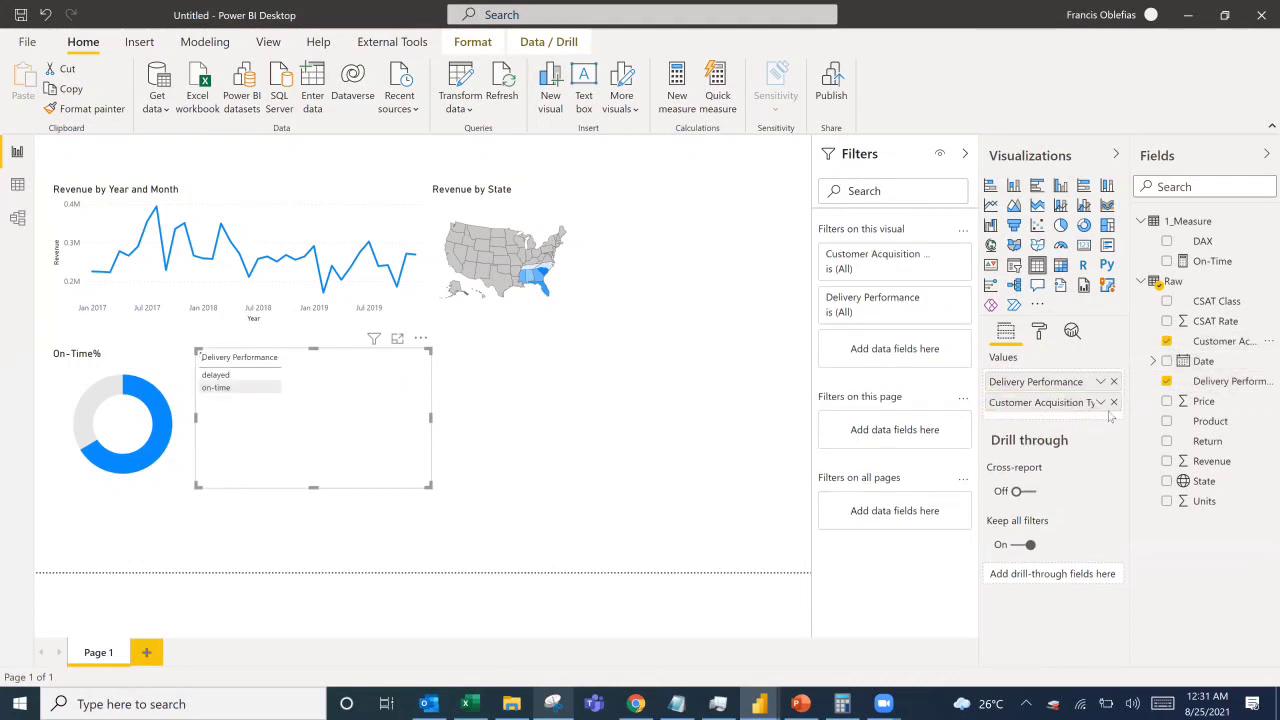
left_click(1100, 403)
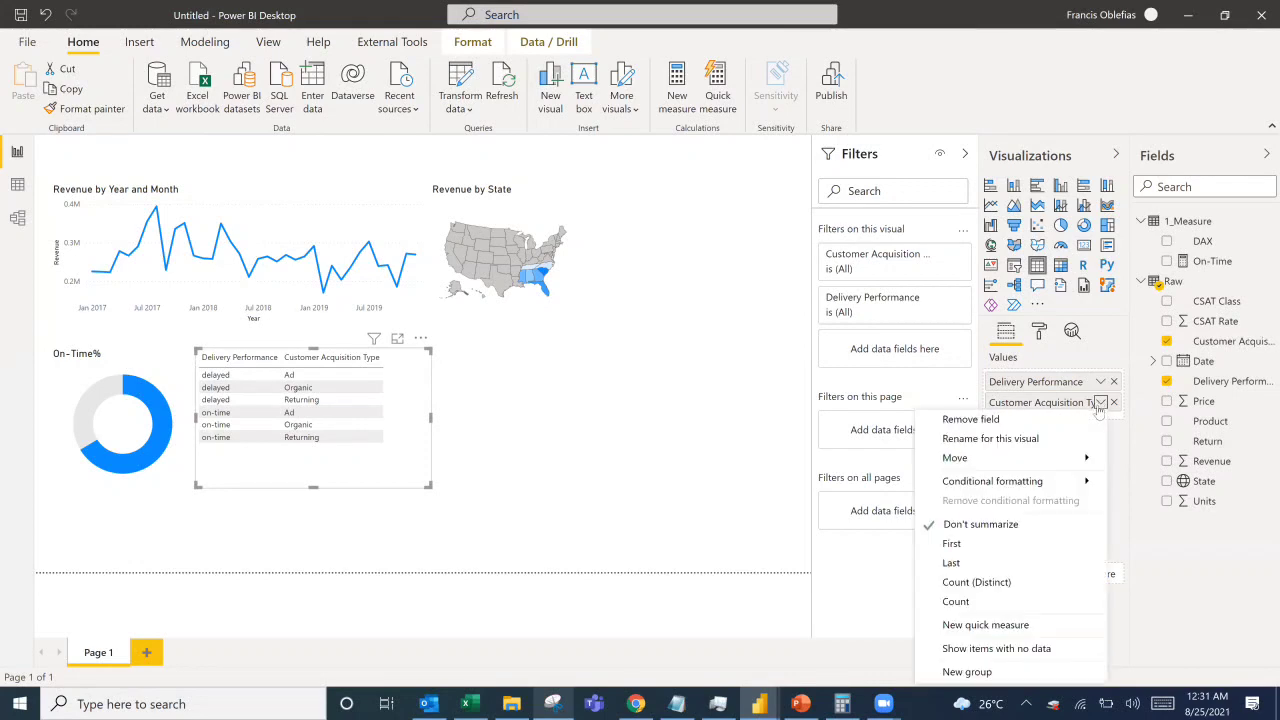
left_click(971, 603)
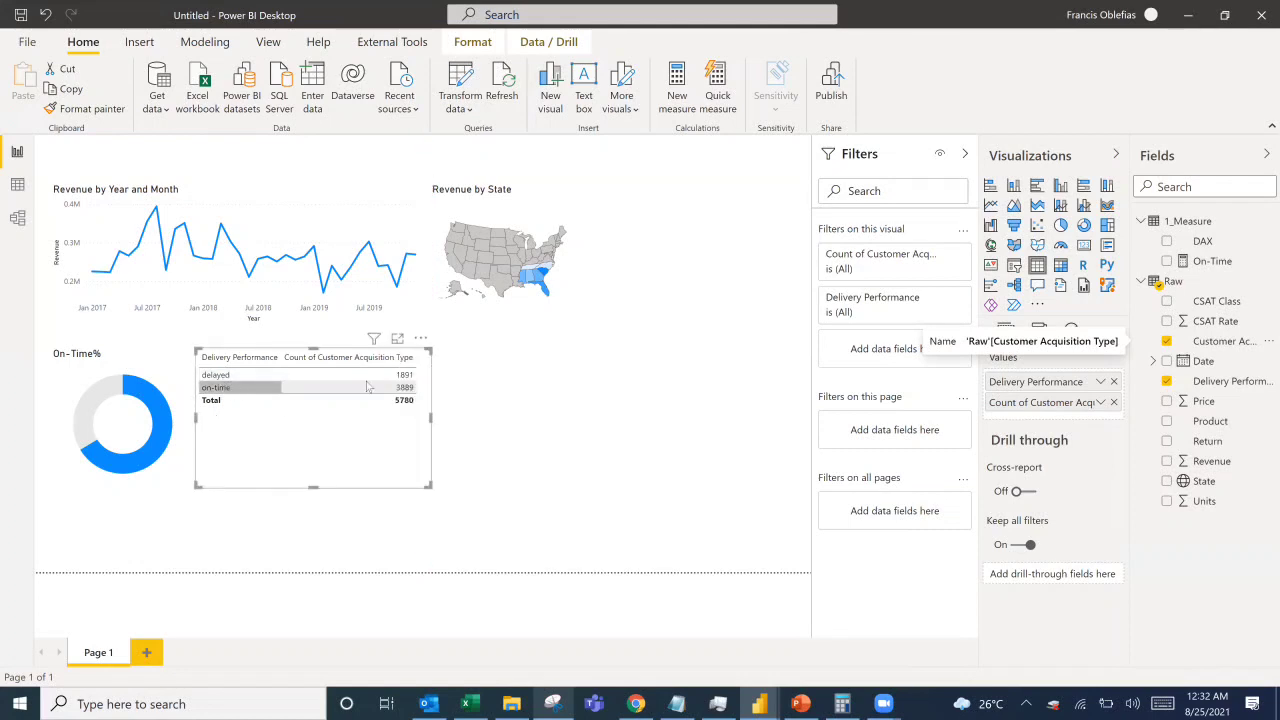
left_click(553, 385)
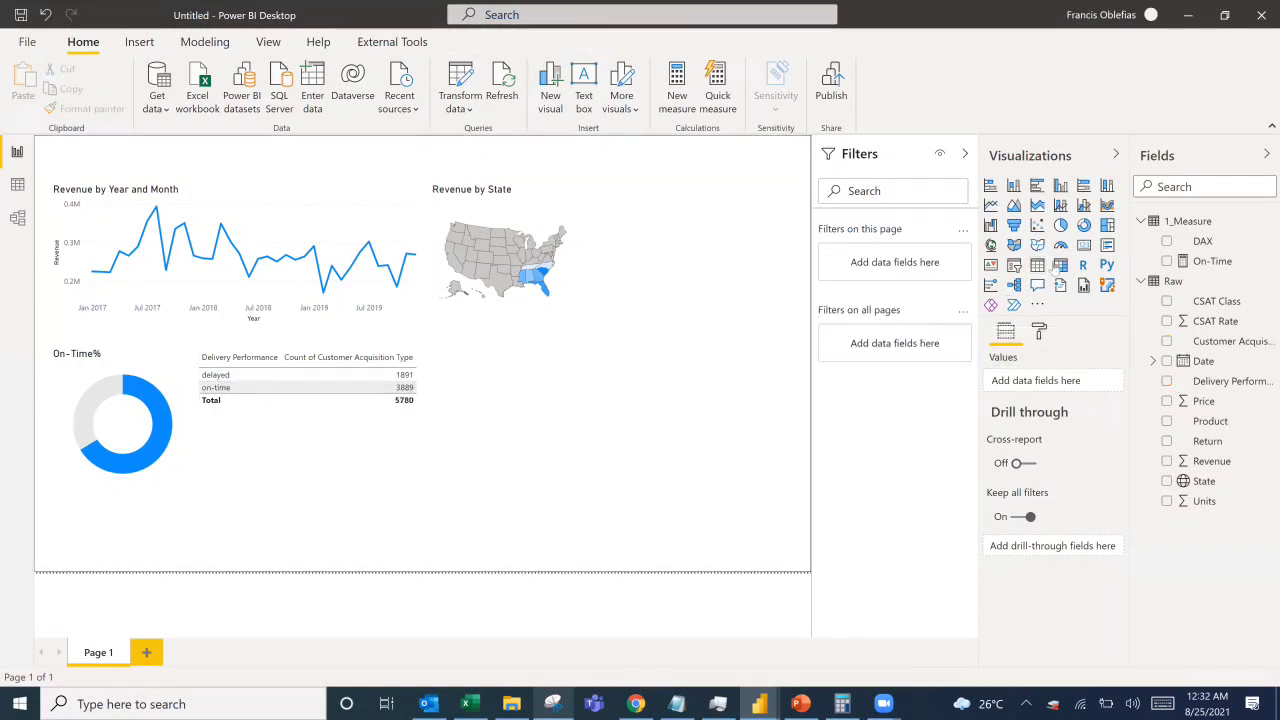
Add a card visual beside the table that displays the On-Time measure, and deselect it.
left_click(1084, 245)
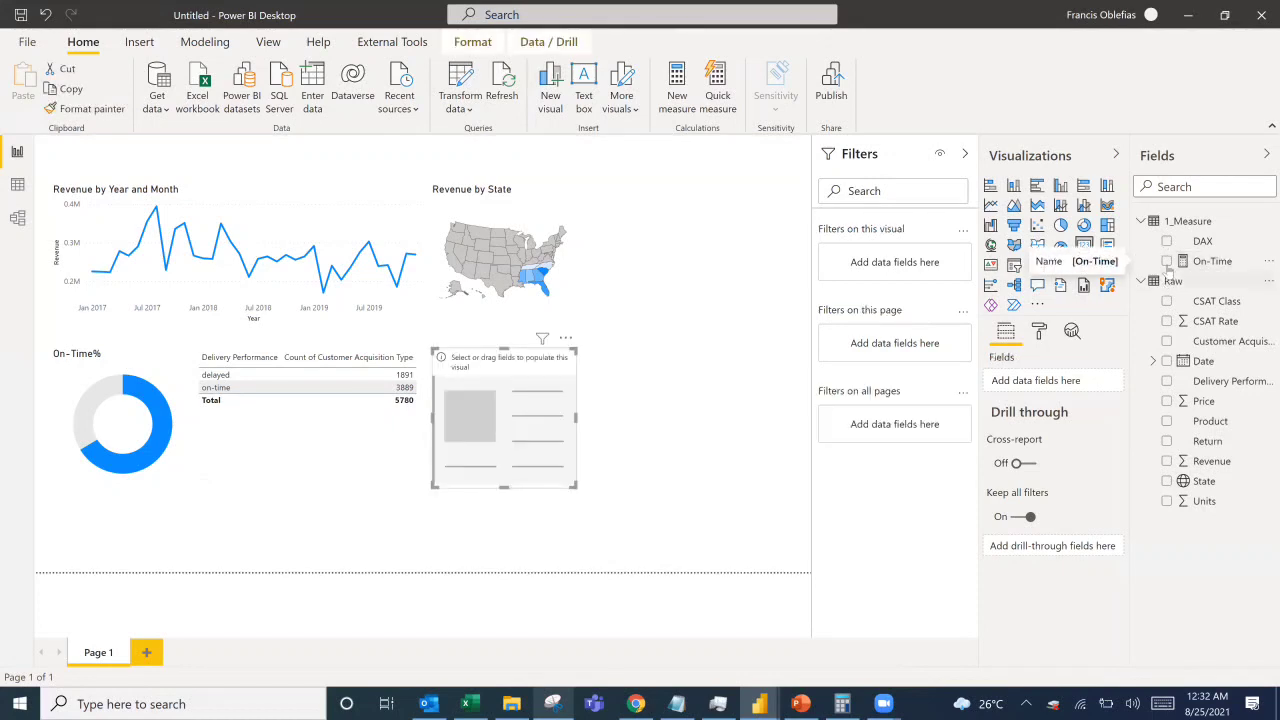
left_click(1167, 262)
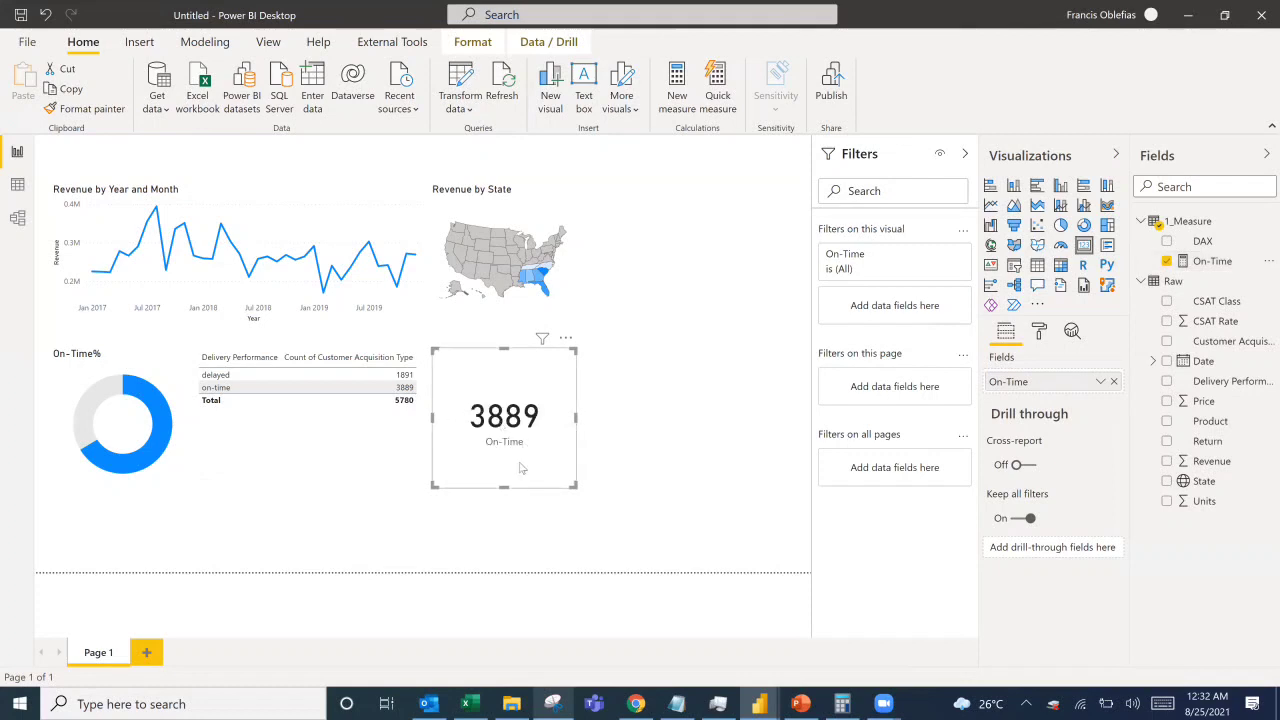
key("Escape")
Create a measure in 1_Measure named Total Transactions with the formula COUNT(Raw[Customer Acquisition Type]).
left_click(1210, 261)
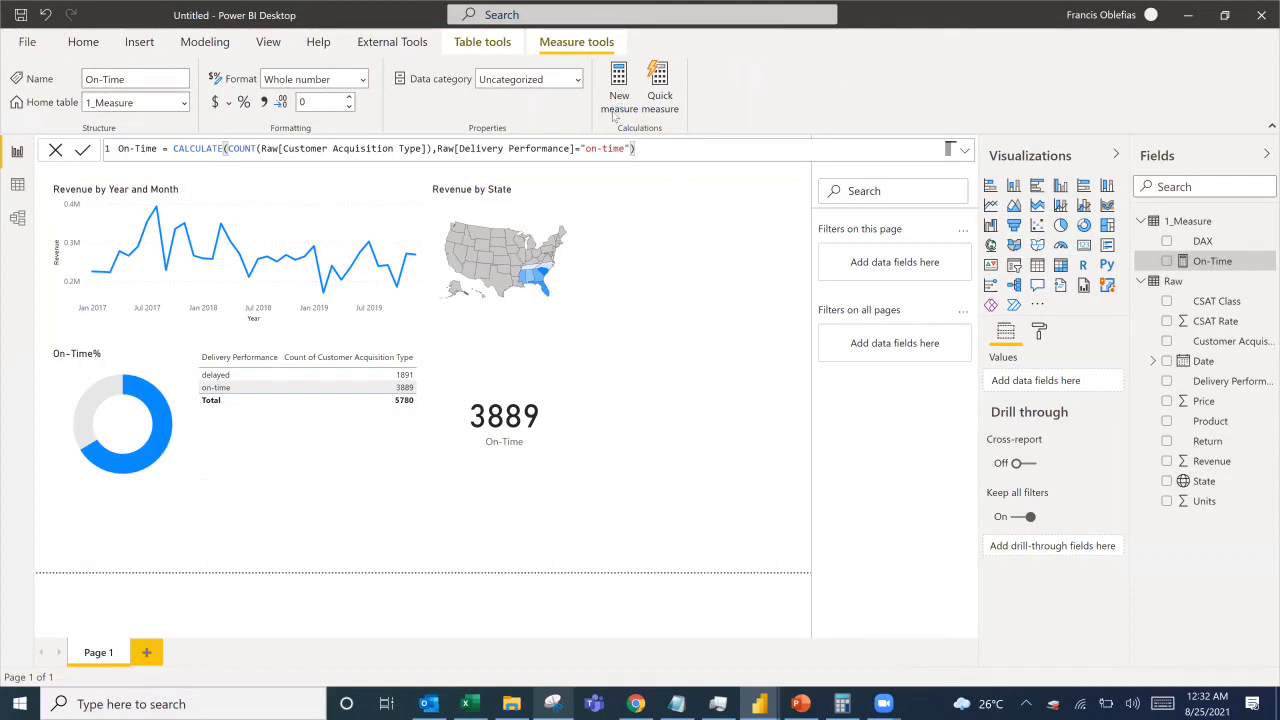
left_click(615, 110)
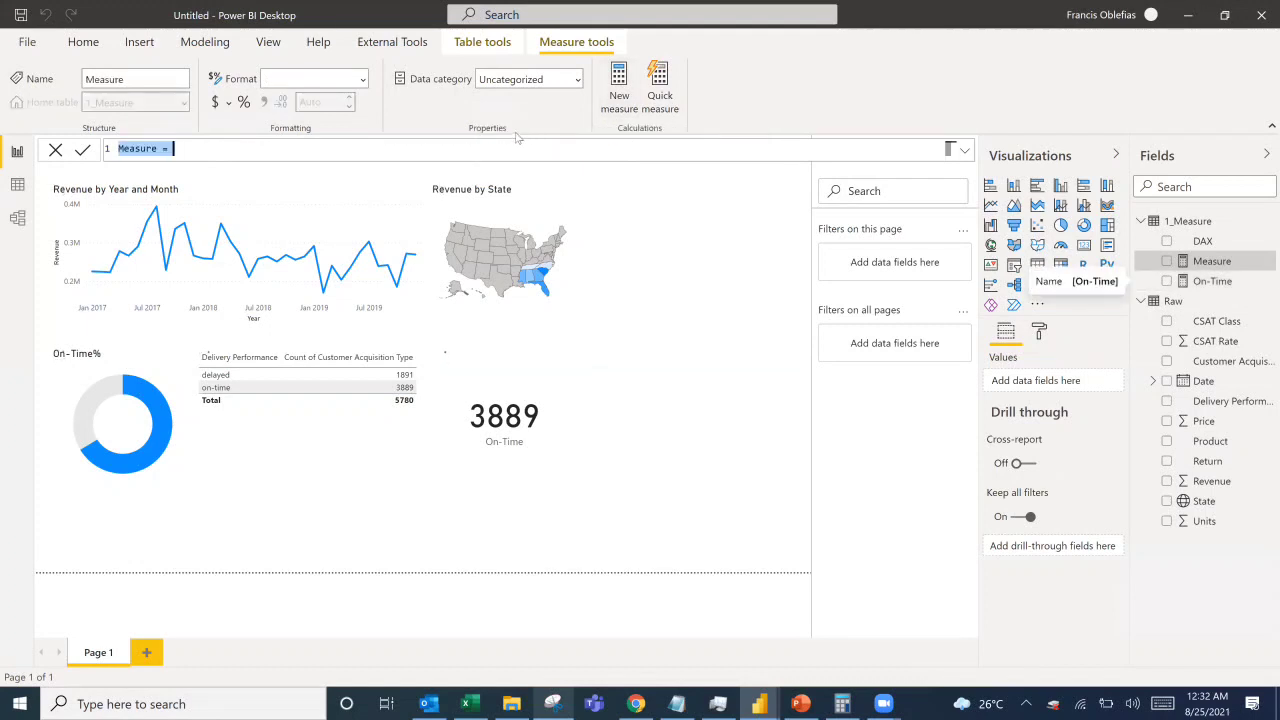
left_click(196, 148)
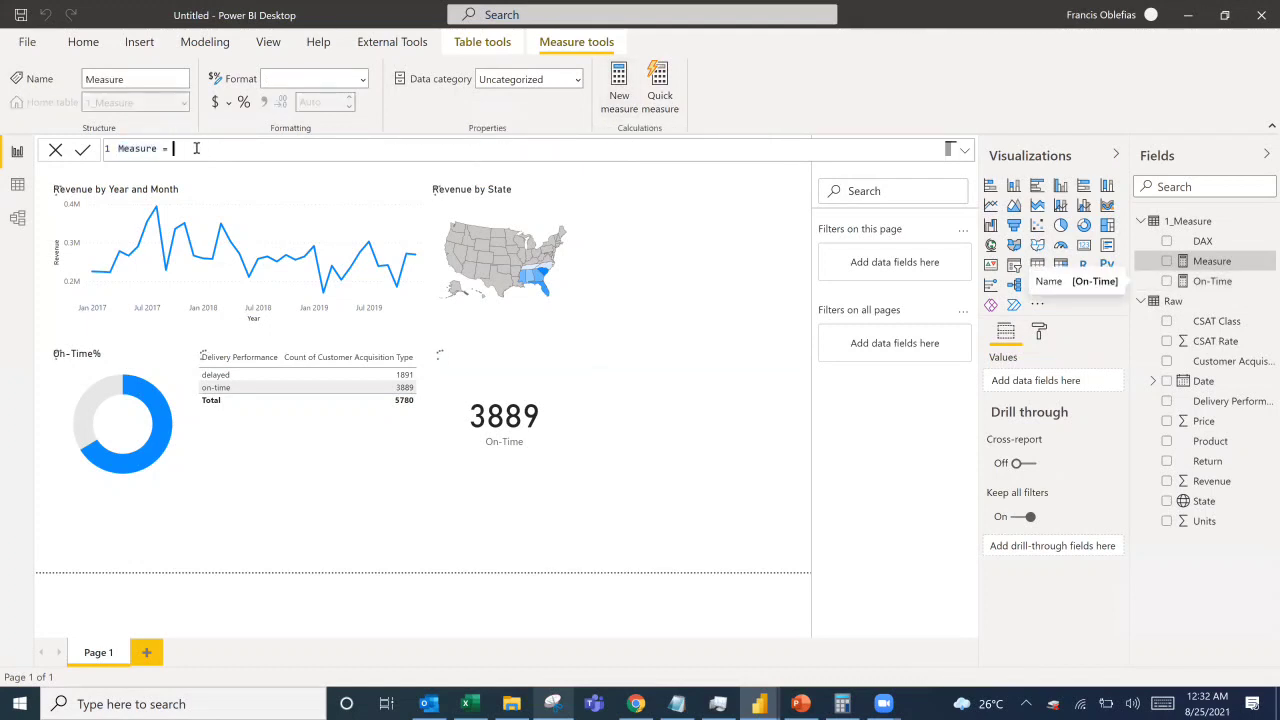
left_click(106, 148)
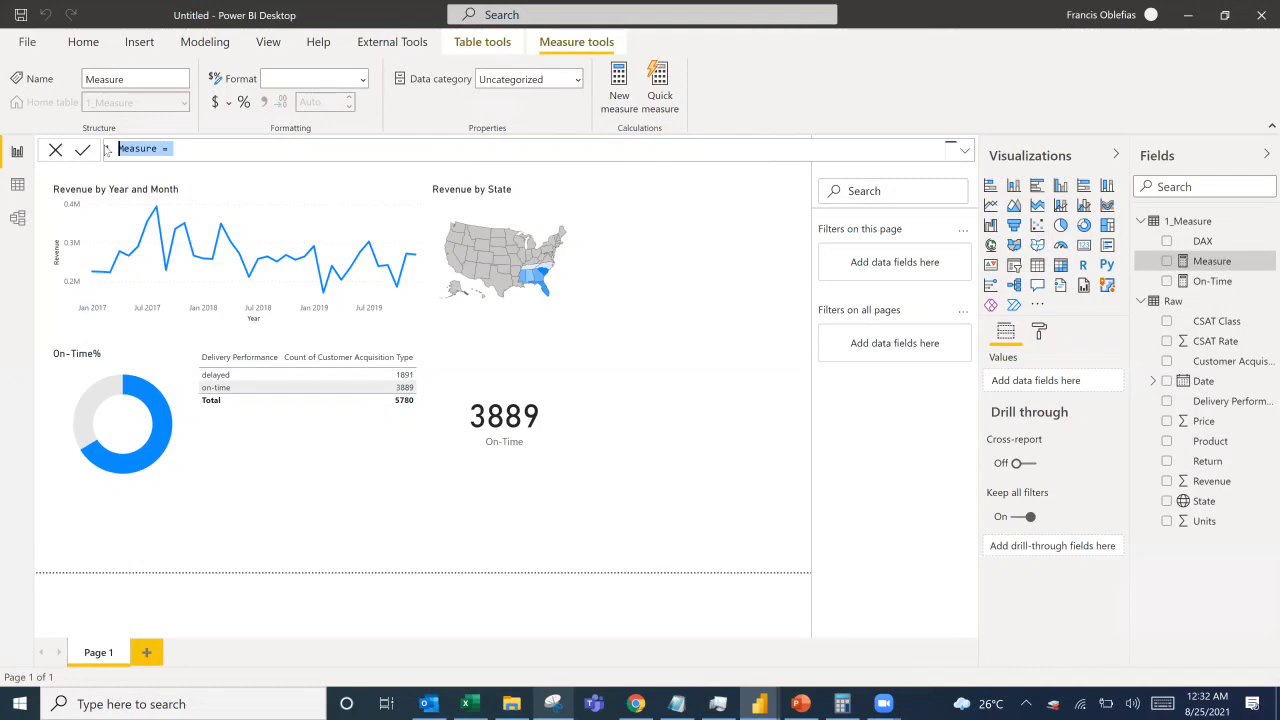
type("Total Transac")
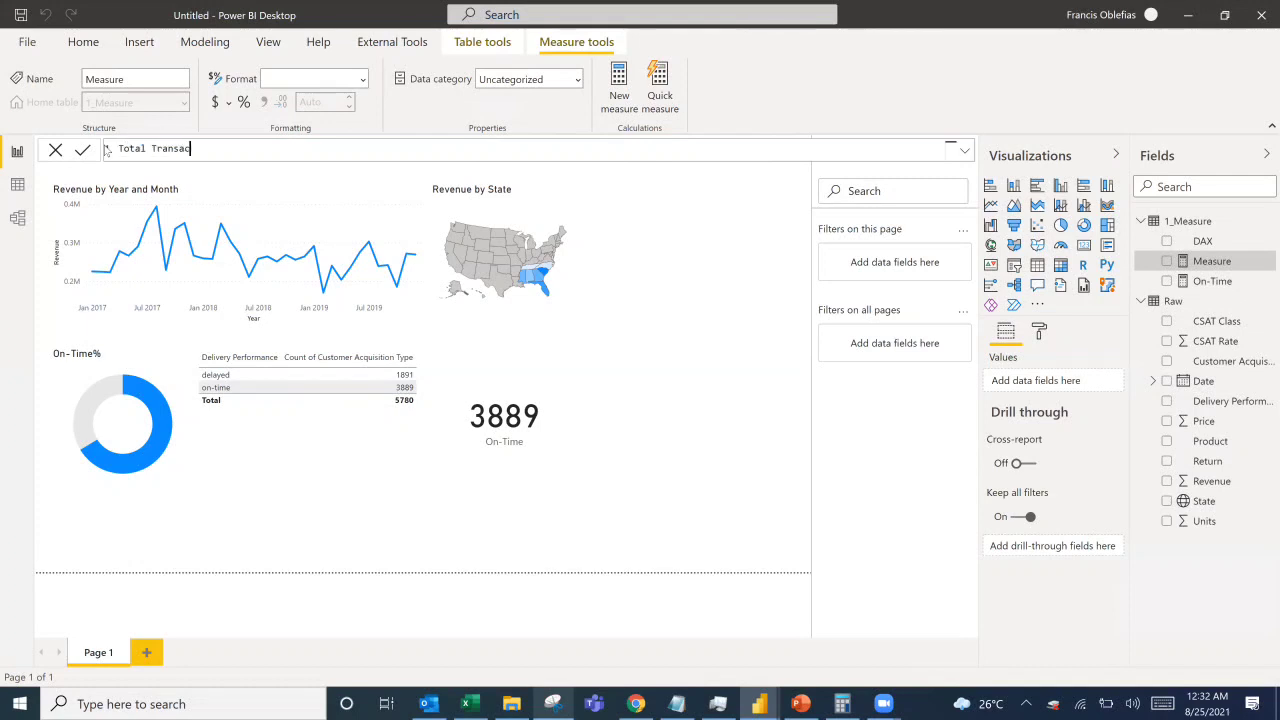
type("tions=count")
key("Tab")
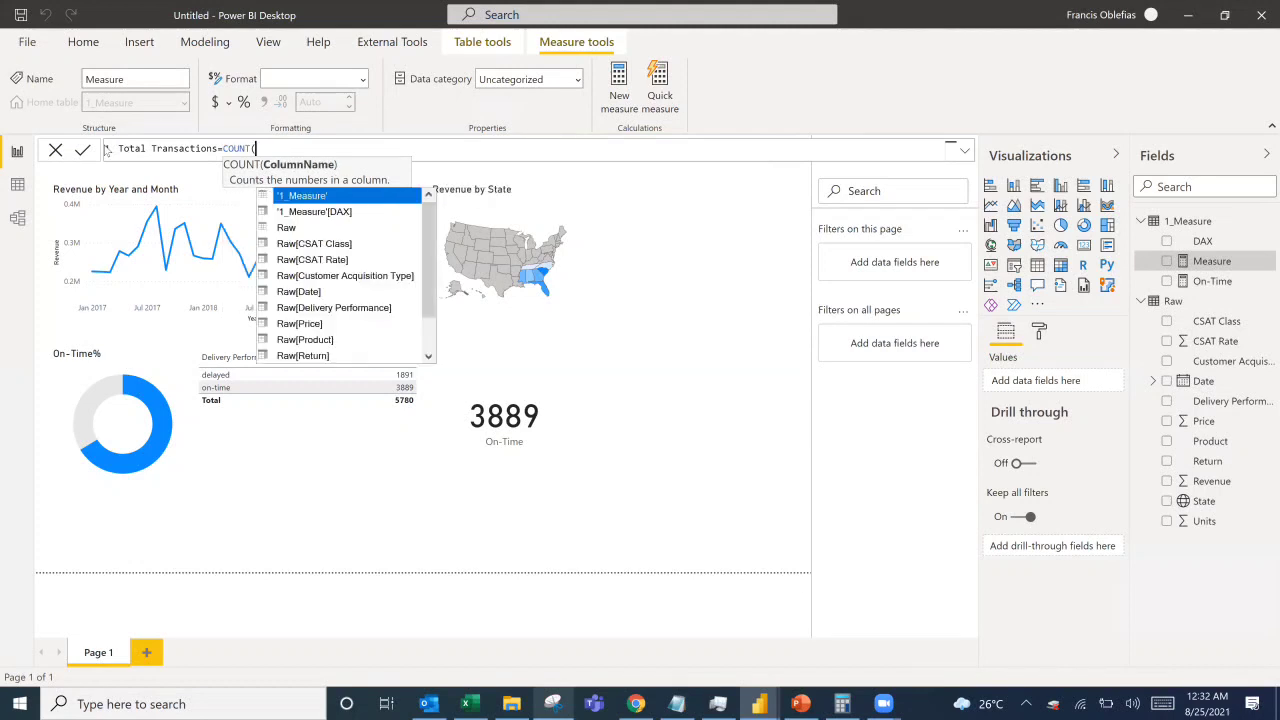
type("cust")
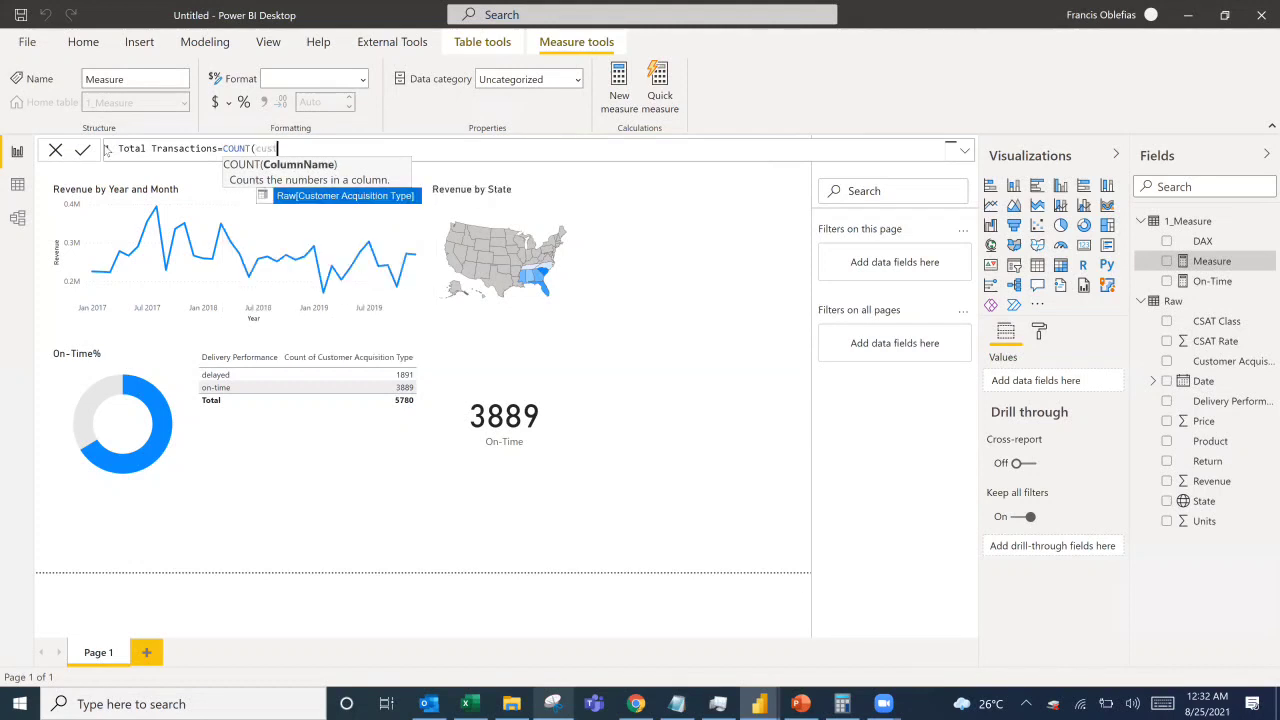
key("Tab")
type(")")
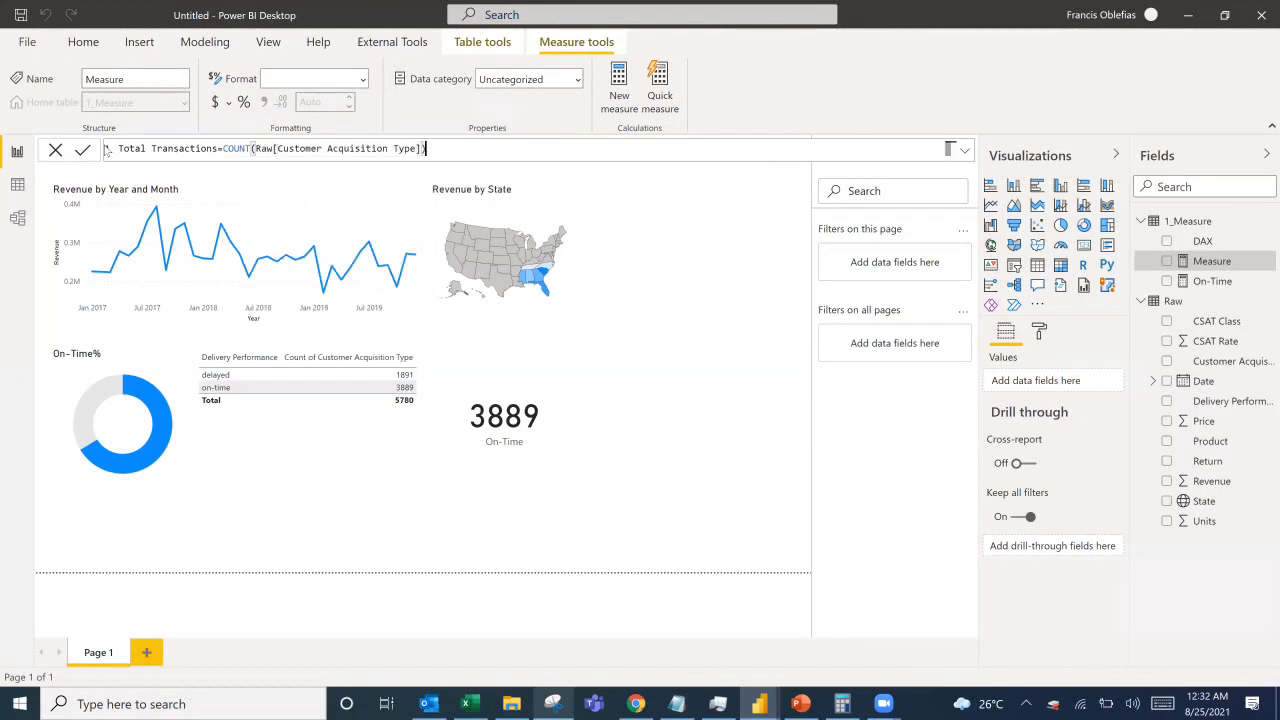
key("Return")
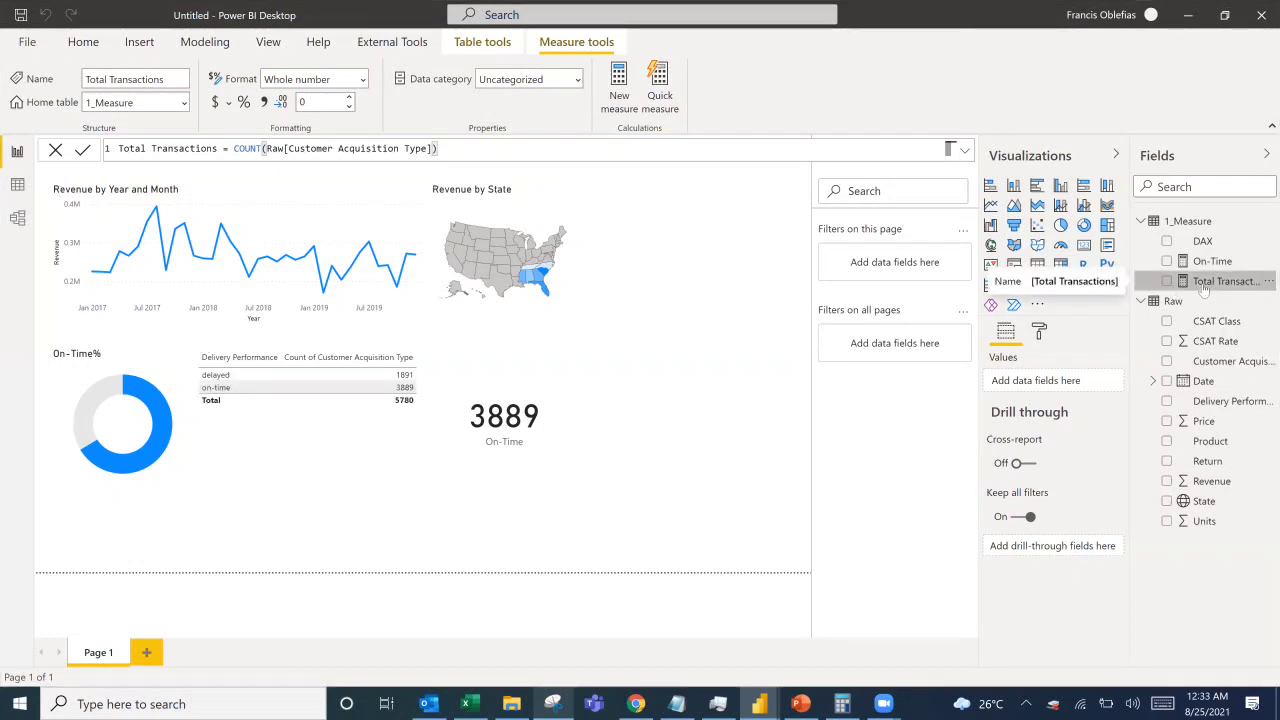
Place the Total Transactions measure beside the On-Time card and display it as a card visual.
left_click_drag(1205, 285, 657, 429)
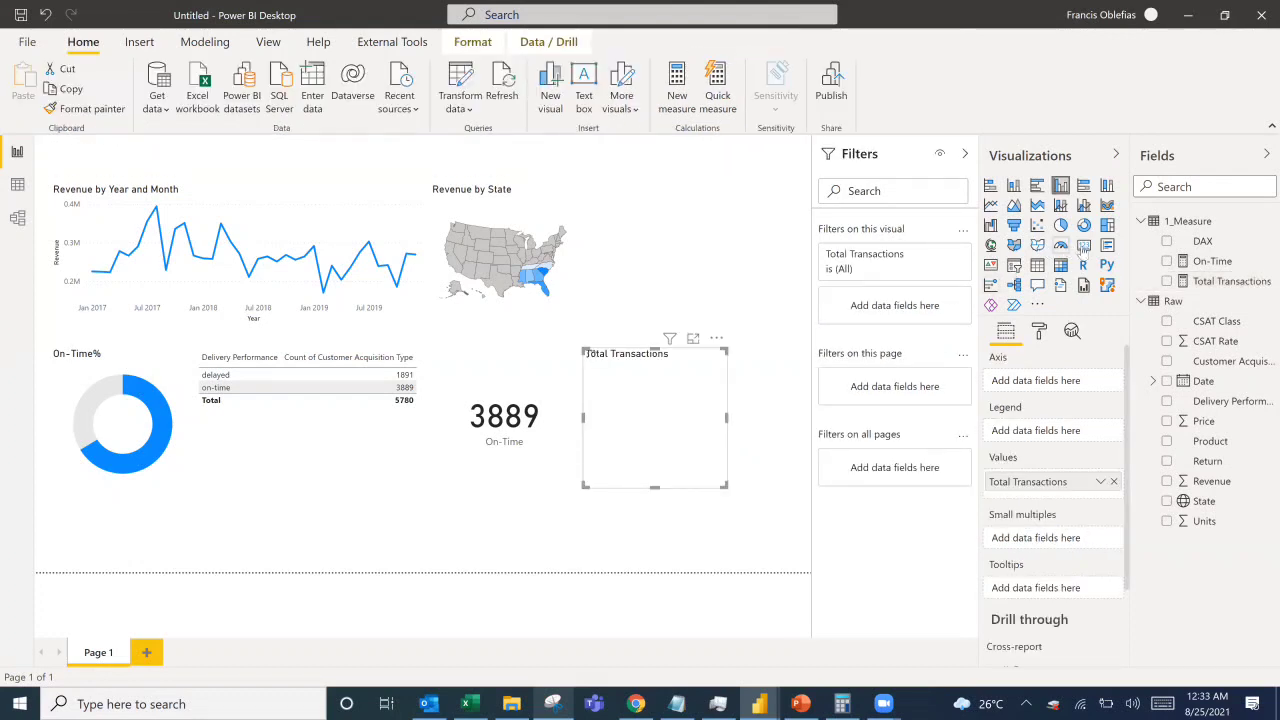
left_click(1083, 248)
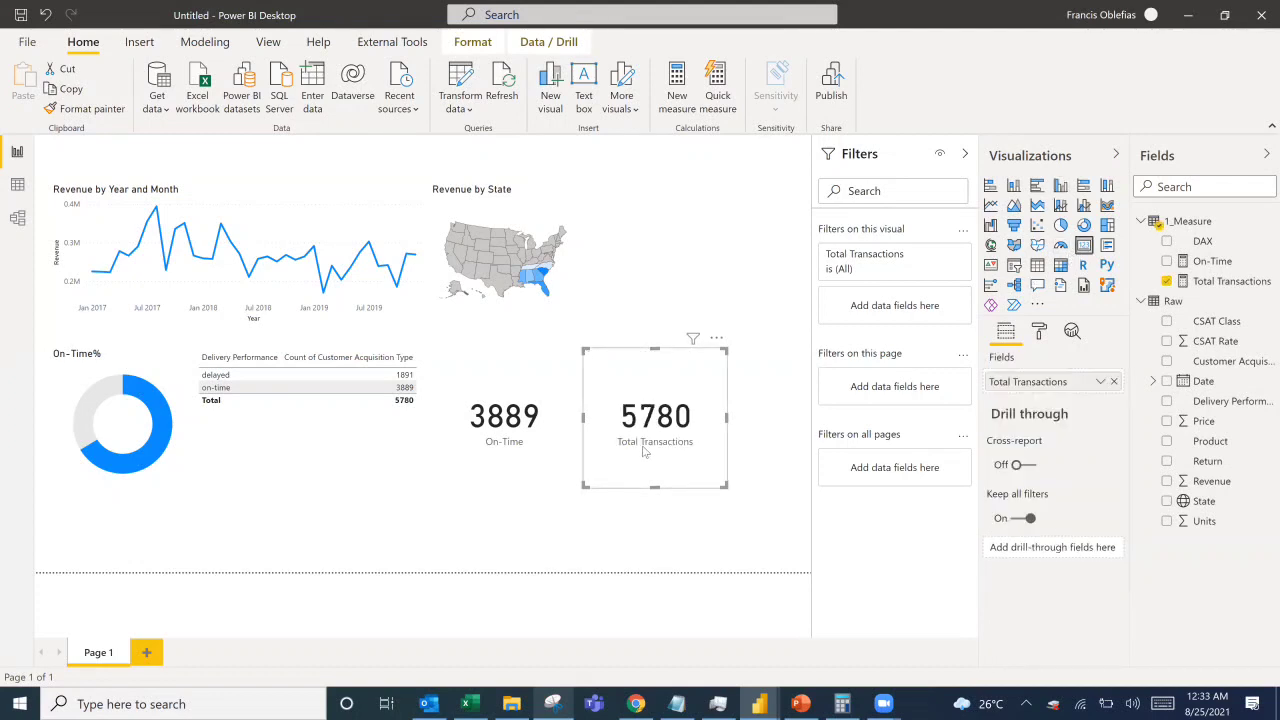
left_click(504, 446)
left_click(624, 420)
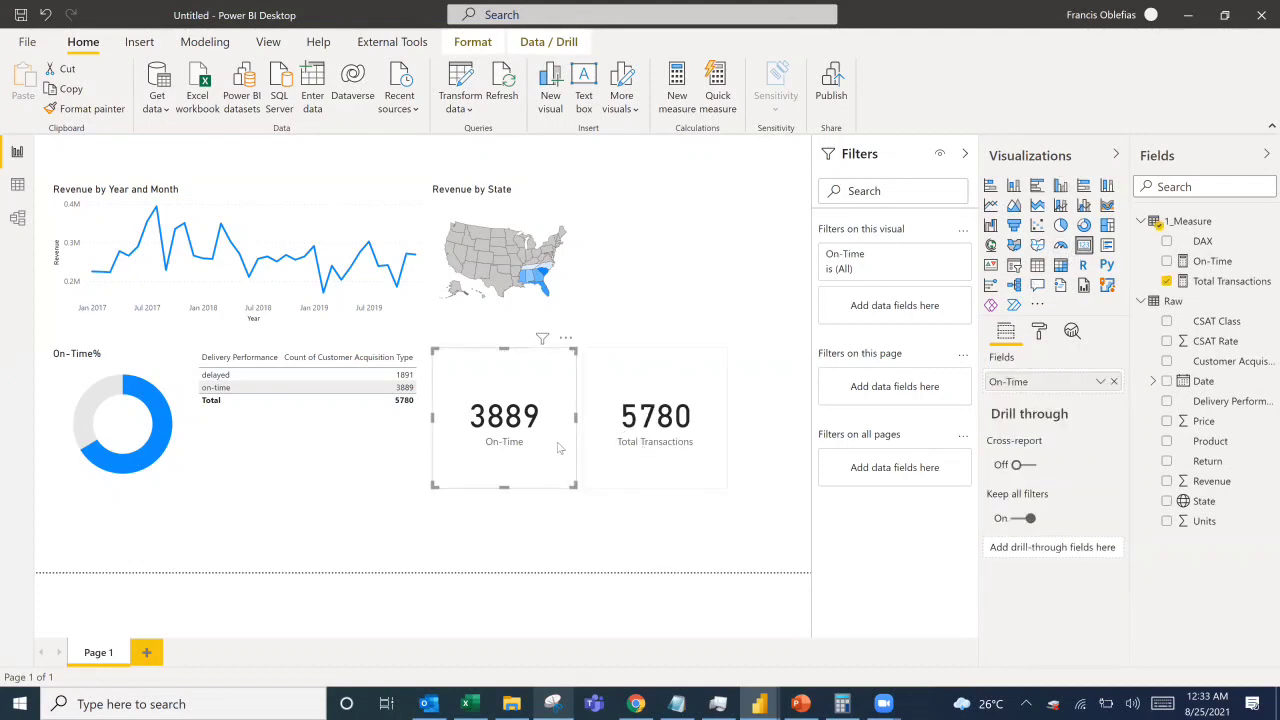
Create a measure in 1_Measure named On-Time% with the formula DIVIDE([On-Time],[Total Transactions]).
left_click(669, 264)
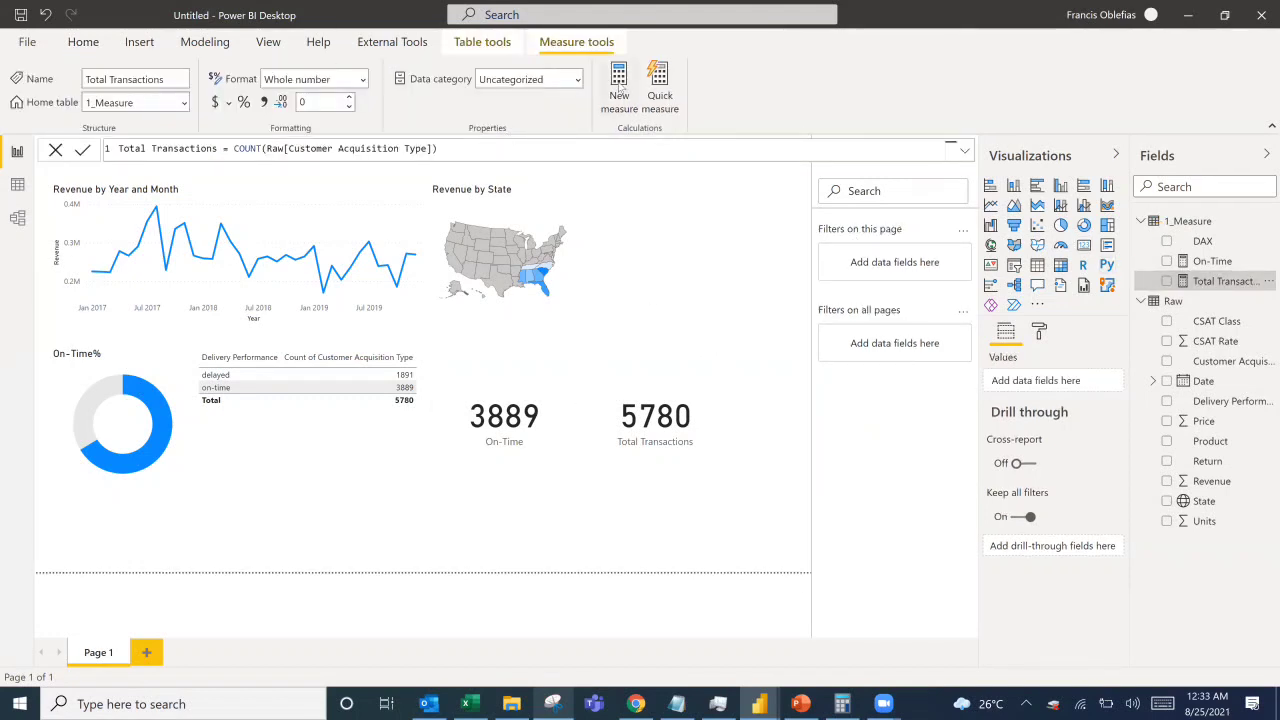
left_click(619, 88)
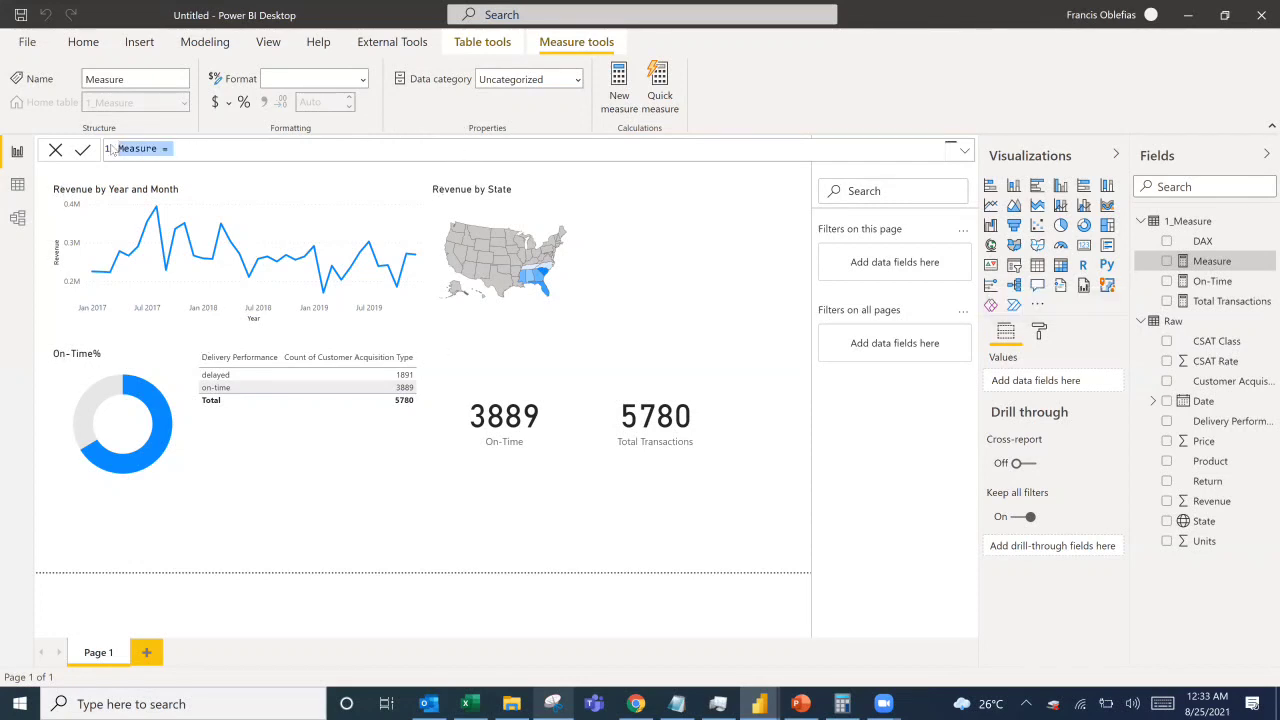
type("On")
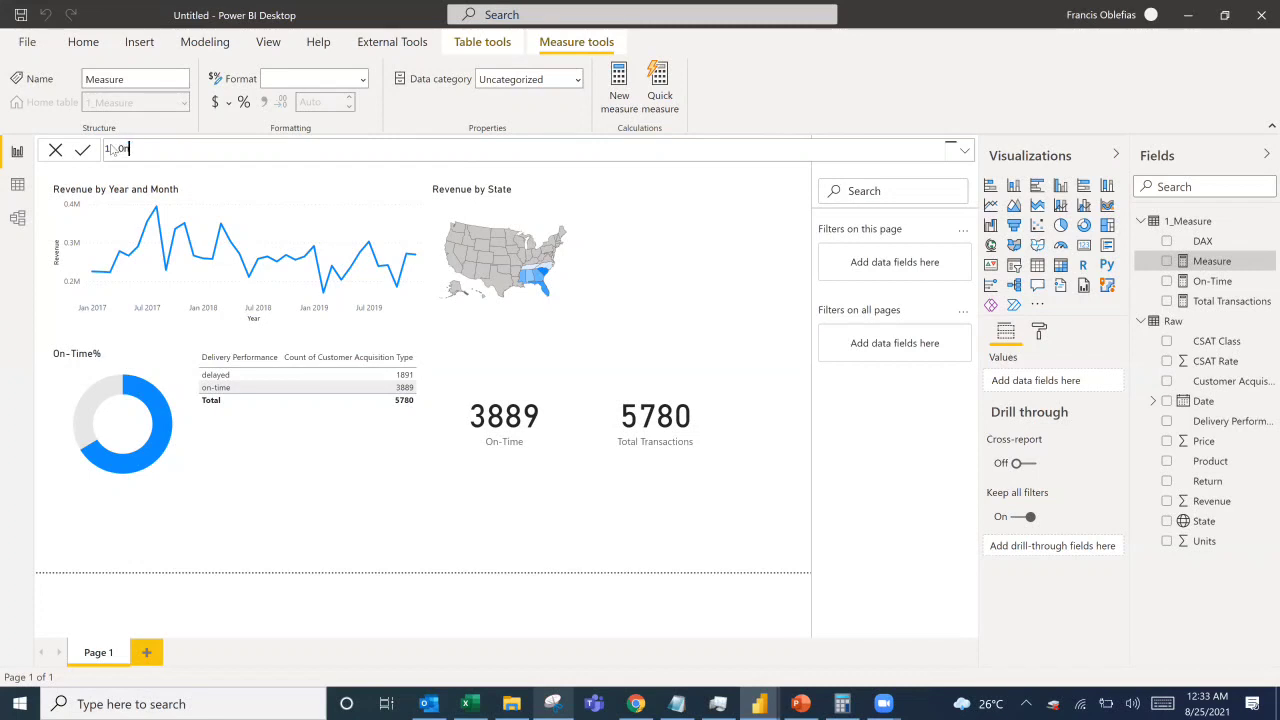
type("-Time%=divi")
key("Tab")
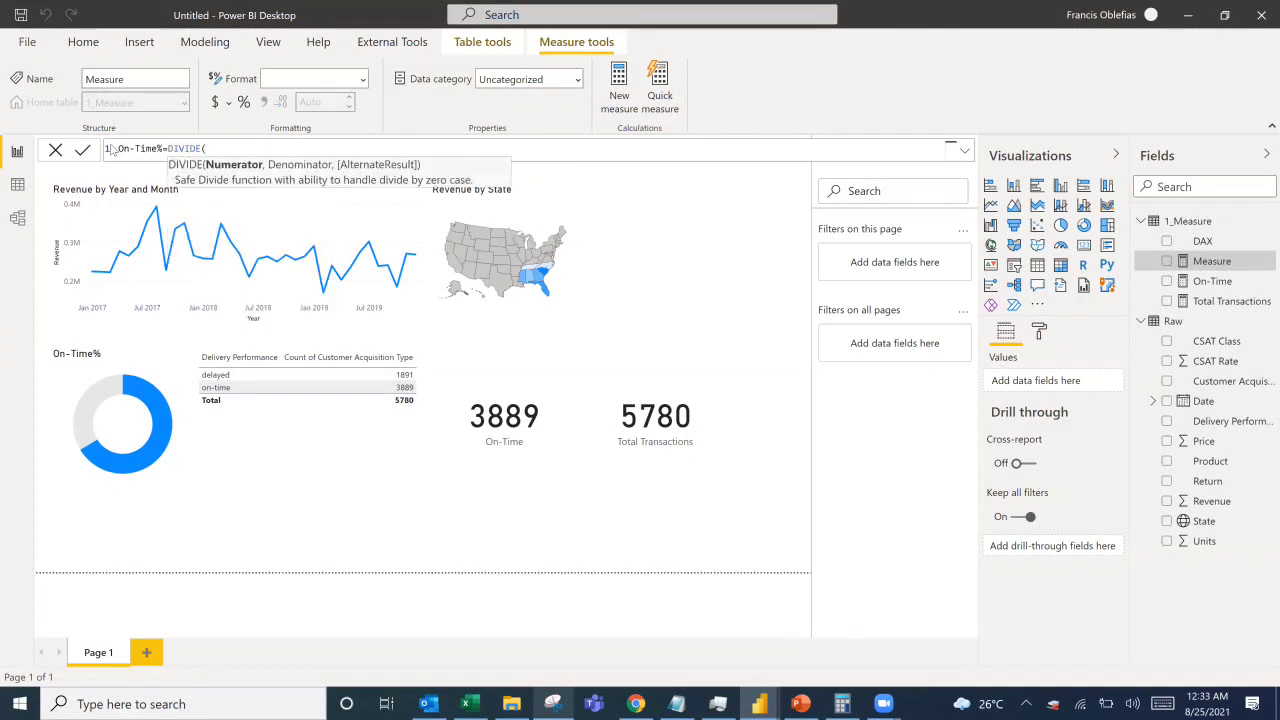
type("on")
key("Tab")
type(",")
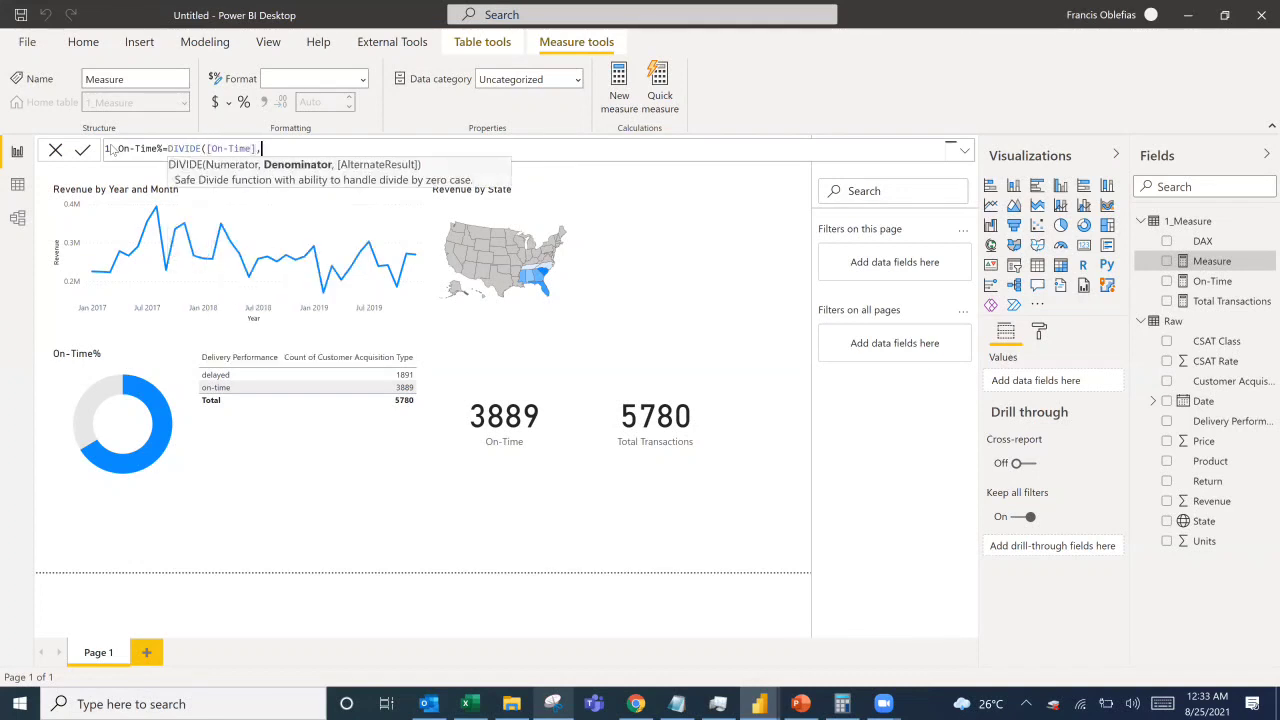
type("total t")
type("ar")
key("Tab")
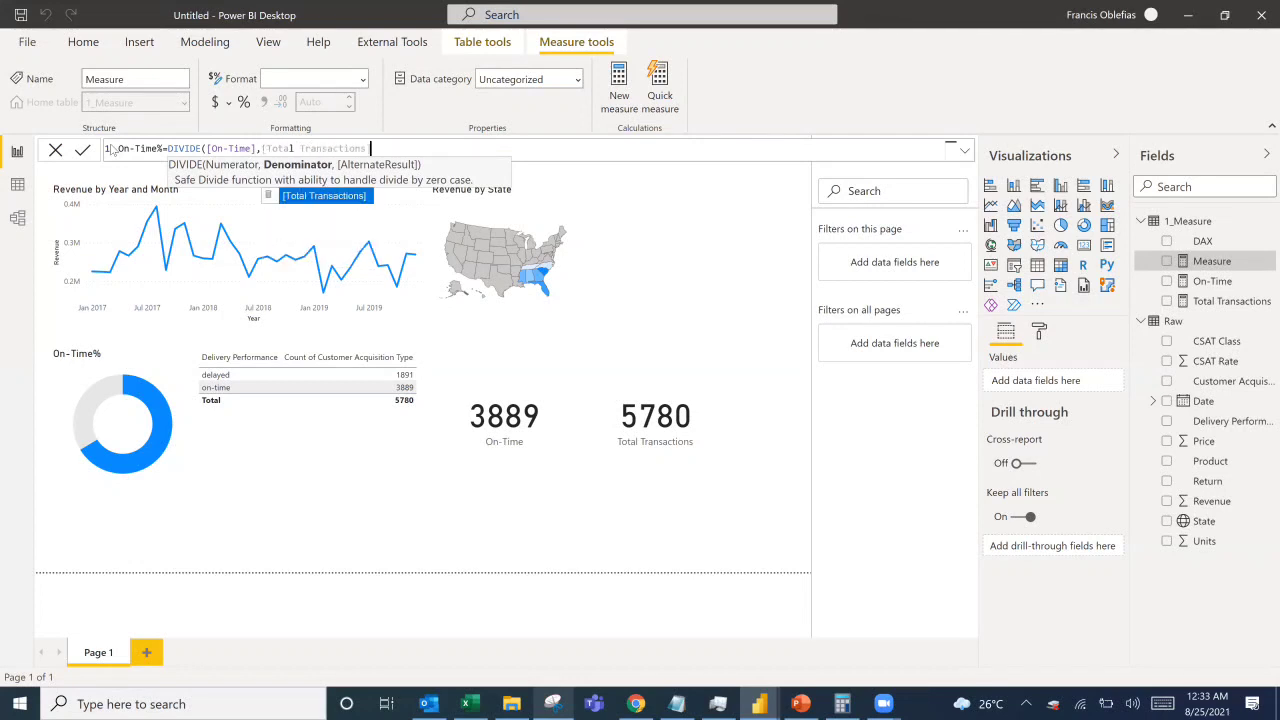
type(")")
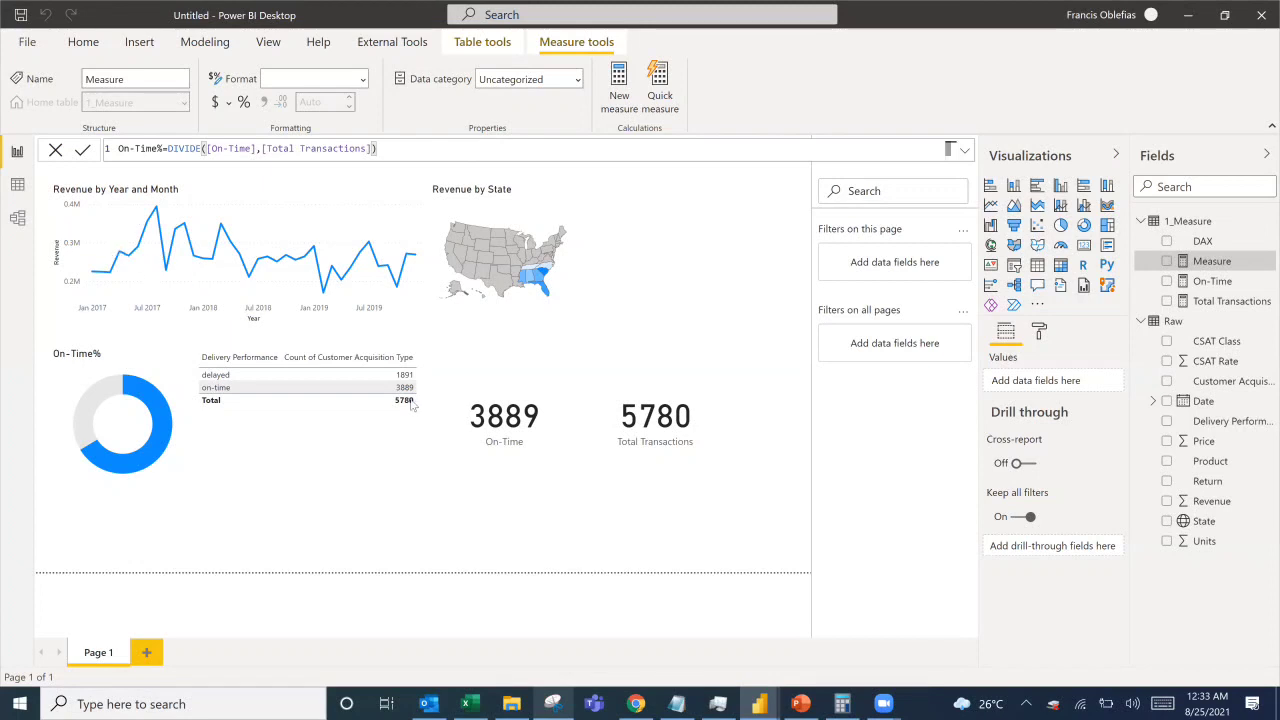
key("Return")
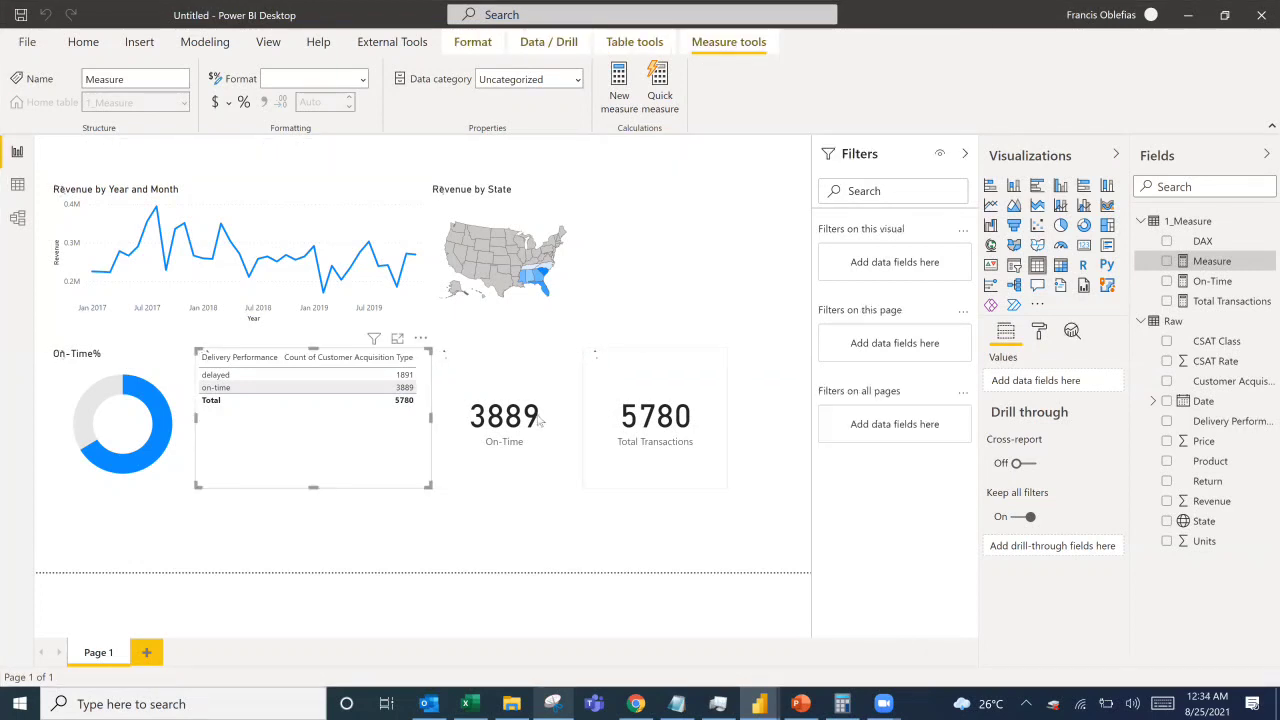
Format the On-Time% measure as a percentage and display it in a new card visual beside the state map.
left_click(742, 318)
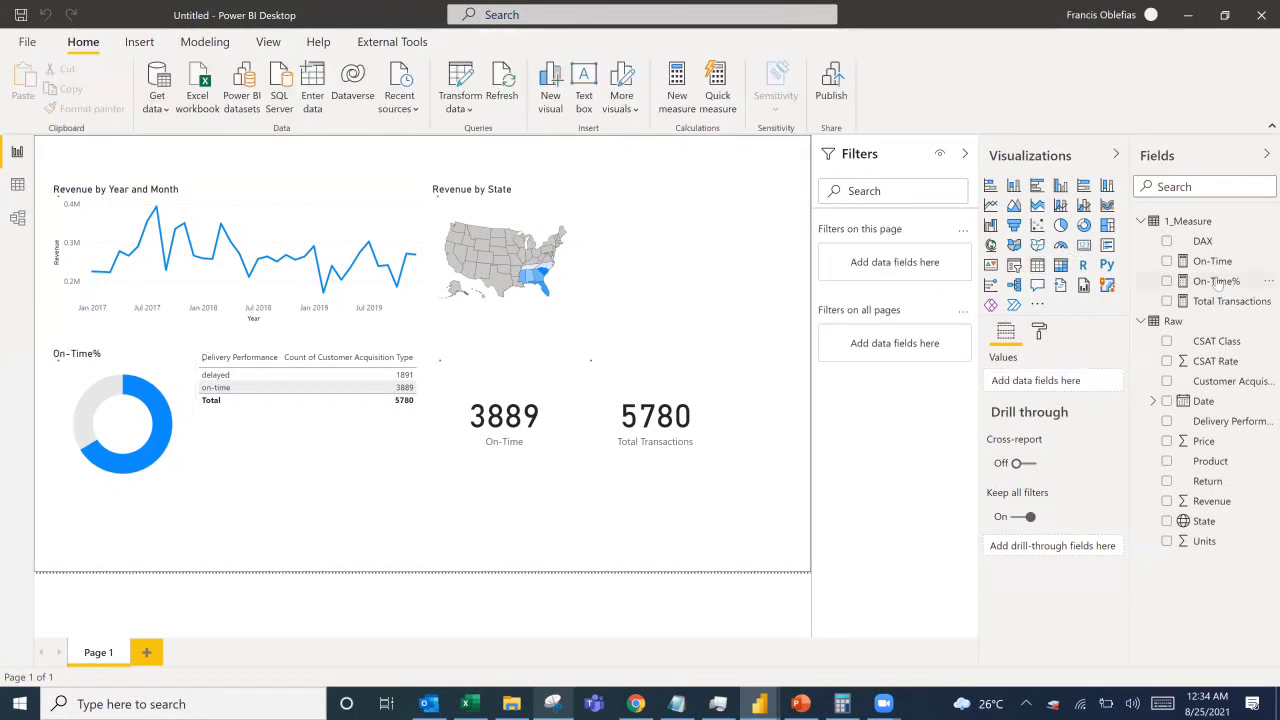
left_click_drag(1221, 287, 331, 159)
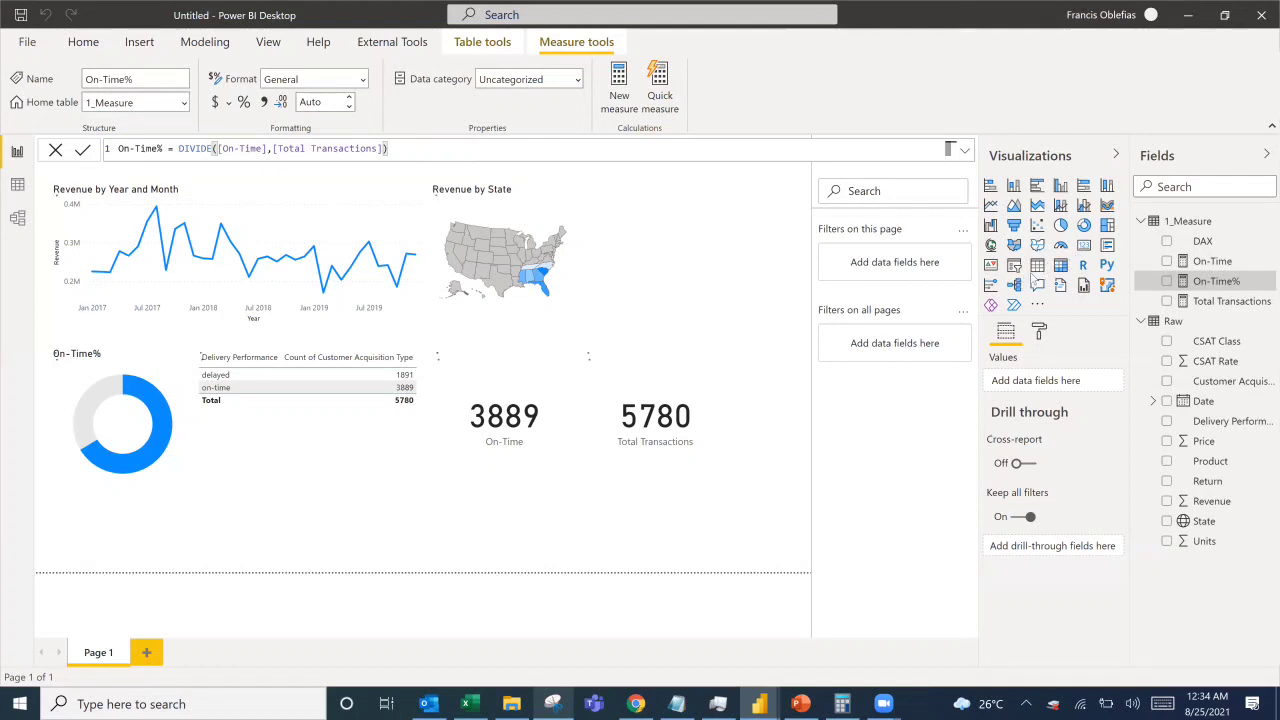
left_click(1085, 252)
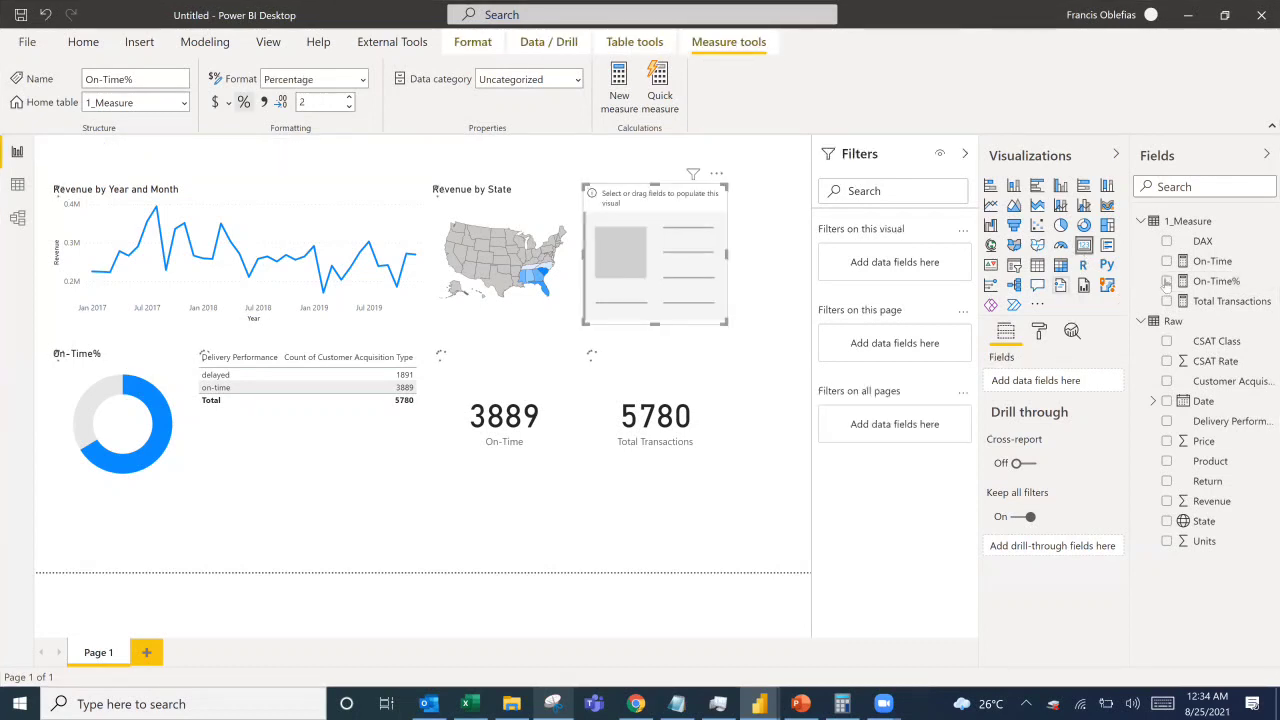
left_click(1166, 281)
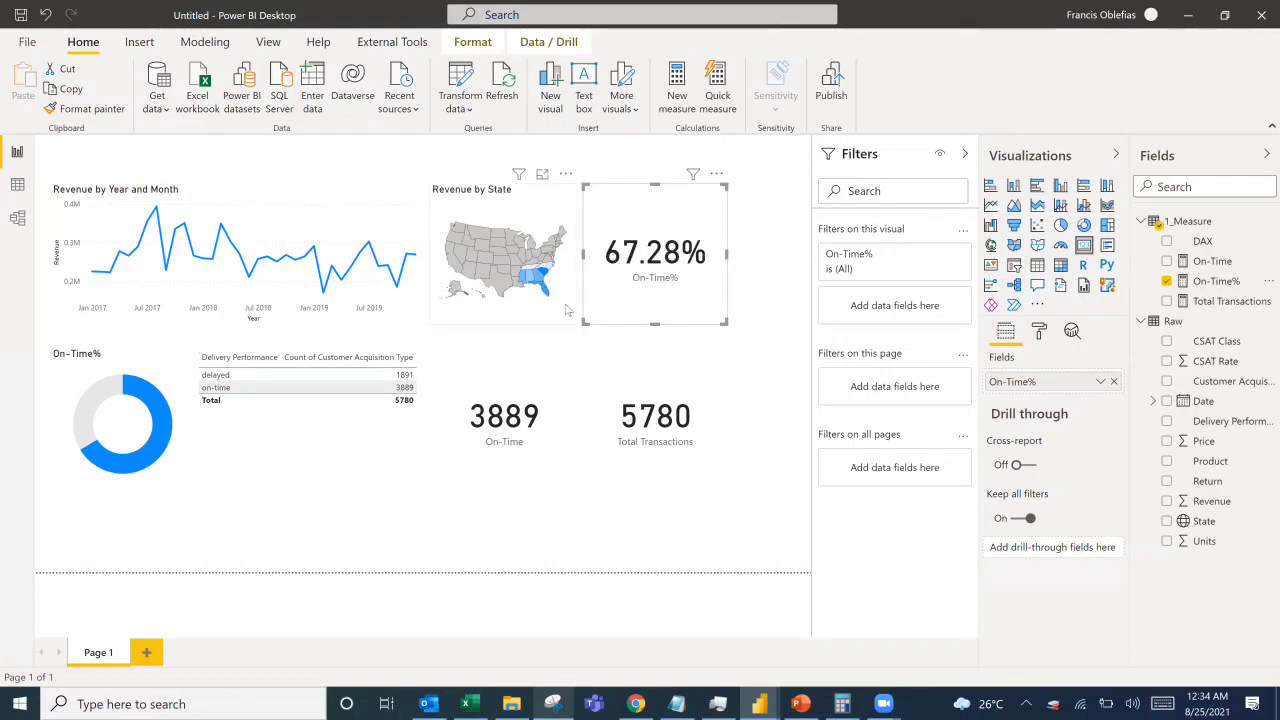
Show the Count of Customer Acquisition Type in the delivery performance table as percent of grand total.
left_click(348, 438)
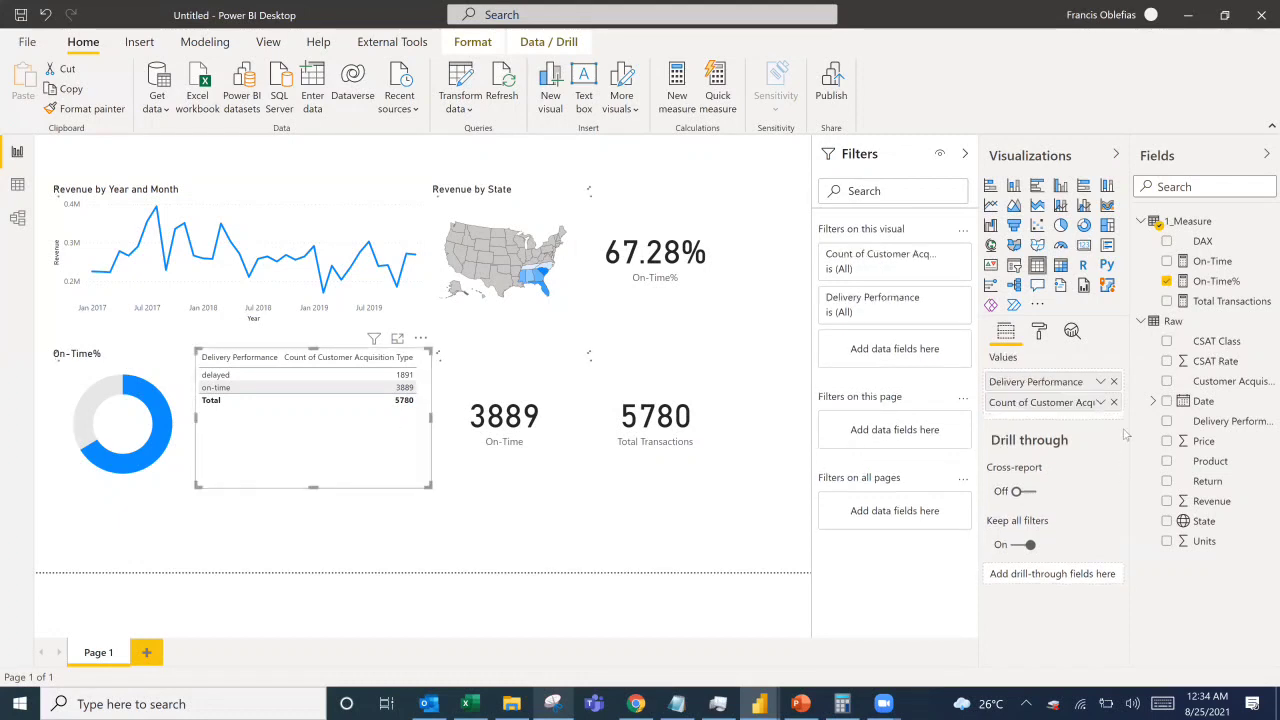
left_click(1101, 403)
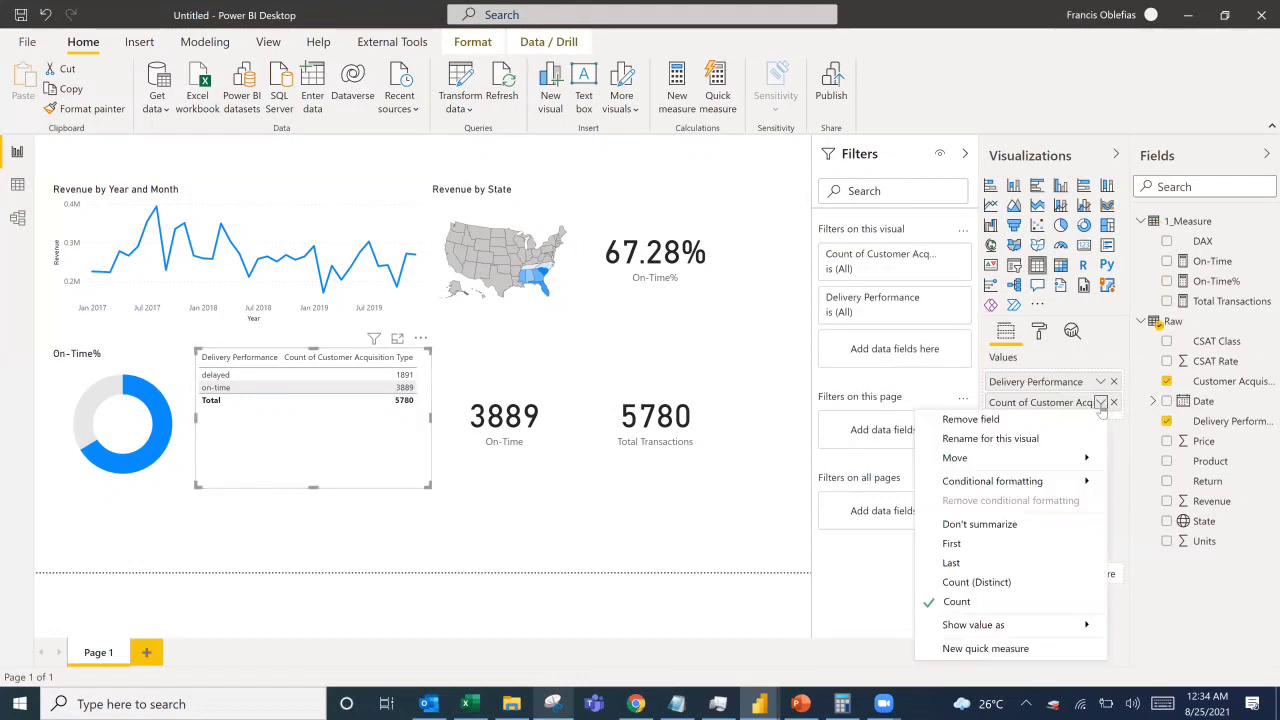
mouse_move(976, 628)
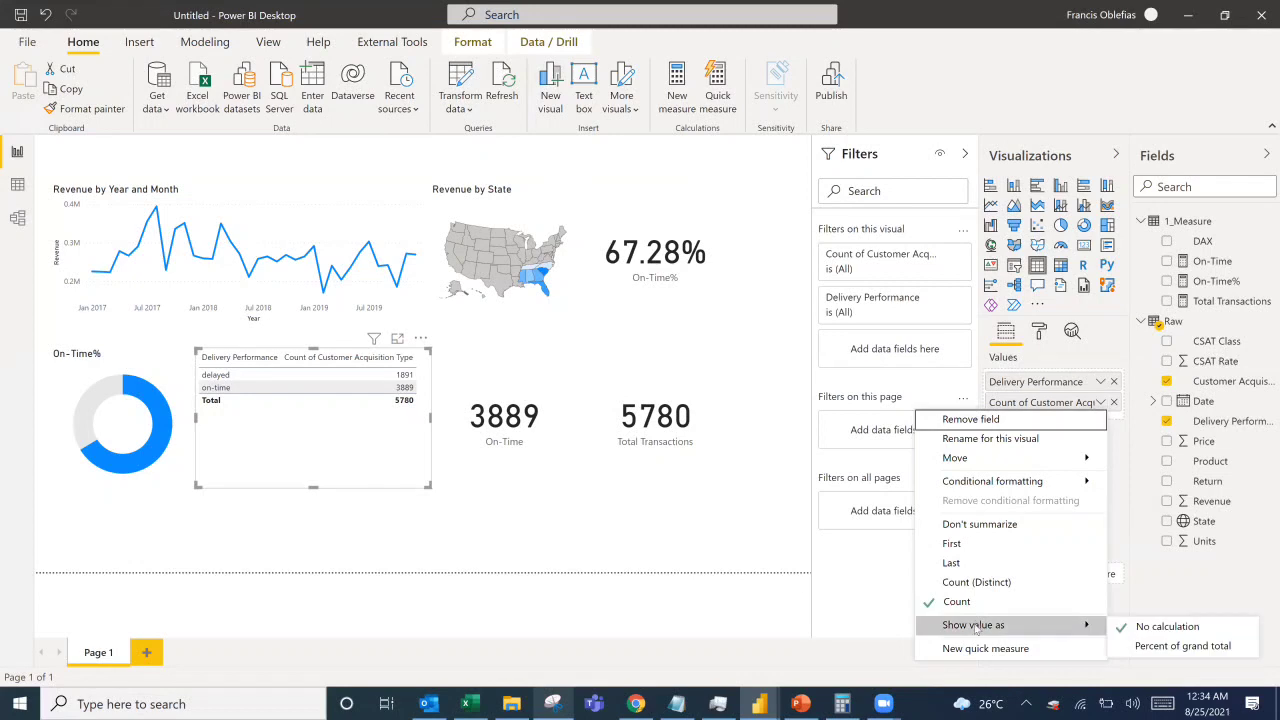
left_click(1146, 646)
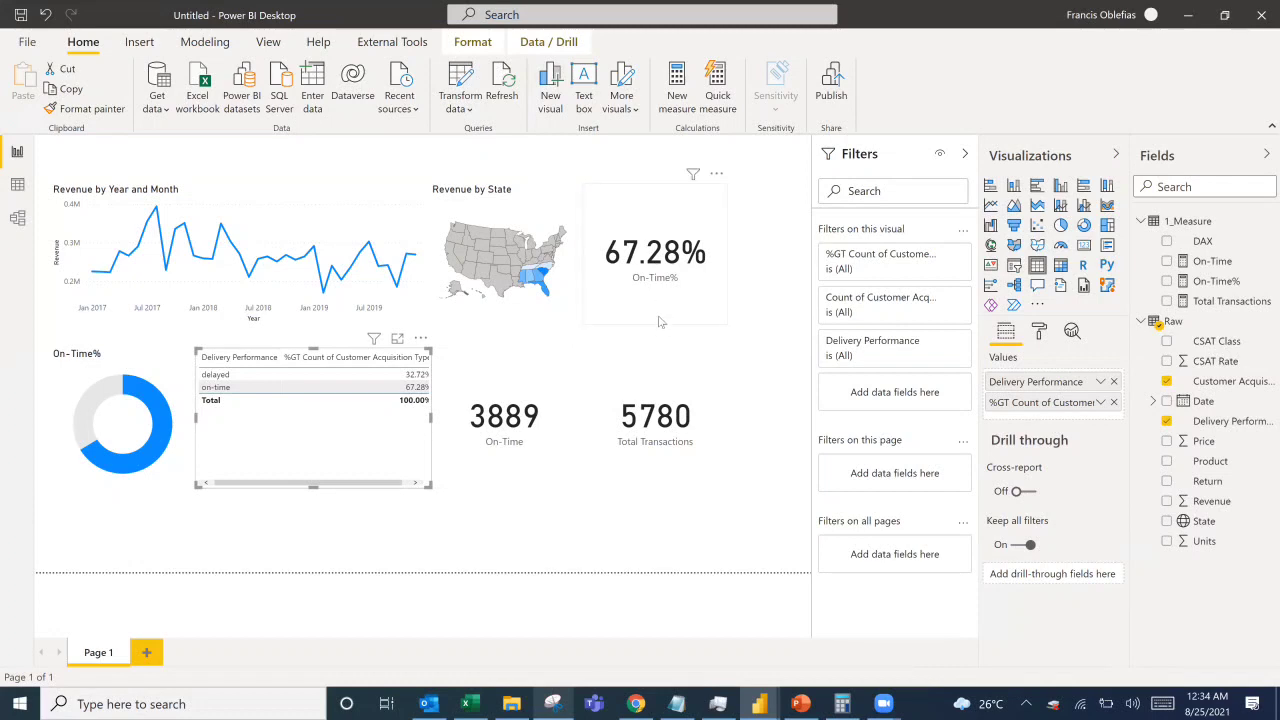
Start another measure in 1_Measure named New On-Time%, with its formula beginning on a second line.
left_click(1212, 262)
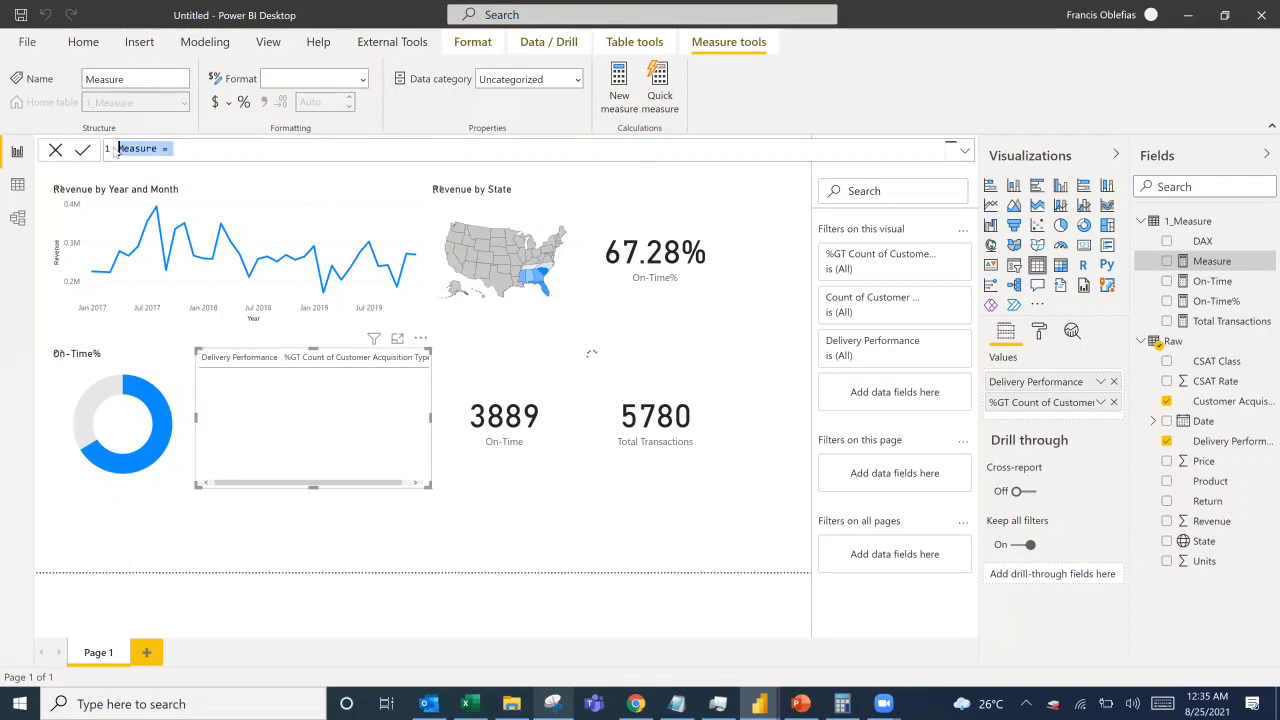
type("D")
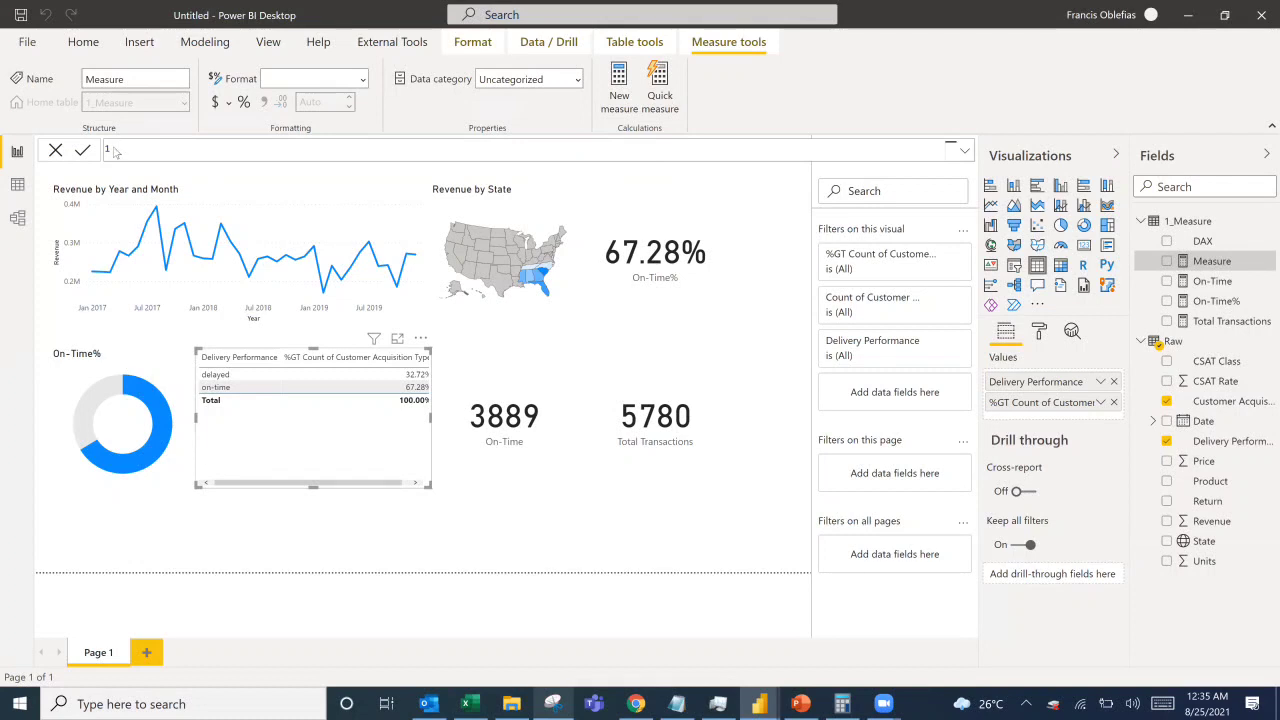
type("New On-Time%=")
key("shift+Return")
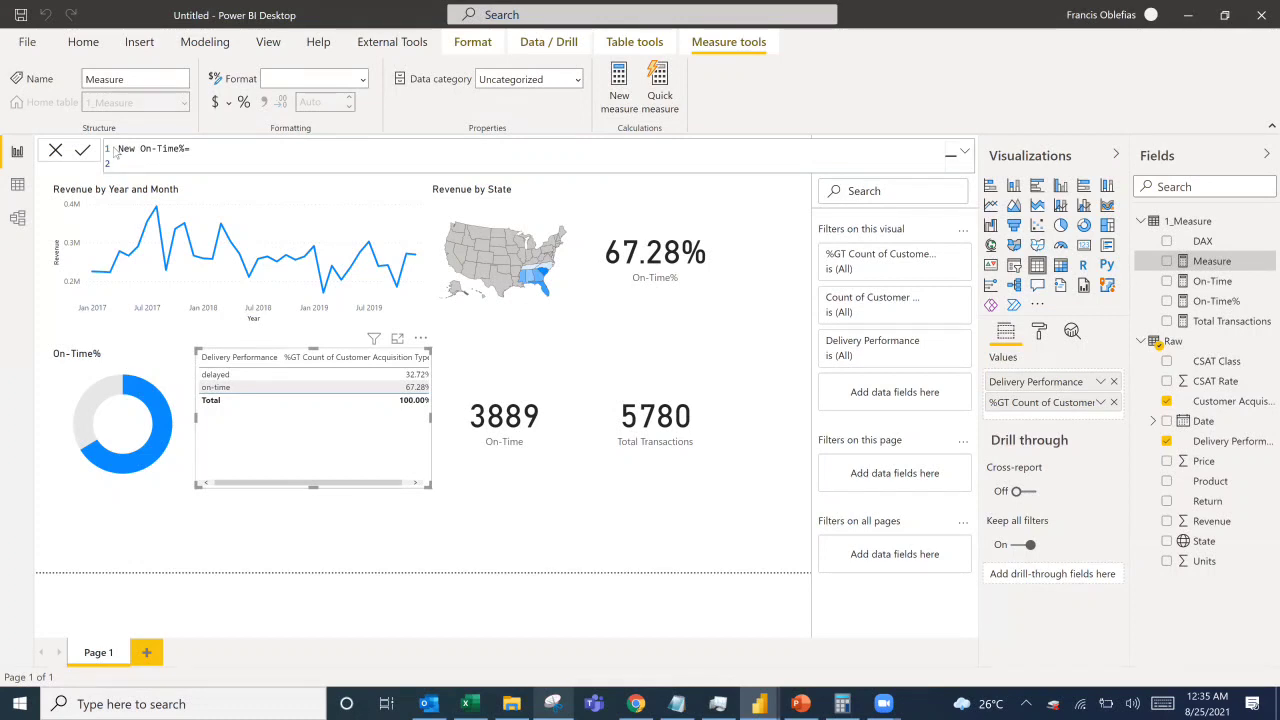
Declare a variable named on_time in the New On-Time% measure, beginning with the CALCULATE function.
type("VAR ")
type("on-time")
type("=")
key("BackSpace")
key("BackSpace")
key("BackSpace")
key("BackSpace")
key("BackSpace")
type("_time=calc")
key("Tab")
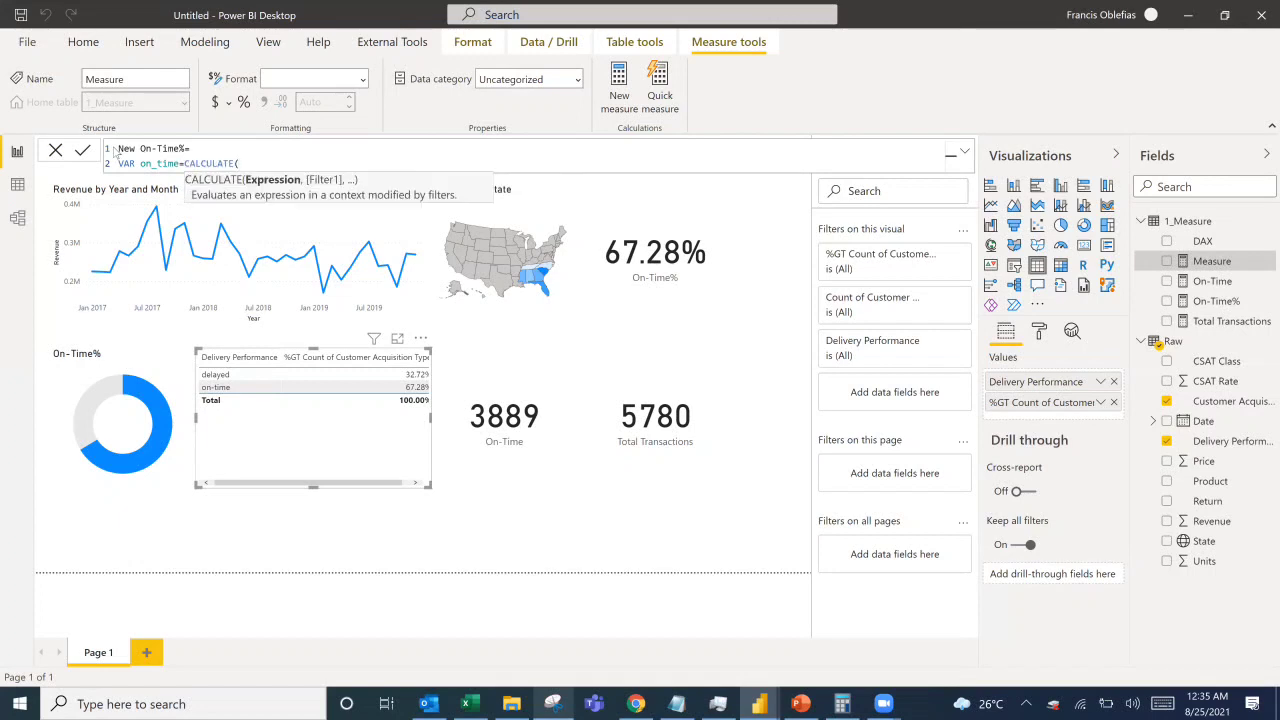
Enter COUNT(Raw[Customer Acquisition Type]) as the expression that the on_time variable calculates.
type("customer")
key("BackSpace")
key("BackSpace")
key("BackSpace")
key("BackSpace")
type("nt(cus")
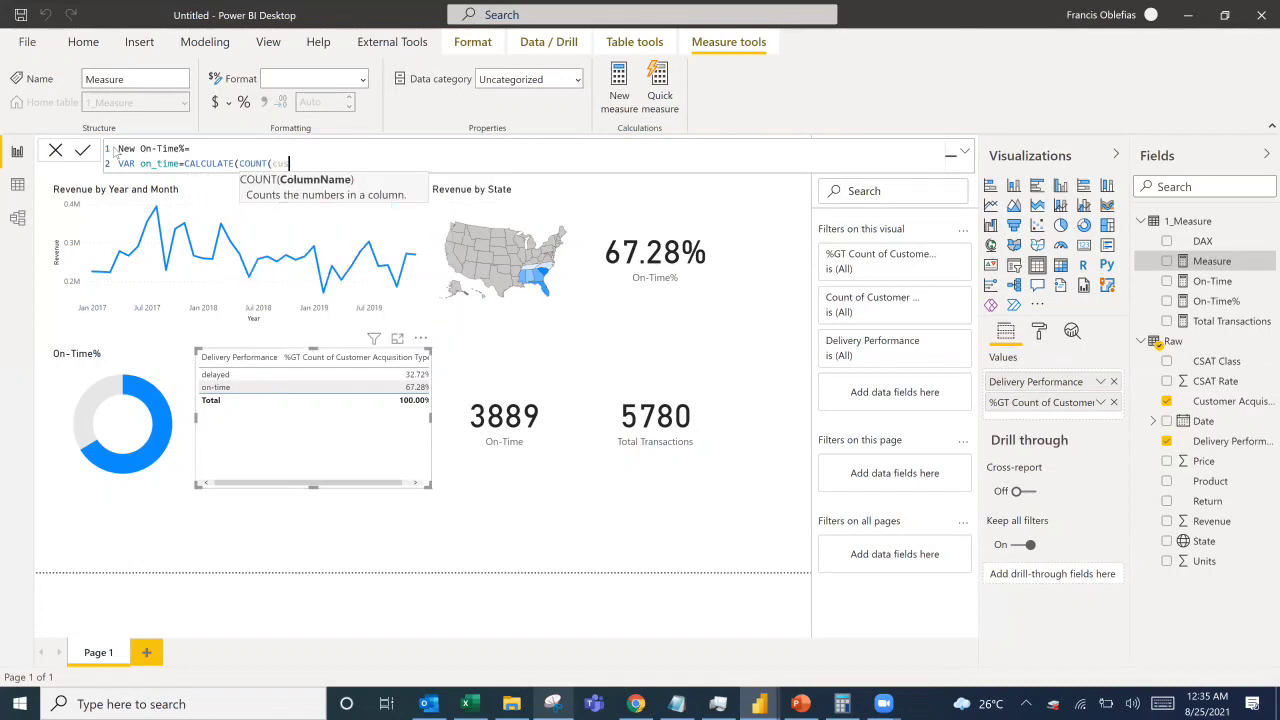
key("BackSpace")
key("BackSpace")
key("BackSpace")
type("Raw[Customer Acquisition Type")
key("Tab")
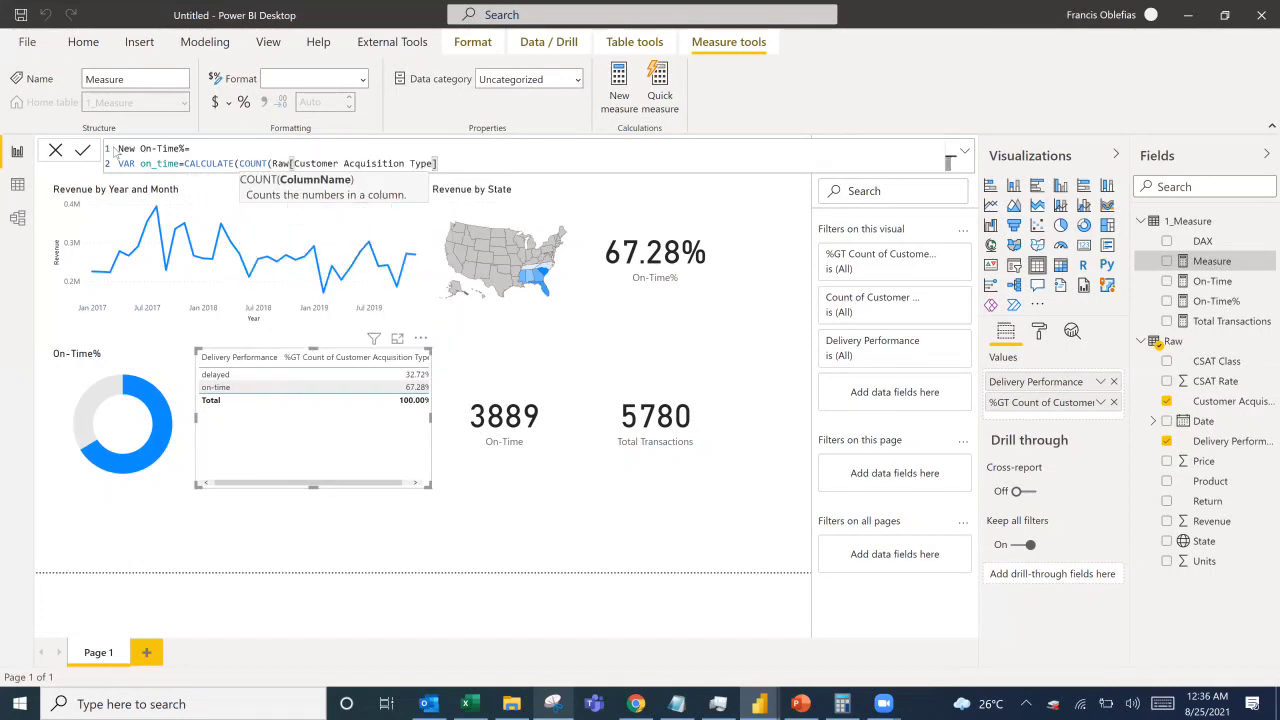
Complete the on_time variable with the filter Raw[Delivery Performance]="on-time".
type("),del")
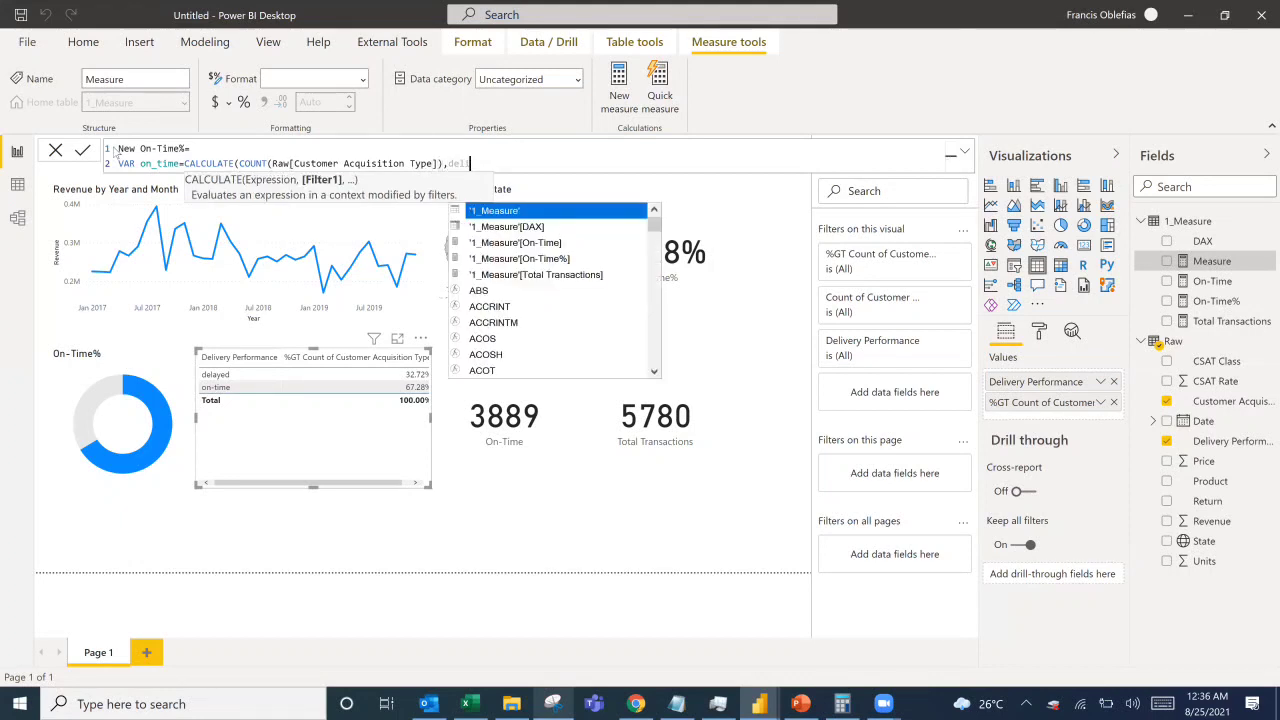
type("ive")
key("Tab")
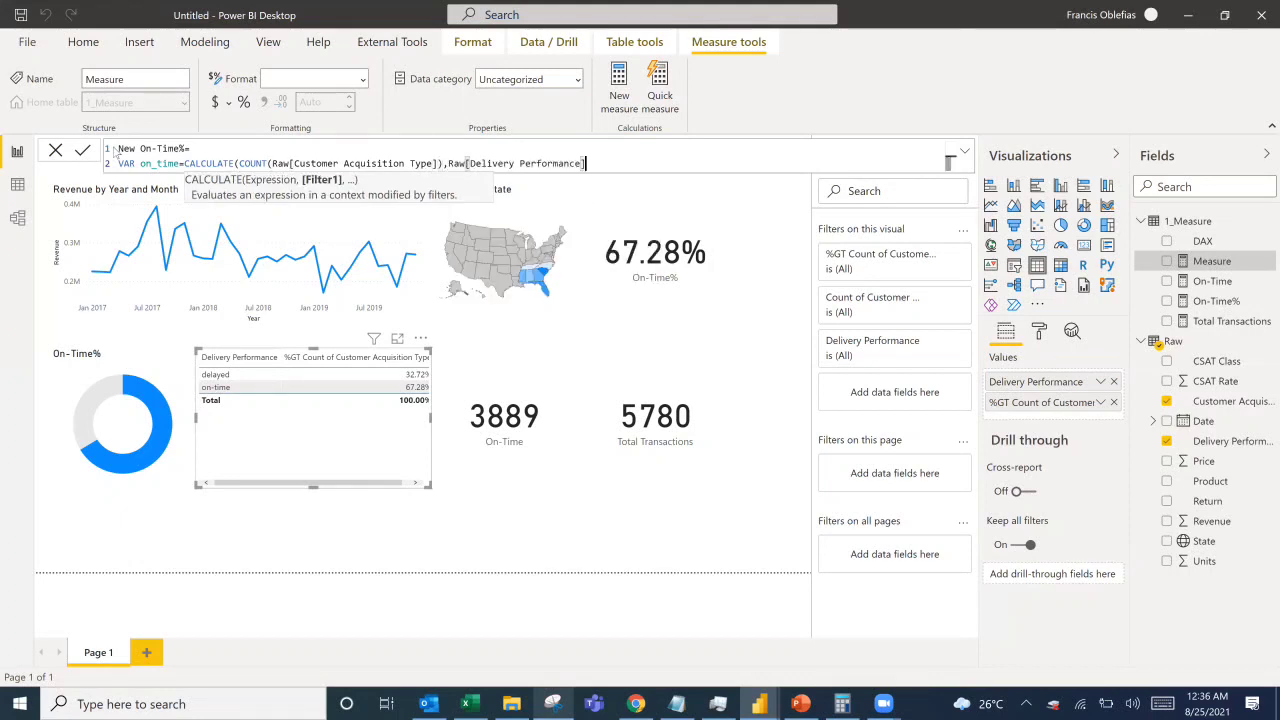
type("=\"on-time\")")
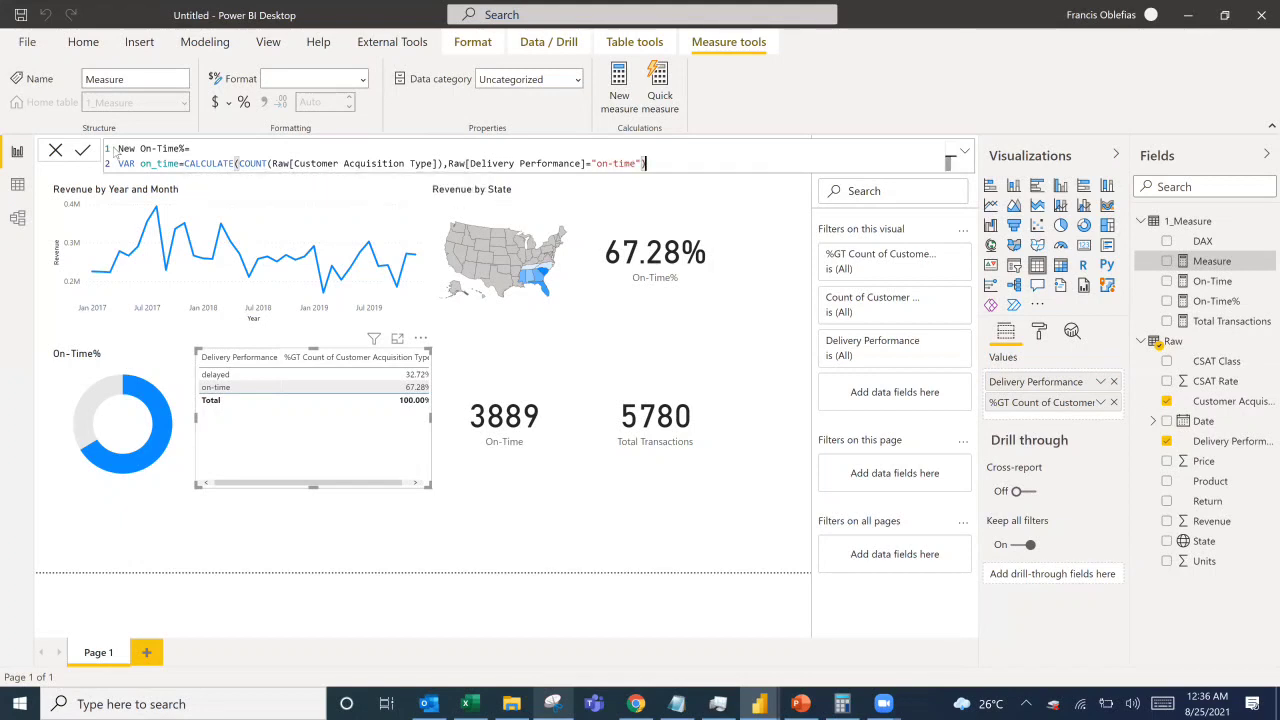
Add a second variable named total to the measure, defined as COUNT(Raw[Customer Acquisition Type]).
key("shift+Return")
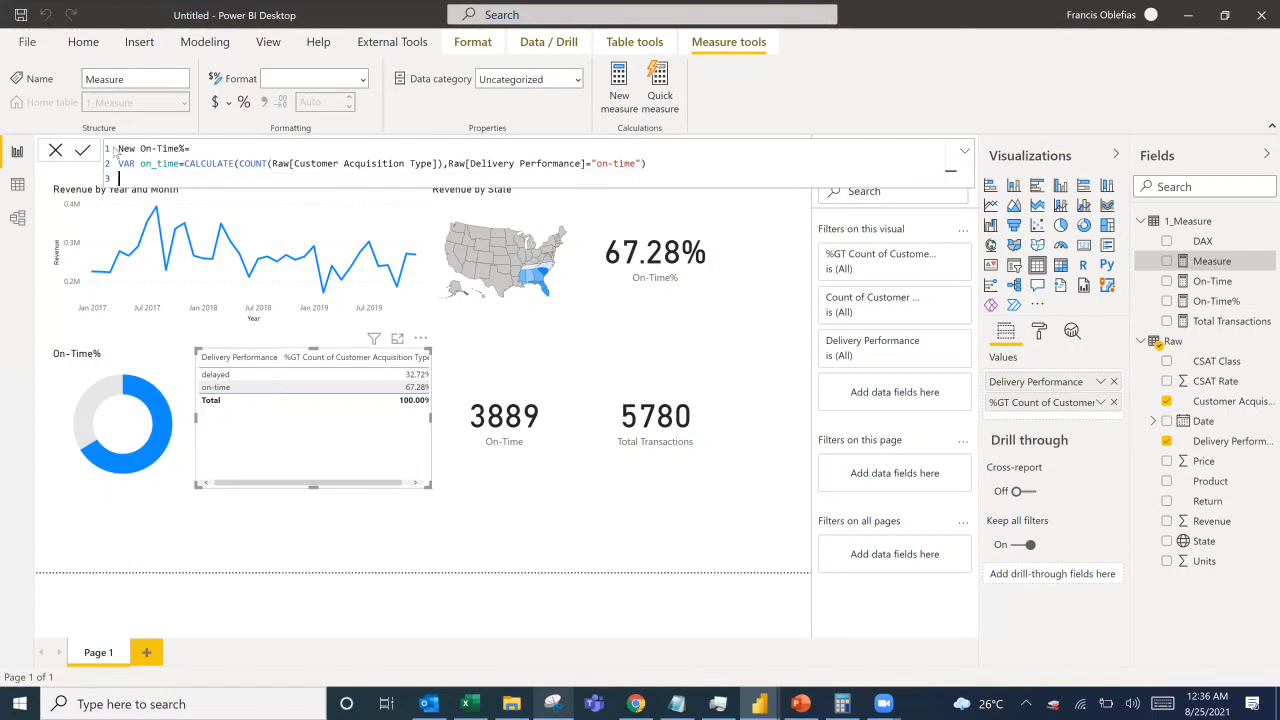
type("VAR")
type("total=COUNT(")
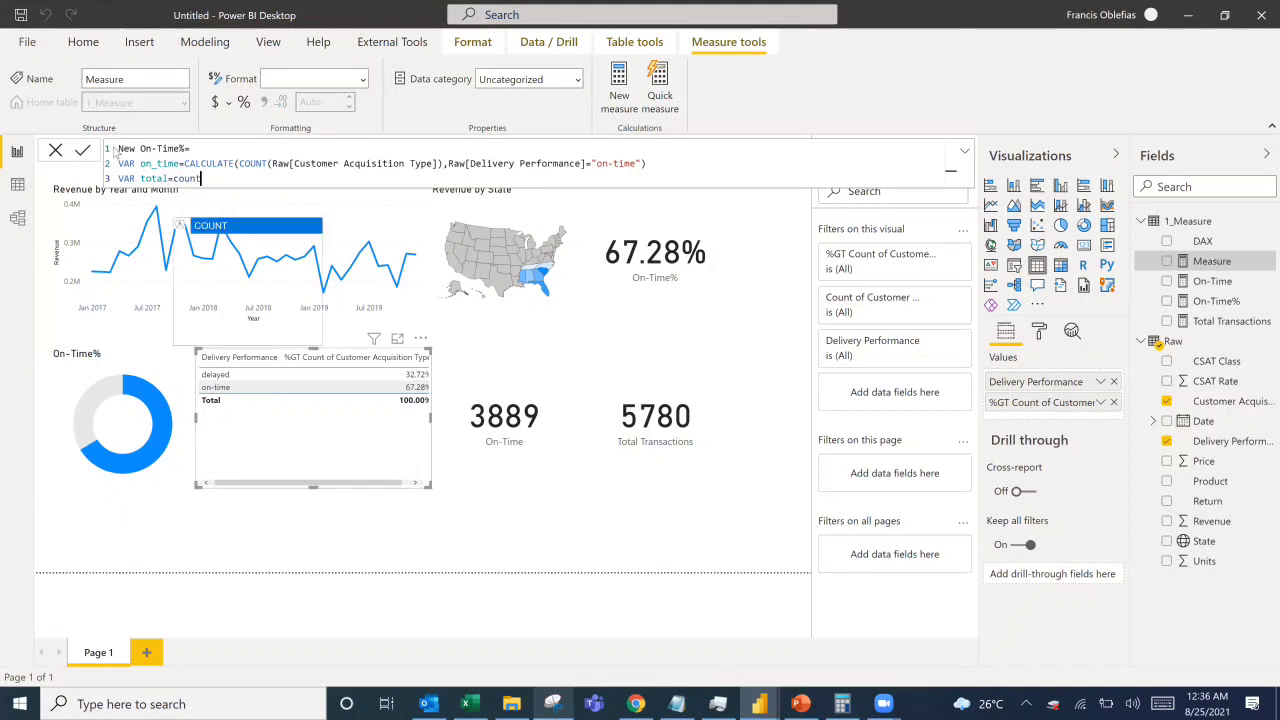
type("Raw[Customer Acquisition Type]")
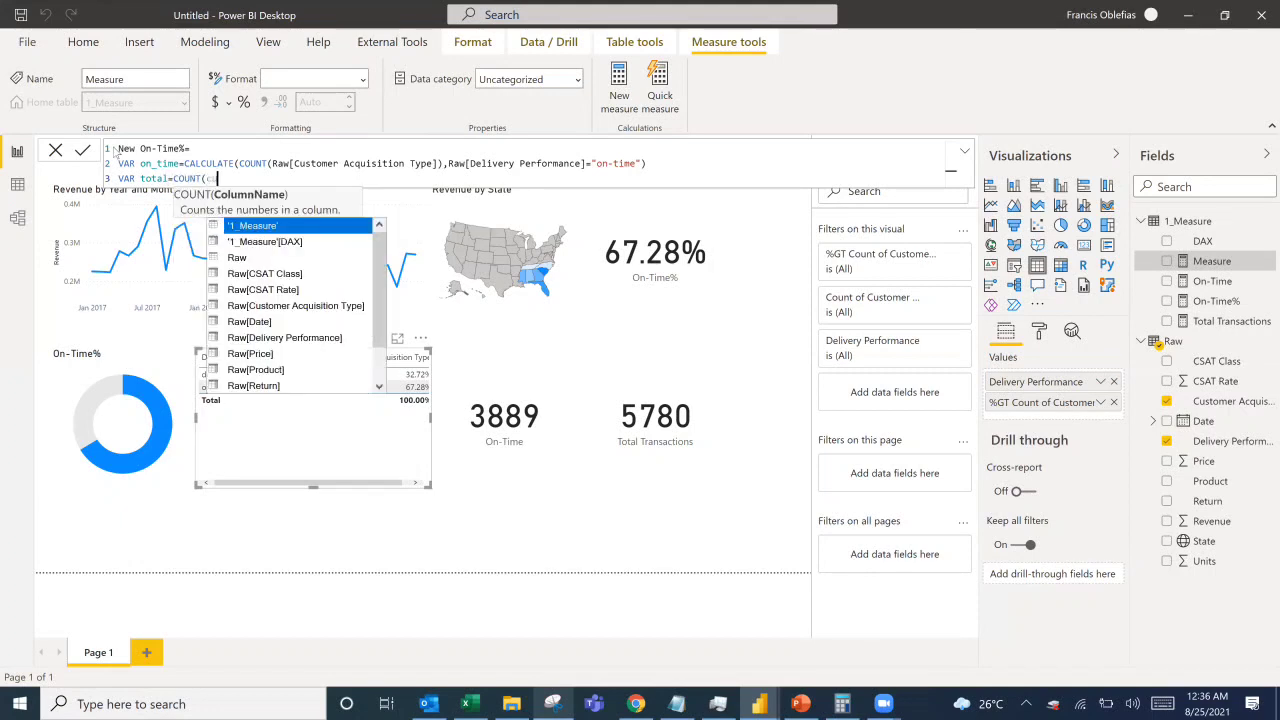
key("Tab")
type(")")
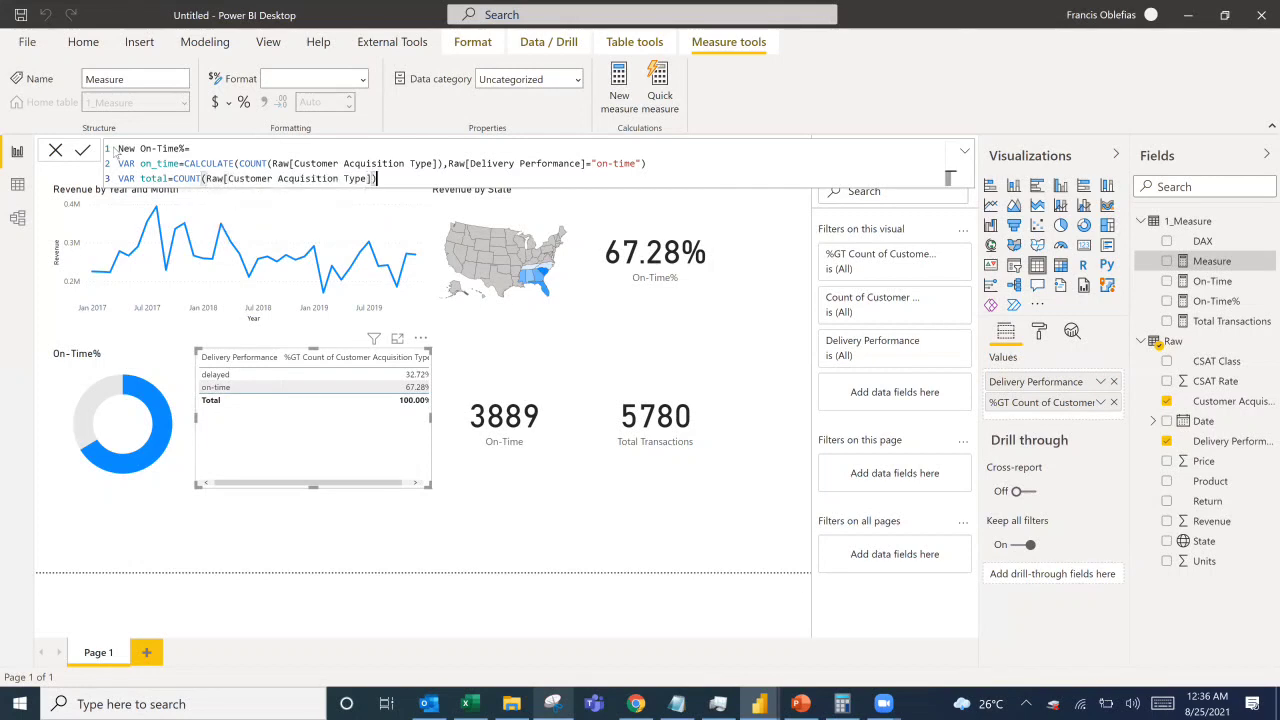
Add a RETURN statement below the variables and begin a DIVIDE function on the line after it.
key("shift+Return")
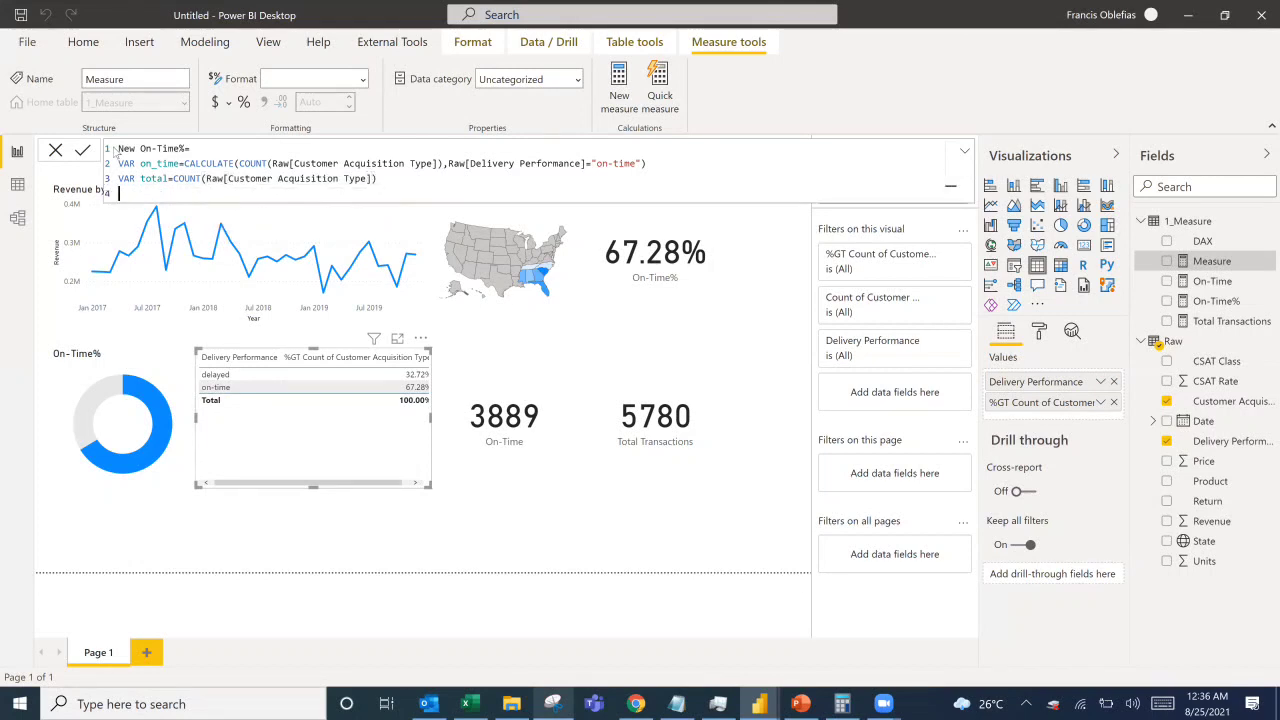
type("RETURN")
key("shift+Return")
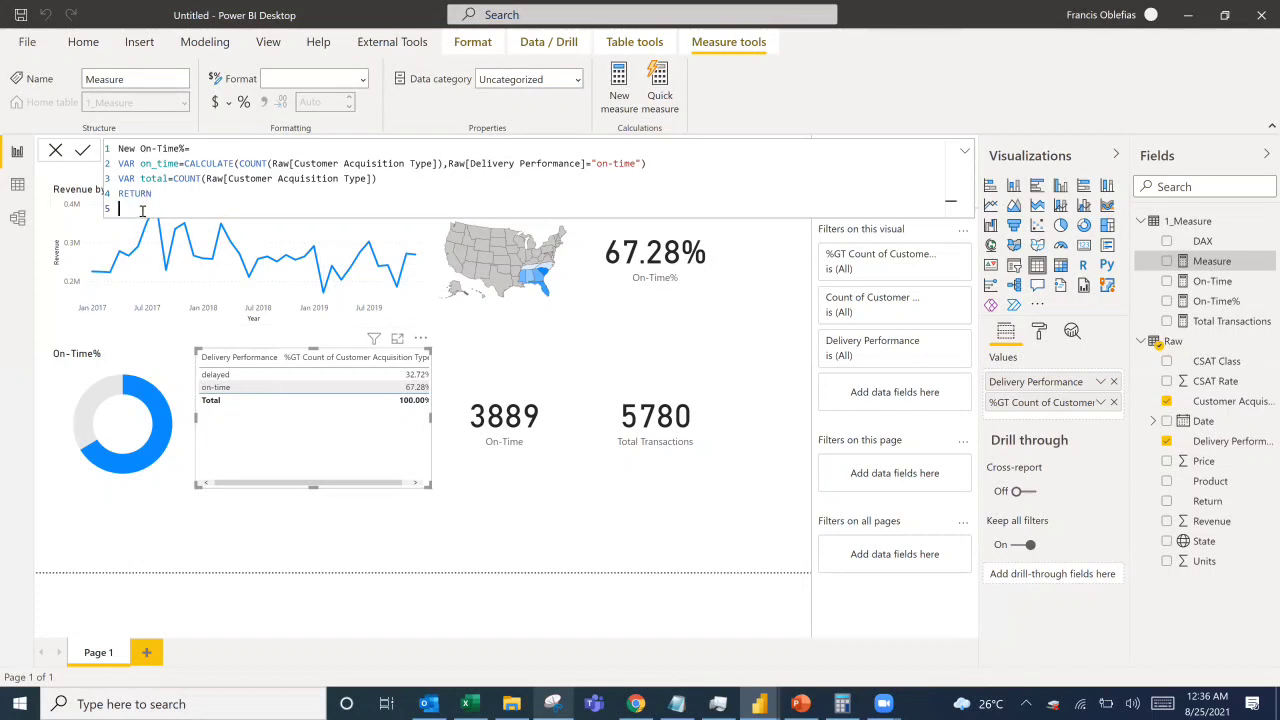
type("divi")
key("Tab")
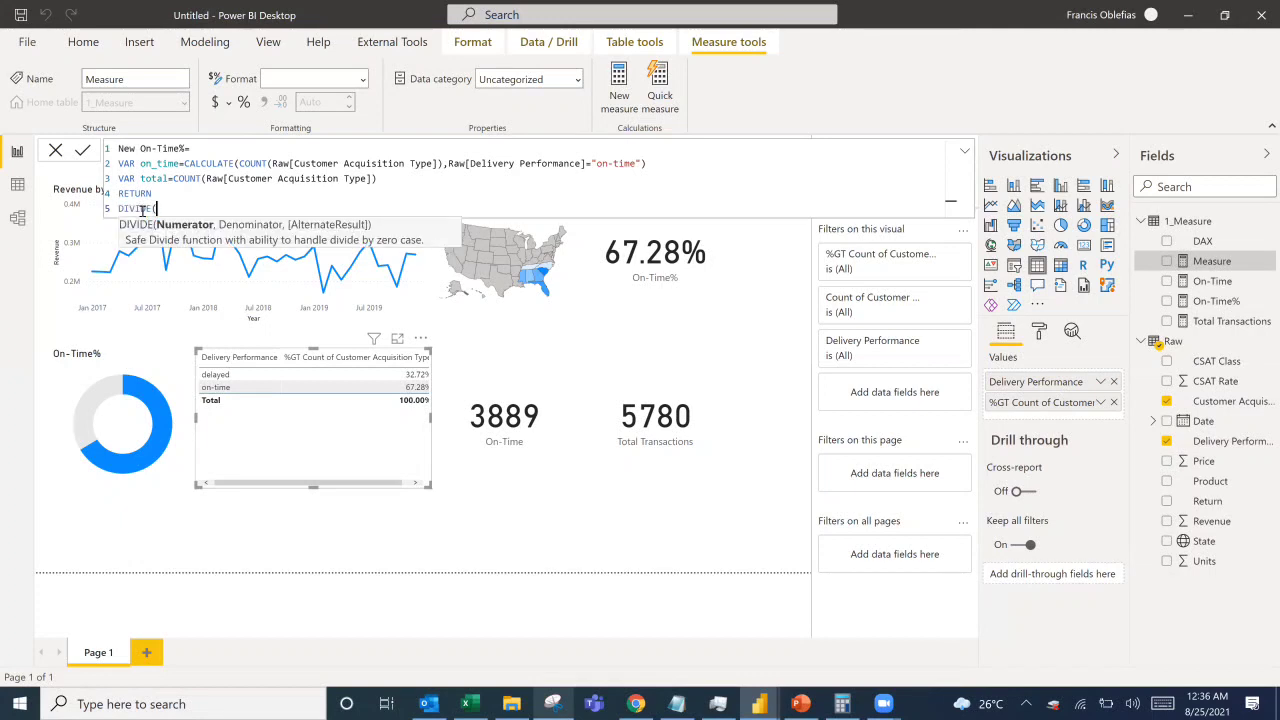
Enter the on_time variable as the numerator and the total variable as the denominator of the DIVIDE function.
type("on")
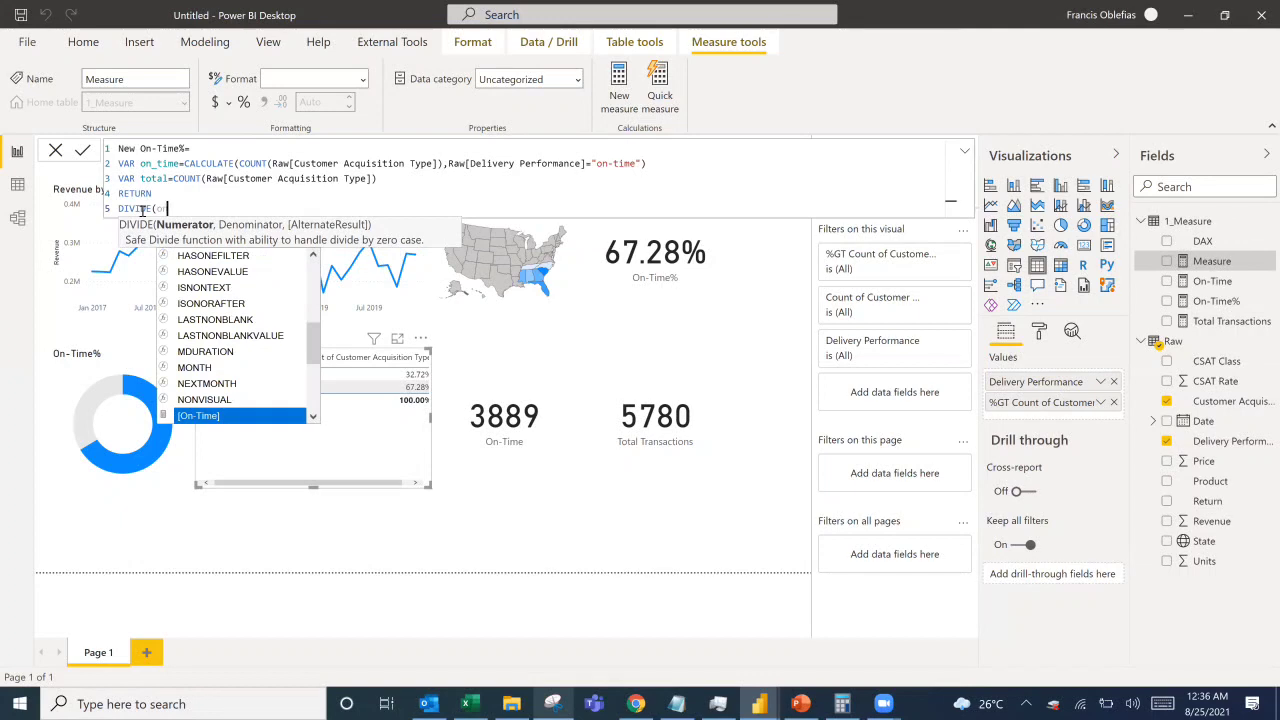
key("Tab")
key("BackSpace")
key("BackSpace")
key("BackSpace")
key("BackSpace")
key("BackSpace")
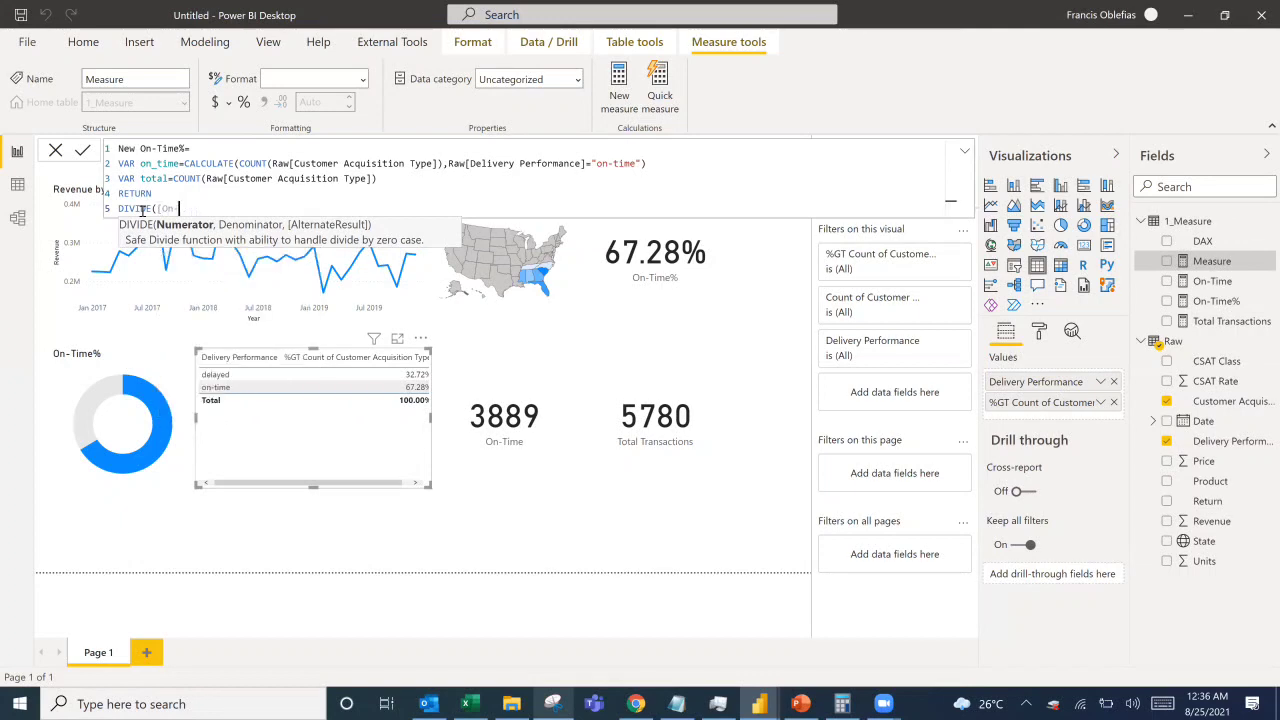
key("BackSpace")
key("BackSpace")
key("BackSpace")
key("BackSpace")
type("on_")
key("Tab")
key("BackSpace")
type("e,total")
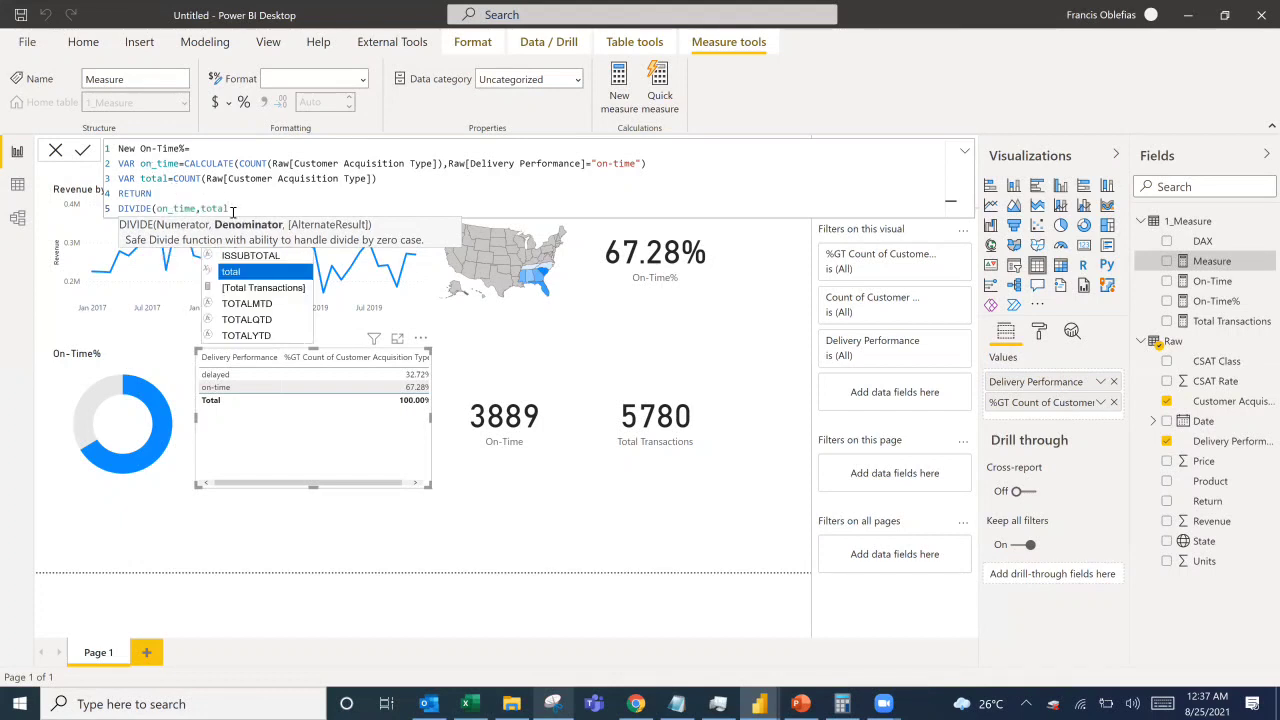
key("Escape")
type(")")
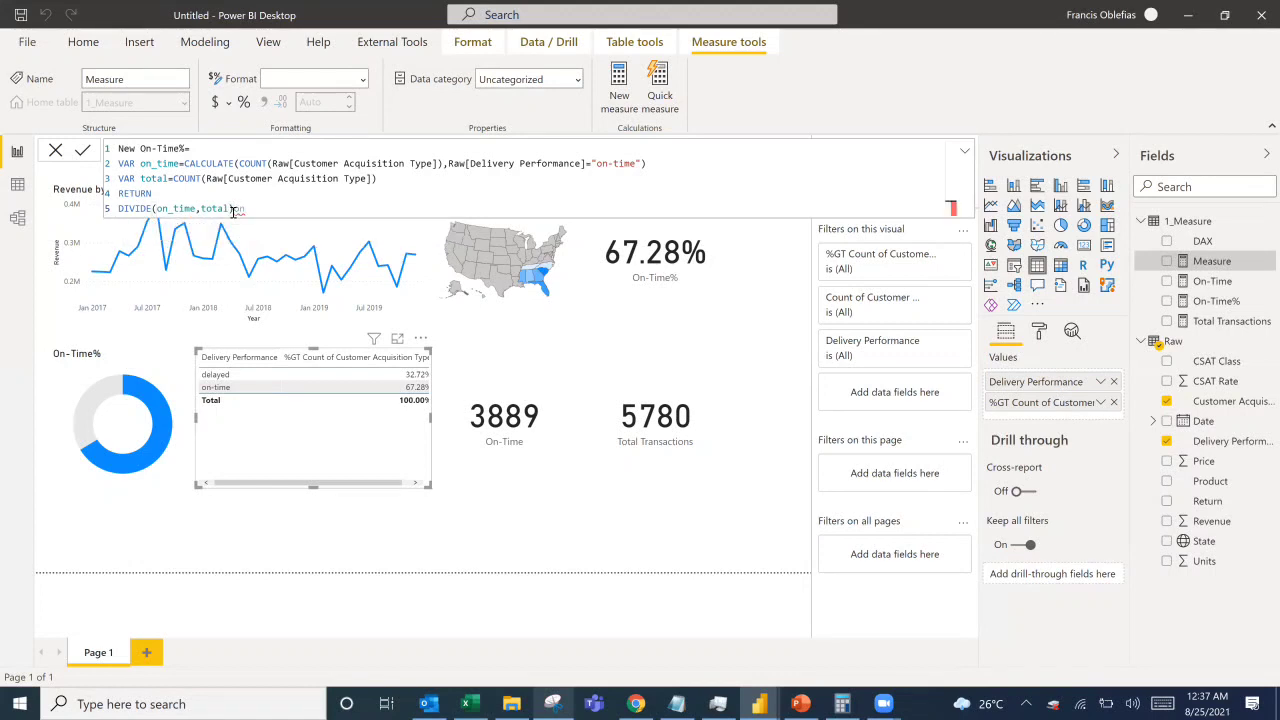
key("BackSpace")
key("BackSpace")
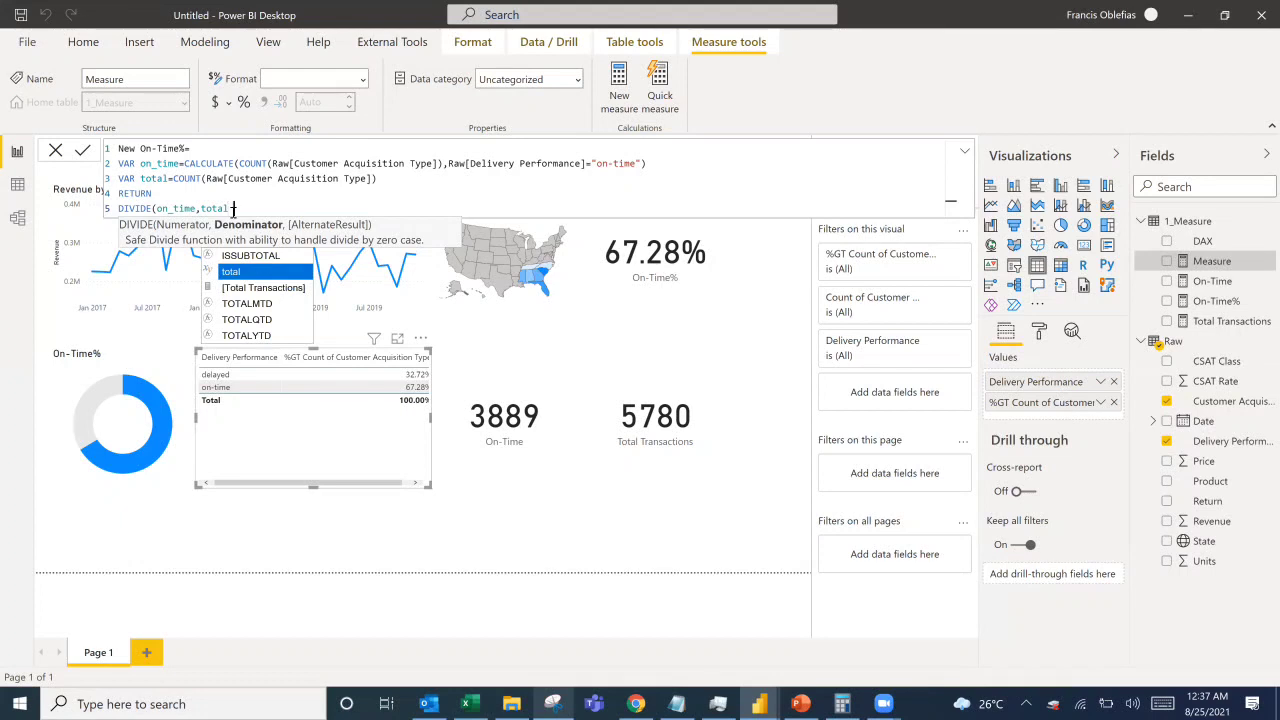
type(")")
key("BackSpace")
key("BackSpace")
key("BackSpace")
key("BackSpace")
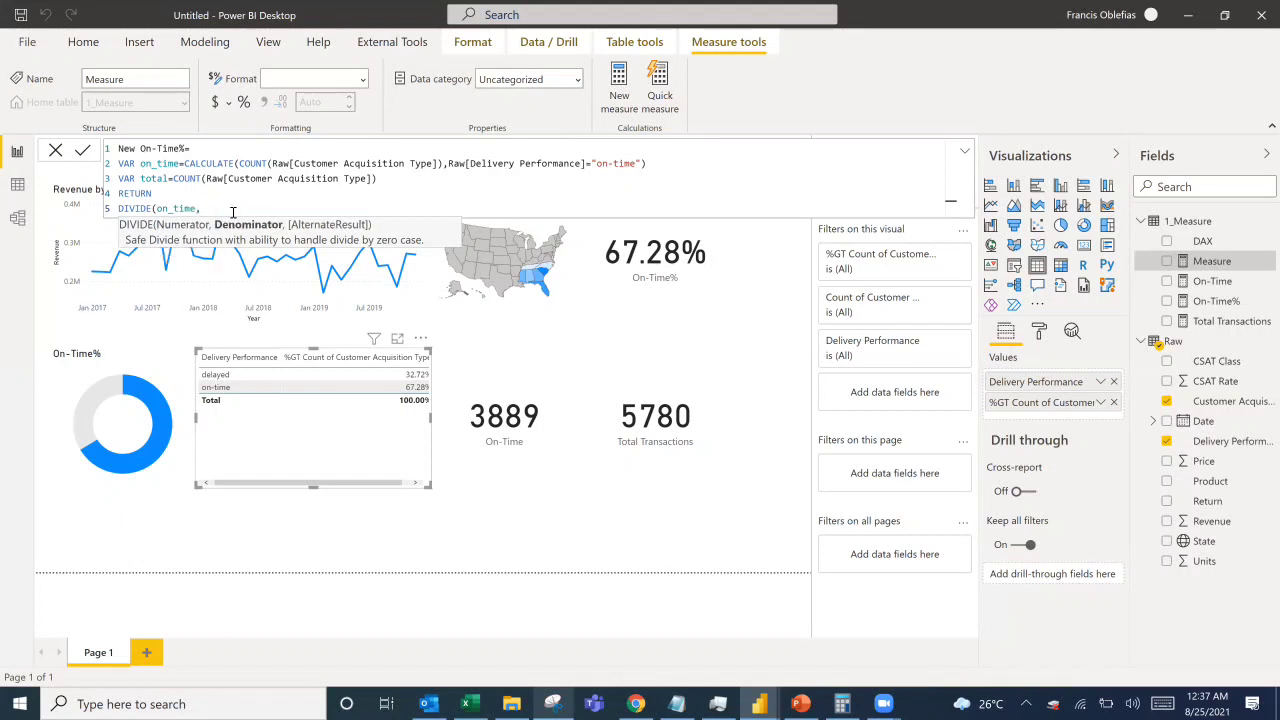
type("on")
key("BackSpace")
key("BackSpace")
key("BackSpace")
type("on")
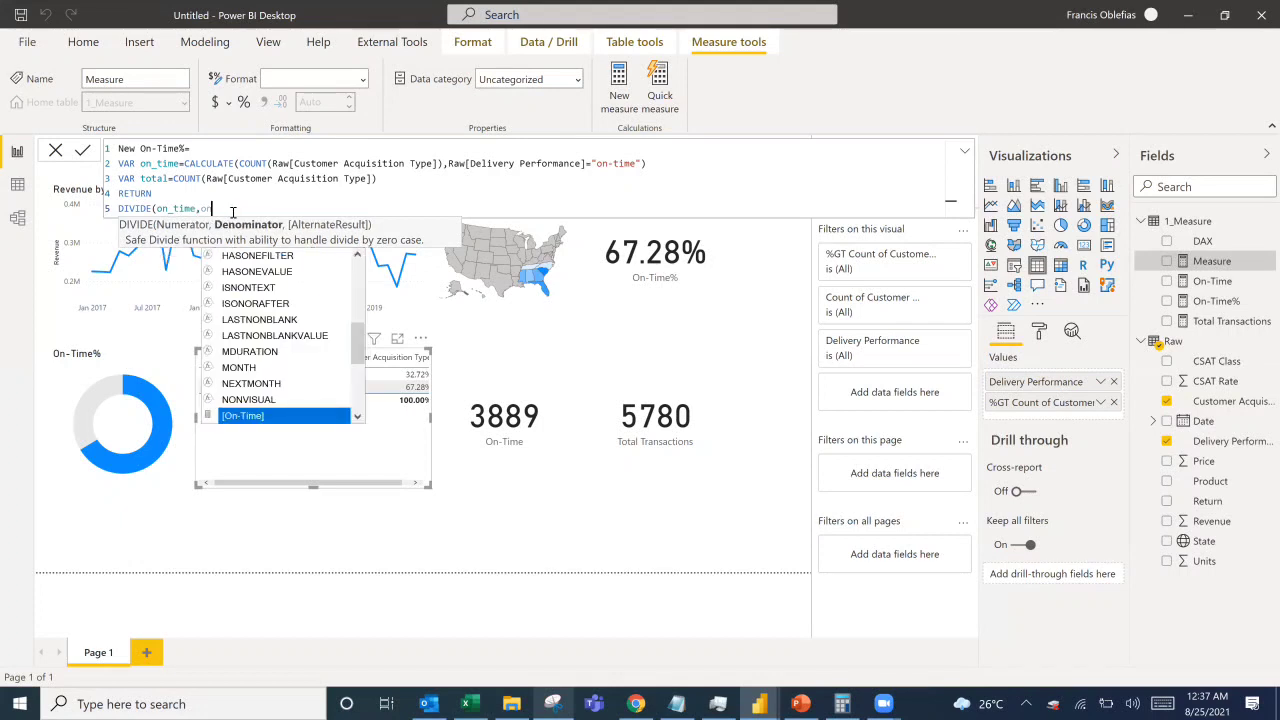
type("-t")
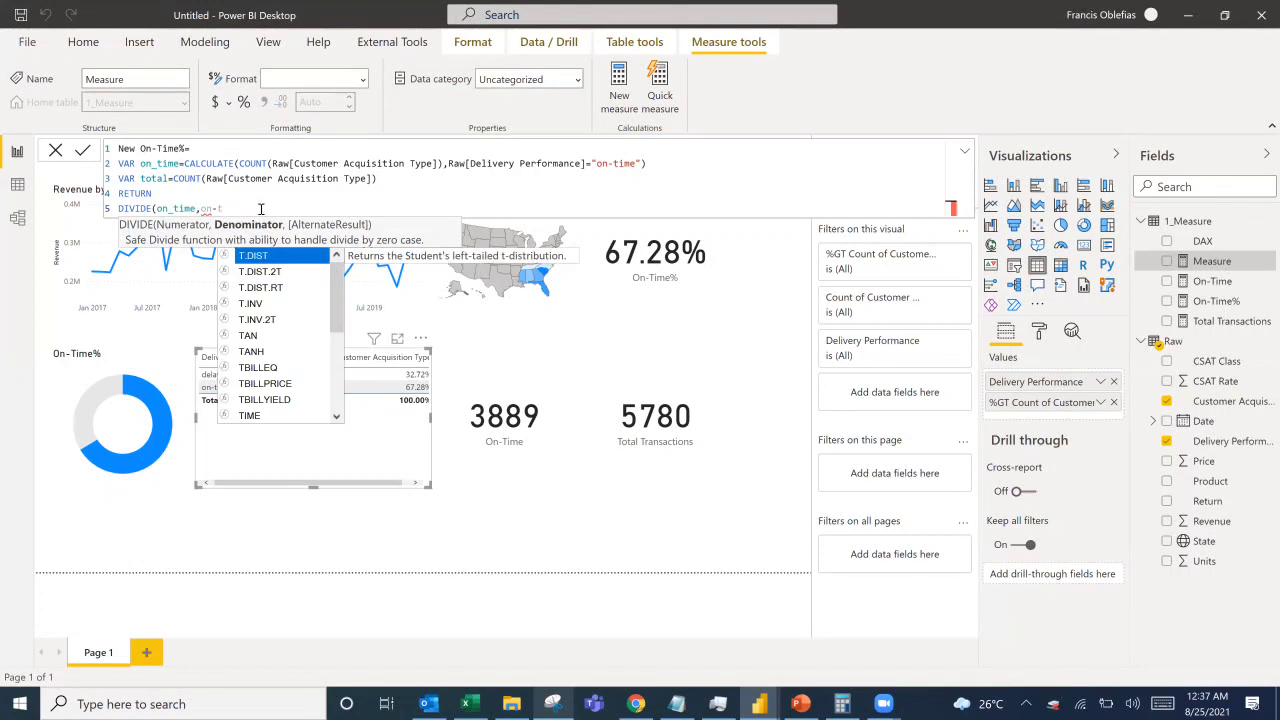
key("Escape")
key("BackSpace")
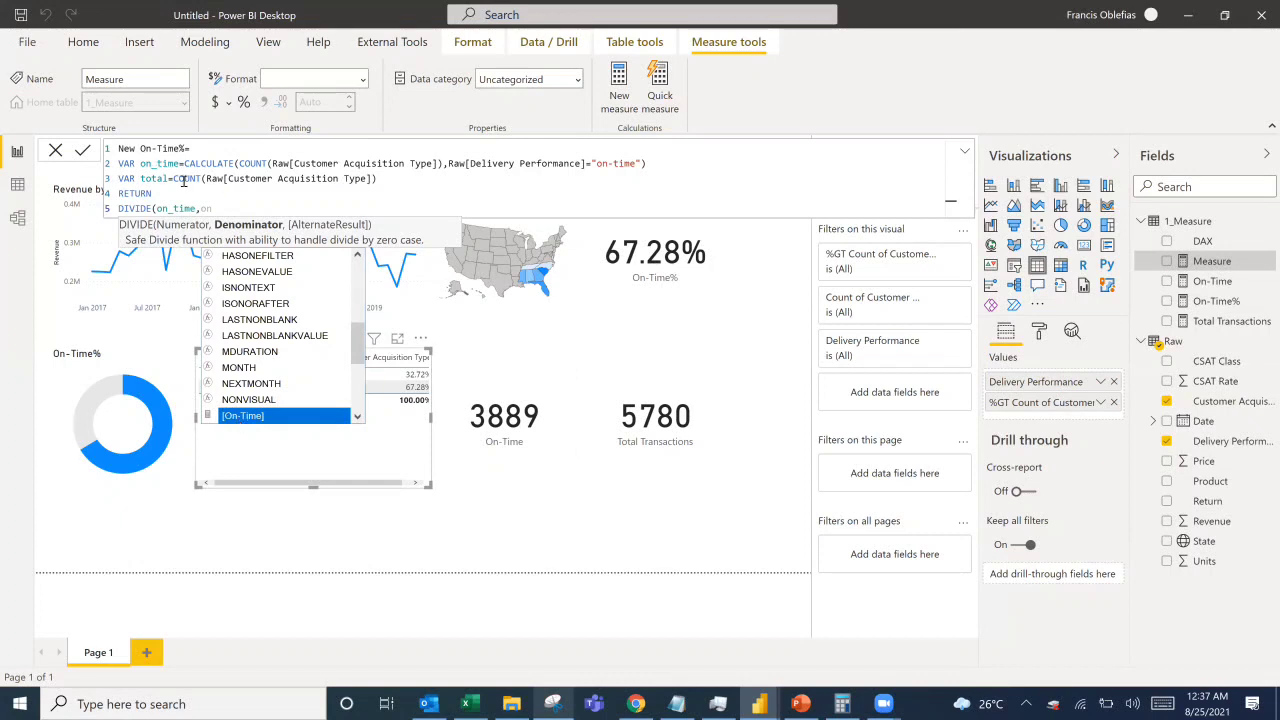
key("BackSpace")
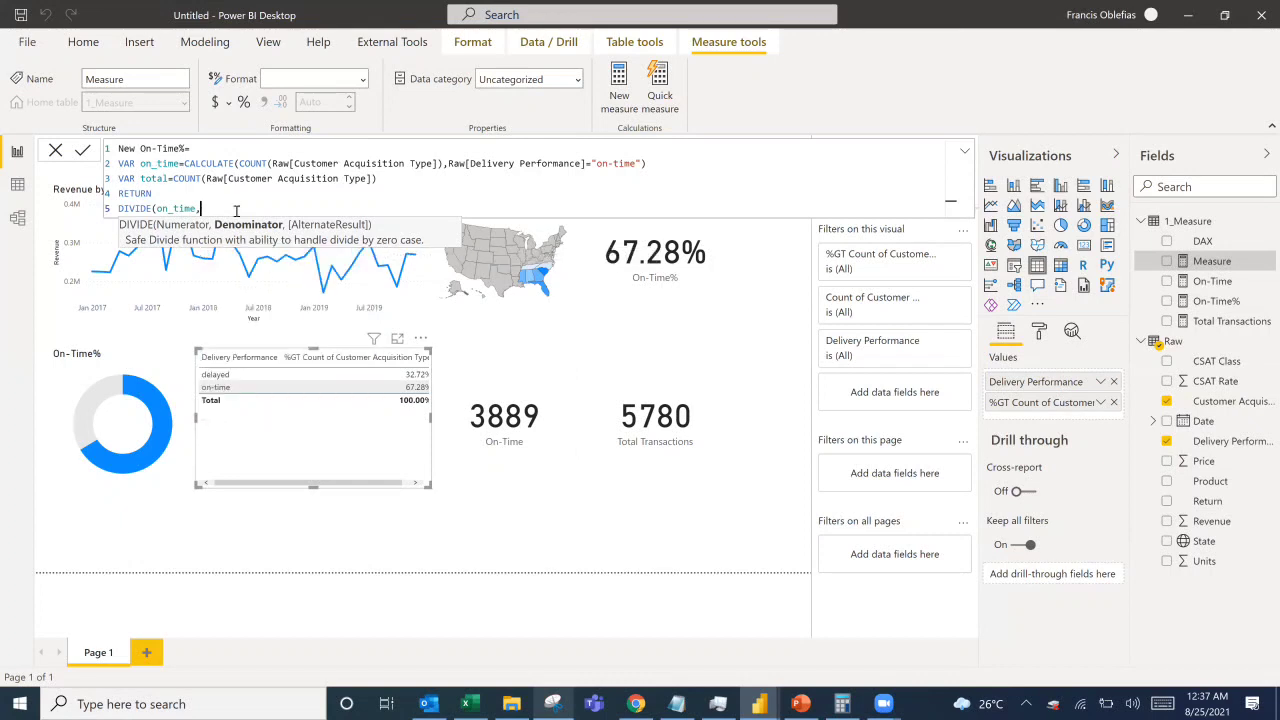
Complete the DIVIDE function with total as its denominator and commit the New On-Time% measure.
type("total")
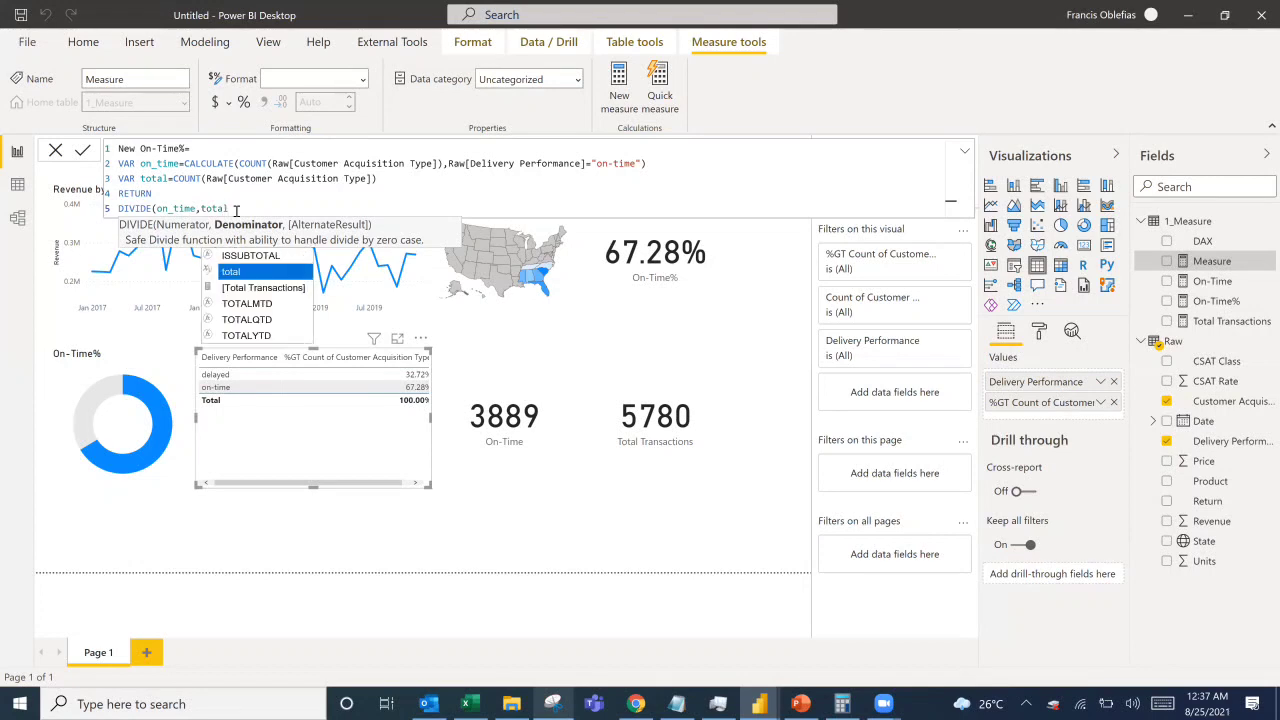
key("Tab")
type(")")
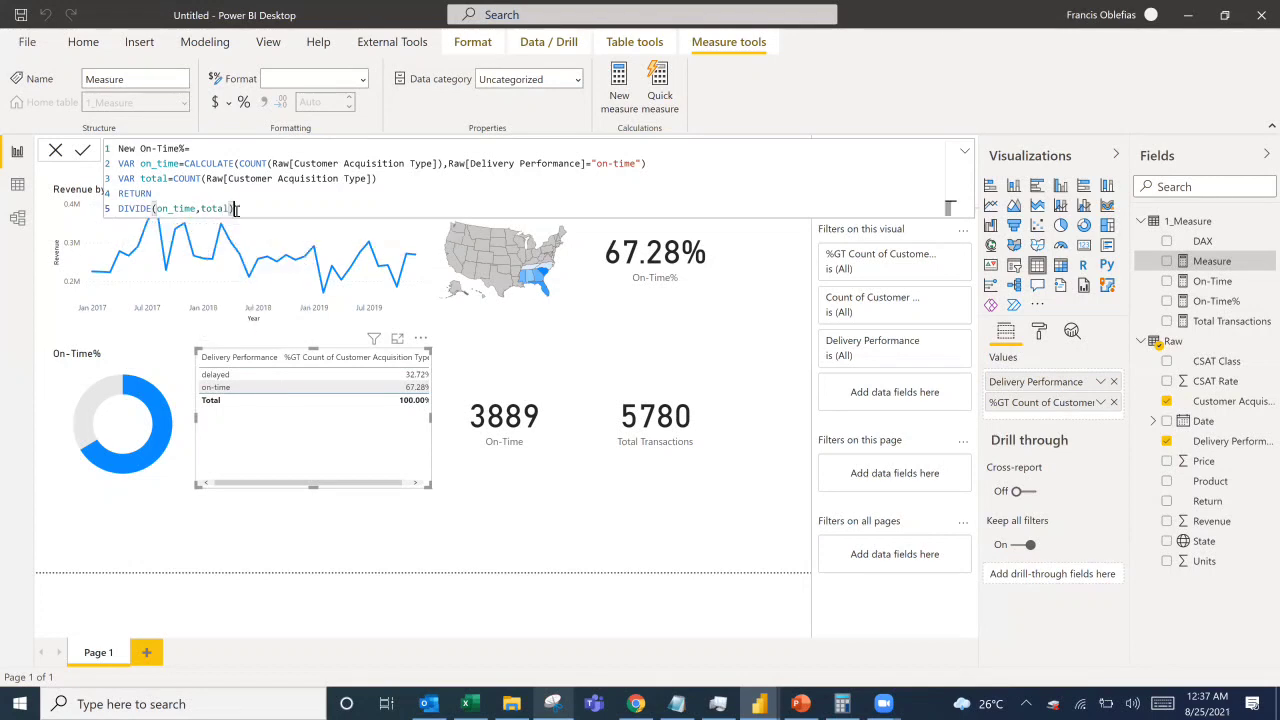
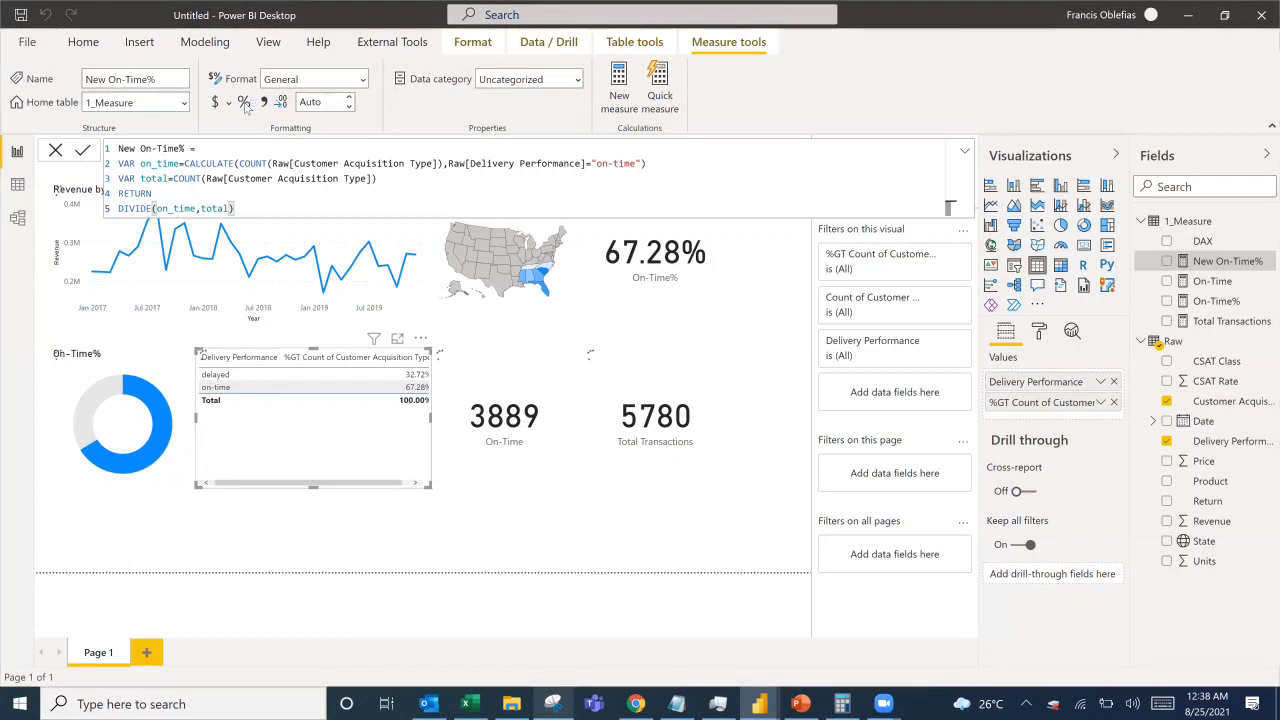
Format the New On-Time% measure as a percentage and put it in the card in place of Total Transactions.
left_click(246, 106)
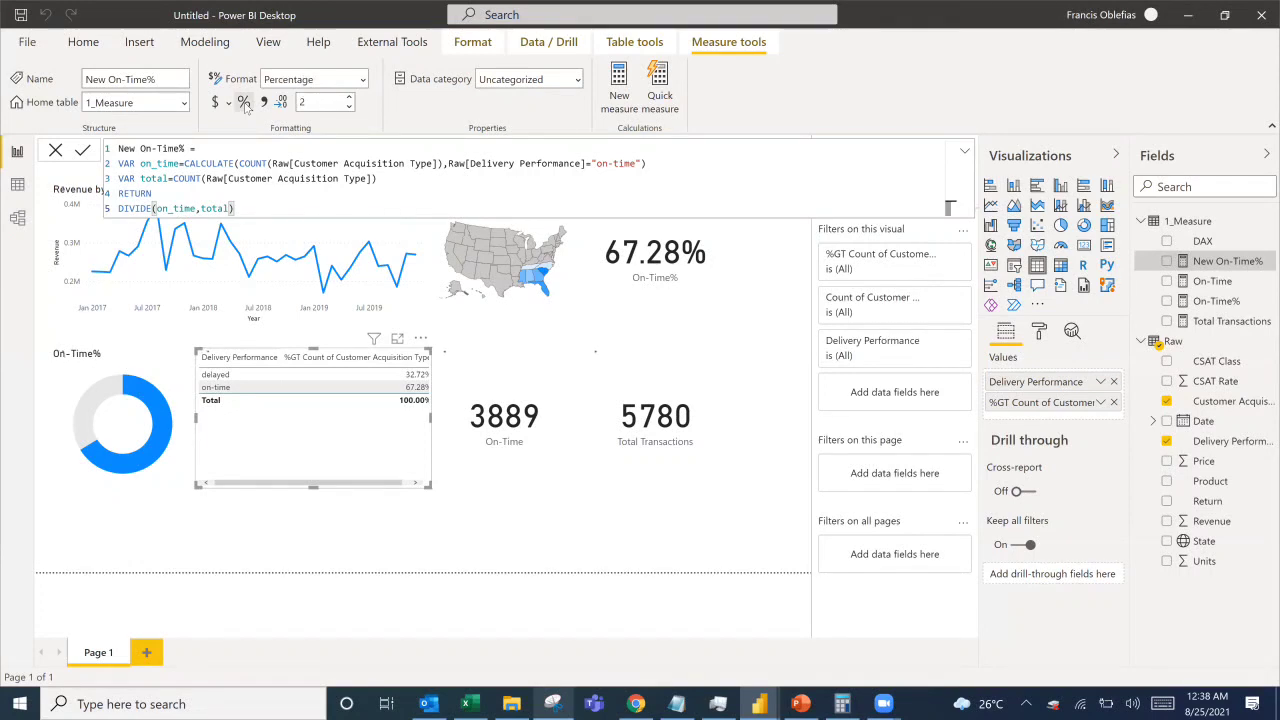
left_click(632, 376)
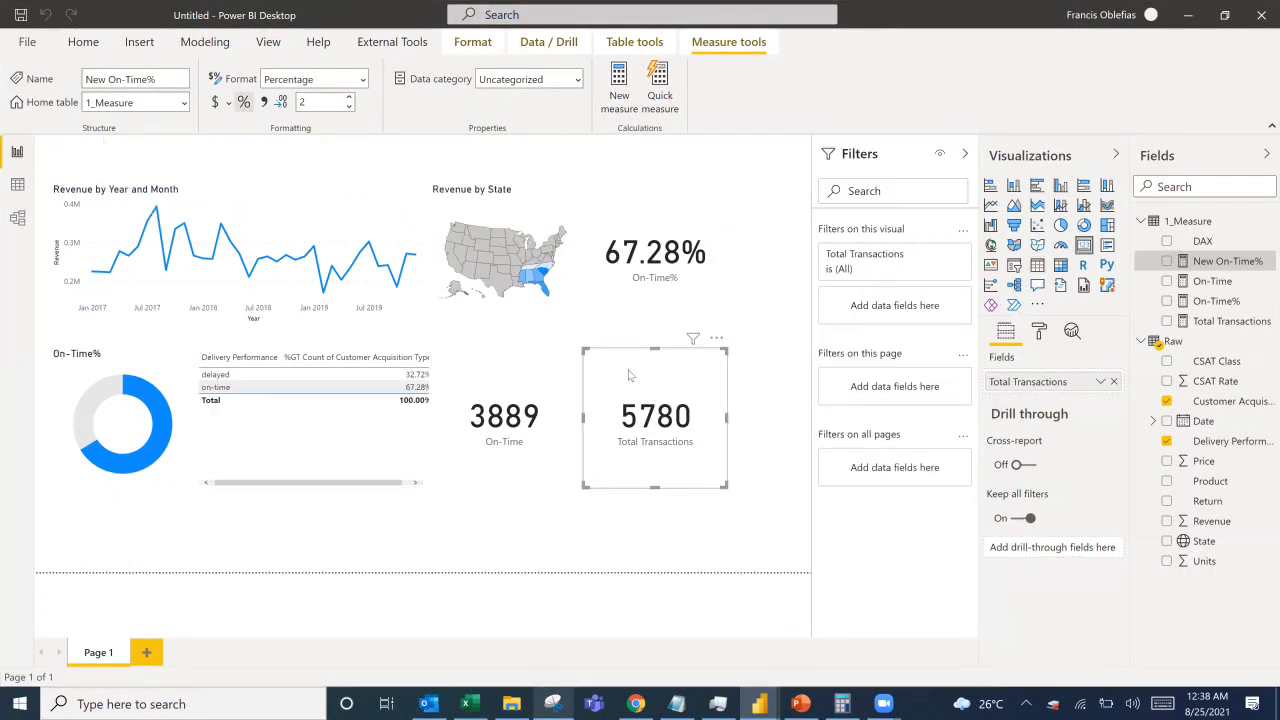
left_click(1210, 262)
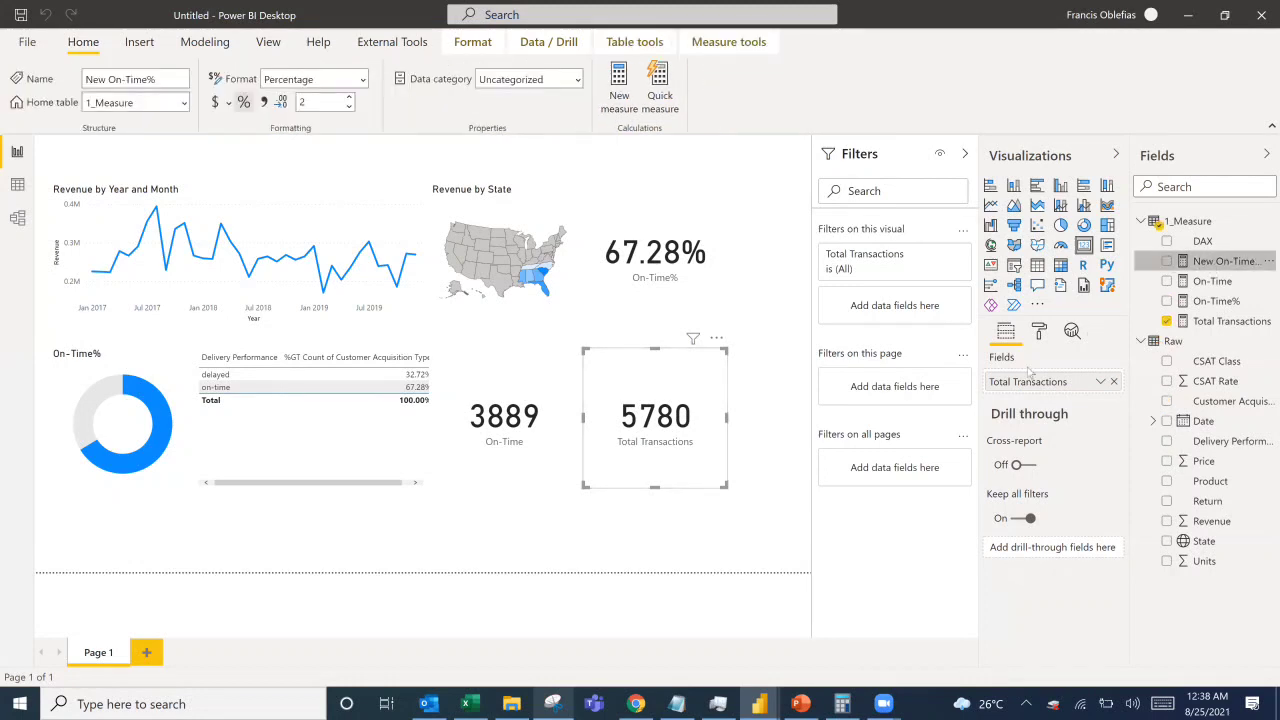
left_click_drag(1046, 364, 1040, 381)
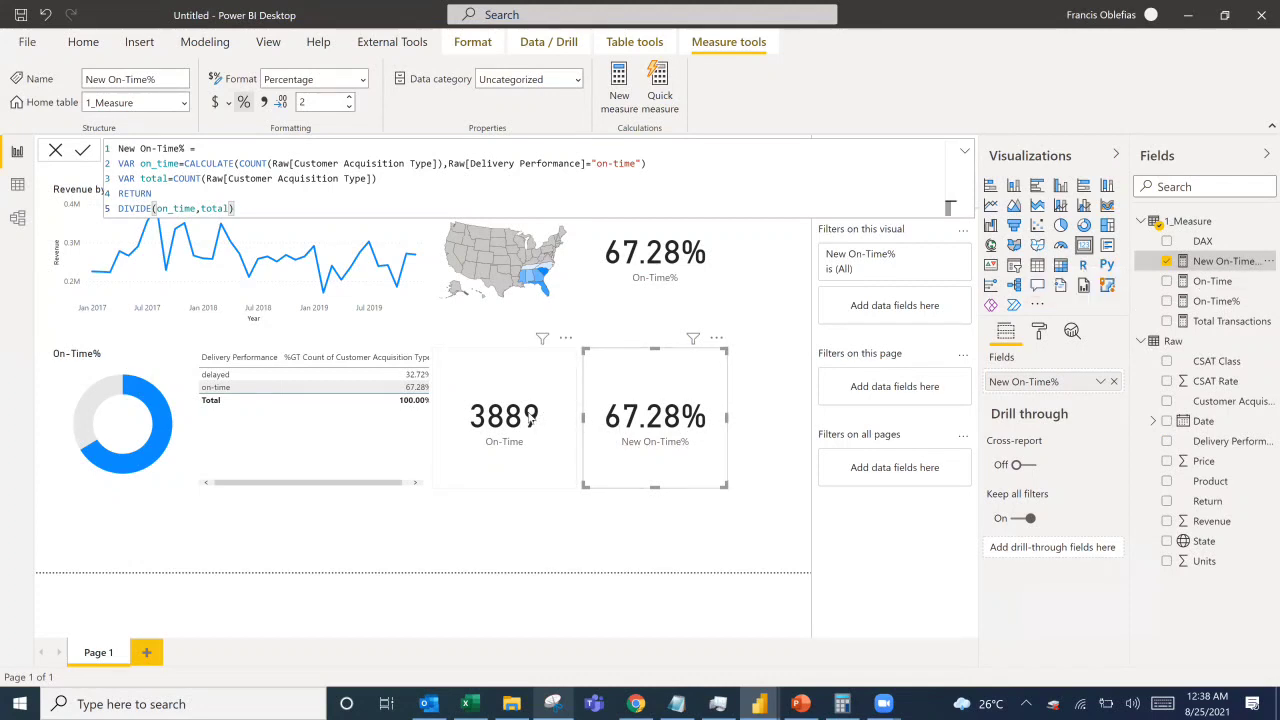
Delete the On-Time and On-Time% cards, and move the New On-Time% card between the donut chart and the Delivery Performance table.
left_click(668, 258)
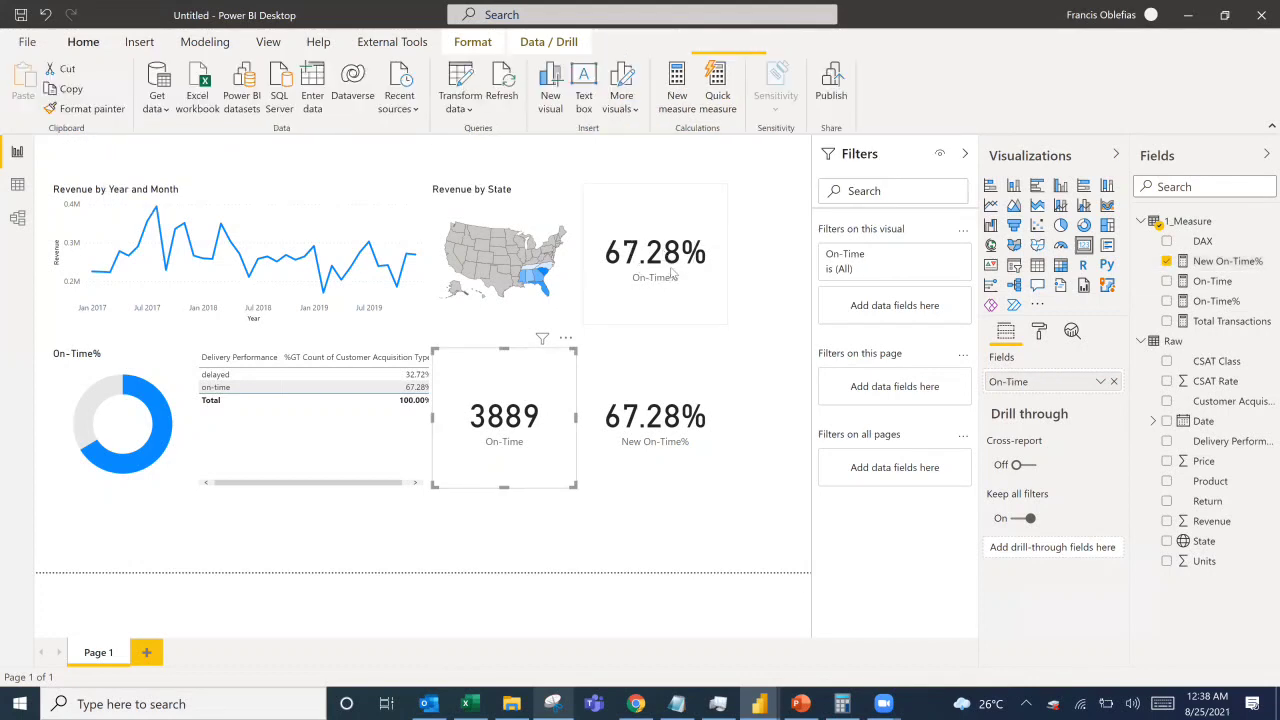
key("Delete")
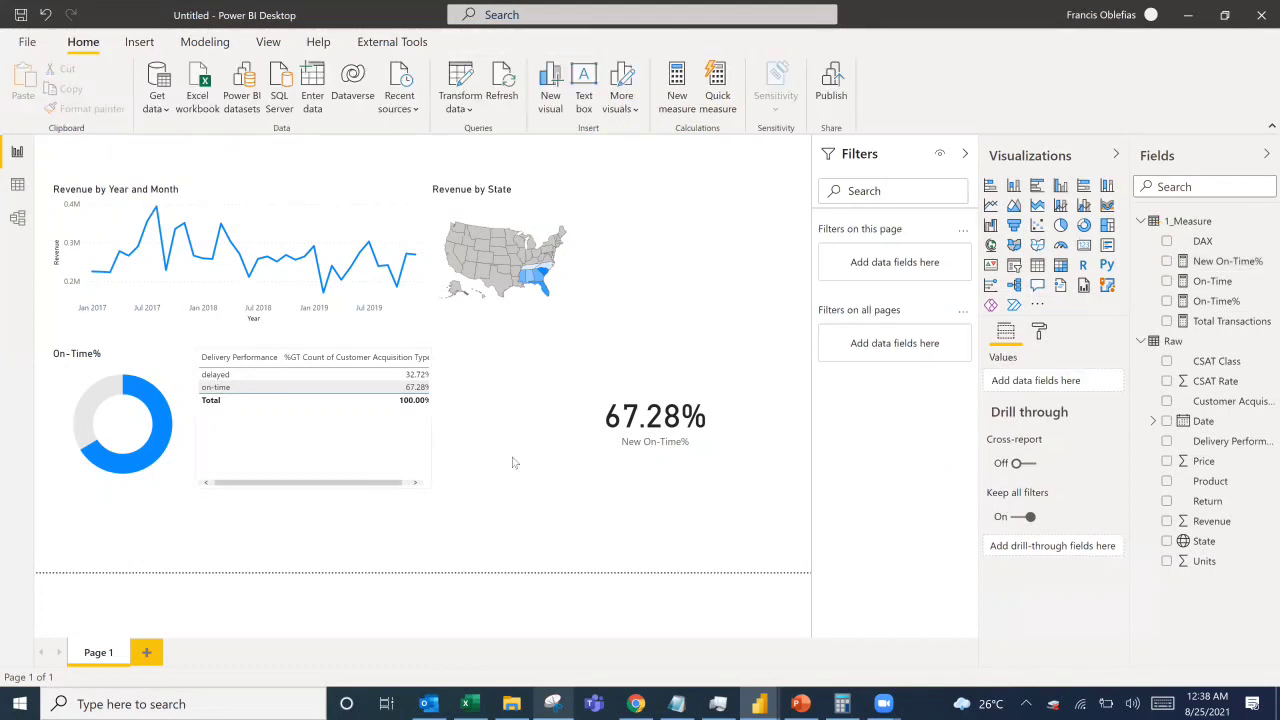
left_click_drag(606, 471, 526, 460)
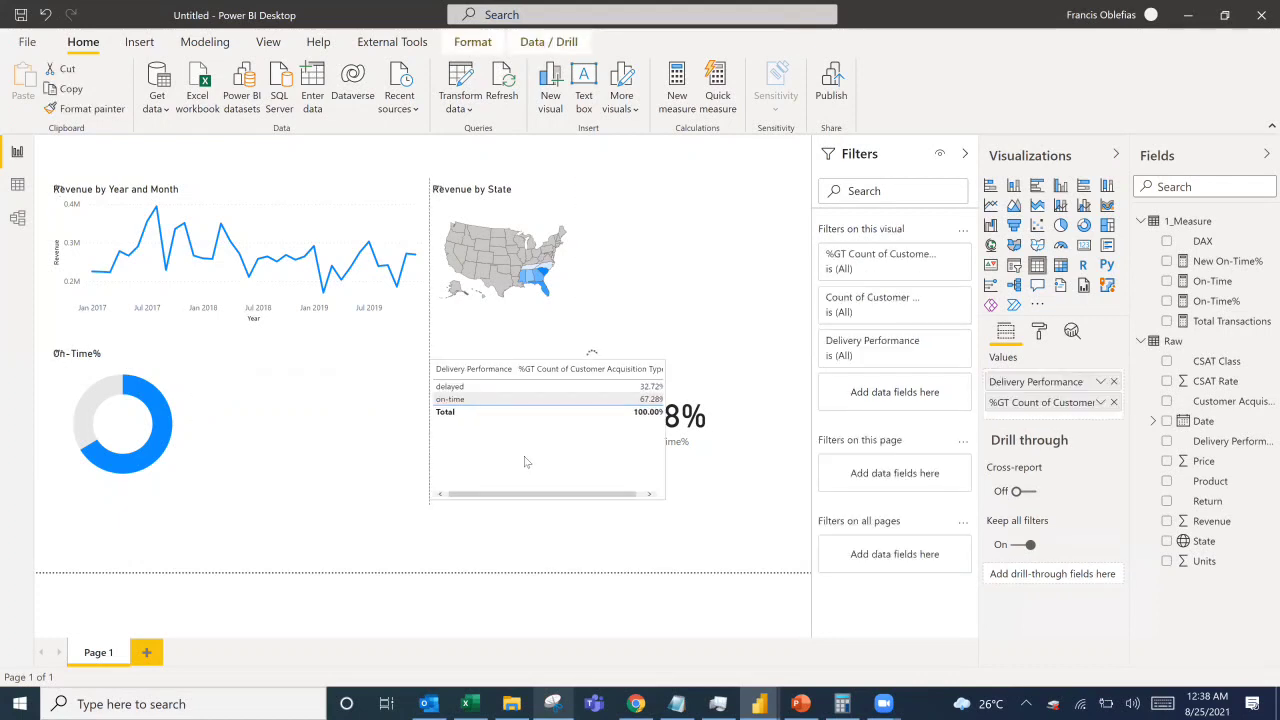
left_click(670, 468)
left_click_drag(687, 465, 325, 457)
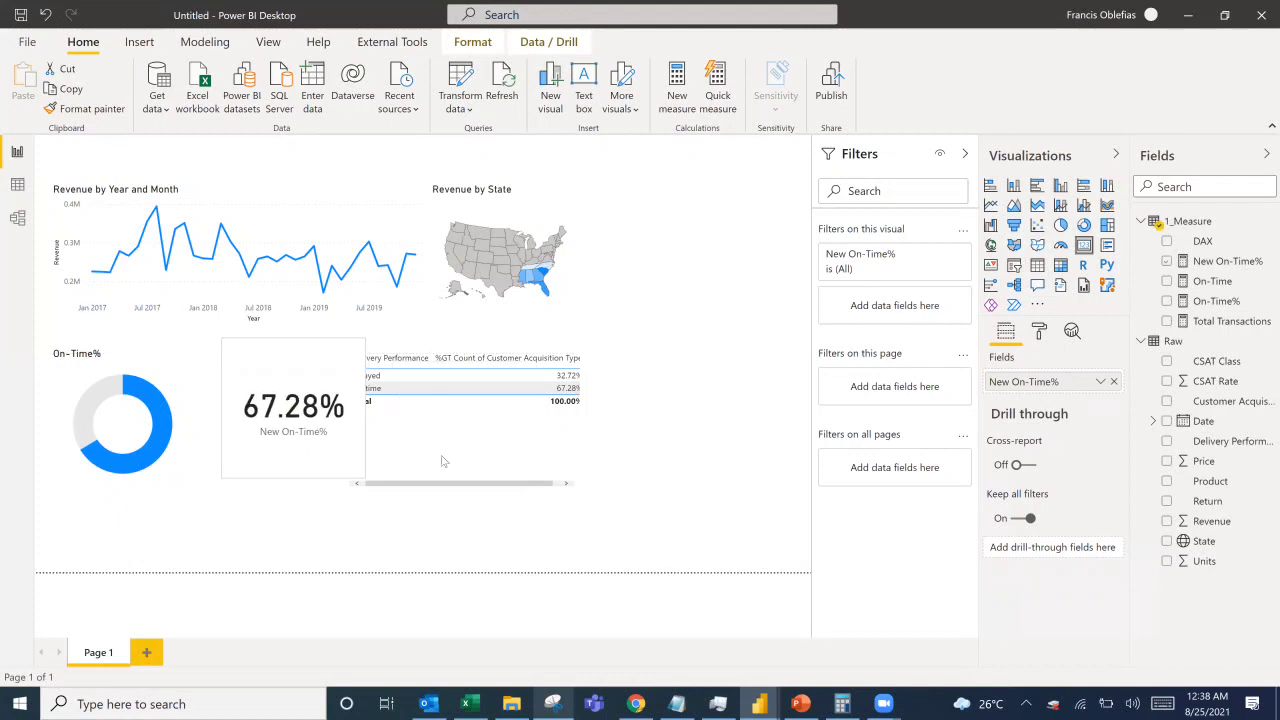
left_click_drag(702, 465, 745, 457)
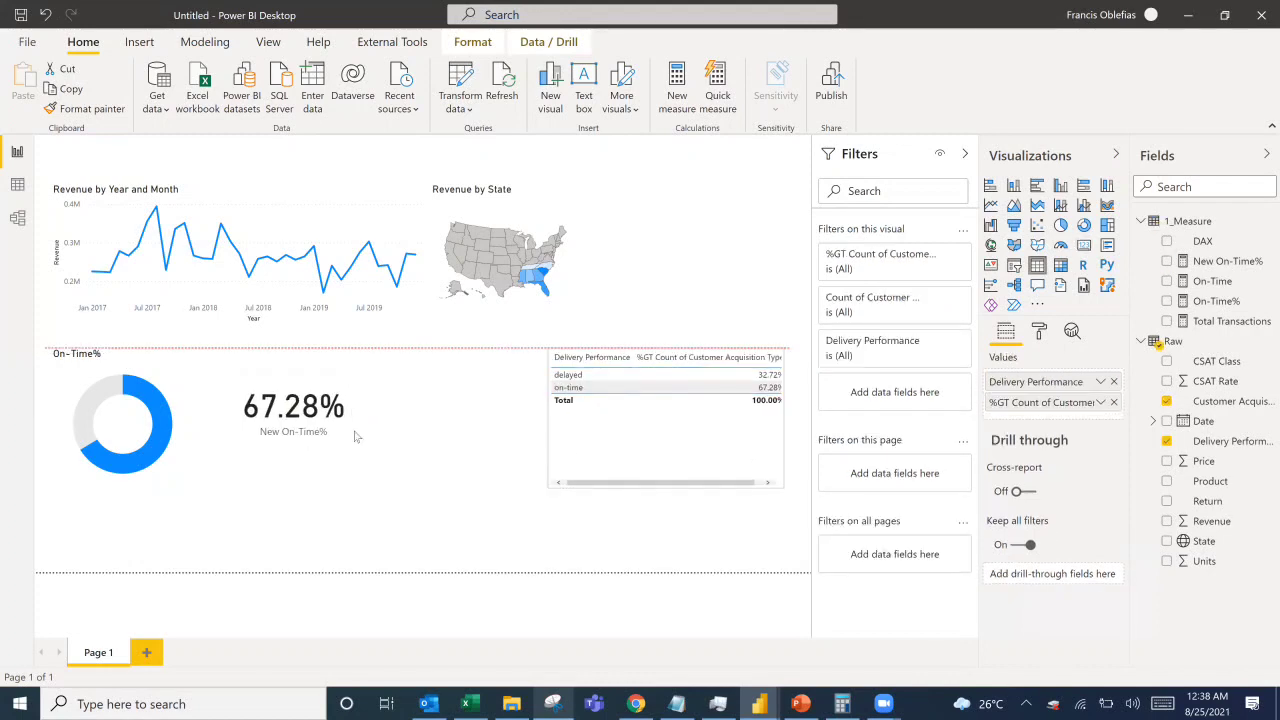
Turn off the category label of the New On-Time% card.
left_click(296, 415)
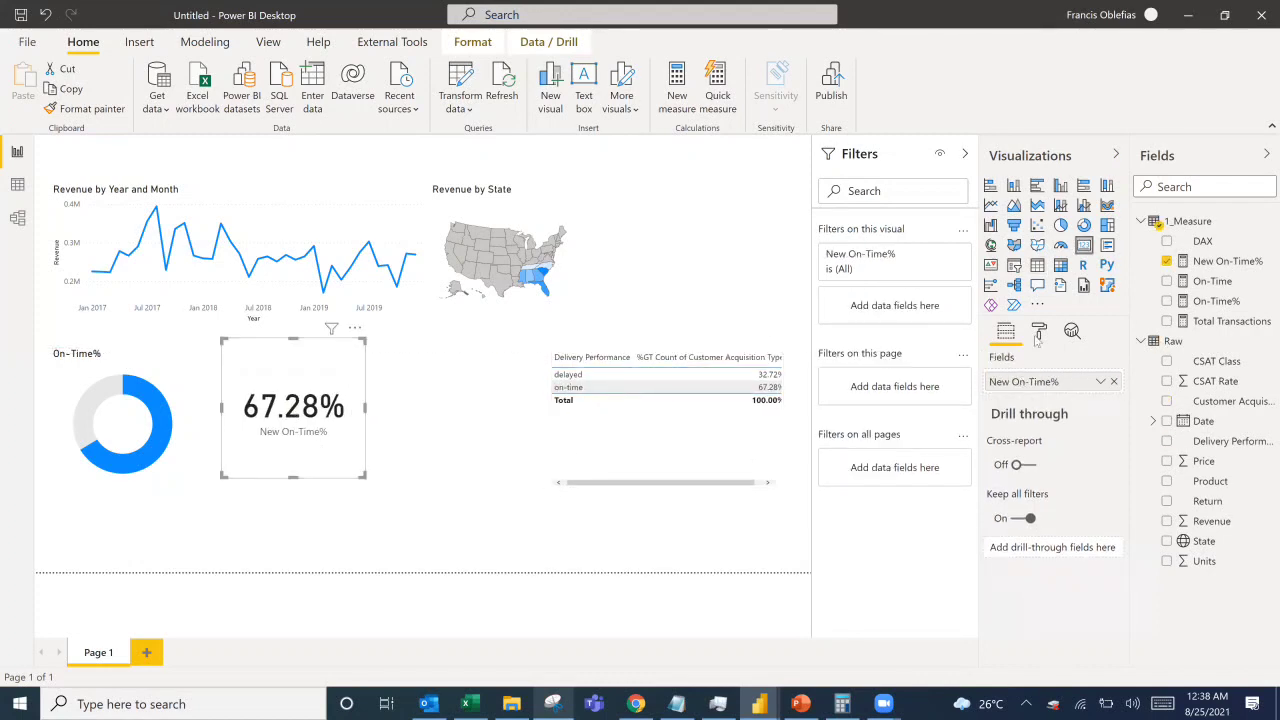
left_click(1038, 336)
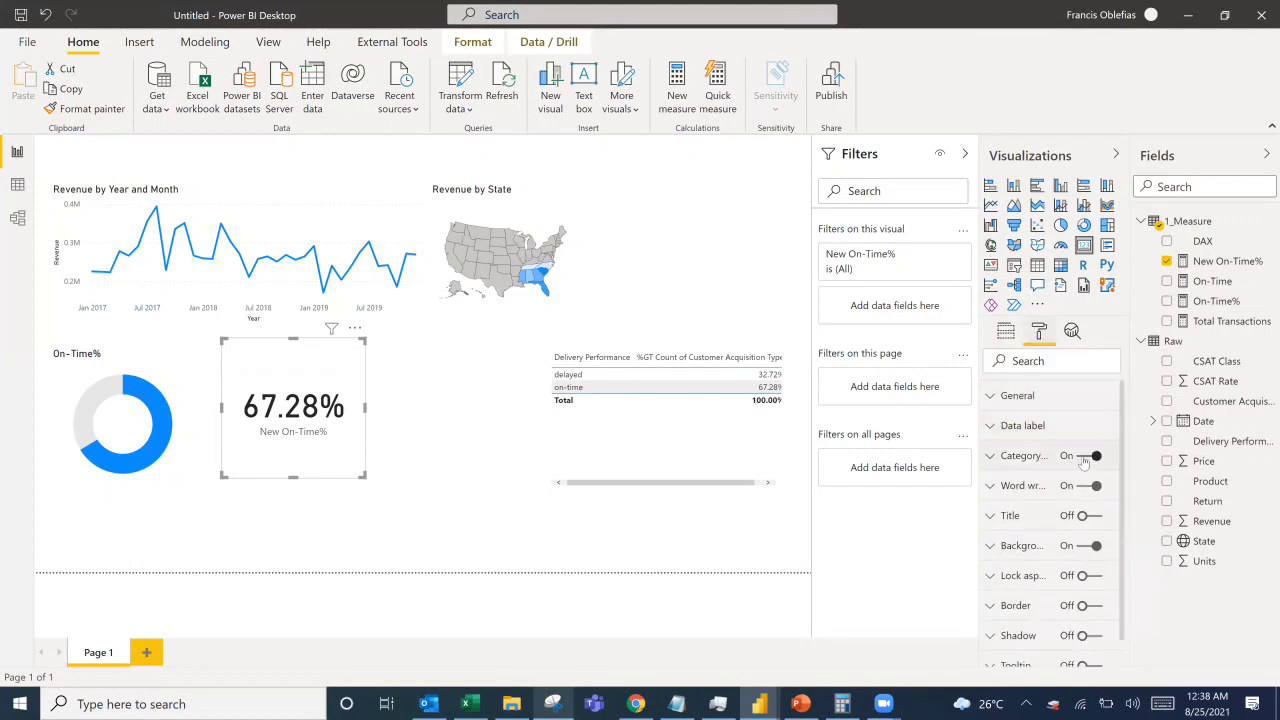
left_click(1081, 458)
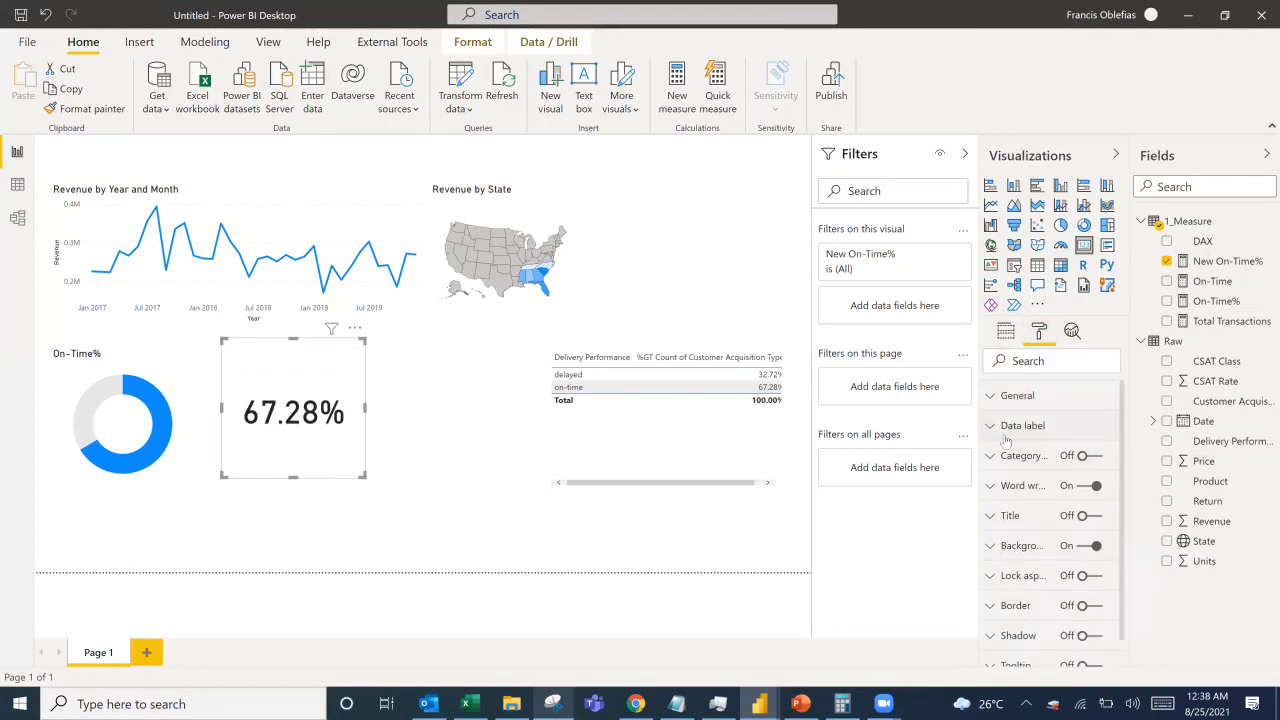
Set the data label text size of the New On-Time% card to 25 pt.
left_click(1012, 428)
scroll(1020, 543, "down", 1)
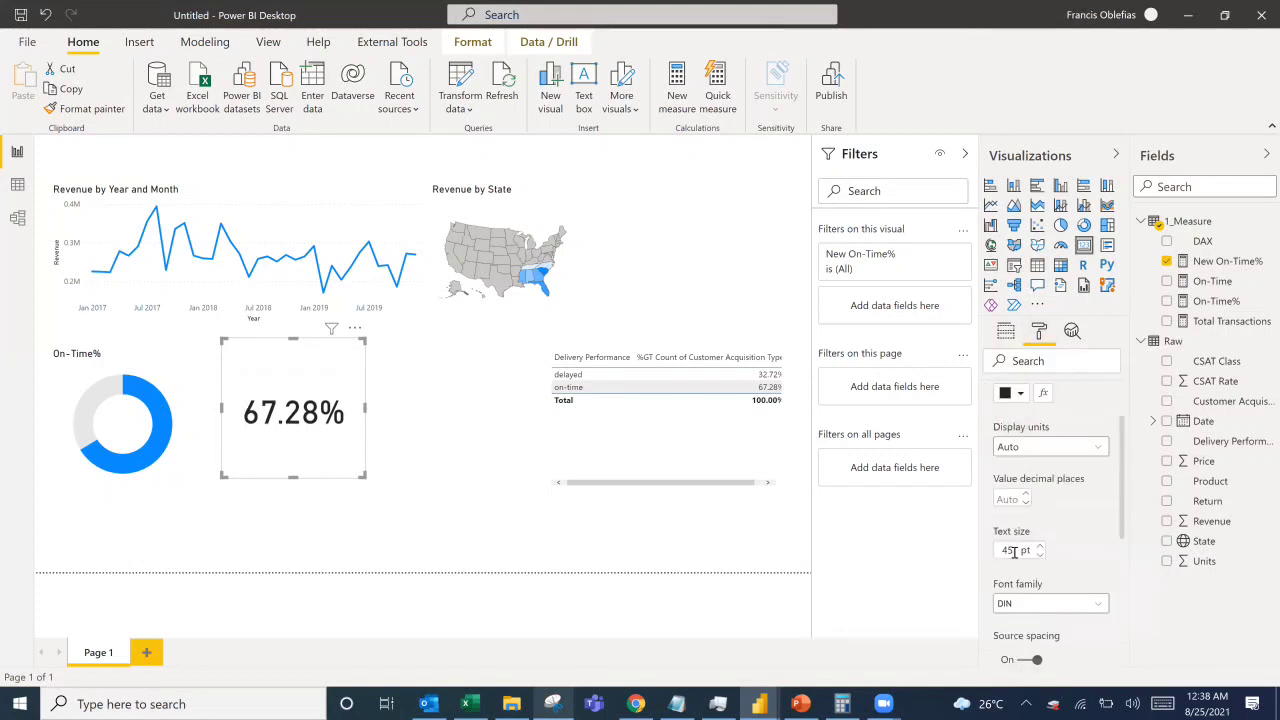
left_click_drag(1014, 552, 990, 553)
type("20.5")
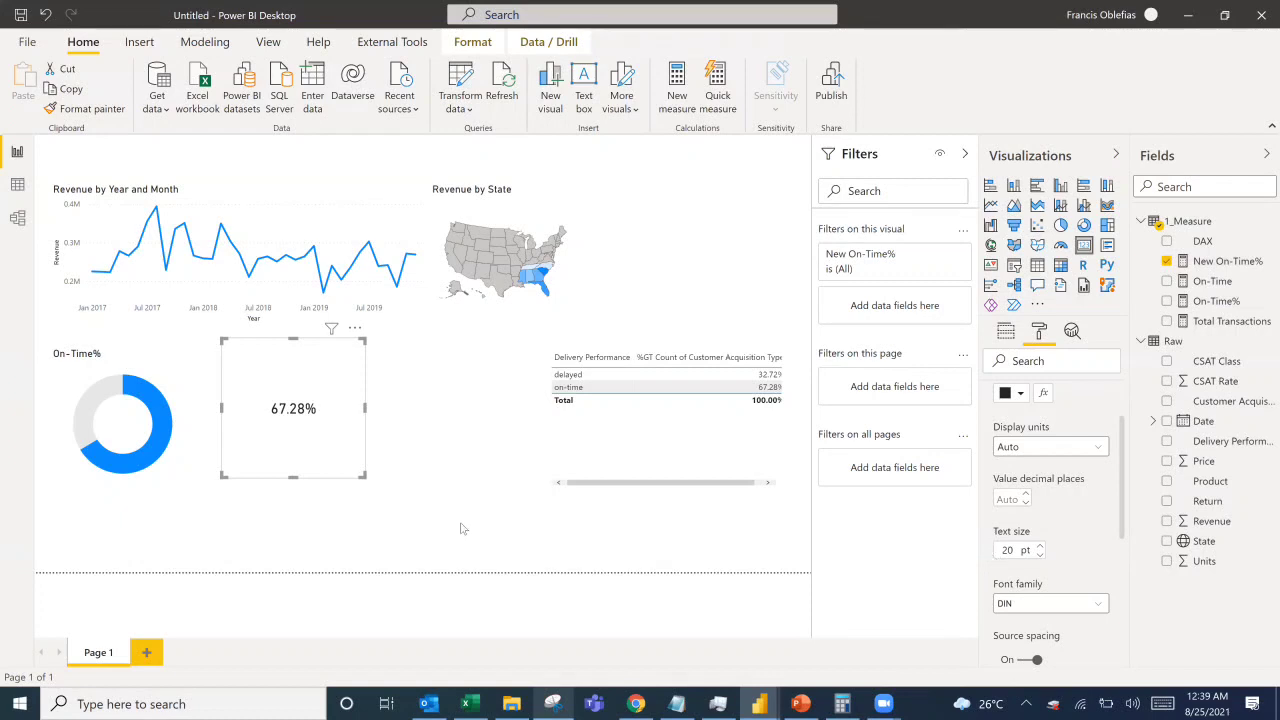
left_click(1015, 550)
key("BackSpace")
type("5")
key("Return")
Shrink the New On-Time% card, place it over the centre of the donut chart, and turn off its background.
left_click_drag(359, 476, 147, 440)
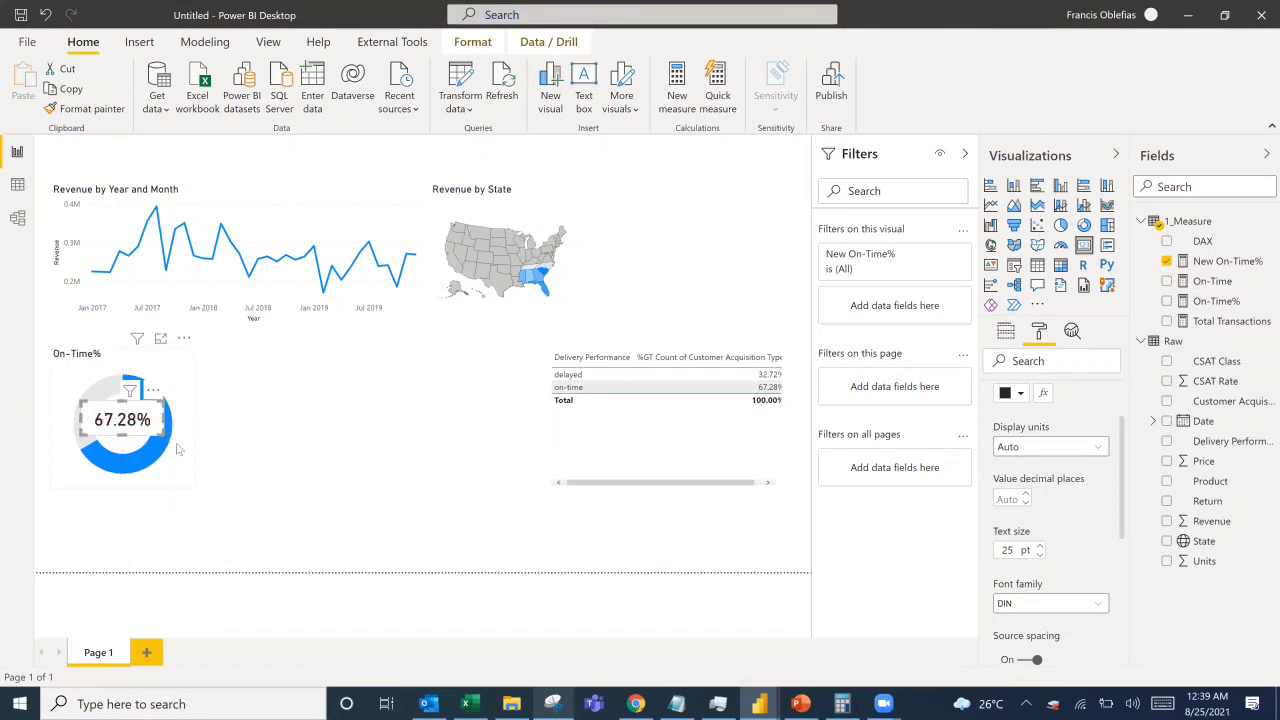
scroll(1072, 515, "down", 5)
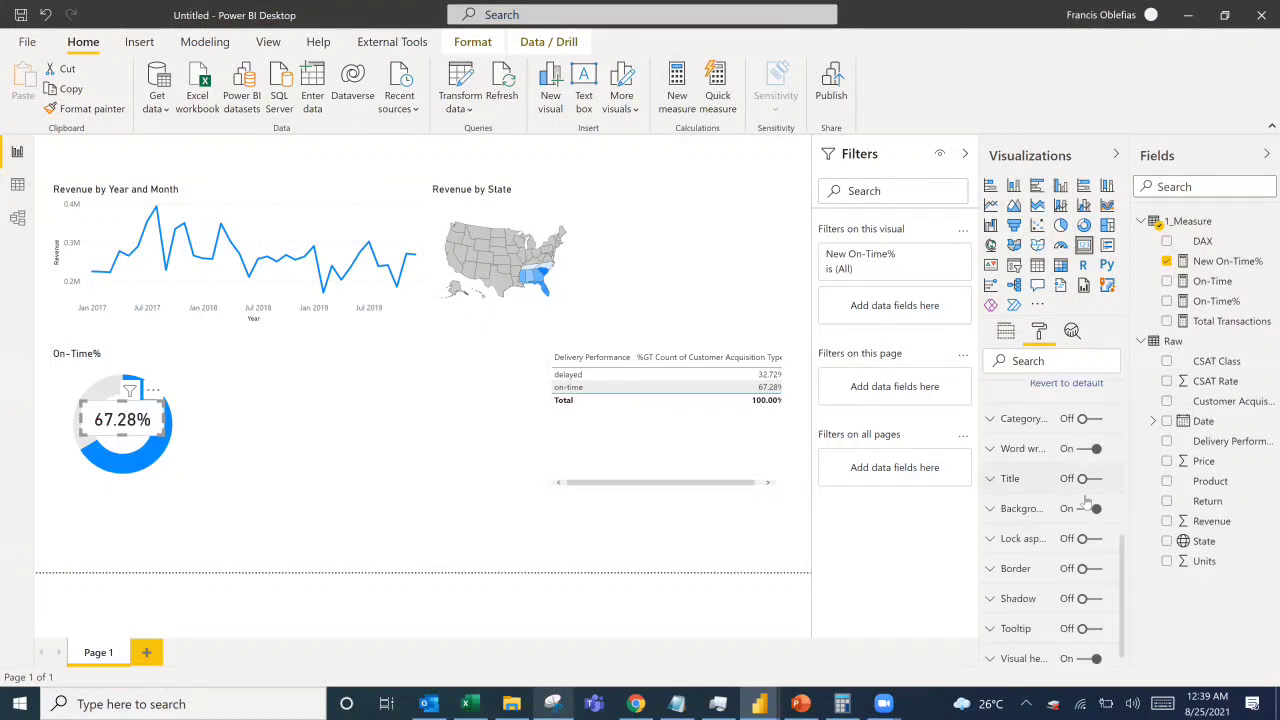
left_click(1090, 508)
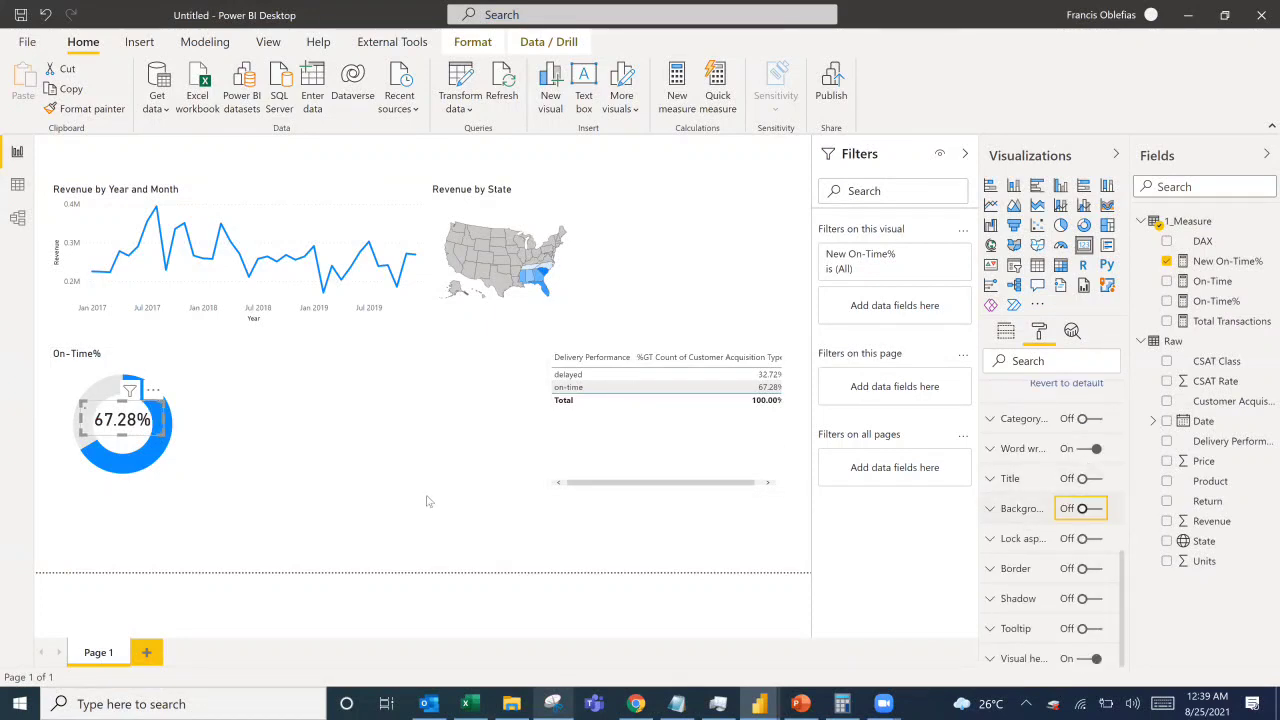
left_click(216, 374)
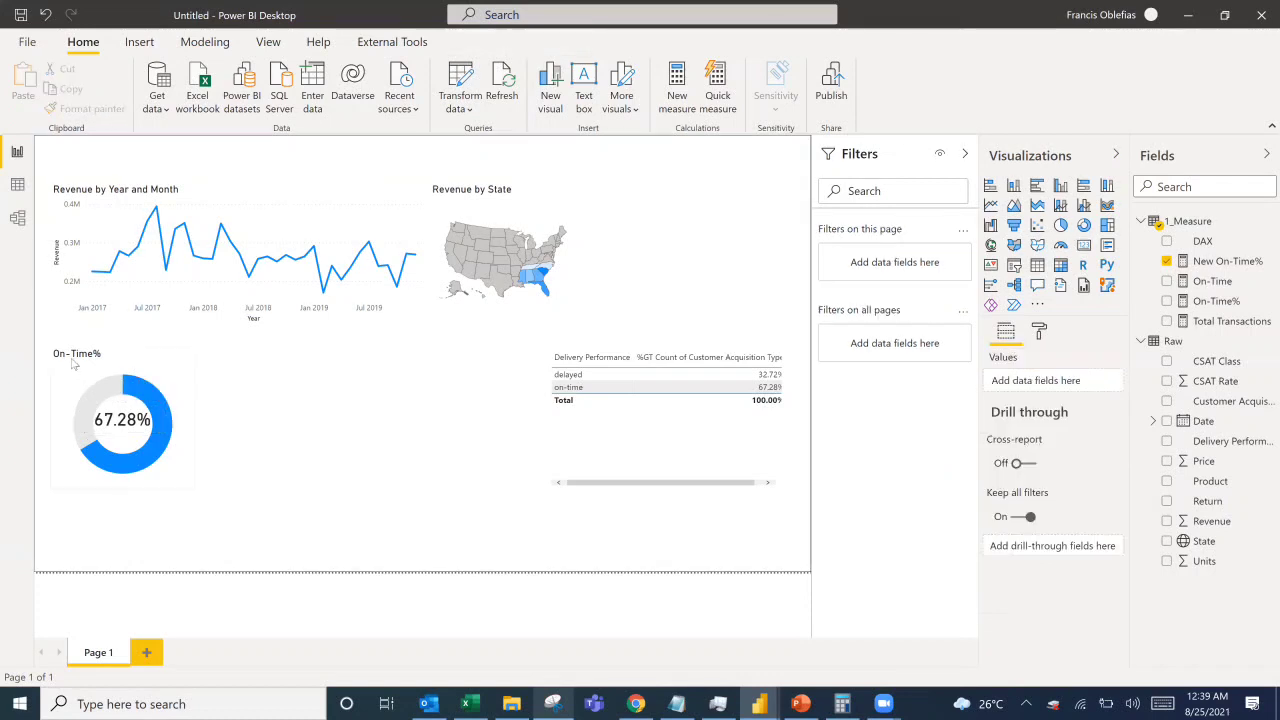
Centre the title of the On-Time% donut chart and set its text size to 20 pt.
left_click(72, 363)
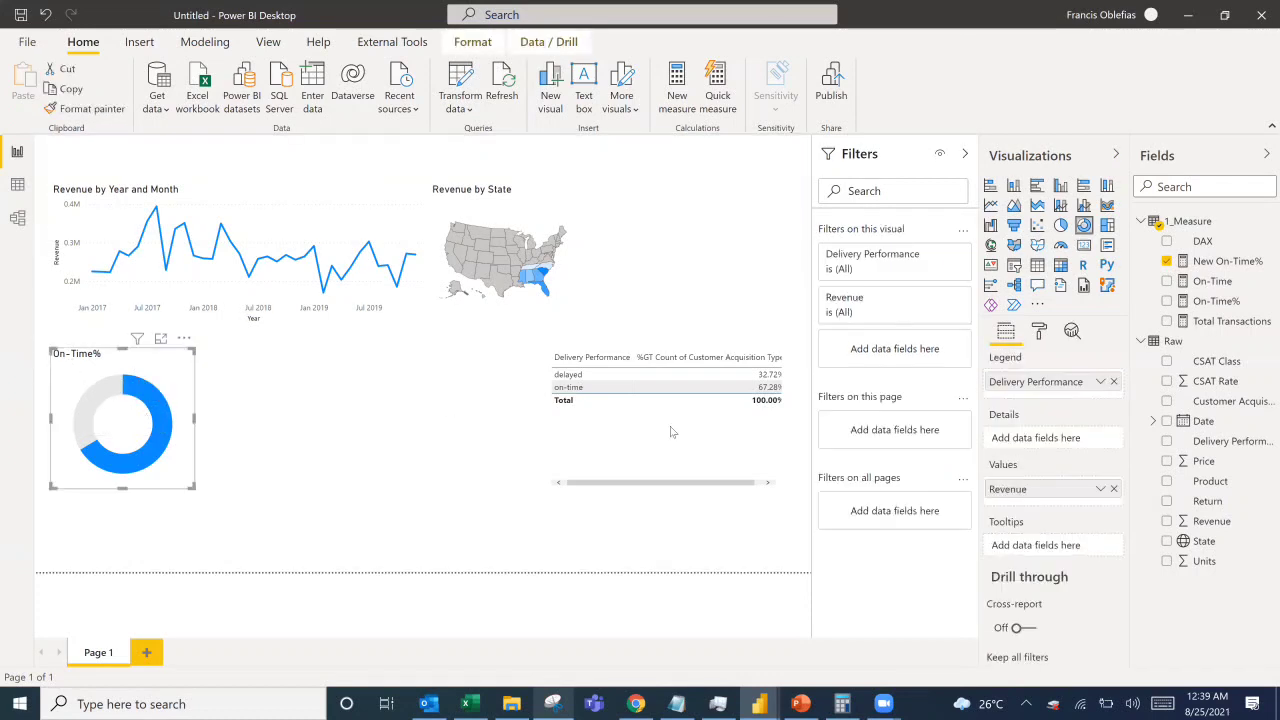
left_click(1039, 331)
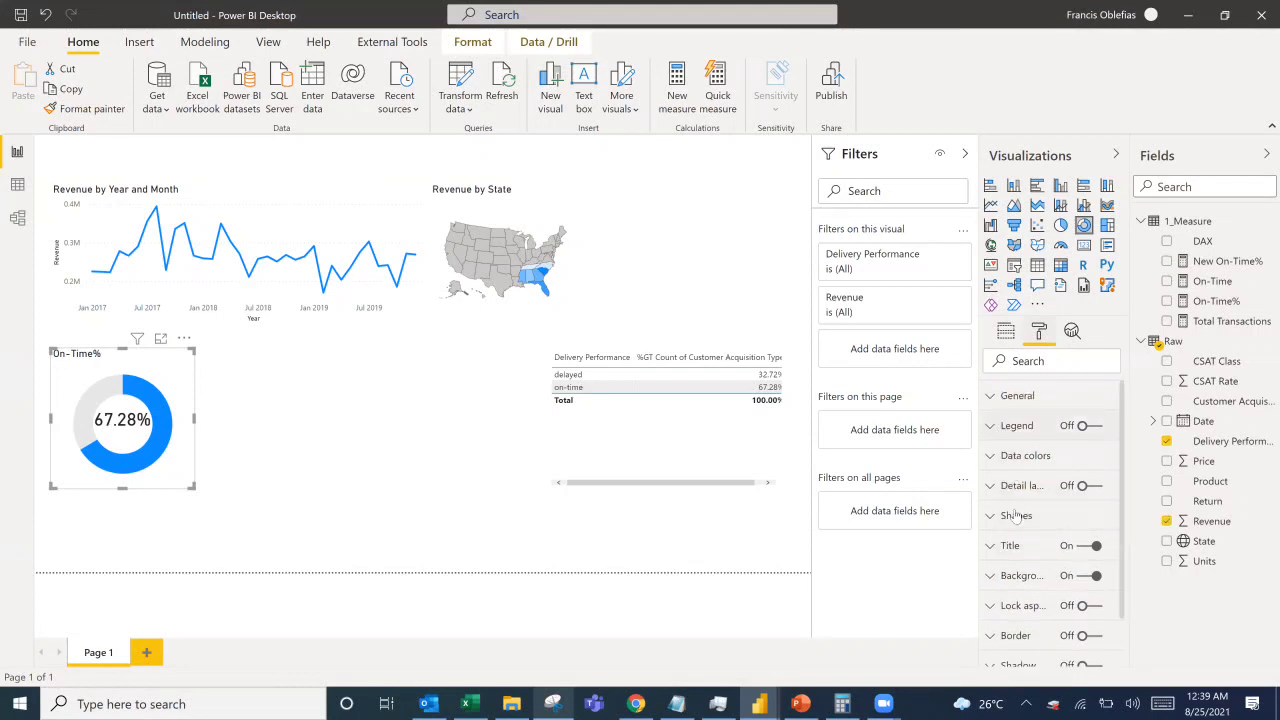
left_click(995, 547)
scroll(1060, 520, "down", 2)
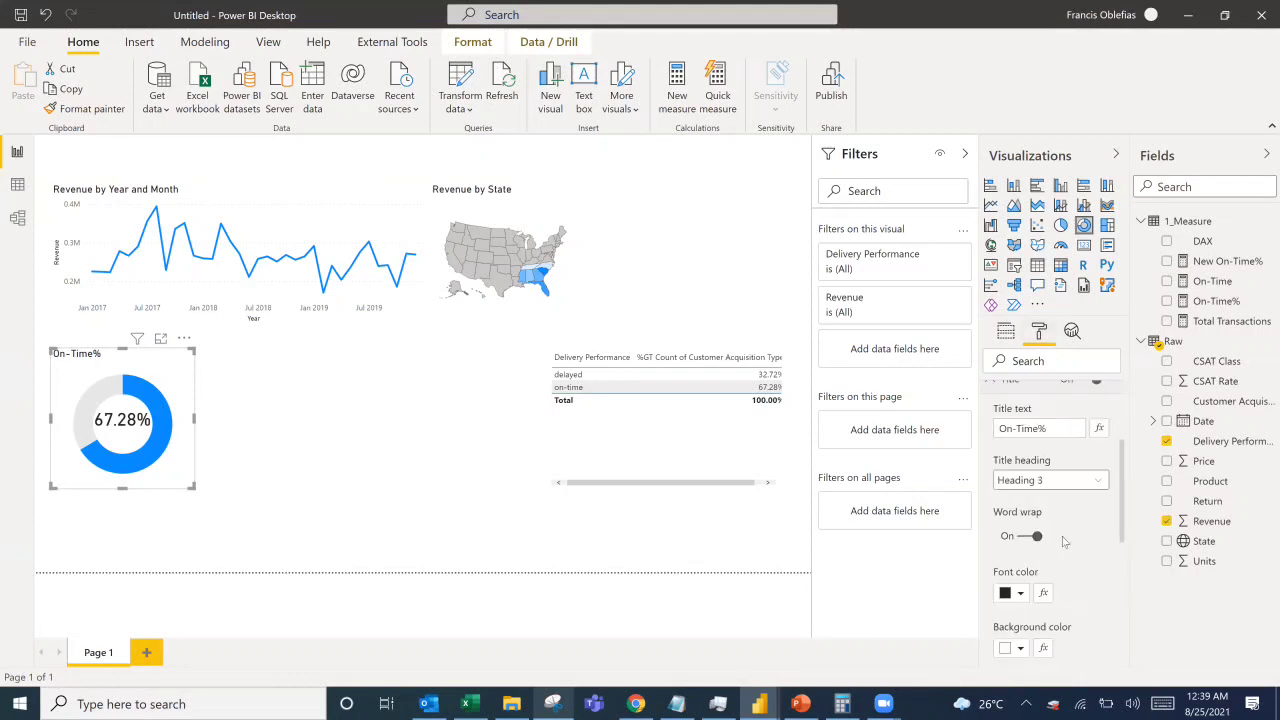
scroll(1060, 508, "down", 2)
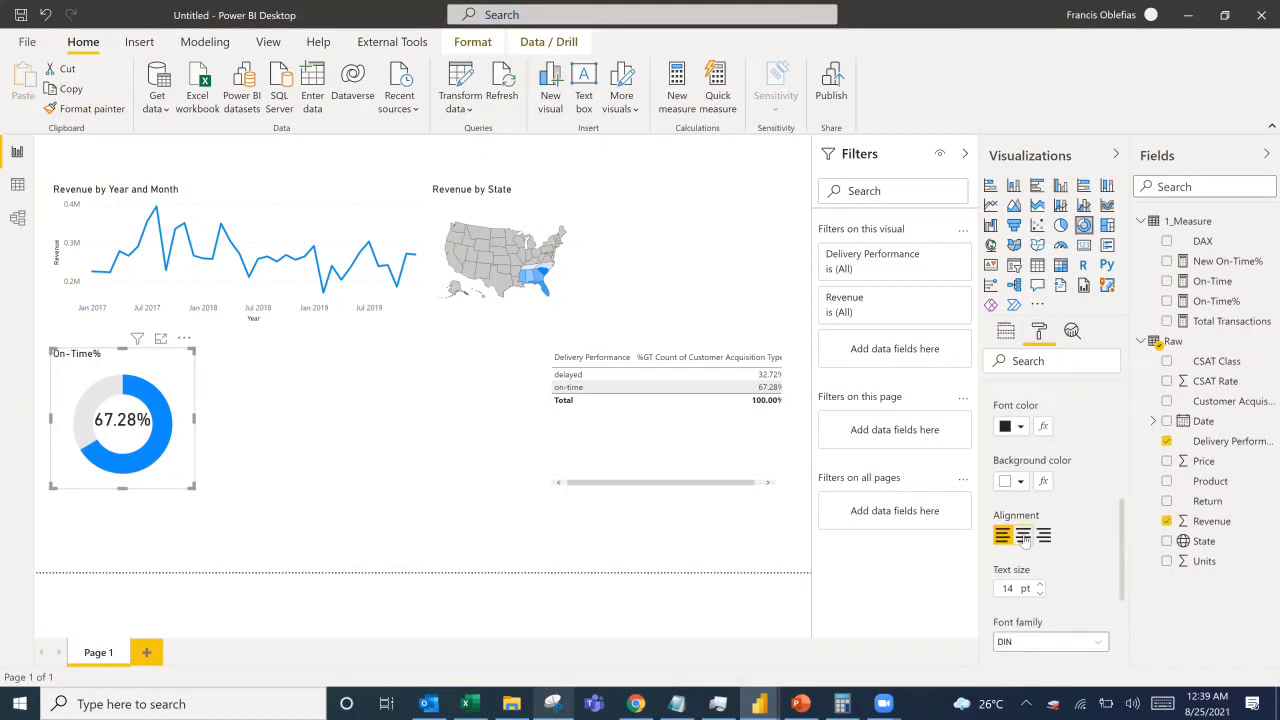
left_click(1023, 537)
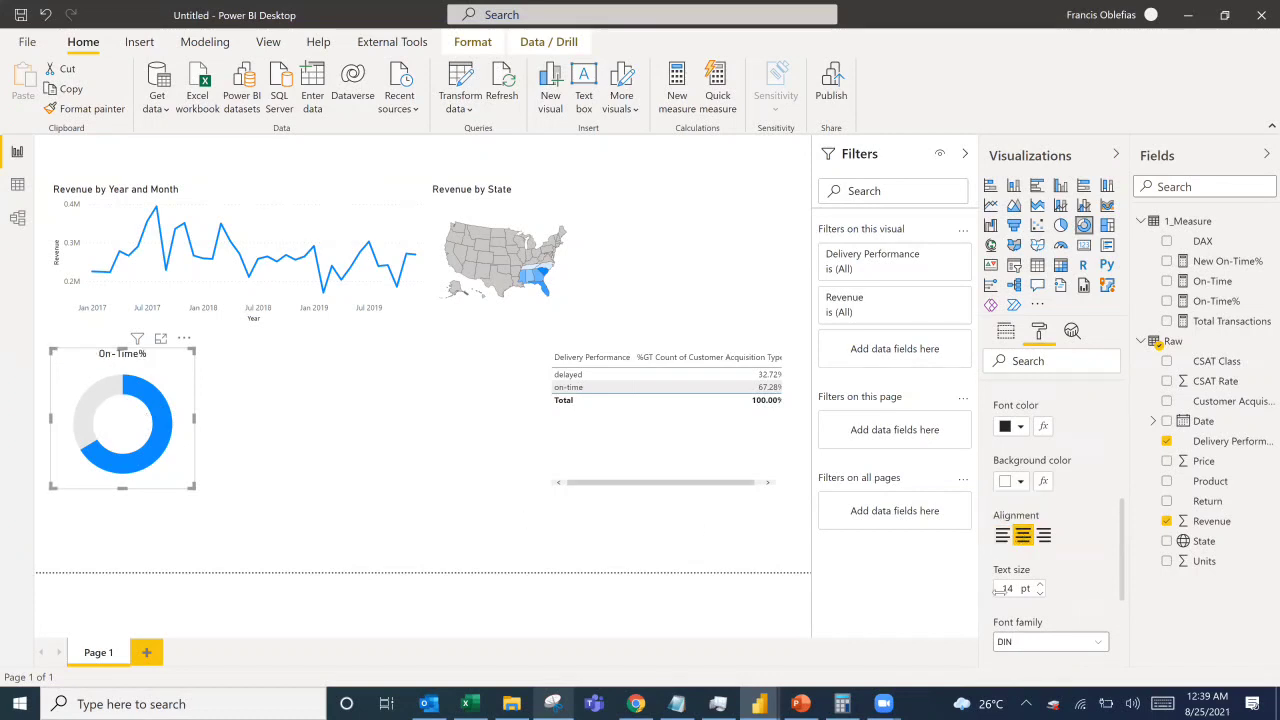
left_click_drag(1014, 591, 1000, 598)
type("20")
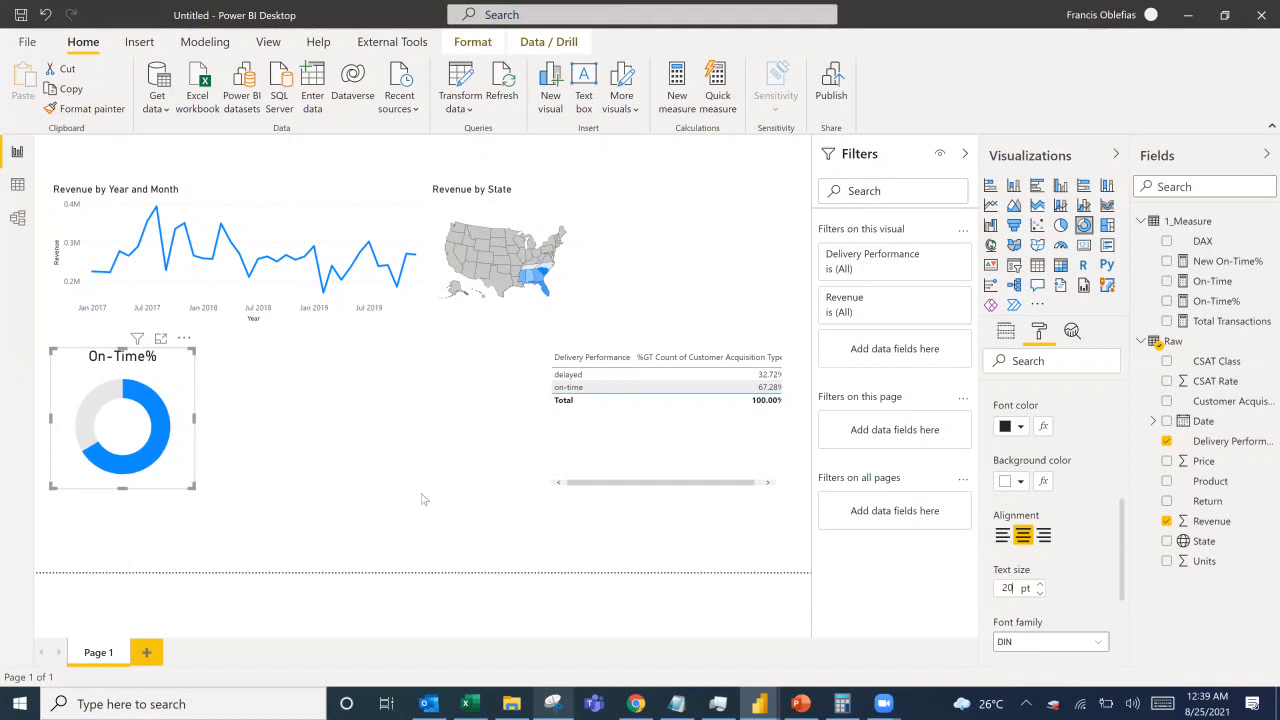
Move the New On-Time% card slightly down so it sits in the centre of the donut ring.
left_click(210, 468)
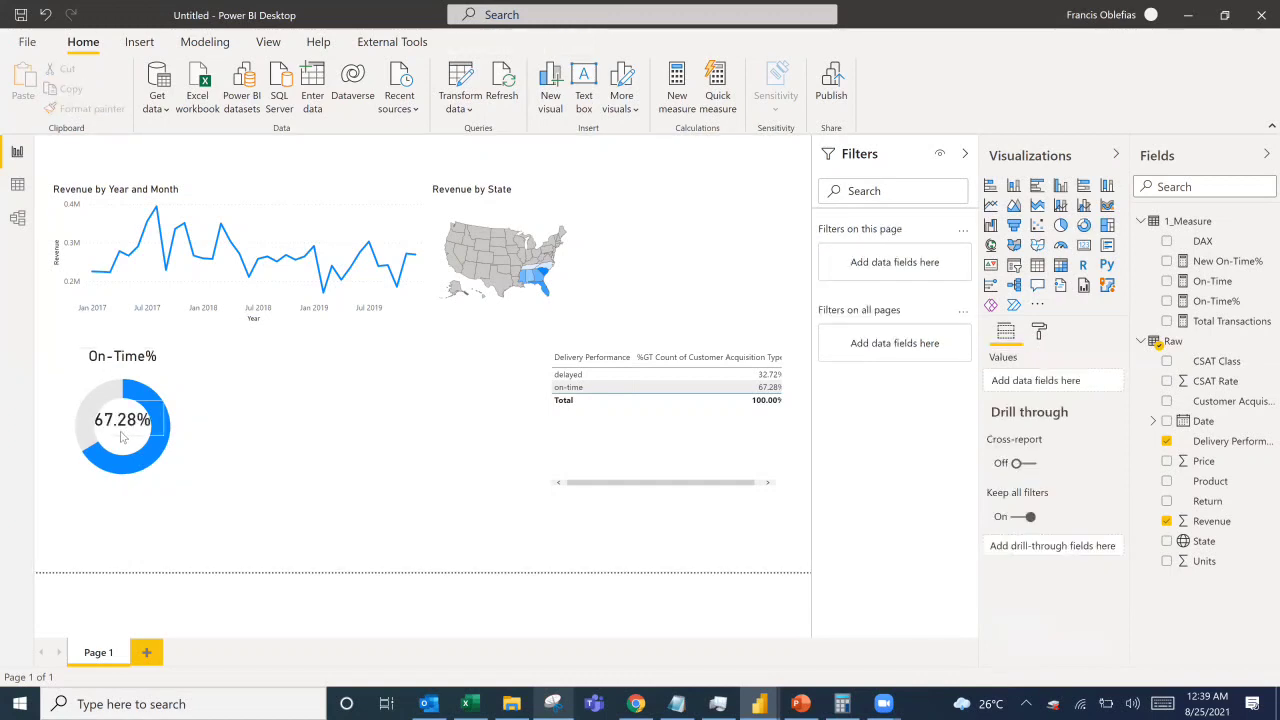
left_click_drag(121, 437, 123, 435)
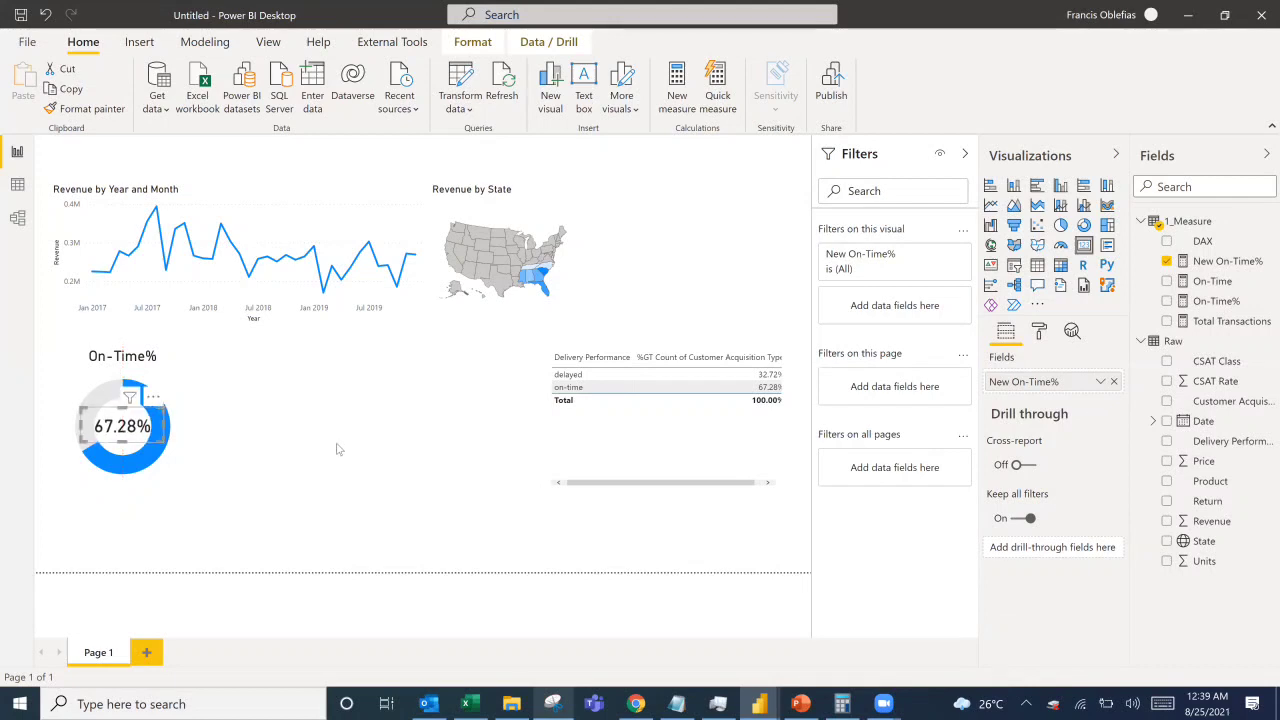
left_click(583, 607)
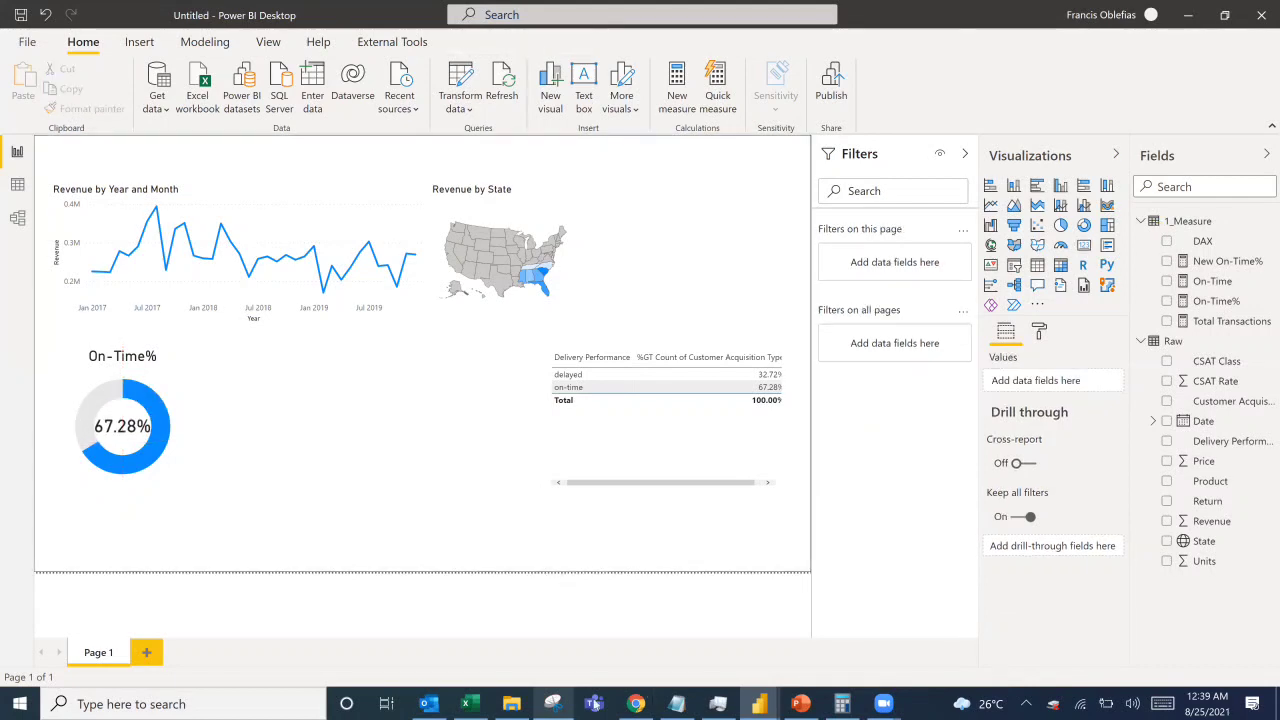
Check the reference dashboard in Snipping Tool, and place a copy of the On-Time% donut chart directly beside the original.
left_click(554, 703)
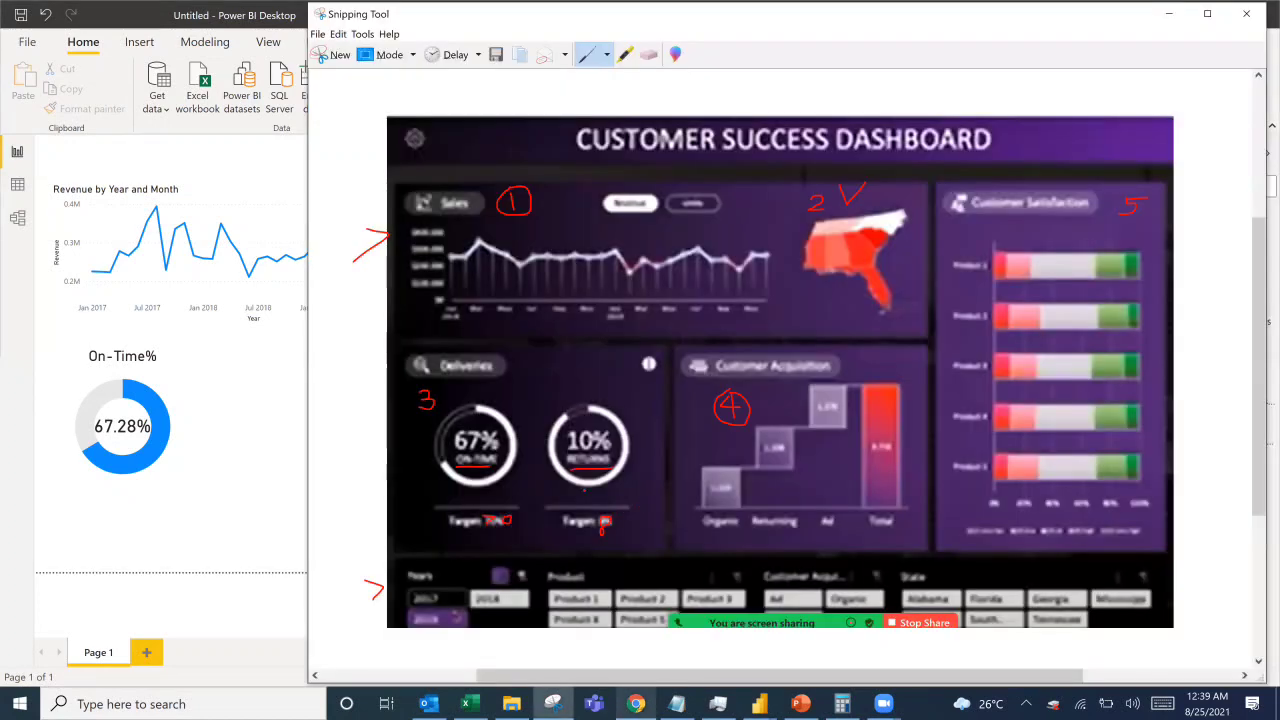
left_click(1168, 13)
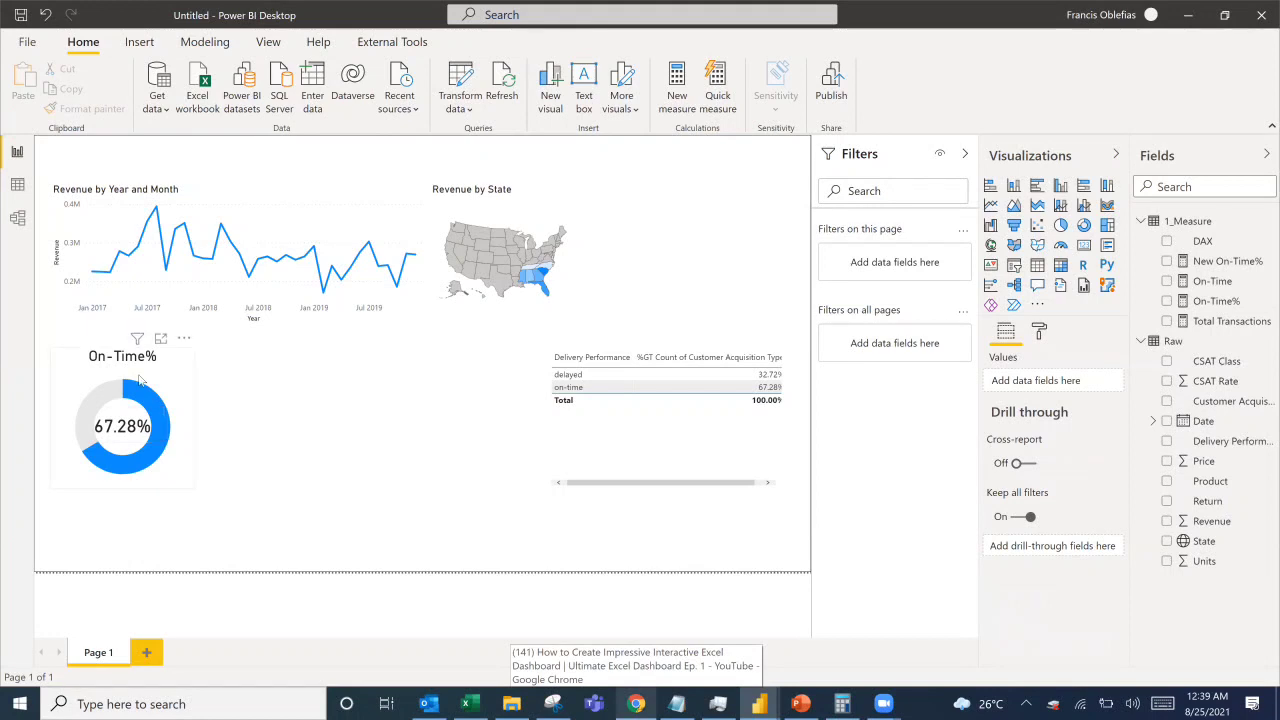
left_click(168, 380)
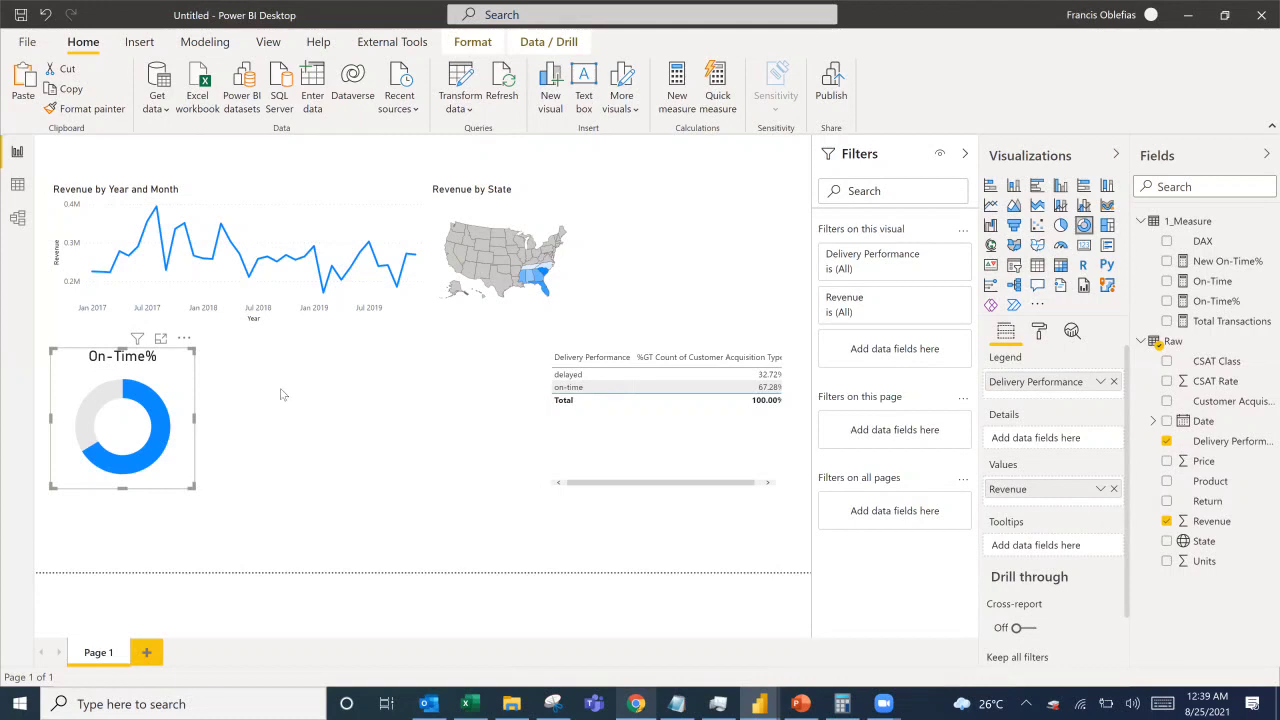
key("Delete")
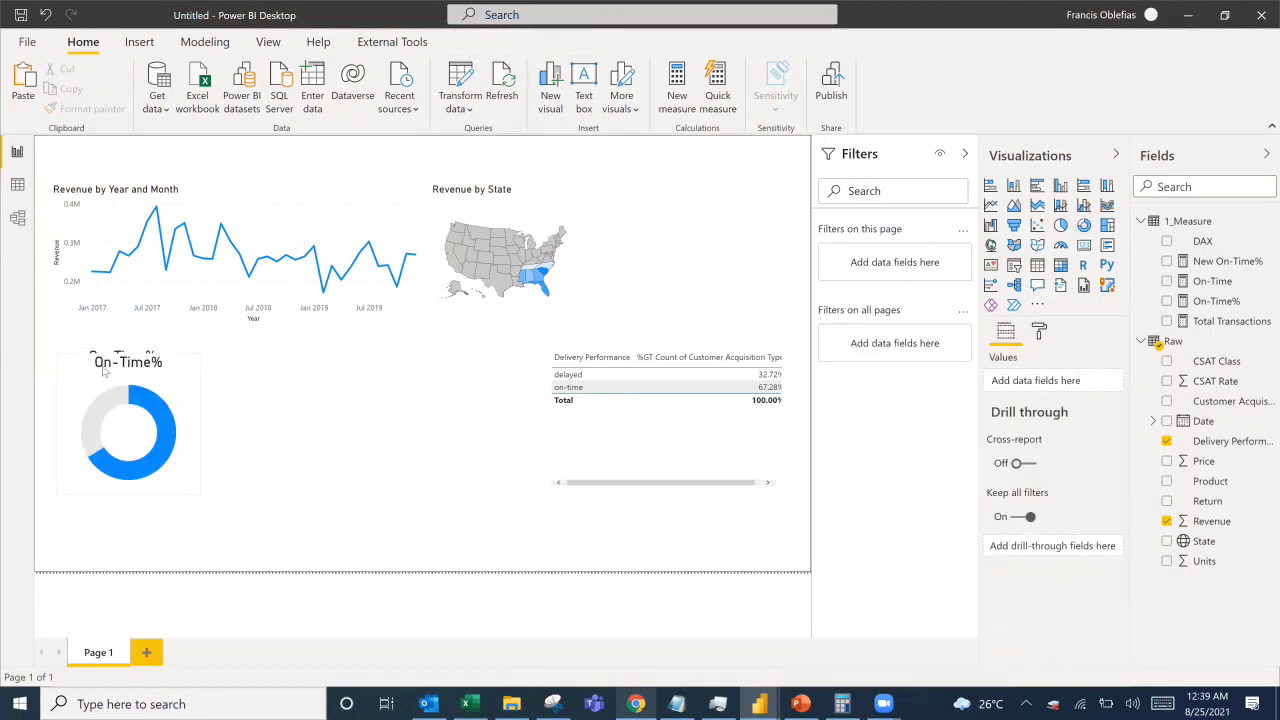
left_click_drag(106, 368, 236, 370)
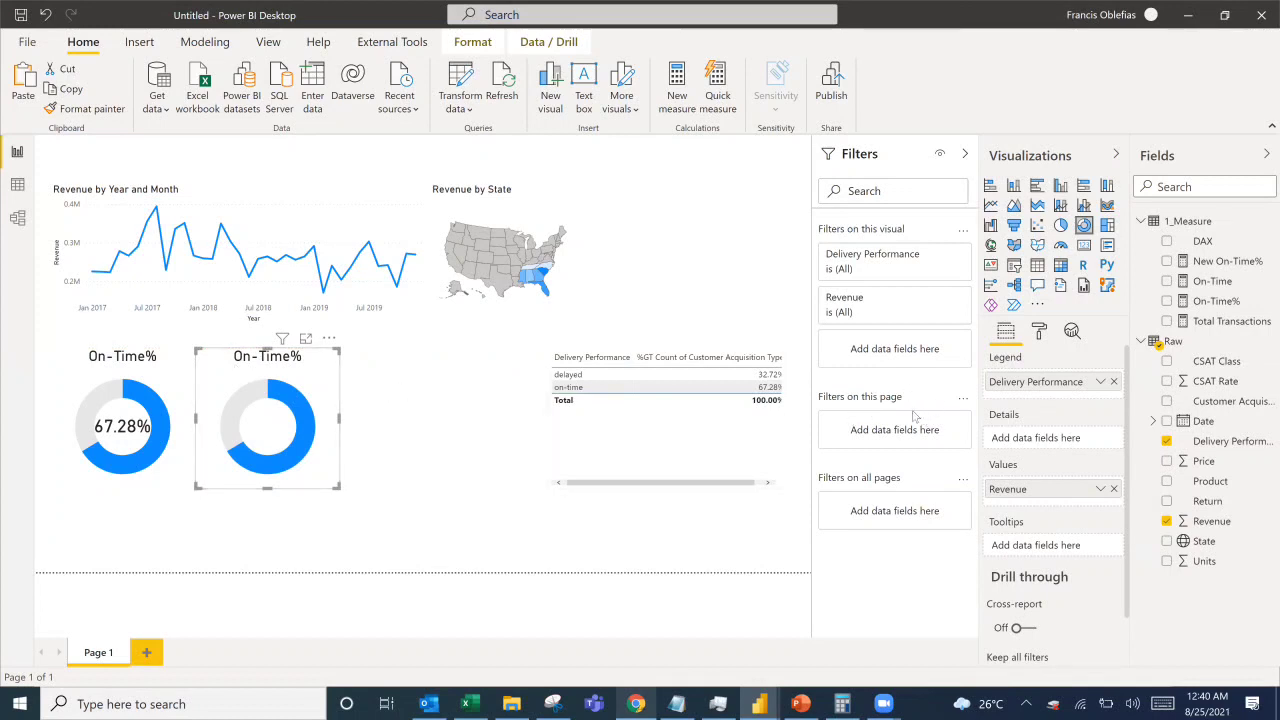
Replace Delivery Performance with the Return field as the legend of the copied donut chart.
left_click_drag(1094, 386, 1174, 435)
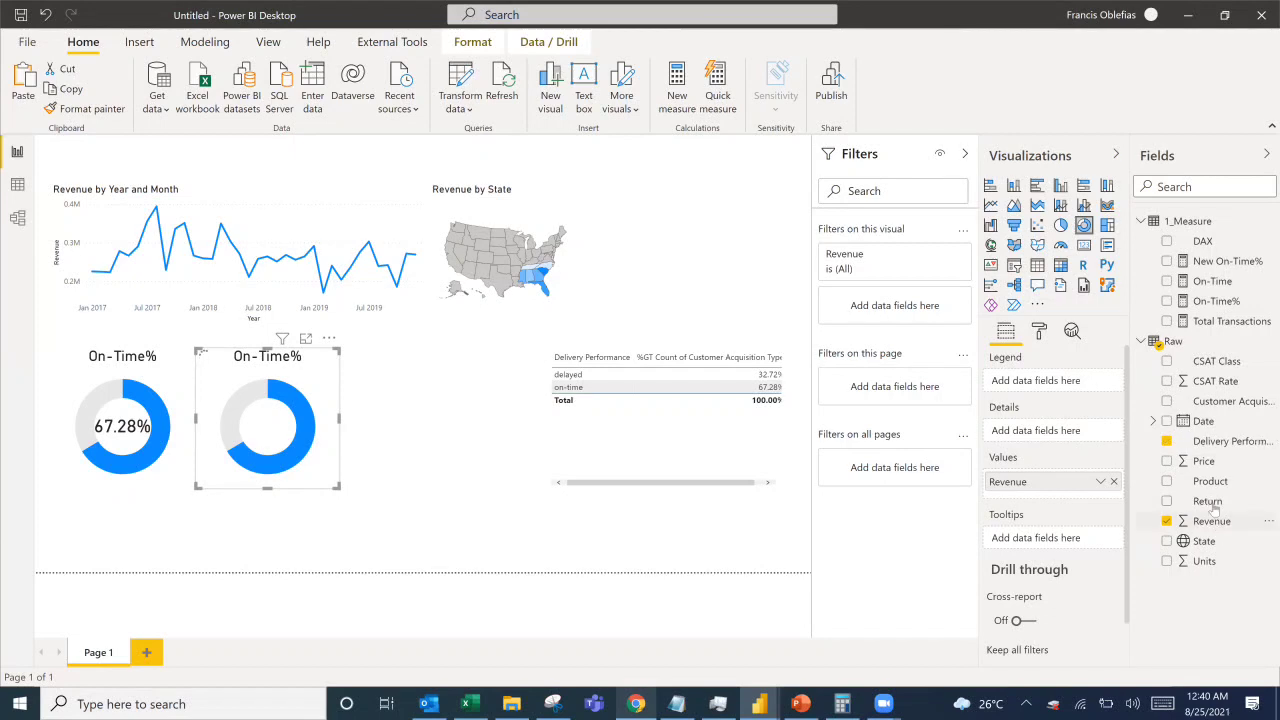
left_click_drag(1213, 507, 1029, 384)
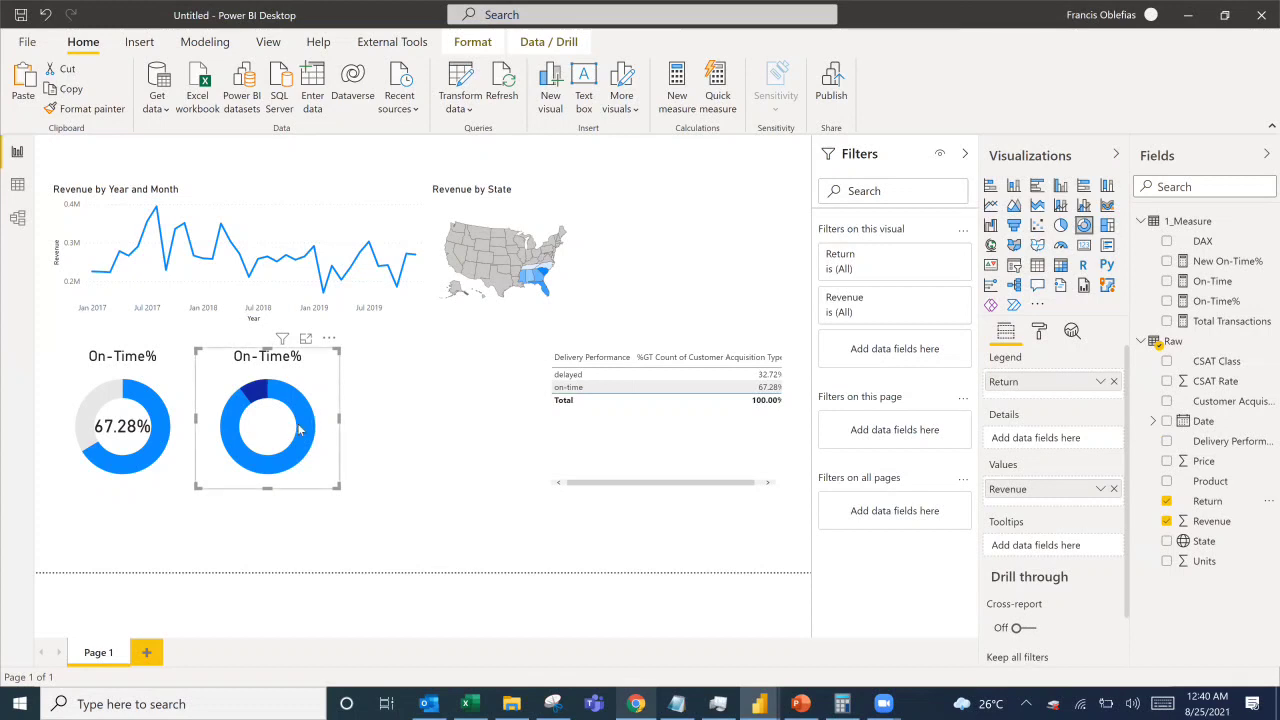
mouse_move(300, 430)
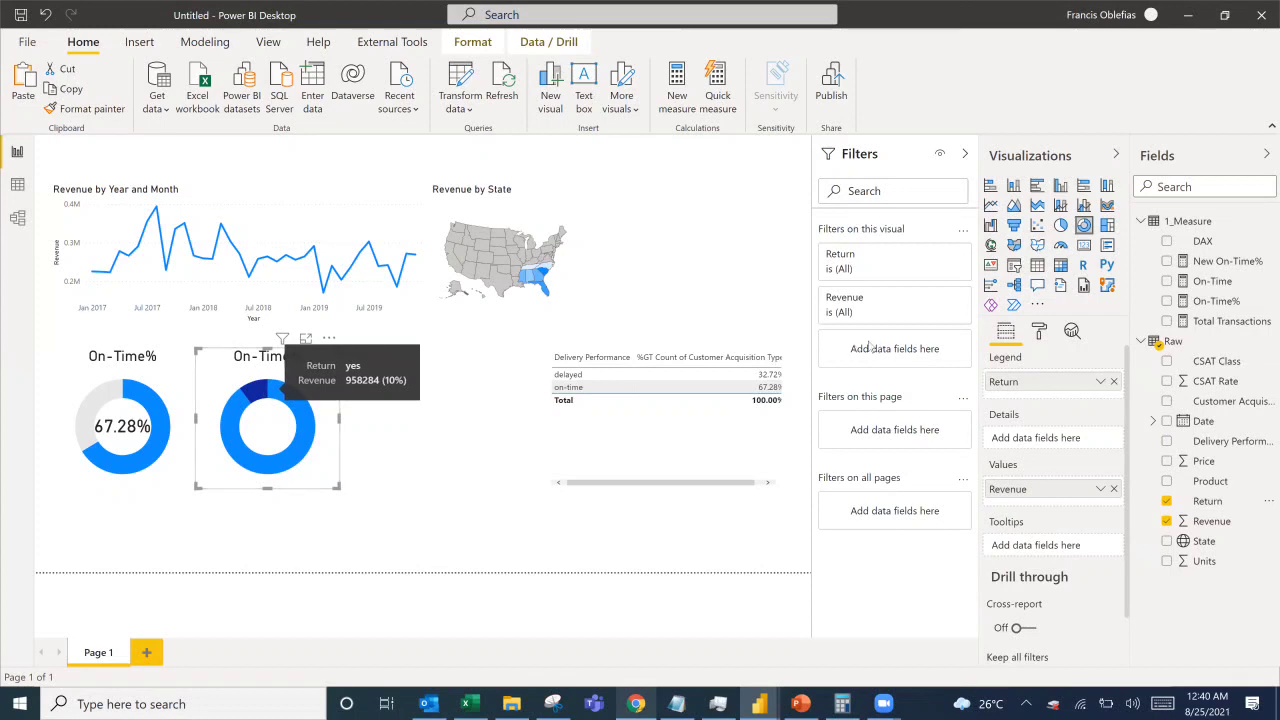
Sort the copied donut chart by Return.
left_click(1040, 333)
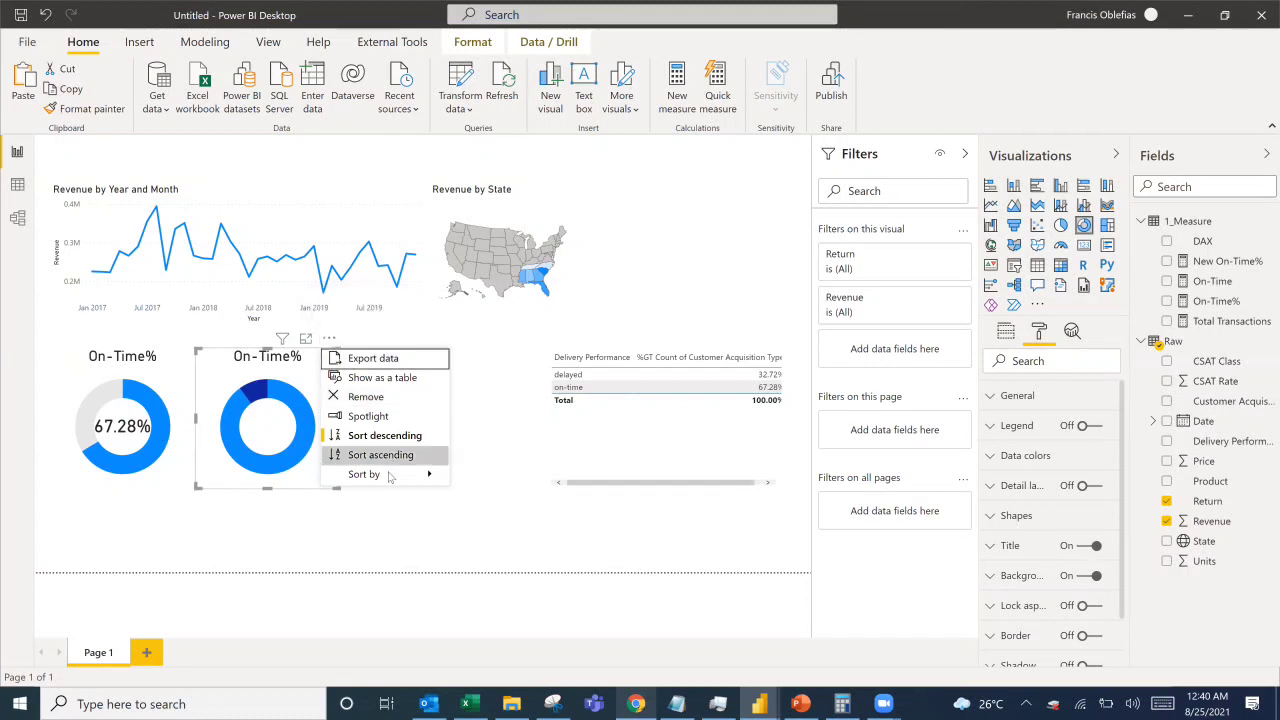
mouse_move(391, 477)
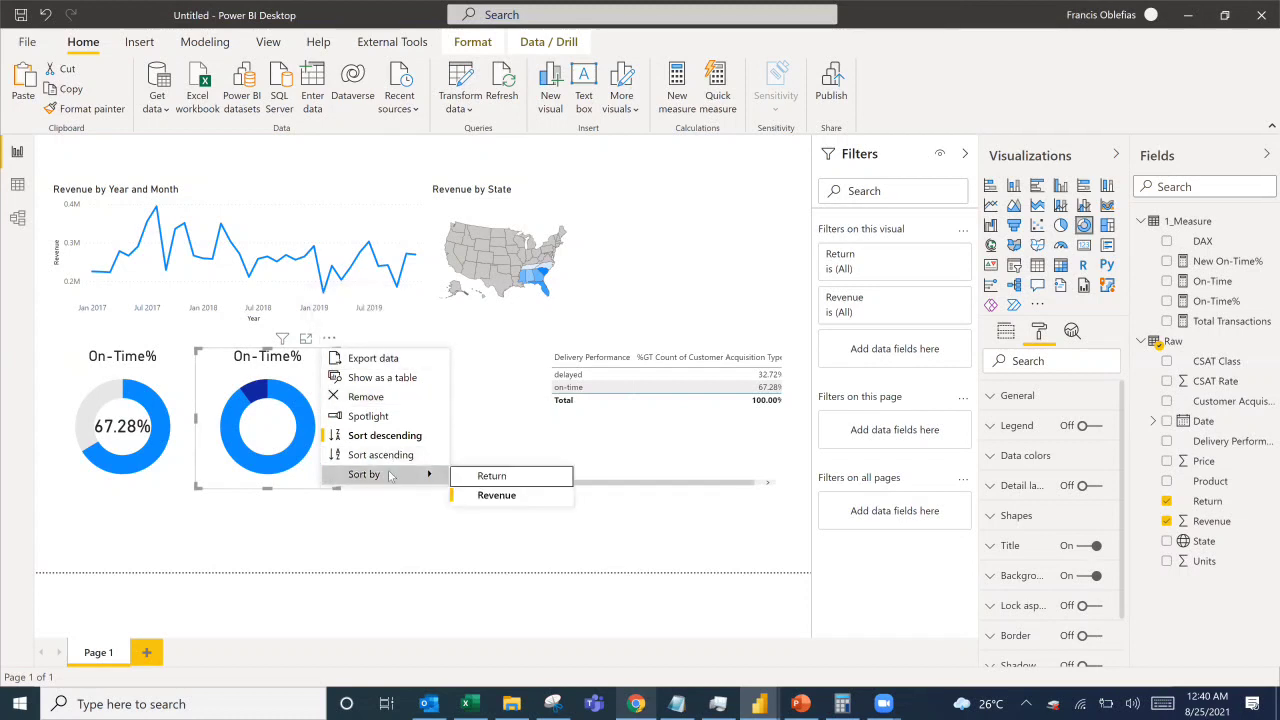
left_click(495, 478)
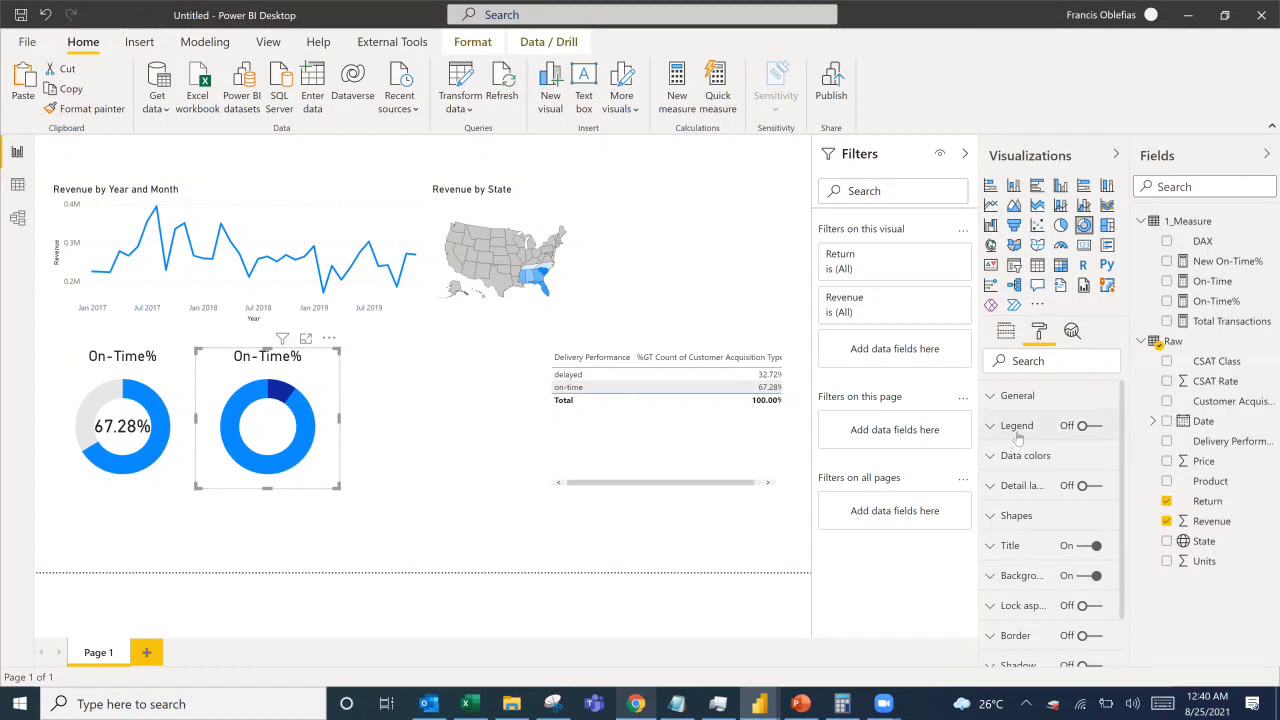
Set the data color of the "no" slice in the copied donut chart to light grey.
left_click(1010, 462)
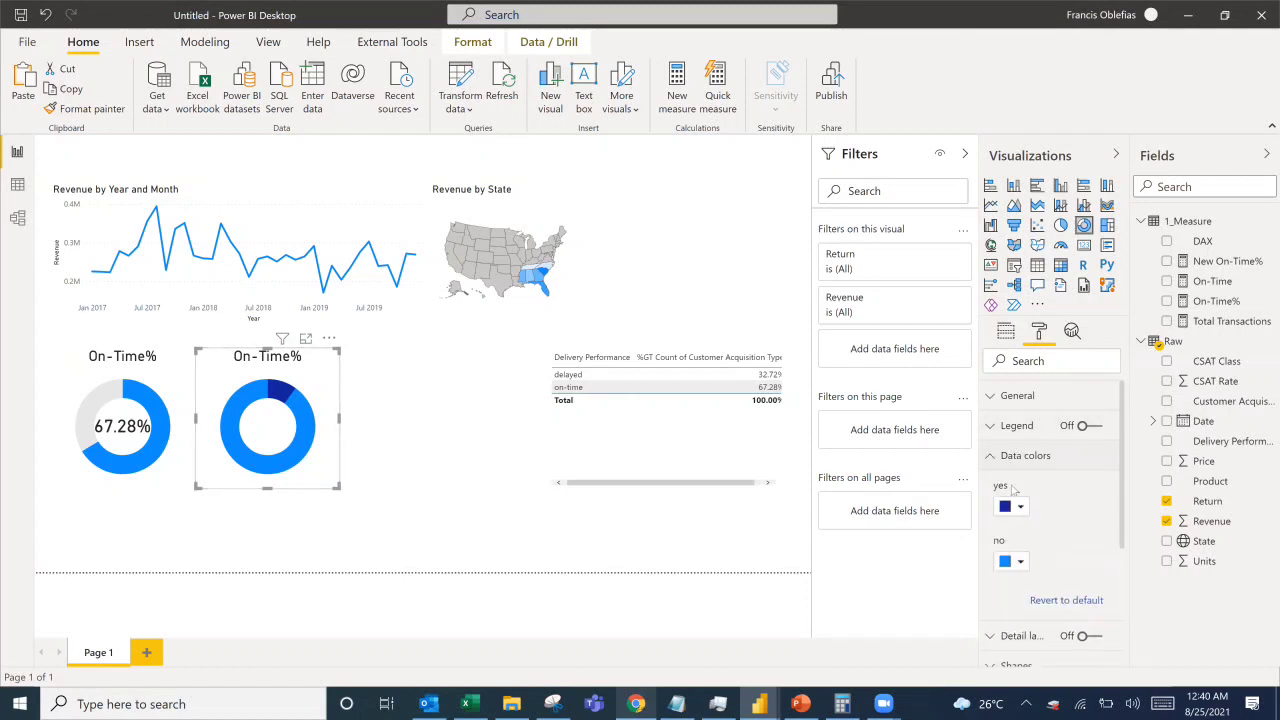
left_click(1021, 563)
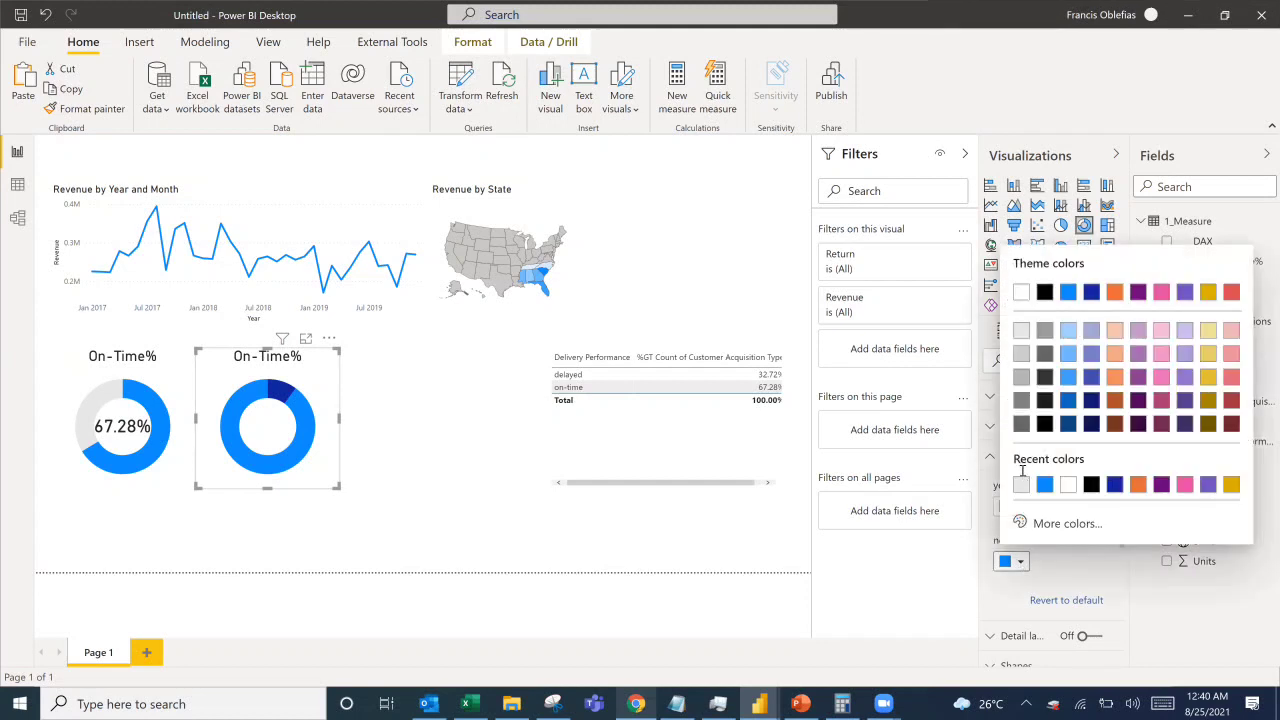
left_click(1021, 485)
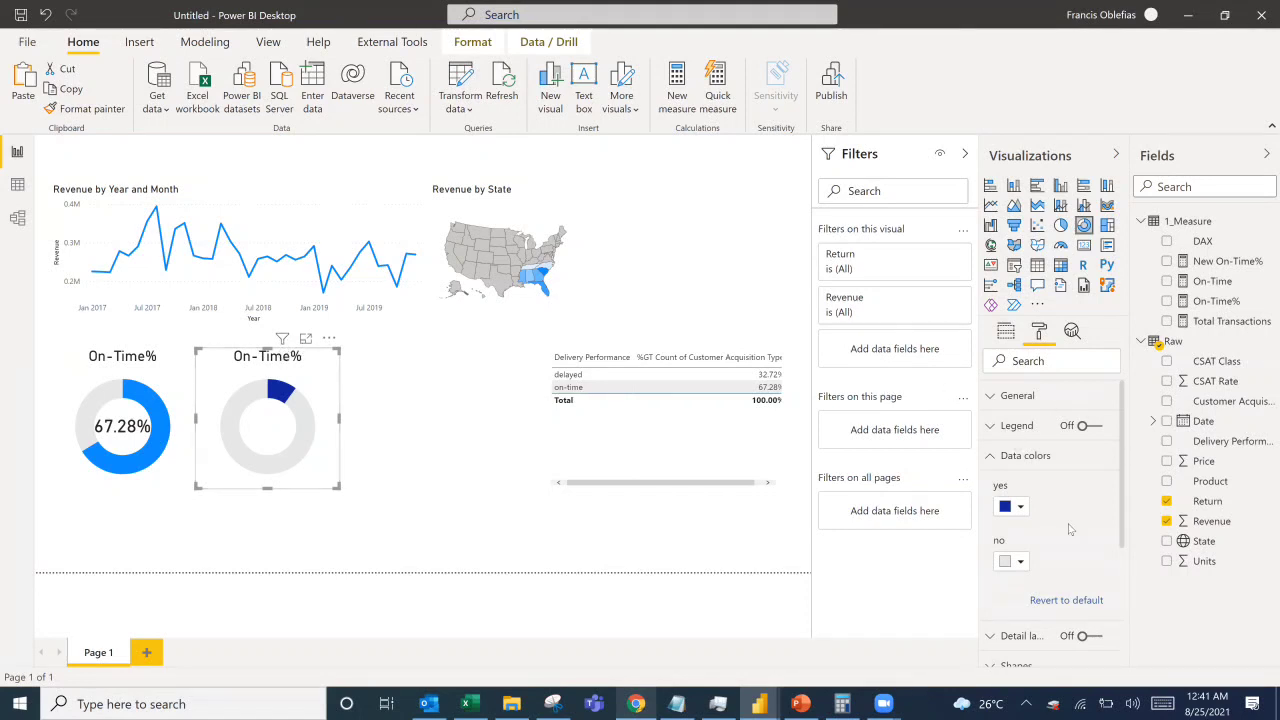
Change the title text of the copied donut chart to Return%.
scroll(1030, 575, "down", 3)
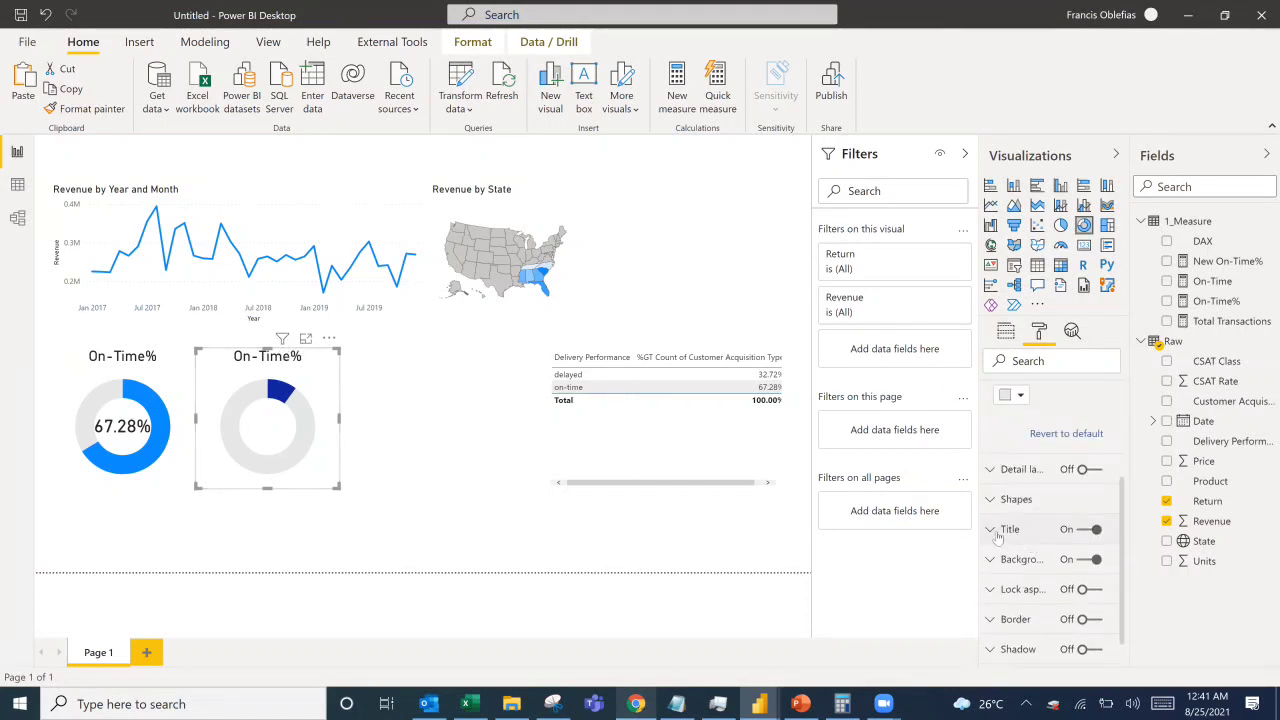
left_click(993, 531)
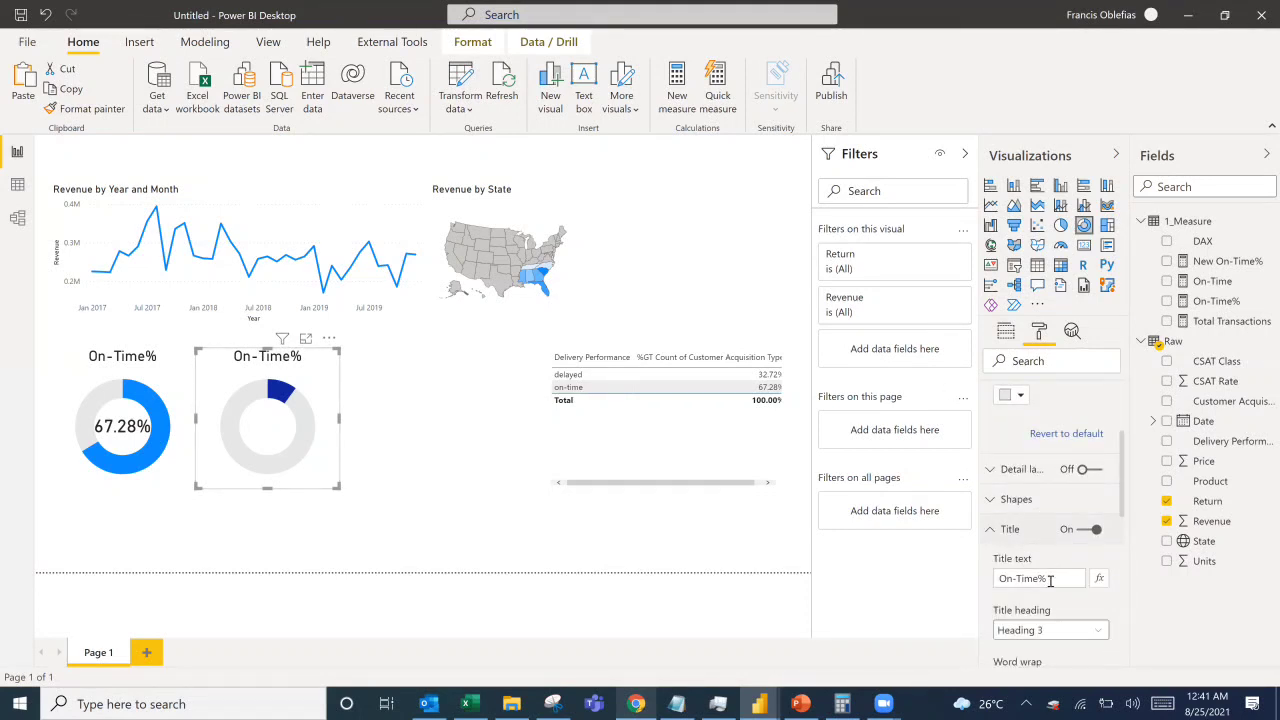
left_click_drag(1042, 578, 996, 578)
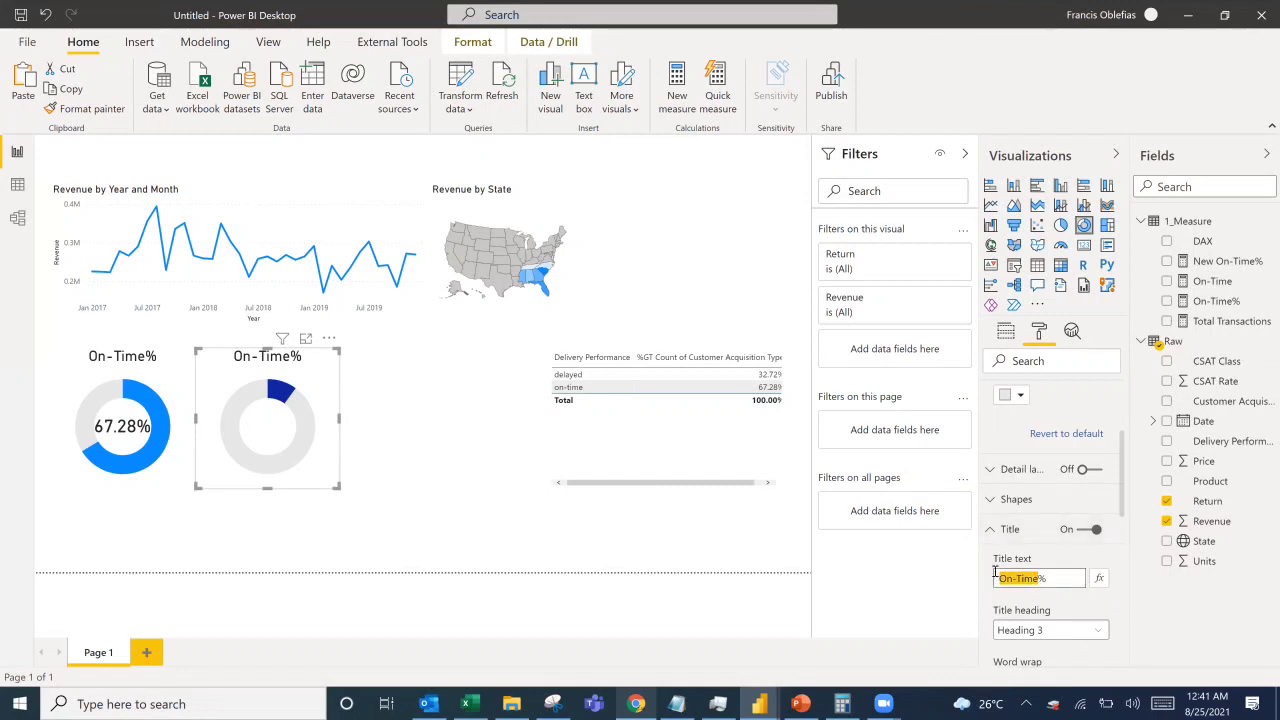
type("Rev")
key("BackSpace")
type("turn%")
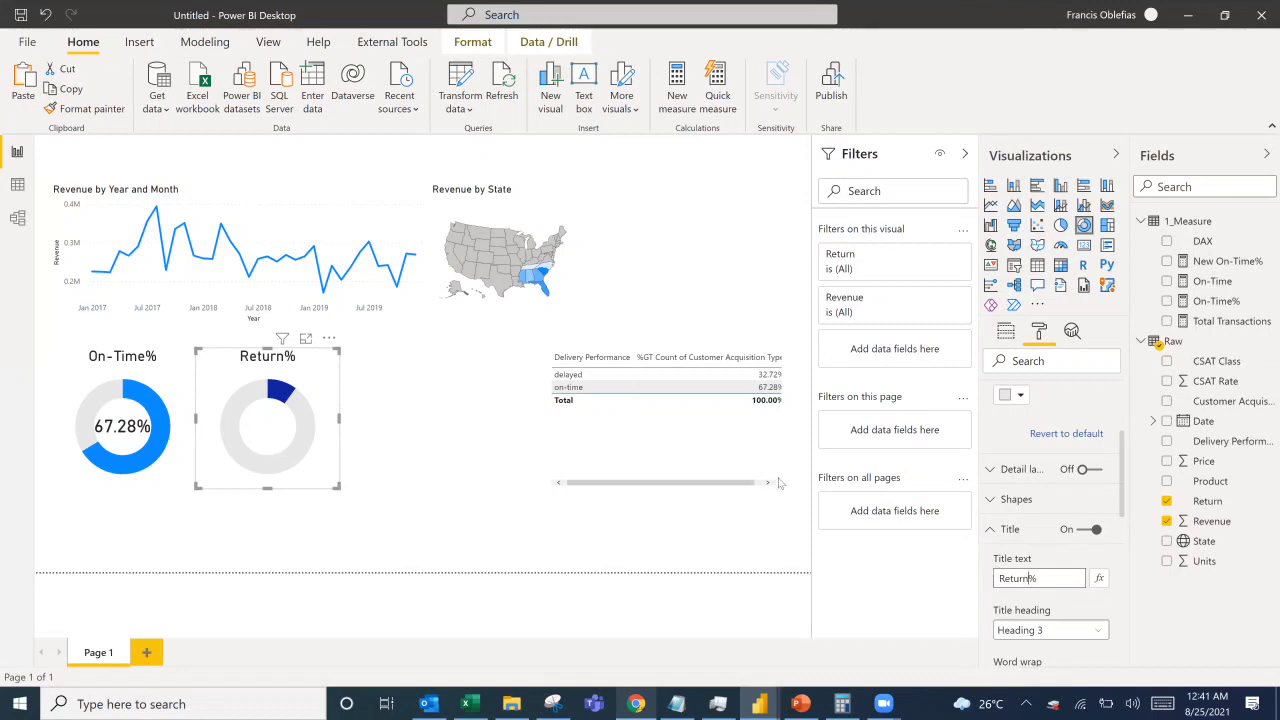
left_click(621, 447)
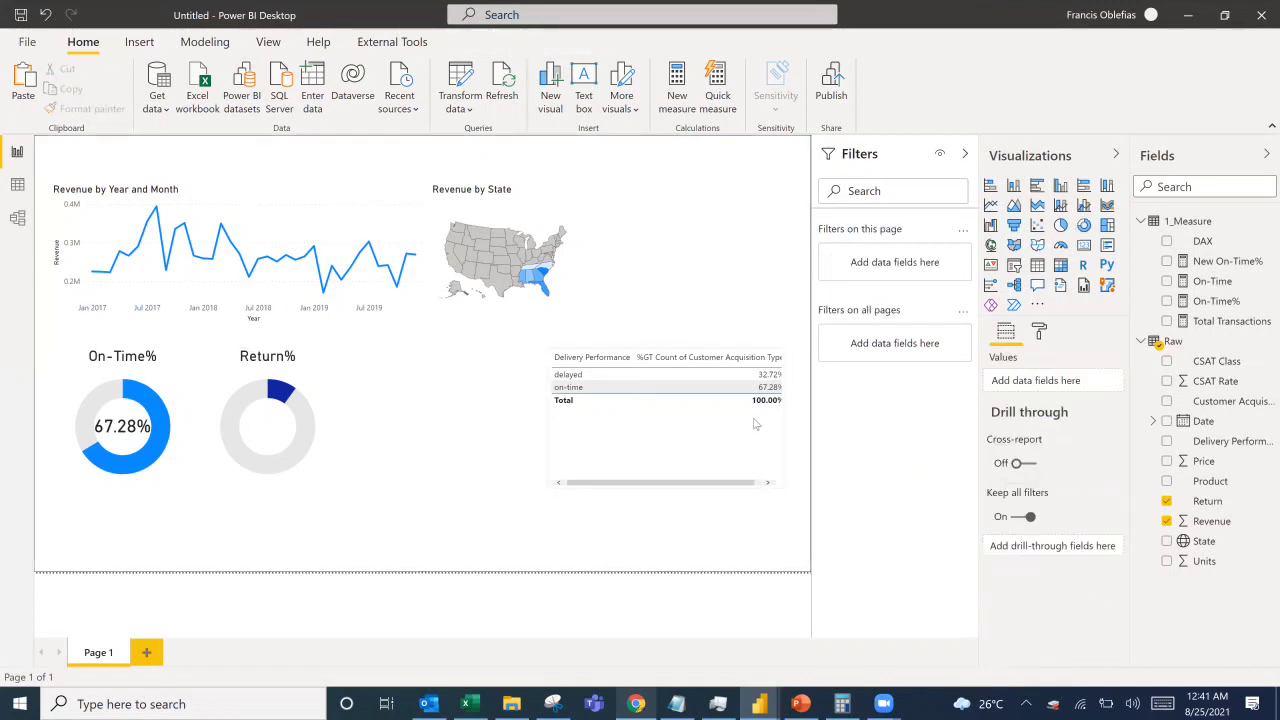
Replace Delivery Performance with Return in the percentage table, and widen the table slightly.
left_click(653, 423)
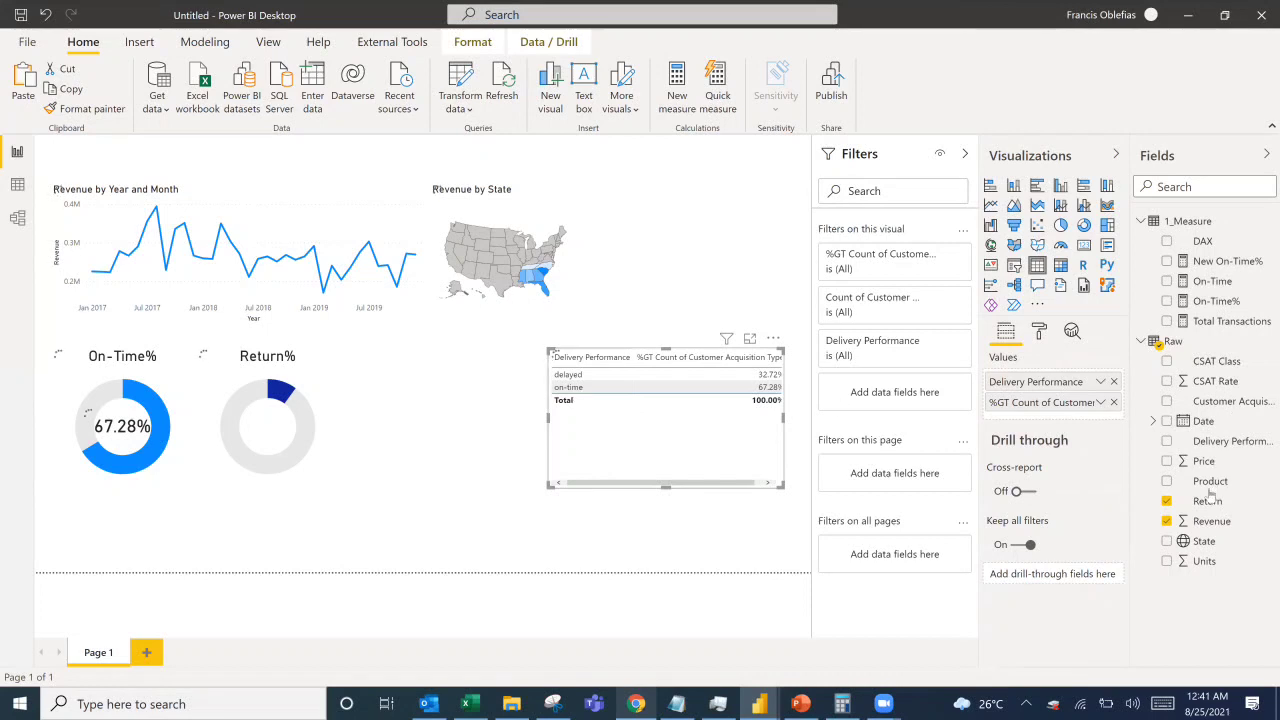
left_click_drag(1210, 497, 989, 383)
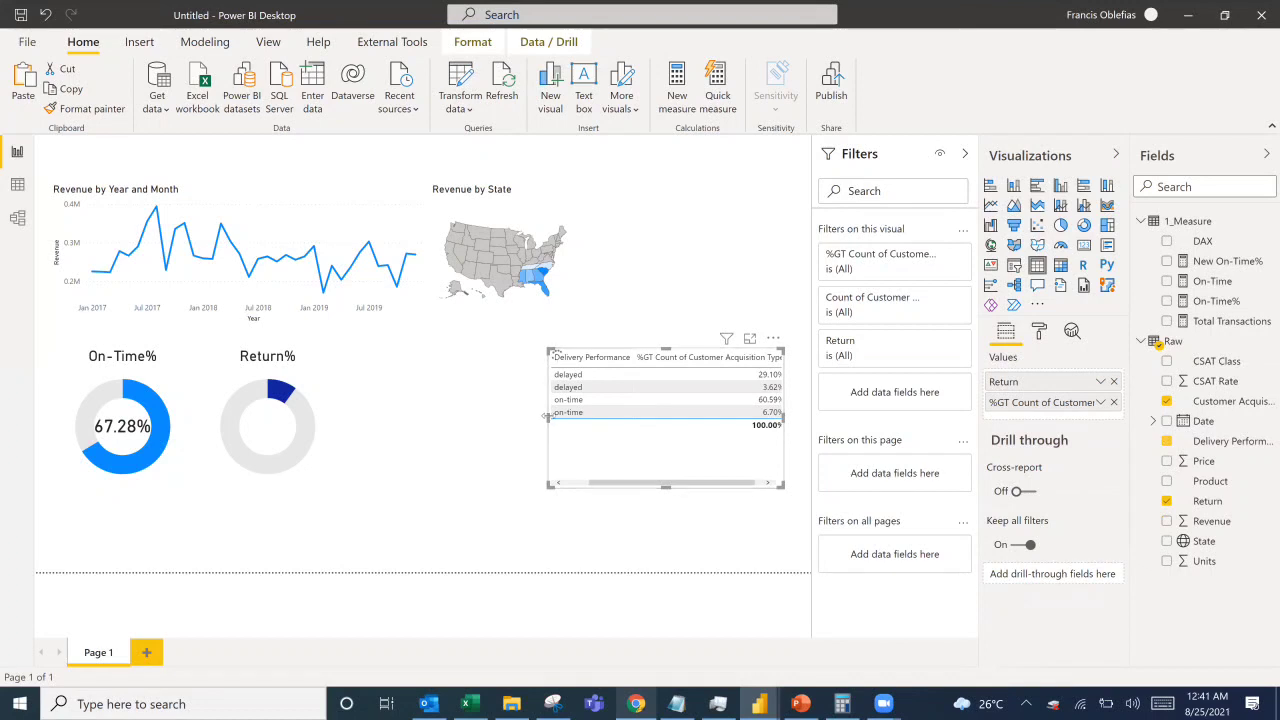
left_click_drag(548, 416, 538, 416)
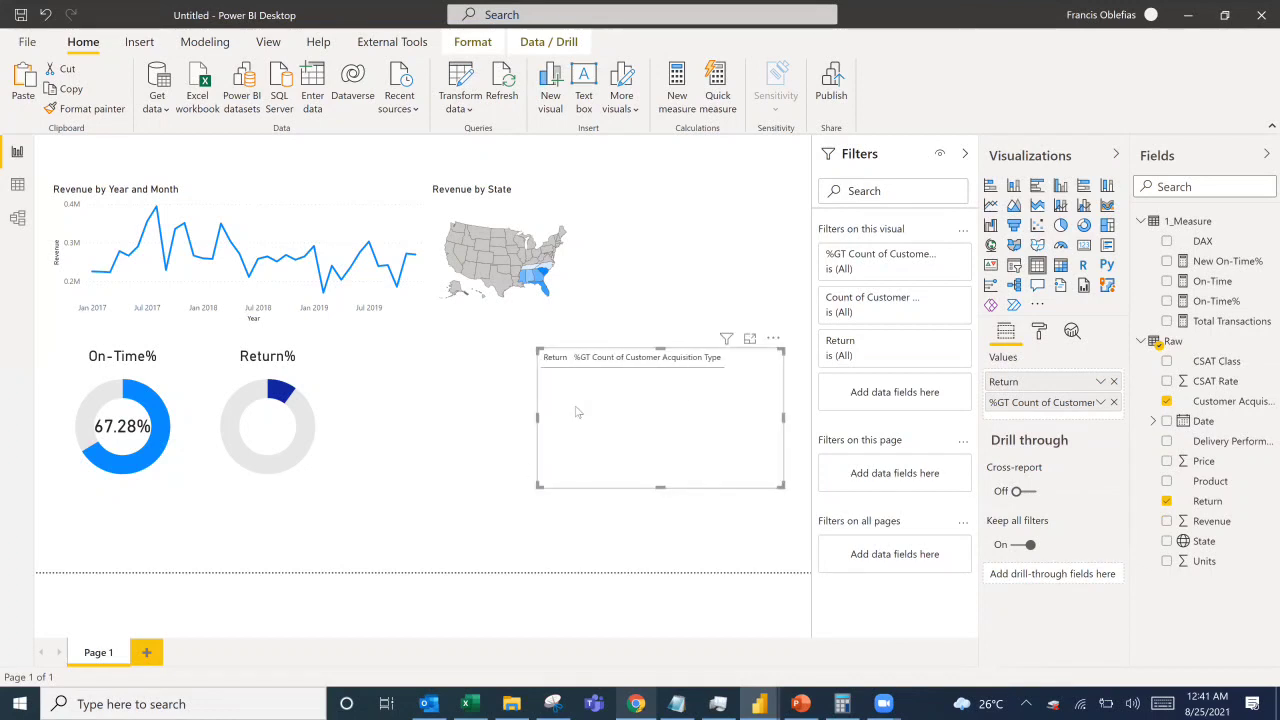
left_click(706, 300)
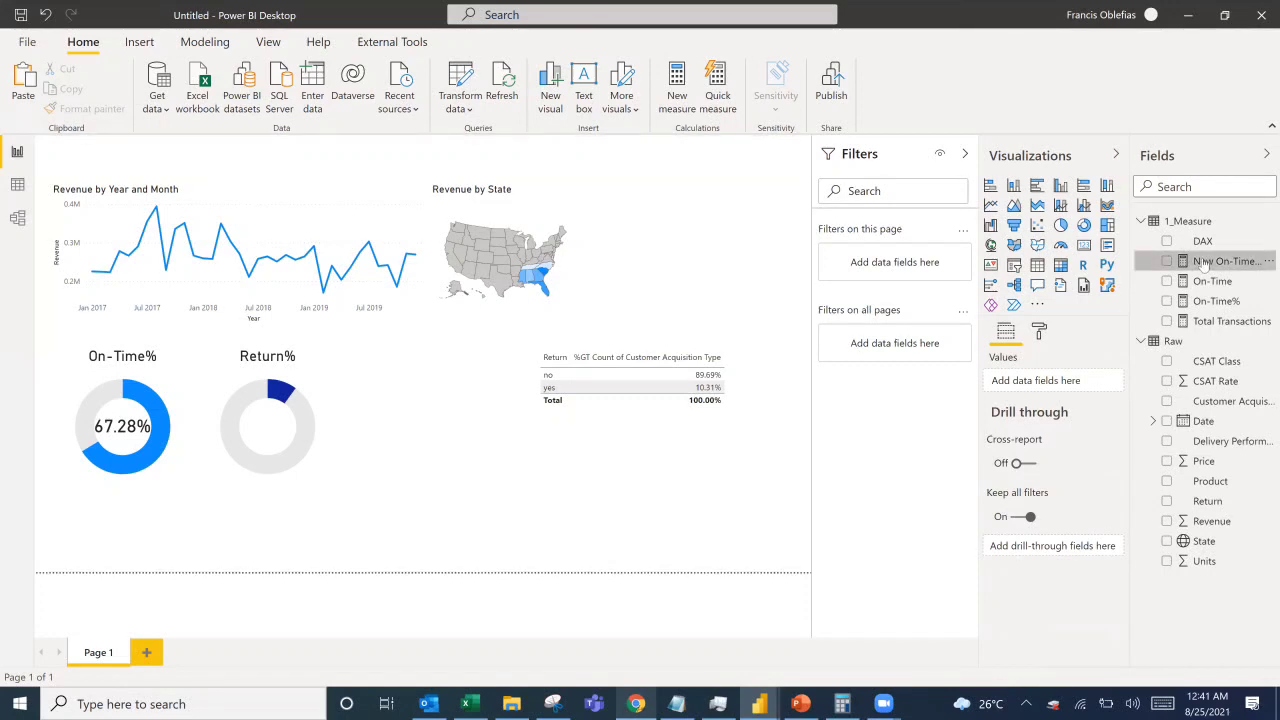
Create a new measure in the 1_Measure table and name it Return%.
left_click(1203, 262)
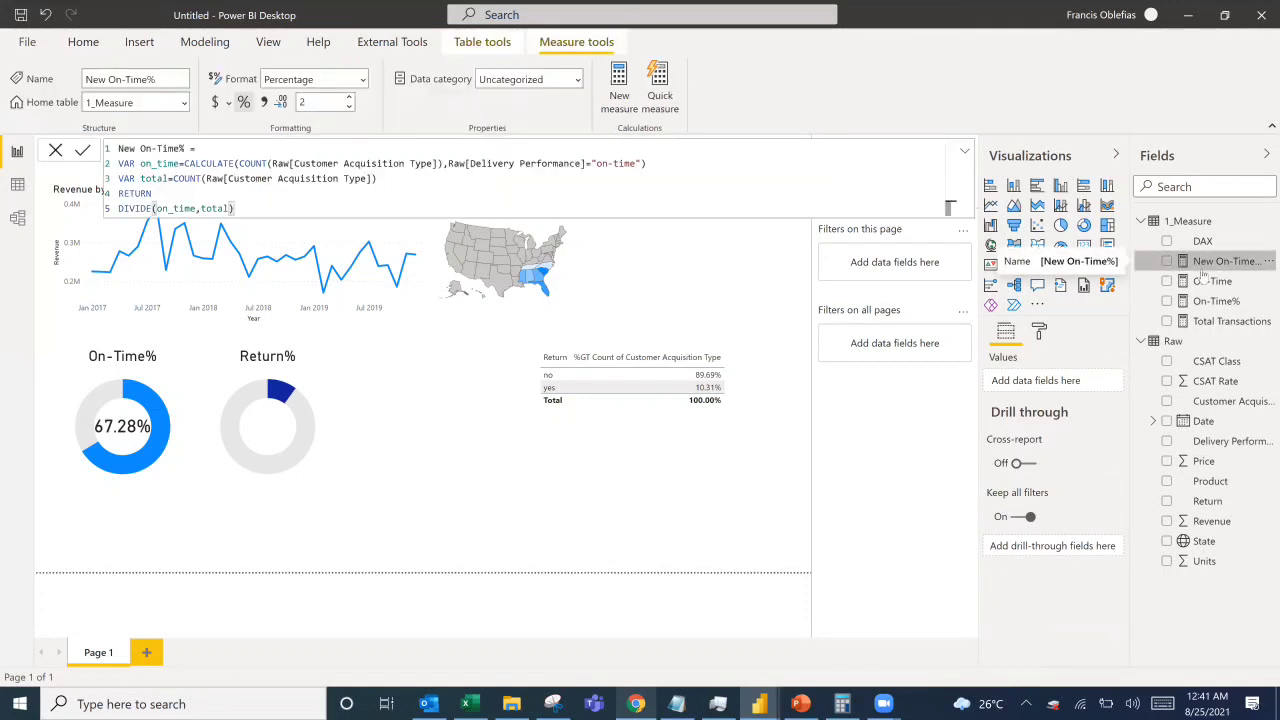
left_click(620, 98)
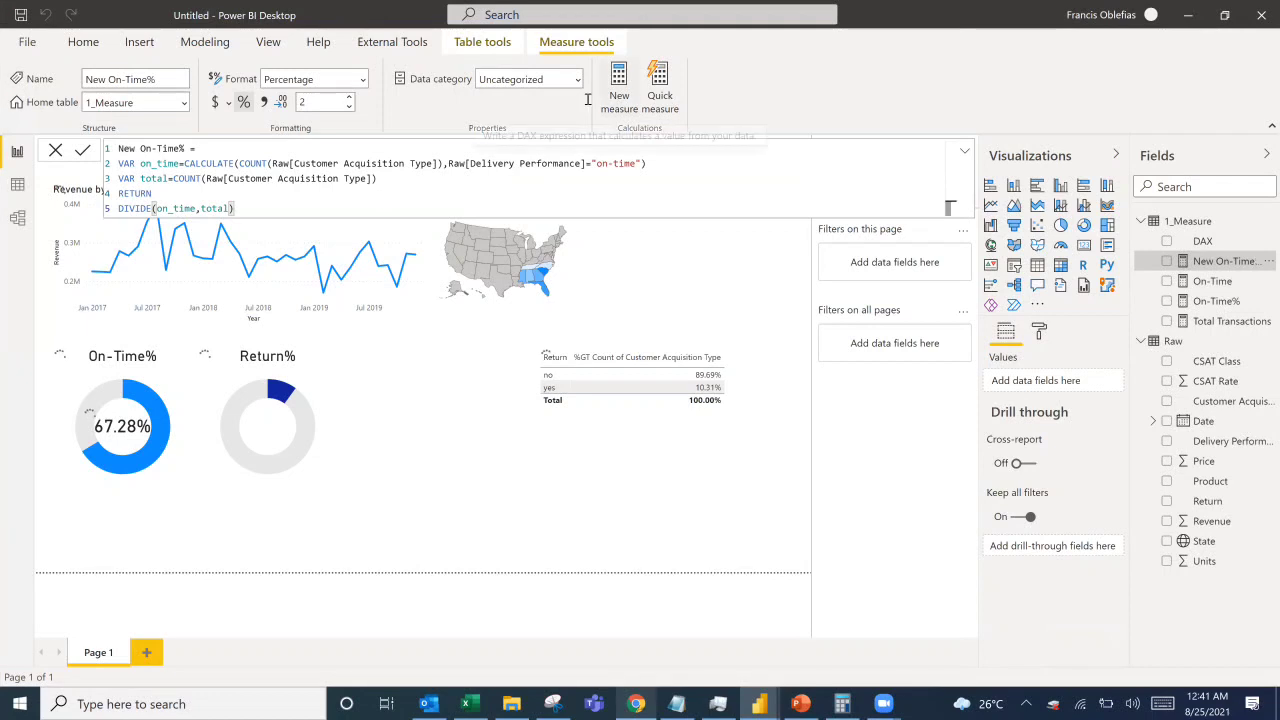
left_click(621, 76)
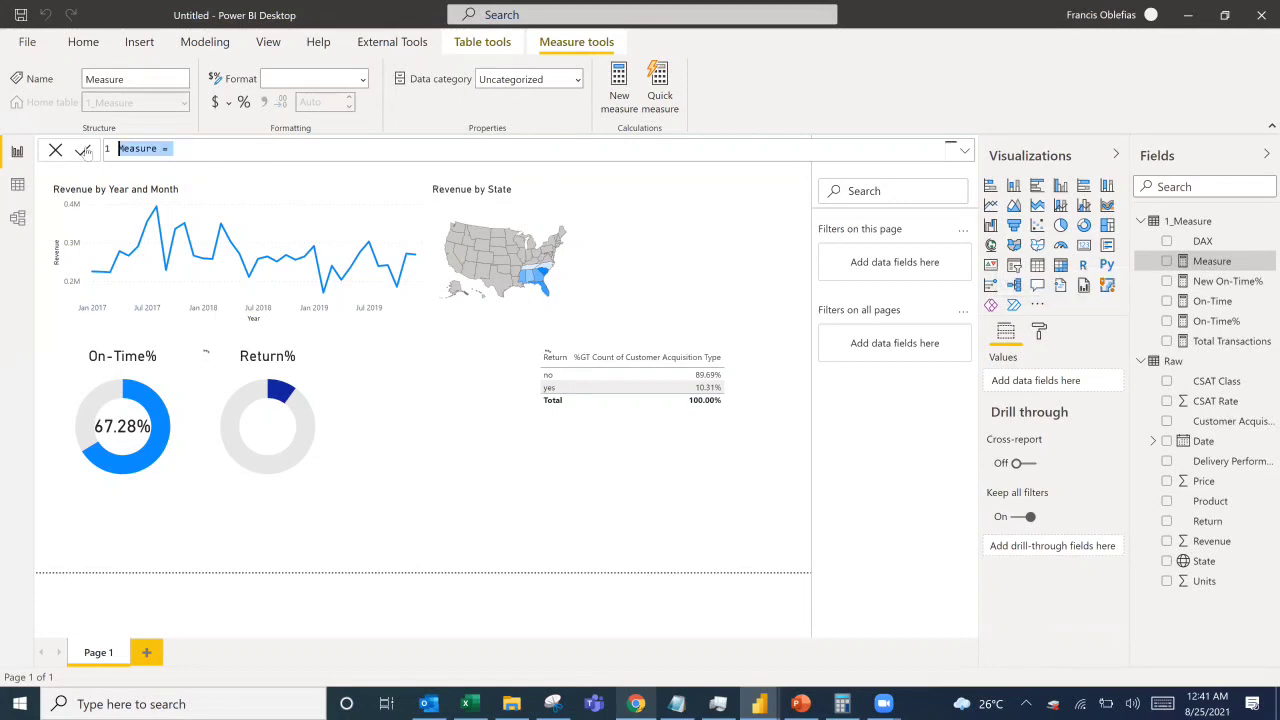
type("Return%=")
key("shift+Return")
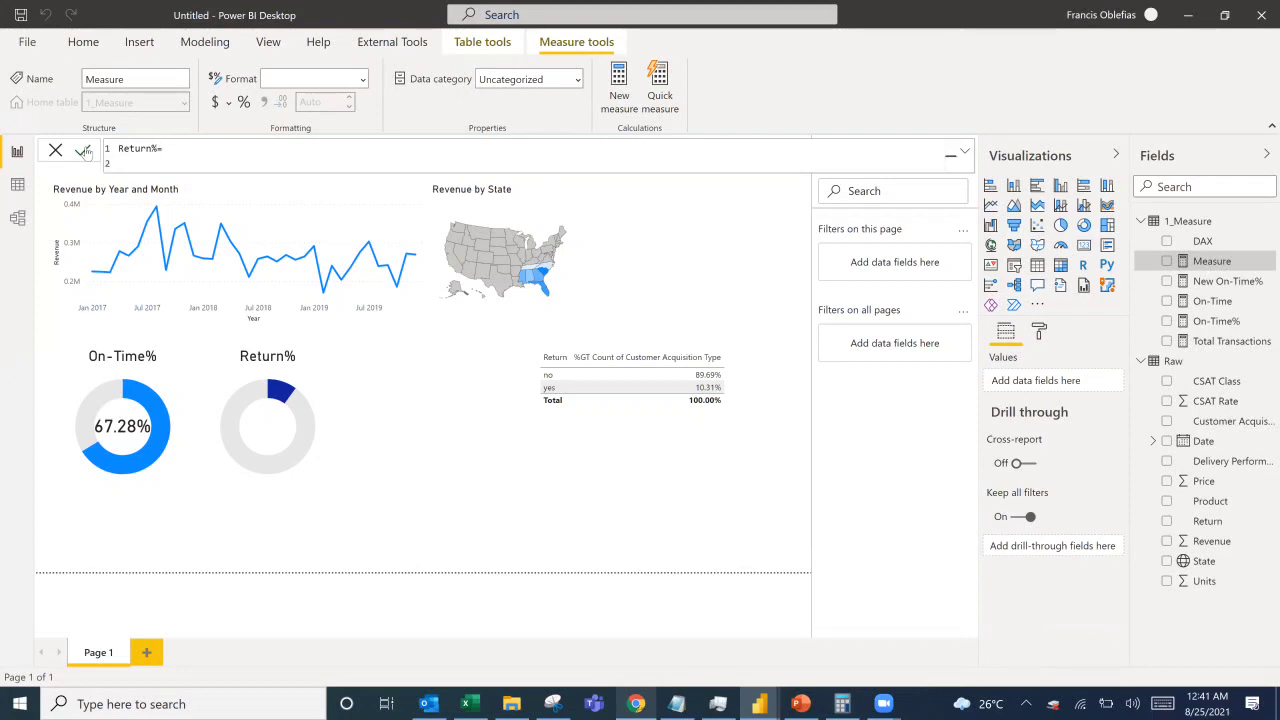
Declare a variable named ret in the Return% formula and start it with the CALCULATE function.
type("VAR return=ca")
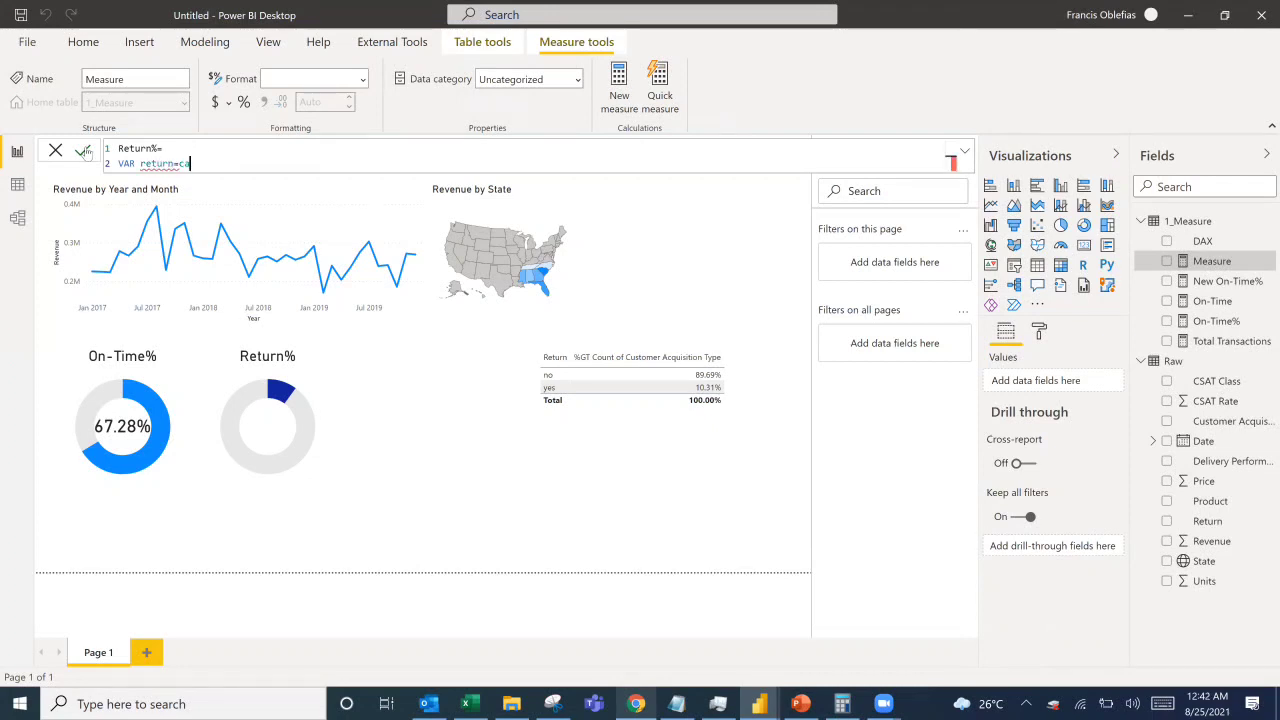
key("BackSpace")
key("BackSpace")
key("BackSpace")
key("BackSpace")
key("BackSpace")
type("t=calc")
key("Tab")
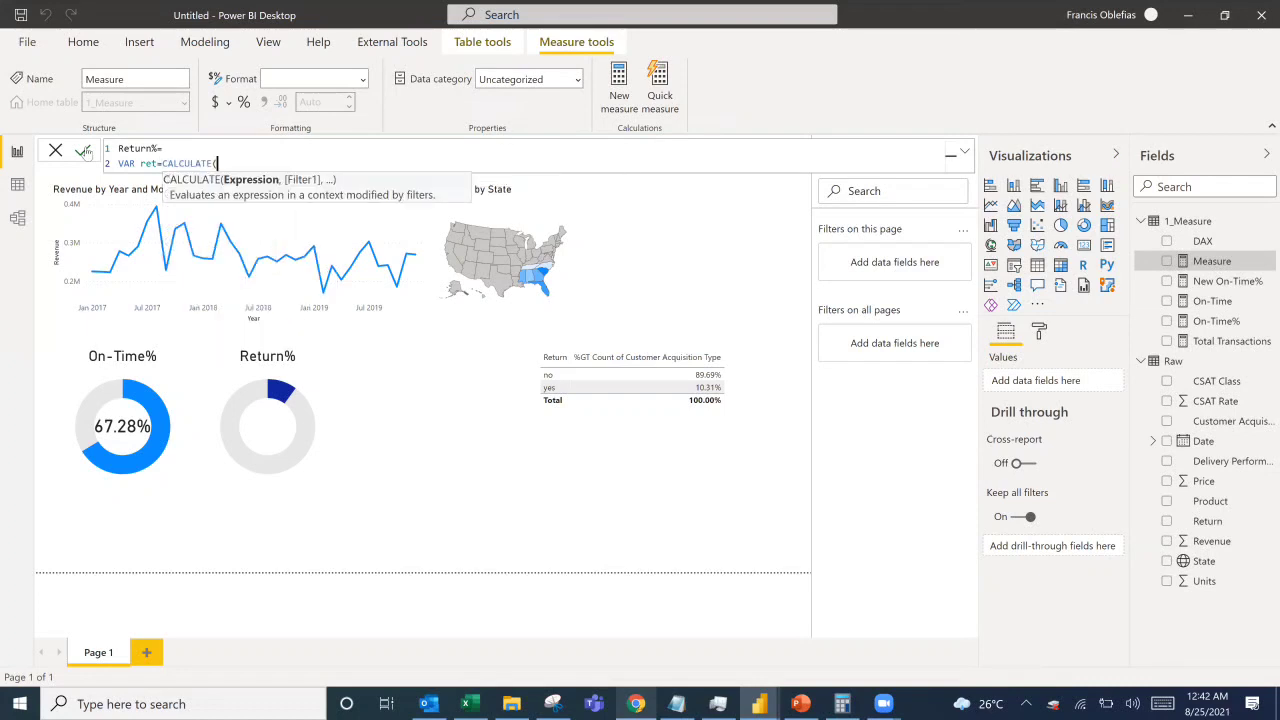
Complete ret's CALCULATE with COUNT(Raw[Customer Acquisition Type]) and the filter Raw[Return]="yes", and commit the formula.
type("count")
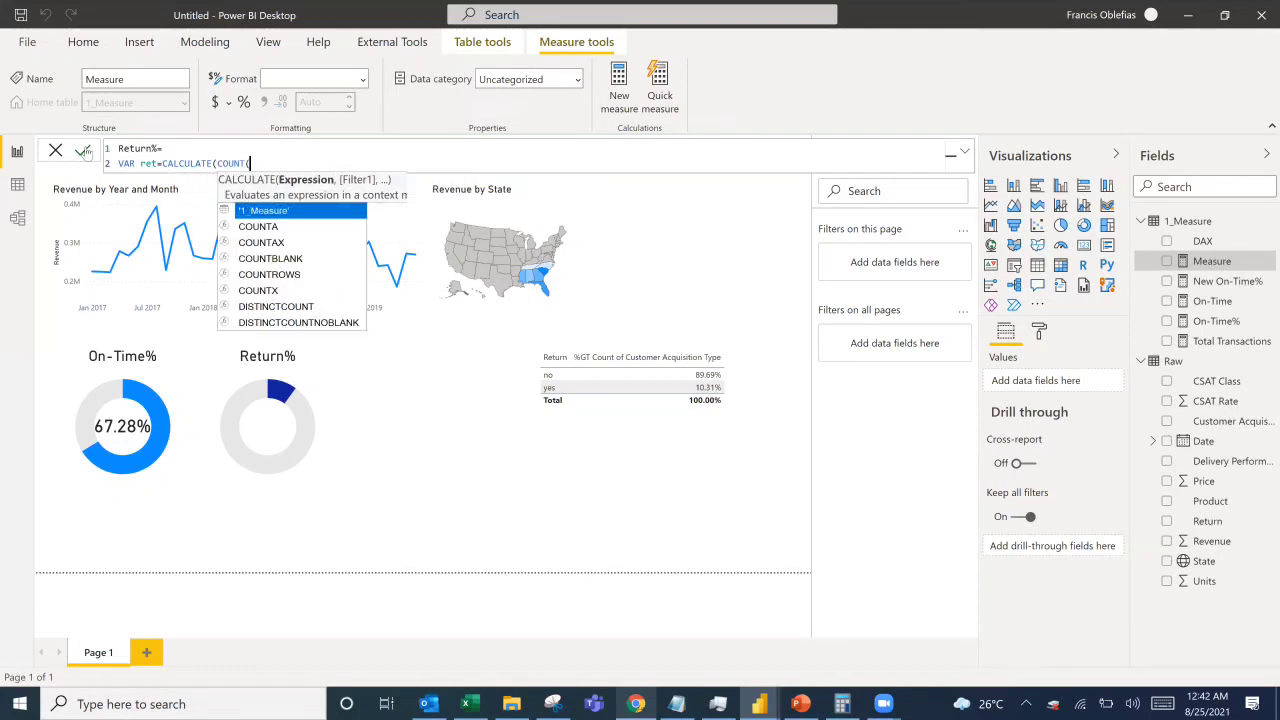
key("Tab")
type("raw[cu")
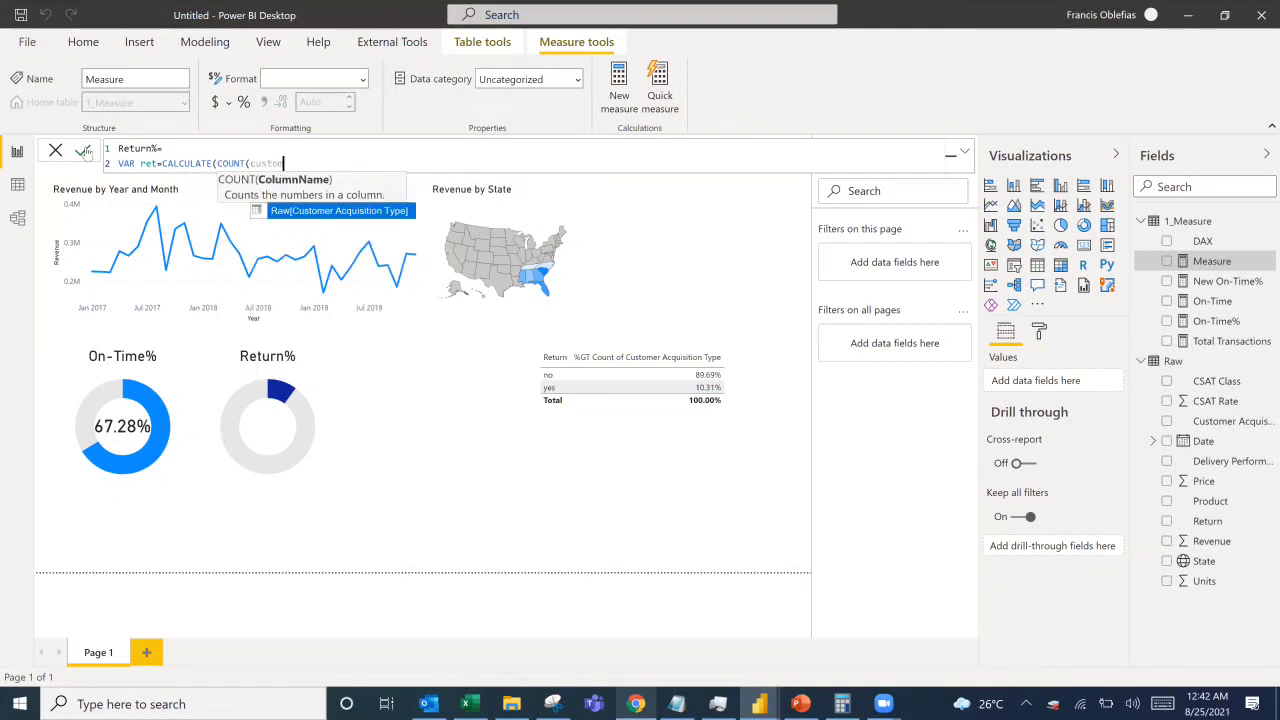
key("Tab")
type("),")
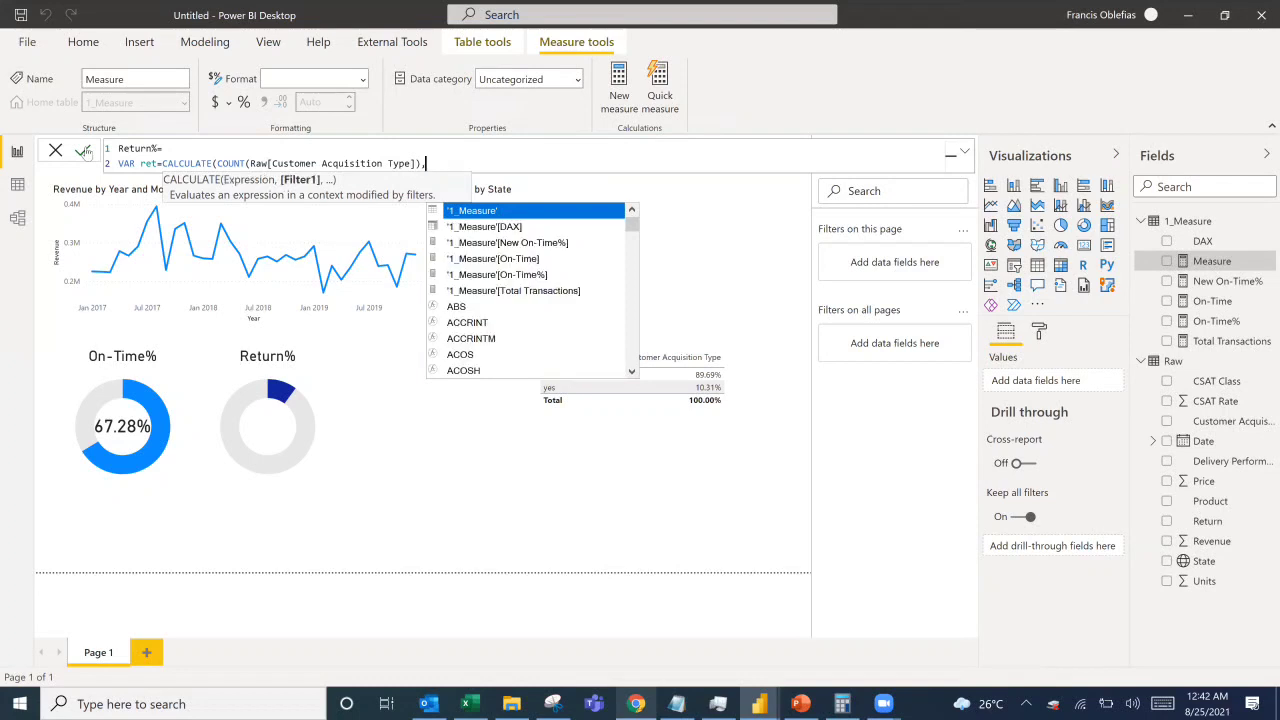
type("rawtu")
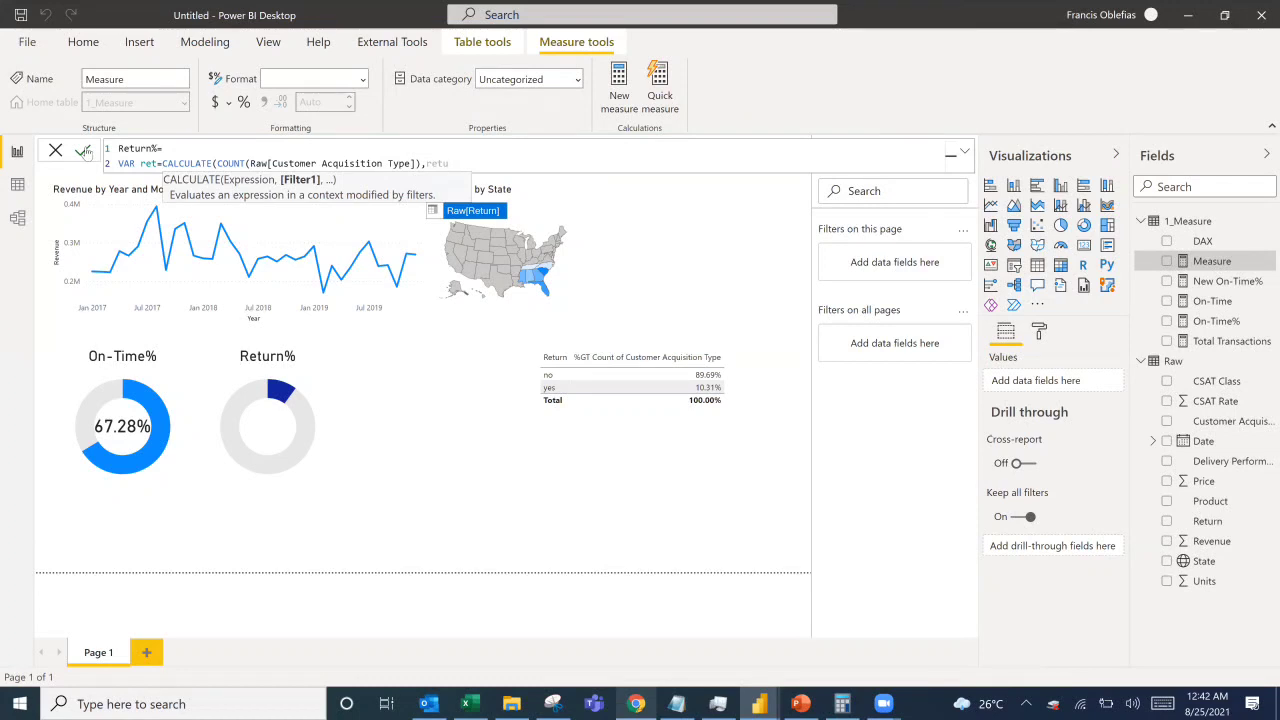
key("Tab")
type("=\"yes\")")
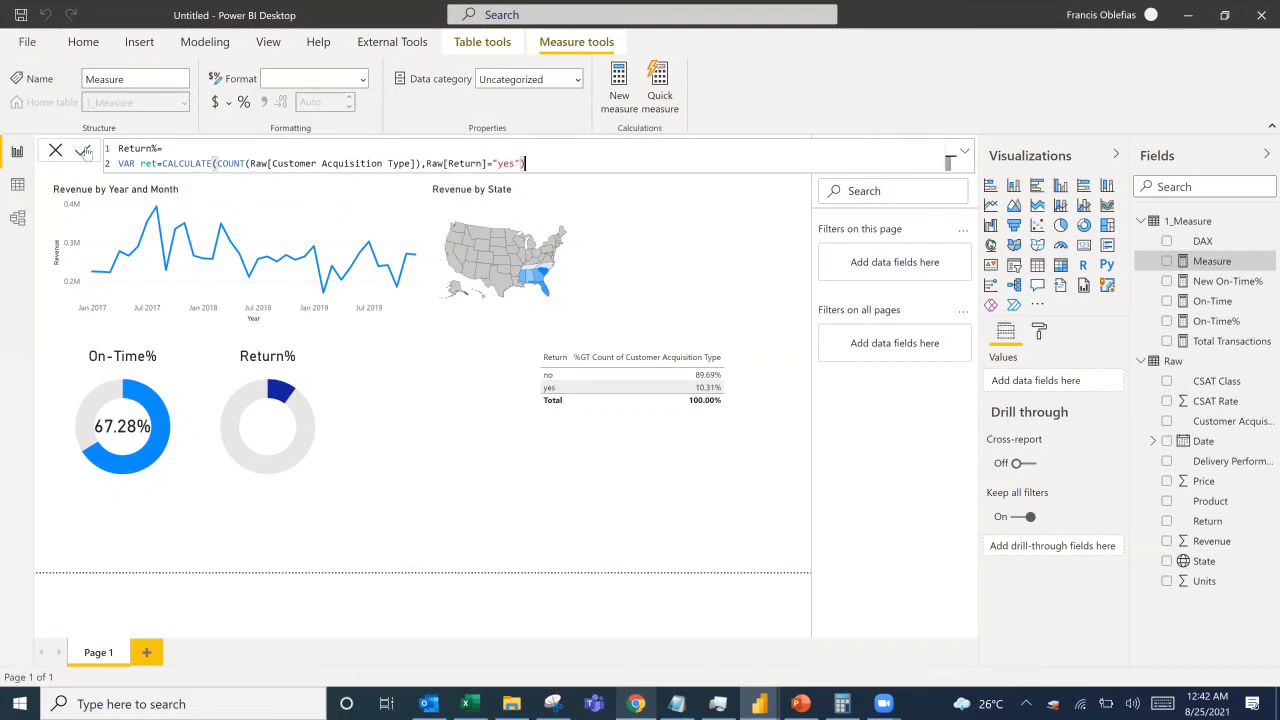
key("shift+Return")
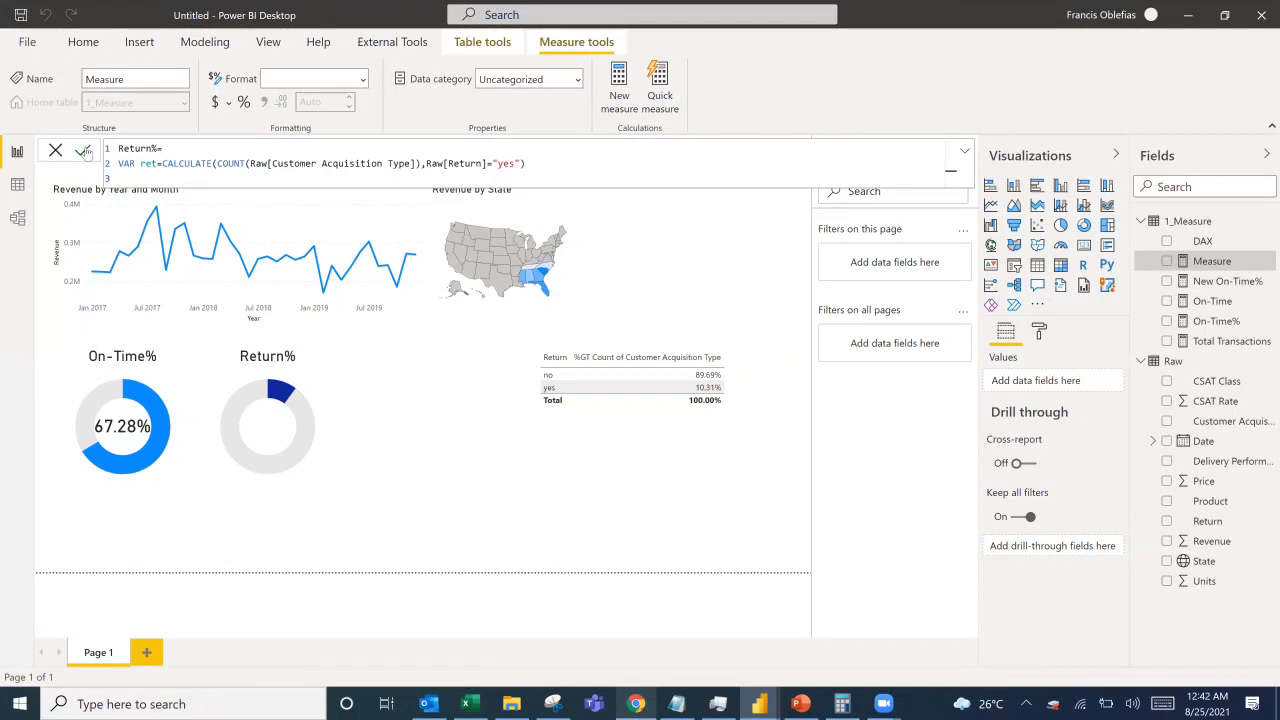
left_click(83, 150)
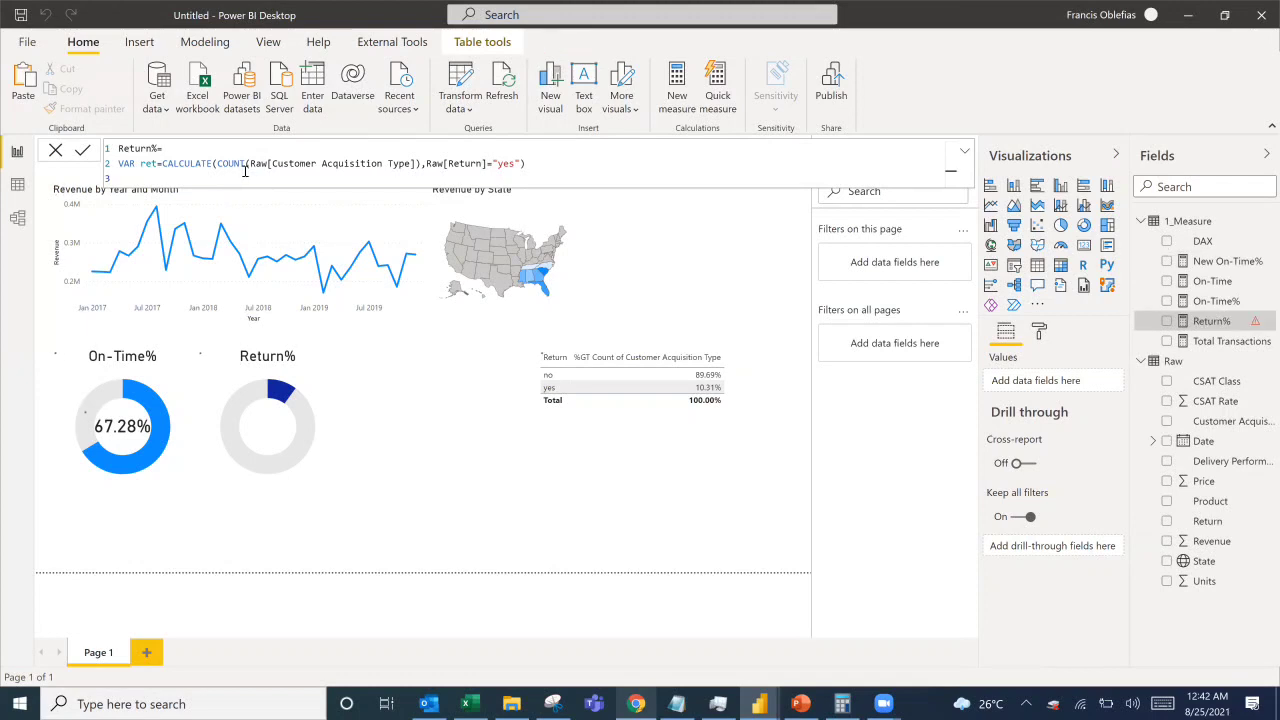
Add a second variable to the Return% formula: VAR total=COUNT(Raw[Customer Acquisition Type]).
left_click(244, 170)
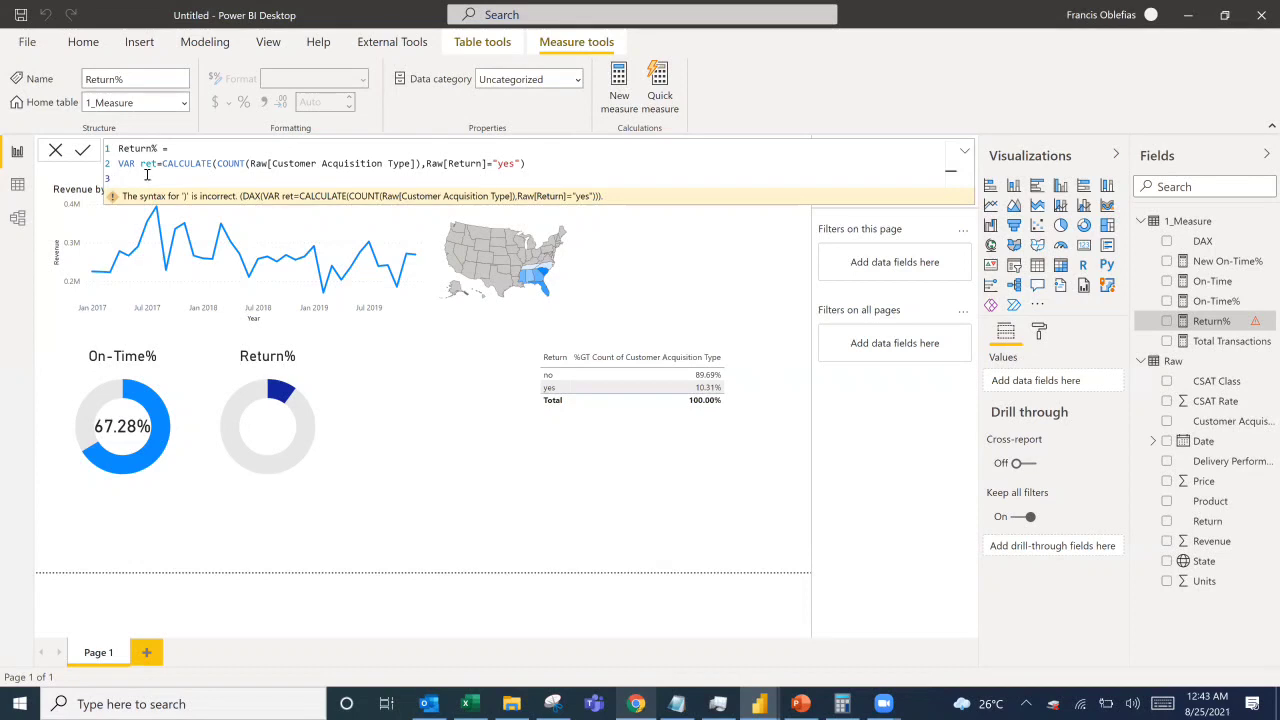
type("R total=COUNT(")
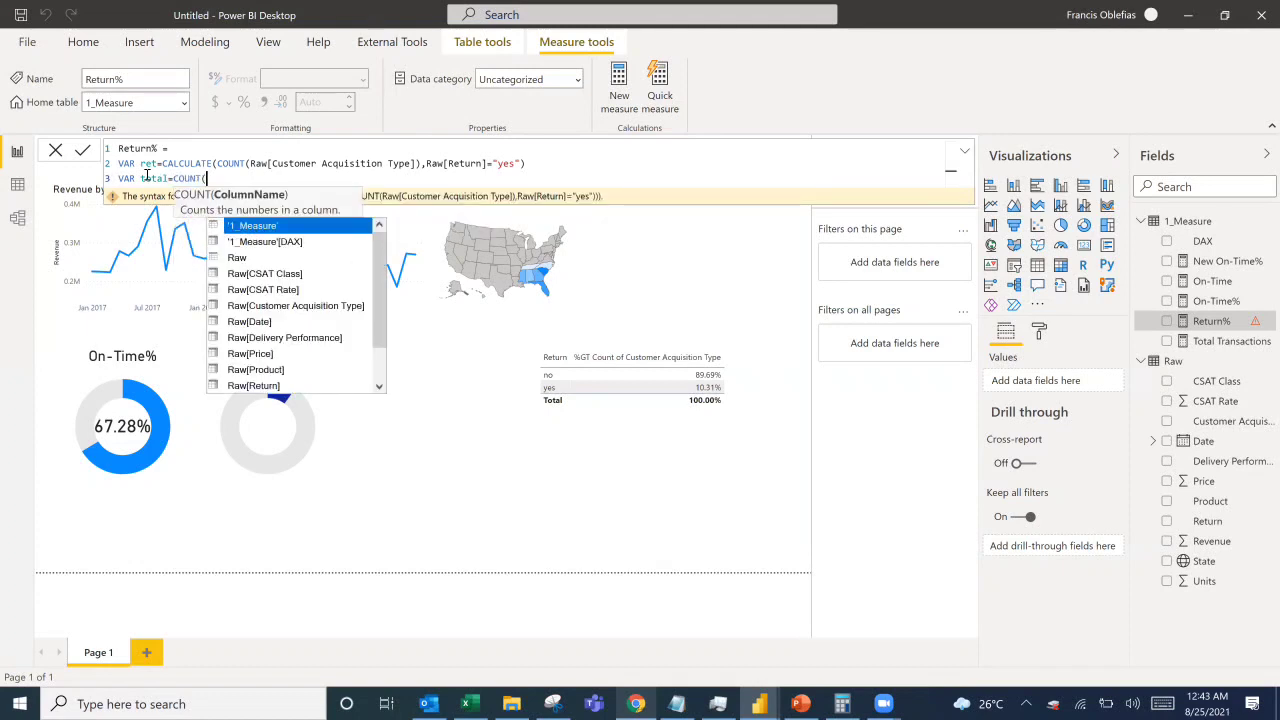
type("custom")
key("Tab")
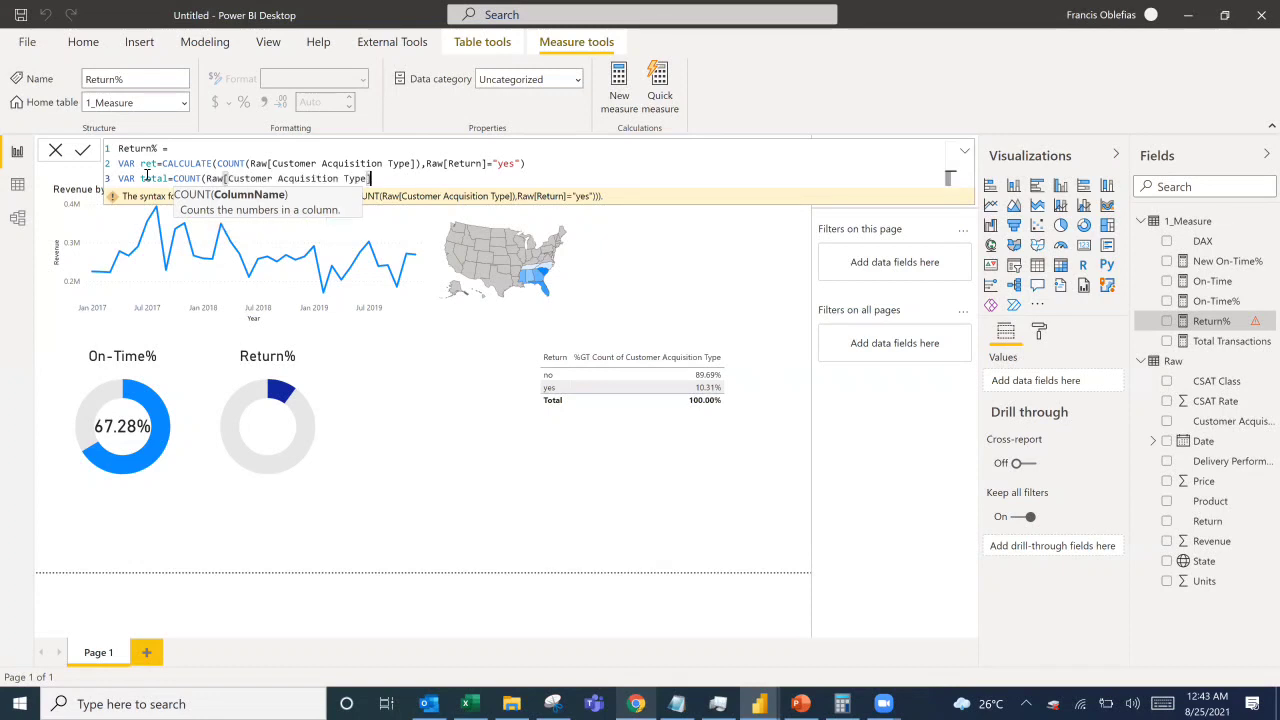
type(")")
key("shift+Return")
Finish the Return% measure with RETURN DIVIDE(ret,total), commit it and format it as a percentage with 2 decimals.
type("RETURN")
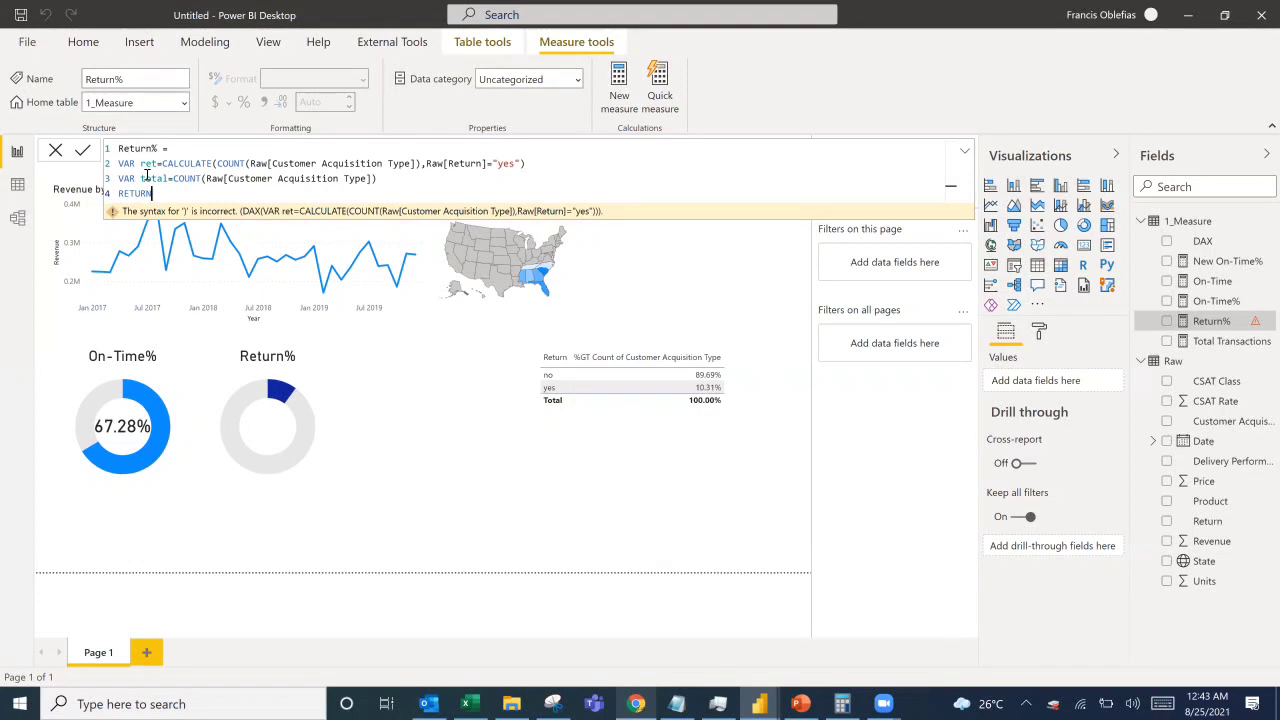
key("shift+Return")
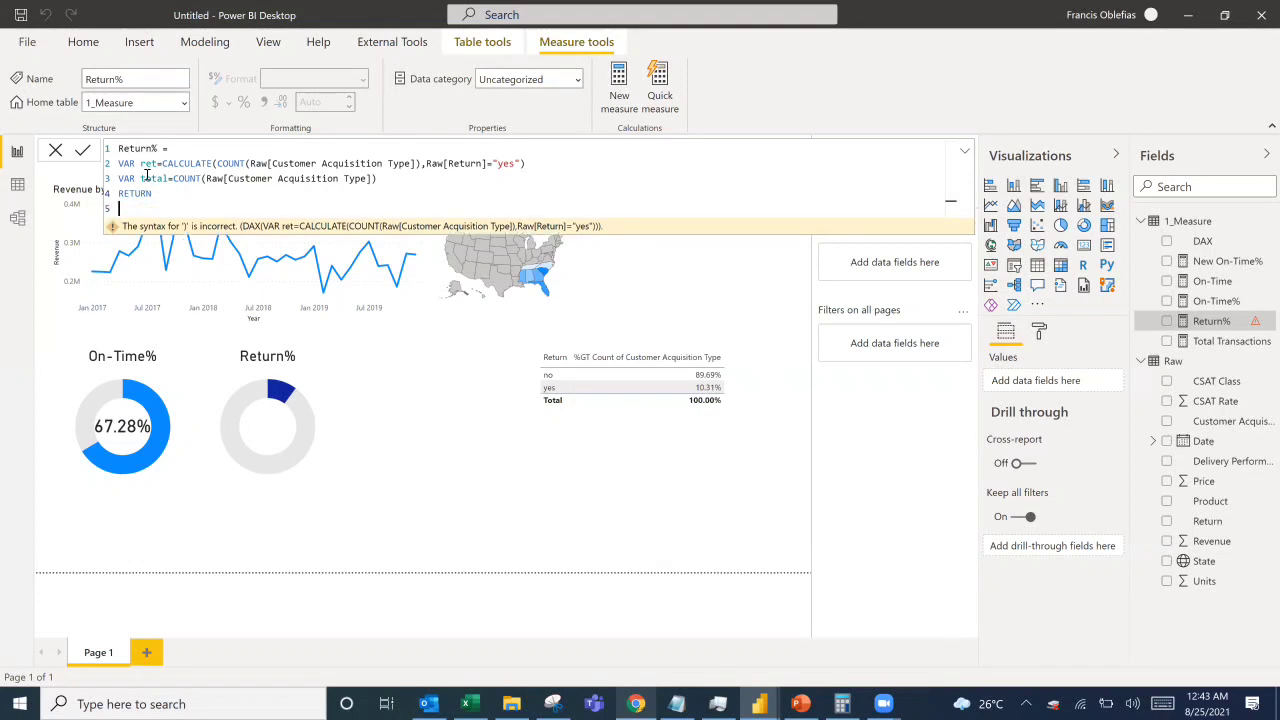
type("diVIDE(")
key("Tab")
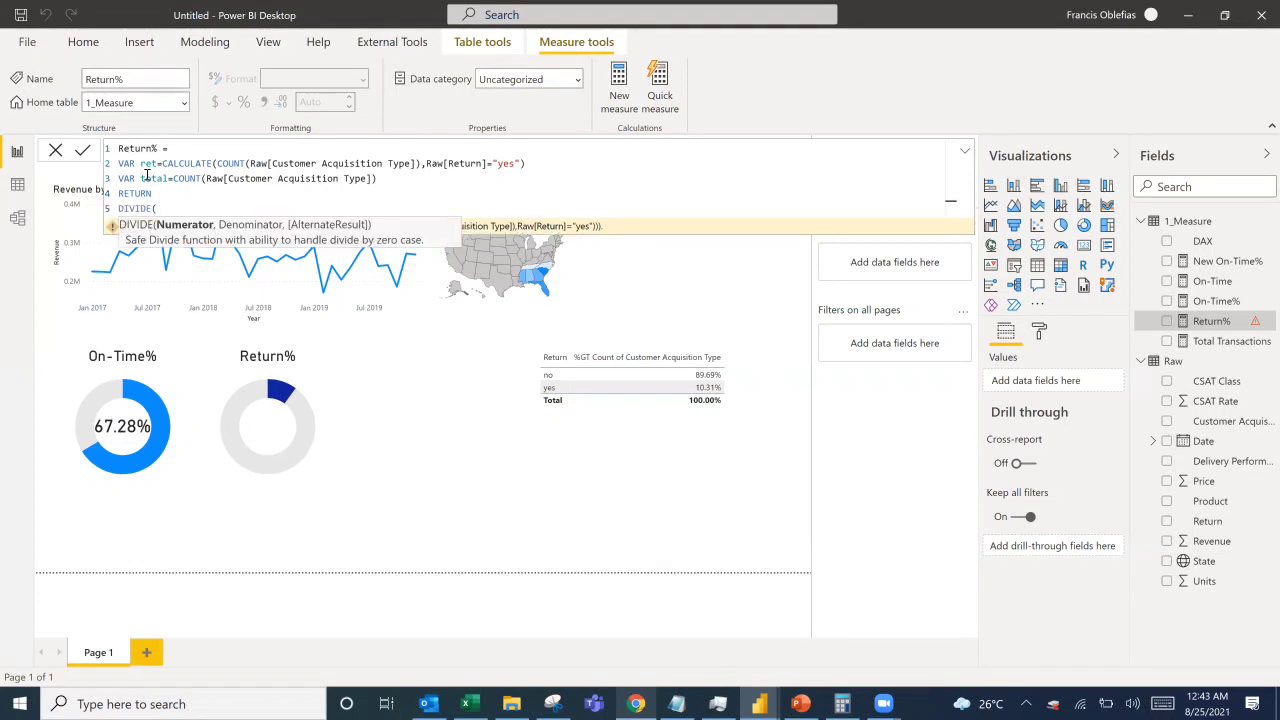
type("ret,tota")
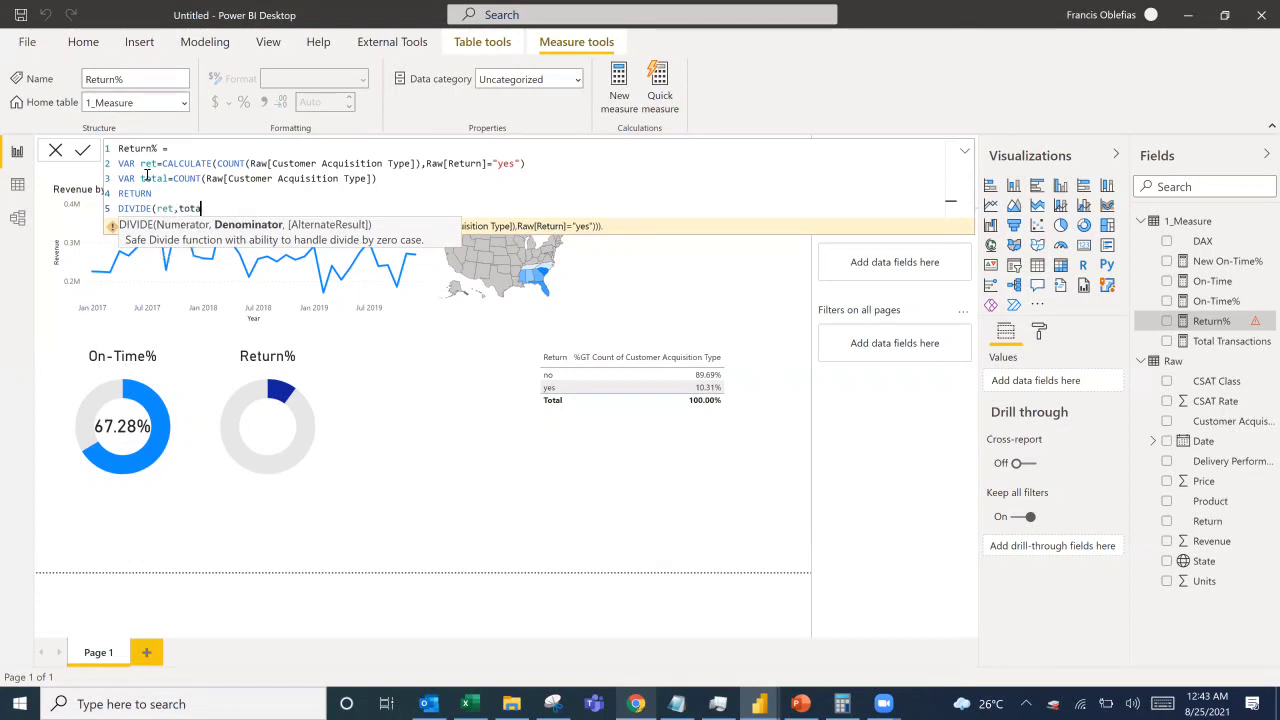
key("Tab")
type(")")
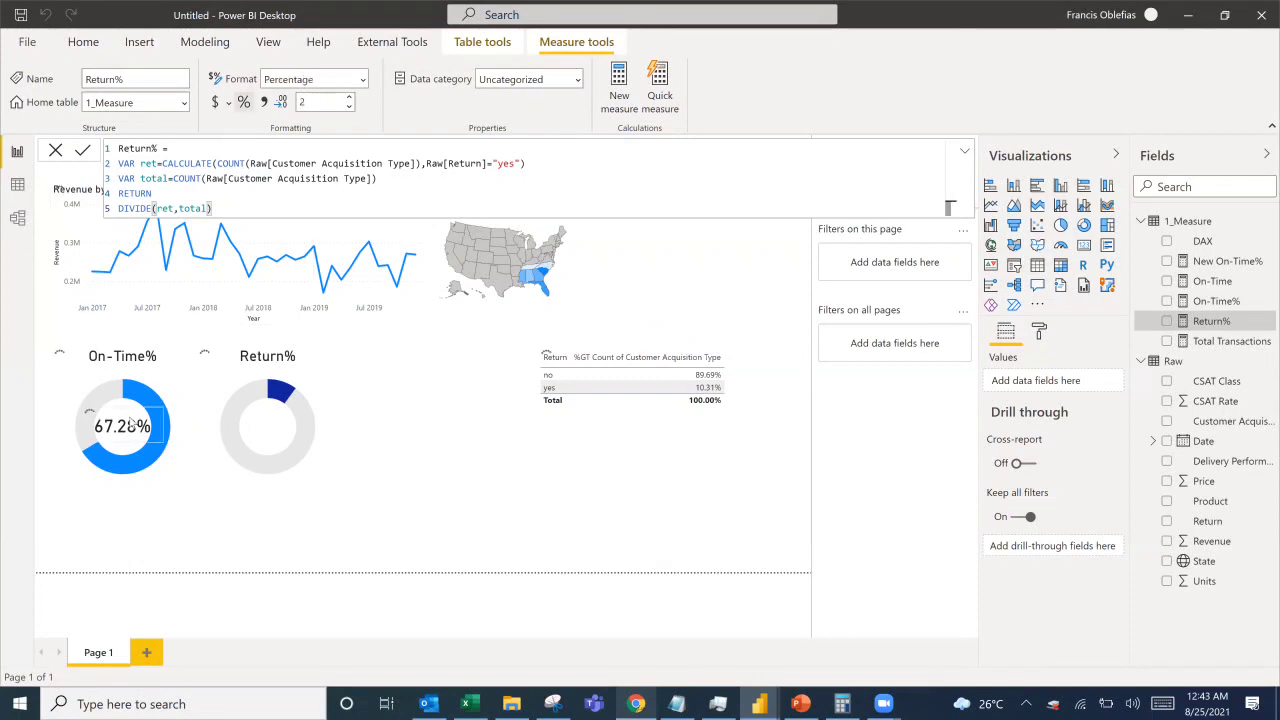
Duplicate the On-Time% card into the centre of the Return% donut and replace its field with the Return% measure.
left_click(131, 451)
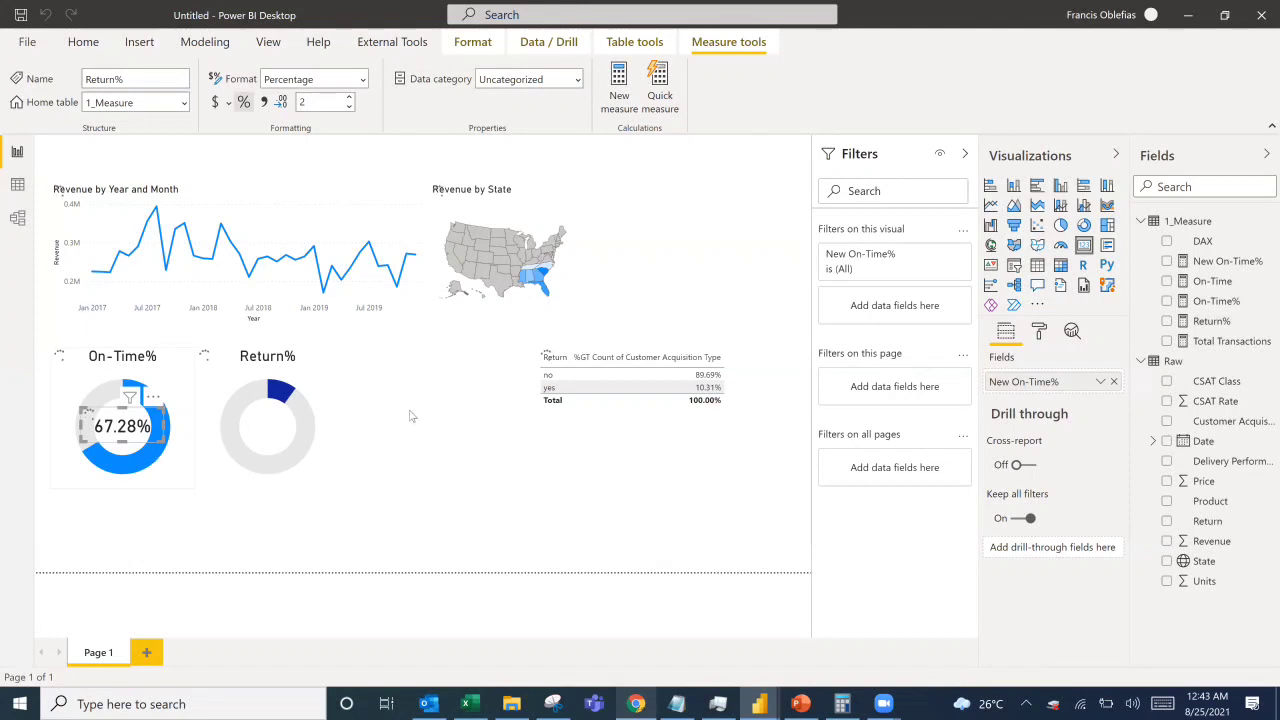
left_click(364, 433)
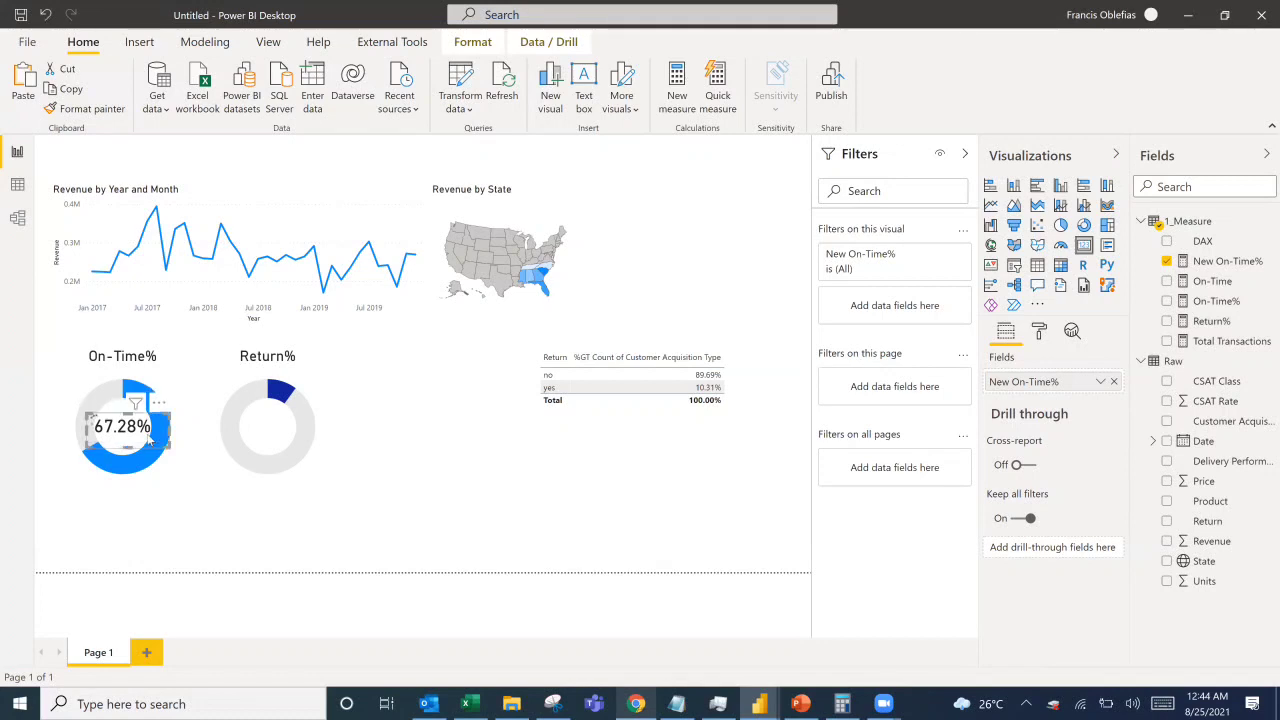
left_click_drag(146, 444, 268, 440)
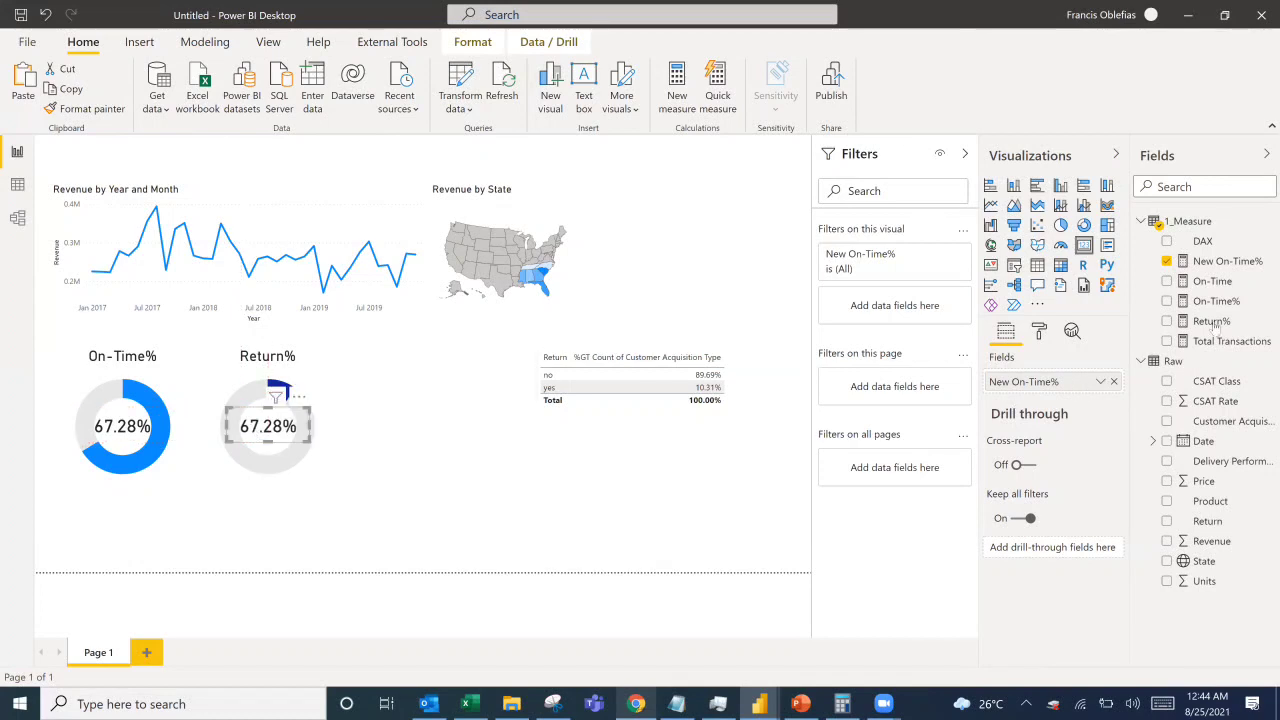
left_click_drag(1190, 321, 1036, 392)
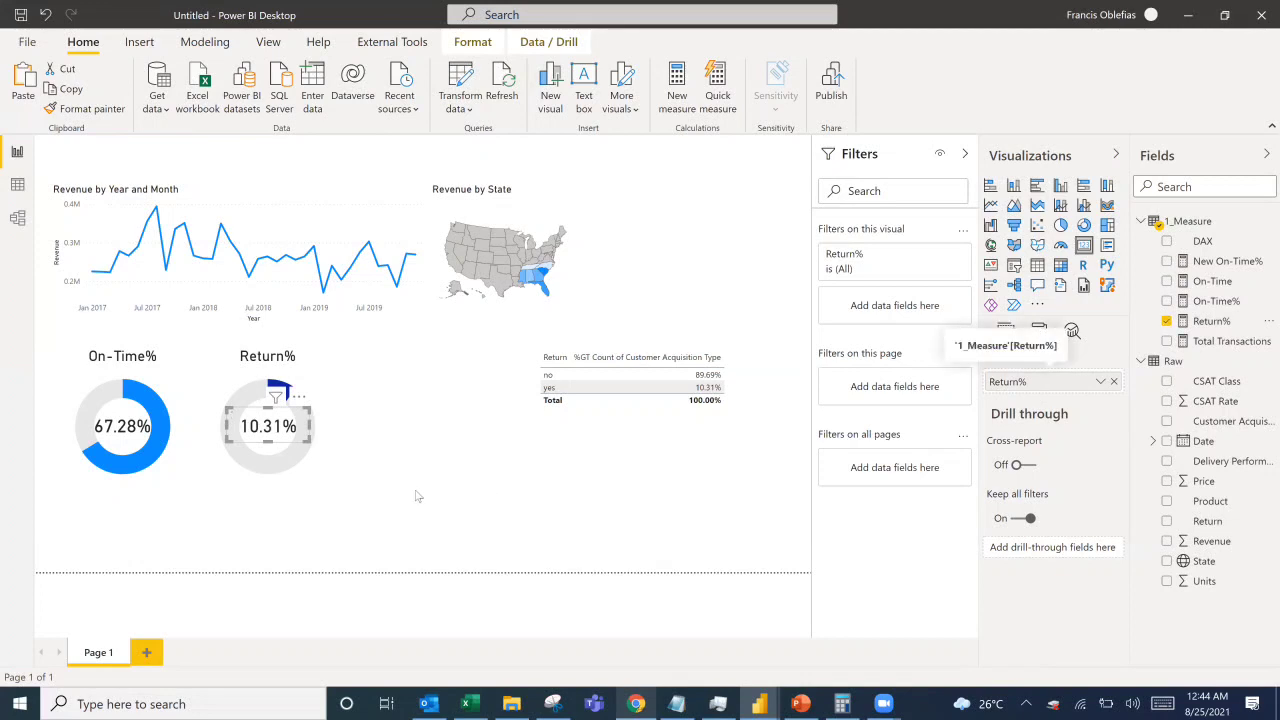
left_click(332, 508)
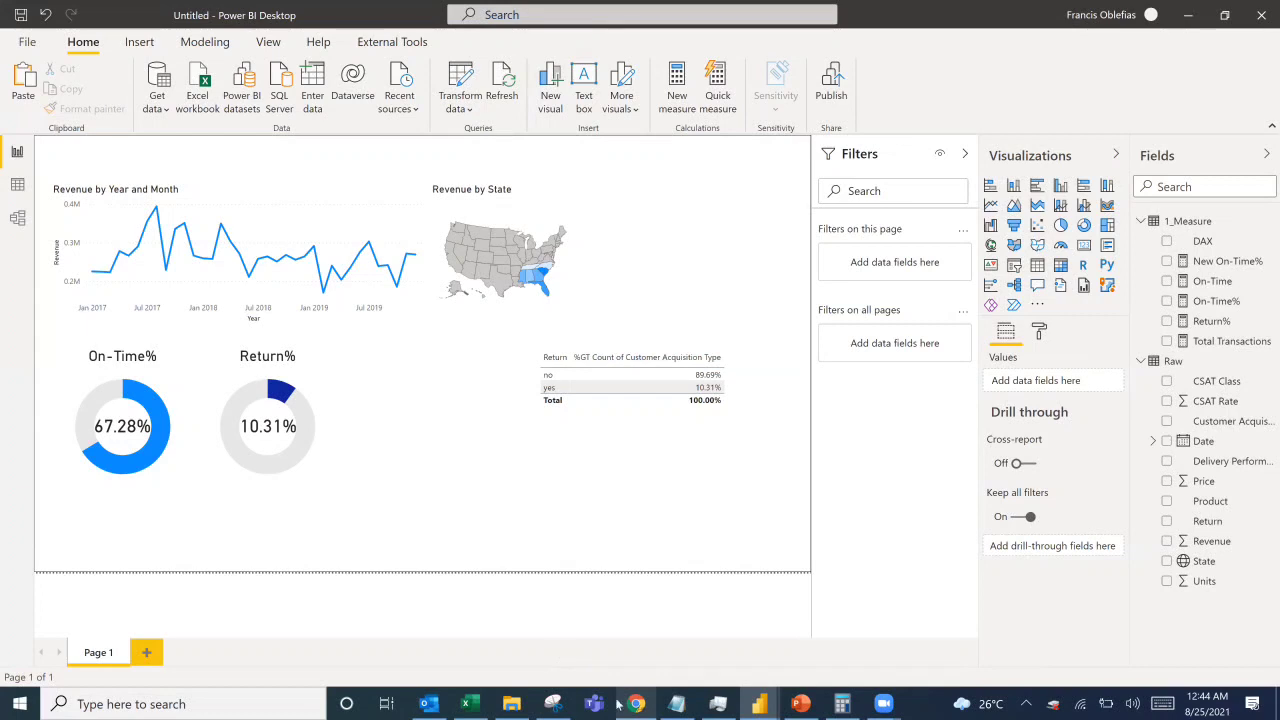
Examine the On-Time and Returns targets in the Customer Success Dashboard reference image in Snipping Tool.
left_click(555, 703)
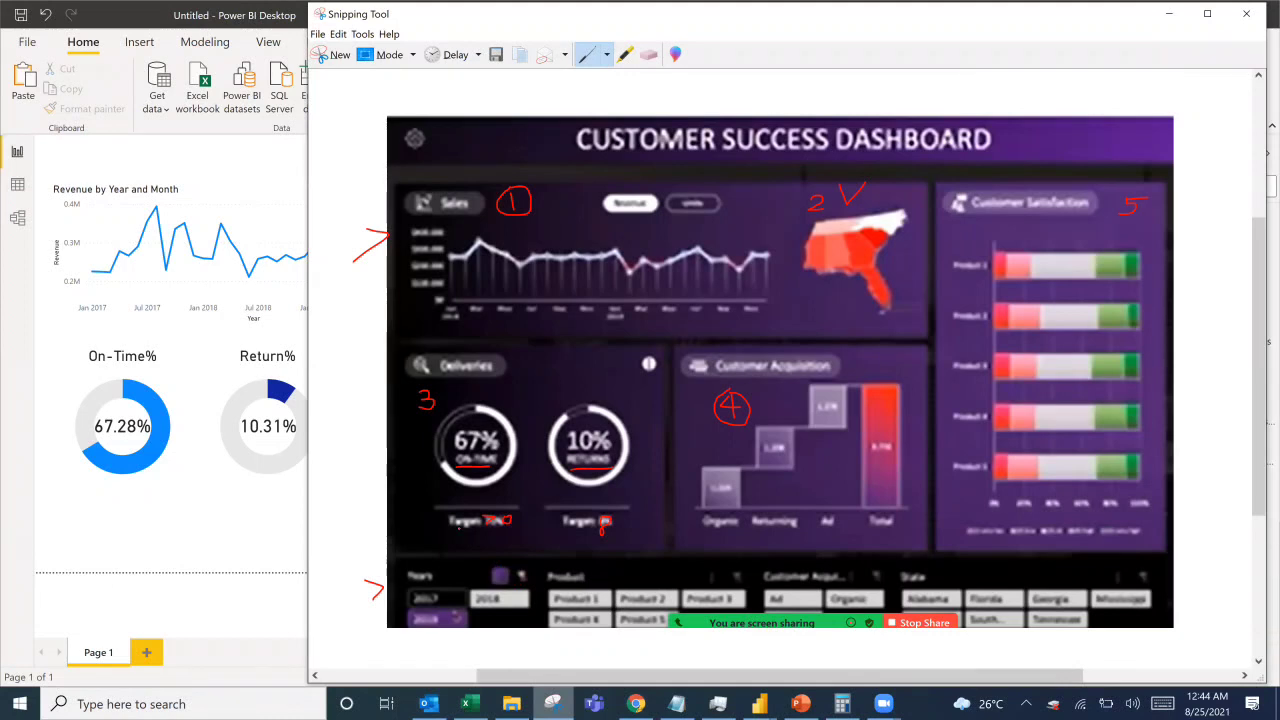
left_click_drag(449, 529, 600, 532)
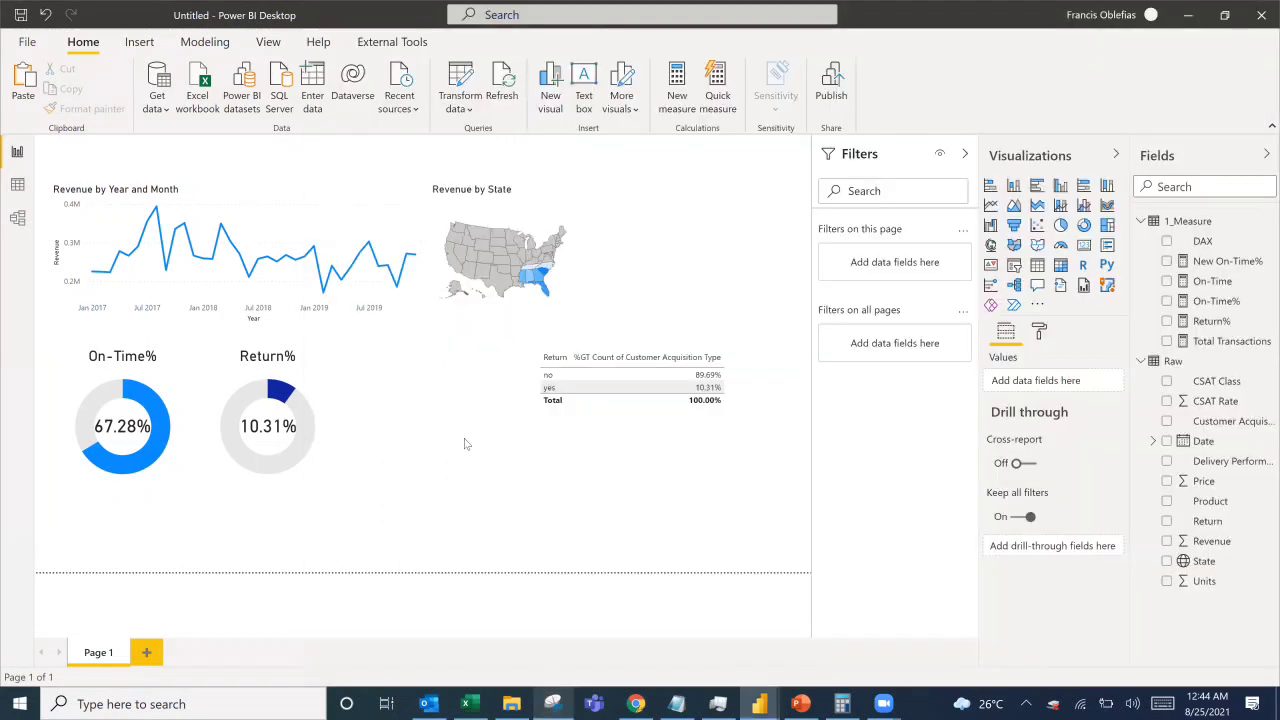
left_click(1168, 14)
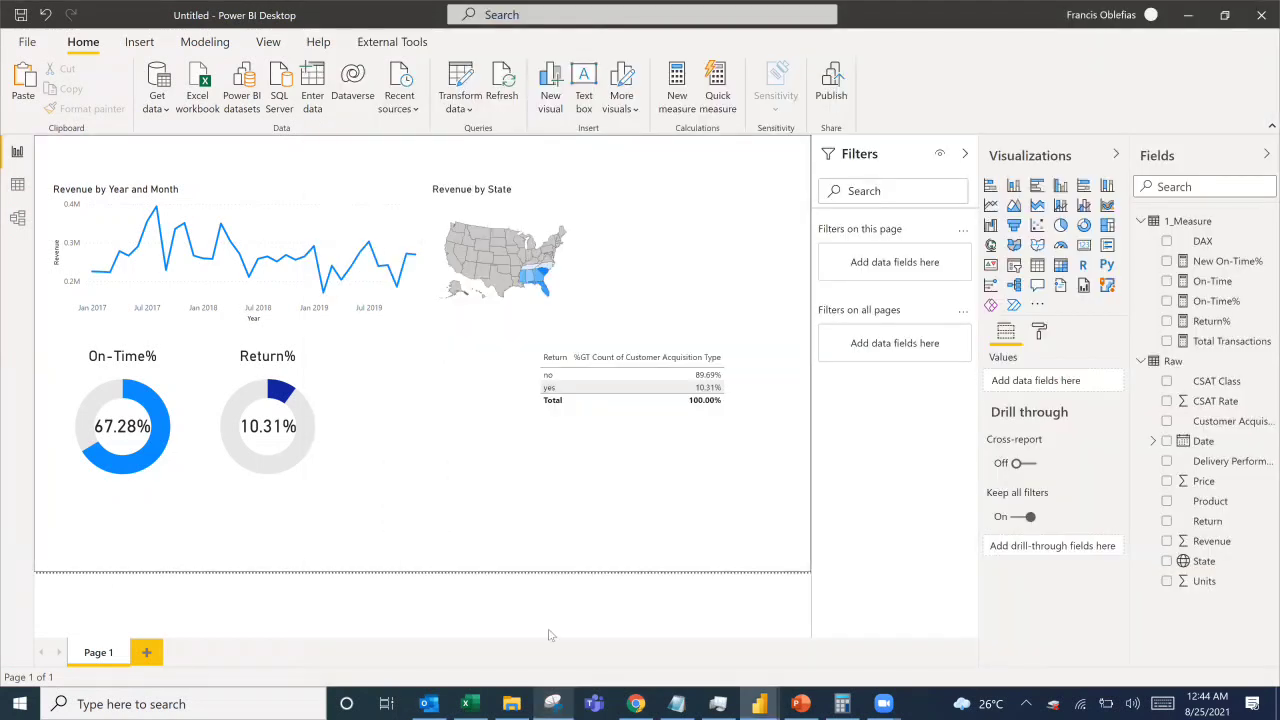
In Notepad, write a Target list with On-Time = 70% and Return = 8%.
left_click(674, 702)
type("Target")
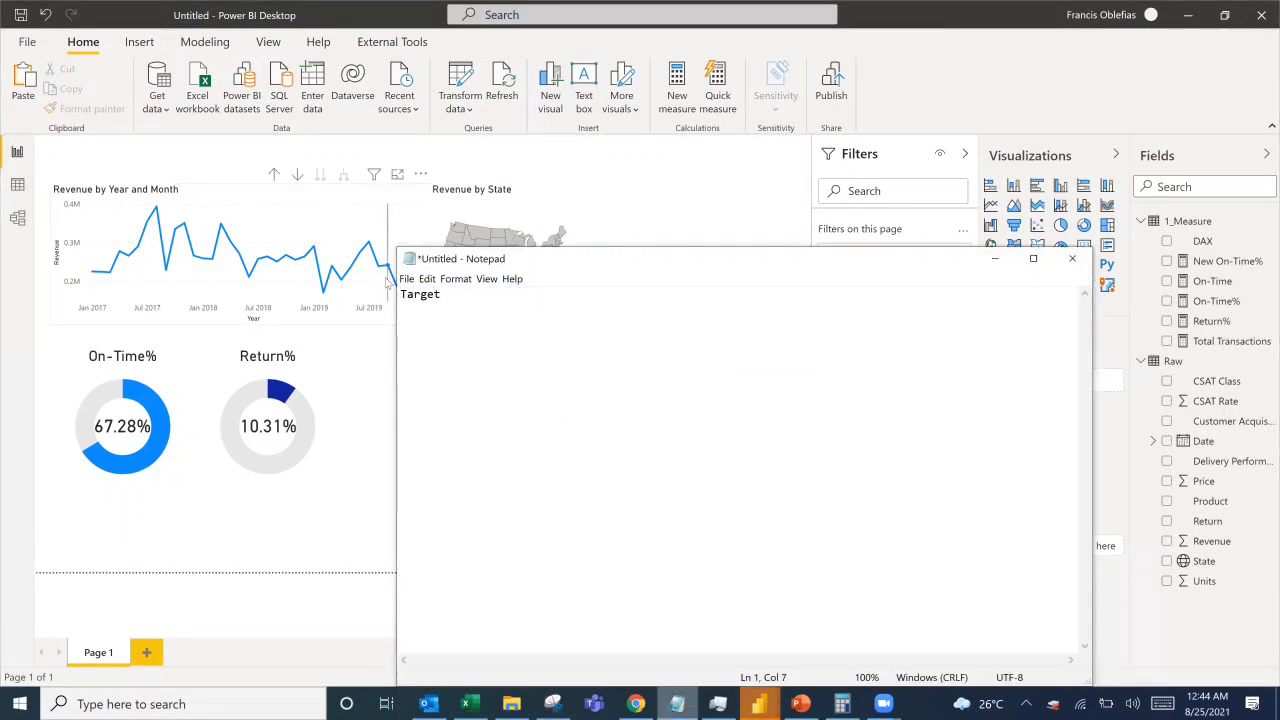
type(":")
key("Return")
type("- On")
type("-Time ")
type("=")
type("Retun")
type("n")
type(" = 8")
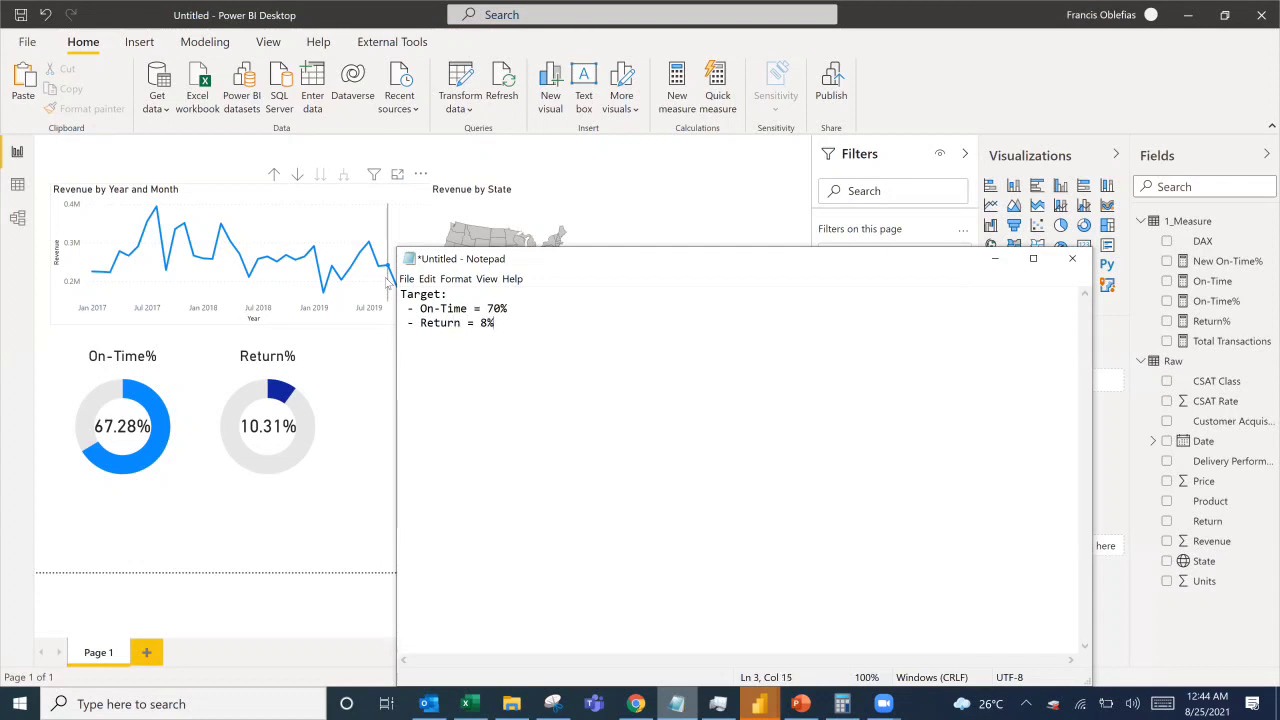
Back in Power BI, add an empty gauge visual and place it directly below the On-Time% donut, slightly wider than the chart.
left_click(187, 499)
left_click(192, 498)
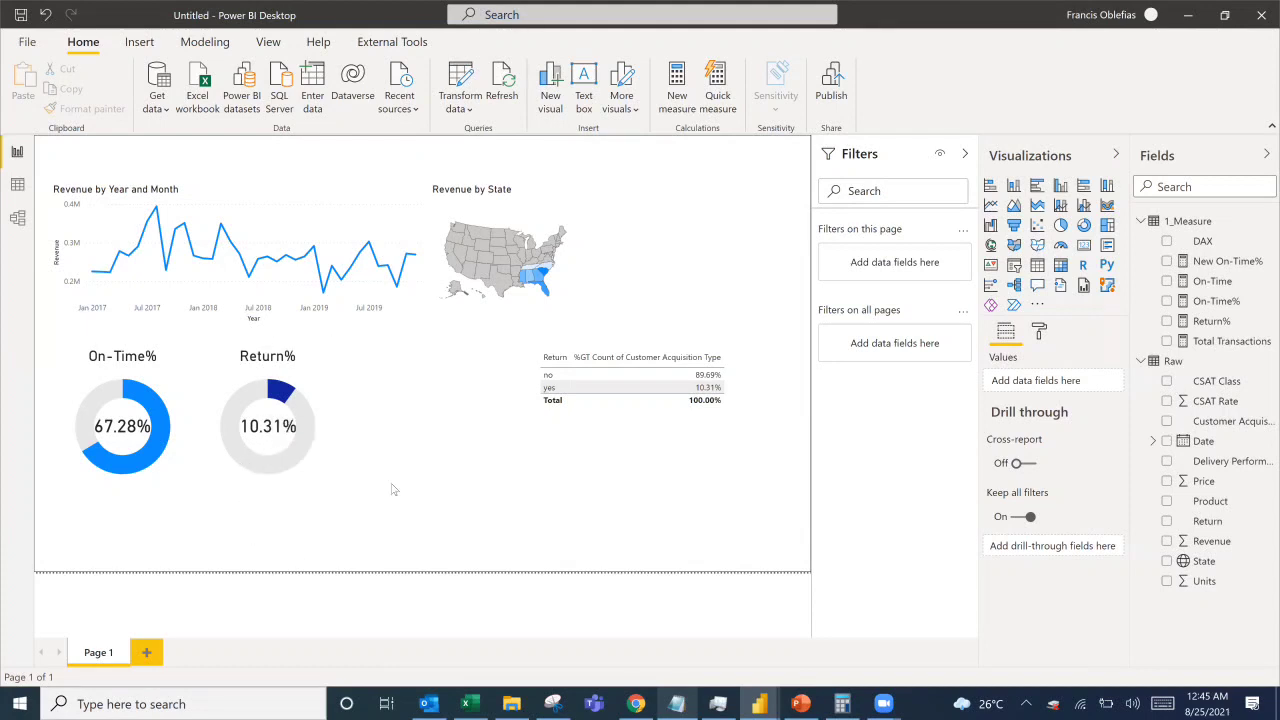
left_click(1061, 246)
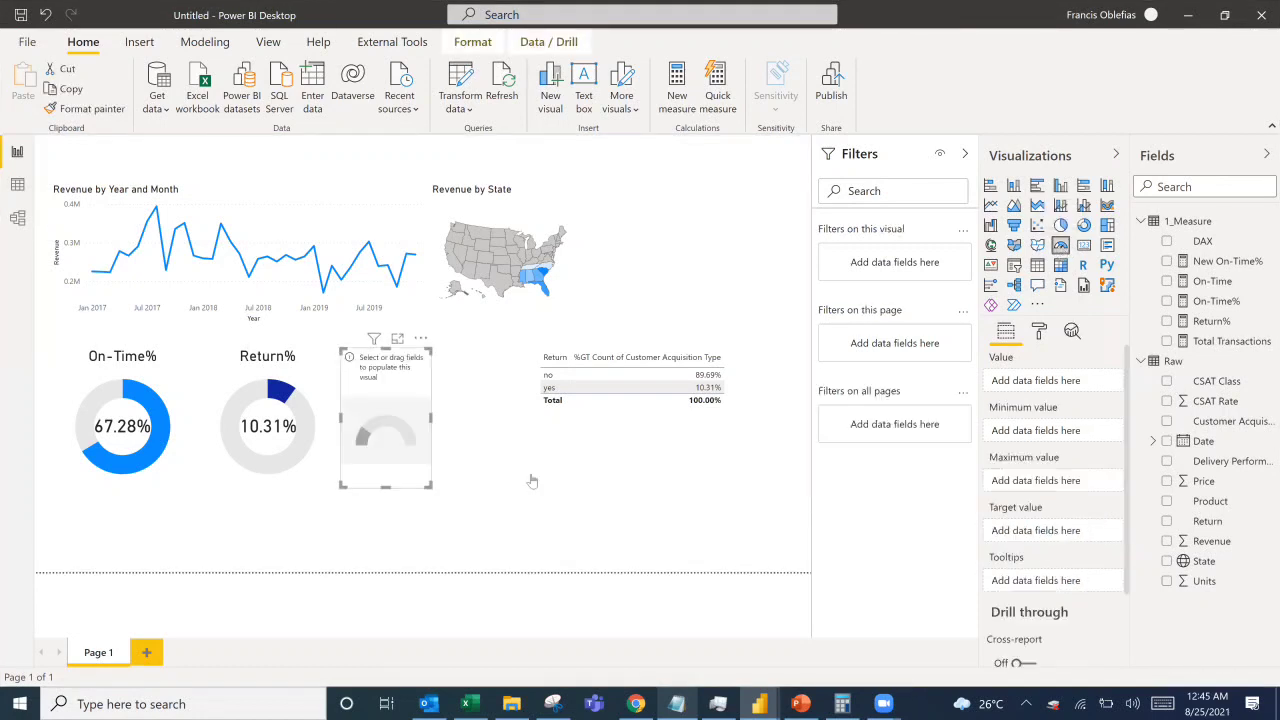
left_click_drag(439, 478, 140, 546)
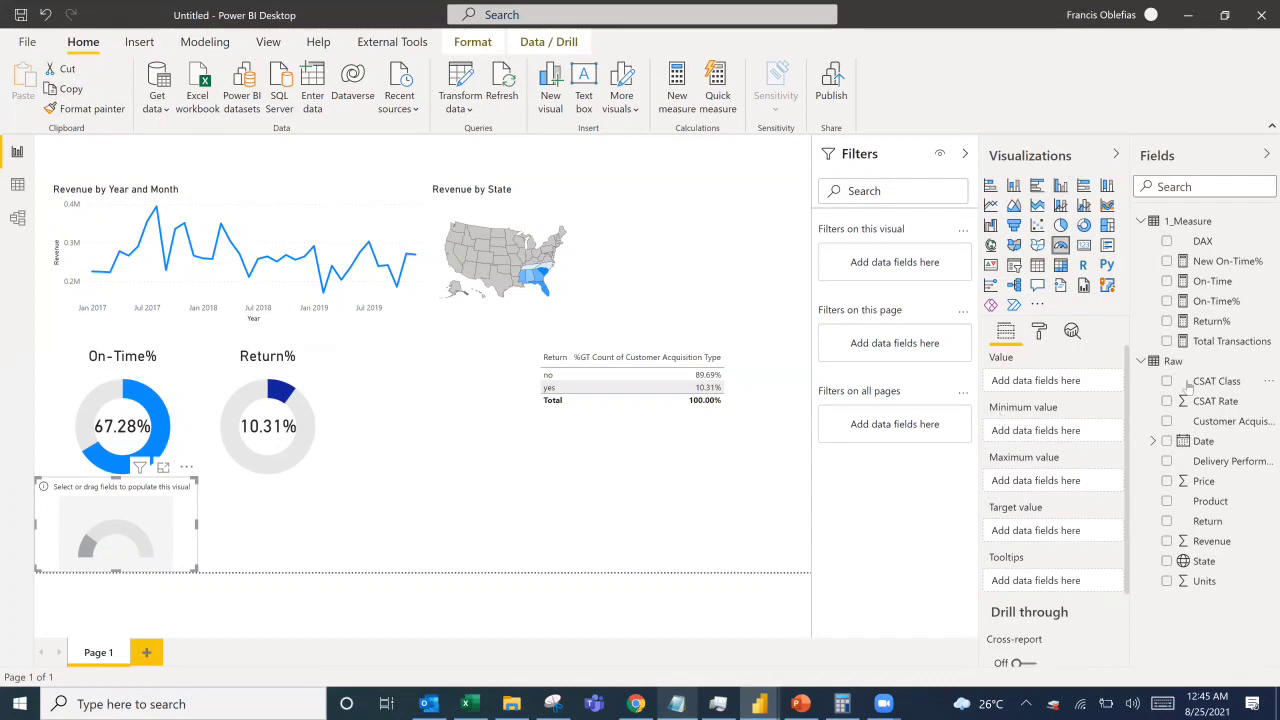
left_click_drag(1187, 385, 1077, 480)
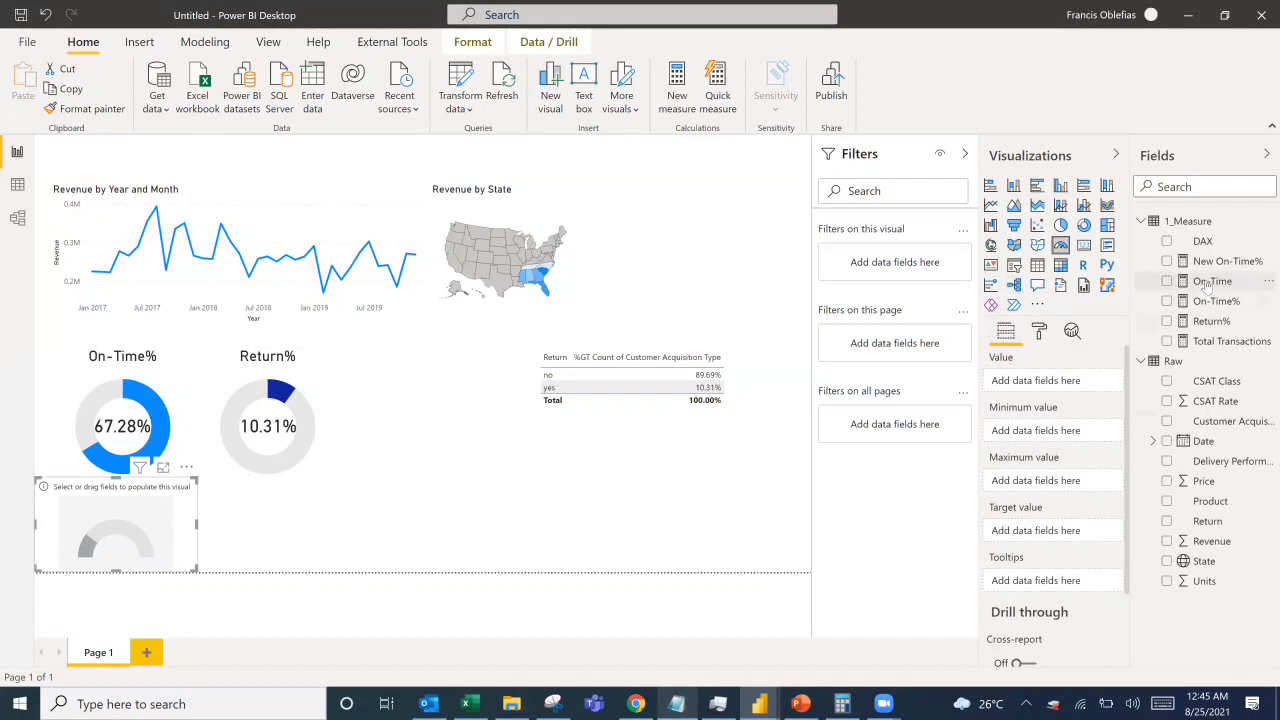
Set the New On-Time% measure as the value of the empty gauge, in place of a first attempt with On-Time.
left_click_drag(1206, 286, 1003, 389)
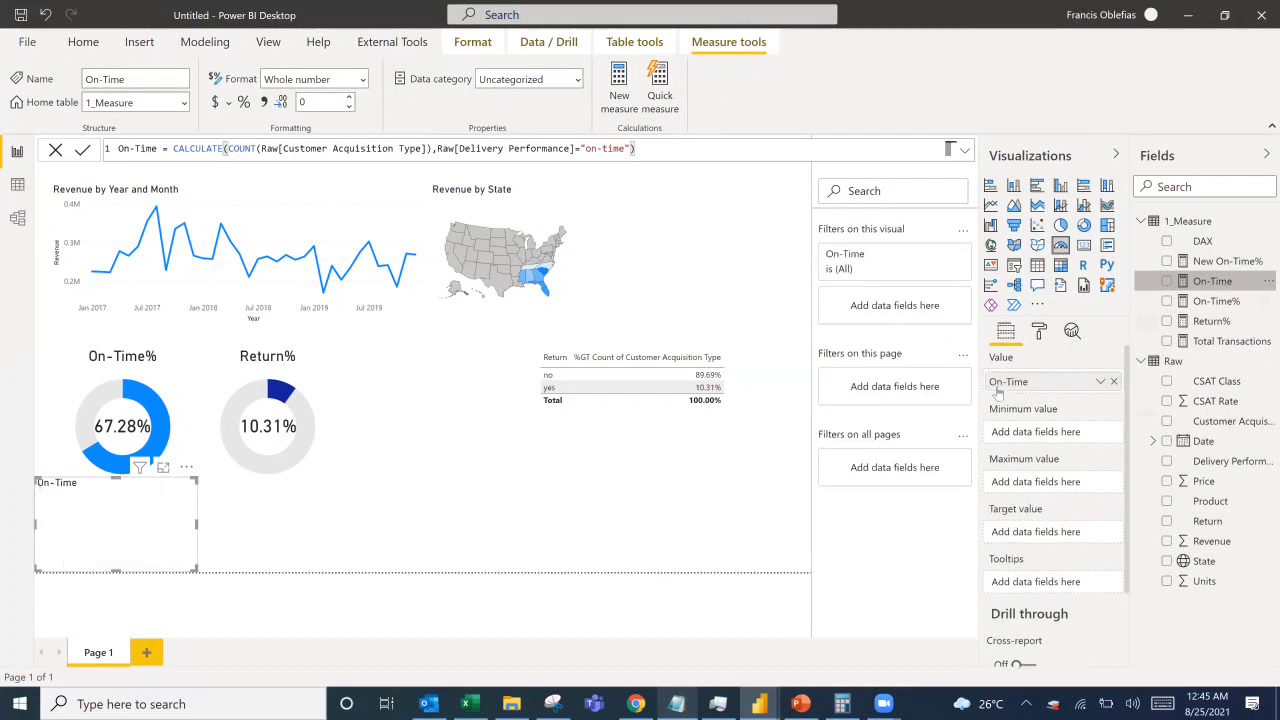
left_click(1113, 381)
left_click_drag(1224, 305, 1030, 381)
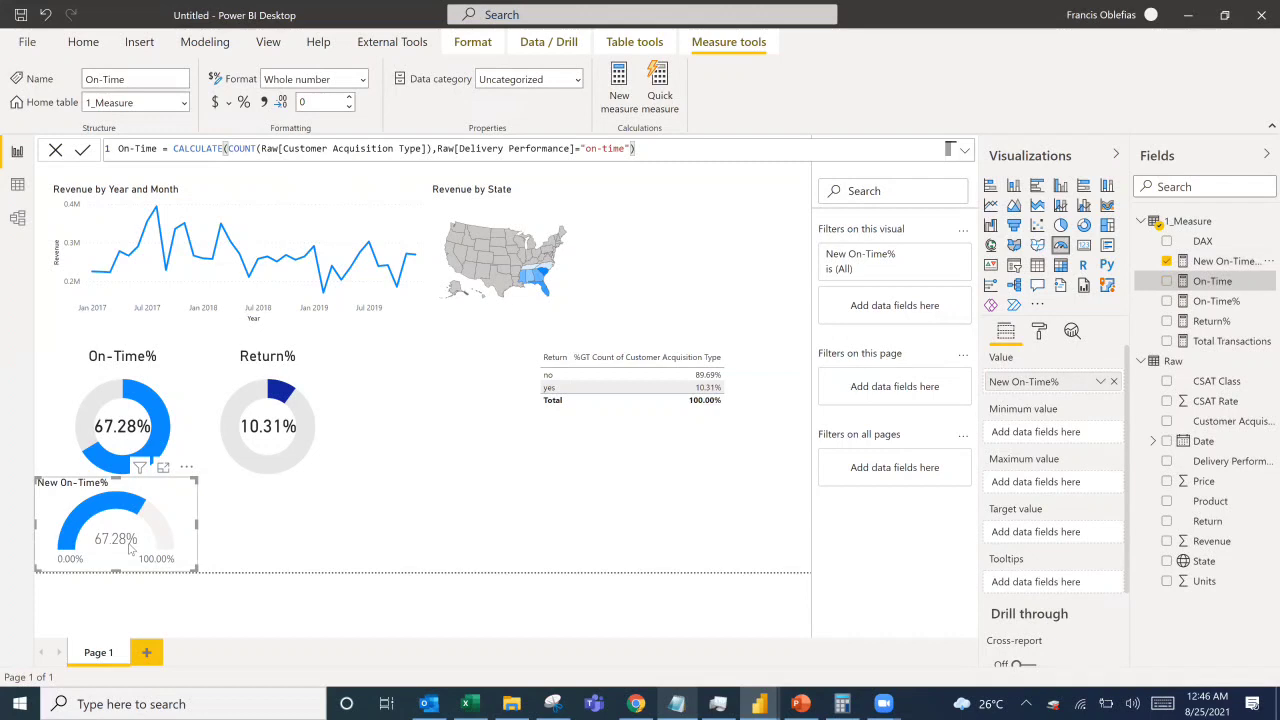
Set the target on the New On-Time% gauge's axis to 0.7.
mouse_move(130, 548)
left_click(1040, 333)
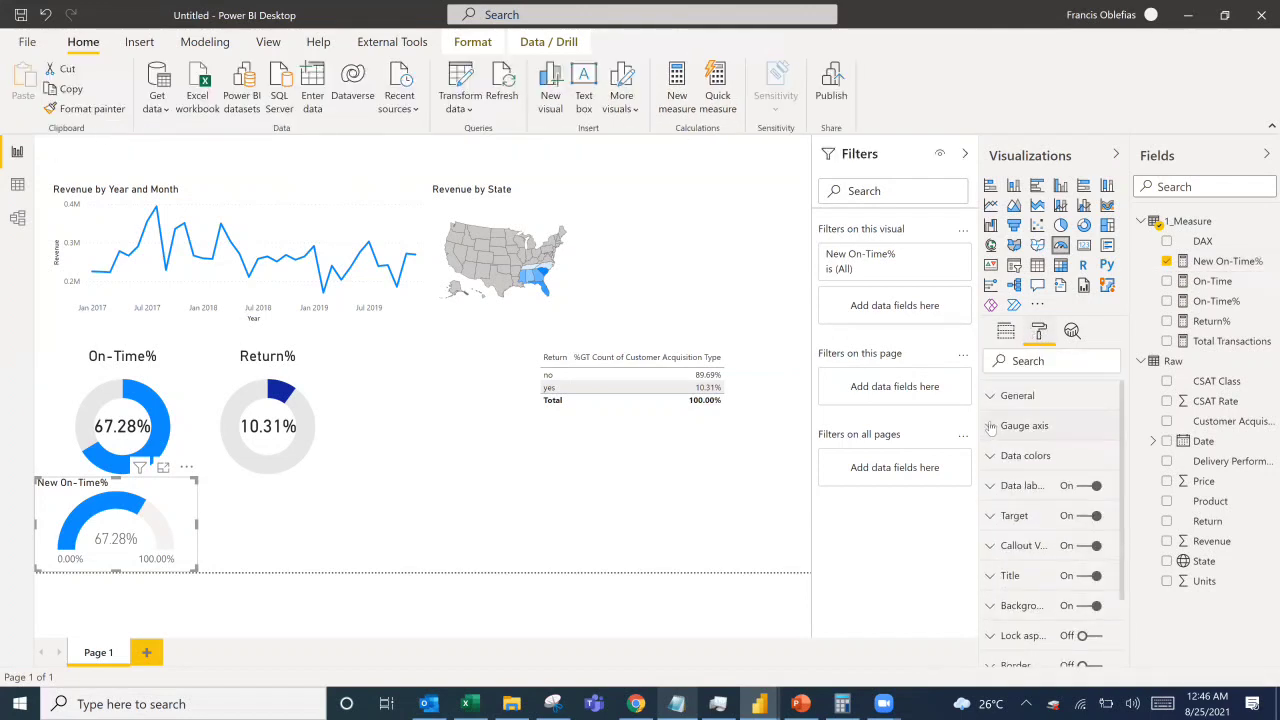
left_click(1020, 425)
left_click(1028, 575)
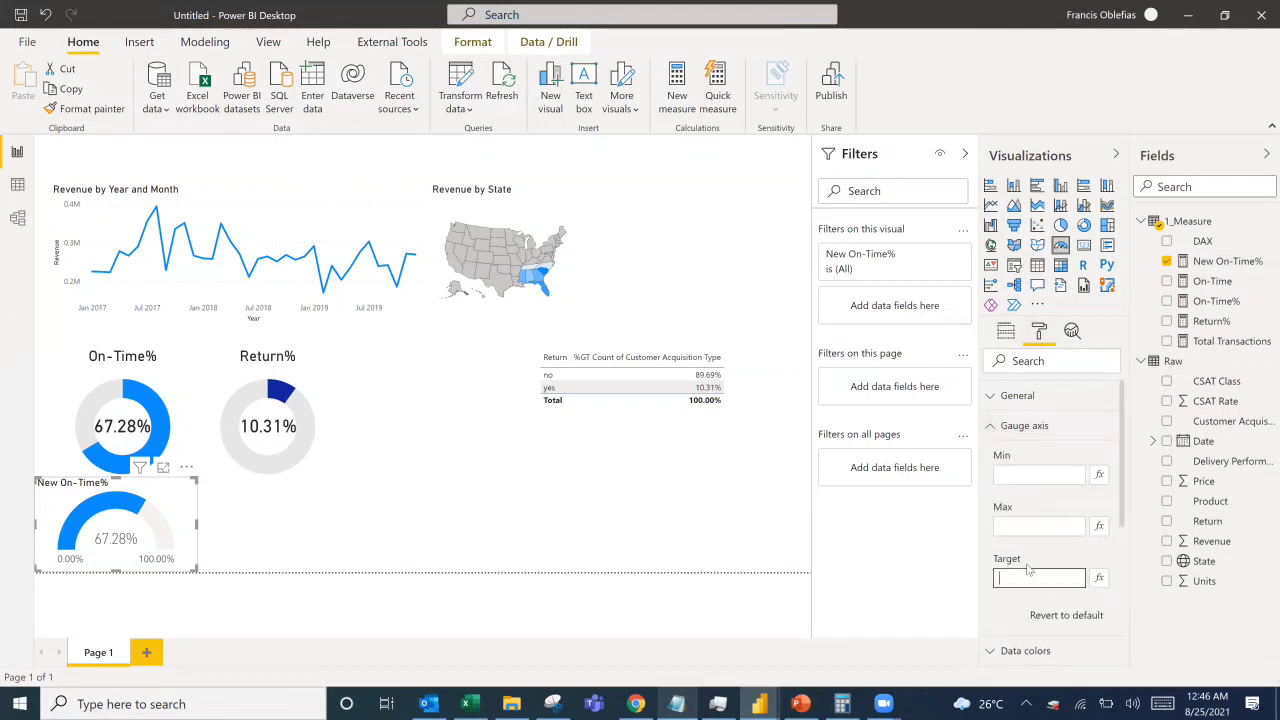
type("0.7")
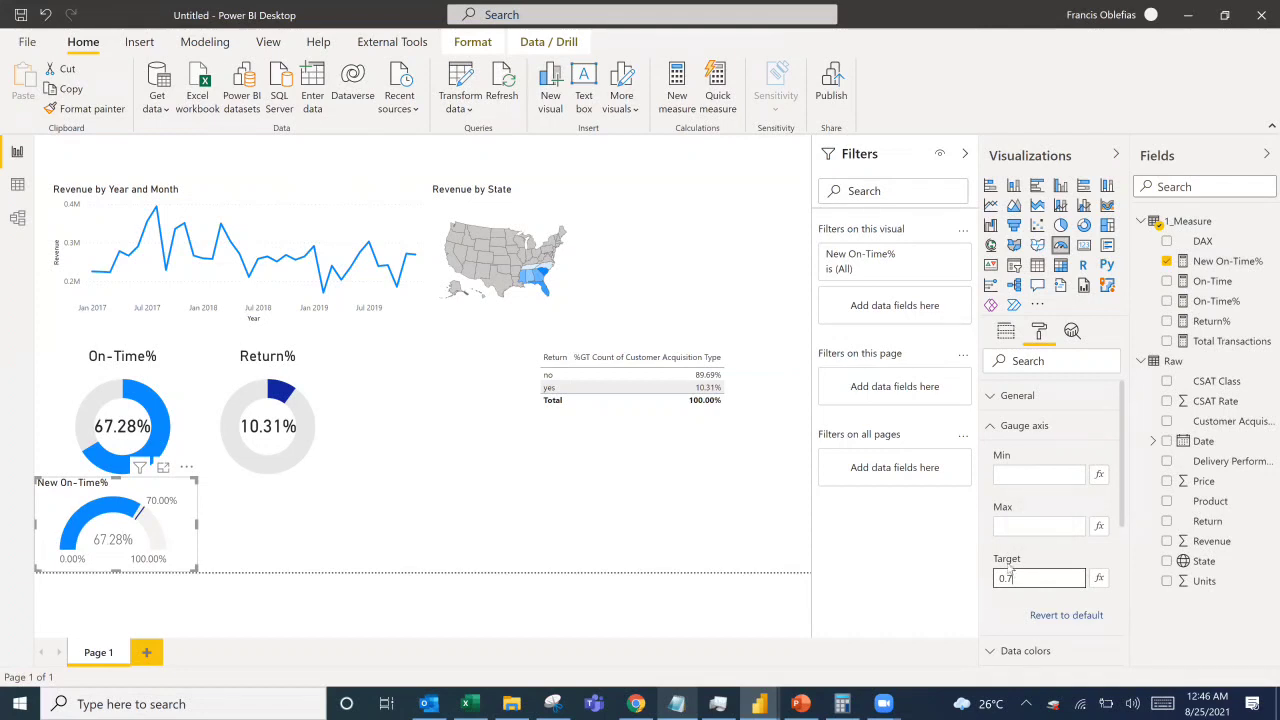
left_click(693, 528)
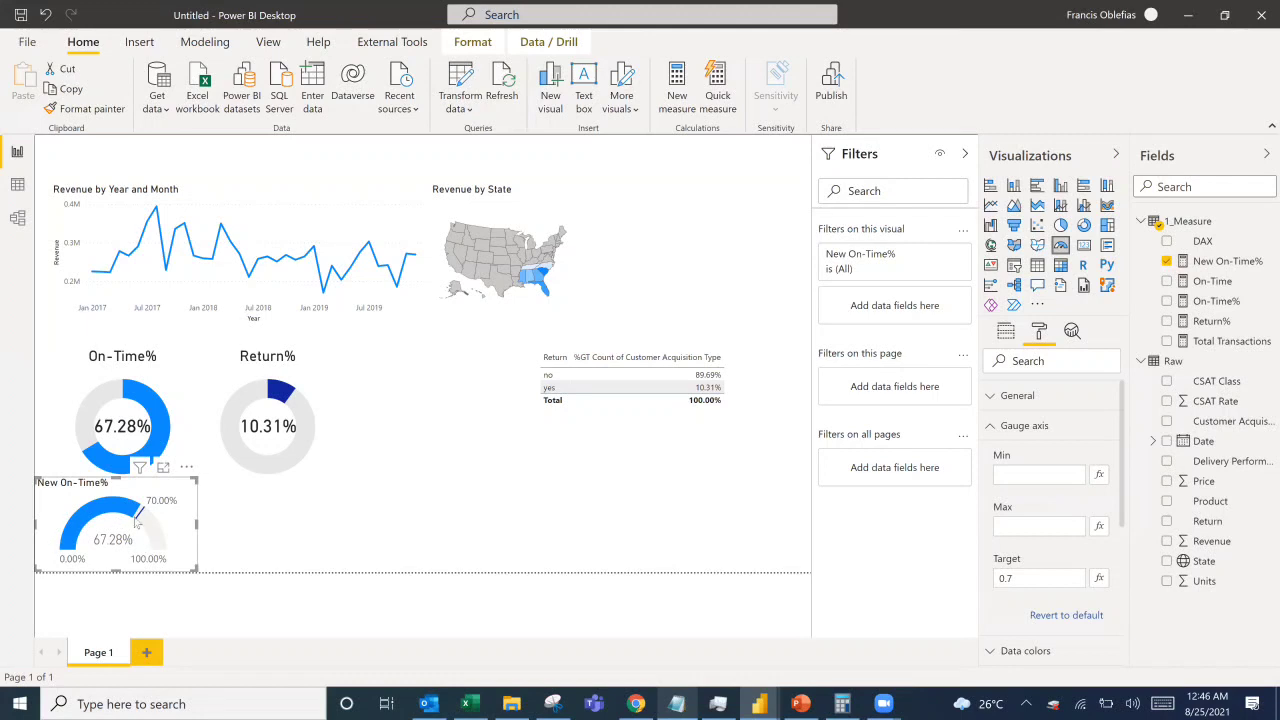
mouse_move(141, 516)
Open conditional formatting for the gauge's fill colour and set it to format by rules.
left_click(1006, 432)
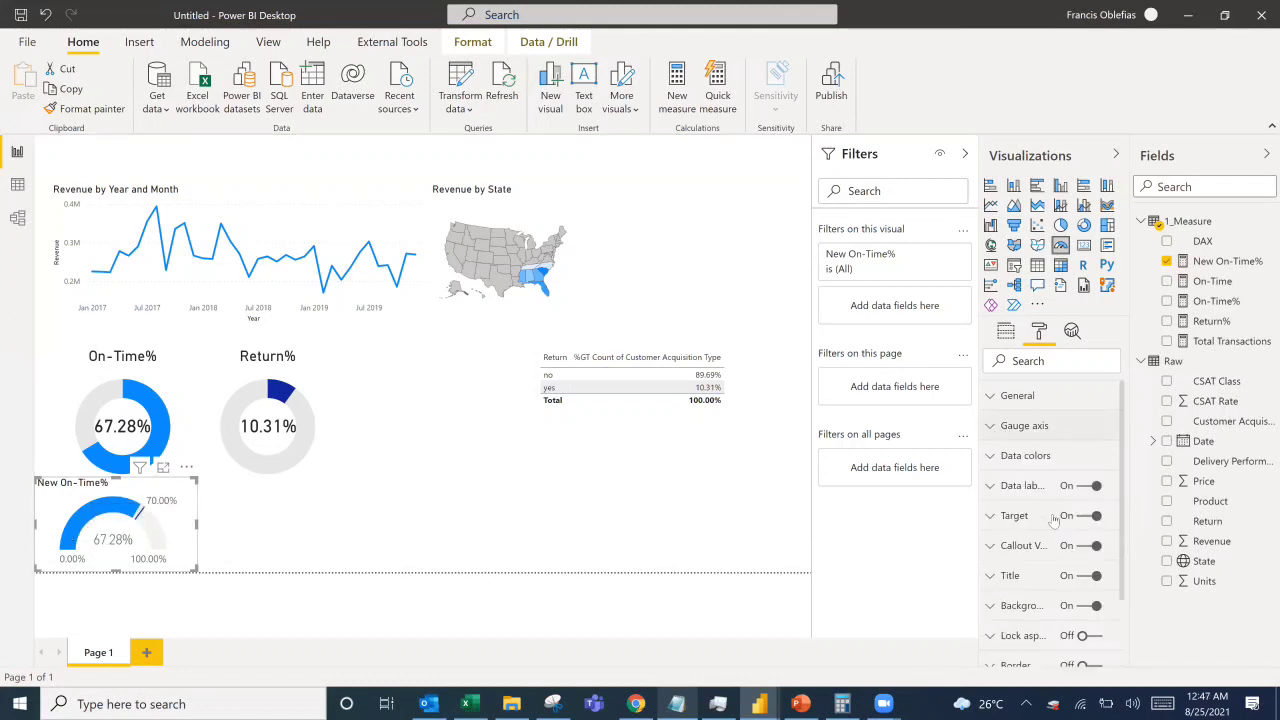
left_click(997, 456)
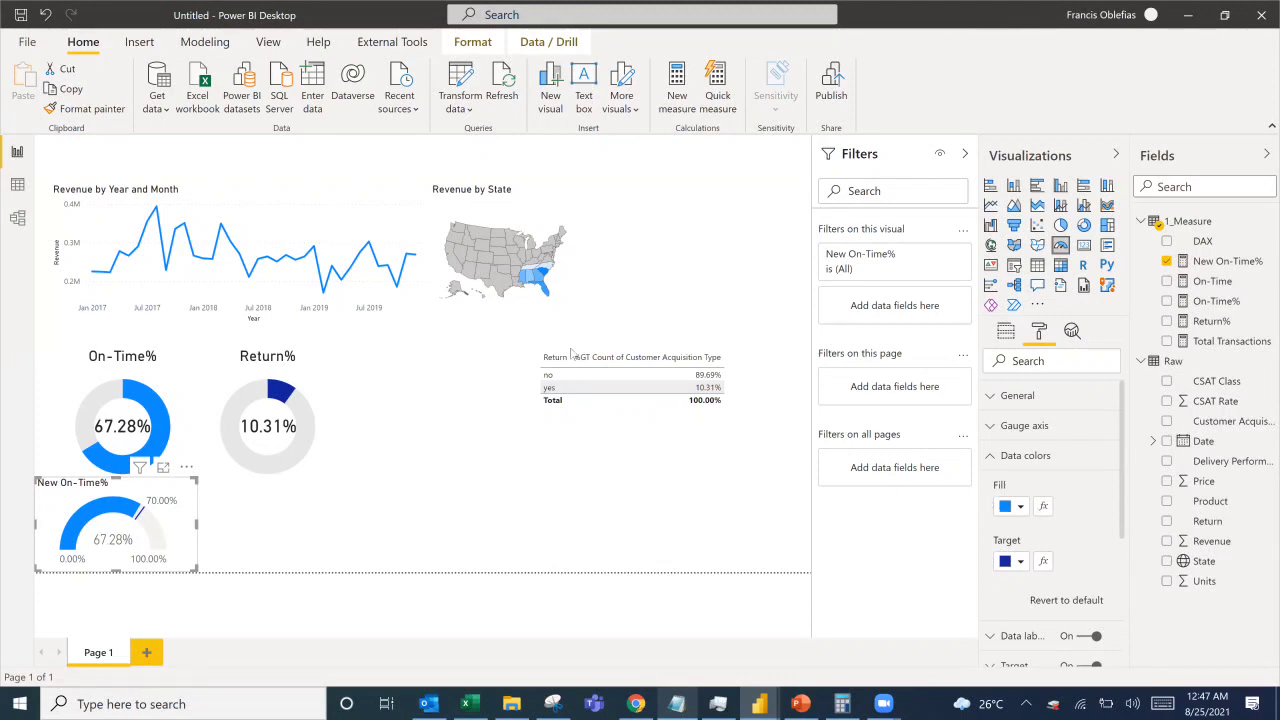
left_click(1042, 507)
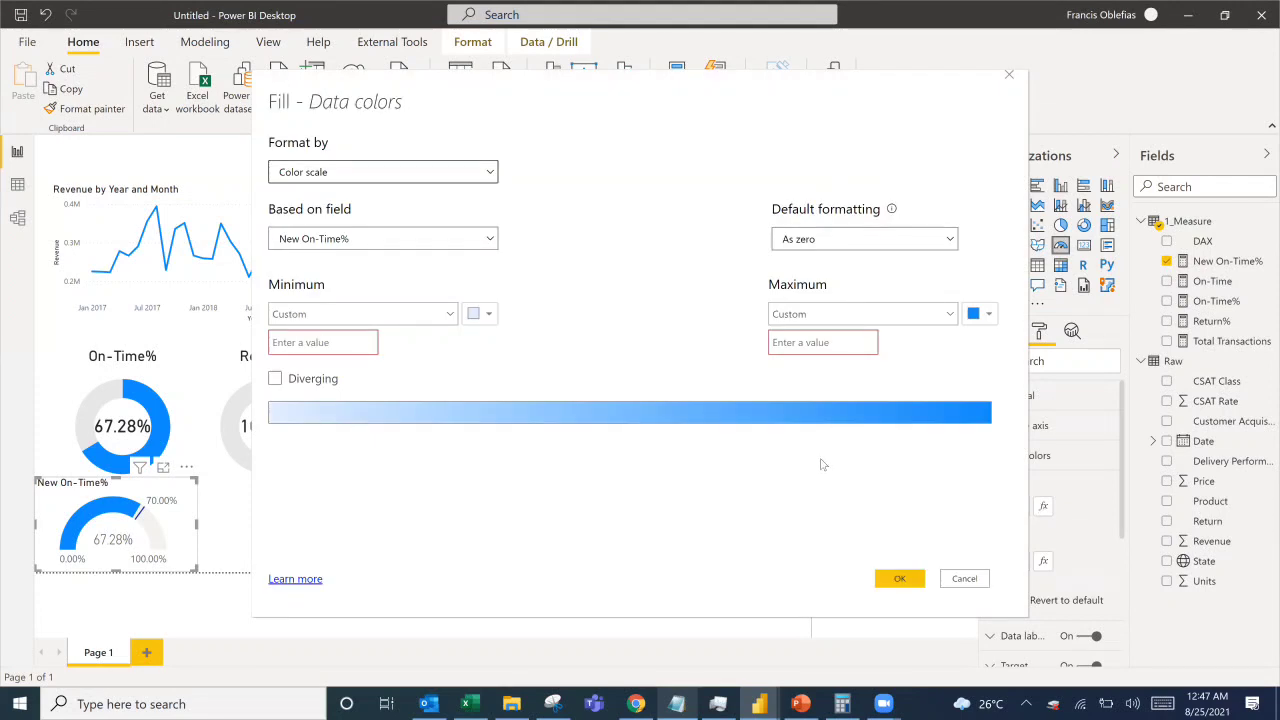
left_click(362, 174)
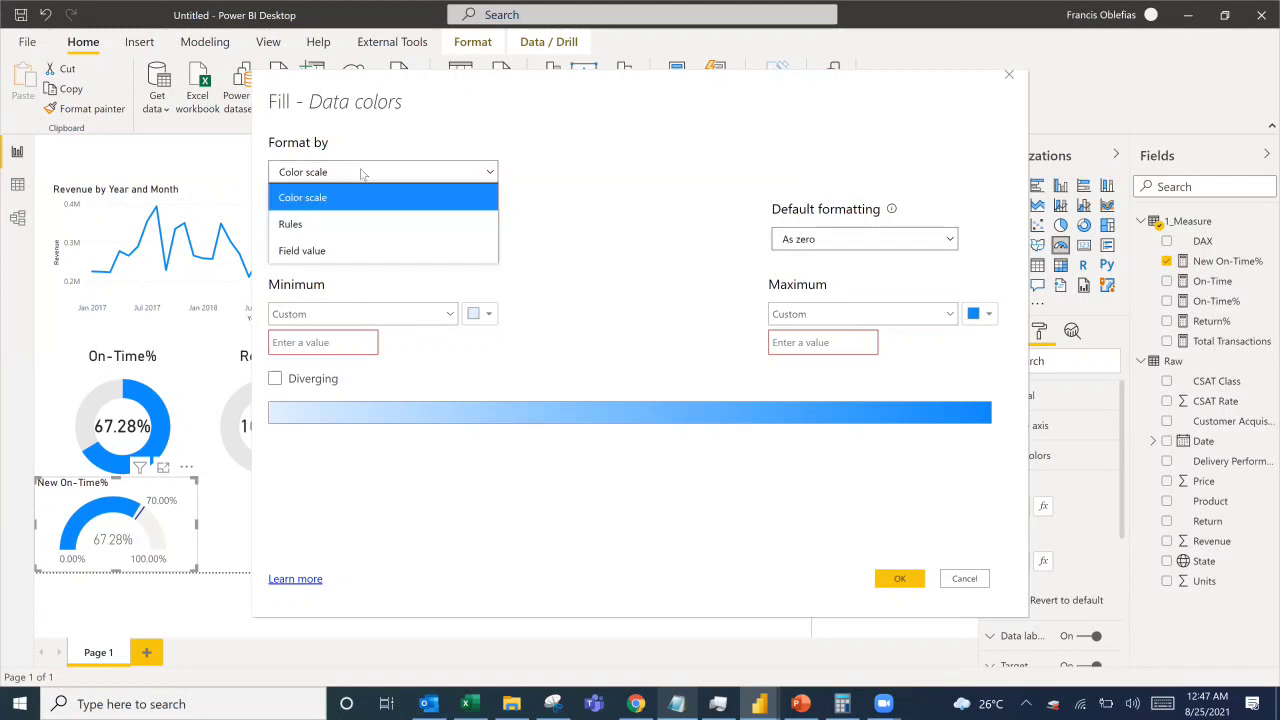
left_click(342, 229)
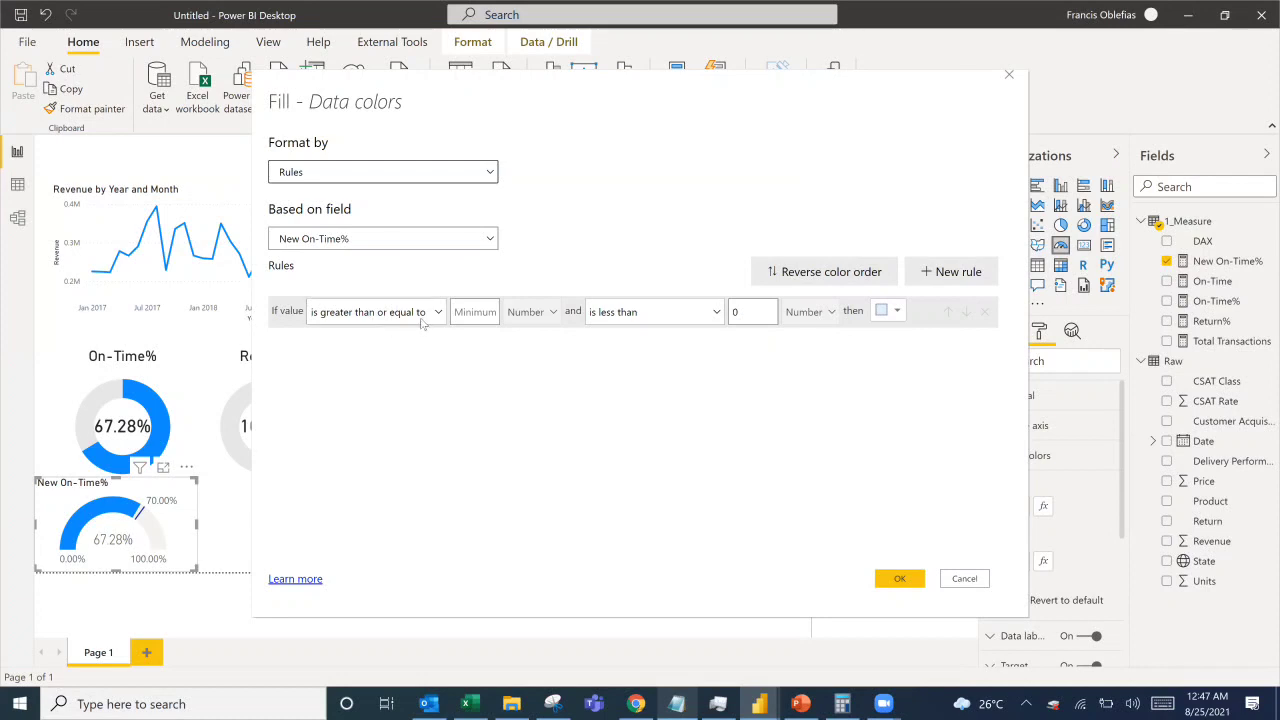
Define the first fill rule: values greater than or equal to 0 and less than 0.7 are coloured red.
left_click(464, 313)
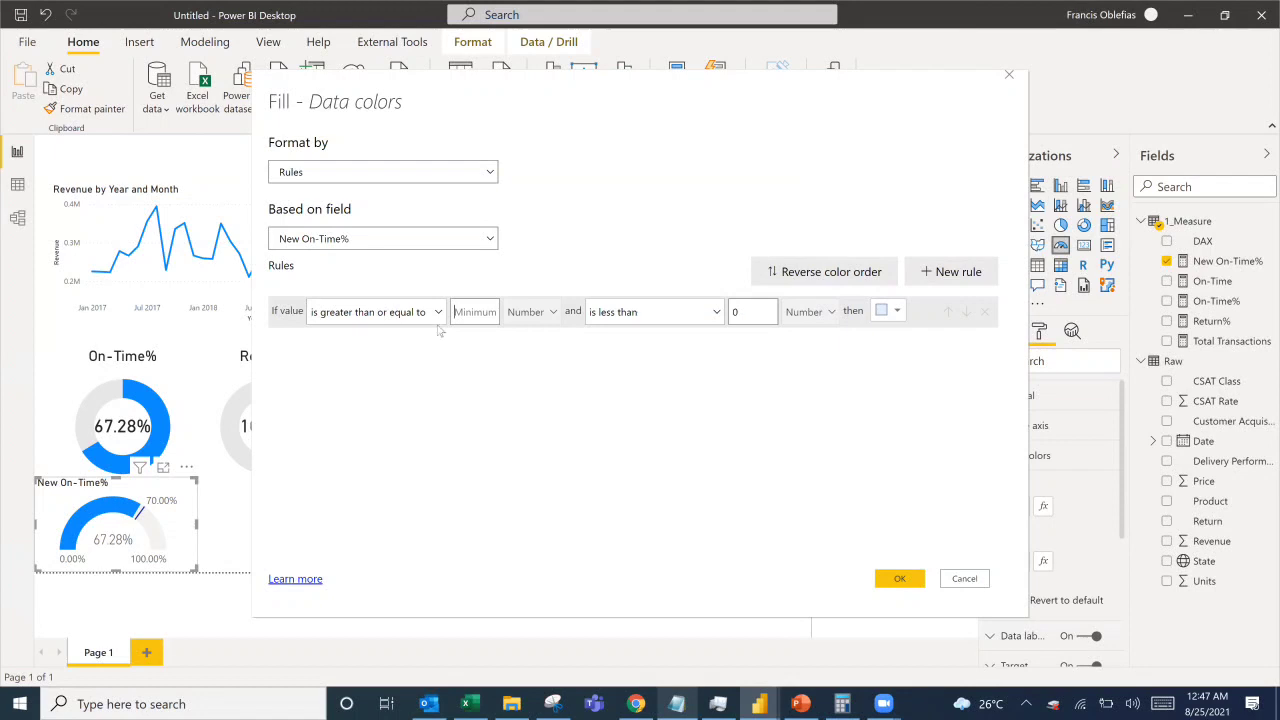
left_click(500, 321)
type("0")
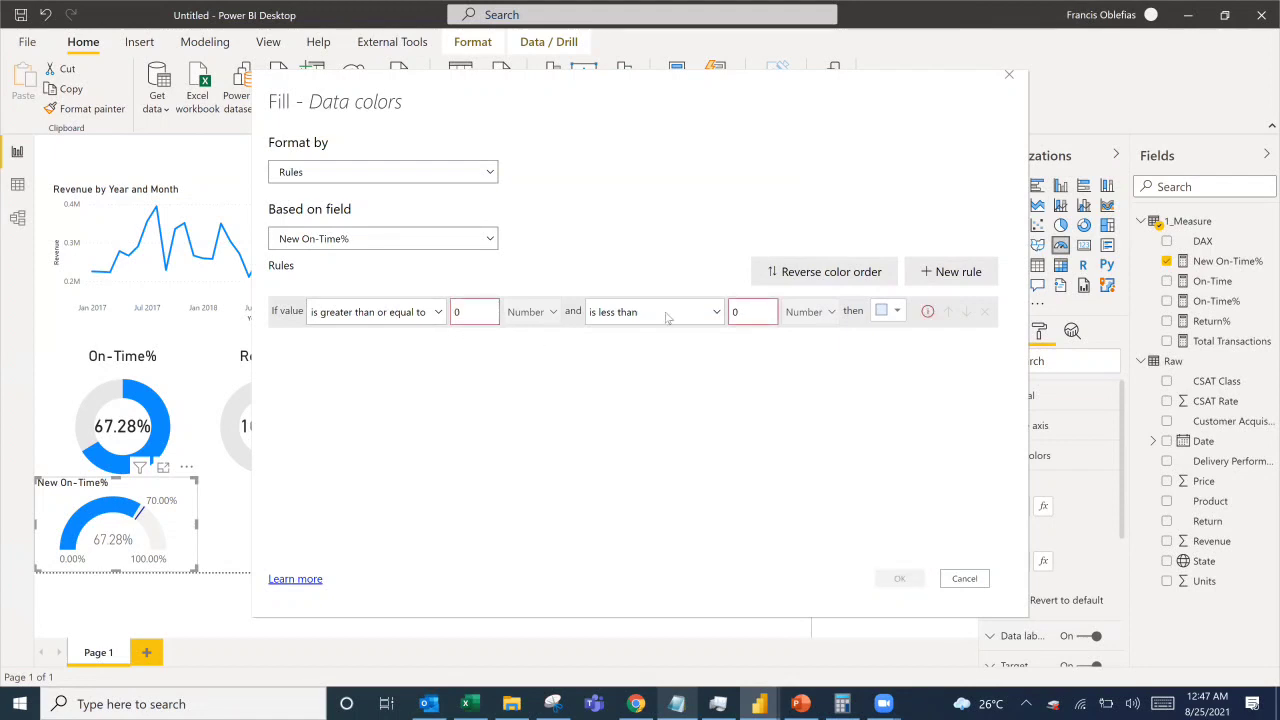
left_click(737, 313)
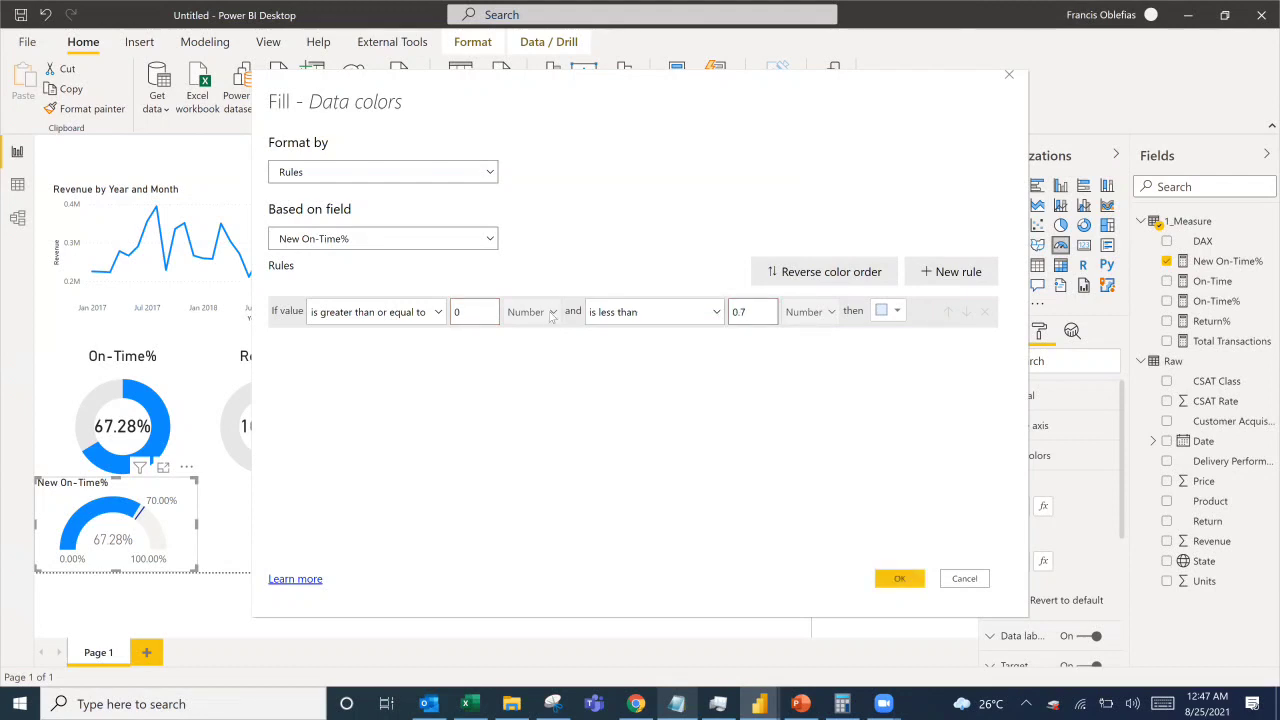
left_click(887, 310)
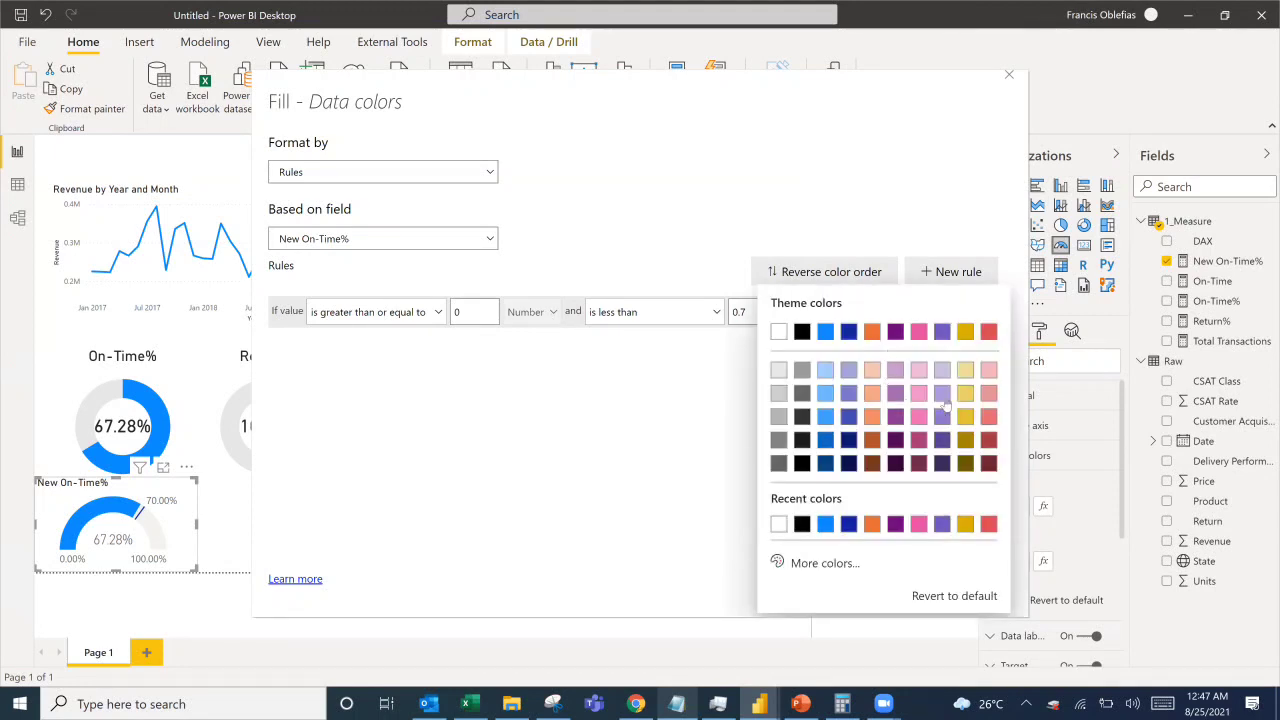
left_click(988, 332)
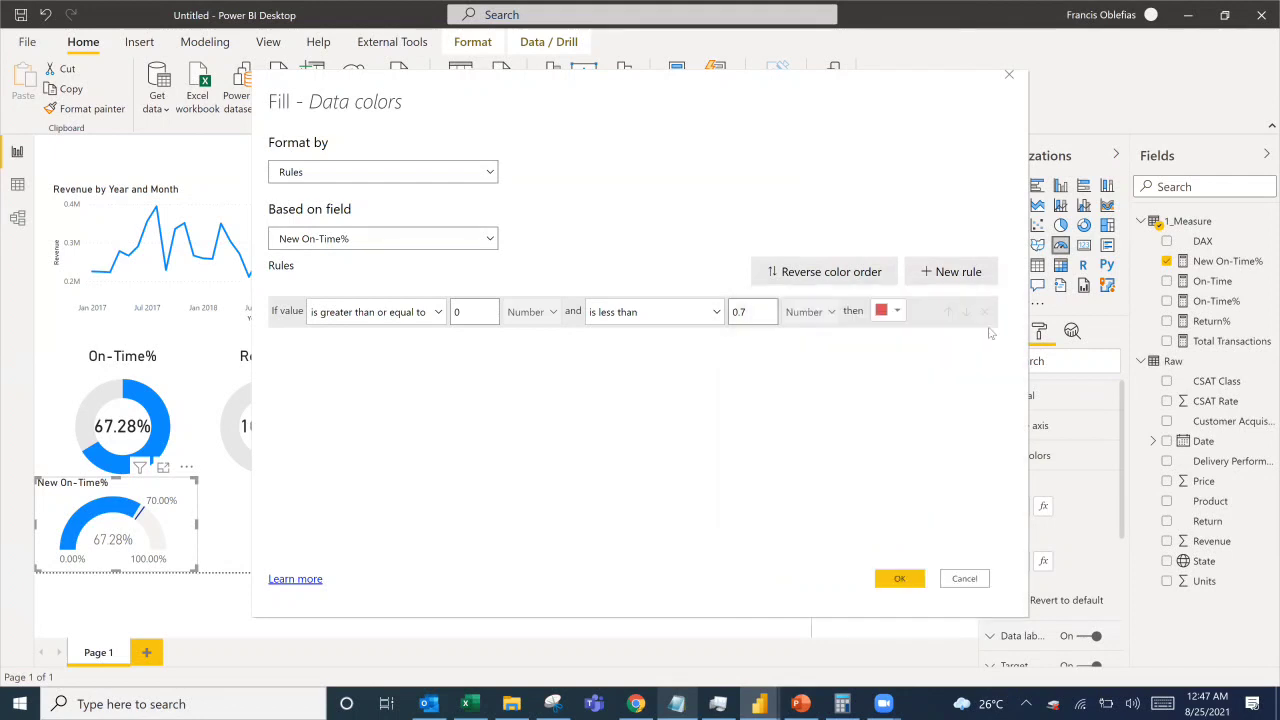
Add a second fill rule for values greater than or equal to 0.7 and less than or equal to 1.
left_click(952, 271)
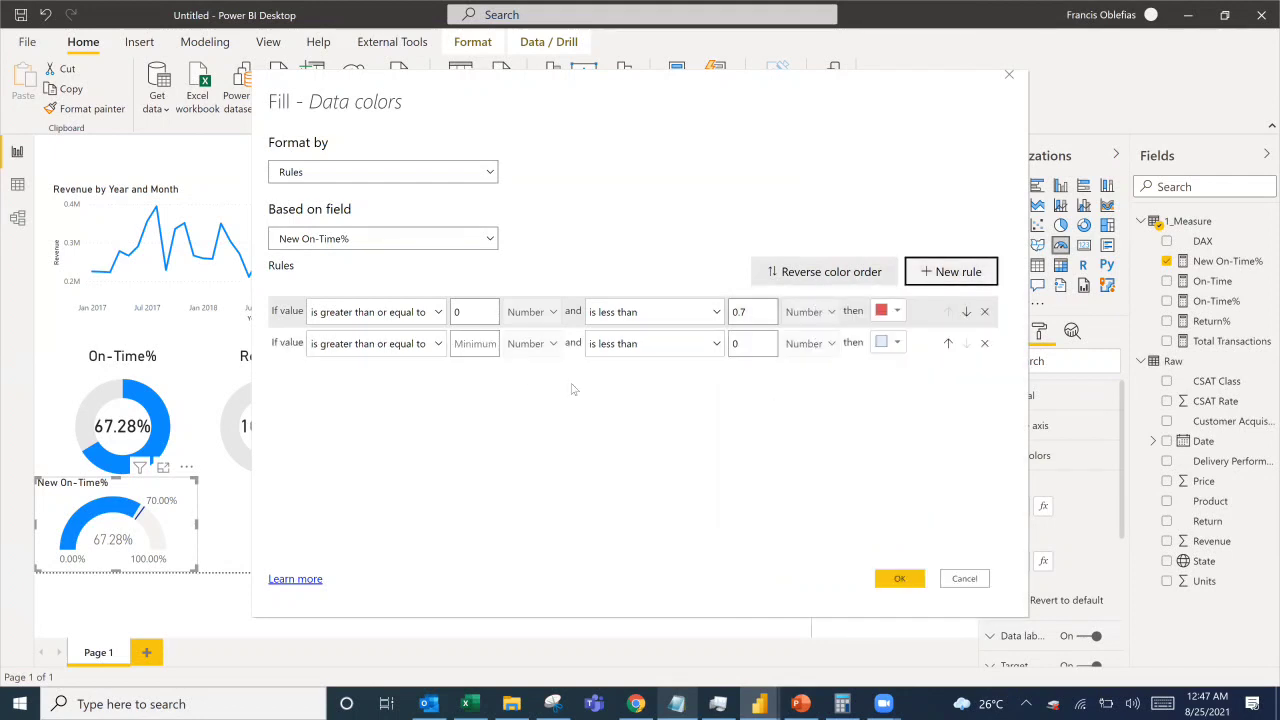
left_click(475, 343)
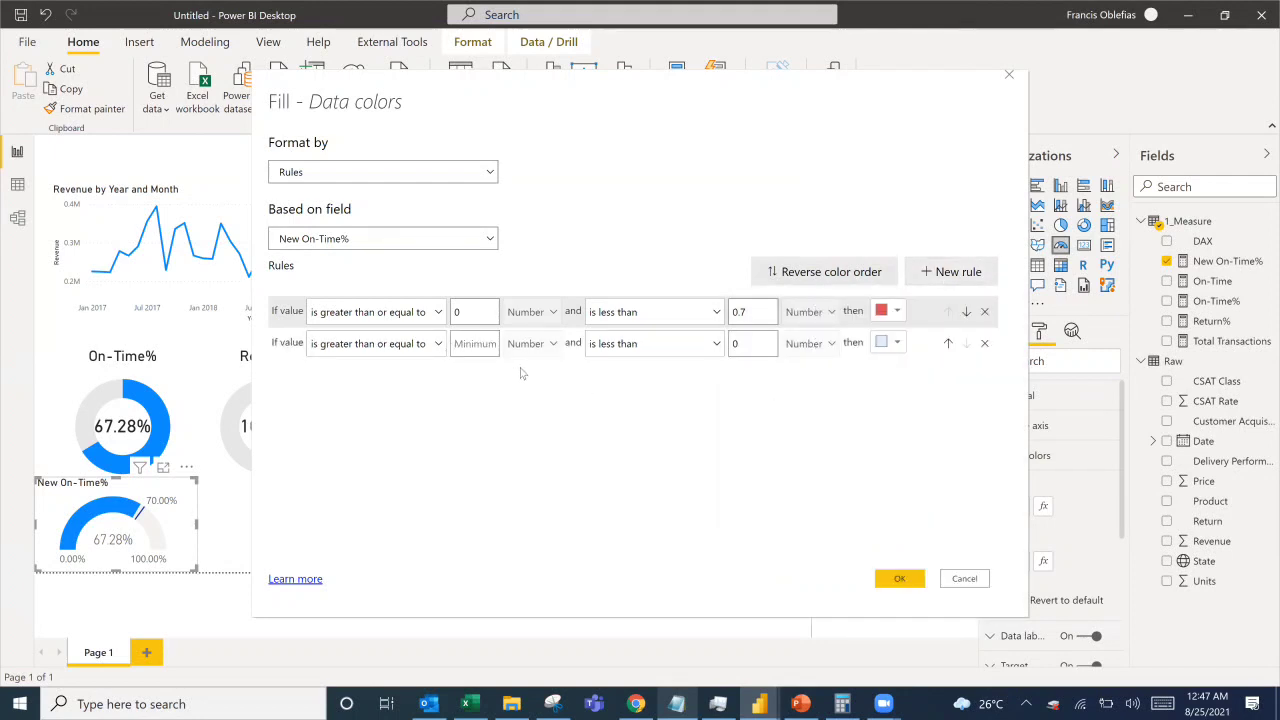
type("0.7")
left_click(522, 377)
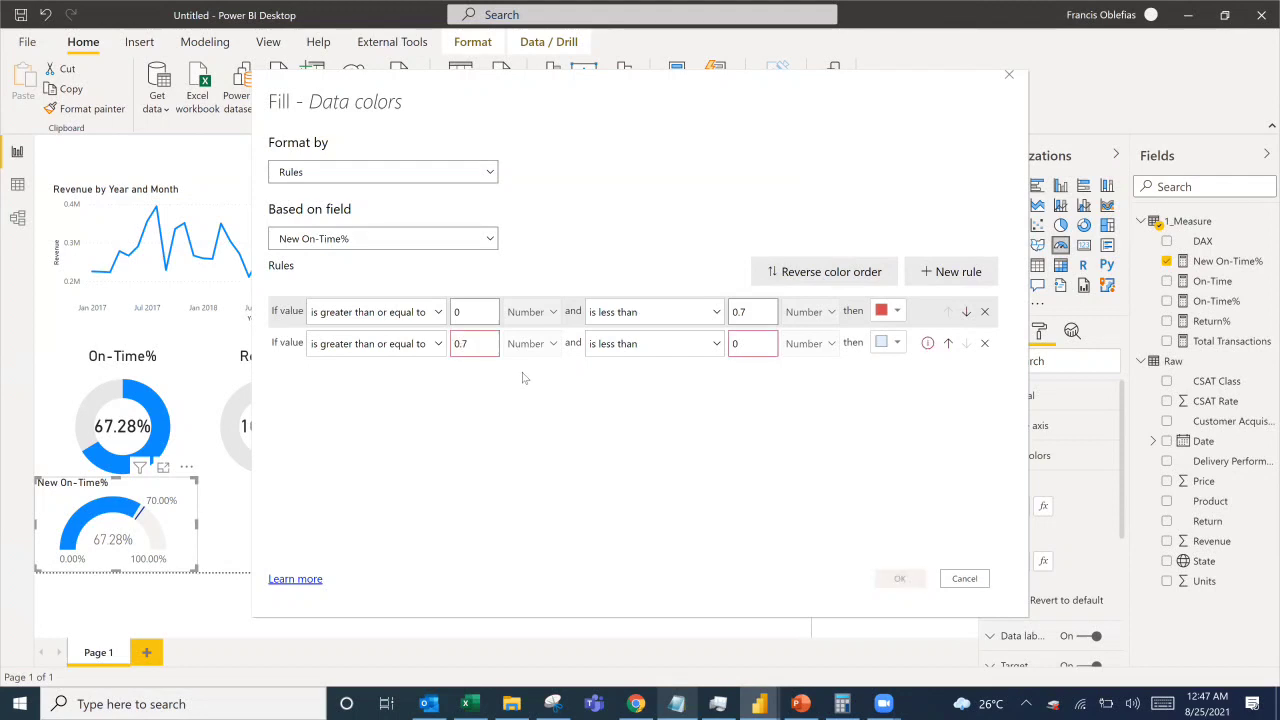
left_click_drag(755, 343, 702, 347)
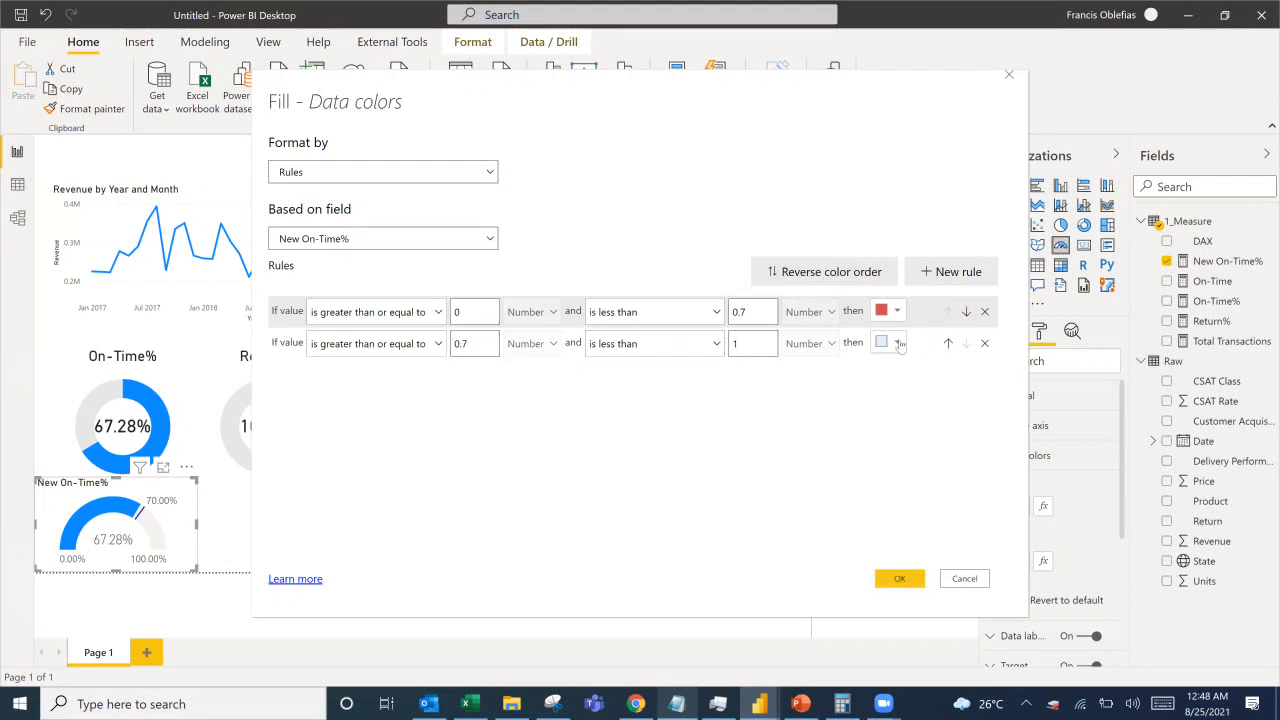
left_click(899, 343)
left_click(718, 381)
left_click(716, 343)
left_click(672, 398)
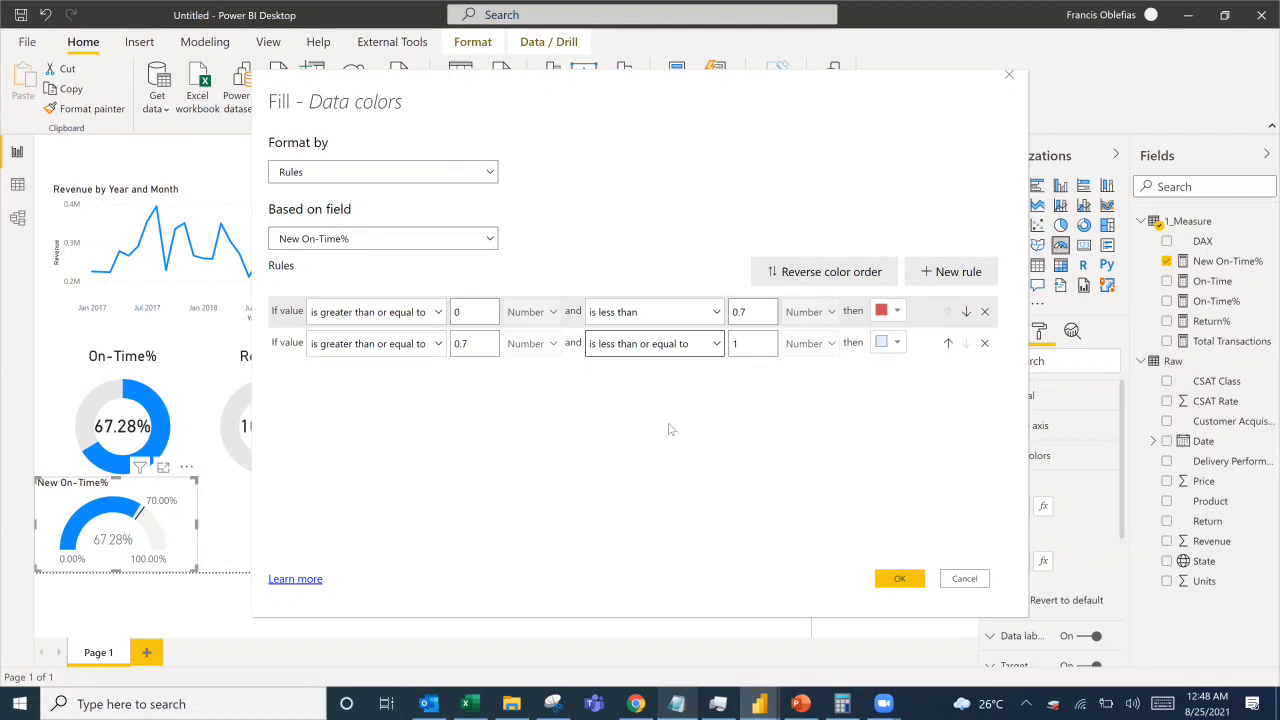
Give the second rule a custom medium-dark green and apply the fill rules to the gauge.
left_click(902, 348)
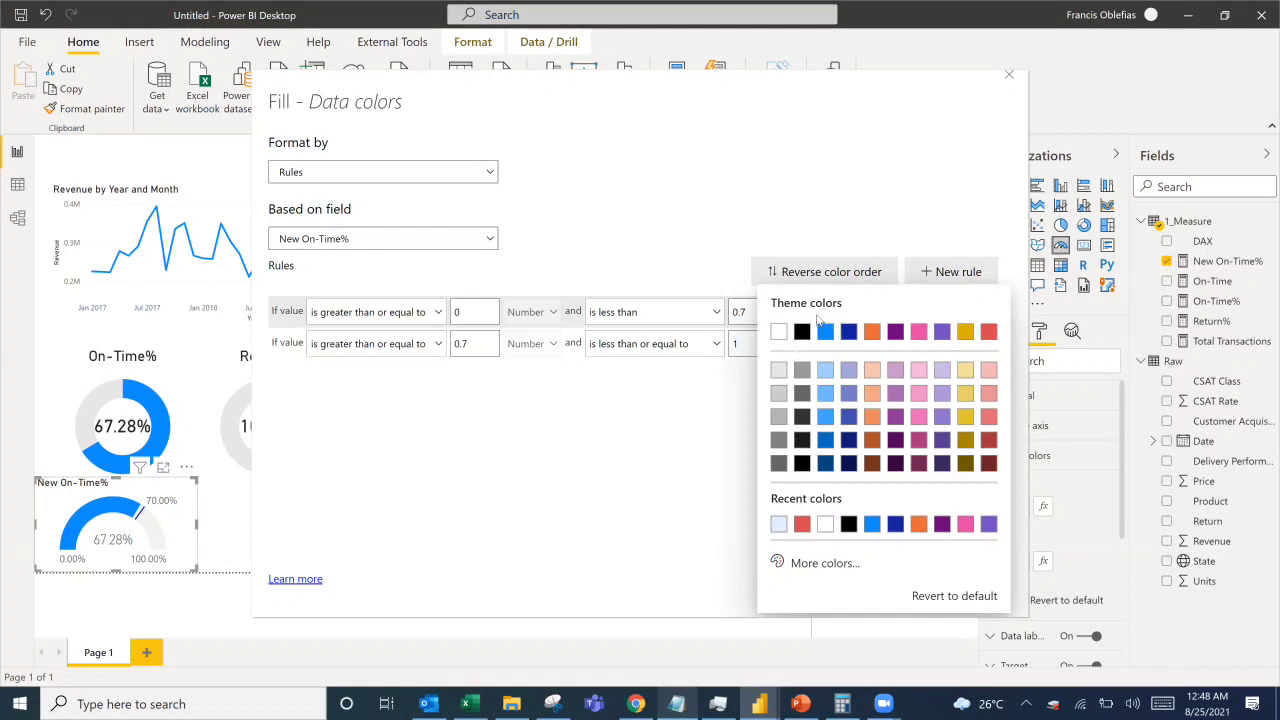
left_click(826, 564)
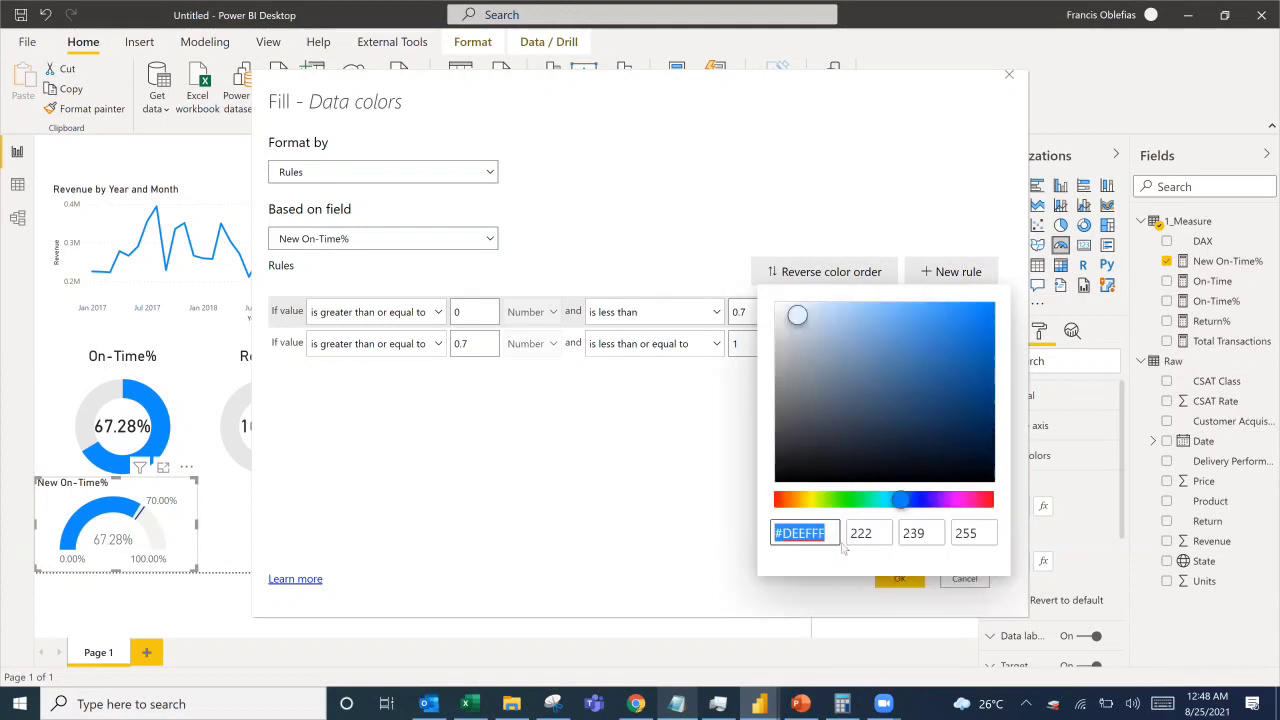
left_click(849, 505)
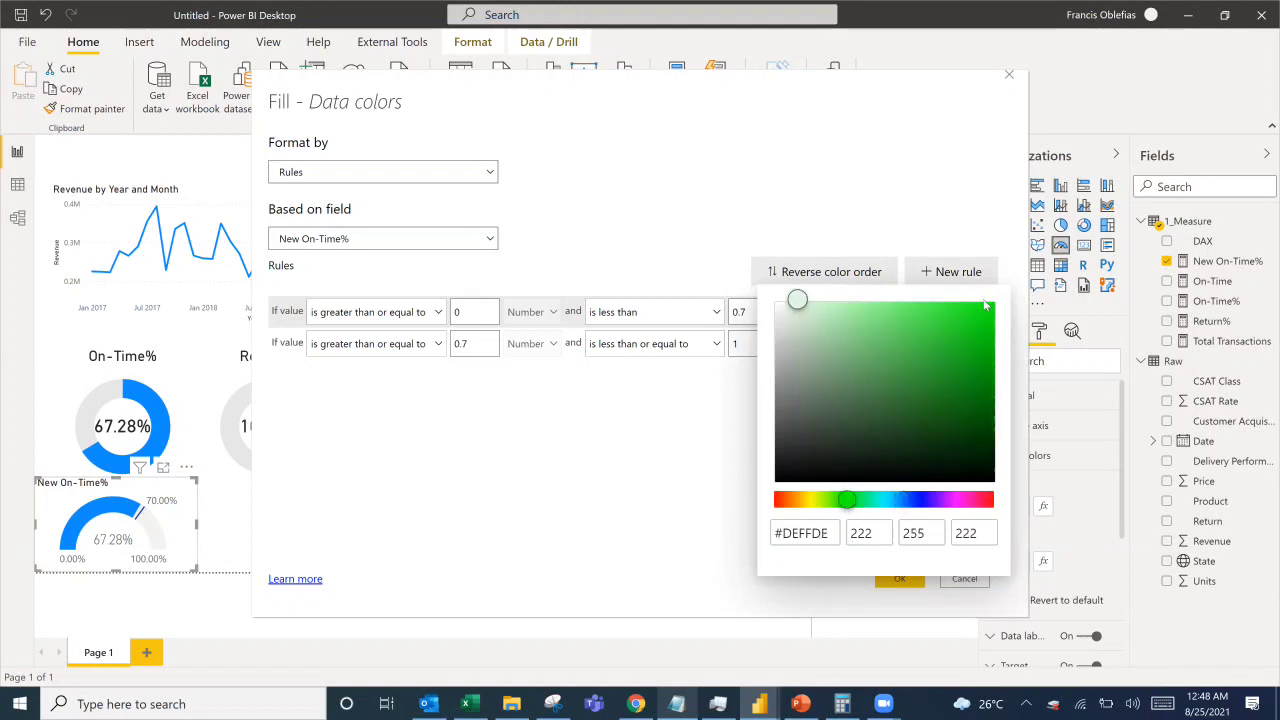
left_click(986, 321)
left_click(993, 343)
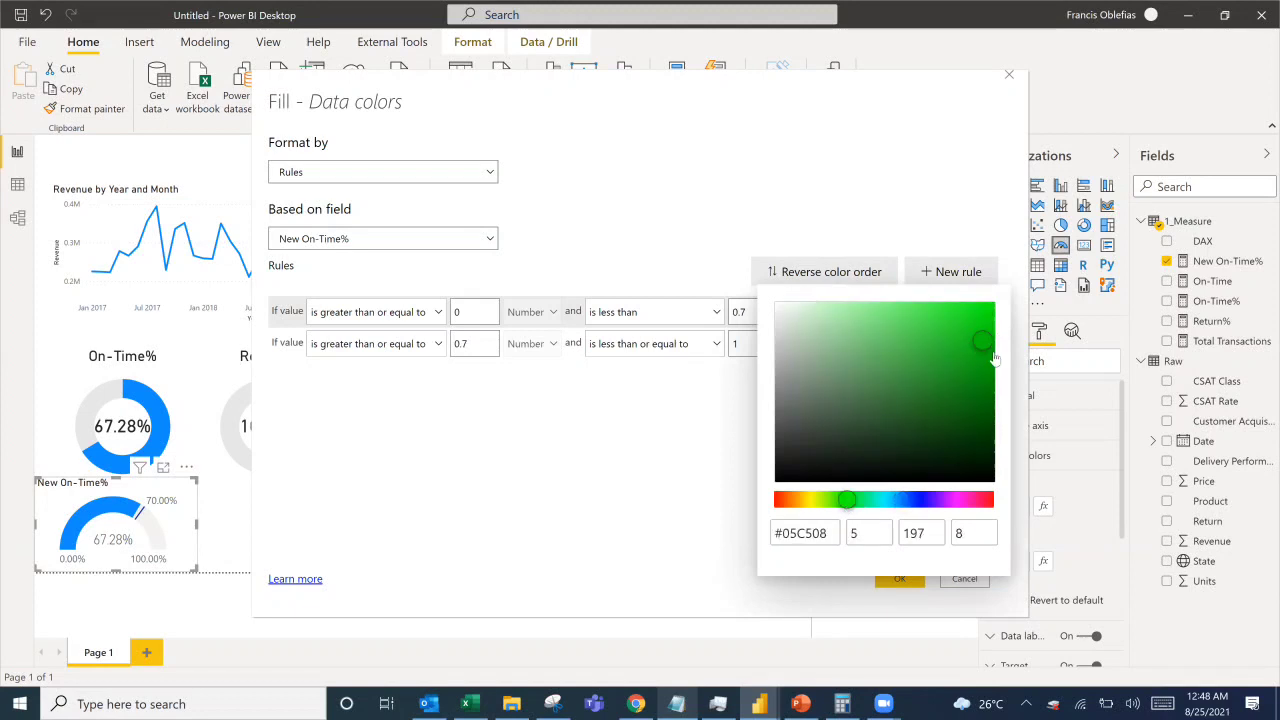
left_click(994, 341)
left_click(693, 489)
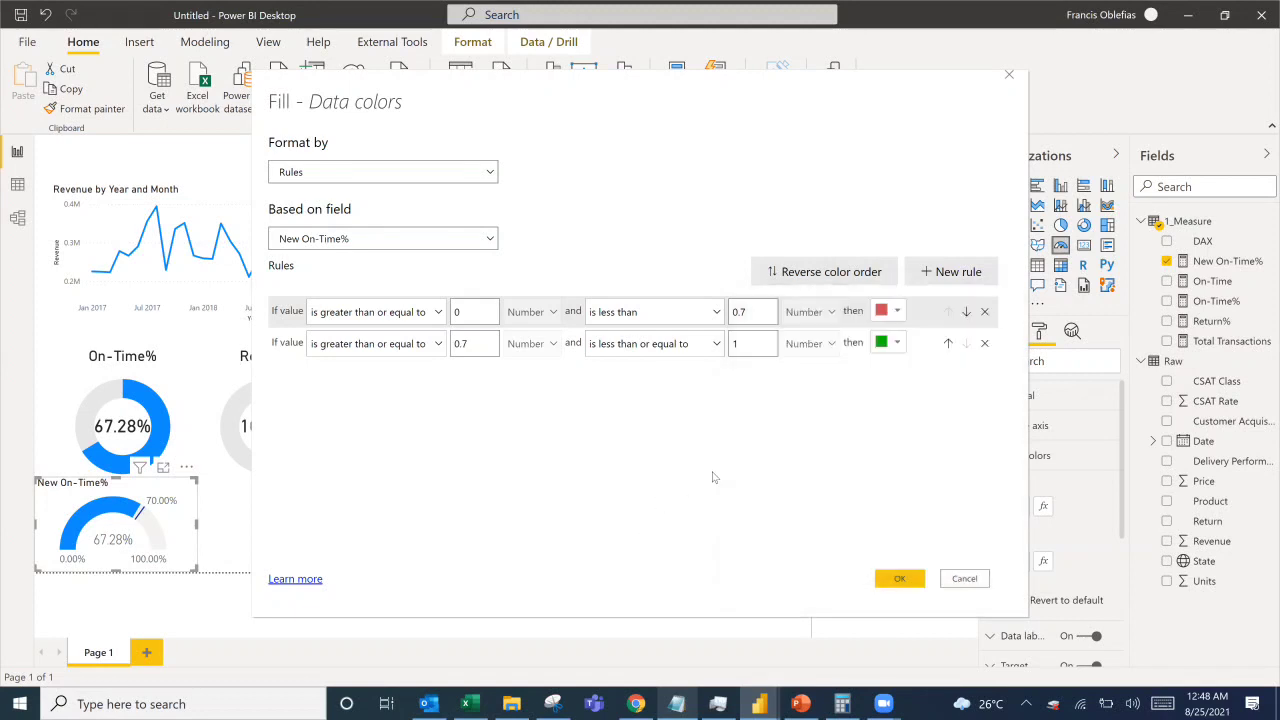
left_click(898, 578)
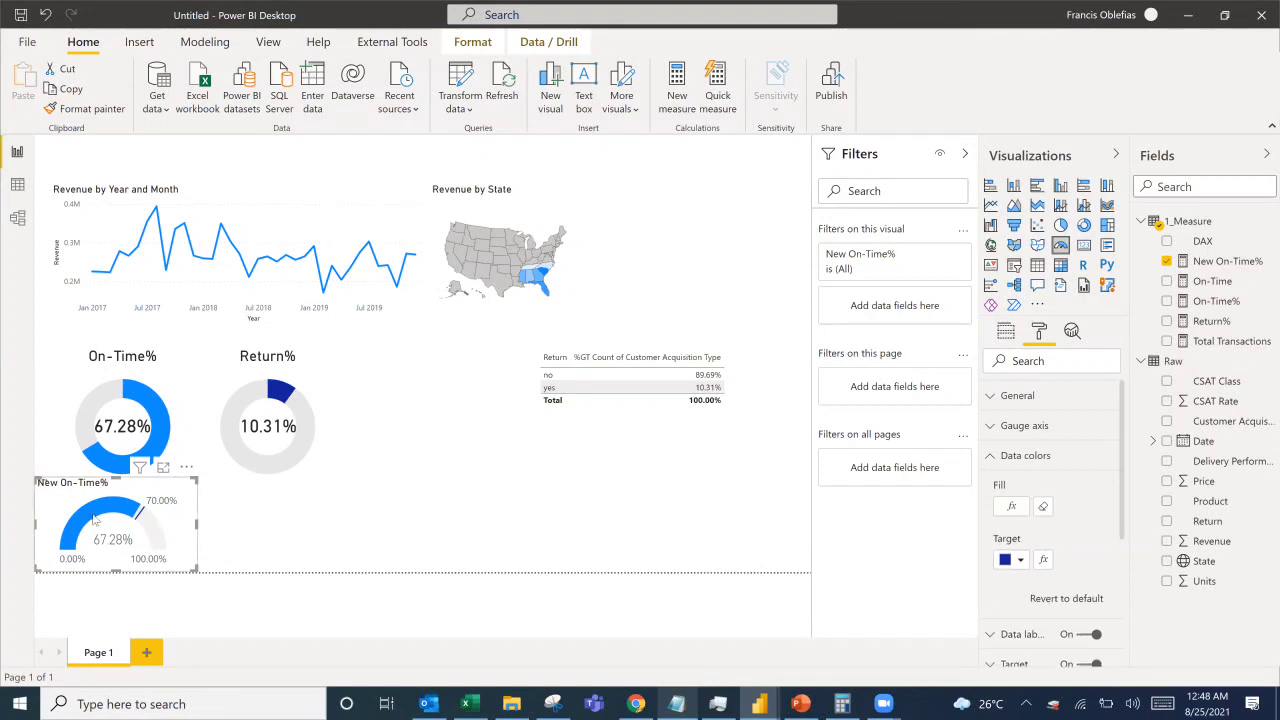
Narrow the New On-Time% gauge slightly and centre it beneath the On-Time% donut.
mouse_move(91, 522)
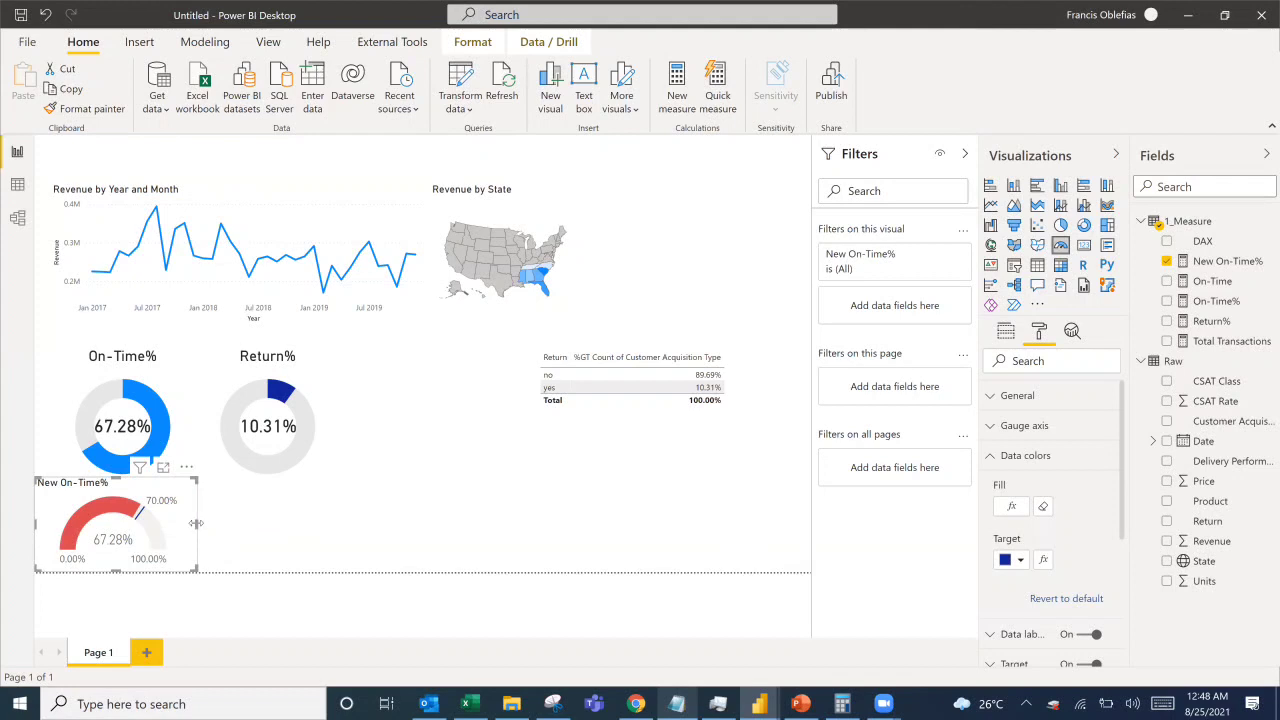
left_click_drag(190, 525, 179, 525)
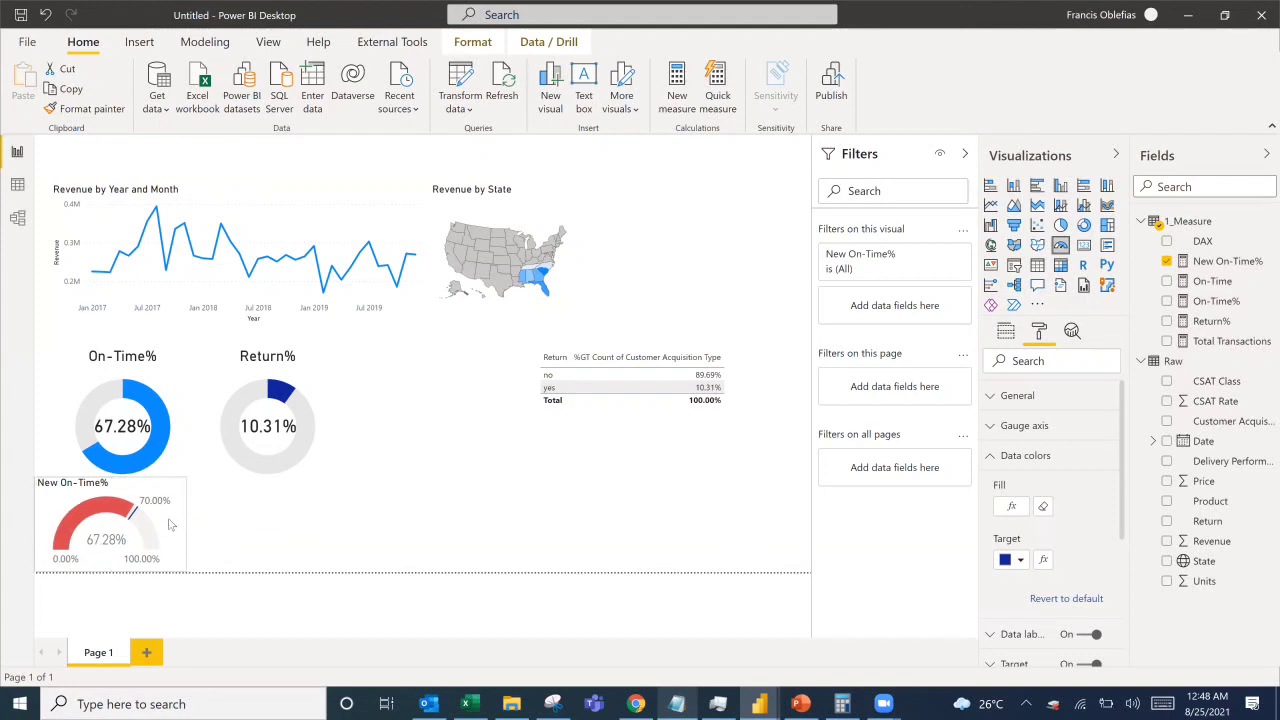
left_click_drag(110, 497, 126, 497)
mouse_move(203, 525)
left_mouse_down()
mouse_move(171, 530)
mouse_move(189, 530)
left_mouse_up()
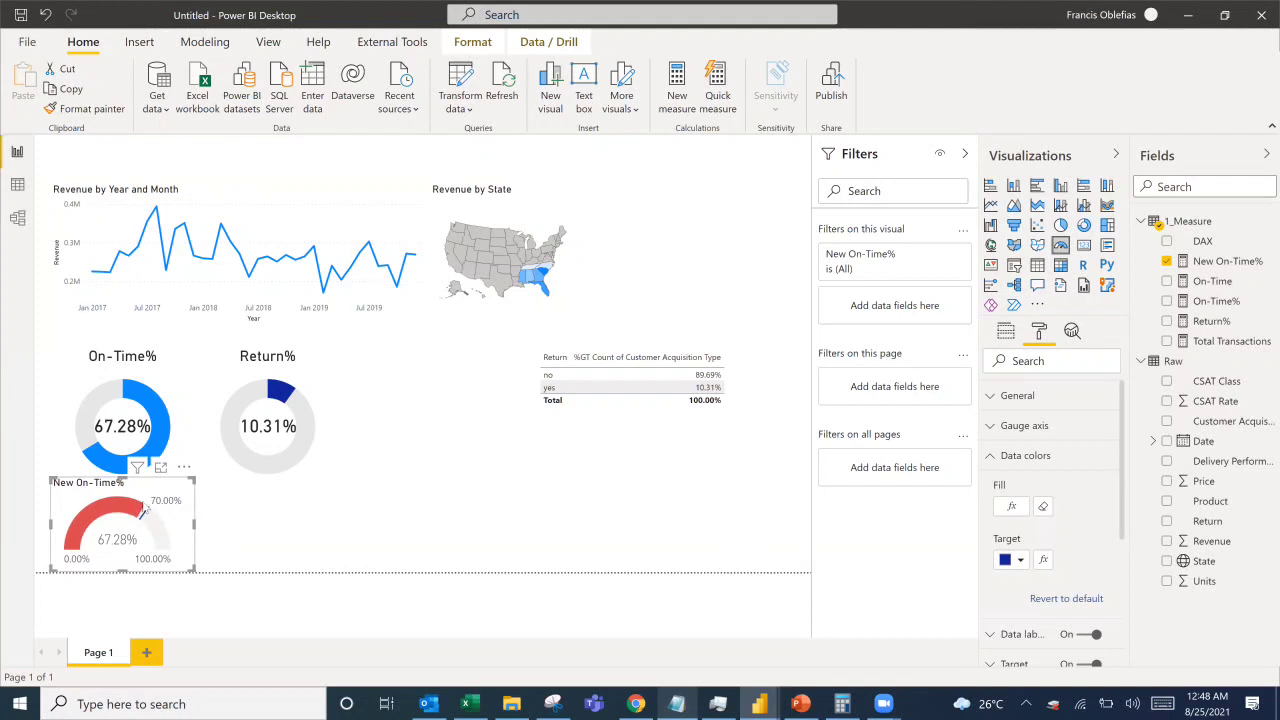
Duplicate the New On-Time% gauge and place the copy beneath the Return% donut, level with the original.
key("ctrl+c")
key("ctrl+v")
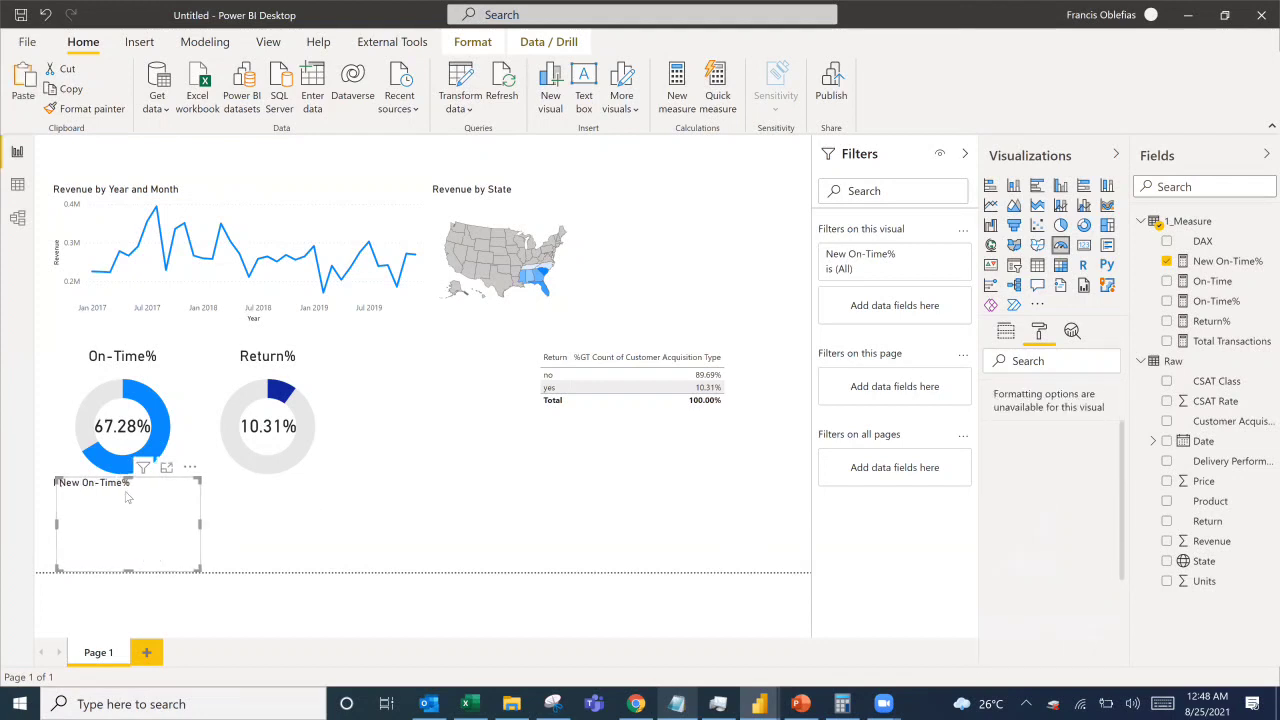
left_click(235, 491)
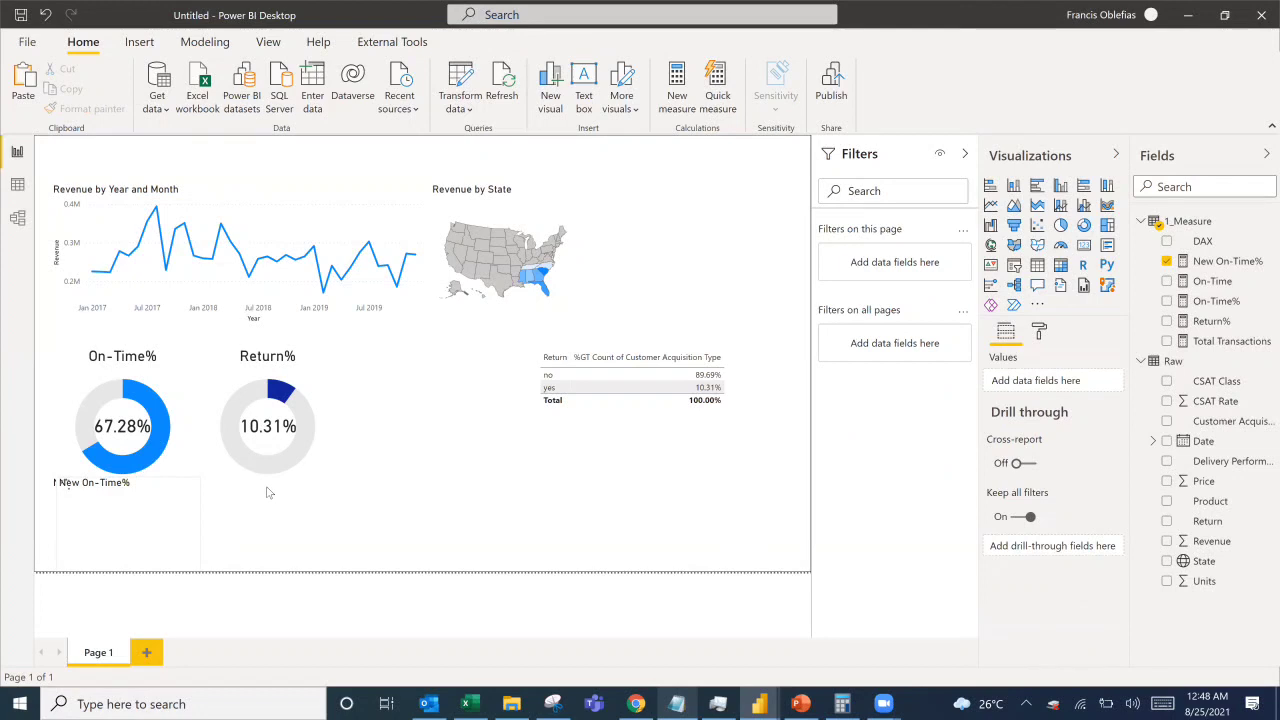
mouse_move(267, 488)
left_mouse_down()
mouse_move(323, 490)
mouse_move(267, 500)
left_mouse_up()
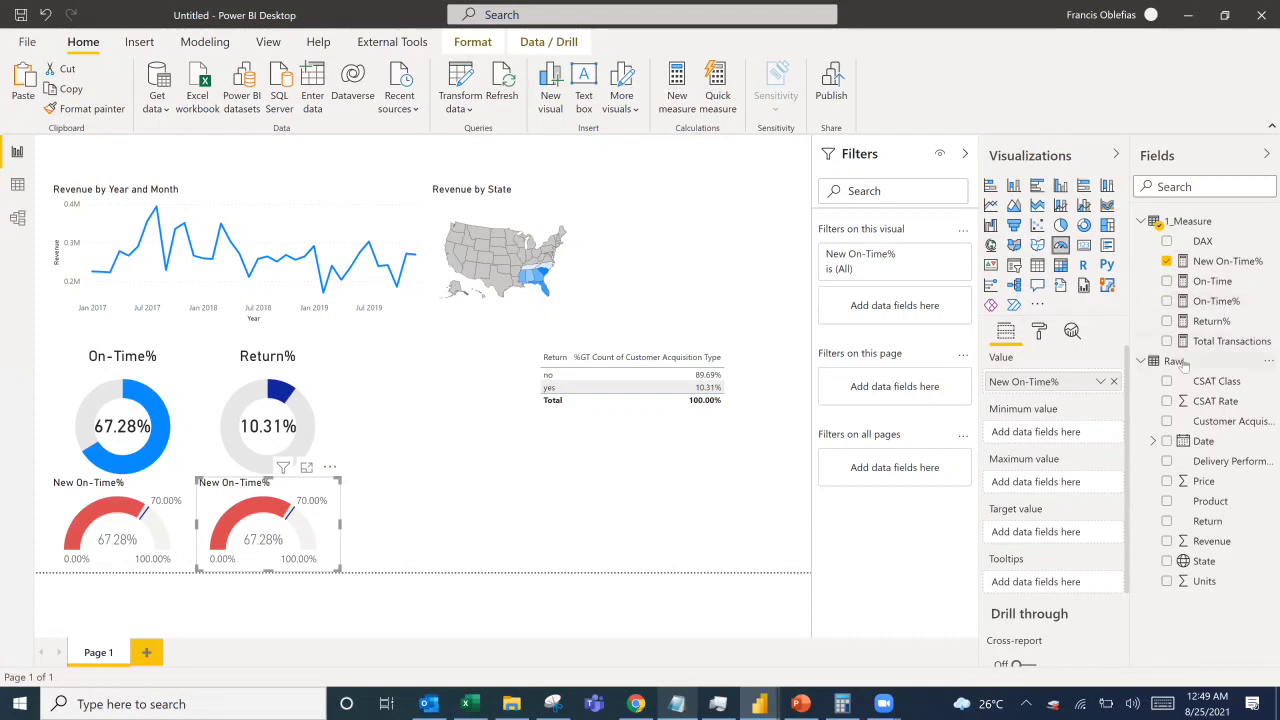
Replace the value of the second New On-Time% gauge with the Return% measure and set its gauge axis target to 0.08.
left_click_drag(1200, 327, 1020, 392)
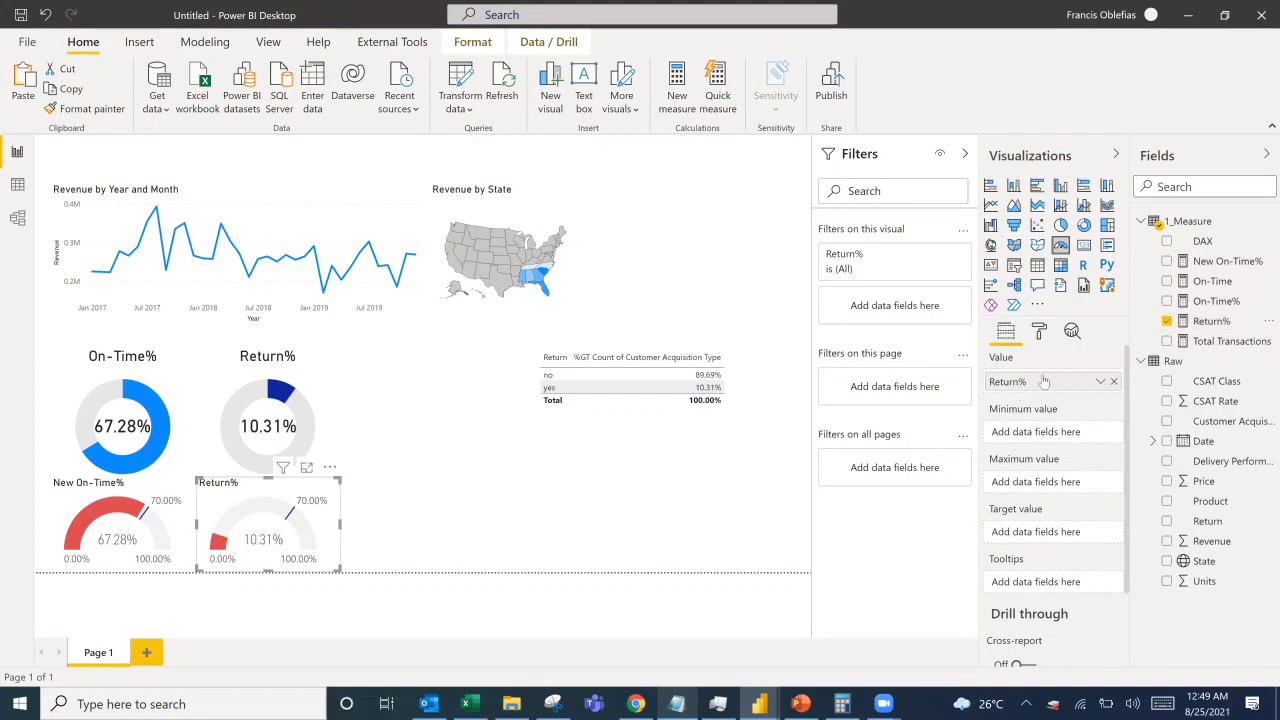
left_click(1038, 334)
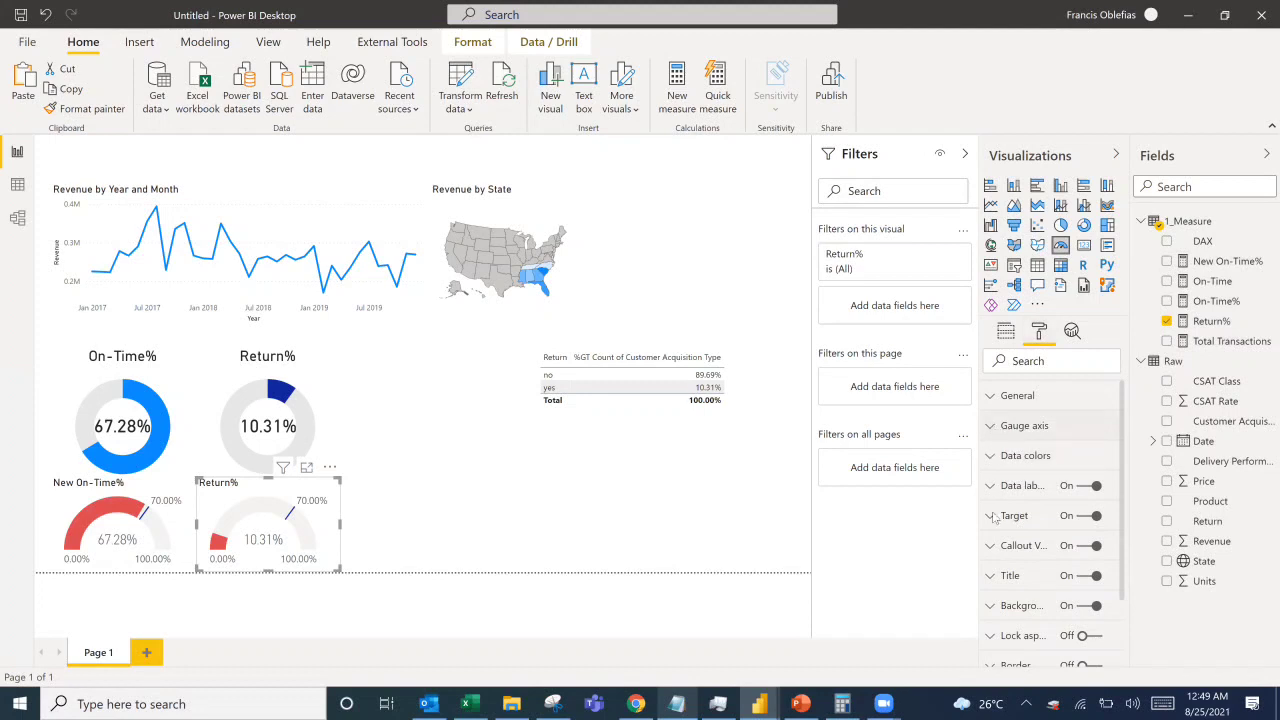
left_click(991, 428)
left_click(1030, 577)
type("0.7")
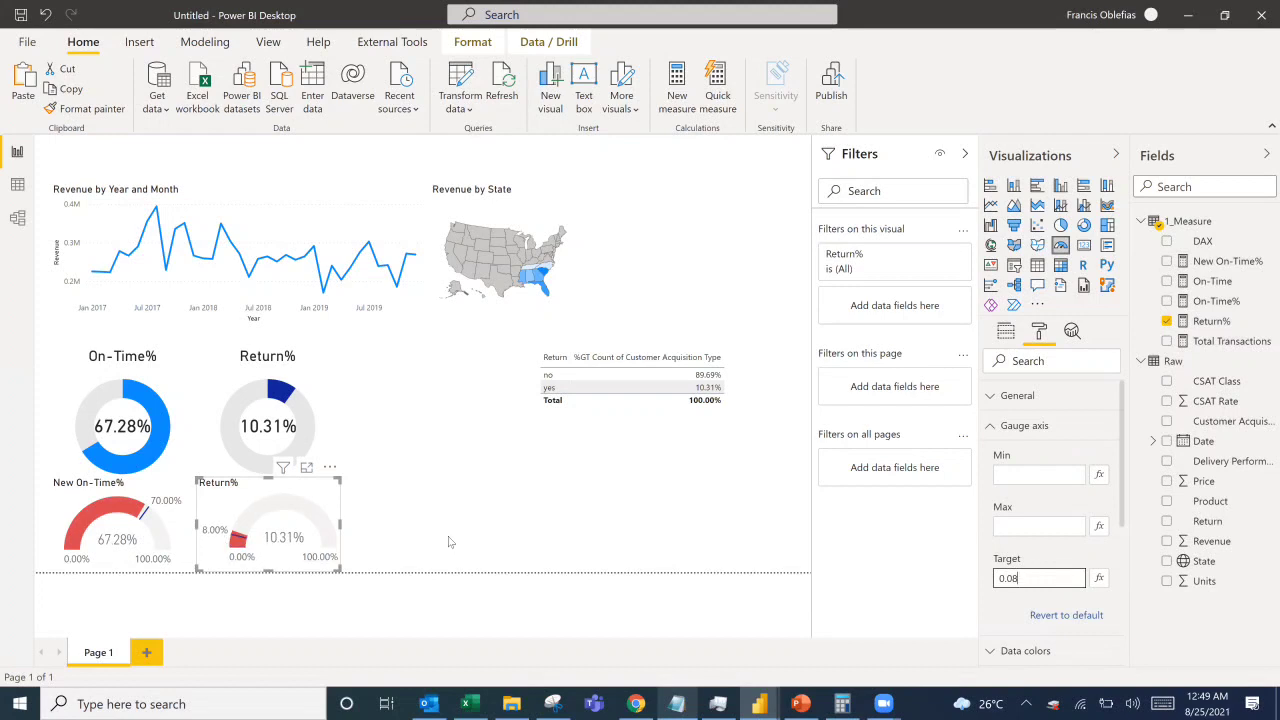
mouse_move(239, 546)
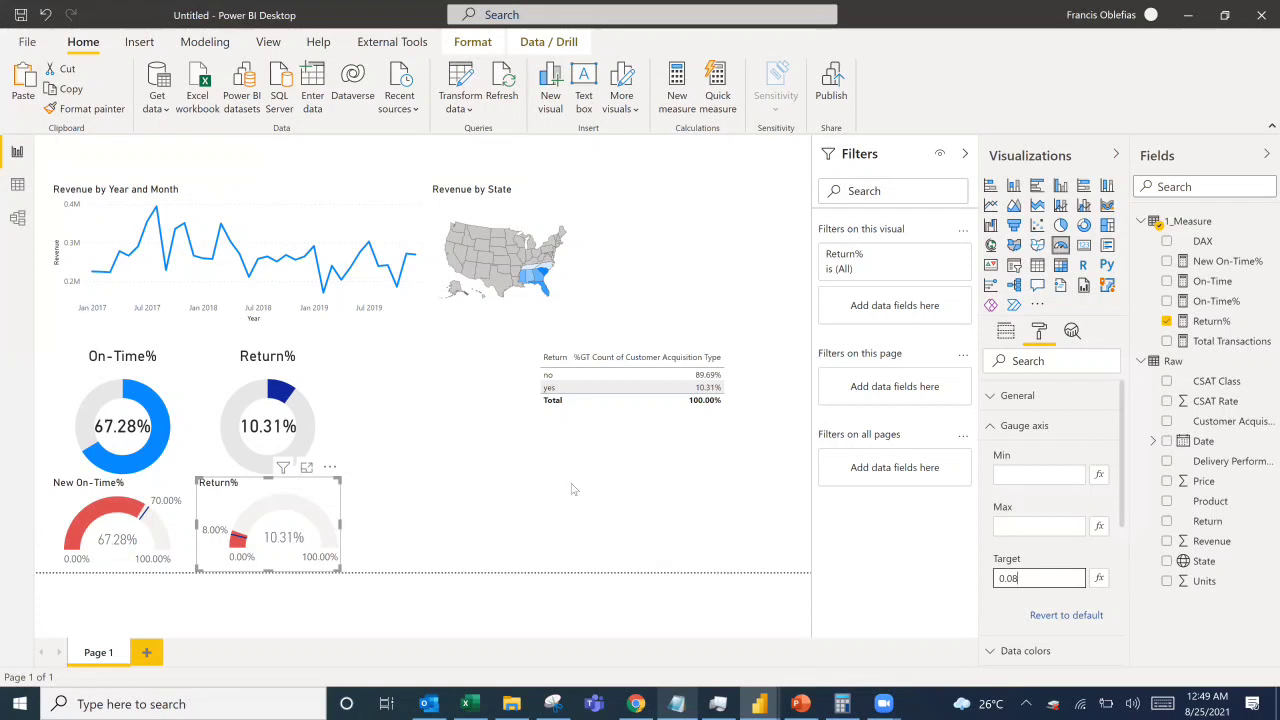
left_click(1010, 438)
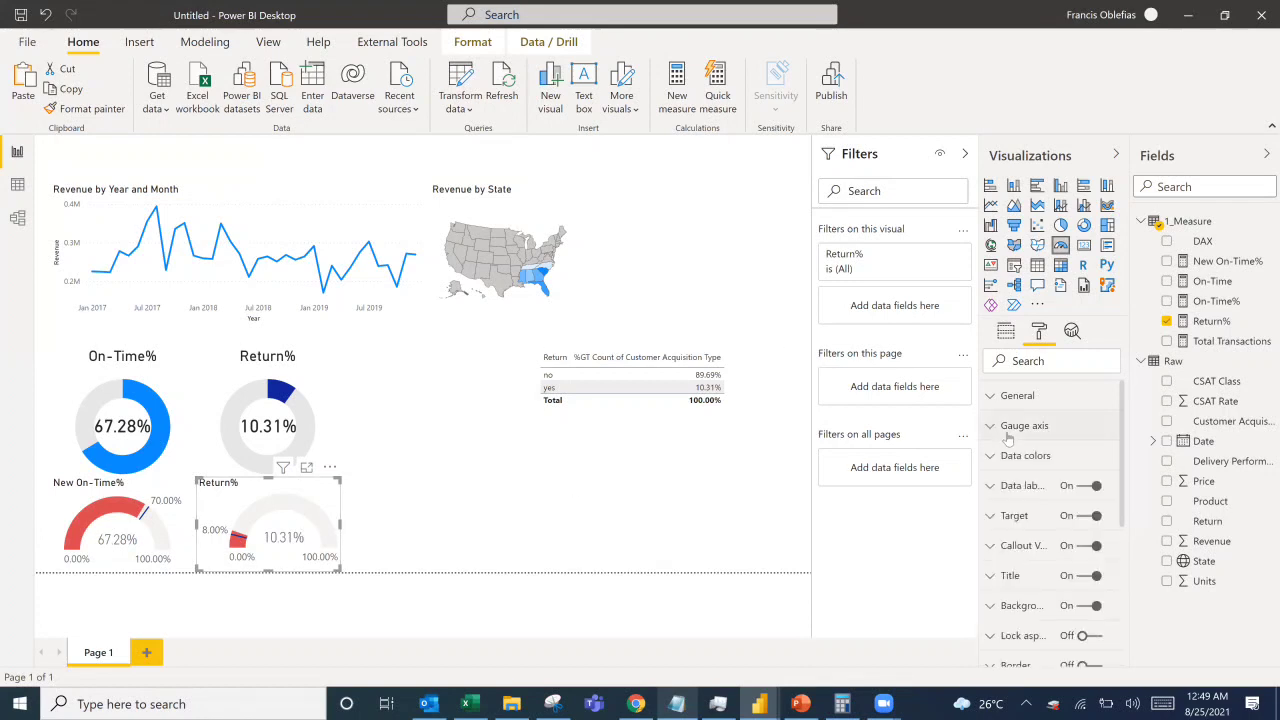
Base the Return% gauge's conditional fill color rules on the Return% measure.
scroll(1015, 450, "down", 2)
scroll(1020, 460, "up", 2)
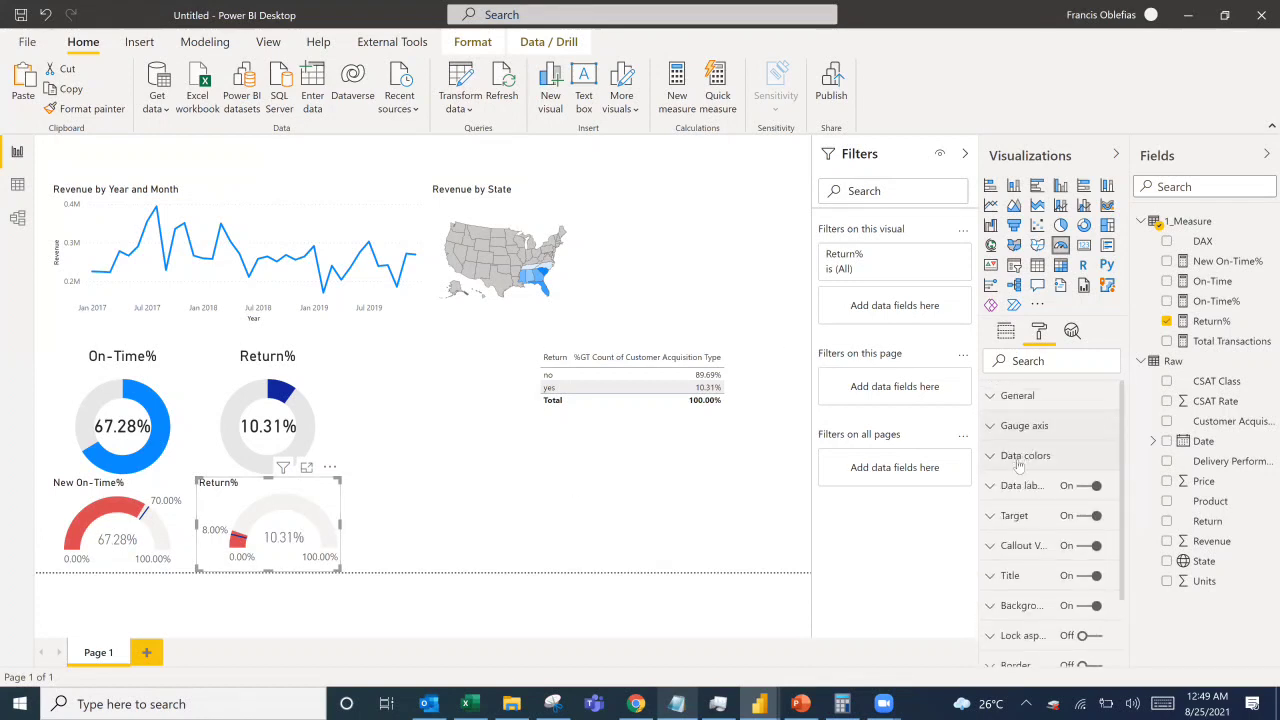
left_click(1022, 456)
left_click(1009, 512)
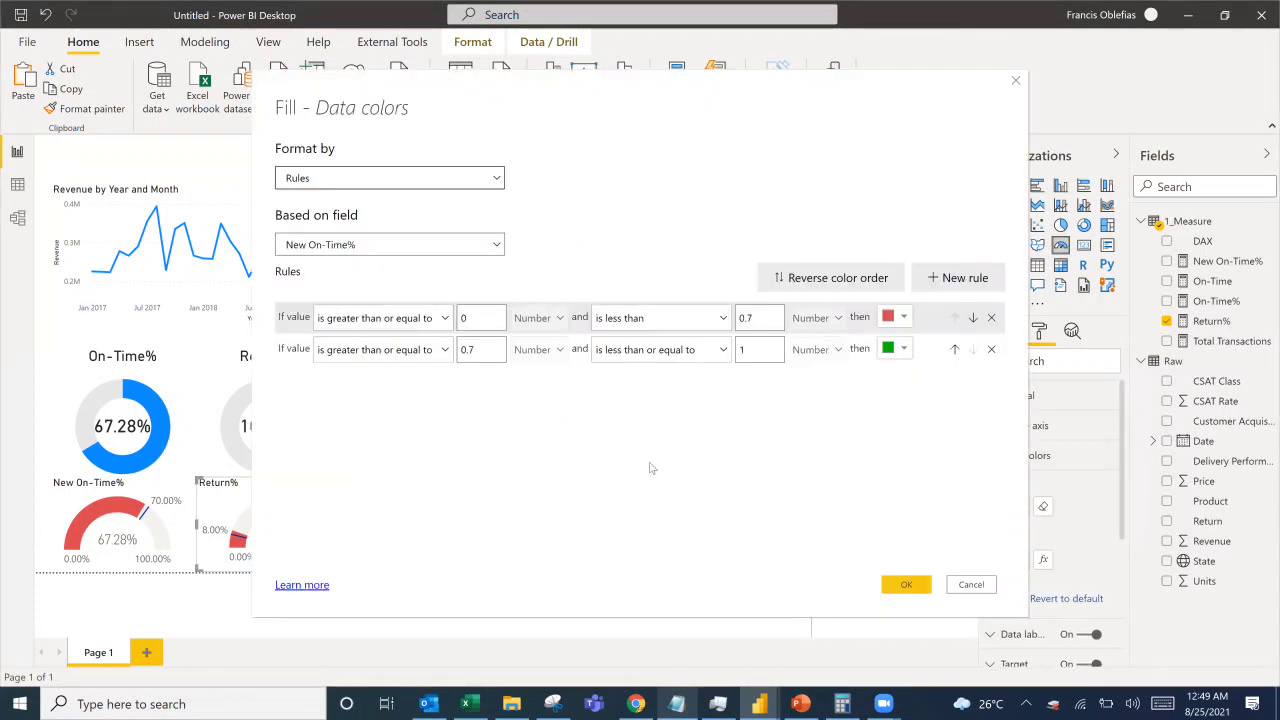
left_click(332, 249)
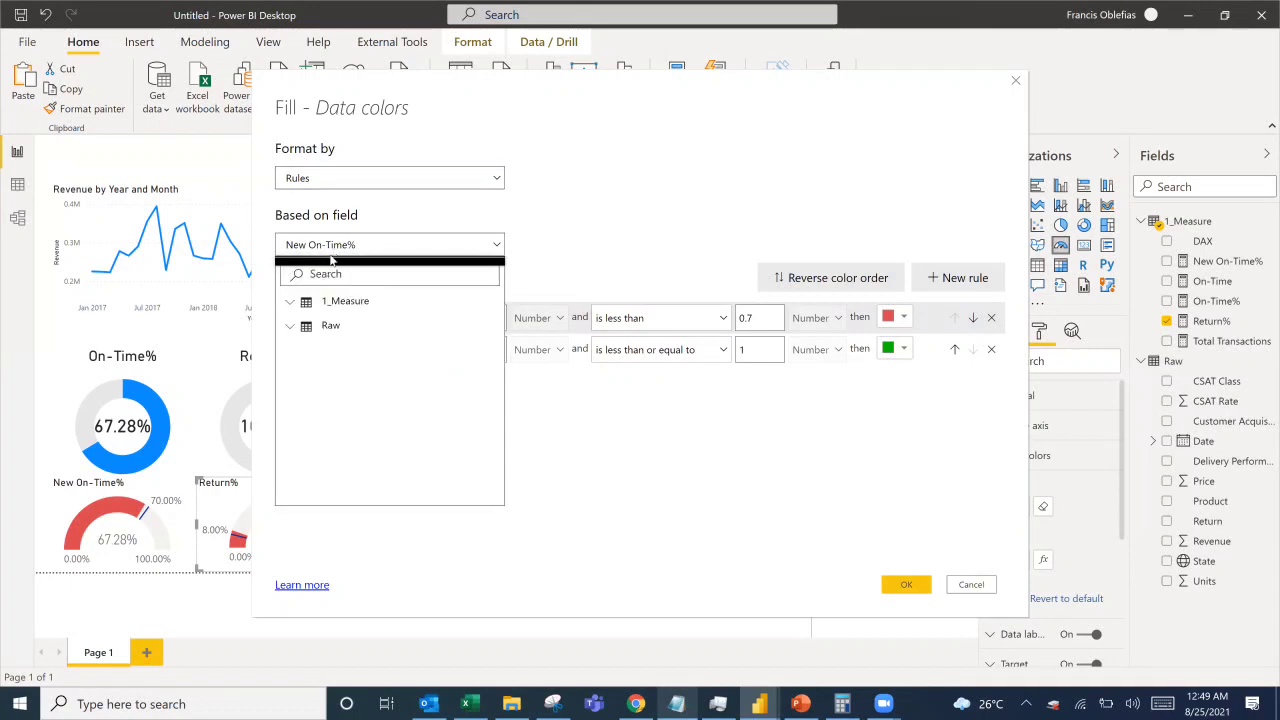
left_click(290, 302)
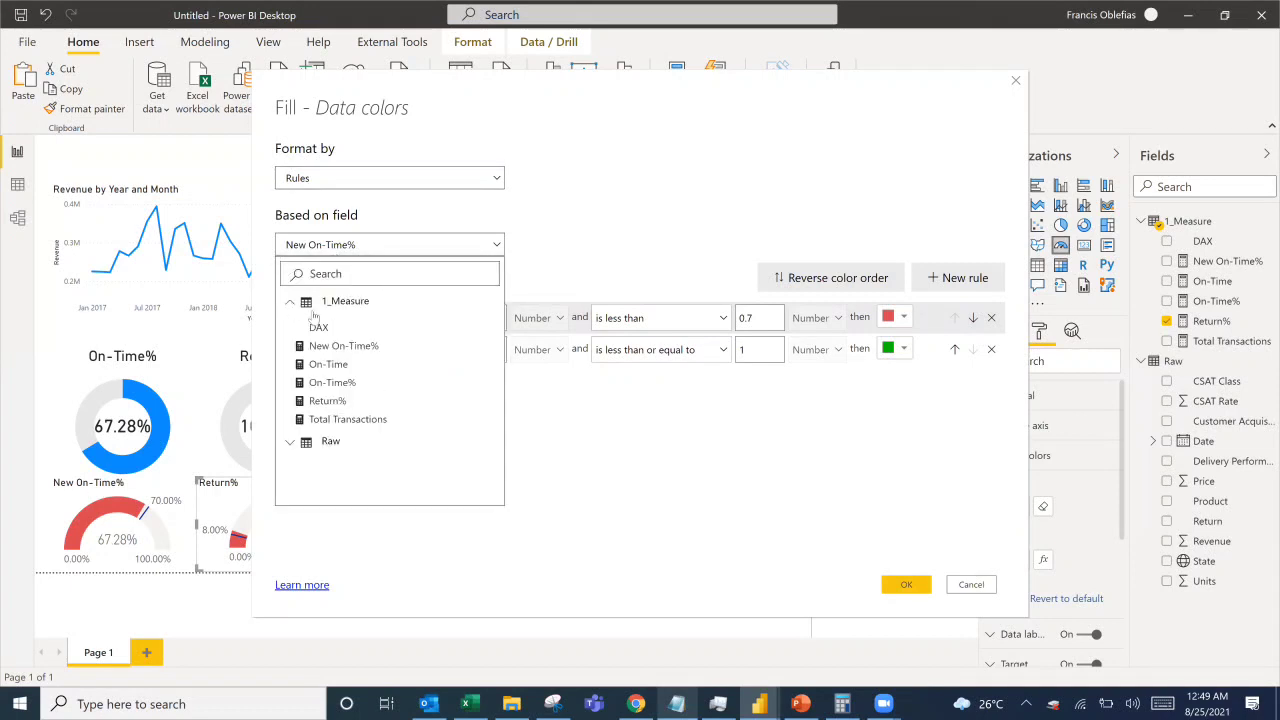
left_click(328, 401)
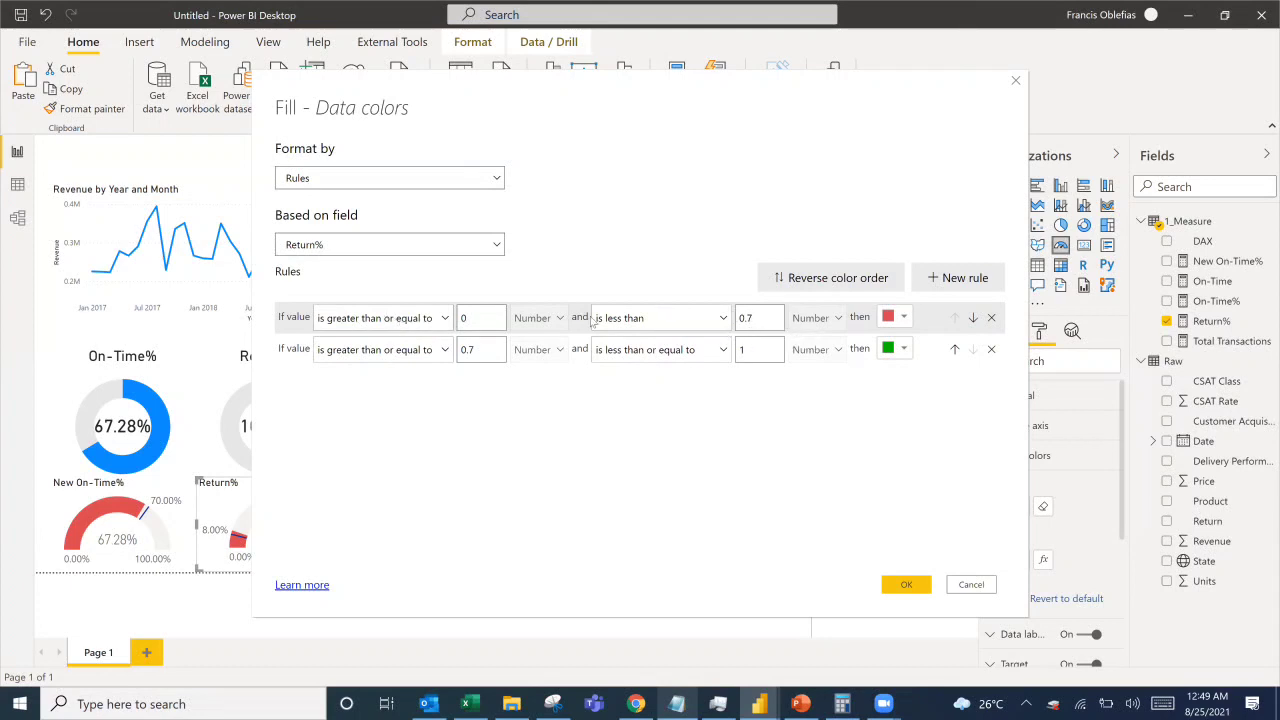
Set the fill rules to green for values from 0 to below 0.08 and red from 0.8 to 1, then apply them.
left_click(768, 327)
left_click(903, 318)
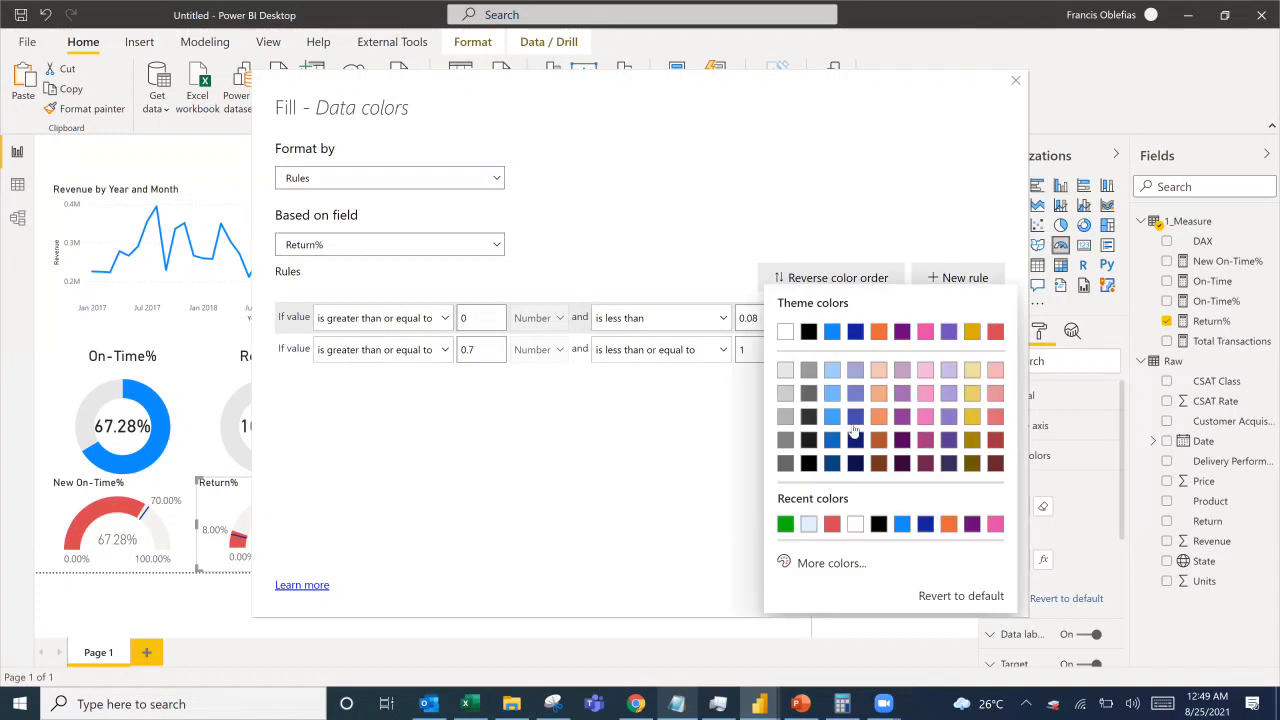
left_click(787, 526)
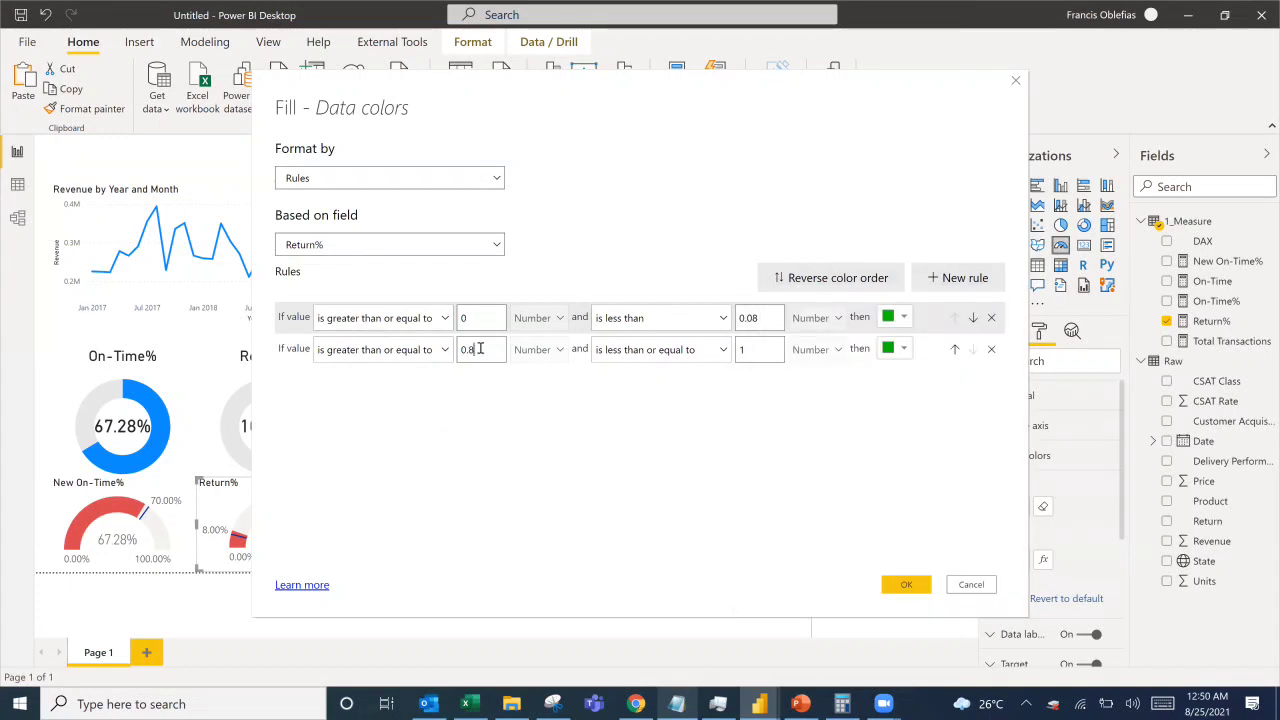
left_click(899, 349)
left_click(830, 318)
left_click(898, 584)
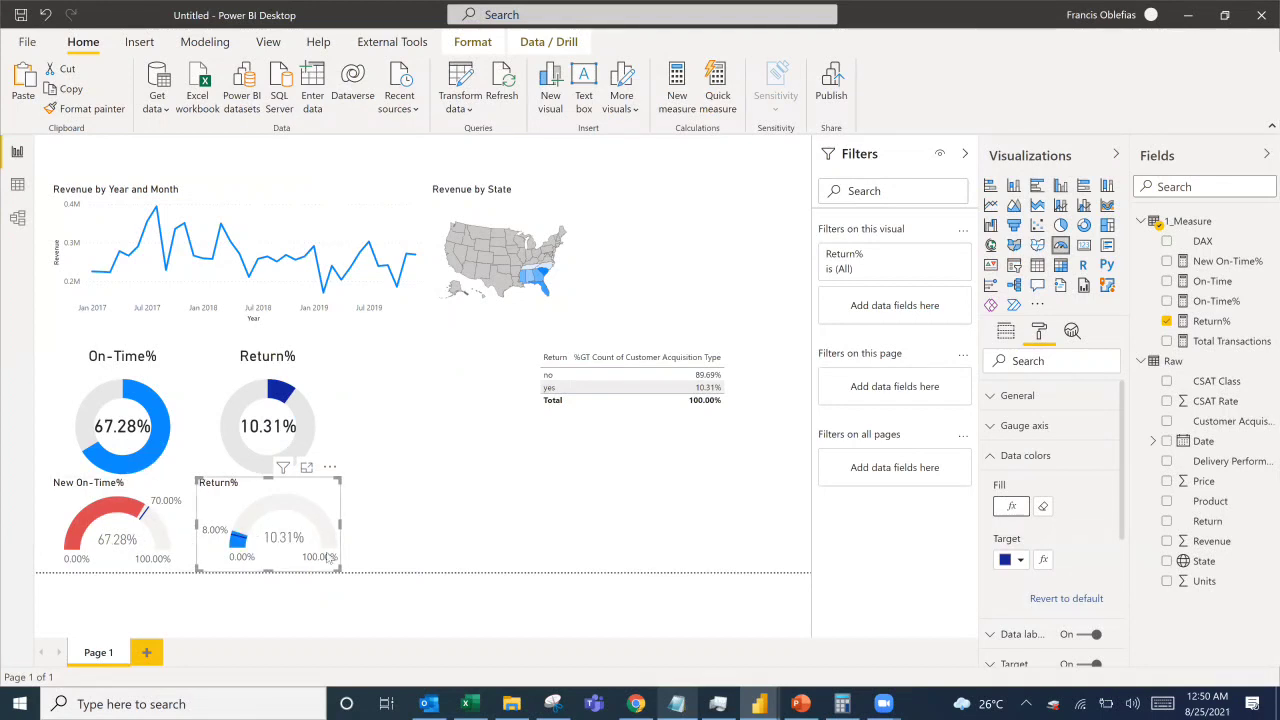
Change the lower limit of the Return% gauge's red fill rule to 0.08 and apply it.
left_click(1015, 510)
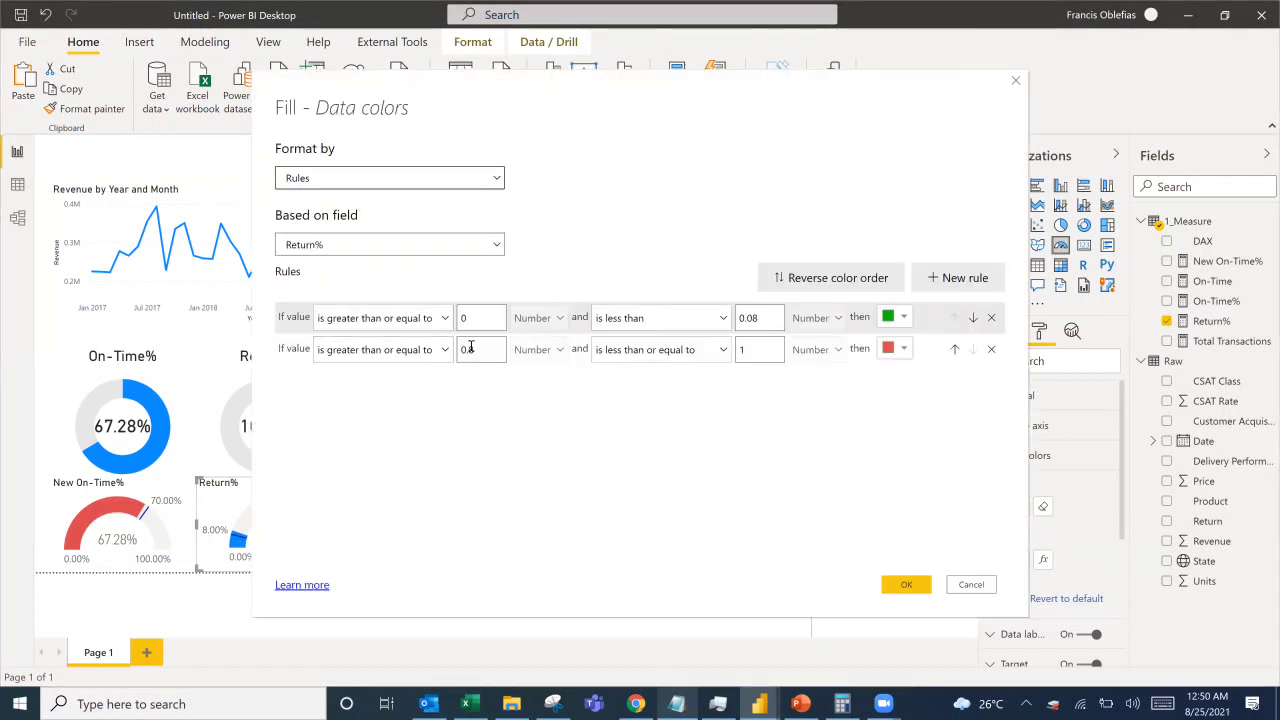
left_click(471, 347)
type("08")
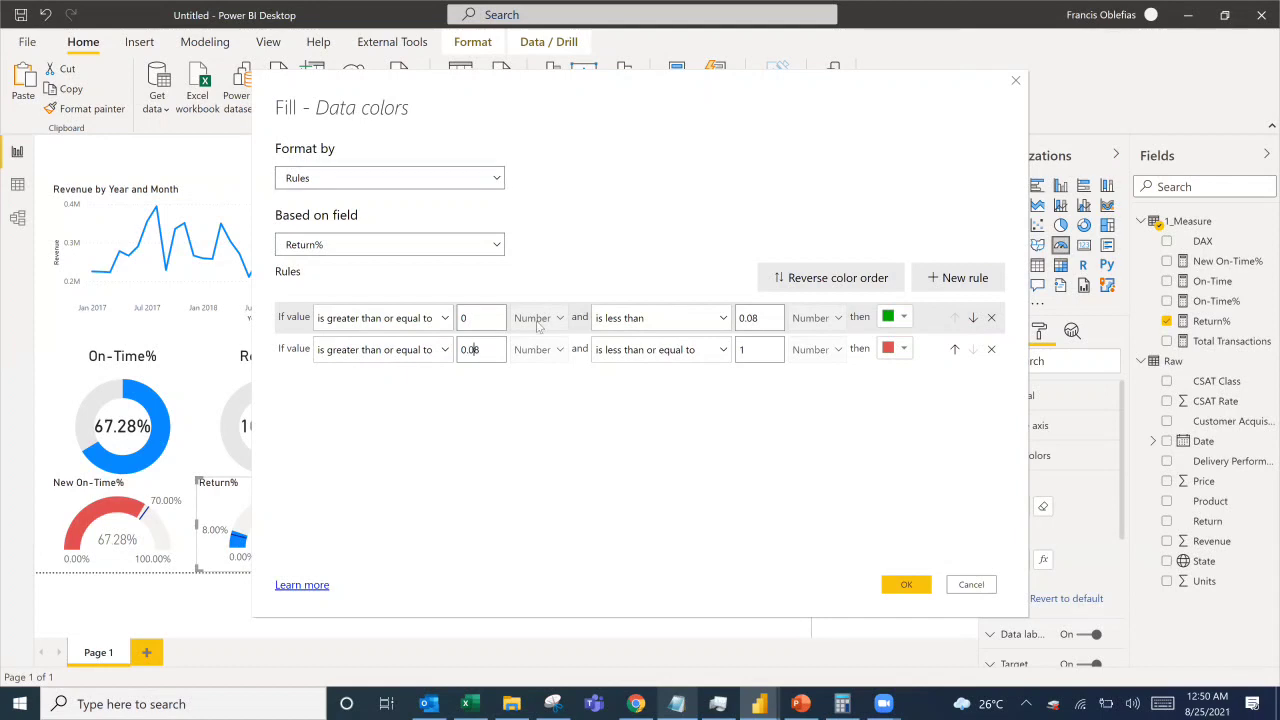
left_click(906, 585)
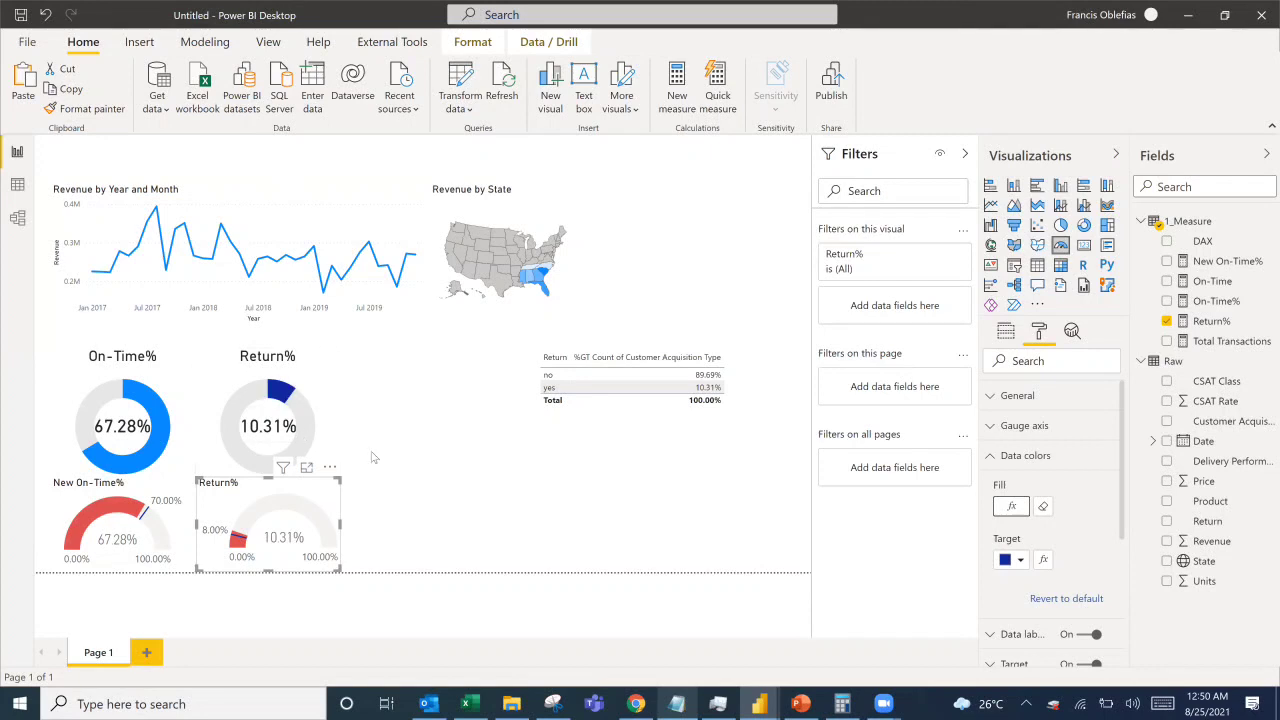
left_click(431, 472)
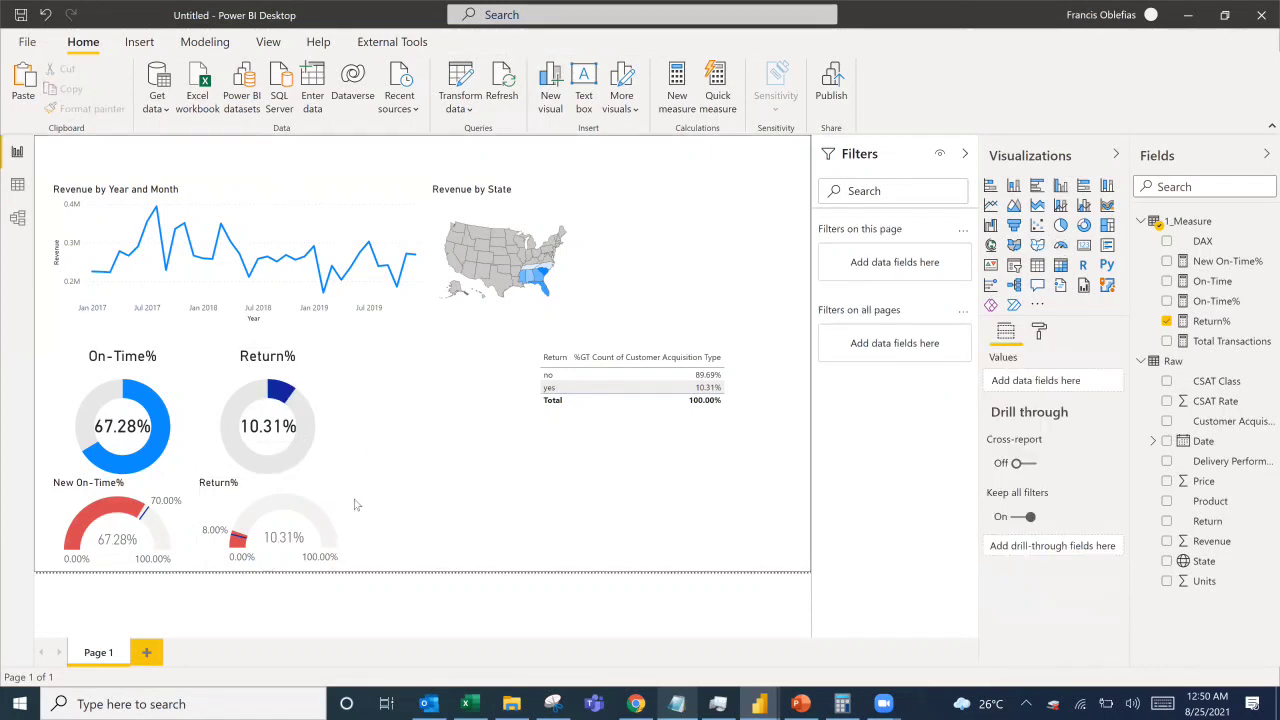
Center the titles of both the New On-Time% and Return% gauges.
left_click(259, 495)
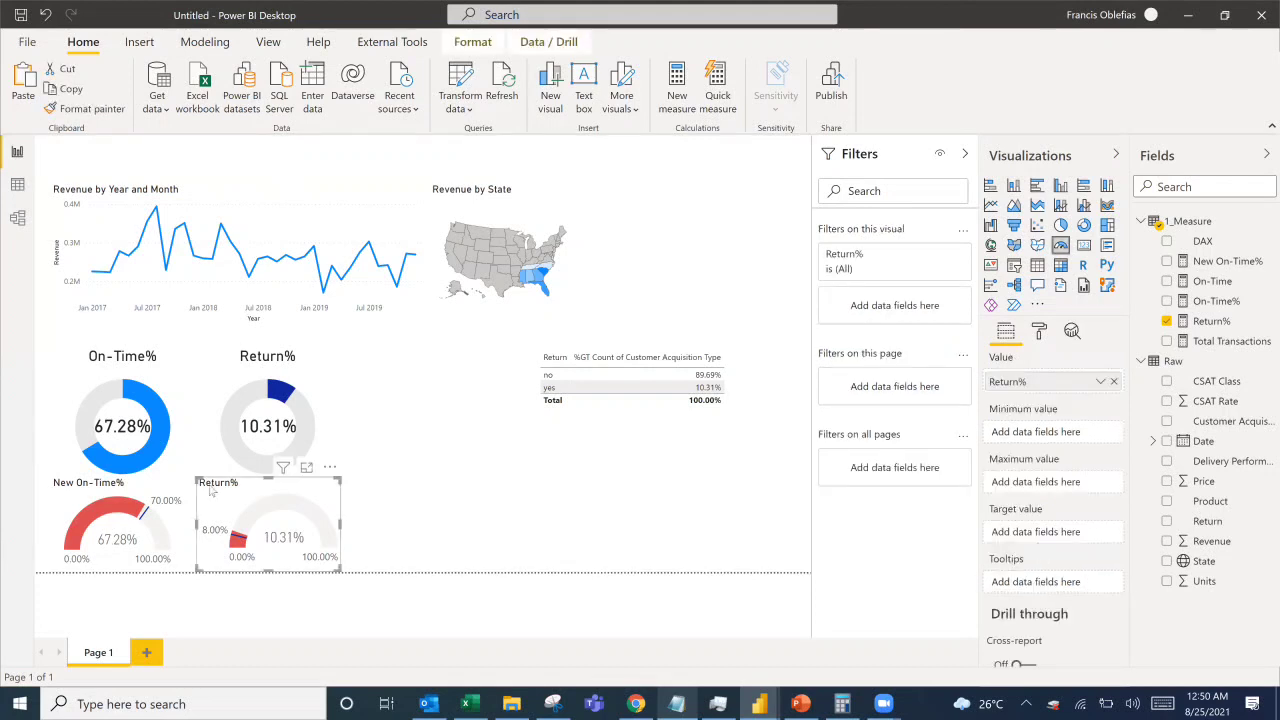
left_click(110, 492, "ctrl")
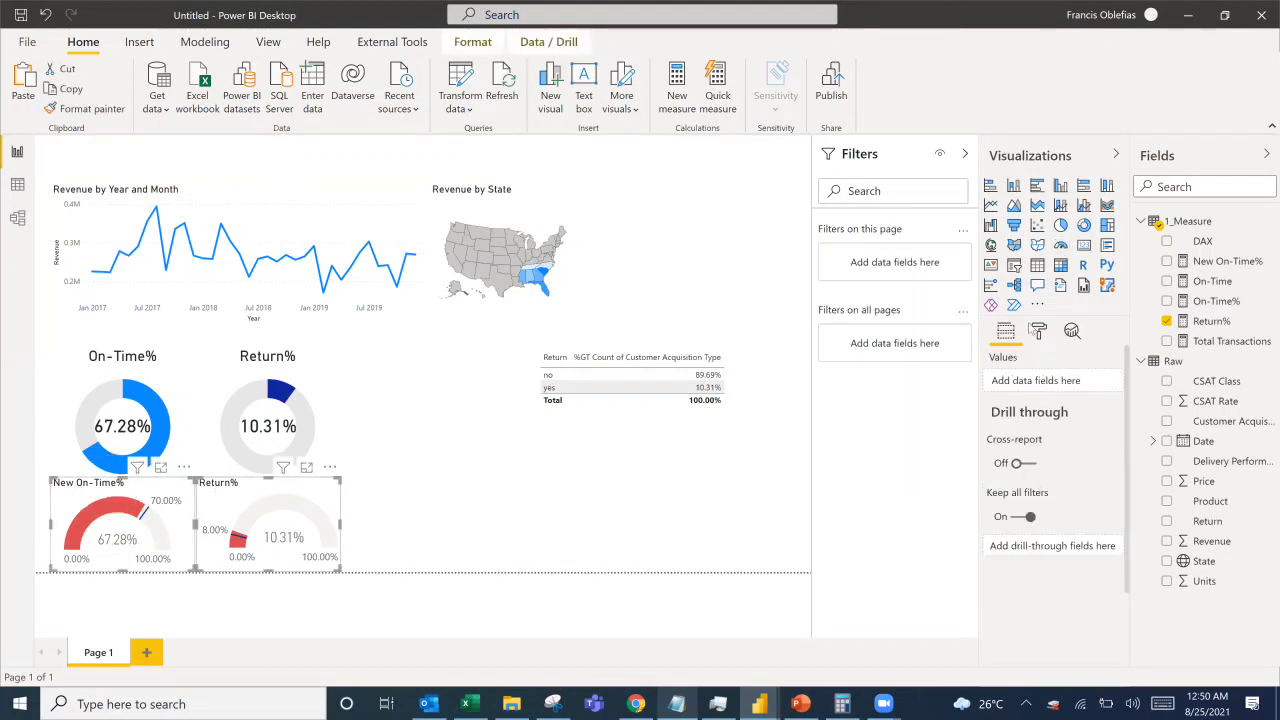
left_click(1005, 552)
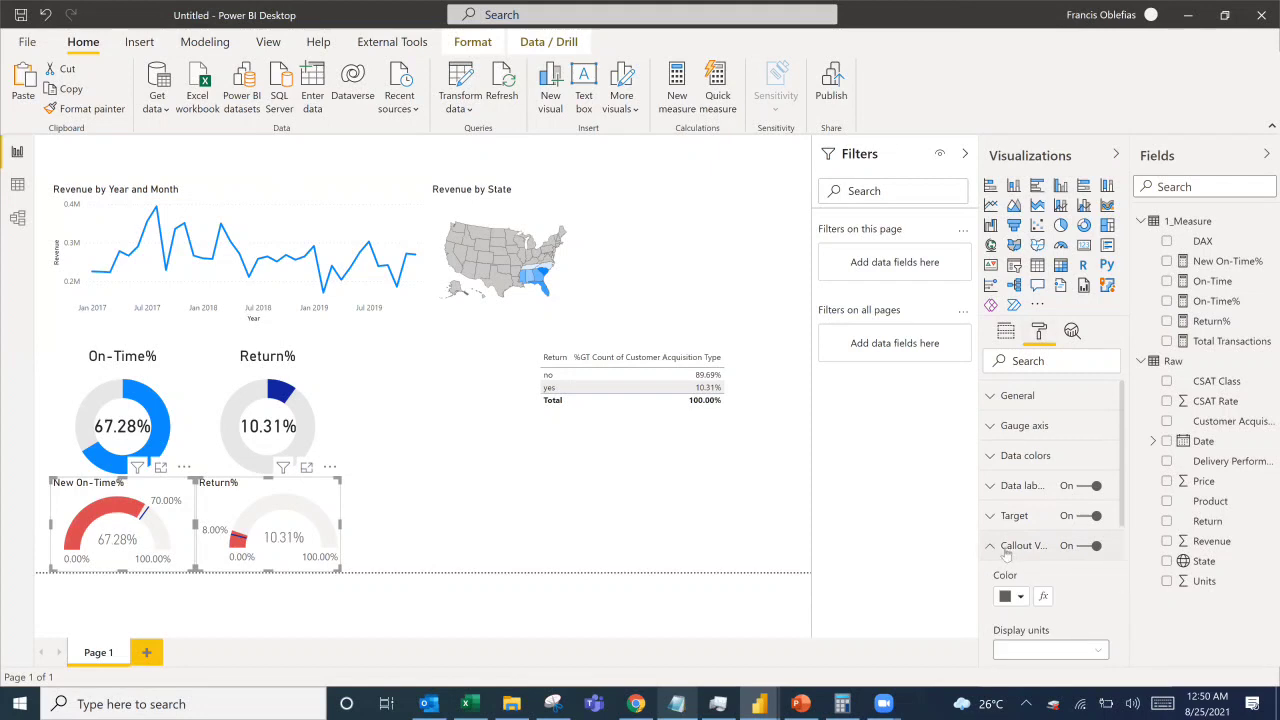
left_click(1005, 552)
scroll(1045, 545, "down", 2)
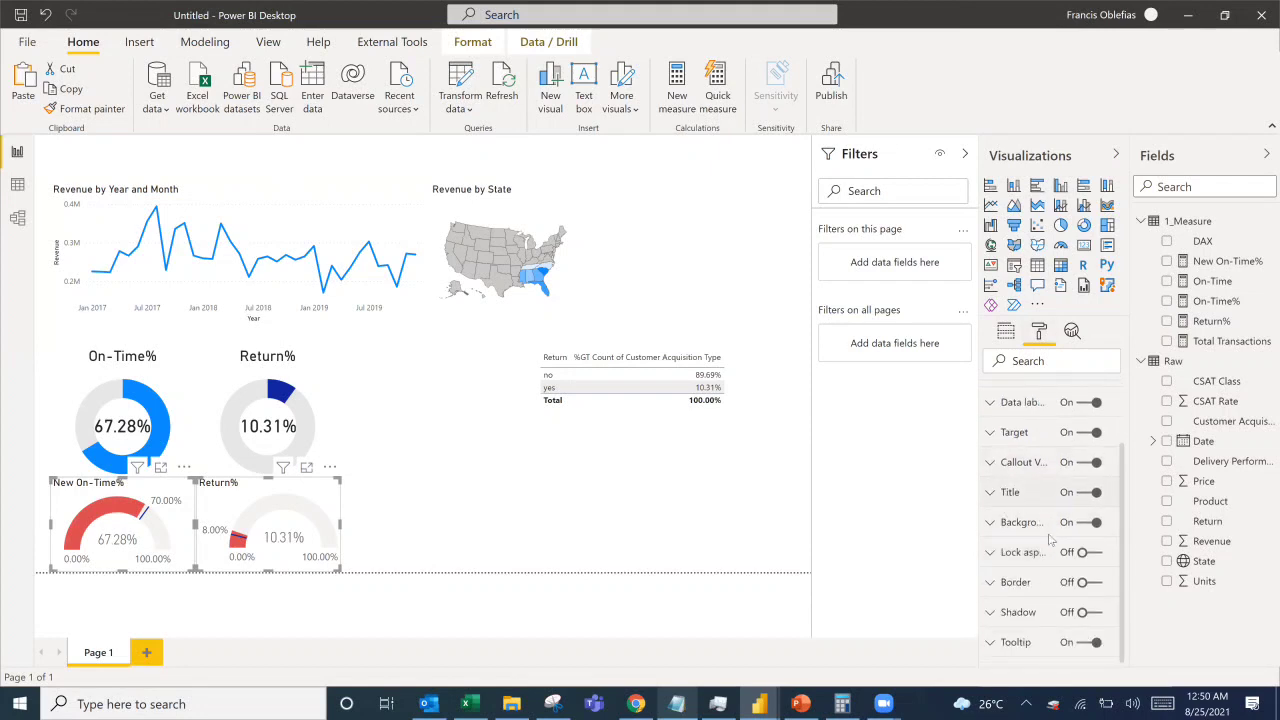
left_click(1012, 492)
scroll(1035, 560, "down", 5)
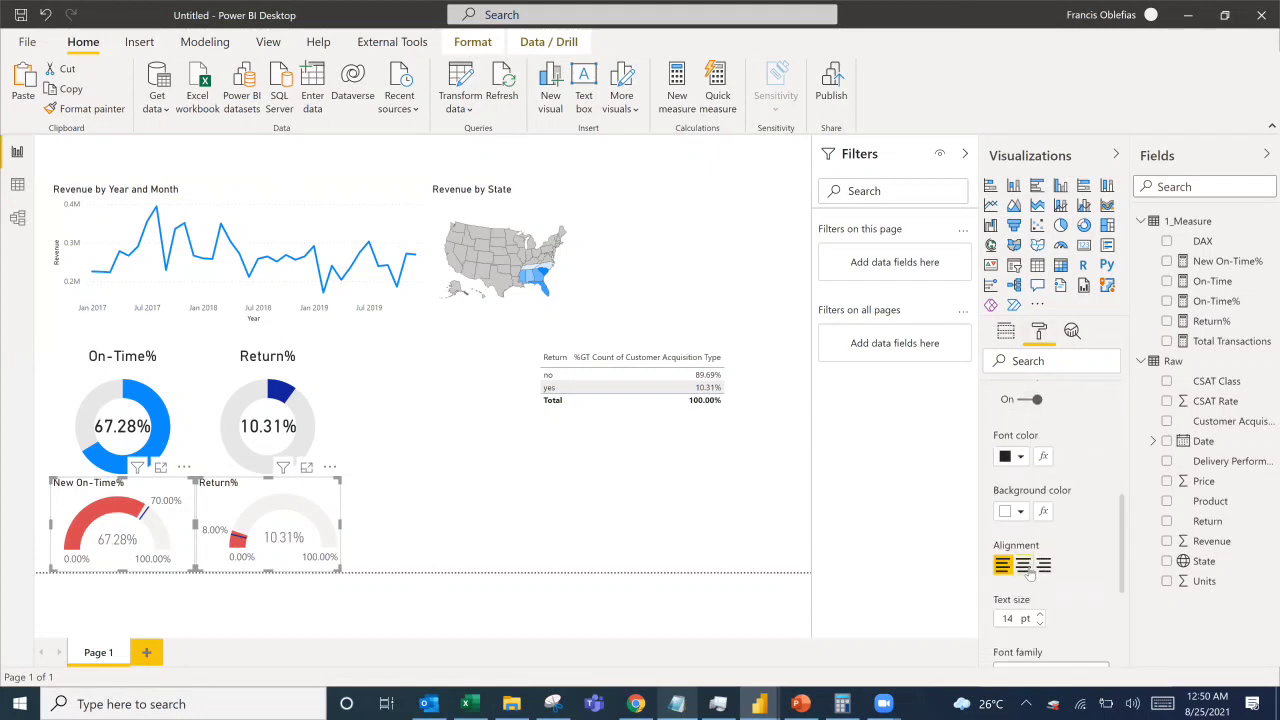
left_click(1024, 566)
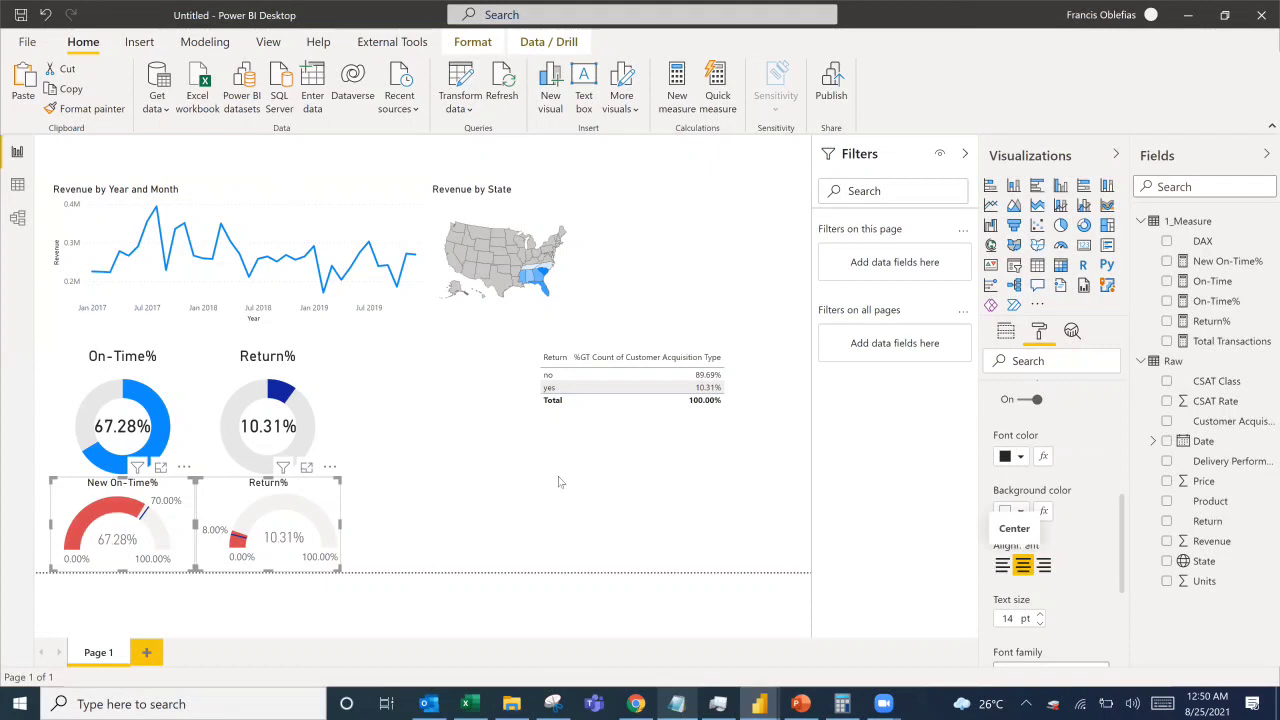
Delete the table showing Return against the percentage count of Customer Acquisition Type.
left_click(607, 418)
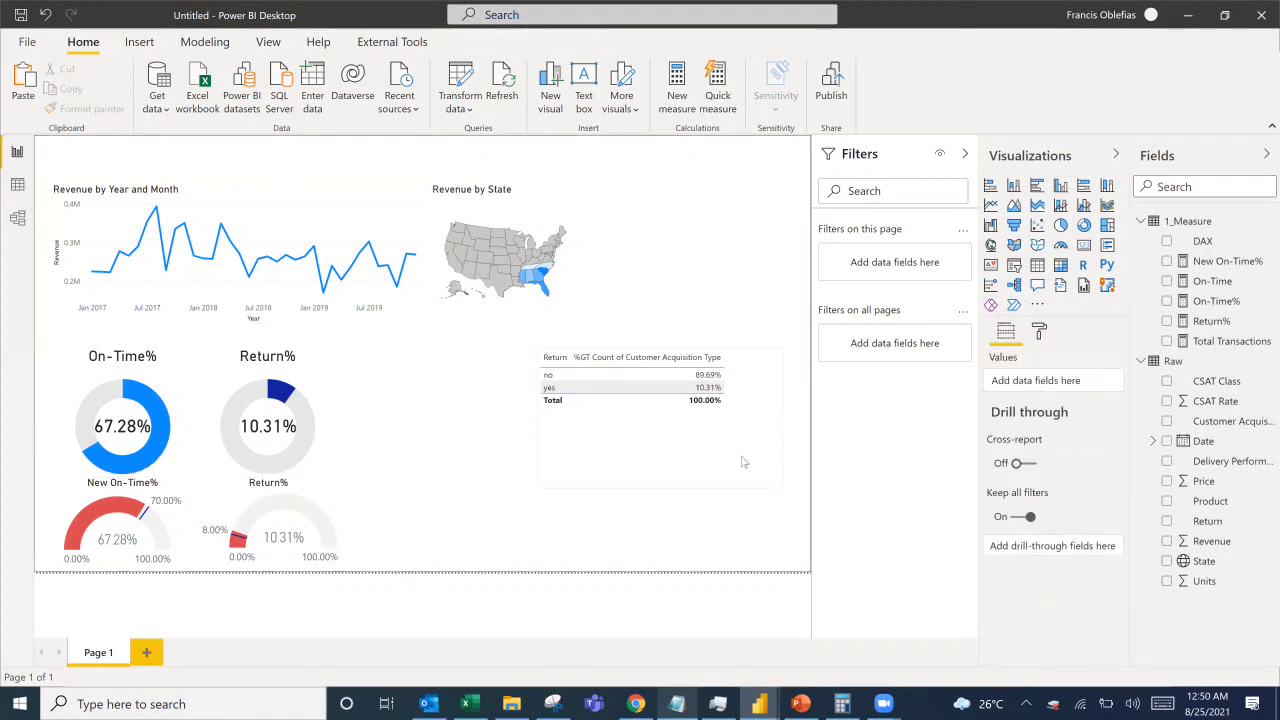
key("Delete")
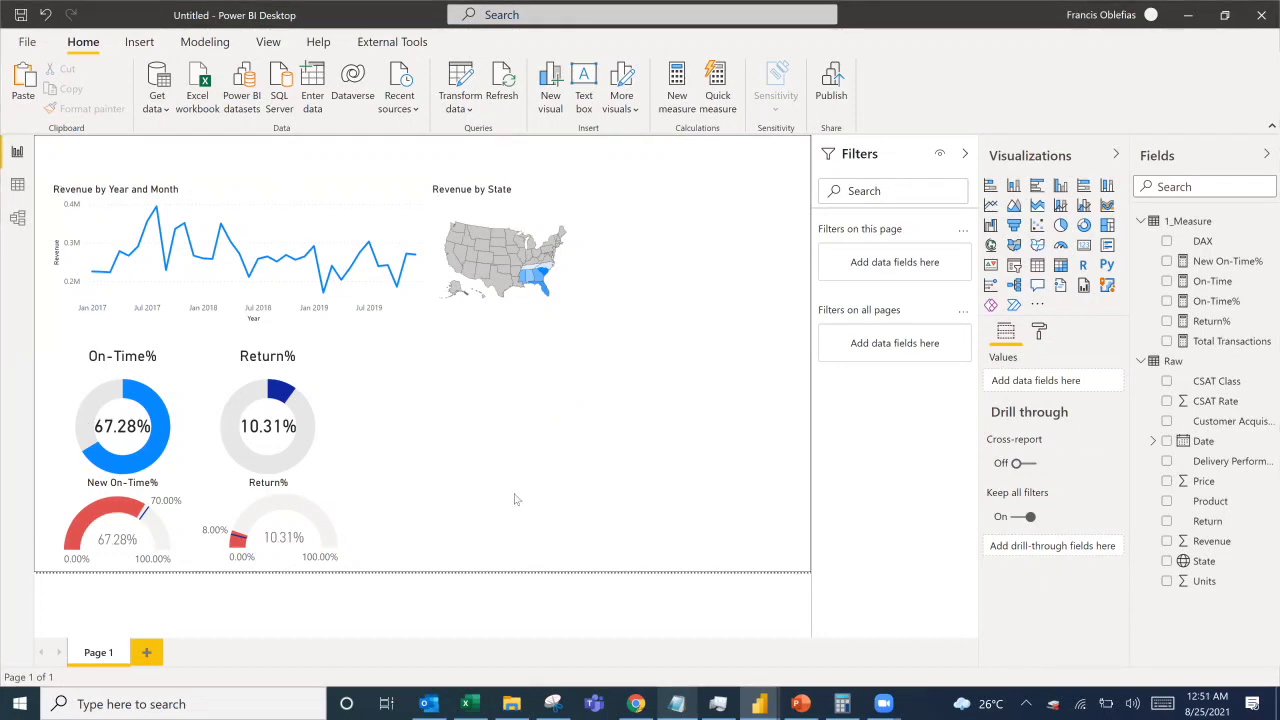
Examine the Customer Acquisition chart in the reference dashboard image in Snipping Tool, then return to the Power BI report.
key("alt+Tab")
key("Tab")
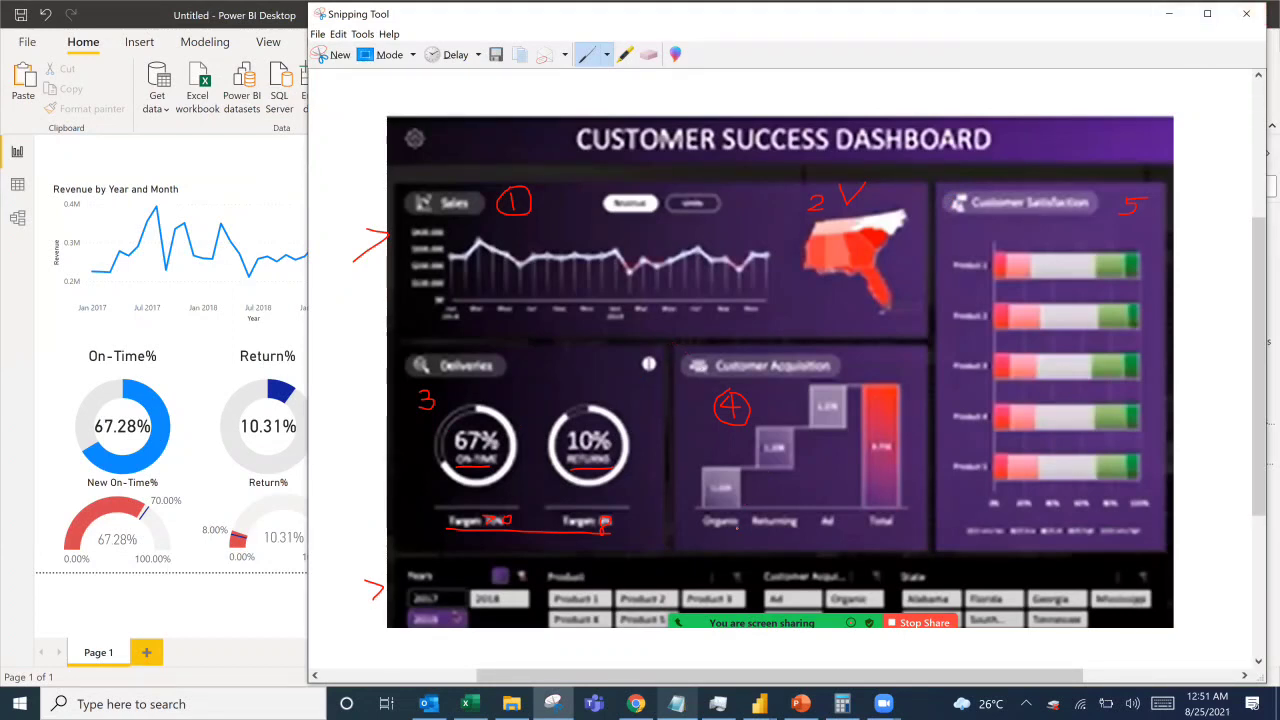
left_click(1168, 13)
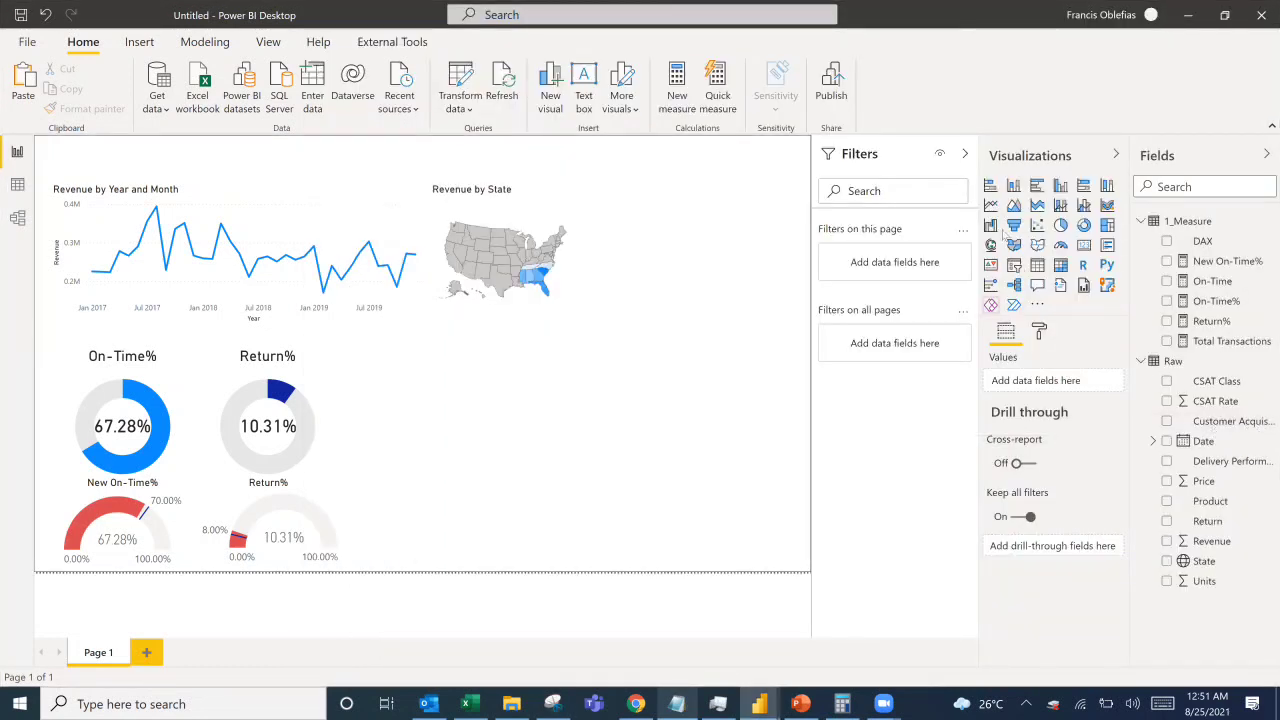
Add a widened waterfall chart beside the Return% donut with Customer Acquisition Type as category and Revenue as values.
left_click(990, 226)
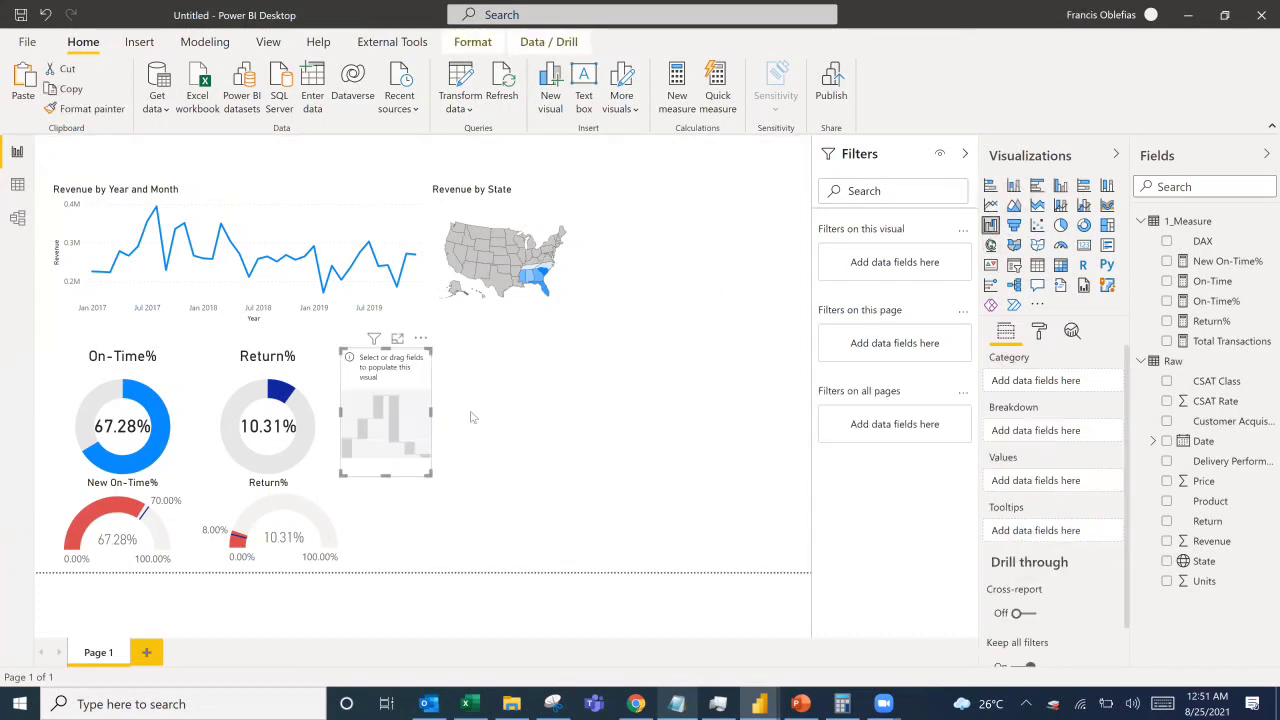
left_click_drag(431, 410, 565, 412)
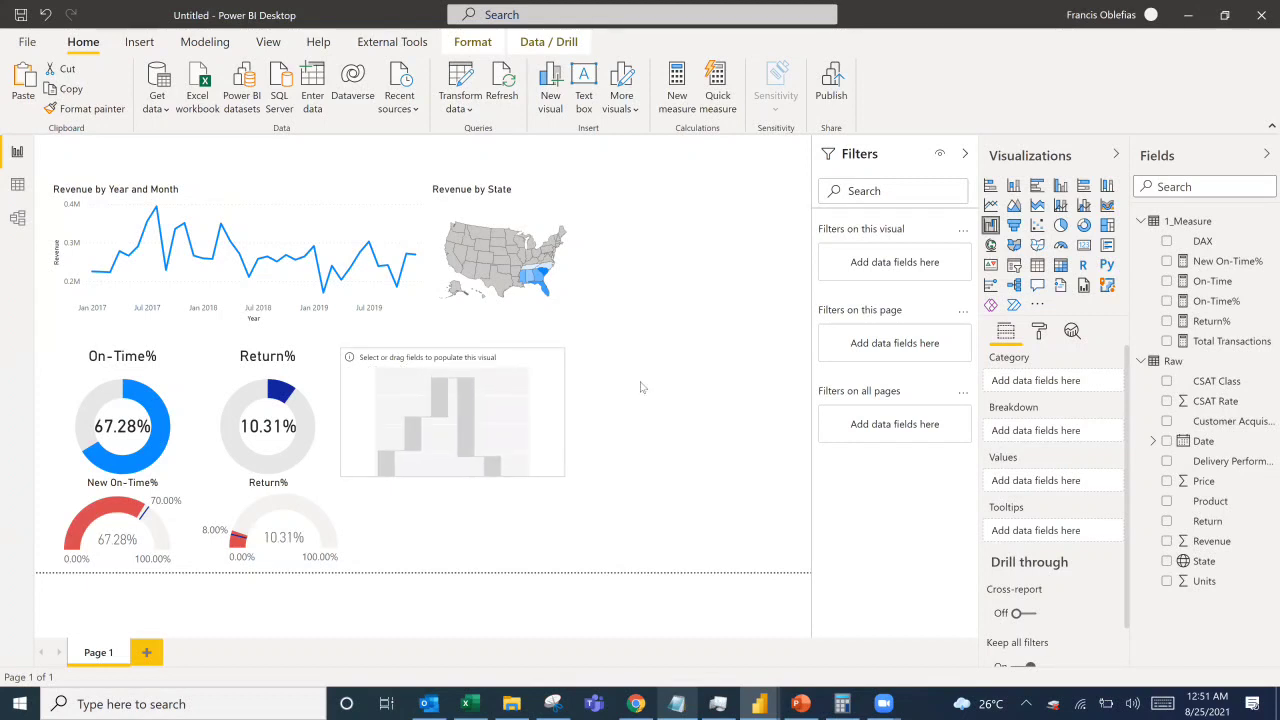
left_click_drag(1224, 425, 1006, 386)
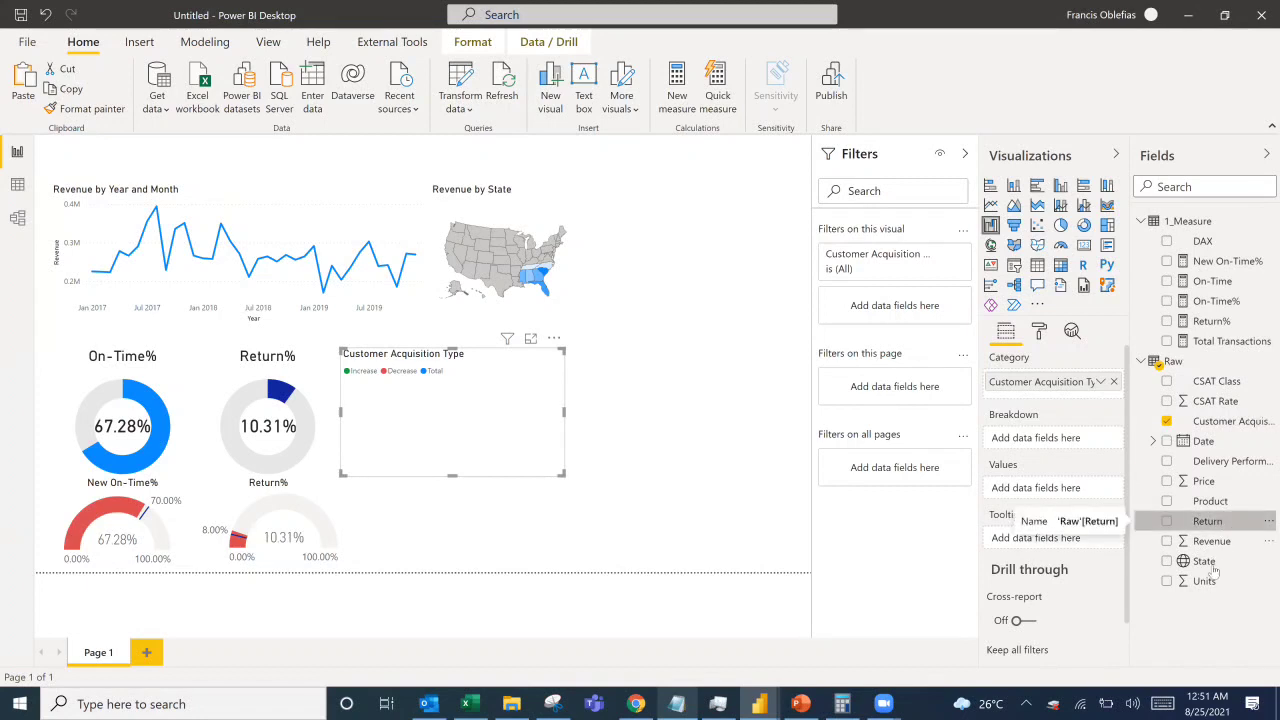
left_click_drag(1212, 545, 1082, 493)
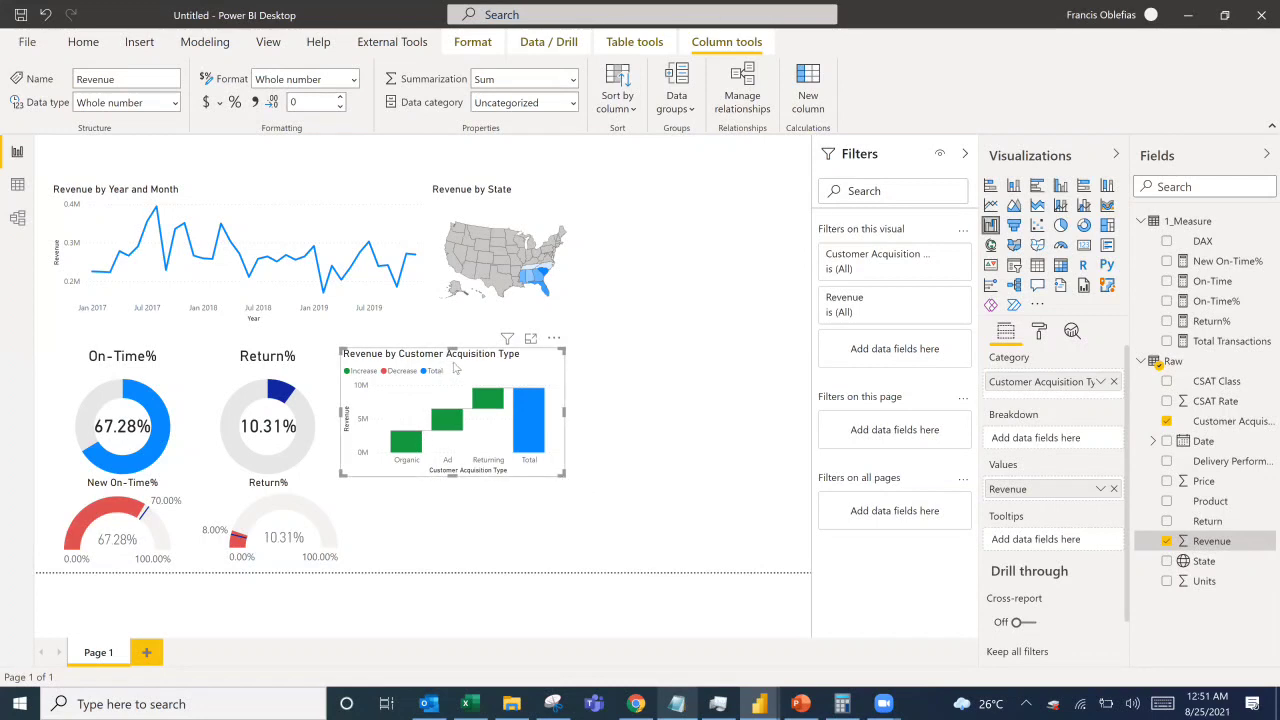
Shift the Revenue by Customer Acquisition Type waterfall chart slightly to the right, away from the Return% donut.
left_click_drag(455, 369, 466, 369)
left_click_drag(464, 474, 470, 479)
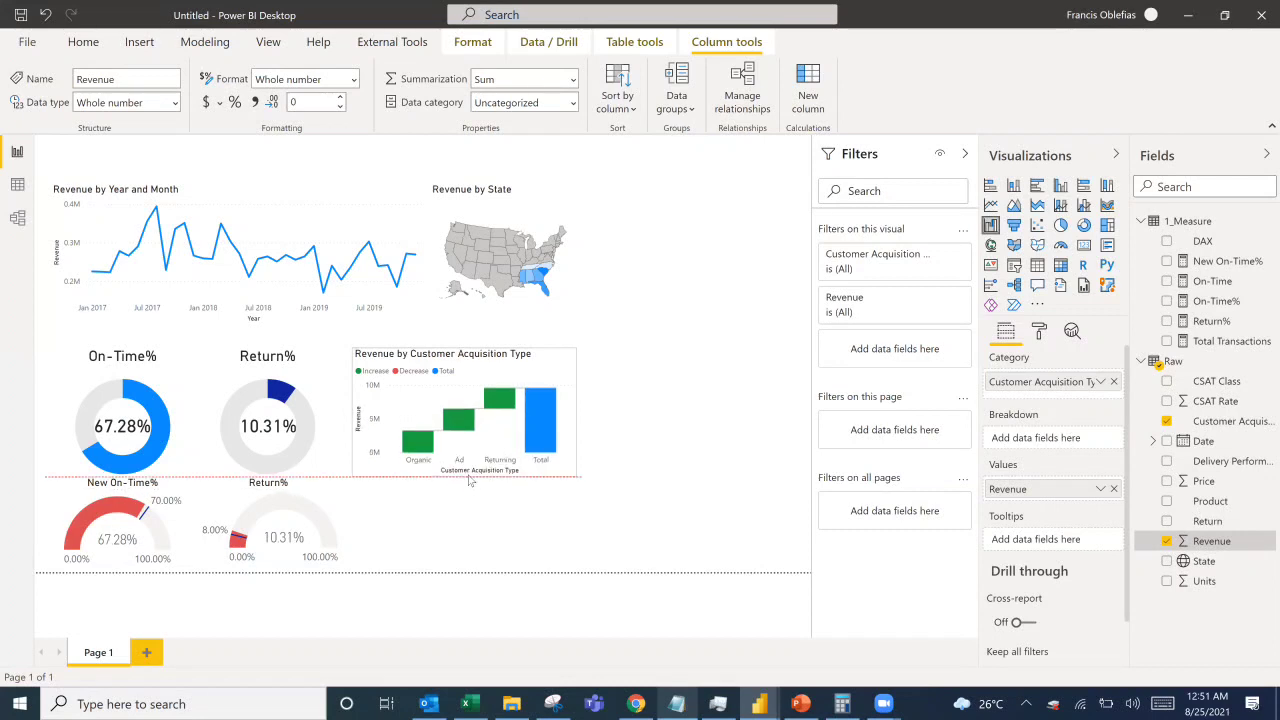
mouse_move(575, 411)
left_mouse_down()
mouse_move(592, 423)
mouse_move(578, 420)
left_mouse_up()
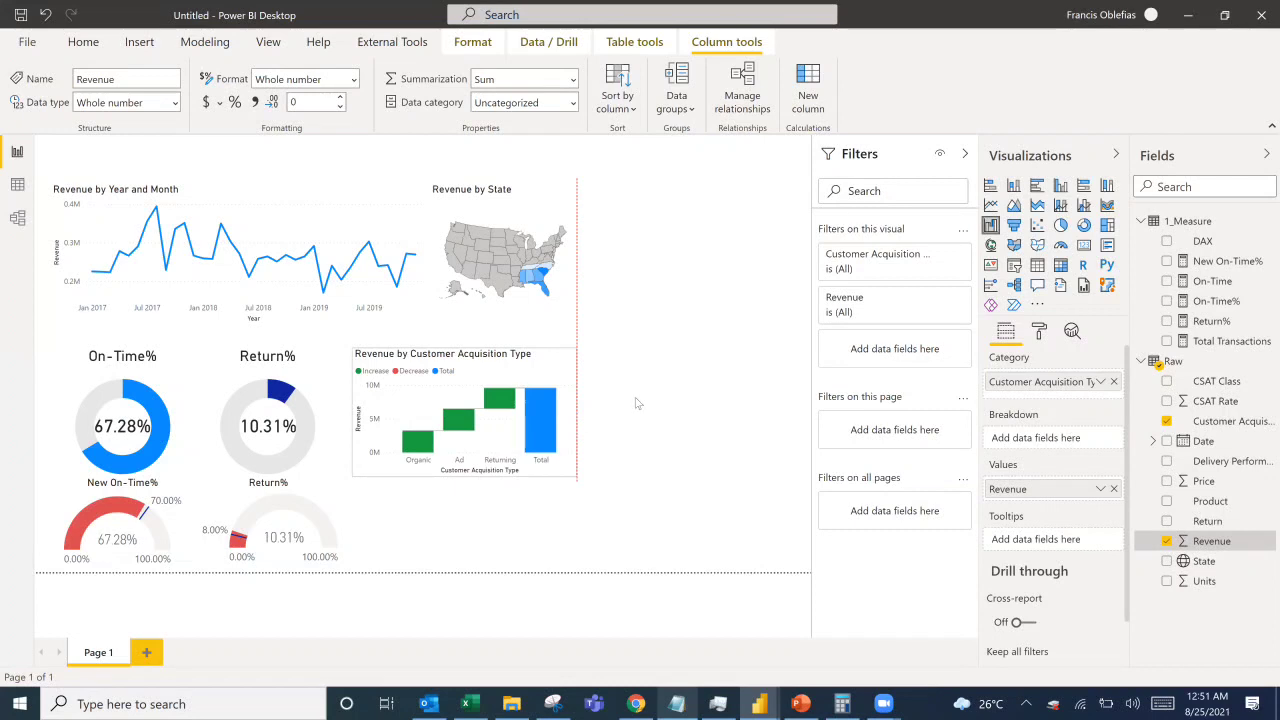
Add a 100% stacked bar chart beside the Revenue by State map and stretch it down to the waterfall chart's lower edge.
left_click(689, 617)
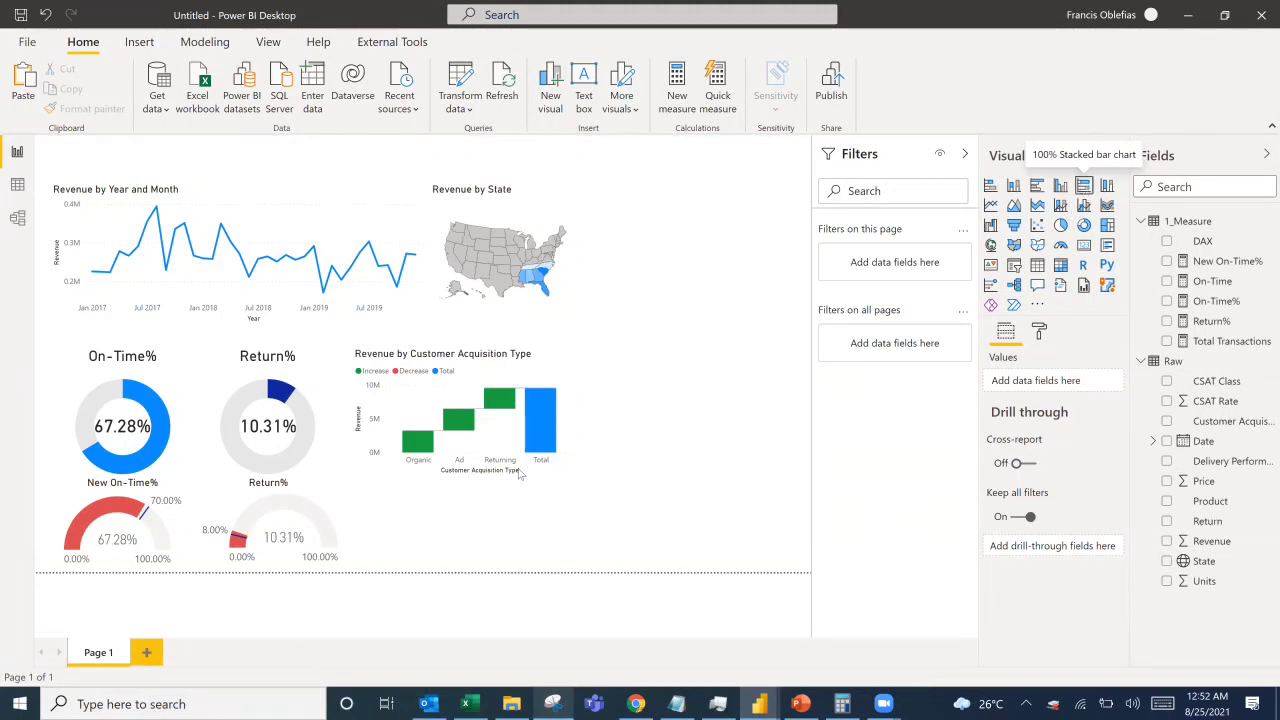
left_click_drag(433, 516, 684, 212)
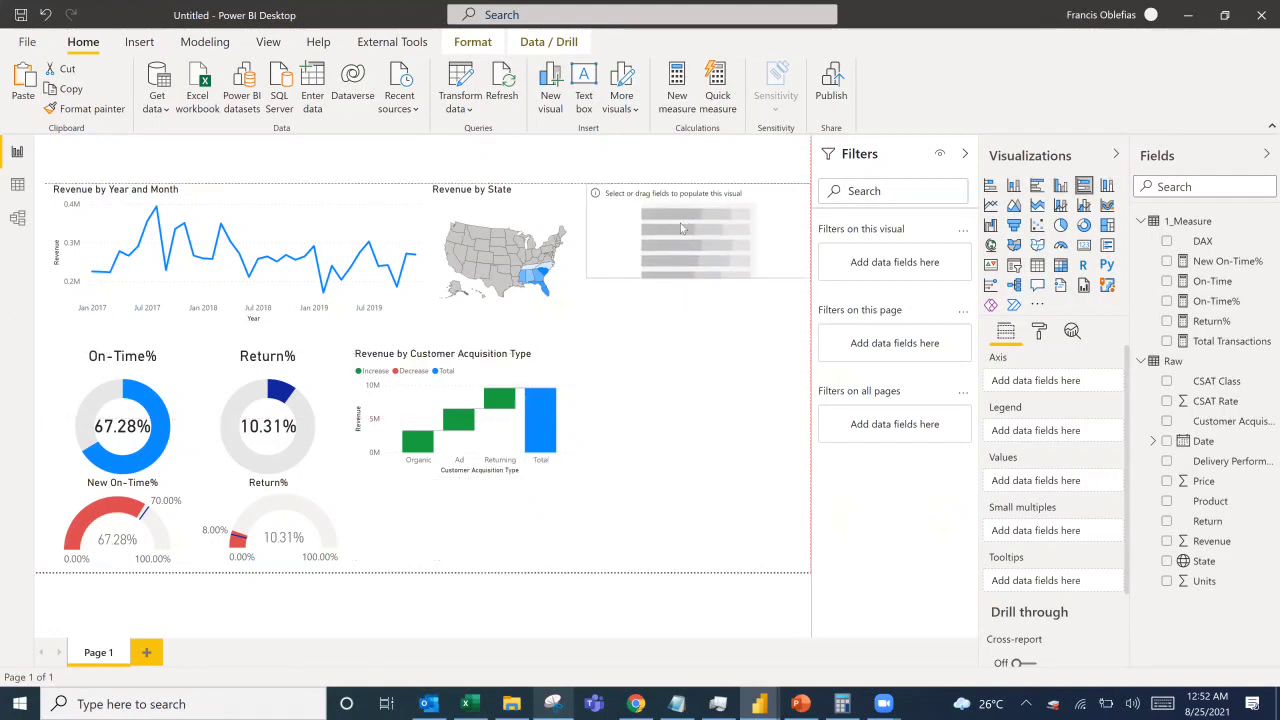
left_click_drag(688, 369, 686, 488)
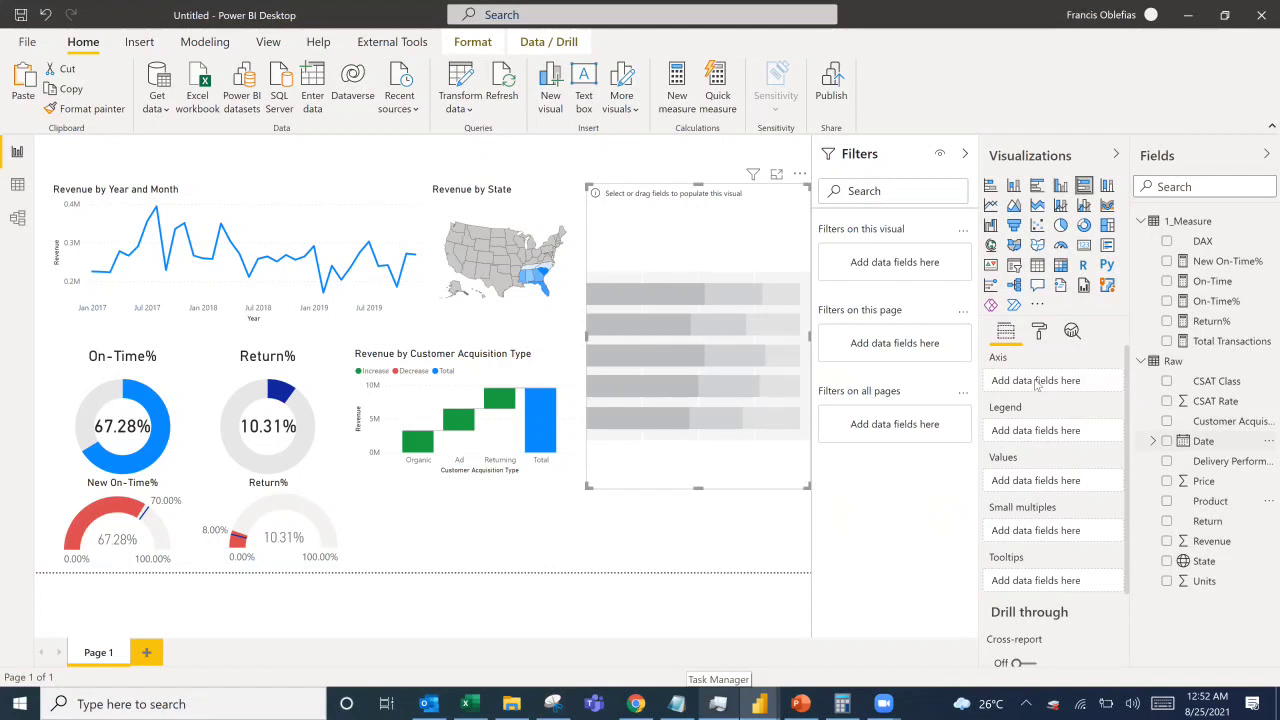
Populate the 100% stacked bar chart with Product as axis, CSAT Rate as values and CSAT Class as legend.
left_click_drag(1037, 393, 1040, 388)
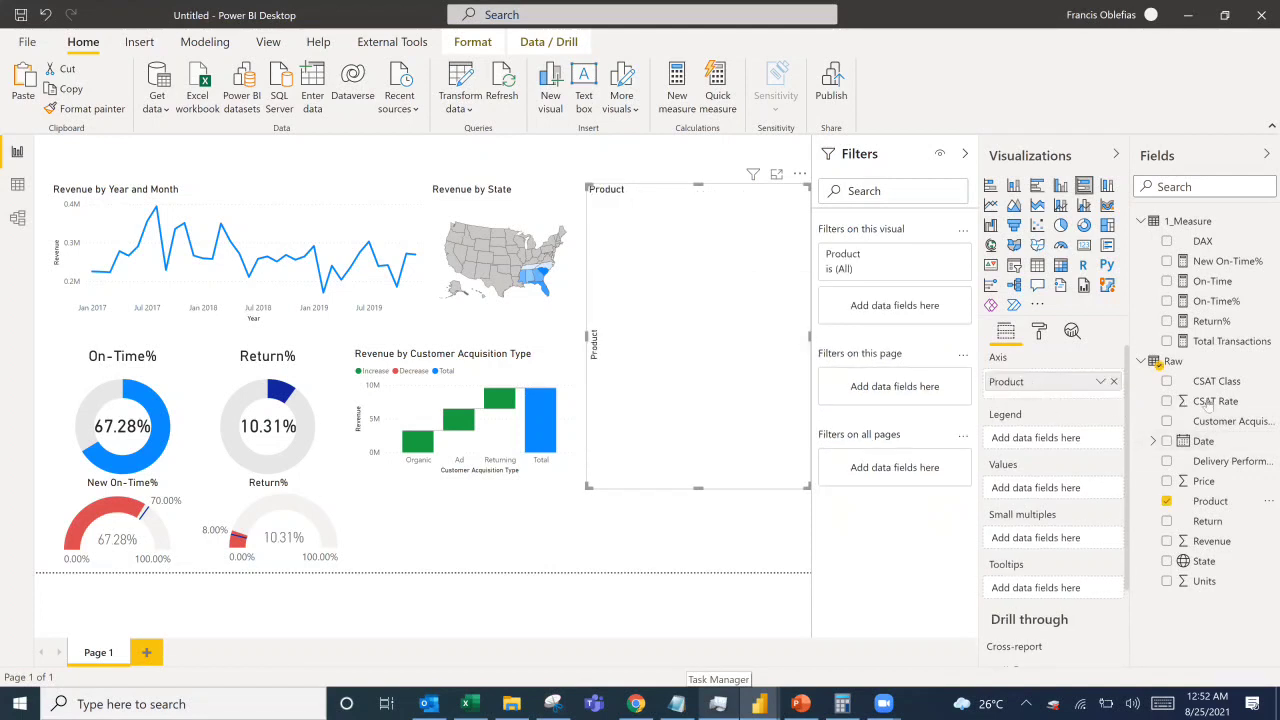
left_click_drag(1215, 405, 1030, 492)
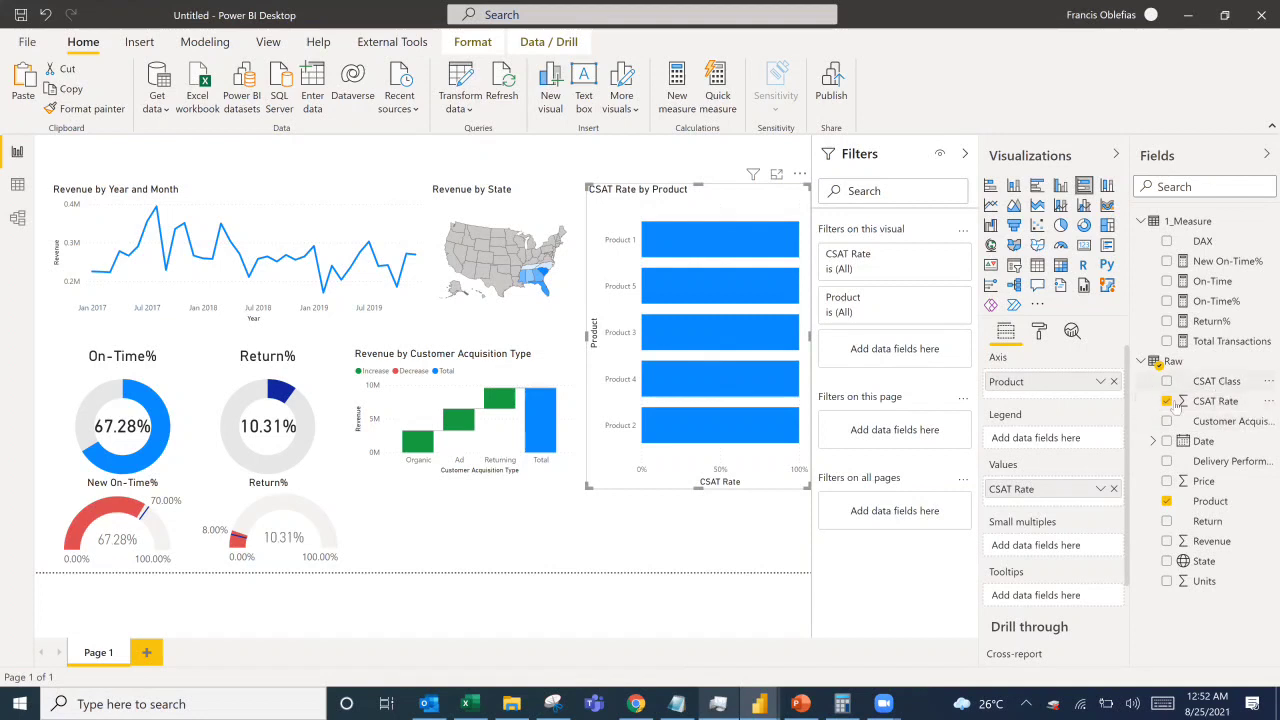
left_click_drag(1216, 381, 1019, 454)
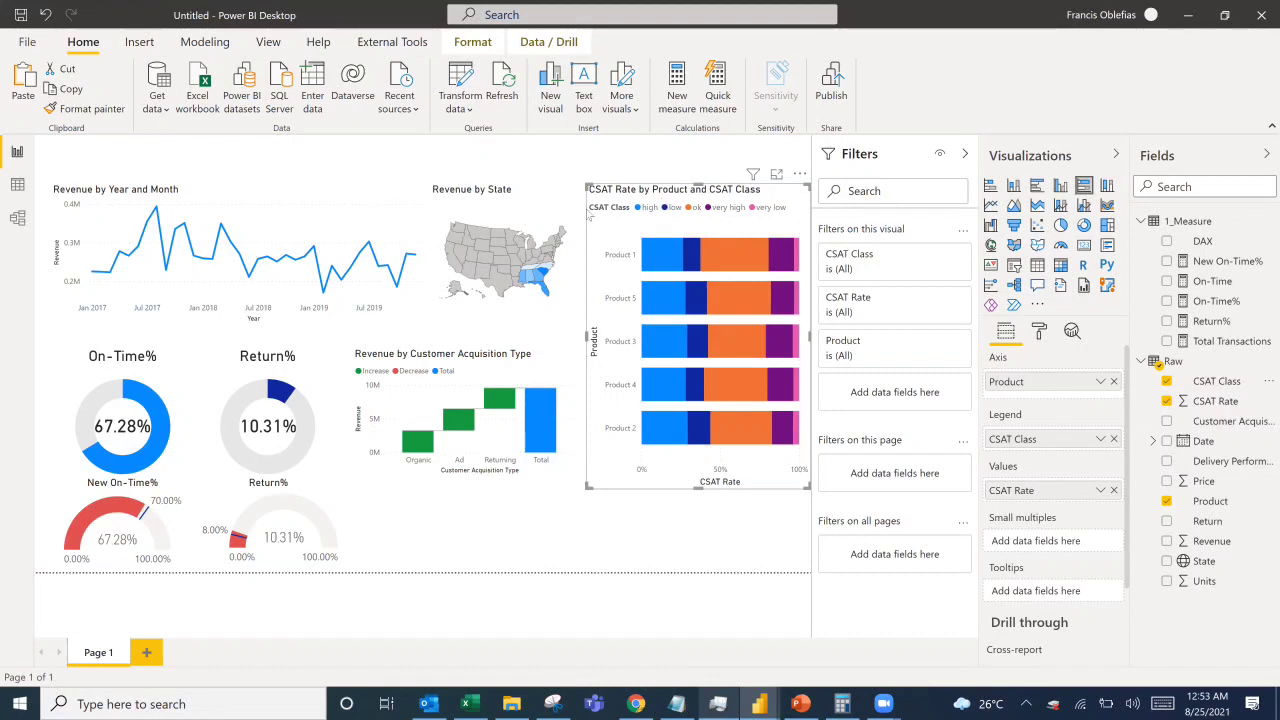
Start a manually entered table and list the CSAT order in Notepad: 1 very low, 2 low, 3 ok, 4 high, 5 very high.
left_click(312, 83)
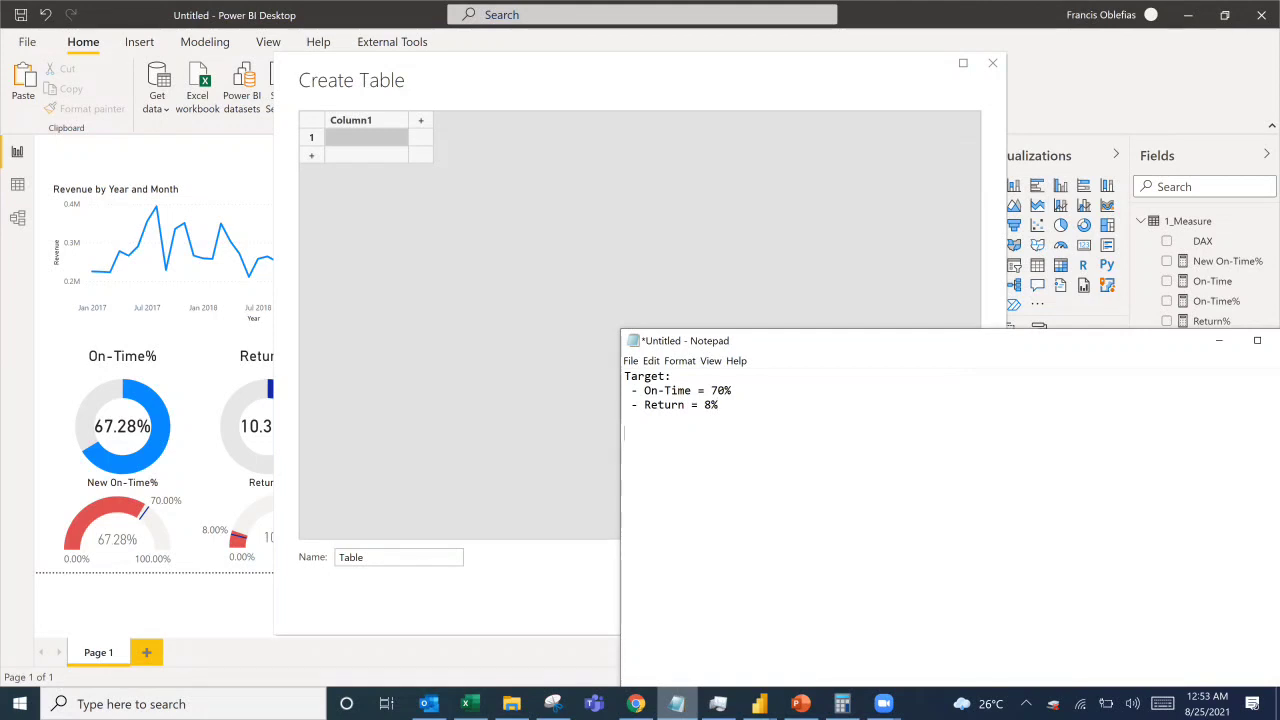
key("Return")
key("Return")
type("1 very lo")
type("w")
type(" 2 low 3 ok")
type(" 4 high")
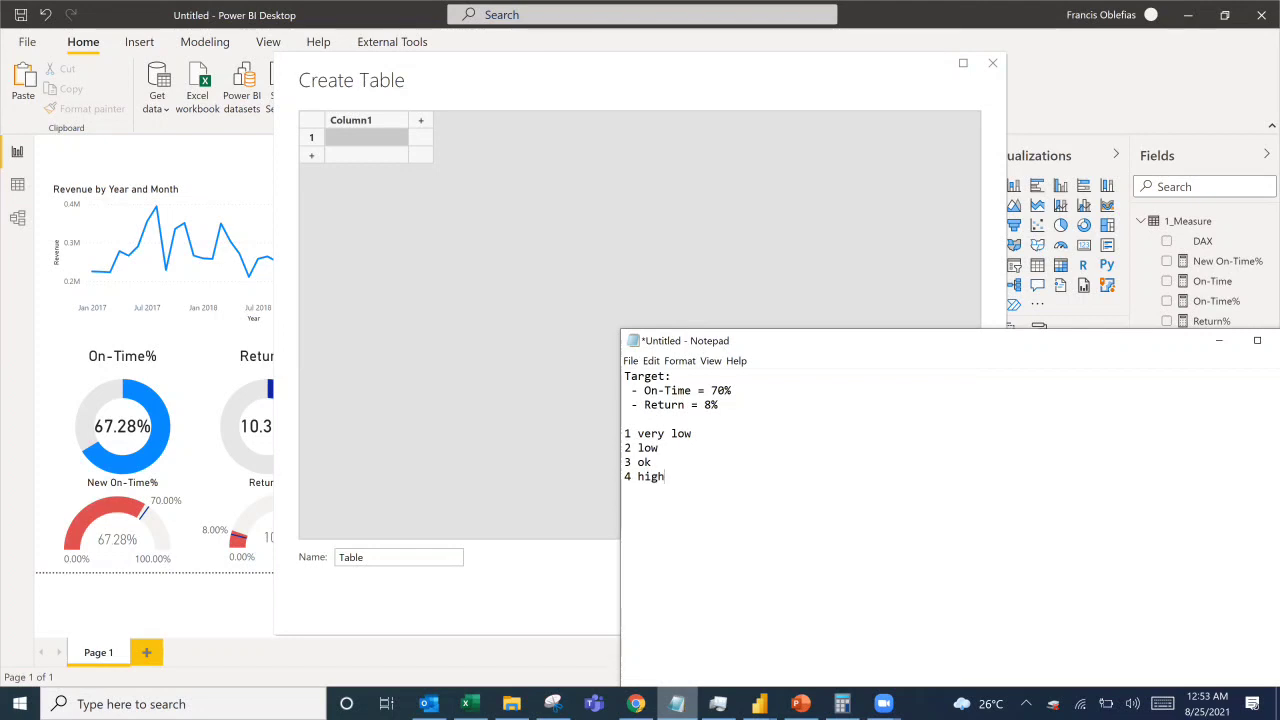
type(" 5 very high")
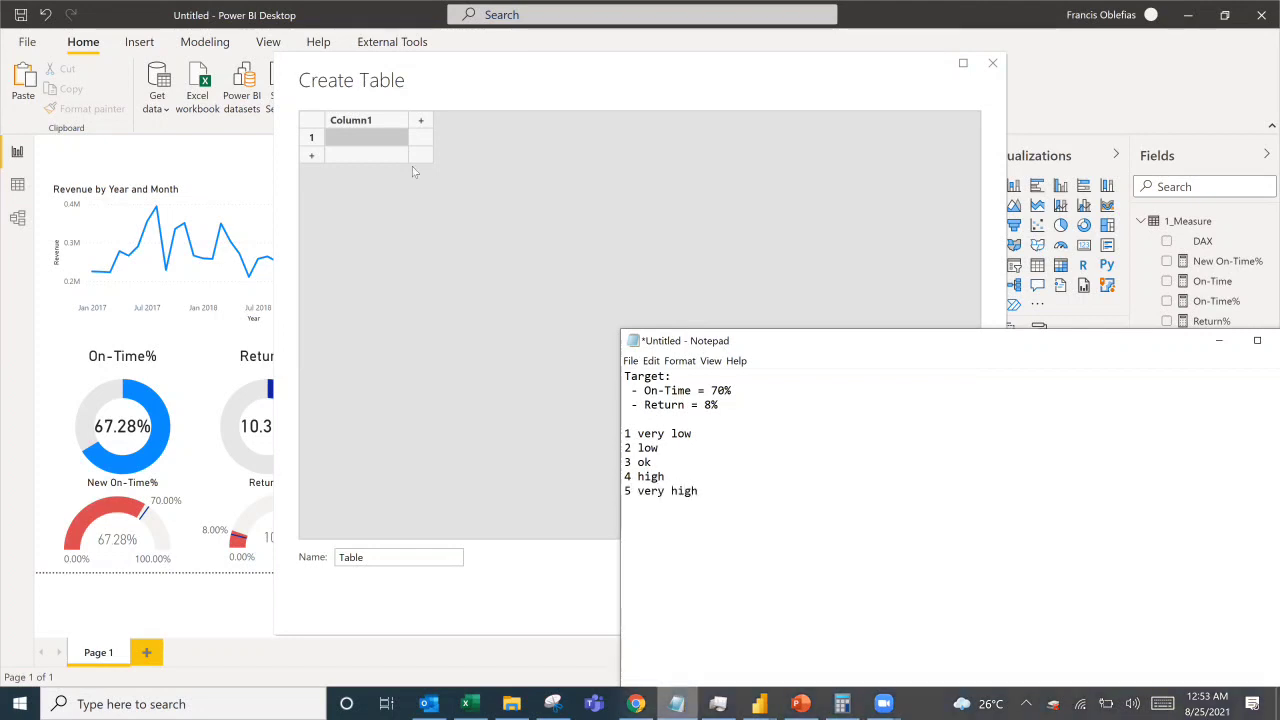
left_click_drag(760, 341, 1174, 120)
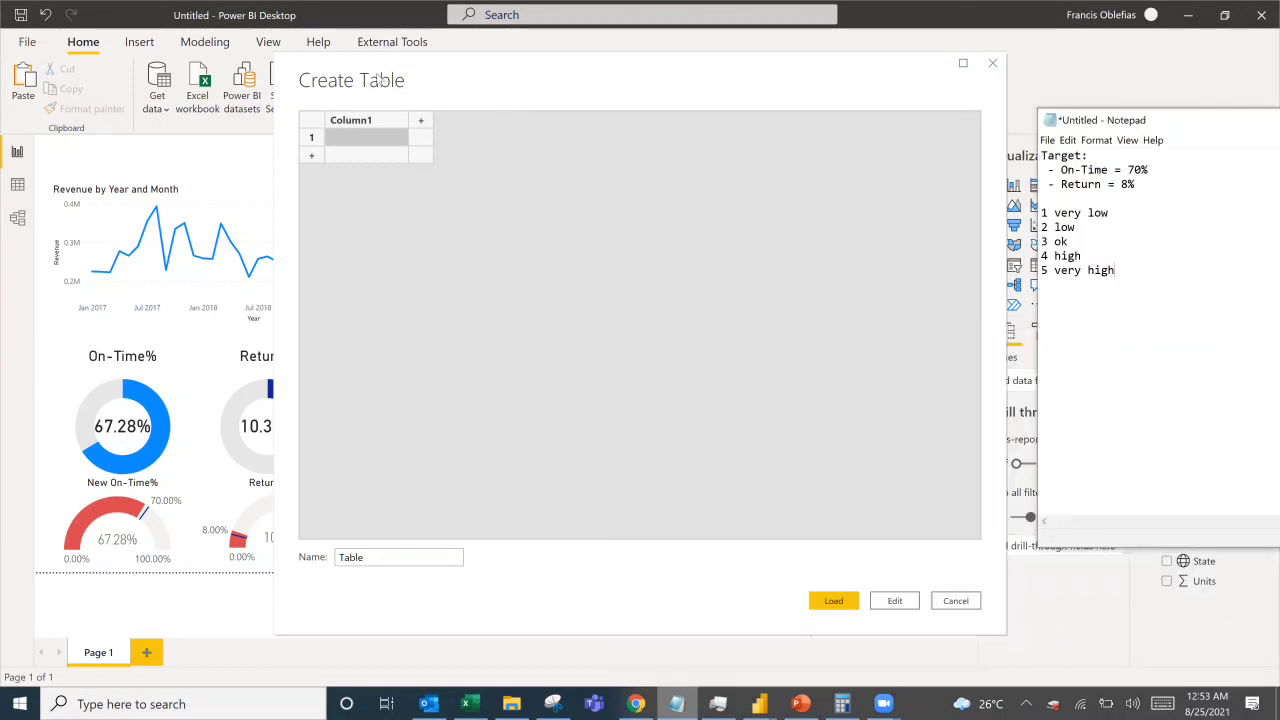
Name the new table's two columns CSAT Class and Sort.
left_click(348, 122)
double_click(348, 124)
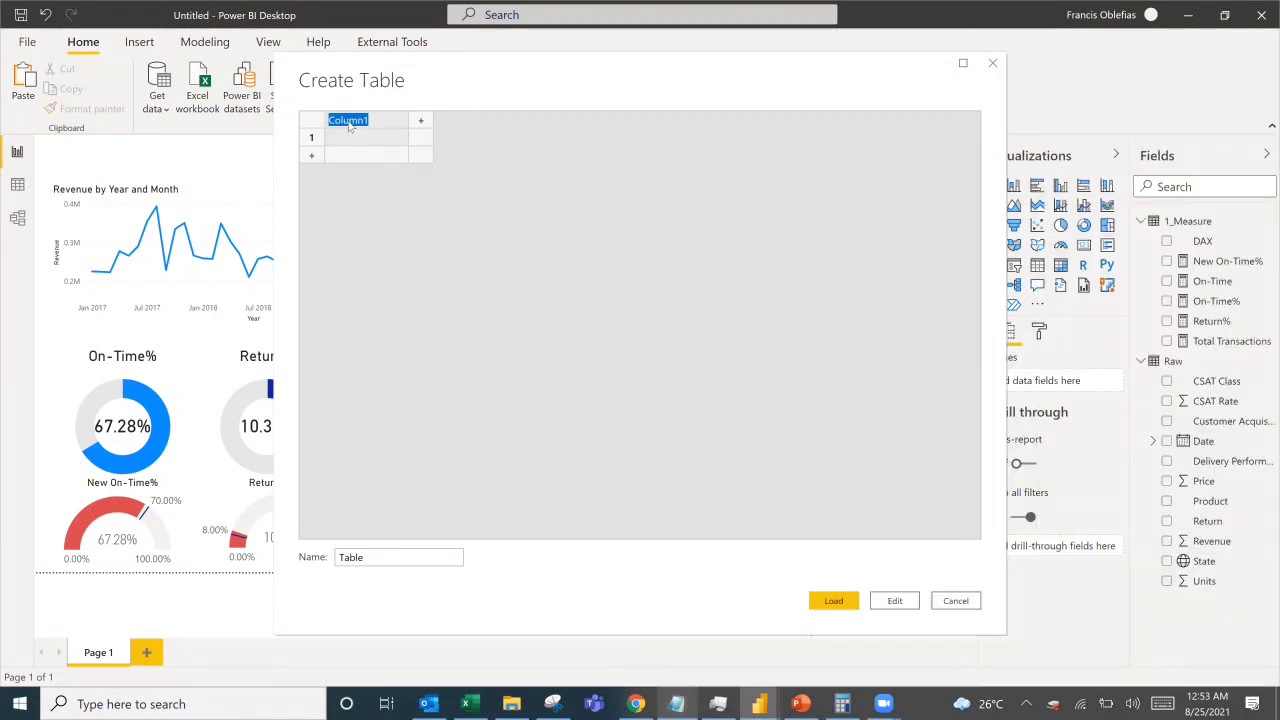
type("VSAT")
key("BackSpace")
key("BackSpace")
key("BackSpace")
key("BackSpace")
type("C")
key("Tab")
type("Sort")
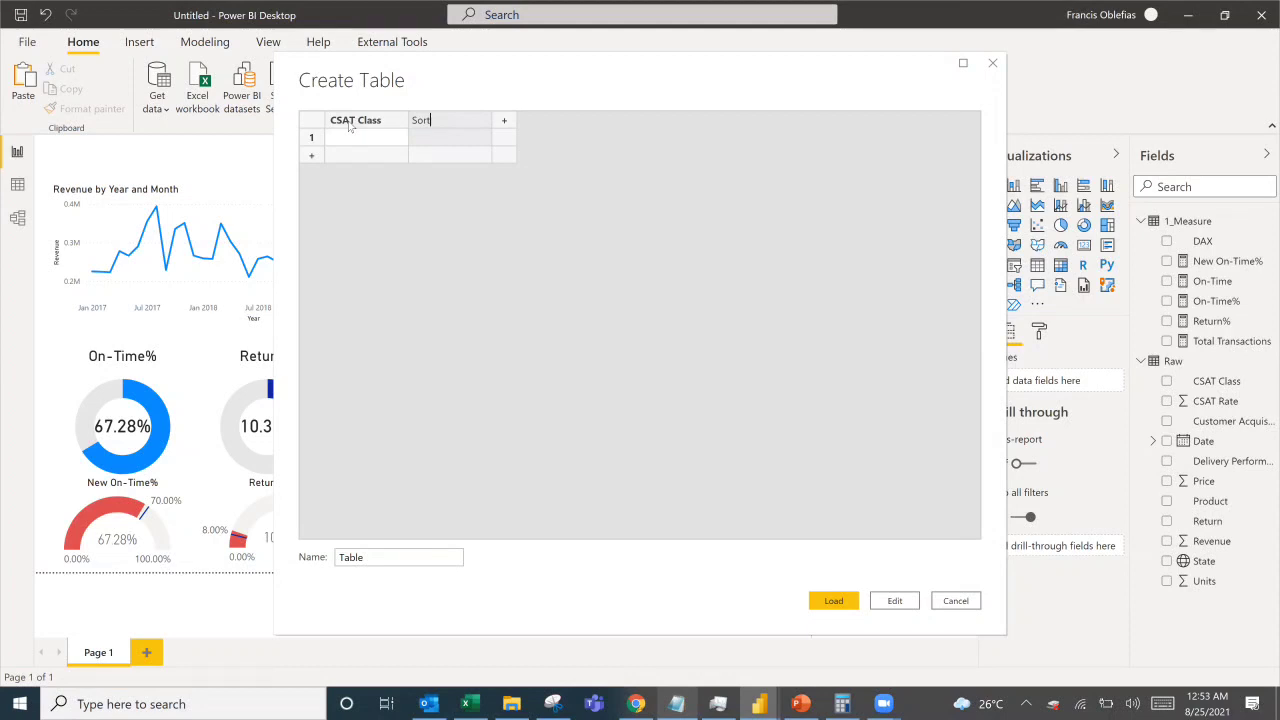
Fill the first three table rows with very low as 1, low as 2 and ok as 3.
left_click(368, 140)
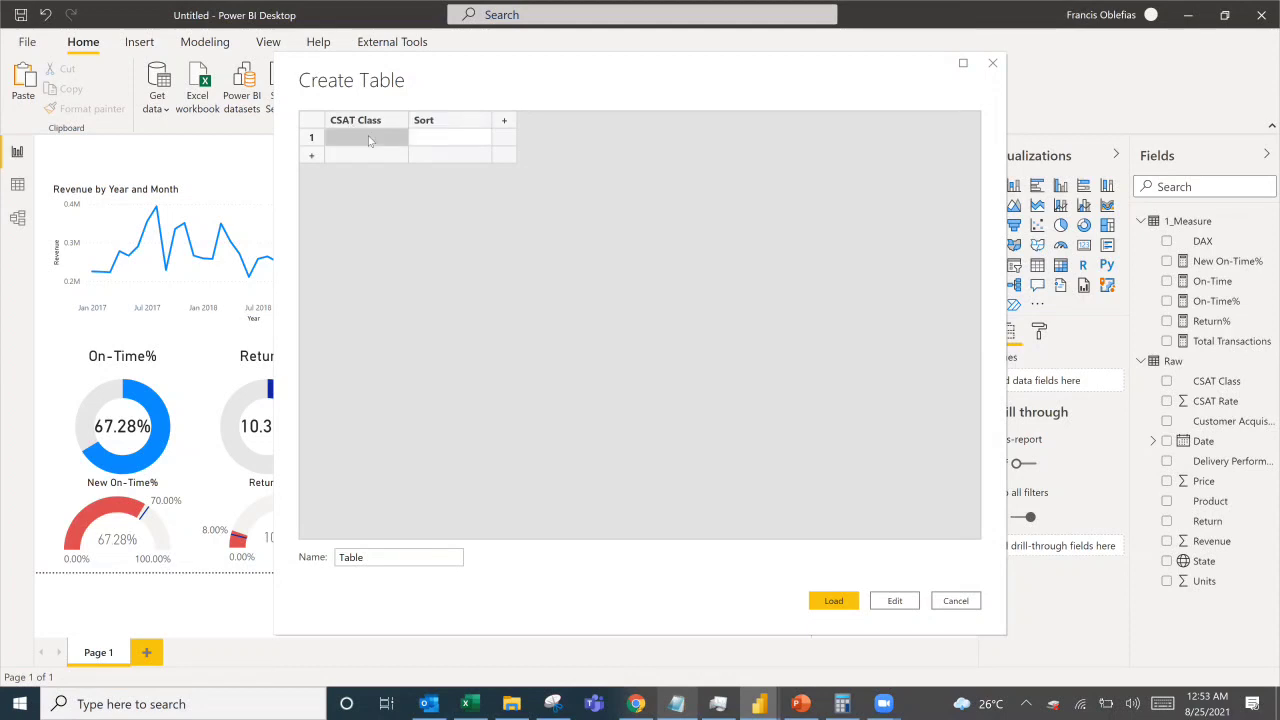
type("very low")
key("Tab")
type("1")
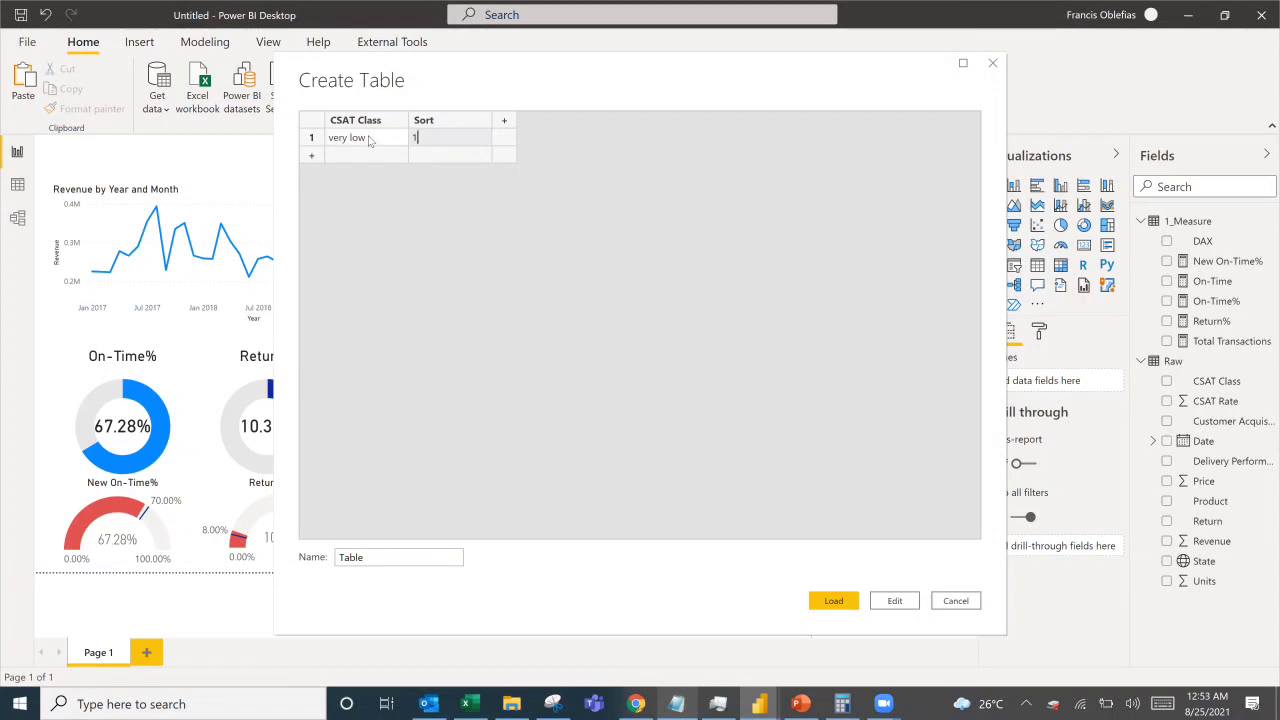
key("Return")
type("low")
key("Tab")
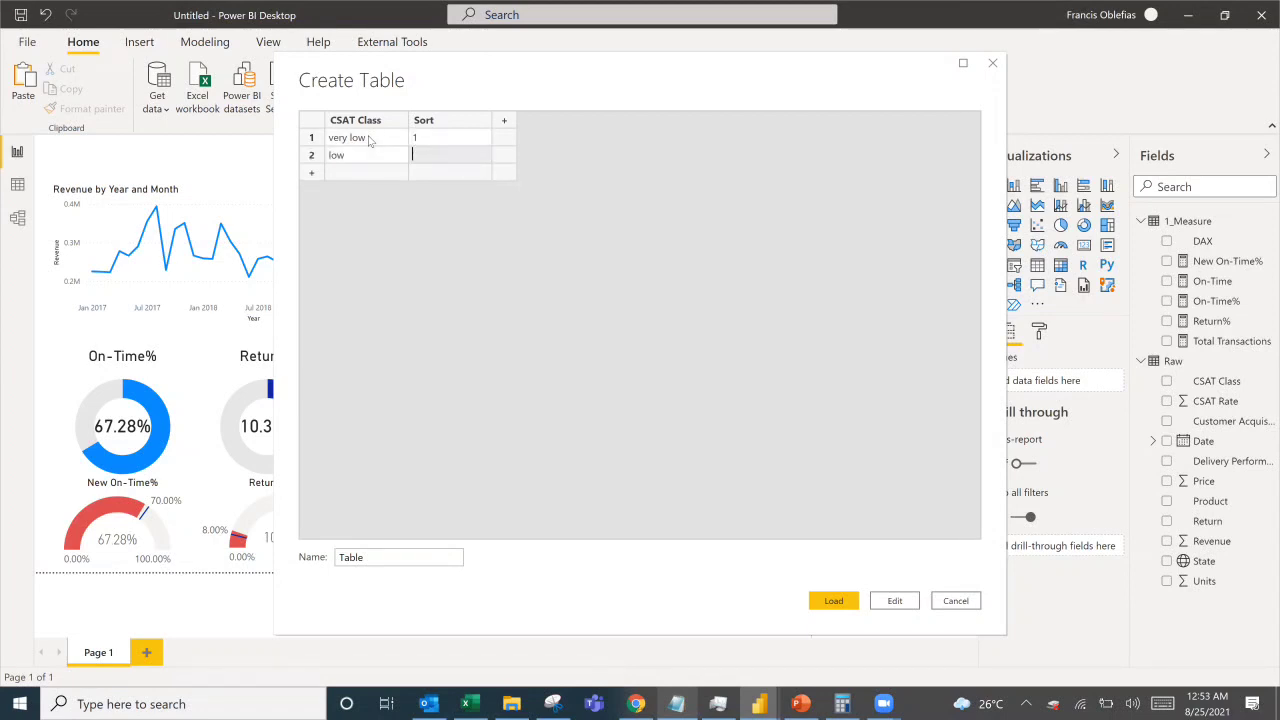
type("2")
key("Return")
type("ok")
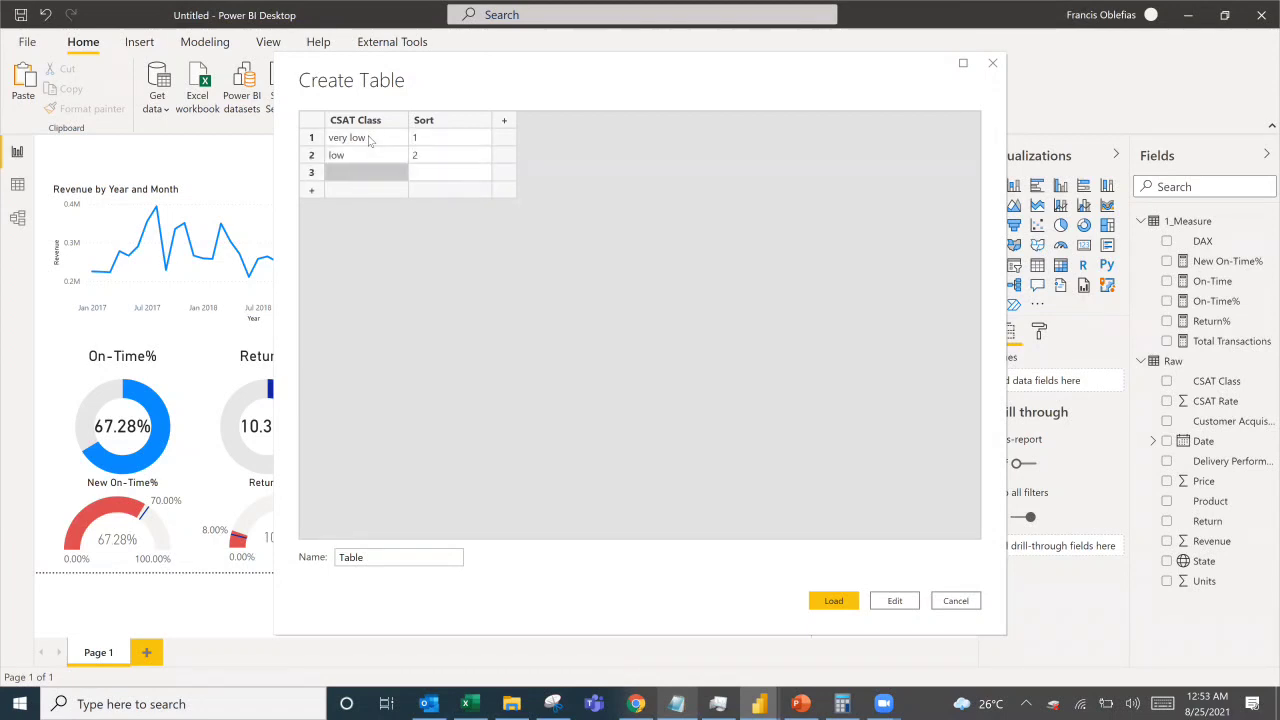
key("Tab")
type("3")
key("Return")
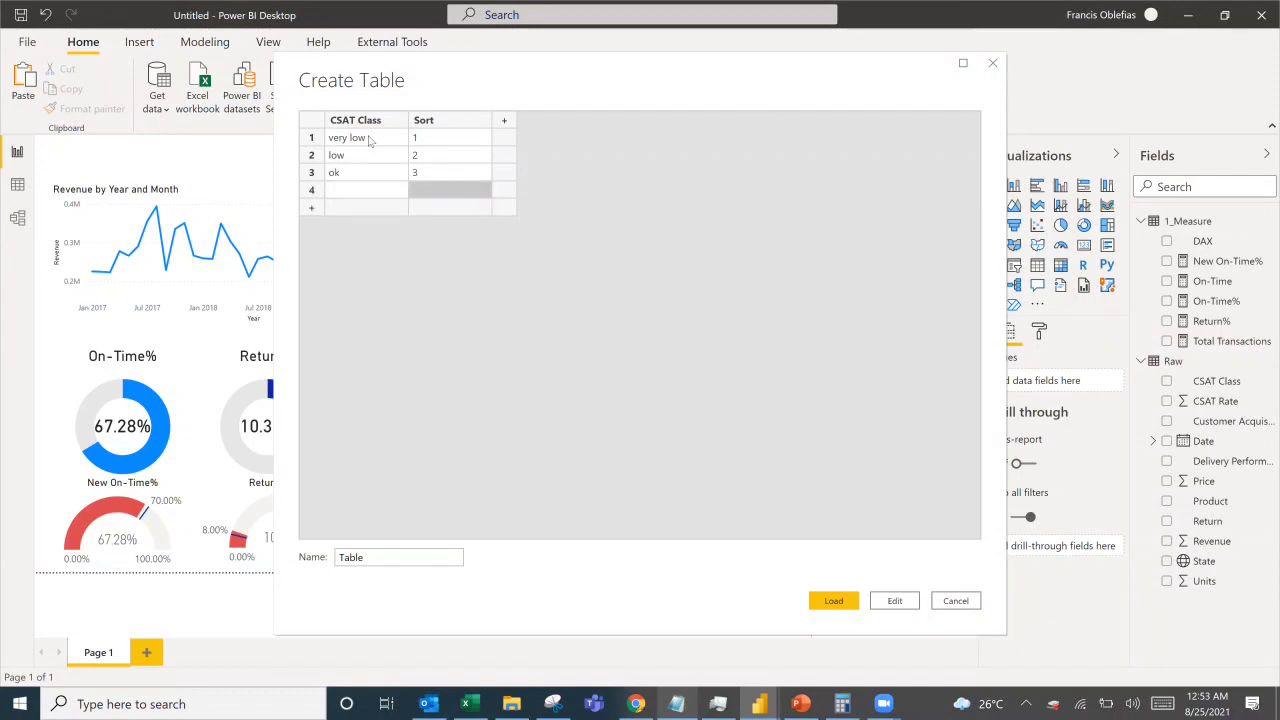
Complete the table's last two rows with high as 4 and very high as 5.
key("Left")
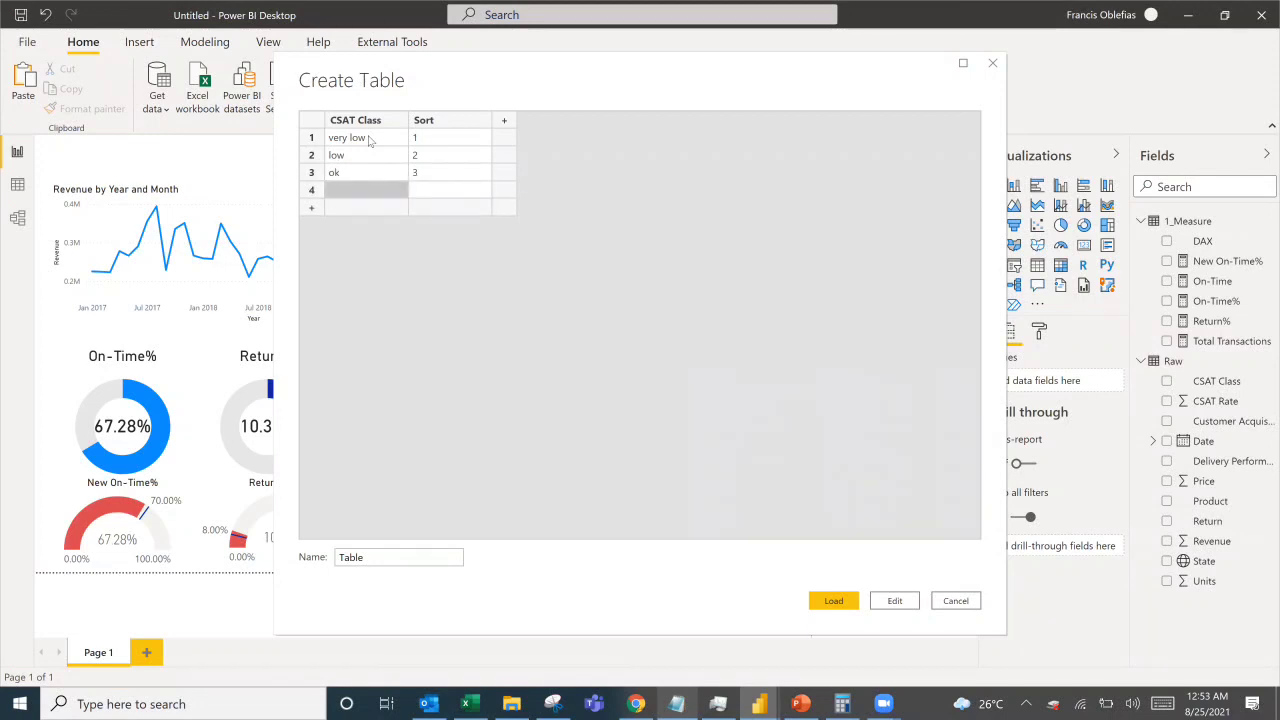
type("high")
key("Tab")
type("4")
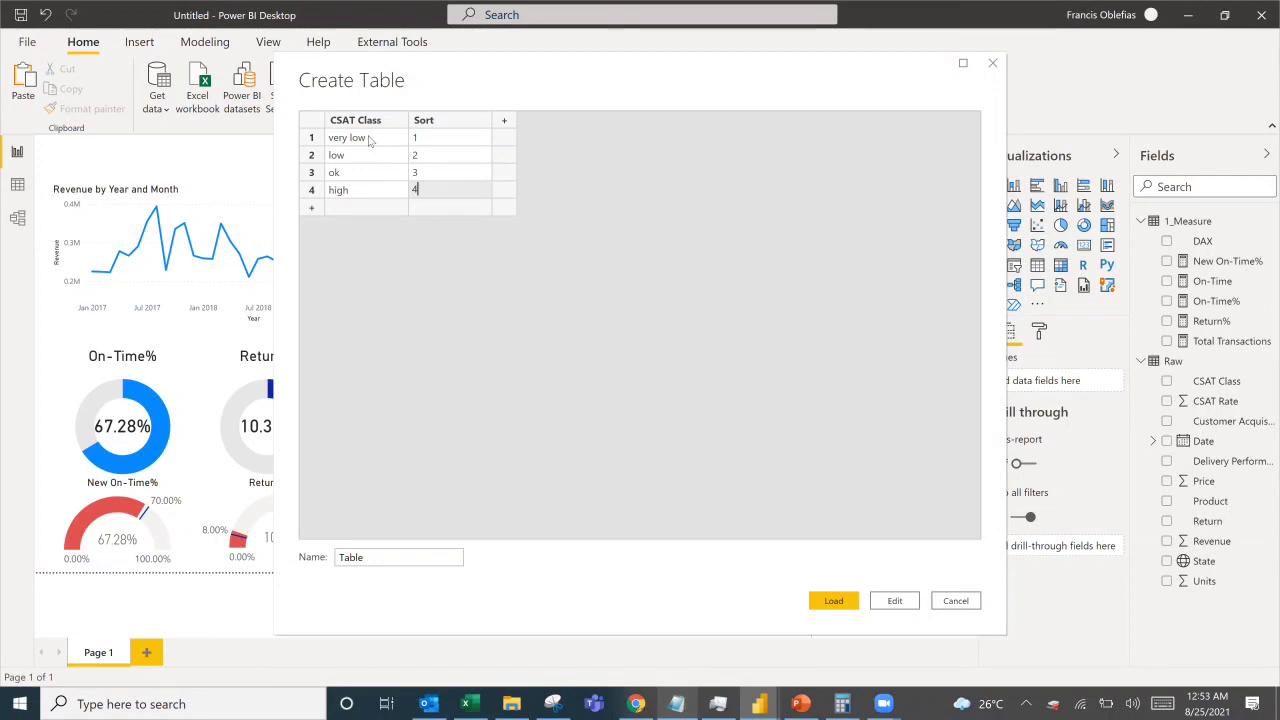
key("Return")
key("Left")
type("very high")
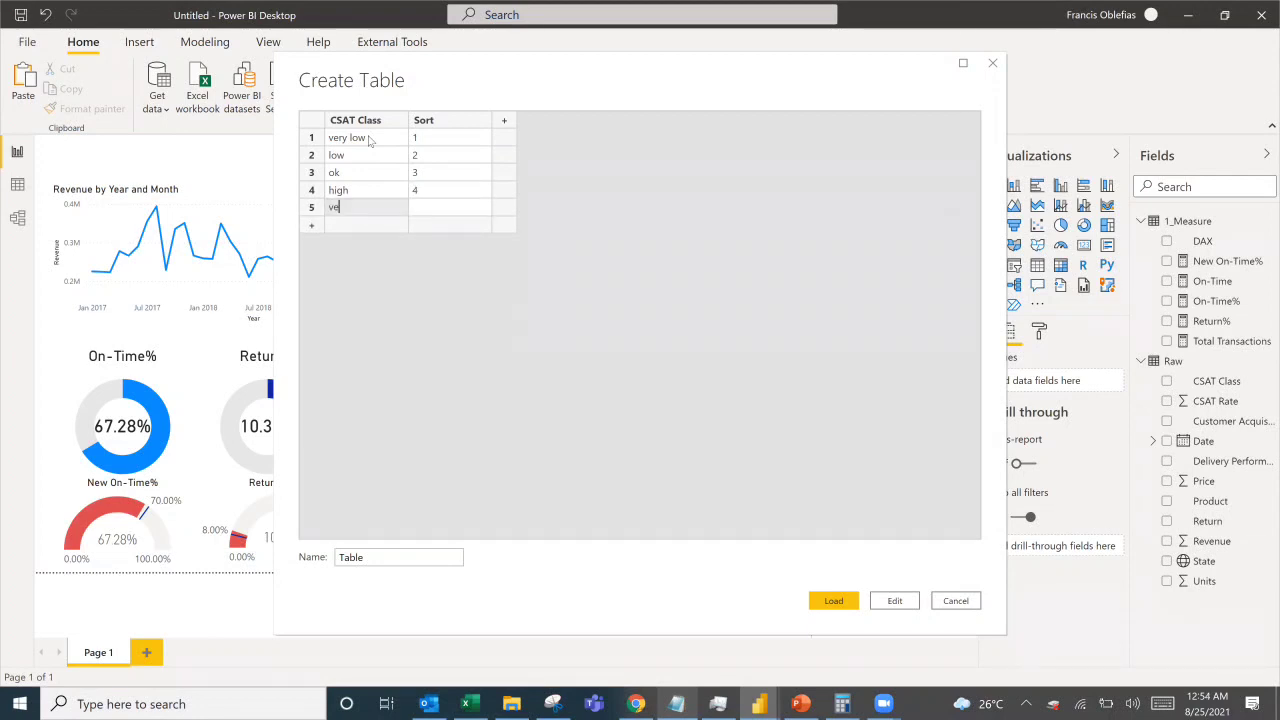
key("Tab")
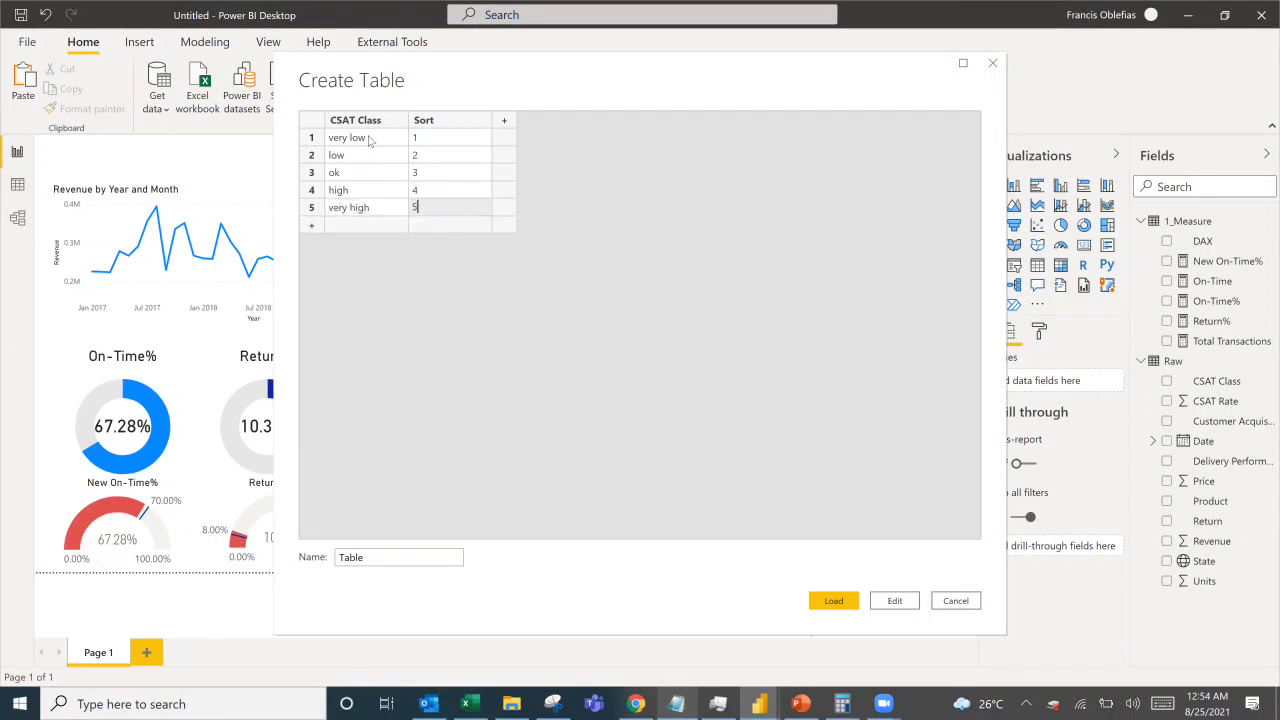
type("5")
Name the table Sort_CSAT Class and load it into the report.
double_click(366, 557)
type("Sort_C")
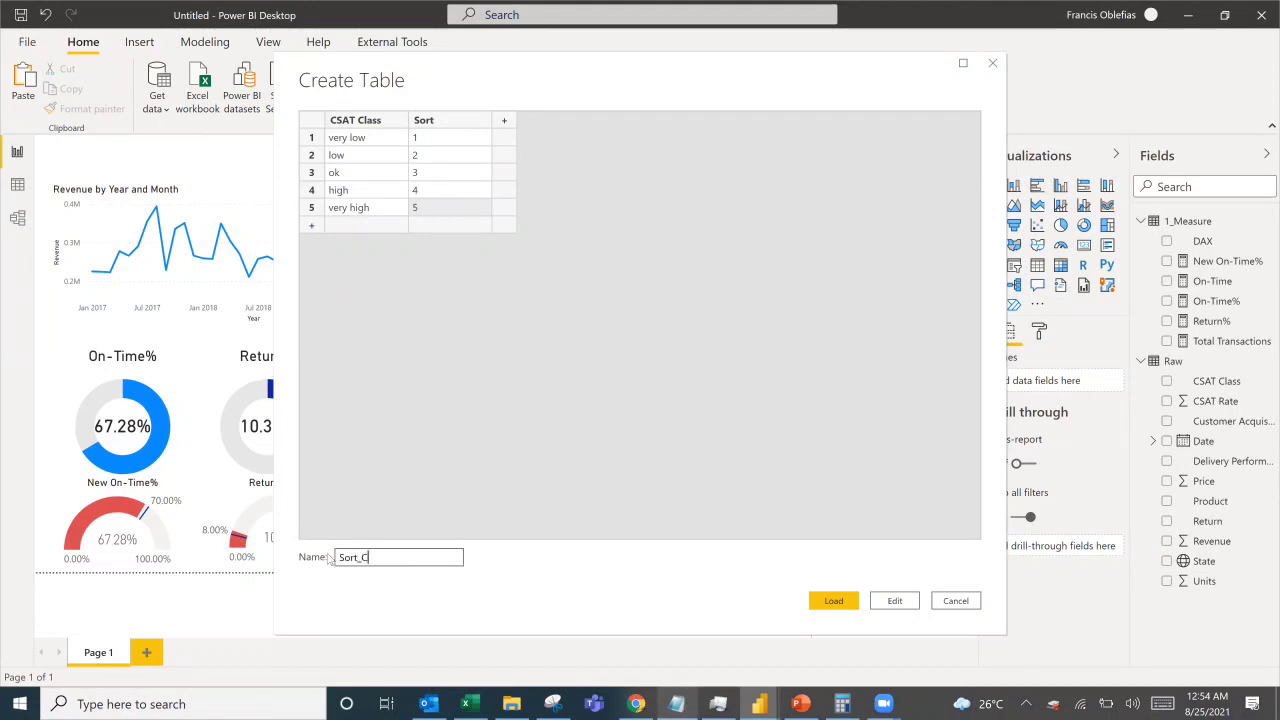
type("SAT Class")
left_click_drag(362, 557, 320, 560)
left_click(834, 600)
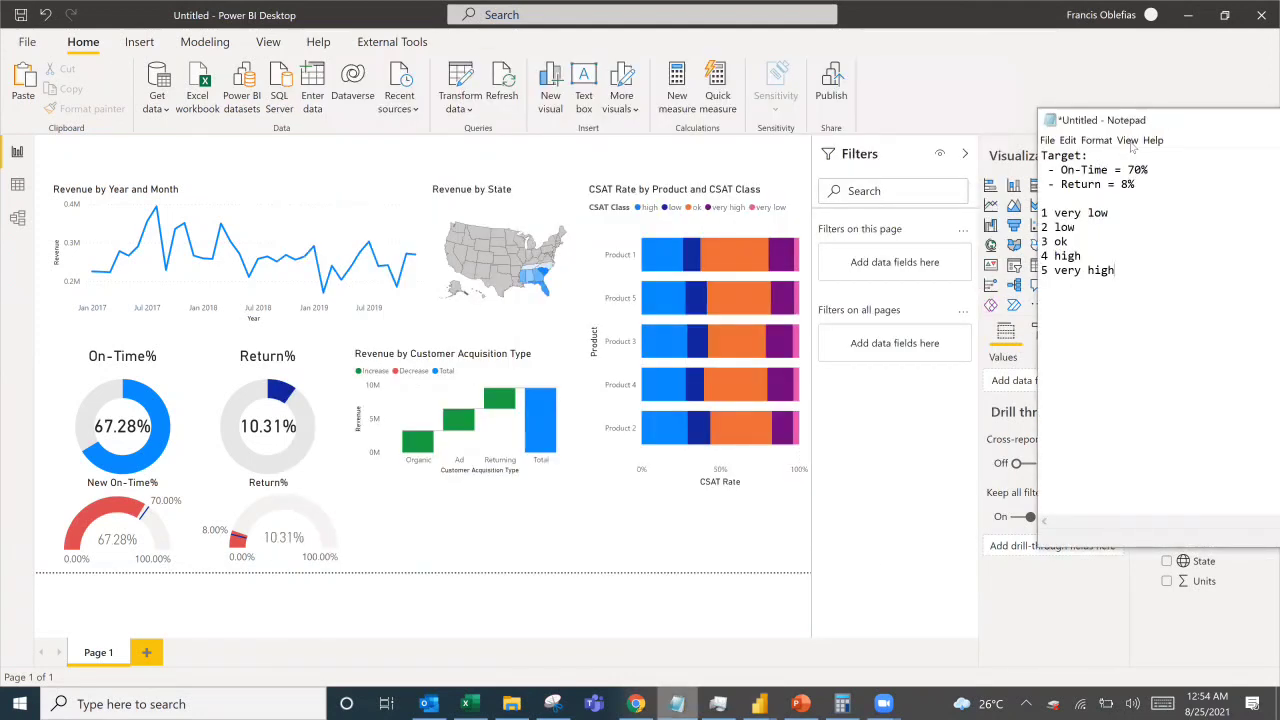
Open the Sort_CSAT Class table in Data view and sort its CSAT Class column by the Sort column.
left_click(928, 267)
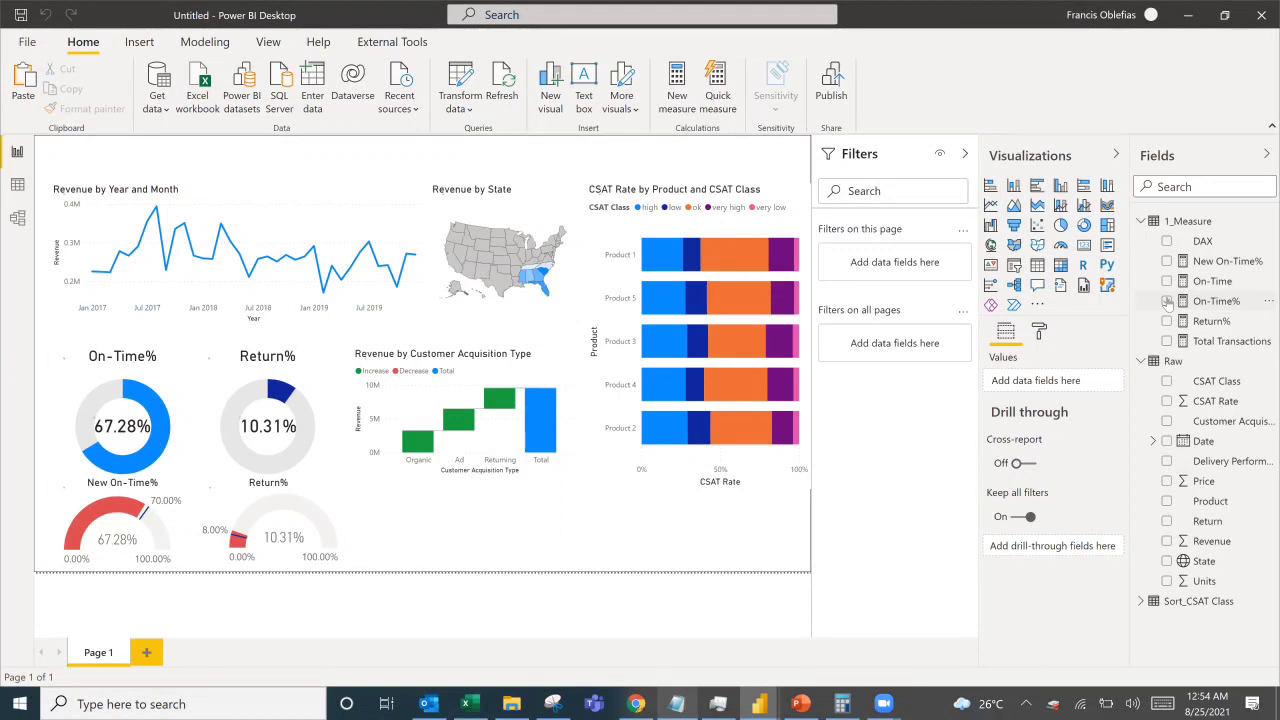
left_click(1141, 222)
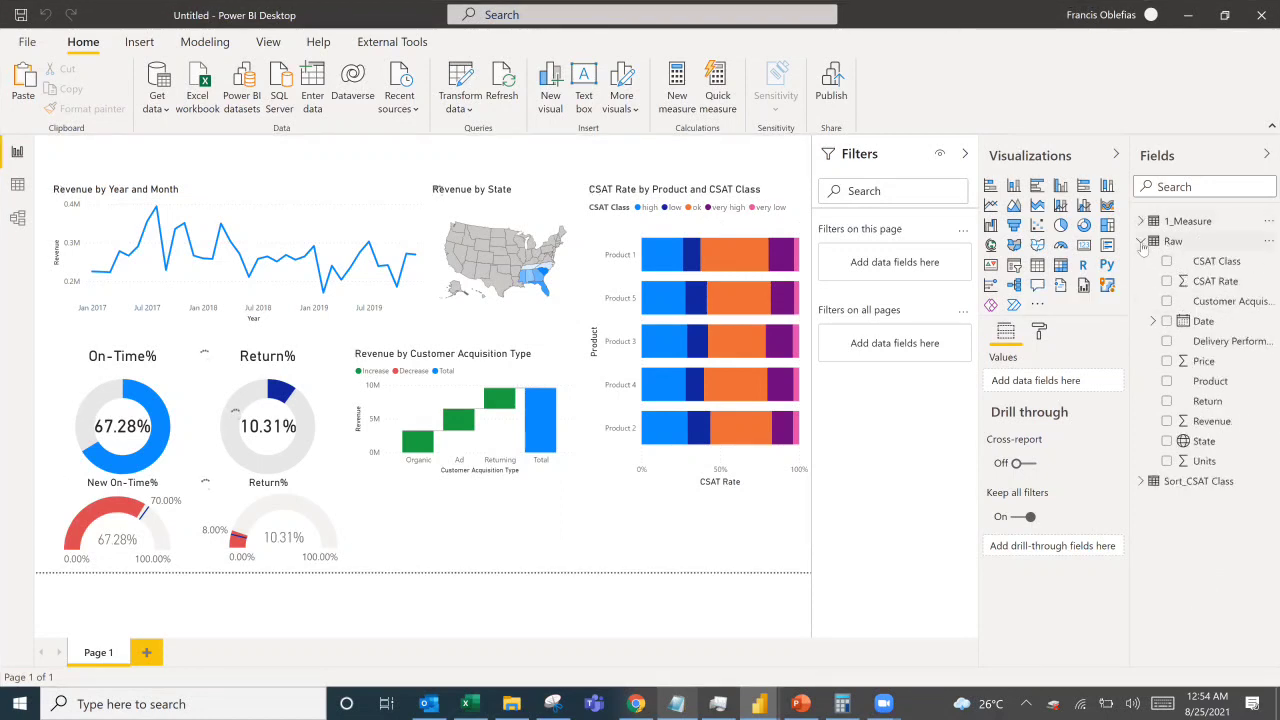
left_click(1141, 242)
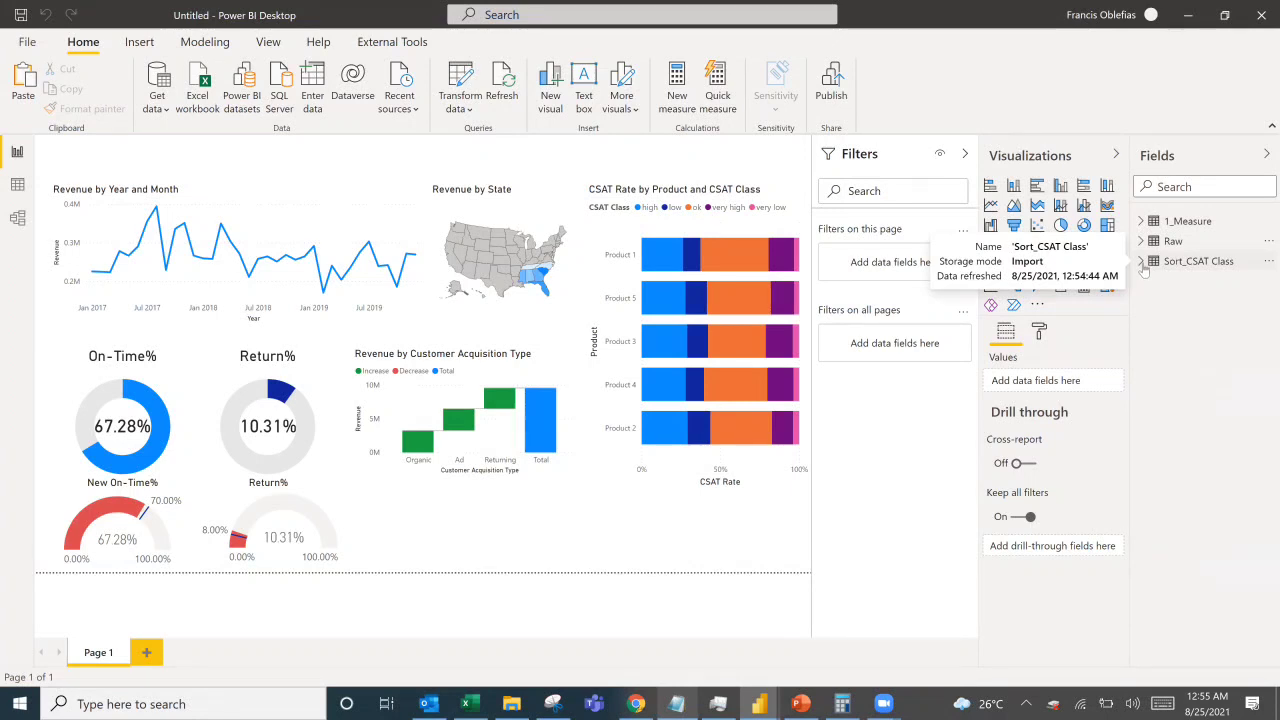
left_click(1146, 266)
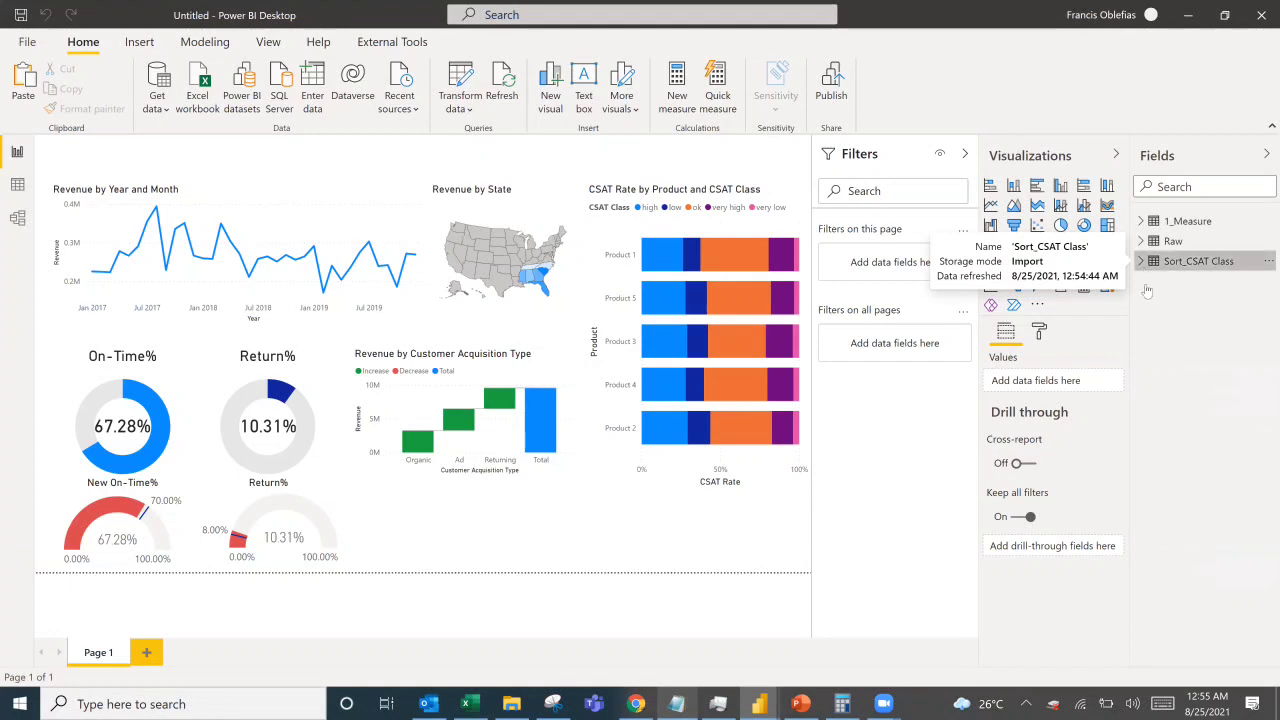
left_click(17, 184)
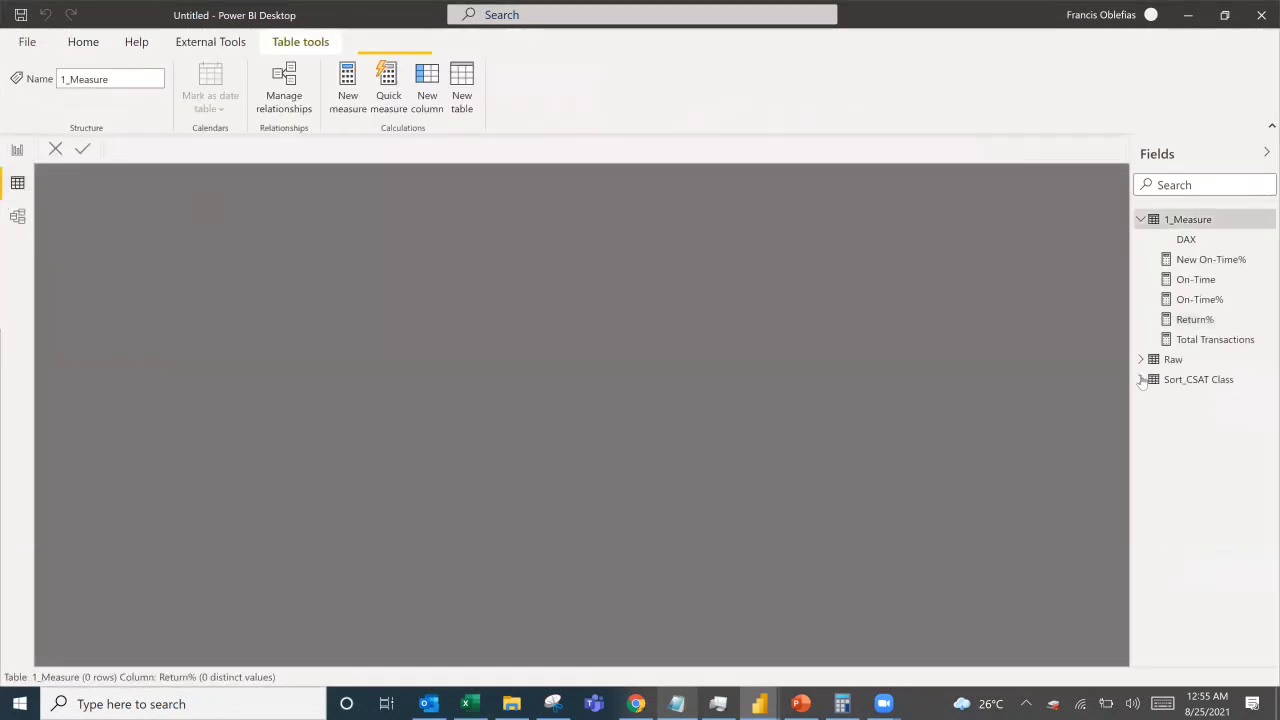
left_click(1141, 379)
left_click(1206, 402)
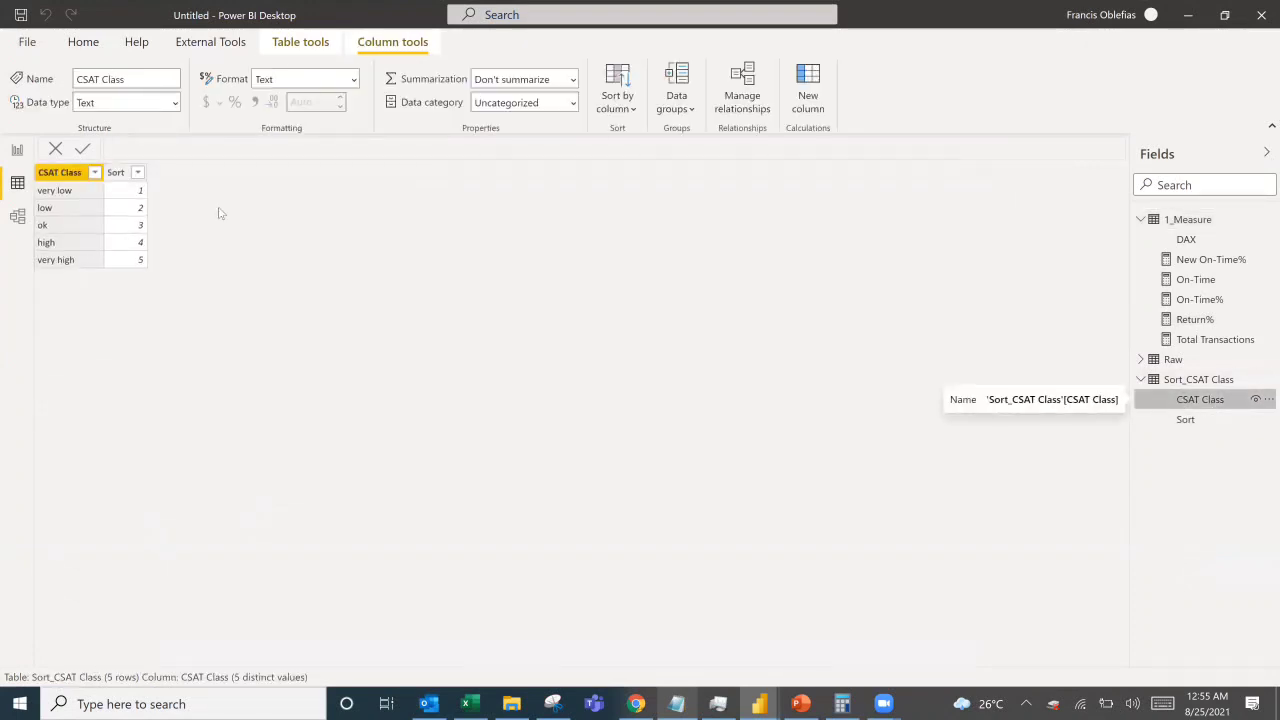
left_click(625, 108)
left_click(623, 168)
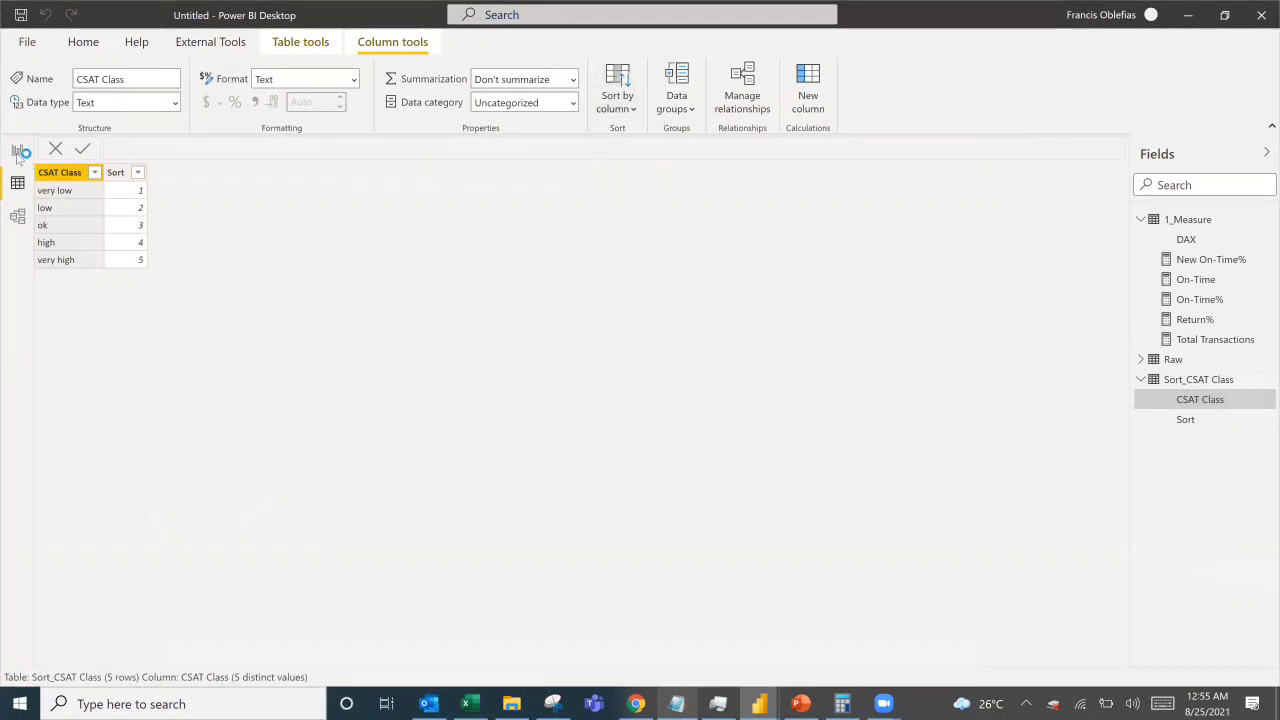
In Model view, reposition the Sort_CSAT Class table below 1_Measure, closer to the Raw table.
left_click(17, 218)
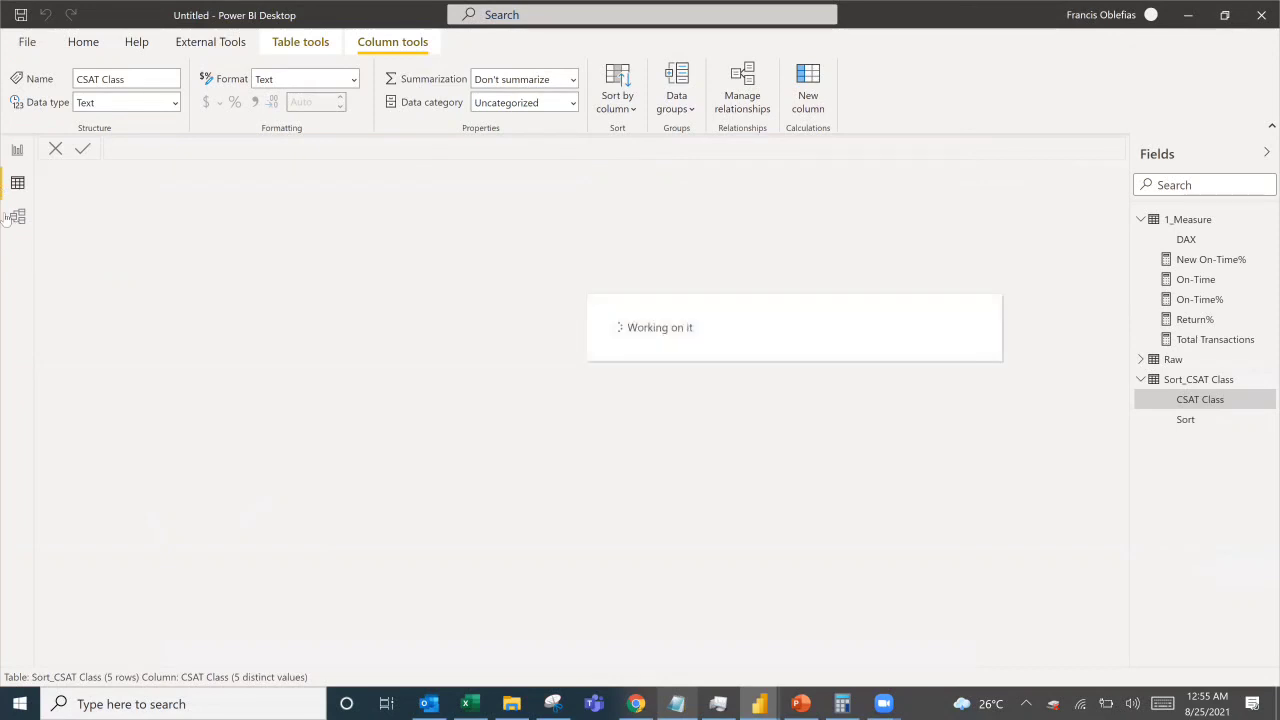
left_click(14, 220)
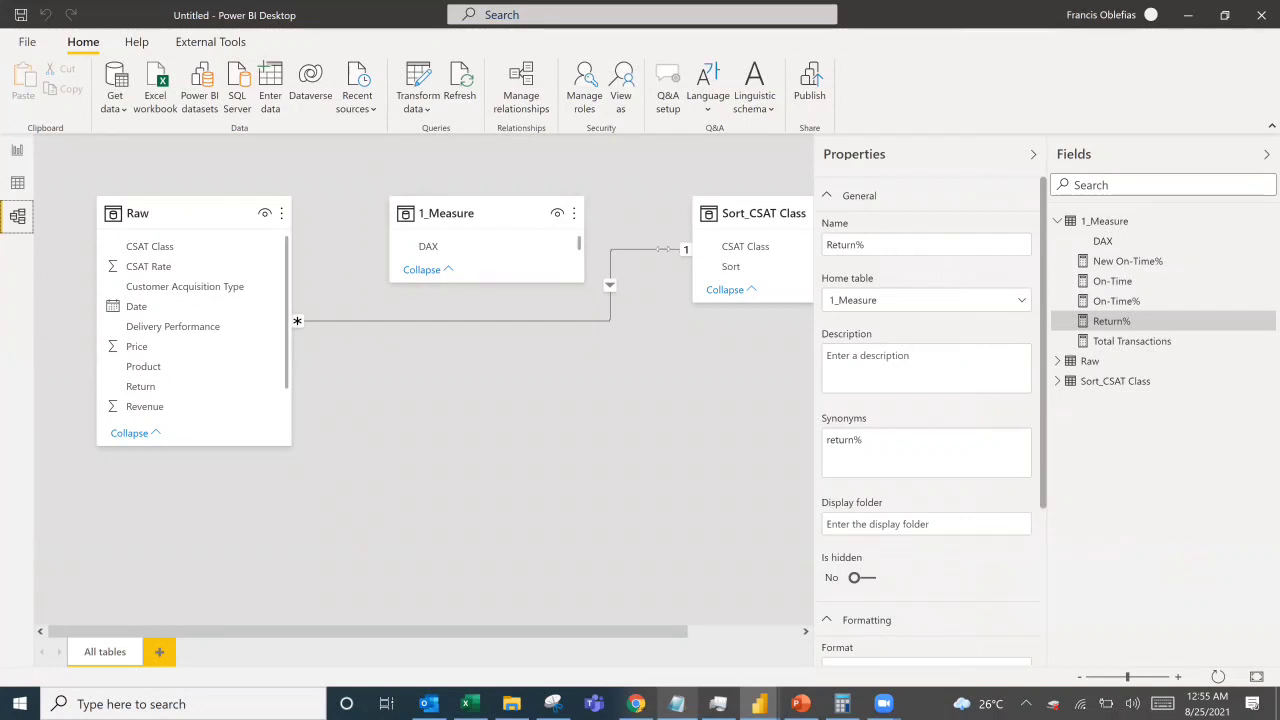
left_click(710, 230)
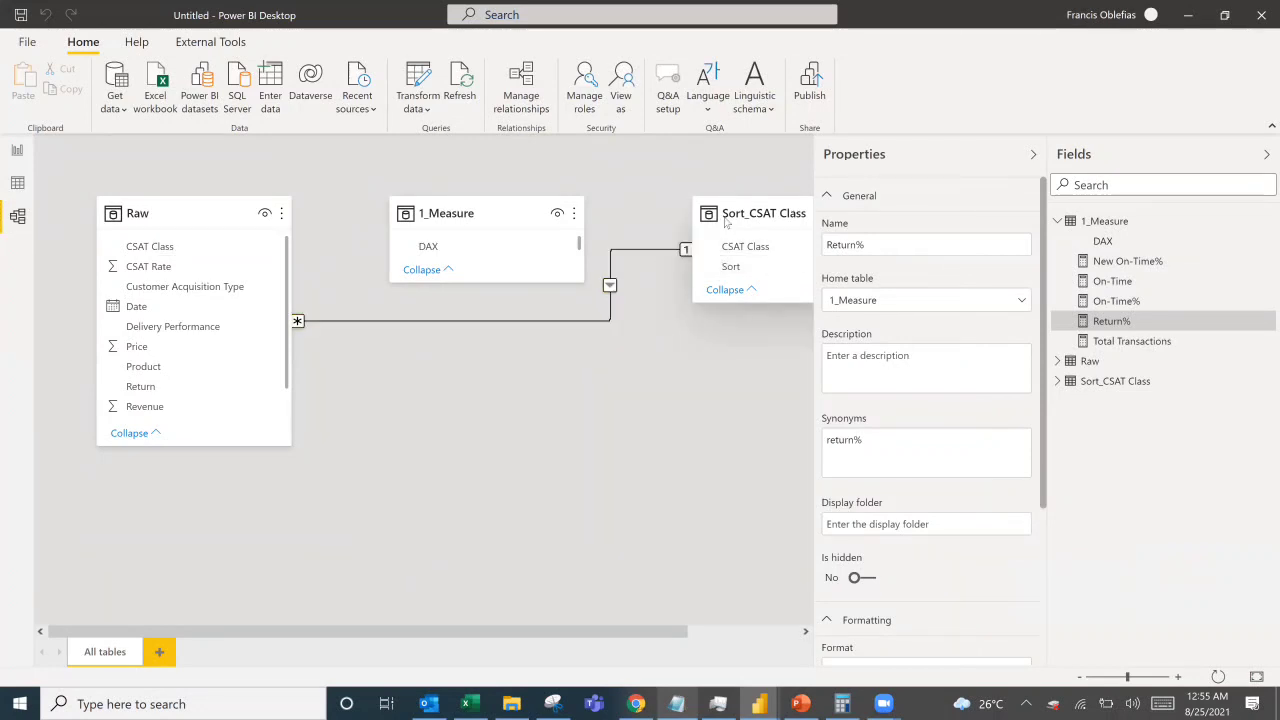
left_click_drag(745, 213, 502, 318)
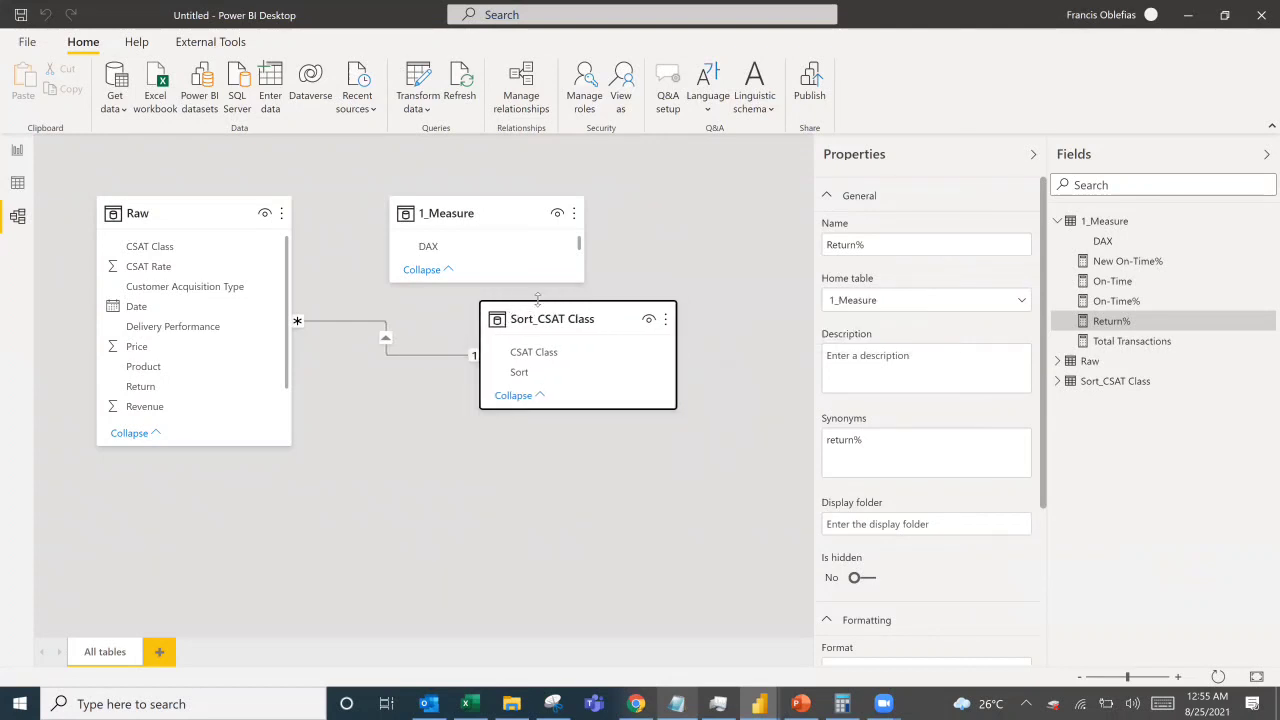
left_click(409, 360)
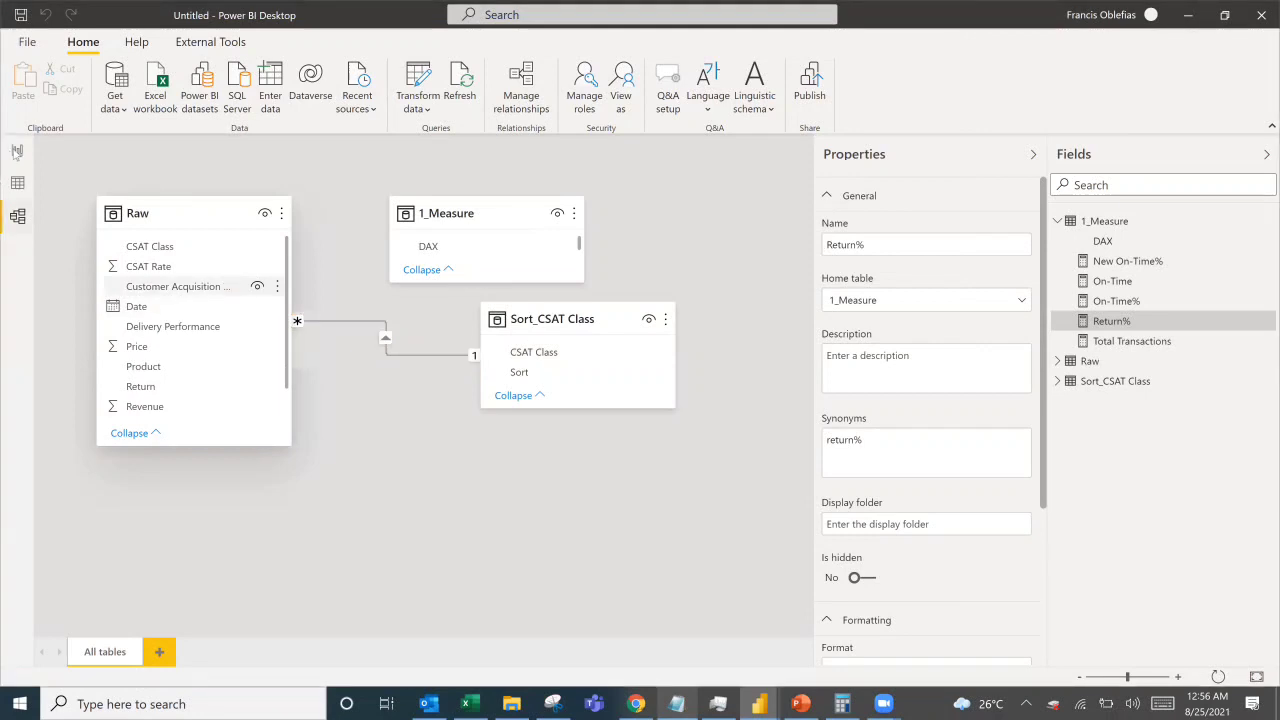
Hide the DAX column of the 1_Measure table in Model view and expand the table in the report's field list.
left_click(17, 151)
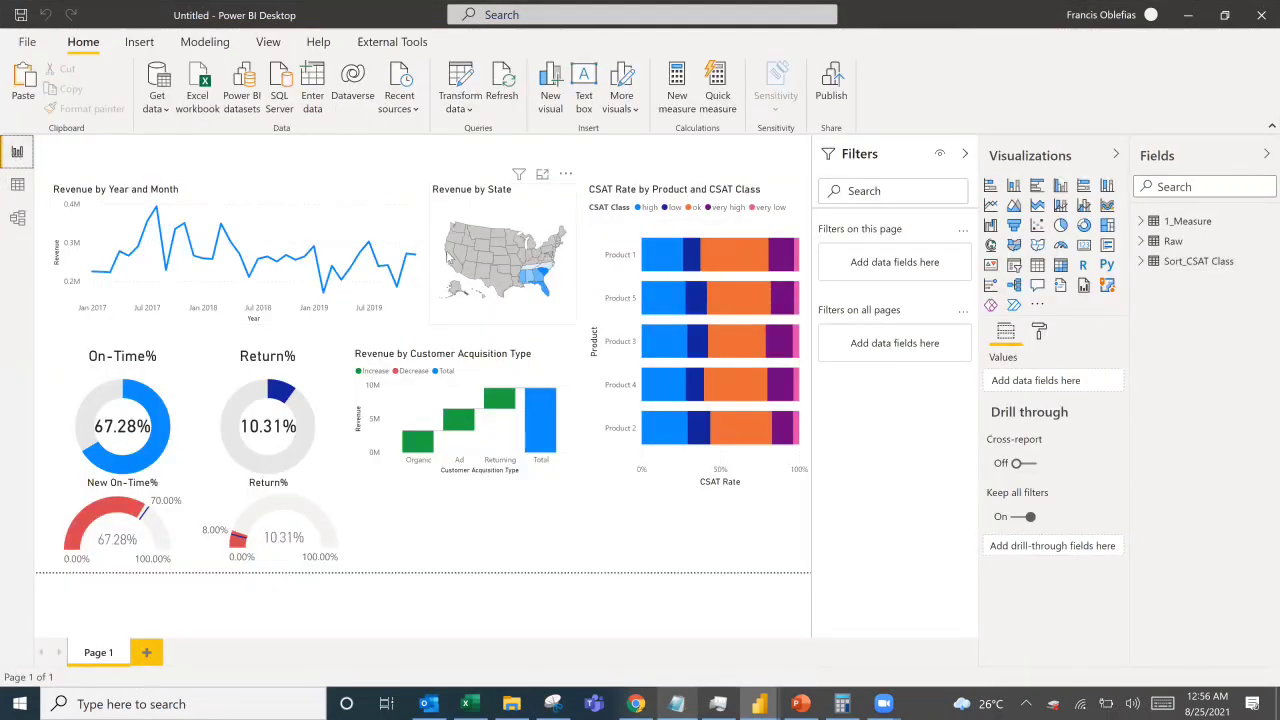
left_click(18, 220)
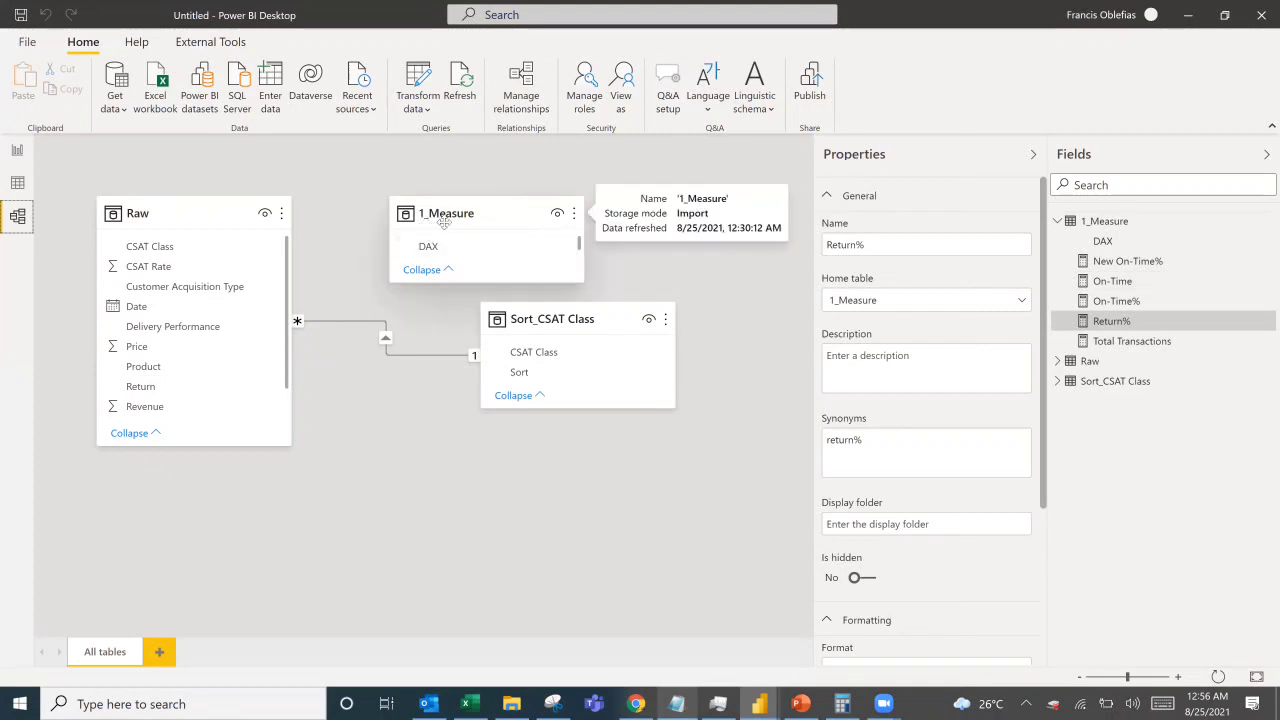
left_click(1121, 246)
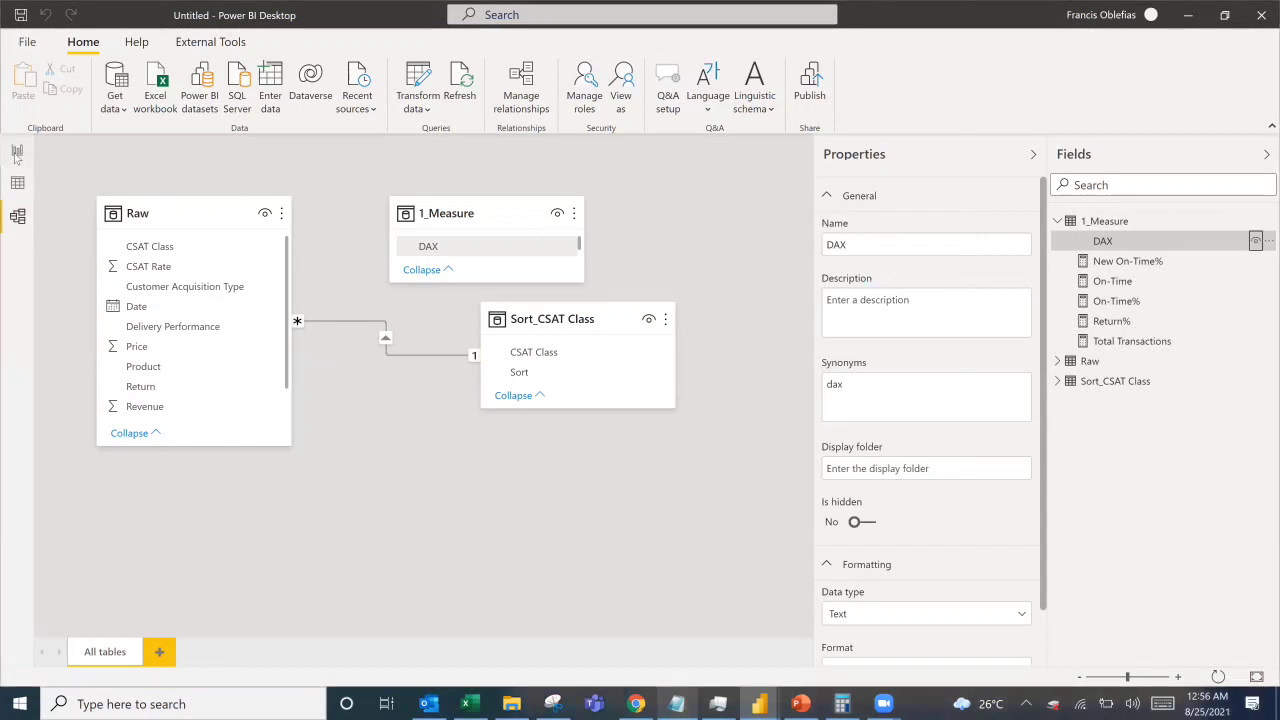
left_click(1256, 241)
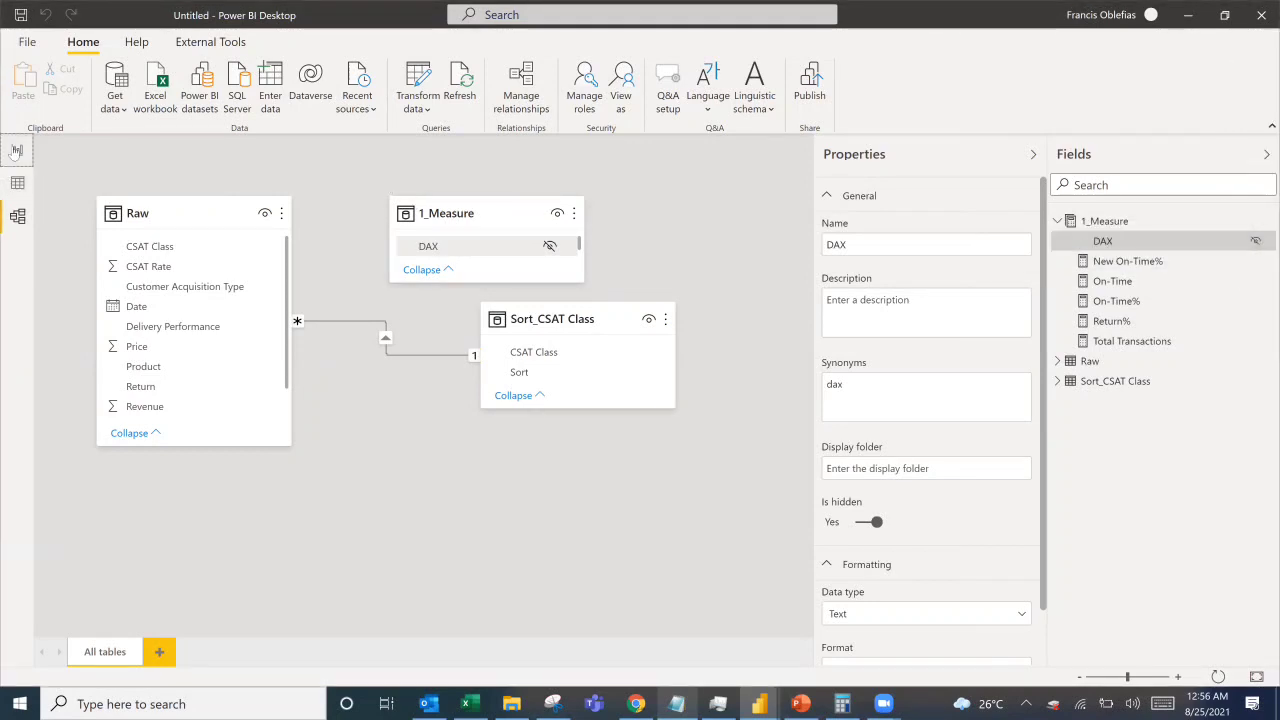
left_click(17, 151)
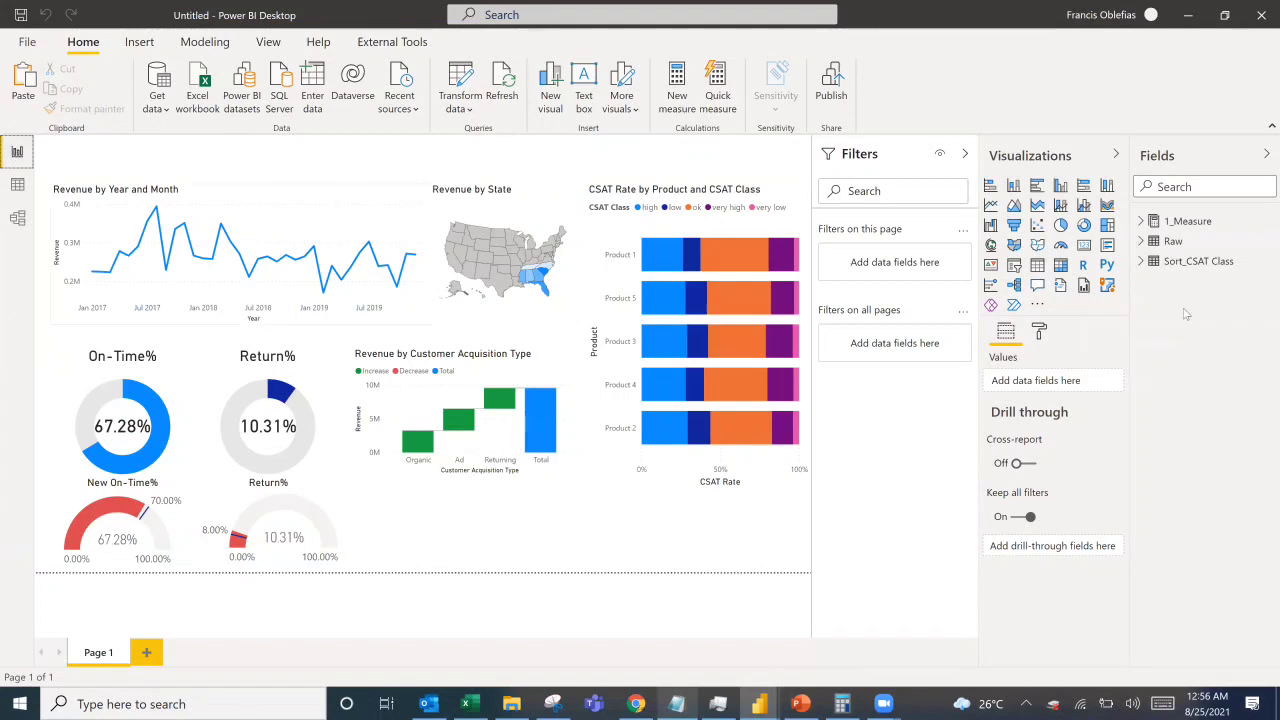
left_click(1140, 224)
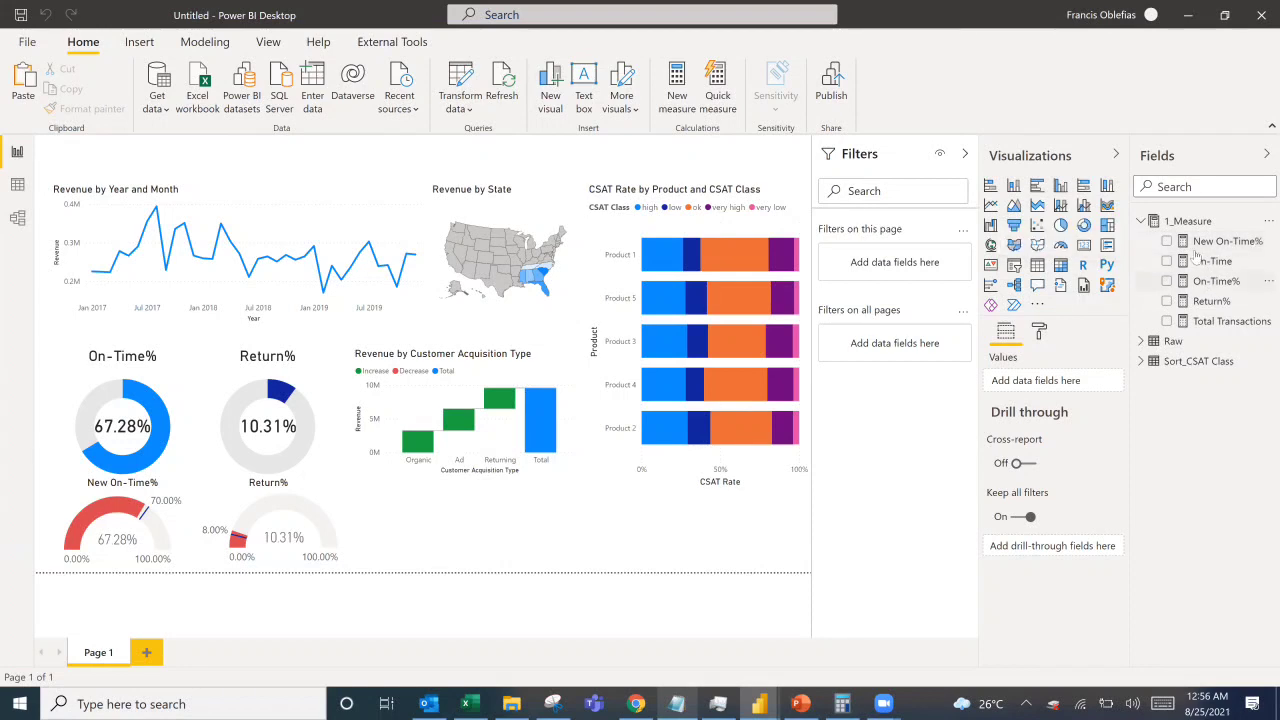
In Model view, group the New On-Time%, On-Time and On-Time% measures in a display folder named On-Time.
left_click(17, 219)
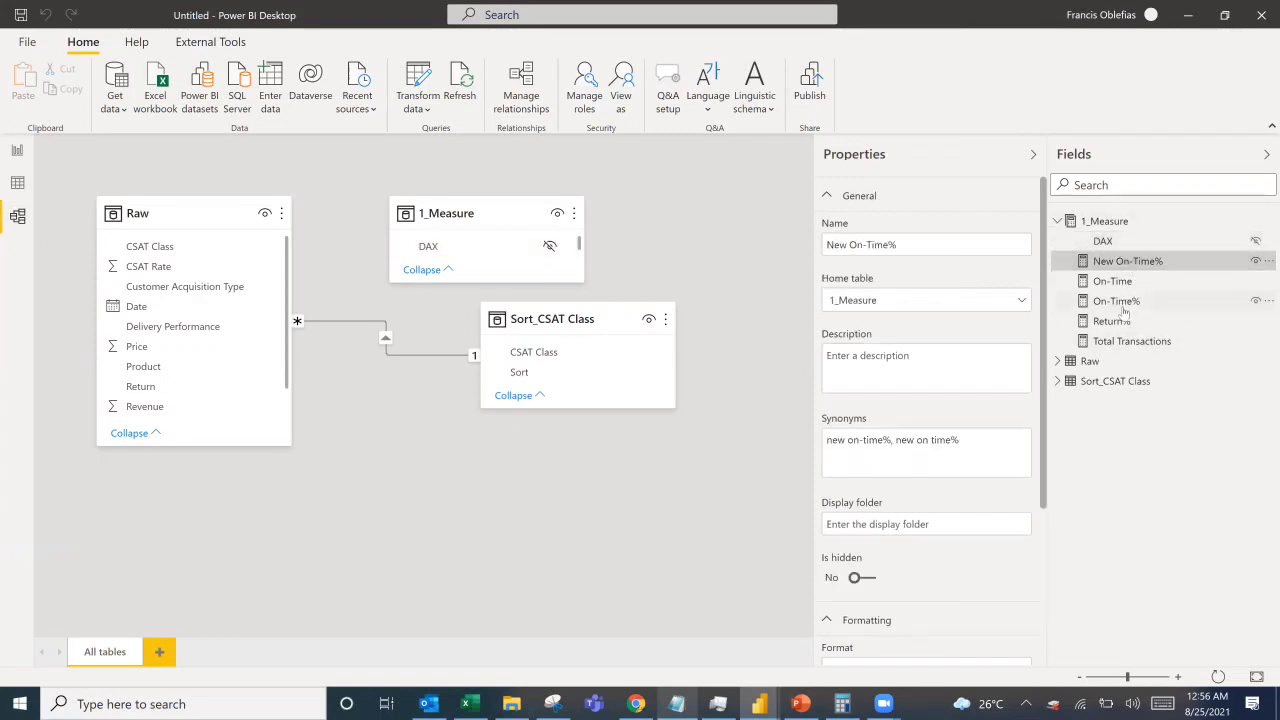
left_click(1119, 306, "shift")
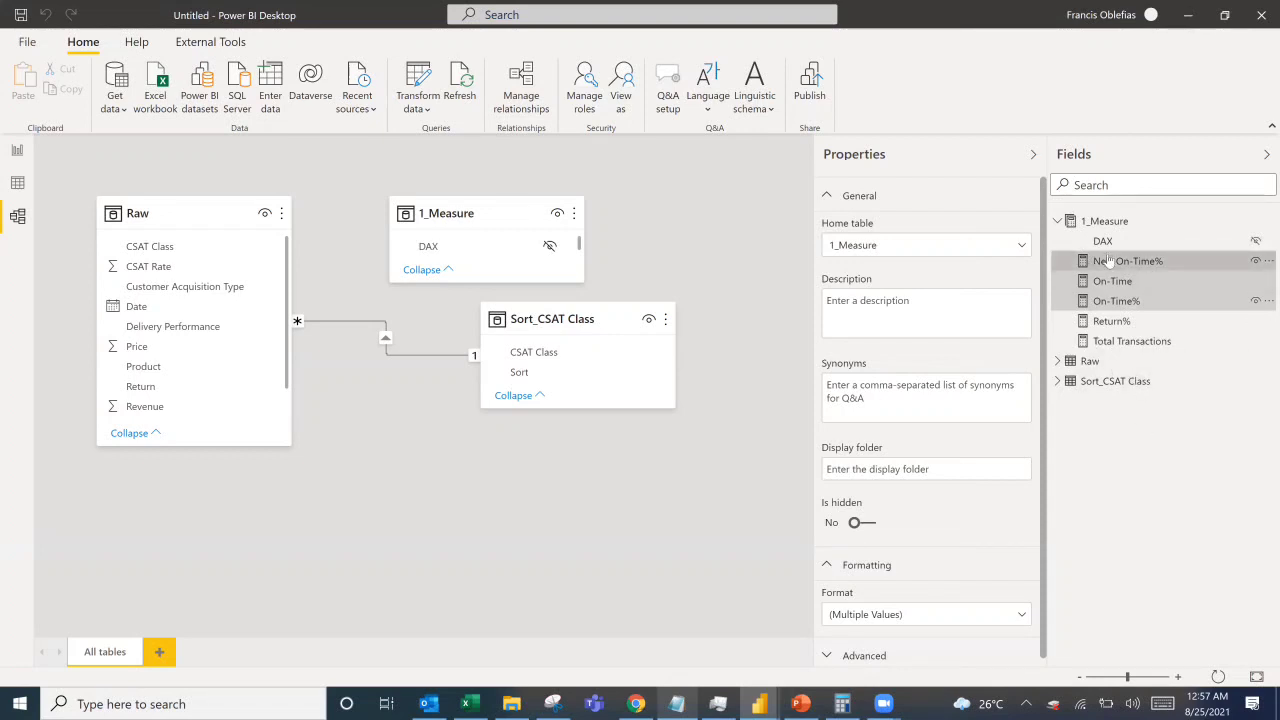
left_click(865, 477)
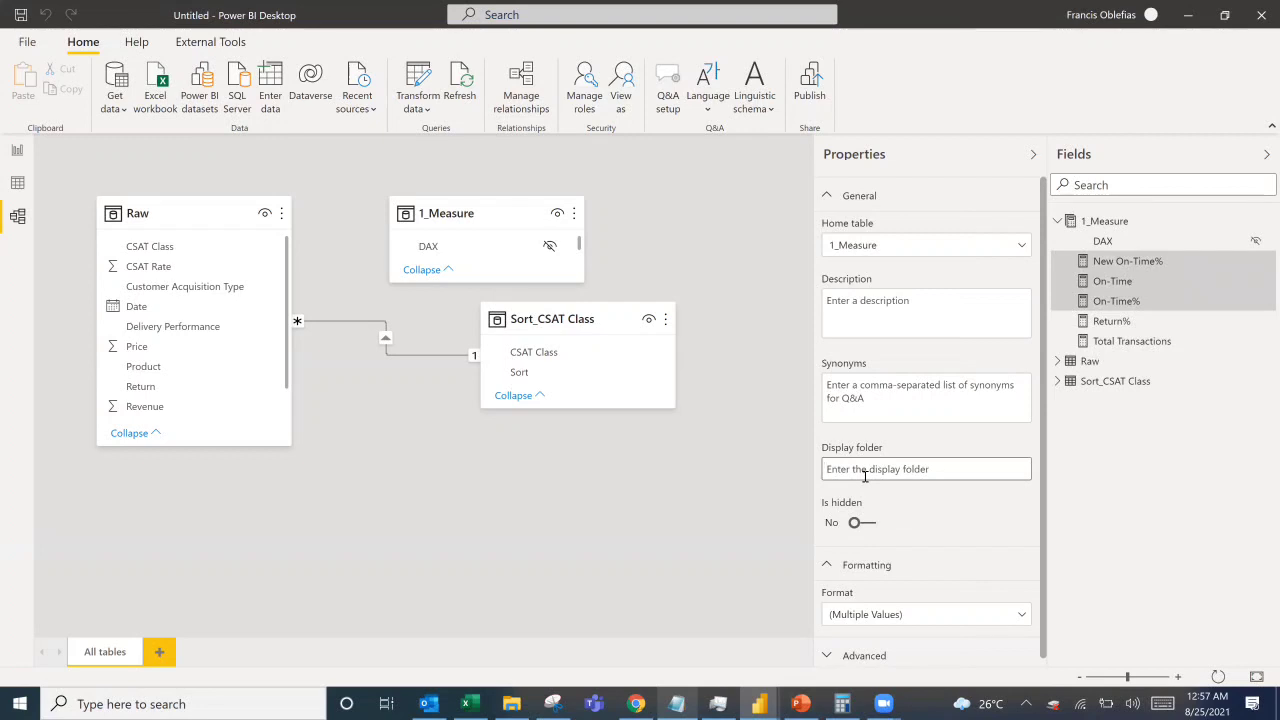
type("O")
key("BackSpace")
type("On-Time")
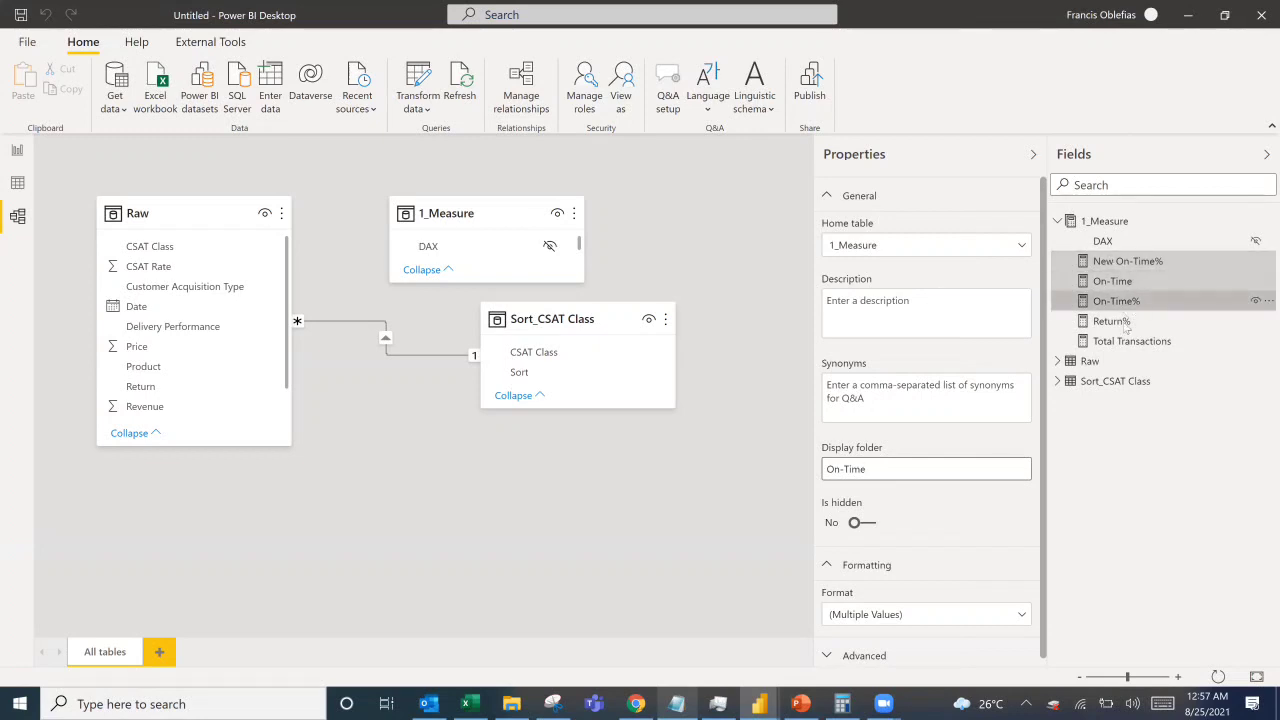
left_click(738, 488)
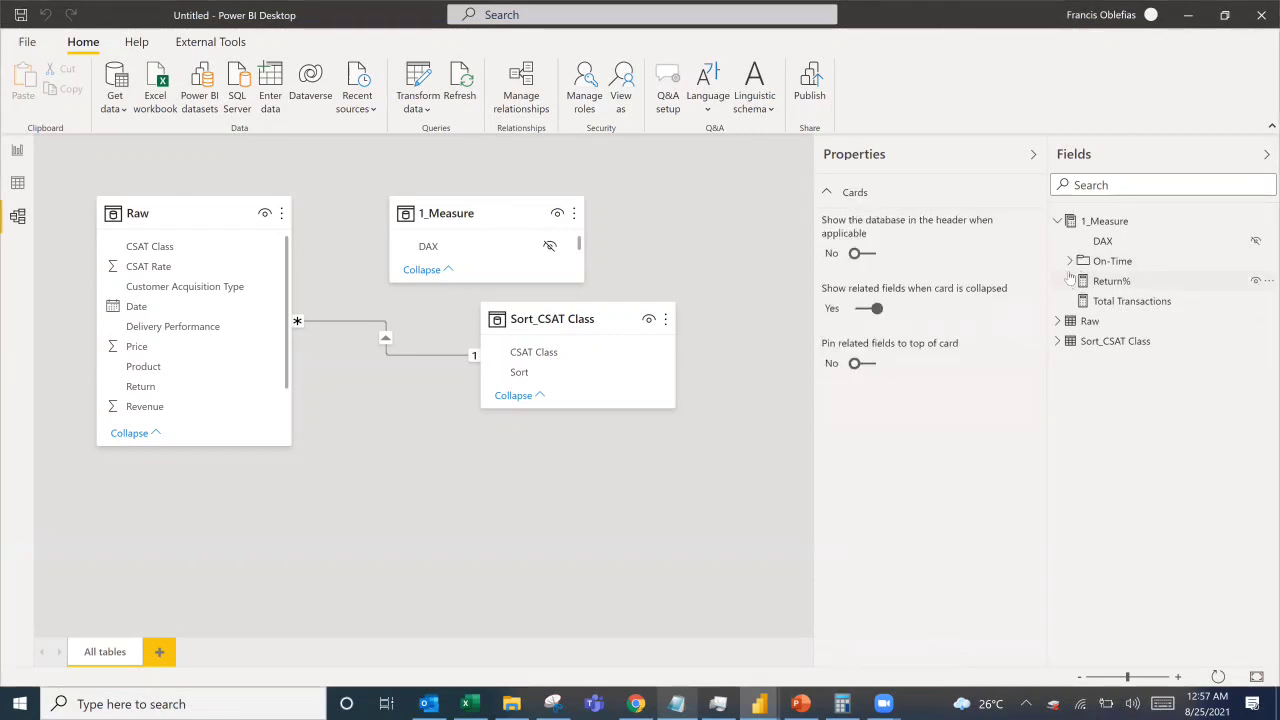
left_click(1069, 262)
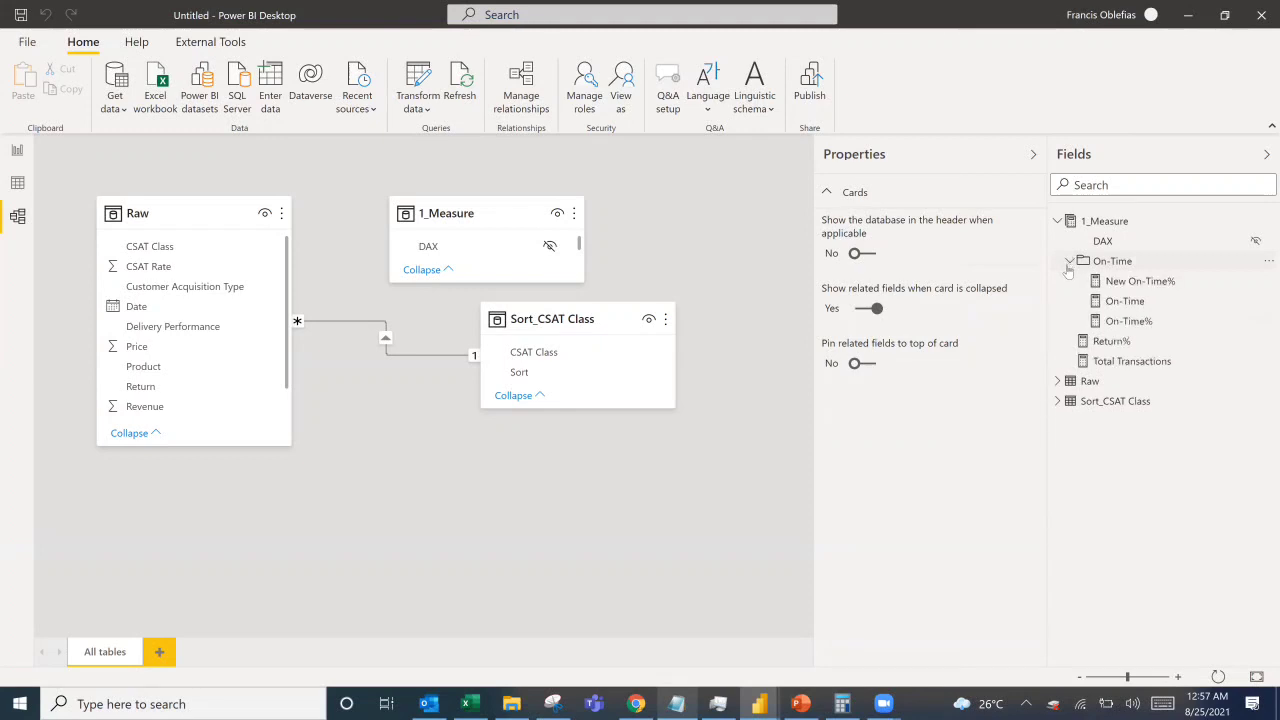
left_click(1069, 264)
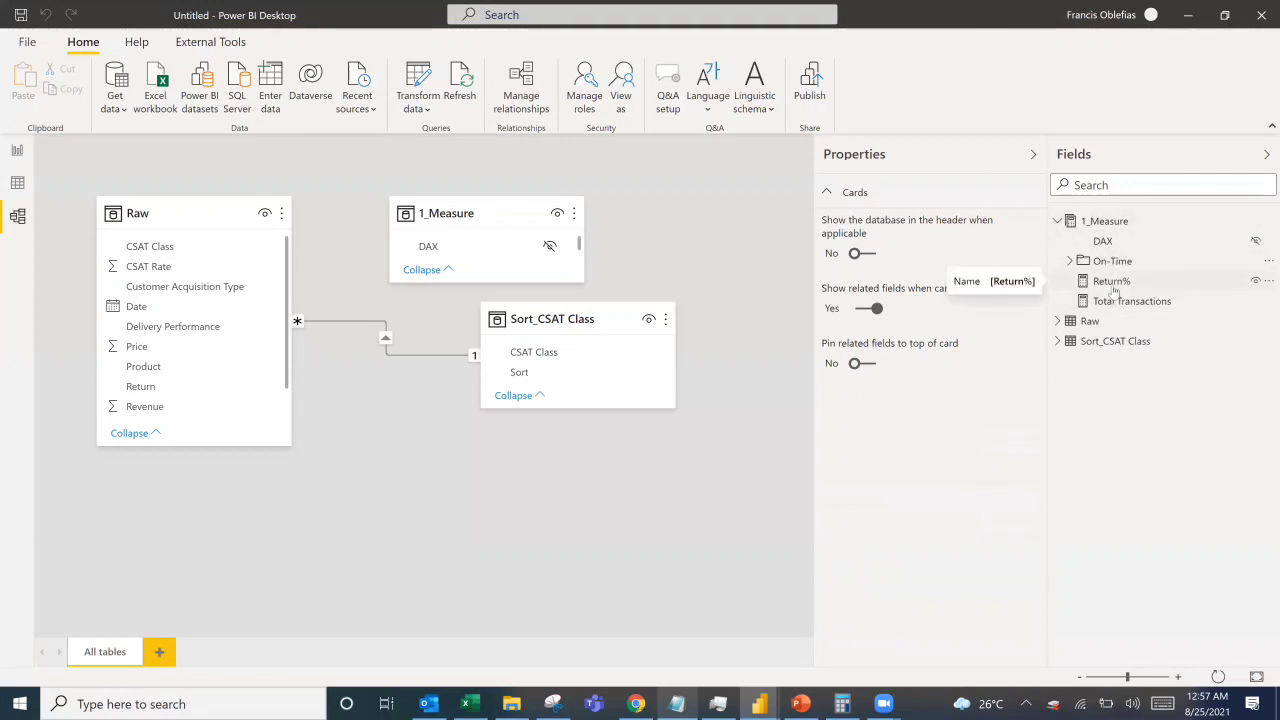
left_click(1069, 261)
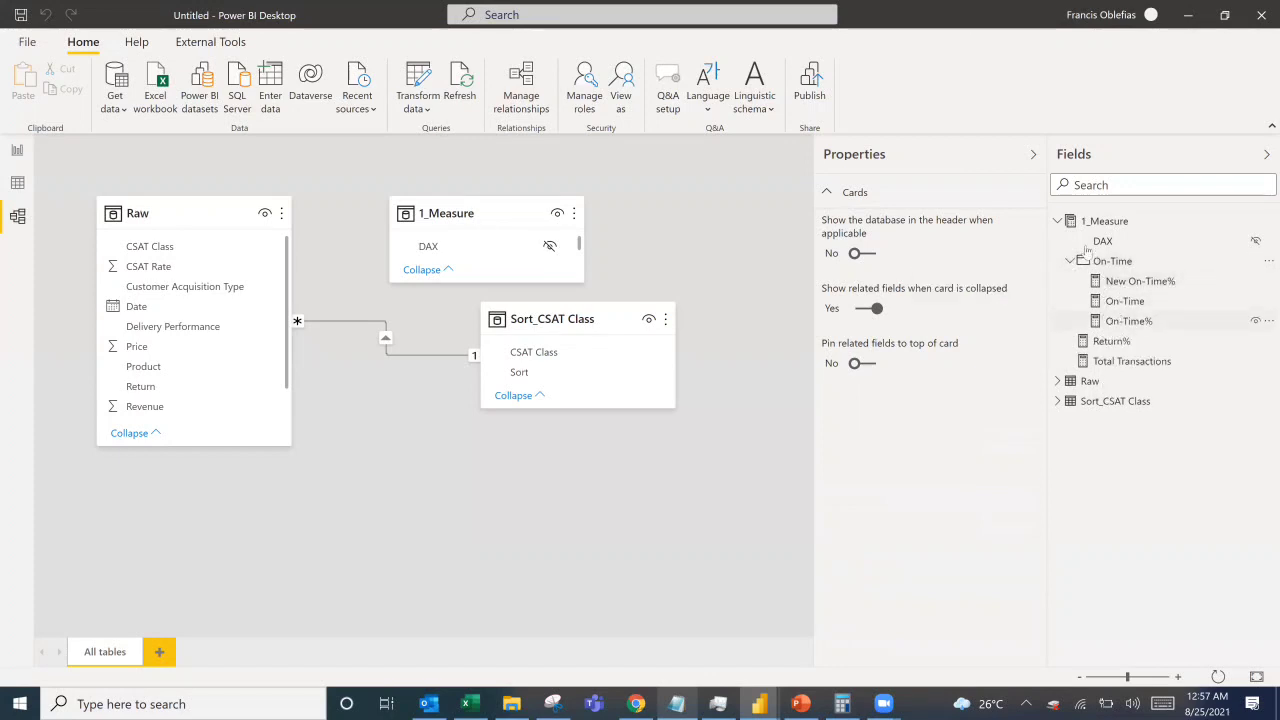
left_click(1070, 261)
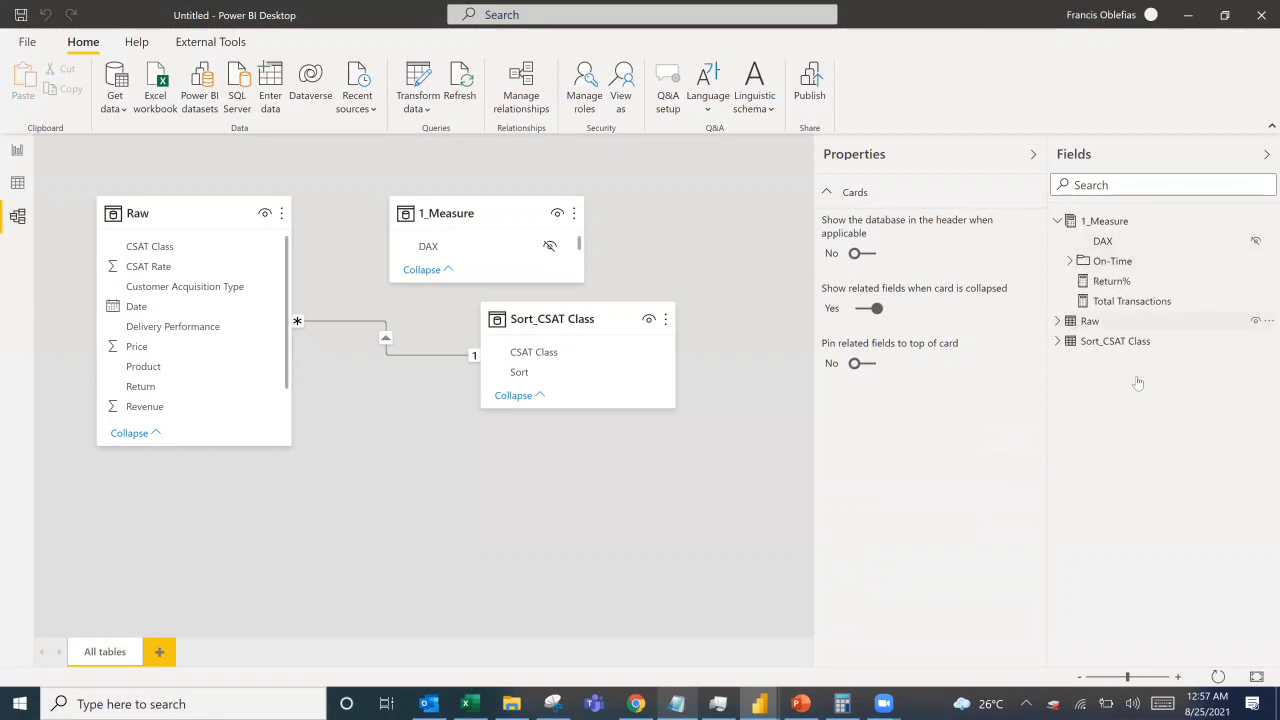
Group the Raw table's CSAT Class and CSAT Rate fields in a display folder named CSAT, and collapse the folder.
left_click(1057, 321)
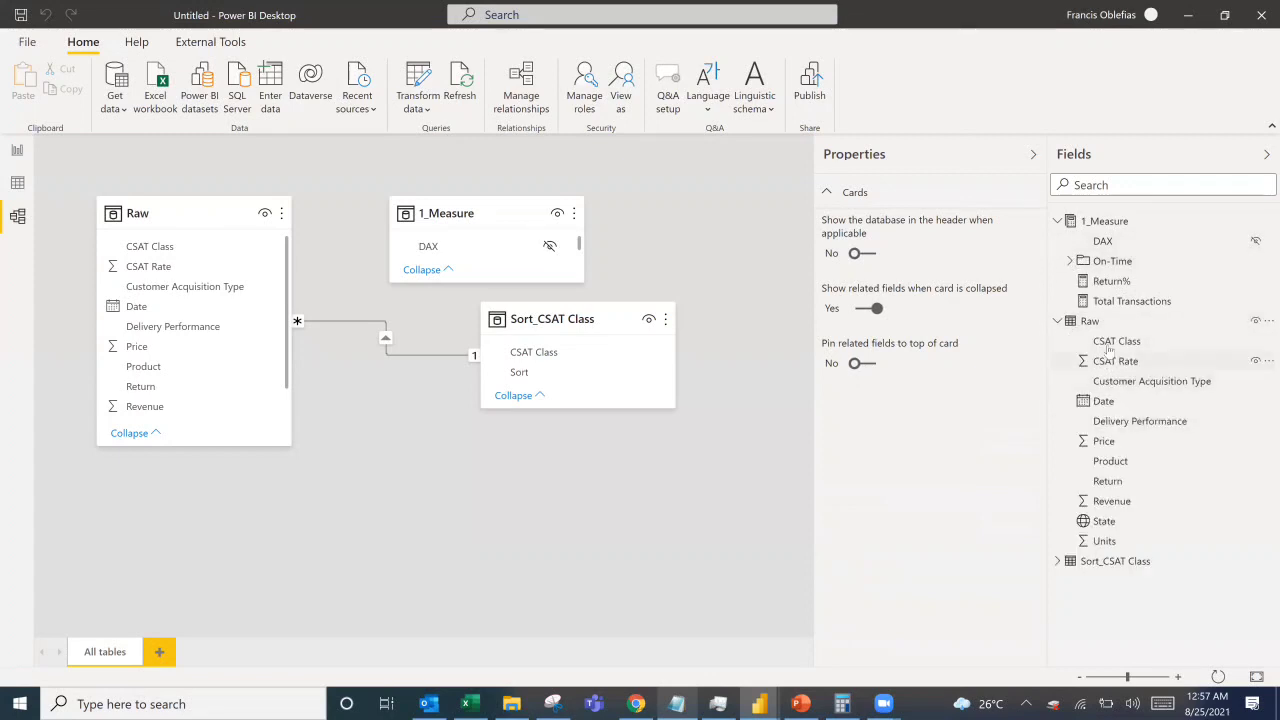
left_click(1110, 344)
left_click(1110, 364, "ctrl")
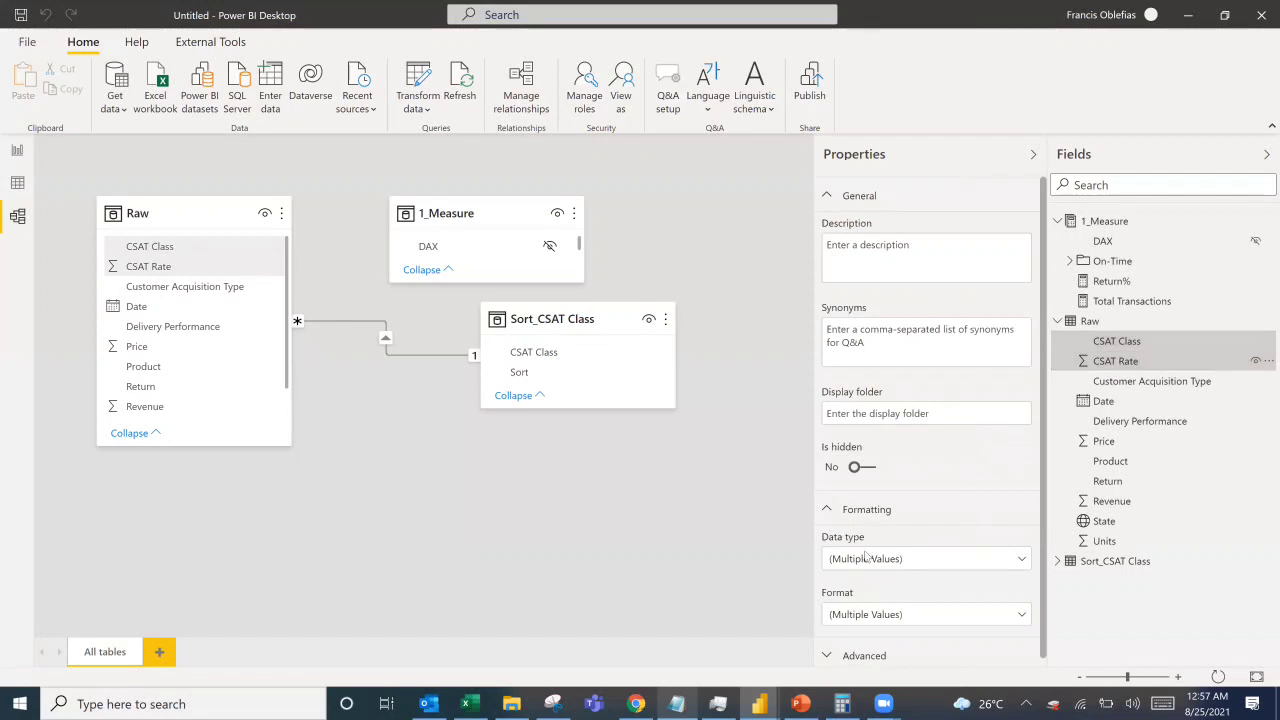
left_click(868, 414)
type("CSAT")
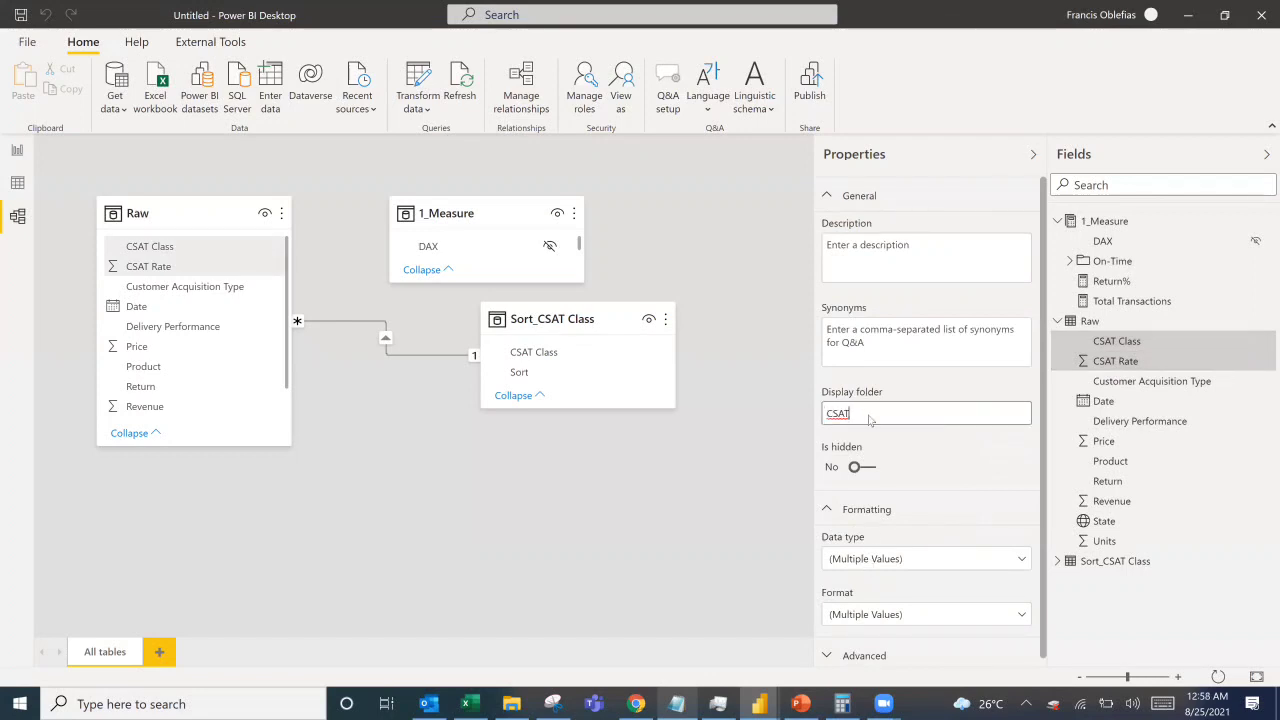
key("Return")
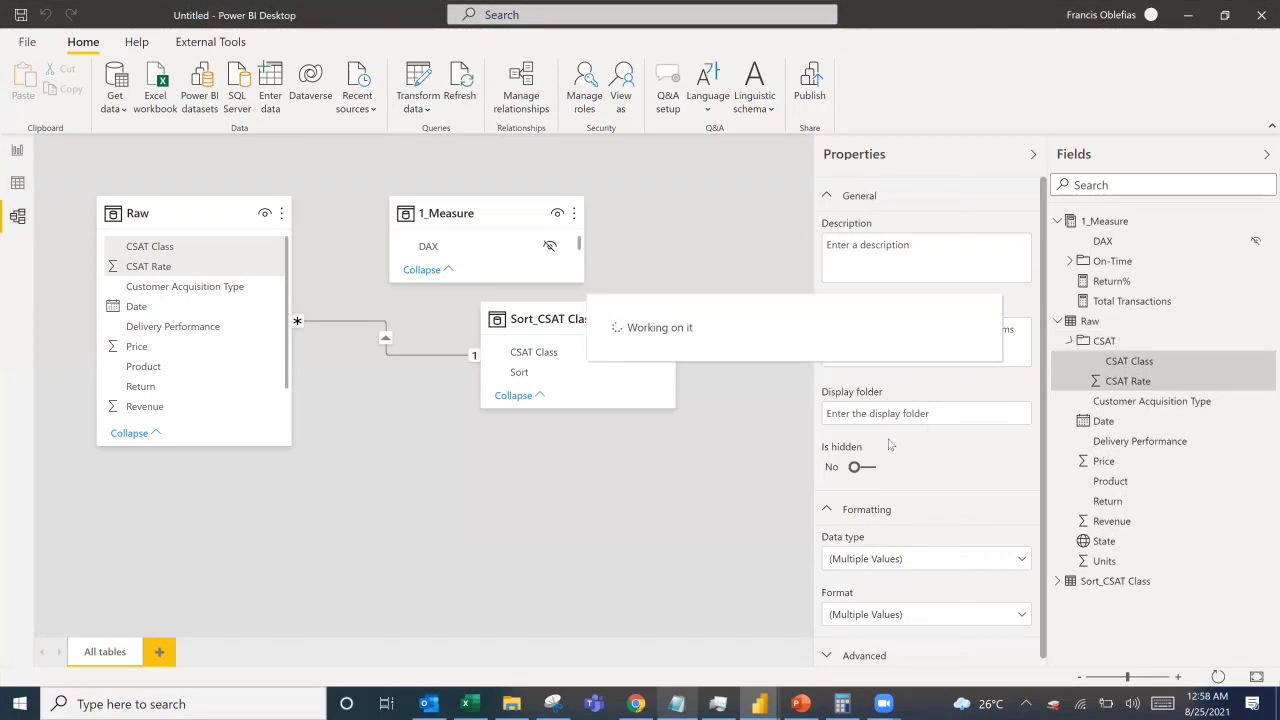
left_click(1071, 342)
left_click(1071, 342)
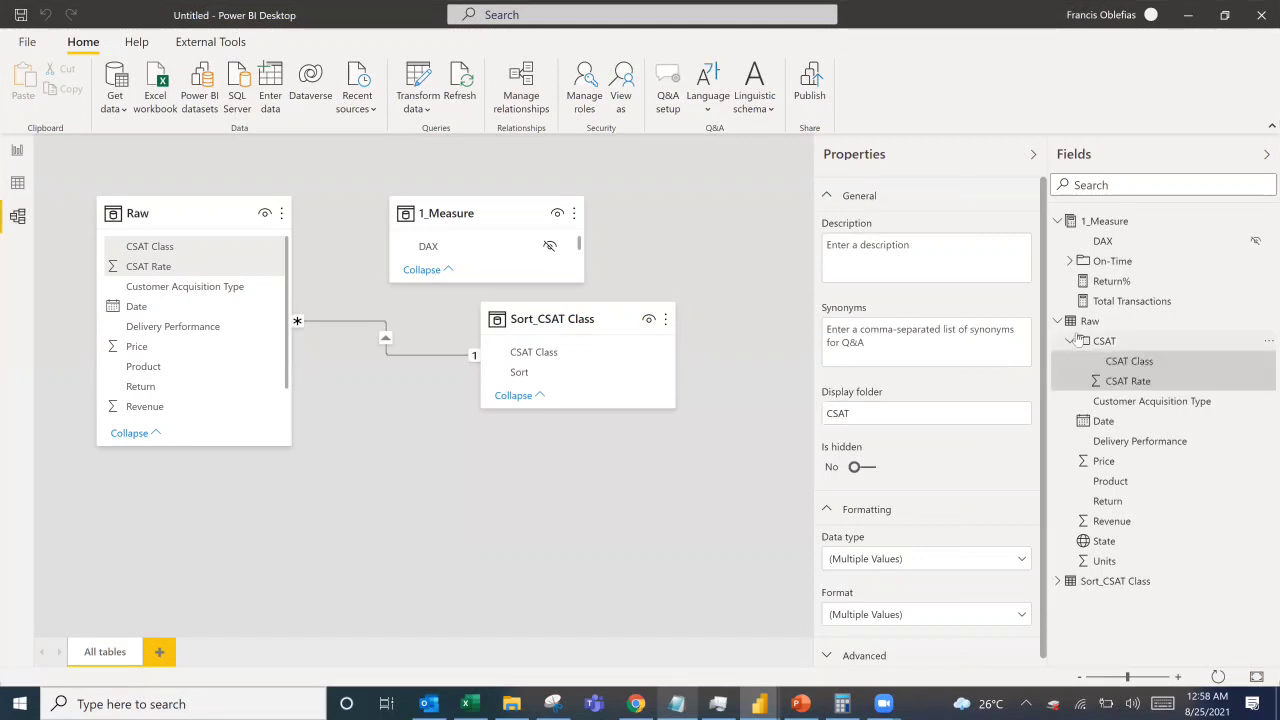
left_click(1071, 342)
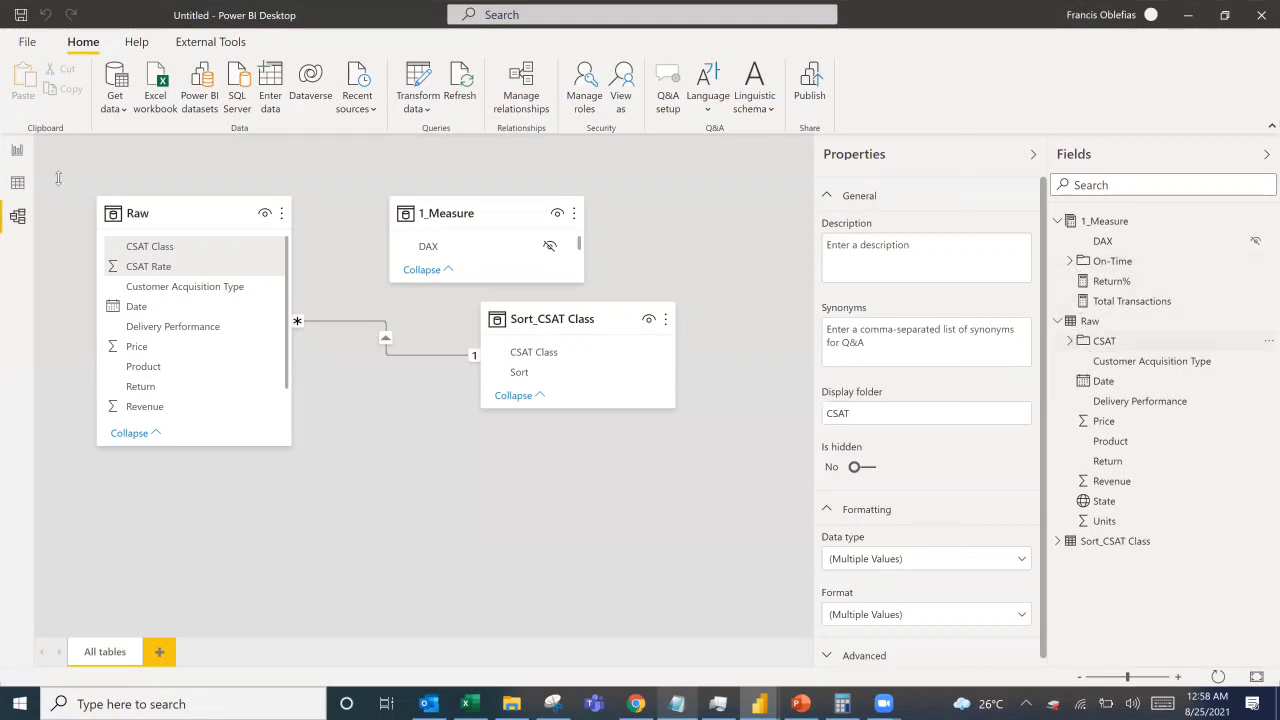
In the report, replace the CSAT Rate stacked bar chart's legend field with CSAT Class from the Sort_CSAT Class table.
left_click(19, 151)
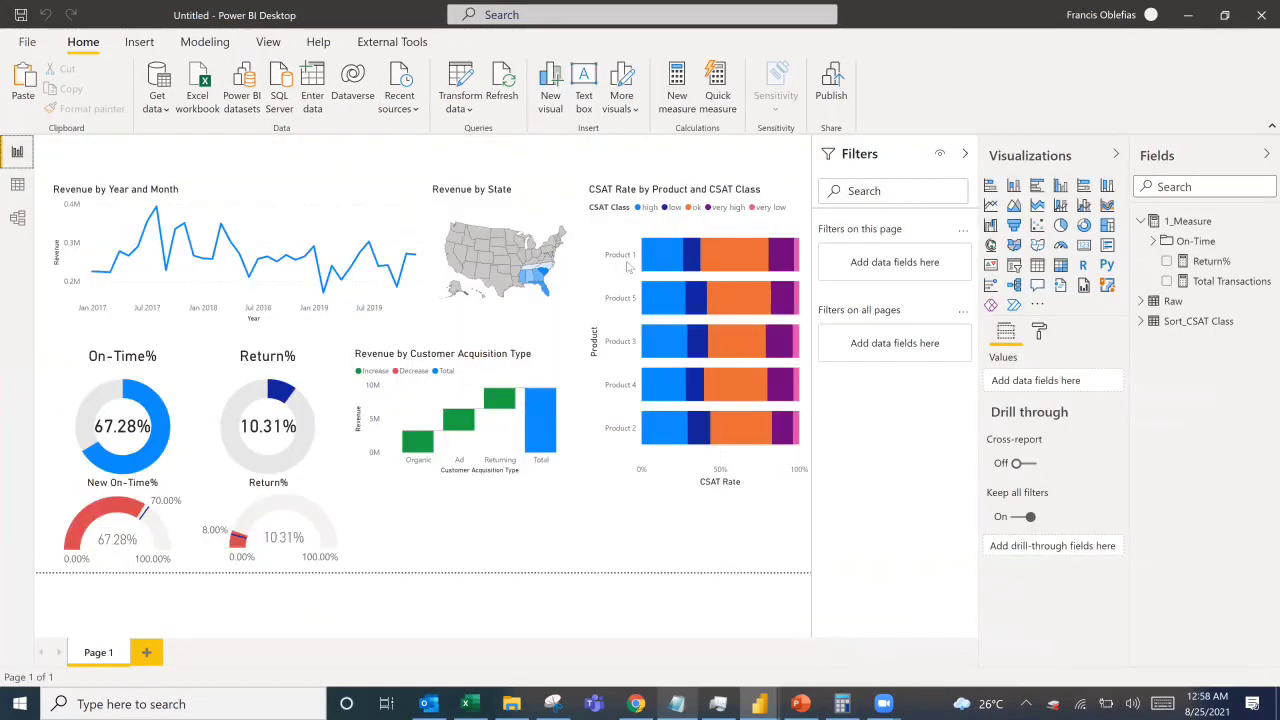
left_click(651, 211)
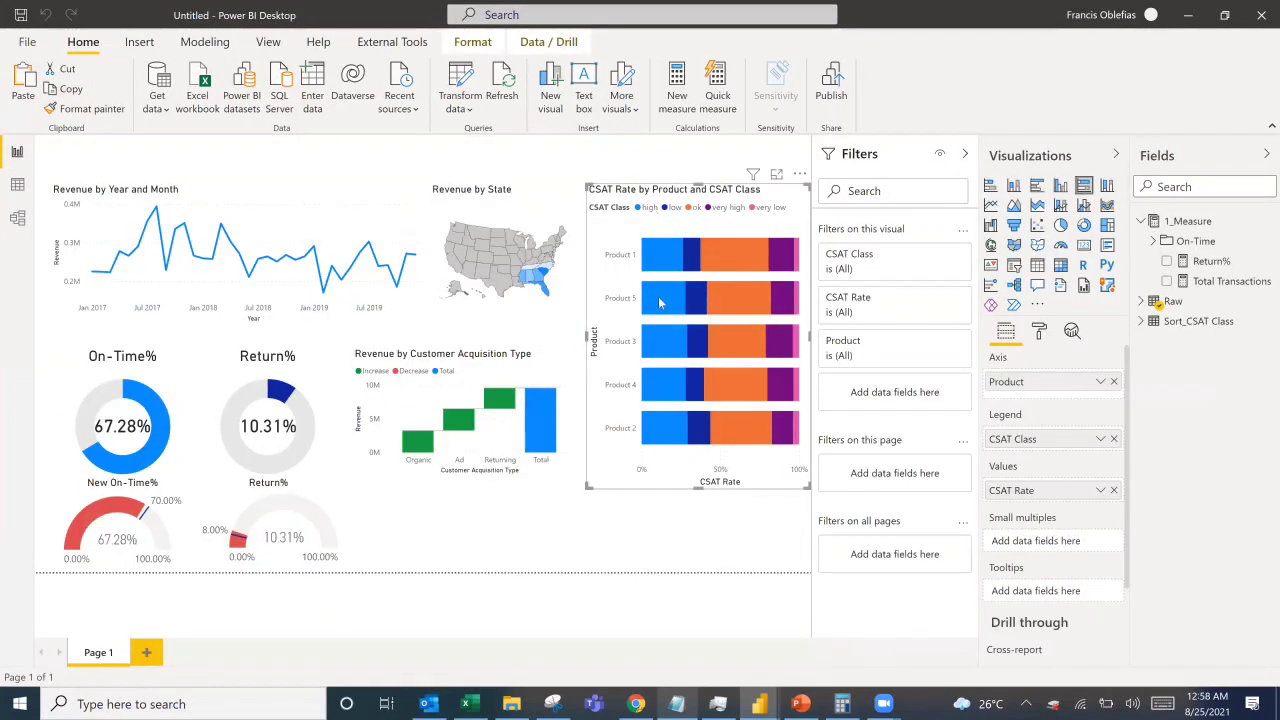
left_click(1141, 321)
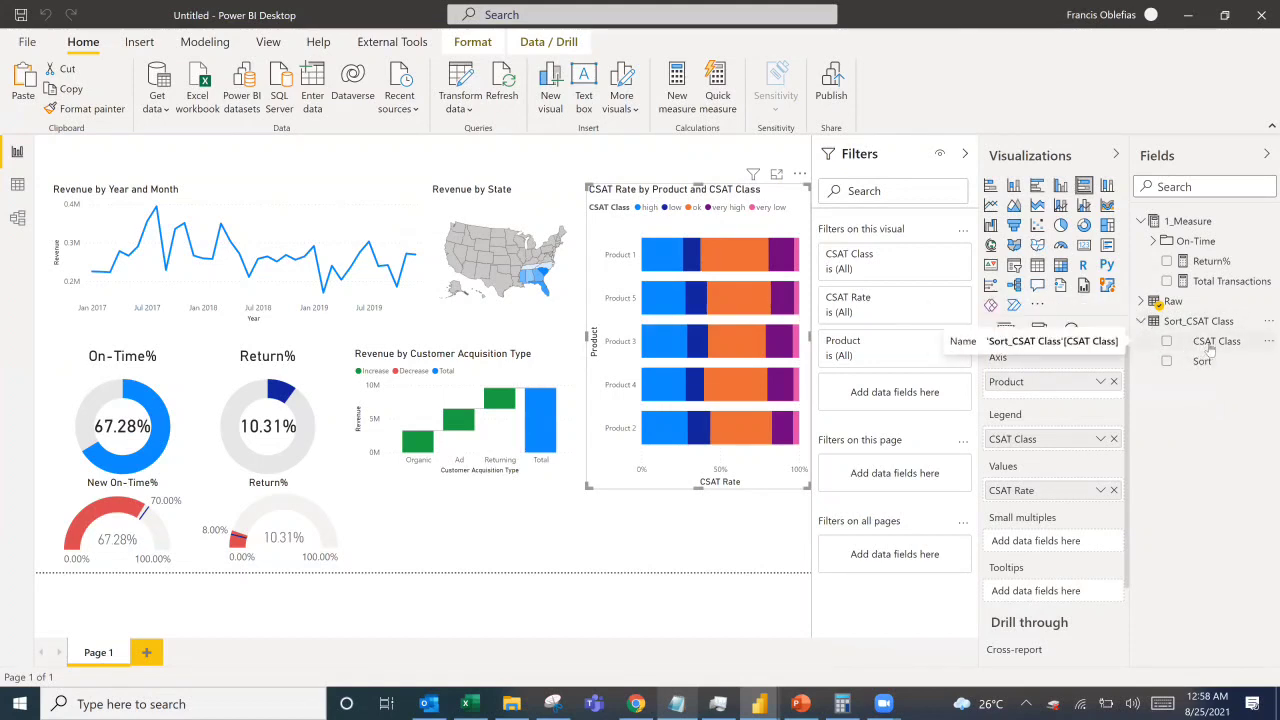
left_click_drag(1210, 350, 1021, 447)
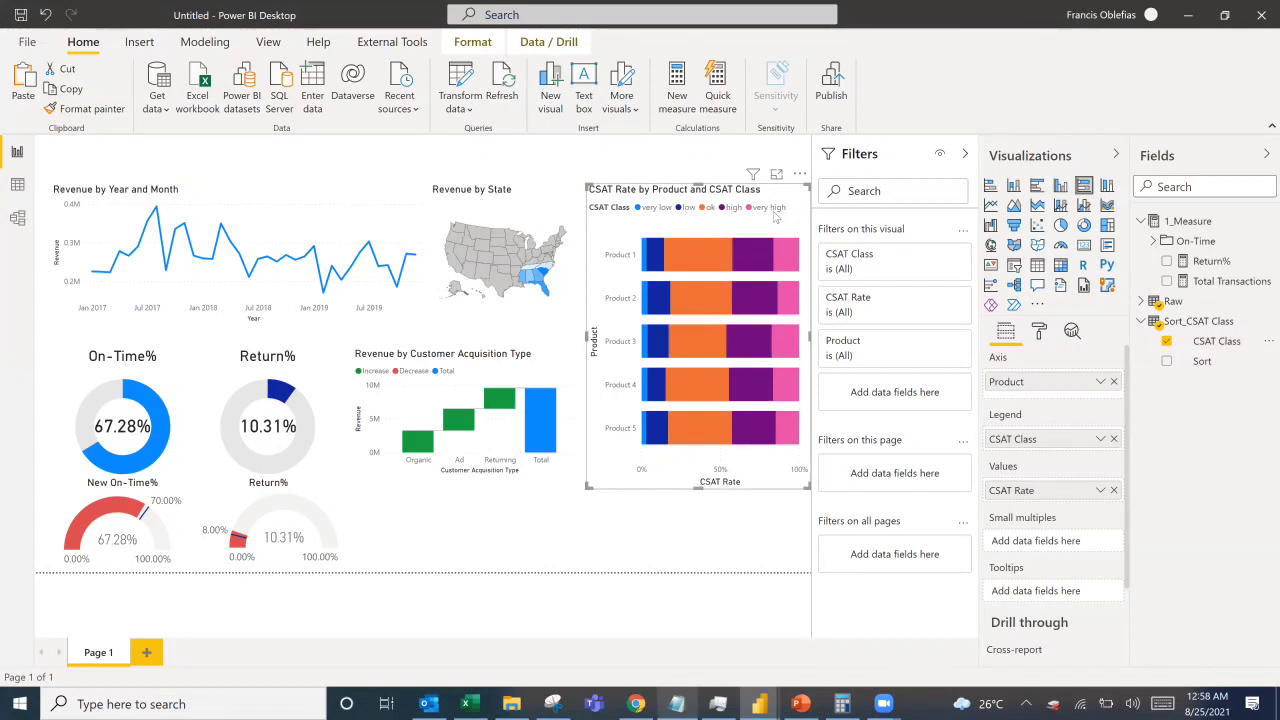
Turn off the Y axis and X axis titles of the CSAT Rate stacked bar chart.
left_click(1040, 332)
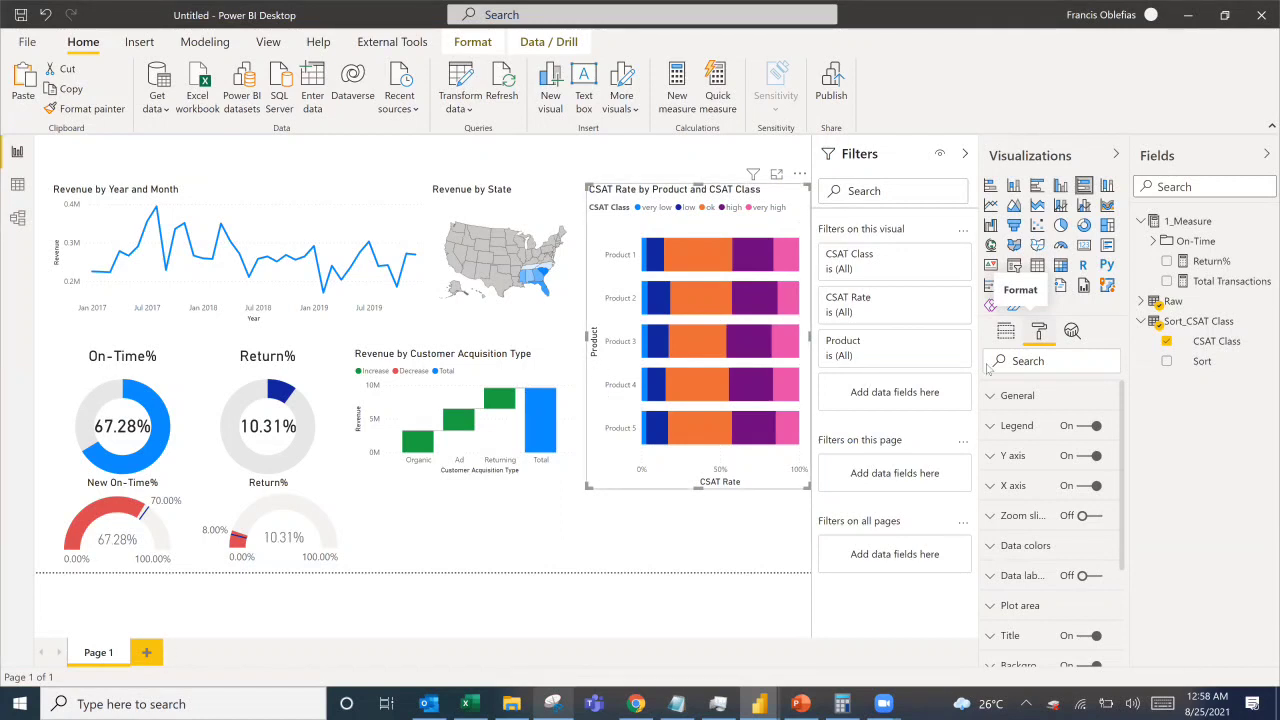
left_click(1018, 352)
type("Title")
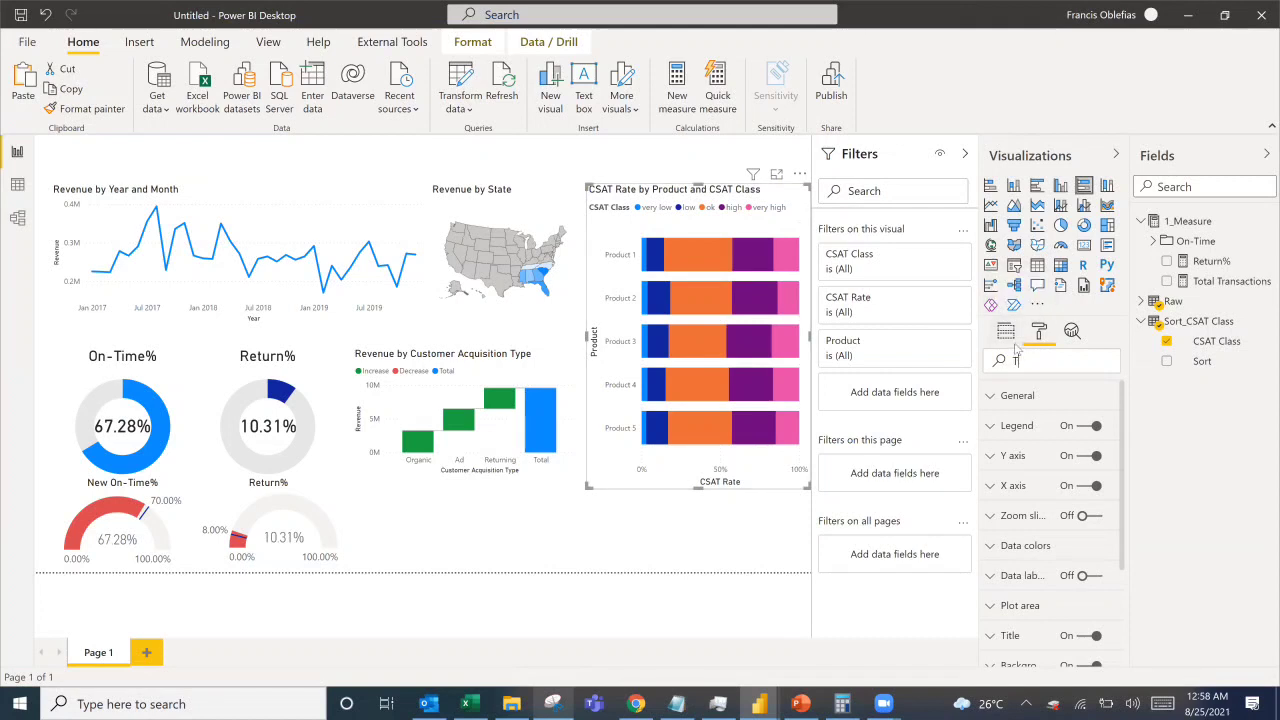
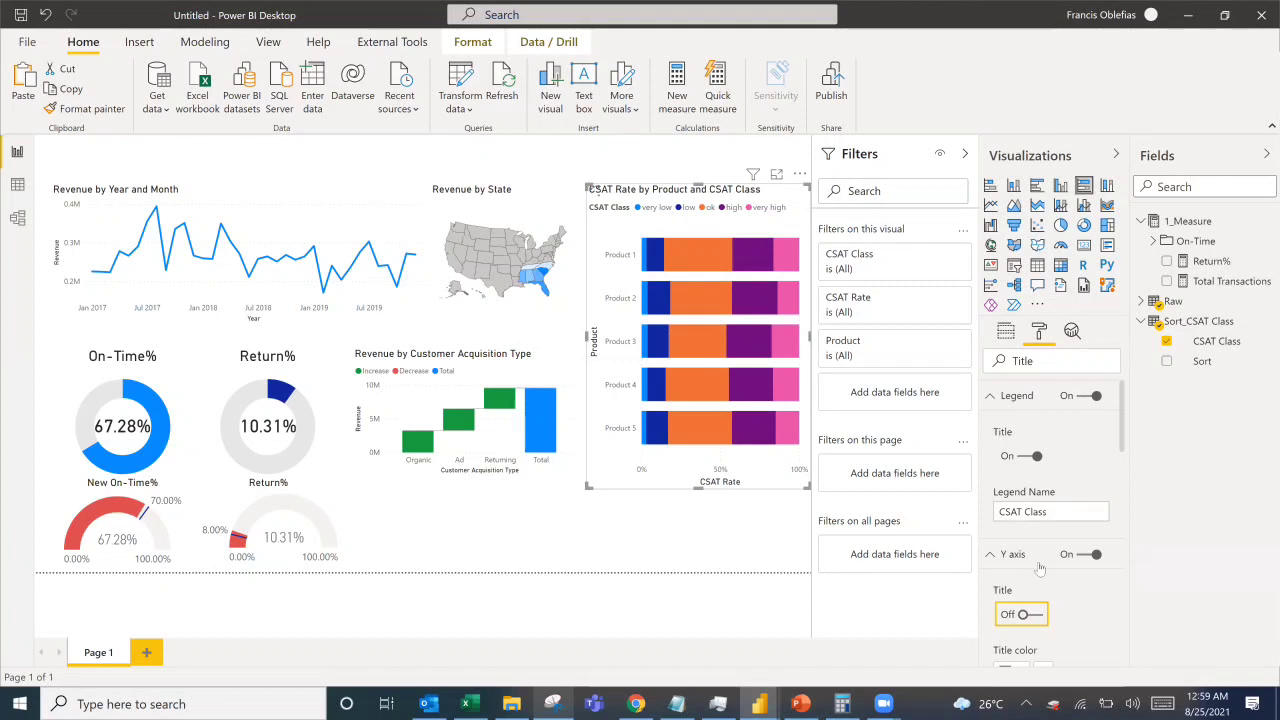
scroll(1040, 562, "down", 3)
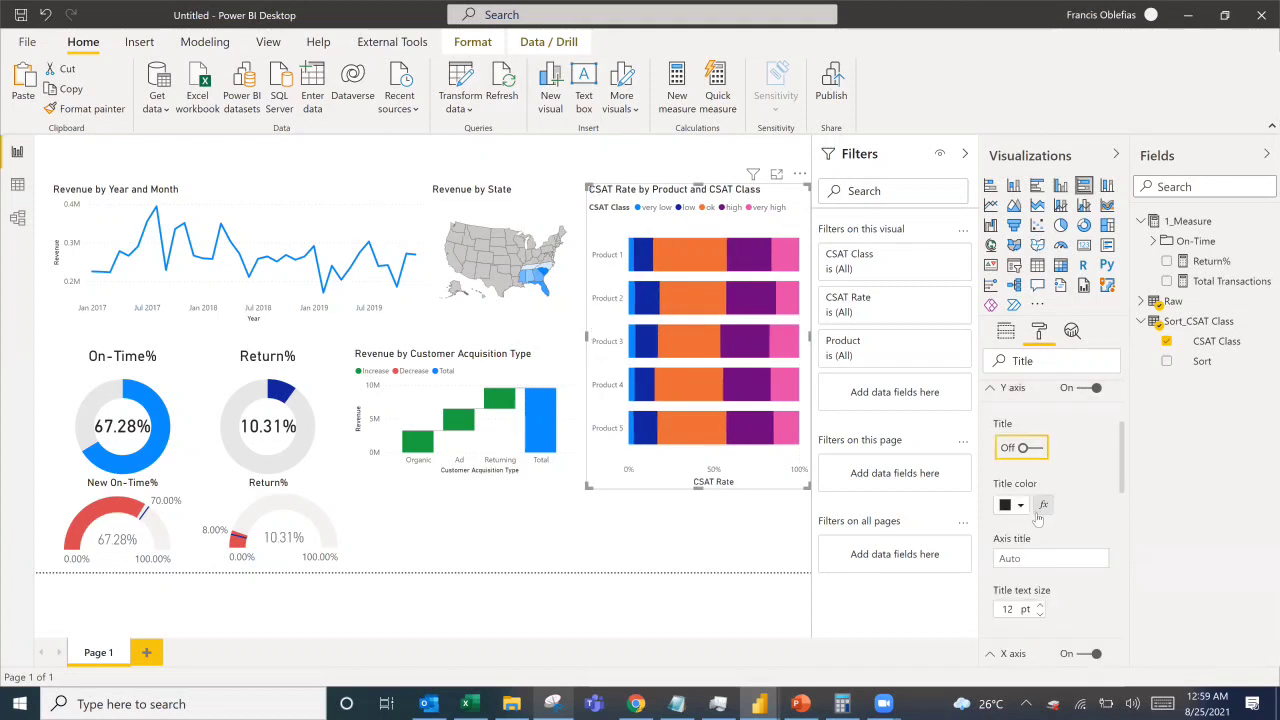
scroll(1036, 522, "down", 2)
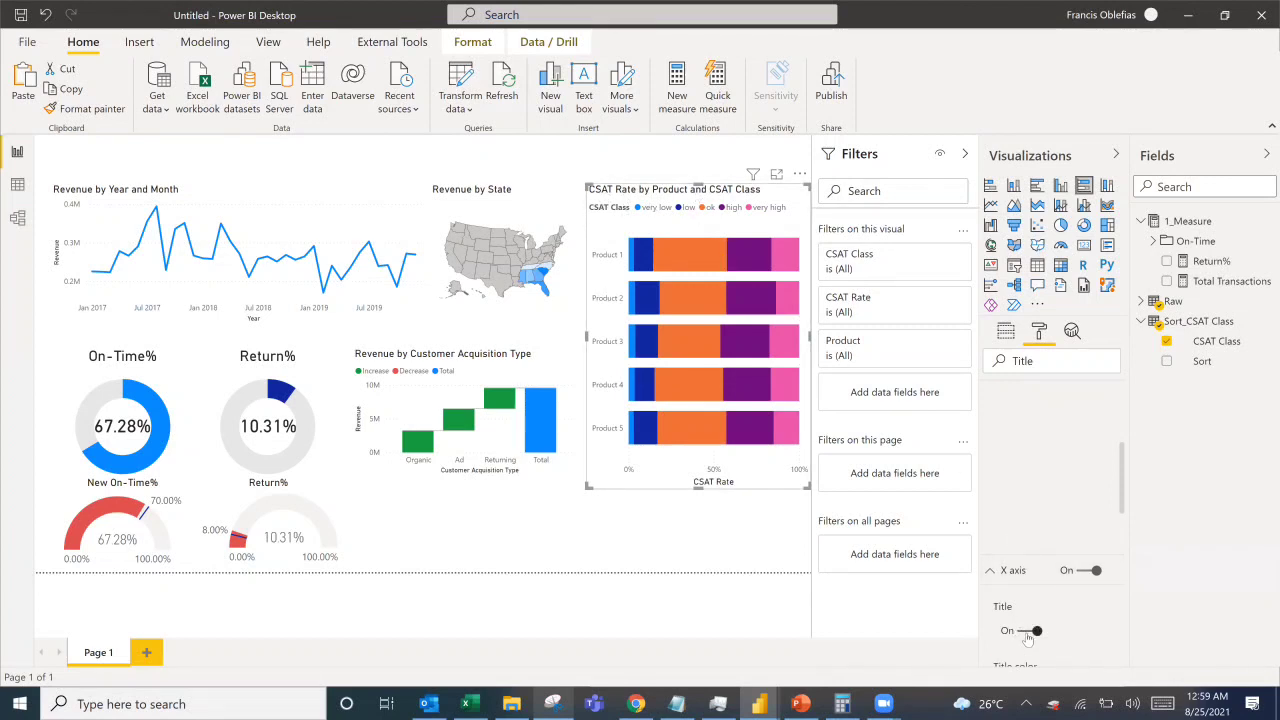
left_click(1027, 634)
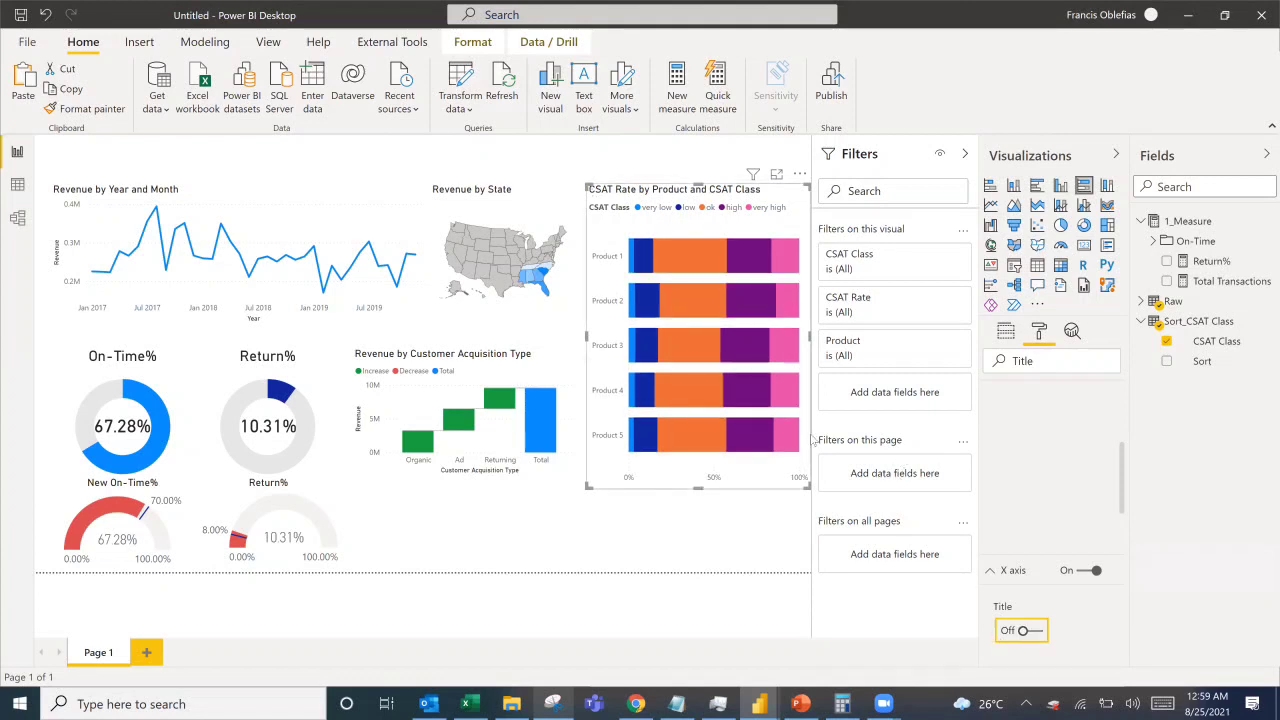
Turn off the legend title of the CSAT Rate chart while keeping the legend itself on.
scroll(1043, 428, "up", 3)
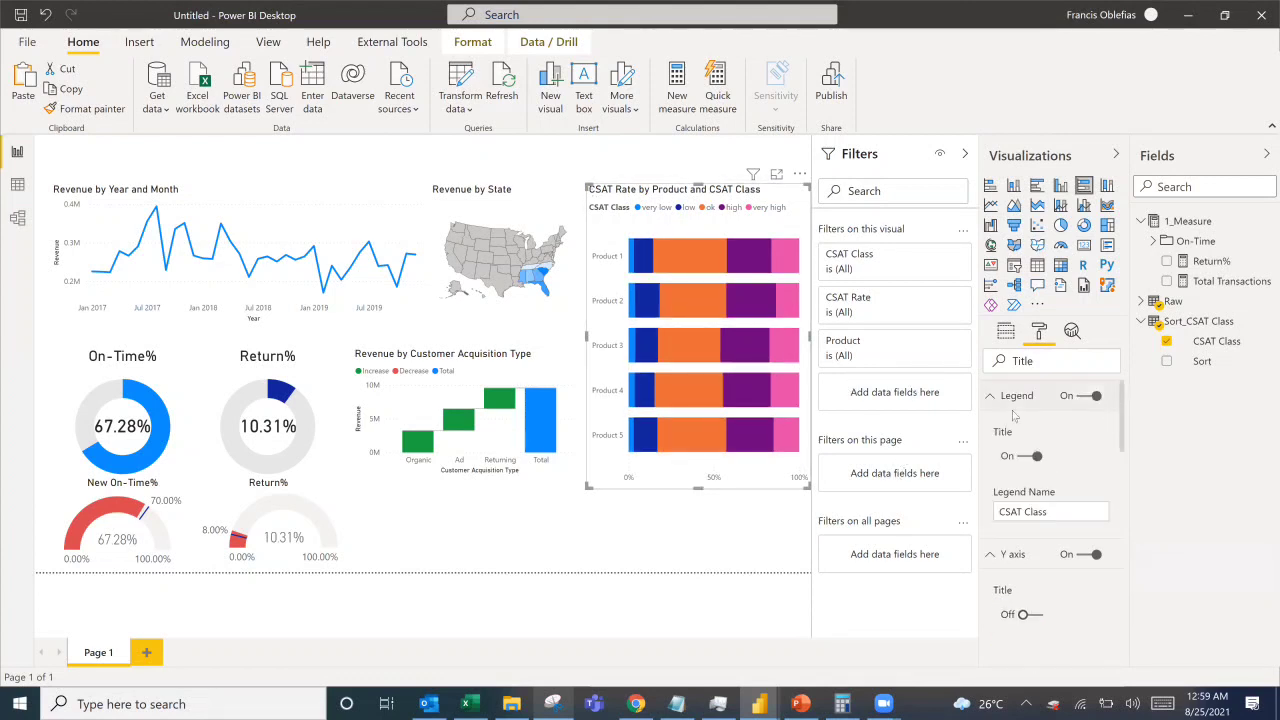
left_click(1074, 399)
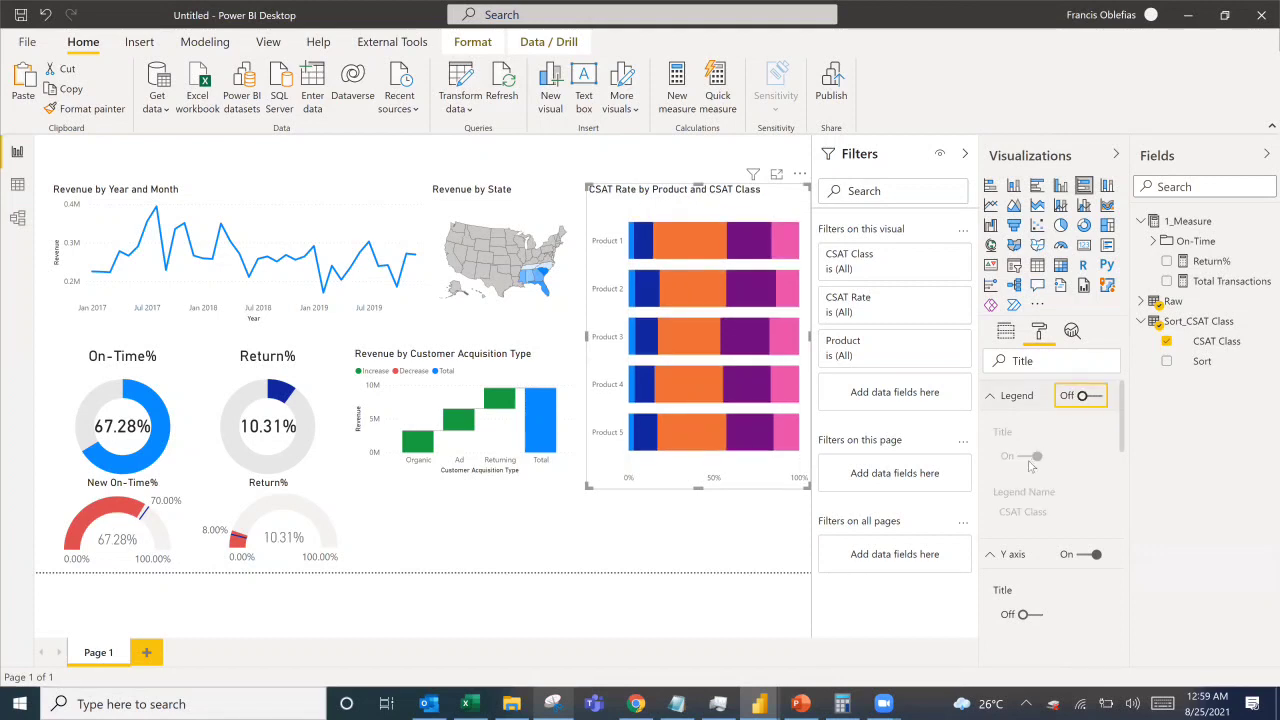
key("space")
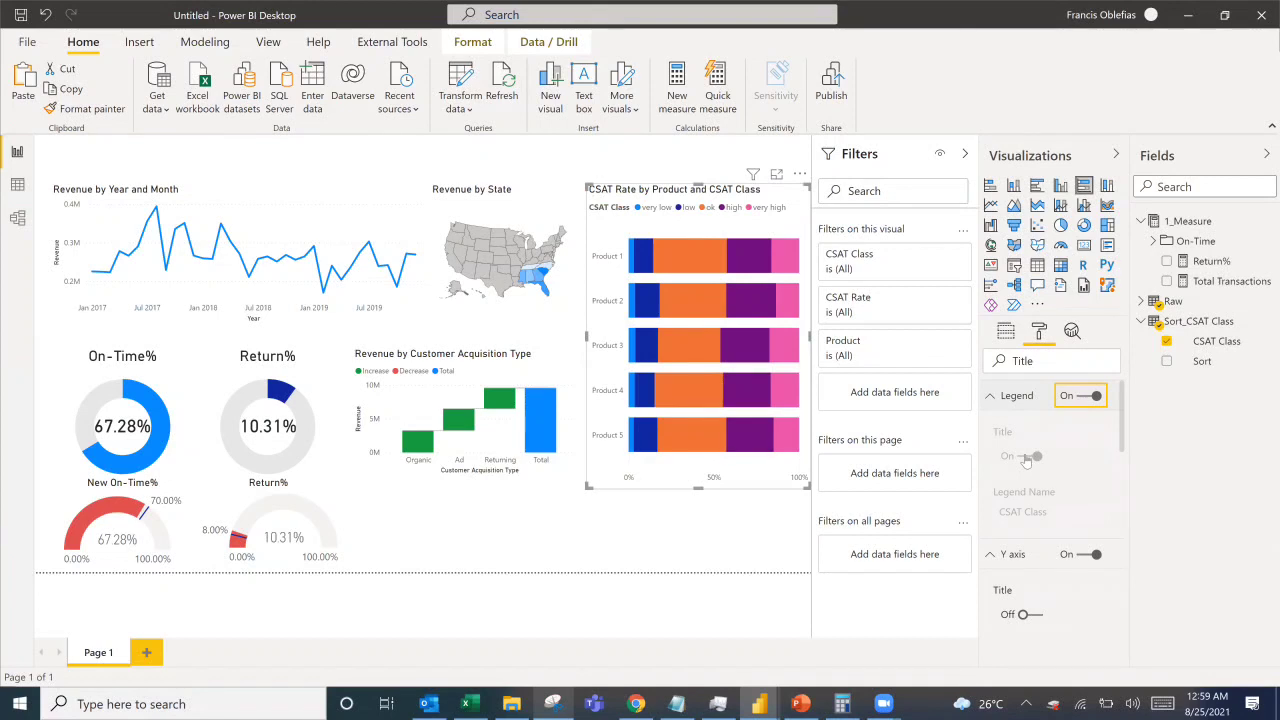
left_click(1026, 457)
left_click(981, 362)
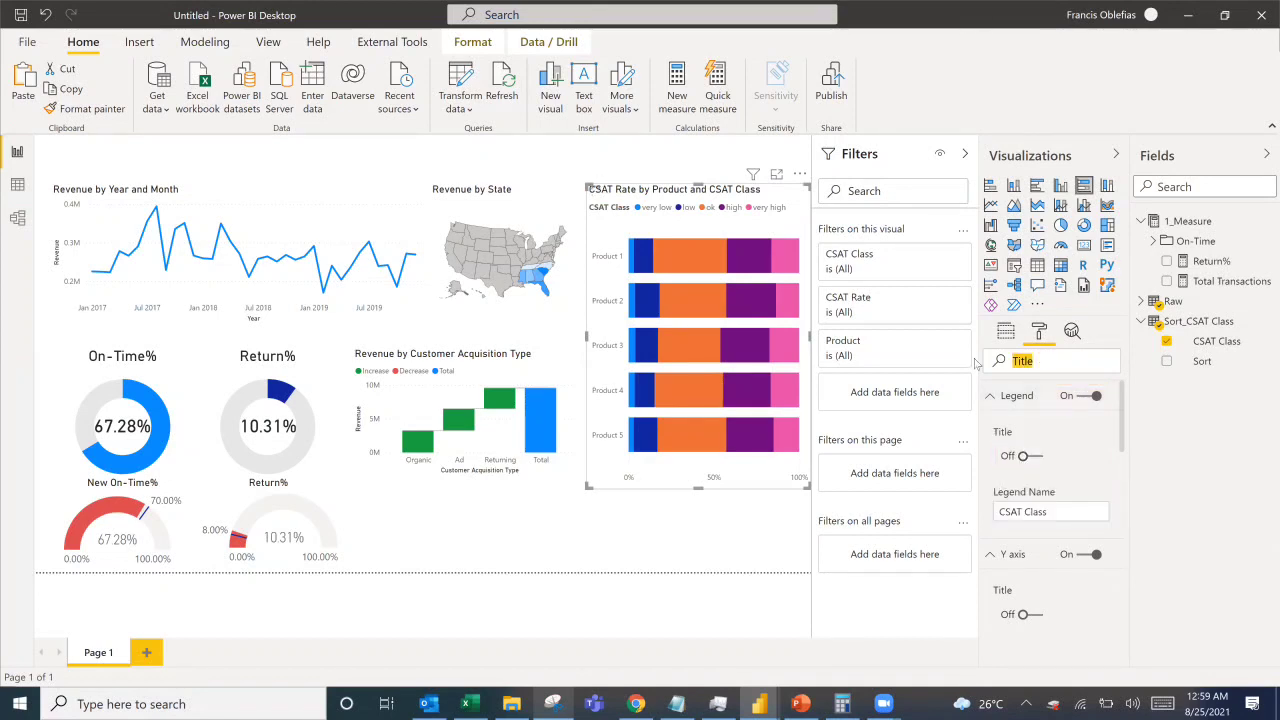
Clear the format search and set the CSAT Rate chart's legend position to Bottom Center.
key("BackSpace")
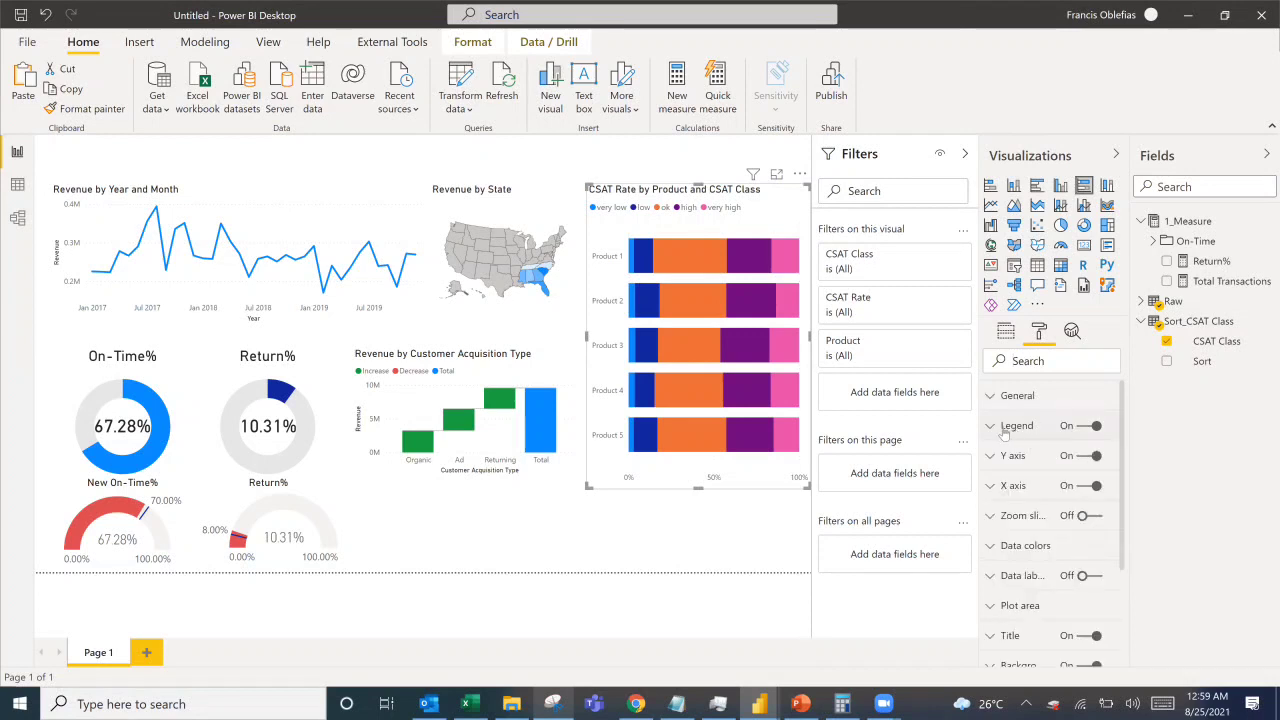
left_click(995, 428)
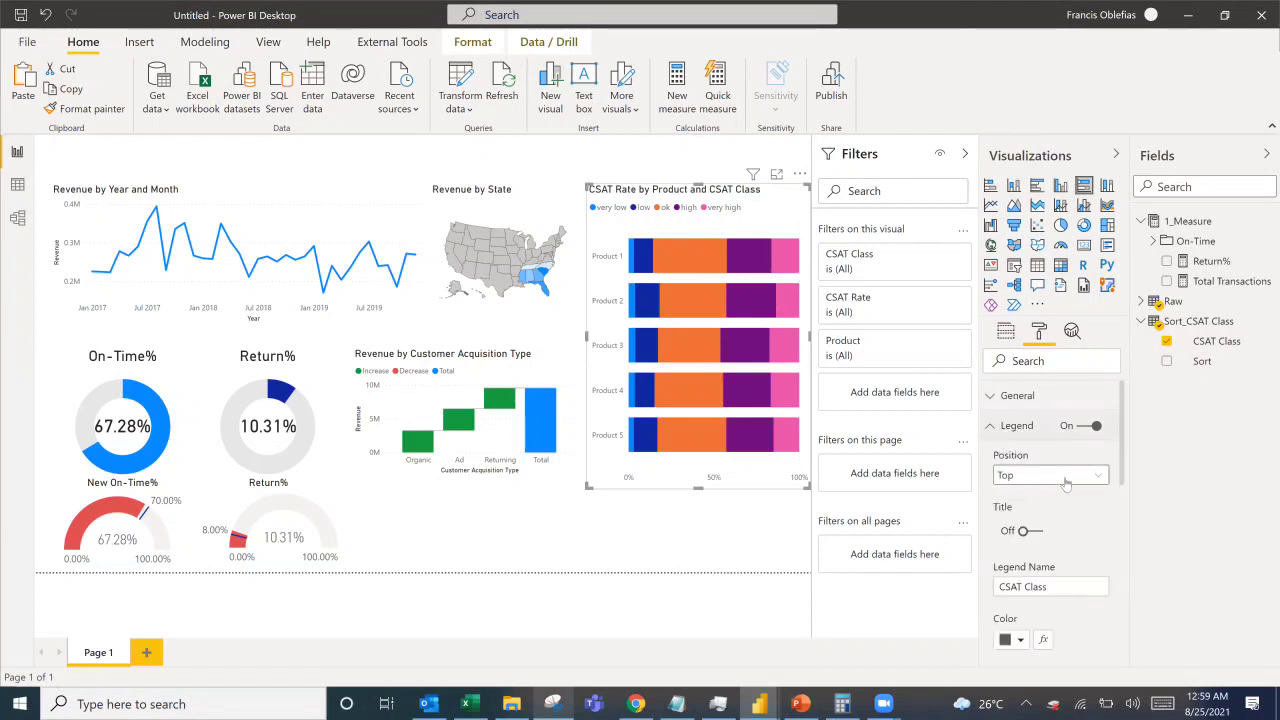
left_click(1066, 474)
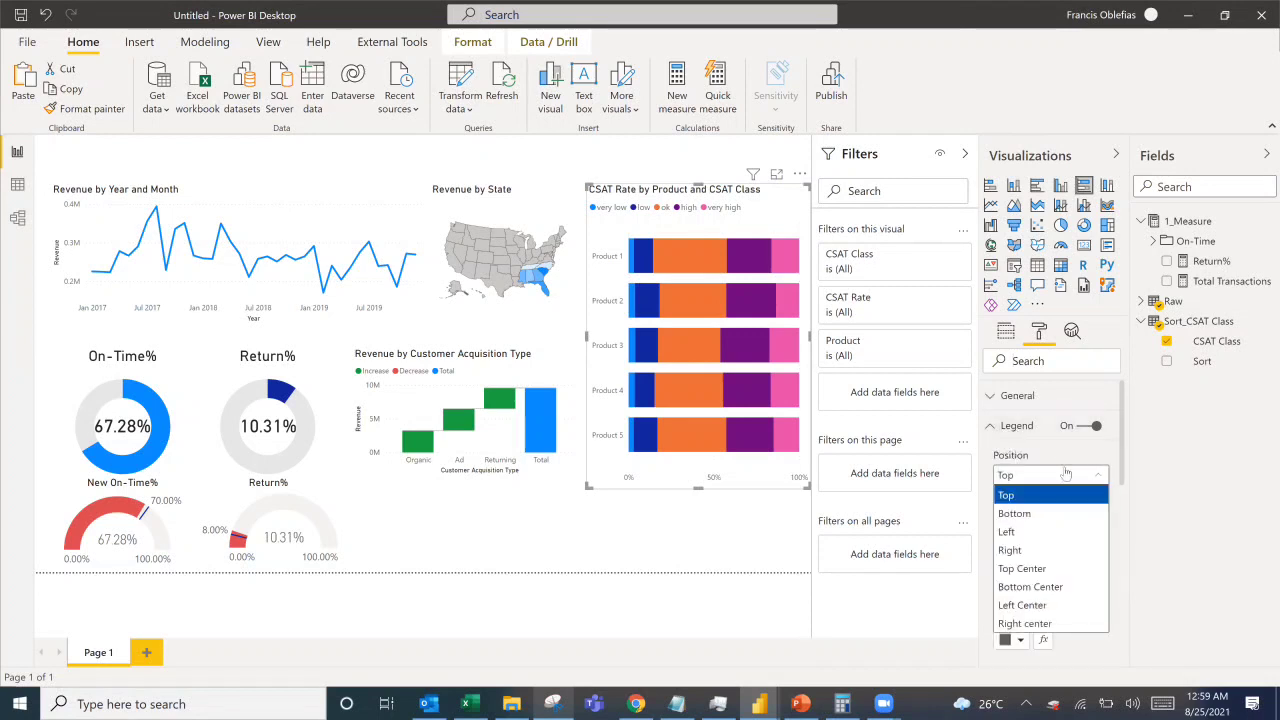
left_click(1040, 588)
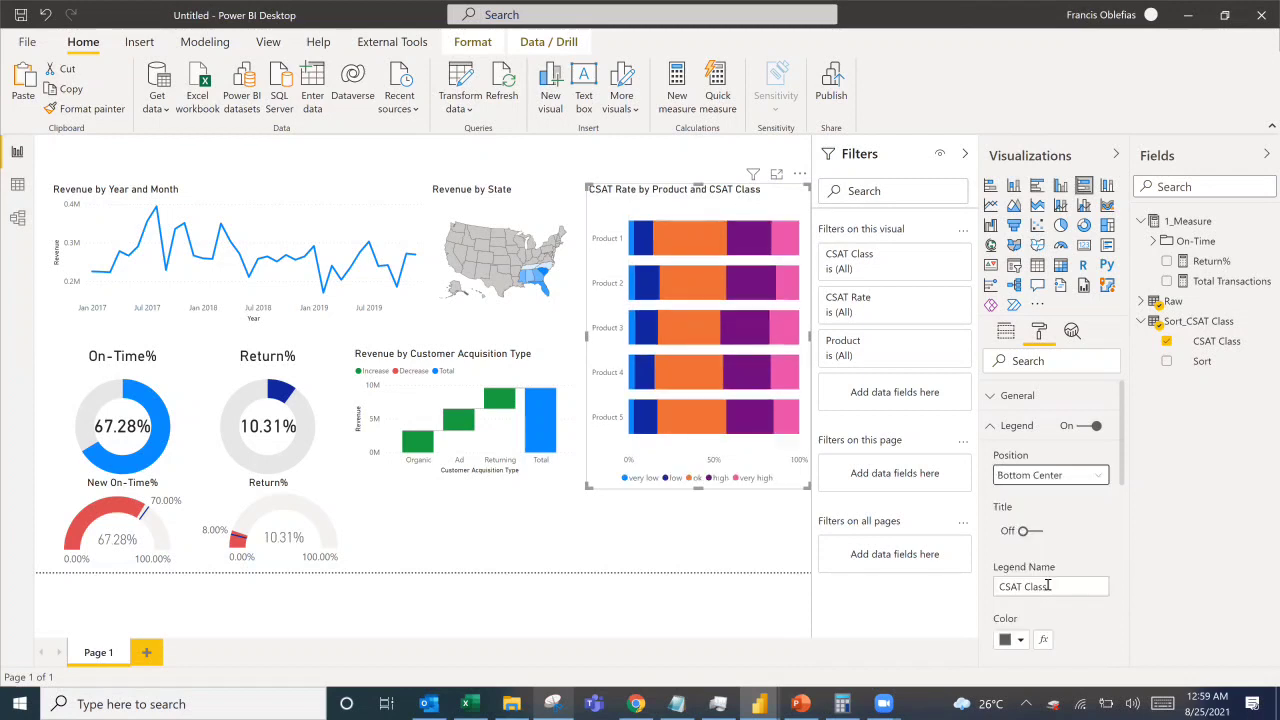
left_click(1020, 432)
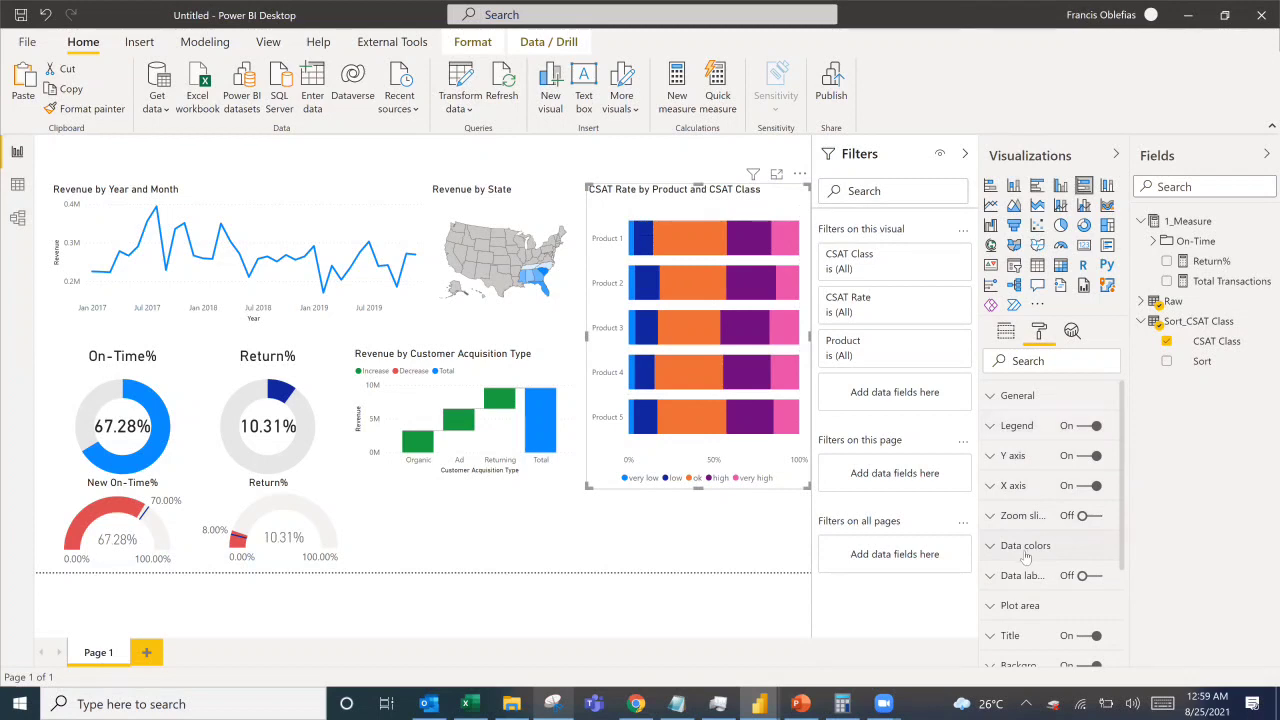
Set the CSAT Rate chart's data colors to dark red for very low and light red for low.
left_click(1026, 550)
scroll(1021, 520, "down", 1)
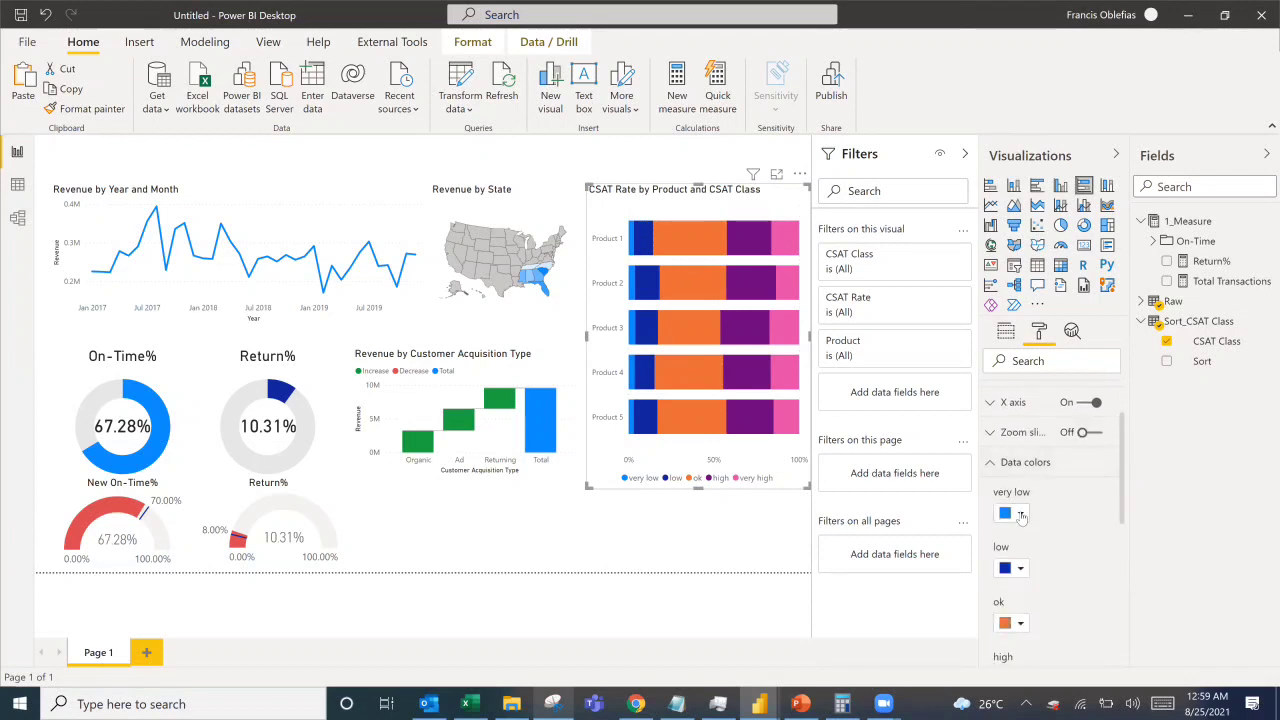
left_click(1020, 513)
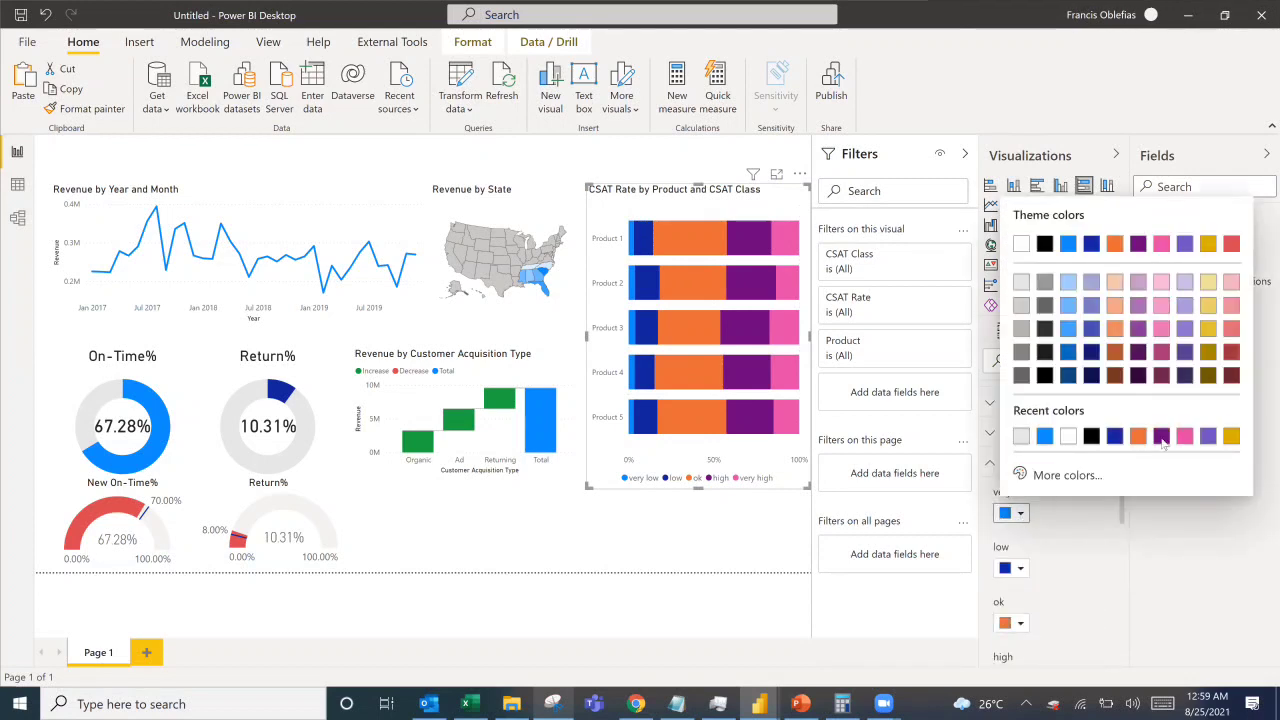
left_click(1232, 375)
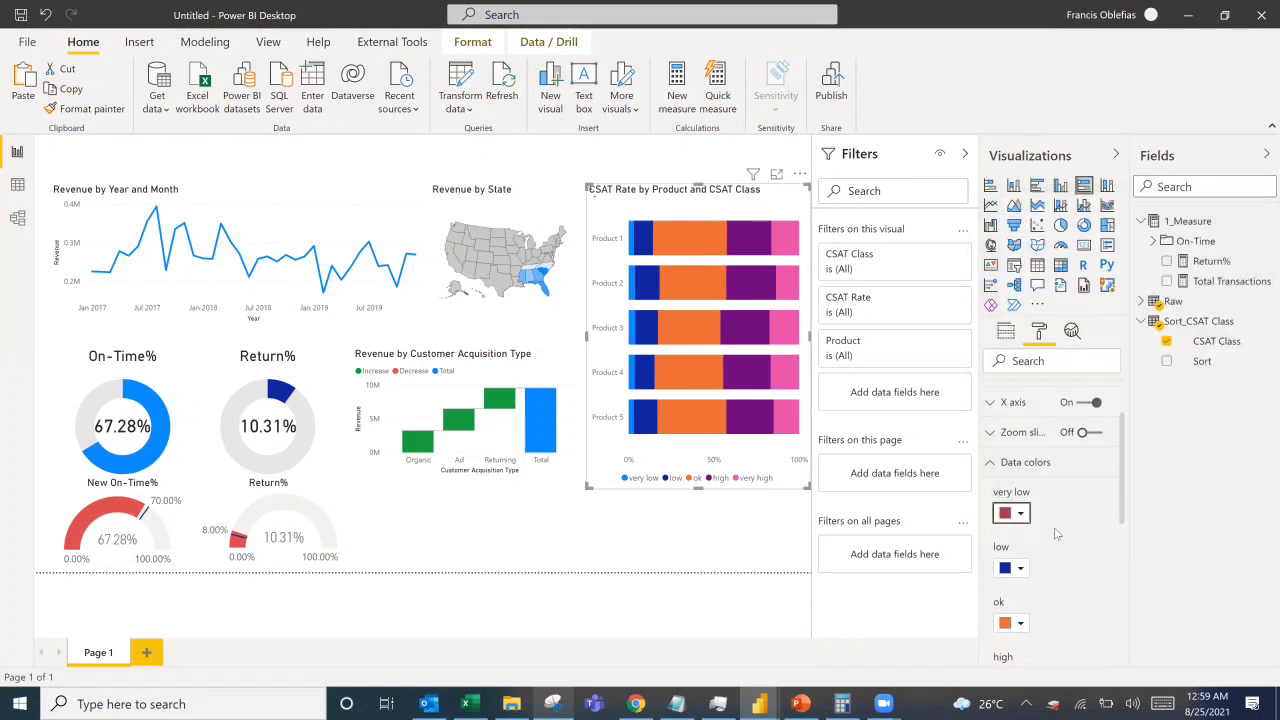
left_click(1020, 569)
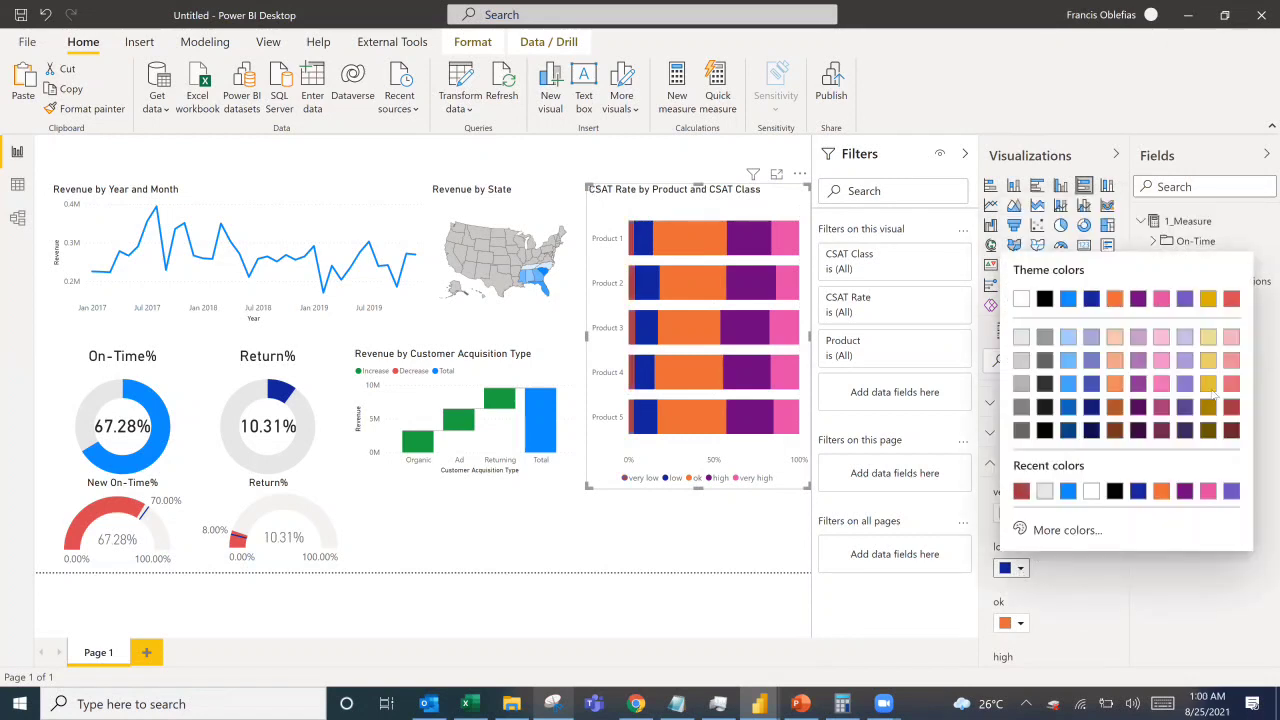
left_click(1232, 362)
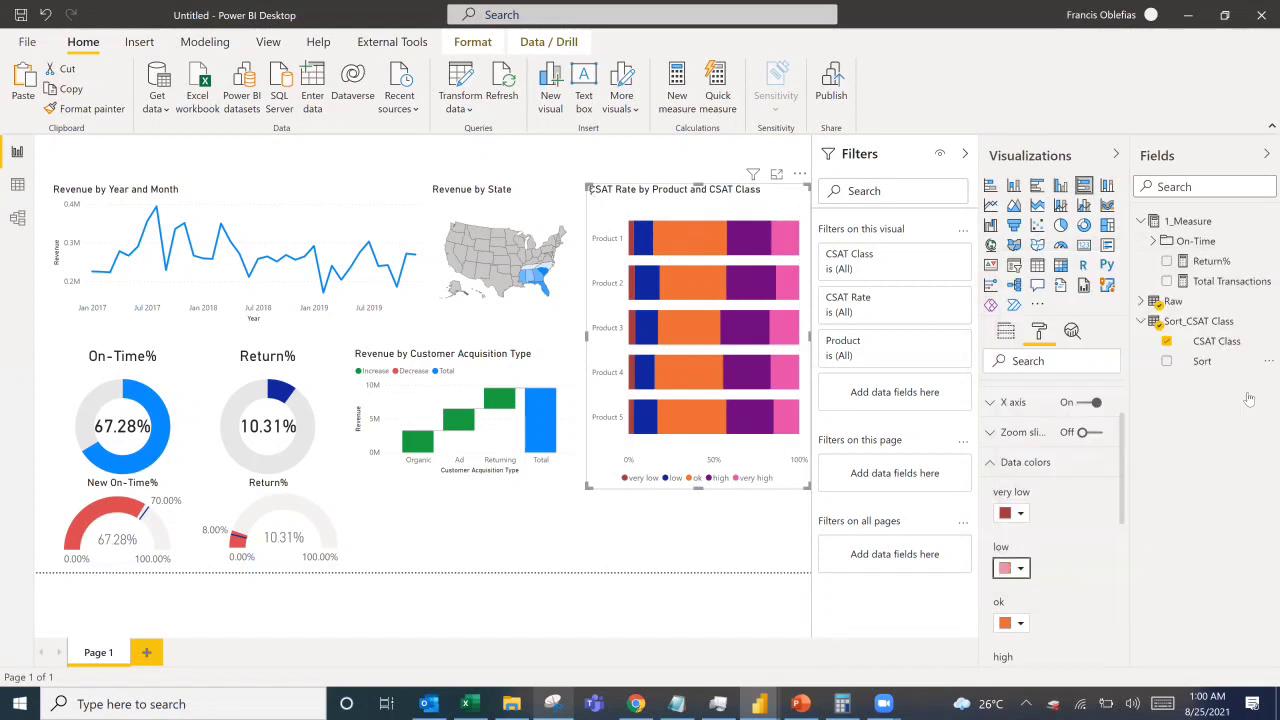
Set the data color of the ok class in the CSAT Rate chart to medium gray.
left_click(1020, 624)
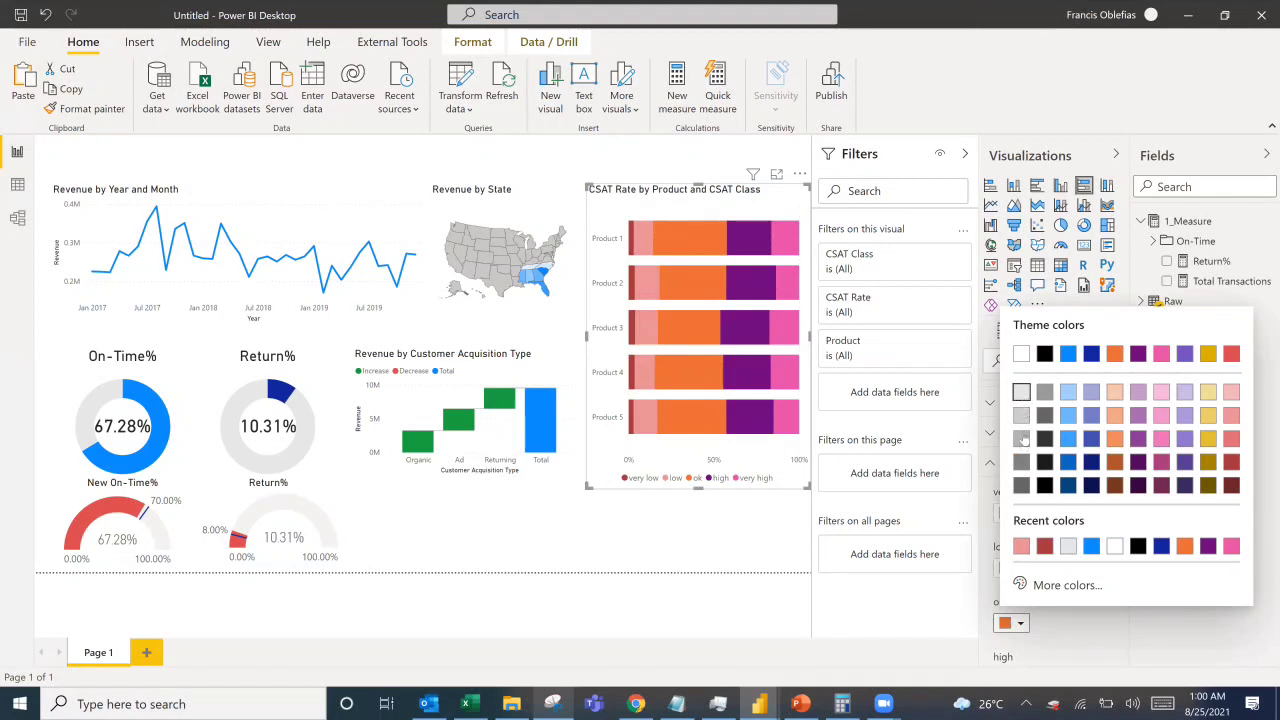
scroll(1024, 444, "up", 5)
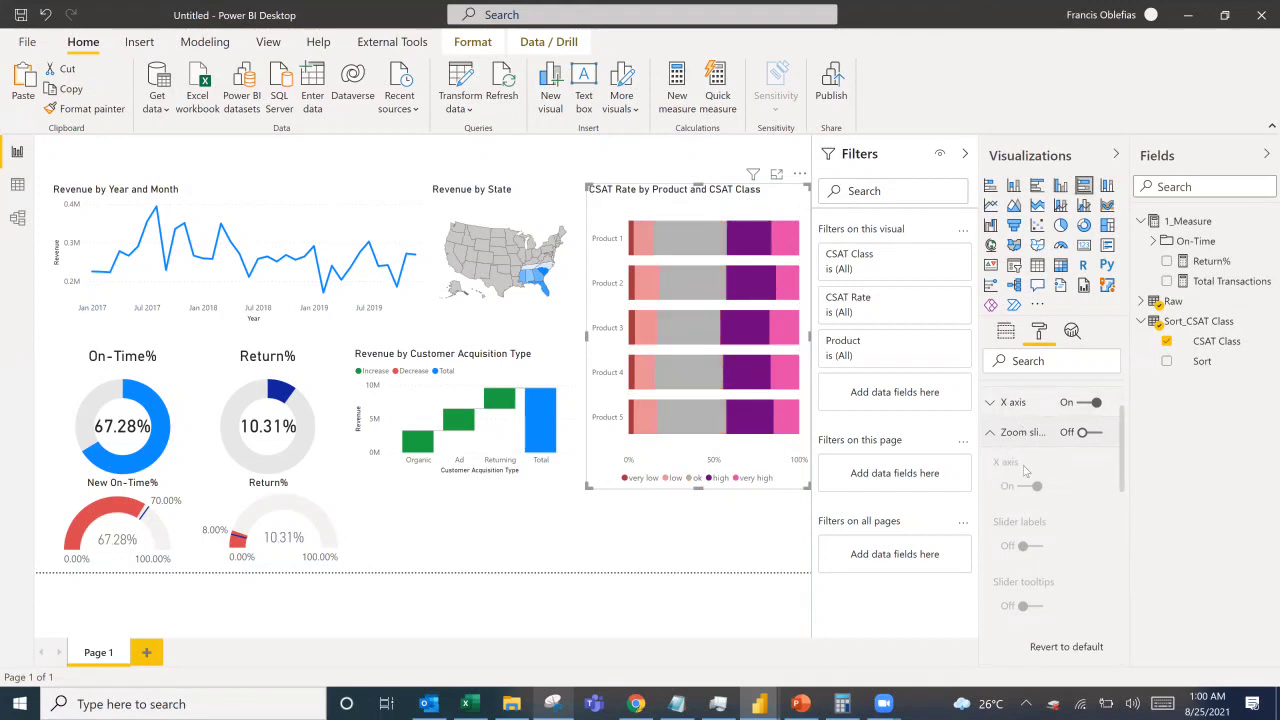
left_click(990, 432)
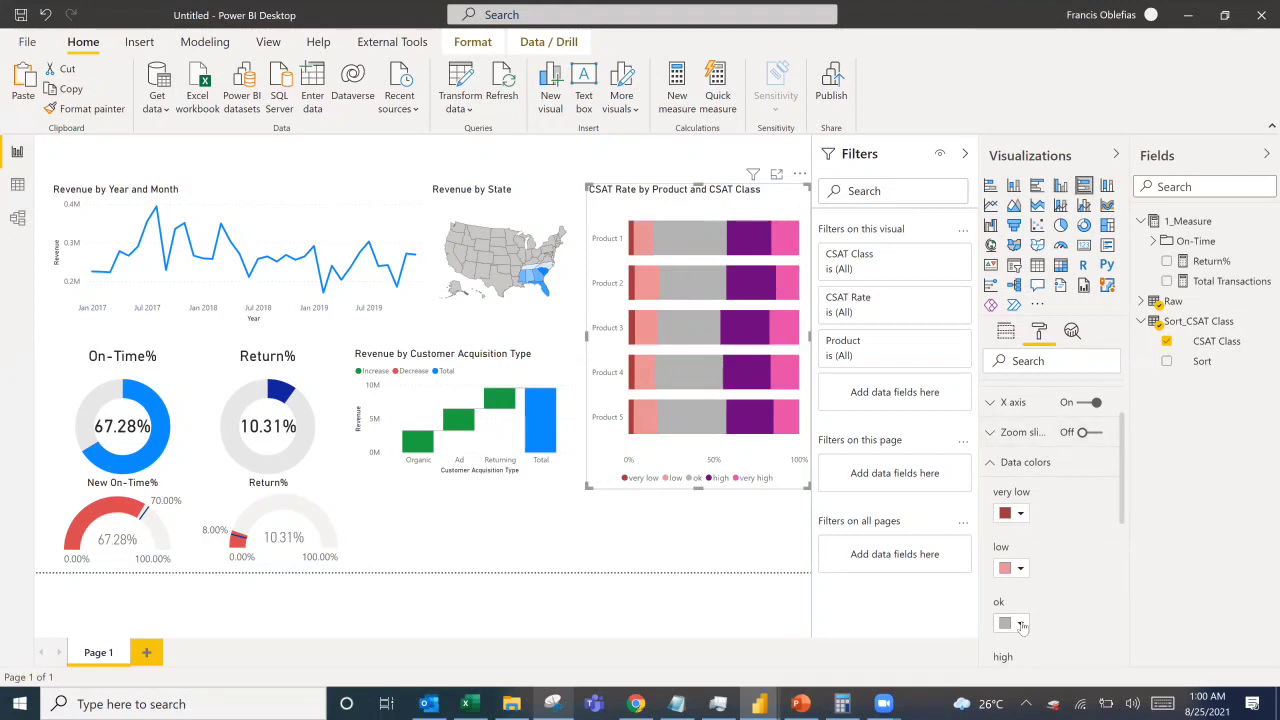
left_click(1021, 624)
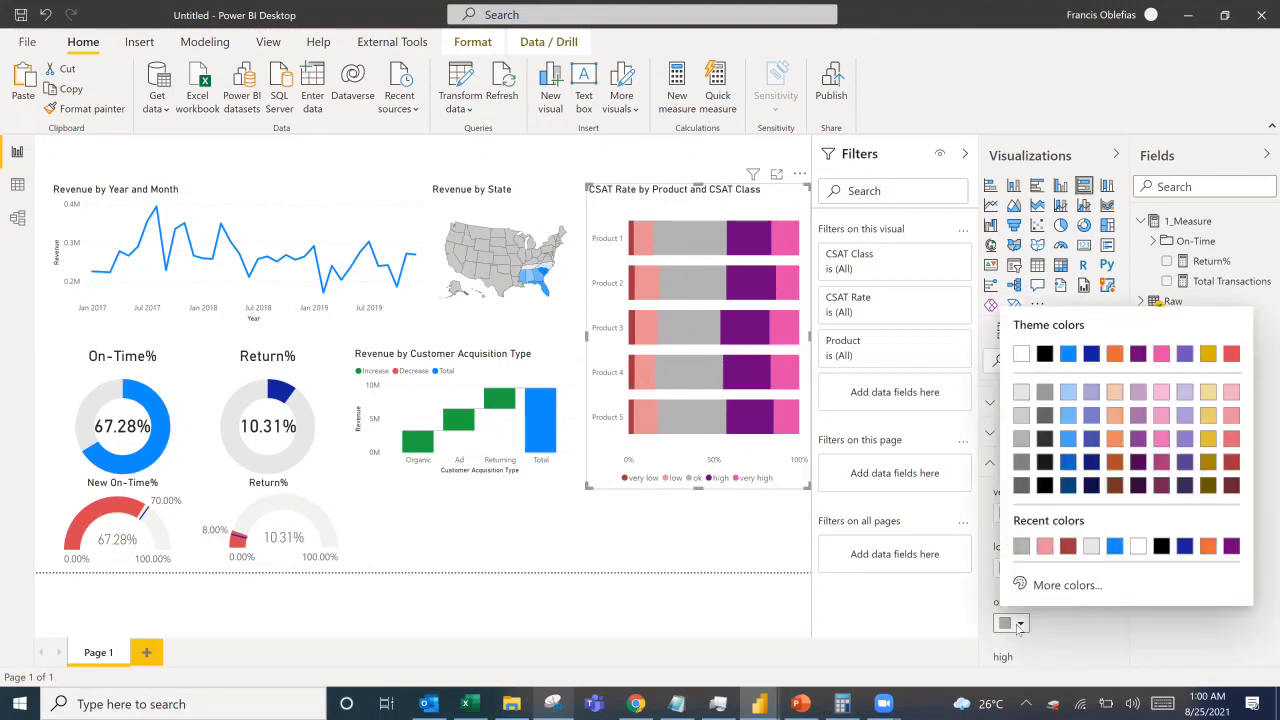
left_click(1022, 444)
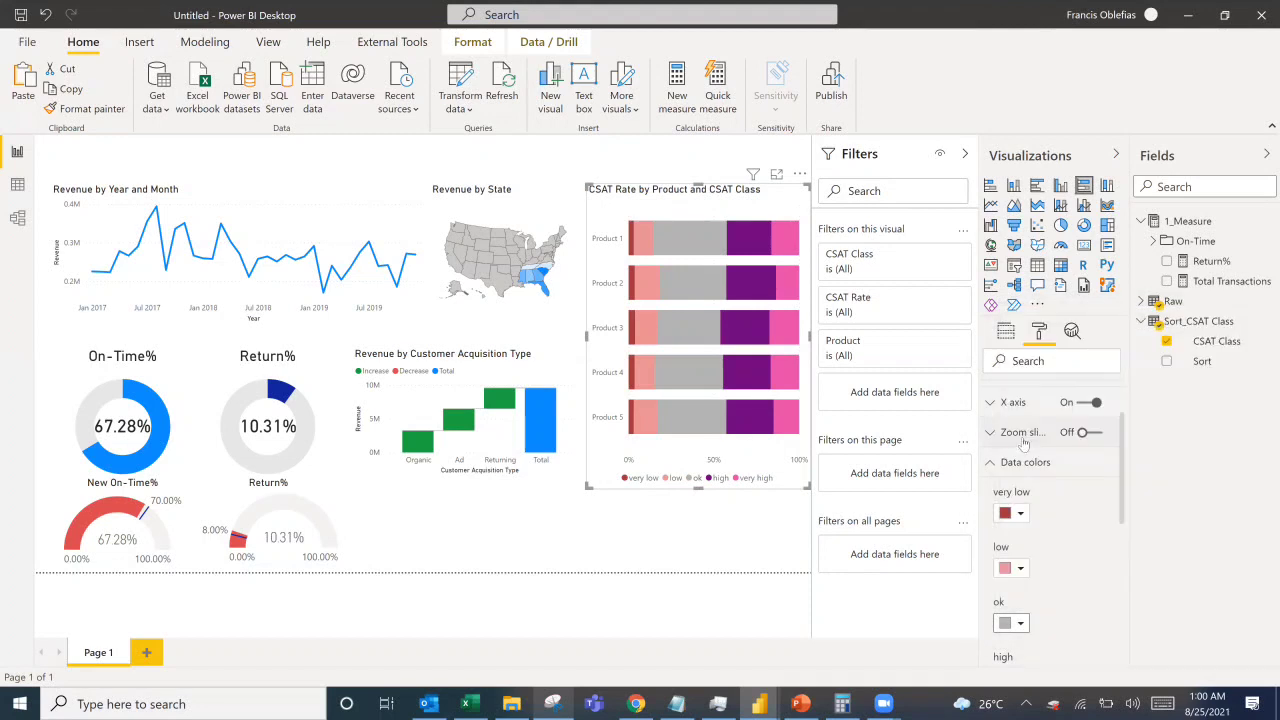
Give the high class in the CSAT Rate chart the custom light green data color #71DE7A.
scroll(1021, 560, "down", 1)
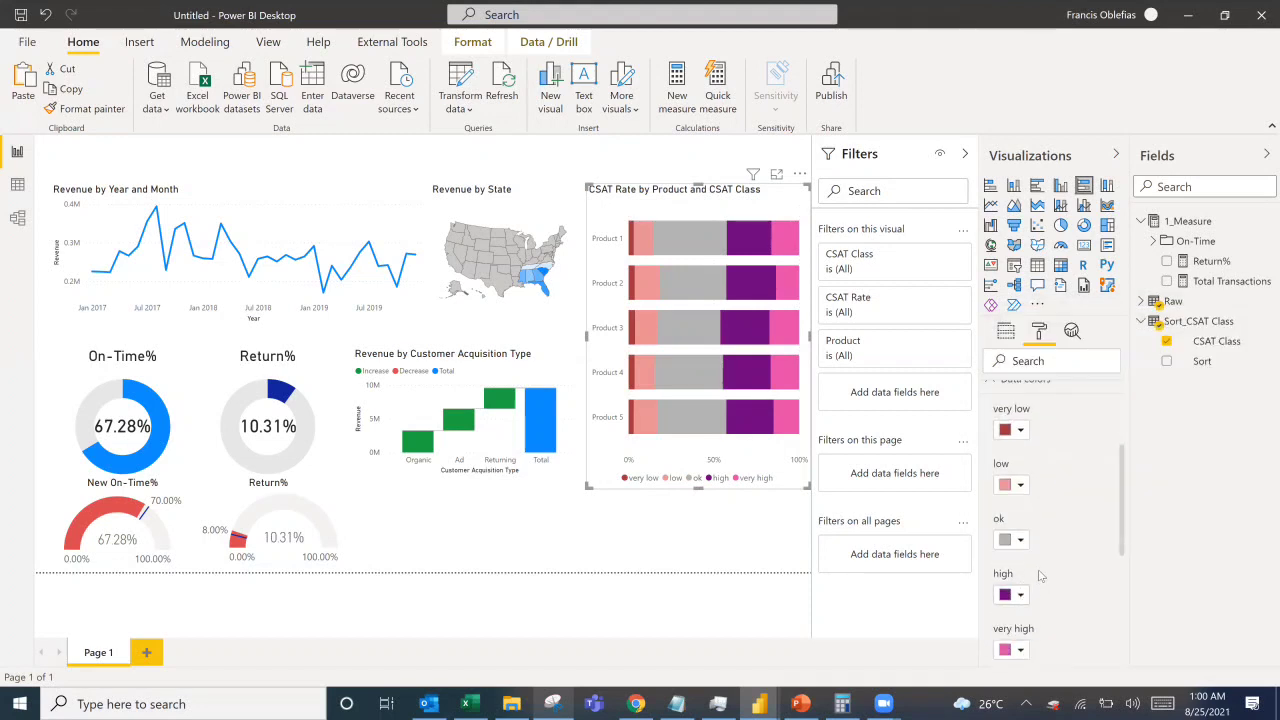
left_click(1015, 594)
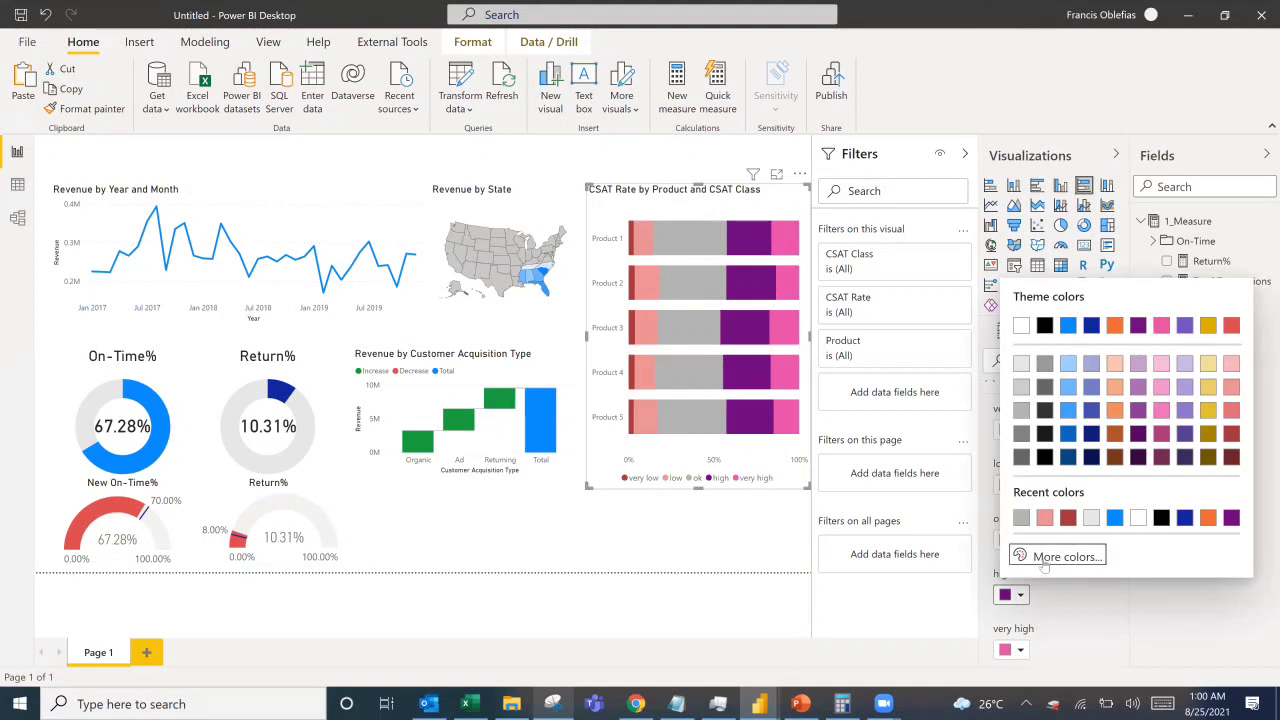
left_click(1043, 558)
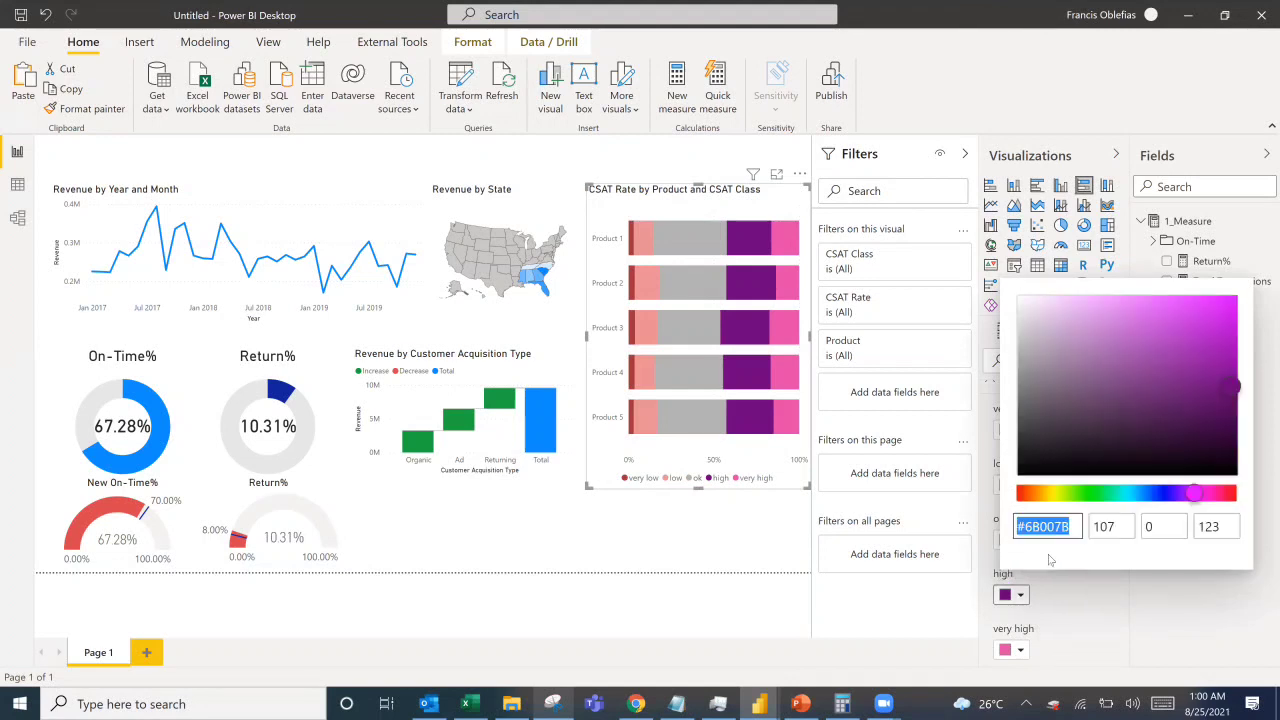
left_click(1104, 496)
left_click(1224, 322)
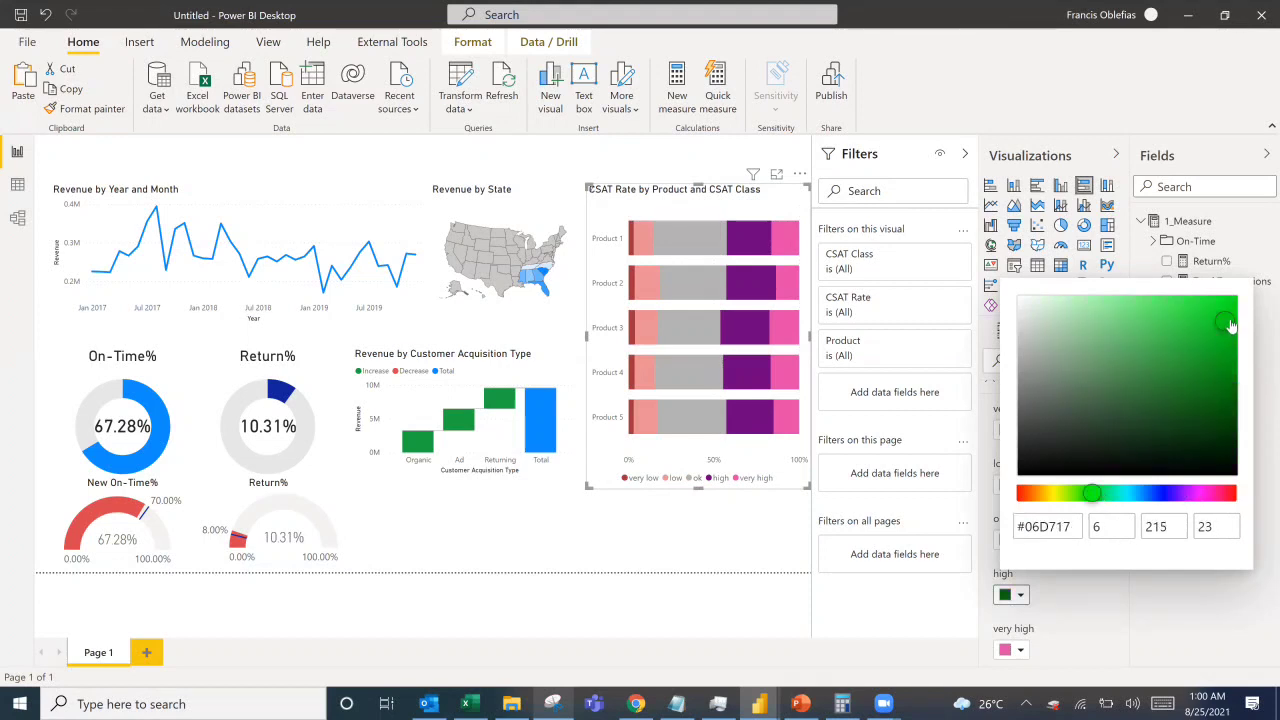
left_click(1145, 302)
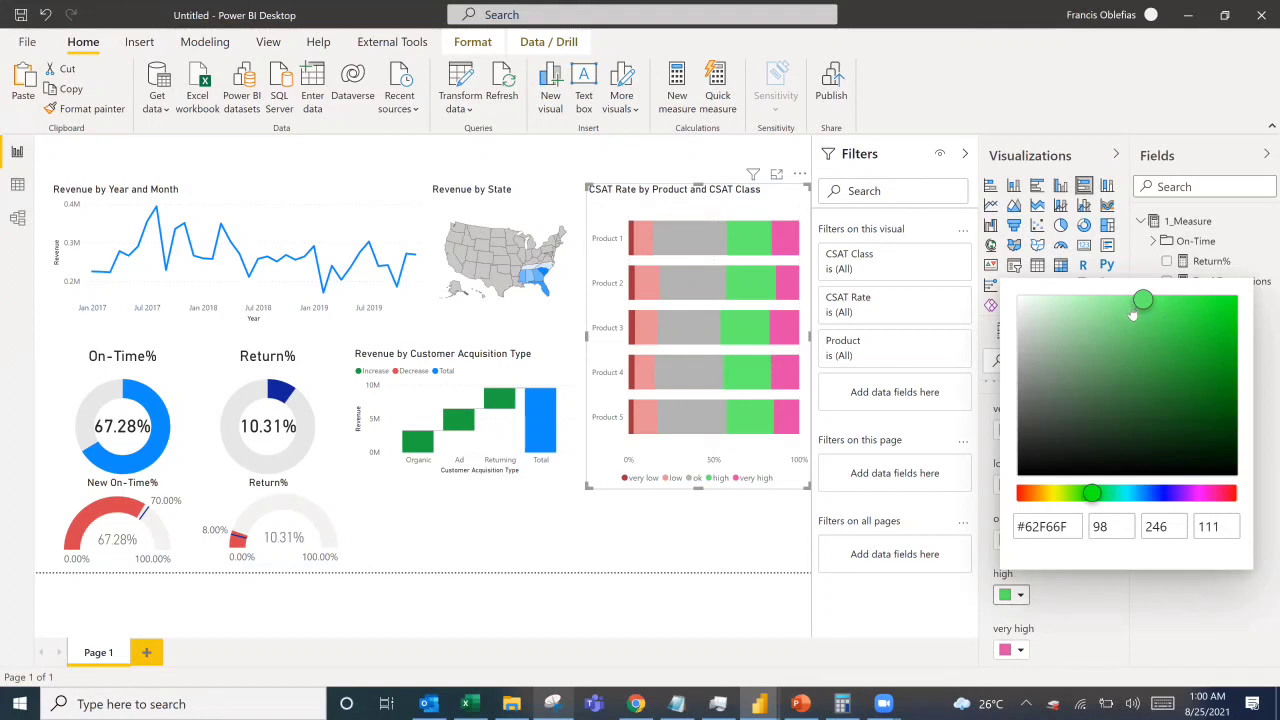
left_click(1126, 305)
left_click(1126, 334)
left_click(1132, 343)
left_click(1120, 318)
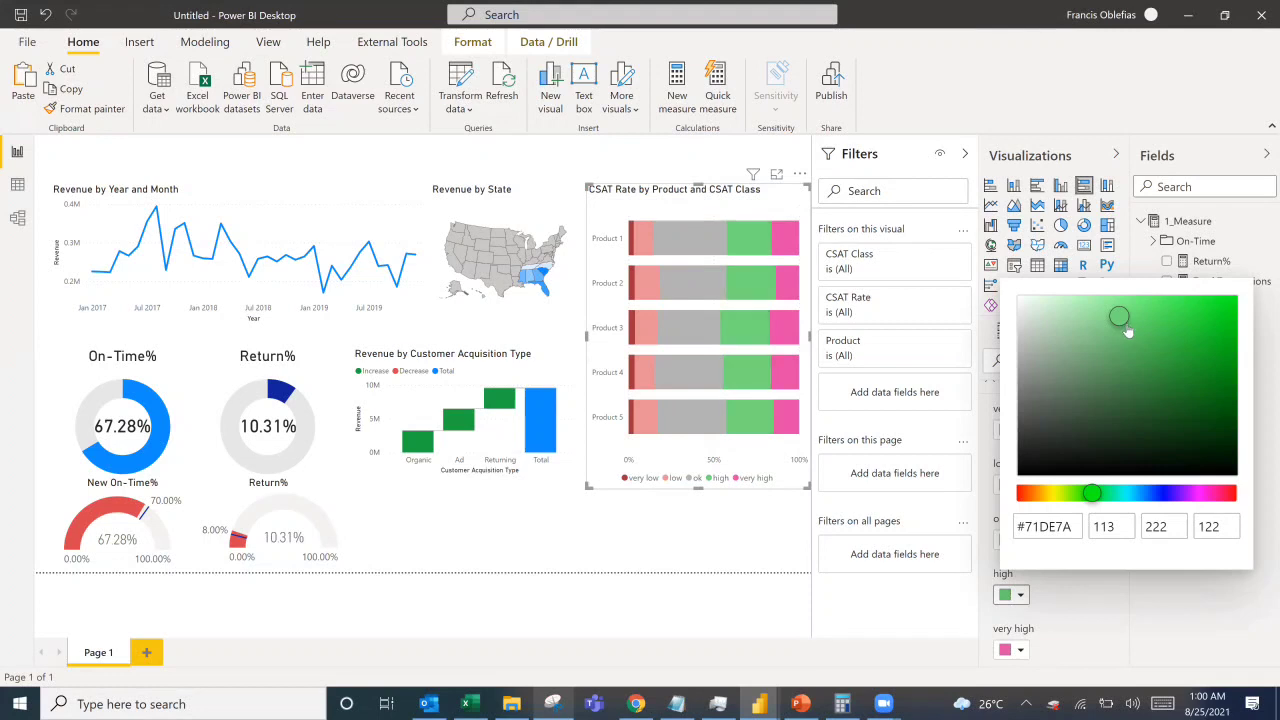
Give the very high class the custom green data color #02C90C, and deselect the CSAT Rate chart.
left_click(1022, 651)
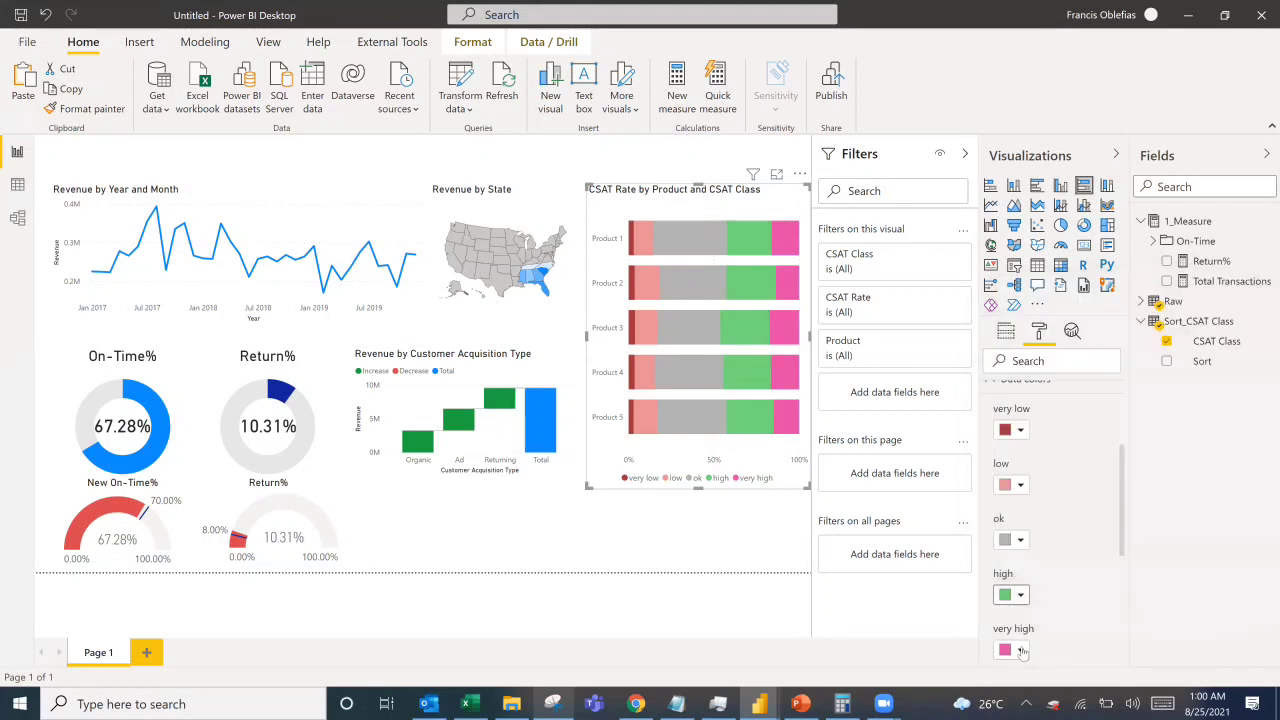
left_click(1022, 648)
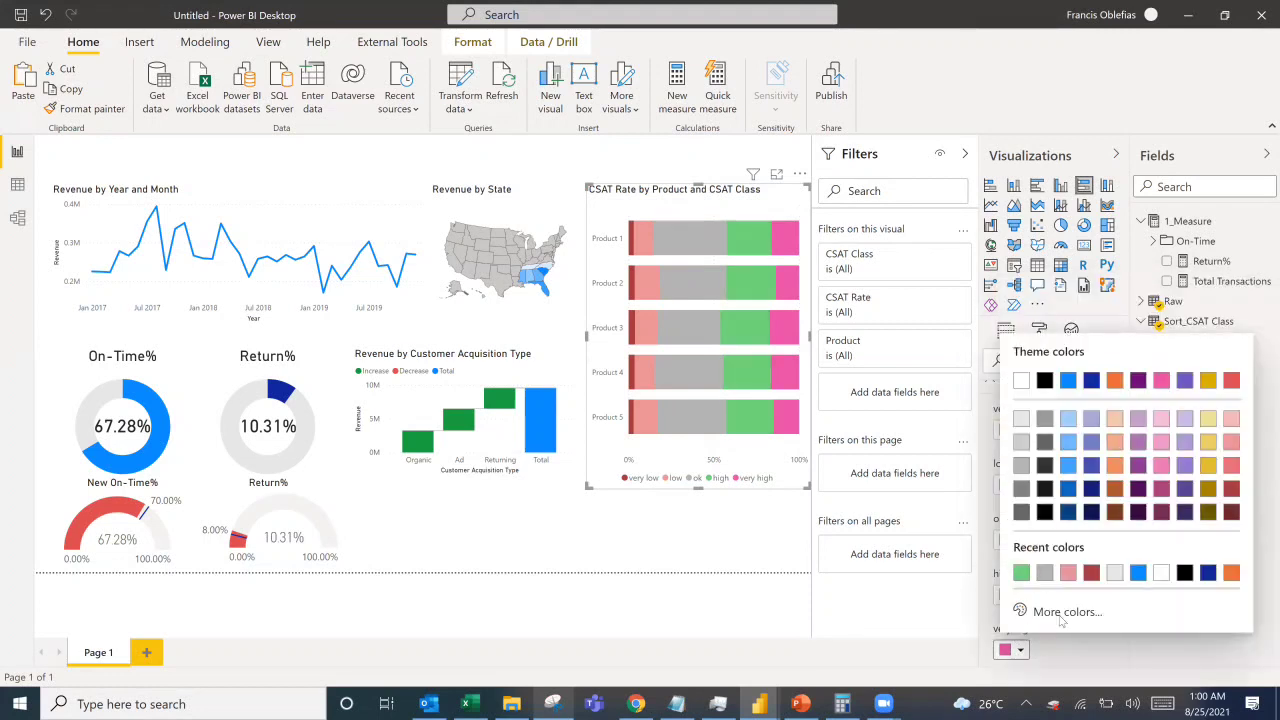
left_click(1064, 613)
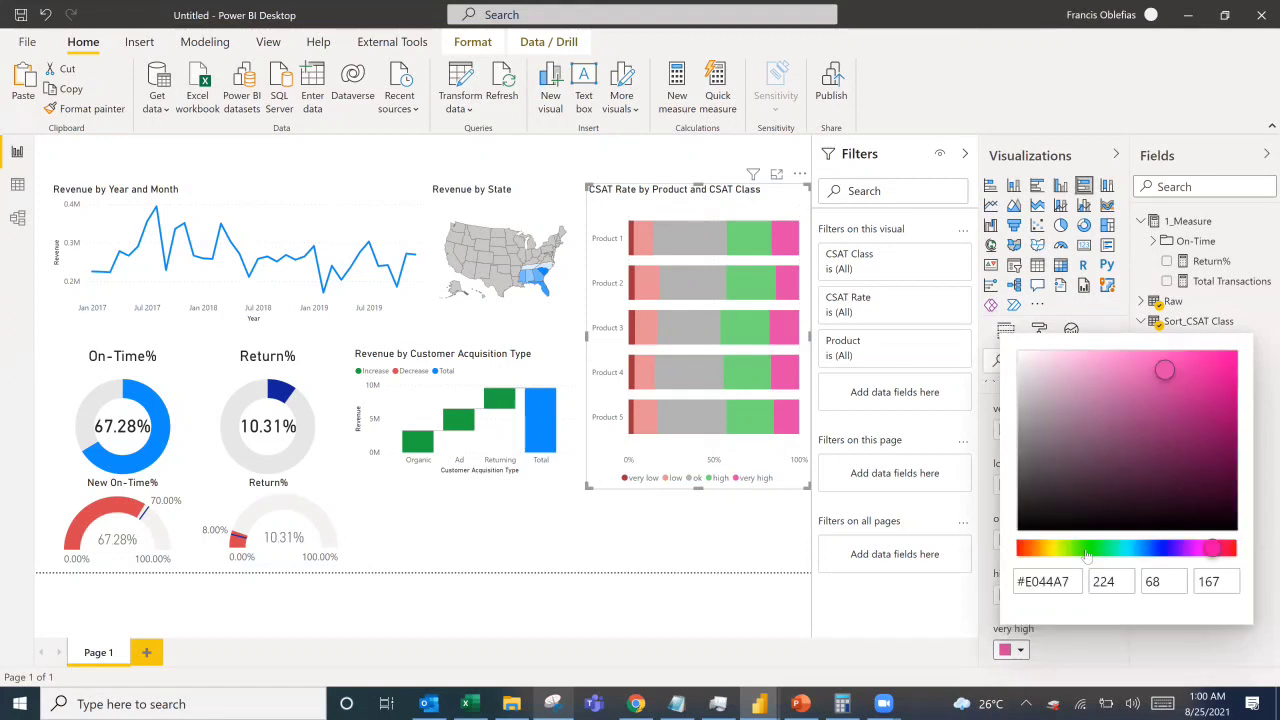
left_click(1091, 549)
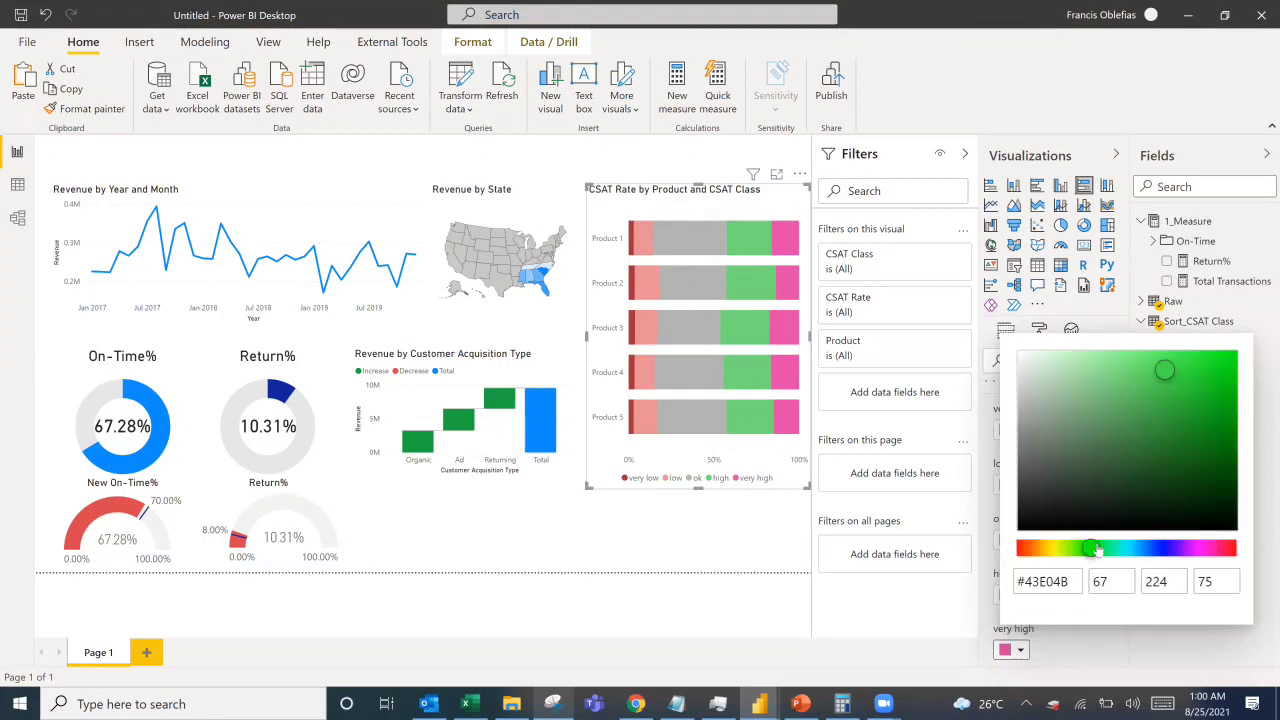
left_click(1229, 374)
left_click(1229, 373)
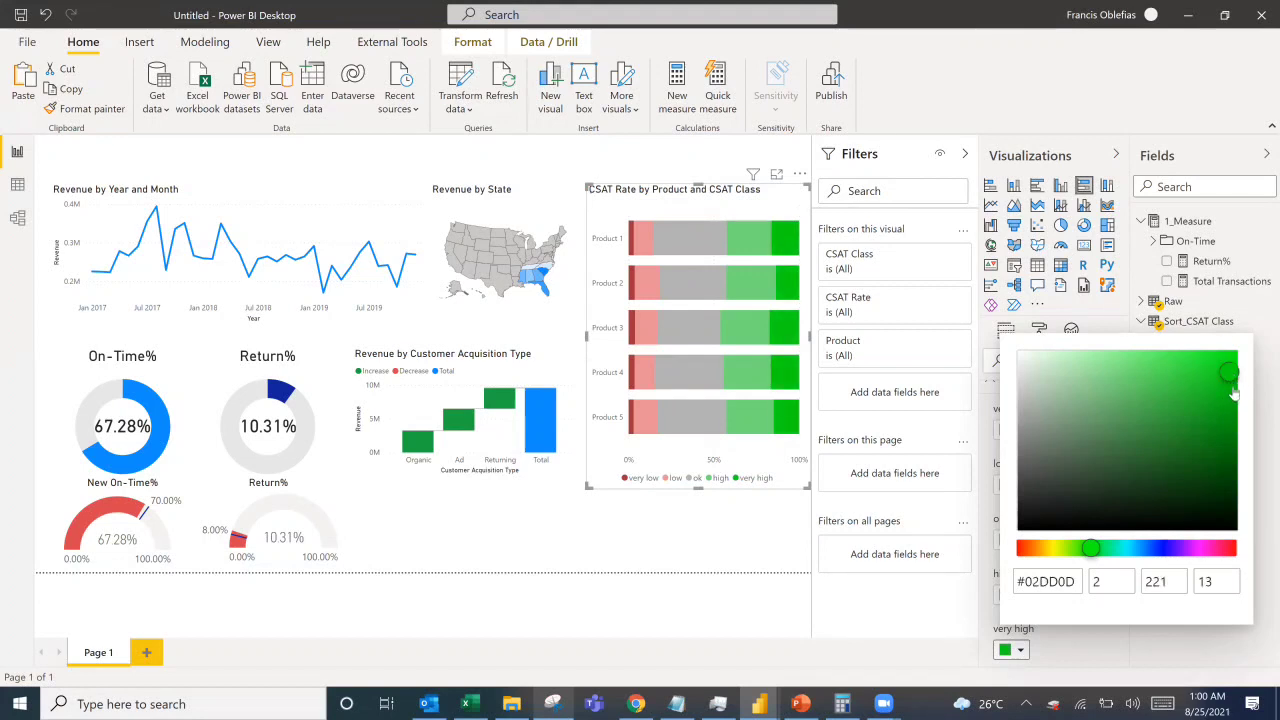
left_click(1229, 387)
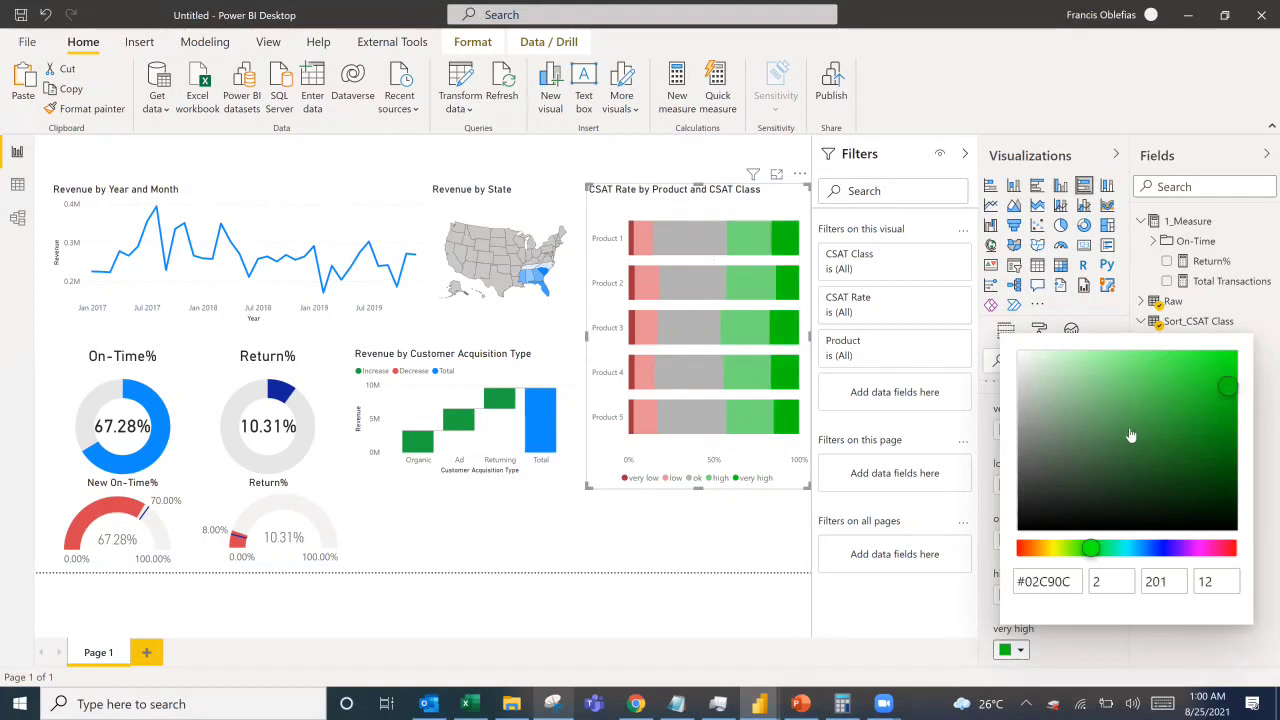
key("Escape")
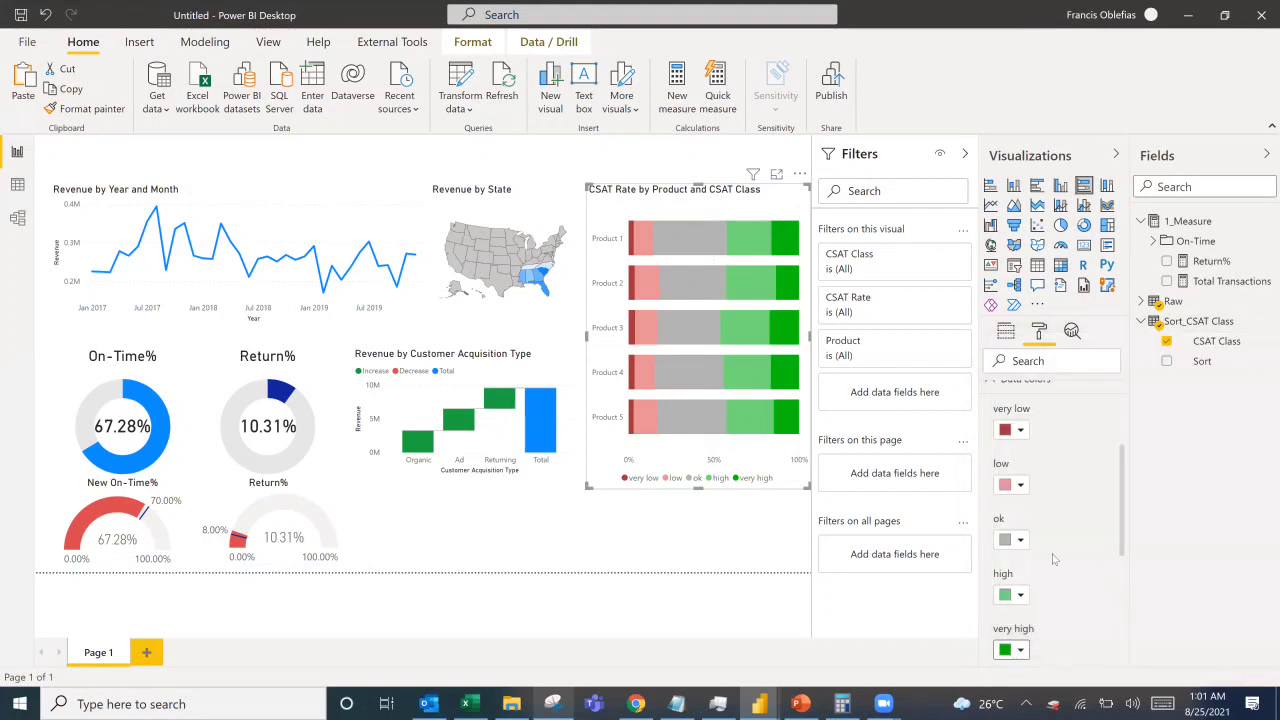
left_click(708, 548)
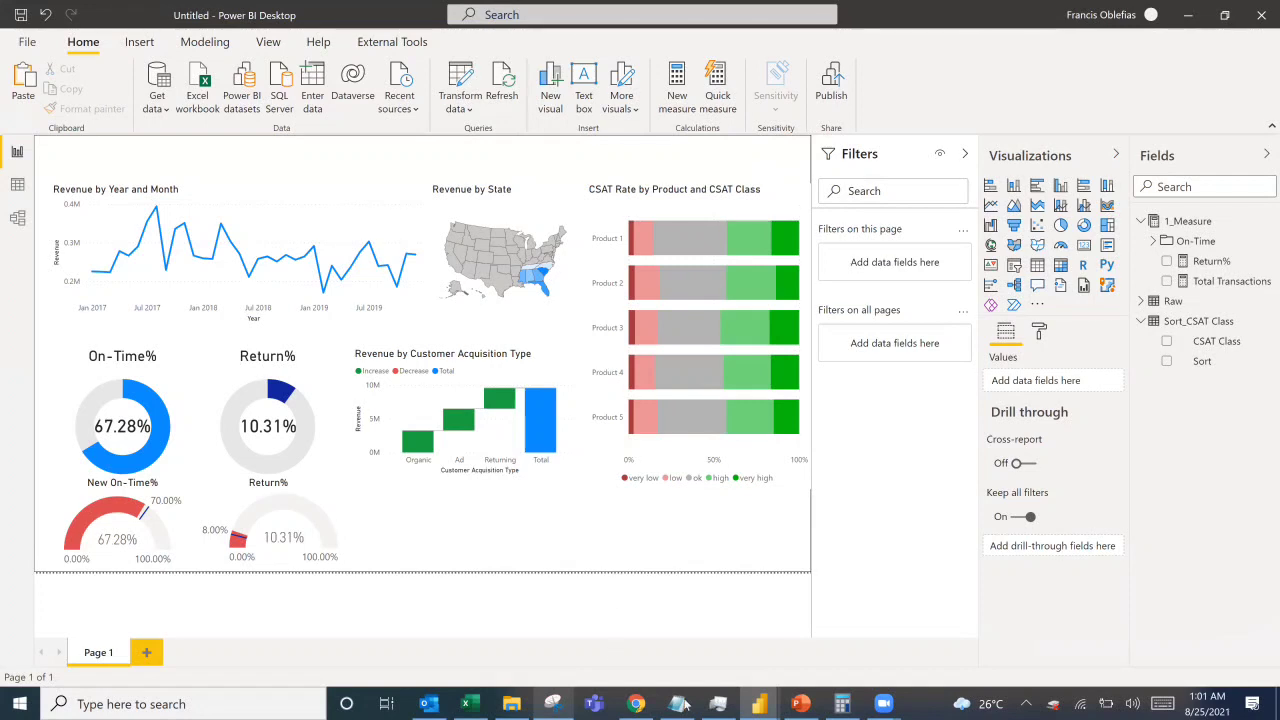
In Snipping Tool, outline the Revenue and Units toggle of the reference dashboard with a red rectangle, and return to the Power BI report.
left_click(548, 702)
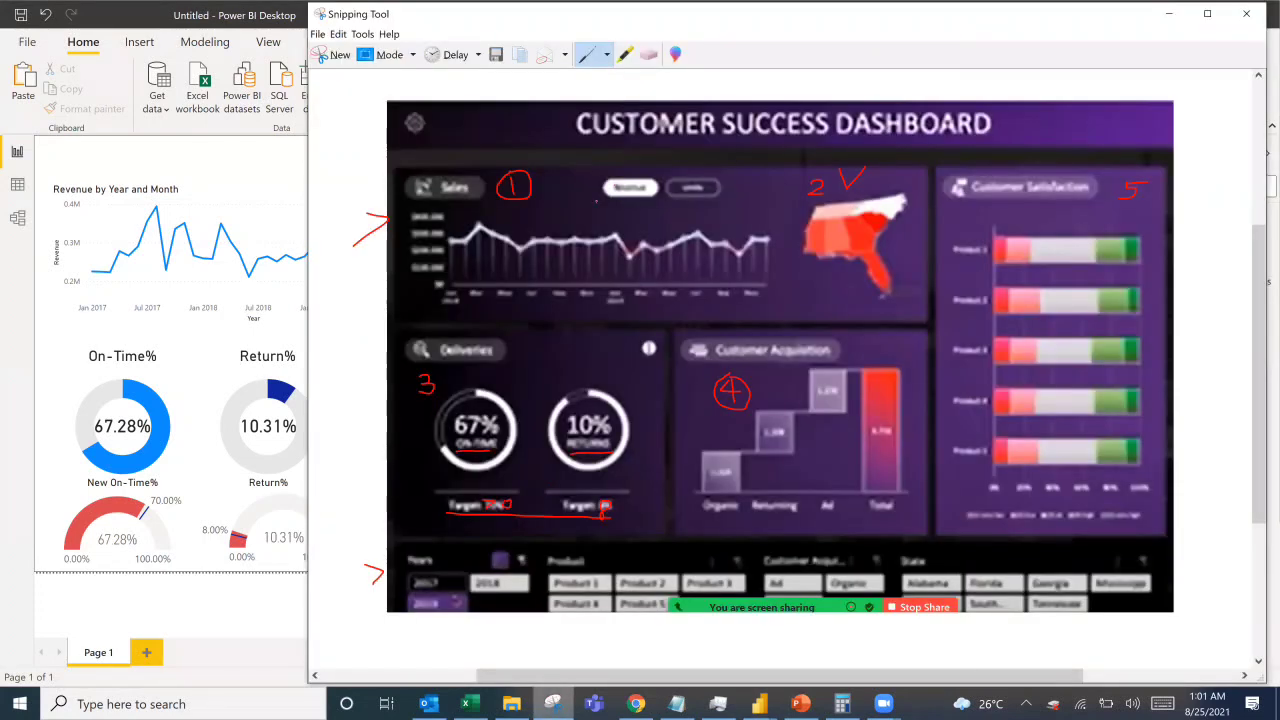
mouse_move(597, 200)
left_mouse_down()
mouse_move(735, 204)
mouse_move(596, 169)
left_mouse_up()
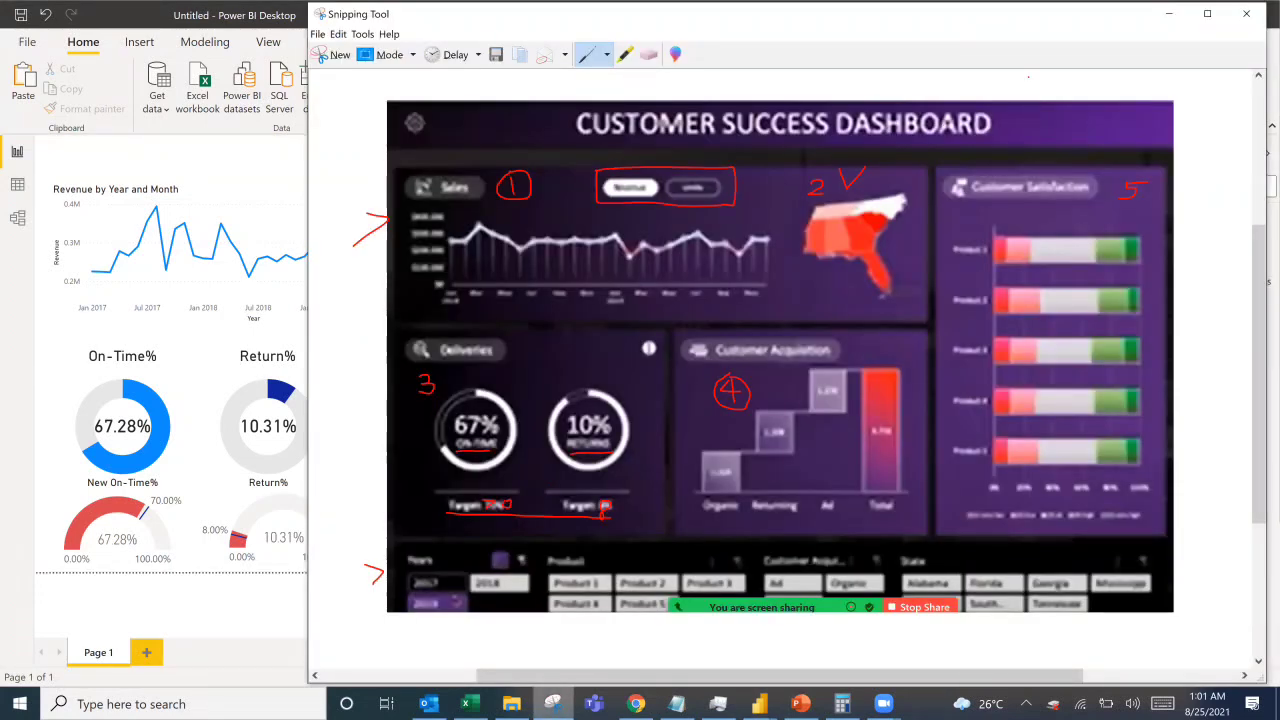
left_click(1167, 15)
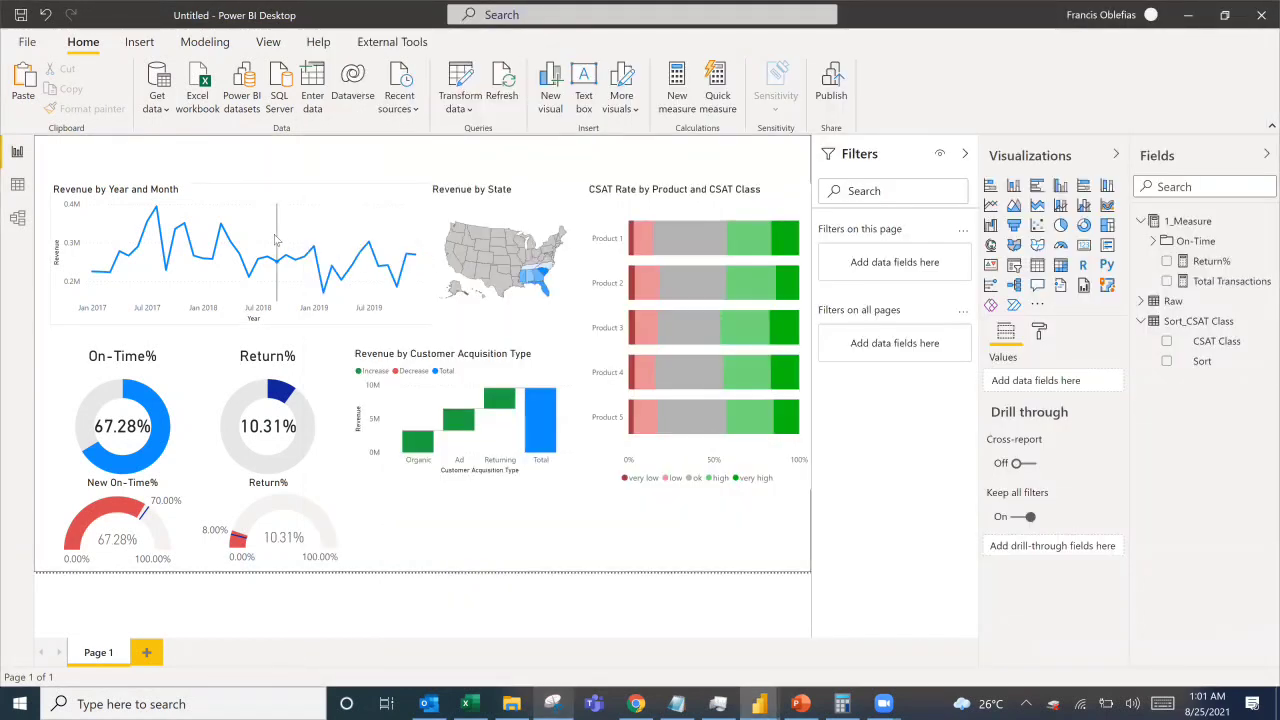
mouse_move(276, 239)
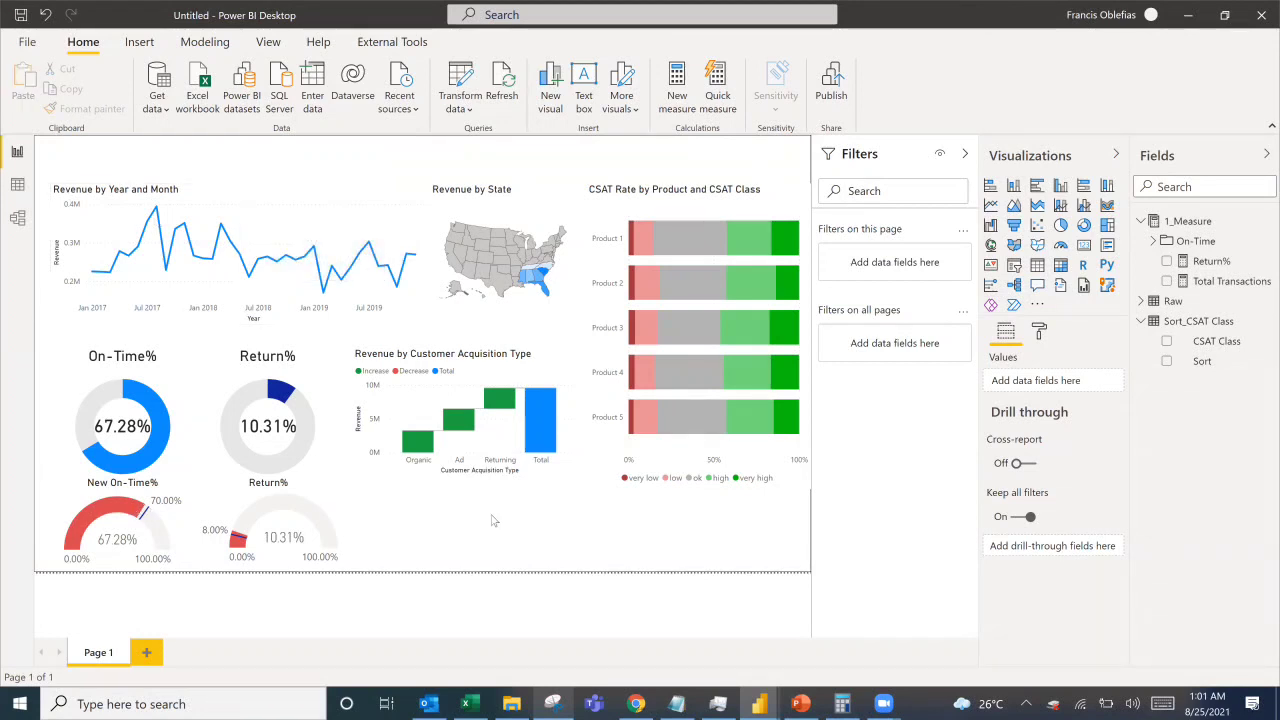
Save the report as a Power BI file named Excel Dashboard Replication in the Dashboard Replication folder 6.
left_click(29, 45)
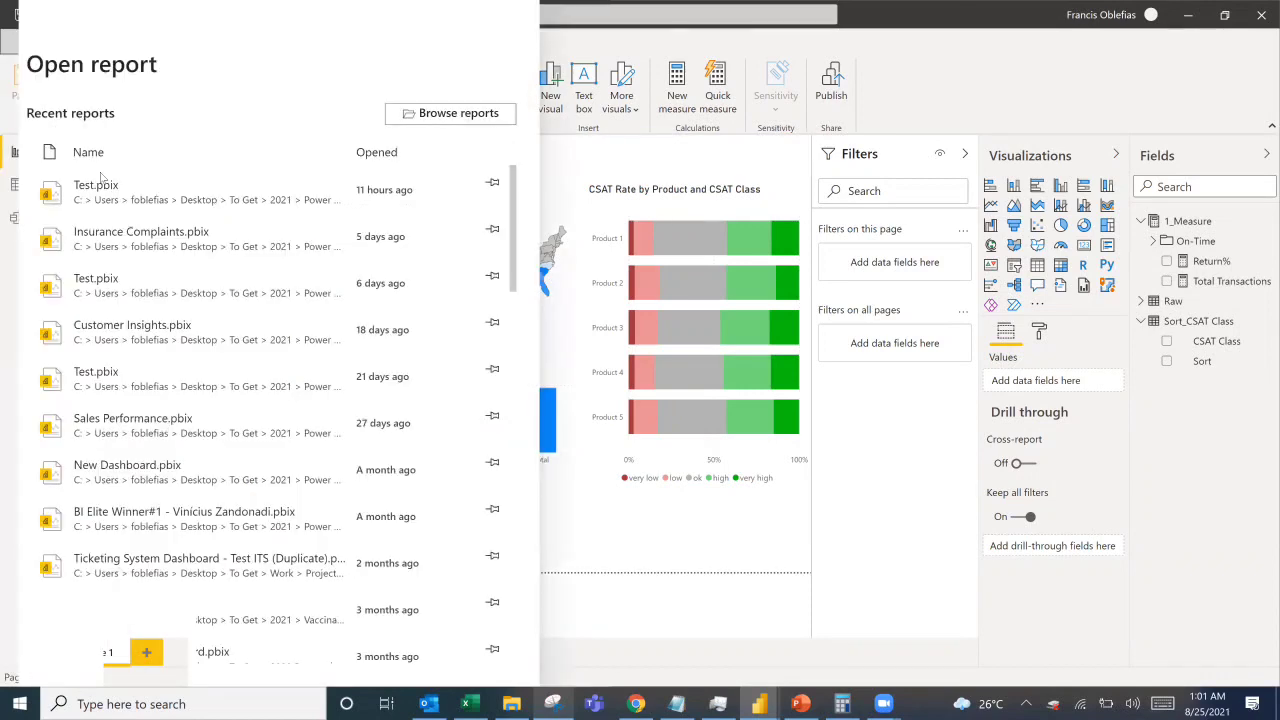
left_click(40, 153)
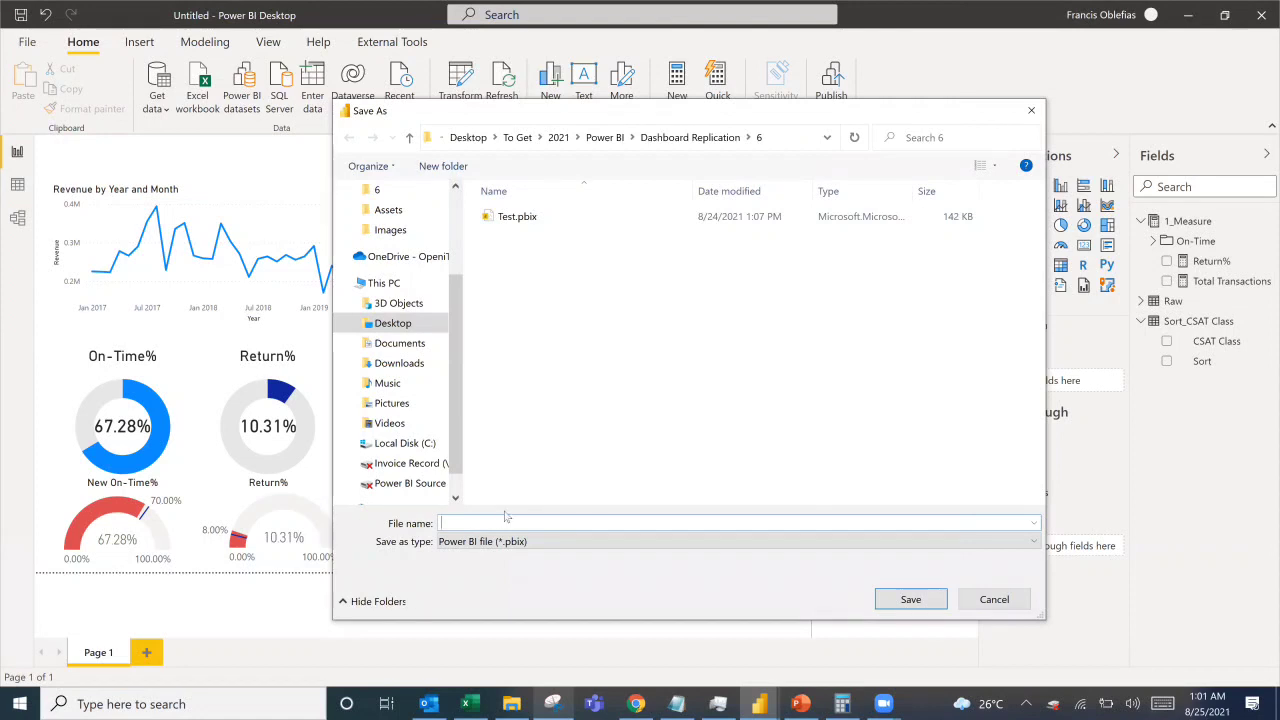
type("Excel")
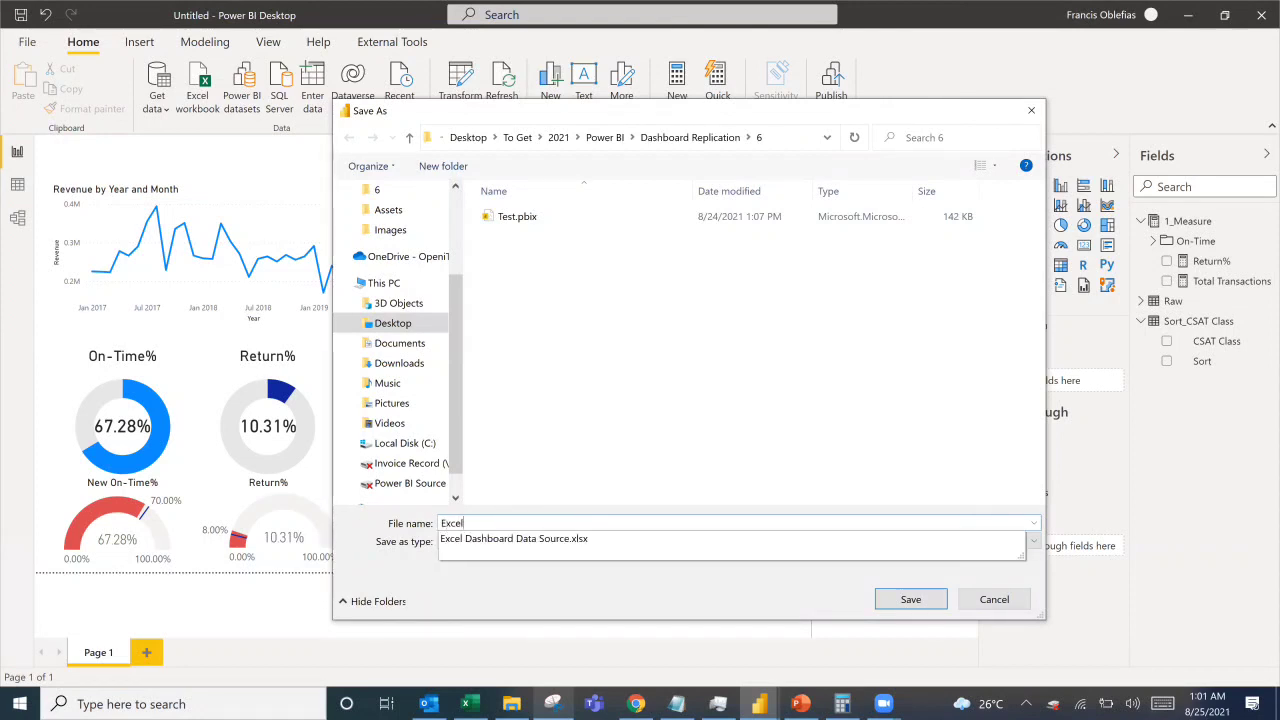
type(" Dashboard Rep")
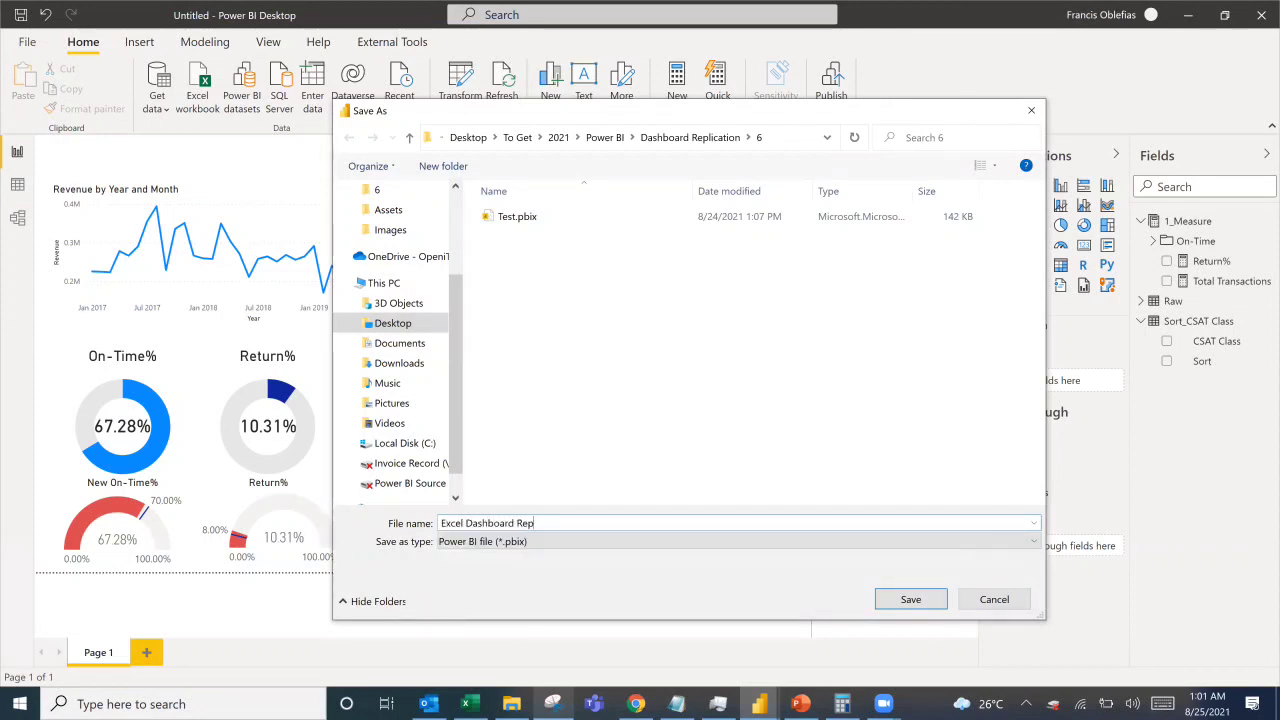
type("lication")
key("Return")
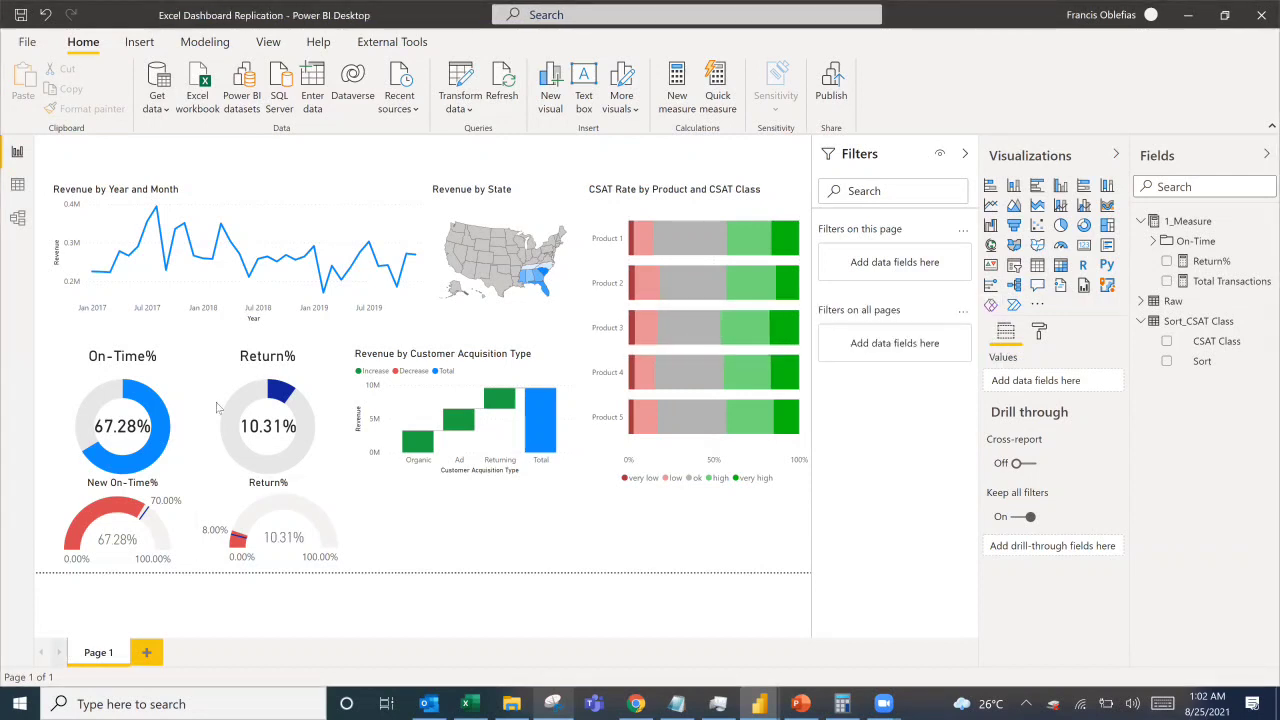
Rename the report page Page 1 as Revenue.
double_click(101, 653)
type("revenue")
key("Return")
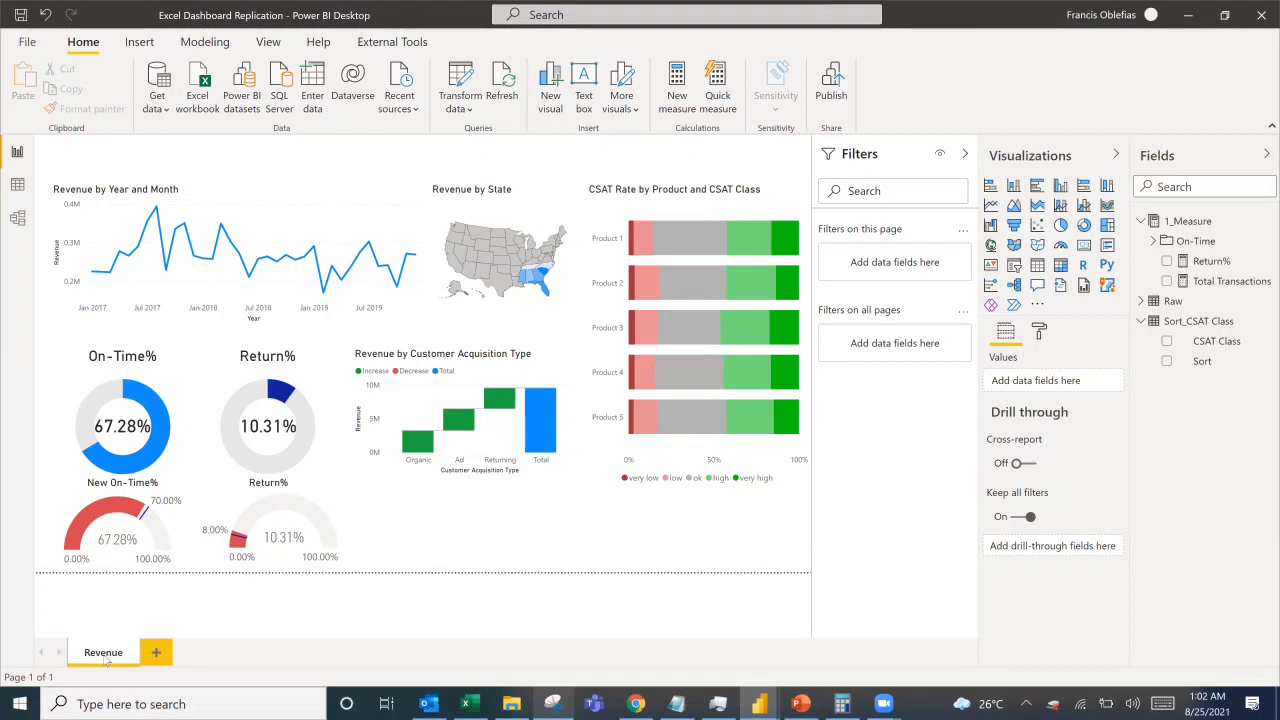
Duplicate the Revenue page and rename the copy as Units.
right_click(105, 656)
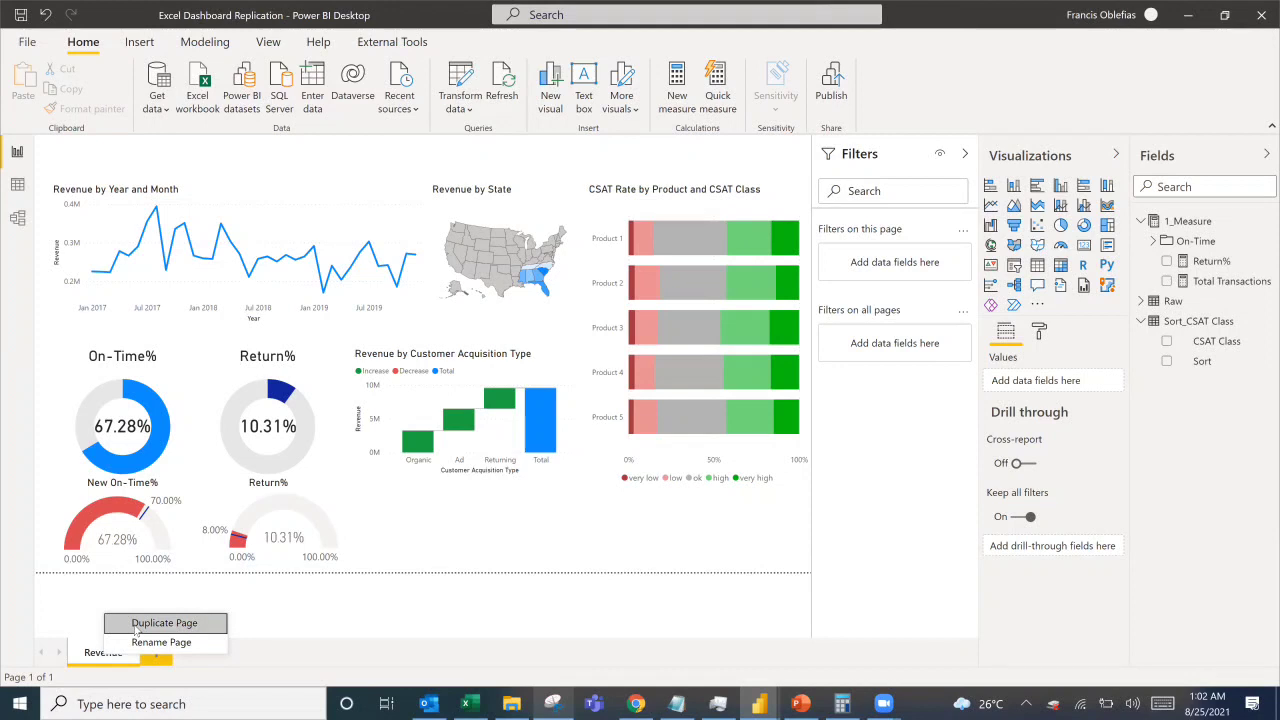
left_click(136, 627)
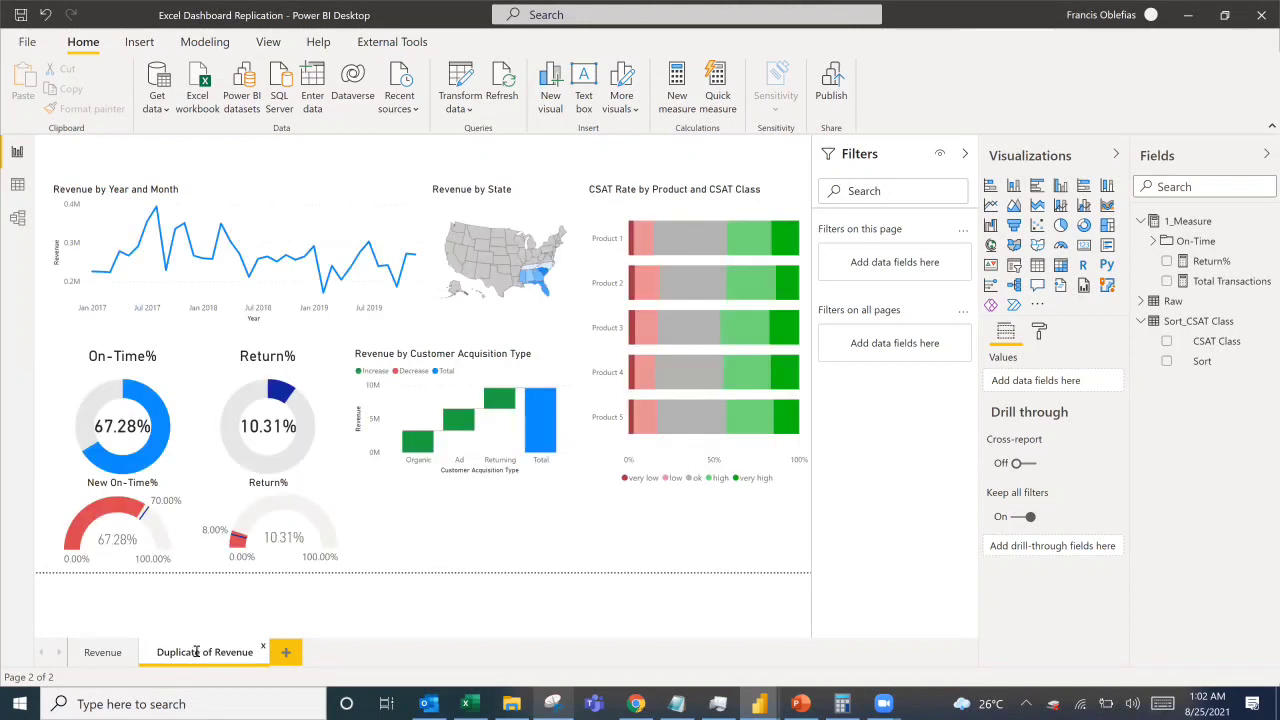
double_click(196, 652)
type("units")
key("Return")
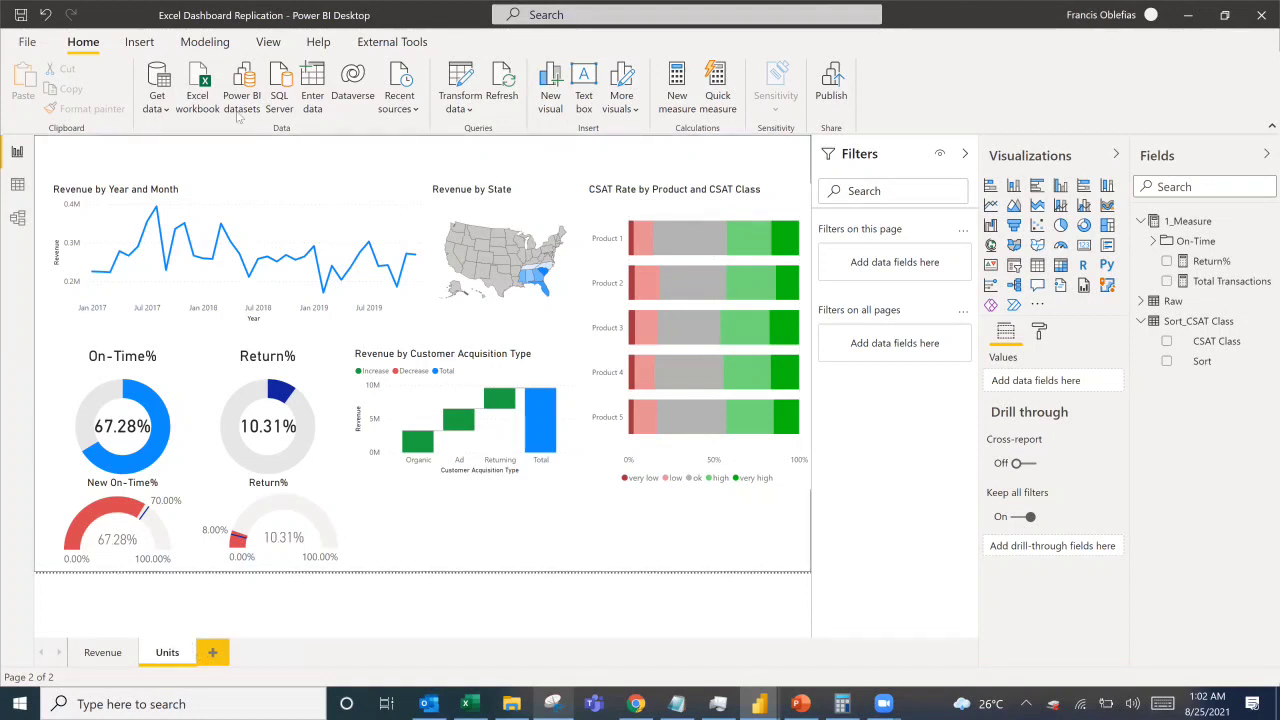
Insert a pill shape on the Units page and place it, reduced to button size, above the revenue line chart.
left_click(140, 50)
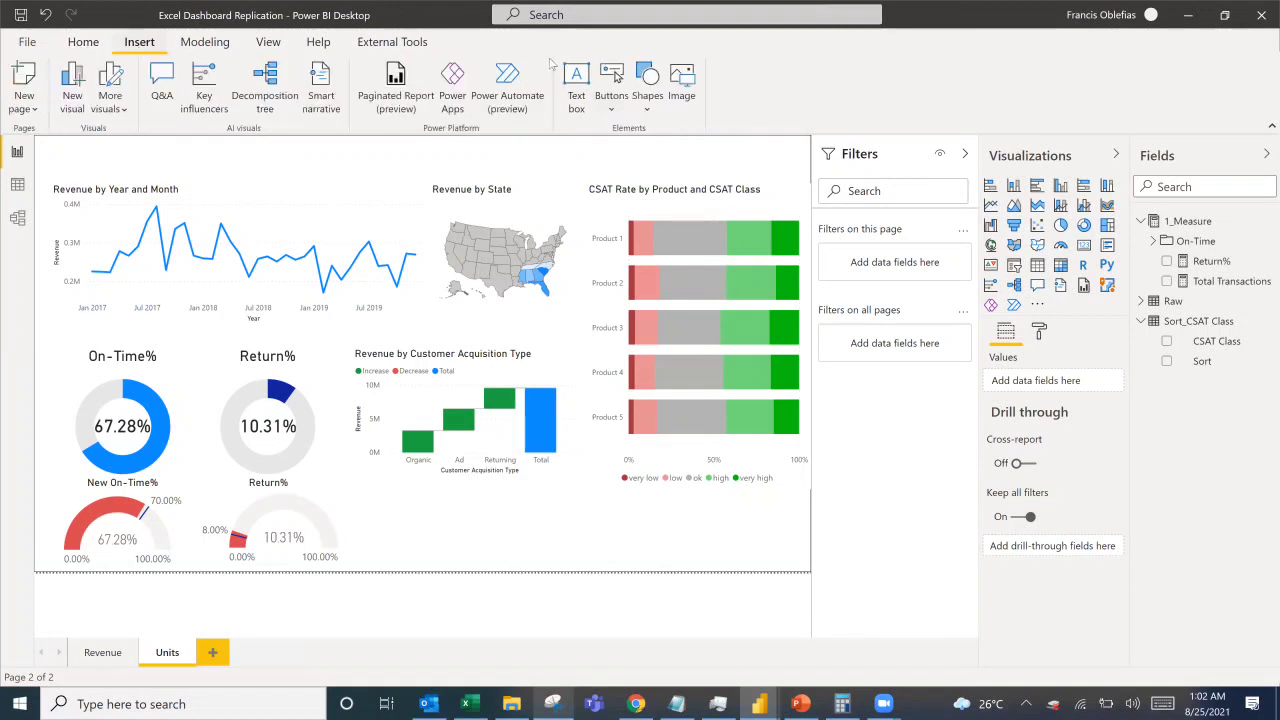
left_click(647, 100)
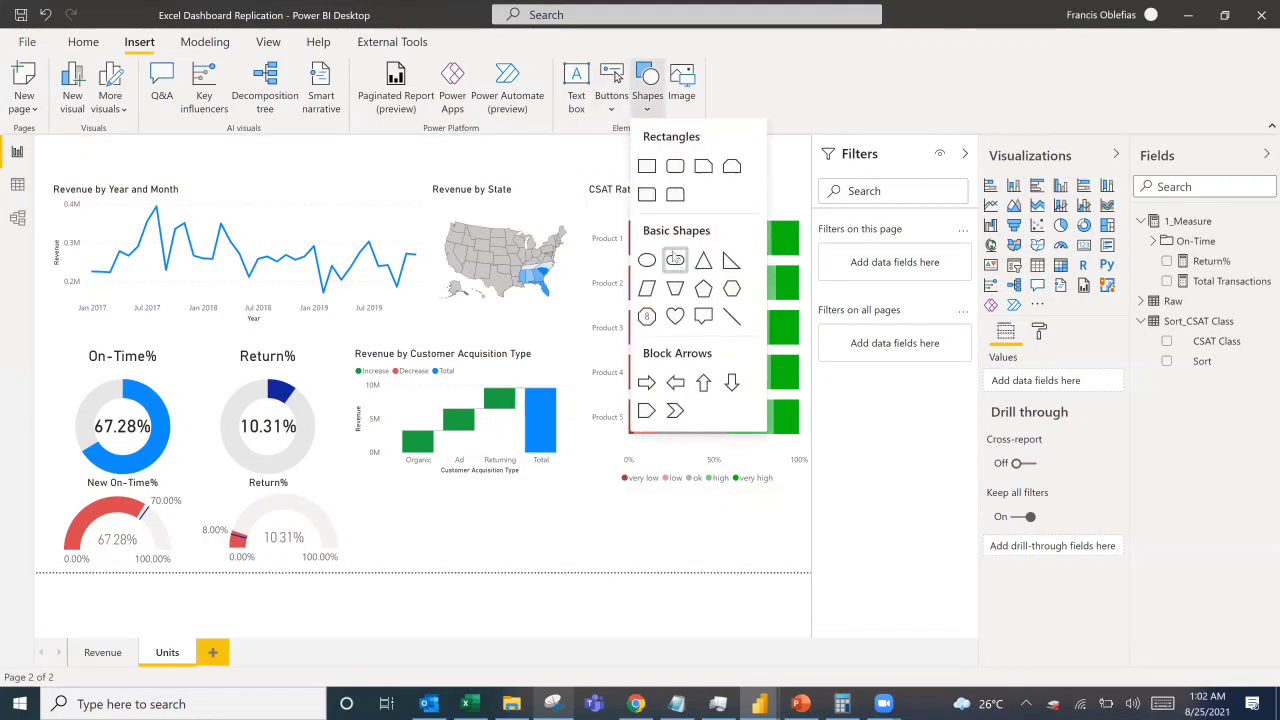
left_click(675, 259)
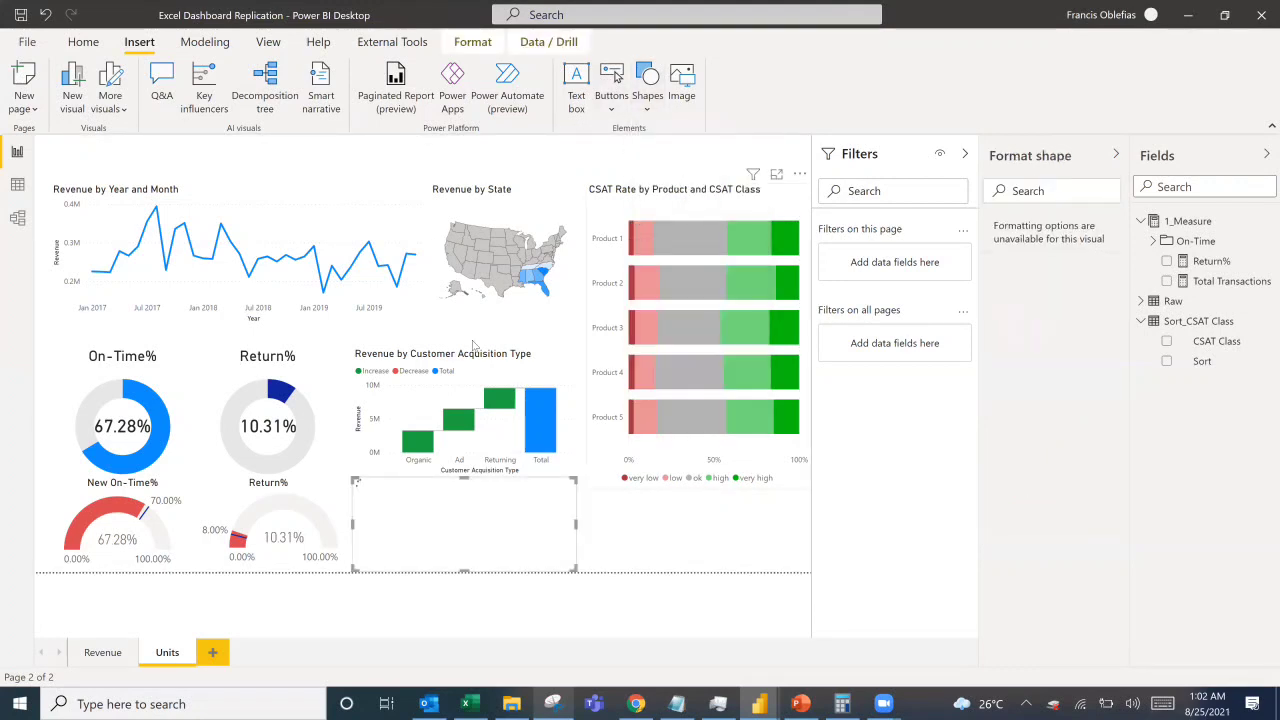
left_click_drag(534, 567, 308, 164)
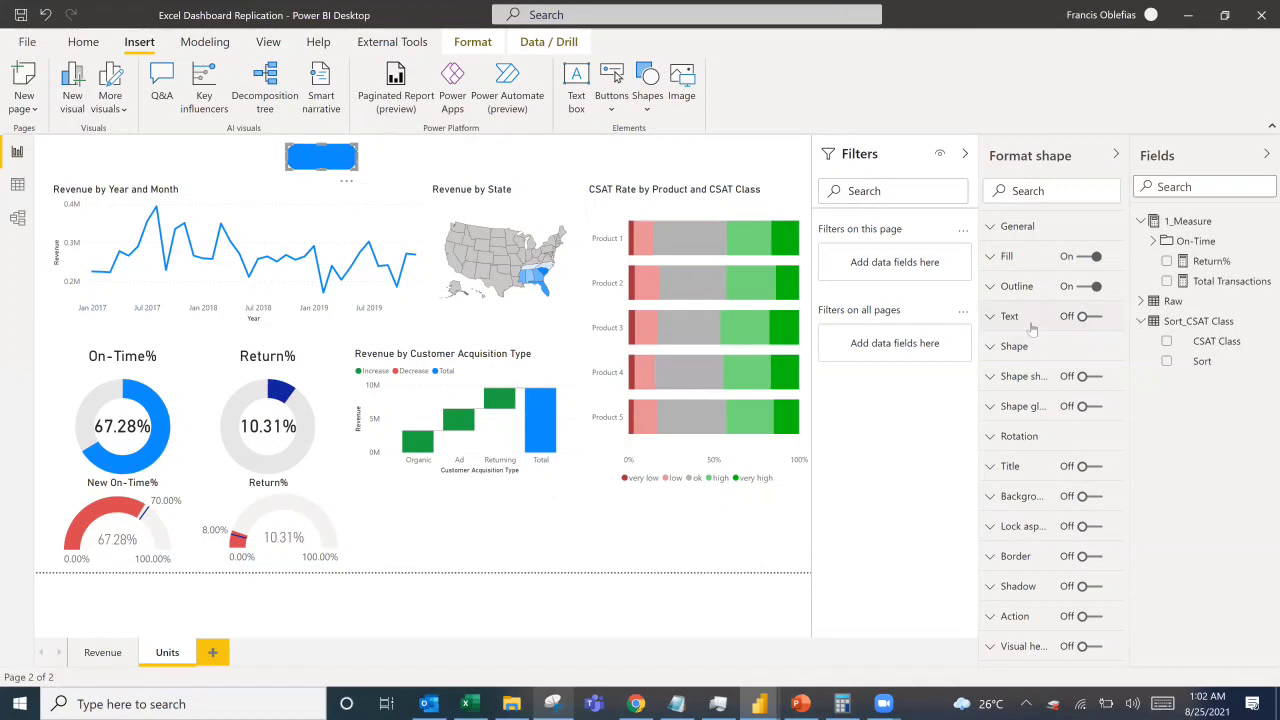
Turn on the pill's text, label it Revenue at 16 pt, and deselect the shape.
left_click(1087, 318)
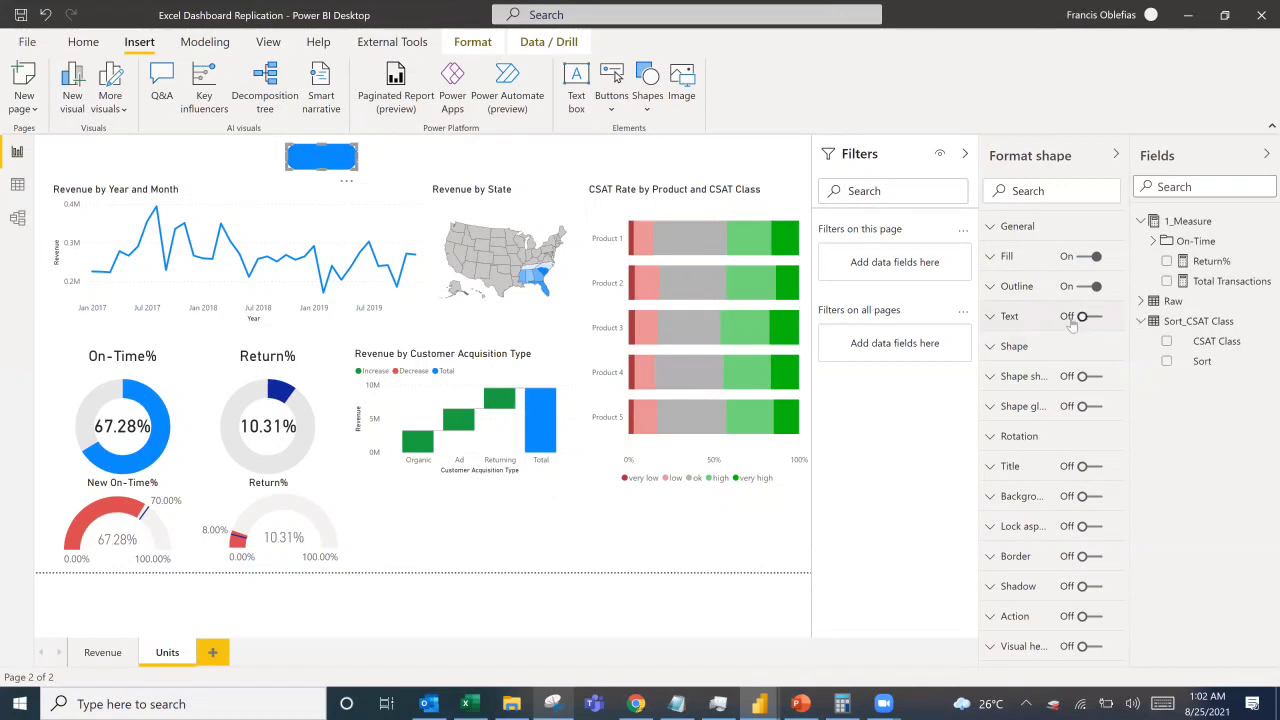
left_click(1000, 318)
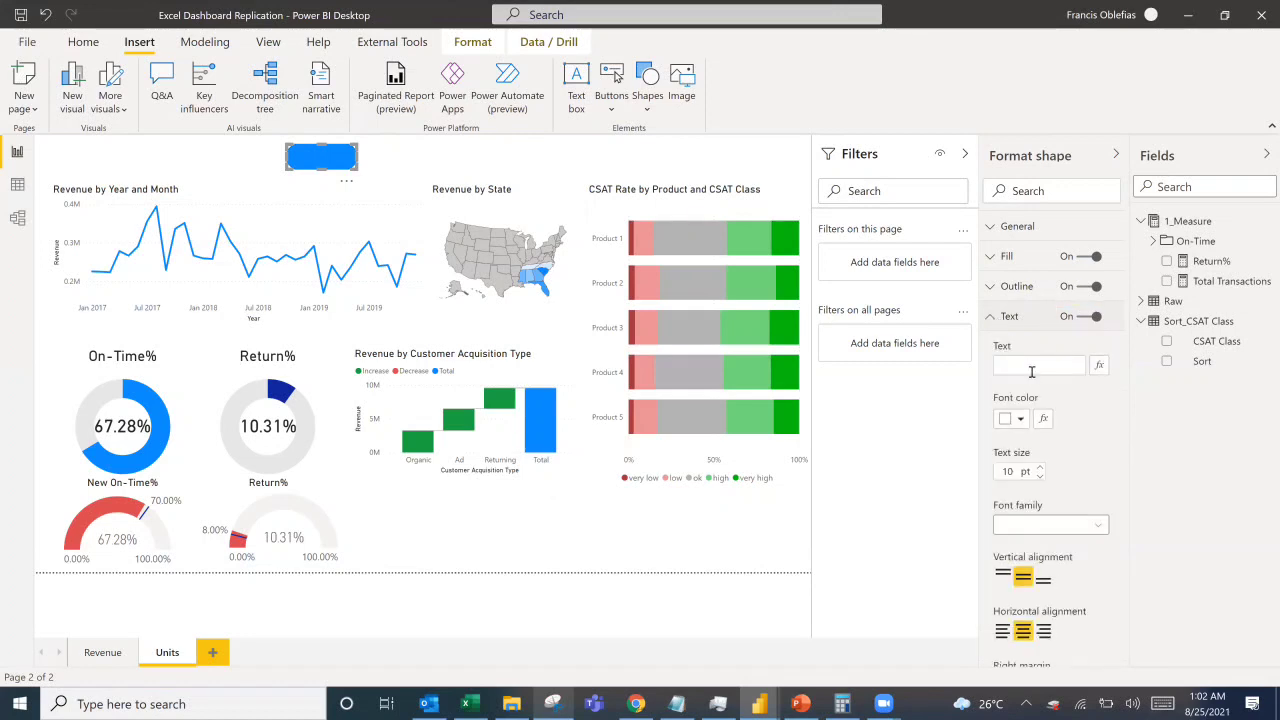
left_click(1030, 365)
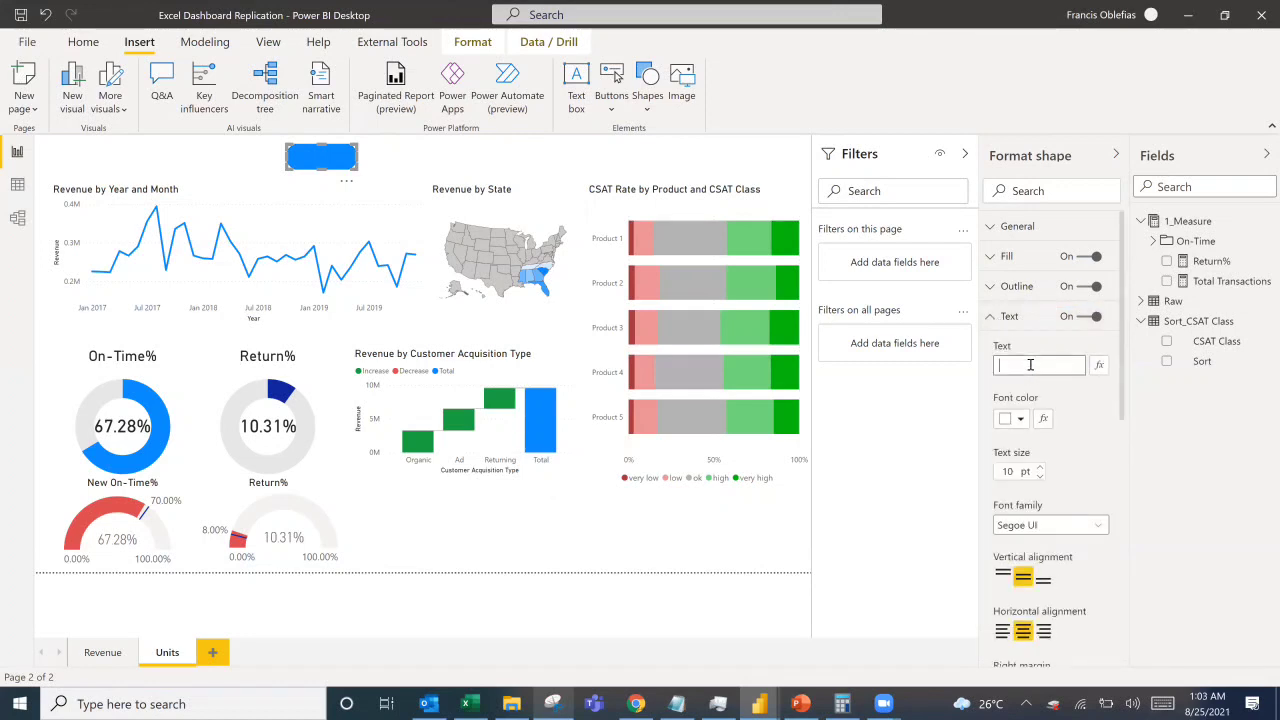
type("Revenue")
left_click(998, 472)
type("16")
key("Return")
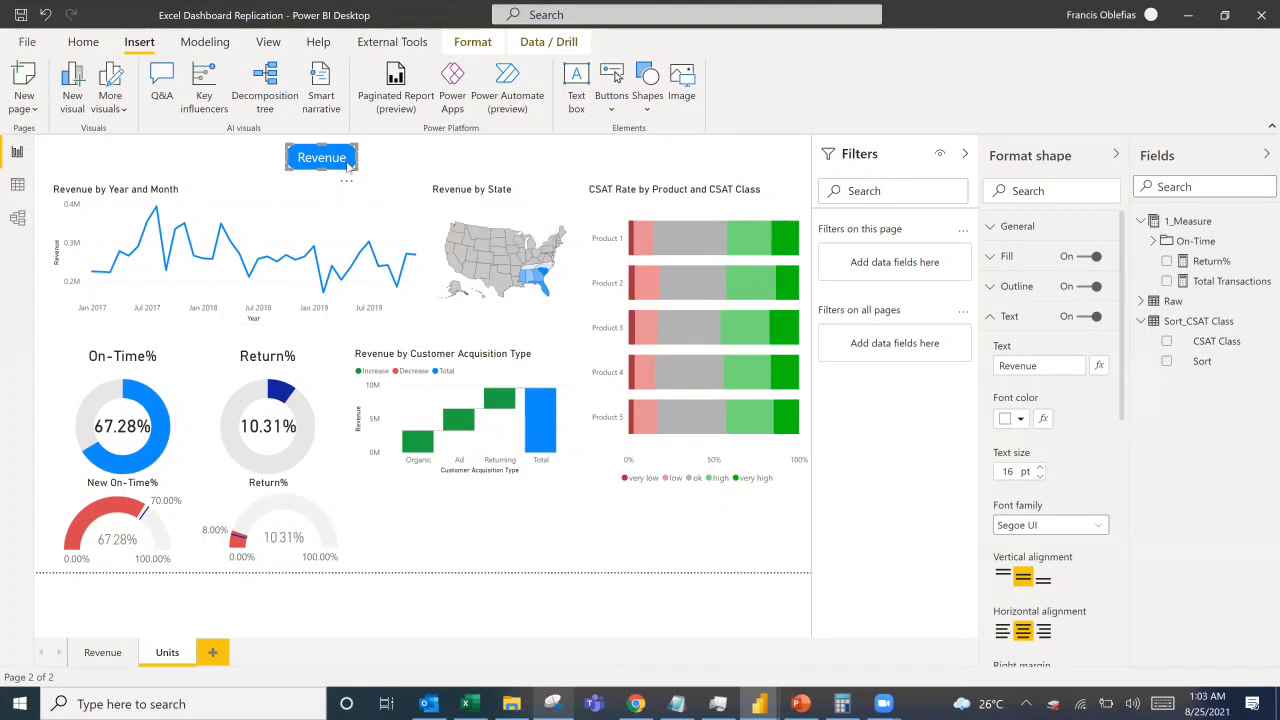
left_click(419, 155)
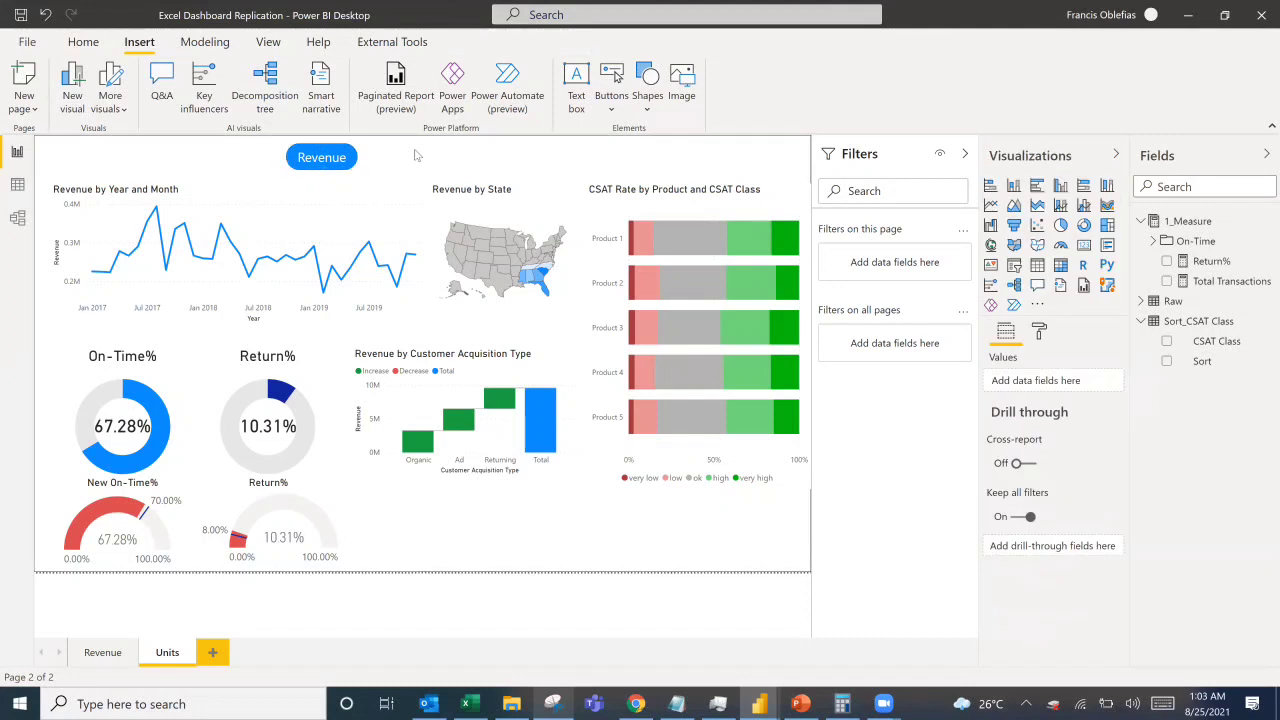
Duplicate the Revenue pill and place the copy beside it, level with the original.
left_click(353, 160)
key("ctrl+v")
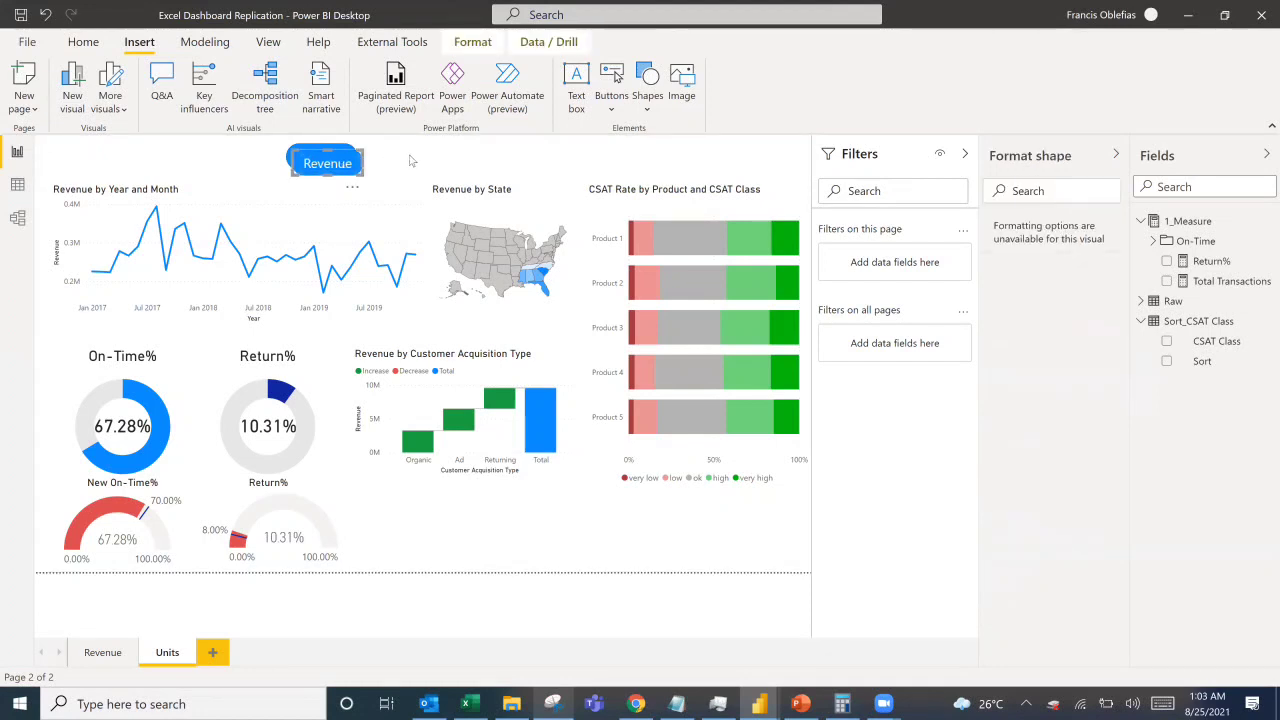
left_click_drag(341, 165, 422, 160)
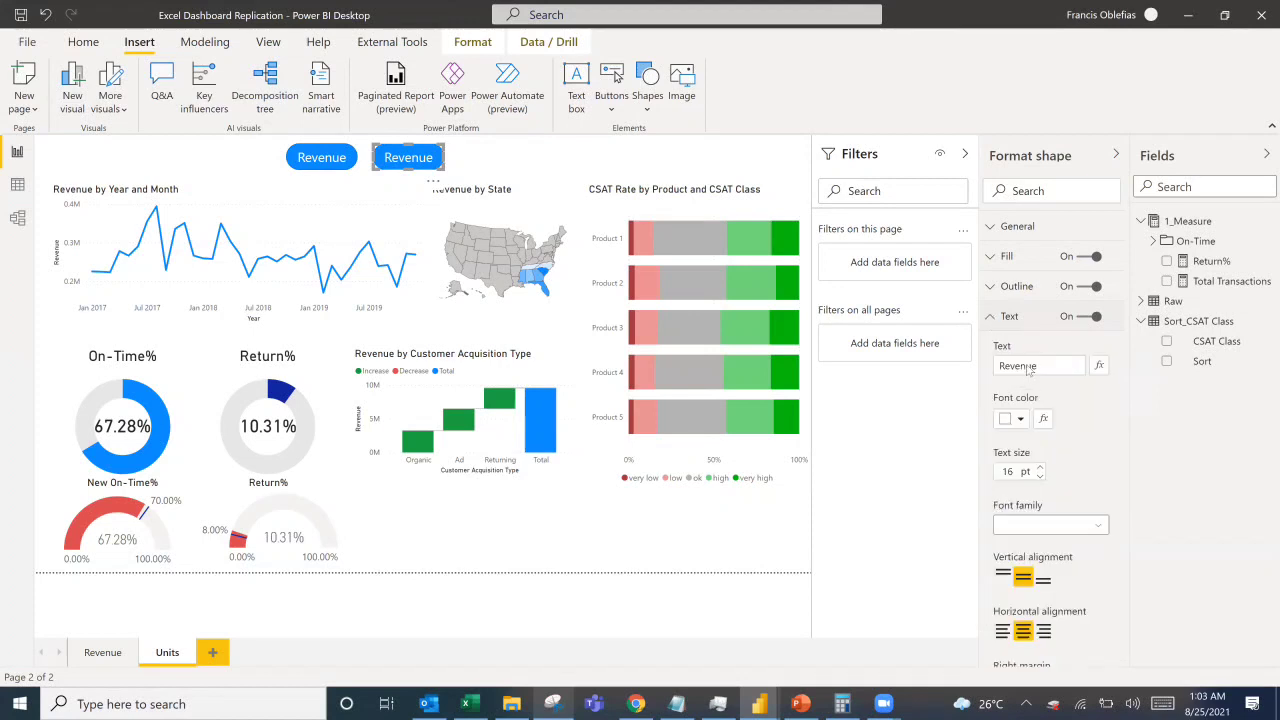
Change the text of the copied pill to Units.
double_click(1023, 366)
left_click(1023, 366)
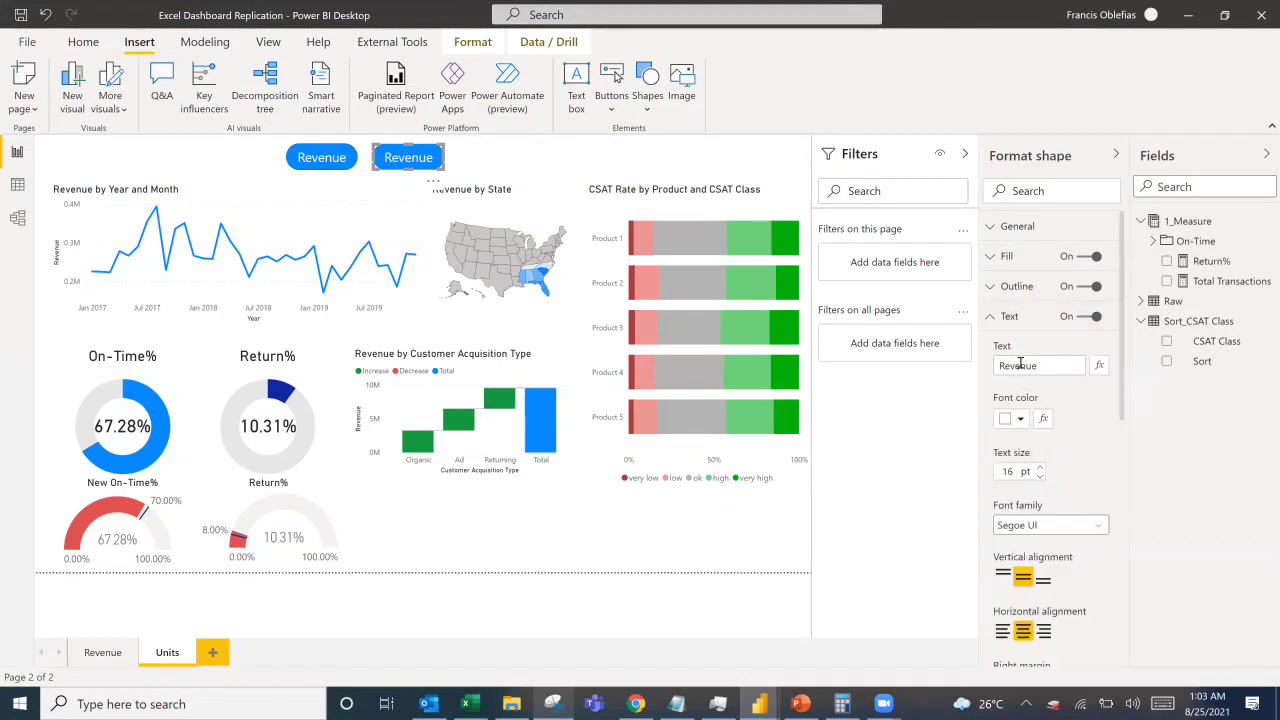
left_click(1020, 366)
double_click(1010, 364)
type("Units")
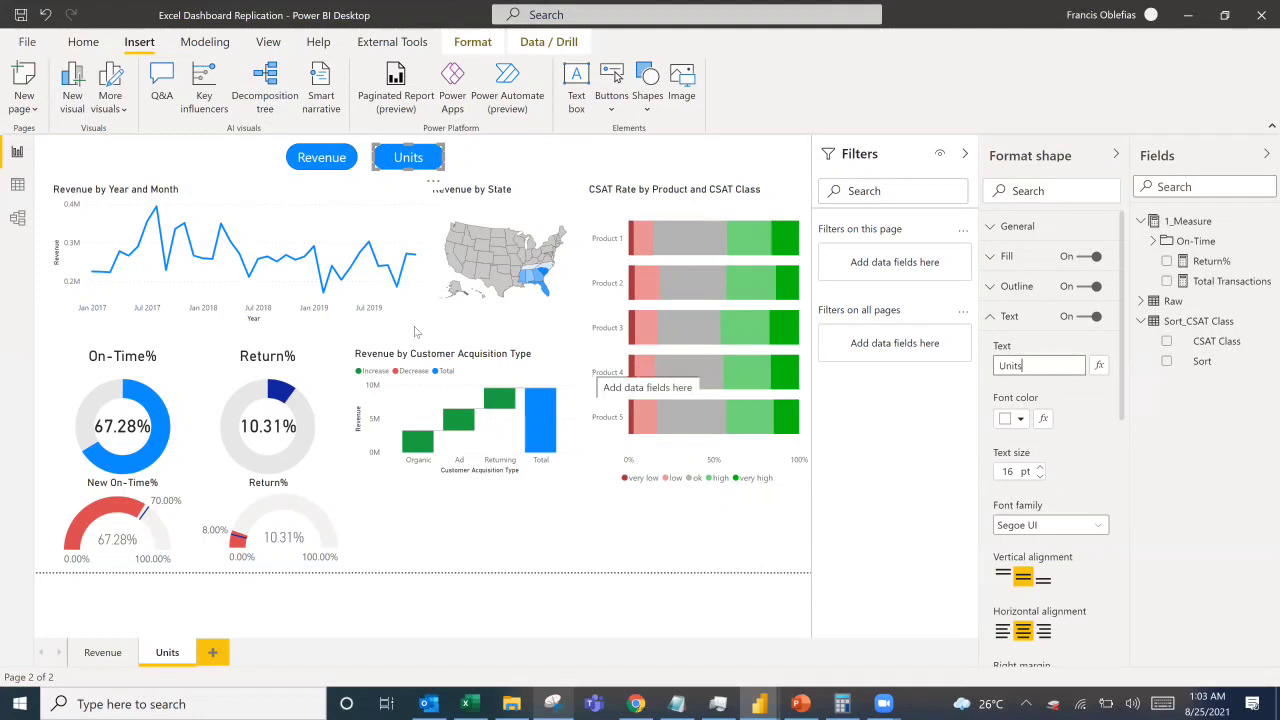
Give the Revenue pill on the Units page a light gray fill and a dark gray font color.
left_click(340, 158)
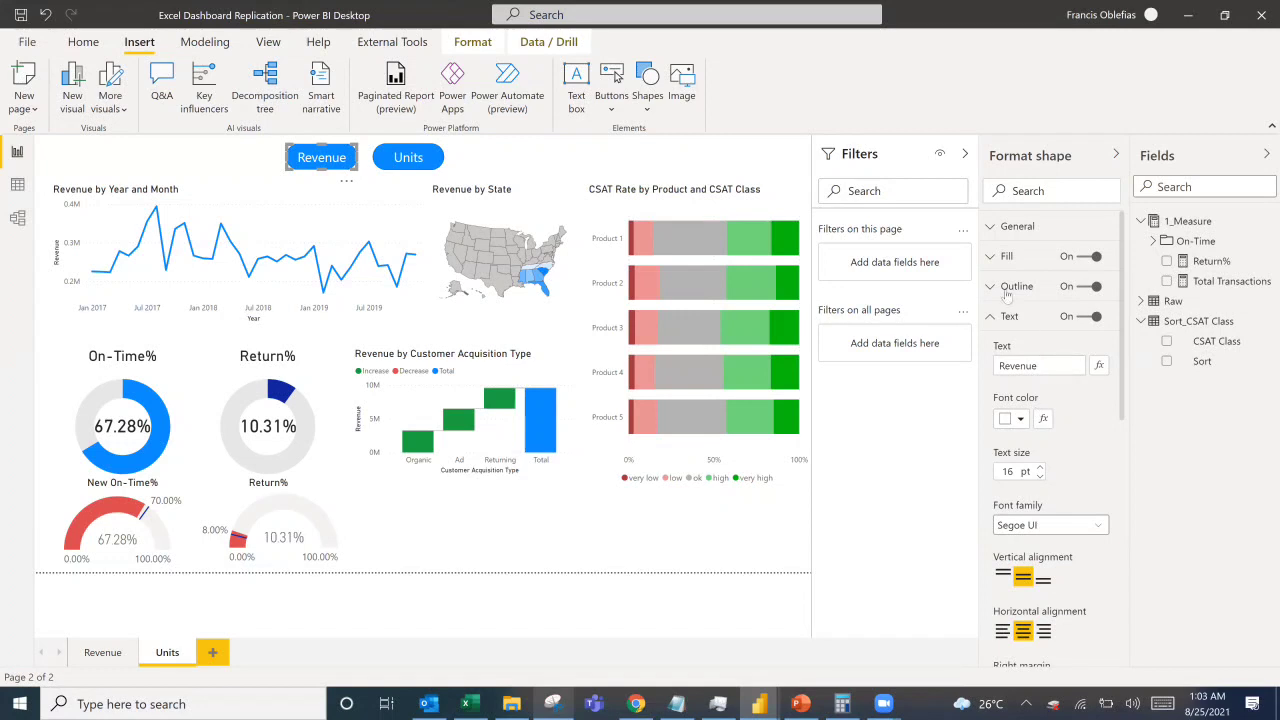
left_click(991, 258)
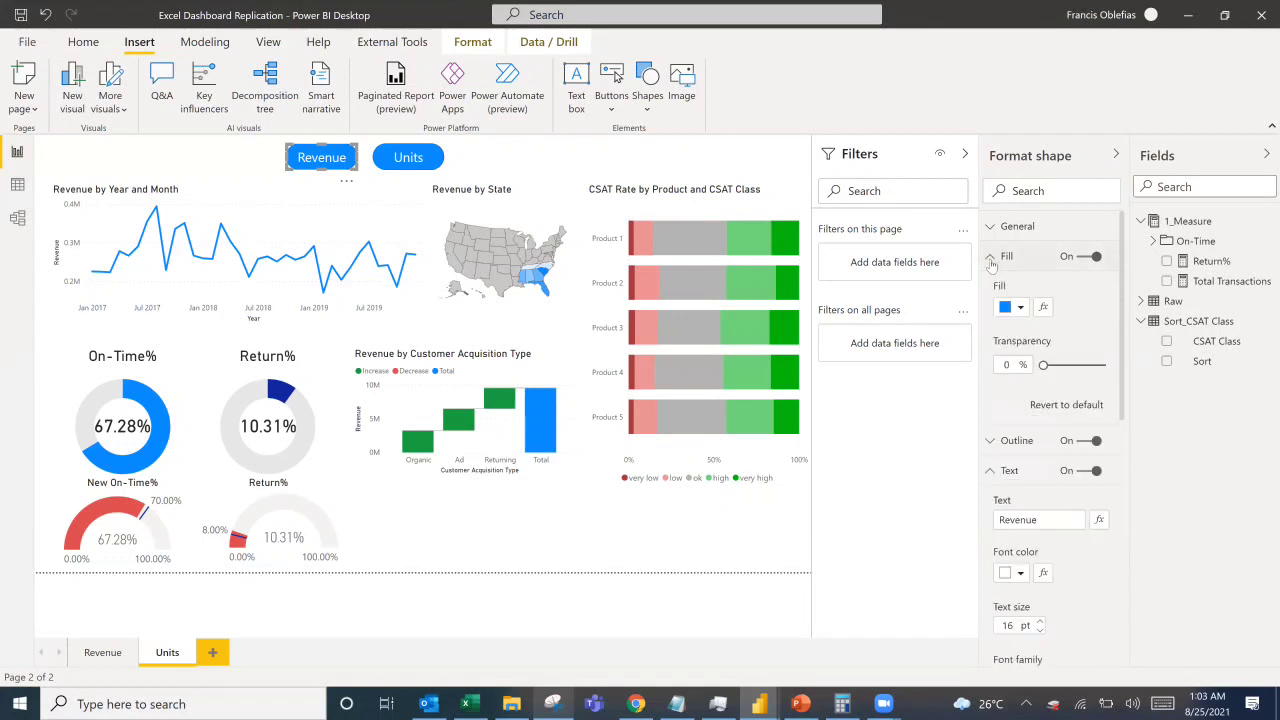
left_click(1020, 307)
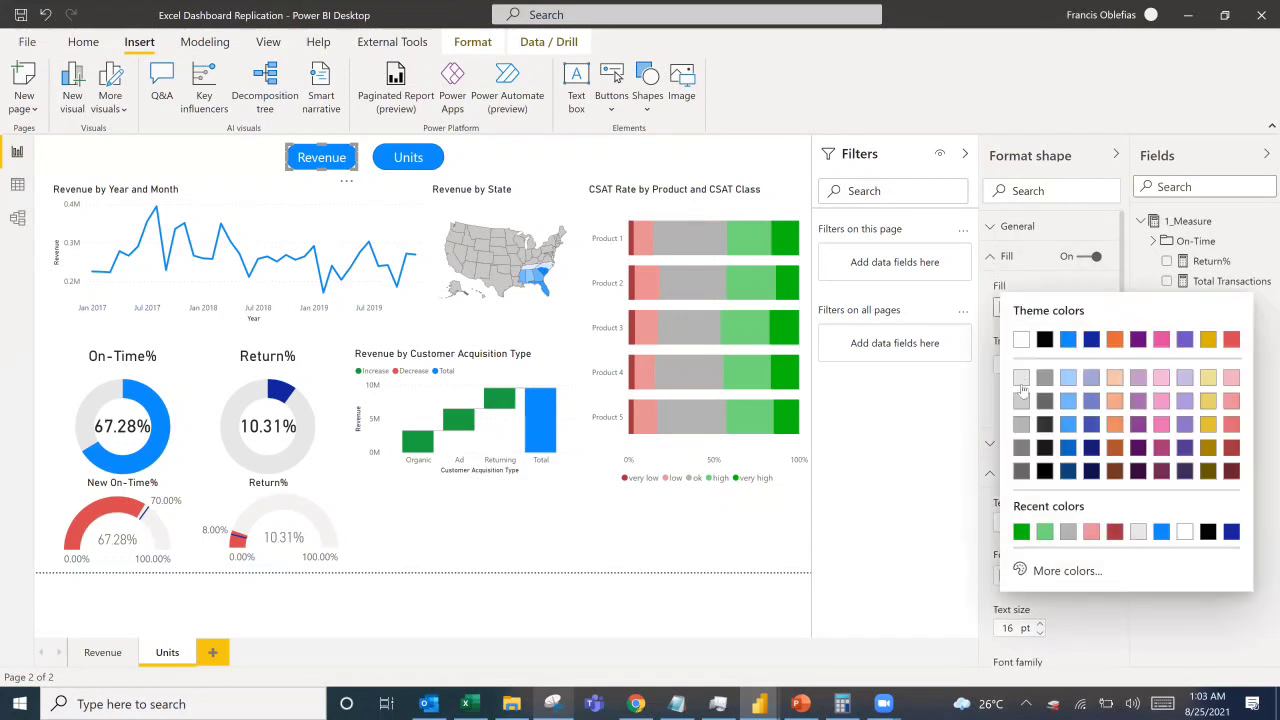
left_click(1021, 384)
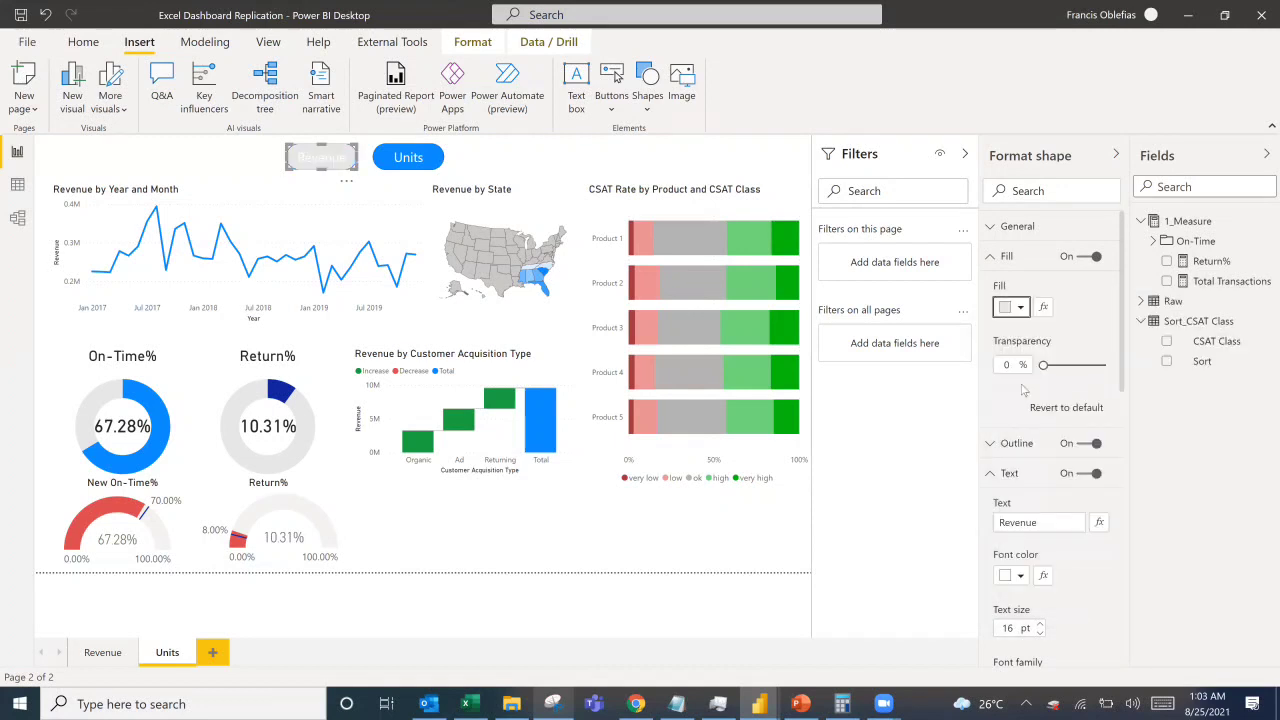
left_click(1018, 576)
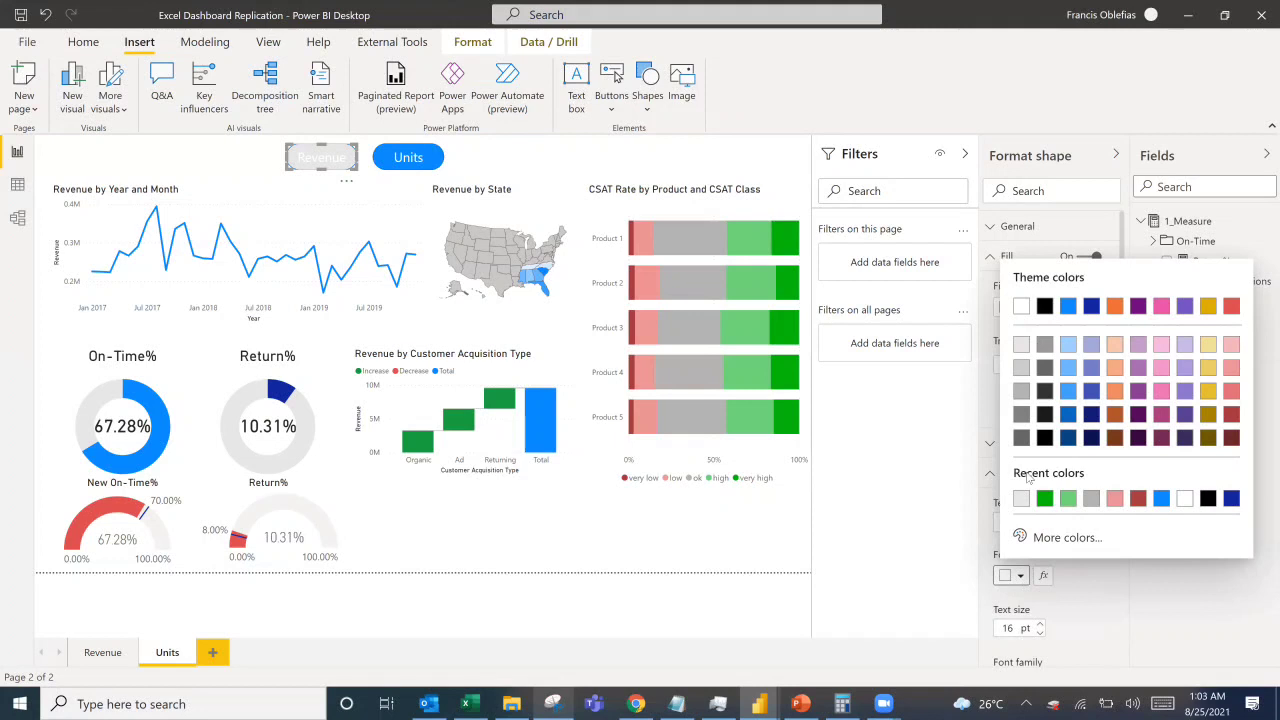
left_click(1045, 391)
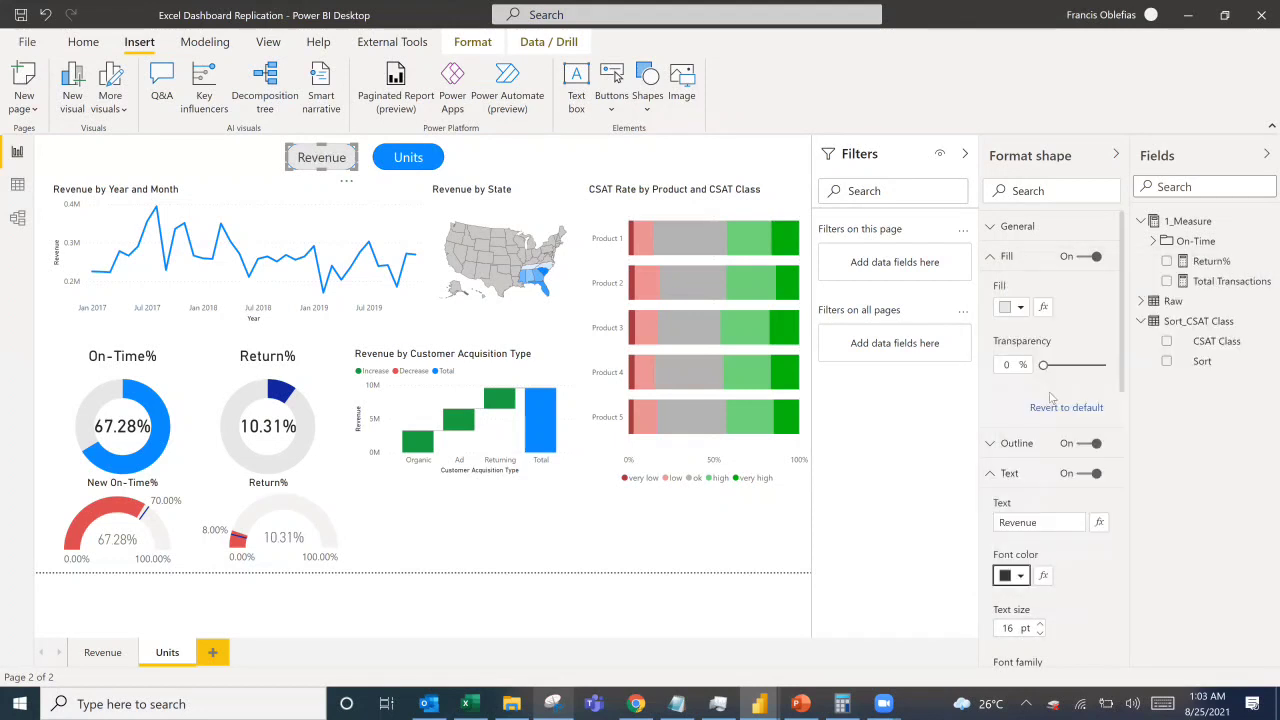
Turn off the outline of both the Revenue and the Units pill.
left_click(1087, 446)
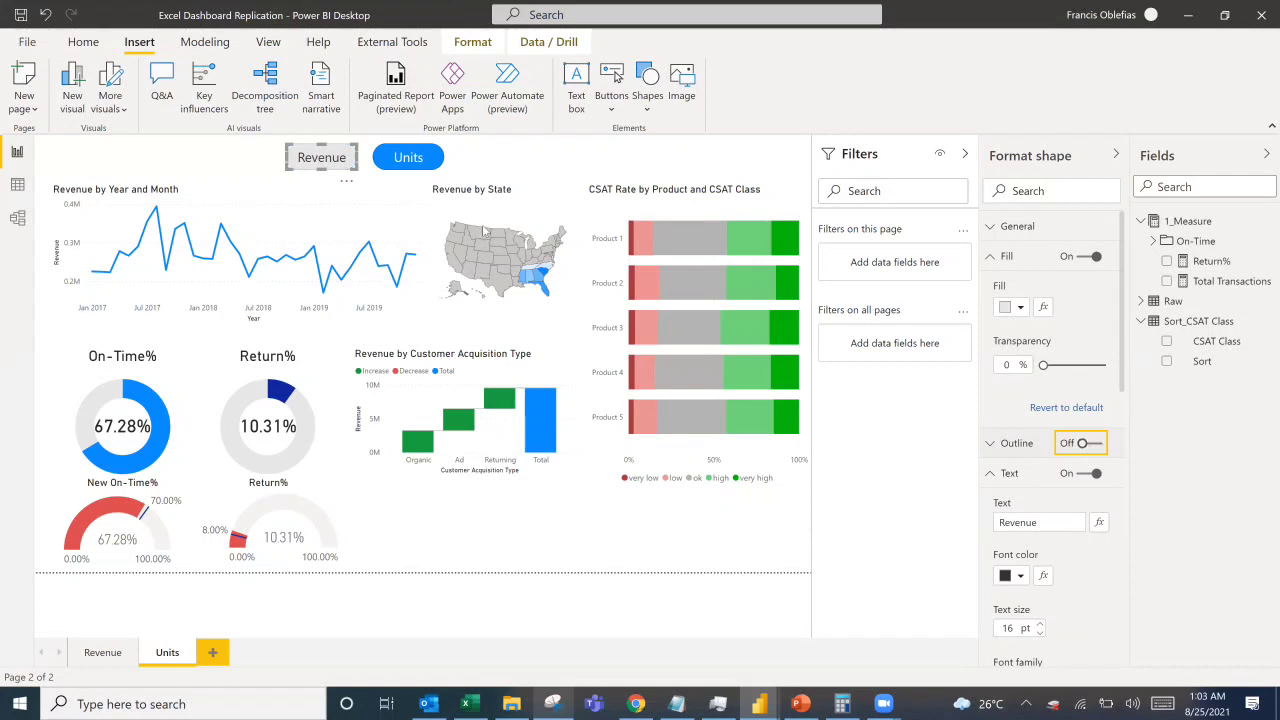
left_click(410, 163)
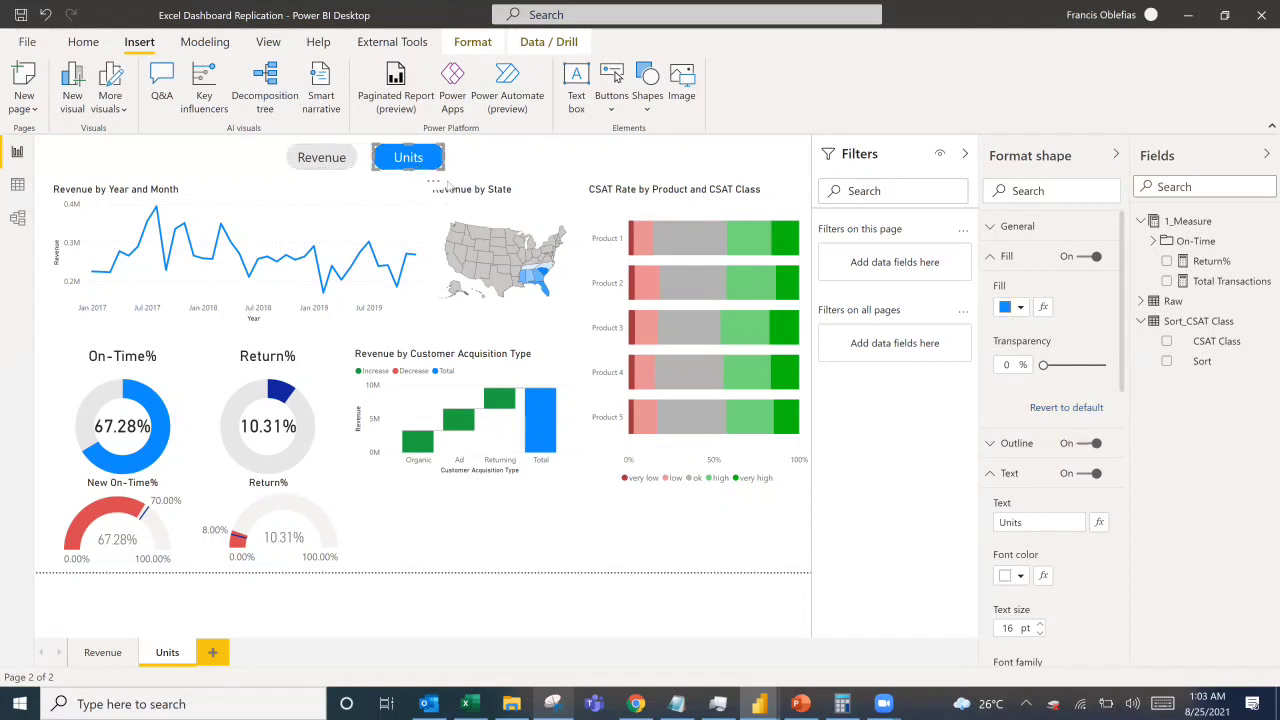
left_click(1084, 446)
Copy the Revenue and Units pills together onto the Revenue page, and deselect them.
left_click(323, 160, "ctrl")
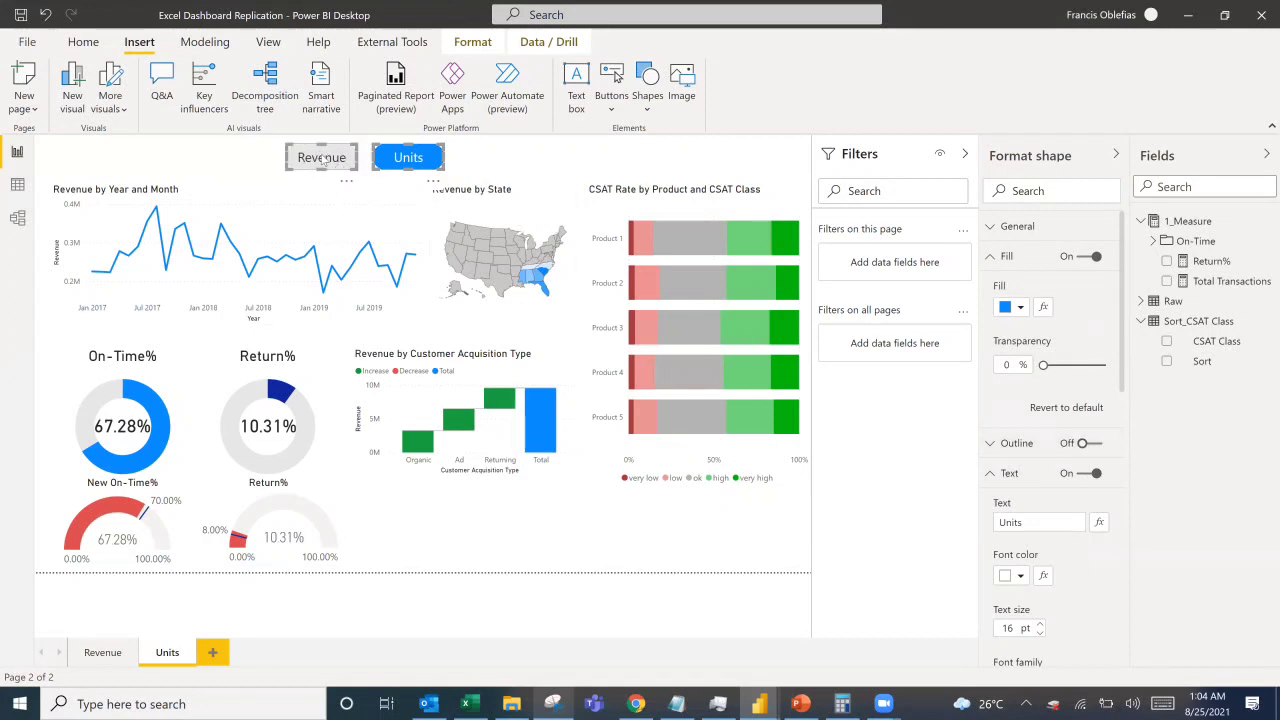
left_click(100, 655)
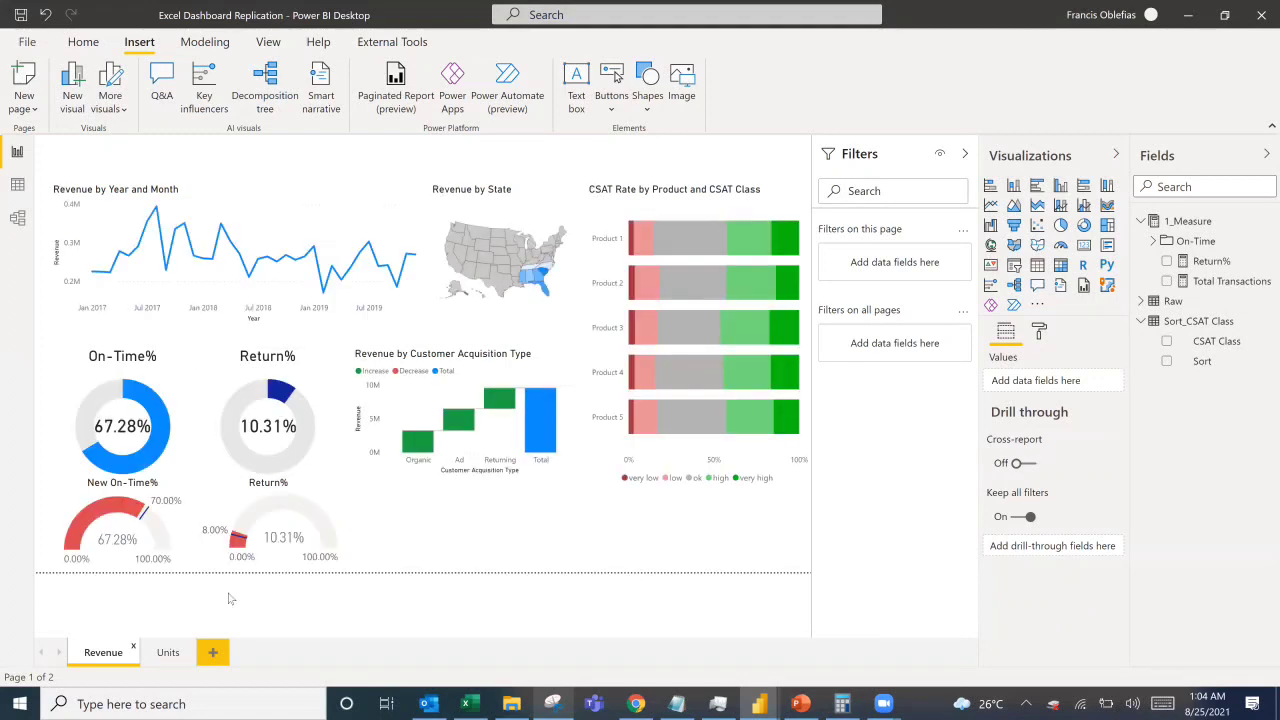
key("ctrl+v")
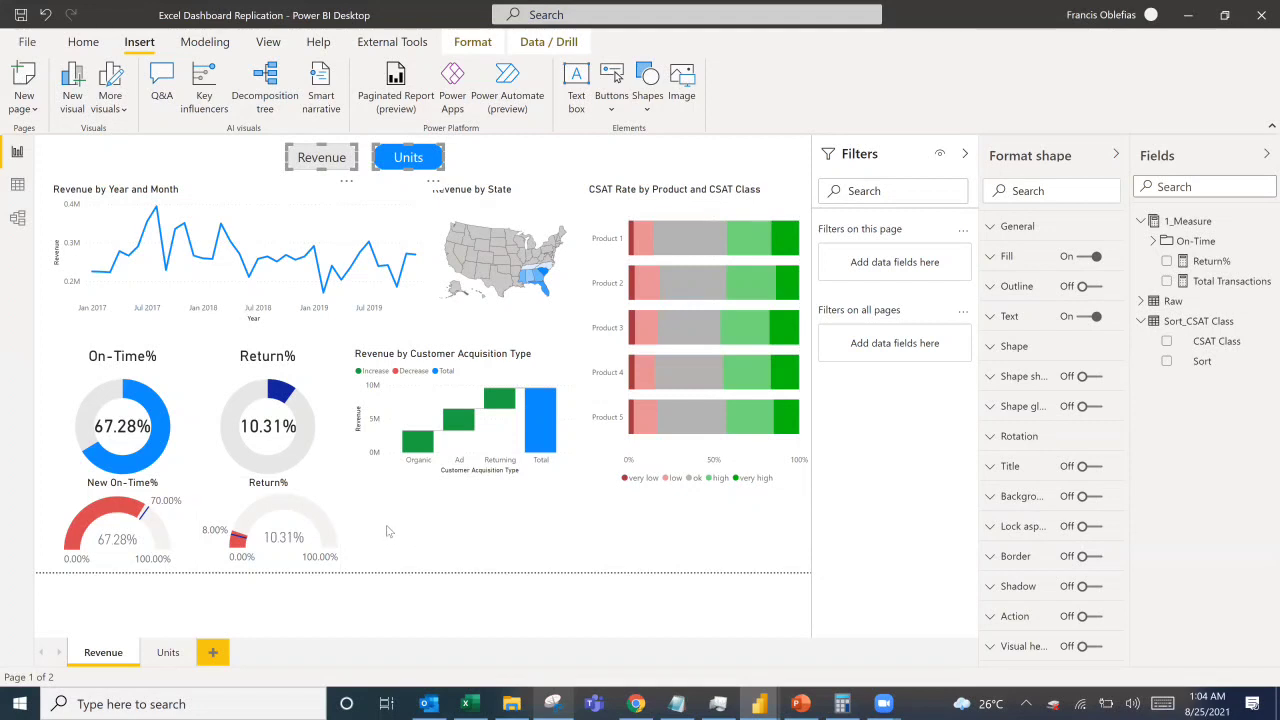
left_click(463, 160)
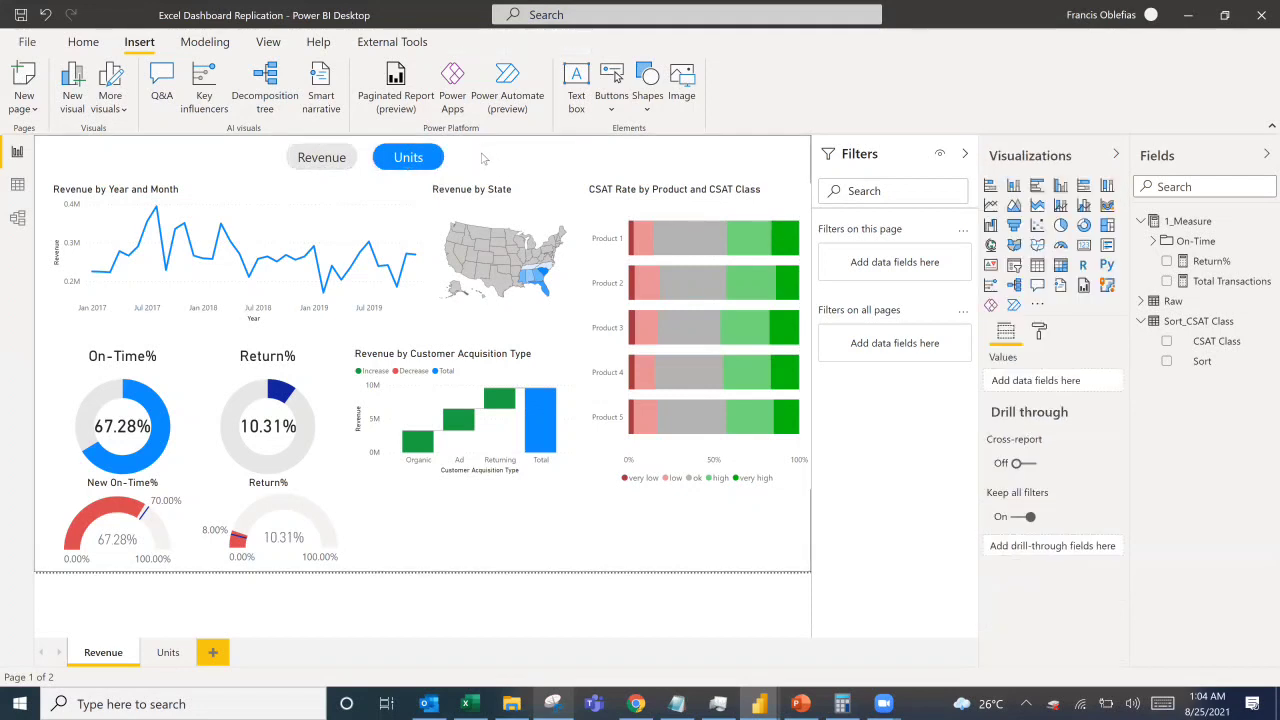
Give the Units pill on the Revenue page a light gray fill and a dark gray font color.
left_click(410, 160)
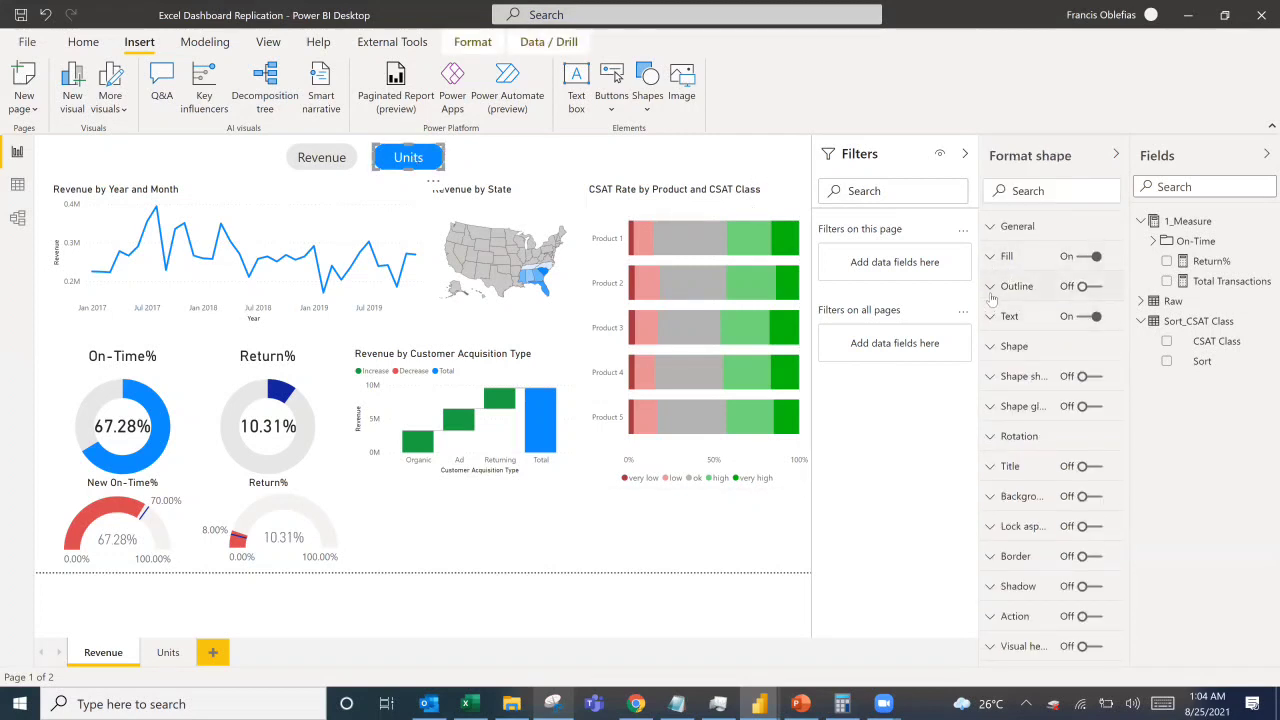
left_click(992, 258)
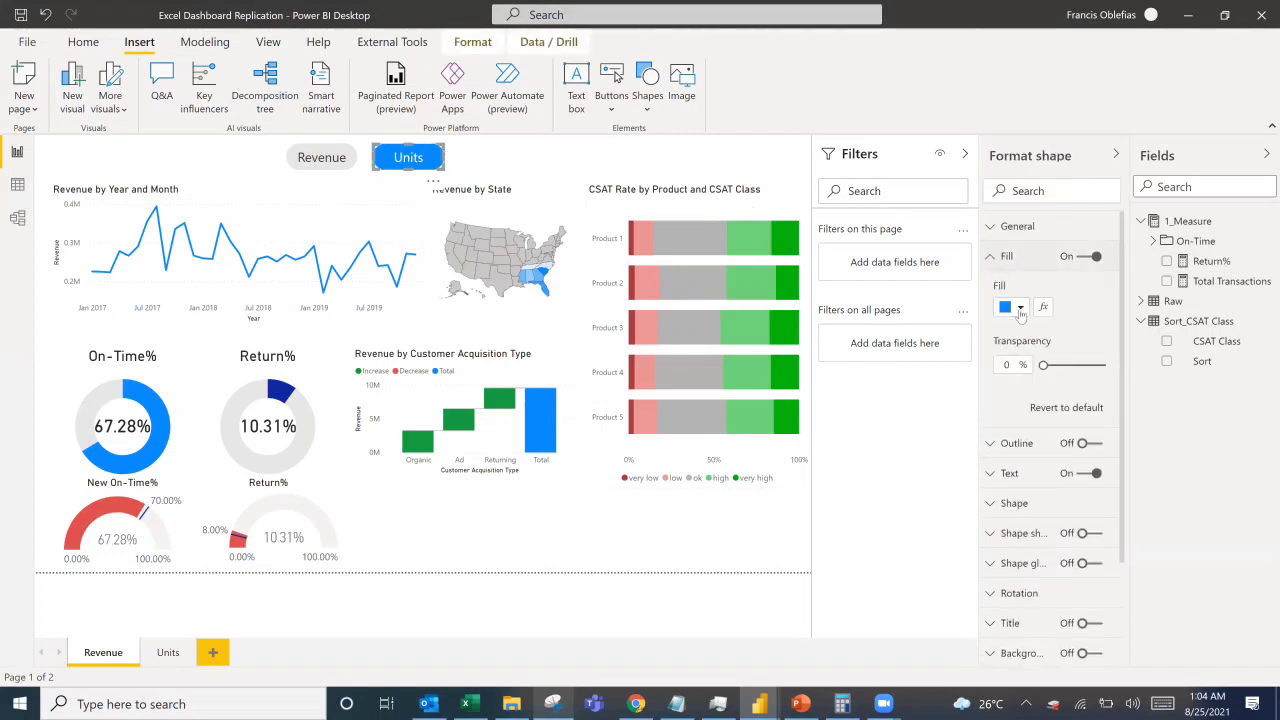
left_click(1016, 308)
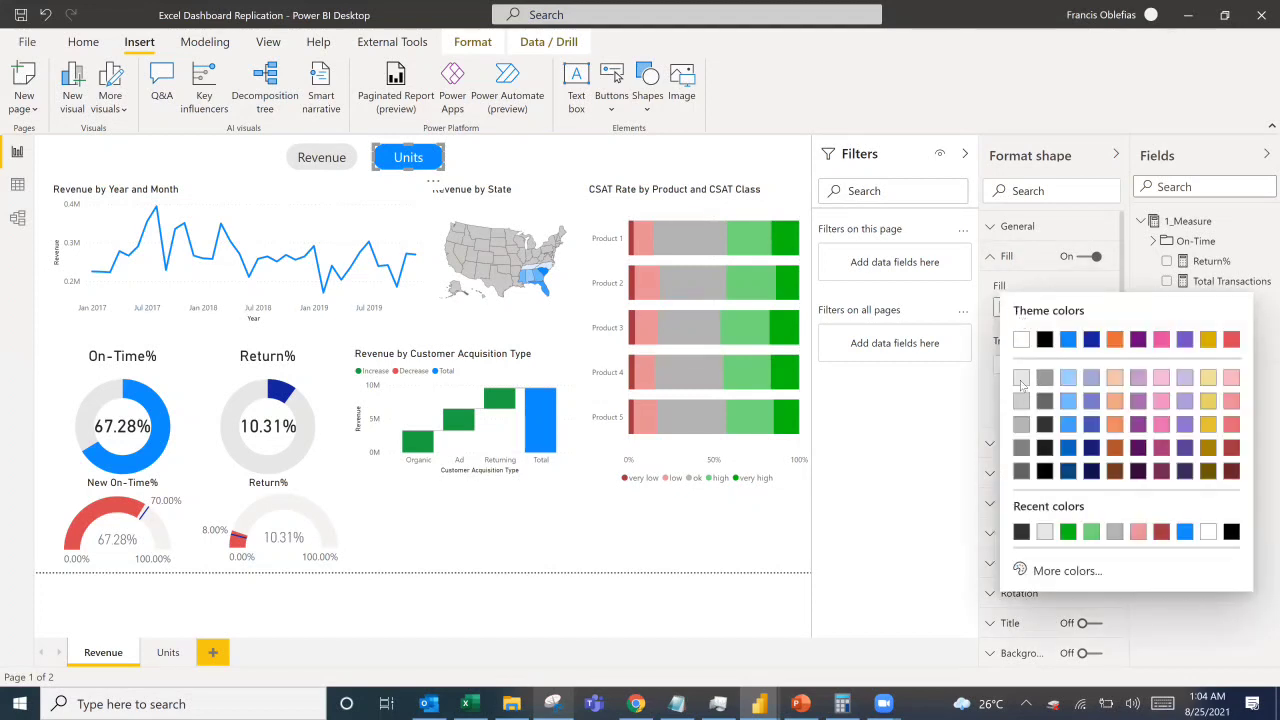
left_click(1021, 379)
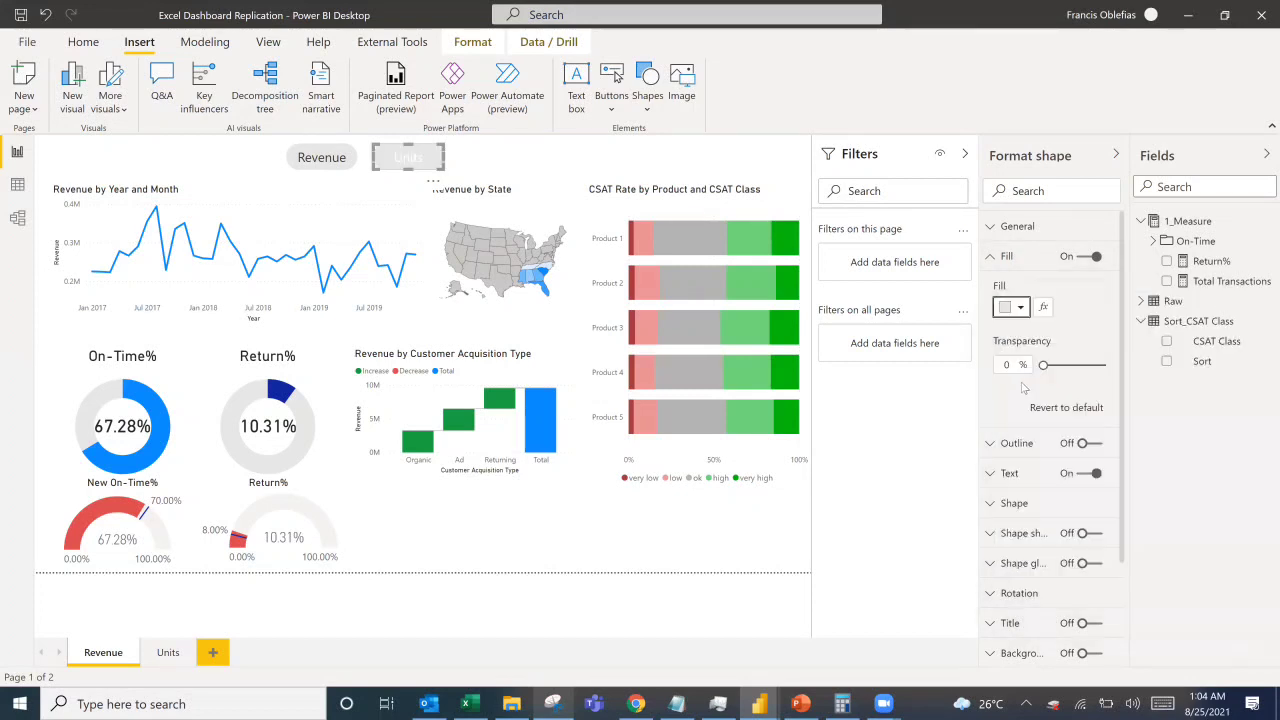
left_click(1009, 473)
left_click(1021, 578)
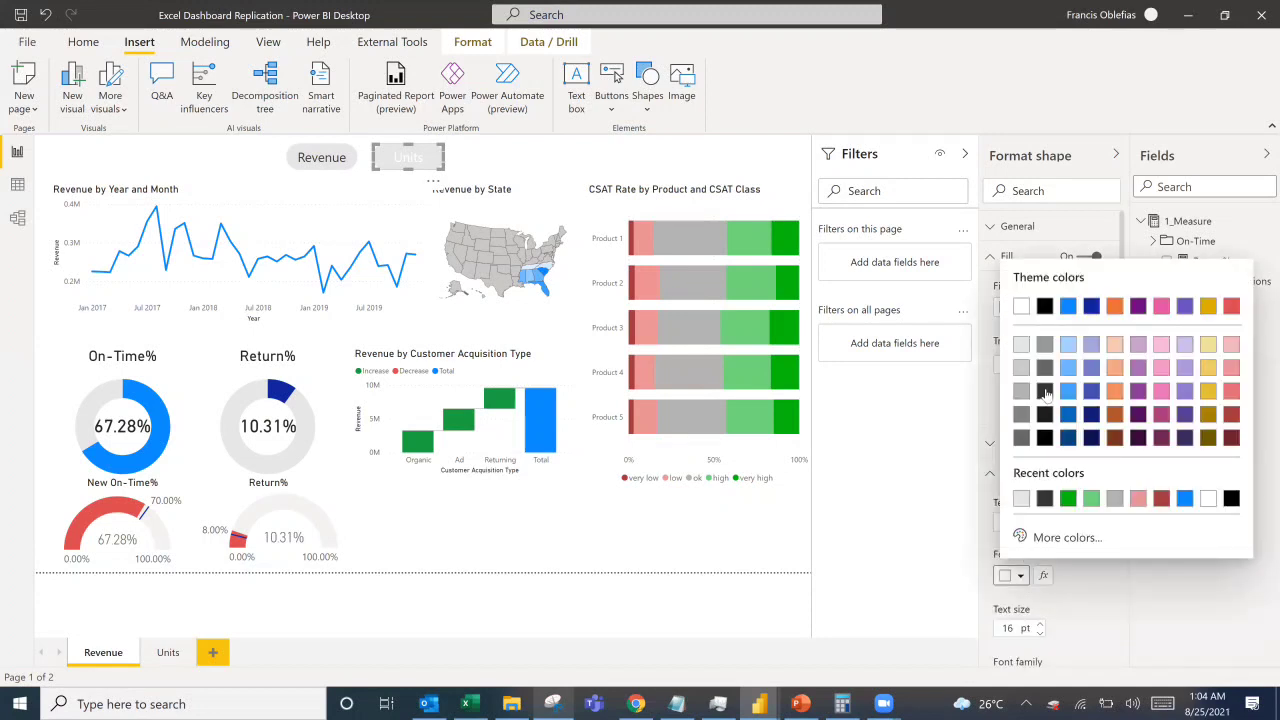
key("Escape")
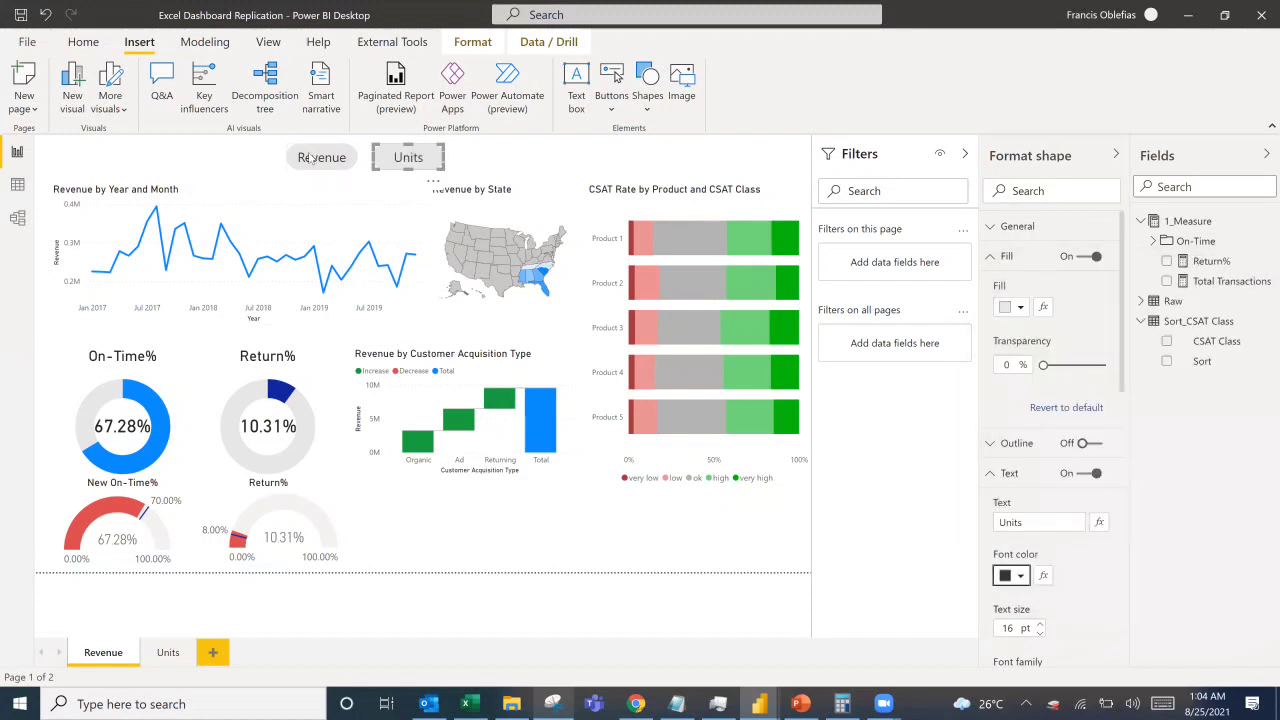
Give the Revenue pill on the Revenue page a blue fill and a white font color, and deselect it.
left_click(334, 163)
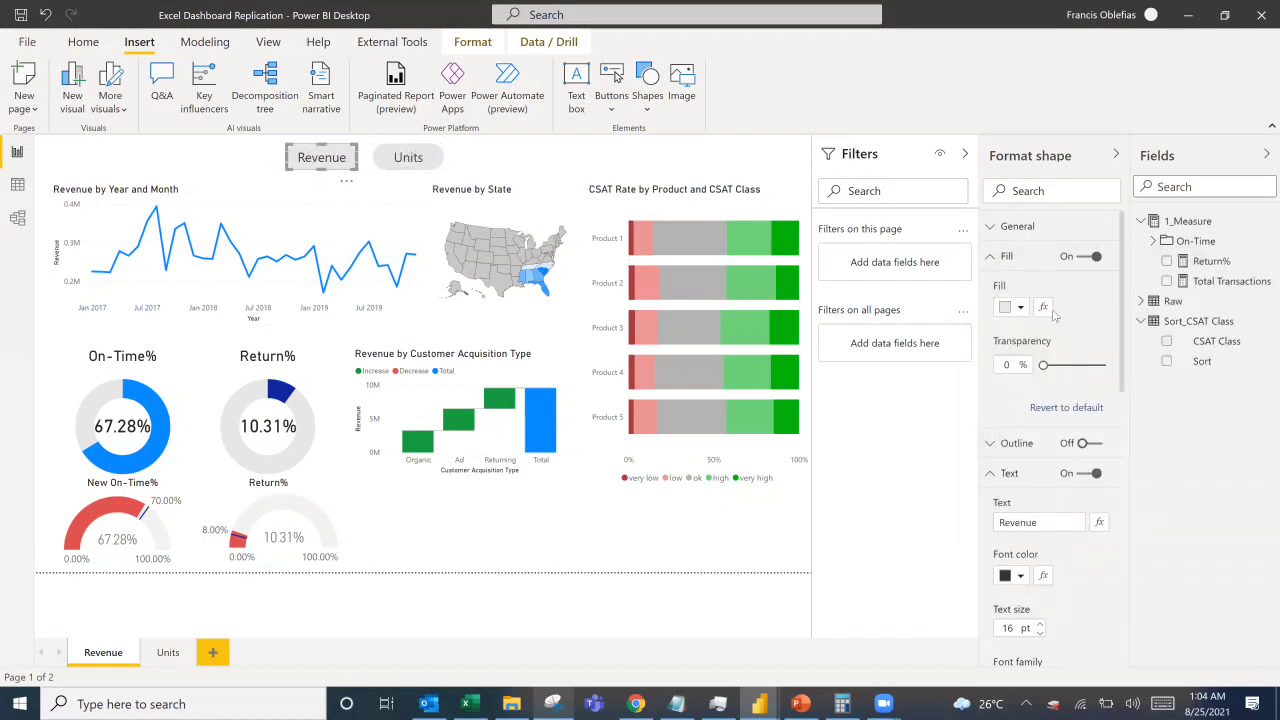
left_click(1020, 310)
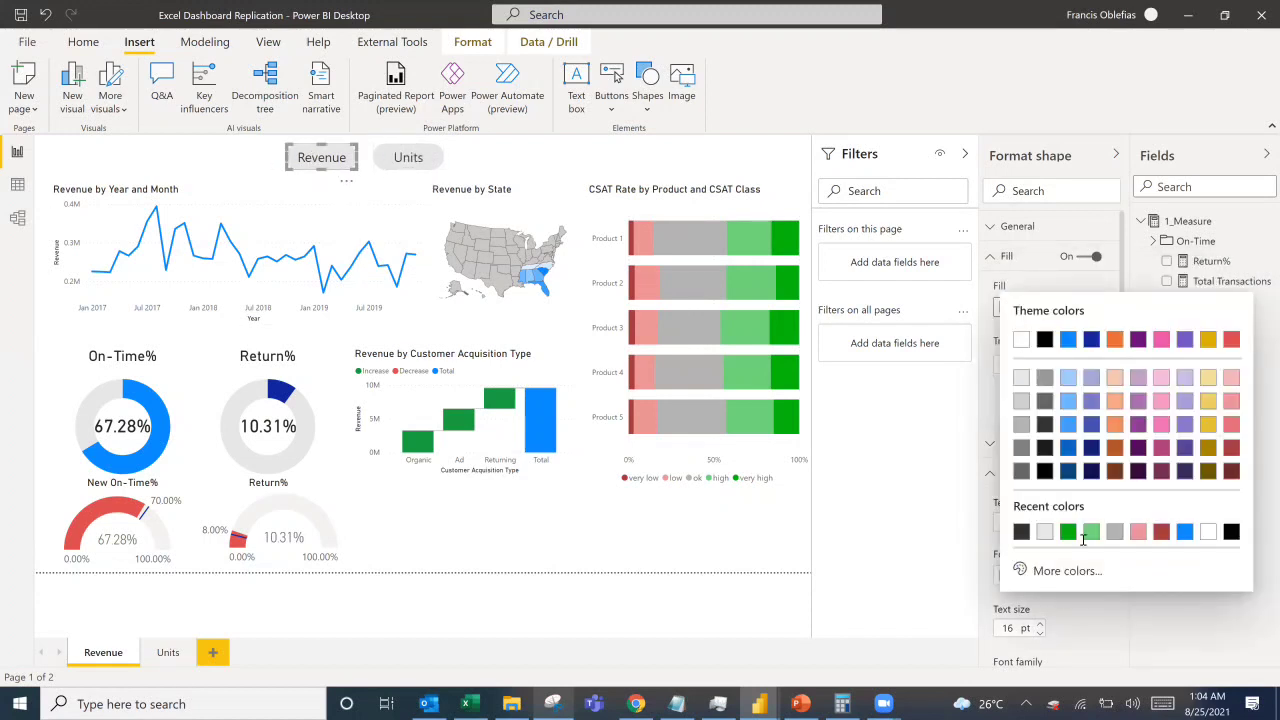
left_click(1185, 532)
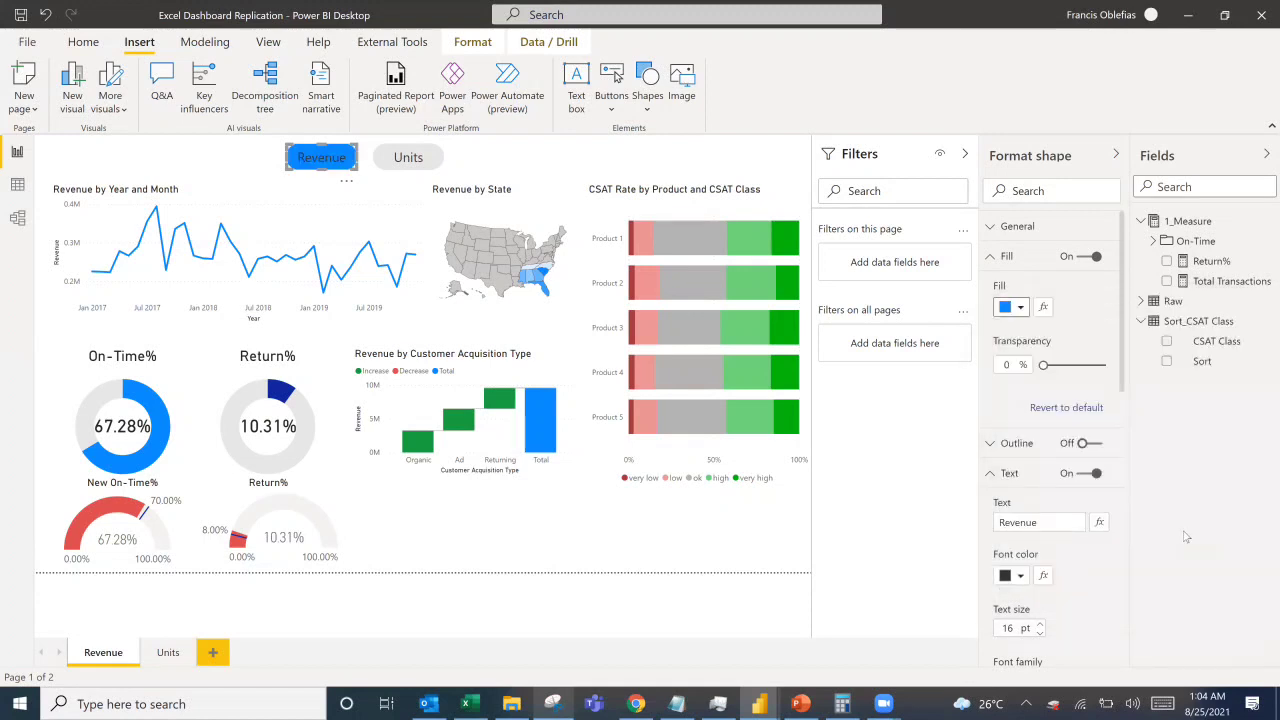
left_click(1021, 578)
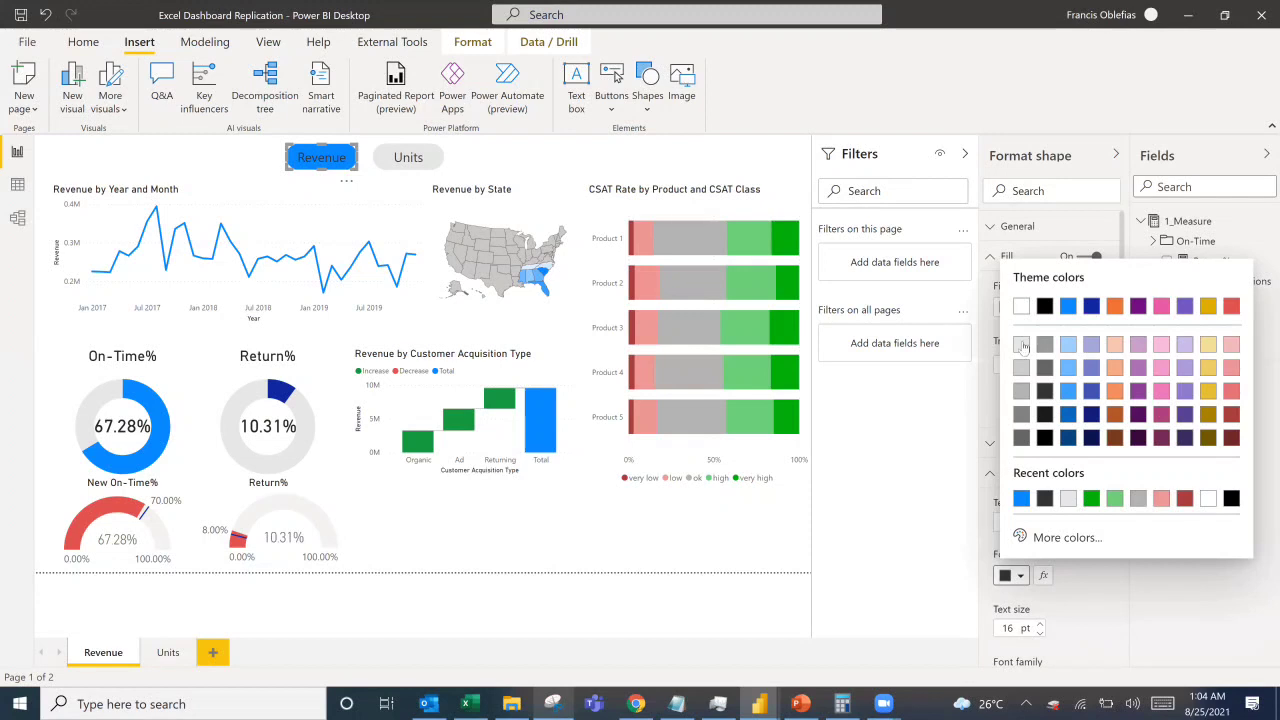
left_click(1021, 306)
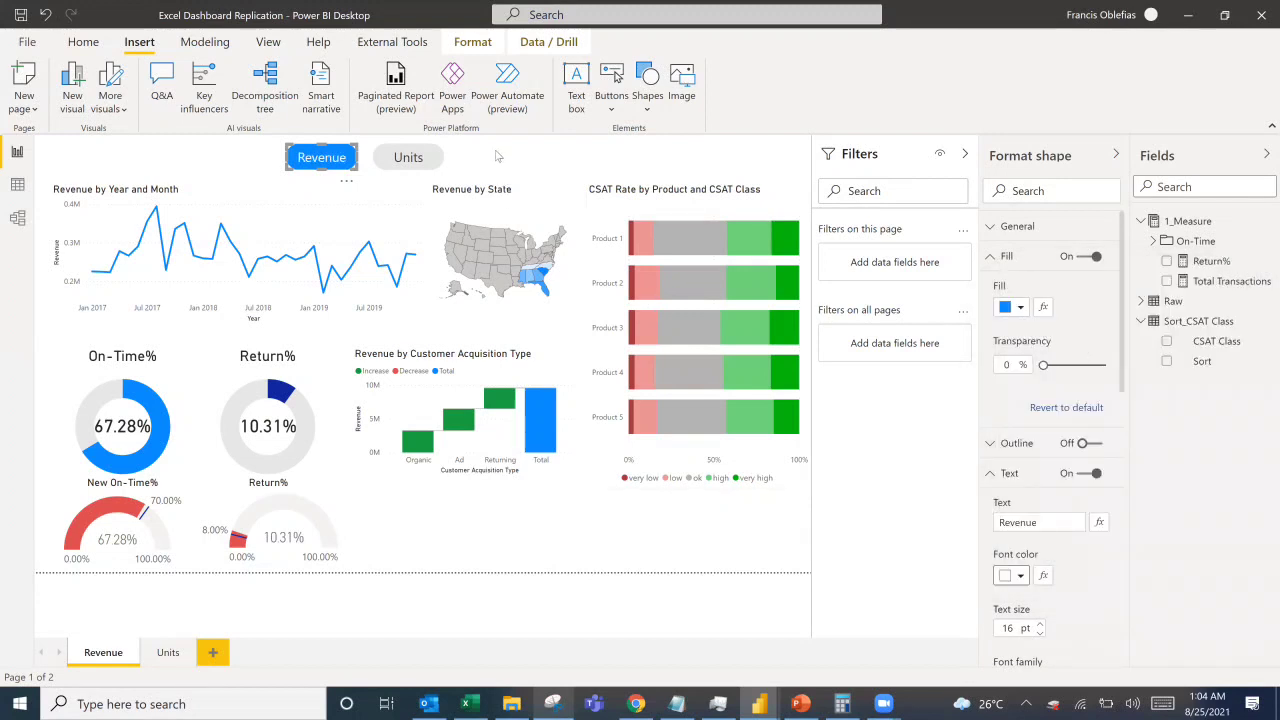
left_click(380, 177)
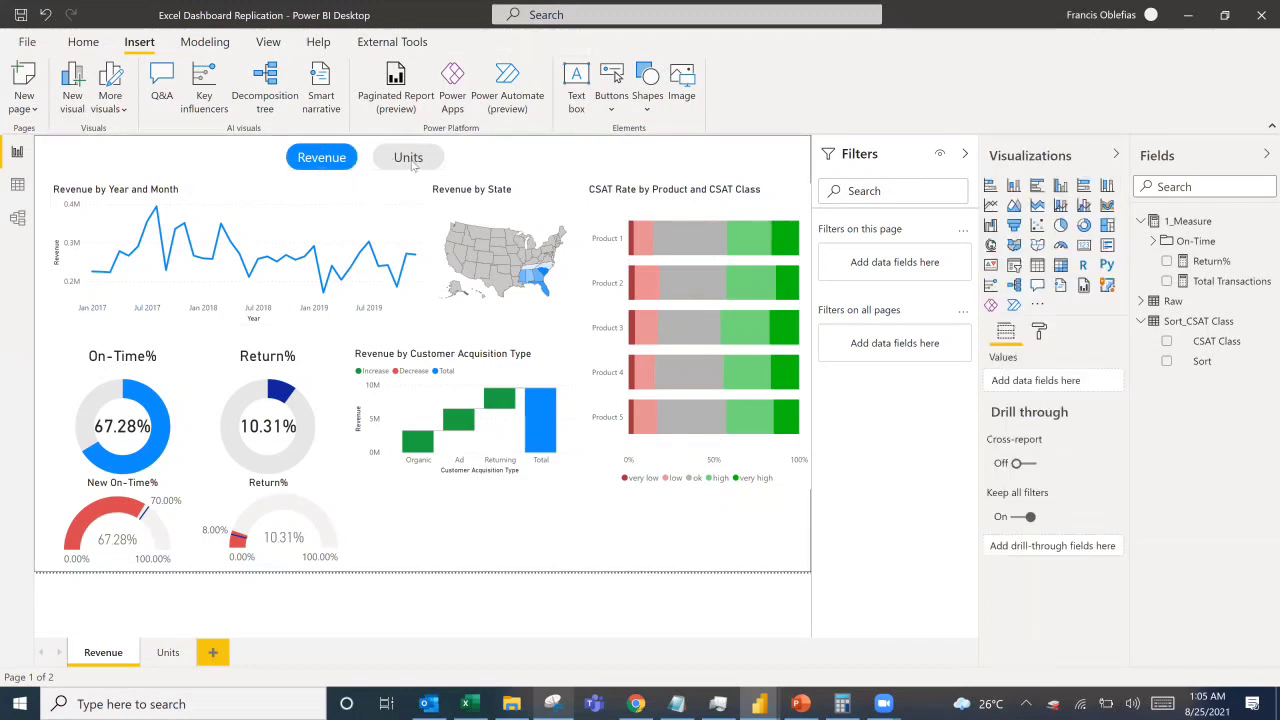
Turn on the action of the Units pill on the Revenue page as Page navigation with Units as the destination.
left_click(413, 162)
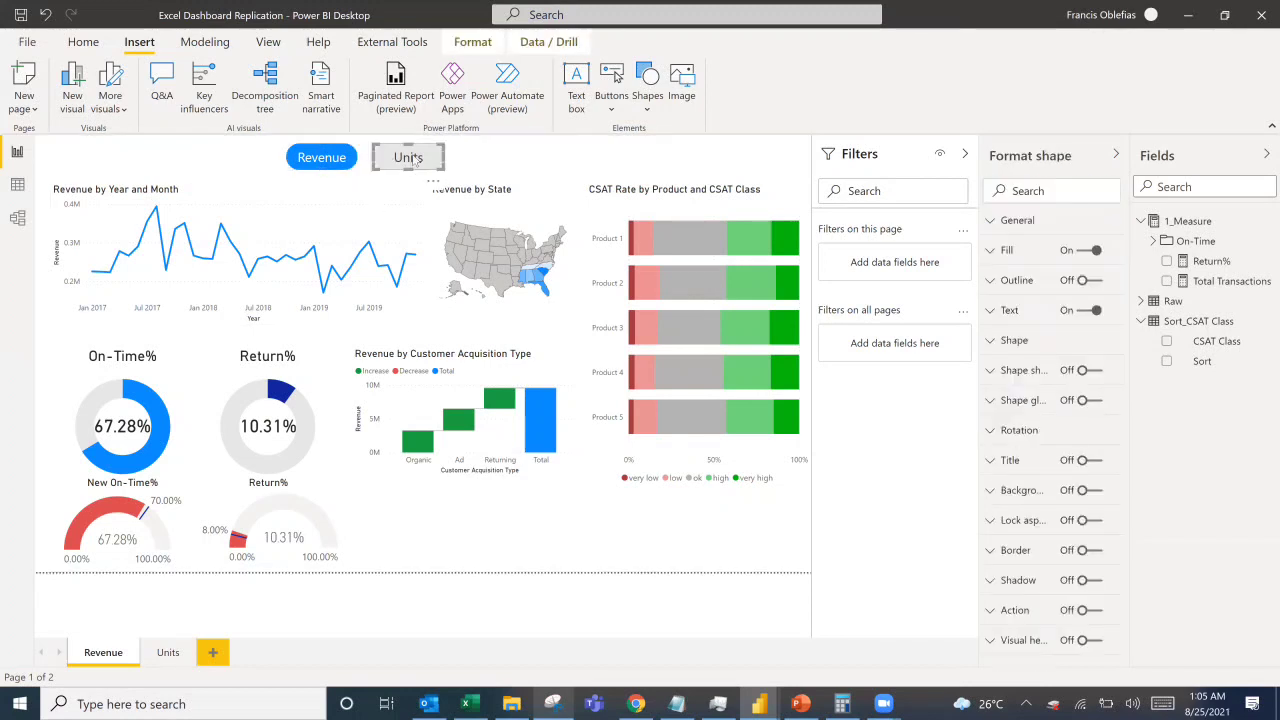
left_click(1080, 610)
left_click(995, 614)
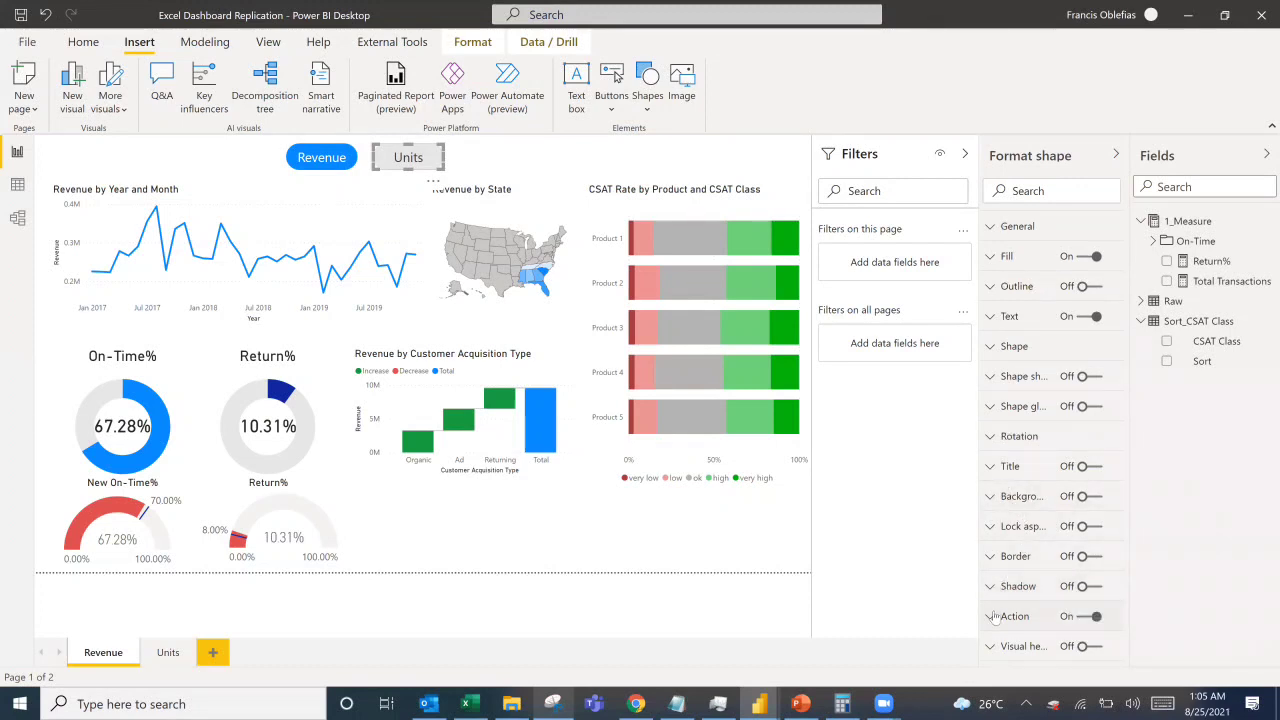
scroll(1020, 411, "down", 3)
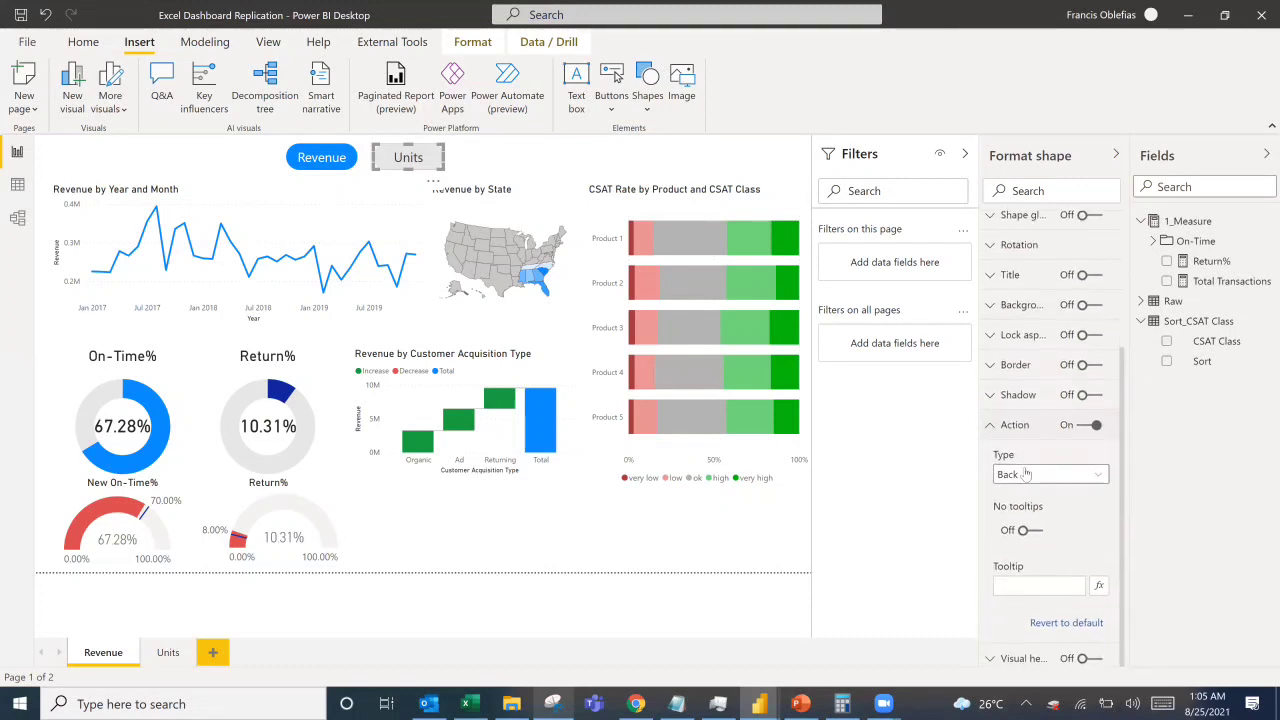
left_click(1025, 475)
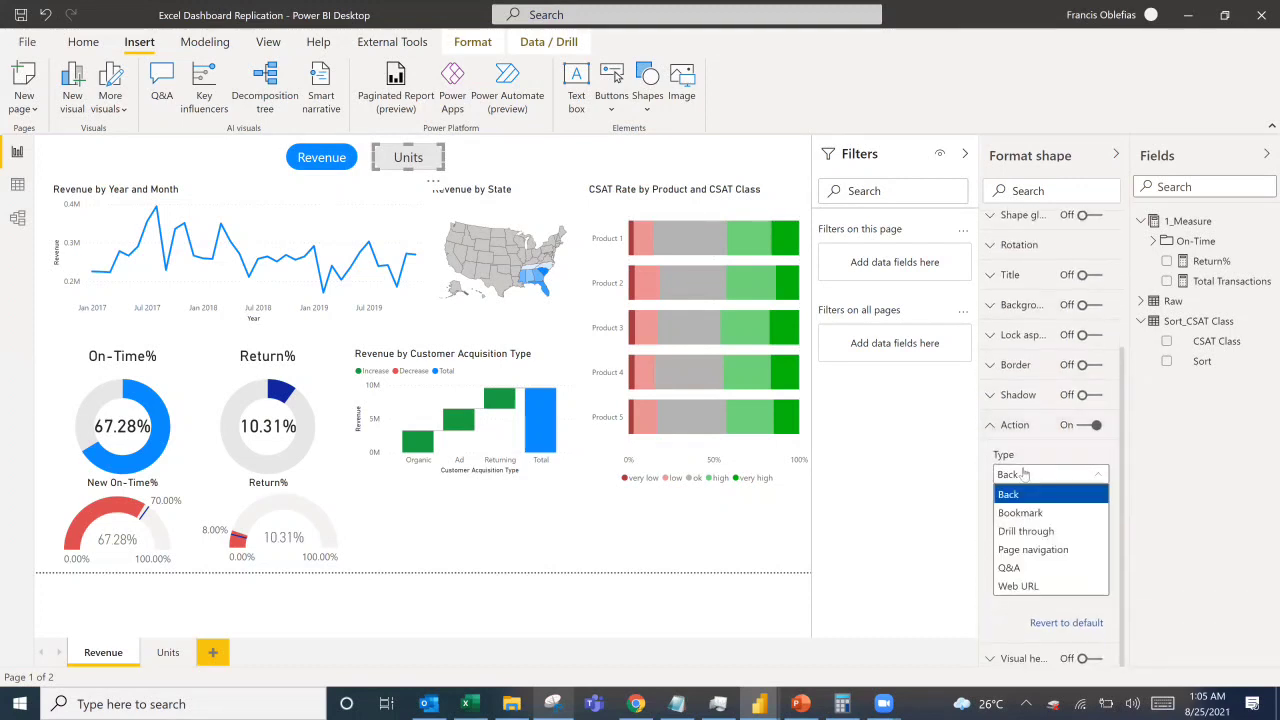
left_click(1043, 551)
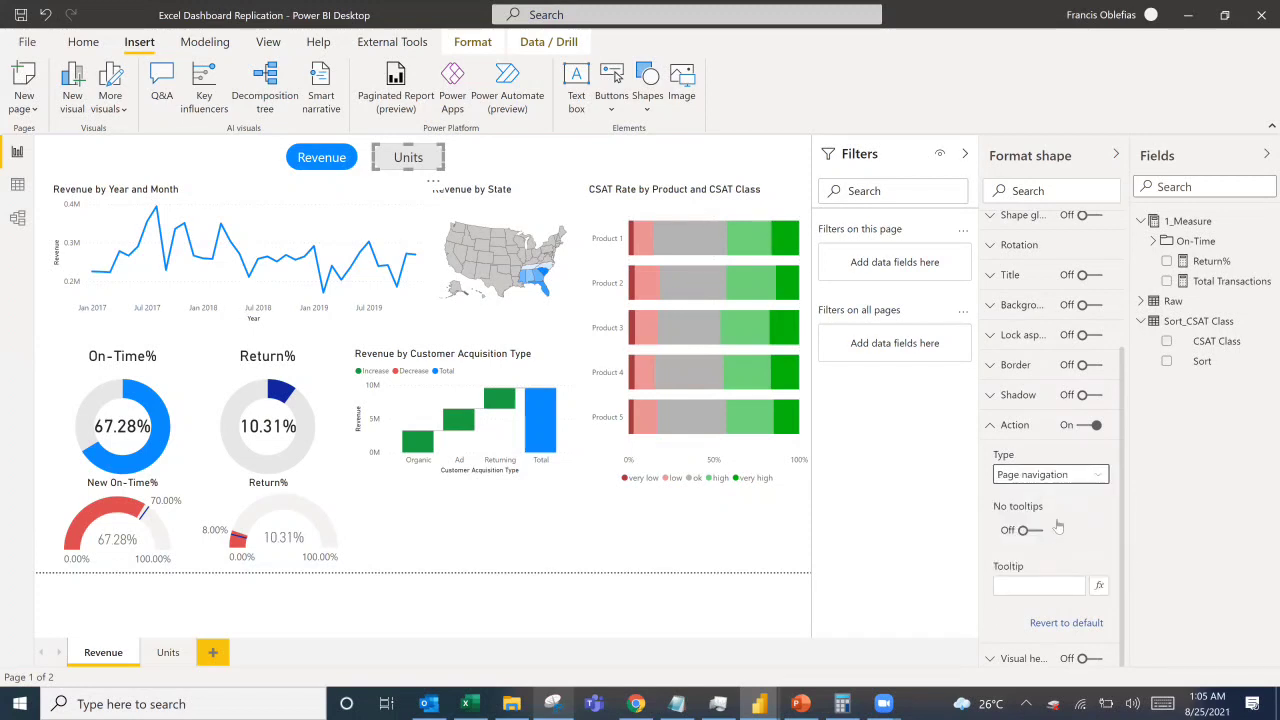
left_click(1058, 528)
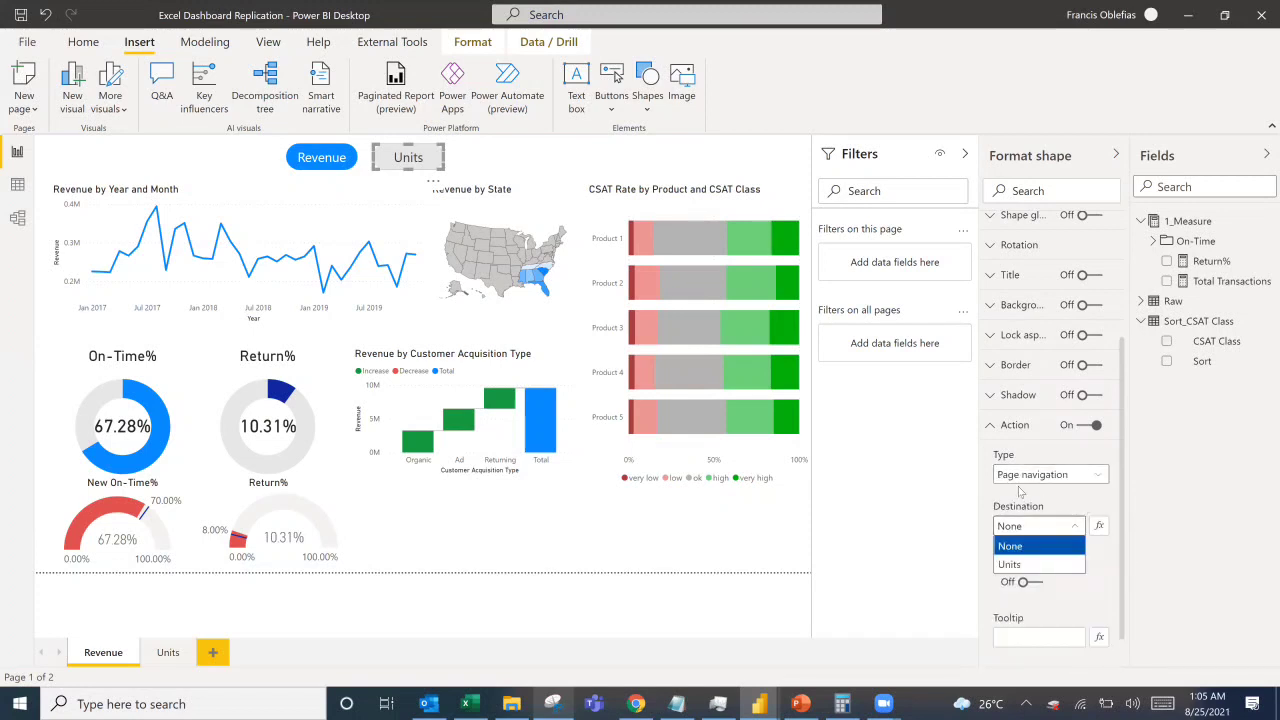
left_click(1025, 566)
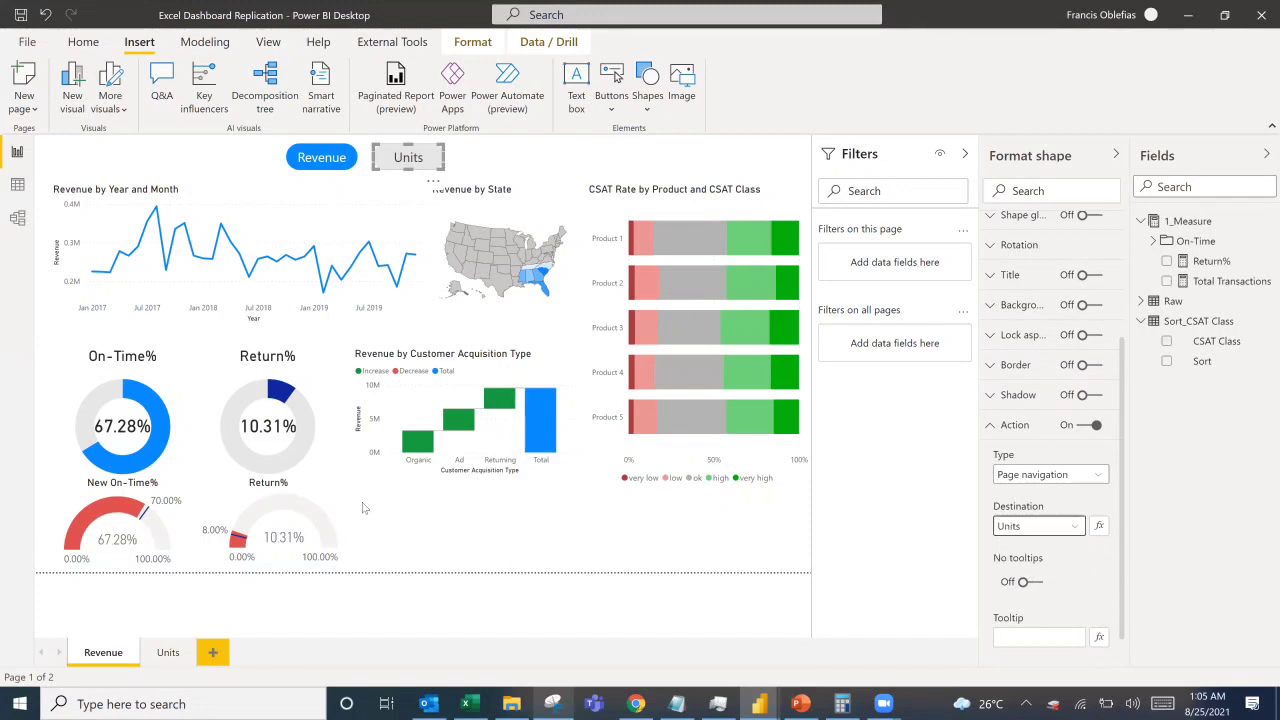
On the Units page, turn on the Revenue pill's action as Page navigation with Revenue as the destination.
left_click(164, 656)
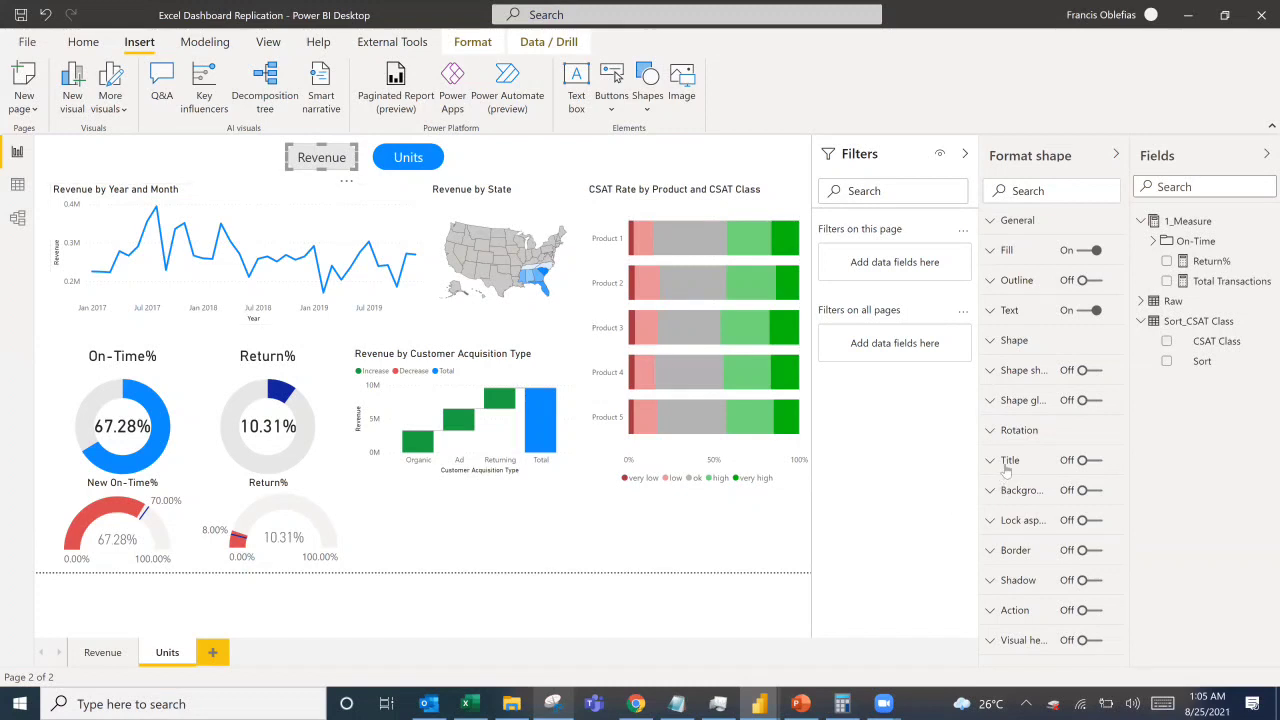
left_click(1089, 617)
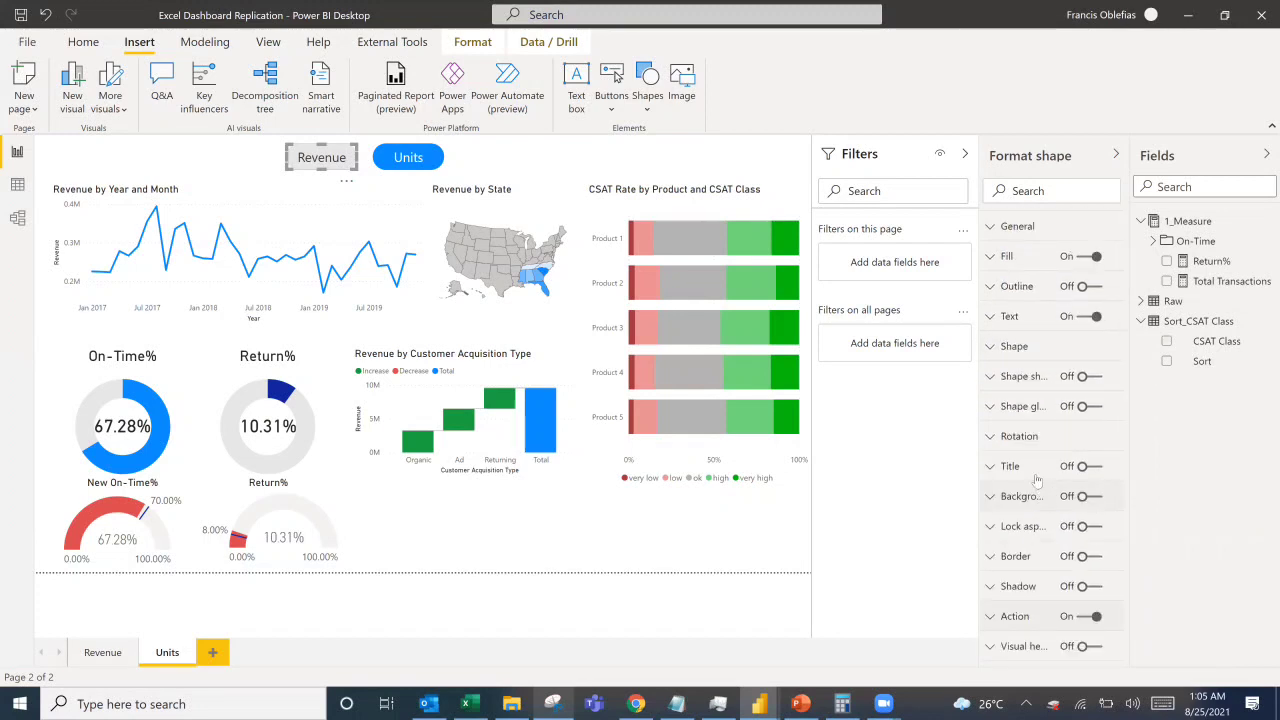
left_click(1001, 617)
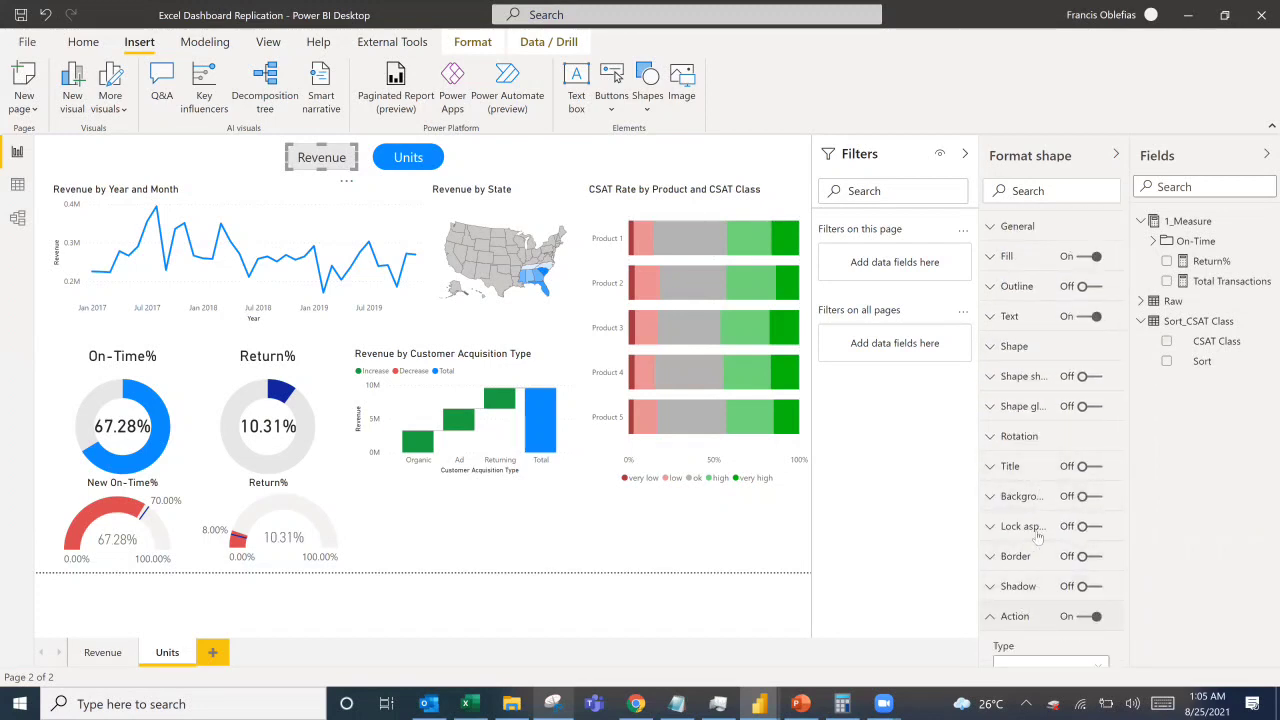
scroll(1040, 514, "down", 2)
left_click(1022, 499)
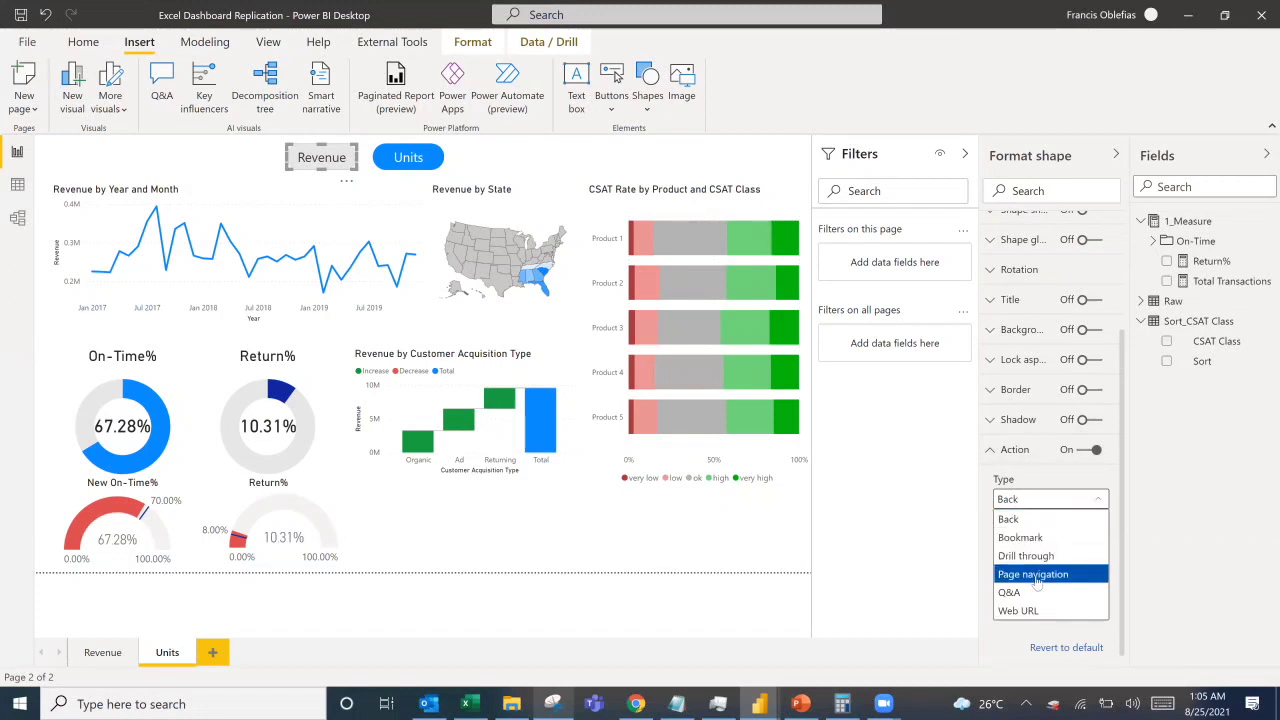
left_click(1020, 573)
left_click(1036, 551)
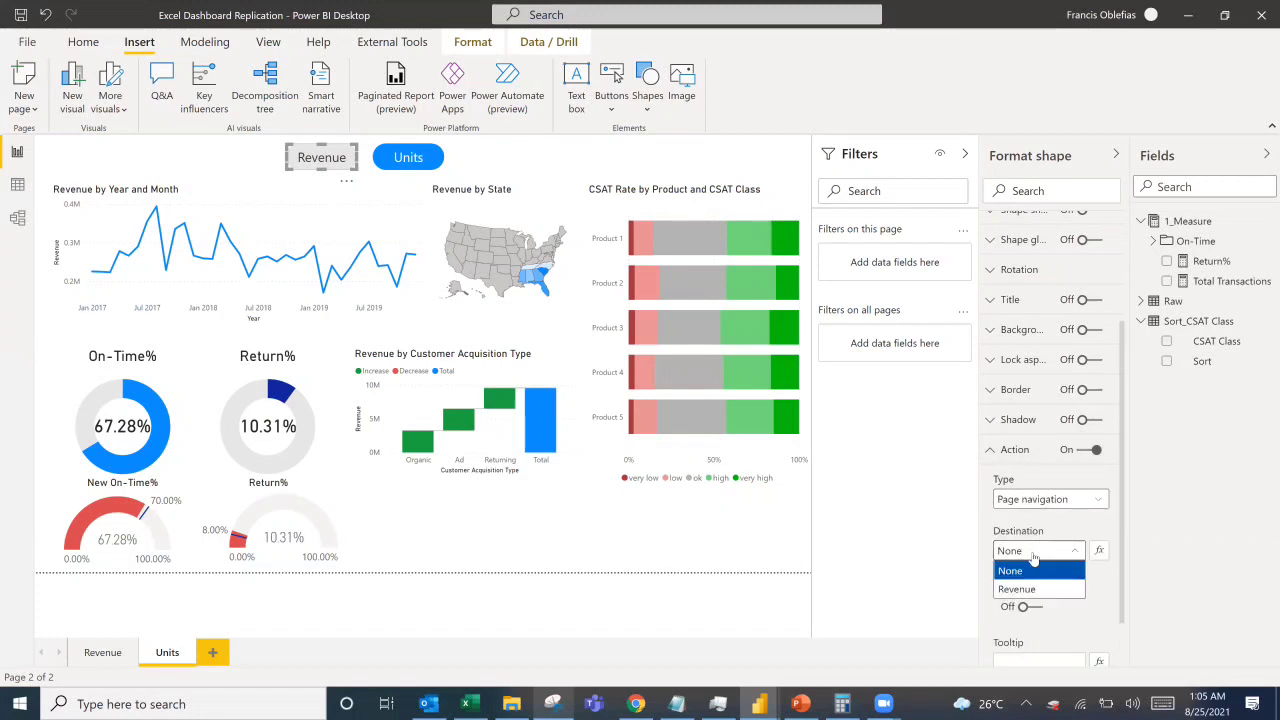
left_click(1032, 592)
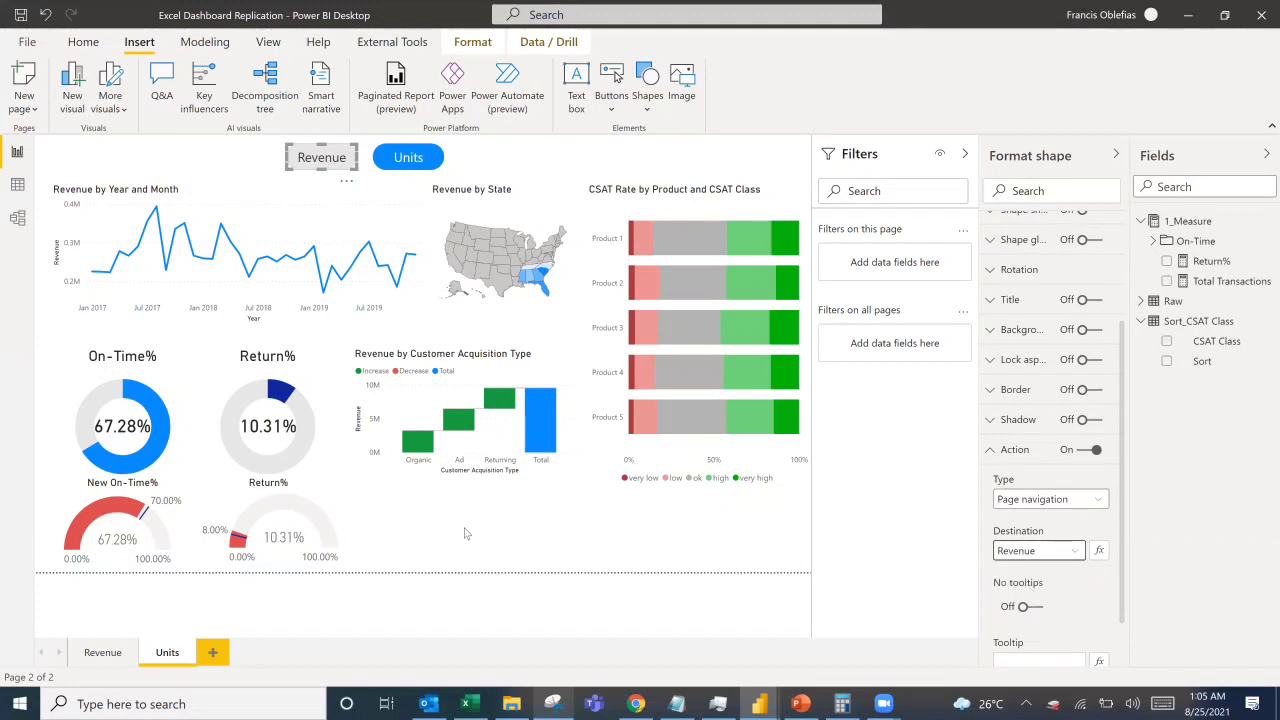
Test the page navigation by following the Revenue pill to its page and the Units pill back.
left_click(500, 519)
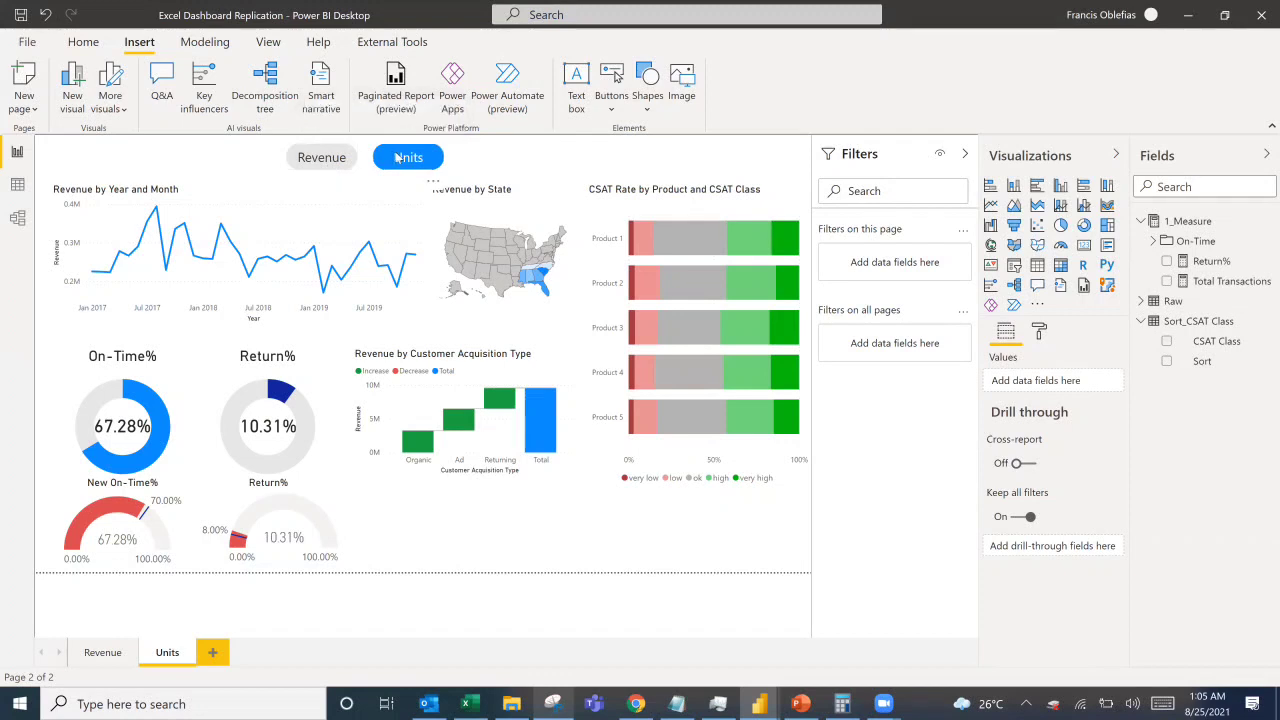
left_click(304, 164, "ctrl")
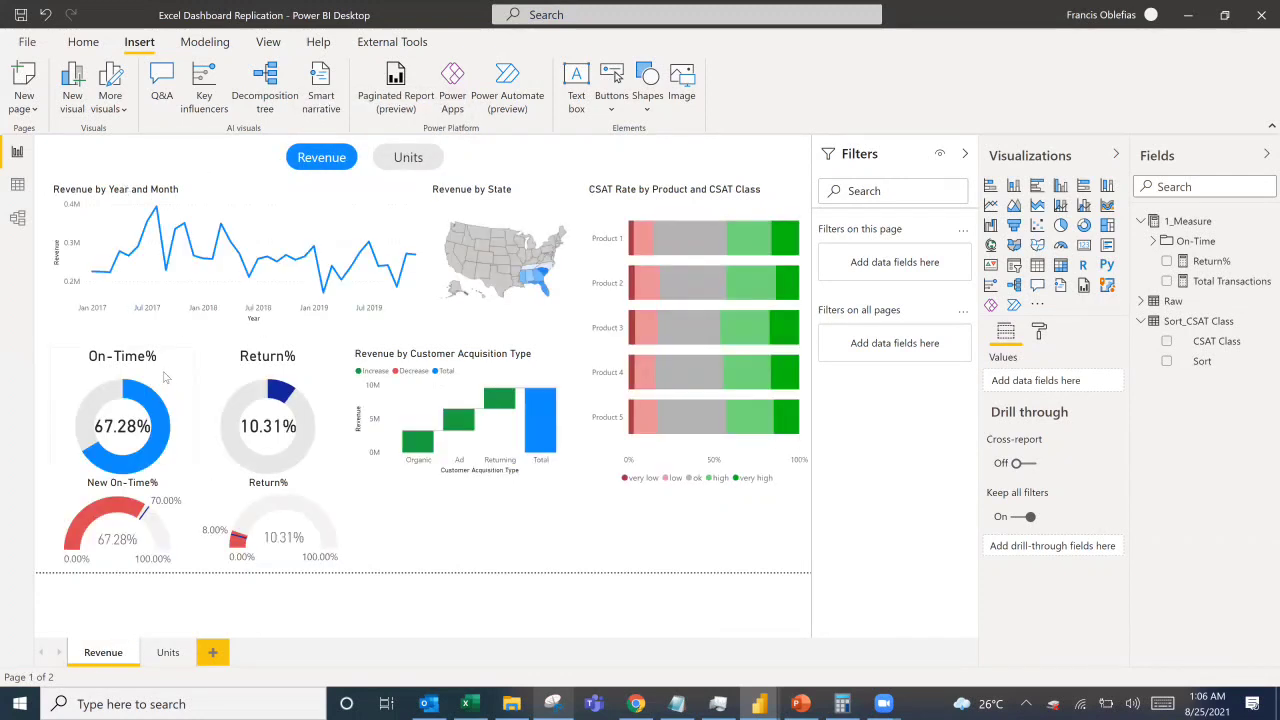
left_click(431, 165, "ctrl")
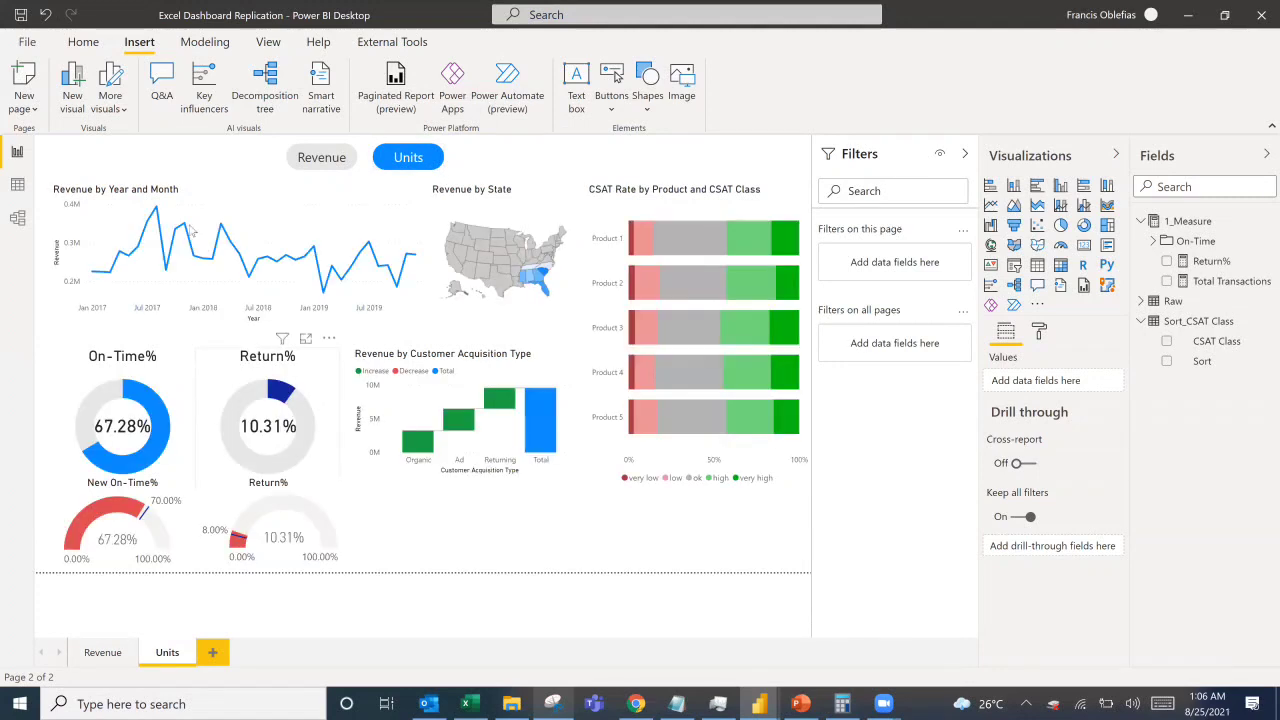
Replace Revenue with the Units field from the Raw table as the values of the line chart on the Units page.
left_click(166, 200)
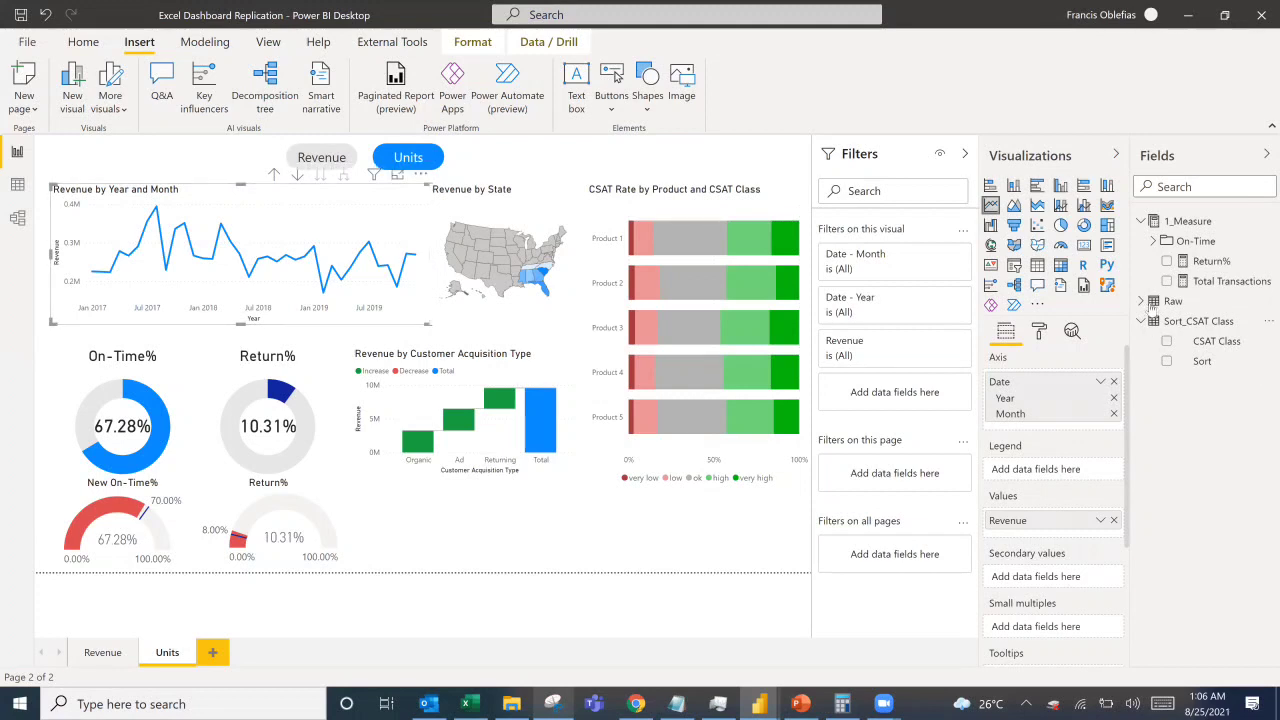
left_click(1142, 301)
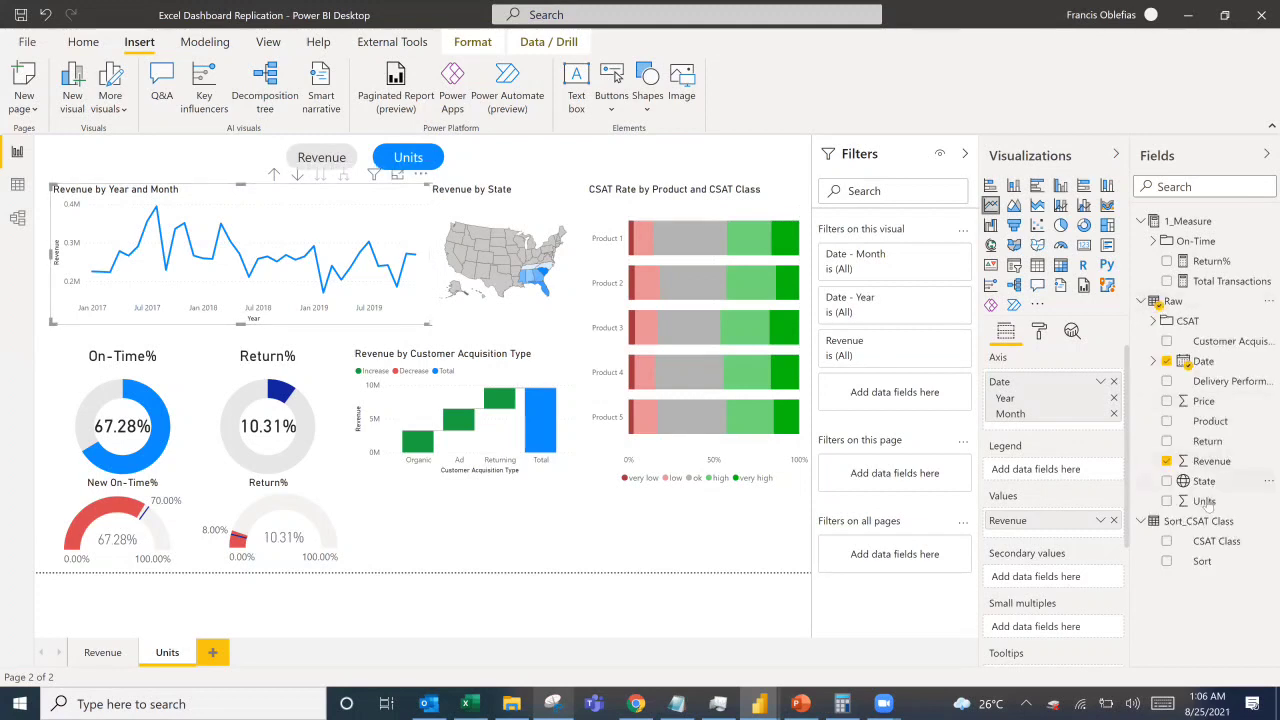
left_click_drag(1205, 502, 1110, 532)
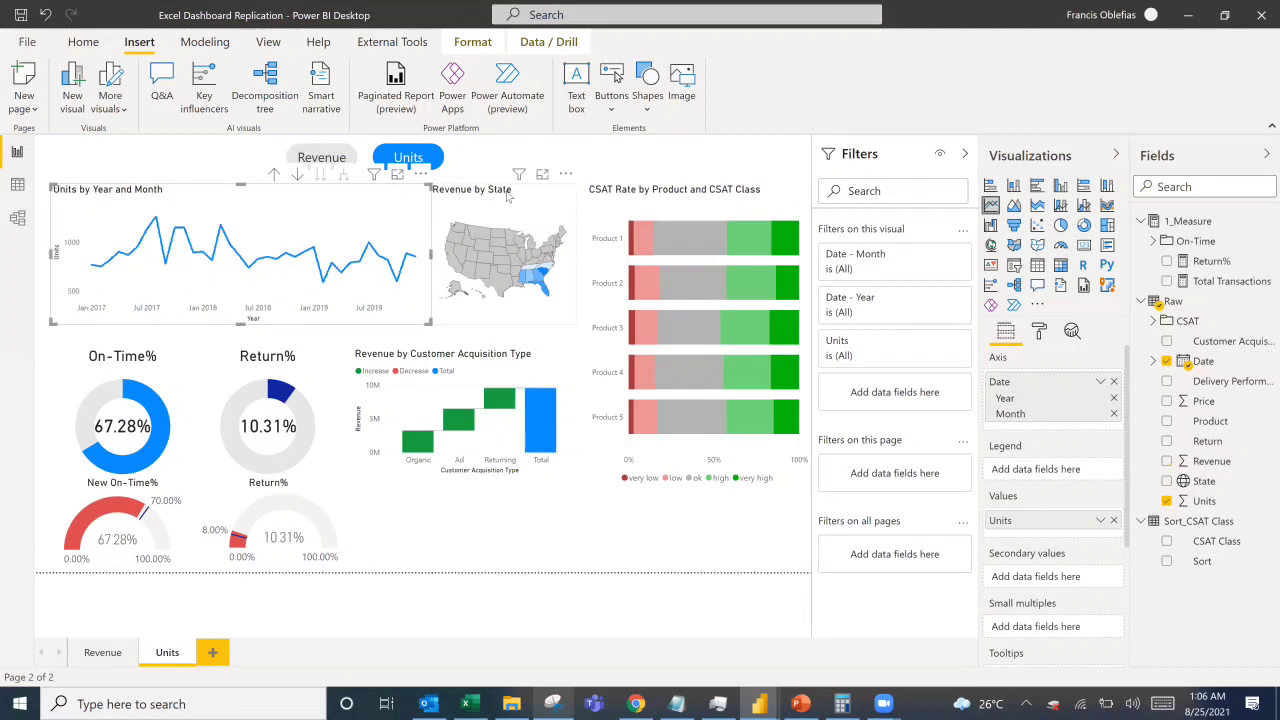
Replace Revenue with Units as the state map's color saturation and as the values of the Customer Acquisition Type waterfall chart.
left_click(507, 197)
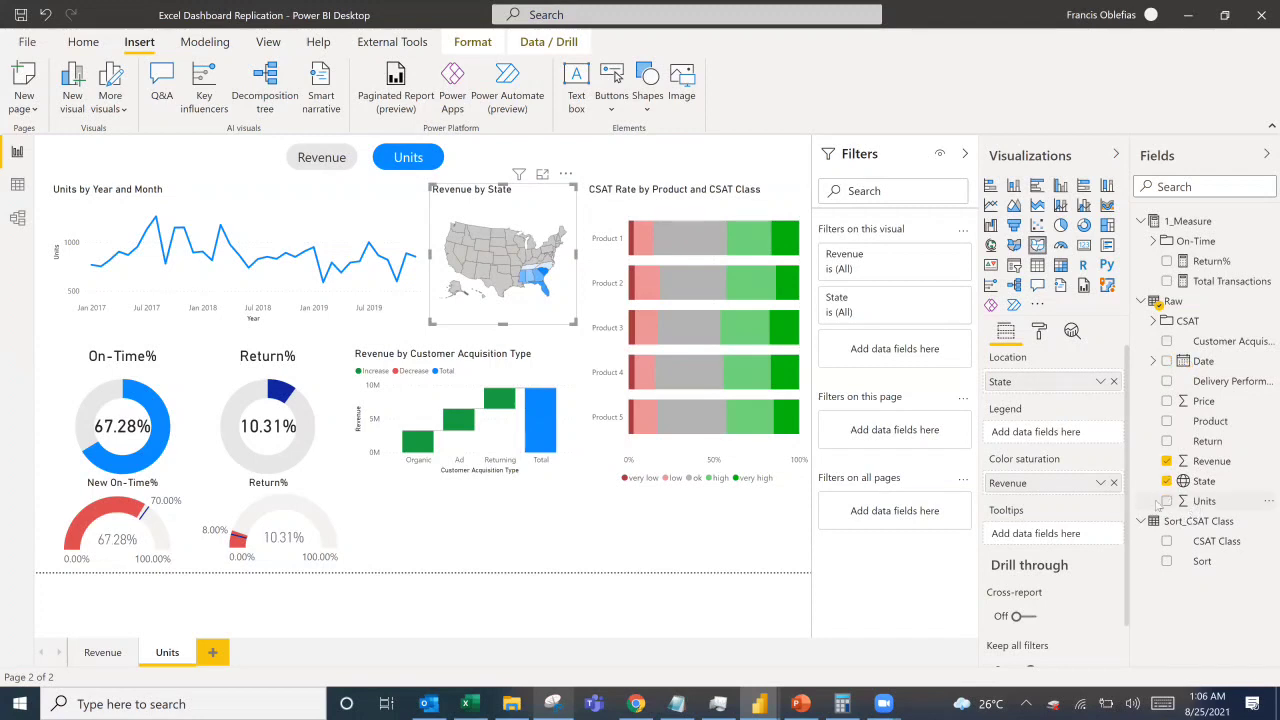
left_click_drag(1200, 501, 1053, 490)
left_click_drag(1038, 492, 1005, 487)
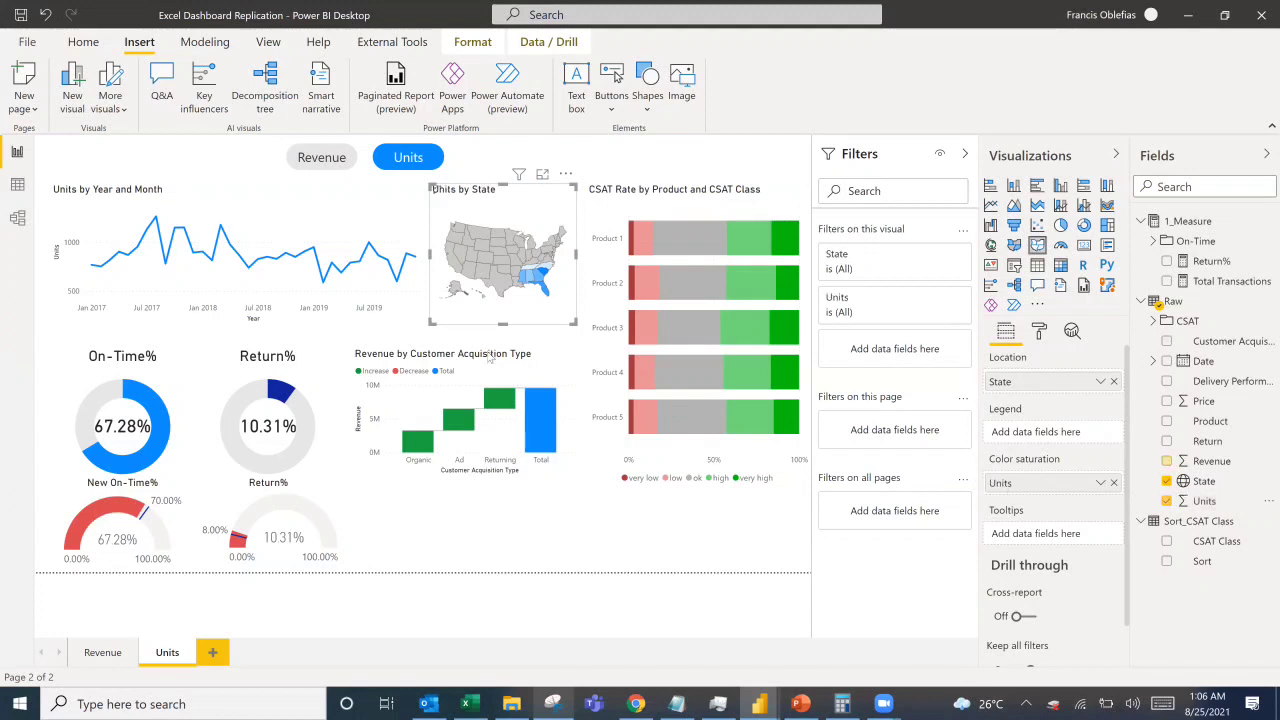
left_click(489, 362)
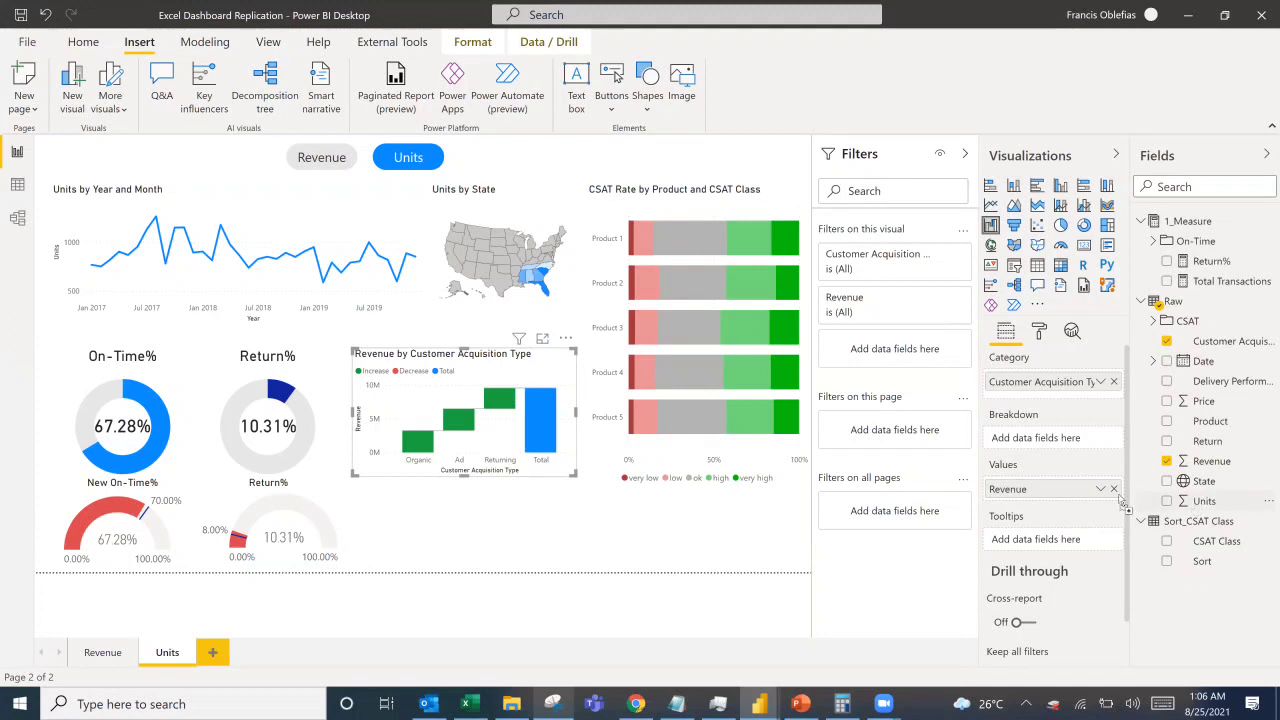
left_click_drag(1196, 503, 1013, 506)
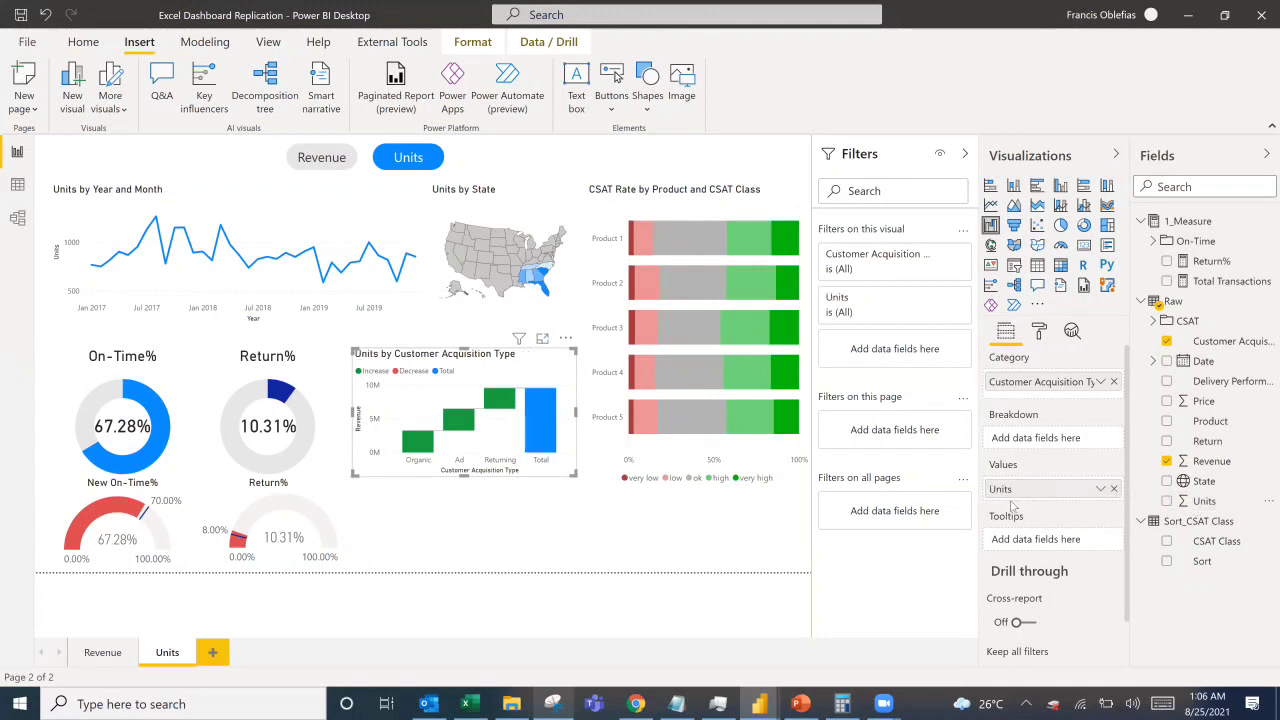
Check the CSAT chart on the Units page and compare both pages by following the Revenue and Units pills.
left_click(704, 206)
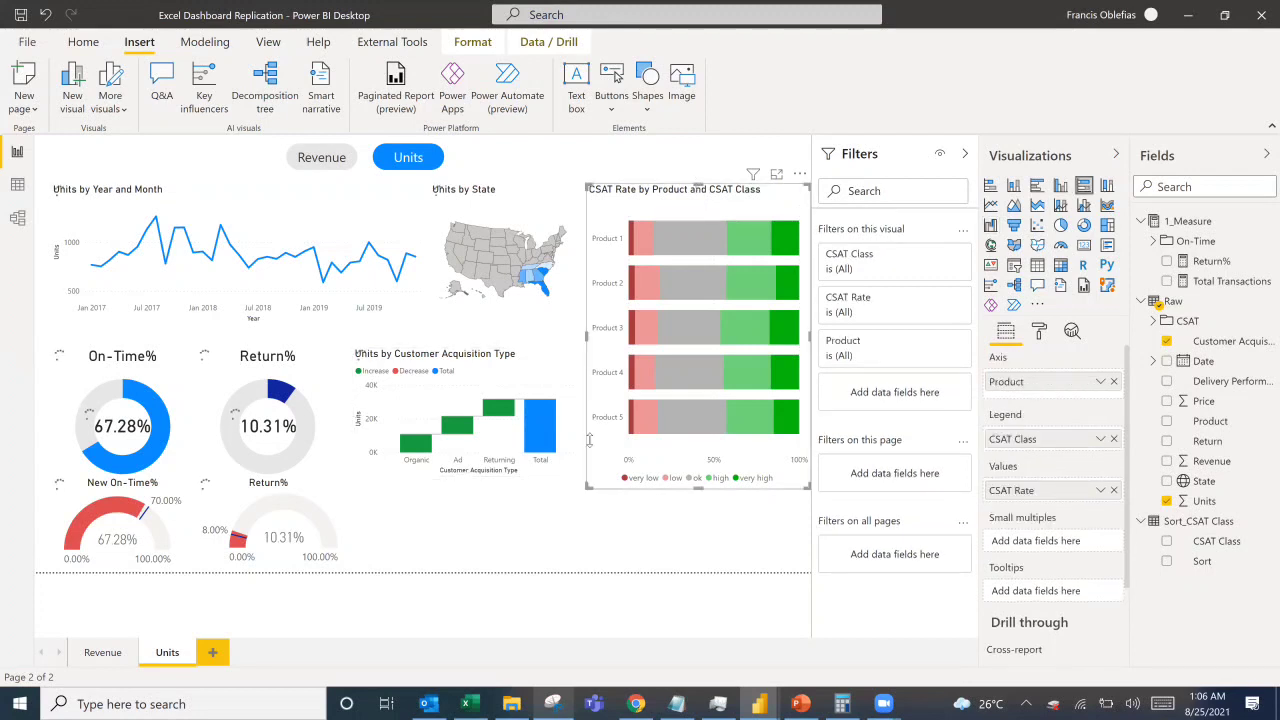
left_click(502, 546)
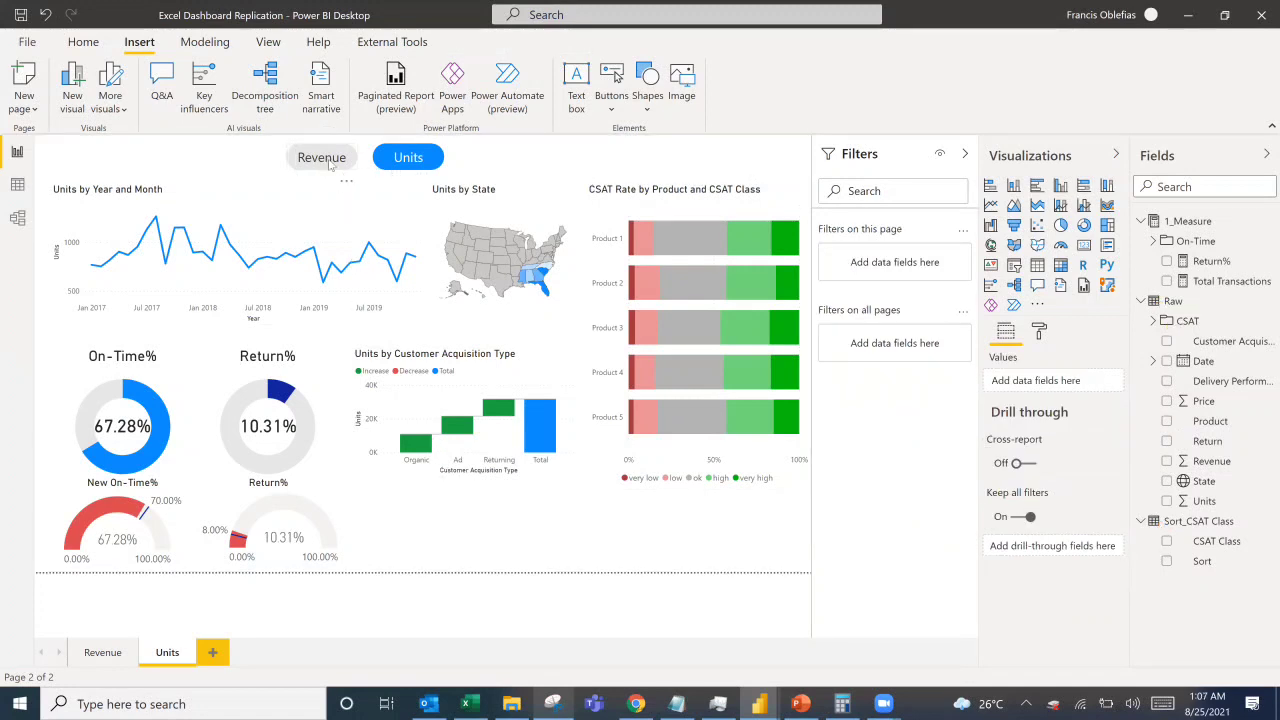
left_click(322, 158)
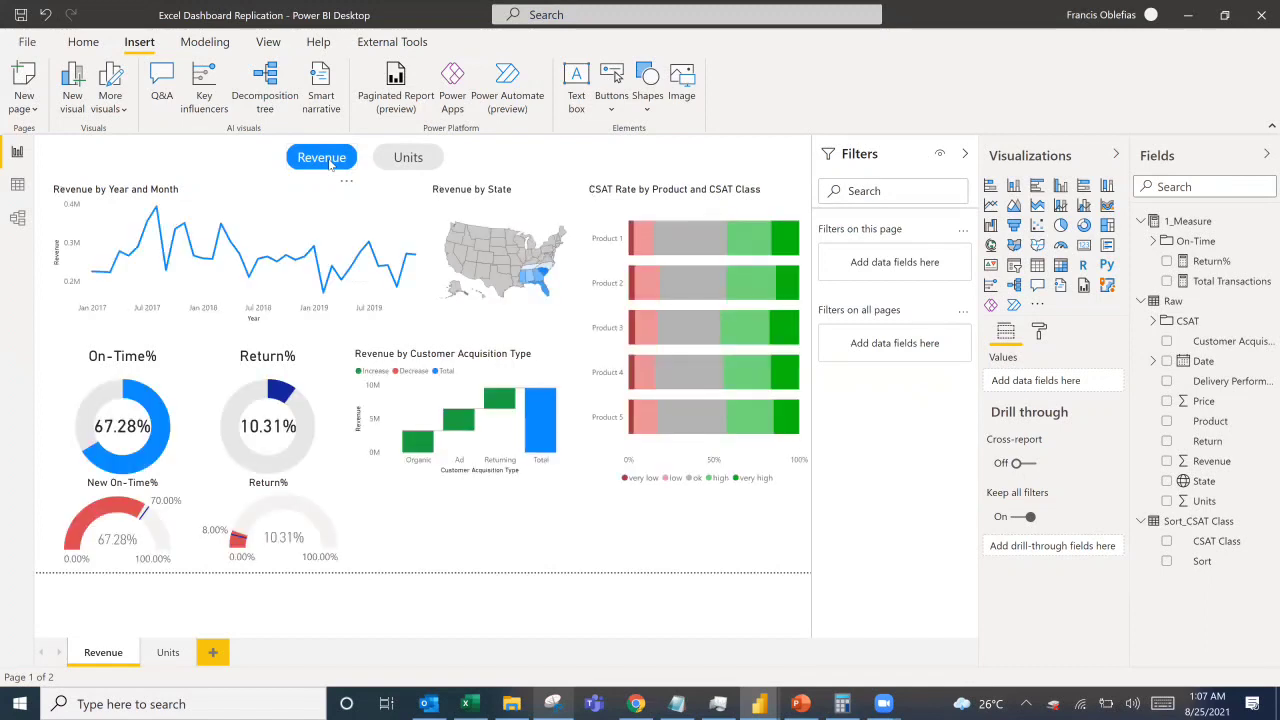
left_click(400, 158)
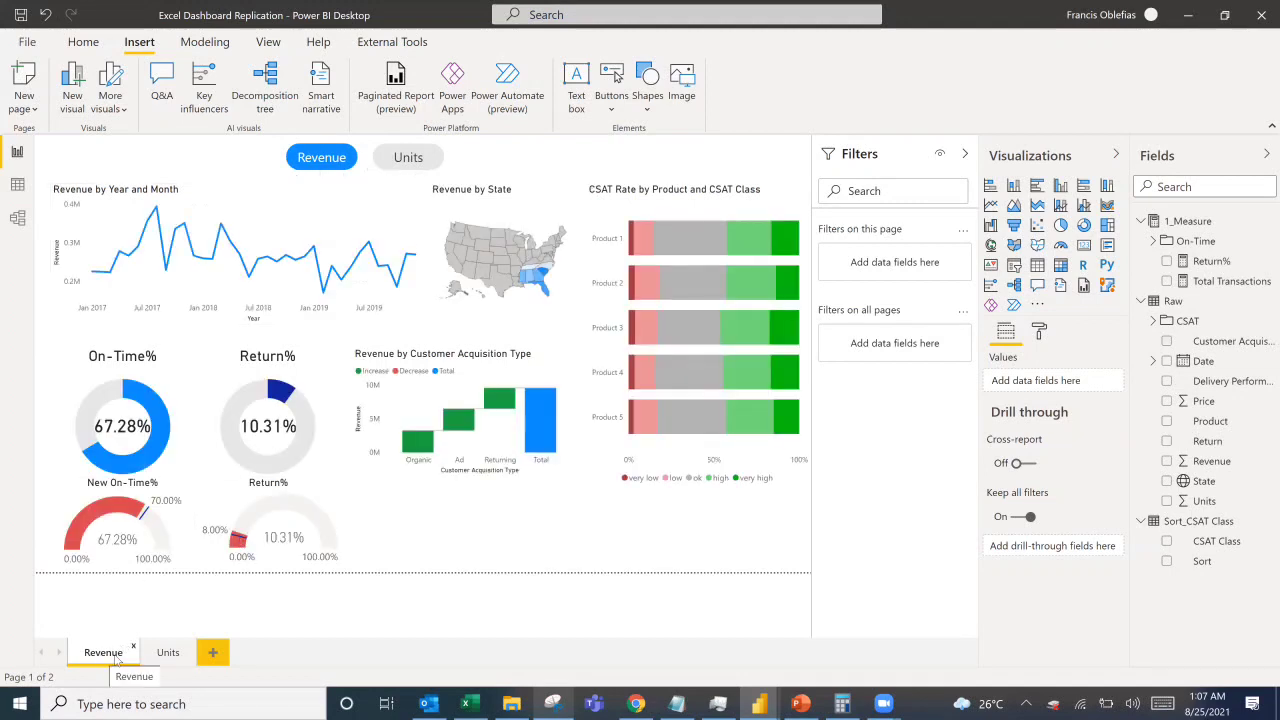
Duplicate the Revenue page and rename the copy as Dynamic Measure.
right_click(114, 658)
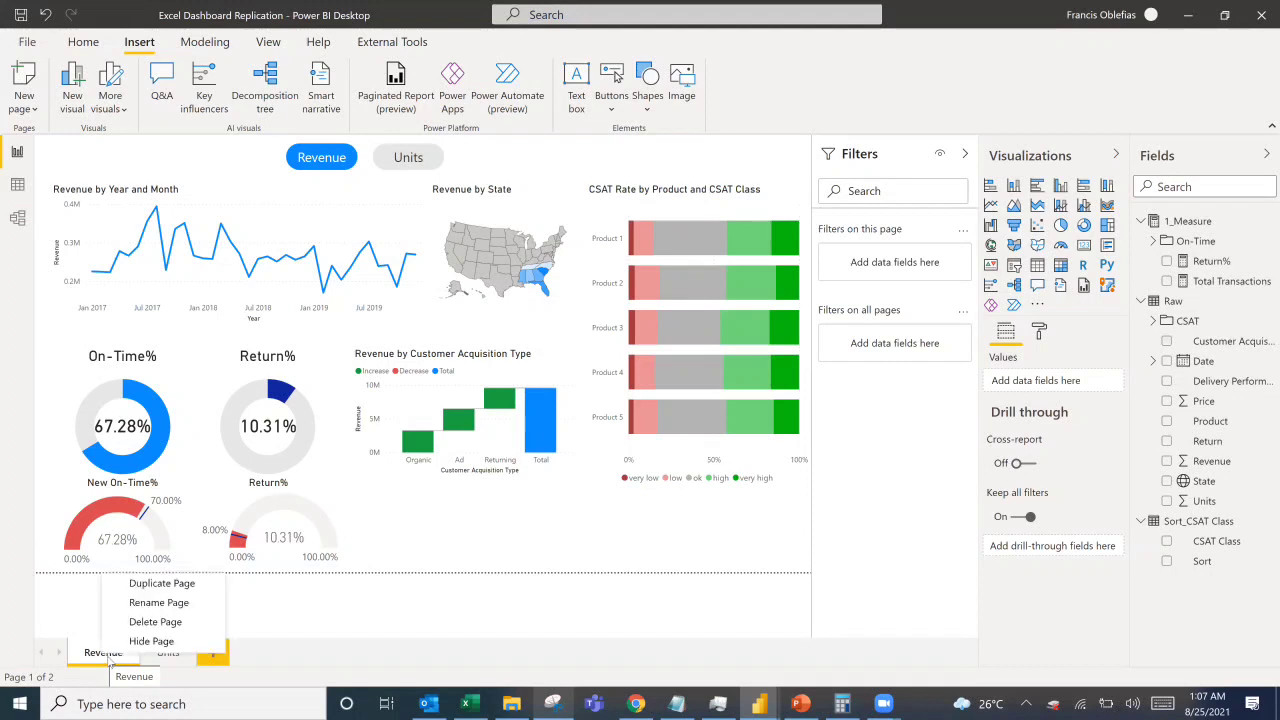
left_click(160, 584)
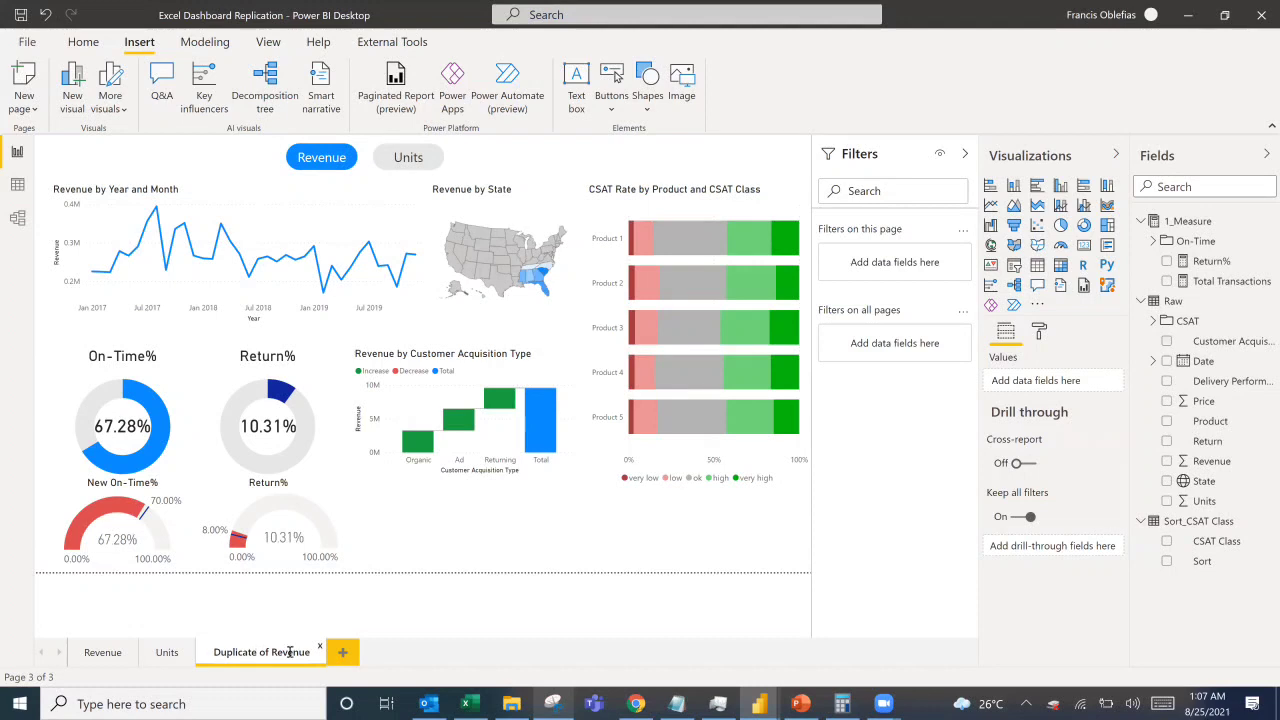
left_click_drag(309, 652, 198, 656)
type("Dynamic Measure")
key("Return")
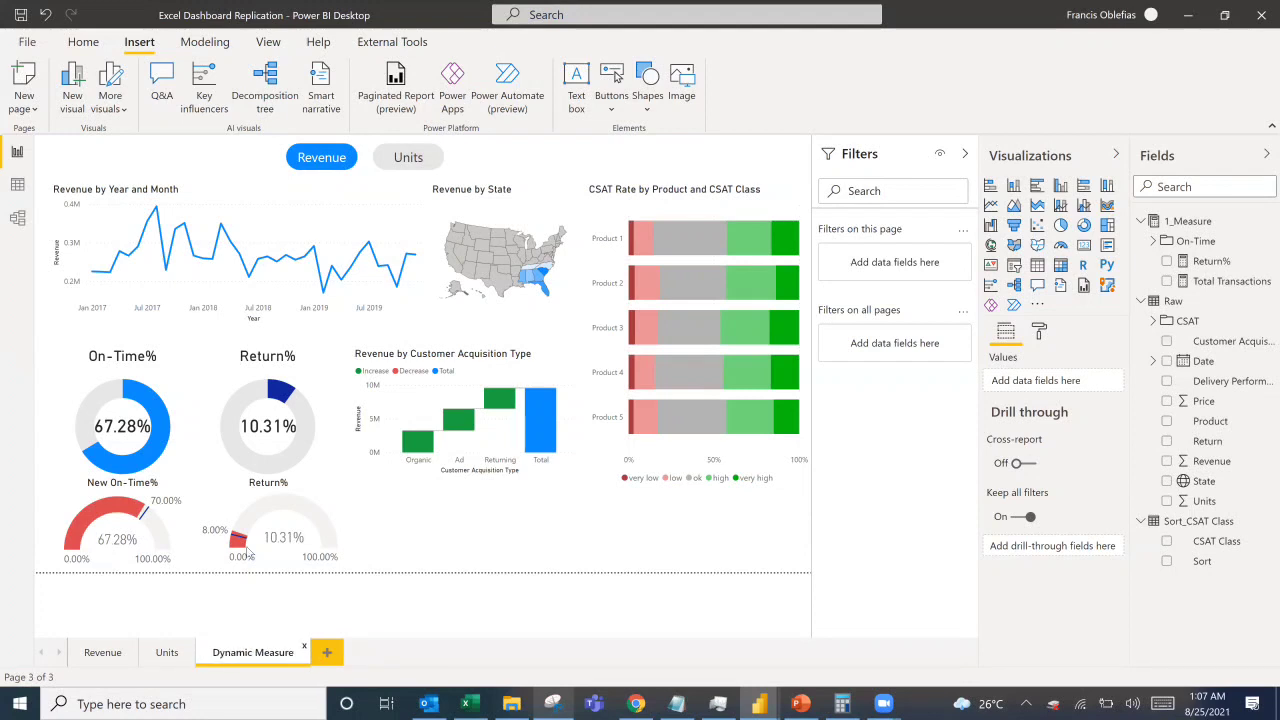
Delete the Revenue and Units navigation pills from the Dynamic Measure page.
left_click(359, 157)
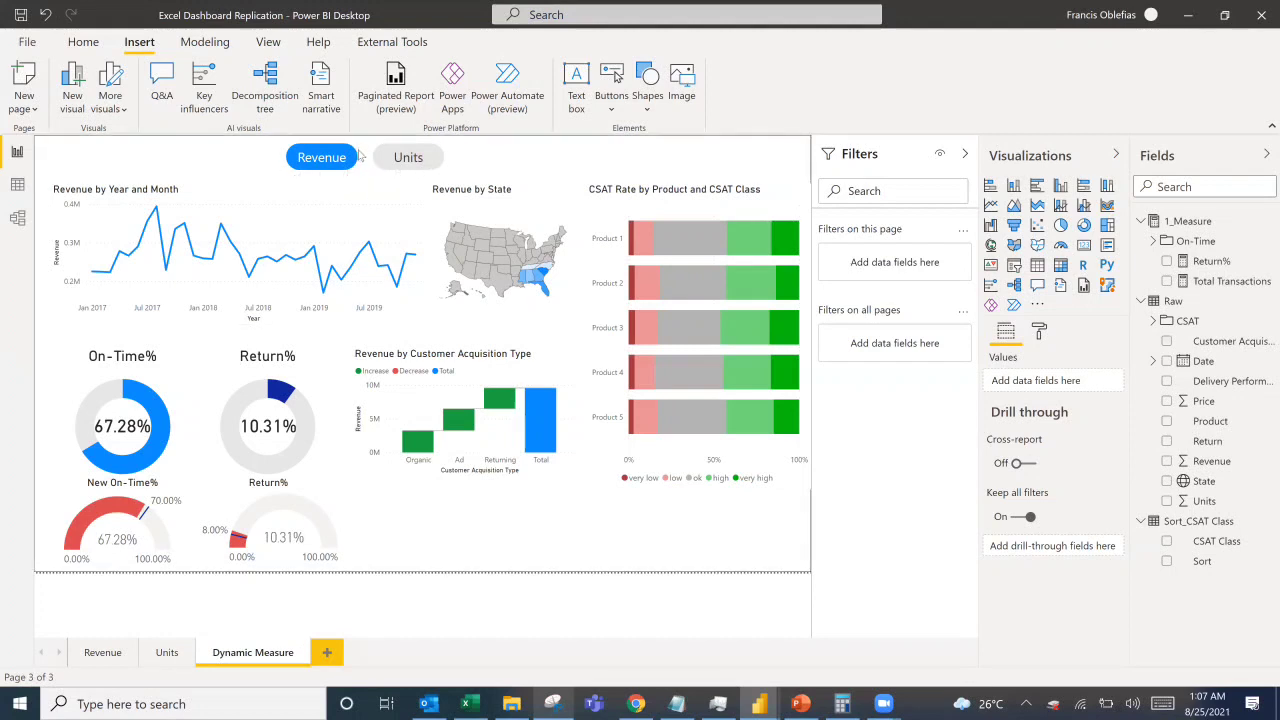
left_click(350, 153)
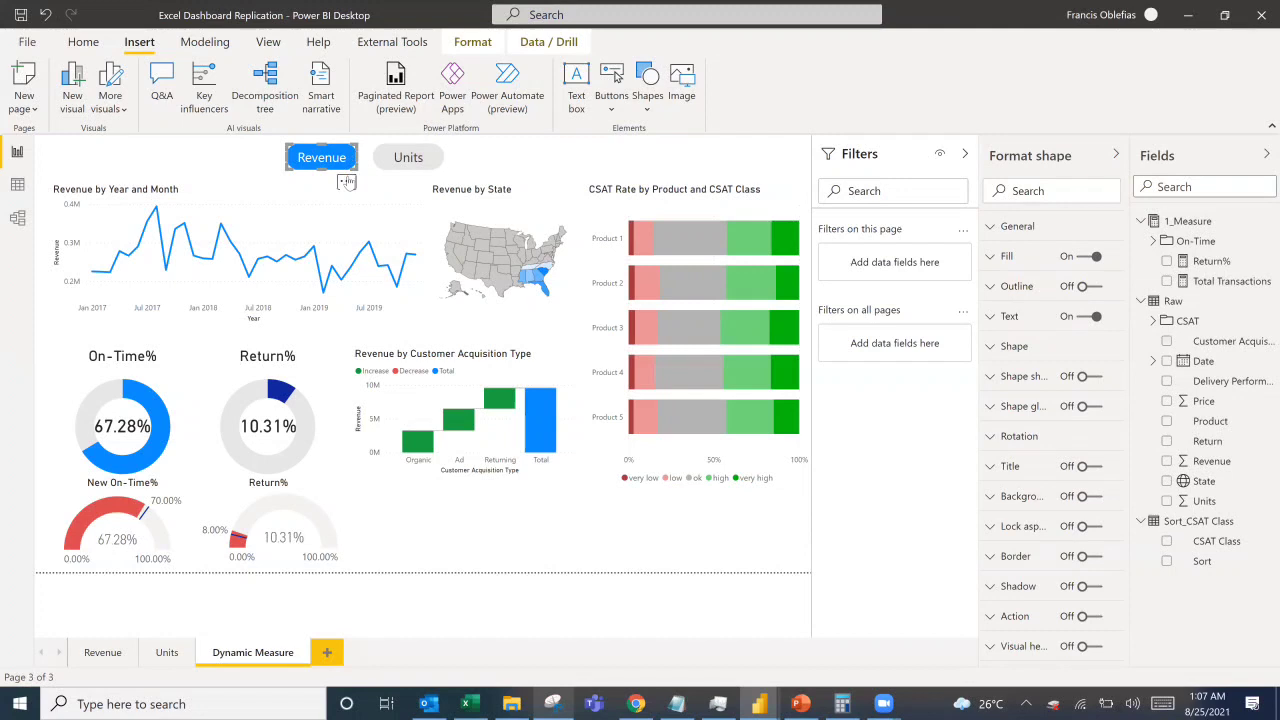
left_click(346, 182)
left_click(394, 184)
key("Delete")
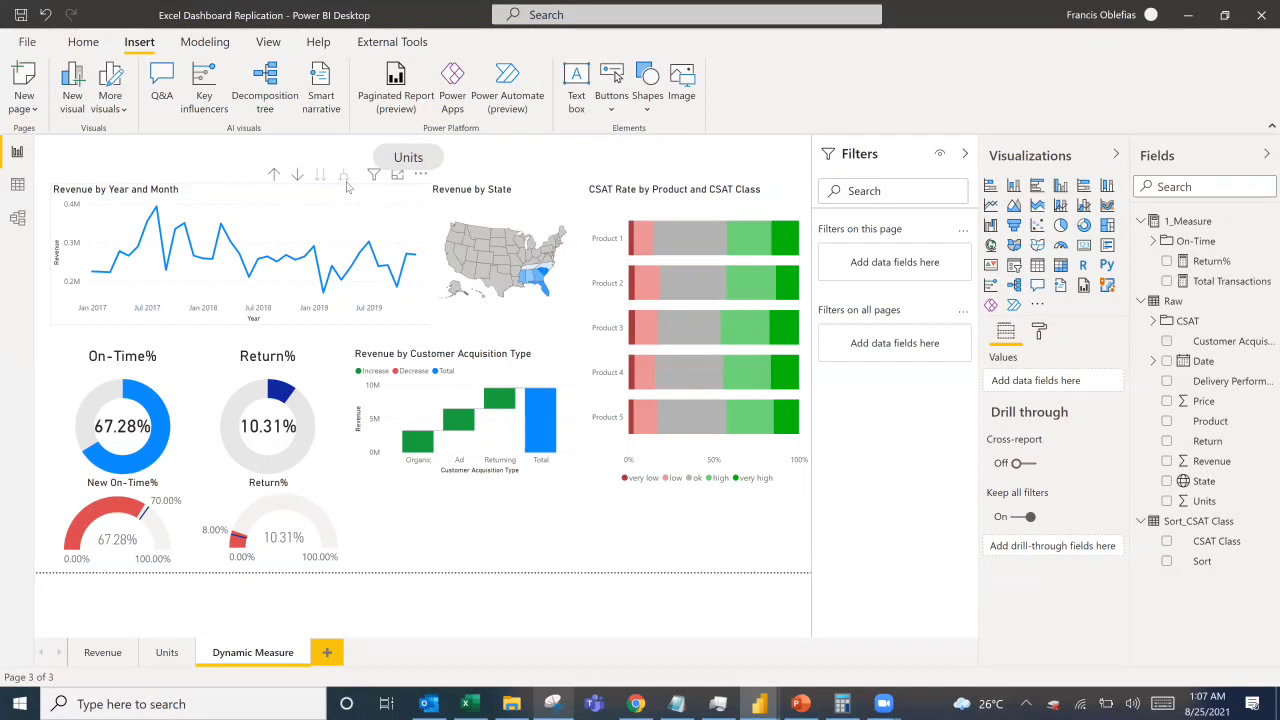
left_click(440, 166)
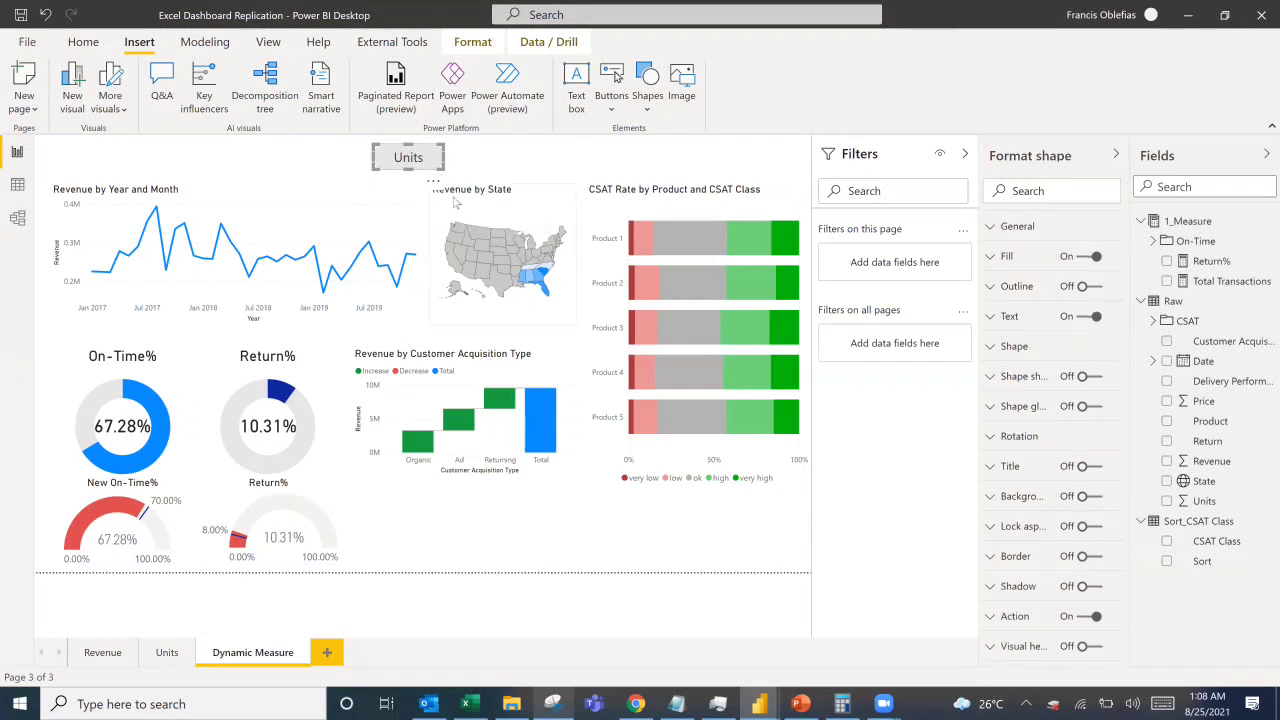
key("Delete")
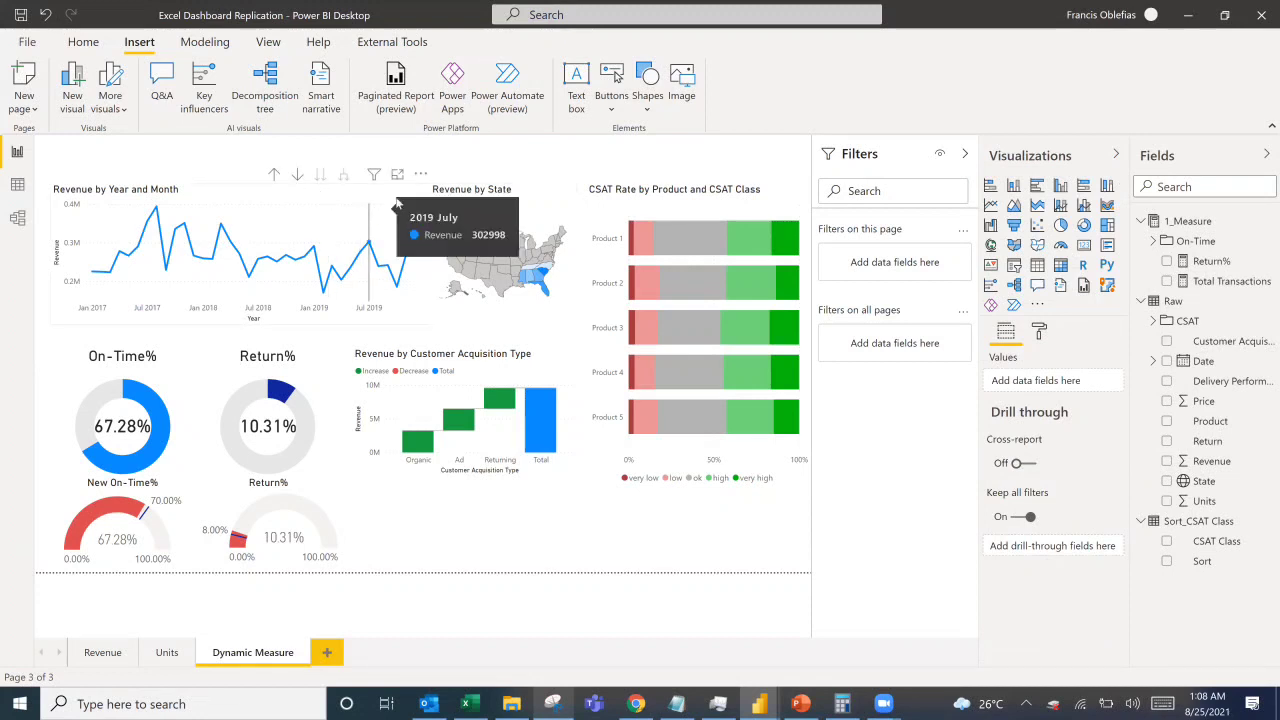
Collapse the Raw, 1_Measure and Sort_CSAT Class tables in the field list.
left_click(1141, 301)
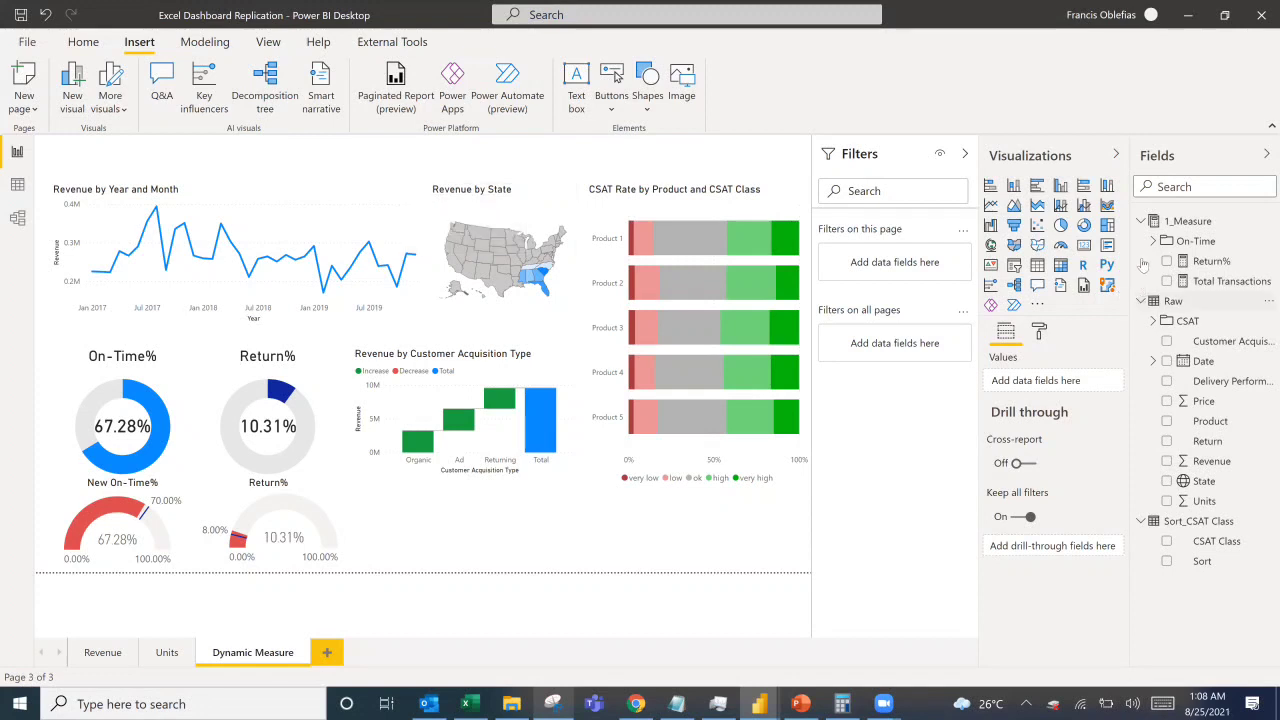
left_click(1141, 221)
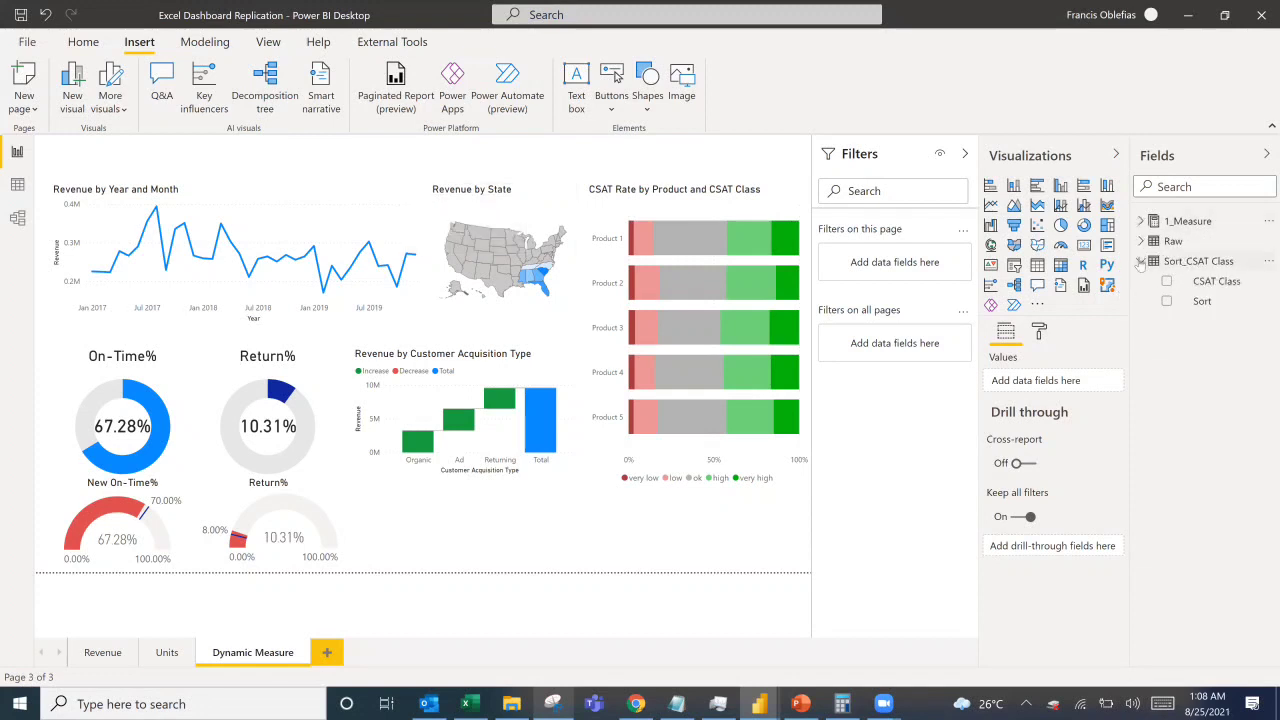
left_click(1141, 261)
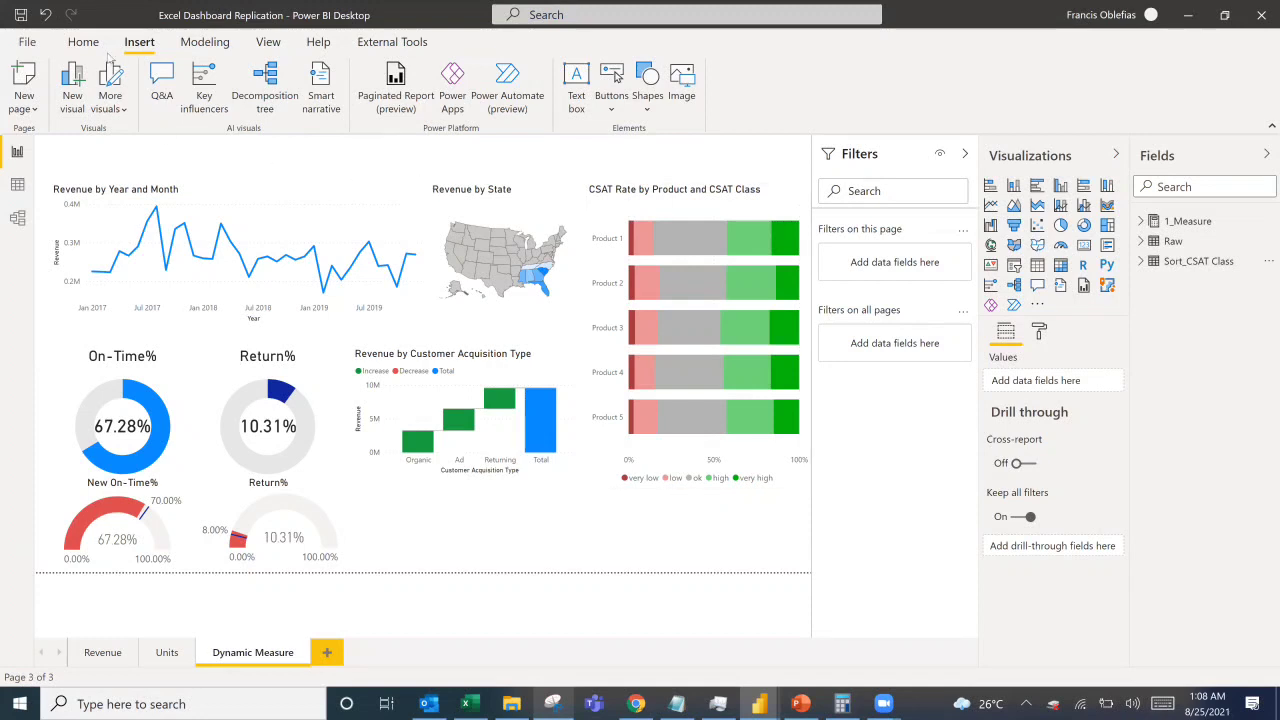
Start a manually entered data table with one column named Measure containing the rows Revenue and Units.
left_click(76, 42)
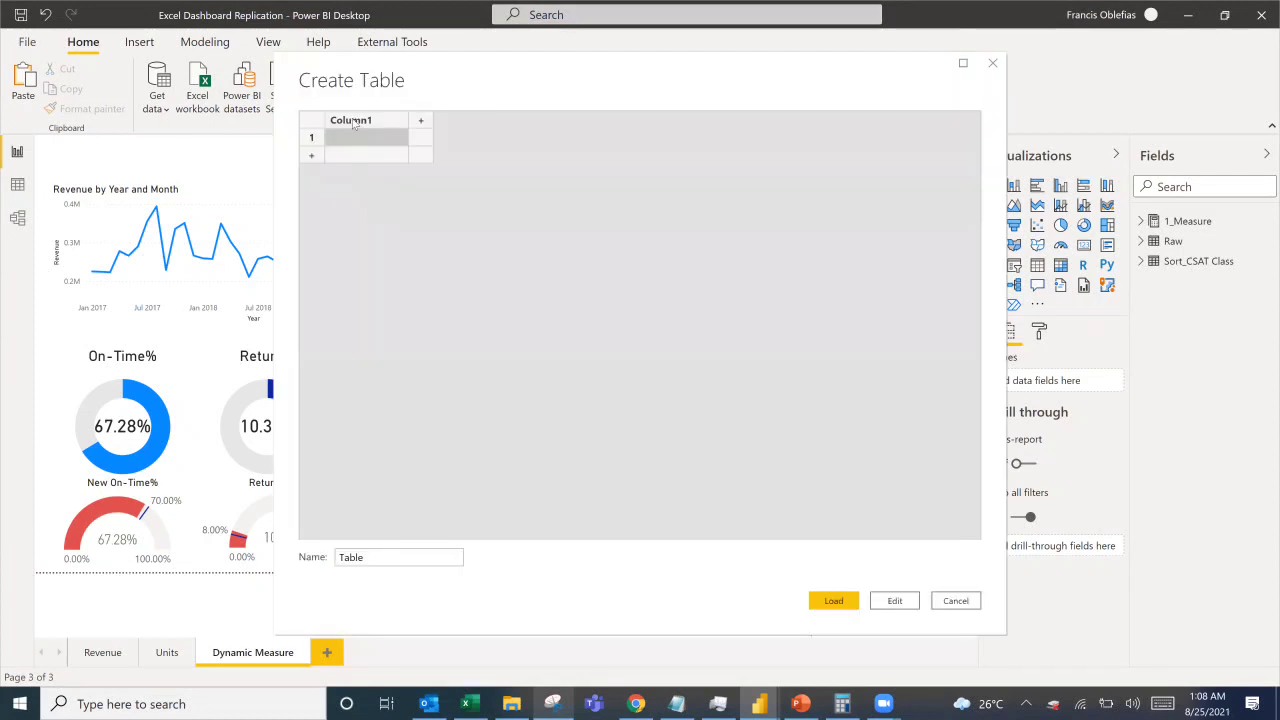
double_click(353, 122)
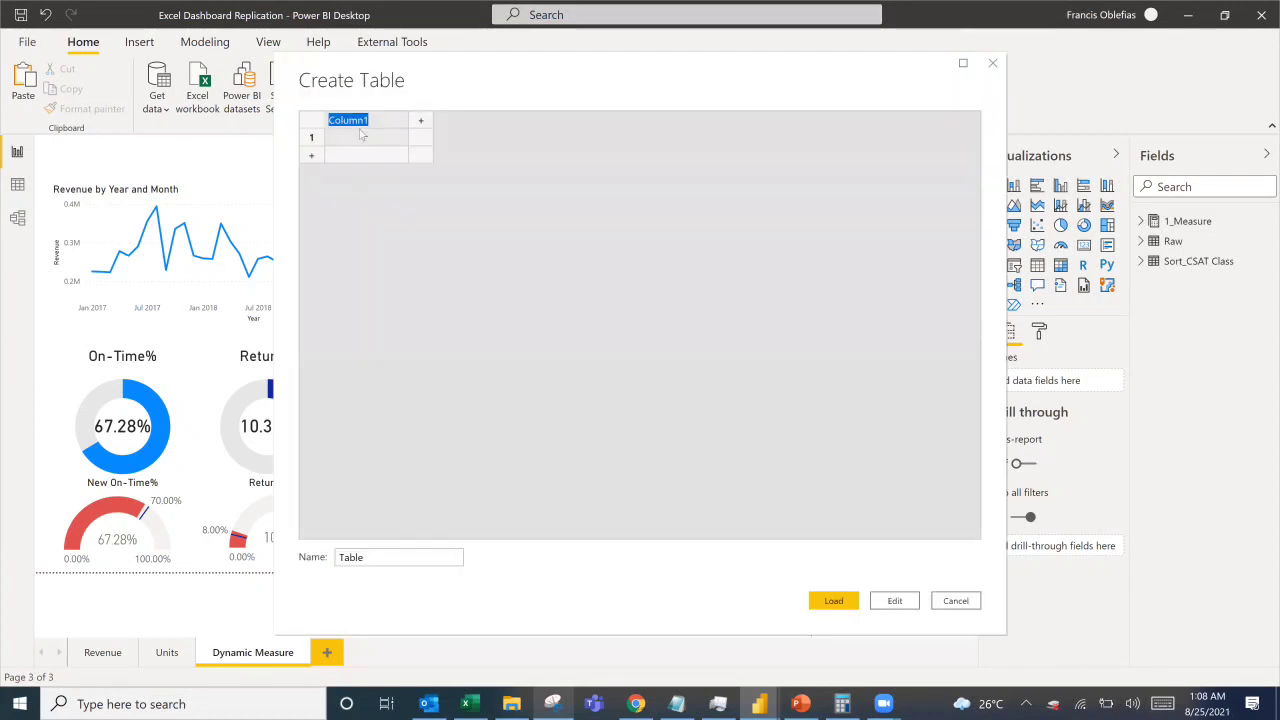
type("Dynam")
key("BackSpace")
key("BackSpace")
key("BackSpace")
key("BackSpace")
key("BackSpace")
type("Measure")
left_click(362, 135)
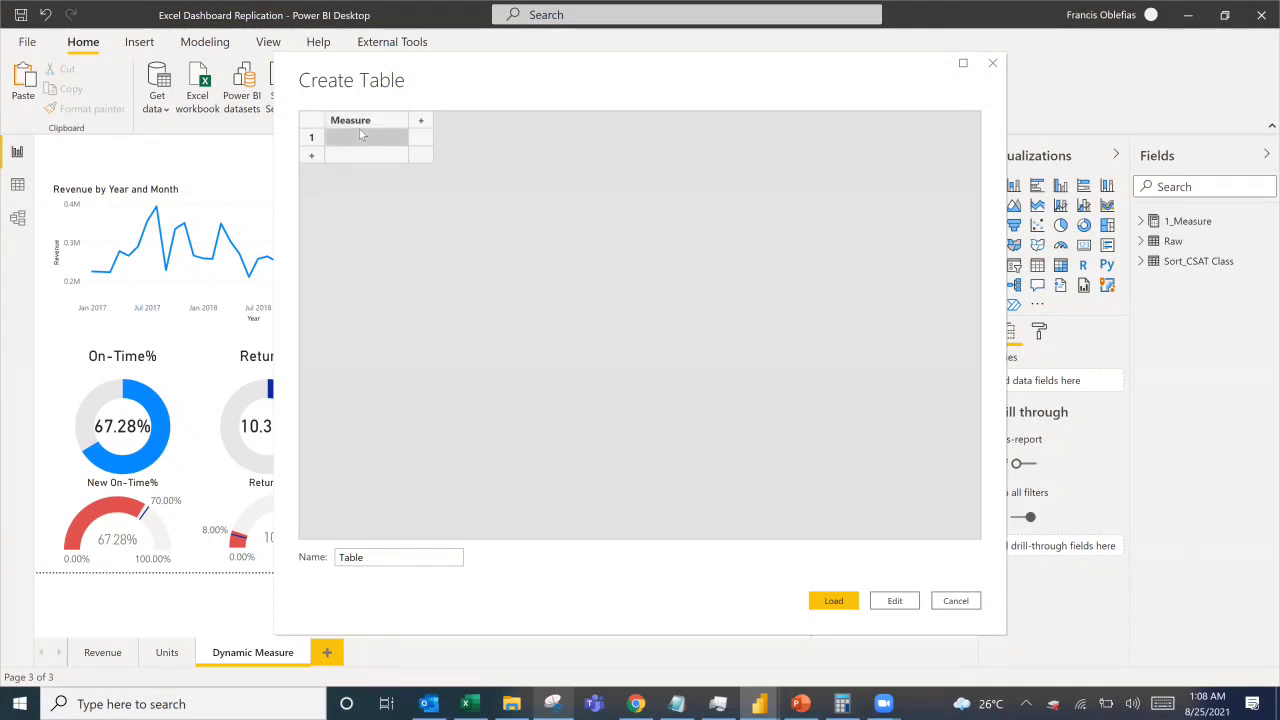
type("Revenue")
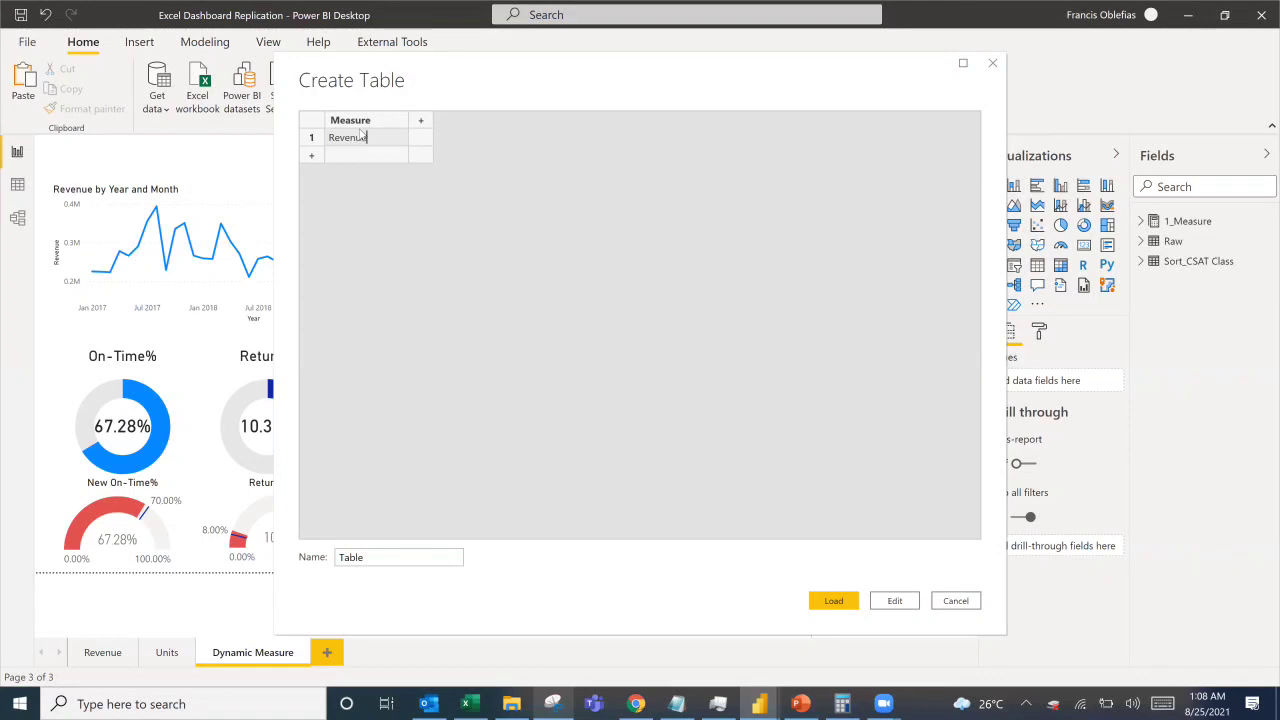
key("Return")
type("Units")
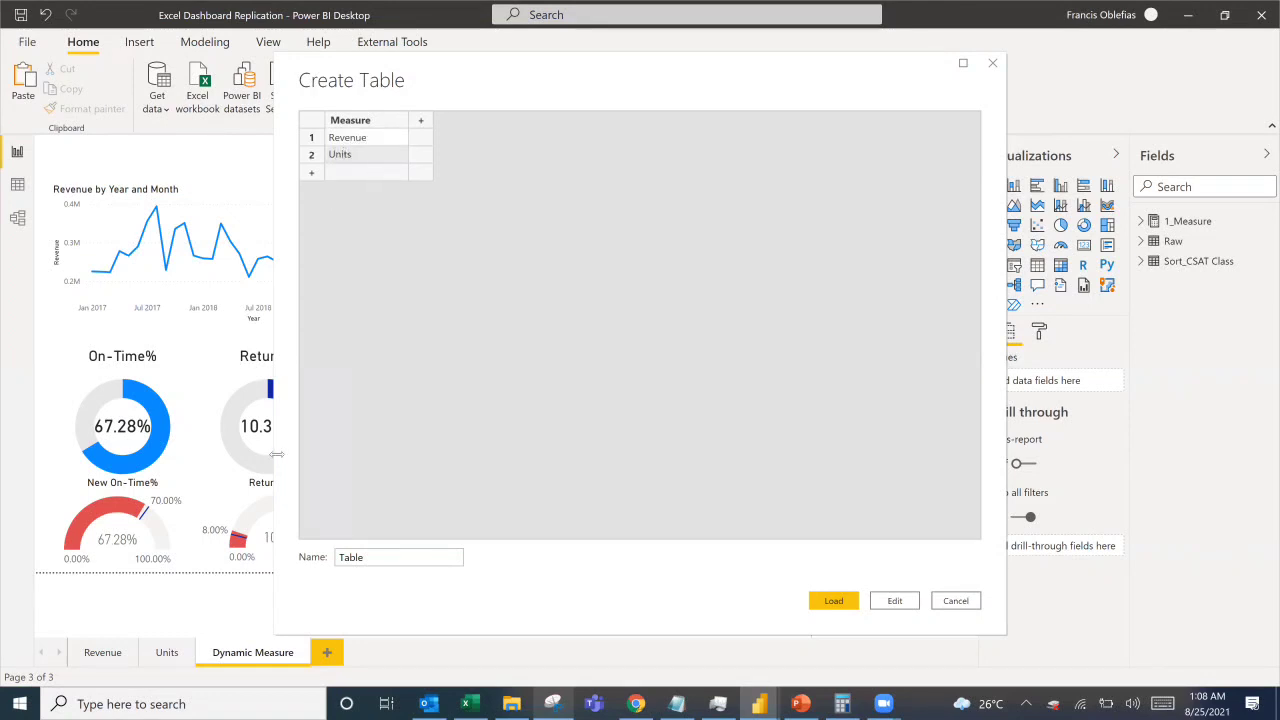
Name the new table Measures and load it into the model.
left_click(368, 557)
double_click(368, 557)
type("Dyna")
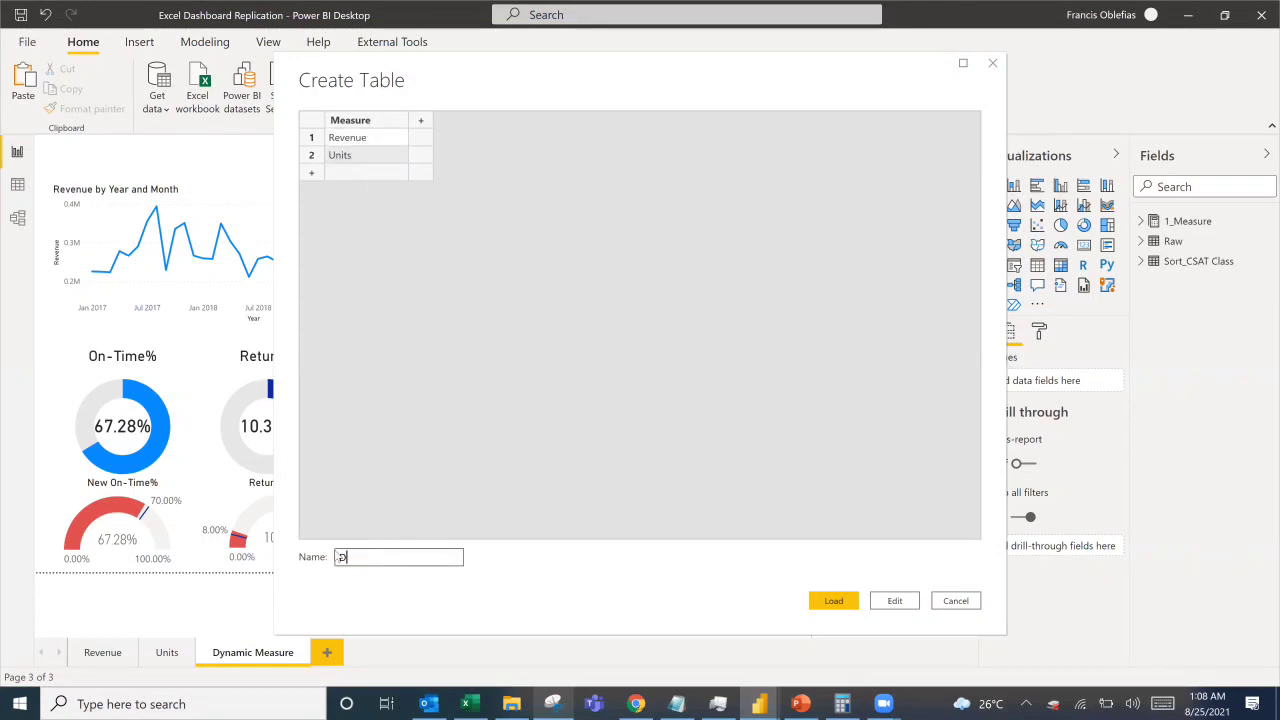
type("mic")
key("BackSpace")
key("BackSpace")
key("BackSpace")
key("BackSpace")
key("BackSpace")
key("BackSpace")
key("BackSpace")
key("BackSpace")
key("BackSpace")
key("BackSpace")
type("Measure")
left_click(824, 603)
left_click(830, 605)
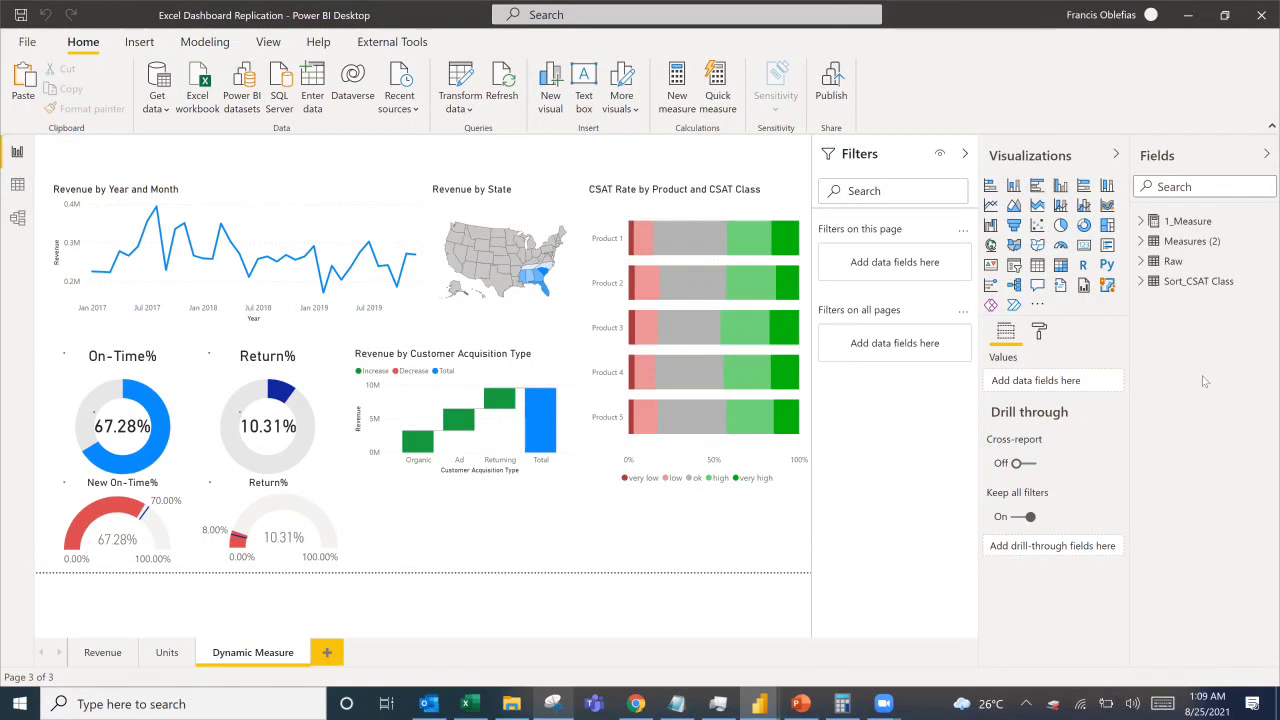
Rename the newly loaded Measures (2) table as Measure Selection.
double_click(1200, 243)
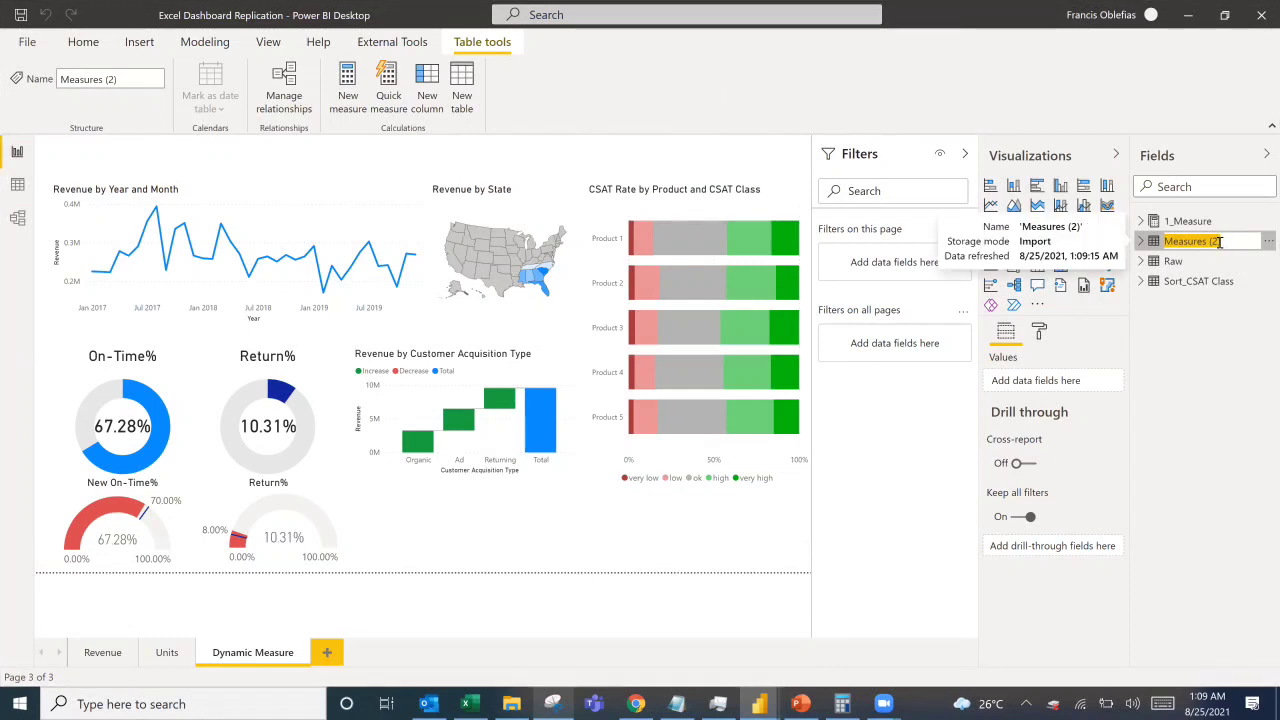
left_click(1222, 242)
type("Se")
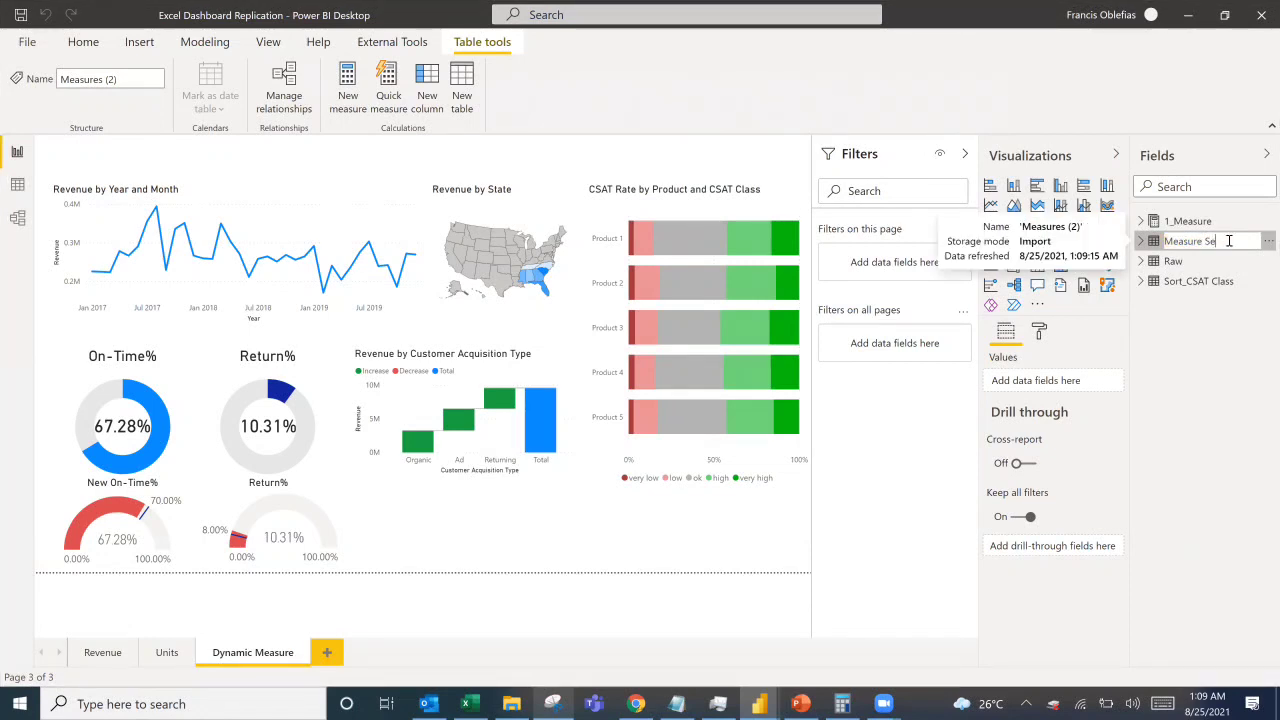
type("lection")
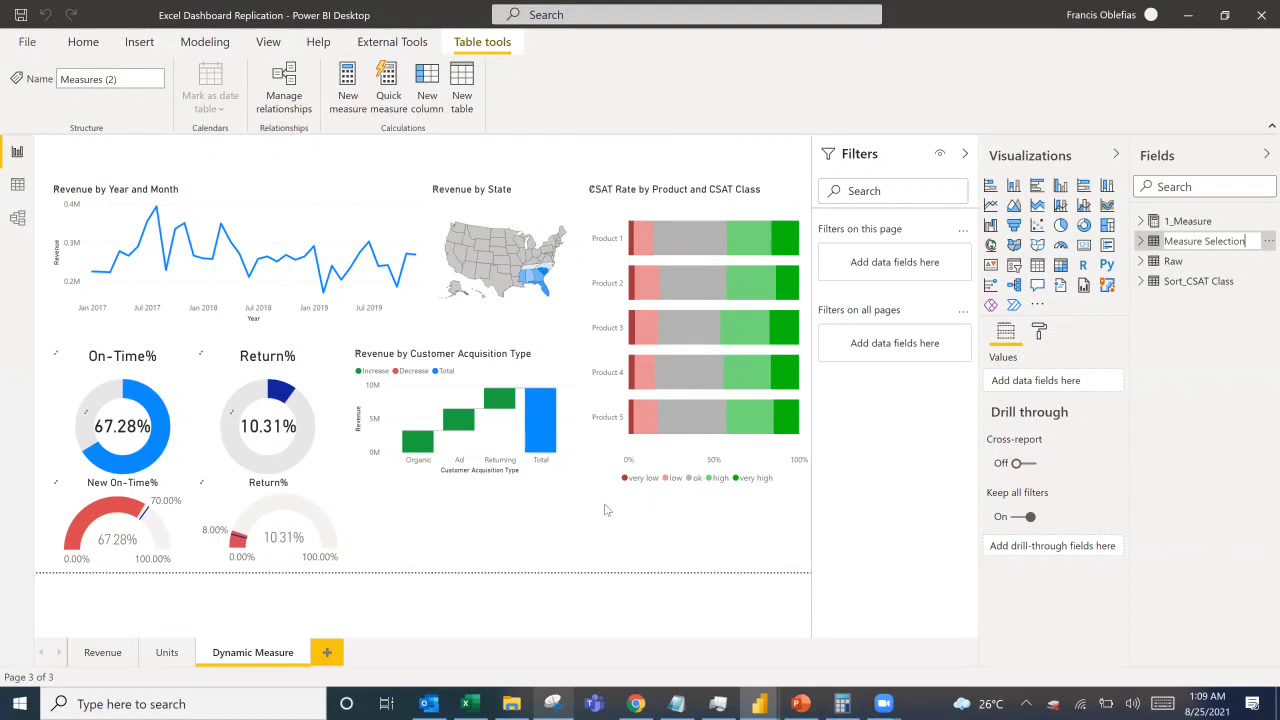
key("Return")
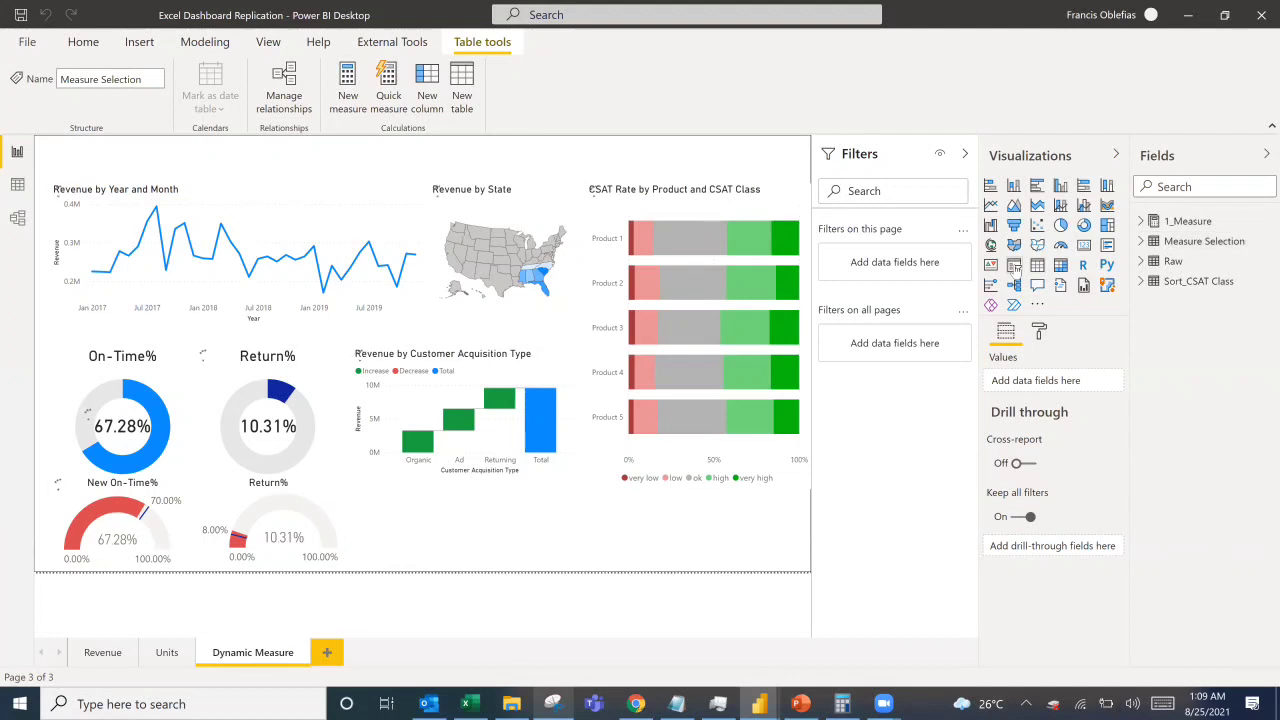
Add a slicer above the line chart on the Dynamic Measure page, using the Measure field from Measure Selection.
left_click(1014, 266)
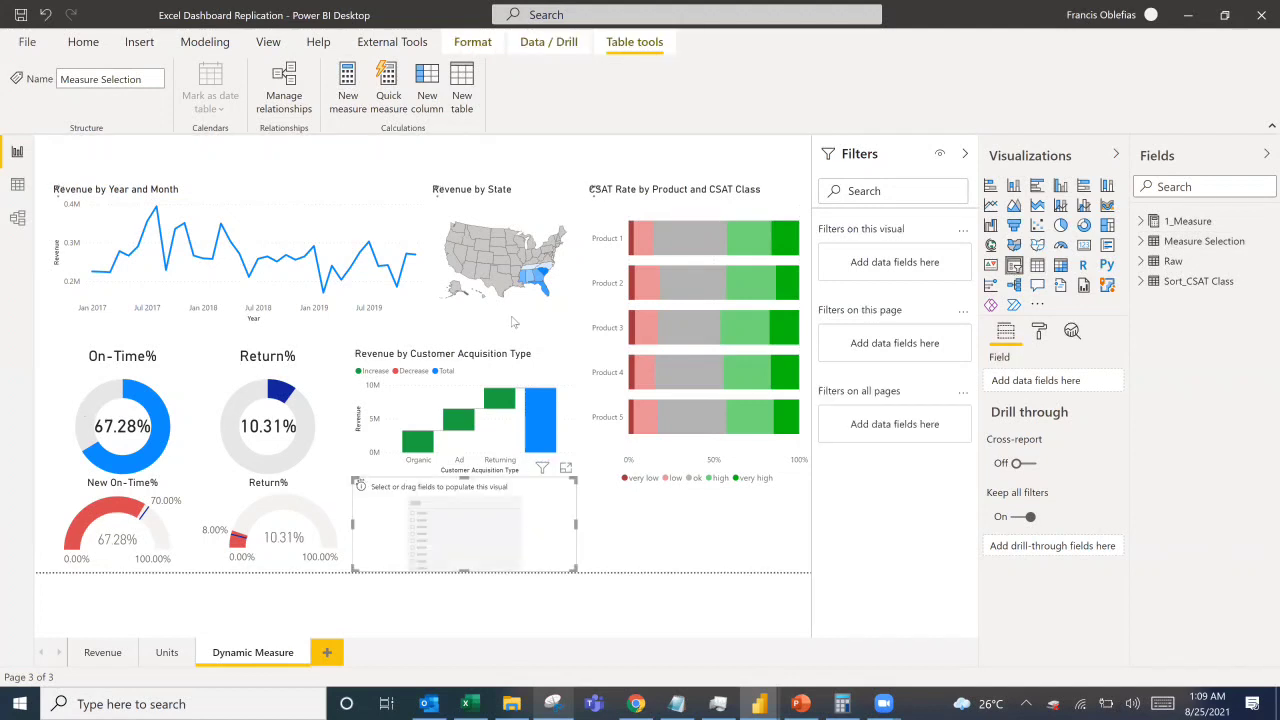
left_click_drag(500, 483, 475, 230)
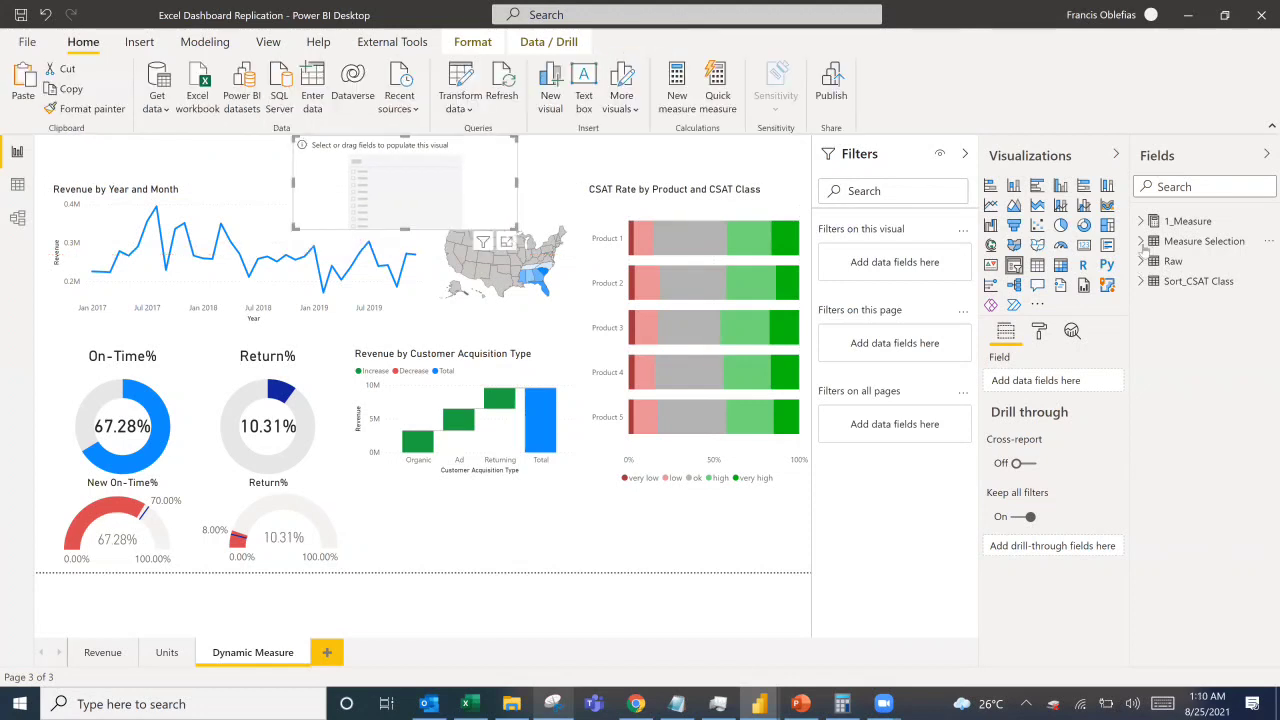
left_click(1175, 241)
left_click_drag(1210, 258, 1072, 383)
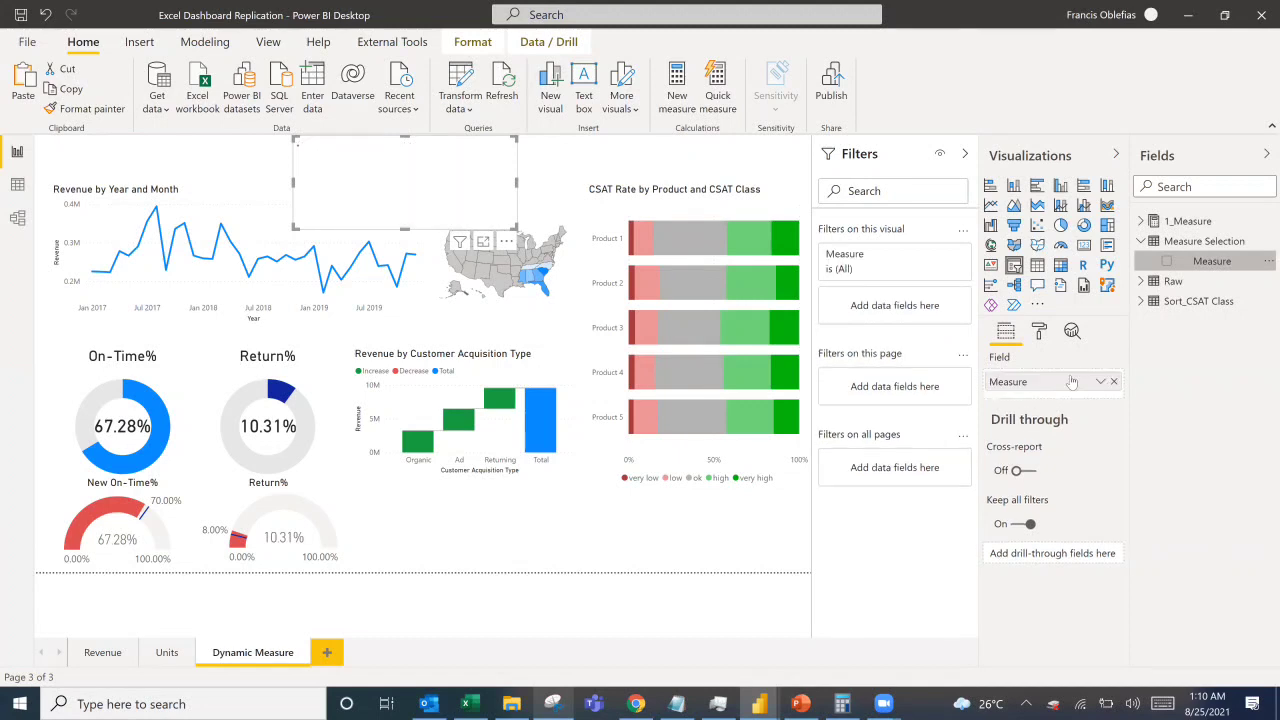
Set the Measure slicer's orientation to Horizontal and shrink it to fit above the charts with its two options side by side.
left_click(1040, 332)
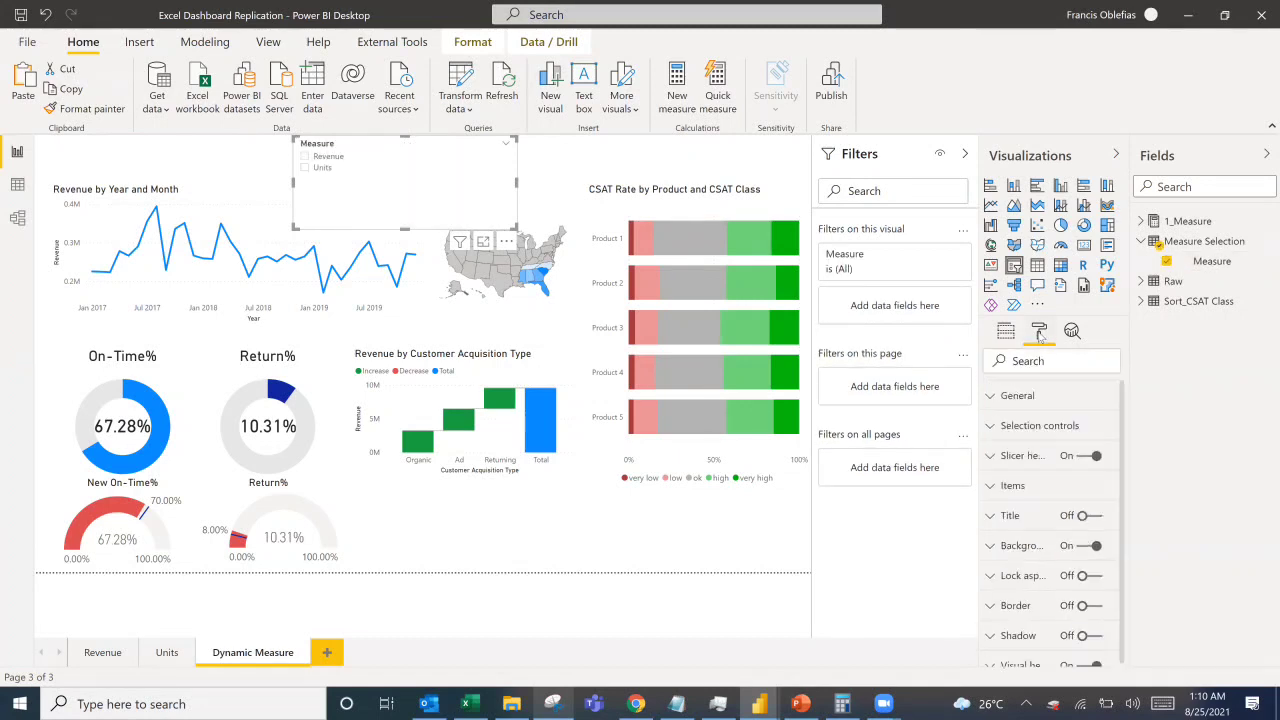
left_click(1001, 398)
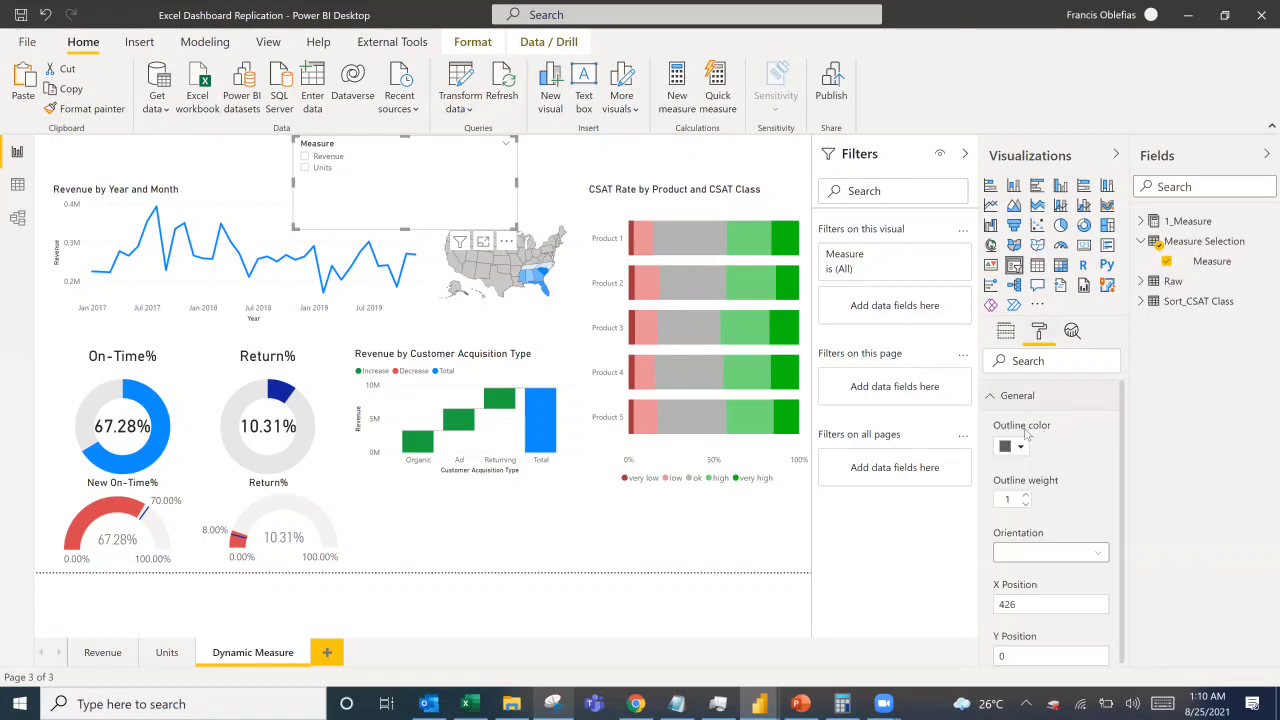
left_click(1044, 554)
left_click(1042, 591)
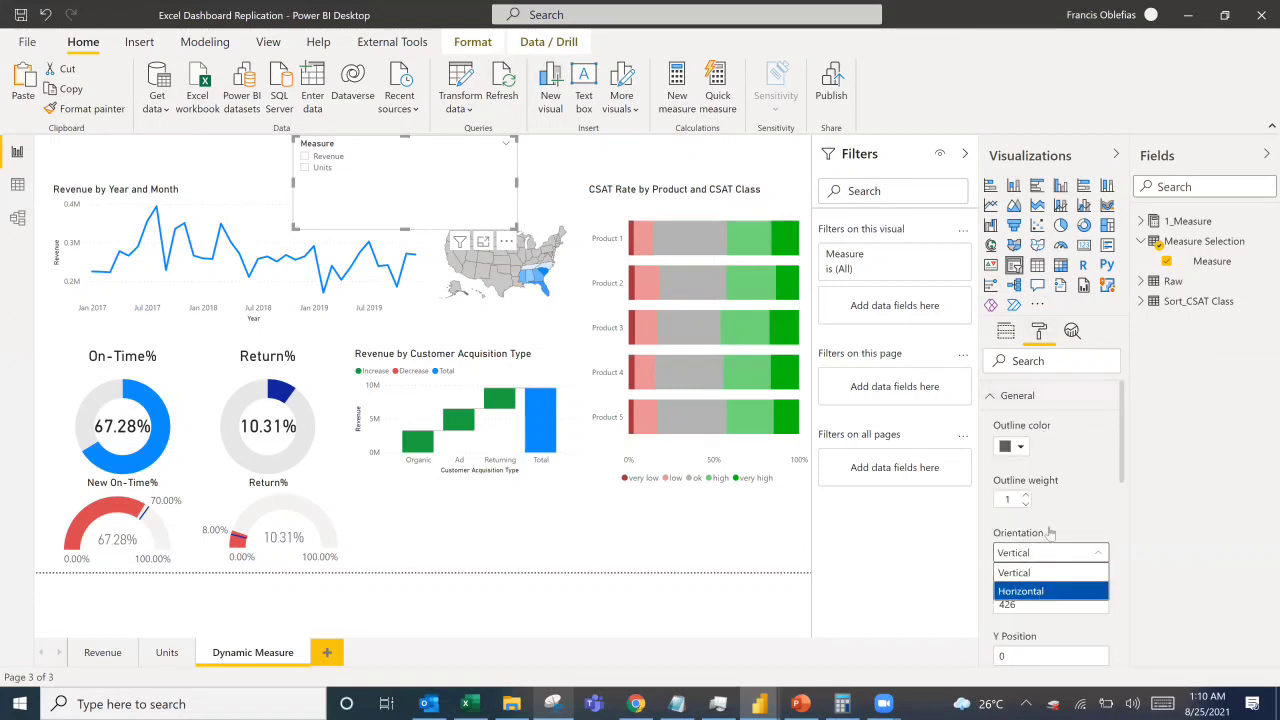
scroll(1051, 510, "down", 3)
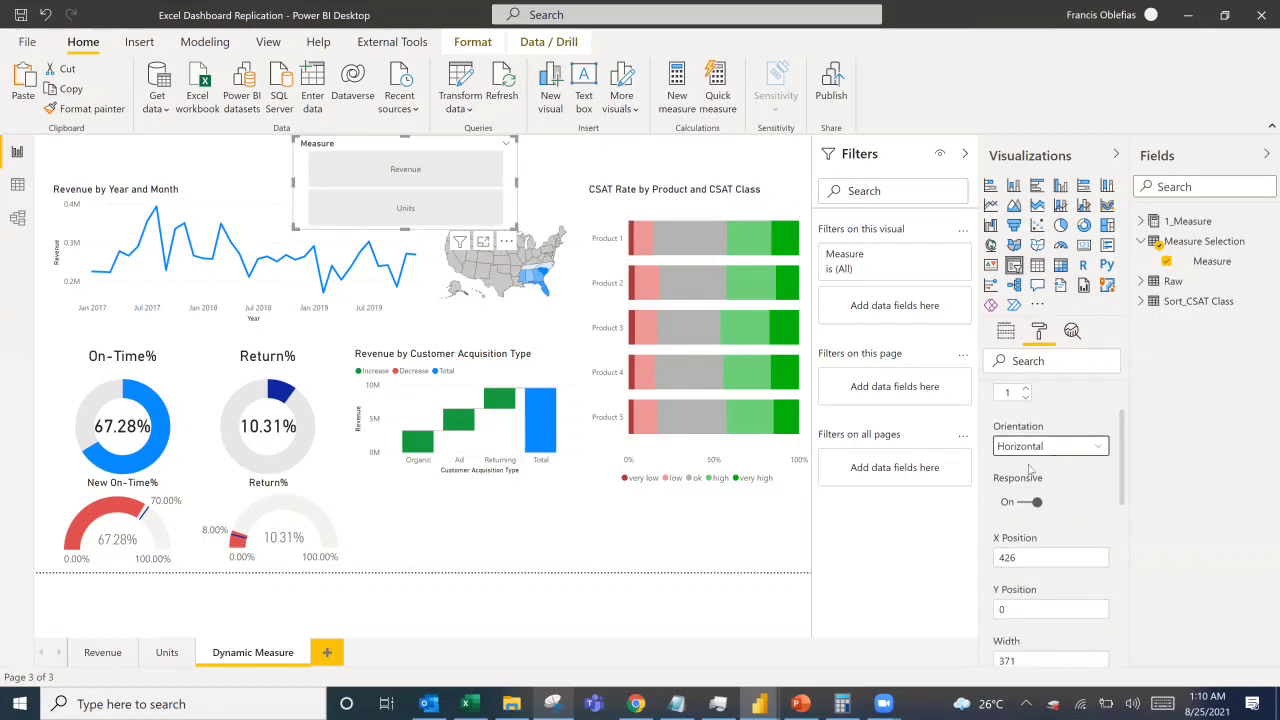
left_click_drag(515, 228, 410, 182)
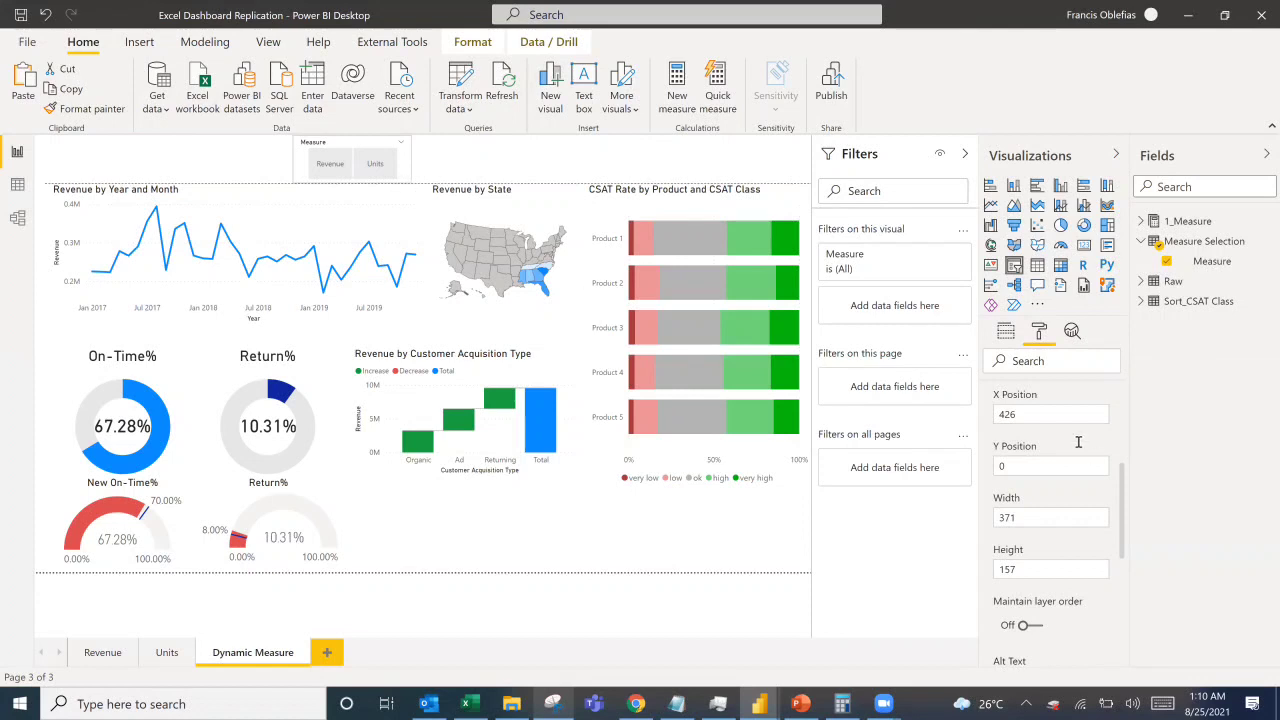
scroll(1067, 459, "down", 3)
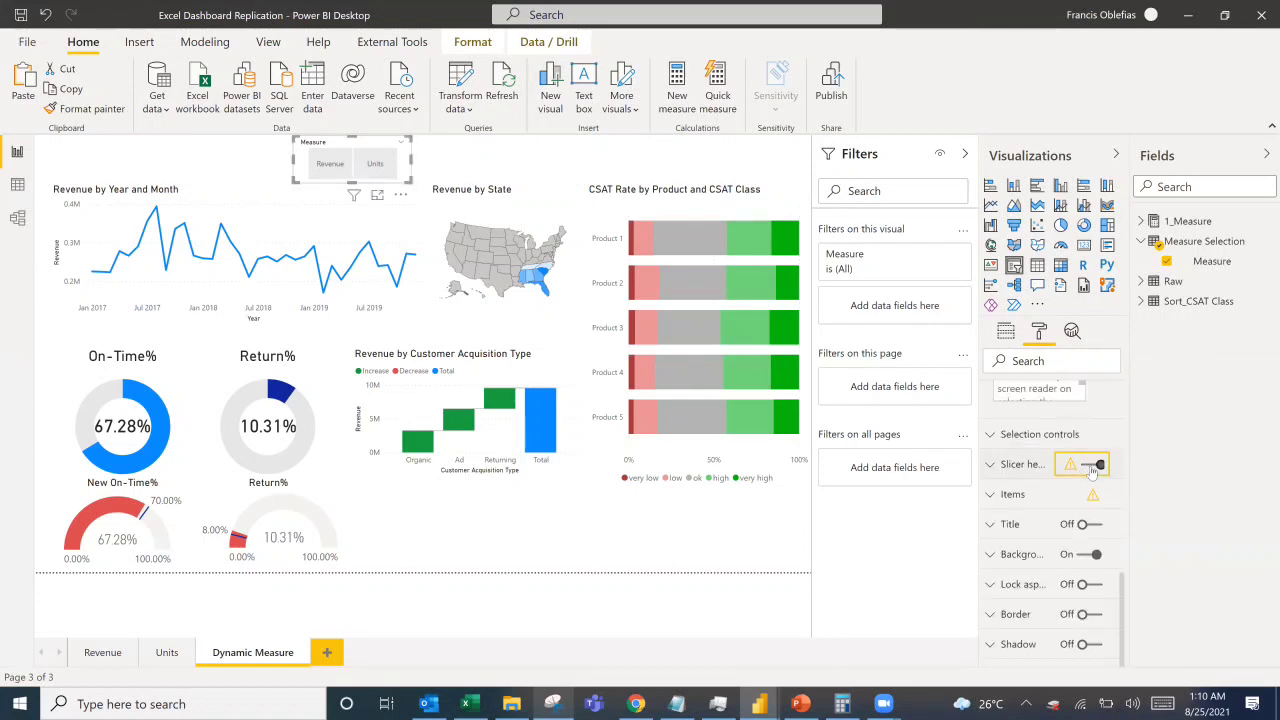
Turn off the Measure slicer's header and enable Single select in its selection controls.
left_click(1095, 466)
left_click(990, 437)
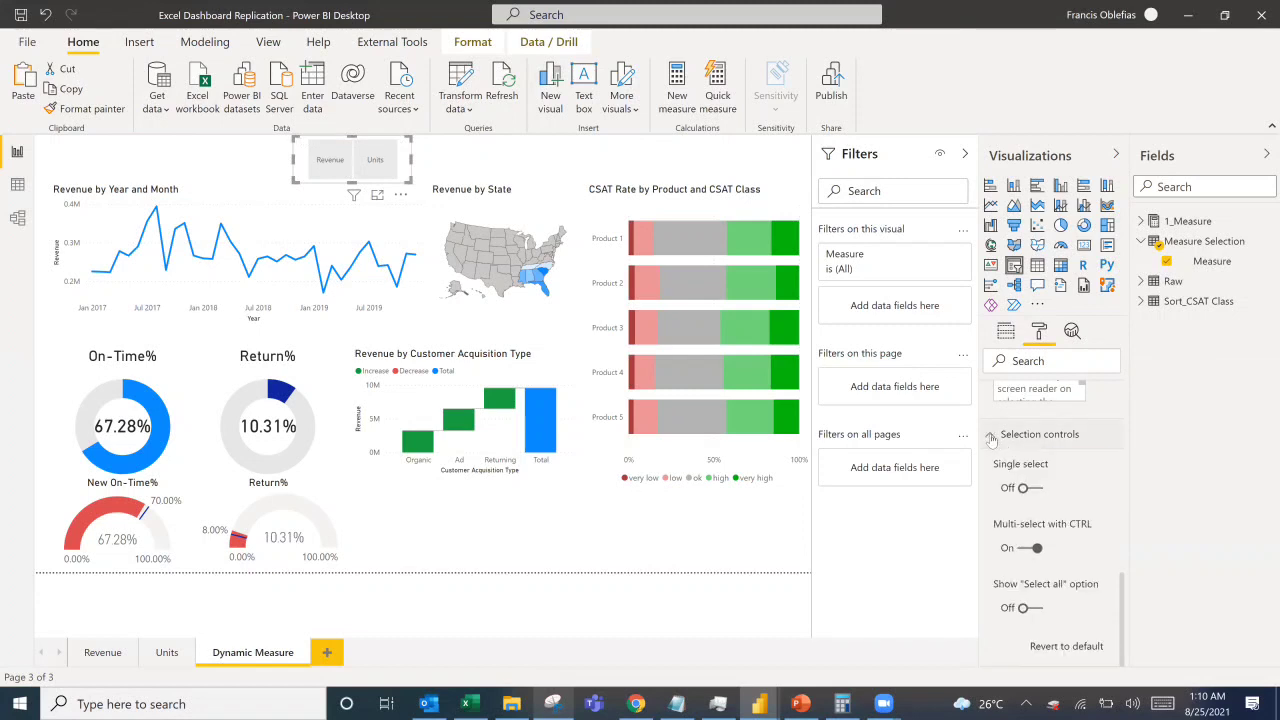
left_click(1035, 490)
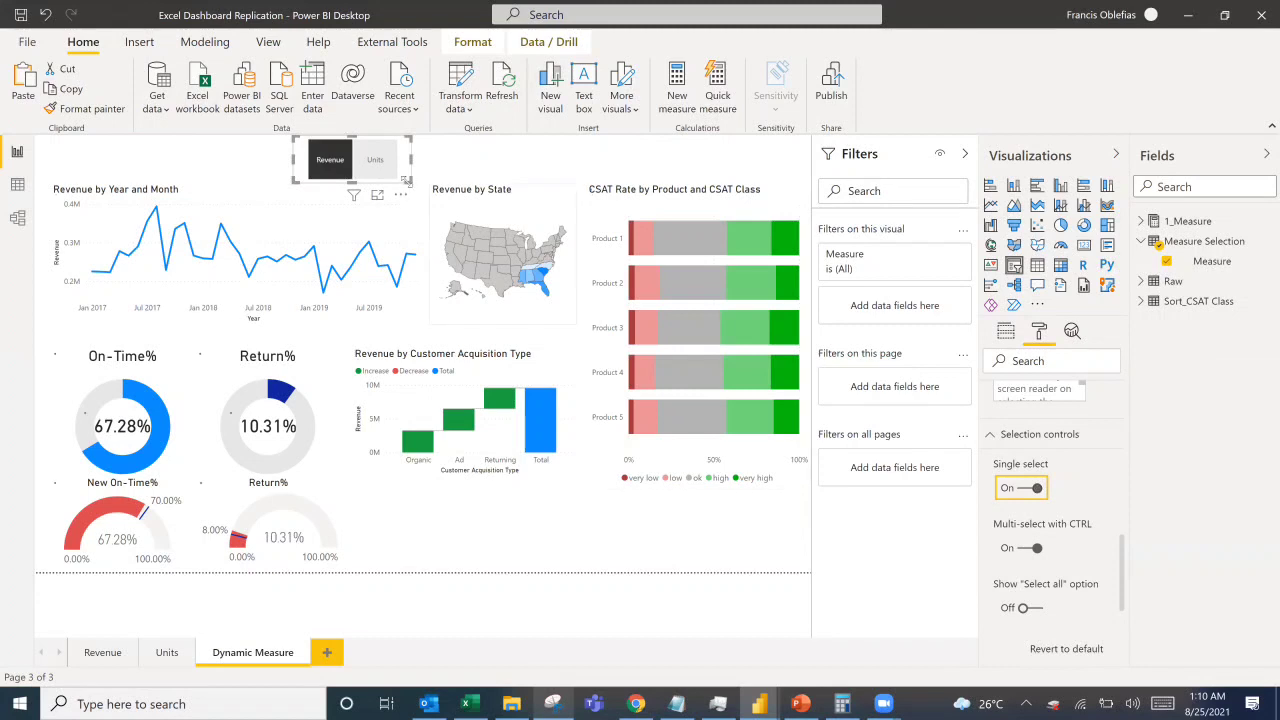
Resize the Measure slicer to be slightly wider and shorter above the line chart.
mouse_move(417, 170)
left_mouse_down()
mouse_move(405, 184)
mouse_move(416, 182)
left_mouse_up()
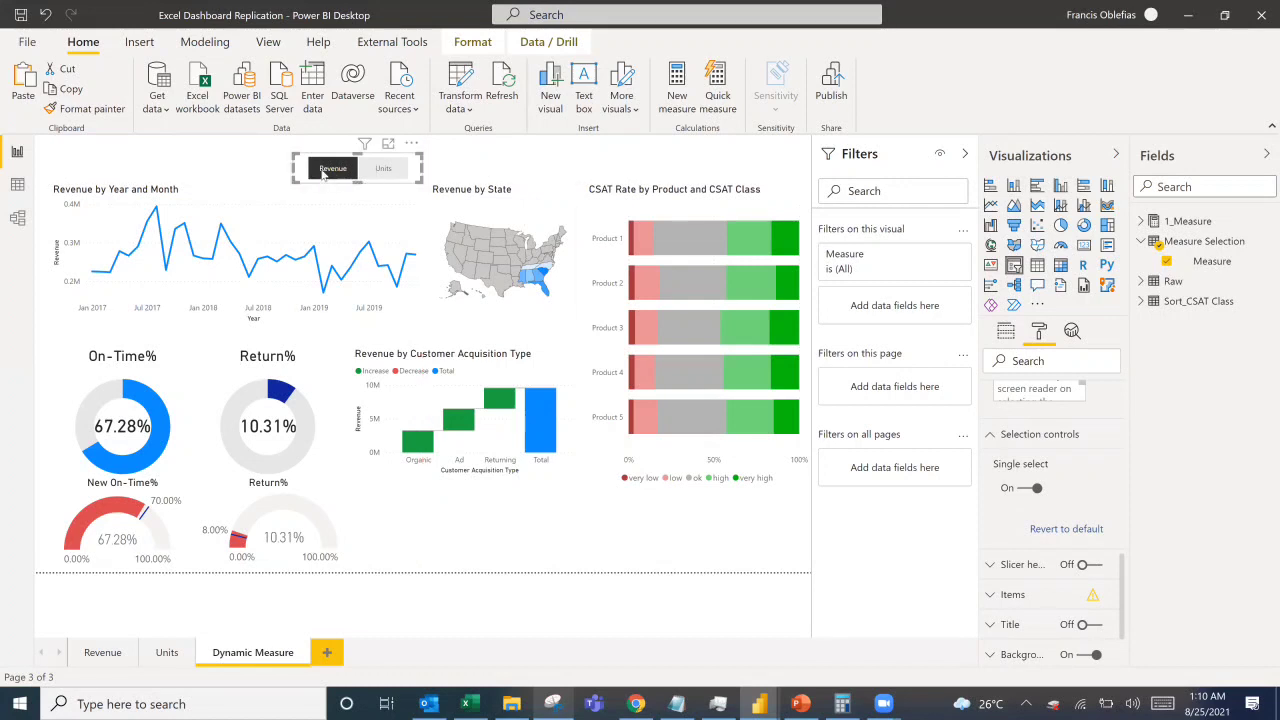
left_click(378, 188)
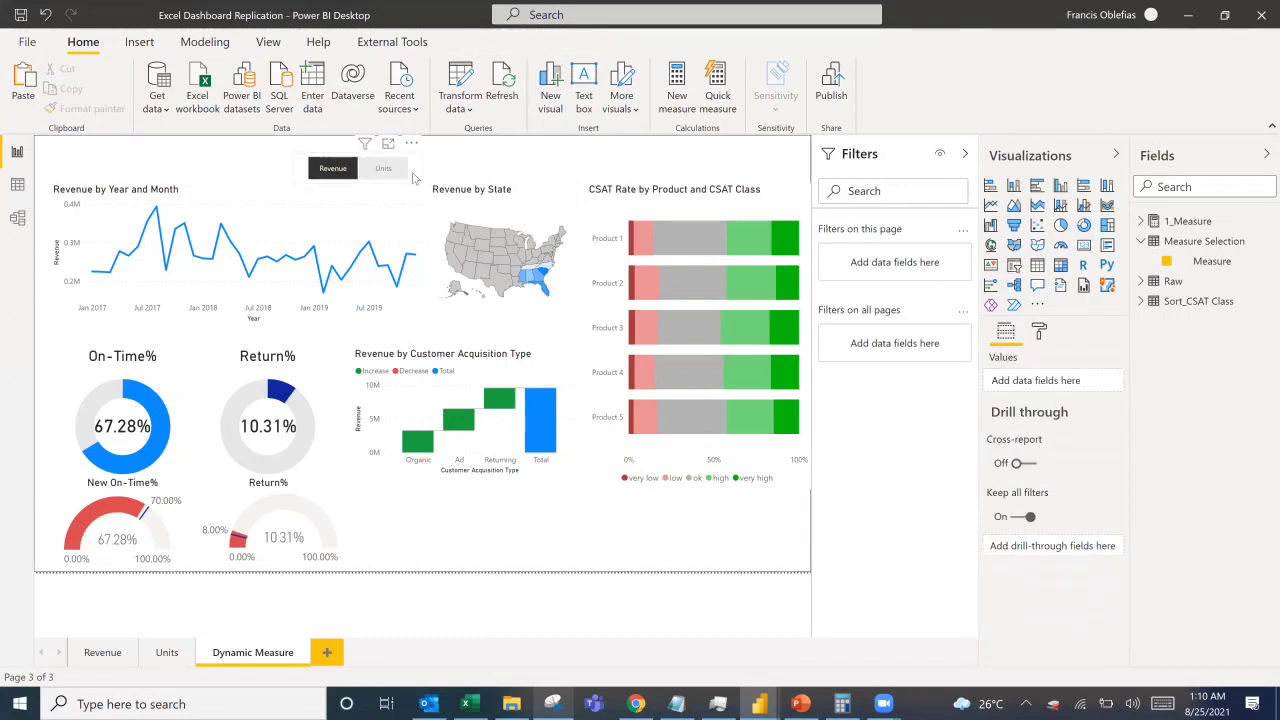
left_click(414, 178)
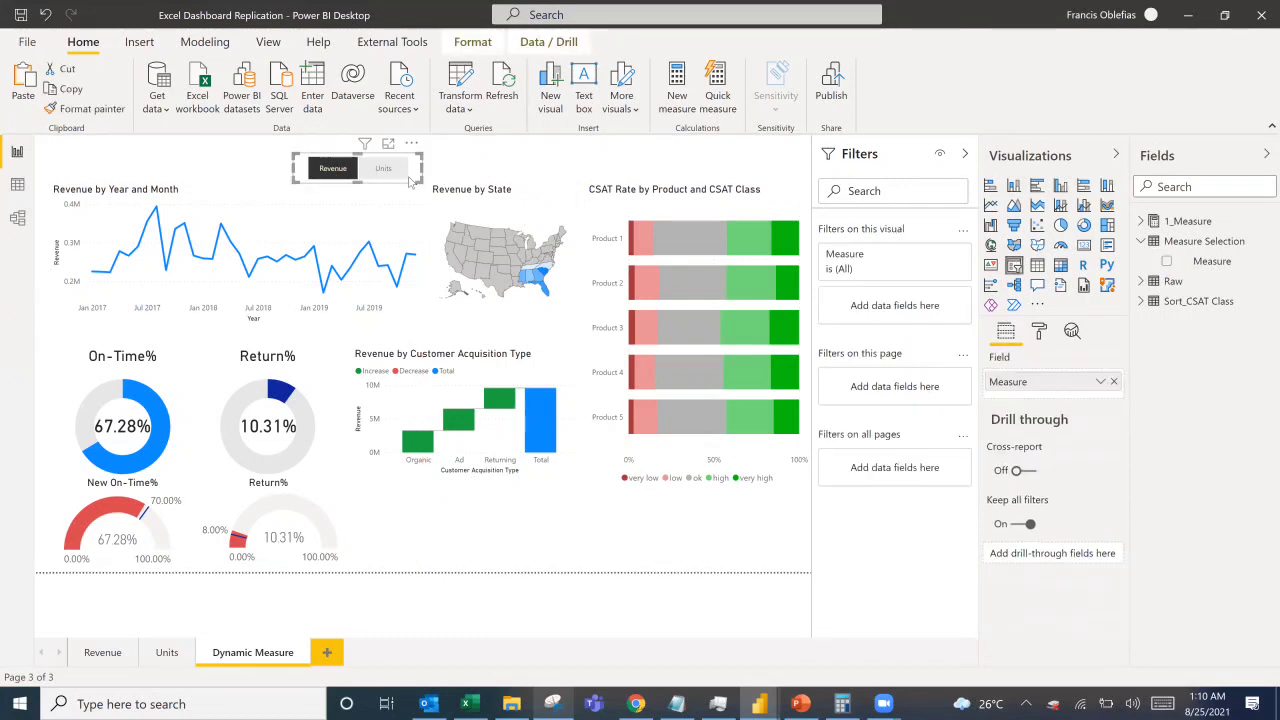
Set the text size of the Measure slicer's items to 12 pt.
left_click(1038, 336)
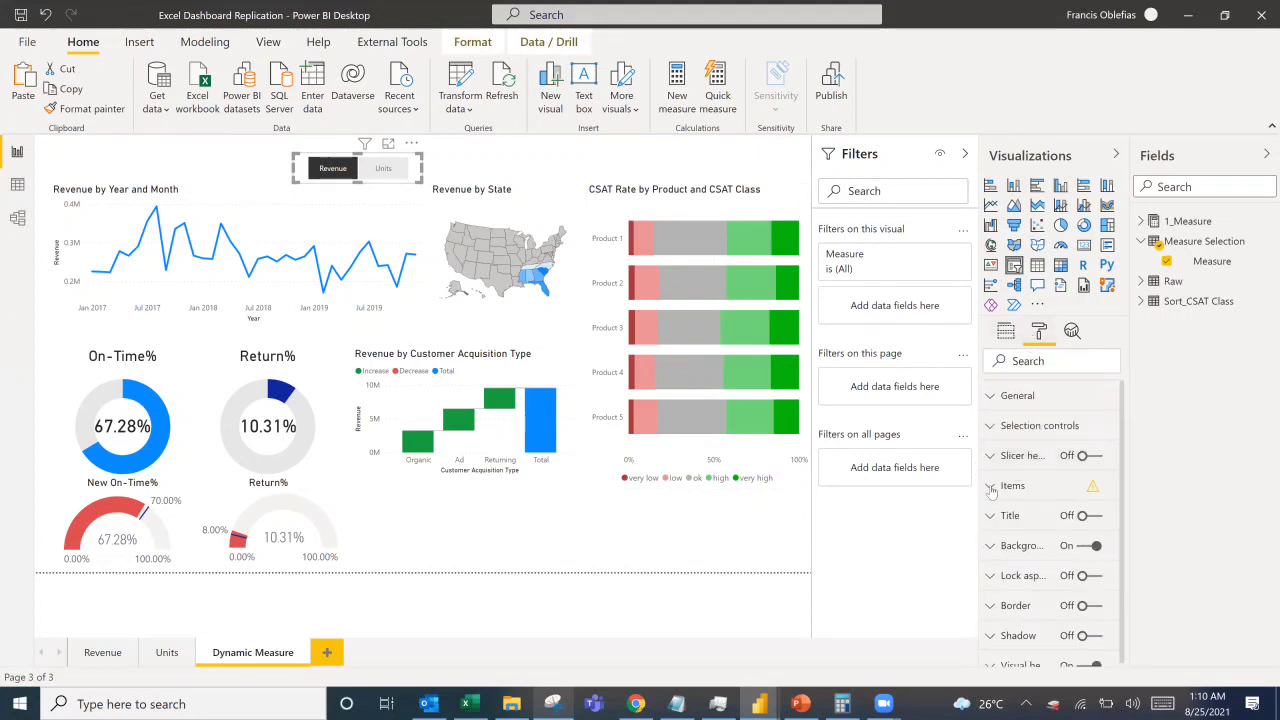
left_click(991, 489)
scroll(1040, 500, "down", 3)
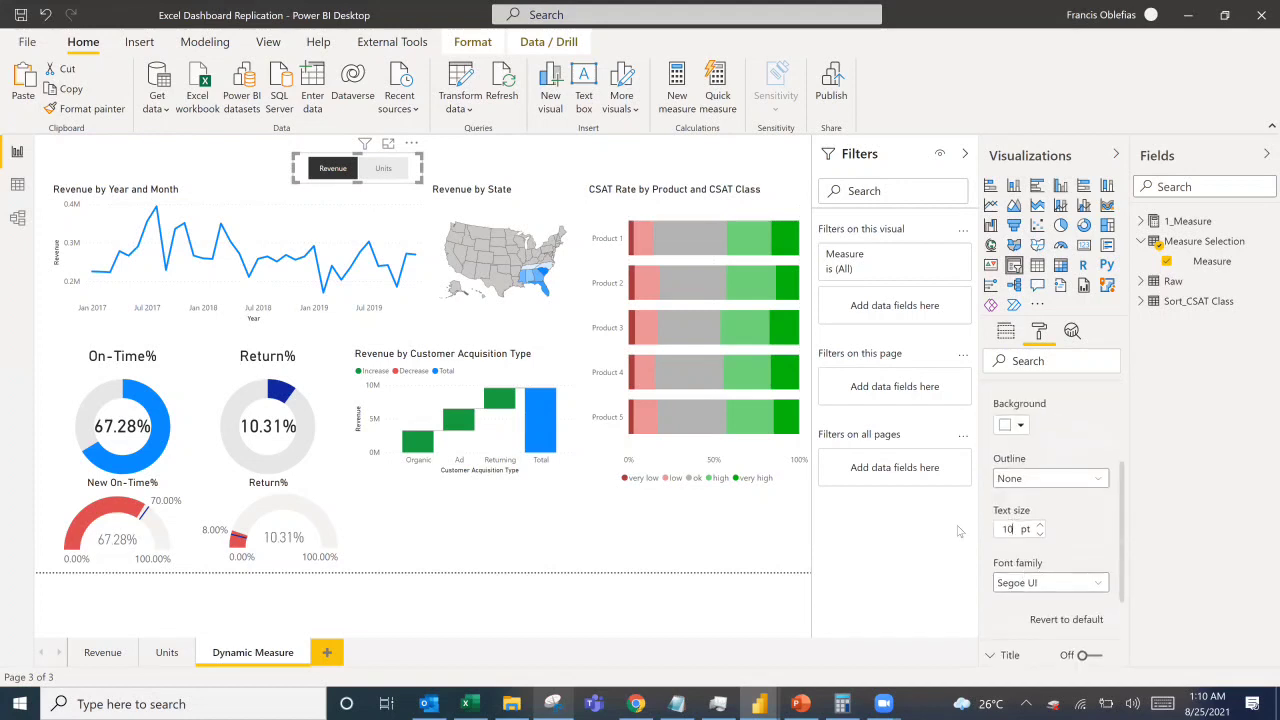
left_click_drag(1014, 529, 957, 528)
type("12")
left_click(292, 171)
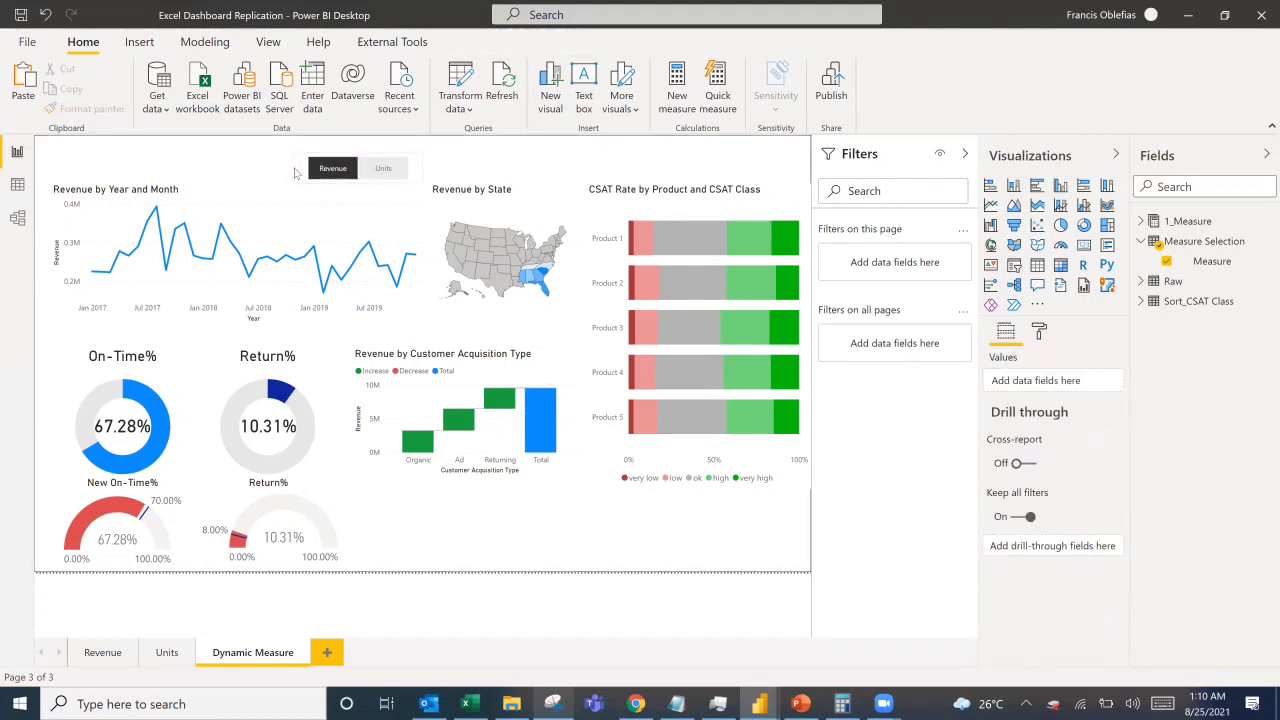
Extend the Measure slicer toward the page's left side and make it slightly taller so both option tiles grow.
left_click(296, 169)
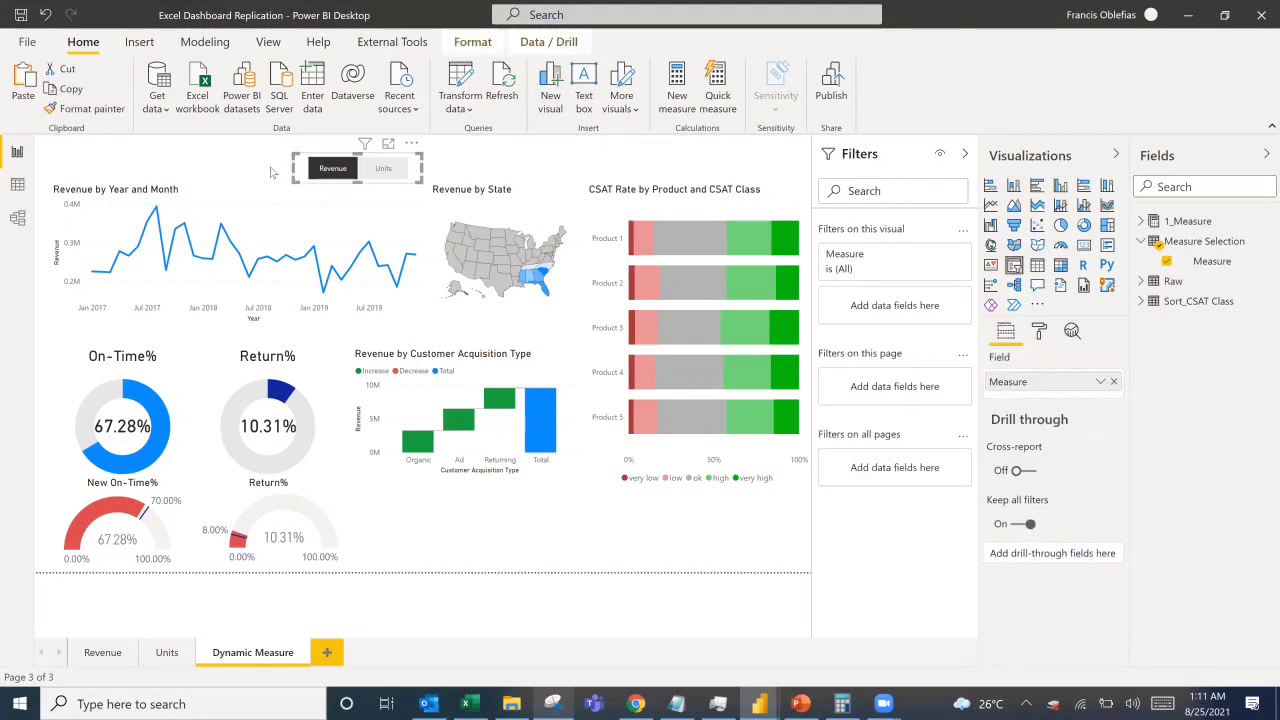
left_click_drag(271, 172, 269, 172)
left_click_drag(346, 152, 347, 144)
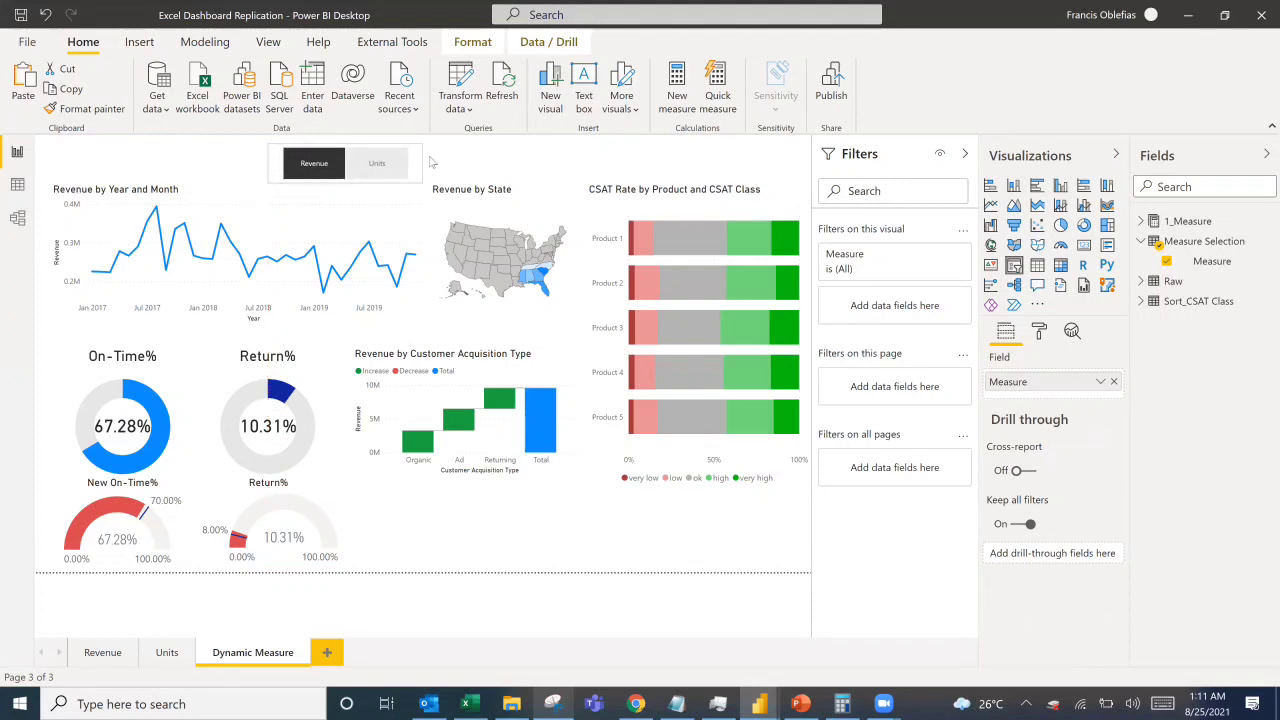
Turn off the Measure slicer's visual header and background.
left_click(1038, 332)
scroll(1056, 490, "down", 1)
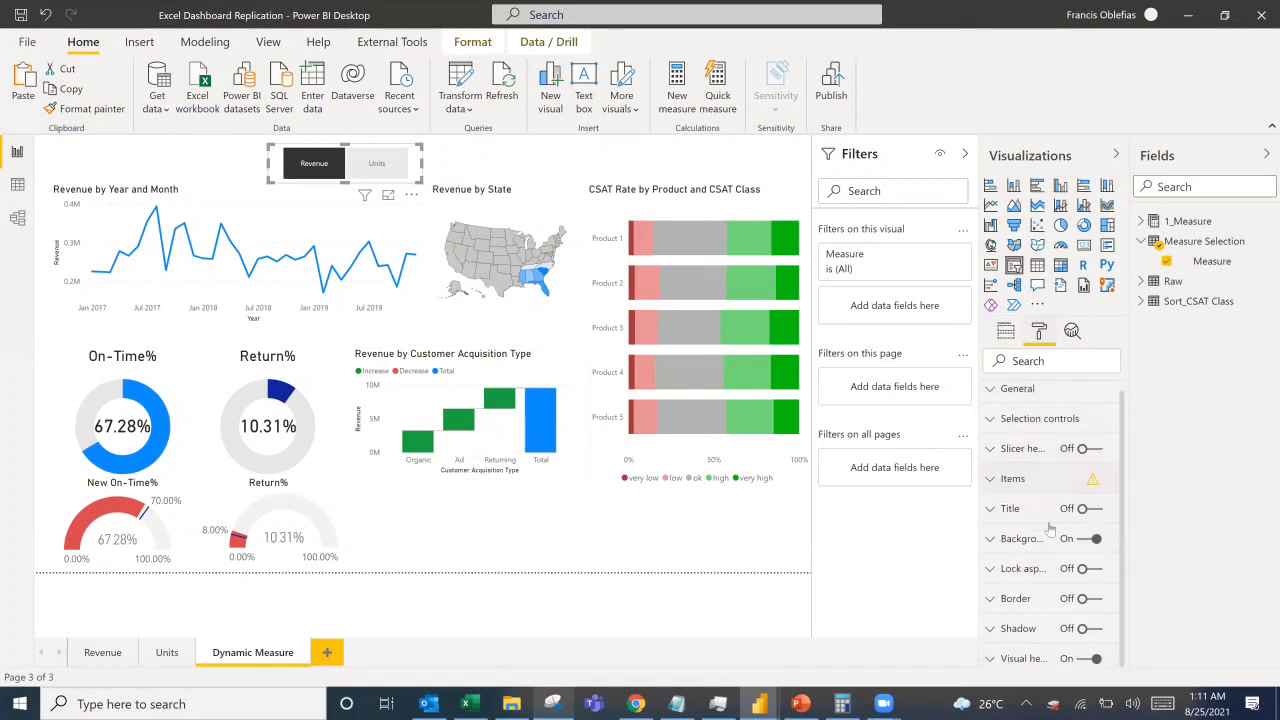
left_click(1083, 656)
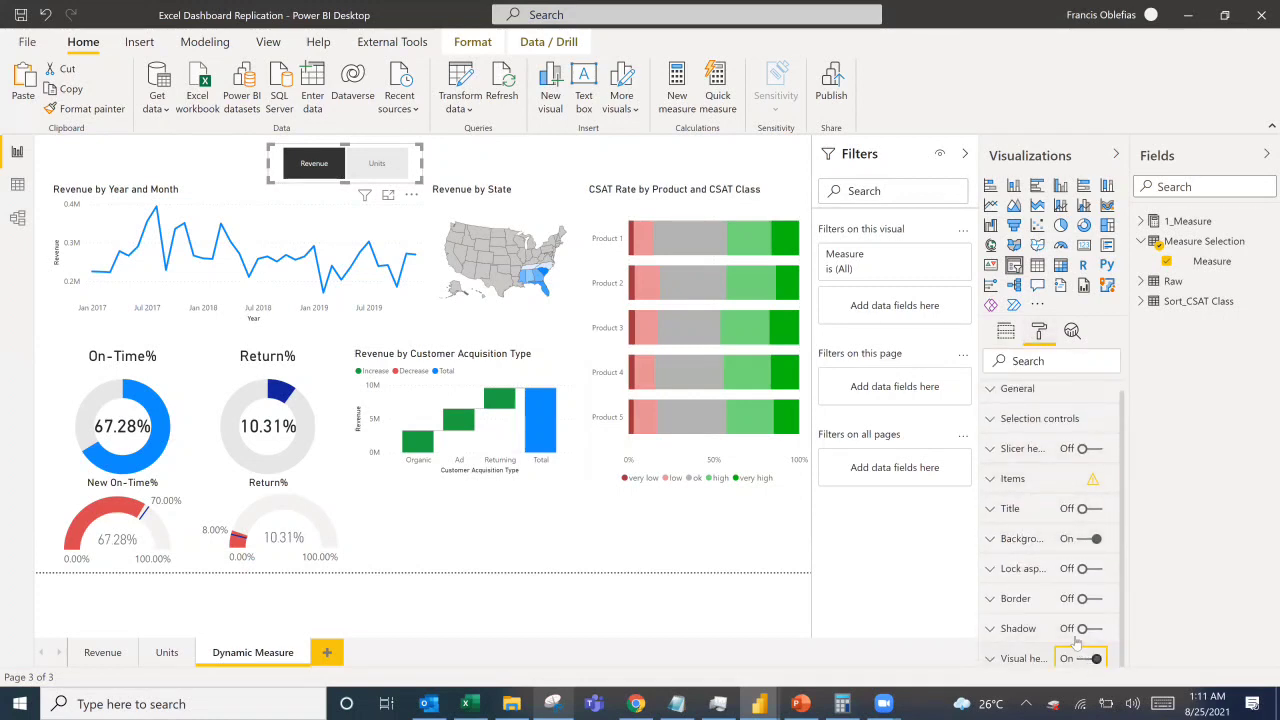
left_click(1080, 540)
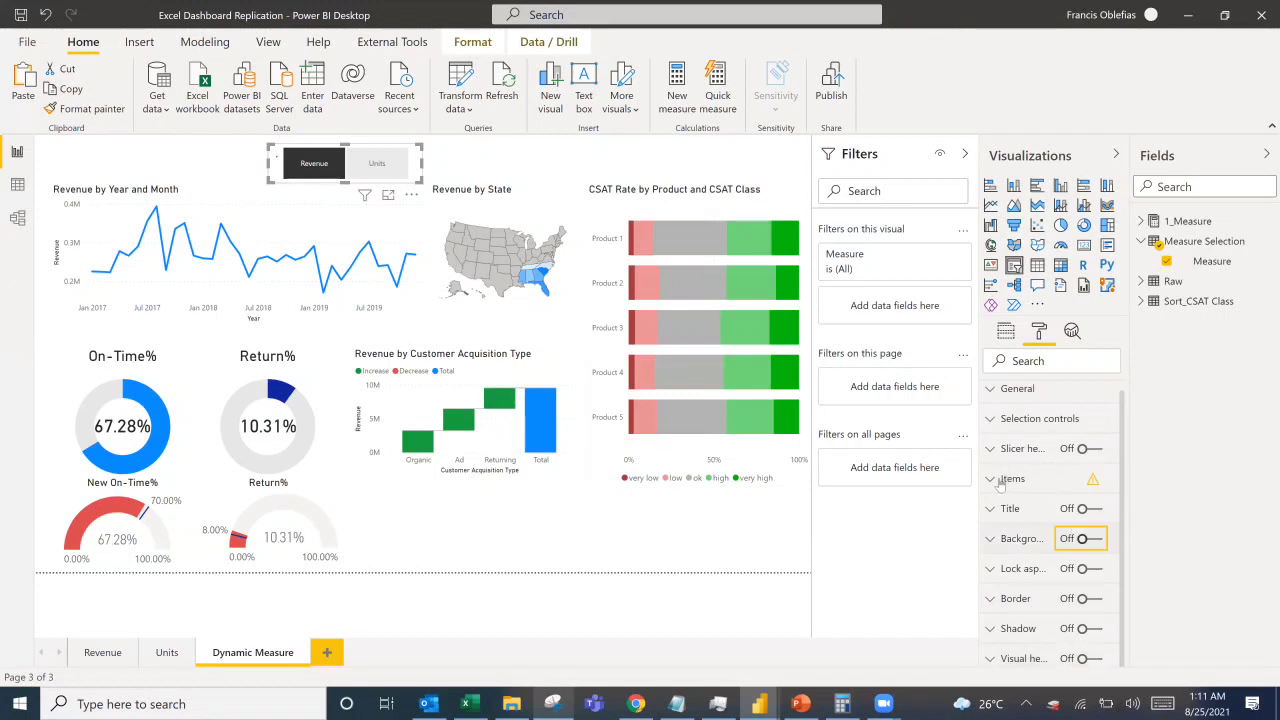
Increase the Measure slicer's item text size above 12 pt, and select the Units option in the slicer.
left_click(994, 484)
scroll(1025, 600, "down", 3)
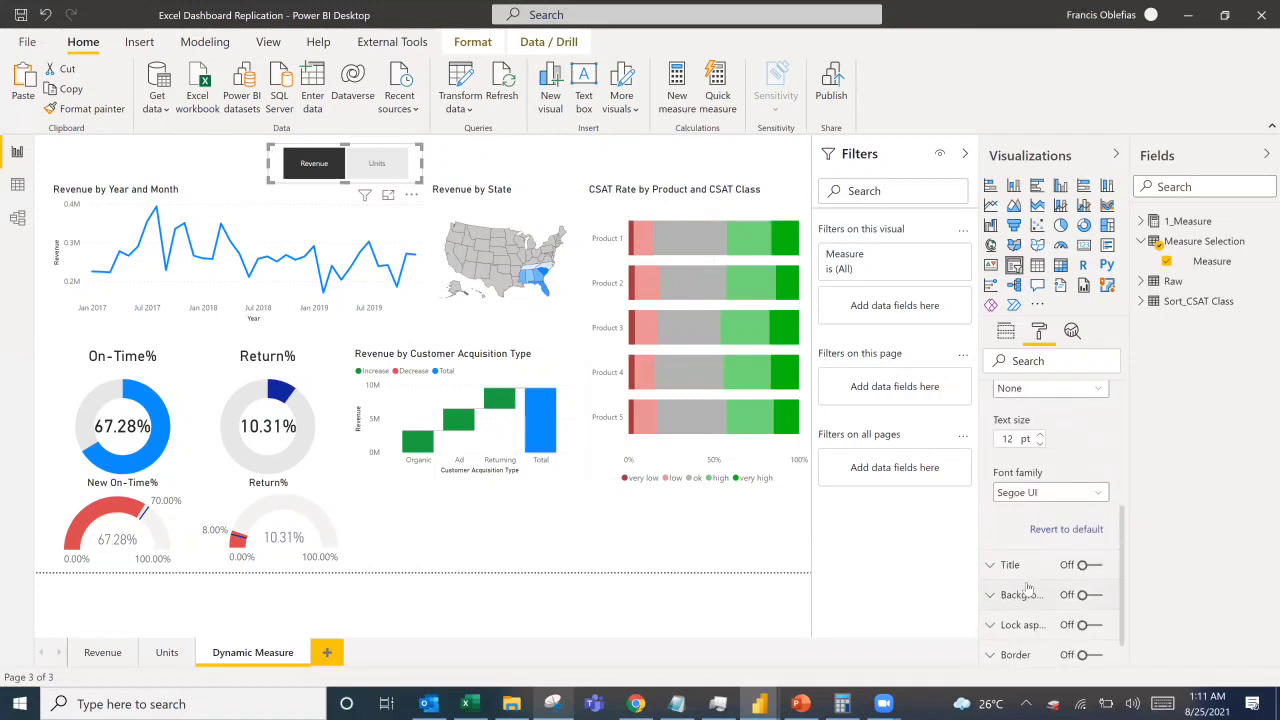
left_click(1040, 435)
left_click(1040, 435)
left_click(496, 159)
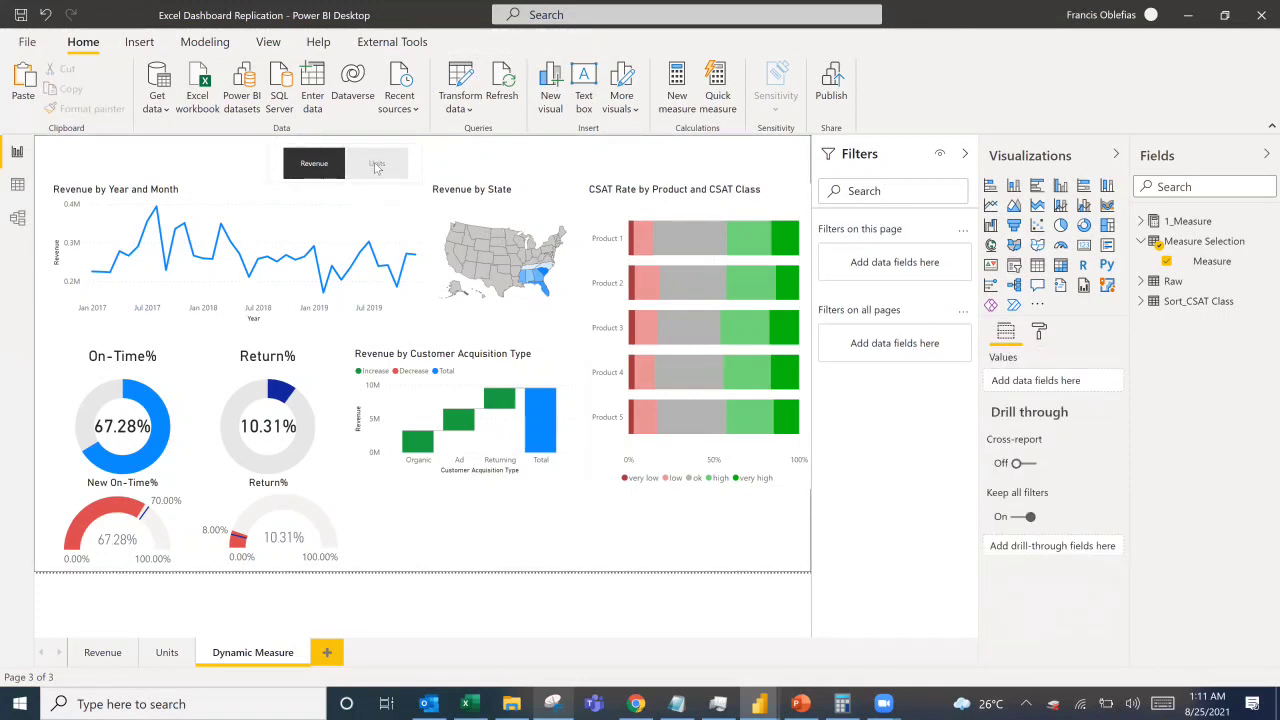
left_click(376, 168)
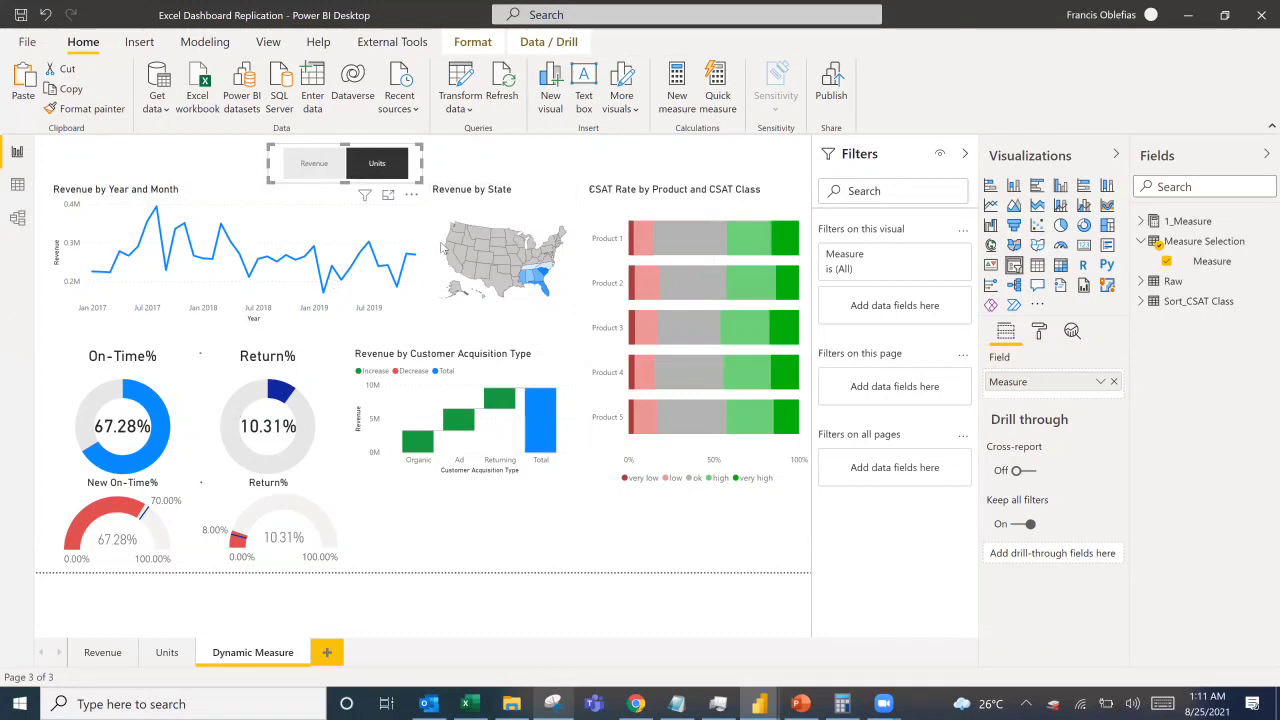
Create a new measure in the 1_Measure table and name it Dynamic Measure.
left_click(1141, 221)
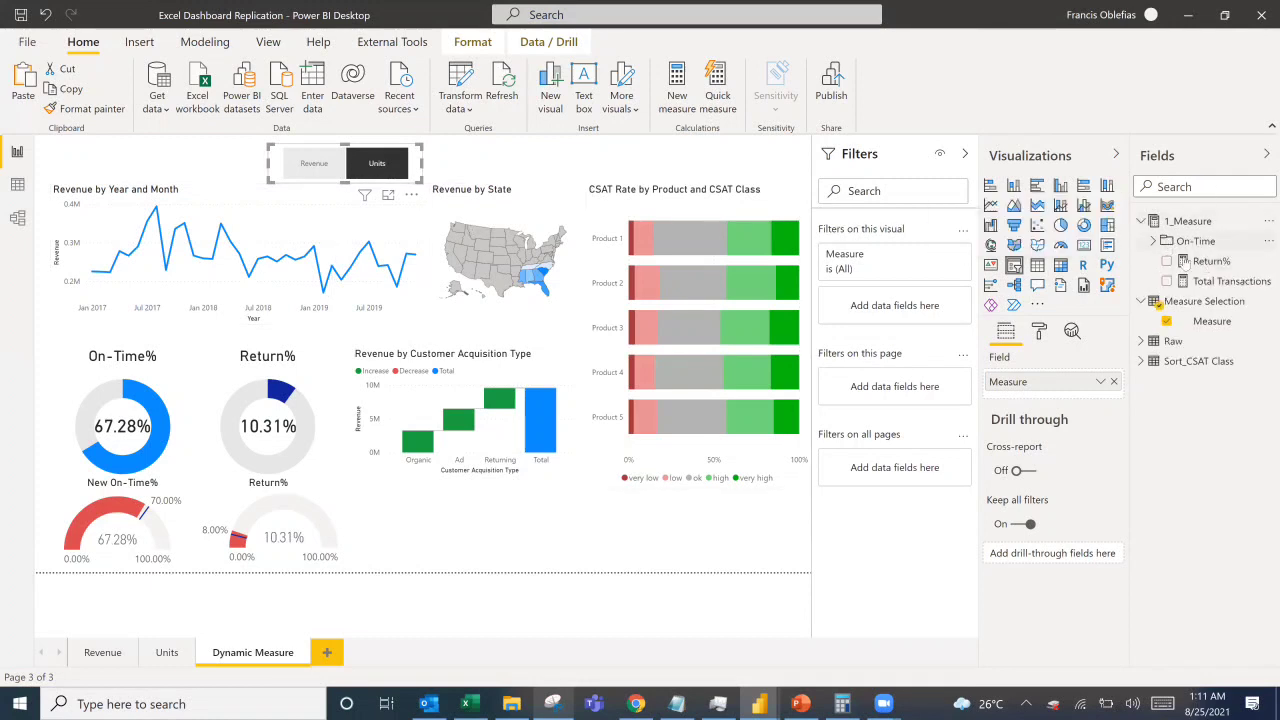
left_click(1192, 264)
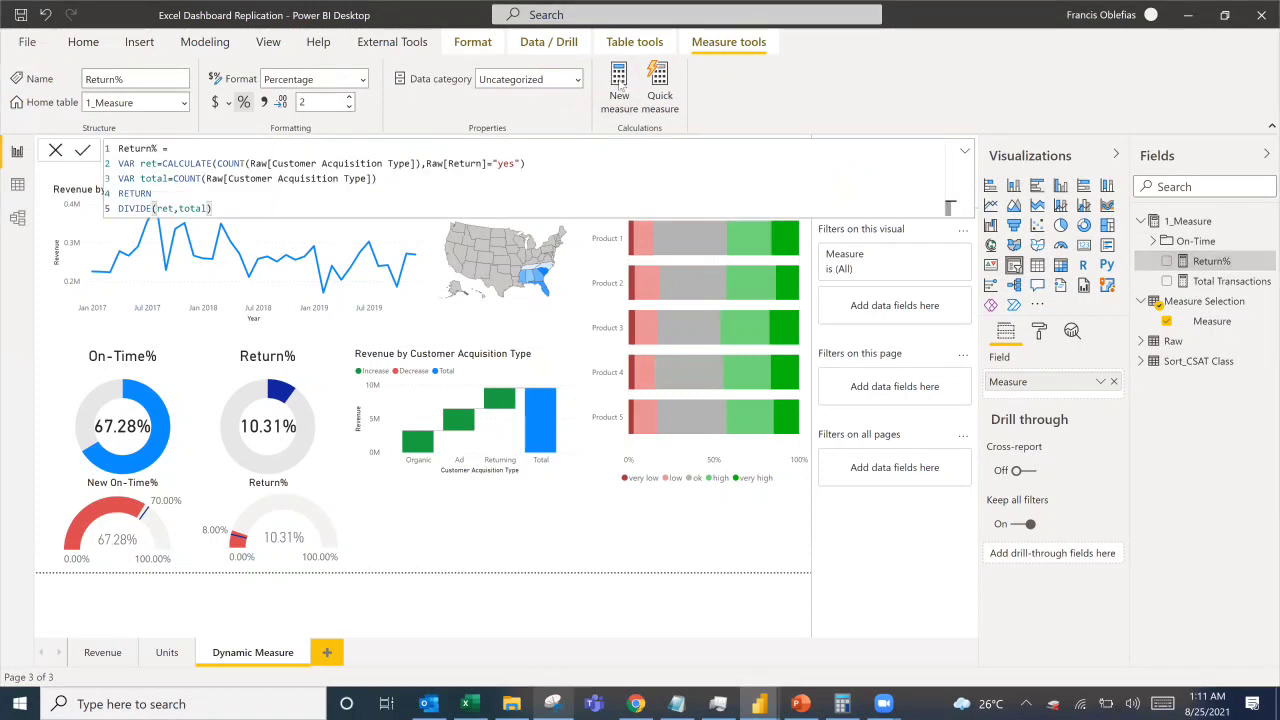
left_click(620, 86)
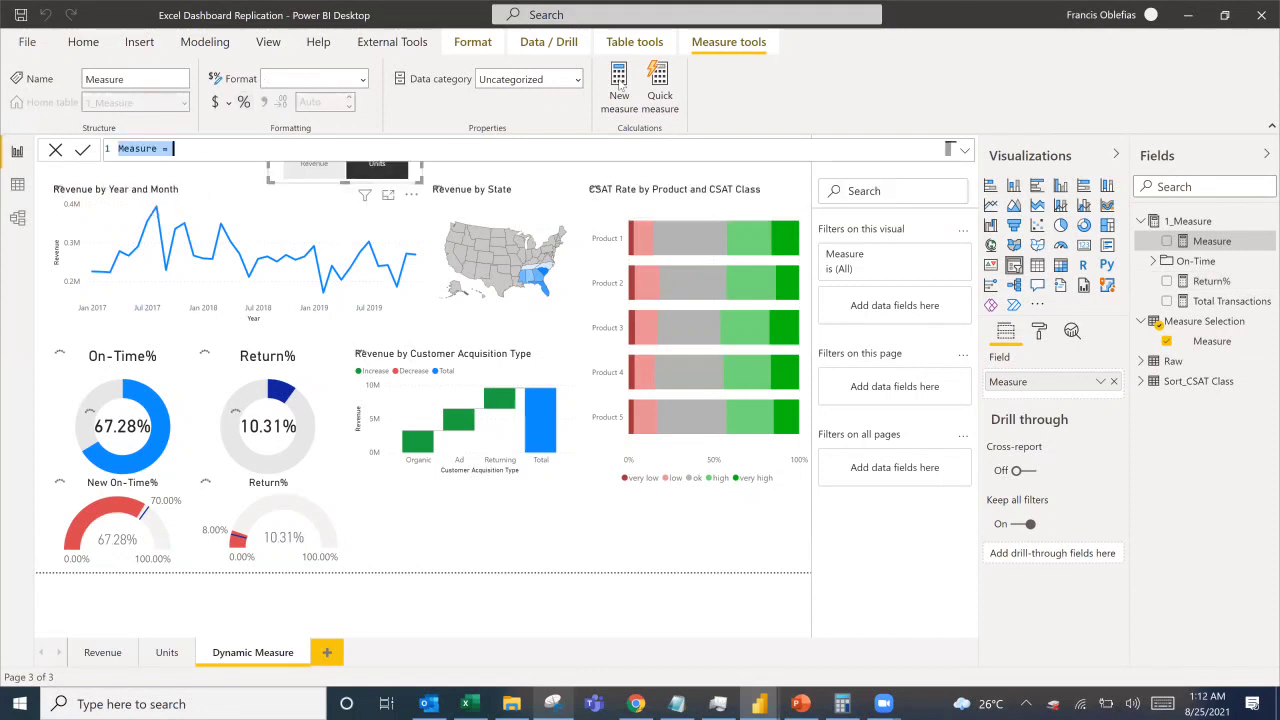
left_click(184, 150)
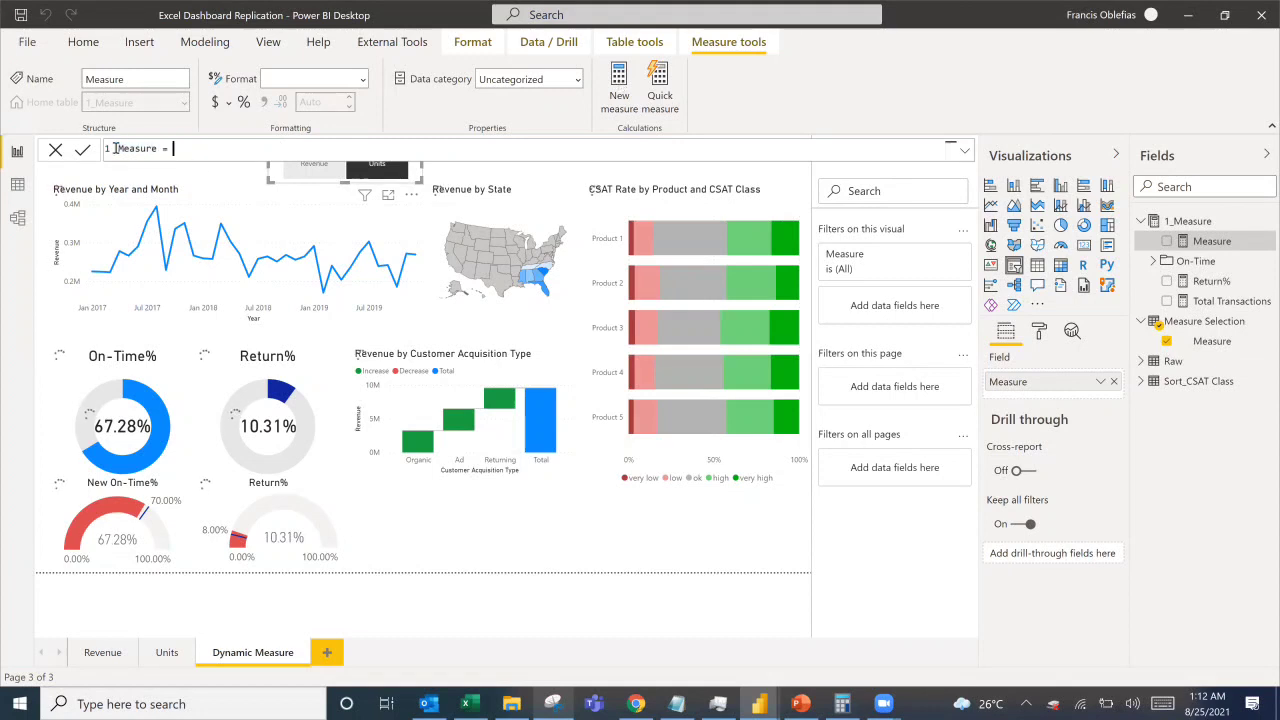
left_click_drag(178, 149, 116, 148)
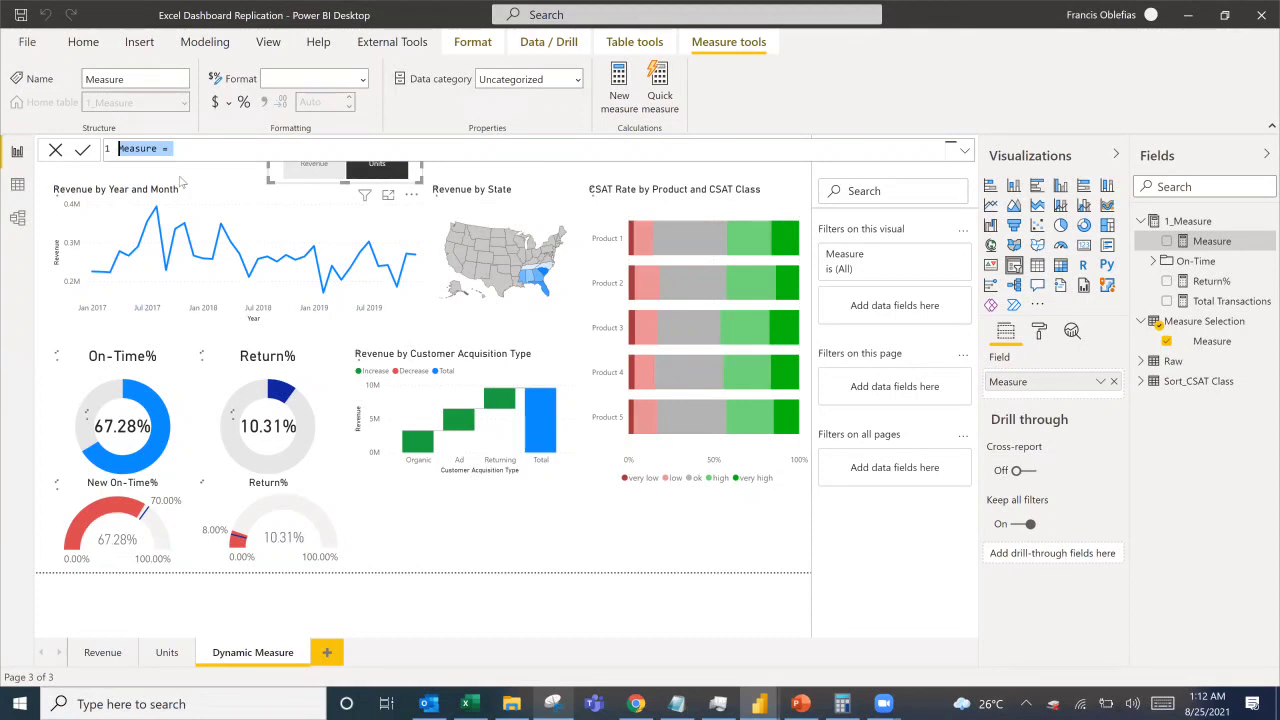
type("Dynamic Measure")
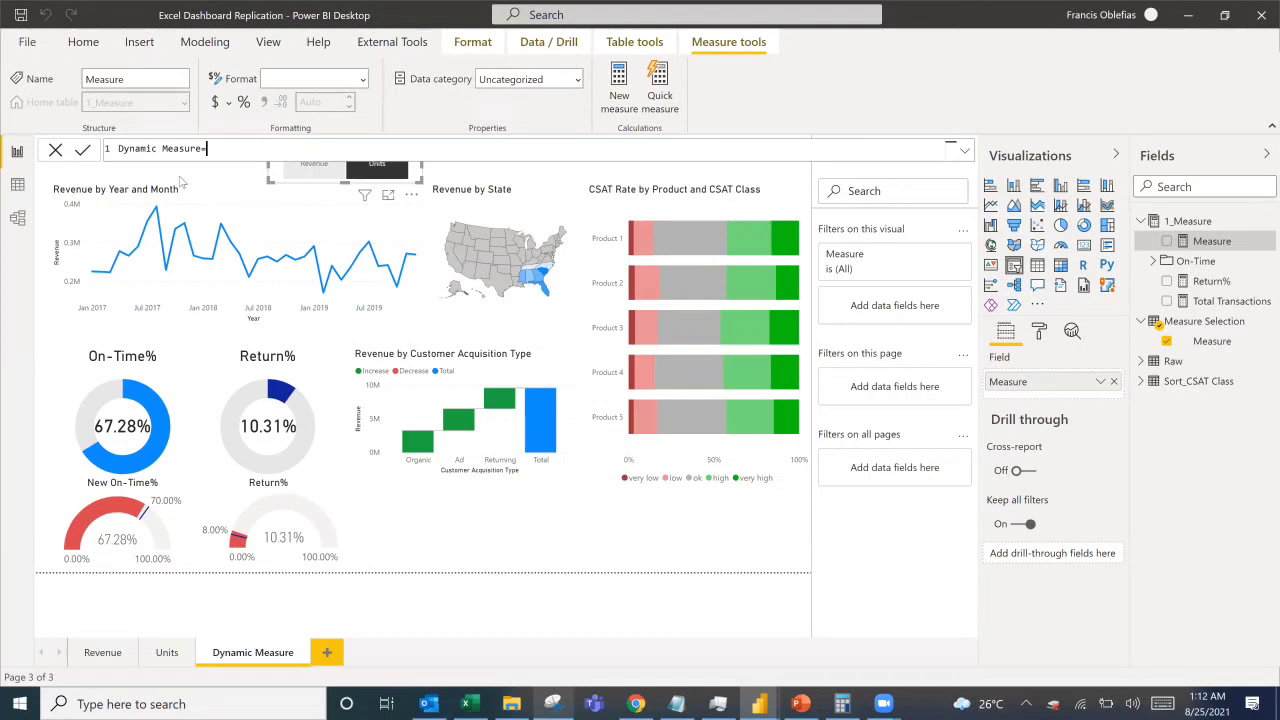
type("=")
Define a variable in the measure formula as VAR select=SELECTEDVALUE('Measure Selection'[Measure]).
key("shift+Return")
type("VAR")
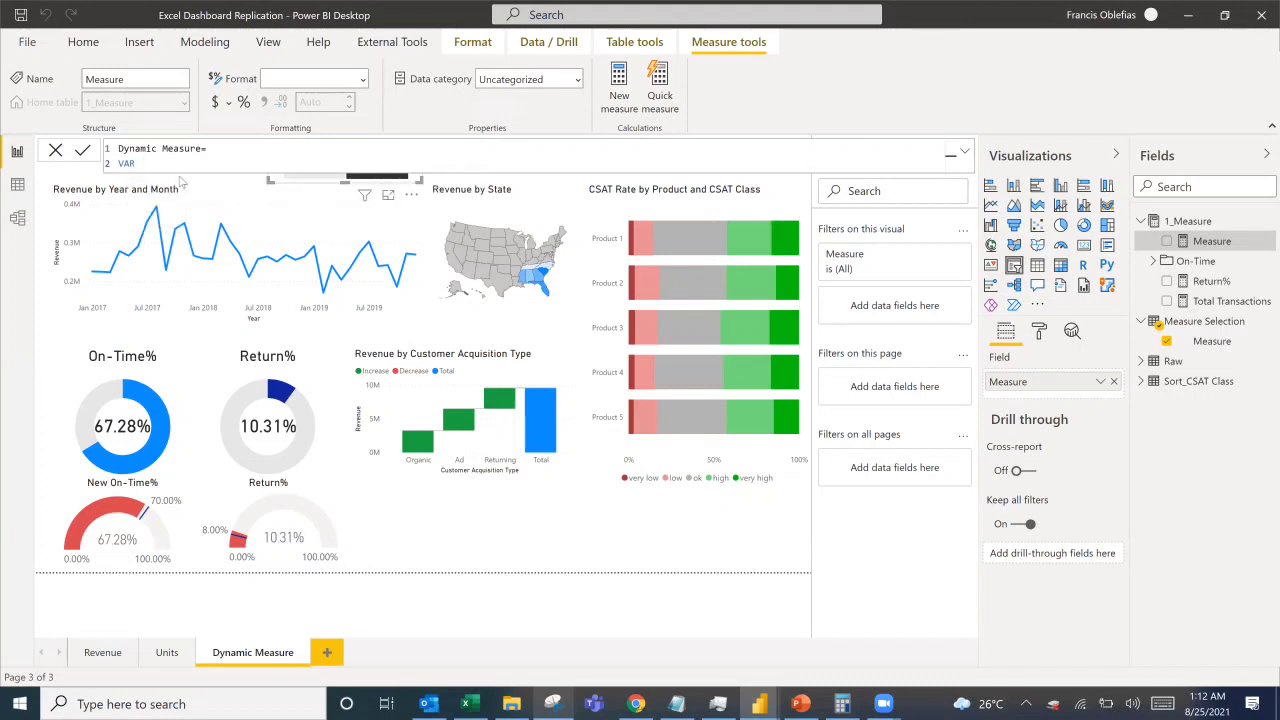
type(" select=")
type("selec")
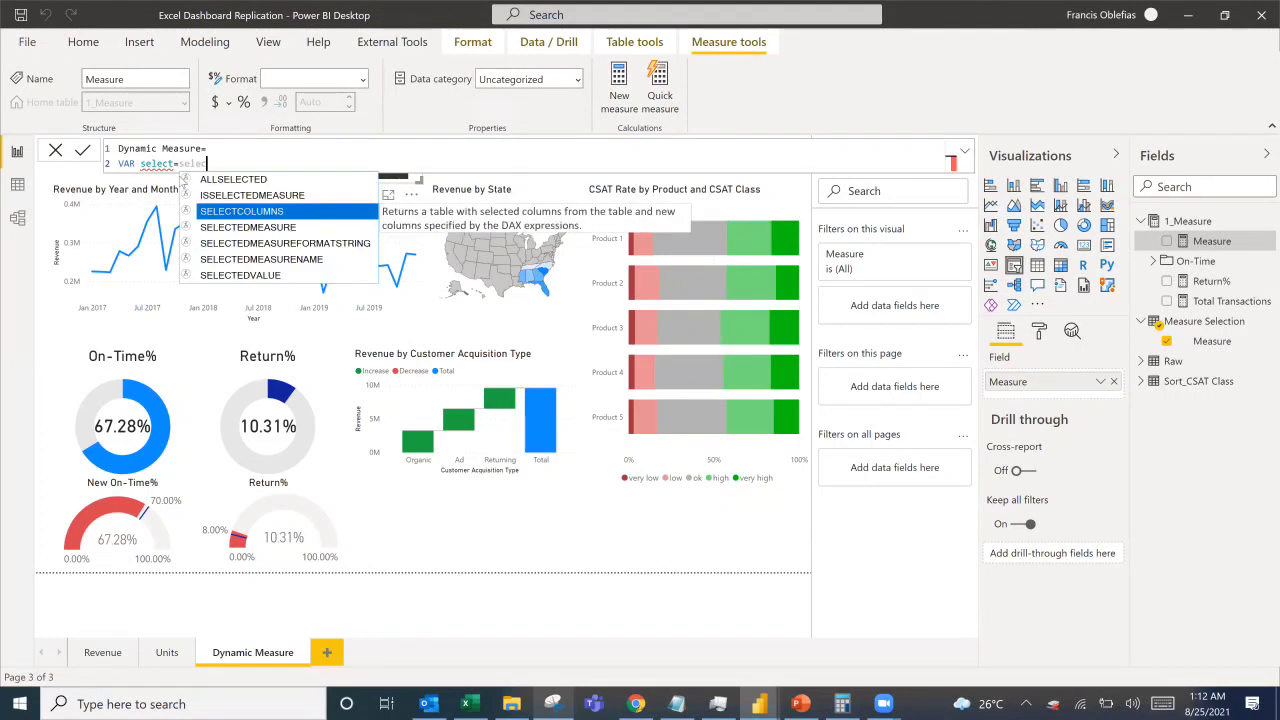
type("tedva")
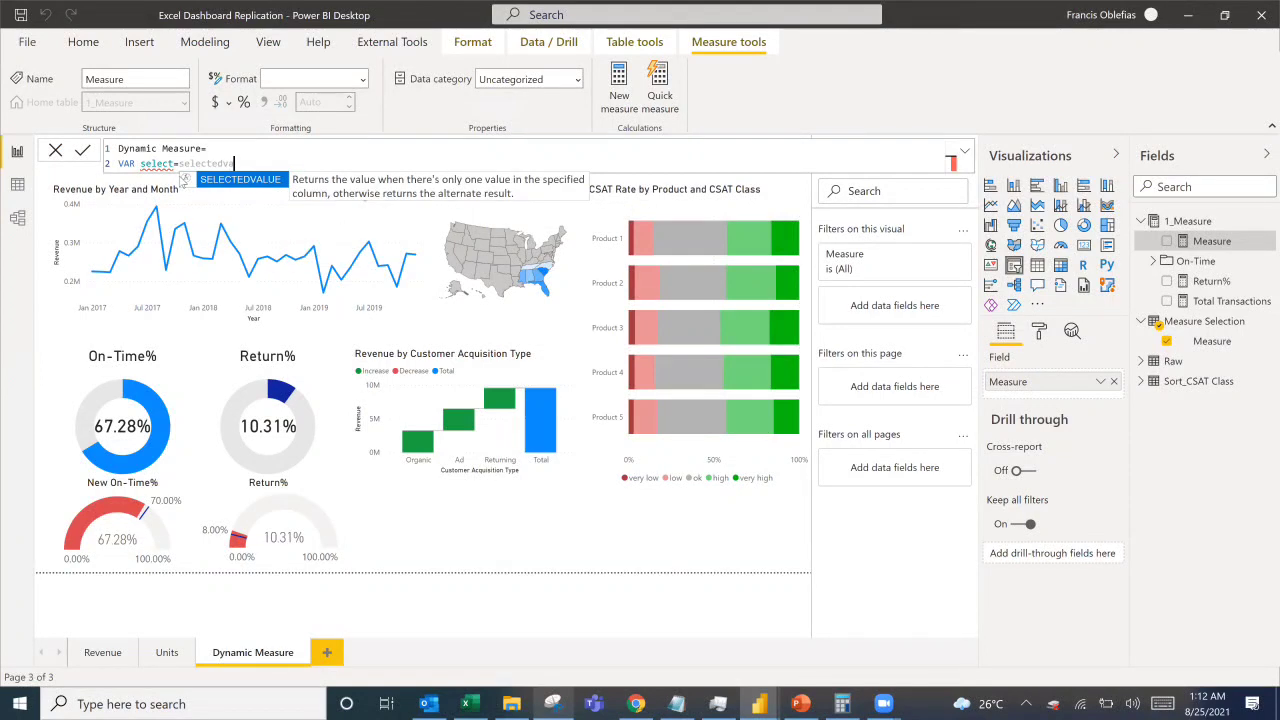
key("Tab")
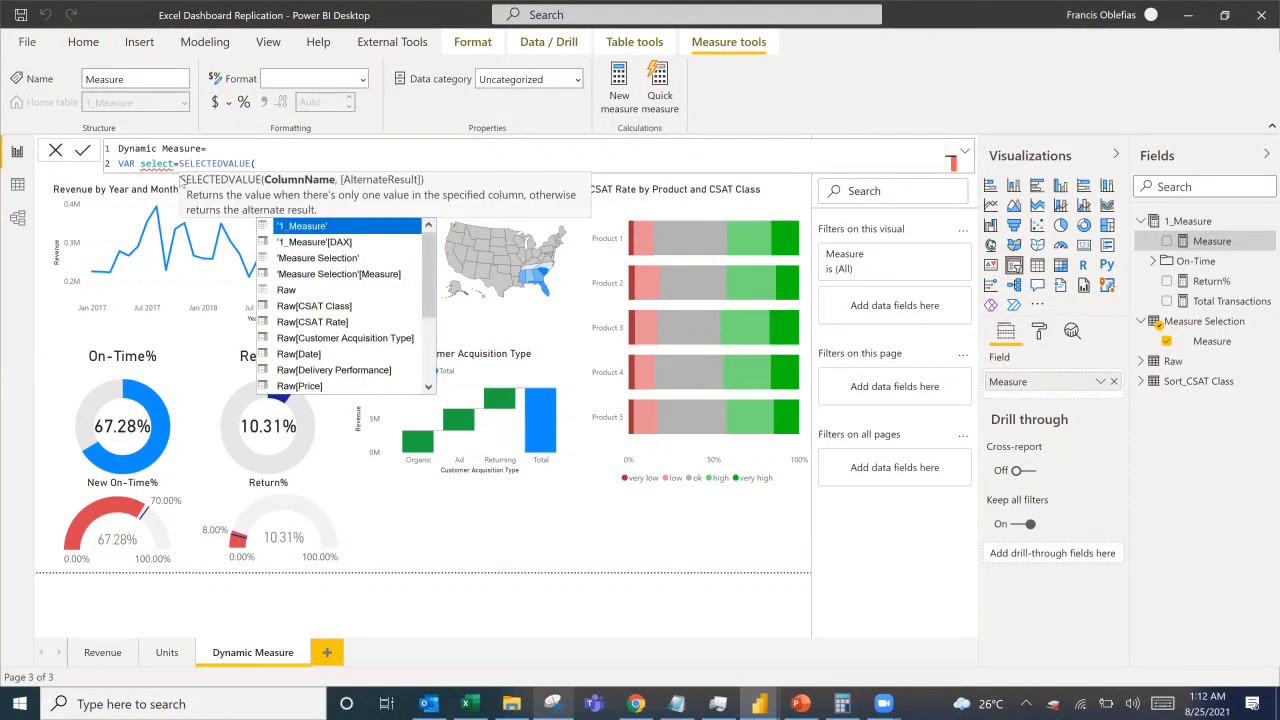
type("measu")
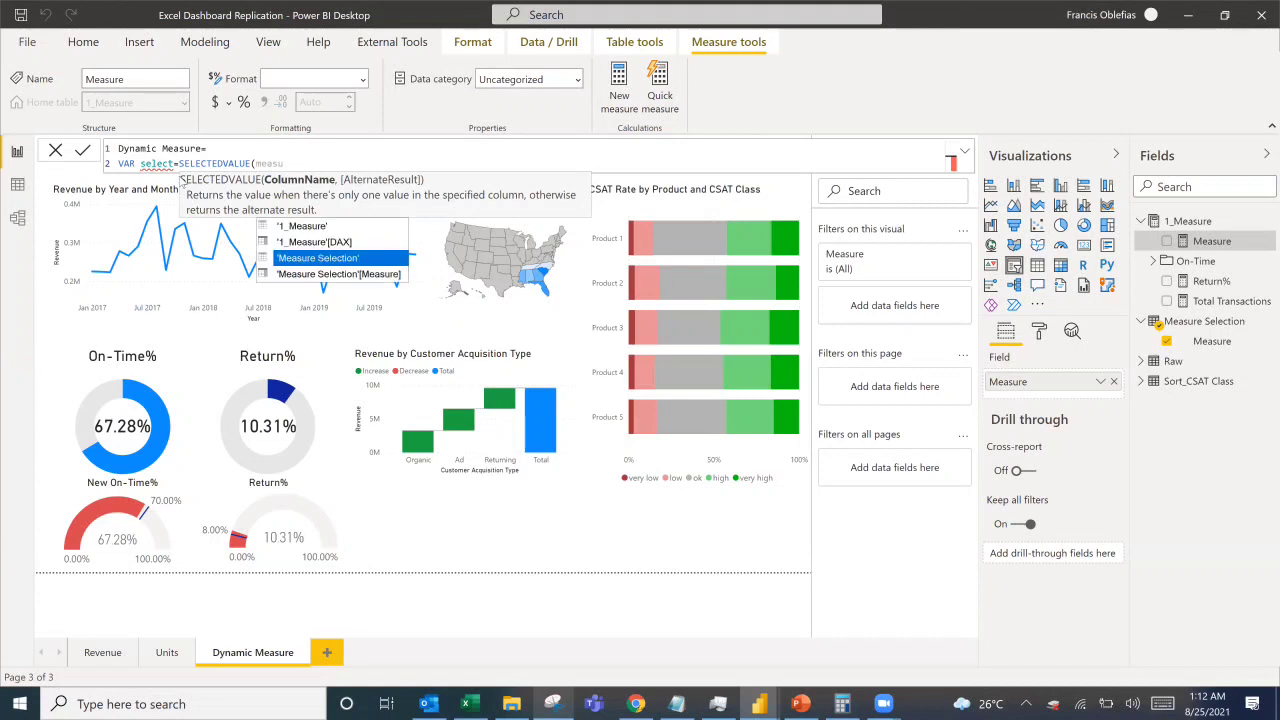
key("Down")
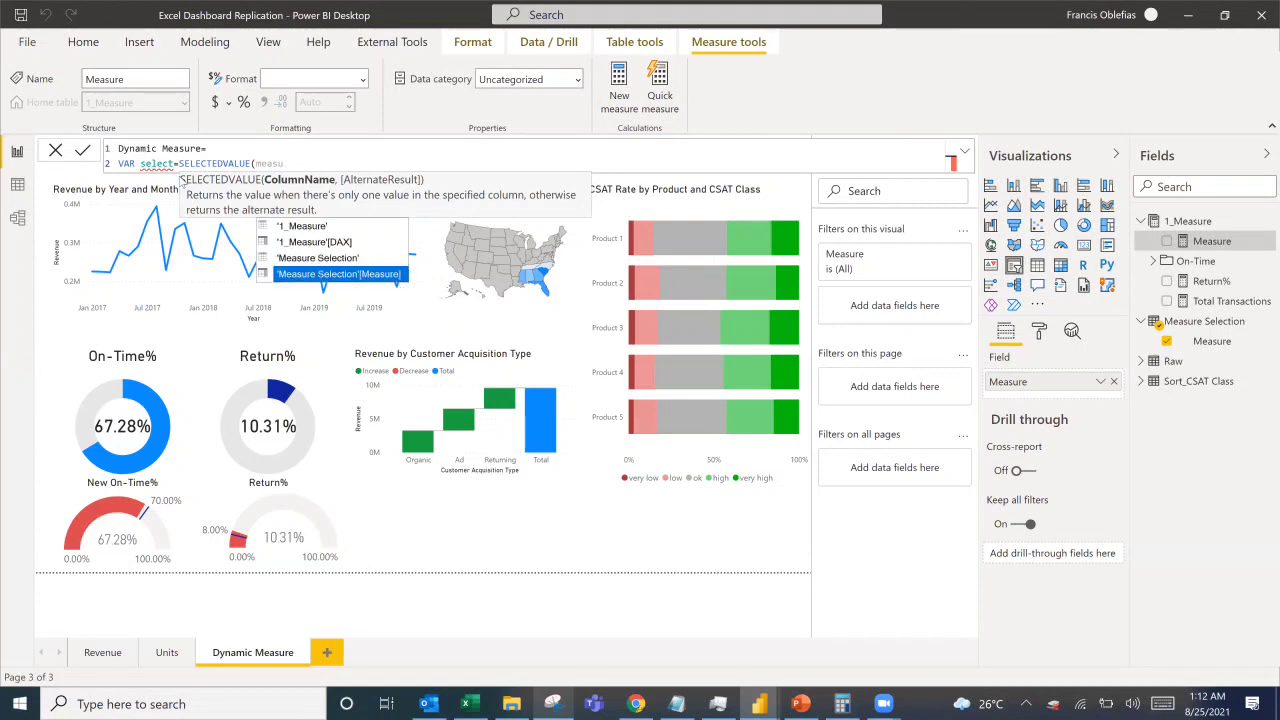
key("Tab")
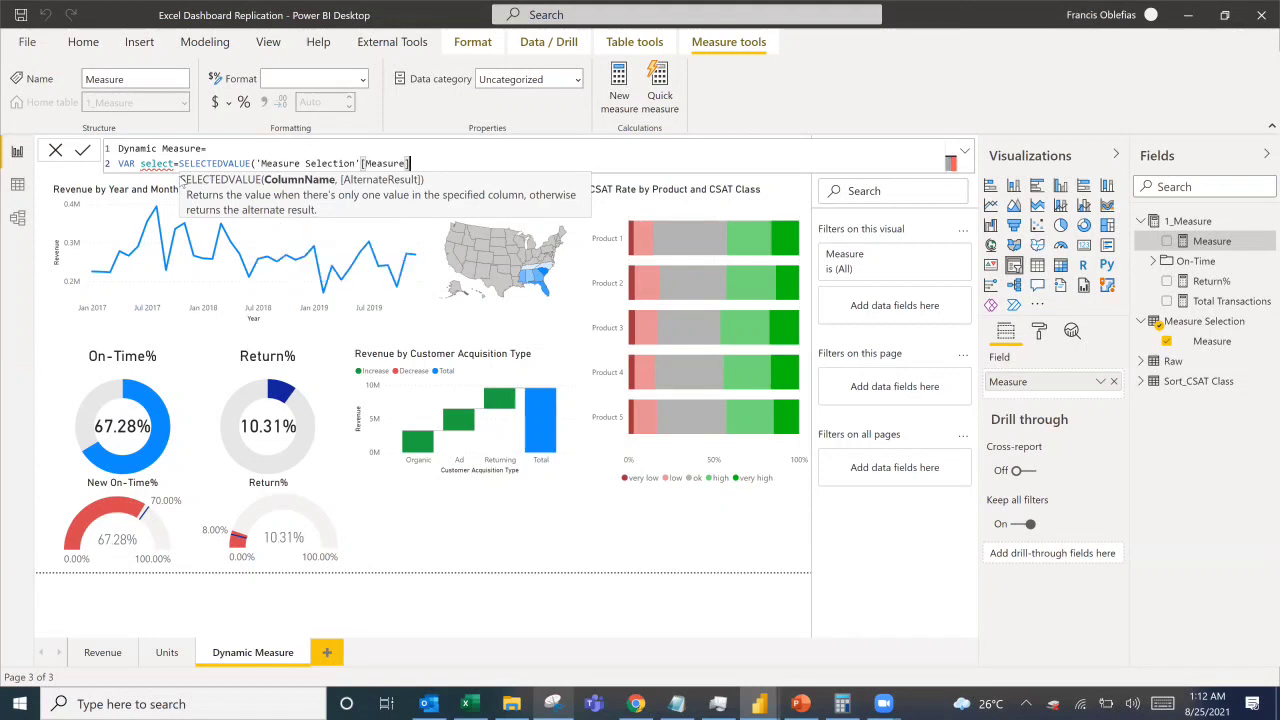
type(")")
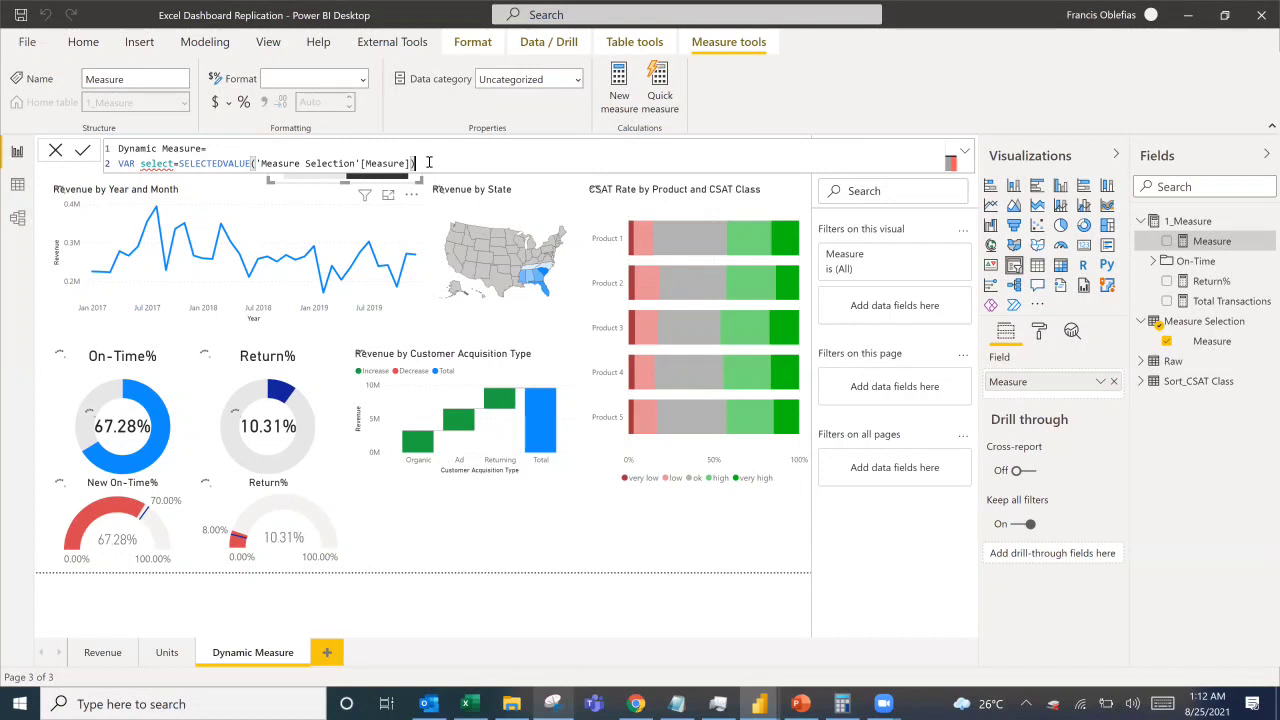
key("shift+Return")
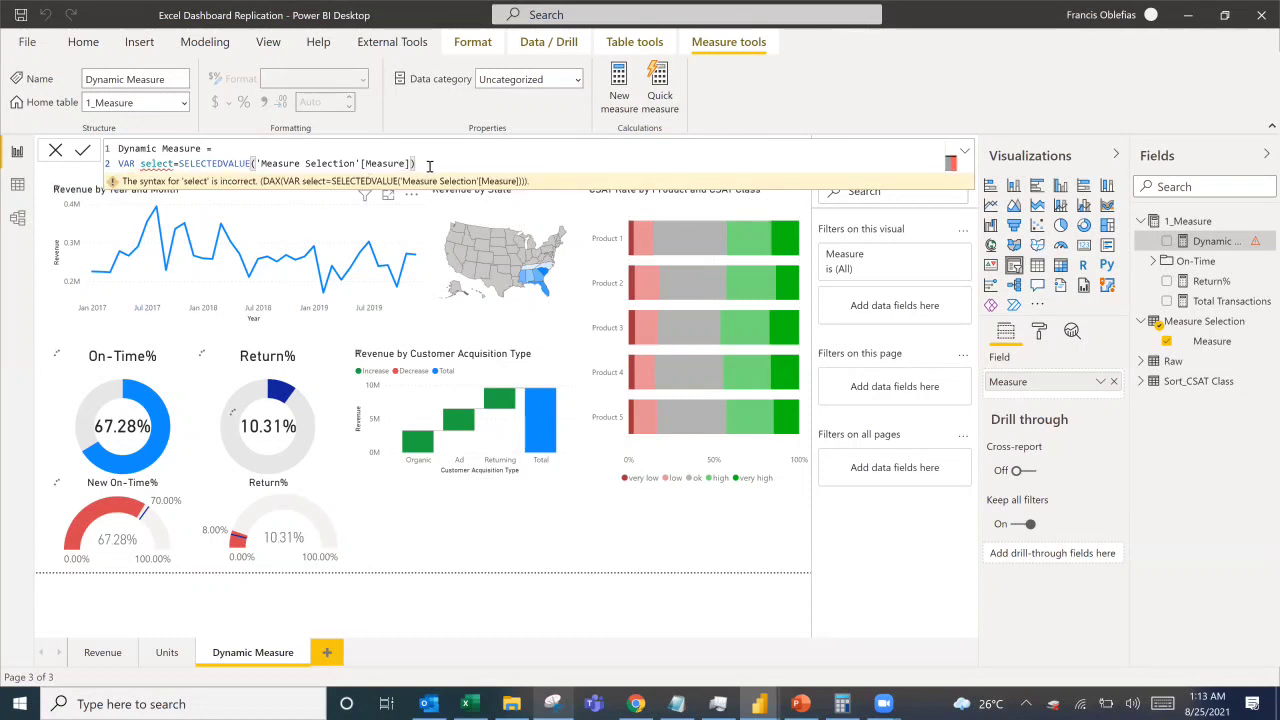
Rename the formula's select variable to sel and add an empty third line below it.
left_click(431, 168)
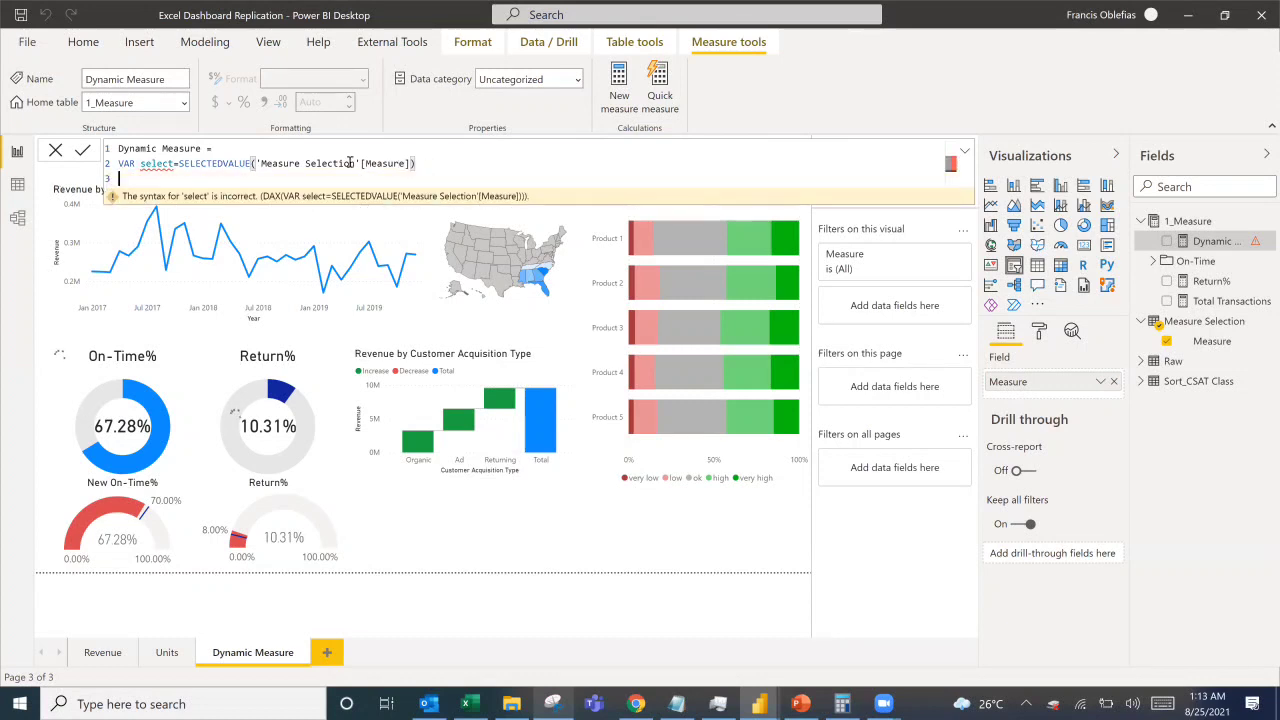
left_click(176, 163)
key("BackSpace")
key("BackSpace")
key("BackSpace")
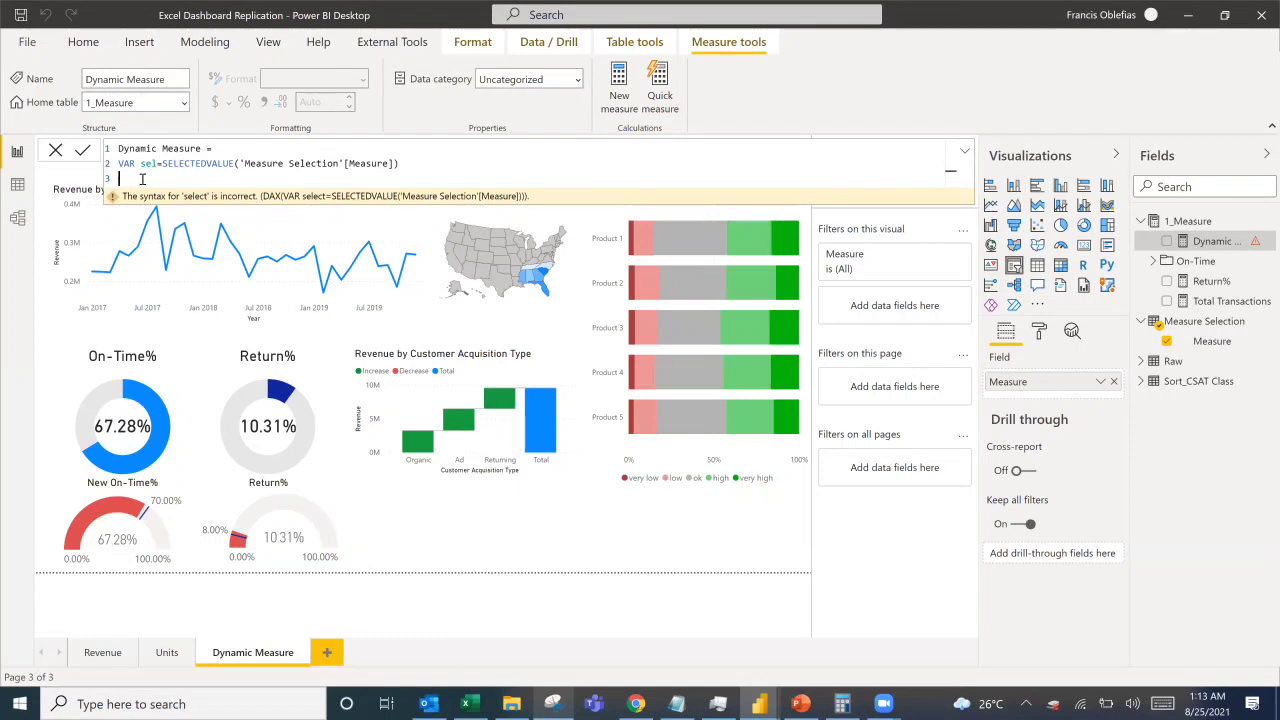
Define the revenue variable on the formula's third line as VAR rev=SUM(Raw[Revenue]).
type("AR")
type("Rev=sum")
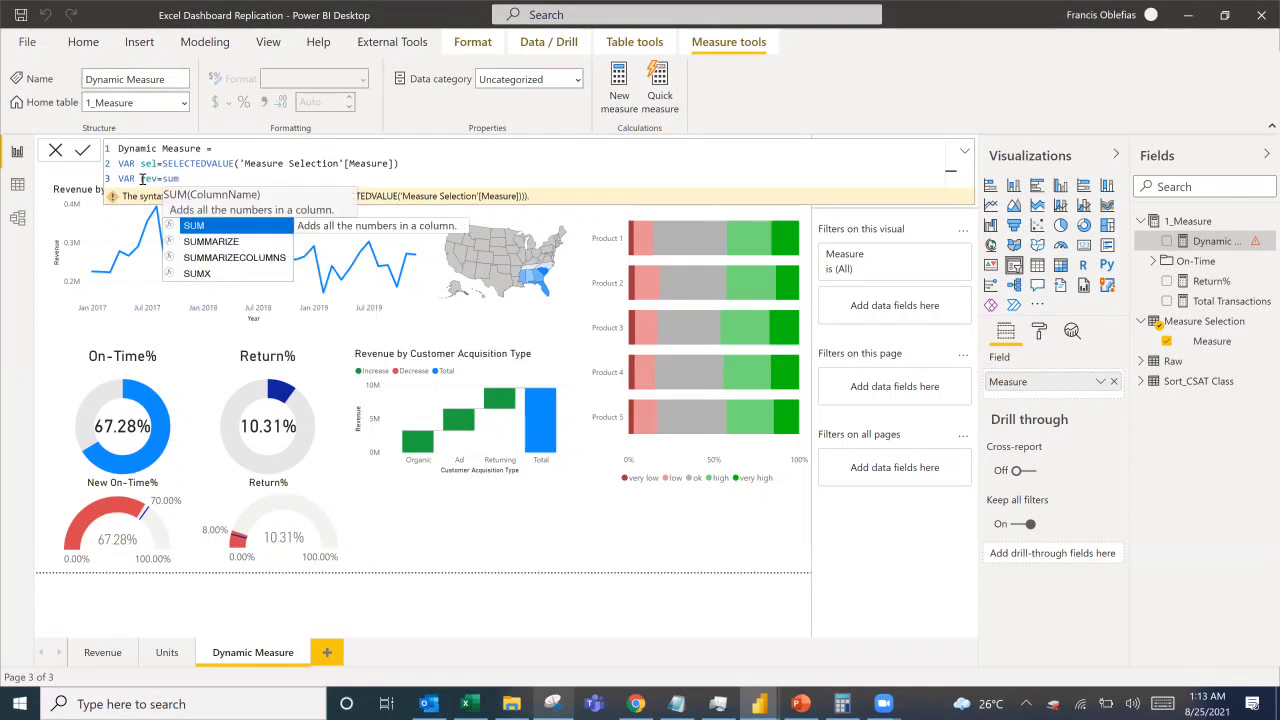
key("Tab")
type("reve")
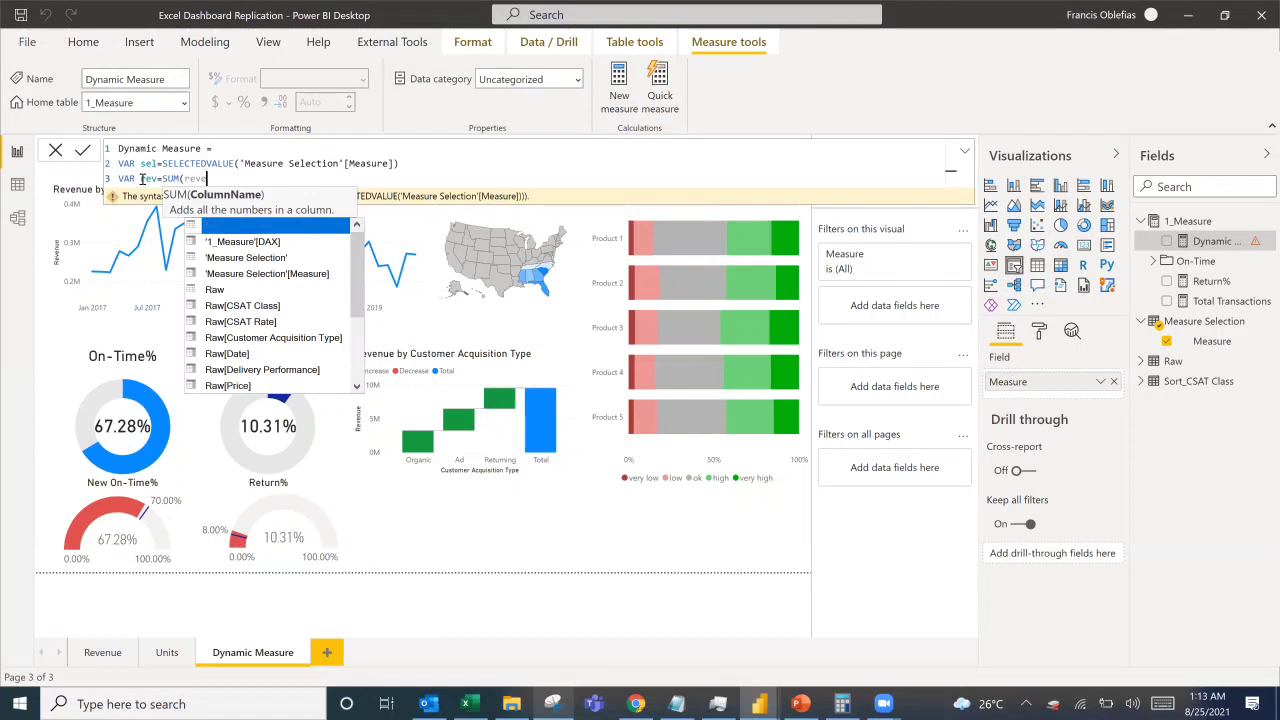
key("Tab")
type(")")
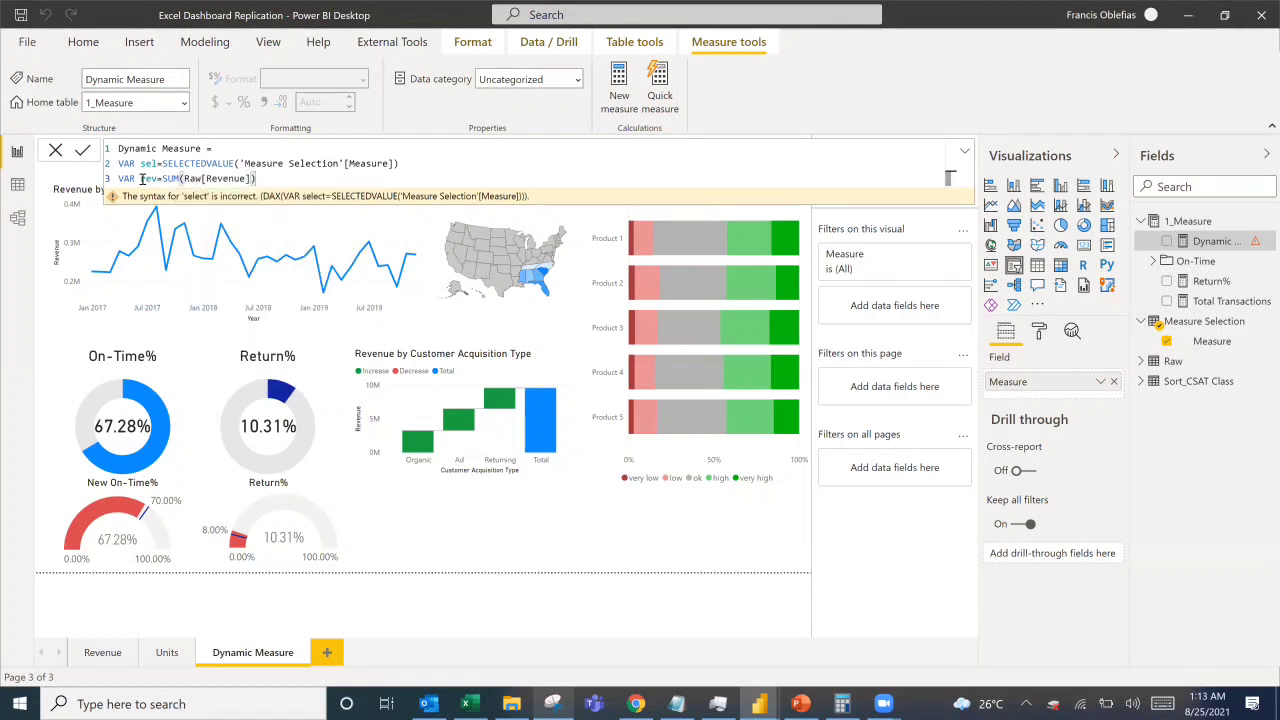
Define the units variable on a new fourth line of the formula as VAR units=SUM(Raw[Units]).
key("shift+Return")
type("VAR")
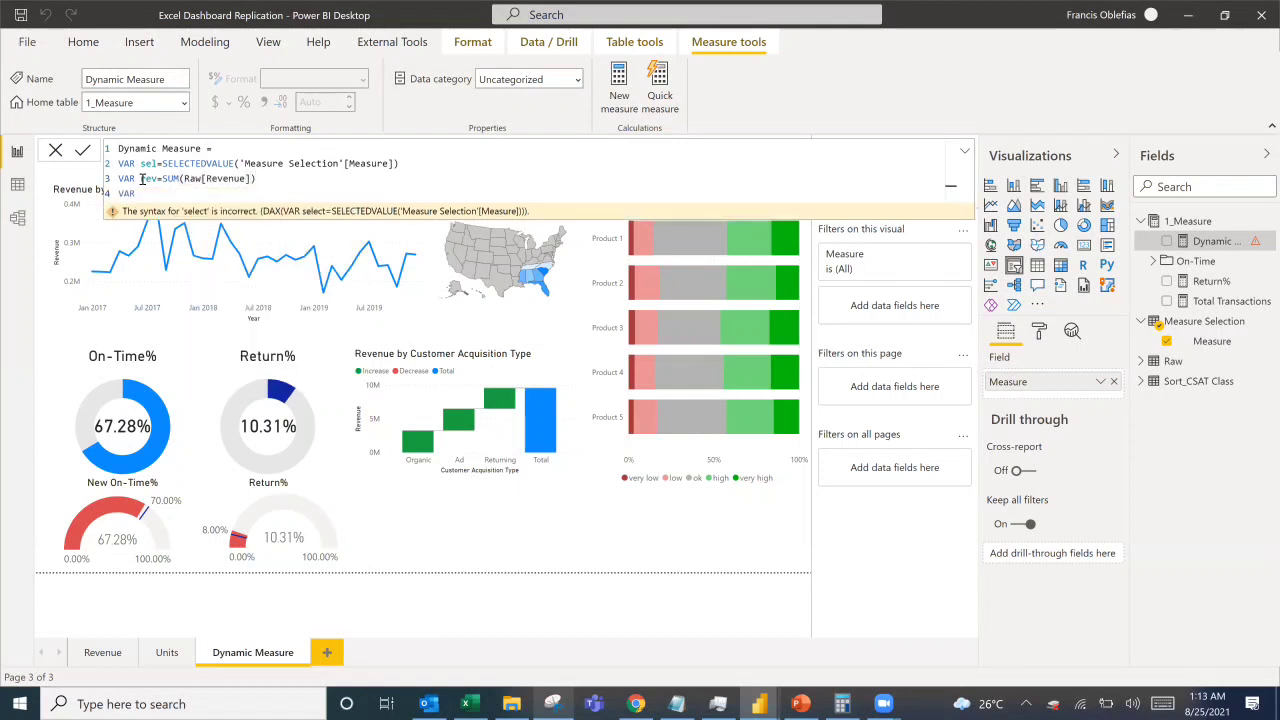
type(" units=sum")
key("Tab")
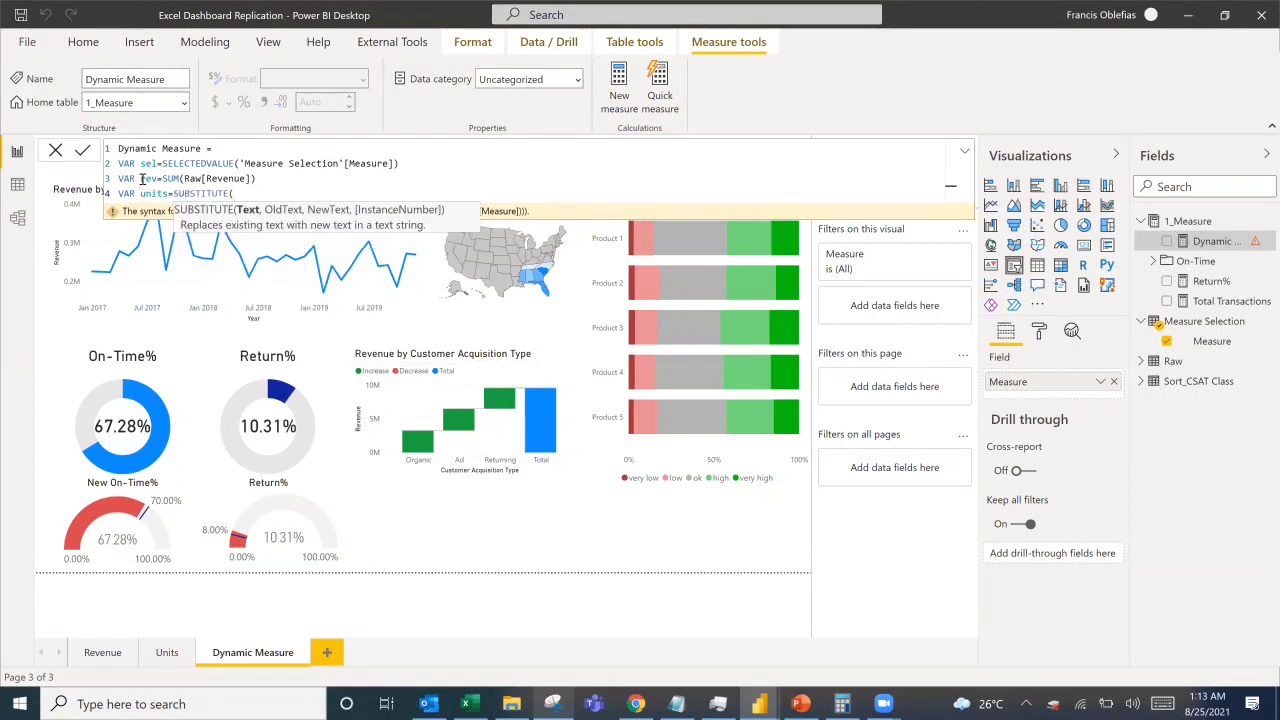
key("BackSpace")
key("BackSpace")
key("BackSpace")
key("BackSpace")
key("BackSpace")
key("BackSpace")
key("BackSpace")
key("BackSpace")
key("BackSpace")
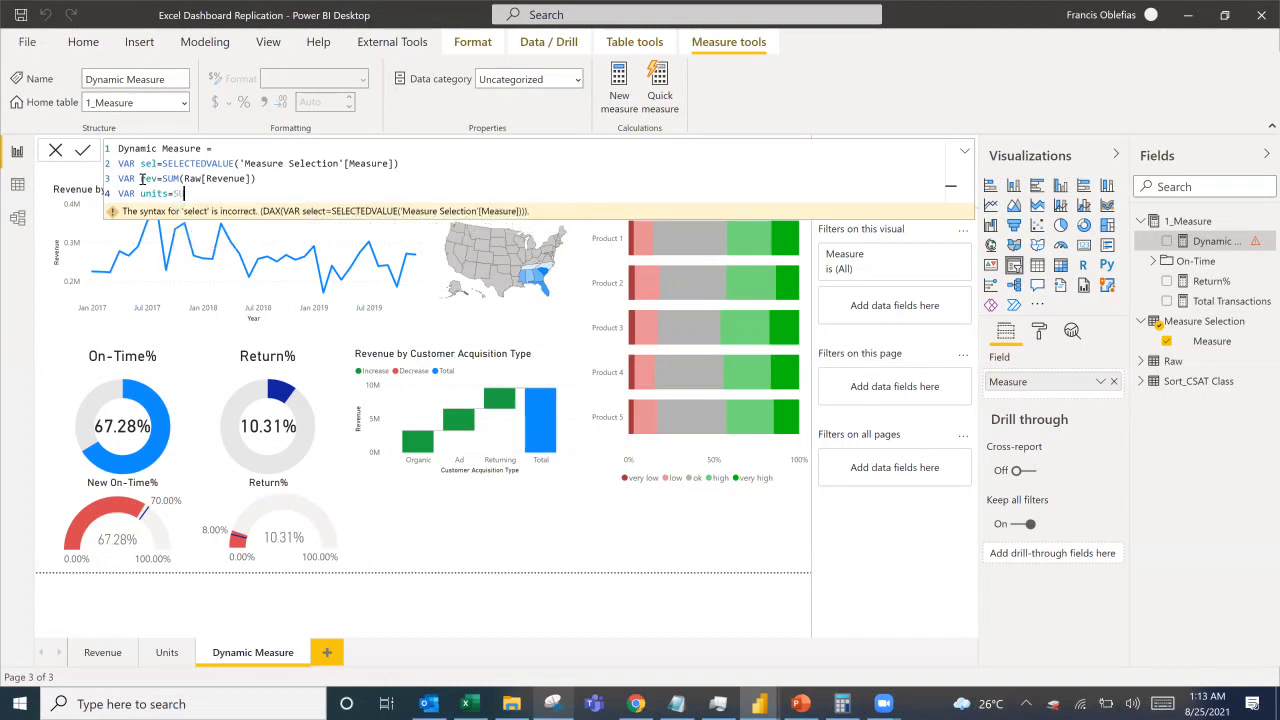
type("m")
key("Tab")
type("u")
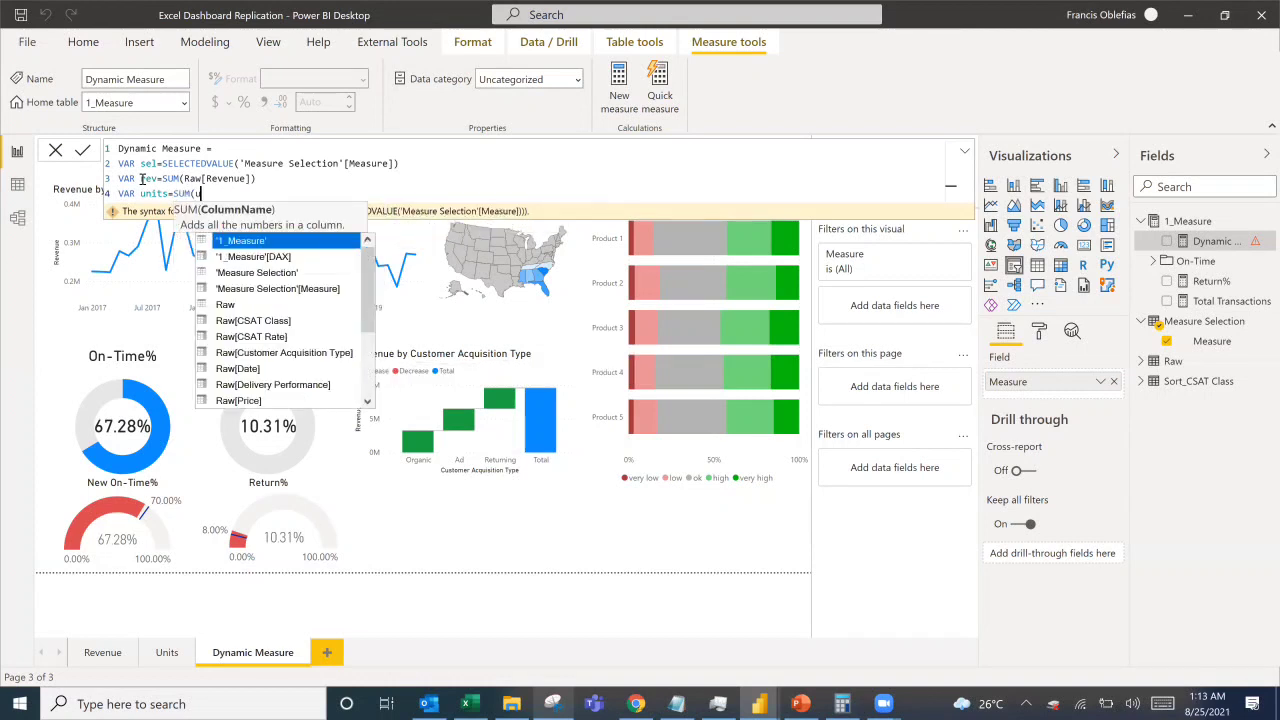
type("nits")
key("Tab")
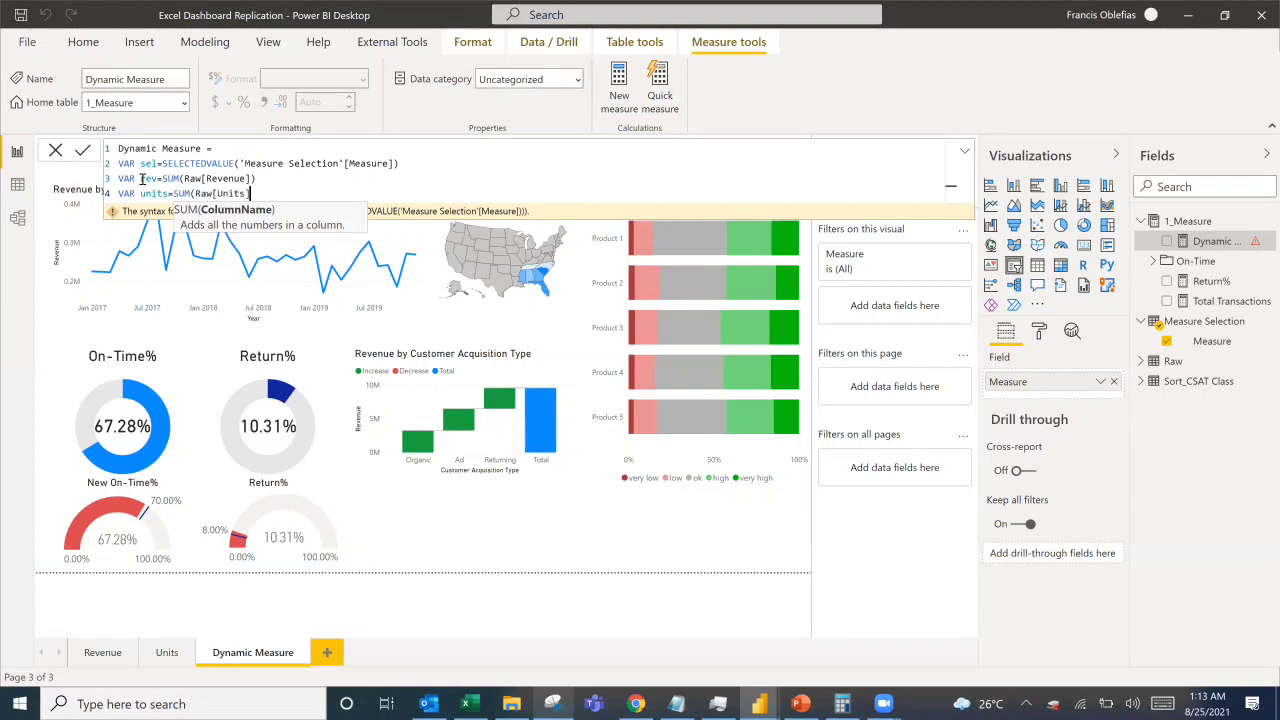
type(")")
Add a RETURN line to the formula and begin its expression on the following line with IF(sel="Revenu",rev,.
key("Return")
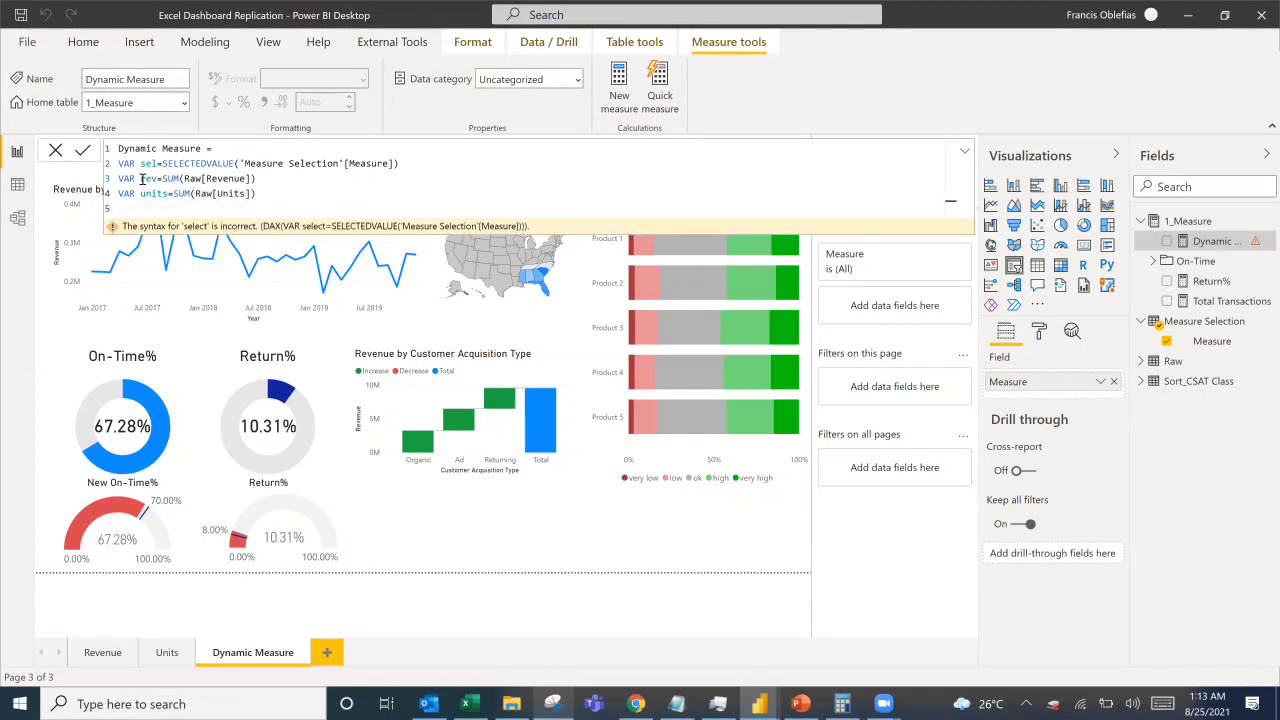
type("RETURN")
key("Return")
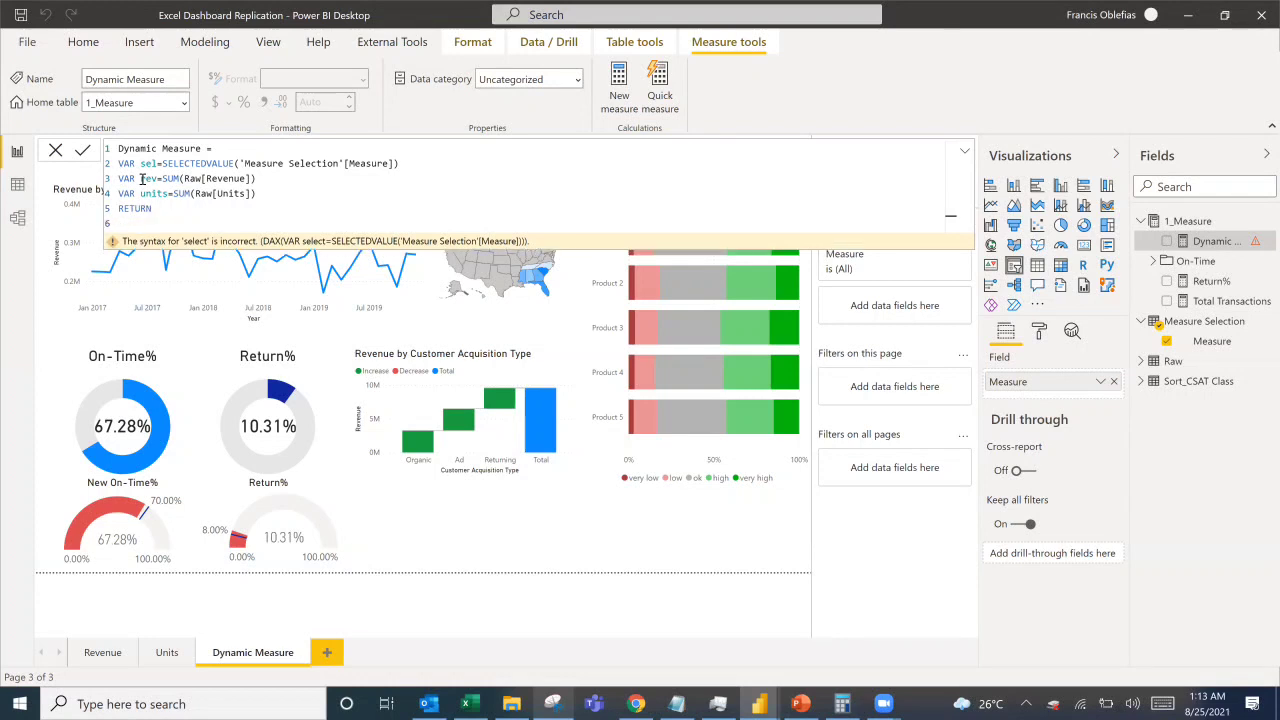
type("if")
key("Tab")
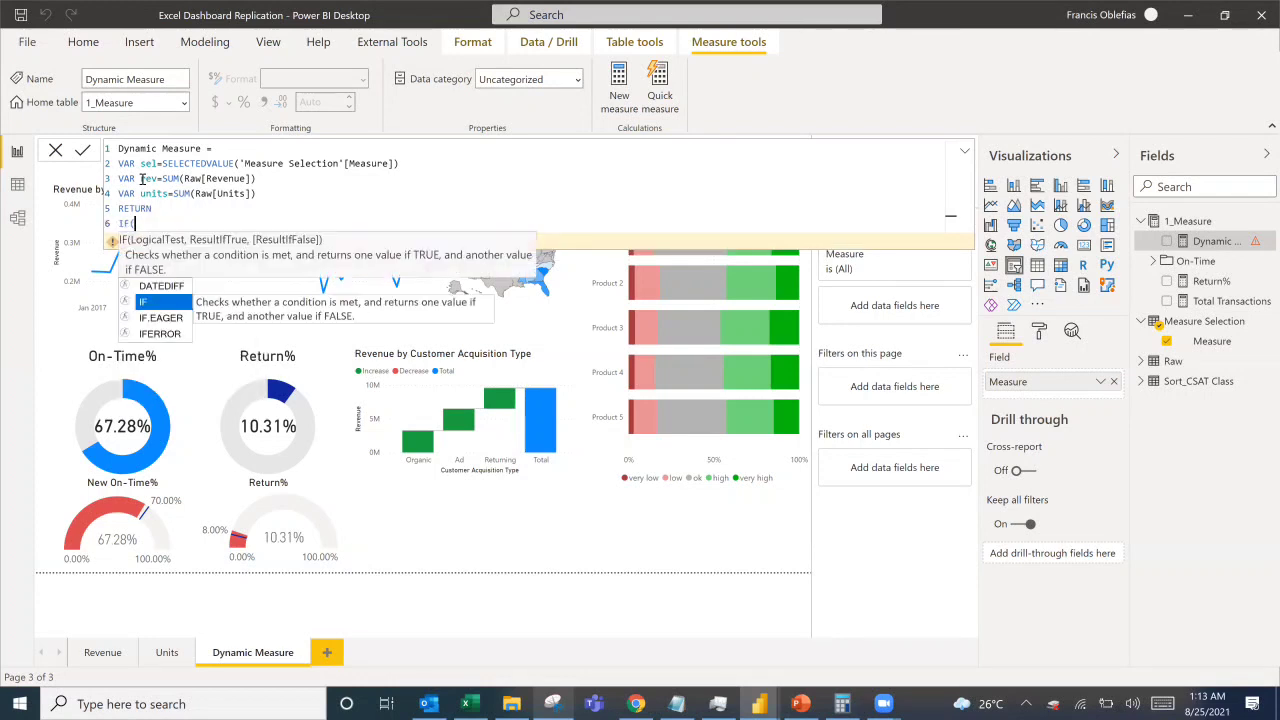
type("sel")
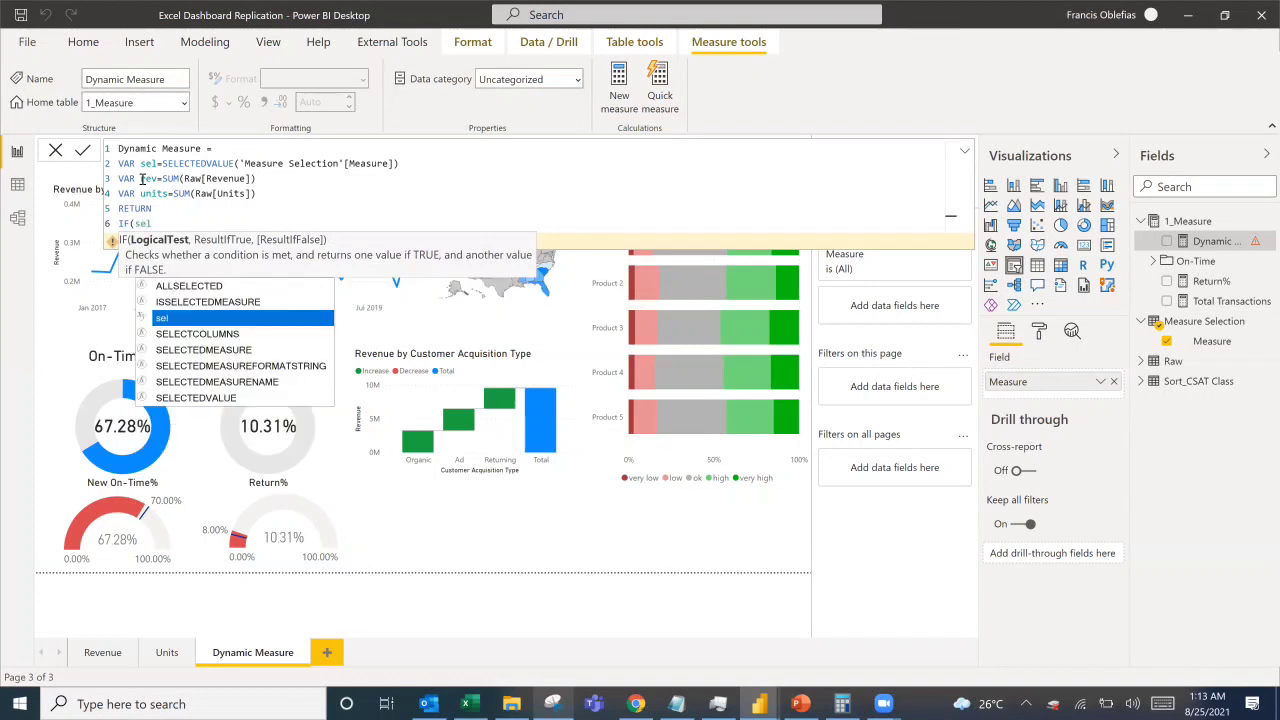
key("Escape")
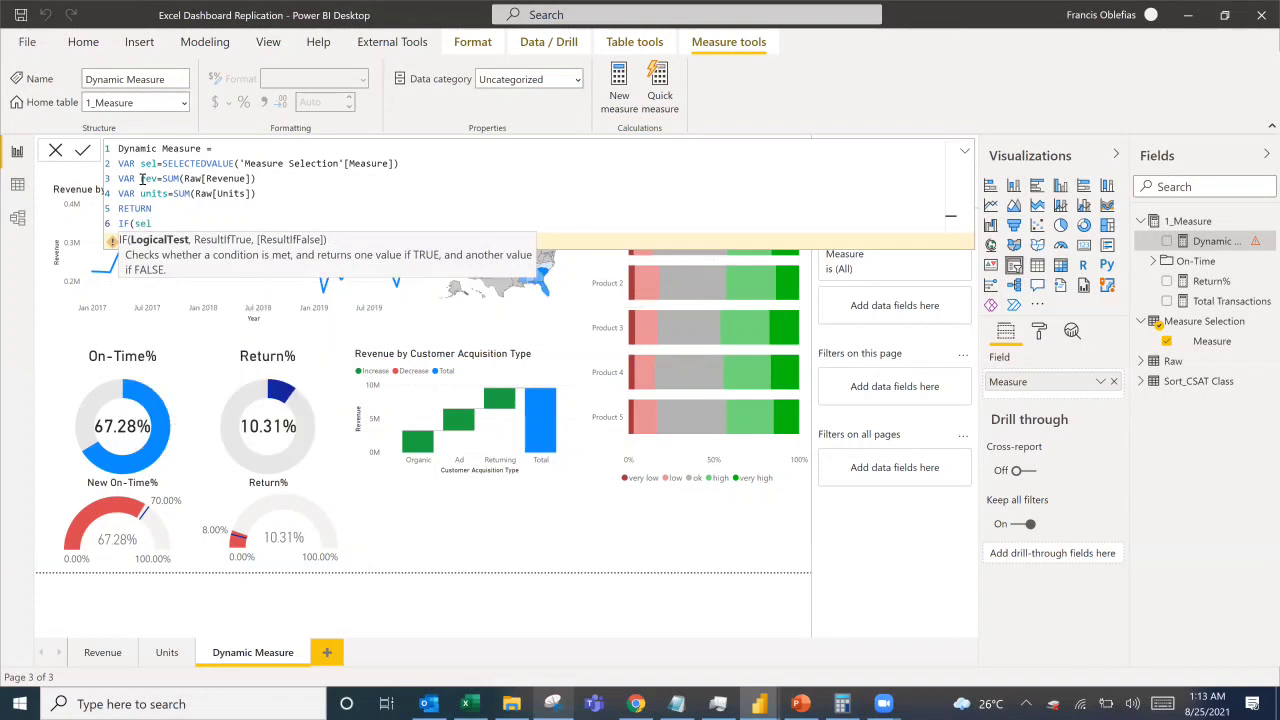
type("=\"Revenu\",")
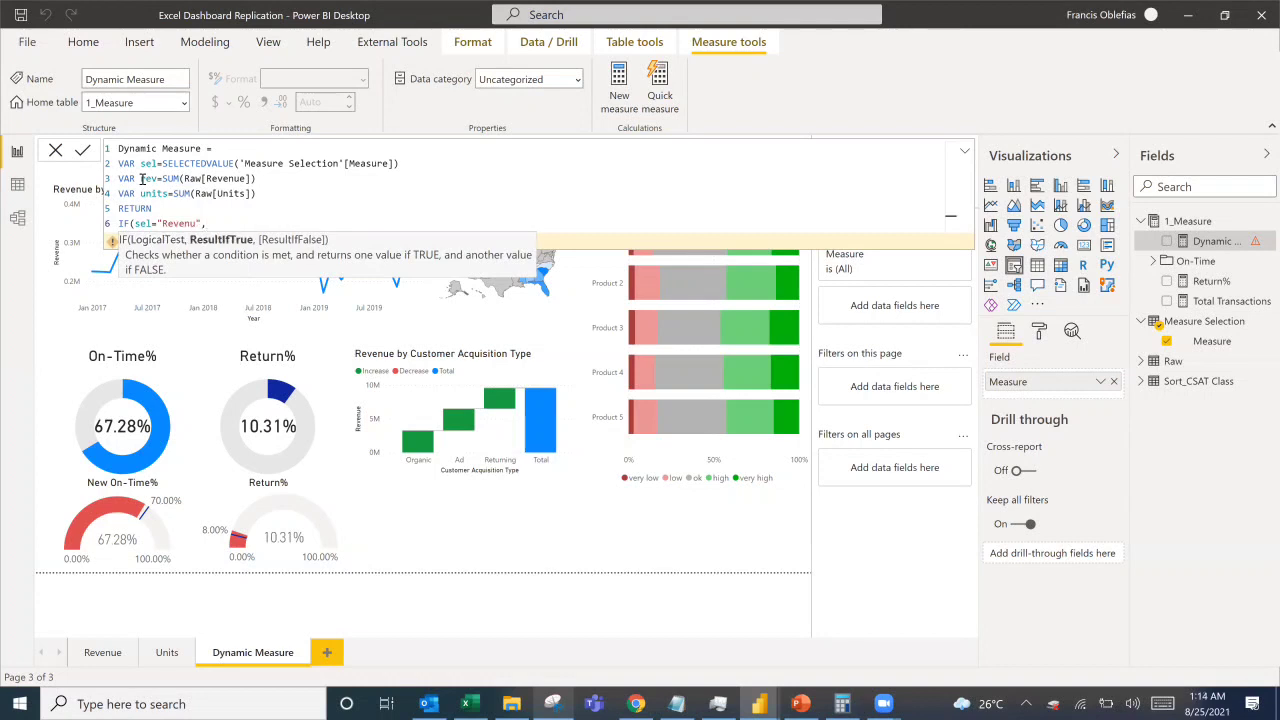
type("rev")
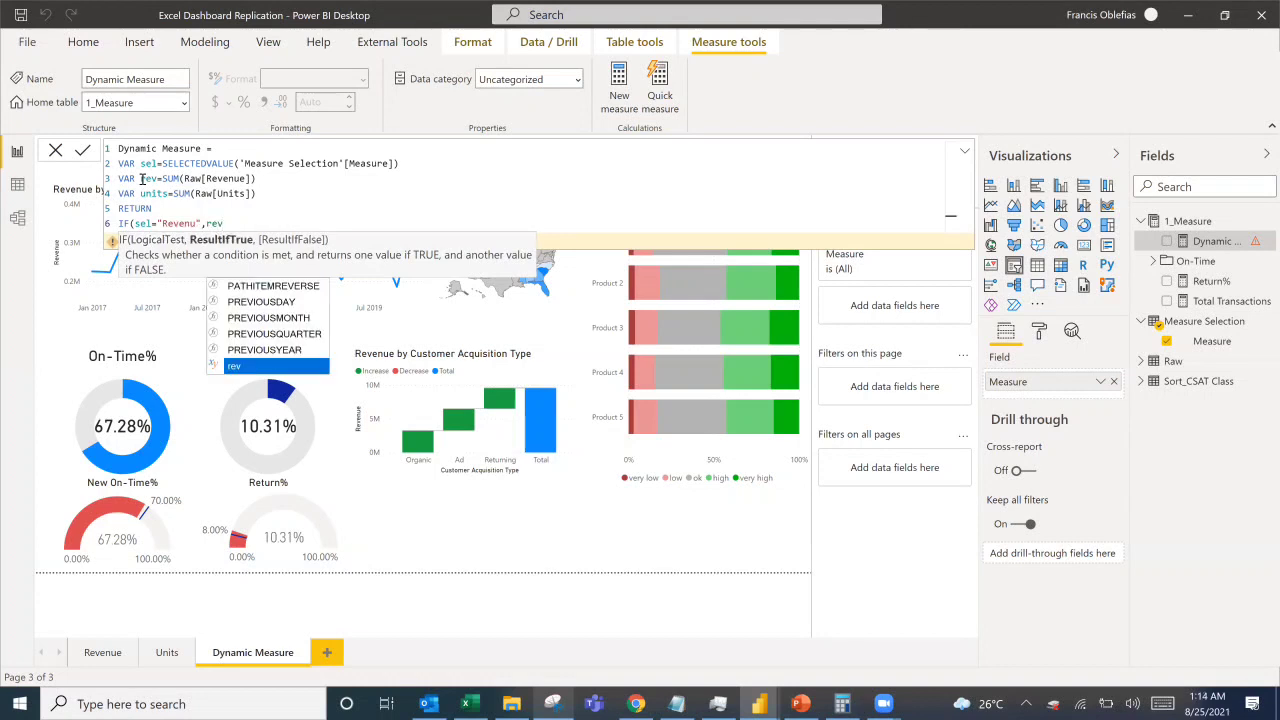
key("Tab")
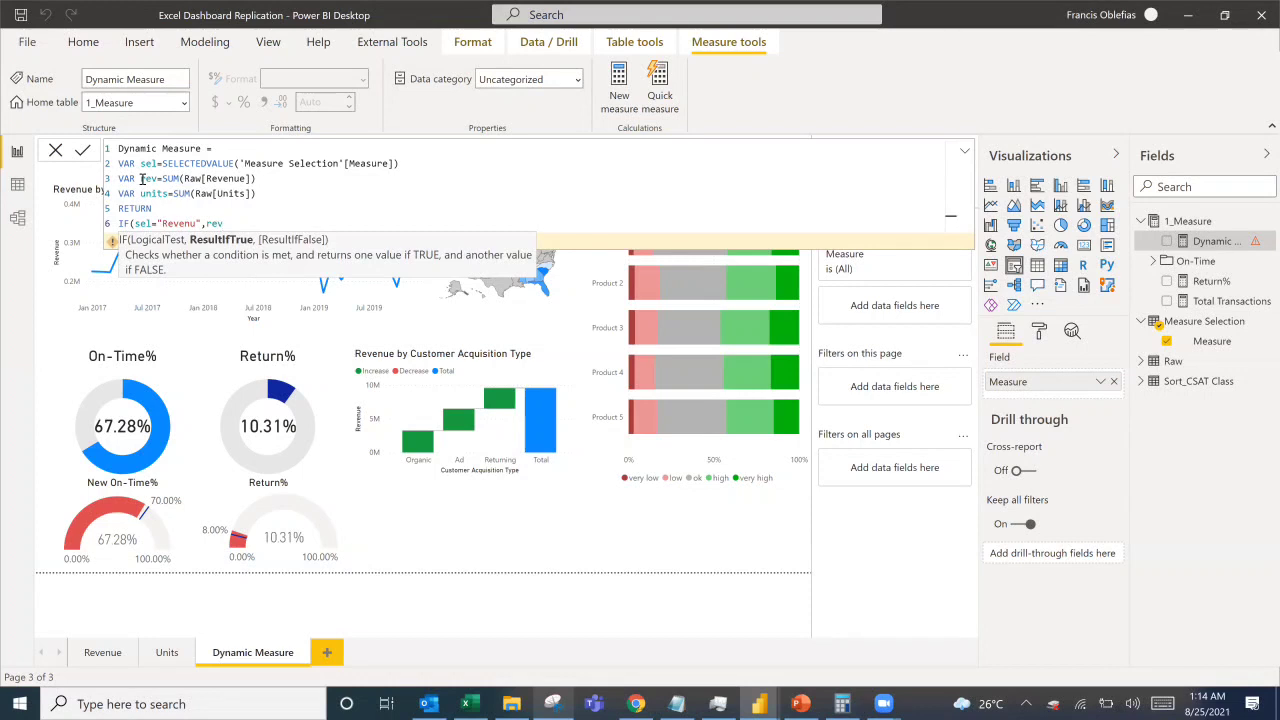
type(")")
key("BackSpace")
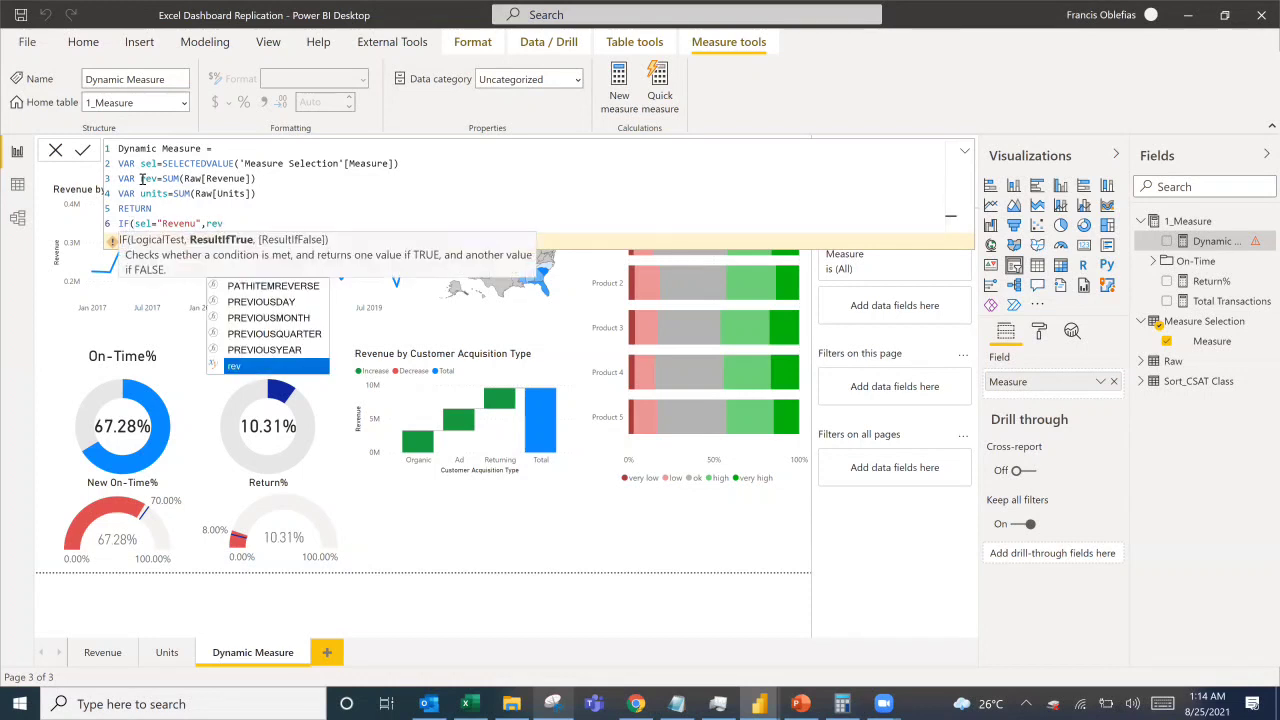
type(",")
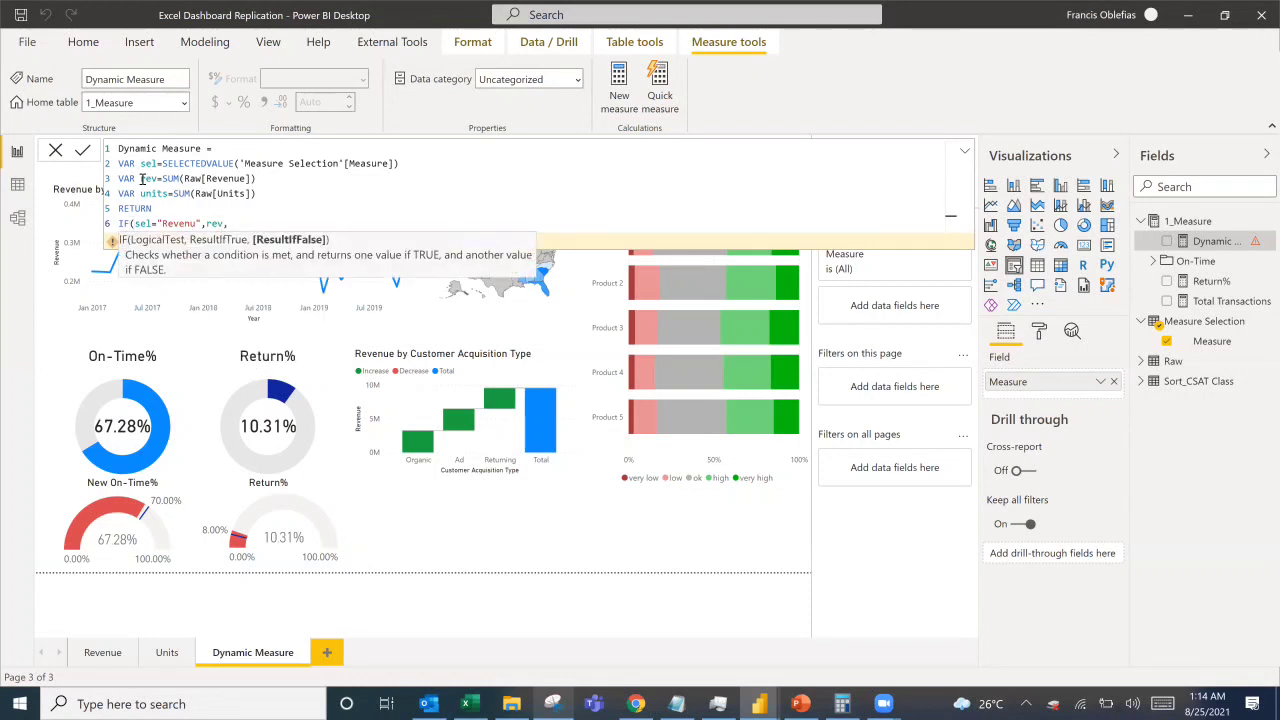
Nest a second condition on a new line as IF(sel="Units",units)) to complete the formula.
key("shift+Return")
type("if")
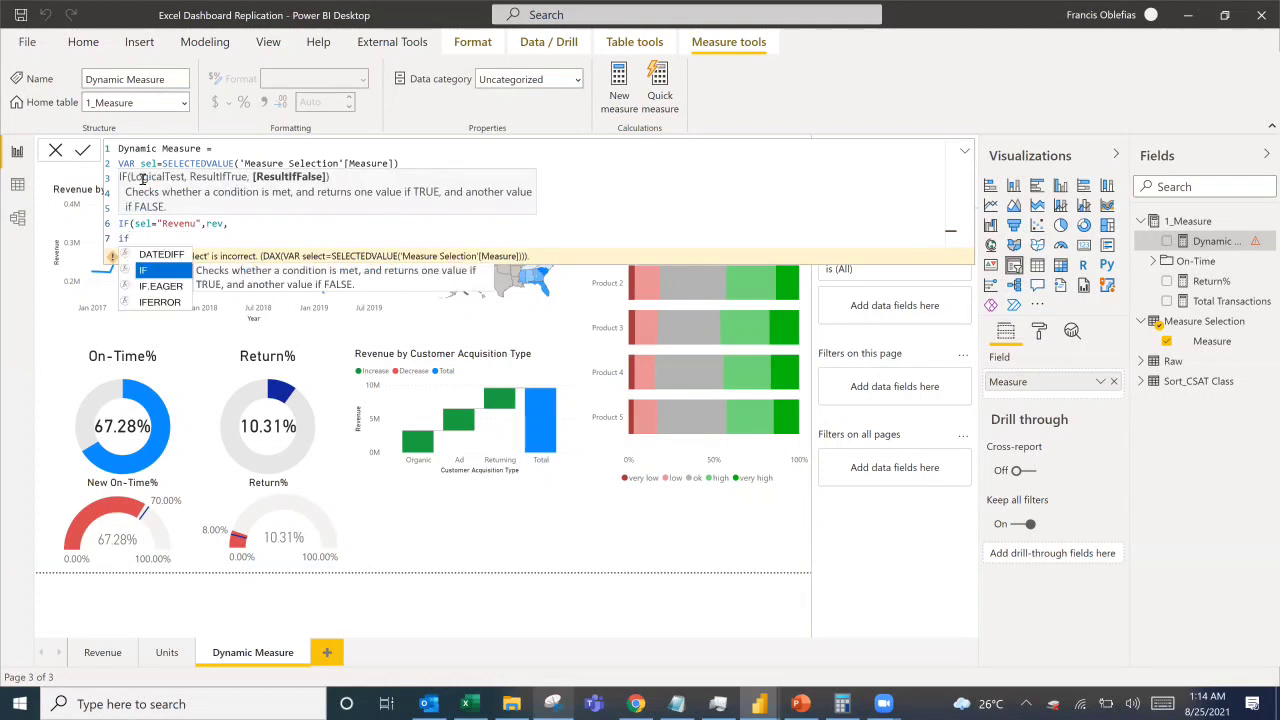
type("(sel")
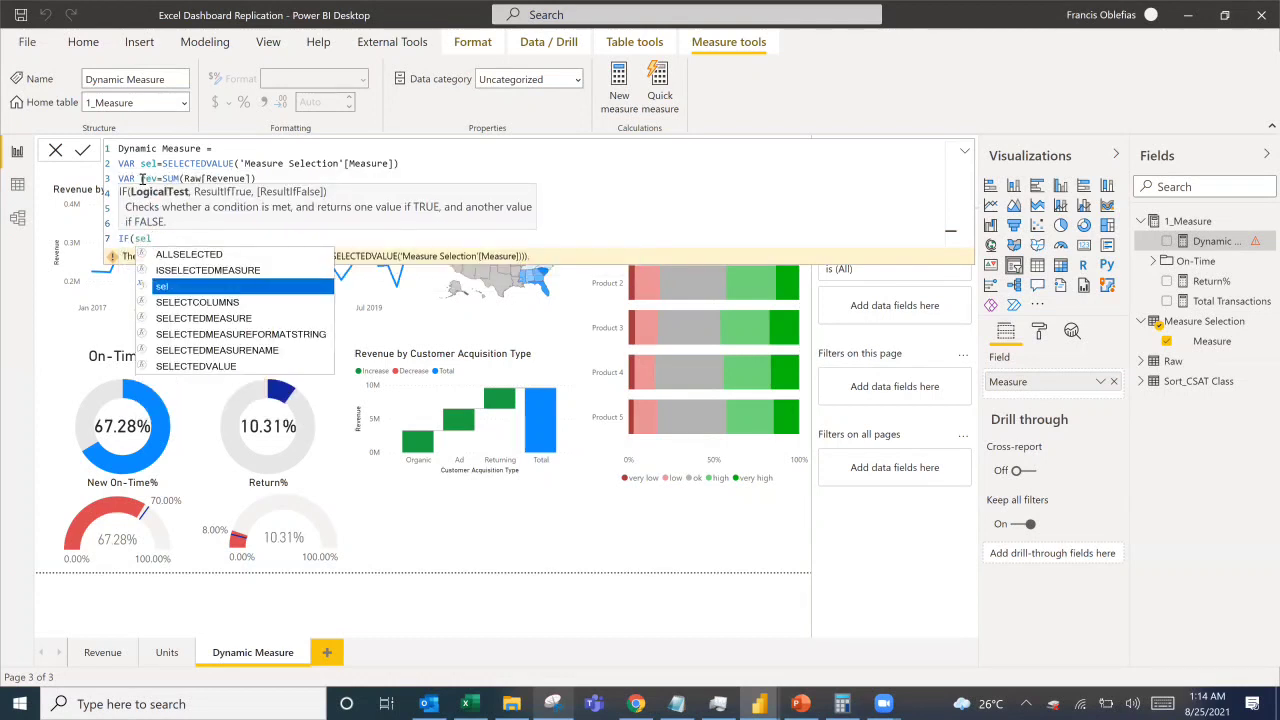
type("=\"Un")
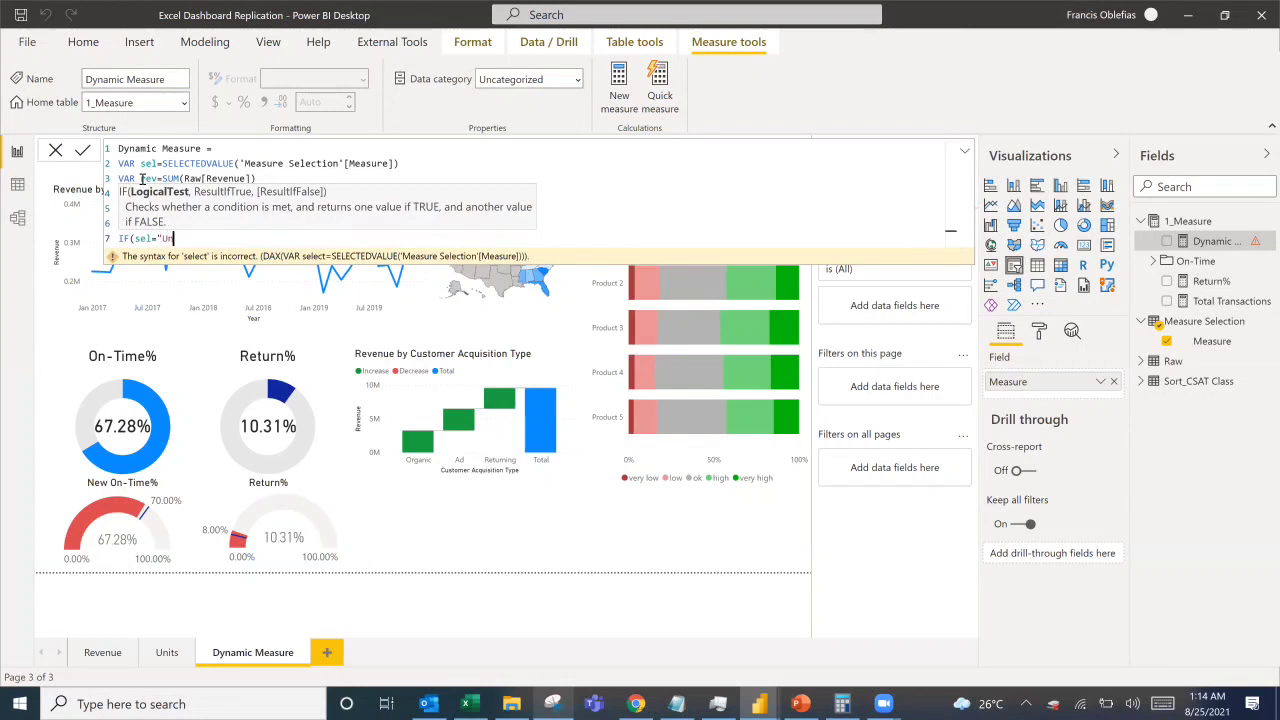
type("its\",u")
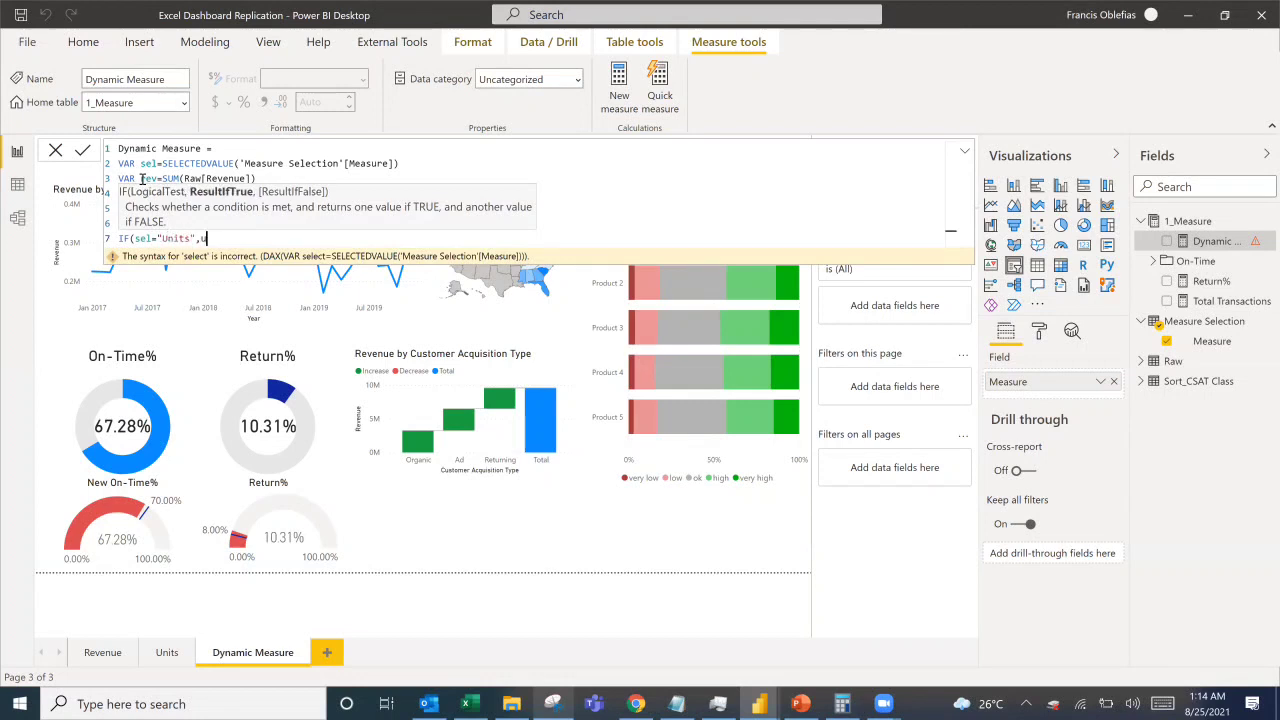
type("nits))")
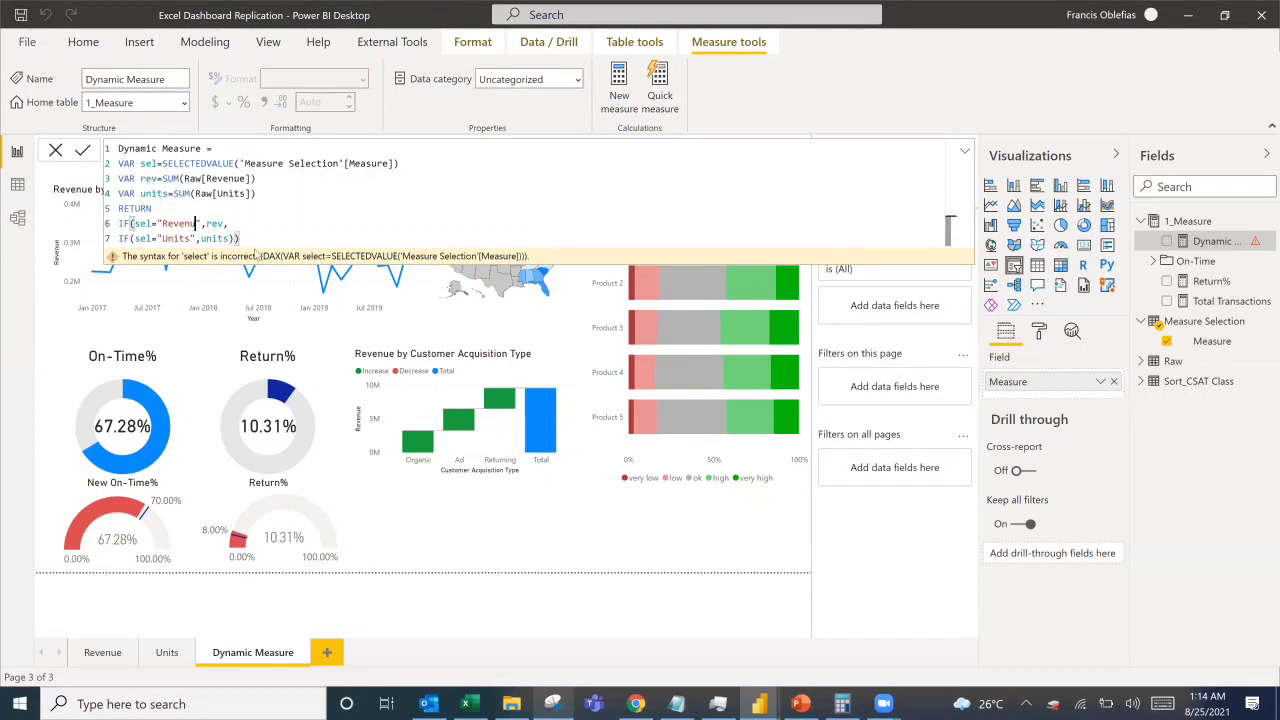
Correct the first condition's text to "Revenue" and commit the Dynamic Measure formula.
left_click(196, 224)
type("e")
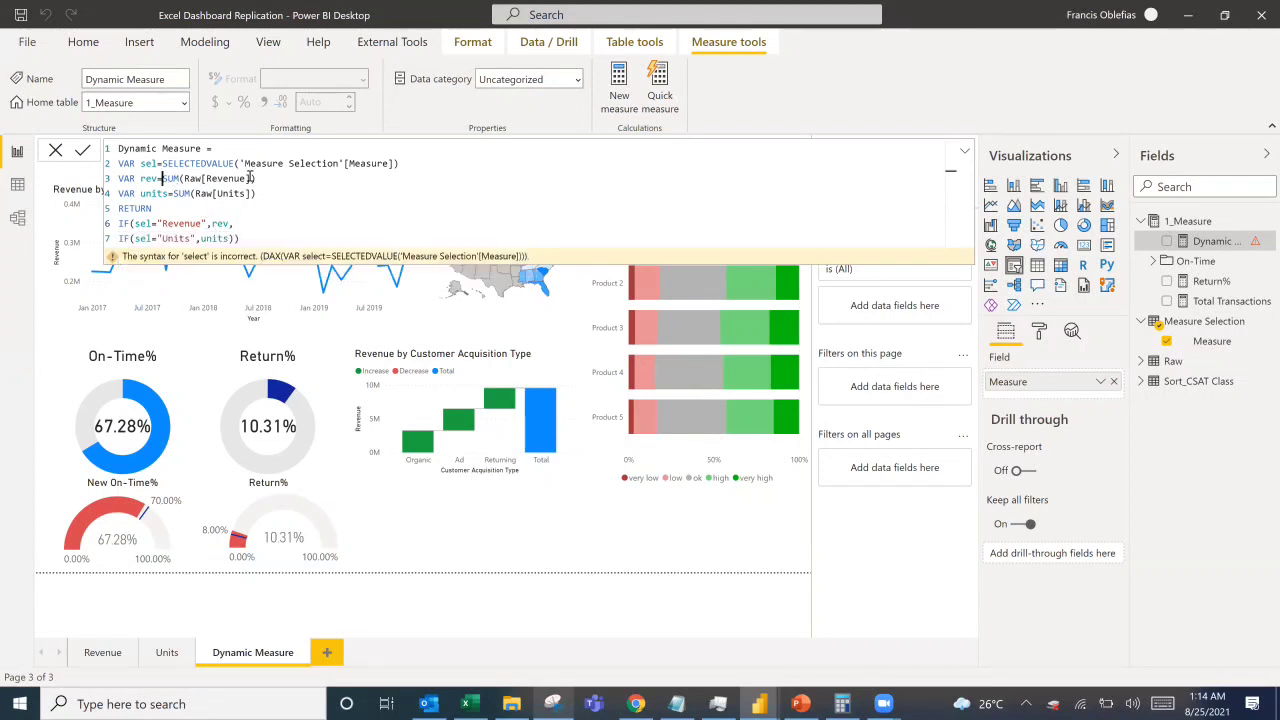
left_click_drag(162, 178, 263, 178)
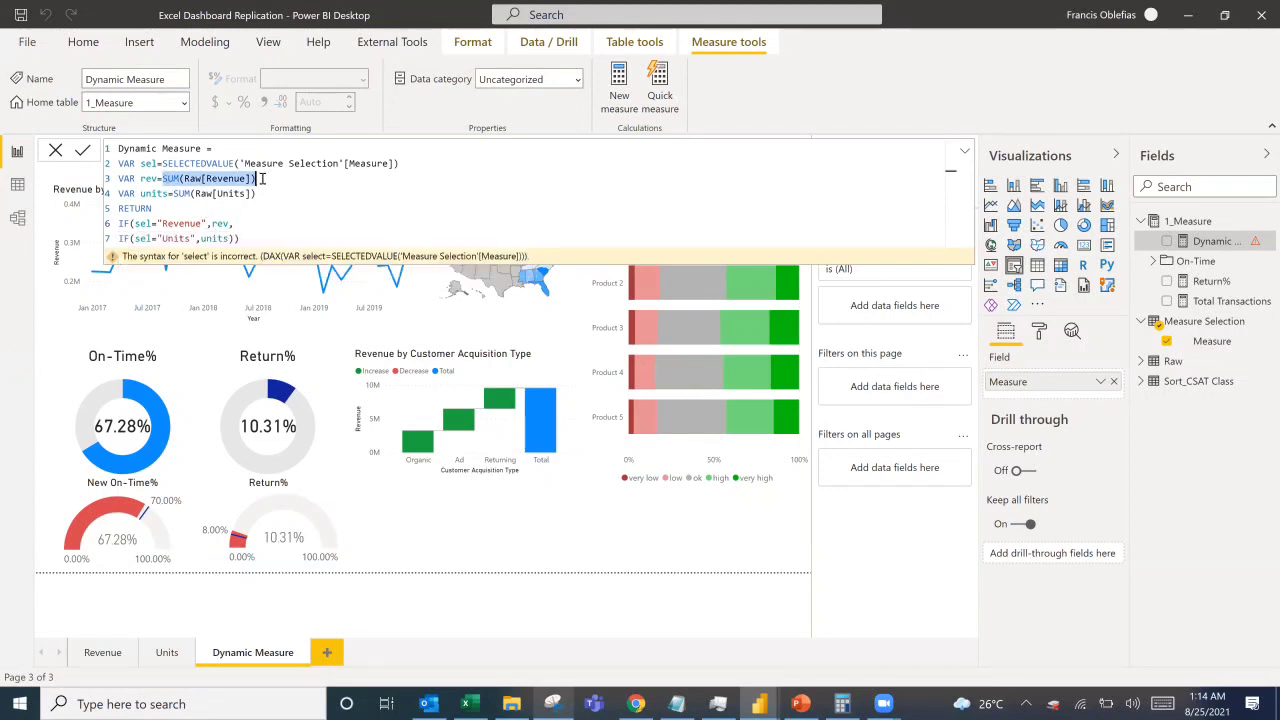
left_click(173, 240)
double_click(173, 240)
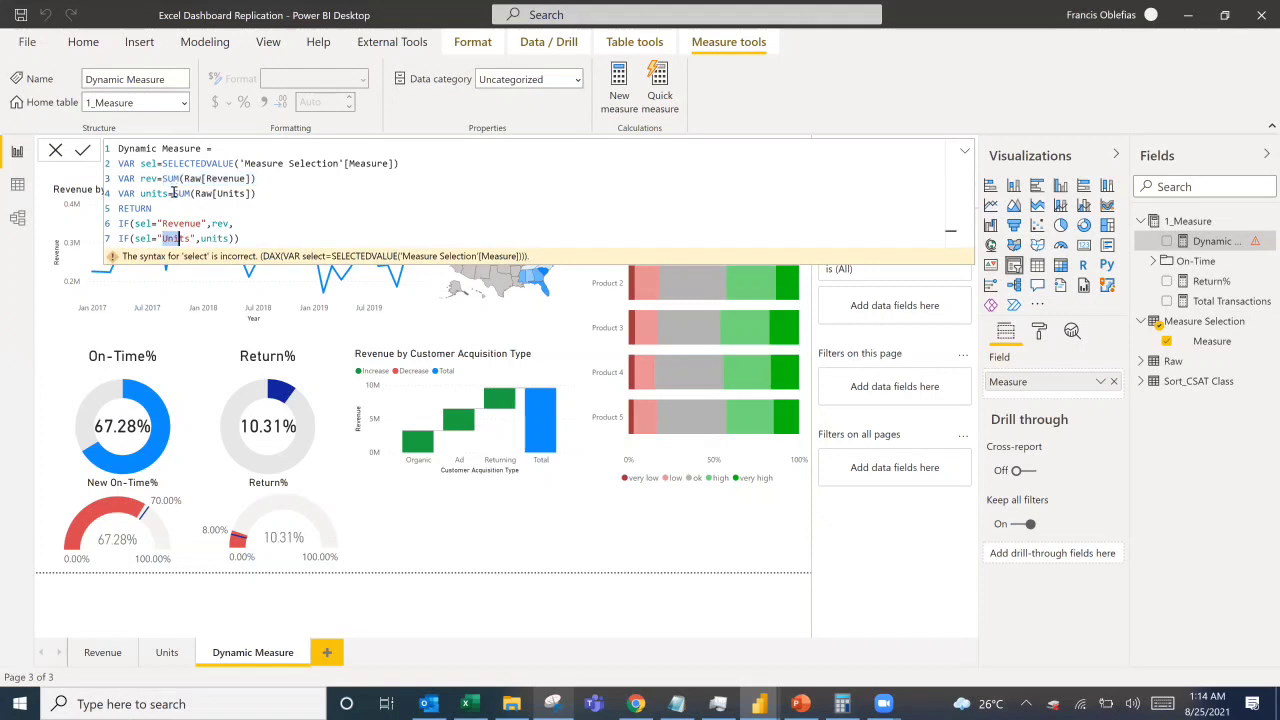
left_click_drag(172, 193, 258, 193)
left_click(276, 237)
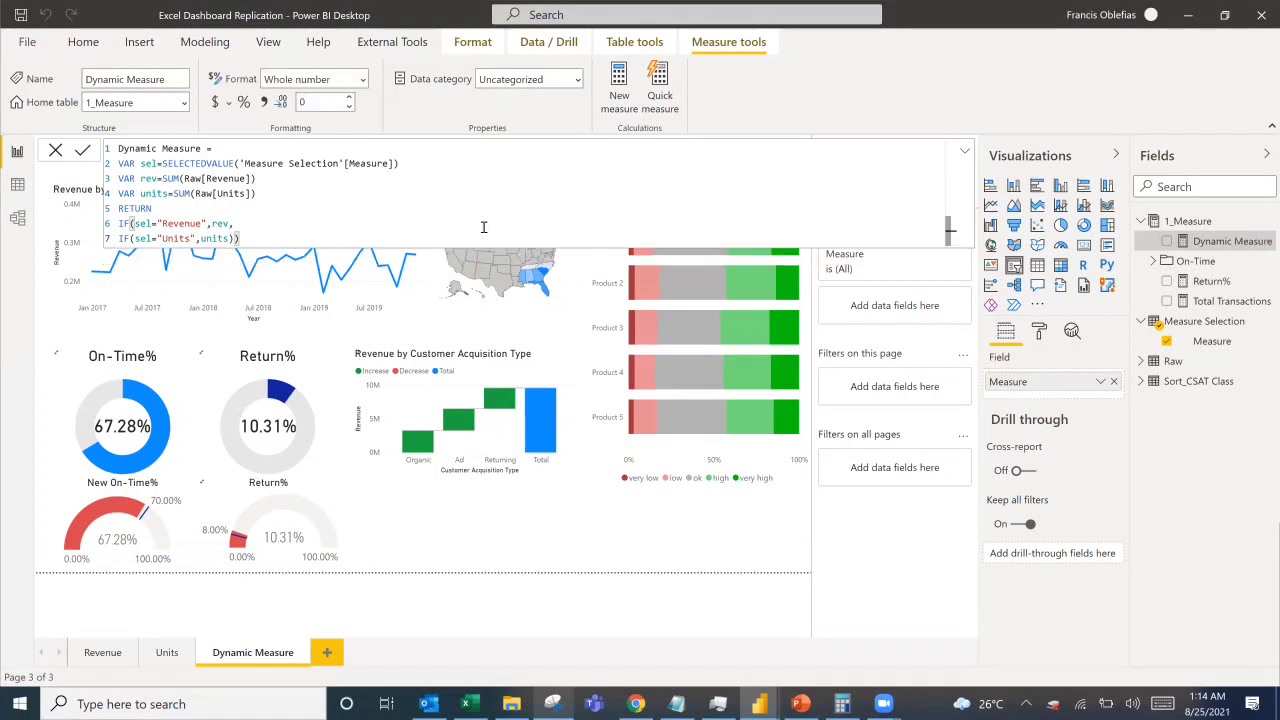
left_click(675, 560)
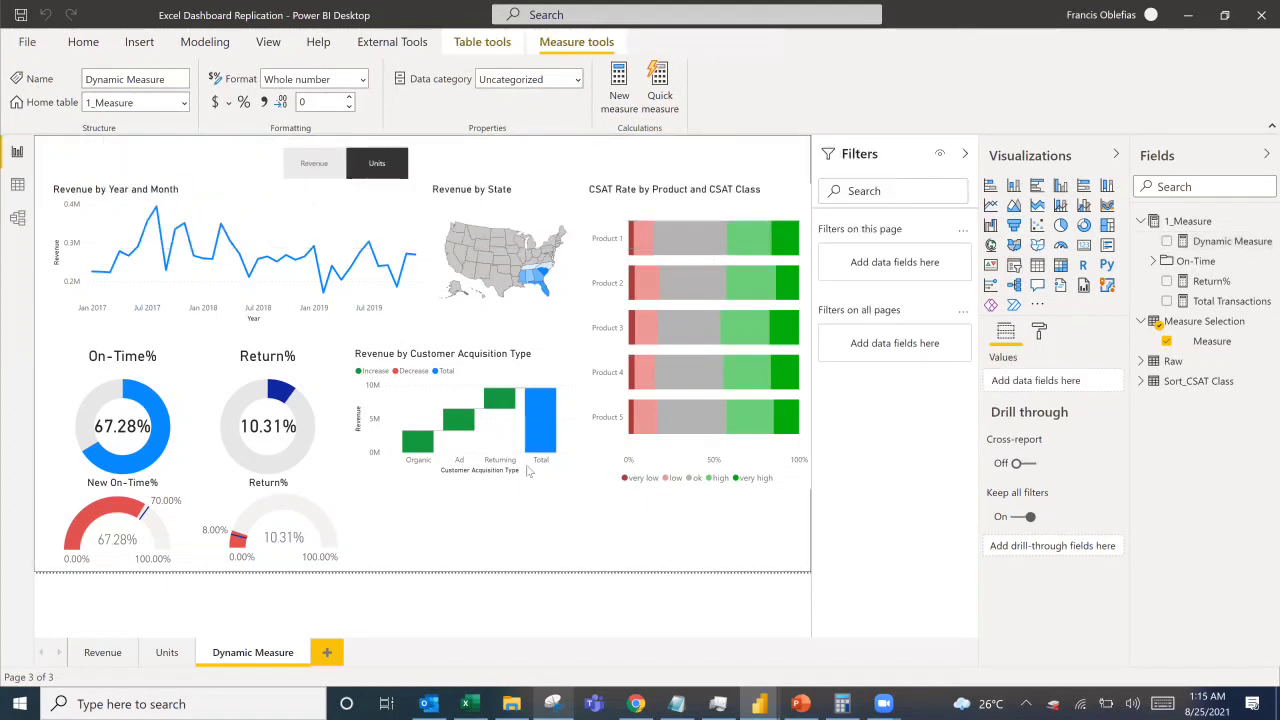
Select the Revenue option in the Measure slicer on the Dynamic Measure page.
left_click(205, 196)
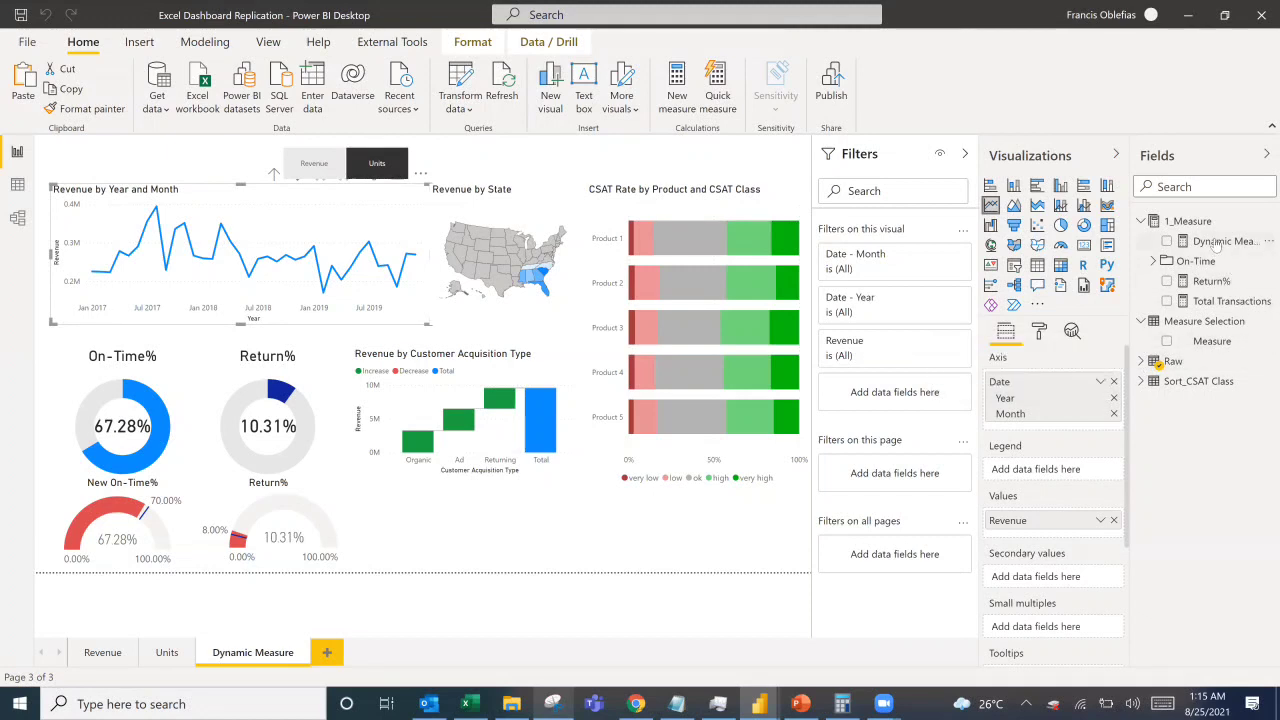
left_click_drag(1214, 246, 1188, 245)
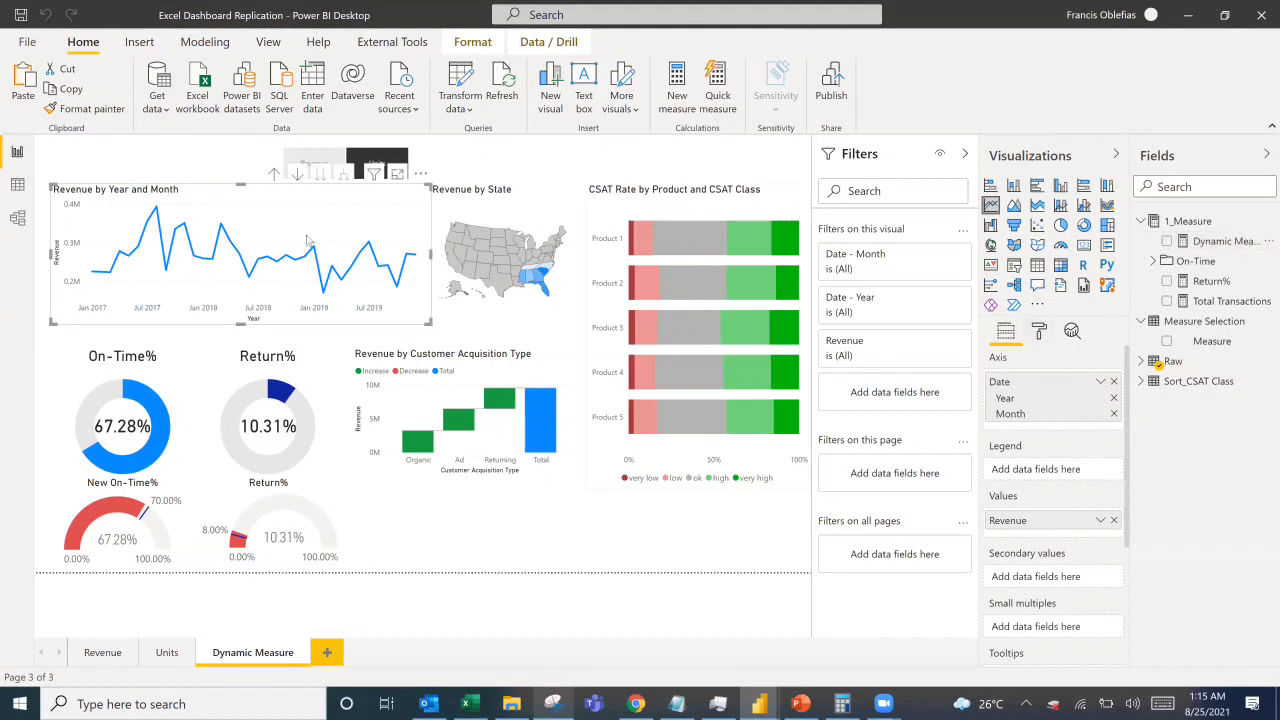
left_click(322, 162)
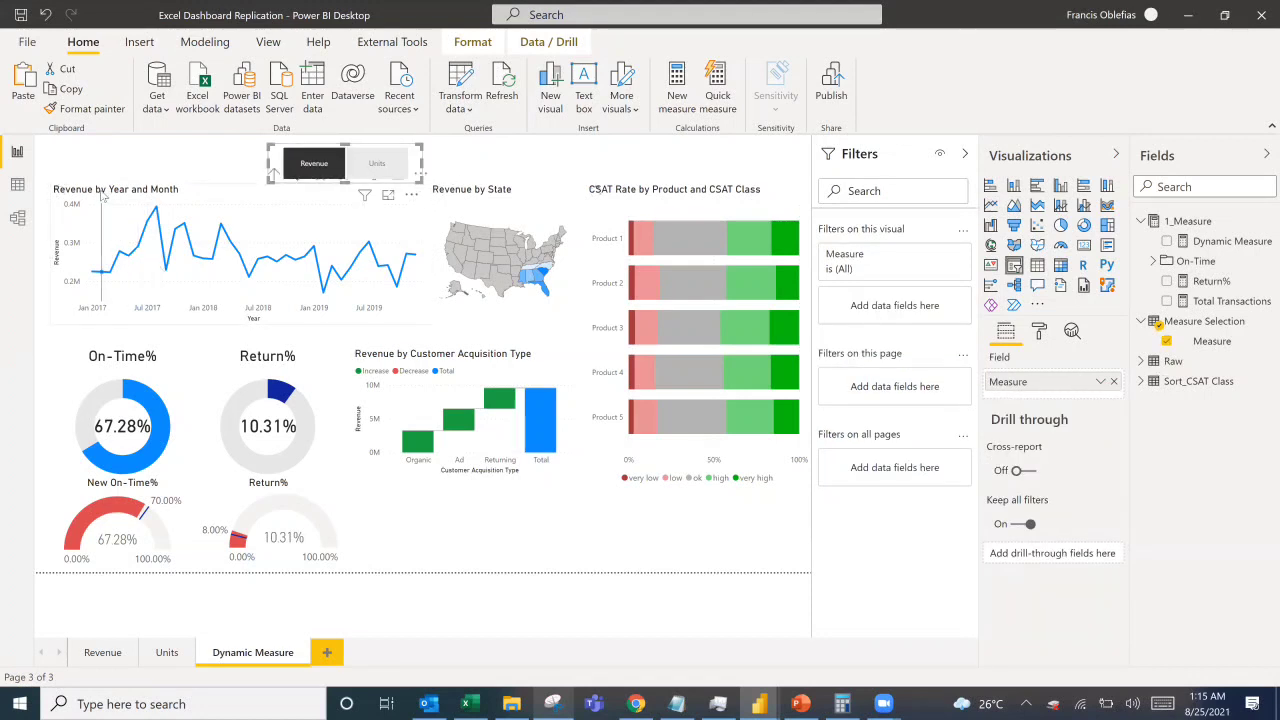
Replace Revenue with Dynamic Measure as the values field of the Revenue by Year and Month line chart.
left_click(188, 203)
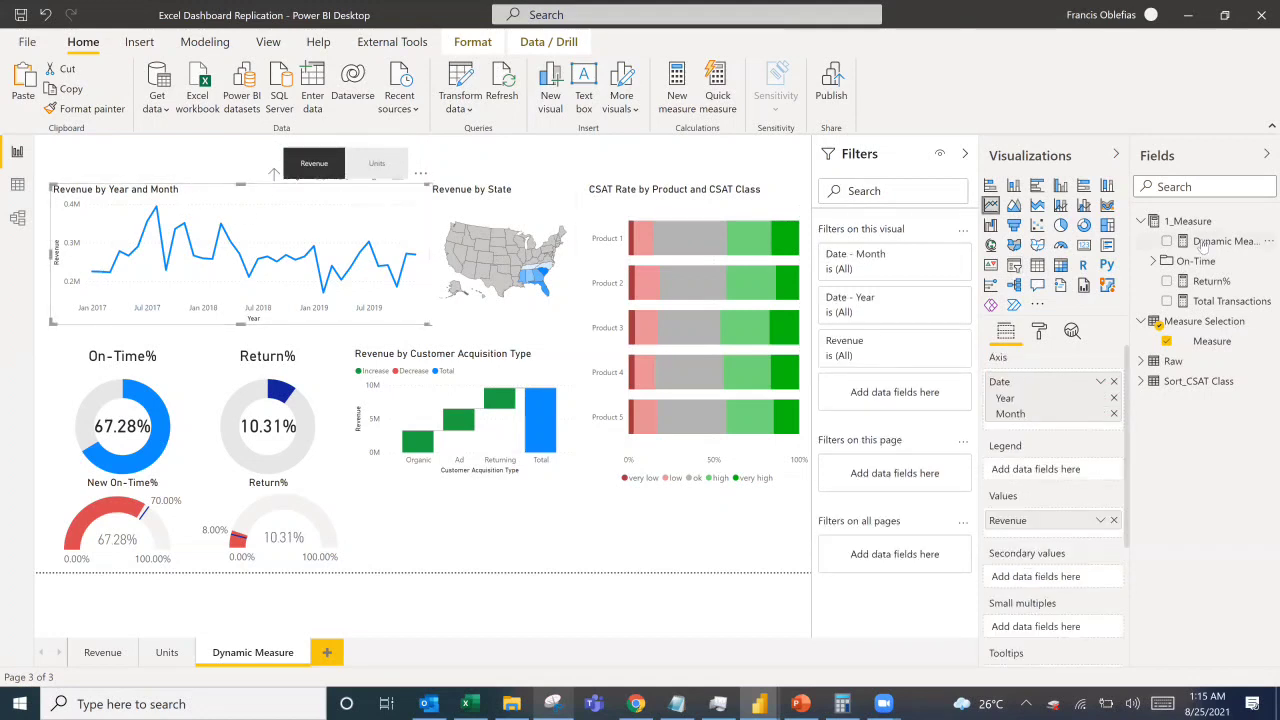
left_click_drag(1215, 241, 1115, 541)
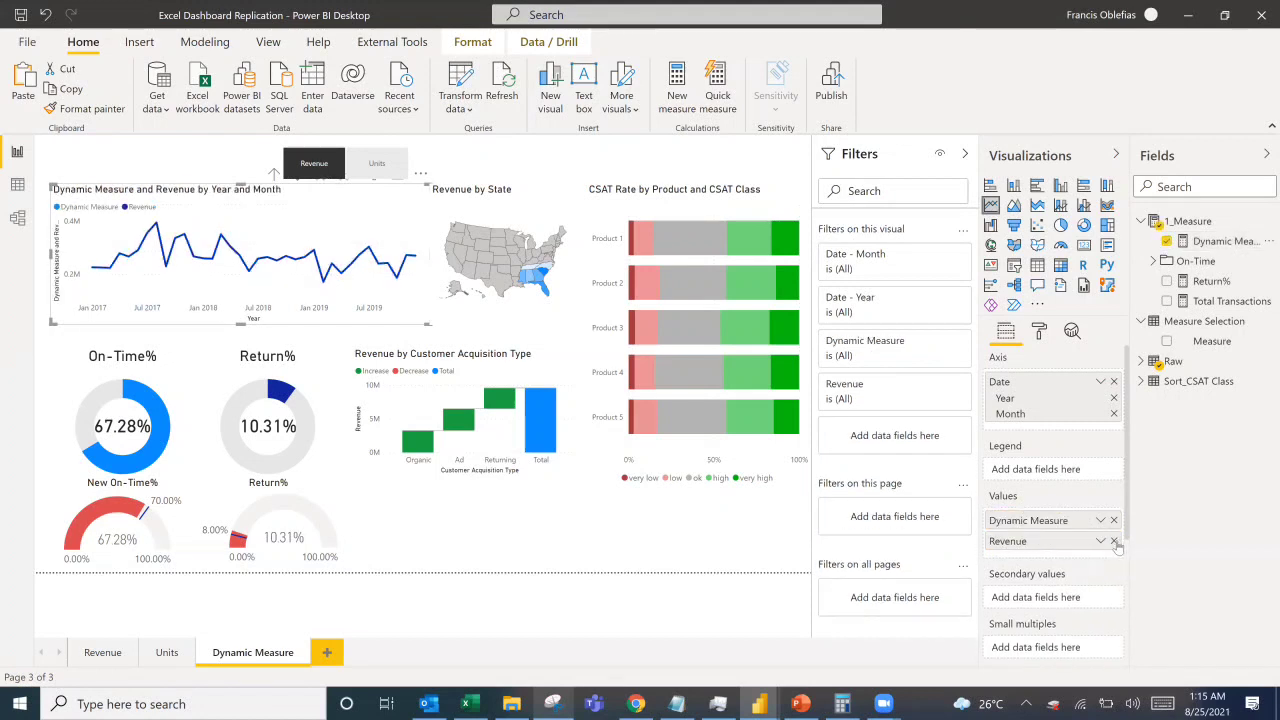
left_click(1114, 541)
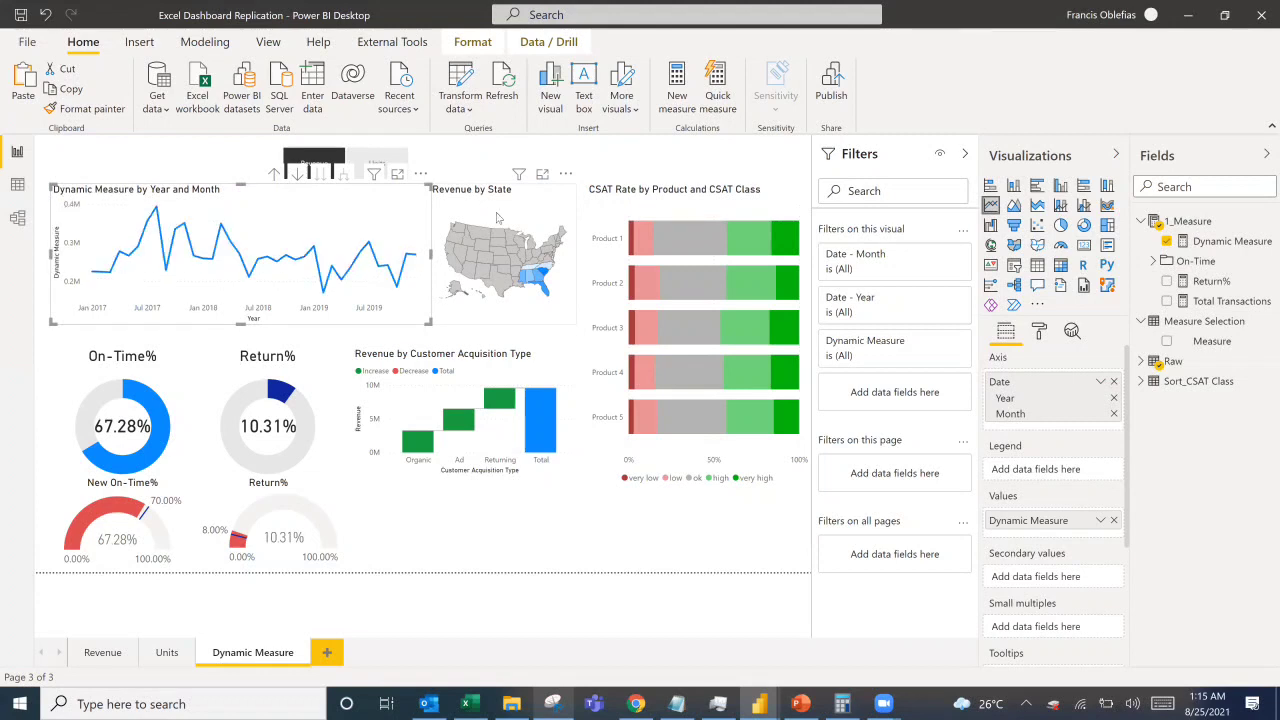
Replace Revenue with Dynamic Measure as the values field in the state map and the Customer Acquisition Type waterfall chart.
left_click(497, 212)
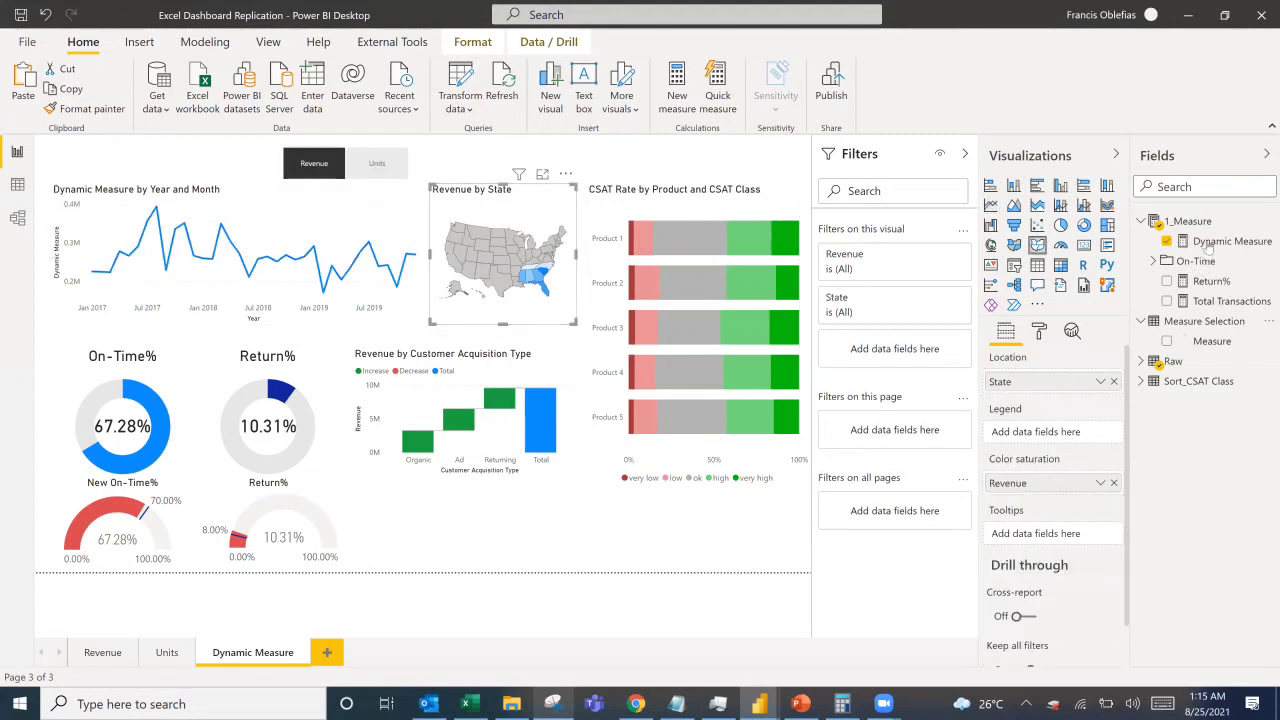
left_click_drag(1208, 250, 1020, 484)
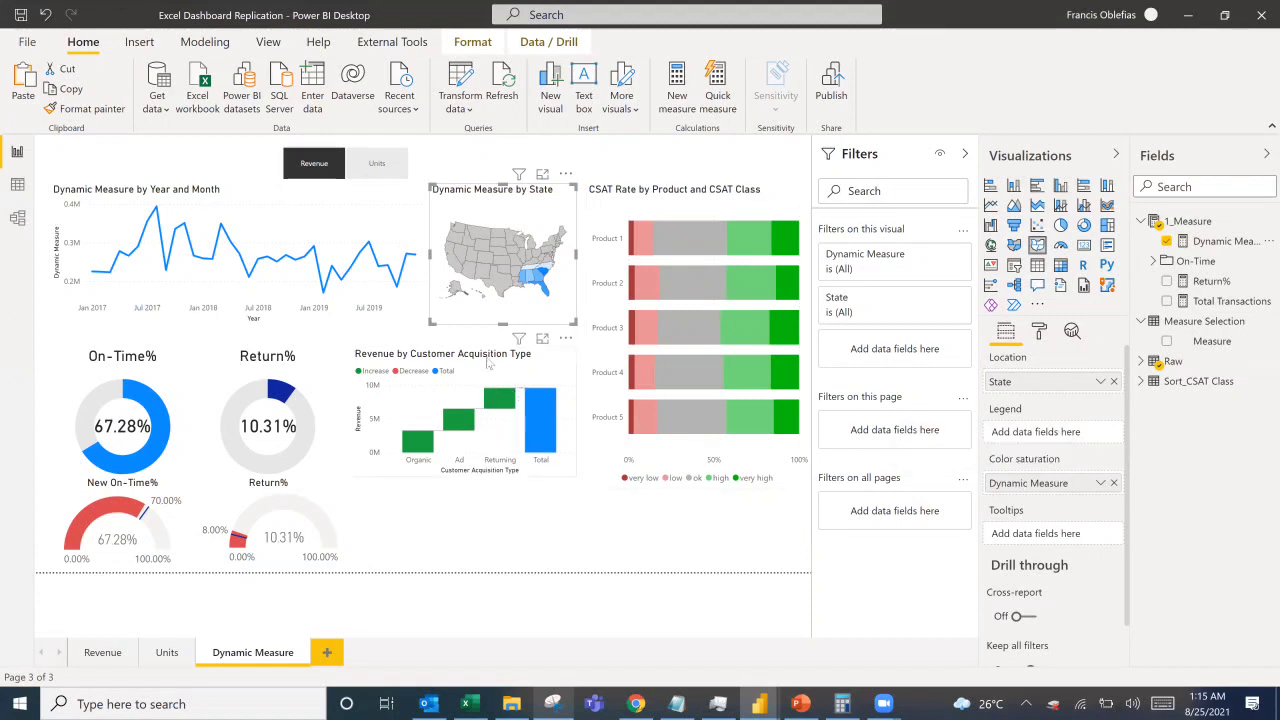
left_click(488, 365)
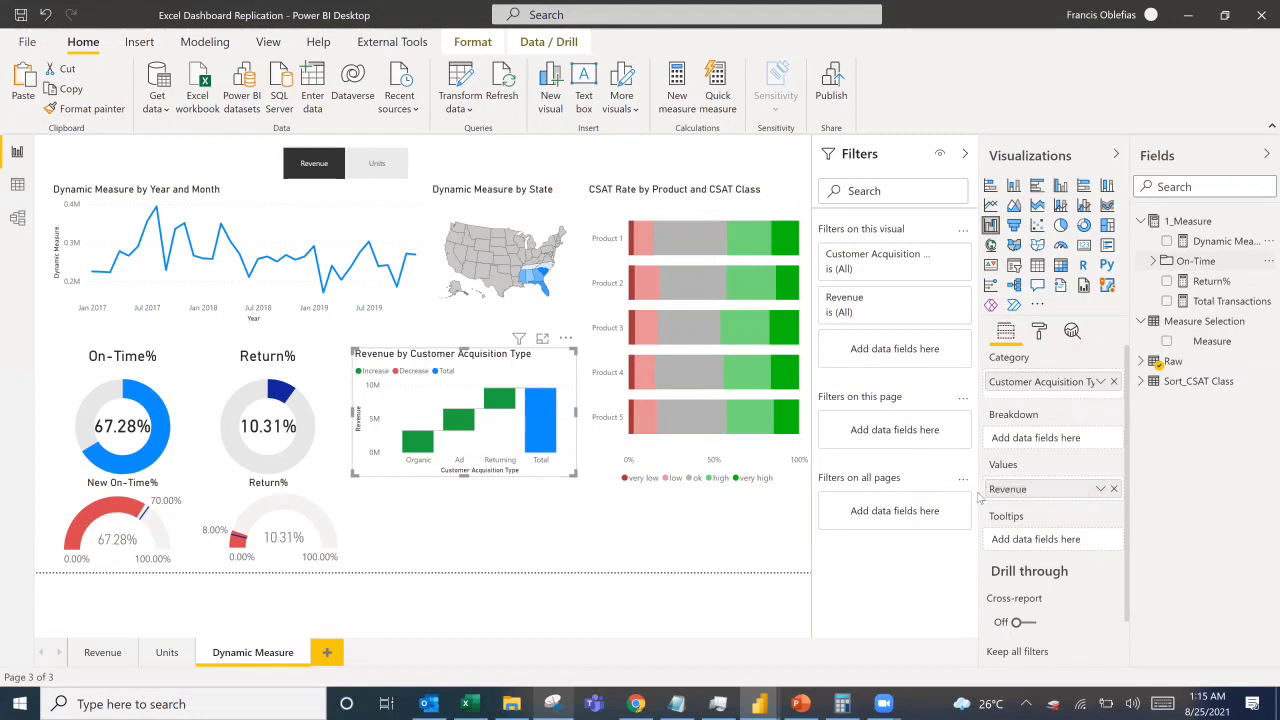
left_click_drag(980, 497, 976, 499)
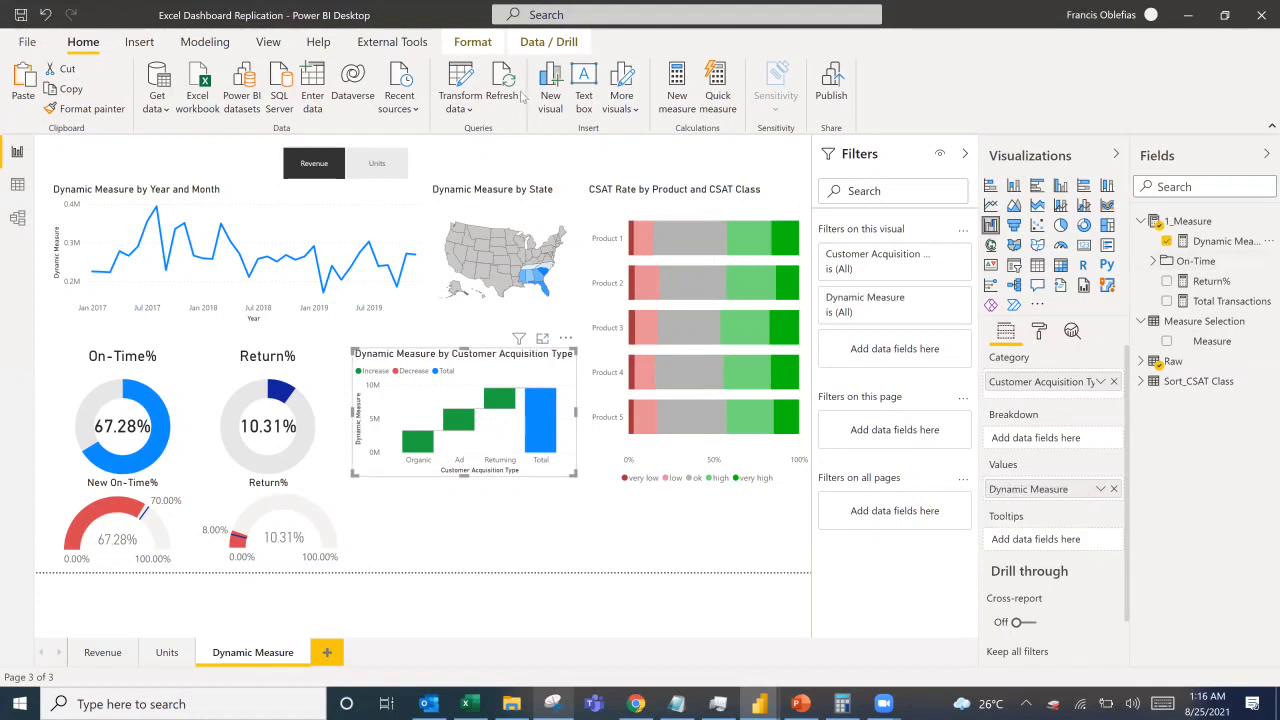
Switch the Measure slicer back and forth between Units and Revenue to check the visuals' response, ending on Units.
left_click(393, 167)
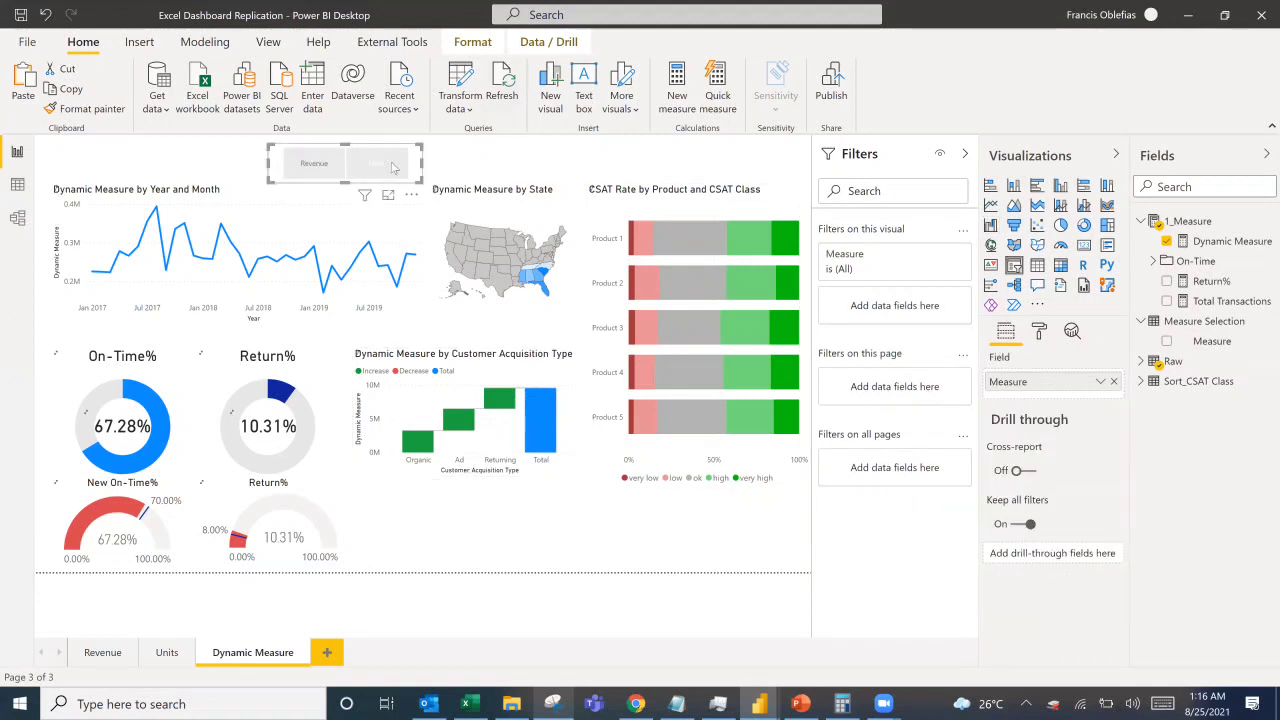
left_click(393, 167)
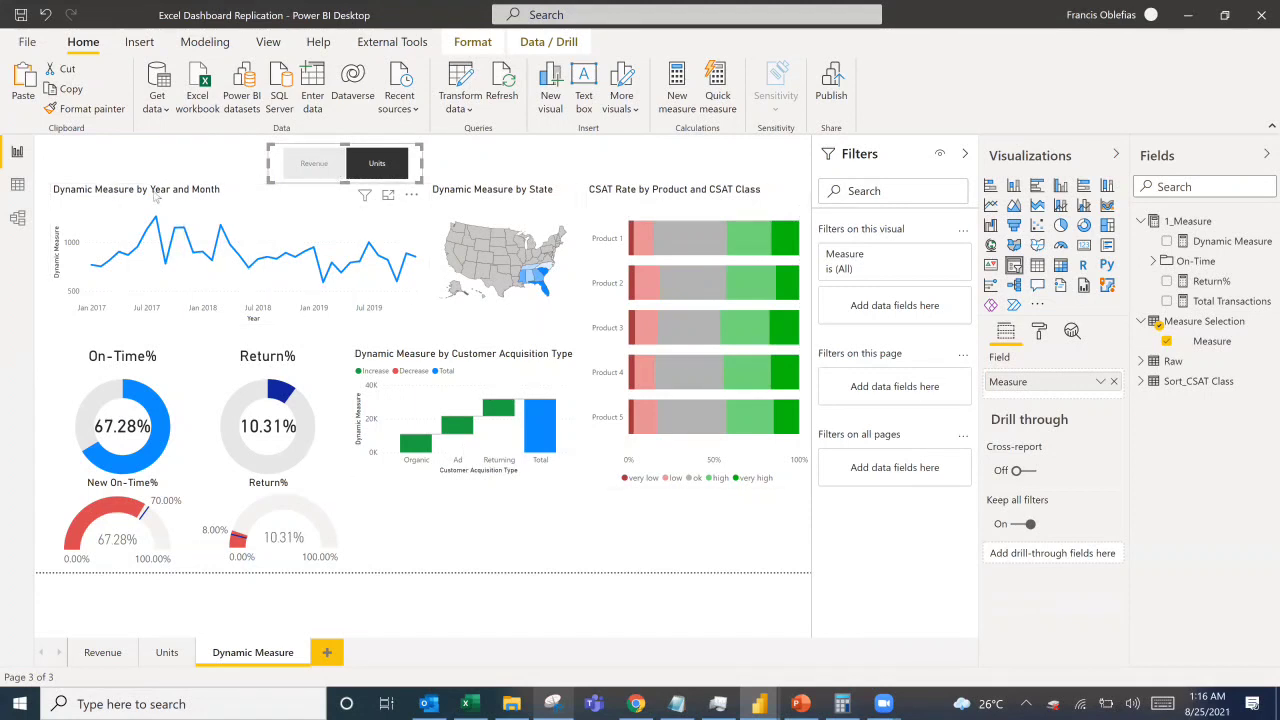
left_click(311, 164)
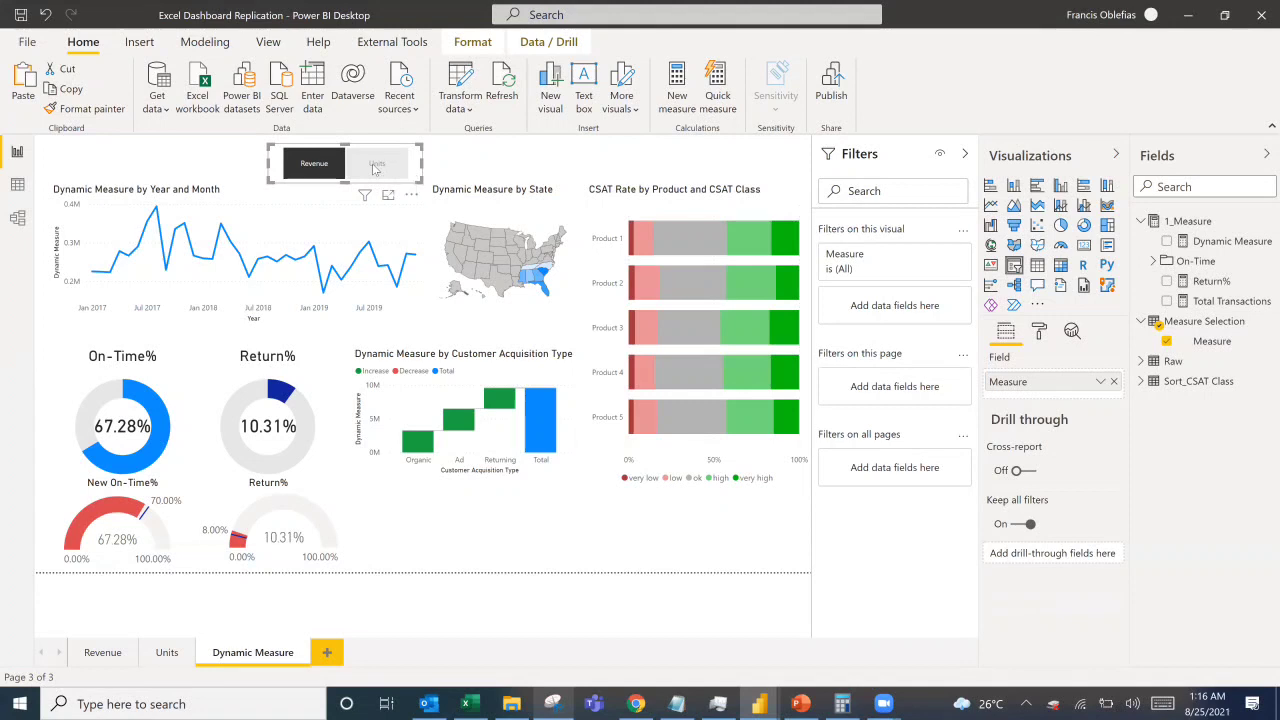
left_click(375, 169)
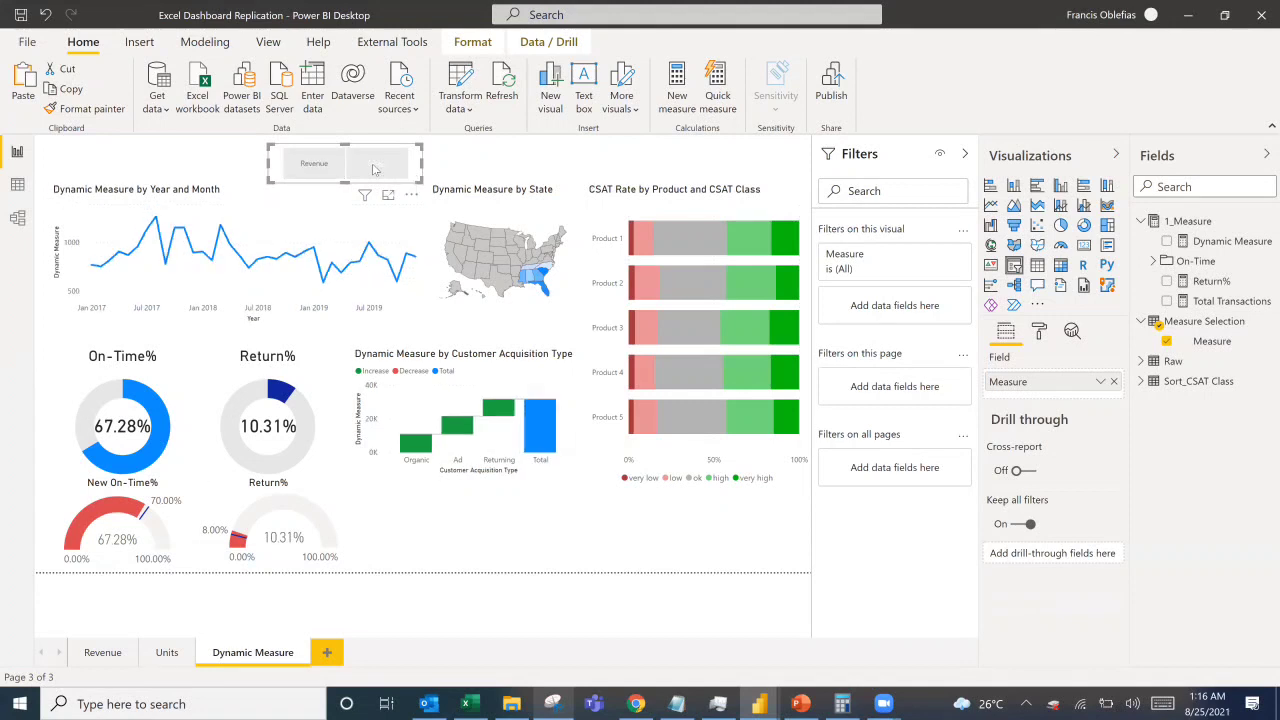
left_click(313, 170)
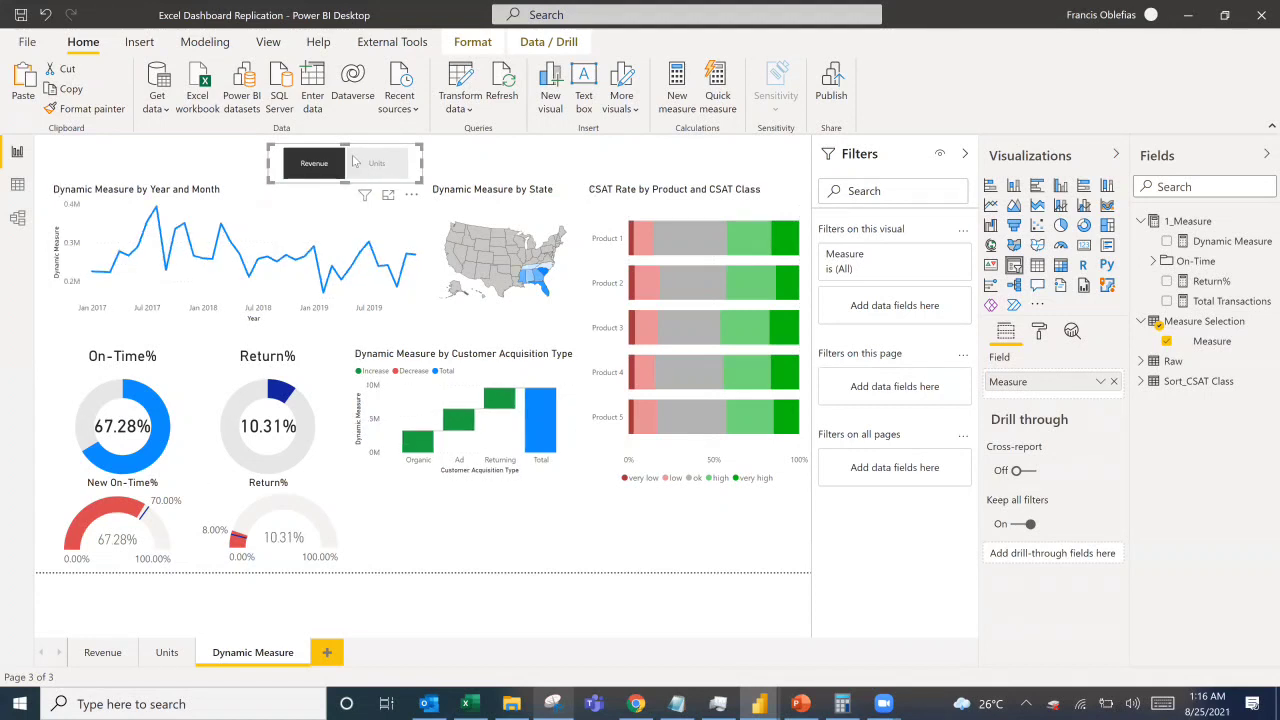
left_click(355, 162)
left_click(354, 161)
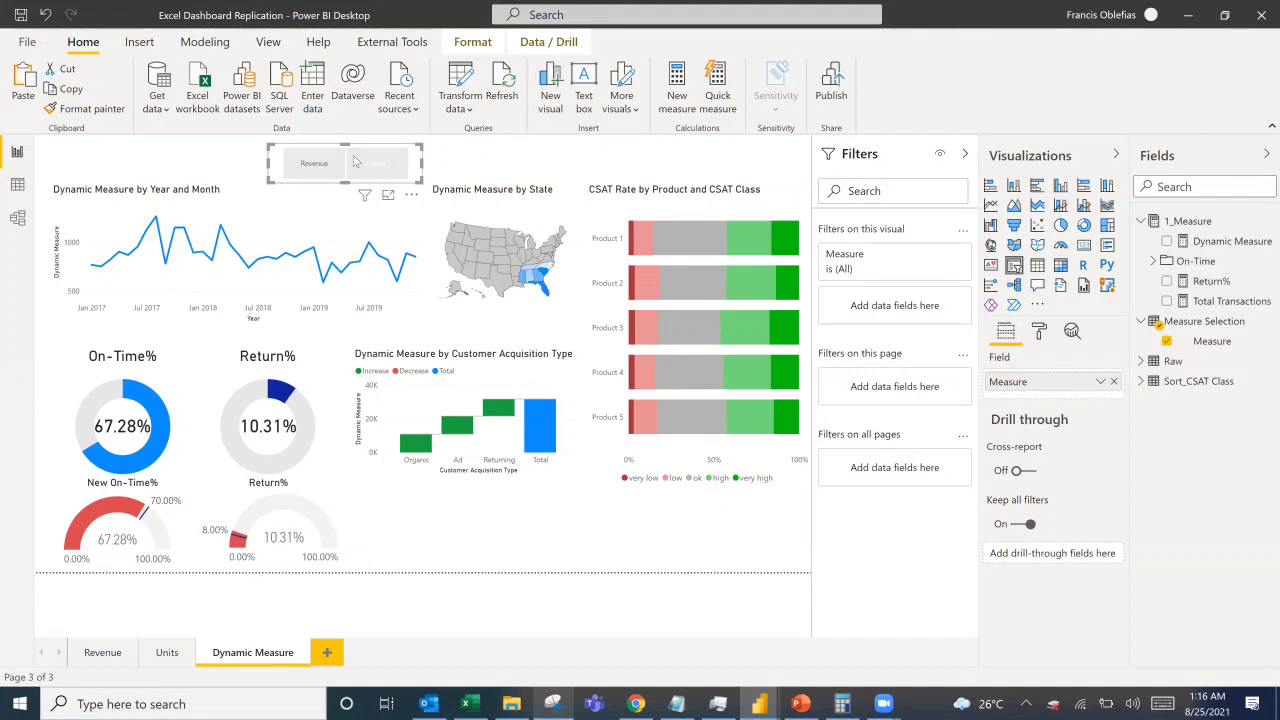
left_click(355, 161)
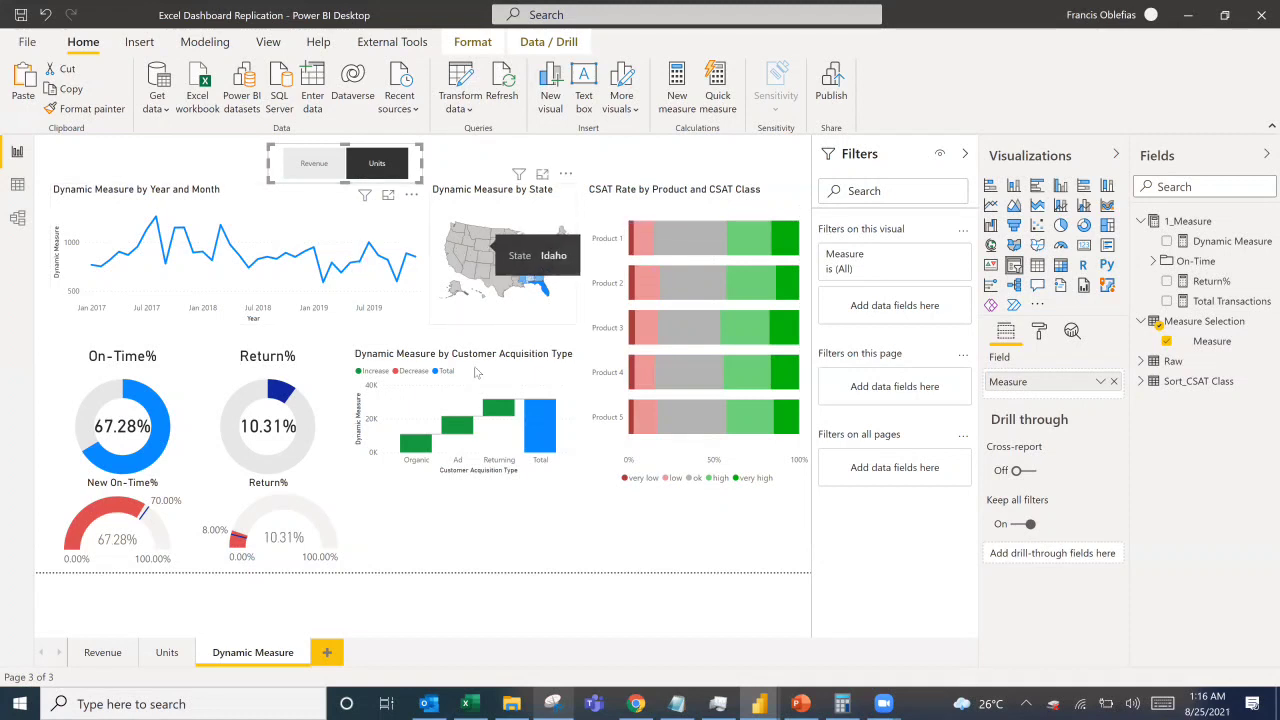
left_click(481, 525)
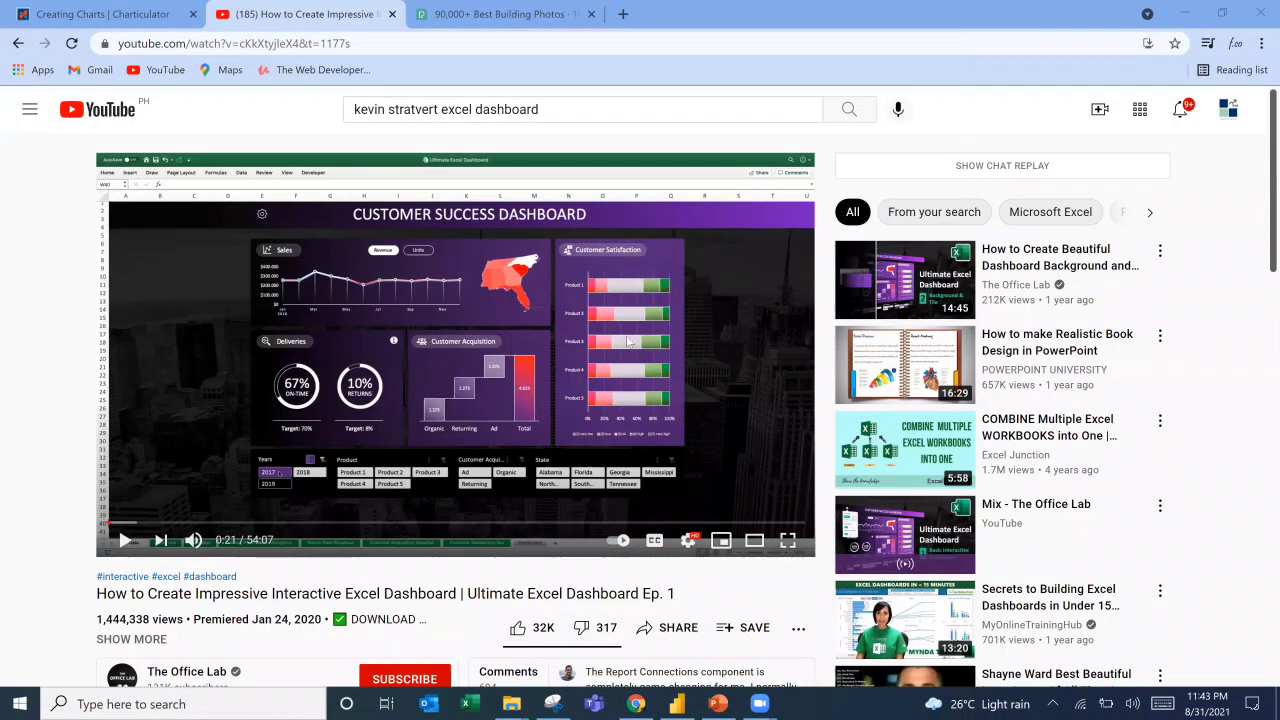
Capture a Snipping Tool screenshot of the Customer Success Dashboard shown in the paused YouTube video in the browser.
left_click(560, 704)
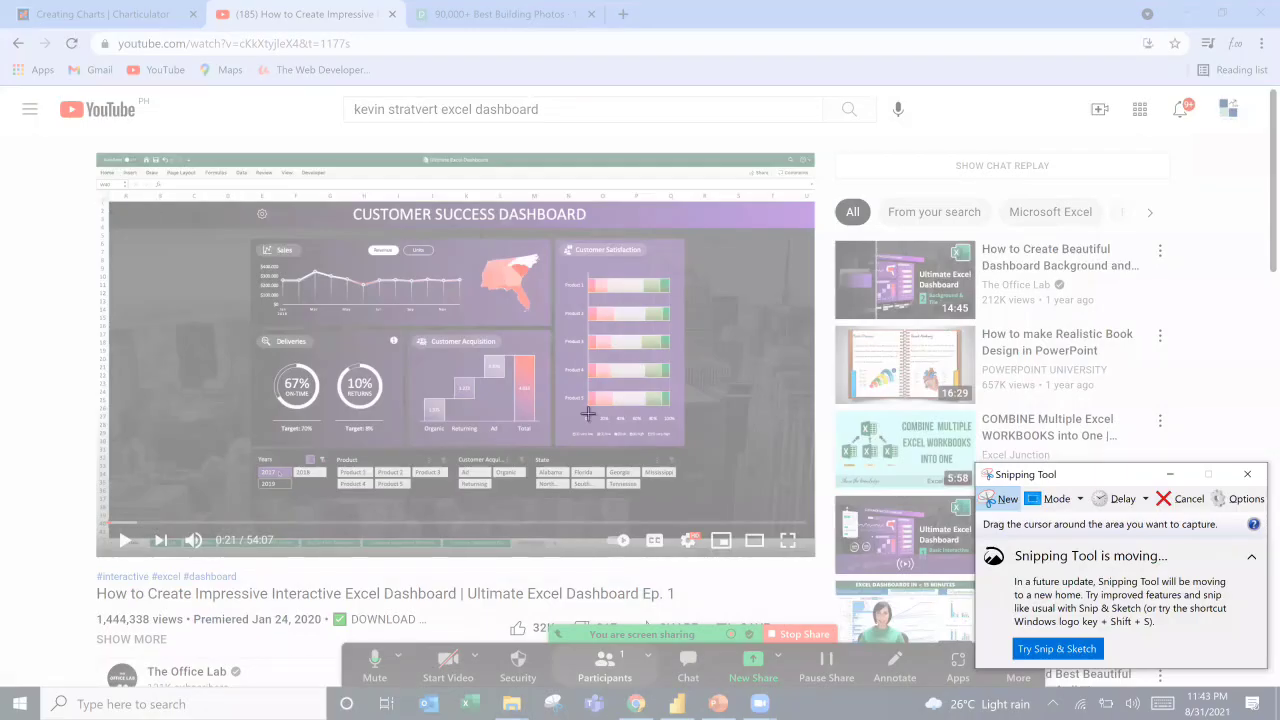
left_click_drag(240, 204, 720, 510)
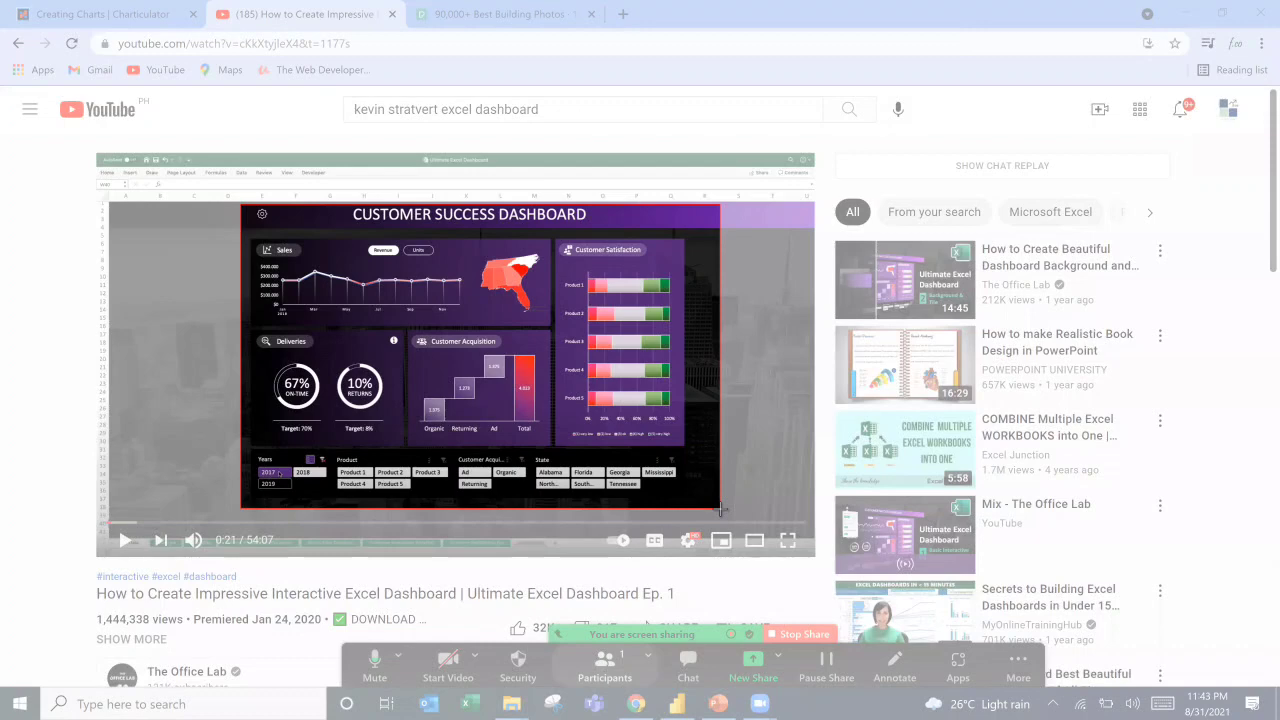
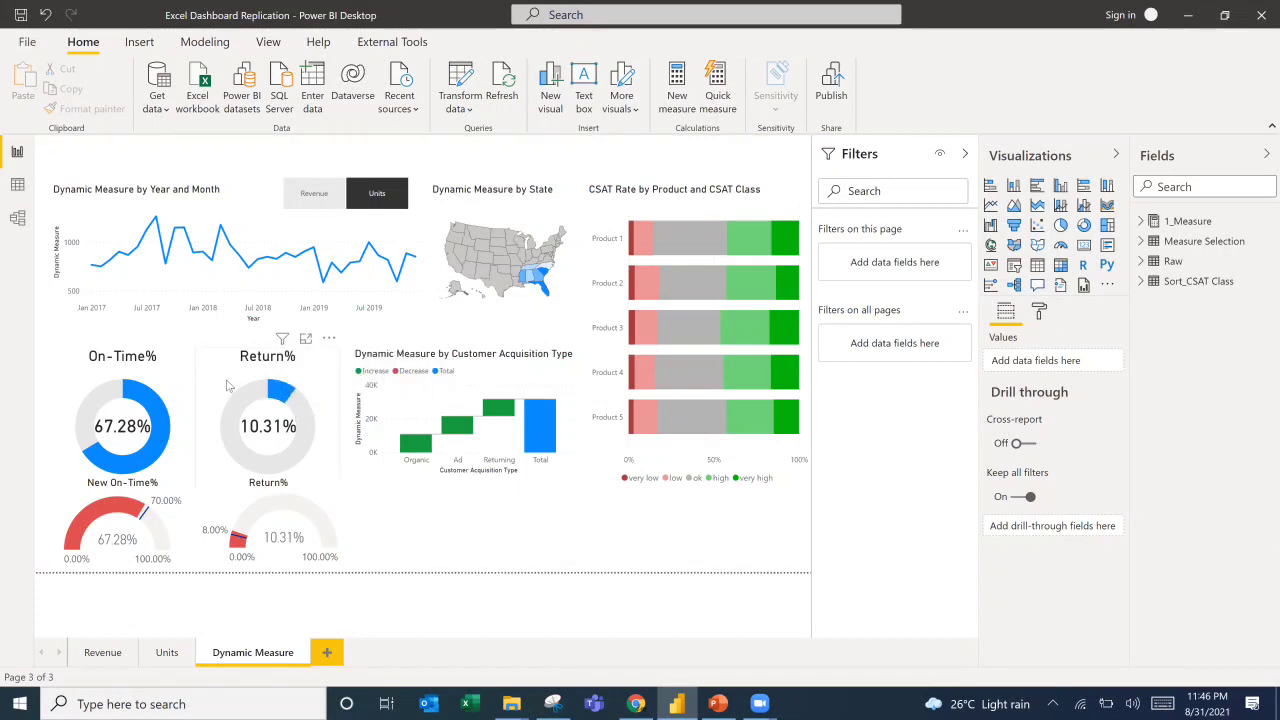
Delete the On-Time% and Return% donut charts and their two percentage cards from the Dynamic Measure page.
left_click(270, 472)
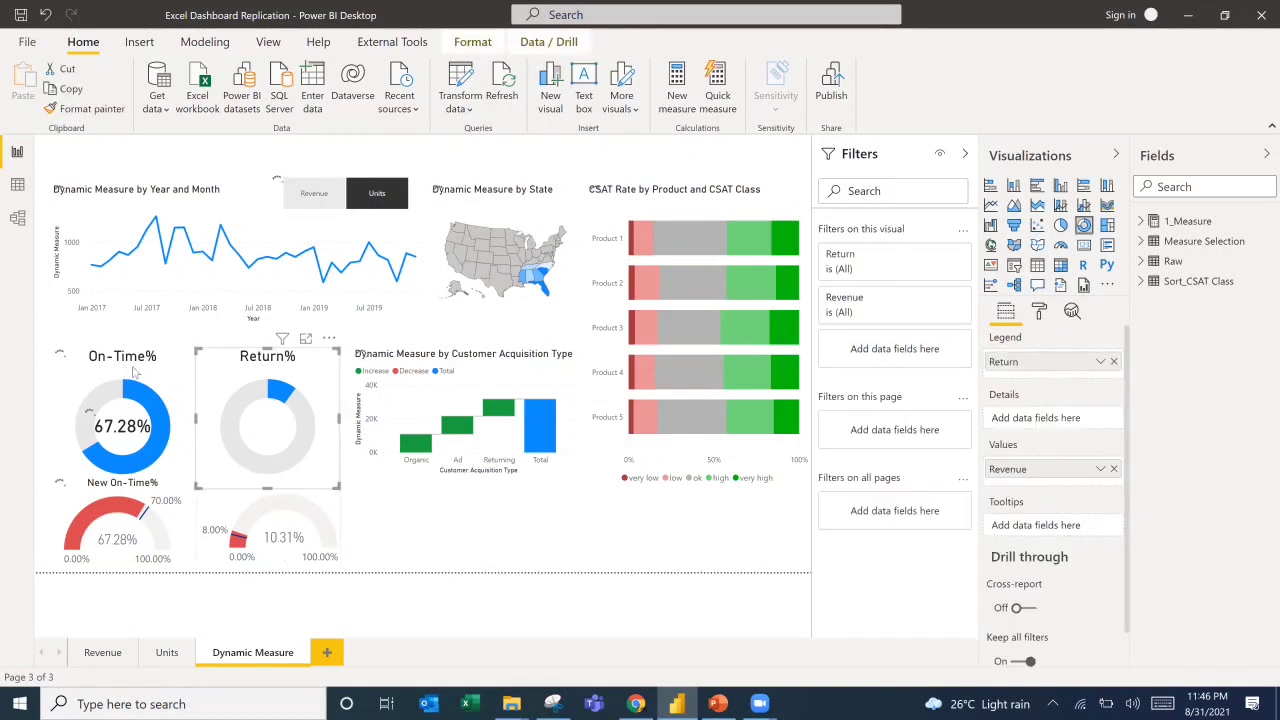
left_click(135, 372, "ctrl")
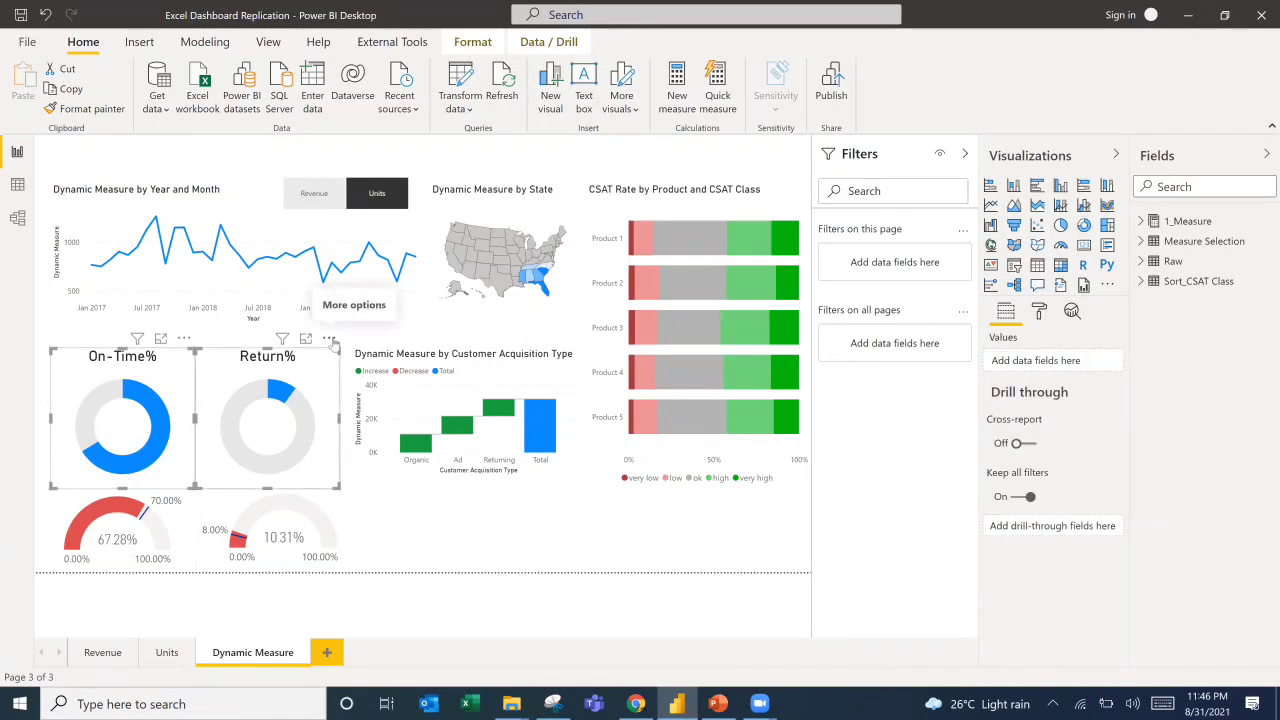
key("Delete")
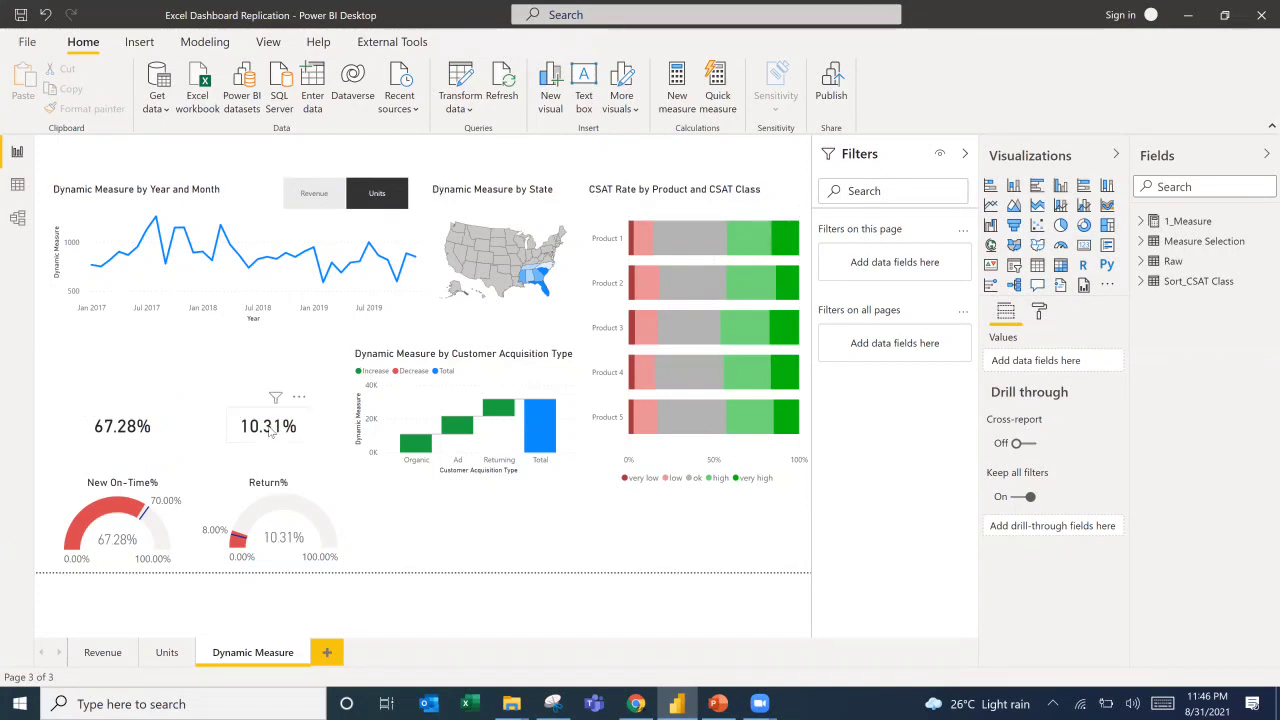
left_click(270, 432)
left_click(120, 433, "ctrl")
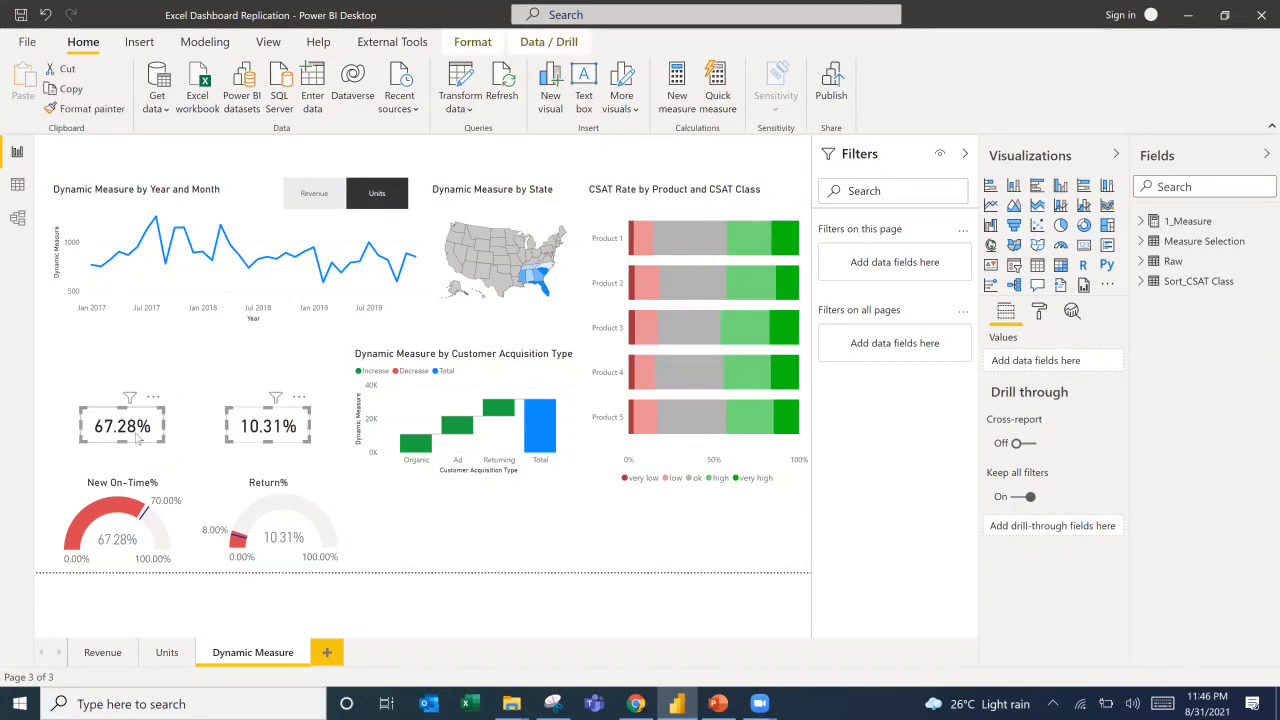
key("Delete")
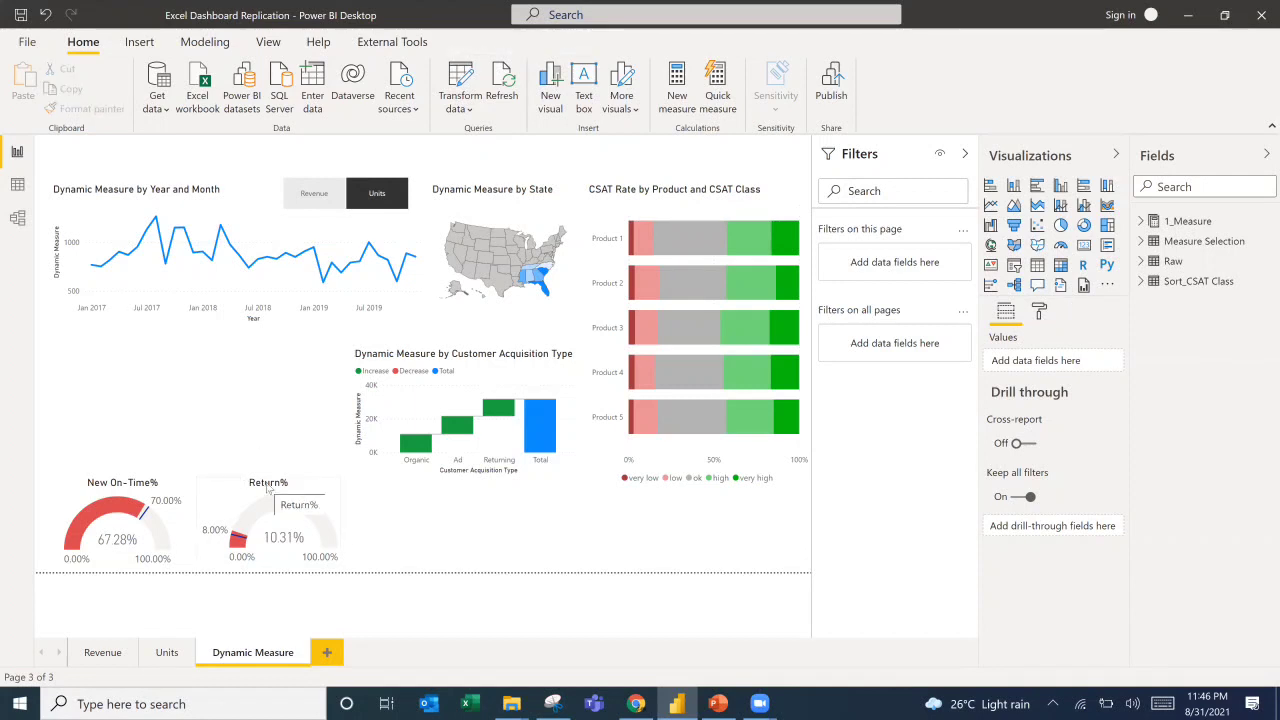
Move the New On-Time% and Return% gauges up together into the empty space beside the waterfall chart.
left_click(150, 487)
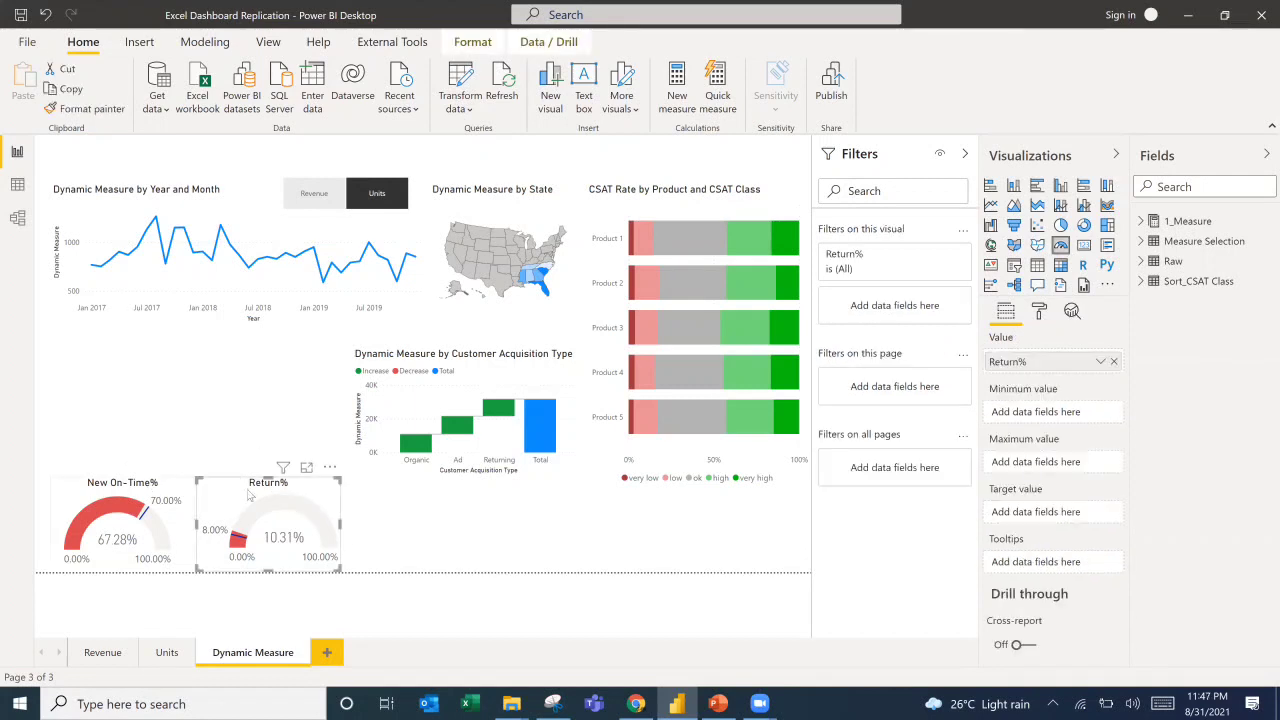
left_click(247, 495, "ctrl")
left_click_drag(247, 495, 245, 395)
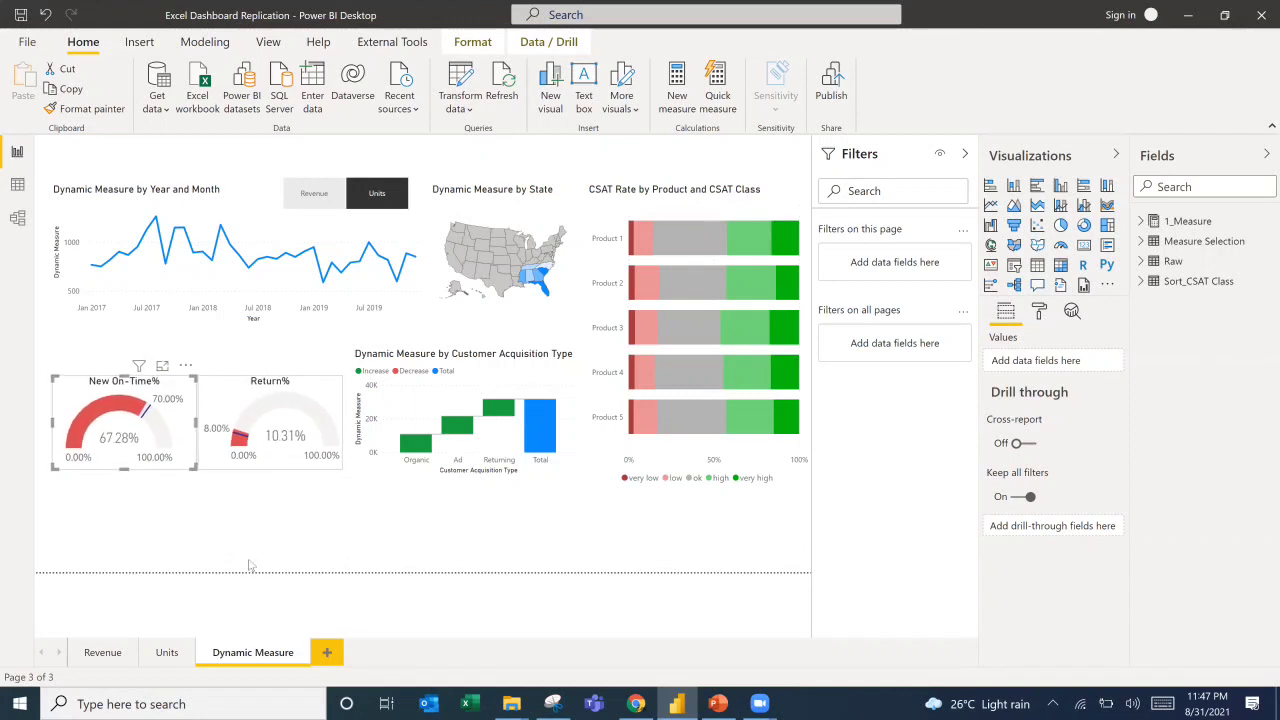
left_click(310, 440)
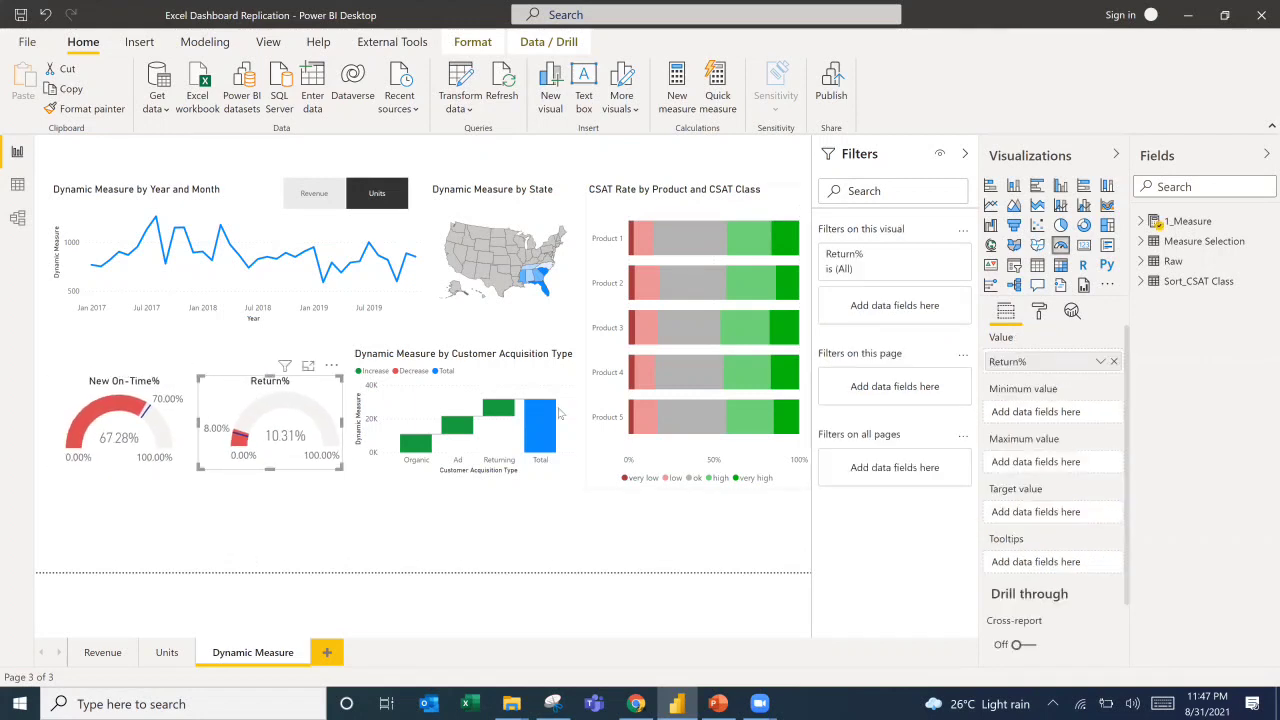
left_click(114, 385, "ctrl")
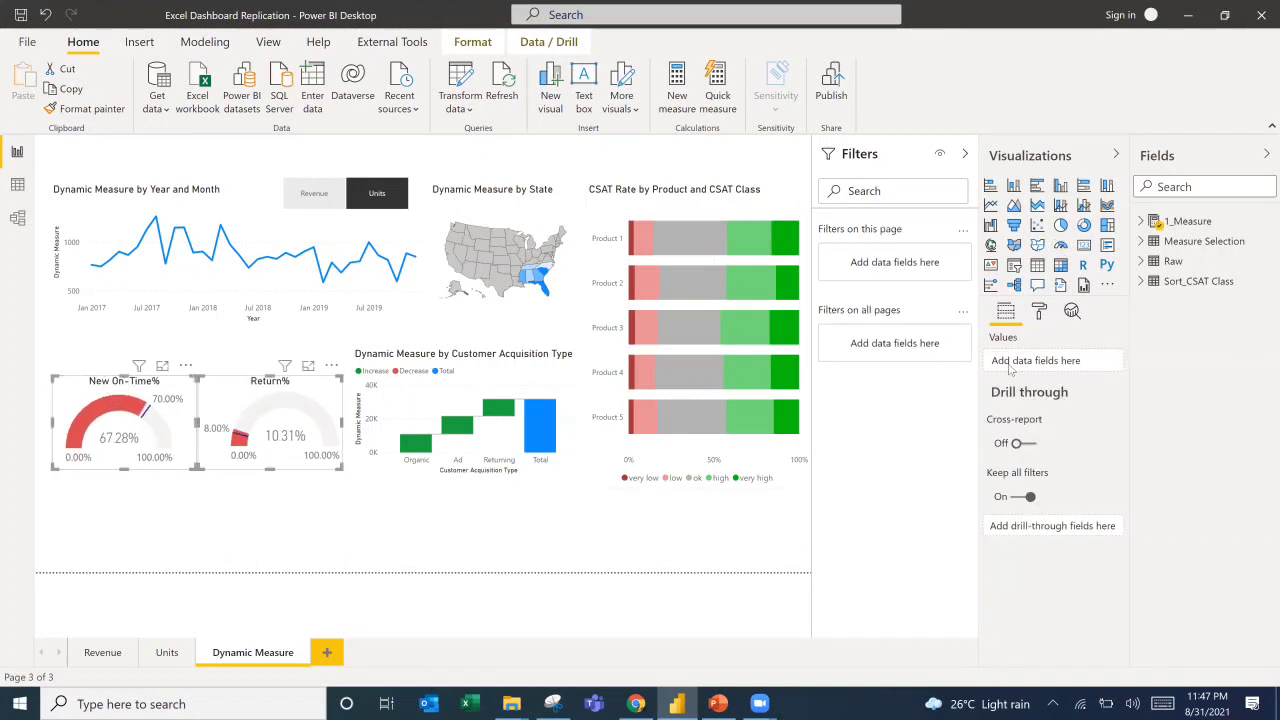
left_click(369, 546)
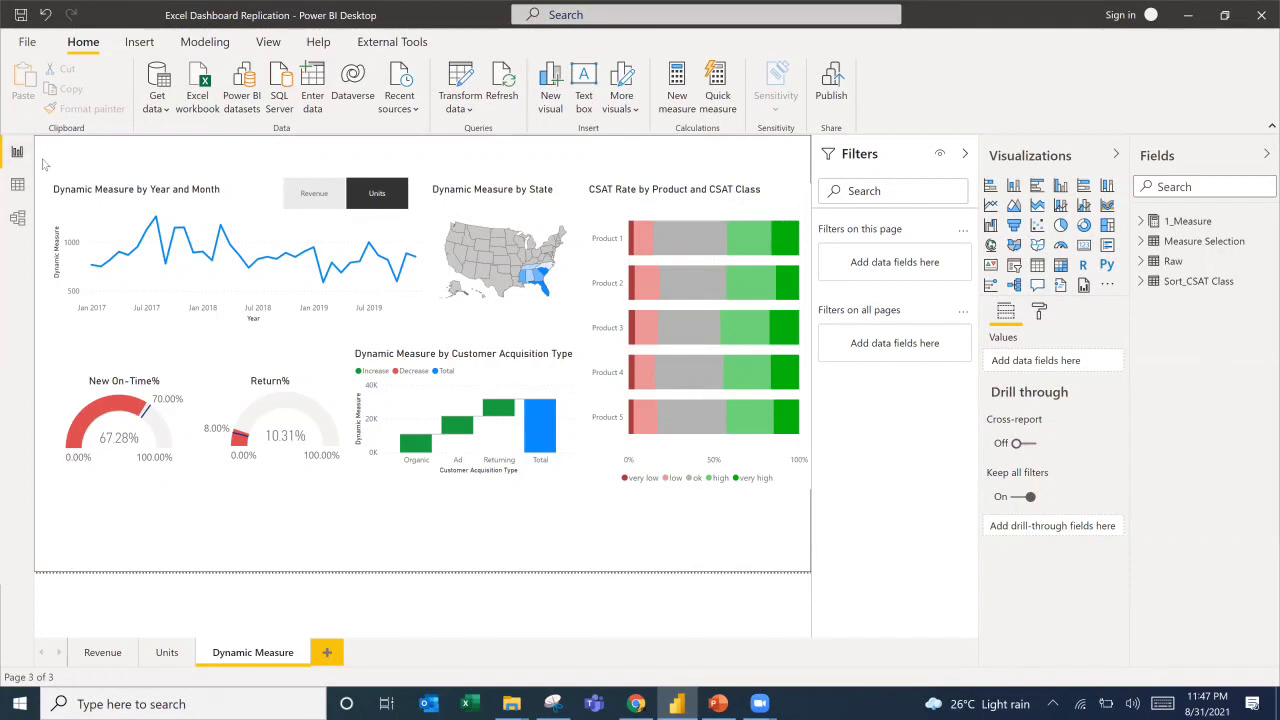
Select all visuals on the Dynamic Measure page and shift them down together to free space at the page's upper edge.
left_click_drag(42, 163, 822, 563)
left_click_drag(536, 338, 538, 338)
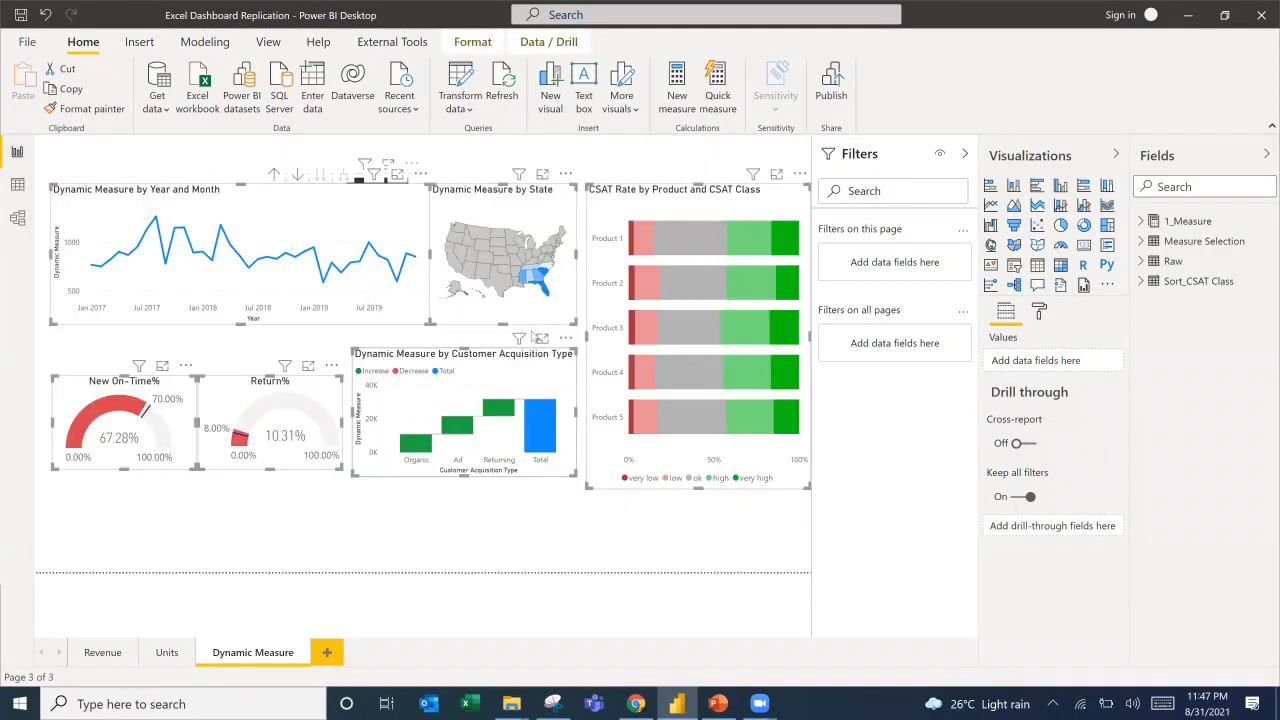
key("Down")
key("Down")
key("Down")
key("Down")
key("Down")
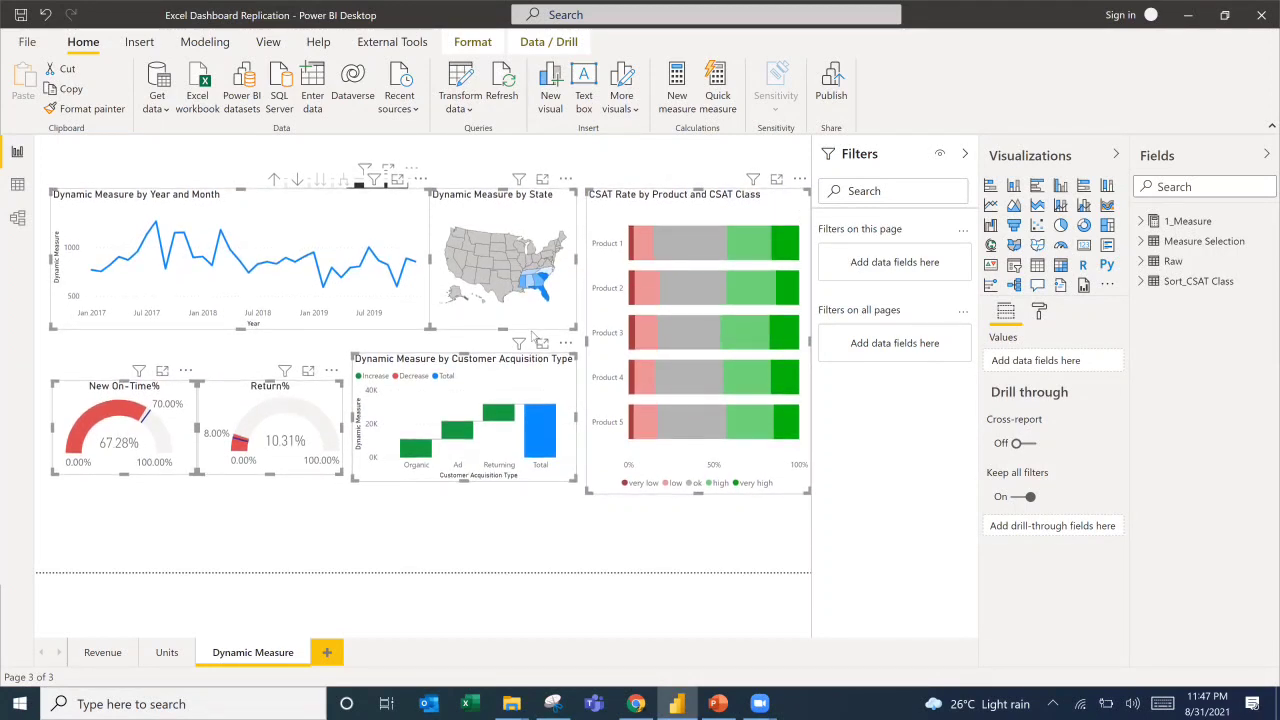
left_click_drag(463, 323, 462, 337)
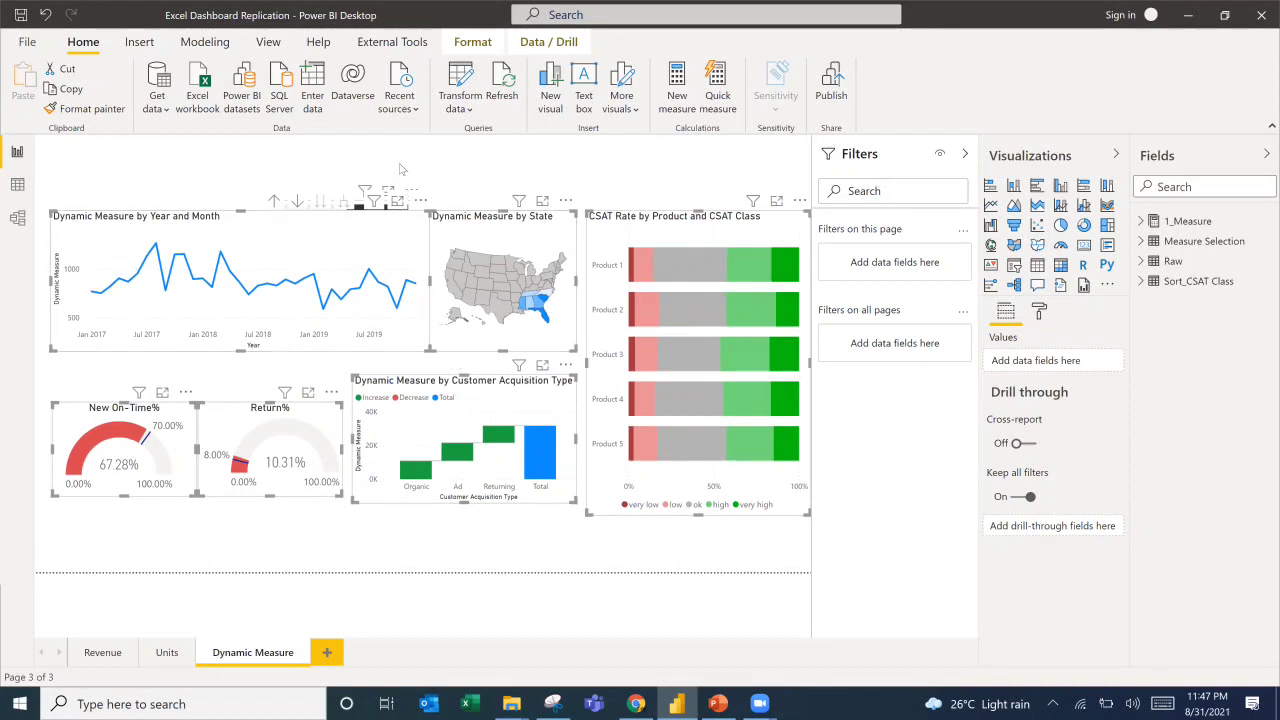
Insert a rectangle and stretch it into a full-width banner across the top of the Dynamic Measure page.
left_click(393, 172)
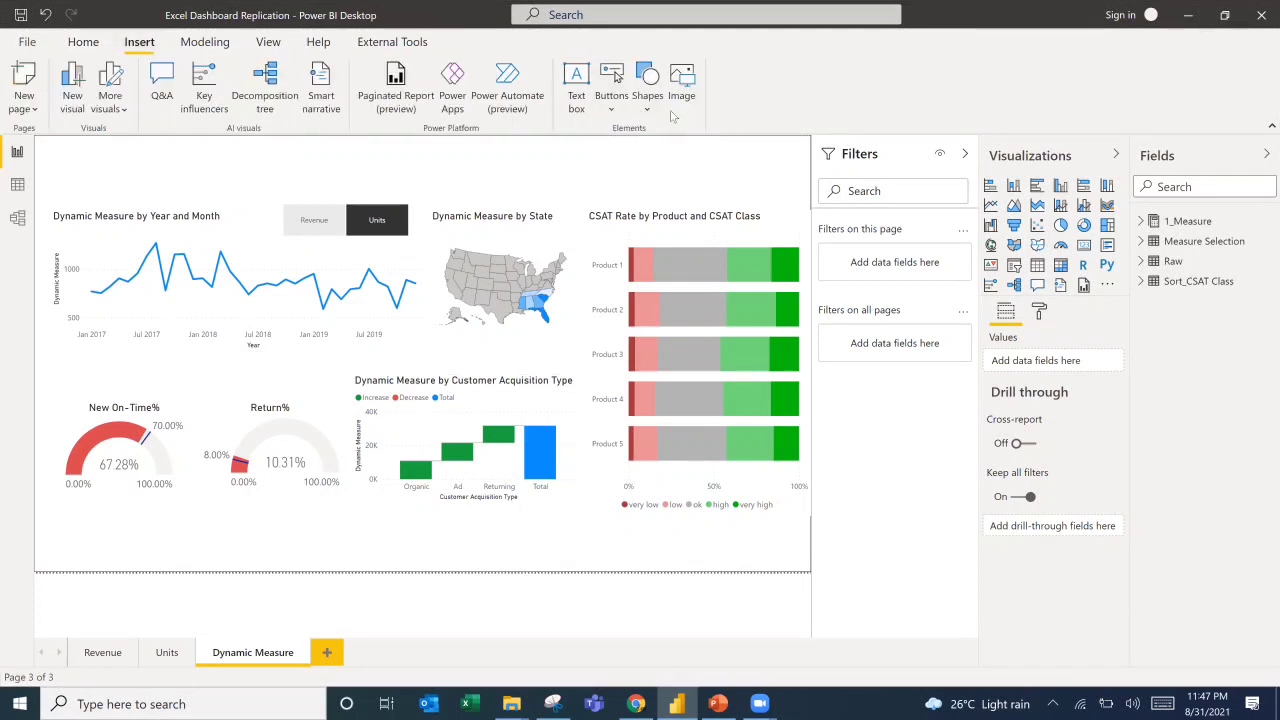
left_click(643, 105)
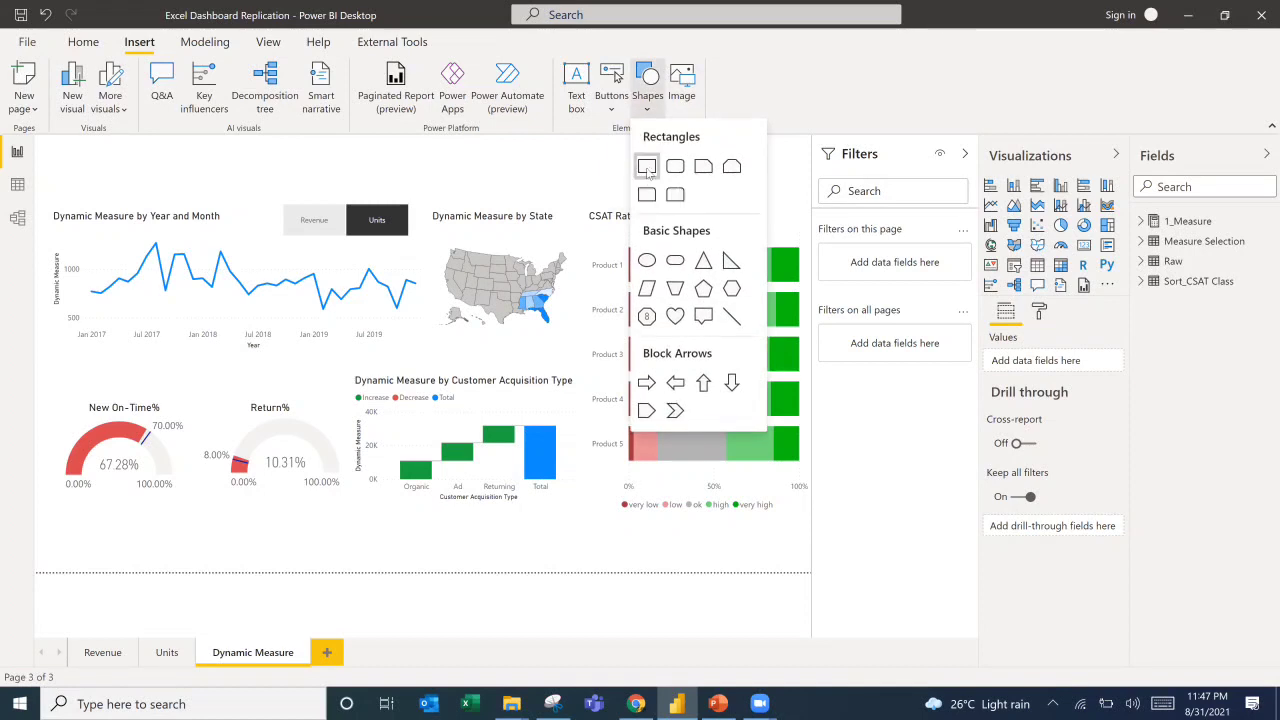
left_click(646, 168)
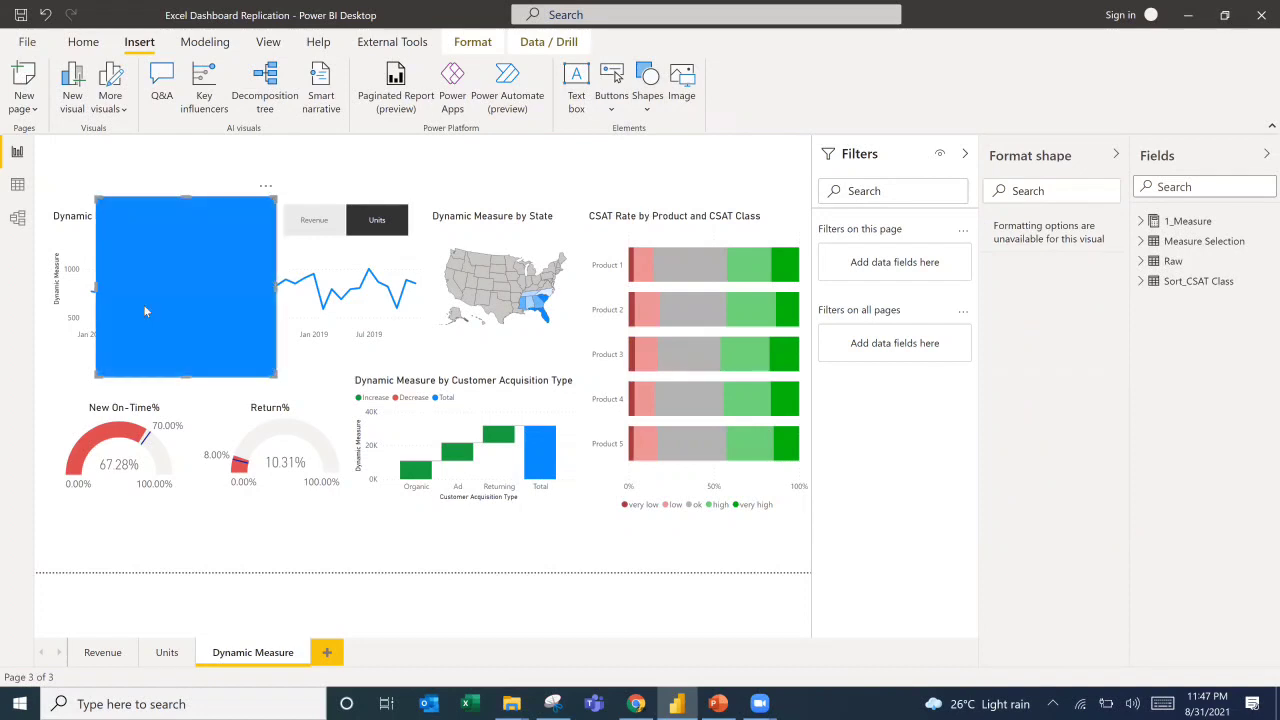
left_click_drag(270, 373, 810, 193)
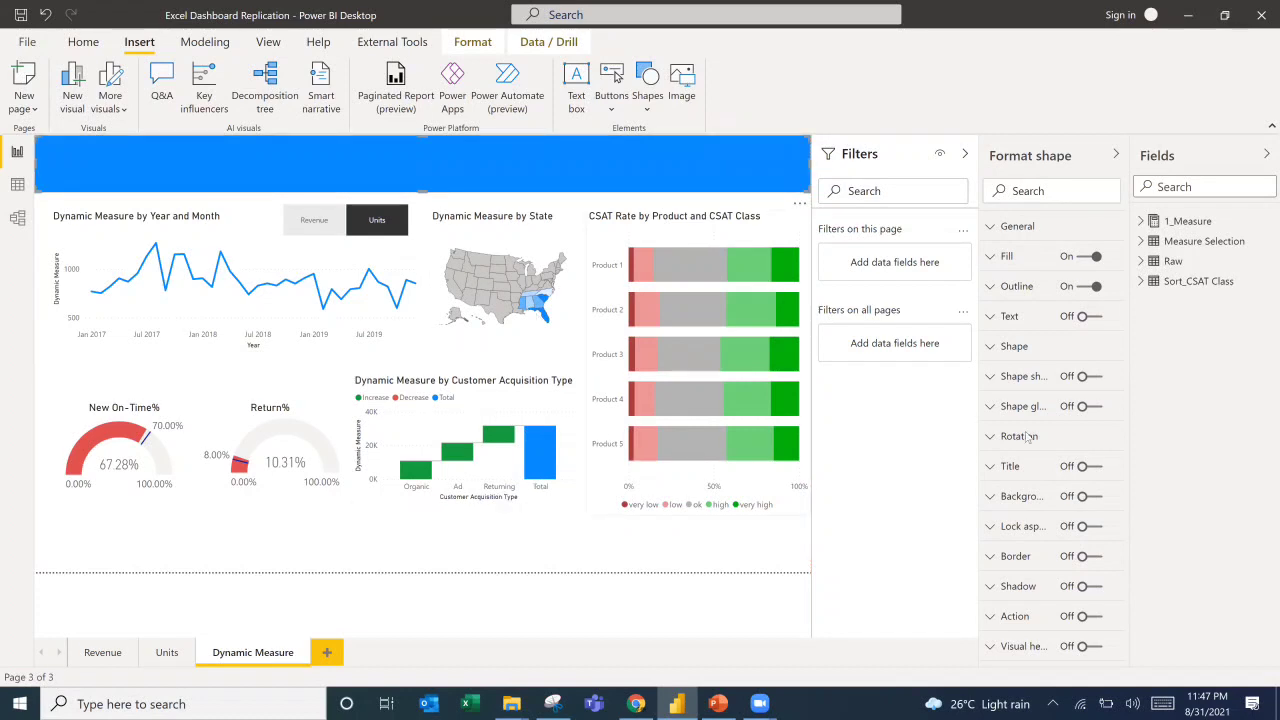
Set the banner rectangle's fill to the custom color #641DA4.
left_click(1002, 257)
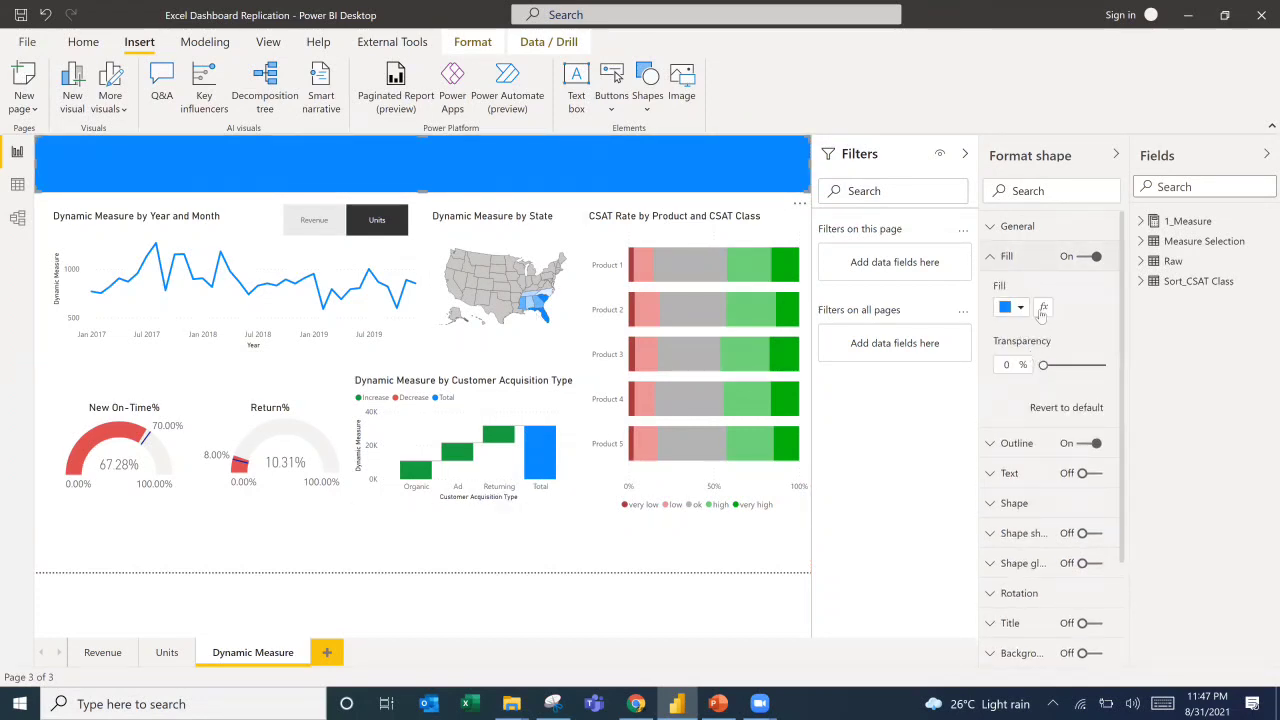
left_click(1019, 307)
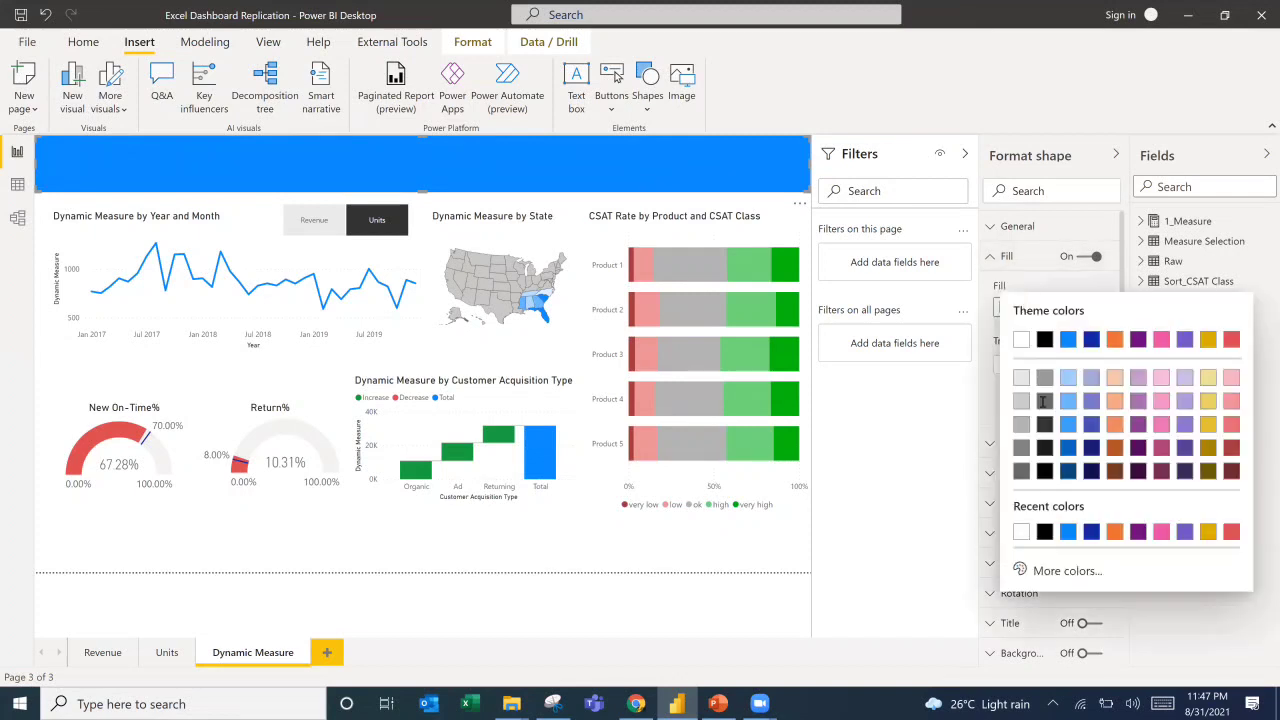
left_click(1038, 568)
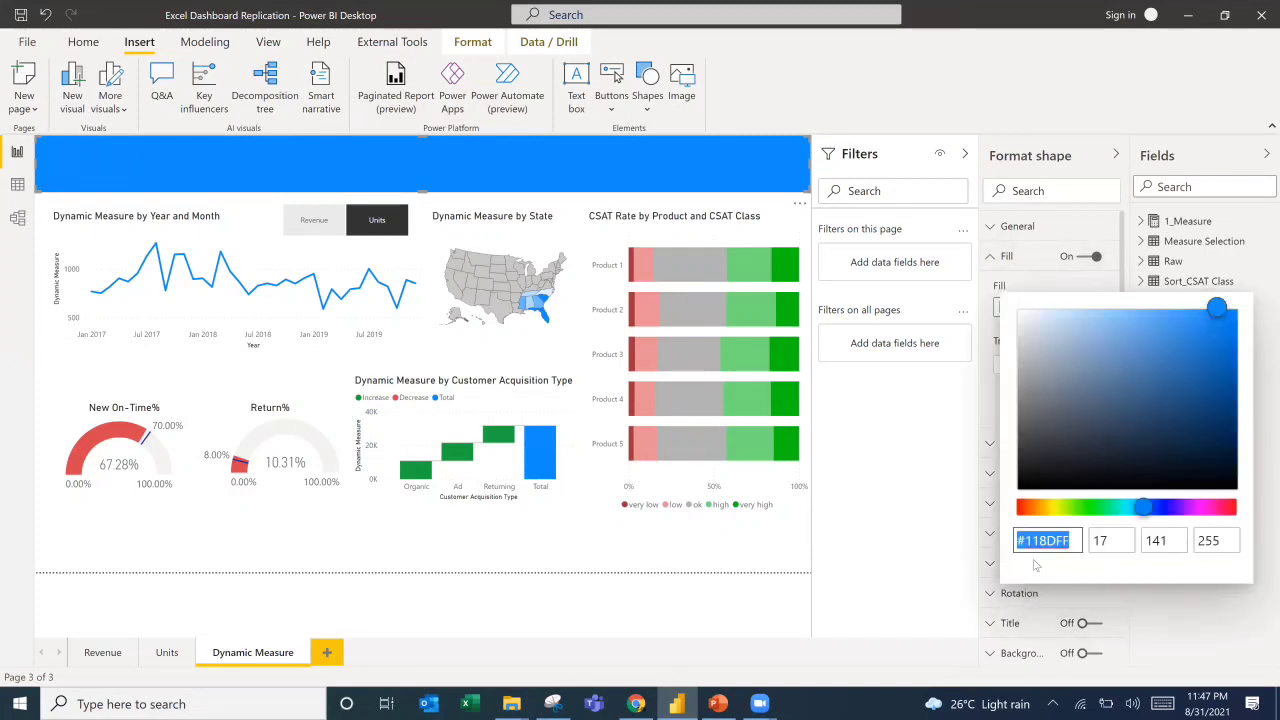
left_click(1032, 543)
double_click(1034, 545)
type("641DA4")
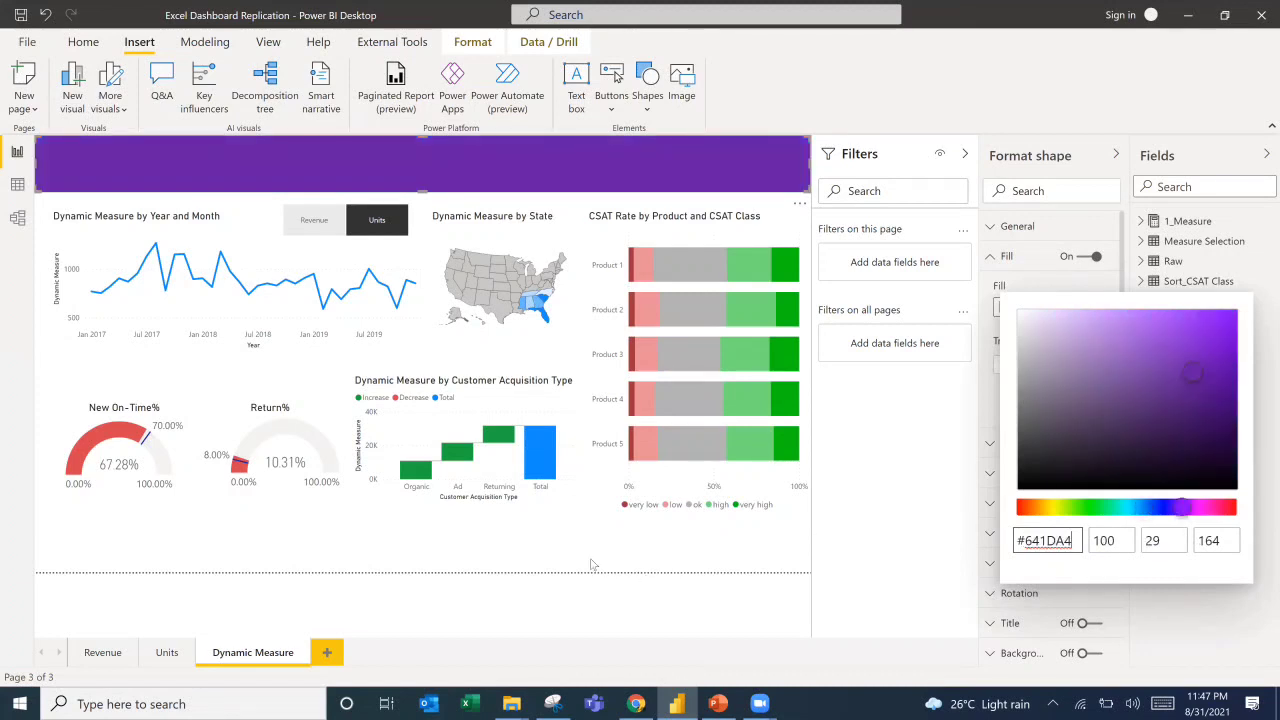
left_click(591, 565)
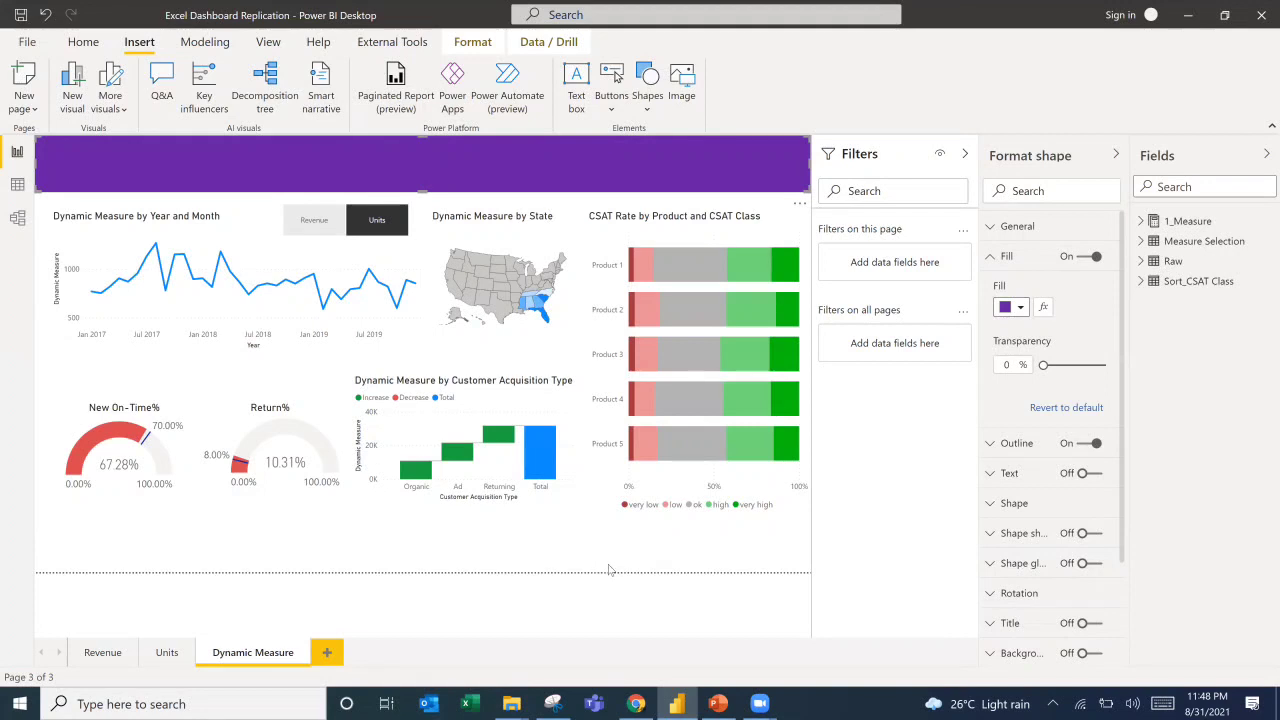
left_click(966, 165)
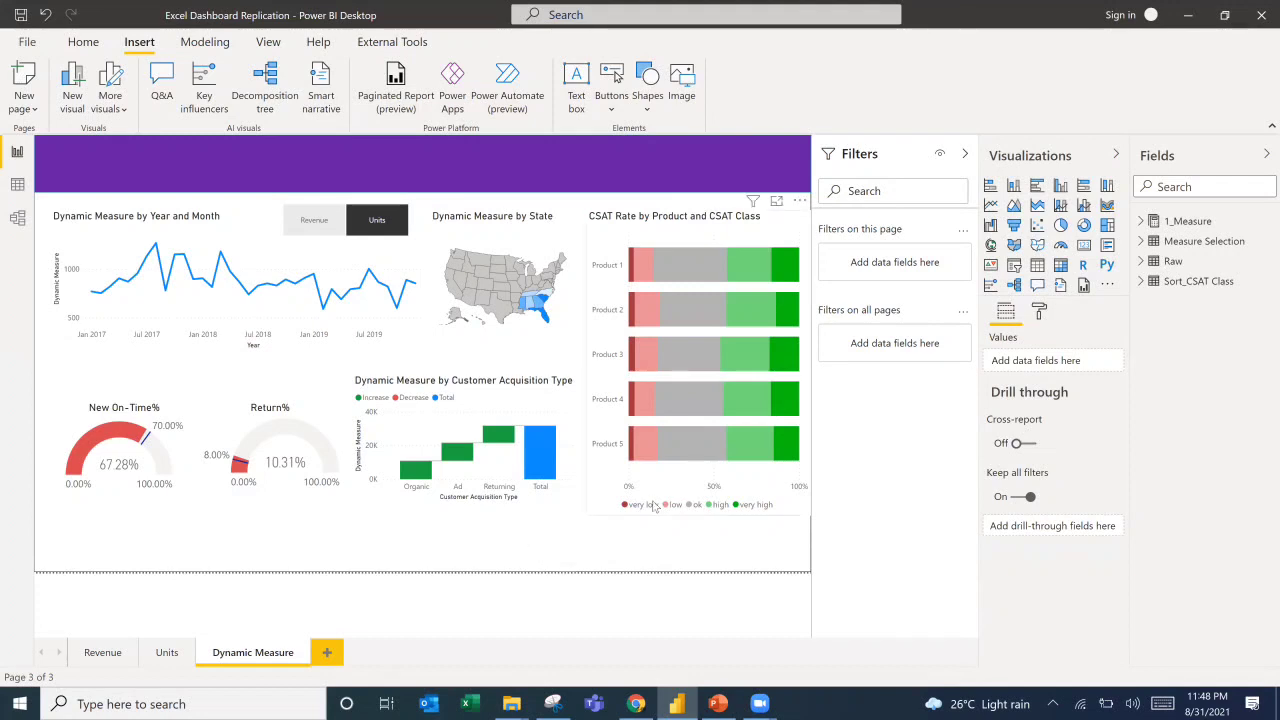
left_click(599, 515)
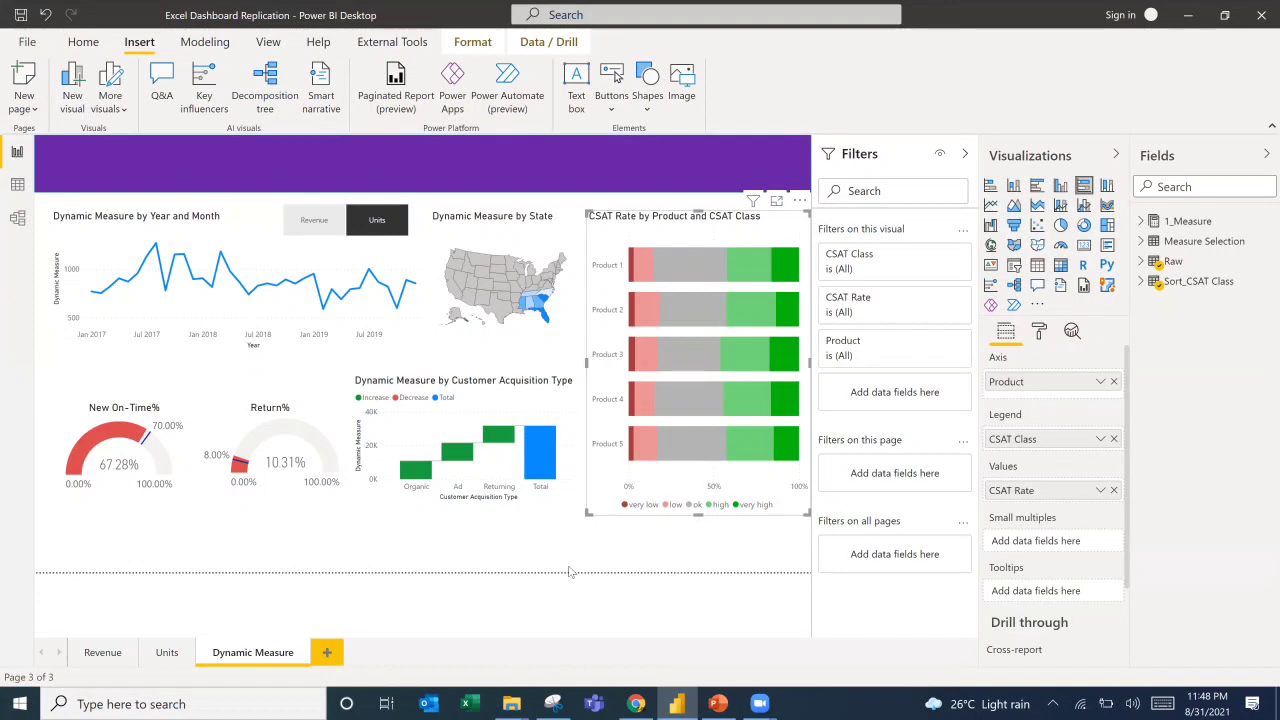
left_click(531, 559)
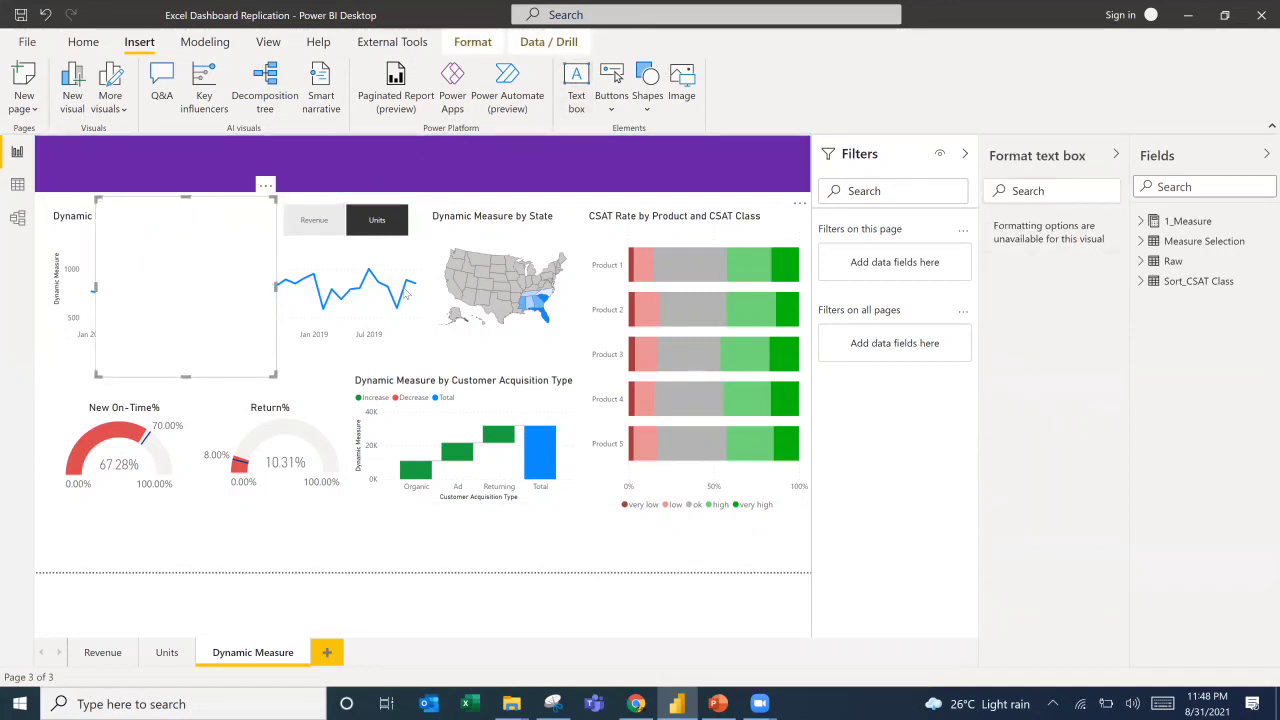
left_click(173, 364)
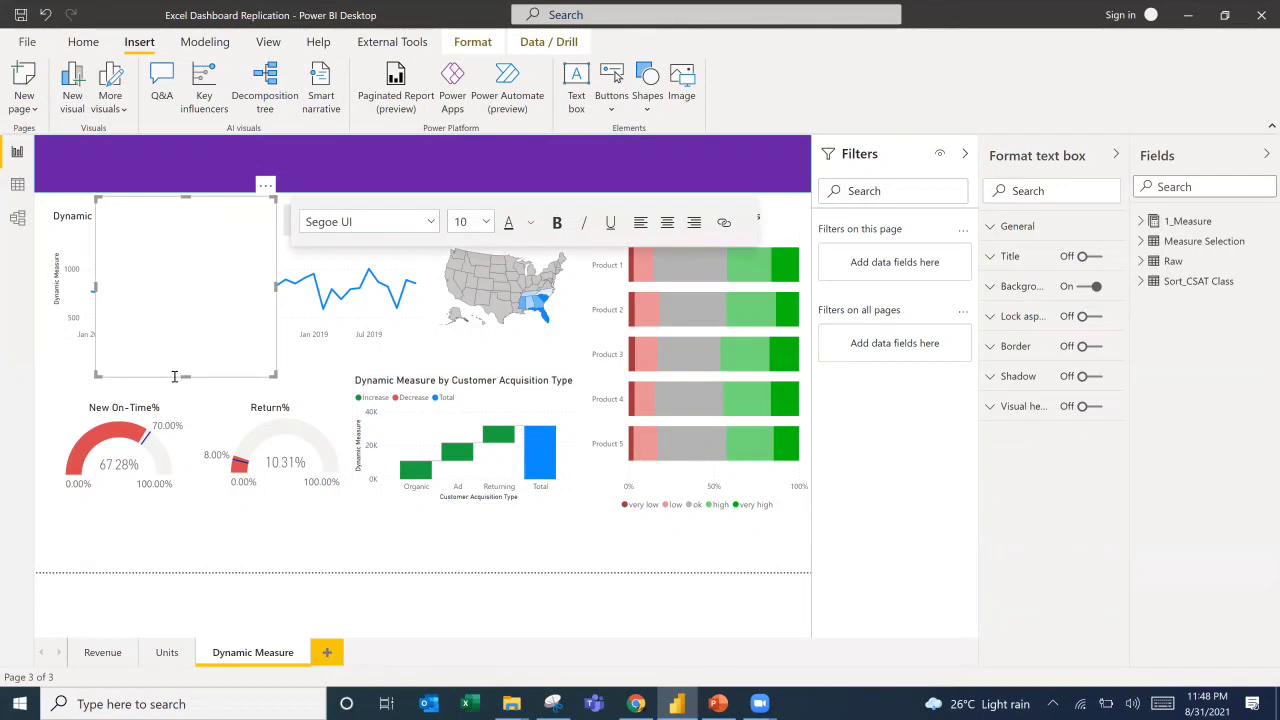
left_click_drag(174, 376, 548, 378)
left_click(538, 355)
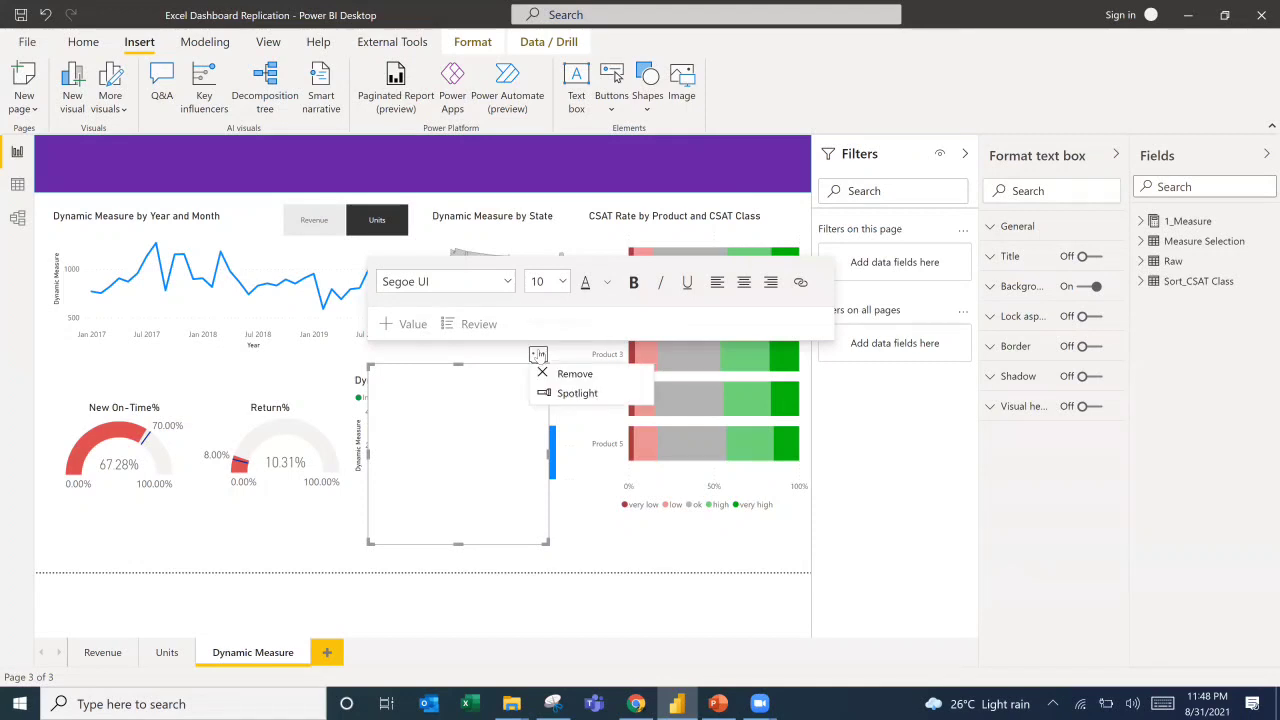
Turn on text for the purple banner shape and enter CUSTOMER SUCCESS DASHBOARD.
left_click(510, 172)
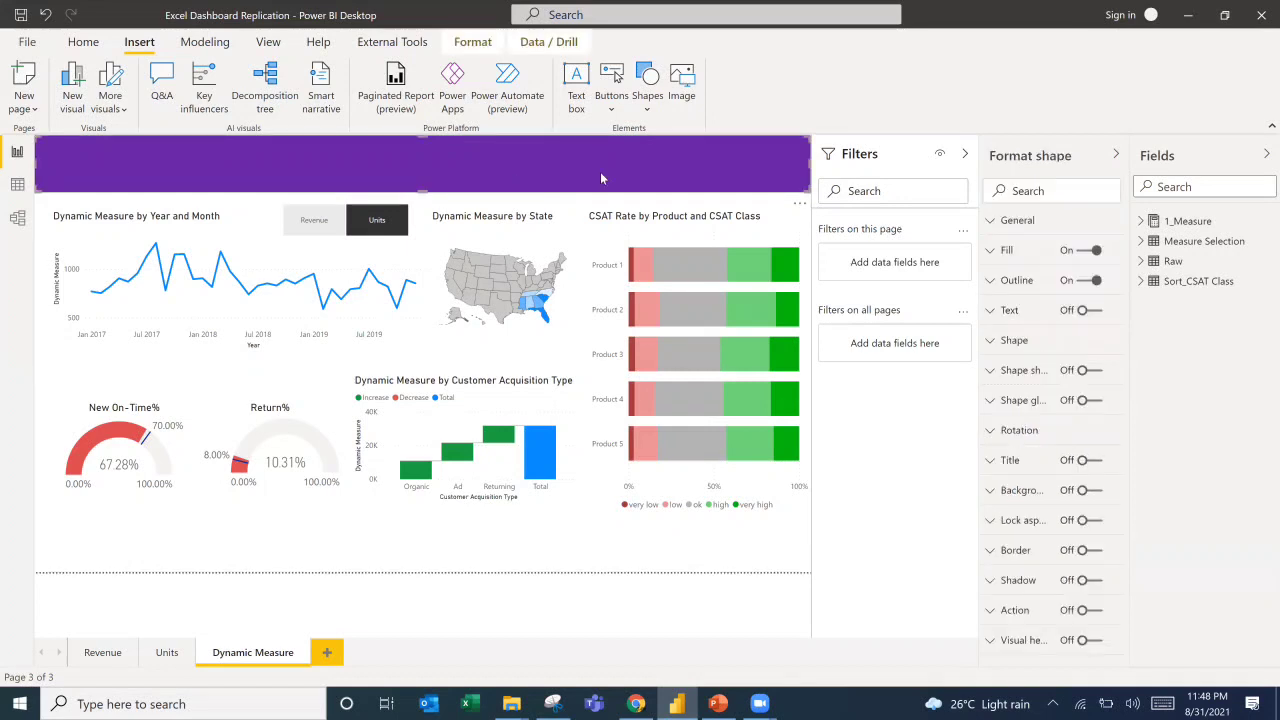
left_click(1095, 318)
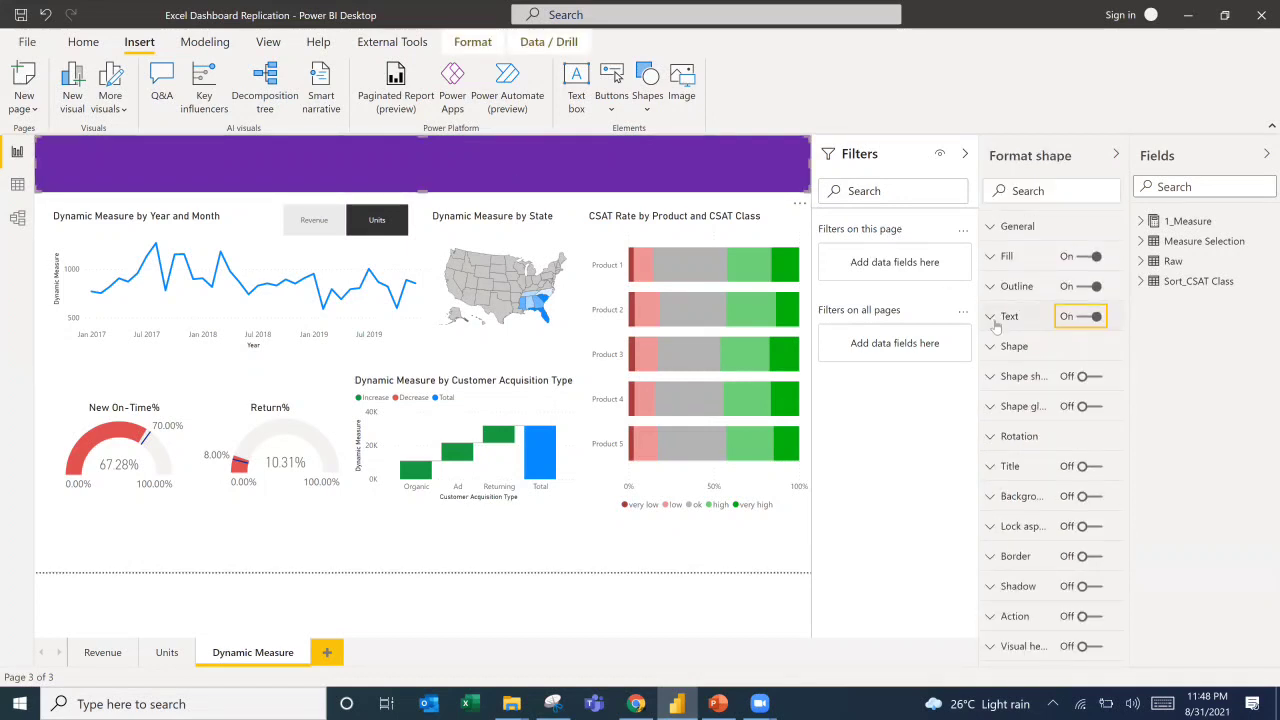
left_click(992, 317)
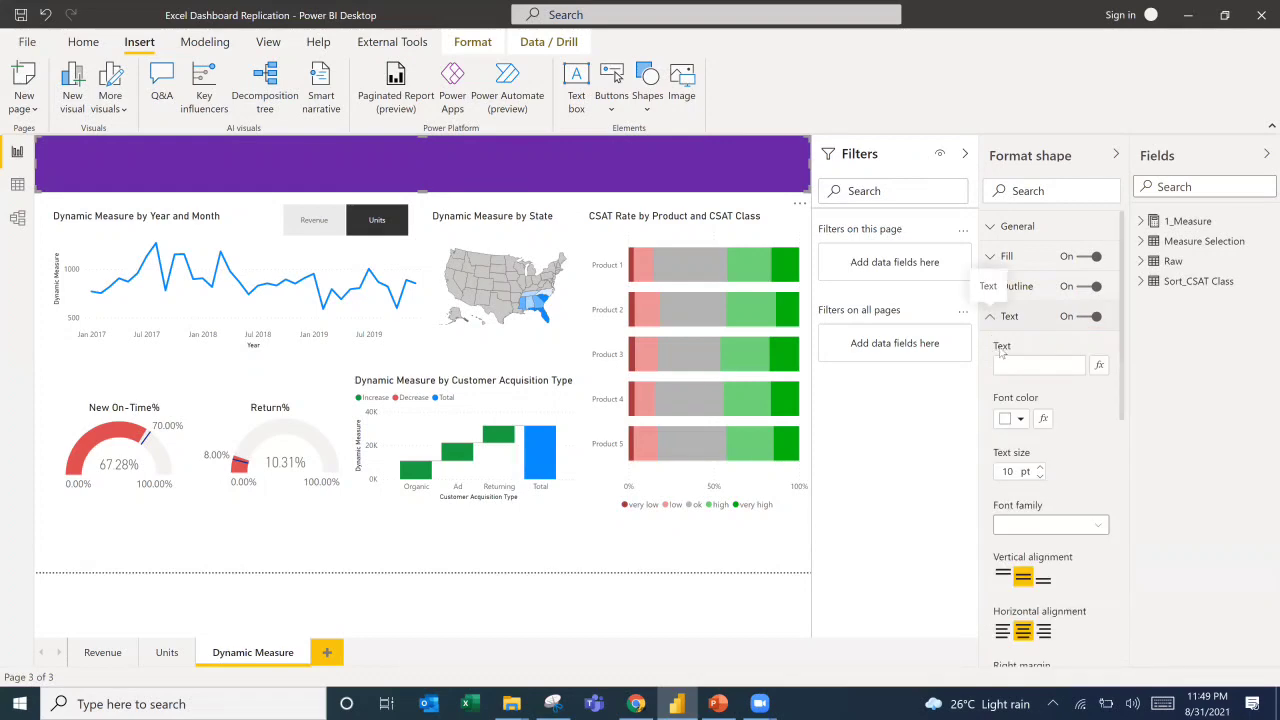
left_click(637, 704)
left_click(645, 704)
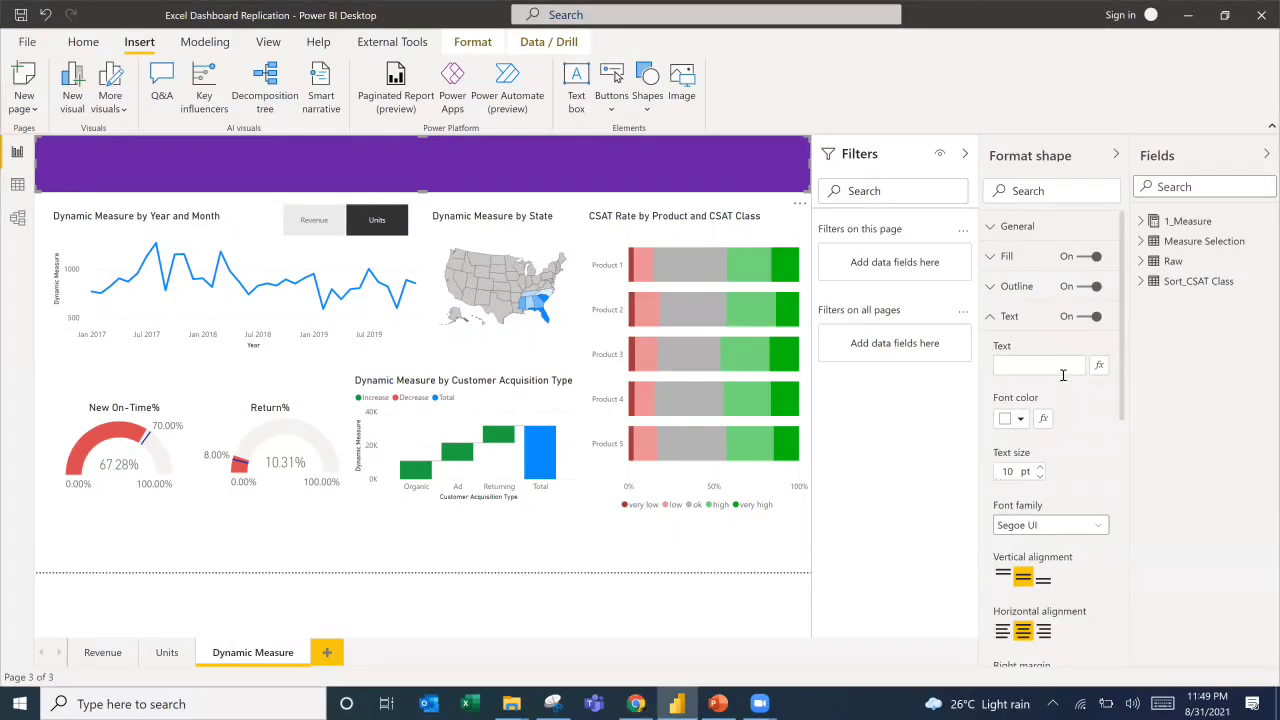
left_click(1058, 367)
type("CUSTOMER SUCCES")
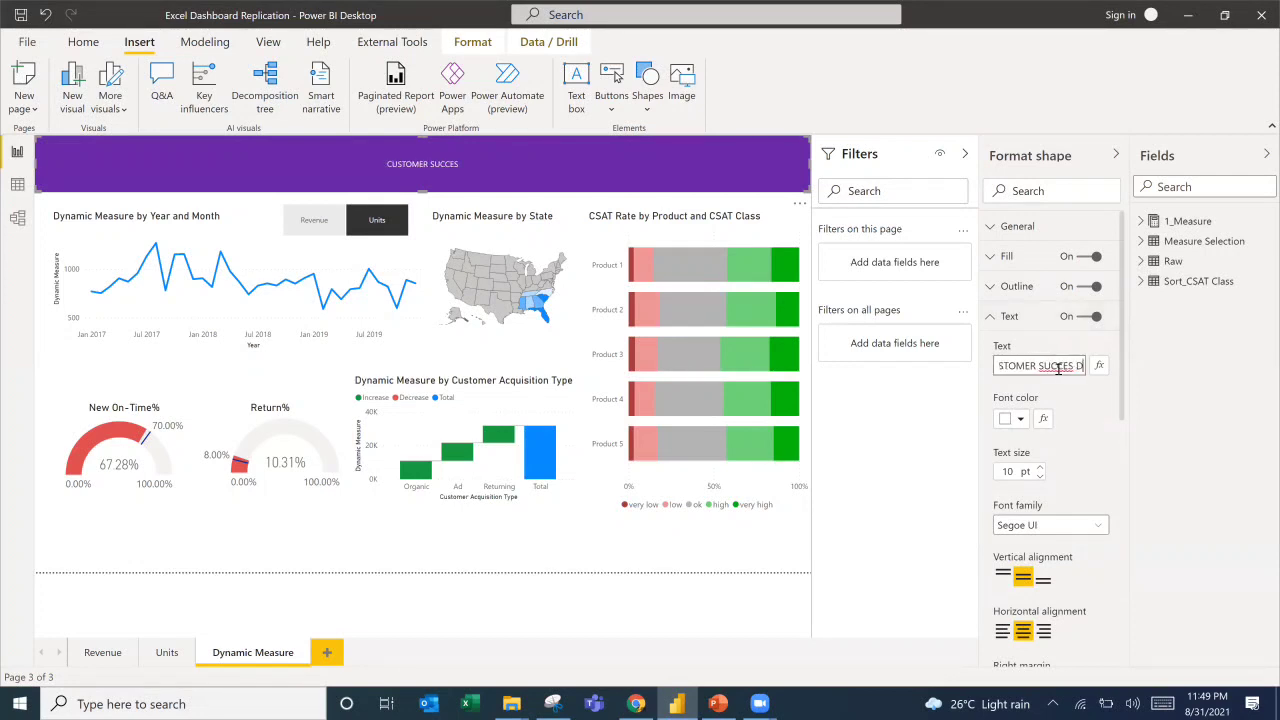
type("S DASHBOARD")
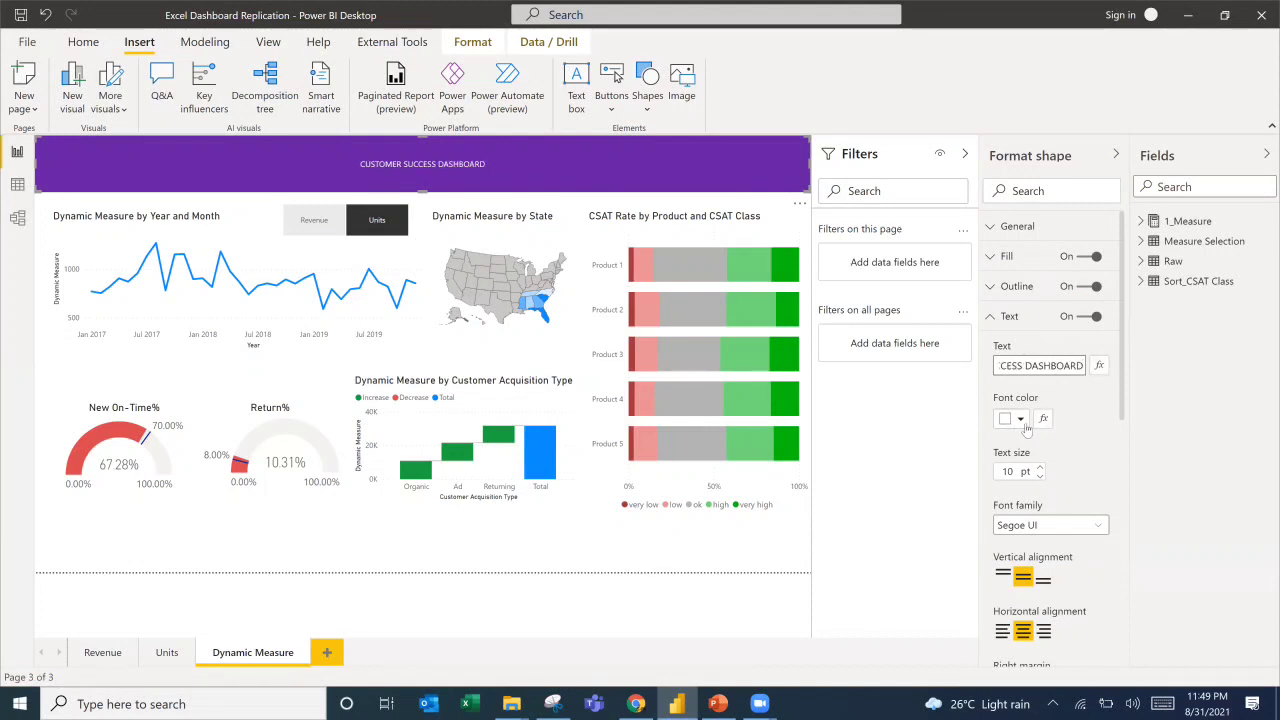
Set the banner text's font family to Segoe UI Bold.
left_click(1022, 423)
left_click(1060, 535)
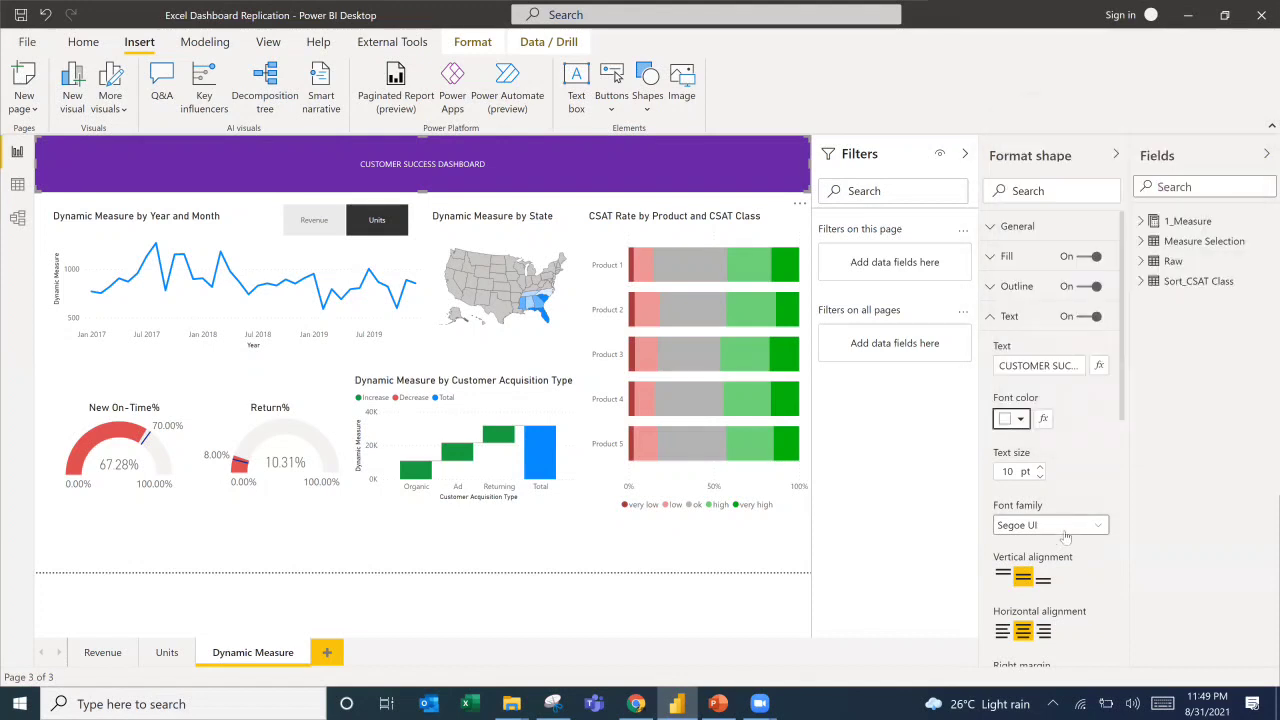
left_click(1068, 533)
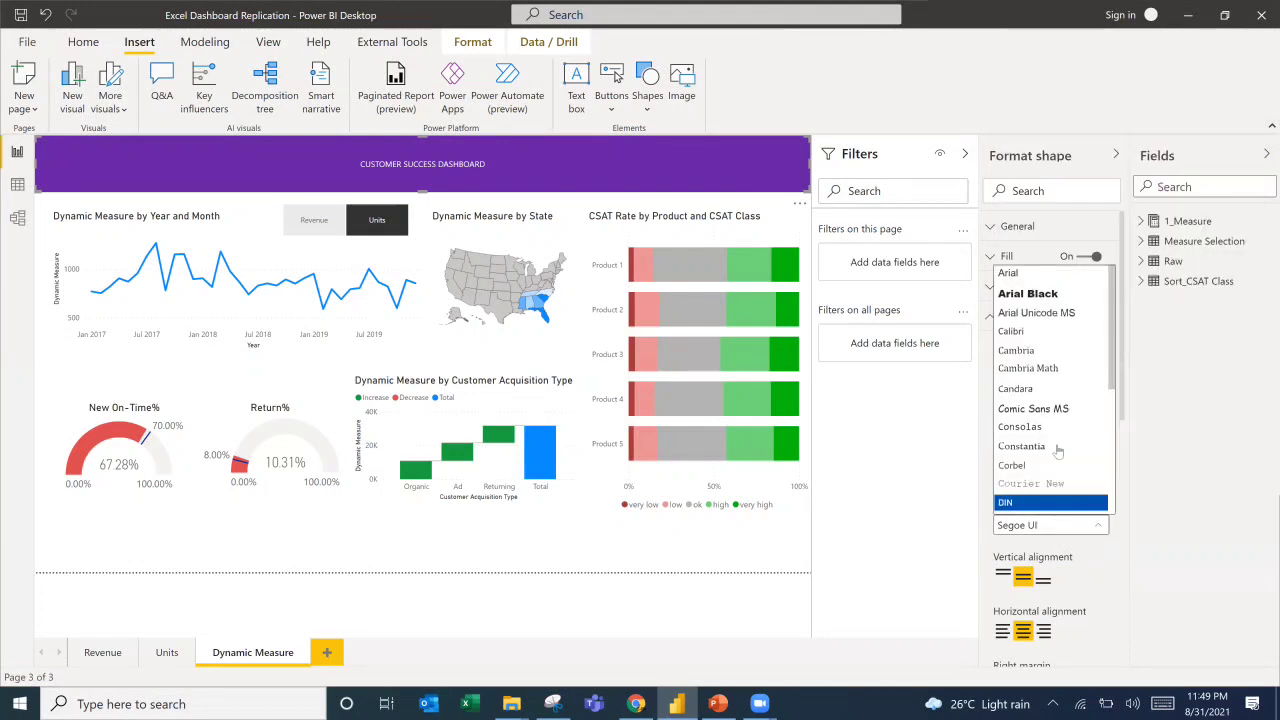
scroll(1046, 440, "down", 5)
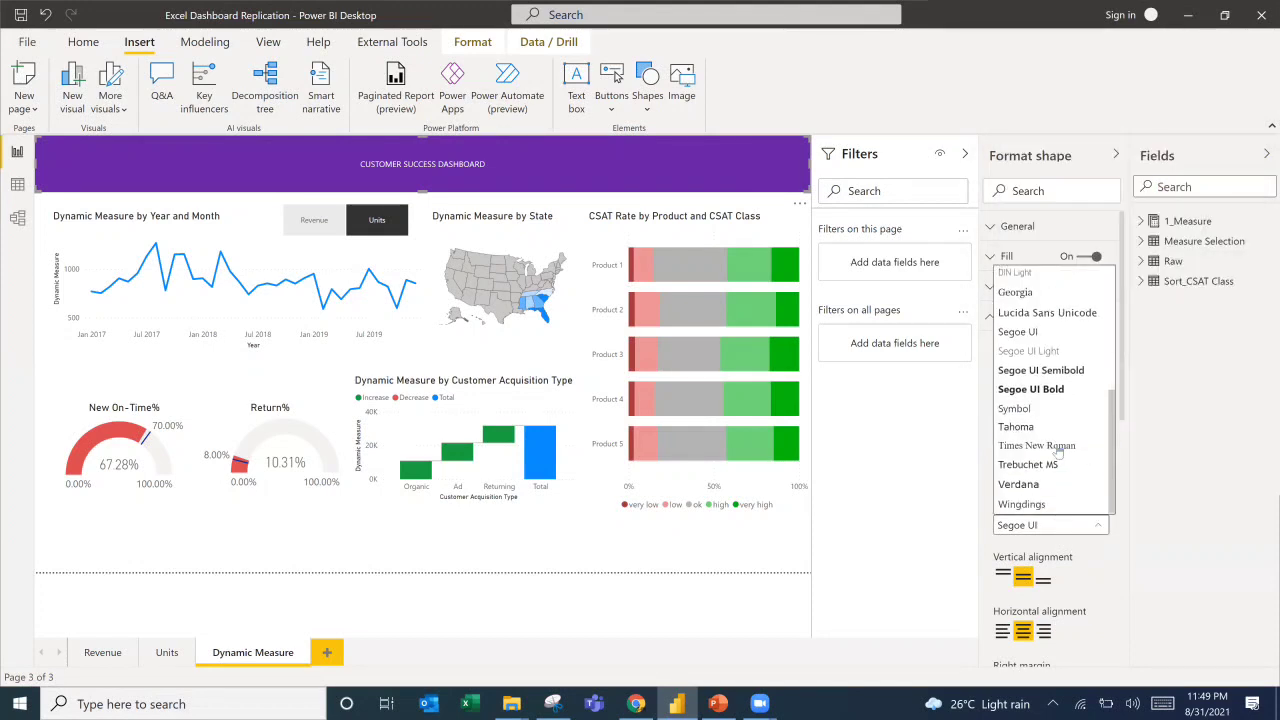
left_click(1040, 390)
left_click(1050, 527)
scroll(1045, 420, "up", 4)
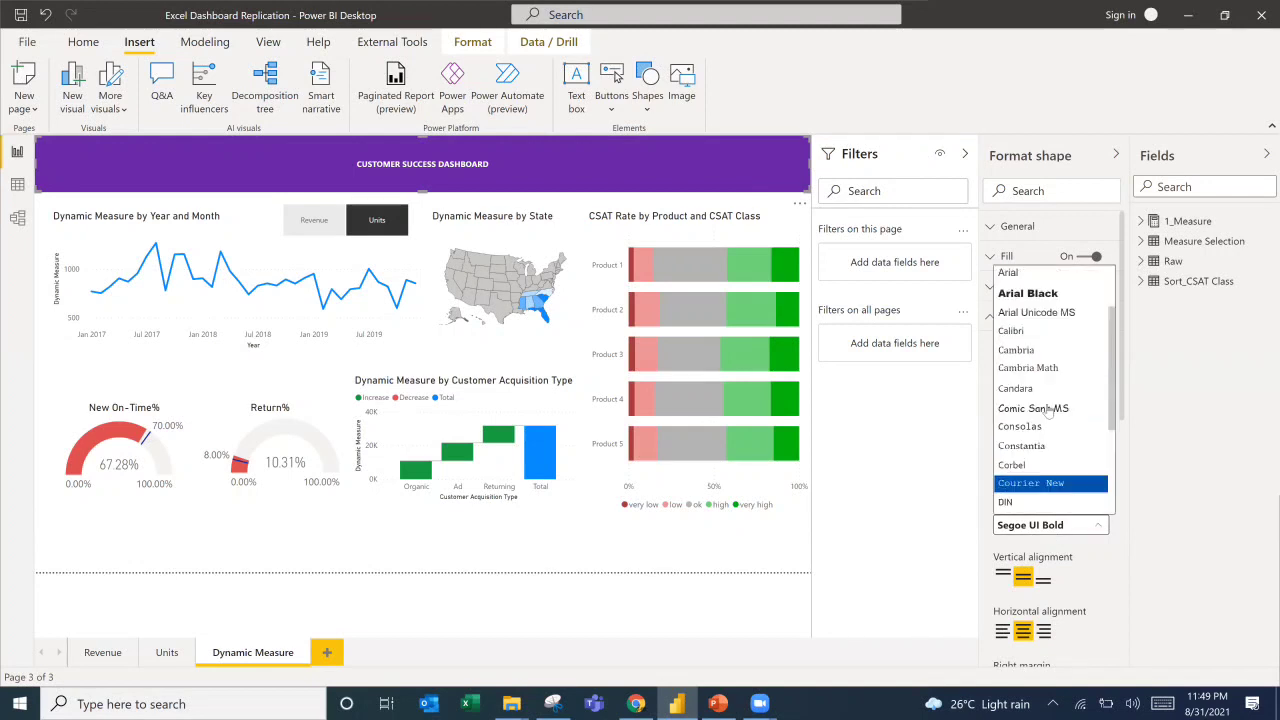
scroll(1045, 395, "down", 4)
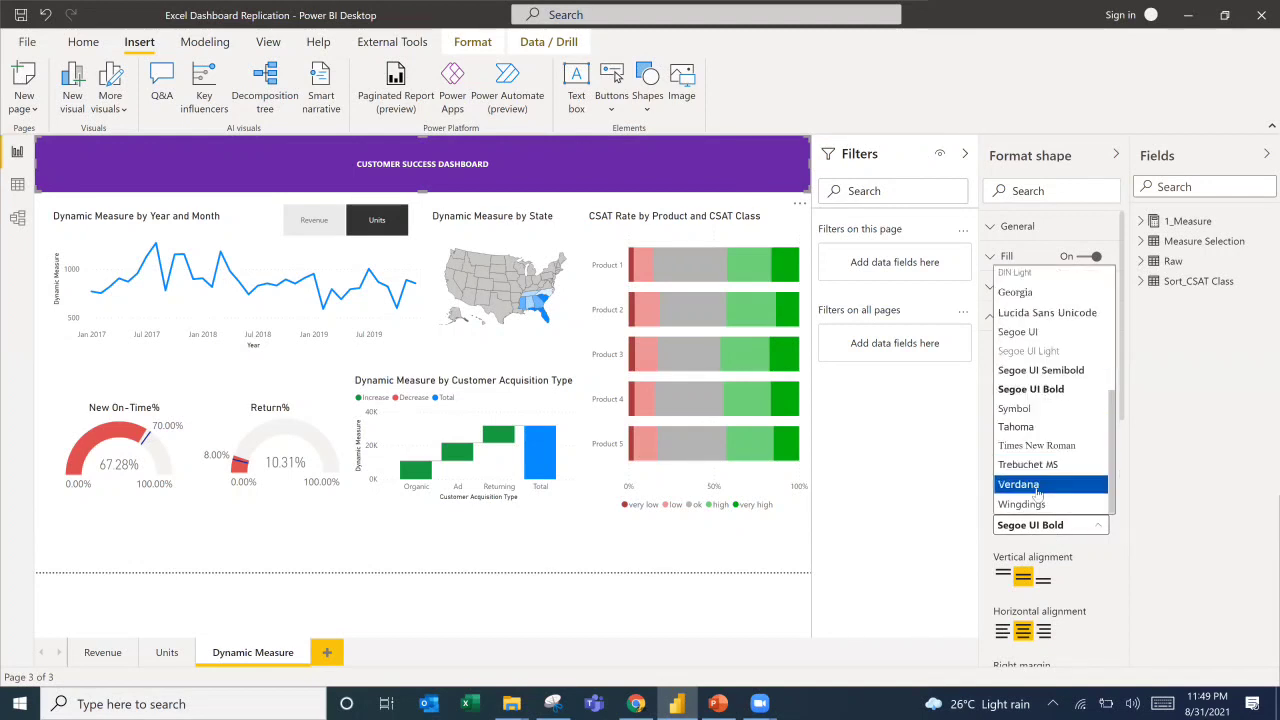
scroll(1035, 420, "up", 4)
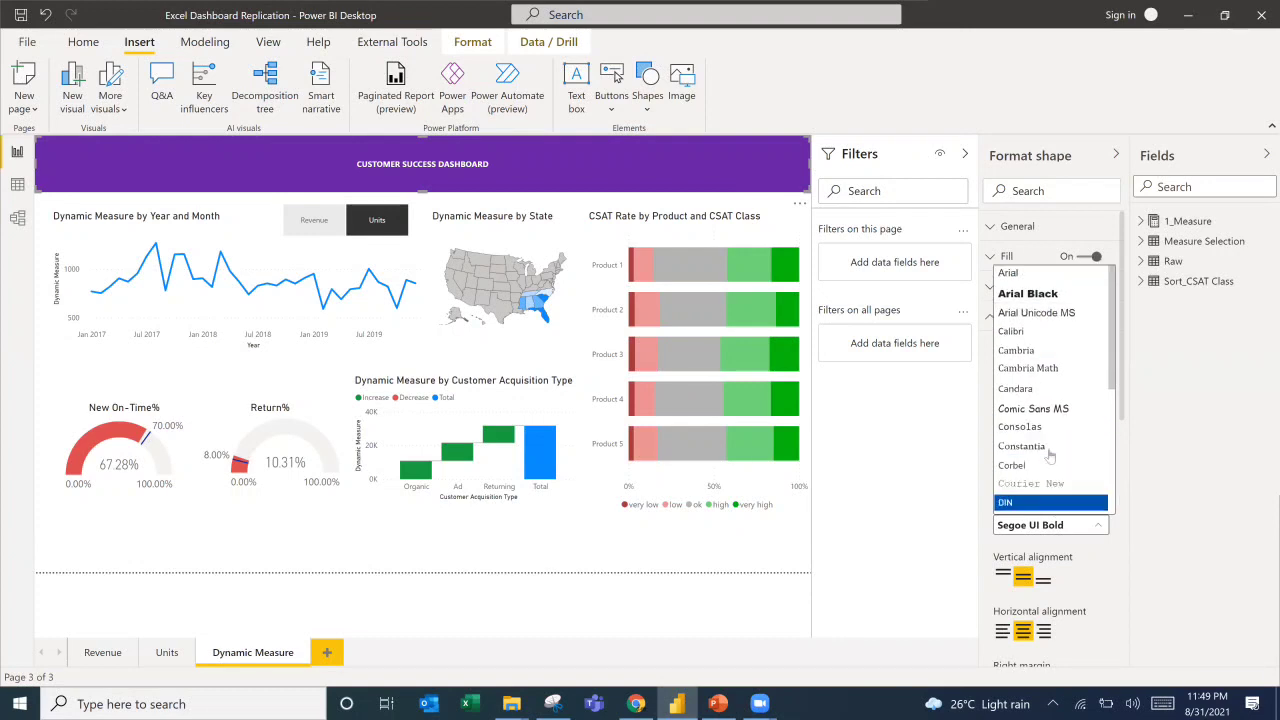
scroll(1050, 456, "down", 4)
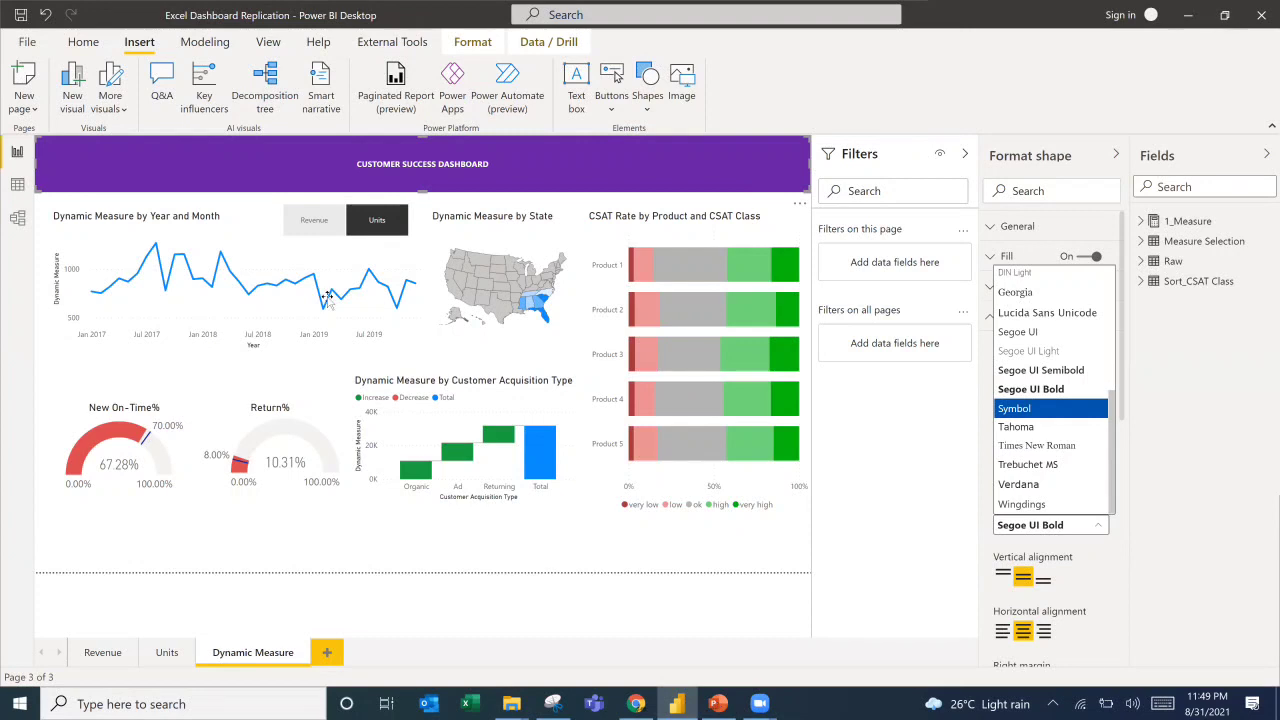
Switch to PowerPoint and insert a text box on the slide below the solid purple bar.
key("alt+Tab")
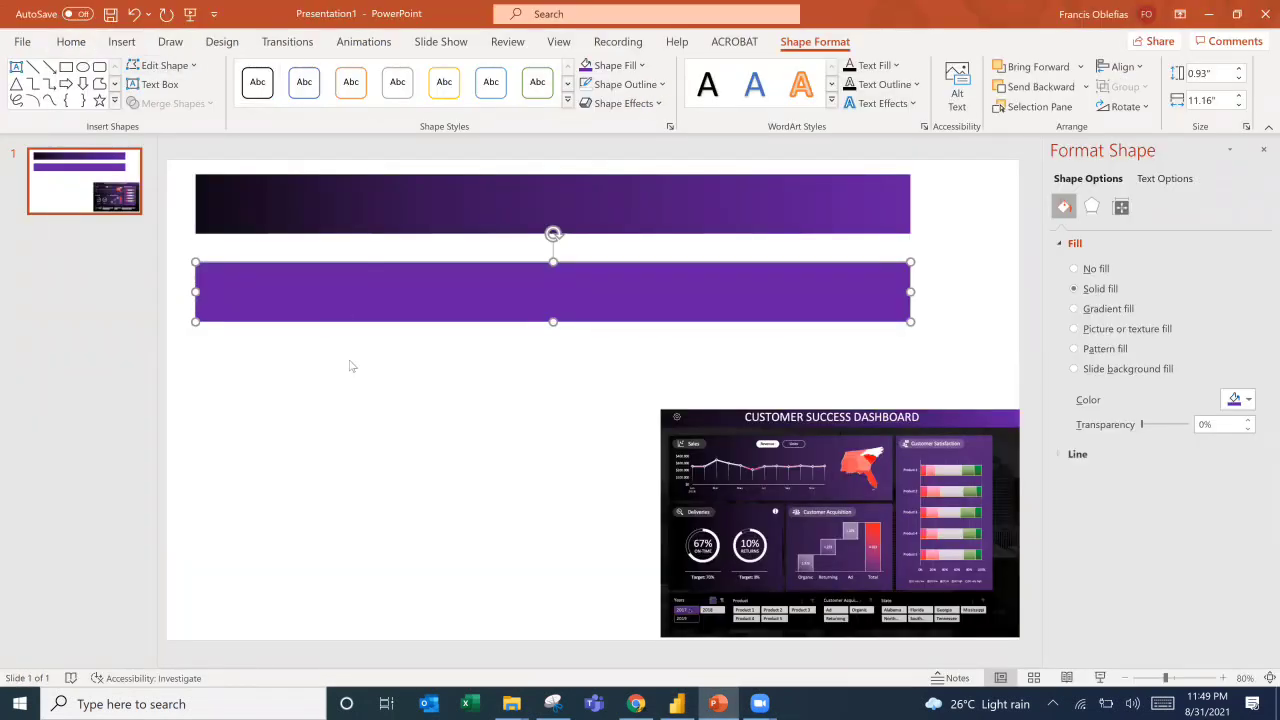
left_click(398, 378)
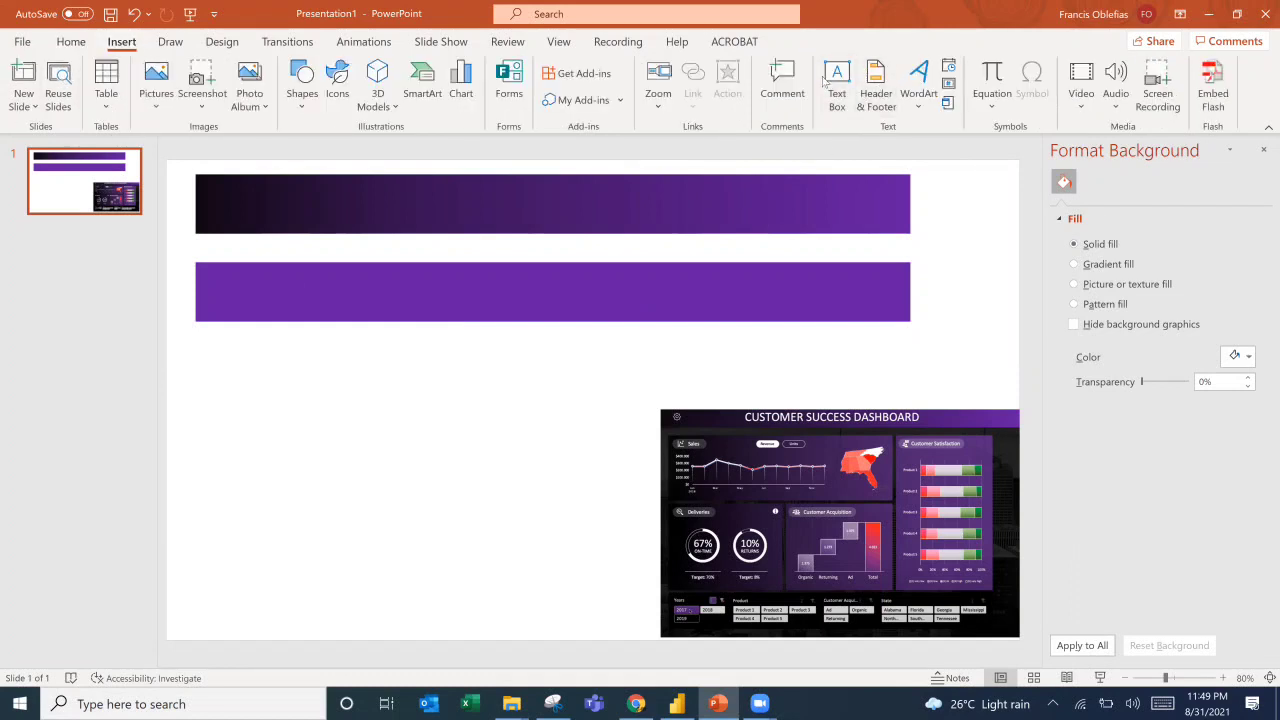
left_click(836, 86)
left_click_drag(329, 374, 351, 390)
Enter CUSTOMER SUCCESS DASHBOARD as the text of the new text box.
type("ADFA")
key("BackSpace")
key("BackSpace")
key("BackSpace")
key("BackSpace")
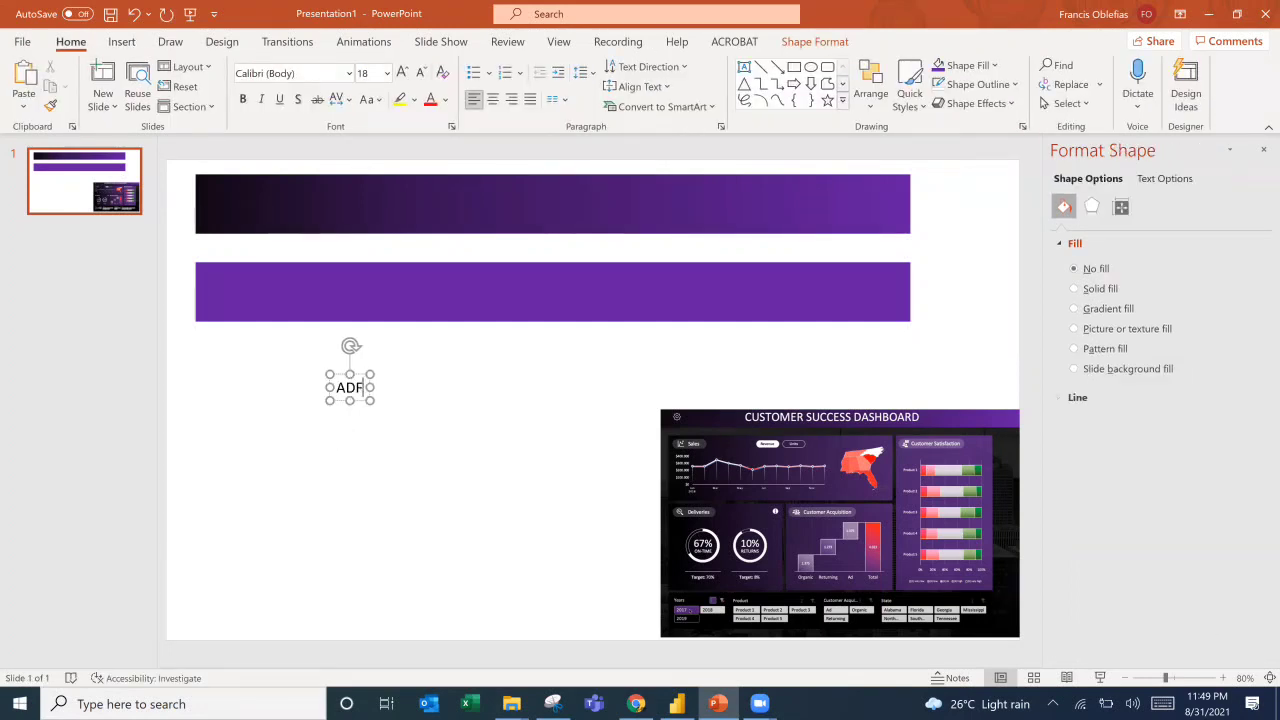
type("cUSTOME")
key("BackSpace")
key("BackSpace")
key("BackSpace")
key("BackSpace")
key("BackSpace")
key("BackSpace")
key("BackSpace")
type("CUSTOMER SUCCESS")
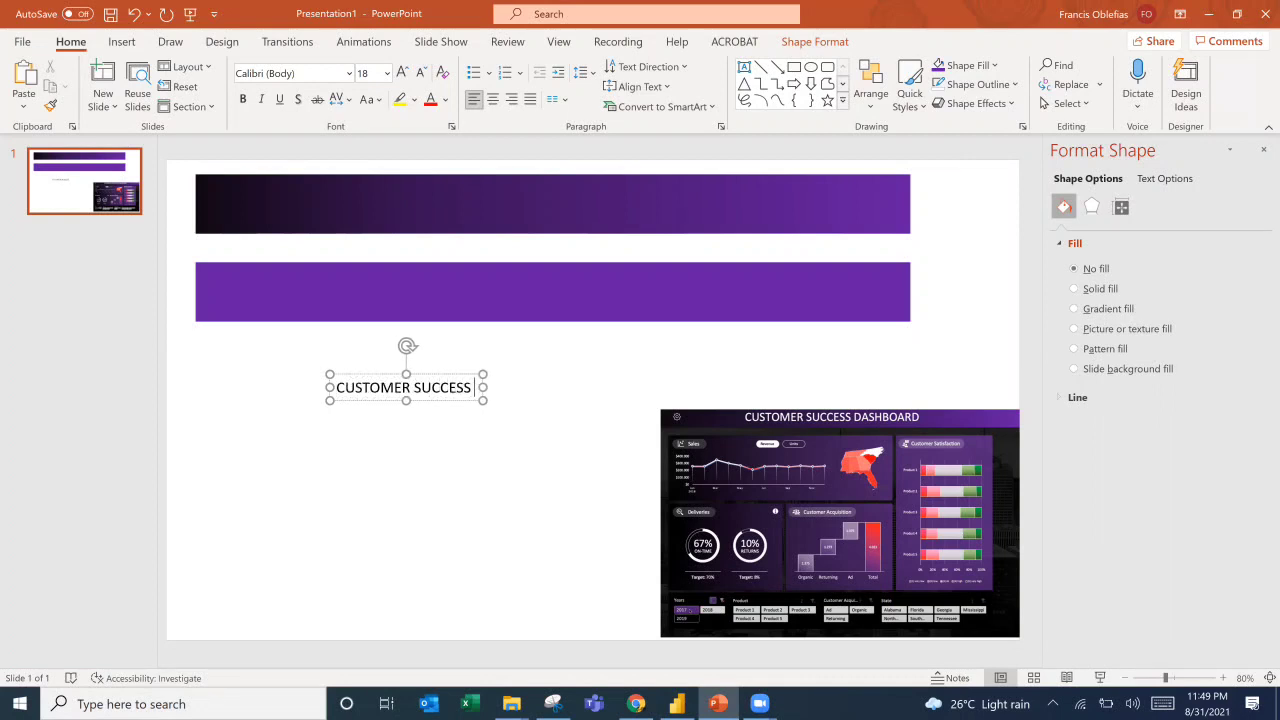
type("DASHBOARD")
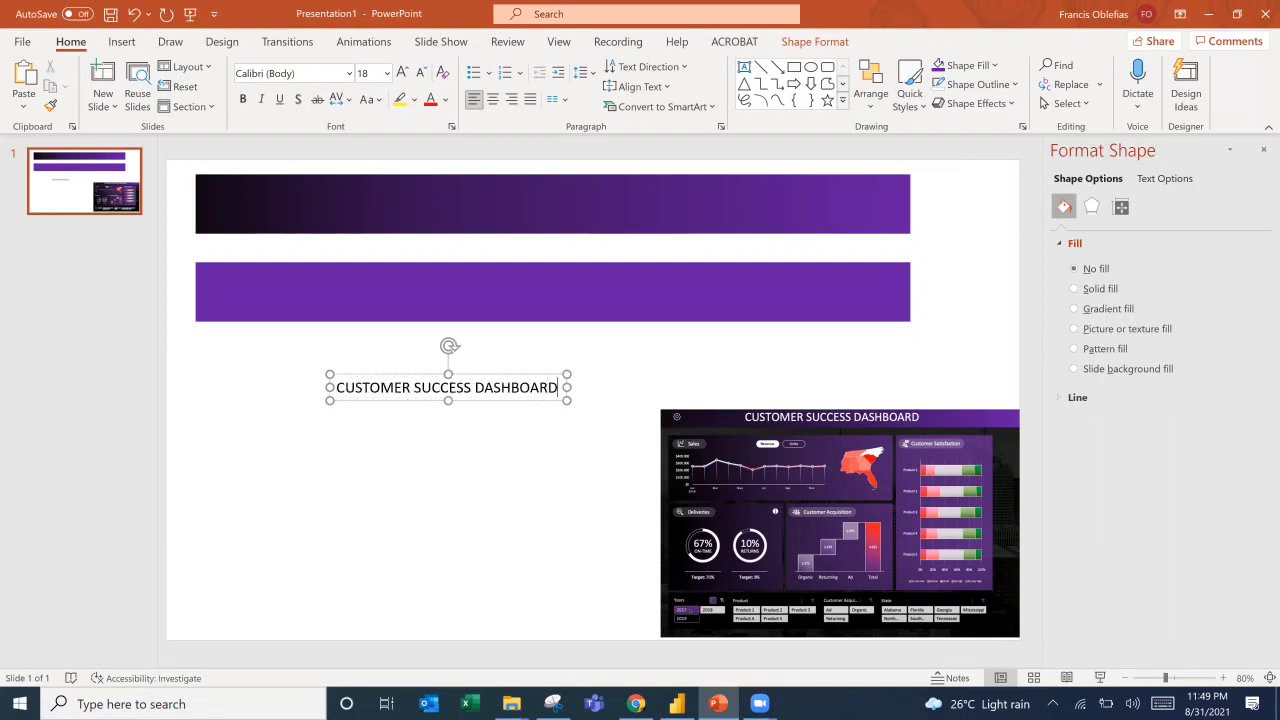
Place the title text box on the middle of the solid purple bar and make its text white and bold.
left_click_drag(480, 400, 567, 310)
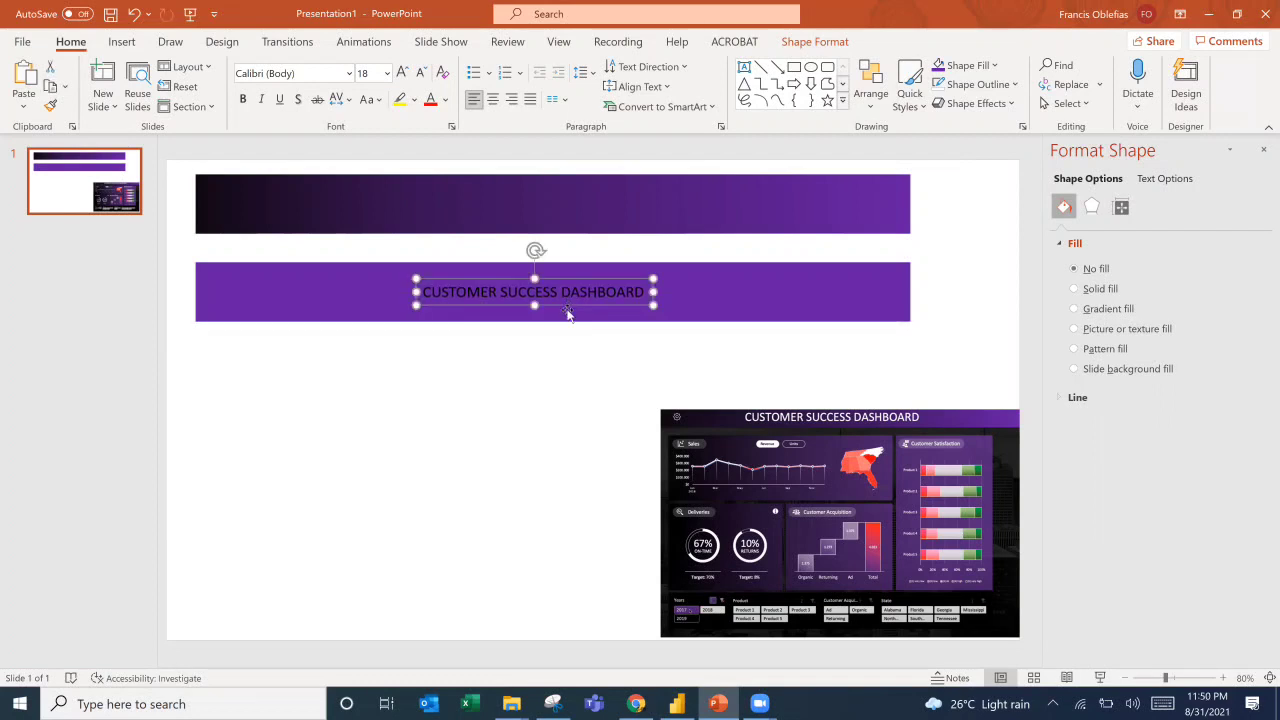
left_click(446, 99)
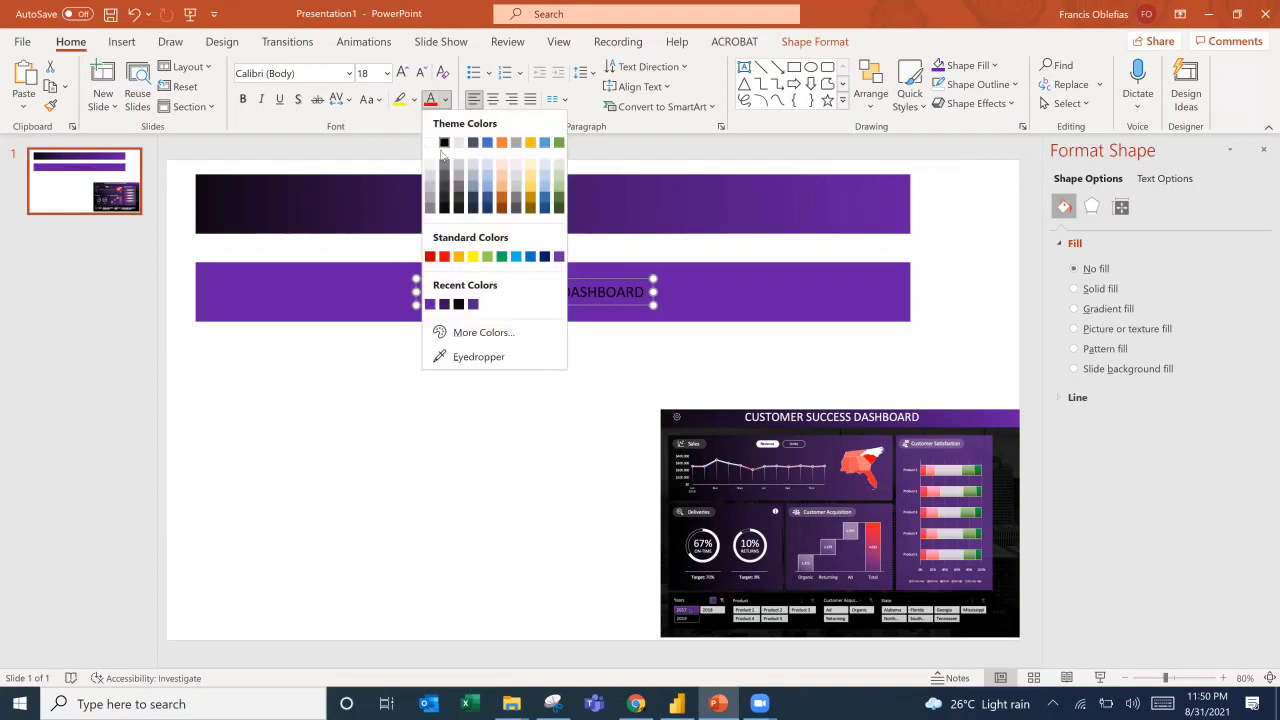
left_click(430, 144)
key("ctrl+b")
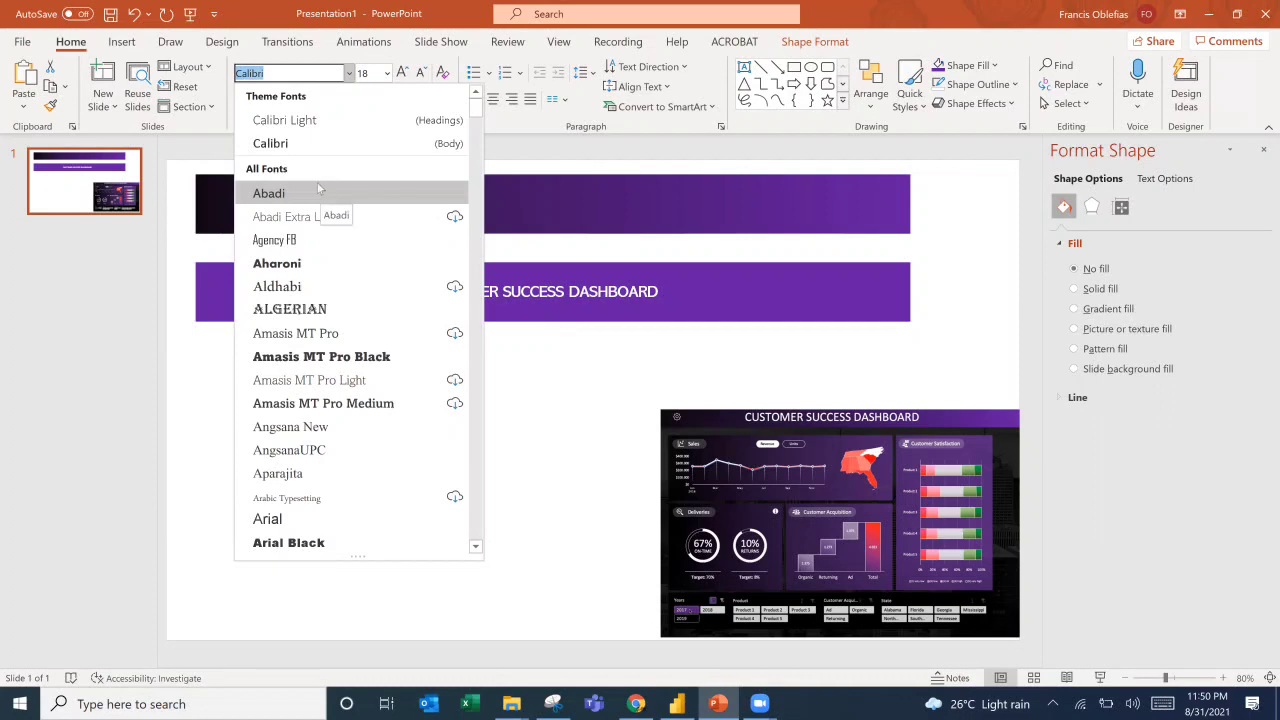
Set the title text box's font to Goudy Stout.
scroll(318, 188, "down", 20)
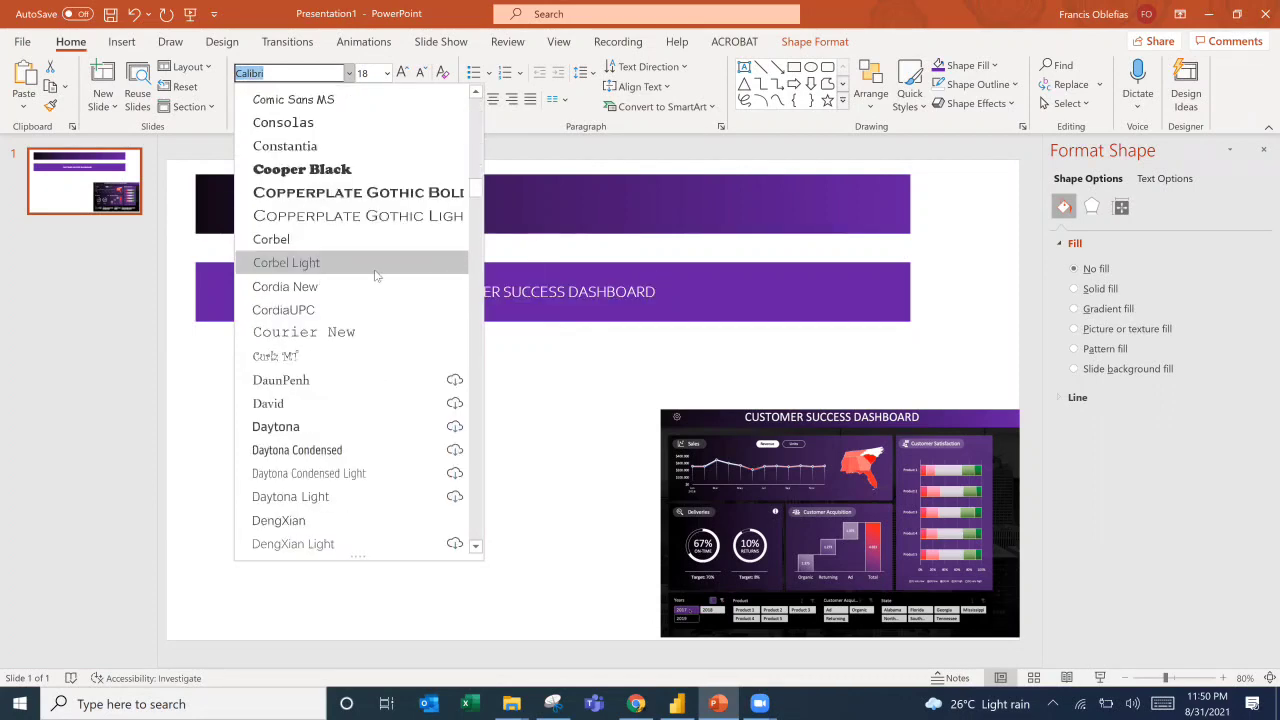
scroll(375, 275, "down", 13)
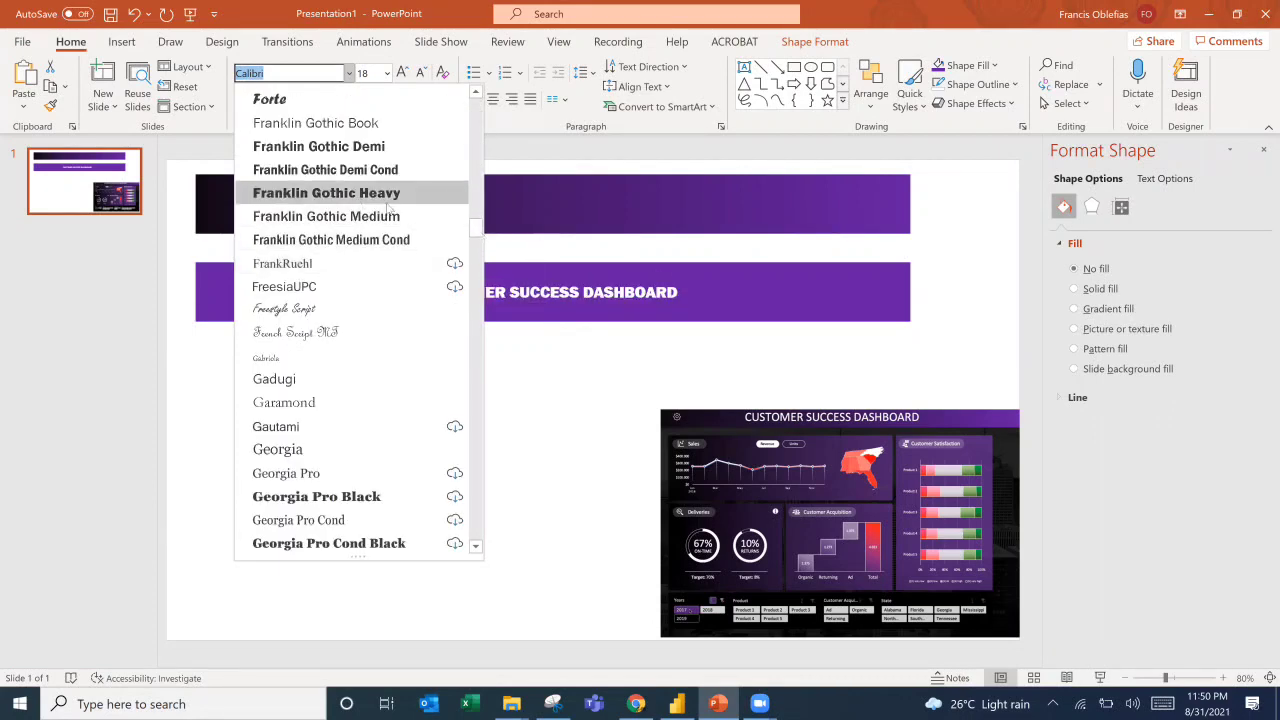
scroll(356, 343, "down", 8)
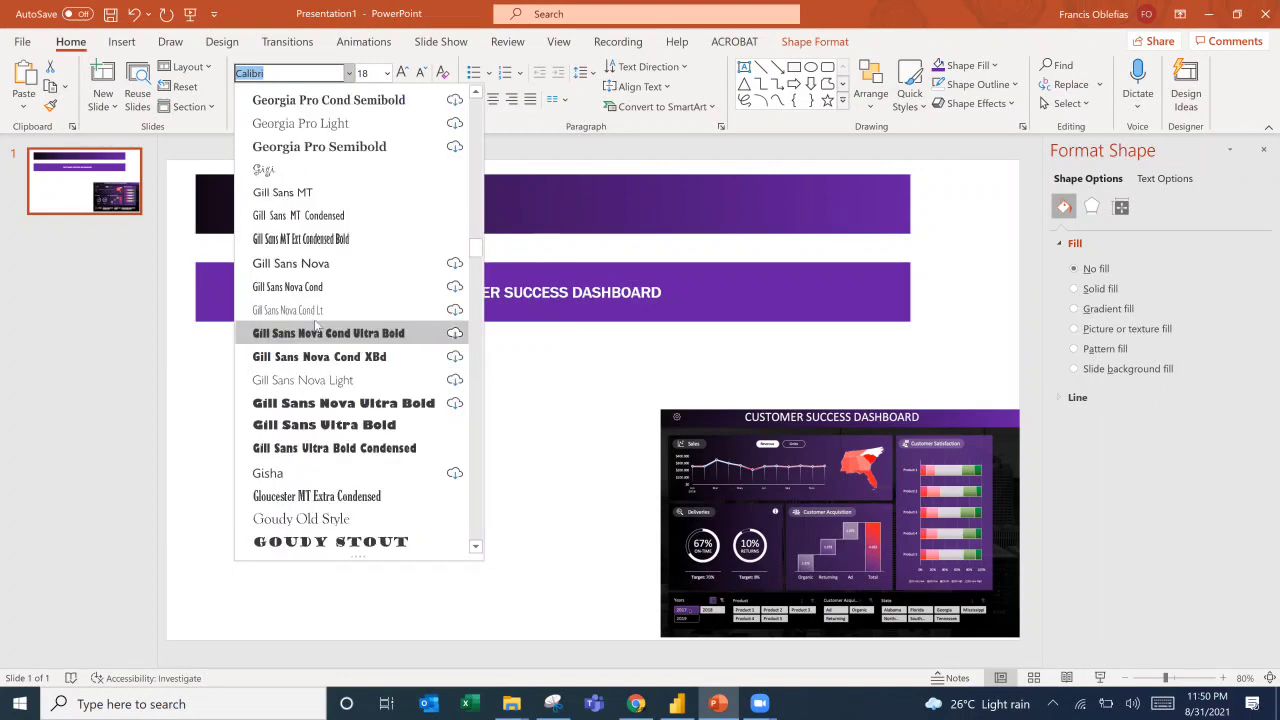
scroll(320, 335, "down", 2)
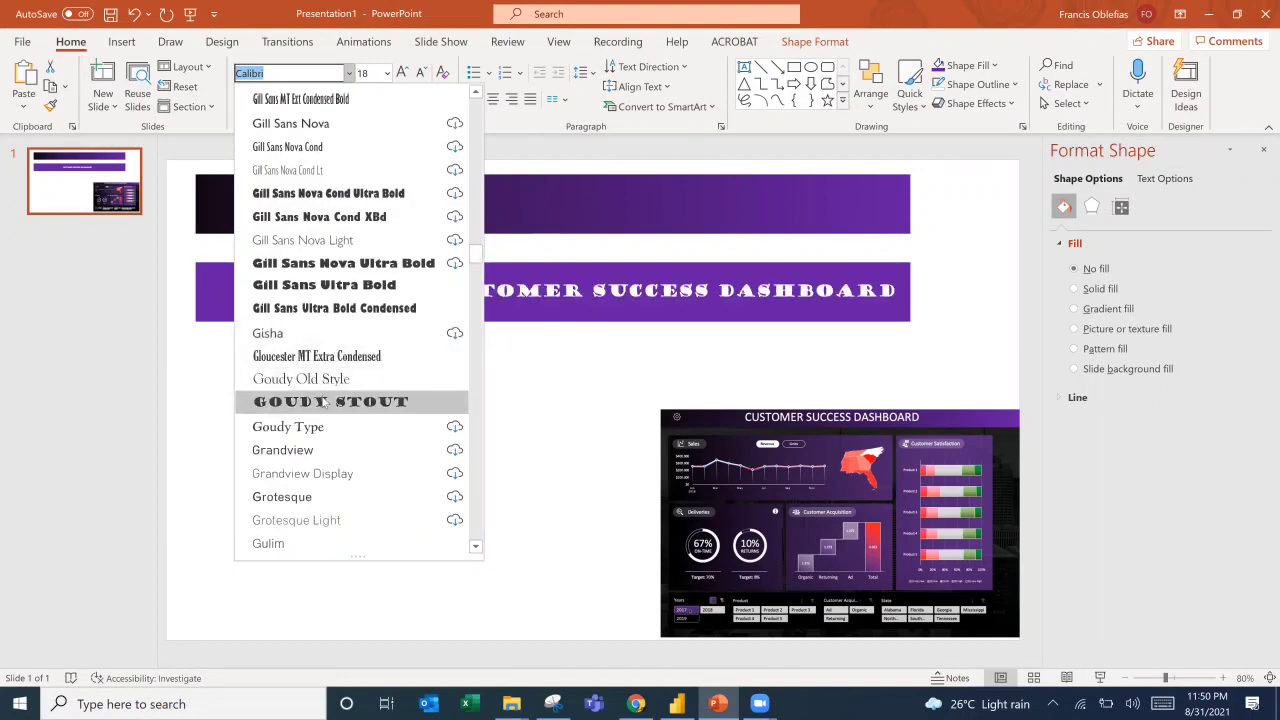
left_click(325, 401)
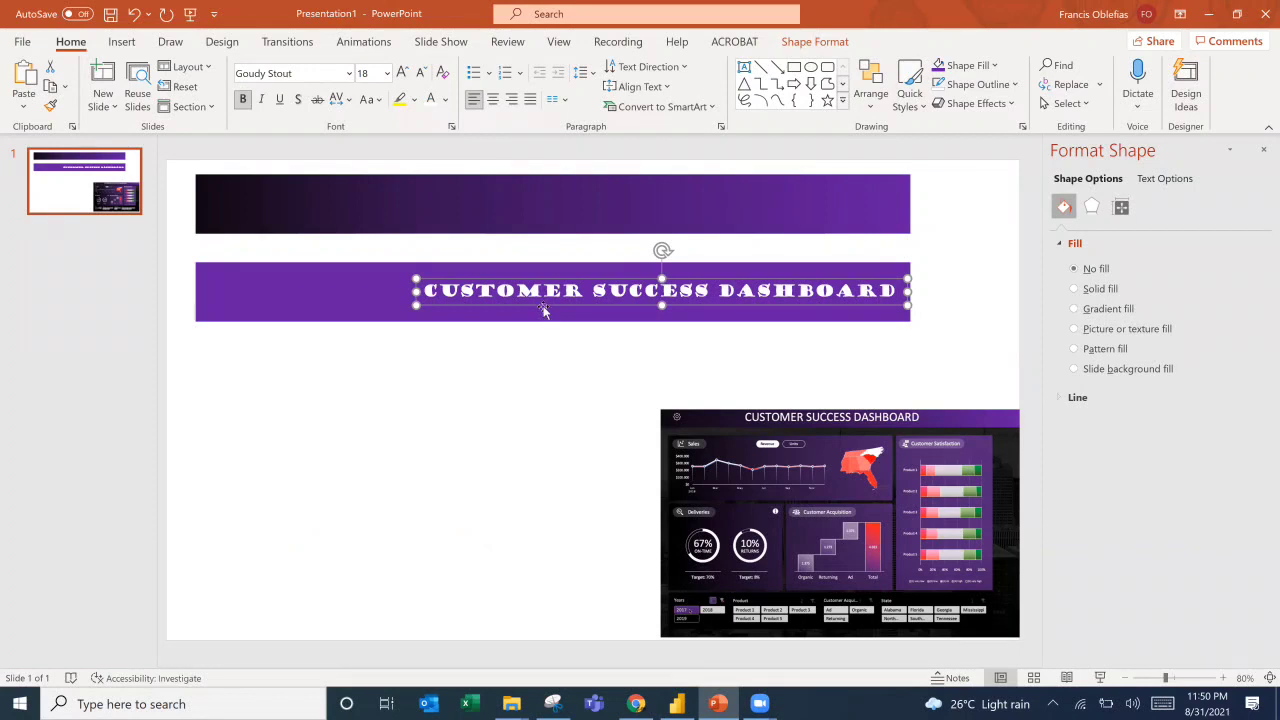
Shift the solid purple bar horizontally toward the slide's right edge behind the title, and select the bar and title text box together.
left_click_drag(543, 307, 614, 307)
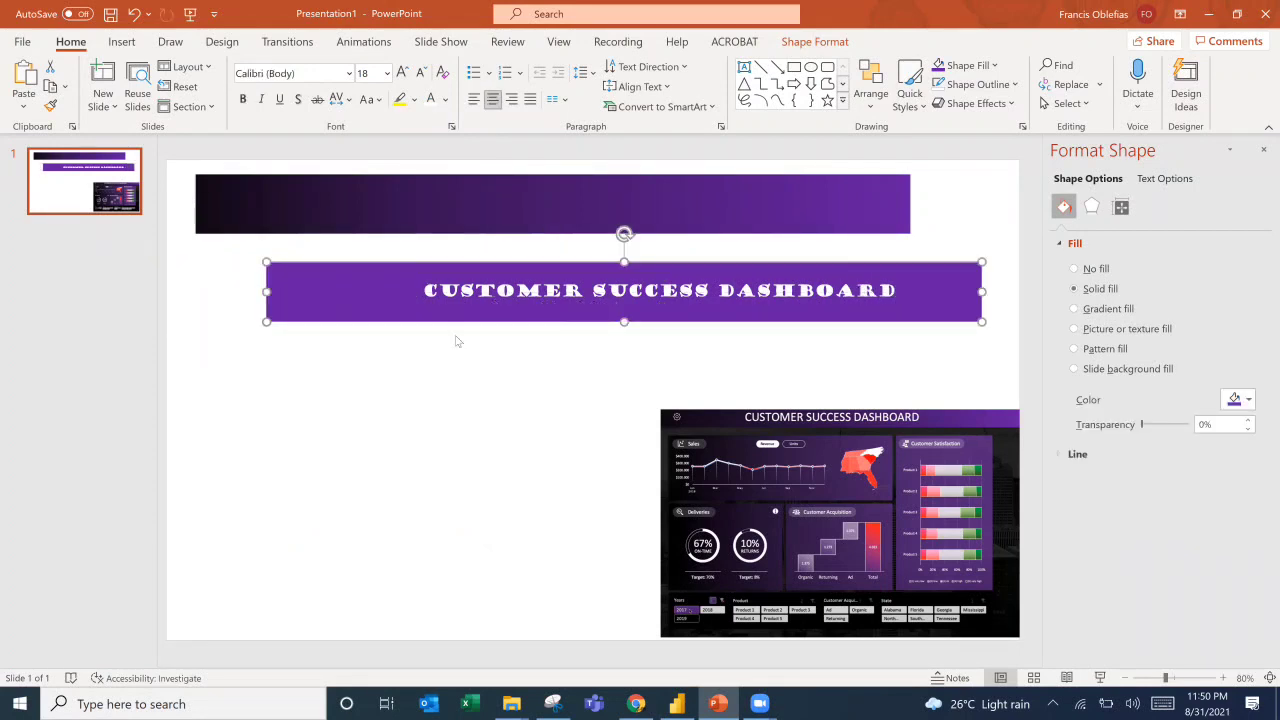
left_click(392, 352)
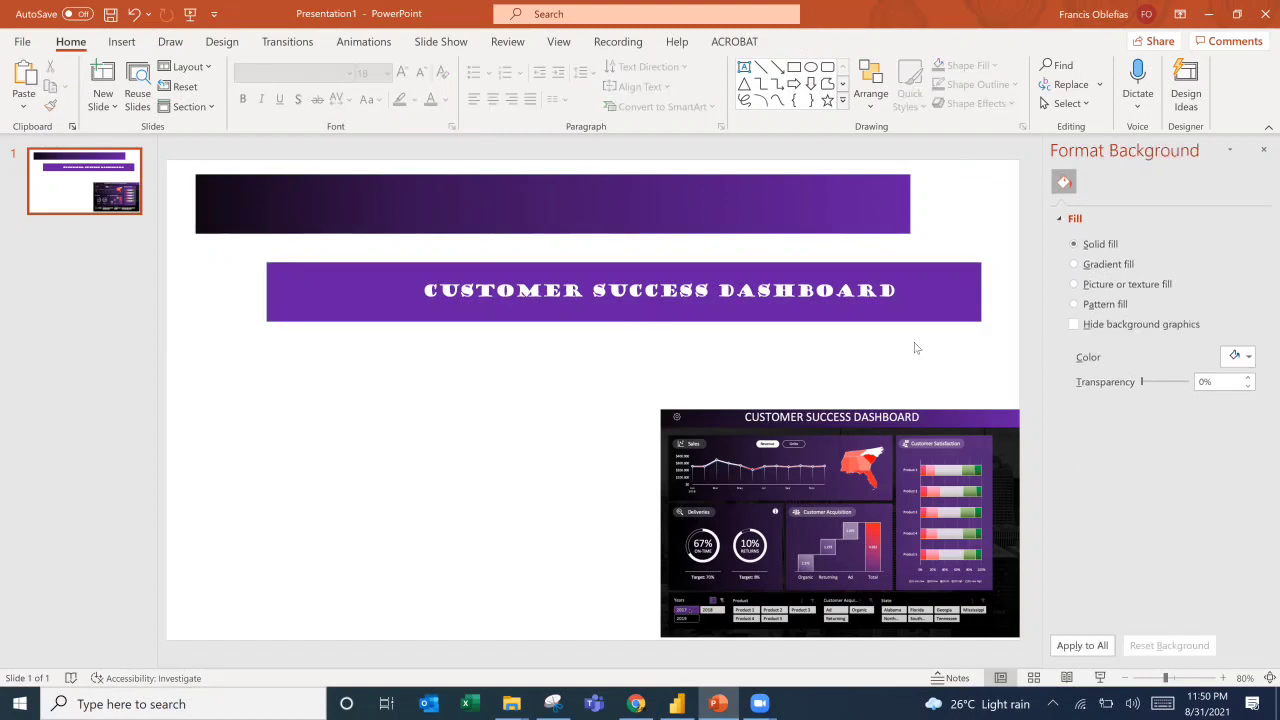
left_click_drag(238, 243, 998, 346)
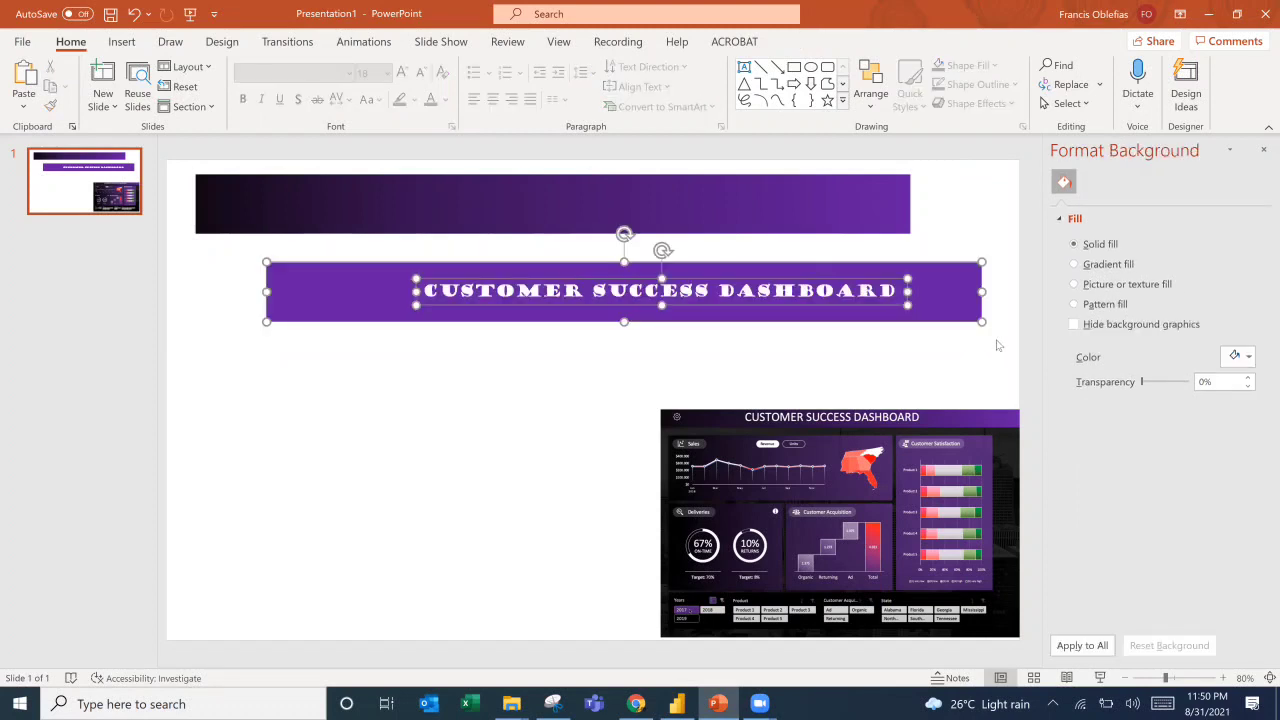
right_click(510, 326)
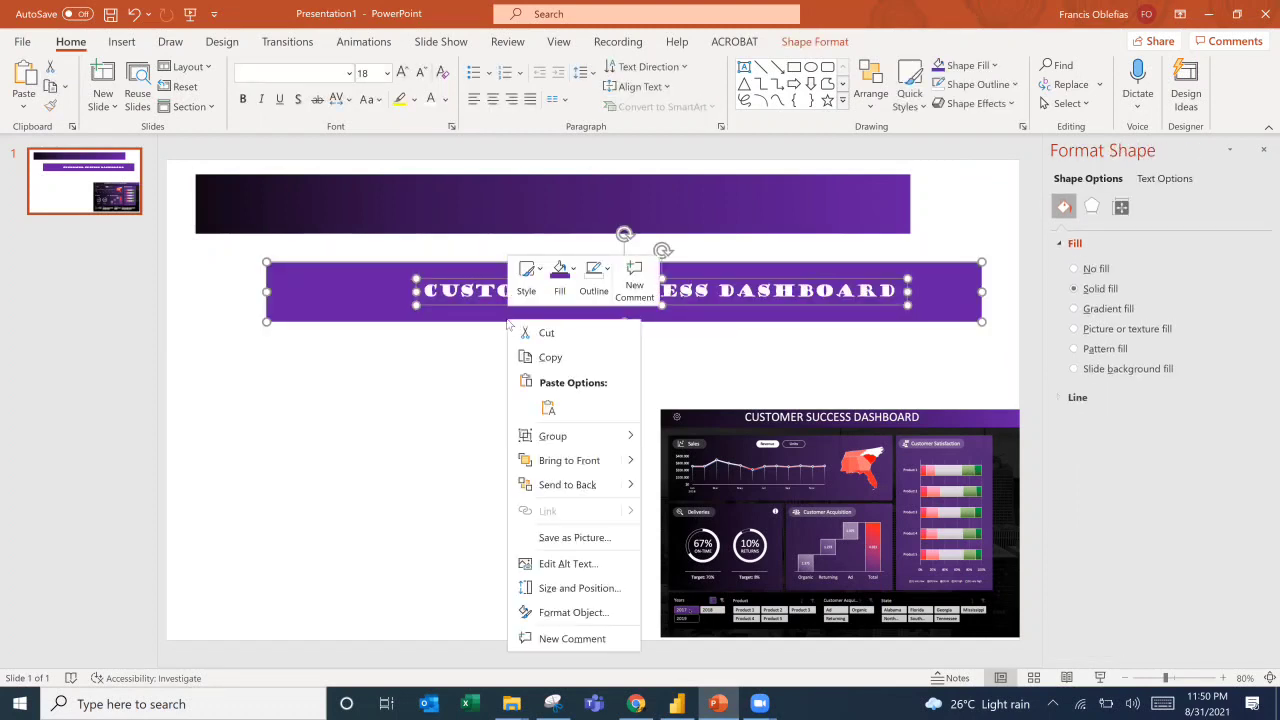
left_click(478, 436)
left_click(512, 441)
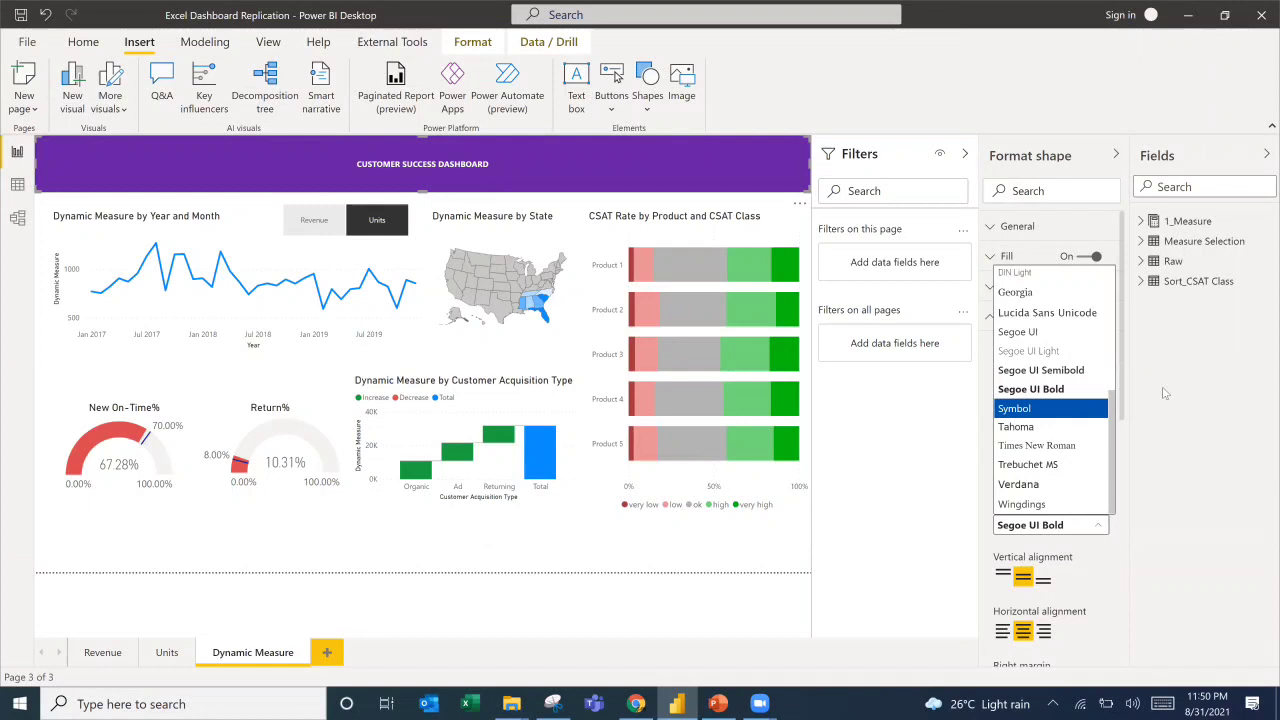
Switch to Power BI, keep Segoe UI Bold as the banner's font family and set its text size to 30 pt.
left_click(1062, 392)
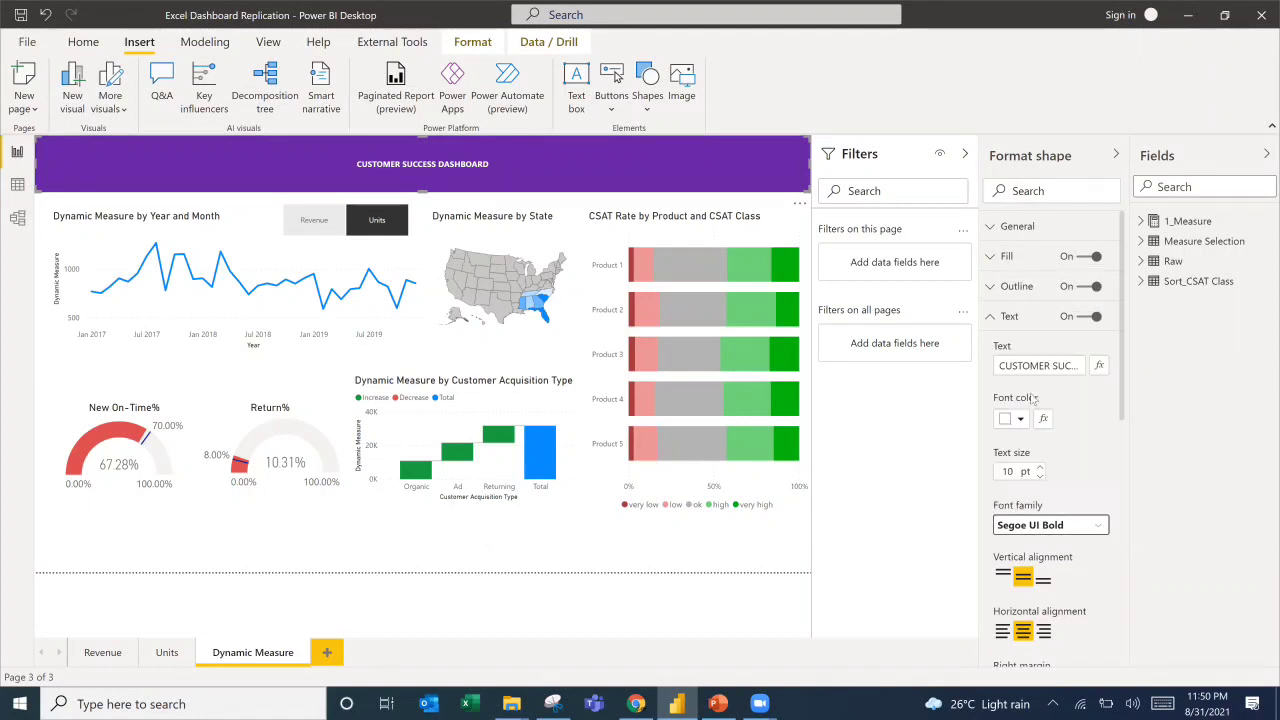
left_click(998, 469)
type("30")
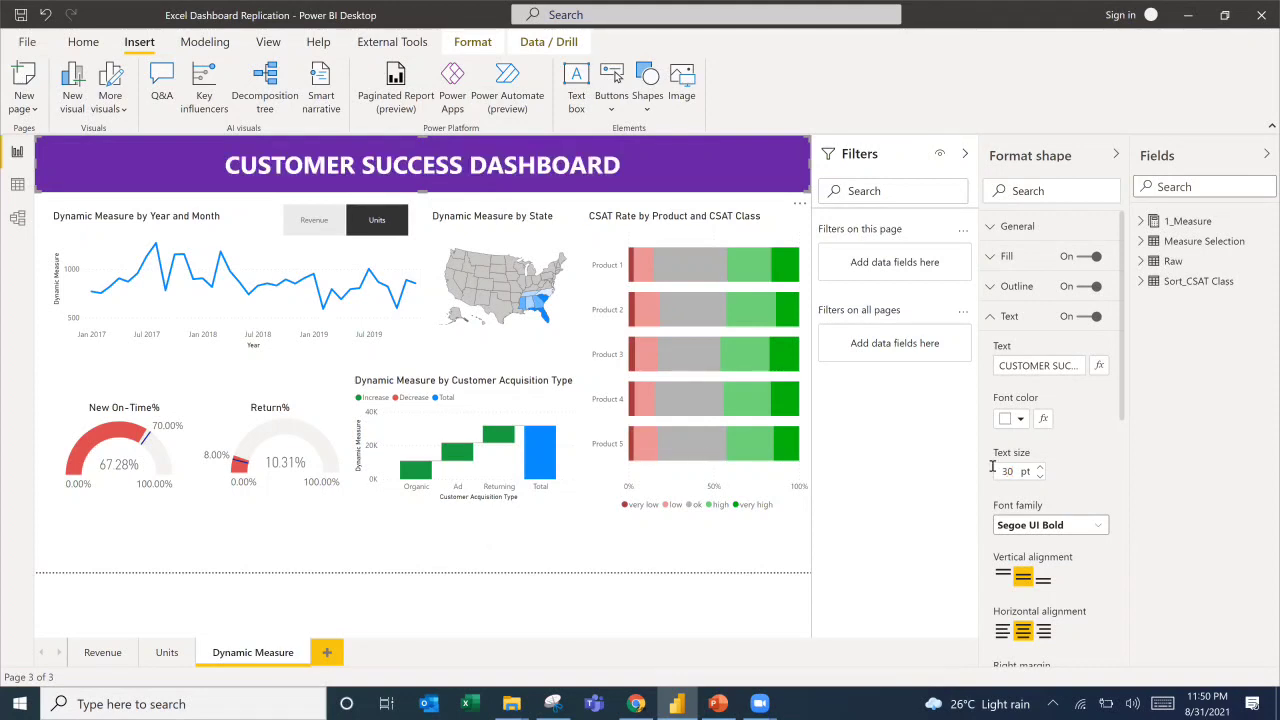
left_click(592, 558)
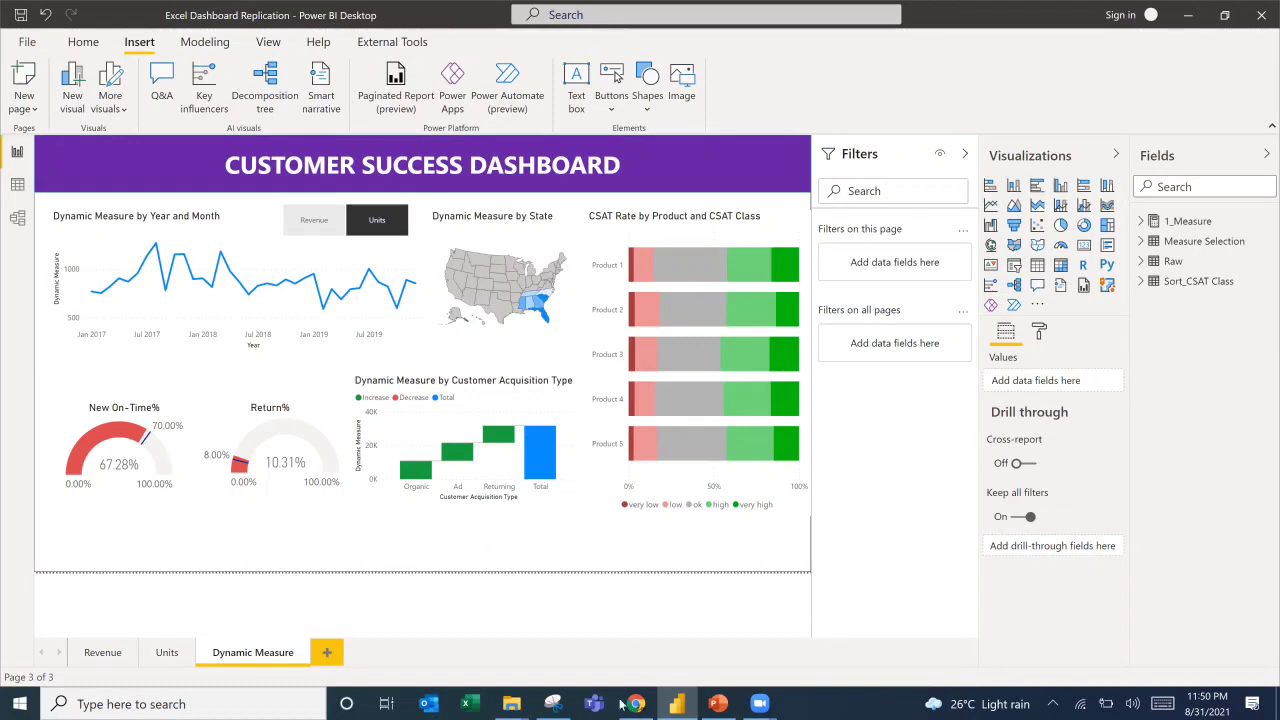
Switch to the browser and look through the building photos on Pexels for a dashboard background image.
key("alt+Tab")
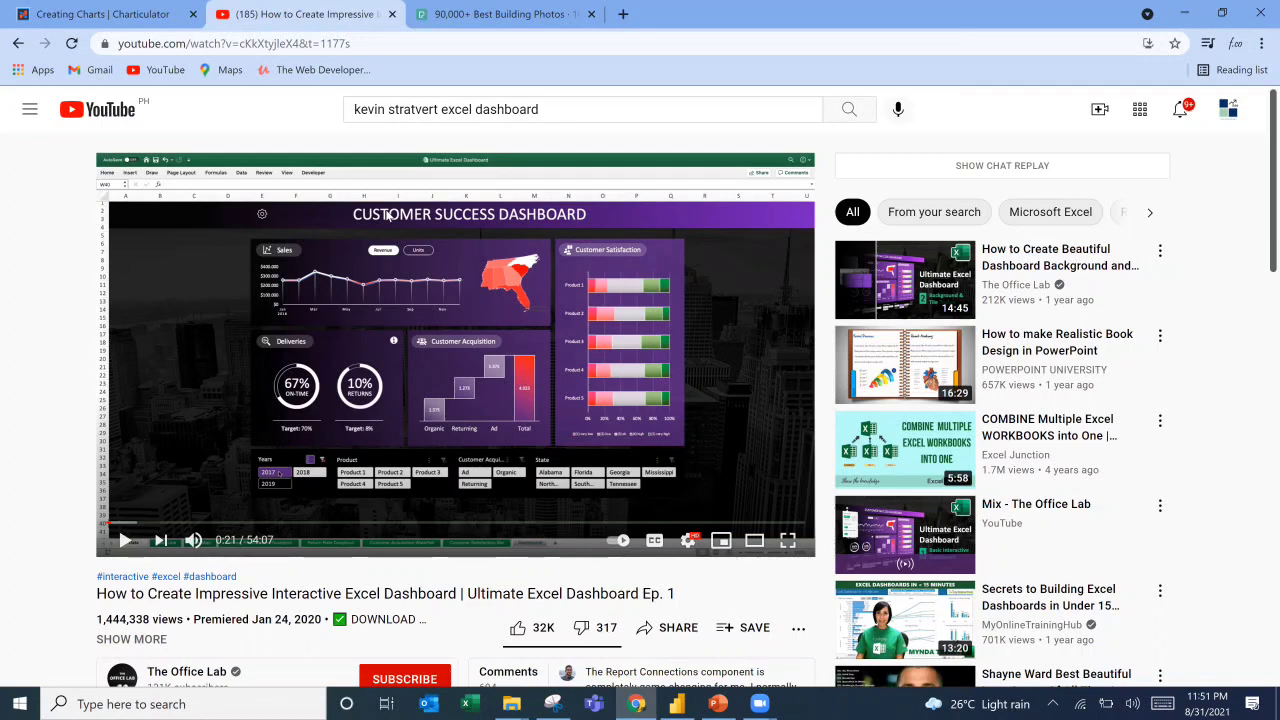
key("ctrl+Tab")
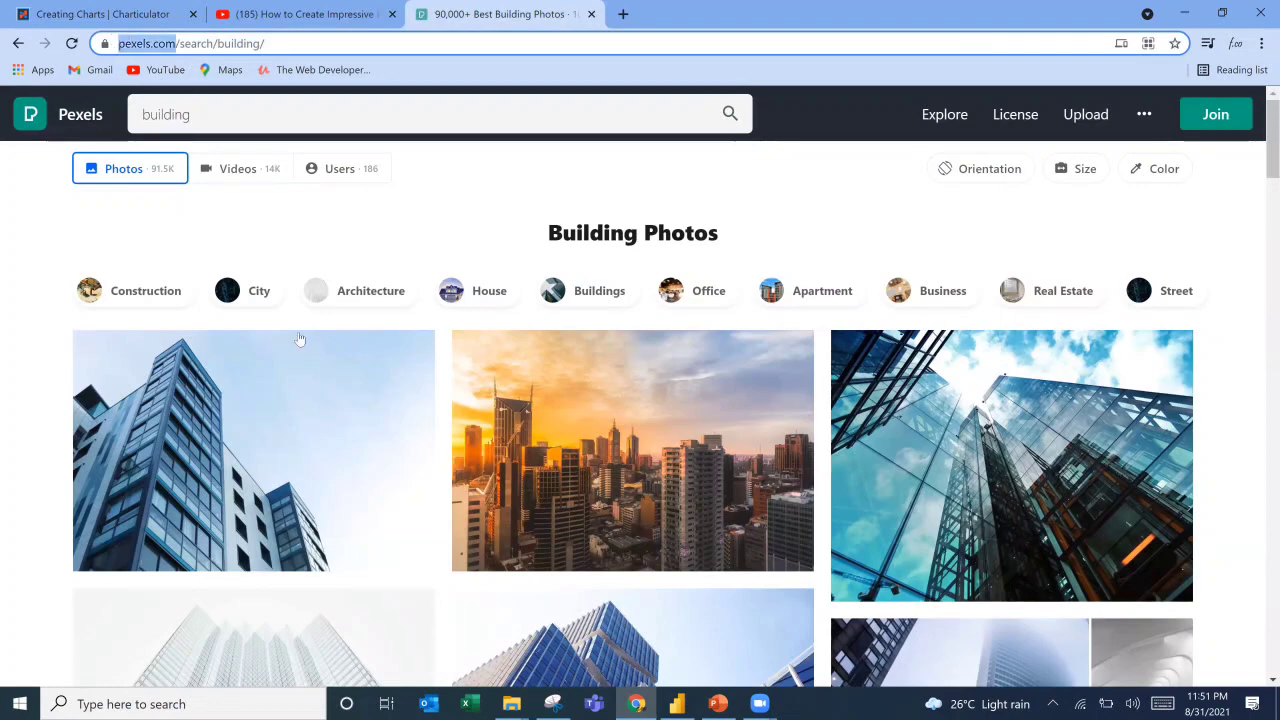
scroll(347, 437, "down", 1)
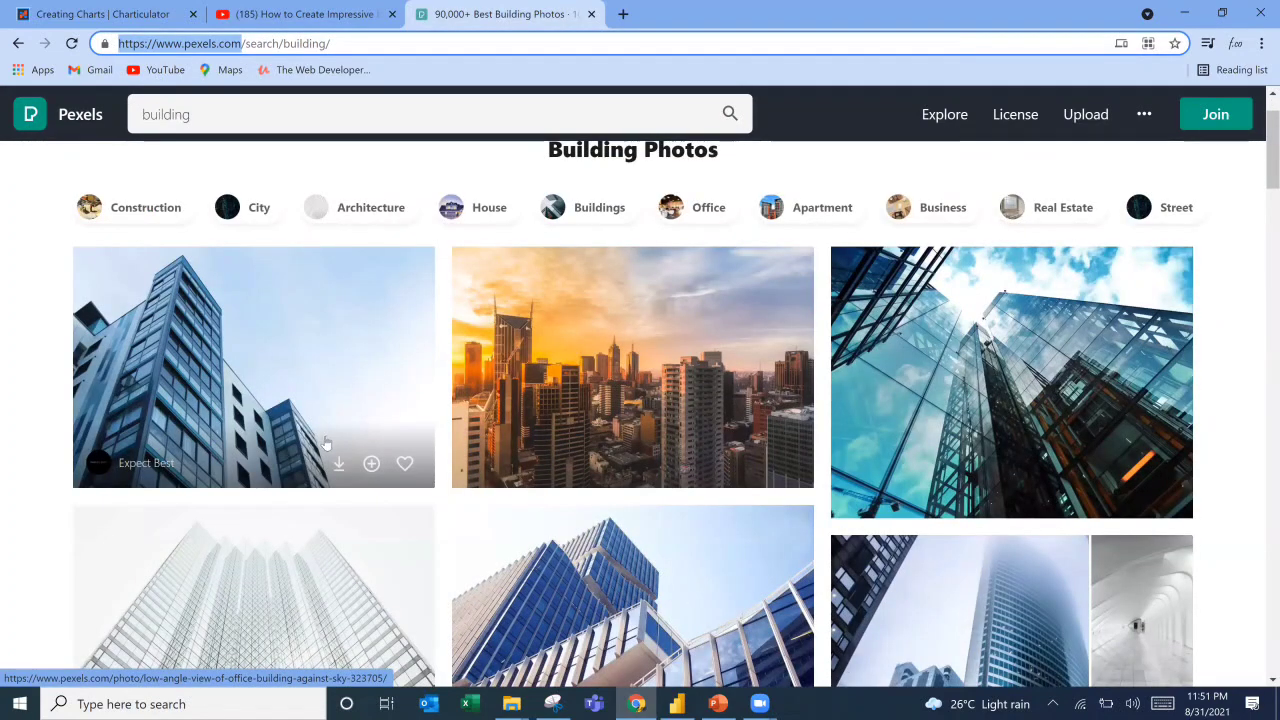
scroll(347, 437, "down", 3)
scroll(310, 430, "down", 3)
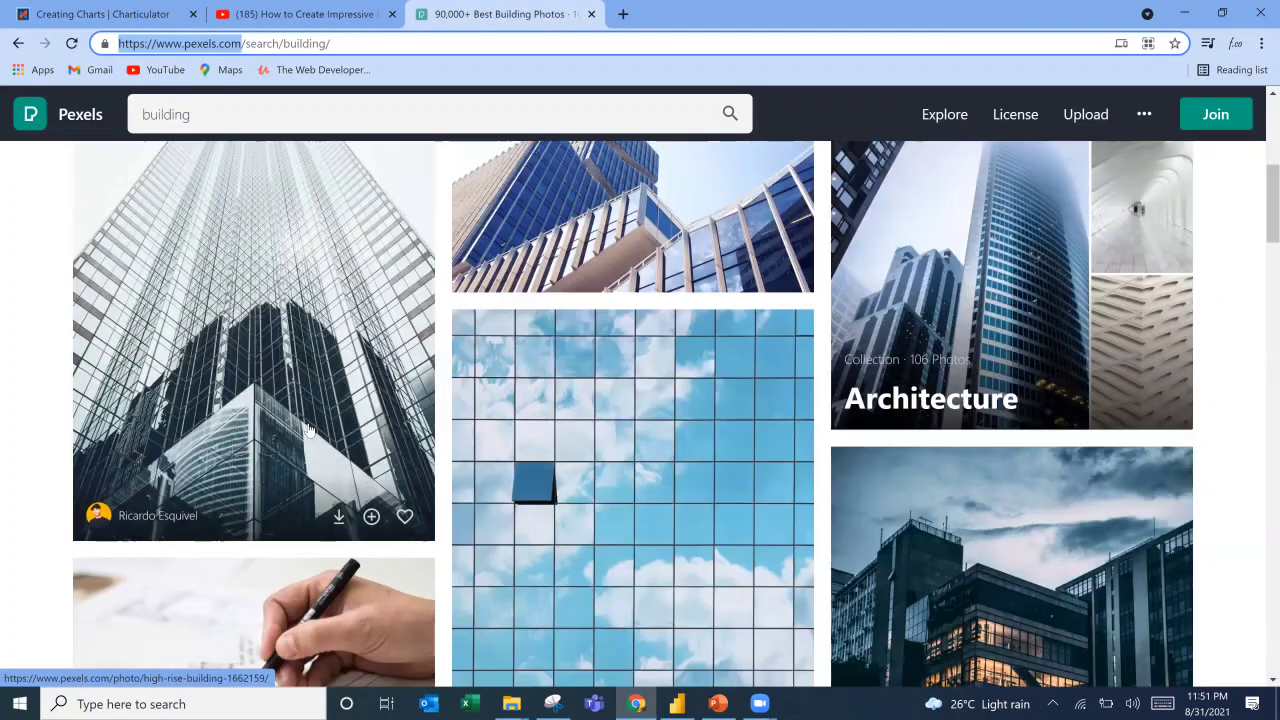
scroll(310, 430, "up", 2)
scroll(310, 430, "up", 5)
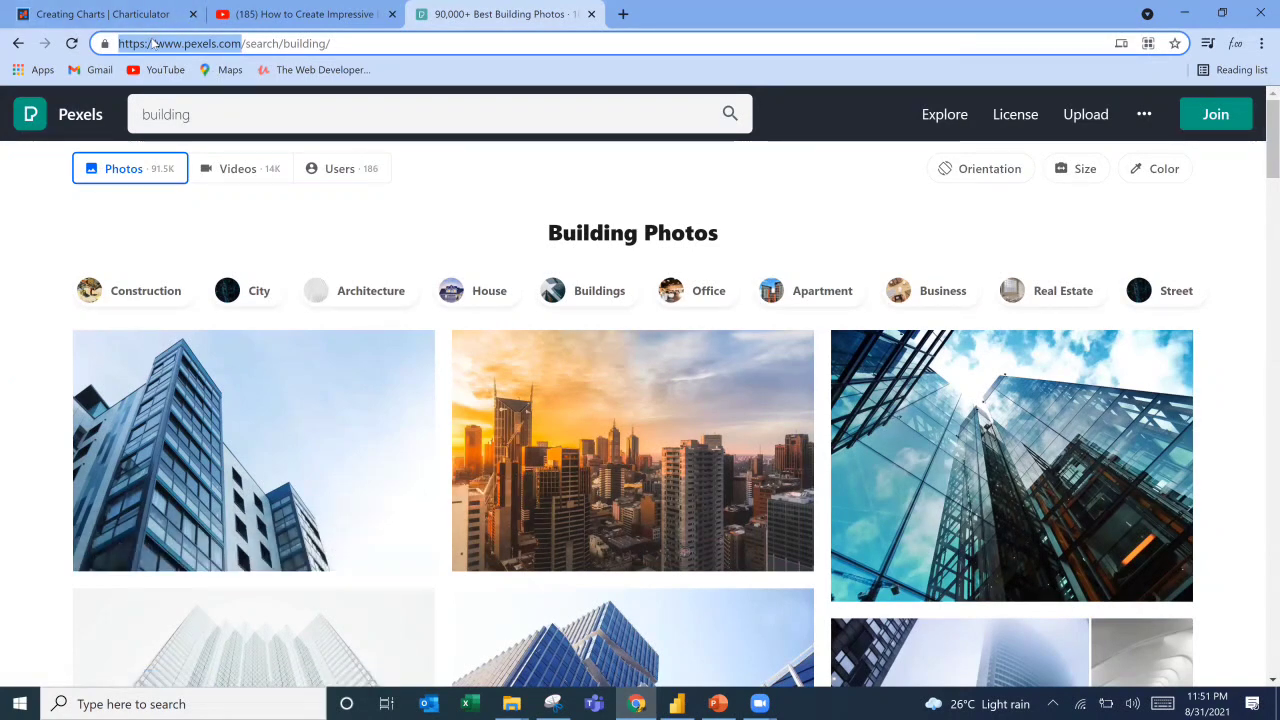
Switch to PowerPoint and add a blank slide after the title bar slide.
left_click(511, 704)
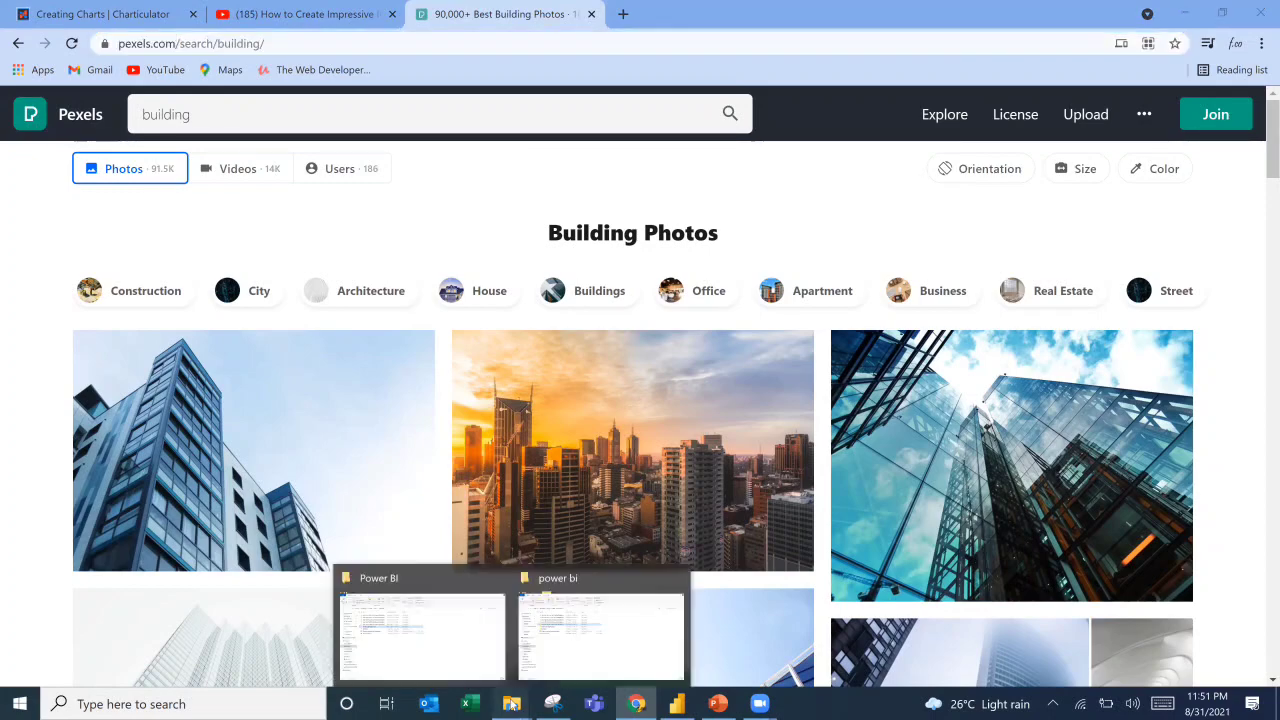
left_click(463, 614)
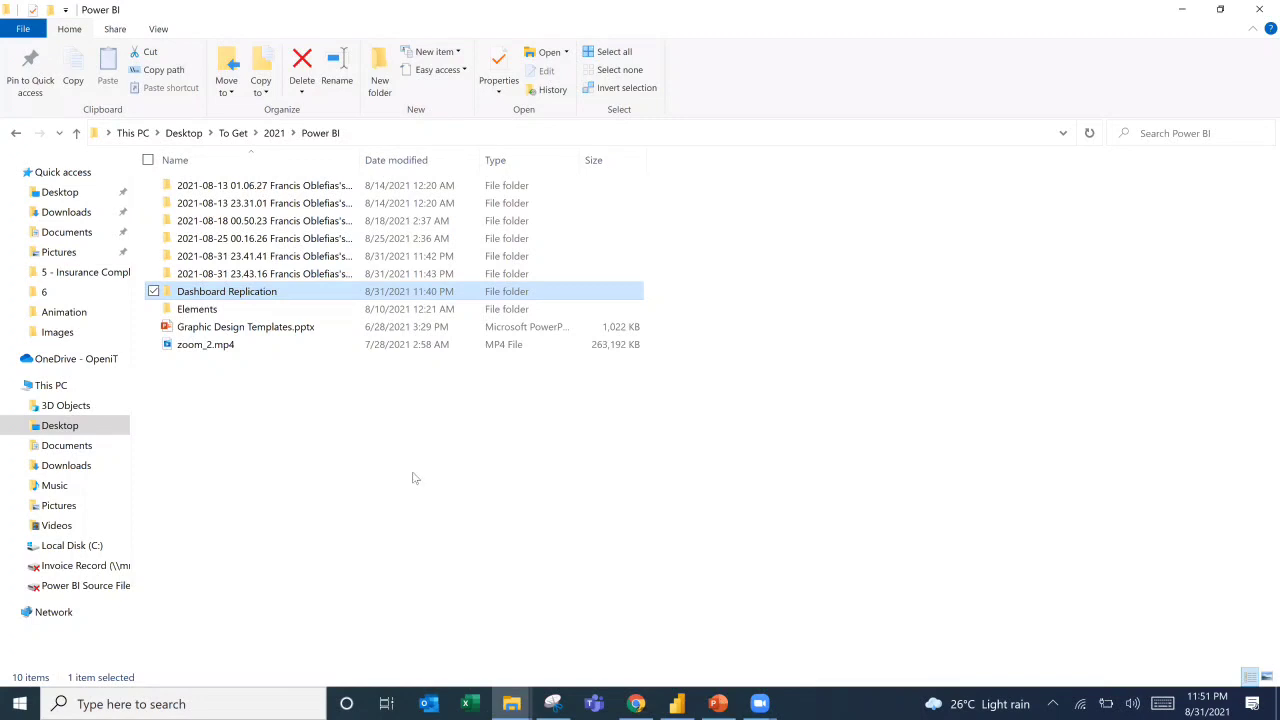
key("alt+Tab")
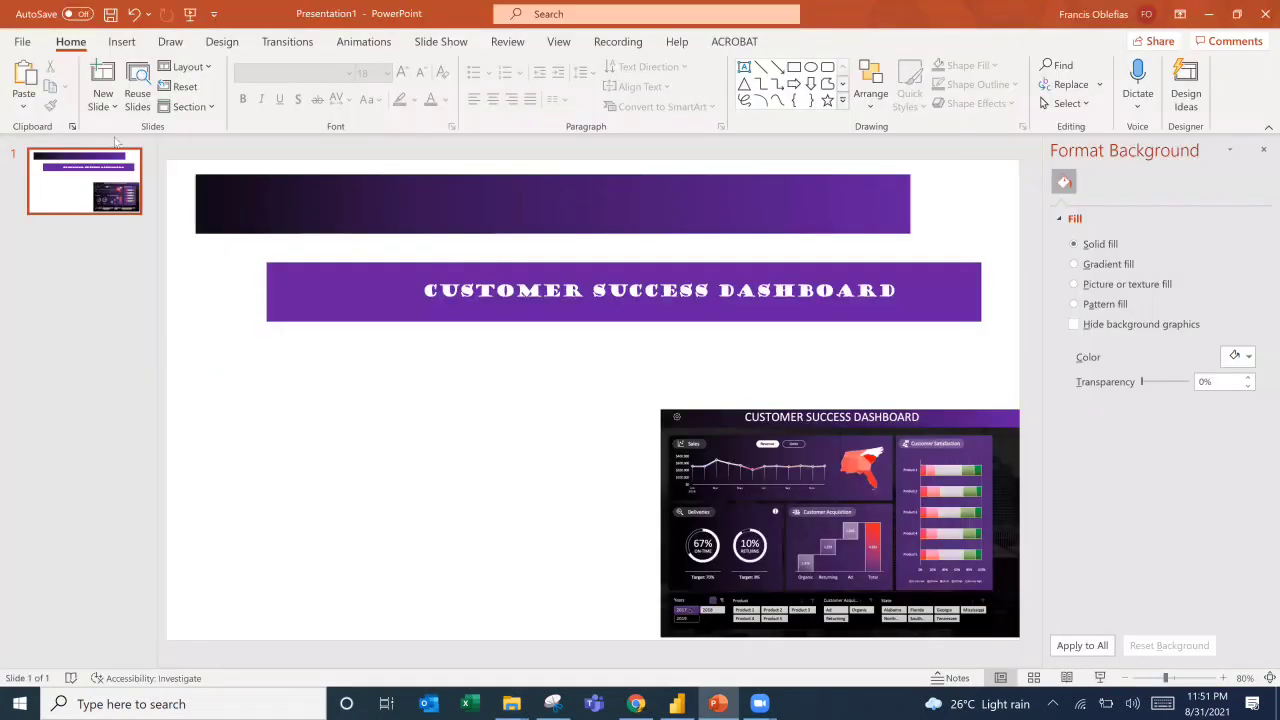
left_click(104, 100)
left_click(131, 333)
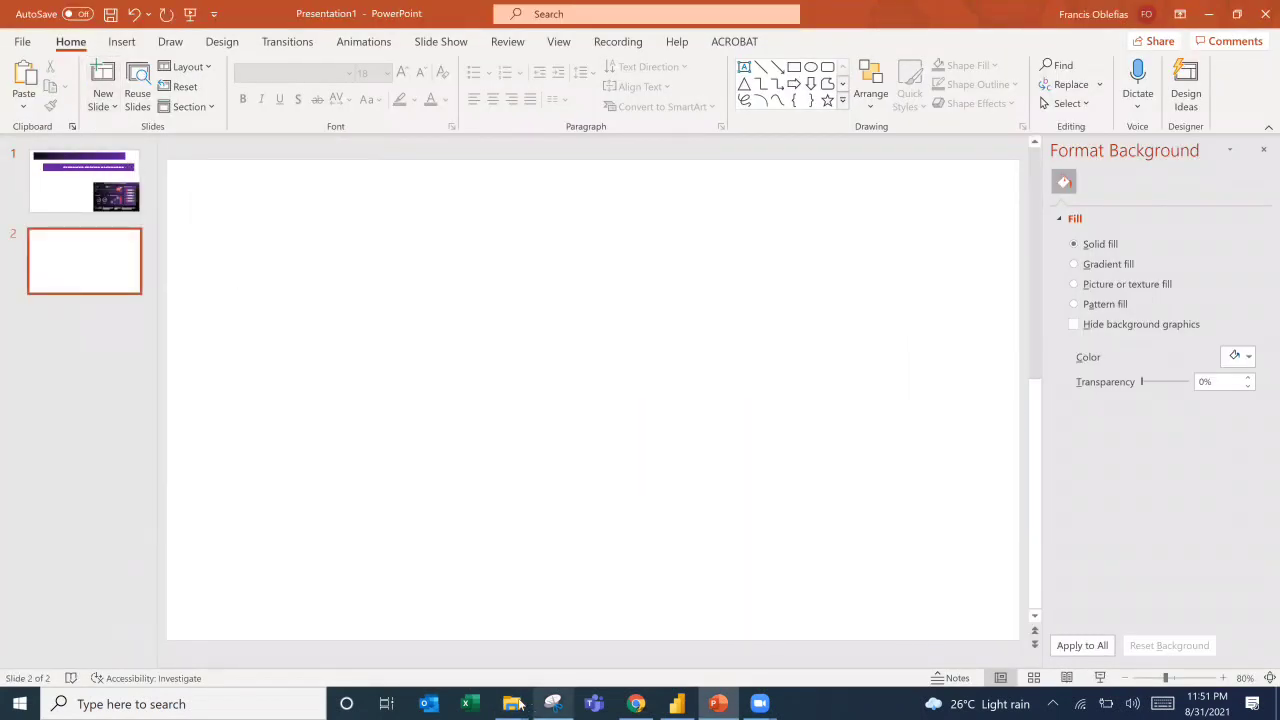
Switch to File Explorer and open folder 6 inside Dashboard Replication.
mouse_move(527, 704)
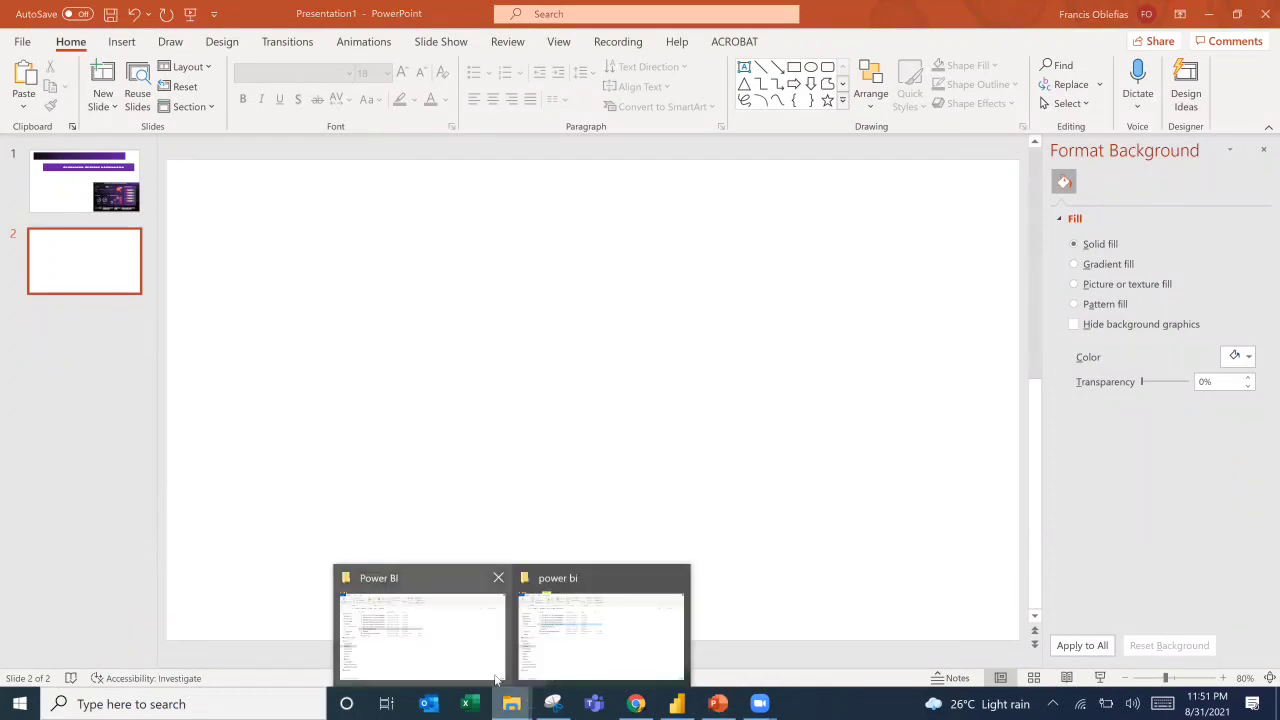
left_click(560, 575)
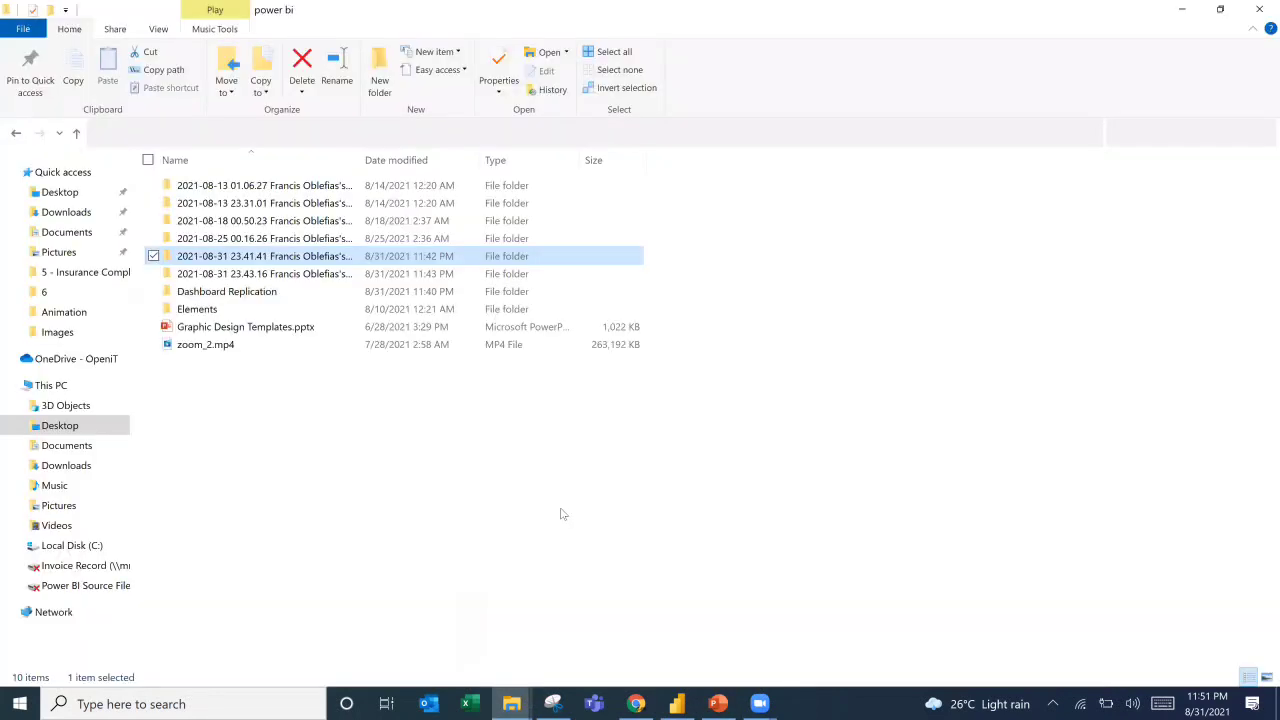
left_click(220, 298)
double_click(219, 293)
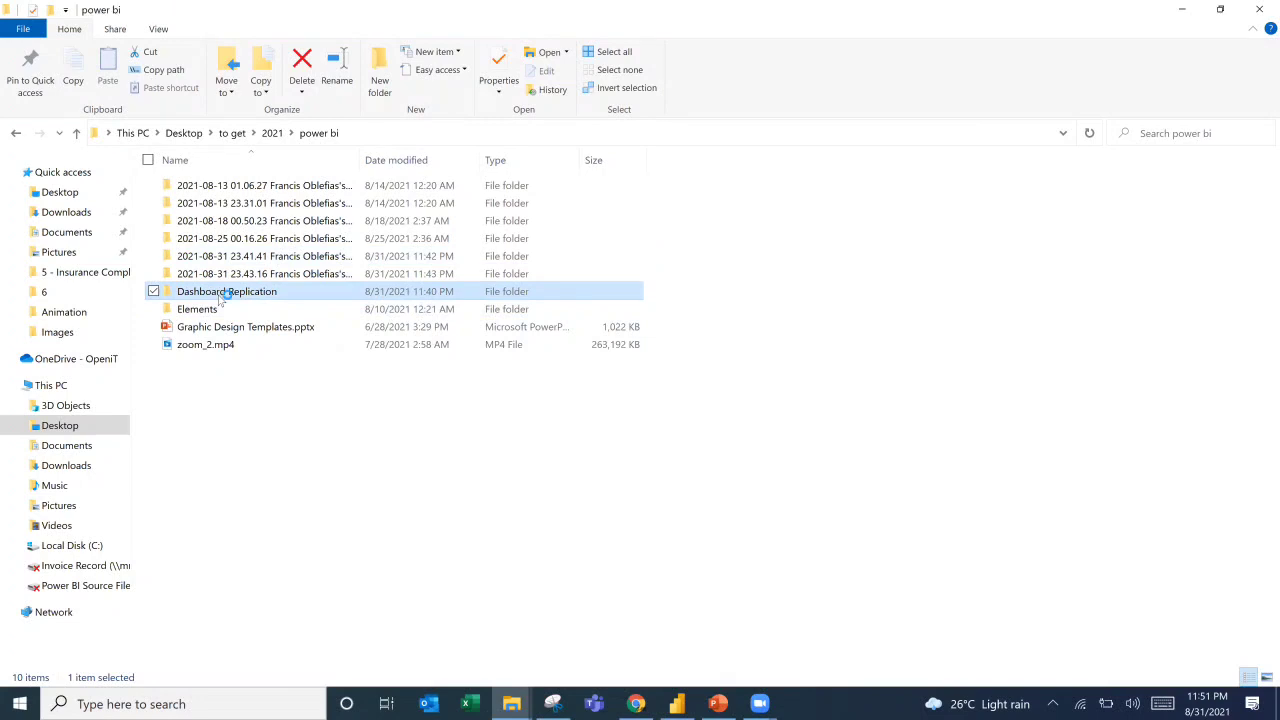
double_click(205, 278)
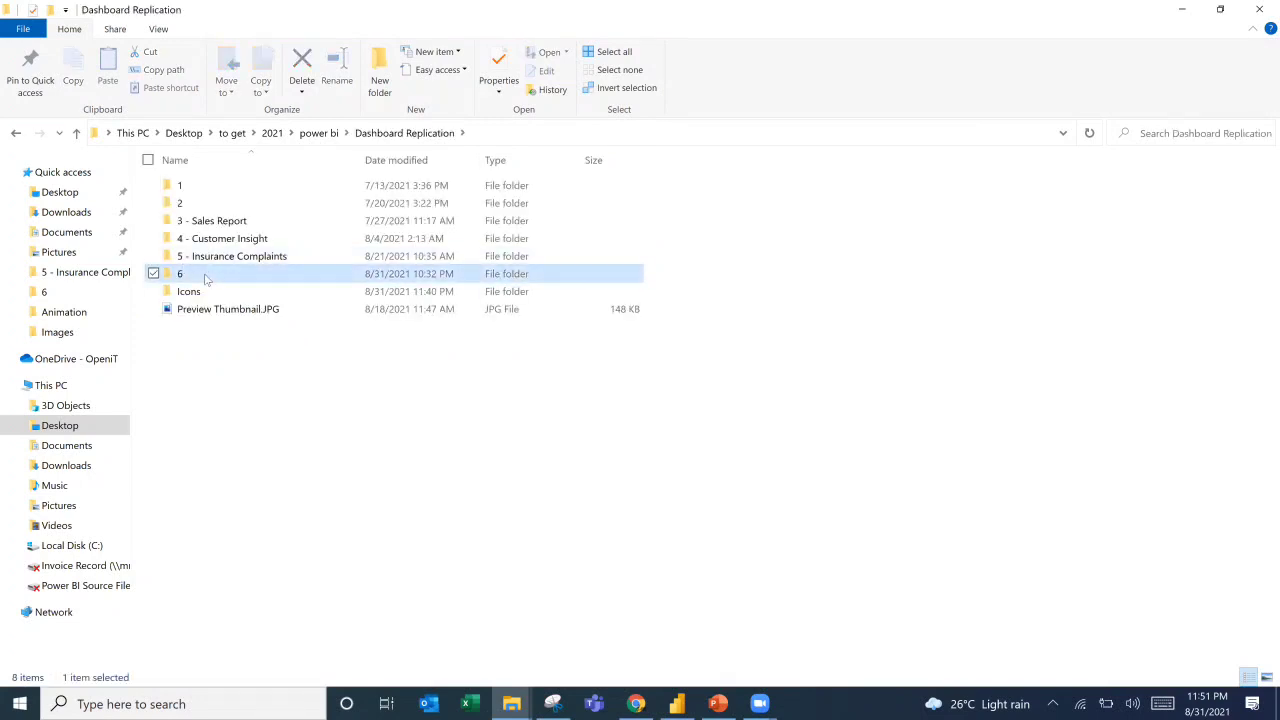
Show the folder's files as large icons and select pexels-expect-best-323705.jpg.
left_click(215, 223)
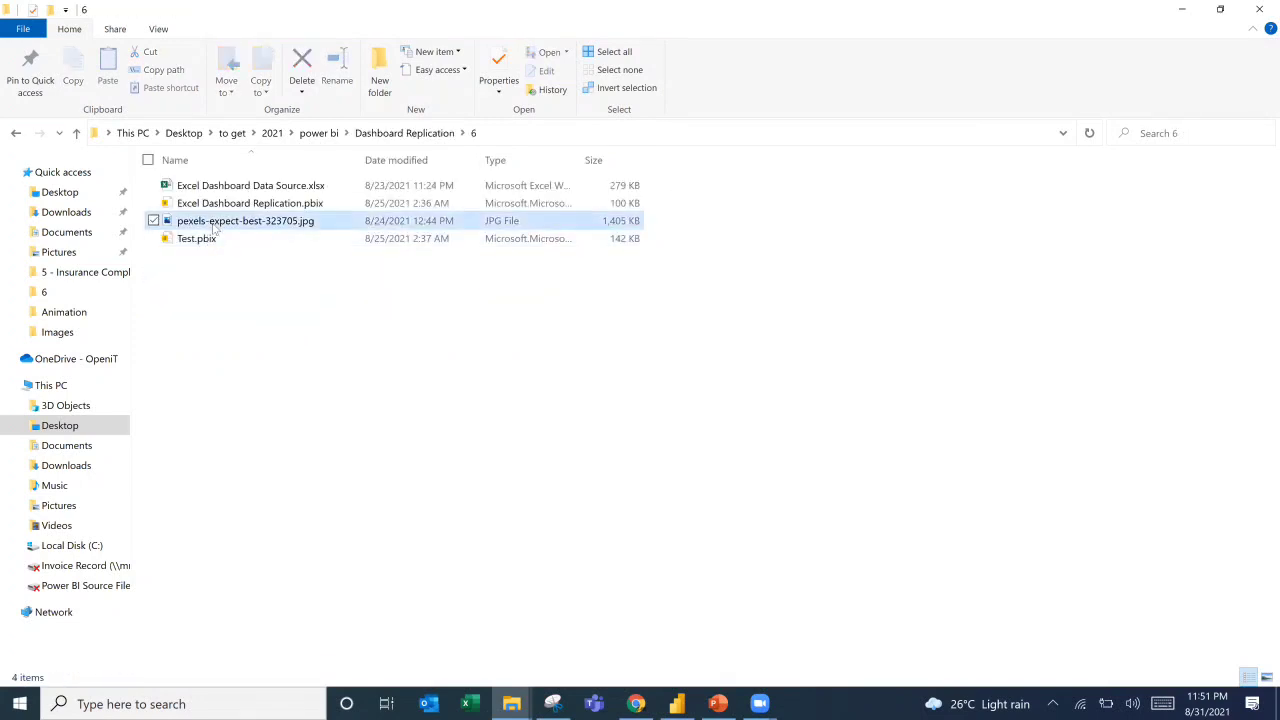
right_click(252, 324)
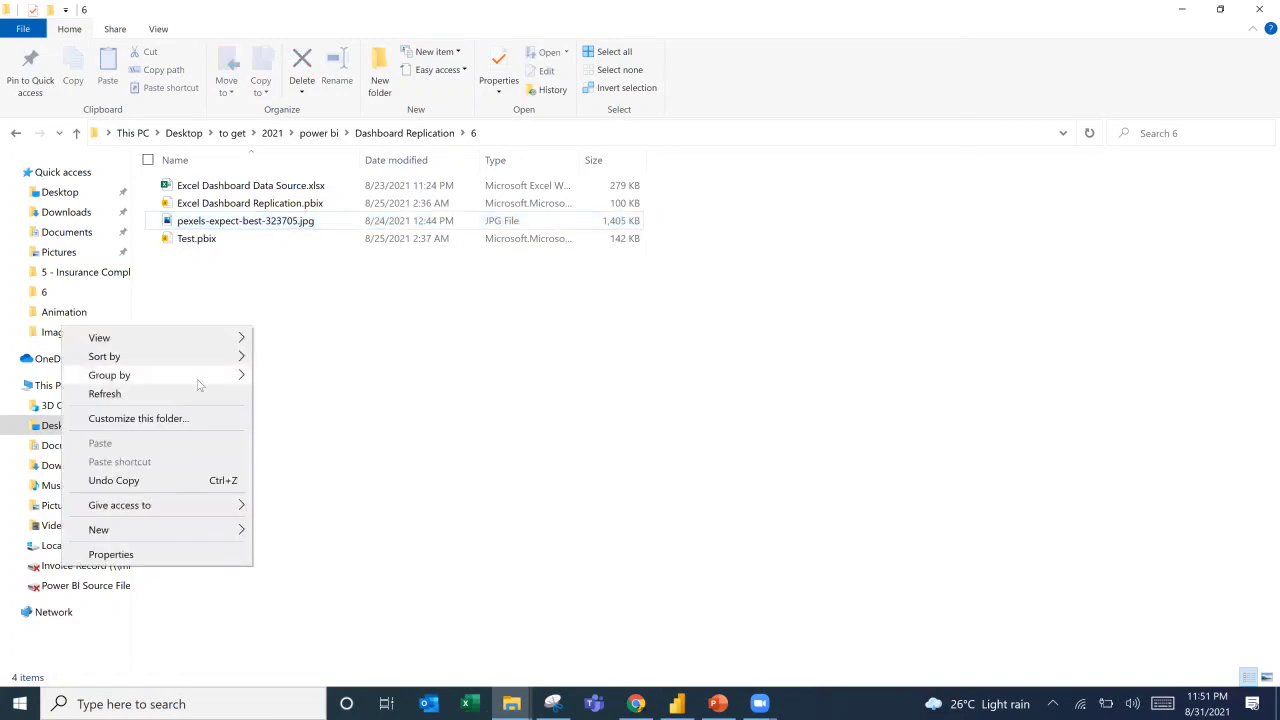
mouse_move(177, 340)
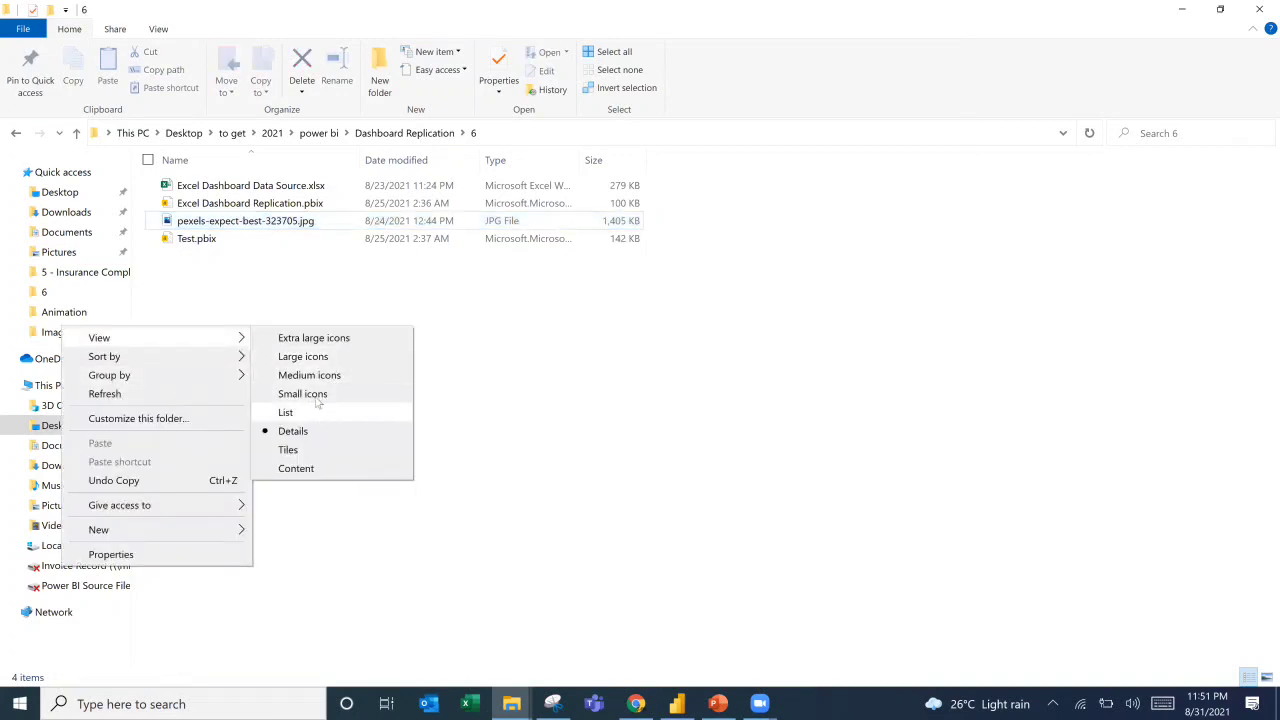
left_click(318, 358)
left_click(378, 208)
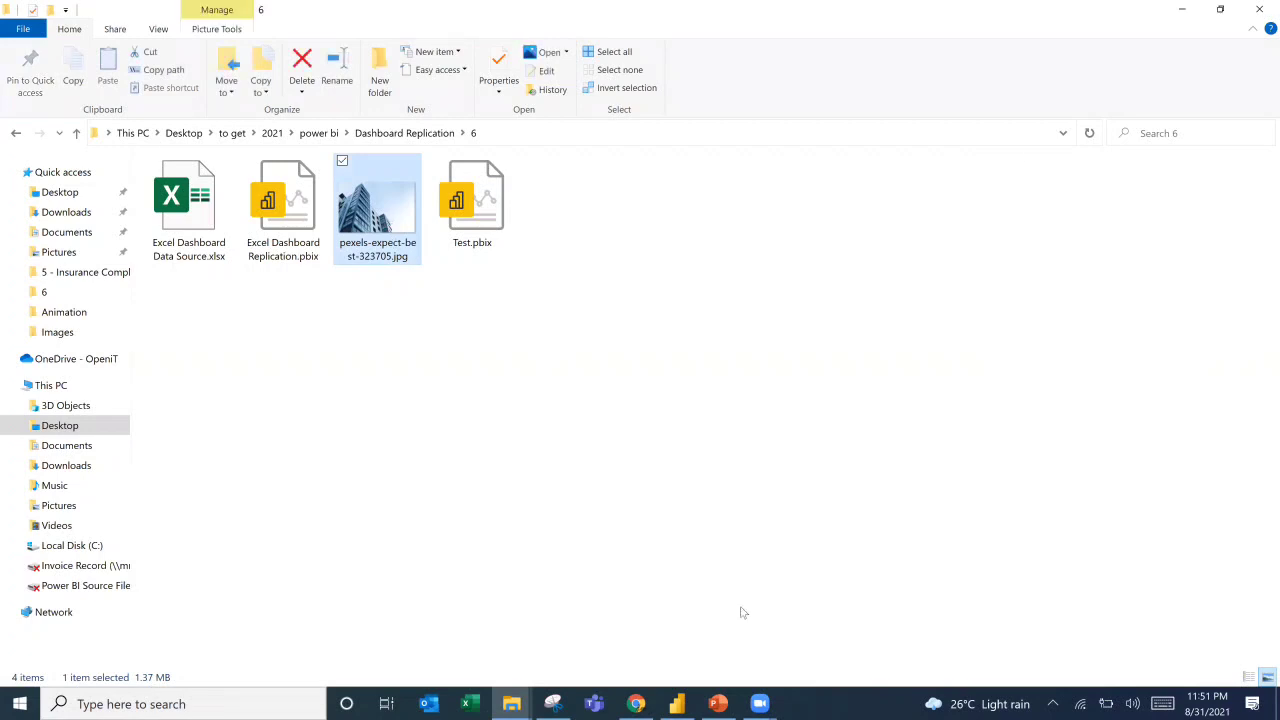
Place pexels-expect-best-323705.jpg from File Explorer on PowerPoint's blank second slide and align it with the slide's left edge.
key("alt+Tab")
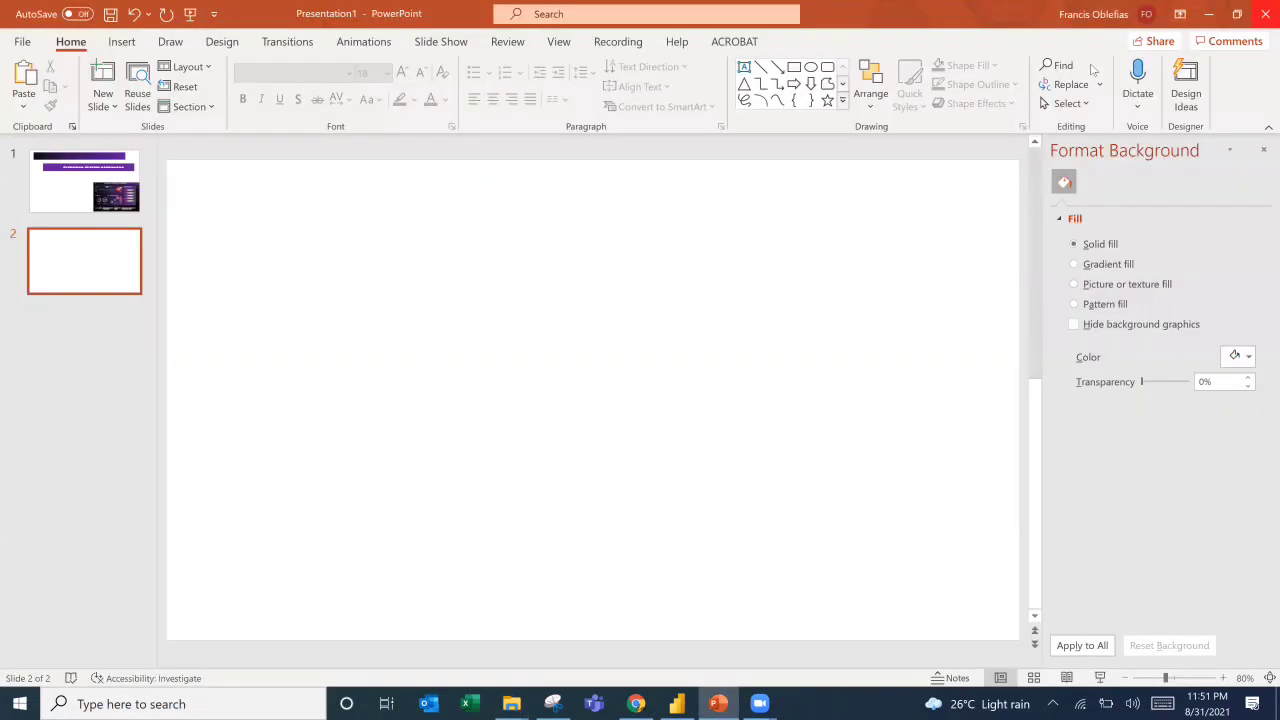
key("alt+Tab")
left_click(1215, 9)
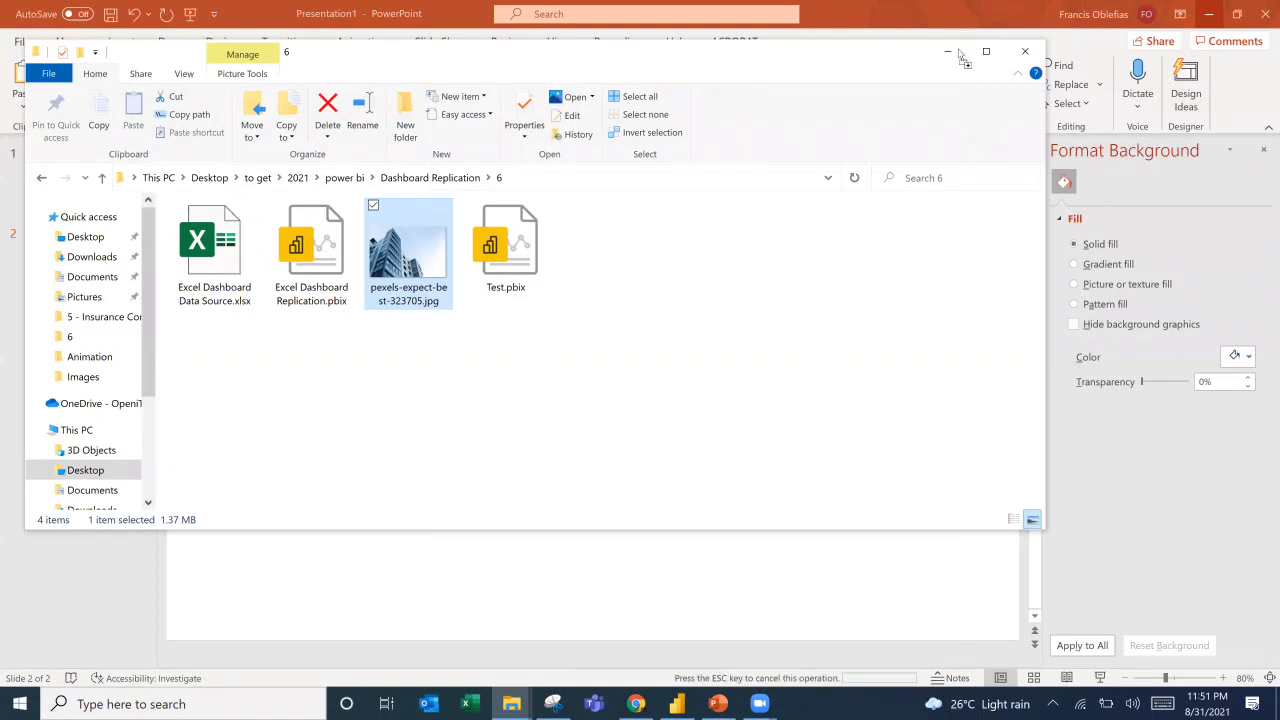
left_click(952, 57)
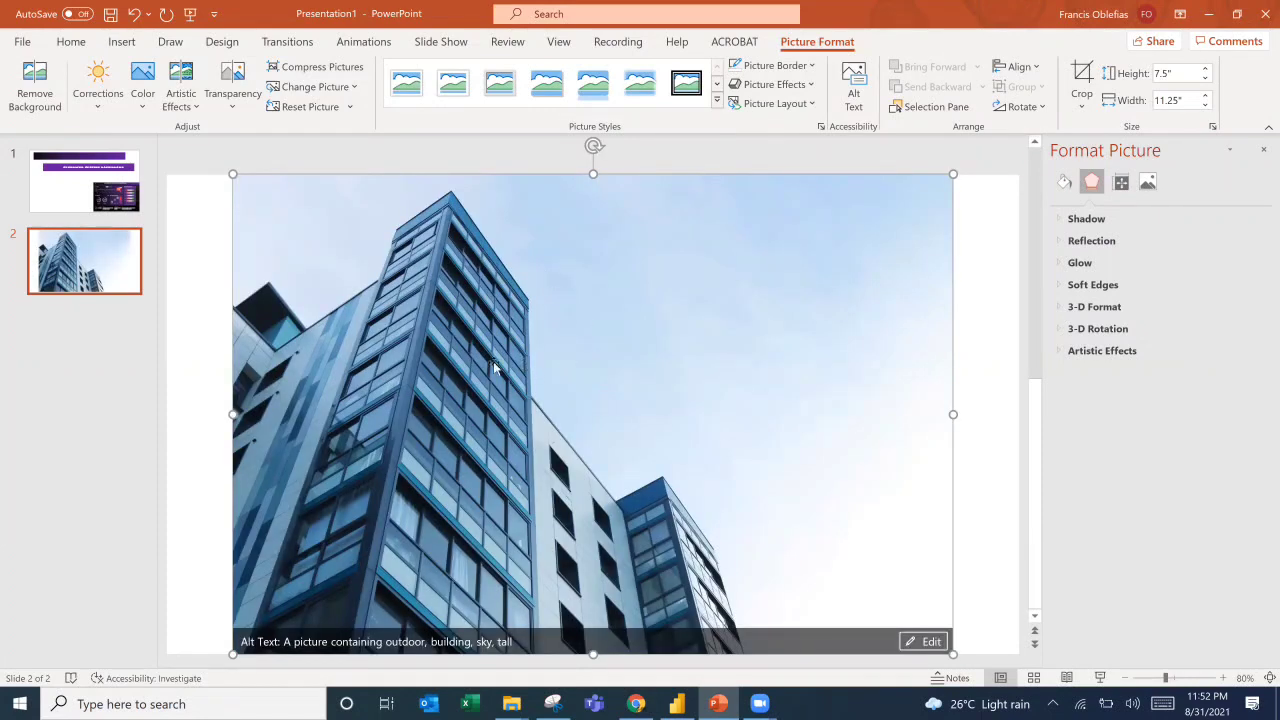
left_click_drag(493, 364, 418, 362)
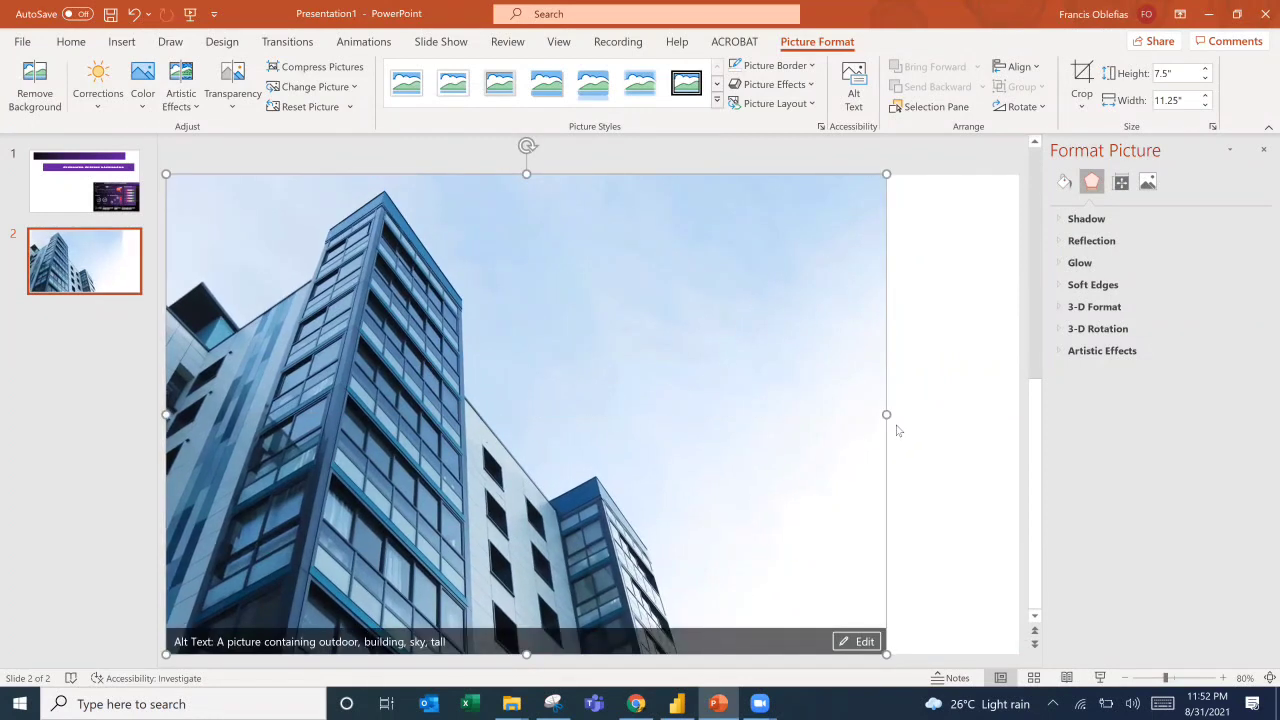
left_click(943, 436)
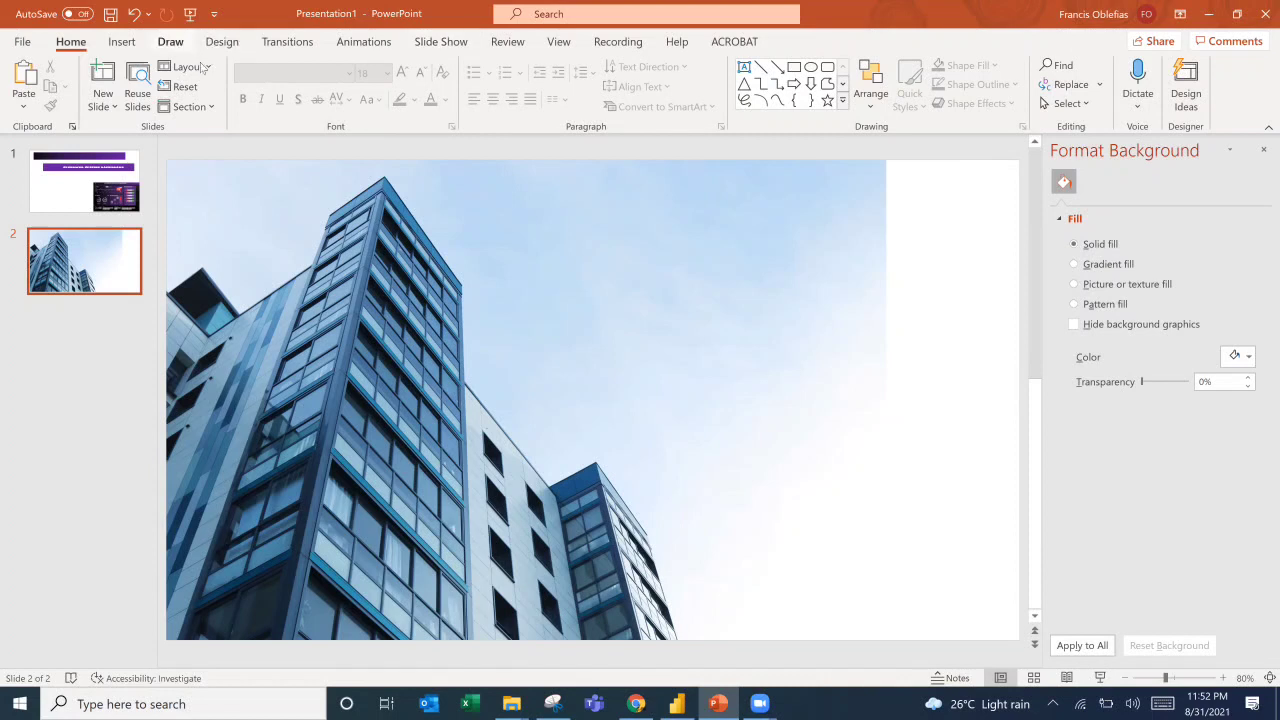
Recolor the building photo on slide 2 with the dark gray accent variant and keep it aligned with the slide's left edge.
left_click(365, 287)
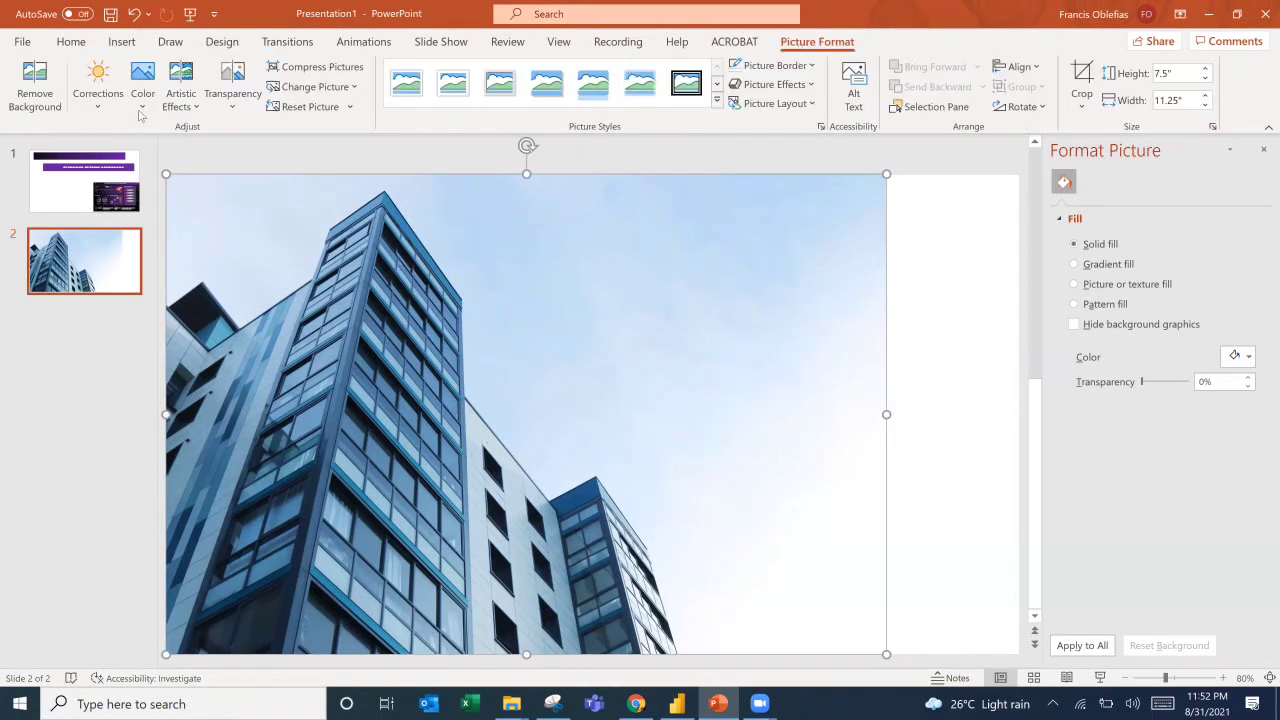
left_click(142, 93)
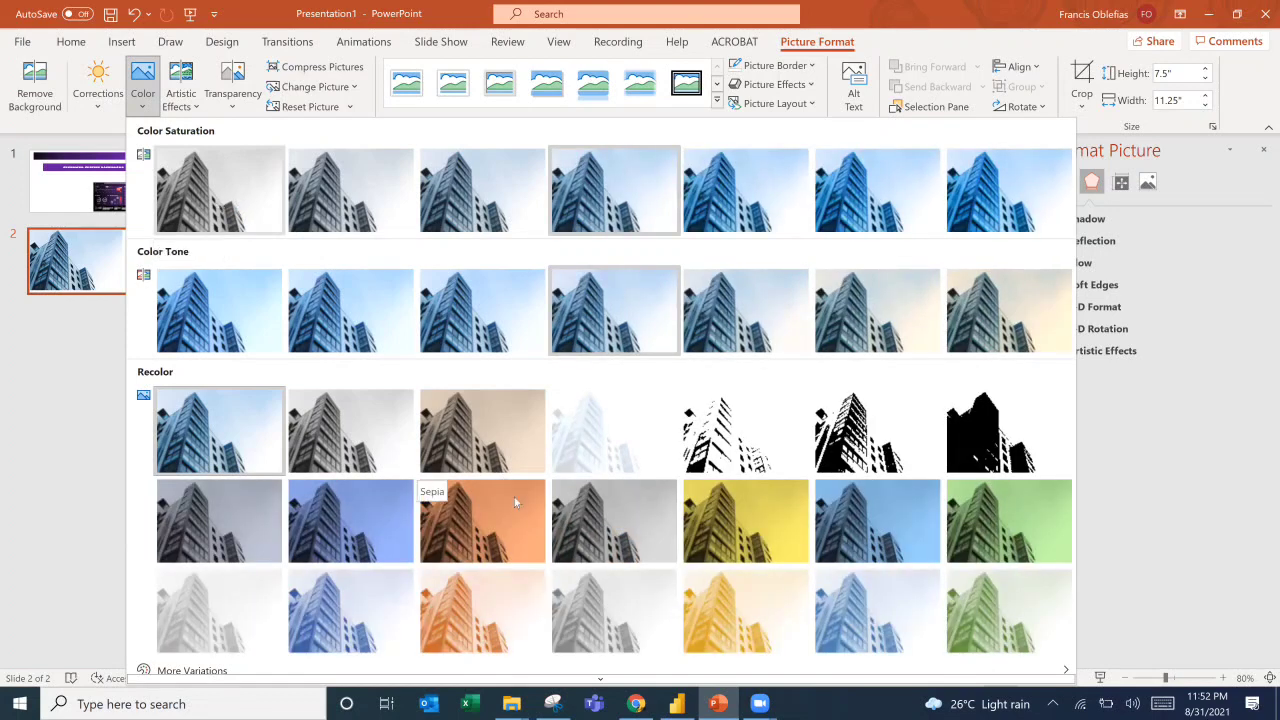
left_click(573, 518)
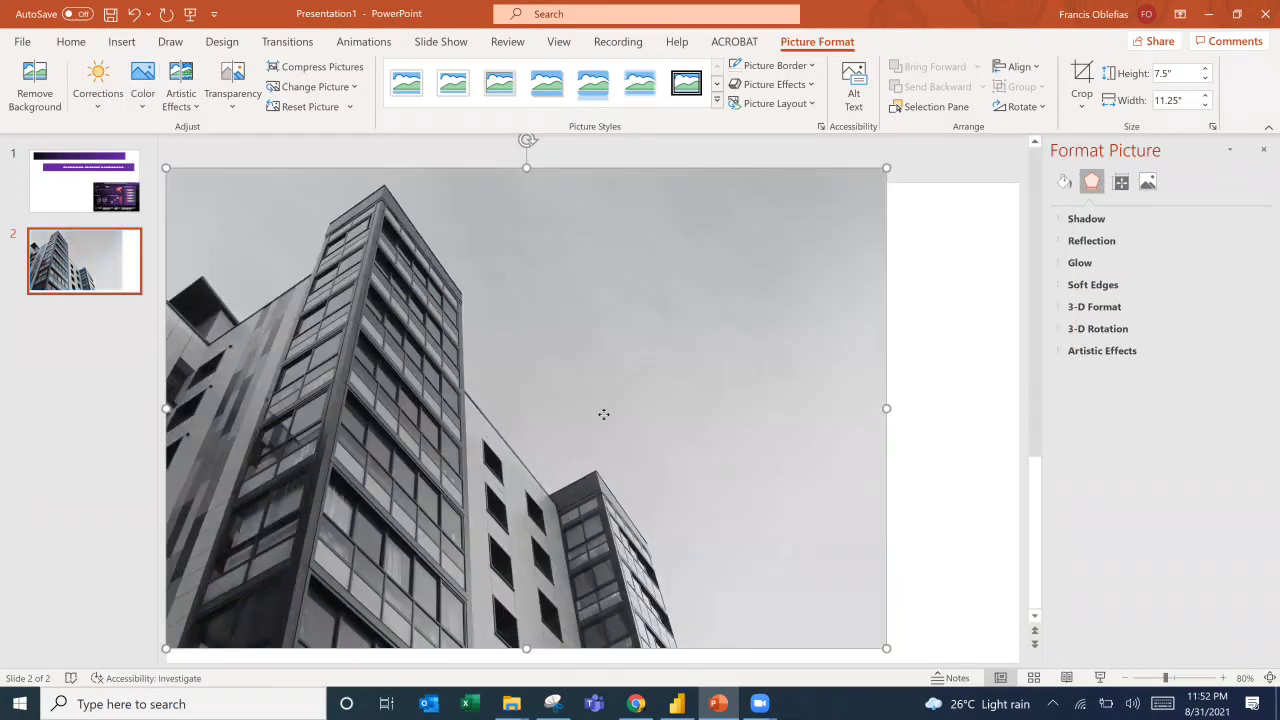
mouse_move(604, 414)
left_mouse_down()
mouse_move(614, 431)
mouse_move(606, 406)
left_mouse_up()
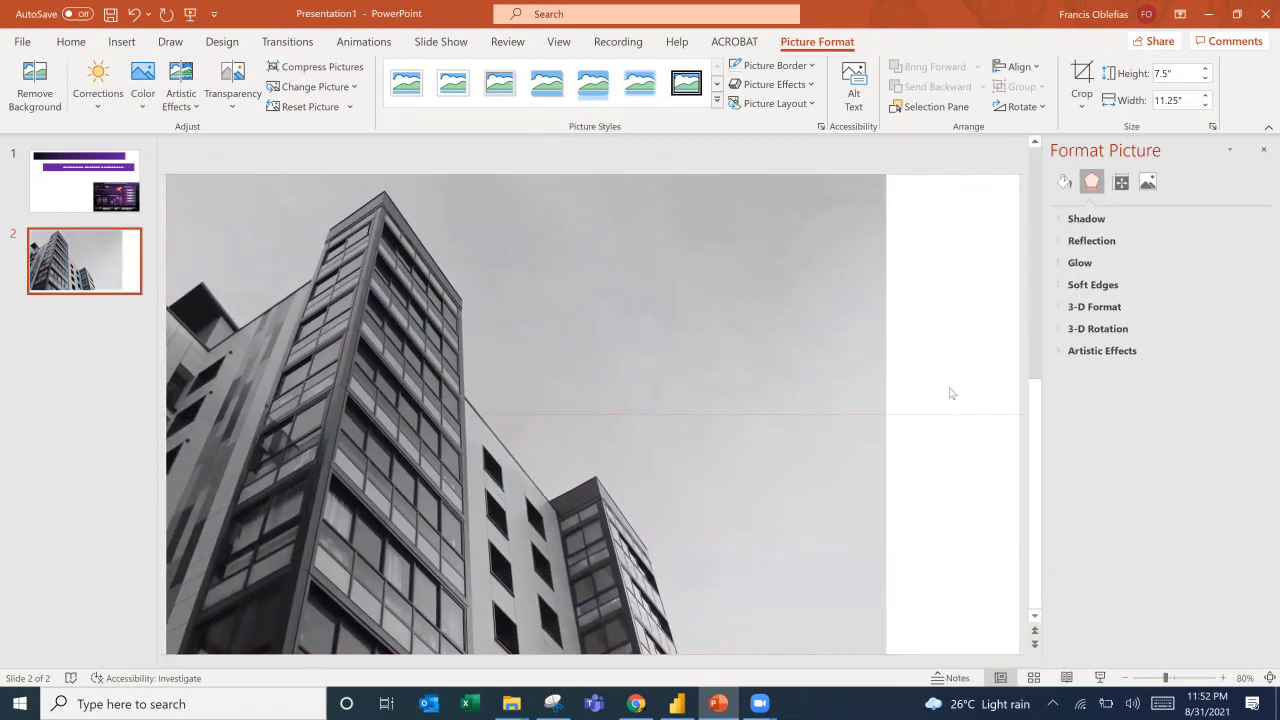
left_click(945, 383)
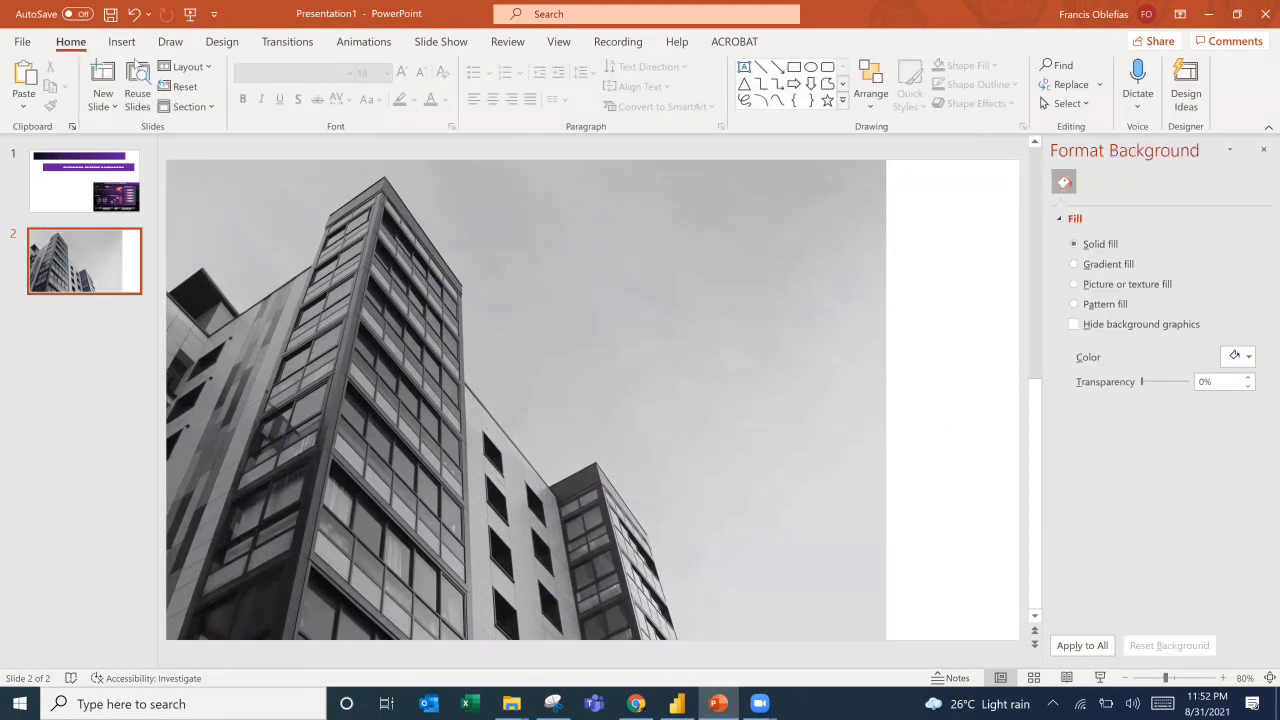
Draw a 7.5" by 13.33" rectangle covering the whole slide and remove its outline.
left_click(124, 44)
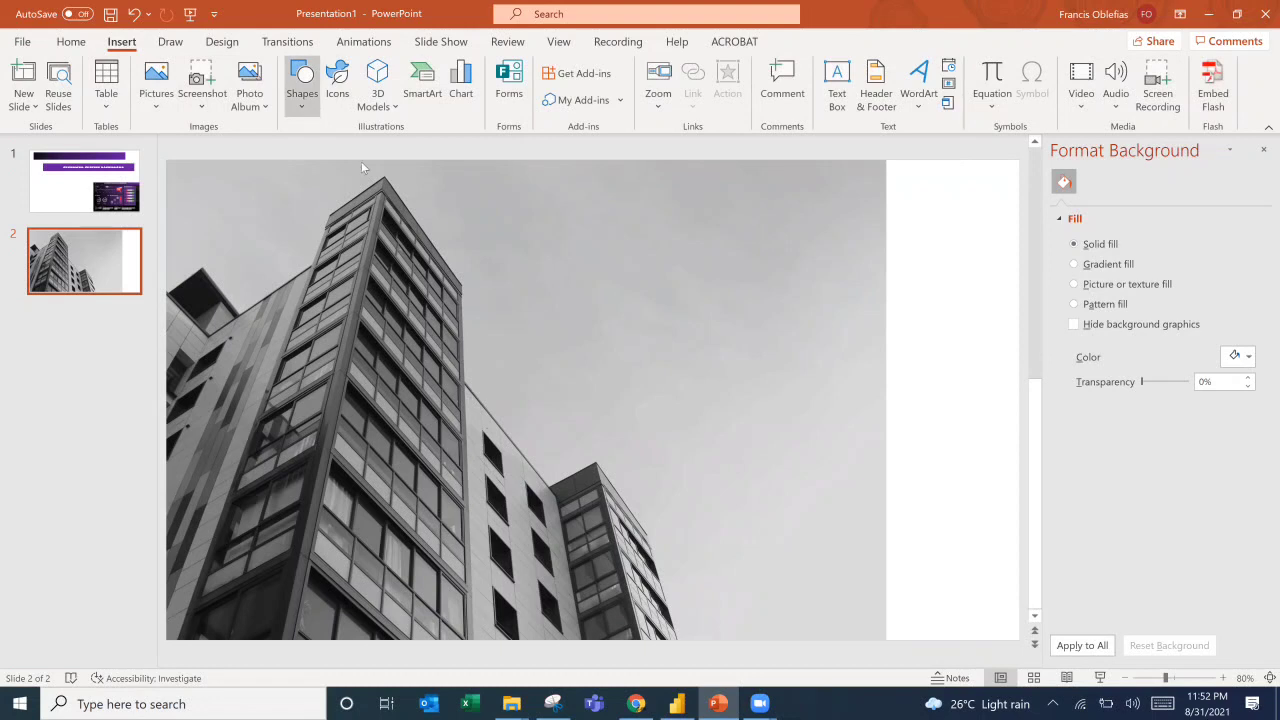
left_click(336, 152)
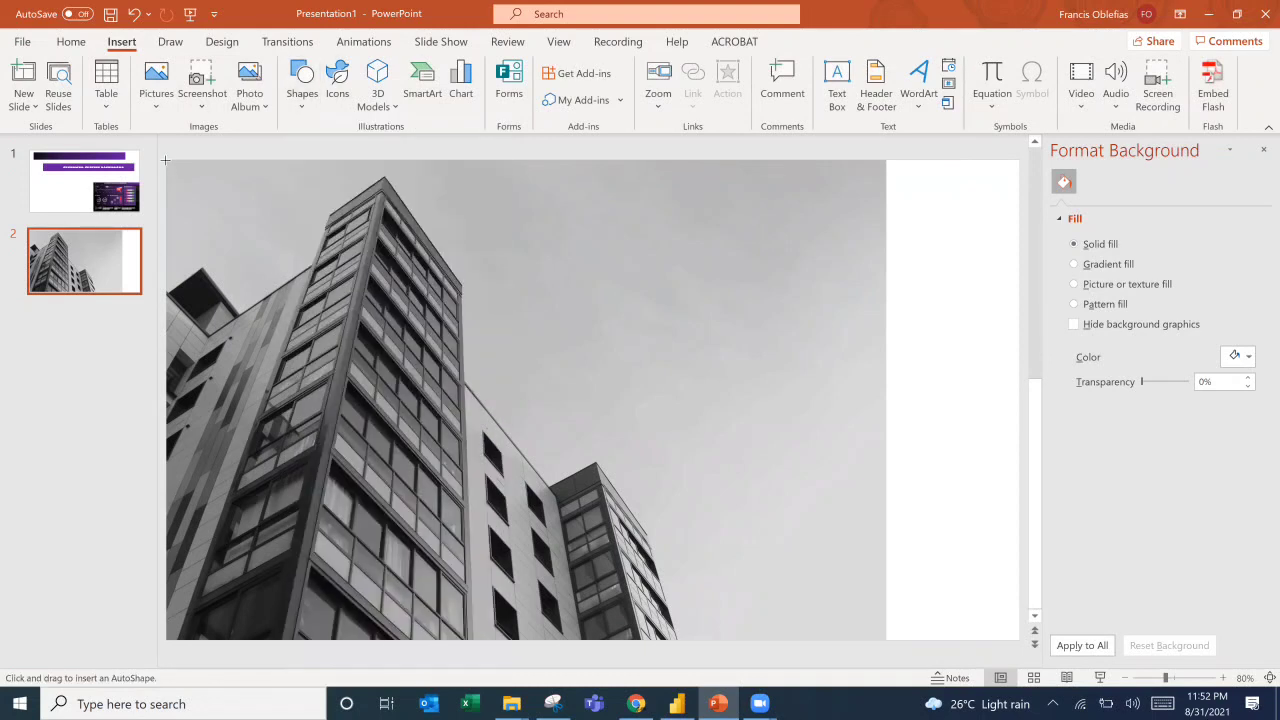
mouse_move(164, 160)
left_mouse_down()
mouse_move(697, 514)
mouse_move(1019, 642)
left_mouse_up()
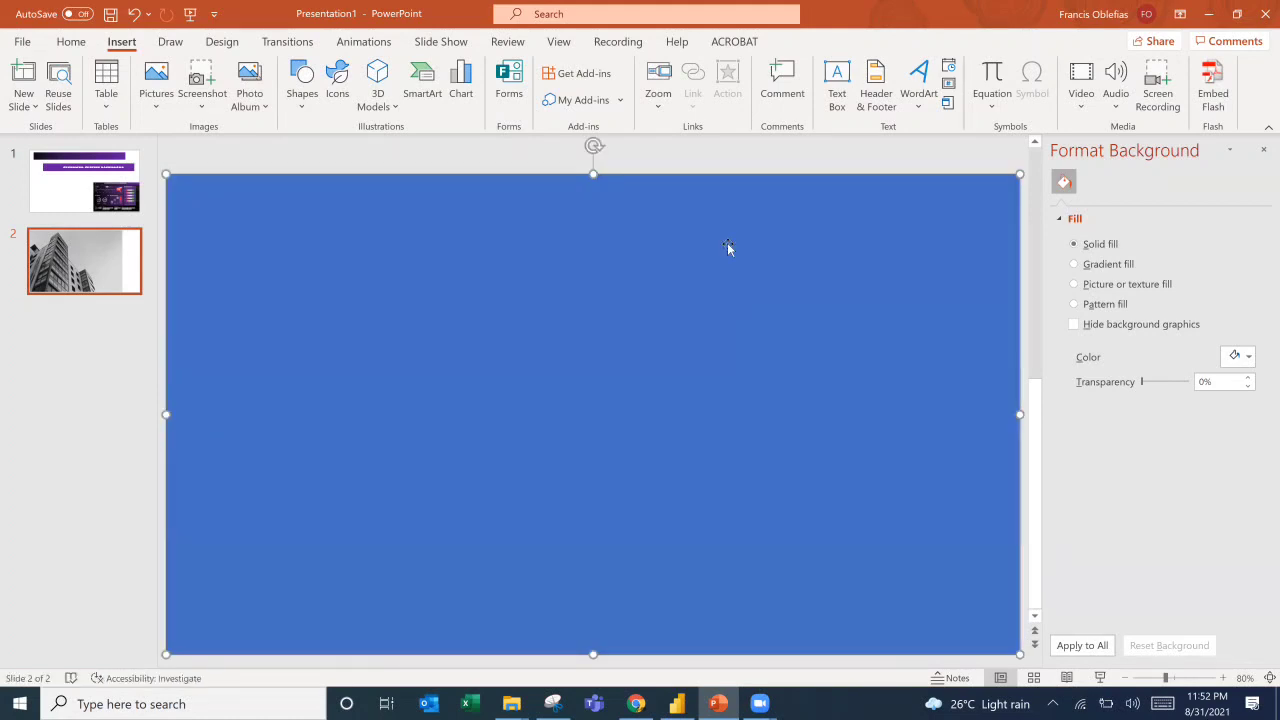
left_click(605, 84)
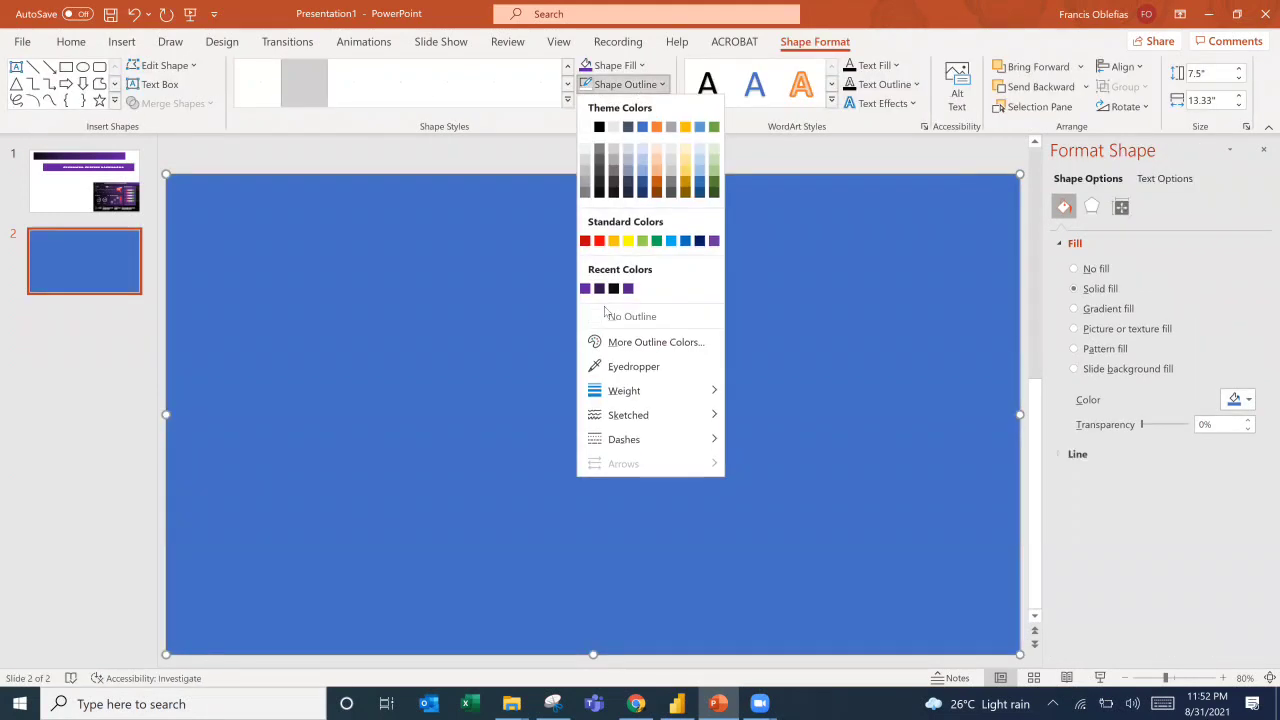
left_click(617, 148)
Fill the full-slide rectangle with the recent bright purple and set its transparency to 78%.
left_click(610, 65)
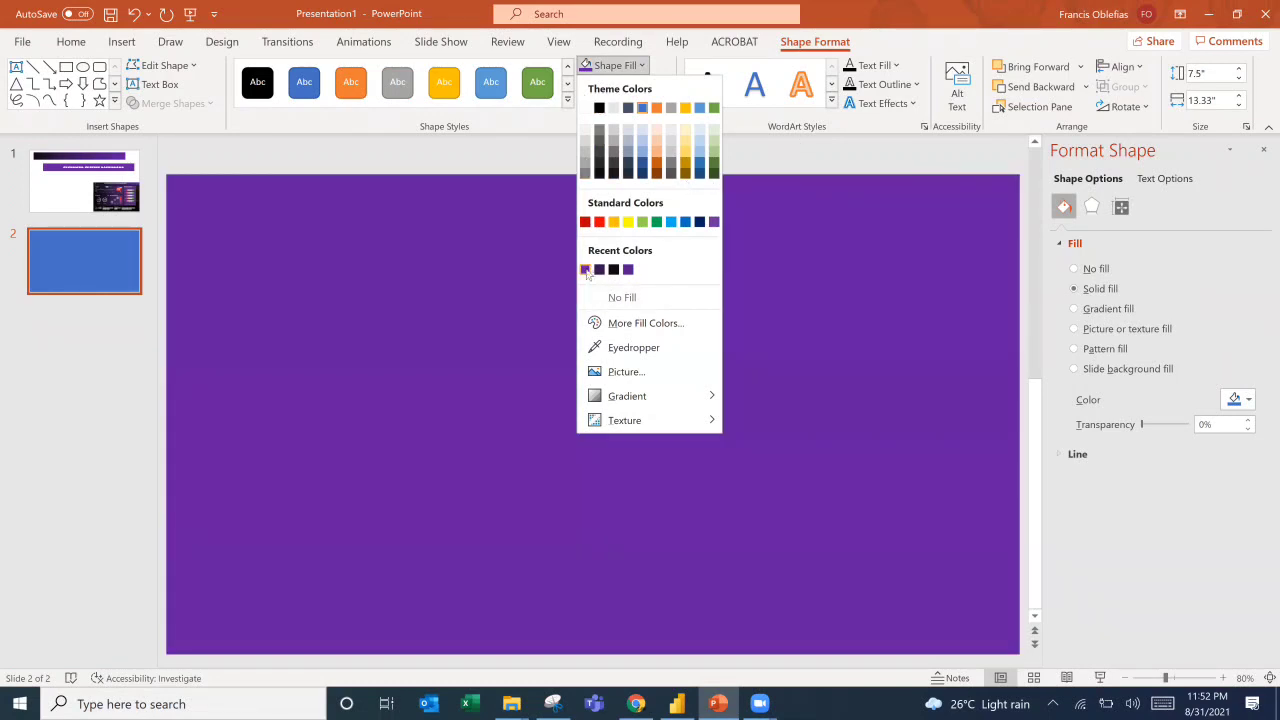
left_click(585, 270)
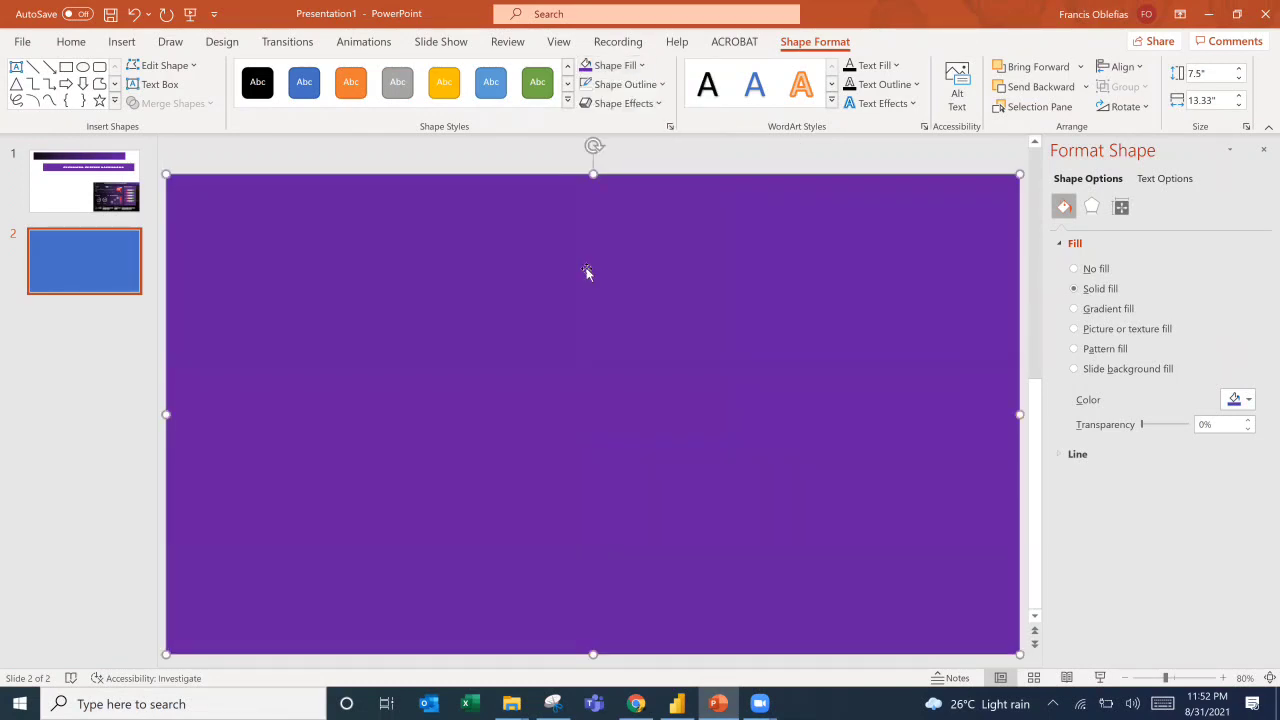
left_click(1176, 426)
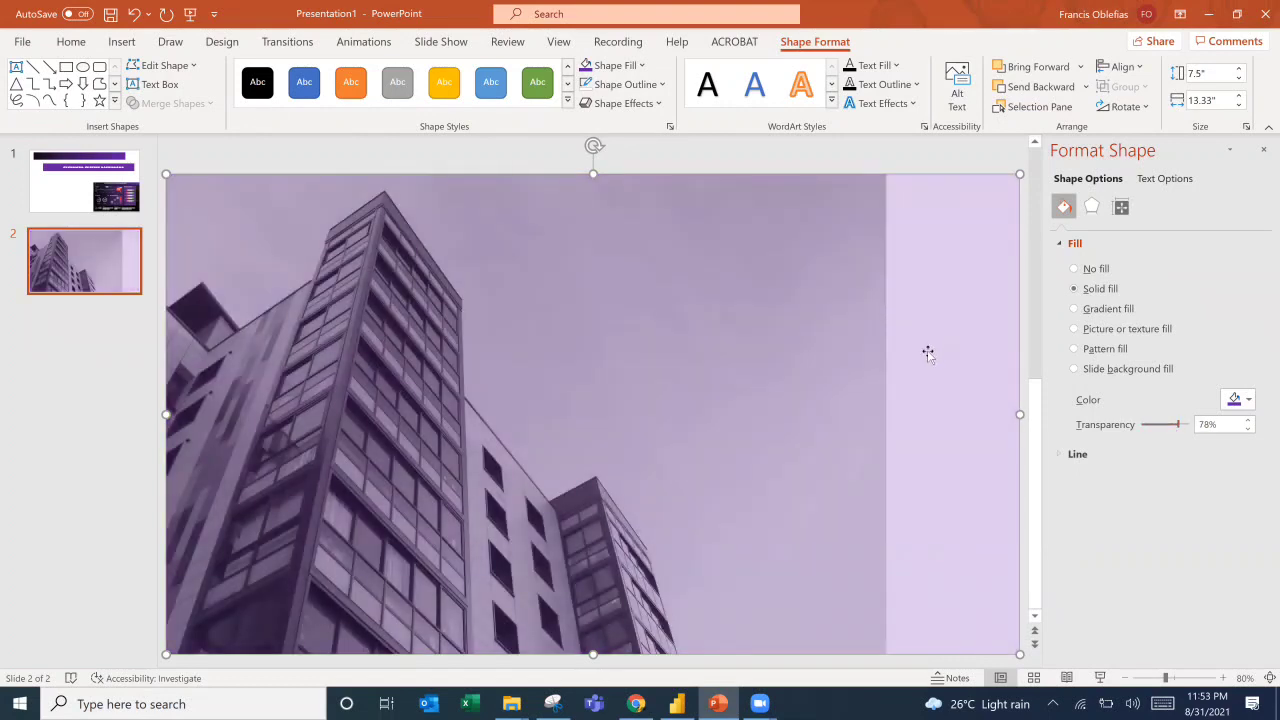
Change the full-slide rectangle's fill color to Dark Purple.
left_click(640, 66)
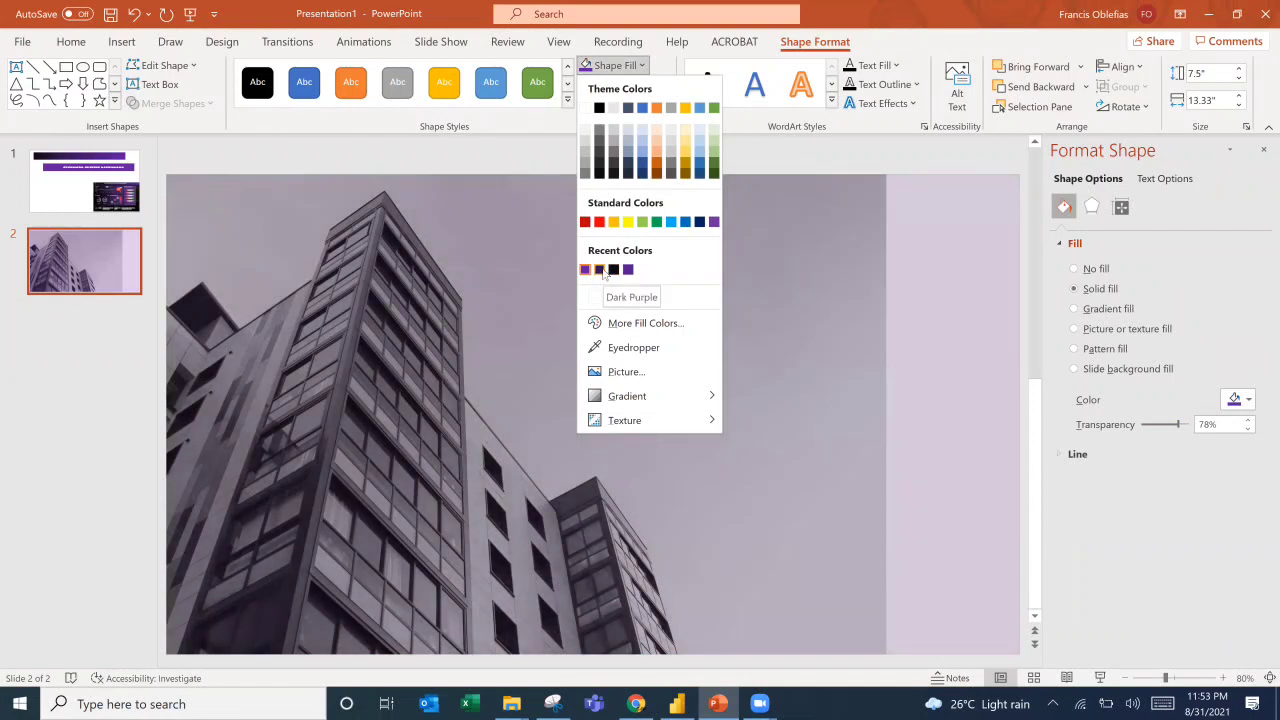
left_click(601, 270)
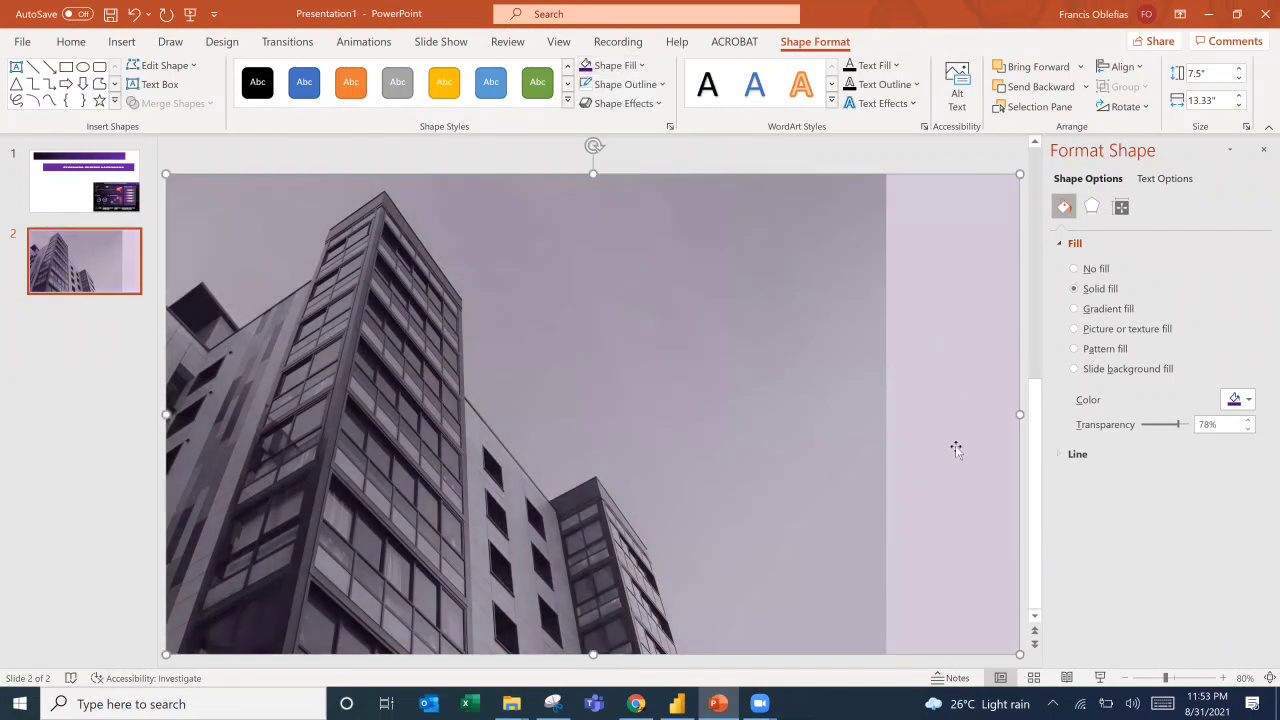
left_click(721, 158)
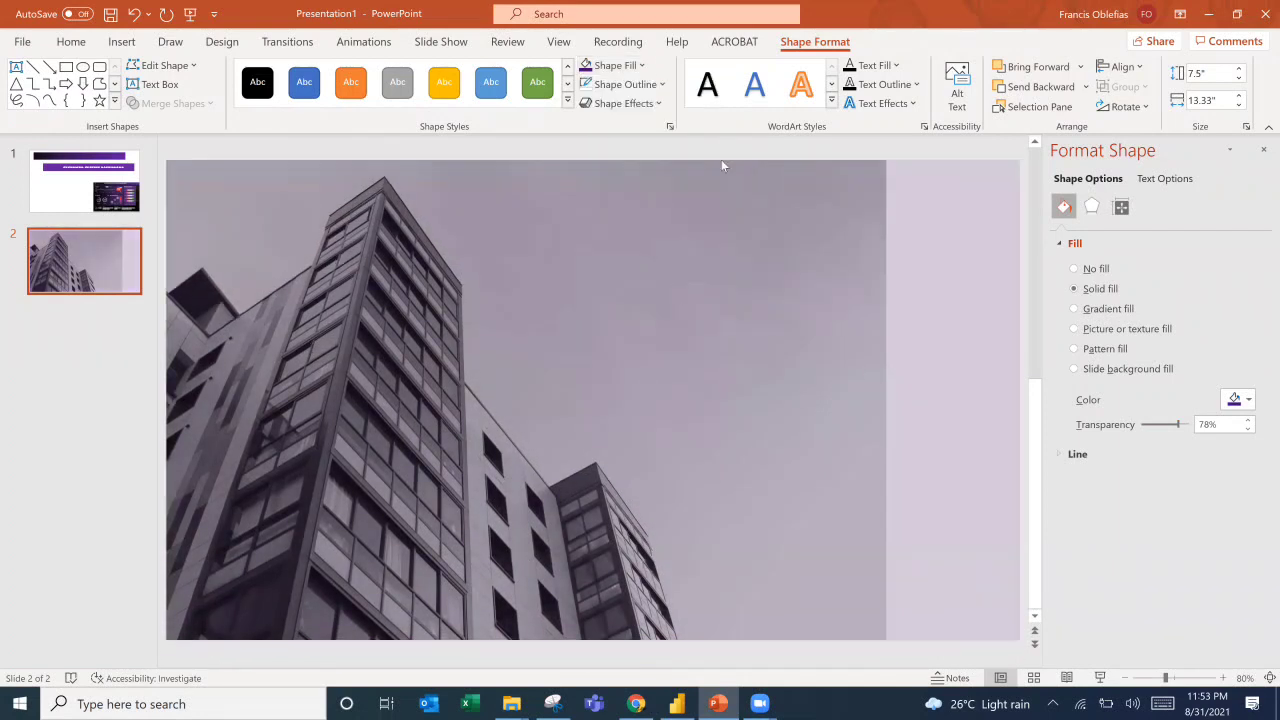
Move the overlay rectangle left until its right edge meets the photo's right edge, exposing the blank strip of the slide.
left_click(934, 564)
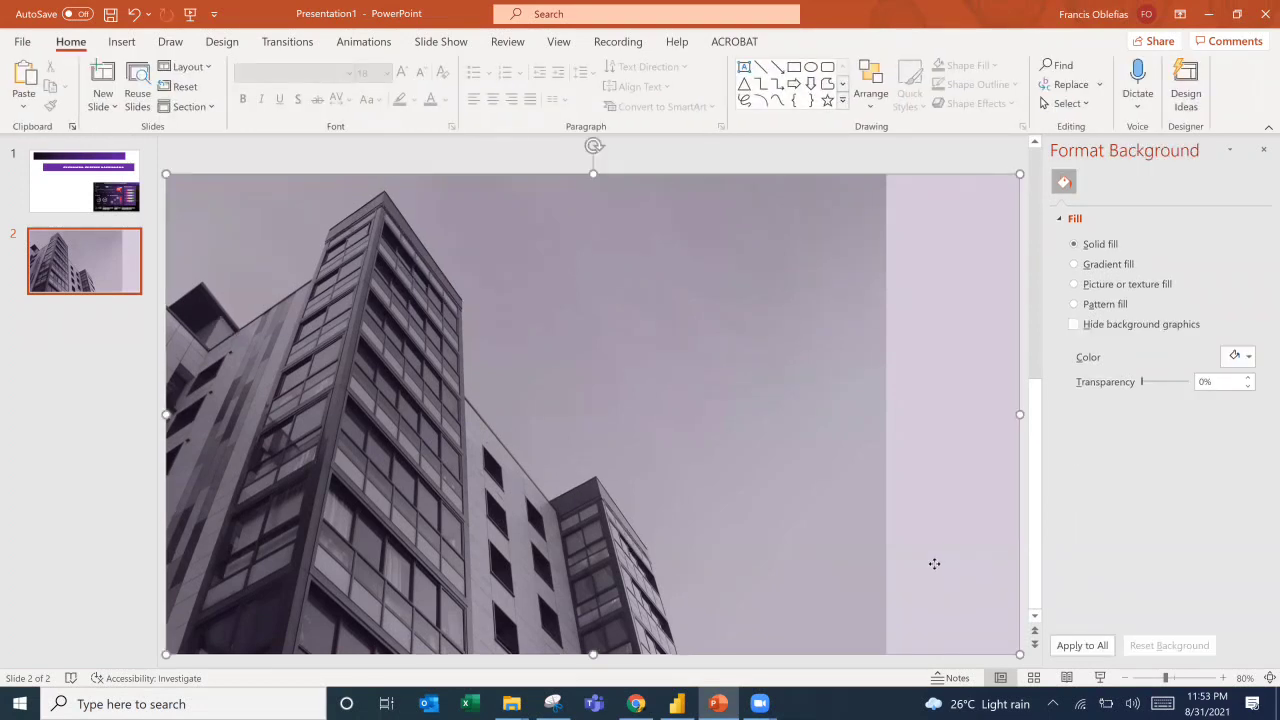
left_click_drag(788, 514, 769, 497)
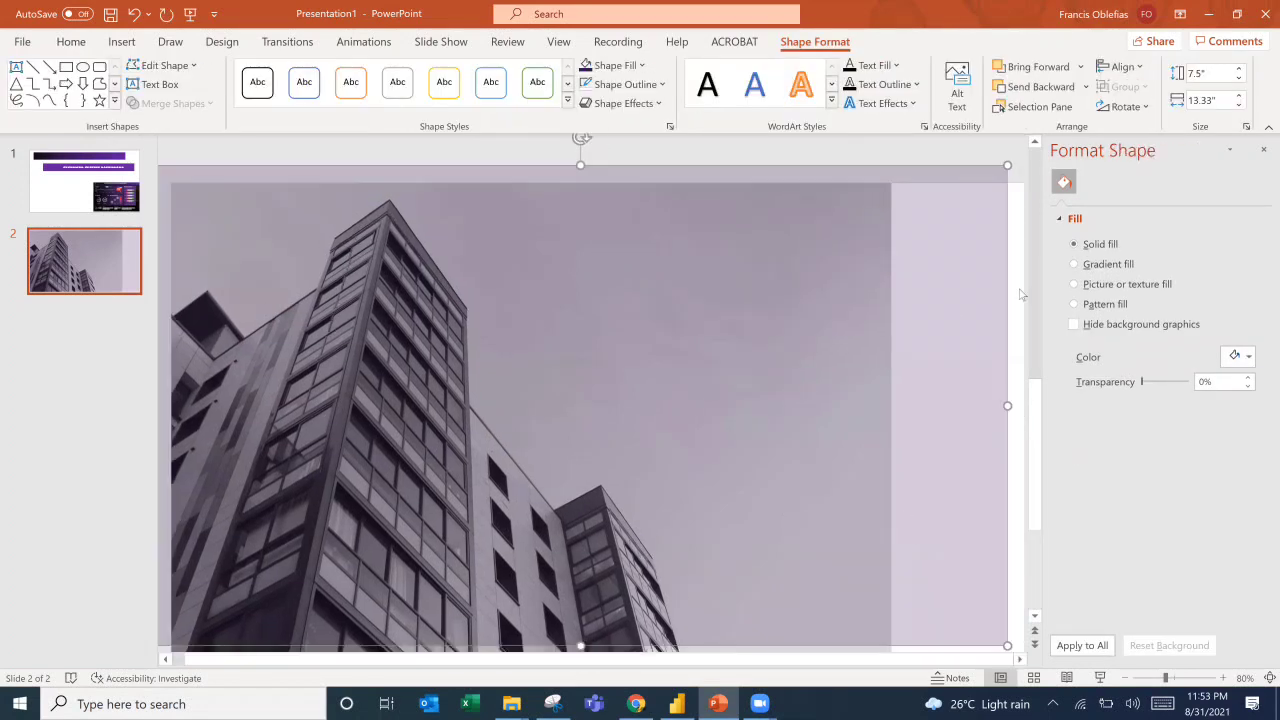
left_click_drag(990, 300, 875, 296)
scroll(947, 326, "down", 1)
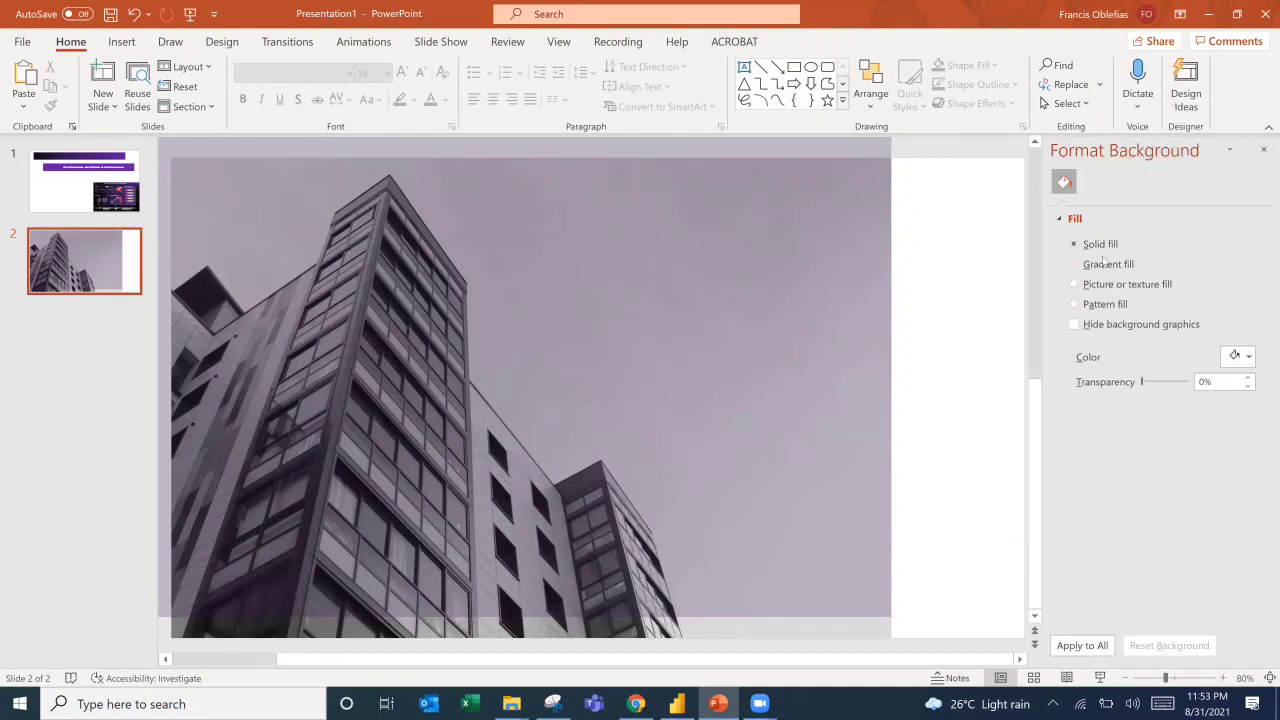
Set the slide background to a solid Dark Purple fill with 78% transparency.
left_click(1240, 356)
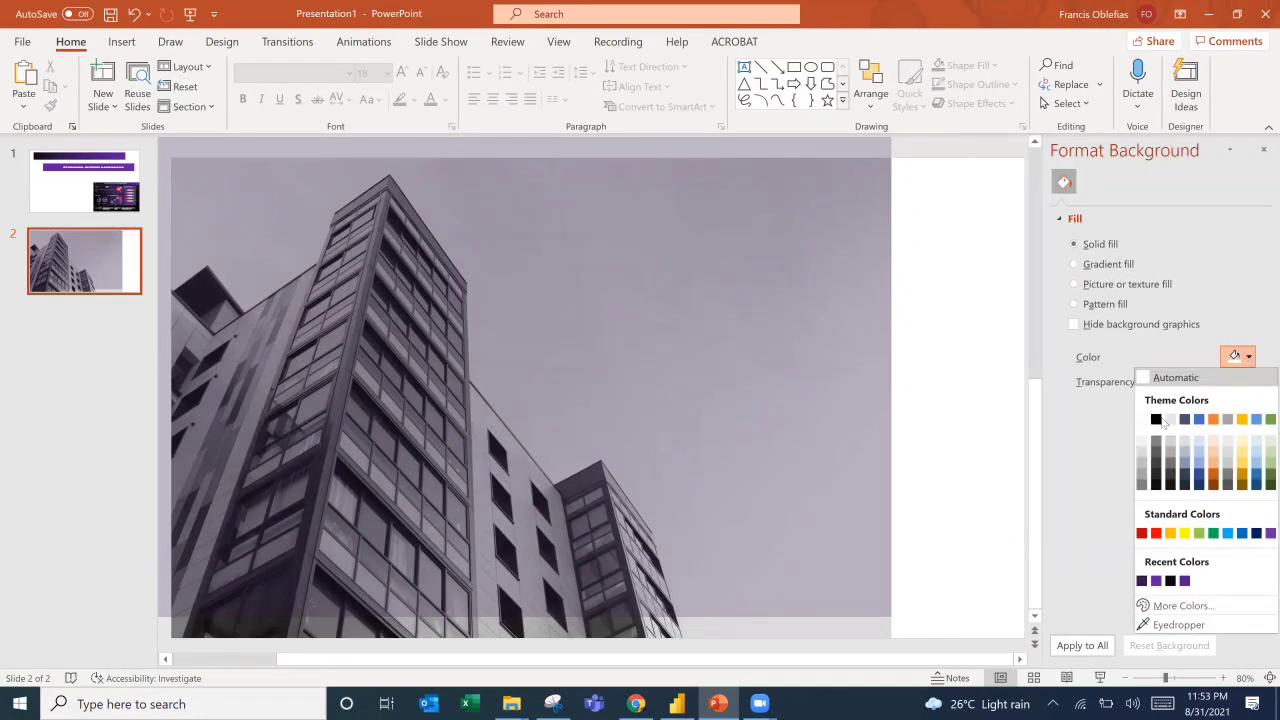
left_click(1142, 581)
left_click(851, 350)
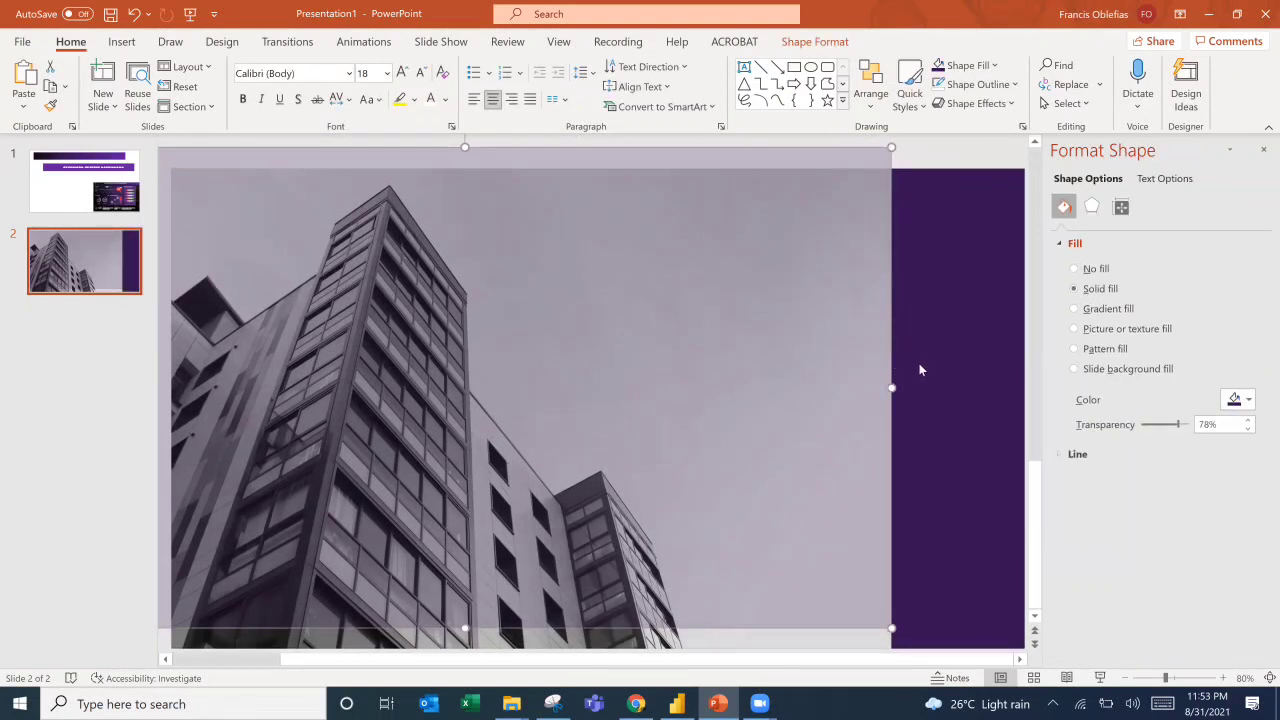
left_click(920, 370)
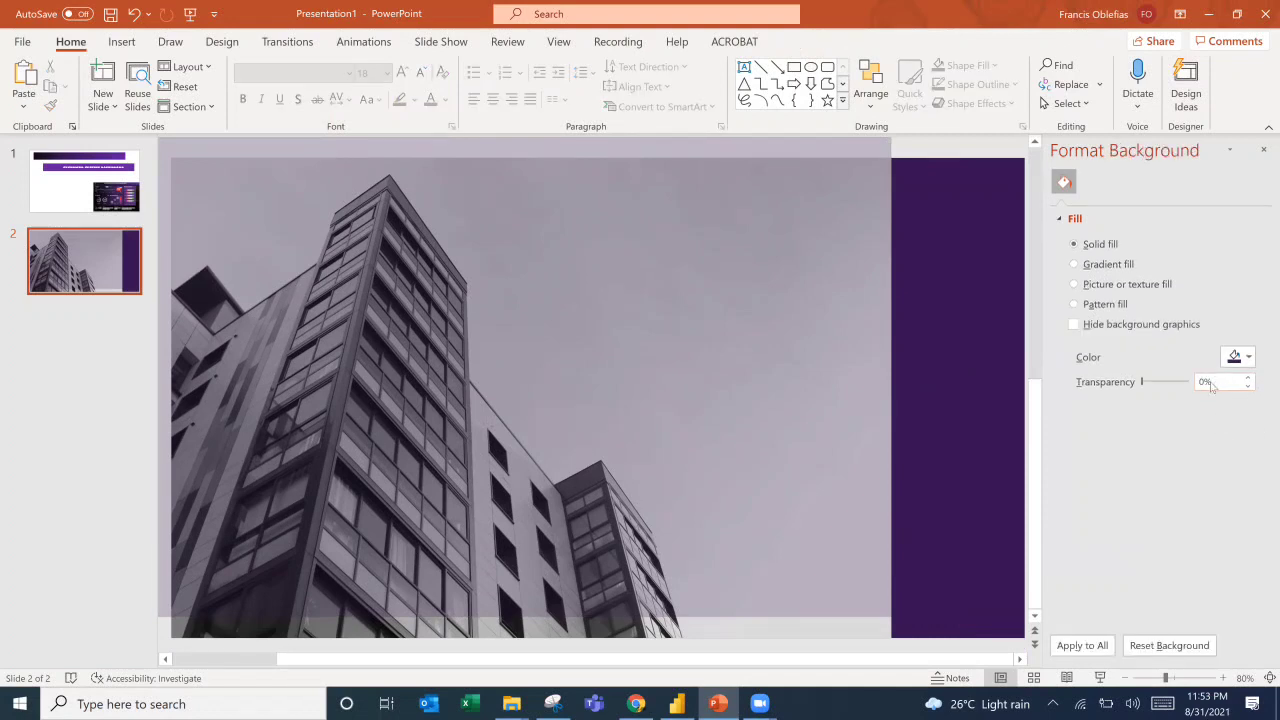
left_click(1211, 386)
type("78")
key("Return")
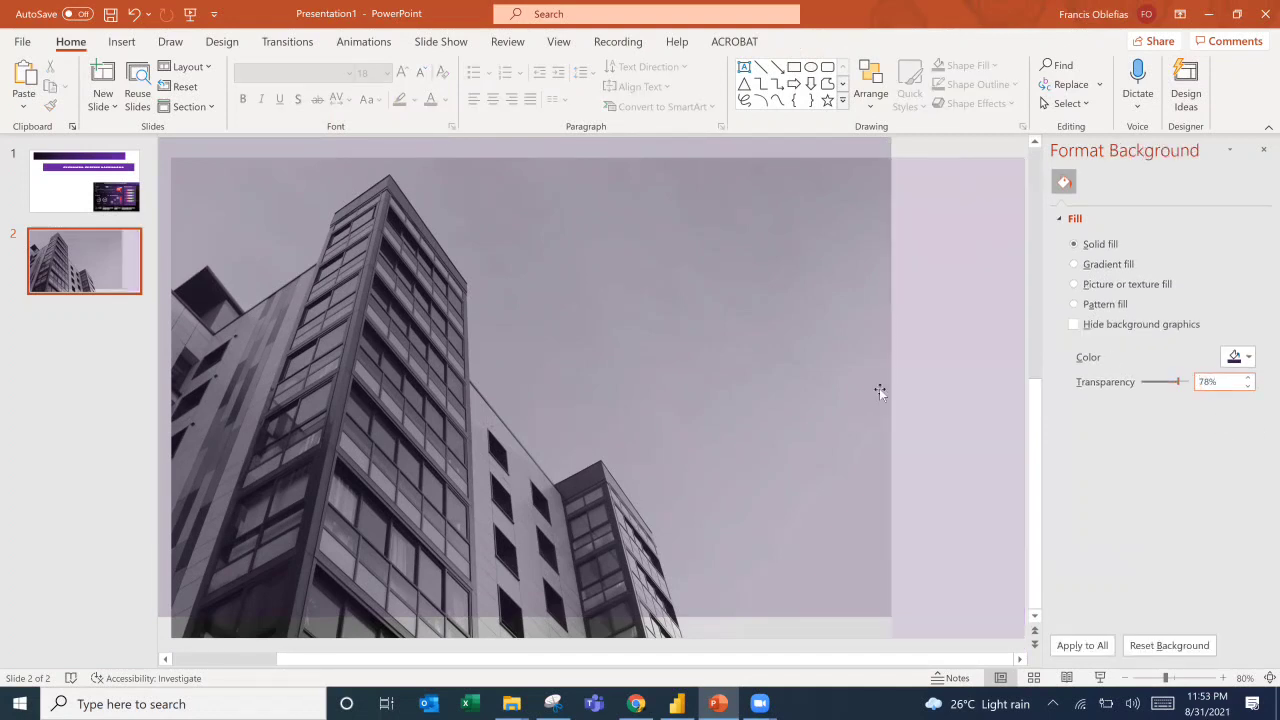
Move the overlay rectangle back so it covers the whole slide again.
left_click(622, 556)
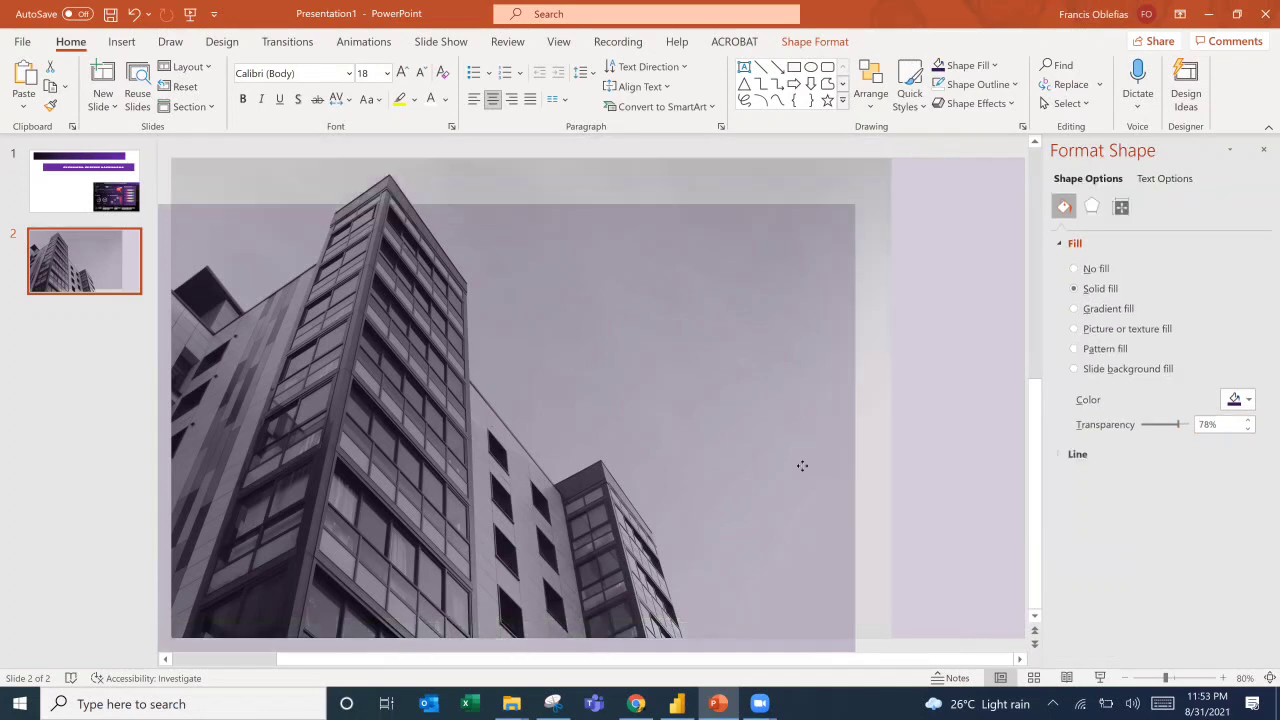
left_click_drag(802, 465, 922, 438)
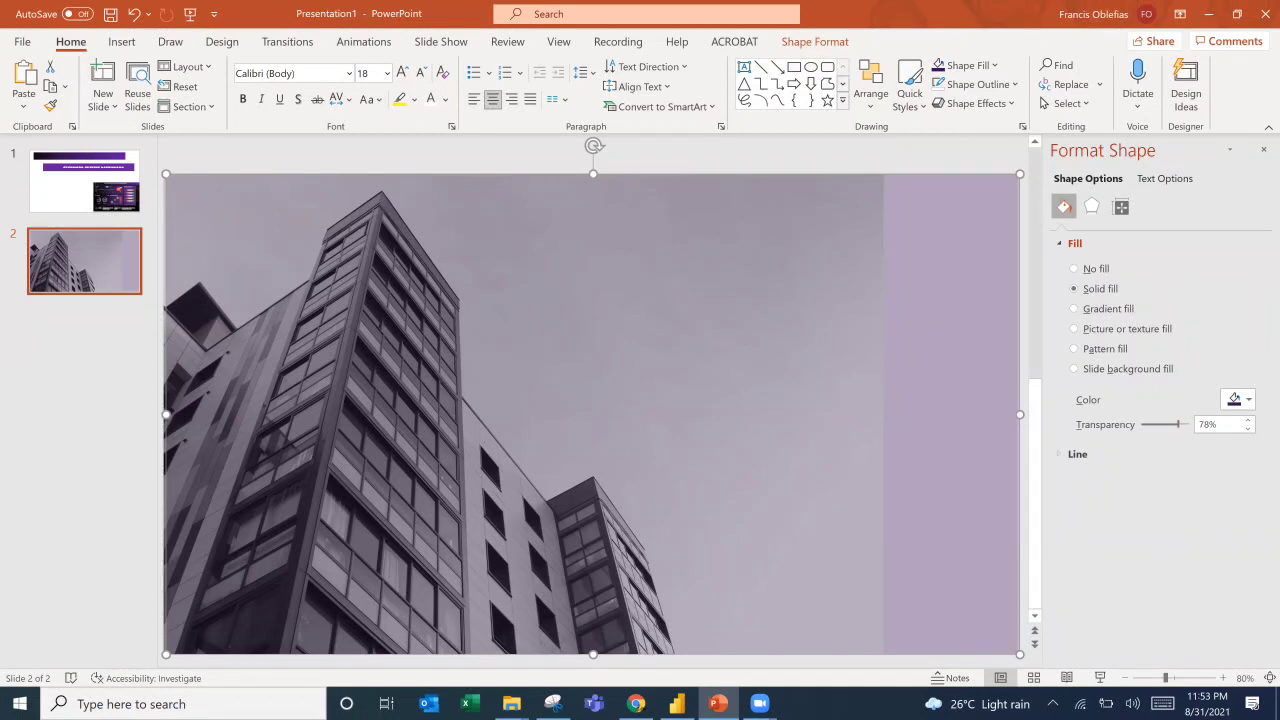
left_click(555, 704)
left_click(193, 111)
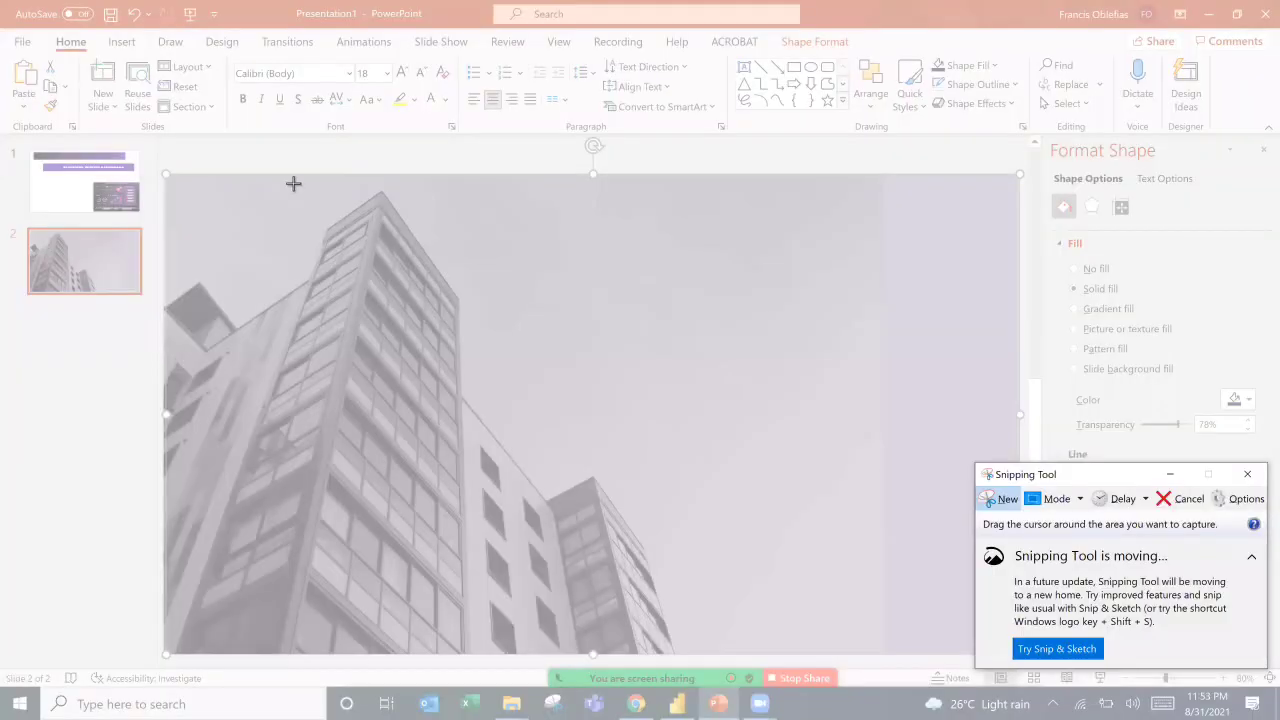
key("Escape")
left_click(428, 151)
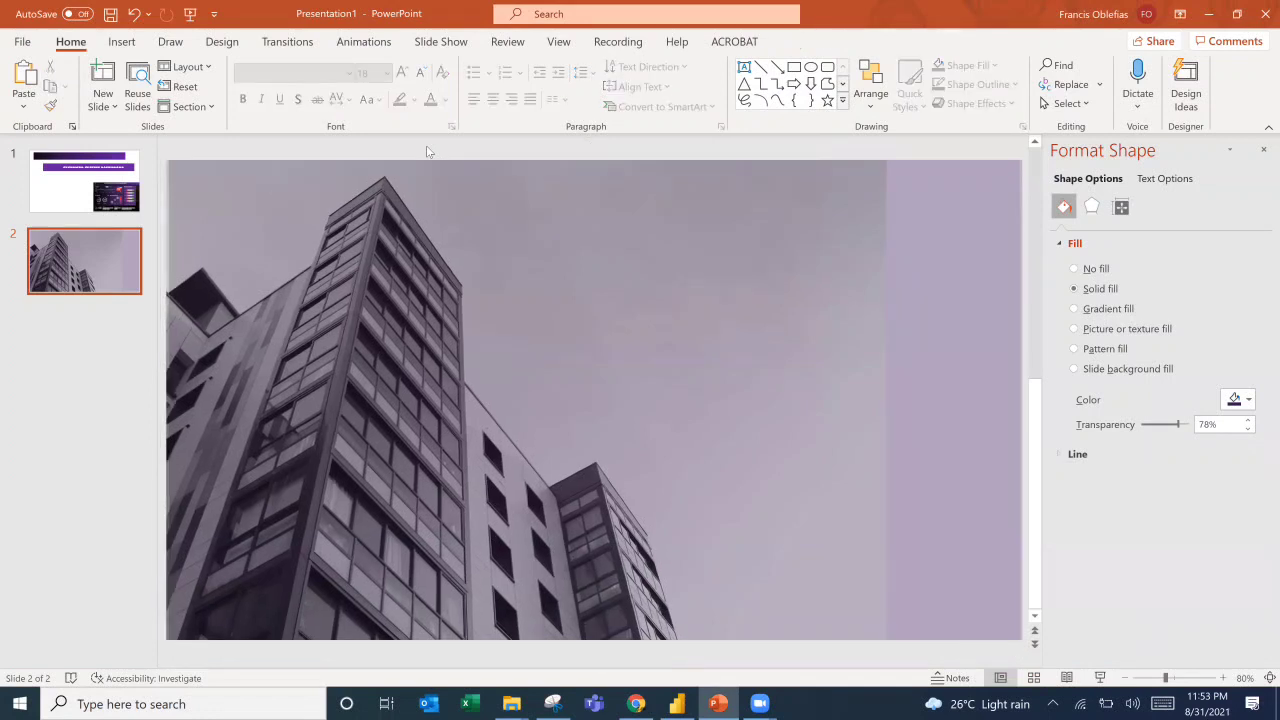
Shift the overlay rectangle down and to the left, and change the slide background color to black.
left_click(931, 325)
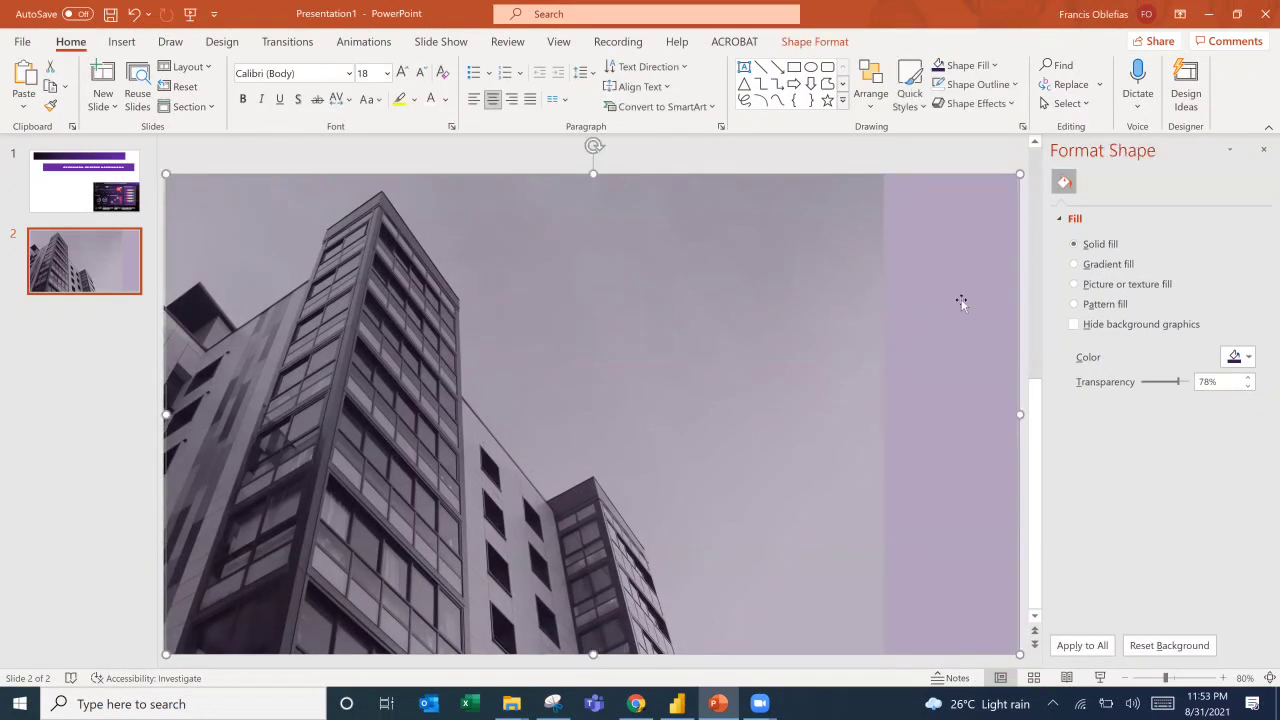
left_click_drag(946, 292, 881, 373)
left_click(954, 194)
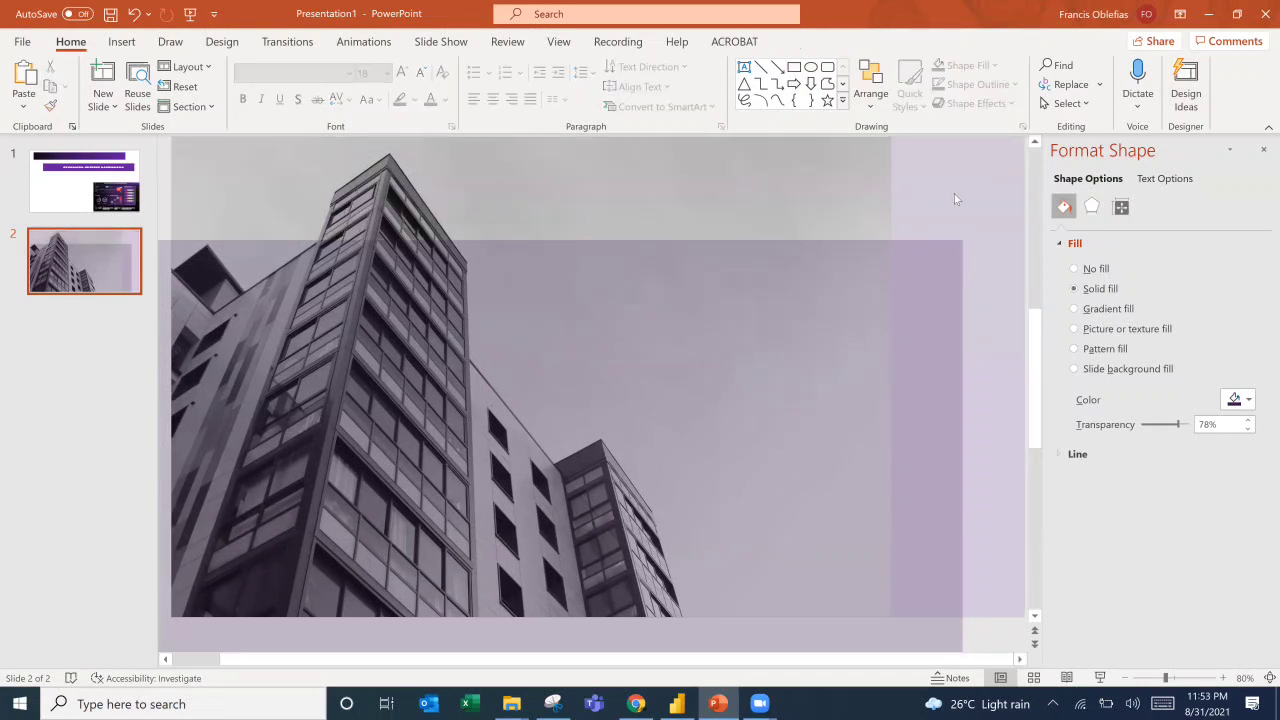
left_click(1240, 357)
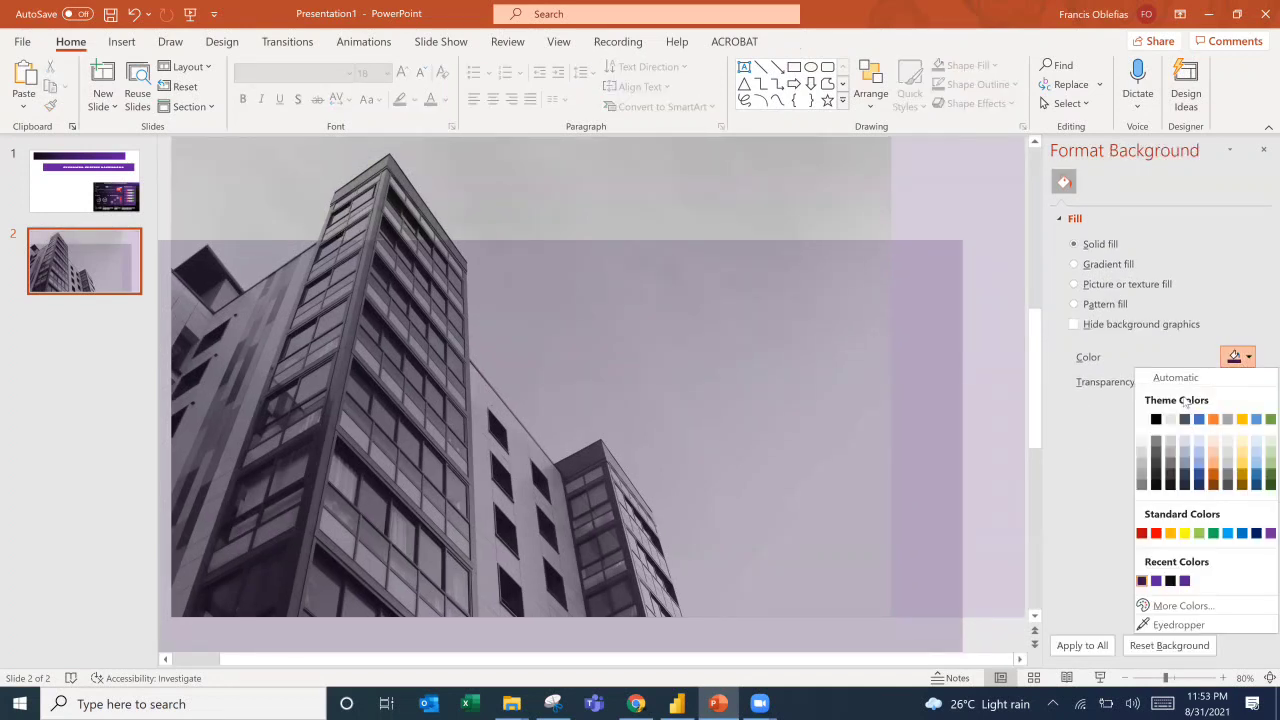
left_click(1157, 419)
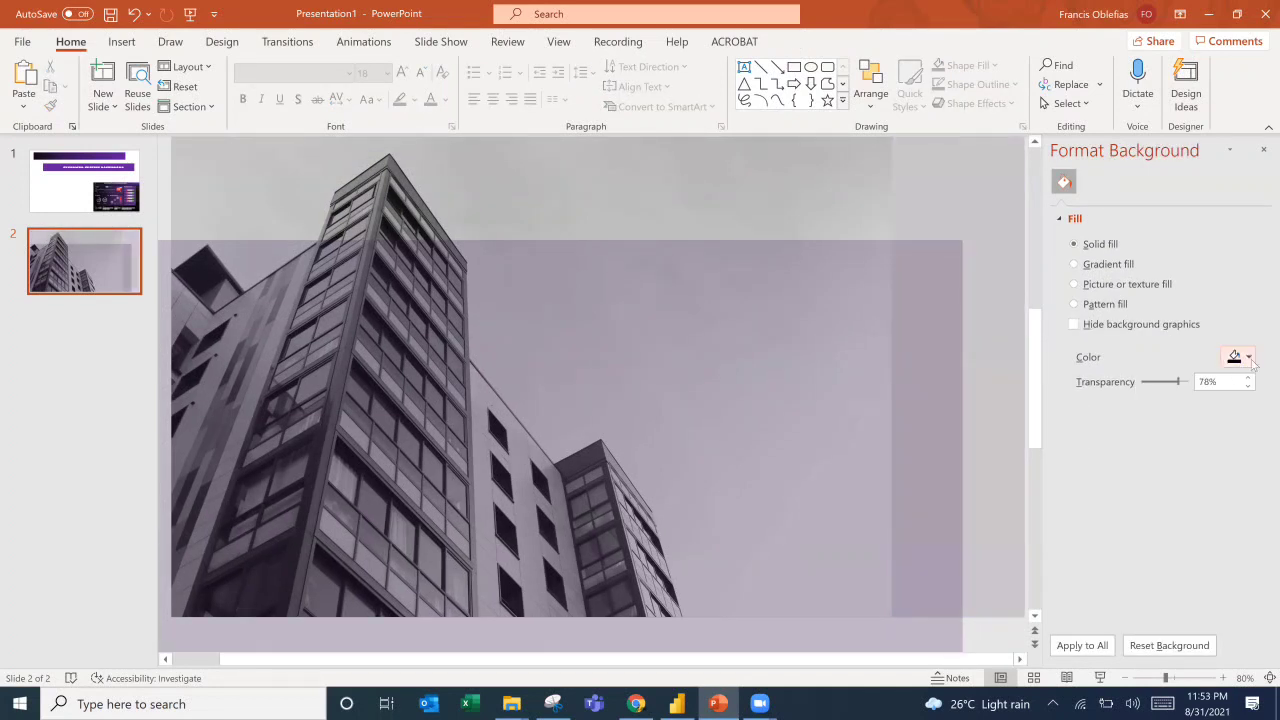
Realign the overlay rectangle over the entire slide and give it a black fill with 32% transparency.
left_click(903, 531)
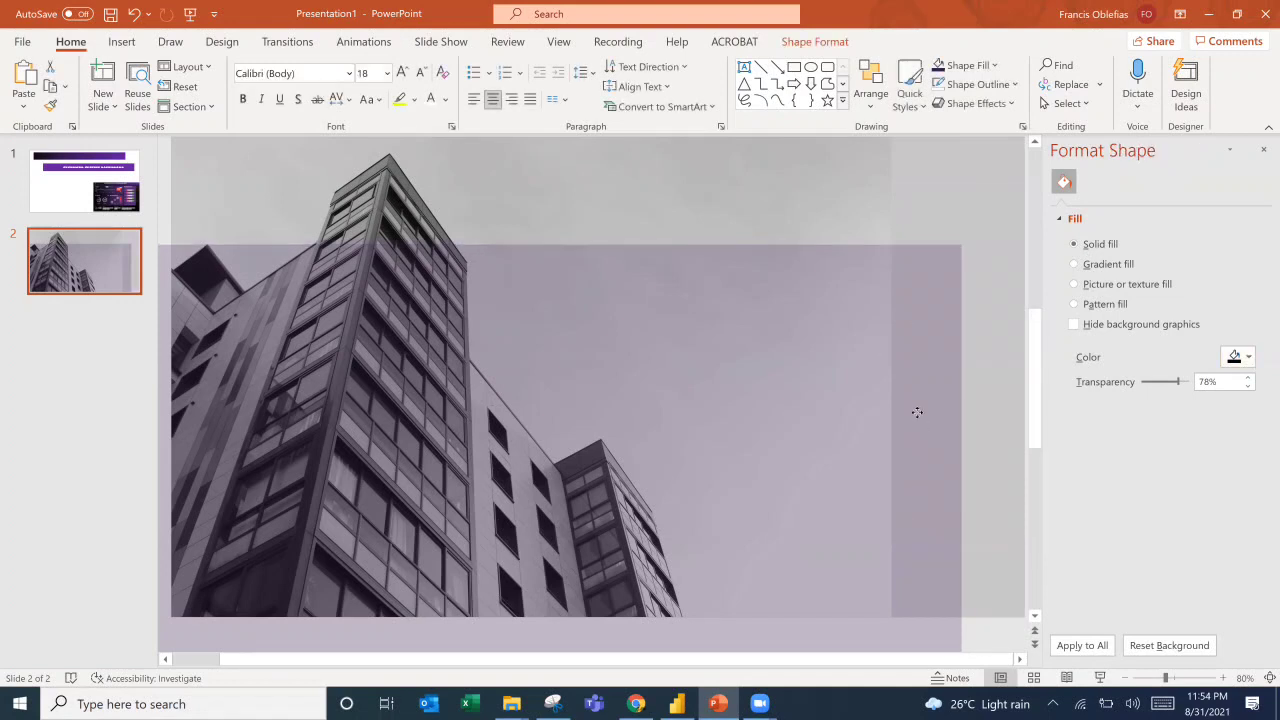
left_click_drag(917, 411, 958, 297)
left_click(1240, 399)
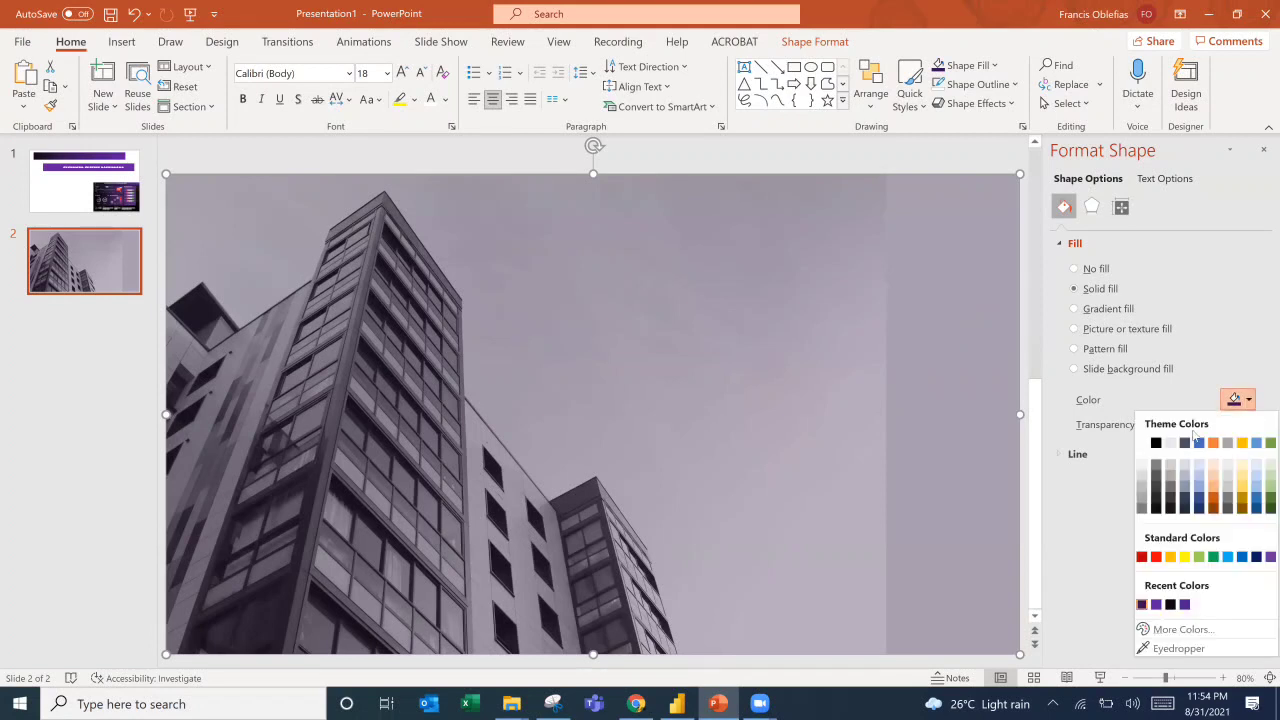
left_click(1157, 444)
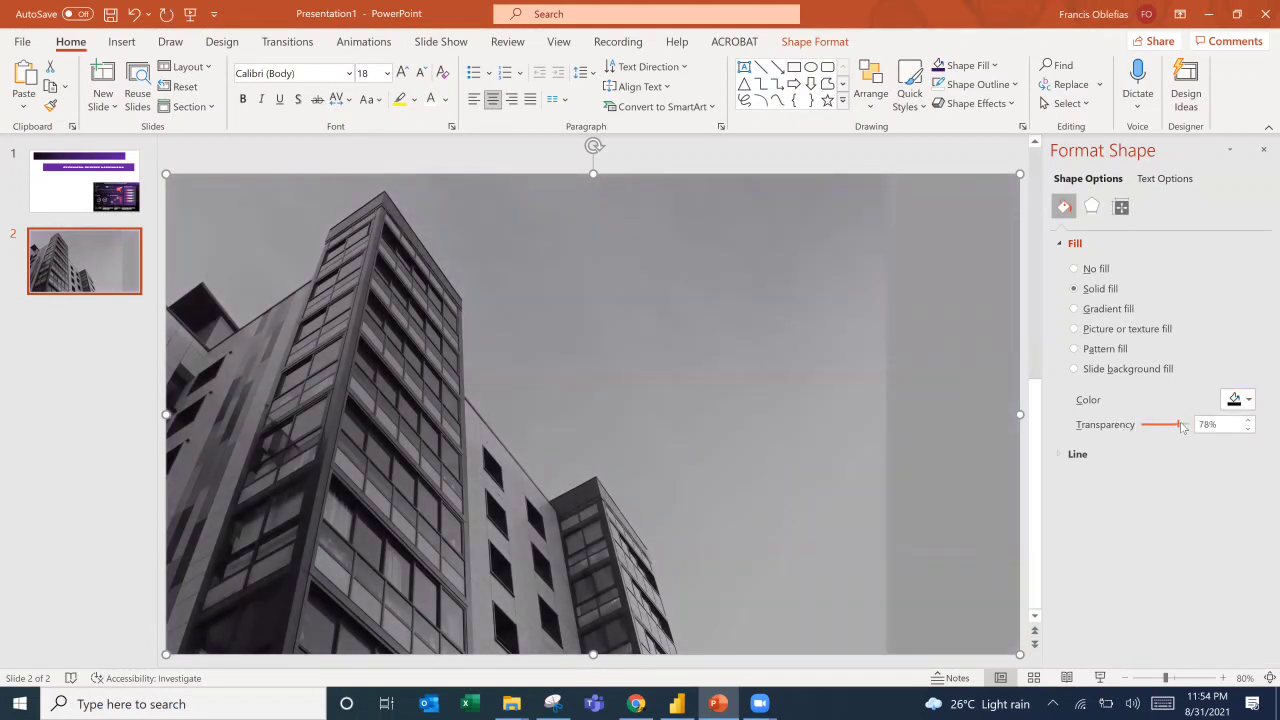
left_click_drag(1182, 426, 1167, 429)
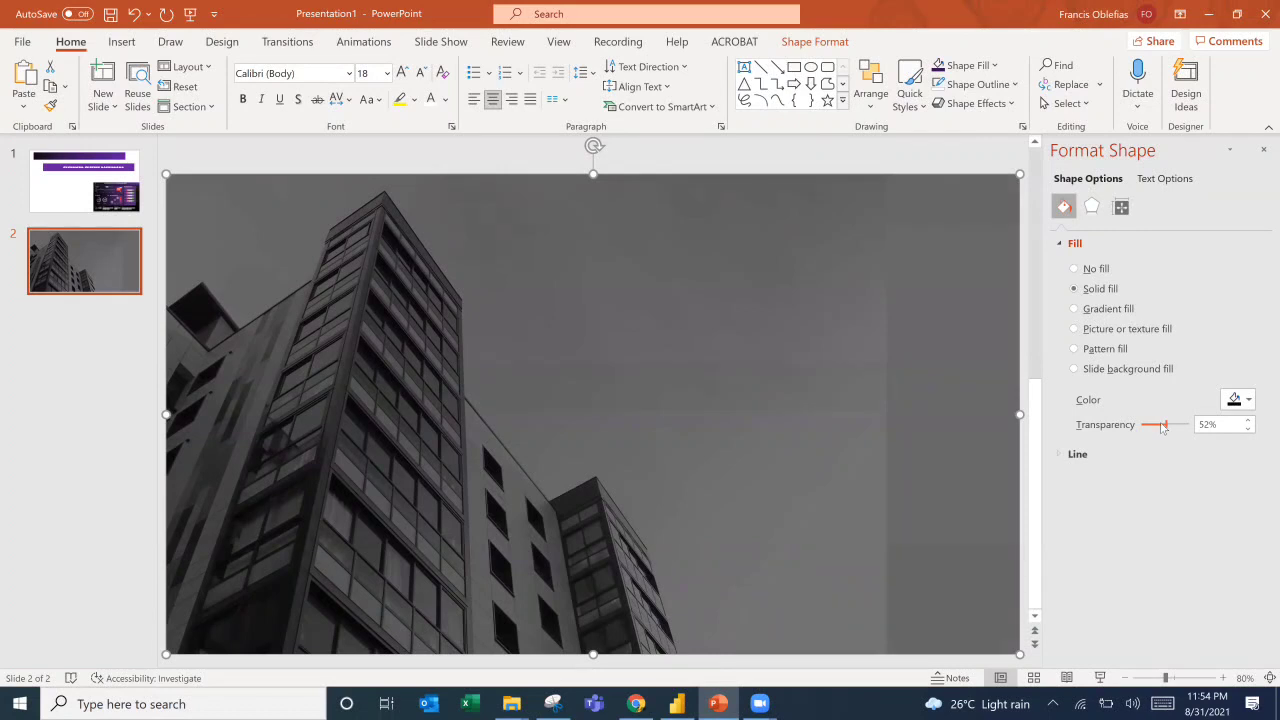
left_click(1156, 428)
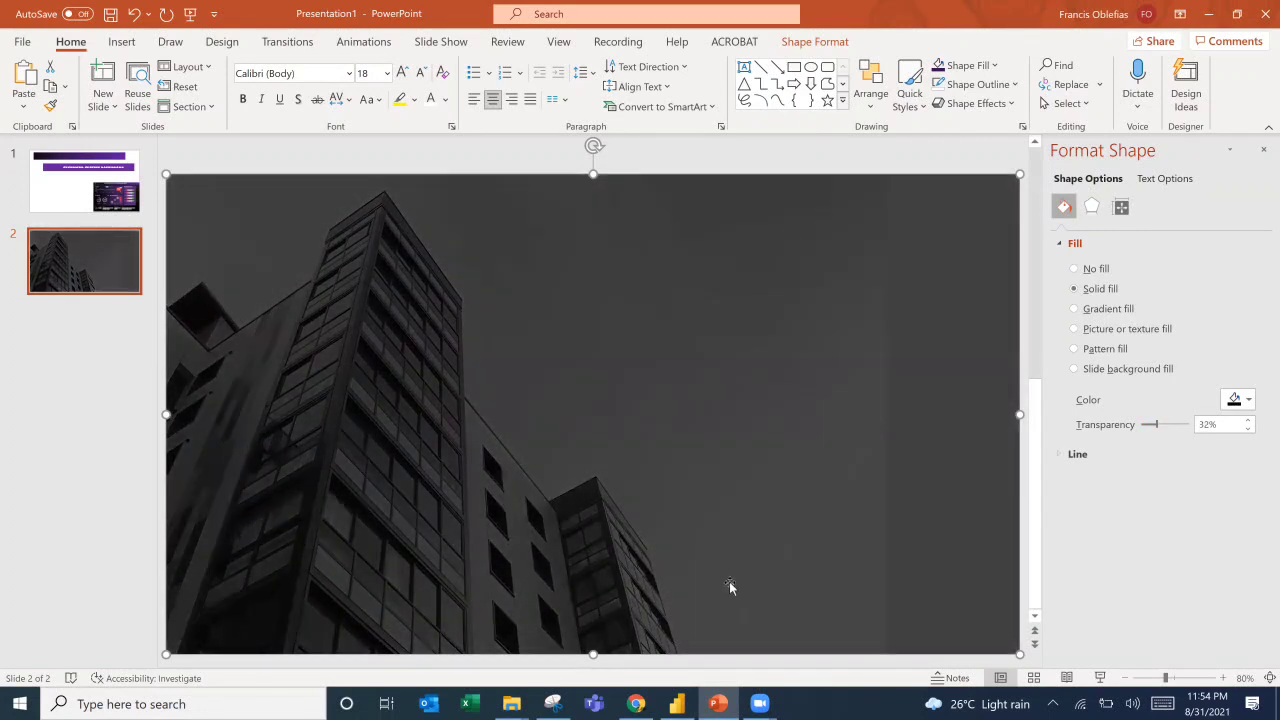
Capture the whole darkened building slide as a rectangular snip with Snipping Tool.
key("alt")
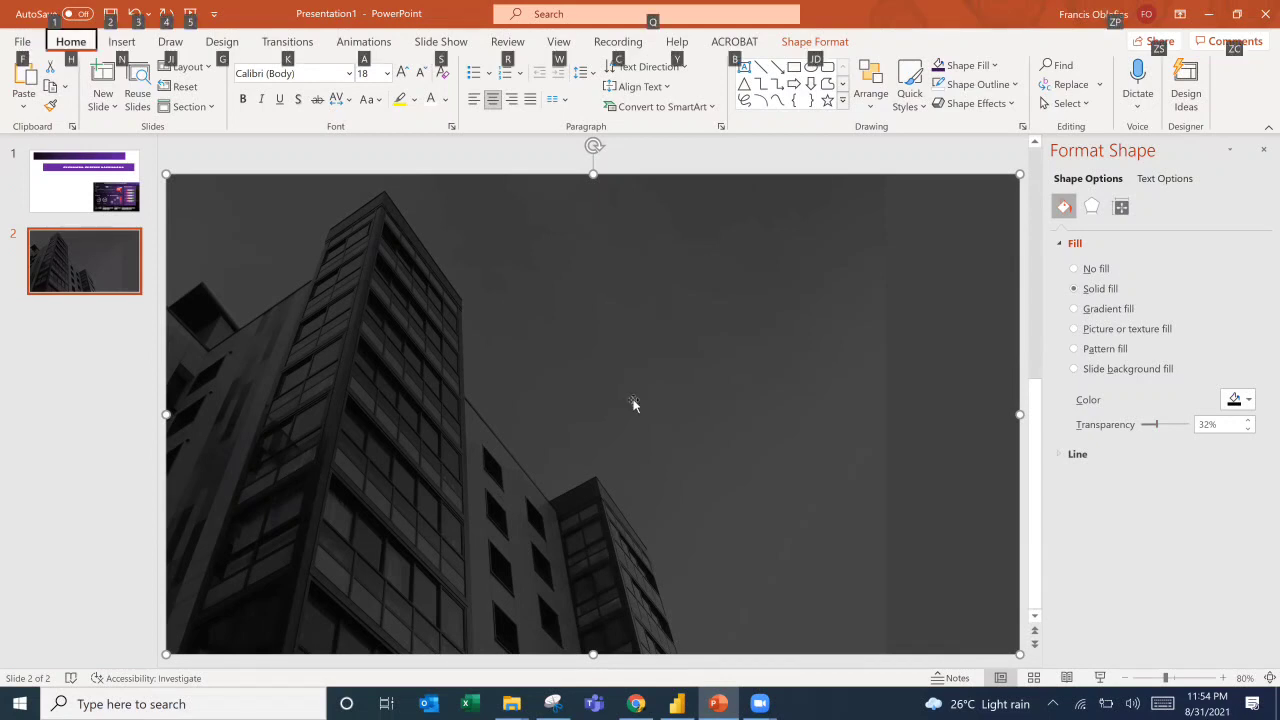
left_click(467, 148)
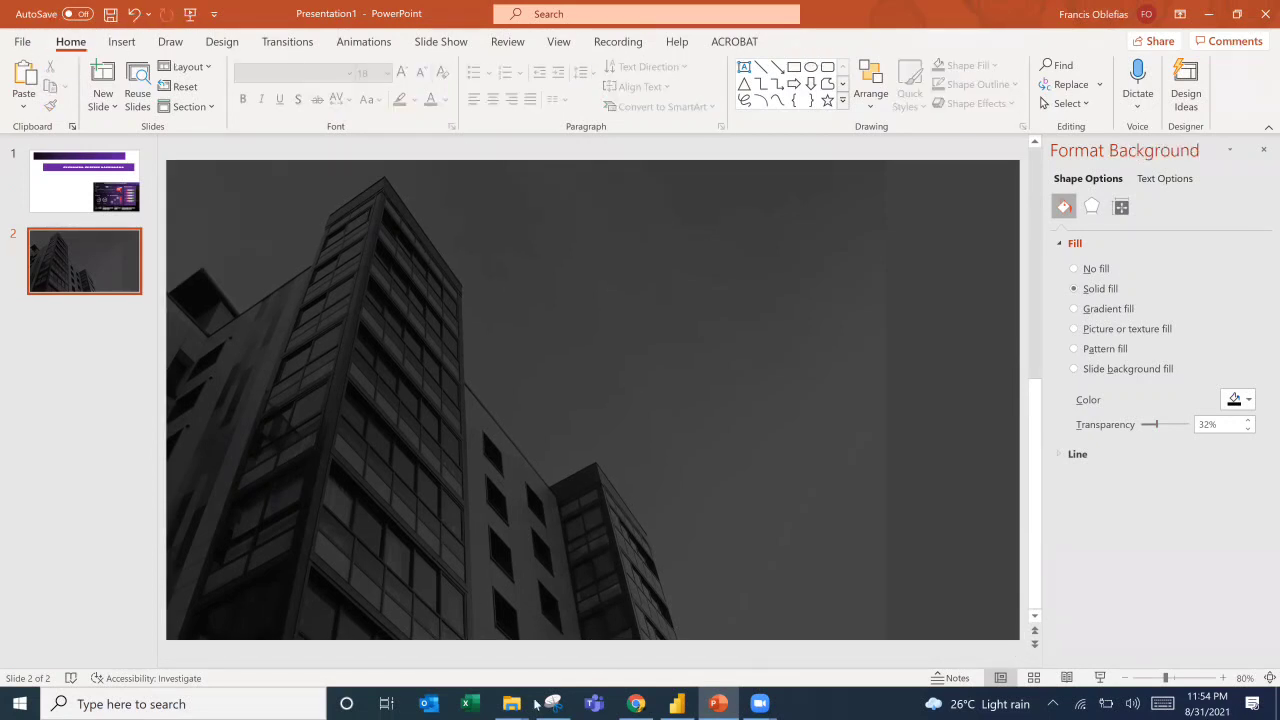
left_click(552, 704)
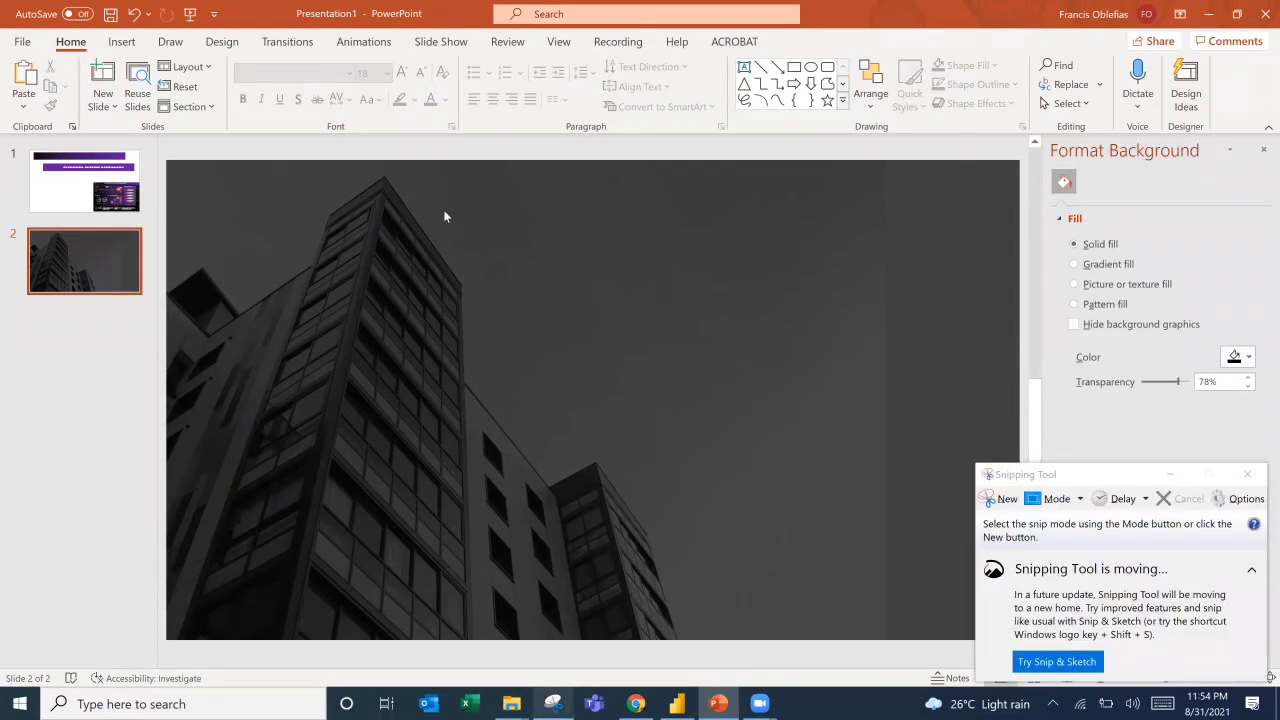
left_click(999, 500)
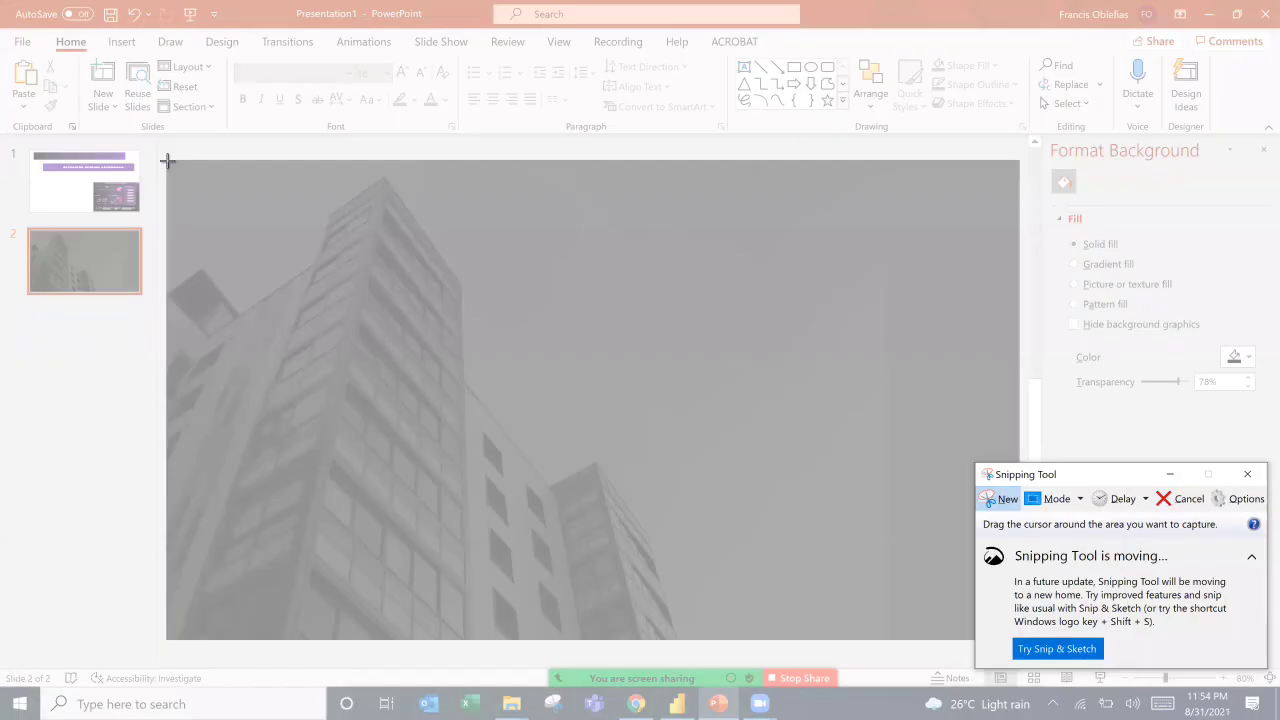
left_click_drag(167, 161, 1018, 638)
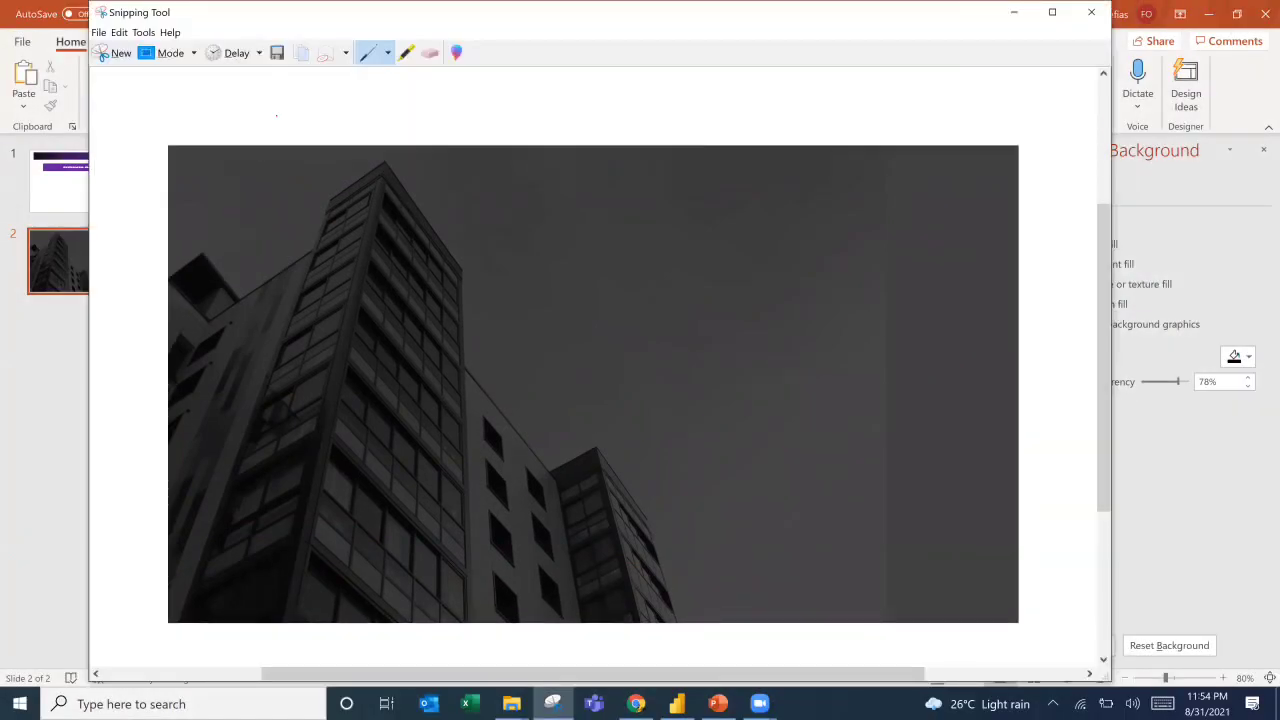
Save the snip as a JPEG named Background in the Dashboard Replication\6 folder, using the folder path copied from File Explorer.
left_click(279, 54)
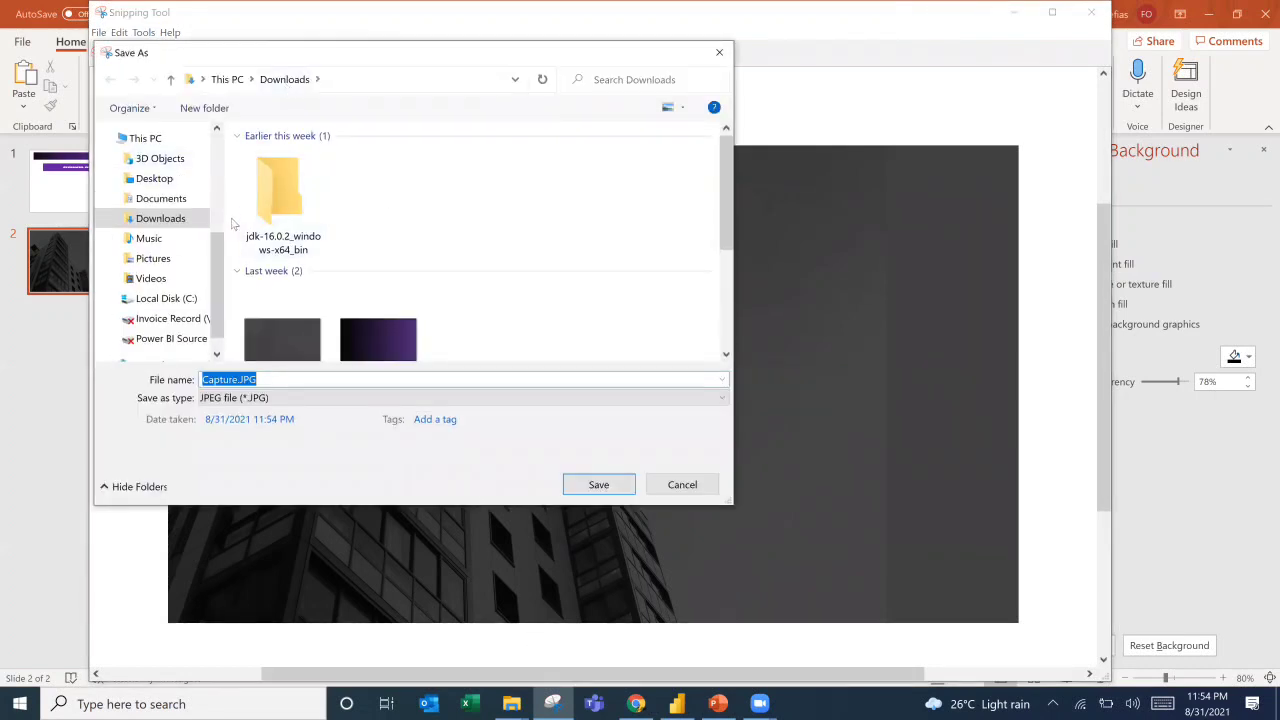
left_click(558, 642)
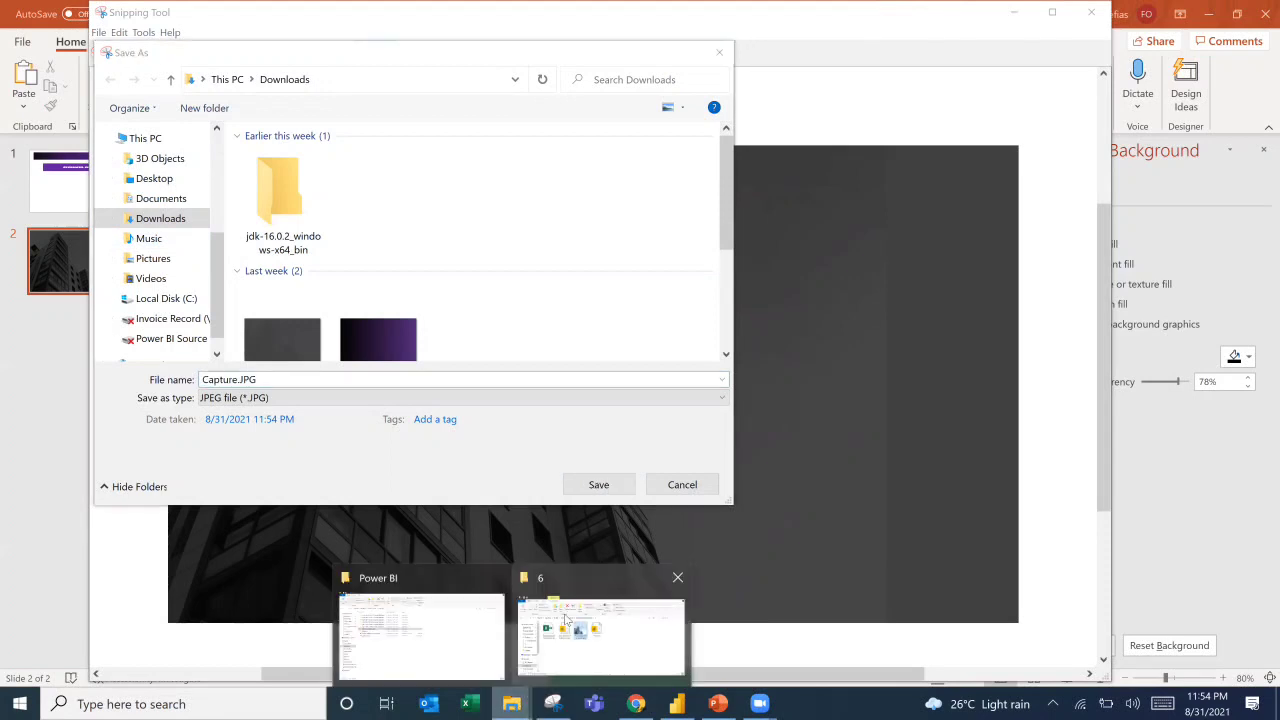
left_click(571, 616)
left_click(565, 177)
key("ctrl+c")
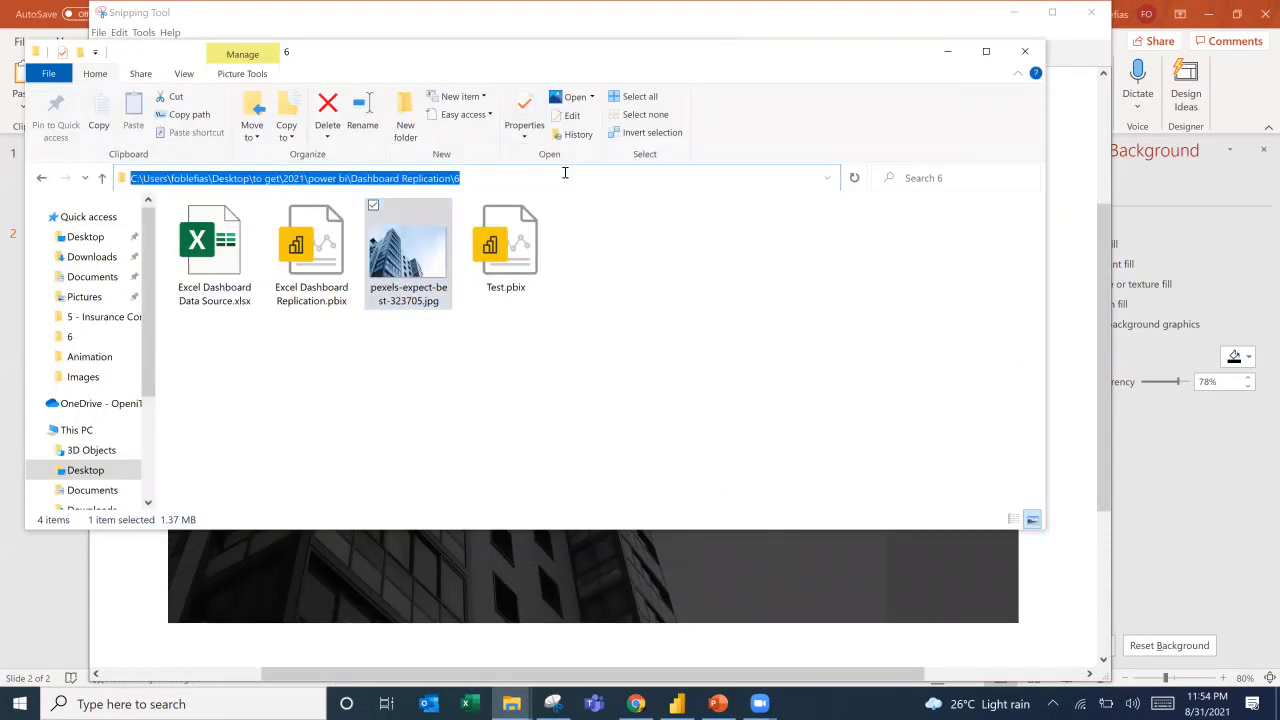
left_click(330, 12)
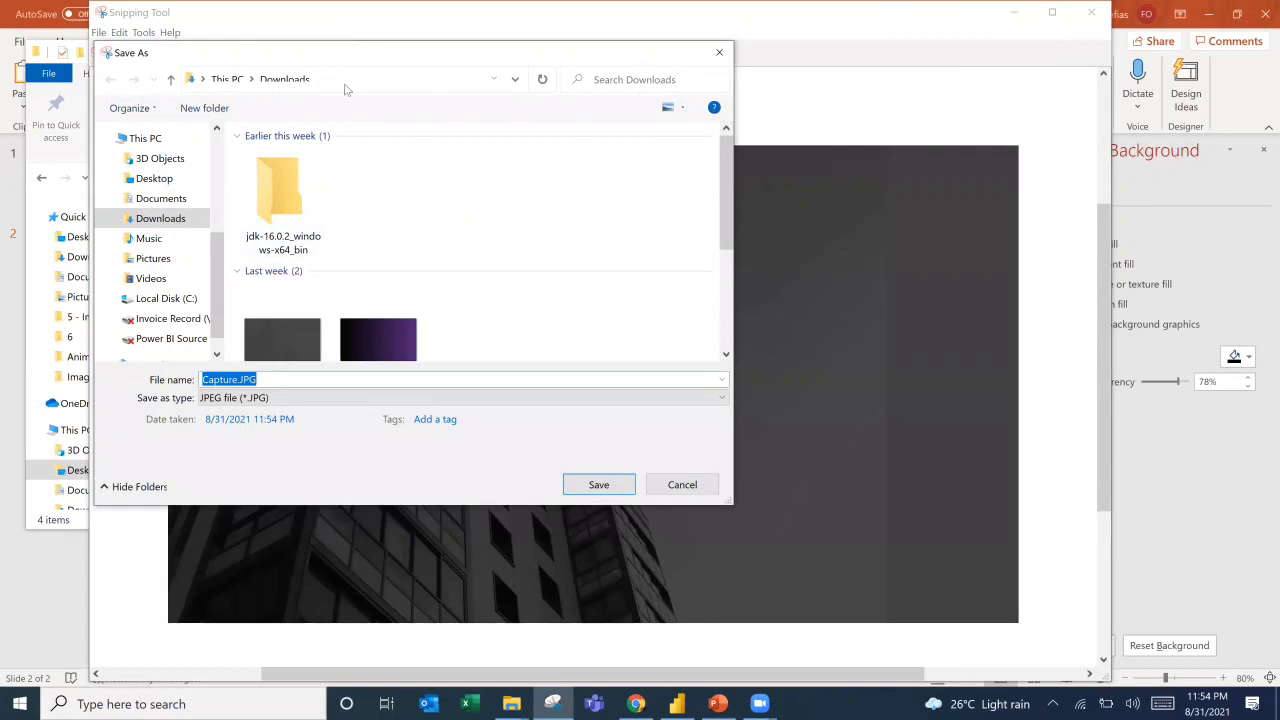
left_click(345, 80)
key("ctrl+v")
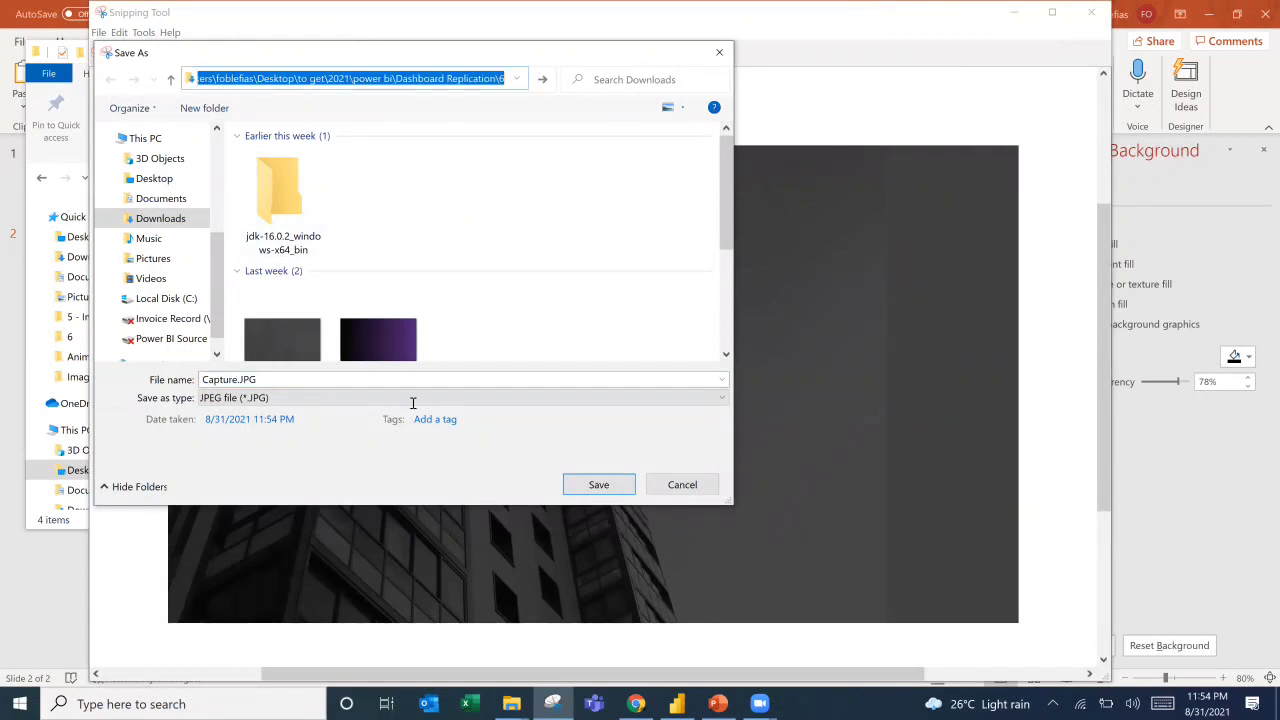
key("Return")
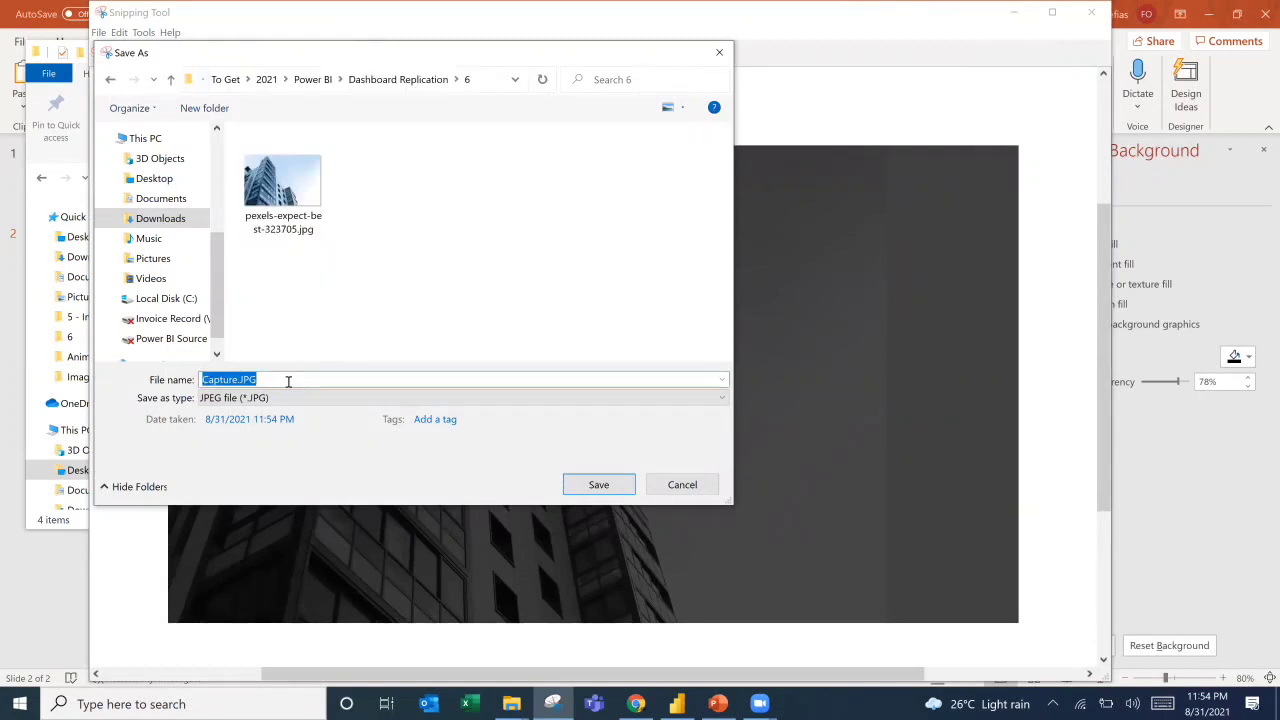
type("bACK")
key("Return")
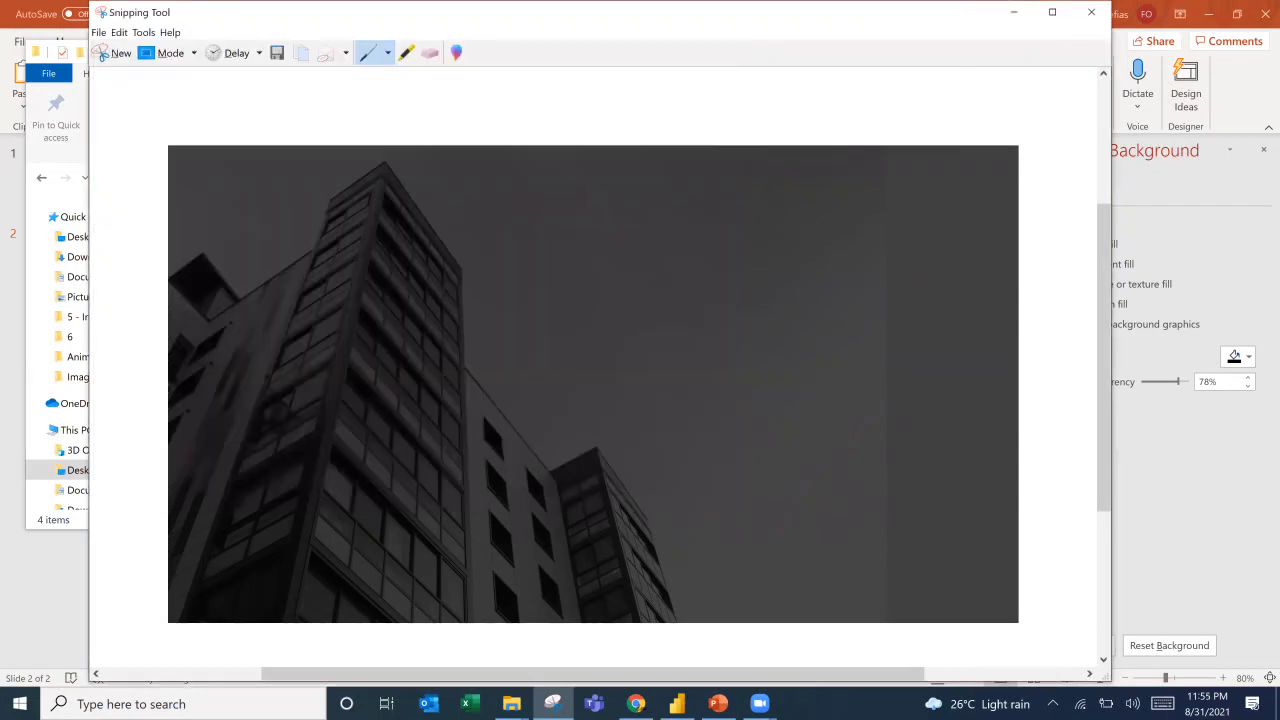
Switch to Power BI Desktop, add the Background image as the Dynamic Measure page background and make it fully opaque.
left_click(637, 704)
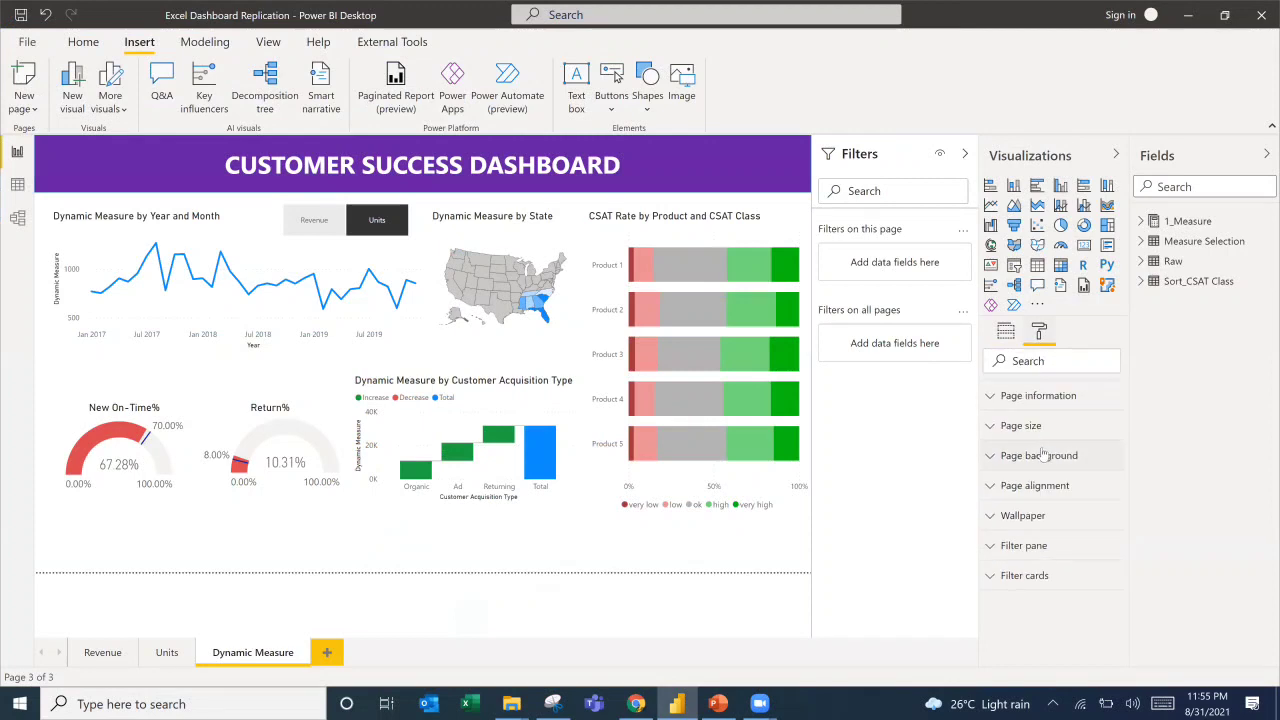
left_click(1037, 456)
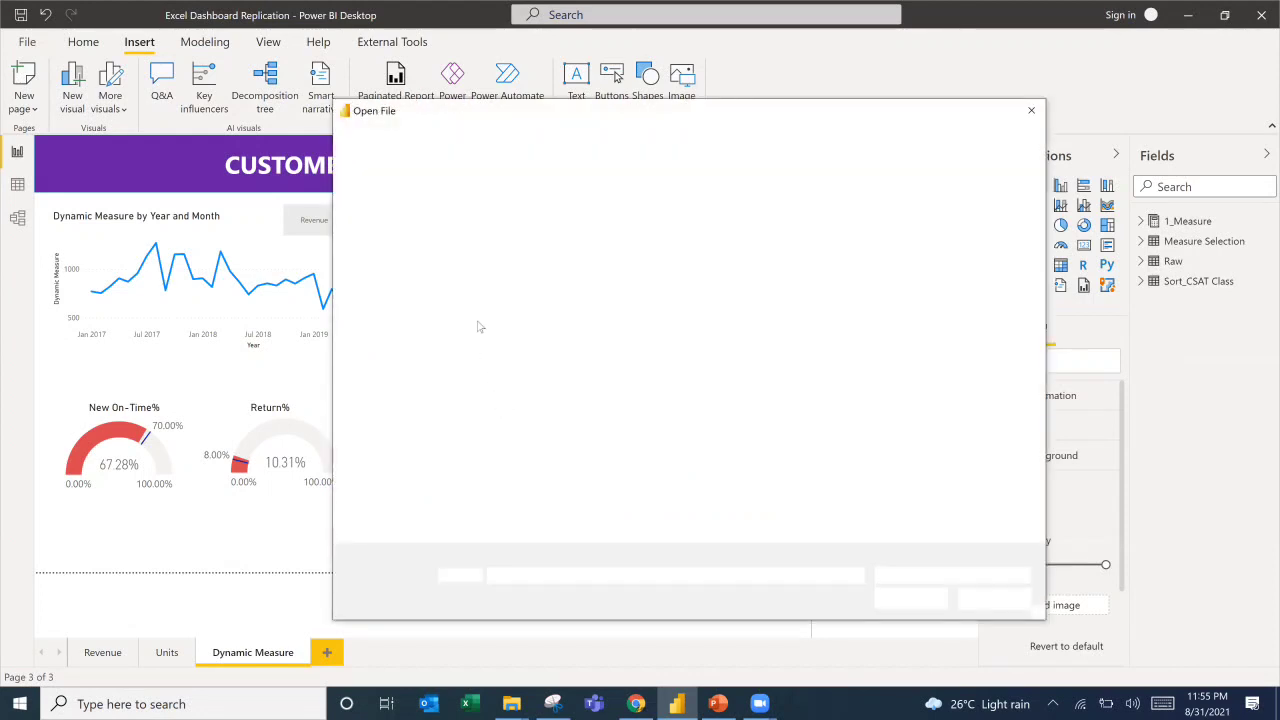
double_click(512, 265)
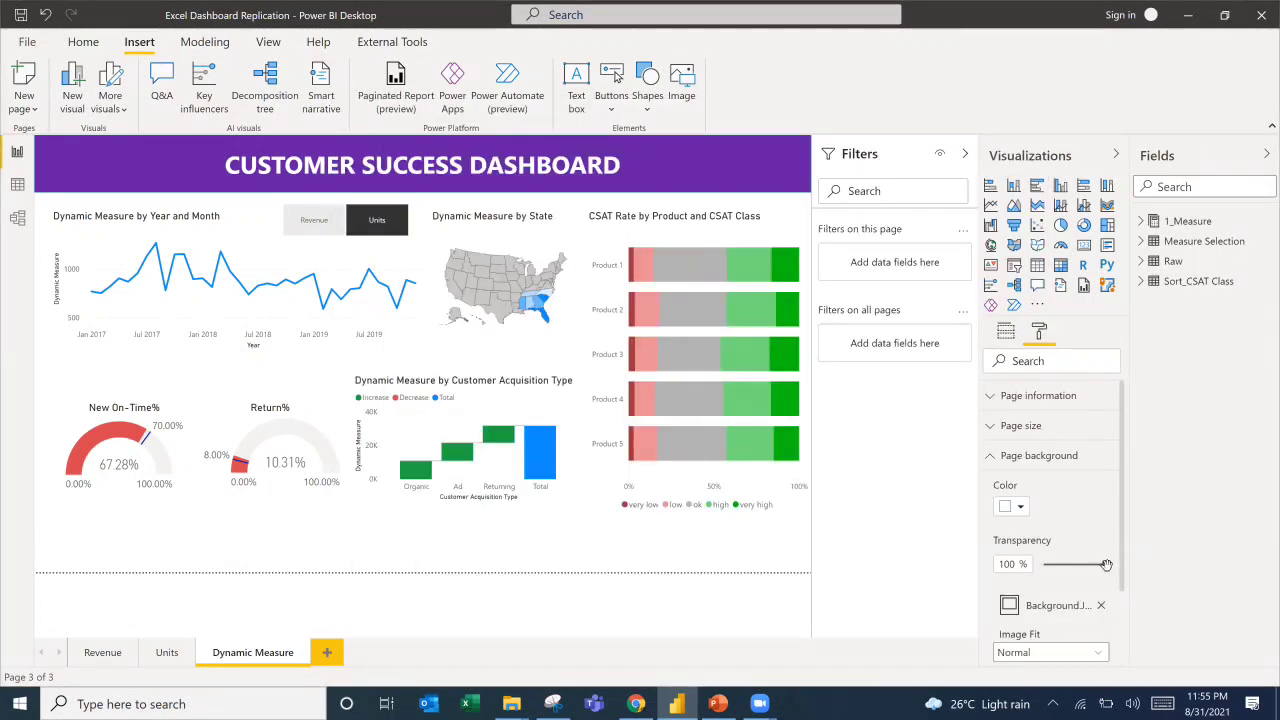
left_click_drag(1107, 565, 1025, 566)
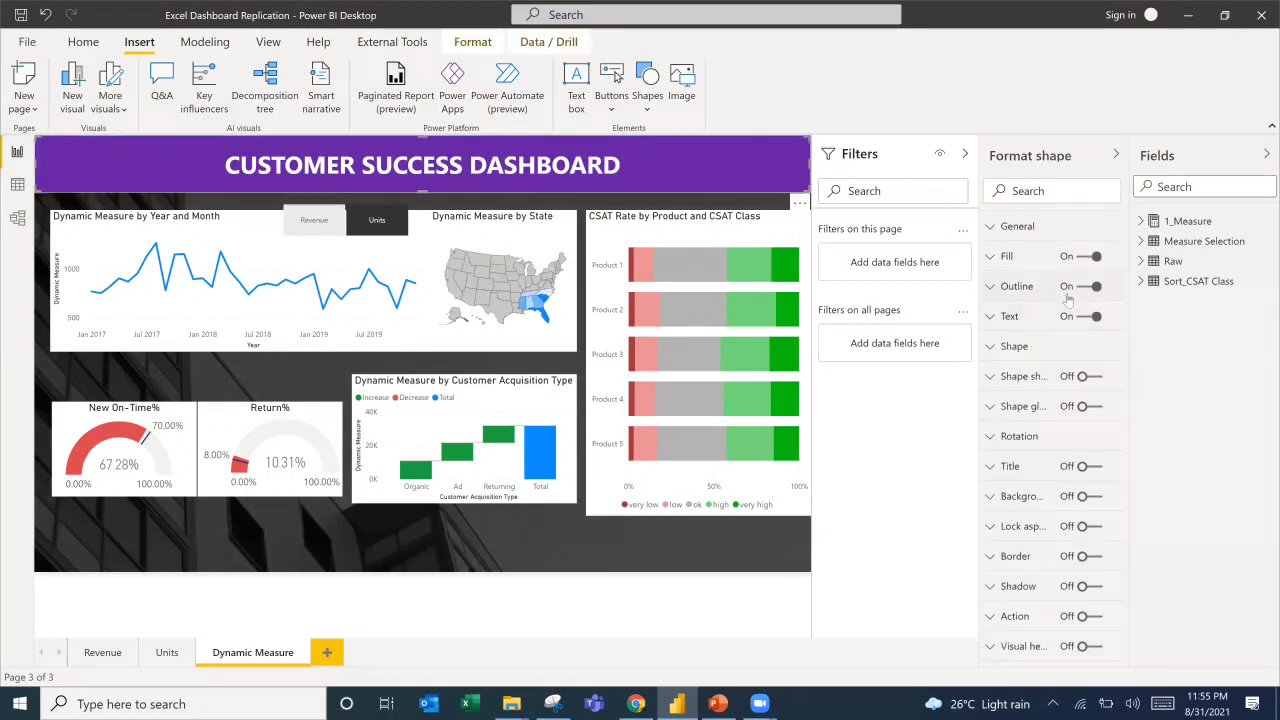
Turn off the outline of the Customer Success Dashboard title banner shape.
left_click(1078, 290)
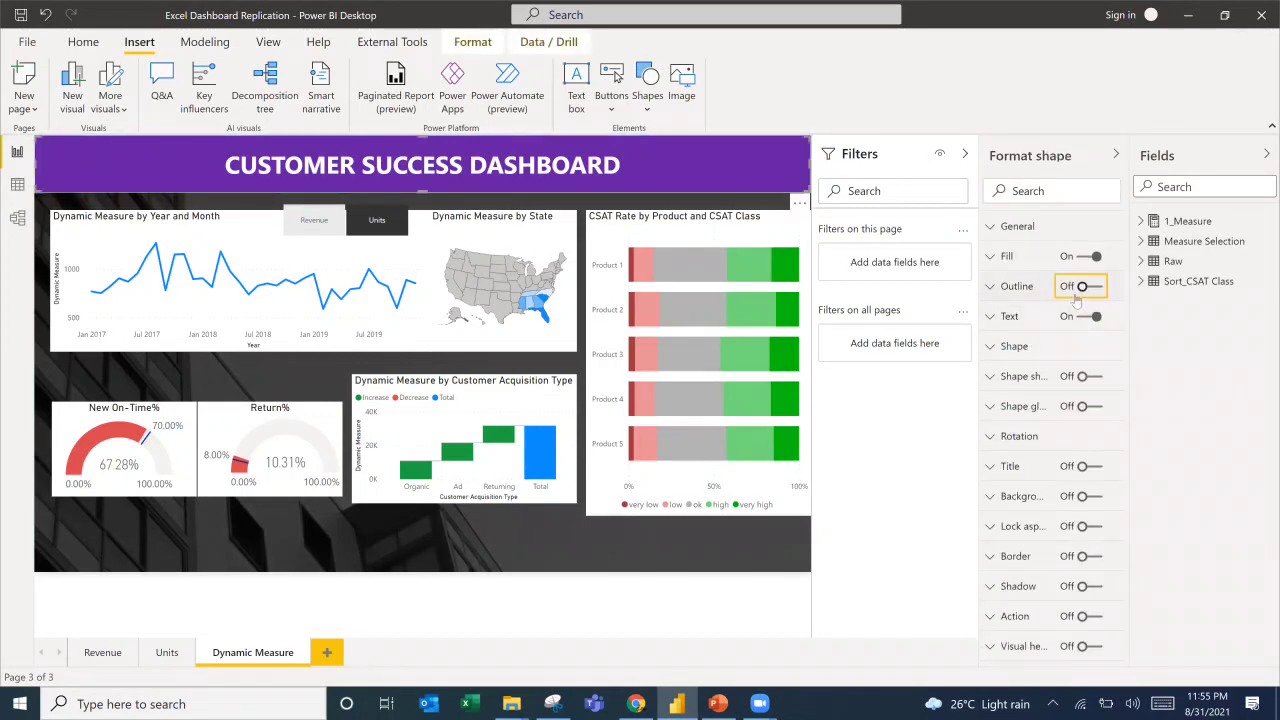
left_click(996, 288)
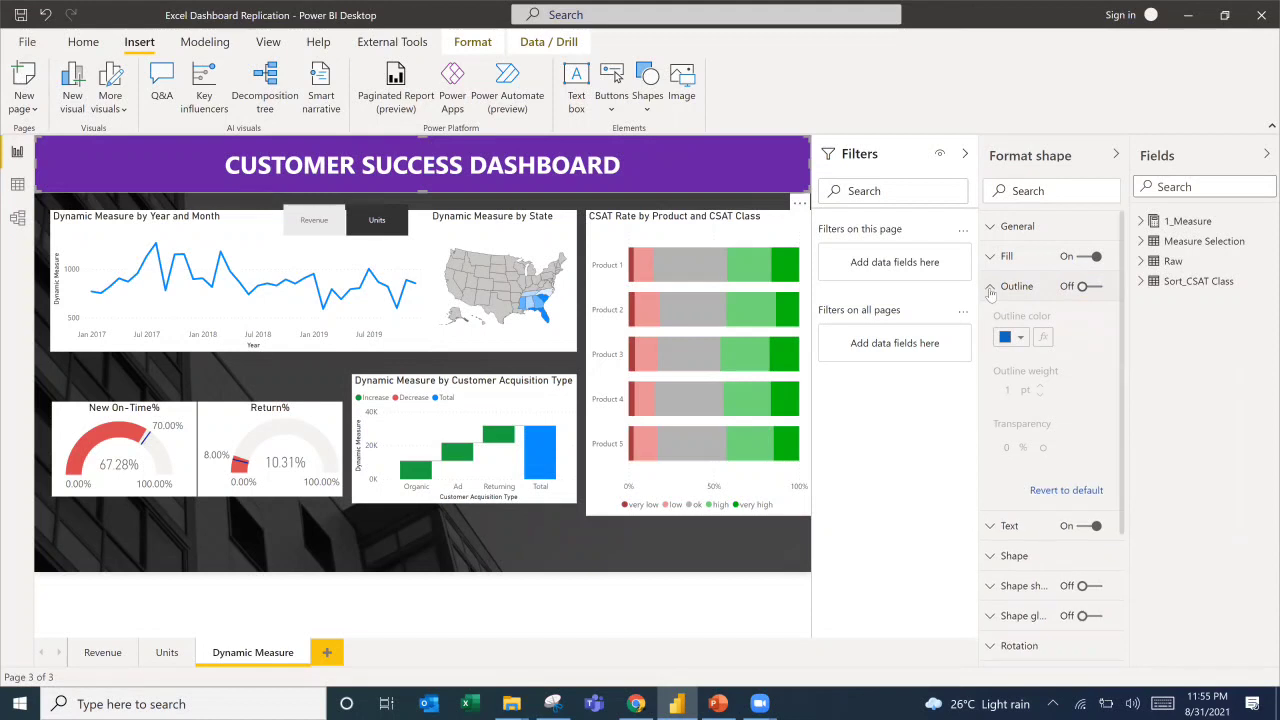
left_click(743, 600)
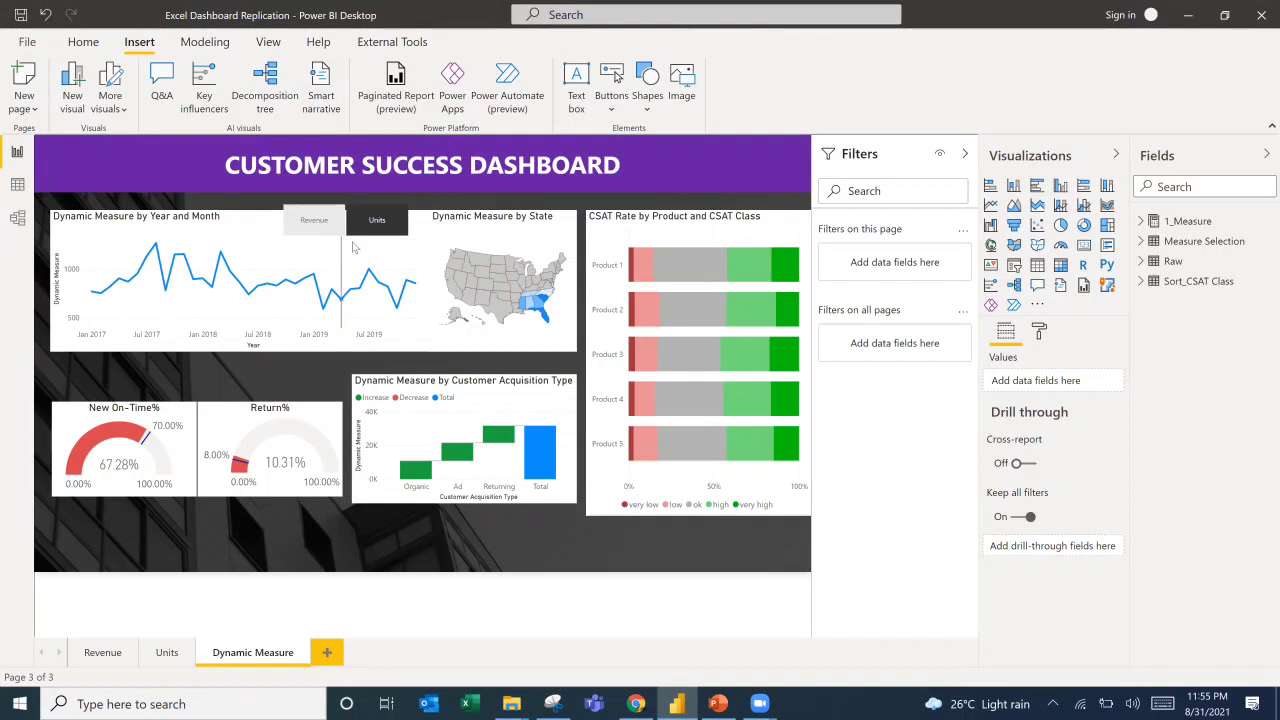
Align the line chart with the state map beneath the banner and resize the chart's sides so it meets the map's edge.
left_click(181, 239)
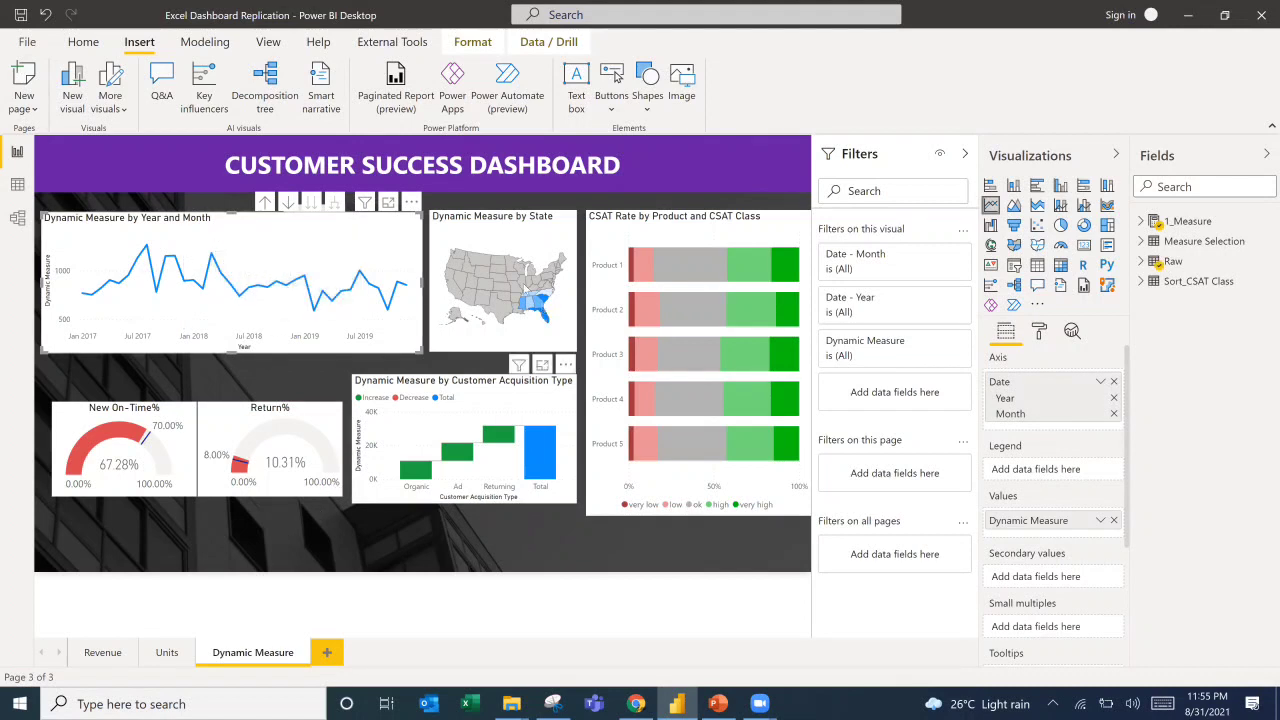
left_click_drag(490, 231, 498, 229)
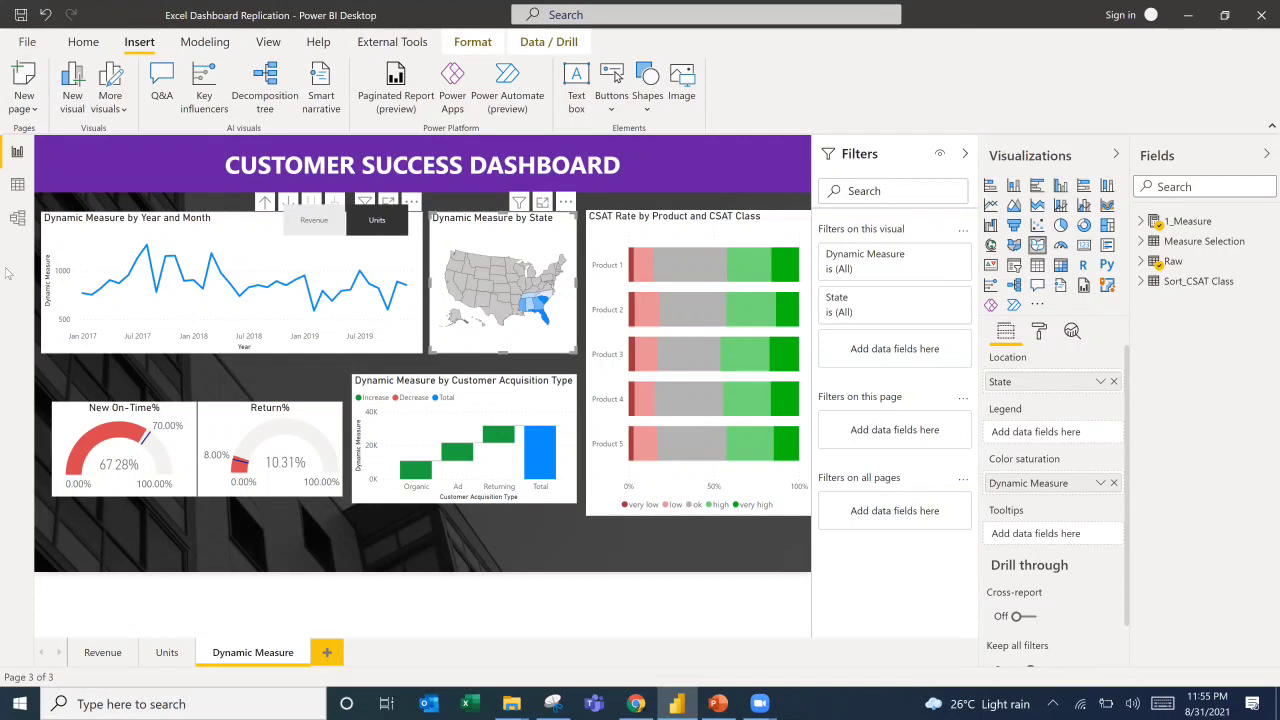
left_click(57, 228)
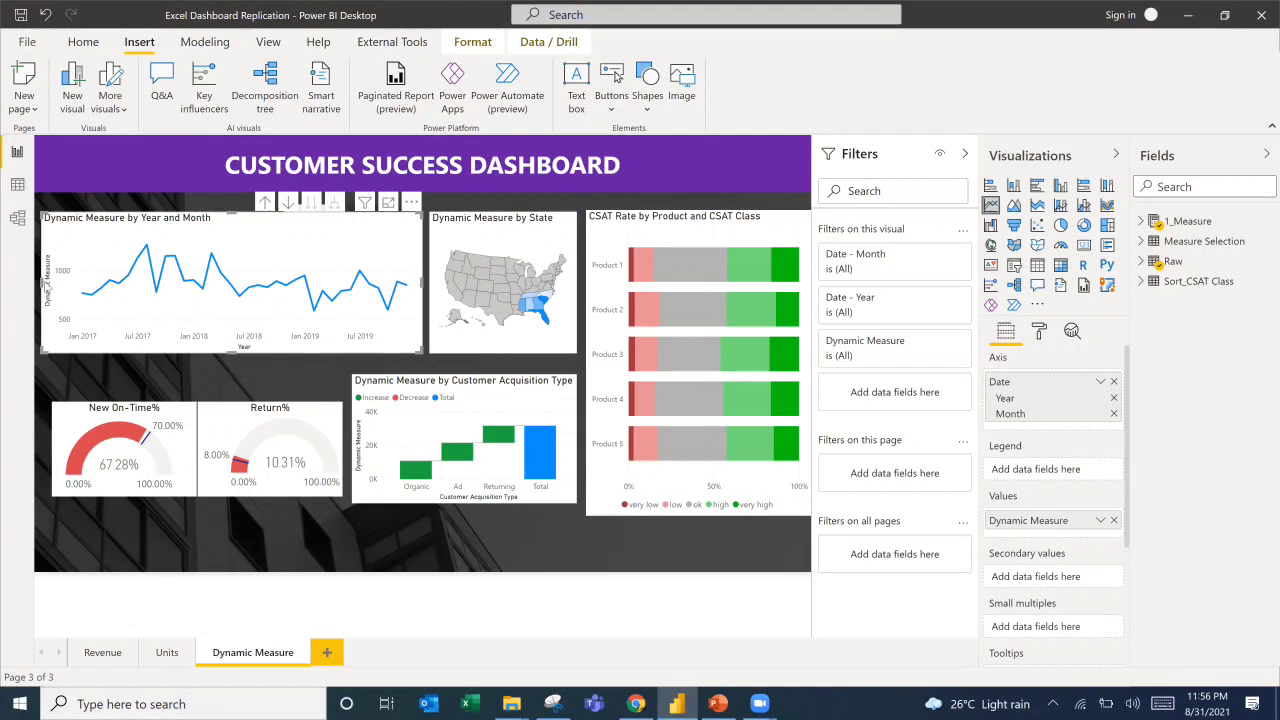
left_click_drag(47, 285, 58, 286)
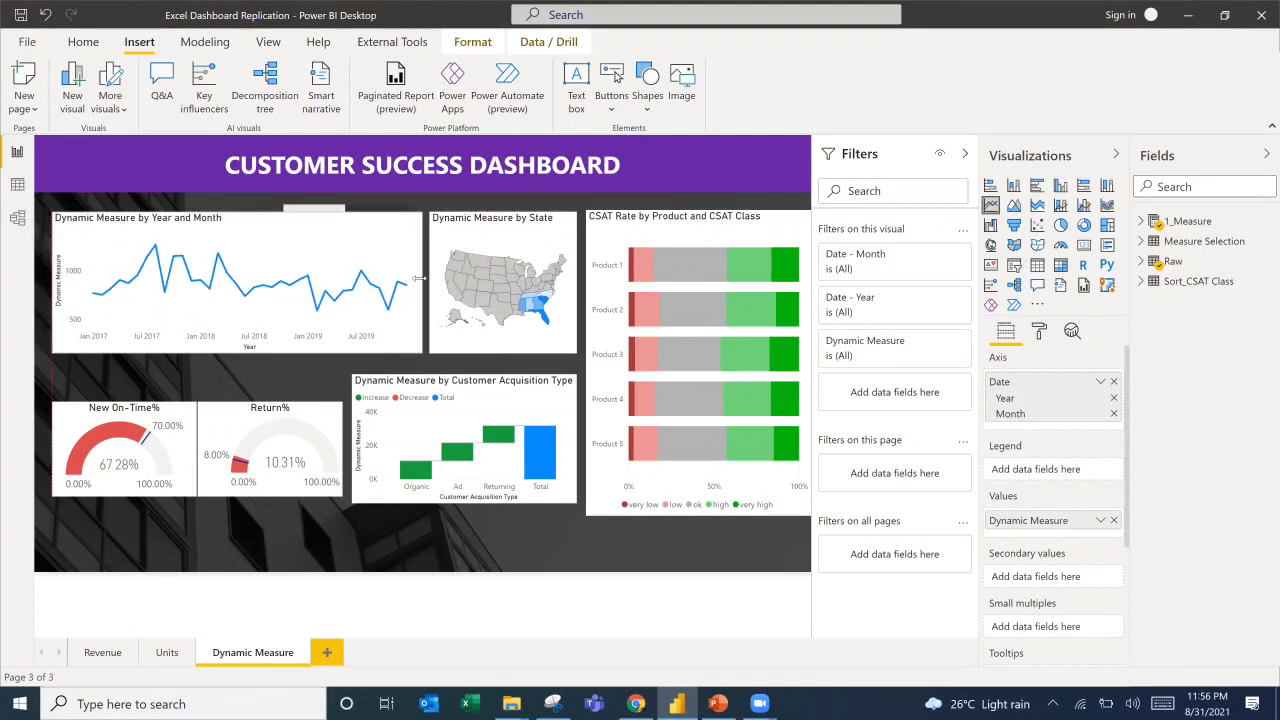
left_click_drag(431, 290, 433, 290)
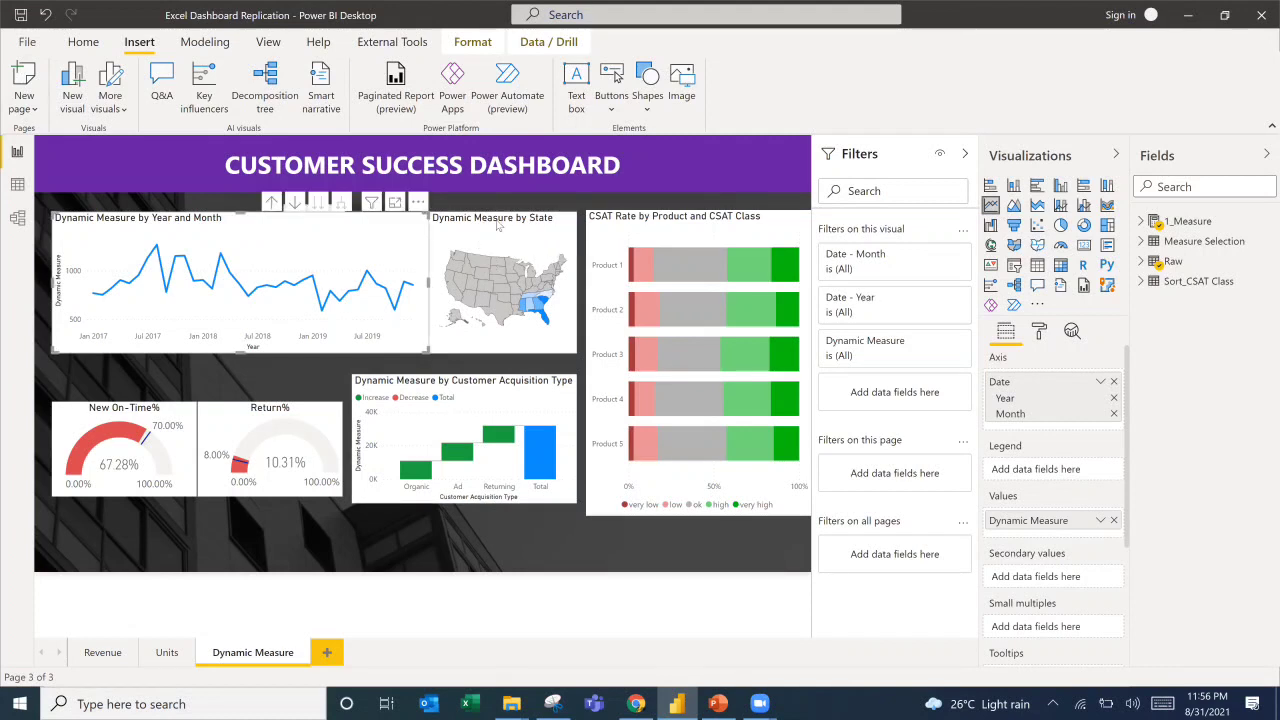
Turn off the title of the Dynamic Measure by State map.
left_click(497, 226)
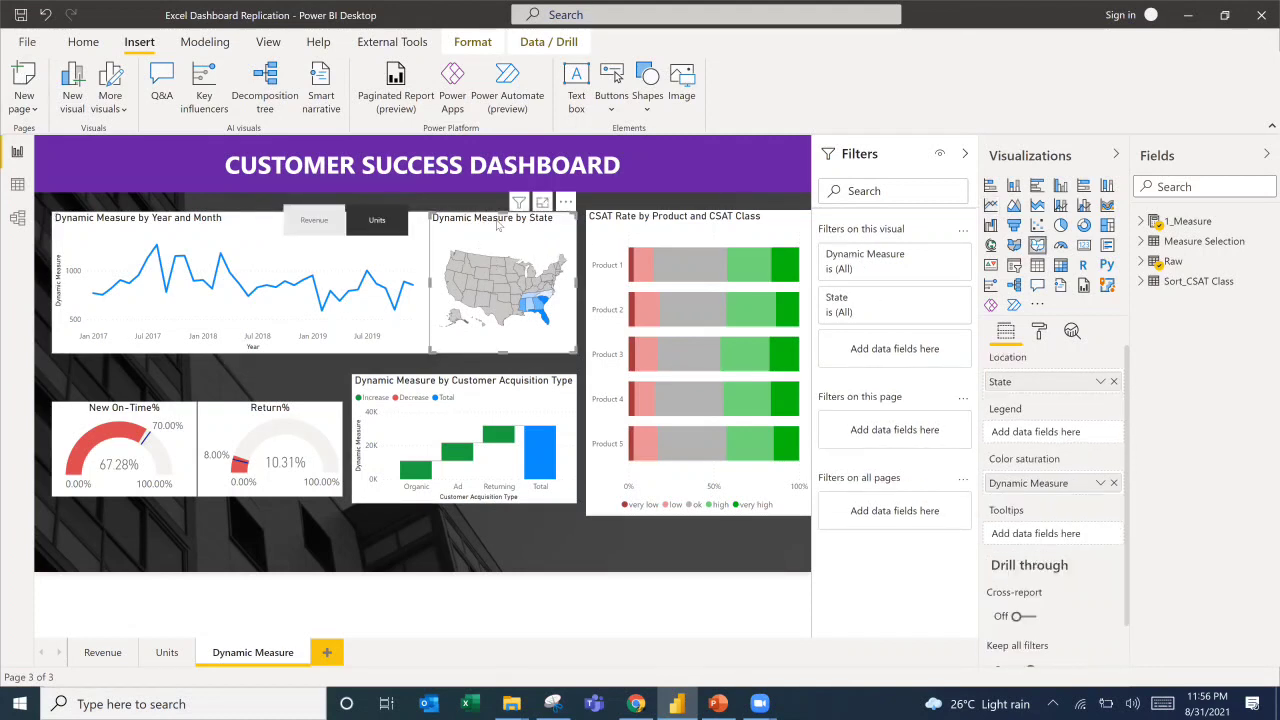
left_click(1042, 332)
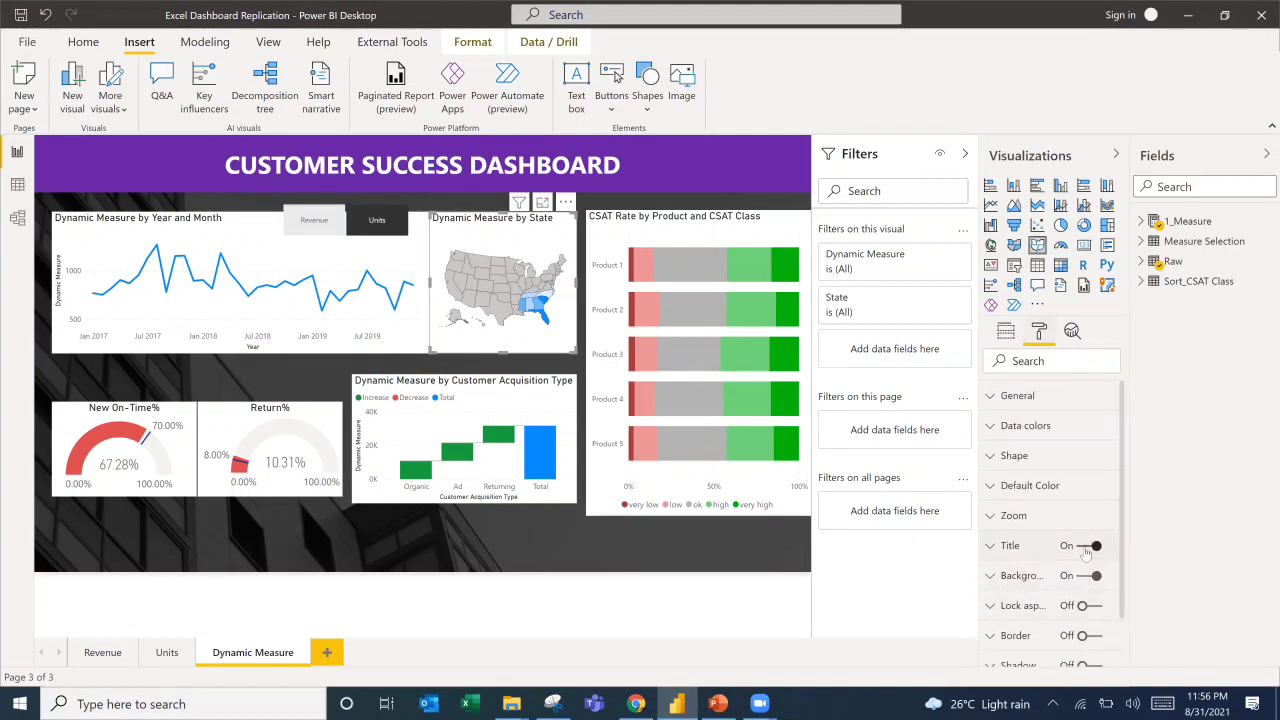
left_click(1074, 547)
key("space")
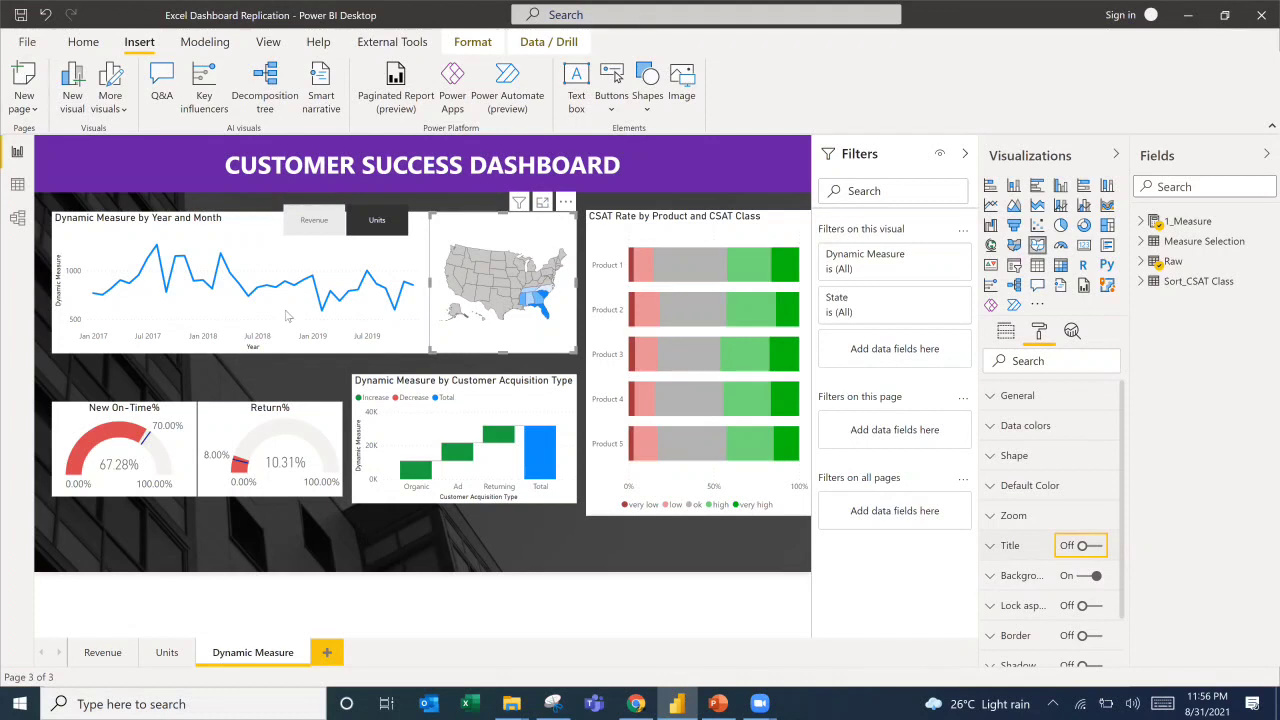
Check the layout of the reference Customer Success Dashboard in the YouTube video, then return to the Power BI report.
left_click(197, 226)
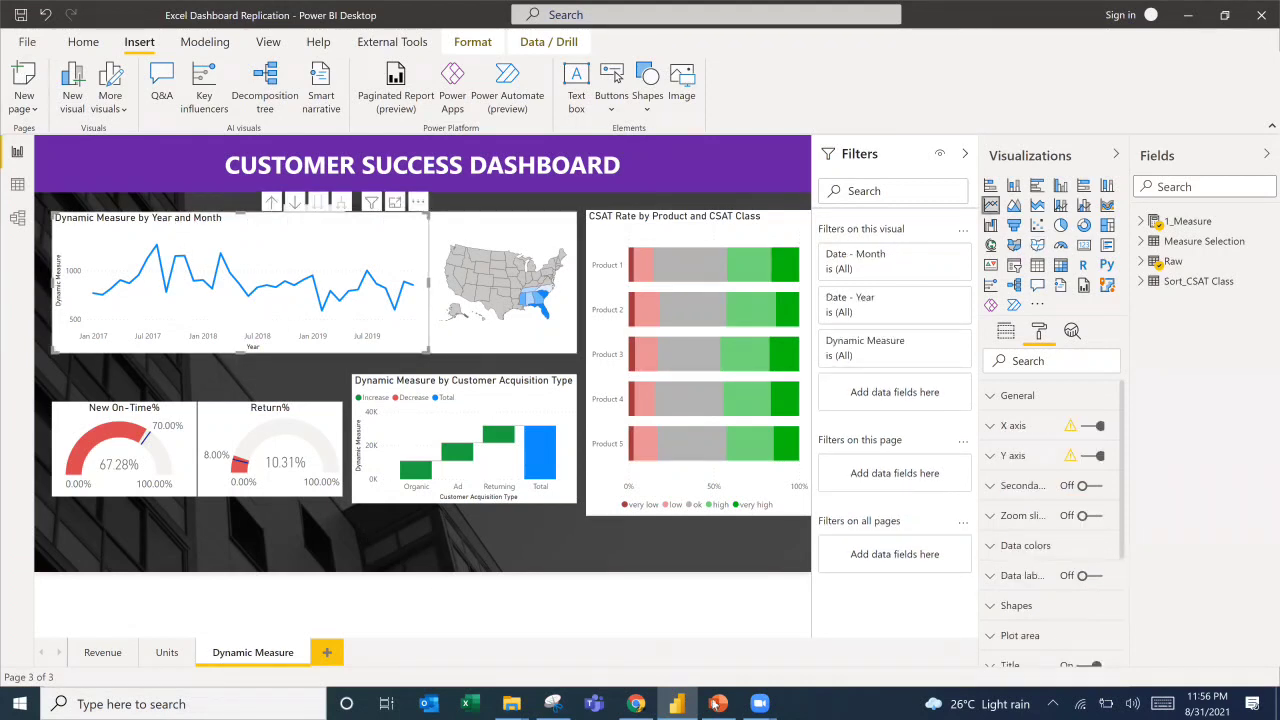
left_click(636, 703)
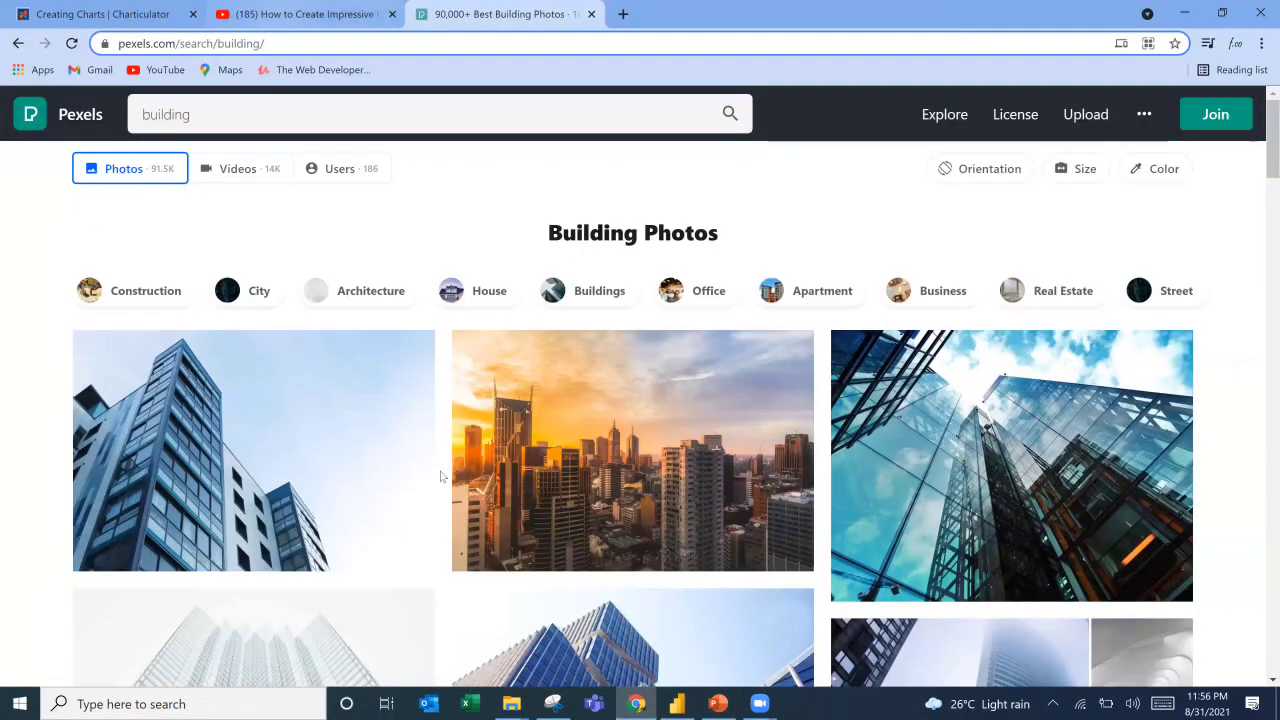
key("ctrl+shift+Tab")
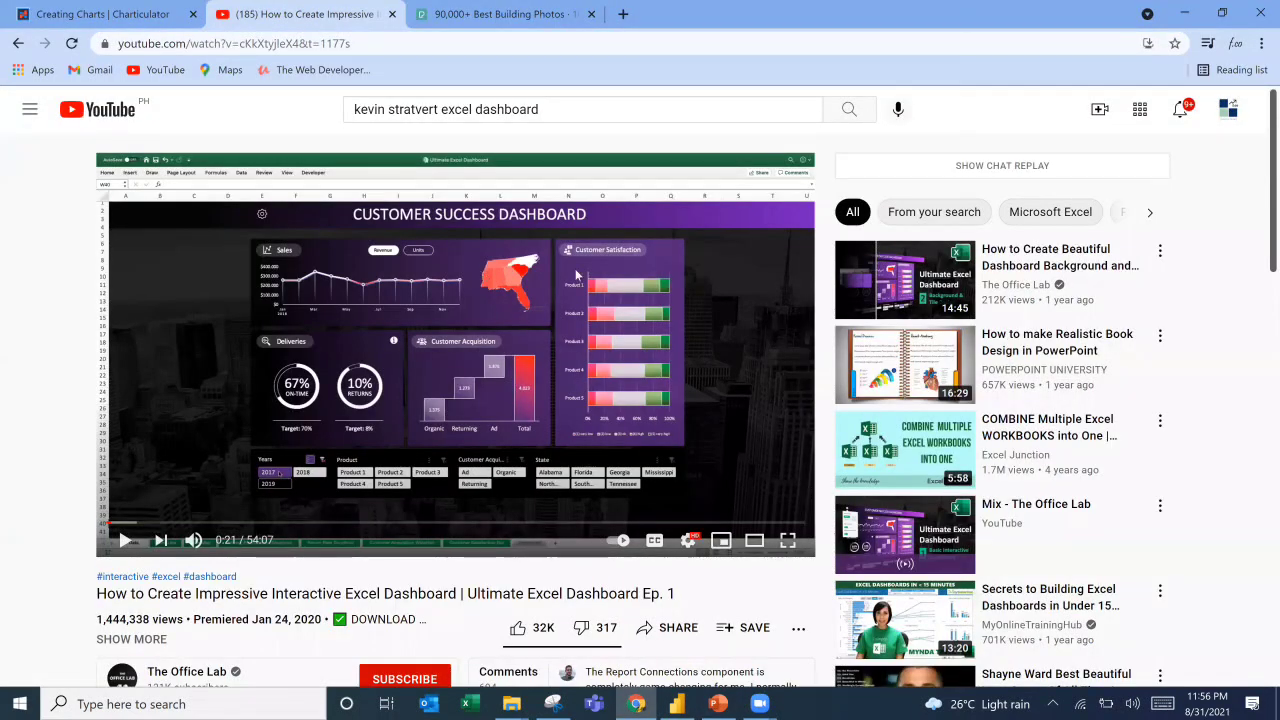
left_click(1190, 12)
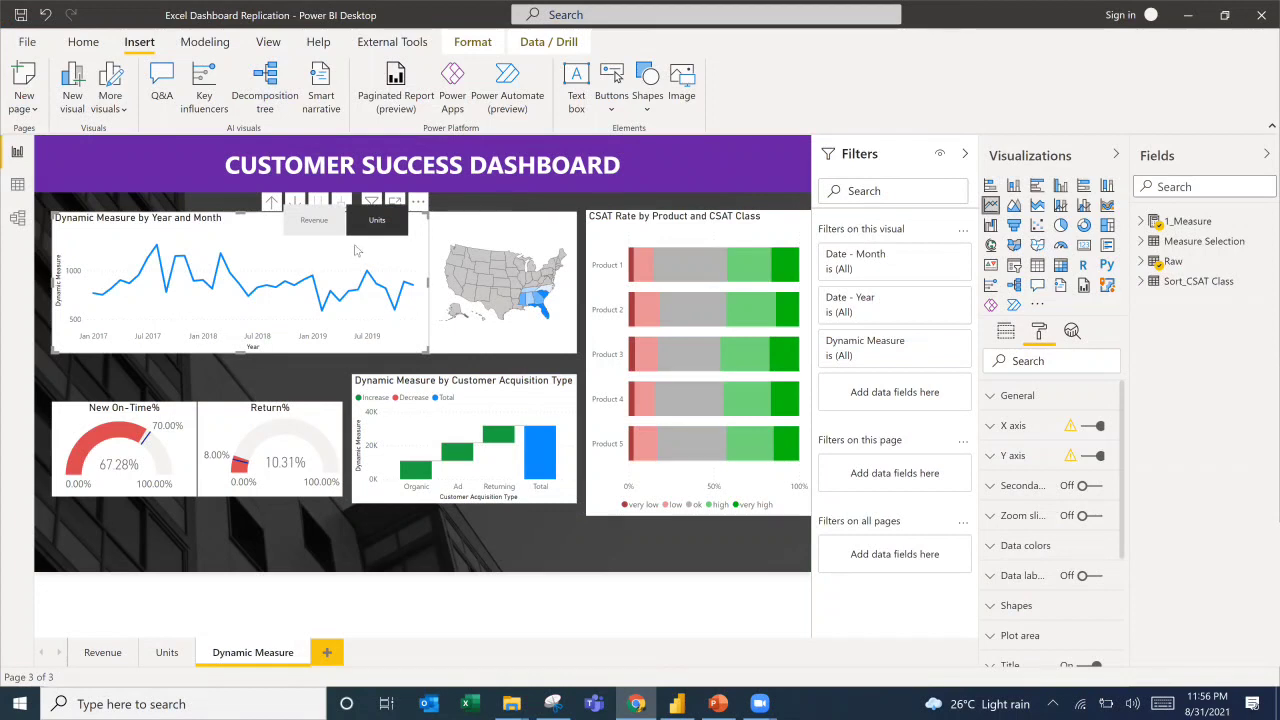
left_click(493, 206)
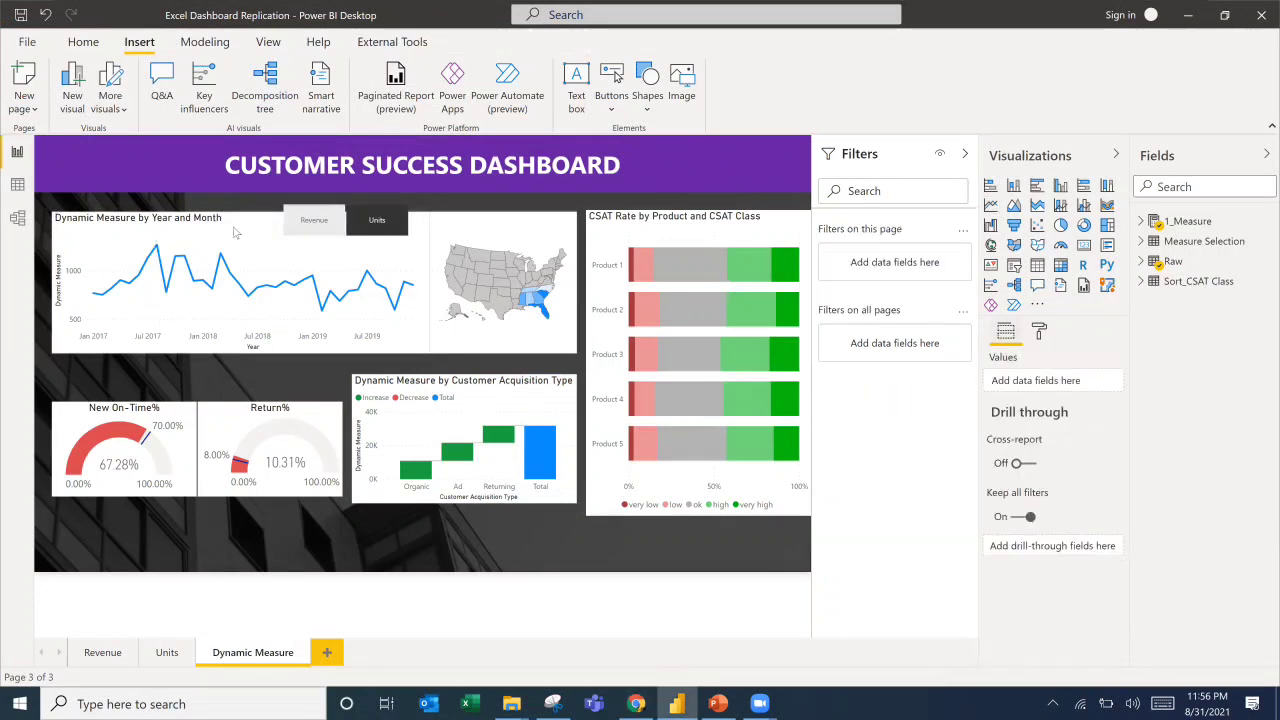
Turn off the title of the Dynamic Measure by Year and Month line chart.
left_click(229, 226)
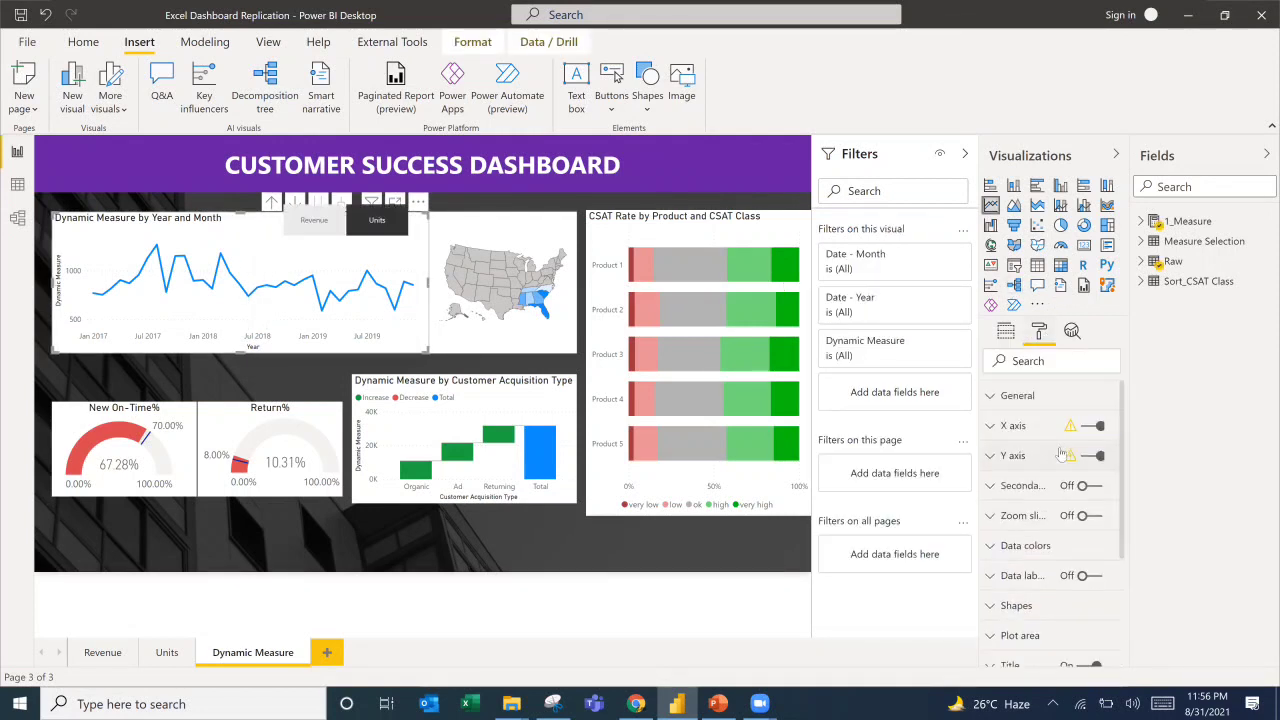
scroll(1072, 595, "down", 2)
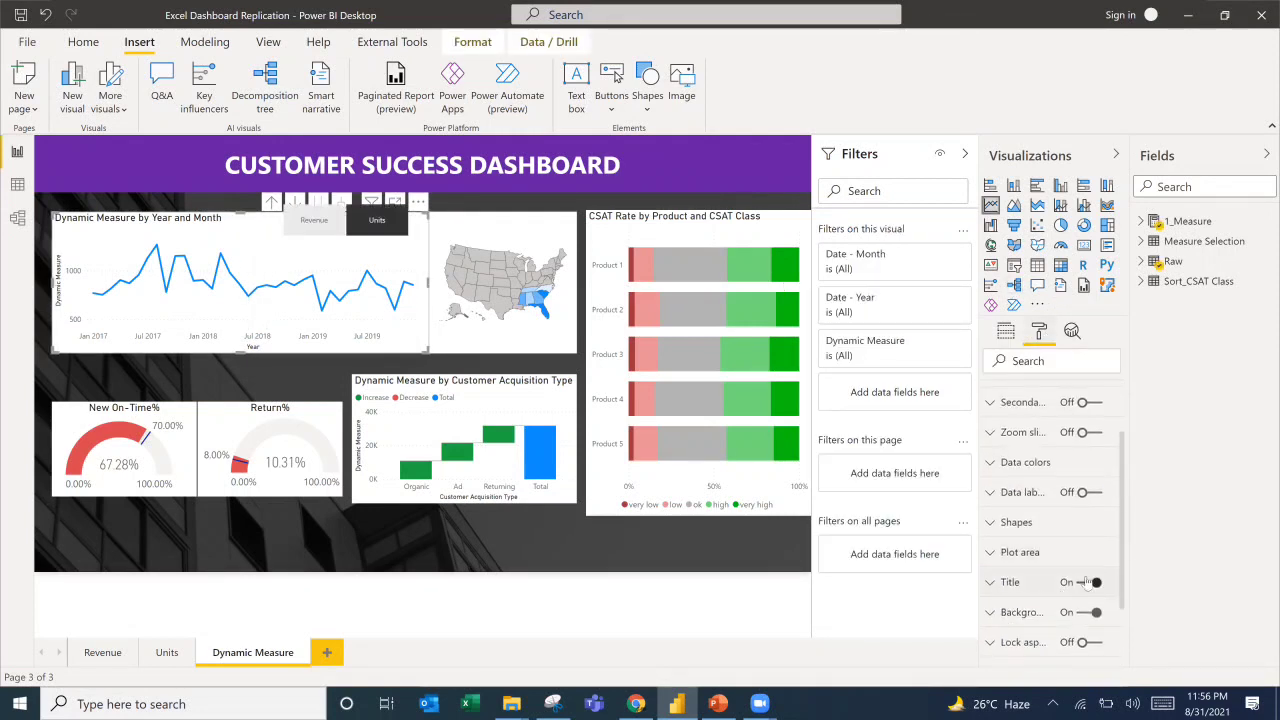
left_click(1087, 585)
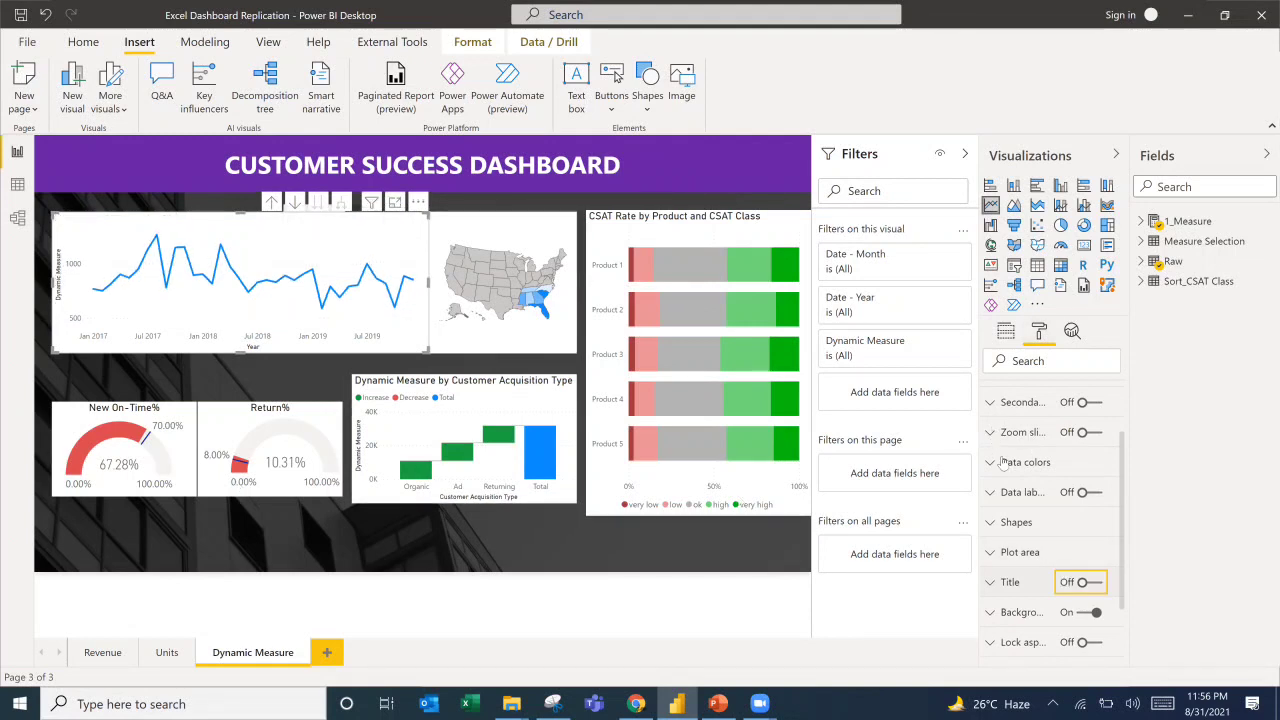
Turn off the X axis title of the Dynamic Measure line chart.
scroll(1012, 460, "up", 1)
scroll(1010, 455, "up", 2)
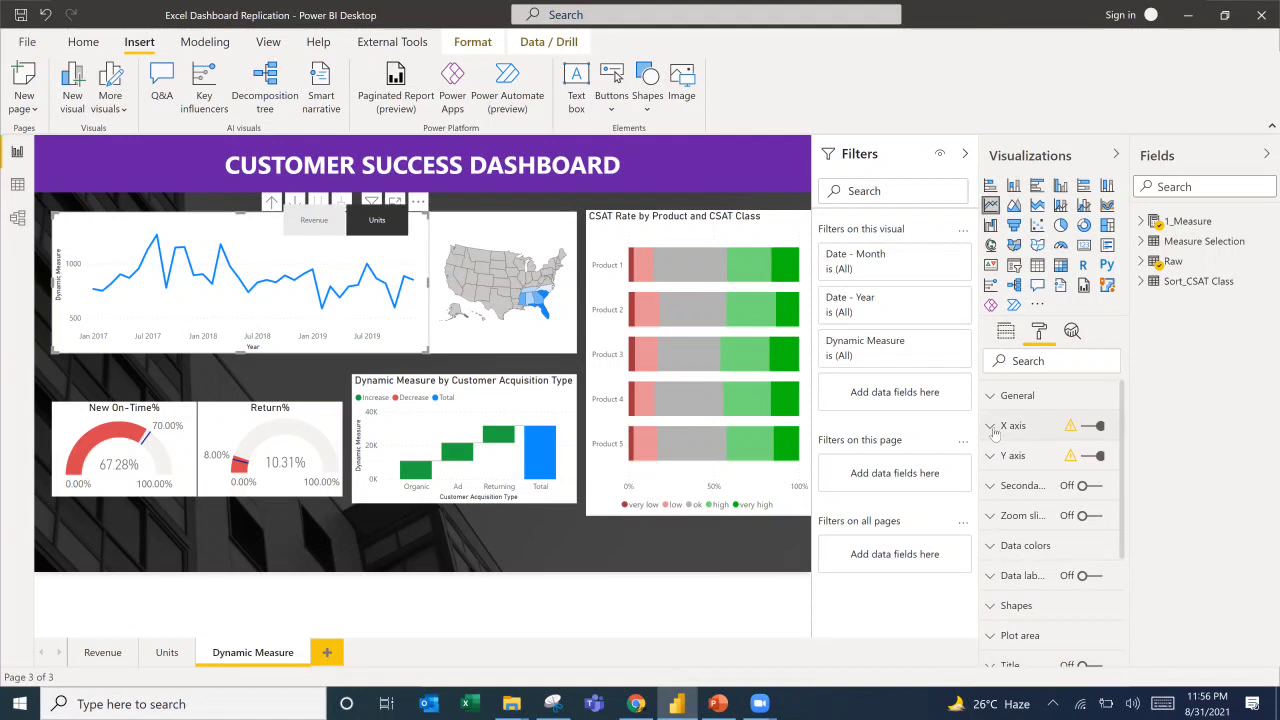
left_click(988, 427)
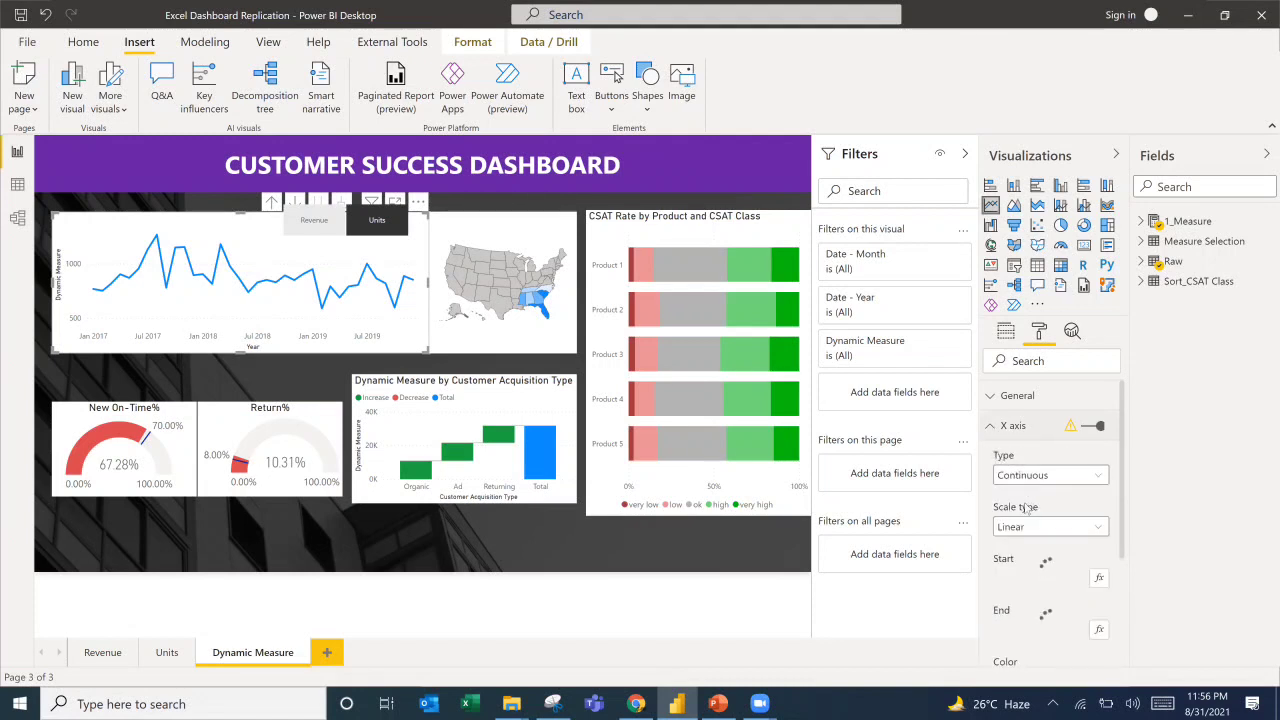
scroll(1040, 560, "down", 5)
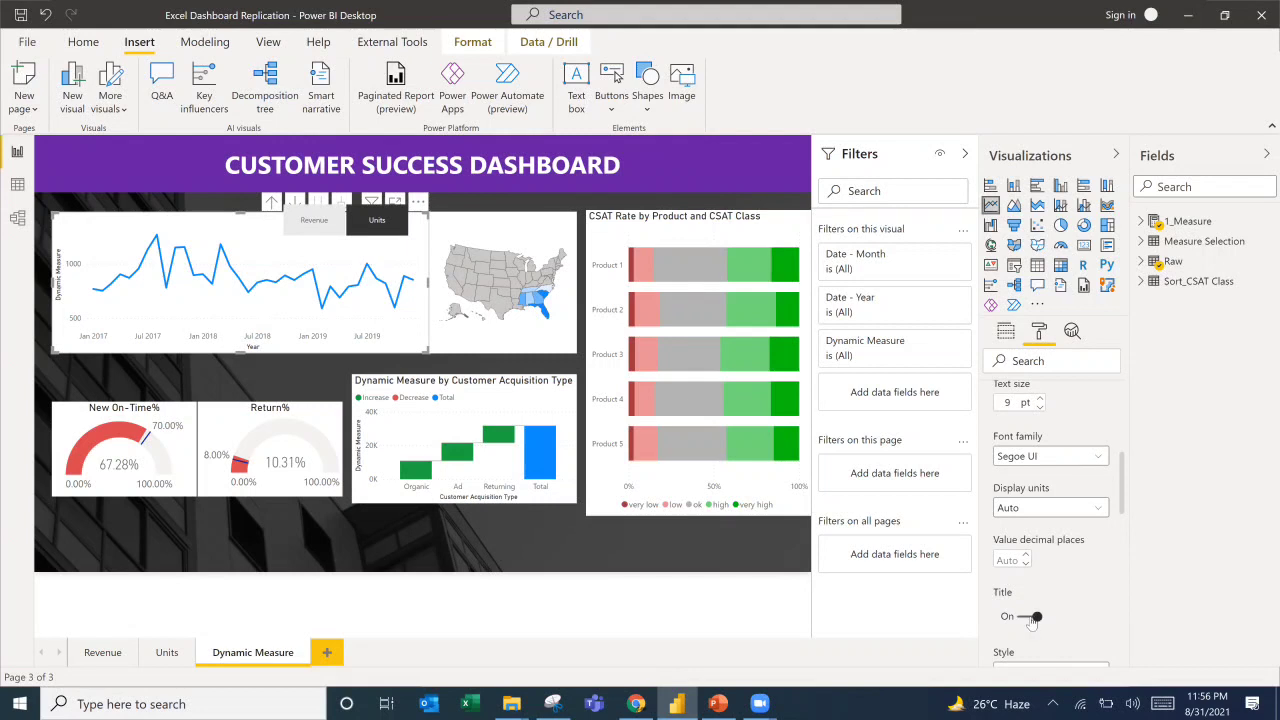
left_click(1033, 618)
Turn off the Y axis title of the Dynamic Measure line chart.
scroll(1028, 500, "down", 3)
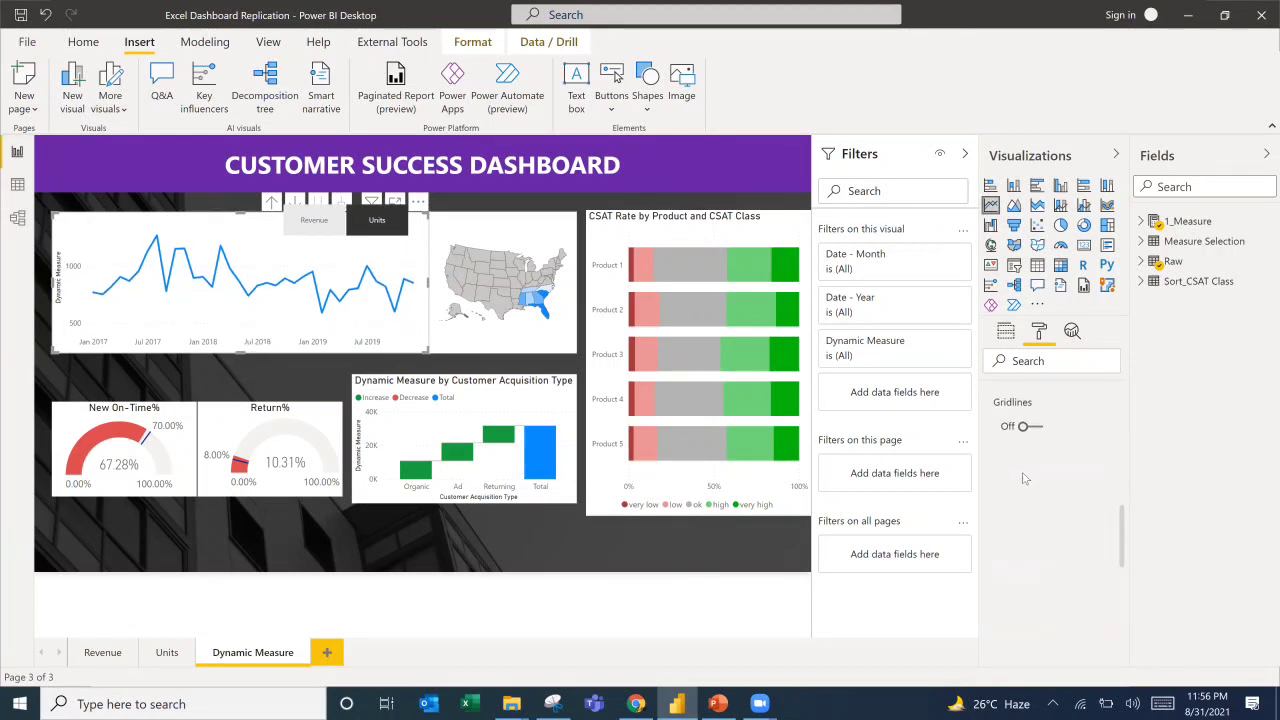
scroll(1025, 473, "down", 2)
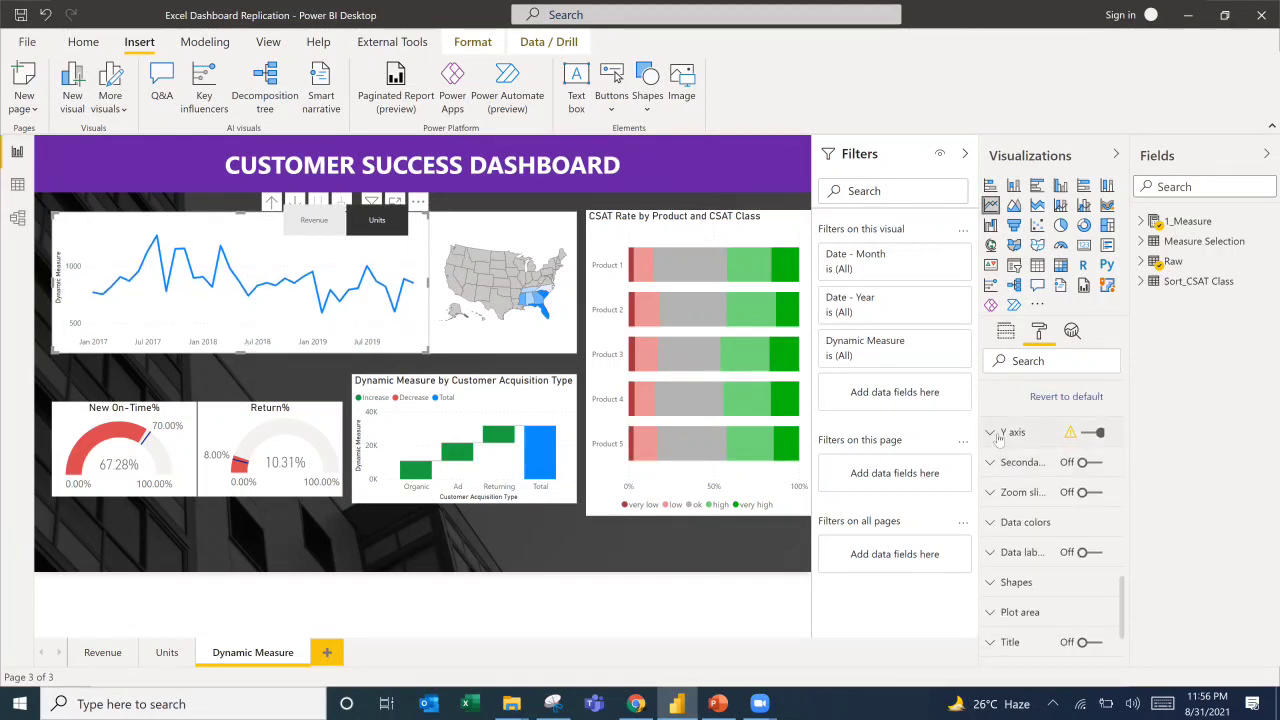
left_click(1013, 433)
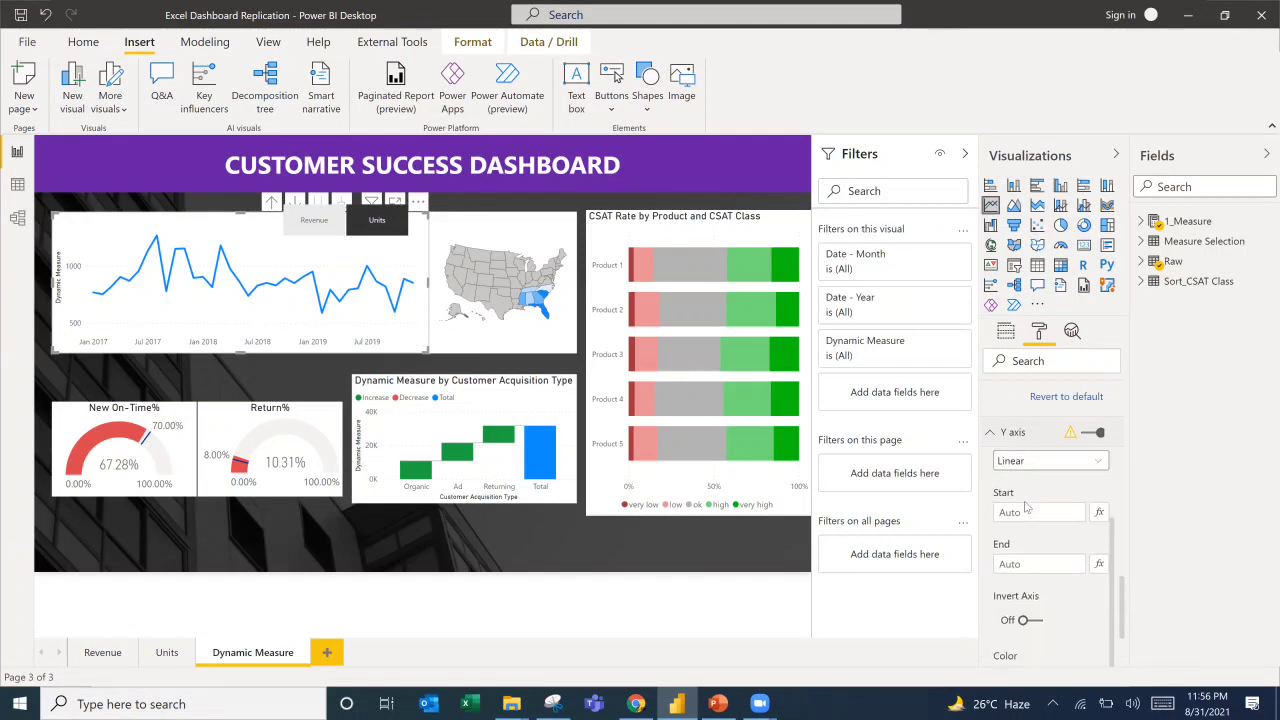
scroll(1027, 505, "down", 3)
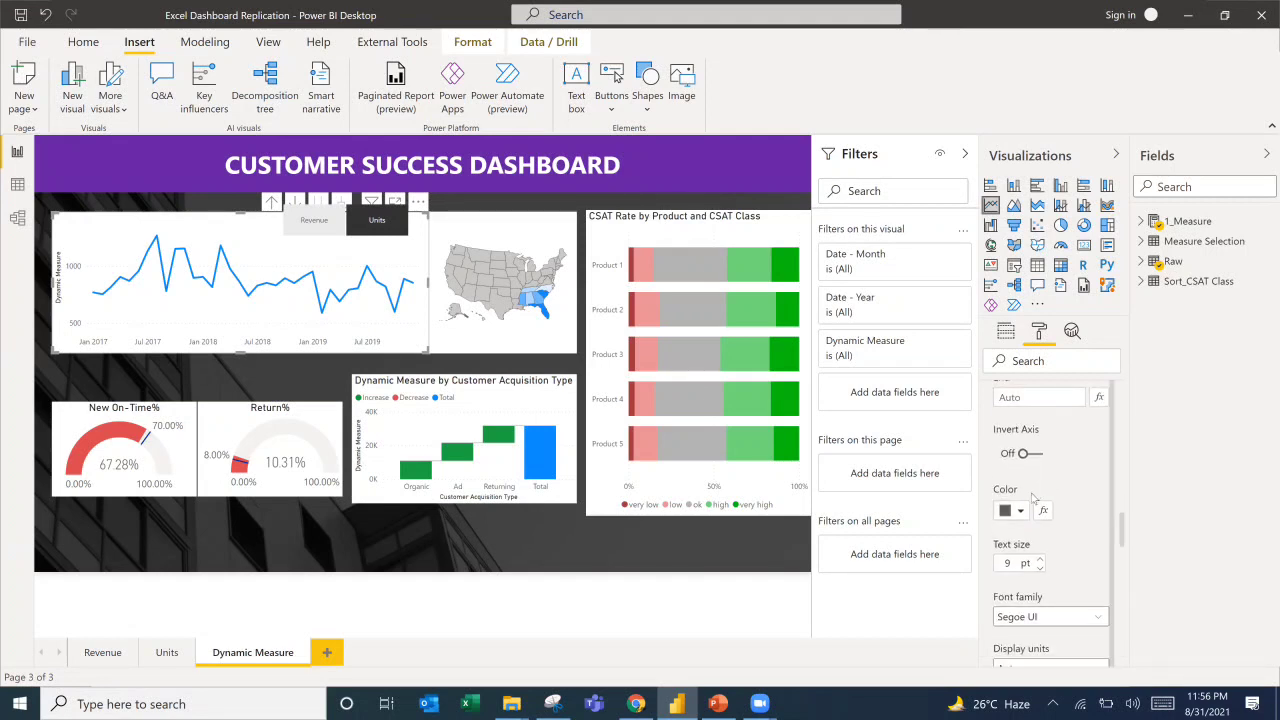
scroll(1028, 505, "down", 1)
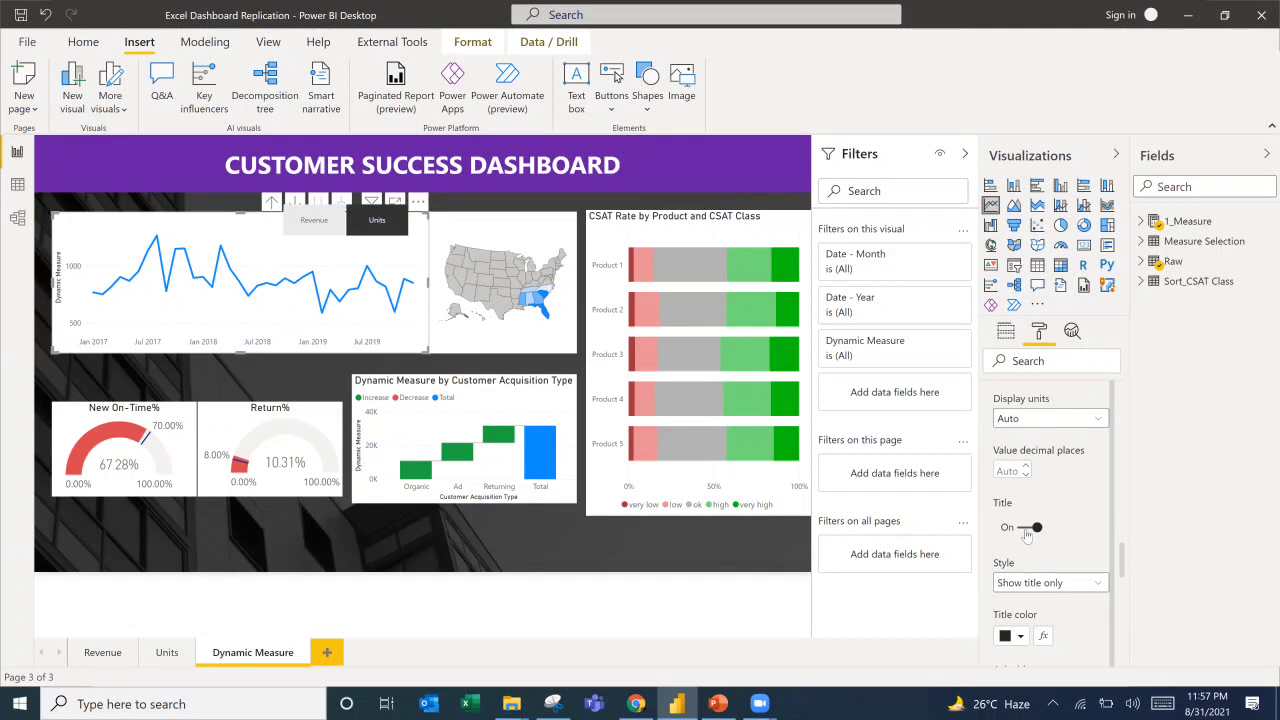
left_click(1028, 530)
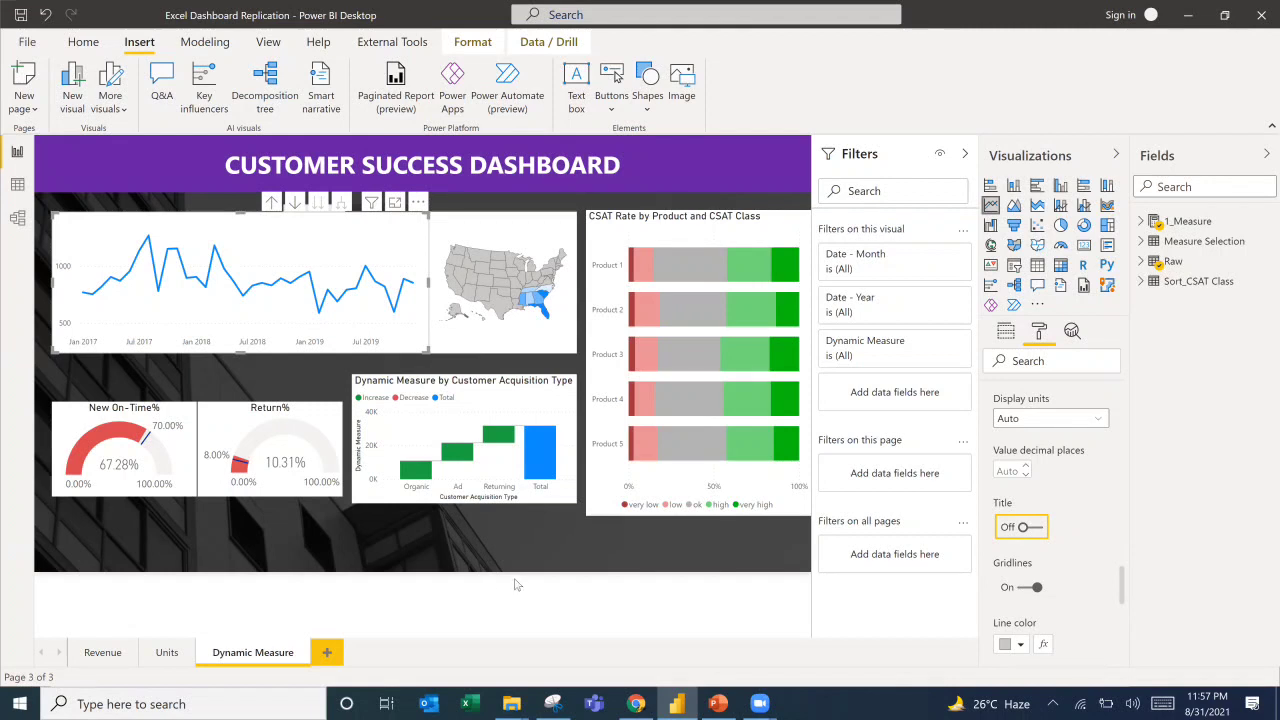
left_click(453, 238)
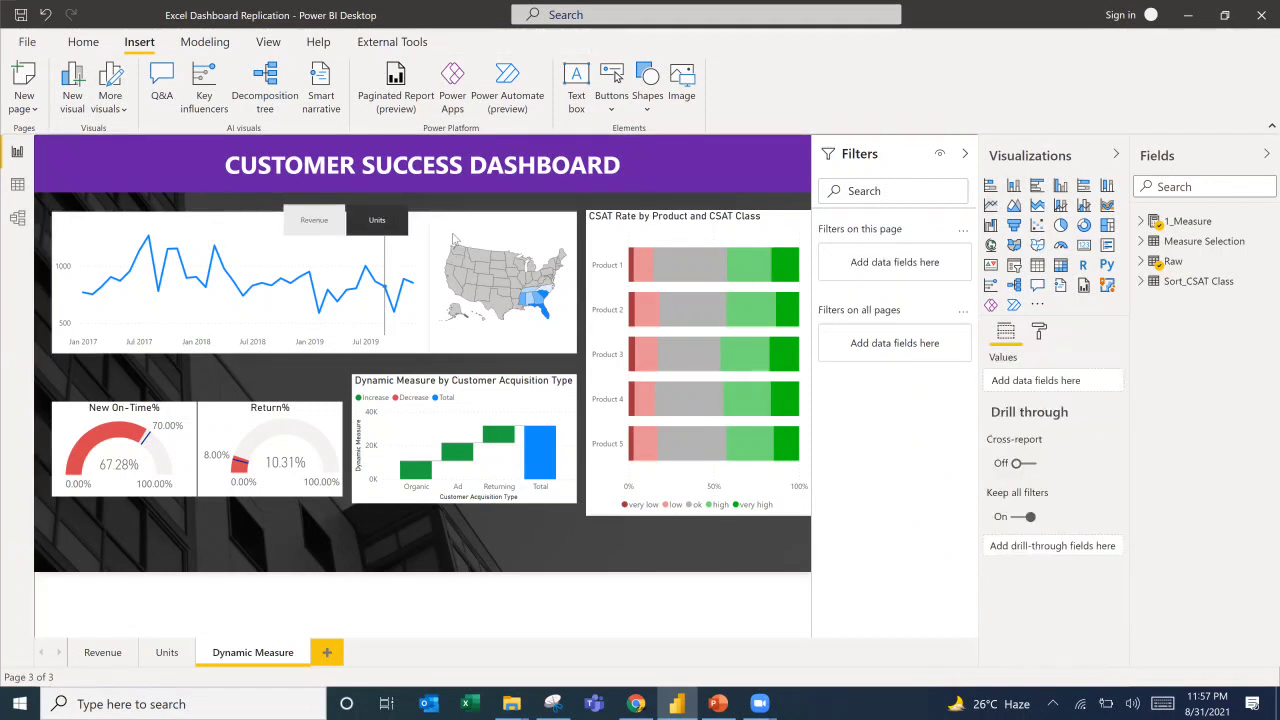
left_click(424, 249)
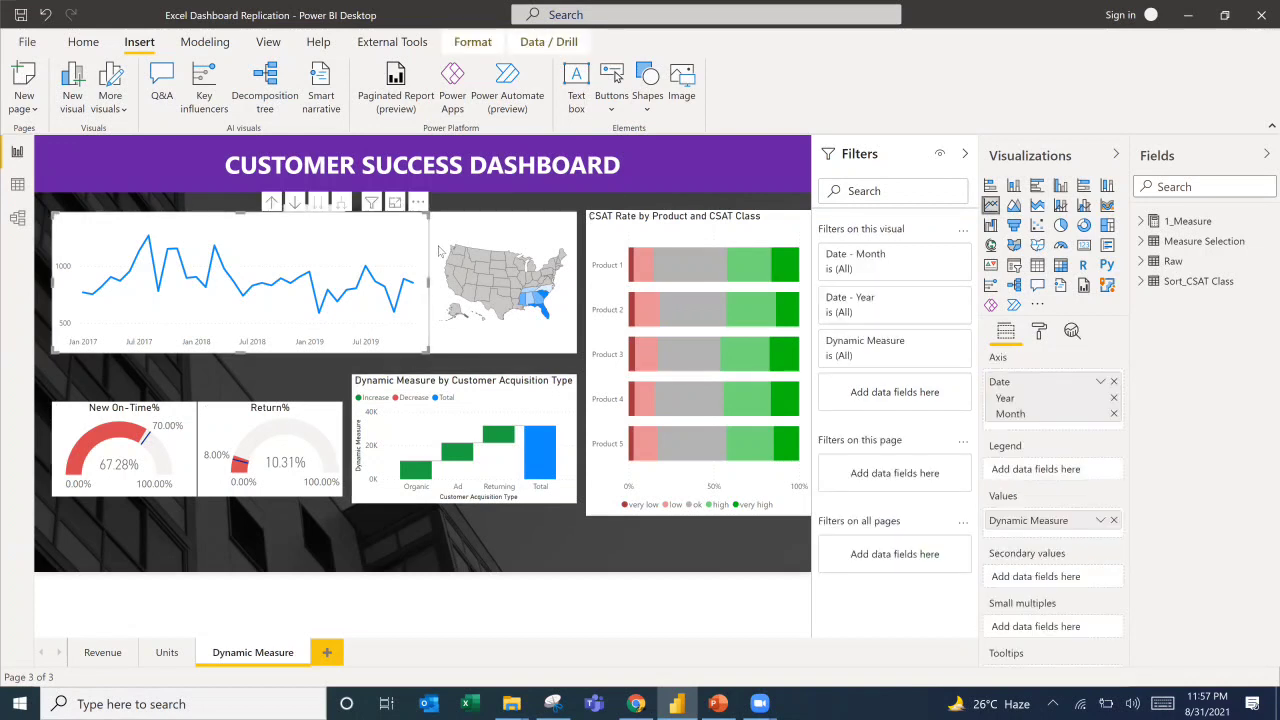
left_click(440, 240)
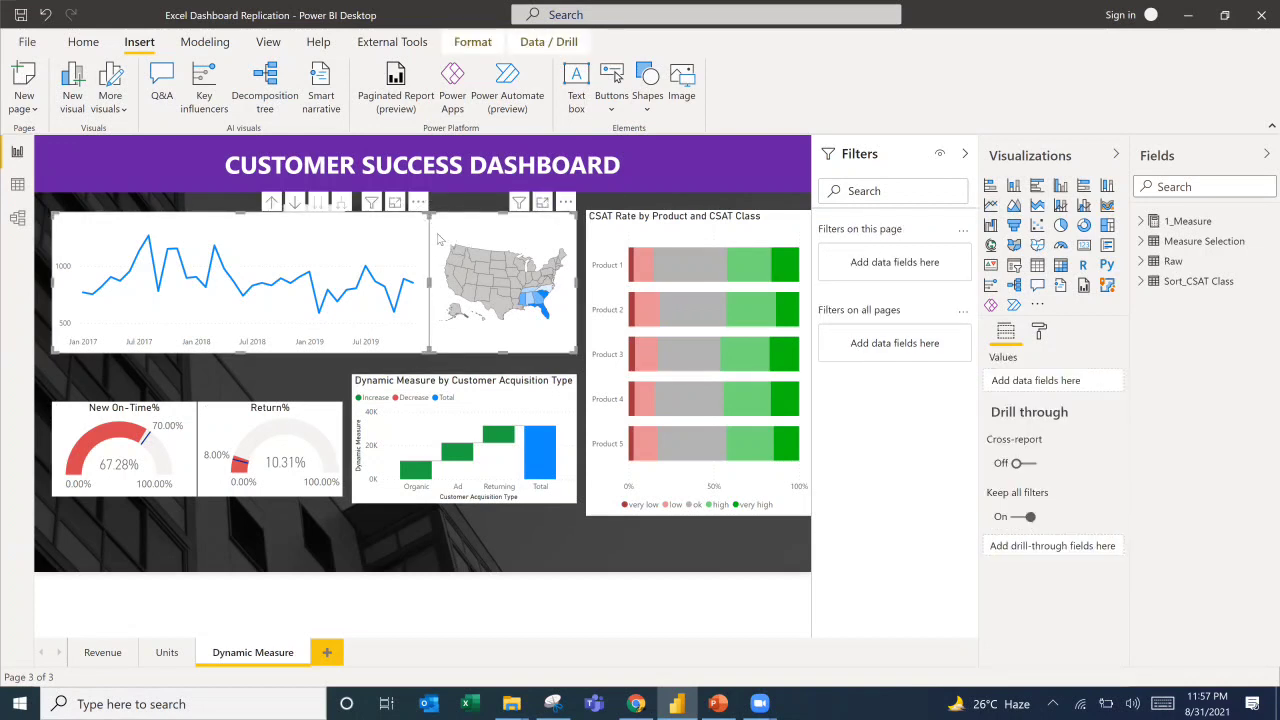
left_click(1037, 335)
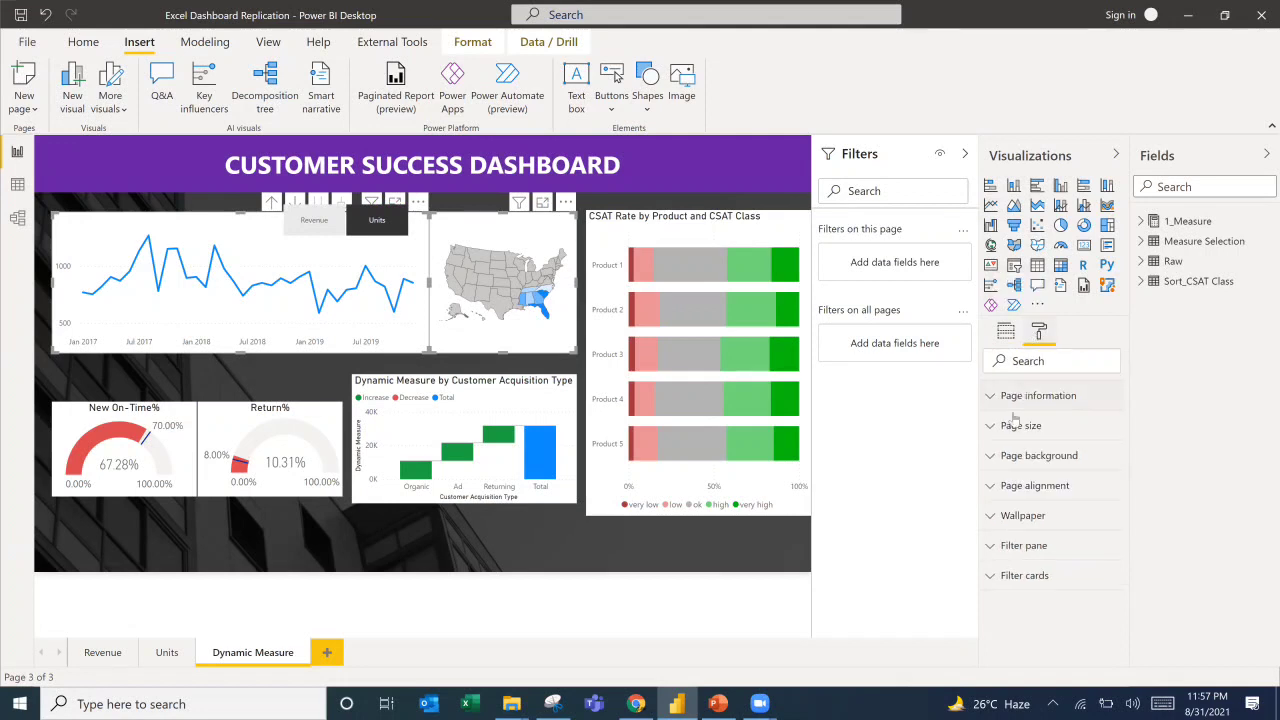
left_click(992, 459)
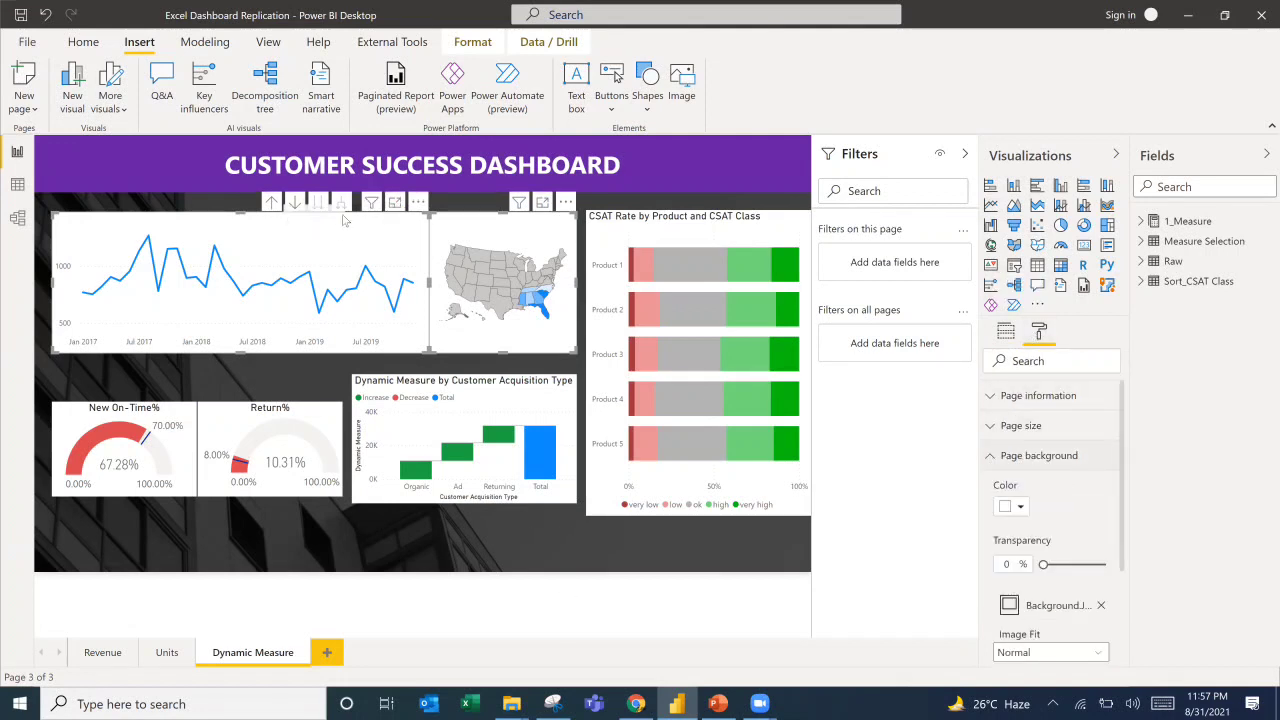
left_click(388, 536)
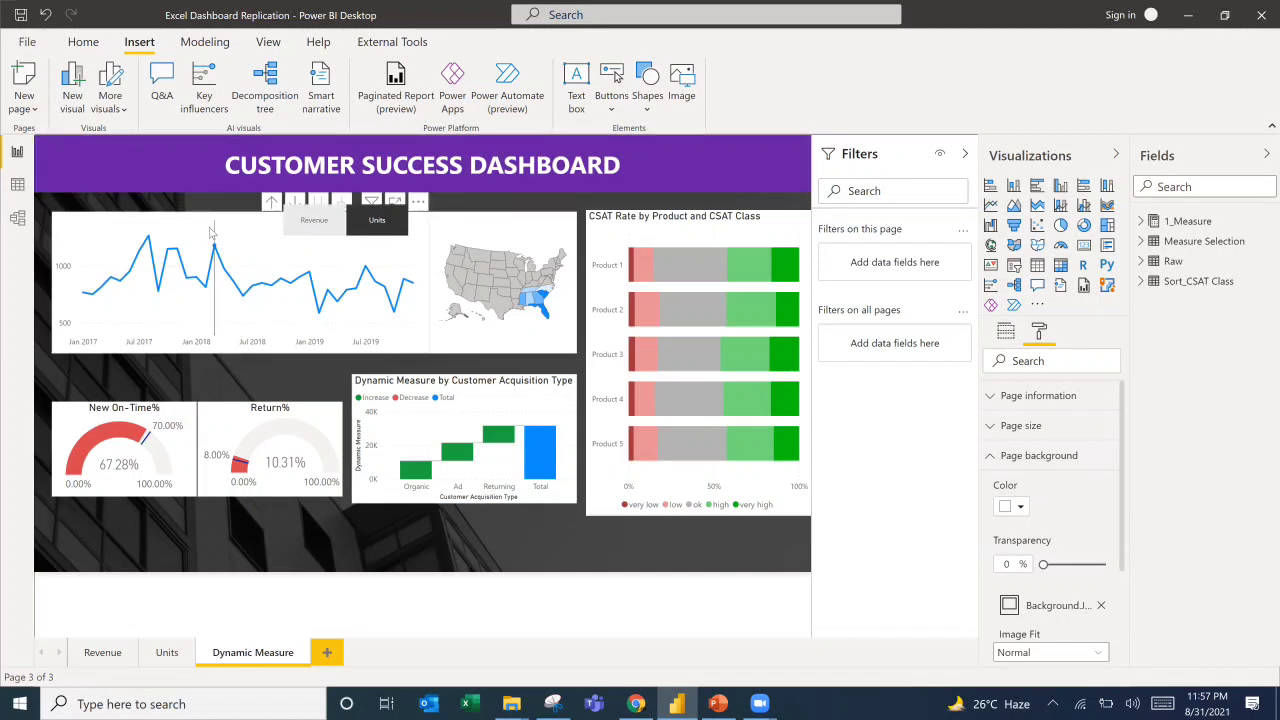
Set the line chart's background color to the same purple as the title banner.
left_click(168, 268)
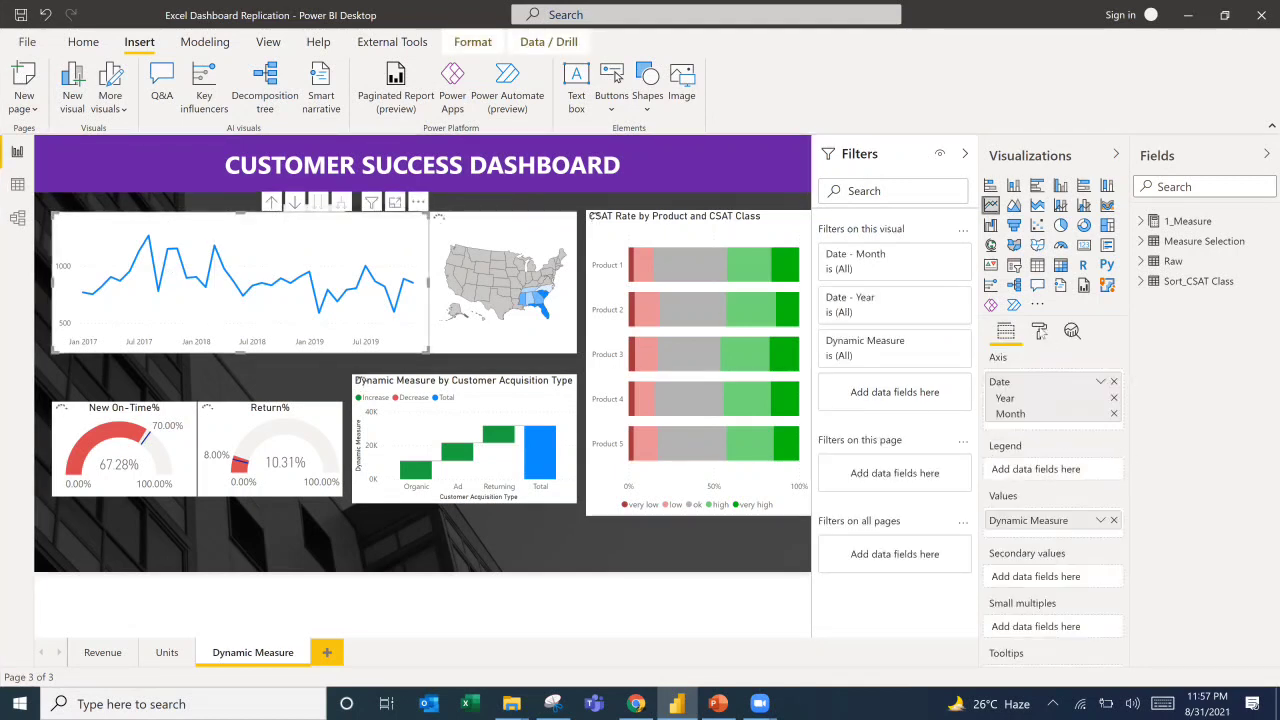
left_click(1039, 331)
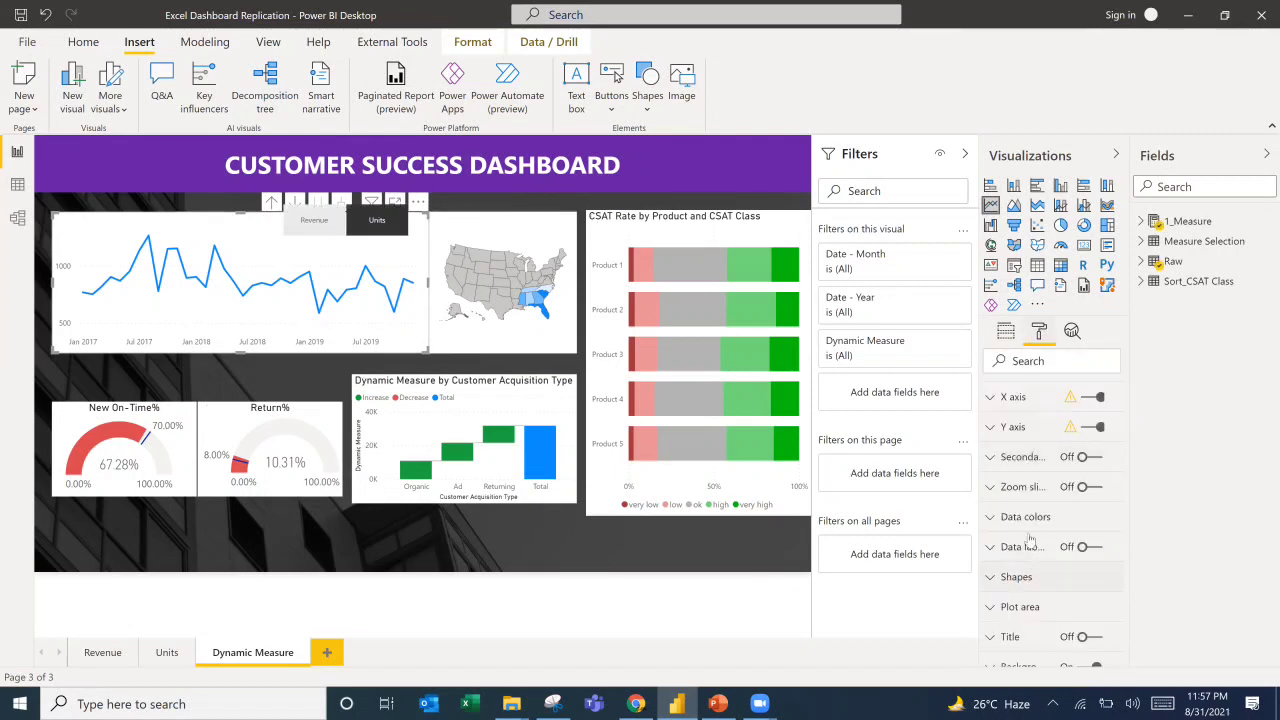
scroll(1030, 540, "up", 1)
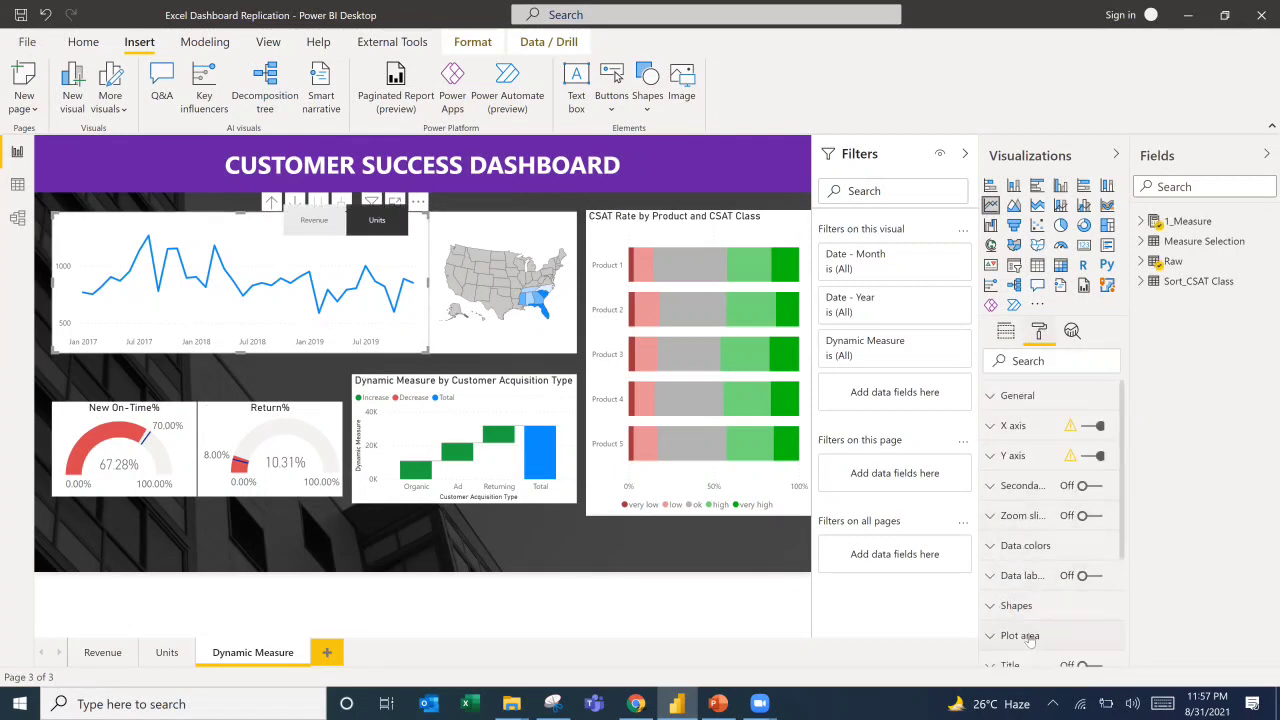
scroll(1030, 640, "down", 3)
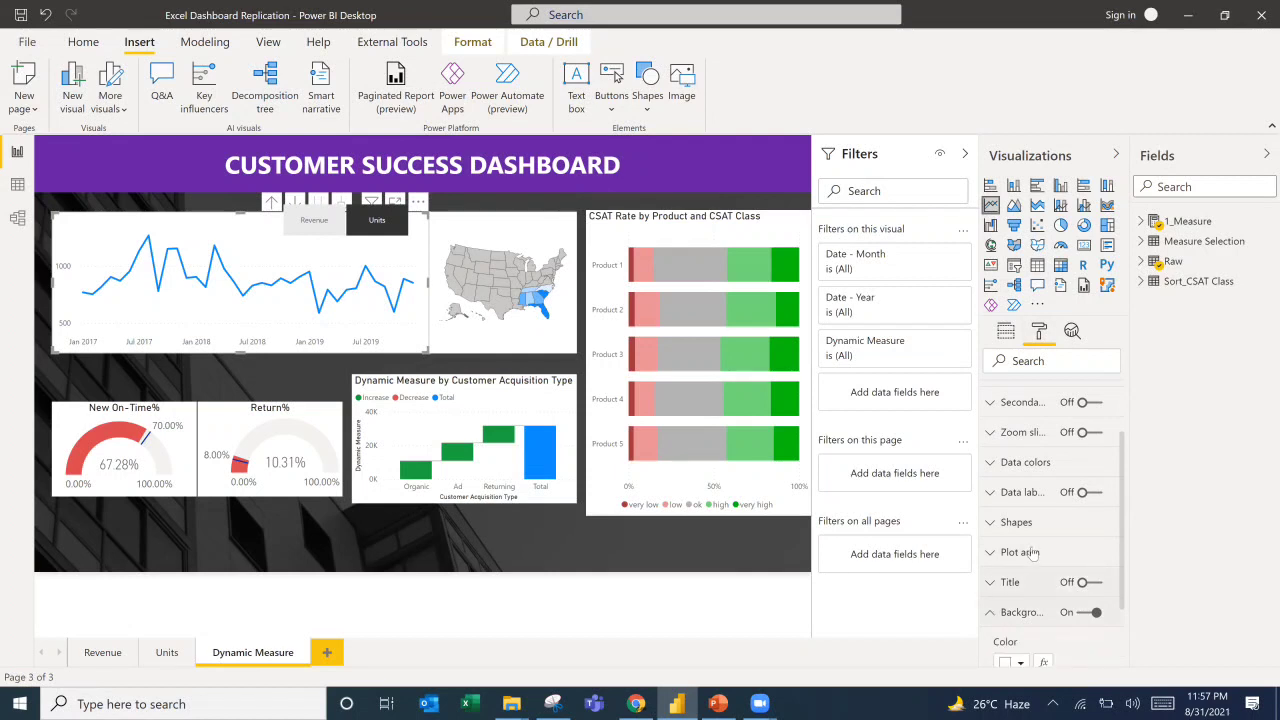
scroll(1033, 553, "down", 8)
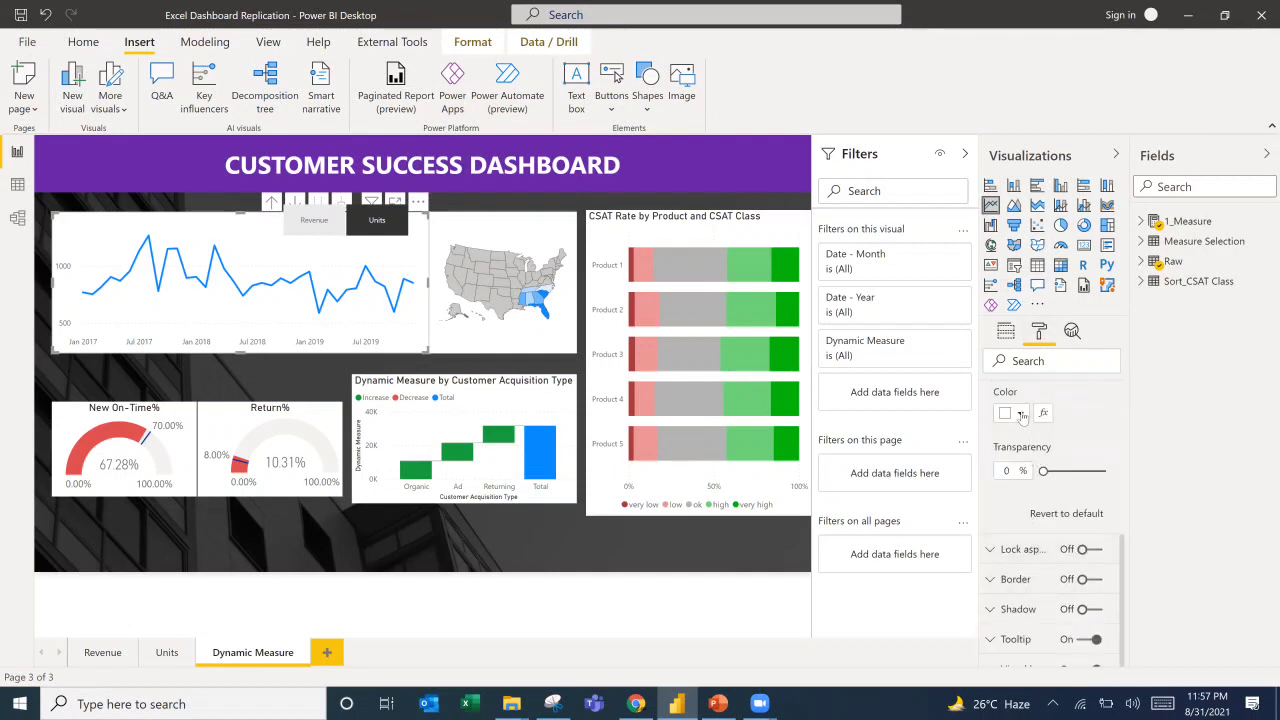
left_click(1020, 414)
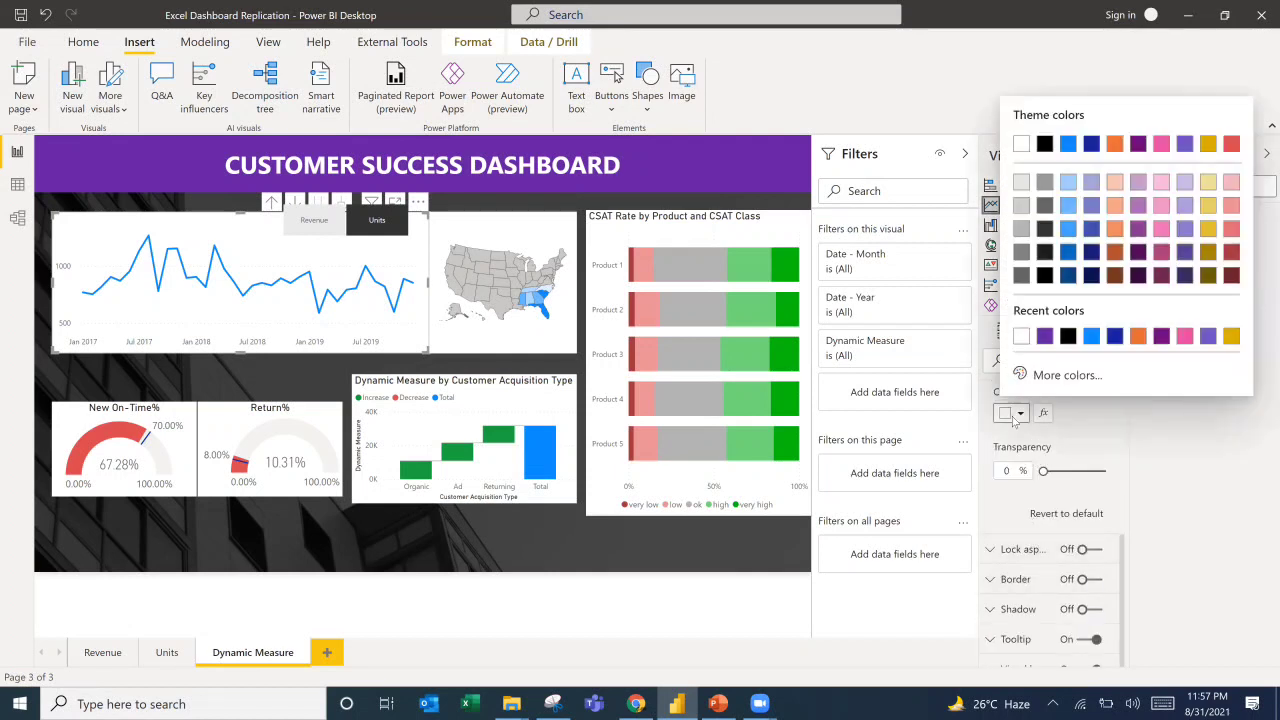
left_click(1045, 336)
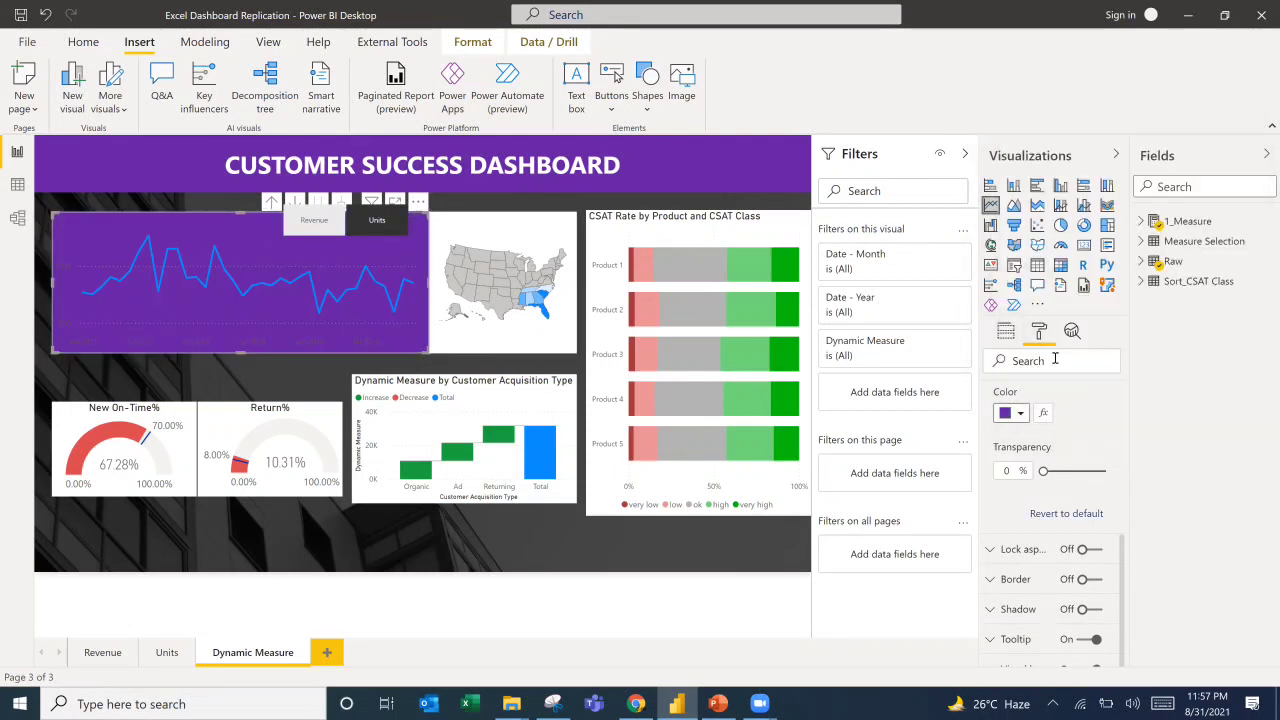
Filter the line chart's format options by "color" and set both the X axis and Y axis label colors to white.
scroll(995, 475, "up", 10)
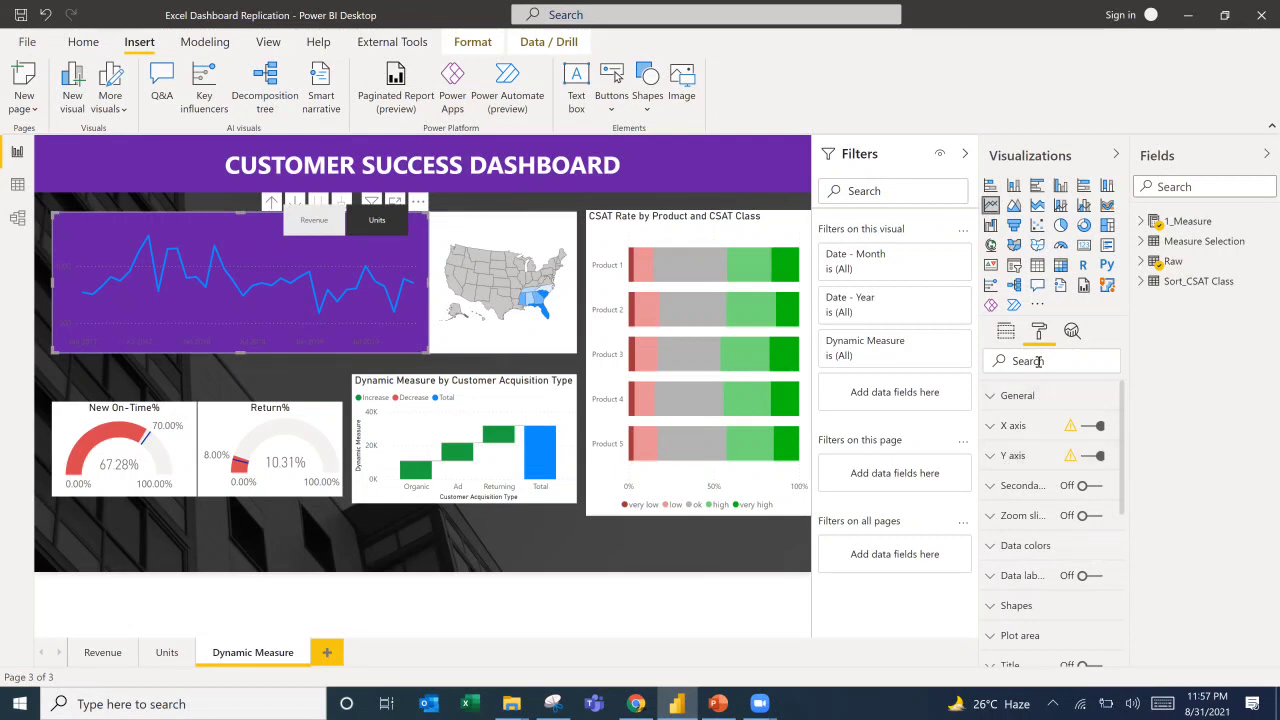
type("color")
left_click(1020, 430)
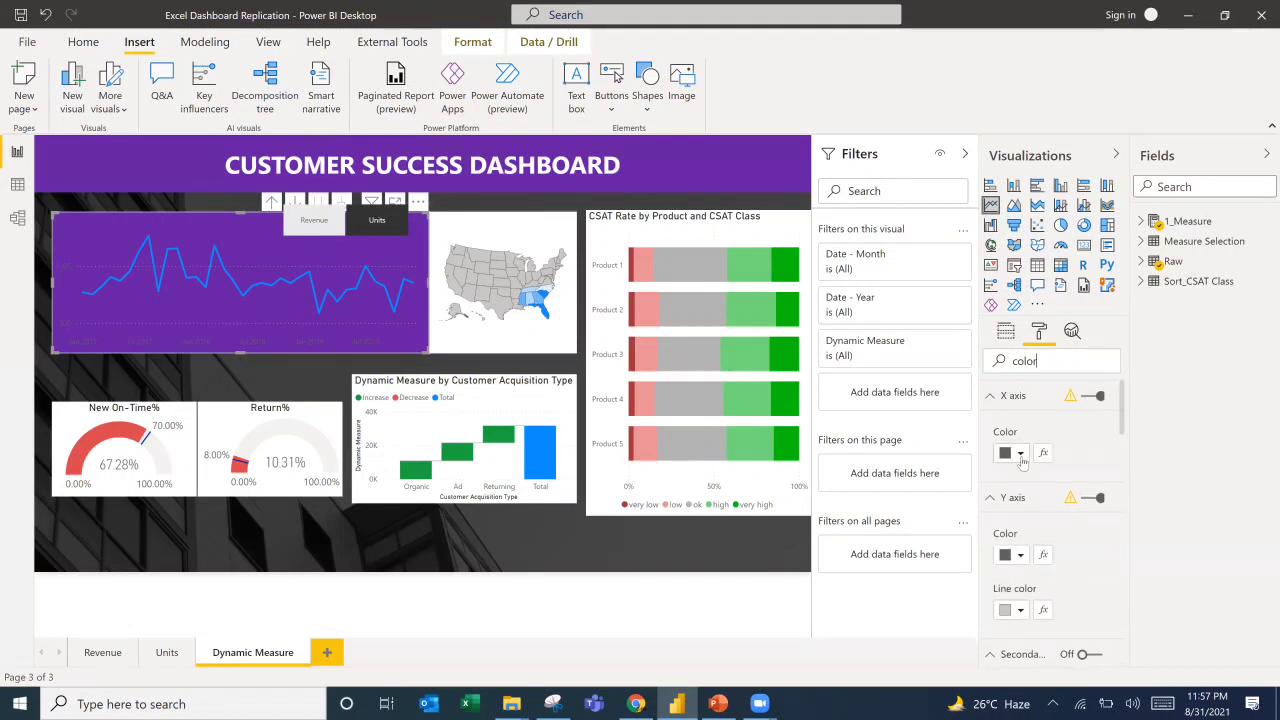
left_click(1020, 455)
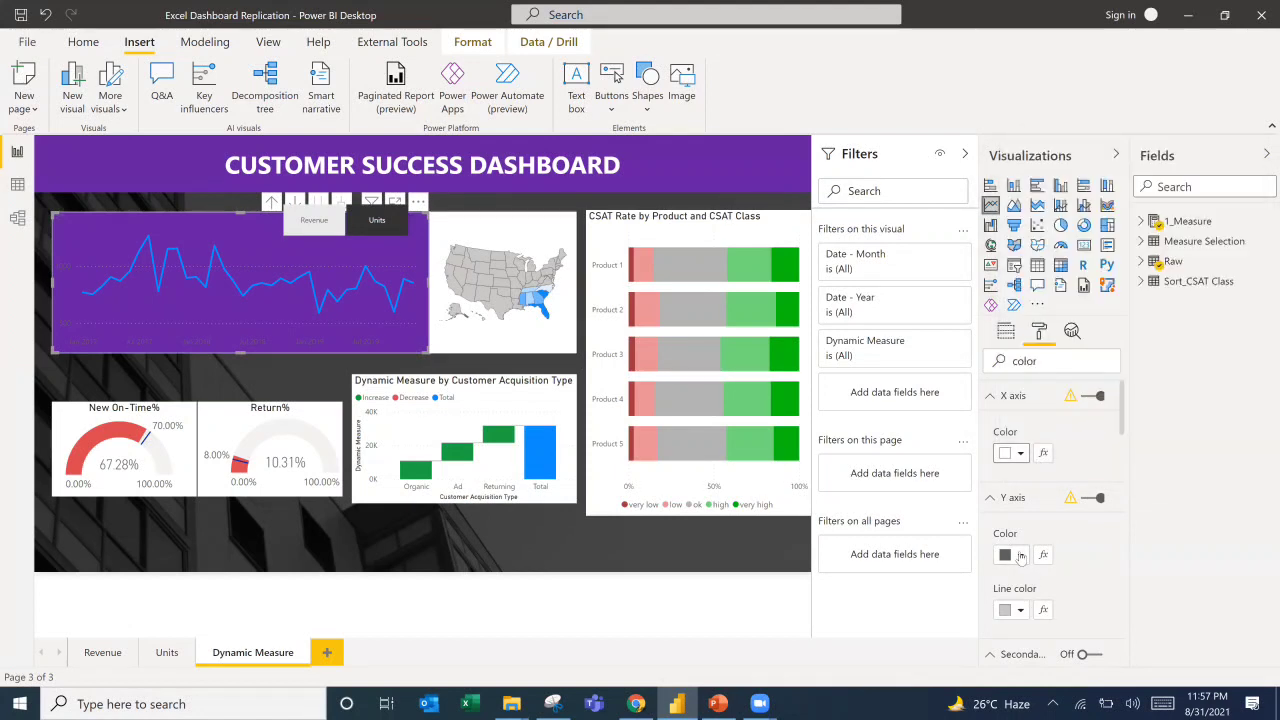
left_click(1021, 556)
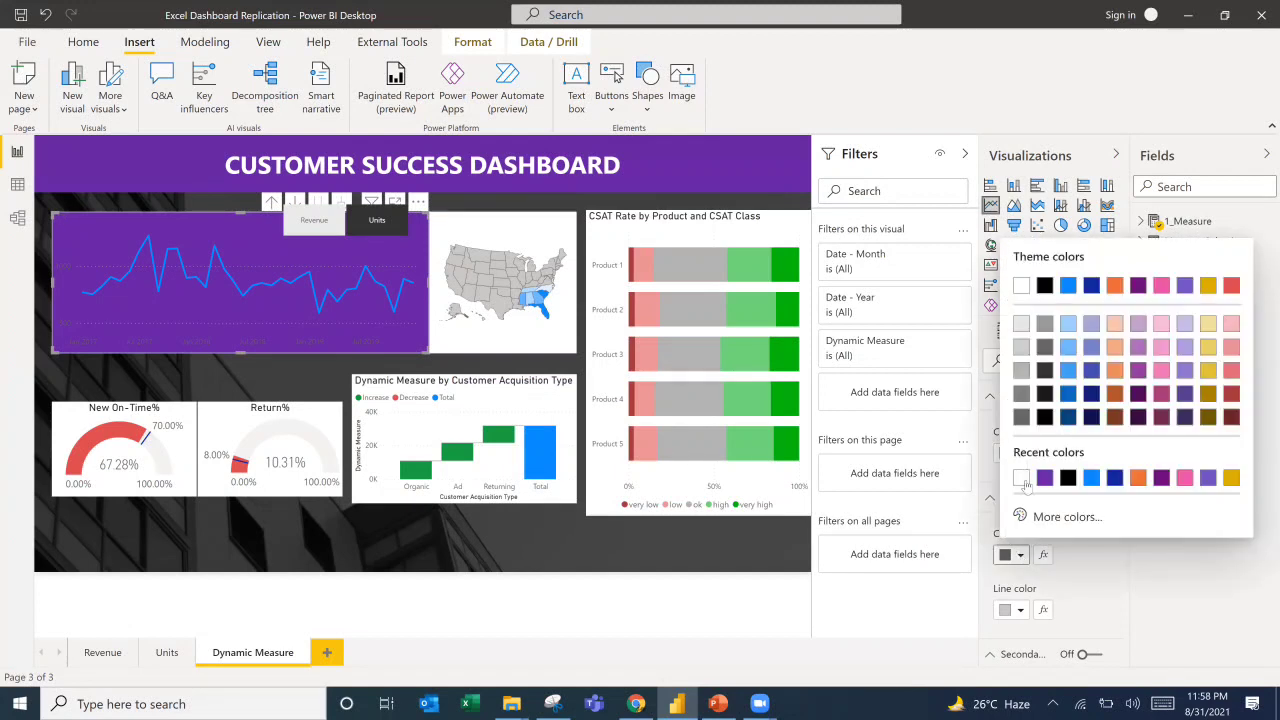
left_click(1021, 479)
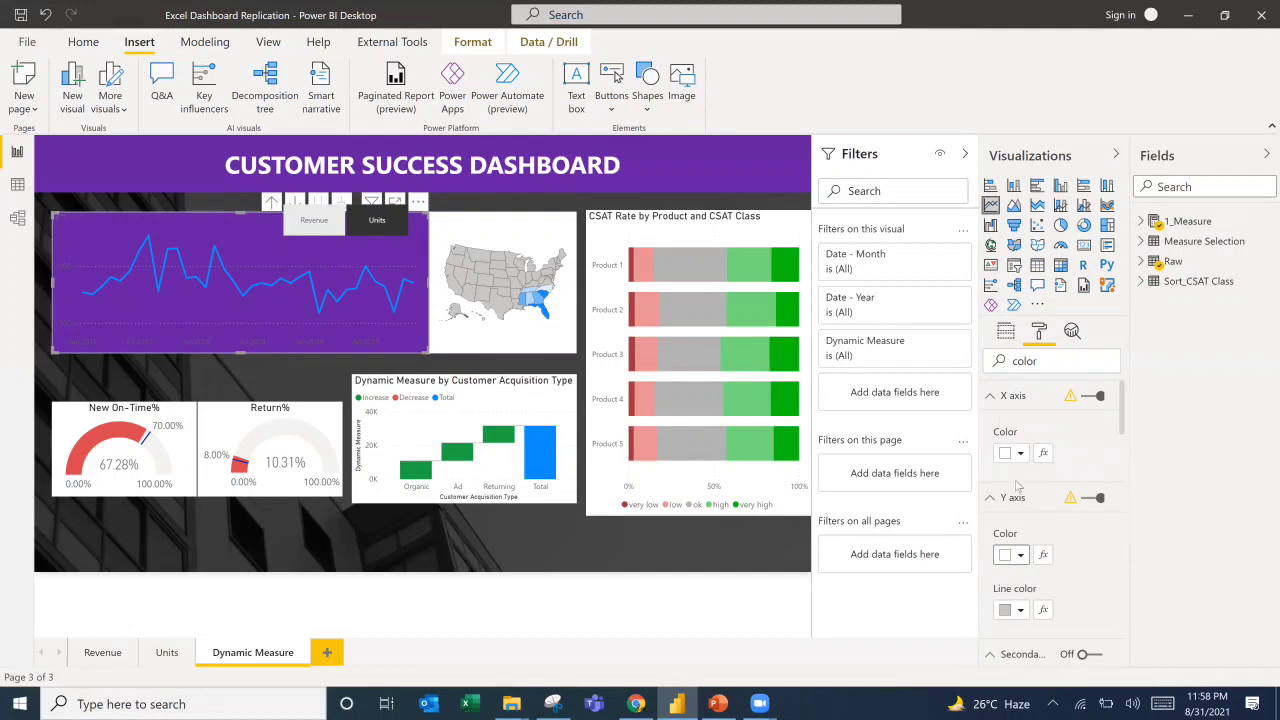
Change the Dynamic Measure data color in the line chart to light blue.
scroll(1020, 495, "down", 5)
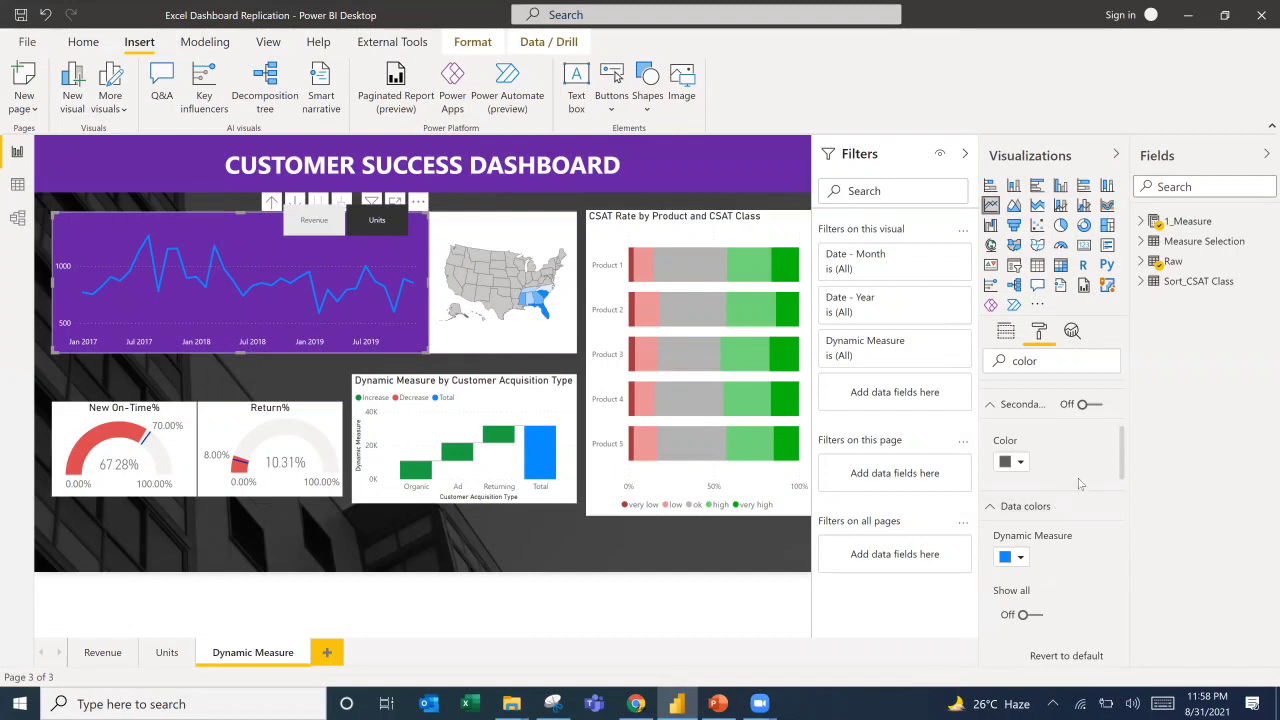
left_click(1021, 558)
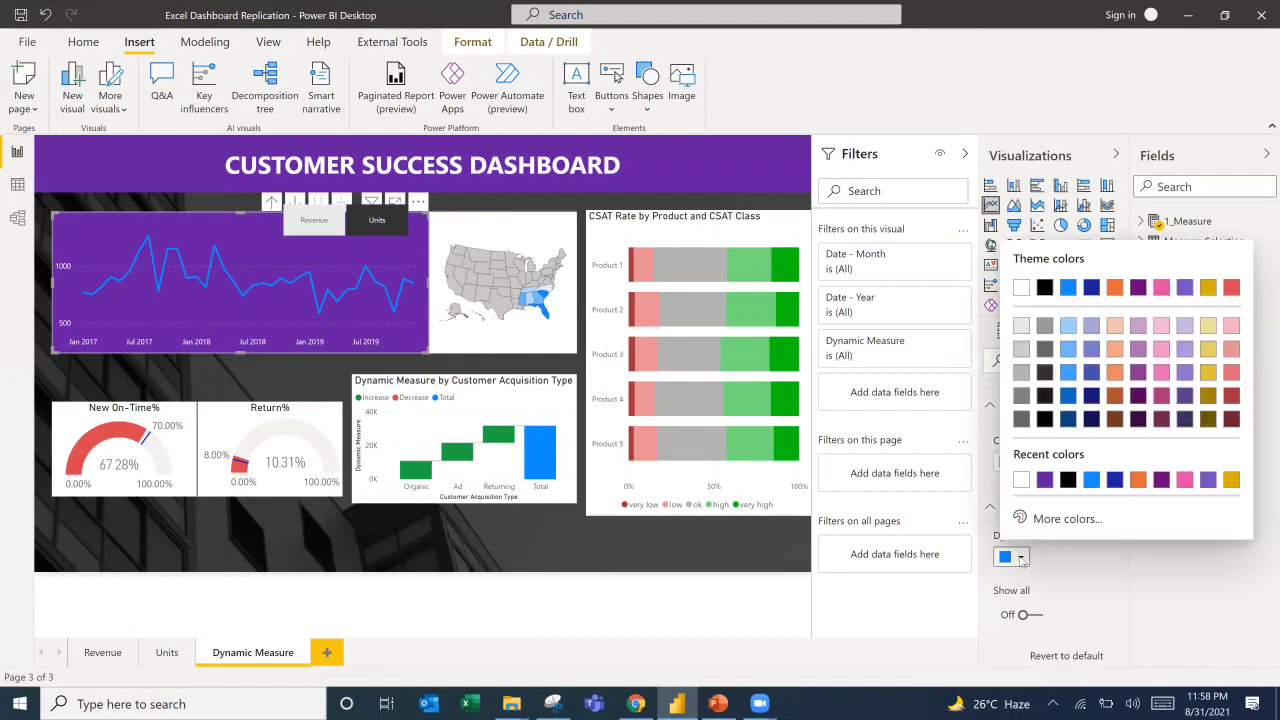
left_click(1068, 326)
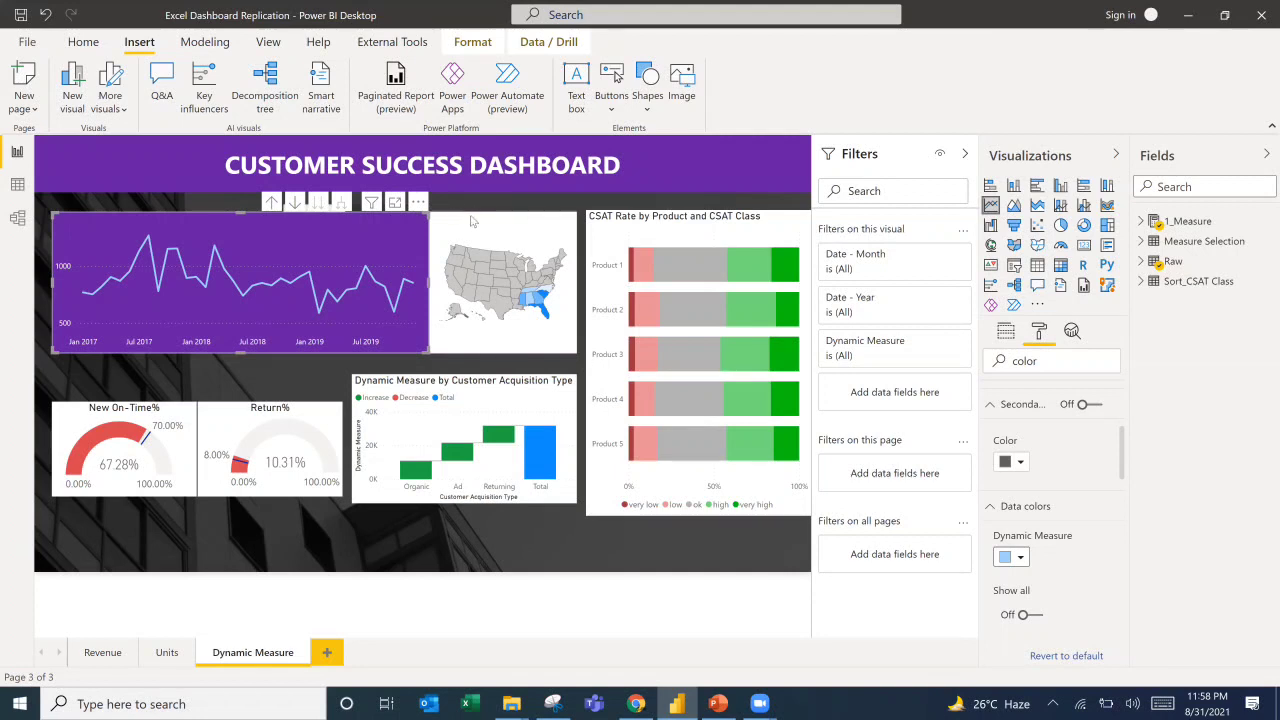
Shift the Revenue/Units slicer down inside the line chart's upper-right corner and set its item font color to white.
left_click(397, 248)
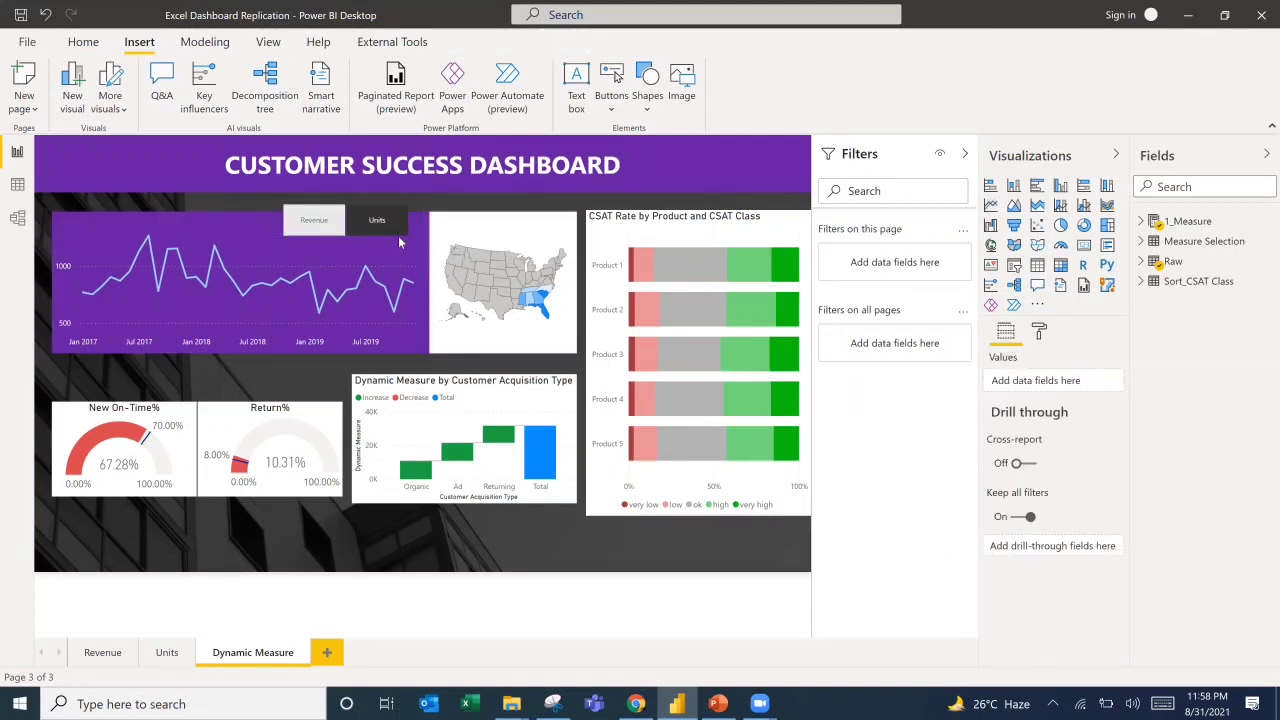
left_click(344, 251)
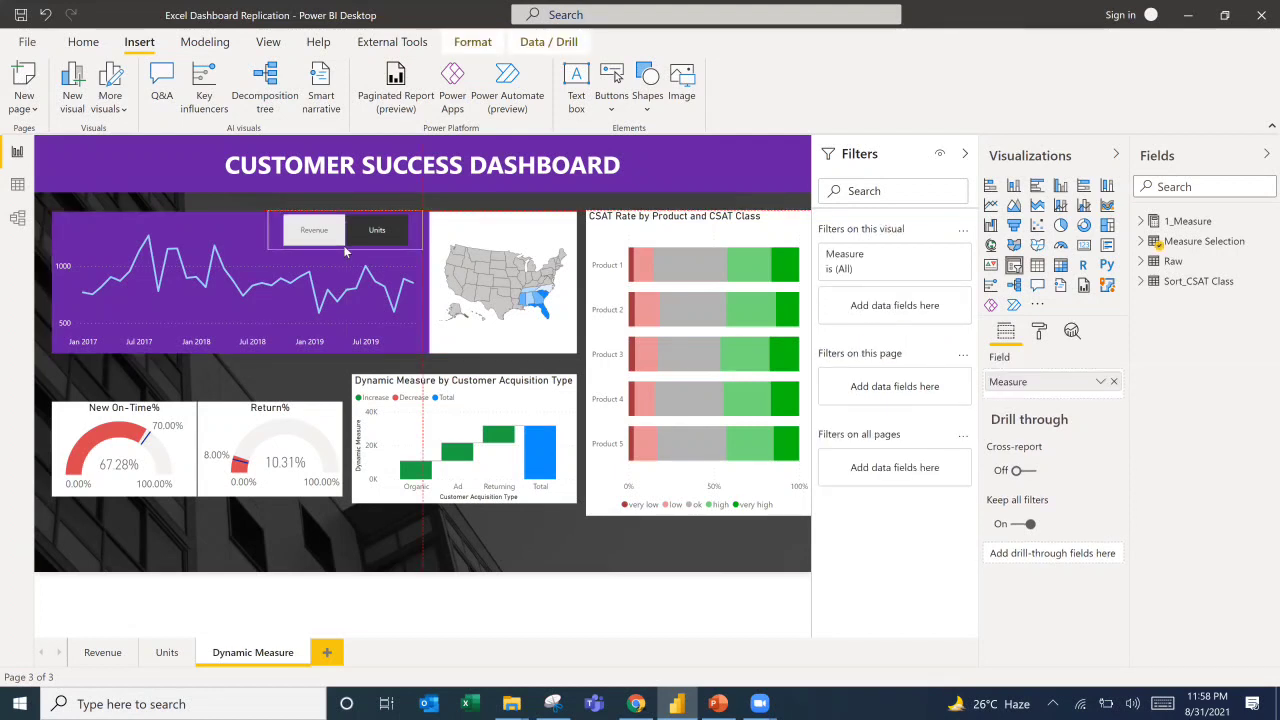
left_click(1040, 332)
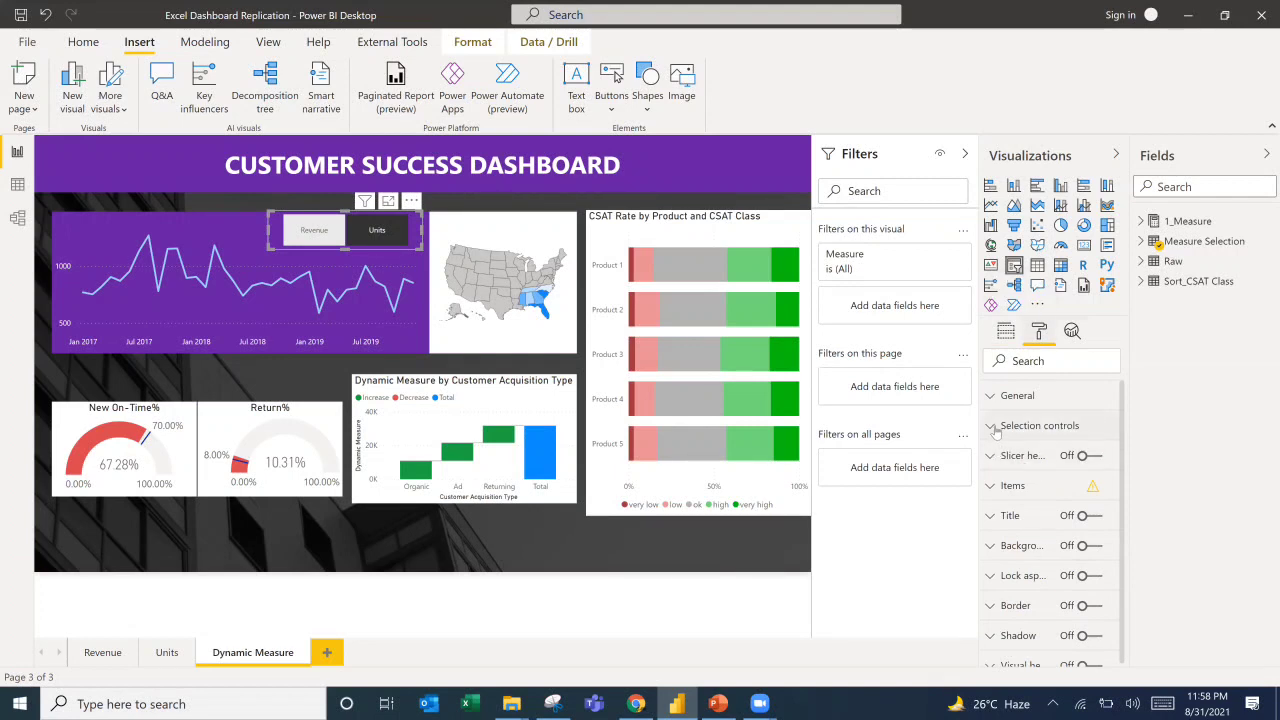
left_click(996, 426)
left_click(996, 426)
left_click(1013, 485)
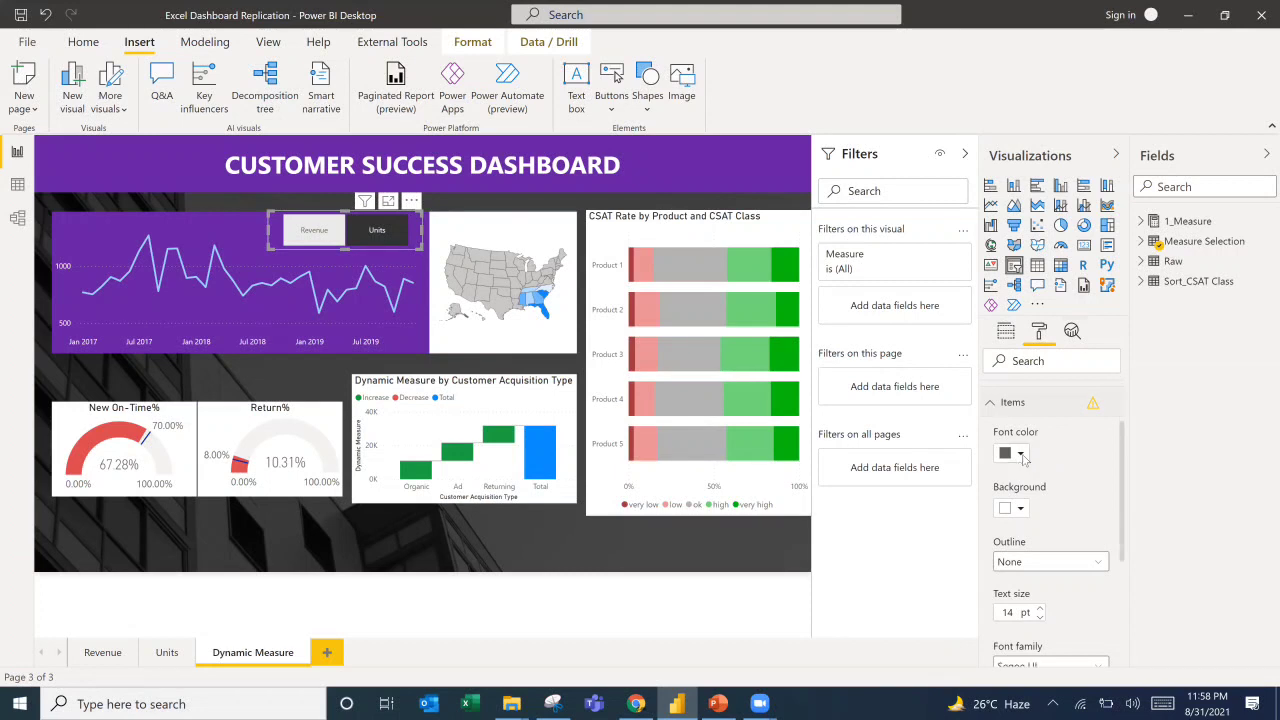
left_click(1021, 454)
left_click(1045, 378)
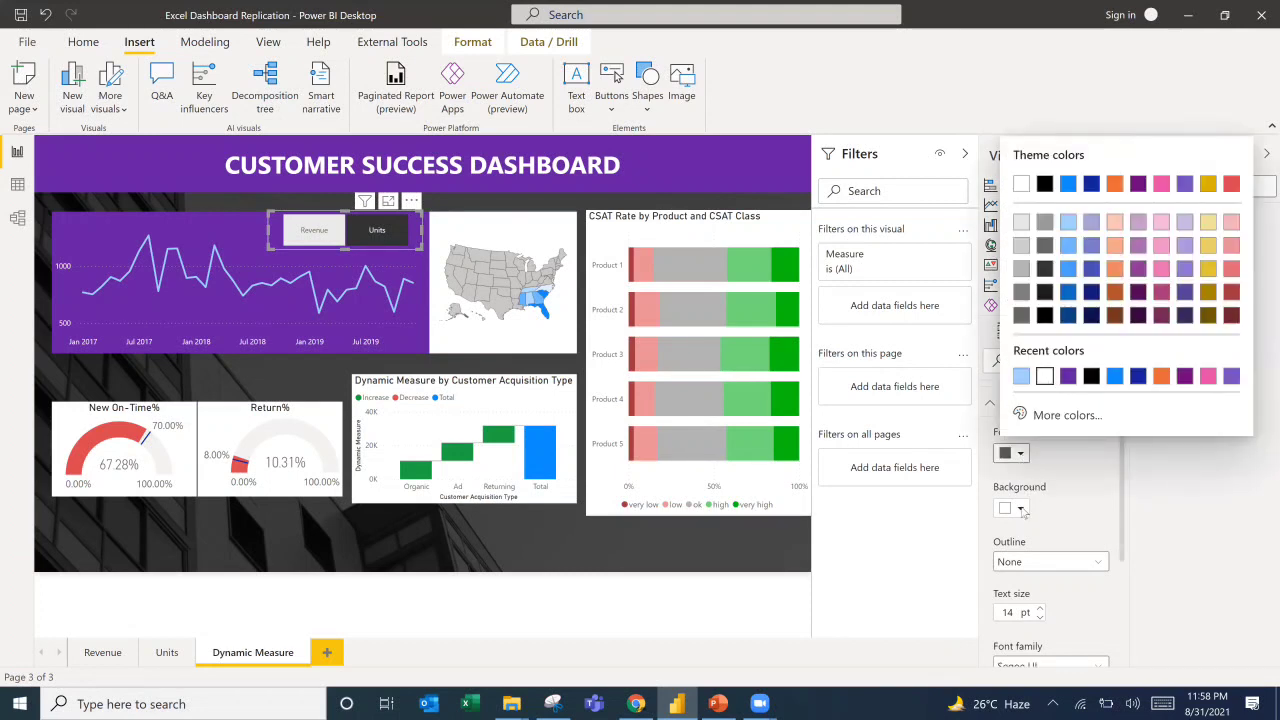
Set the Revenue/Units slicer's item background to the banner's purple and shorten the slicer slightly.
left_click(1021, 510)
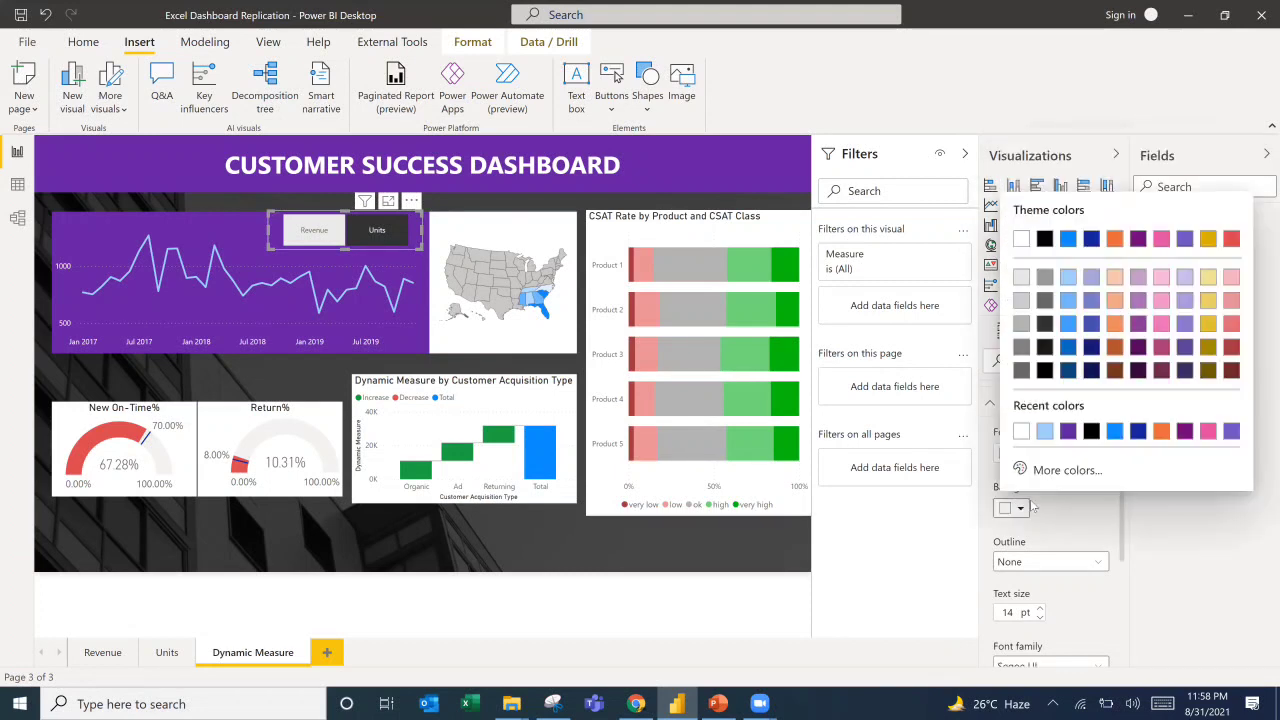
left_click(1068, 431)
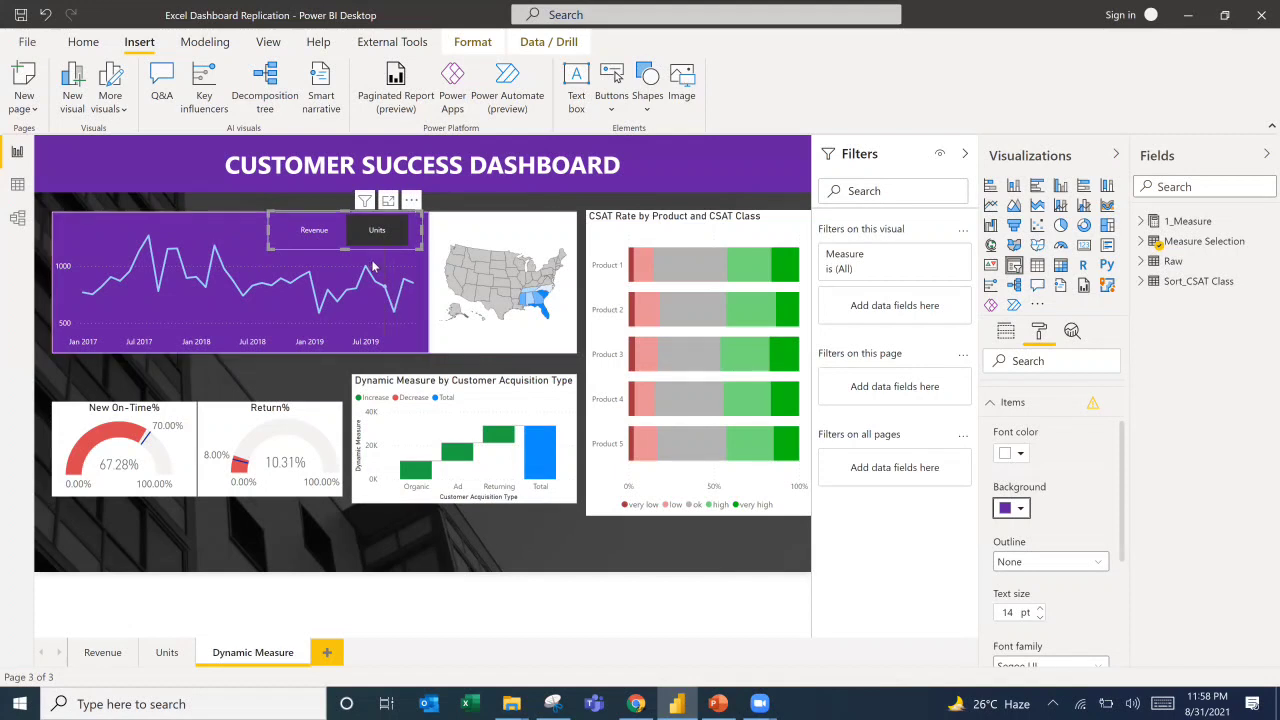
left_click_drag(346, 244, 348, 241)
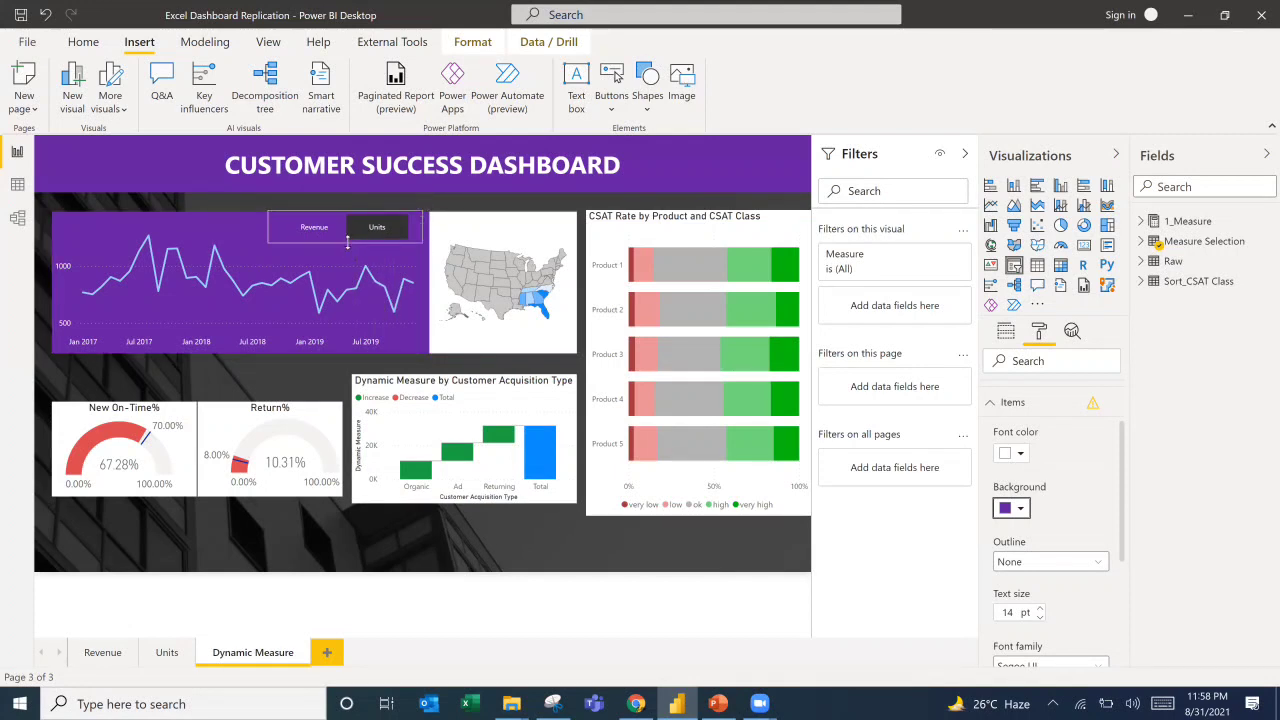
mouse_move(403, 332)
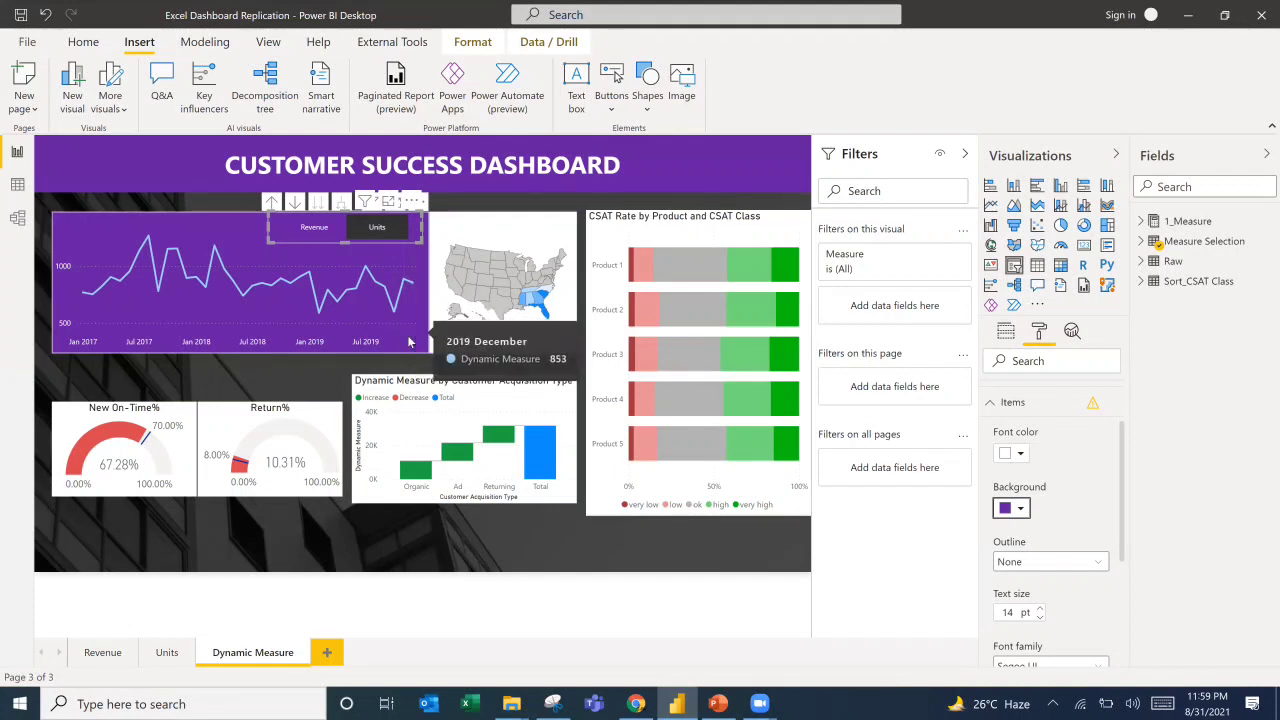
Select Revenue in the measure slicer and deselect the slicer visual.
left_click(321, 232)
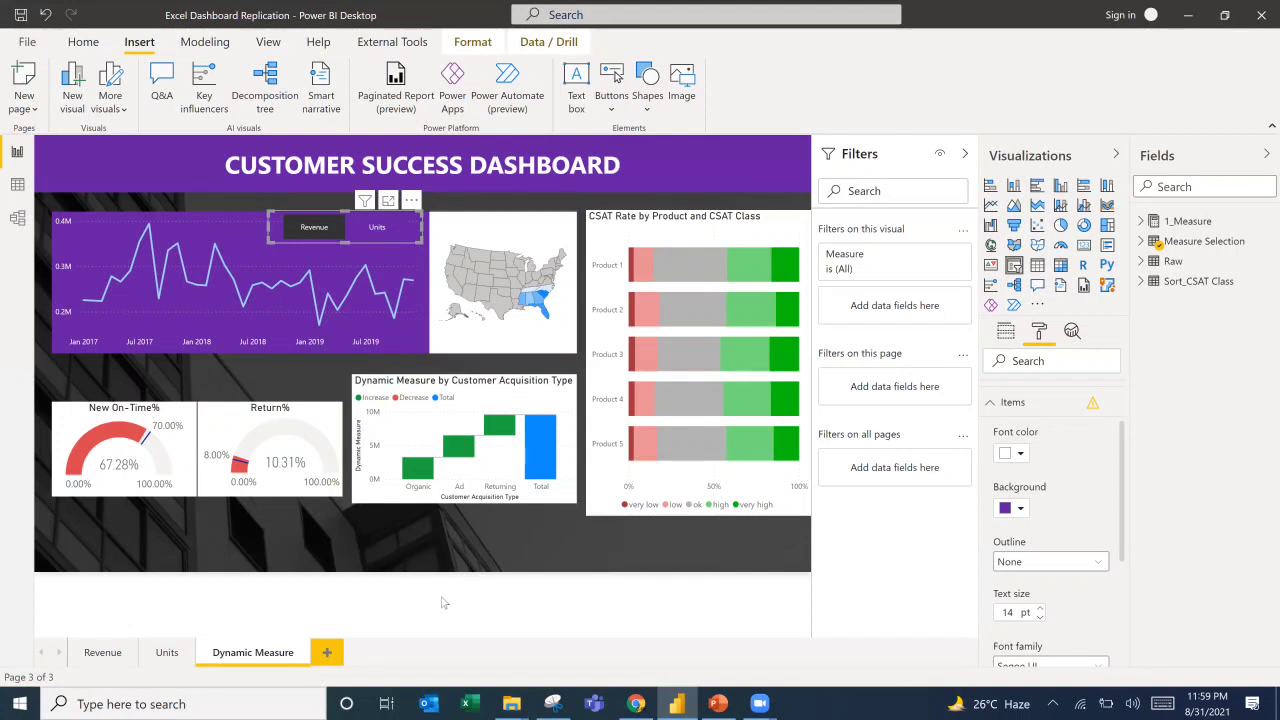
left_click(474, 568)
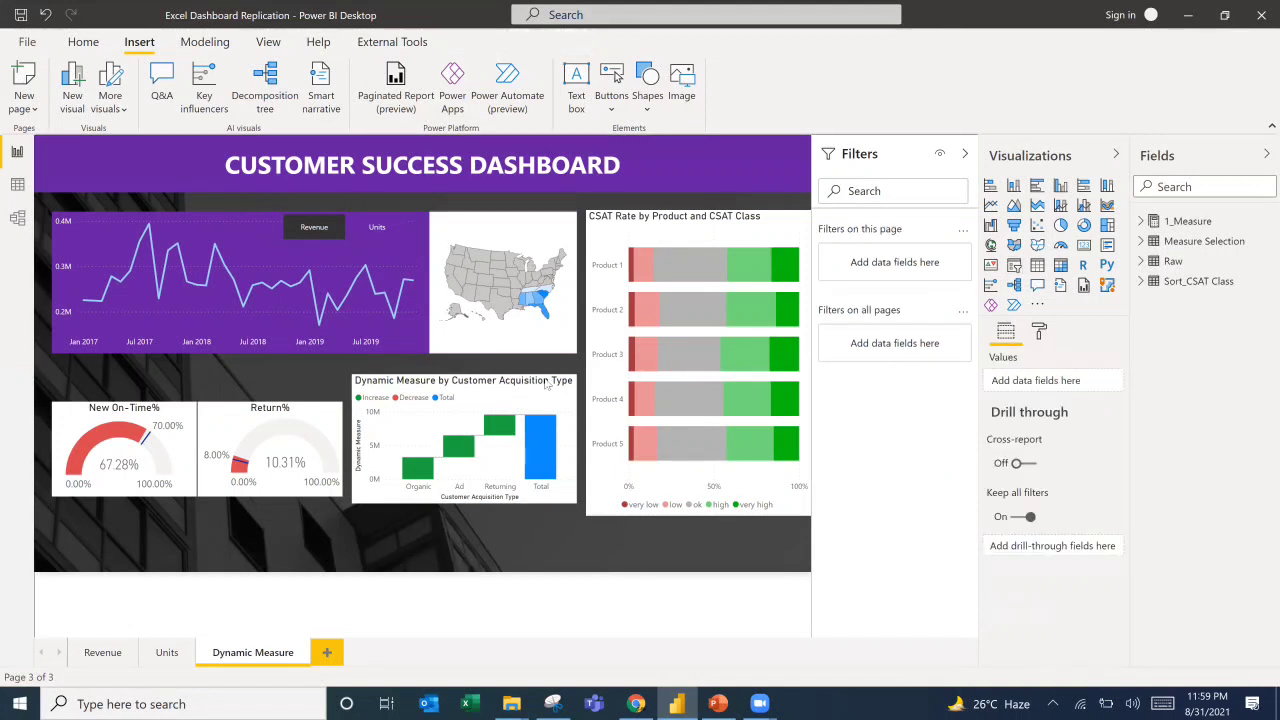
Set the US map visual's background color to the same purple as the line chart.
left_click(501, 233)
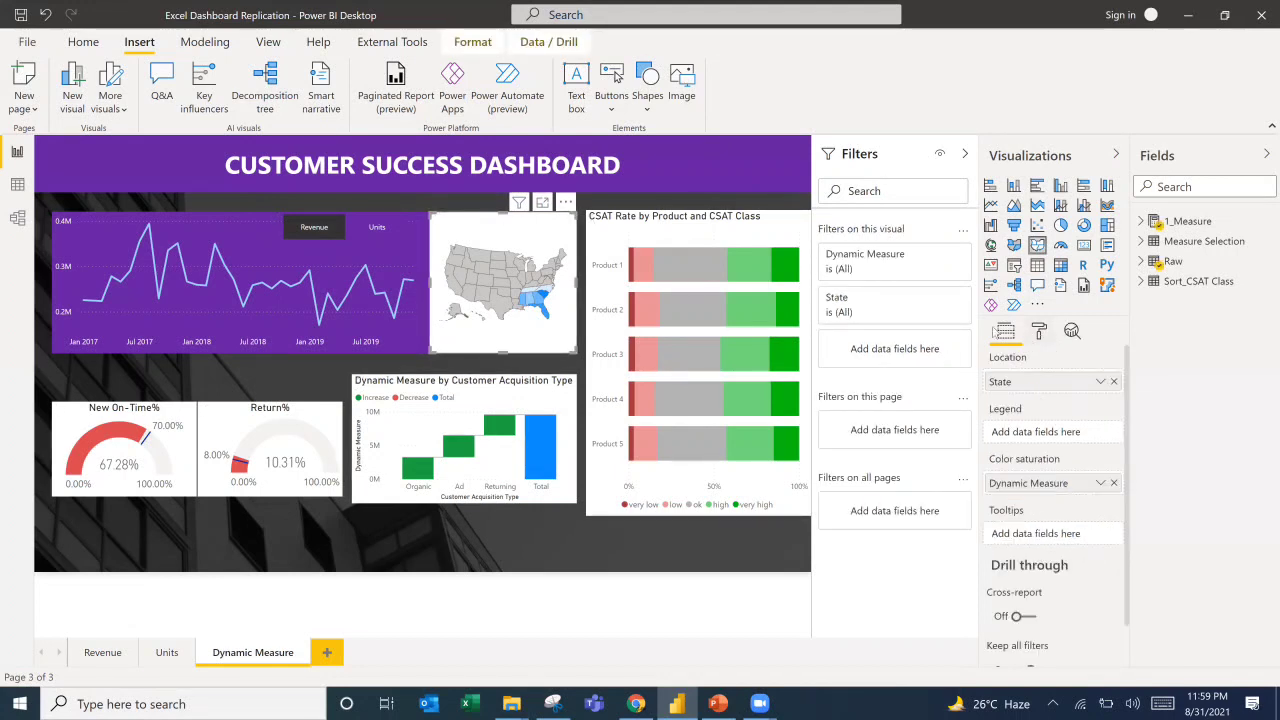
left_click(1039, 330)
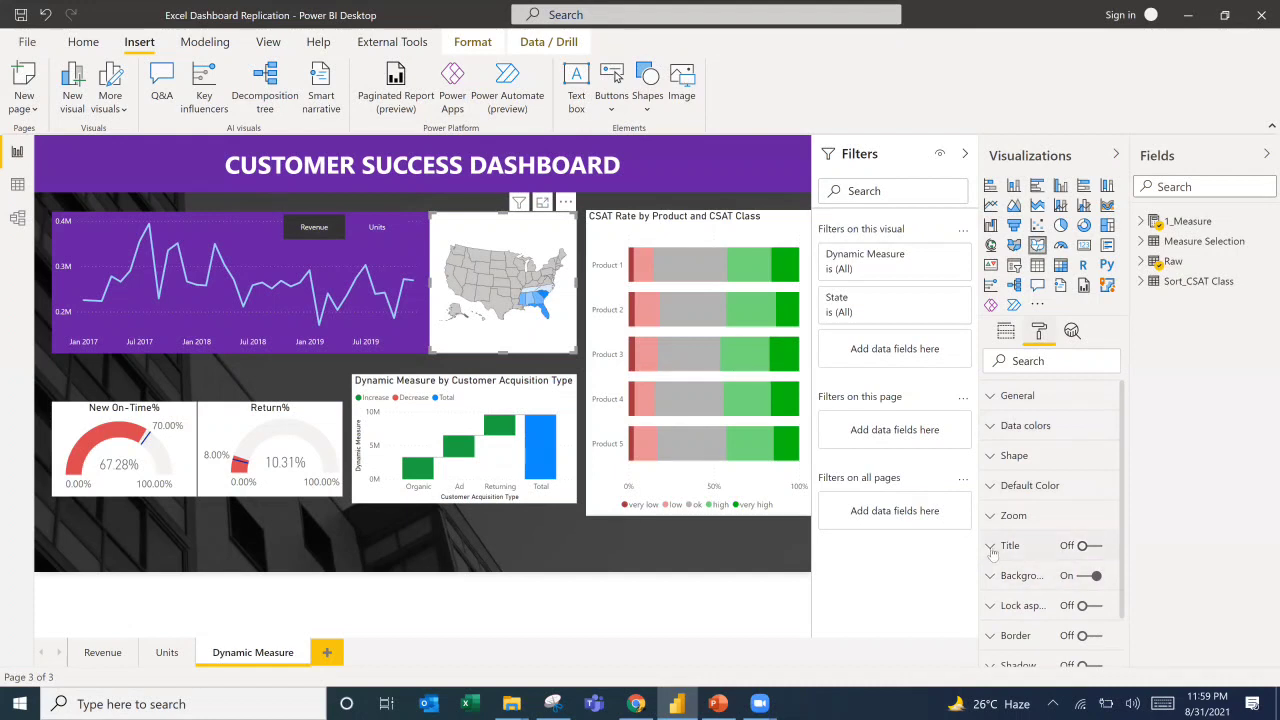
scroll(1052, 555, "down", 2)
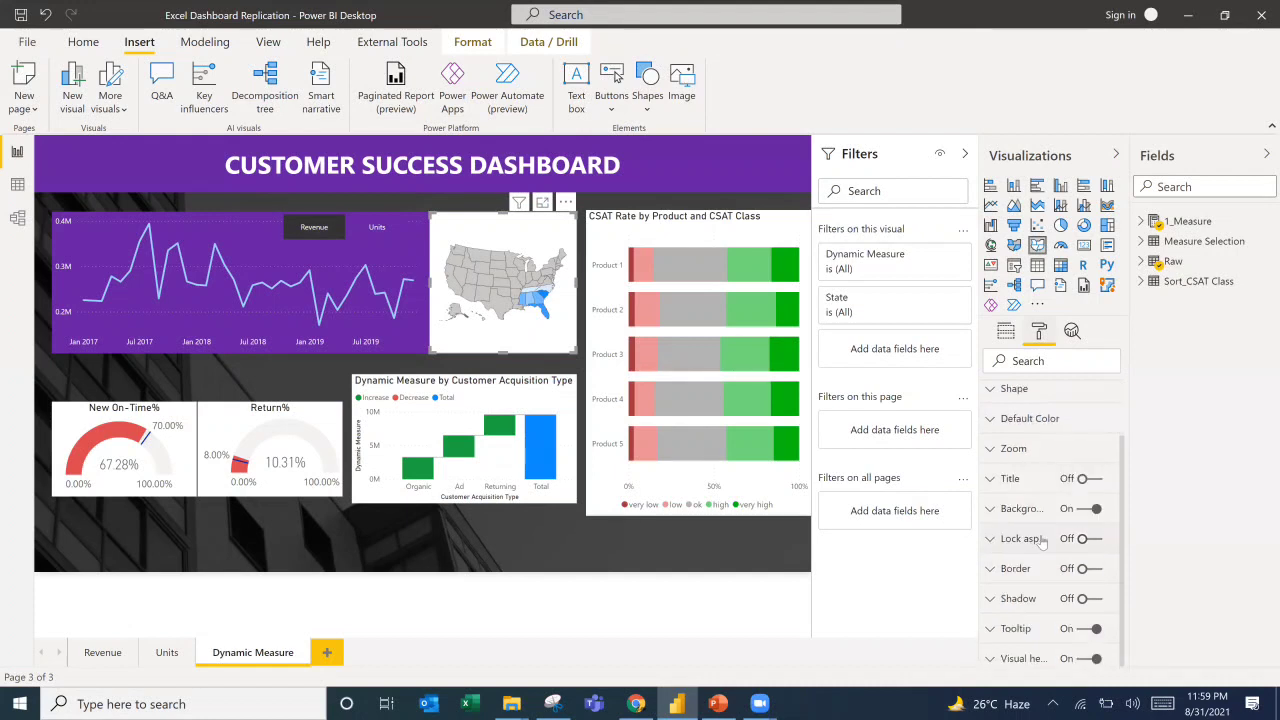
left_click(990, 510)
left_click(1020, 561)
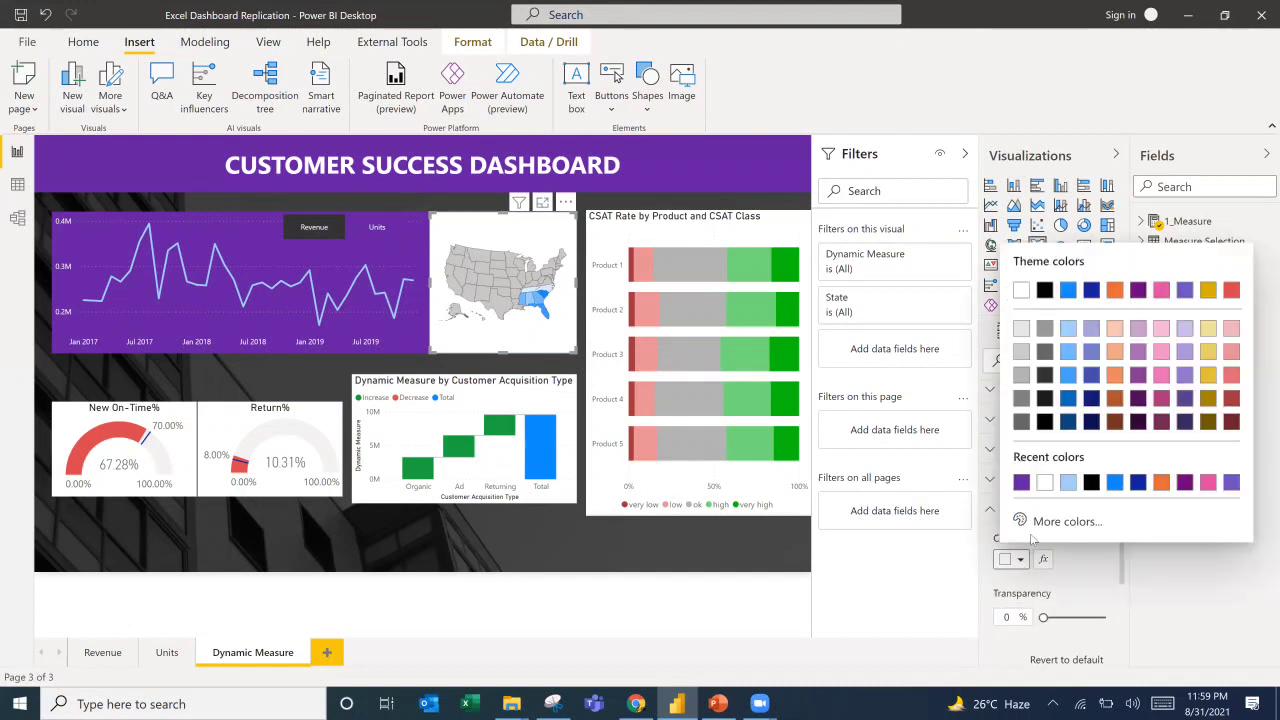
left_click(1021, 485)
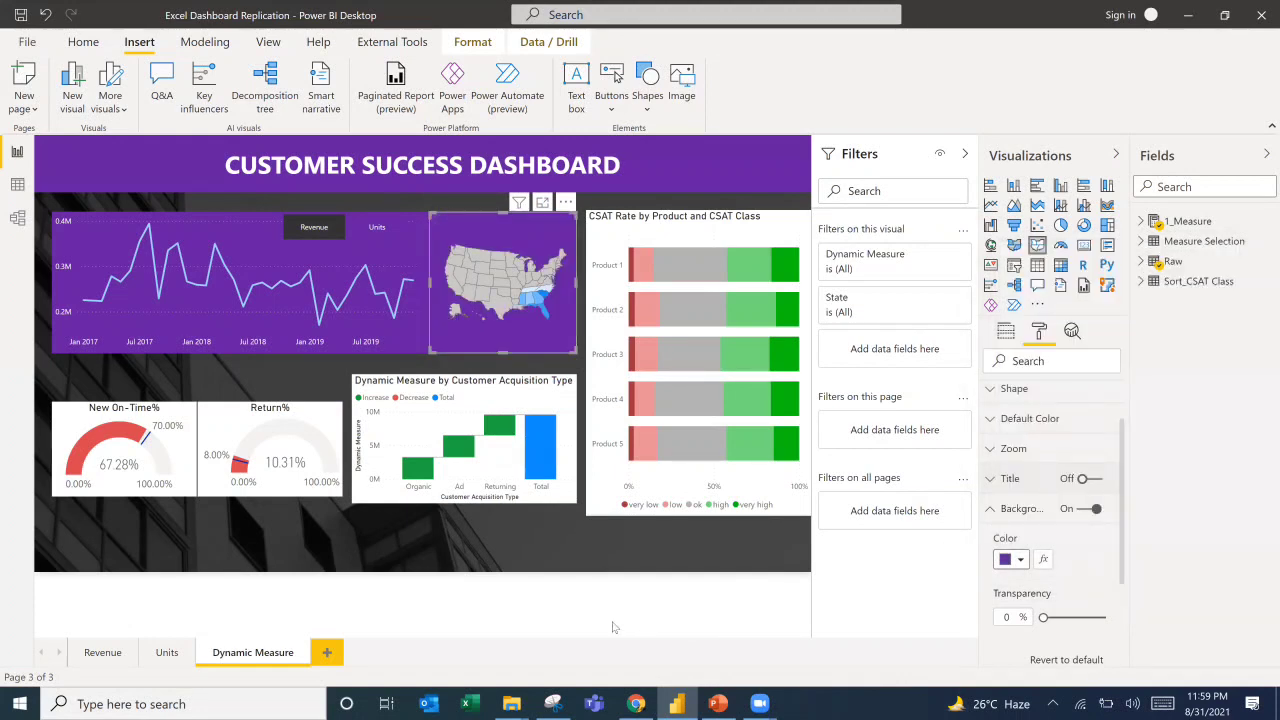
left_click(503, 533)
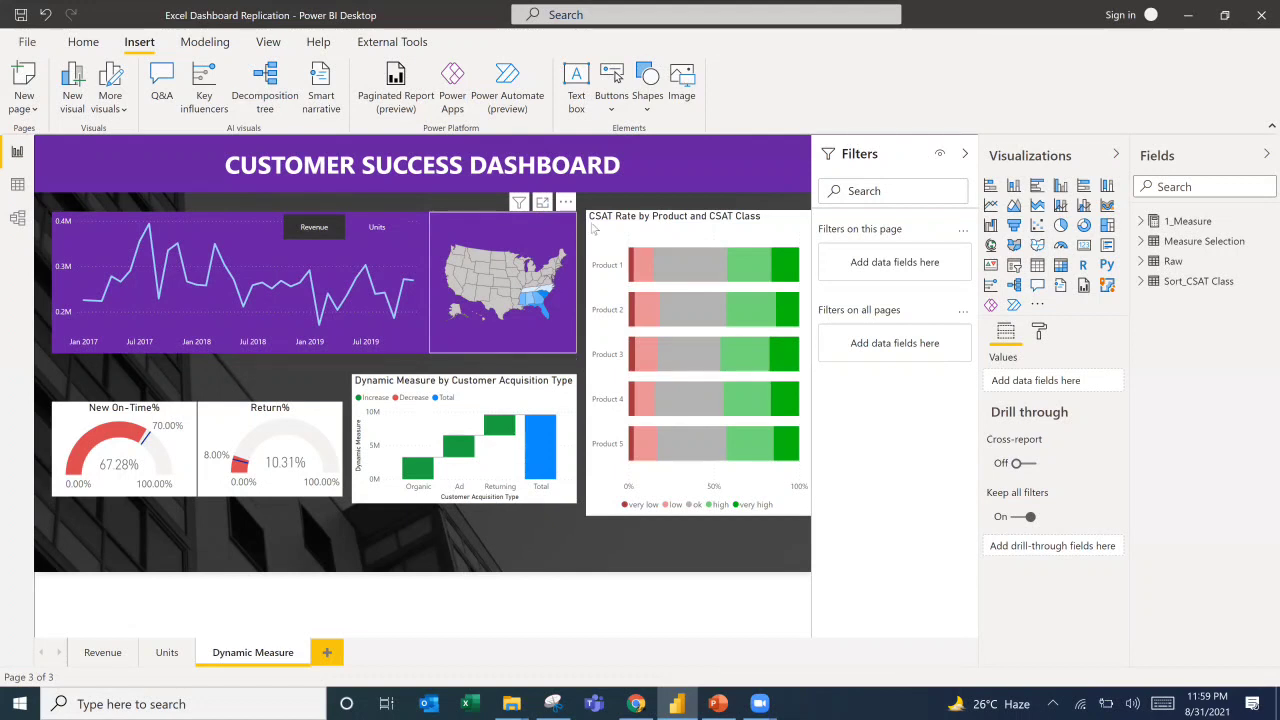
left_click(690, 480)
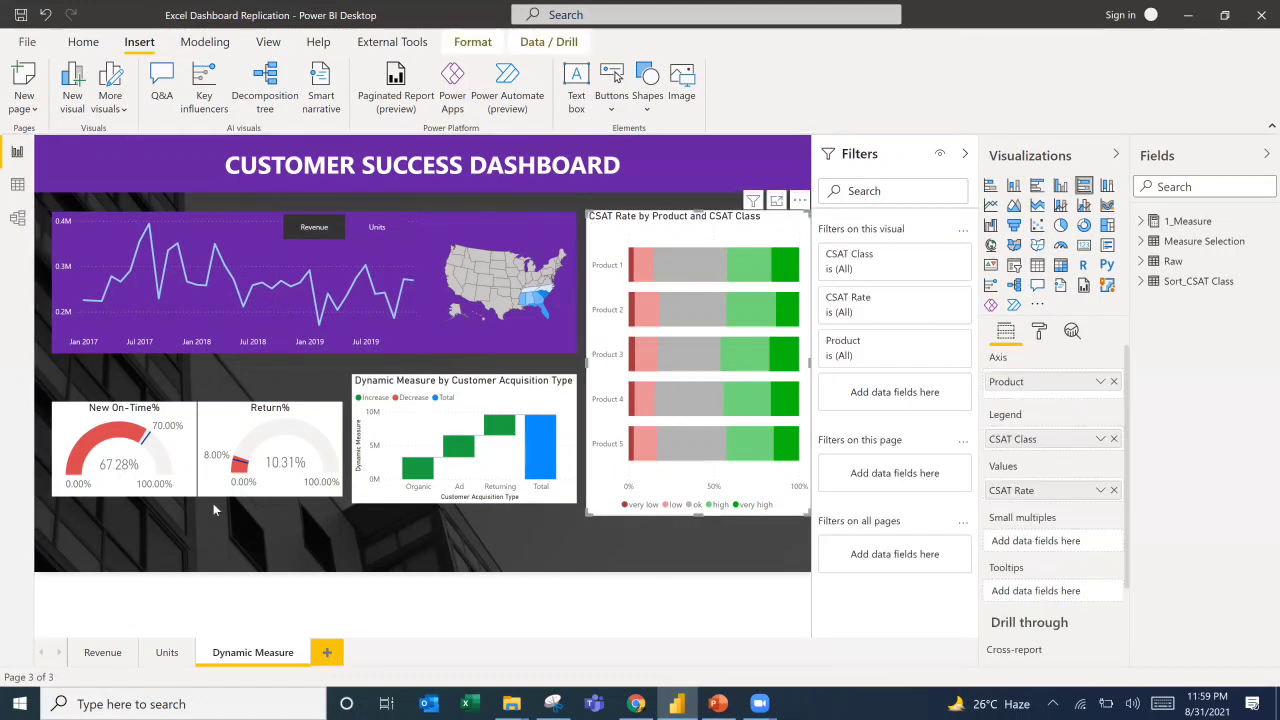
left_click(241, 376)
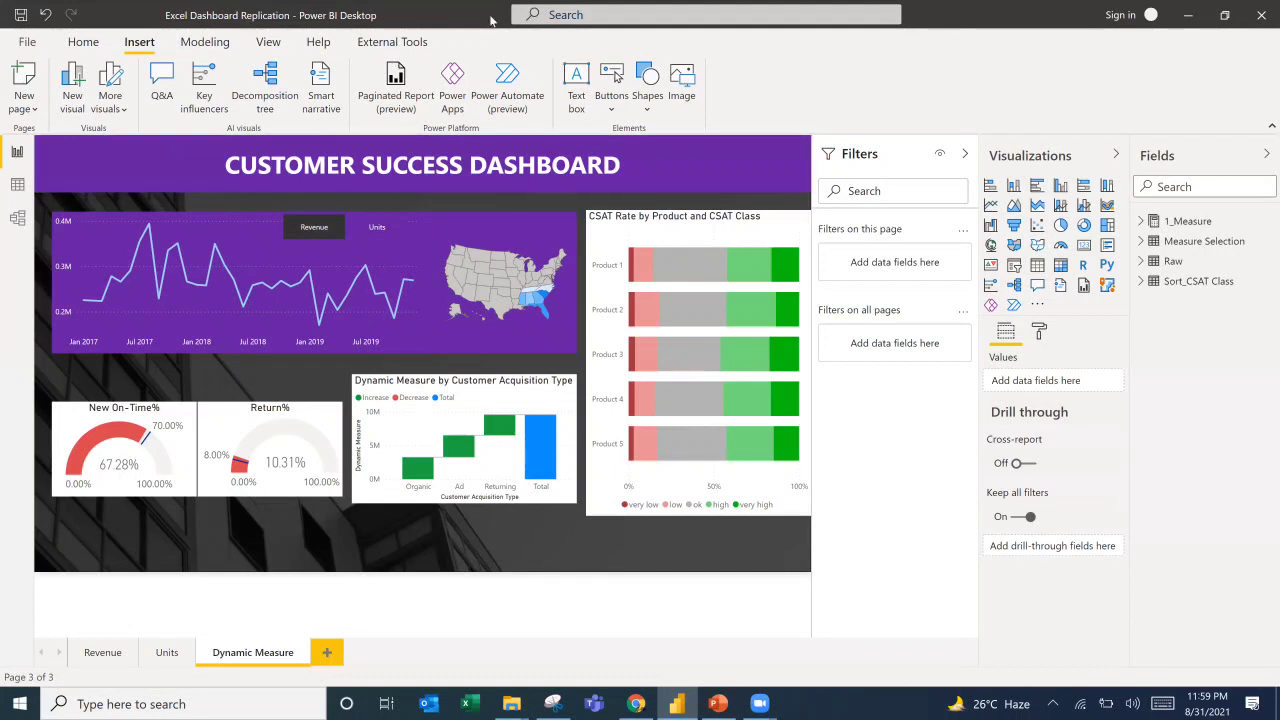
Insert a pill shape and, following the YouTube reference dashboard, shrink it to a narrow label directly above the map.
left_click(652, 106)
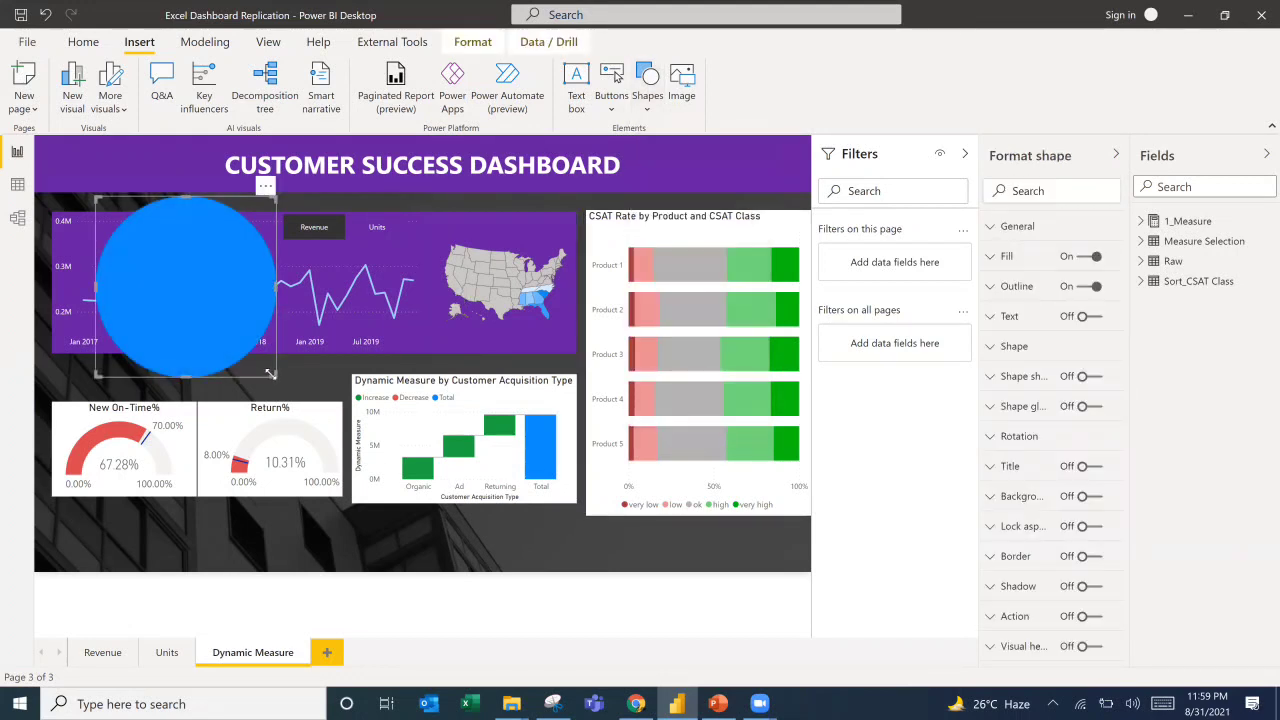
left_click_drag(360, 298, 380, 270)
left_click_drag(370, 254, 533, 231)
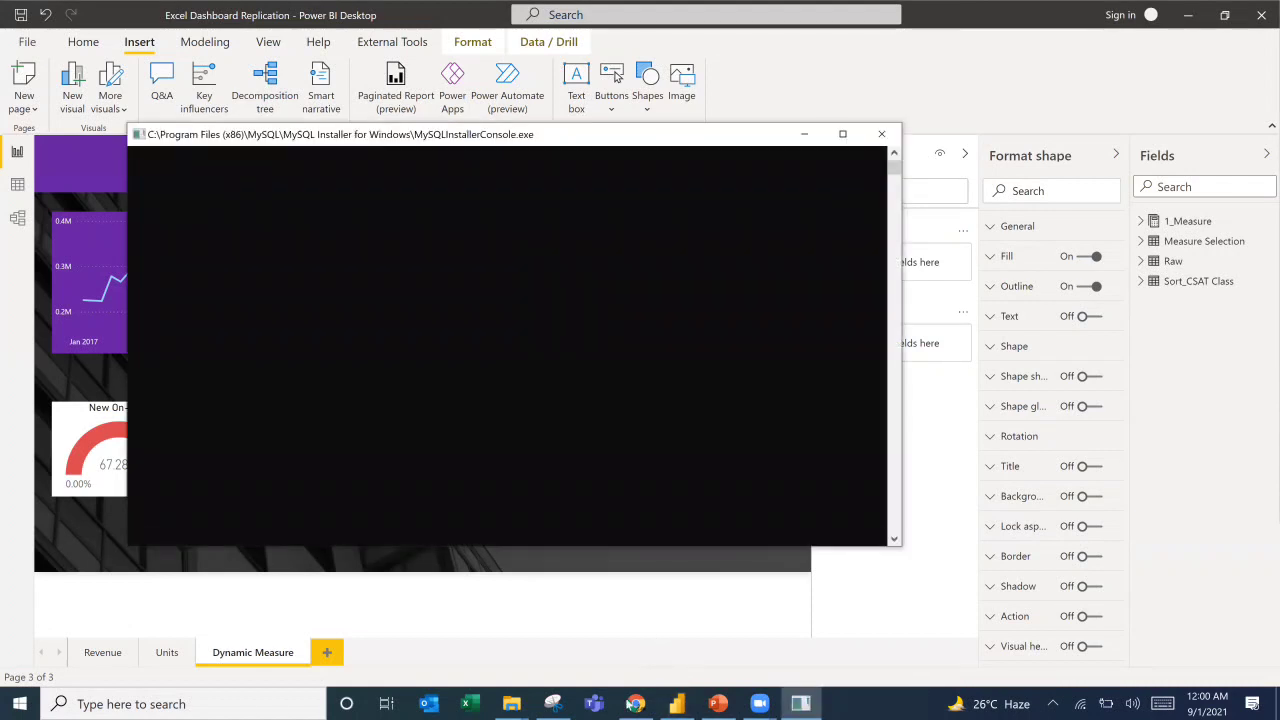
left_click(634, 704)
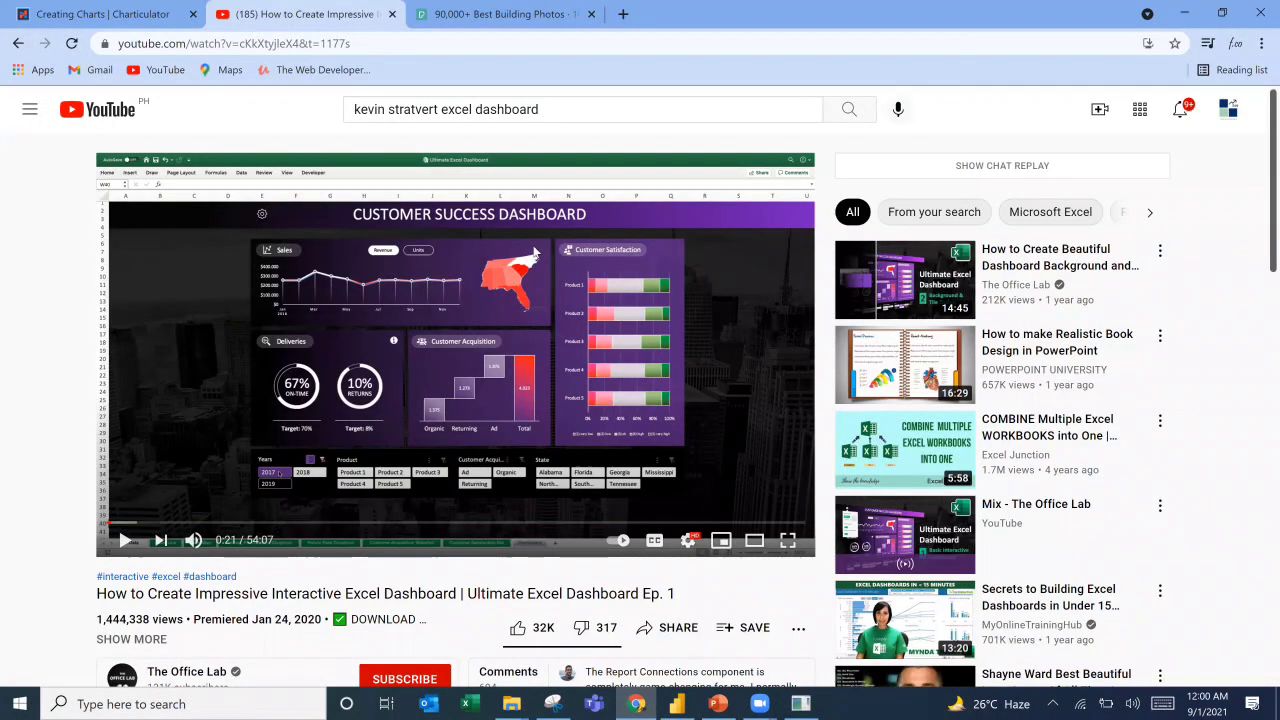
key("alt+Tab")
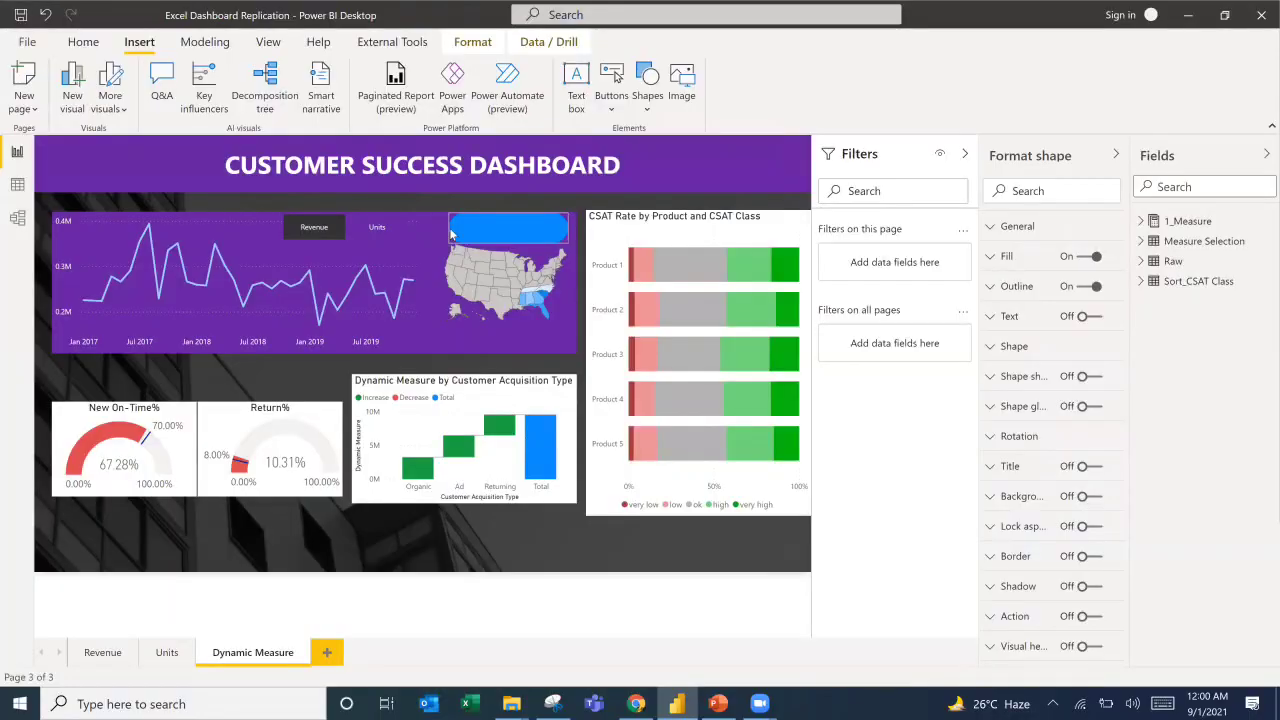
left_click_drag(451, 230, 517, 237)
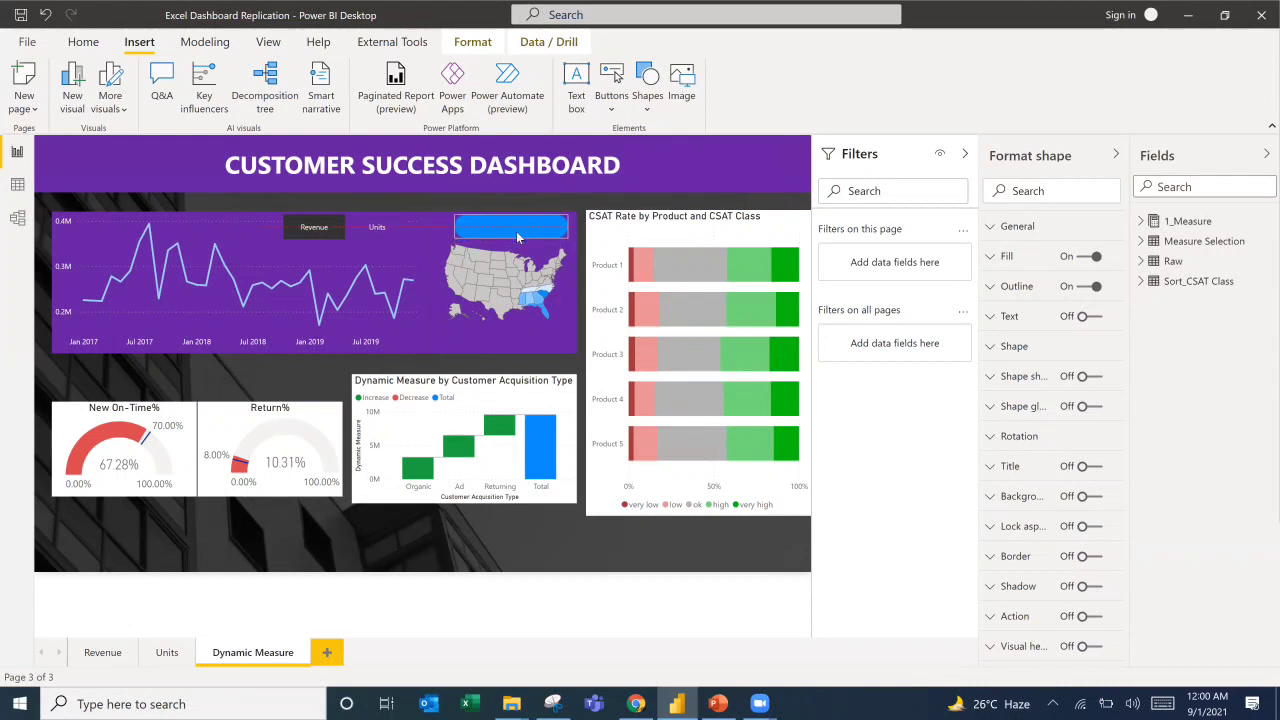
Fill the pill shape above the map with dark gray and turn off its outline.
left_click(989, 258)
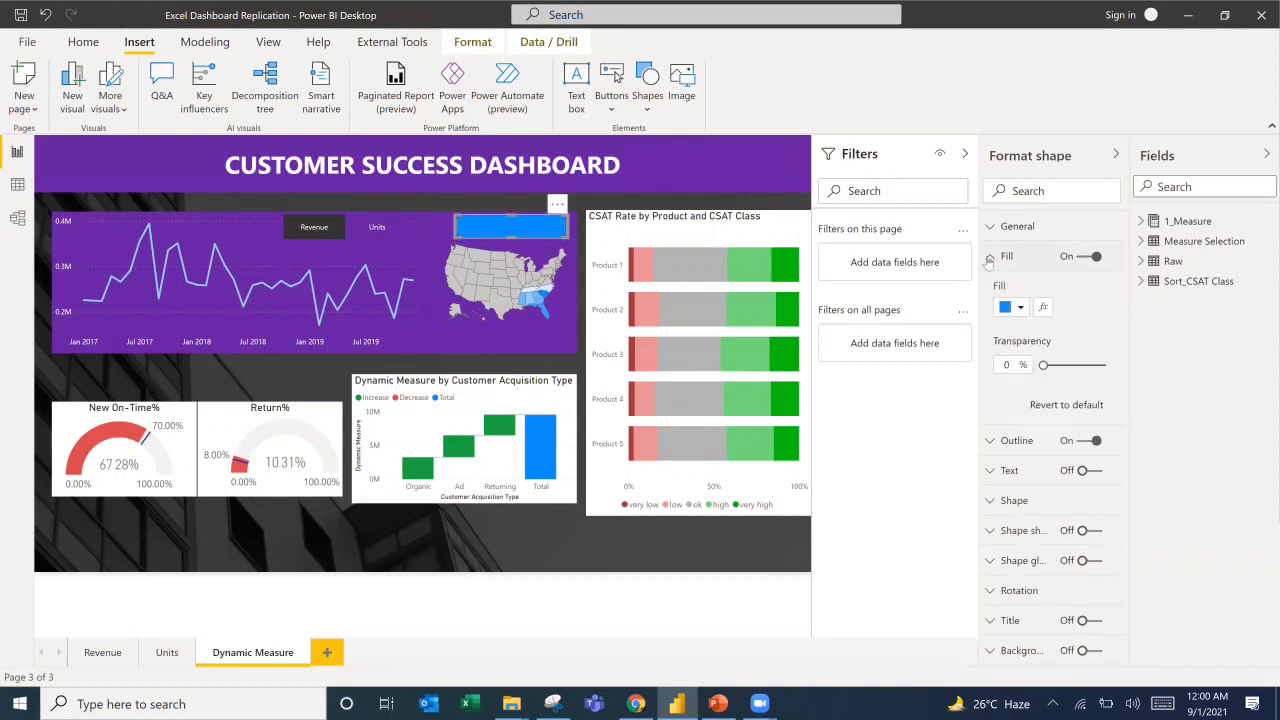
left_click(1012, 307)
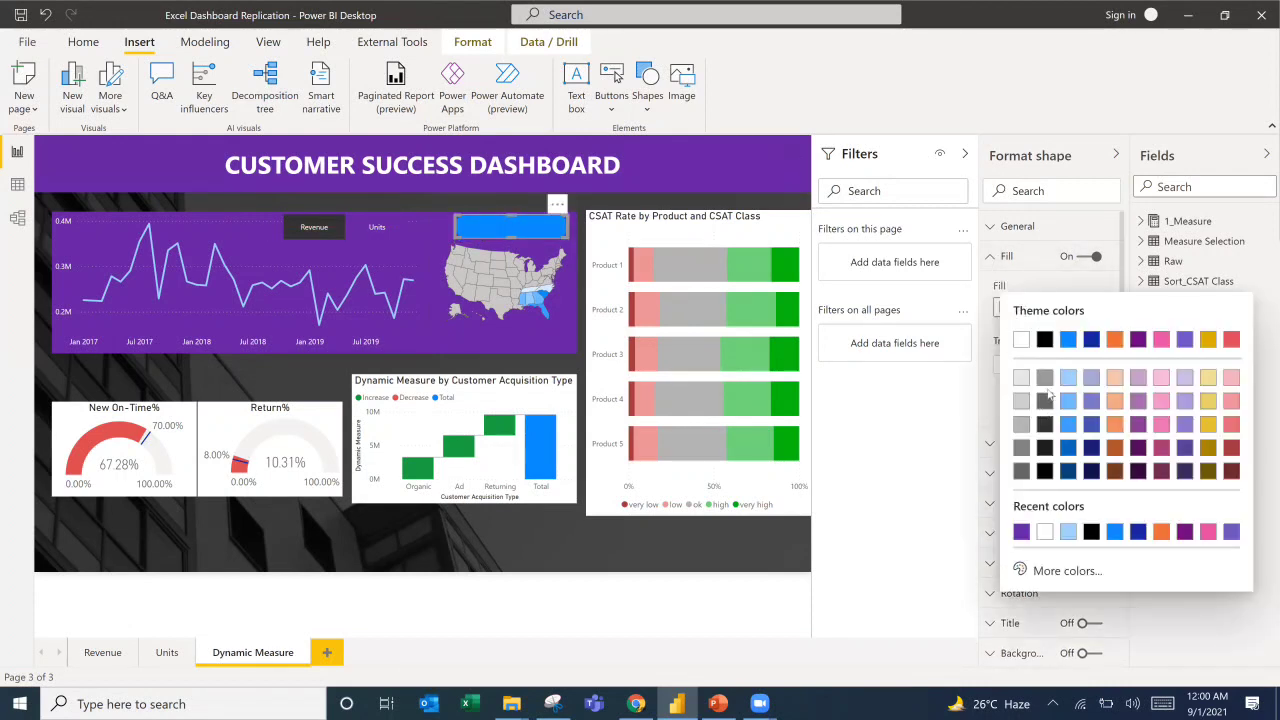
left_click(1021, 471)
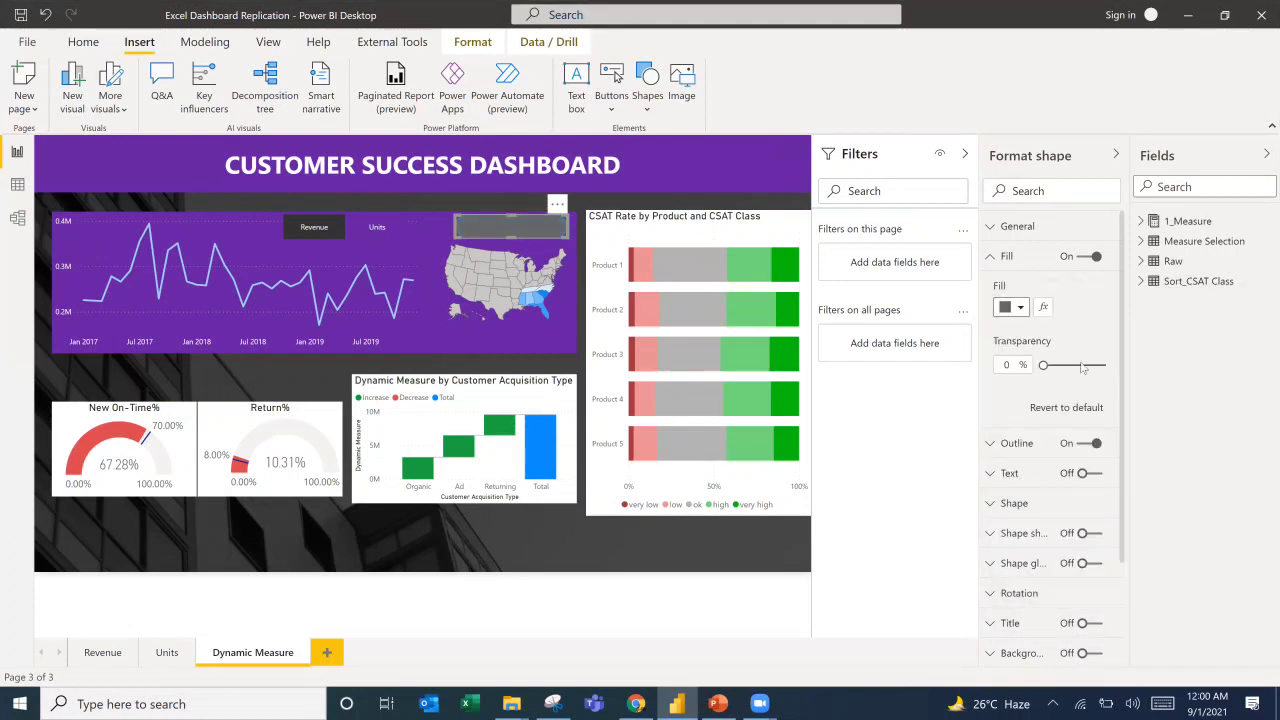
left_click(1096, 444)
Turn on the pill shape's text and enter "Sales".
left_click(1081, 476)
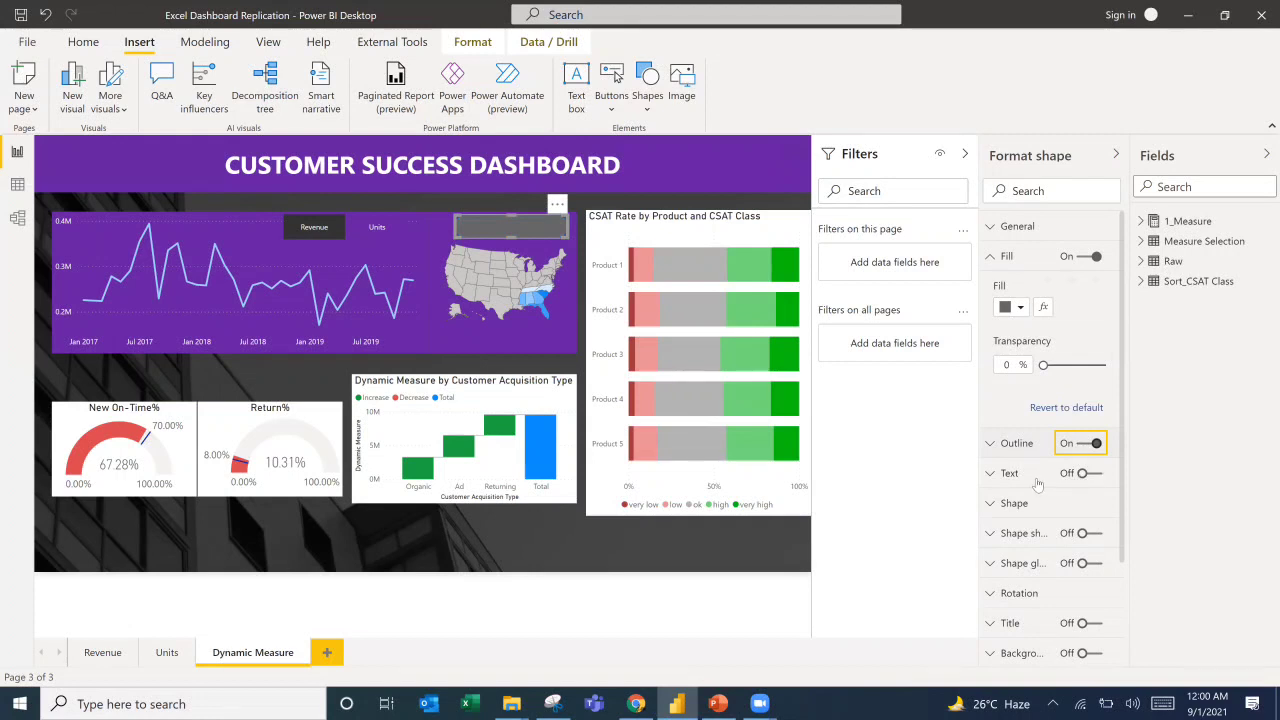
left_click(995, 476)
left_click(1023, 523)
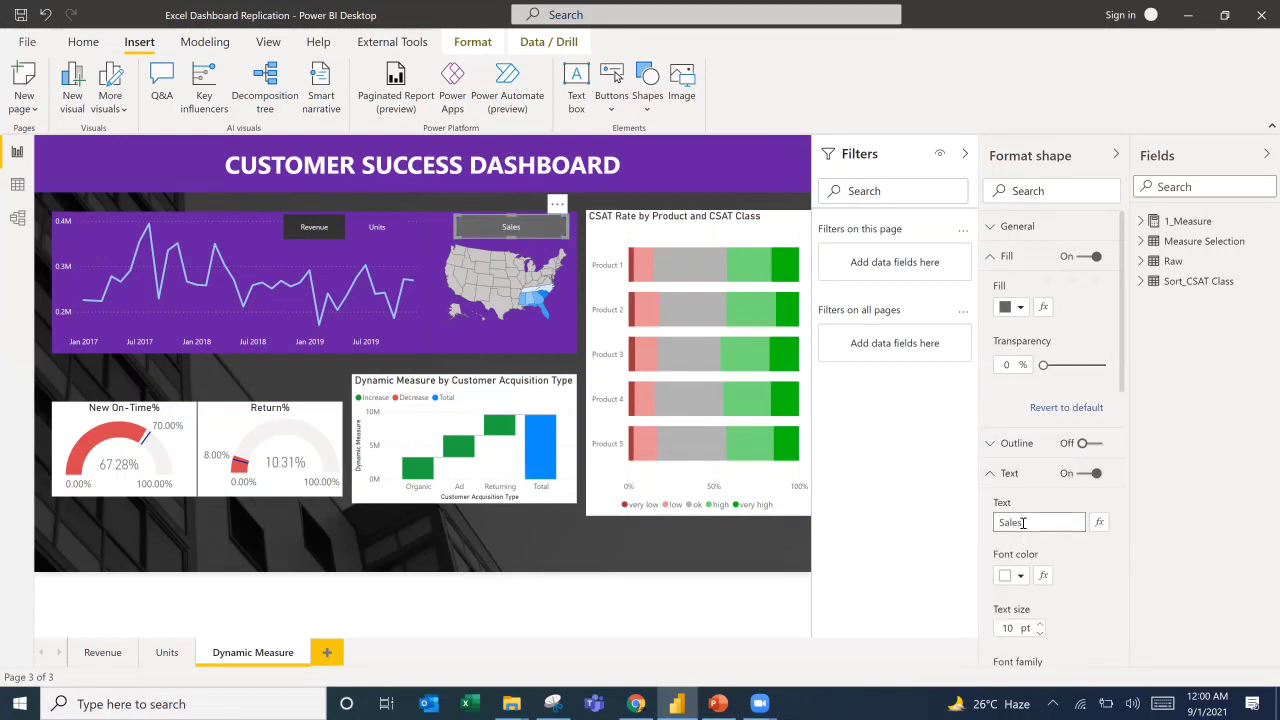
Format the Sales label's text as 12 pt Segoe UI Bold.
left_click(1040, 625)
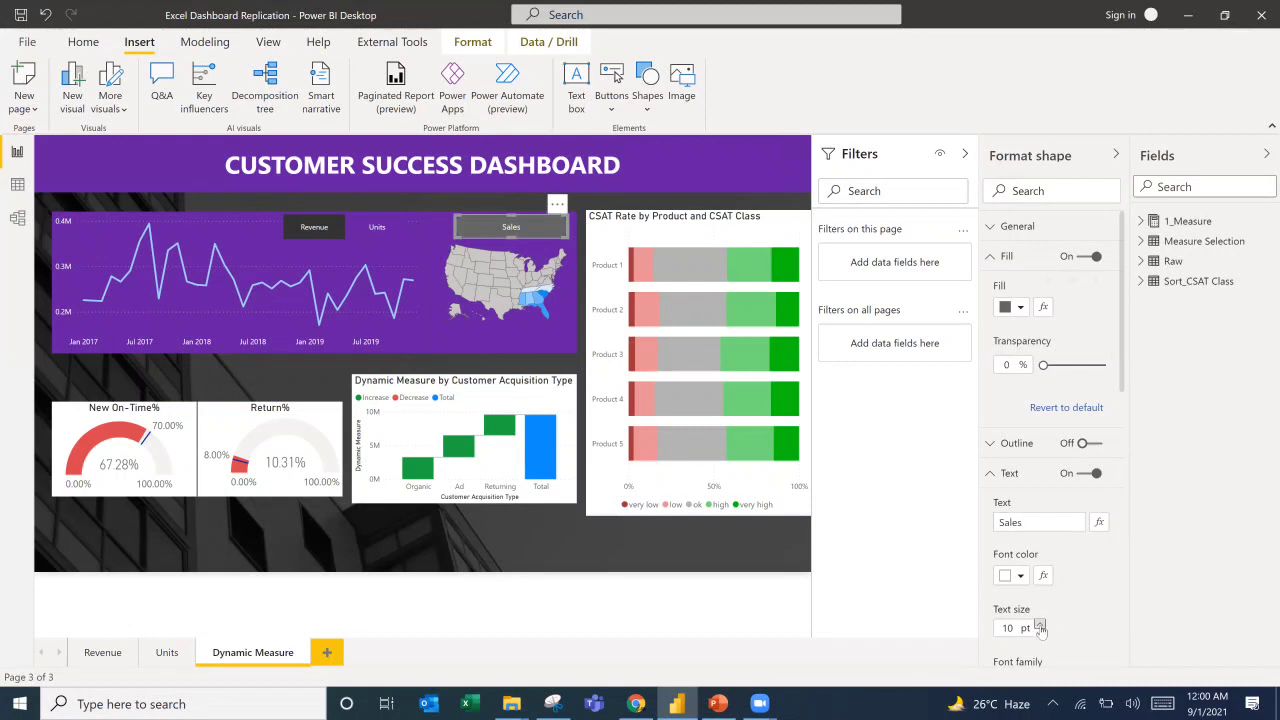
left_click(1040, 625)
left_click(1040, 625)
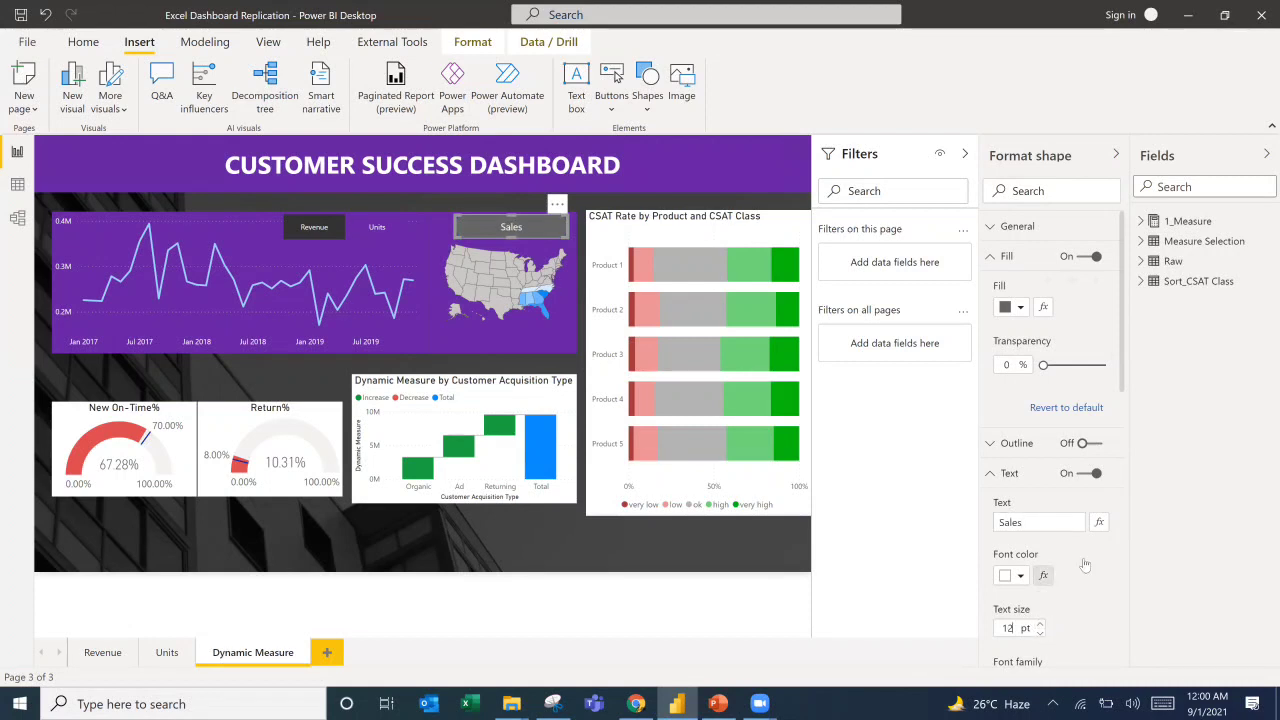
scroll(1079, 562, "down", 1)
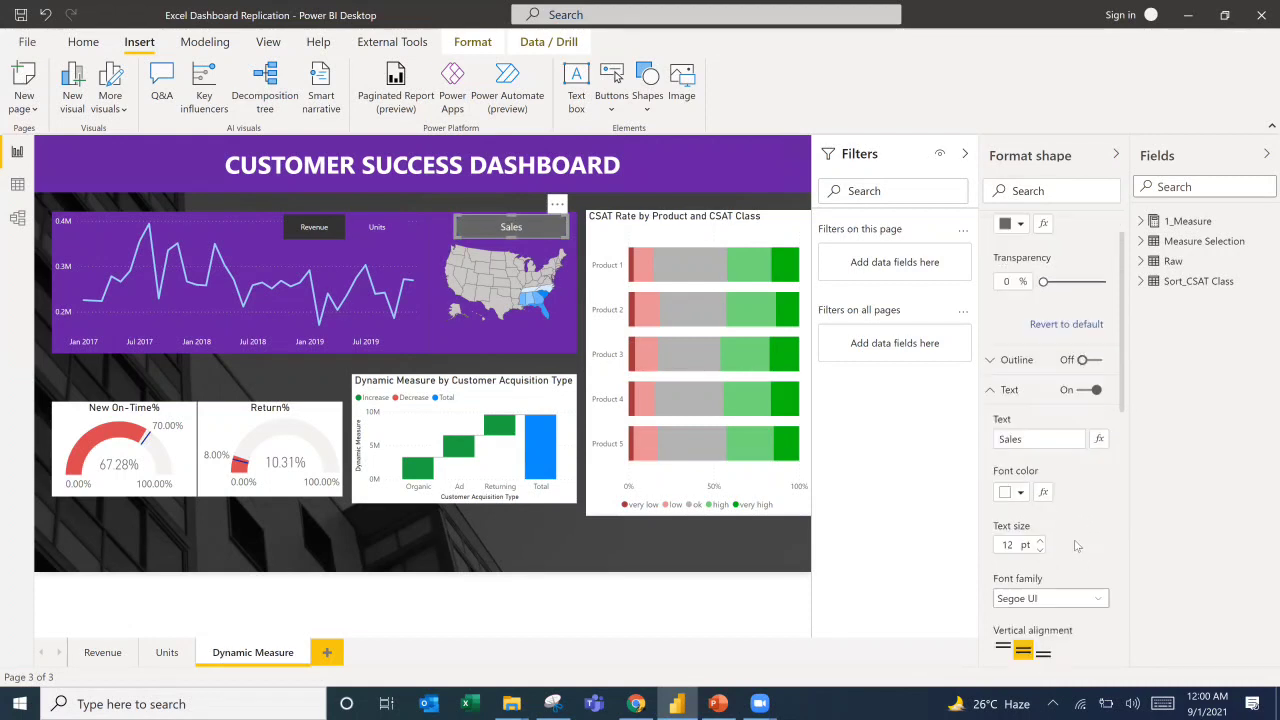
left_click(1036, 598)
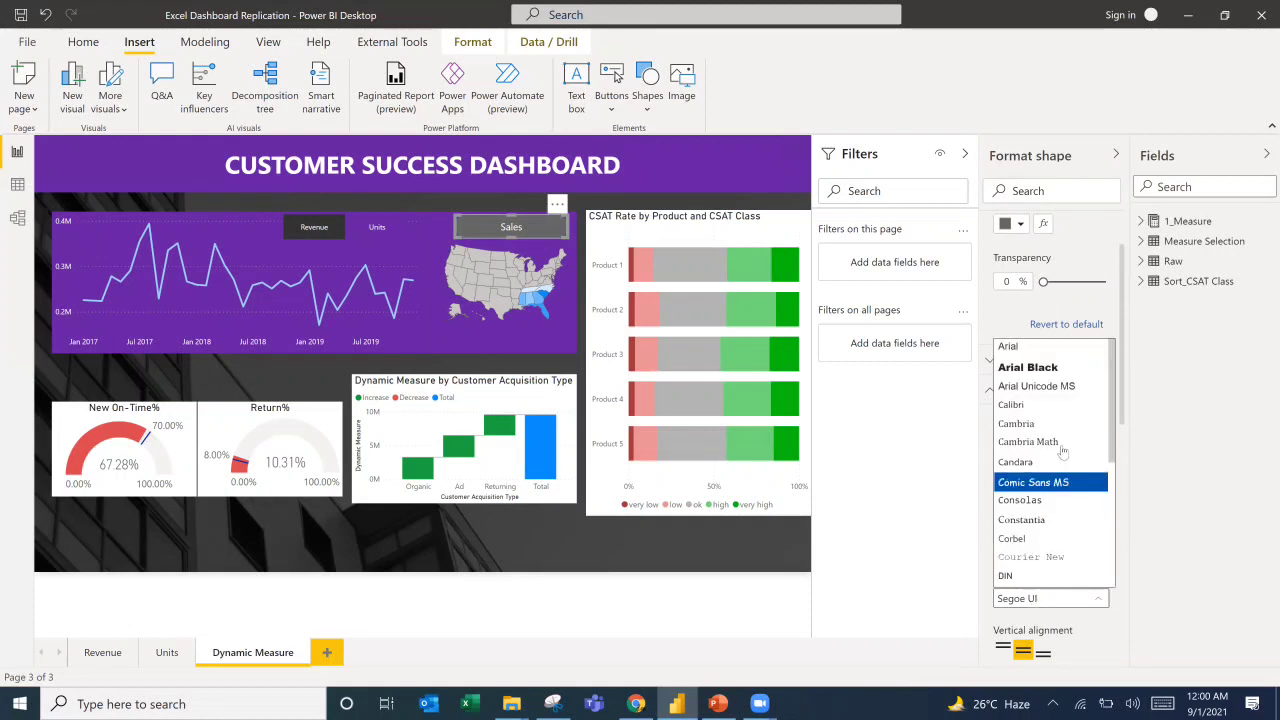
scroll(1045, 530, "down", 3)
left_click(1045, 548)
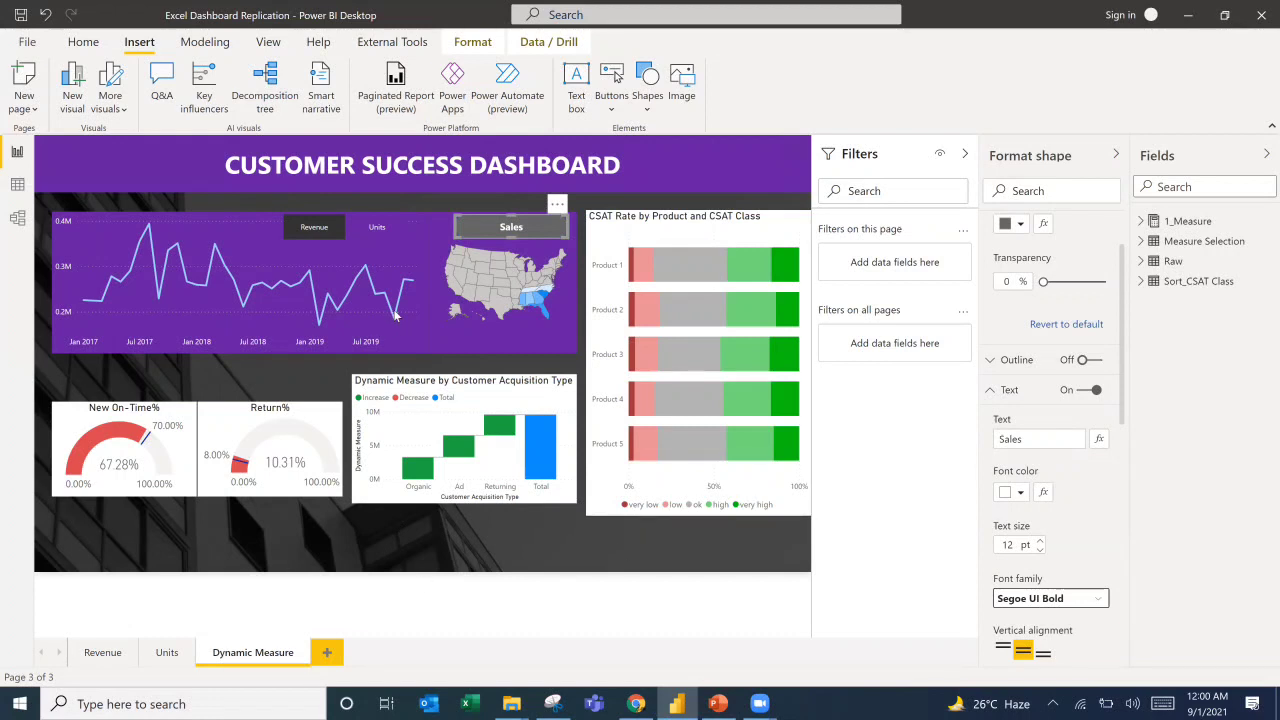
left_click(522, 364)
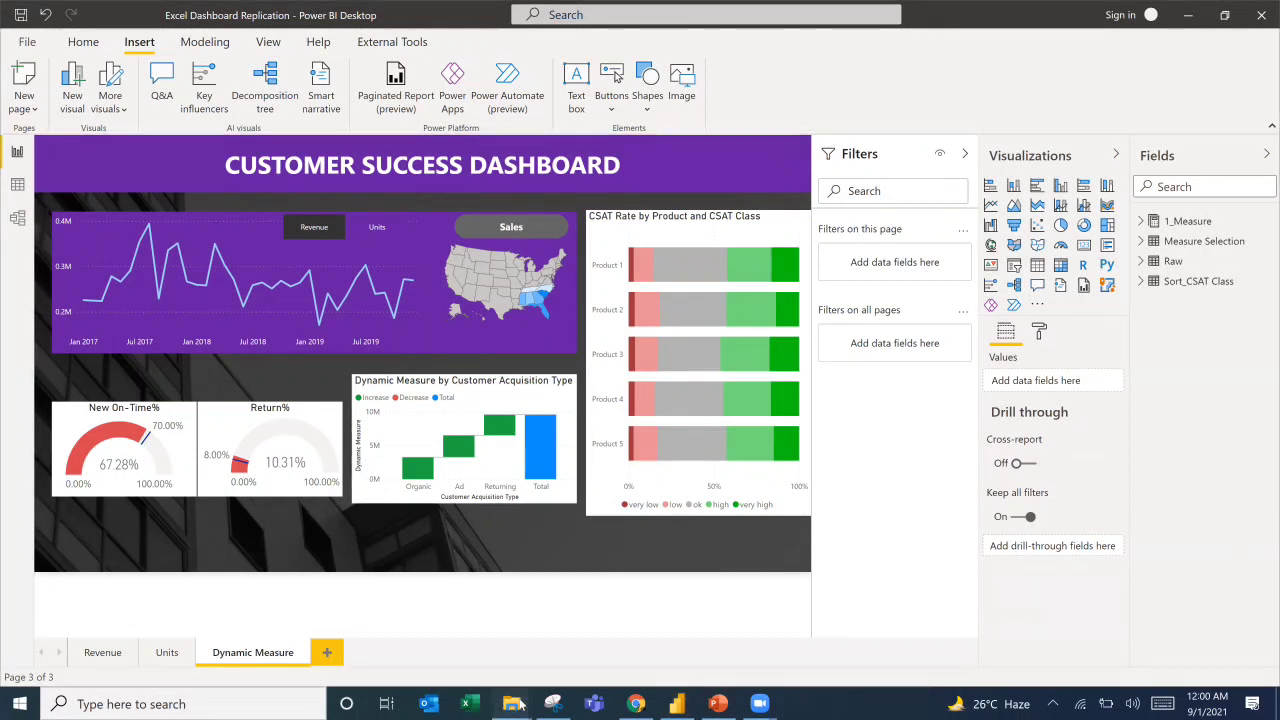
Switch to File Explorer and open the Icons folder inside Dashboard Replication.
mouse_move(520, 703)
left_click(600, 635)
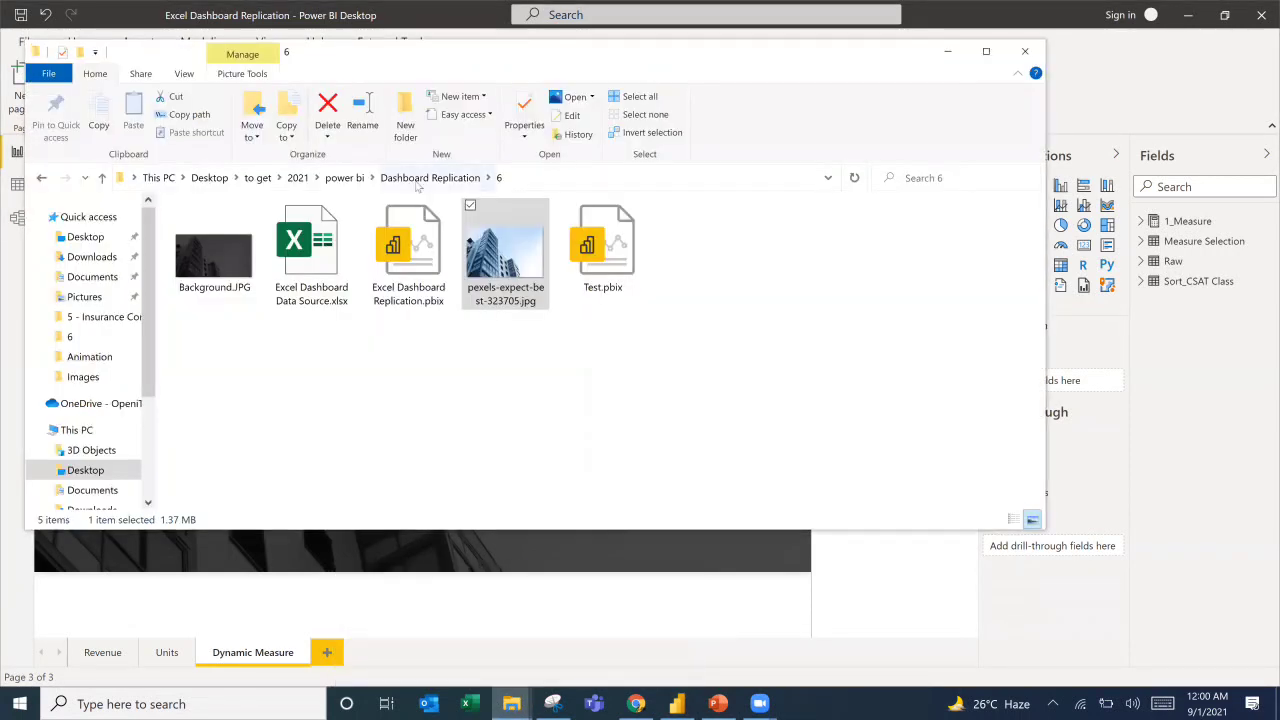
left_click(426, 180)
left_click(235, 337)
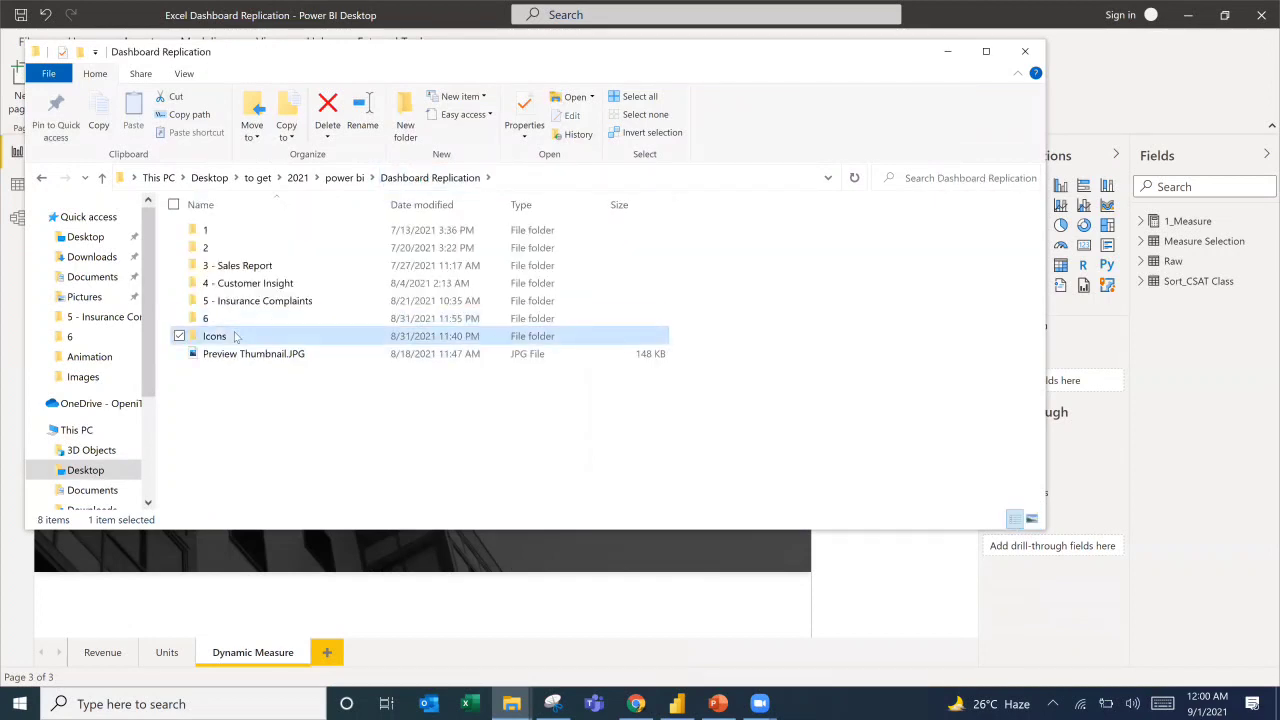
left_click(971, 9)
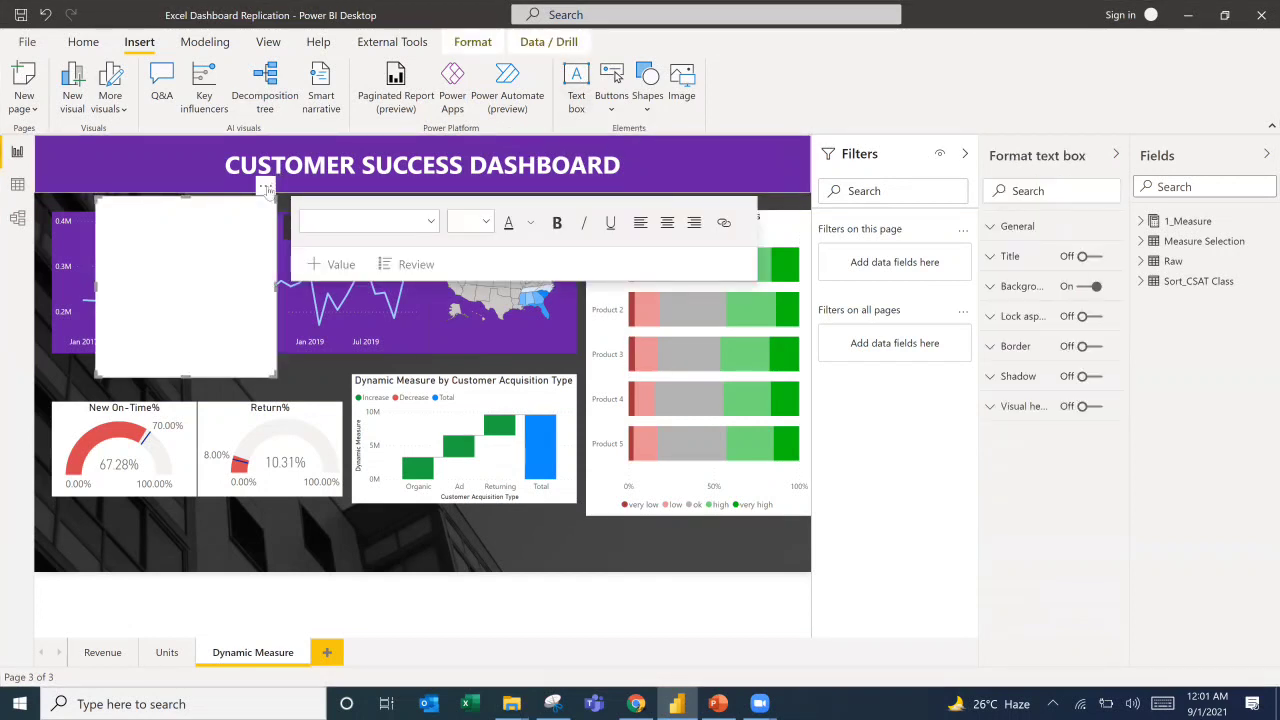
left_click(265, 186)
left_click(292, 210)
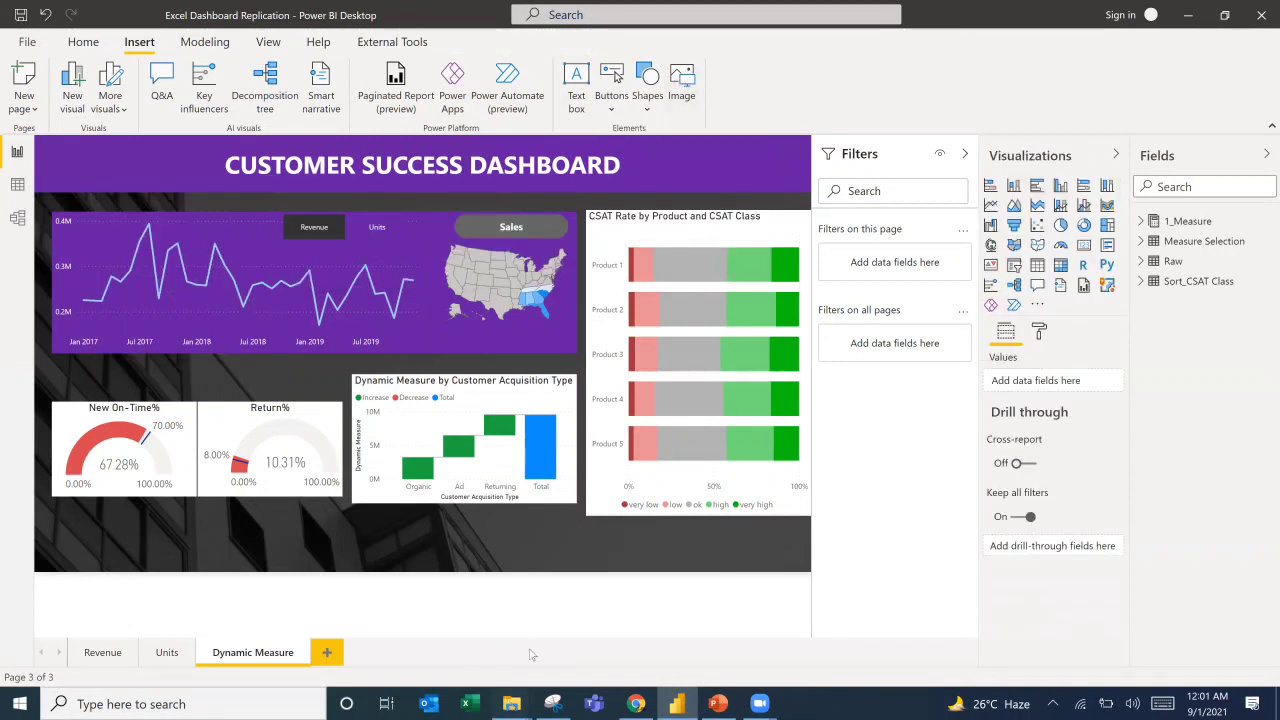
Copy the Icons folder's path from File Explorer and open that folder in Power BI's image selection dialog.
left_click(512, 704)
left_click(560, 618)
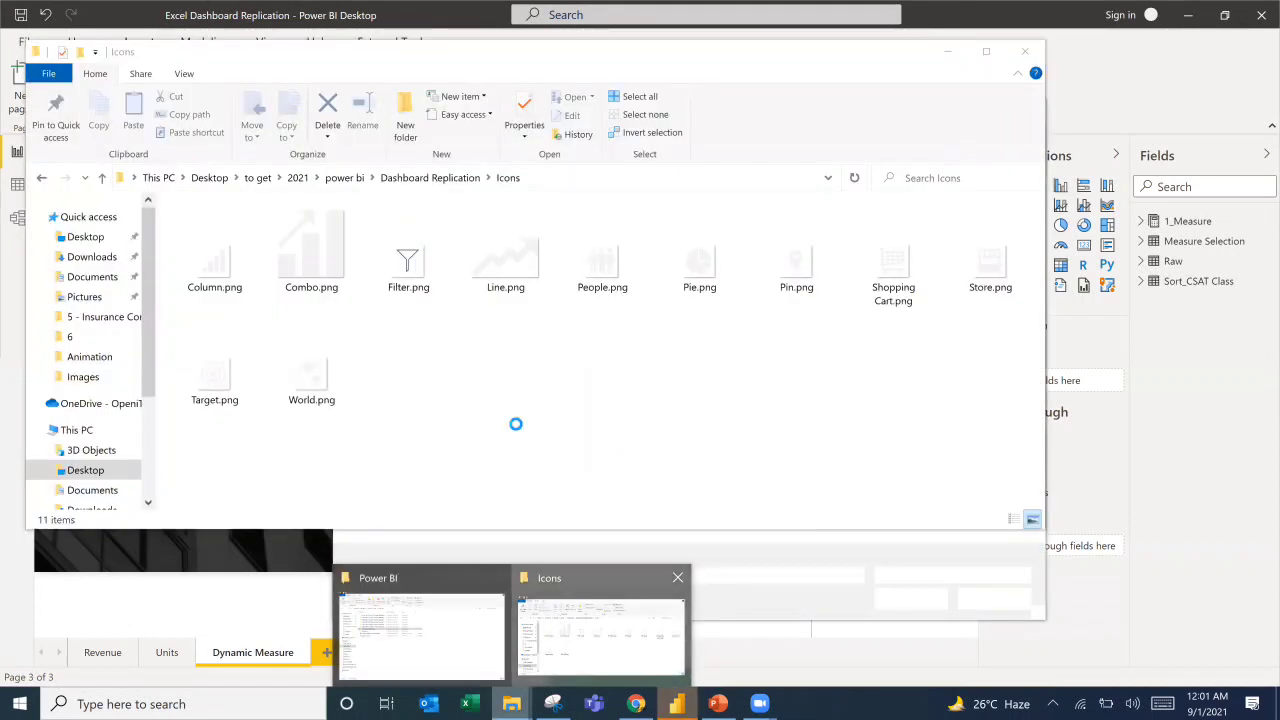
left_click(553, 177)
key("ctrl+c")
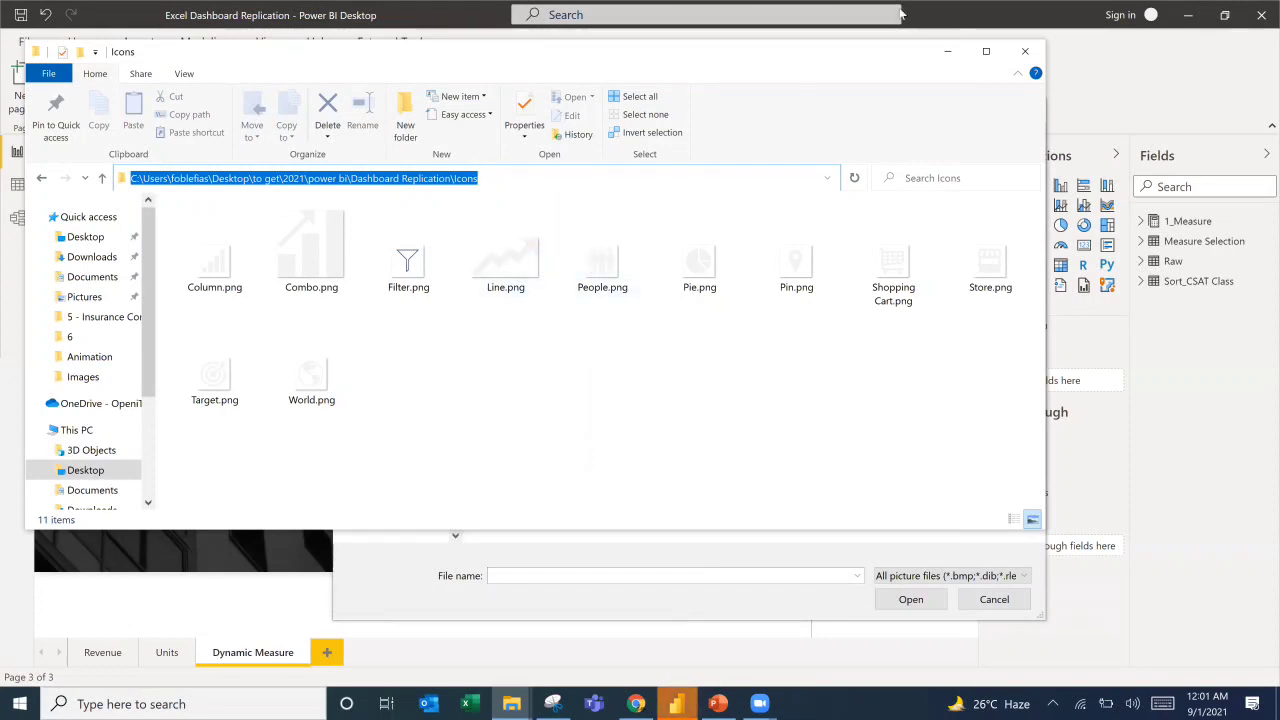
left_click(943, 15)
left_click(756, 145)
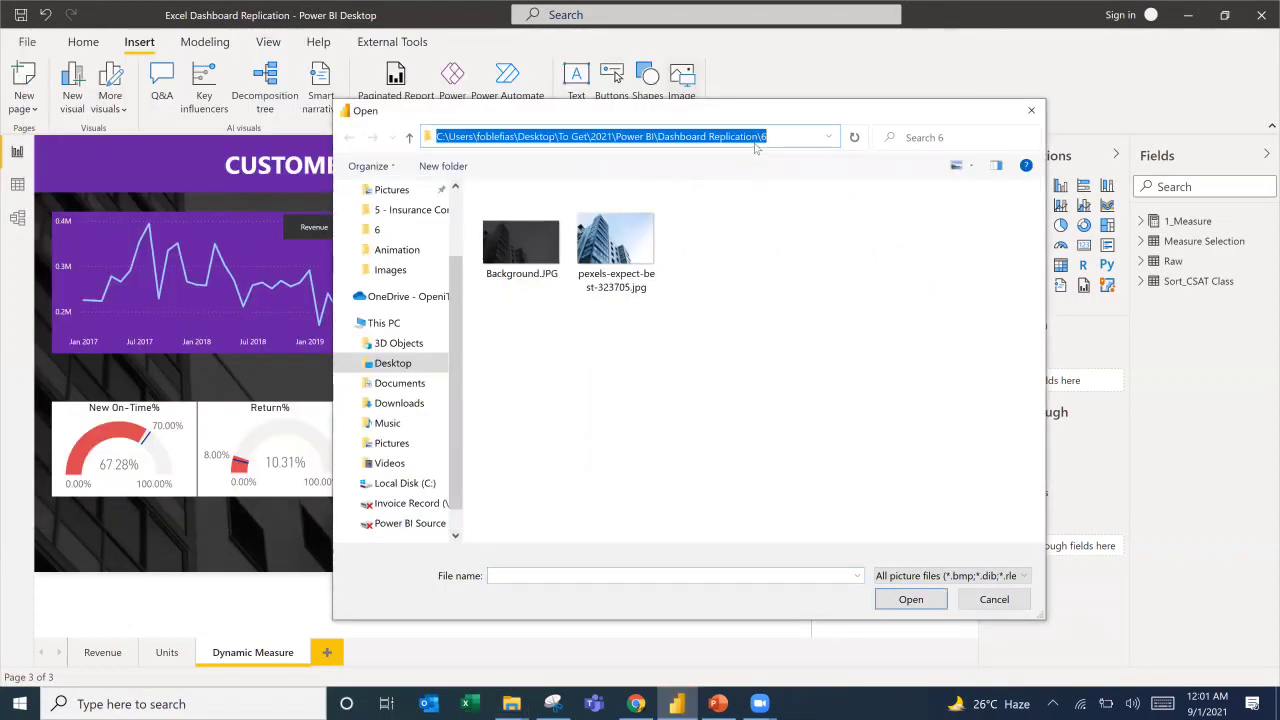
key("ctrl+v")
key("Return")
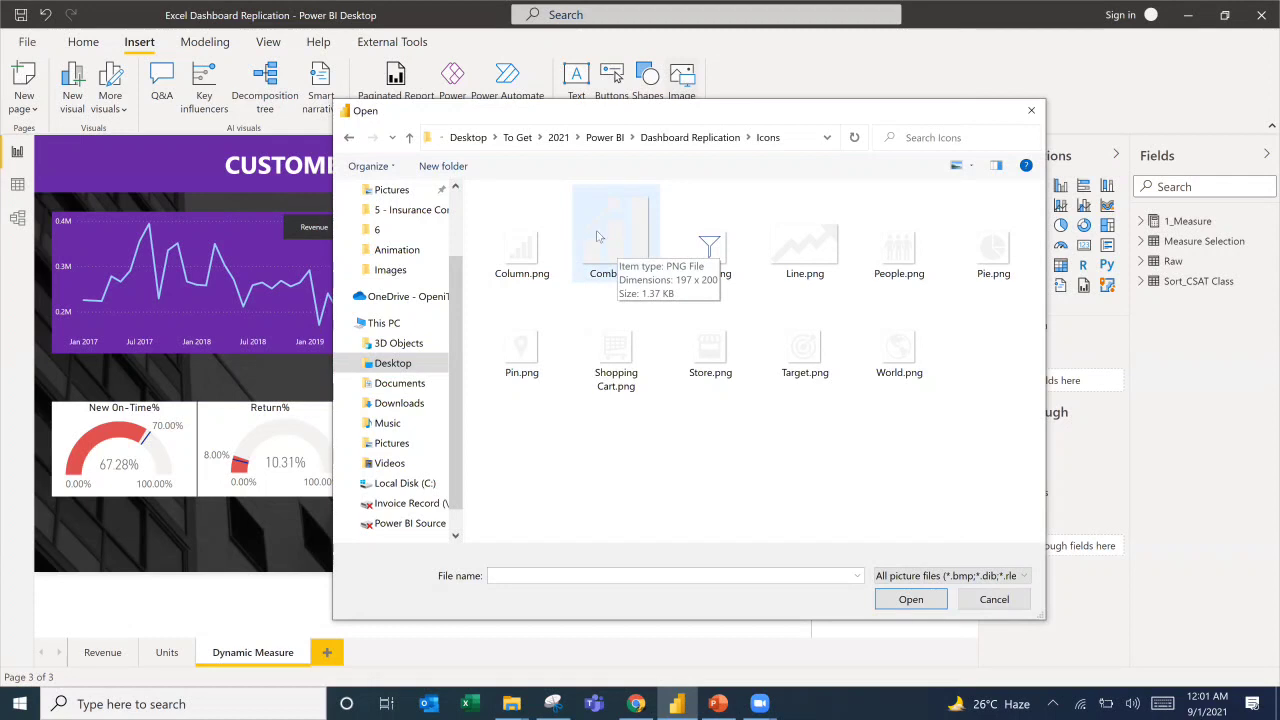
Insert the Combo.png icon, shrink it and place it at the left end of the Sales pill.
left_click(630, 248)
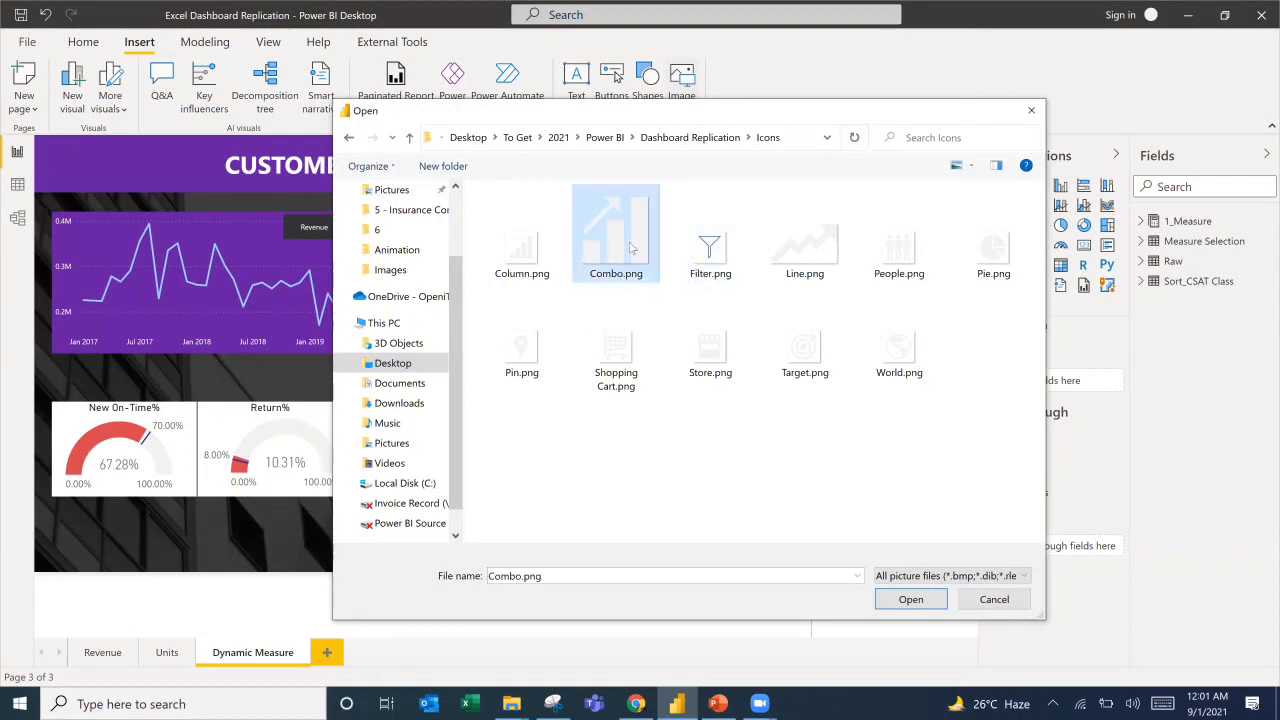
double_click(630, 248)
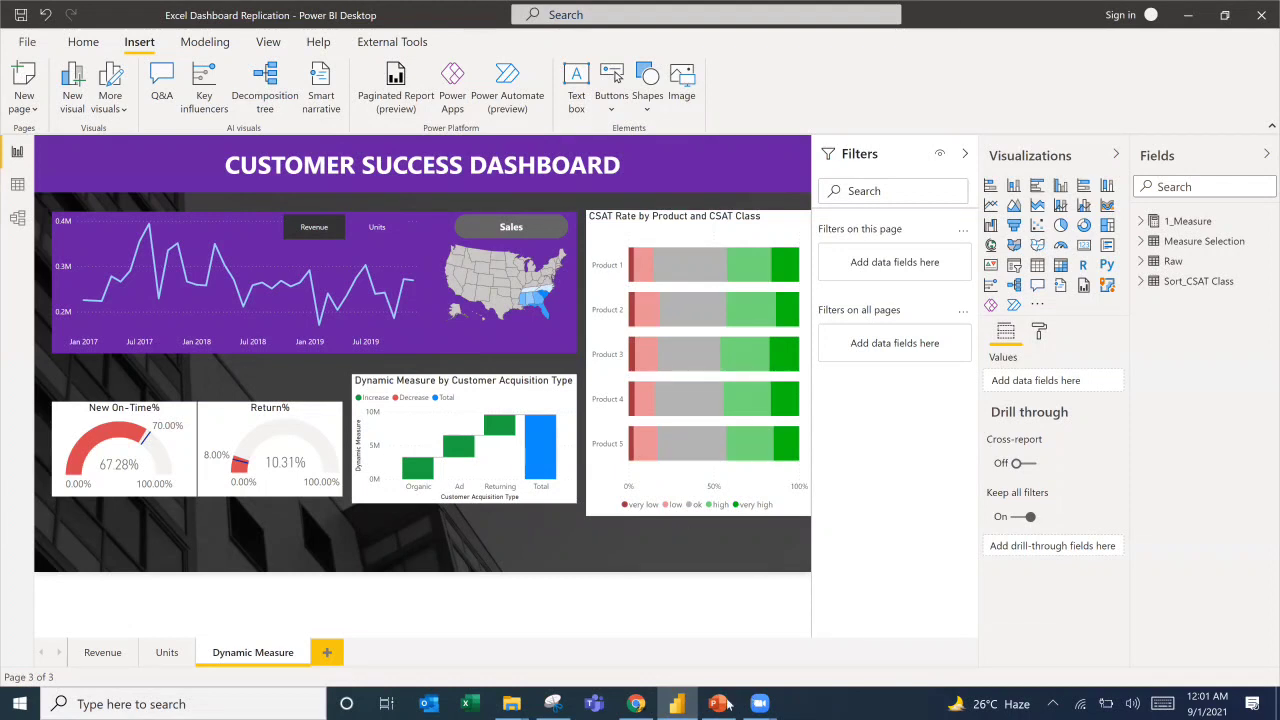
key("alt+Tab")
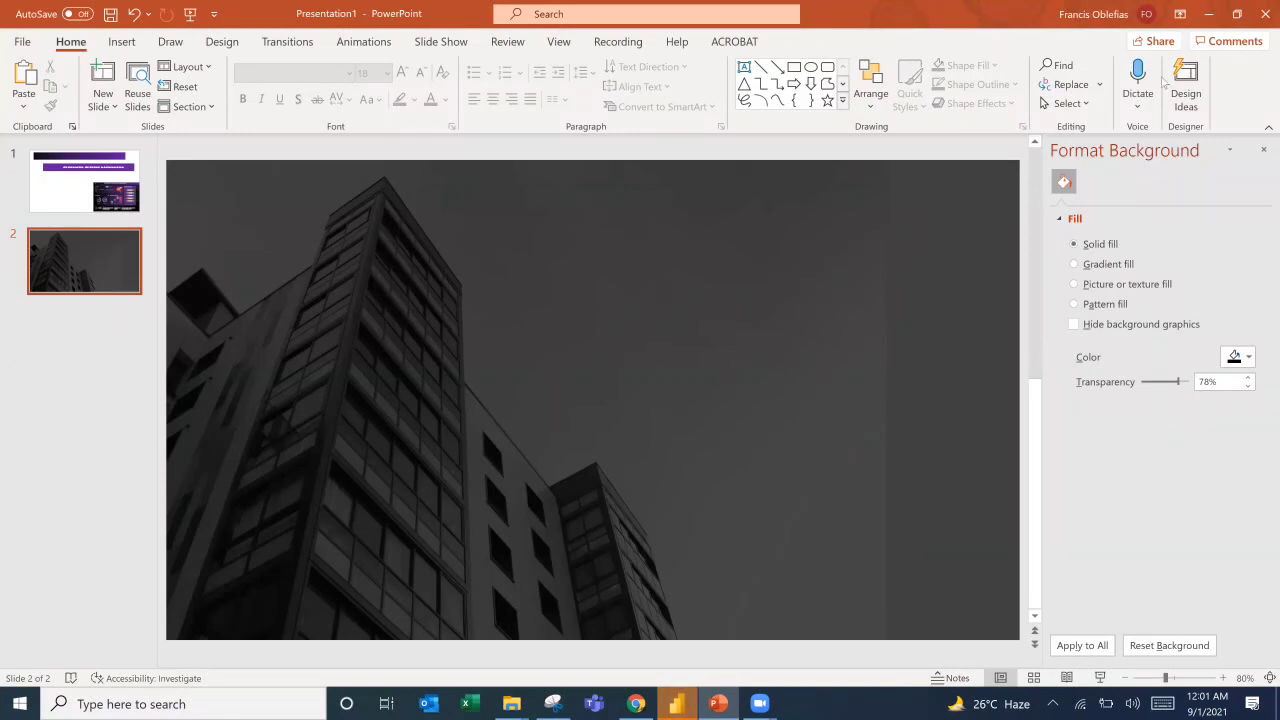
key("alt+Tab")
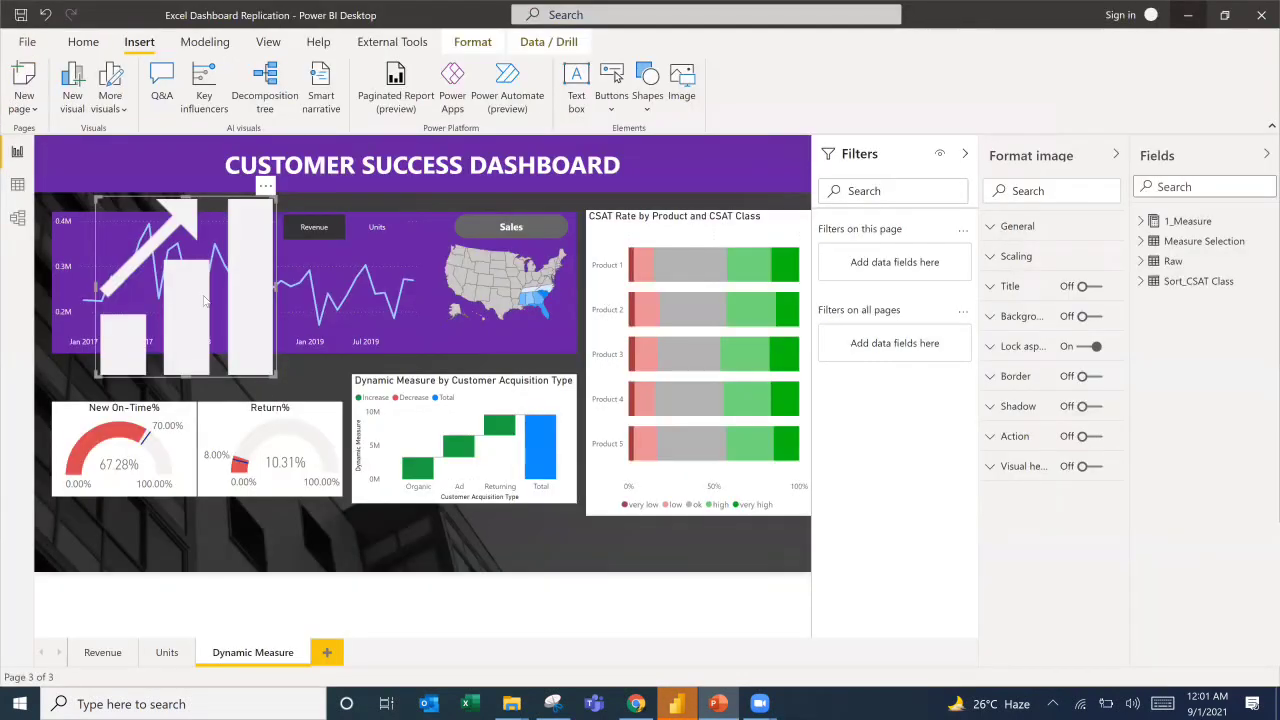
left_click_drag(250, 350, 491, 251)
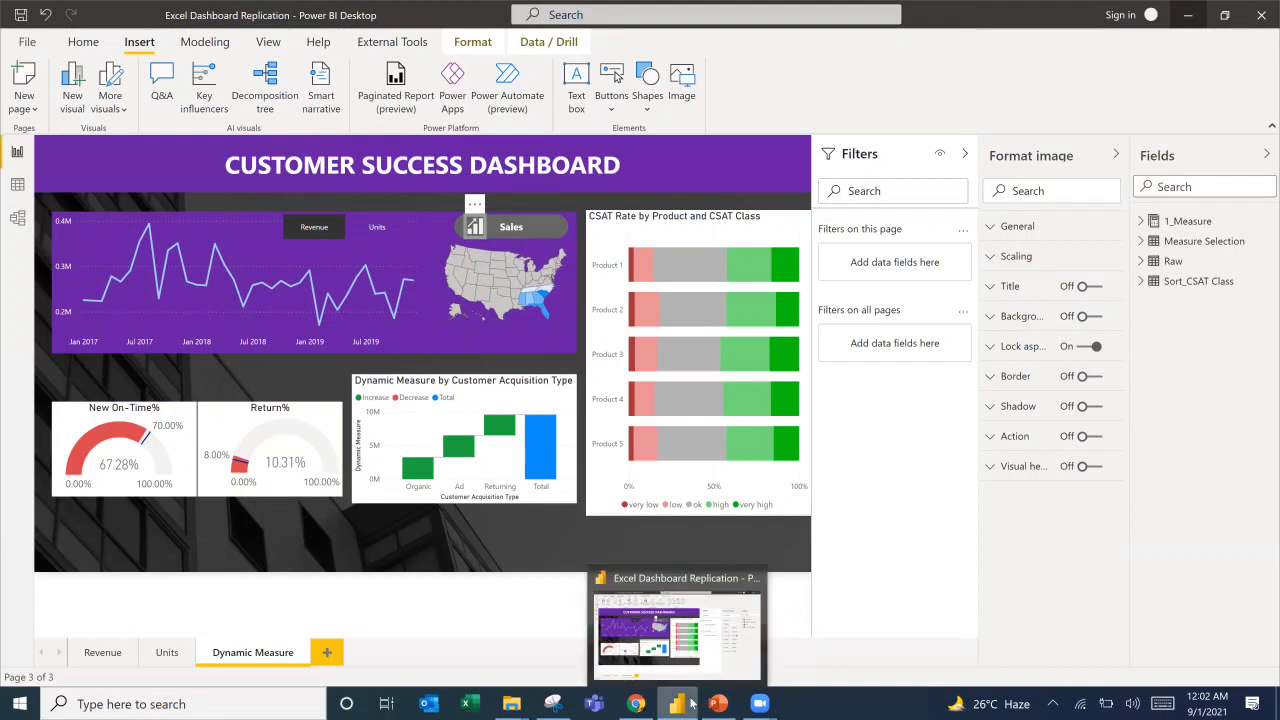
Collapse the Filters pane and trim the CSAT Rate chart's top and right edges to fit the dashboard layout.
left_click(965, 154)
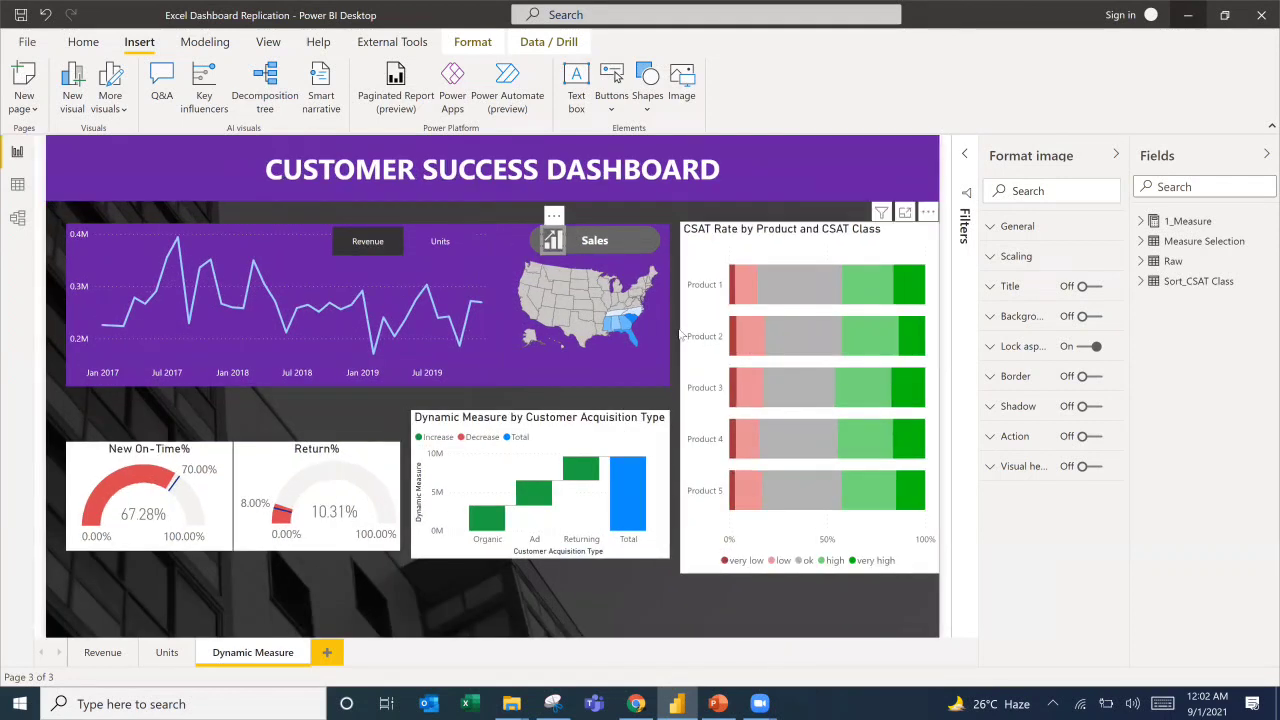
left_click(59, 426)
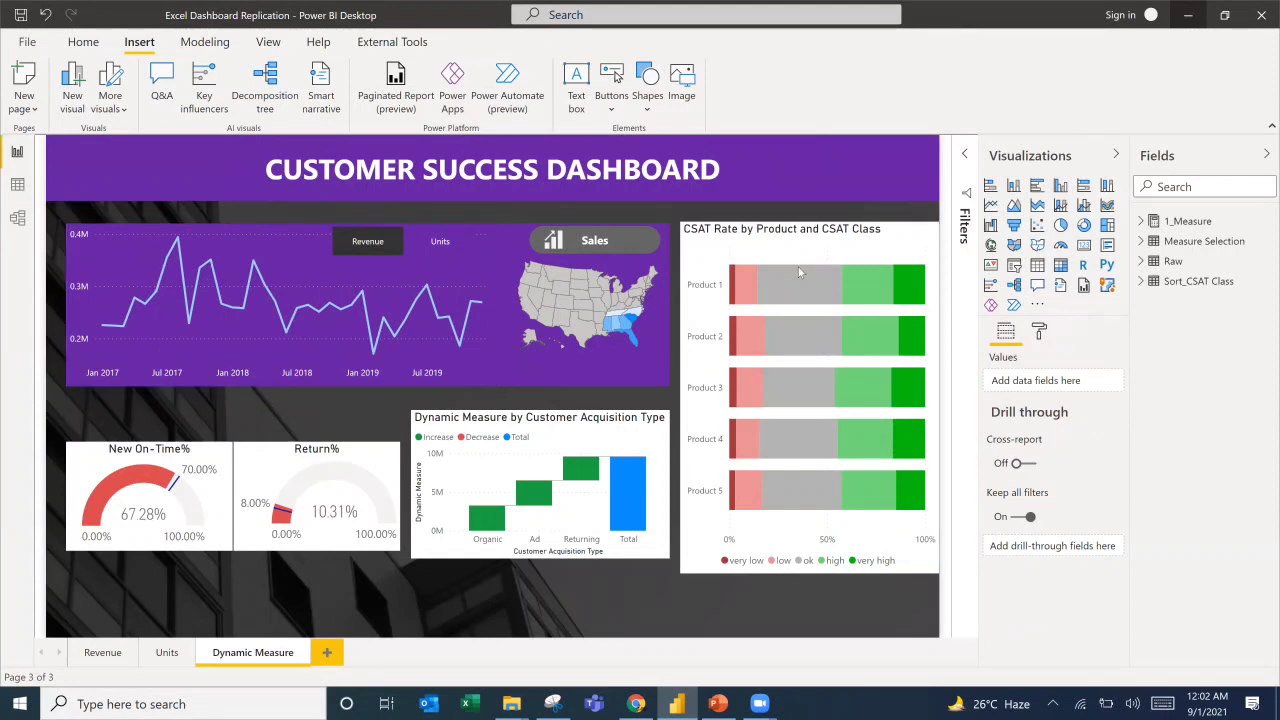
left_click(698, 525)
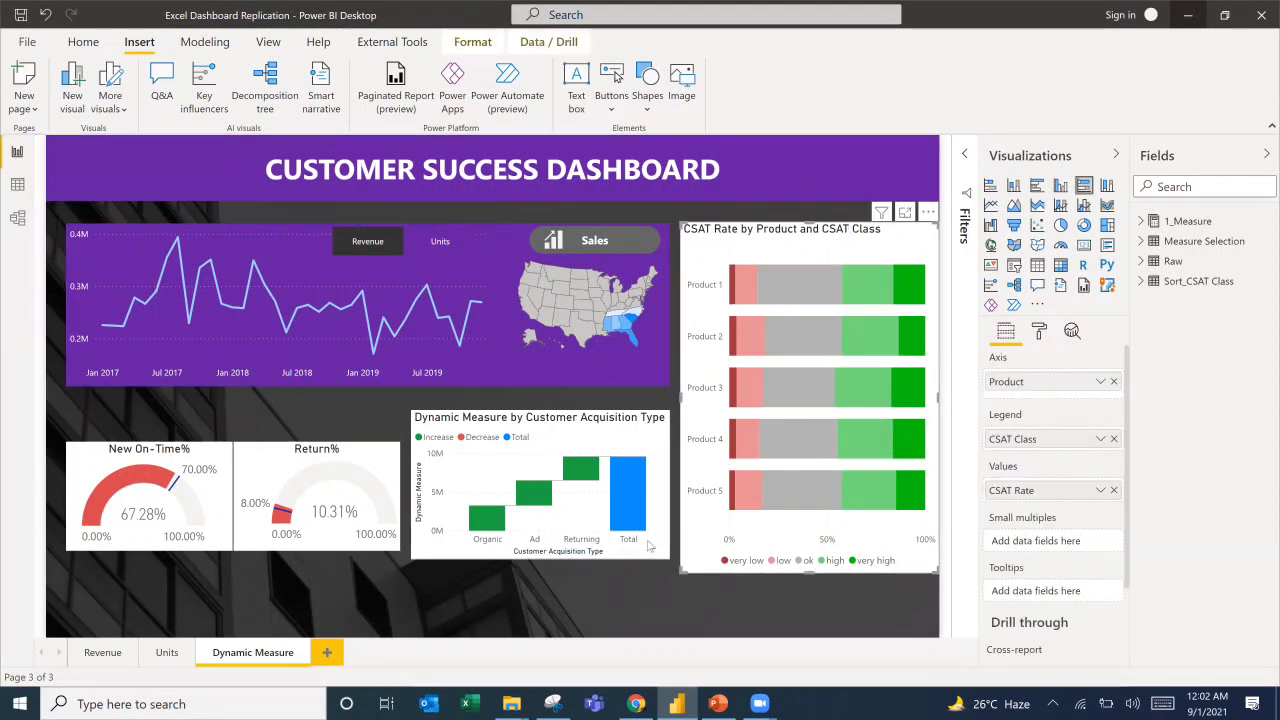
left_click_drag(813, 222, 811, 226)
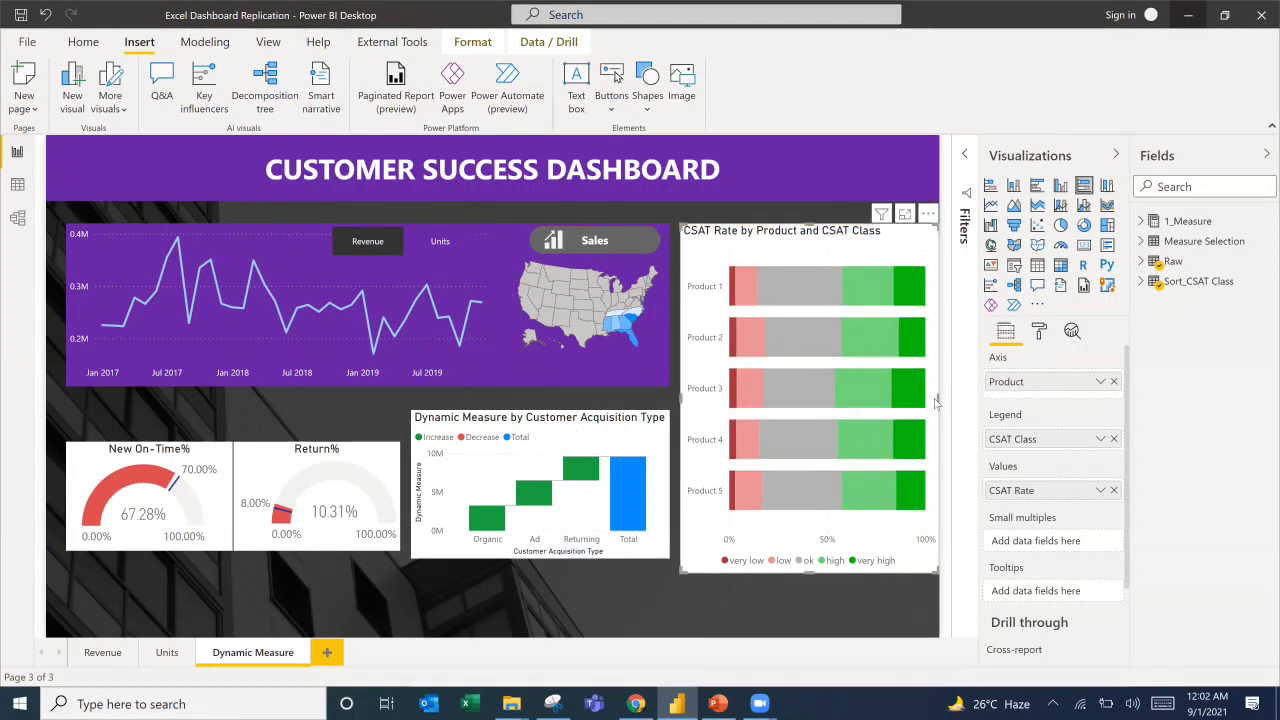
left_click_drag(937, 396, 925, 400)
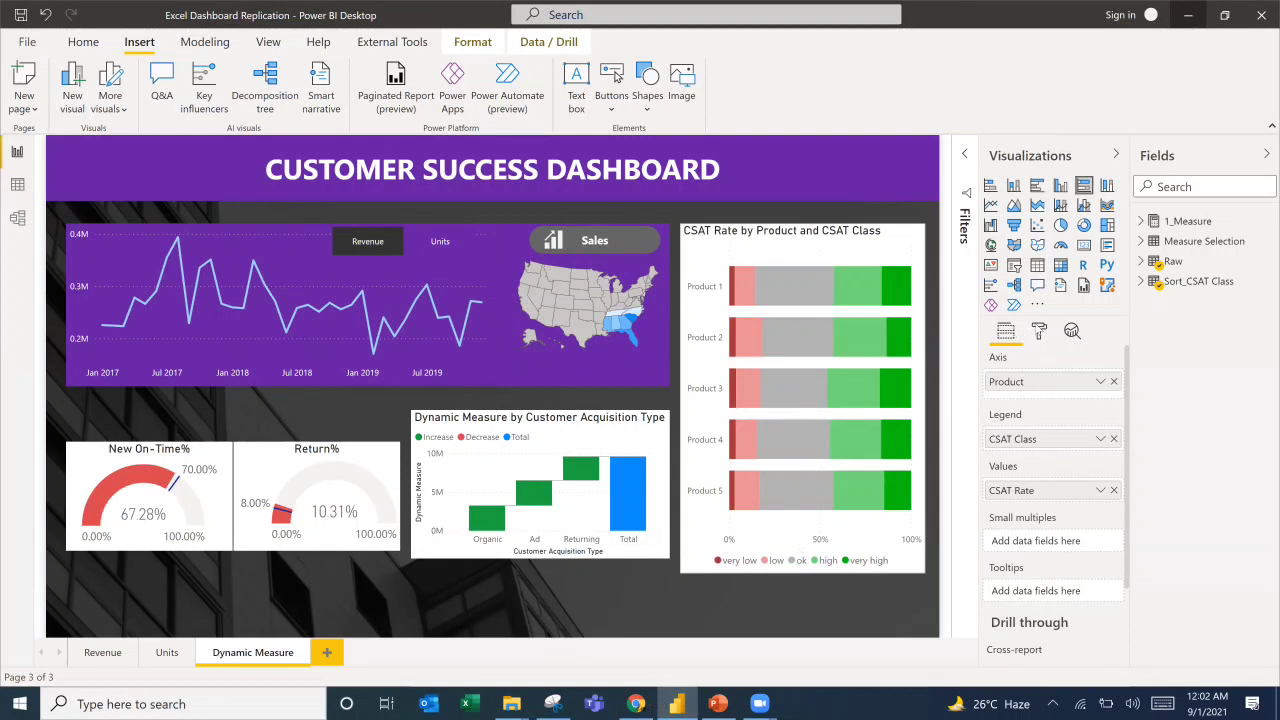
Set the CSAT Rate chart's background to the dashboard's recently used purple.
left_click(1039, 330)
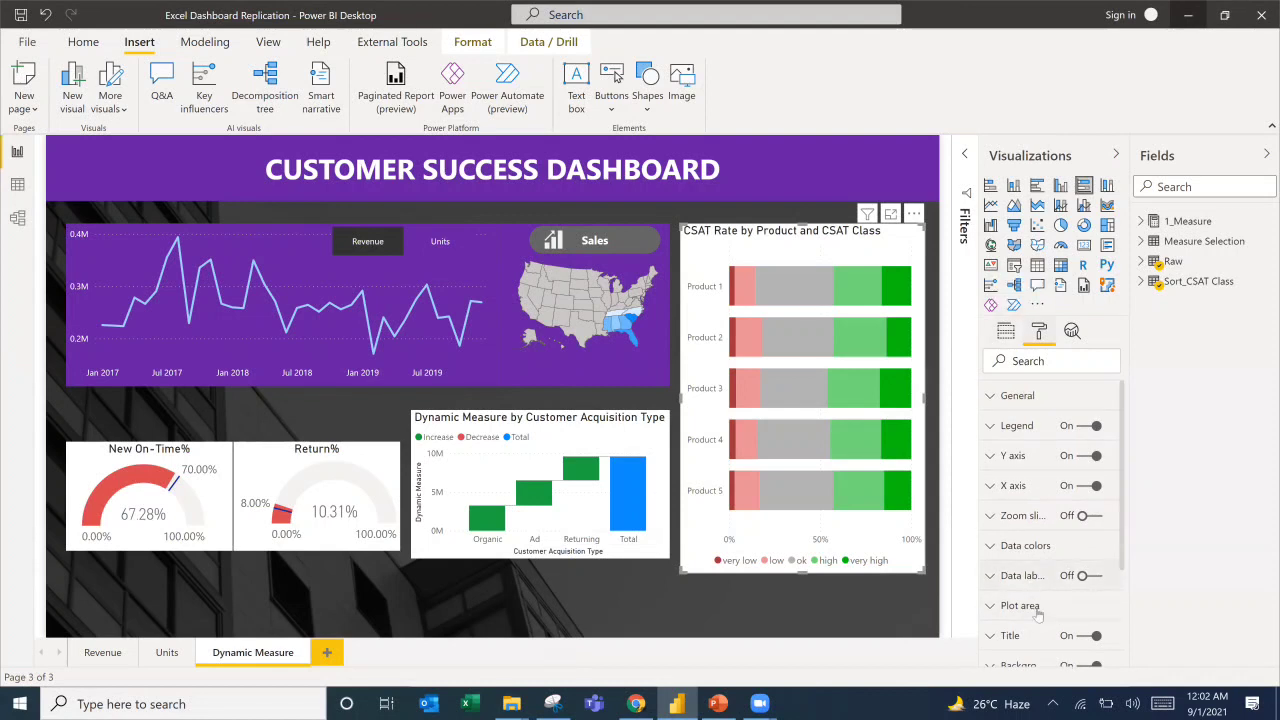
scroll(1038, 610, "down", 2)
left_click(1040, 583)
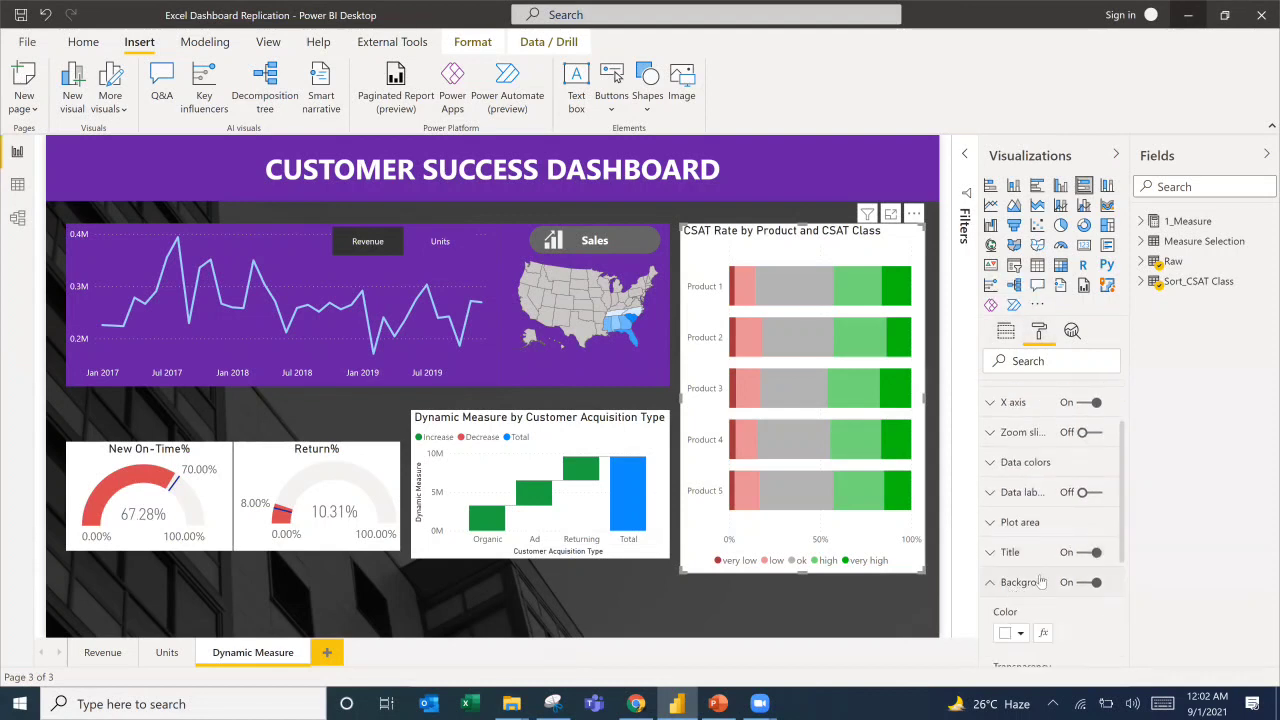
left_click(1020, 634)
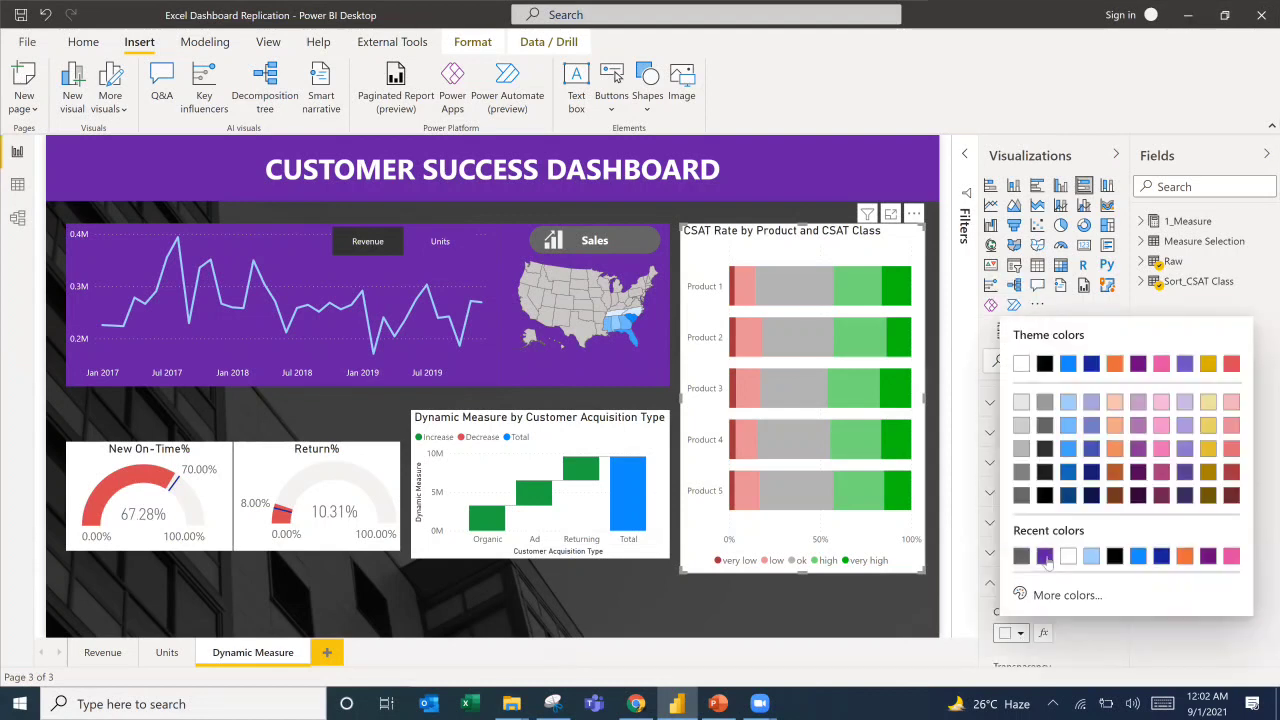
left_click(1045, 557)
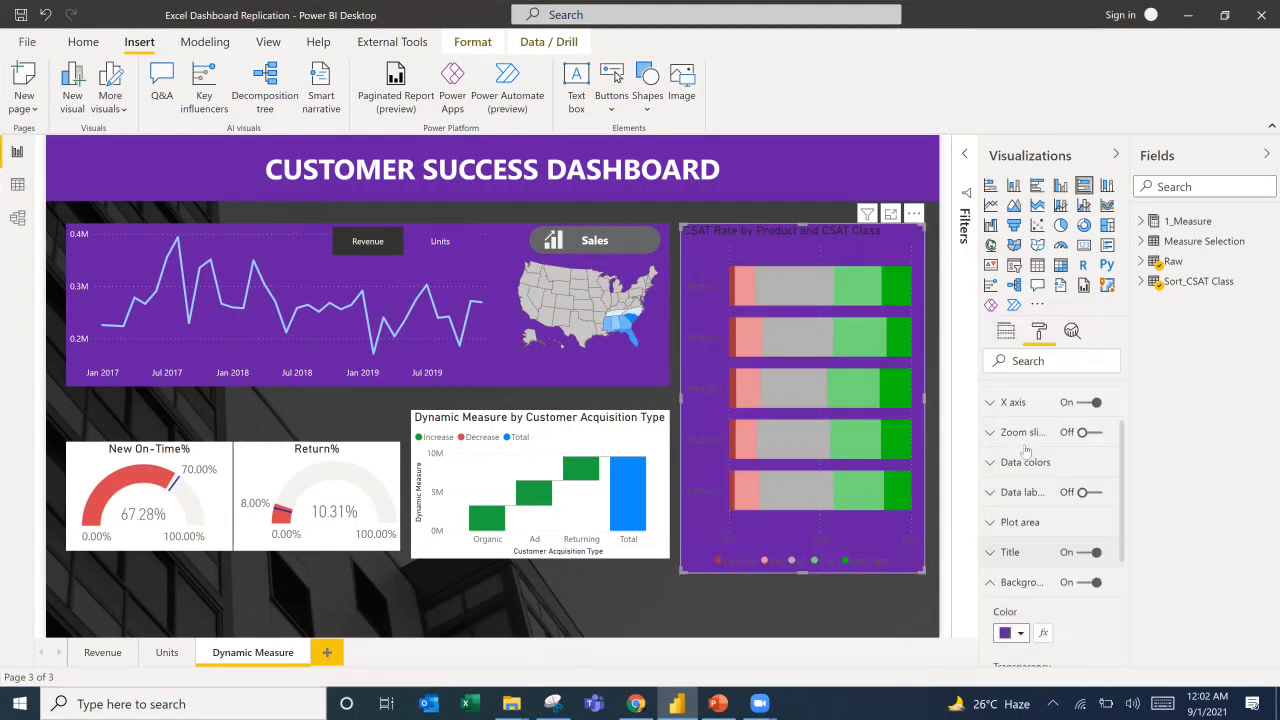
Set the CSAT Rate chart's legend, Y axis and X axis text colors to white.
left_click(1029, 361)
type("color")
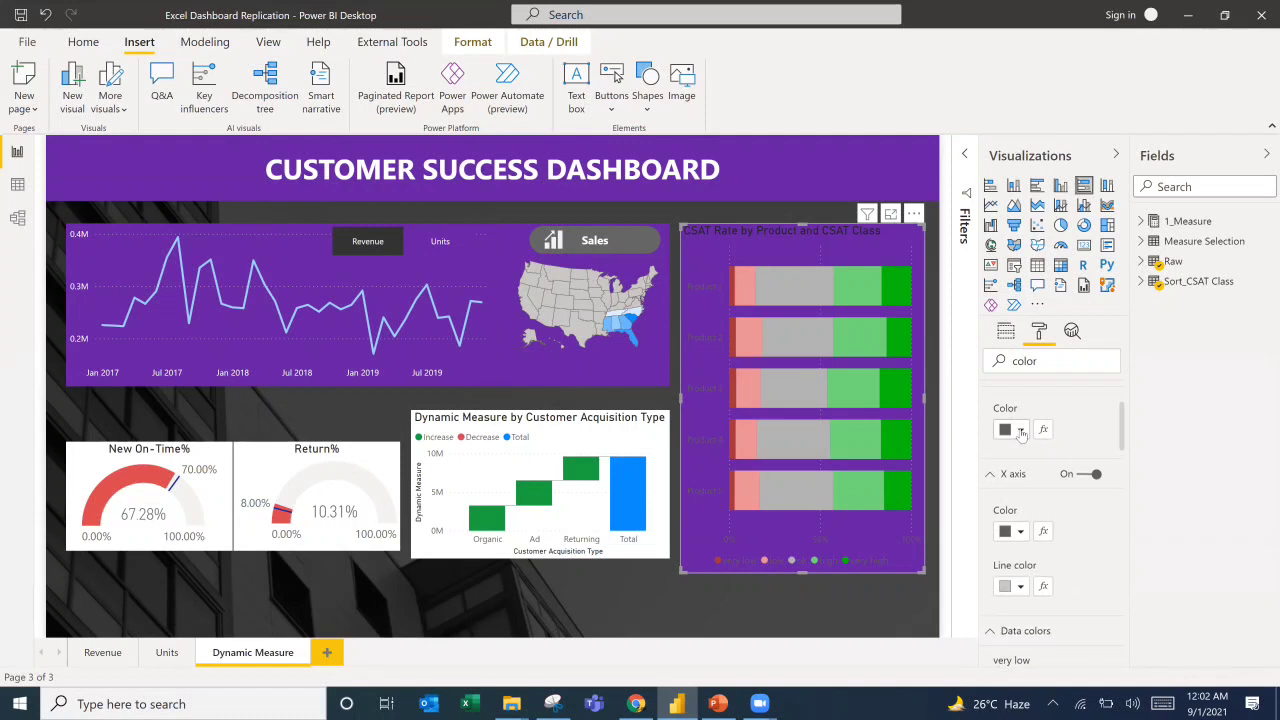
scroll(1019, 445, "up", 1)
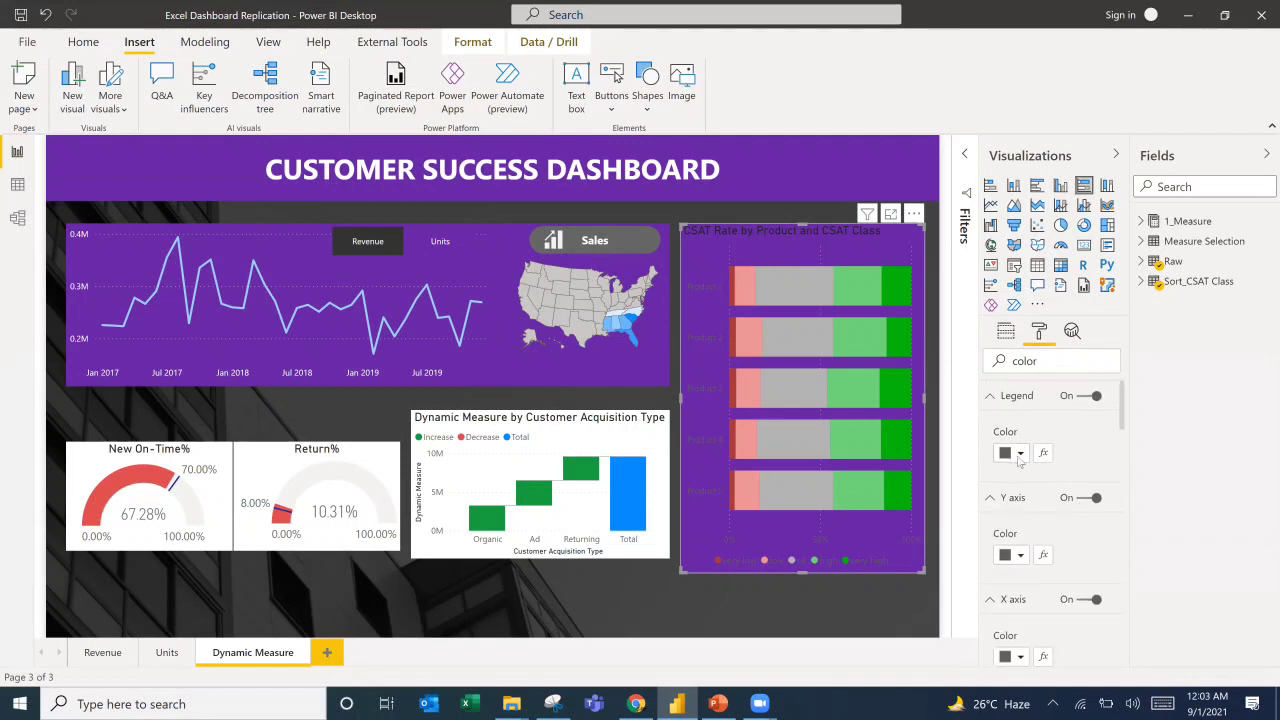
left_click(1019, 455)
left_click(1068, 378)
left_click(1018, 554)
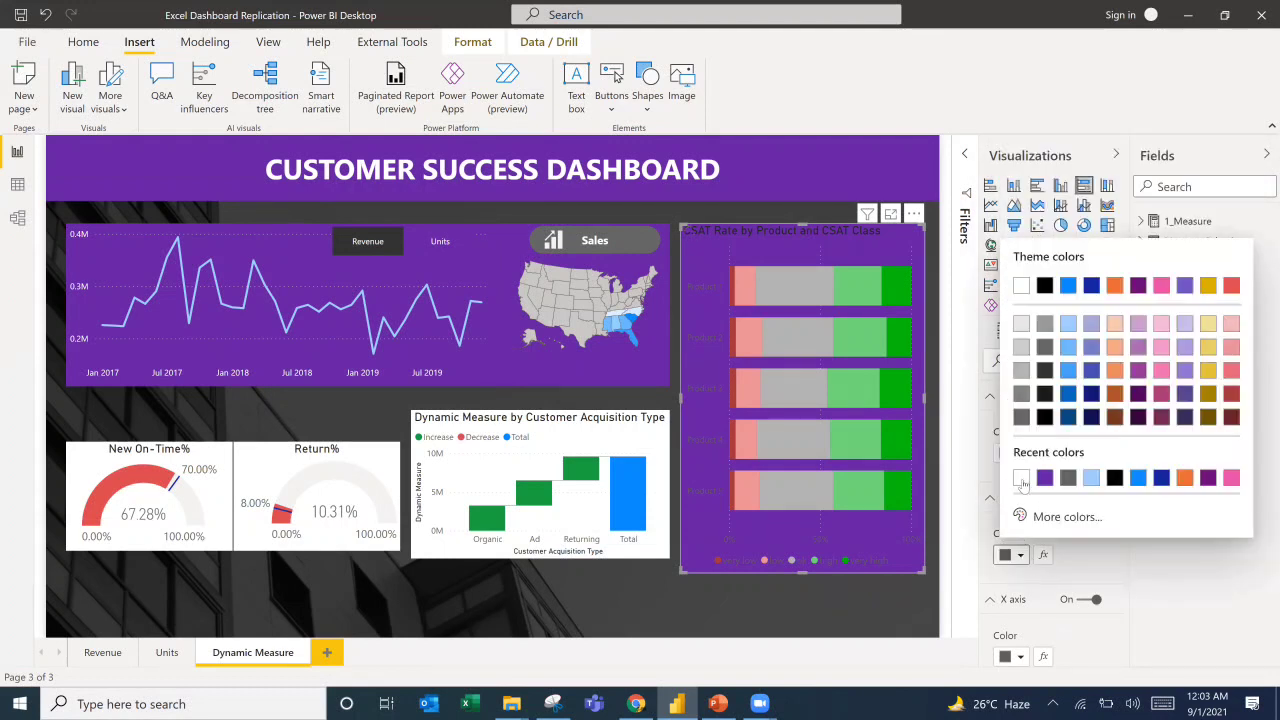
left_click(1020, 657)
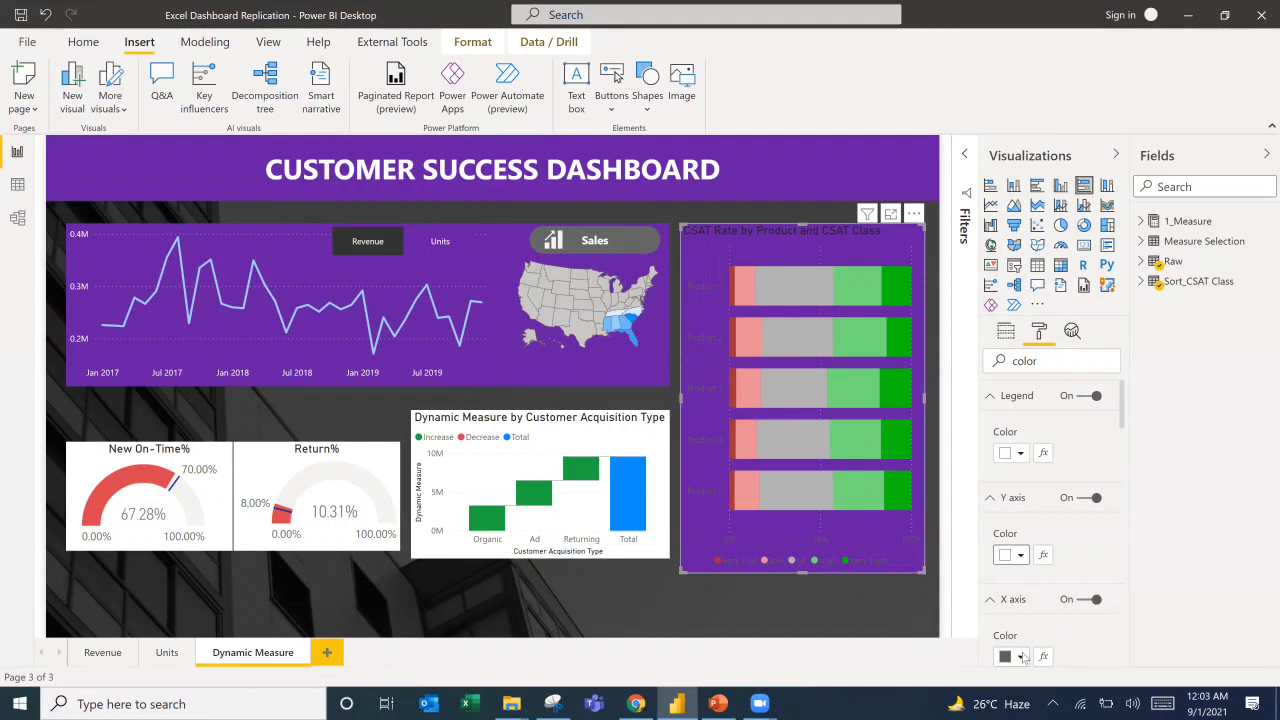
left_click(1020, 656)
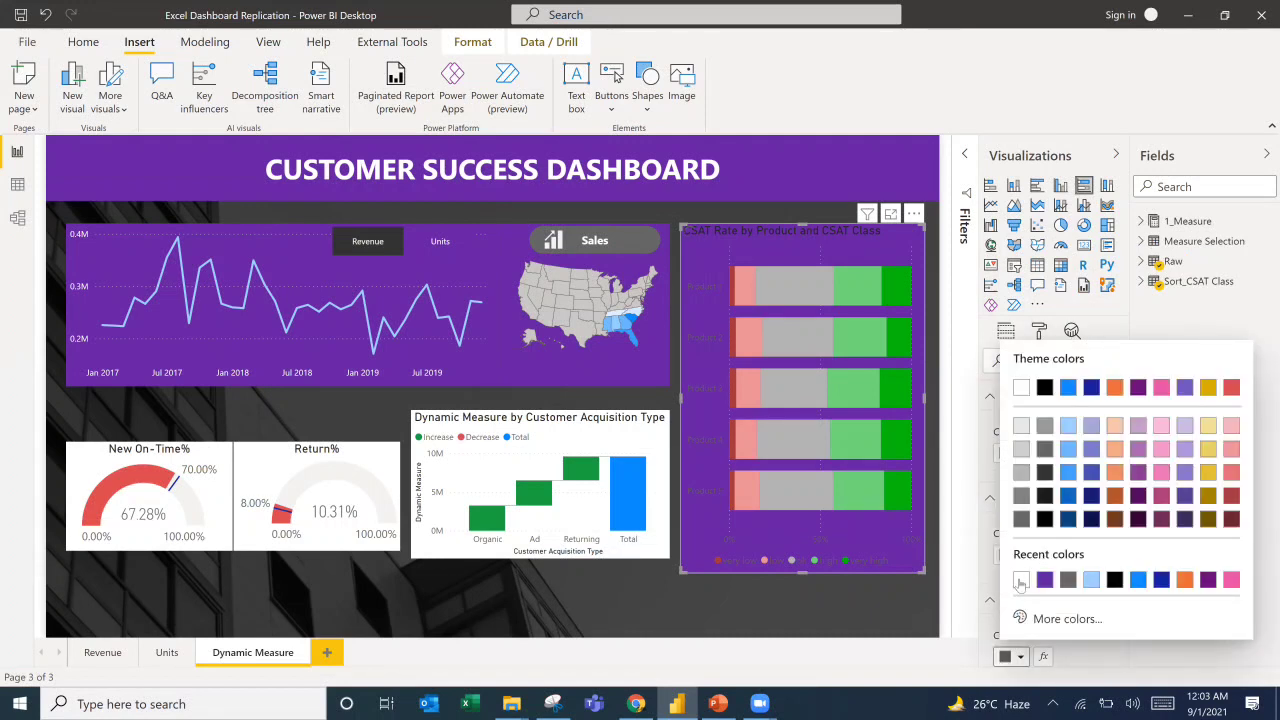
left_click(1020, 581)
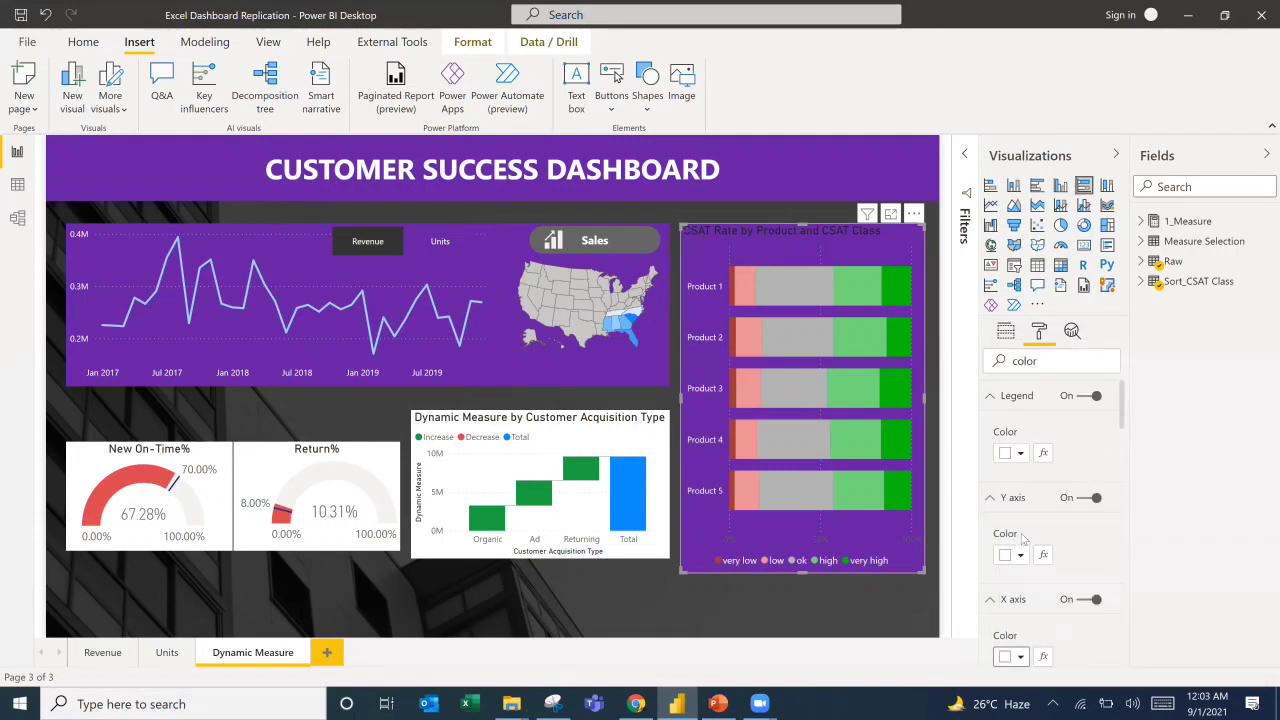
Clear the "color" search filter from the formatting options and turn off the CSAT Rate chart's title.
scroll(1023, 535, "down", 3)
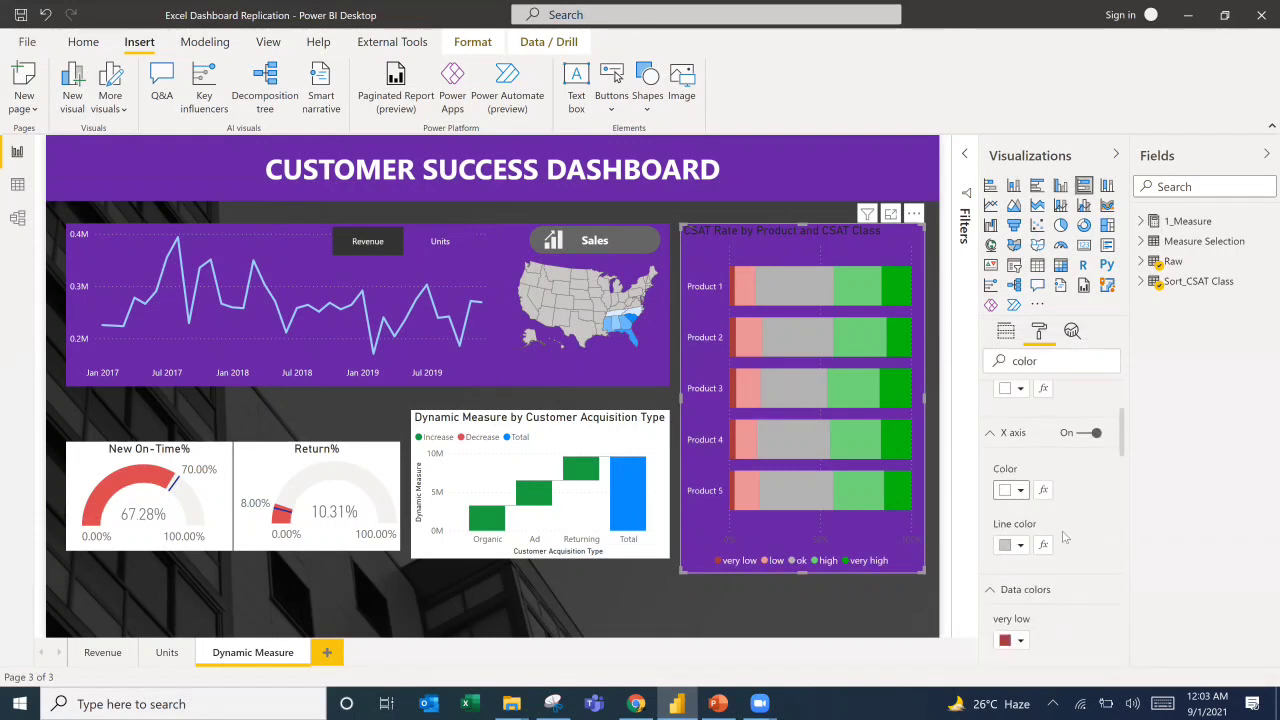
scroll(1064, 537, "down", 5)
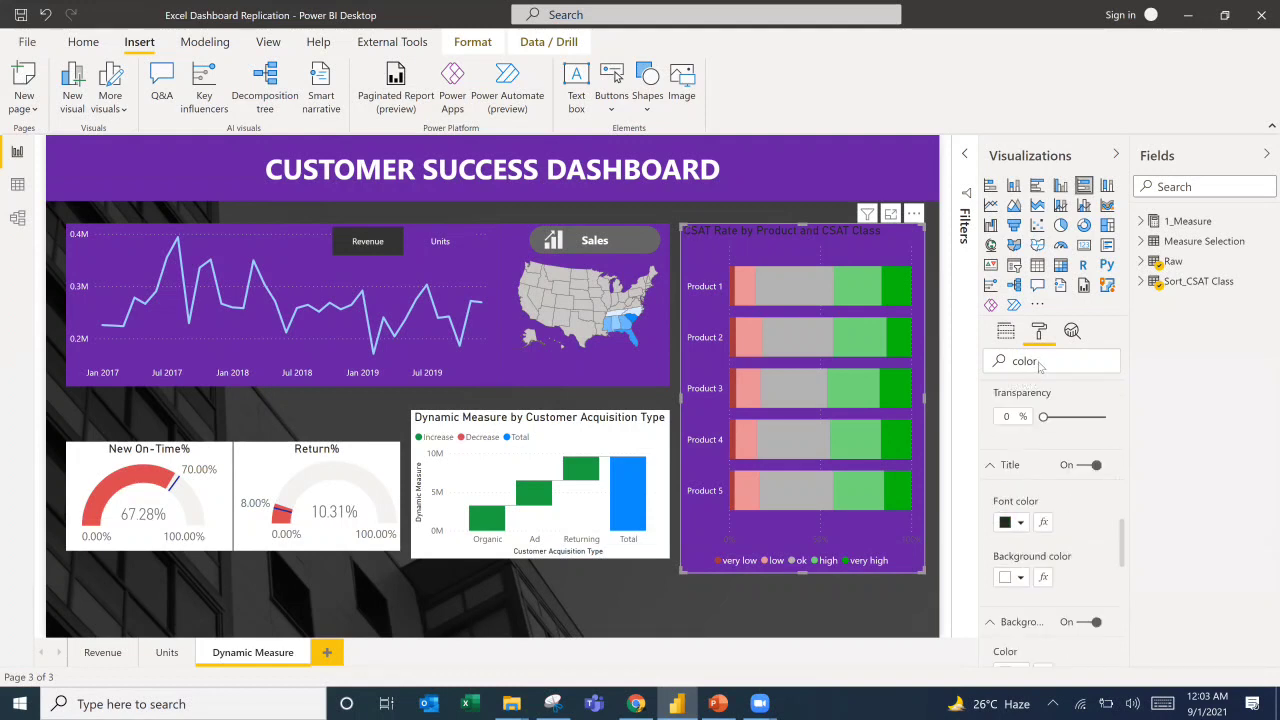
double_click(980, 356)
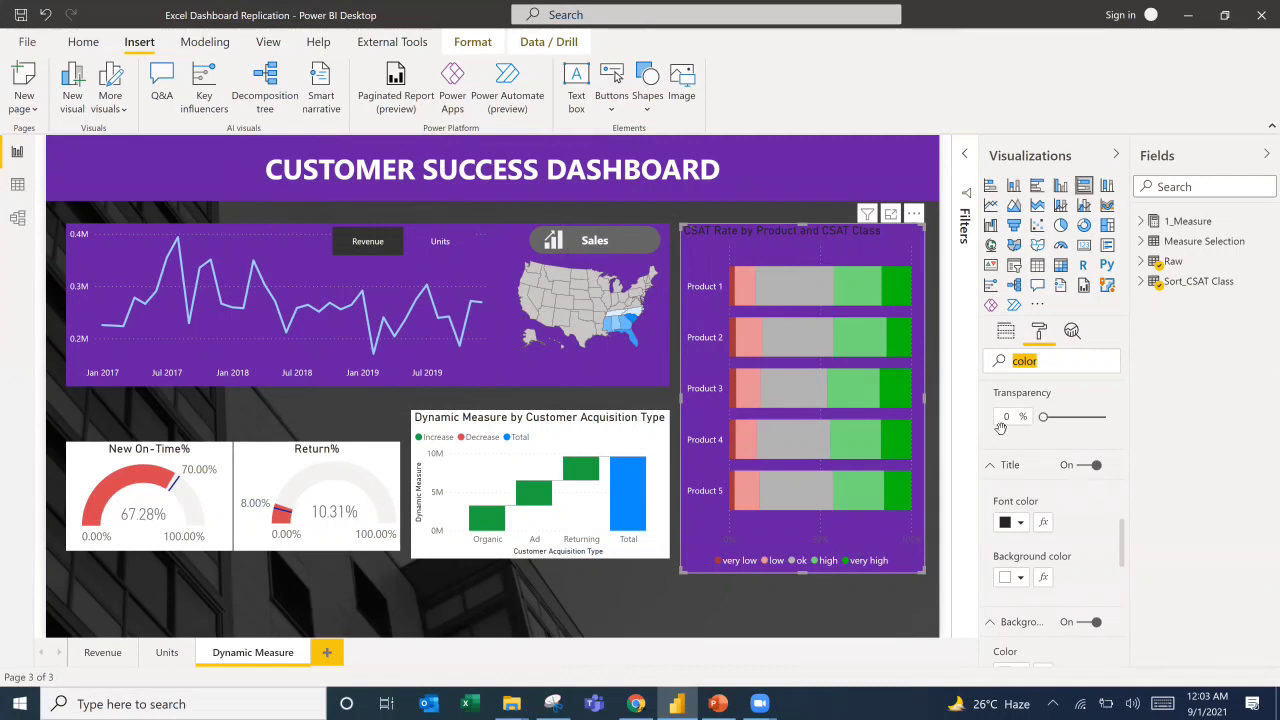
key("BackSpace")
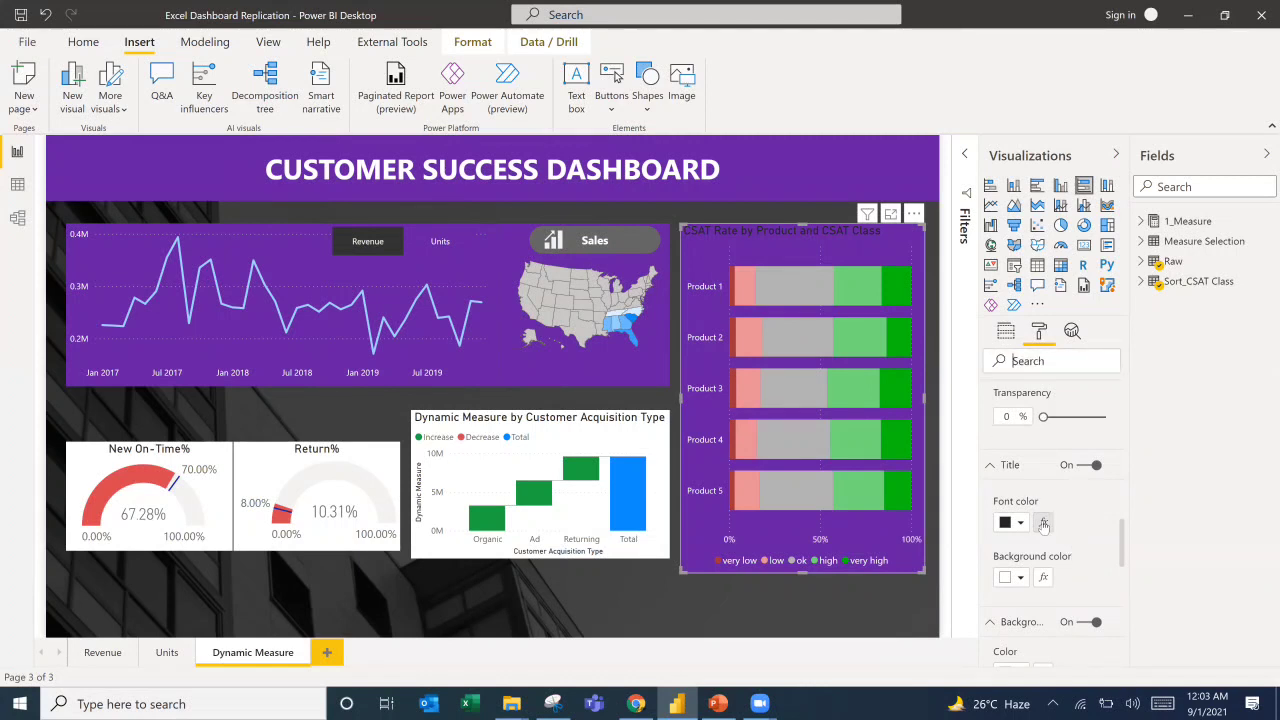
scroll(1060, 523, "down", 5)
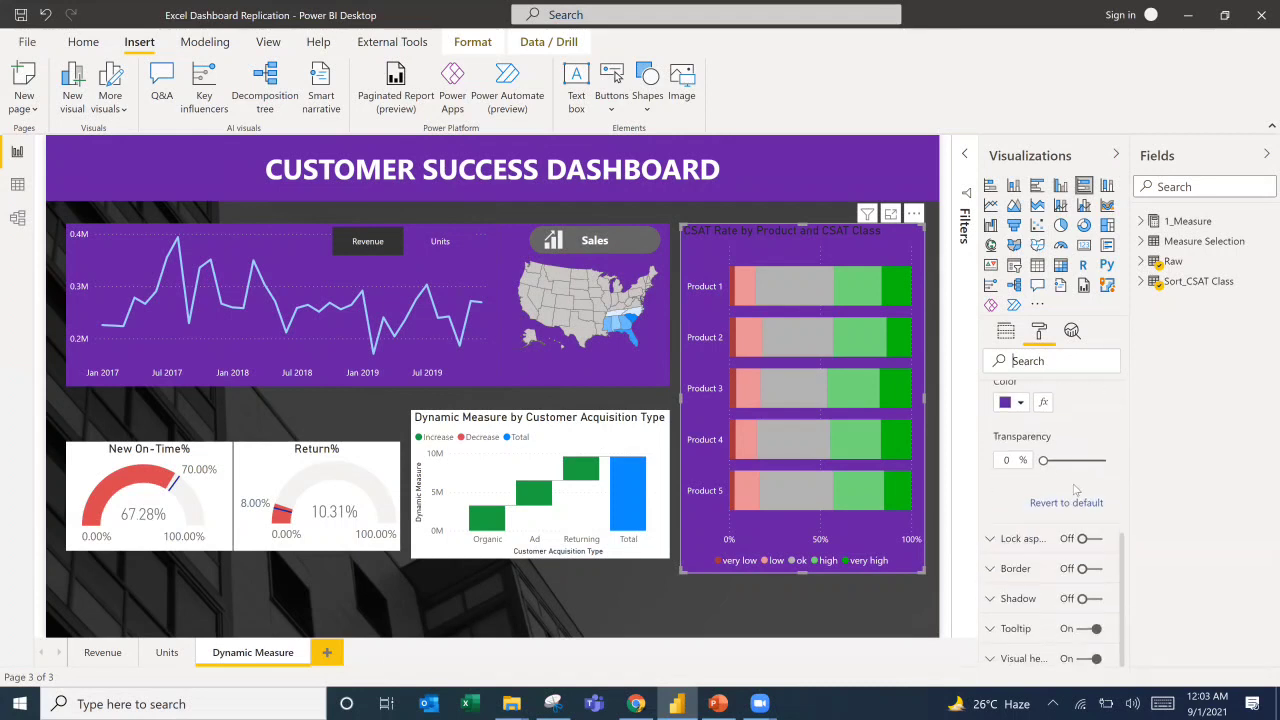
scroll(1074, 490, "up", 3)
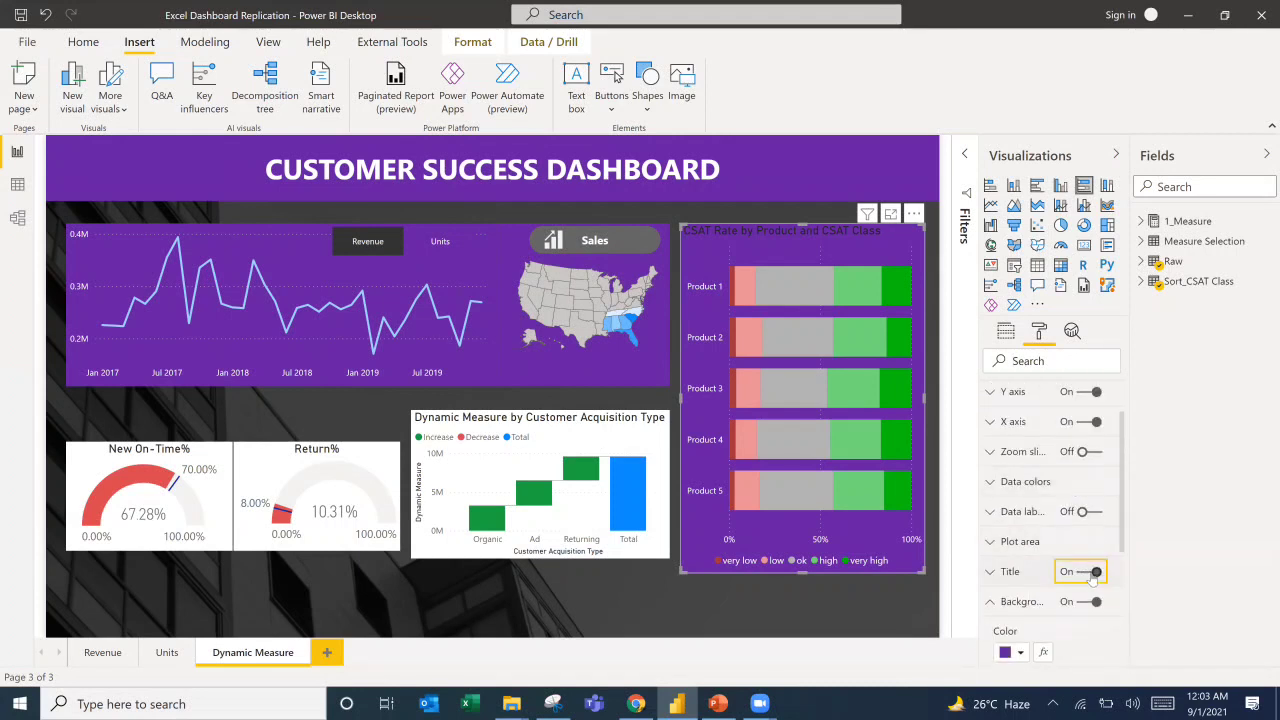
left_click(1093, 576)
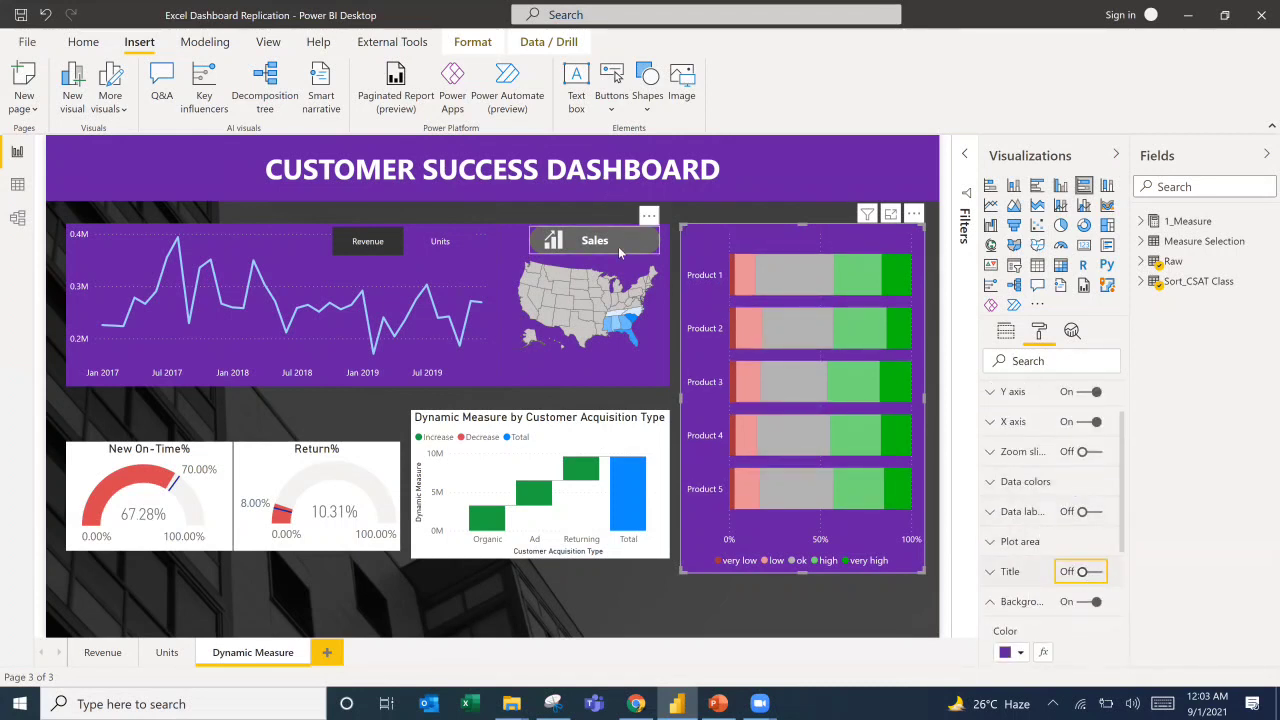
Duplicate the Sales pill onto the top of the CSAT Rate chart and change its text to "Customer Satisfaction".
left_click(619, 253)
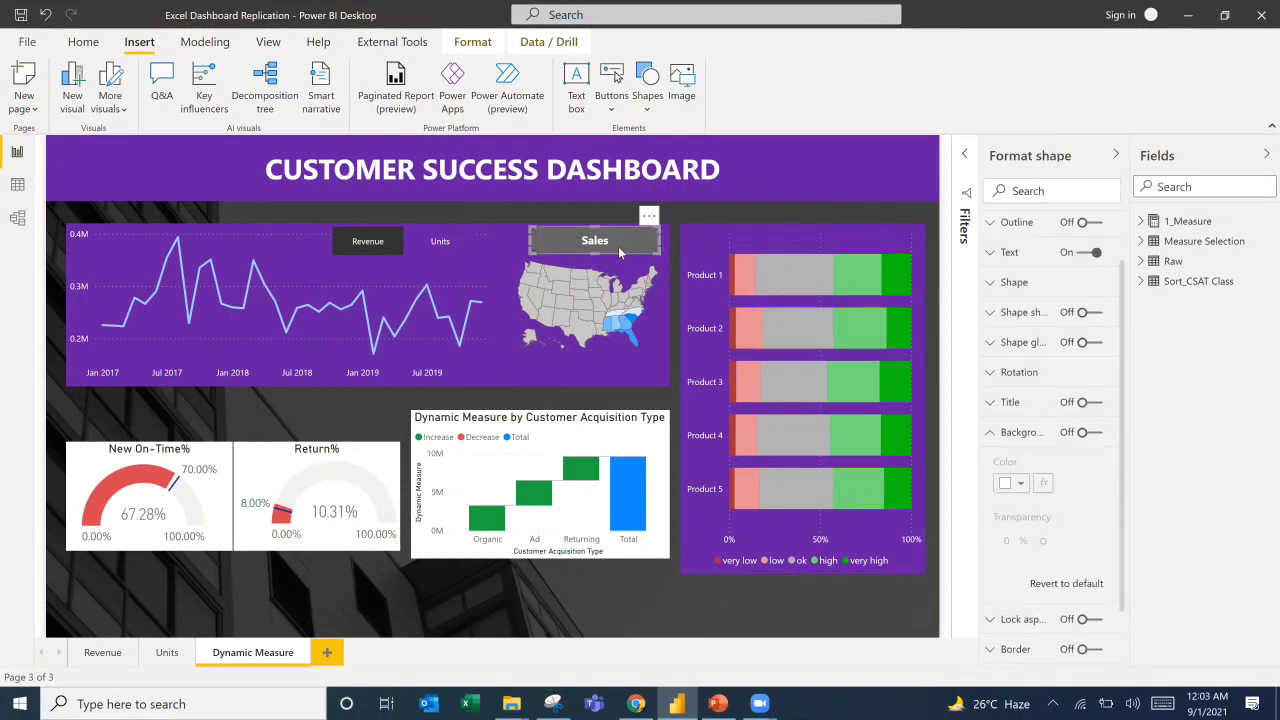
left_click_drag(619, 253, 772, 245)
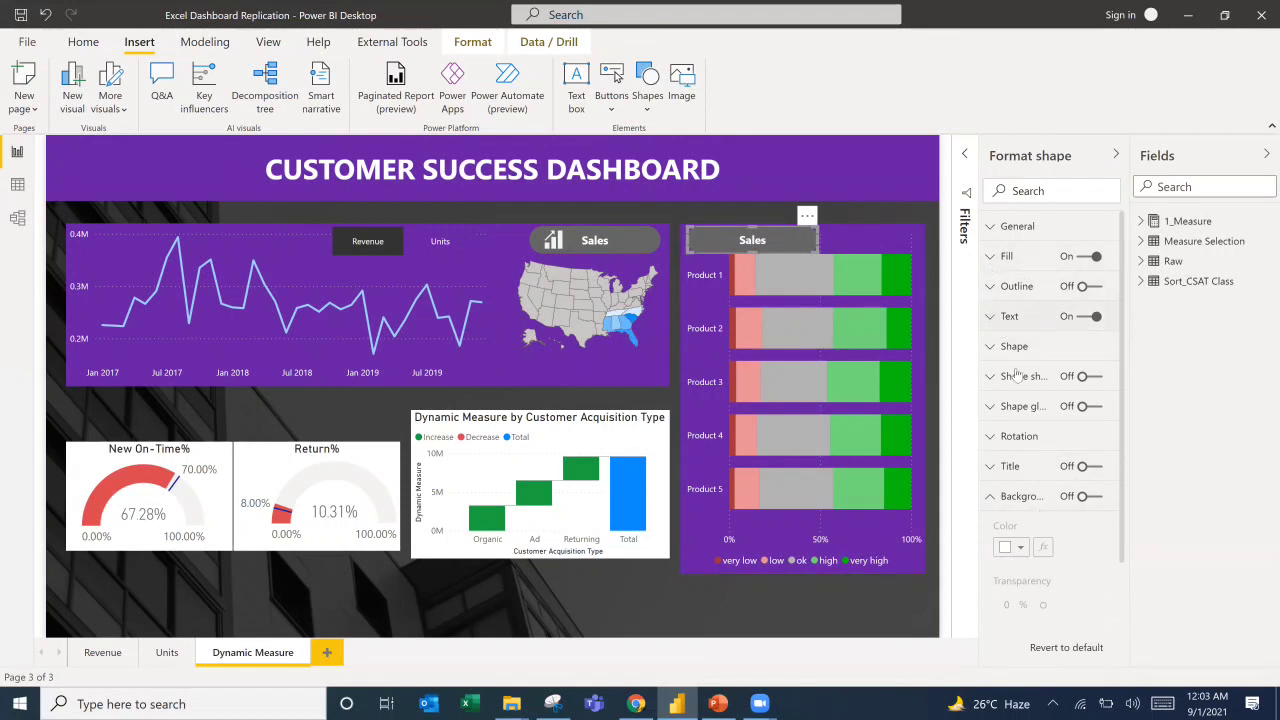
left_click(1010, 317)
double_click(992, 366)
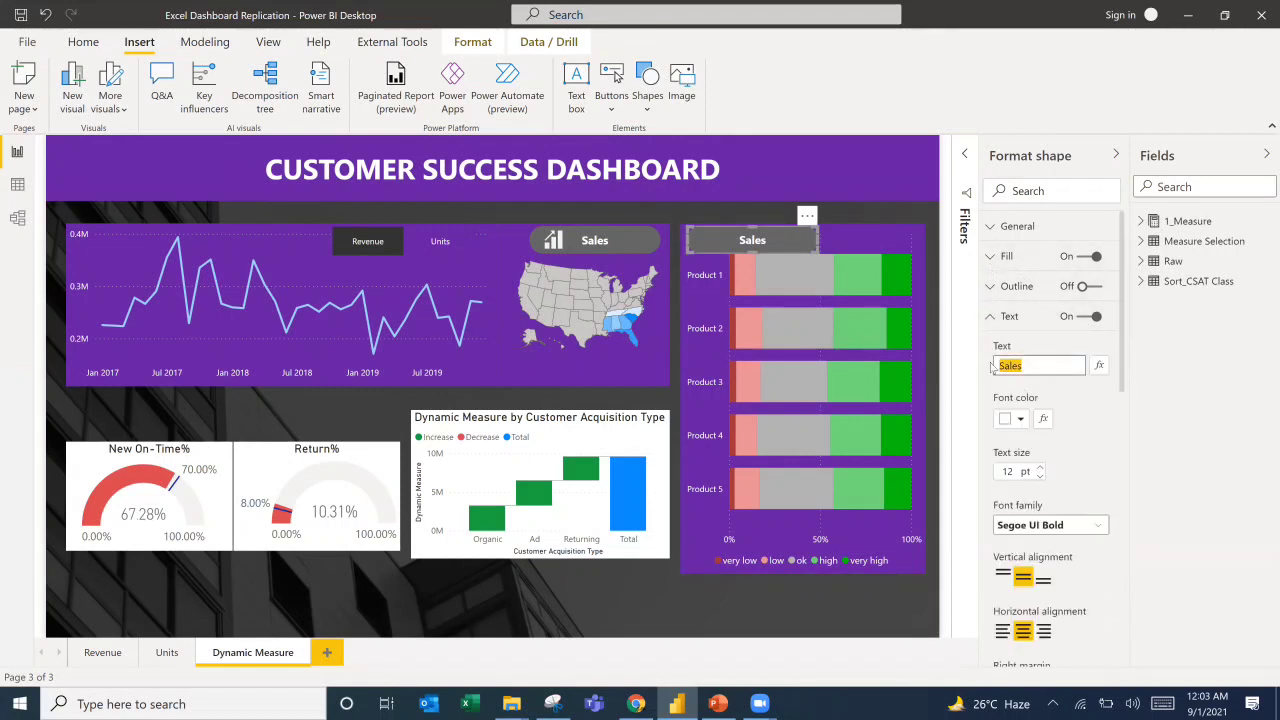
type("Customer Satisfaction")
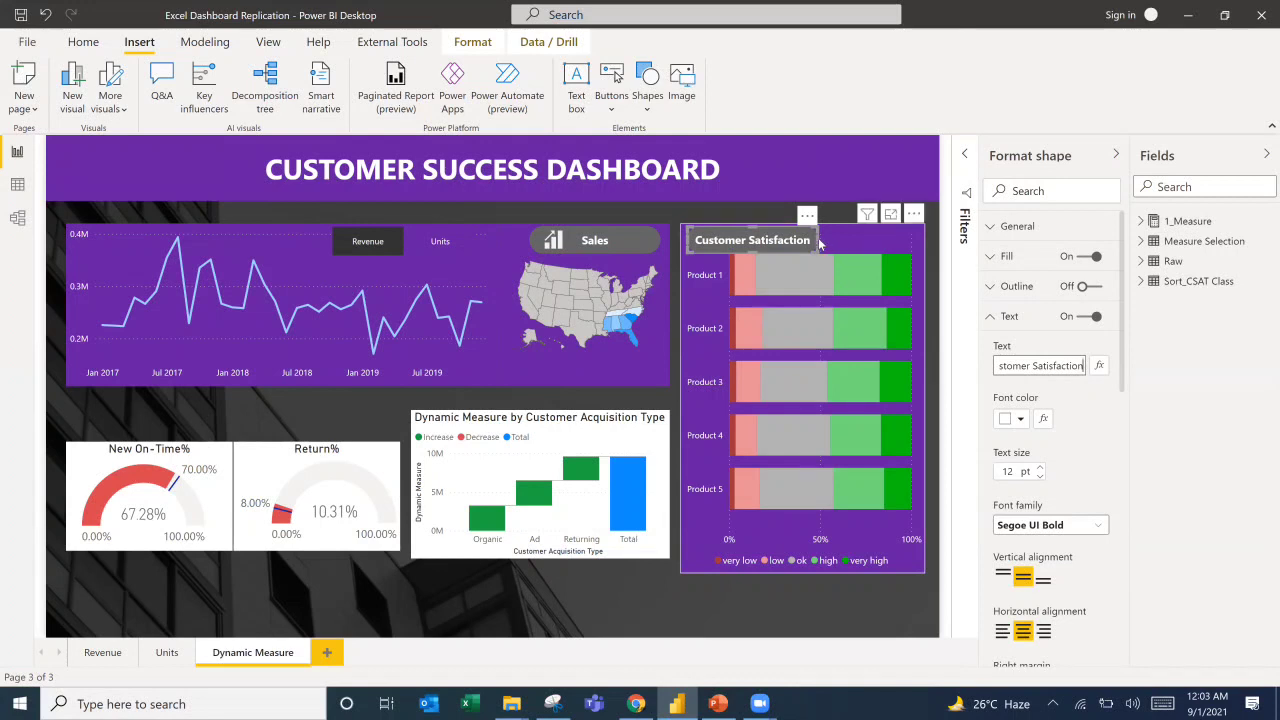
Widen the Customer Satisfaction pill and insert the People.png image, shrunk to icon size, before its text.
left_click_drag(818, 240, 850, 246)
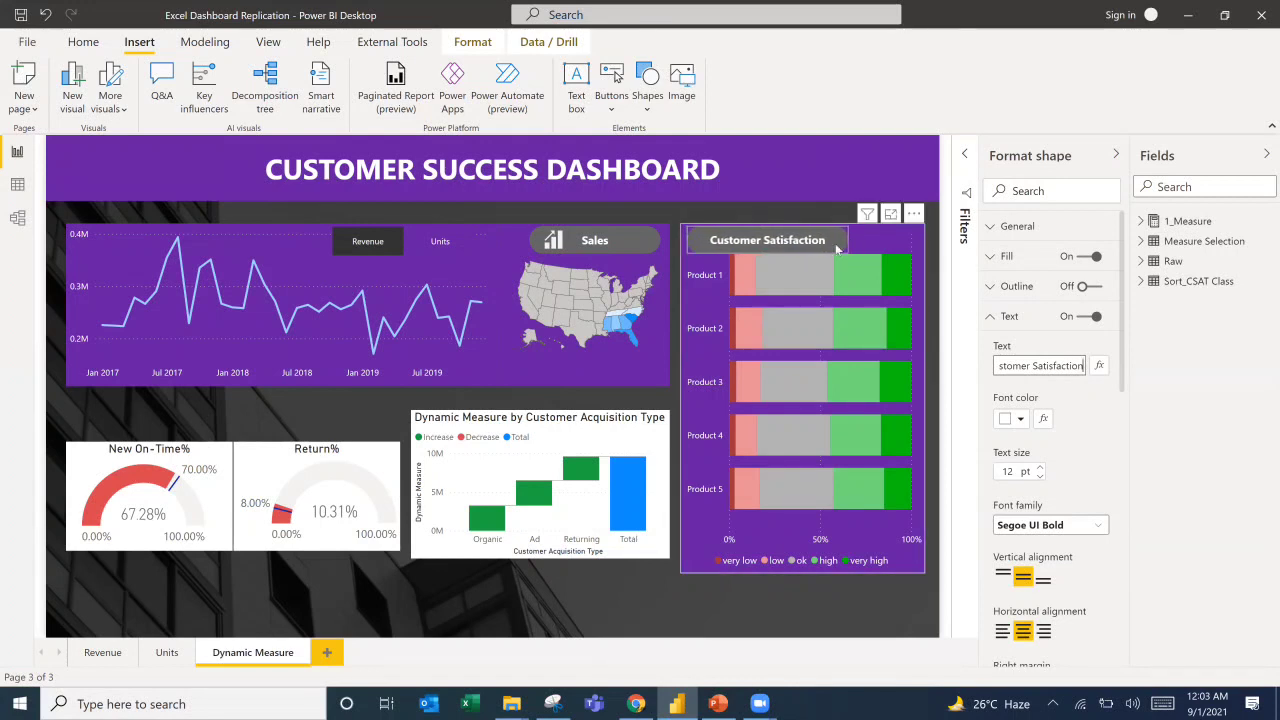
left_click(682, 80)
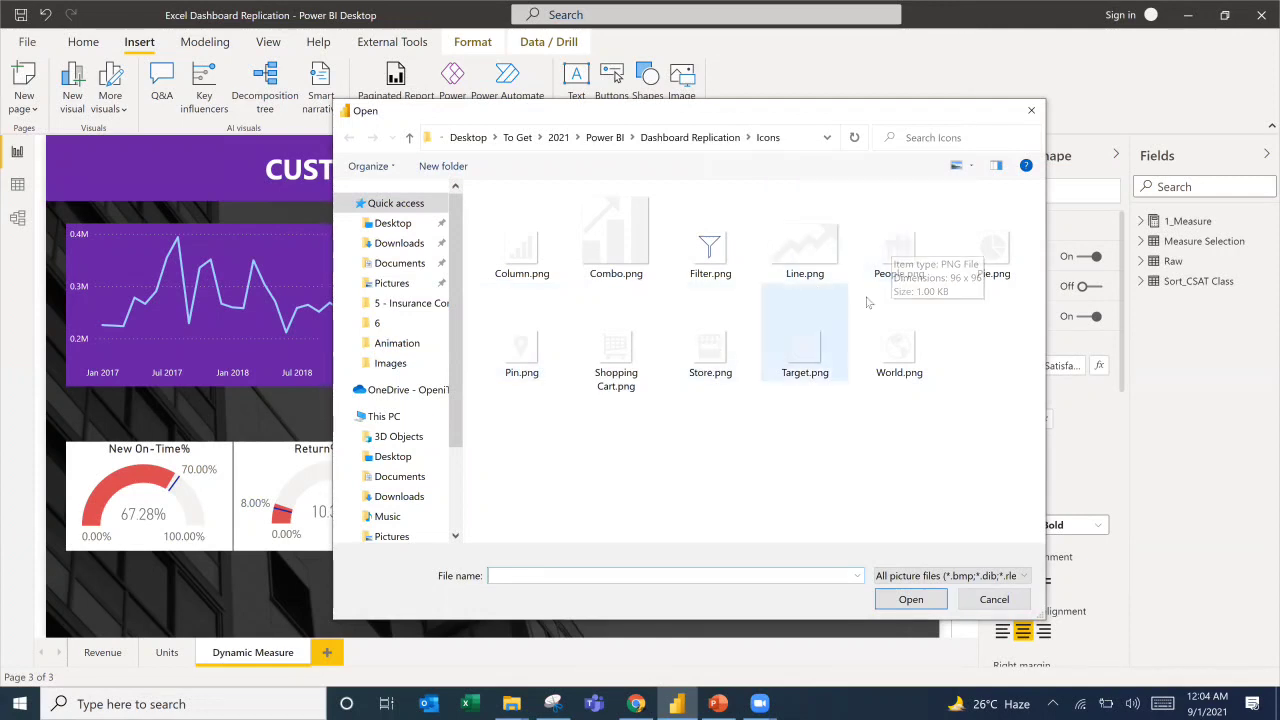
left_click(926, 250)
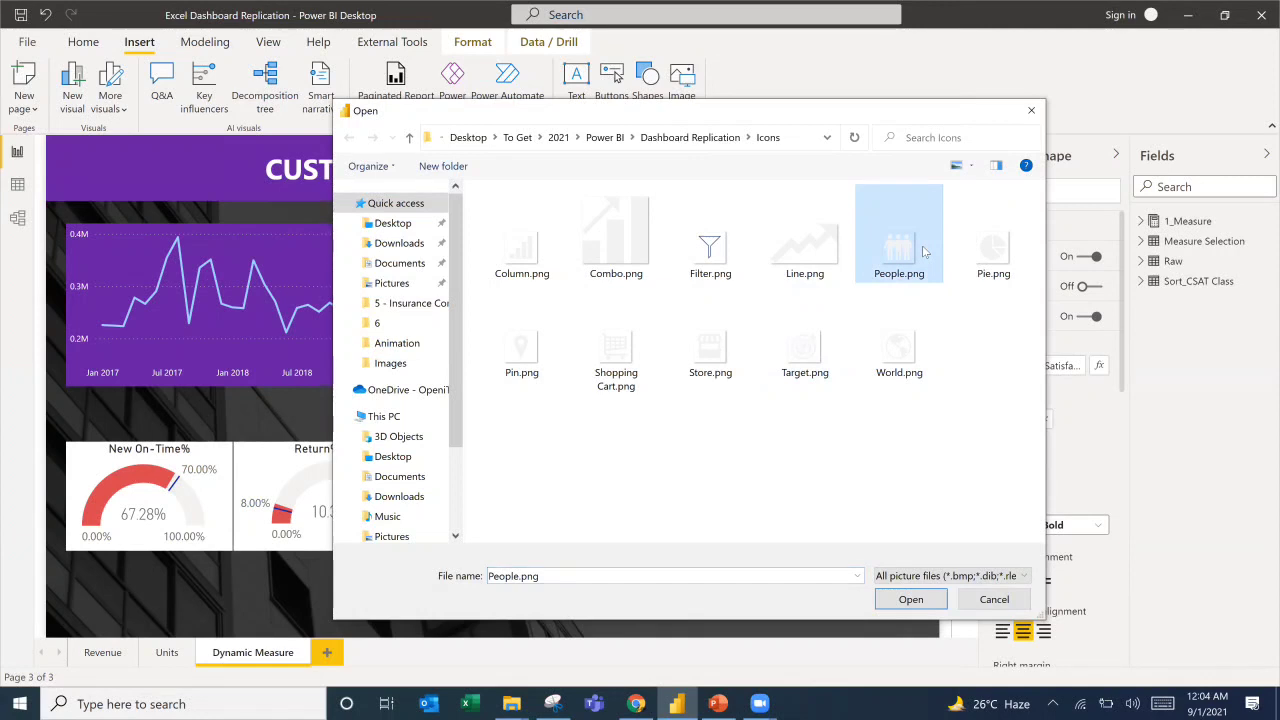
left_click(908, 600)
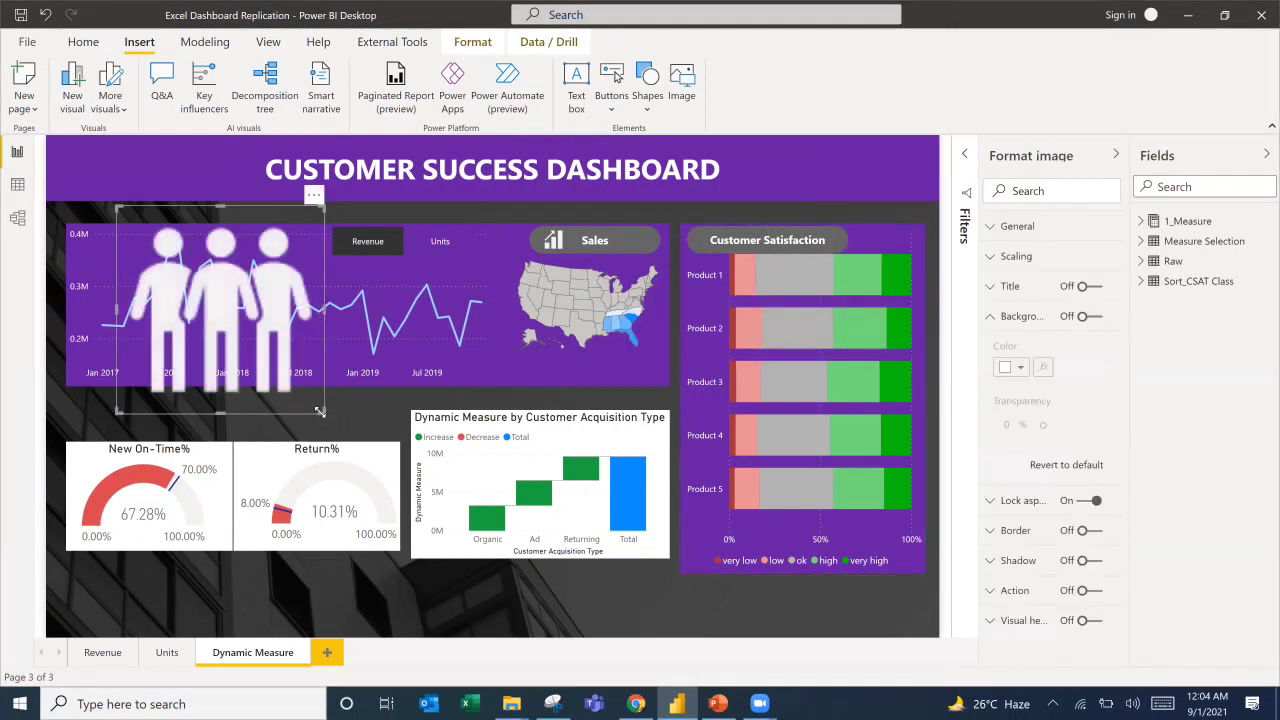
left_click_drag(319, 411, 705, 246)
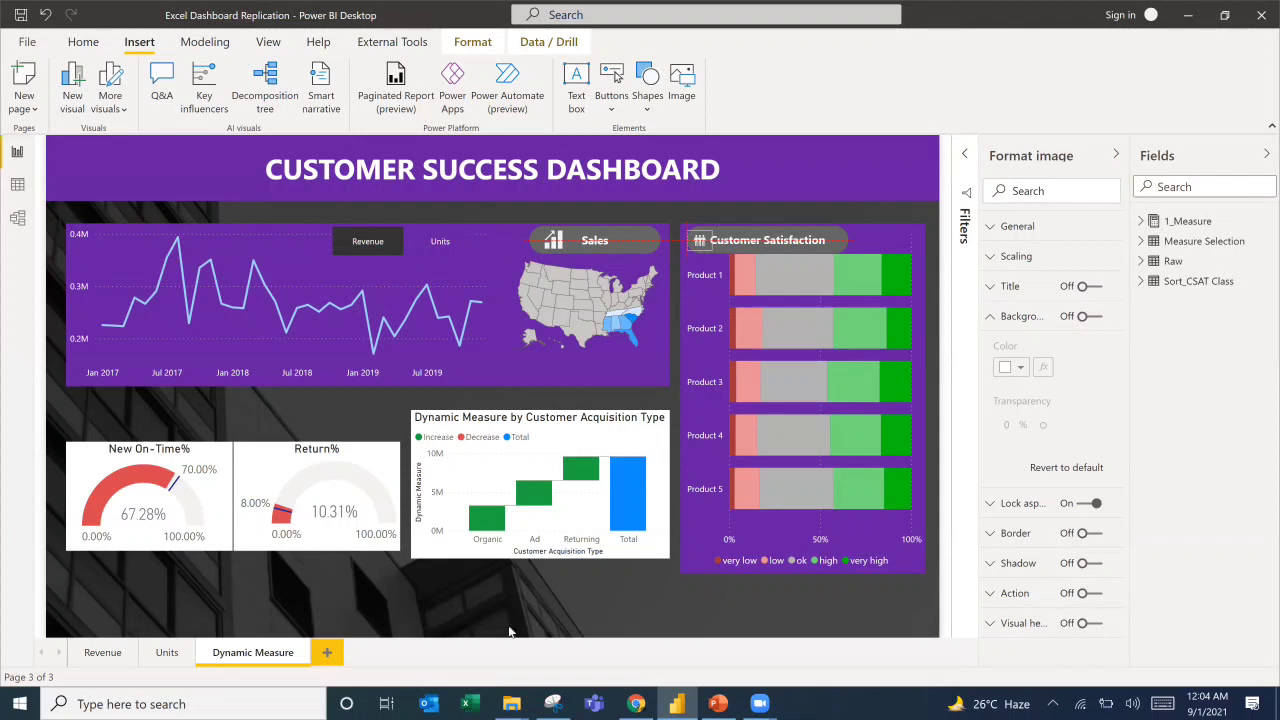
Set the background of both the New On-Time% and Return% gauges to the dashboard's recently used purple.
left_click(148, 449)
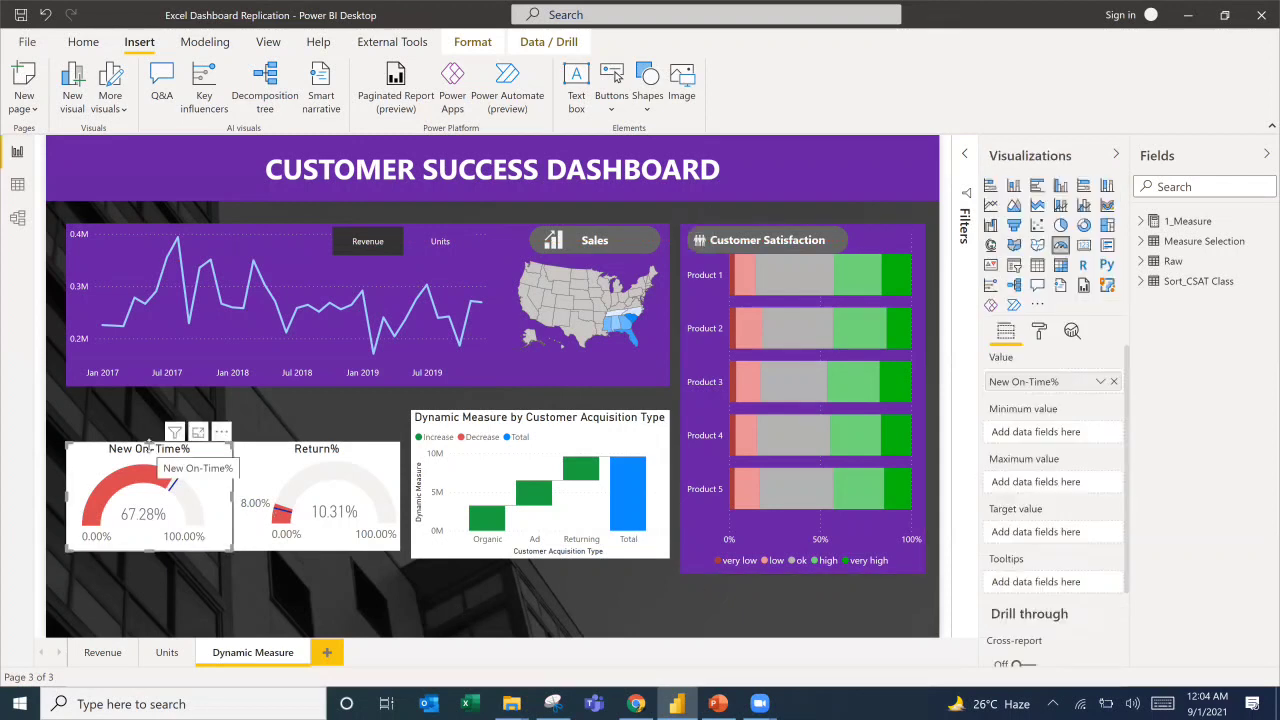
left_click(275, 456, "ctrl")
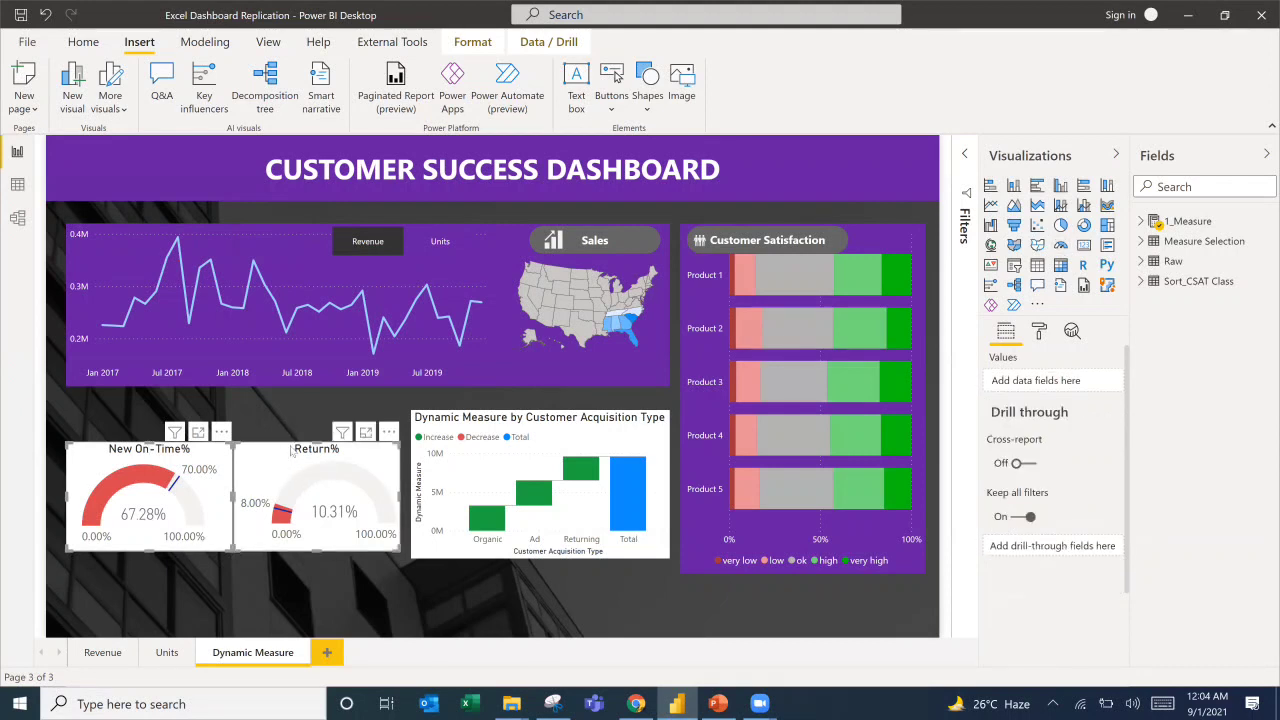
left_click(1030, 337)
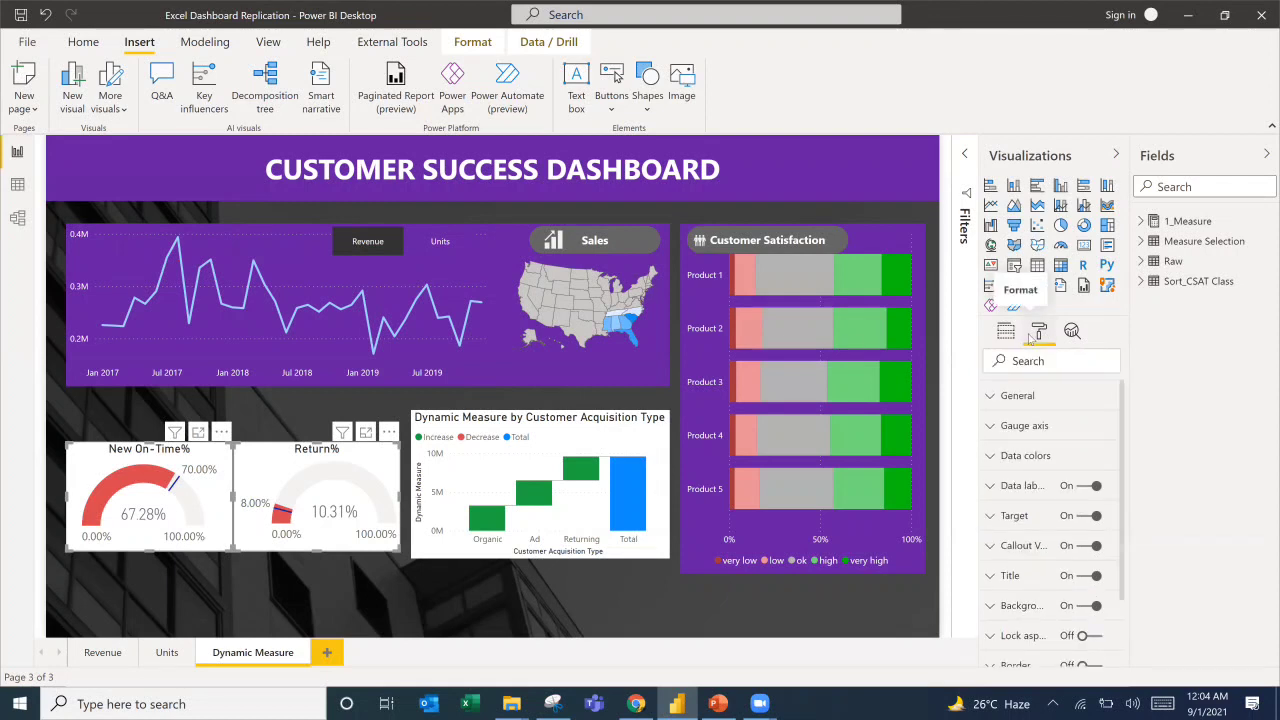
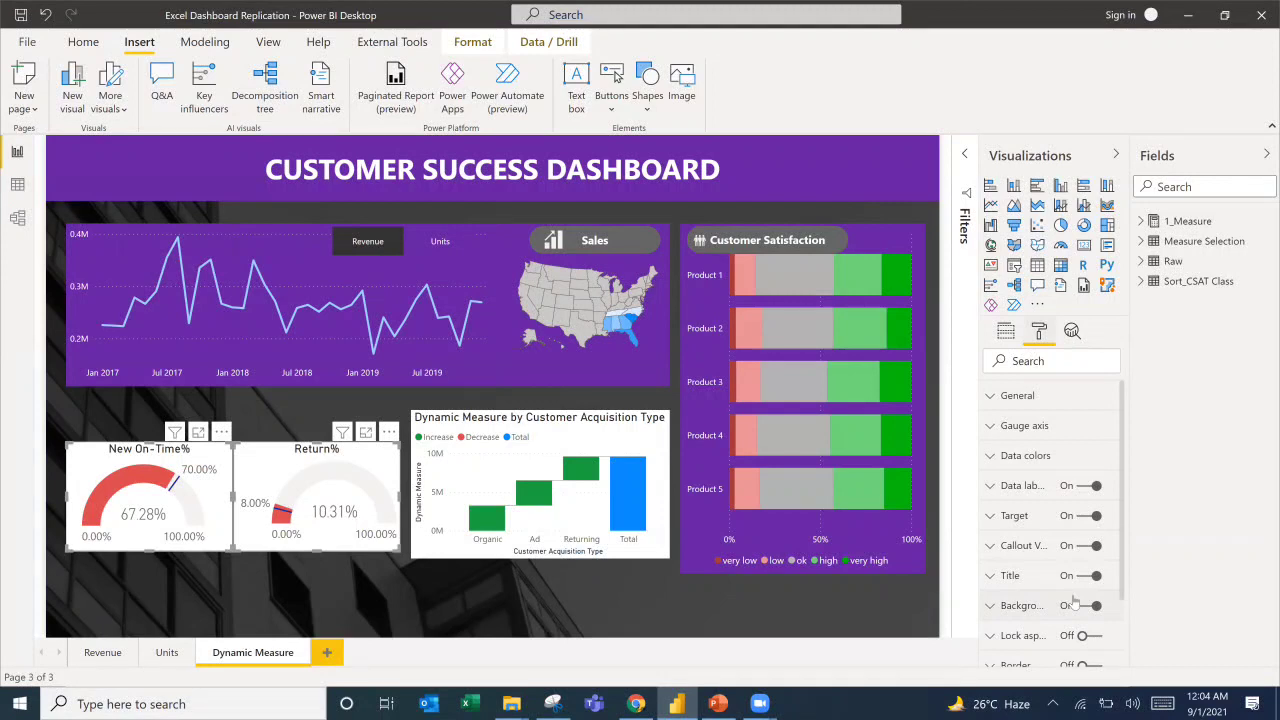
left_click(989, 606)
scroll(1020, 520, "down", 3)
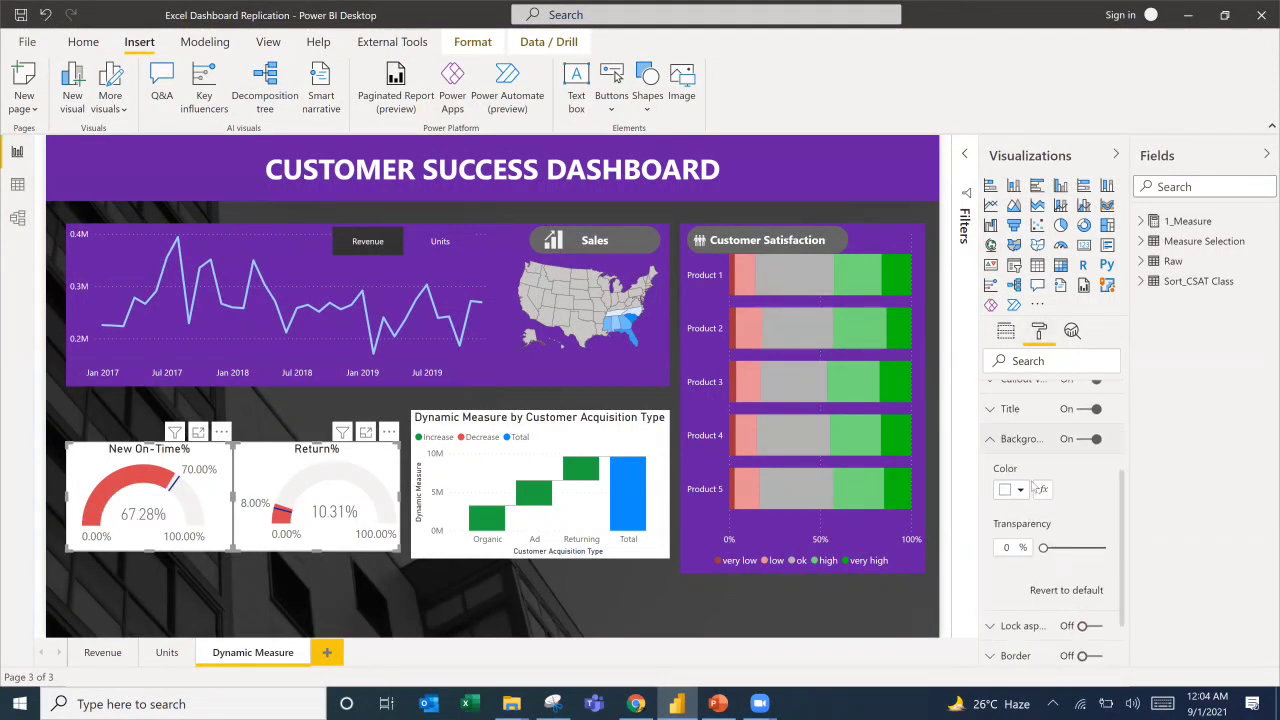
left_click(1022, 490)
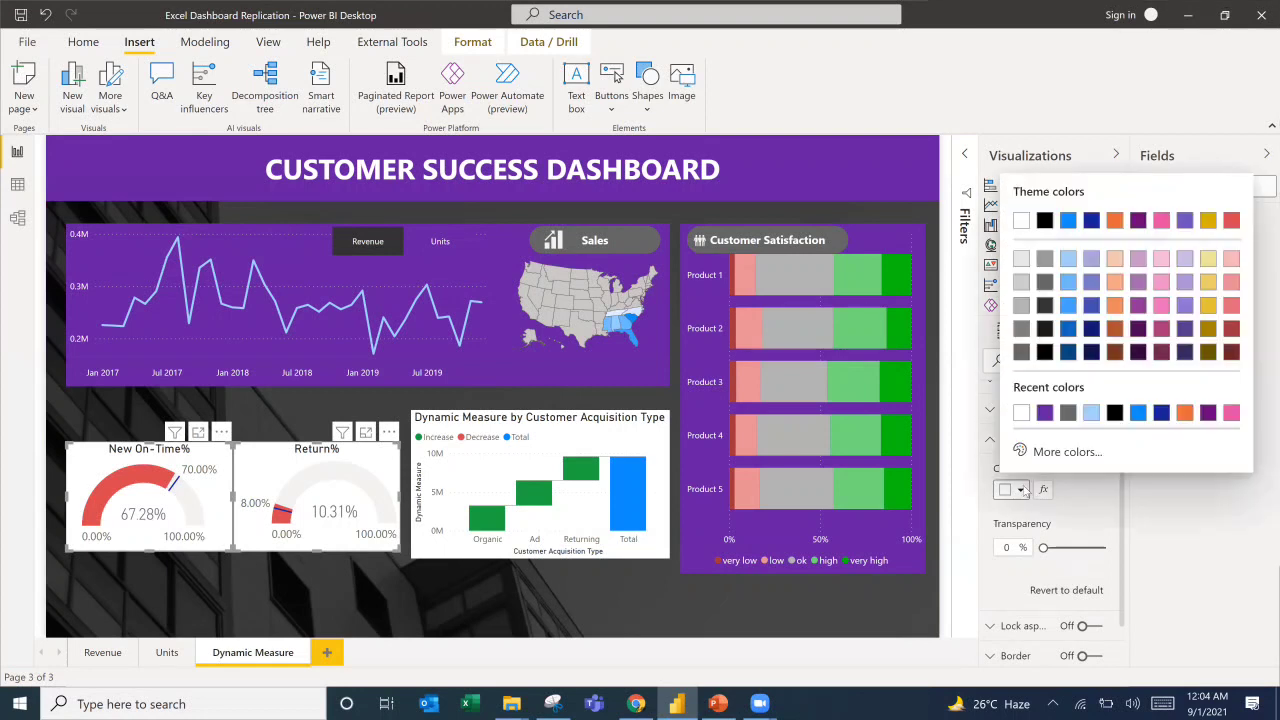
left_click(1045, 413)
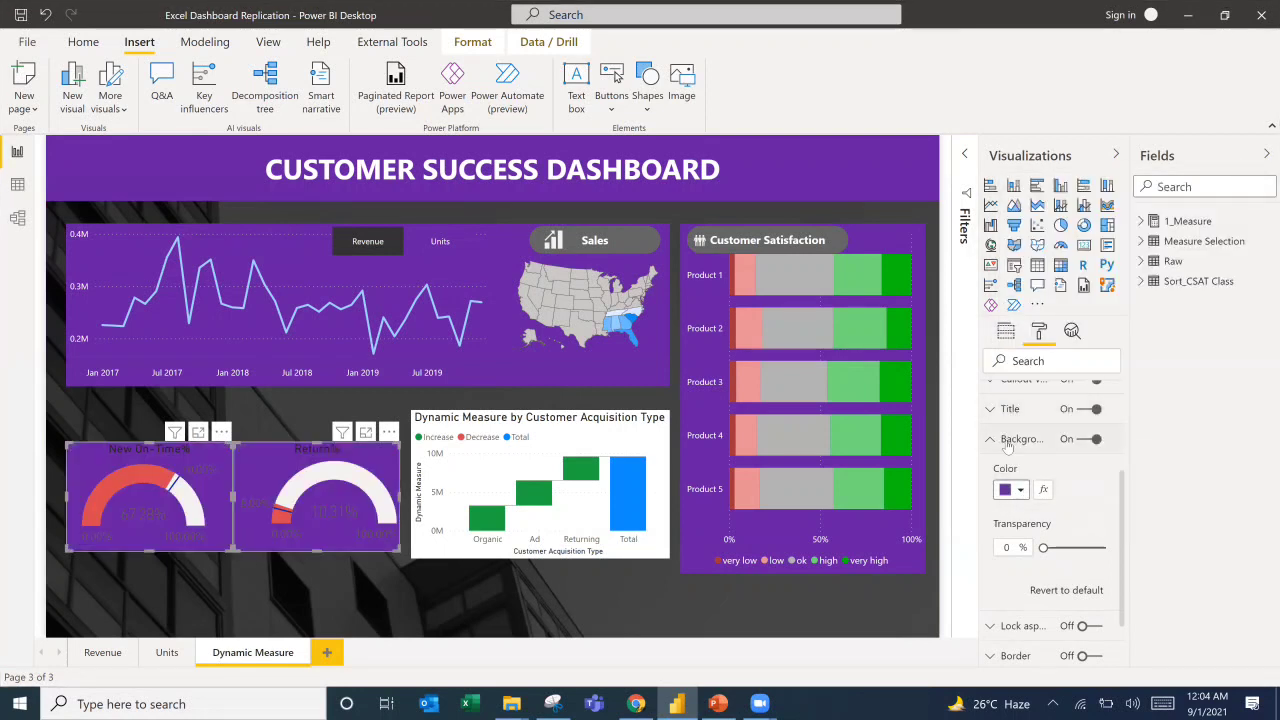
Filter the formatting options by "color" and set both gauges' data label and target text colors to white.
scroll(1012, 428, "up", 3)
left_click(1024, 358)
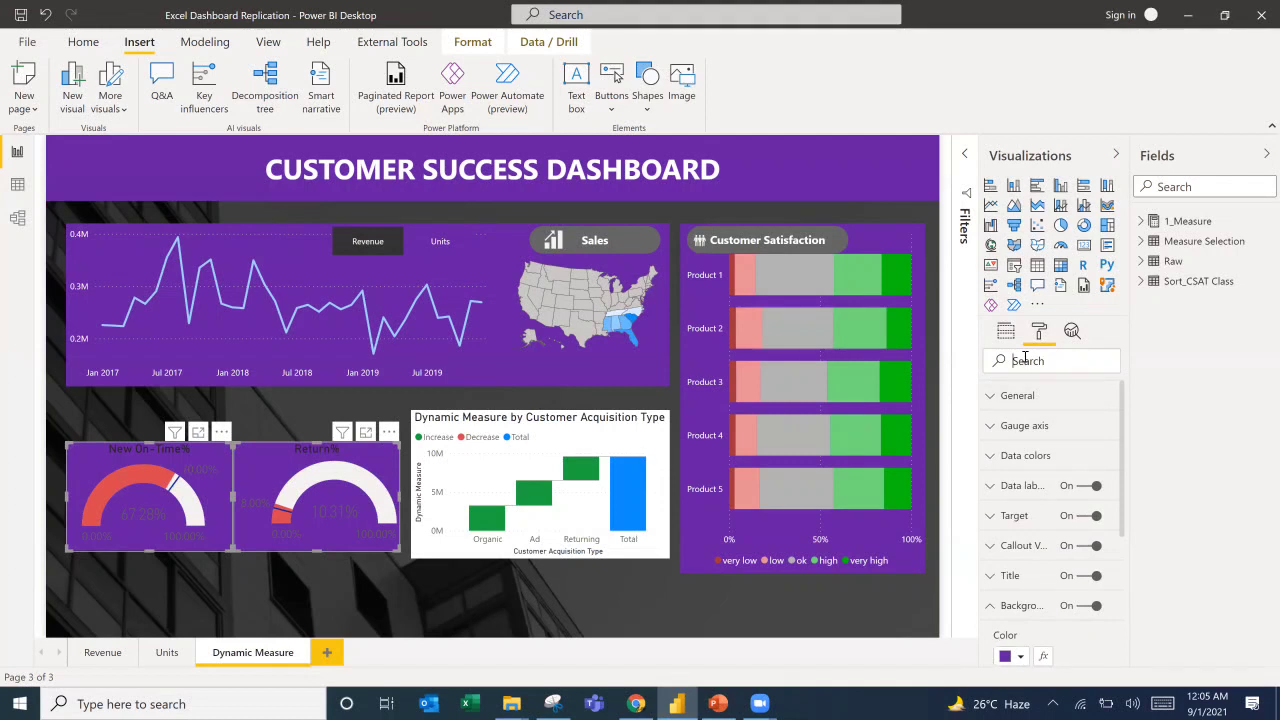
type("color")
left_click(995, 455)
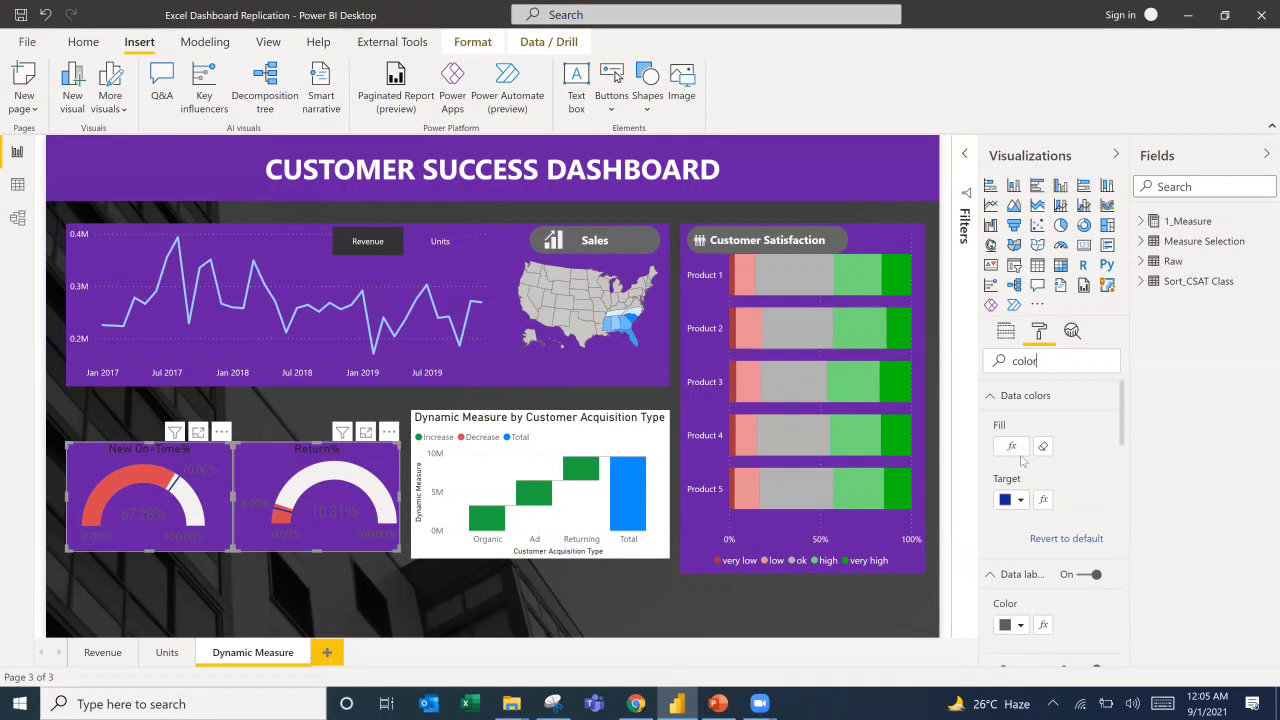
scroll(1018, 522, "down", 1)
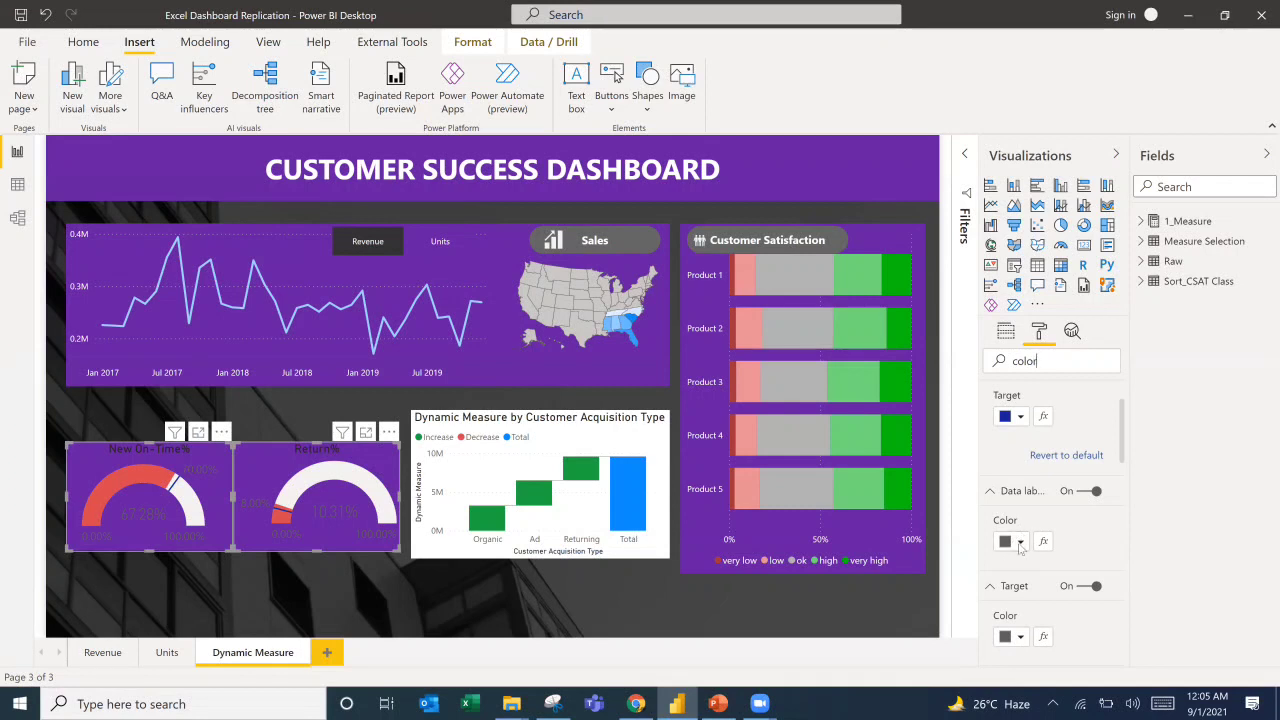
left_click(1020, 542)
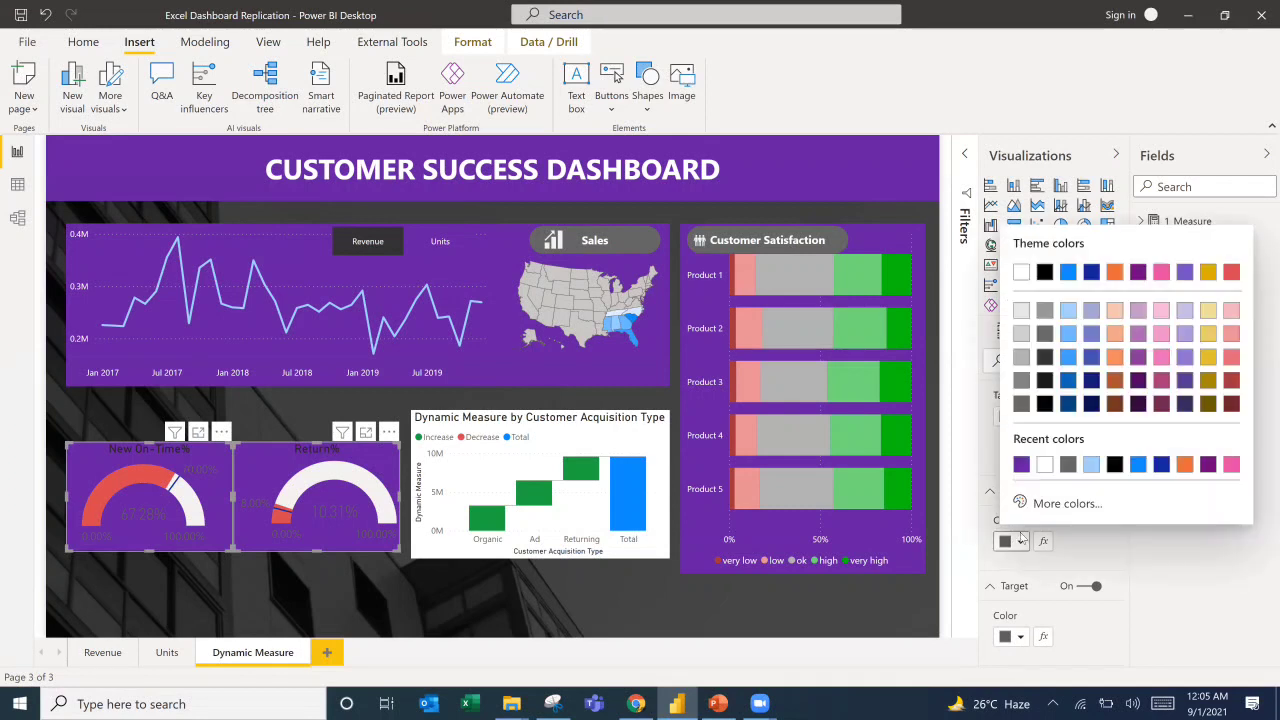
left_click(1043, 465)
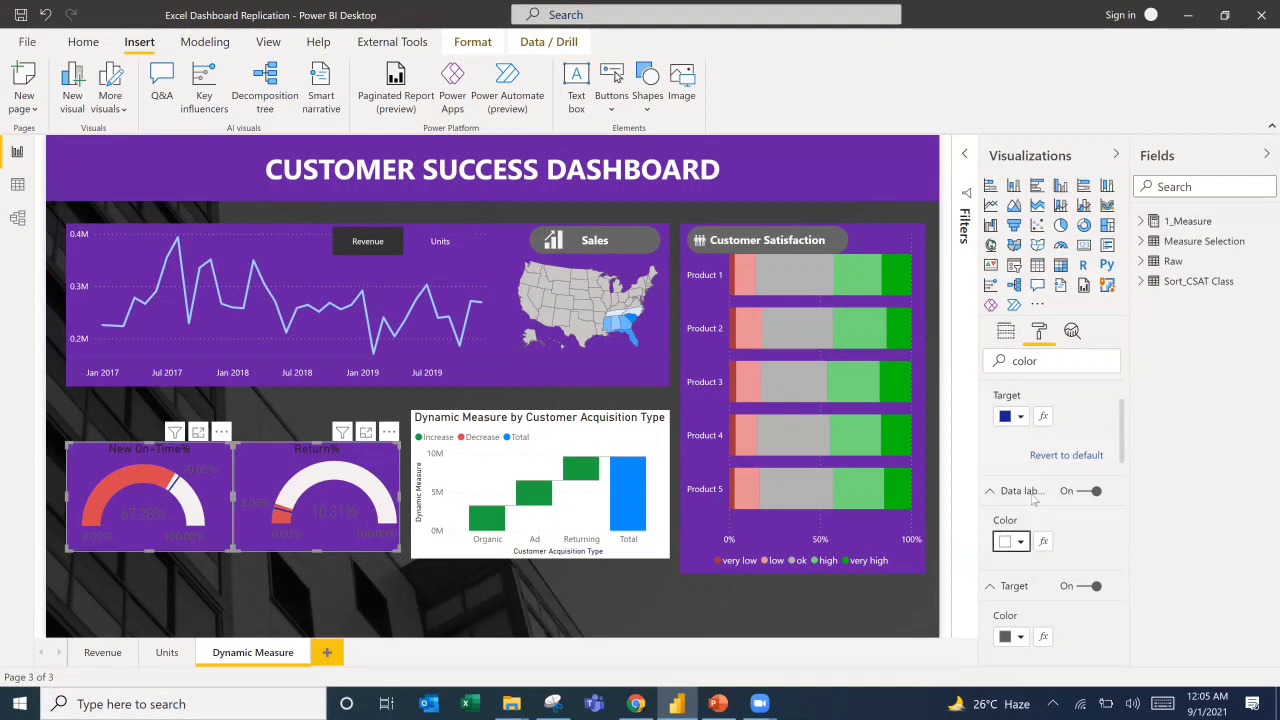
left_click(1020, 638)
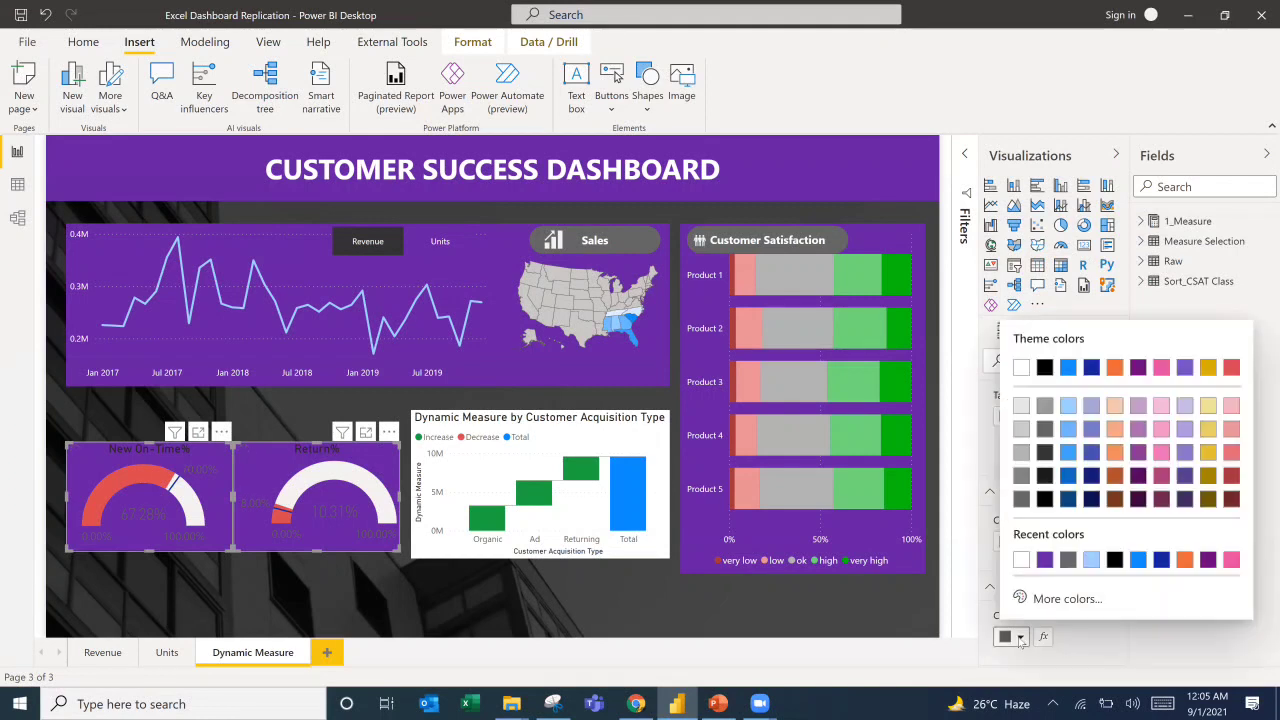
left_click(1018, 557)
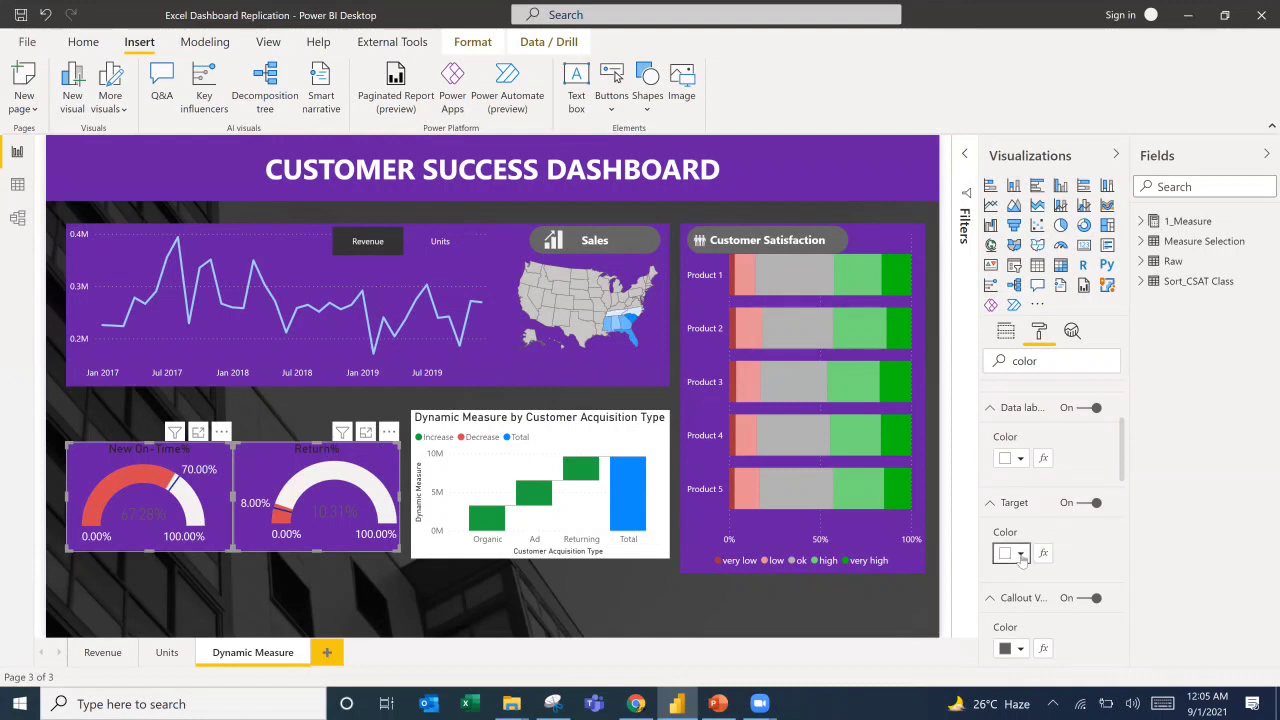
Set both gauges' callout value color and title font color to white.
scroll(1029, 556, "down", 1)
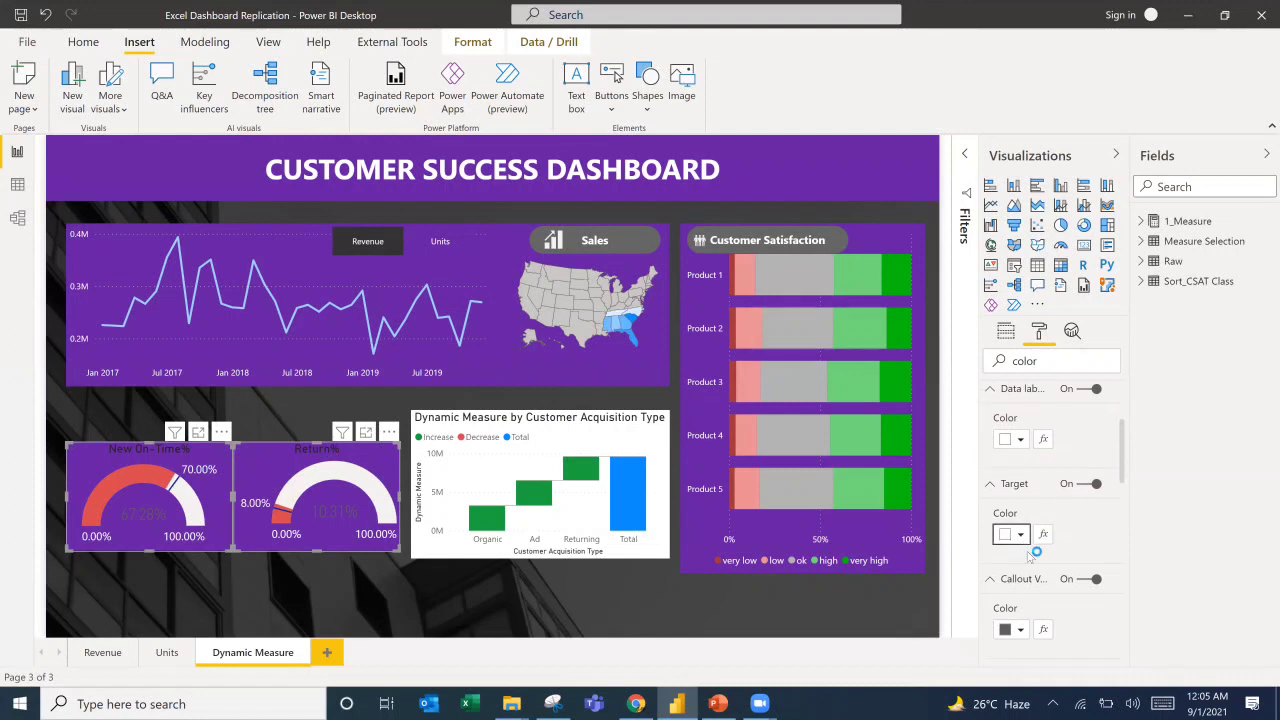
scroll(1030, 556, "down", 2)
left_click(1020, 566)
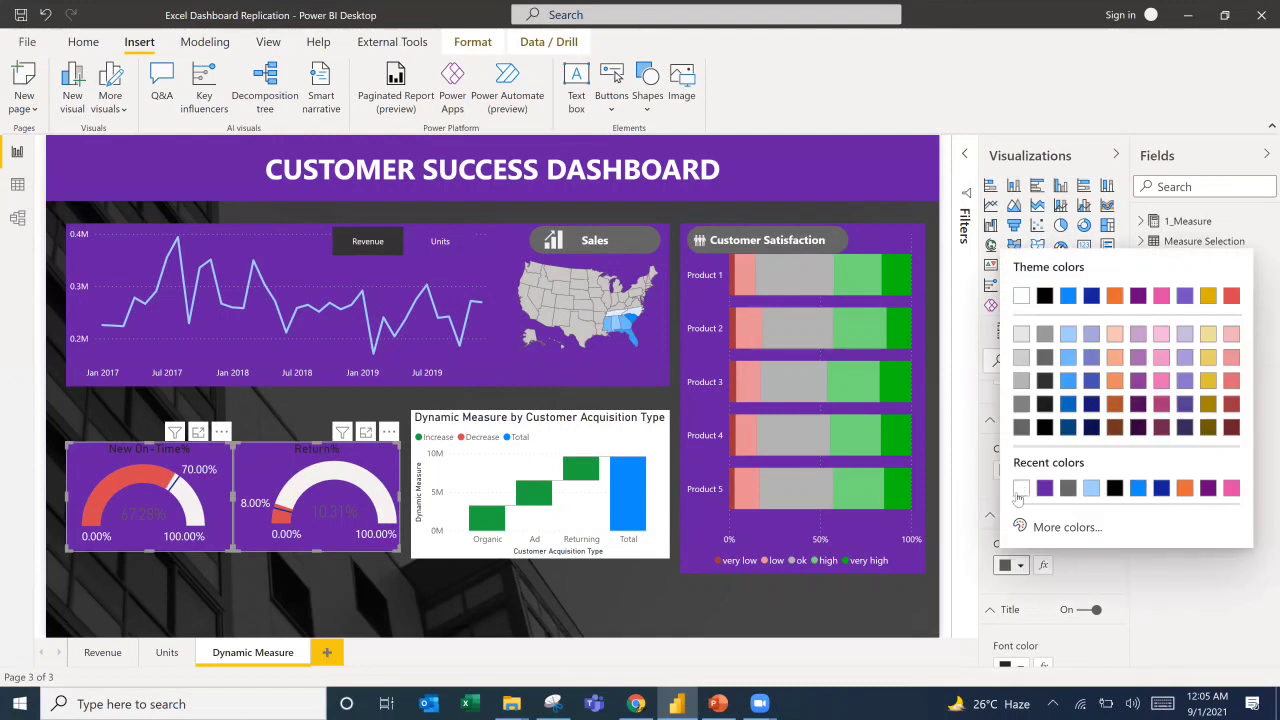
left_click(1021, 489)
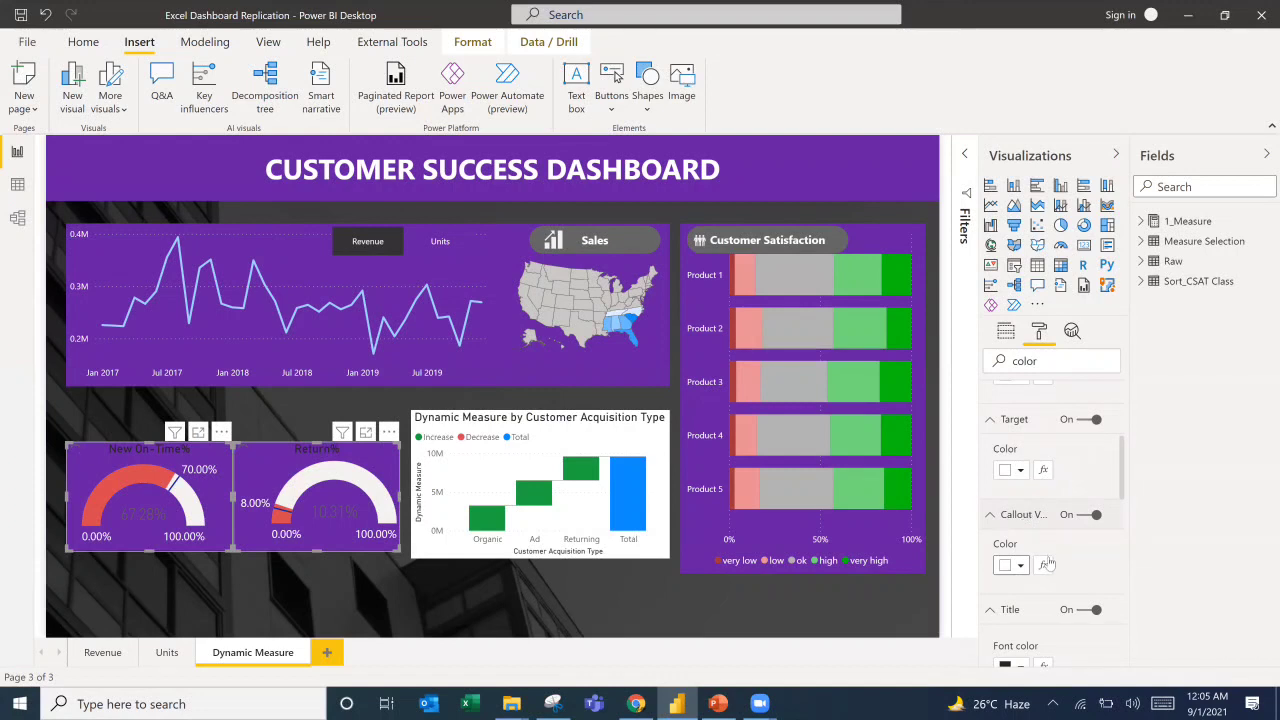
scroll(1047, 560, "down", 3)
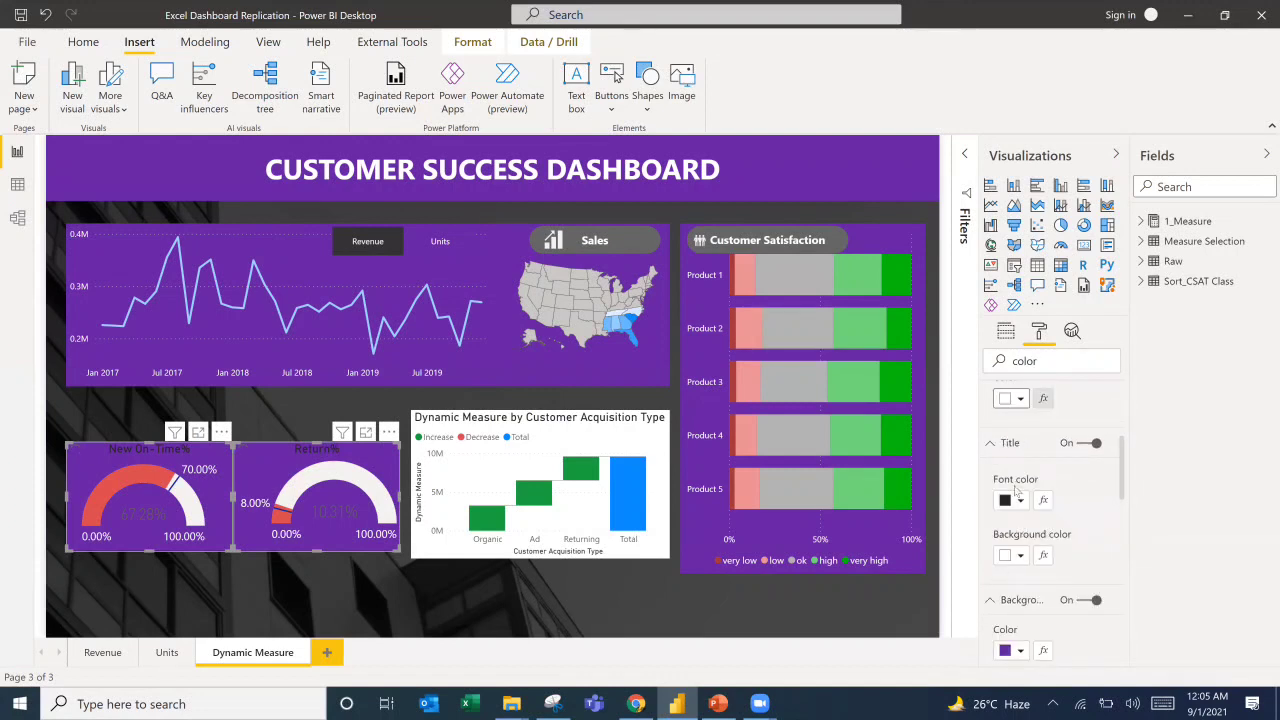
left_click(1021, 502)
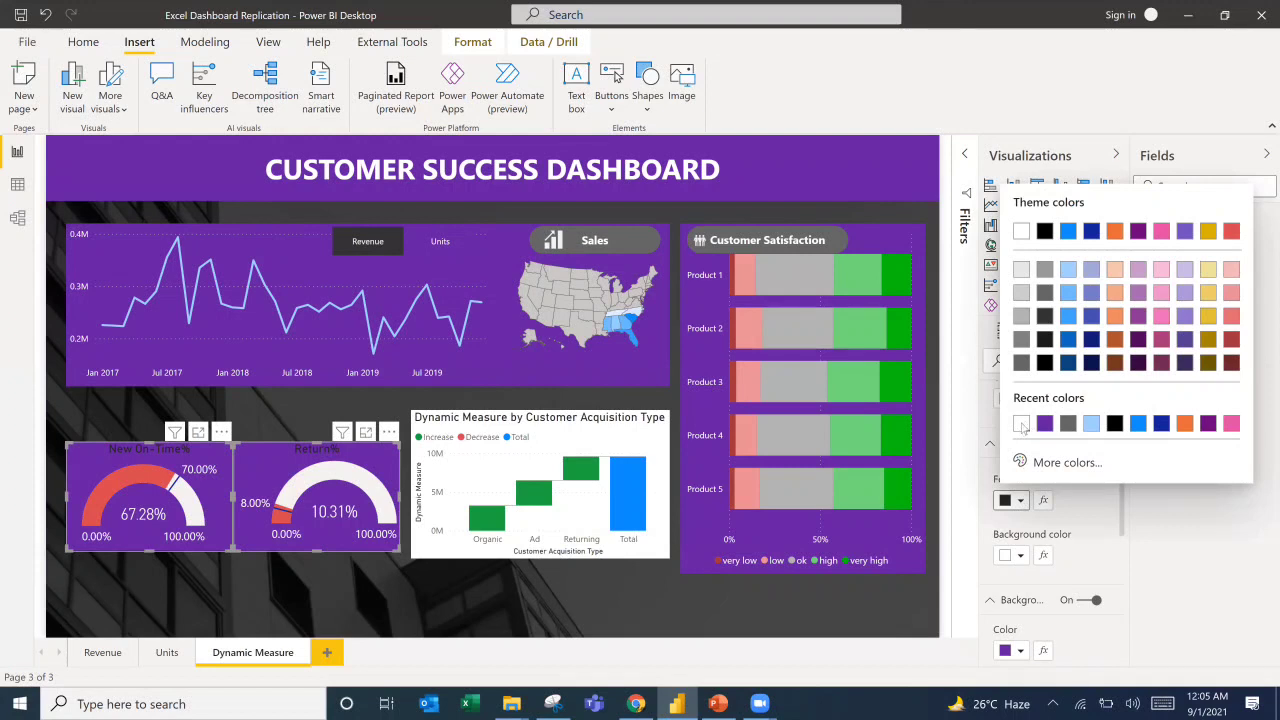
left_click(1021, 425)
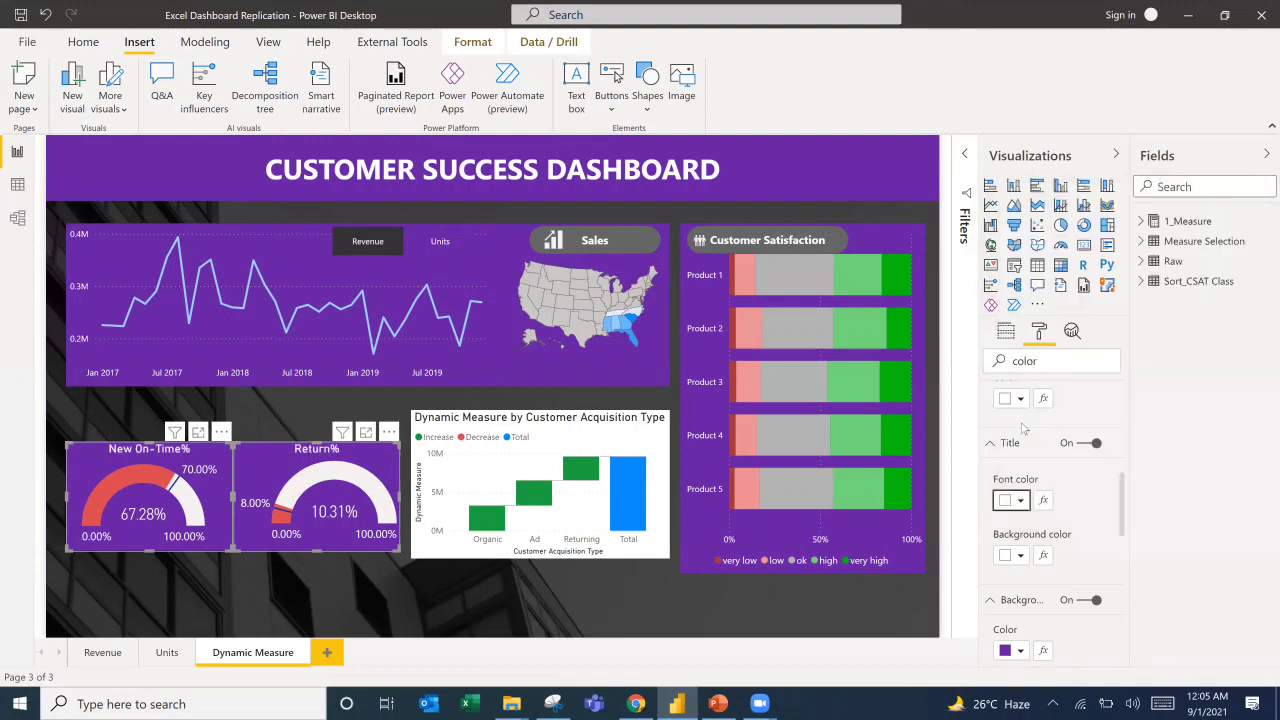
Check the reference dashboard video in Chrome, then extend the Customer Acquisition waterfall chart up and down to line up with the Customer Satisfaction chart's lower edge.
left_click(636, 704)
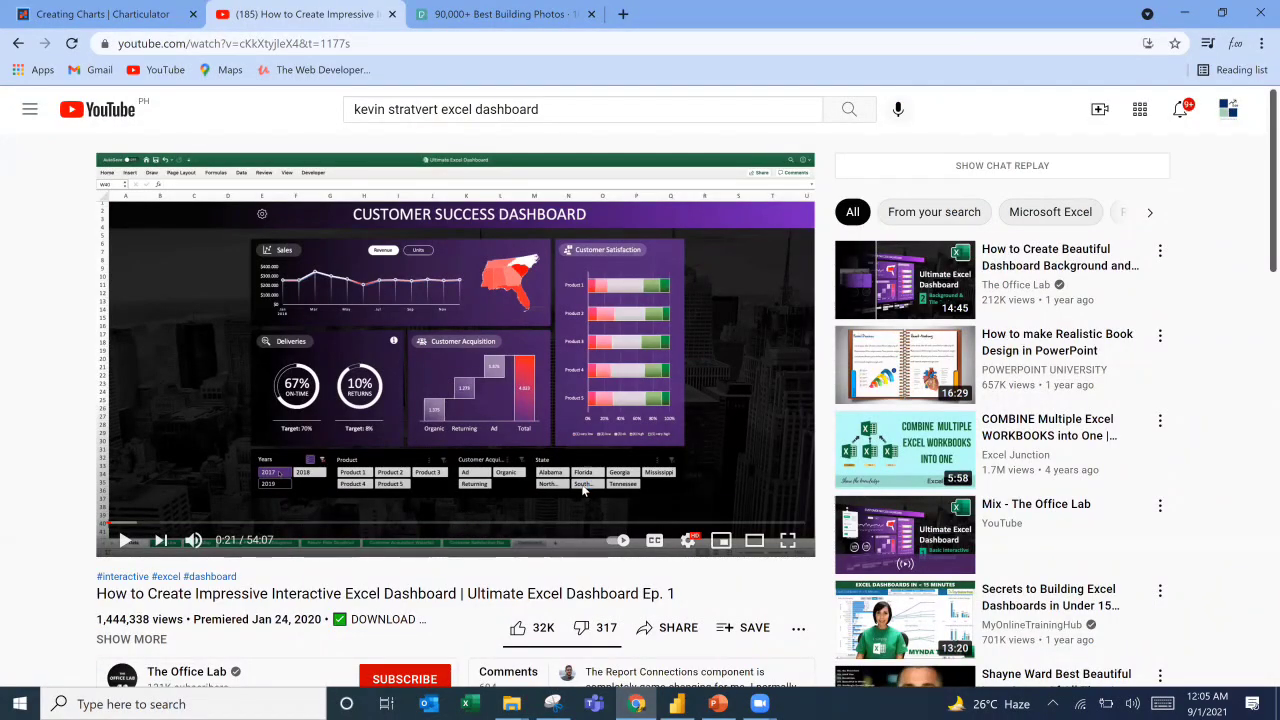
left_click(1184, 13)
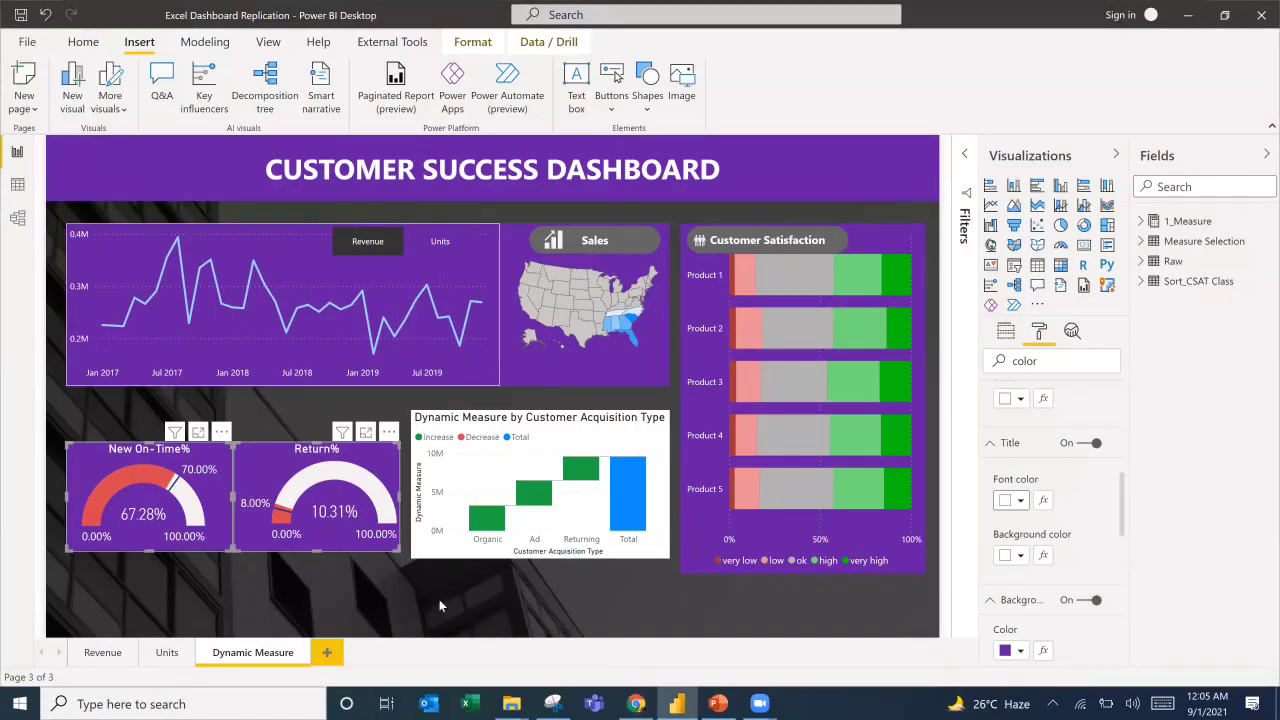
left_click(520, 417)
left_click(565, 419)
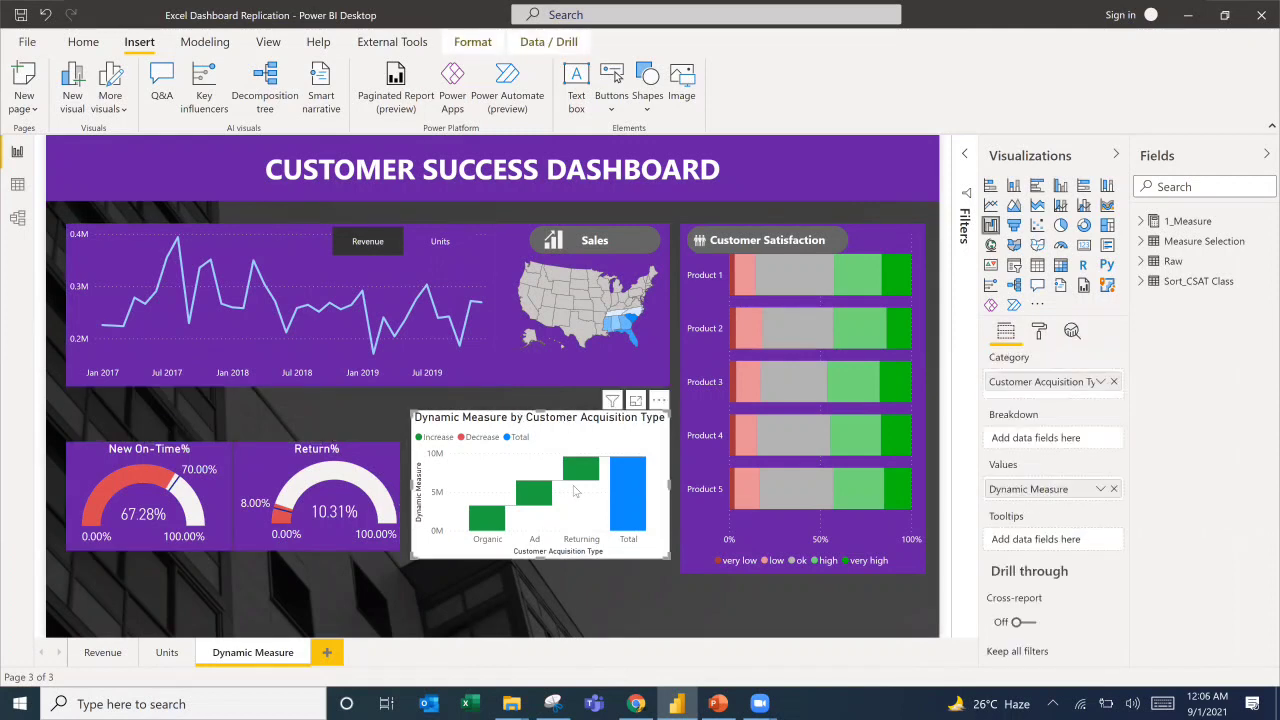
left_click_drag(541, 562, 541, 577)
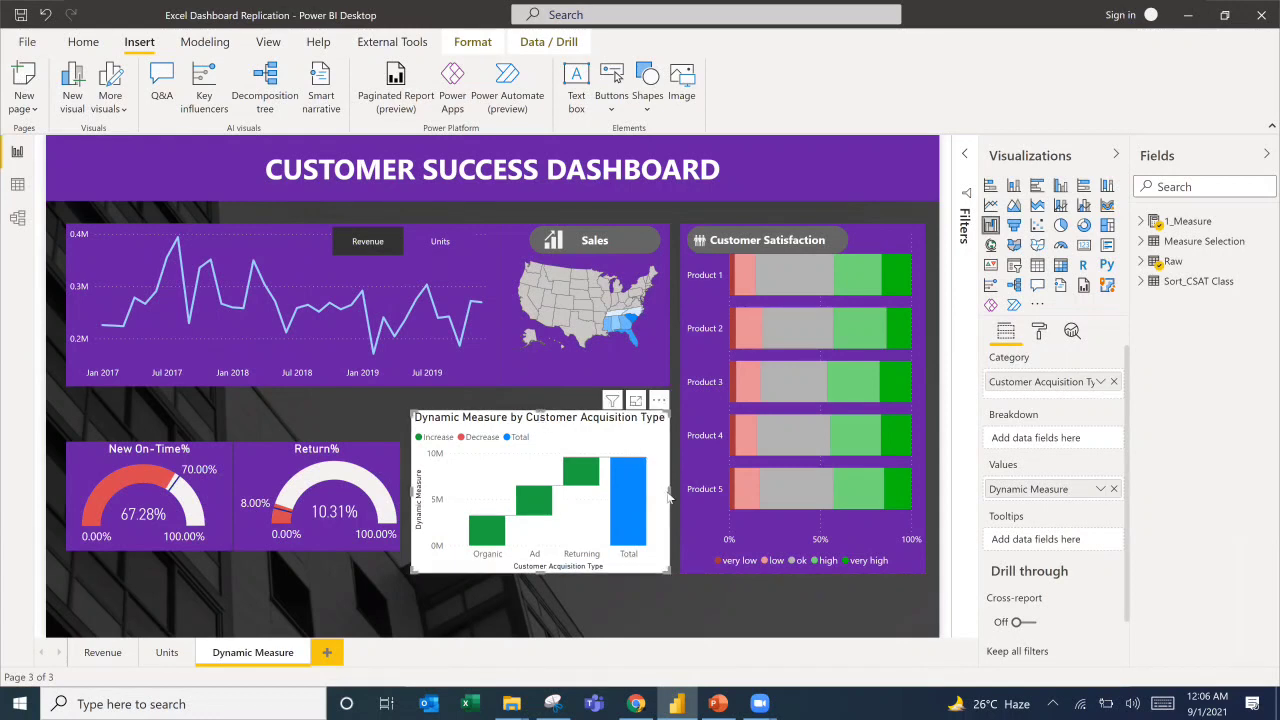
left_click_drag(668, 496, 669, 496)
left_click_drag(540, 408, 541, 396)
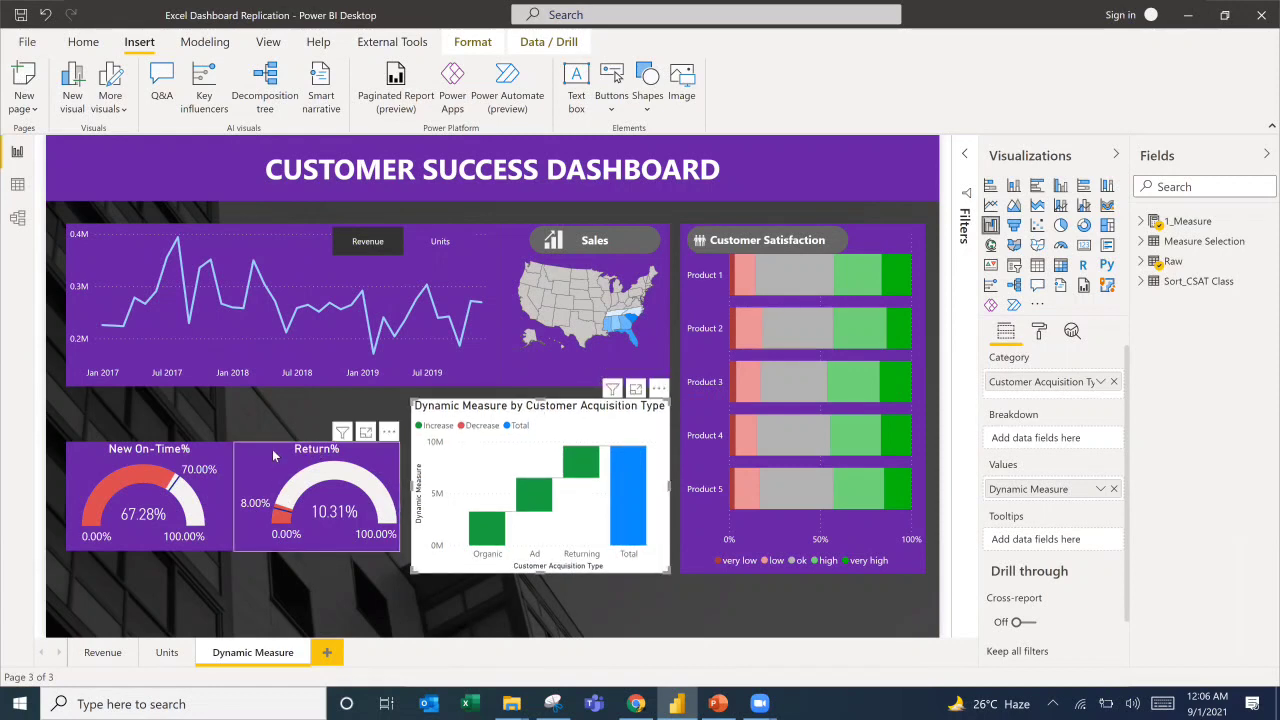
Insert a rectangle and size it over both gauges, matching the waterfall chart's height and reaching almost to its left edge.
left_click(334, 605)
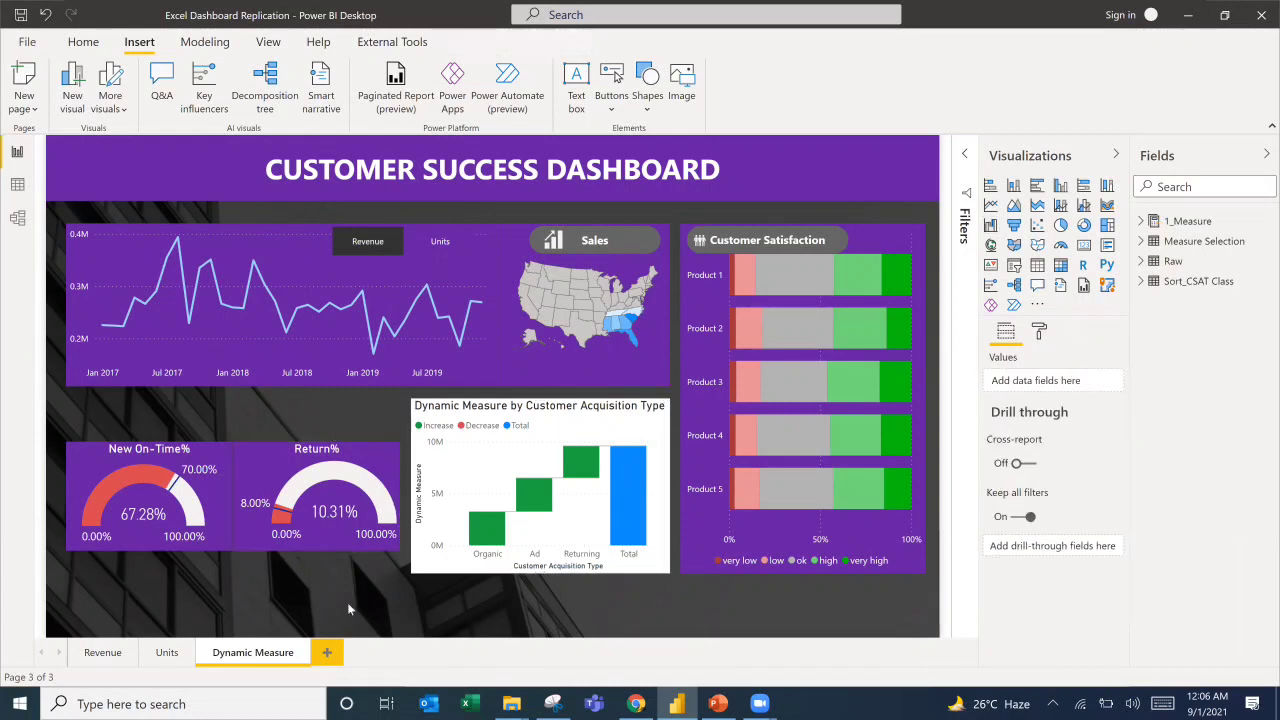
left_click(648, 108)
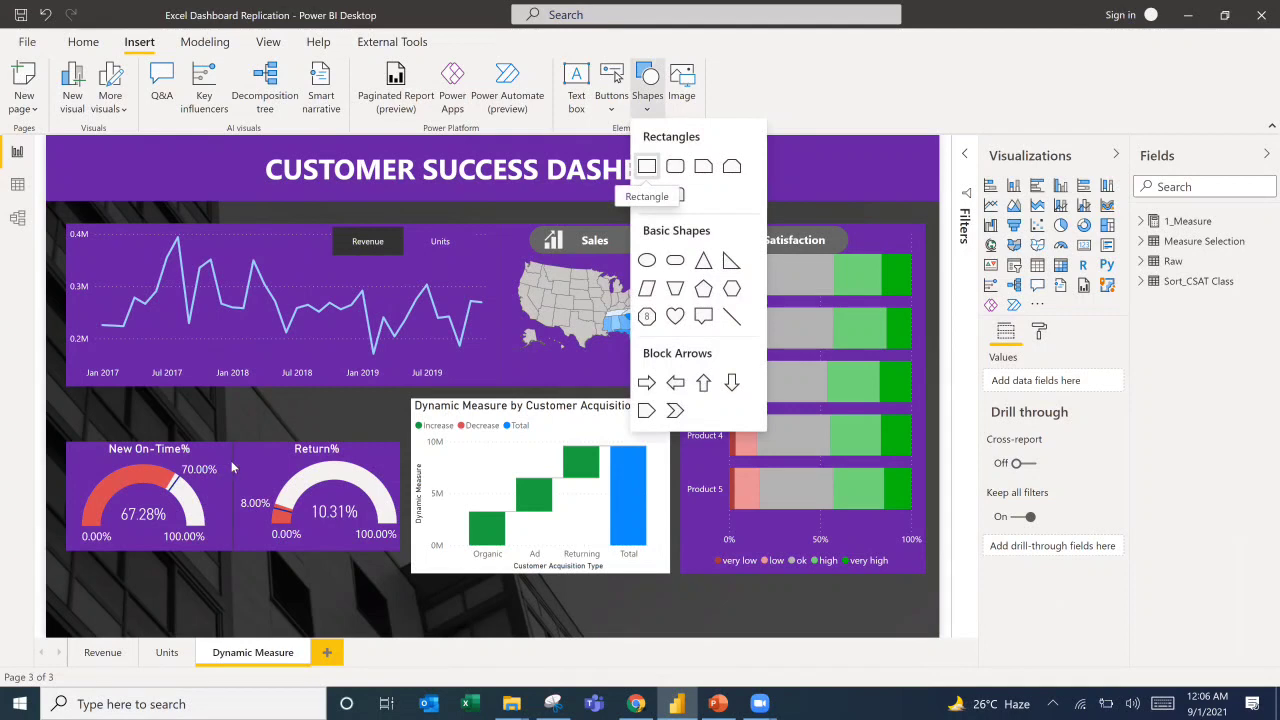
left_click(646, 166)
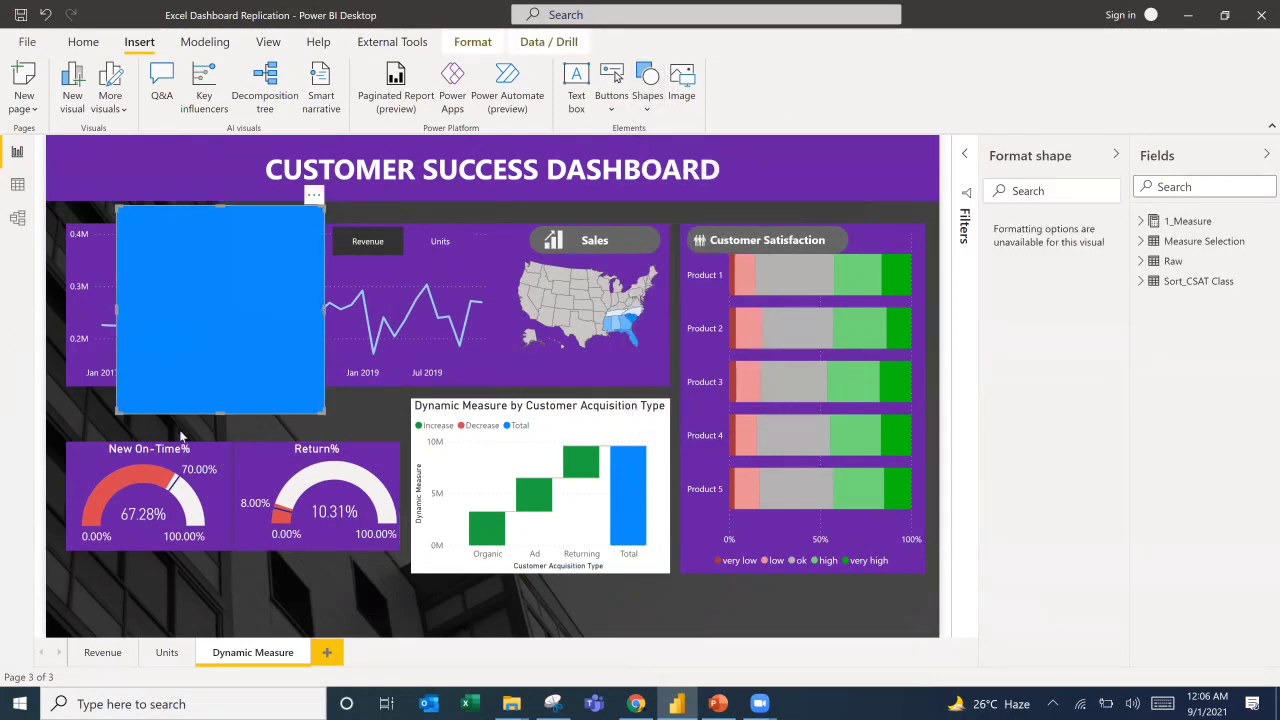
left_click_drag(190, 328, 140, 523)
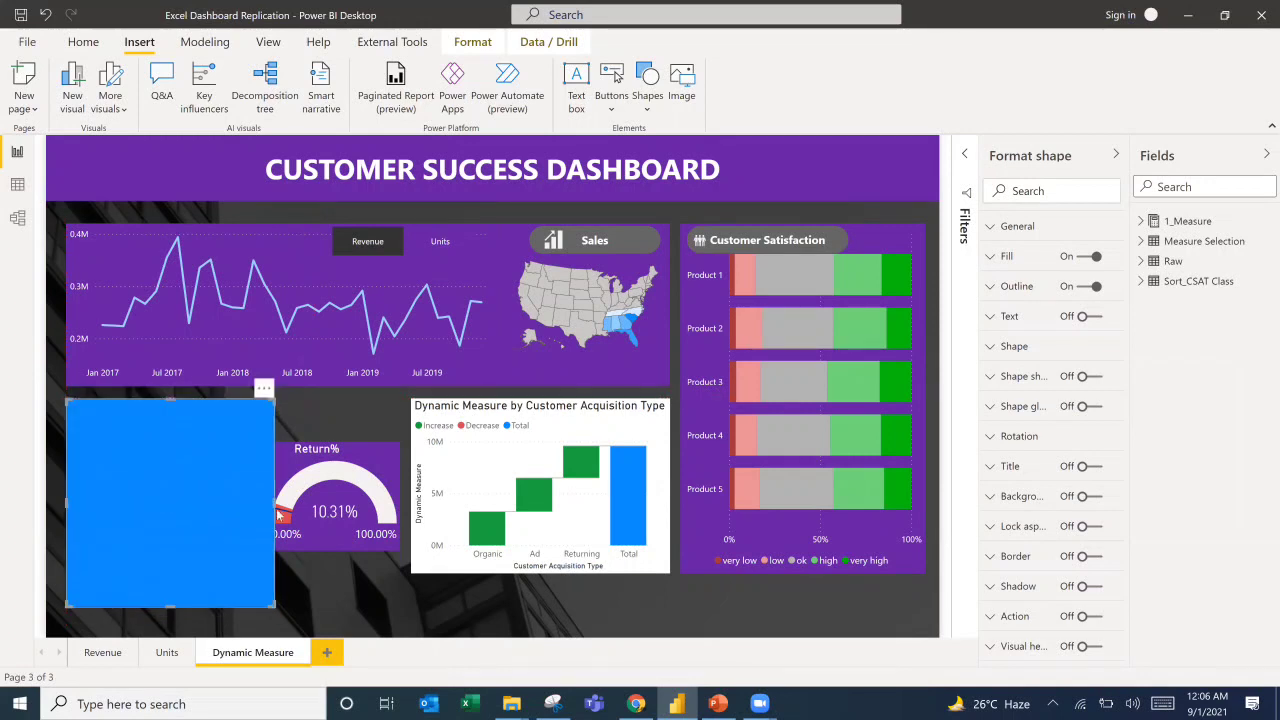
left_click_drag(270, 505, 403, 510)
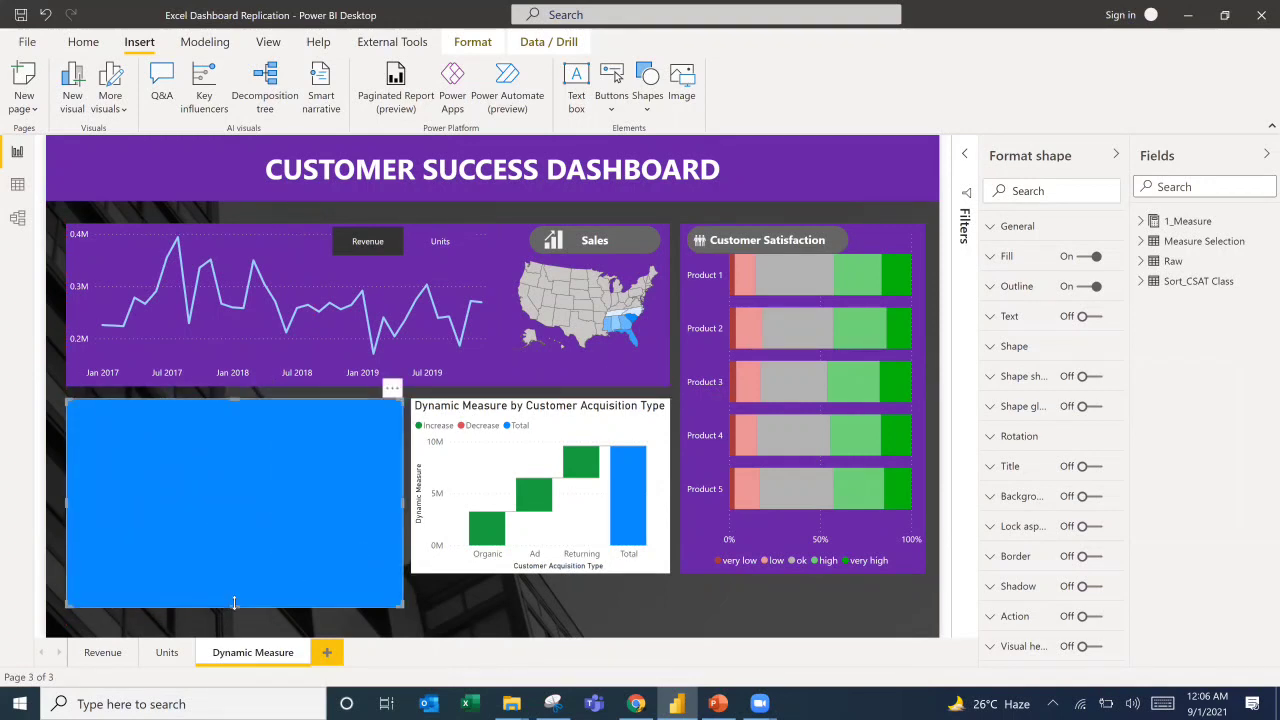
left_click_drag(239, 581, 240, 568)
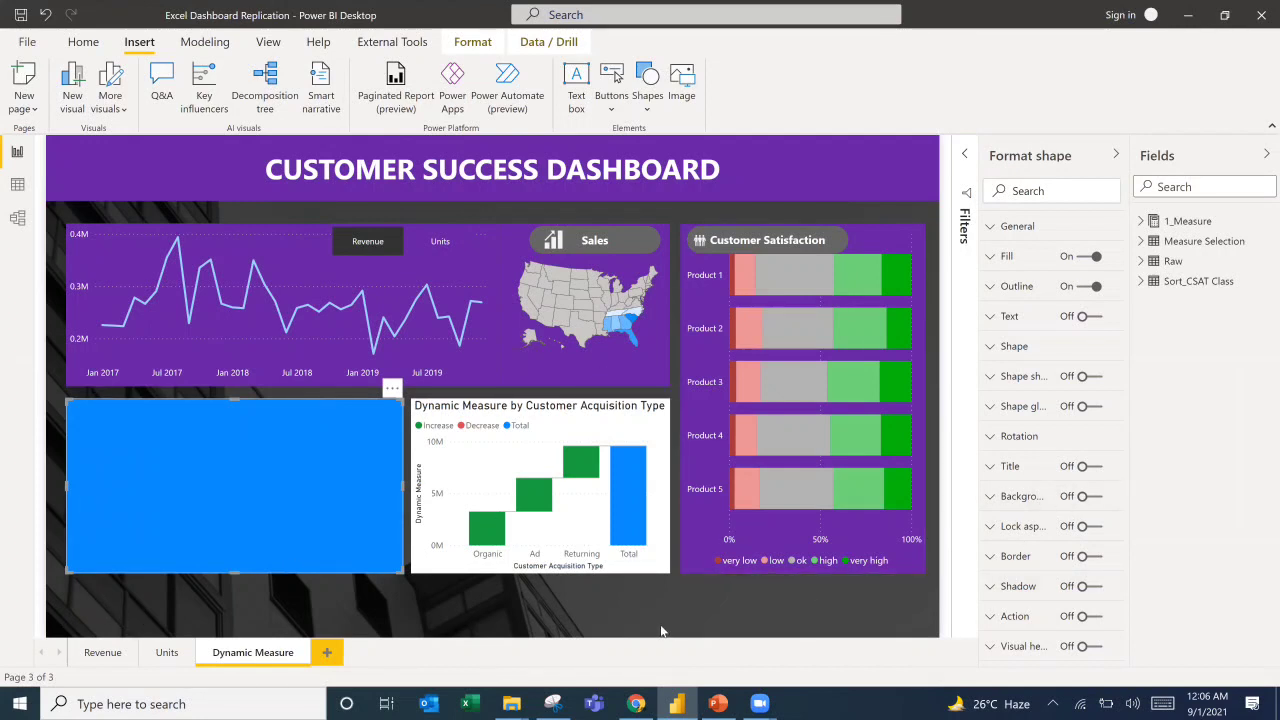
left_click(684, 595)
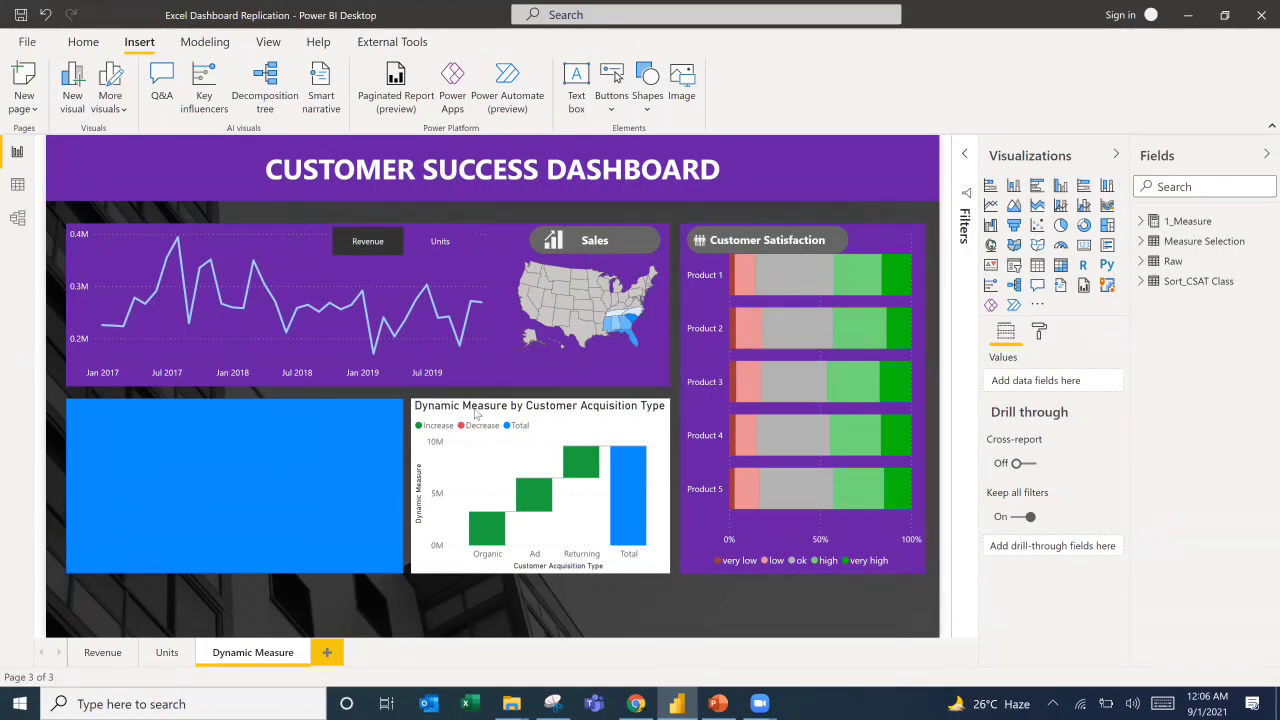
left_click(479, 412)
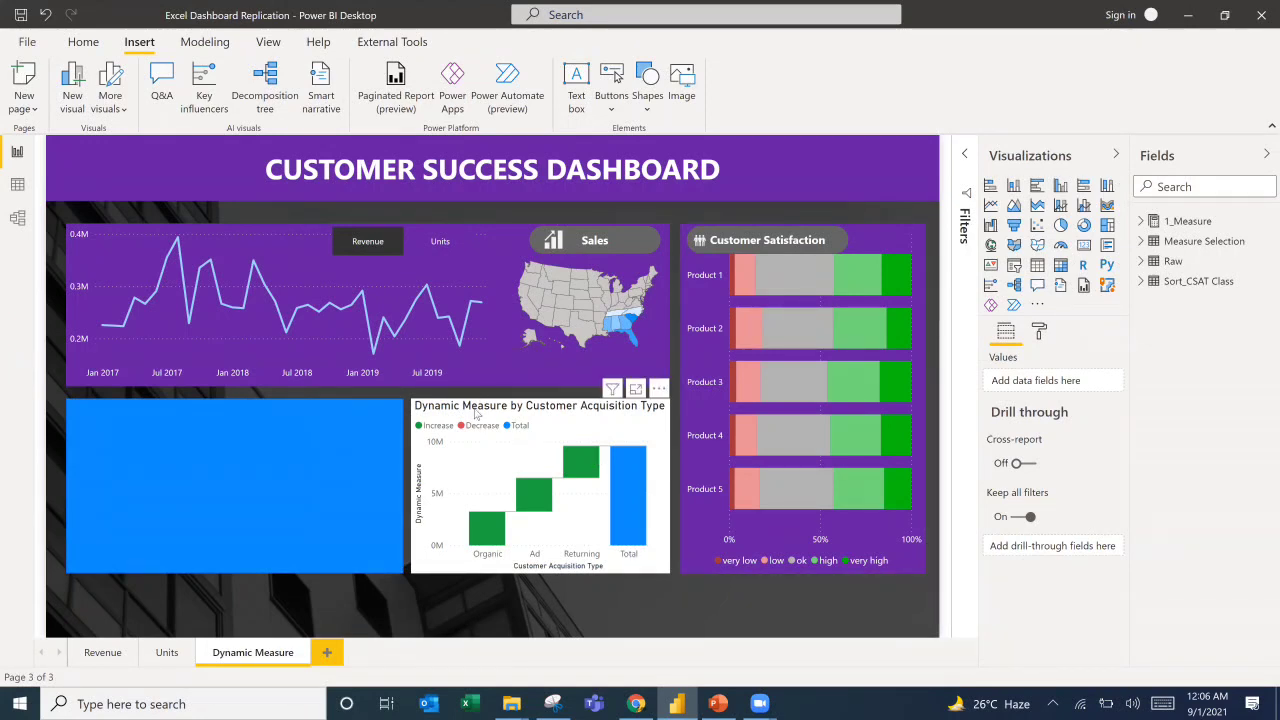
left_click(1039, 331)
scroll(1020, 565, "down", 2)
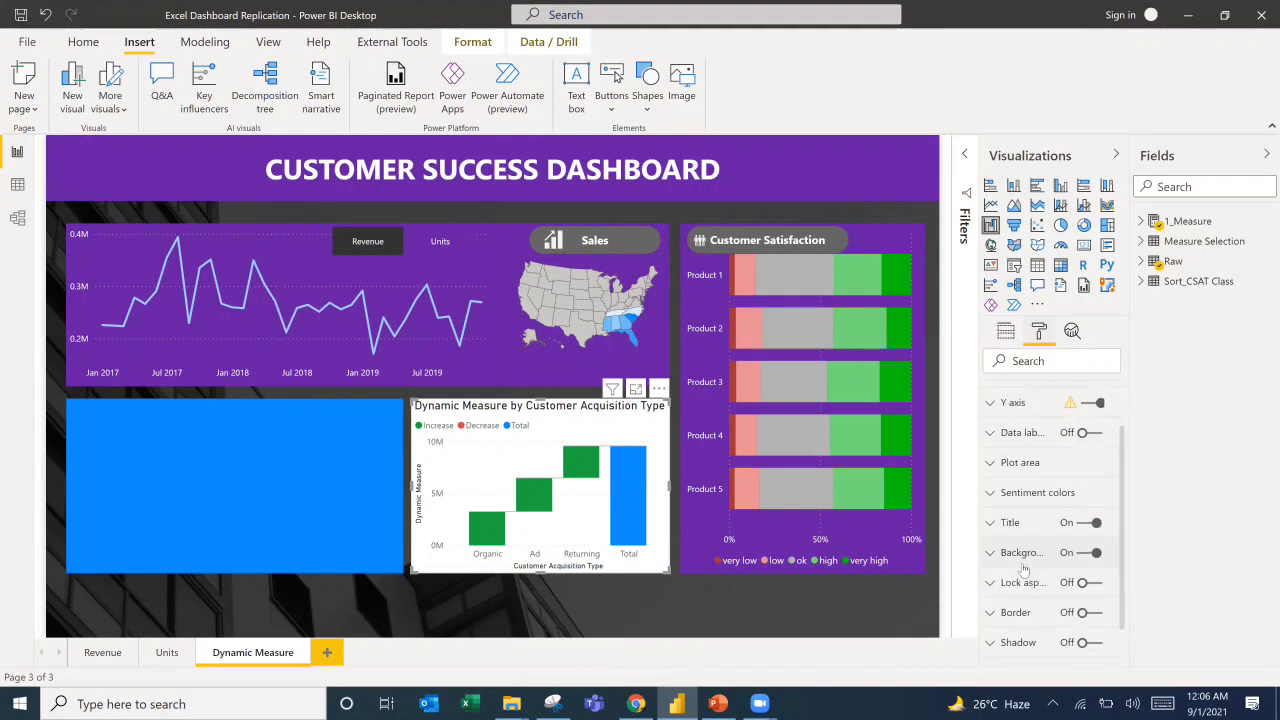
left_click(993, 570)
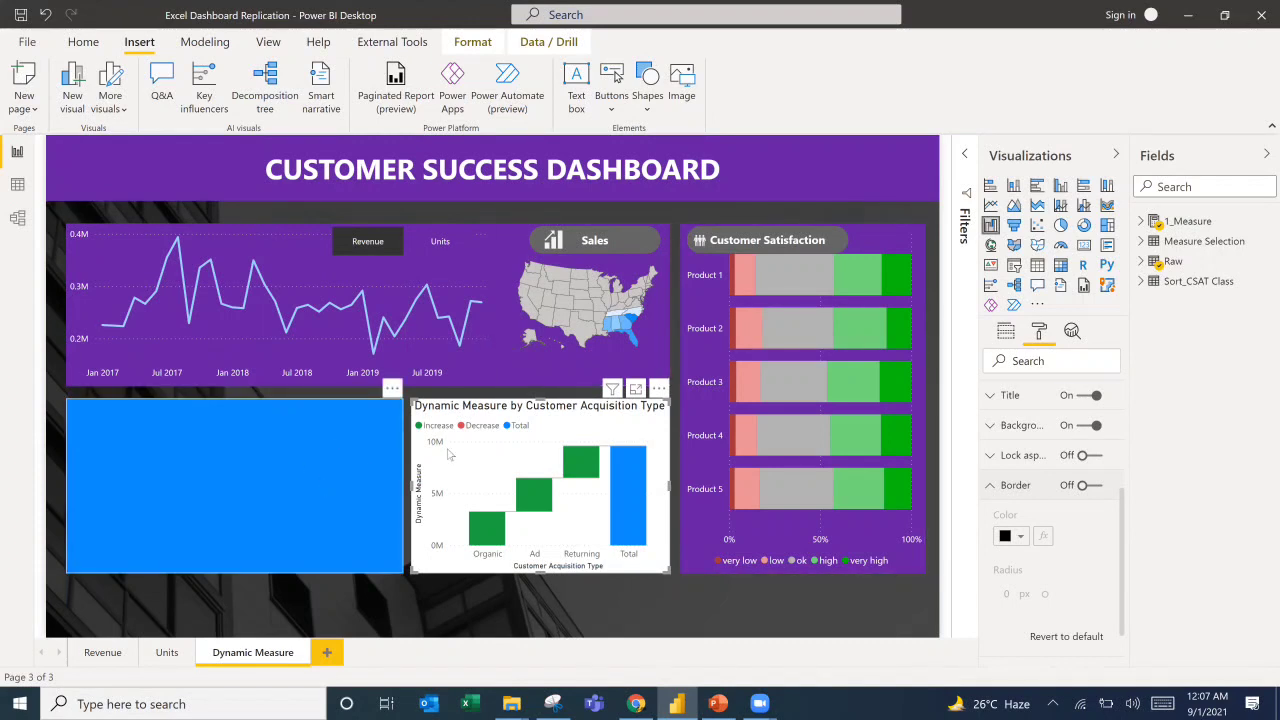
Fill the new rectangle covering the gauges with the recently used purple and turn its outline off.
left_click(351, 455)
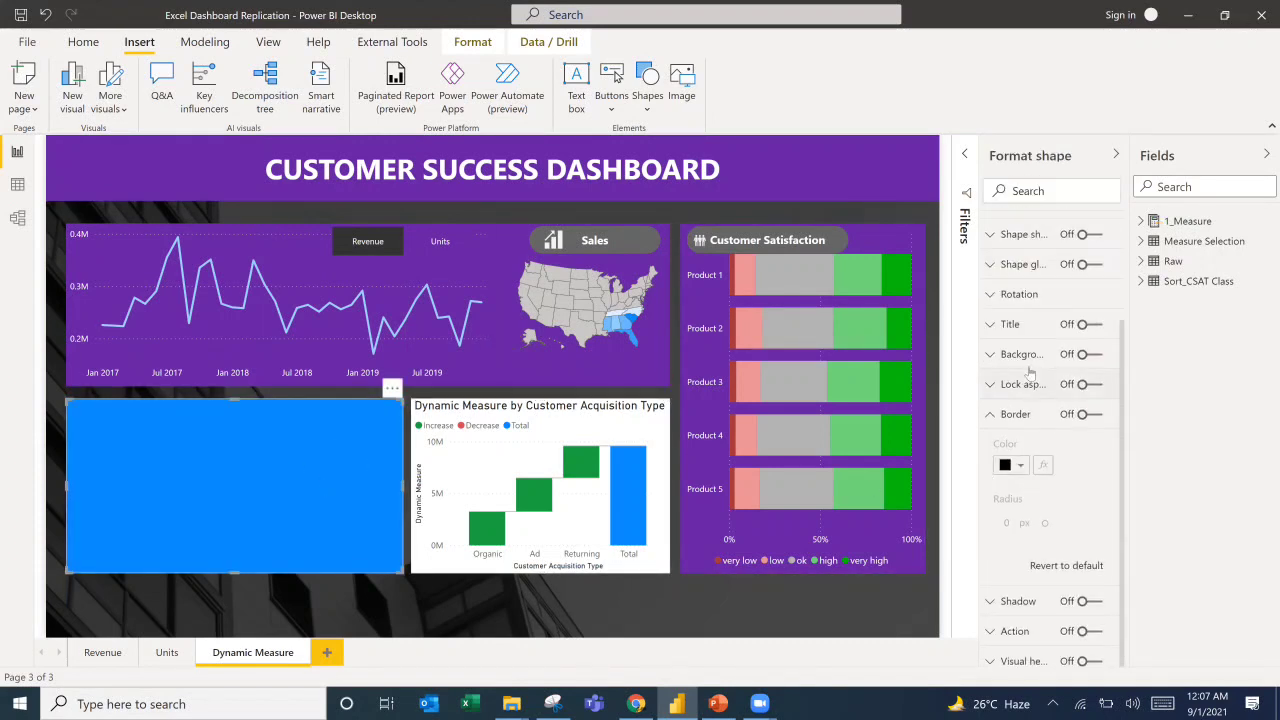
scroll(1026, 372, "up", 2)
left_click(993, 257)
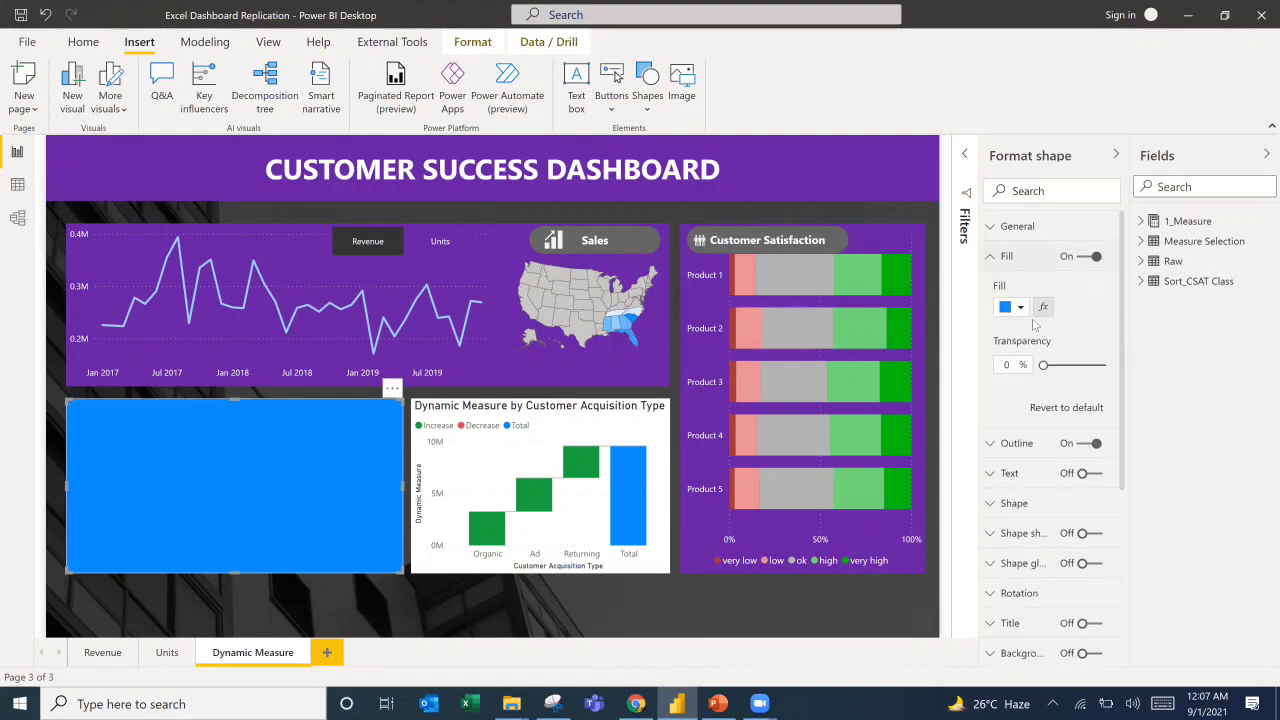
left_click(1020, 308)
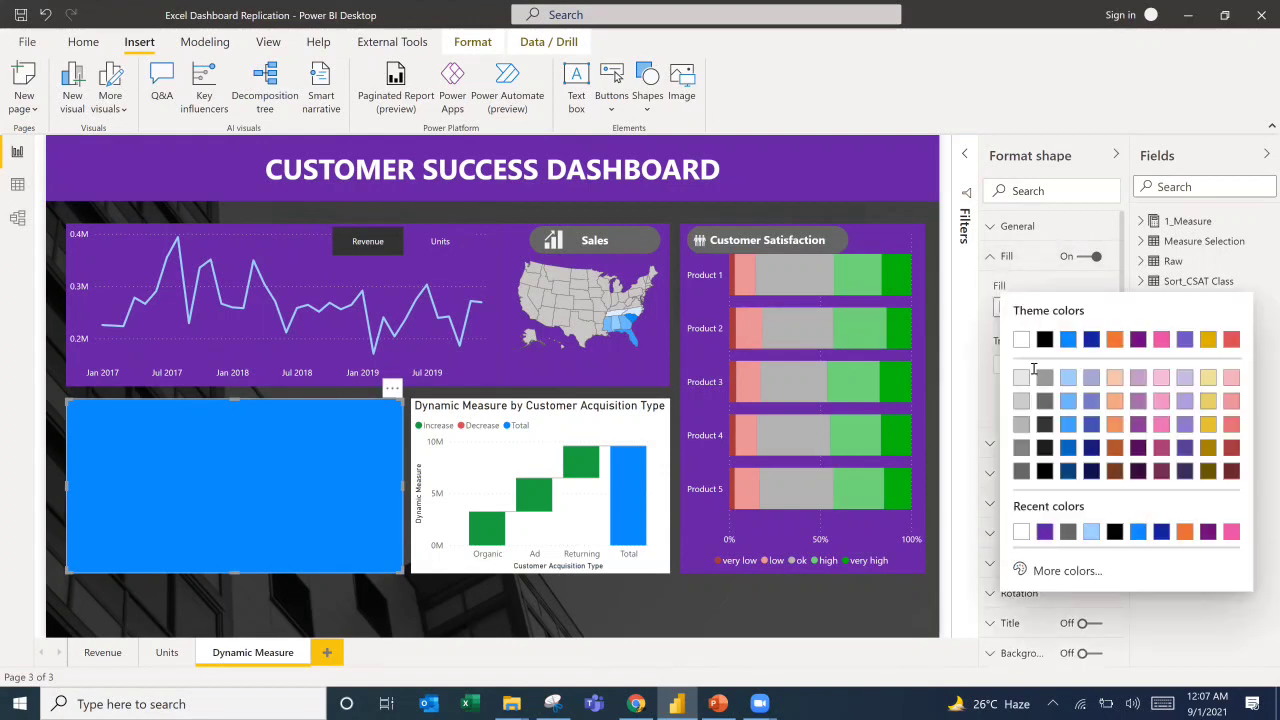
left_click(1044, 532)
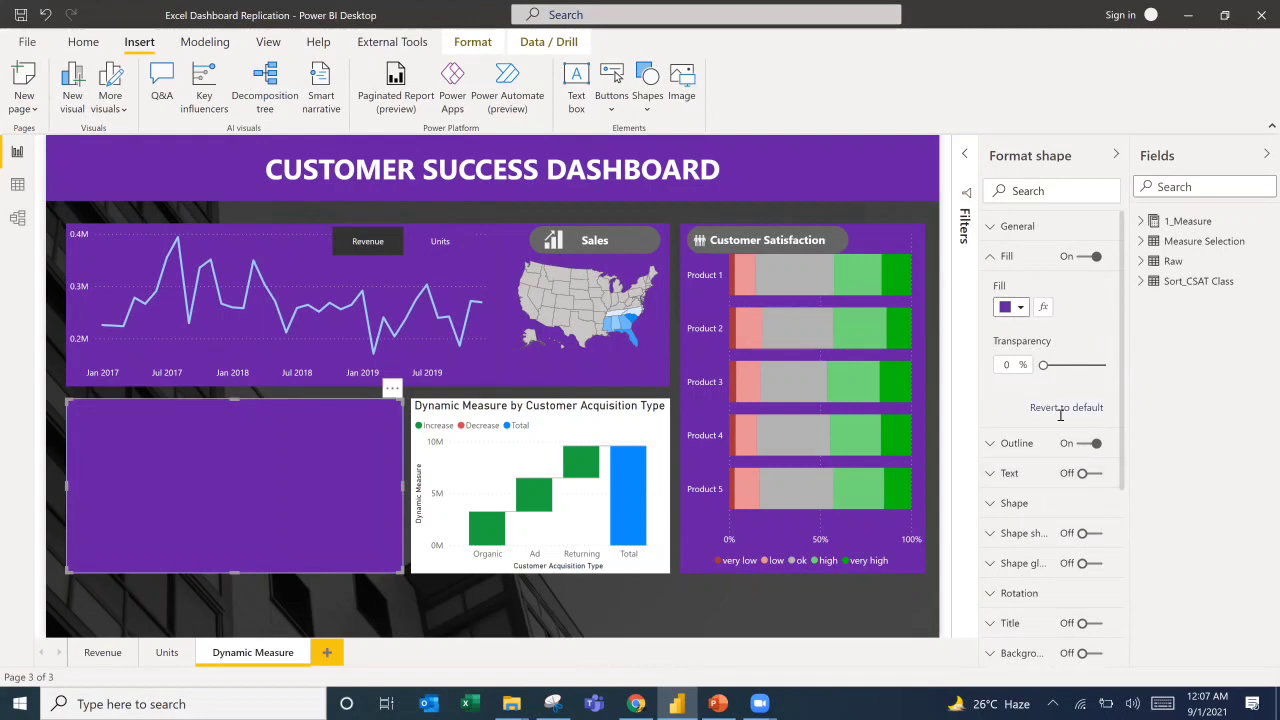
left_click(1080, 446)
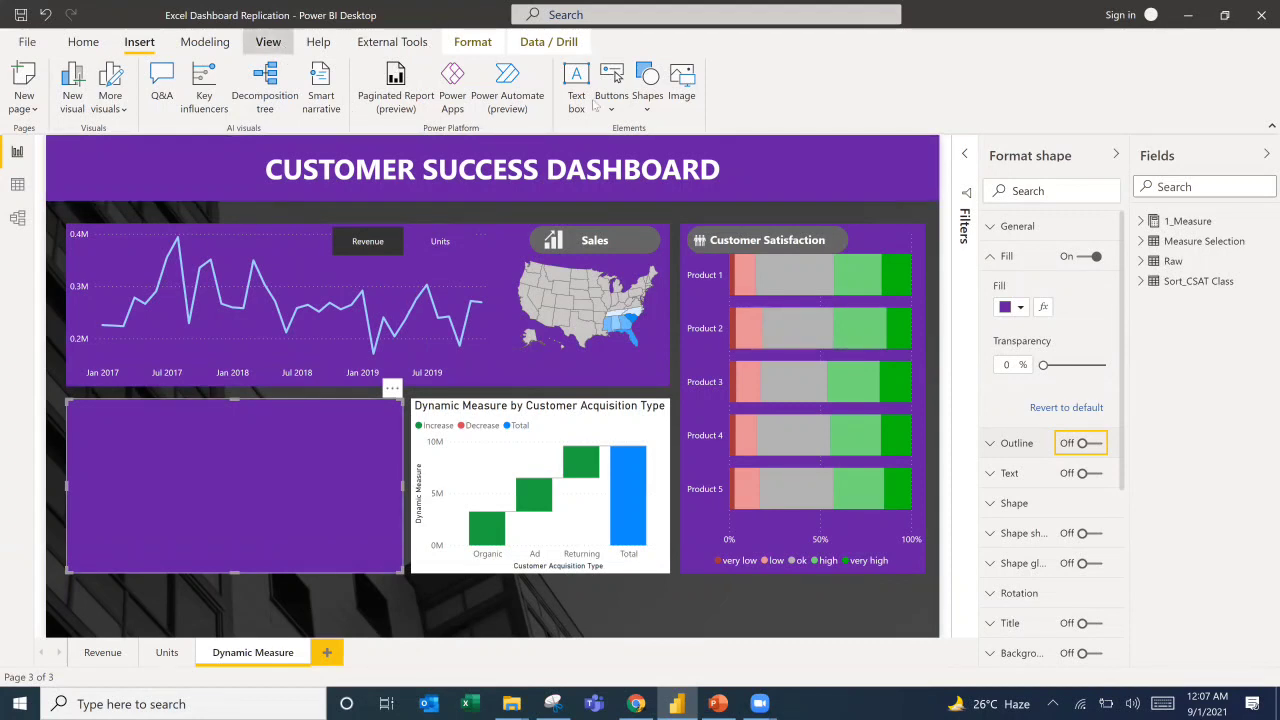
Move the purple rectangle just below the Return% and New On-Time% gauges in the layer order, and nudge the New On-Time% gauge slightly right.
left_click(268, 41)
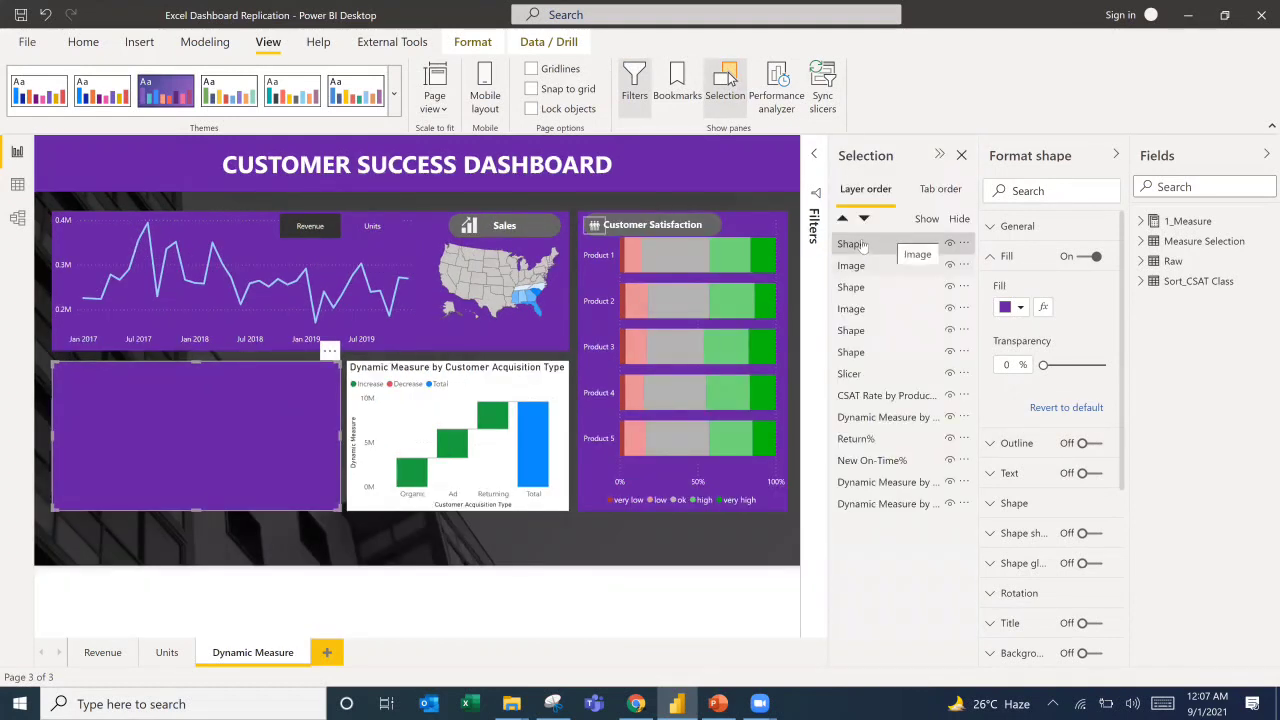
left_click_drag(866, 369, 860, 470)
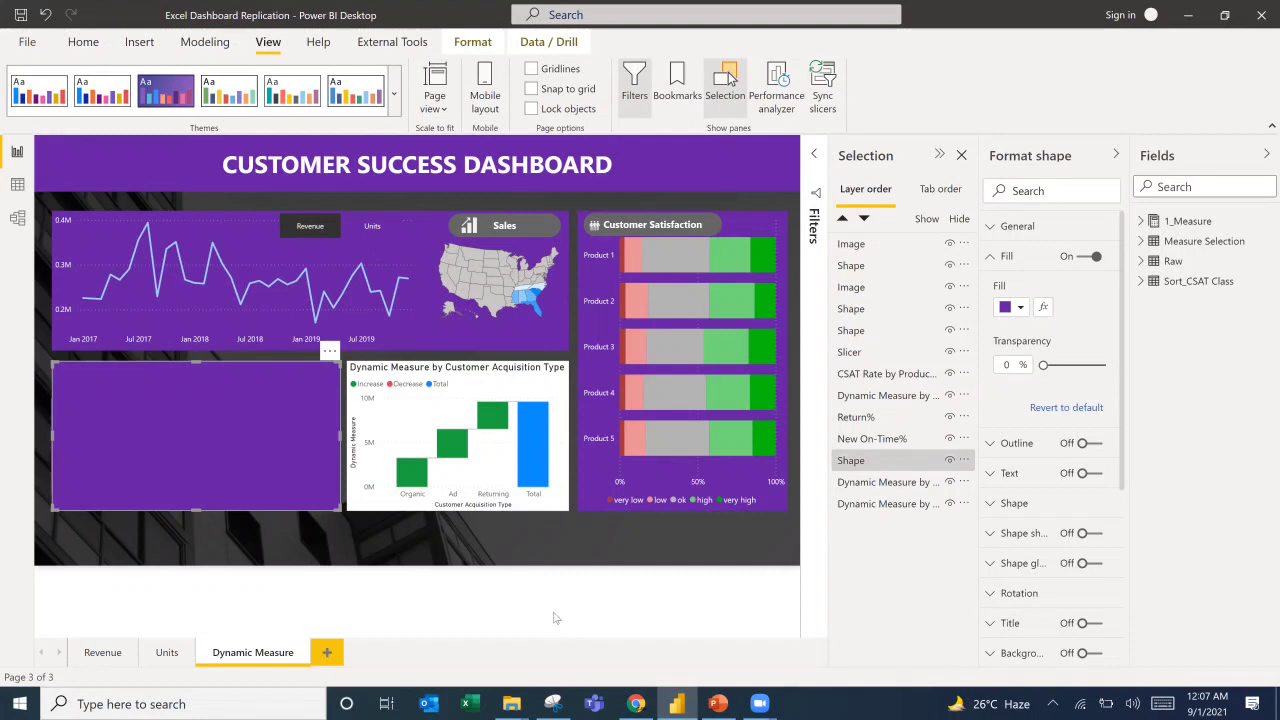
left_click(555, 618)
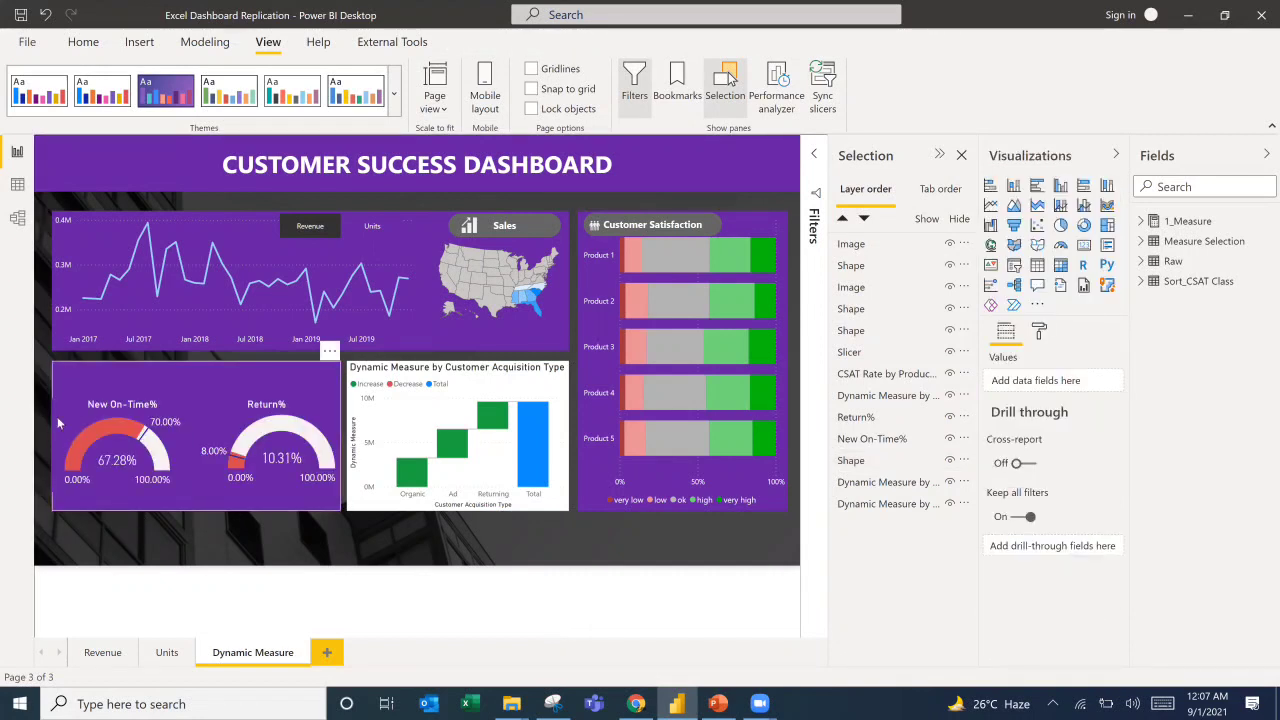
left_click(153, 424)
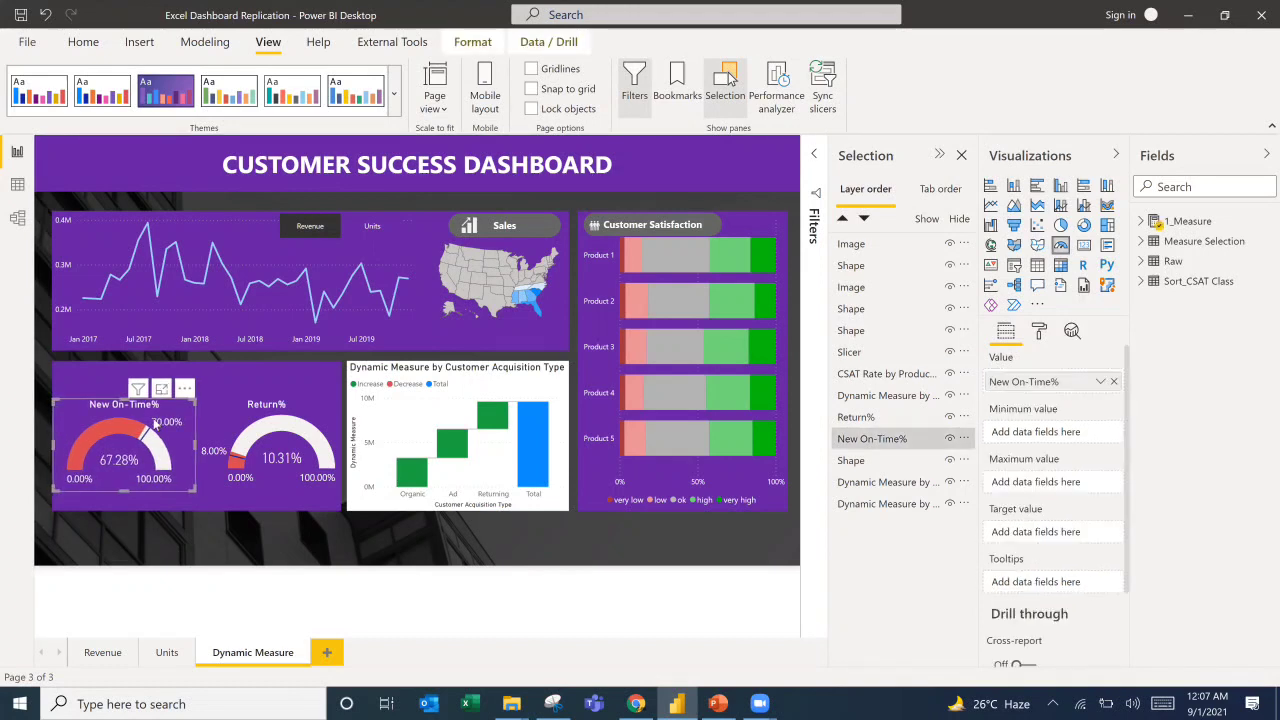
left_click(148, 591)
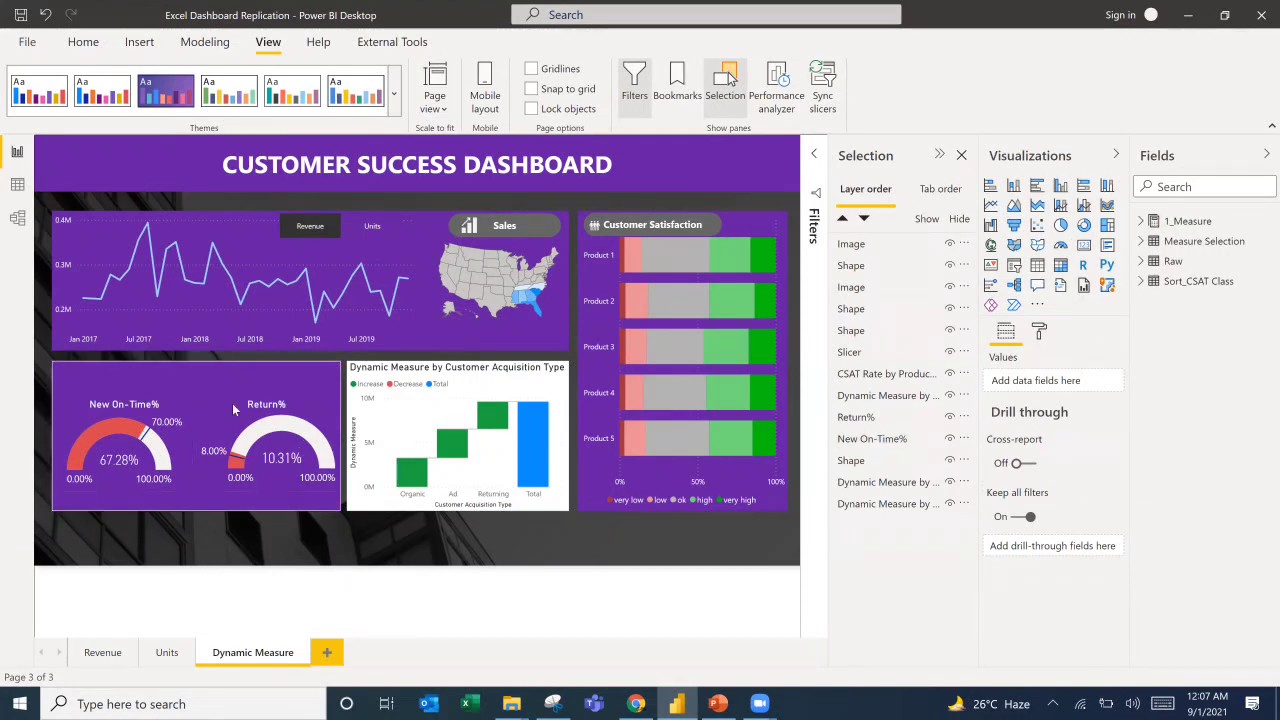
Check the reference dashboard video in Chrome, then duplicate the Sales pill label and place the copy above the New On-Time% gauge.
left_click(638, 704)
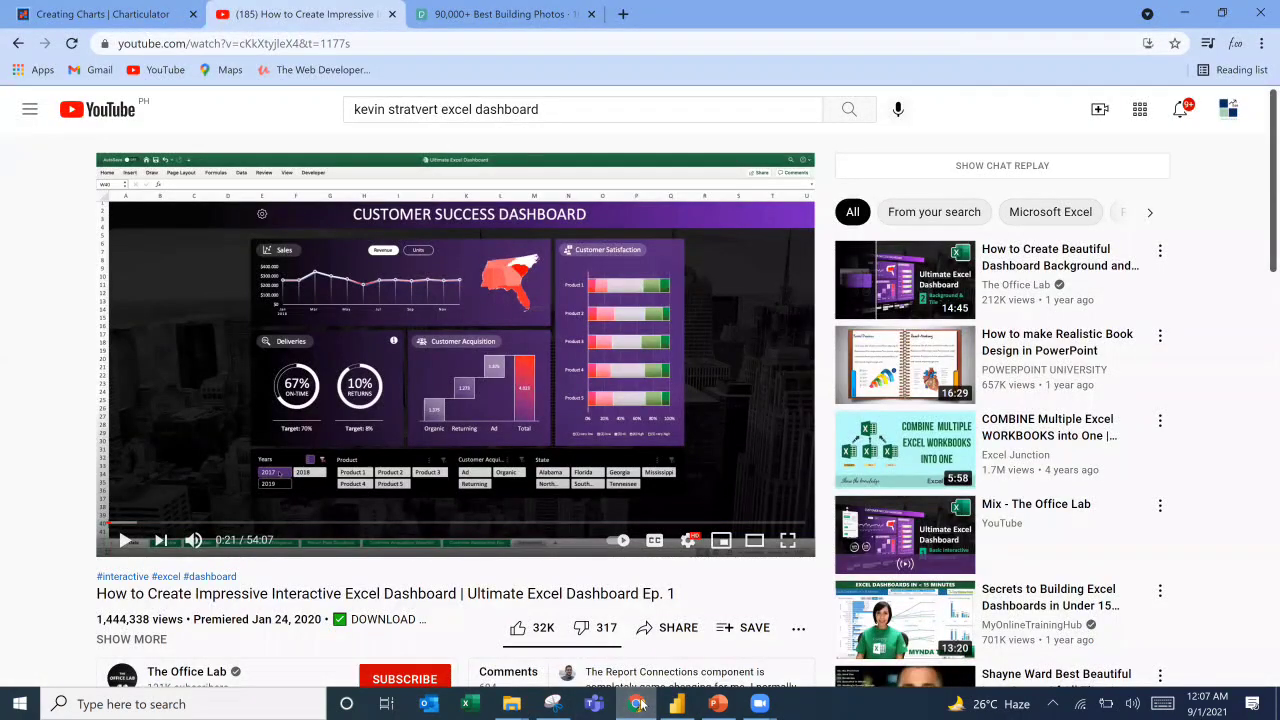
left_click(640, 704)
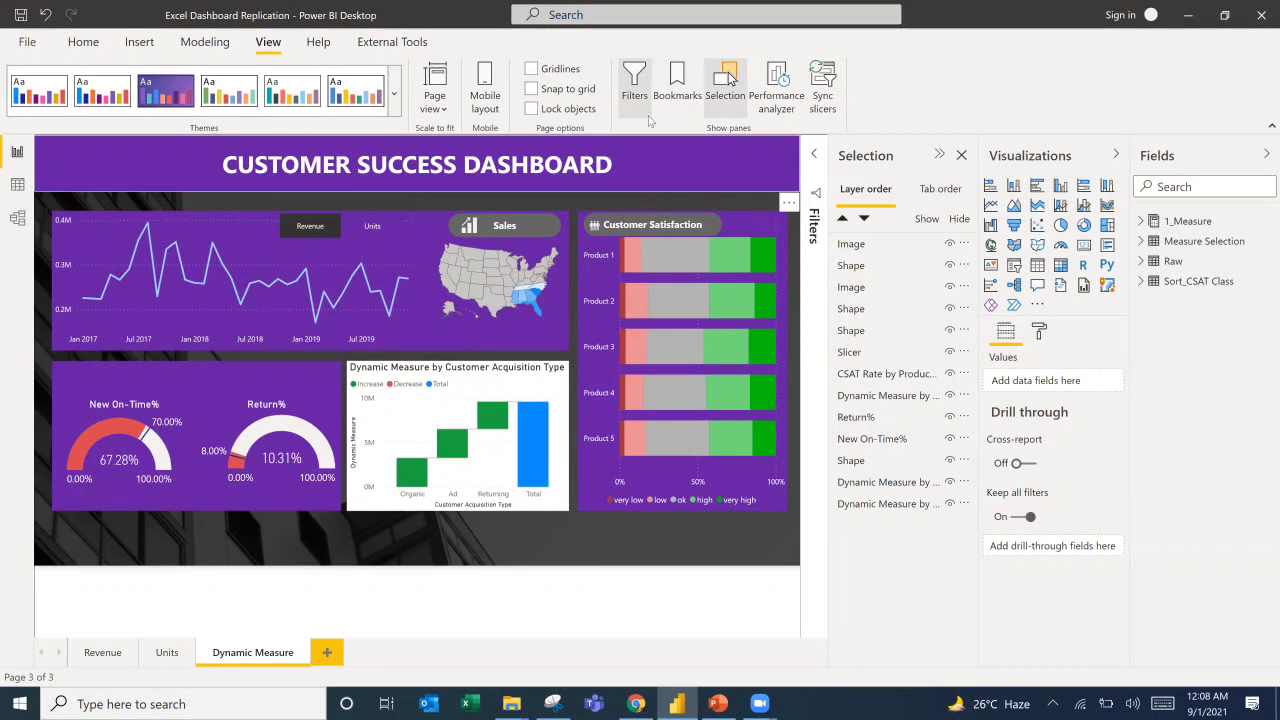
left_click(539, 236)
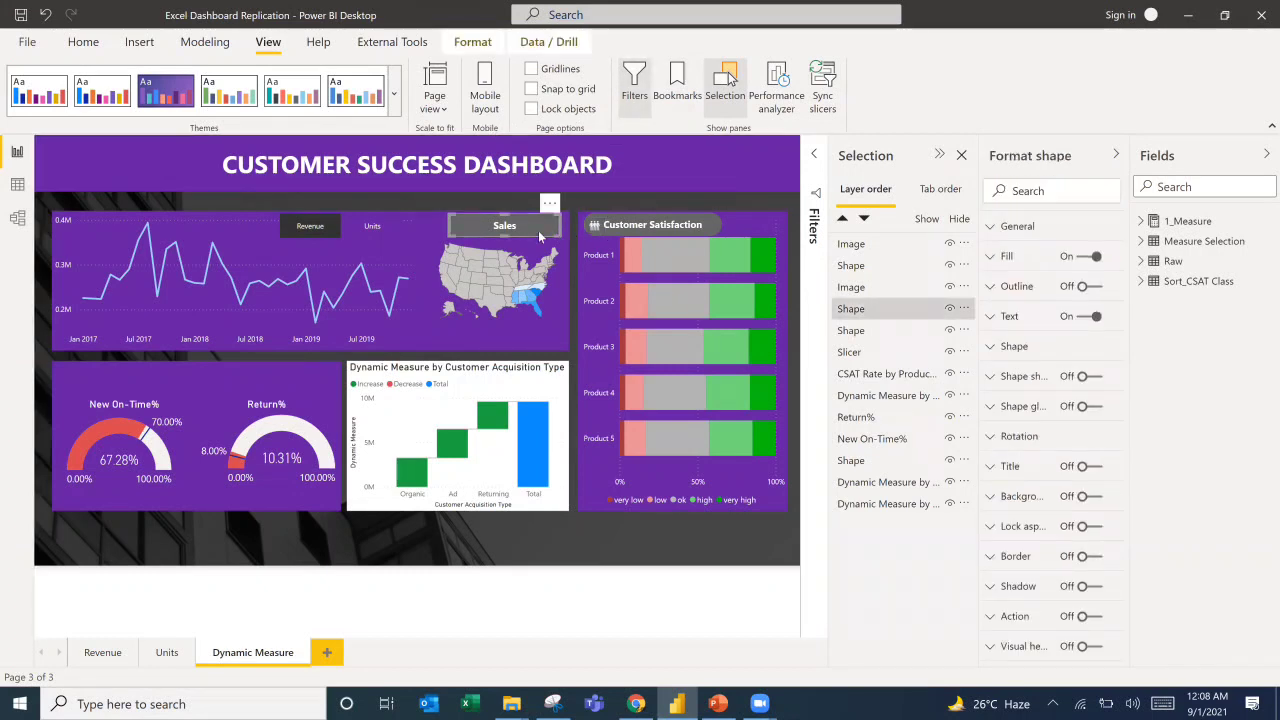
key("ctrl+c")
key("ctrl+v")
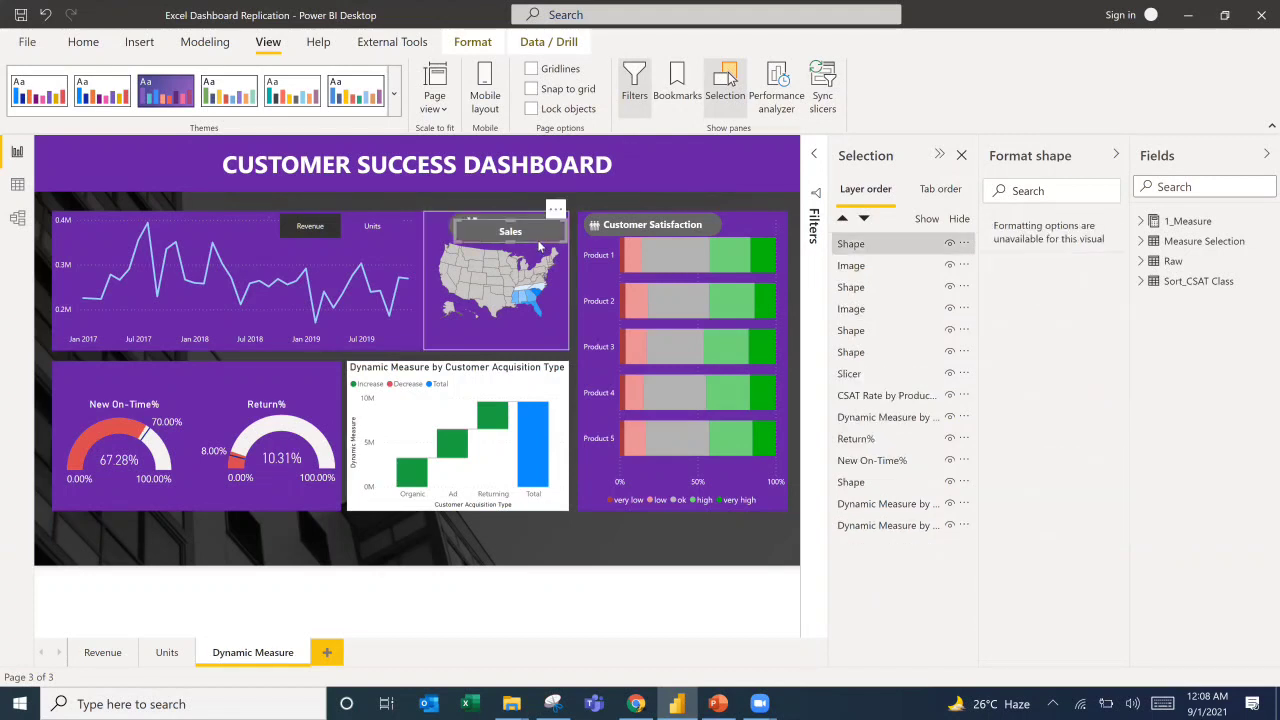
left_click_drag(535, 239, 147, 383)
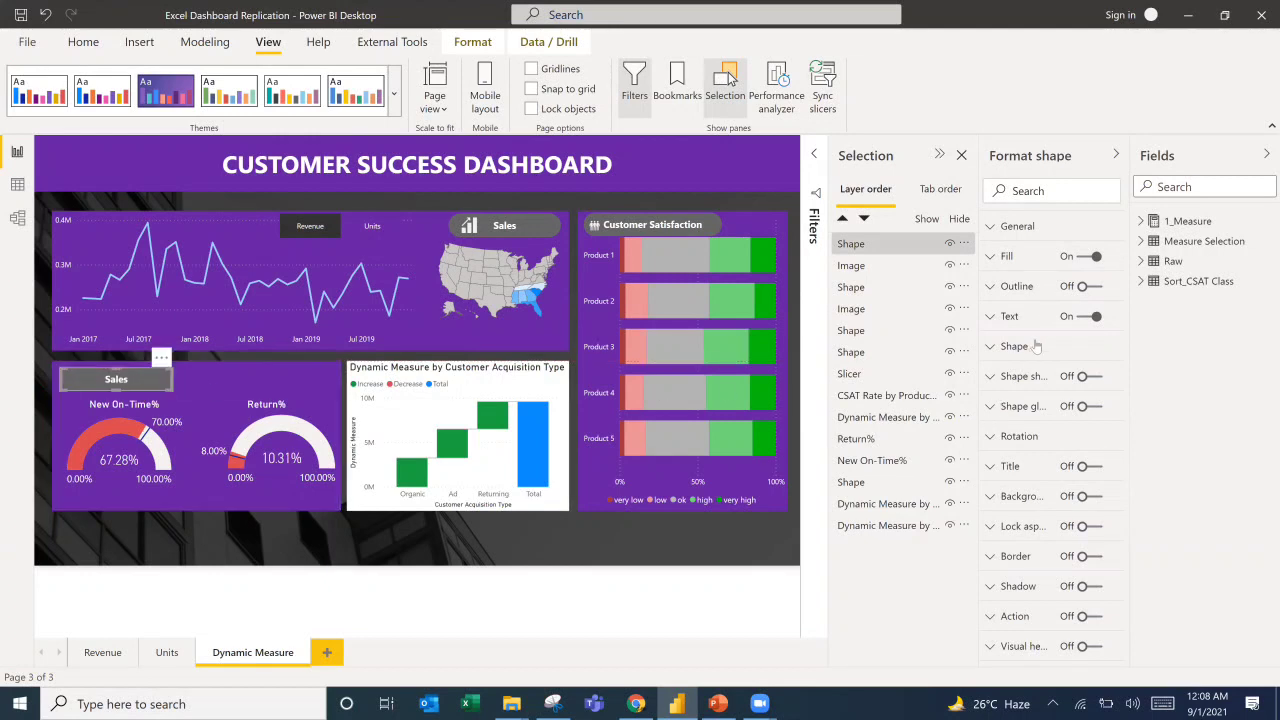
Change the copied pill label's text to "Deliveries".
left_click(998, 316)
left_click_drag(1024, 366, 968, 372)
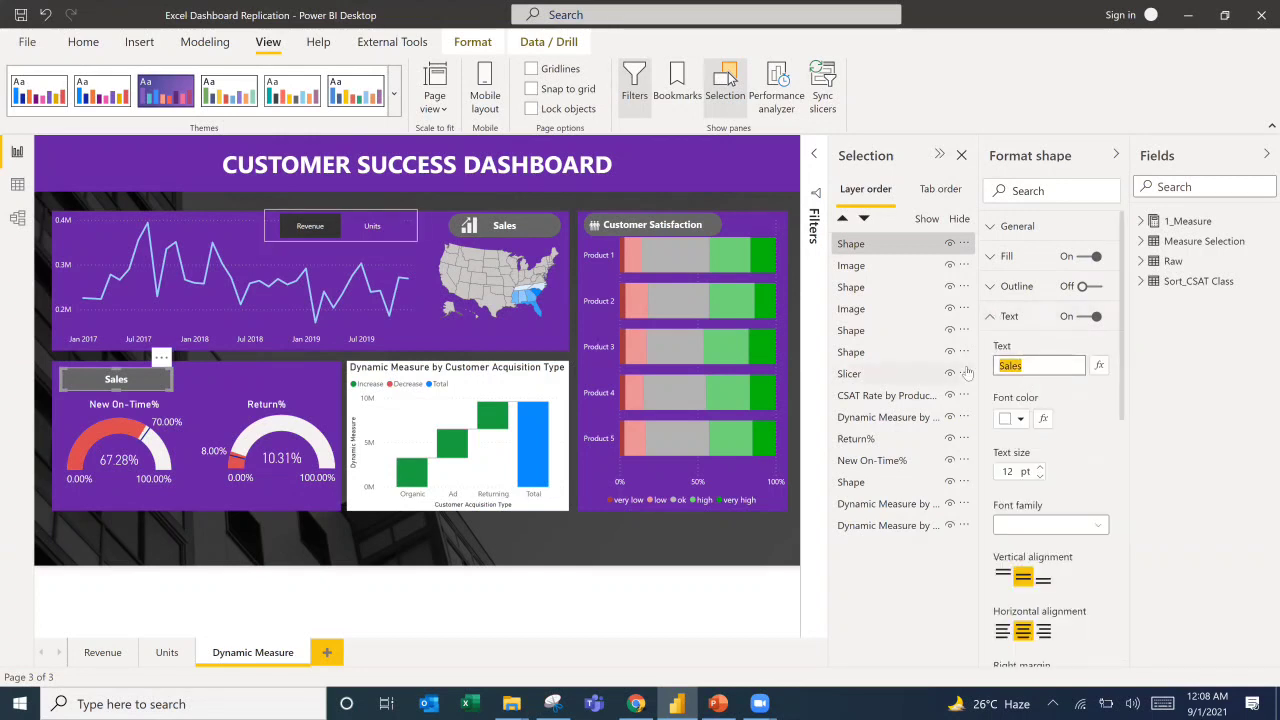
type("Deliveri")
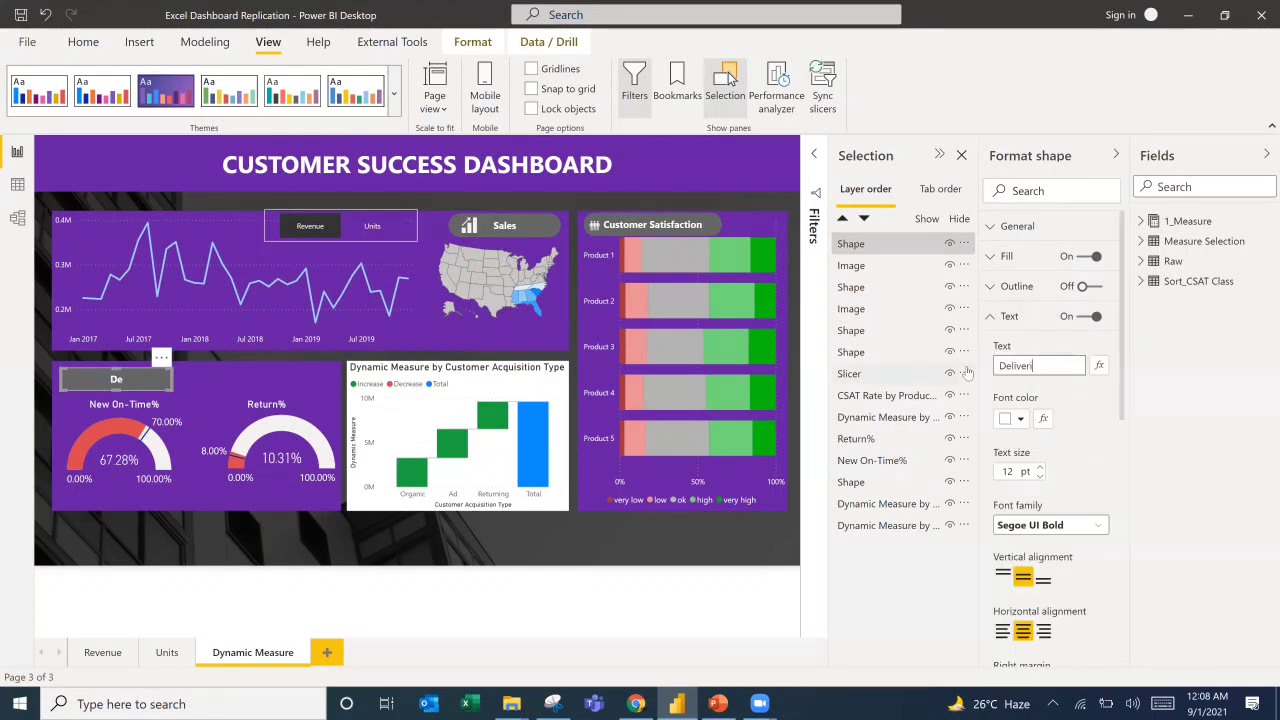
type("es")
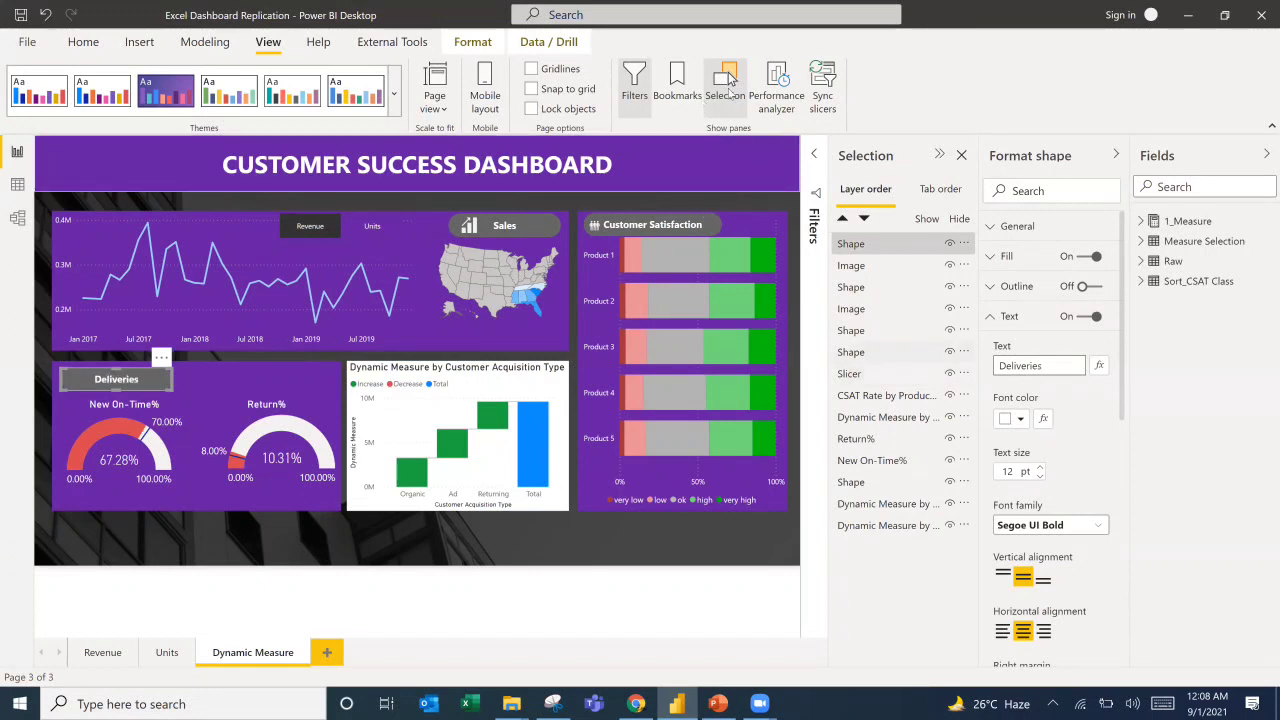
Insert the Target.png icon from the Icons folder, shrink it and place it at the left end of the Deliveries pill.
left_click(139, 41)
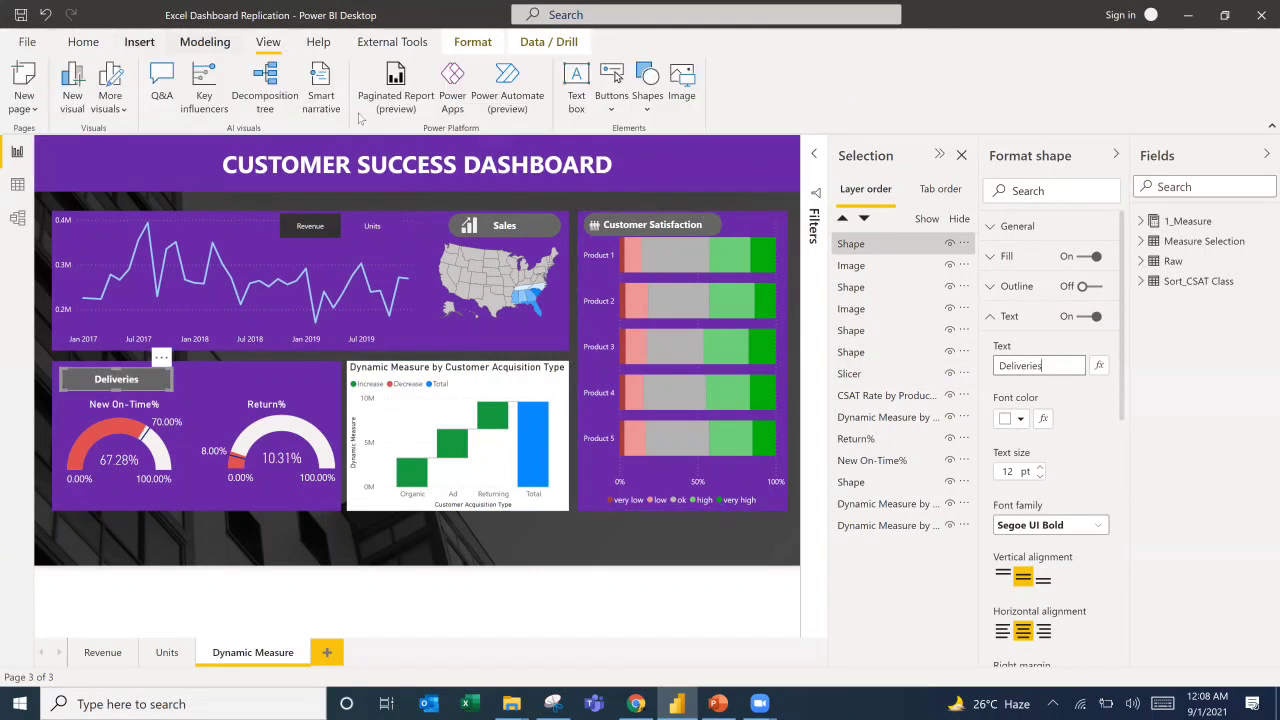
left_click(681, 80)
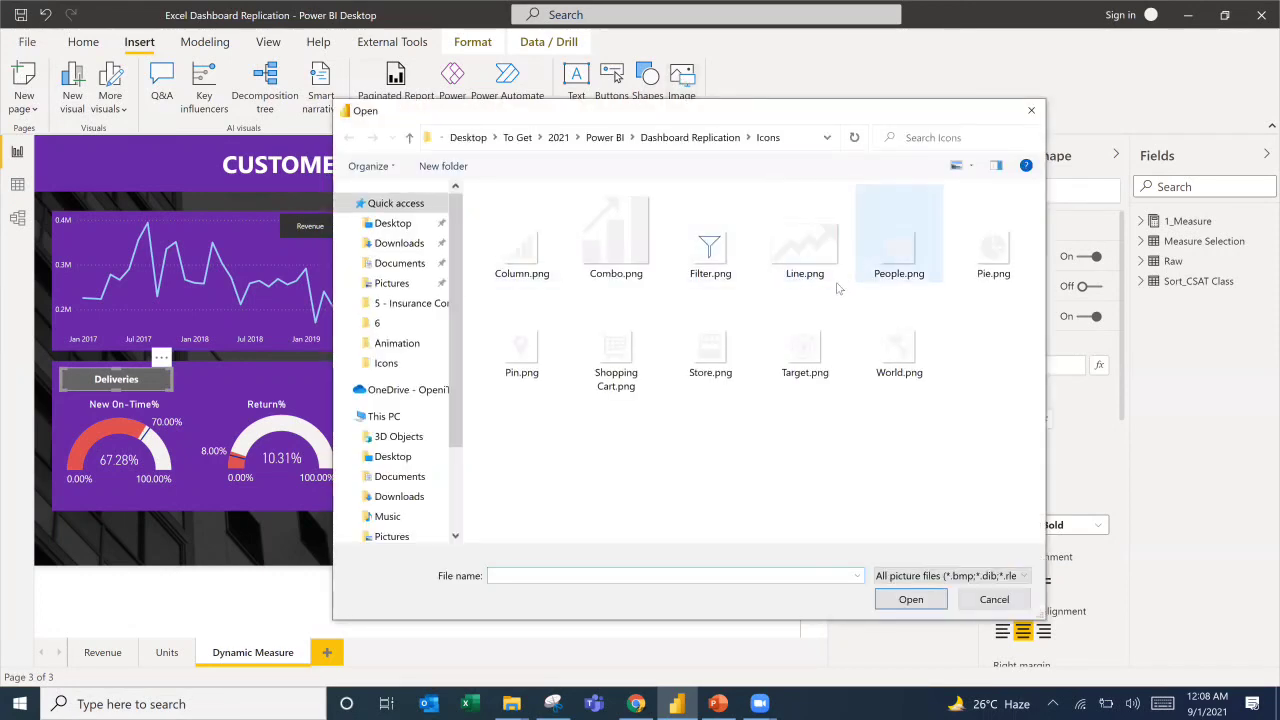
left_click(797, 357)
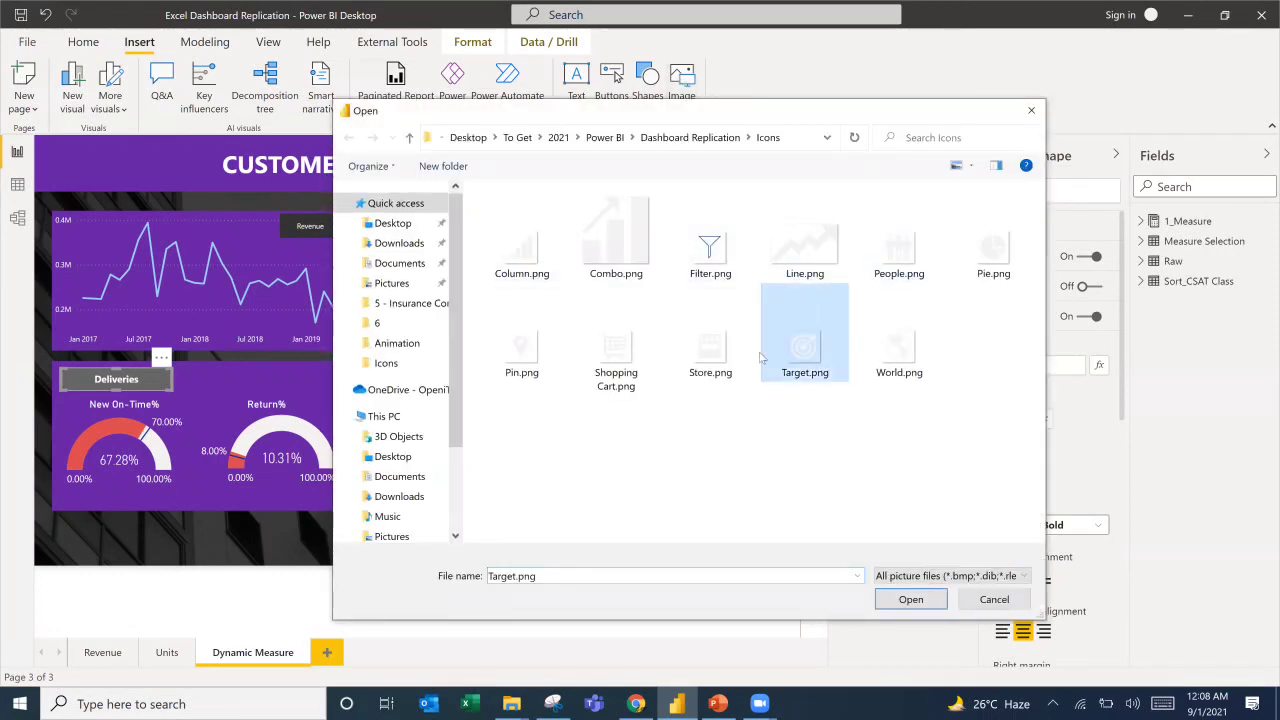
left_click(910, 602)
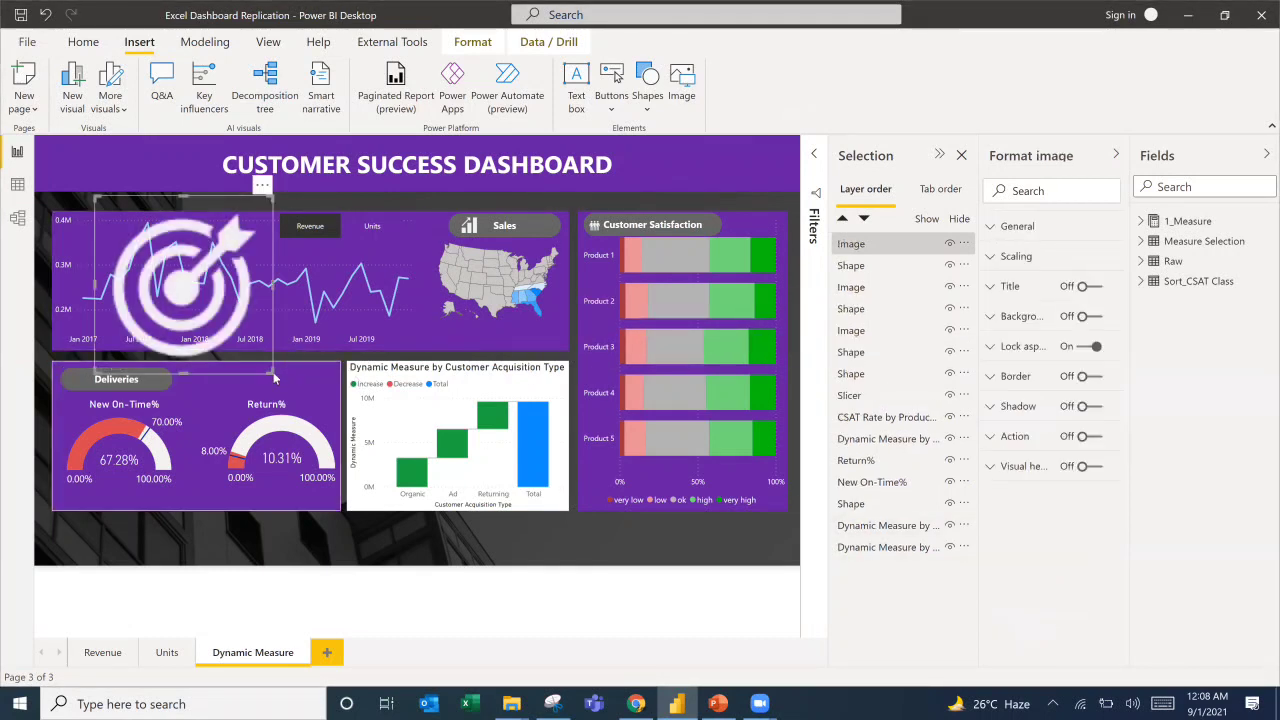
left_click_drag(206, 284, 104, 205)
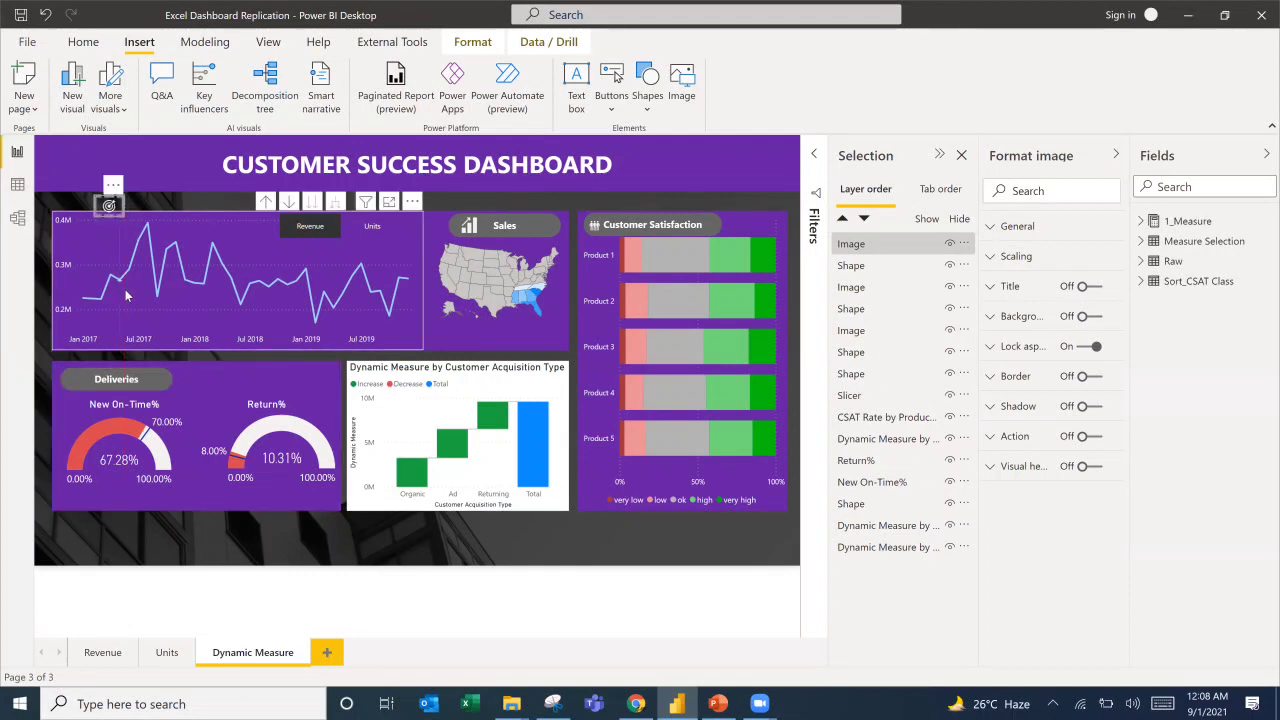
left_click_drag(111, 207, 82, 384)
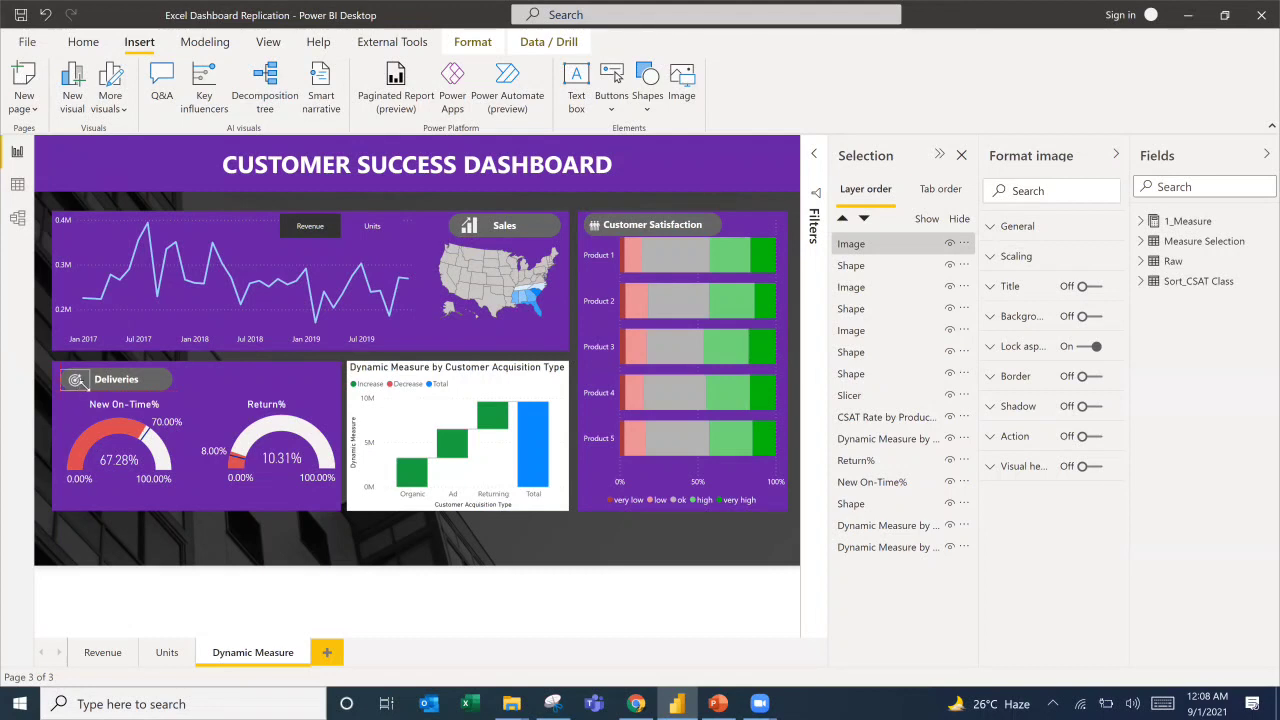
left_click(185, 586)
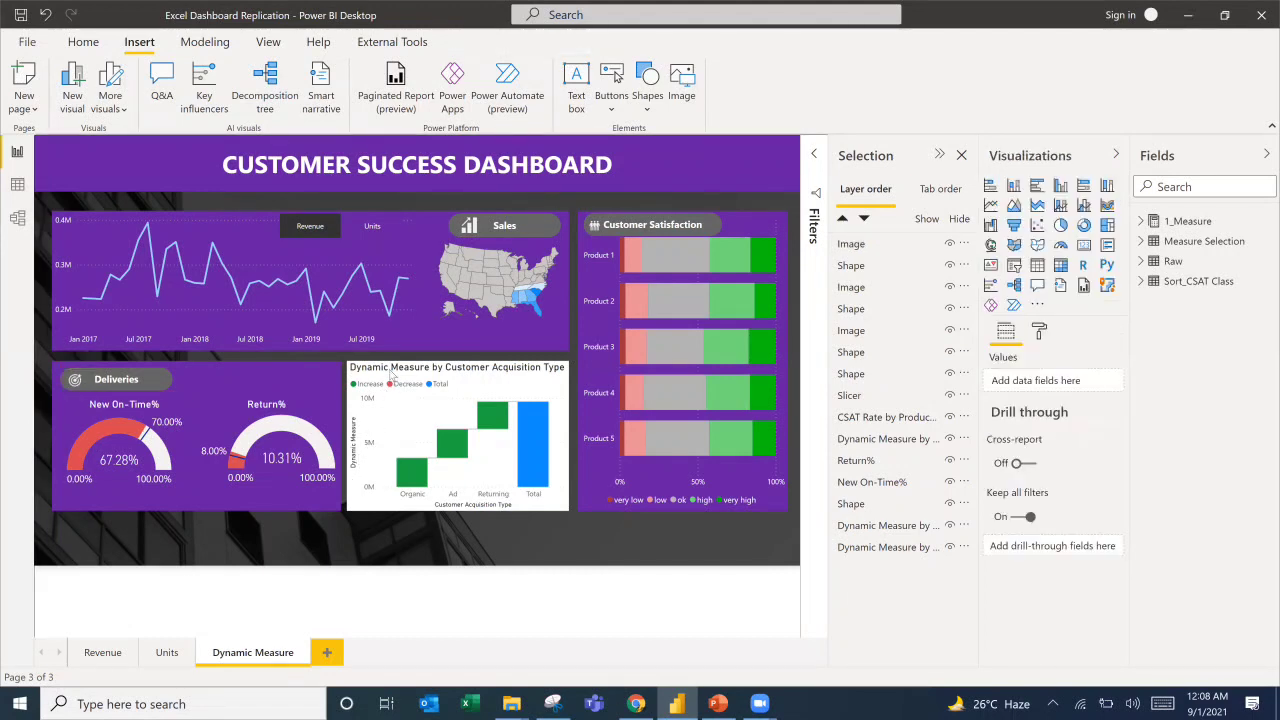
Set the background color of the Customer Acquisition Type waterfall chart to the dashboard's purple.
left_click(450, 440)
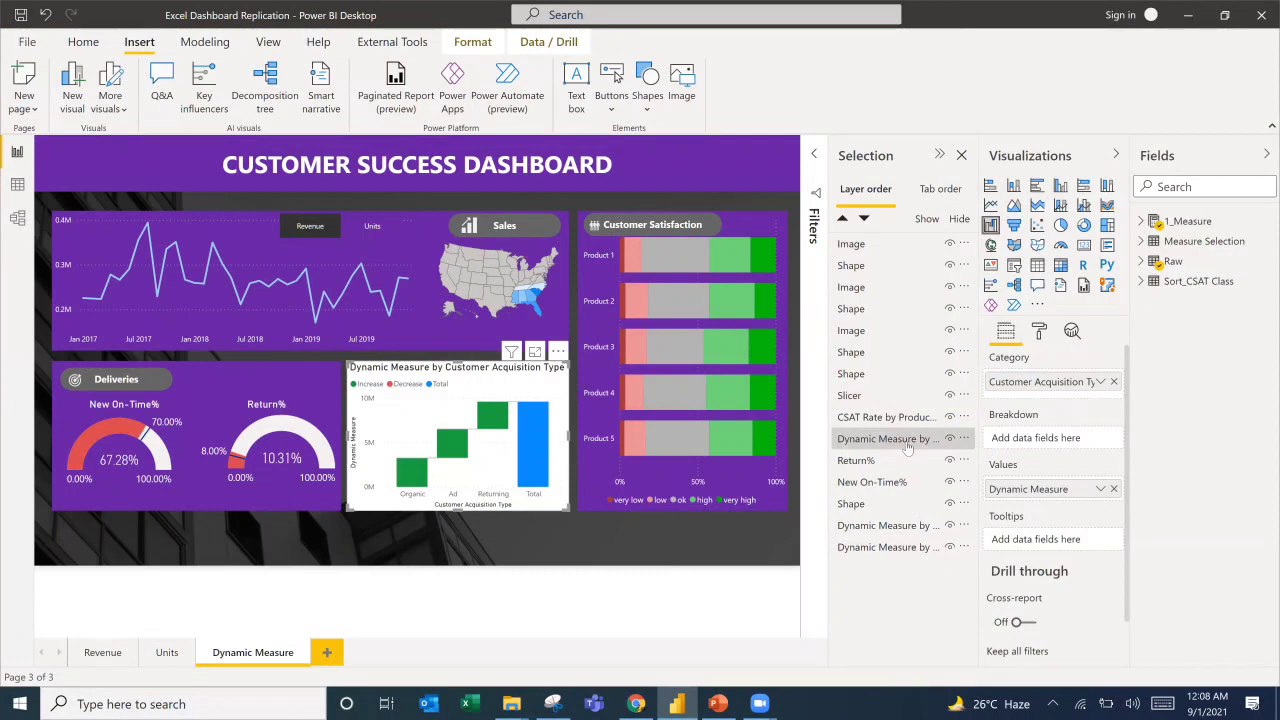
left_click(1041, 331)
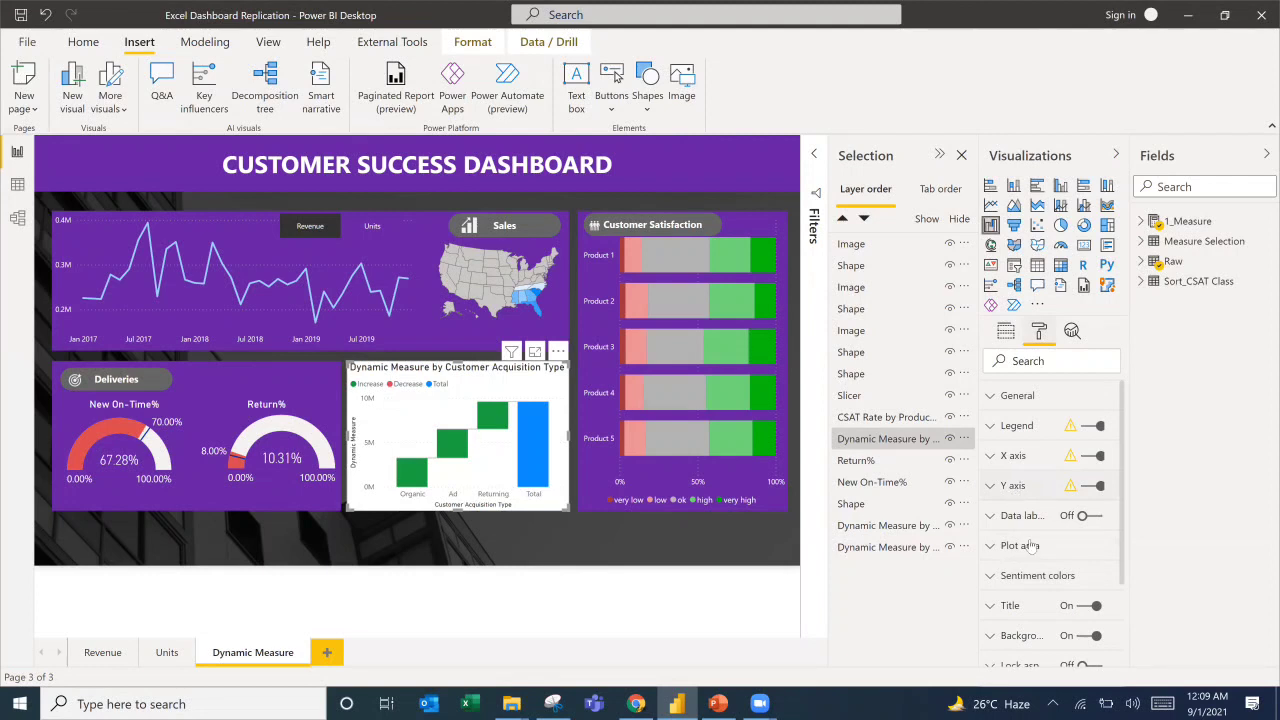
left_click(989, 636)
scroll(1062, 515, "down", 2)
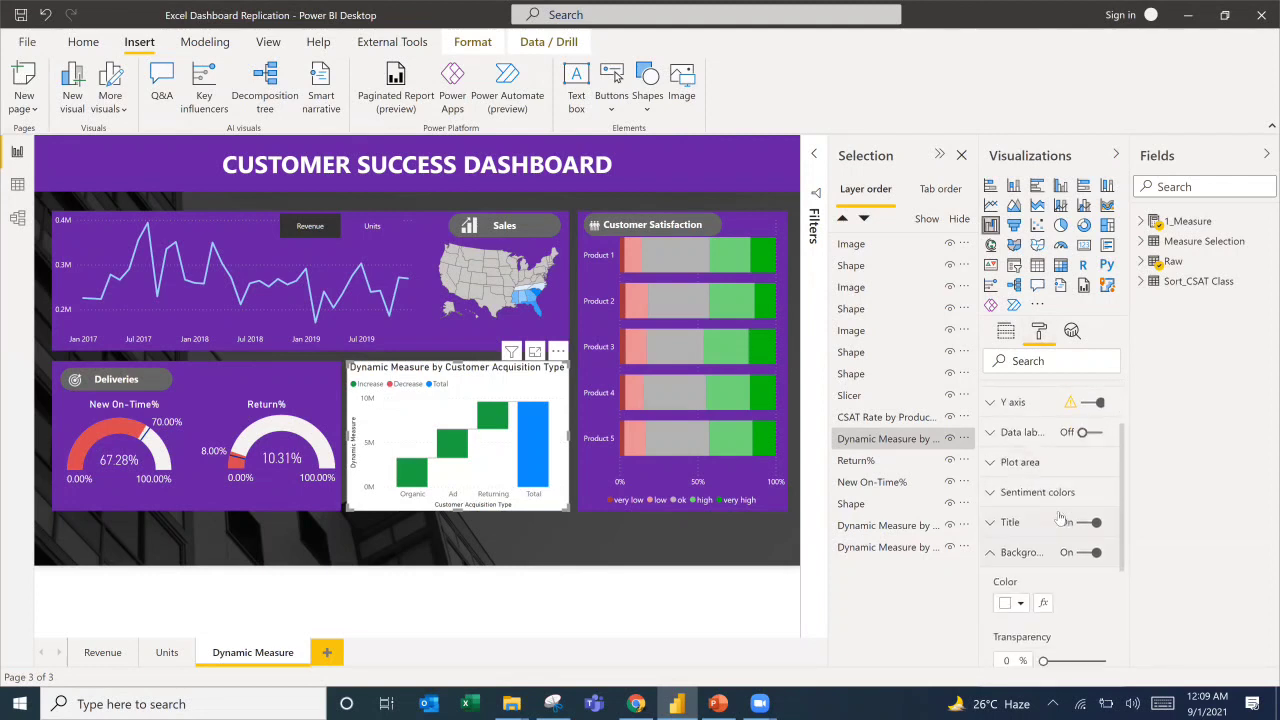
left_click(1019, 603)
left_click(1021, 526)
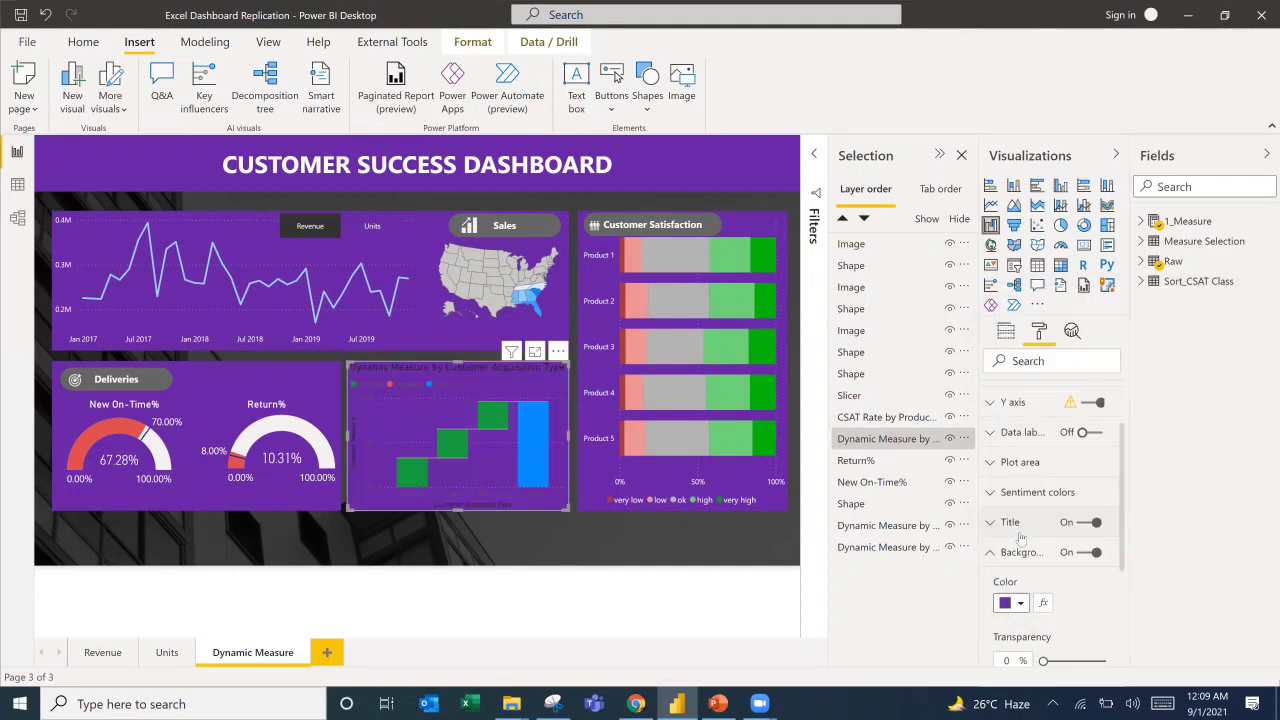
Find the waterfall chart's color settings and set the legend, X axis and Y axis text colors to white.
left_click(1021, 361)
type("color")
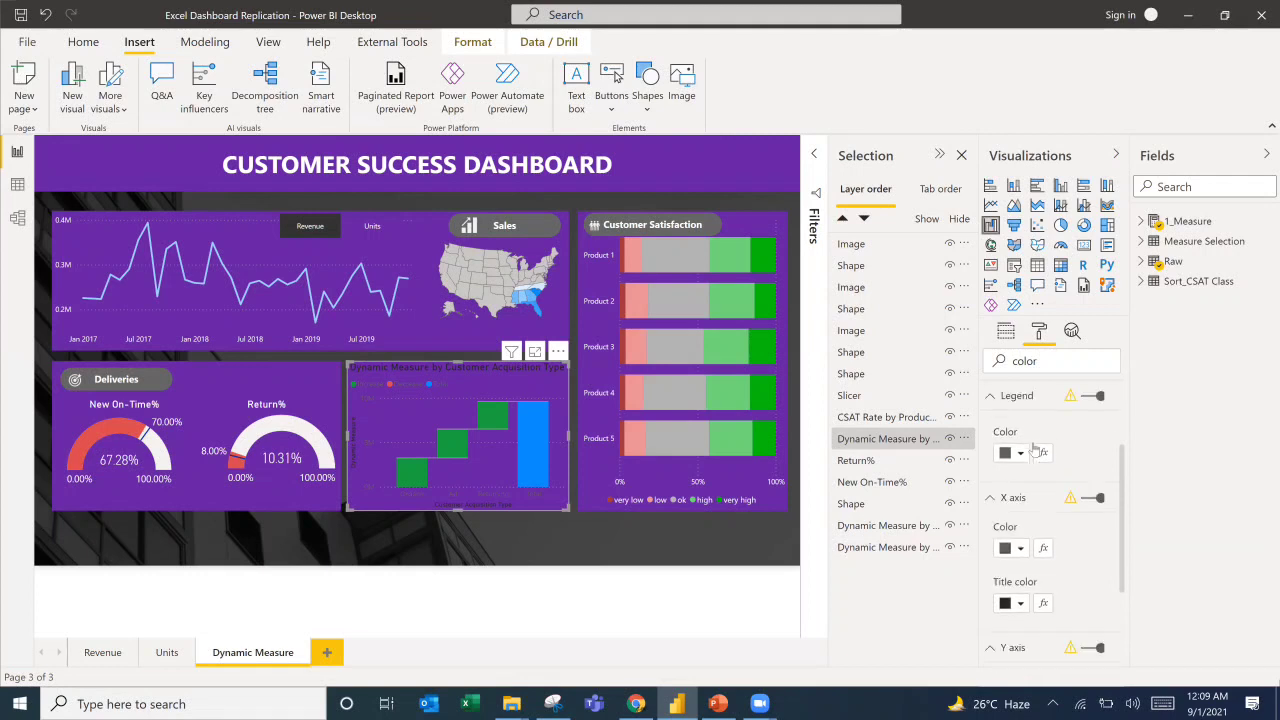
left_click(1020, 455)
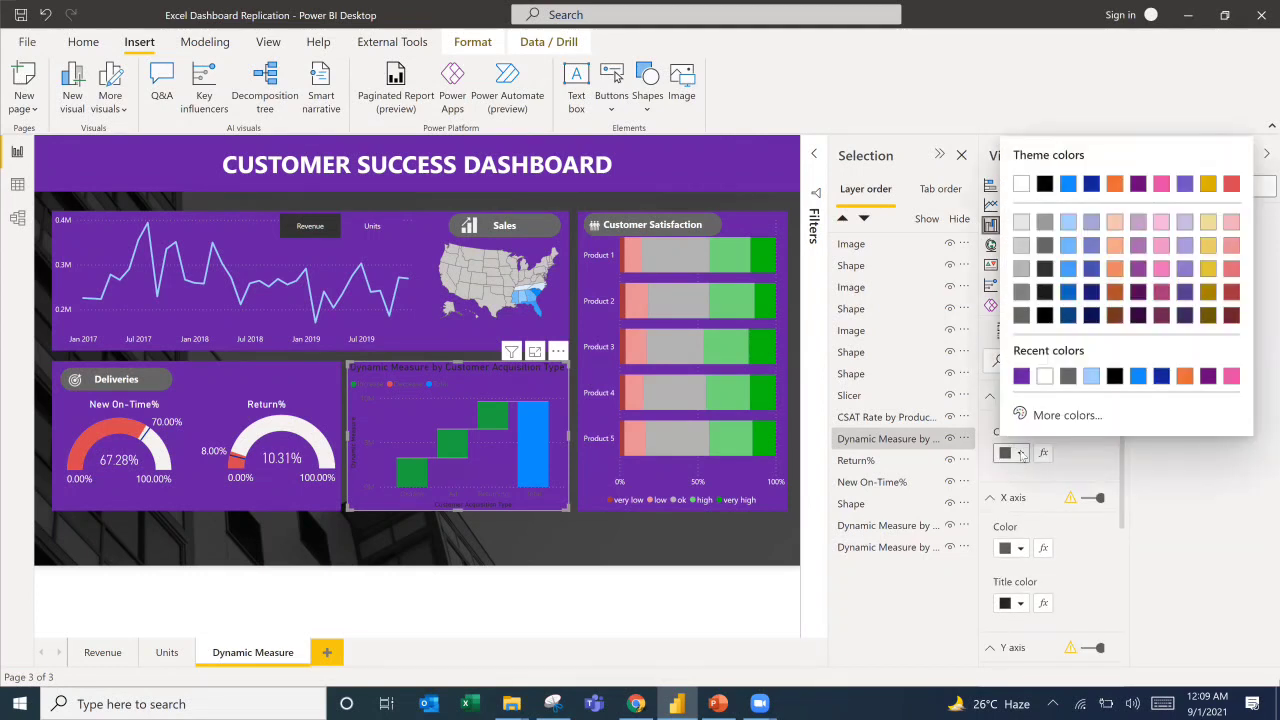
left_click(1044, 378)
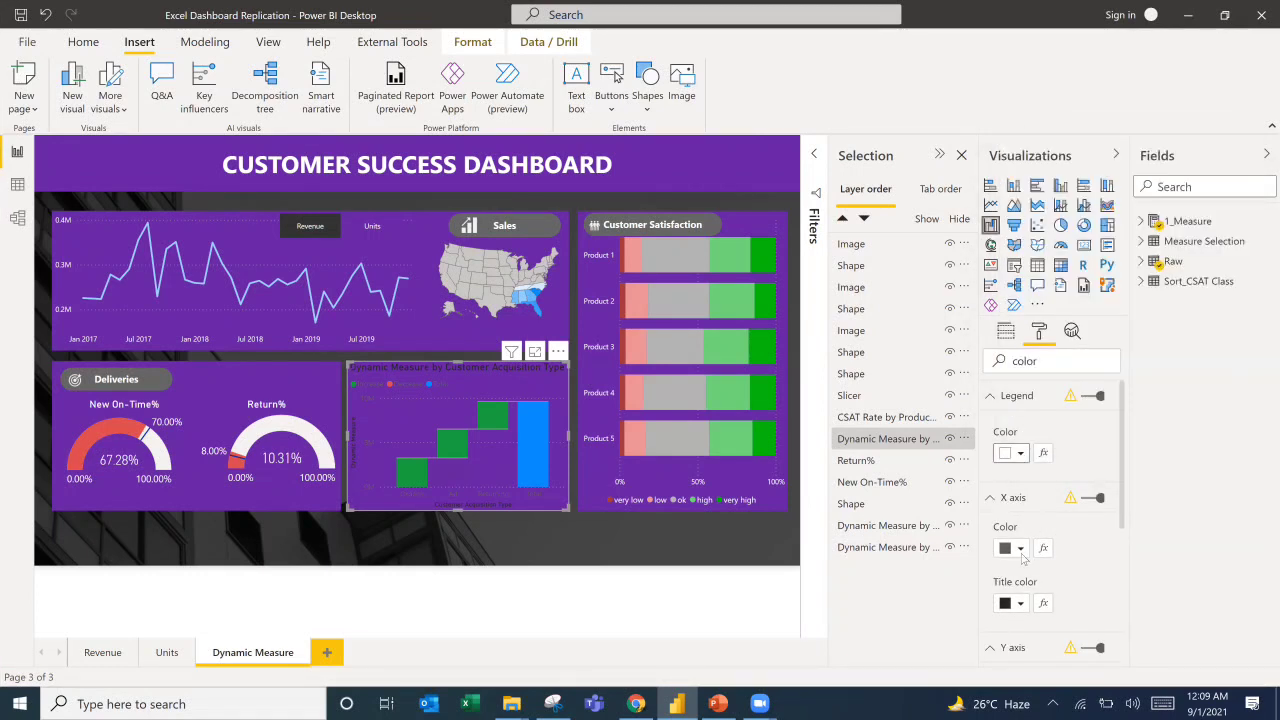
left_click(1022, 548)
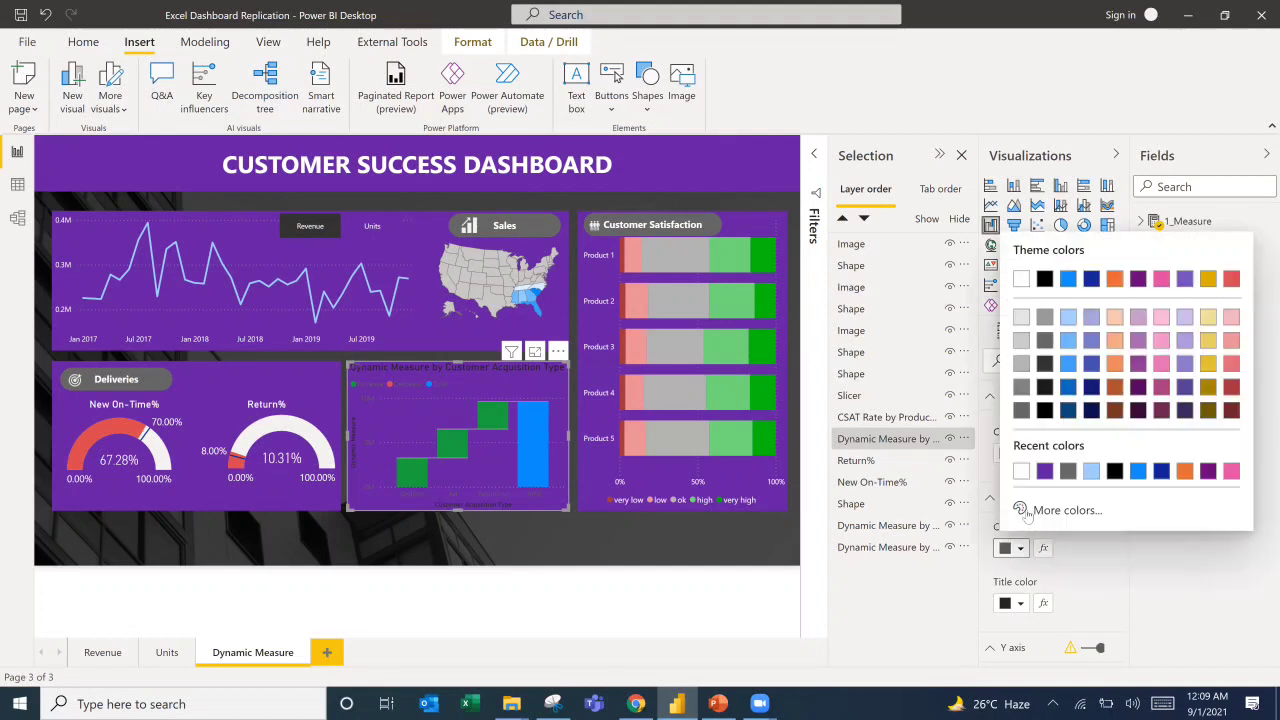
left_click(1018, 546)
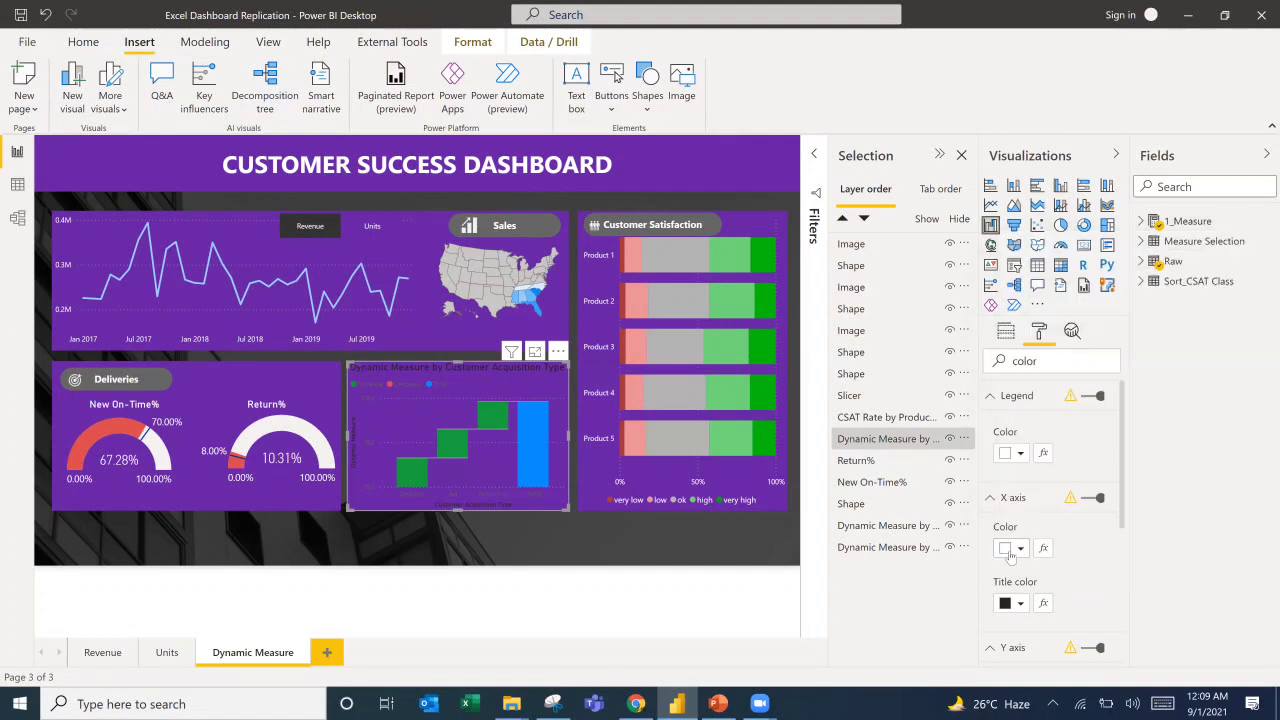
scroll(1022, 545, "down", 3)
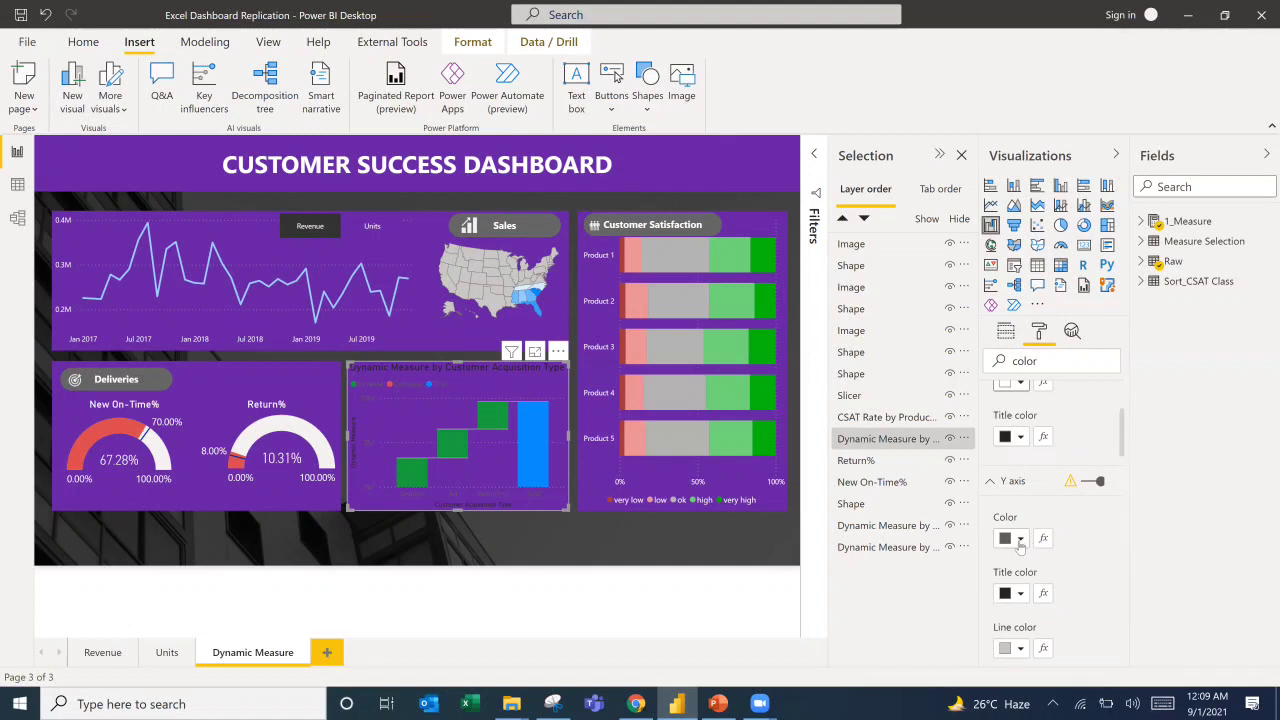
left_click(1020, 540)
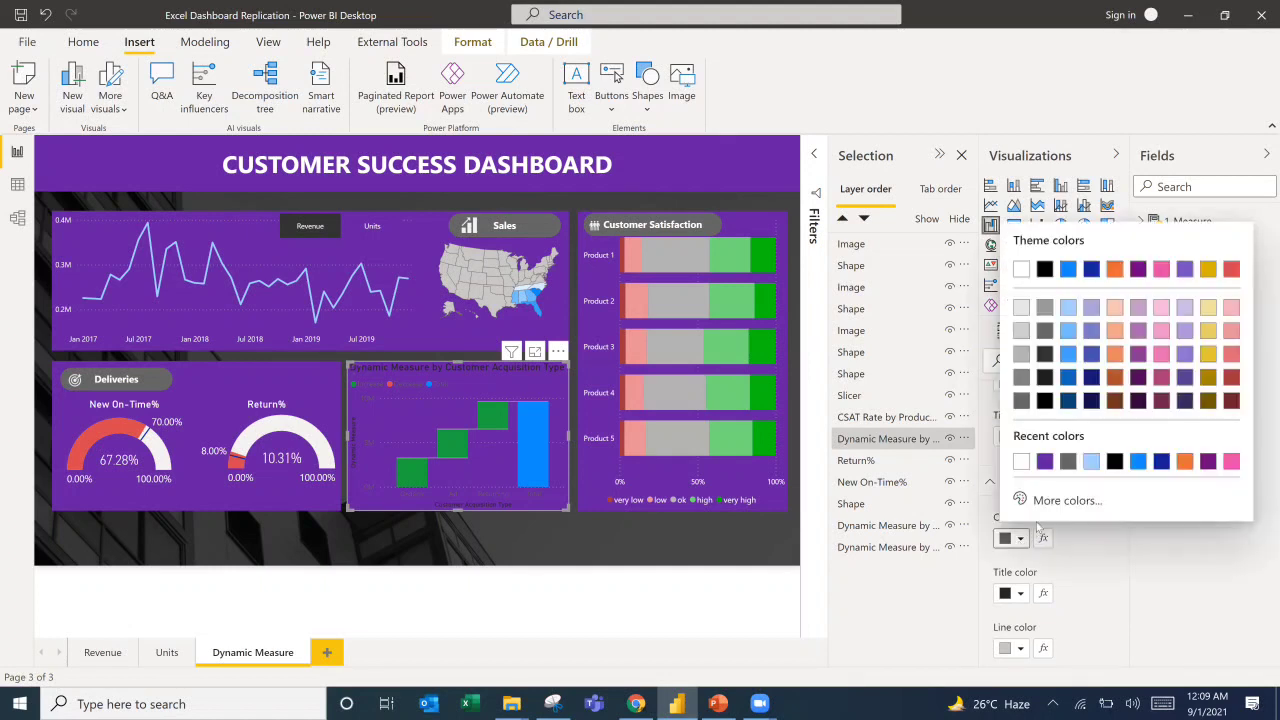
left_click(1021, 463)
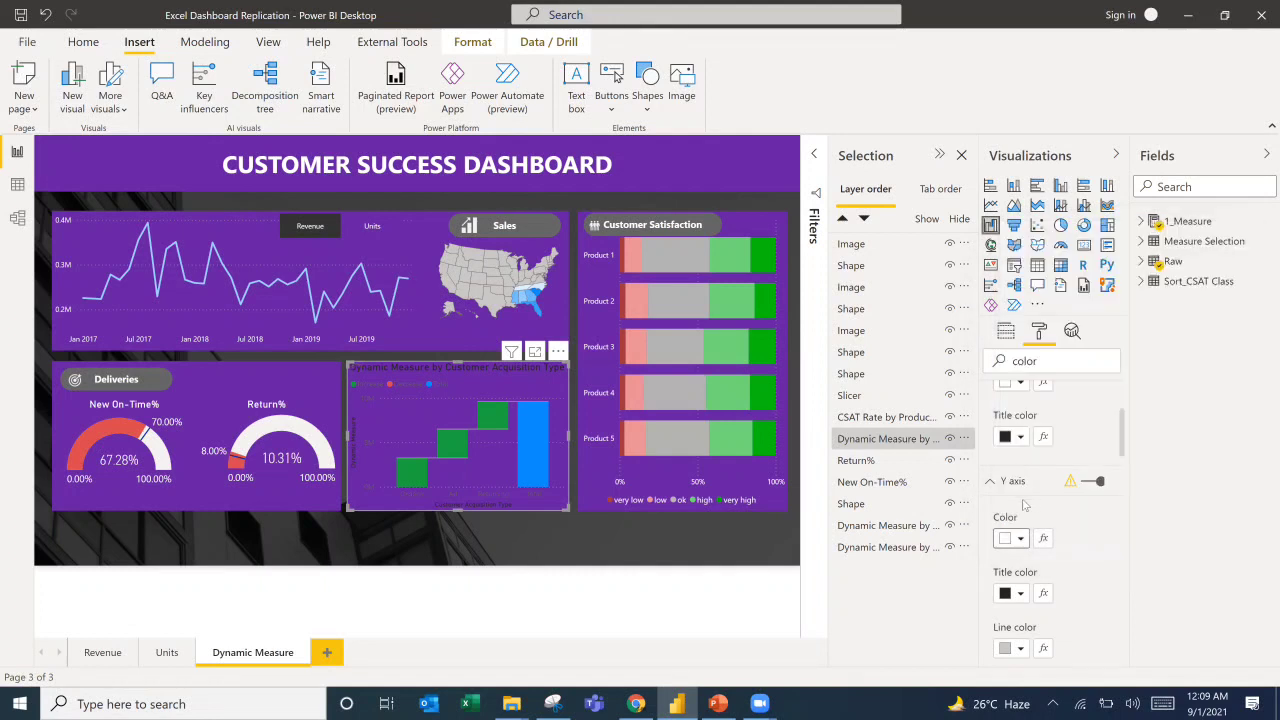
Turn off the waterfall chart's title.
scroll(1030, 502, "down", 3)
scroll(1035, 500, "down", 3)
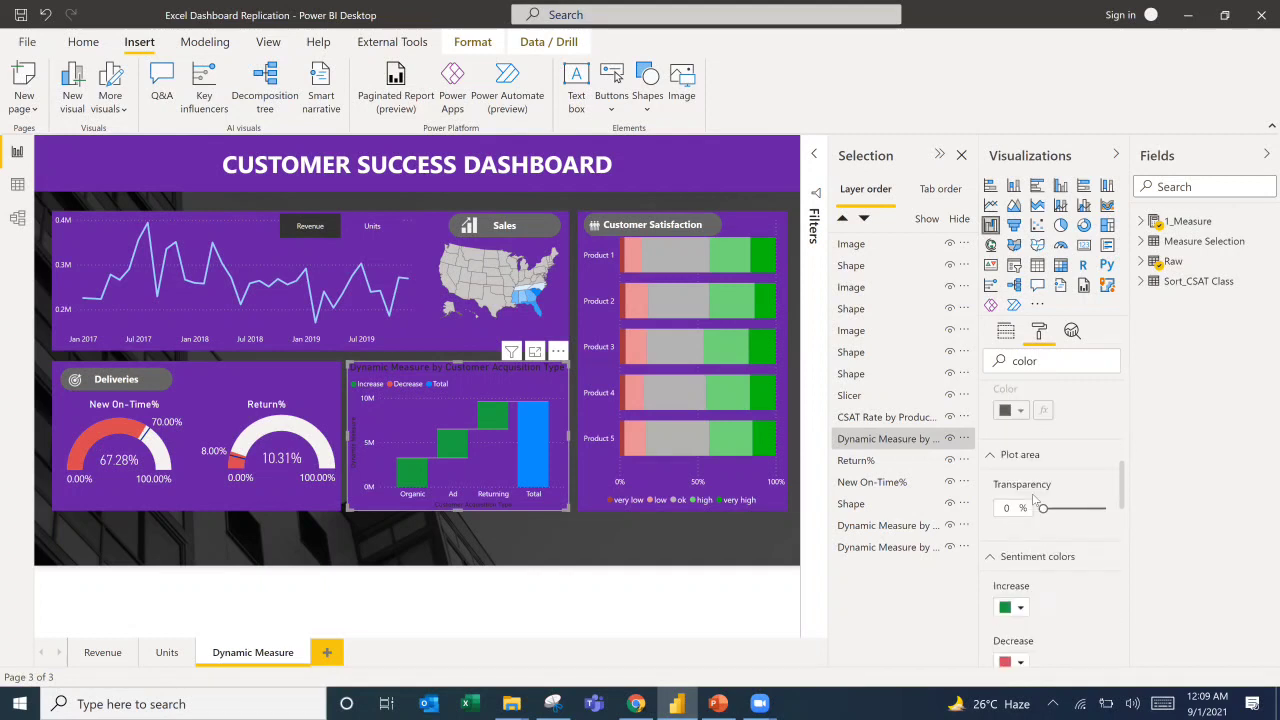
scroll(1034, 500, "down", 2)
scroll(1001, 609, "down", 2)
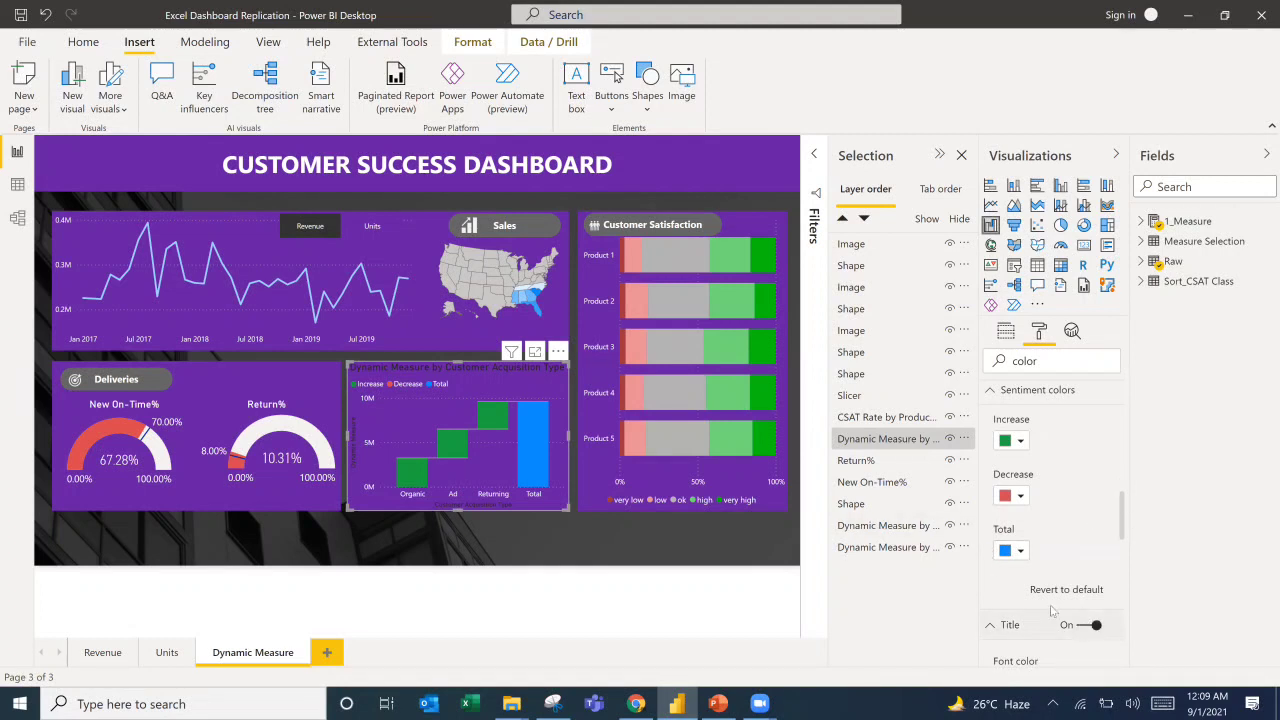
left_click(1087, 626)
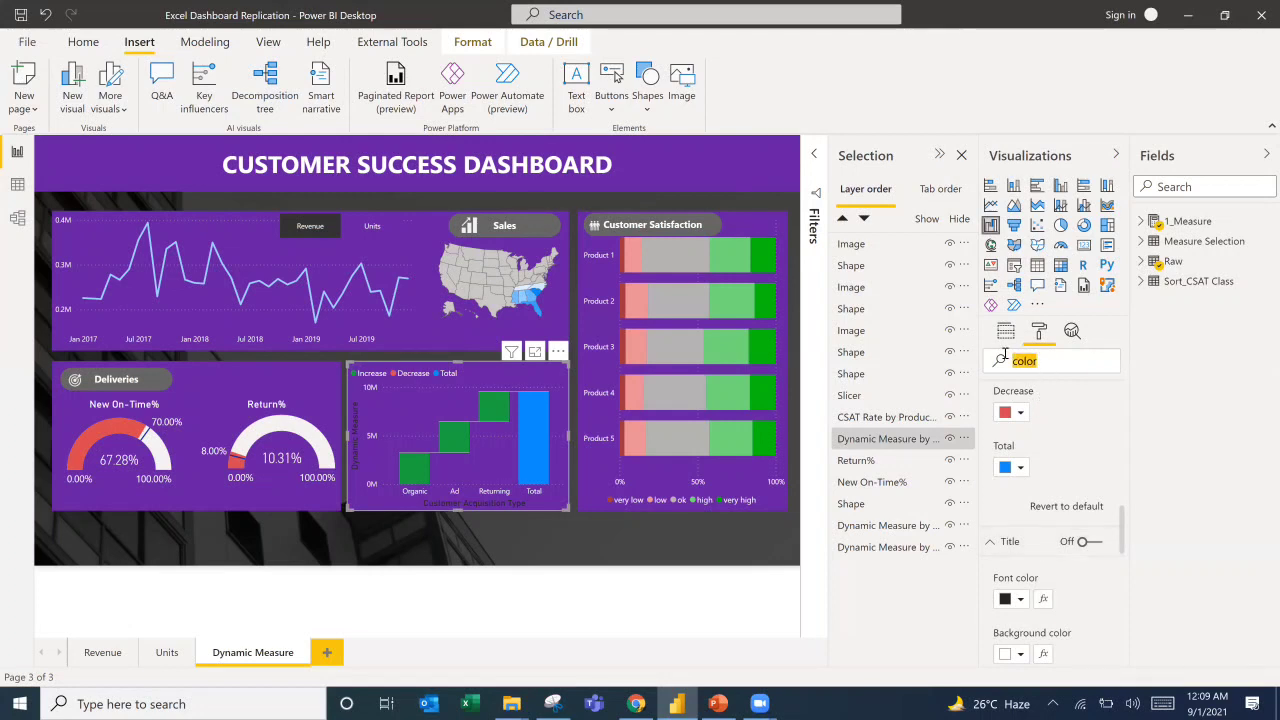
Clear the format settings search and turn off the X axis and Y axis titles of the waterfall chart.
key("BackSpace")
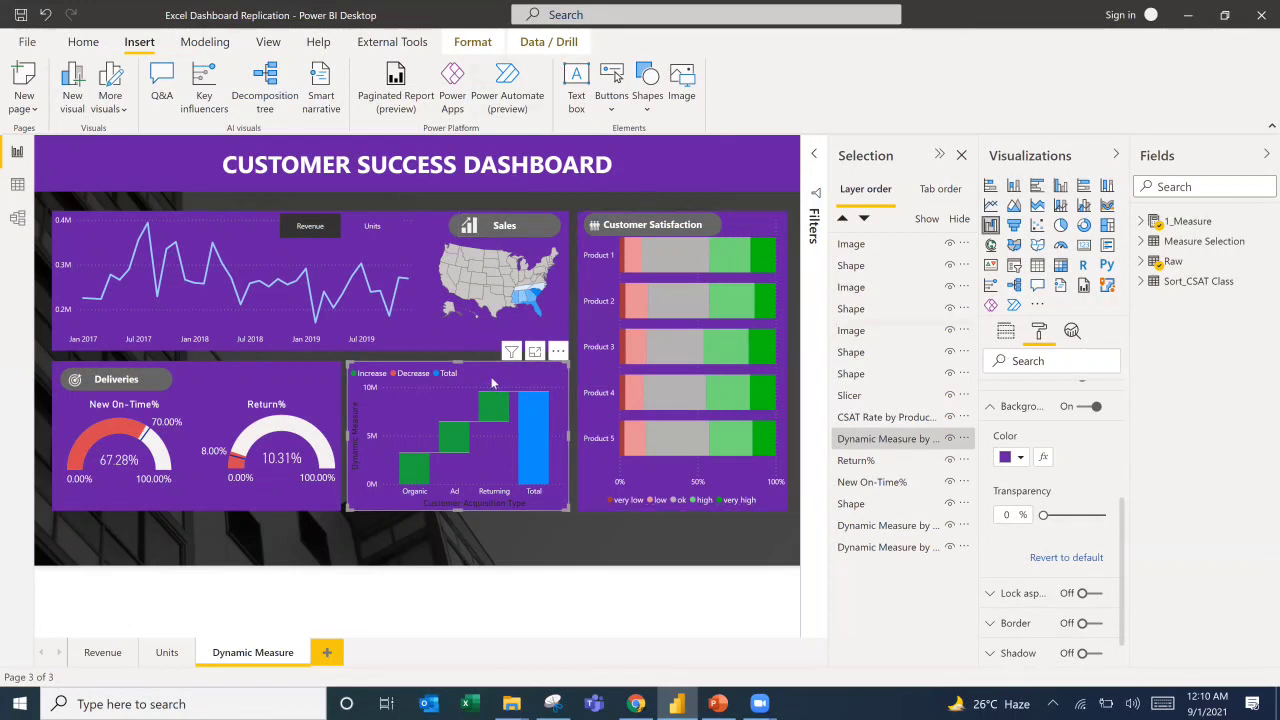
scroll(1050, 482, "up", 5)
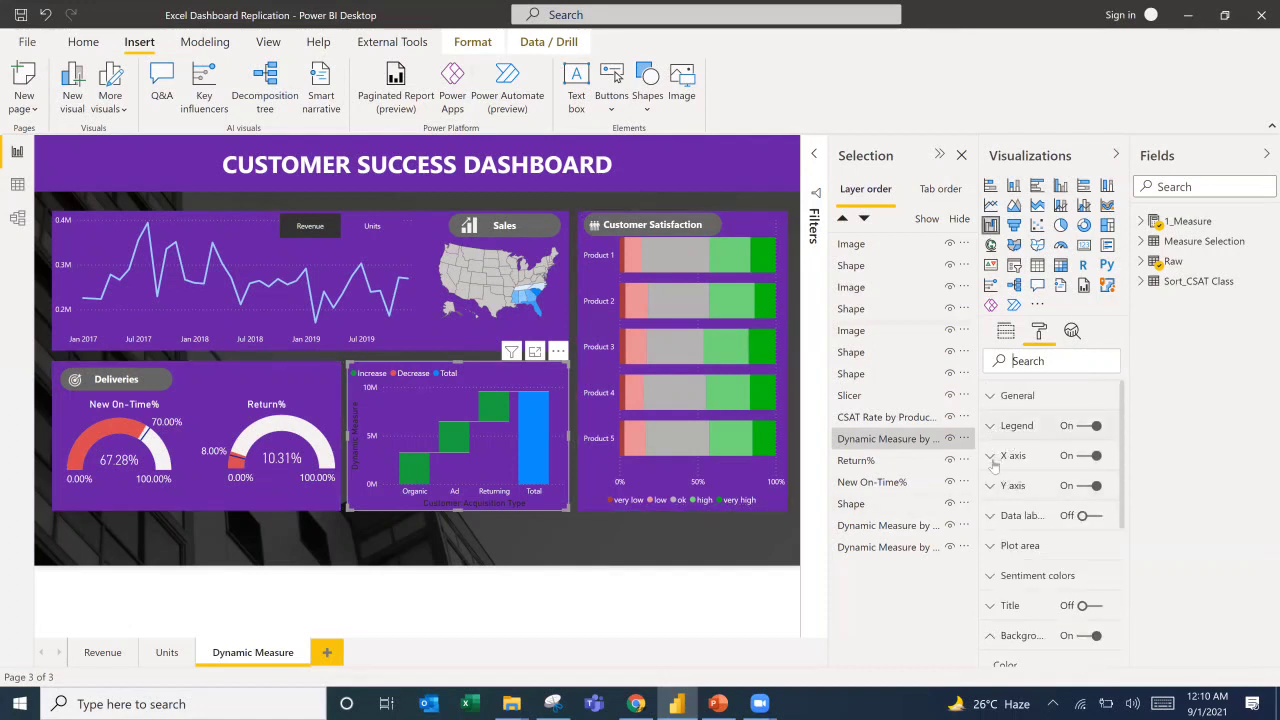
left_click(992, 458)
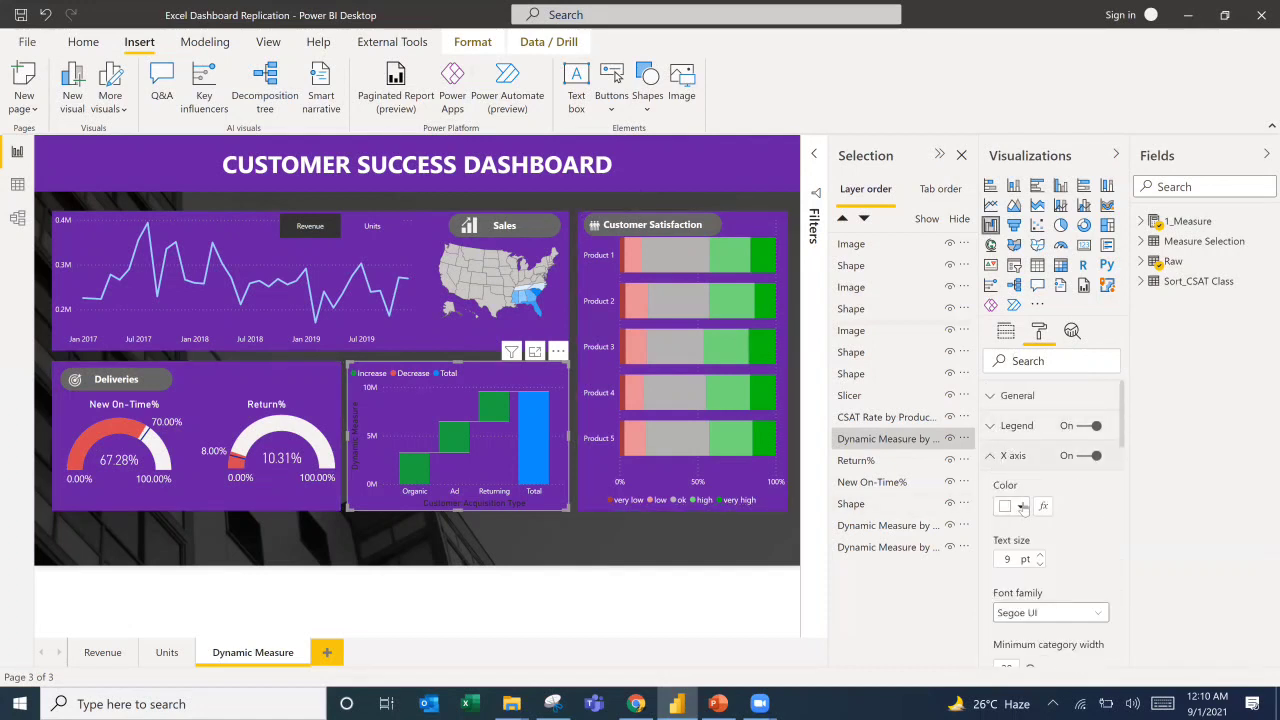
scroll(1040, 550, "down", 2)
scroll(1040, 557, "down", 3)
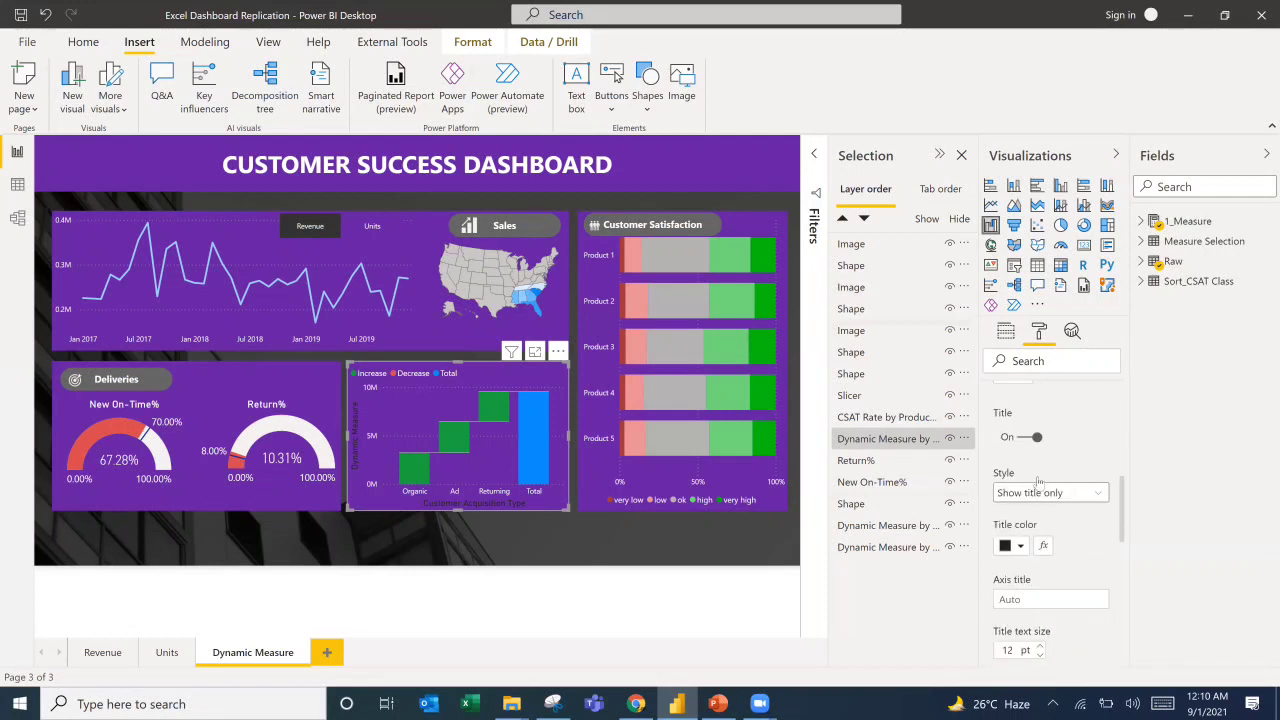
left_click(1030, 437)
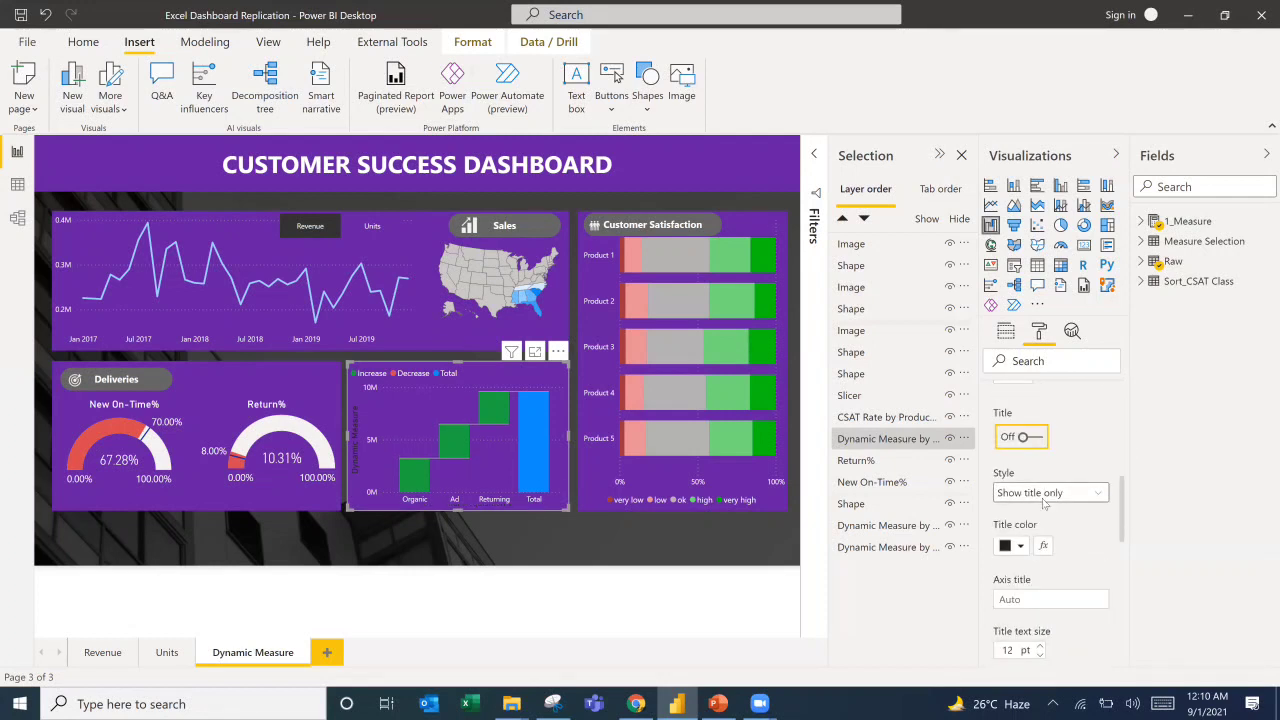
scroll(1037, 527, "down", 2)
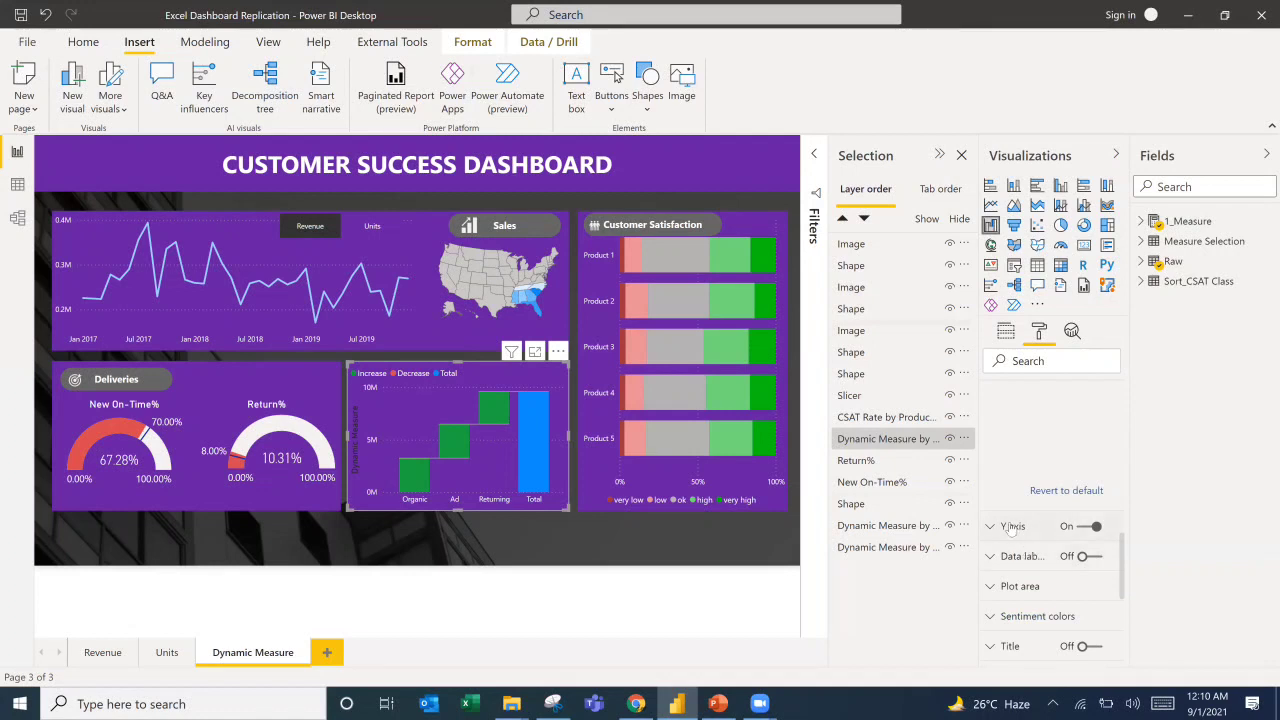
scroll(1040, 543, "down", 5)
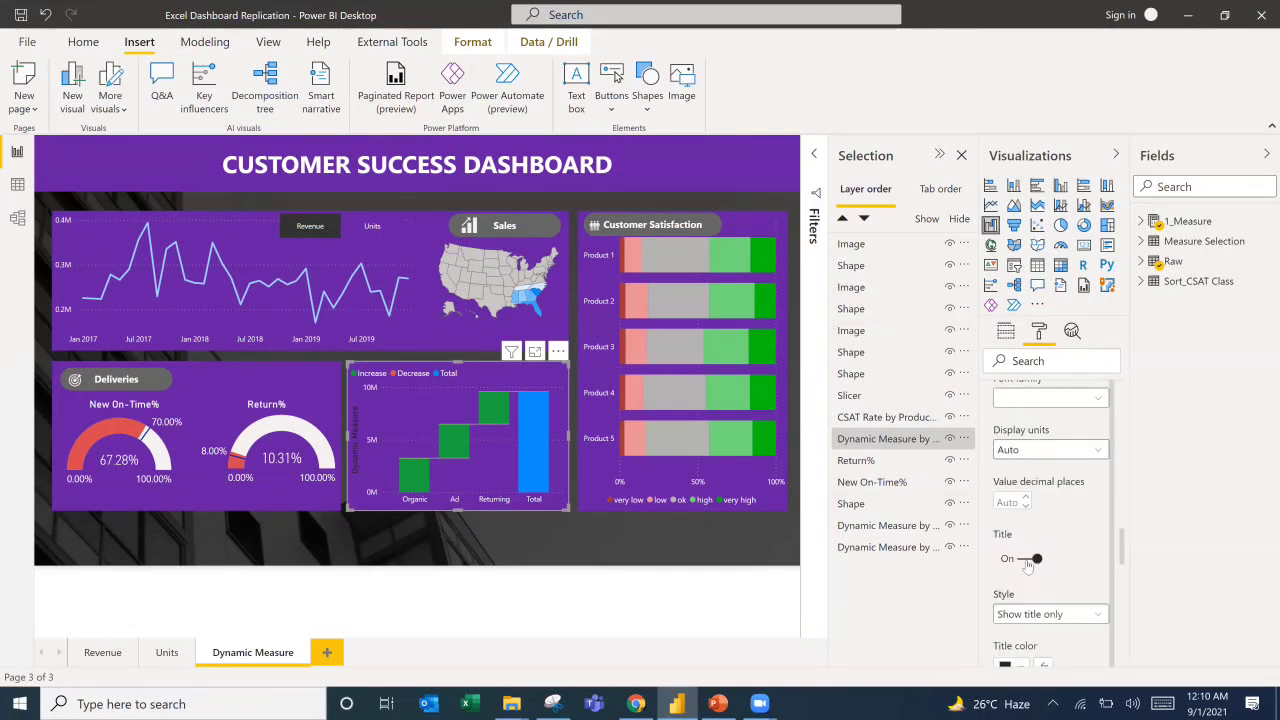
left_click(1030, 560)
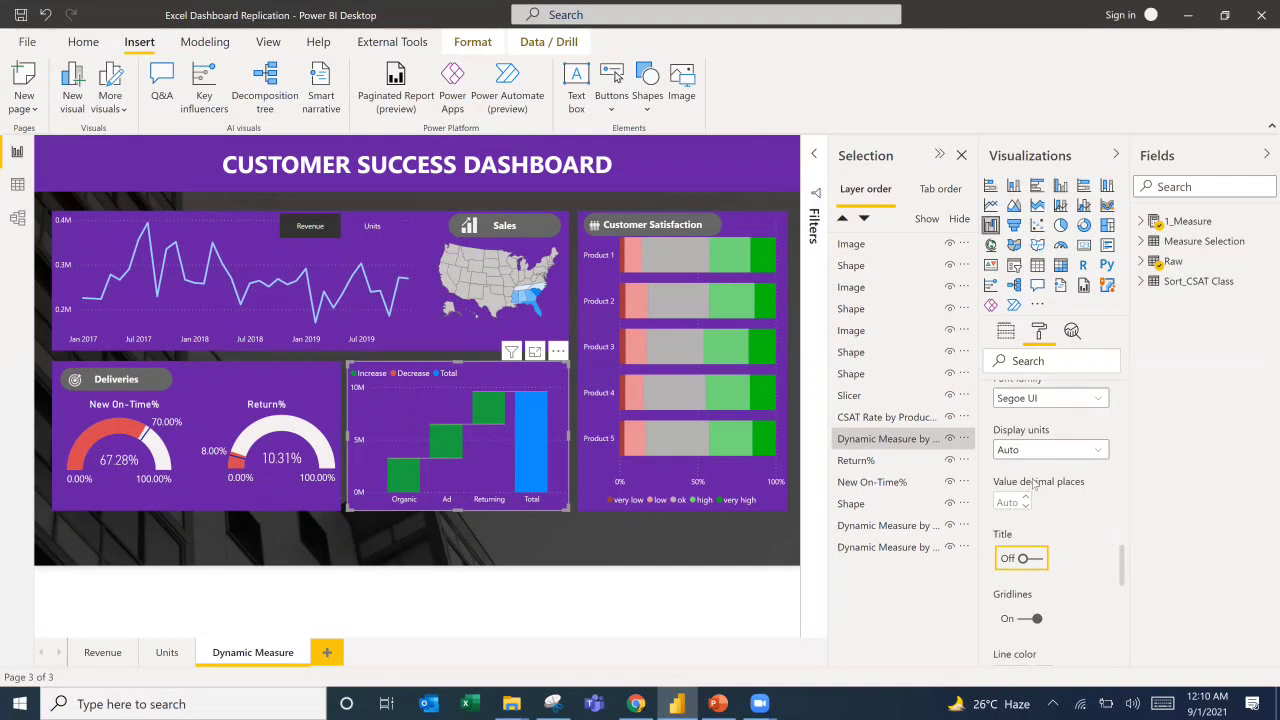
Expand the waterfall chart's plot area settings to review the available options.
scroll(1035, 480, "down", 4)
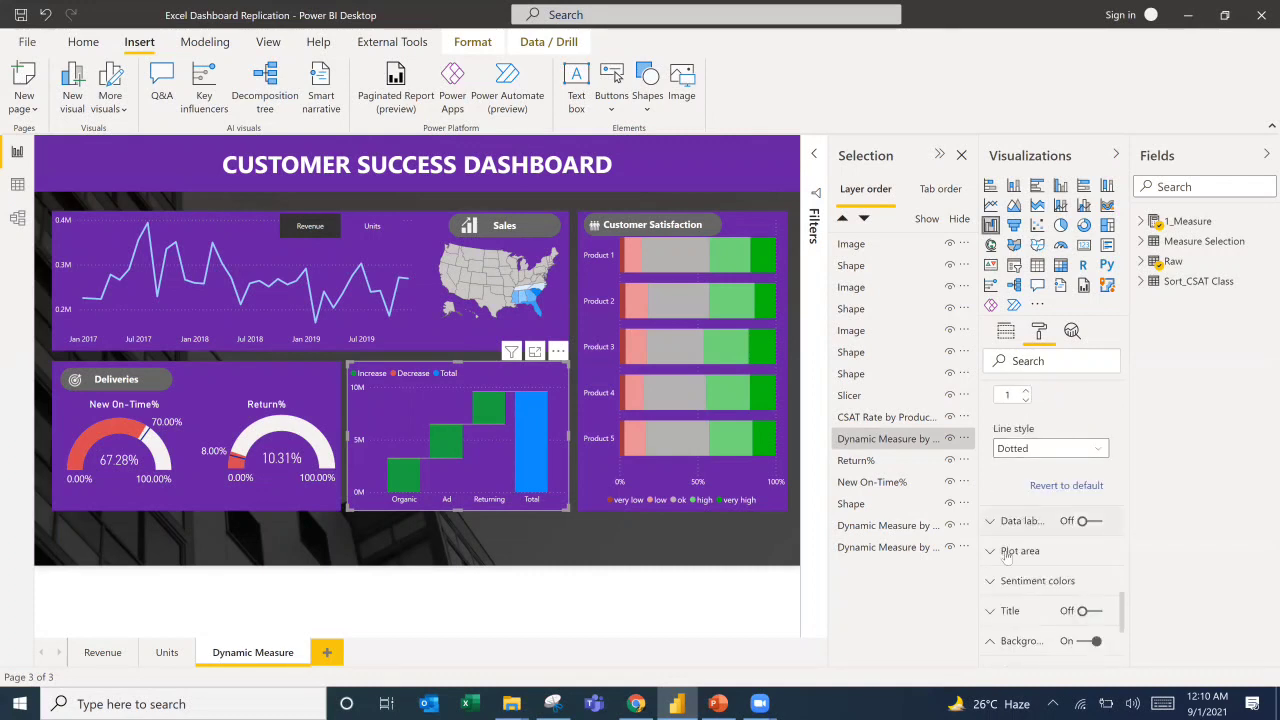
left_click(1008, 553)
scroll(1040, 535, "down", 3)
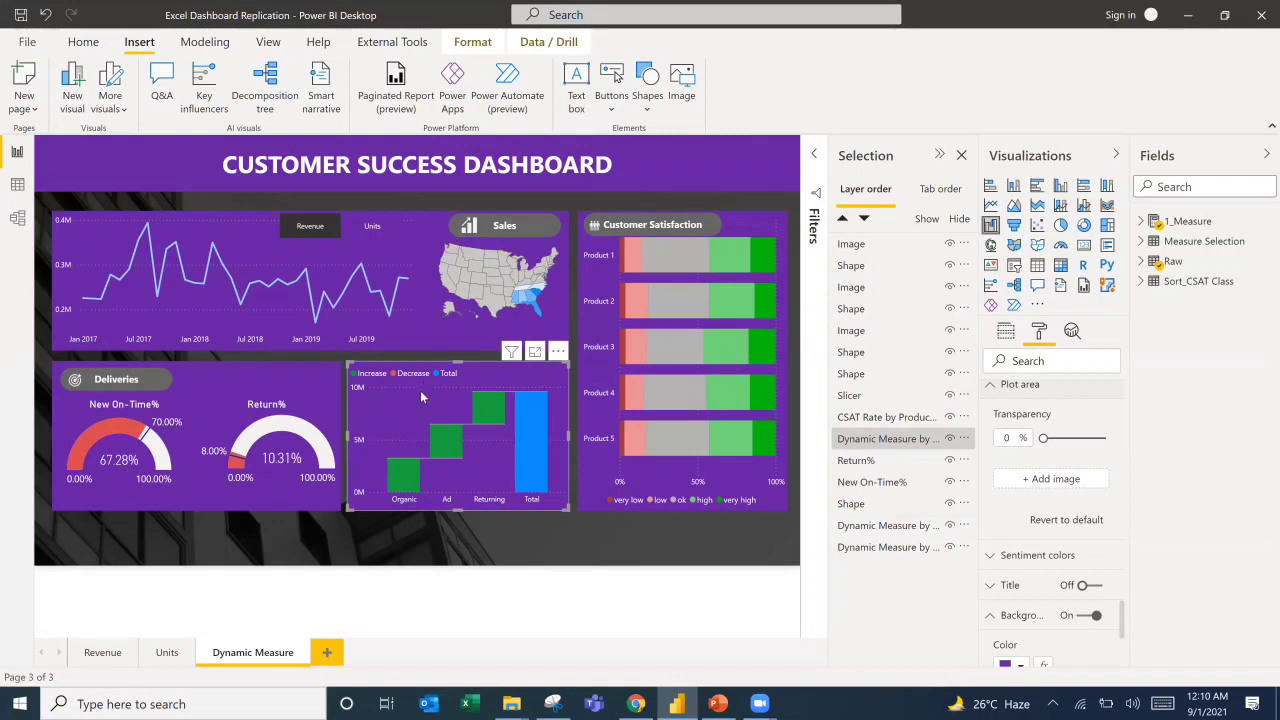
Turn on the waterfall chart's title and set its text size to 20 pt.
left_click(1090, 586)
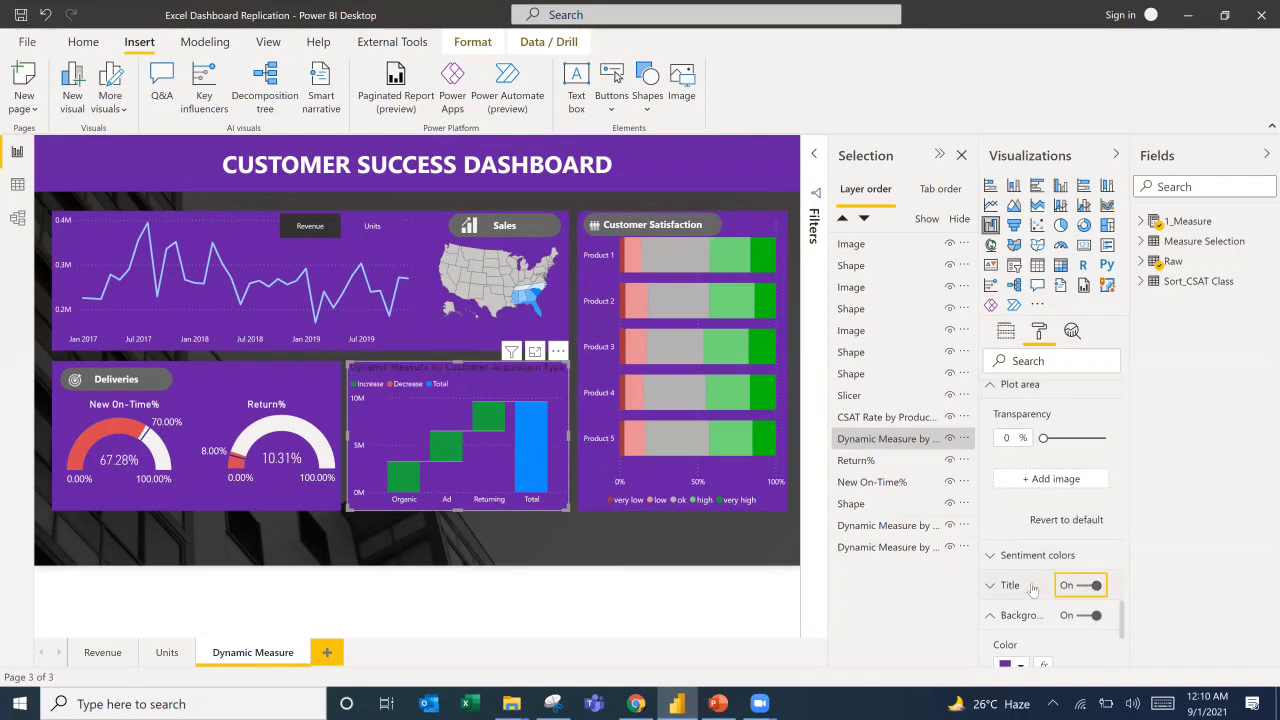
left_click(991, 587)
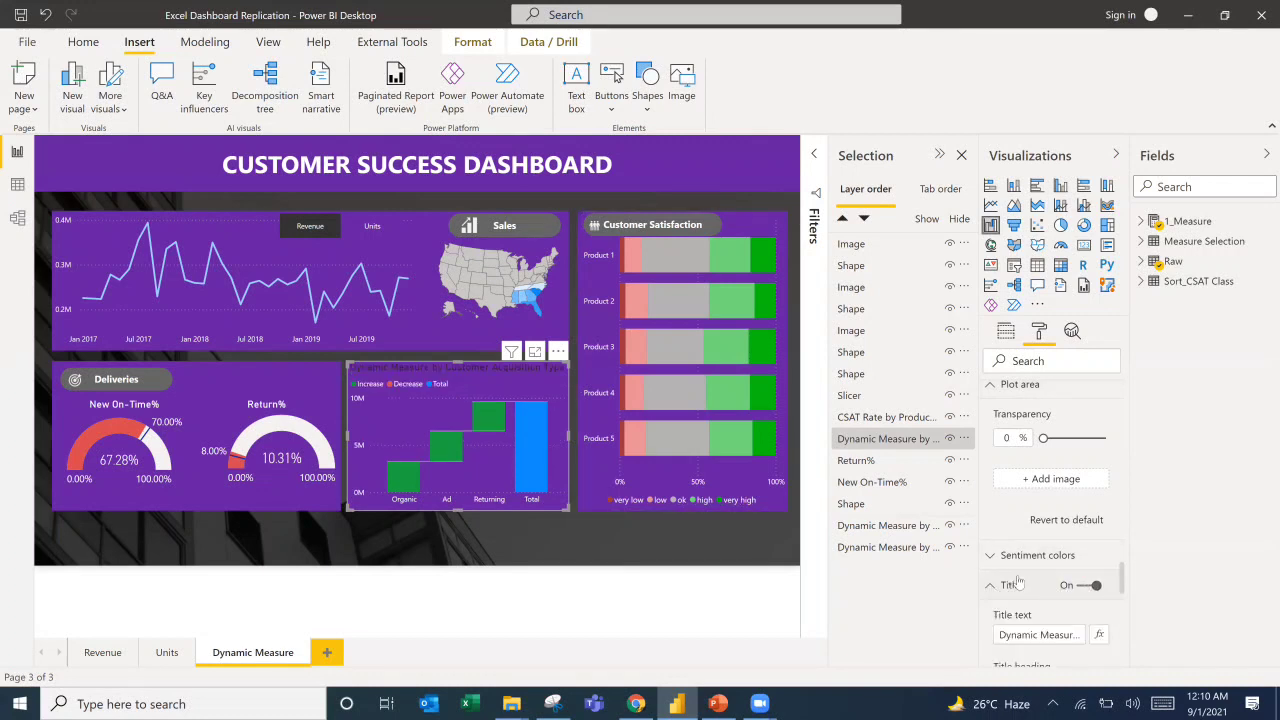
scroll(1030, 560, "down", 3)
scroll(1036, 575, "down", 2)
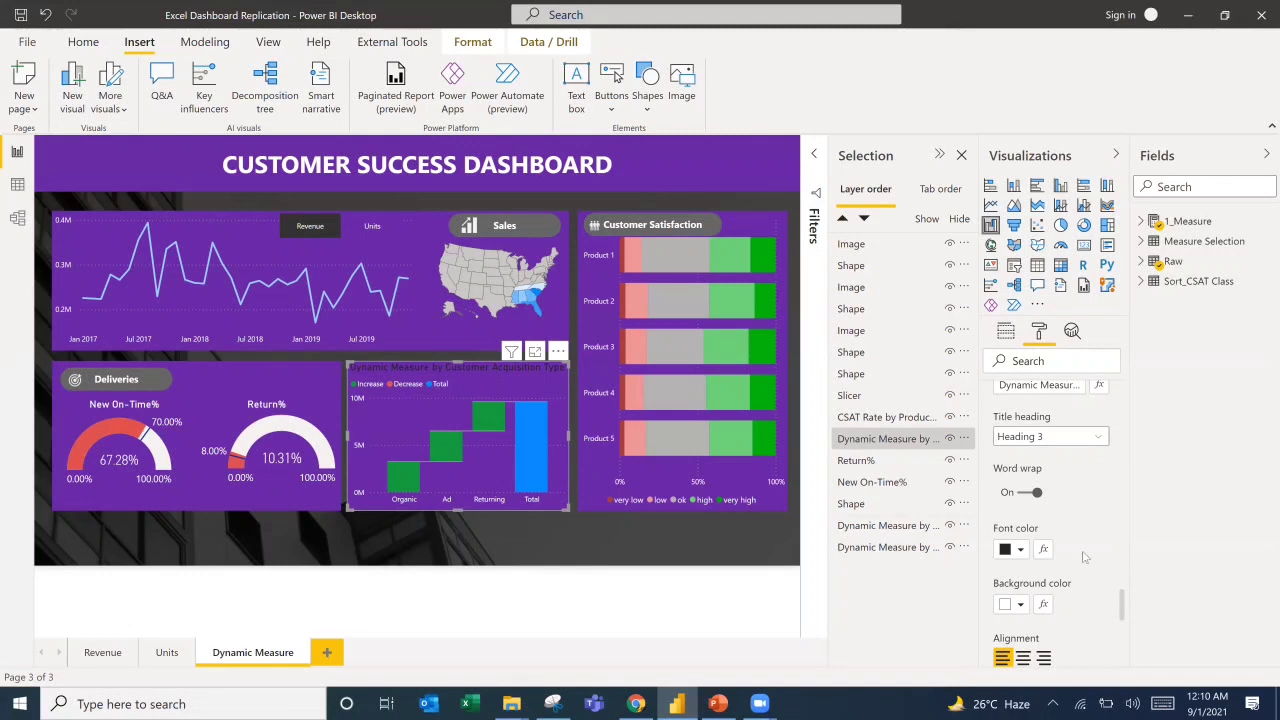
scroll(1030, 556, "down", 4)
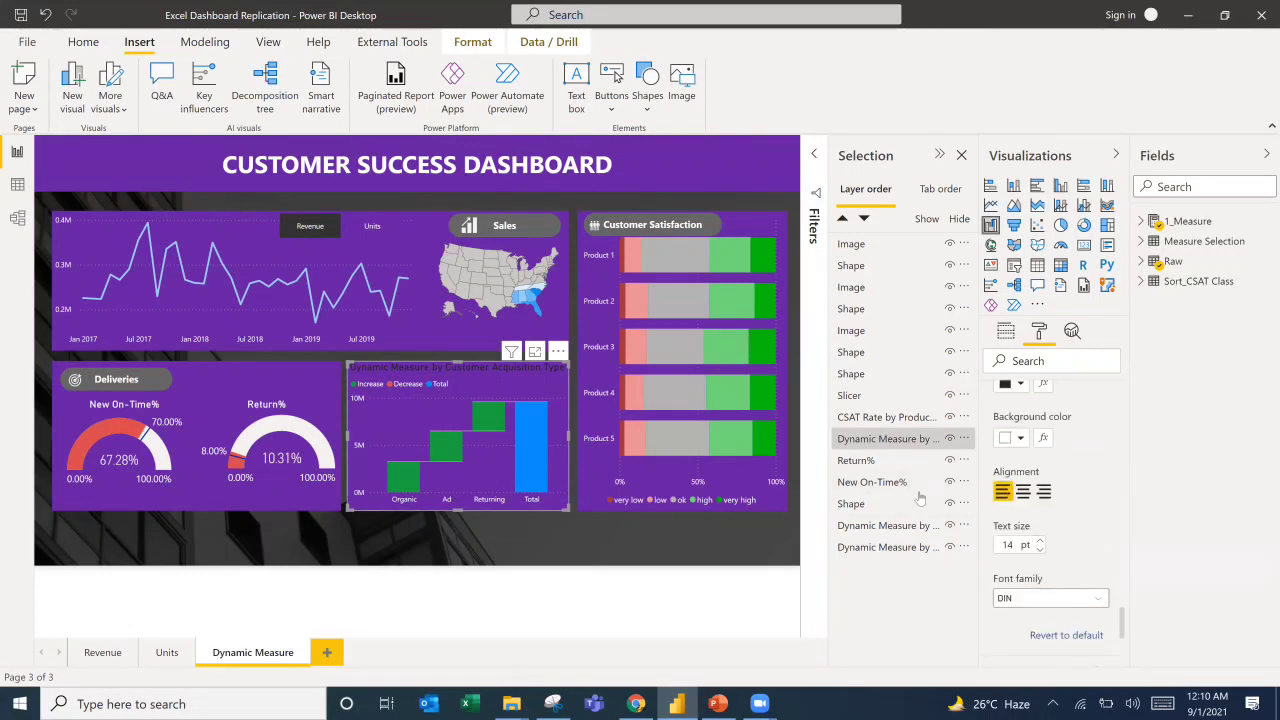
left_click_drag(1015, 546, 986, 549)
type("20")
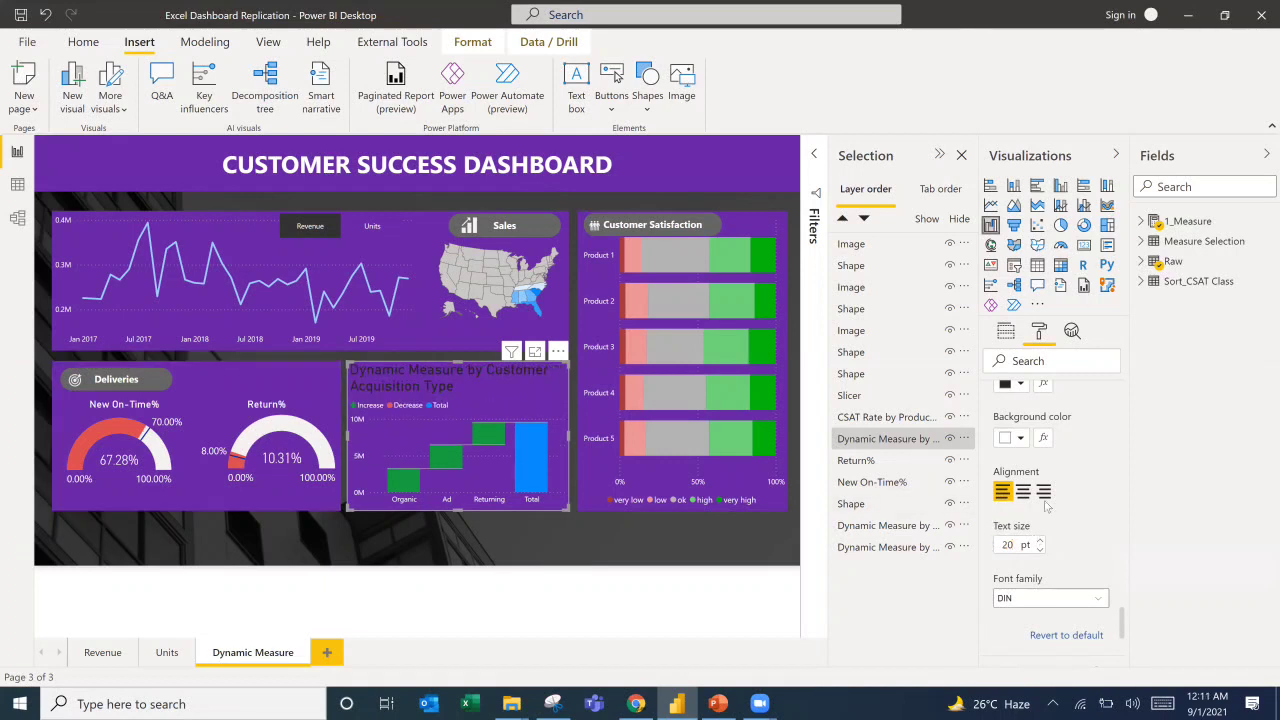
Replace the waterfall chart's title text with a single underscore.
scroll(1047, 457, "up", 3)
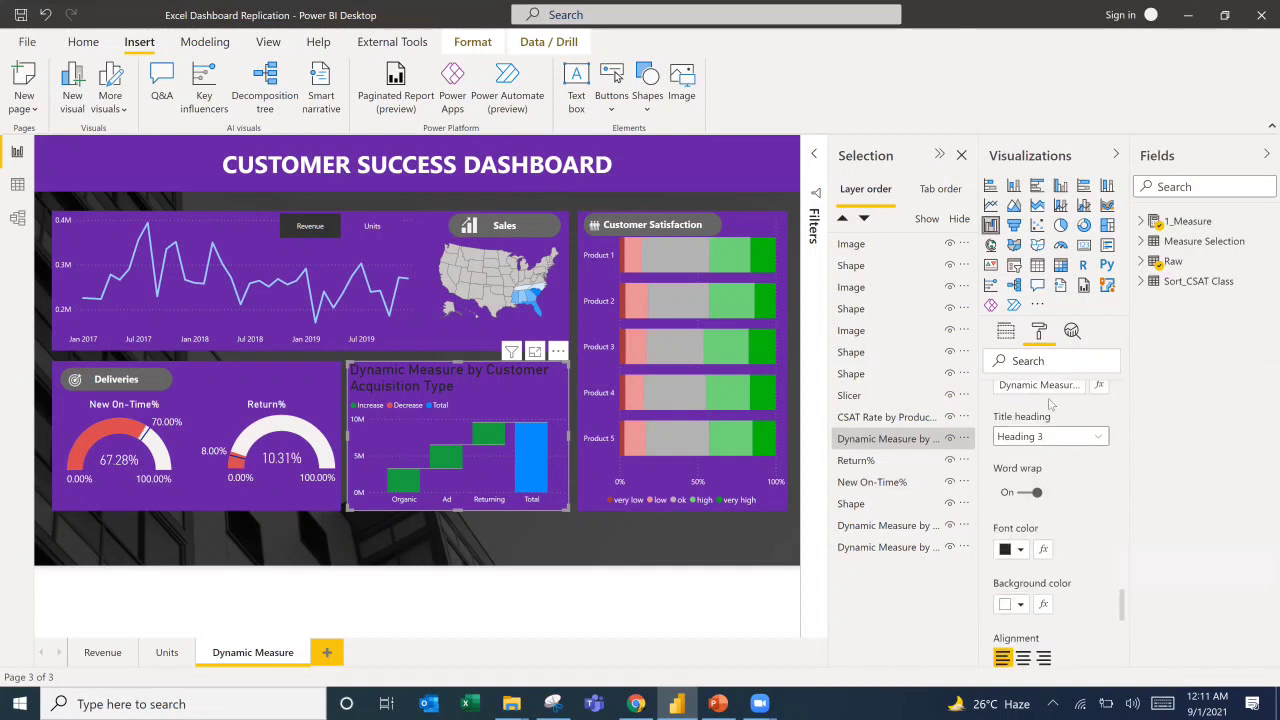
left_click_drag(1066, 388, 962, 380)
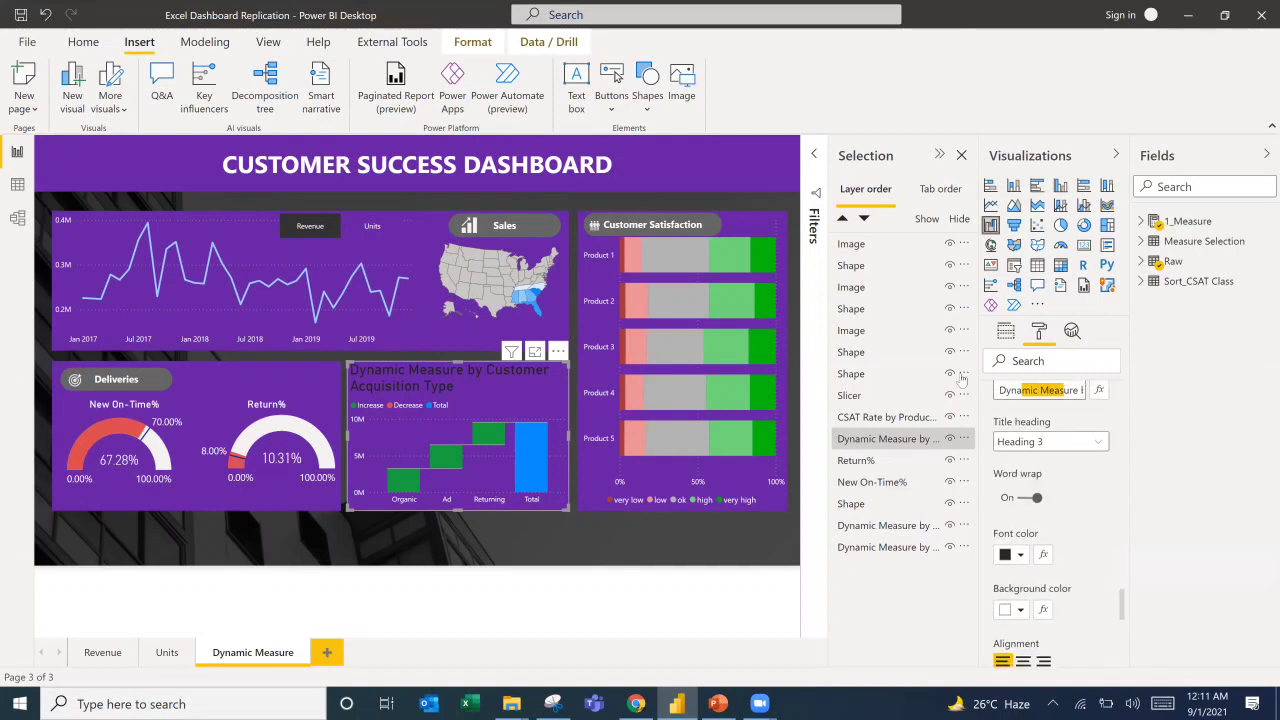
key("ctrl+a")
key("BackSpace")
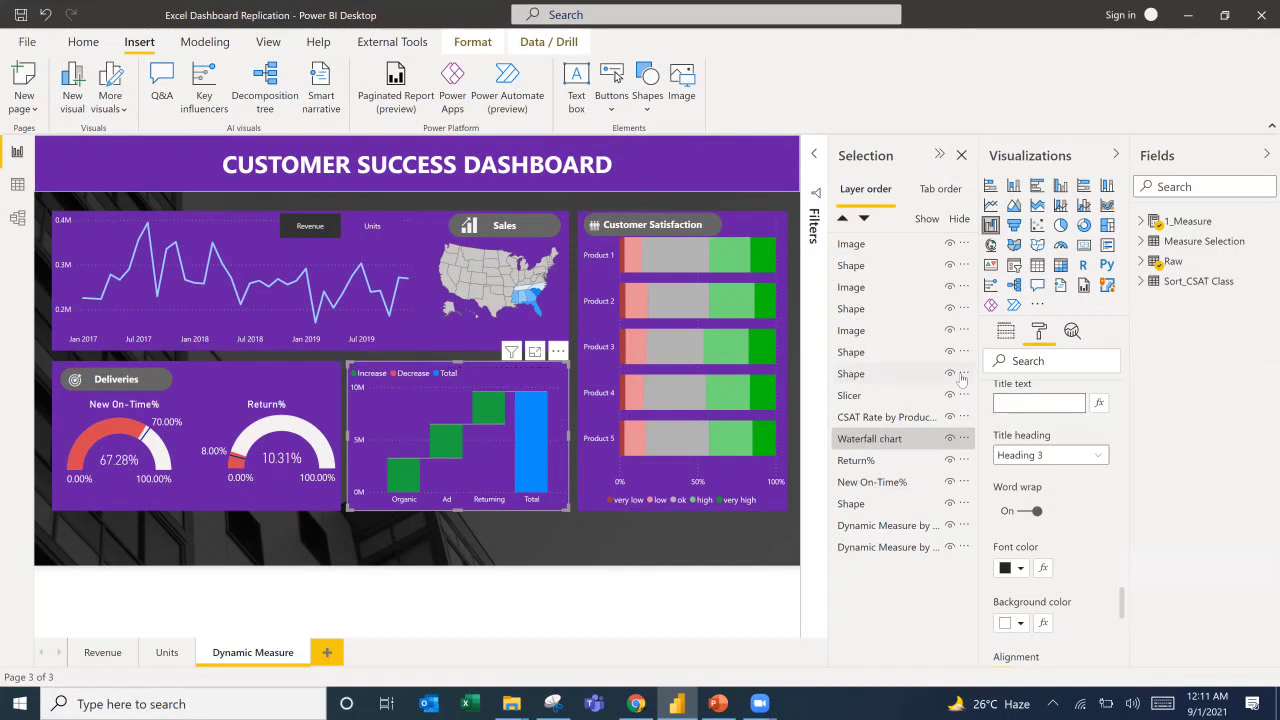
type("_")
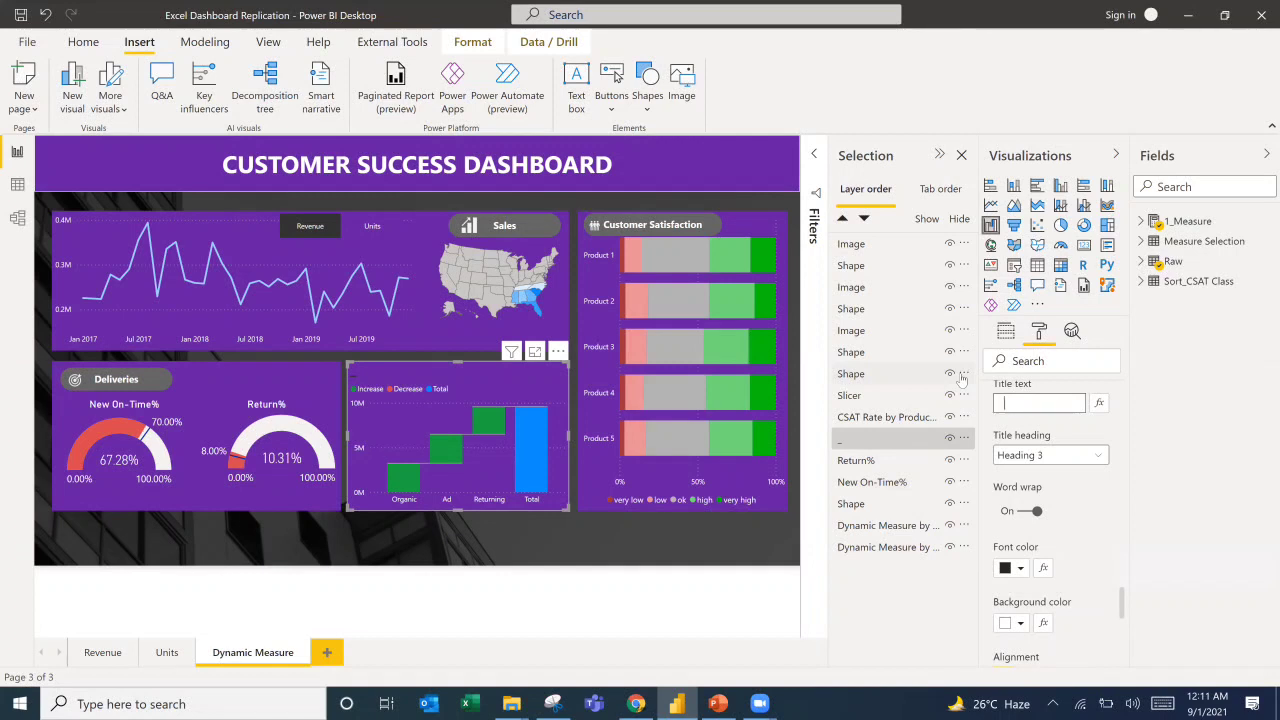
key("BackSpace")
type("_")
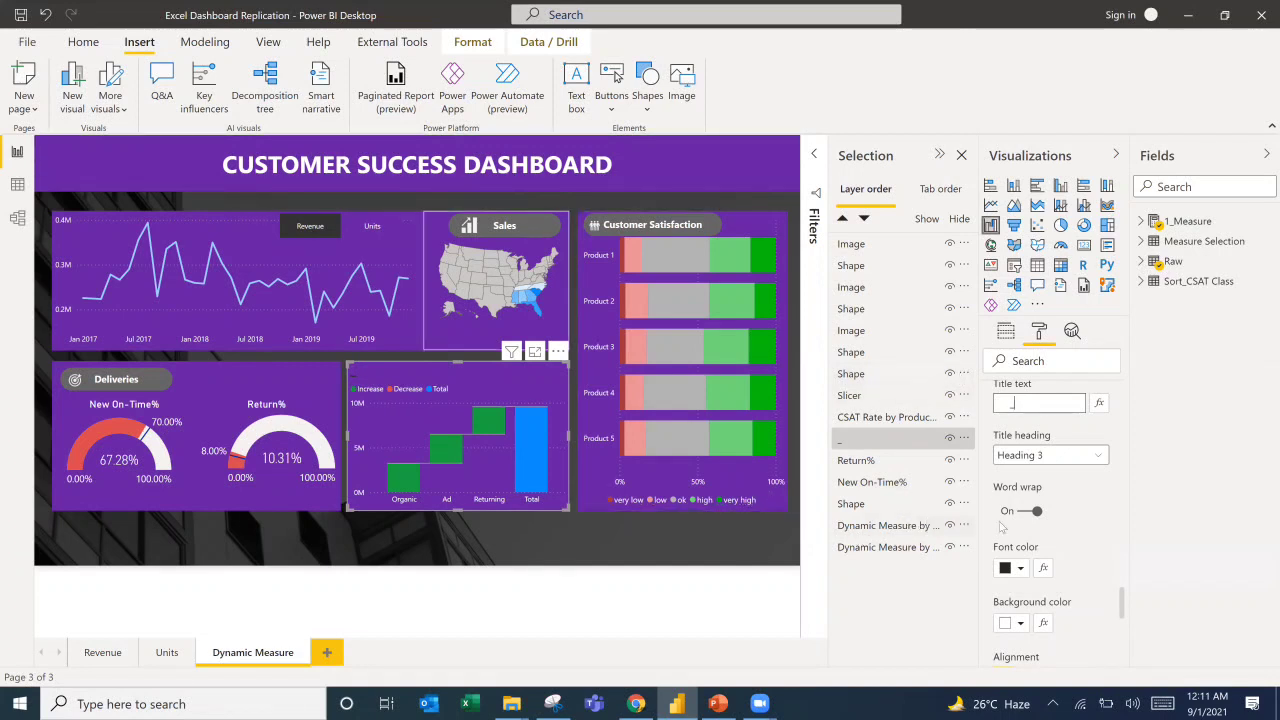
left_click(899, 603)
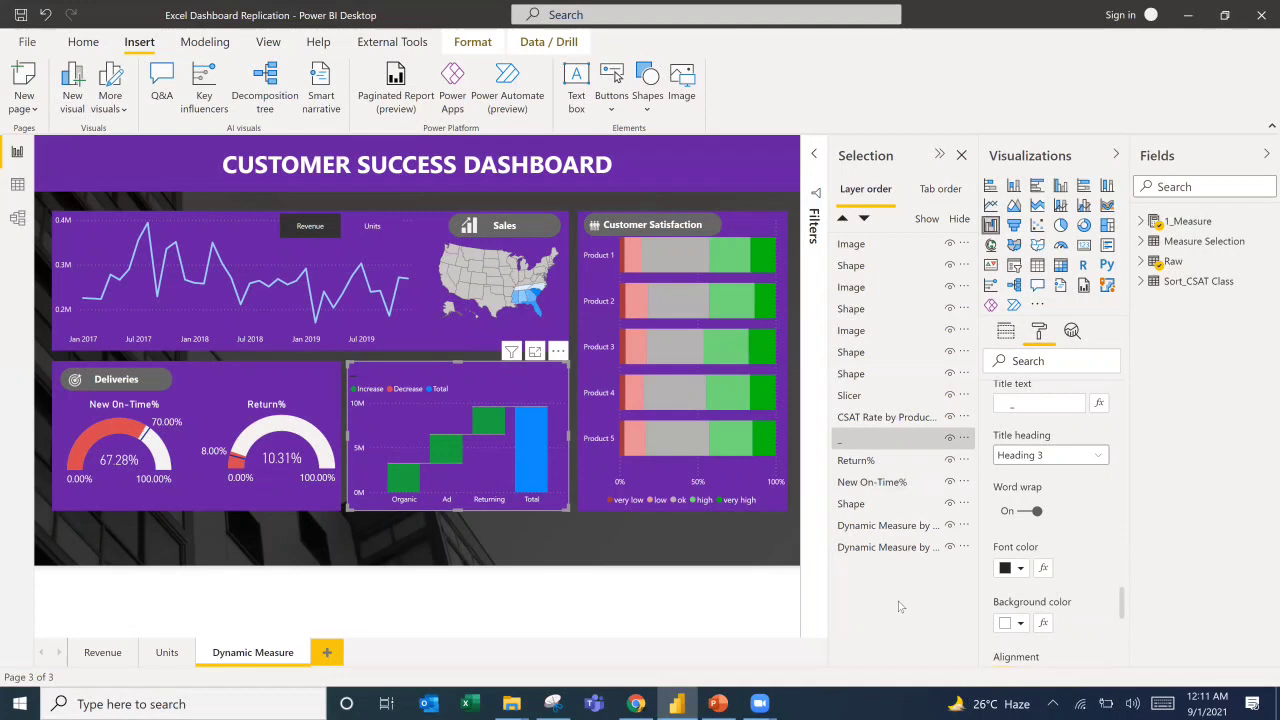
Set the font color of the waterfall chart's underscore title to the purple of the chart background.
left_click(1022, 569)
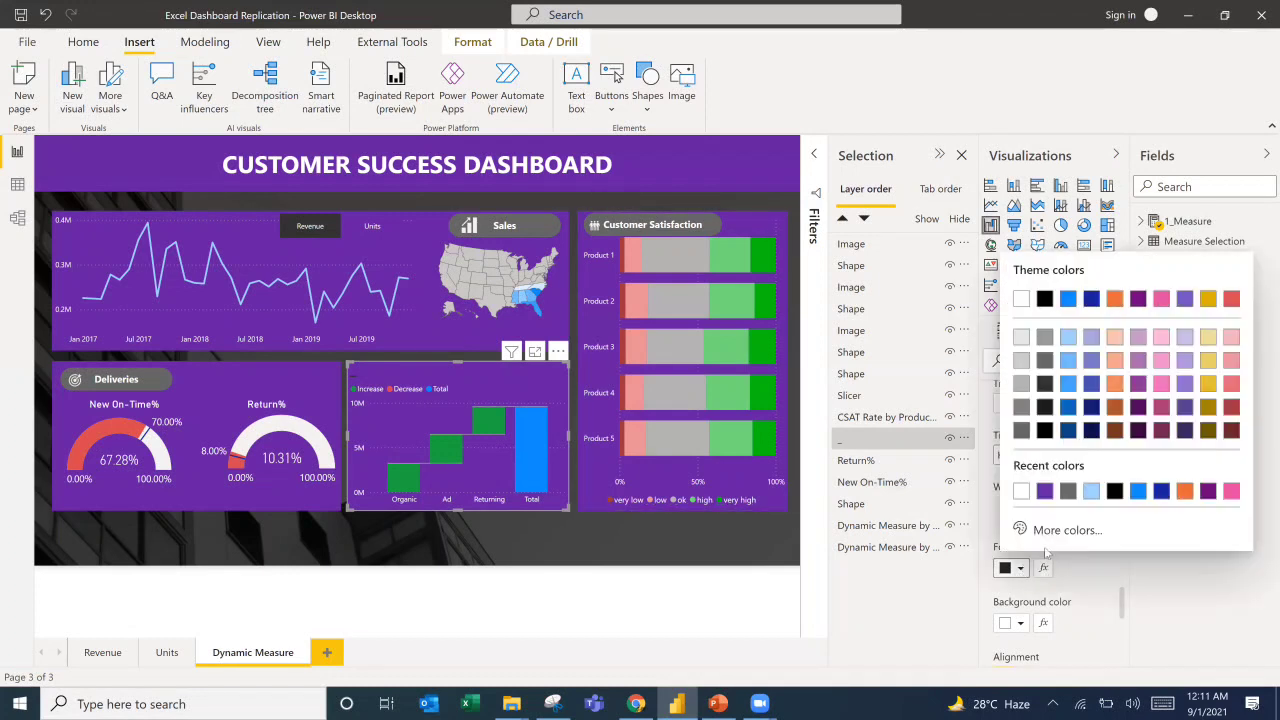
left_click(1045, 491)
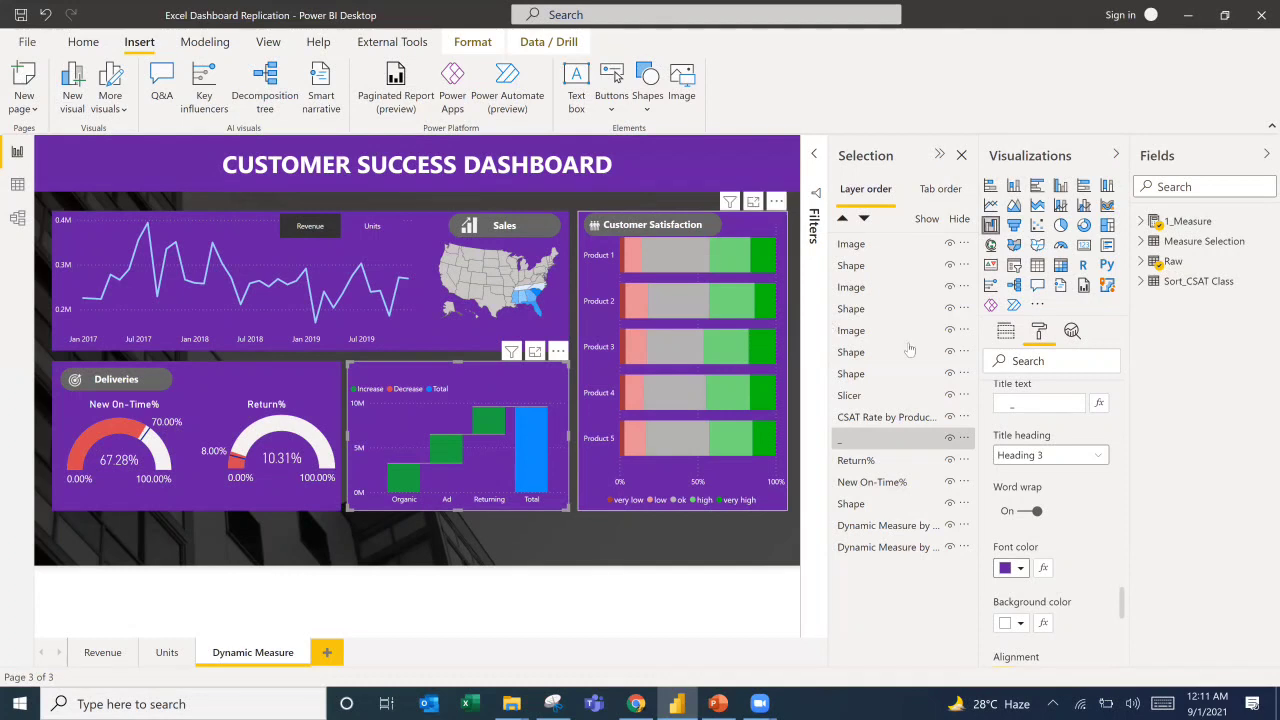
left_click(1022, 403)
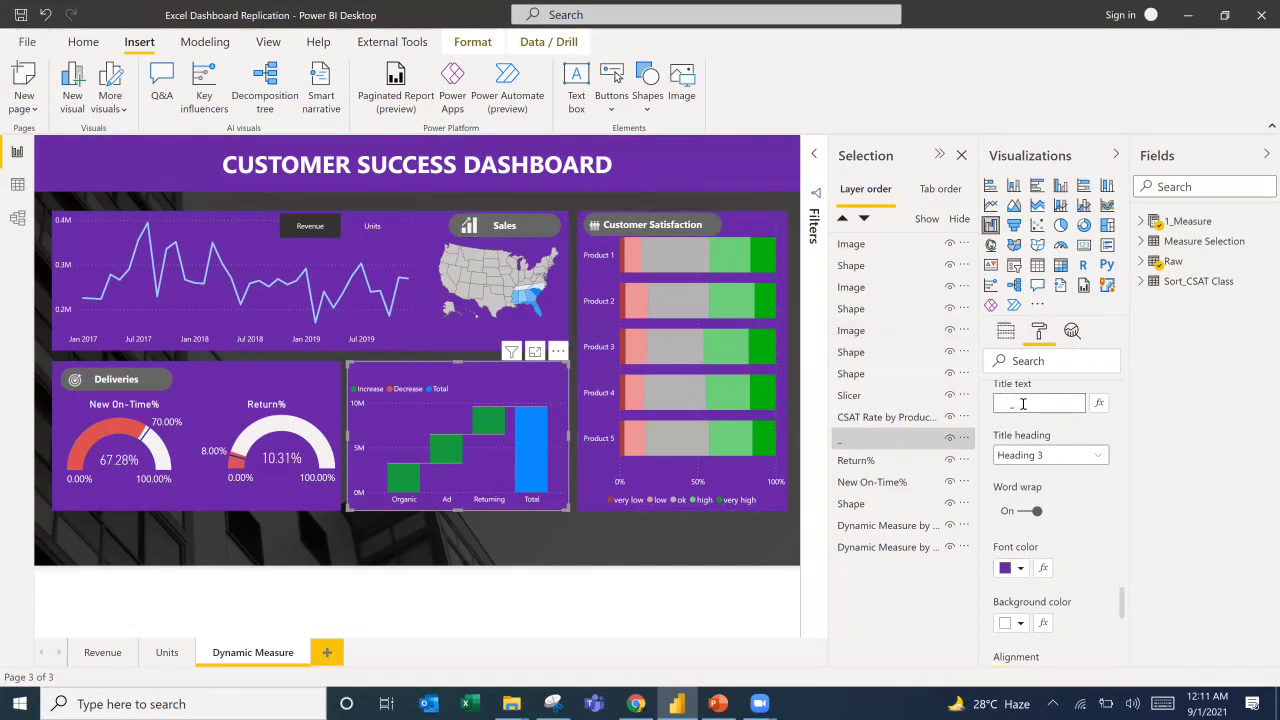
Revert the waterfall chart's title settings to default and set the title text size to 20 pt.
scroll(1005, 431, "down", 5)
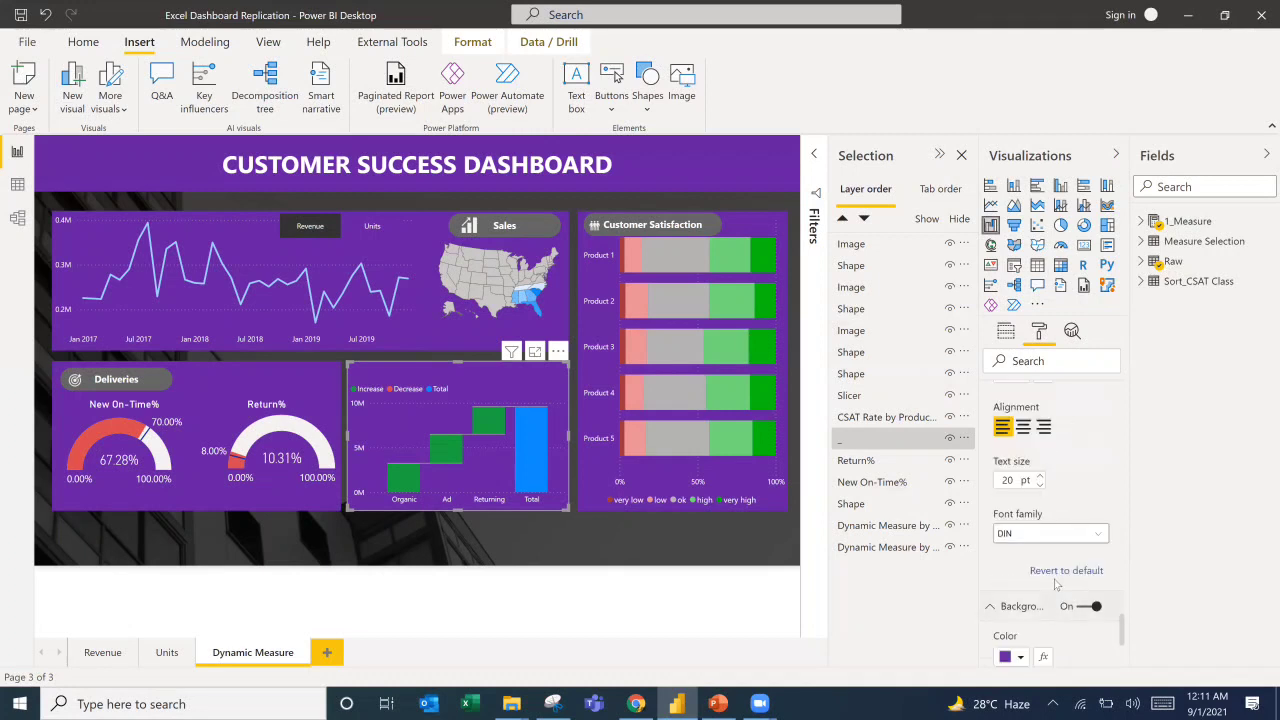
left_click(1060, 572)
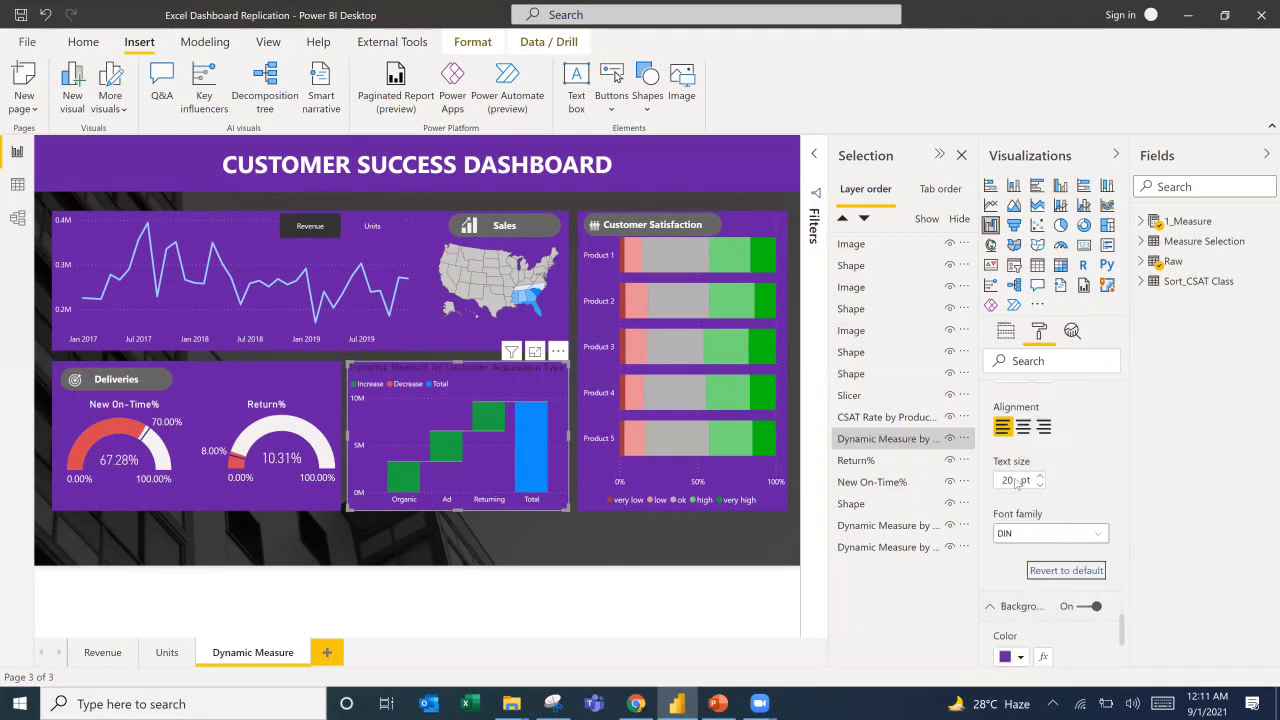
left_click_drag(1014, 480, 979, 470)
type("20")
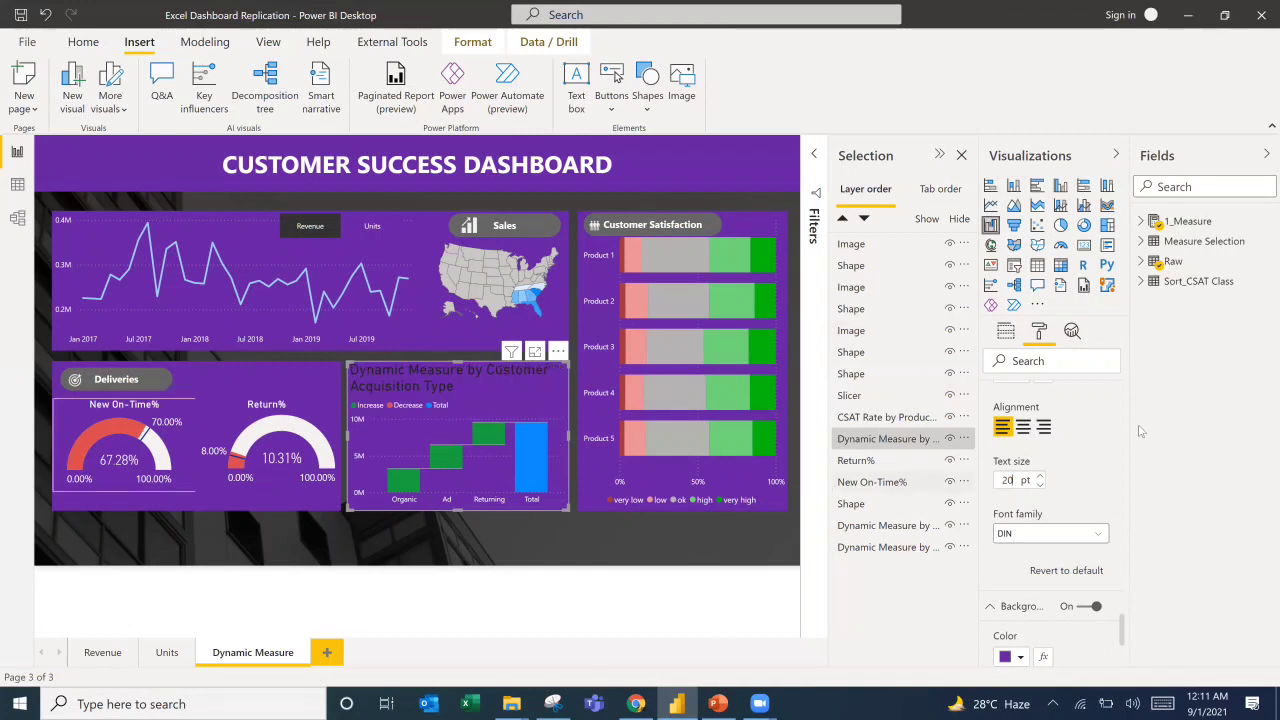
Change the waterfall chart's title font color to the recent purple that matches the chart background.
scroll(1036, 505, "up", 3)
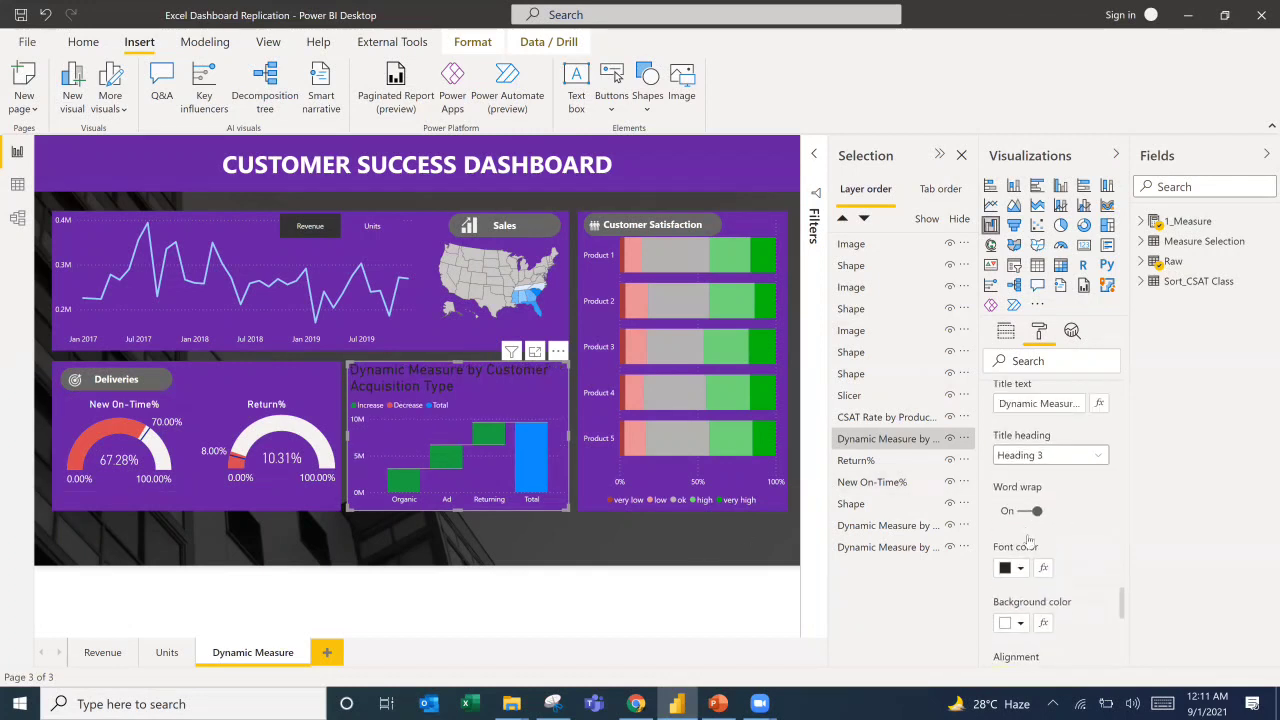
scroll(1029, 540, "down", 1)
left_click(1020, 484)
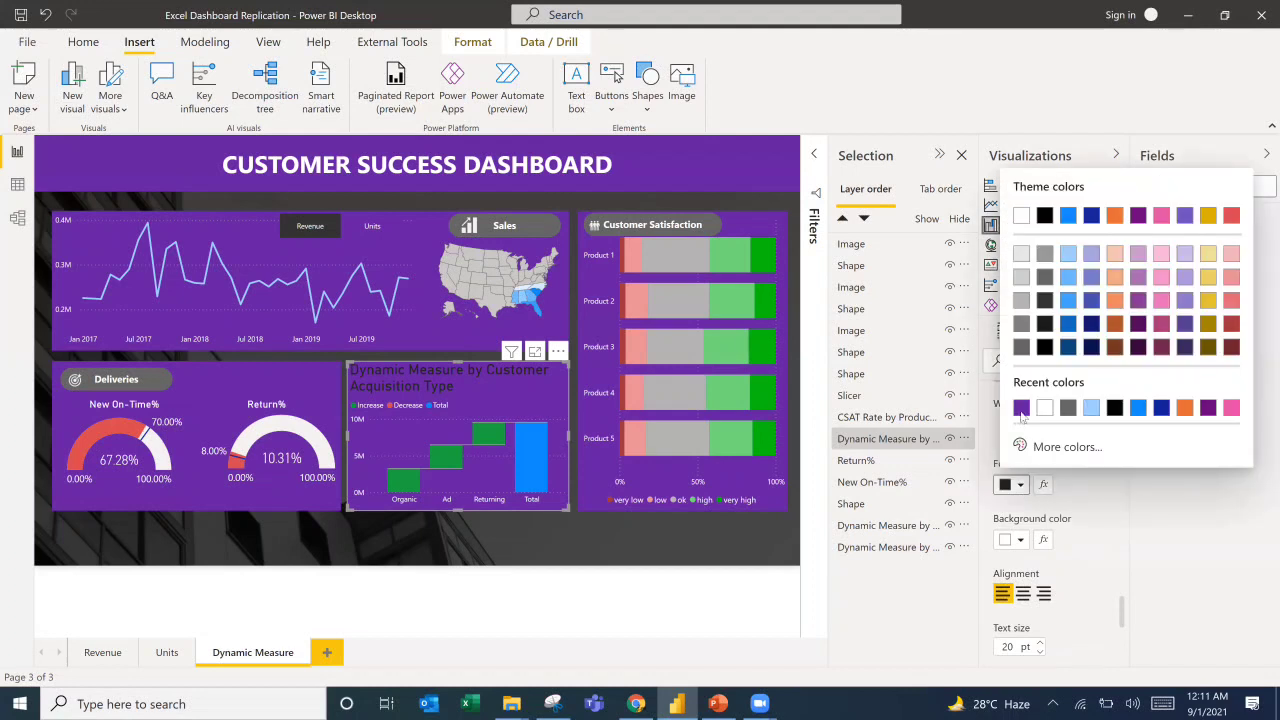
left_click(1021, 408)
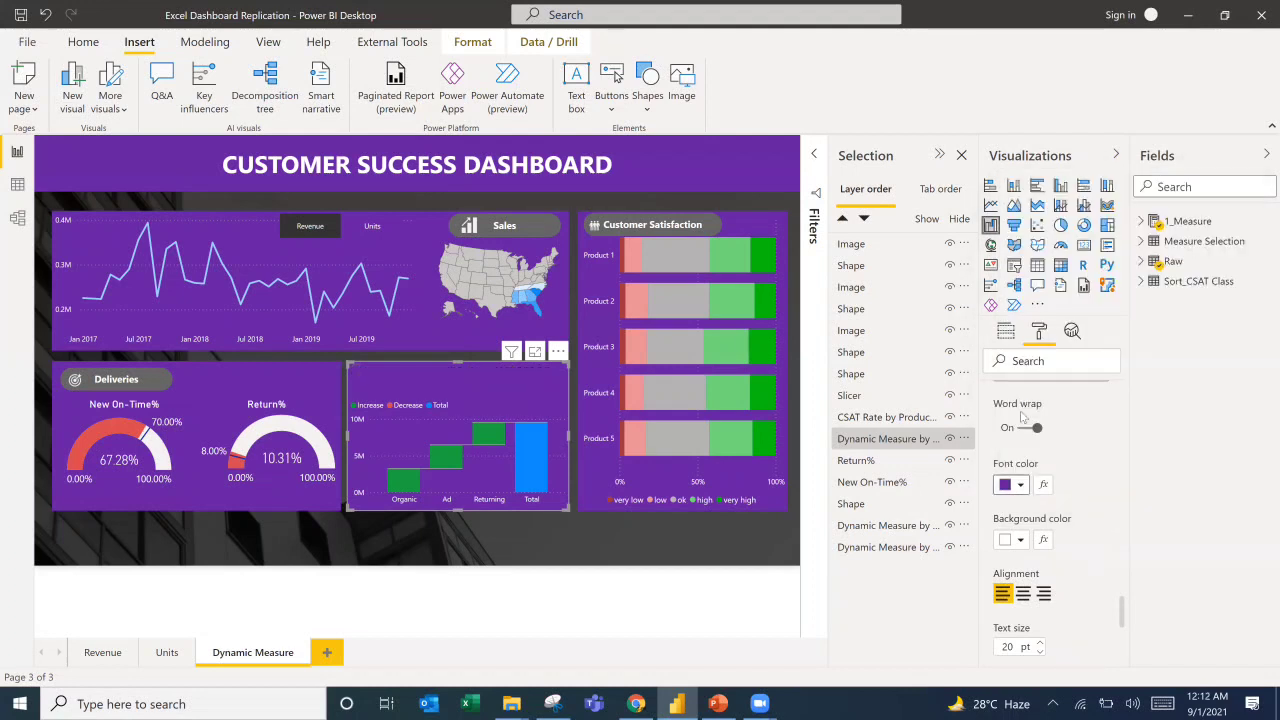
Duplicate the Sales label shape and place the copy above the waterfall chart's legend, near the chart's upper-left corner.
left_click(547, 235)
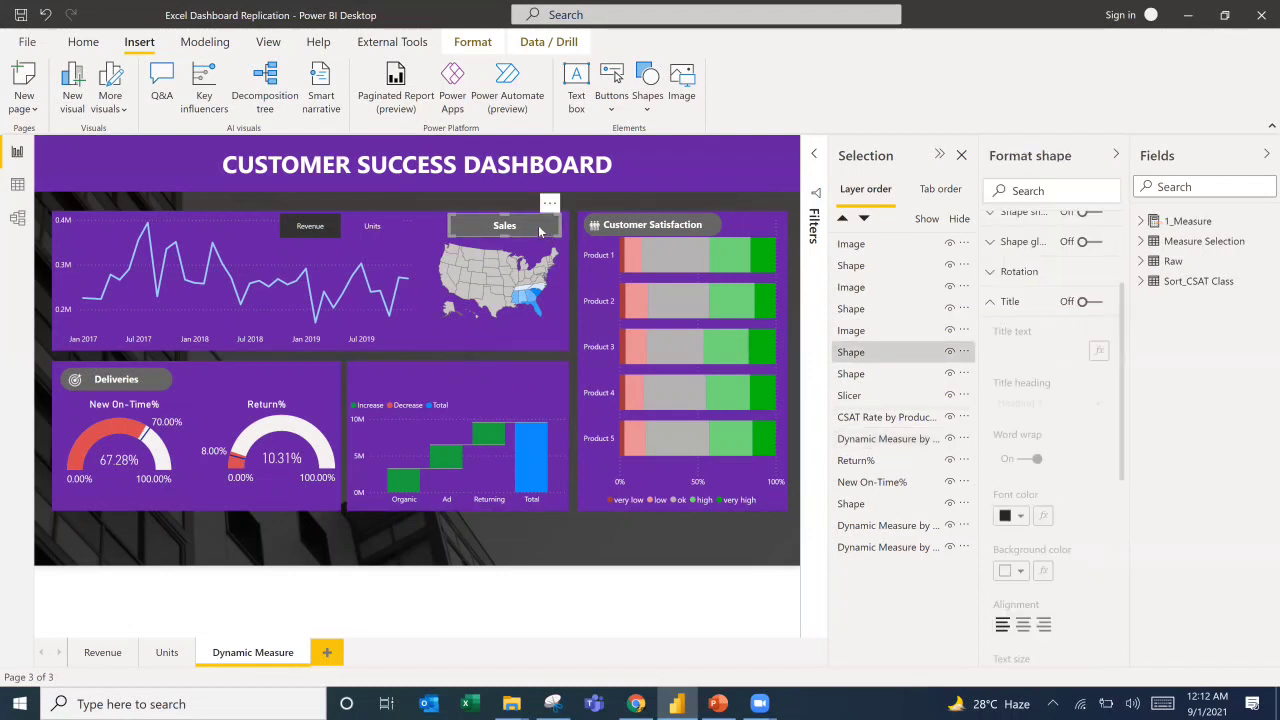
key("ctrl+v")
left_click_drag(475, 378, 442, 379)
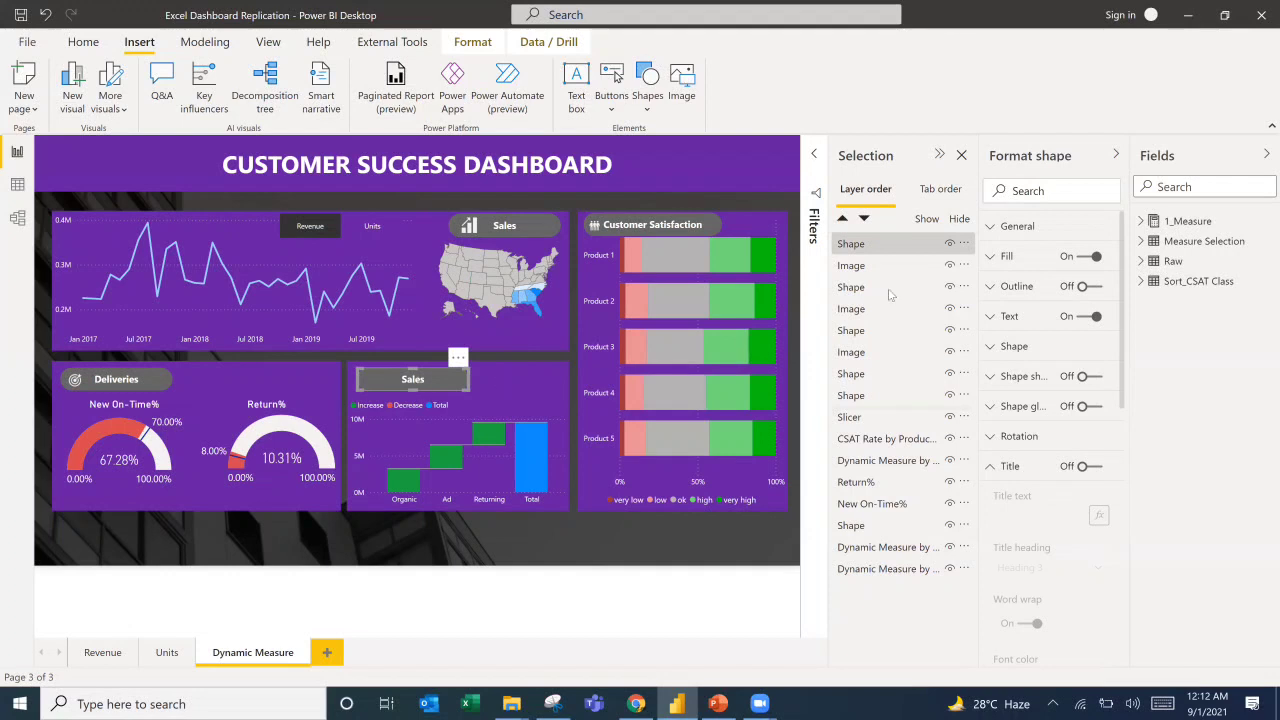
Change the copied label's text to "Customer Acquisition" and widen the shape to fit the text with room for an icon.
left_click(1010, 323)
left_click_drag(1035, 367, 966, 377)
type("Customer Acq")
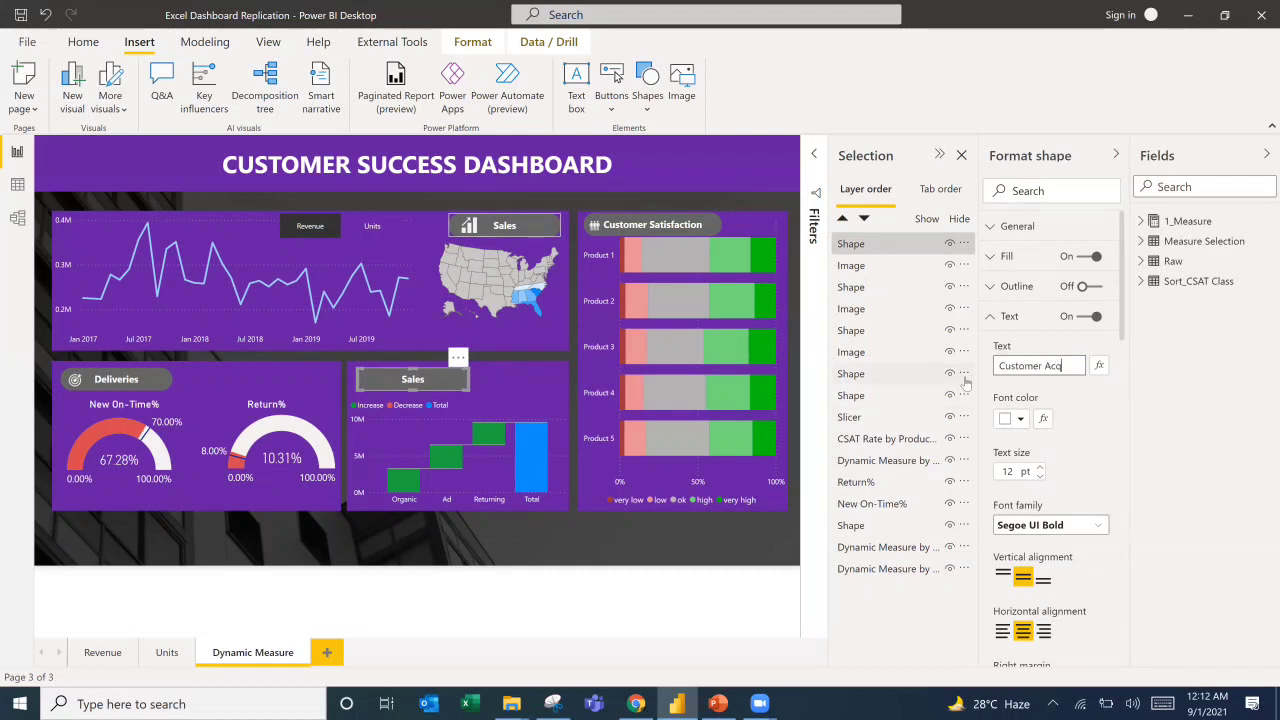
type("uisition")
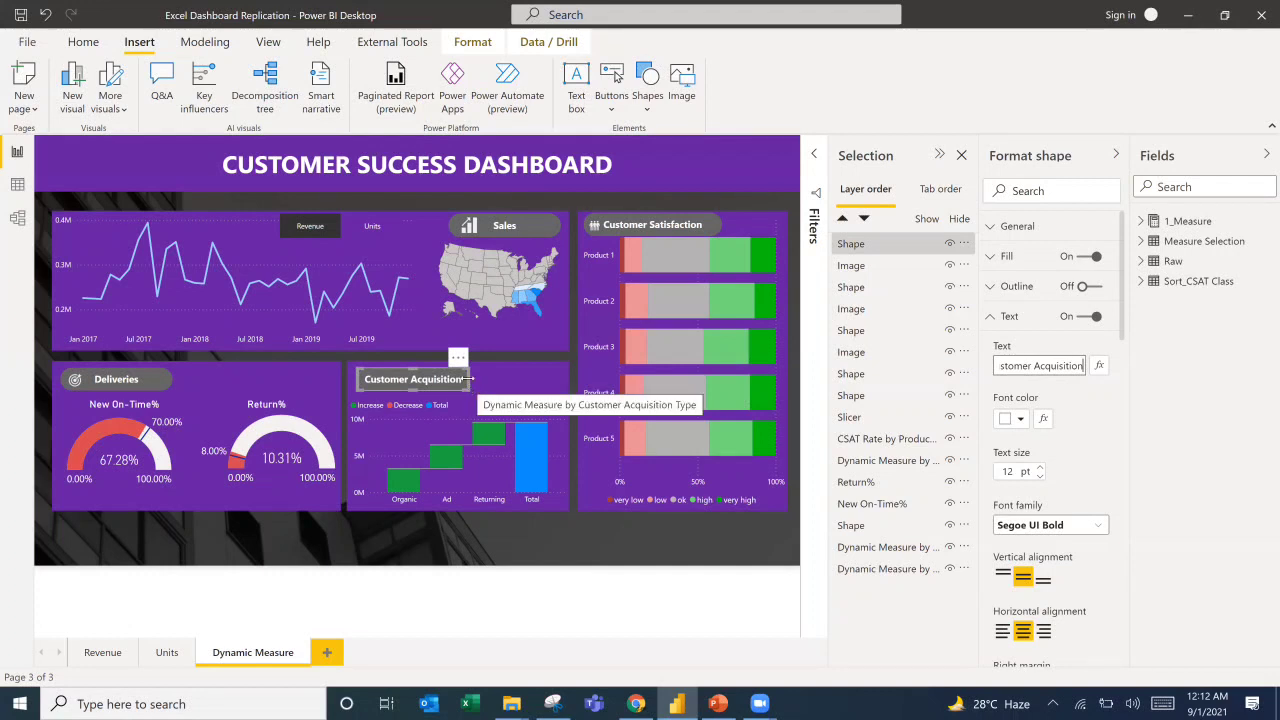
left_click_drag(468, 380, 508, 381)
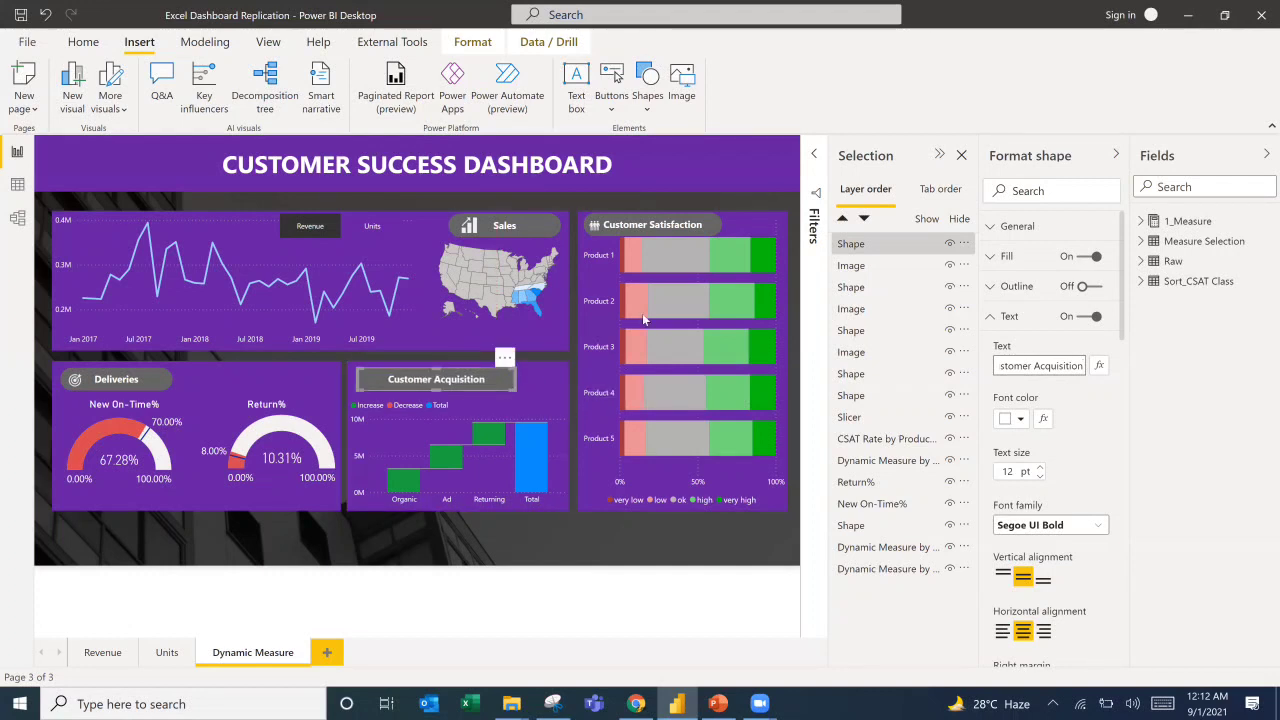
Insert the People.png icon, shrink it and place it on the Customer Acquisition label before the text.
left_click(679, 84)
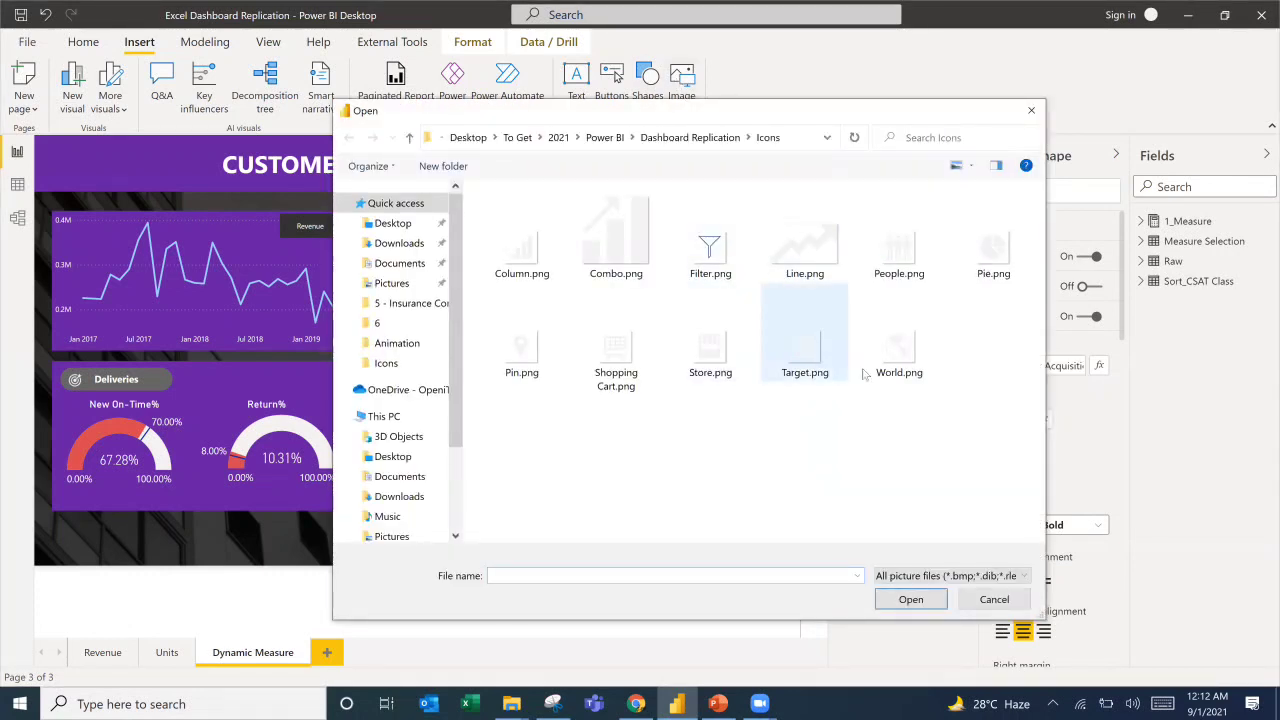
left_click(912, 248)
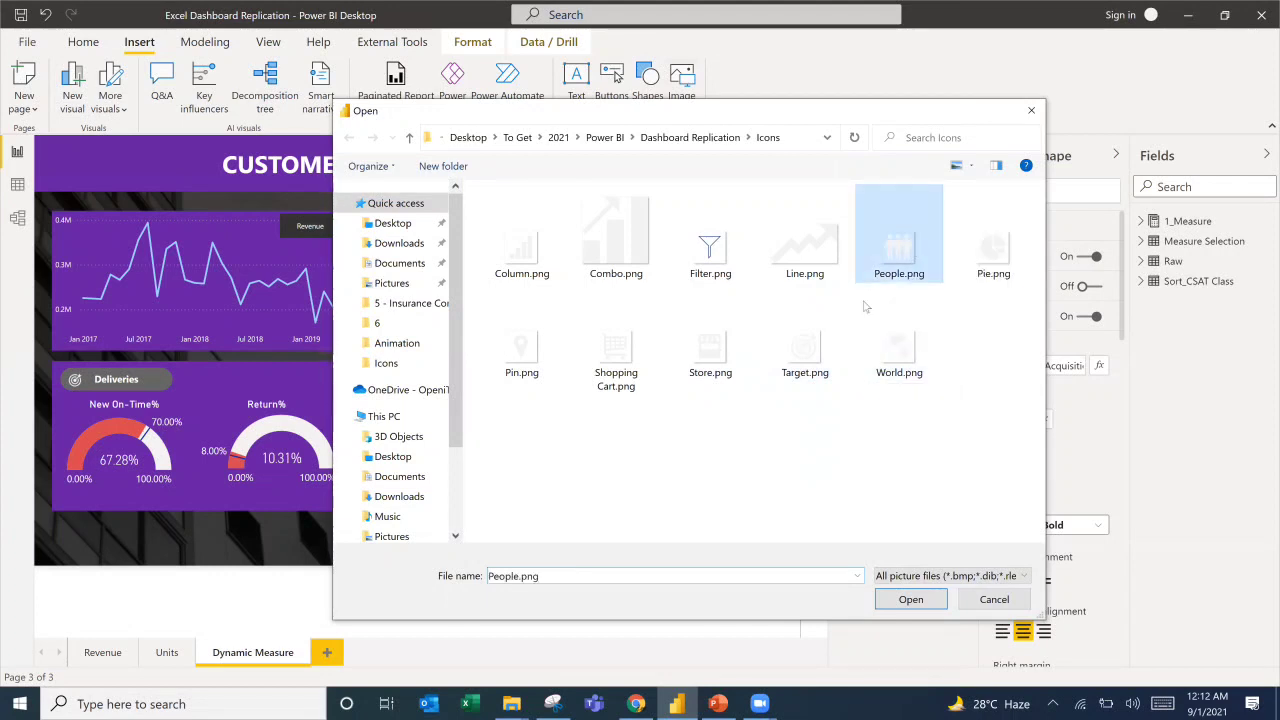
left_click(524, 348)
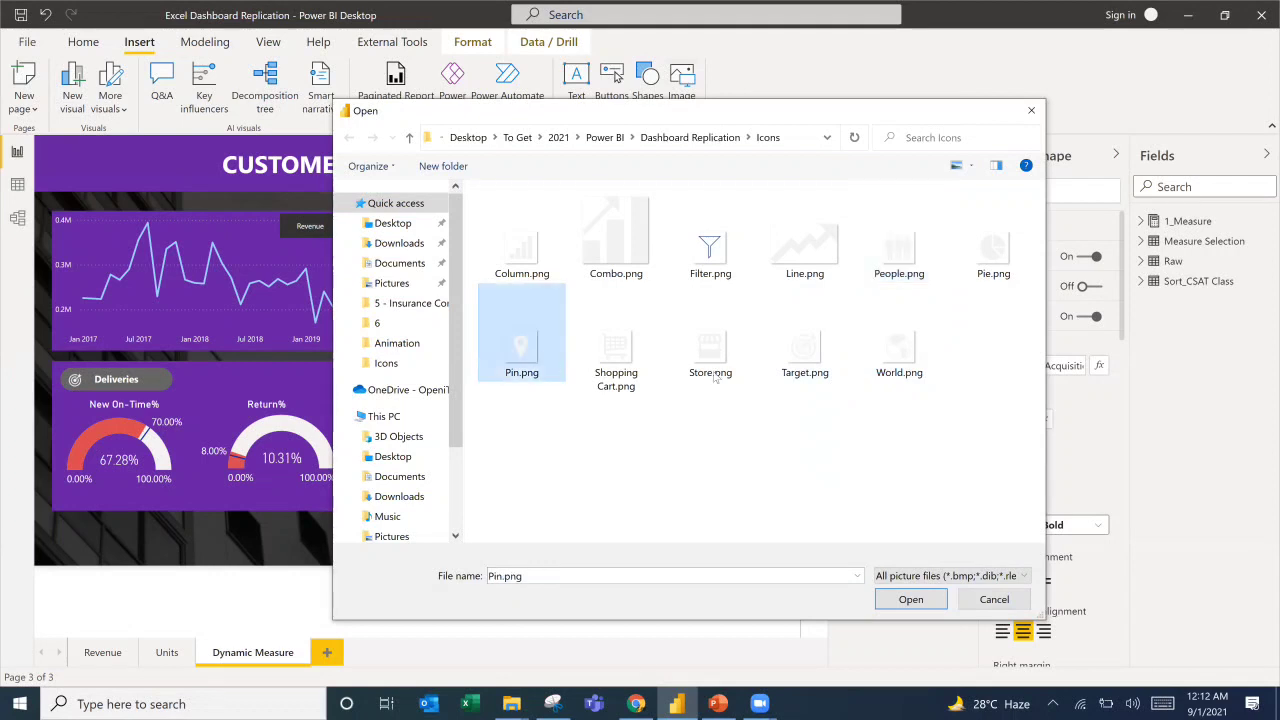
left_click(898, 248)
double_click(898, 248)
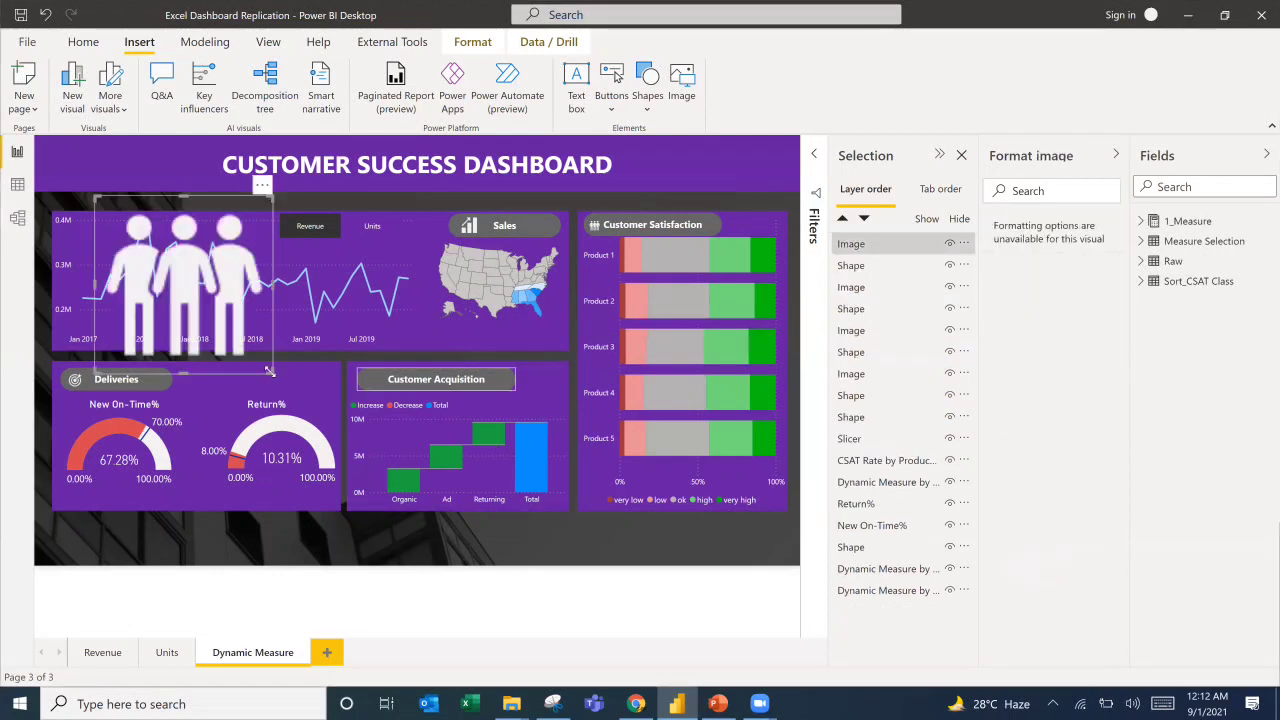
left_click_drag(201, 275, 392, 382)
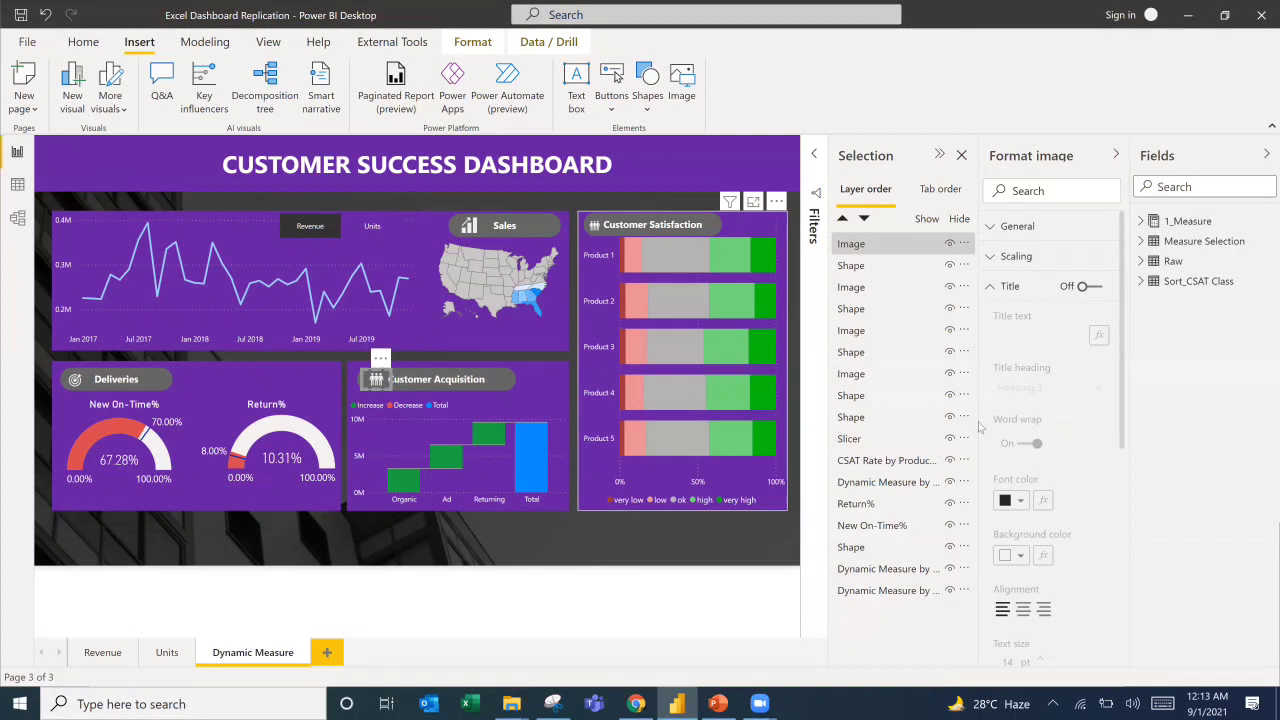
Turn on the title of the CSAT Rate by Product chart and set its font color to the recent purple matching the background.
left_click(887, 460)
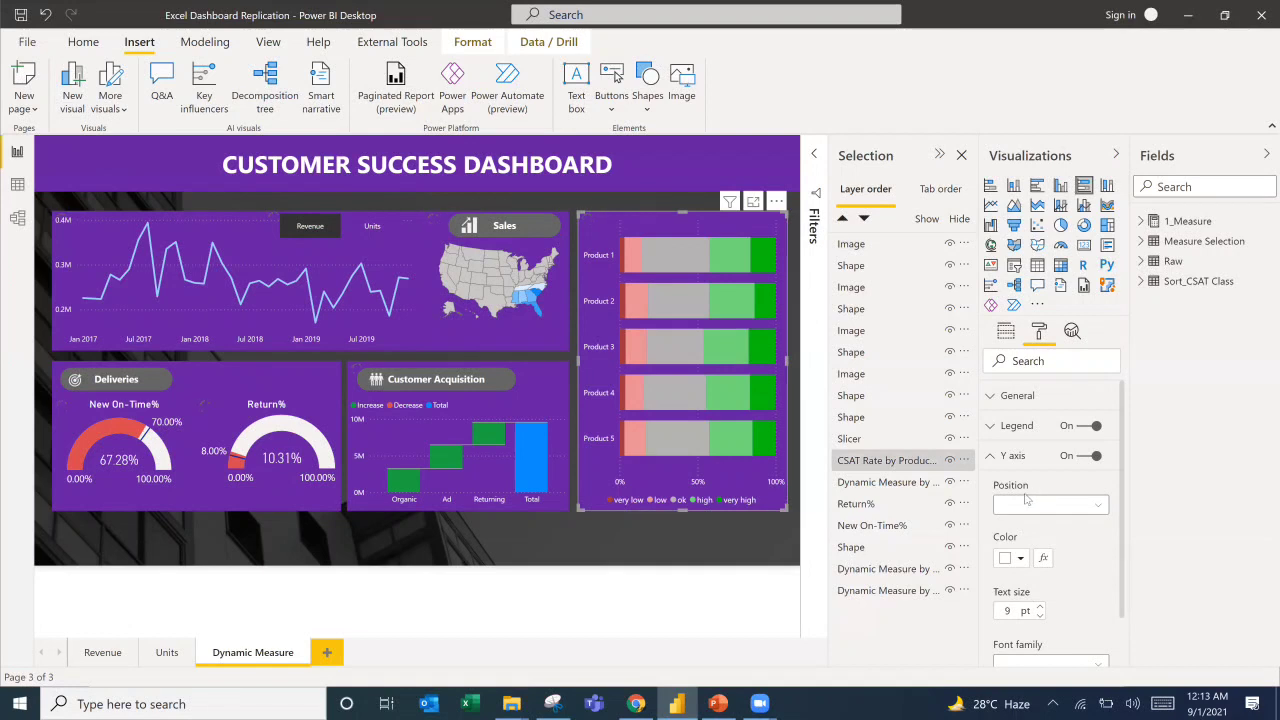
scroll(1038, 500, "down", 5)
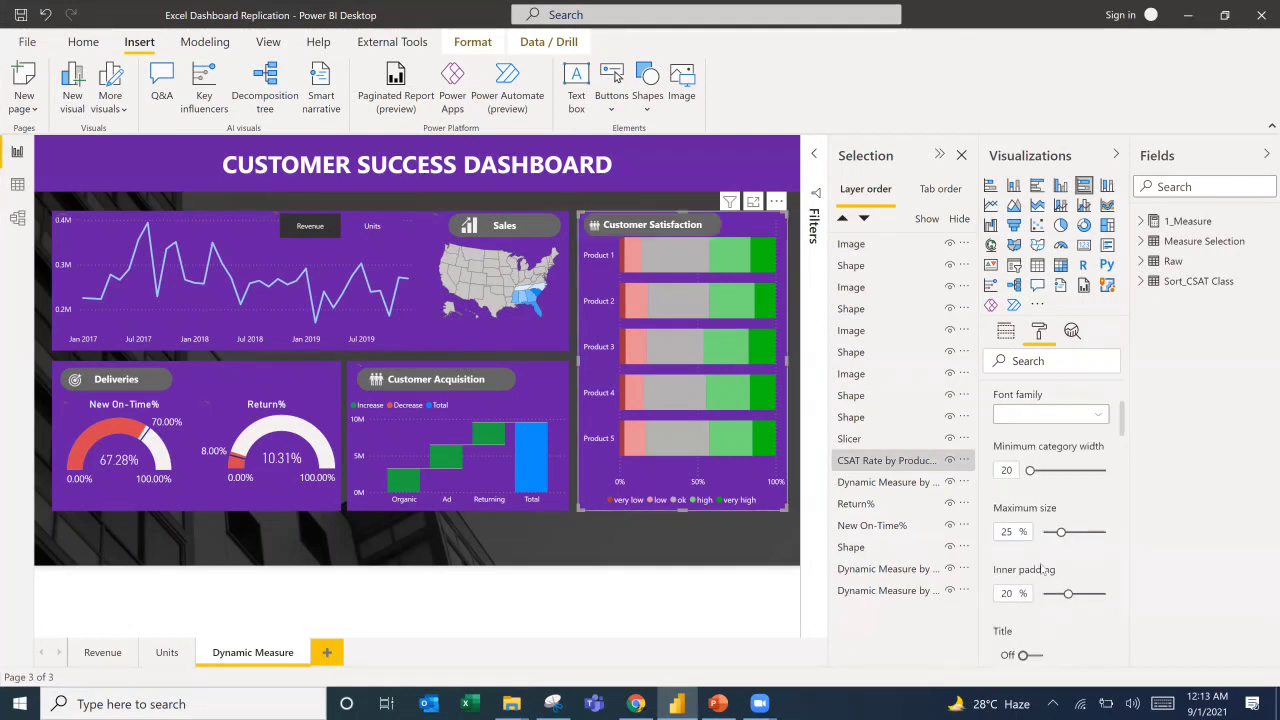
scroll(1045, 569, "down", 6)
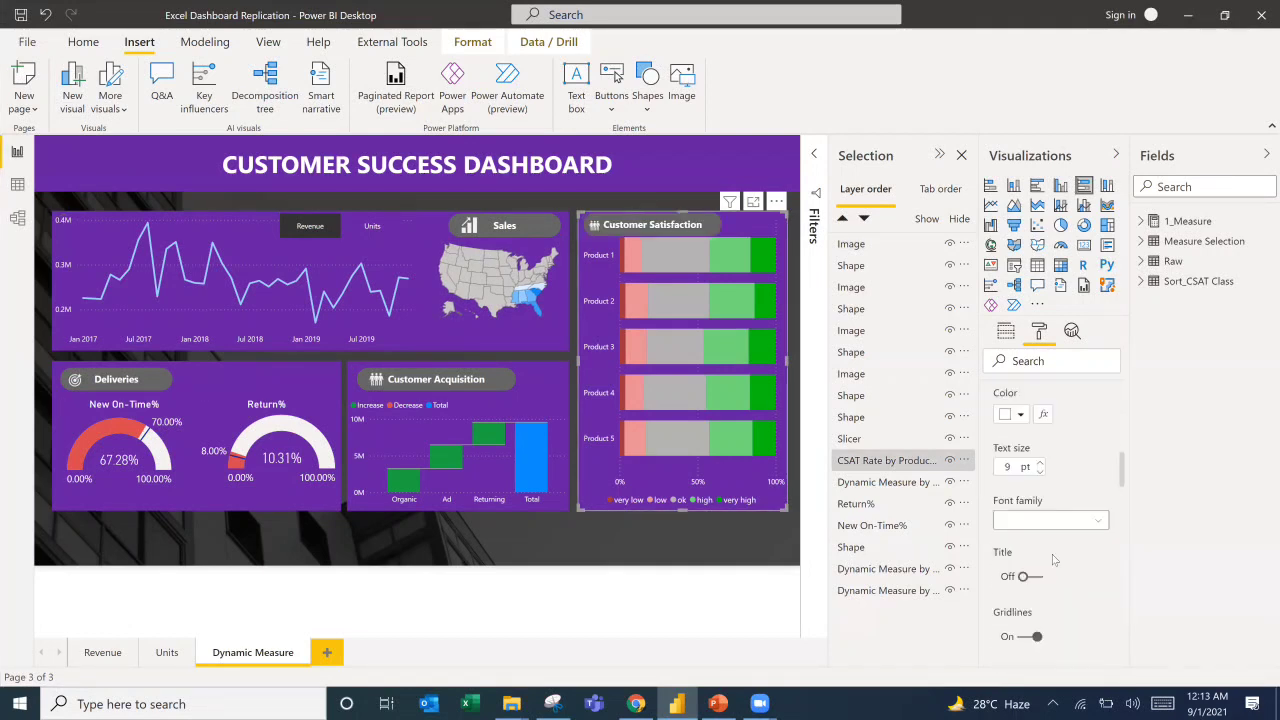
scroll(1053, 560, "down", 8)
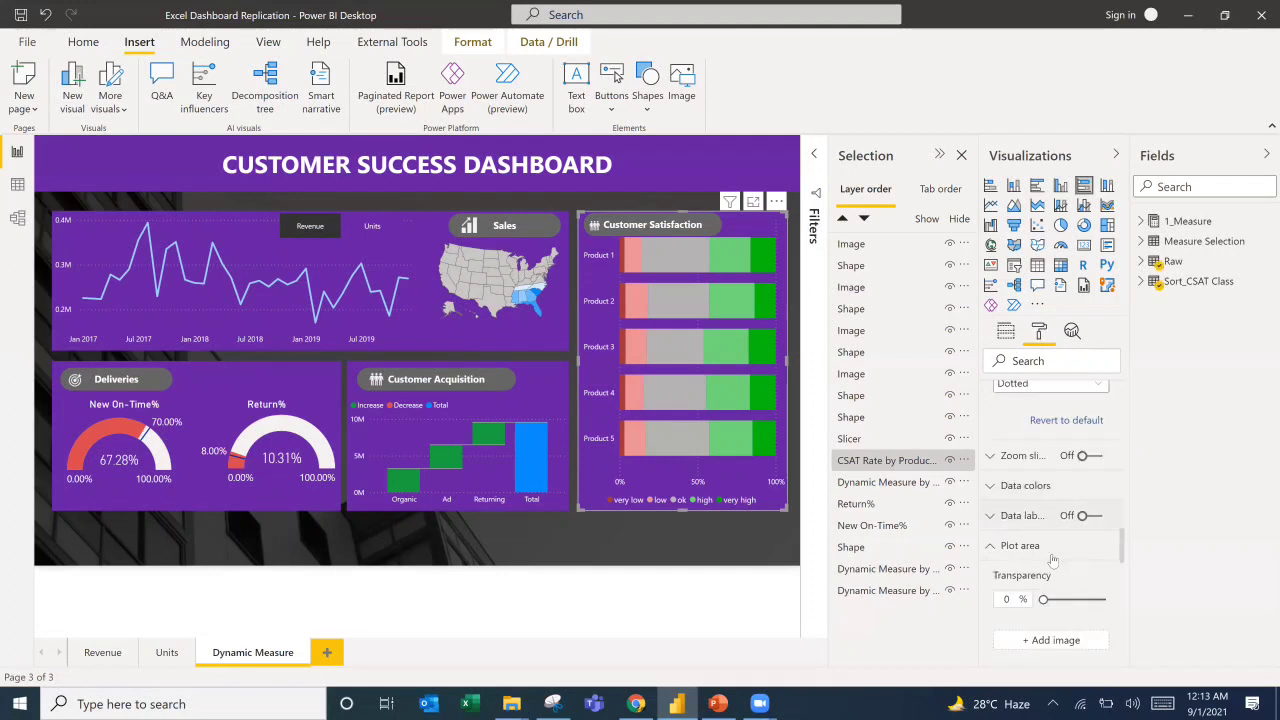
scroll(1053, 560, "down", 4)
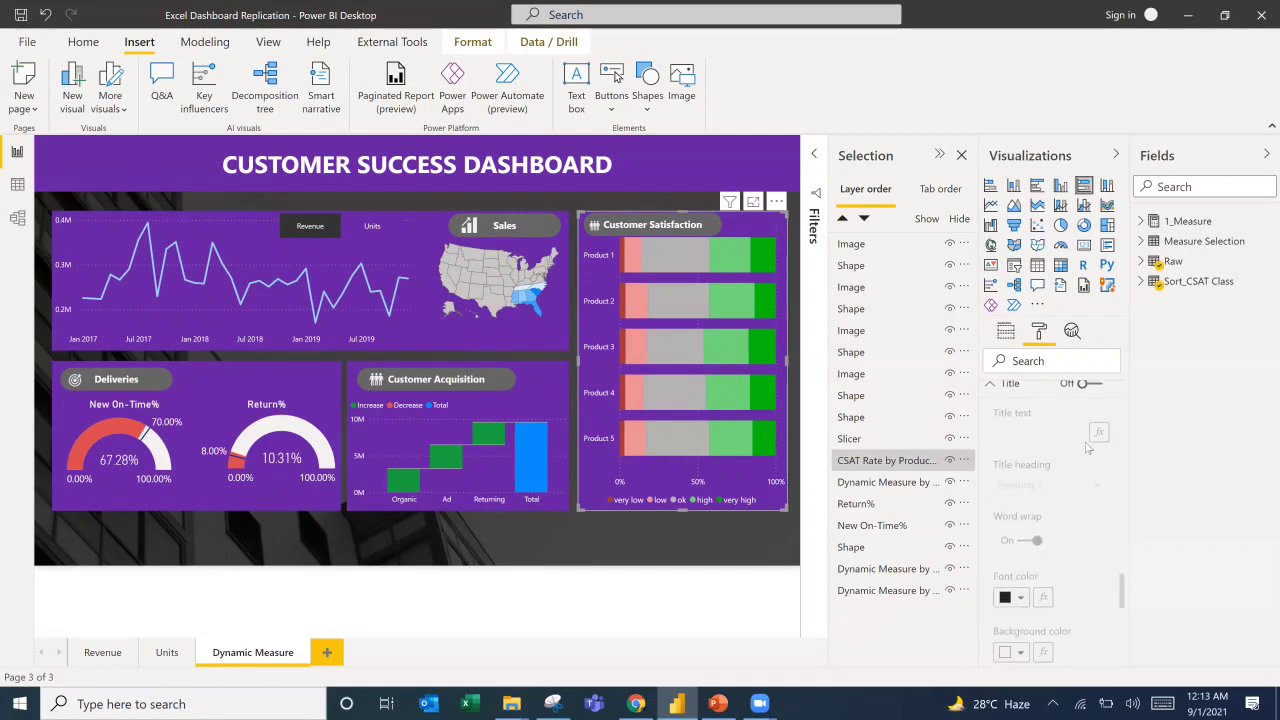
left_click(1095, 383)
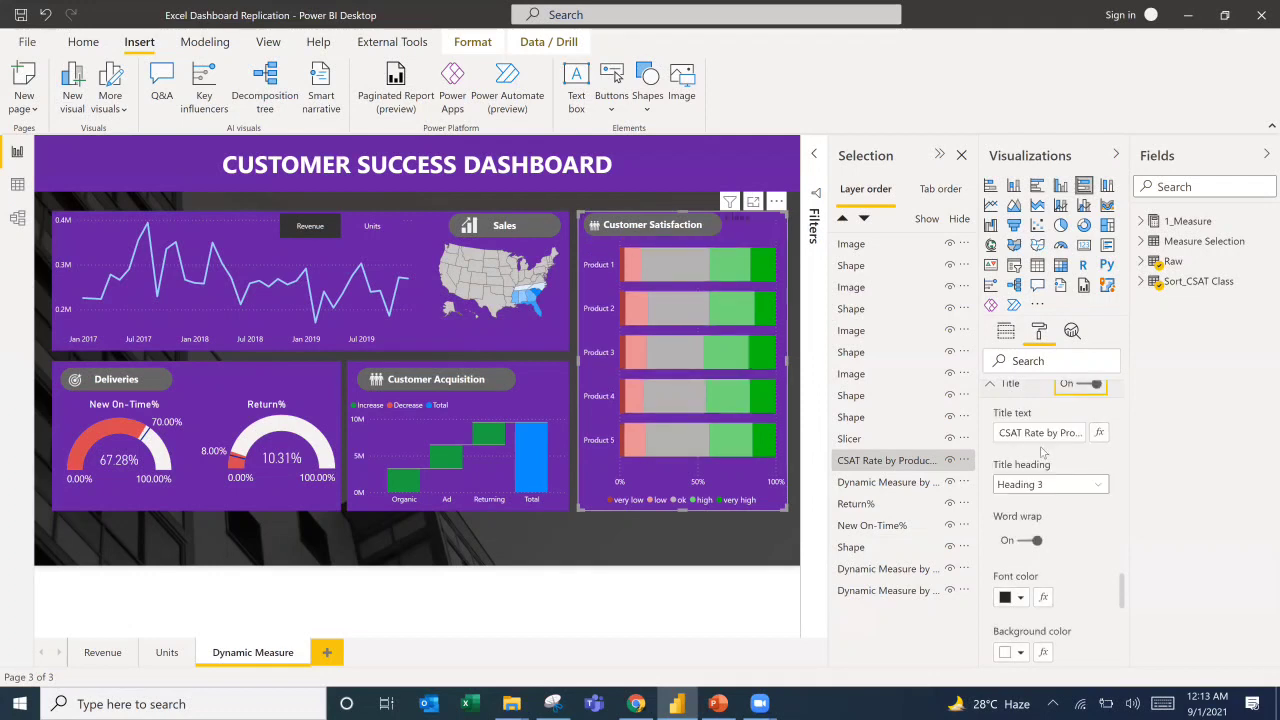
left_click(1020, 598)
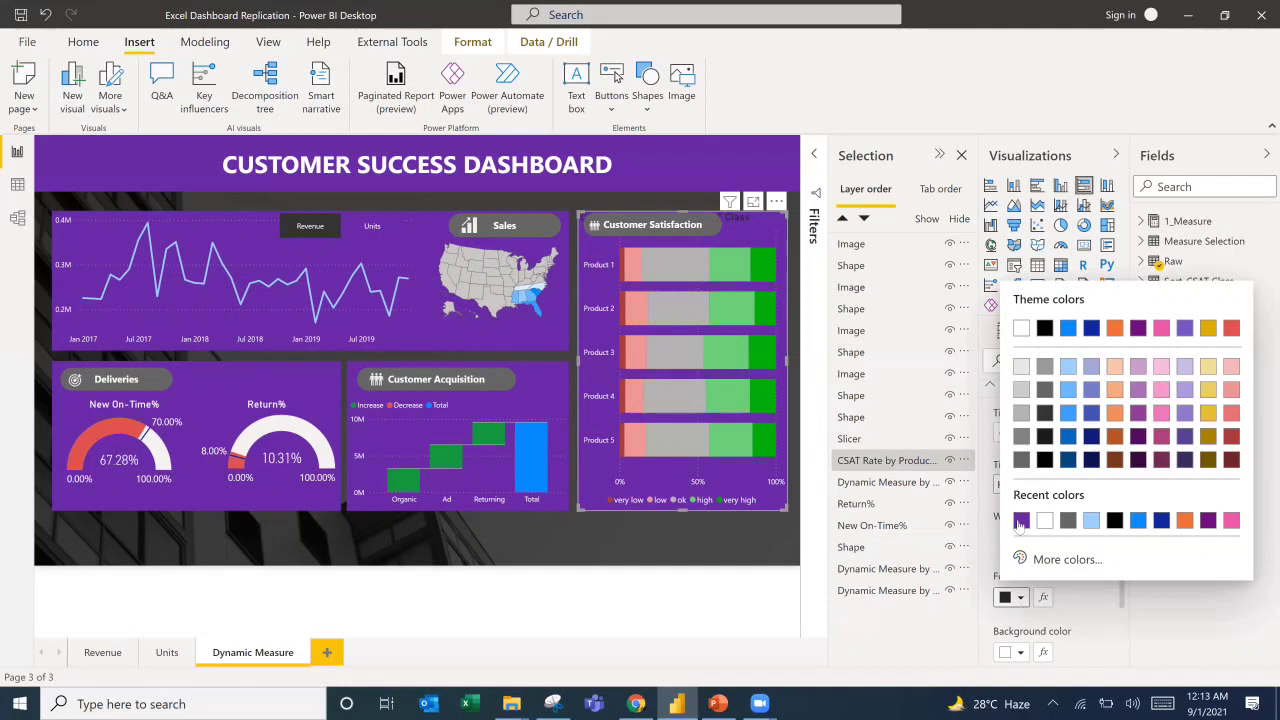
left_click(1020, 520)
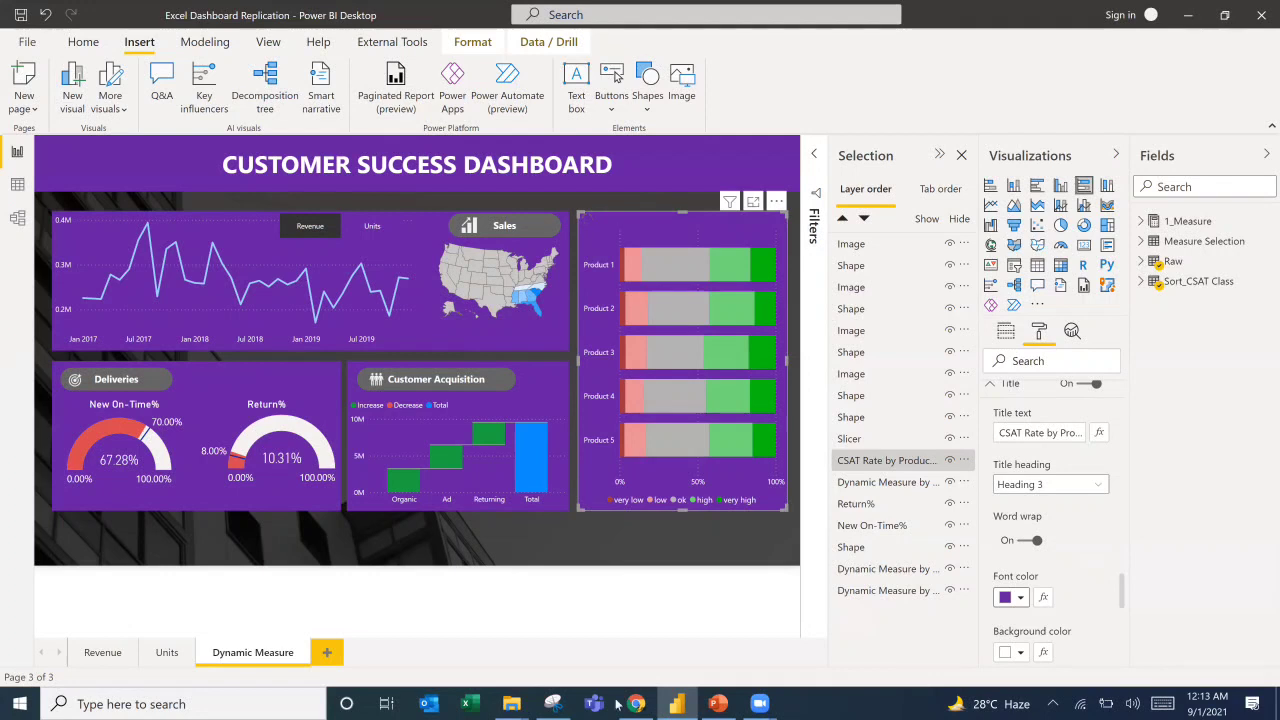
Look through the Icons folder and examine the reference Excel dashboard video in the browser, returning to Power BI Desktop.
left_click(509, 704)
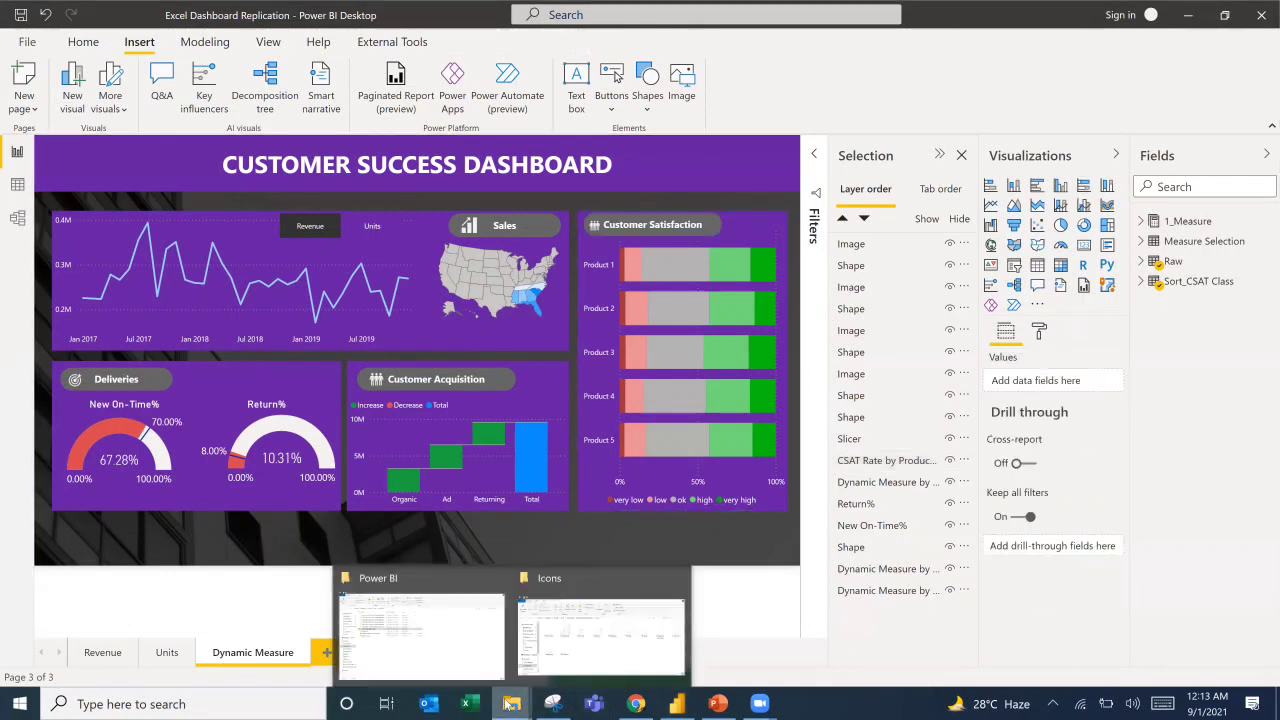
left_click(585, 646)
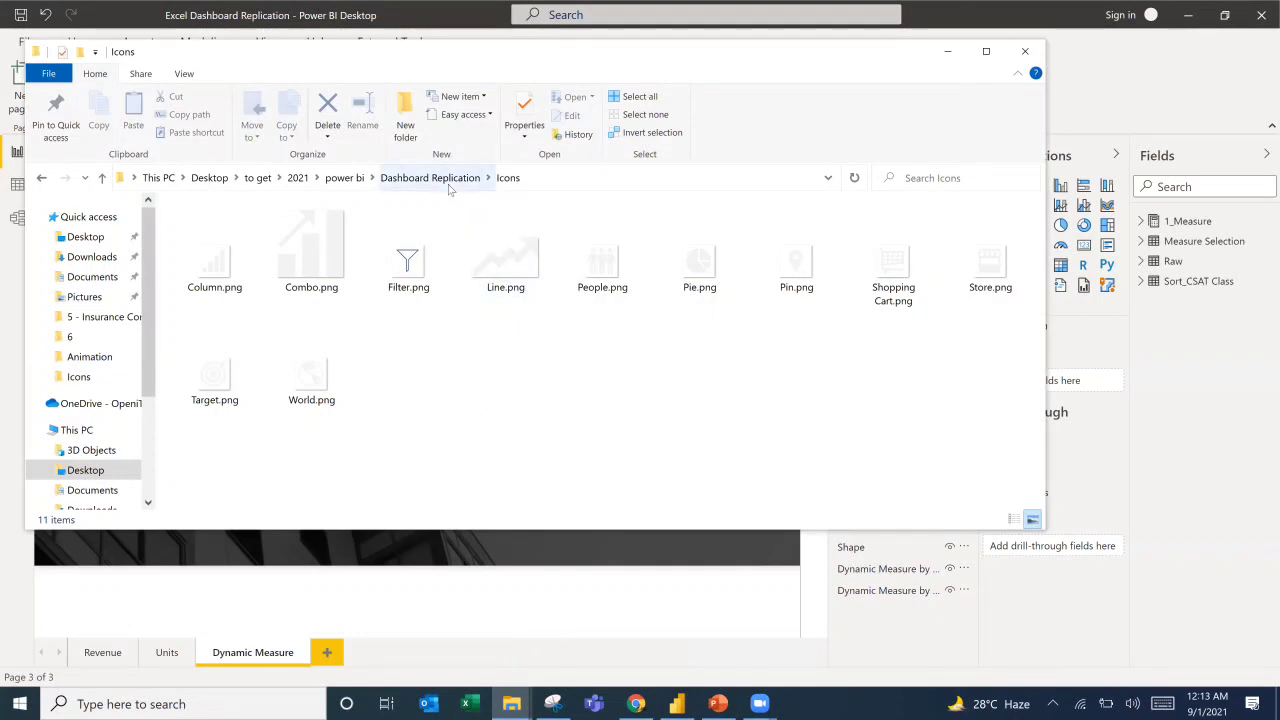
left_click(947, 51)
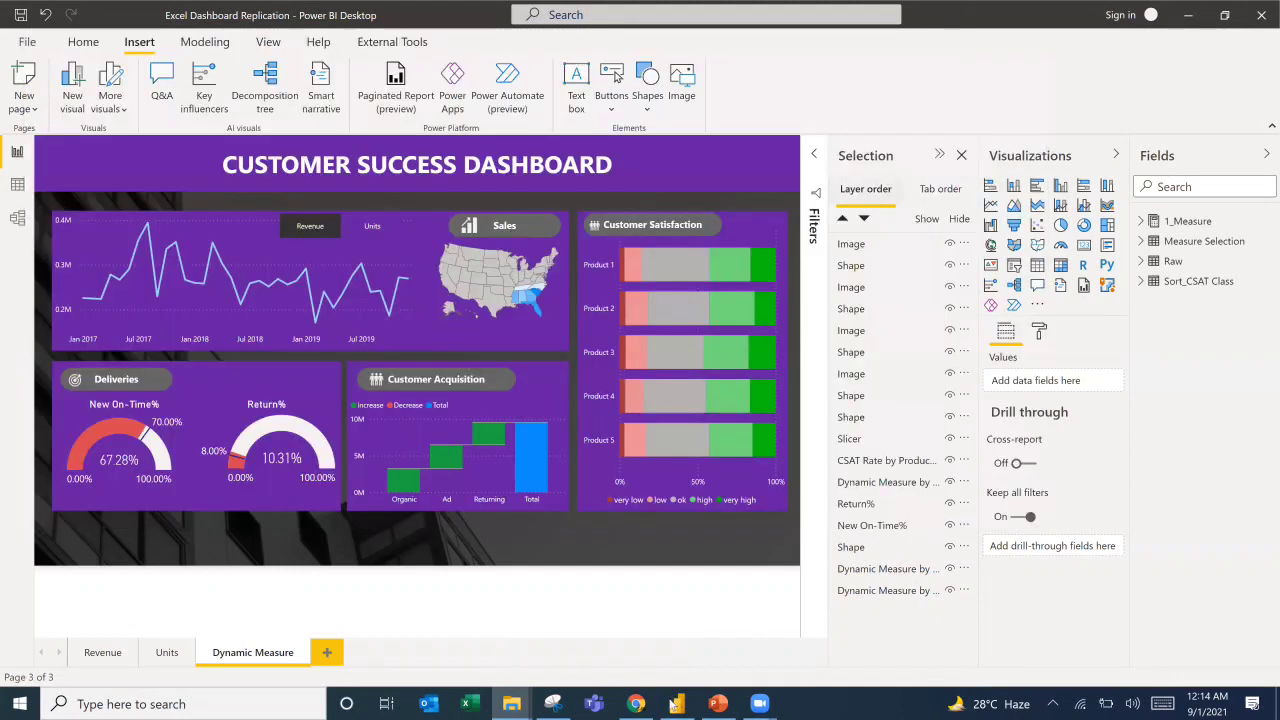
key("alt+Tab")
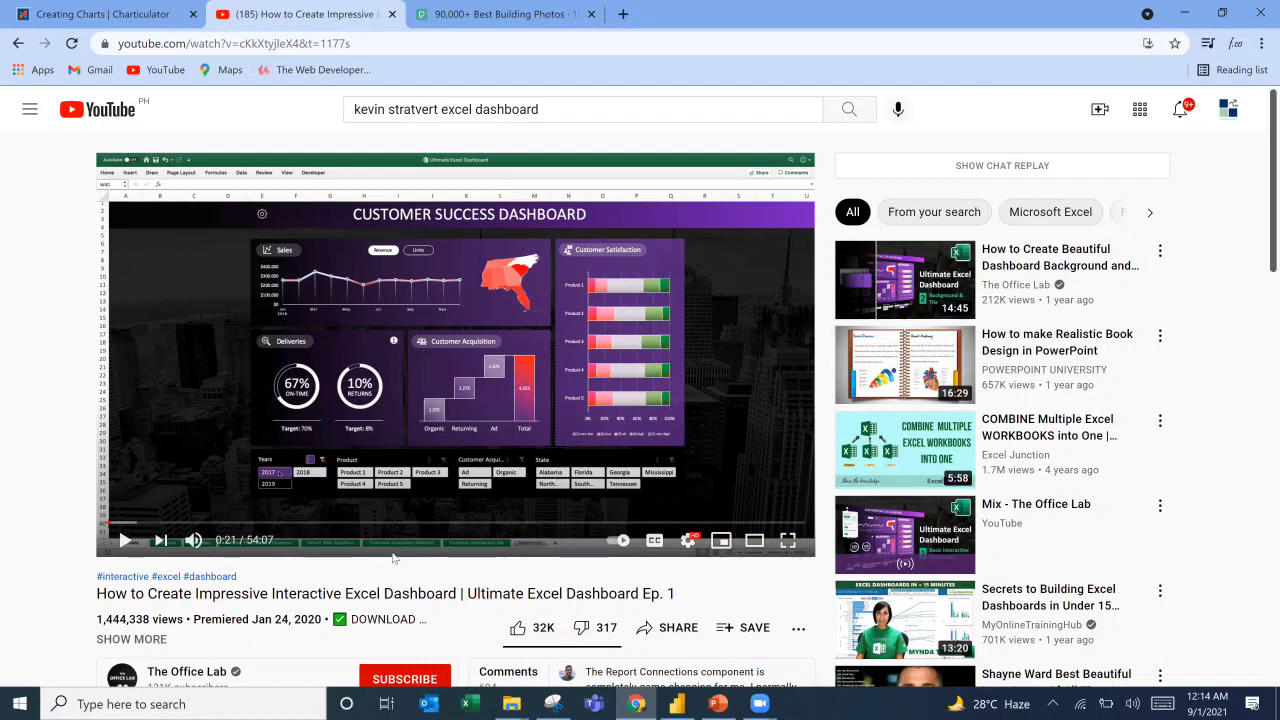
left_click(1185, 13)
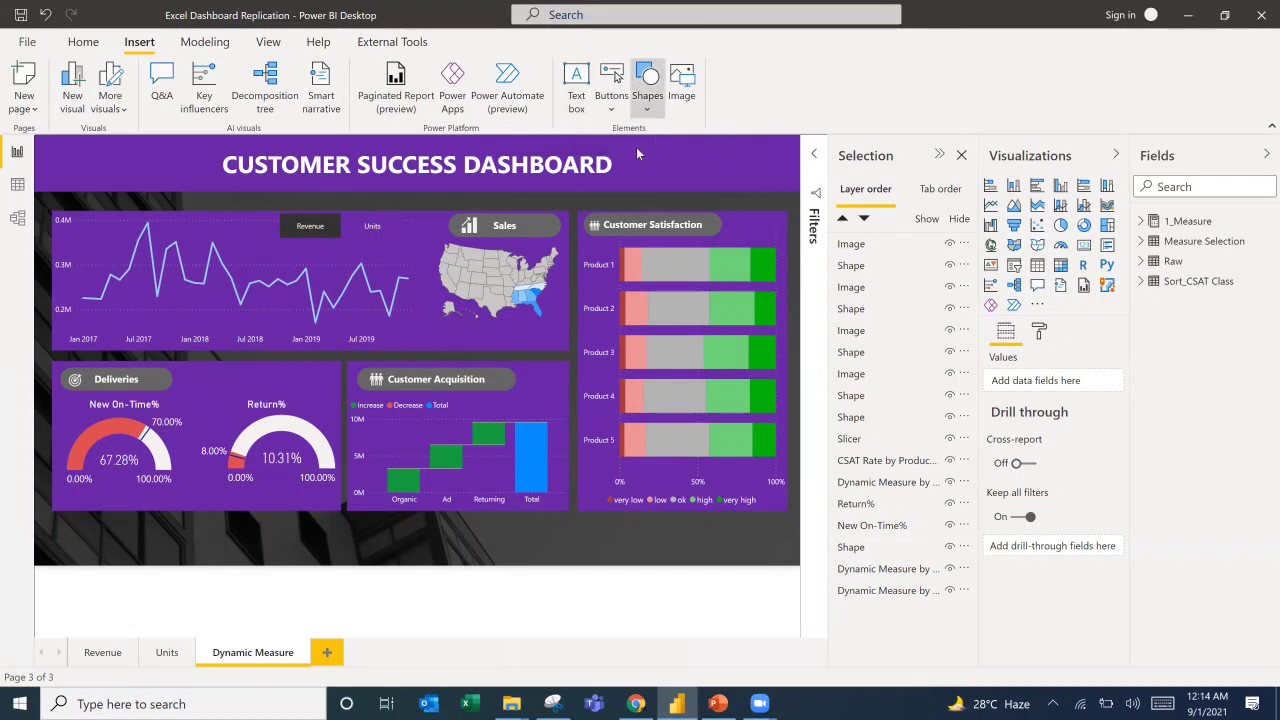
Insert a rectangle and resize it into a wide panel across the lower part of the Deliveries and Customer Acquisition sections.
left_click(647, 85)
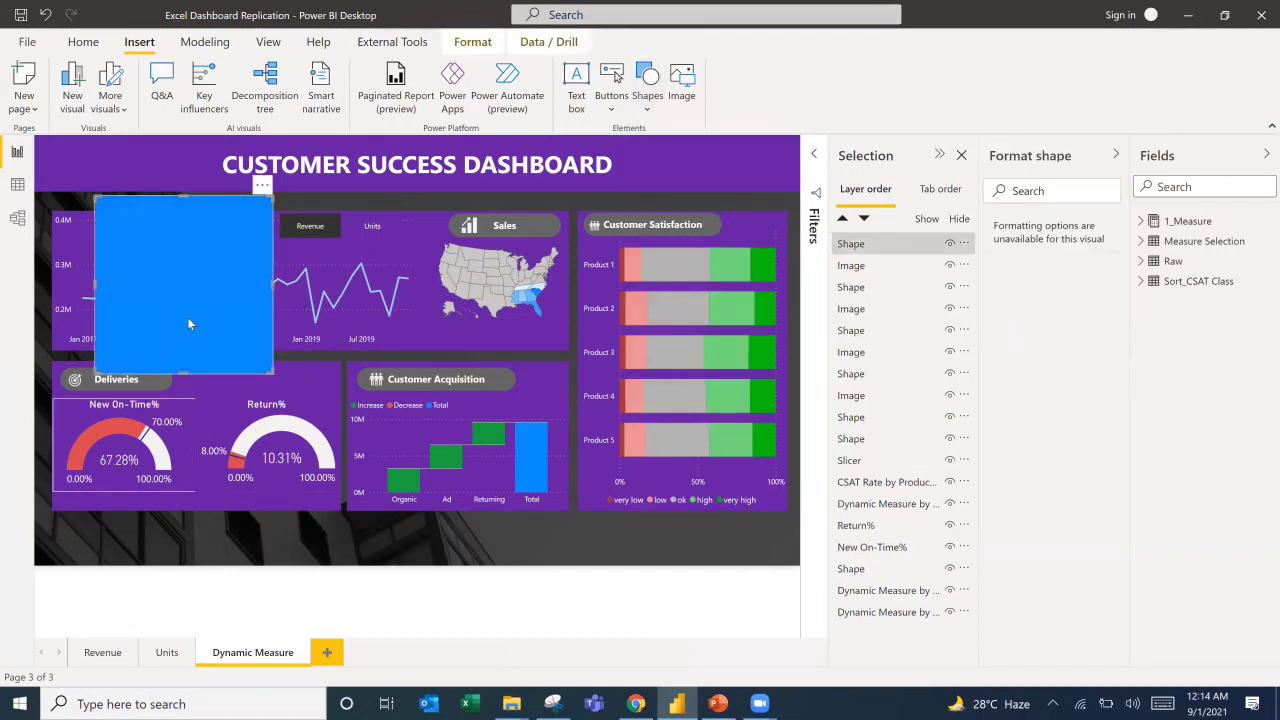
left_click_drag(189, 335, 631, 456)
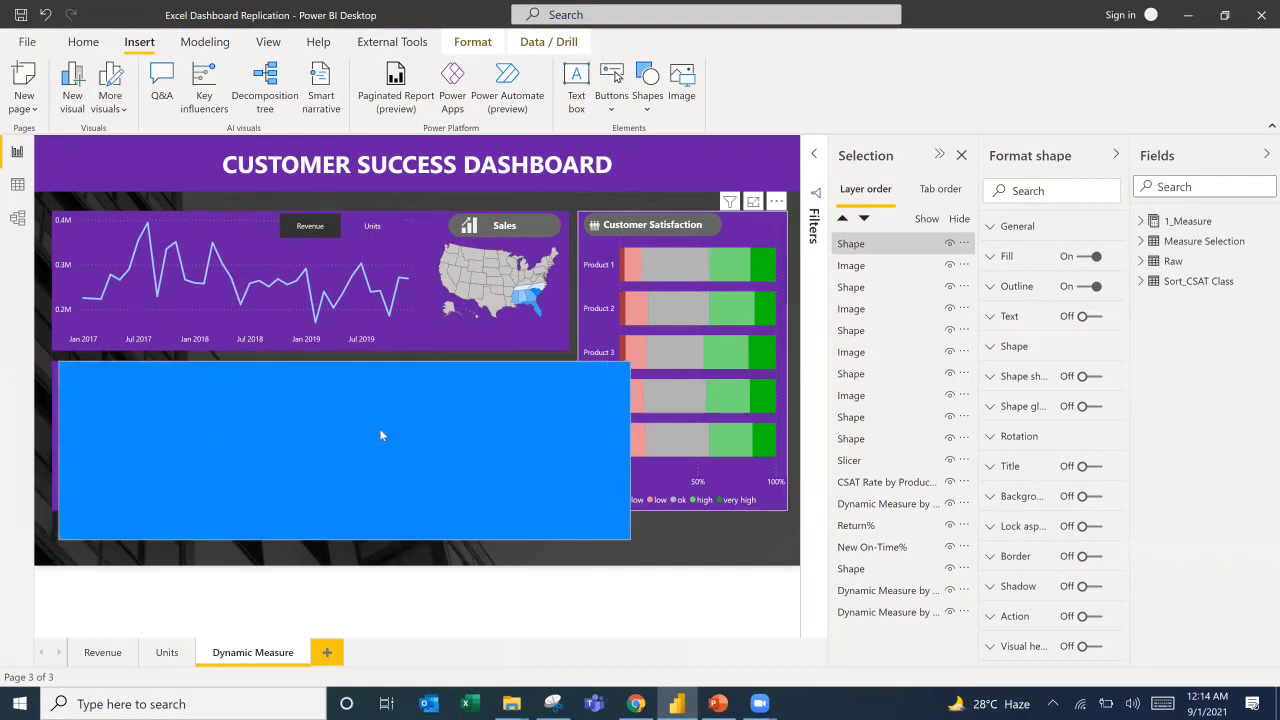
left_click_drag(344, 389, 344, 410)
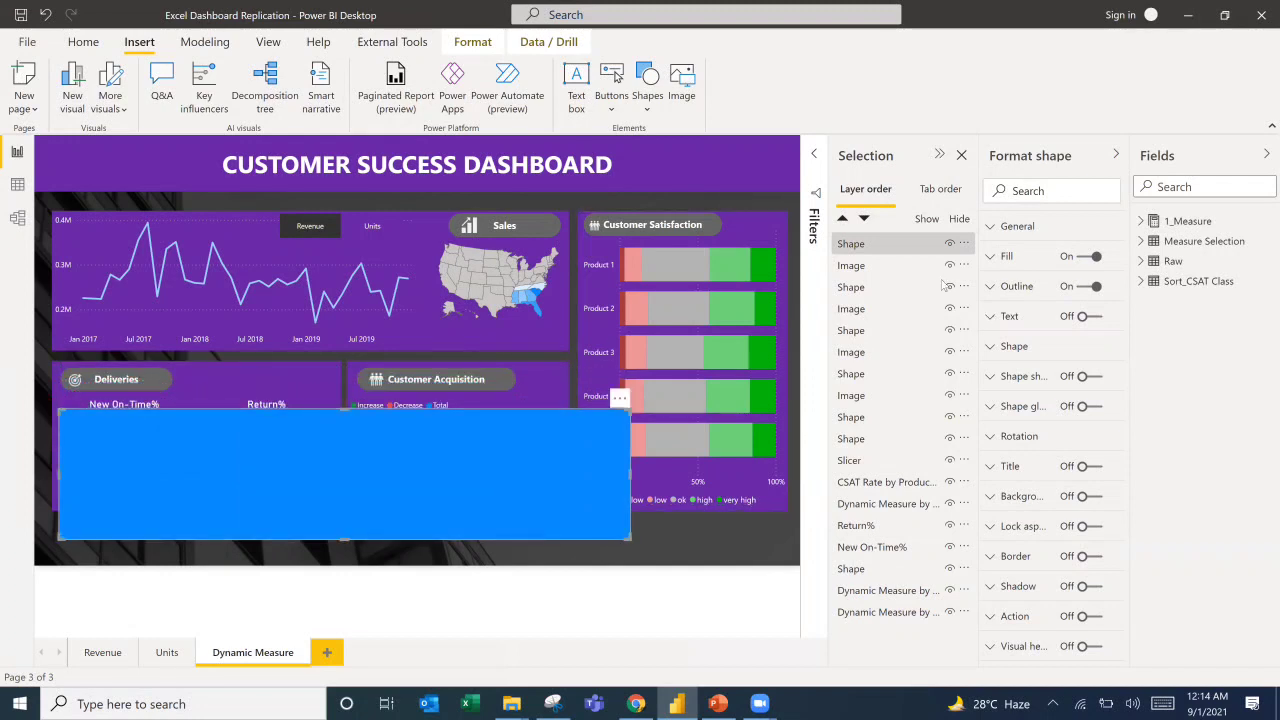
Set the new rectangle's fill to the recent purple and its outline color to light blue.
left_click(1003, 260)
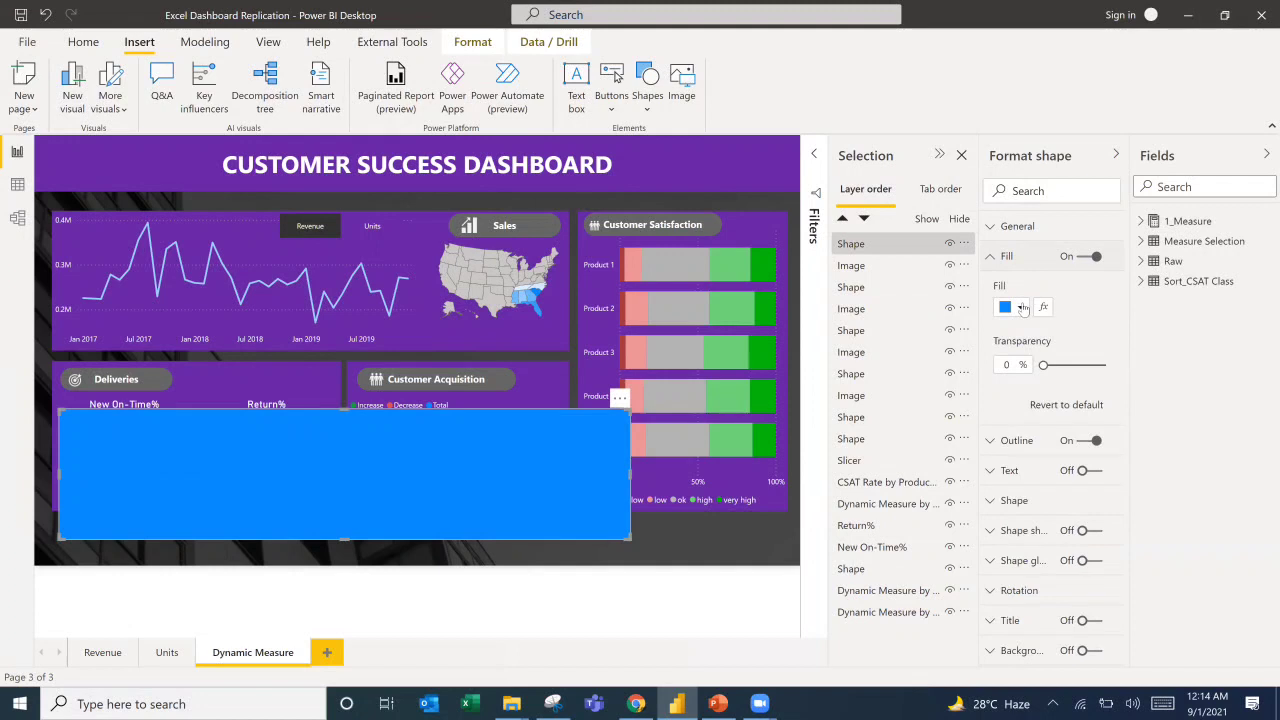
left_click(1022, 307)
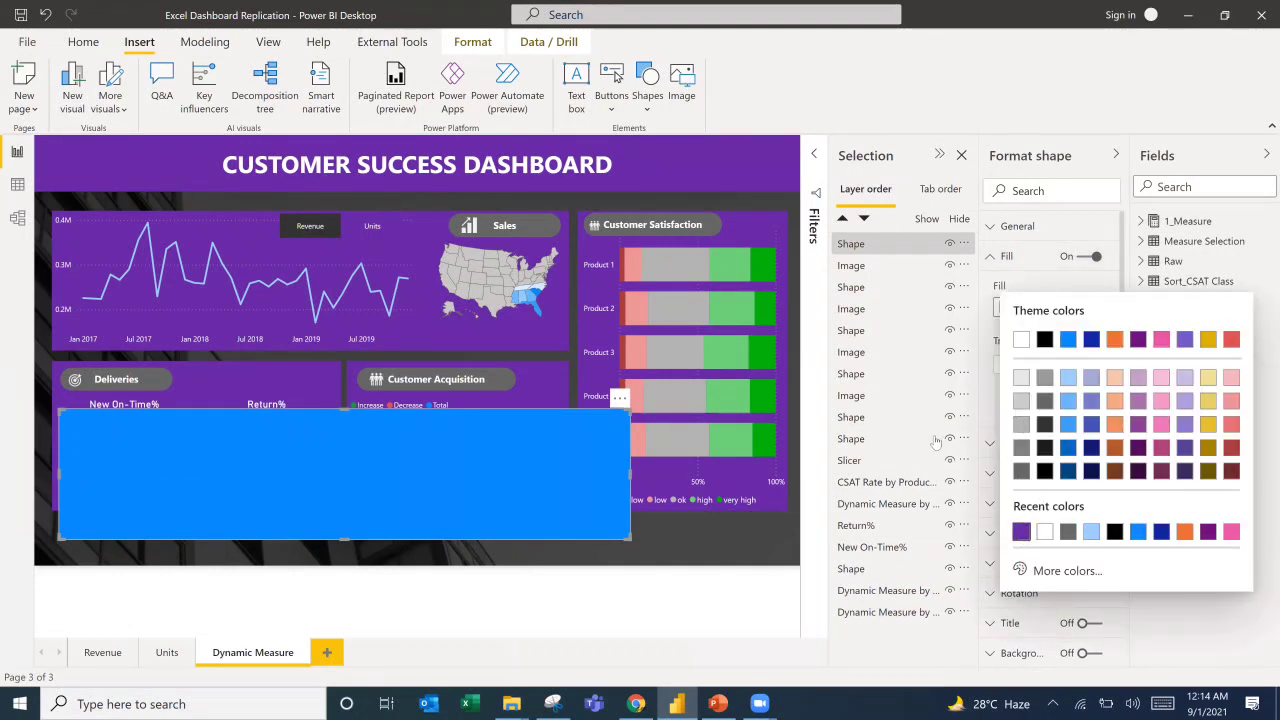
left_click(1001, 445)
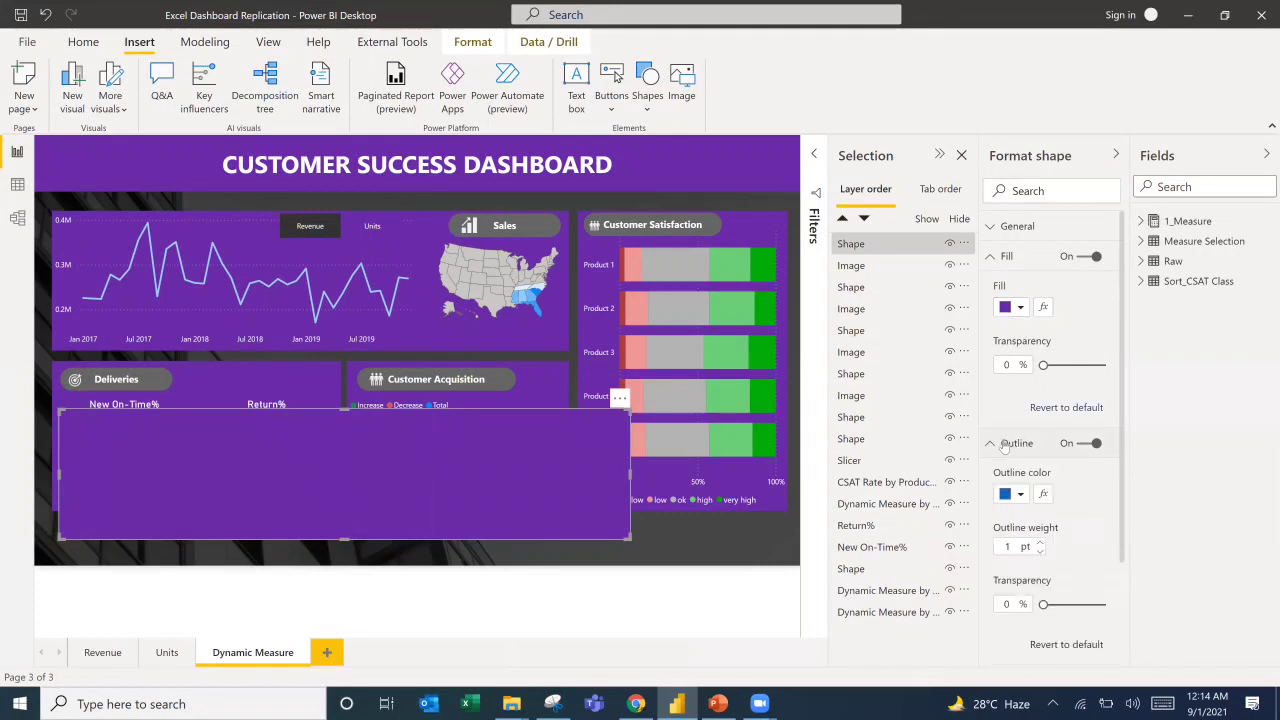
left_click(1020, 495)
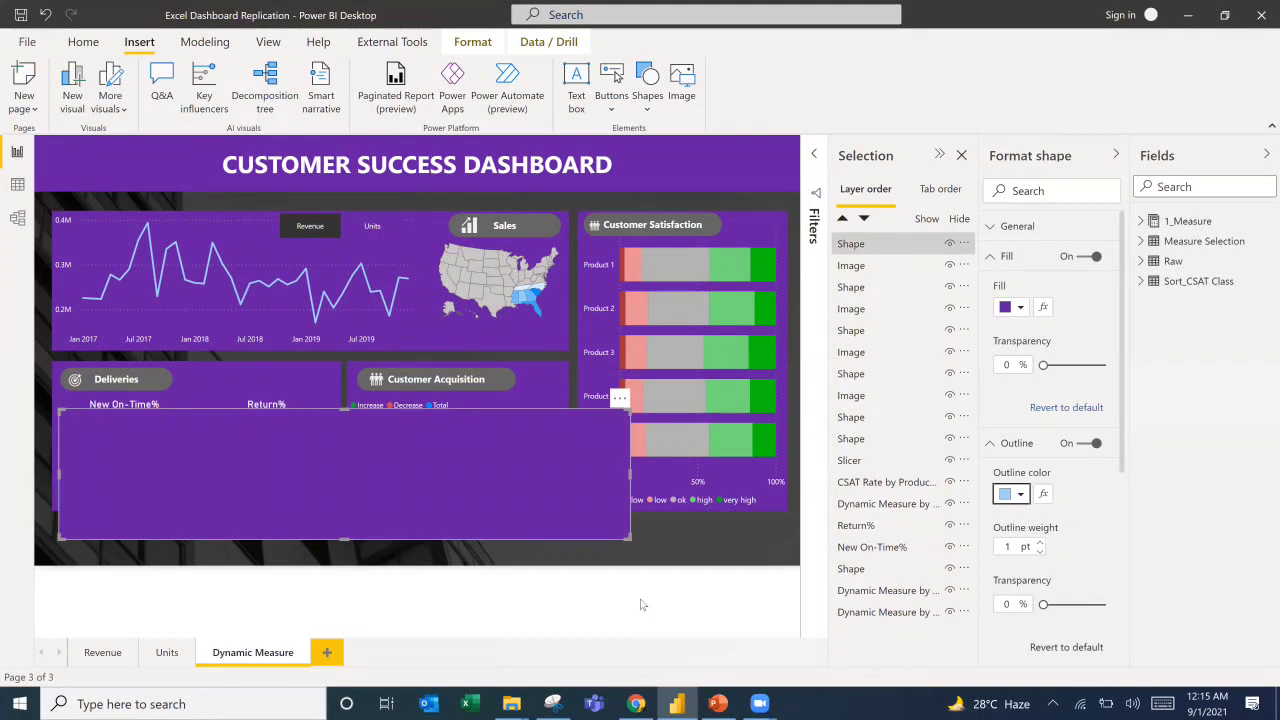
left_click(642, 604)
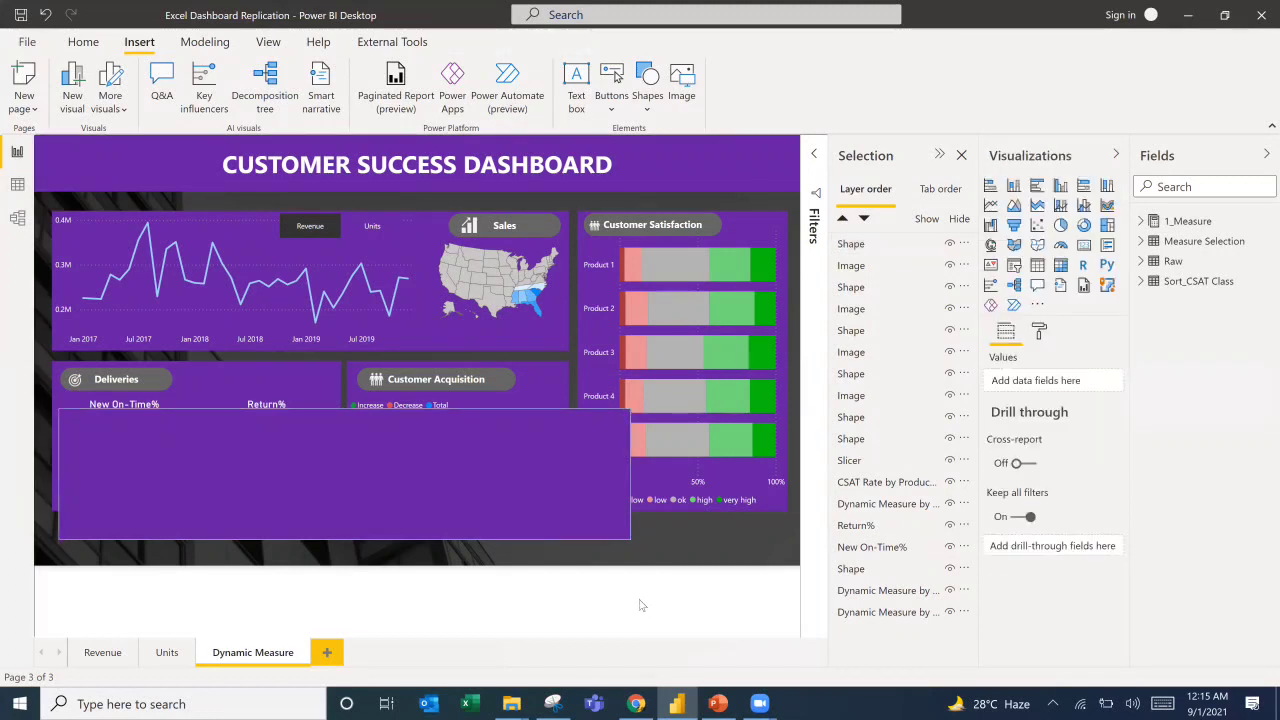
Turn on an outside shadow for the purple rectangle, using the Center preset and black as the shadow color.
left_click(465, 484)
scroll(1058, 510, "up", 1)
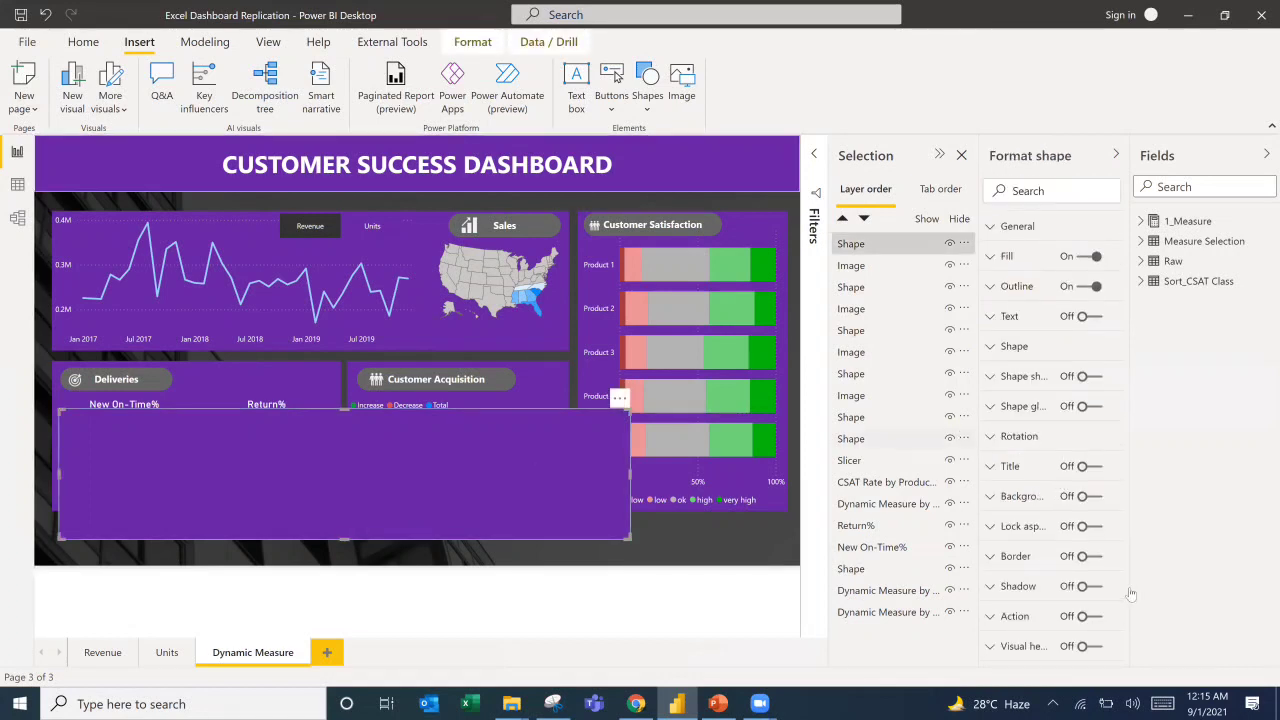
left_click(1090, 590)
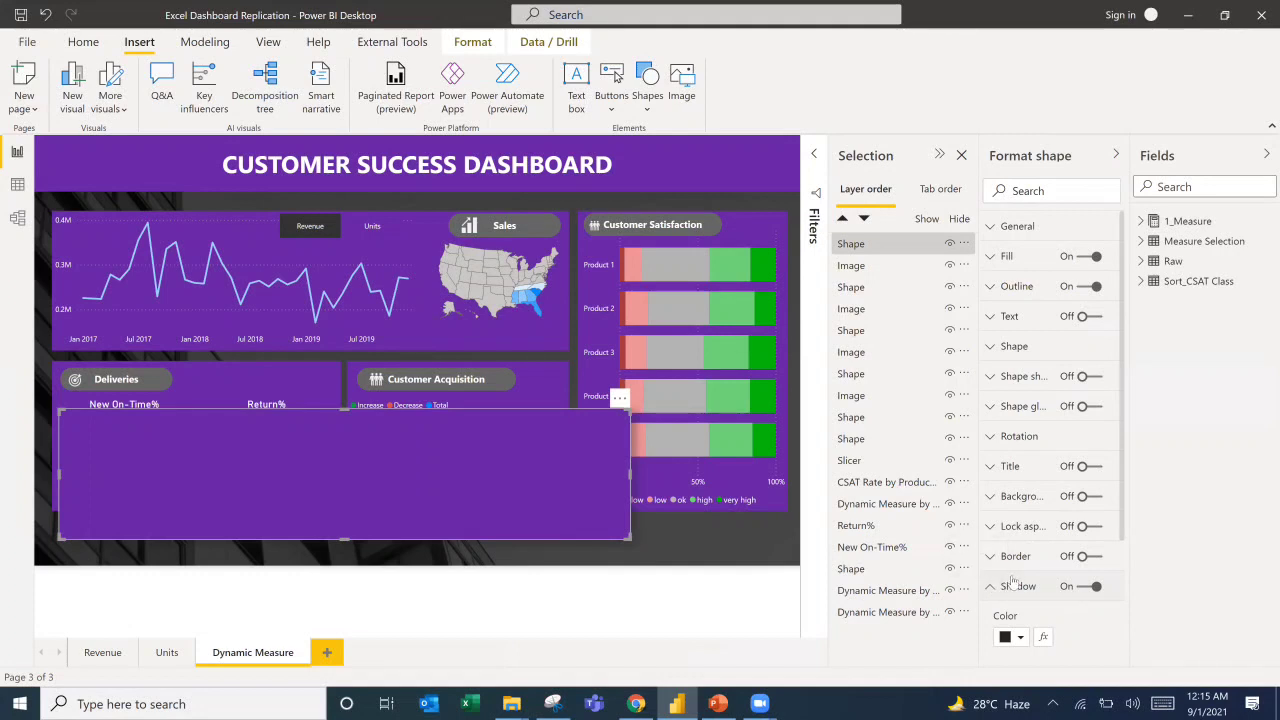
scroll(1012, 598, "down", 2)
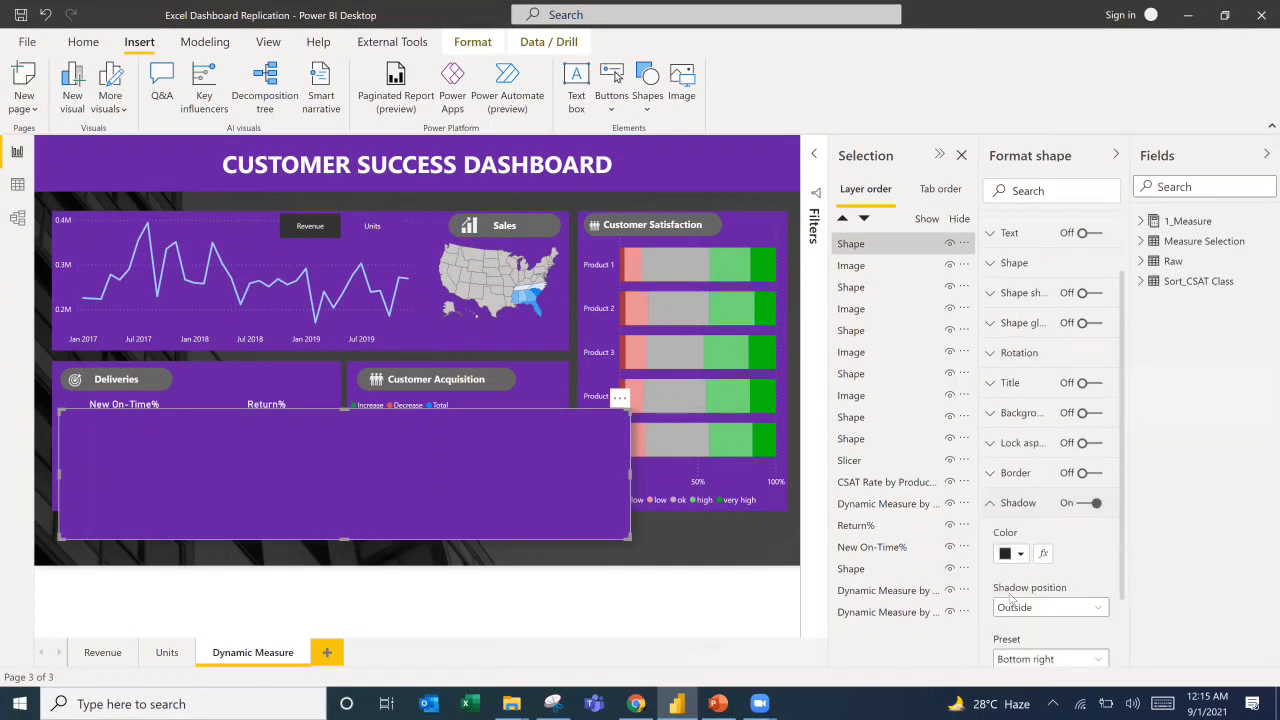
scroll(1020, 640, "down", 2)
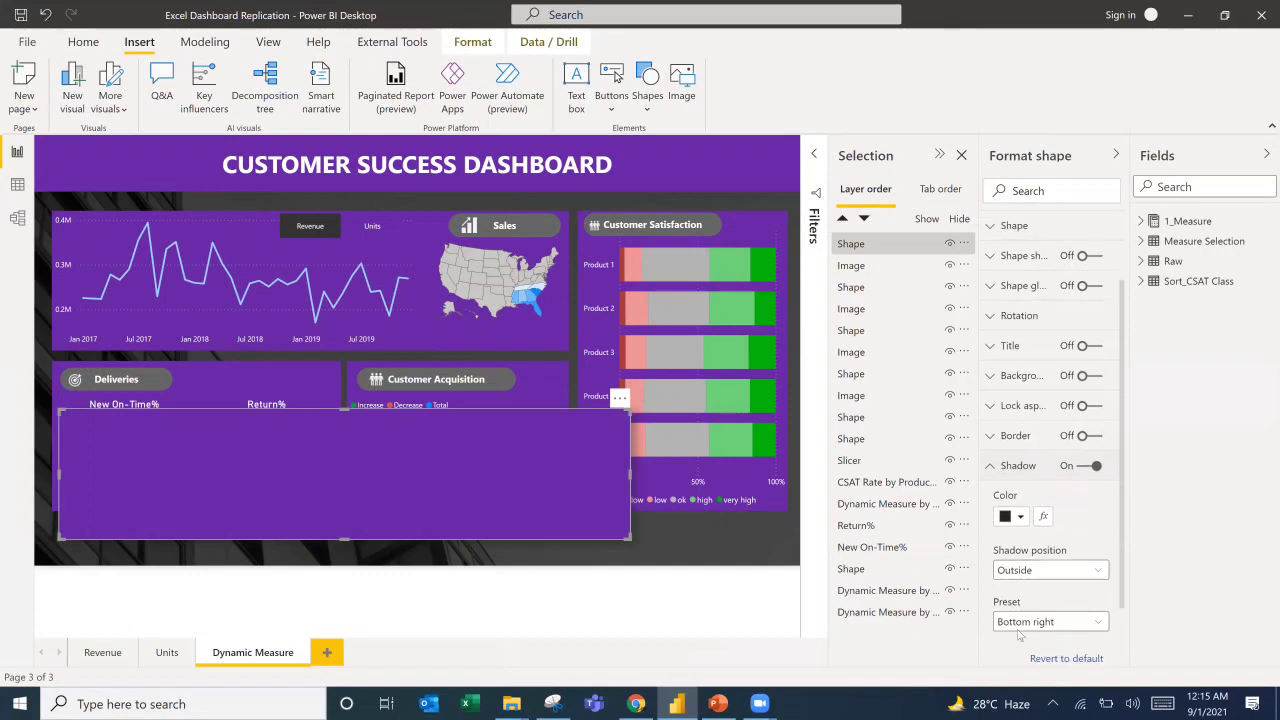
left_click(1022, 577)
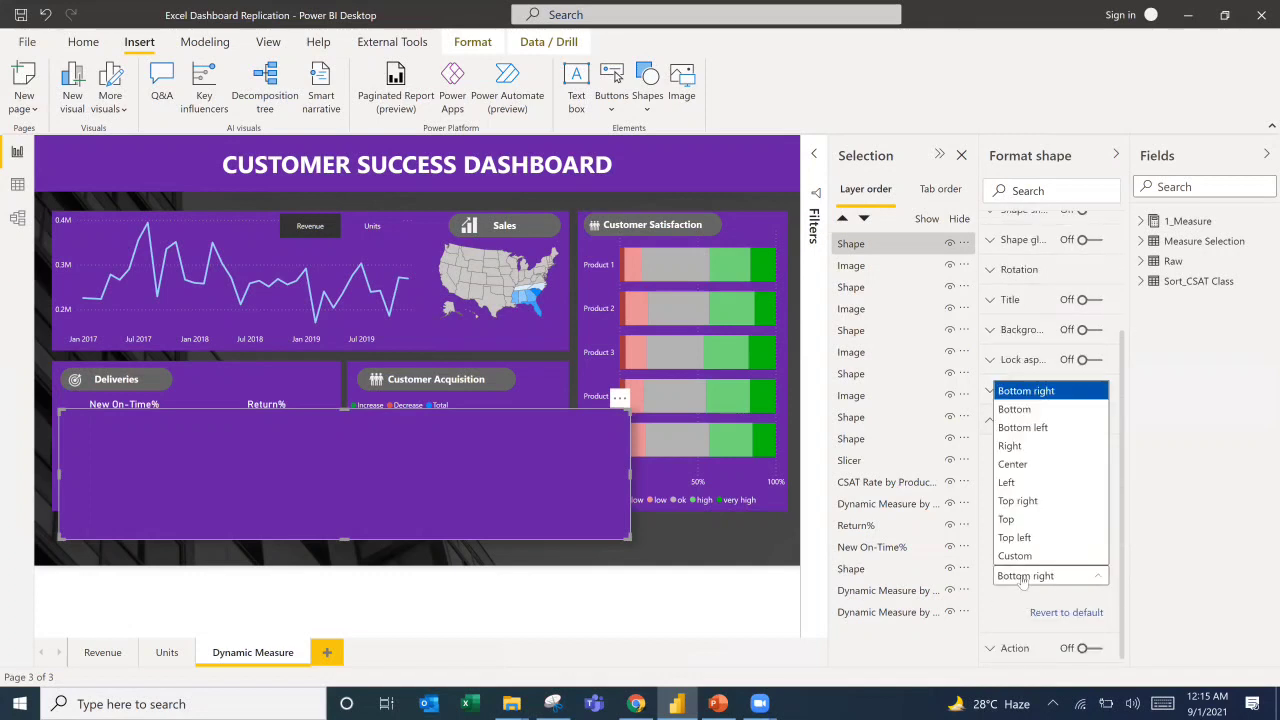
left_click(1018, 465)
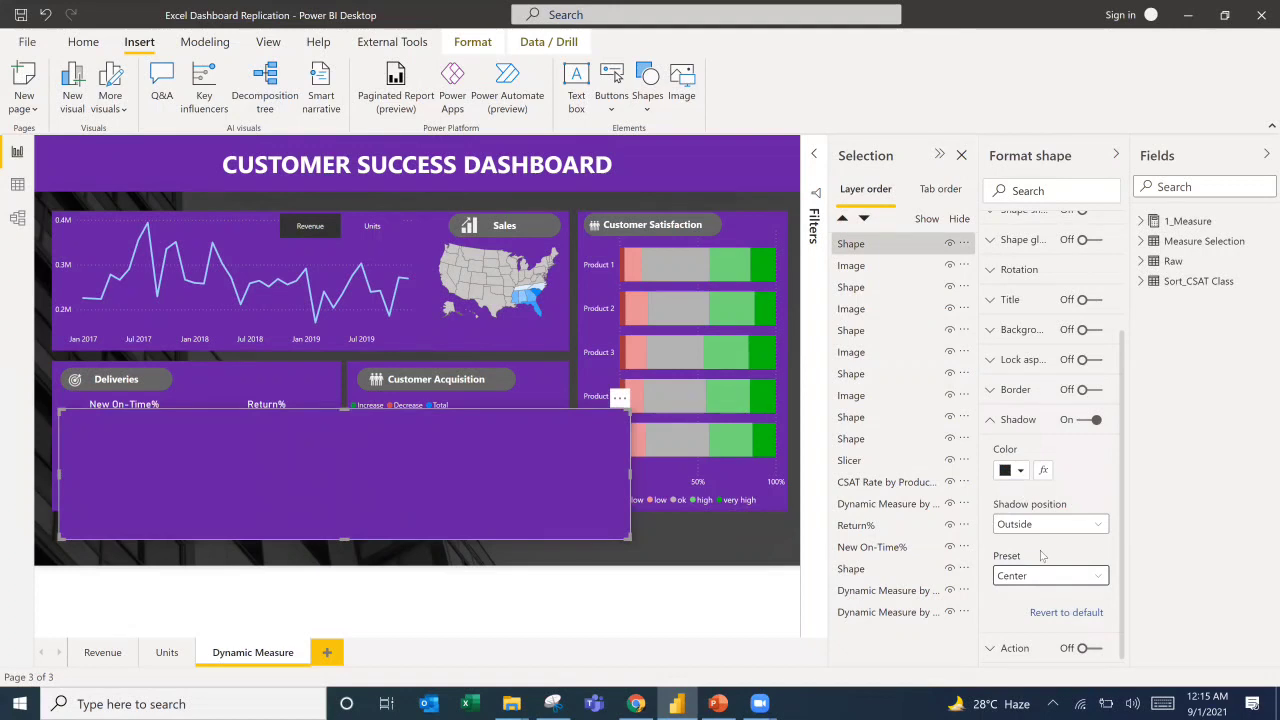
left_click(1020, 471)
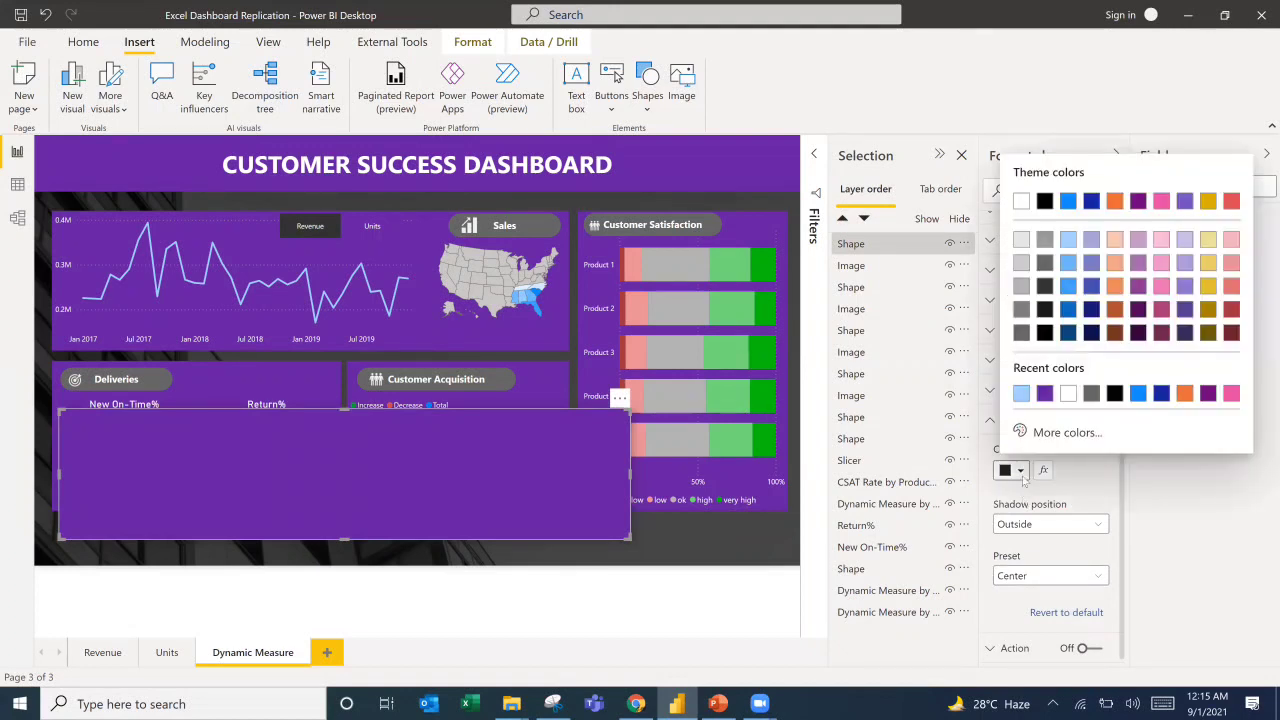
left_click(1045, 202)
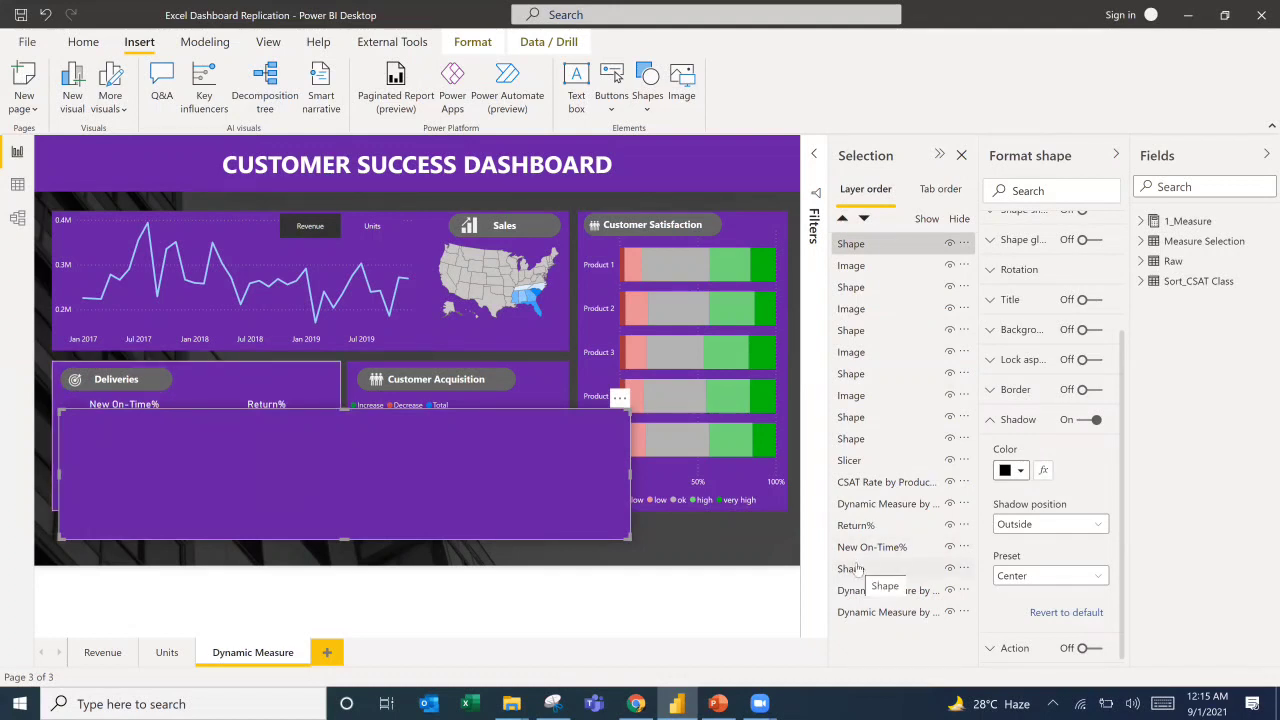
left_click(997, 421)
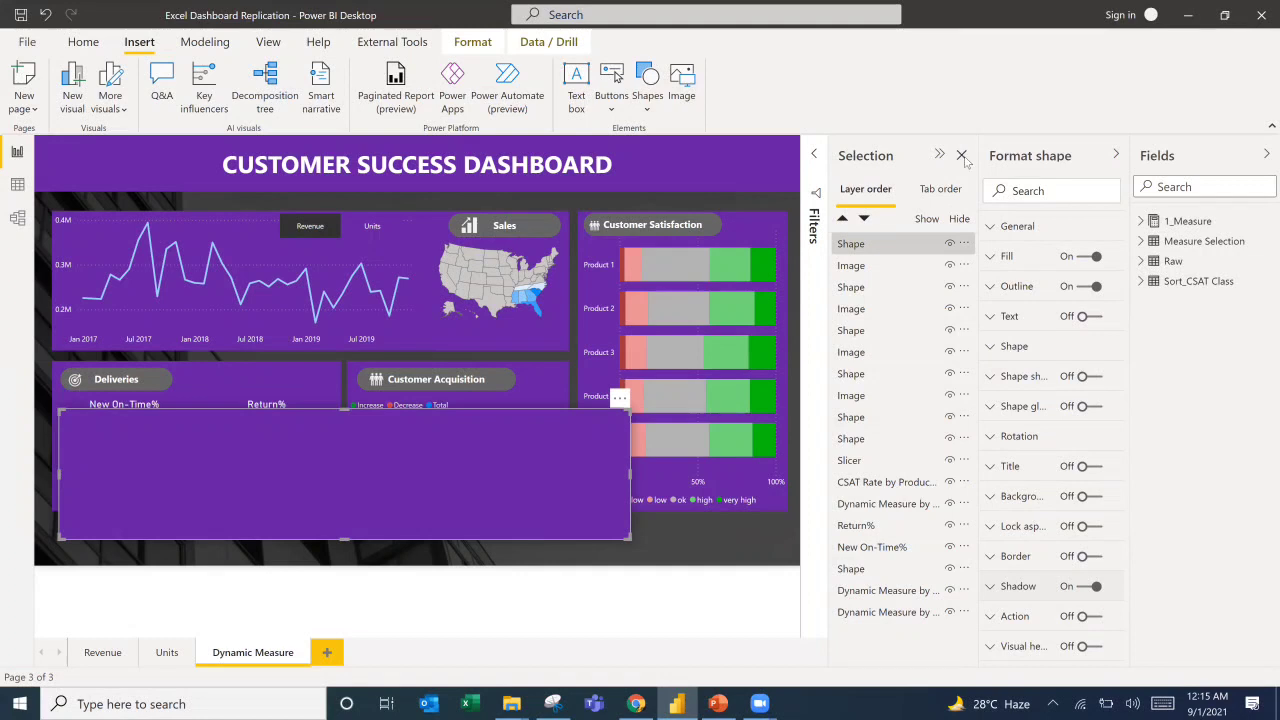
key("Escape")
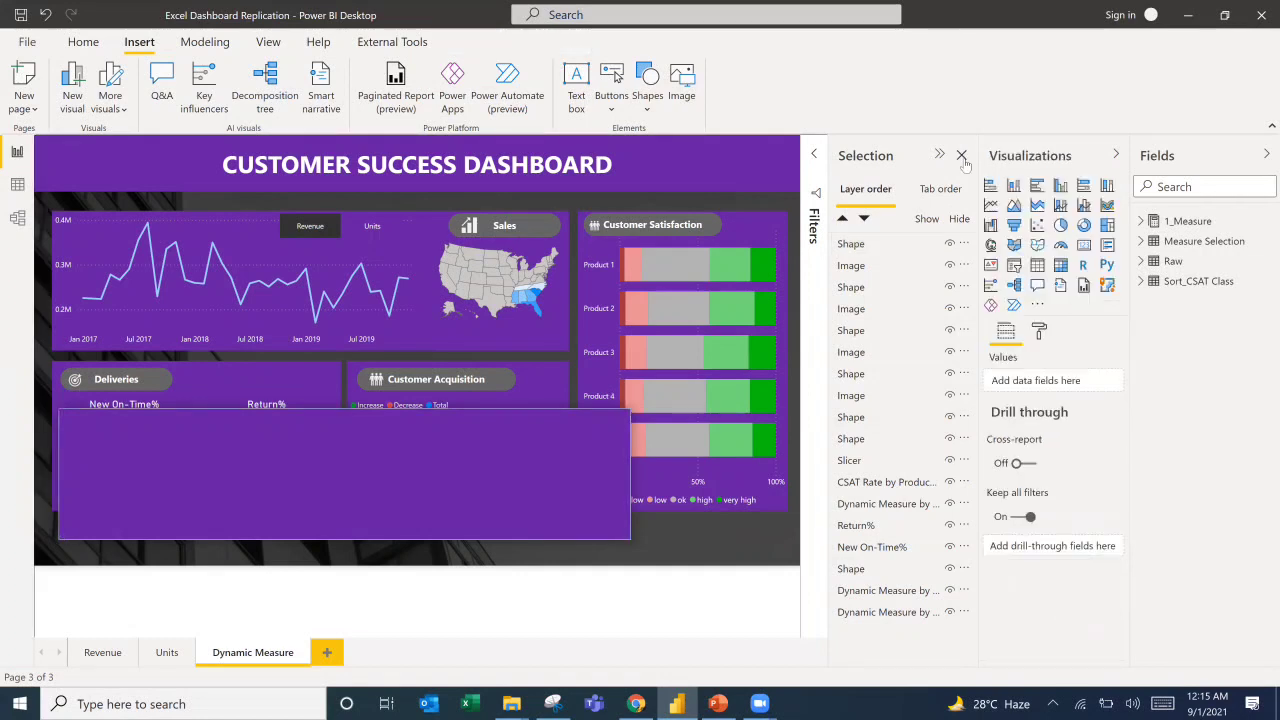
Close the Selection pane and add a slicer on the Date field of the Raw table.
left_click(962, 157)
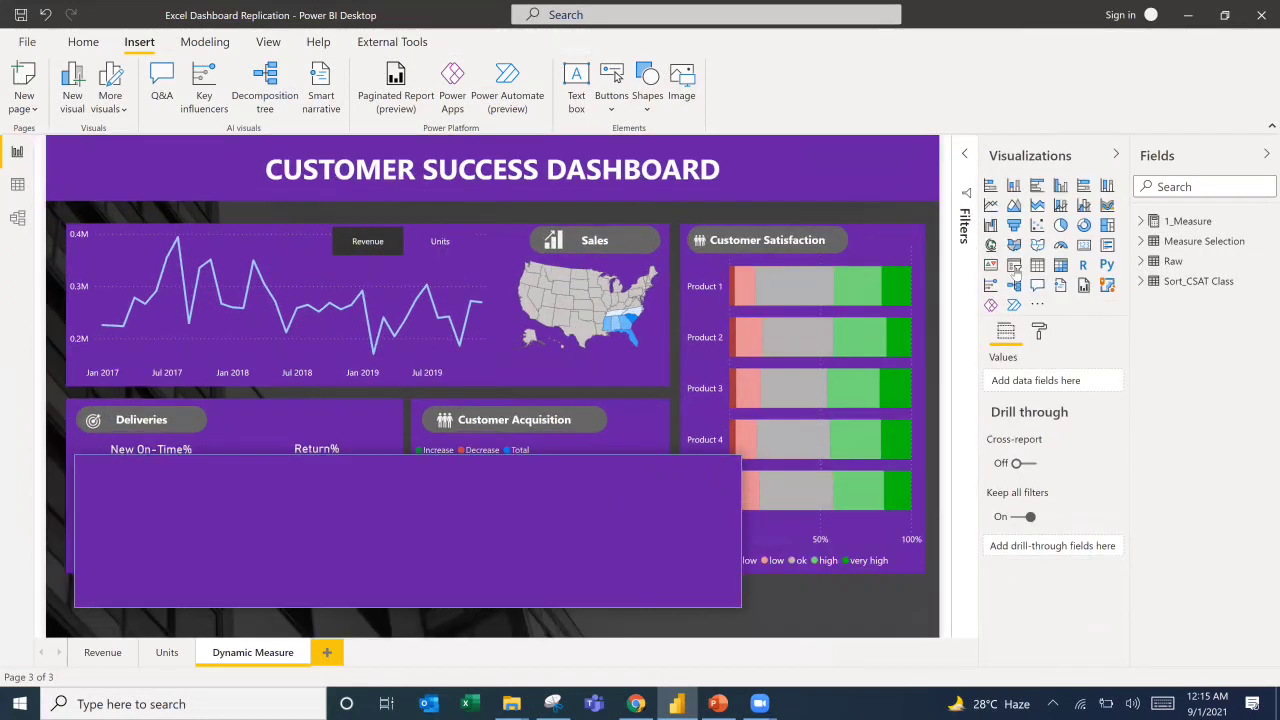
left_click(1014, 266)
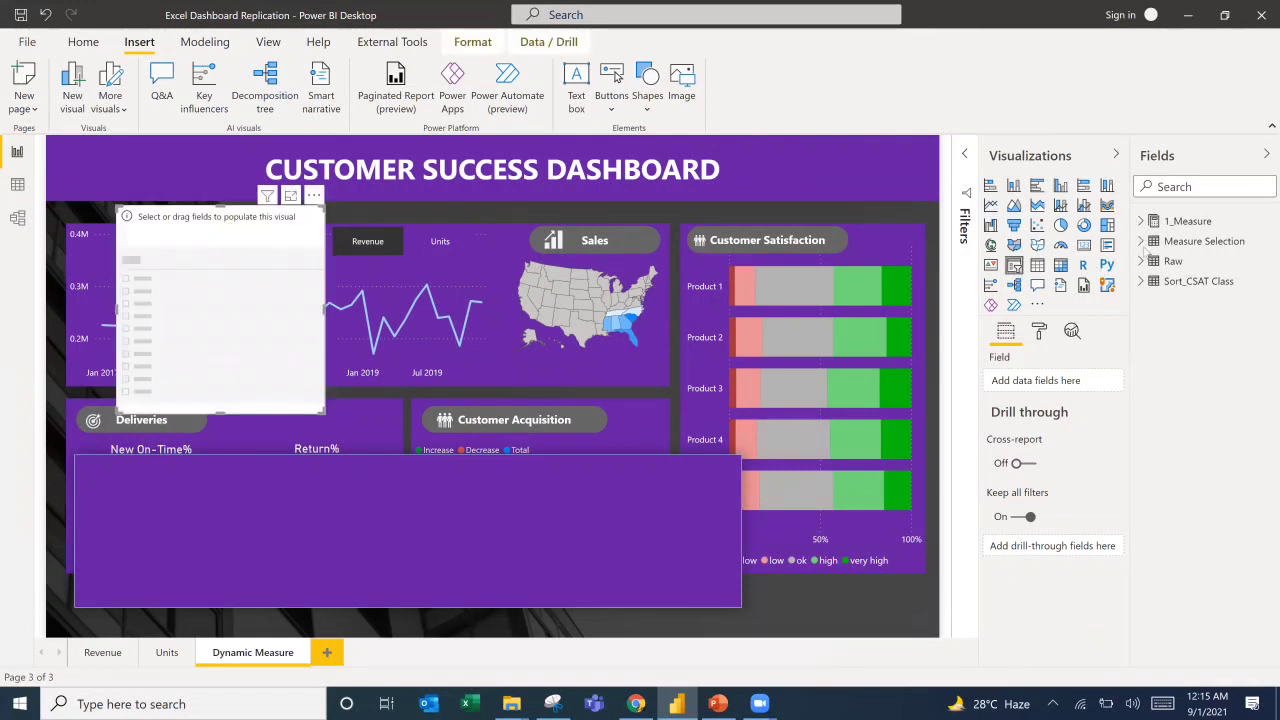
left_click(1141, 261)
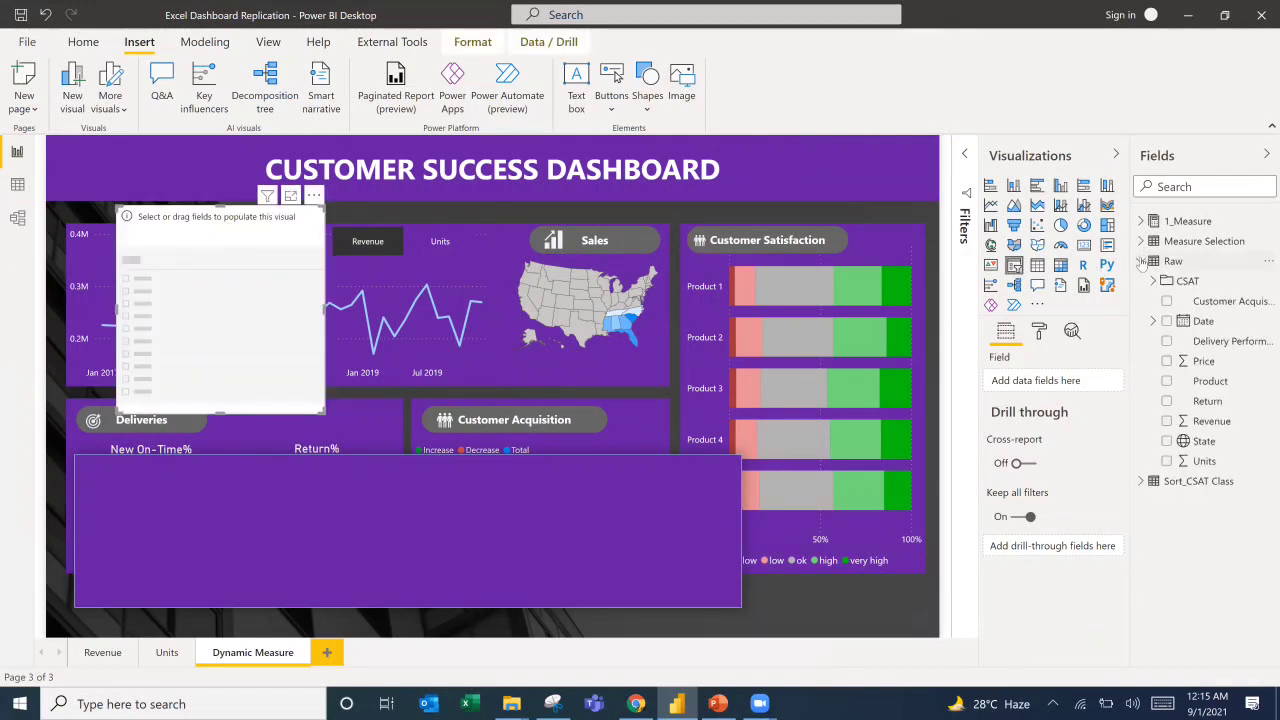
left_click(1167, 321)
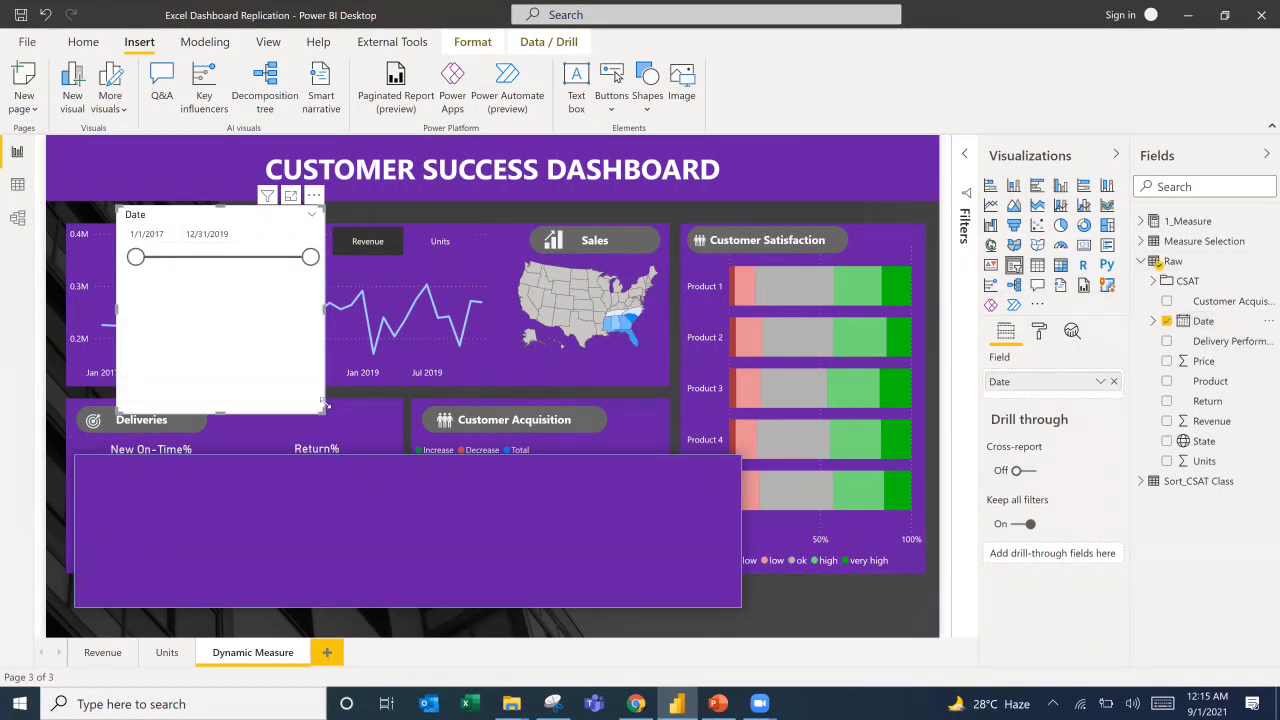
Make the Date slicer wider and shorter, and try its Before and After styles.
left_click_drag(326, 408, 410, 336)
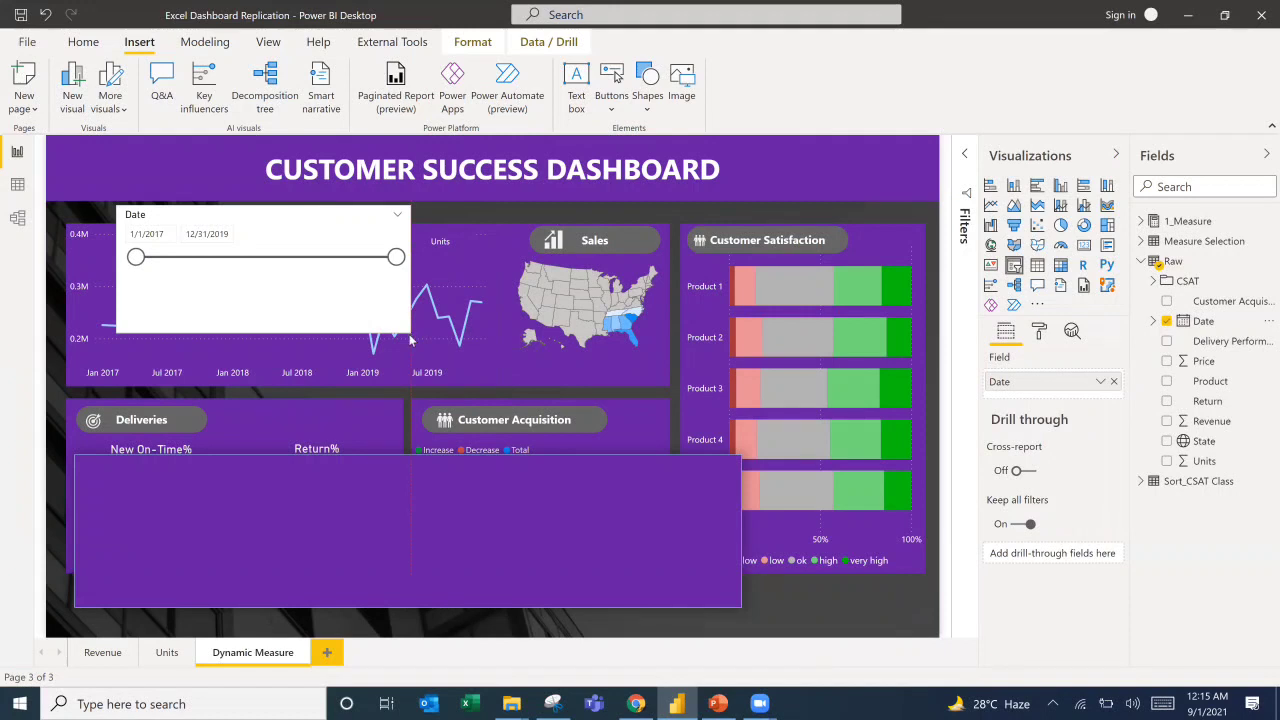
left_click(398, 217)
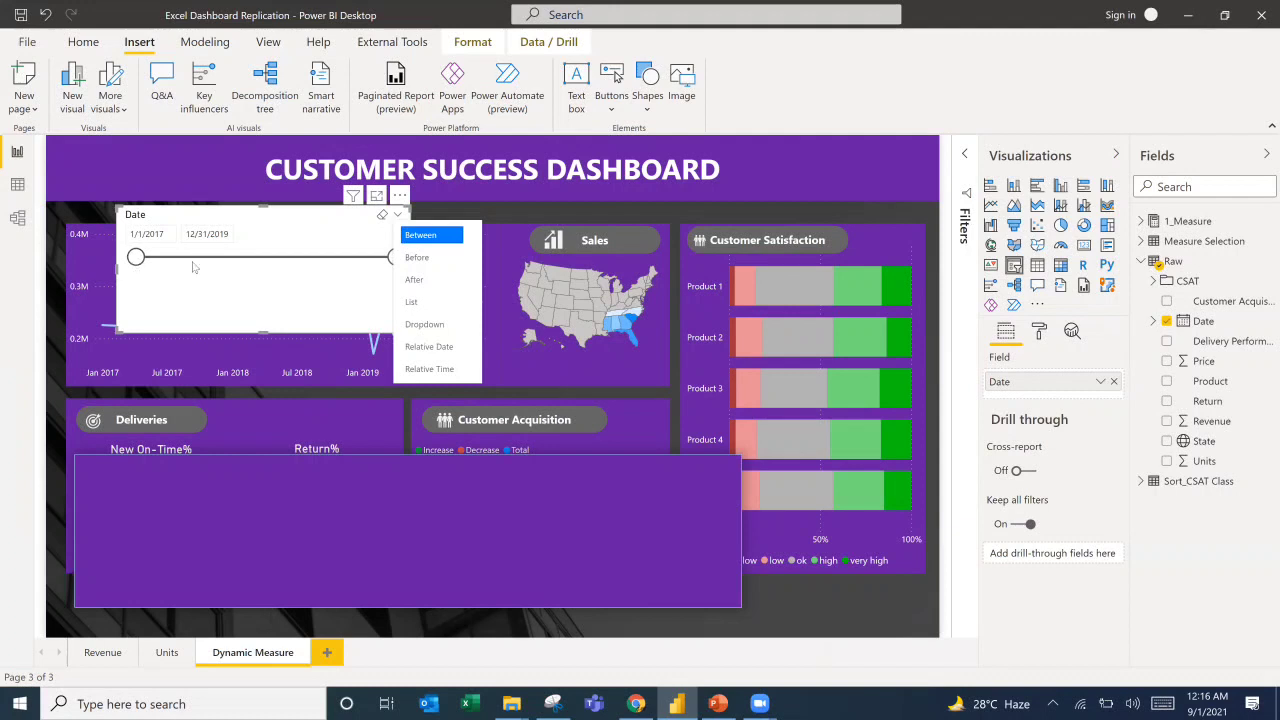
left_click(418, 259)
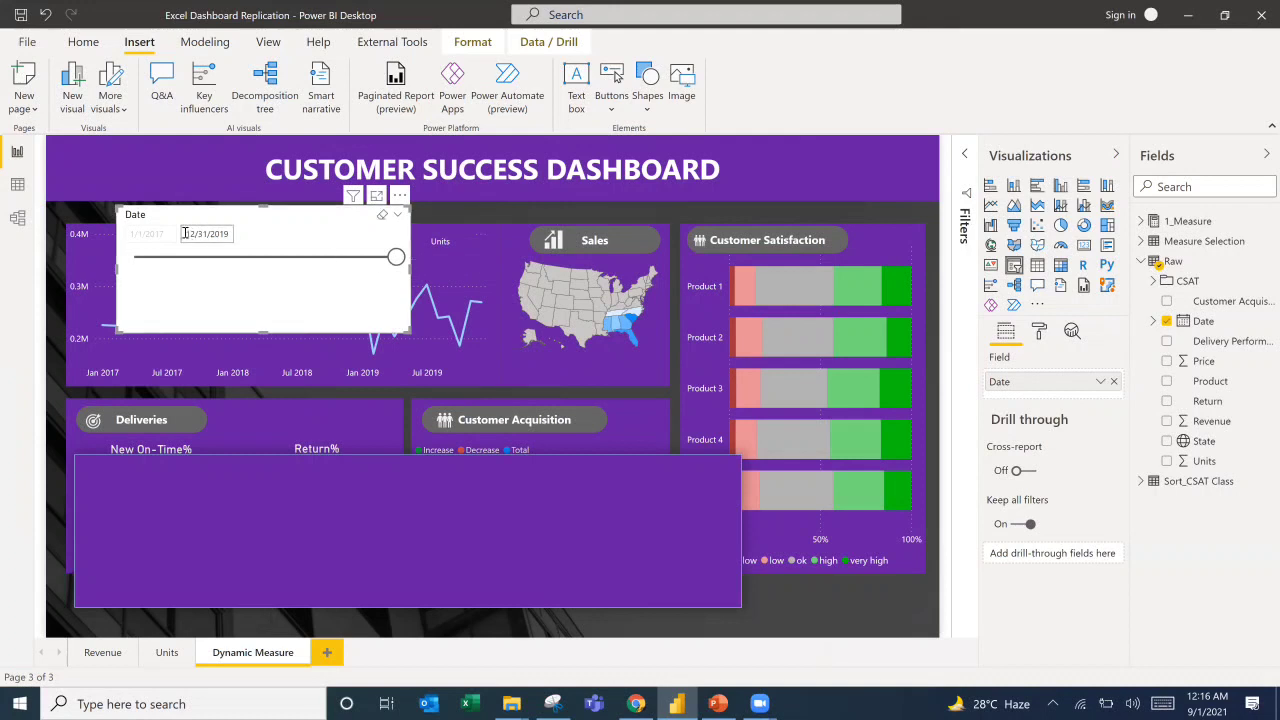
left_click(238, 236)
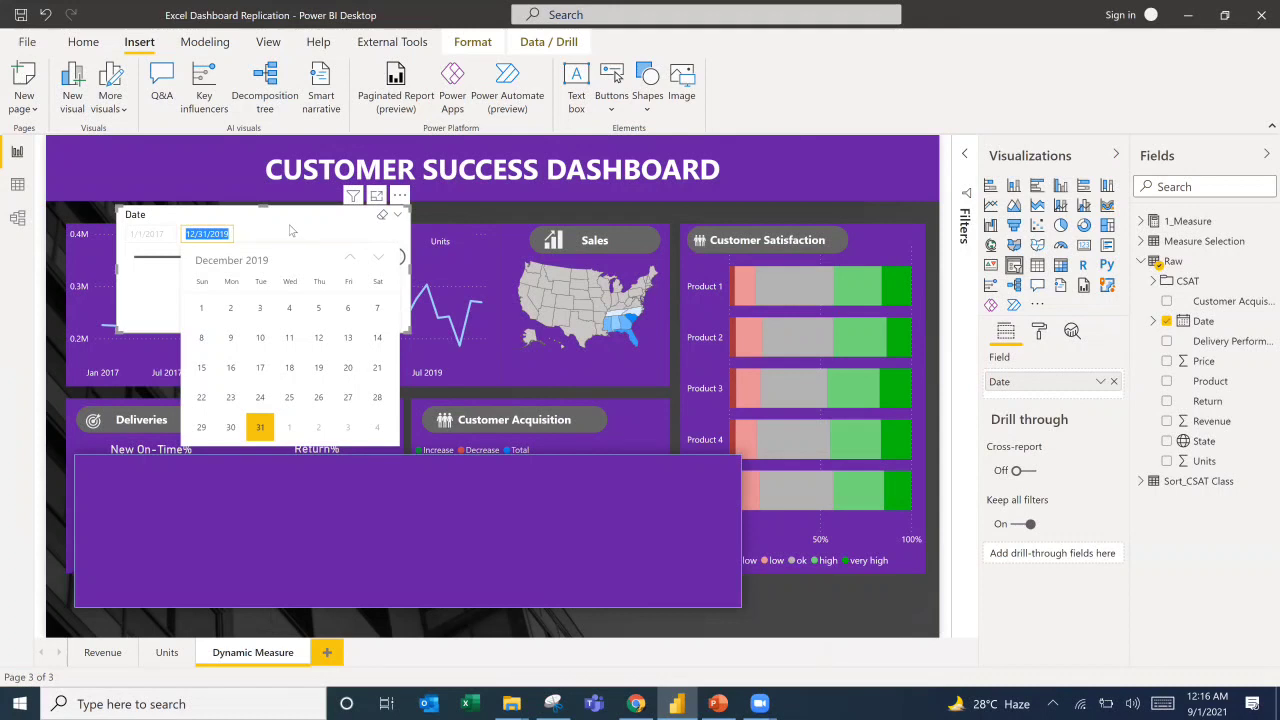
left_click(397, 219)
left_click(398, 219)
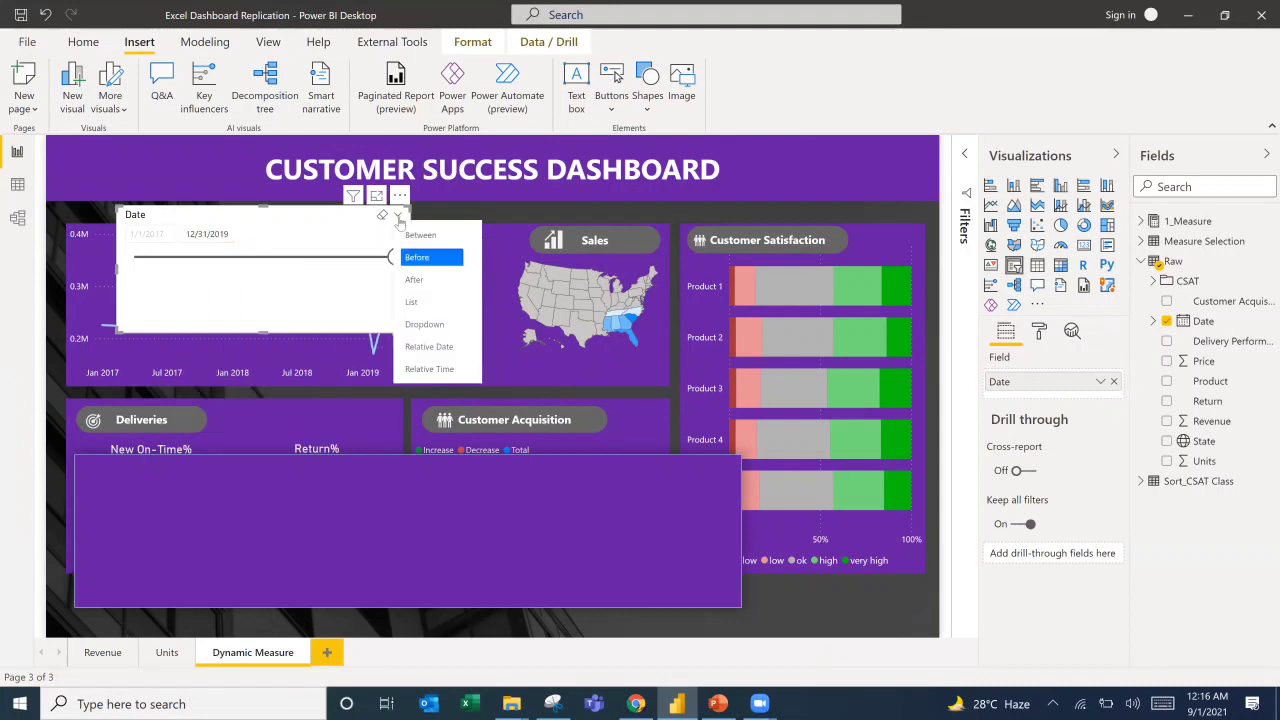
left_click(418, 281)
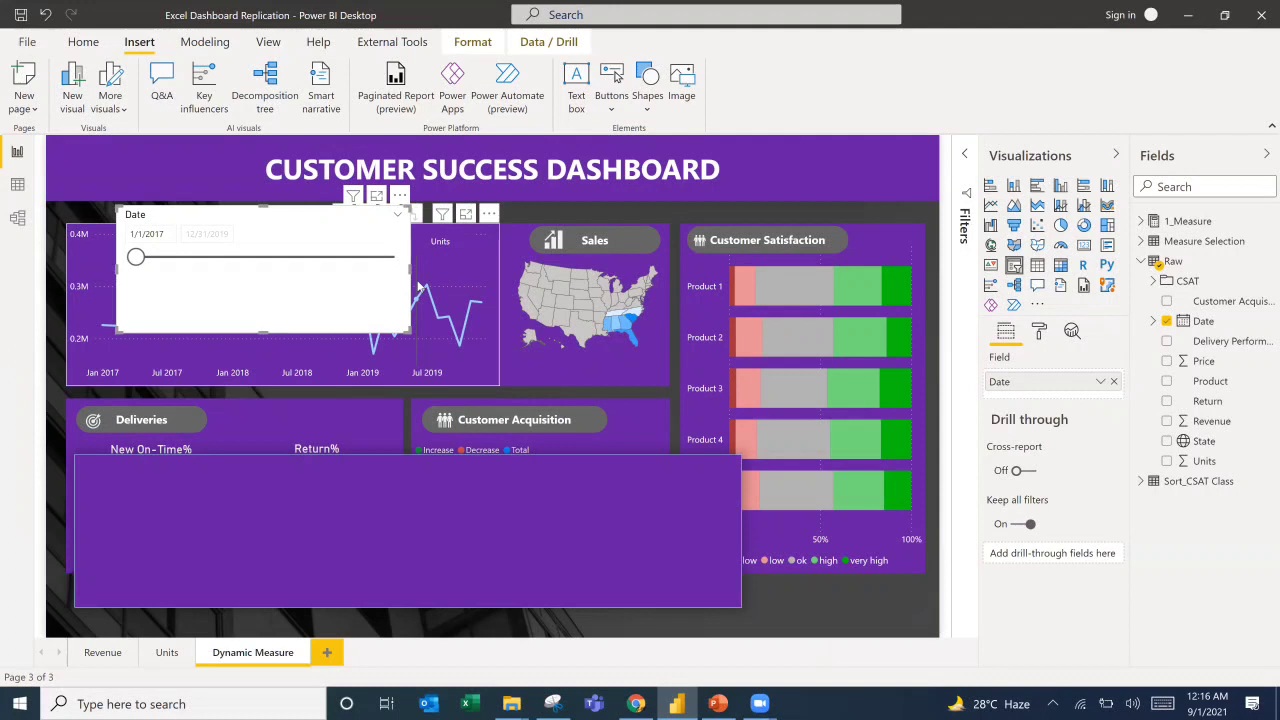
Try the List and Dropdown styles on the Date slicer and browse the dates each one offers.
left_click(398, 217)
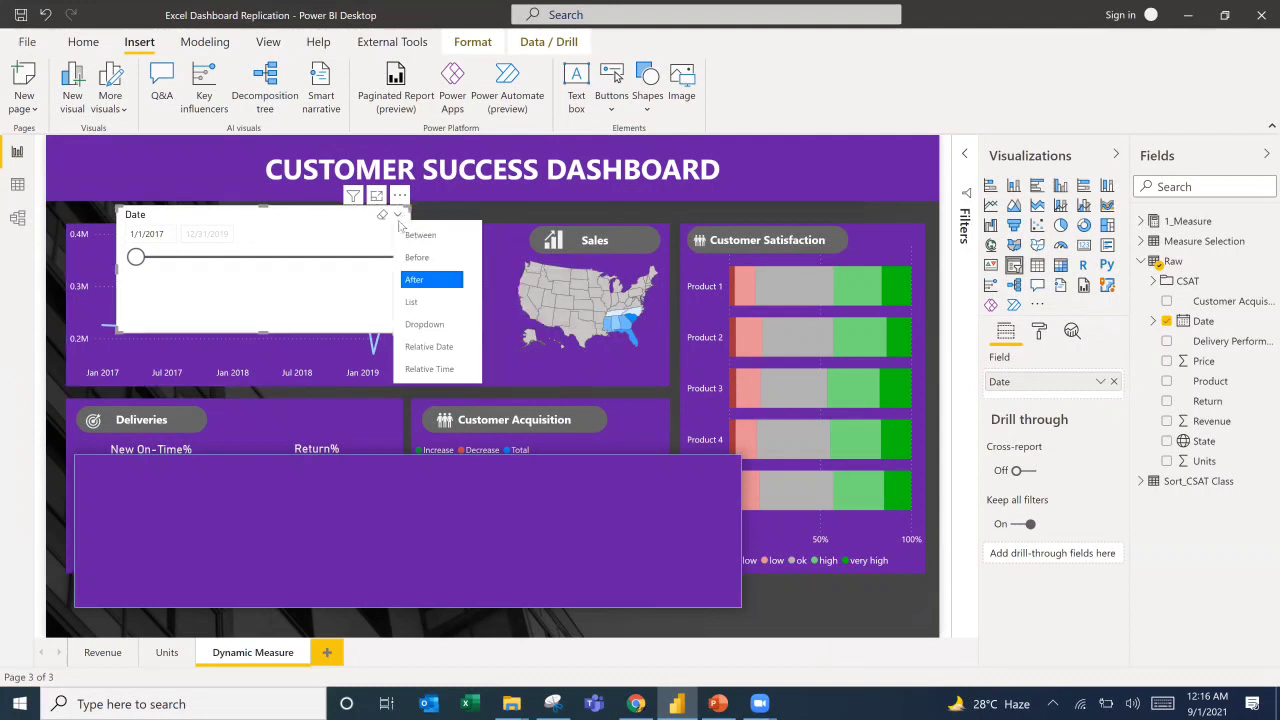
left_click(416, 302)
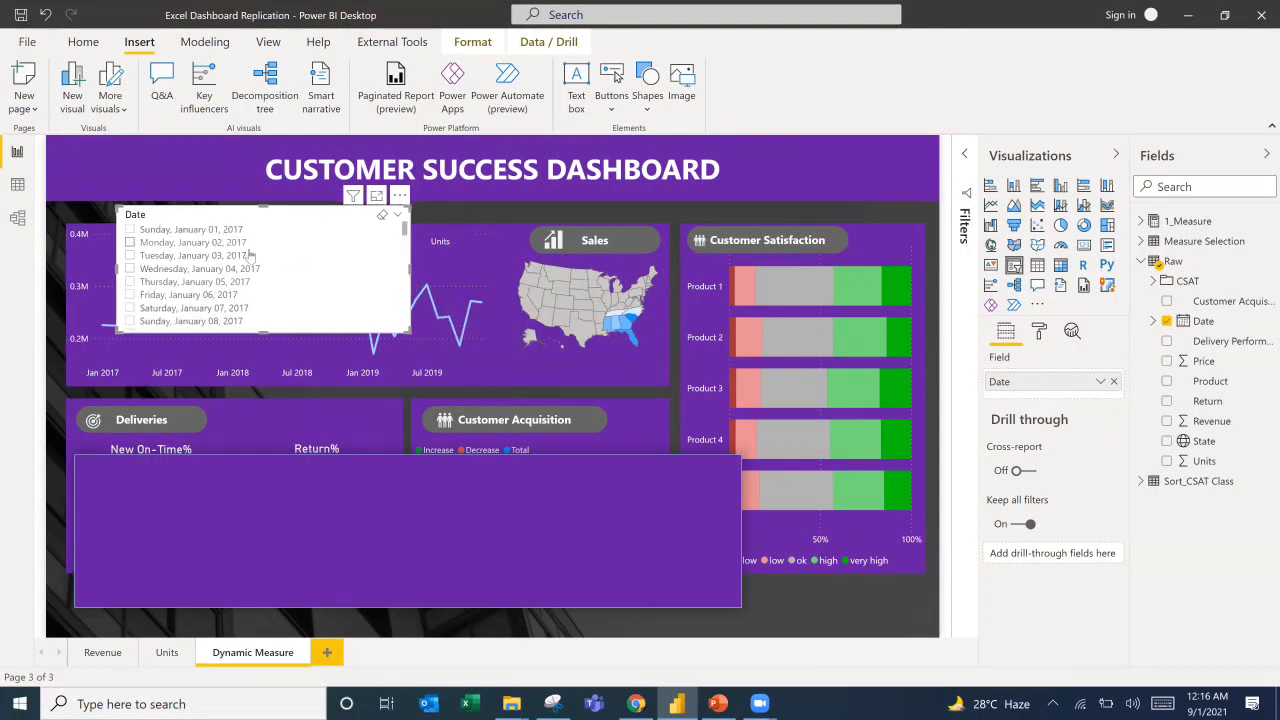
scroll(325, 268, "down", 5)
scroll(320, 266, "up", 5)
left_click(398, 218)
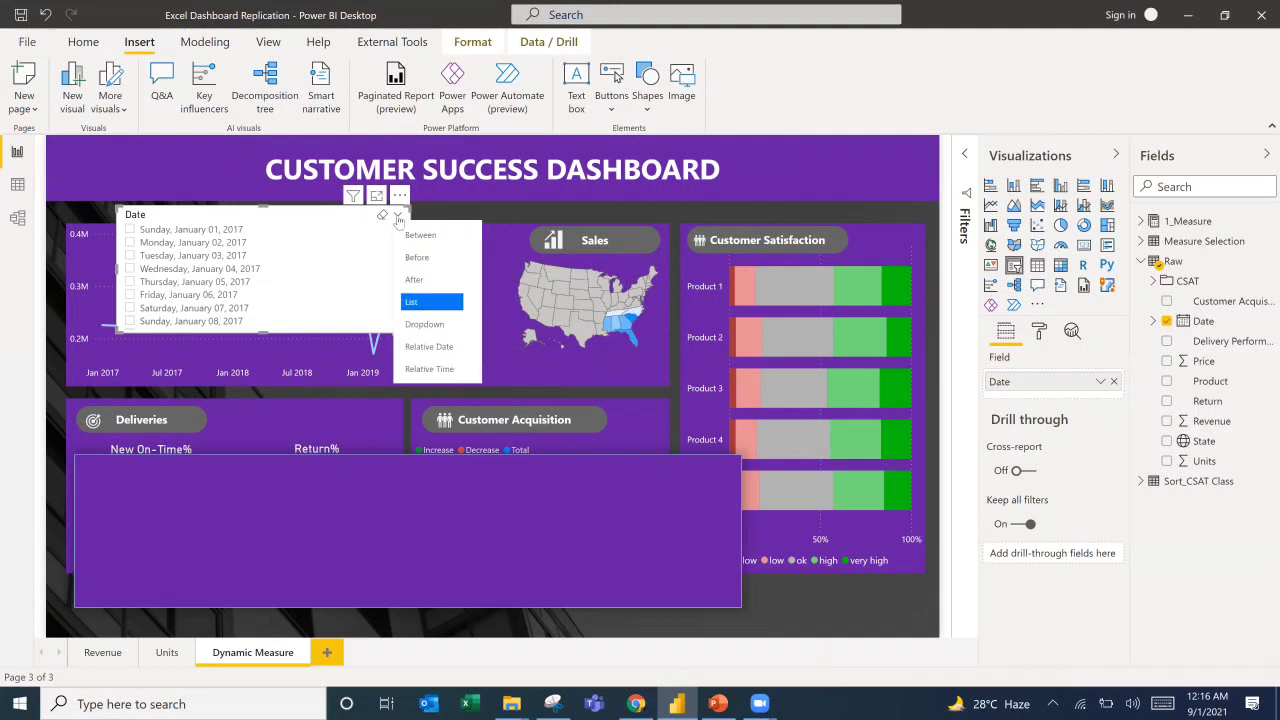
left_click(440, 326)
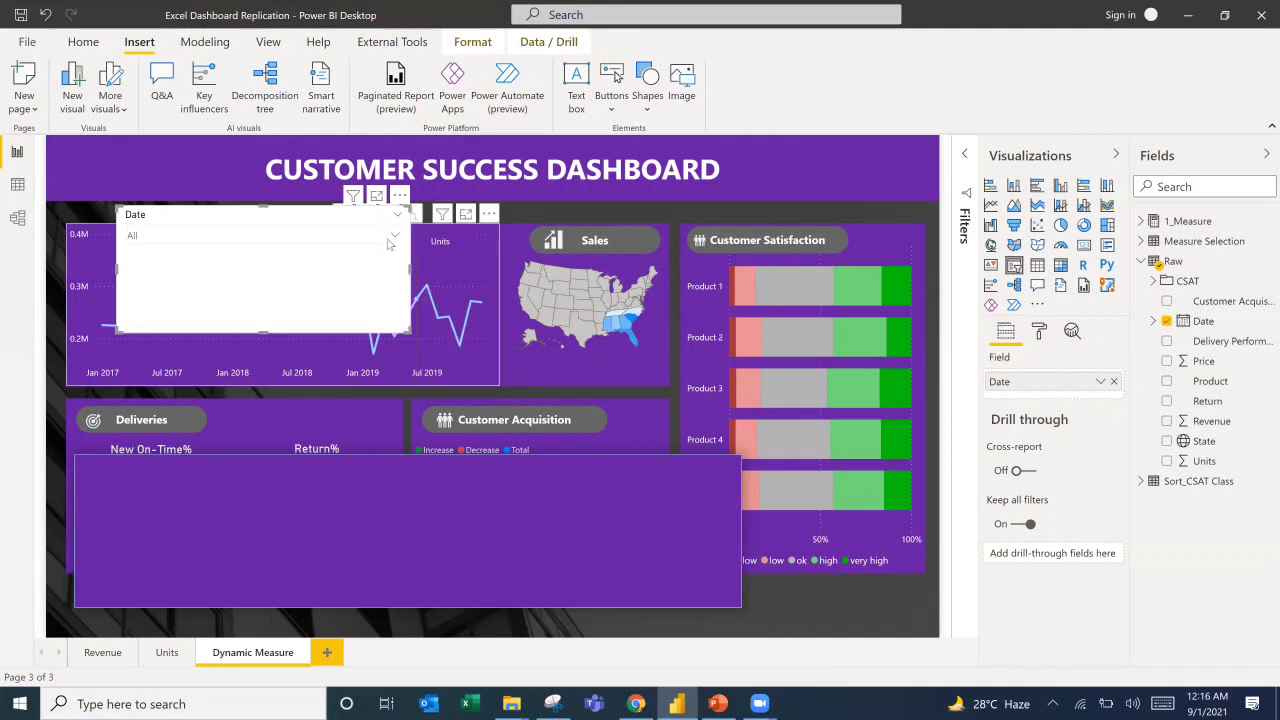
left_click(277, 265)
scroll(230, 292, "down", 3)
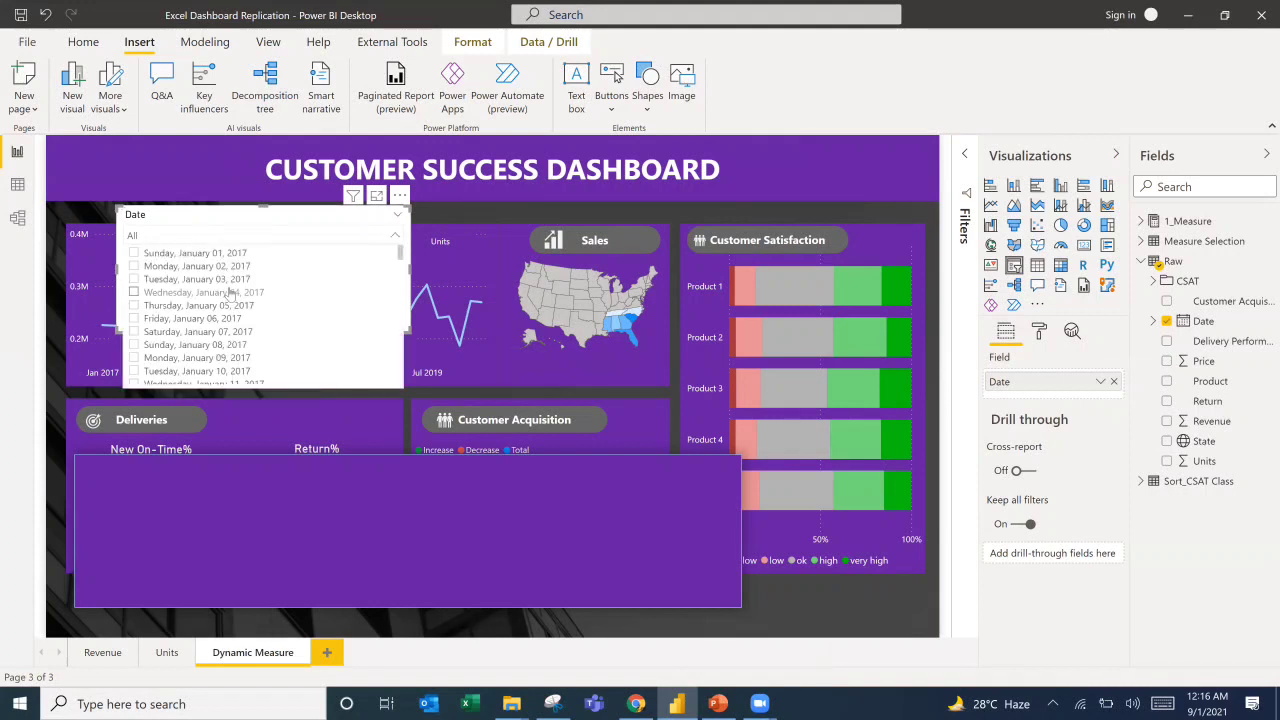
scroll(350, 271, "up", 2)
left_click(395, 236)
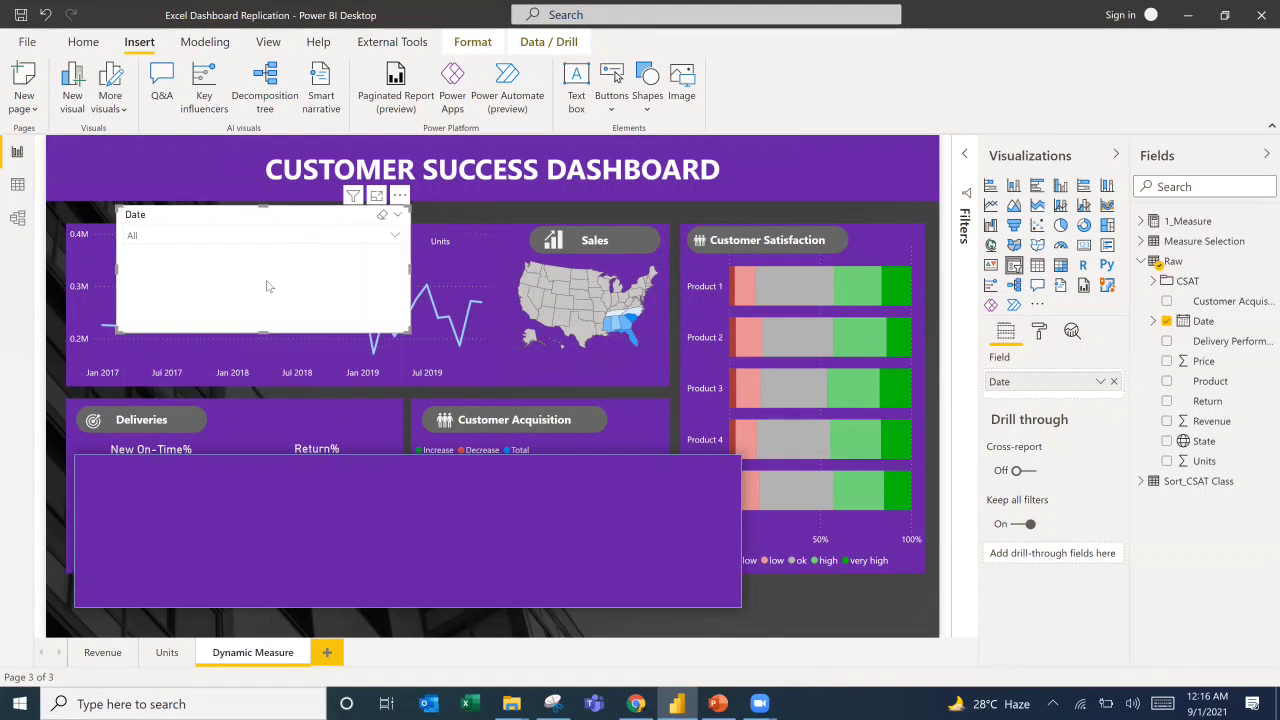
Switch the Date slicer to Relative Date, placing it on the purple panel and checking its period units.
left_click(398, 217)
left_click_drag(206, 372, 191, 472)
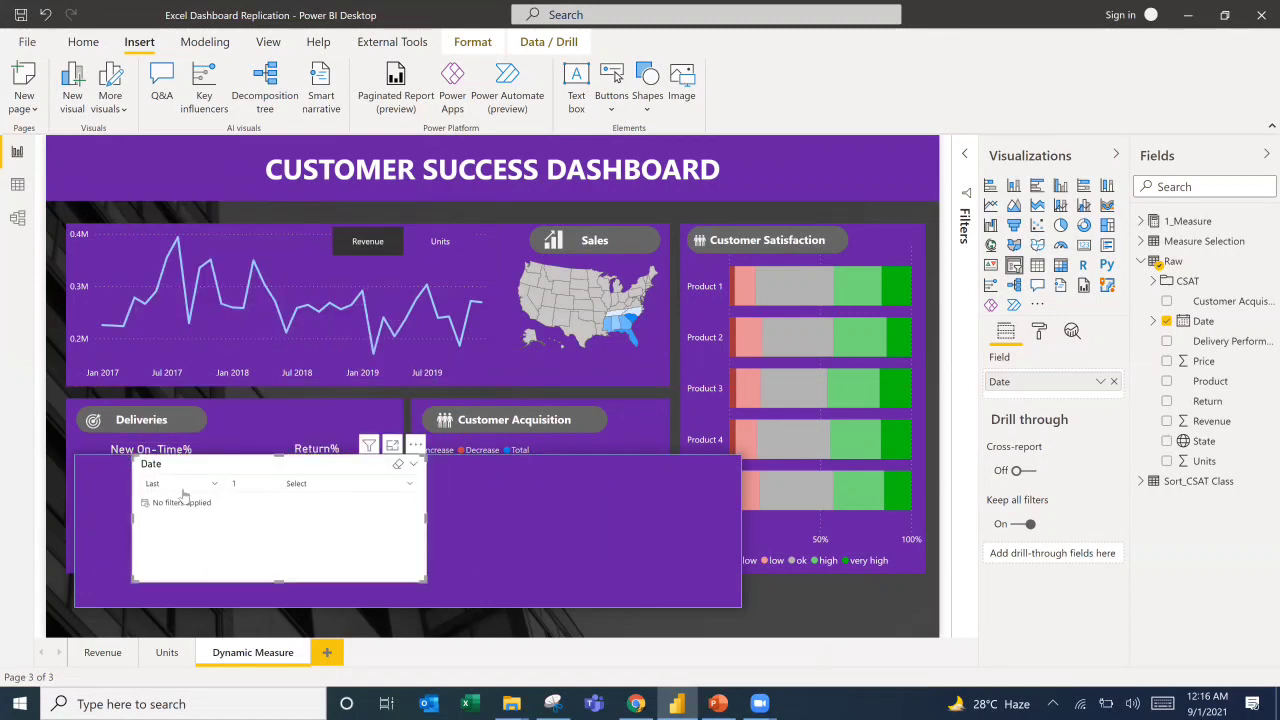
left_click(336, 490)
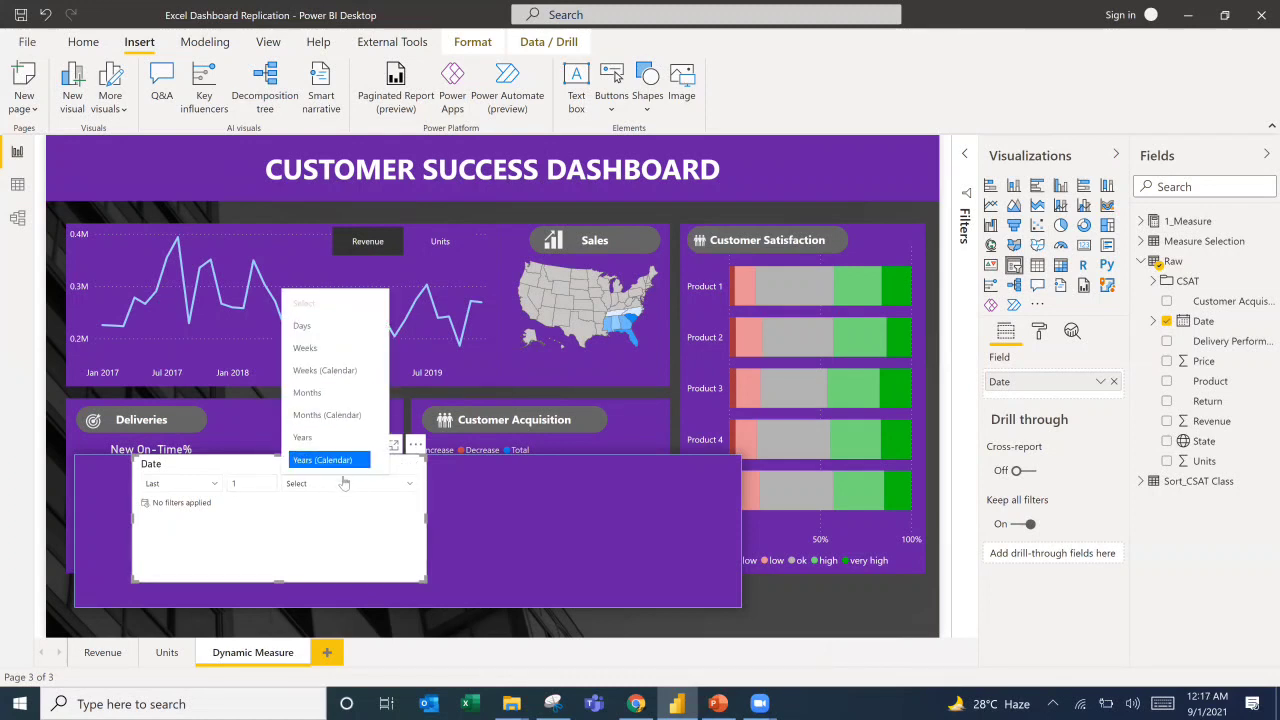
left_click(368, 548)
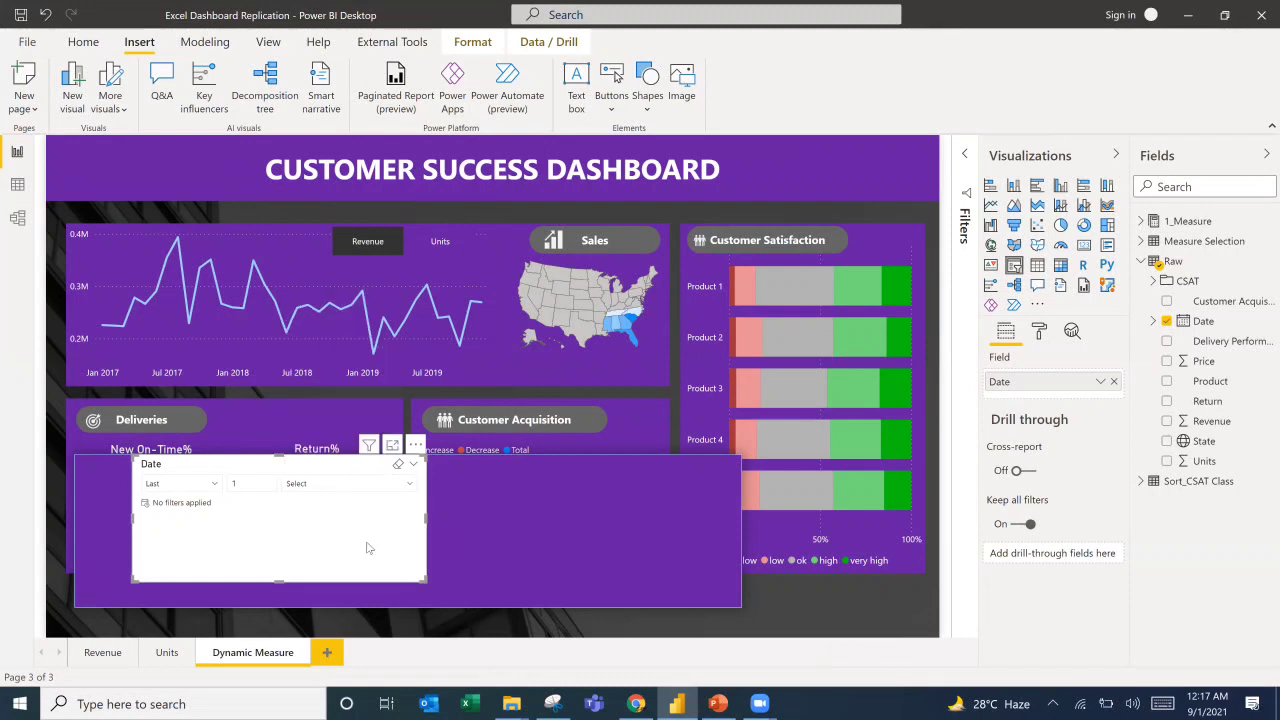
Try the Relative Time style on the Date slicer and check its available time units.
left_click(413, 464)
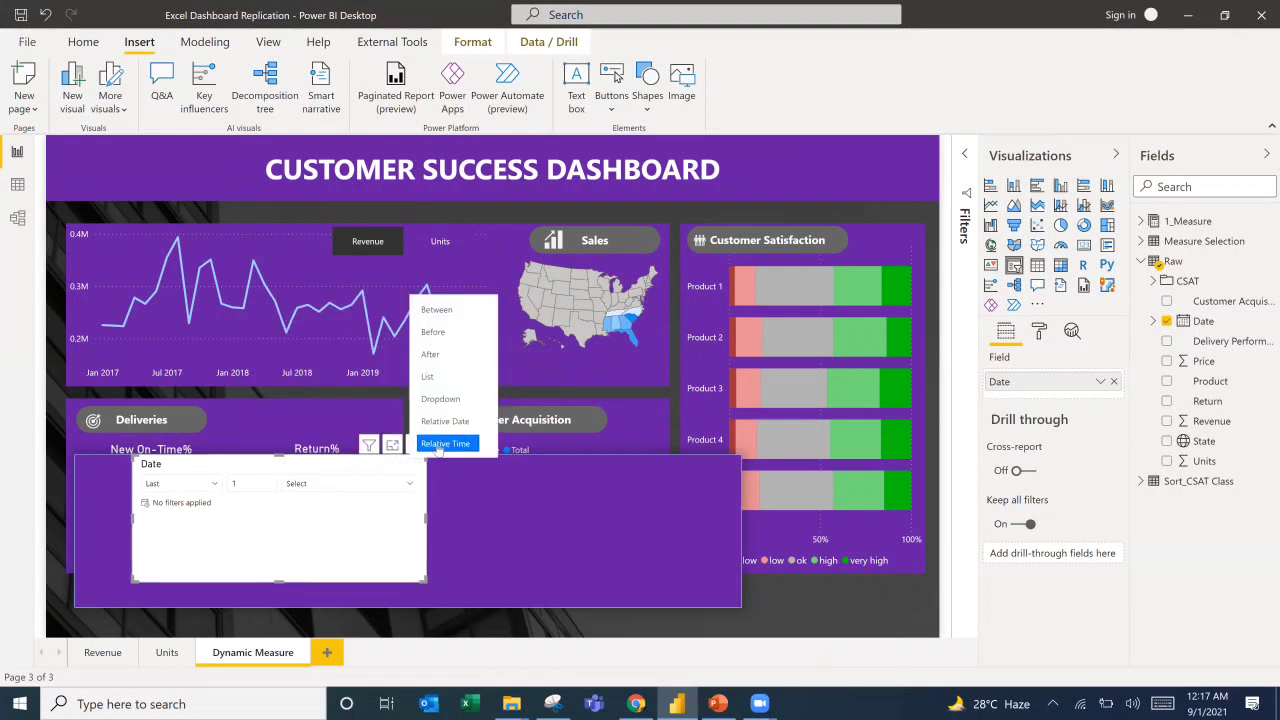
left_click(415, 466)
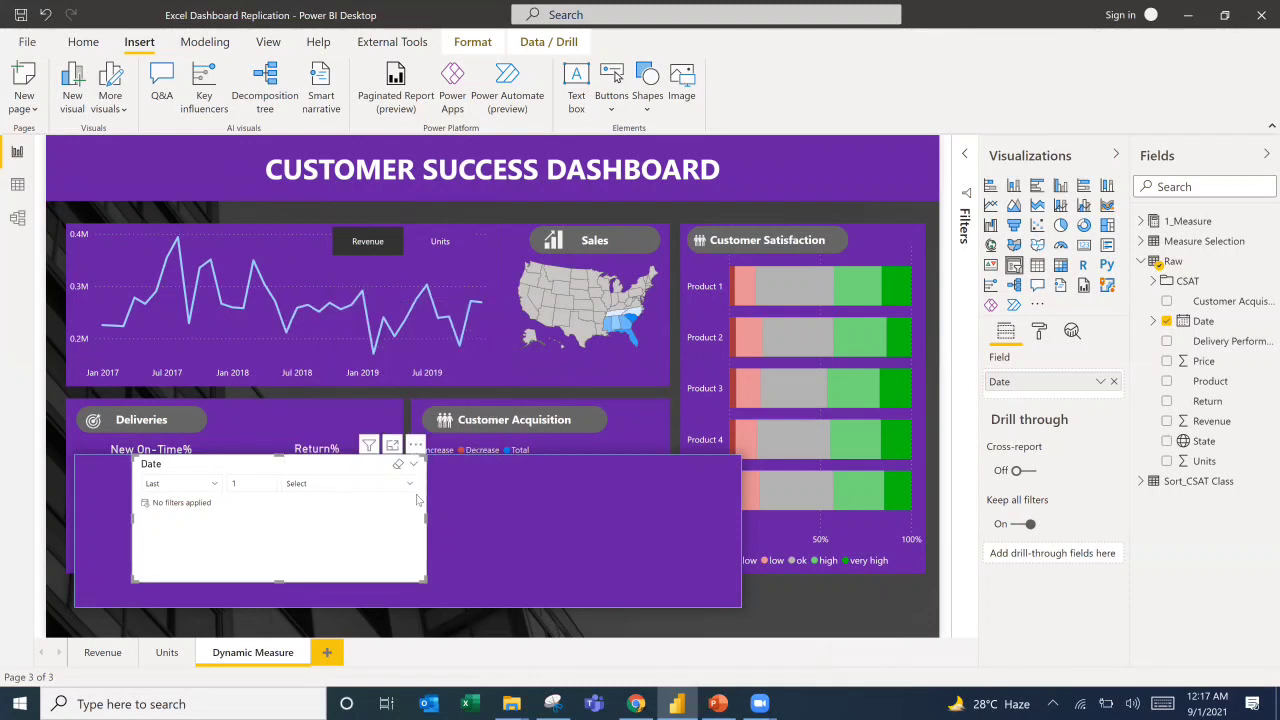
left_click(333, 488)
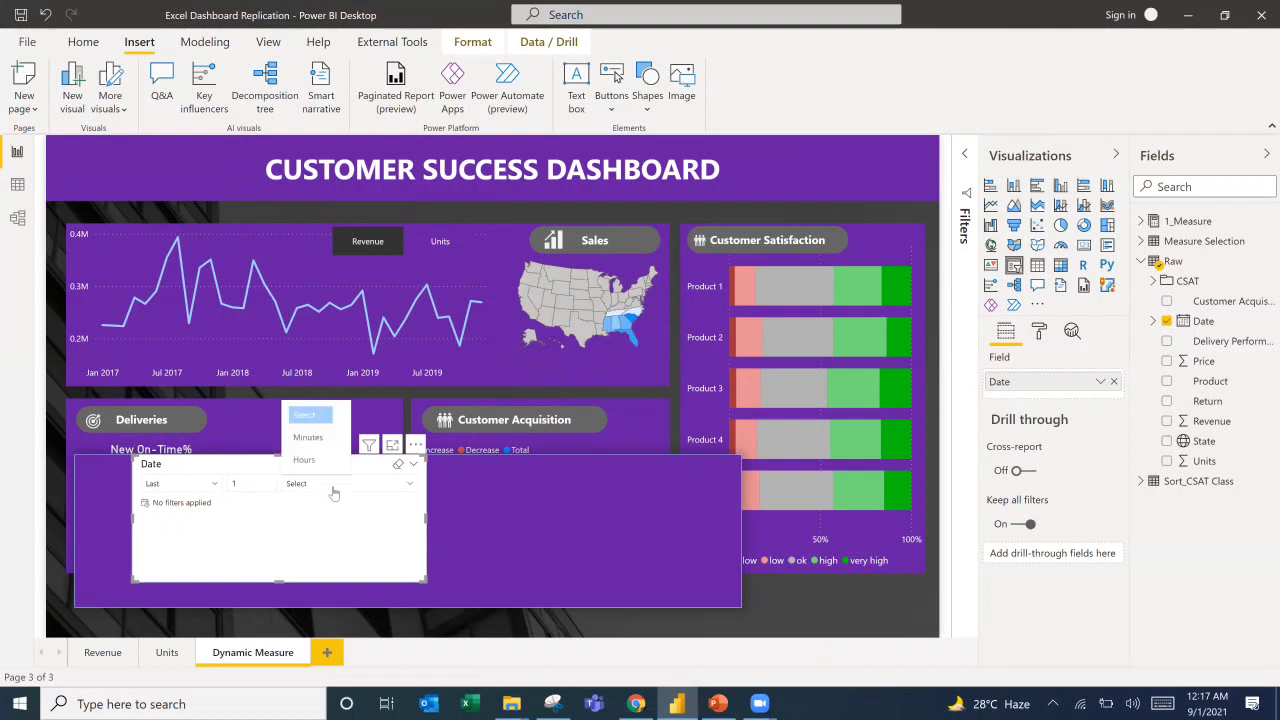
Set the Date slicer to the Between style, then shrink it and place it at the left of the purple panel.
left_click(413, 464)
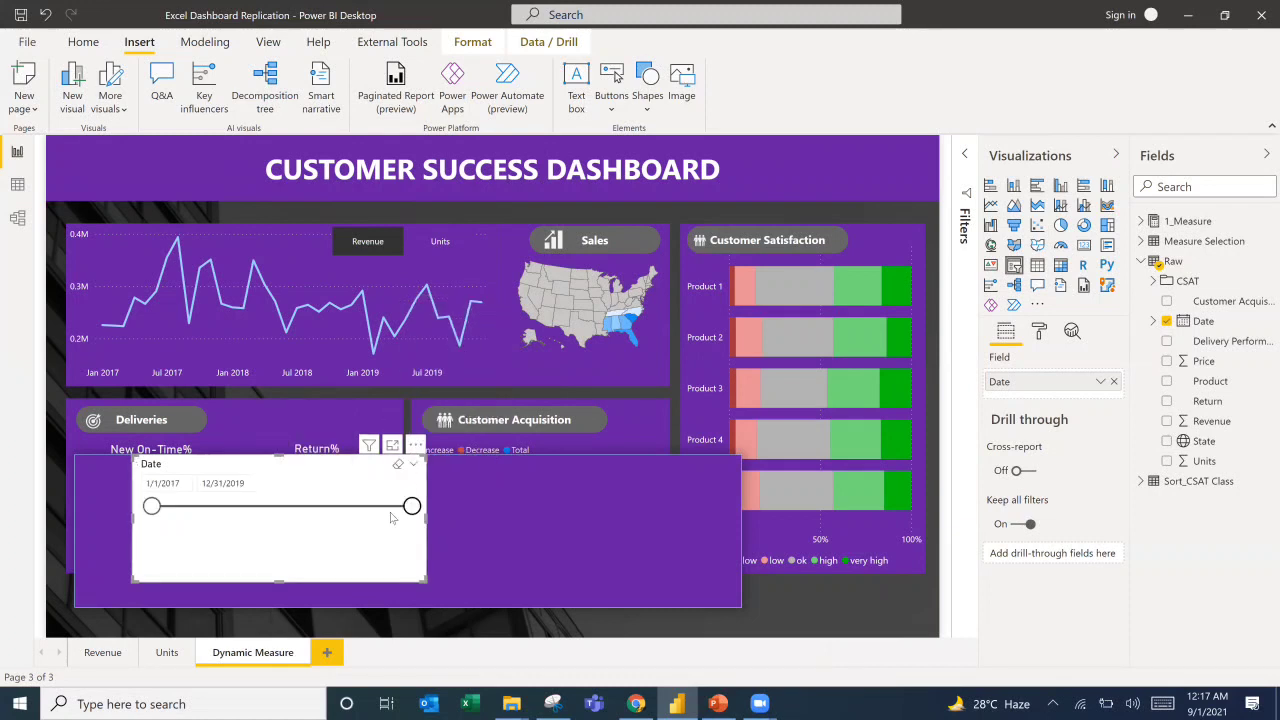
left_click_drag(421, 578, 319, 531)
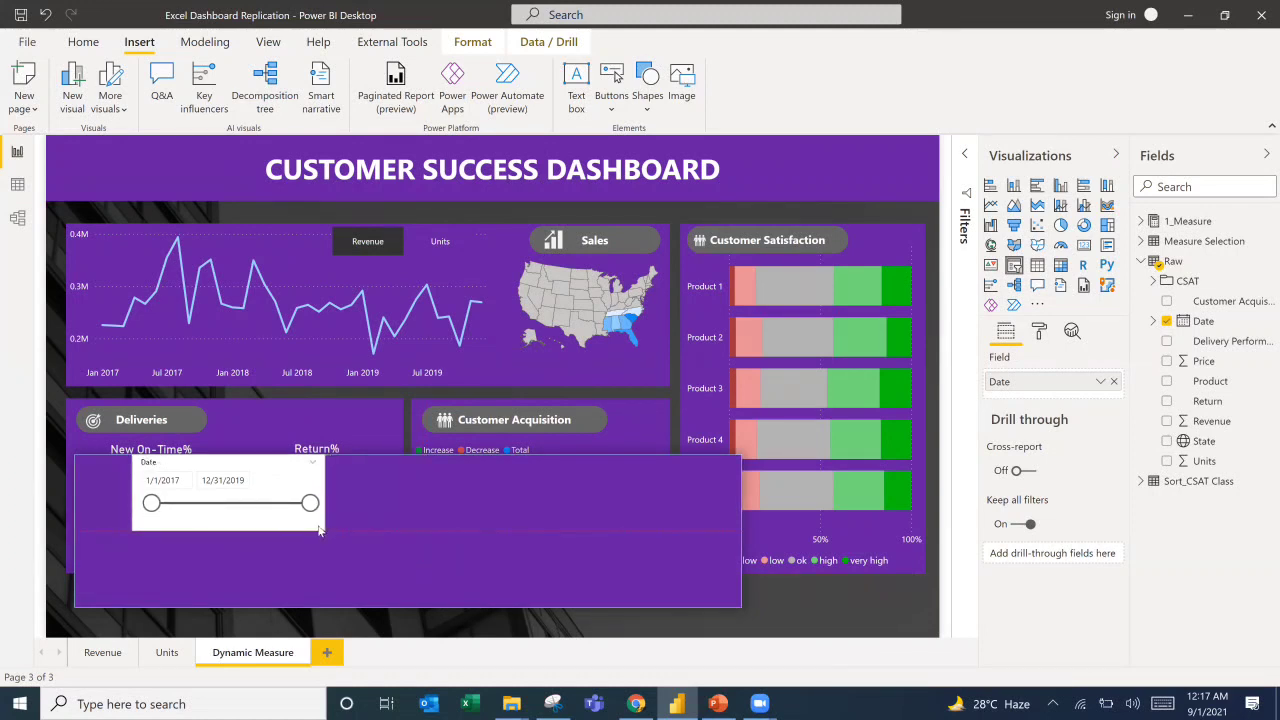
left_click_drag(280, 469, 244, 502)
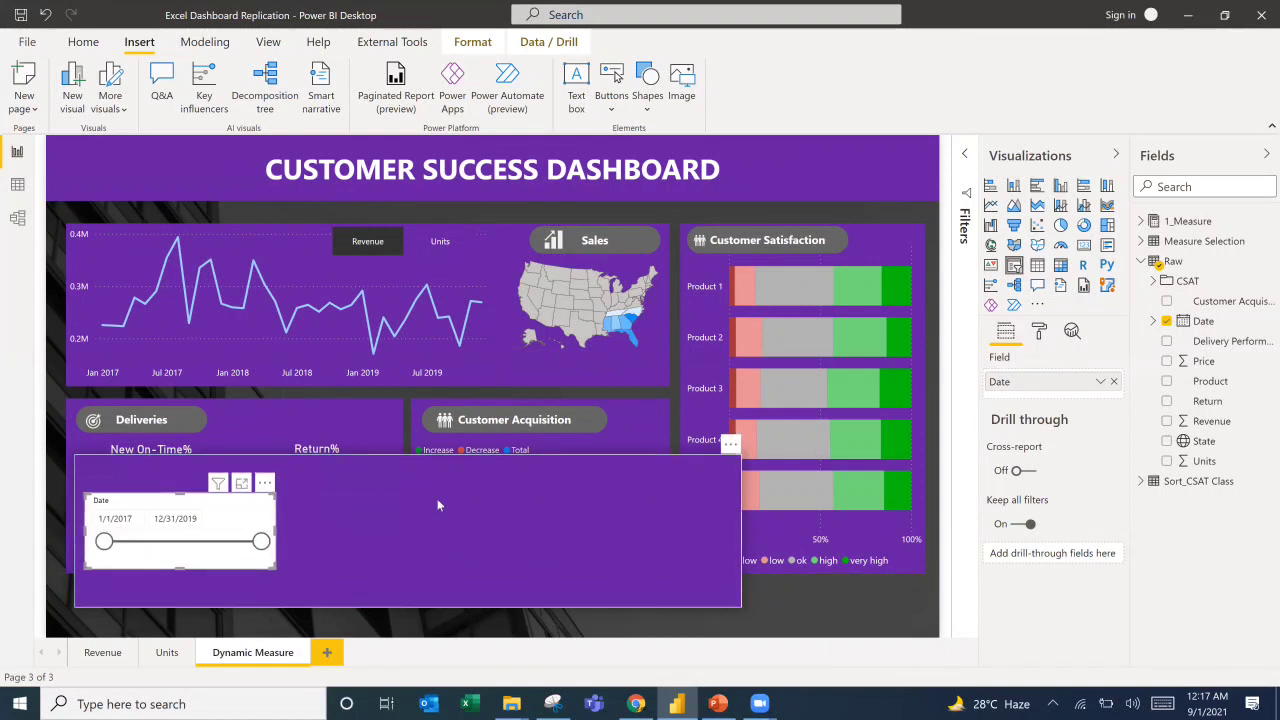
Add the text "Data Filters" to the purple panel and align it to the panel's top-left corner.
left_click(562, 499)
left_click(1080, 316)
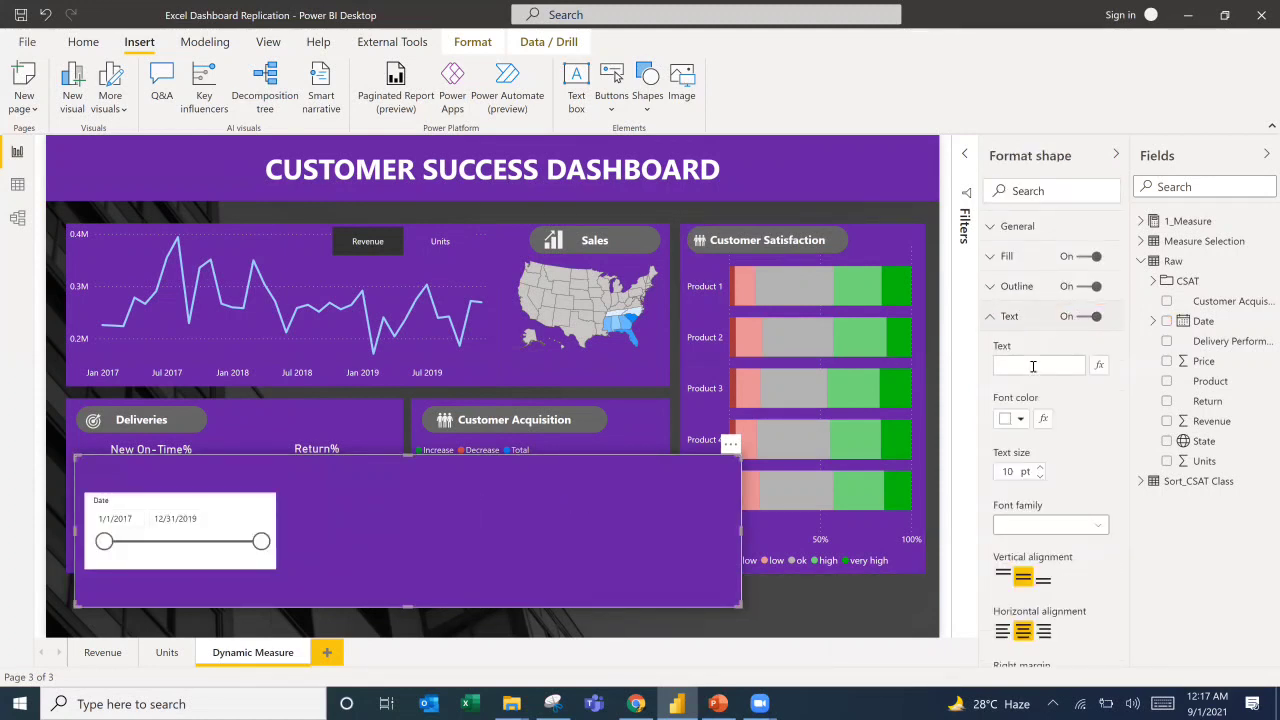
left_click(1033, 366)
type("Data Fil")
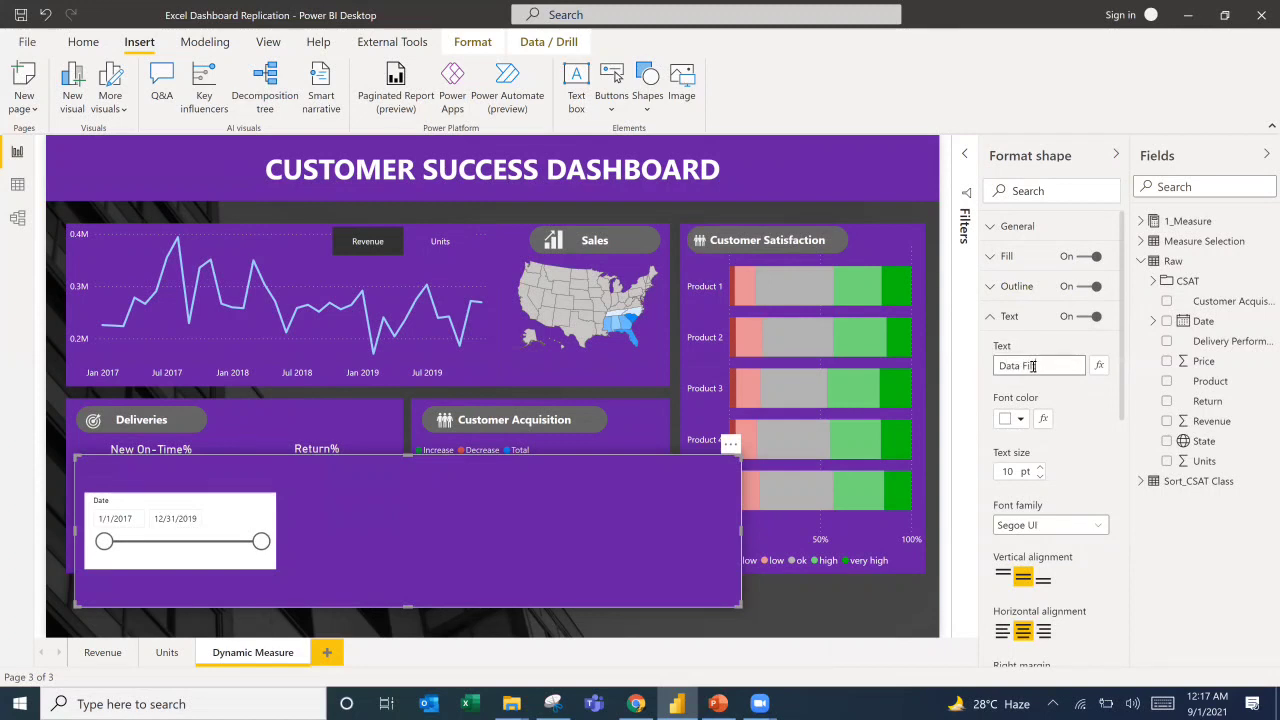
type("ters")
left_click(1002, 577)
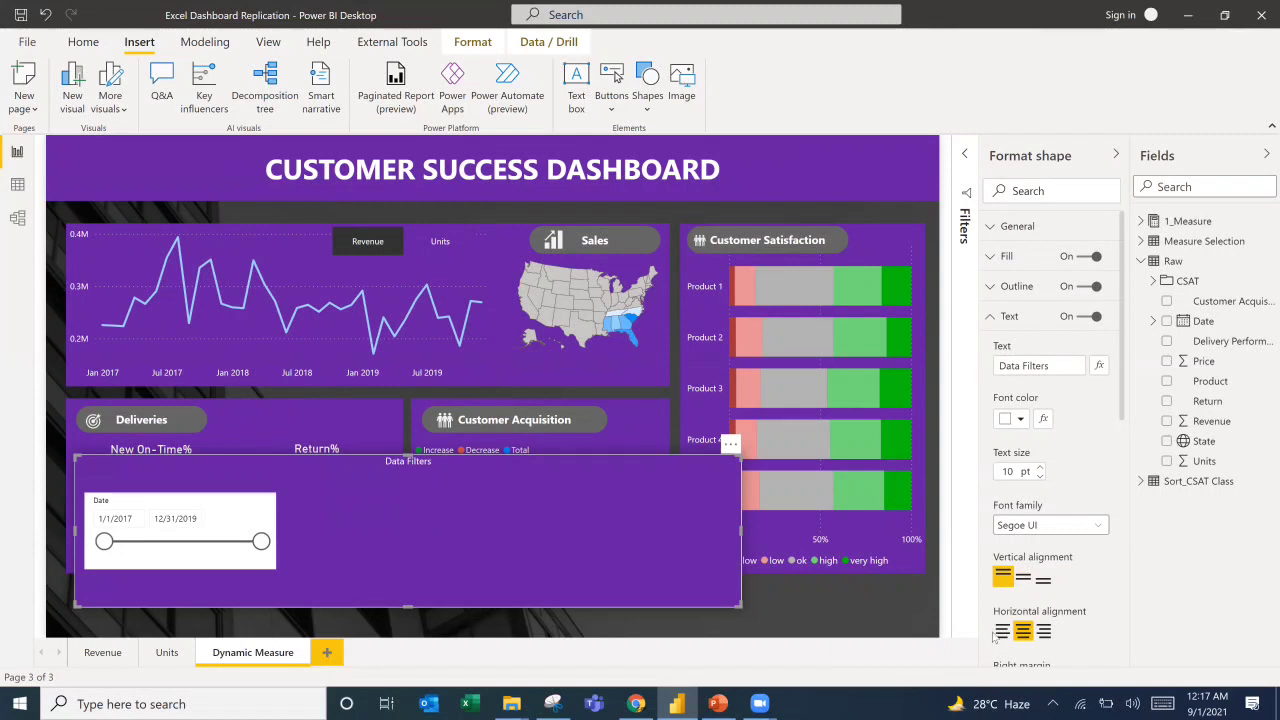
left_click(1002, 631)
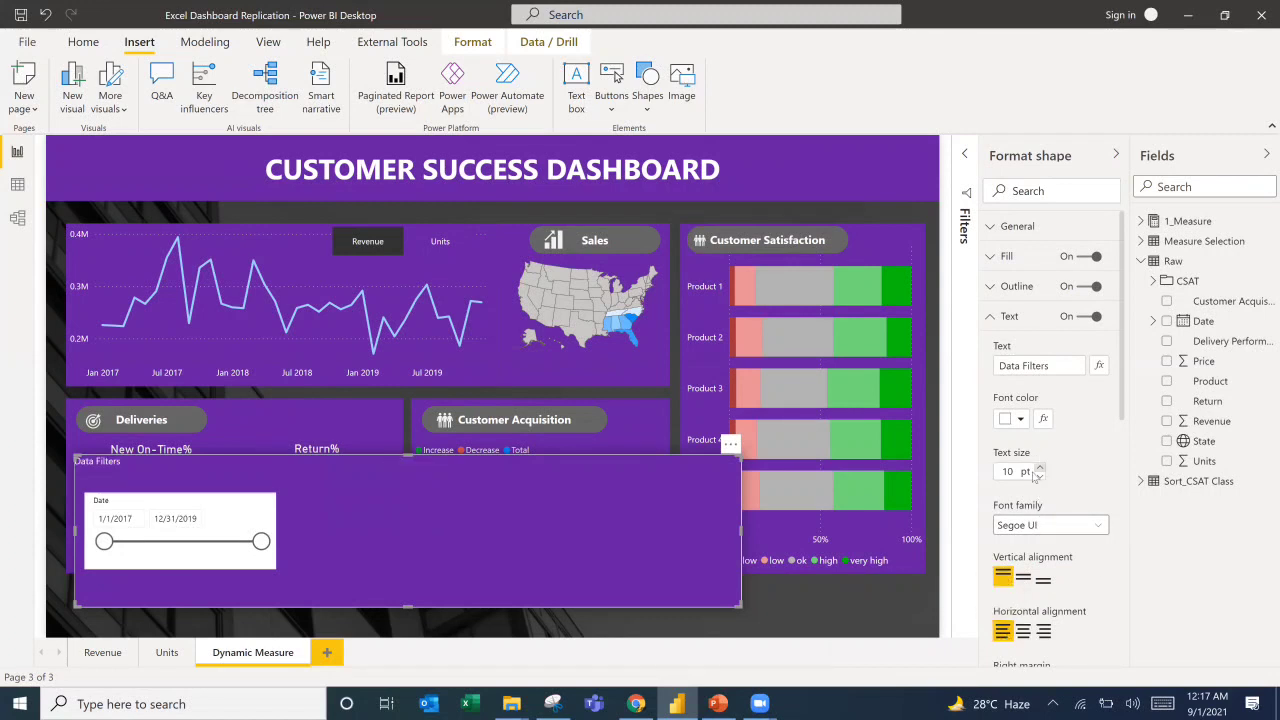
Set the panel text's size to 18 pt and its left margin to 15 px.
left_click_drag(1020, 476, 991, 477)
type("18")
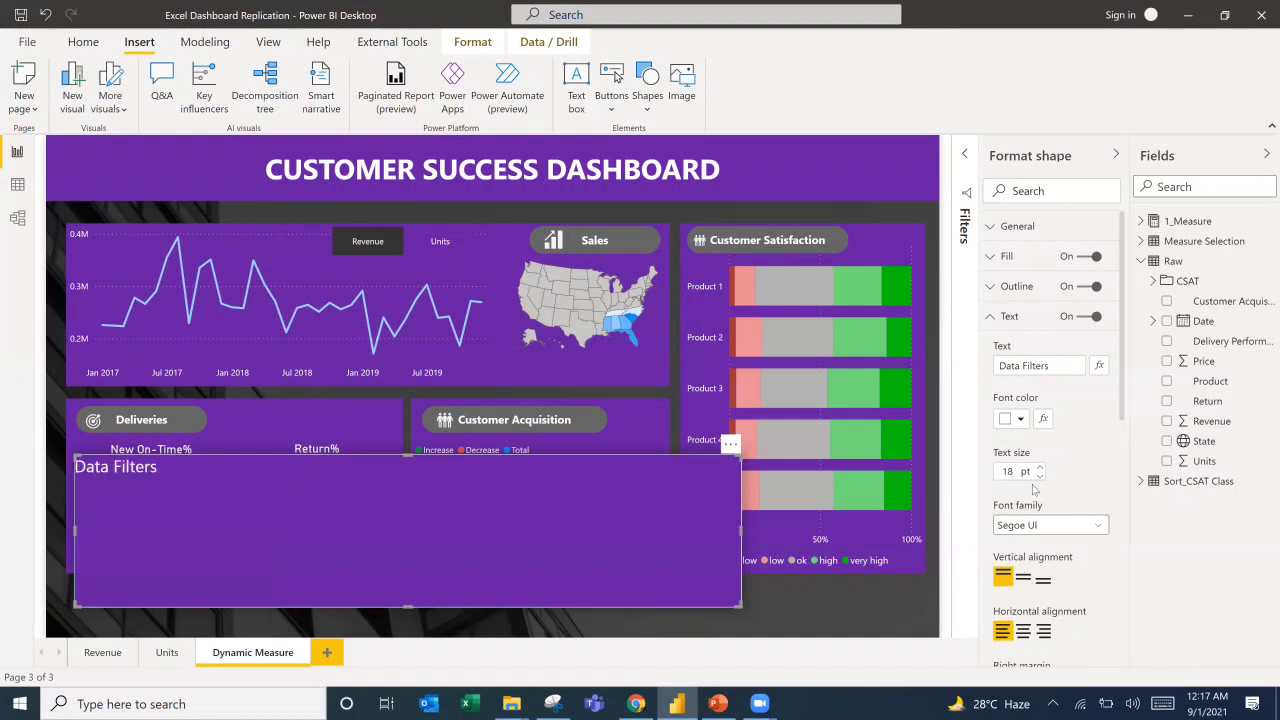
scroll(1063, 484, "down", 5)
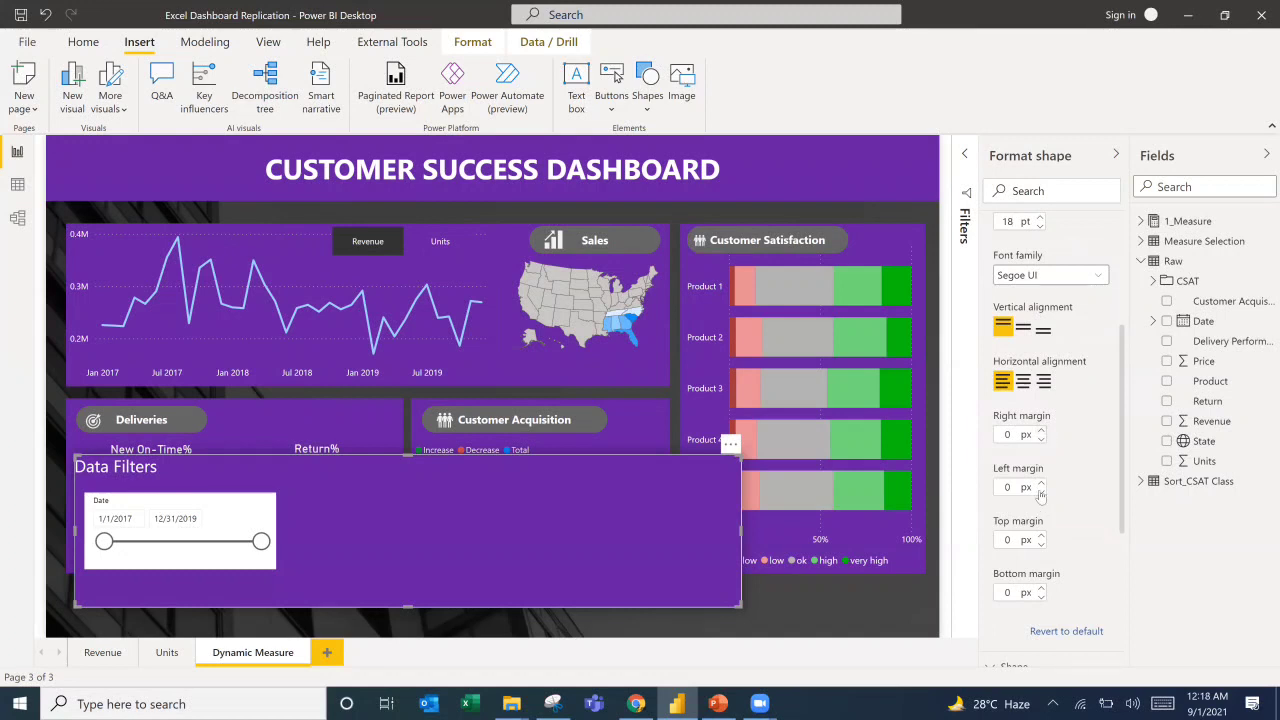
type("5")
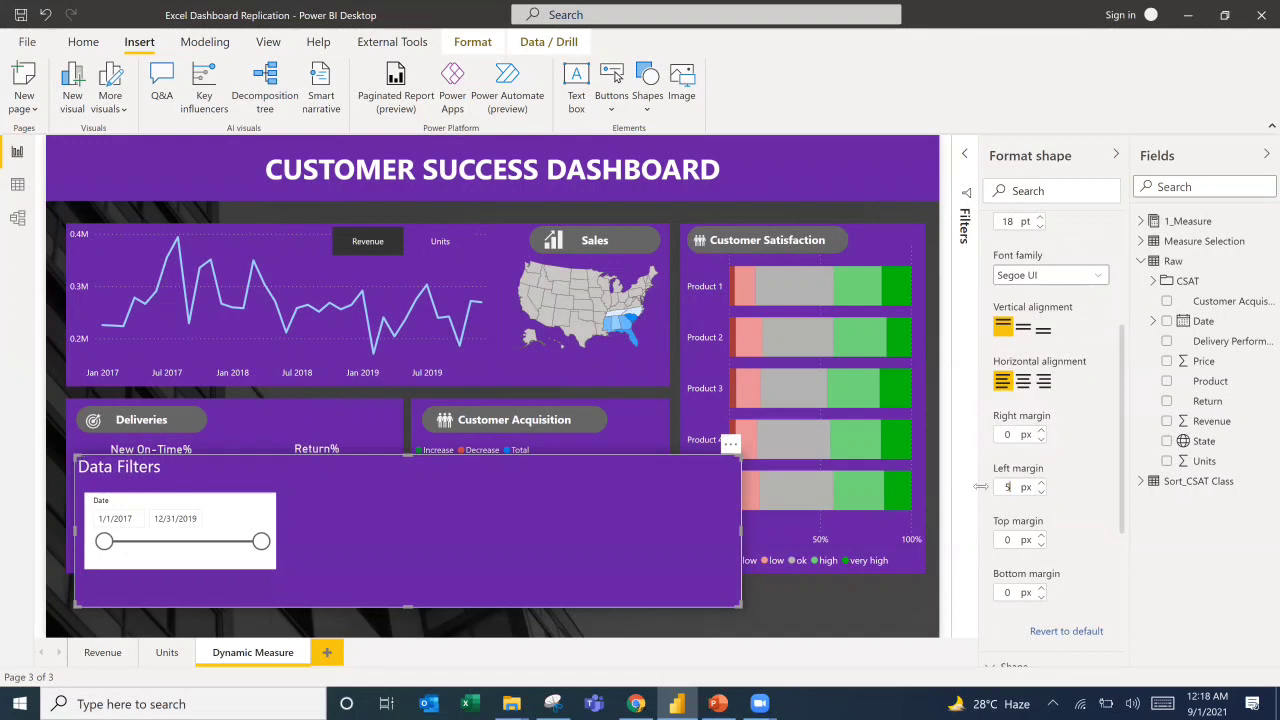
key("BackSpace")
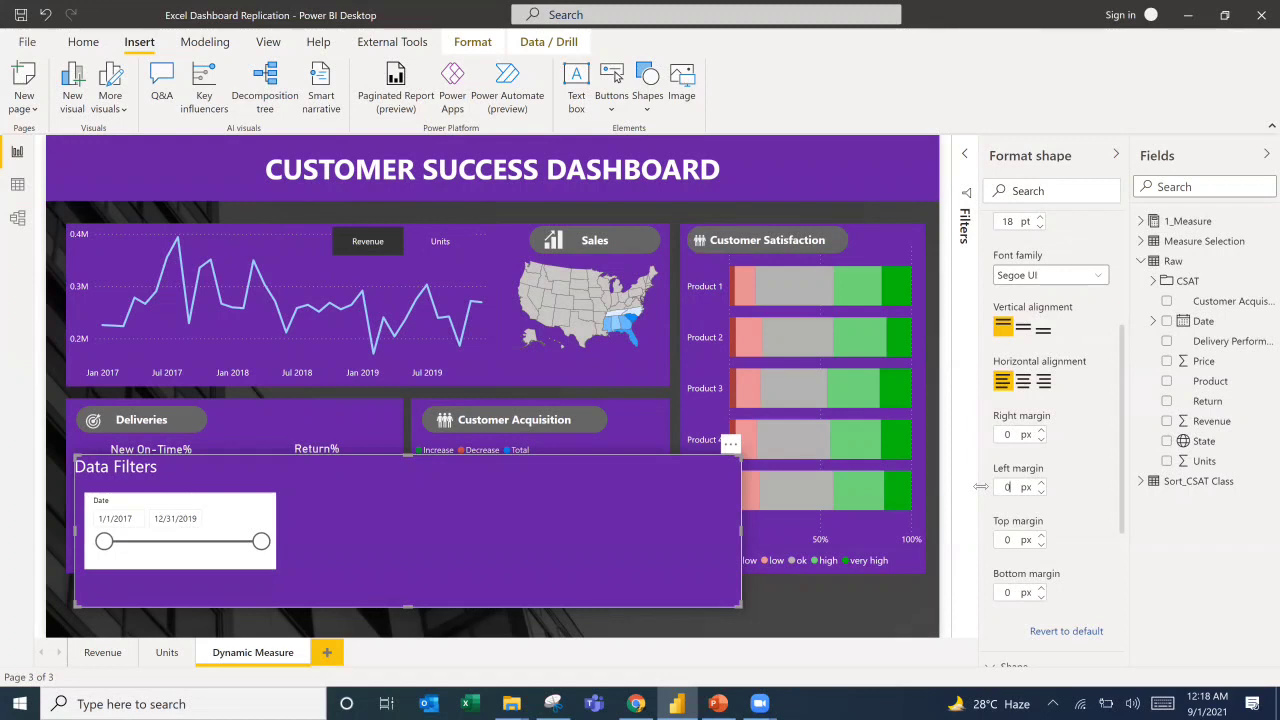
type("15")
key("BackSpace")
key("BackSpace")
type("15")
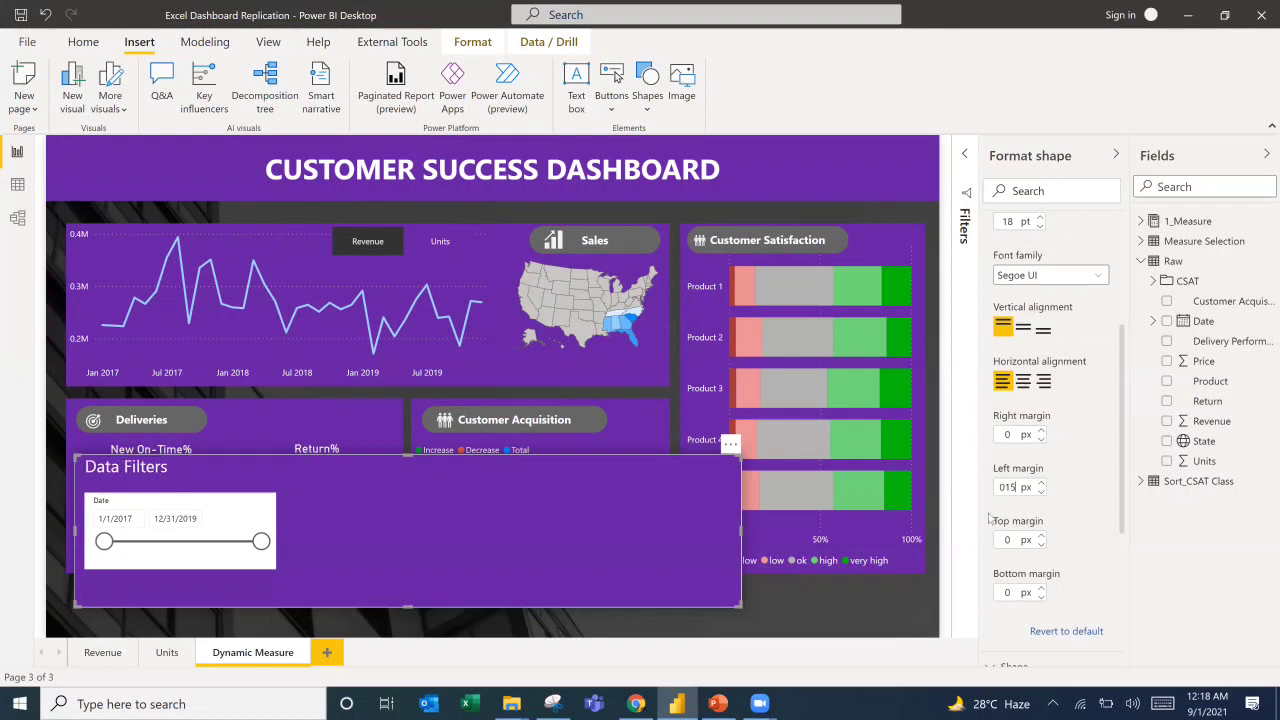
Change the font family of the Data Filters text to Segoe UI Bold.
left_click(1046, 276)
scroll(1045, 400, "down", 6)
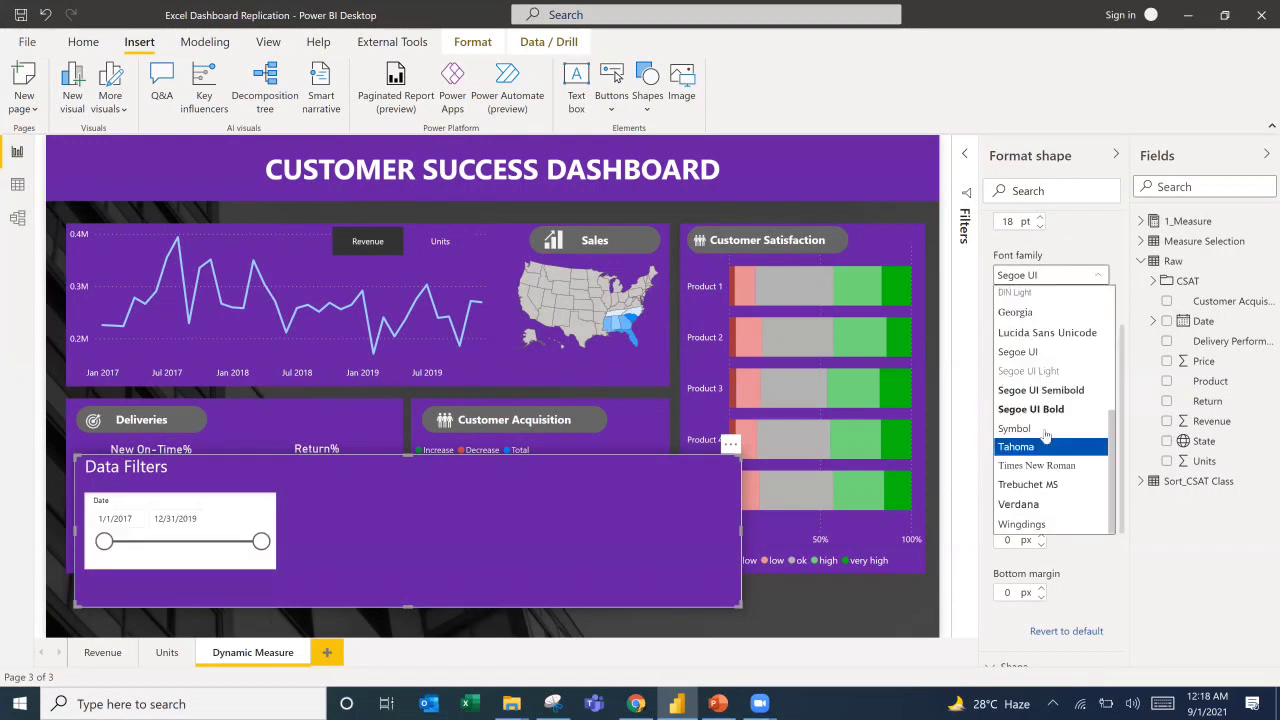
left_click(1045, 411)
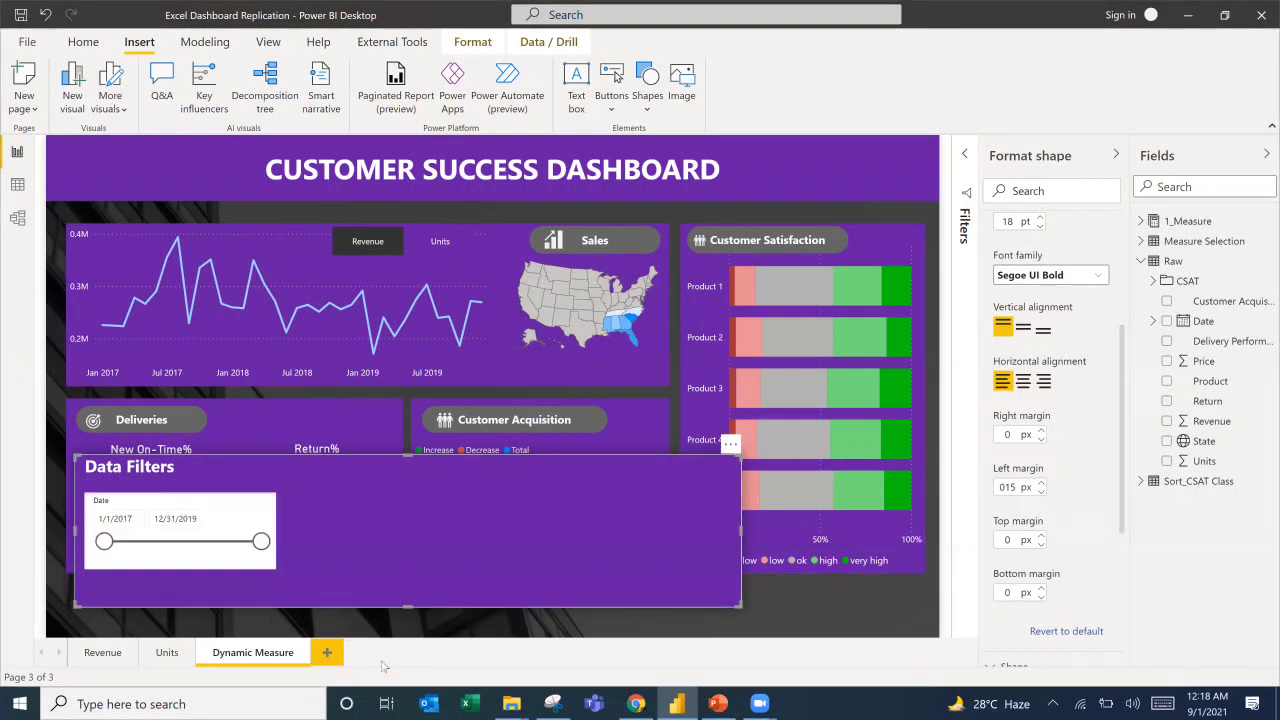
Add a slicer for the Product field, shrink it and place it on the purple panel beside the Date slicer.
left_click(214, 509)
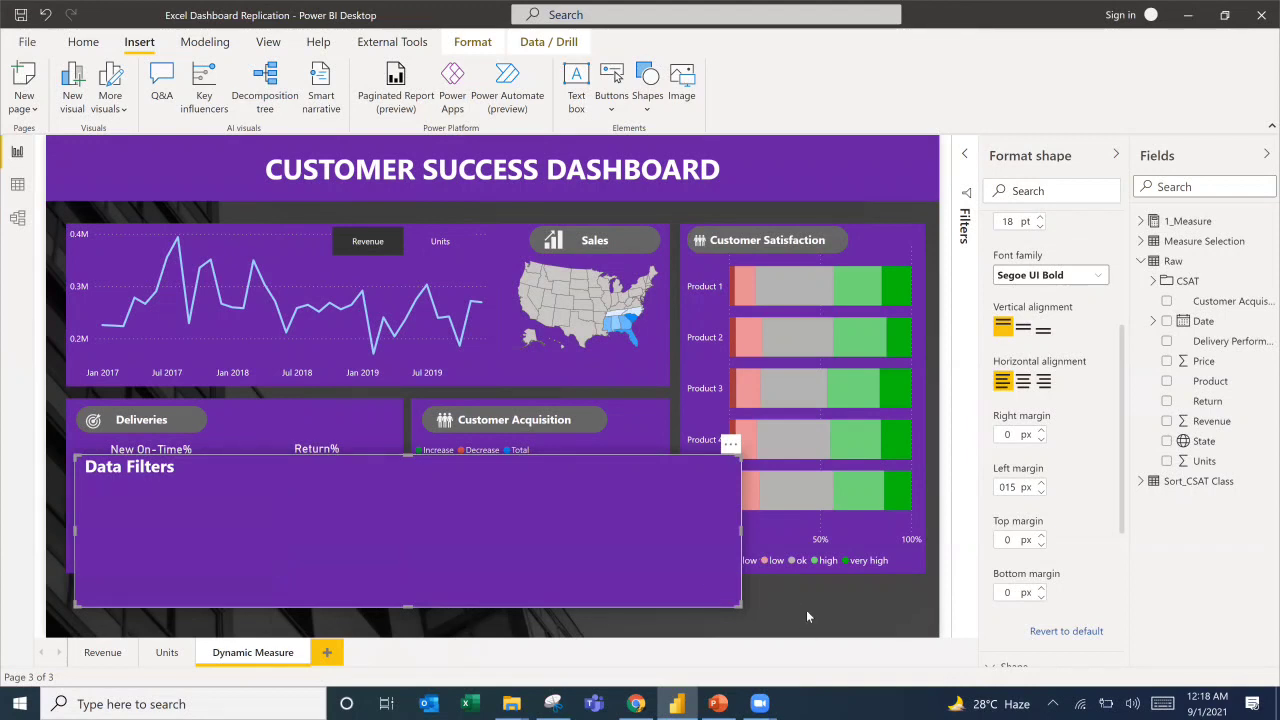
left_click(758, 598)
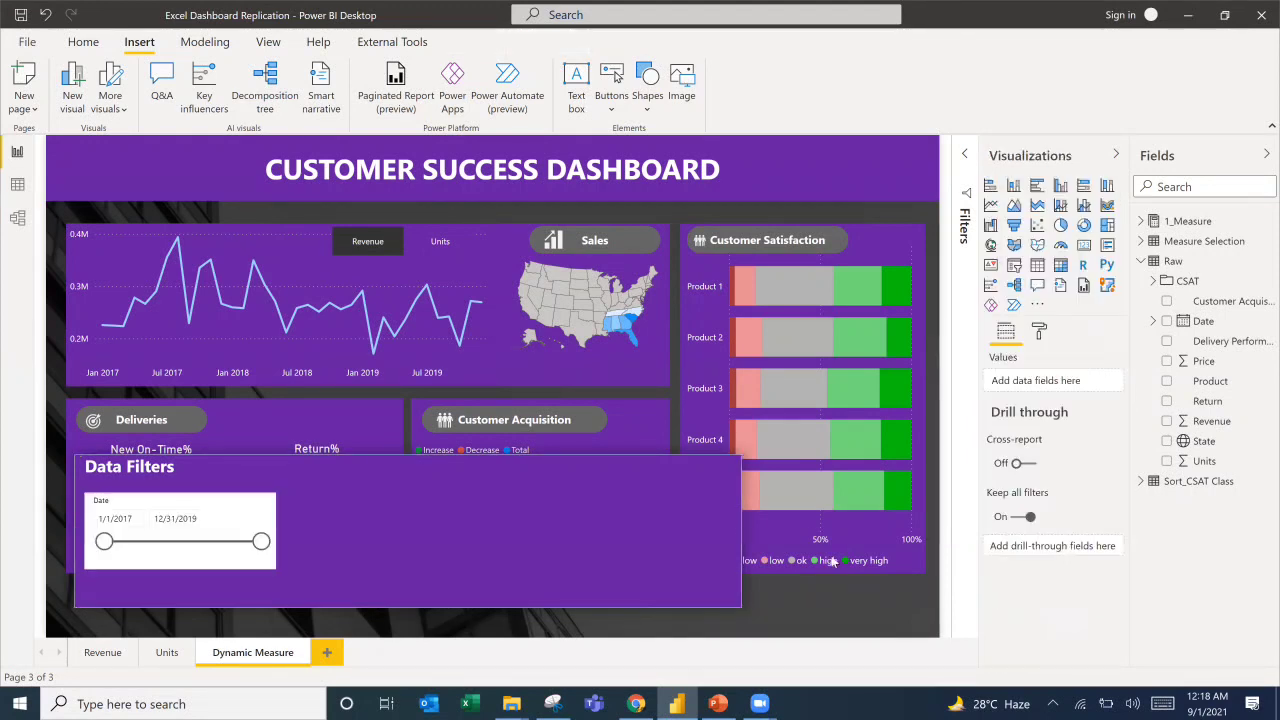
left_click(1014, 265)
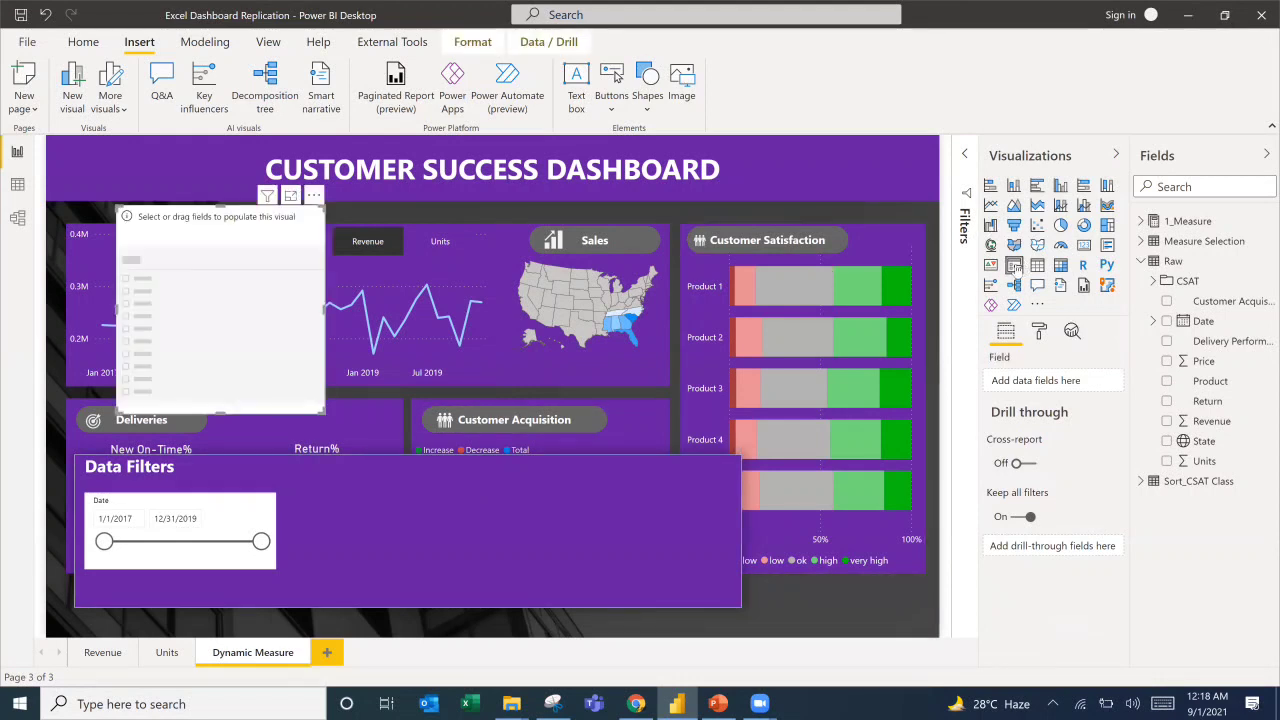
left_click(1166, 381)
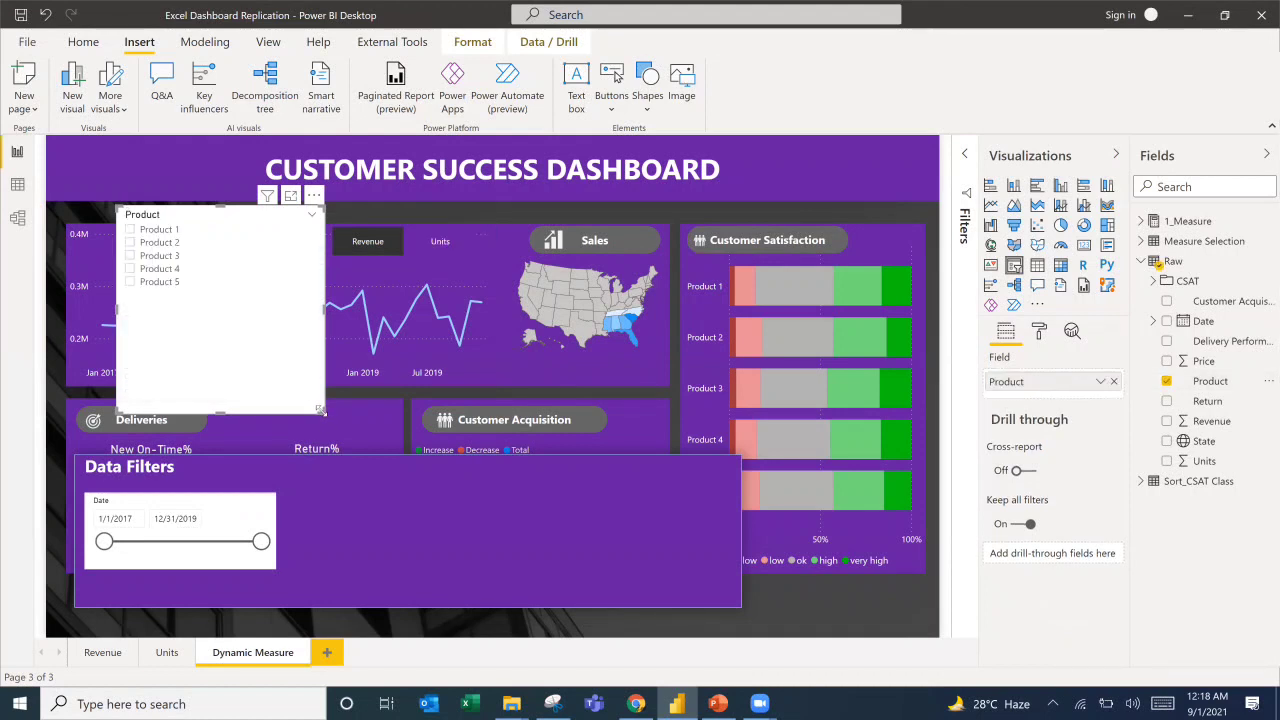
left_click_drag(265, 329, 233, 303)
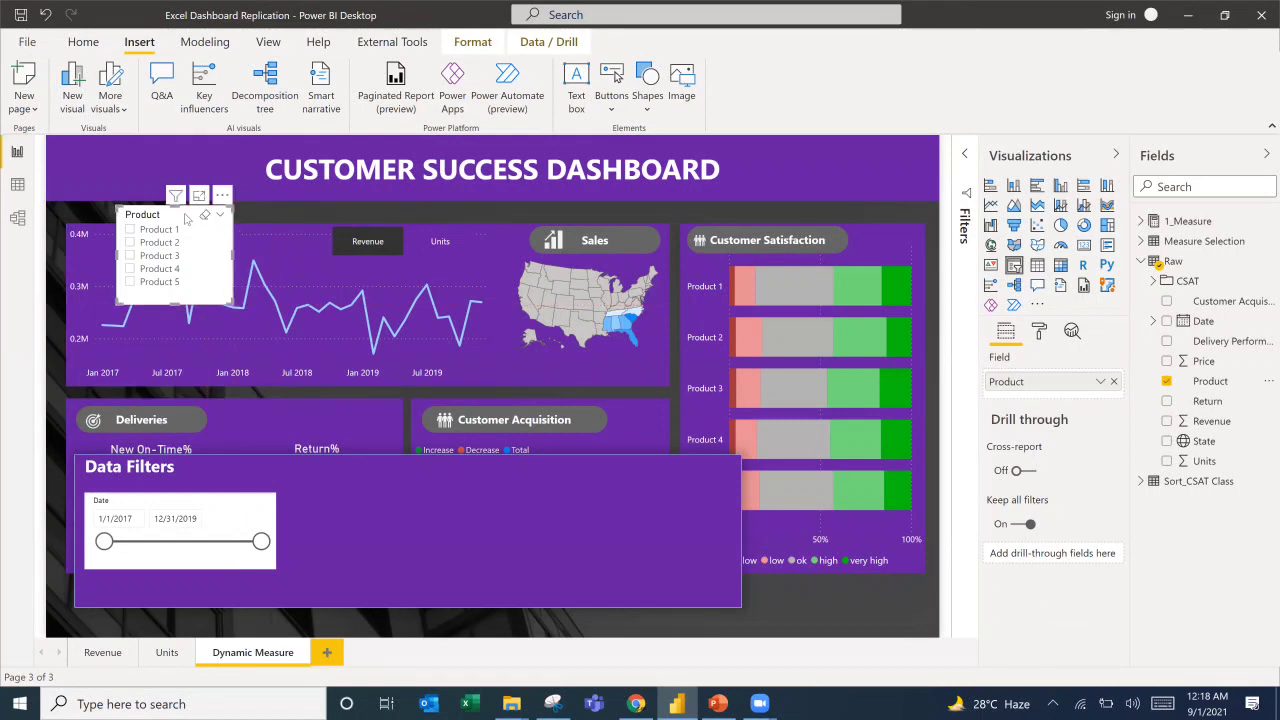
left_click_drag(186, 213, 345, 450)
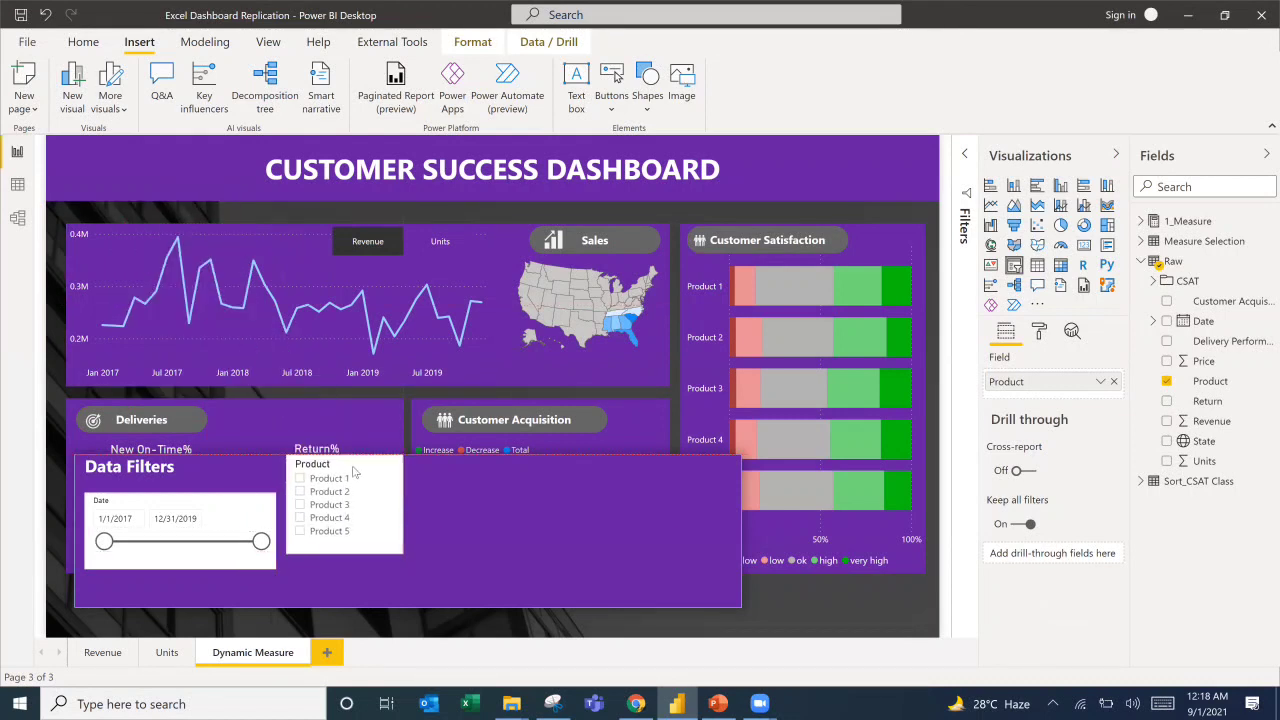
Try the Dropdown style on the Product slicer, then return it to the List style.
left_click(391, 466)
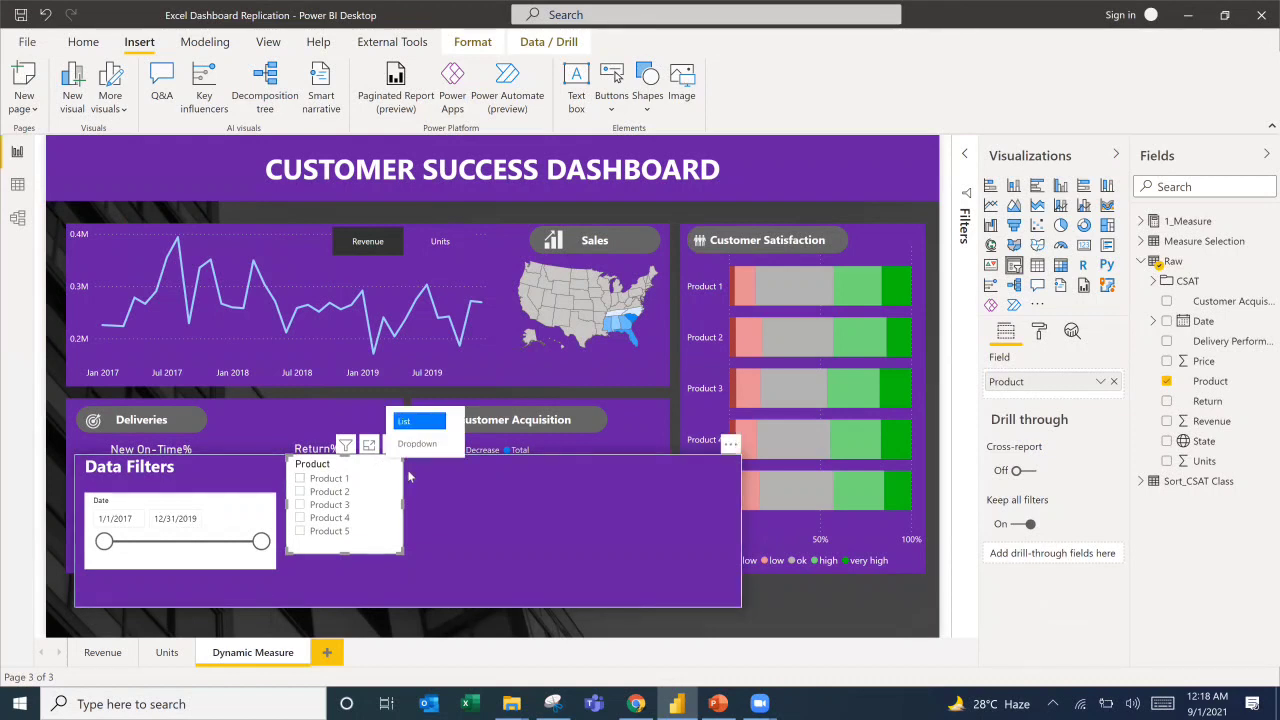
left_click(415, 444)
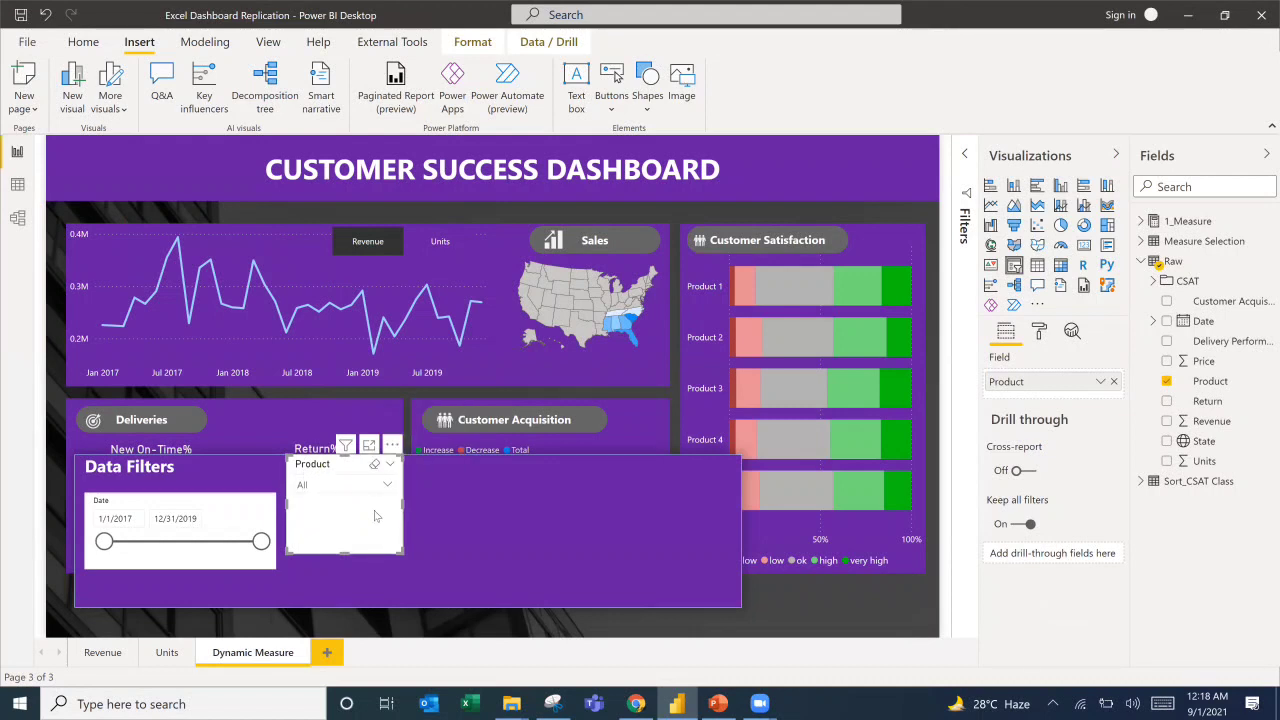
left_click(388, 488)
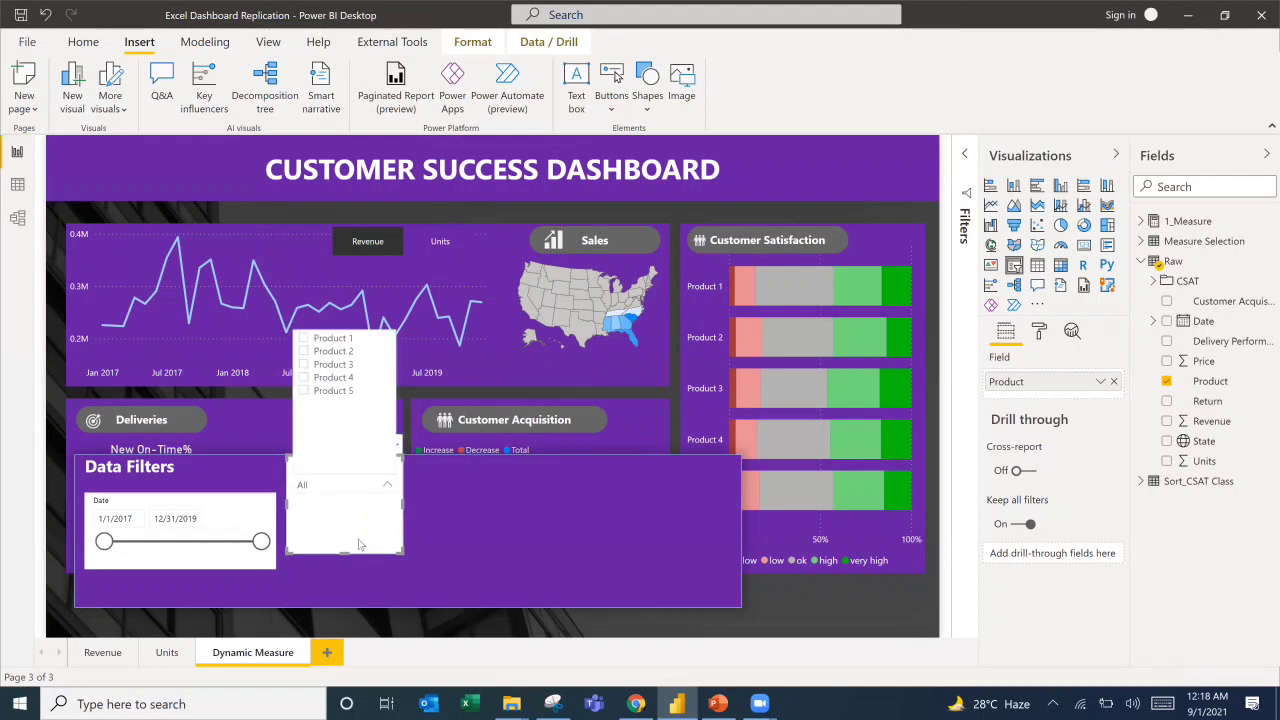
left_click(363, 545)
left_click(389, 466)
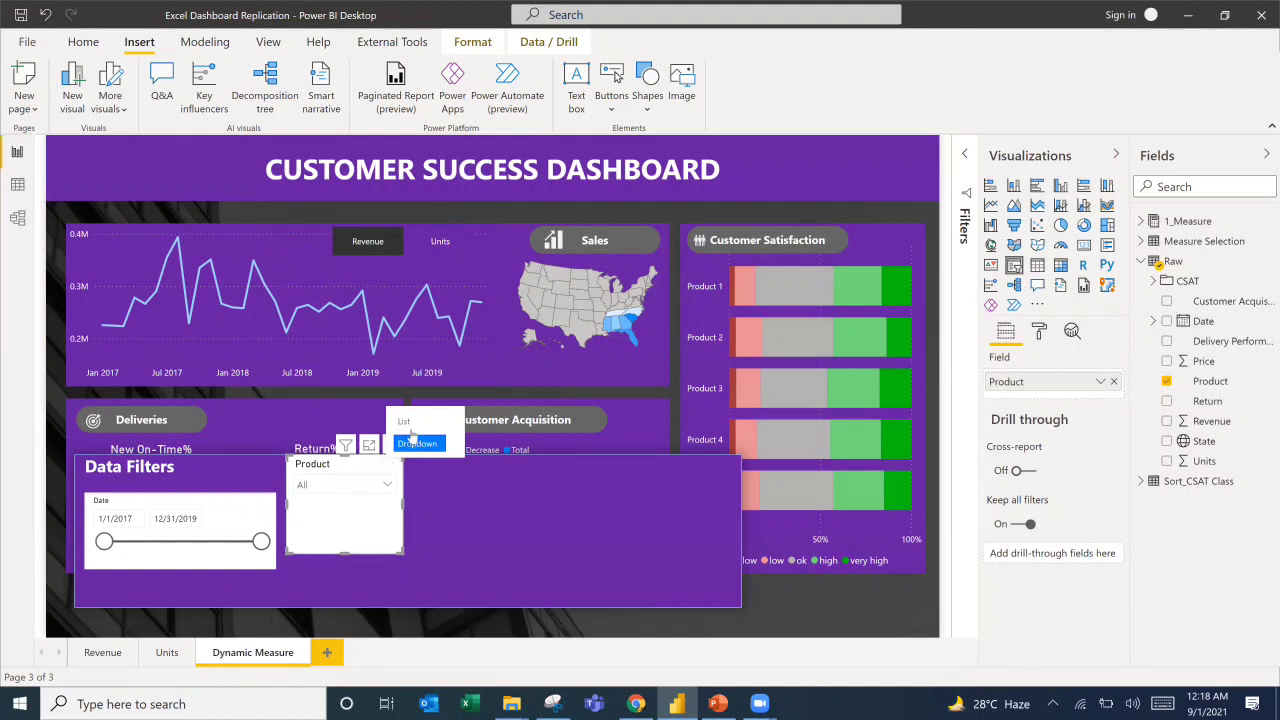
left_click(408, 423)
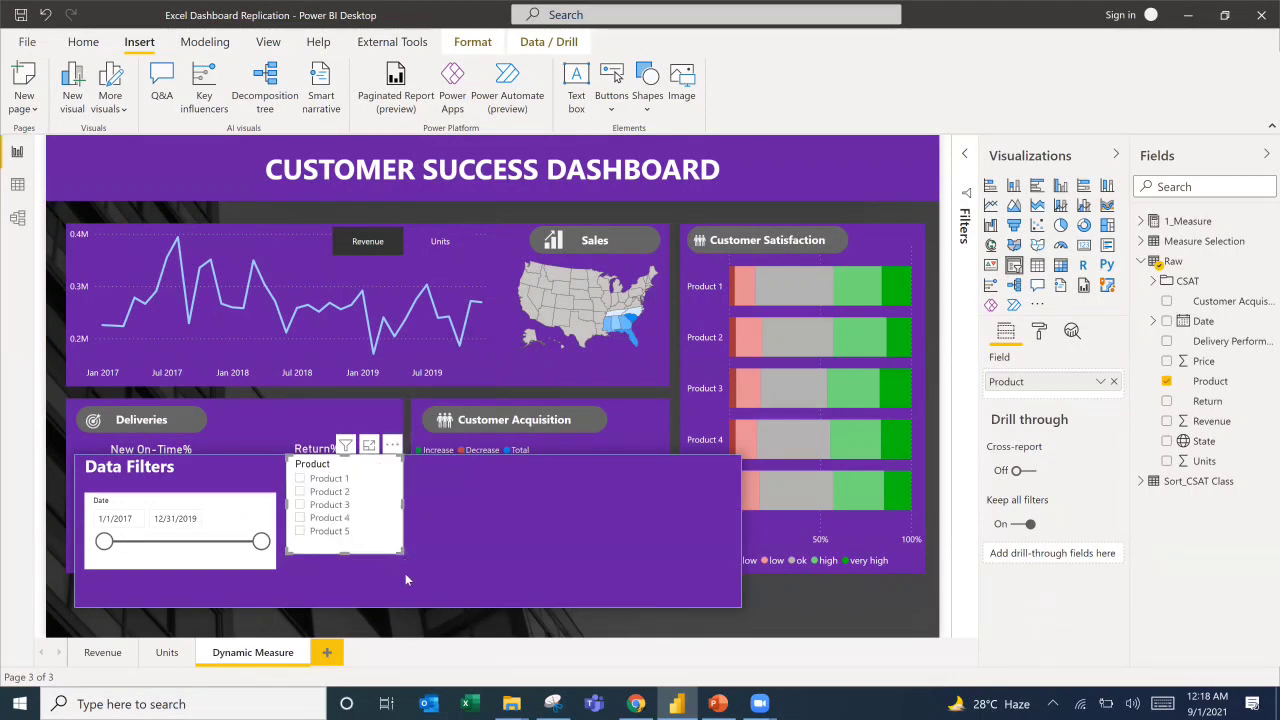
Enlarge the Product slicer, move it slightly down the panel and set its orientation to Horizontal.
left_click_drag(405, 577, 444, 572)
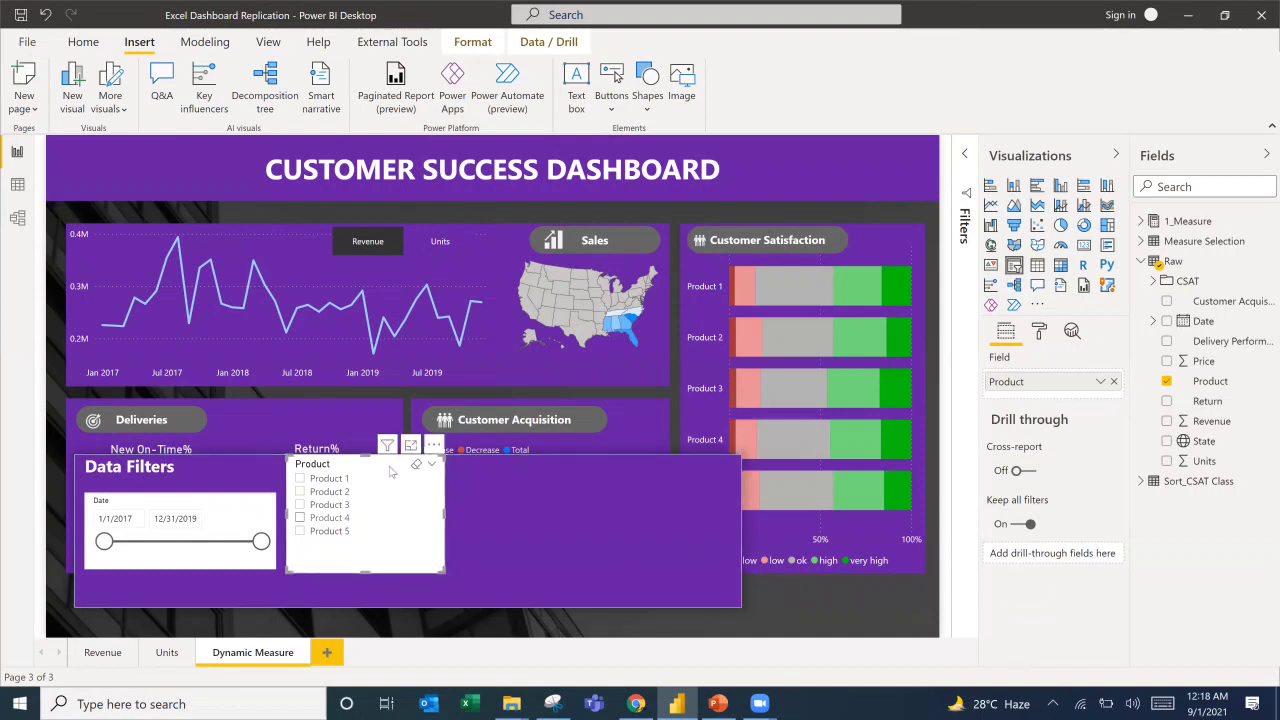
left_click_drag(390, 472, 391, 484)
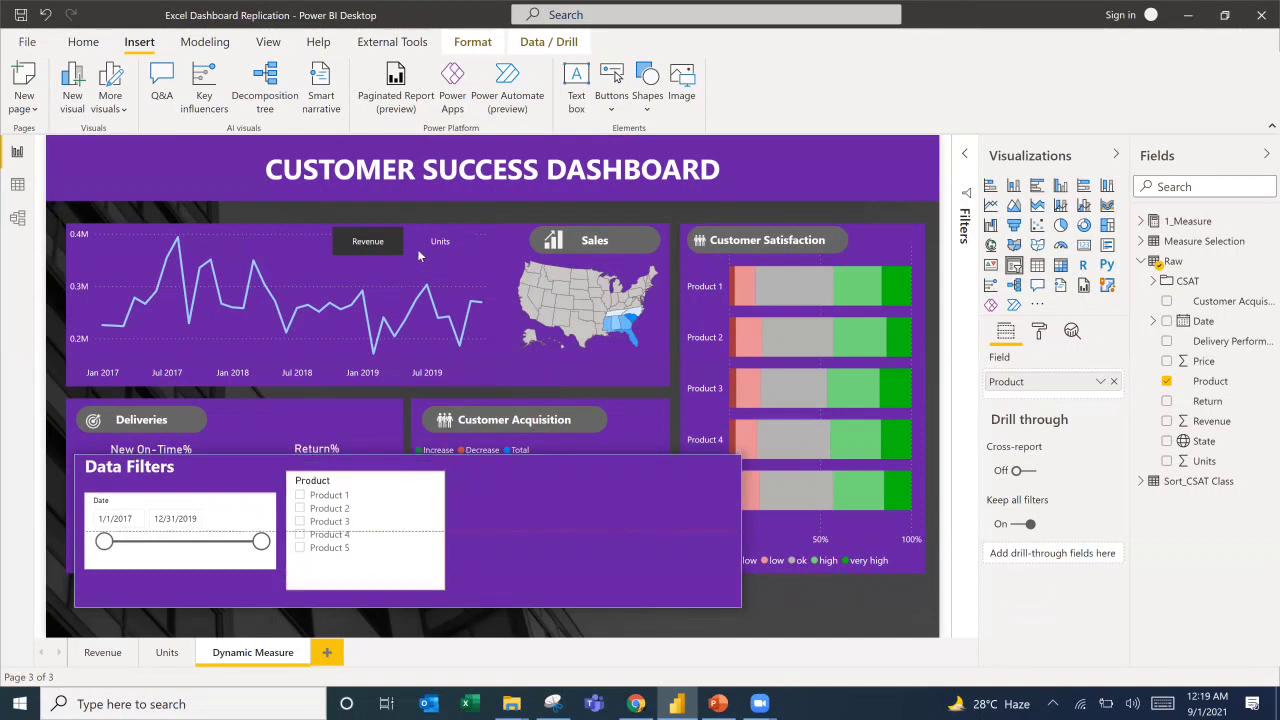
left_click(384, 292)
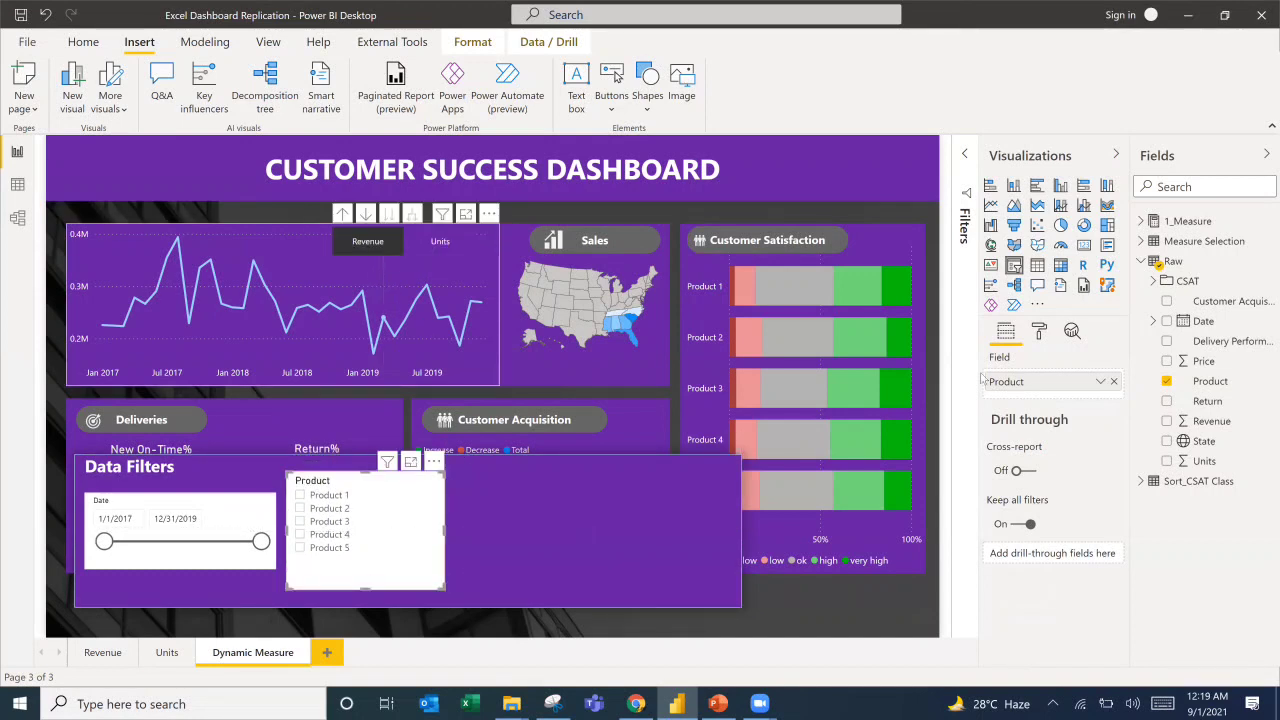
left_click(1039, 331)
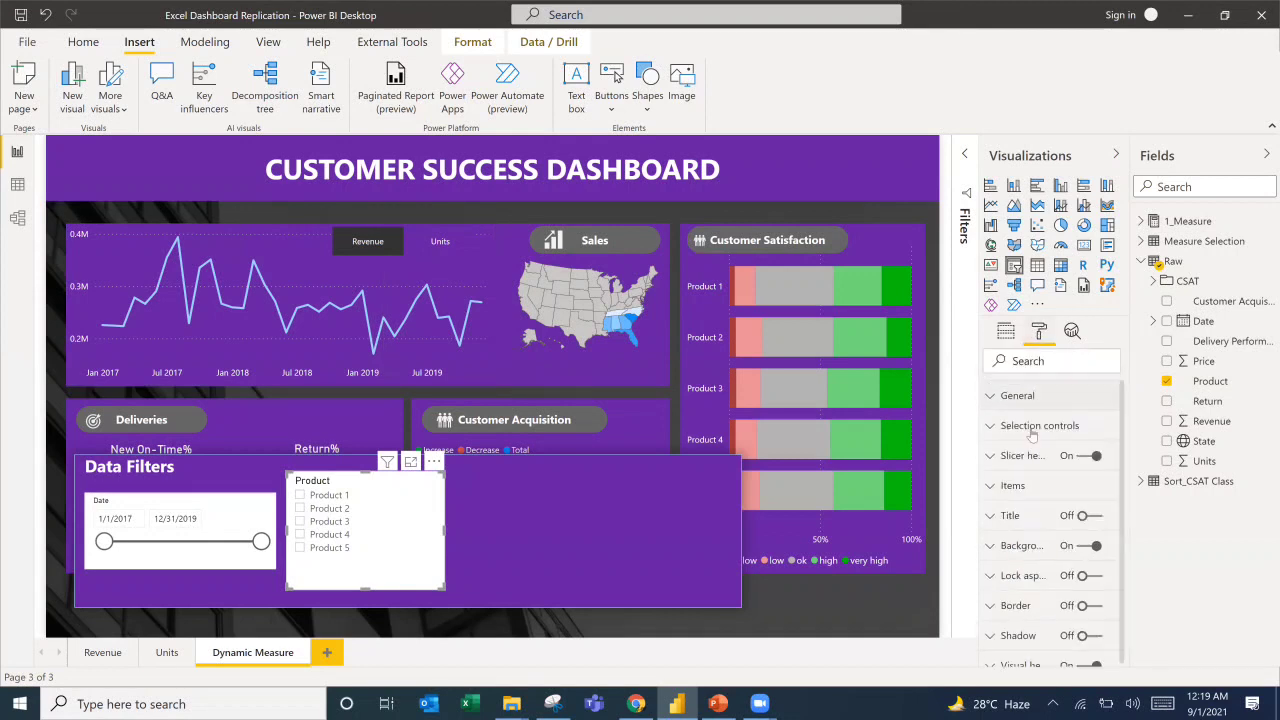
left_click(1027, 430)
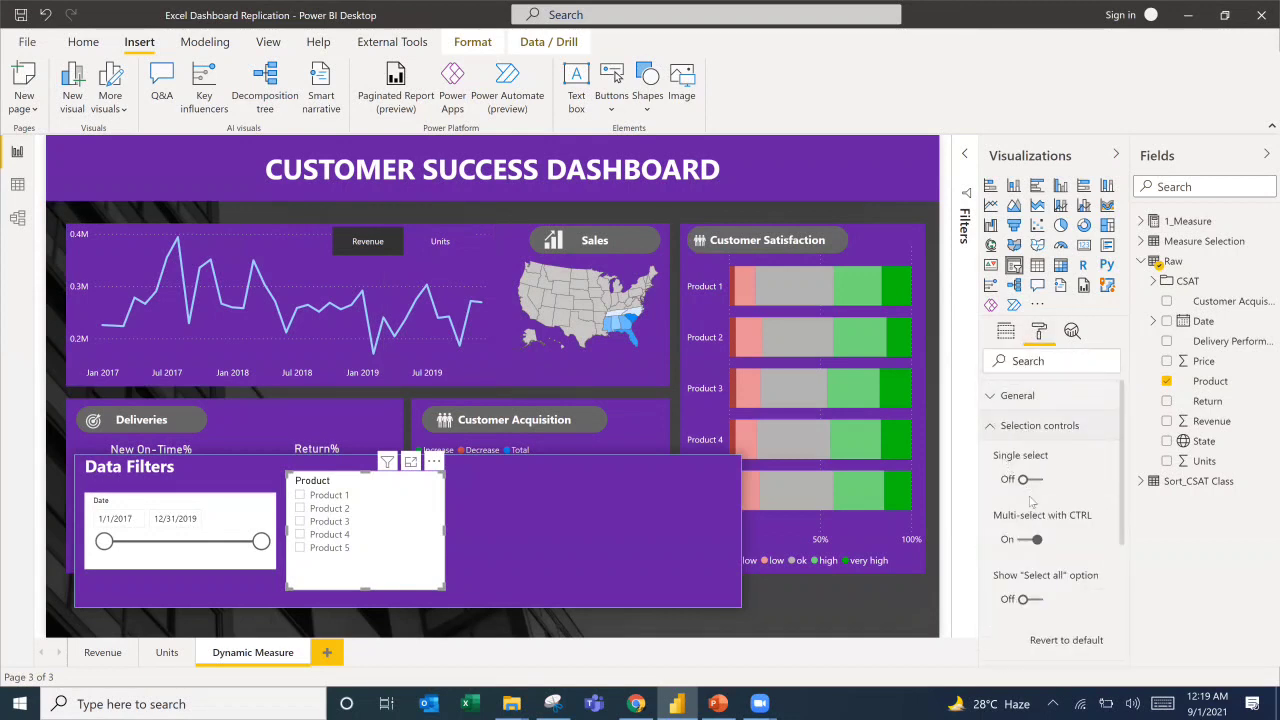
left_click(998, 398)
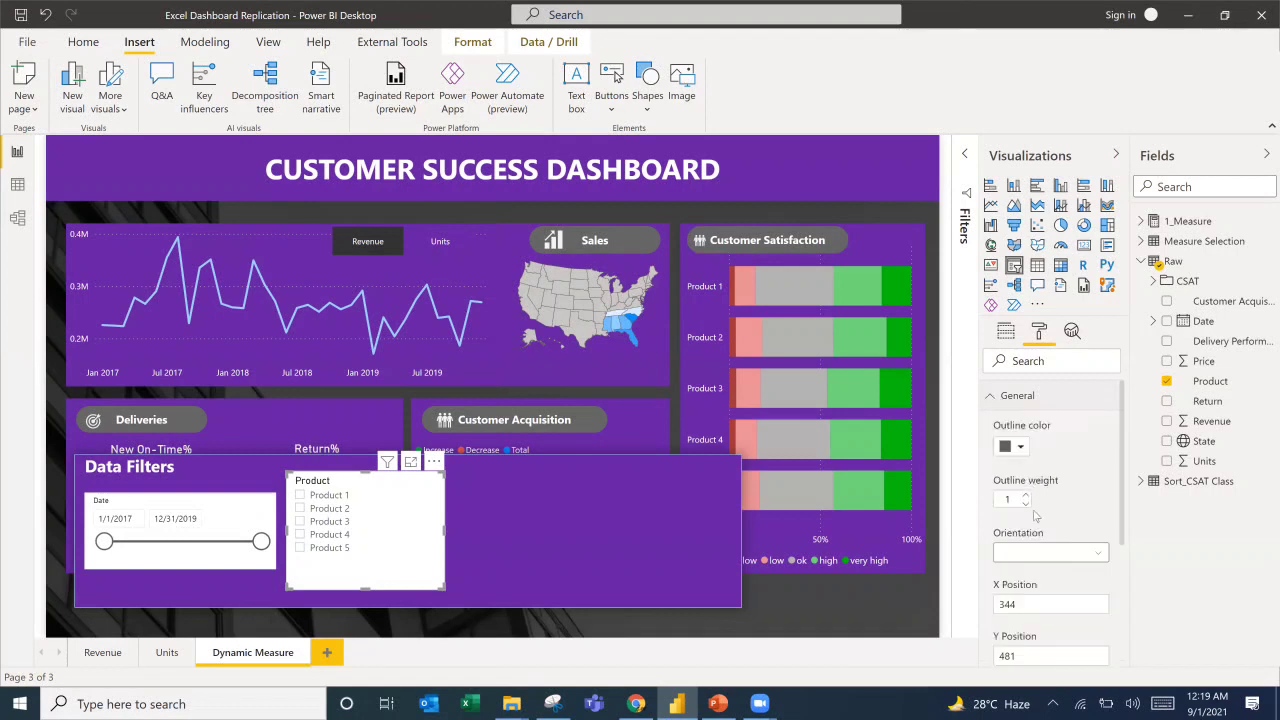
left_click(1030, 558)
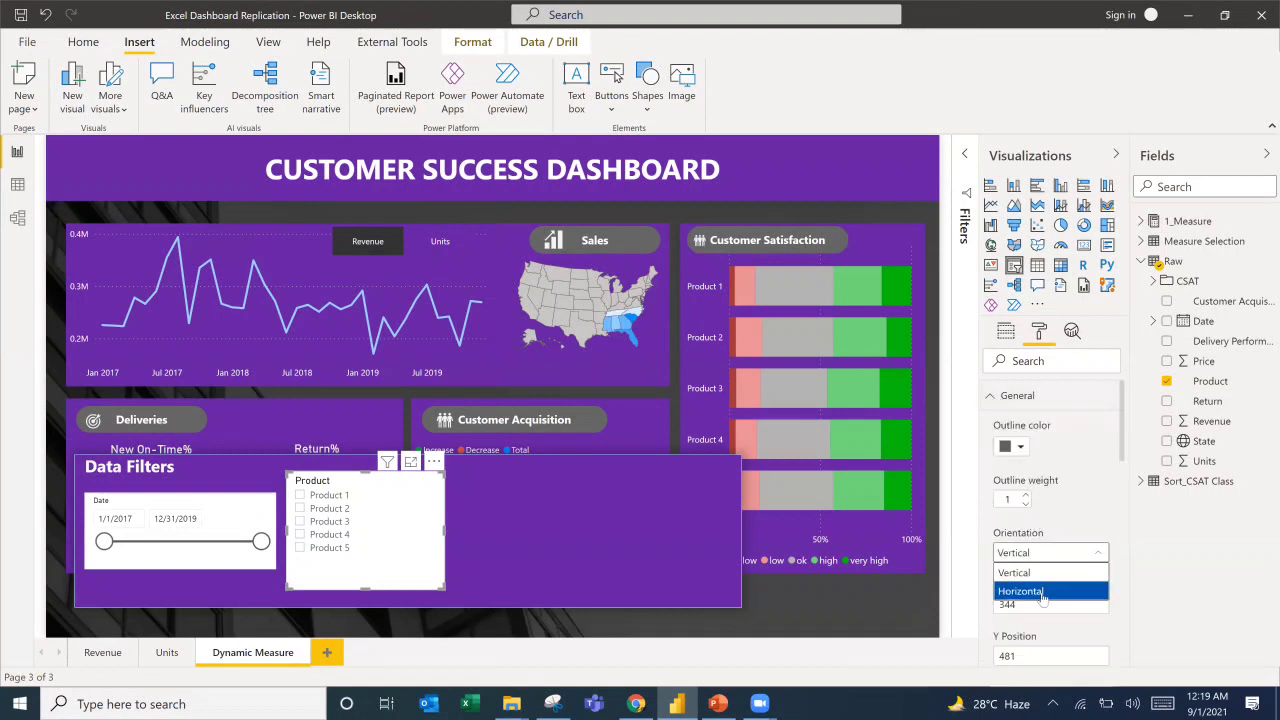
left_click(1040, 592)
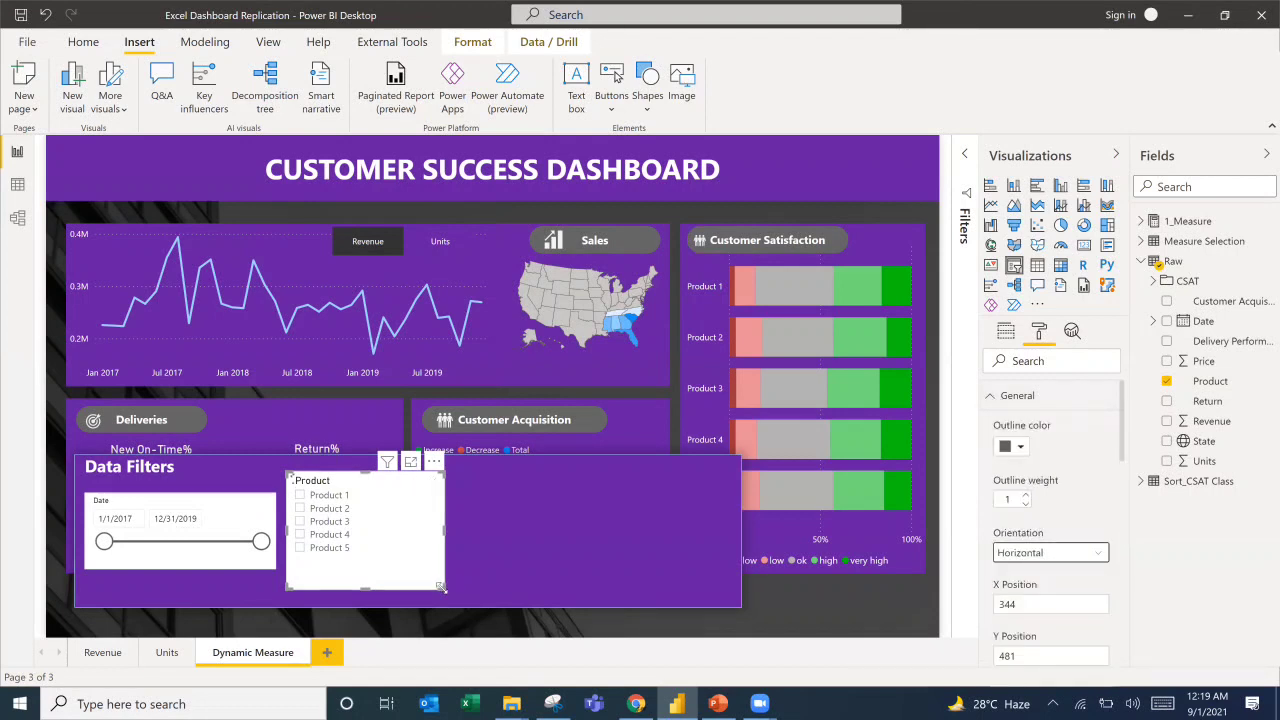
Reshape the Product slicer into one row about 475 wide and 62 high beside the Date slicer, checking the reference dashboard video in Chrome.
left_click_drag(547, 545, 723, 518)
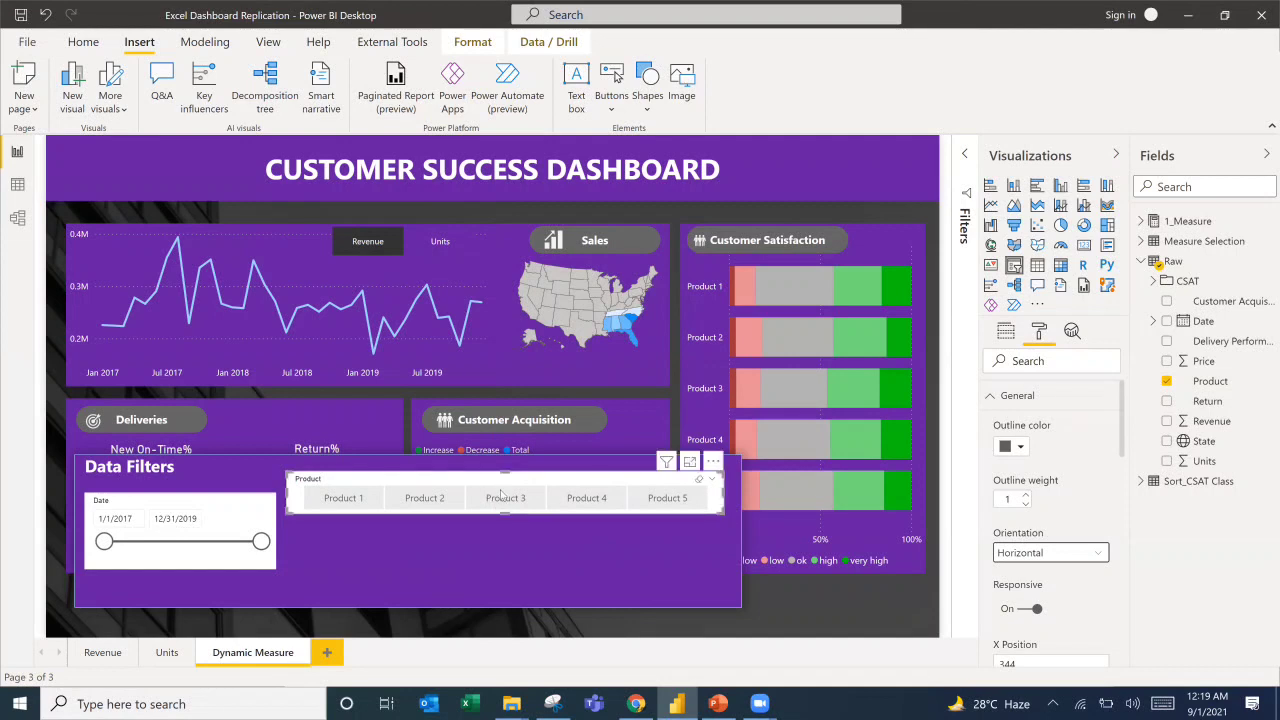
left_click_drag(501, 488, 493, 506)
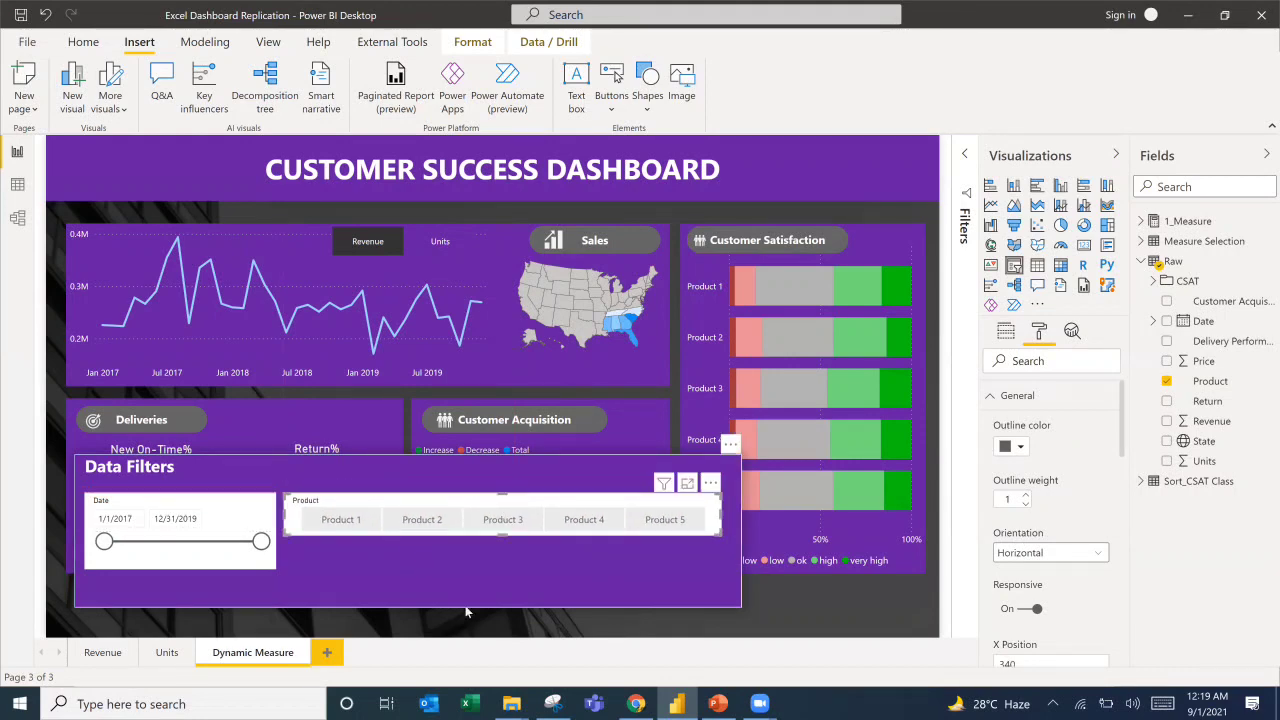
left_click(636, 704)
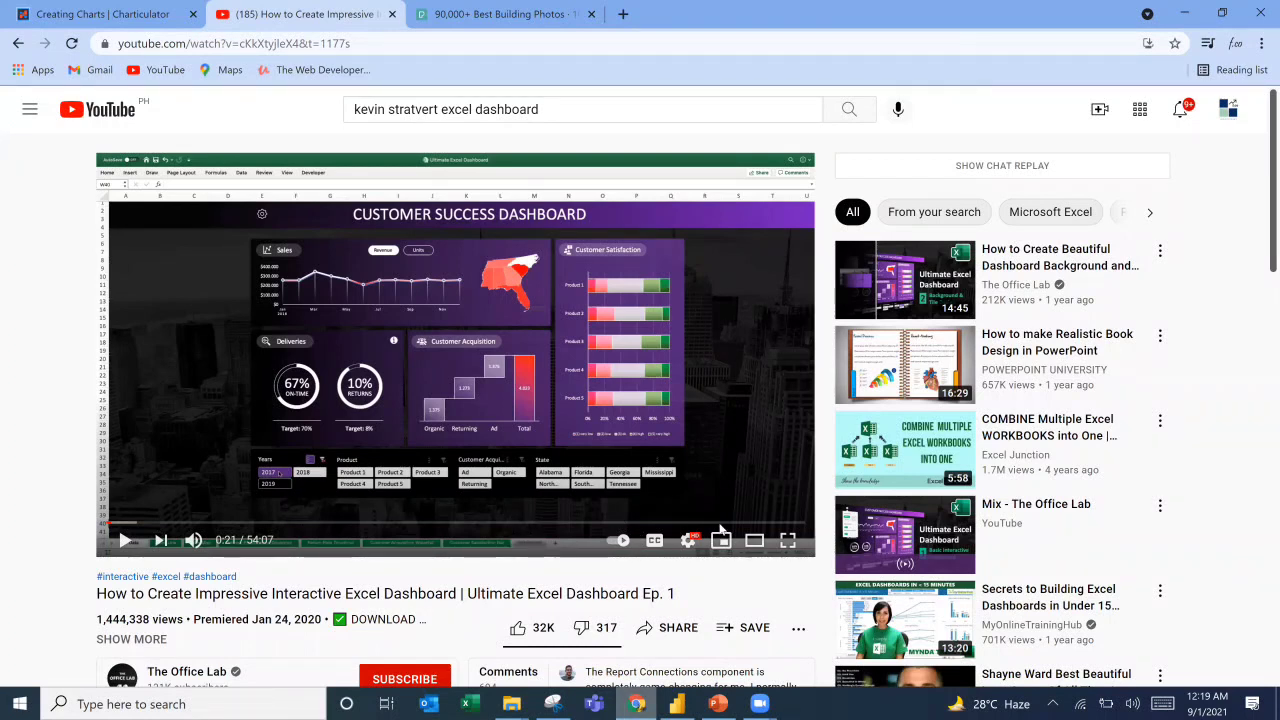
key("alt+Tab")
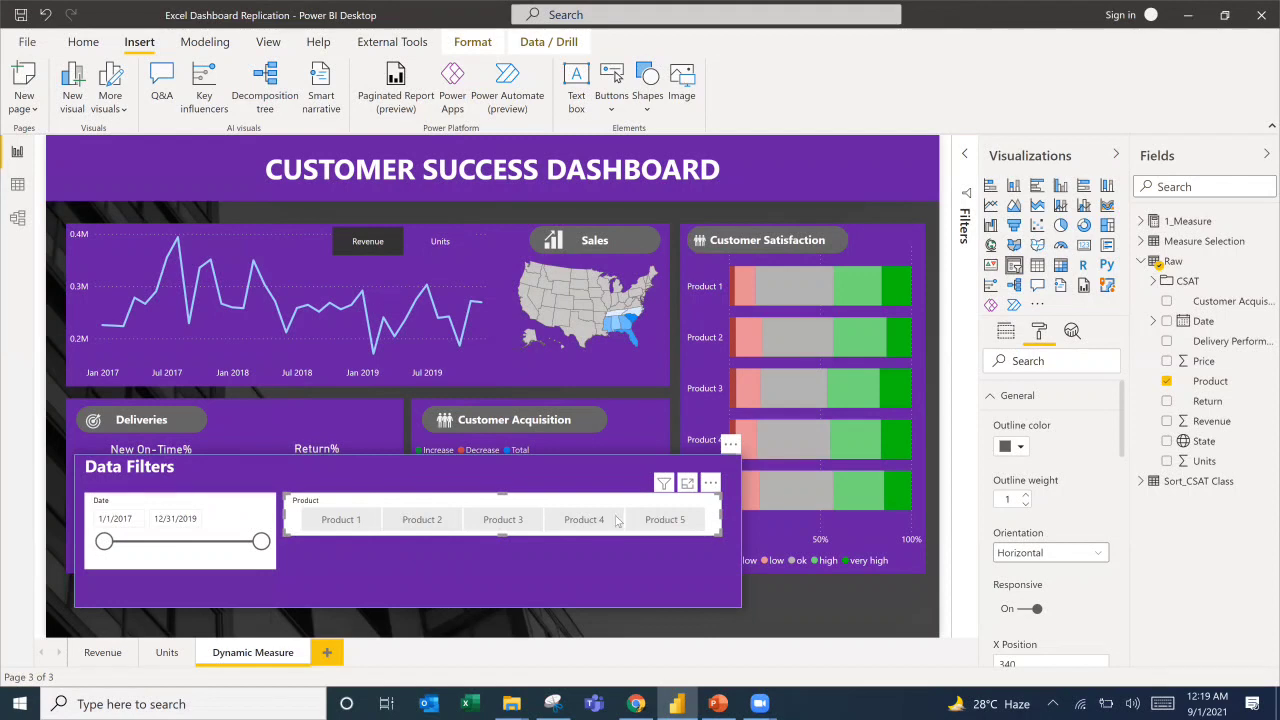
left_click_drag(719, 515, 615, 520)
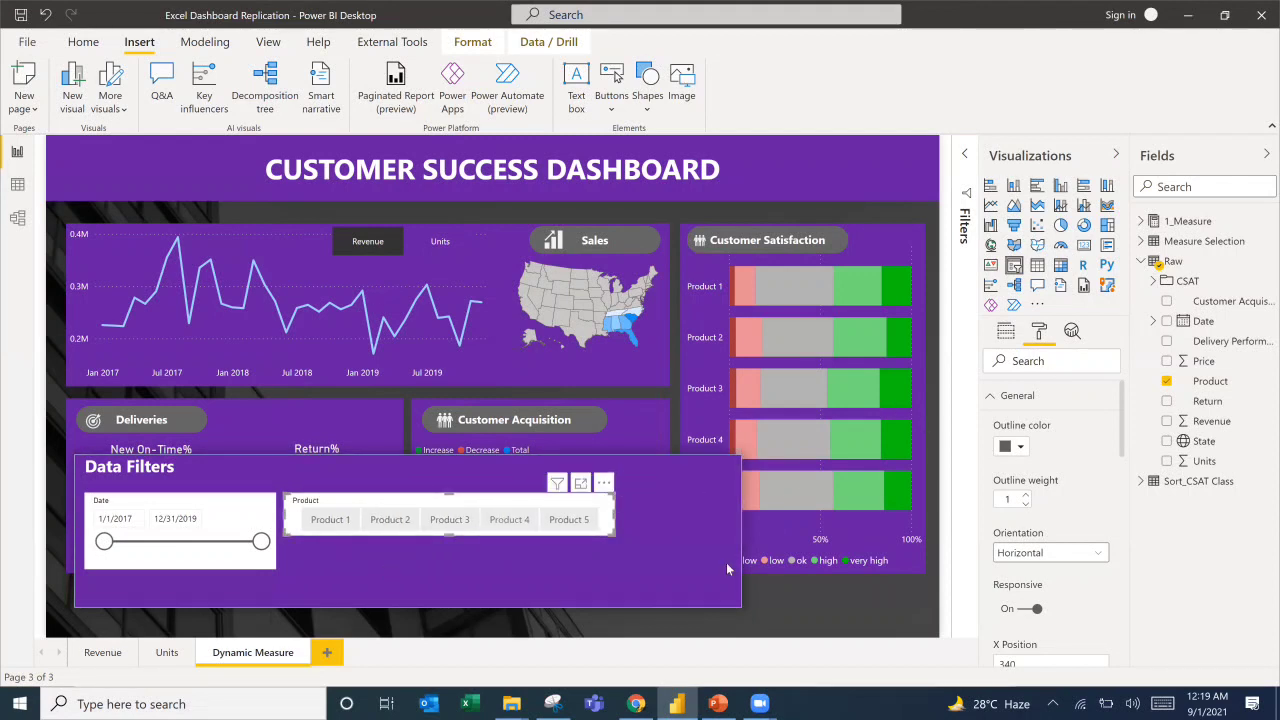
Add a slicer for the Customer Acquisition Type field and set its orientation to Horizontal.
left_click(797, 607)
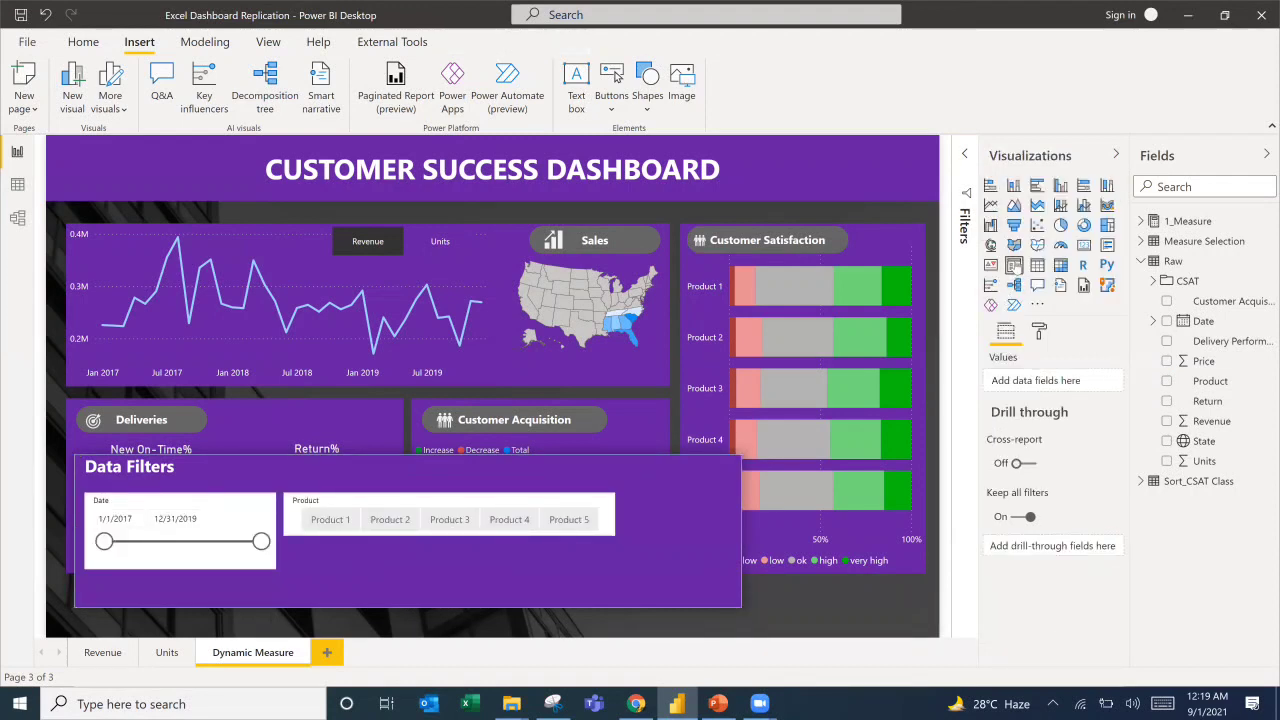
left_click(1014, 266)
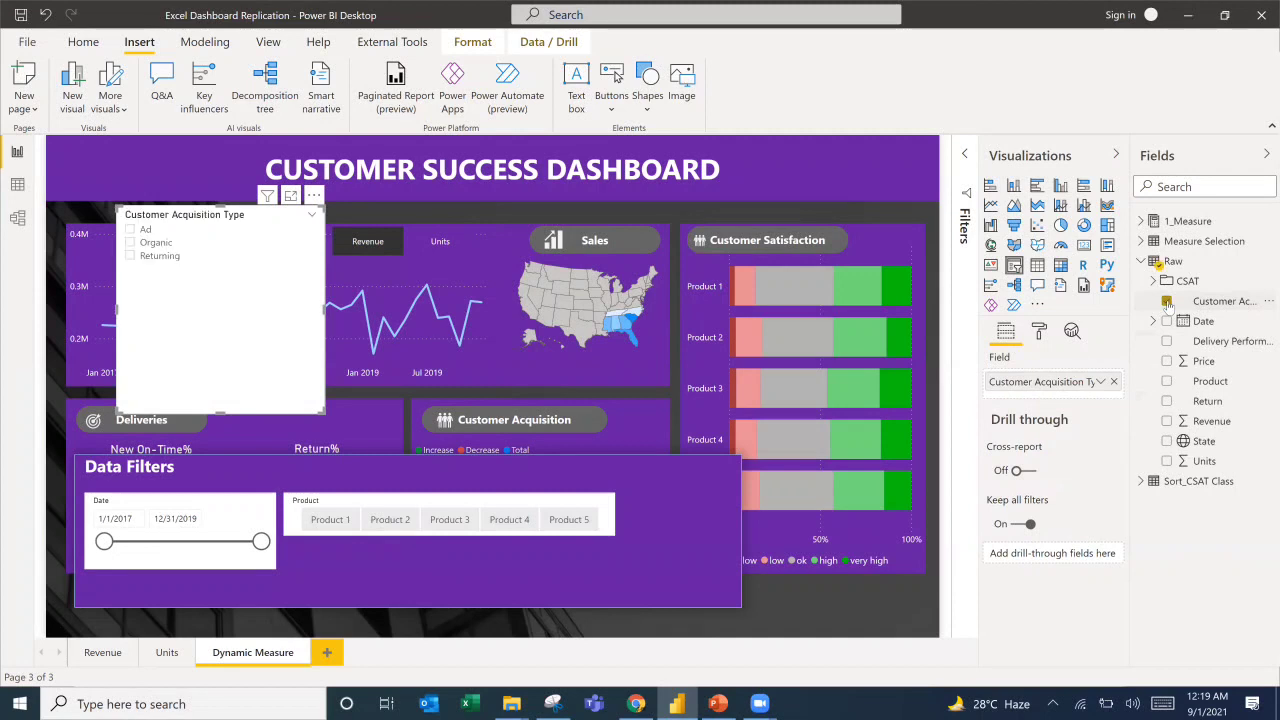
left_click(1039, 332)
left_click(1016, 428)
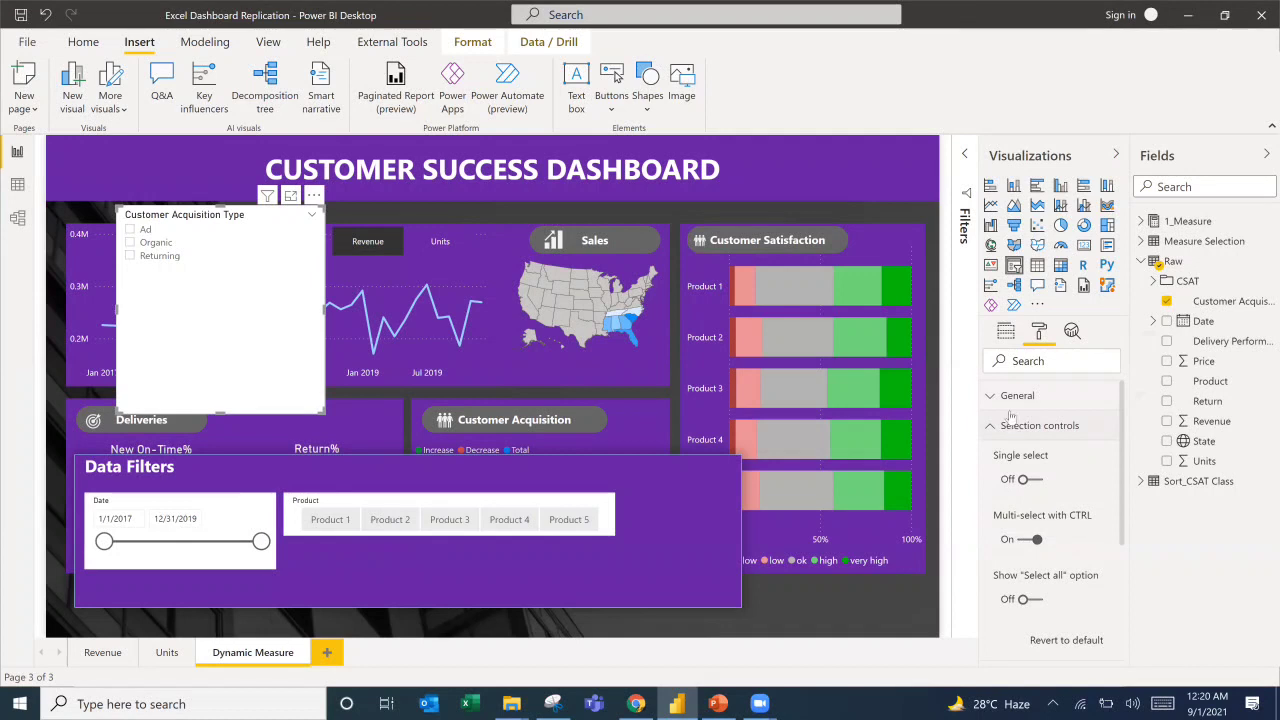
left_click(1010, 396)
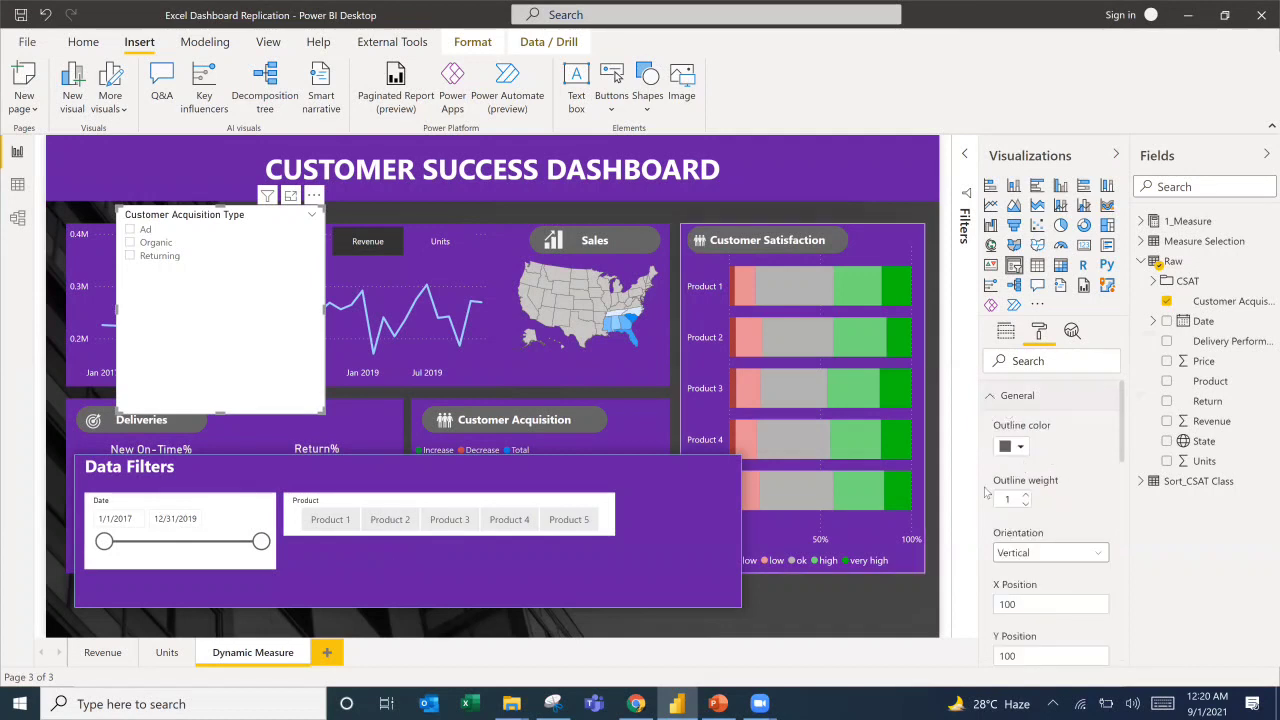
left_click(1027, 556)
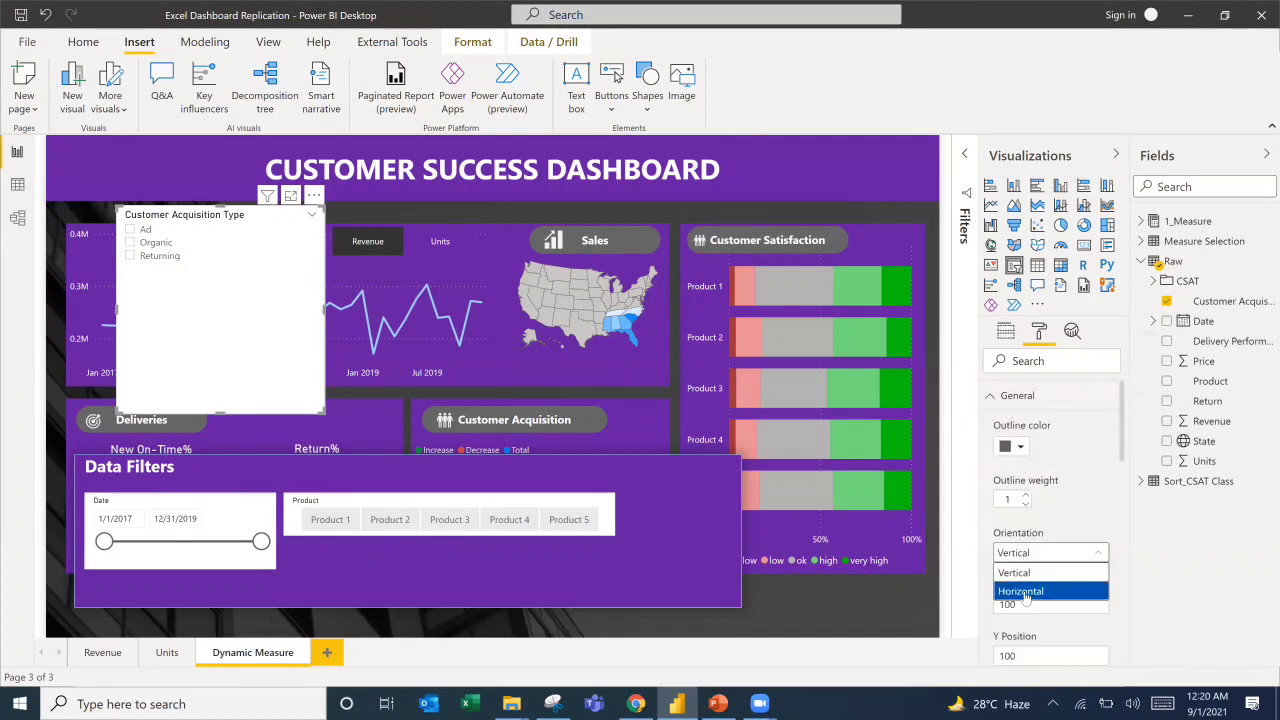
key("Return")
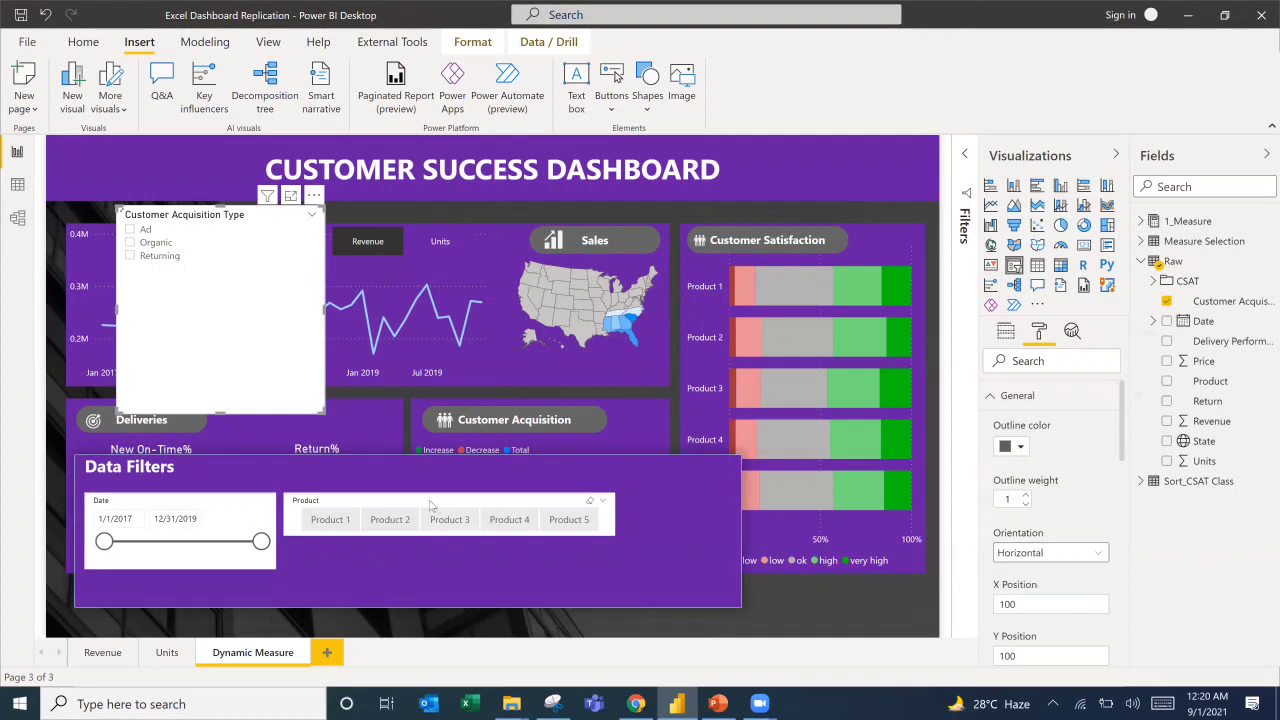
Set the Product slicer's height to 60.
left_click(430, 505)
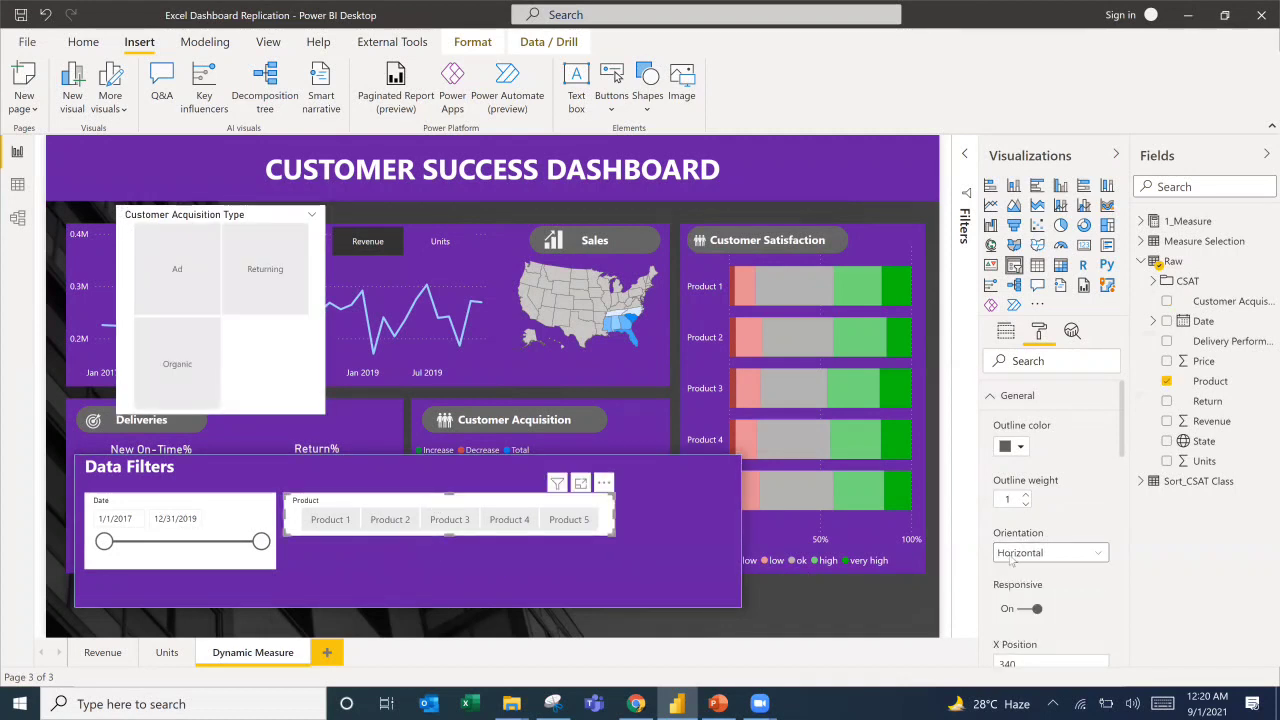
scroll(1043, 614, "down", 5)
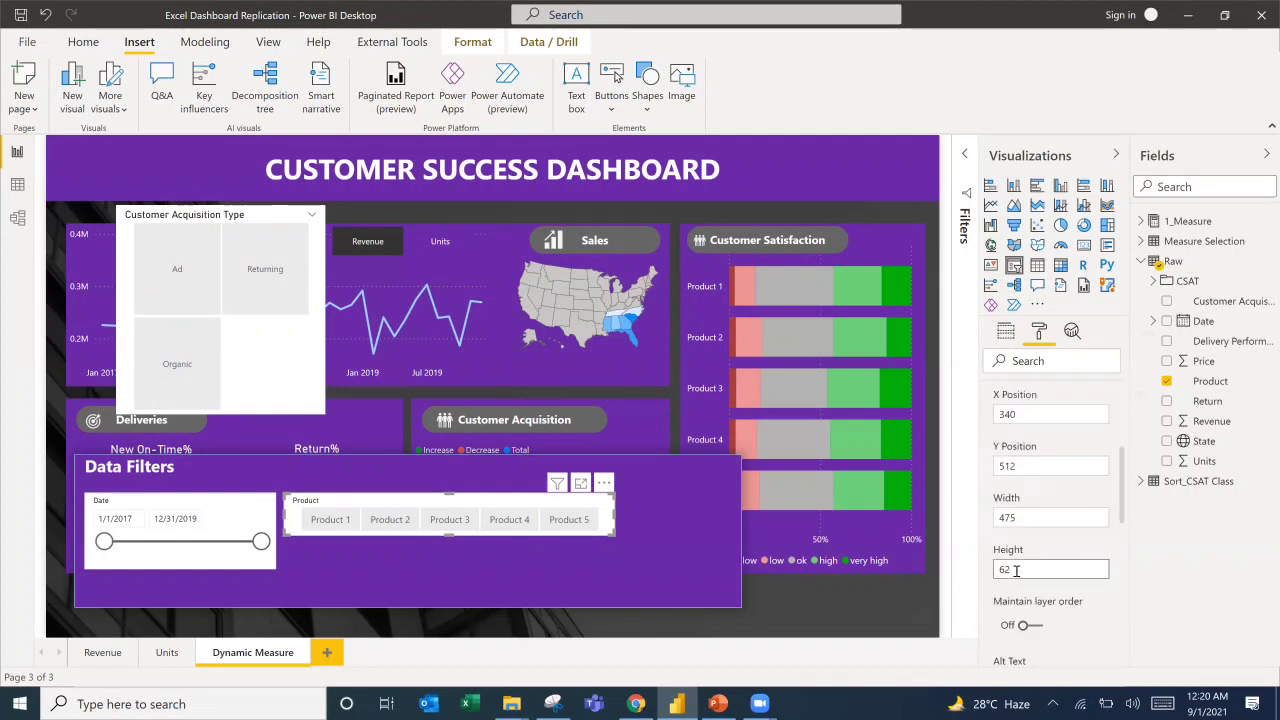
double_click(996, 569)
type("60")
Set the Customer Acquisition Type slicer's height to 60 and place it directly beneath the Product slicer on the panel.
left_click(215, 222)
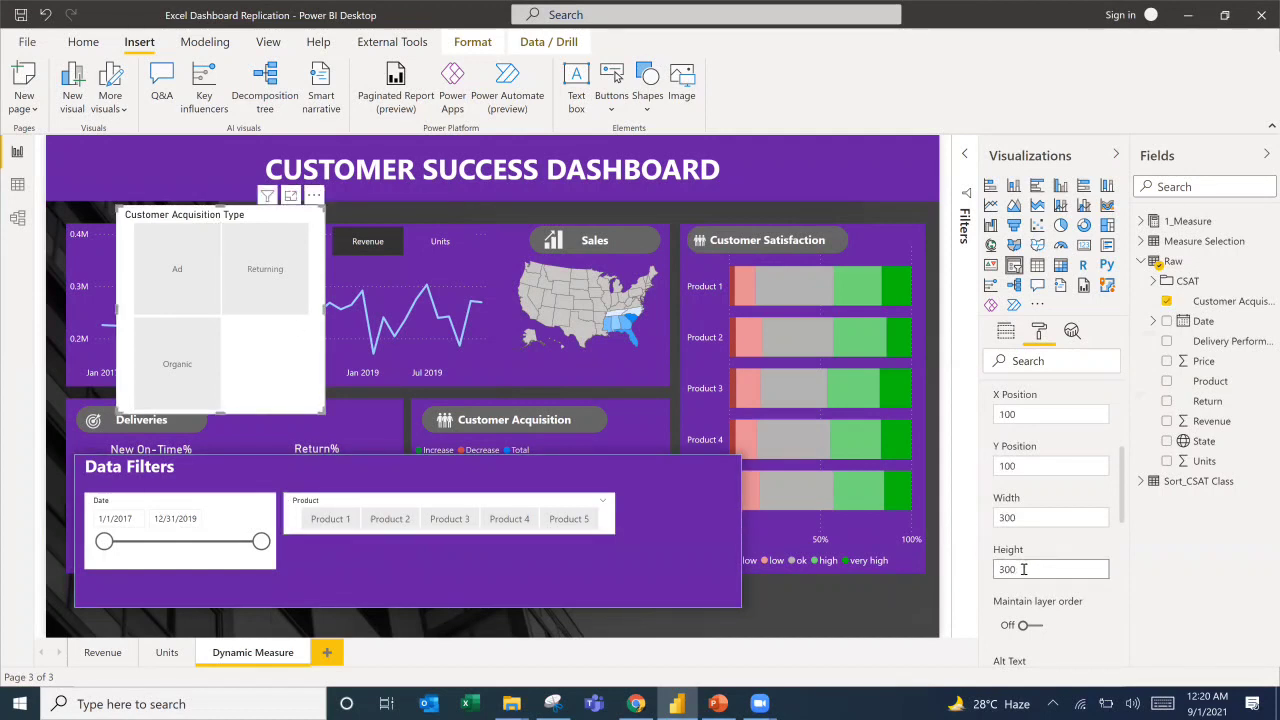
left_click_drag(1023, 569, 997, 569)
type("60")
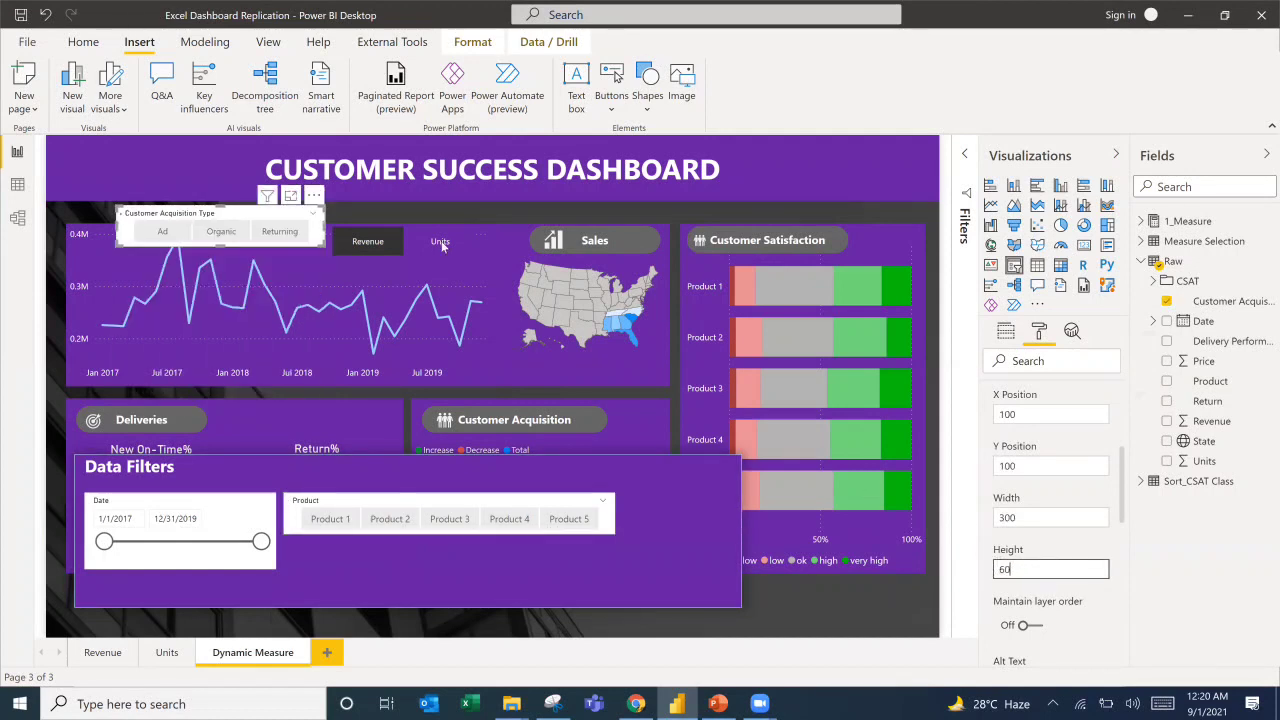
left_click_drag(233, 220, 397, 565)
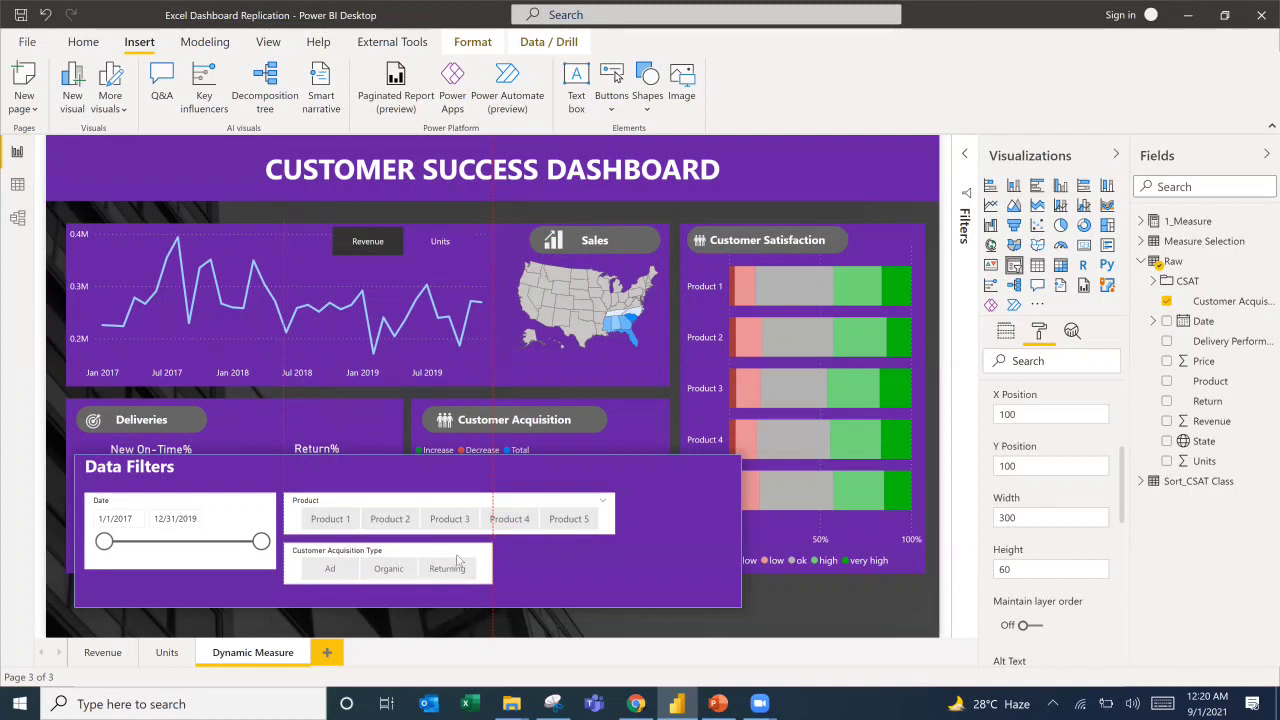
Widen the Customer Acquisition Type slicer to 475 to match the Product slicer, and extend the Date slicer's height to about 131.
left_click_drag(490, 561, 611, 566)
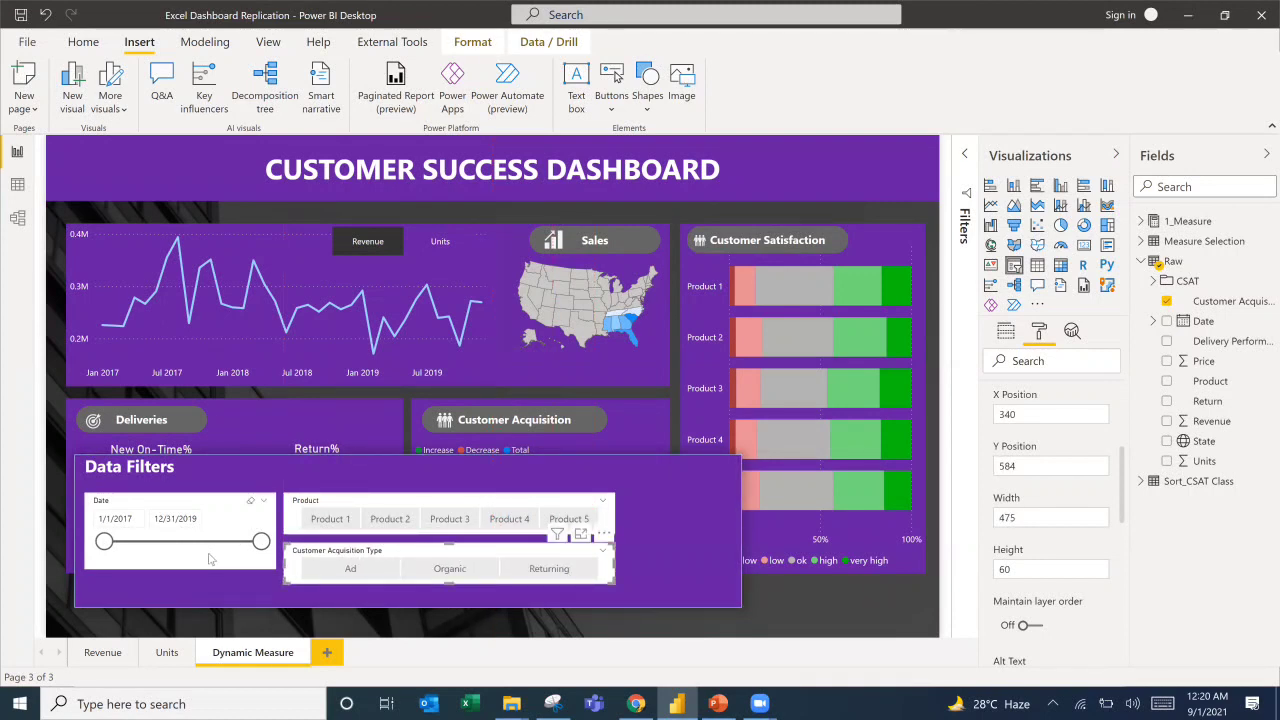
left_click(179, 569)
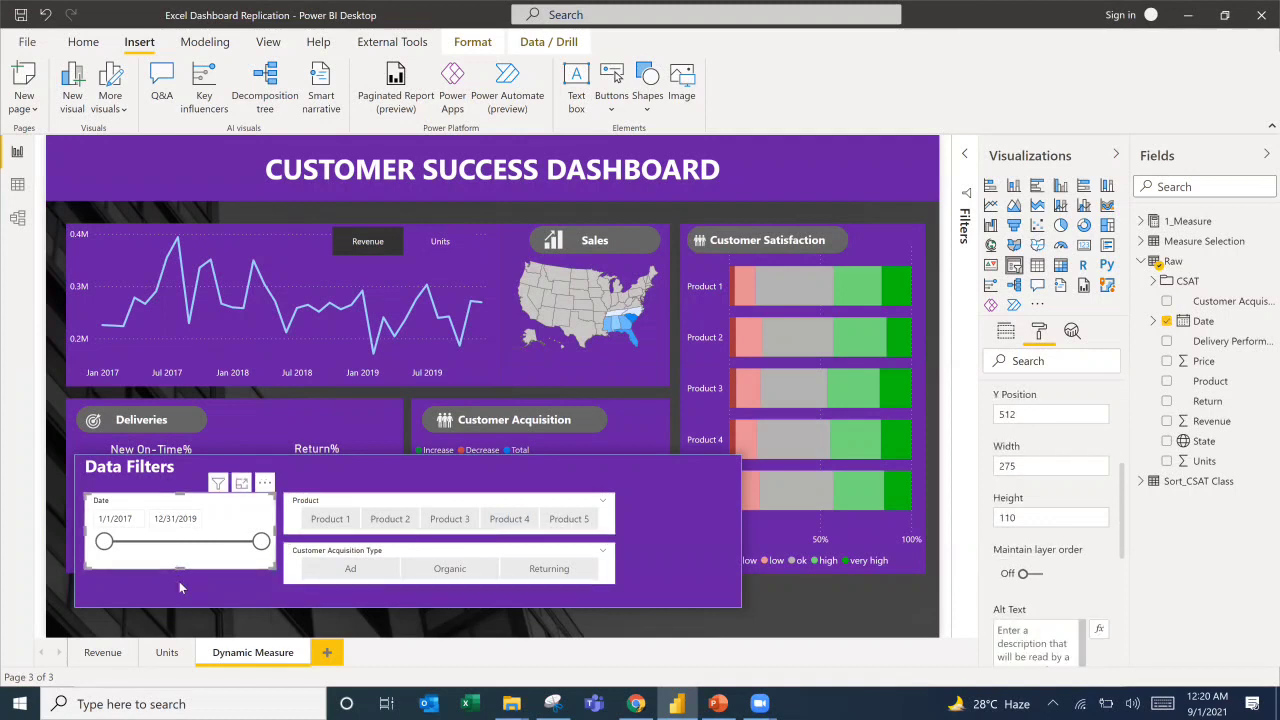
left_click_drag(179, 581, 179, 585)
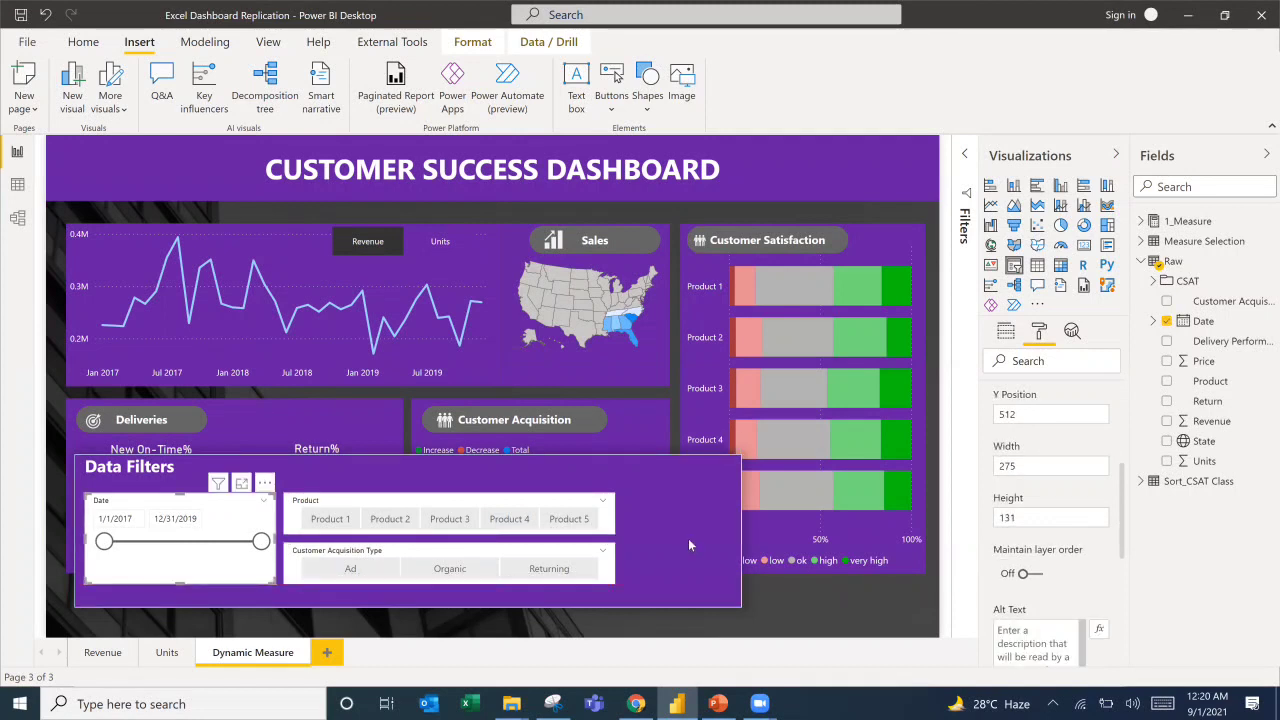
Widen the Data Filters panel shape until its edge almost reaches the outer edge of the Customer Satisfaction card.
left_click(741, 540)
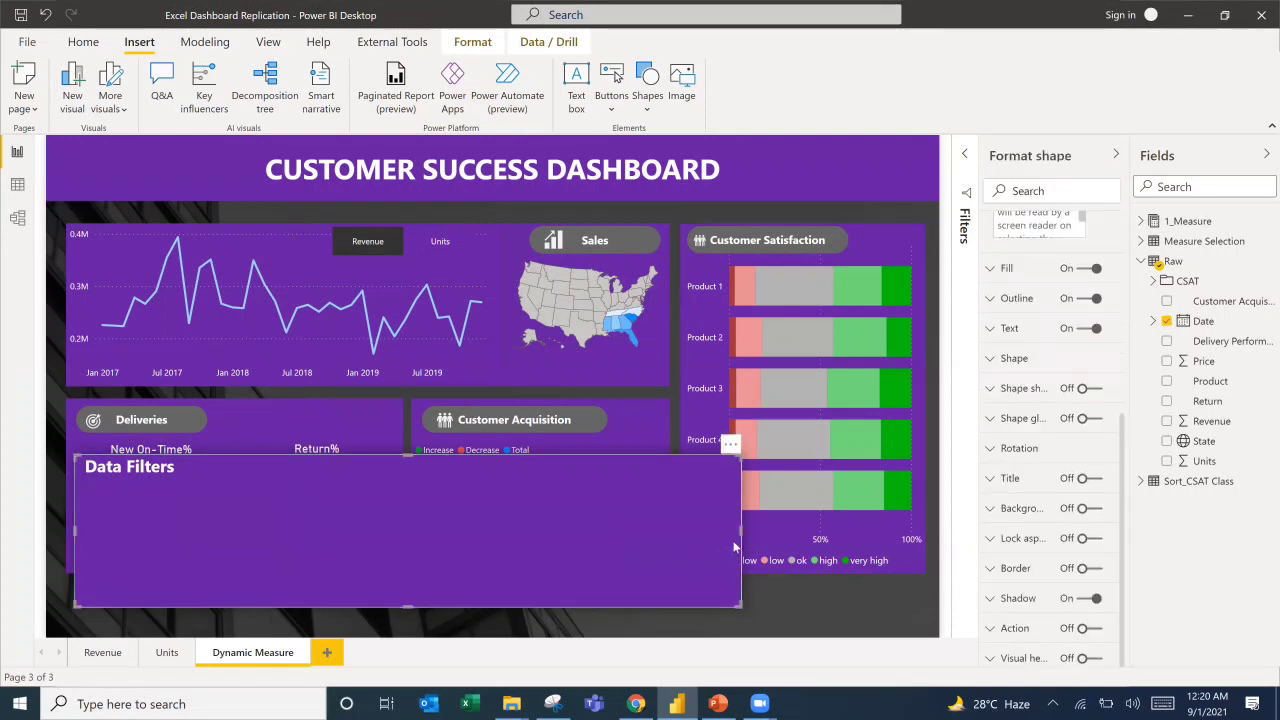
left_click_drag(768, 539, 910, 541)
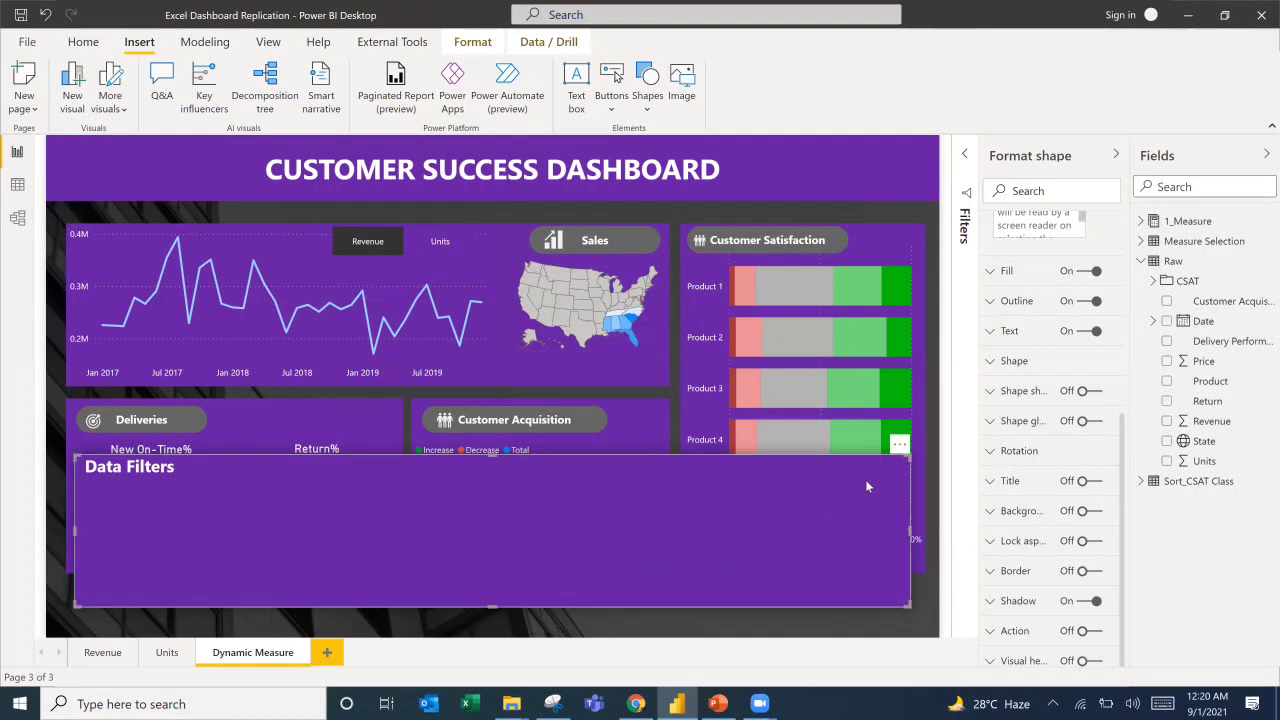
left_click(820, 443)
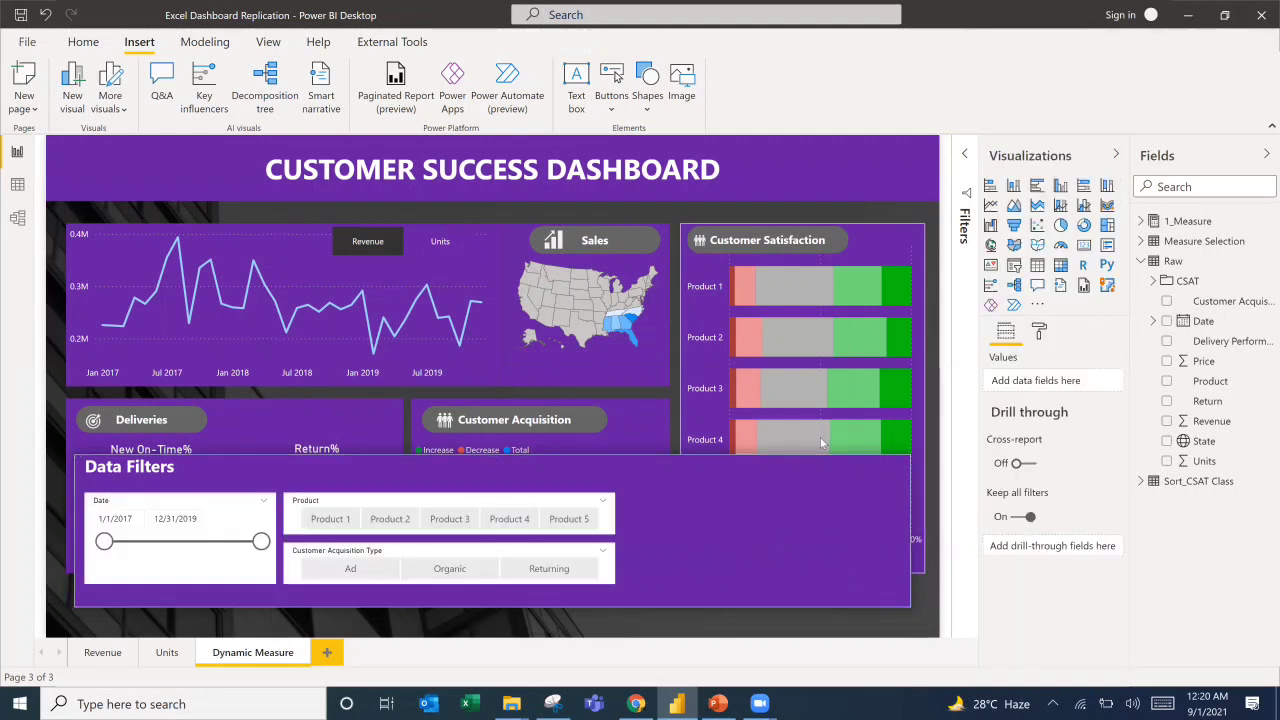
Add a slicer for the State field and set its orientation to Horizontal.
left_click(1014, 265)
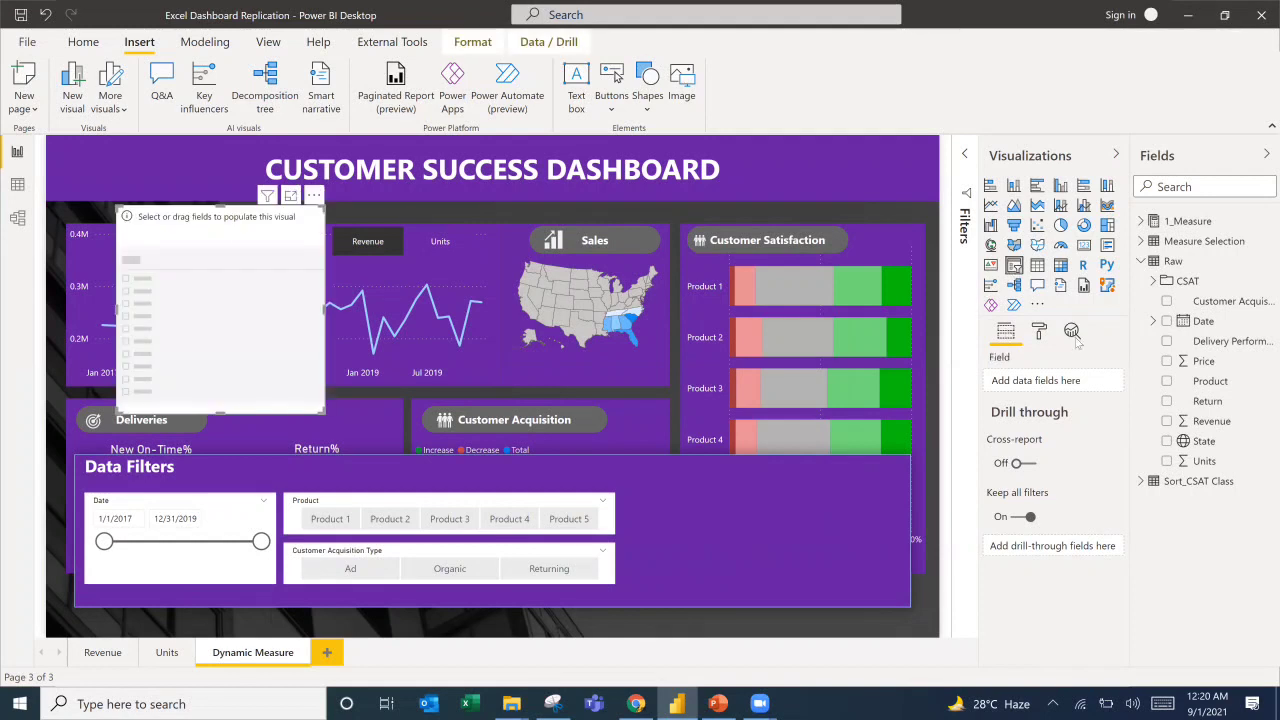
left_click(1166, 441)
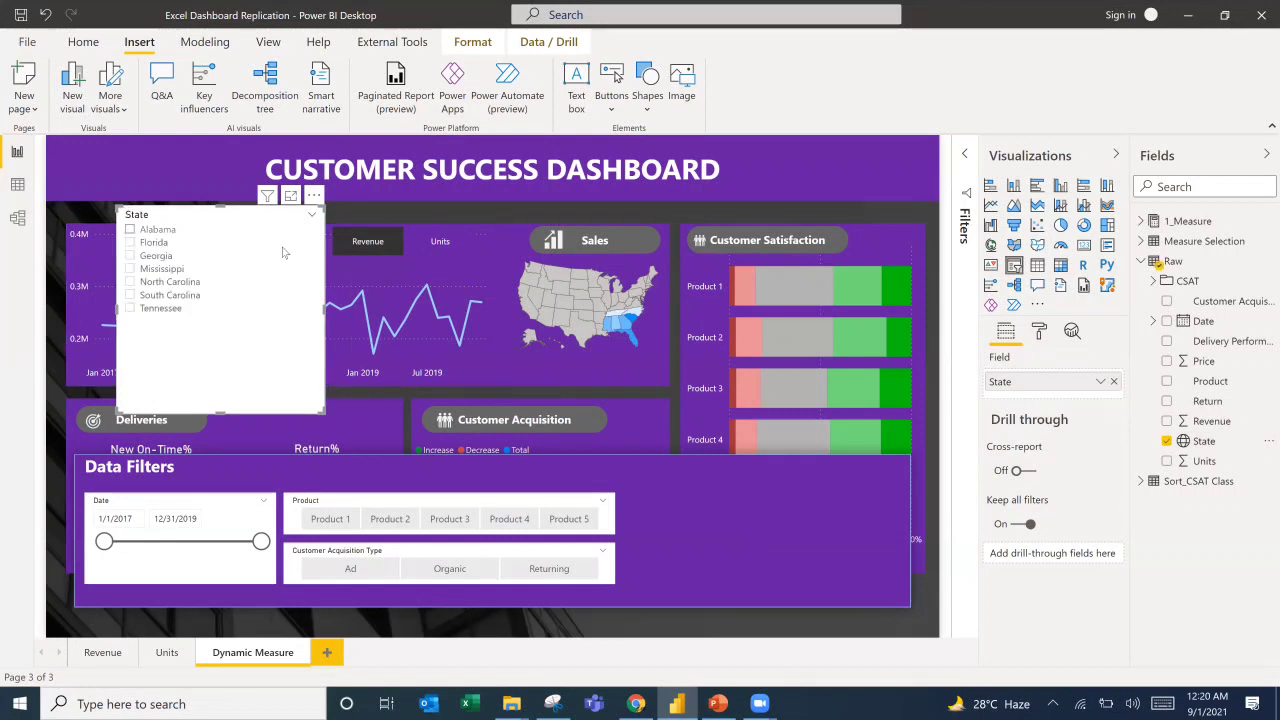
left_click(1039, 331)
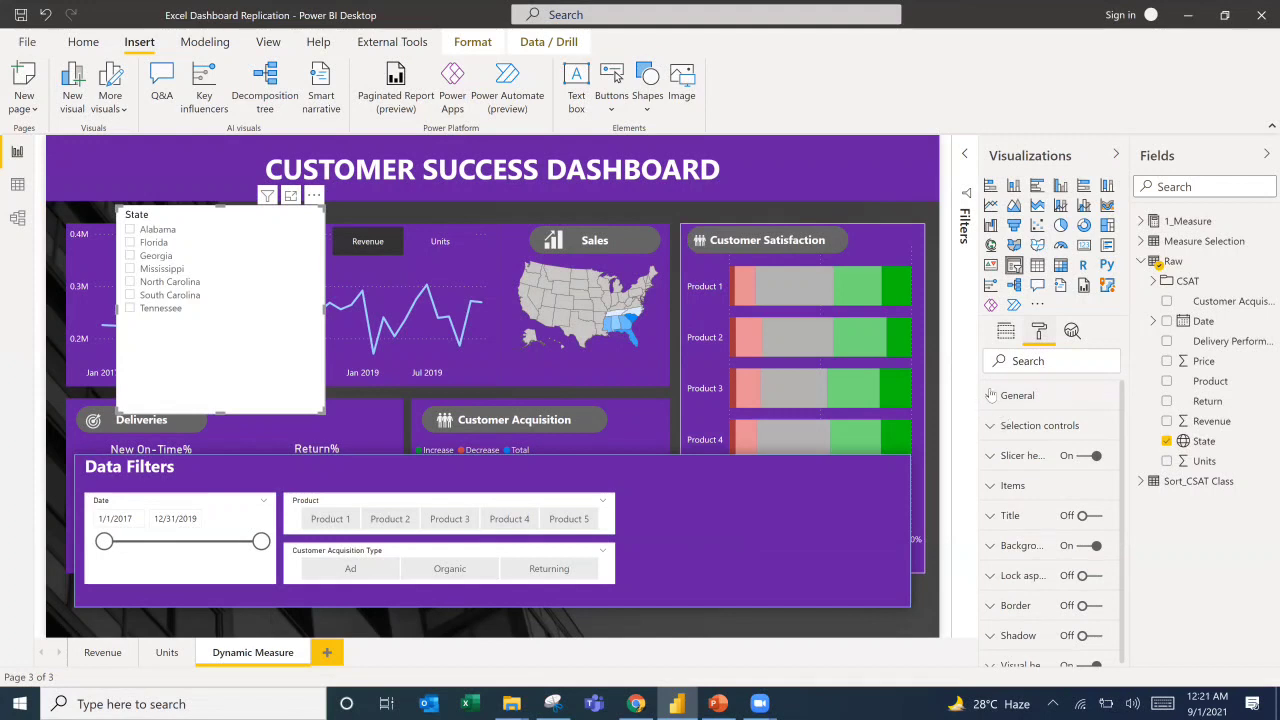
left_click(1002, 396)
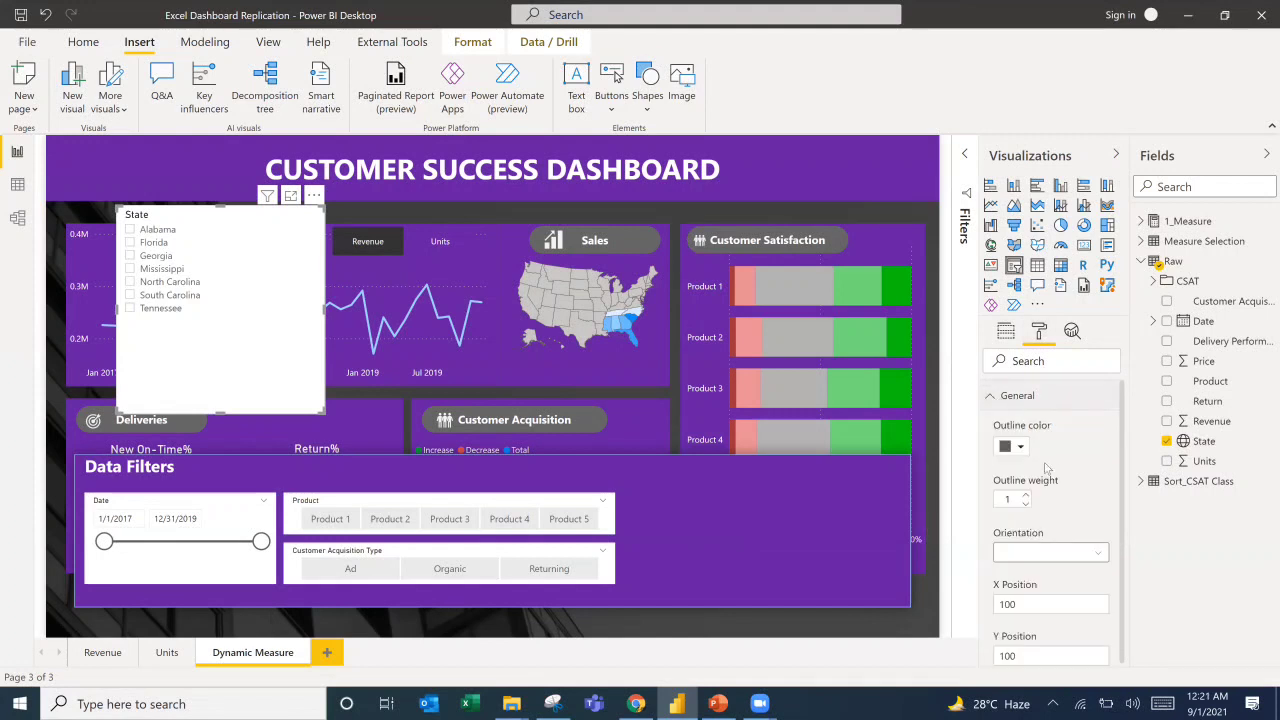
left_click(1043, 563)
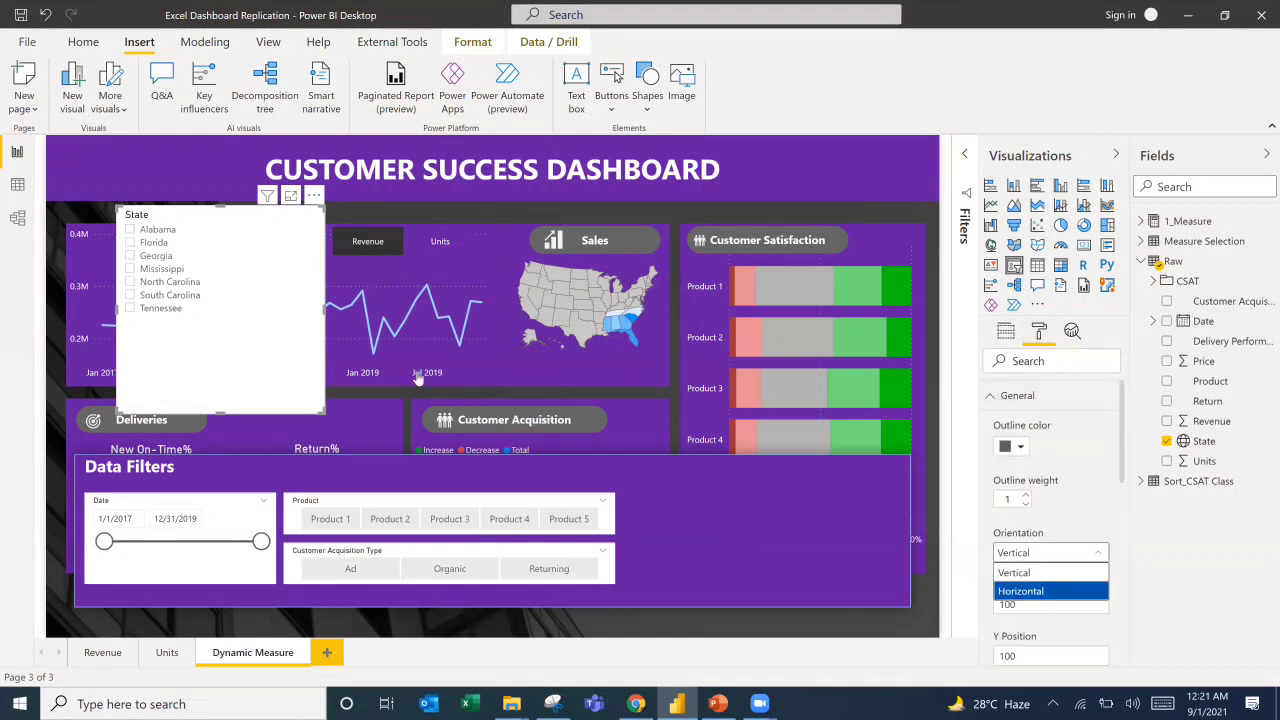
key("Return")
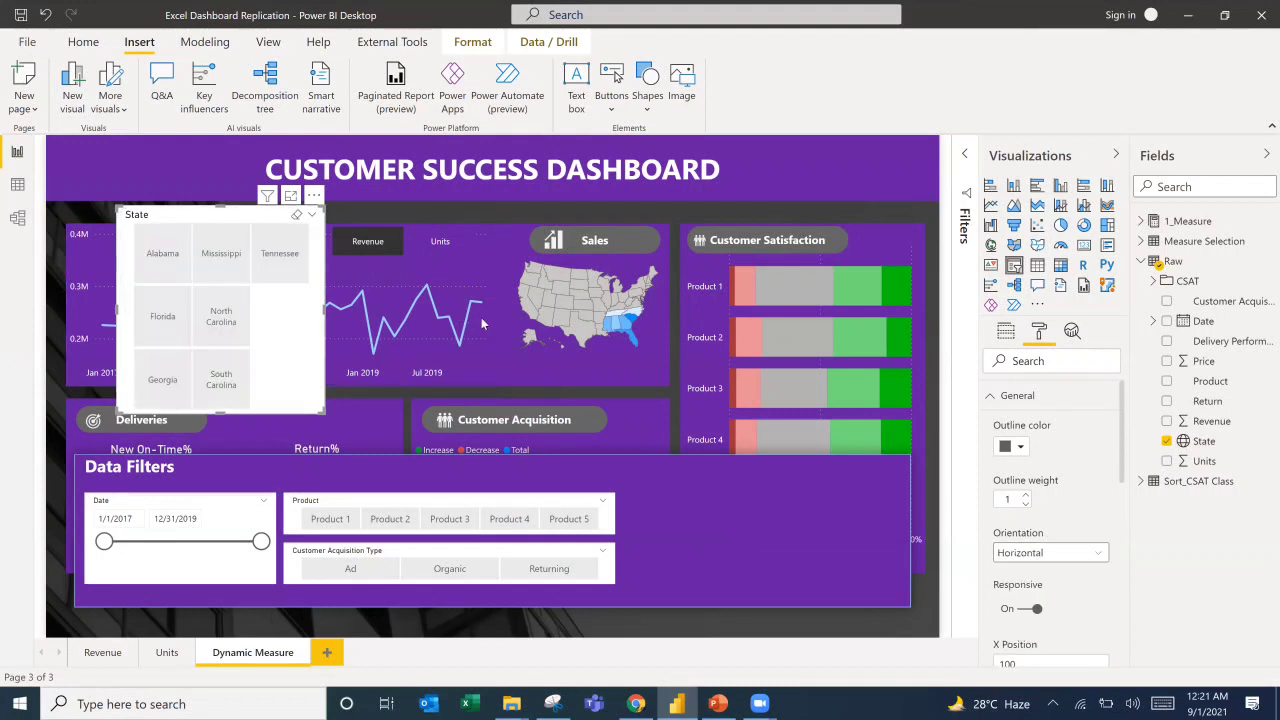
Fit the State slicer into the panel's free space beside the Product slicer and try the Vertical orientation for it.
left_click_drag(205, 193, 712, 499)
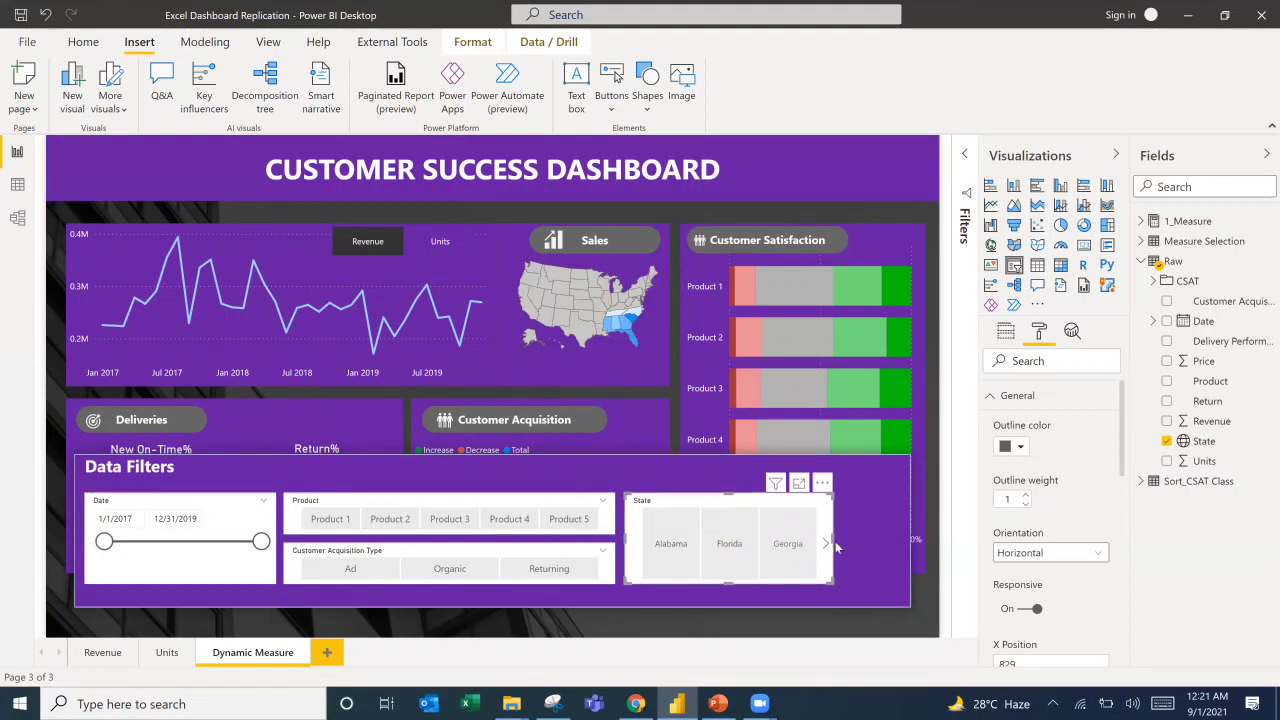
left_click_drag(835, 541, 893, 542)
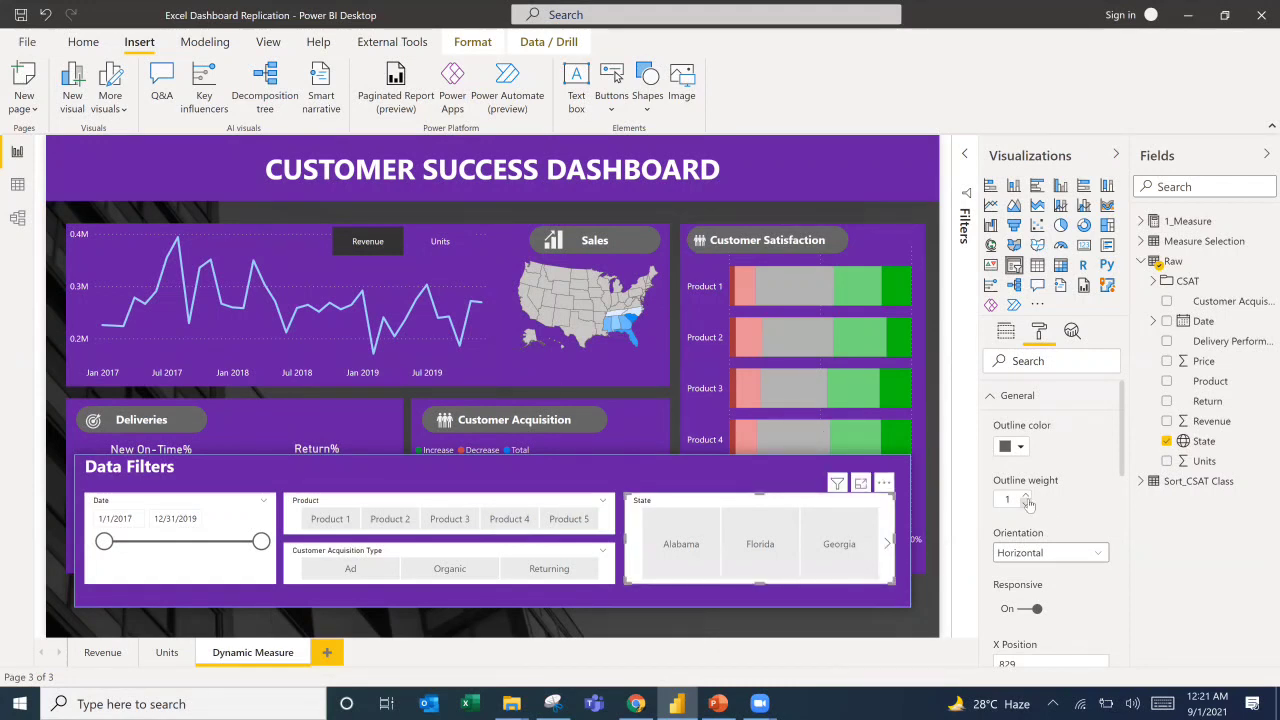
left_click(1043, 553)
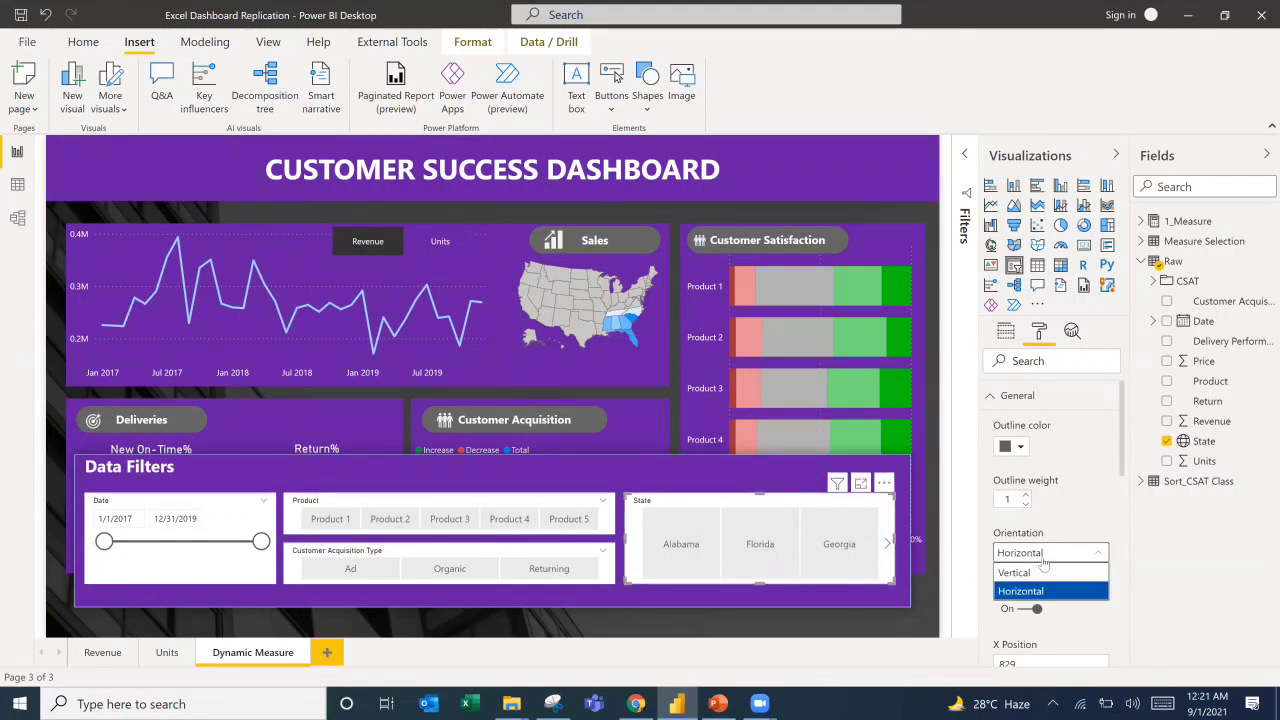
left_click(1031, 573)
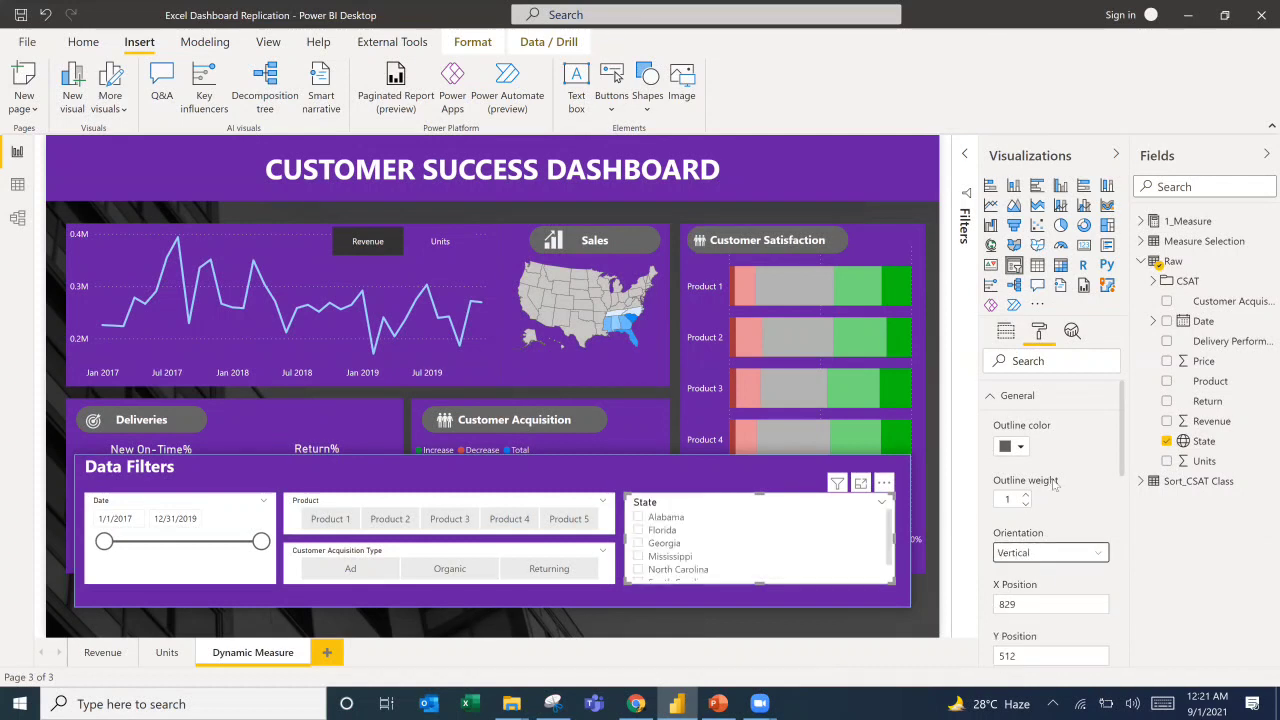
left_click(1010, 398)
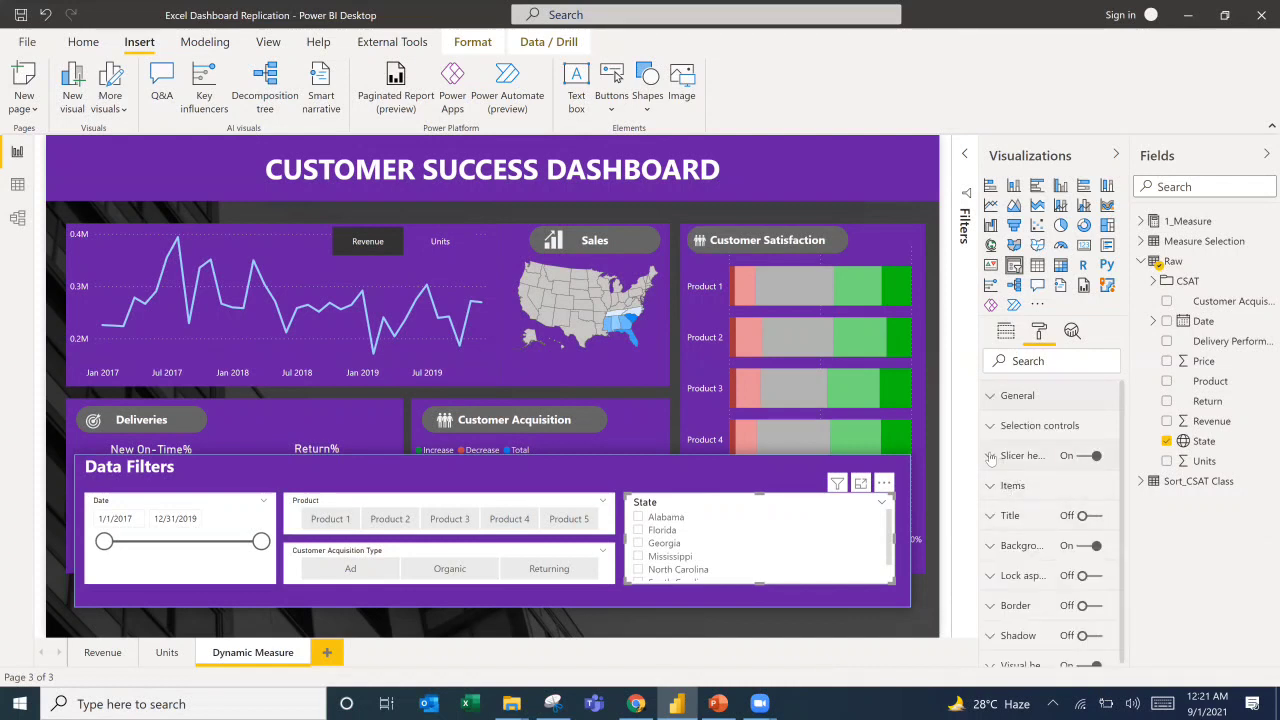
left_click(995, 485)
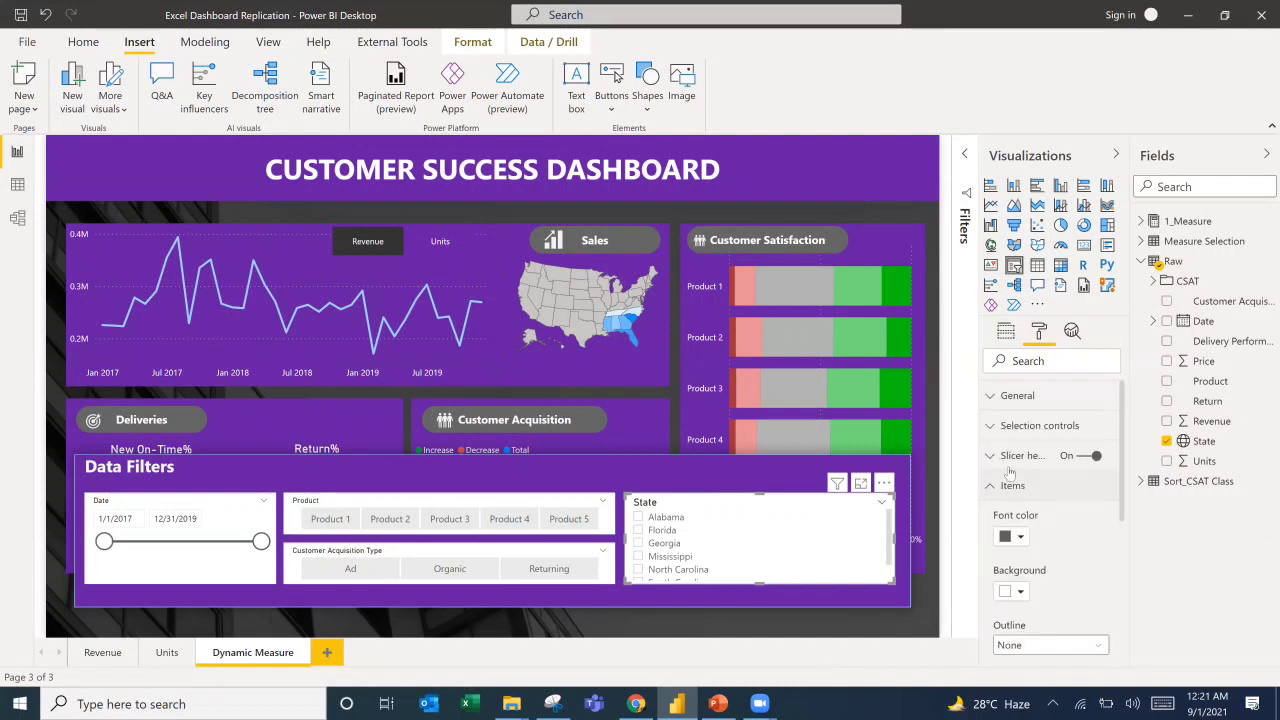
left_click(880, 503)
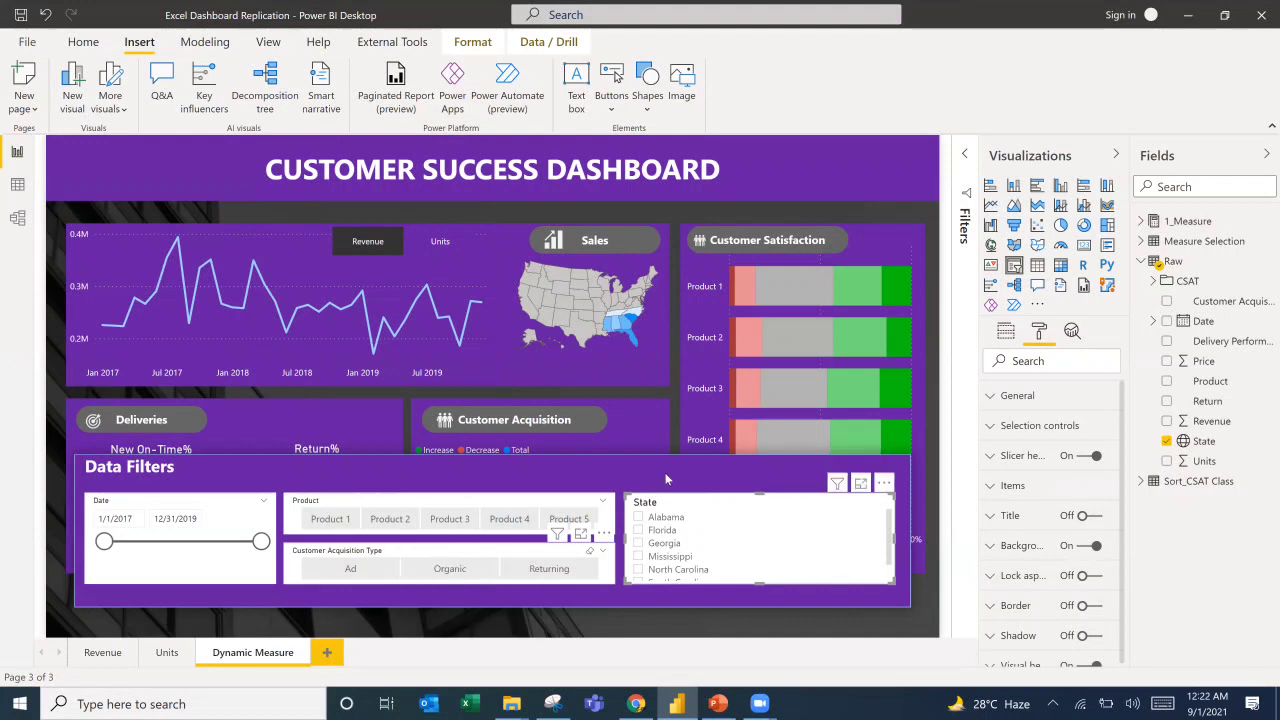
Move the Customer Acquisition Type slicer up out of the second row and set the State slicer's orientation to Horizontal.
left_click_drag(483, 556, 752, 476)
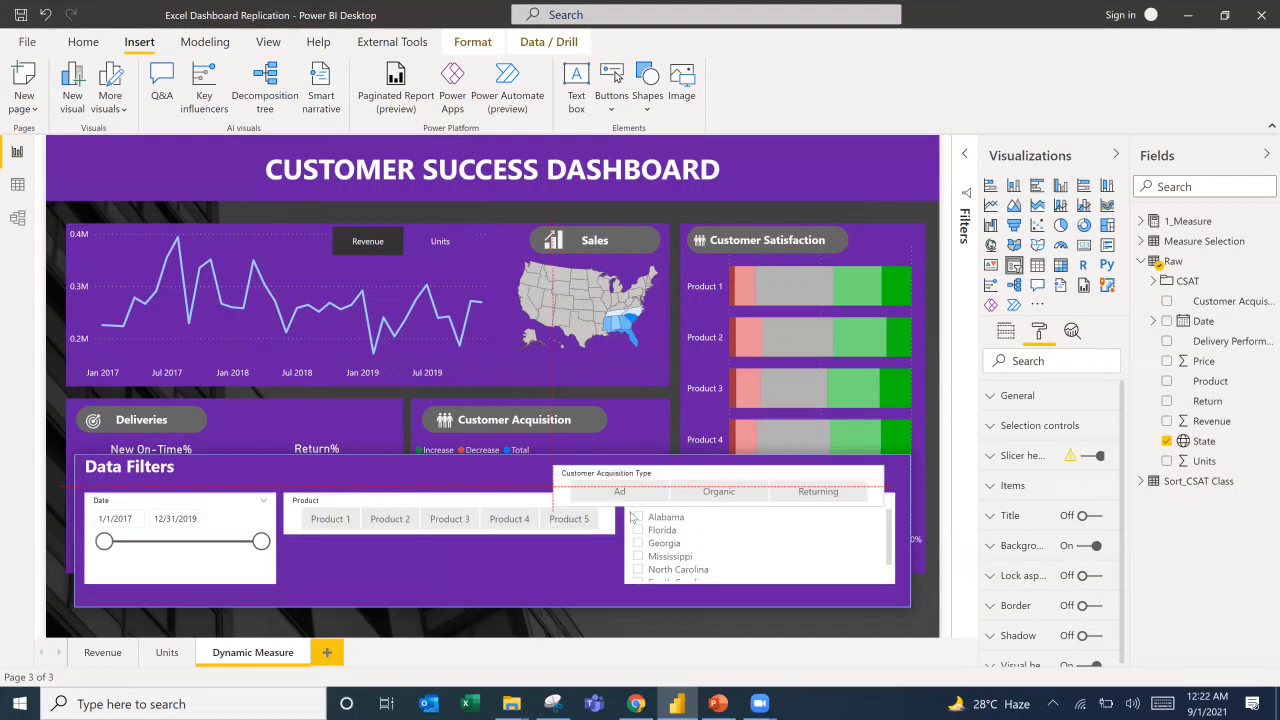
left_click(888, 540)
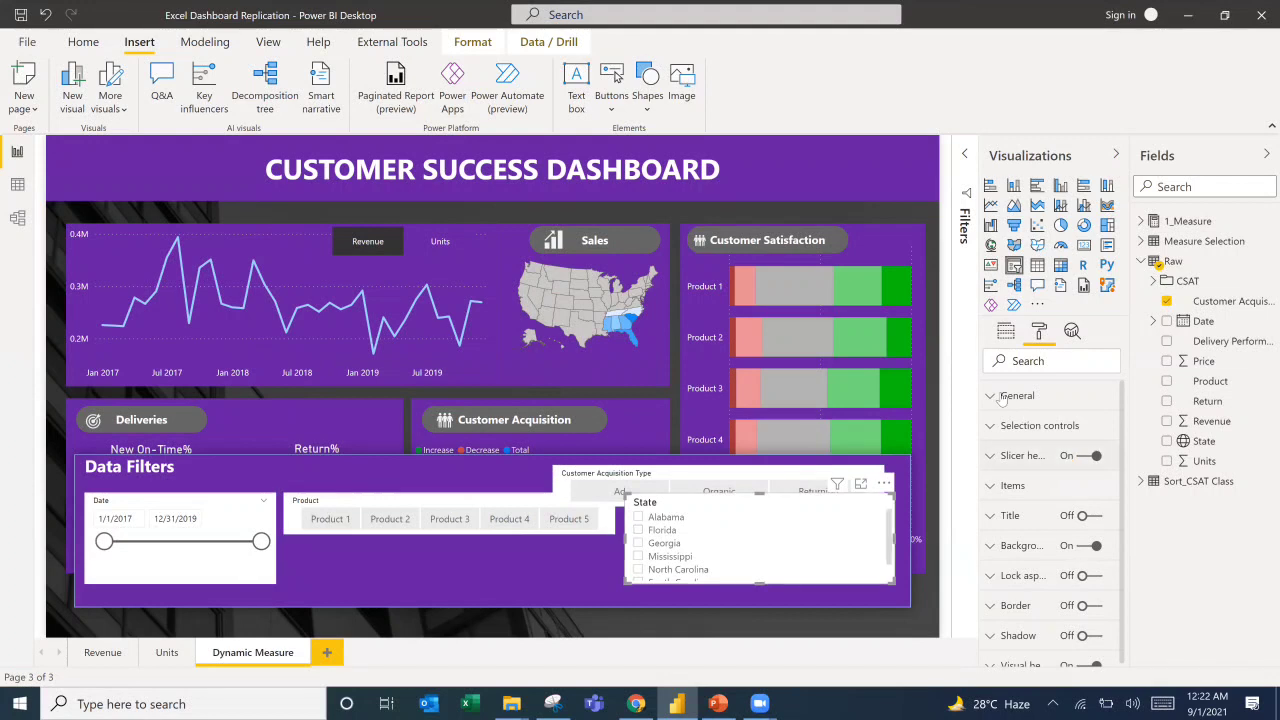
left_click(1028, 555)
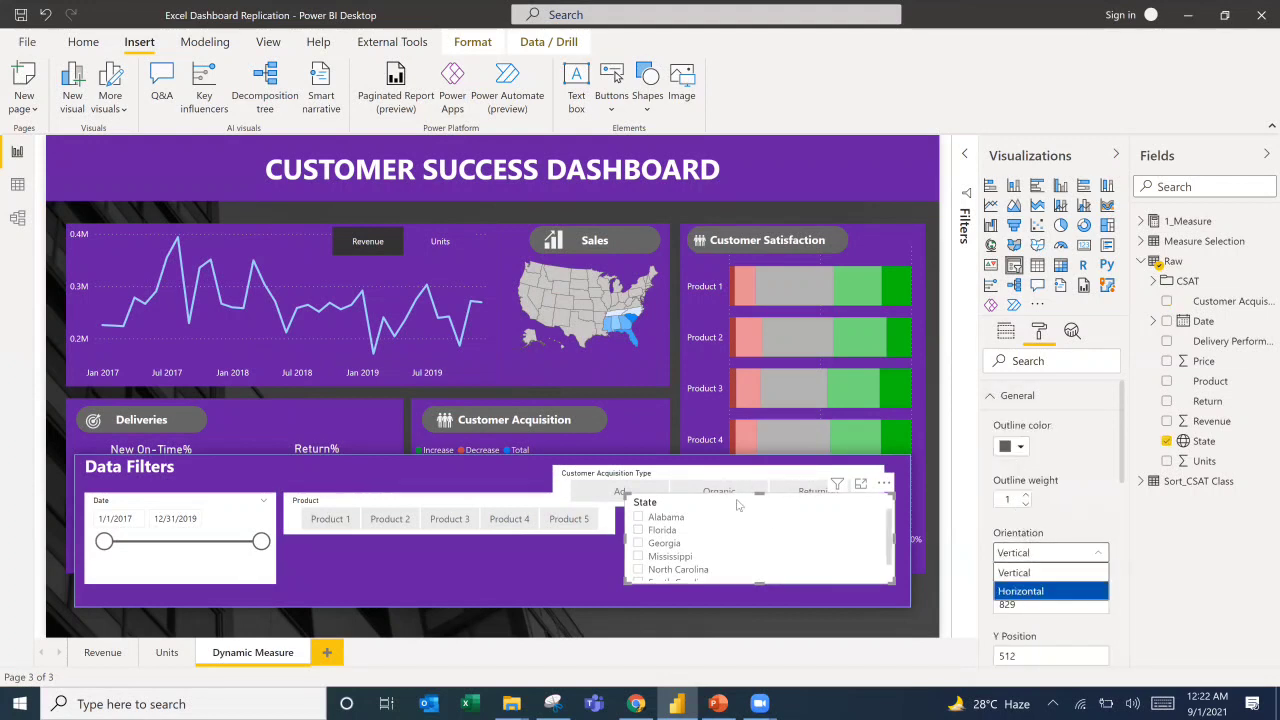
key("Return")
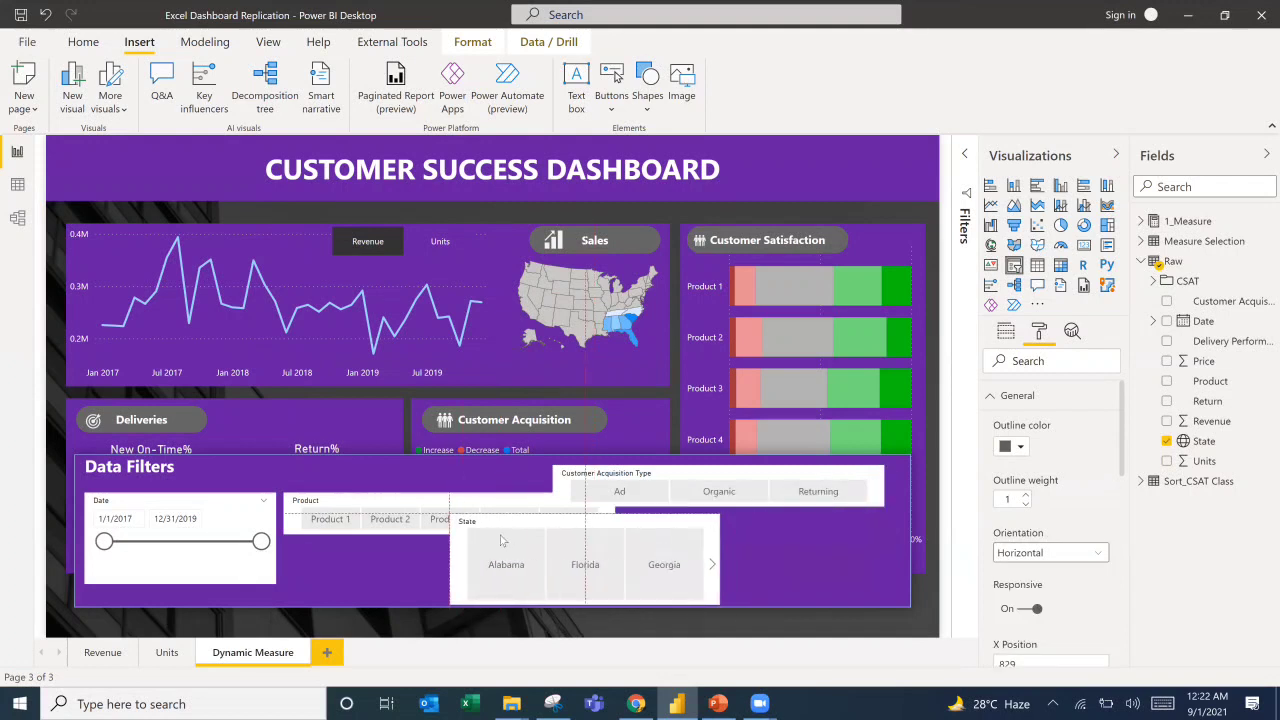
Place the State slicer beneath the Product slicer, stretch it almost to the panel's edge and reduce its height to the Date slicer's lower edge.
left_click_drag(502, 540, 396, 552)
left_click_drag(555, 590, 895, 567)
left_click(621, 632)
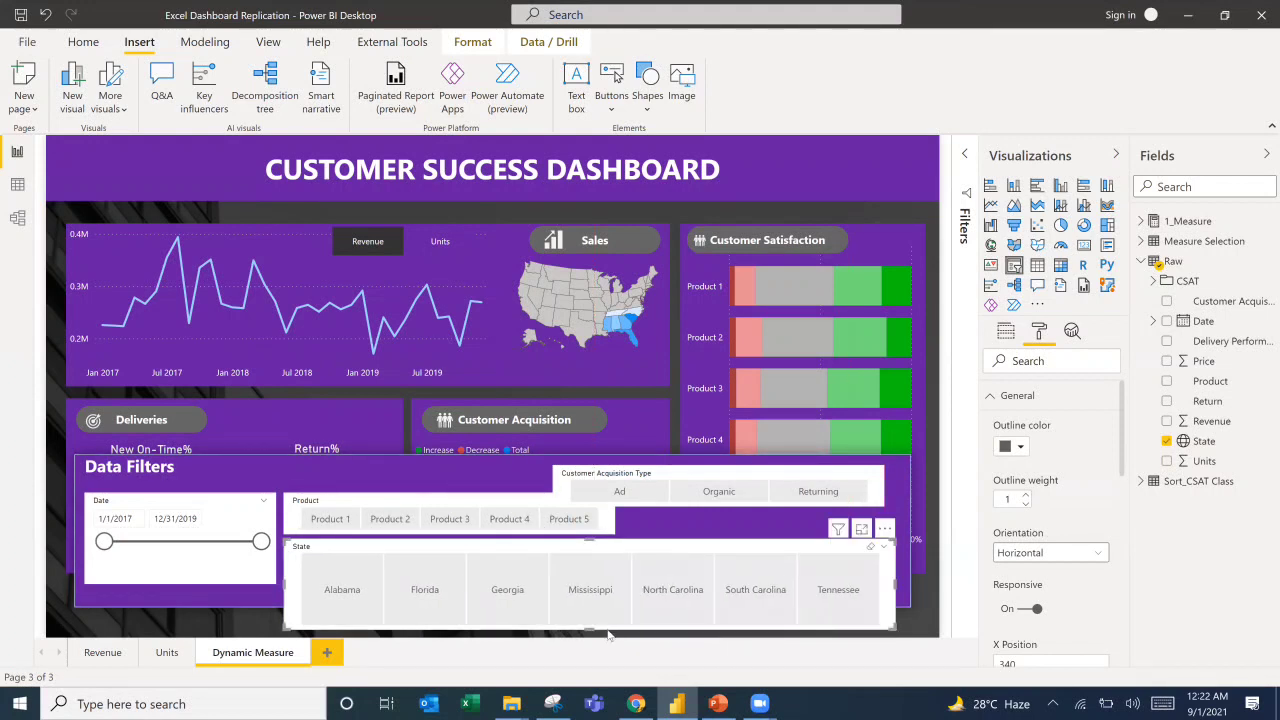
left_click_drag(593, 614, 591, 585)
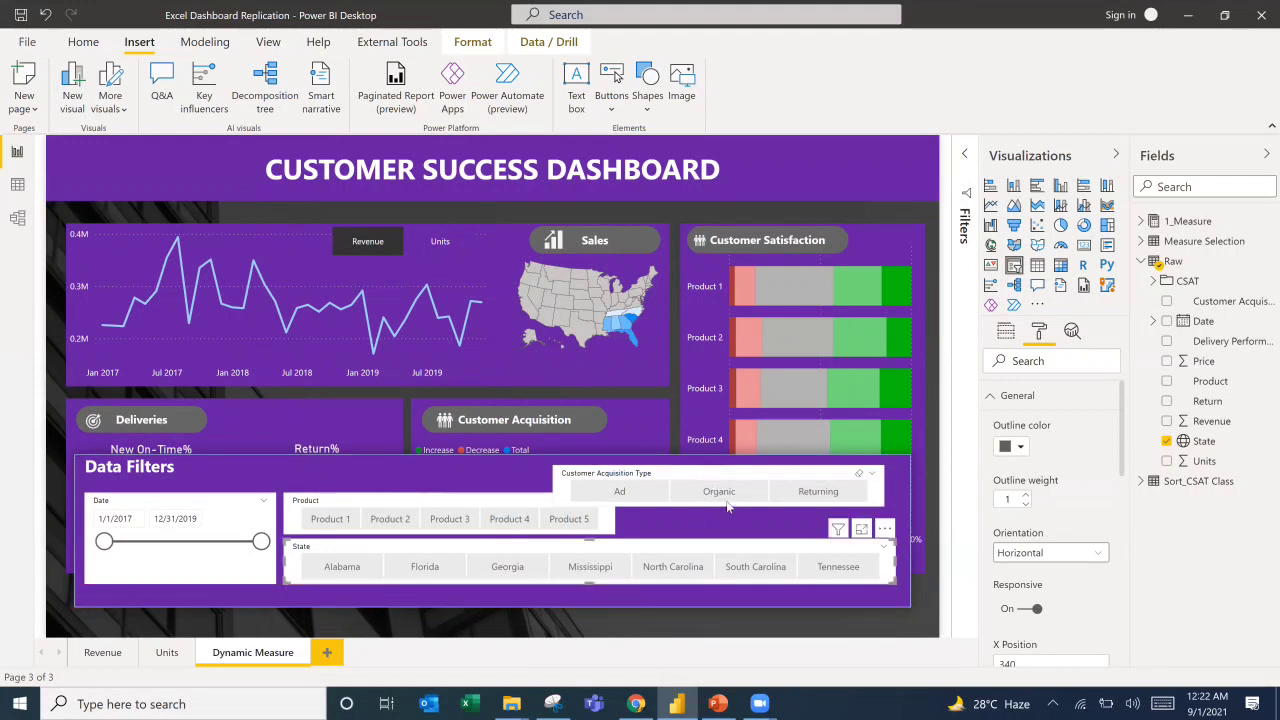
Move the Customer Acquisition Type slicer into the Product slicer's row and narrow it to fit between that slicer and the State slicer's outer edge.
left_click_drag(695, 479, 729, 506)
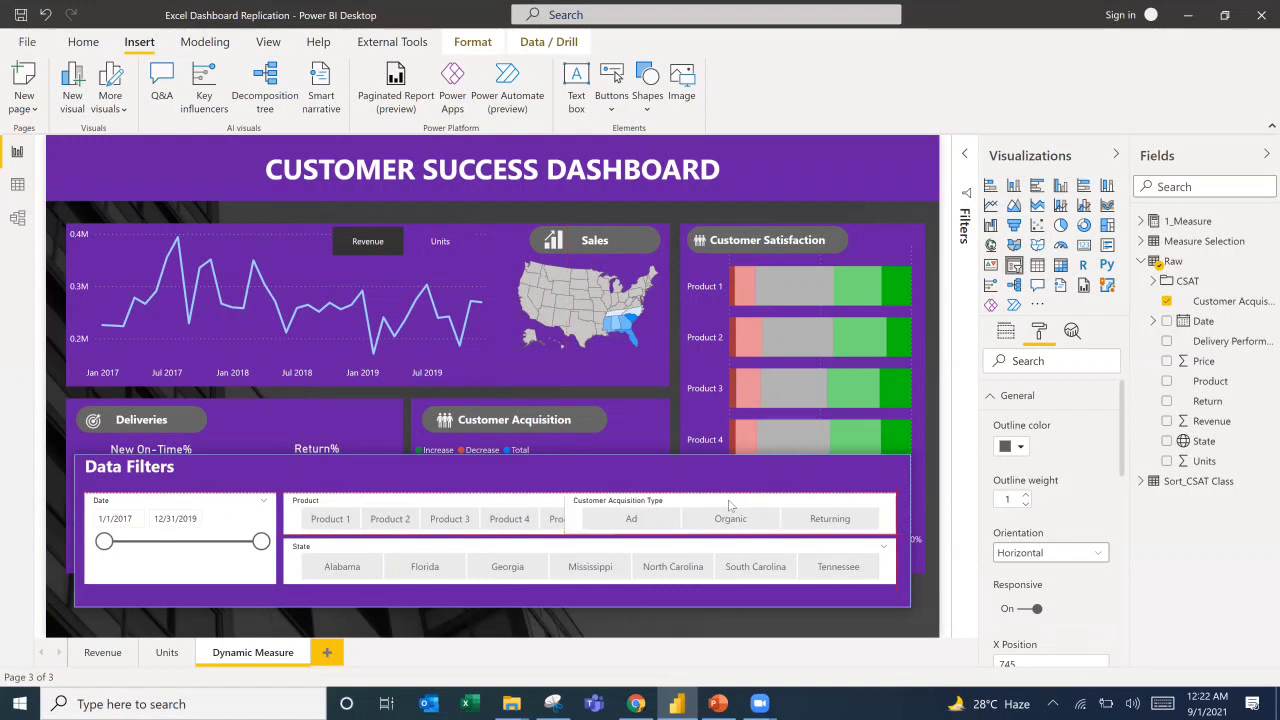
left_click_drag(575, 519, 624, 521)
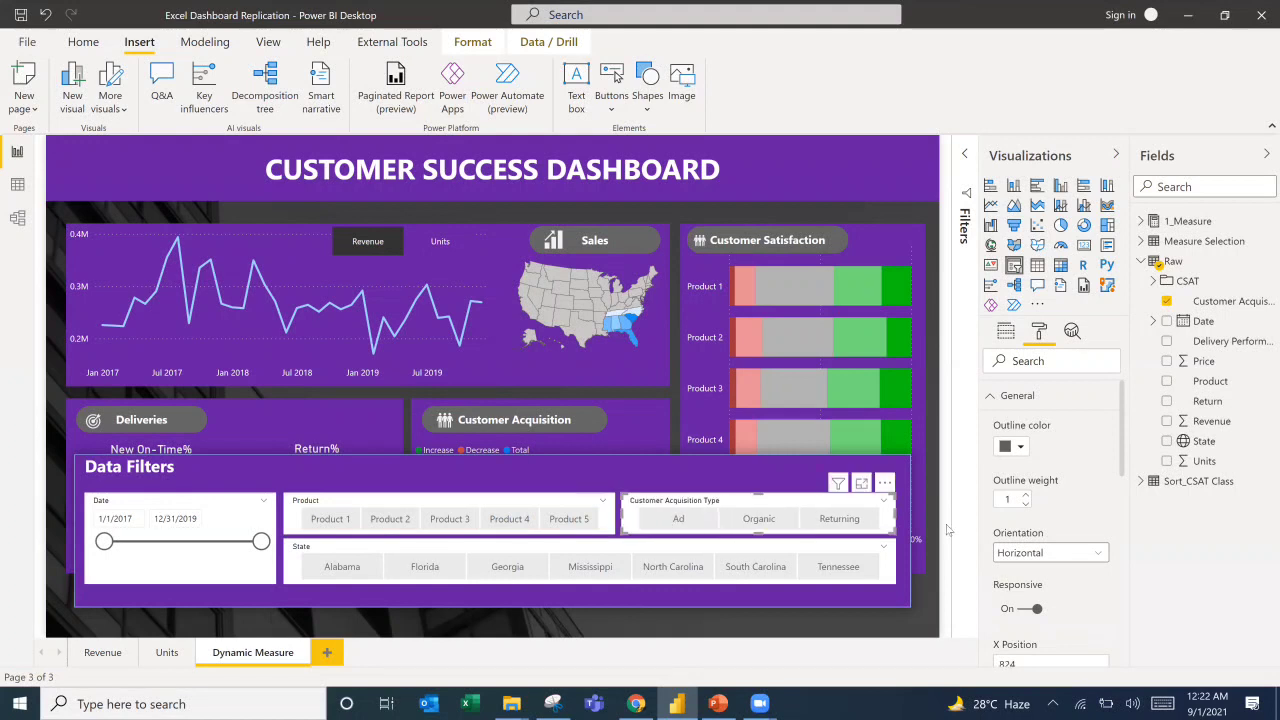
left_click(889, 634)
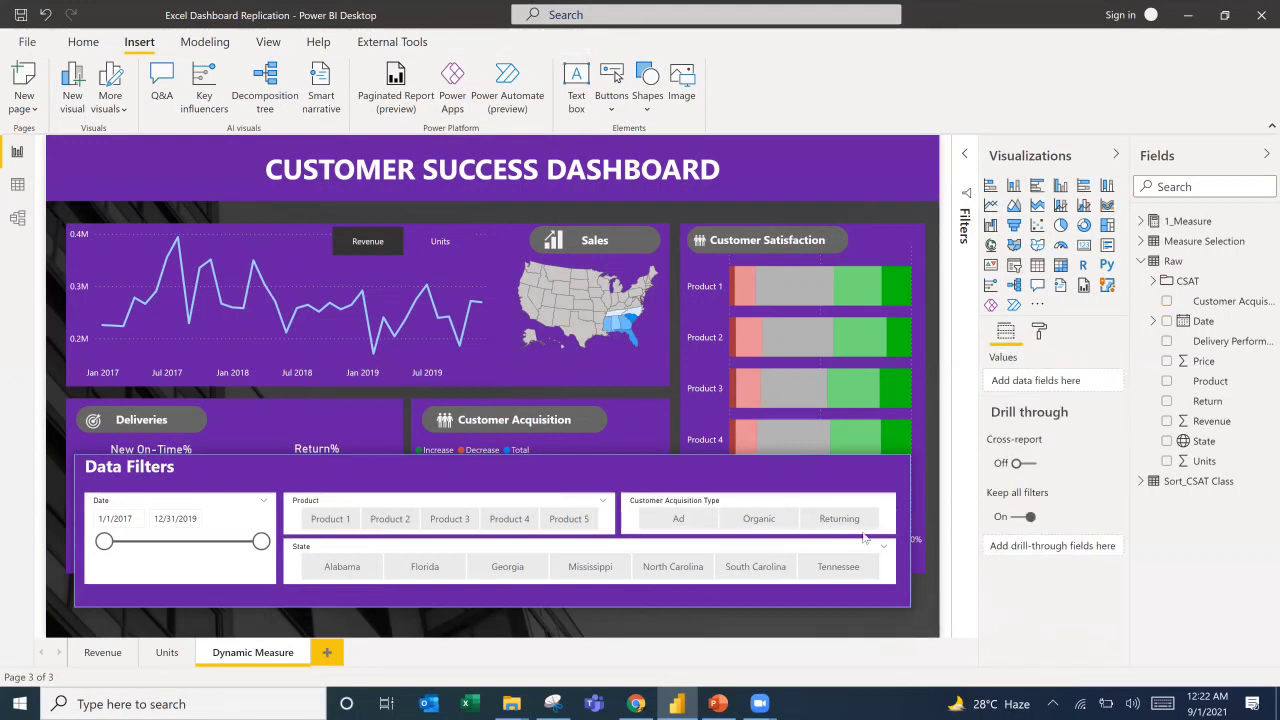
Group the four Data Filters slicers together with their panel shape using the Selection pane.
left_click(966, 165)
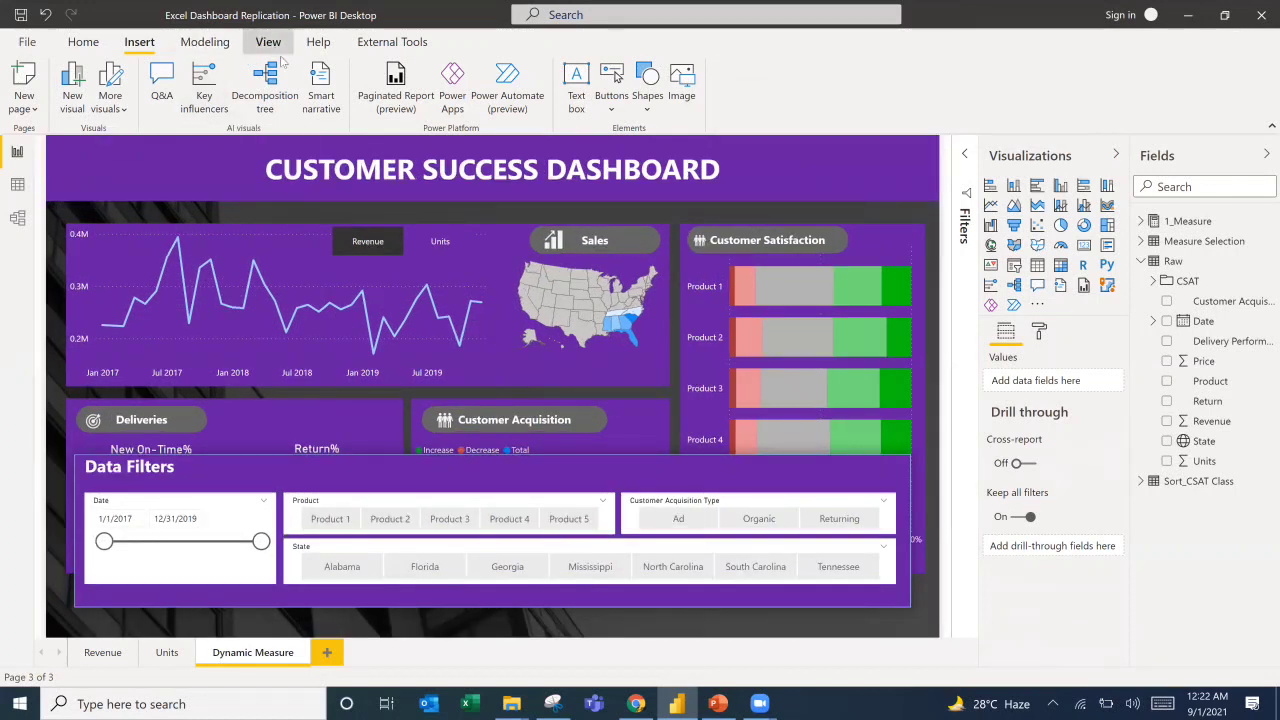
left_click(272, 46)
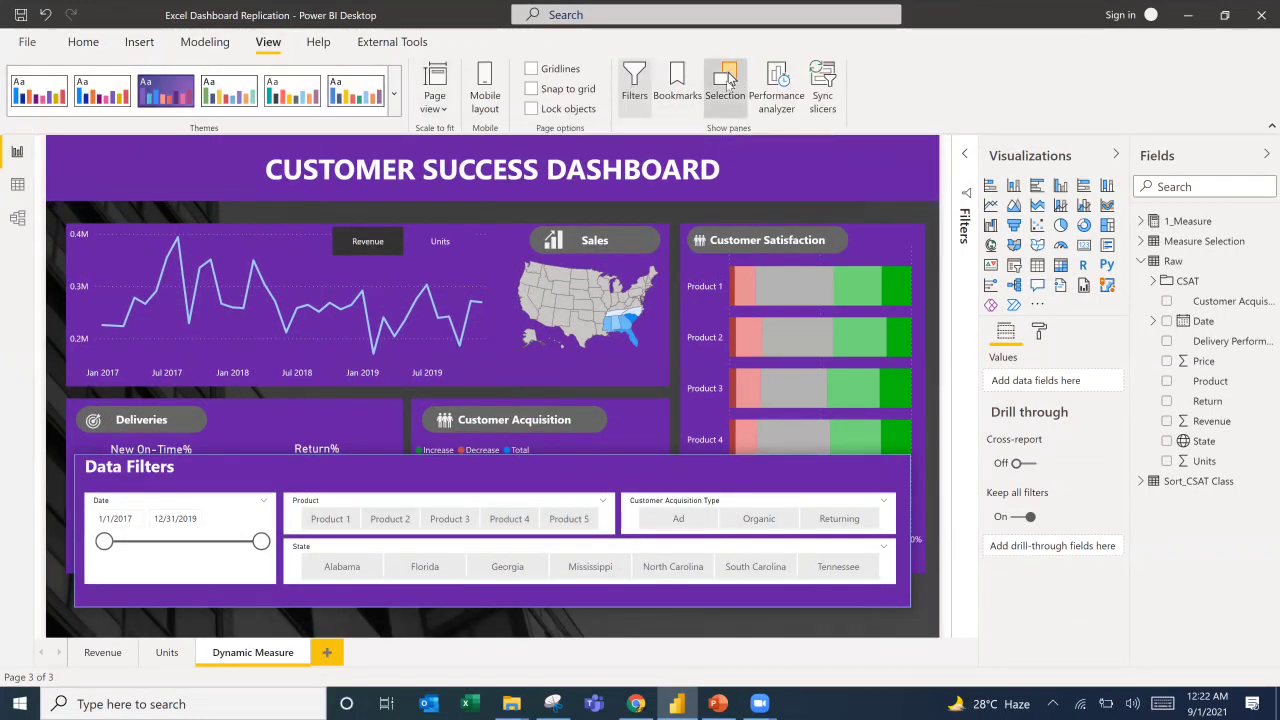
left_click(728, 82)
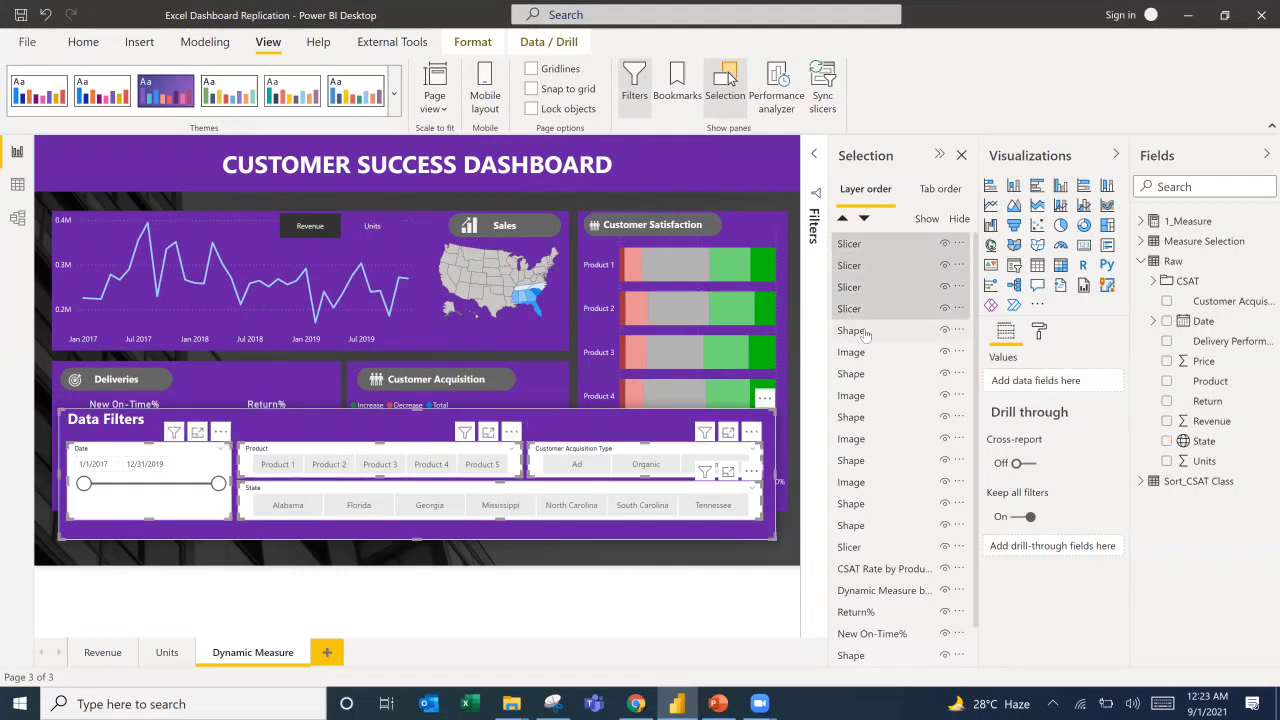
left_click(860, 331, "ctrl")
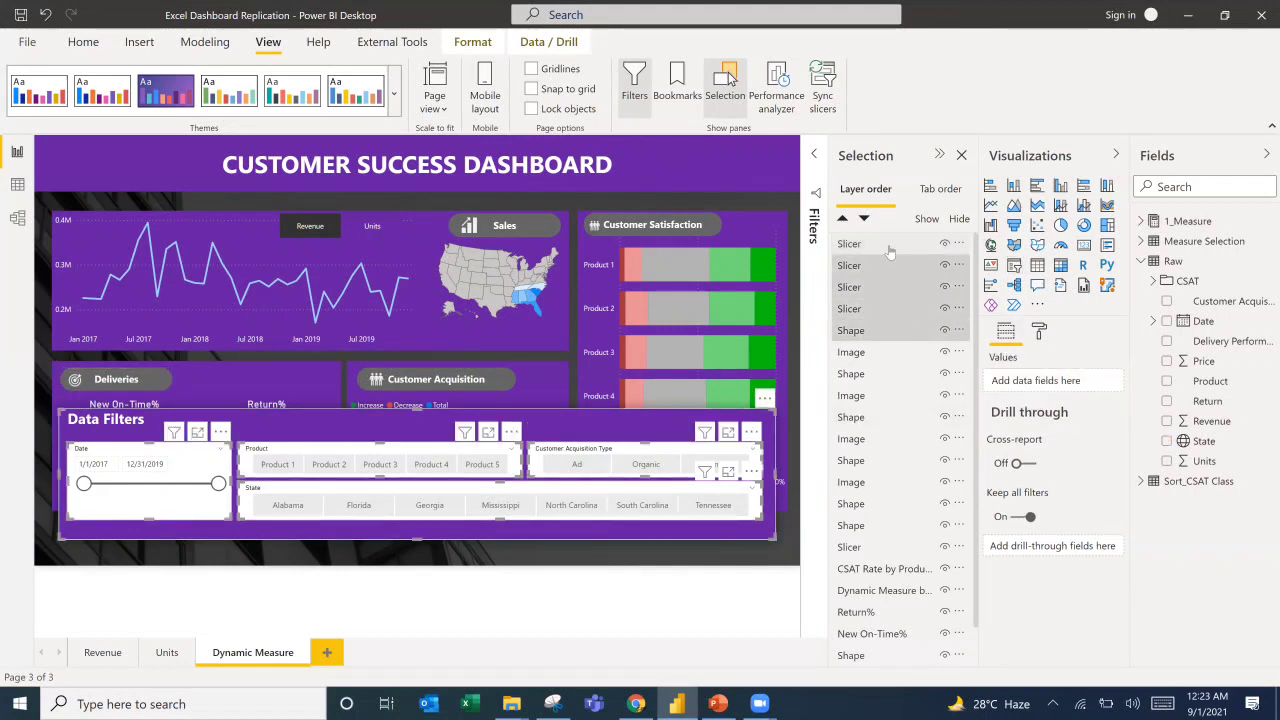
right_click(930, 265)
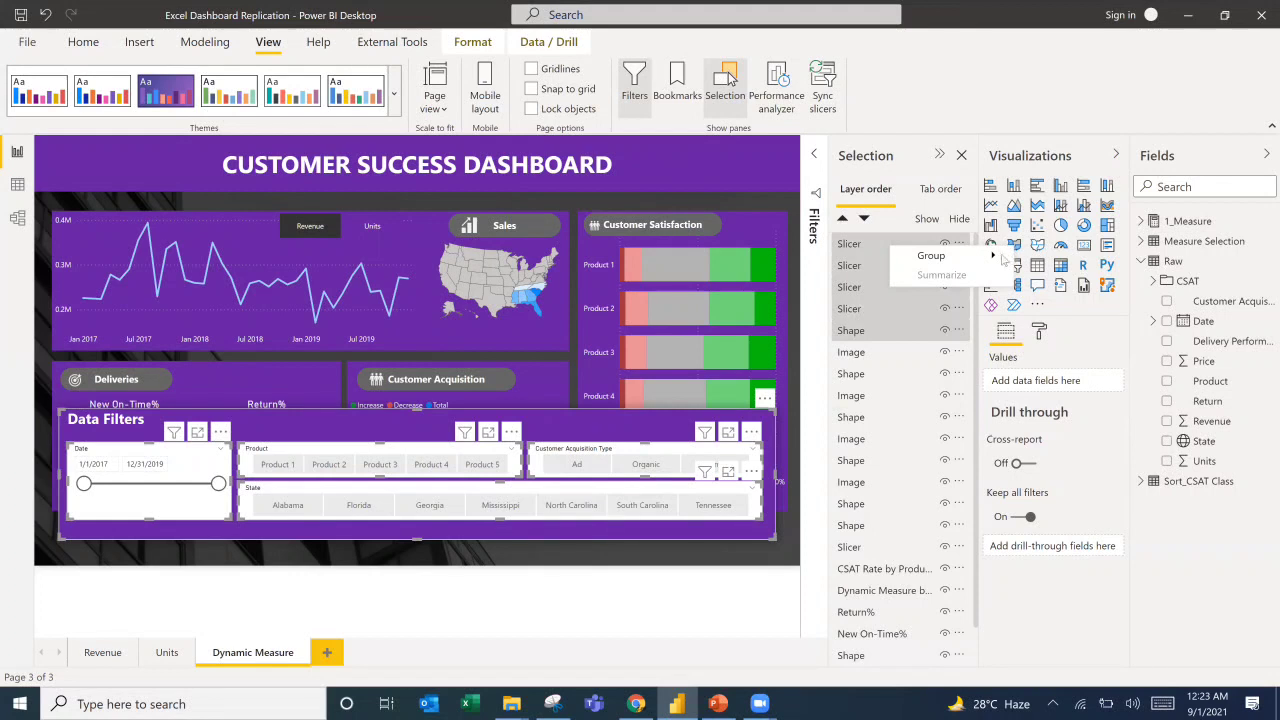
mouse_move(1000, 258)
left_click(1040, 262)
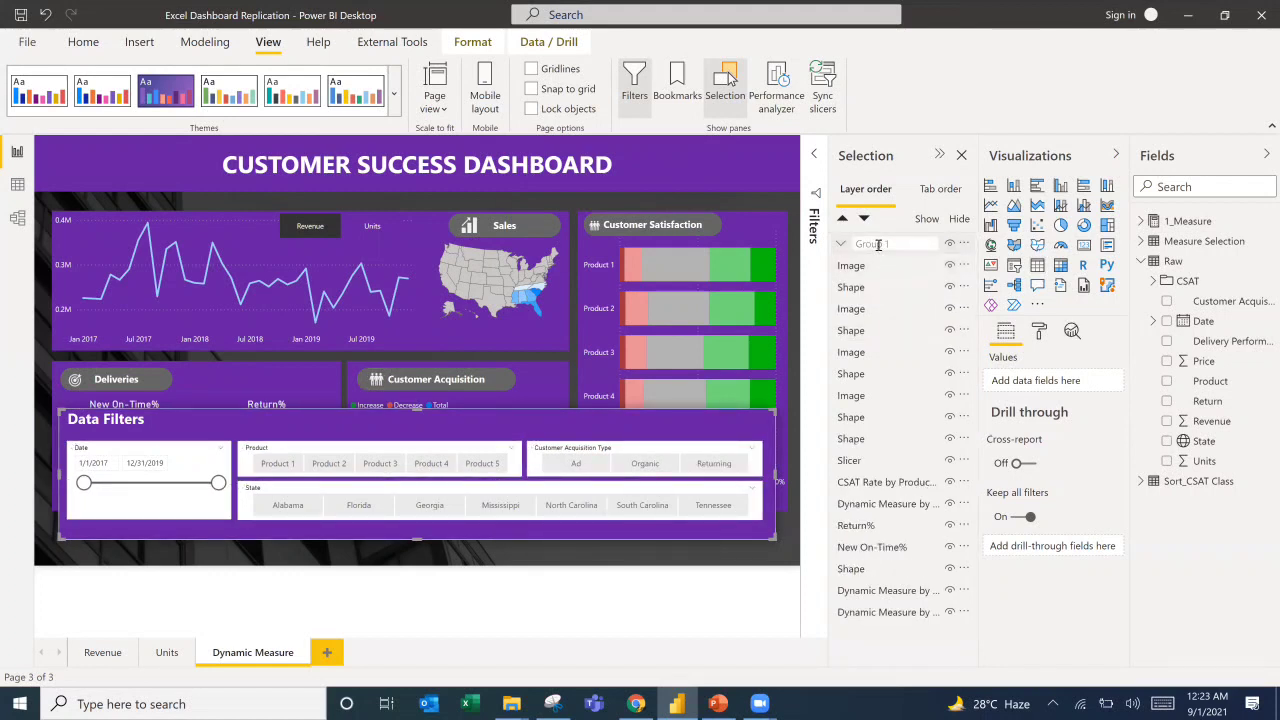
Rename the Data Filters group as Filter in the layer order.
double_click(878, 245)
left_click(900, 244)
left_click_drag(867, 244, 835, 251)
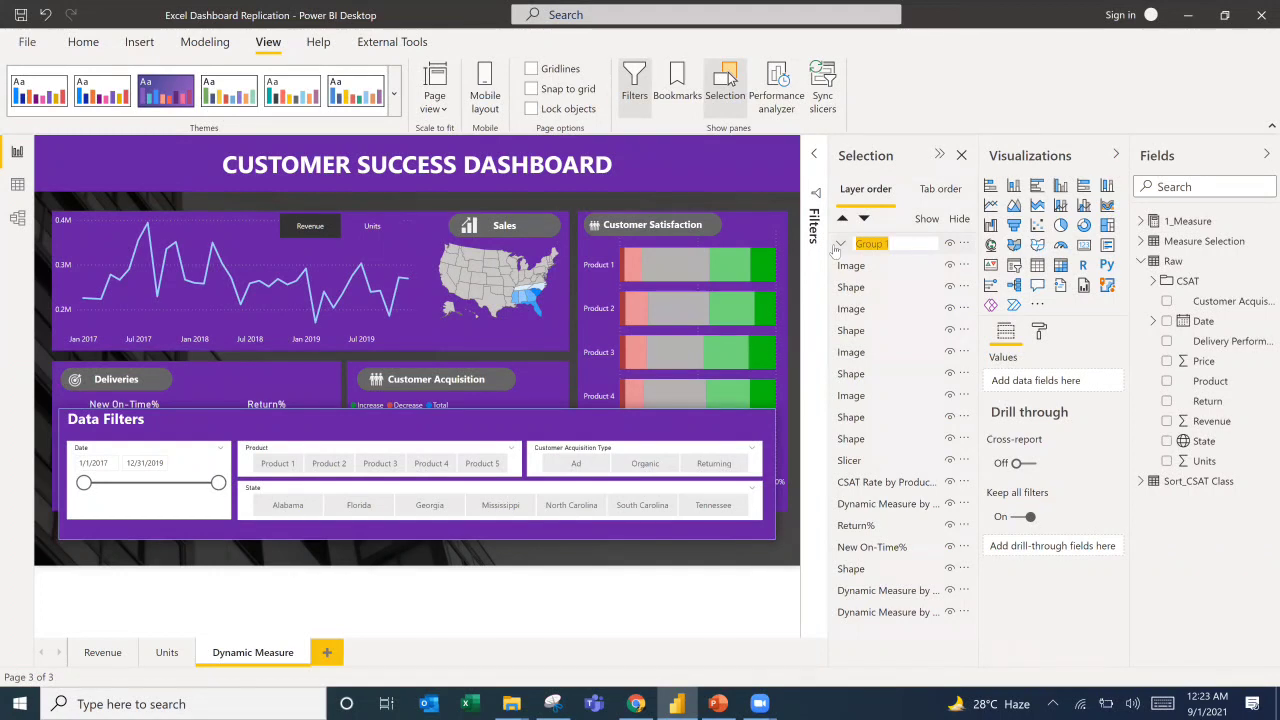
type("Filter")
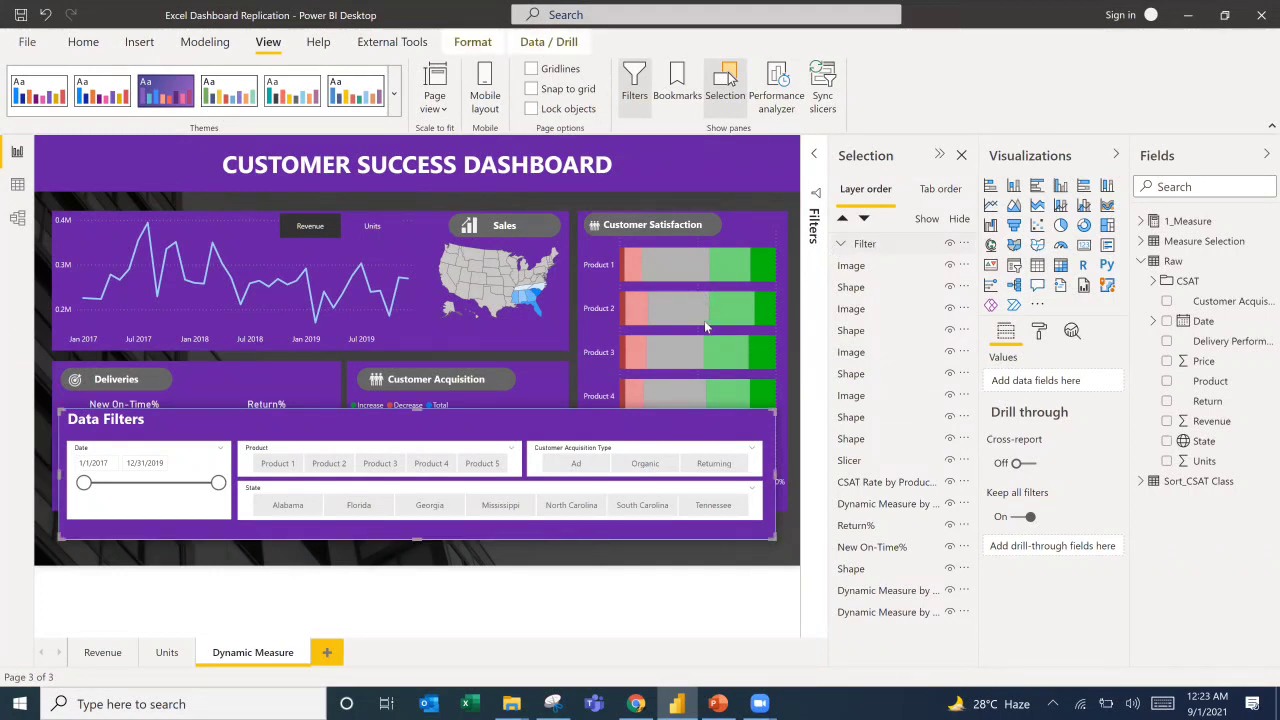
key("Return")
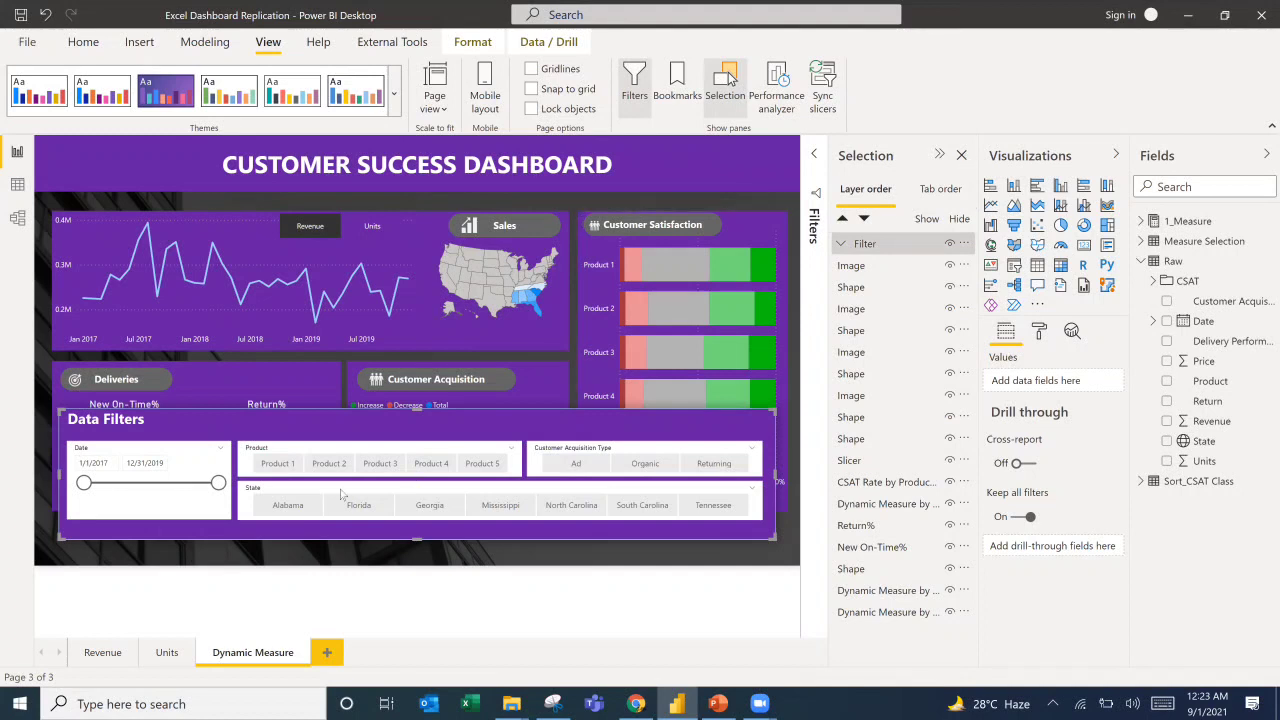
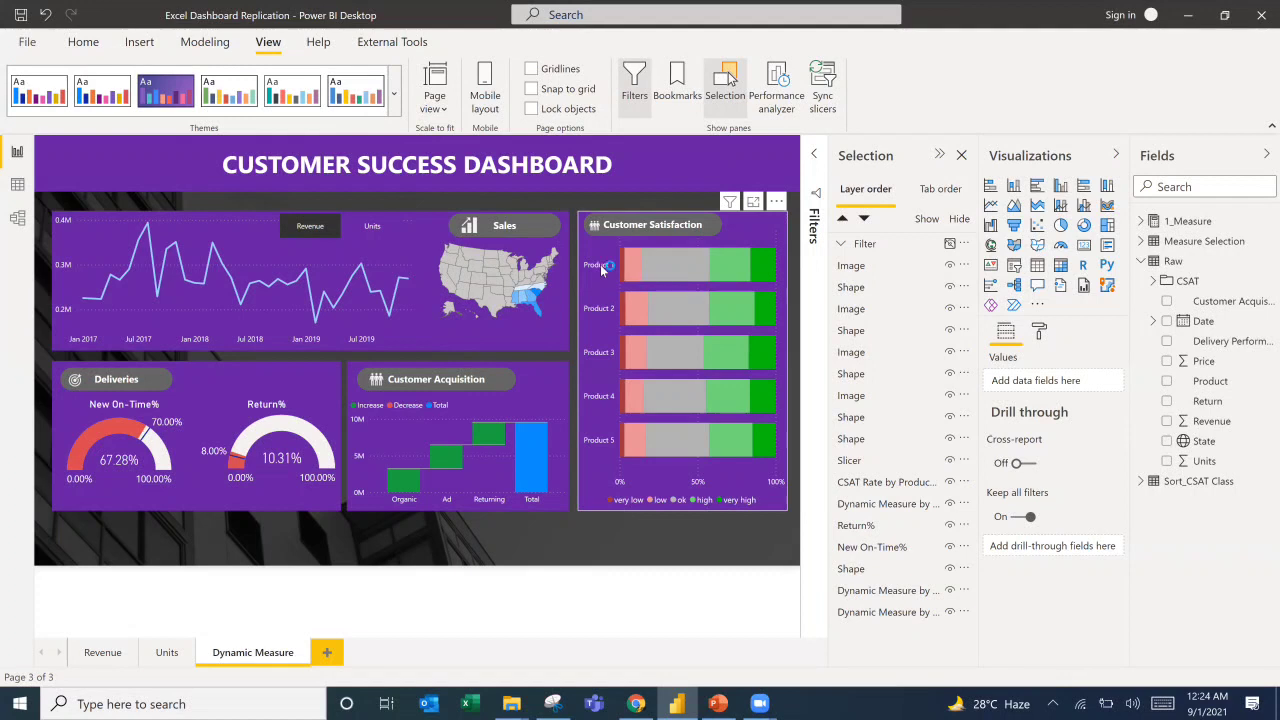
Cross-filter the dashboard by Product 1 and Product 4 together from the Customer Satisfaction chart.
left_click(595, 279)
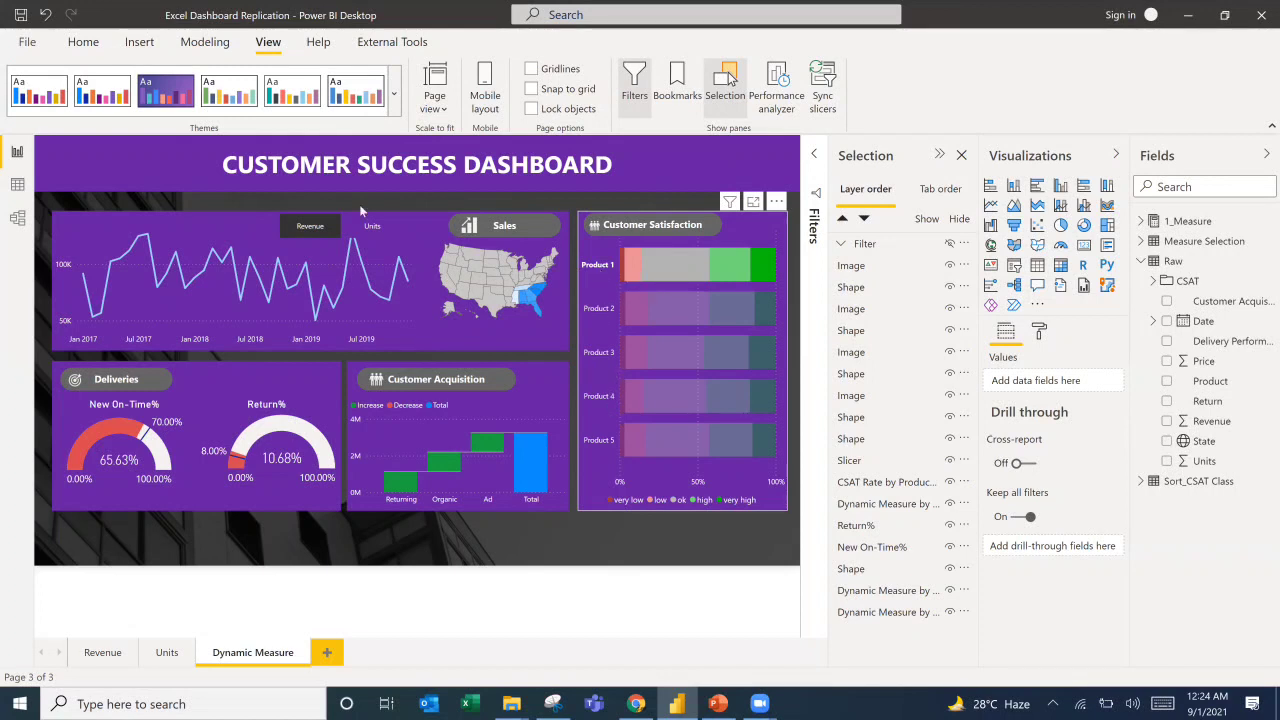
left_click(598, 397)
left_click(598, 397, "ctrl")
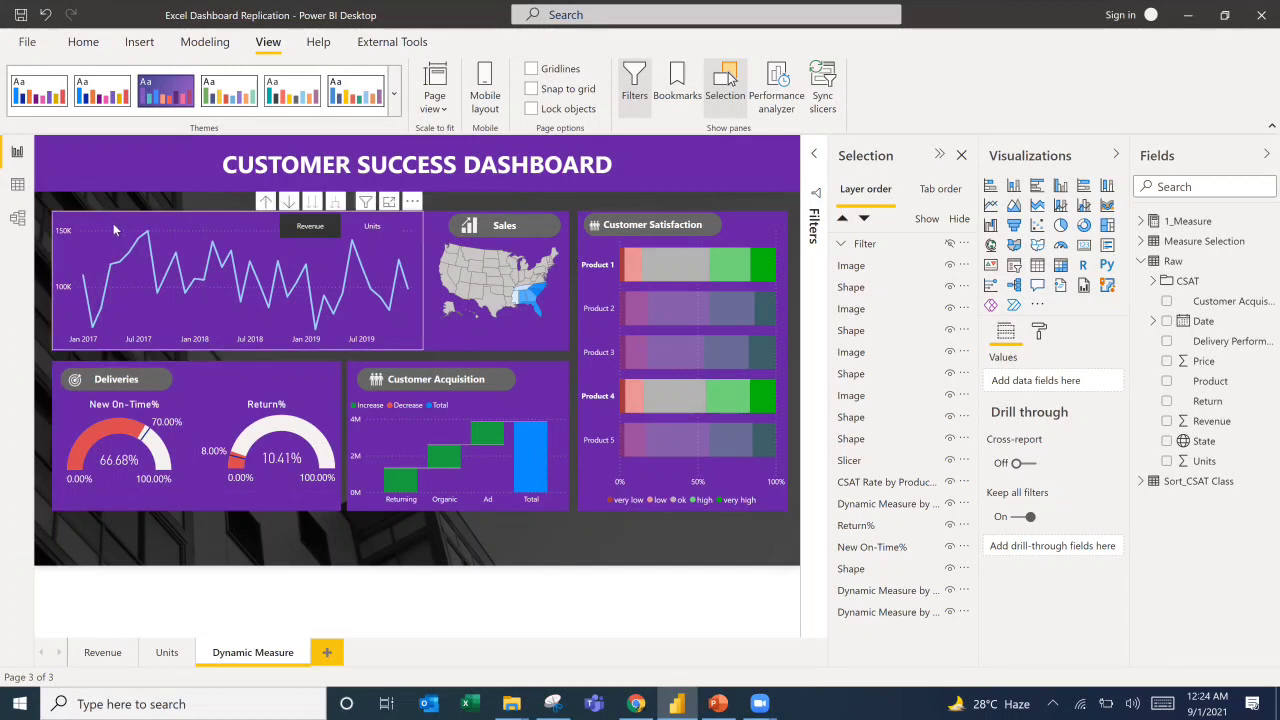
Turn on the title of the Sales line chart.
left_click(167, 263)
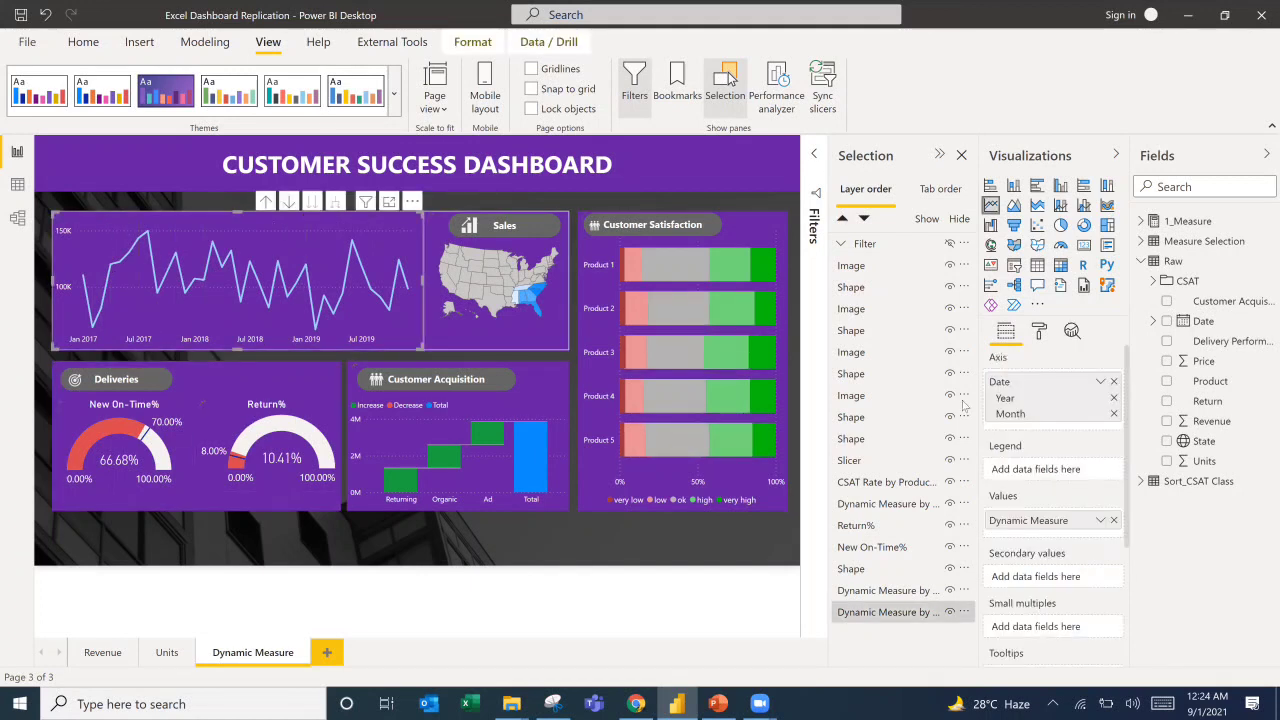
left_click(1039, 331)
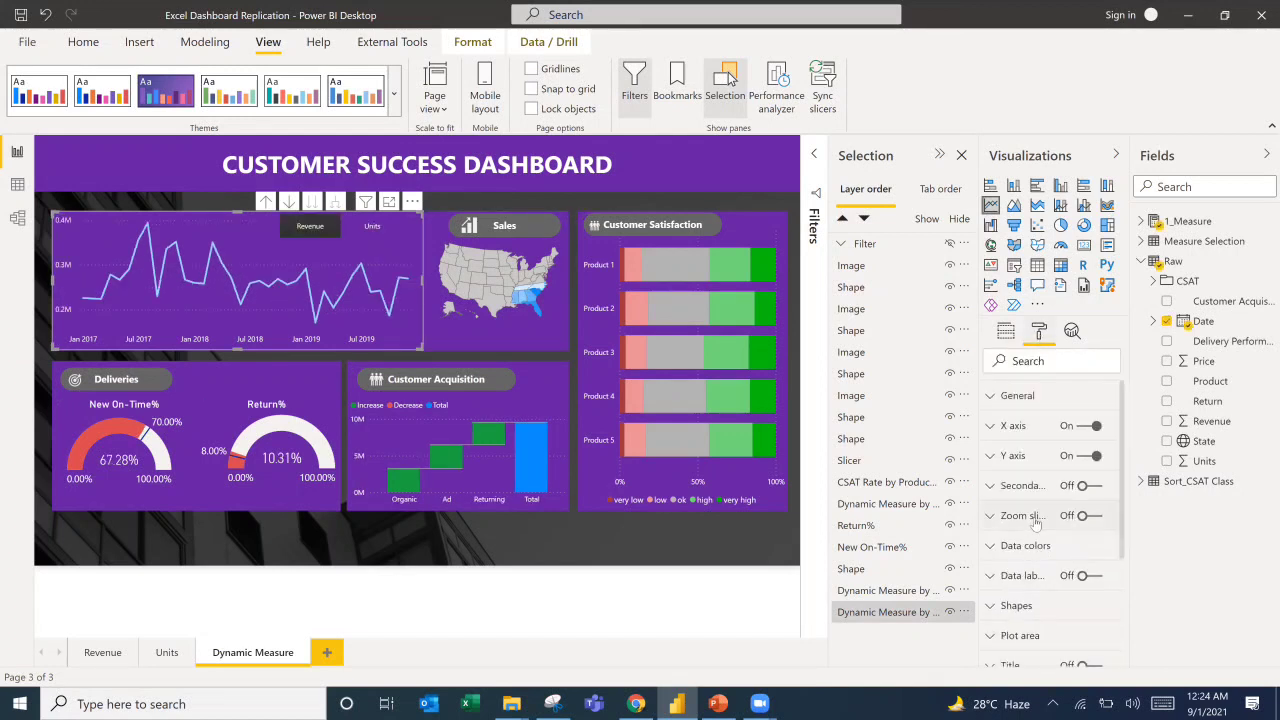
scroll(1010, 610, "down", 1)
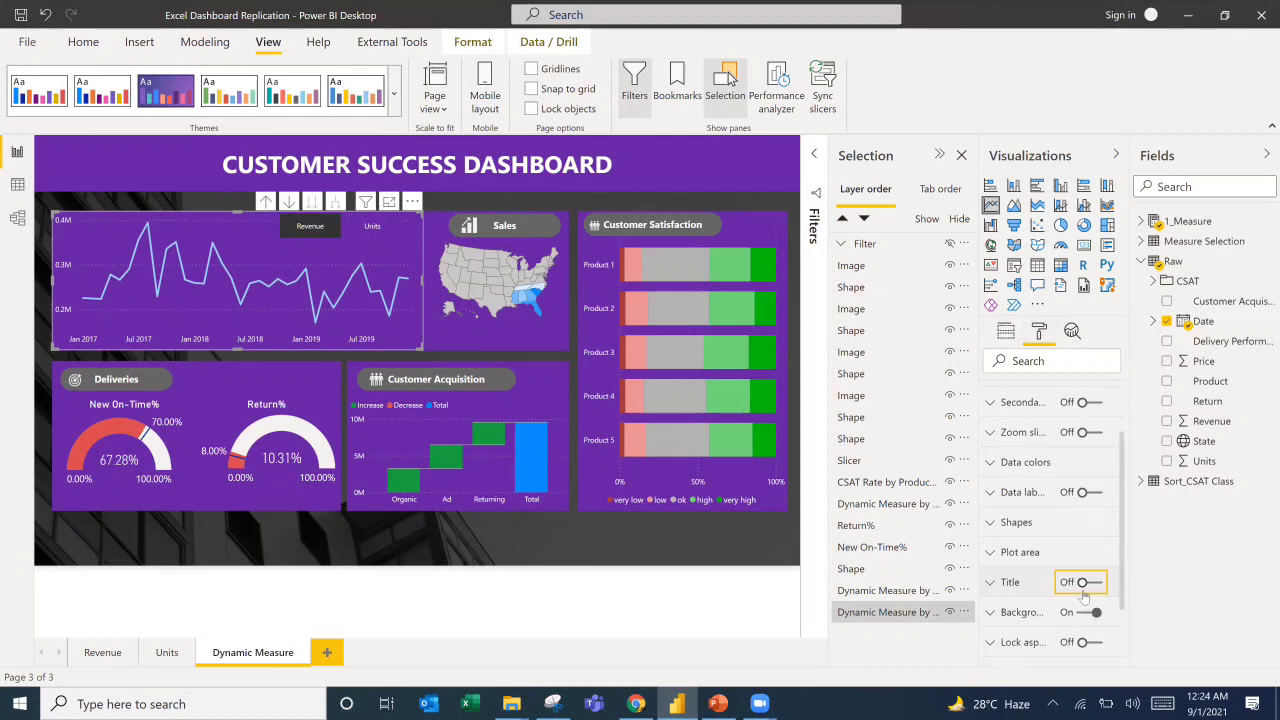
scroll(1072, 538, "down", 1)
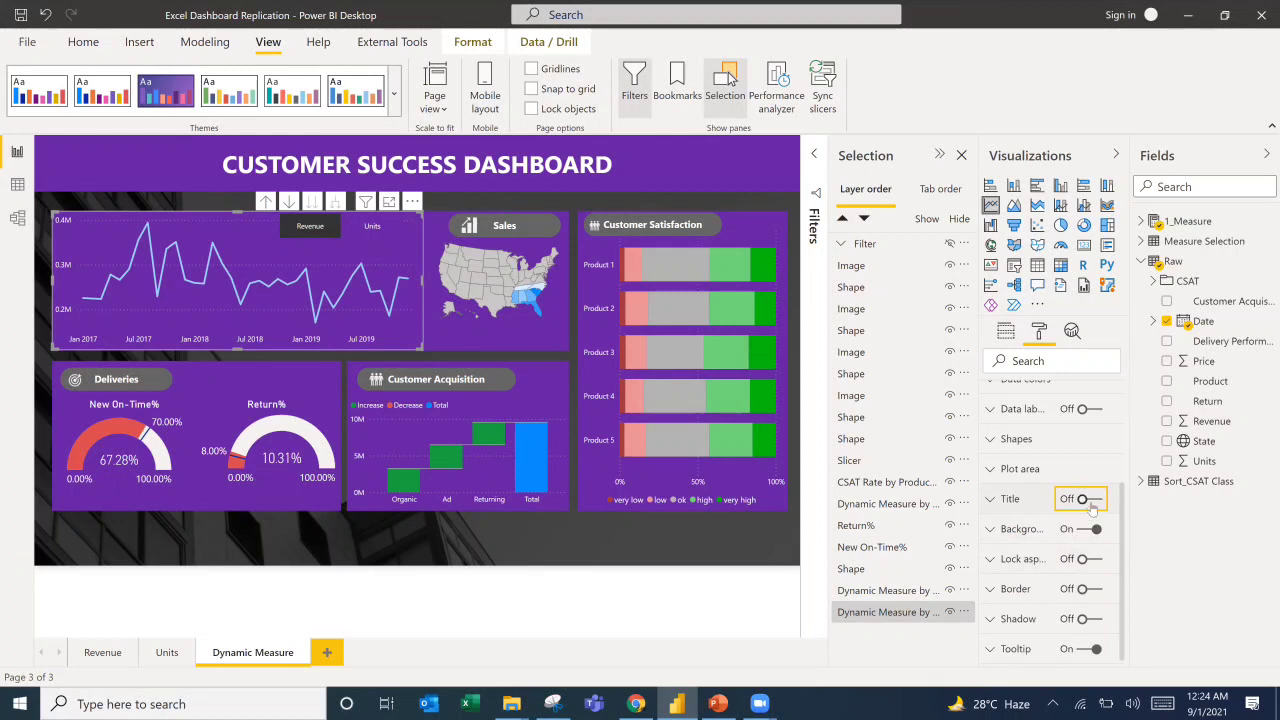
left_click(1092, 500)
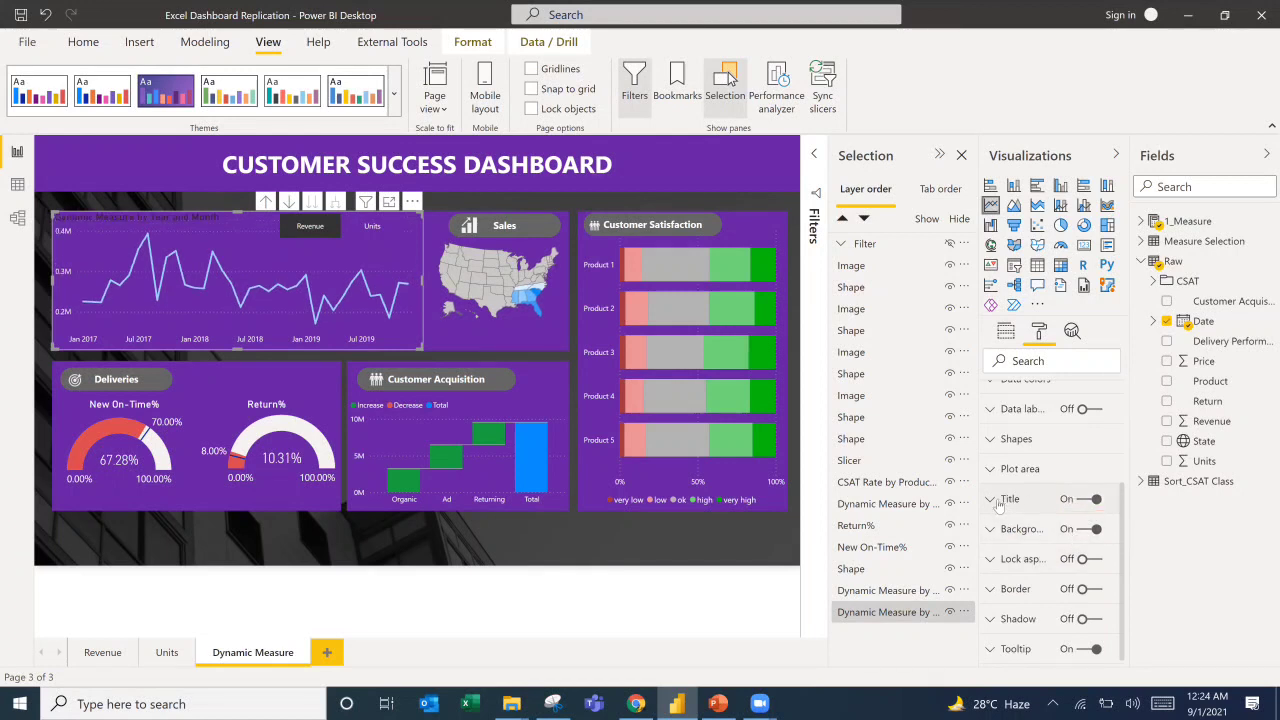
Set the line chart title's text size to 18 pt and its font color to the purple recent color.
left_click(996, 500)
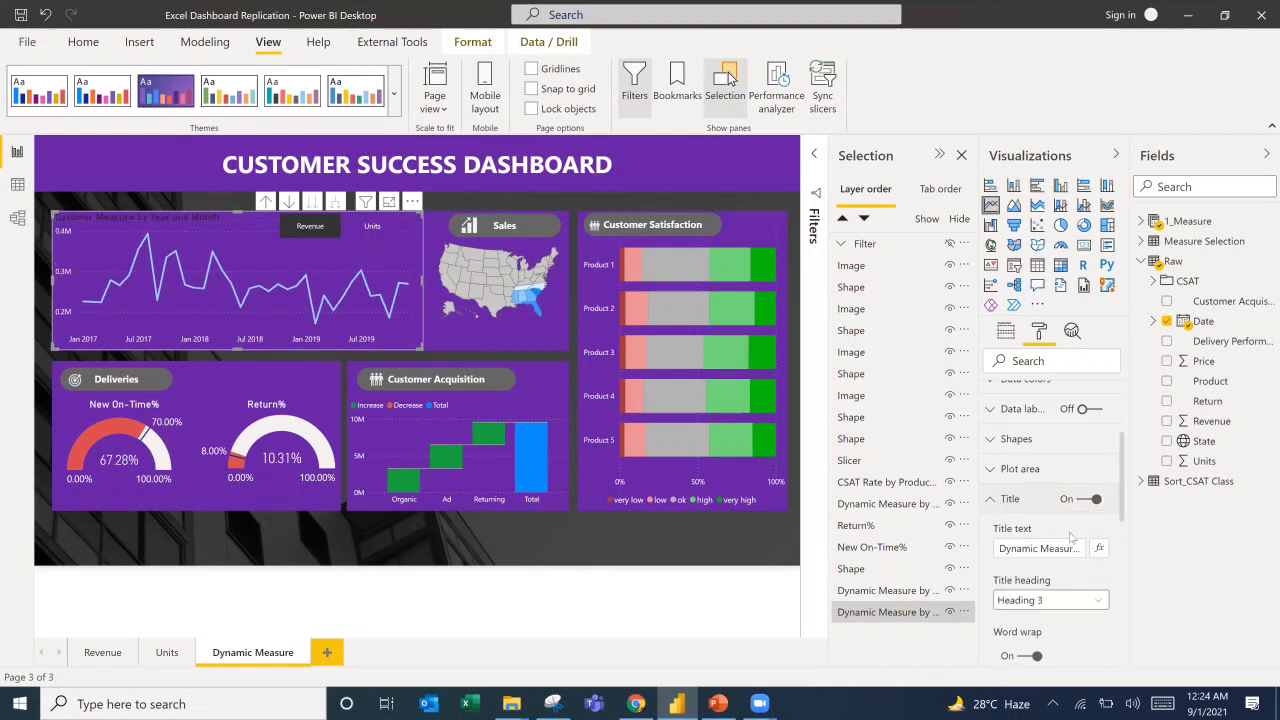
scroll(1029, 572, "down", 5)
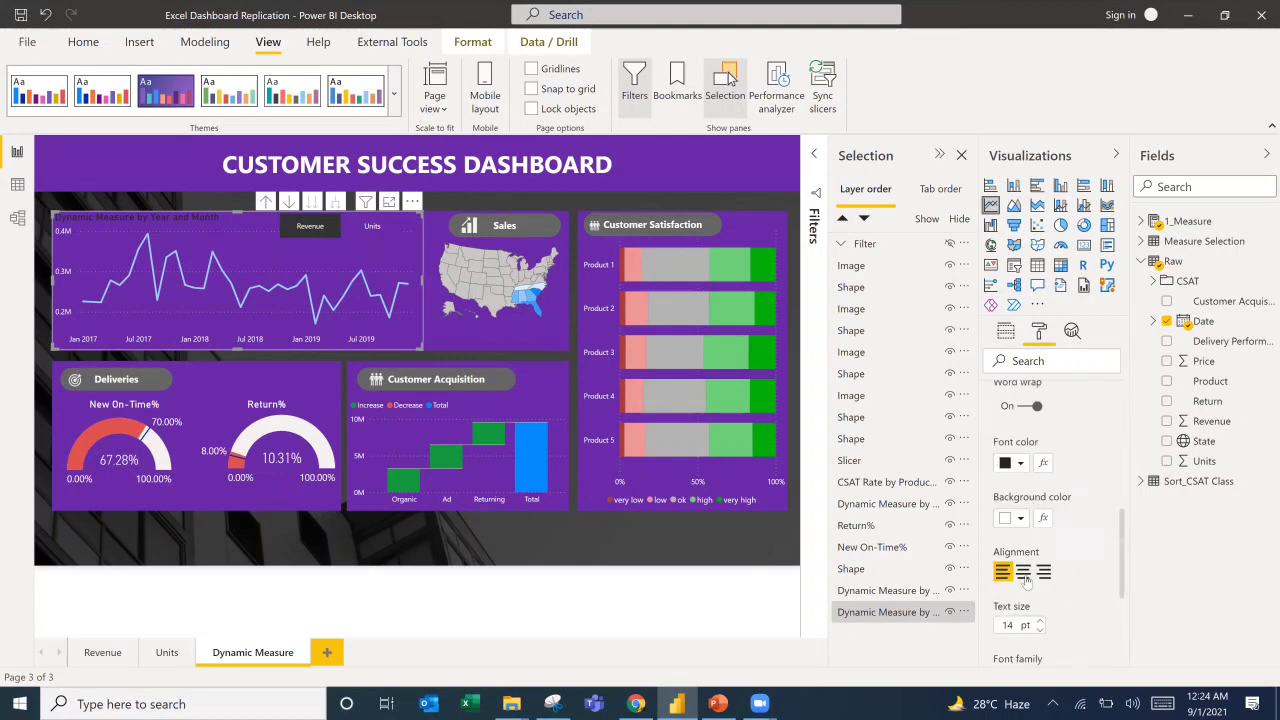
left_click(1000, 626)
type("18")
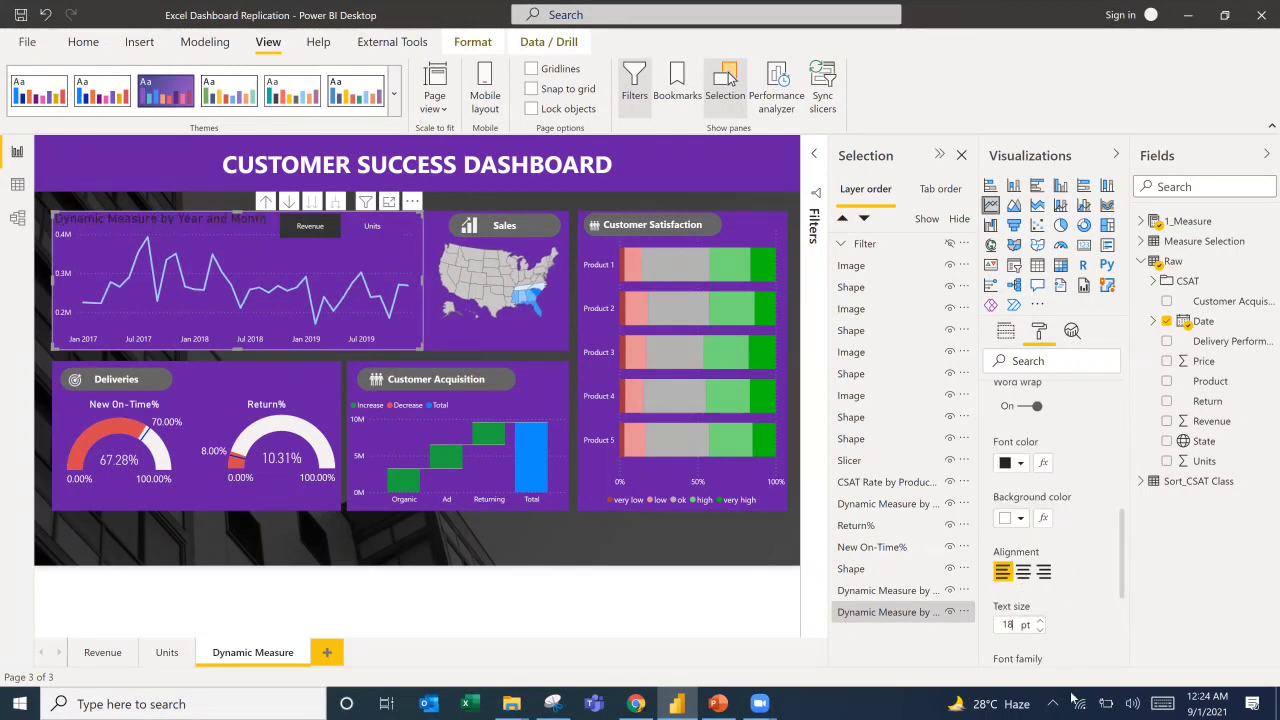
left_click(1020, 465)
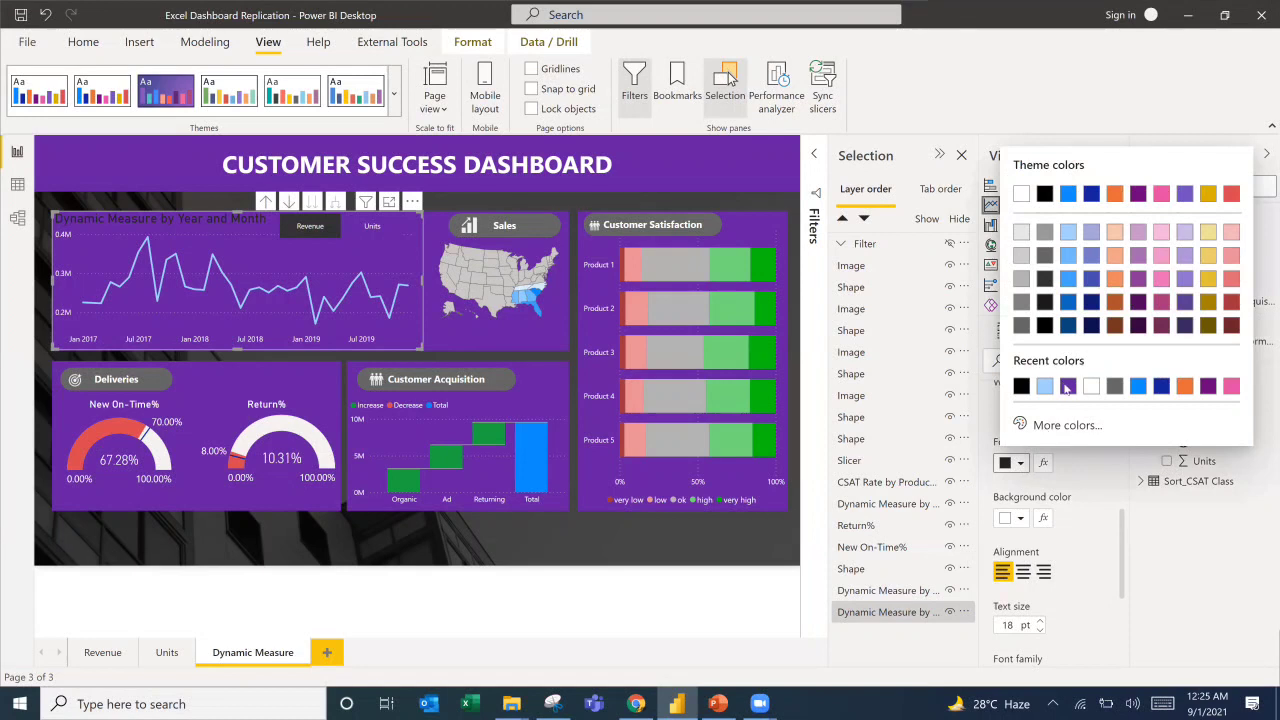
left_click(1068, 387)
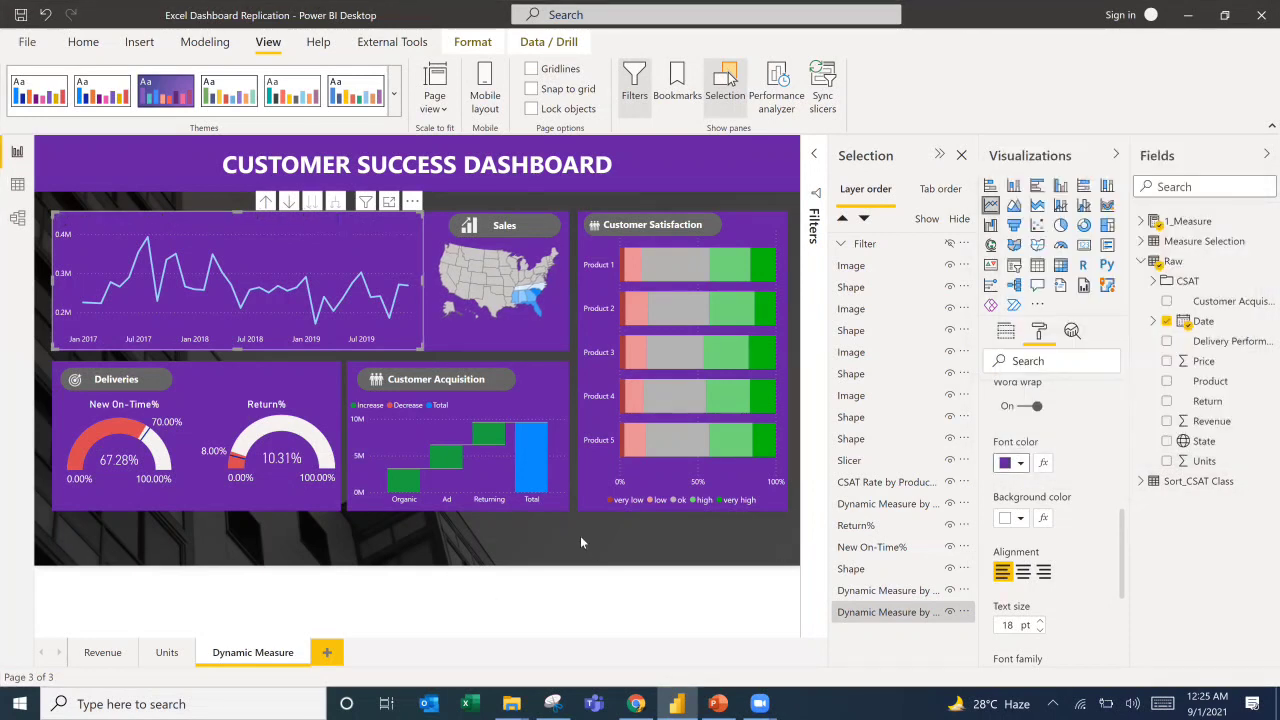
Cross-filter the dashboard by Organic, Ad and Returning in turn from the Customer Acquisition chart, and clear the selection.
left_click(528, 502)
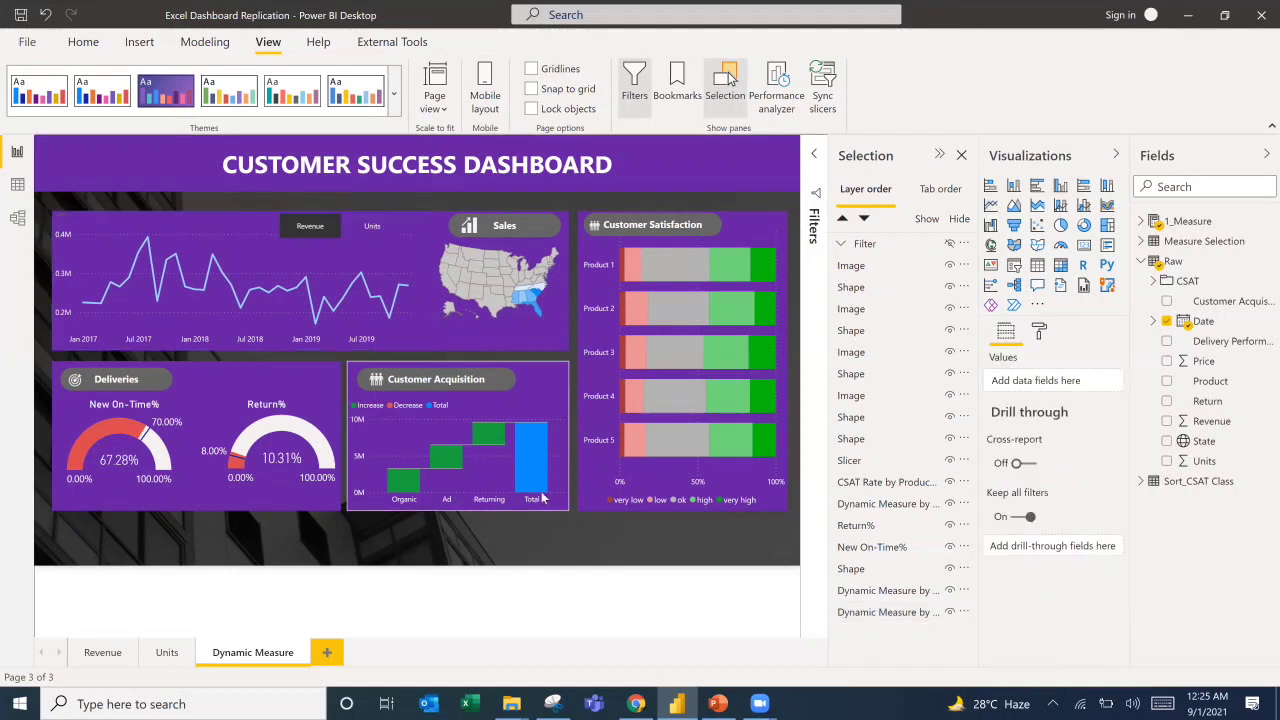
left_click(404, 503)
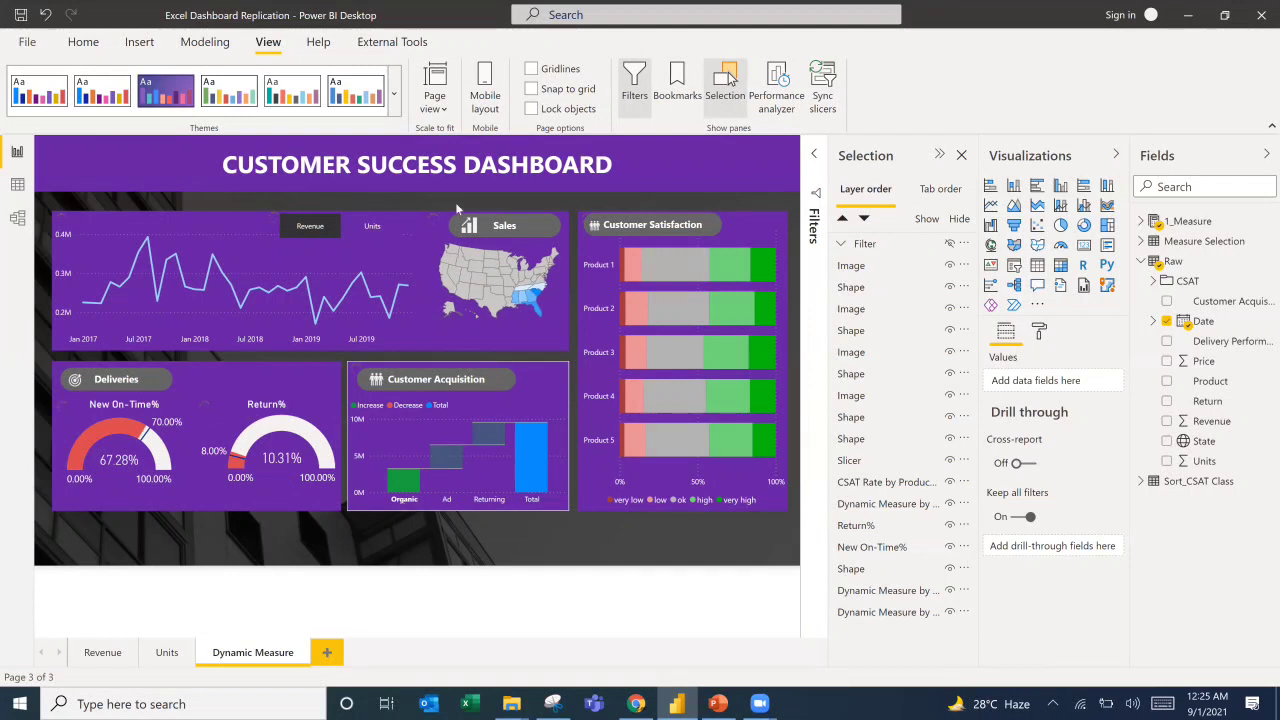
left_click(338, 341)
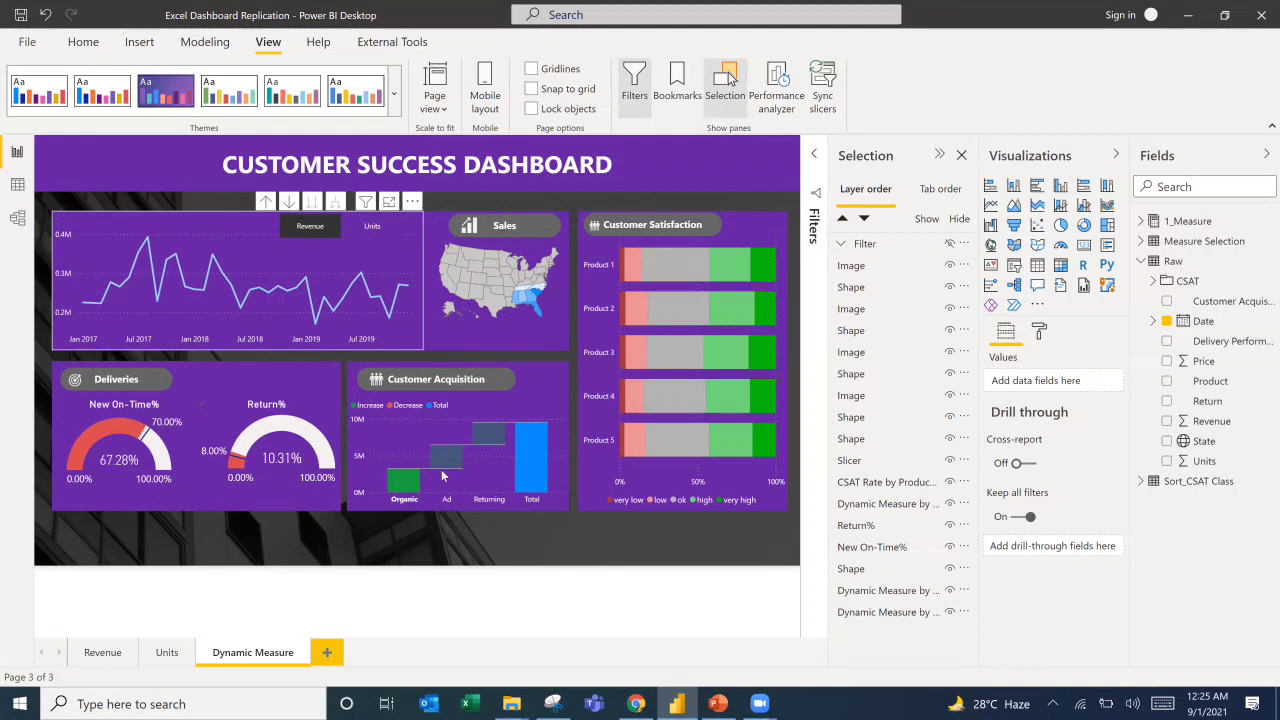
left_click(447, 501)
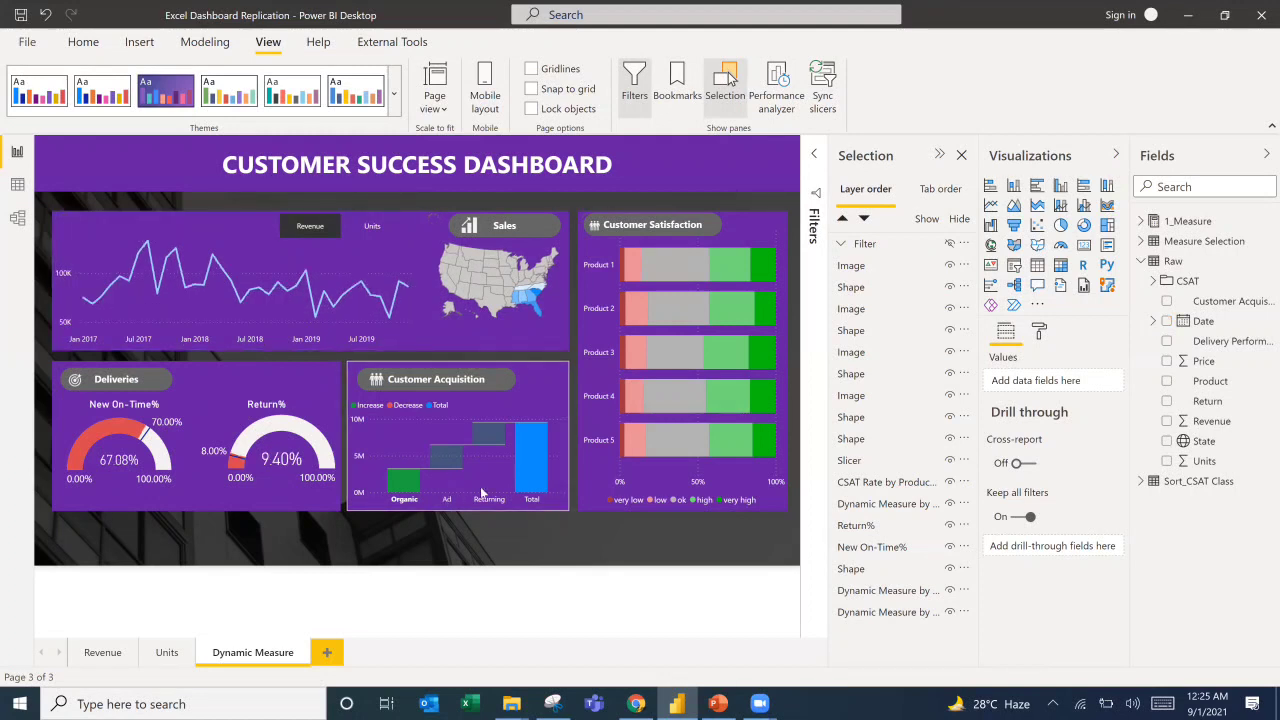
left_click(649, 379)
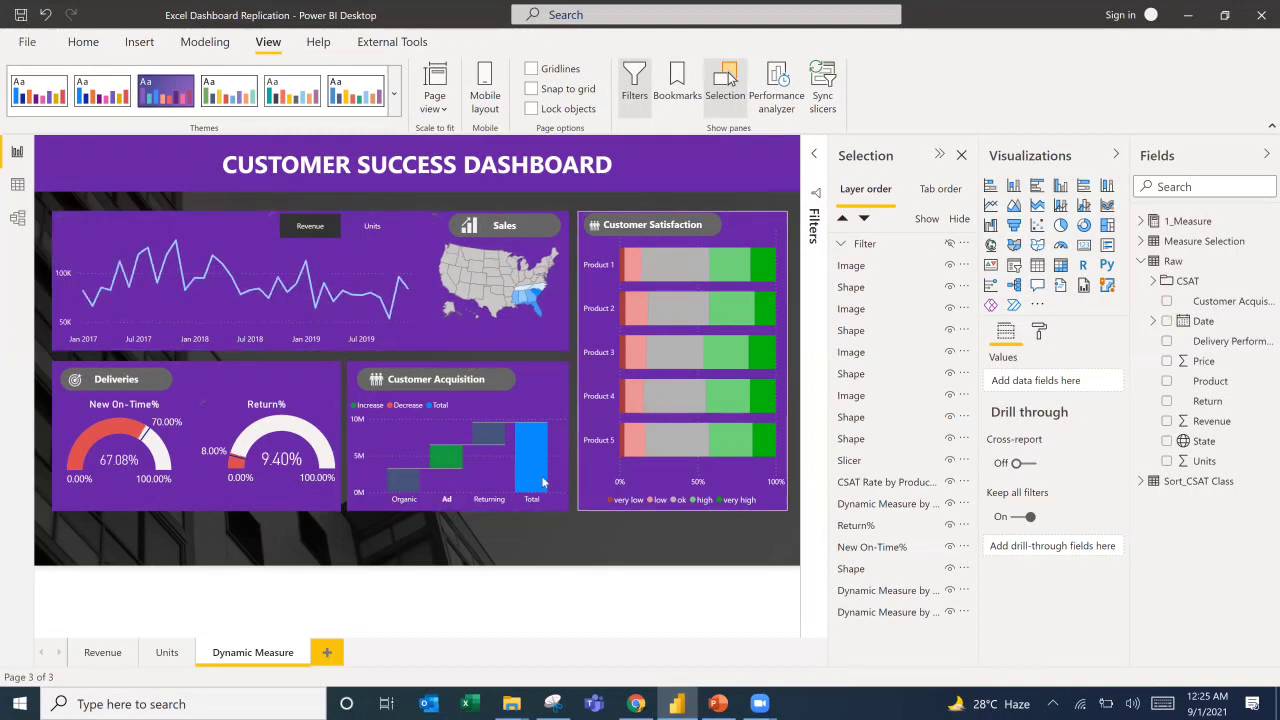
left_click(492, 497)
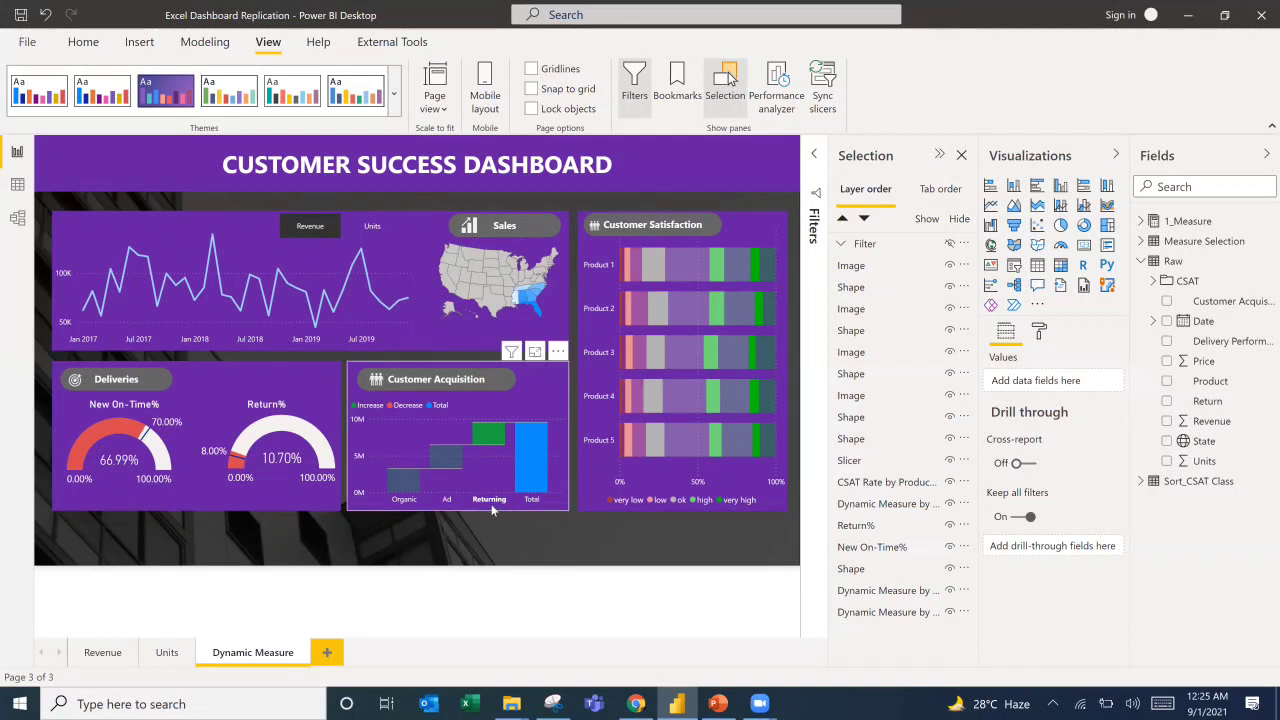
left_click(551, 381)
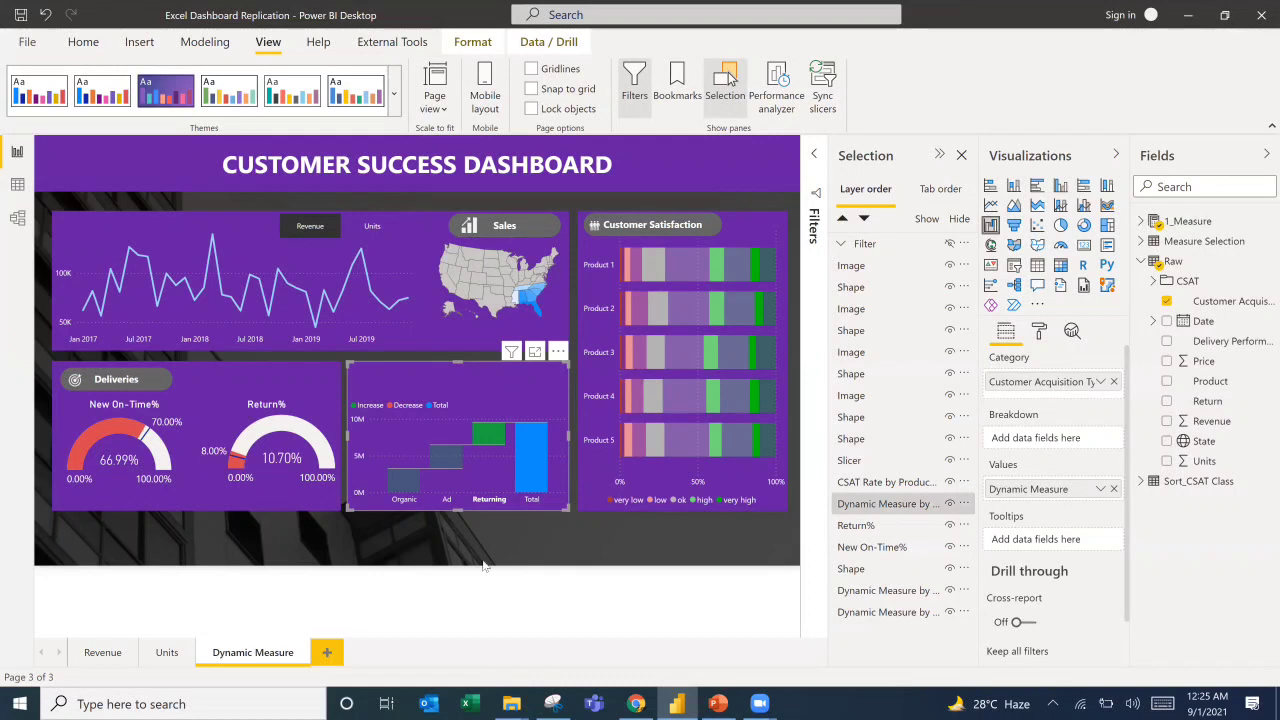
left_click(488, 523)
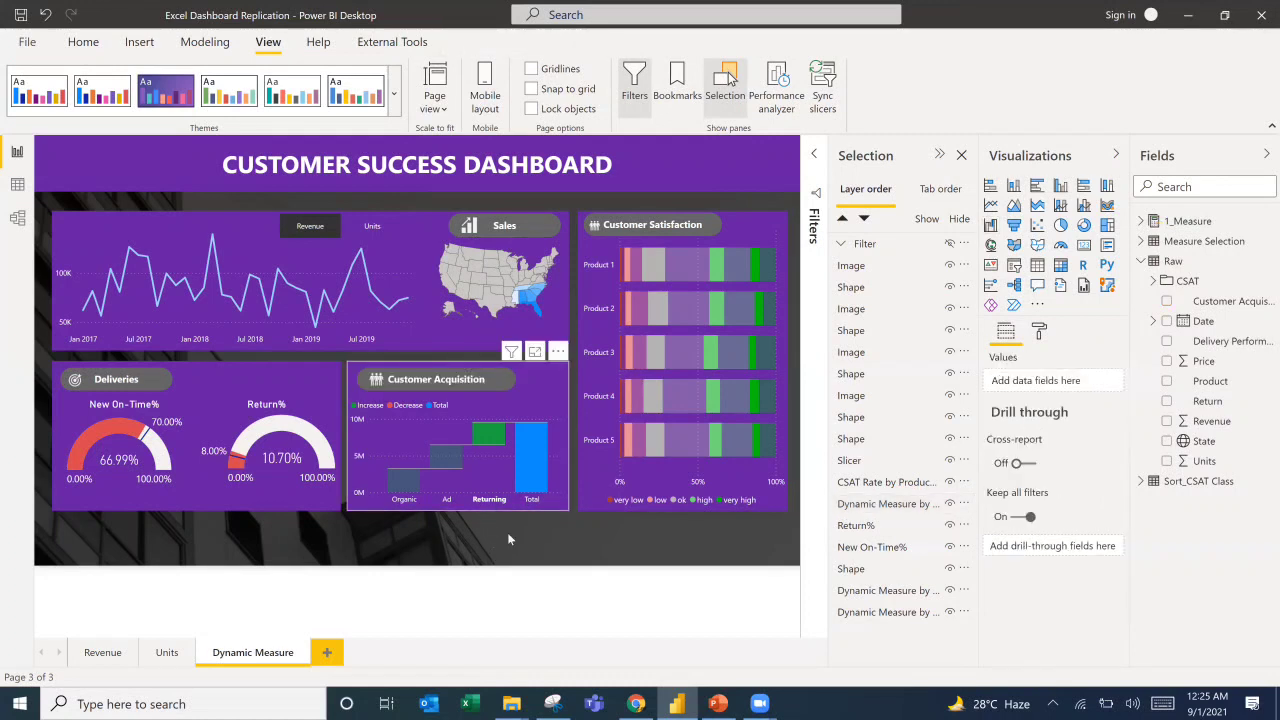
left_click(509, 534)
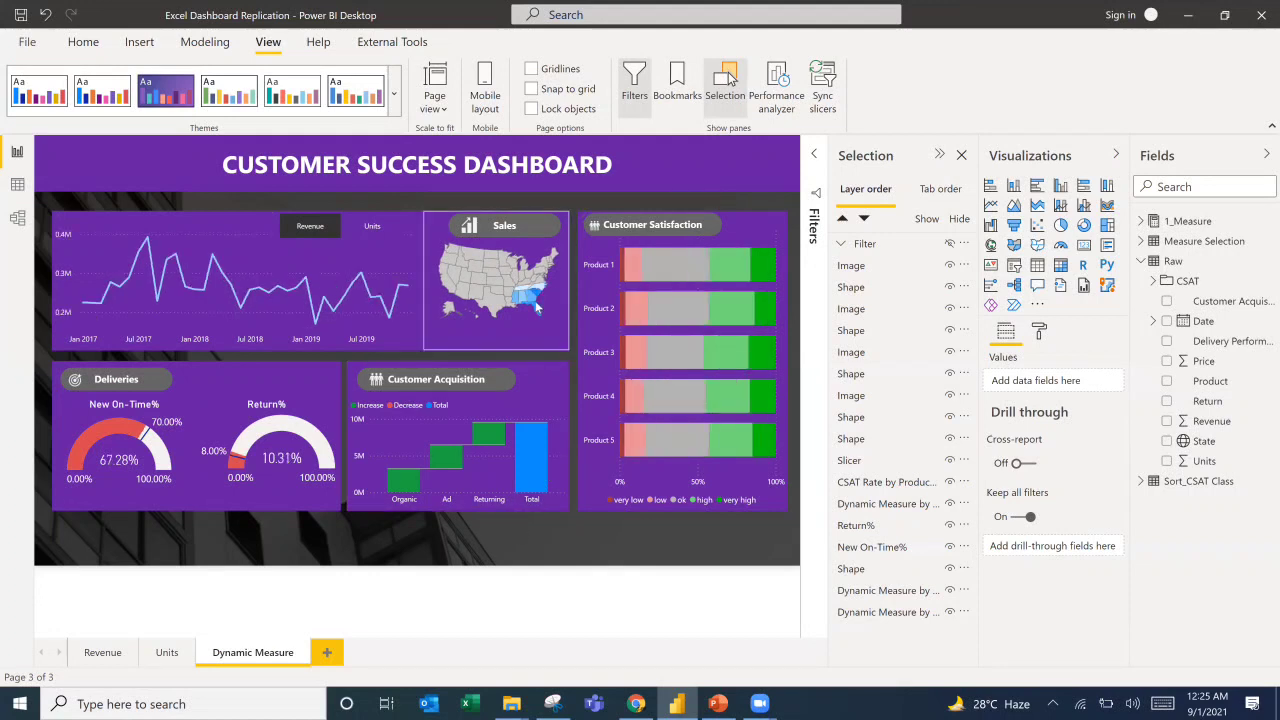
Select South Carolina on the Sales map and set the map's interaction with the Customer Satisfaction chart to Filter, ending interaction editing.
mouse_move(537, 312)
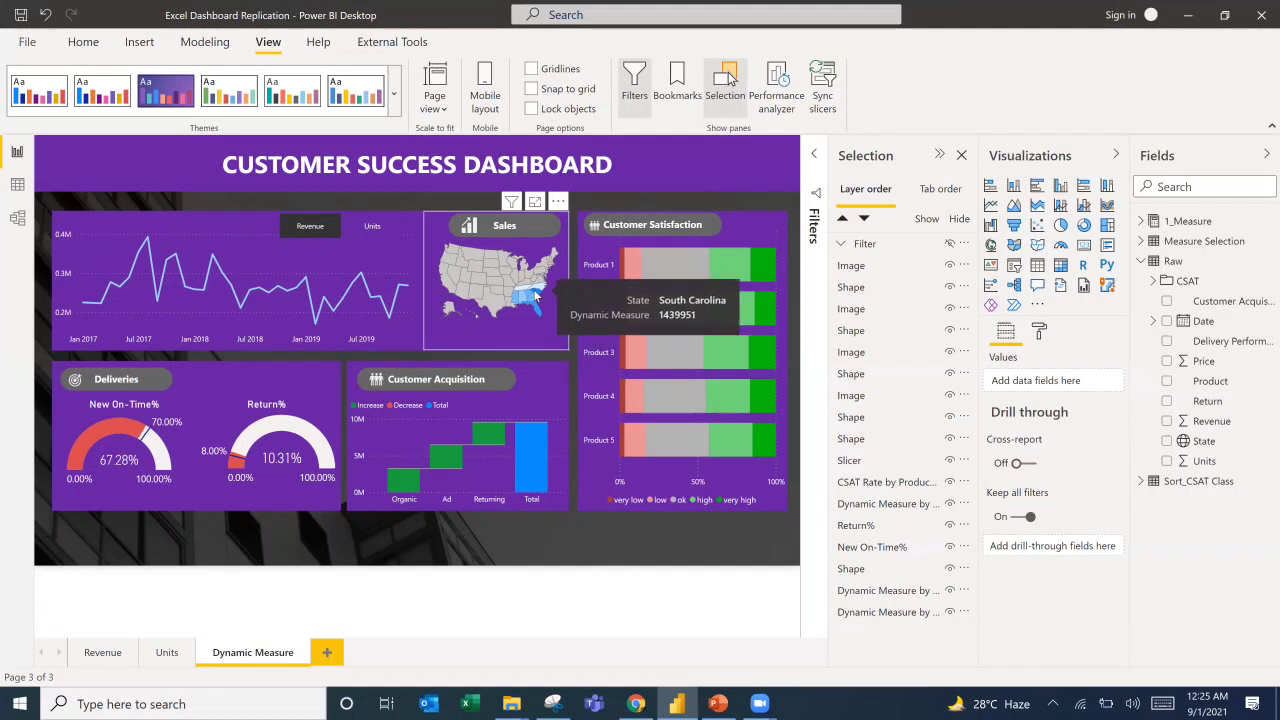
left_click(537, 296)
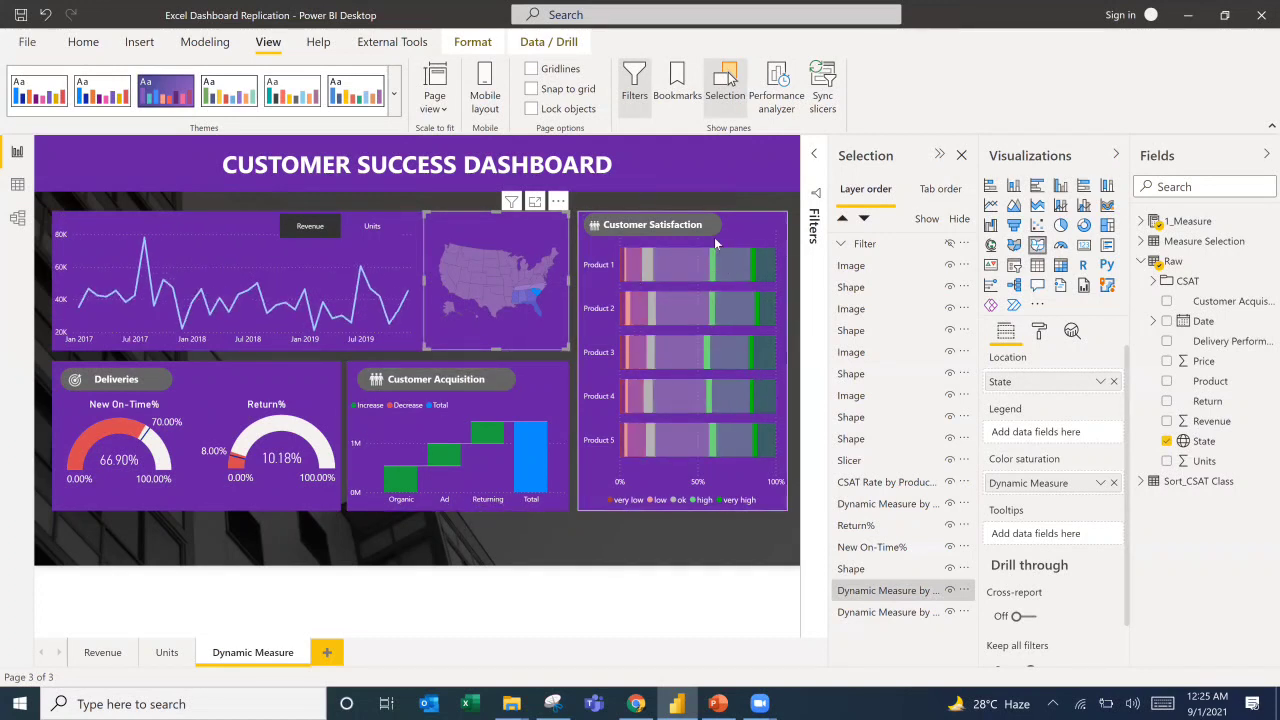
mouse_move(730, 285)
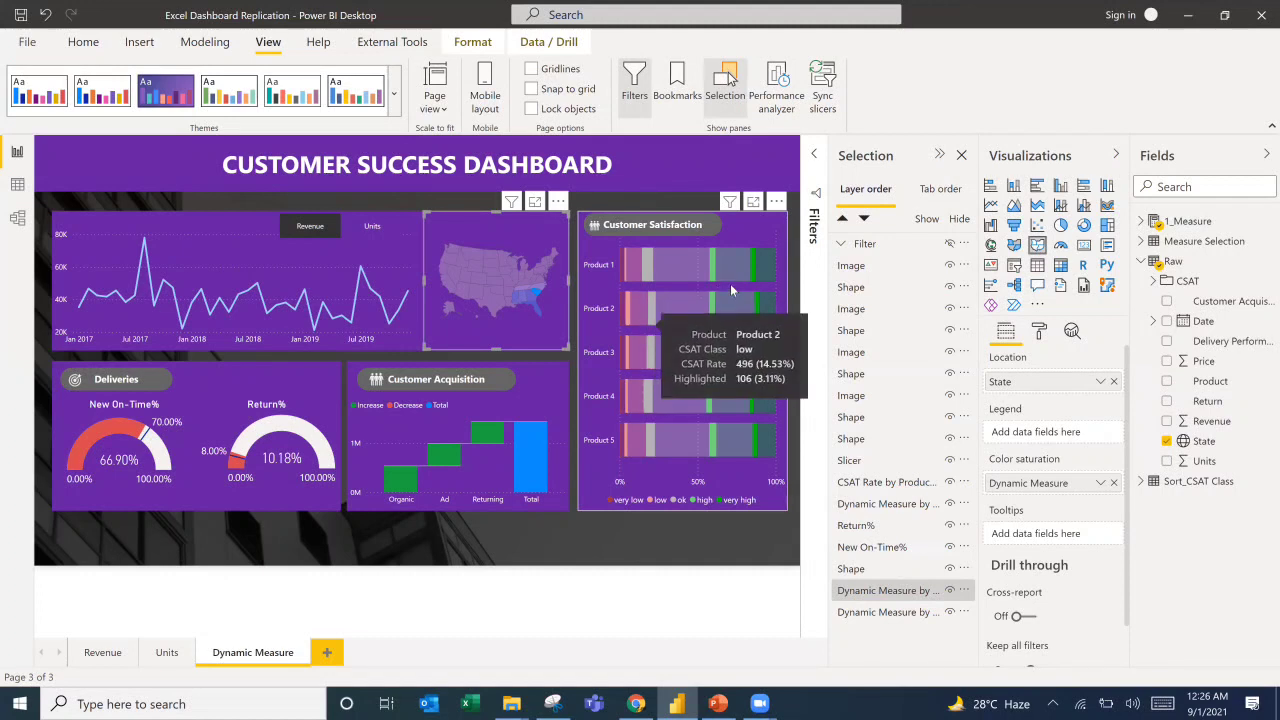
mouse_move(722, 313)
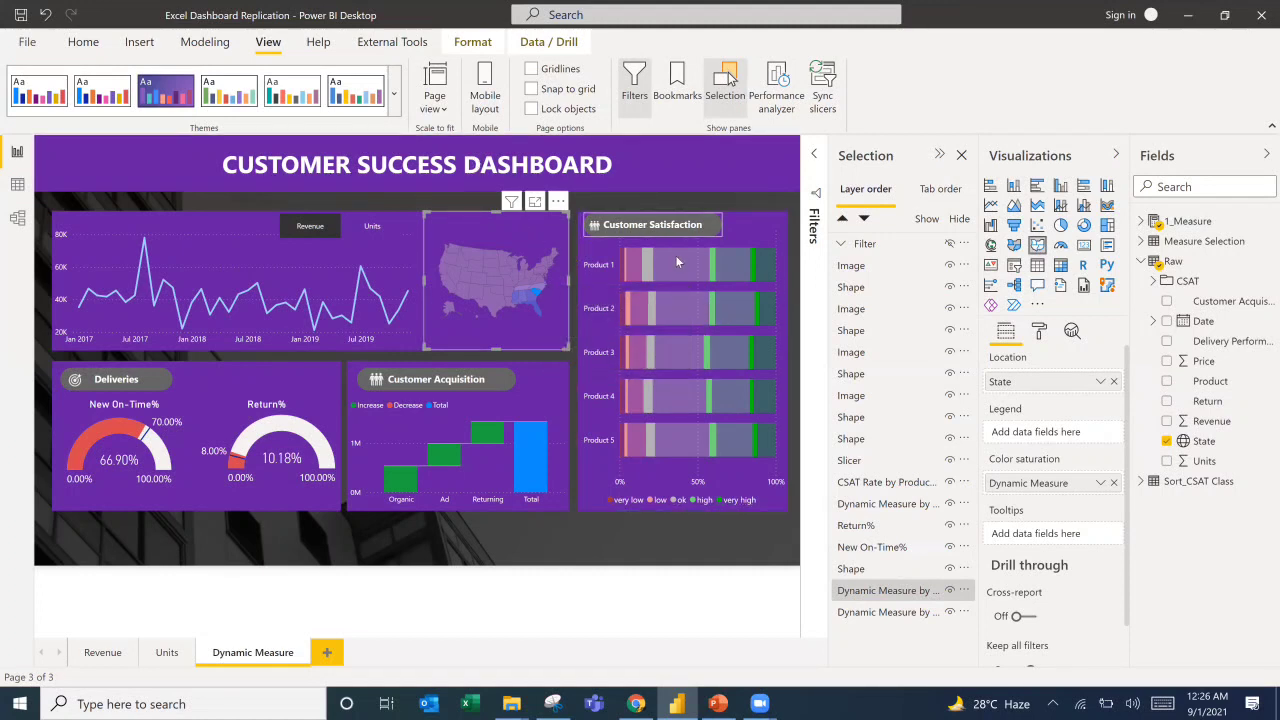
left_click(476, 42)
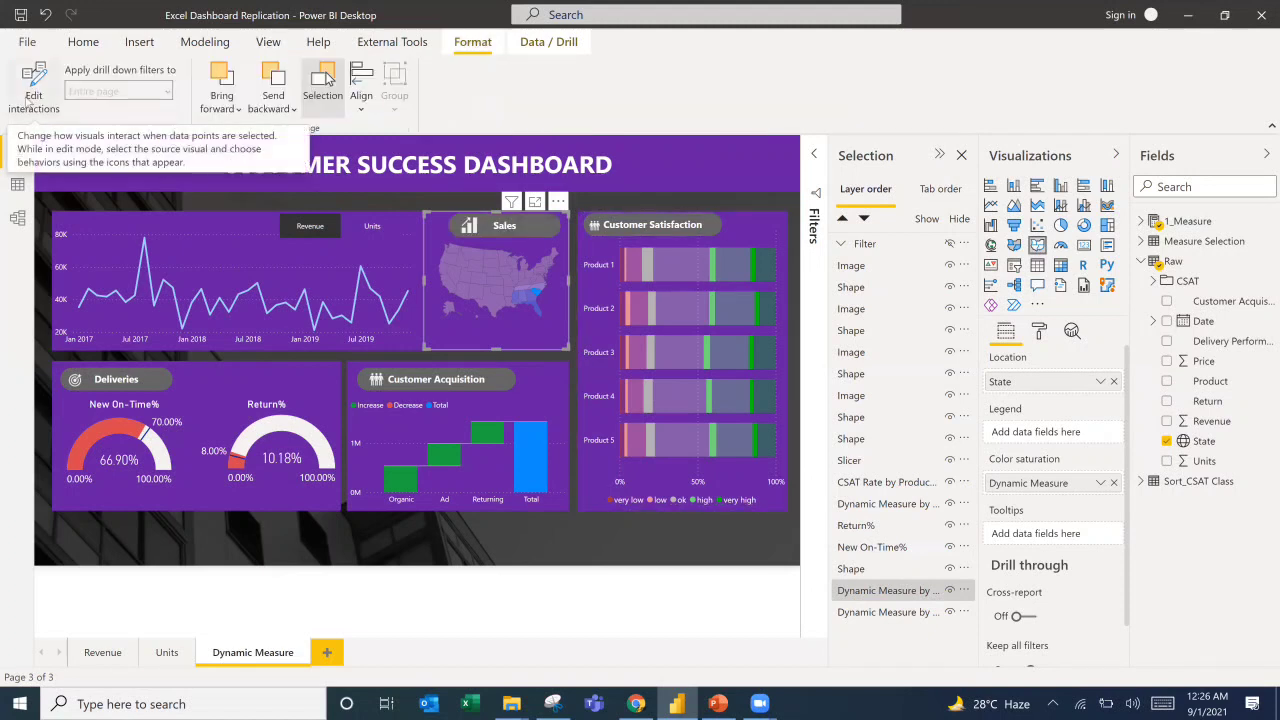
left_click(30, 100)
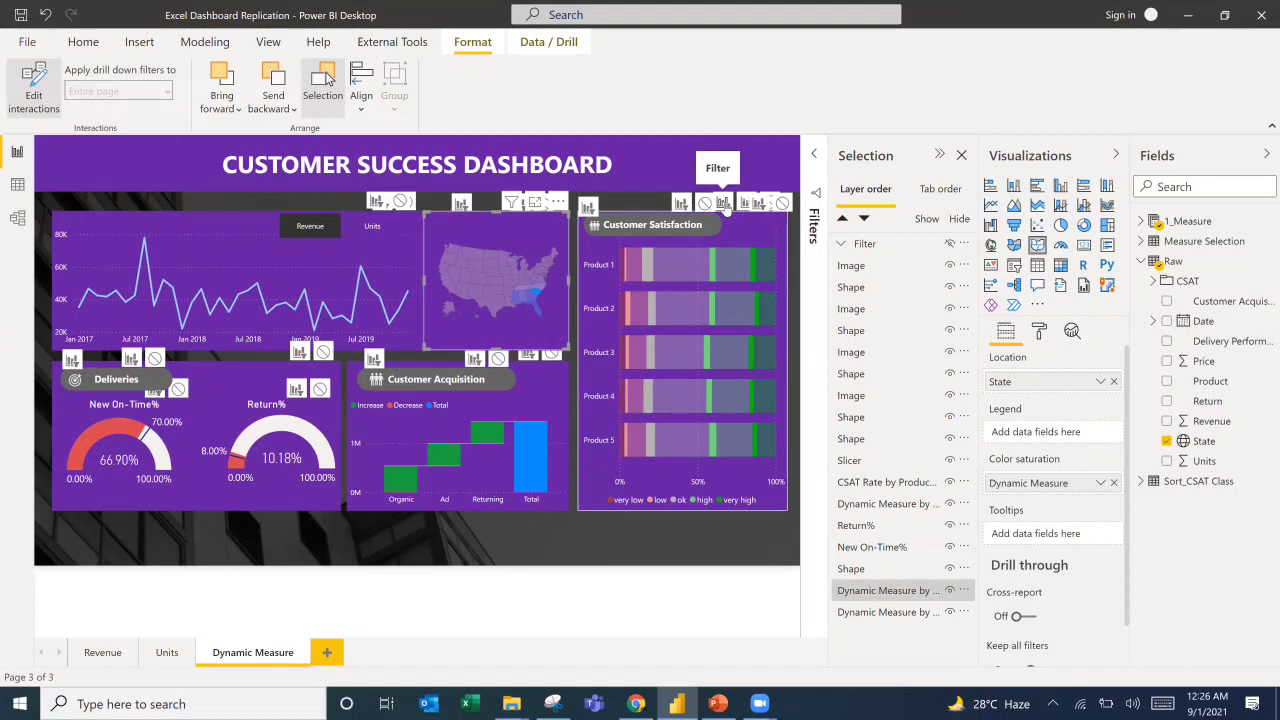
left_click(726, 205)
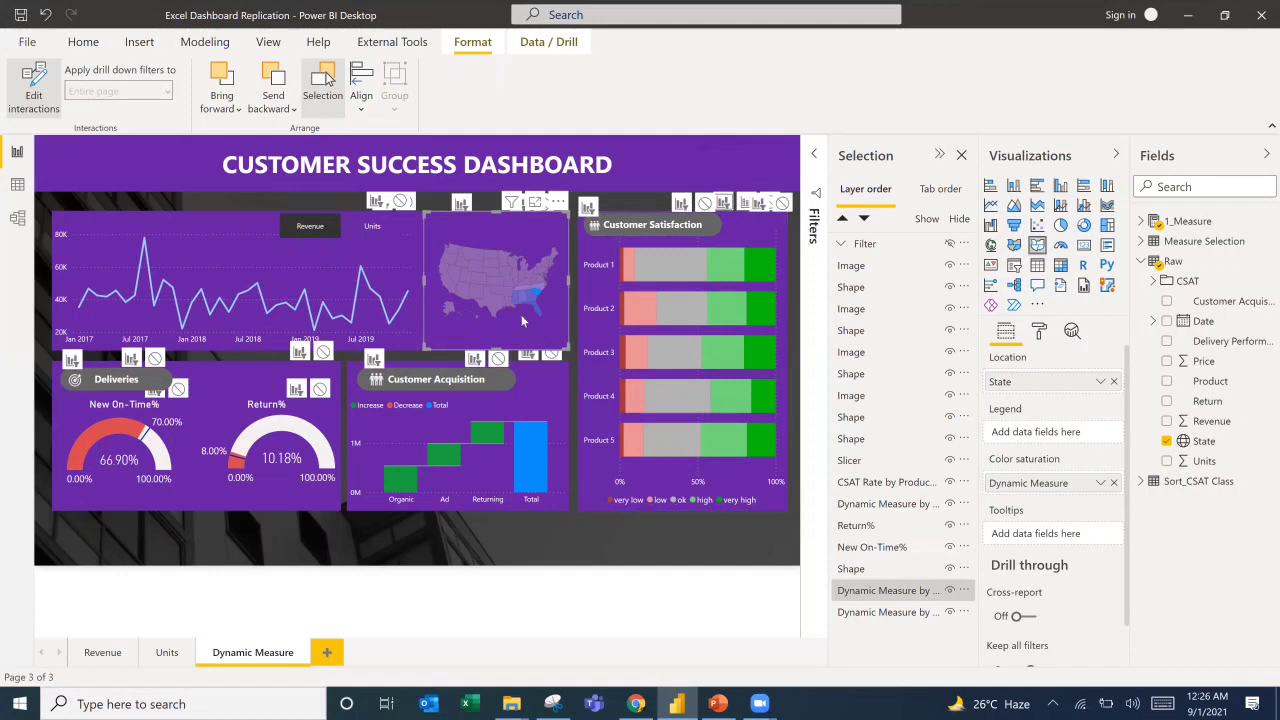
left_click(45, 90)
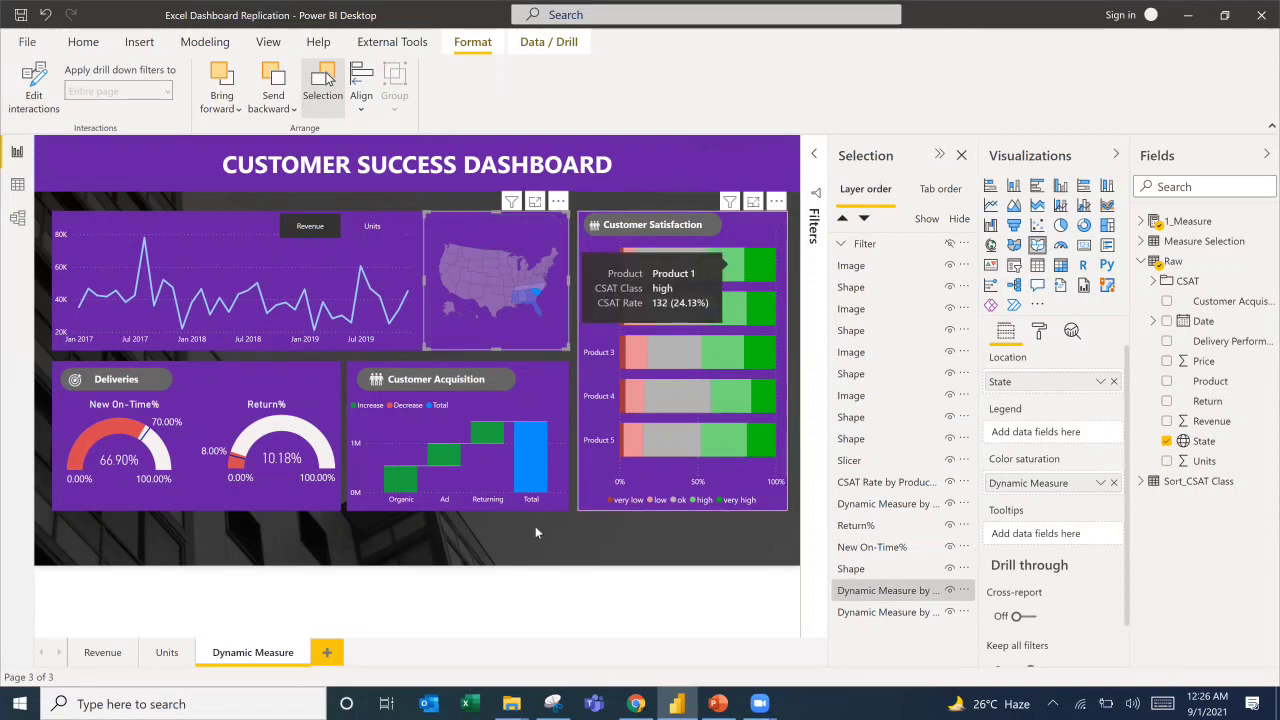
left_click(490, 558)
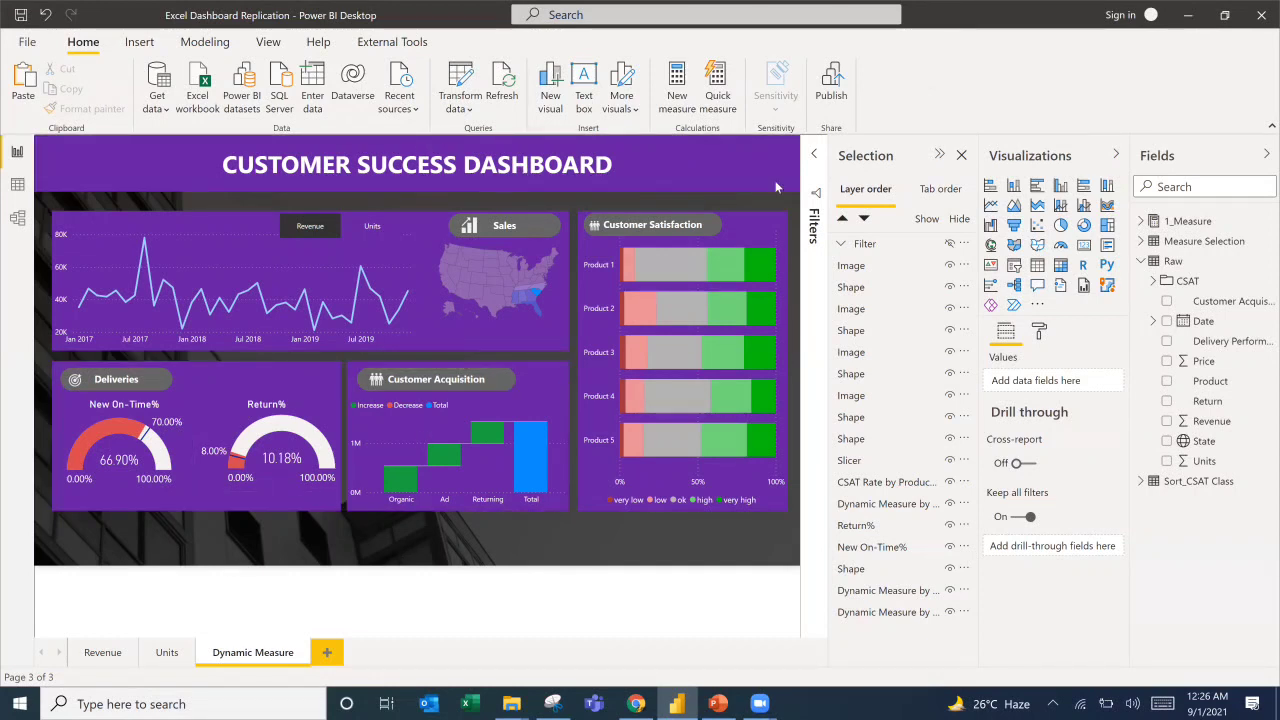
Show the Filter group on the dashboard and hide it again to check the Data Filters panel.
left_click(949, 245)
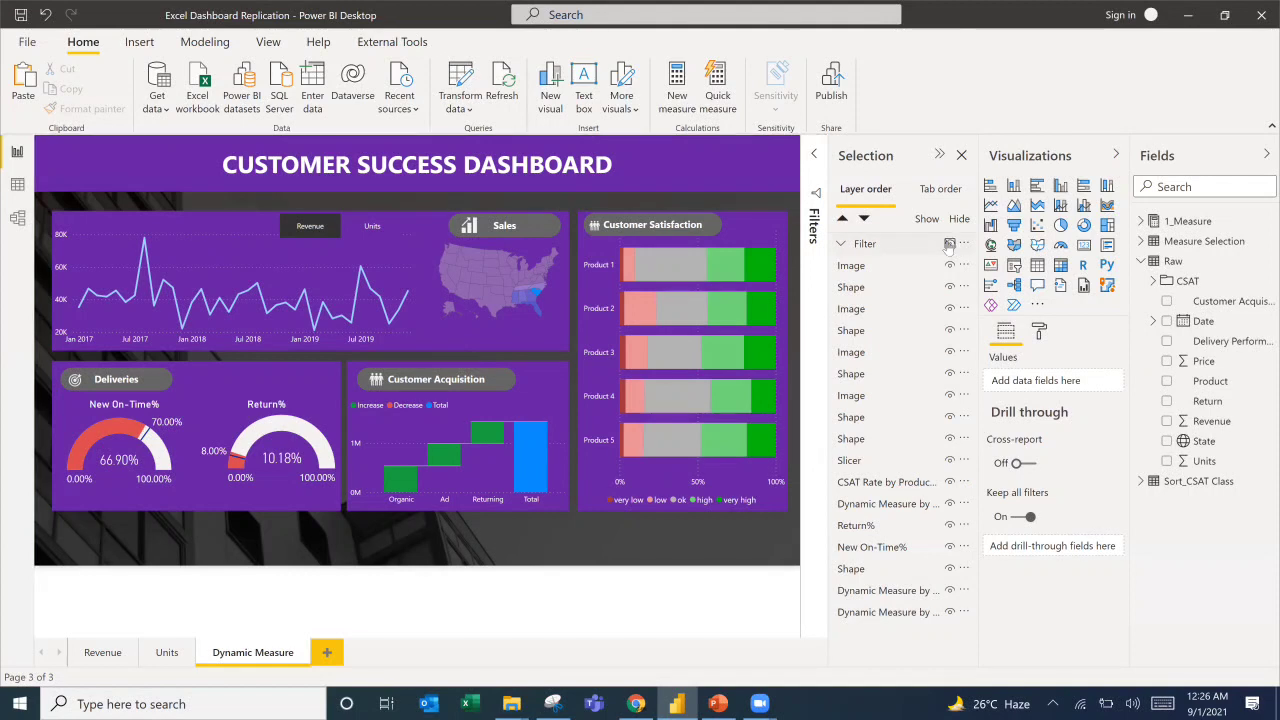
left_click(949, 245)
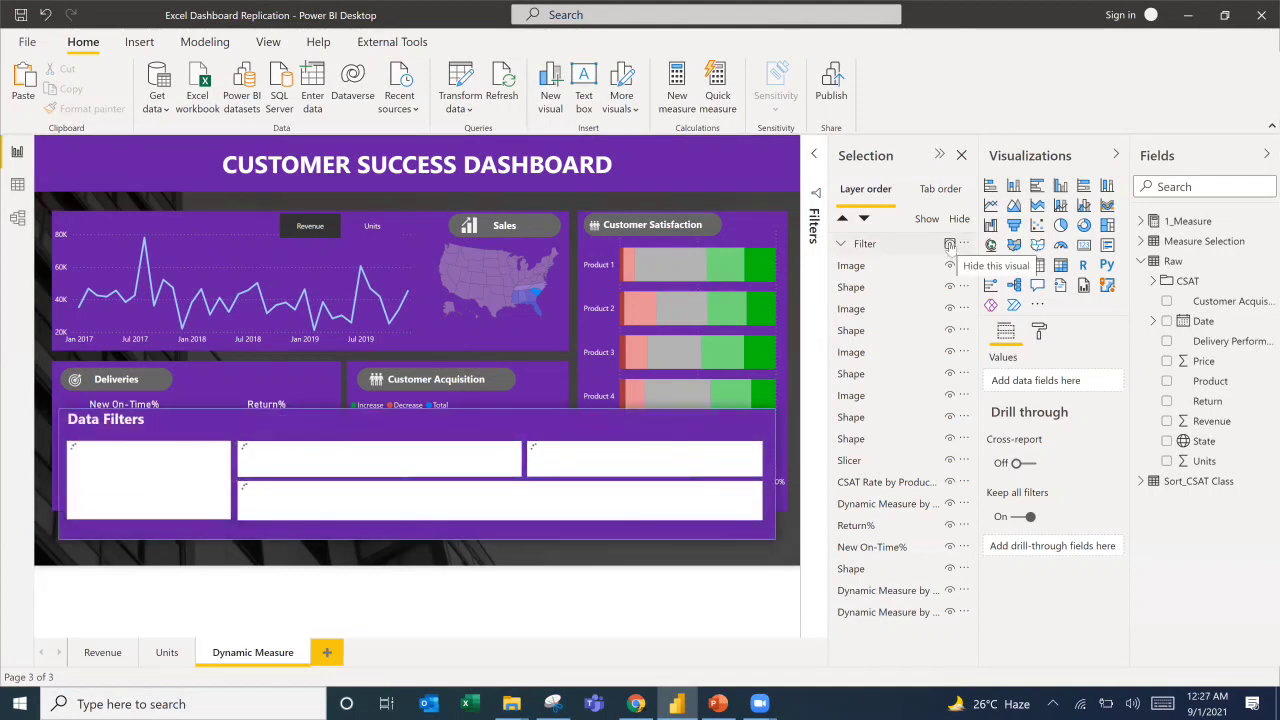
left_click(949, 245)
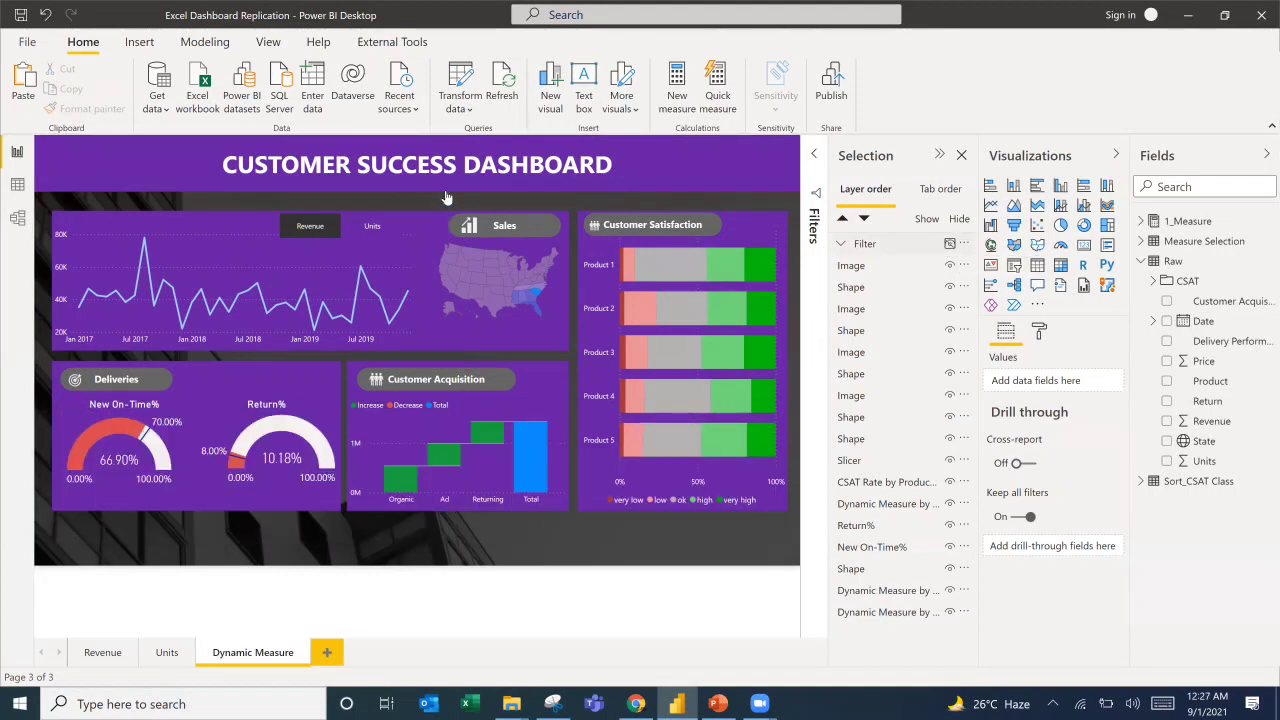
Insert the Filter.png image from the Icons folder, shrink it to icon size and place it in the dark strip below the charts.
left_click(139, 41)
left_click(681, 84)
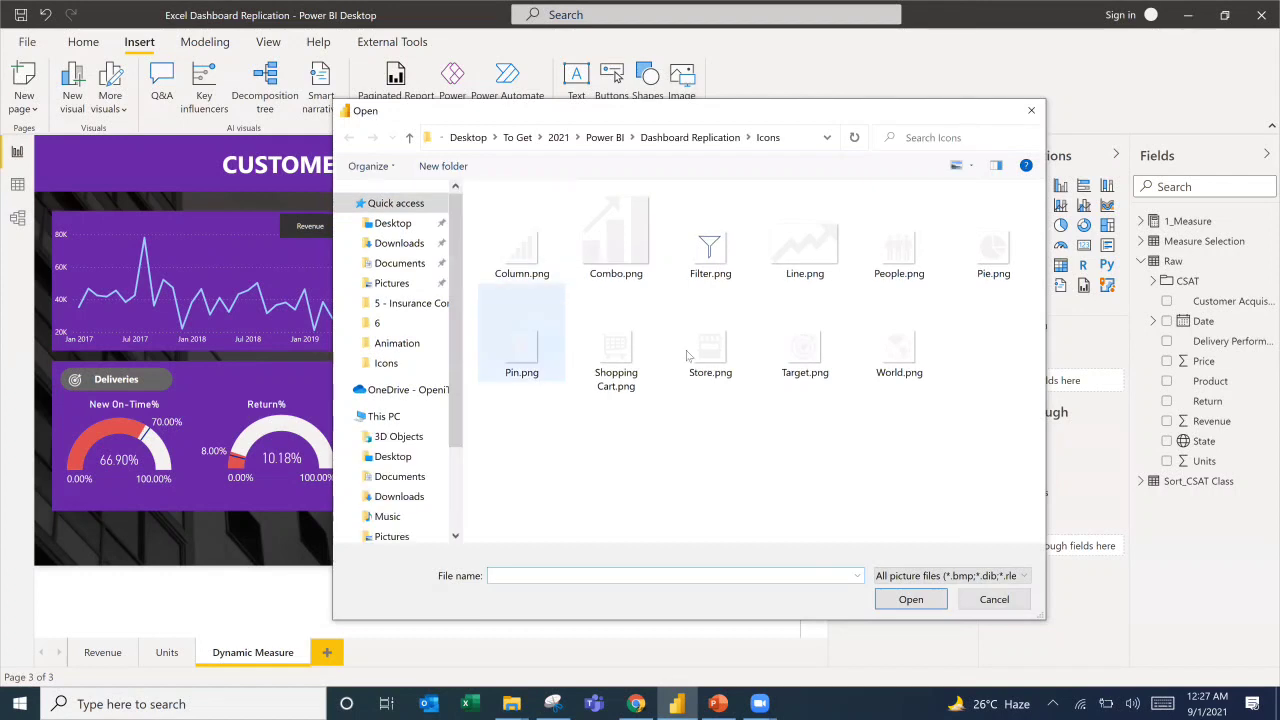
left_click(714, 256)
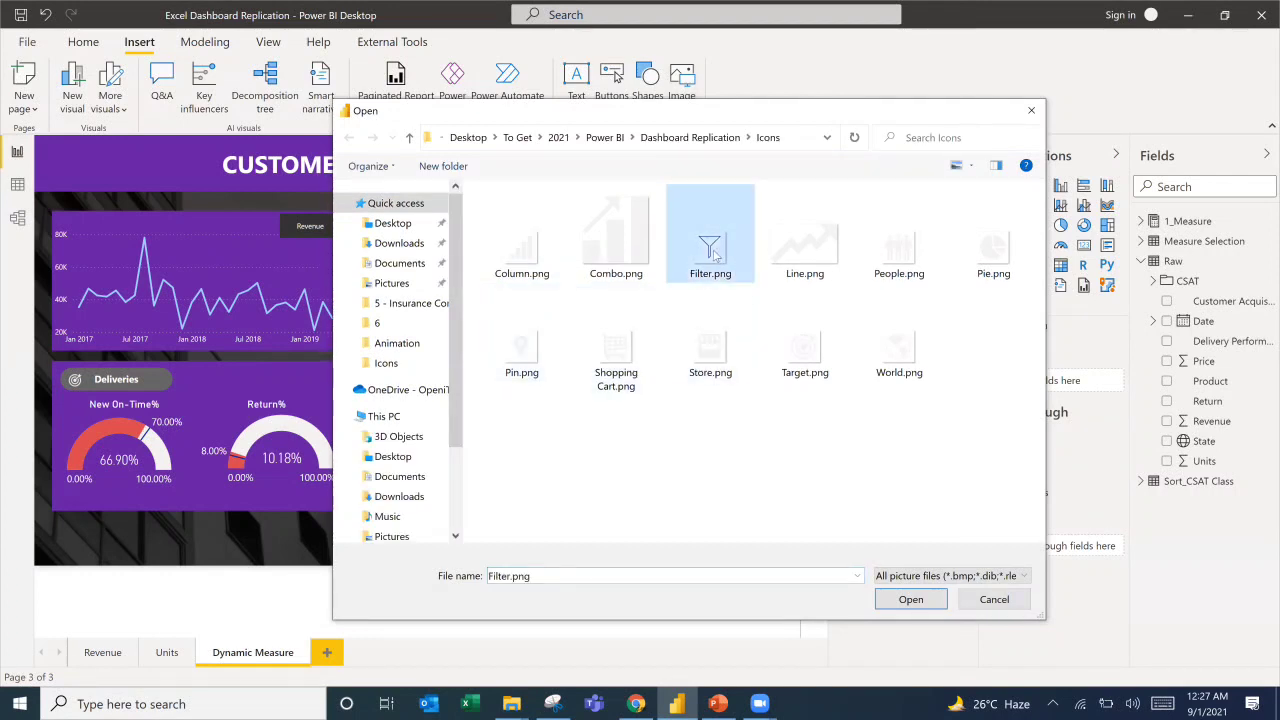
left_click(910, 599)
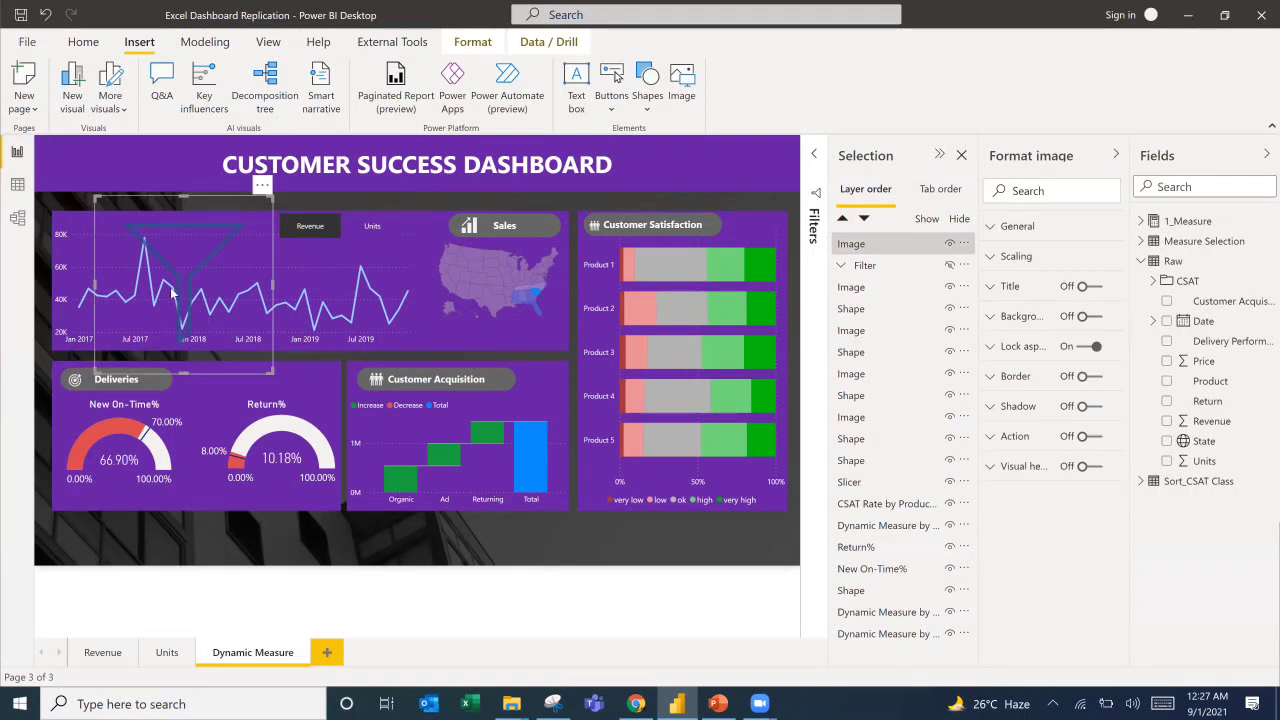
left_click_drag(172, 292, 591, 533)
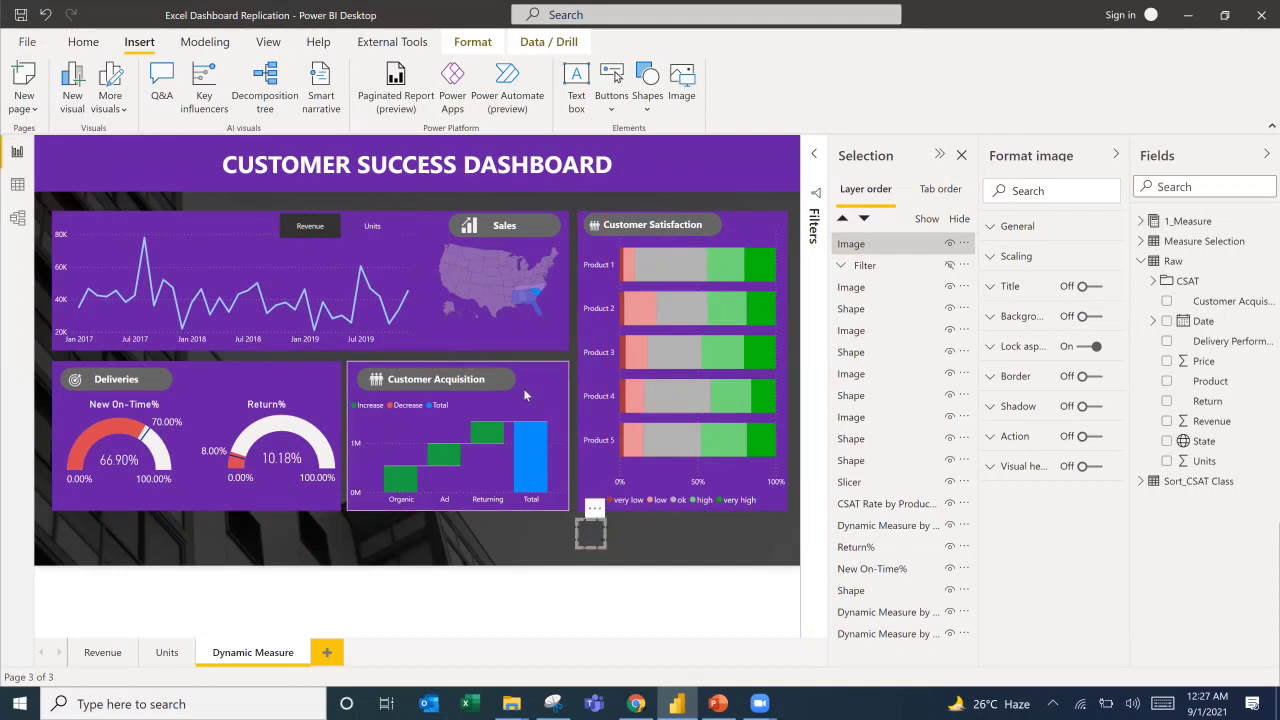
Insert a rounded rectangle, shrink it to a small square and place it in the dashboard's lower-right corner below the Customer Satisfaction chart.
left_click(647, 108)
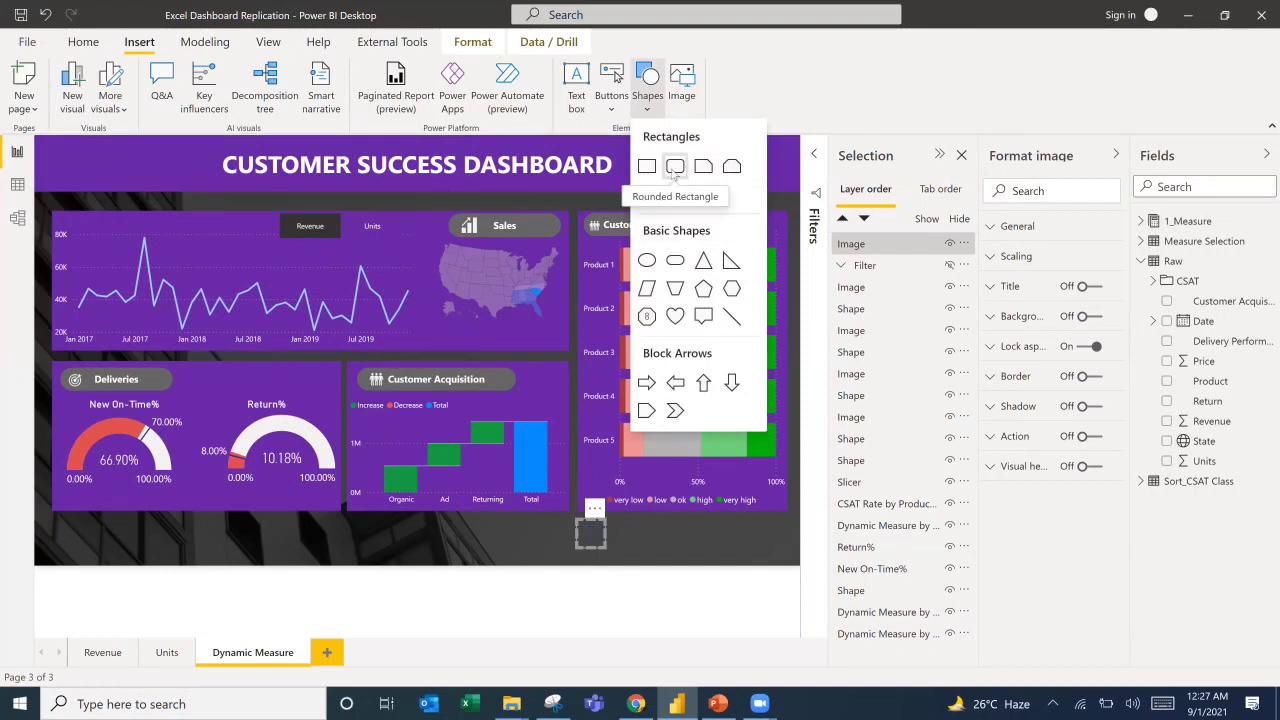
left_click(675, 166)
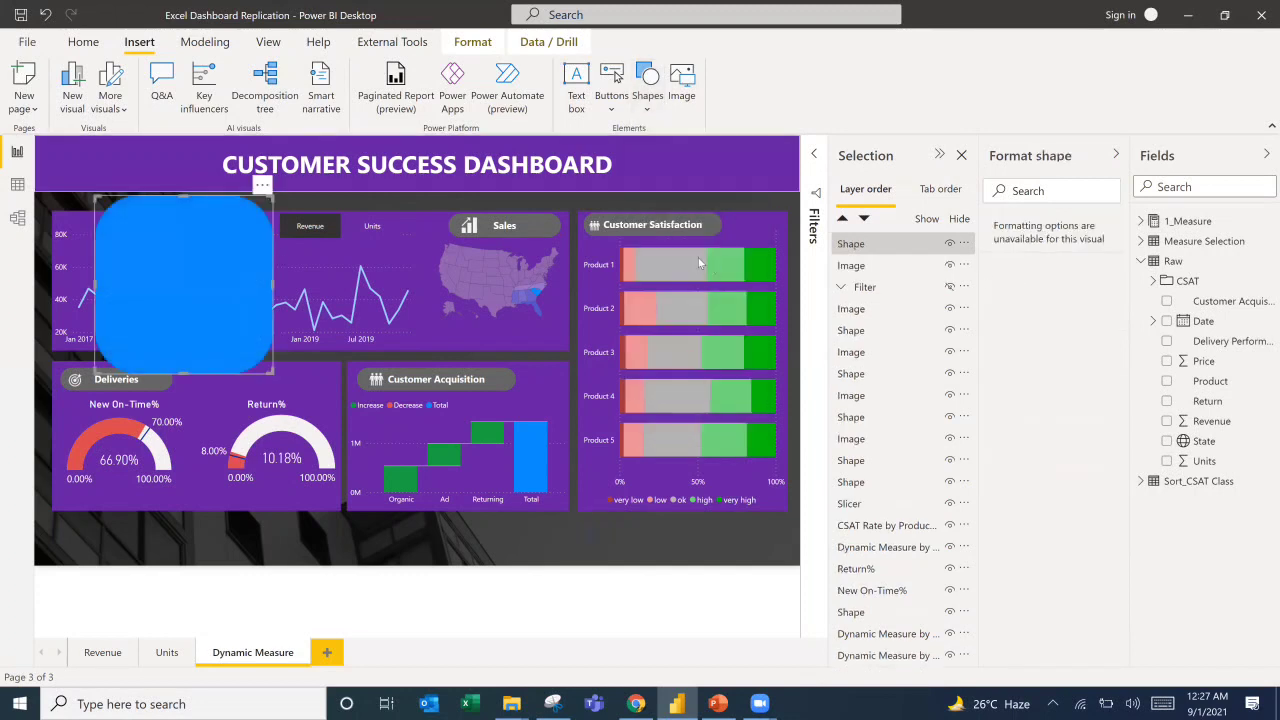
left_click_drag(204, 273, 517, 369)
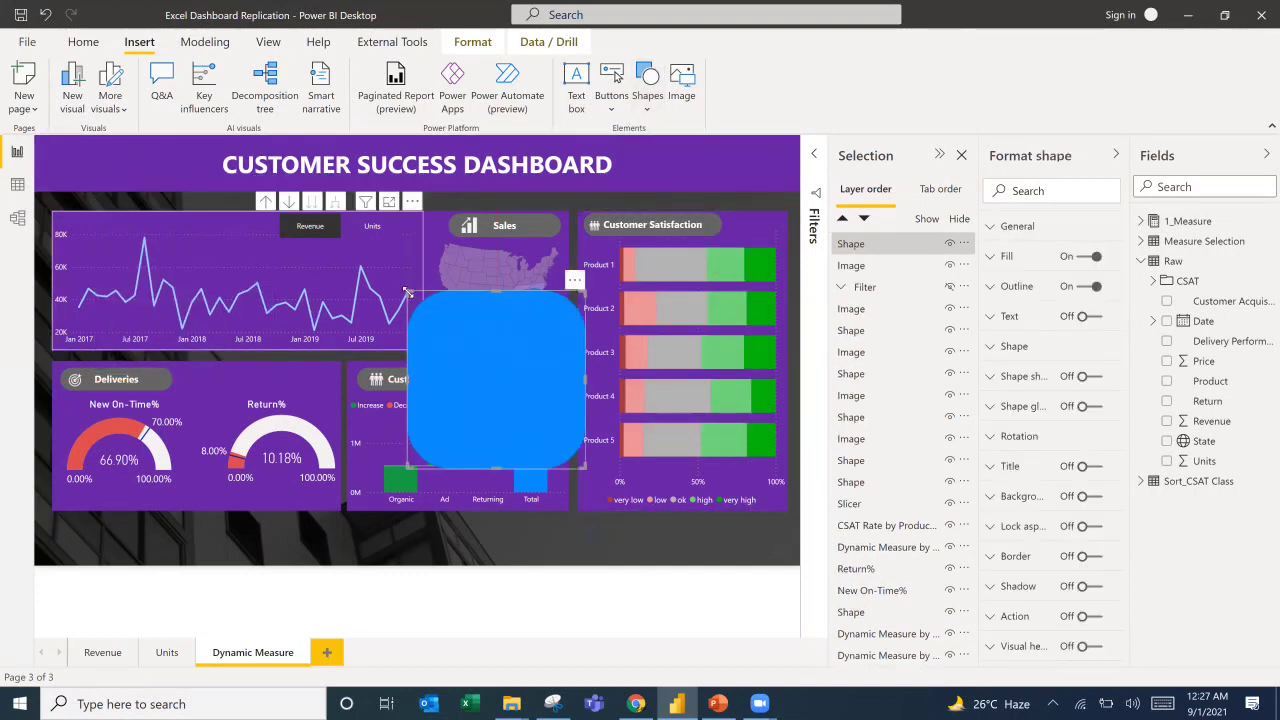
left_click_drag(408, 295, 772, 530)
left_click(774, 553)
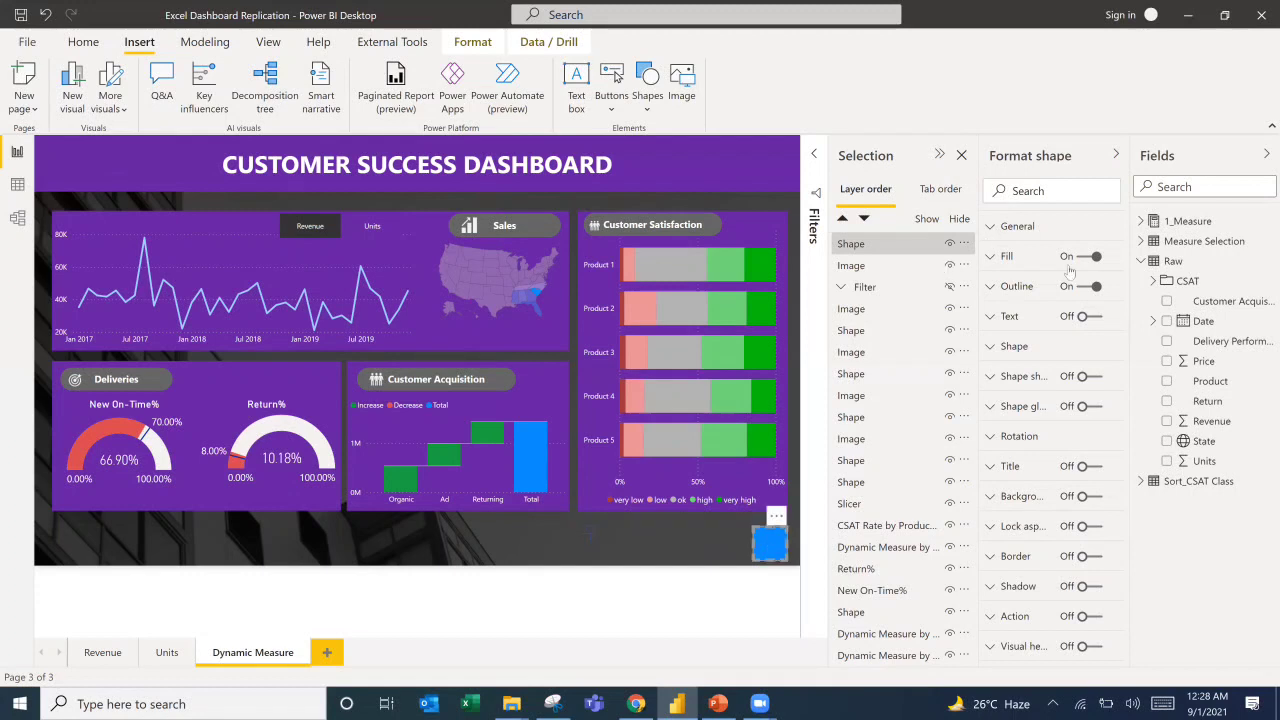
Set the rounded rectangle's fill to the lightest grey shade in the theme's white column.
left_click(994, 264)
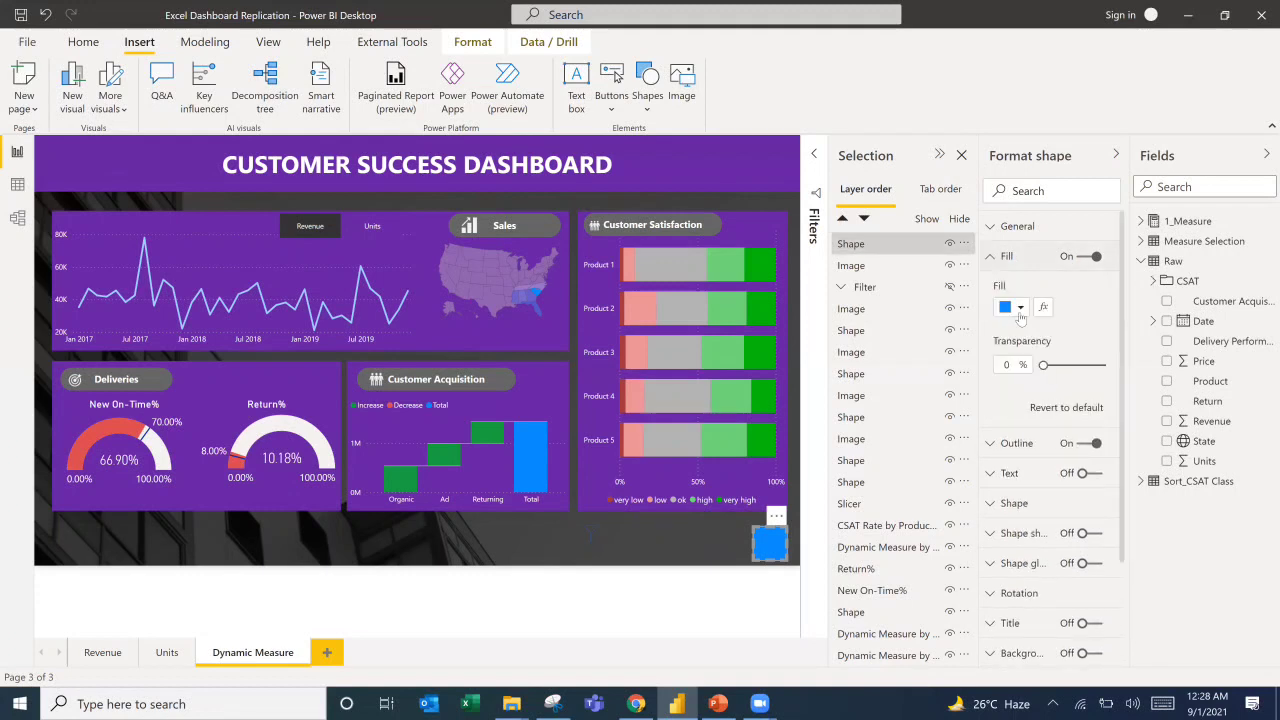
left_click(1020, 310)
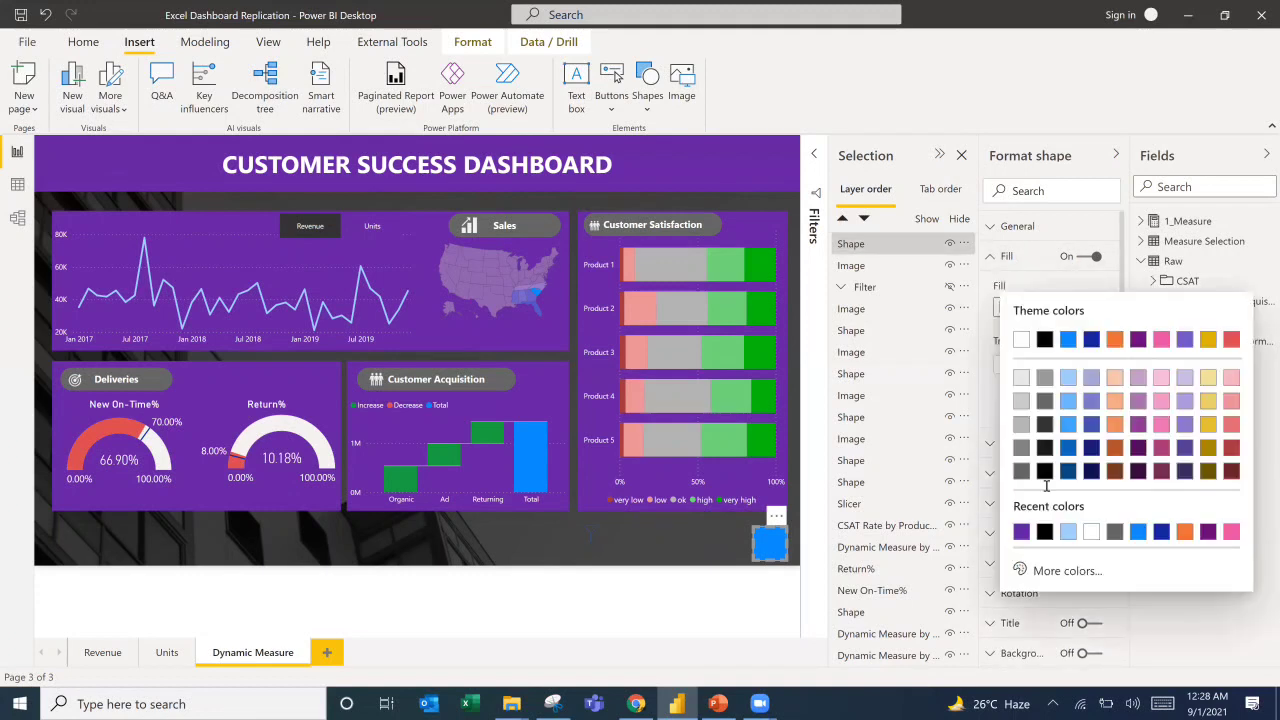
left_click(1022, 380)
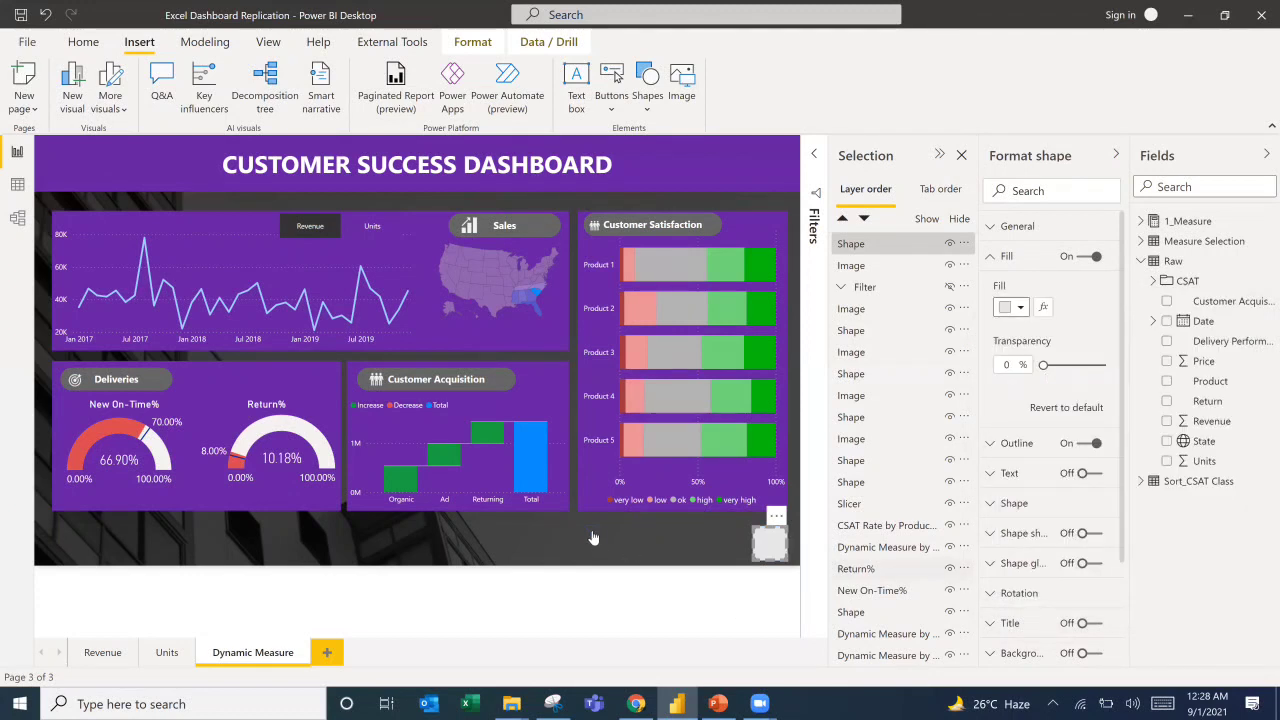
Reorder the layers so the filter icon image lies above the rounded square, and center the icon on the square.
left_click(591, 531)
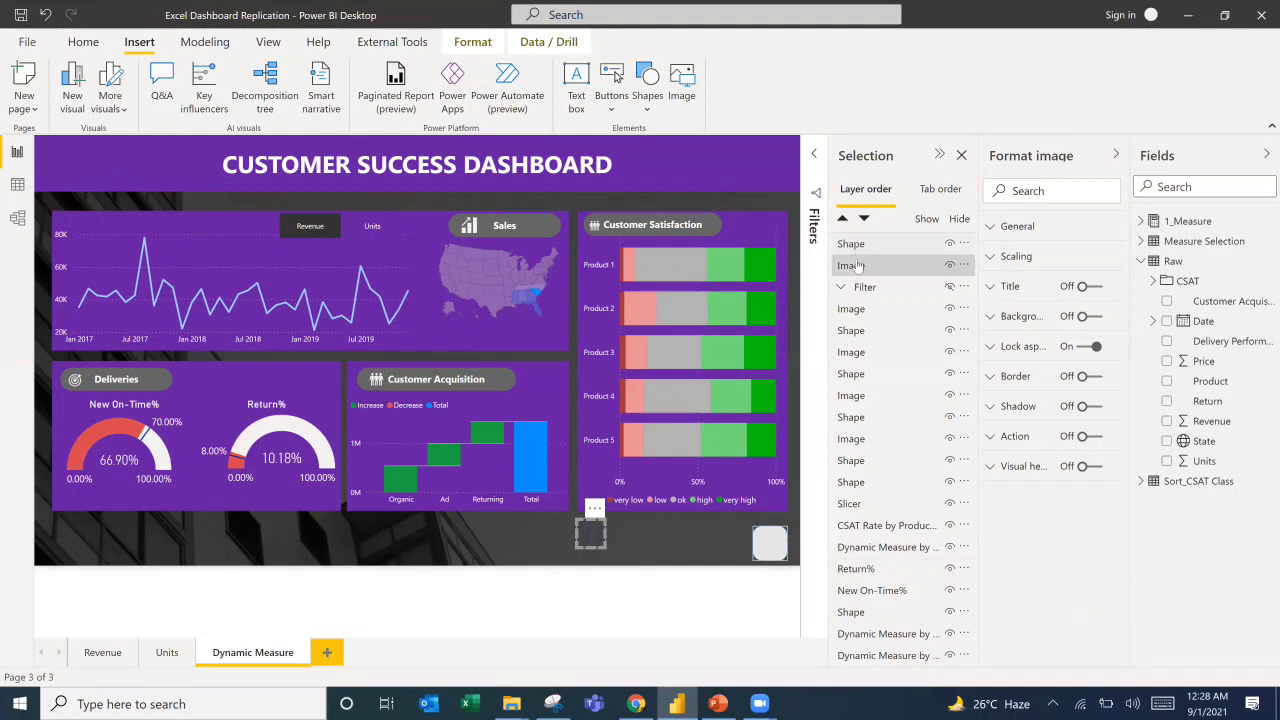
left_click_drag(851, 243, 851, 264)
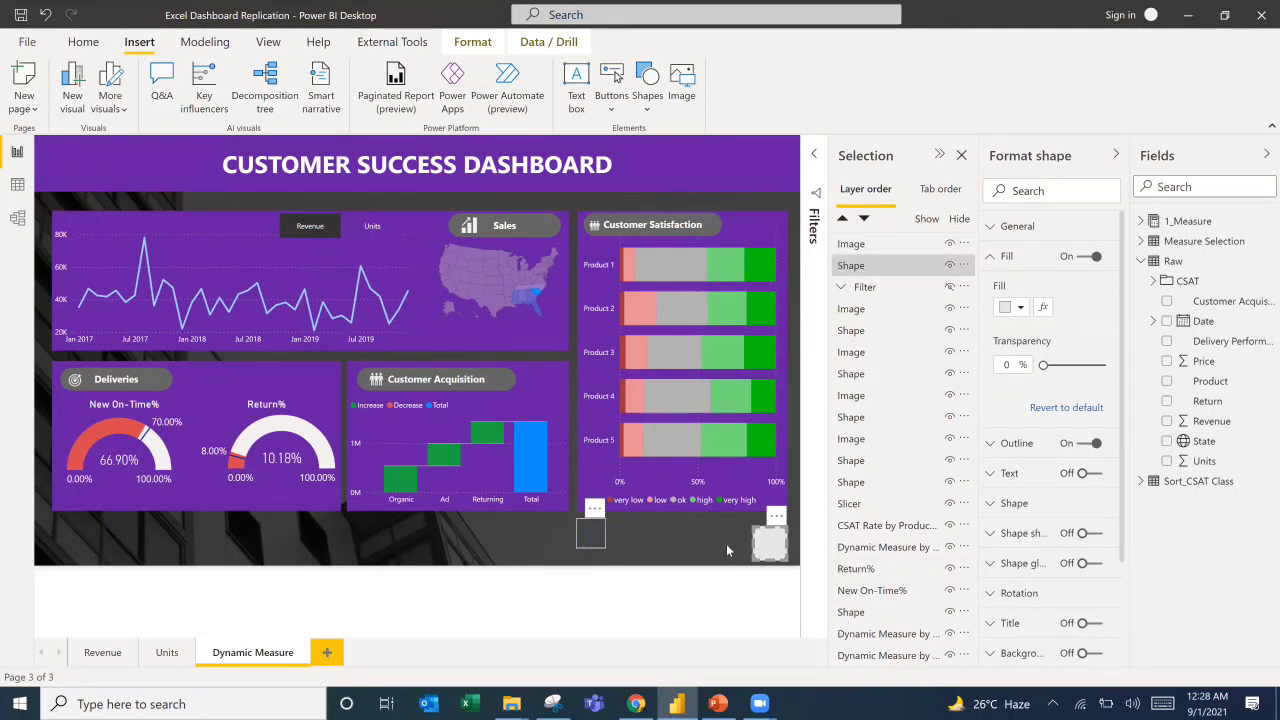
left_click(766, 545)
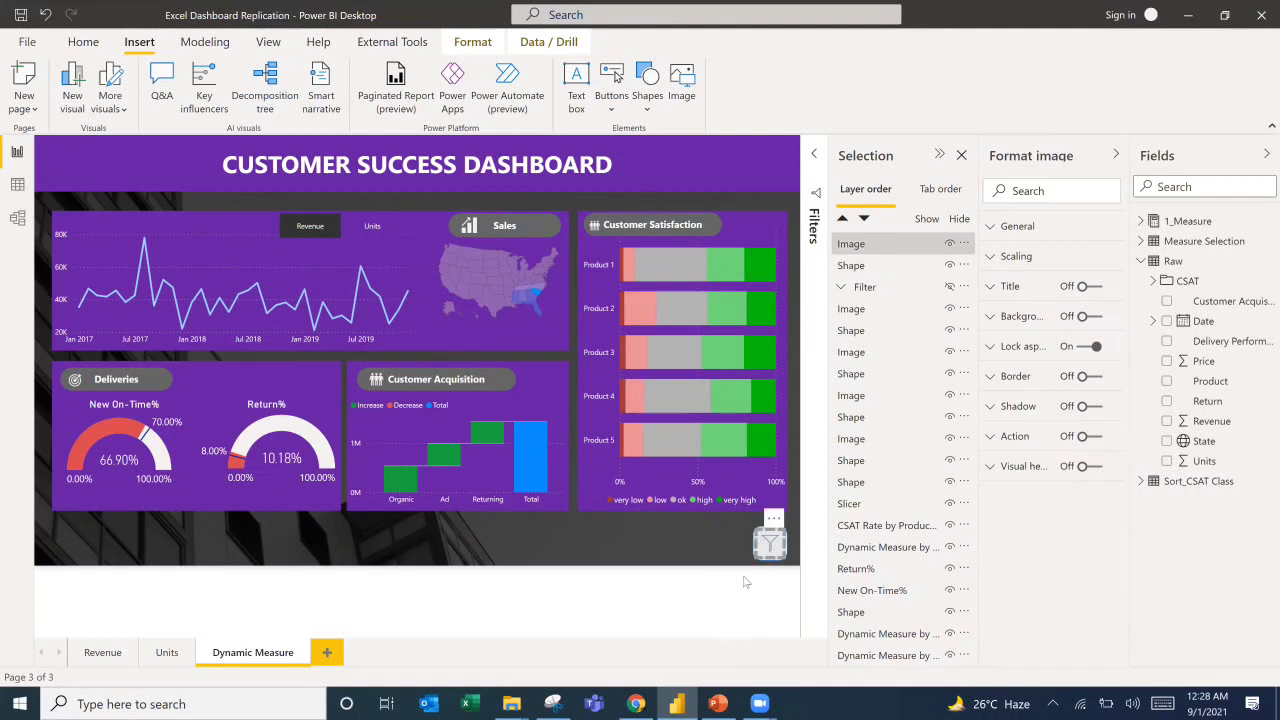
left_click(745, 585)
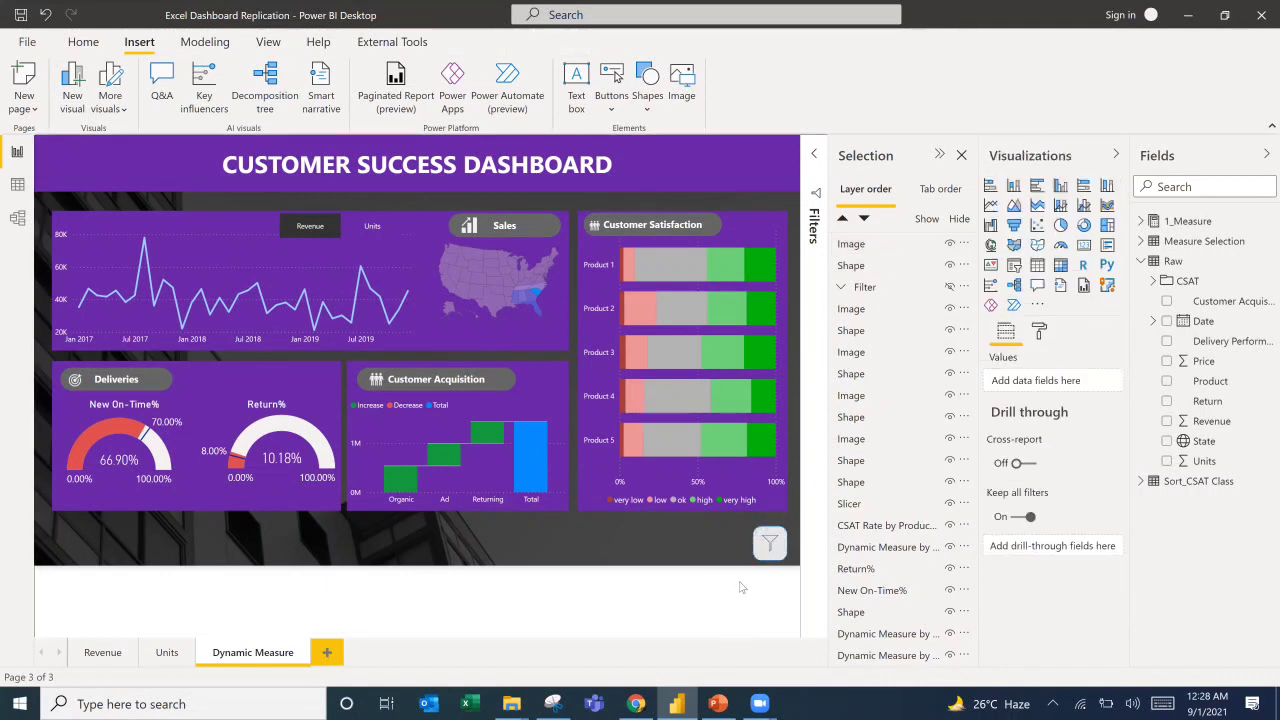
left_click(856, 248)
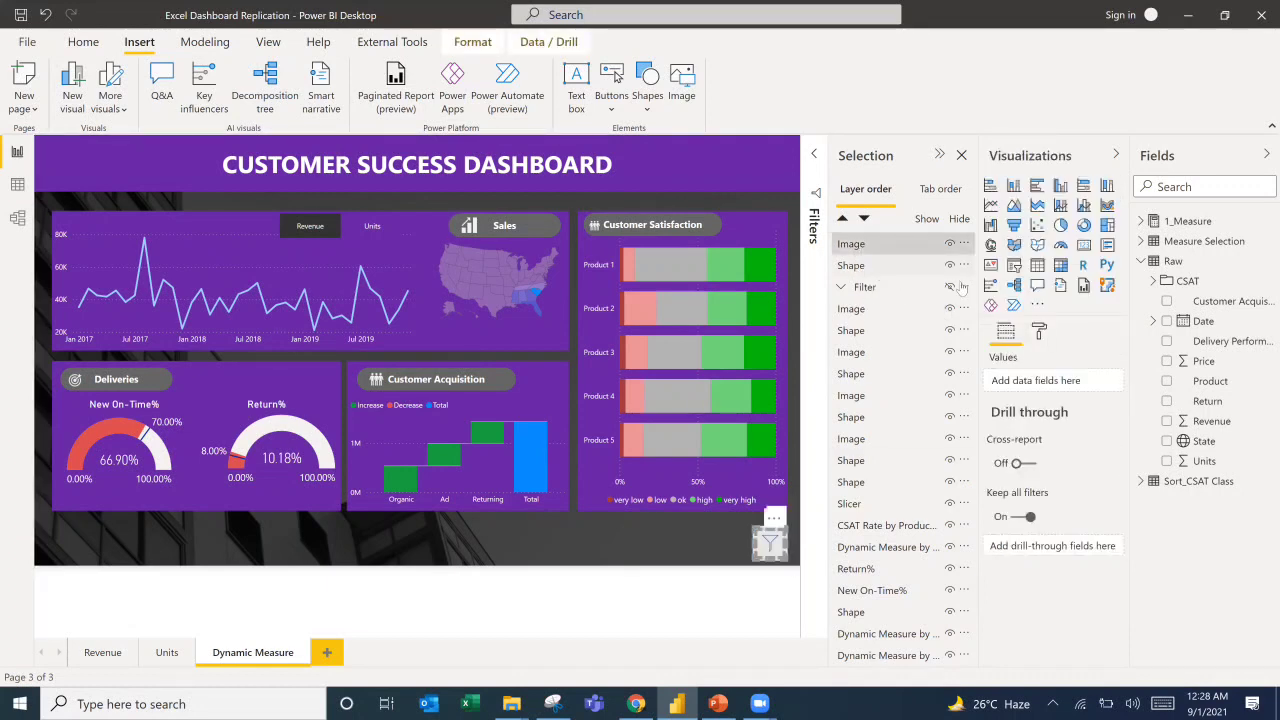
left_click(885, 250, "ctrl")
left_click(743, 621)
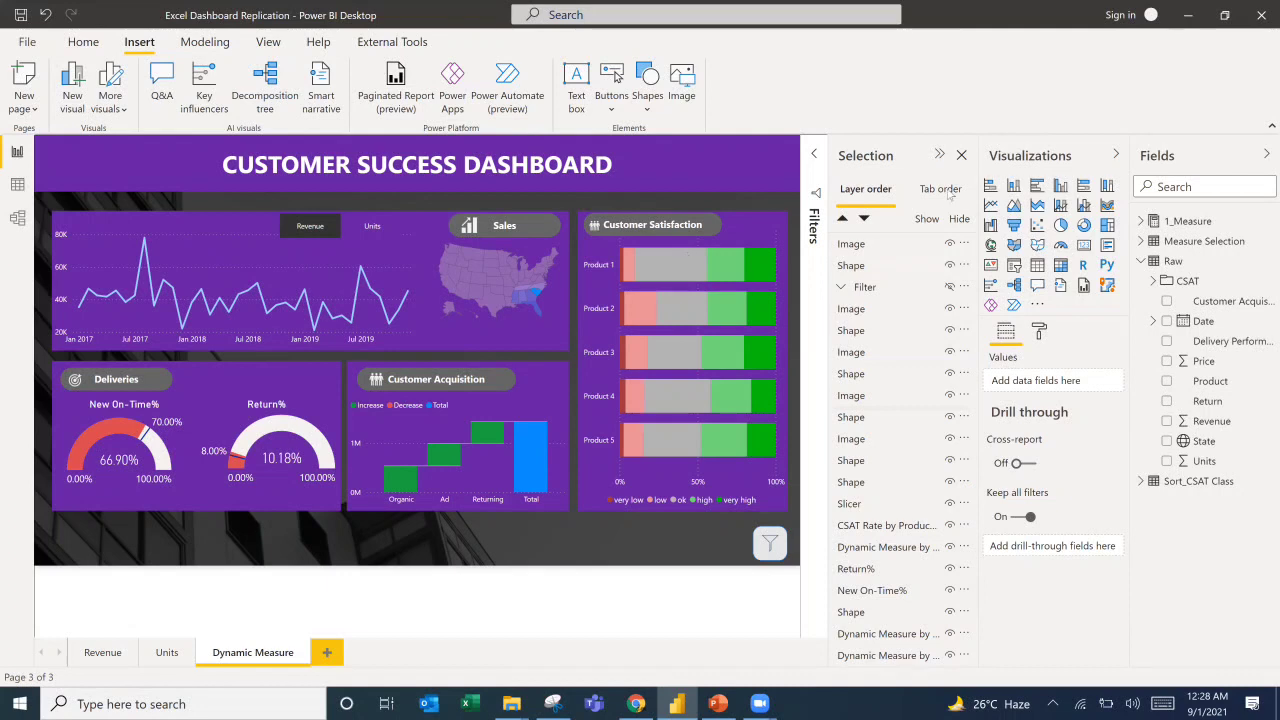
Open the Bookmarks pane beside the Selection pane and collapse the Visualizations and Fields panes.
left_click(206, 42)
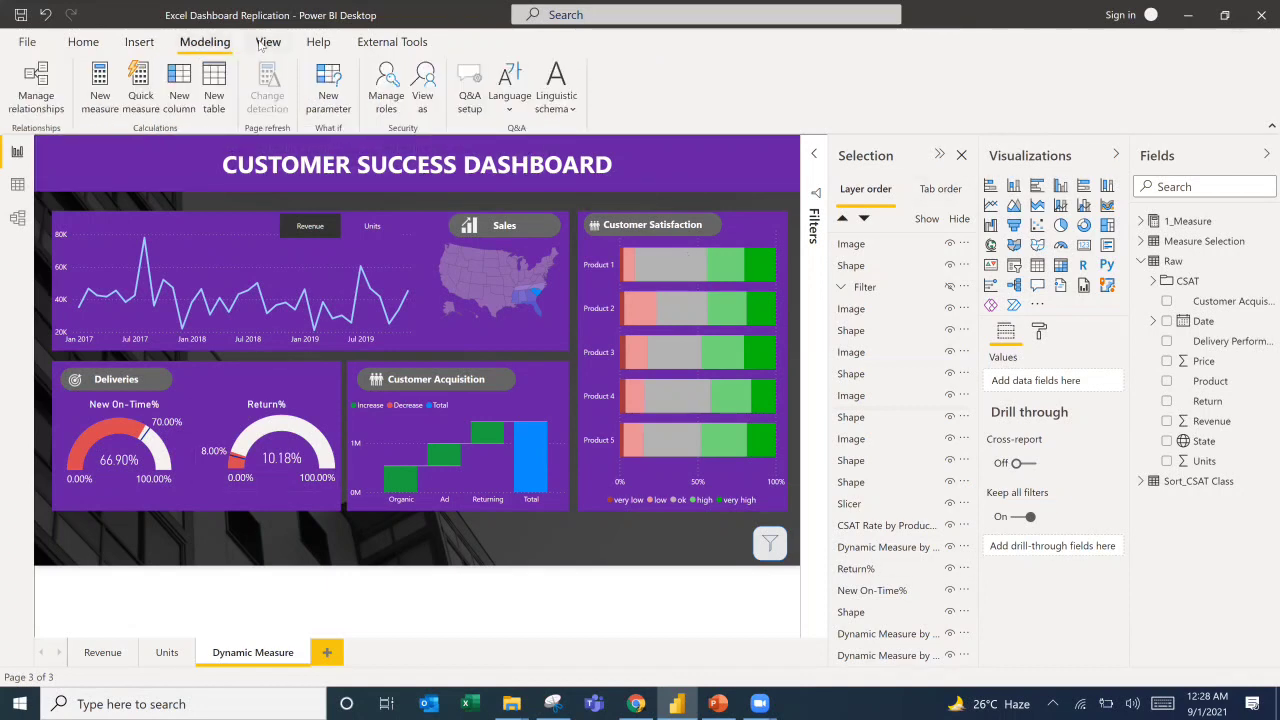
left_click(268, 42)
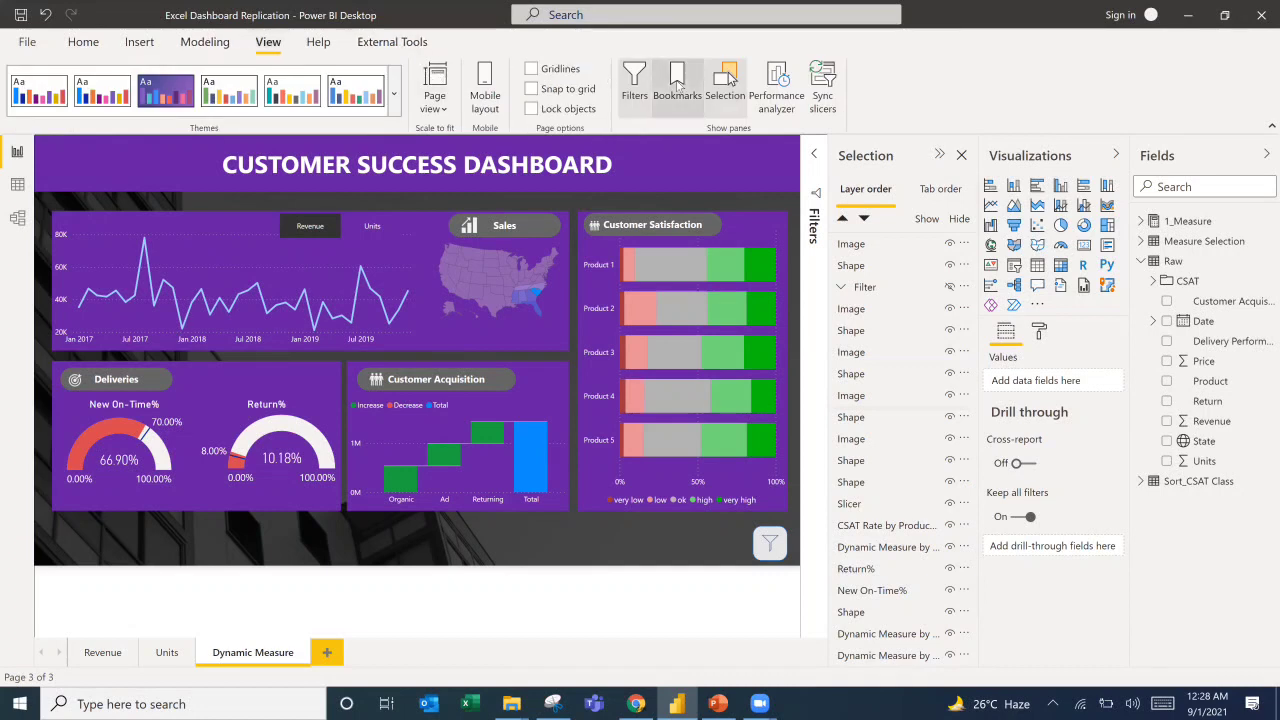
left_click(678, 85)
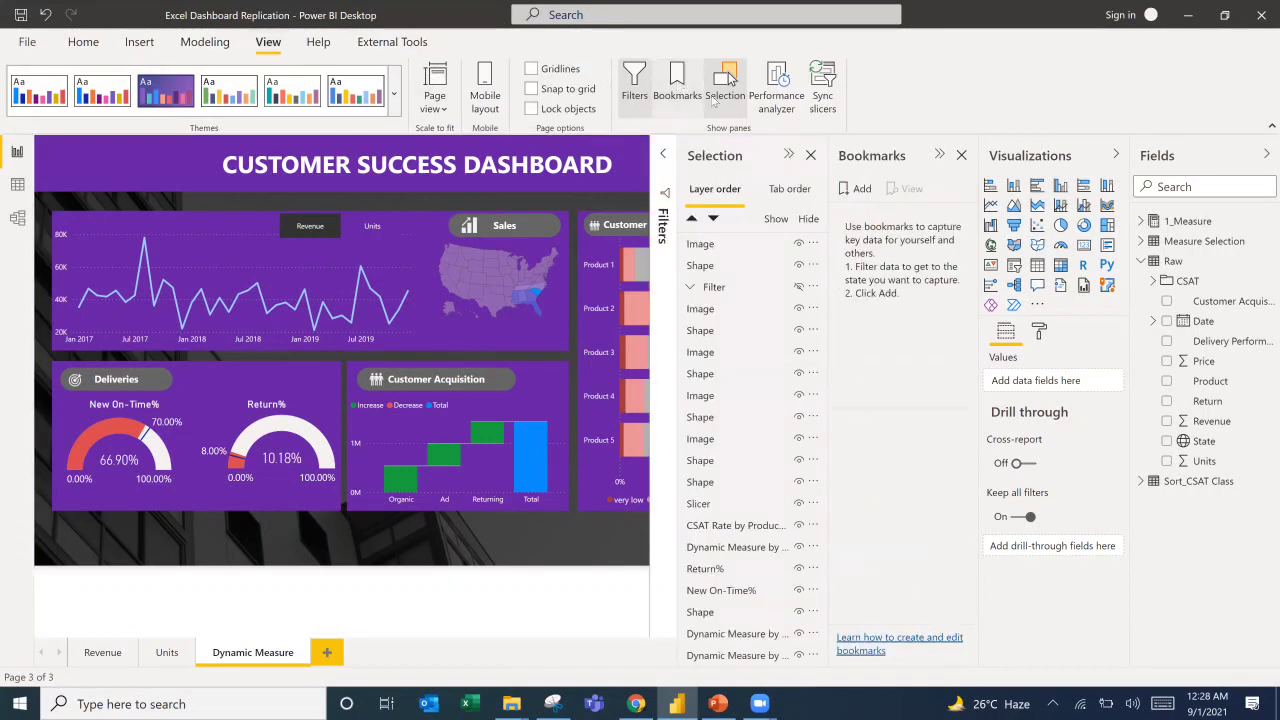
left_click(1116, 155)
left_click(1266, 155)
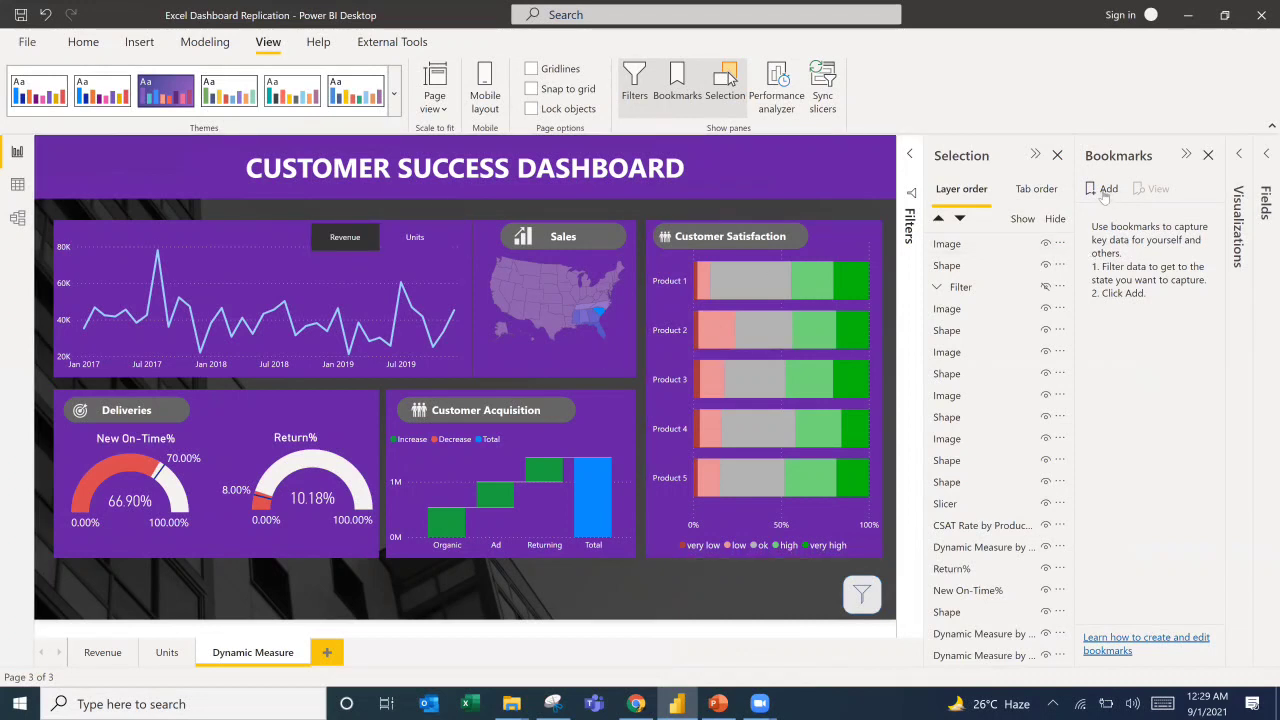
left_click(1106, 194)
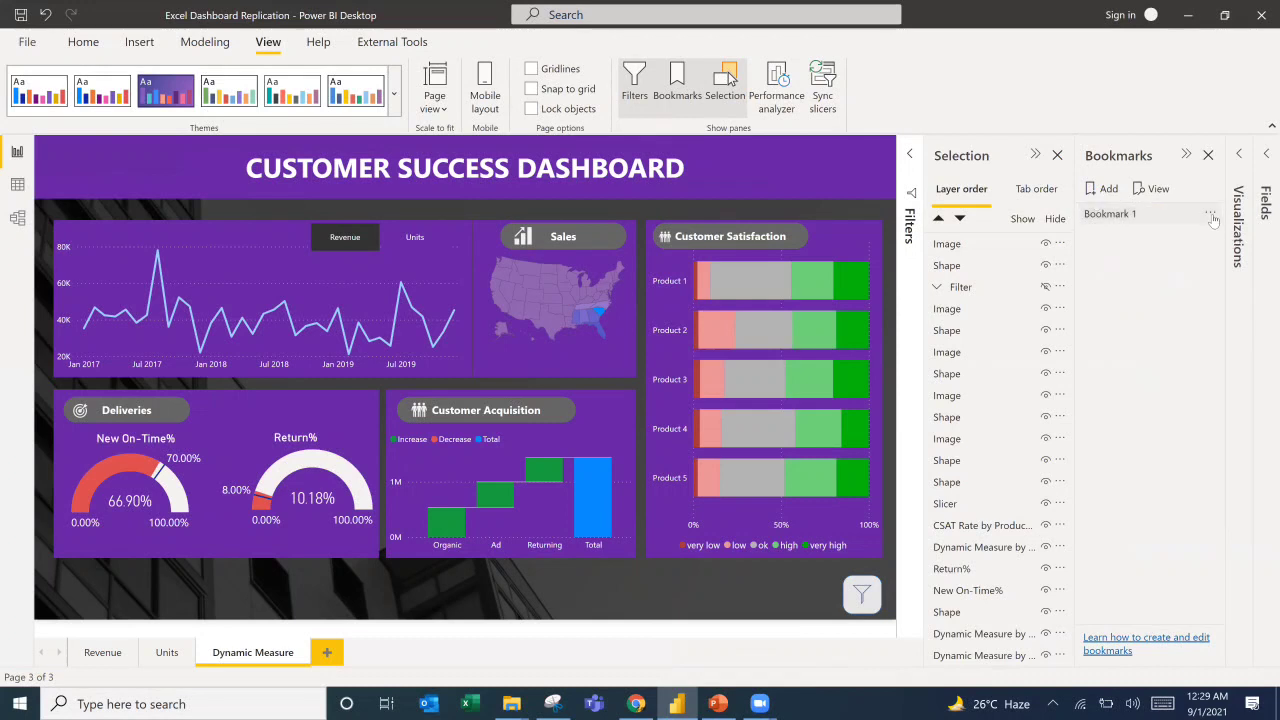
left_click(1210, 213)
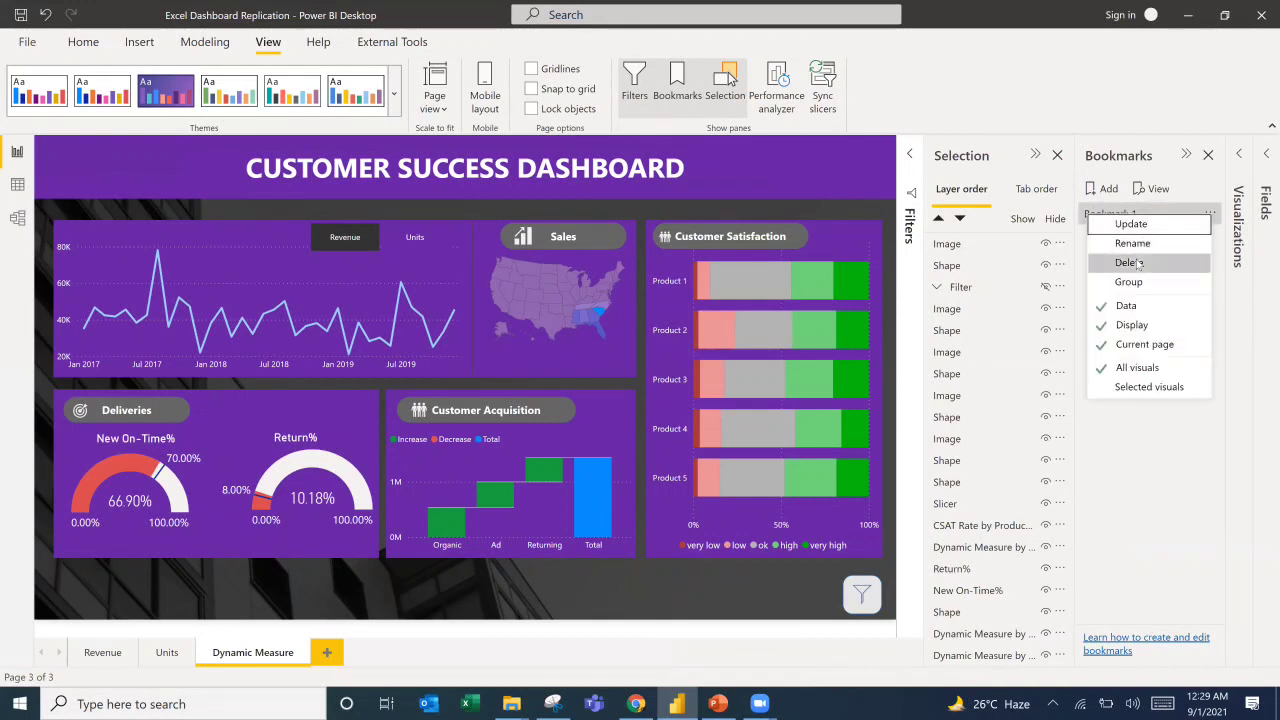
left_click(1137, 263)
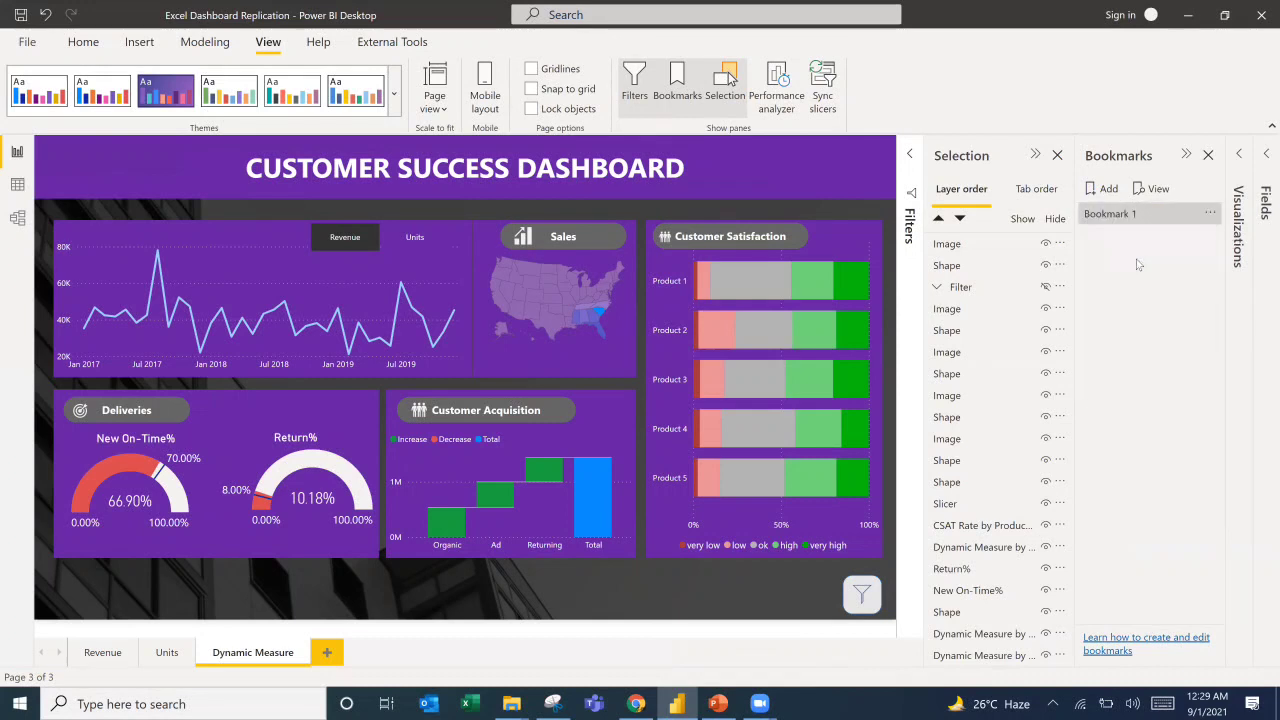
Show the Filter group and move the Data Filters panel slightly up so it clears the filter button.
left_click(1045, 289)
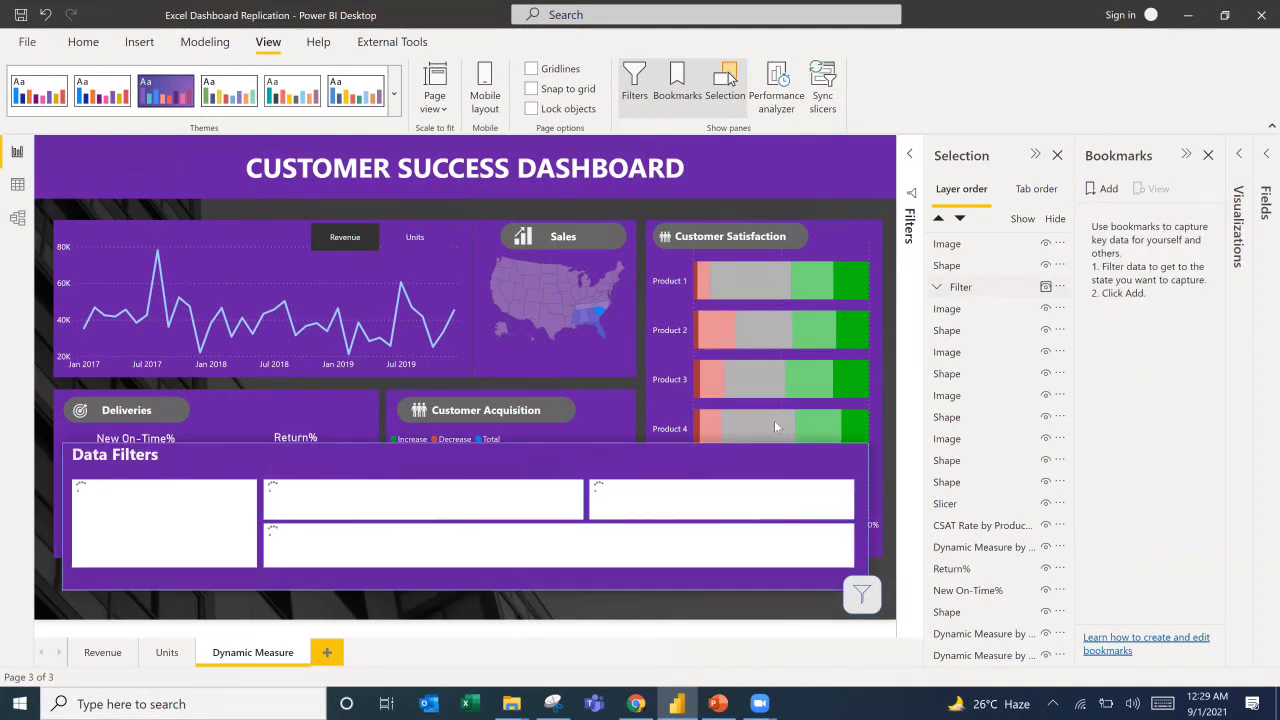
left_click(714, 575)
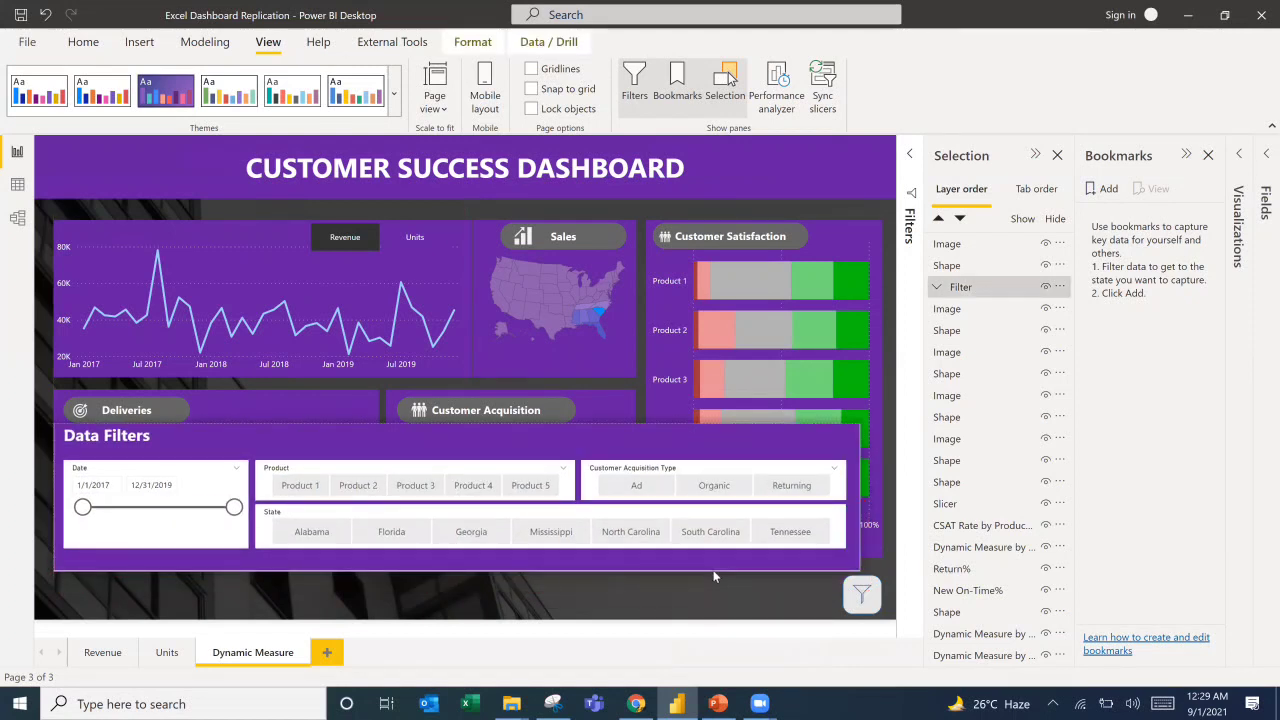
left_click_drag(713, 572, 716, 571)
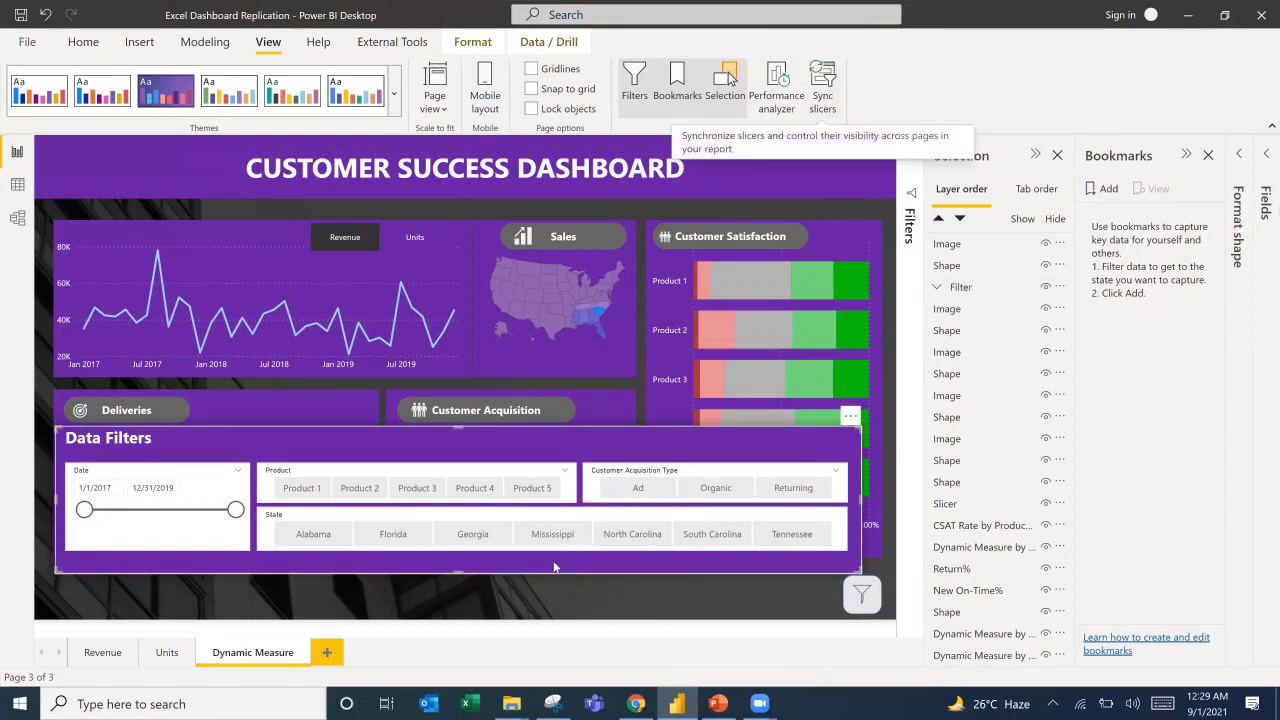
mouse_move(555, 567)
left_mouse_down()
mouse_move(570, 555)
mouse_move(544, 561)
left_mouse_up()
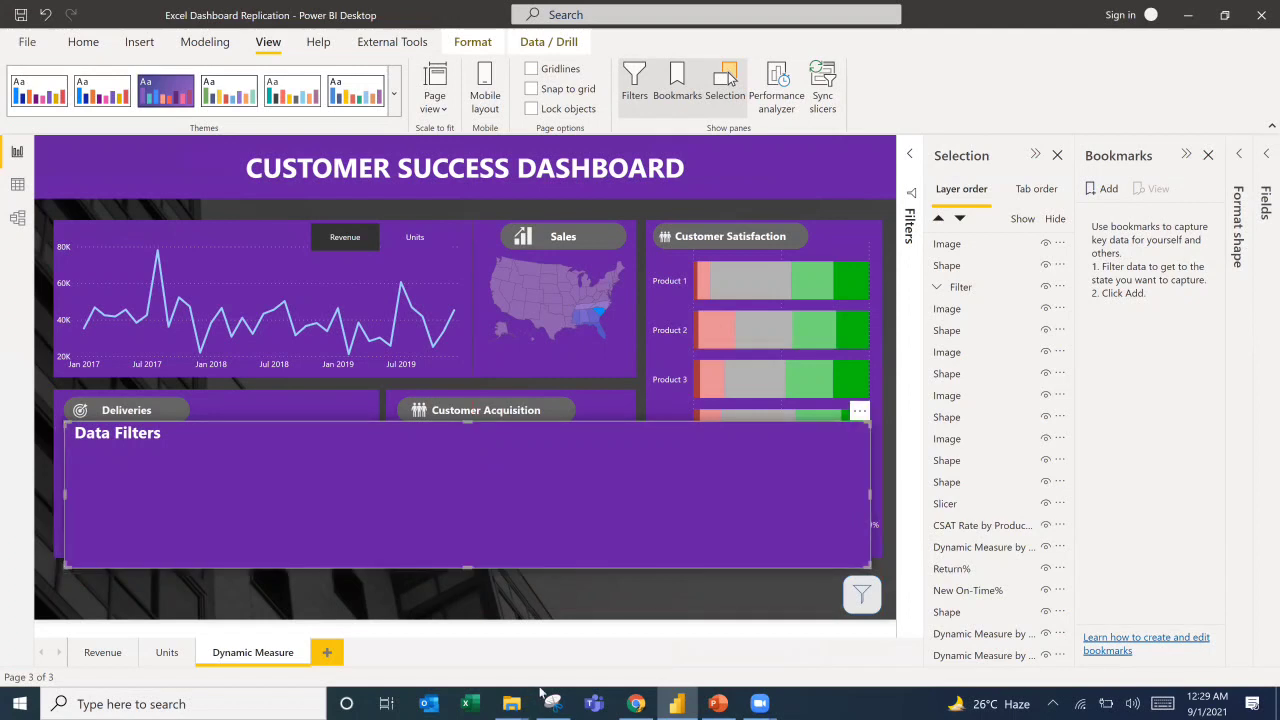
left_click(533, 631)
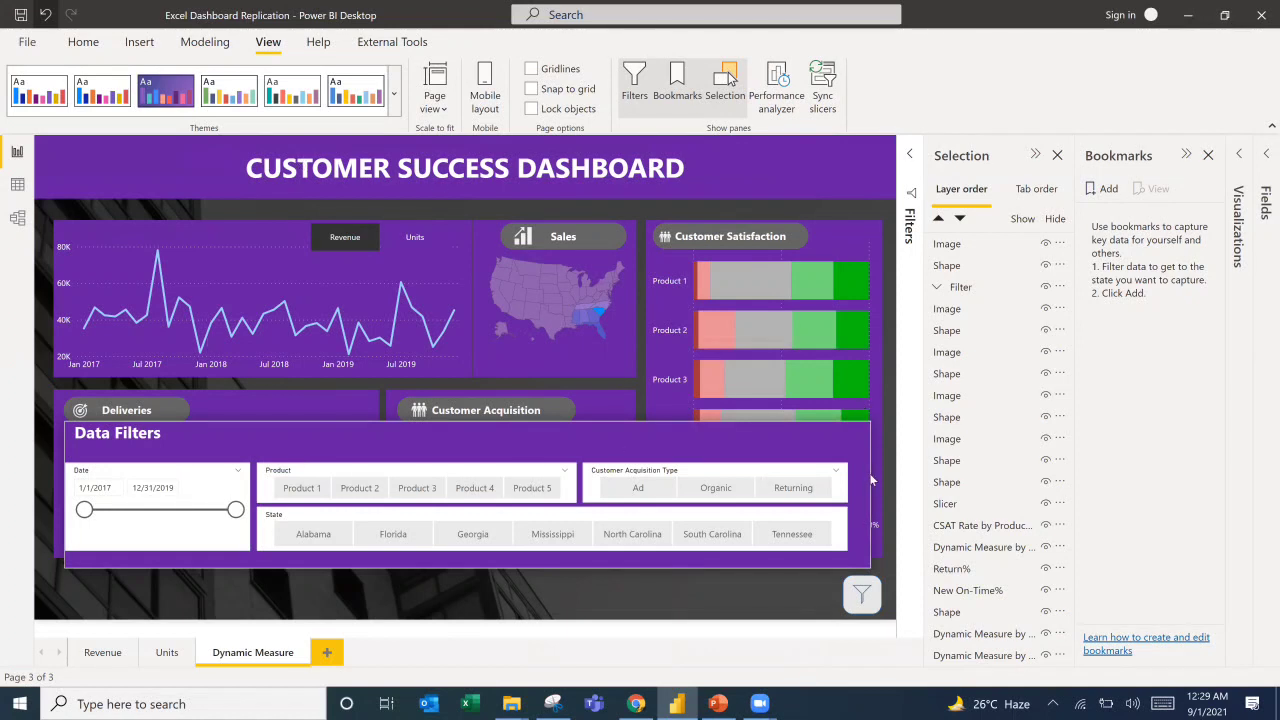
left_click(46, 14)
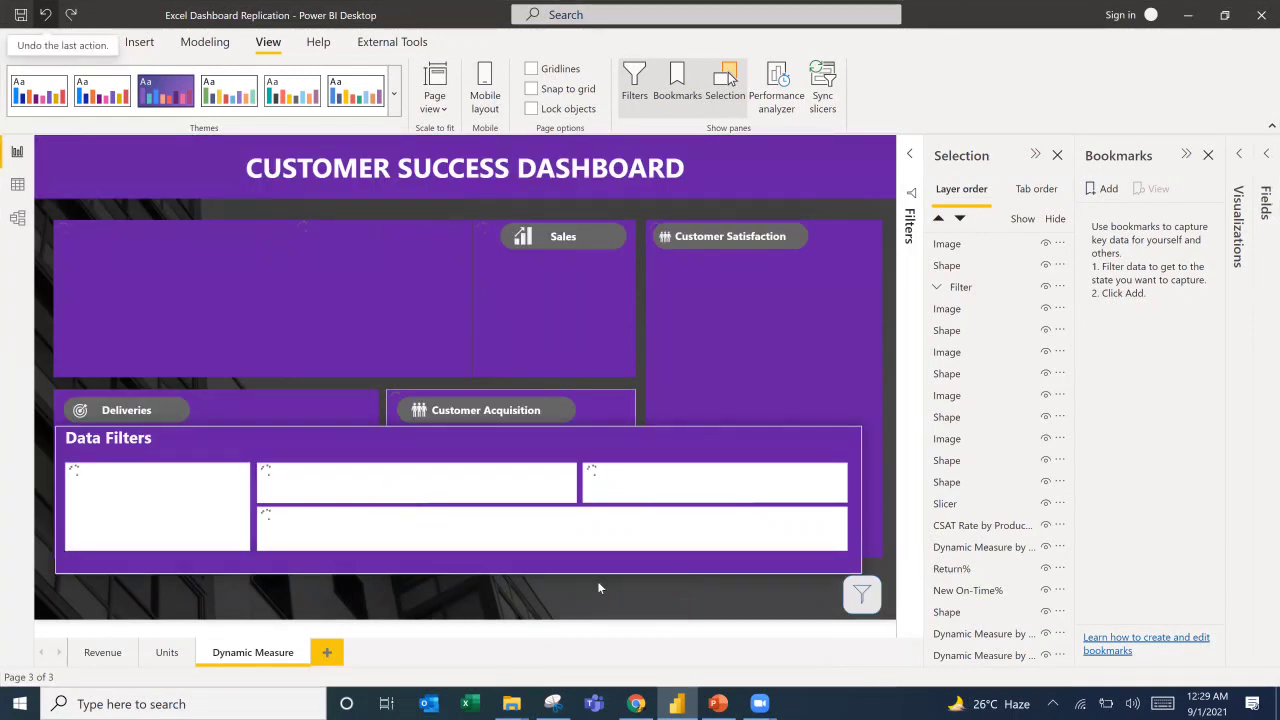
Select the whole Filter group and shift the Data Filters panel slightly right and up, keeping it above the filter button.
left_click(969, 290)
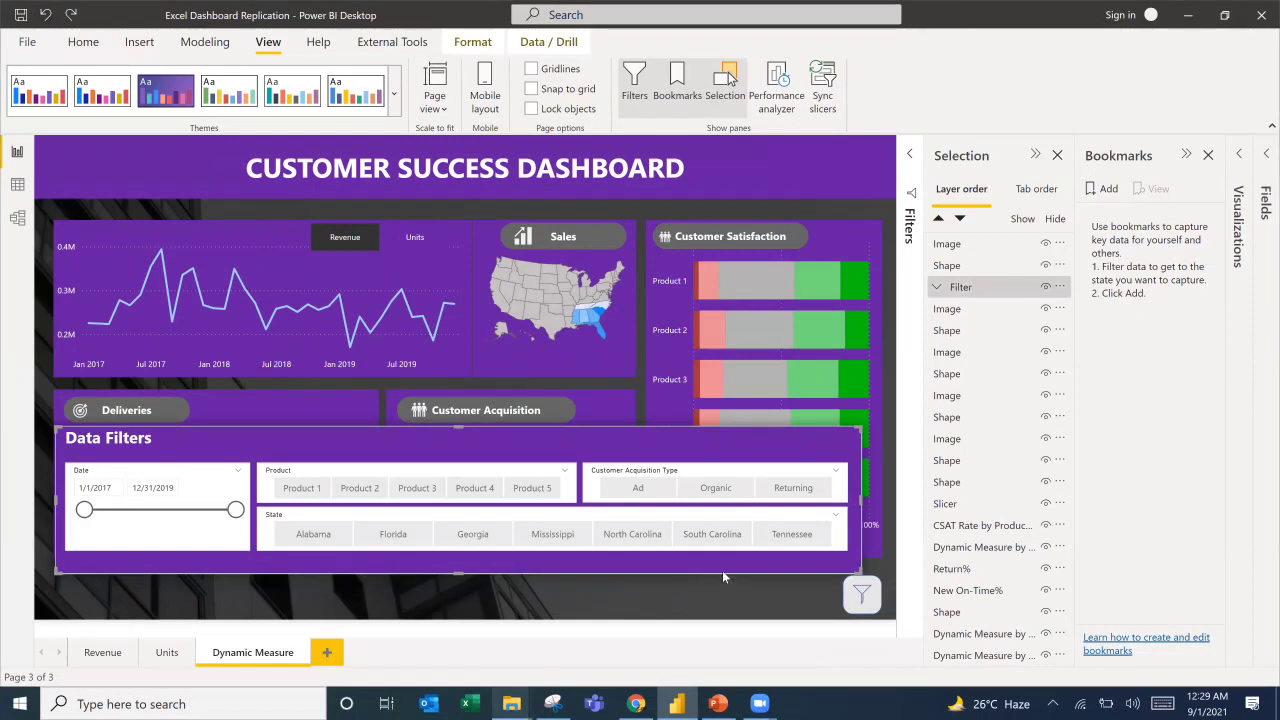
left_click_drag(722, 570, 733, 567)
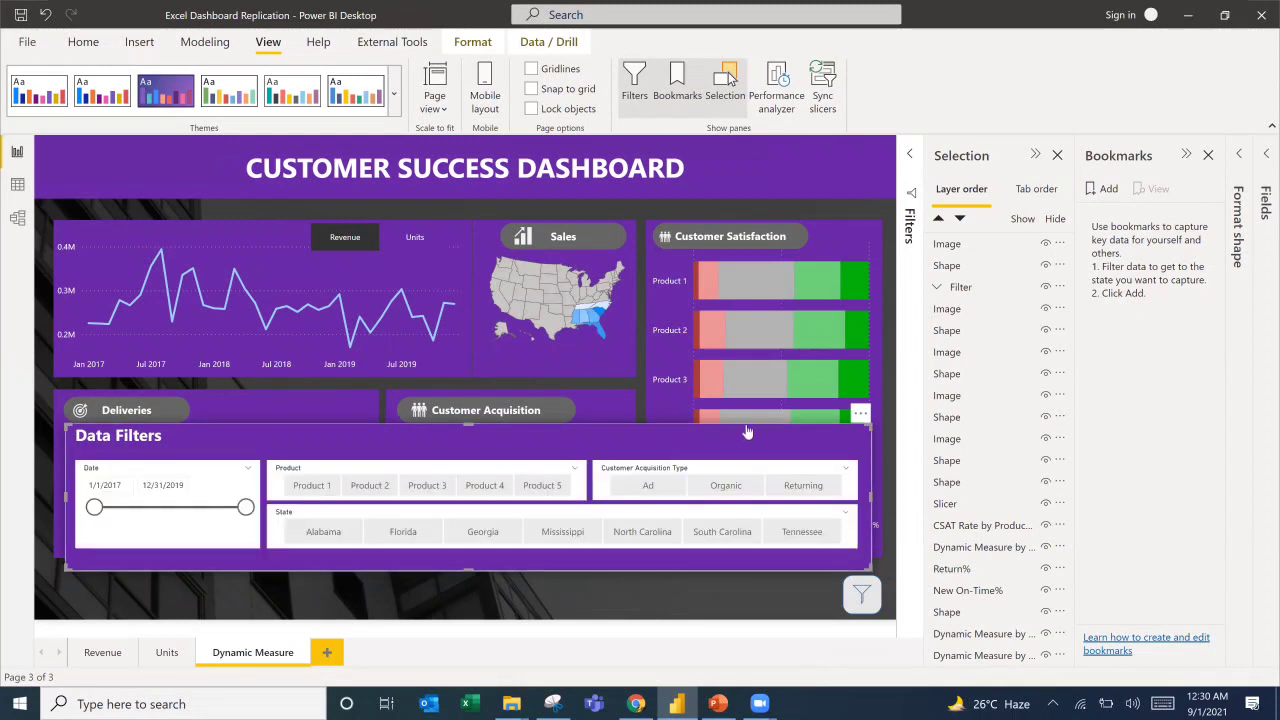
Change the fill color of the Data Filters panel's background shape to a medium gray.
left_click(1240, 155)
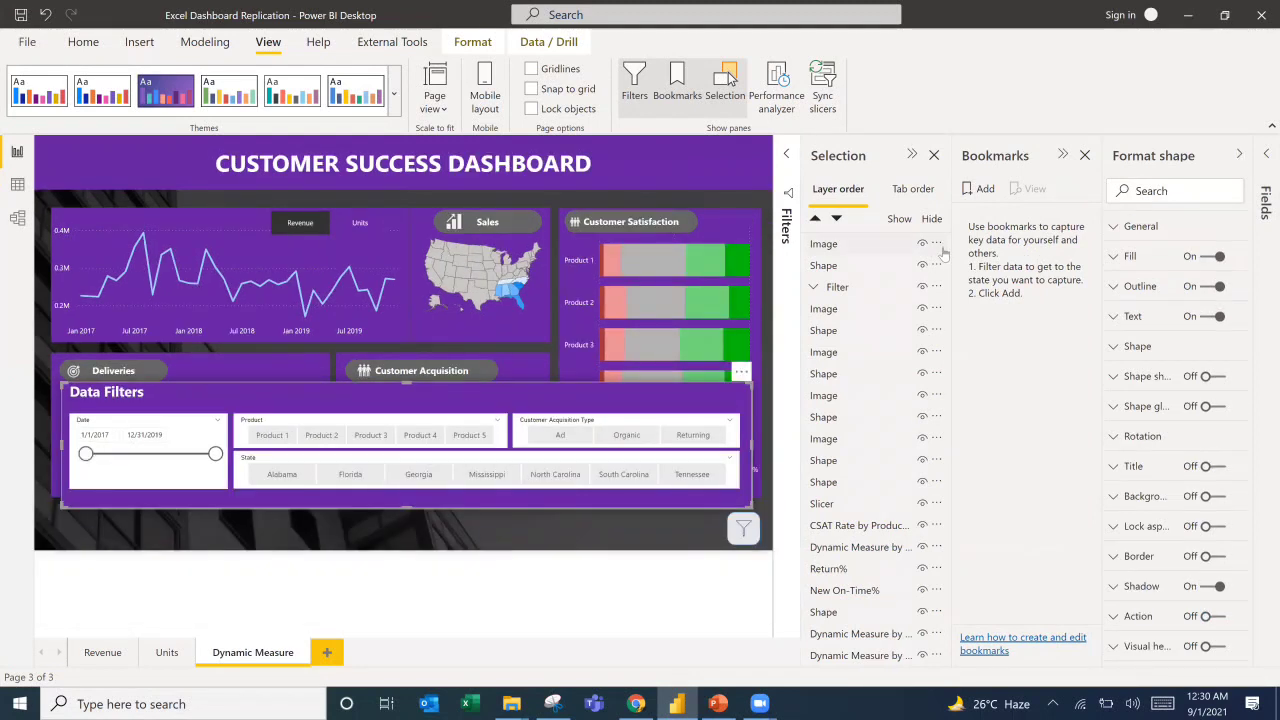
left_click(1114, 260)
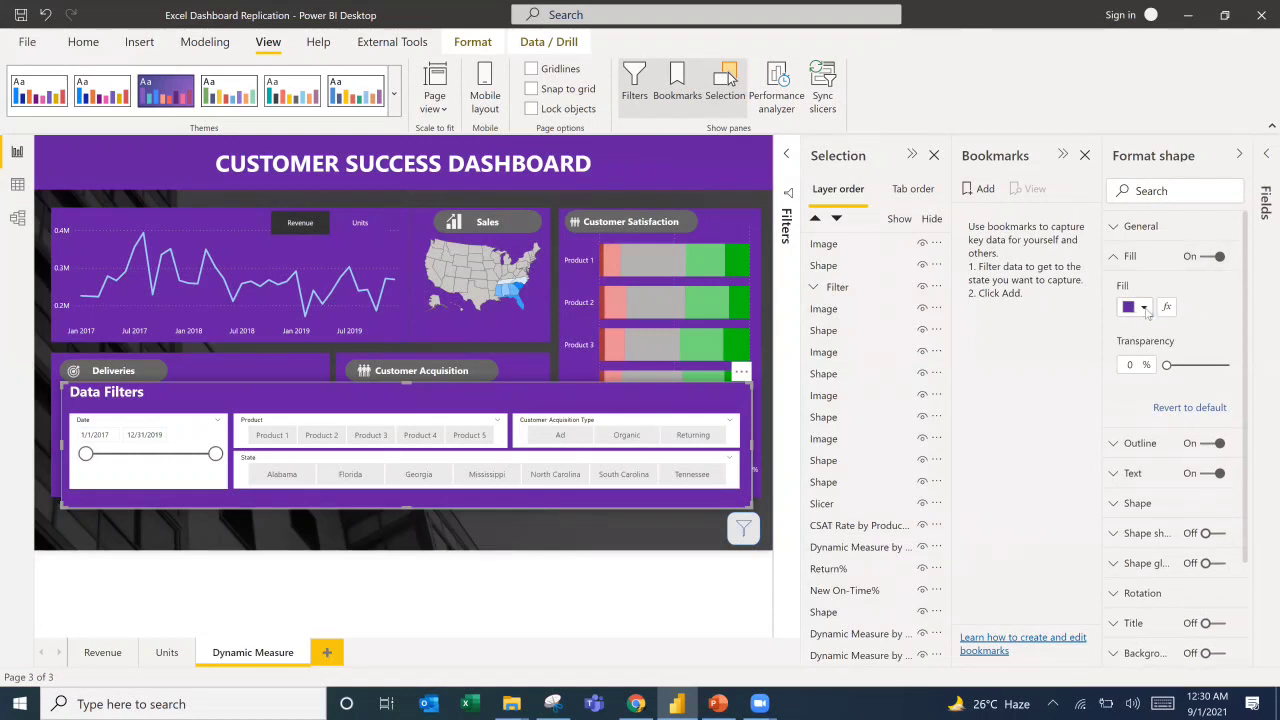
left_click(1144, 308)
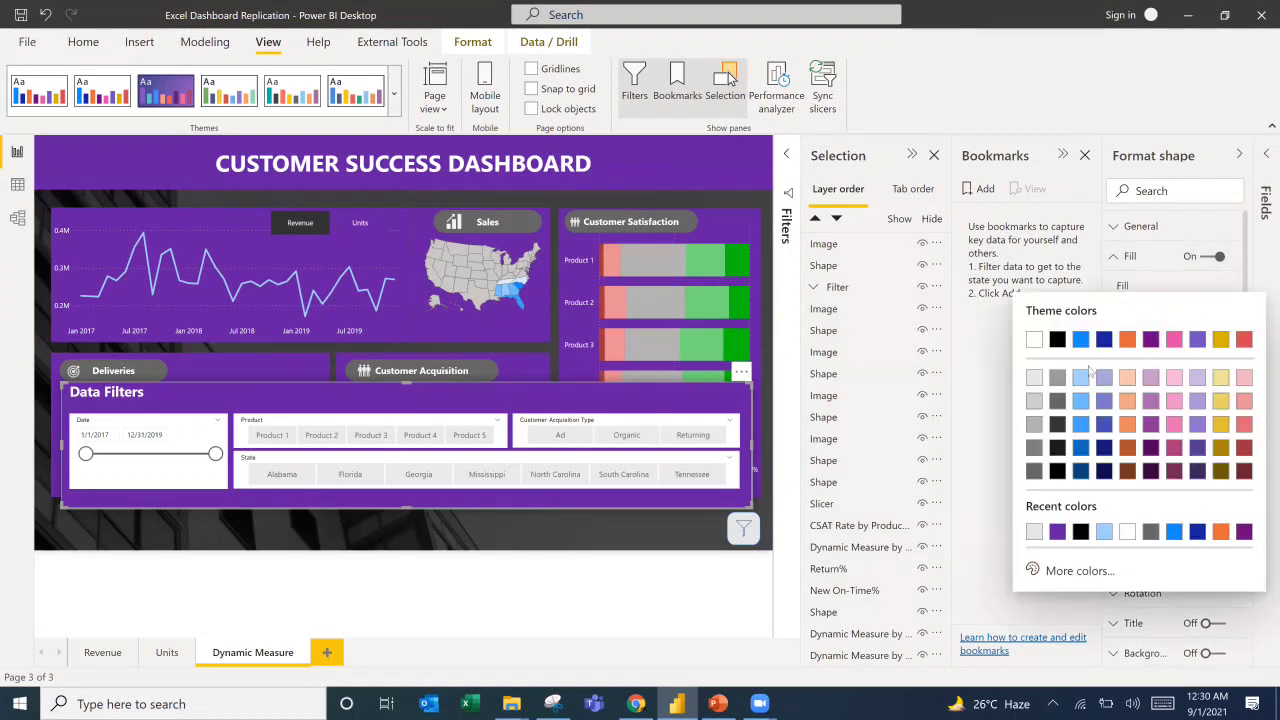
left_click(1034, 378)
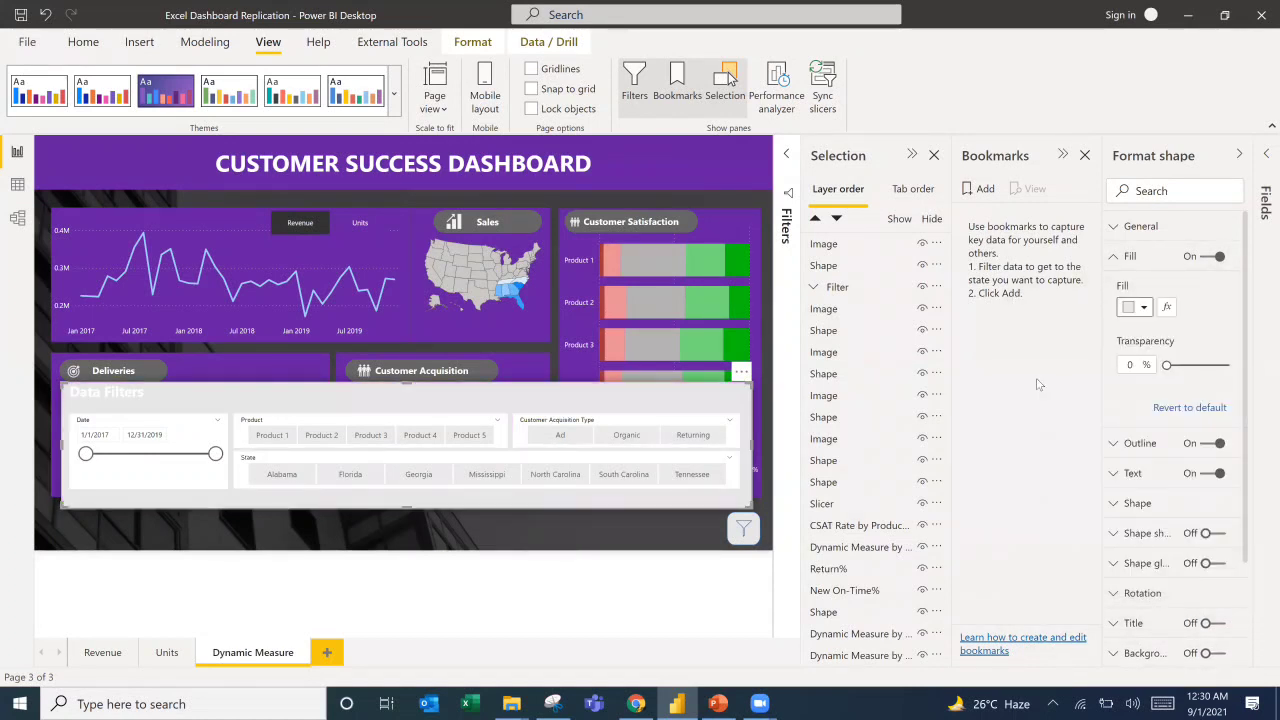
left_click(1112, 477)
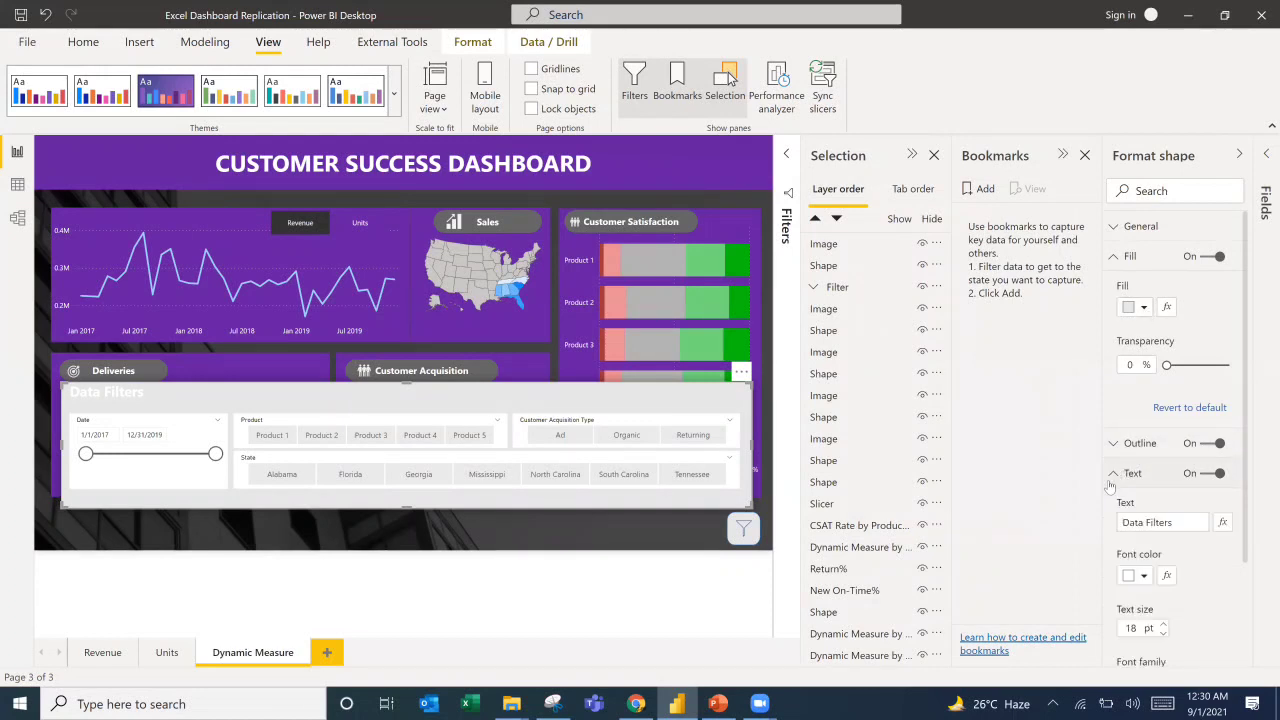
left_click(1143, 309)
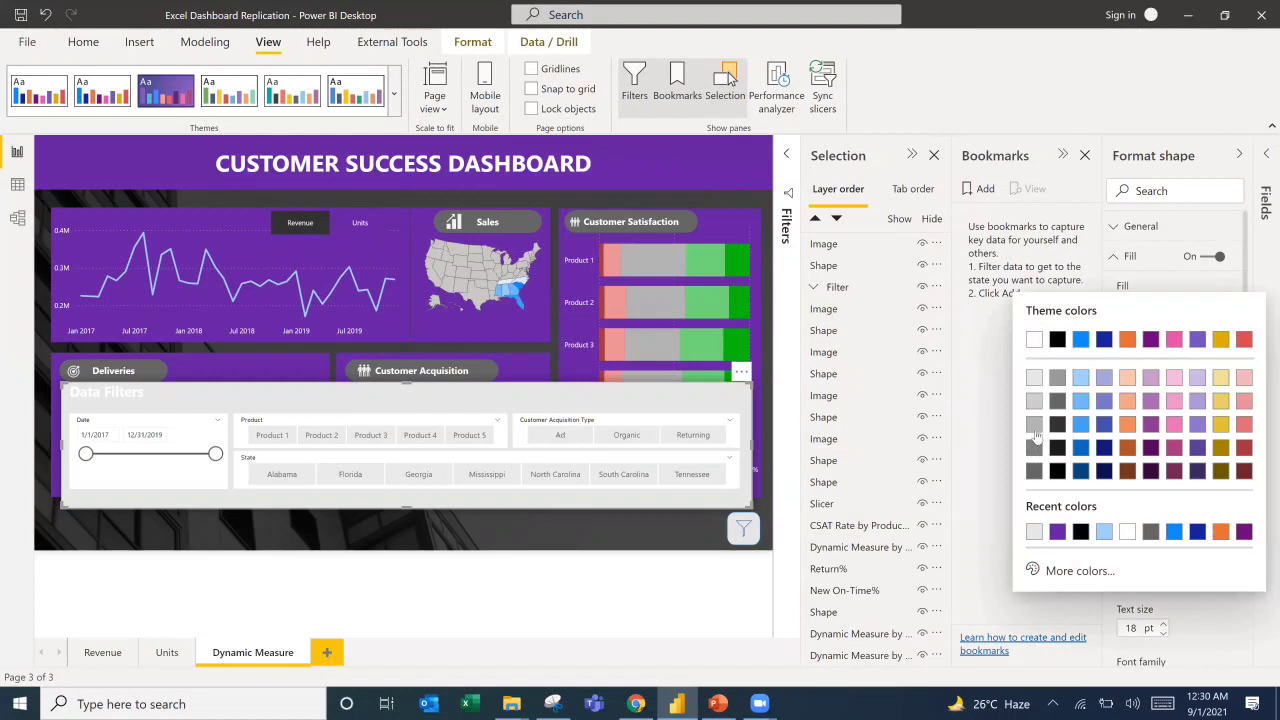
left_click(1060, 404)
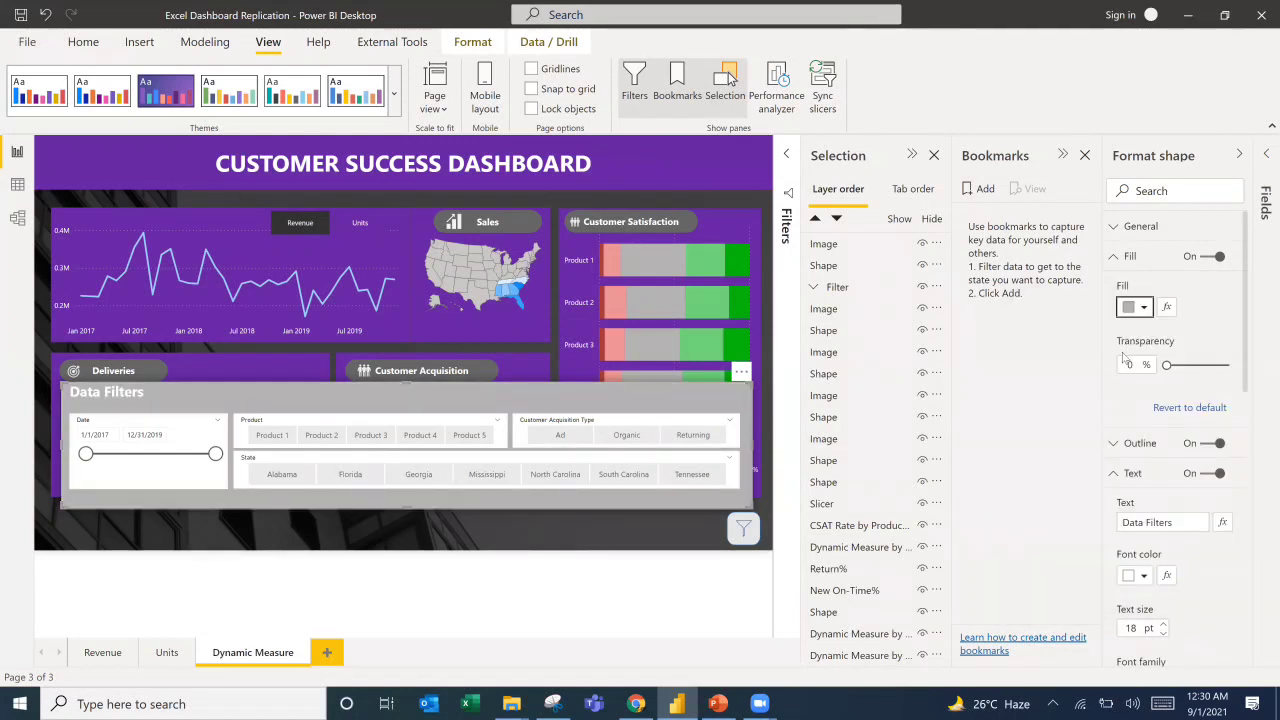
Set the font color of the "Data Filters" heading to a dark, near-black gray and deselect the shape.
left_click(1144, 577)
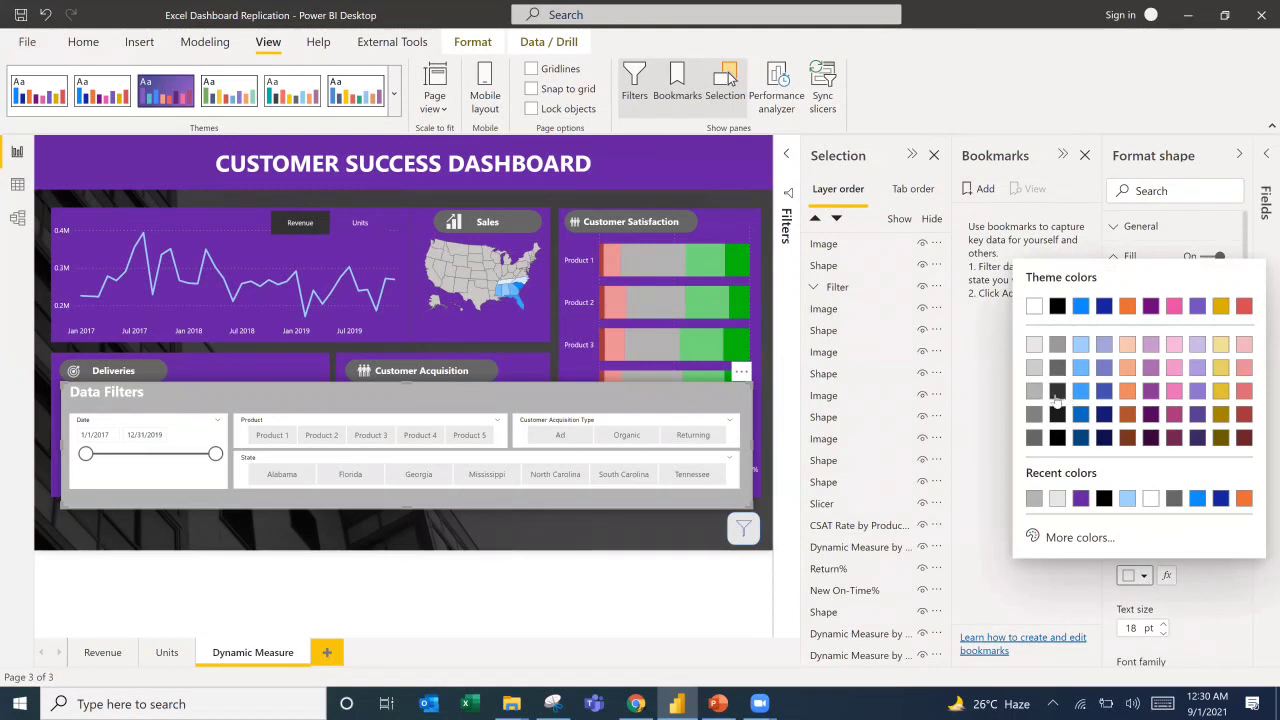
left_click(1056, 398)
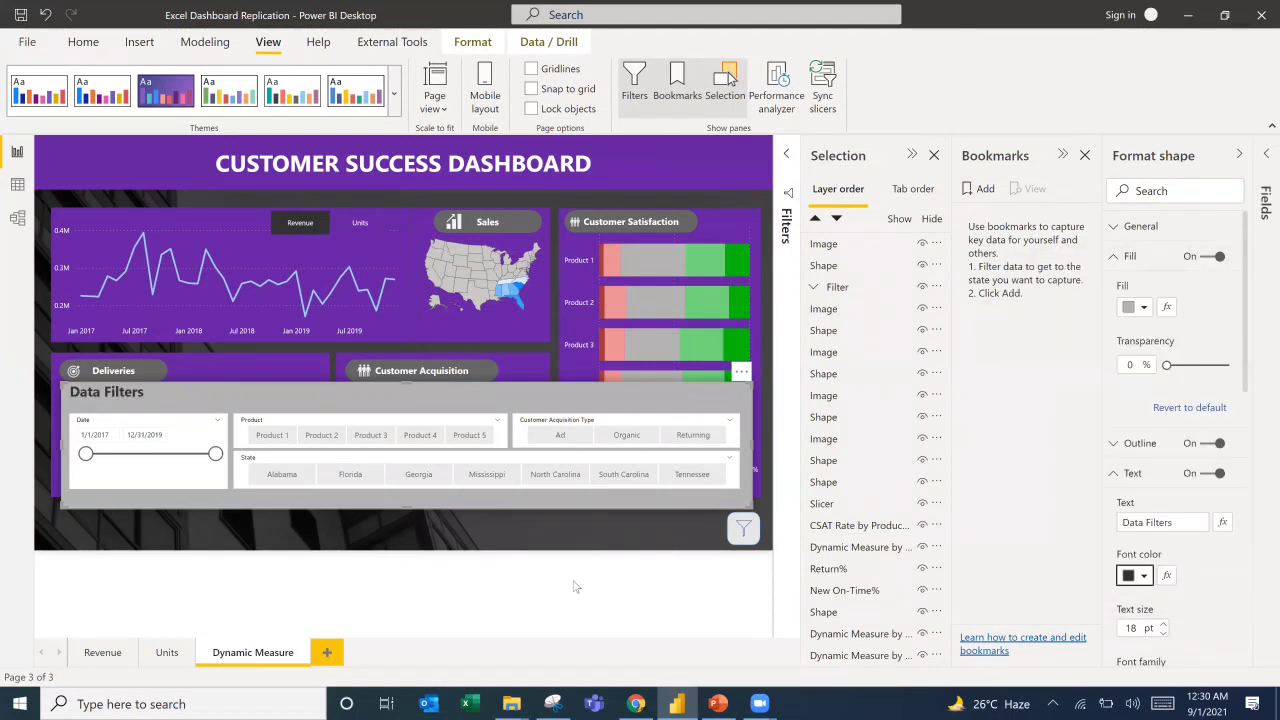
left_click(628, 588)
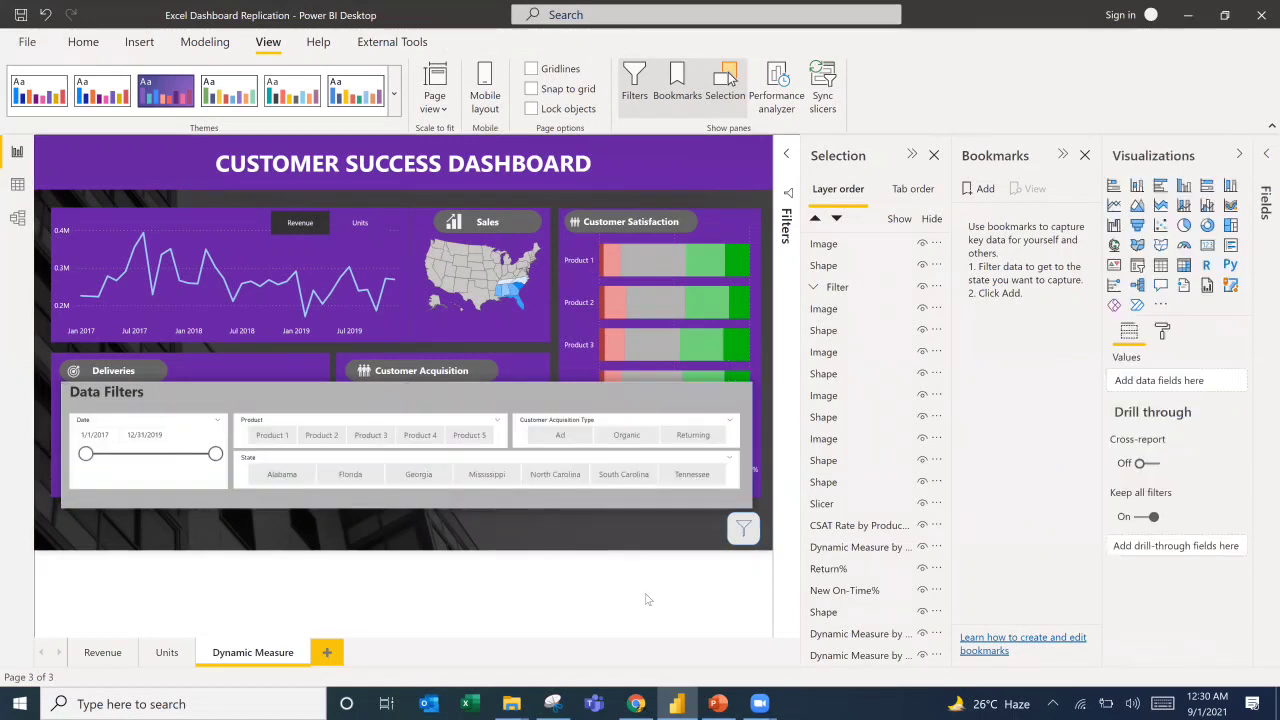
Select the background shape inside the Filter group, set its outline color to purple, and deselect it.
left_click(749, 407)
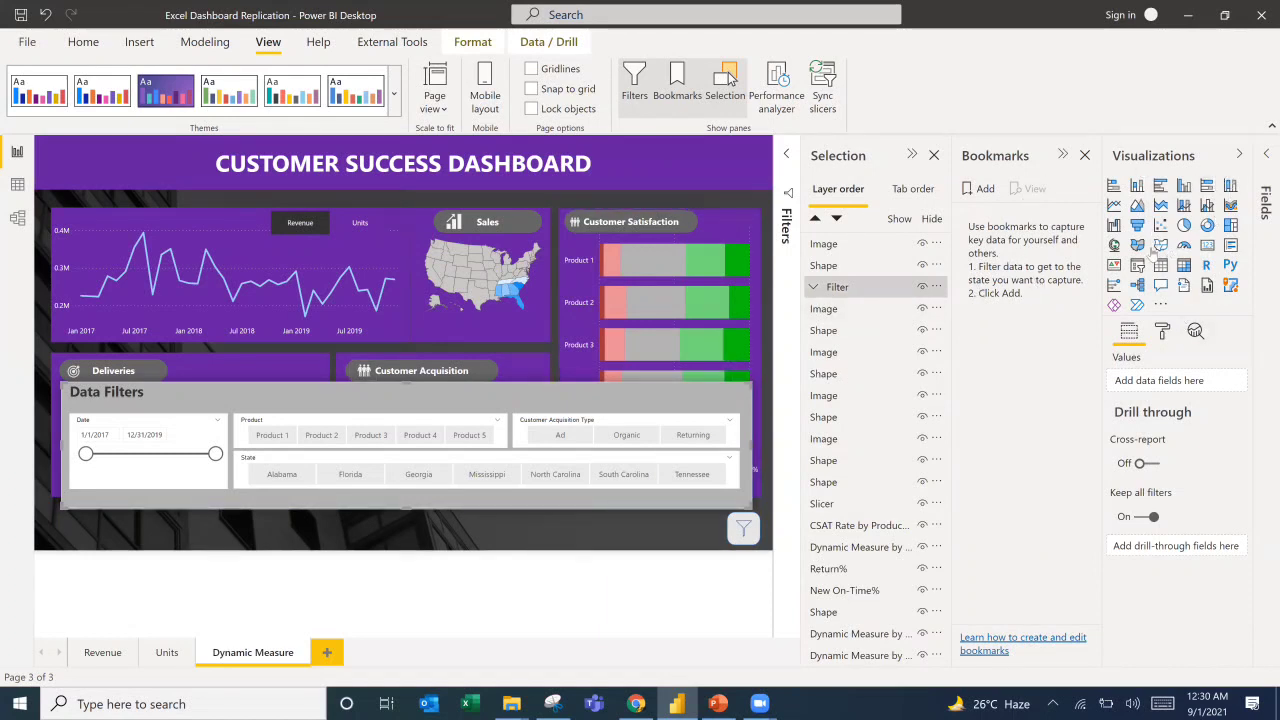
left_click(726, 404)
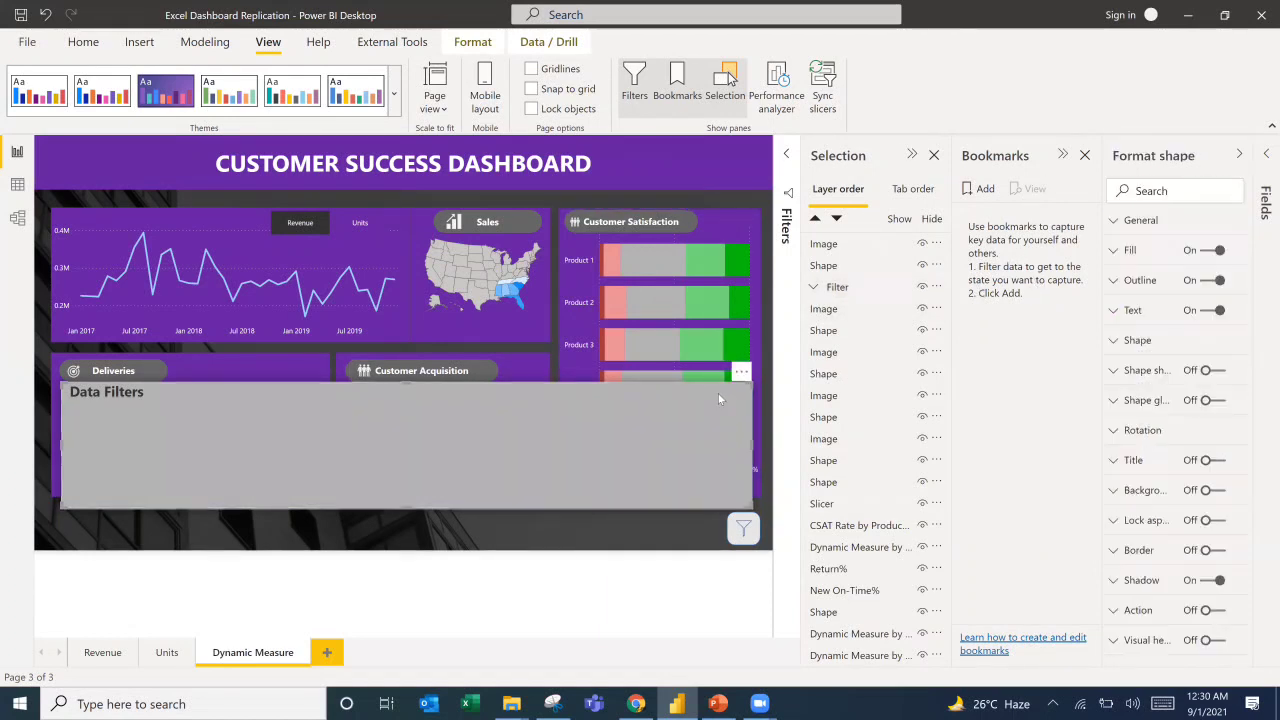
left_click(1128, 290)
left_click(1144, 338)
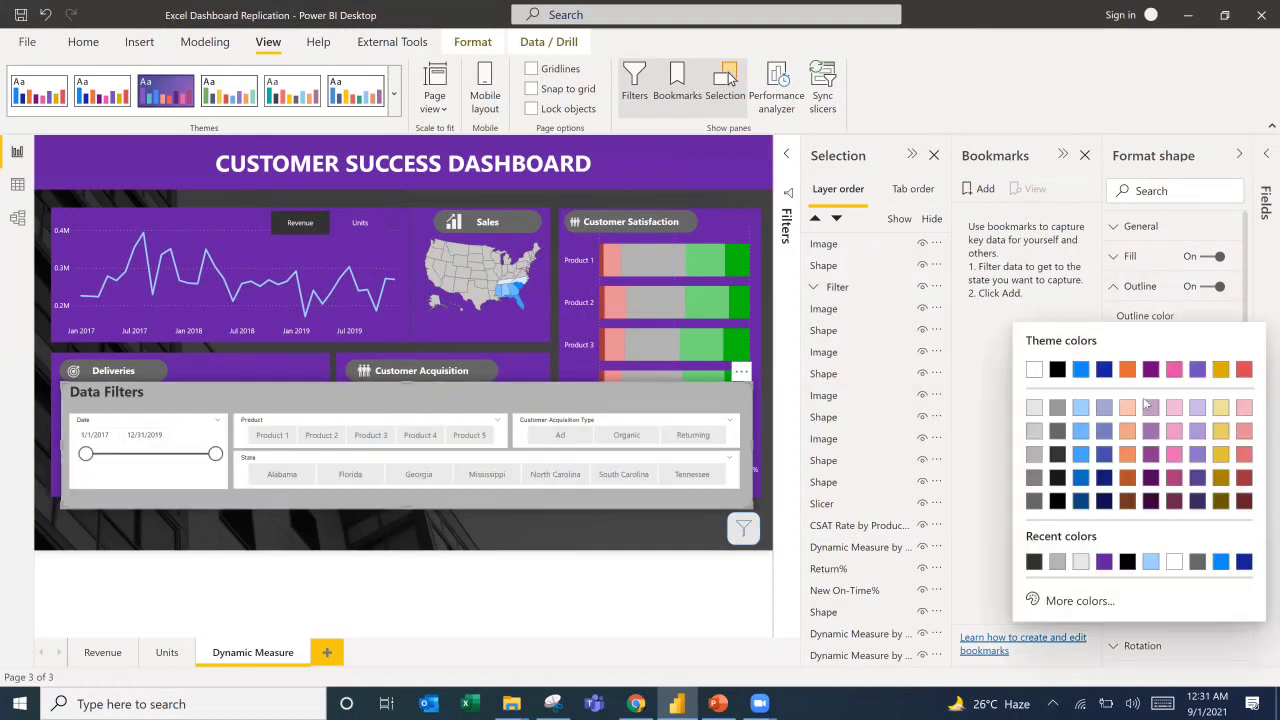
left_click(1057, 569)
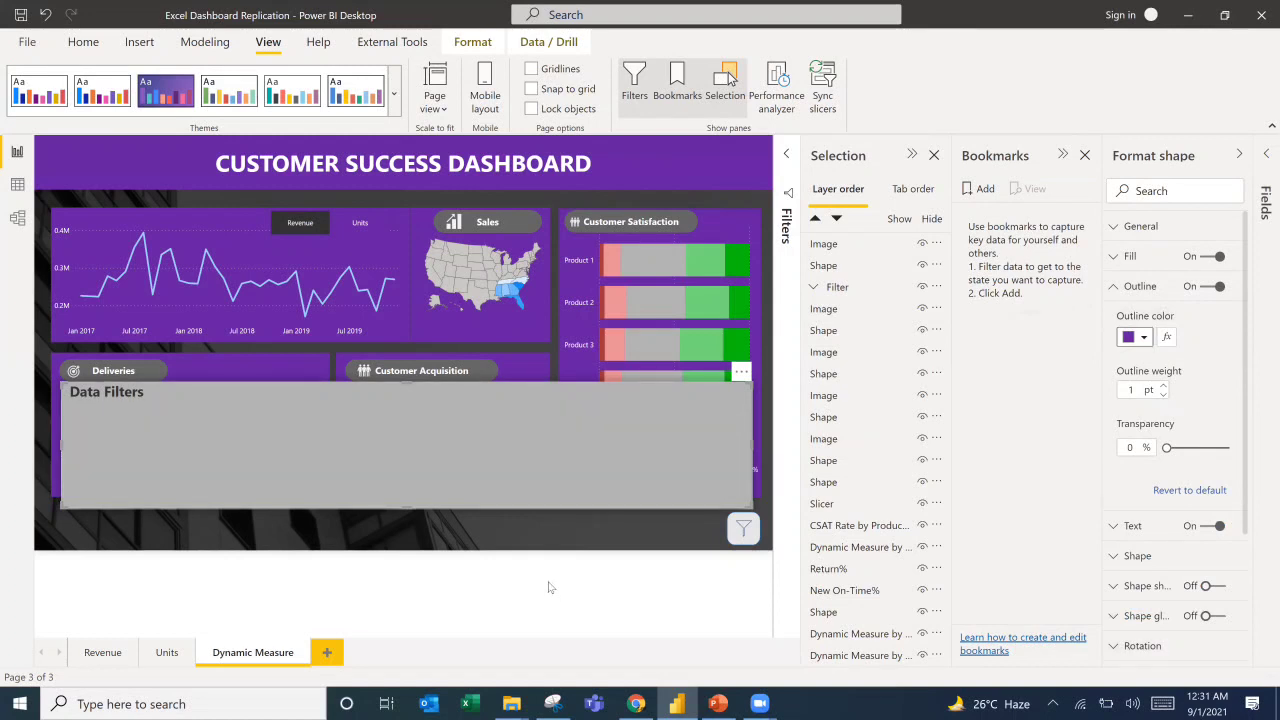
left_click(648, 552)
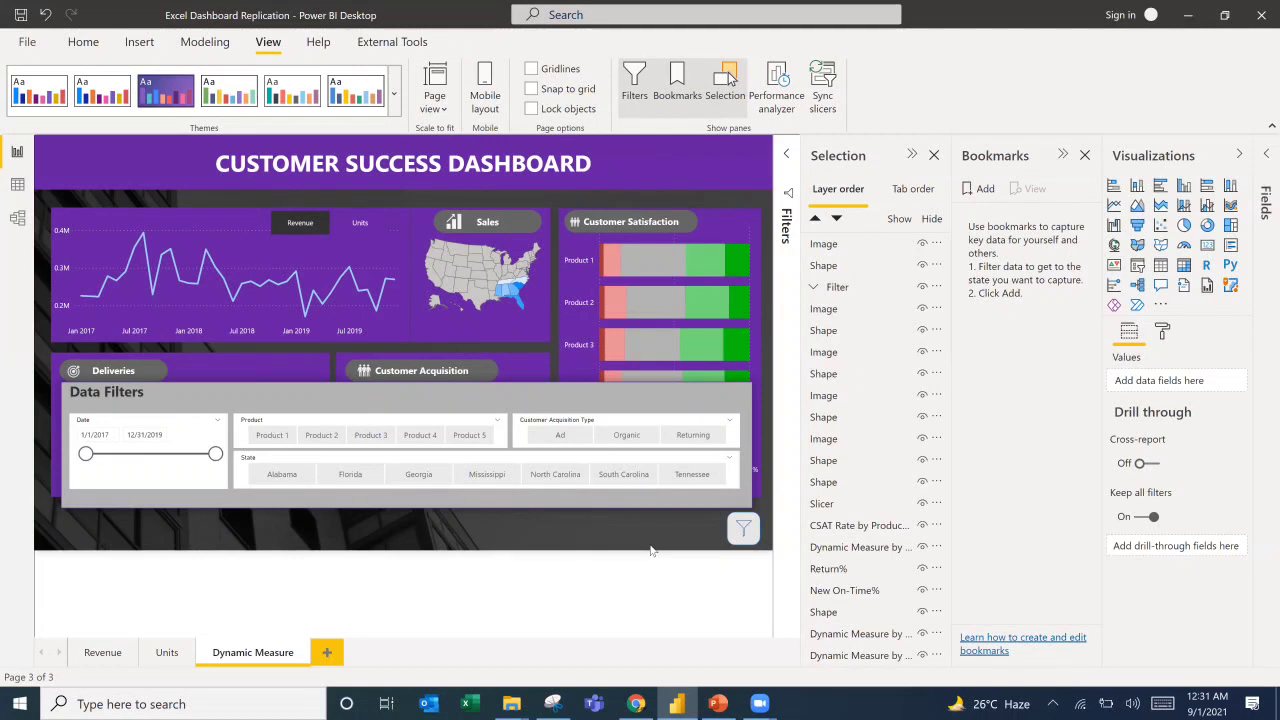
Add a bookmark of the page with the Data Filters panel visible and name it Filter_On.
left_click(977, 192)
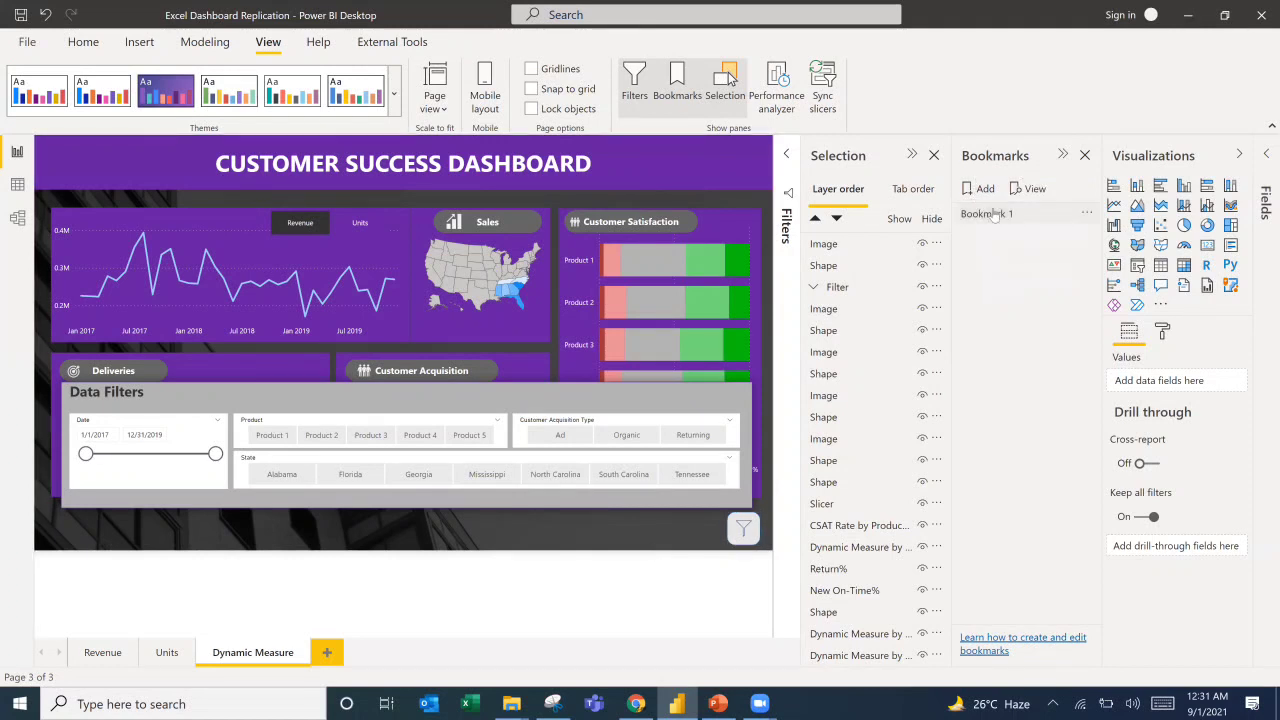
double_click(1009, 226)
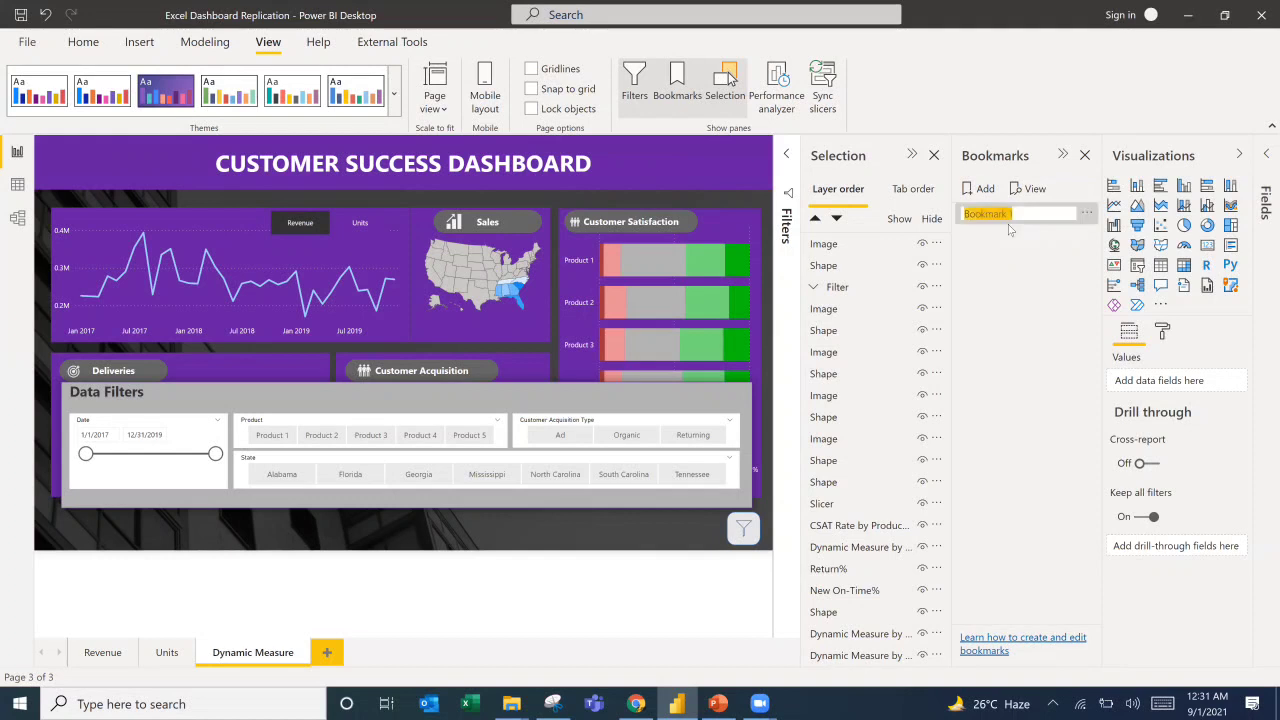
key("BackSpace")
type("Filter_On")
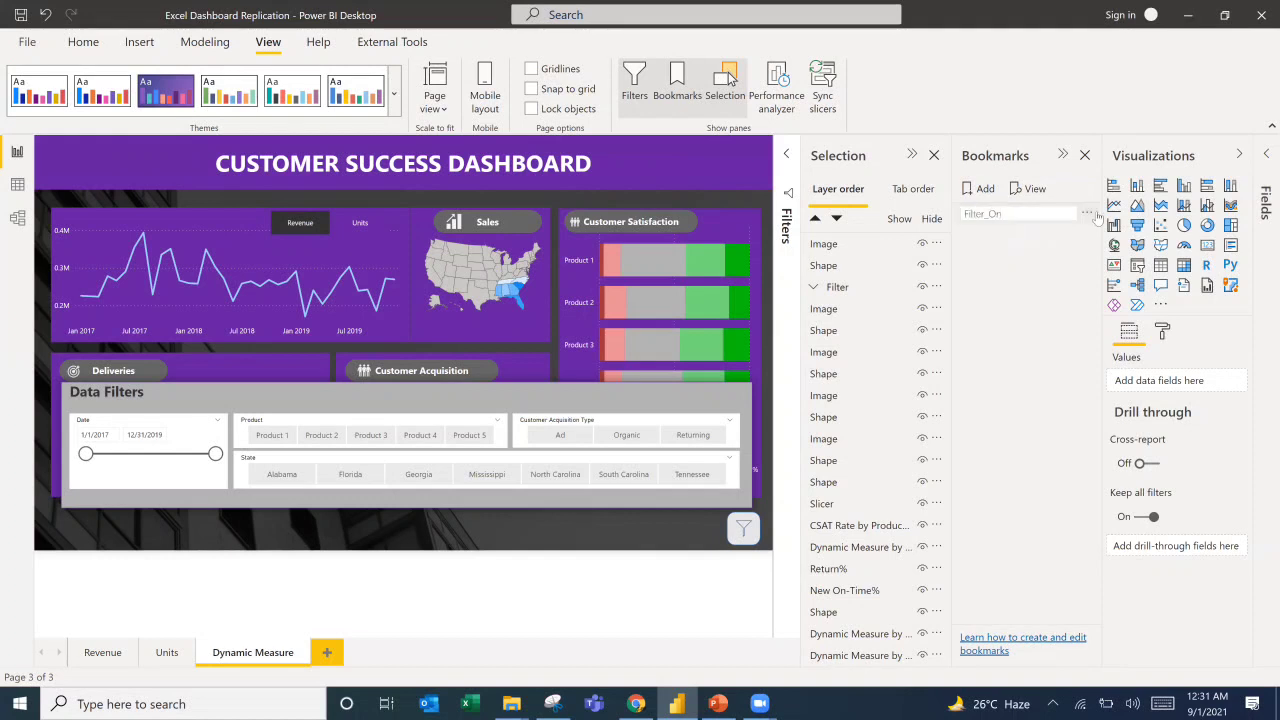
key("Return")
Update the Filter_On bookmark with the current view and turn off its Data option.
left_click(1088, 218)
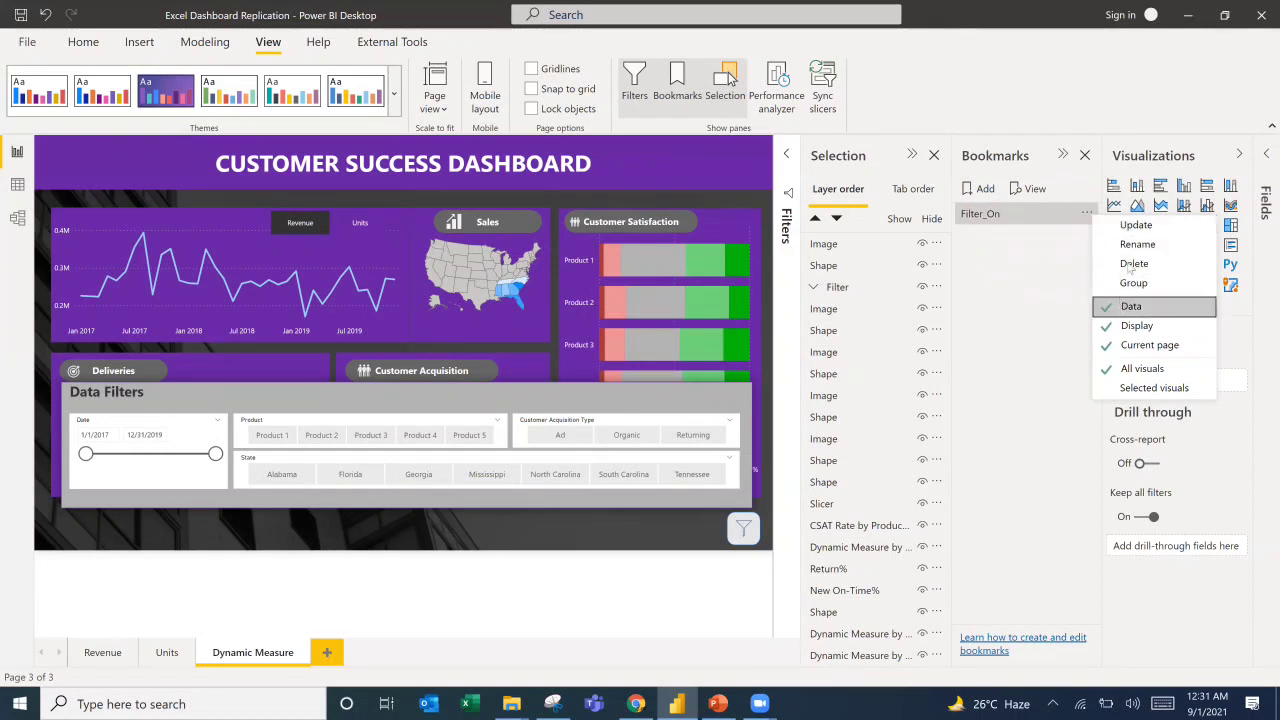
left_click(1089, 216)
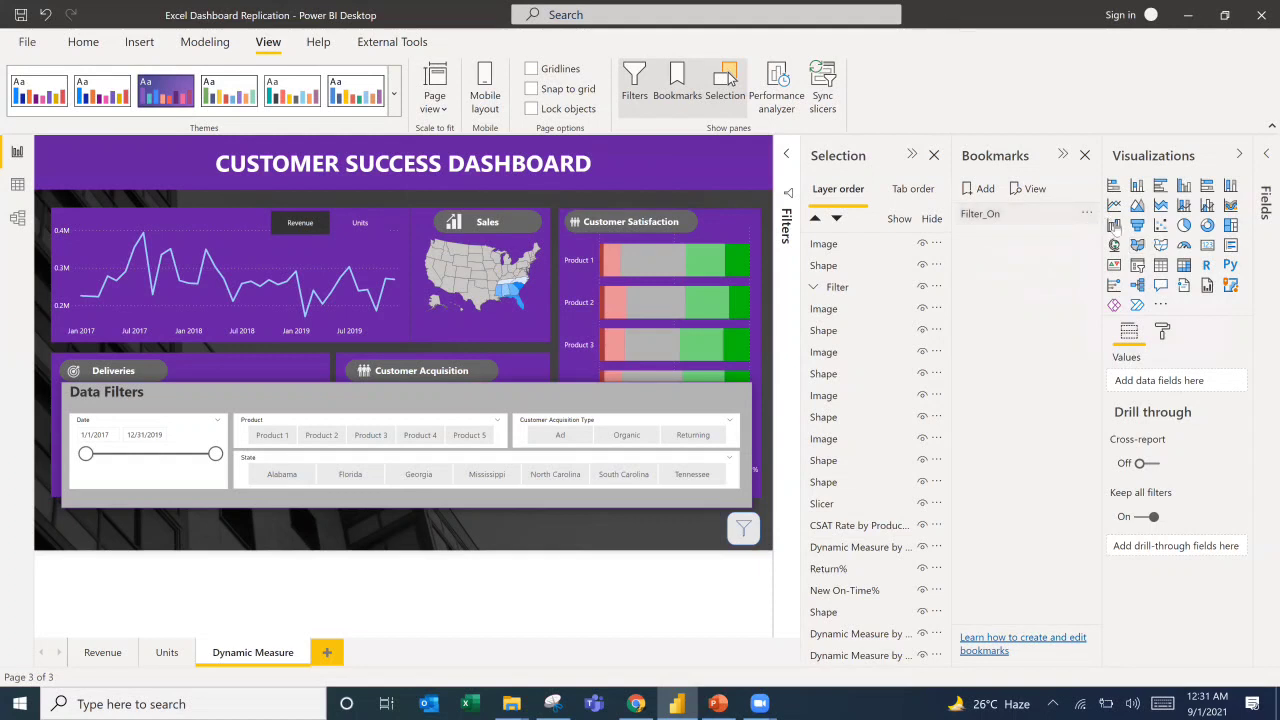
left_click(1089, 216)
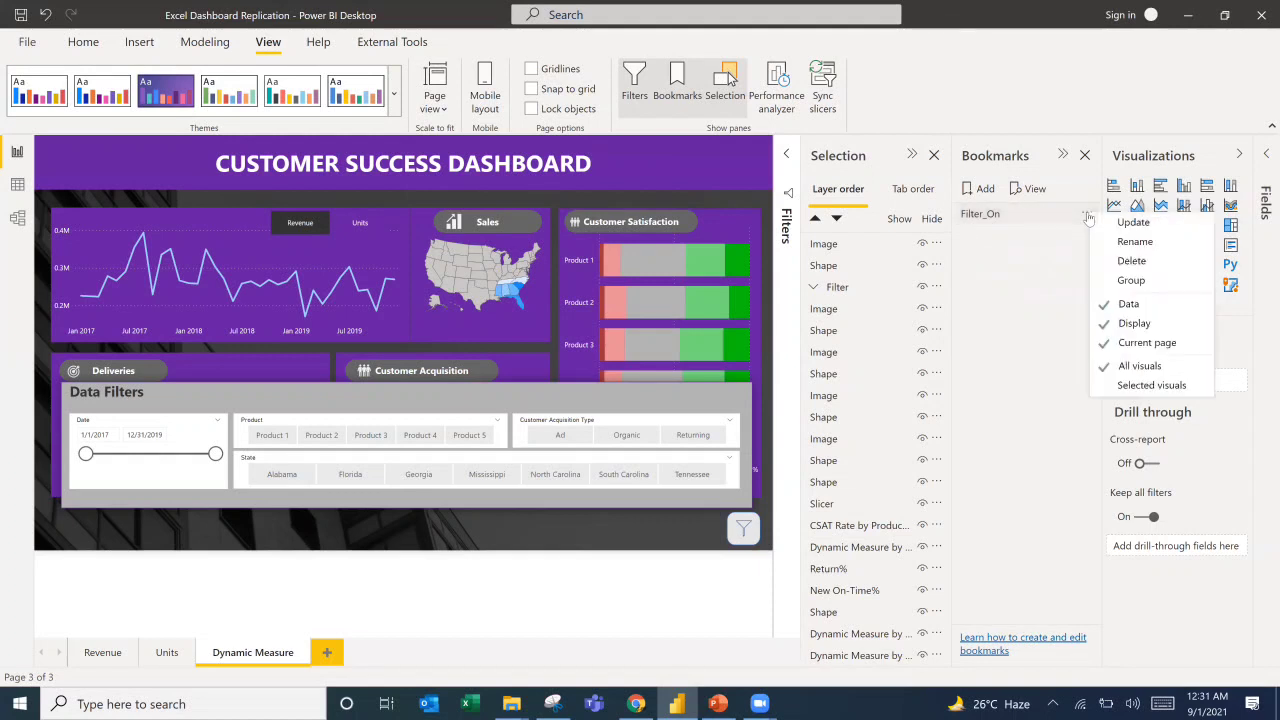
left_click(1117, 228)
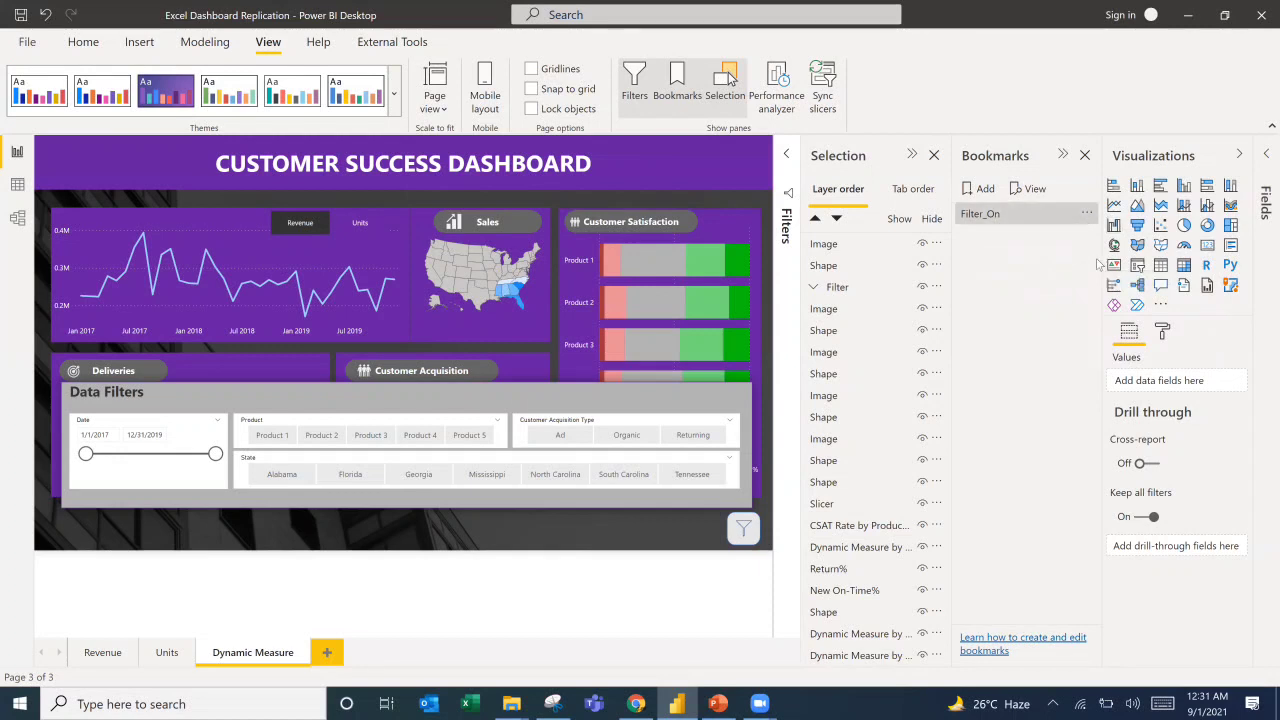
left_click(1087, 213)
left_click(1035, 287)
Hide the Filter group, add a second bookmark of that view, and name it Filter_Off.
left_click(923, 288)
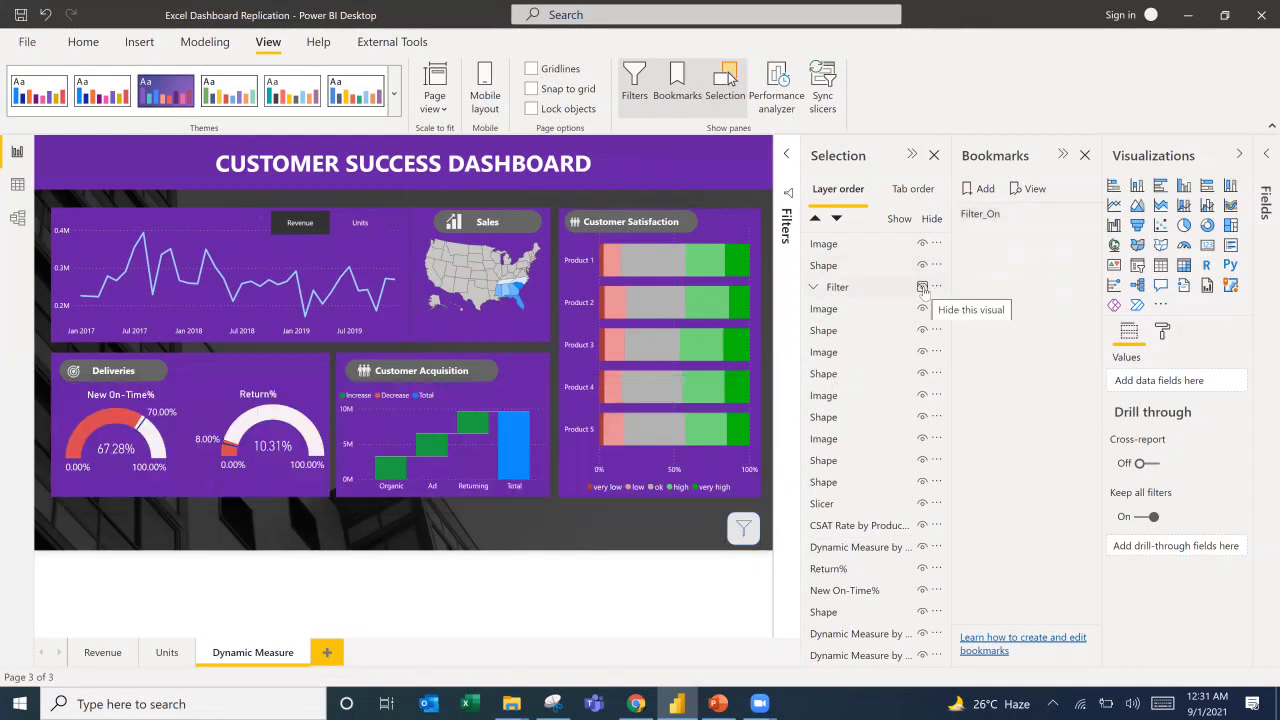
left_click(975, 189)
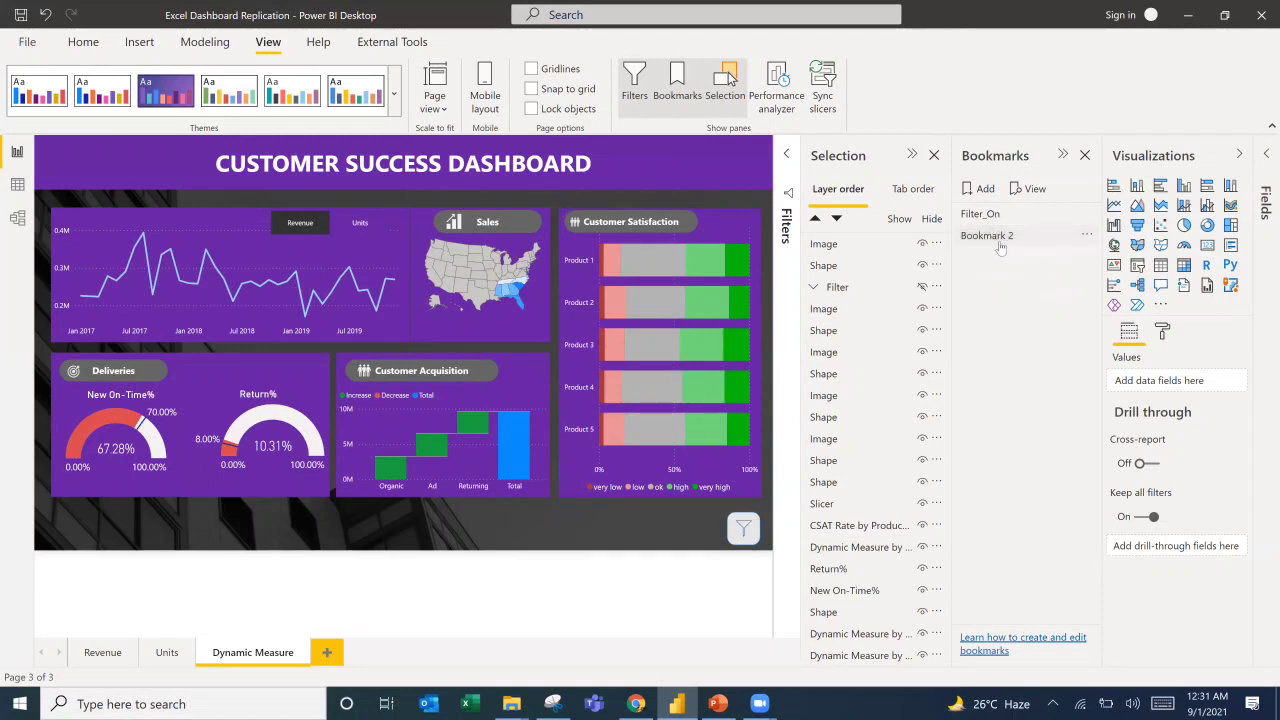
double_click(993, 242)
type("Fi")
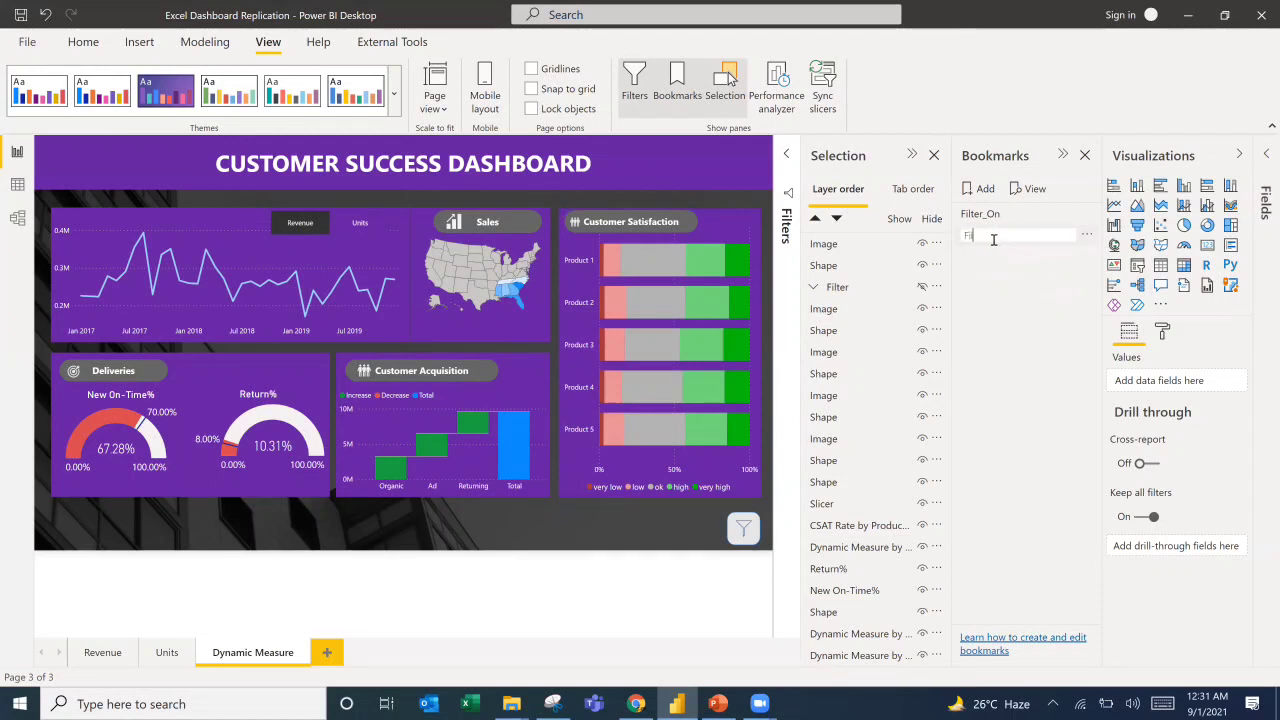
type("lter_off")
key("Return")
Update the Filter_Off bookmark with the current view and toggle the Data option of the Filter_On bookmark.
left_click(1087, 237)
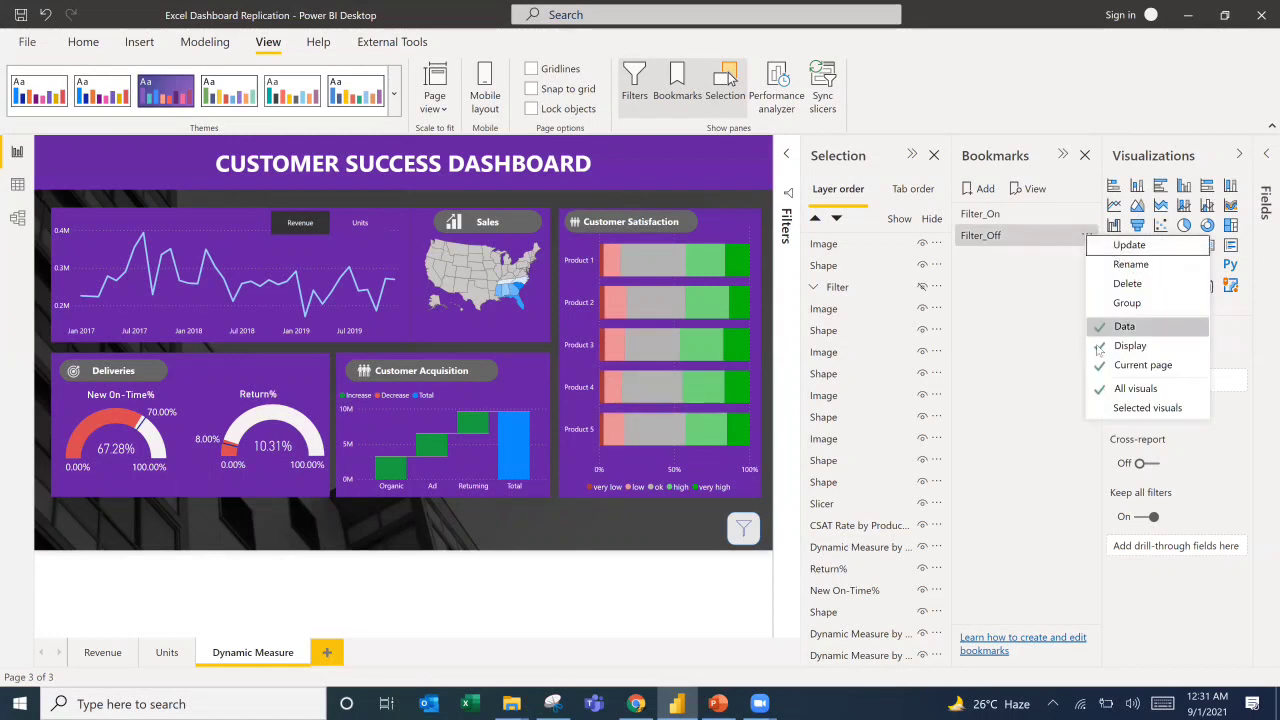
left_click(1128, 246)
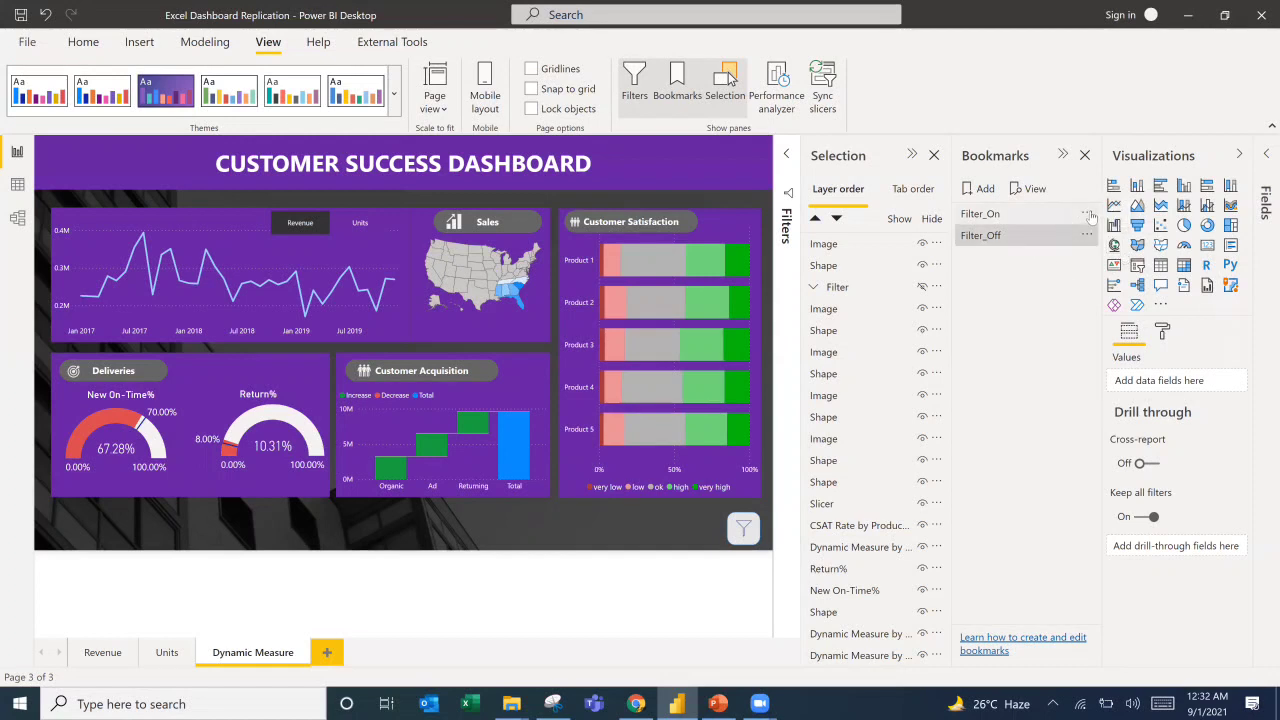
left_click(1087, 215)
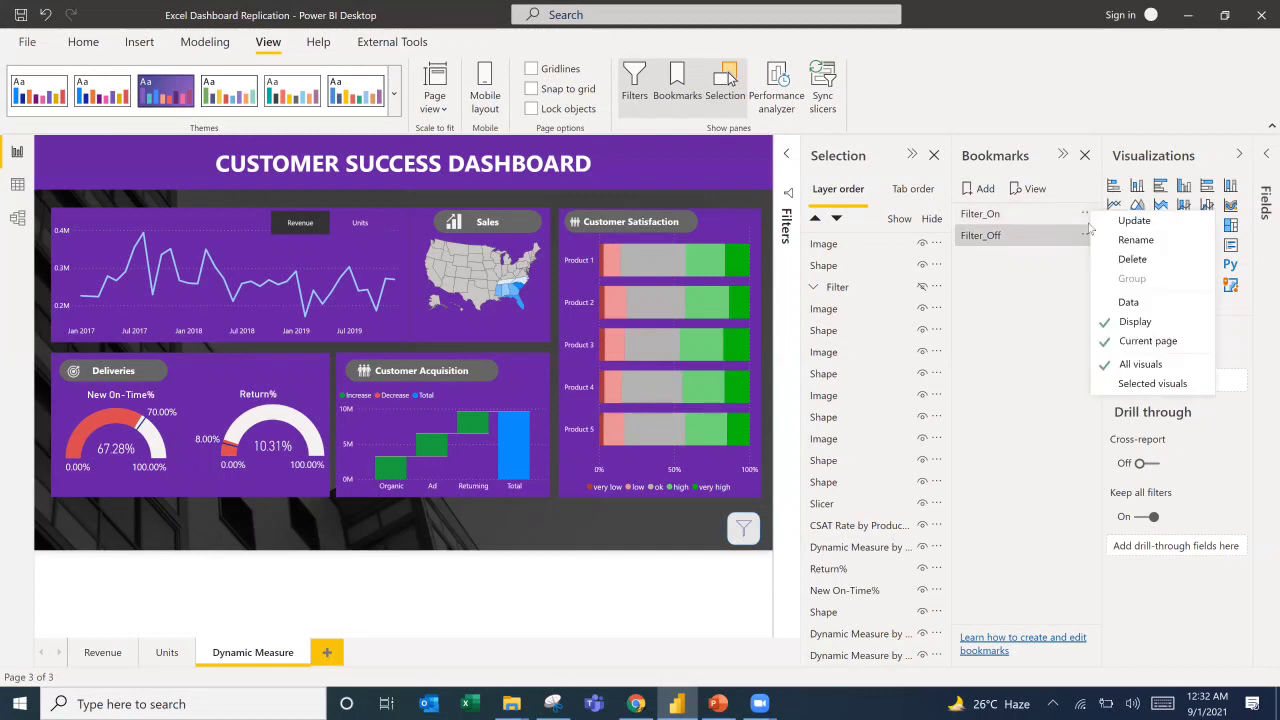
left_click(1121, 306)
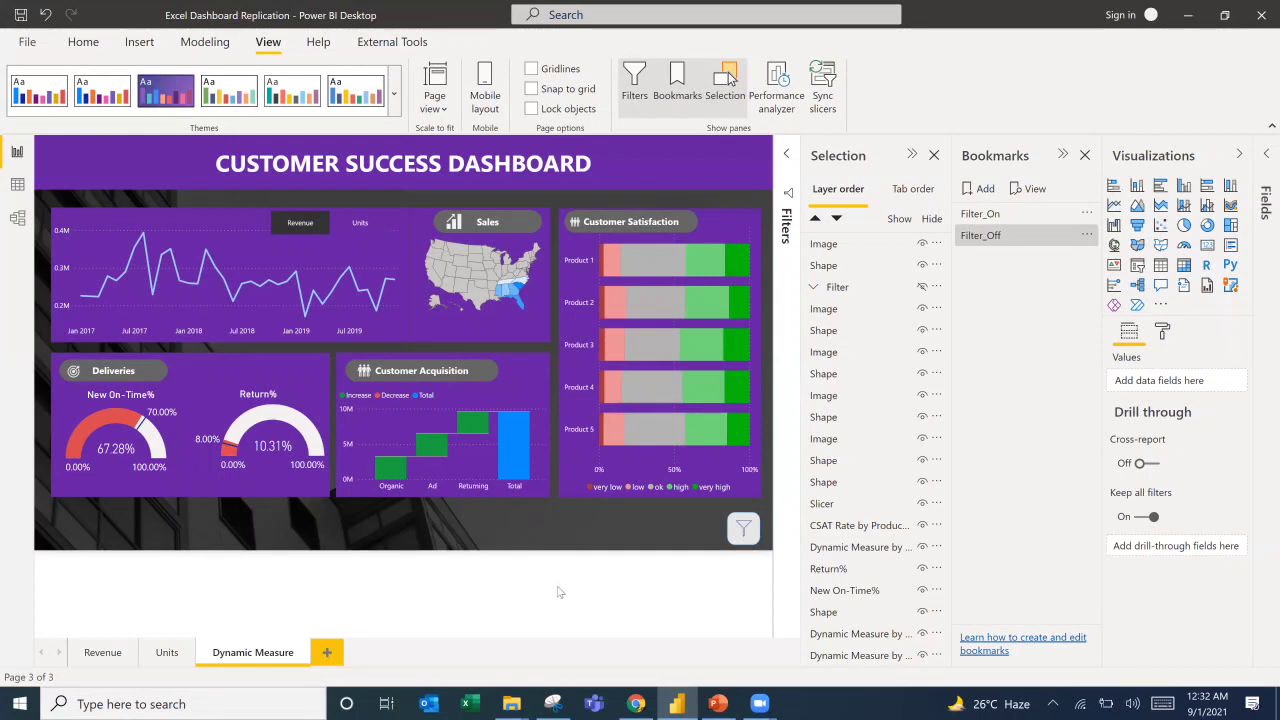
Show the Filter group again and insert a right arrow button in the upper-right corner of the Data Filters panel.
left_click(923, 288)
left_click(743, 528, "ctrl")
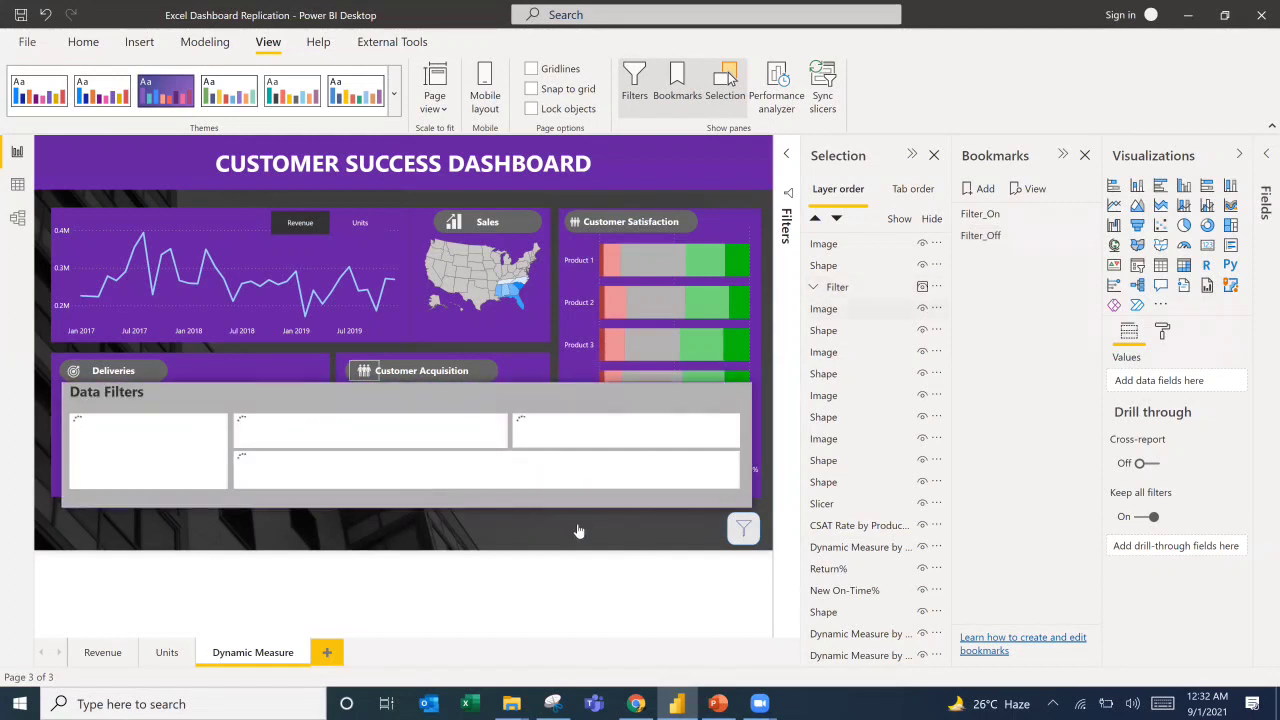
left_click(130, 42)
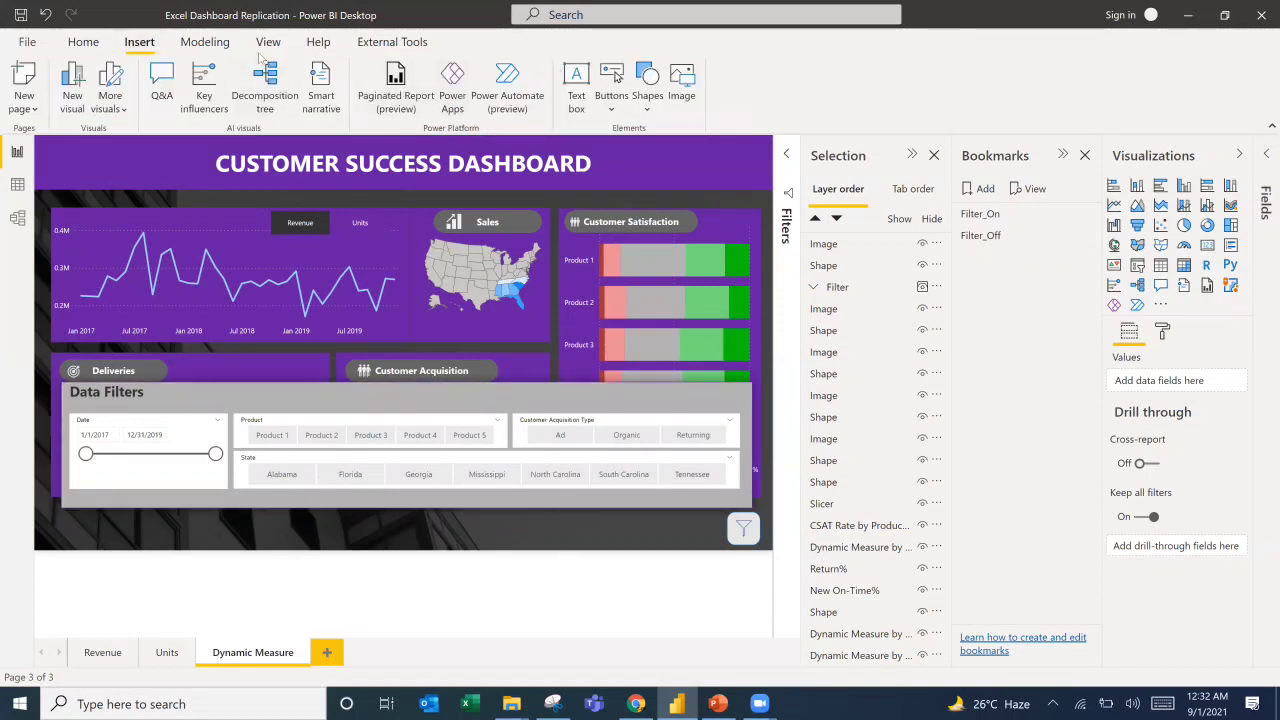
left_click(606, 112)
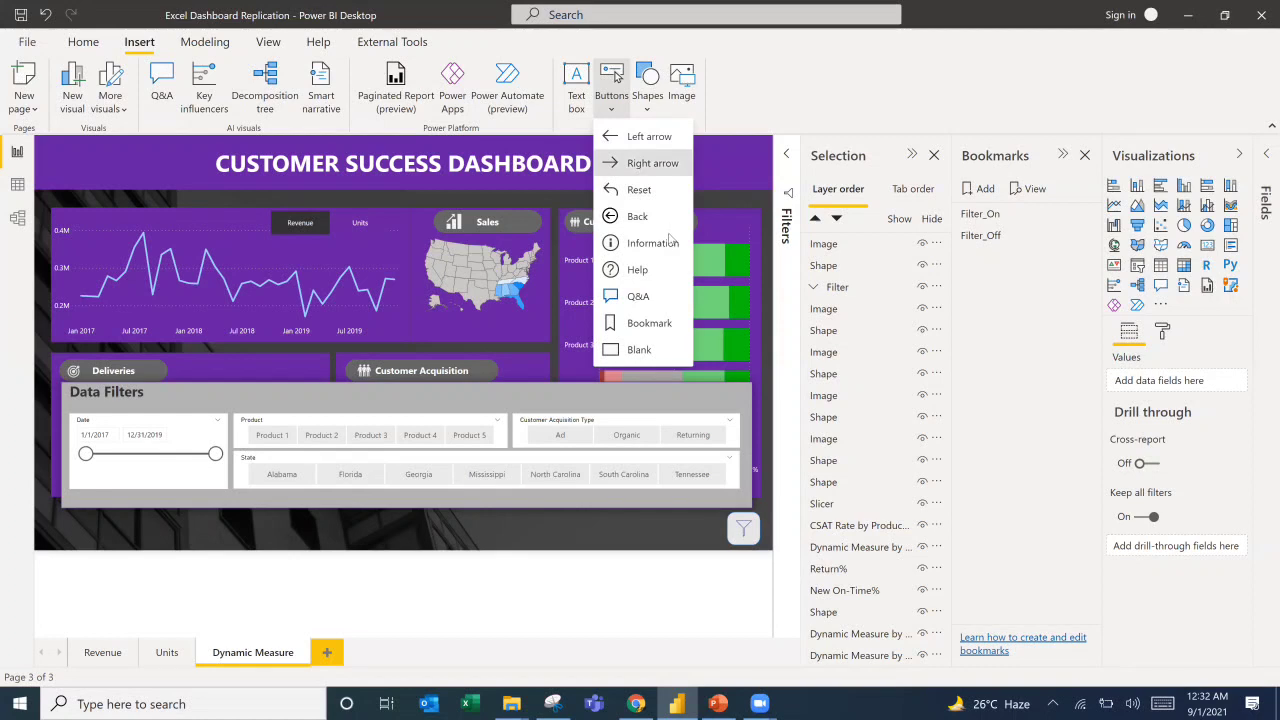
left_click(660, 269)
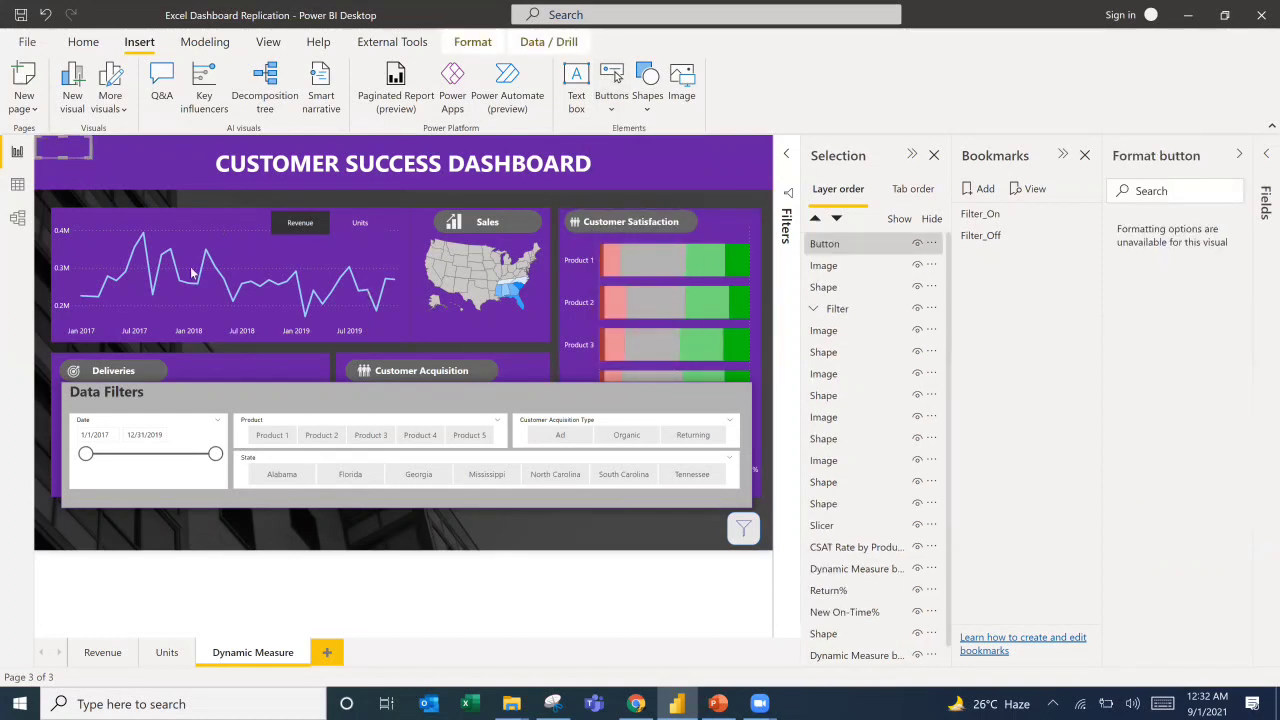
left_click_drag(361, 376, 713, 416)
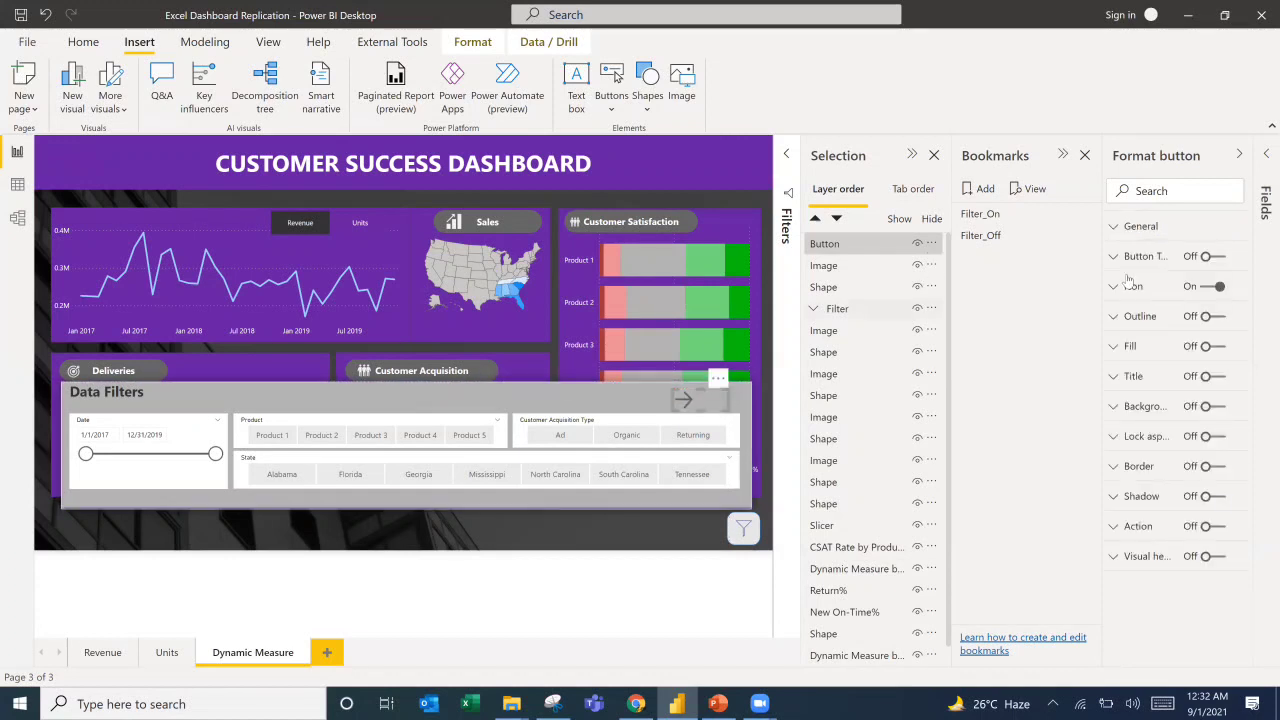
Turn on the arrow button's text and set it to Hide Filters.
left_click(1222, 258)
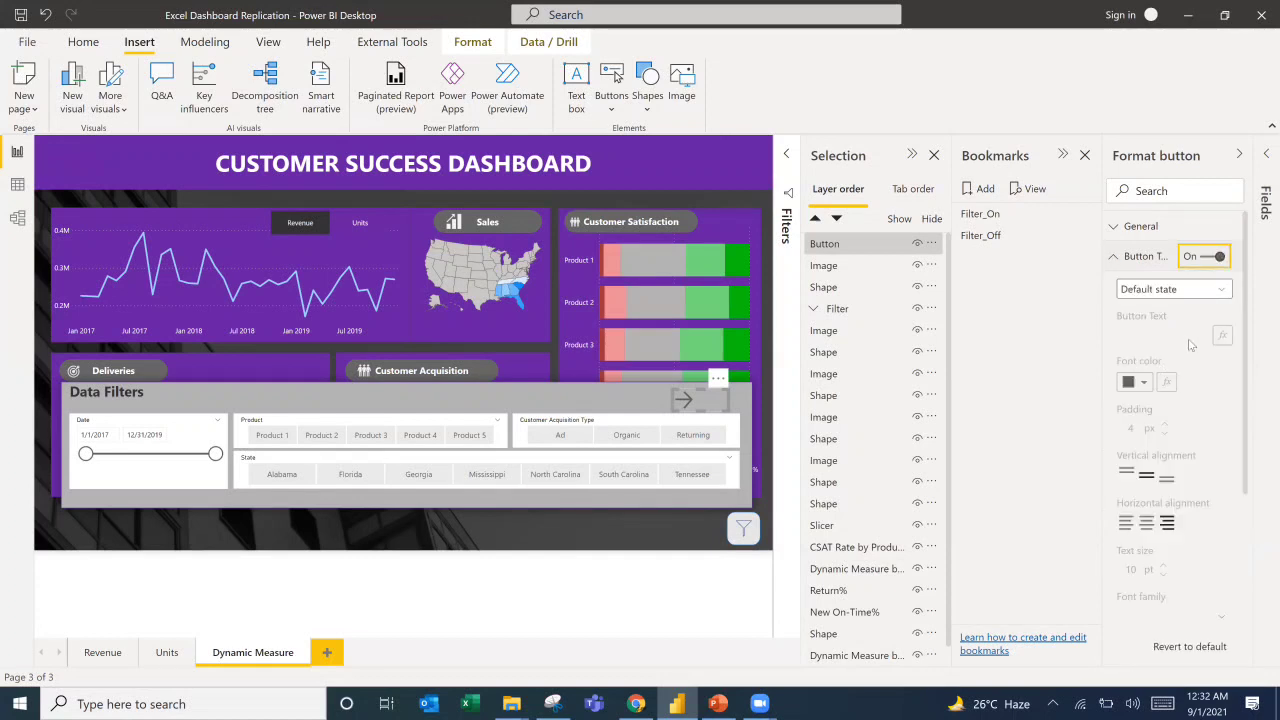
left_click(1156, 336)
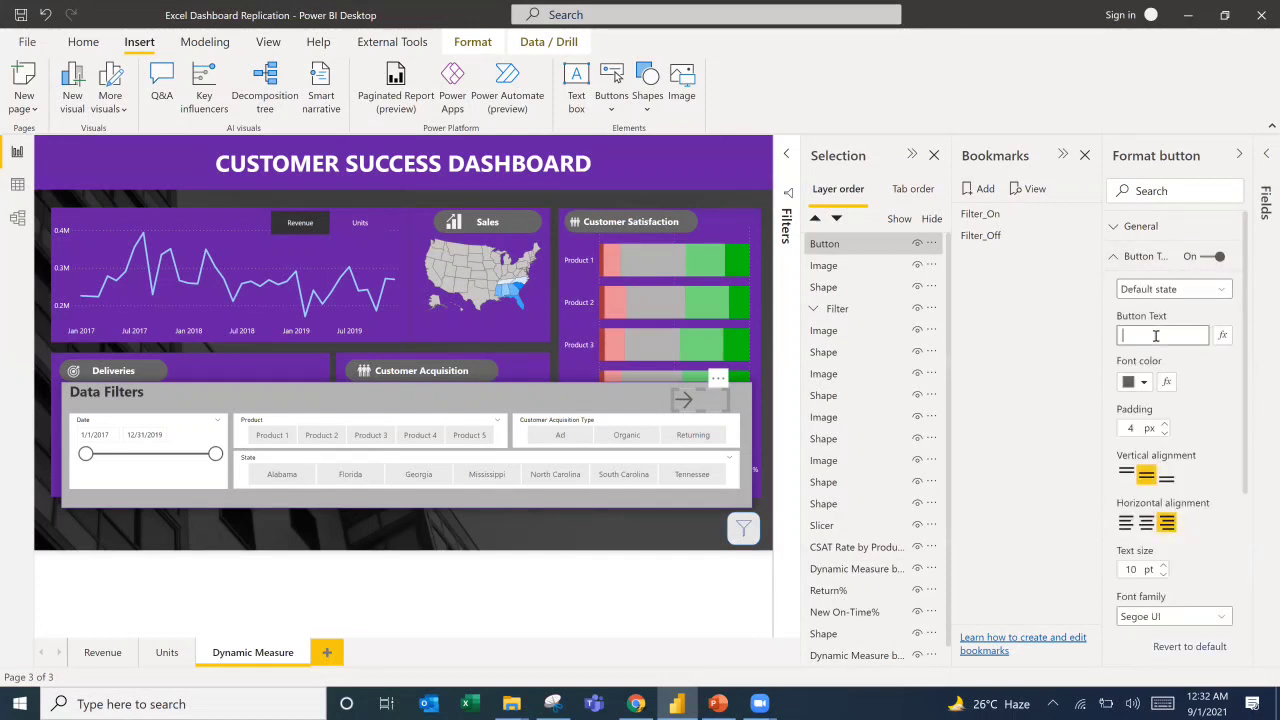
type("Hide Filteresrs")
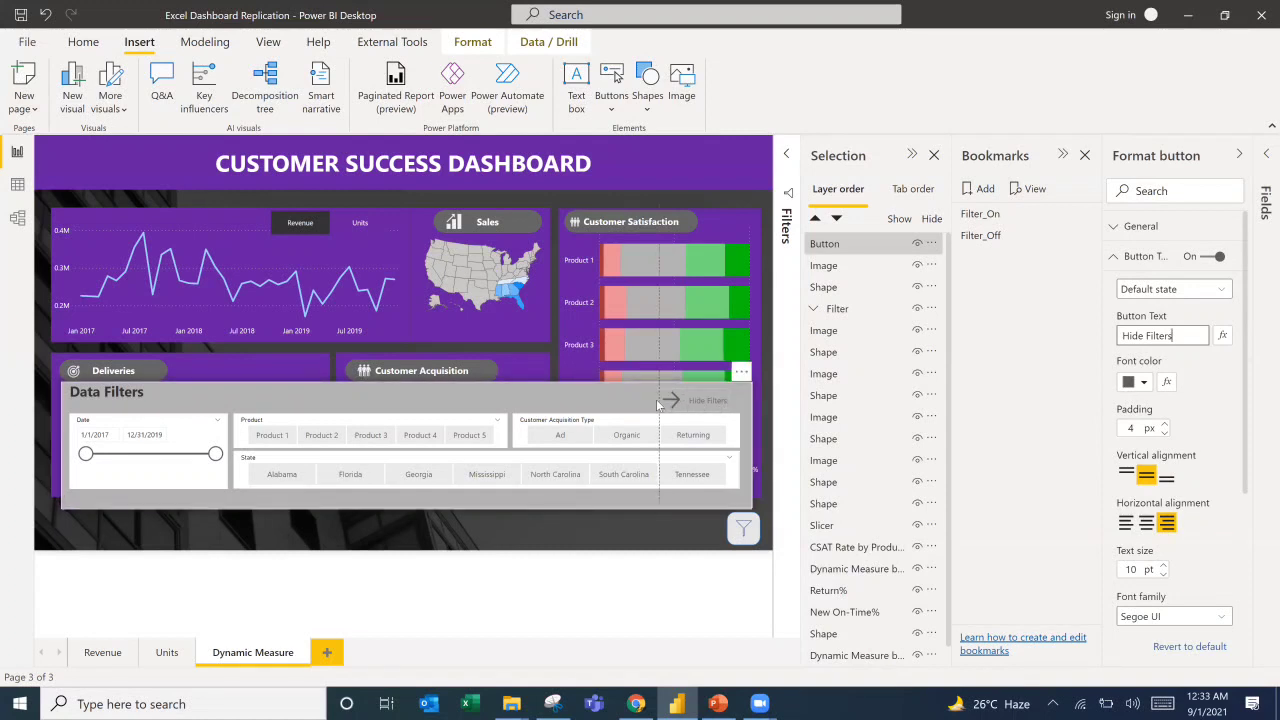
Nudge the Hide Filters button rightward towards the edge of the Data Filters panel.
left_click(712, 410)
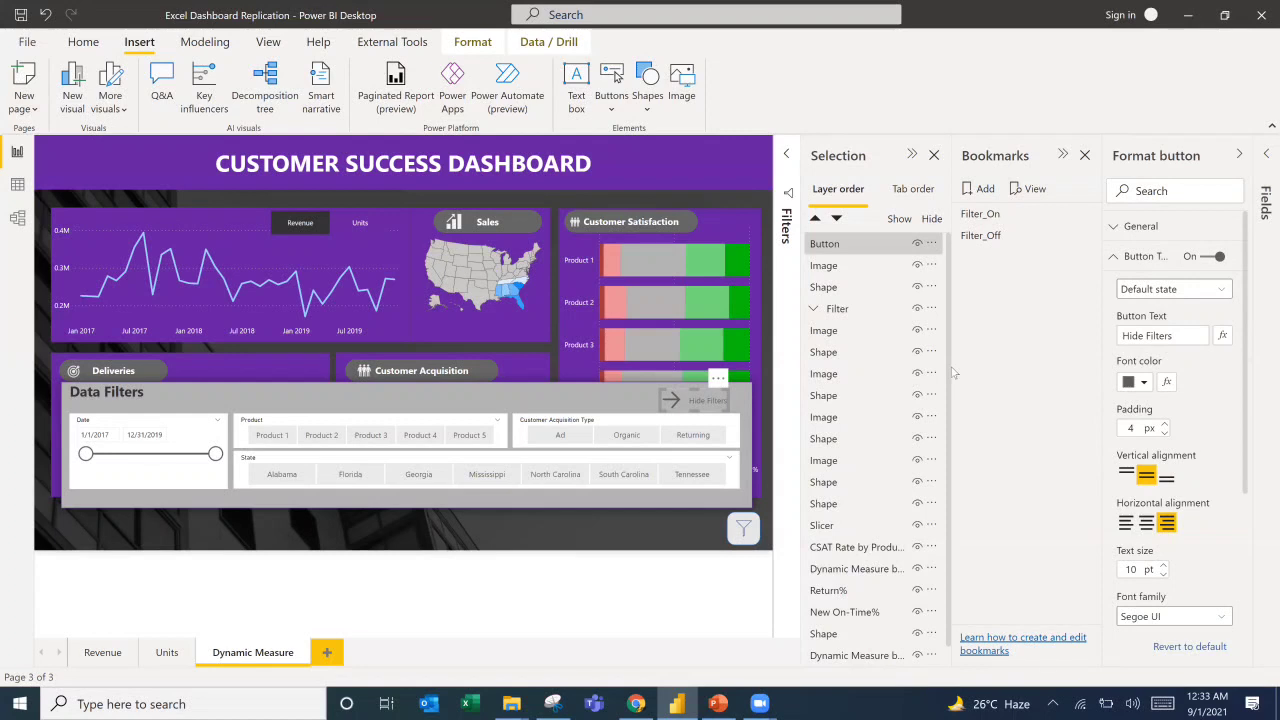
key("Right")
key("Right")
key("Right")
key("Right")
key("Right")
key("Right")
key("Right")
key("Right")
key("Right")
key("Right")
key("Right")
key("Right")
key("Right")
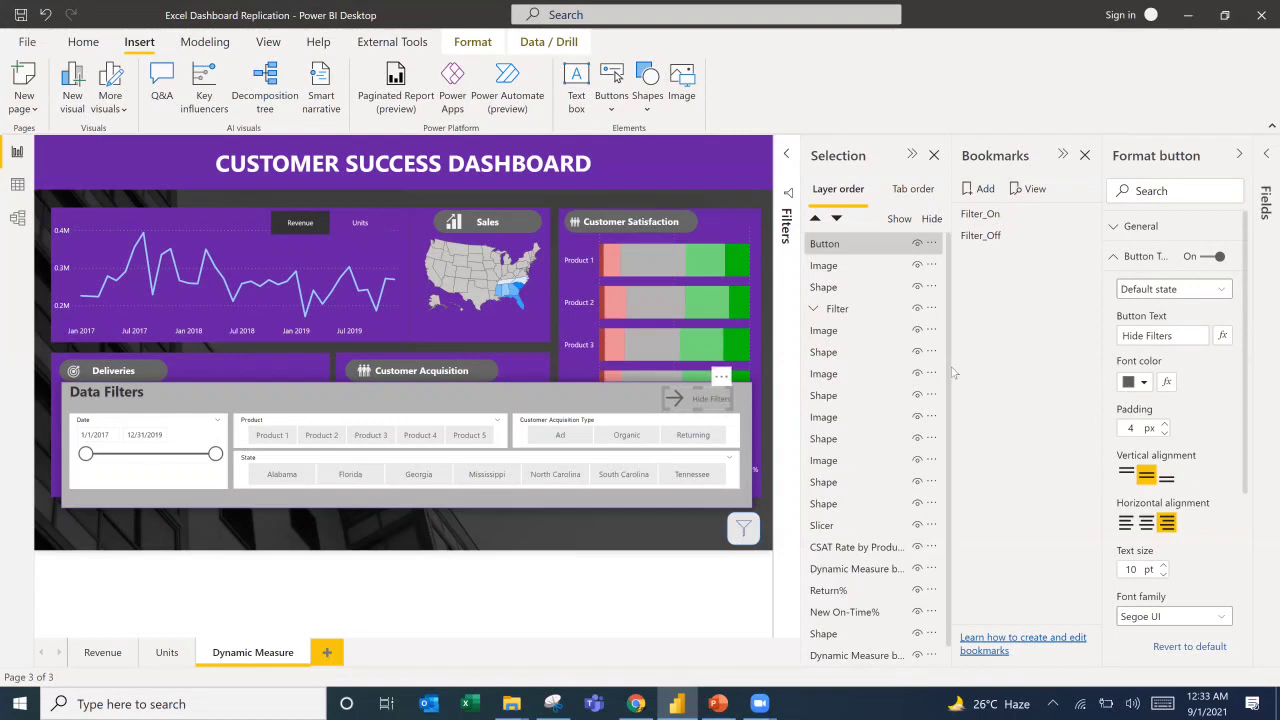
key("Right")
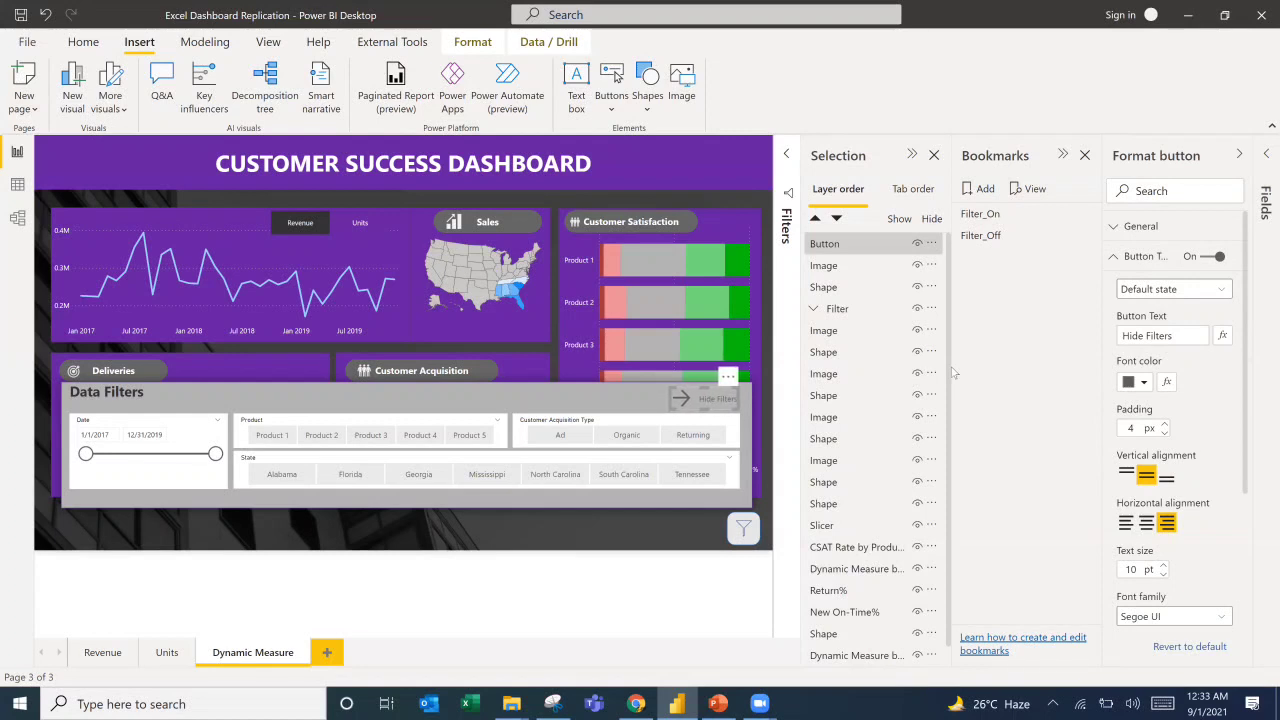
Expand the Filter group in the layer order and move the Hide Filters button into it above the slicers.
left_click(814, 309)
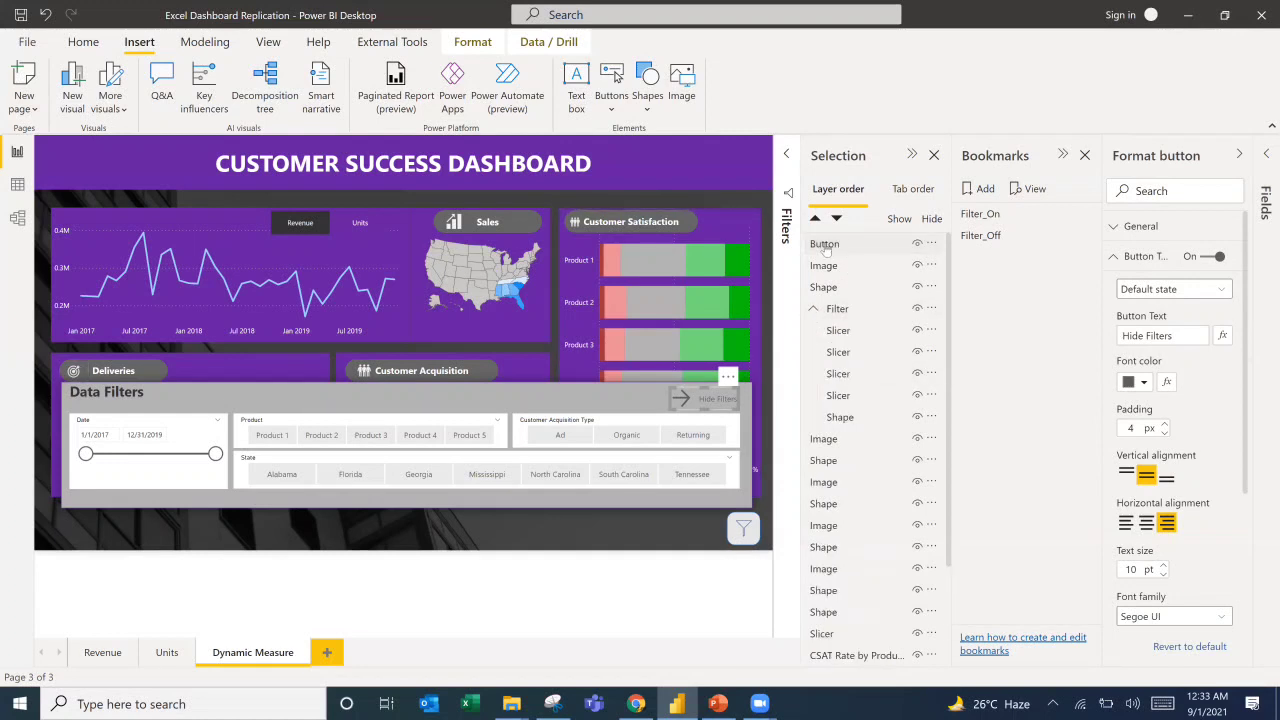
left_click_drag(824, 250, 861, 415)
left_click_drag(858, 408, 828, 318)
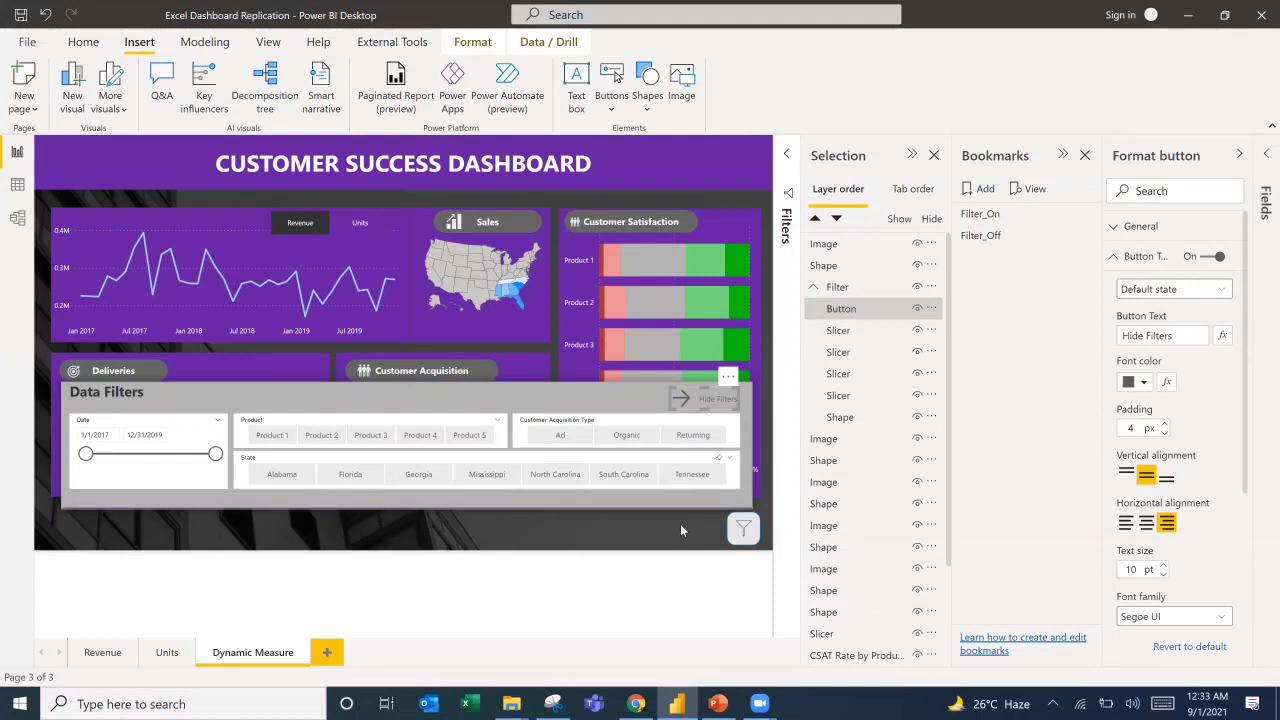
Test the bookmarks by applying Filter_Off and then Filter_On.
left_click(1114, 259)
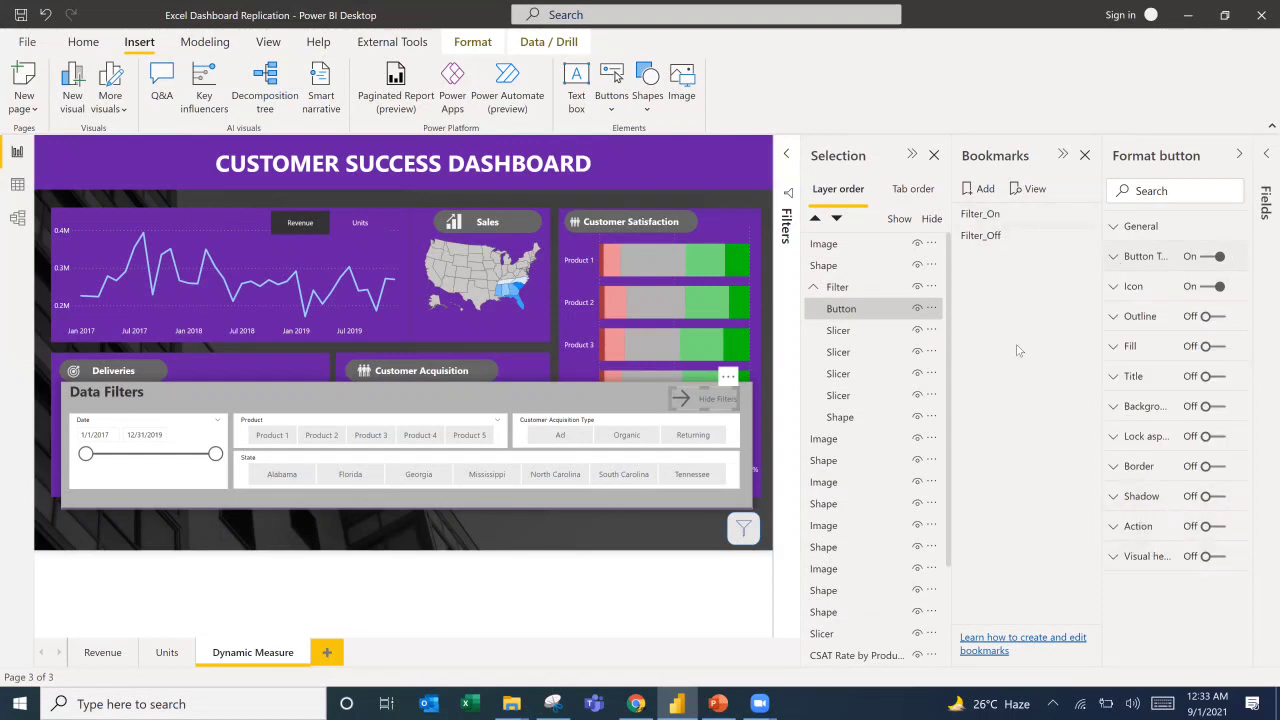
left_click(985, 240)
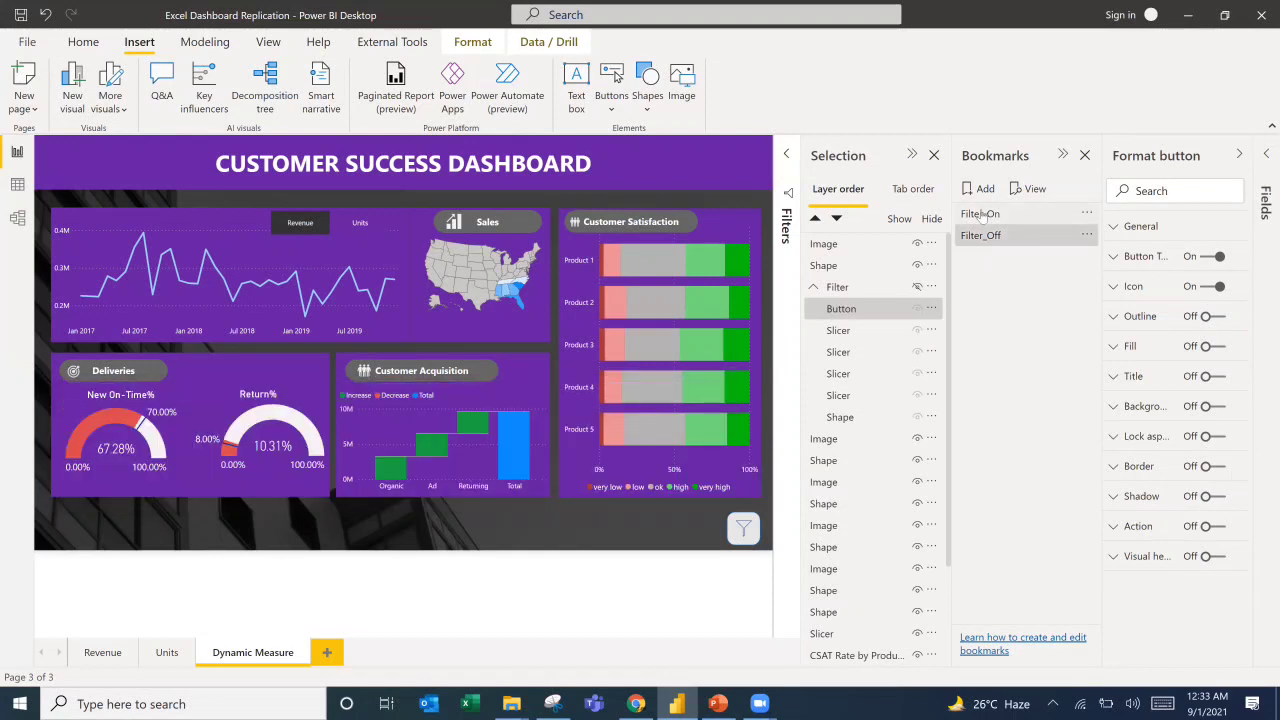
left_click(983, 216)
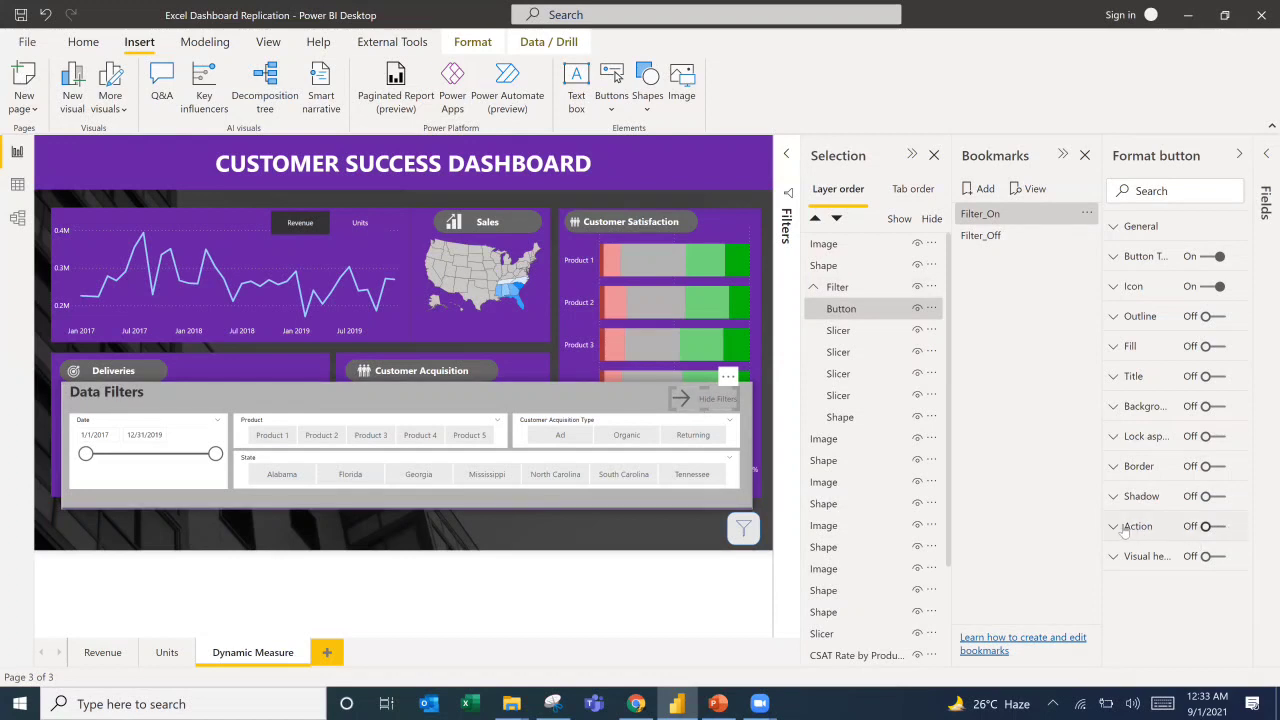
Turn on the Hide Filters button's action with type Bookmark and assign the Filter_Off bookmark.
left_click(1205, 526)
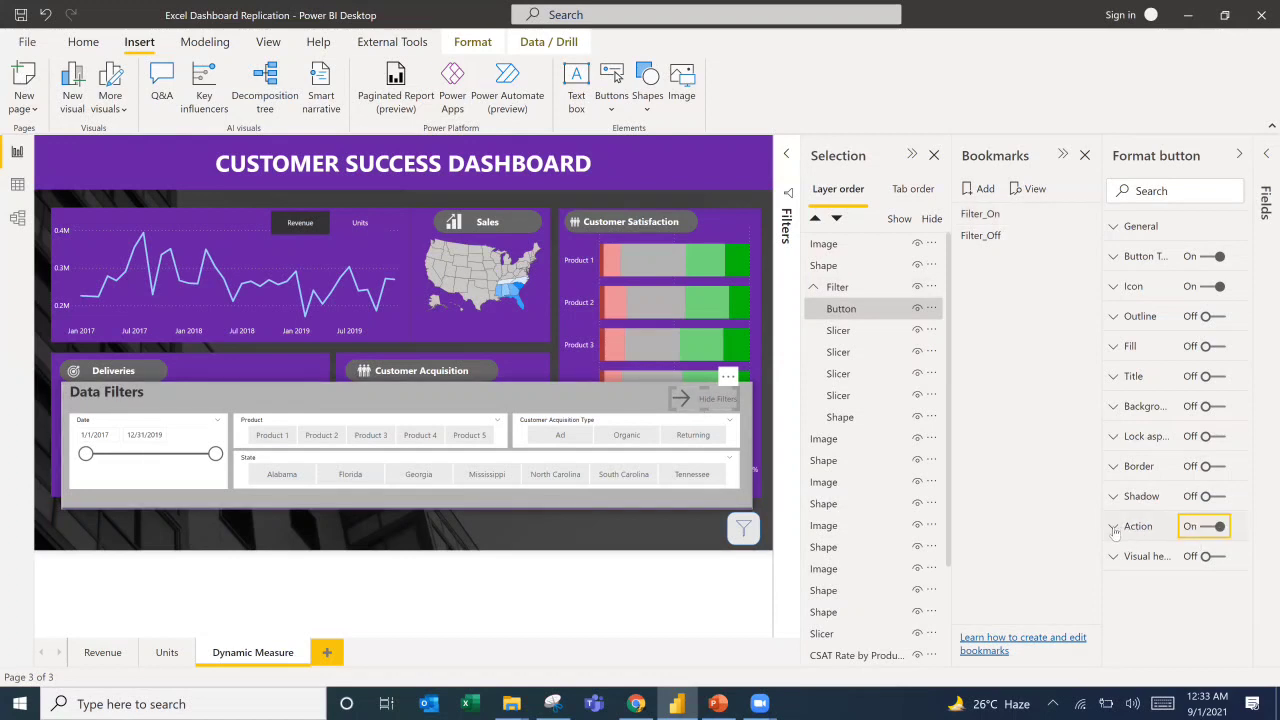
left_click(1114, 530)
left_click(1148, 574)
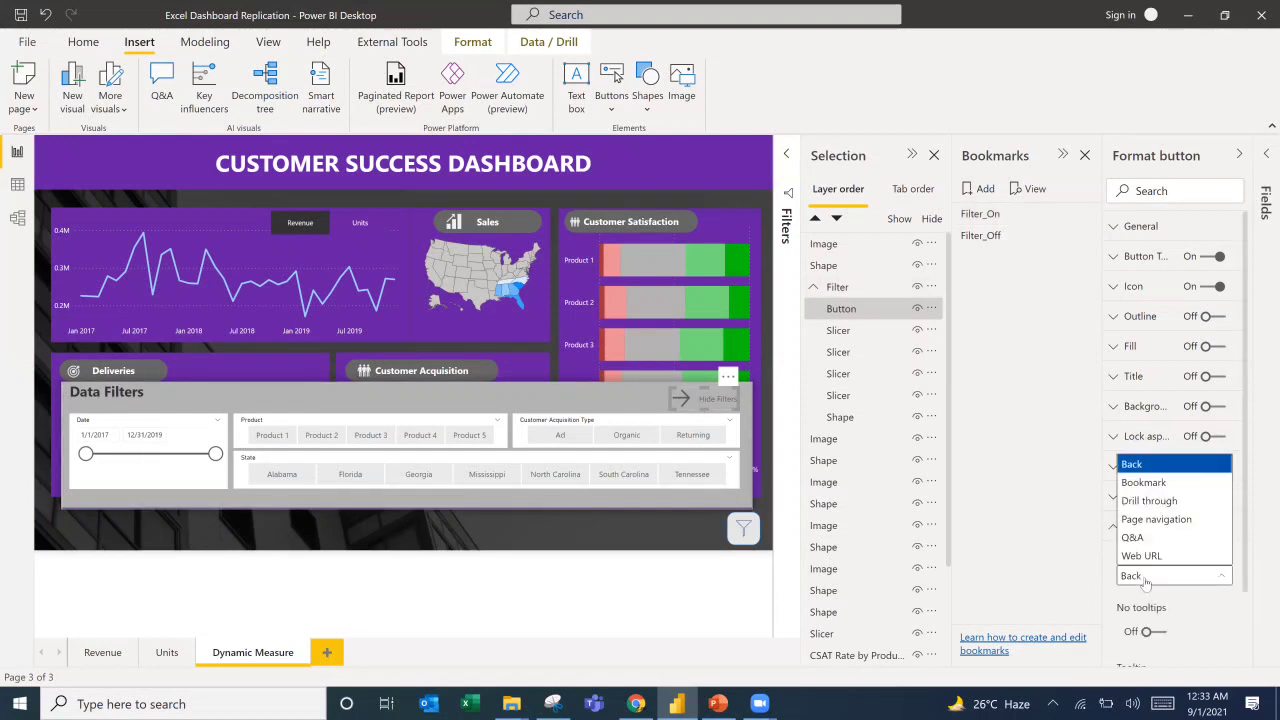
left_click(1150, 486)
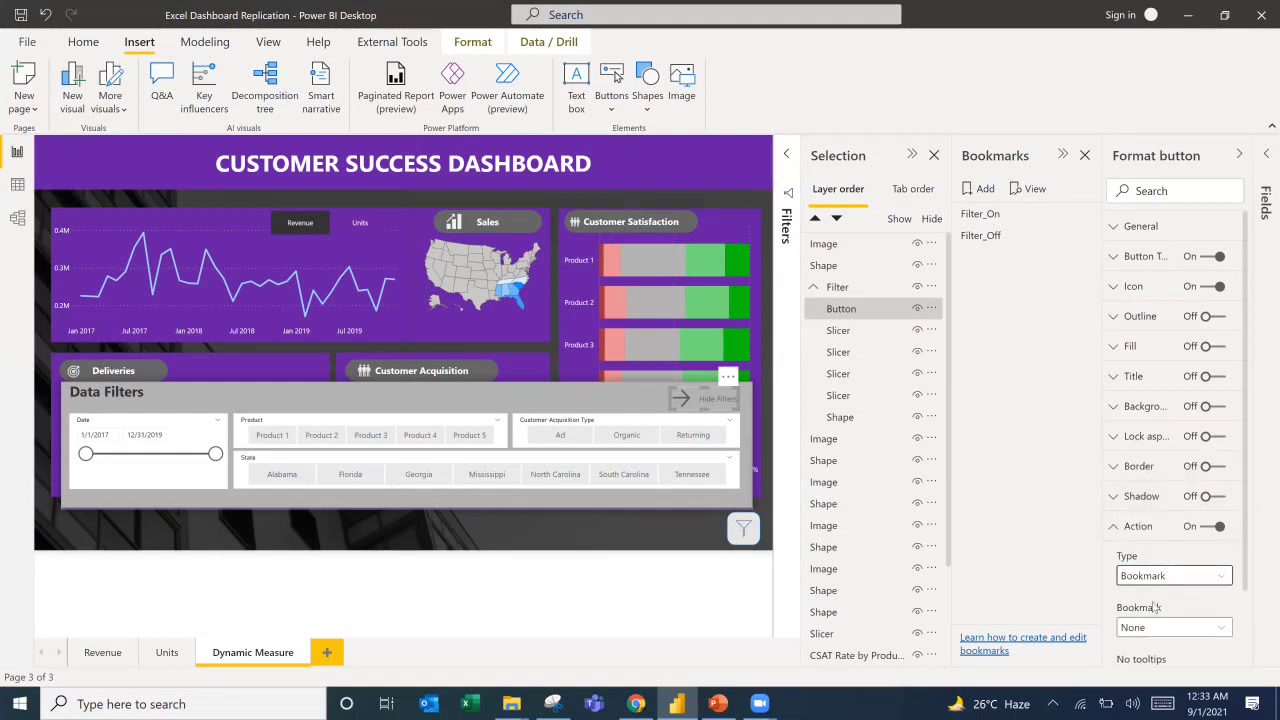
left_click(1153, 626)
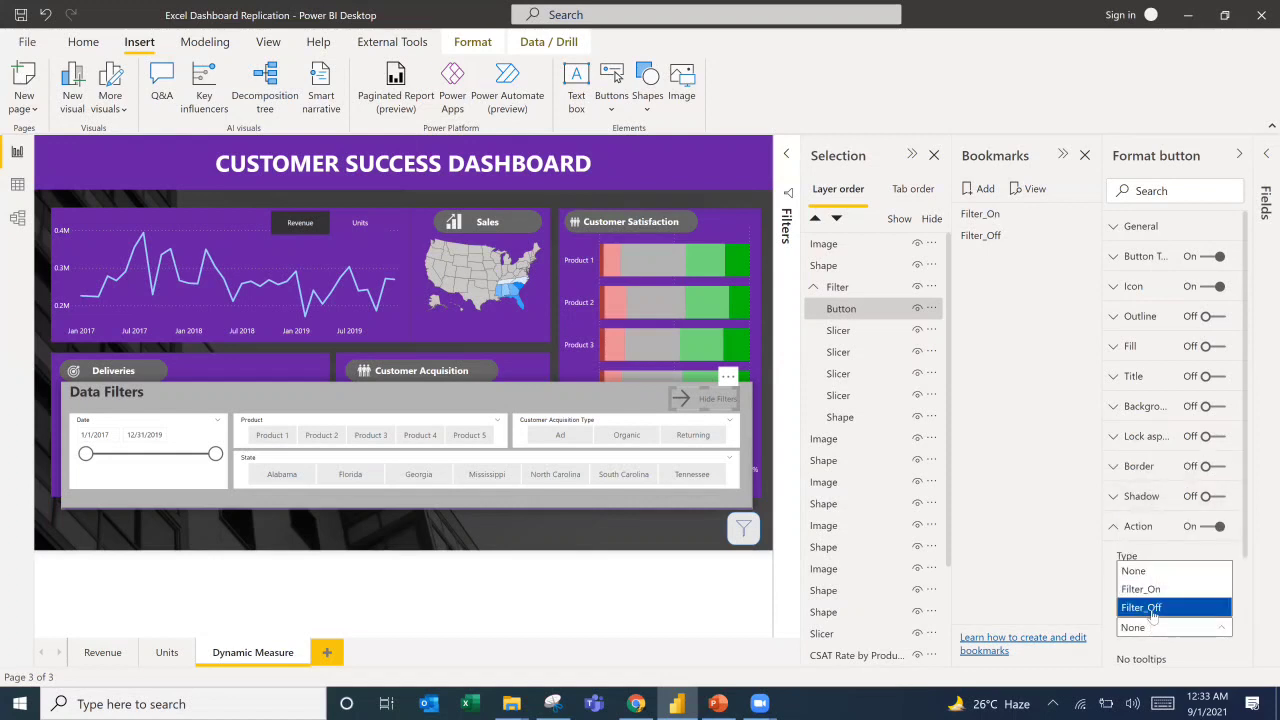
left_click(1153, 610)
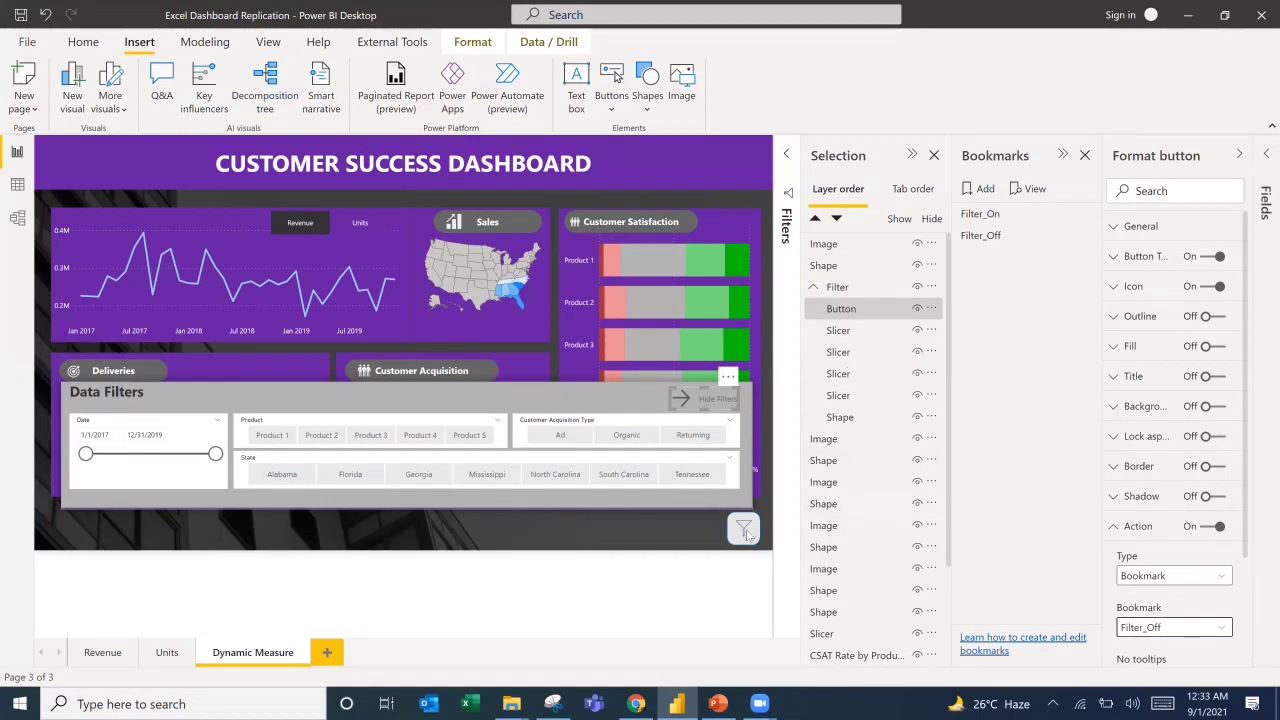
Turn on the funnel image's action with type Bookmark and assign the Filter_On bookmark.
left_click(743, 530)
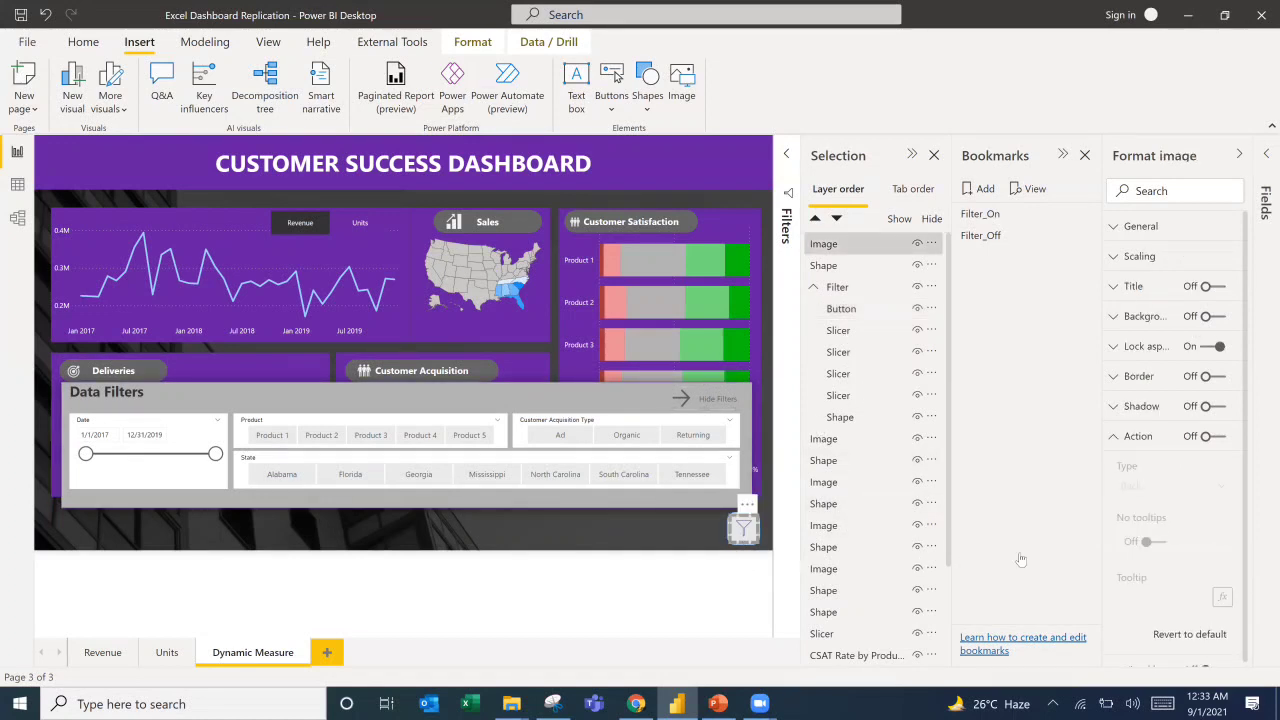
left_click(1218, 437)
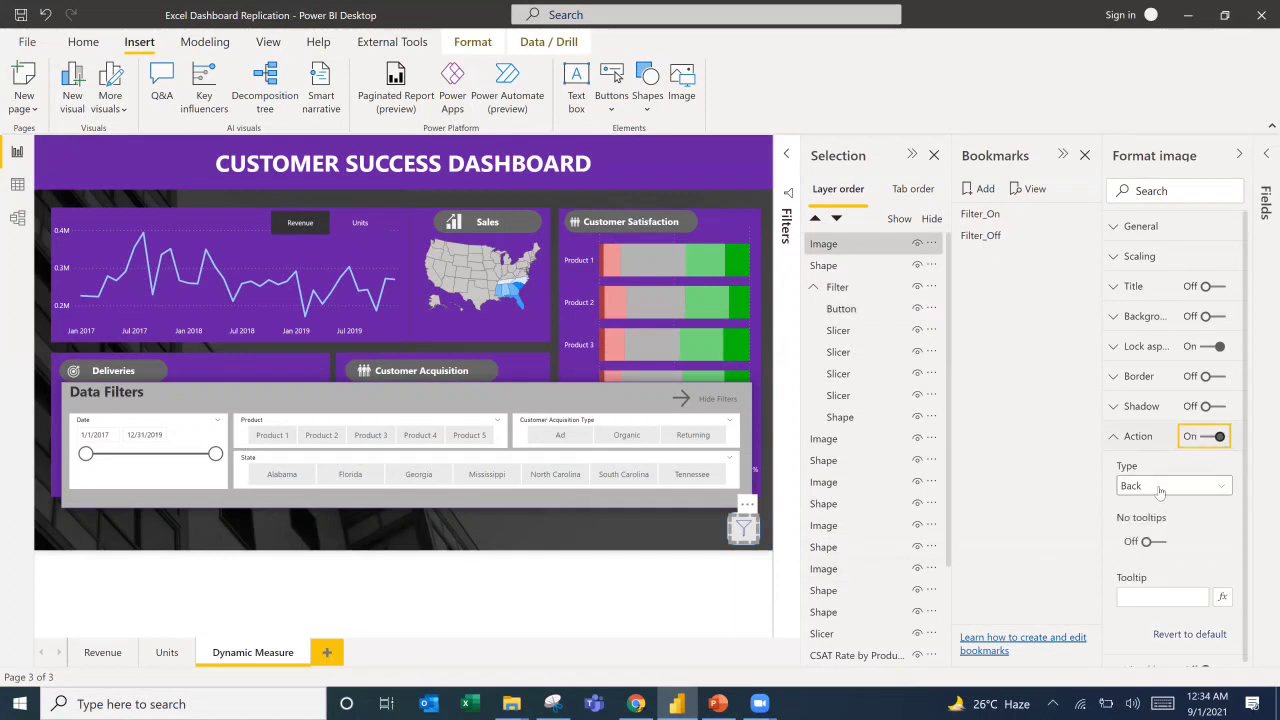
left_click(1159, 487)
left_click(1157, 520)
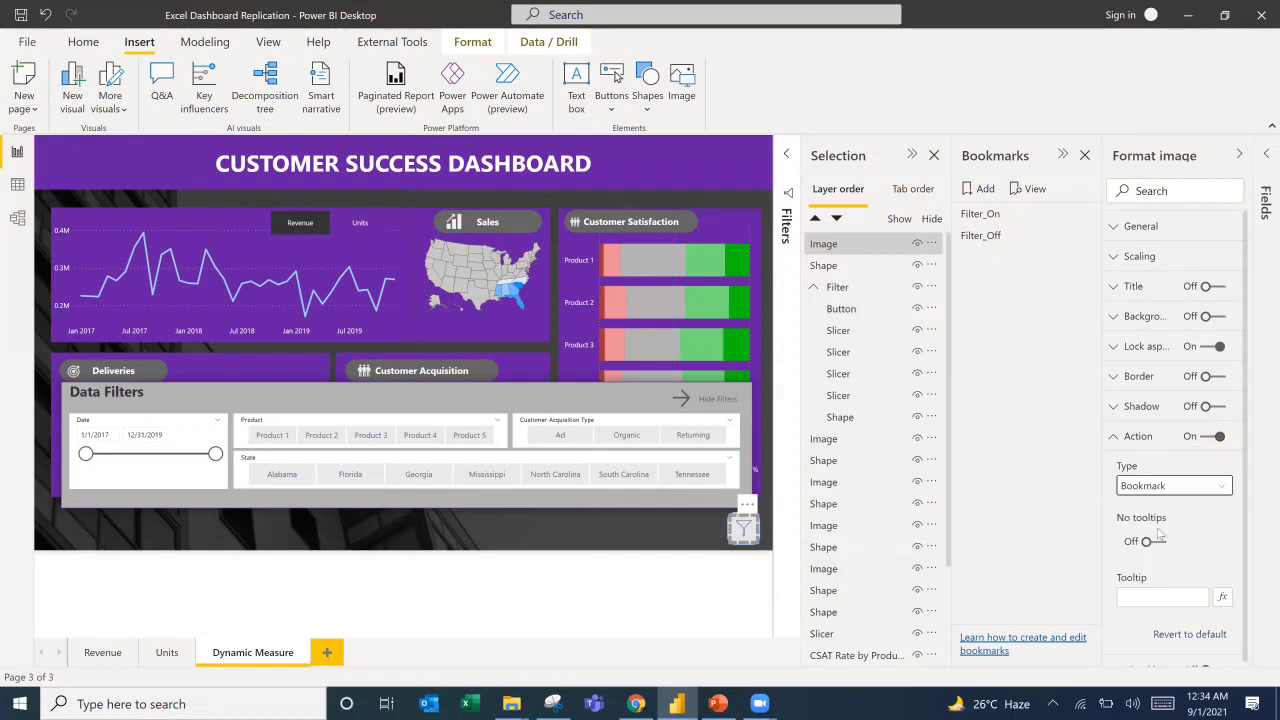
left_click(1160, 538)
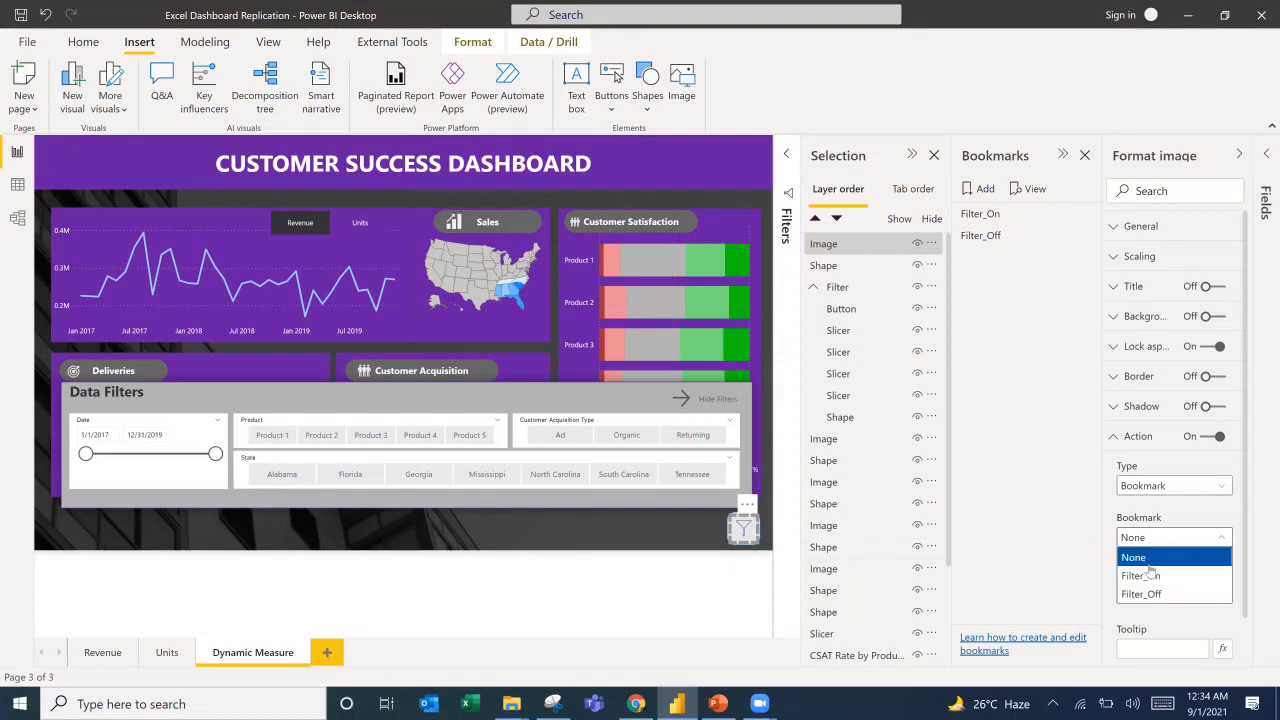
left_click(1150, 578)
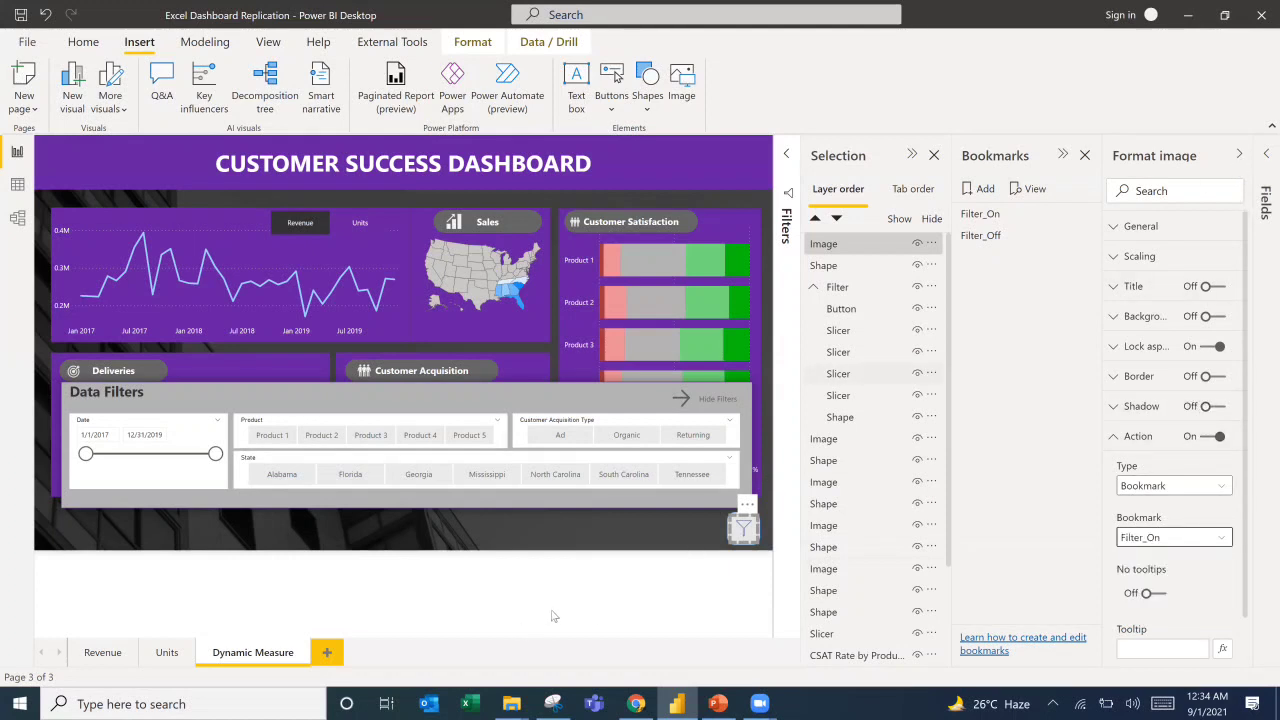
Test hiding the Data Filters panel with the Hide Filters button and showing it again with the funnel image.
left_click(711, 589)
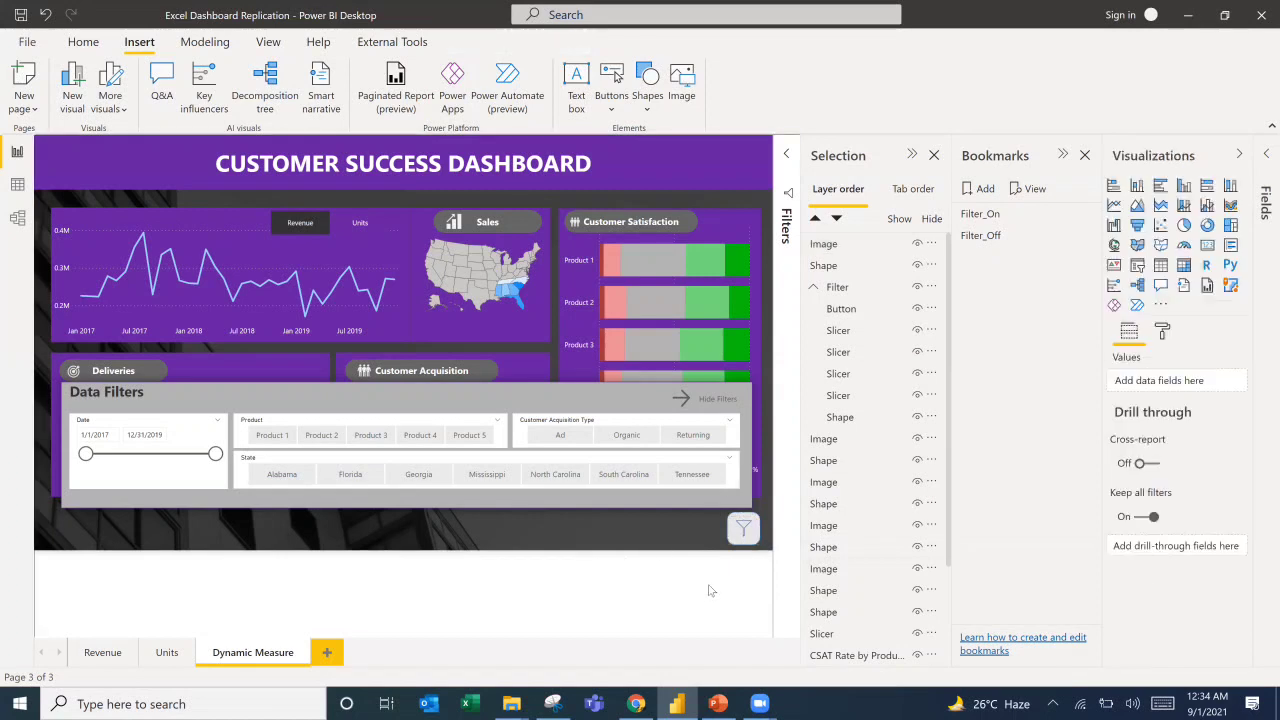
left_click(707, 399, "ctrl")
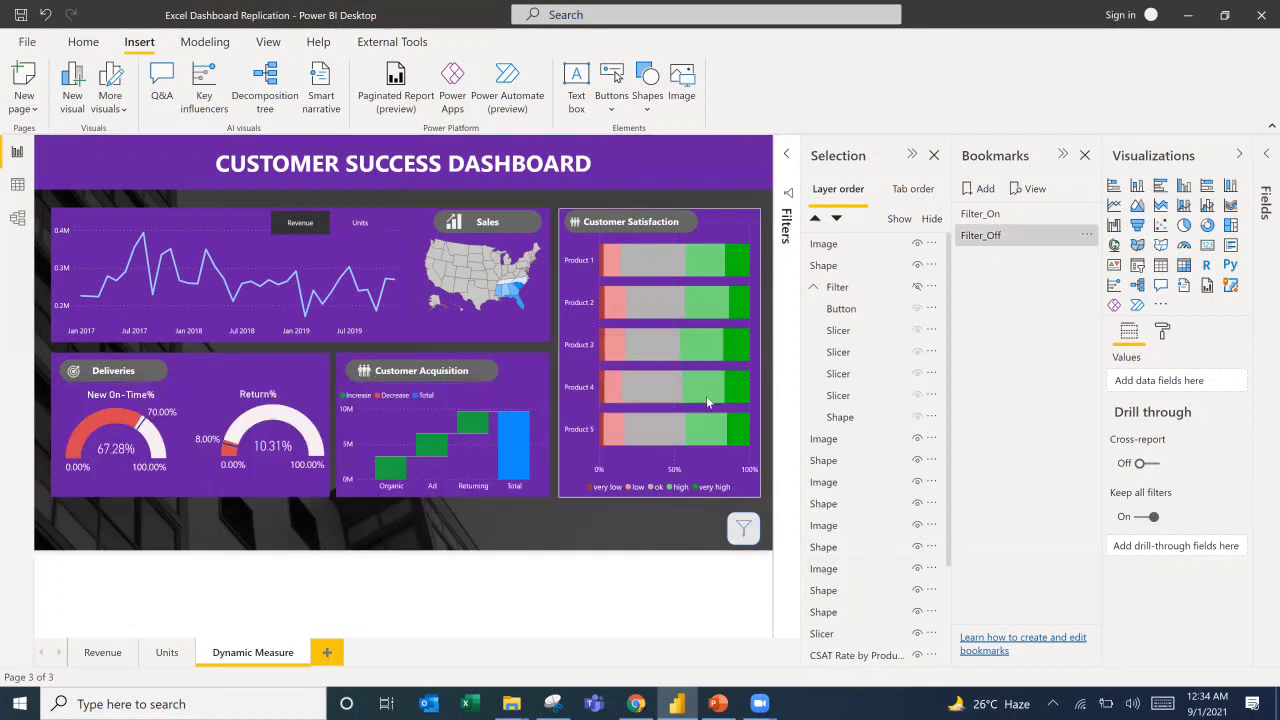
left_click(744, 532, "ctrl")
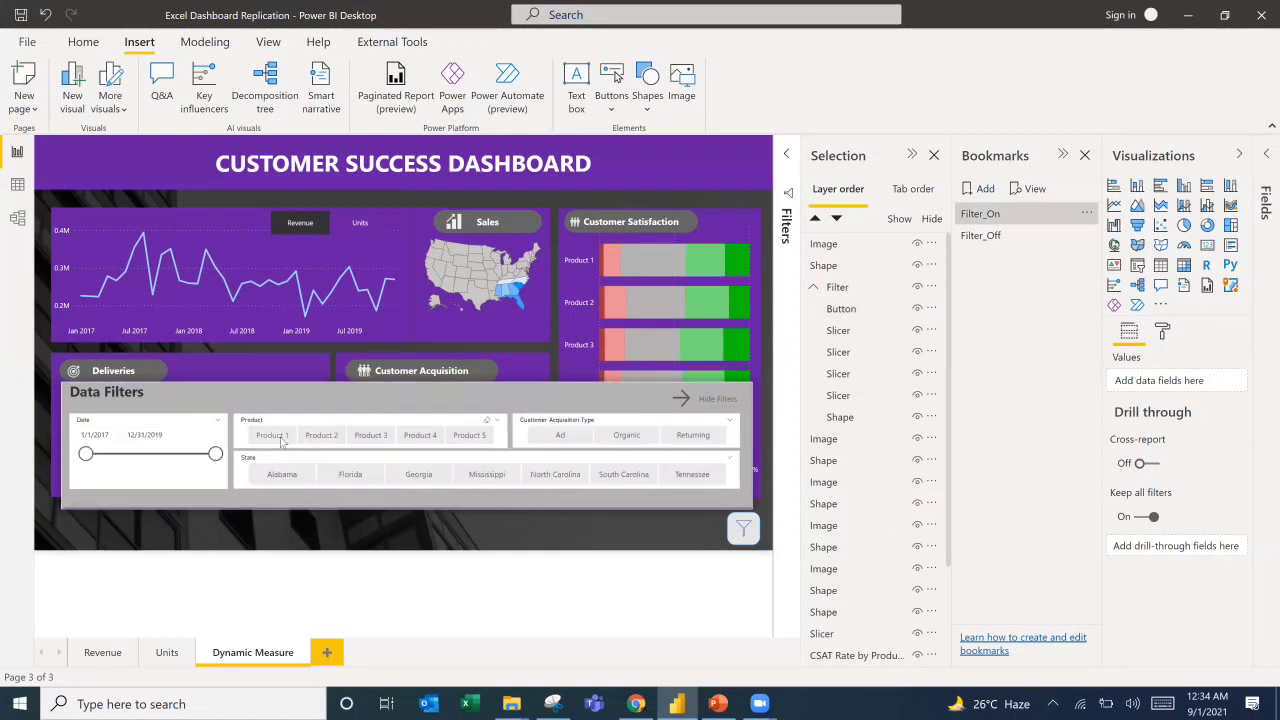
Filter the dashboard to Product 1 and Product 3 and to the state Florida.
left_click(353, 443)
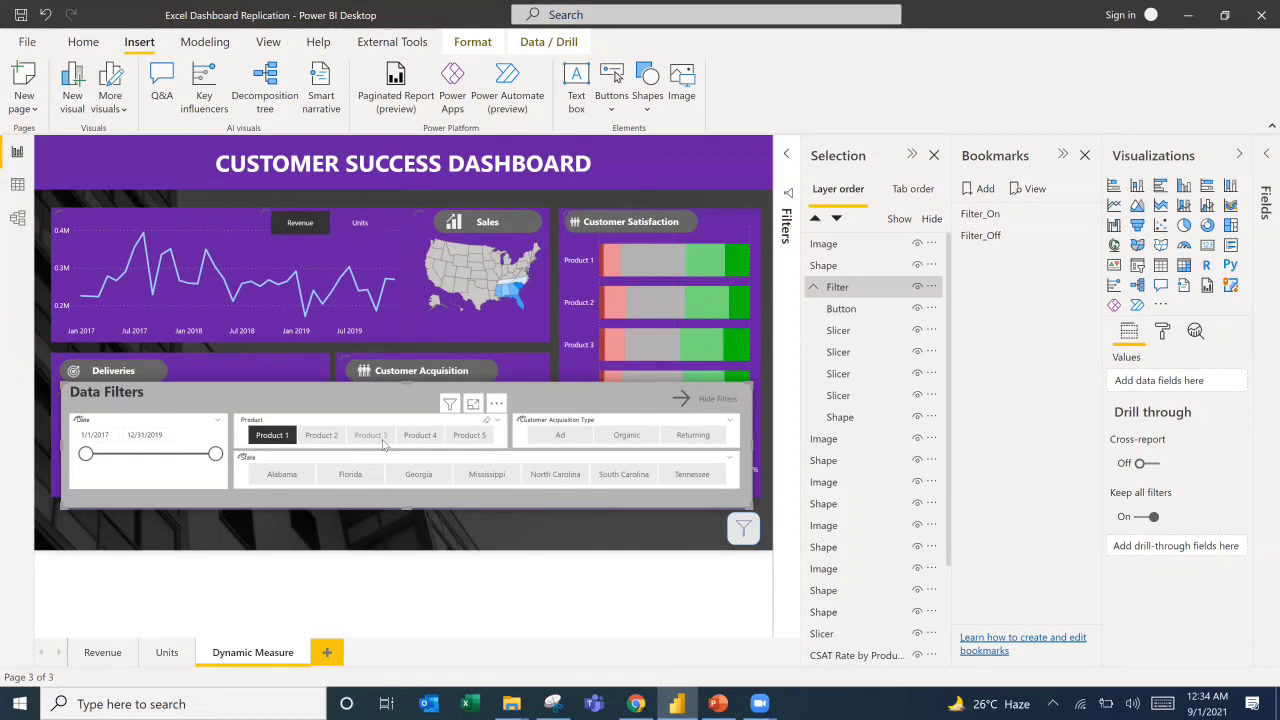
left_click(378, 439)
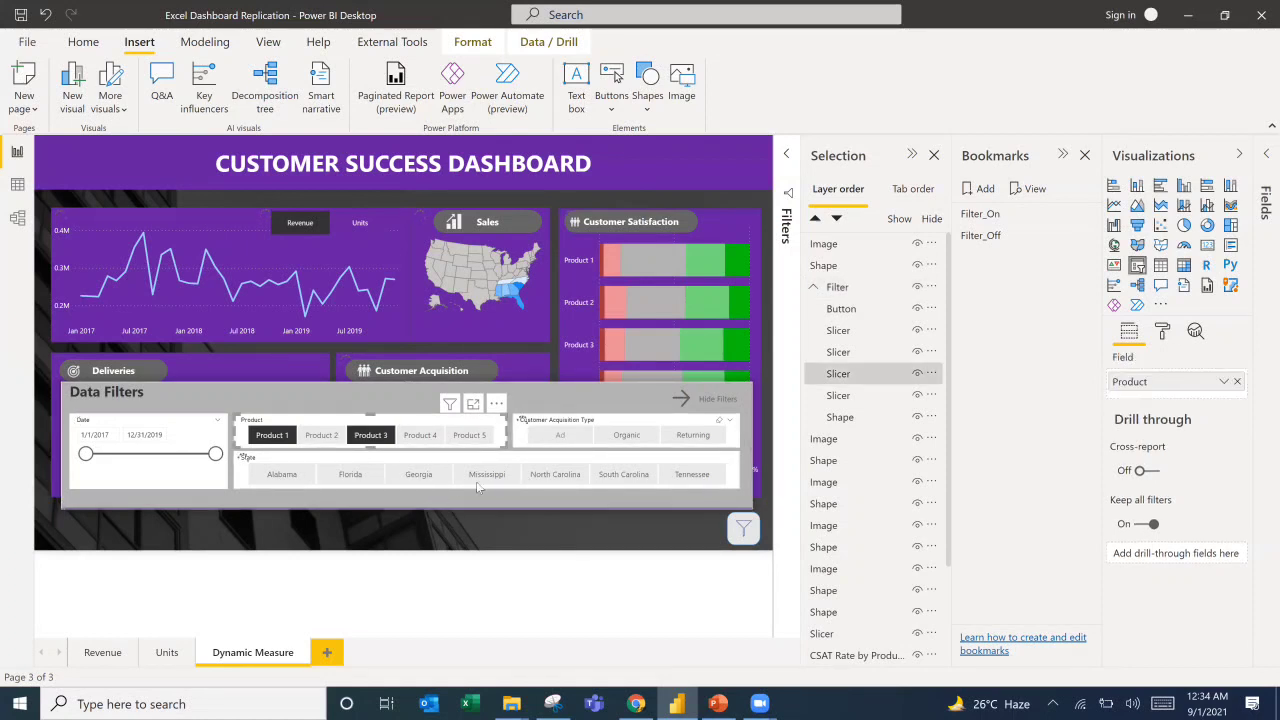
left_click(357, 478, "ctrl")
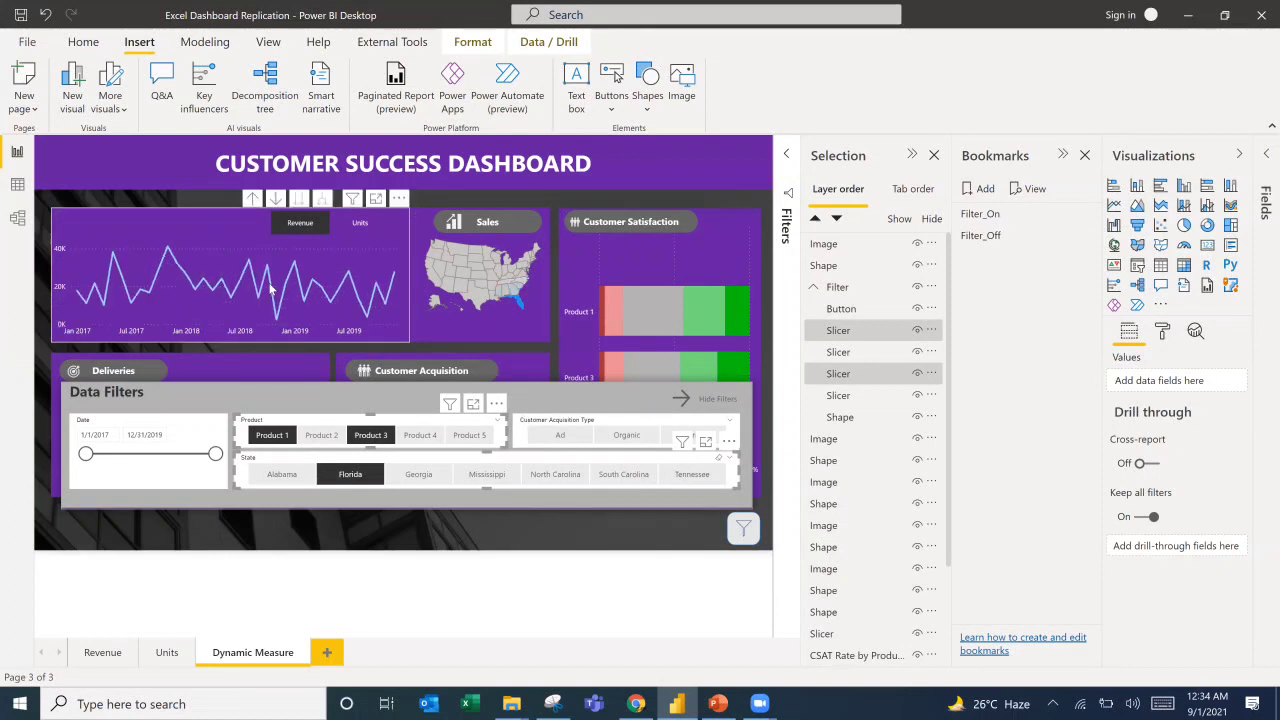
Set the date filter's start date to 7/1/2018.
left_click_drag(86, 455, 151, 458)
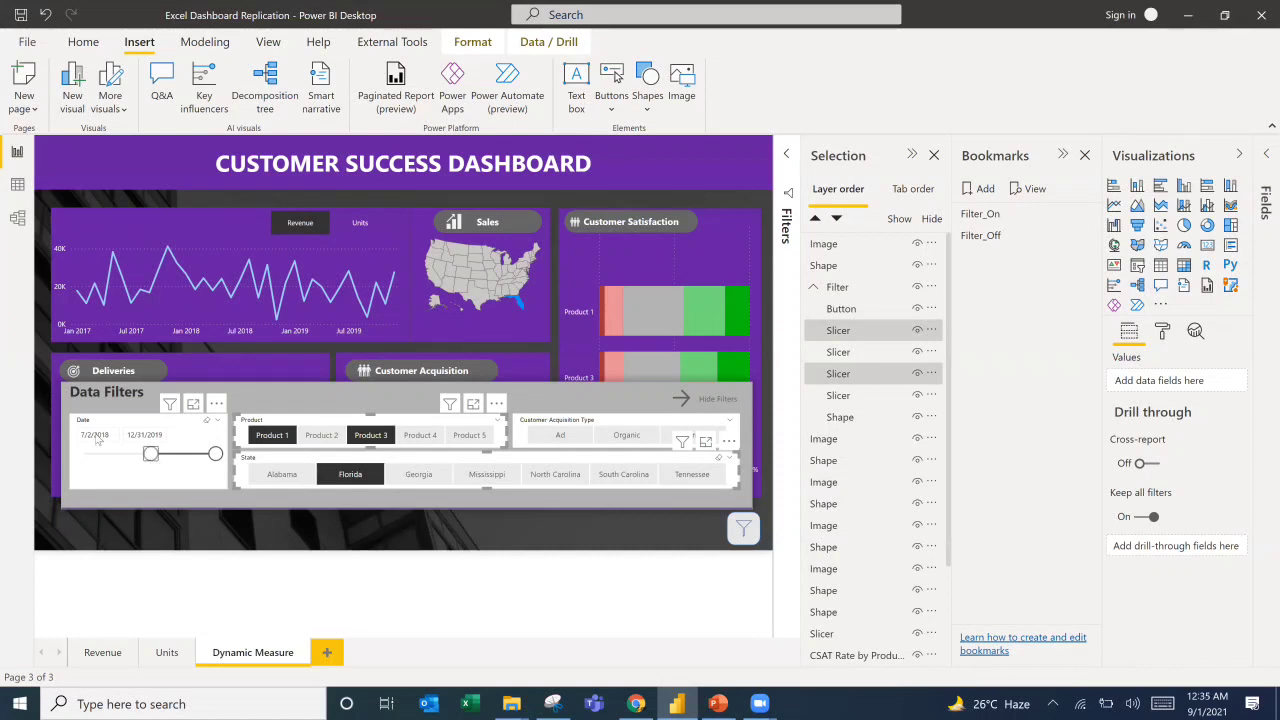
left_click(99, 435)
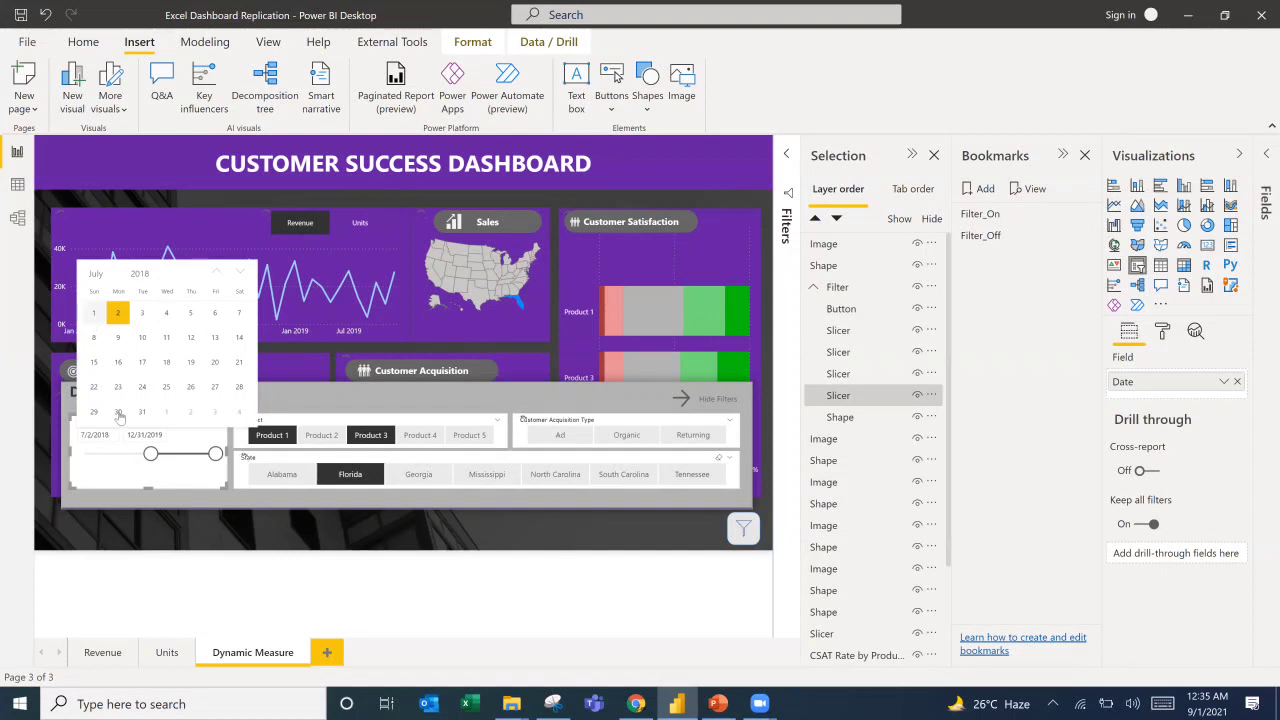
left_click(160, 480)
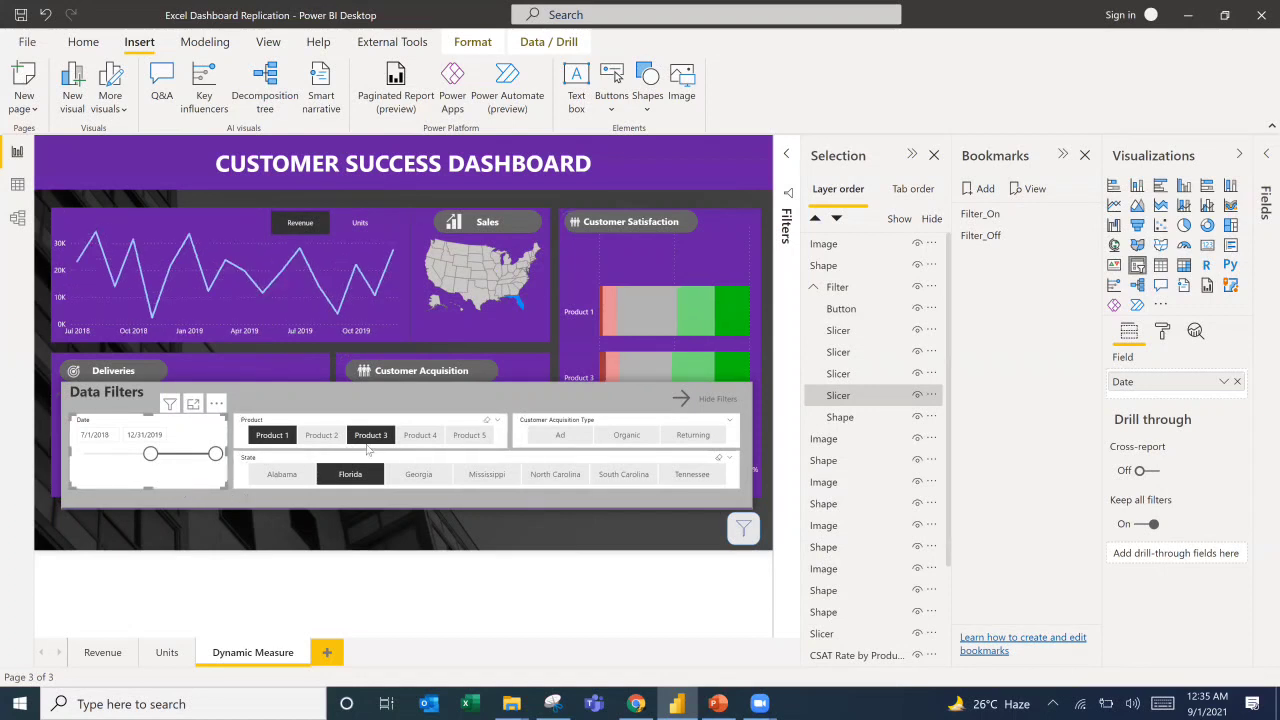
Hide the Data Filters panel with its button to check how the bookmark treats the applied filters.
left_click(713, 400)
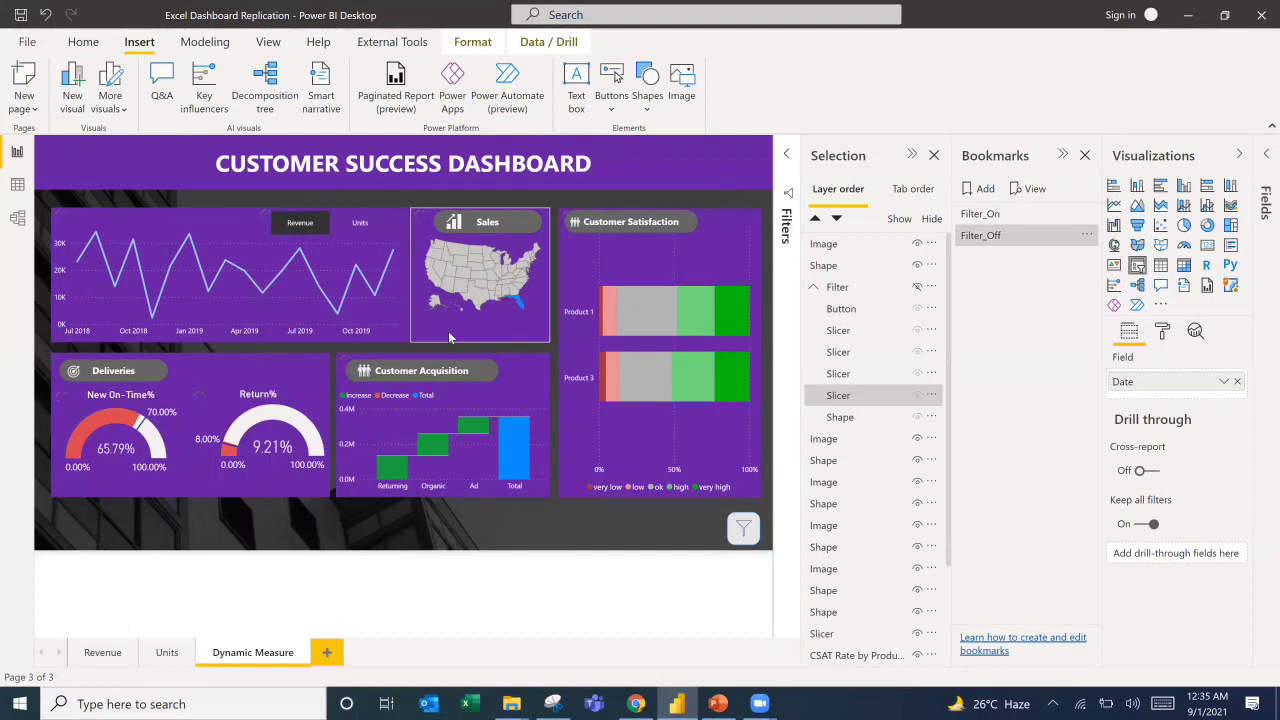
left_click(437, 371)
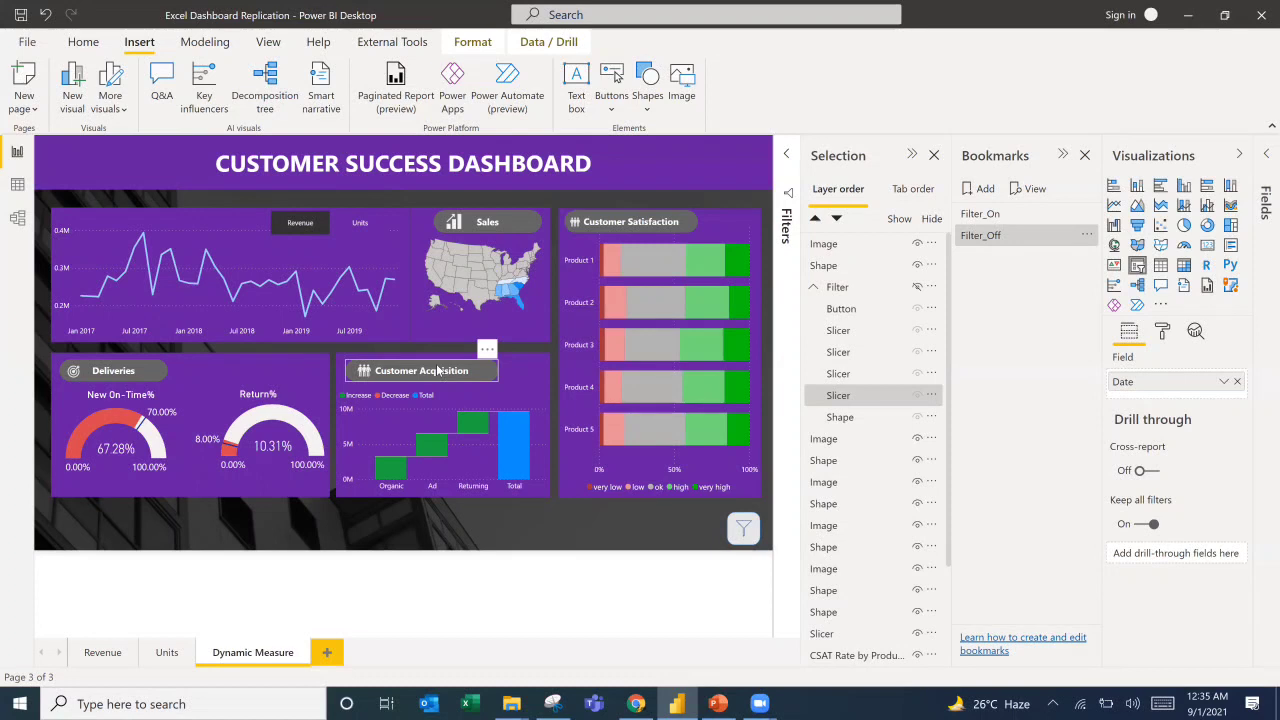
left_click(553, 391)
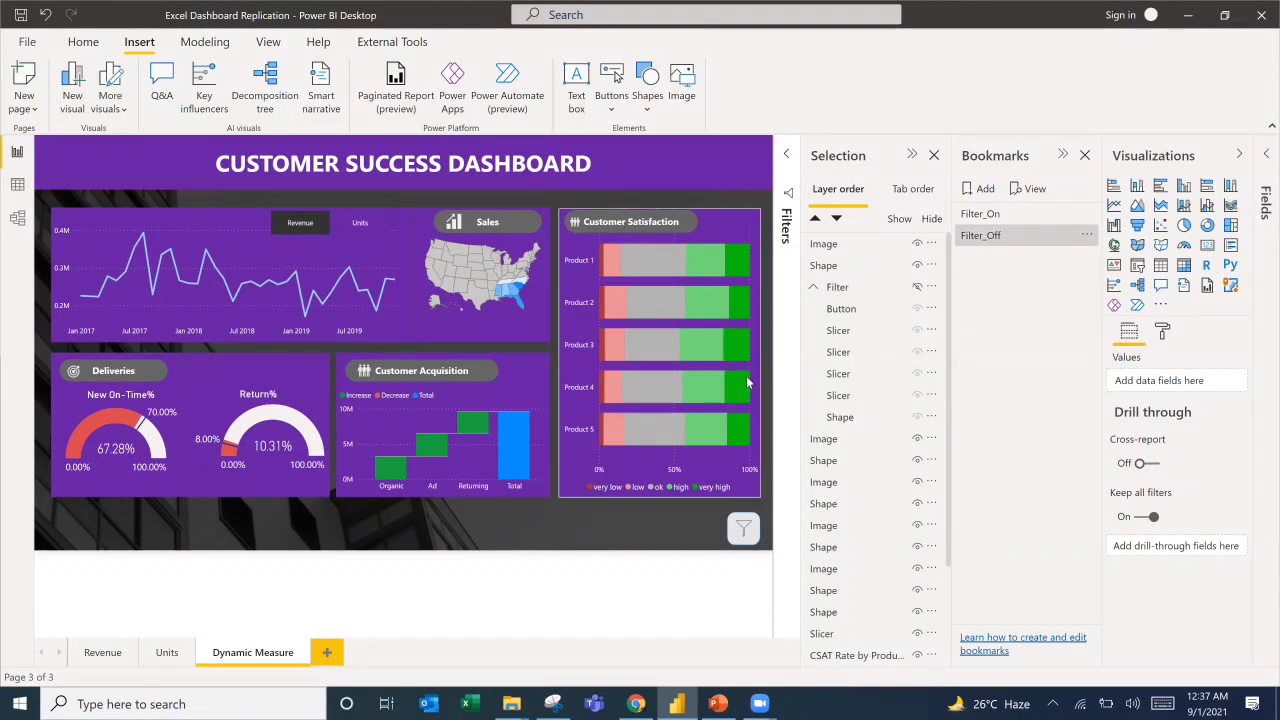
Turn off the Data option of the Filter_On bookmark.
left_click(1088, 216)
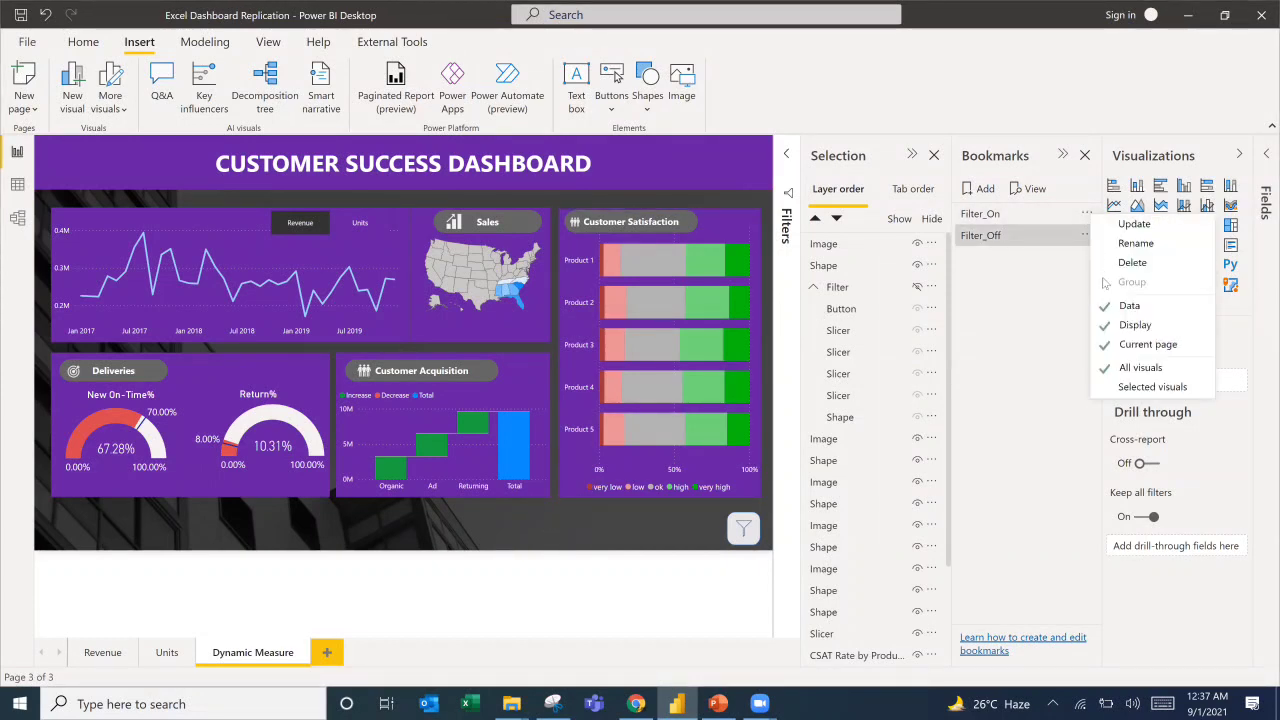
left_click(1113, 310)
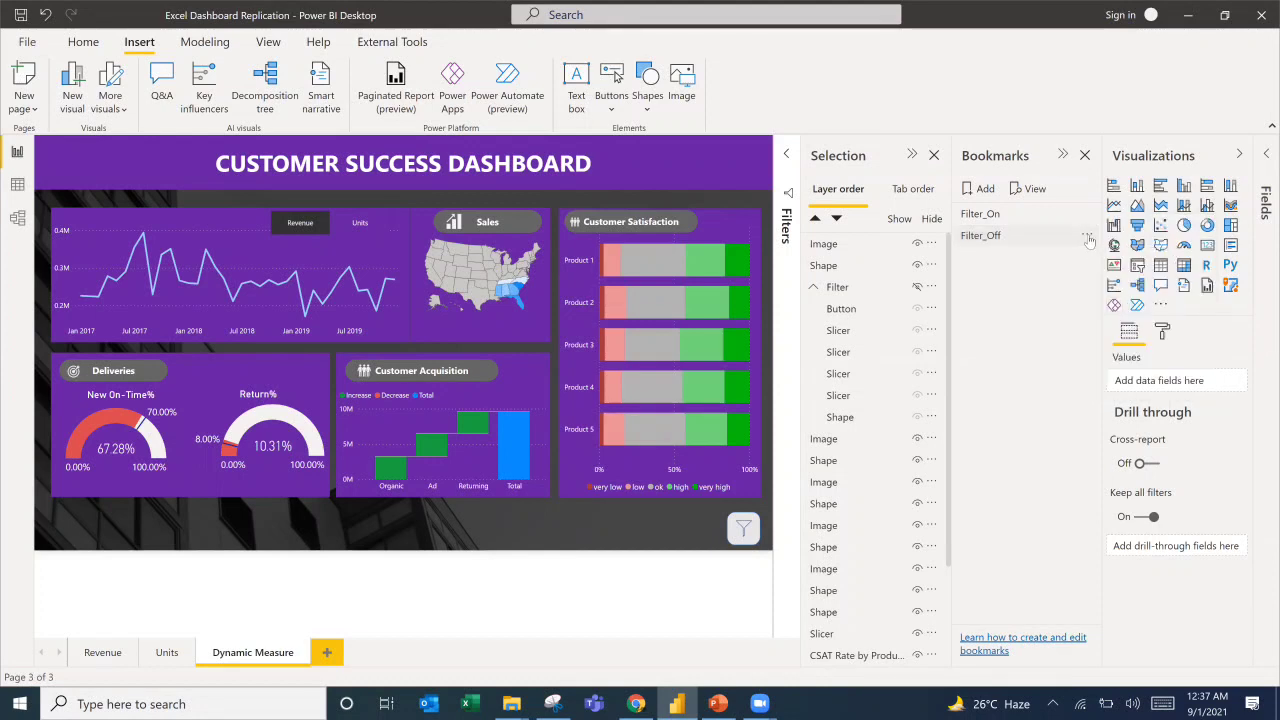
Turn off the Data option of the Filter_Off bookmark and check the options of both bookmarks.
left_click(1087, 237)
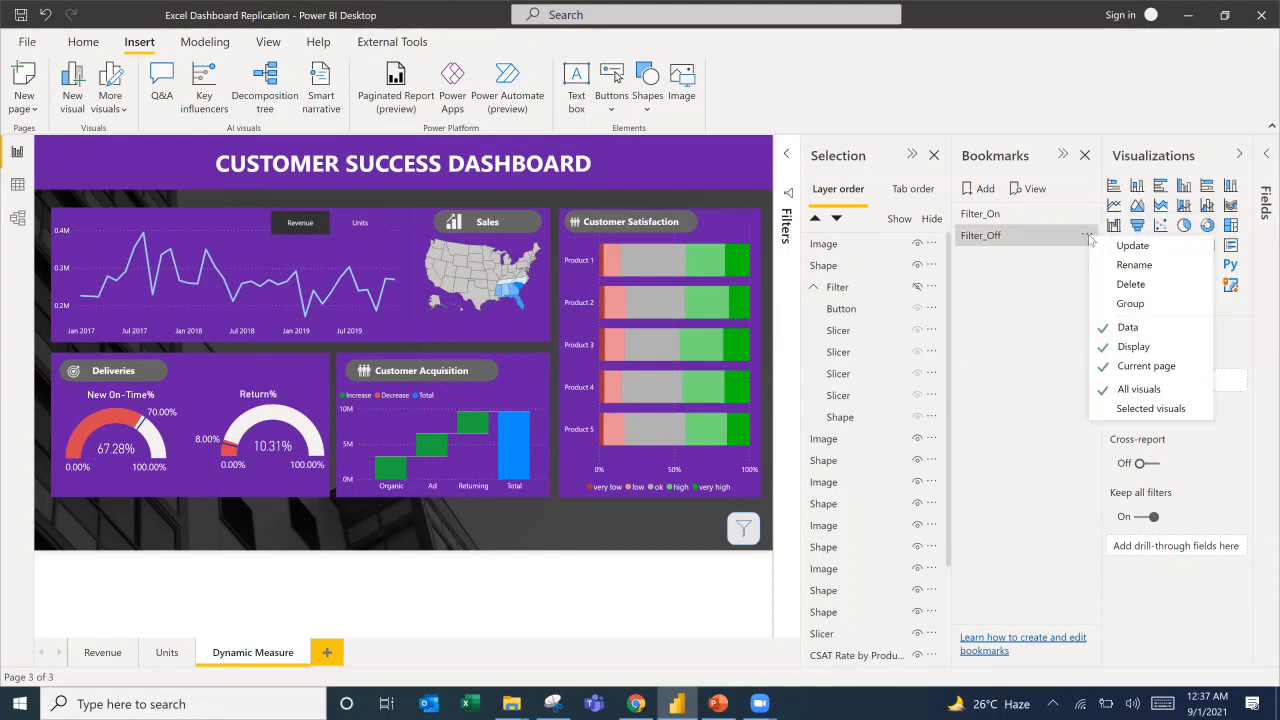
left_click(1115, 334)
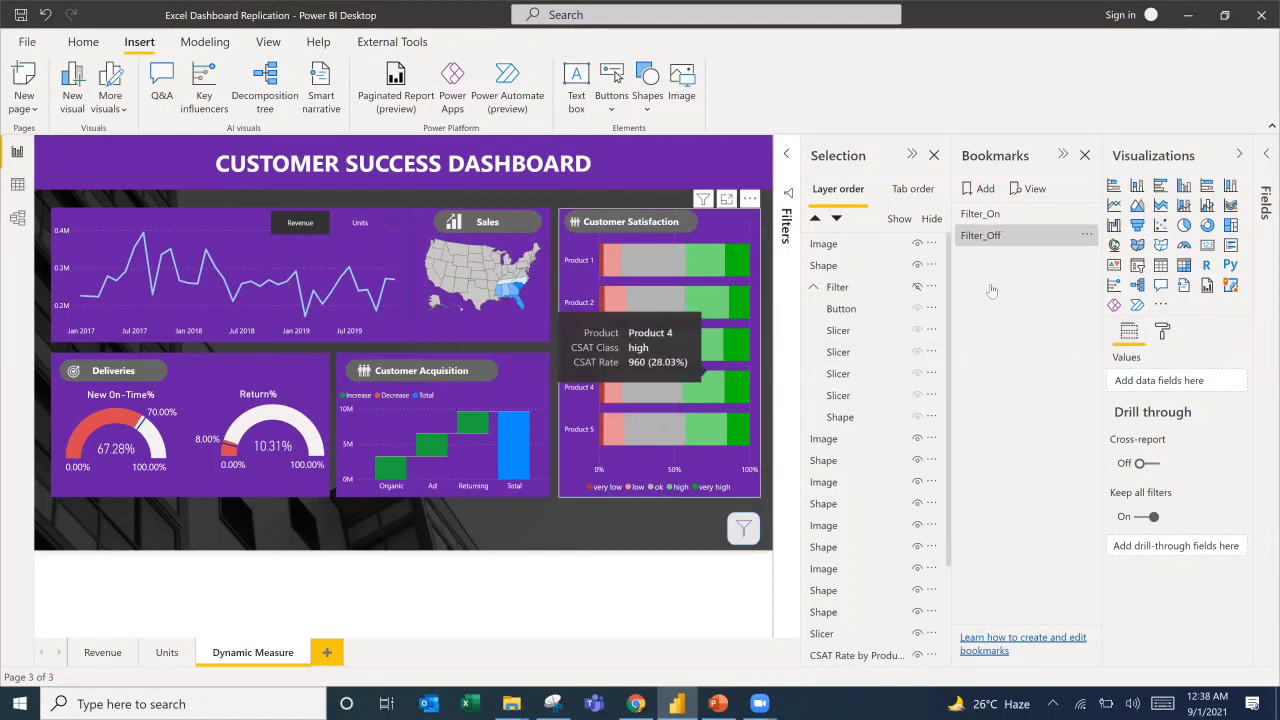
left_click(1086, 238)
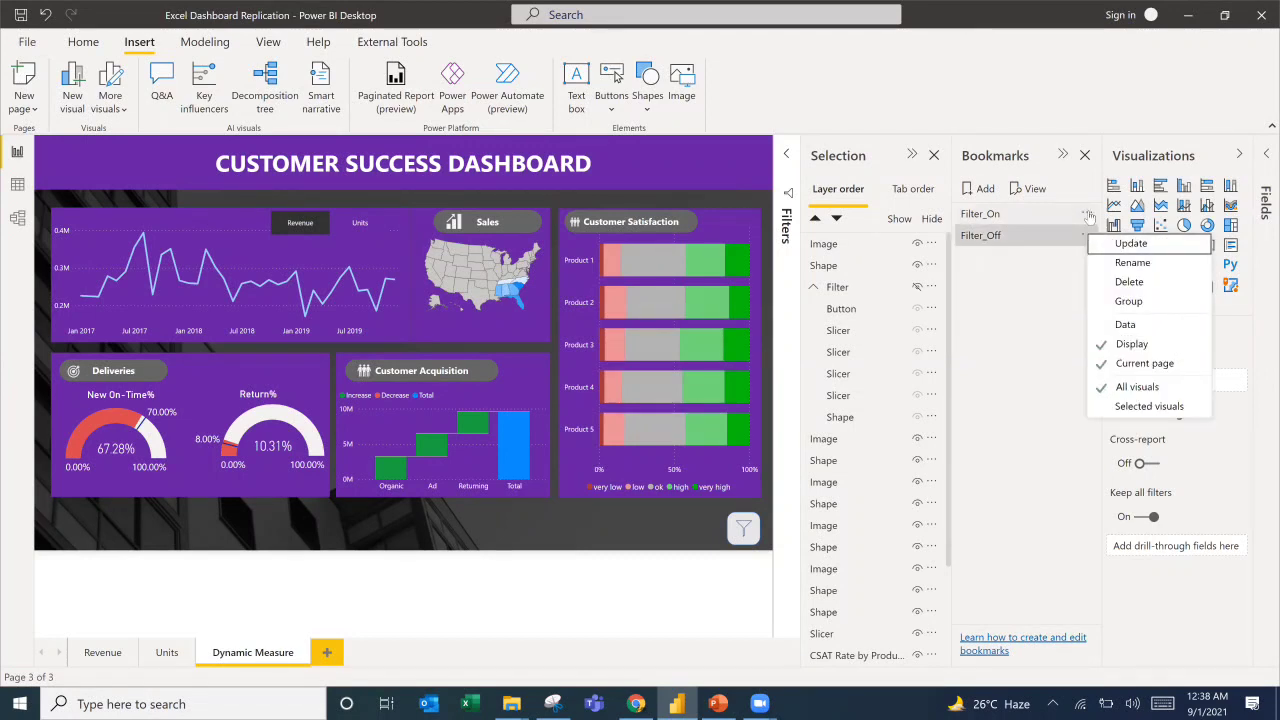
left_click(1086, 214)
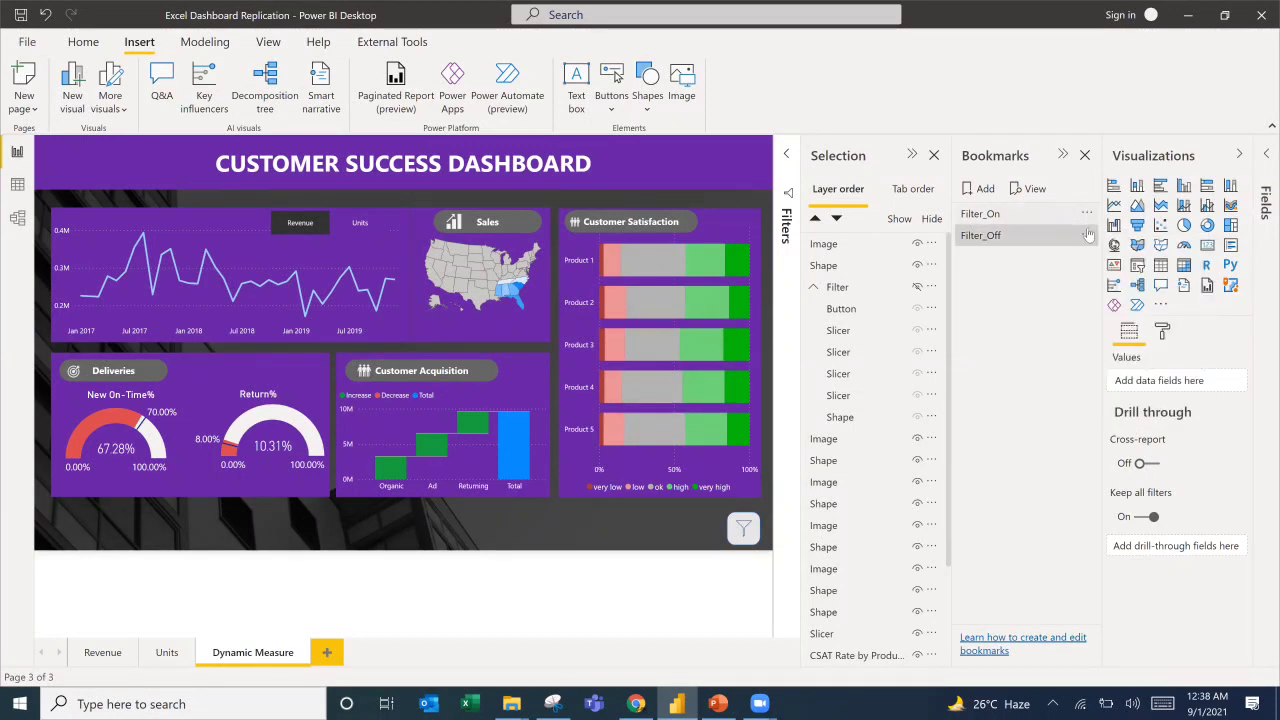
left_click(1086, 214)
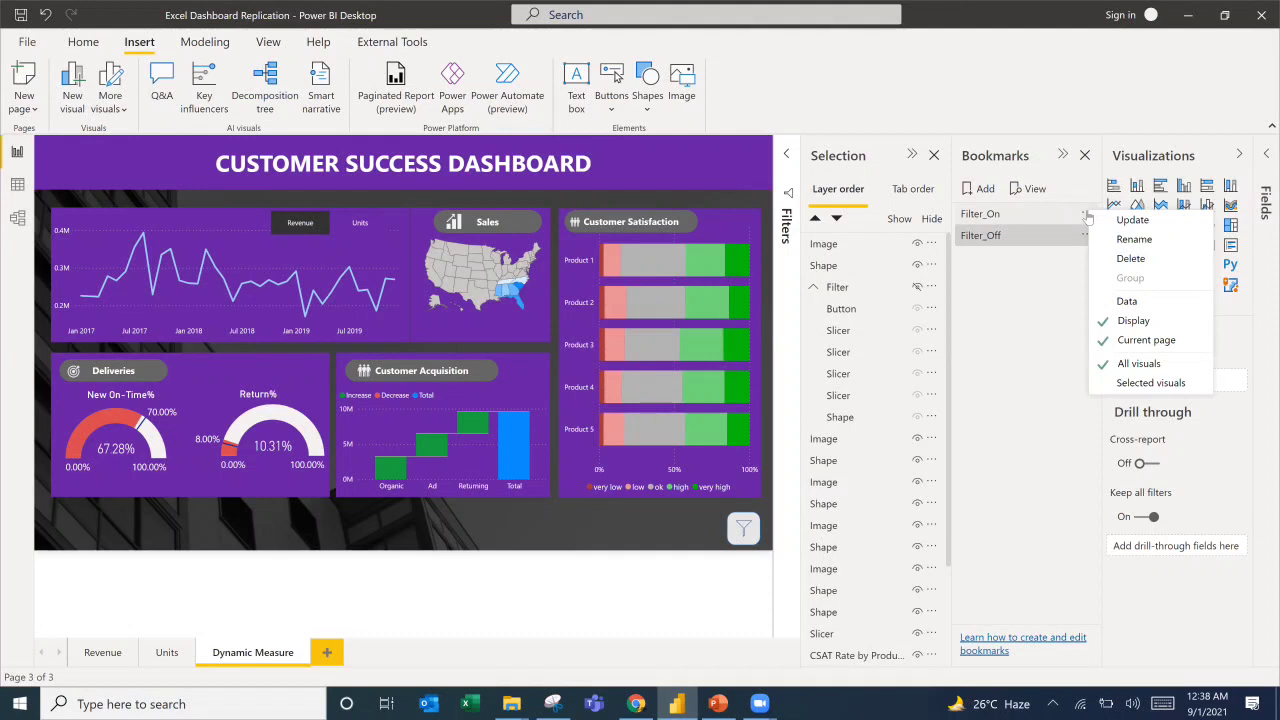
left_click(632, 583)
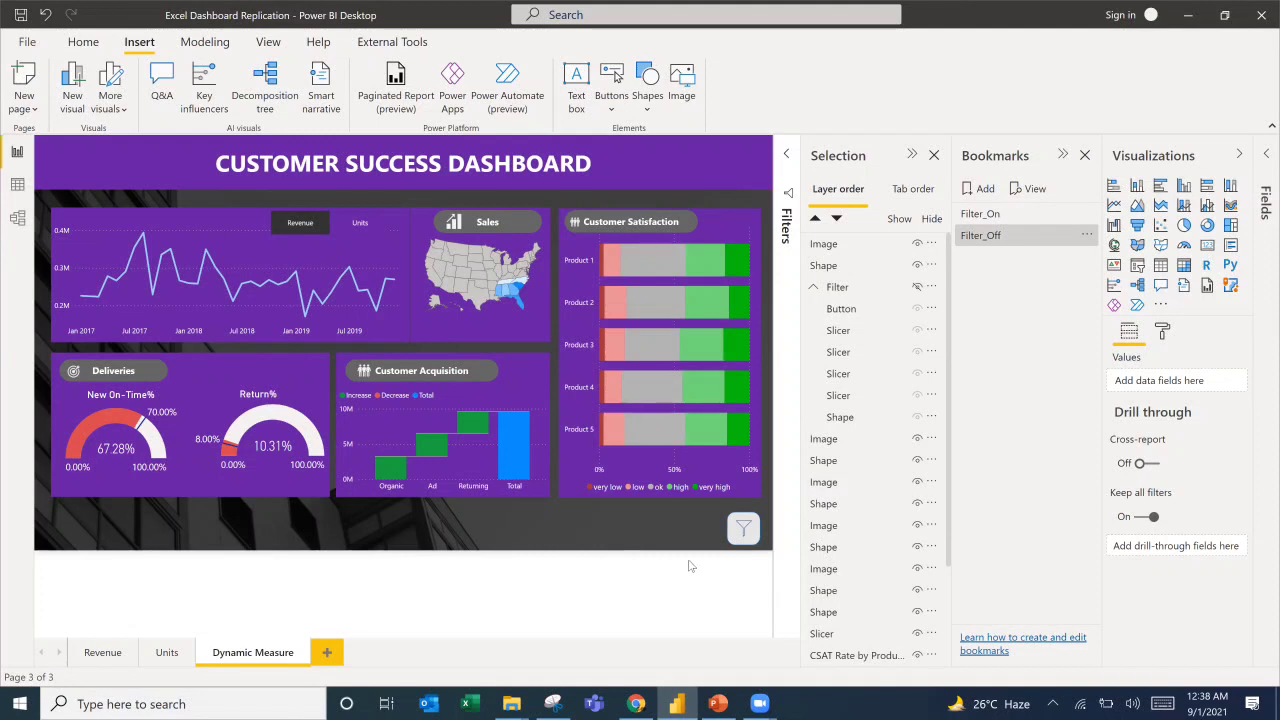
Update the Filter_On bookmark and try it with the funnel button.
left_click(1086, 236)
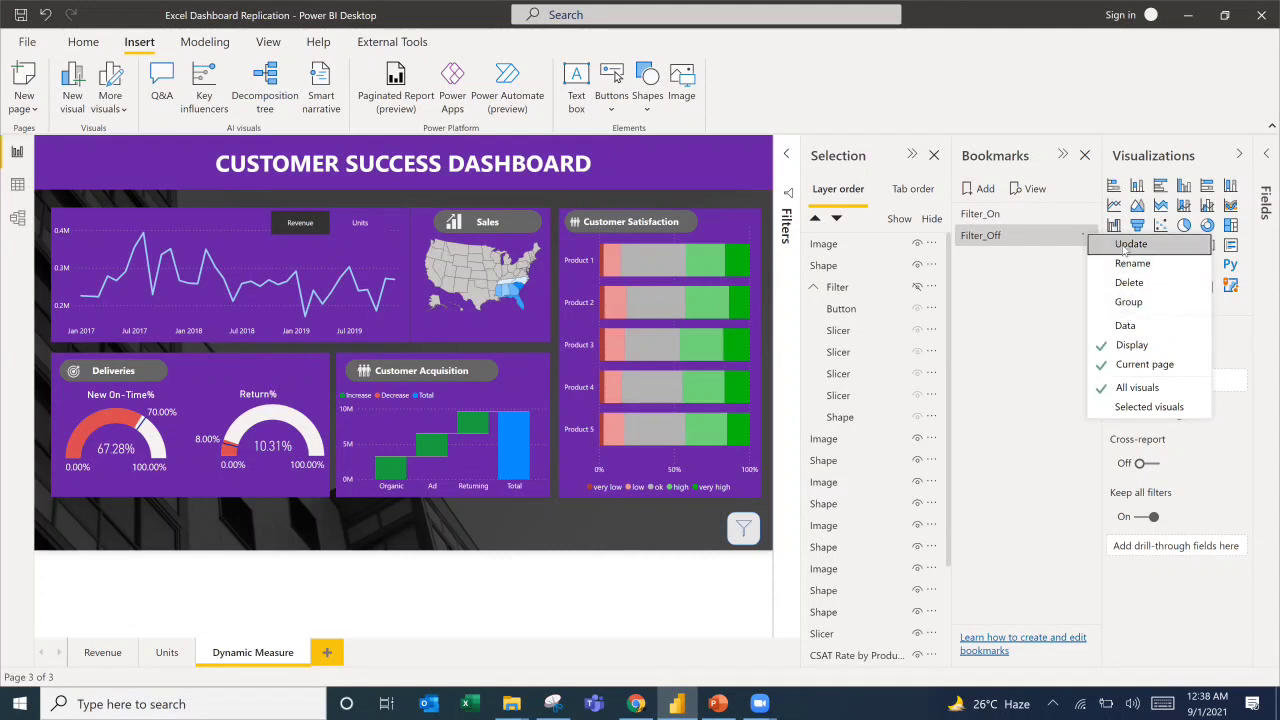
left_click(1088, 216)
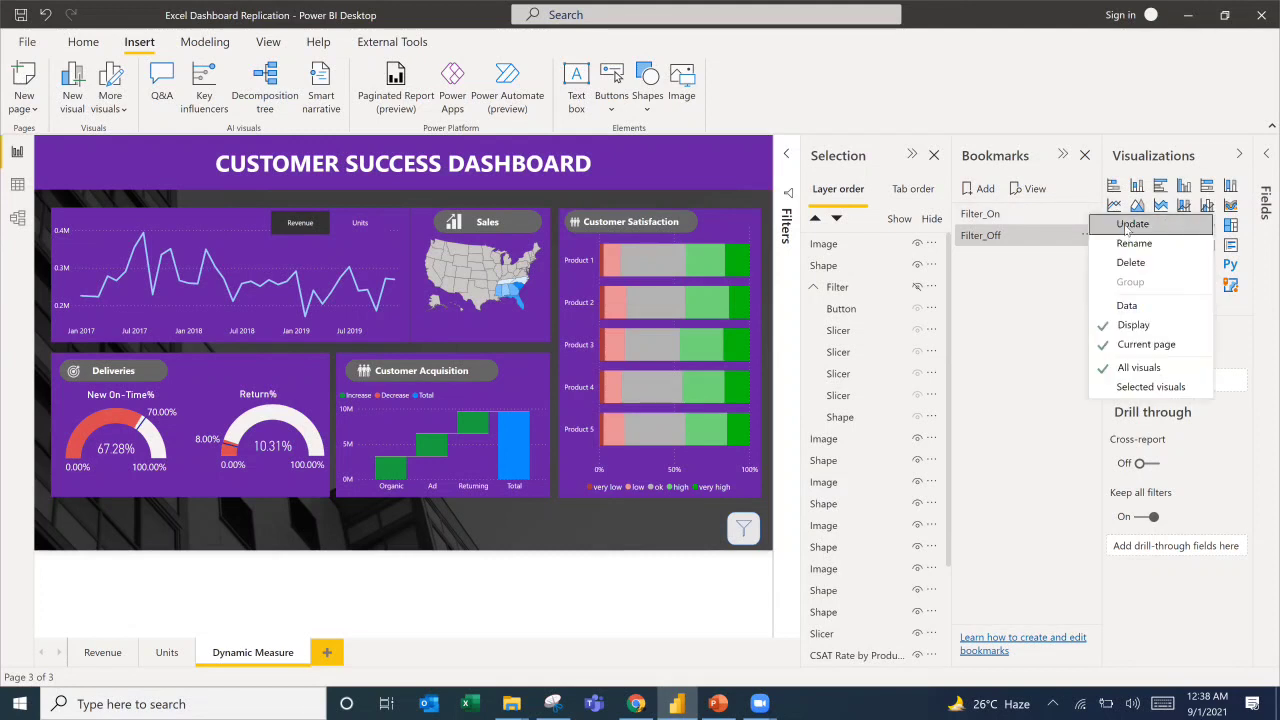
left_click(1130, 225)
left_click(744, 535, "ctrl")
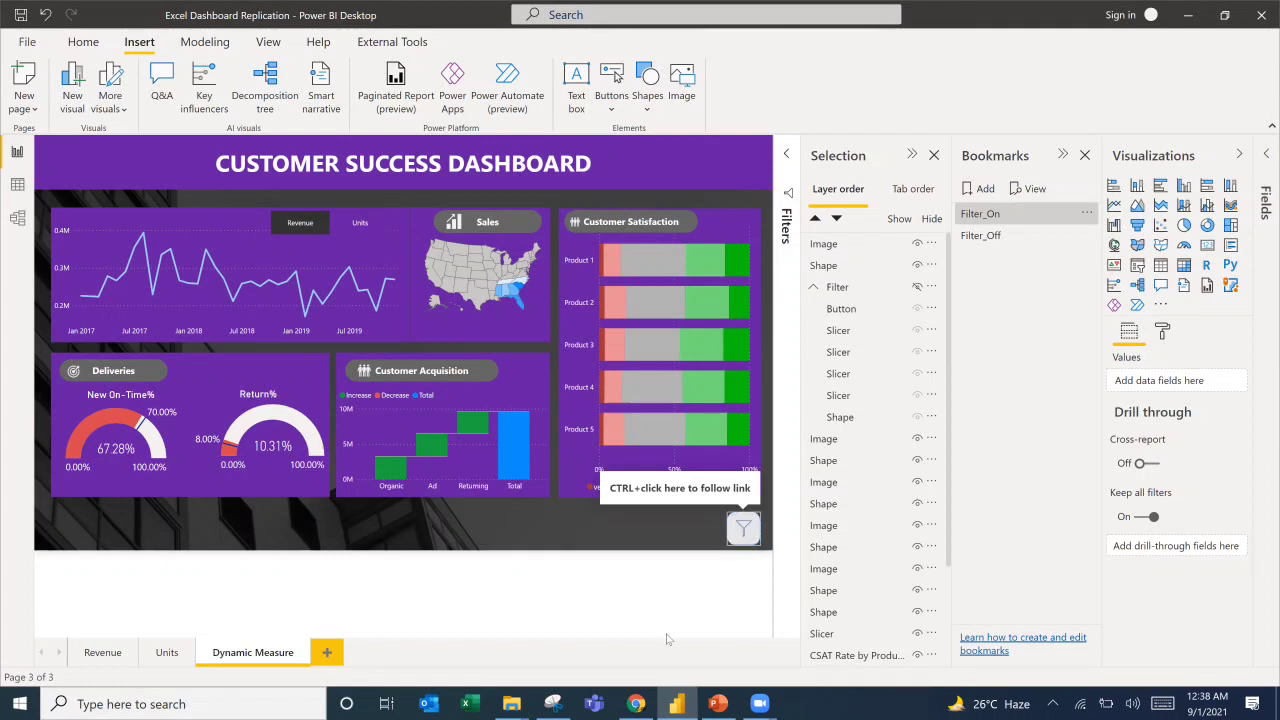
Check the funnel image's bookmark action and the Filter_On options, and try applying both bookmarks.
left_click(743, 527)
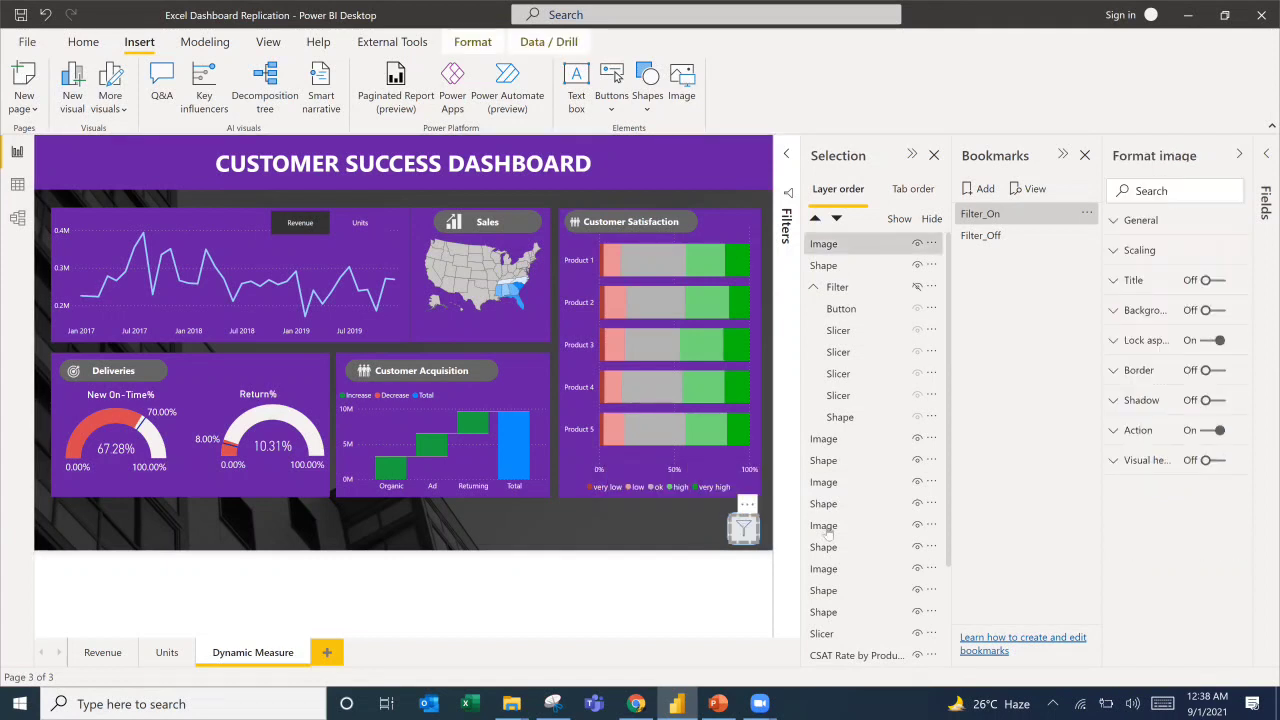
left_click(1137, 430)
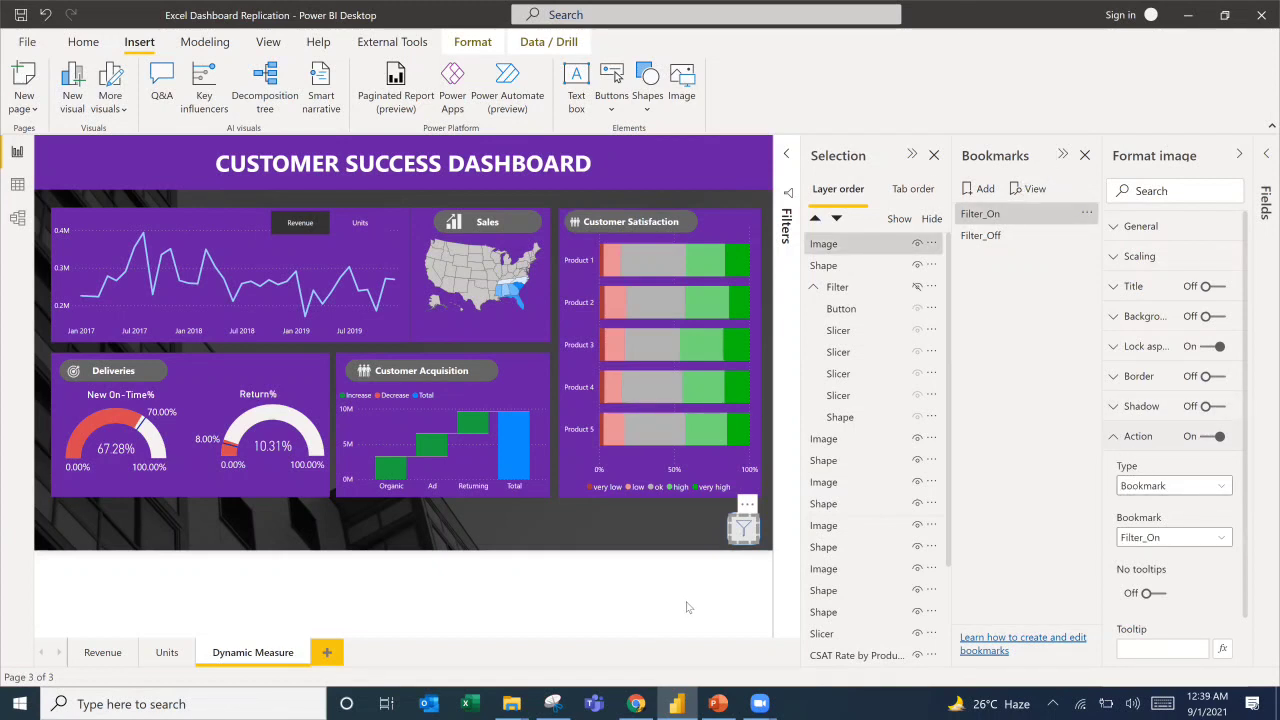
left_click(674, 557)
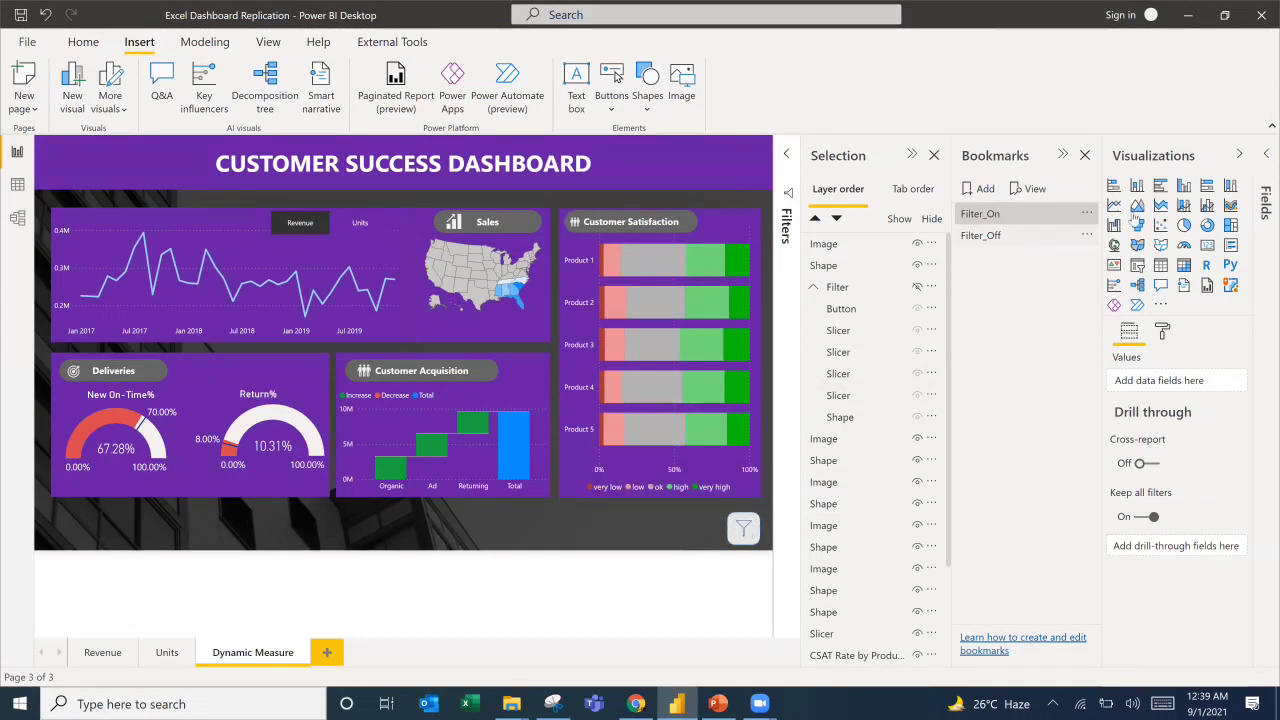
left_click(1087, 213)
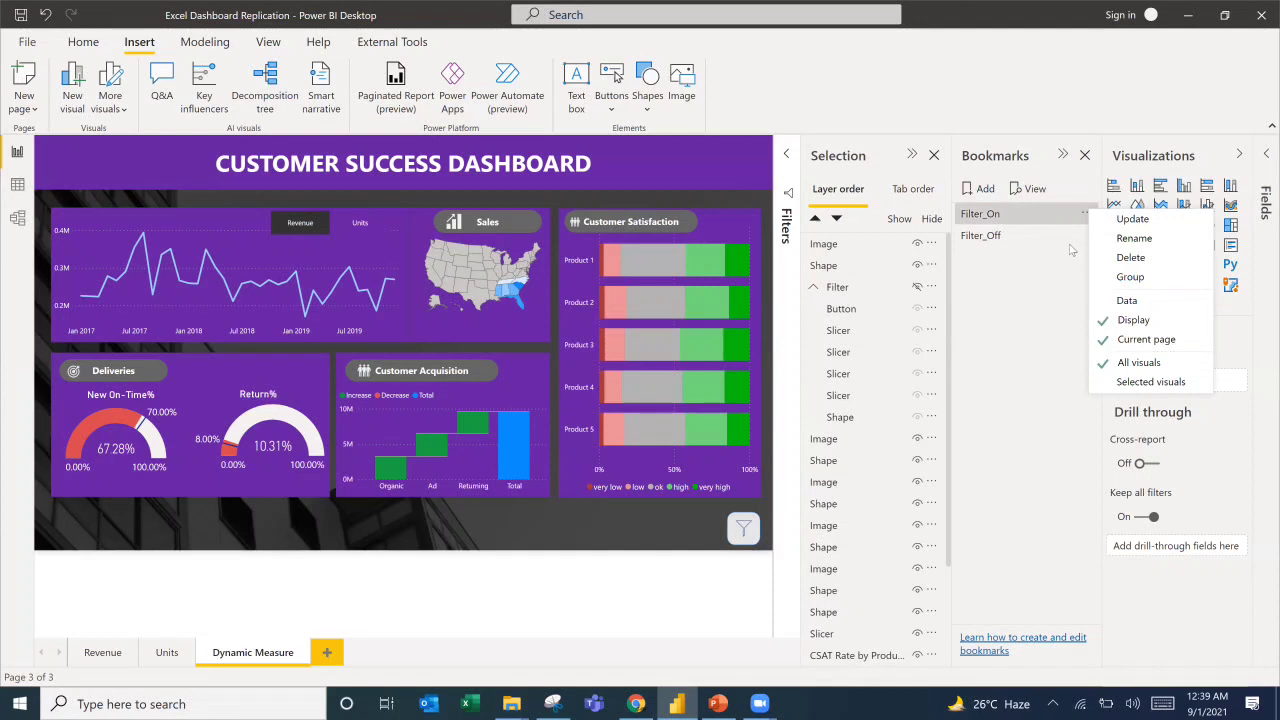
left_click(1008, 244)
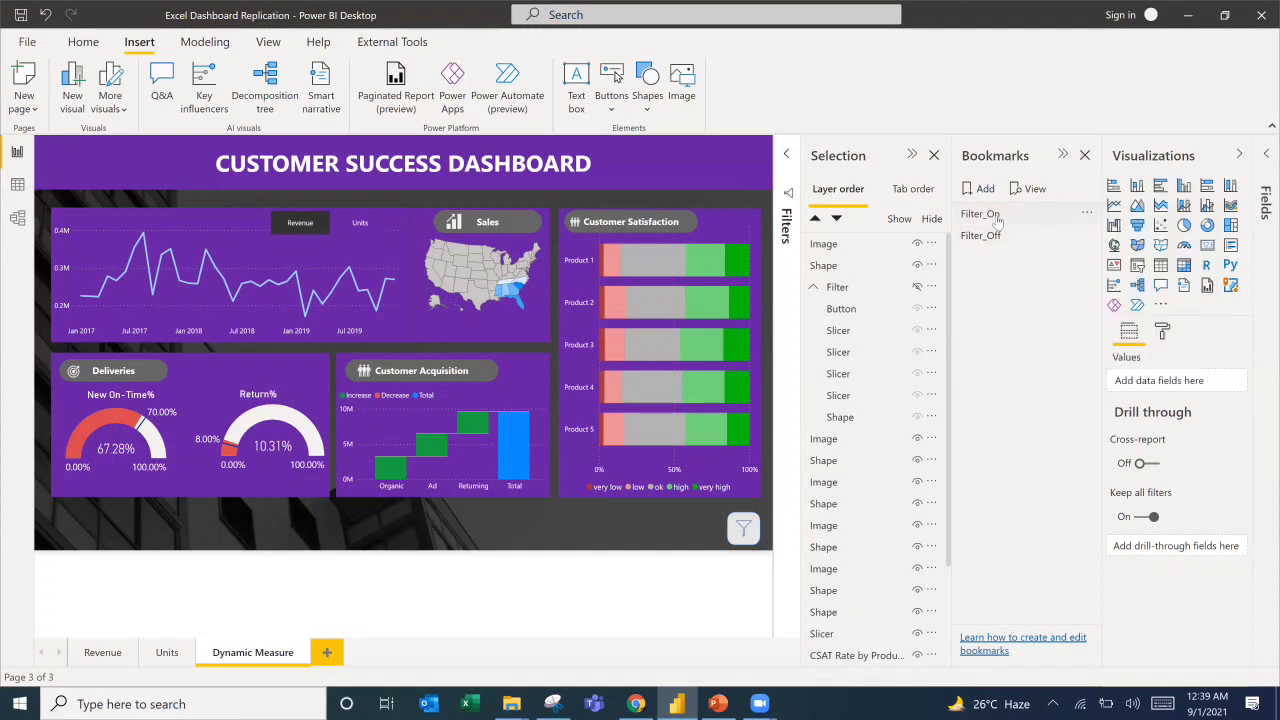
left_click(996, 218)
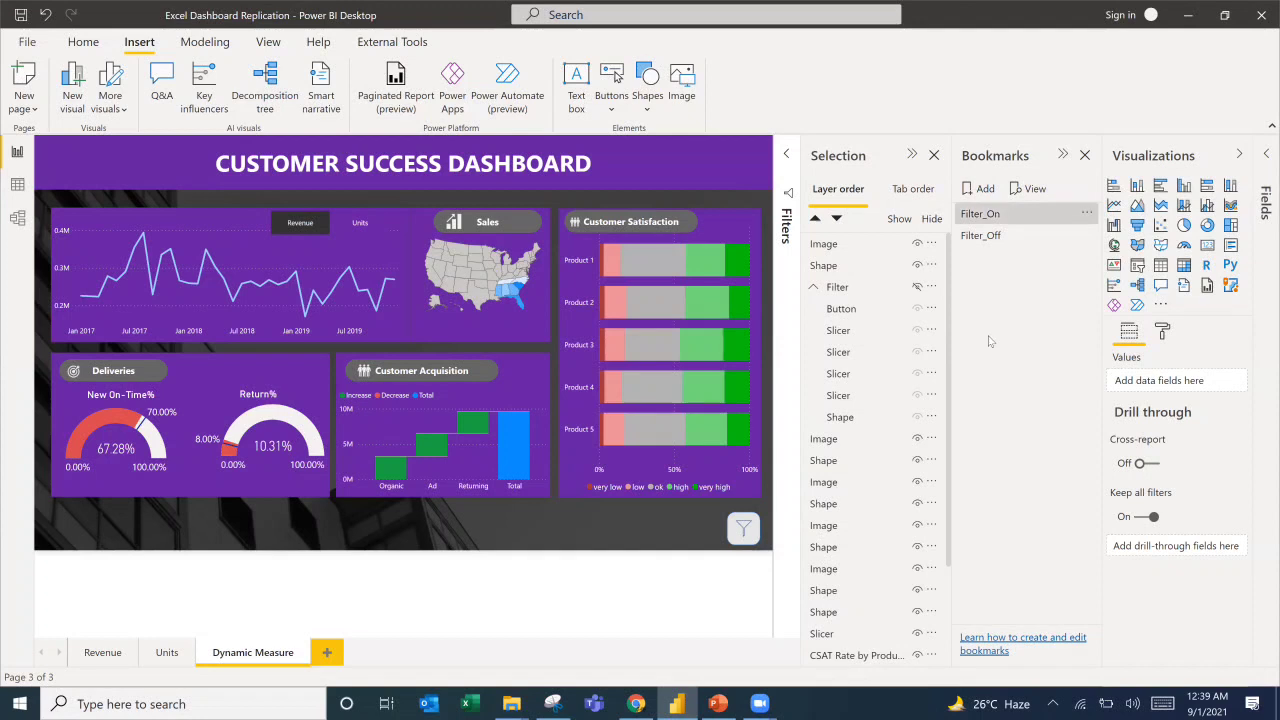
Show the Filter group and update the Filter_On bookmark with the Data Filters panel visible.
left_click(916, 287)
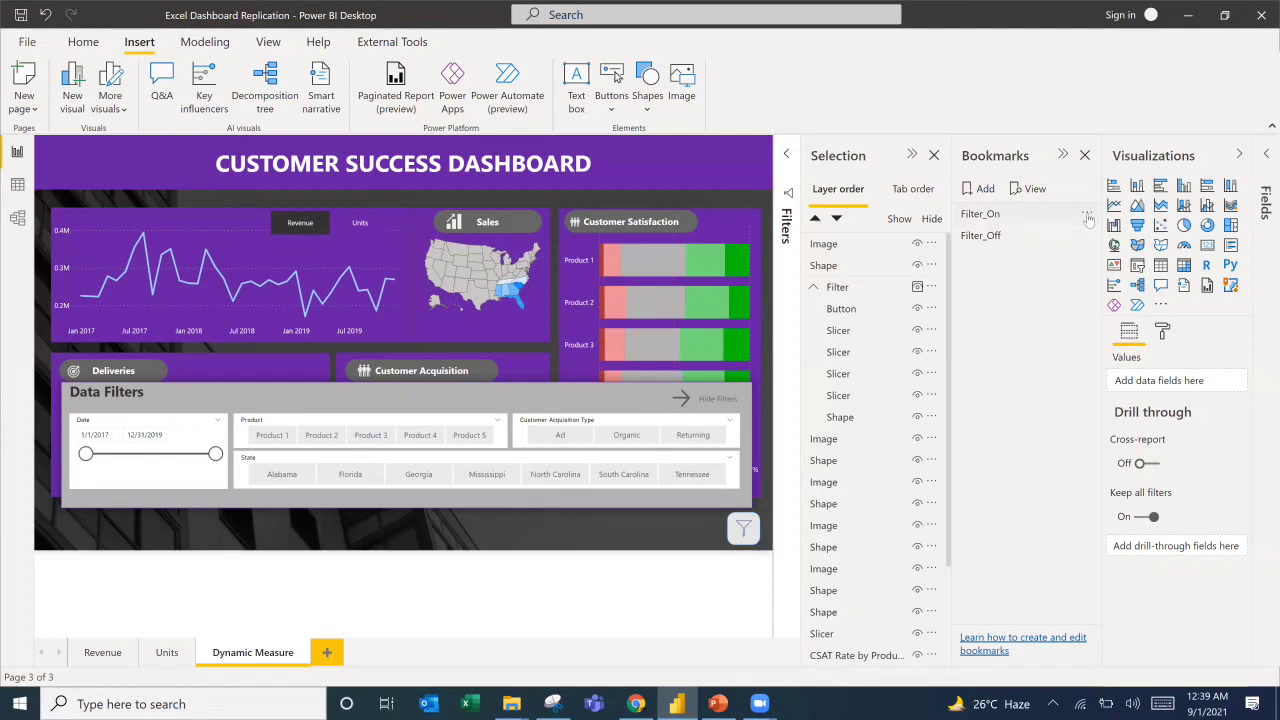
left_click(1087, 215)
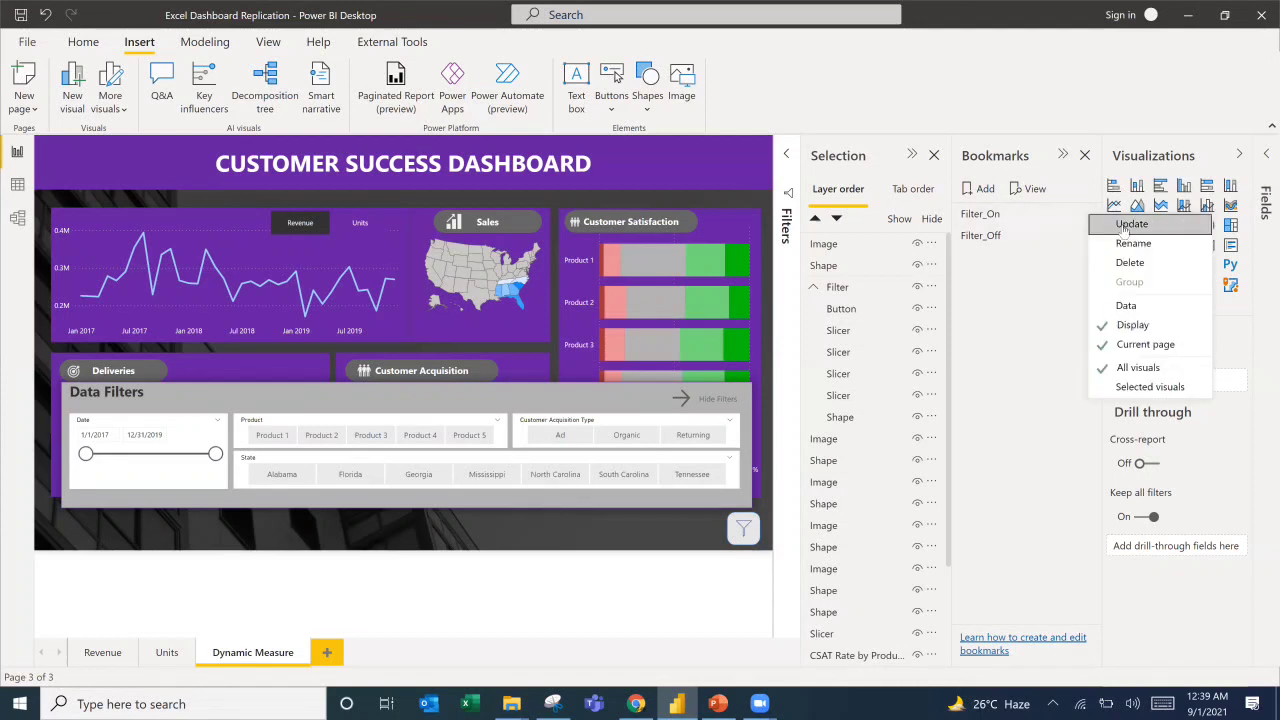
left_click(1124, 228)
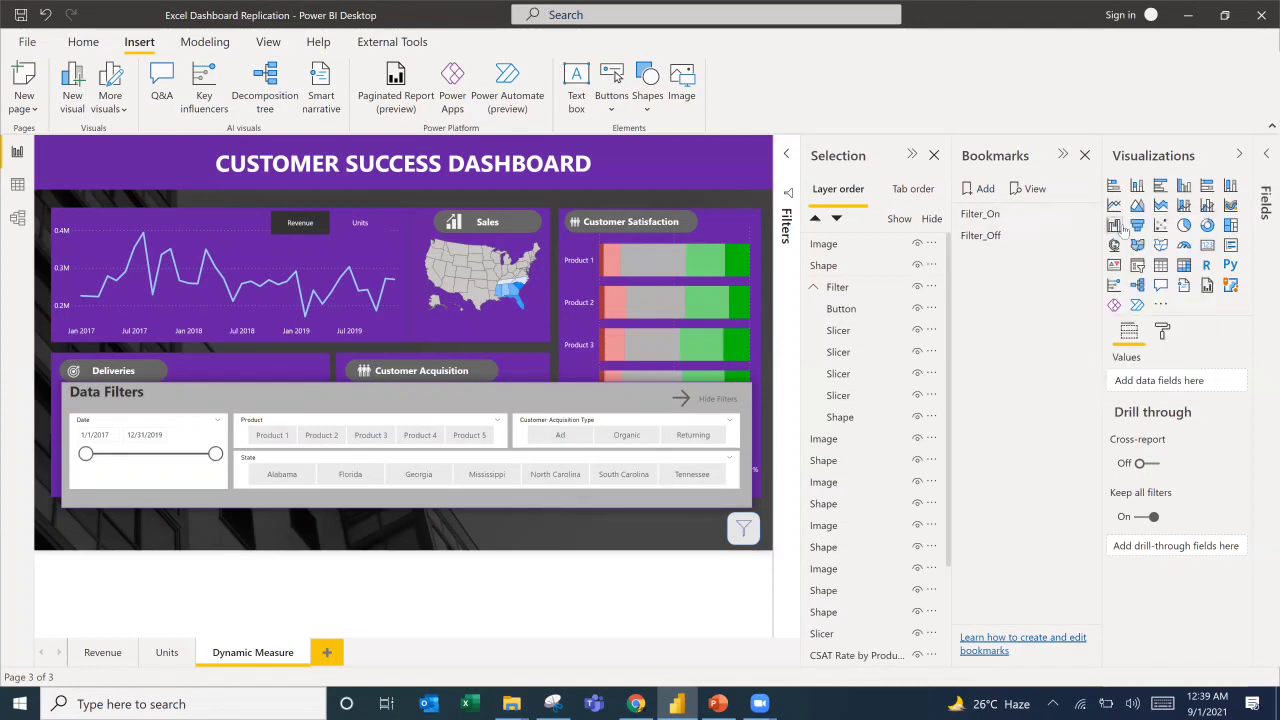
Hide the Filter group and update the Filter_Off bookmark with the Data Filters panel hidden.
left_click(918, 287)
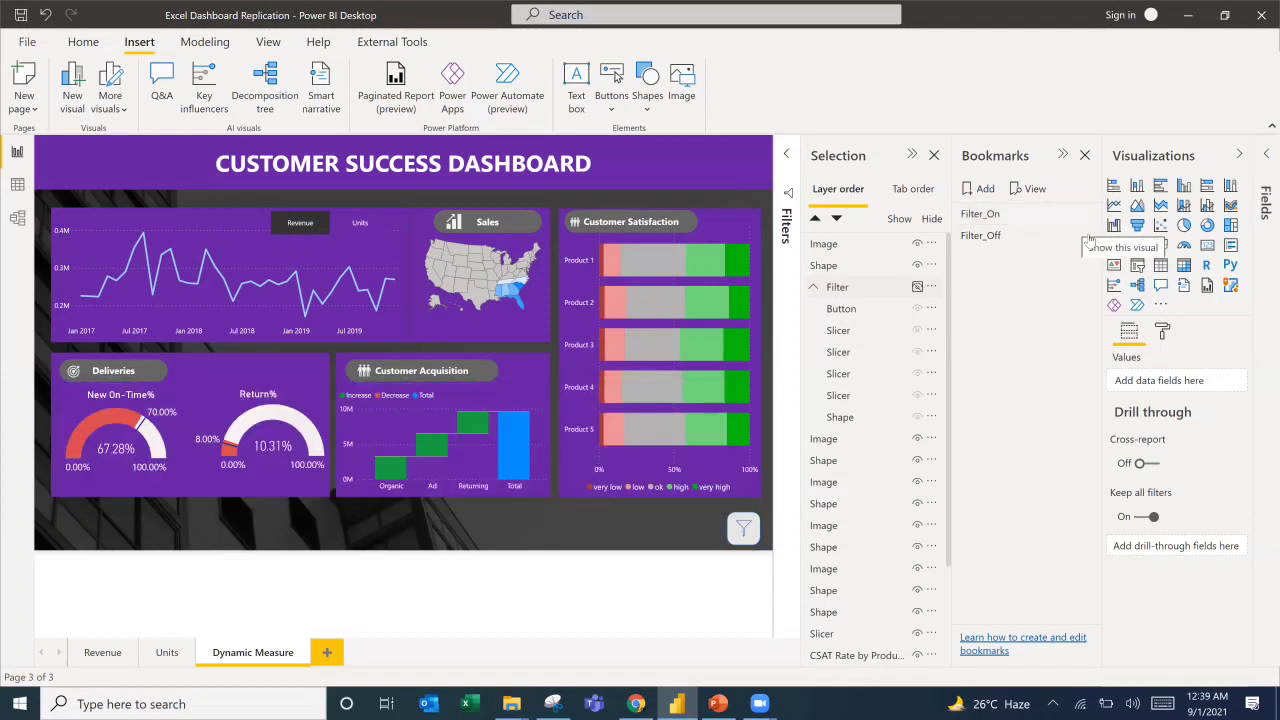
left_click(1087, 237)
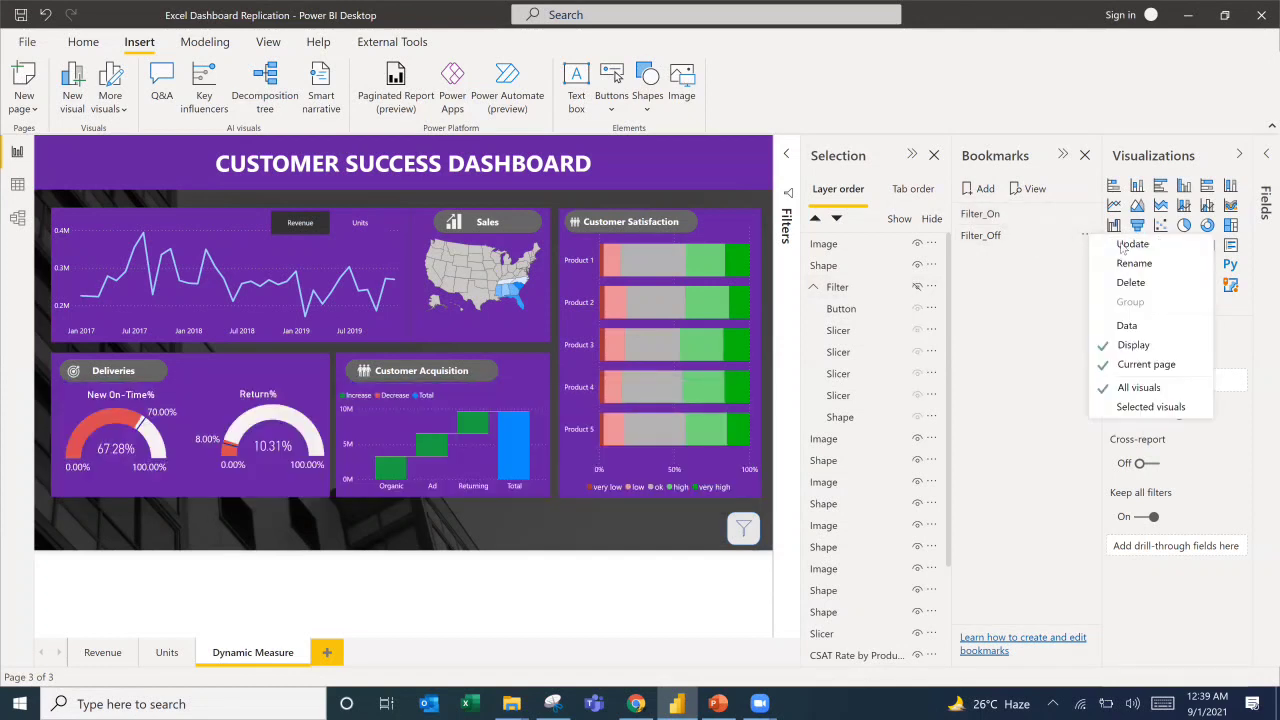
left_click(1124, 246)
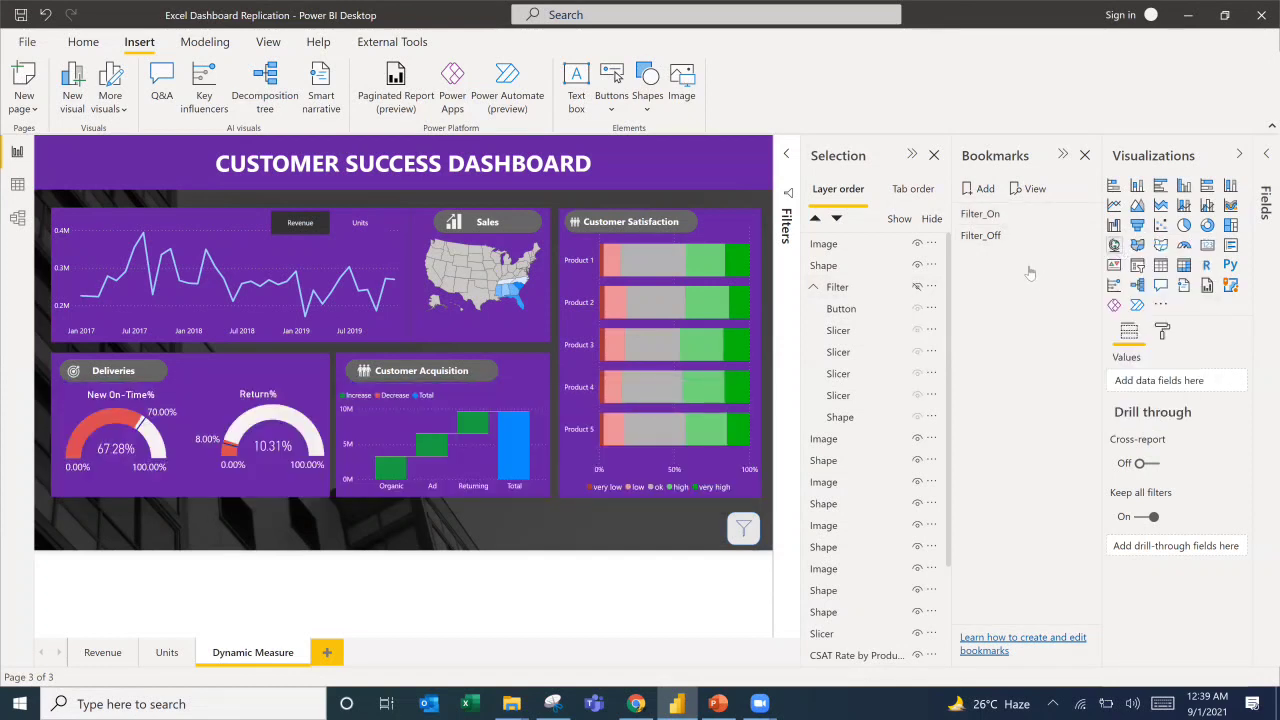
Test the Filter_On and Filter_Off bookmarks and check which bookmark the funnel image's action uses.
left_click(985, 216)
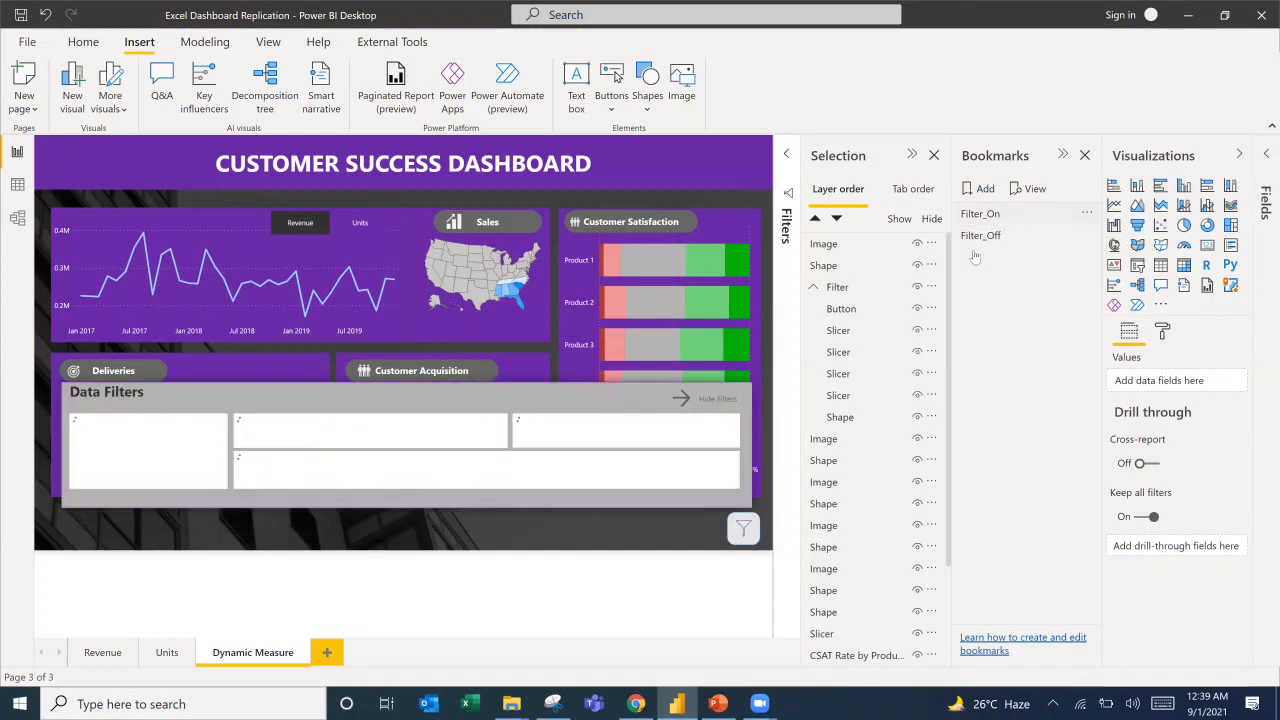
left_click(977, 238)
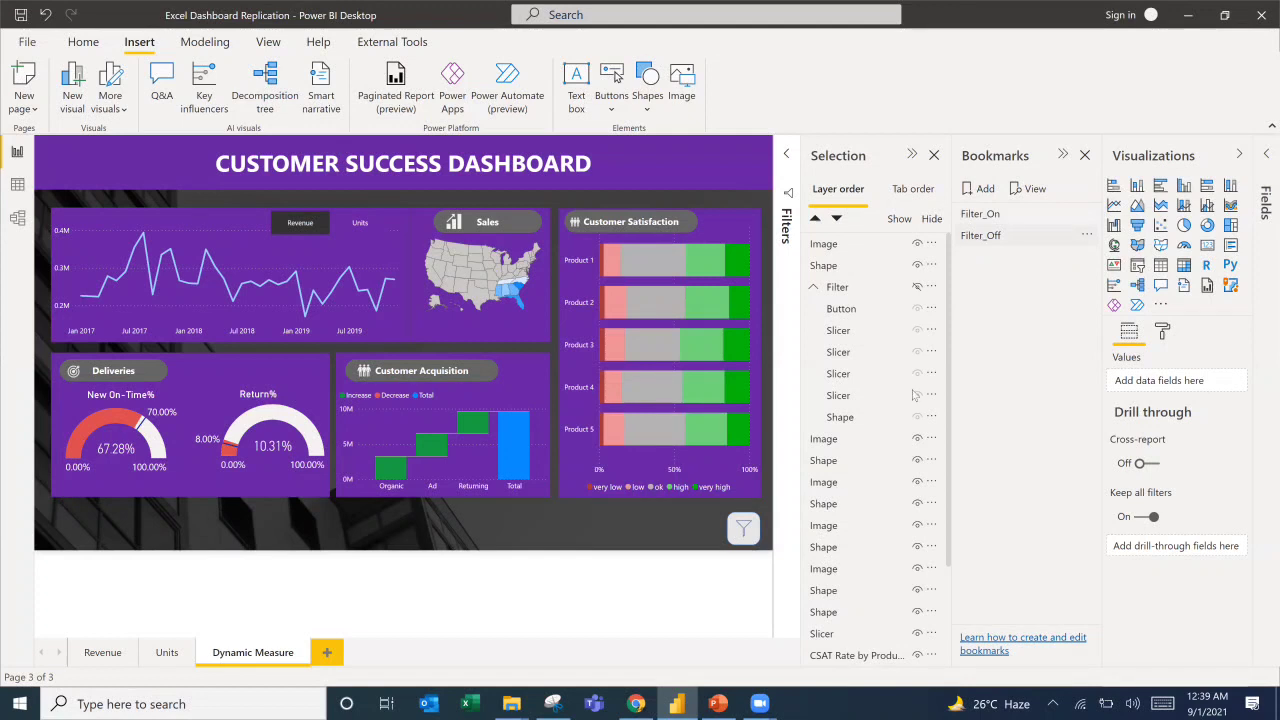
left_click(745, 533)
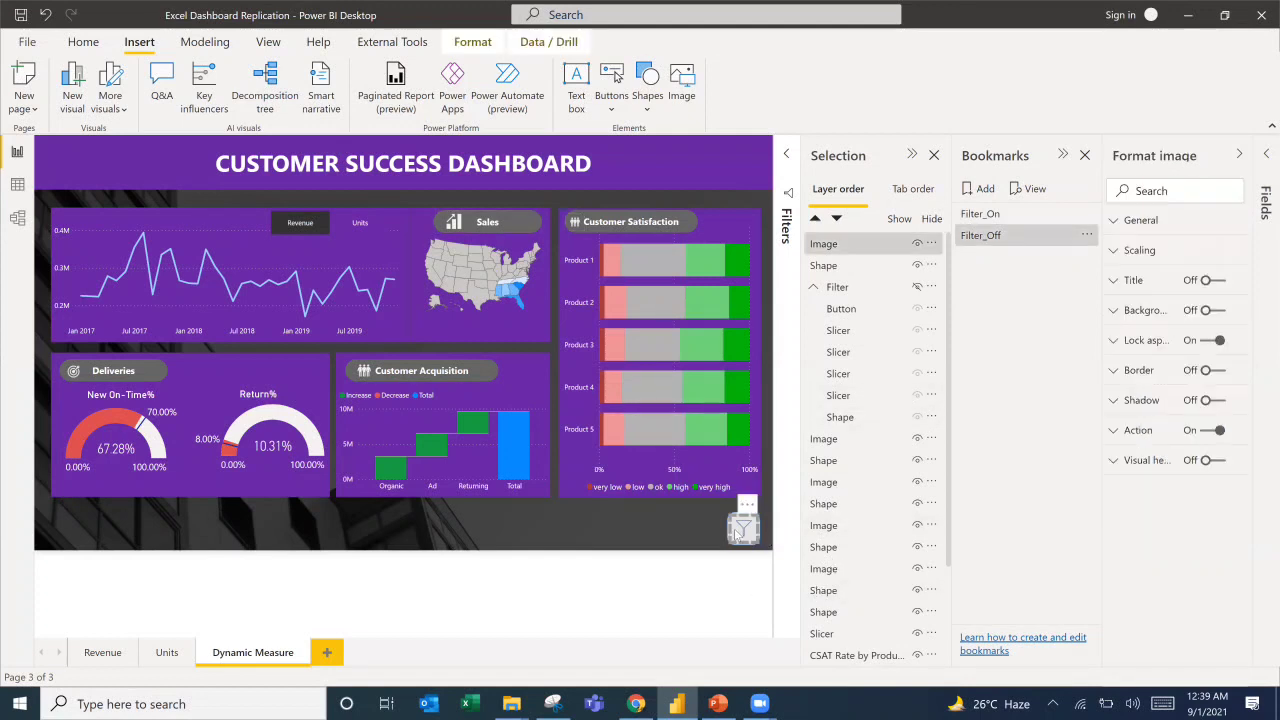
left_click(1122, 432)
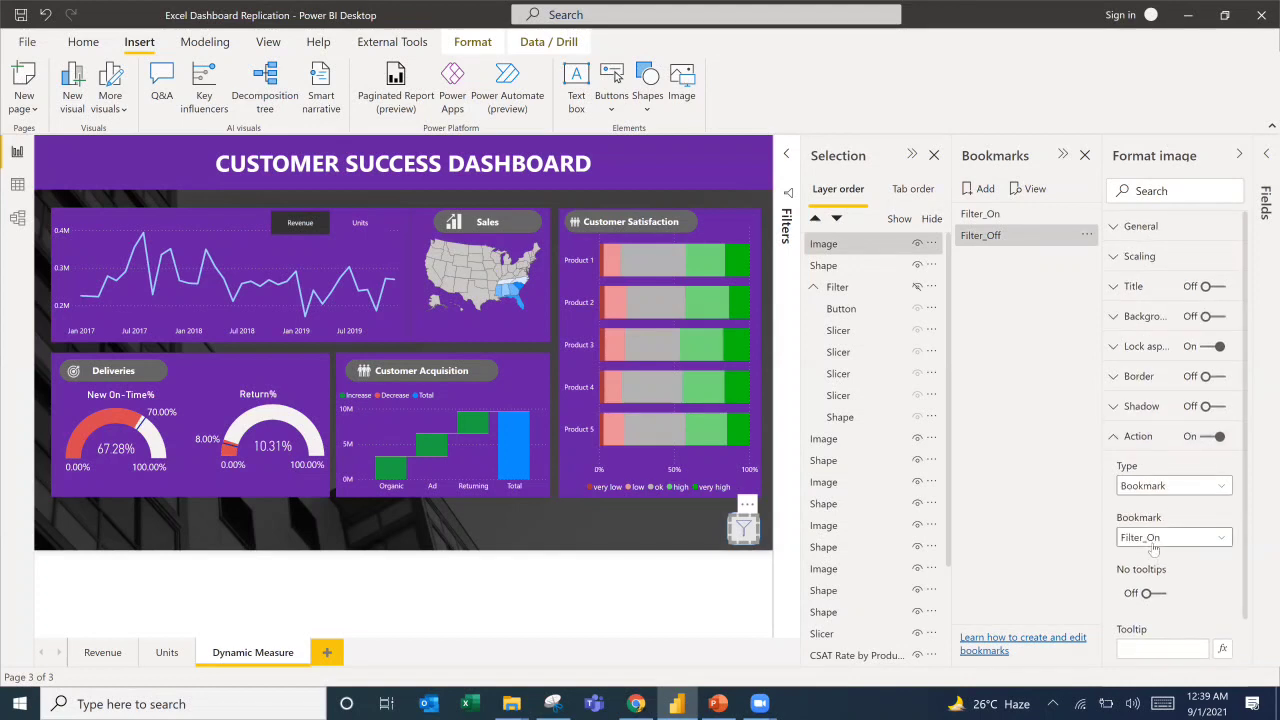
left_click(725, 568)
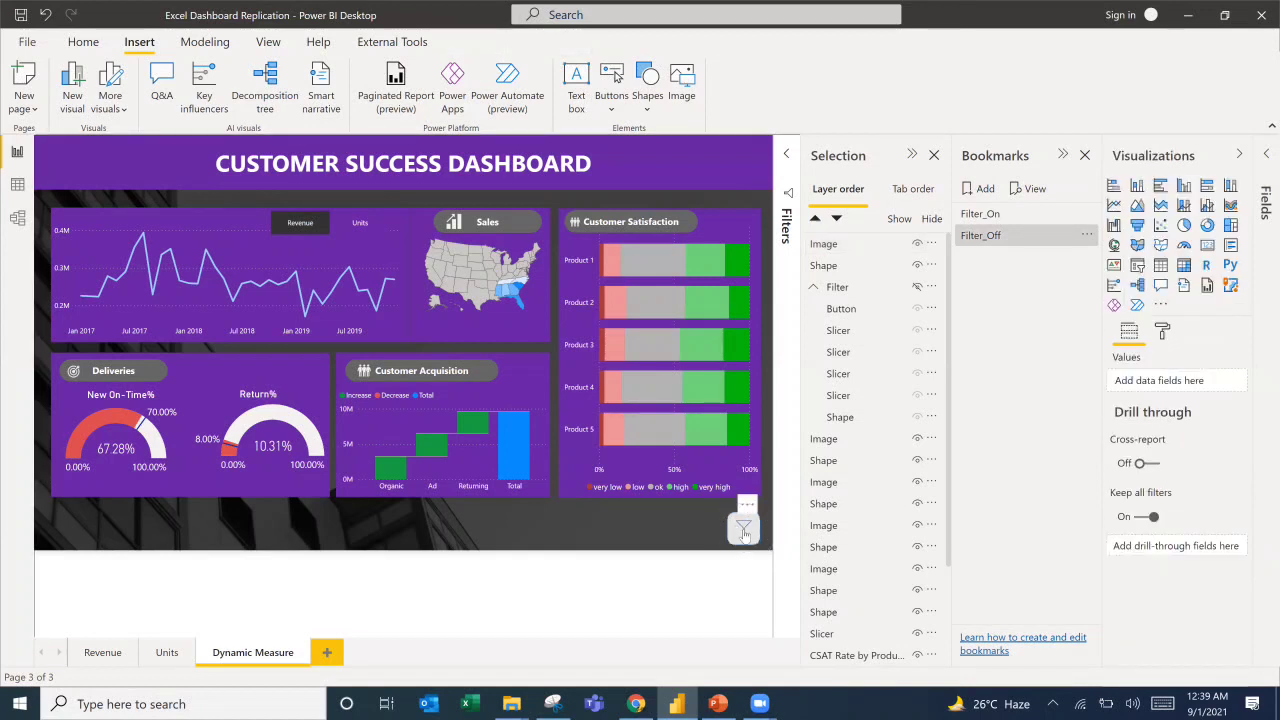
Open the Data Filters panel with the funnel, filter to Organic, Florida and North Carolina, and hide the panel with its button.
left_click(744, 533, "ctrl")
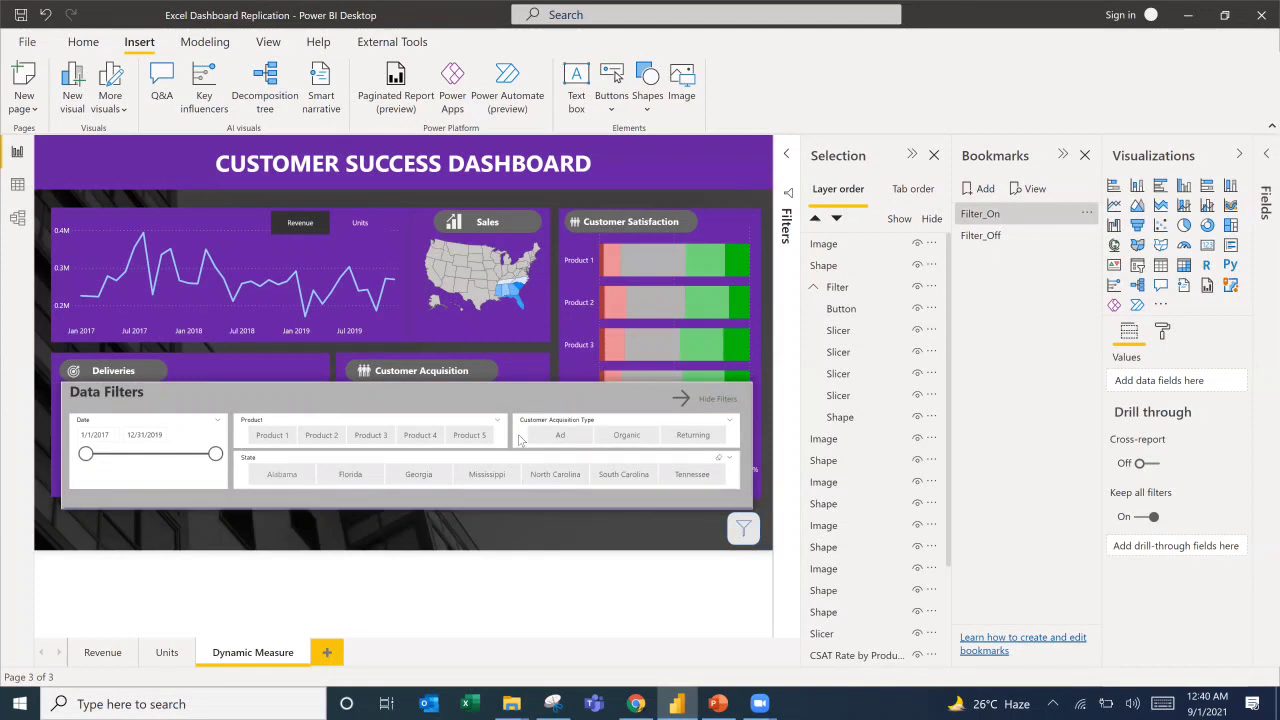
left_click(619, 441)
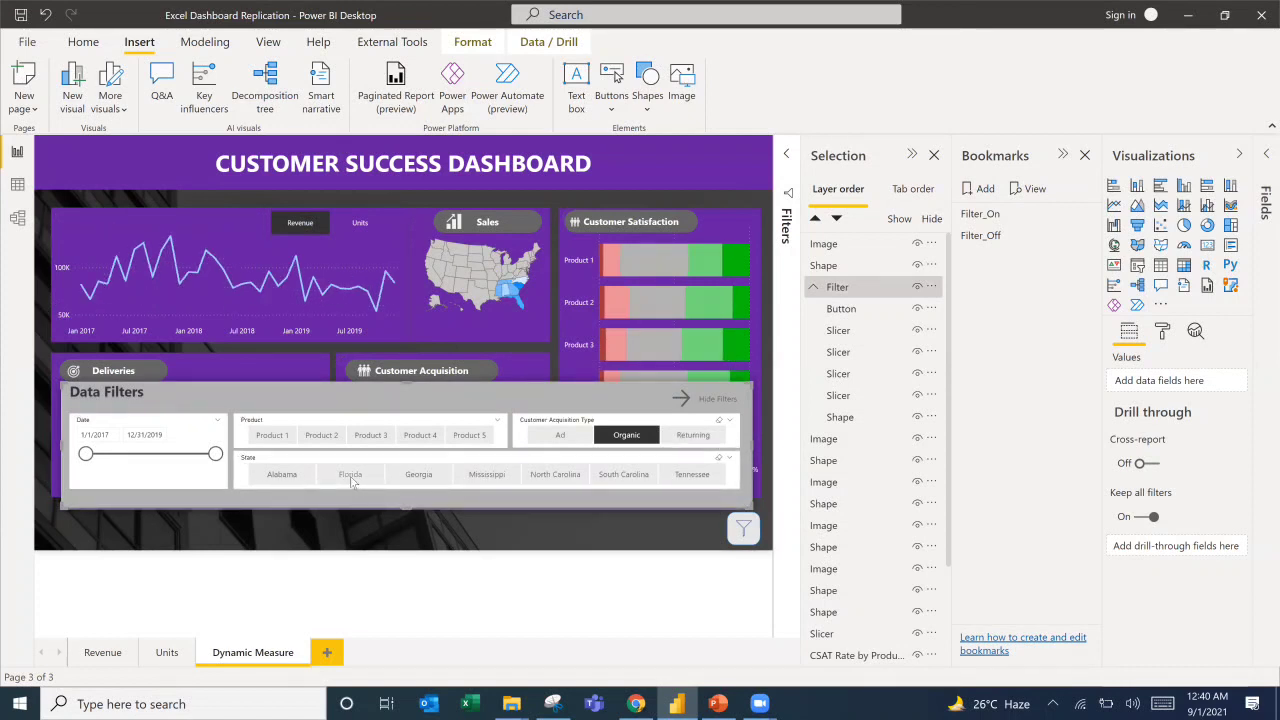
left_click(487, 476)
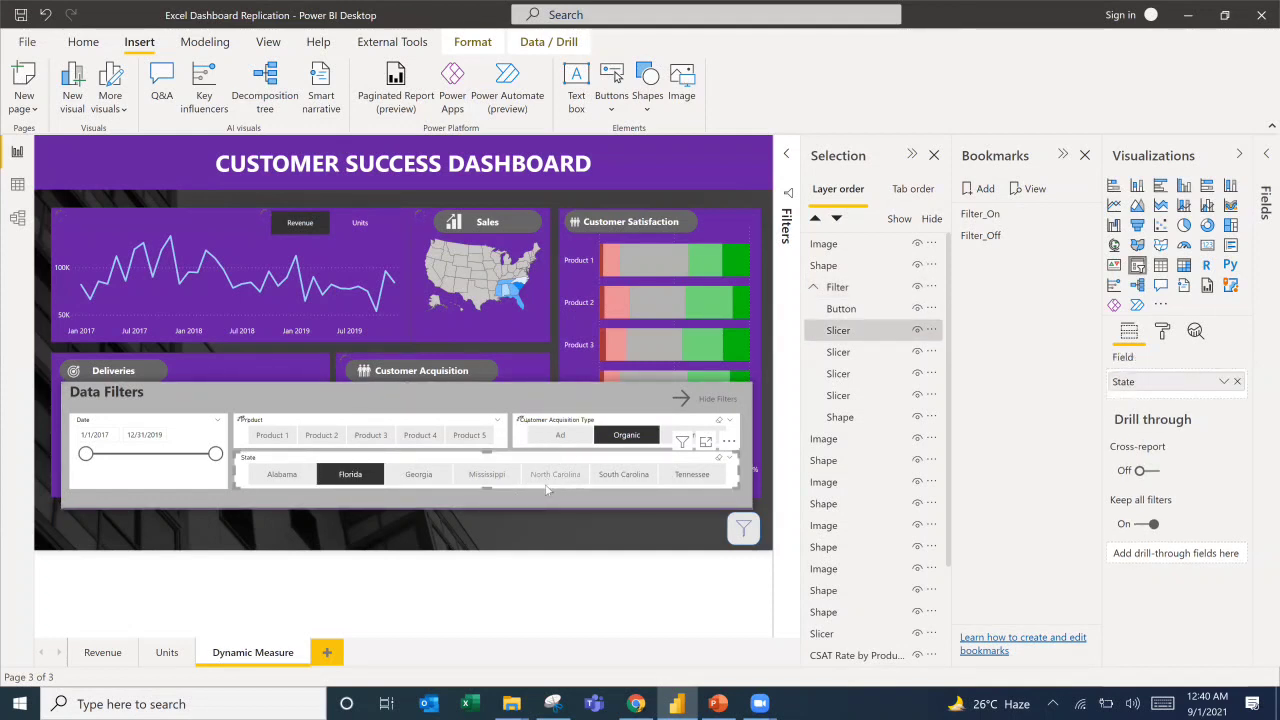
left_click(547, 486, "ctrl")
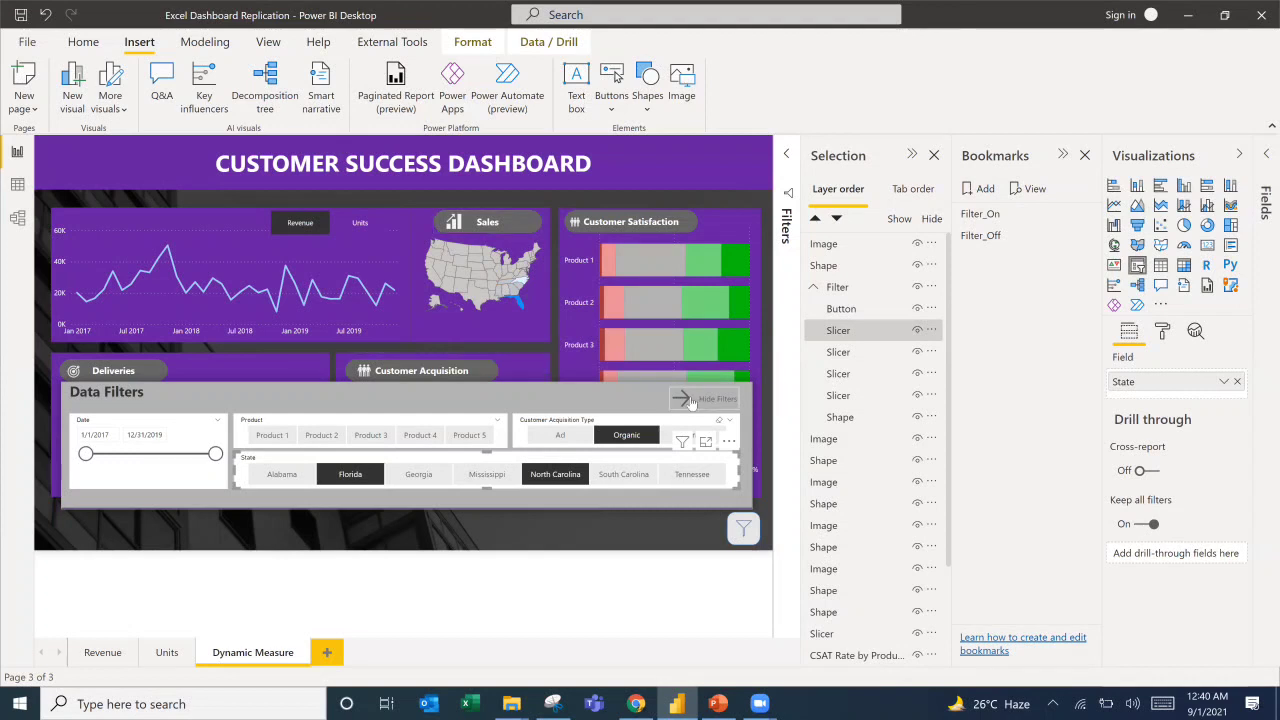
left_click(690, 399, "ctrl")
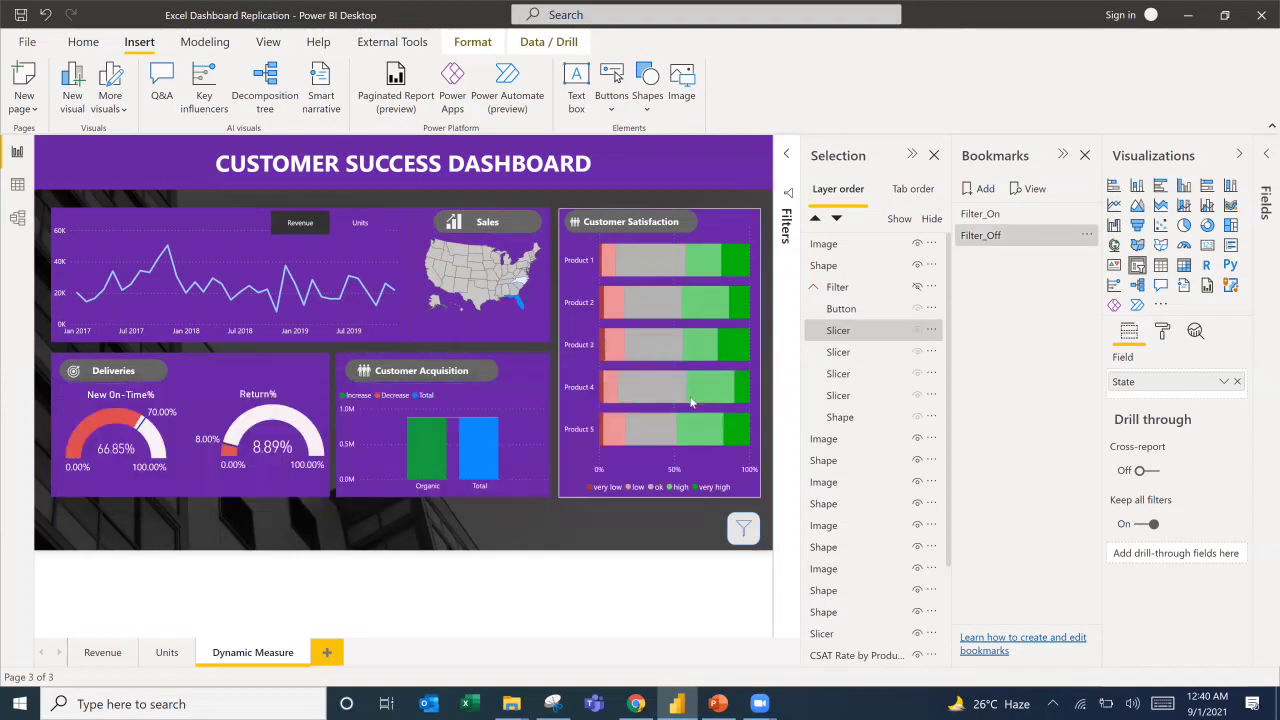